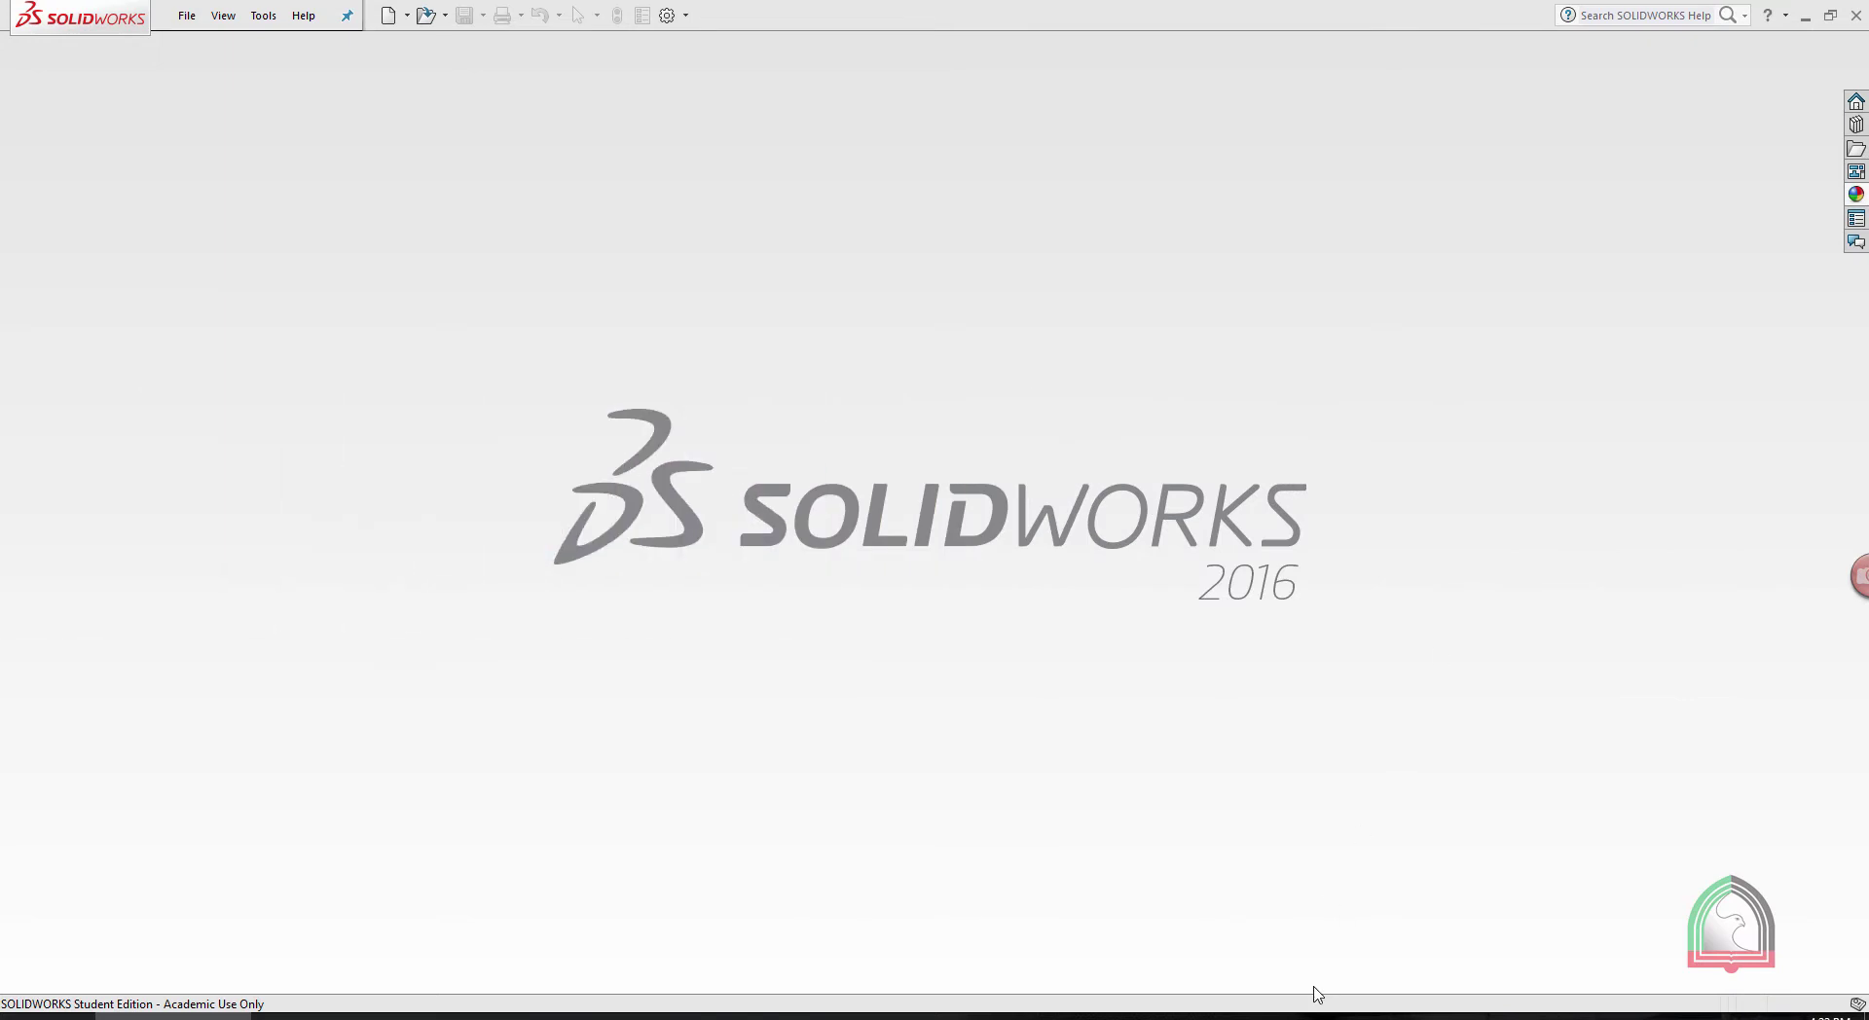
Bring the exercises PDF to the front and scroll through it
mouse_move(1269, 1016)
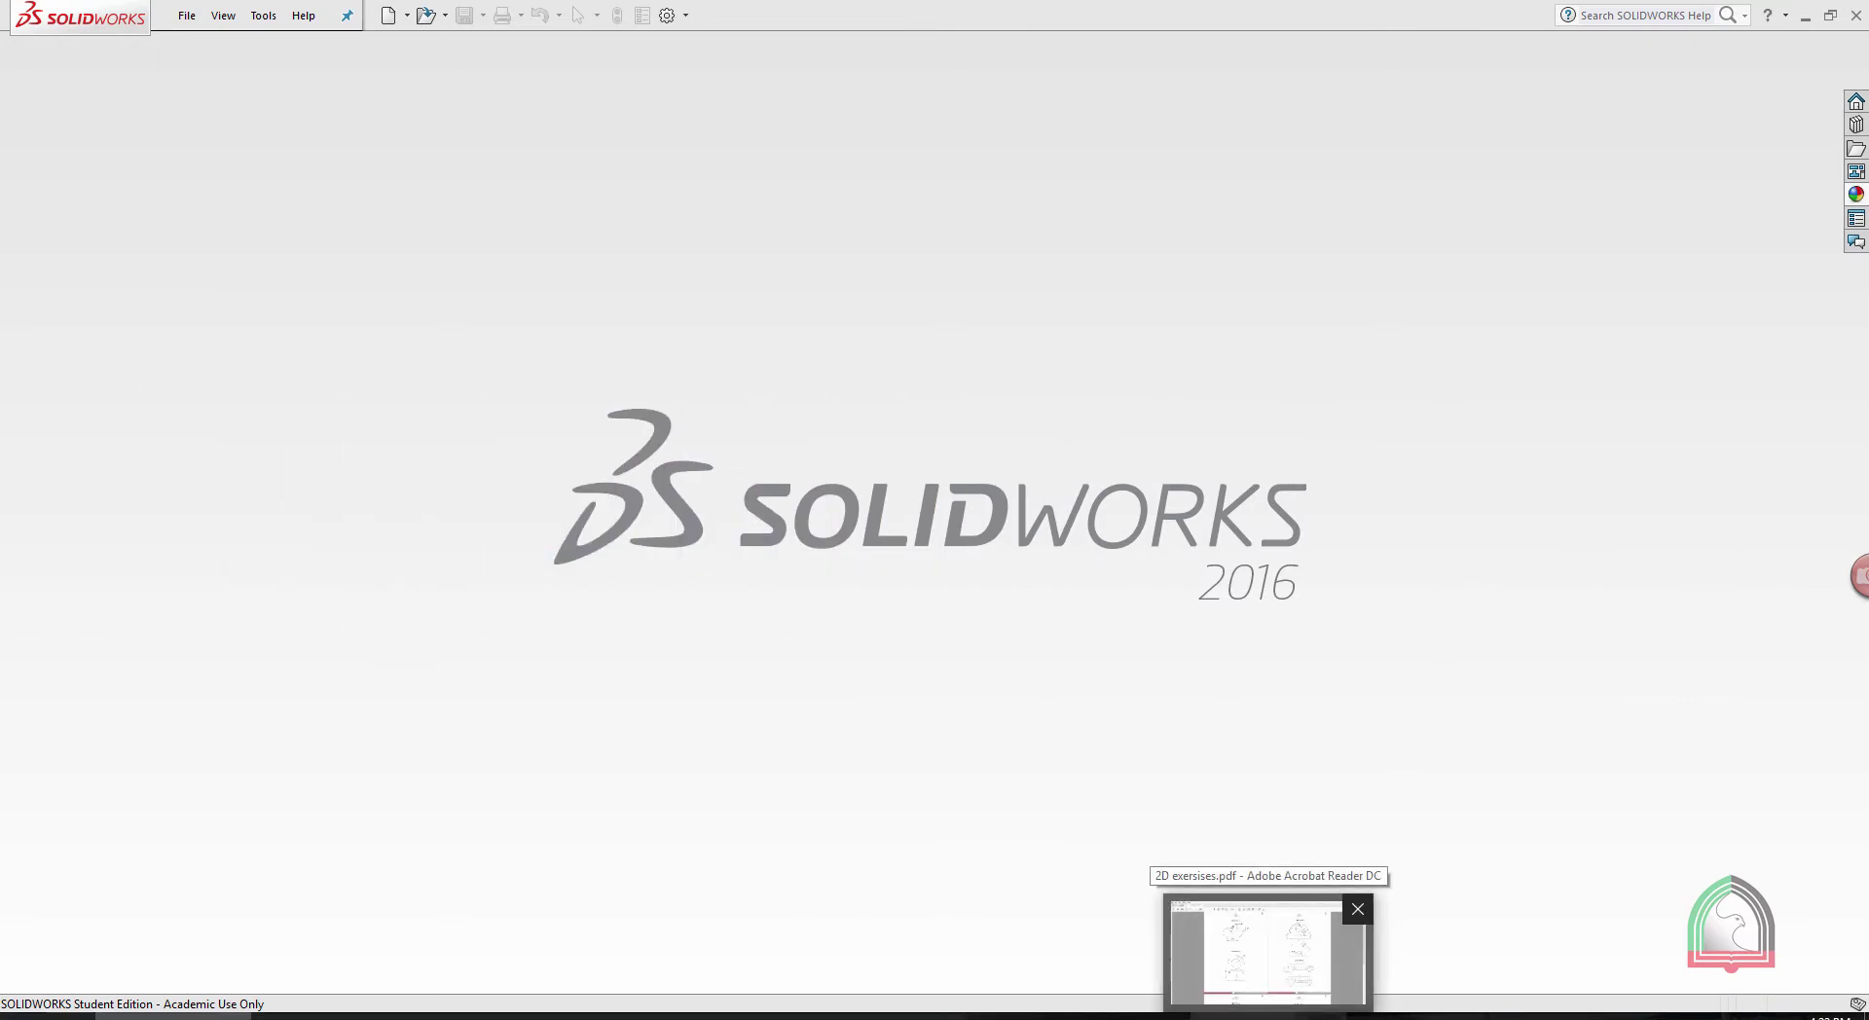
left_click(1266, 949)
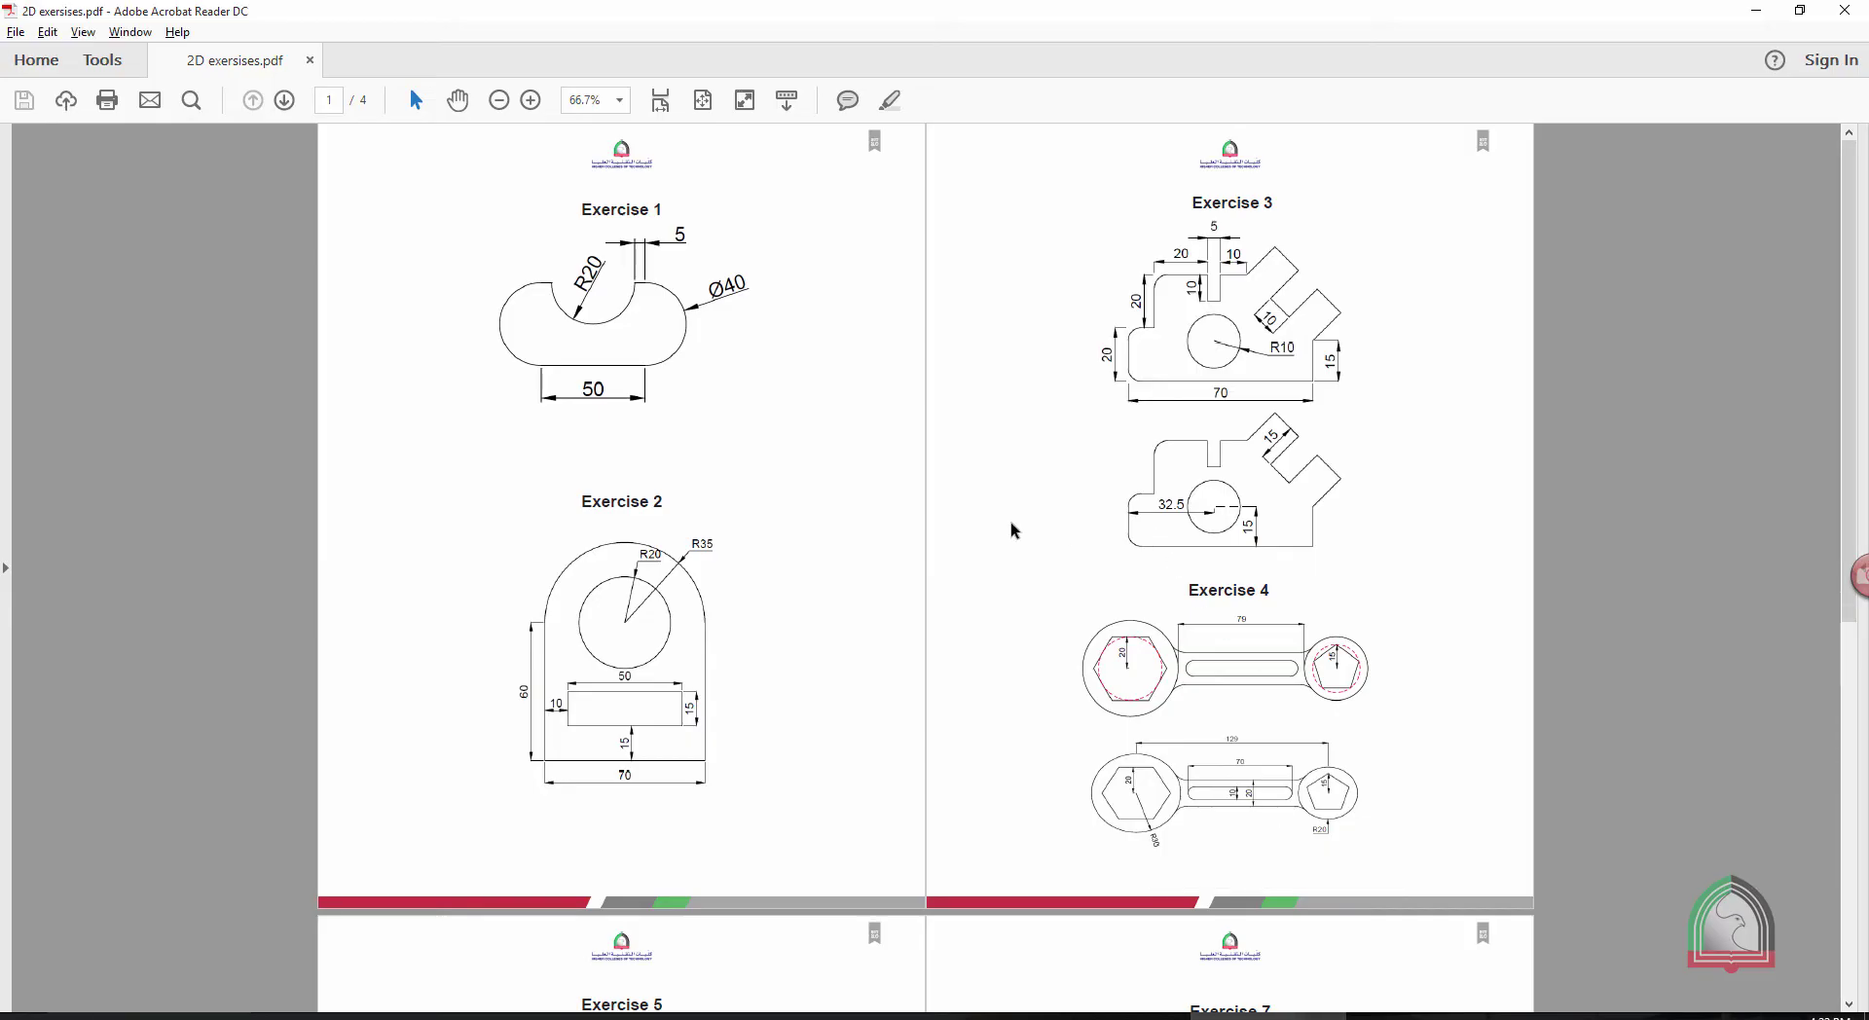
scroll(1008, 531, "down", 3)
scroll(1008, 532, "down", 5)
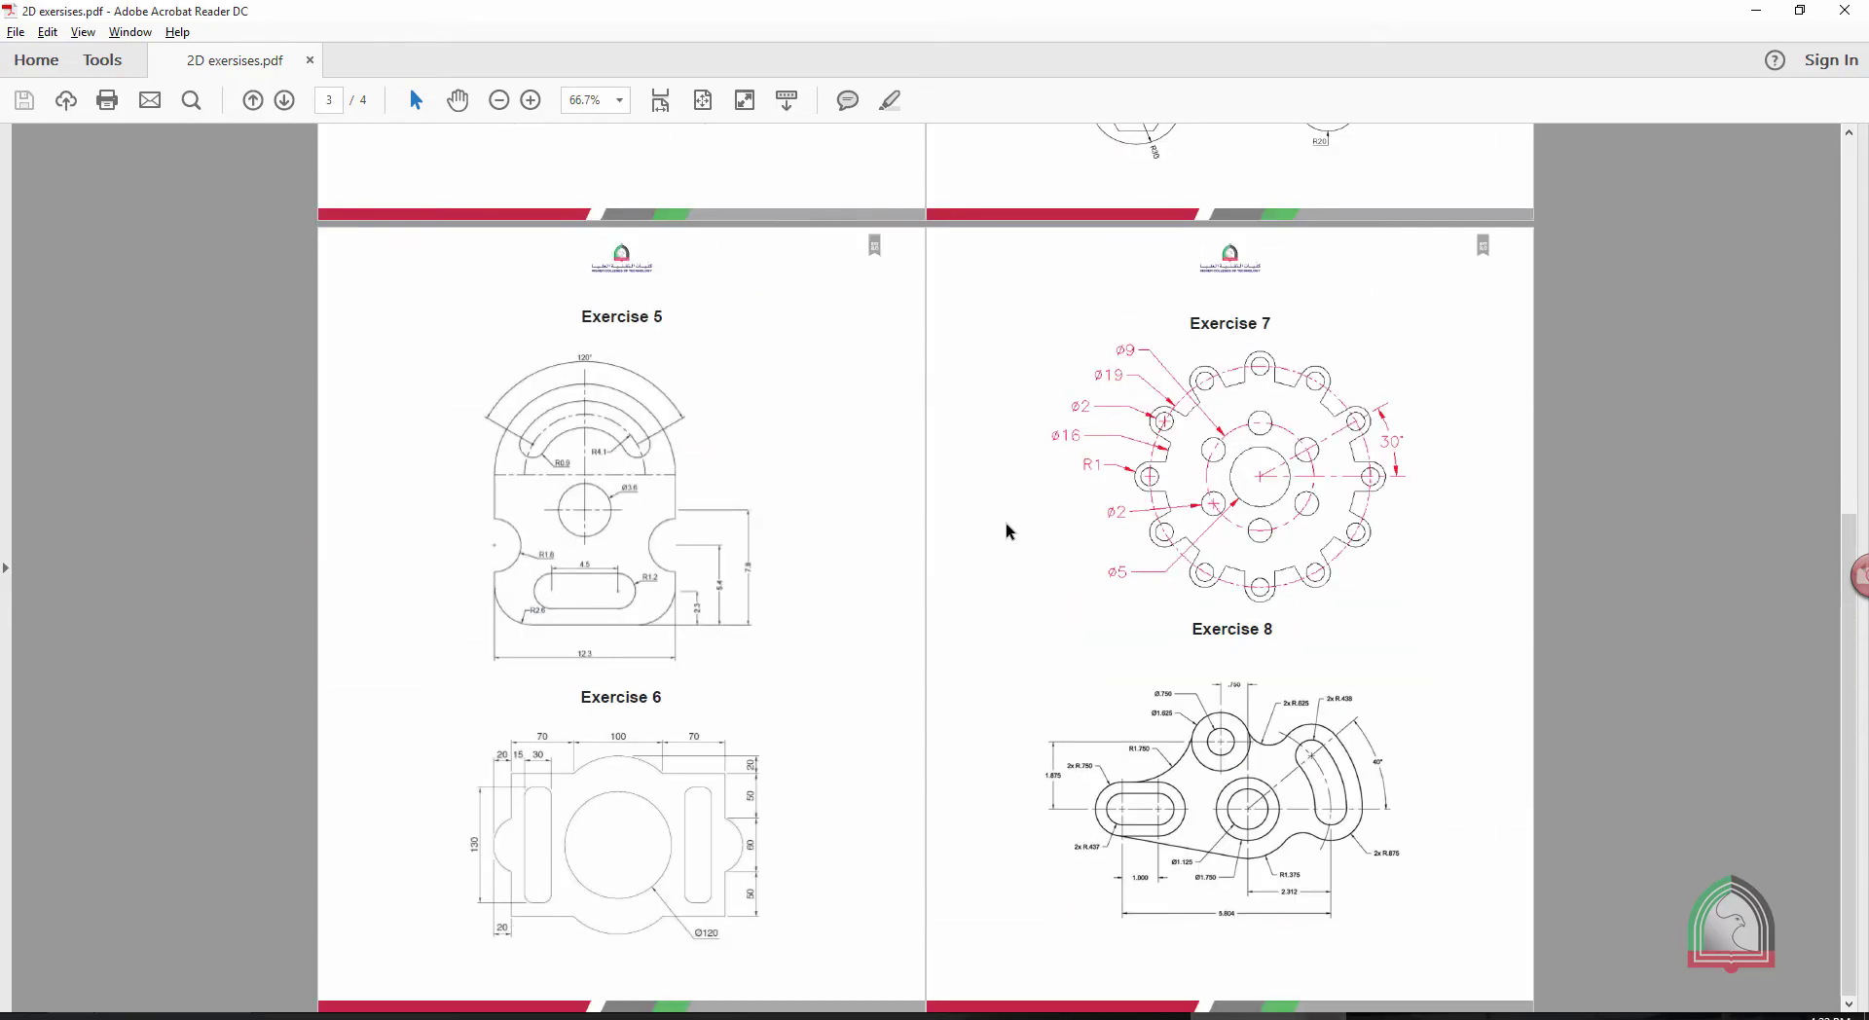
scroll(1008, 532, "up", 4)
scroll(1008, 532, "up", 4)
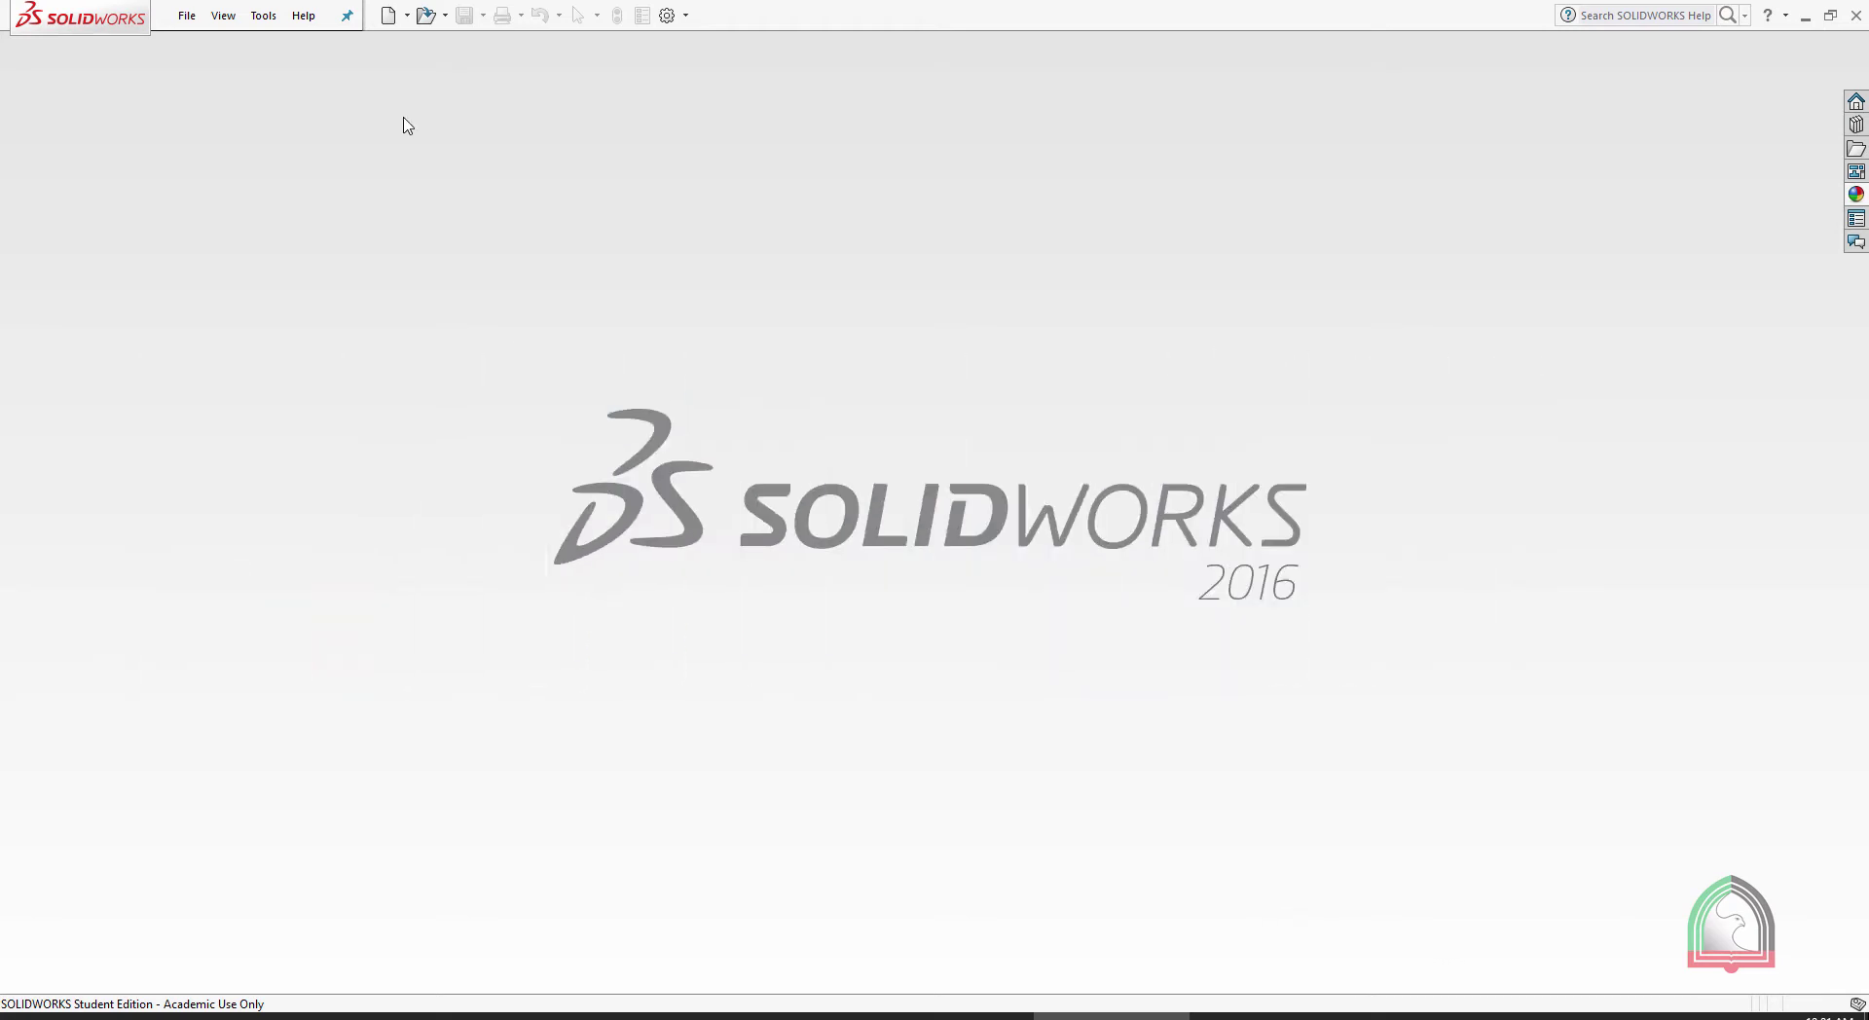
Create a new part and confirm its unit system is MMGS
left_click(389, 15)
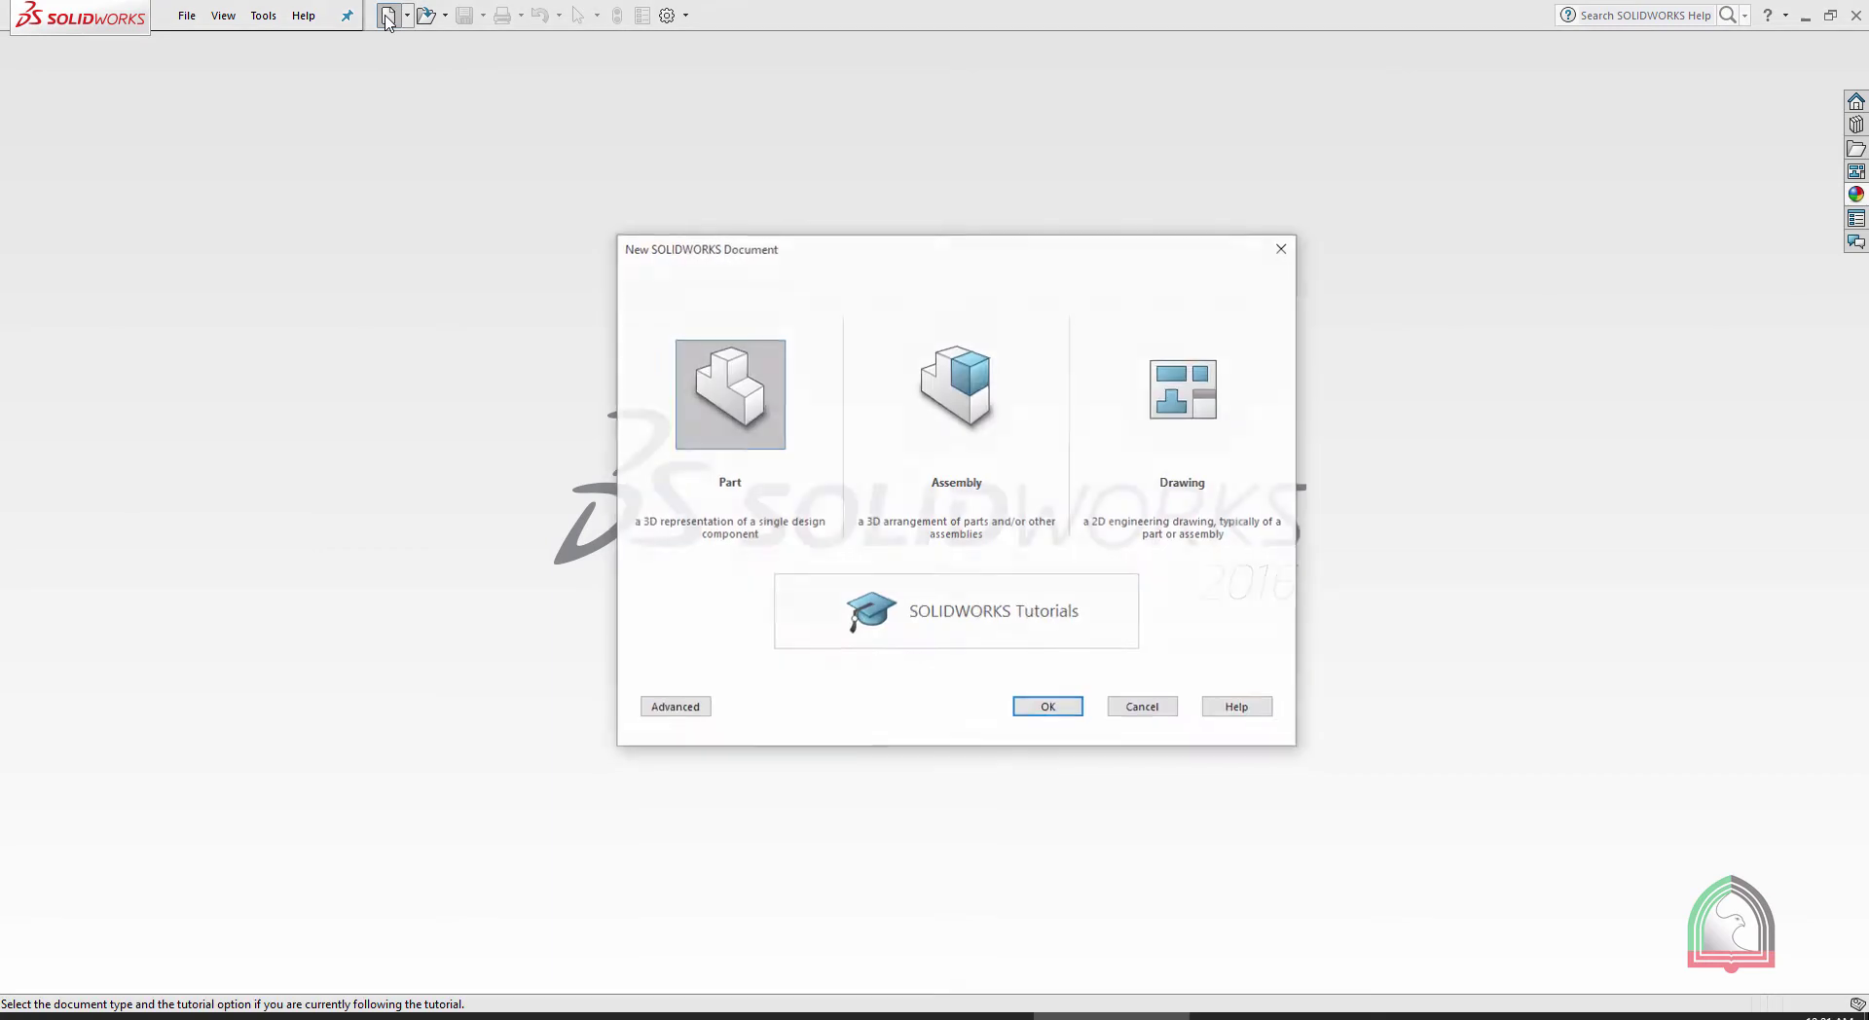
double_click(720, 390)
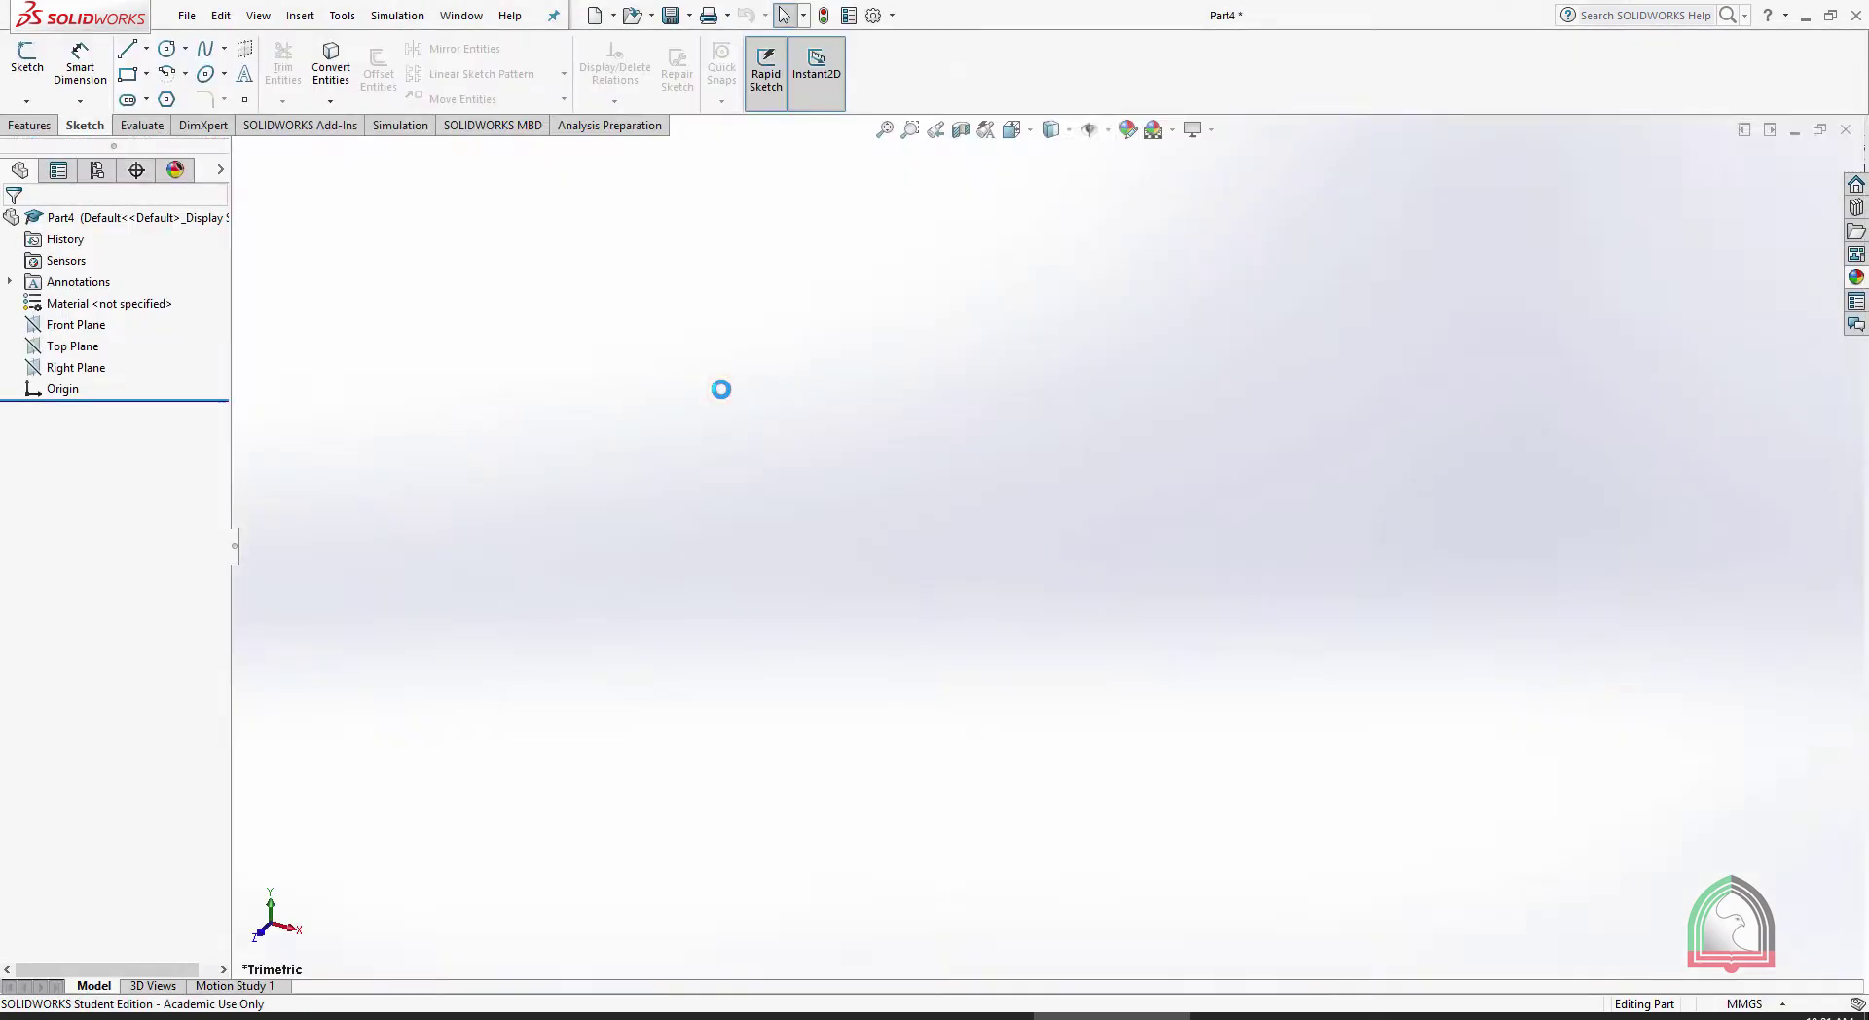
left_click(1746, 1004)
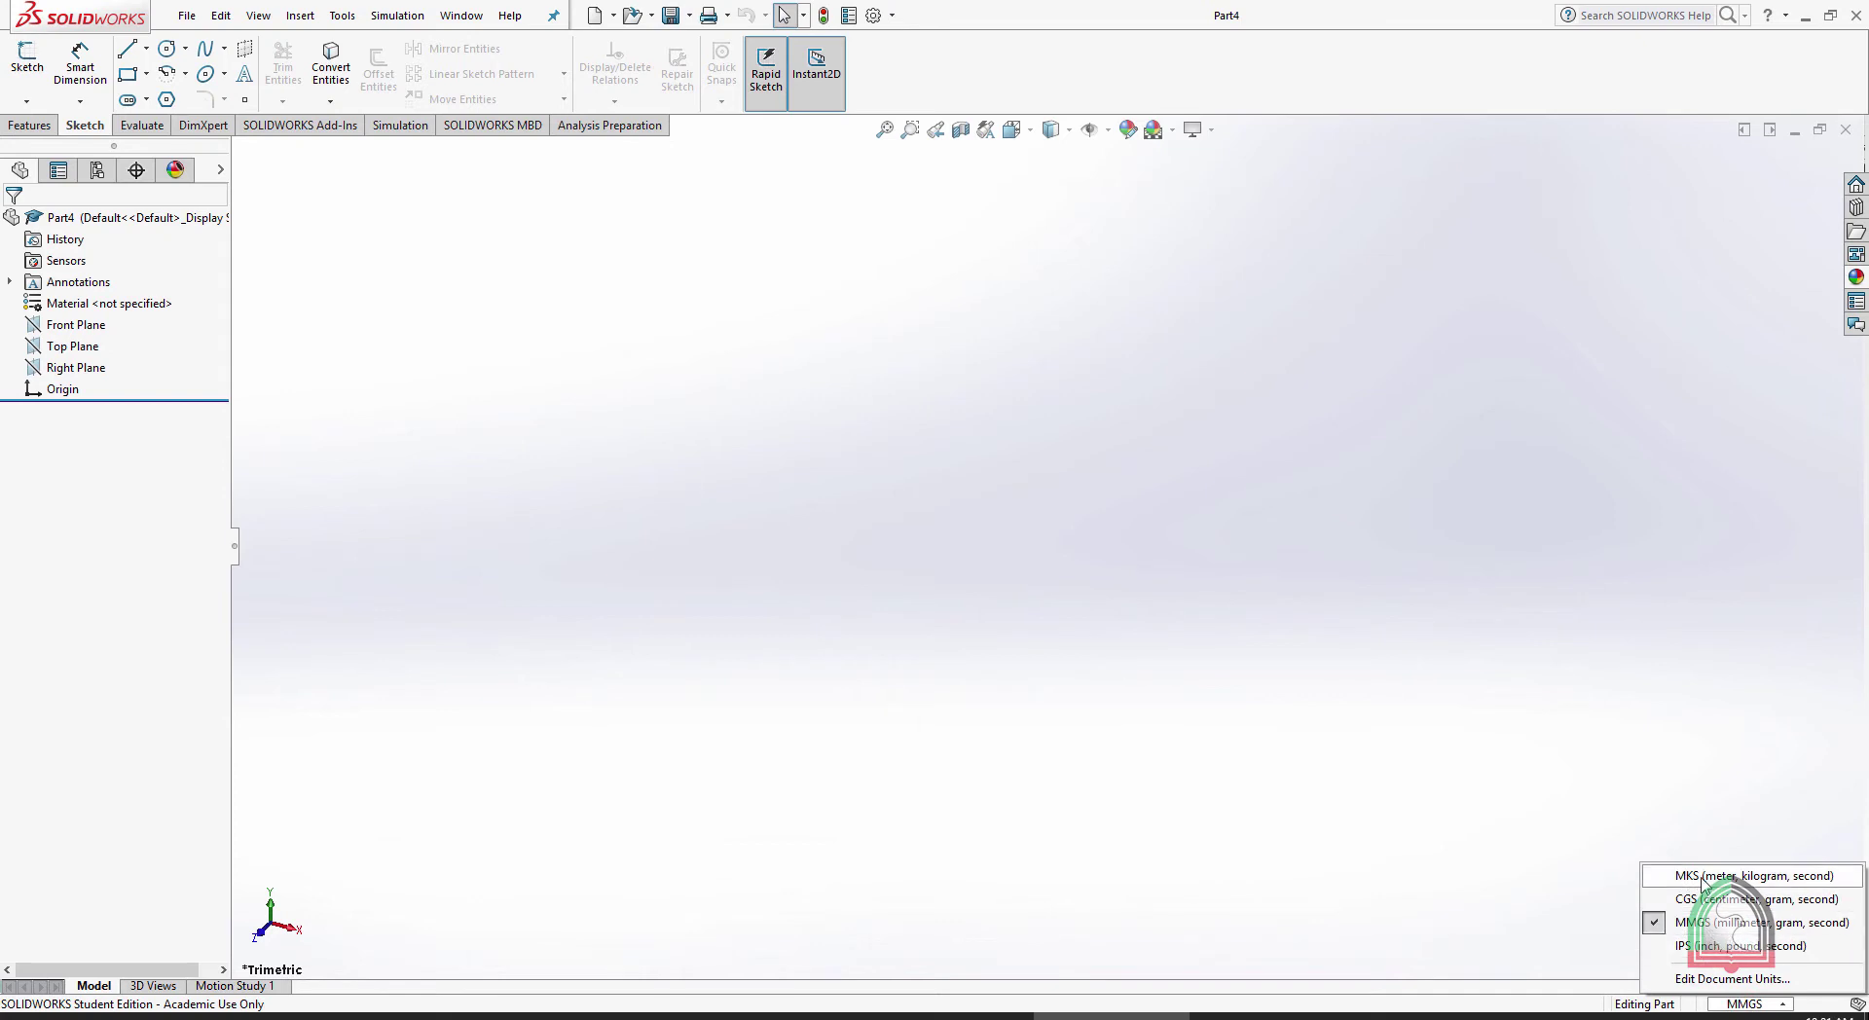
left_click(1444, 701)
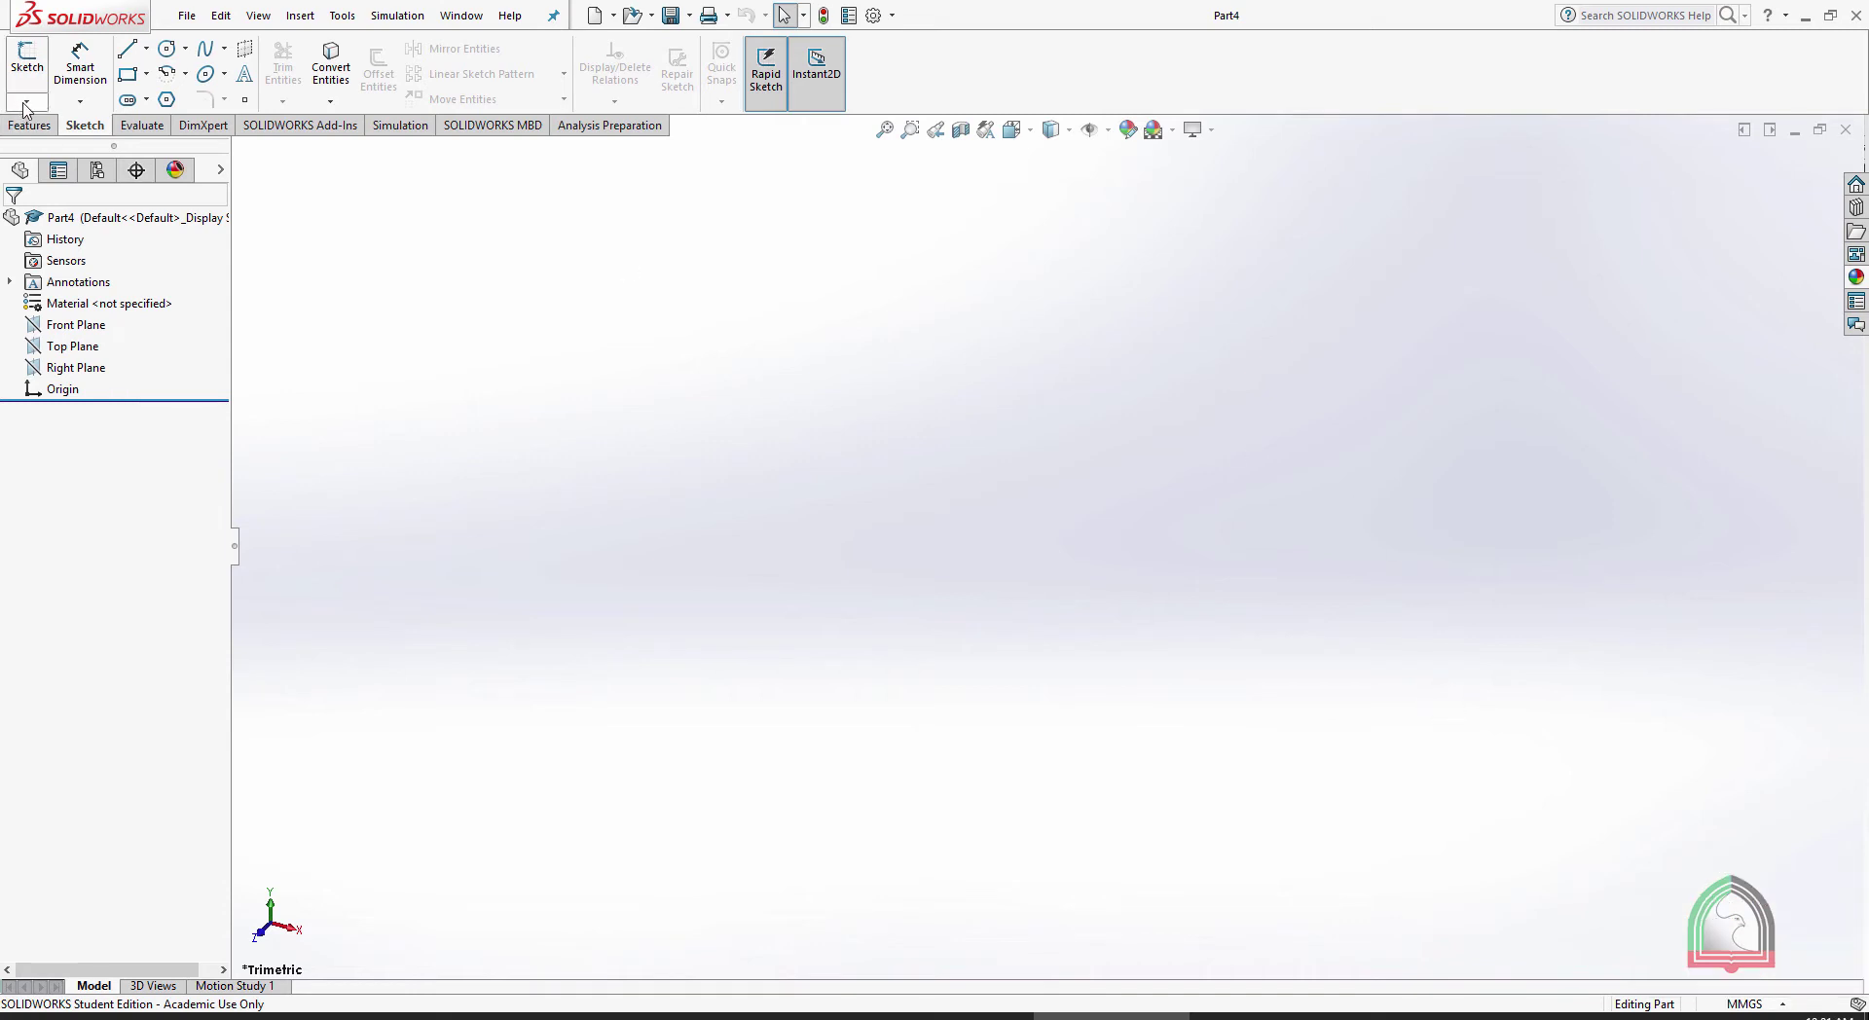
Start a new 2D sketch from the Sketch tab
left_click(86, 127)
left_click(142, 125)
left_click(85, 126)
left_click(26, 102)
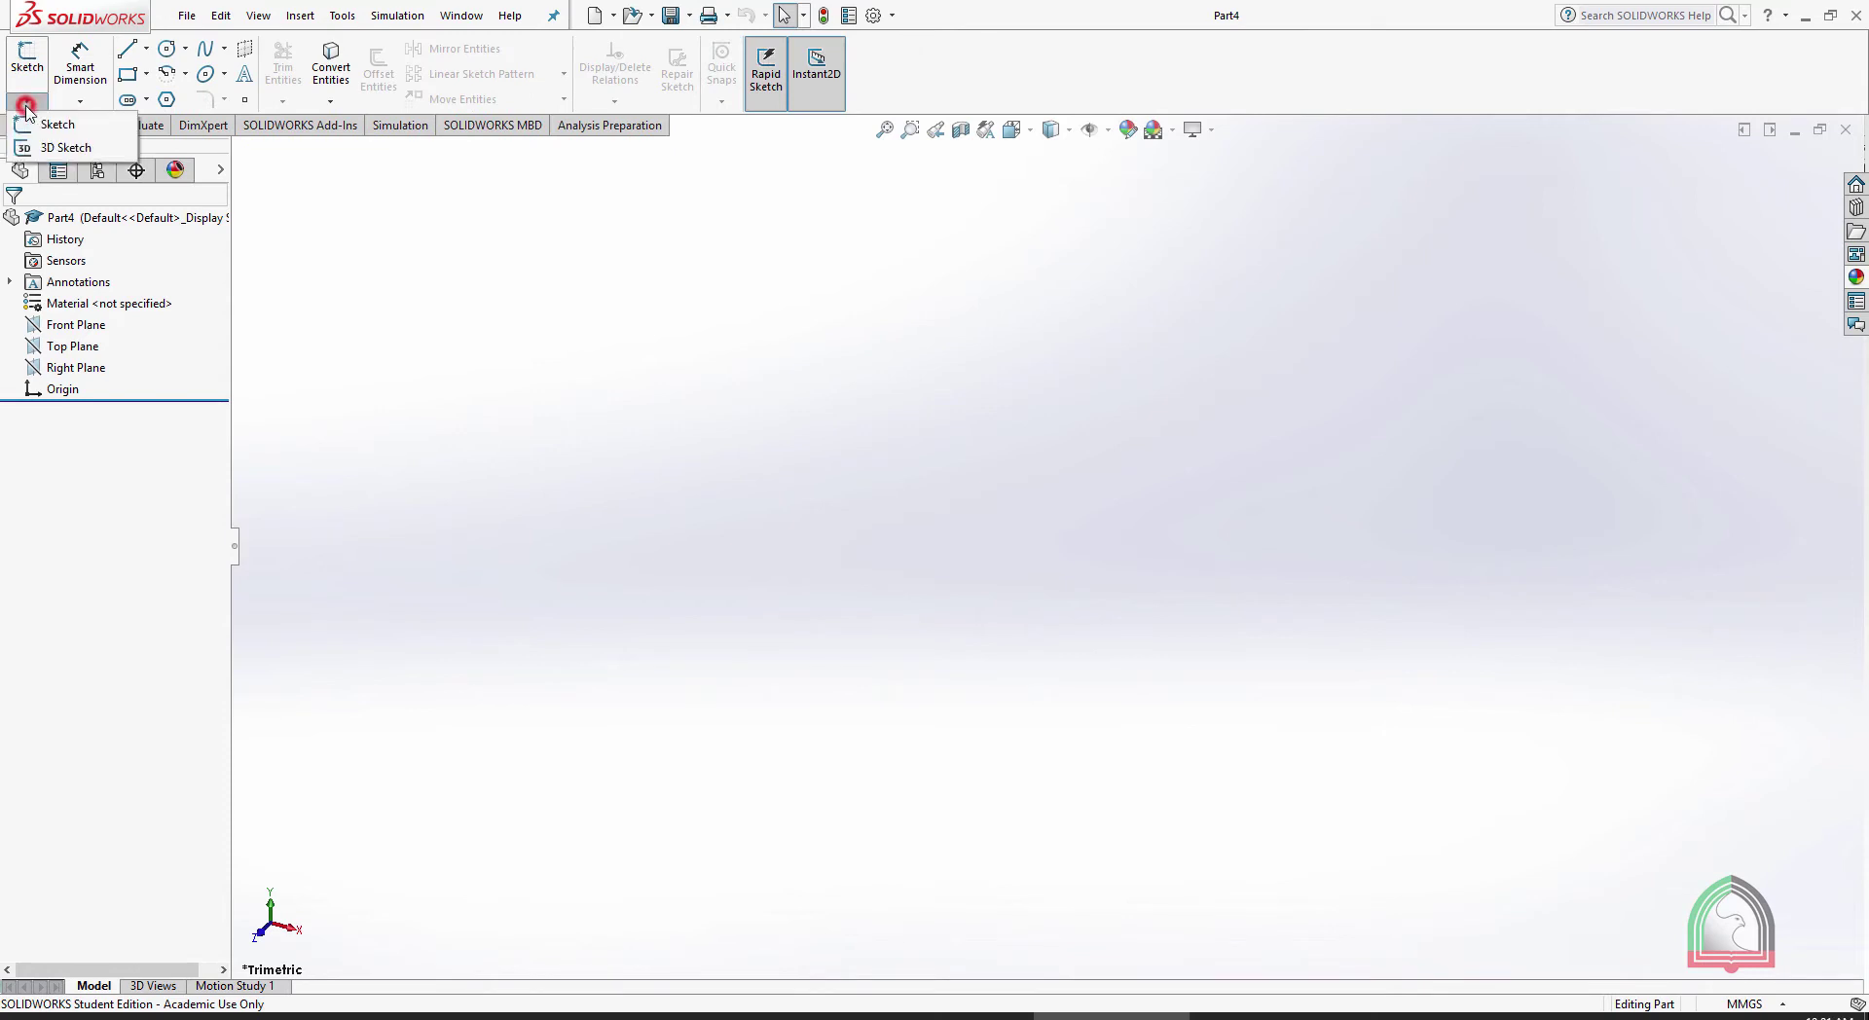
left_click(58, 124)
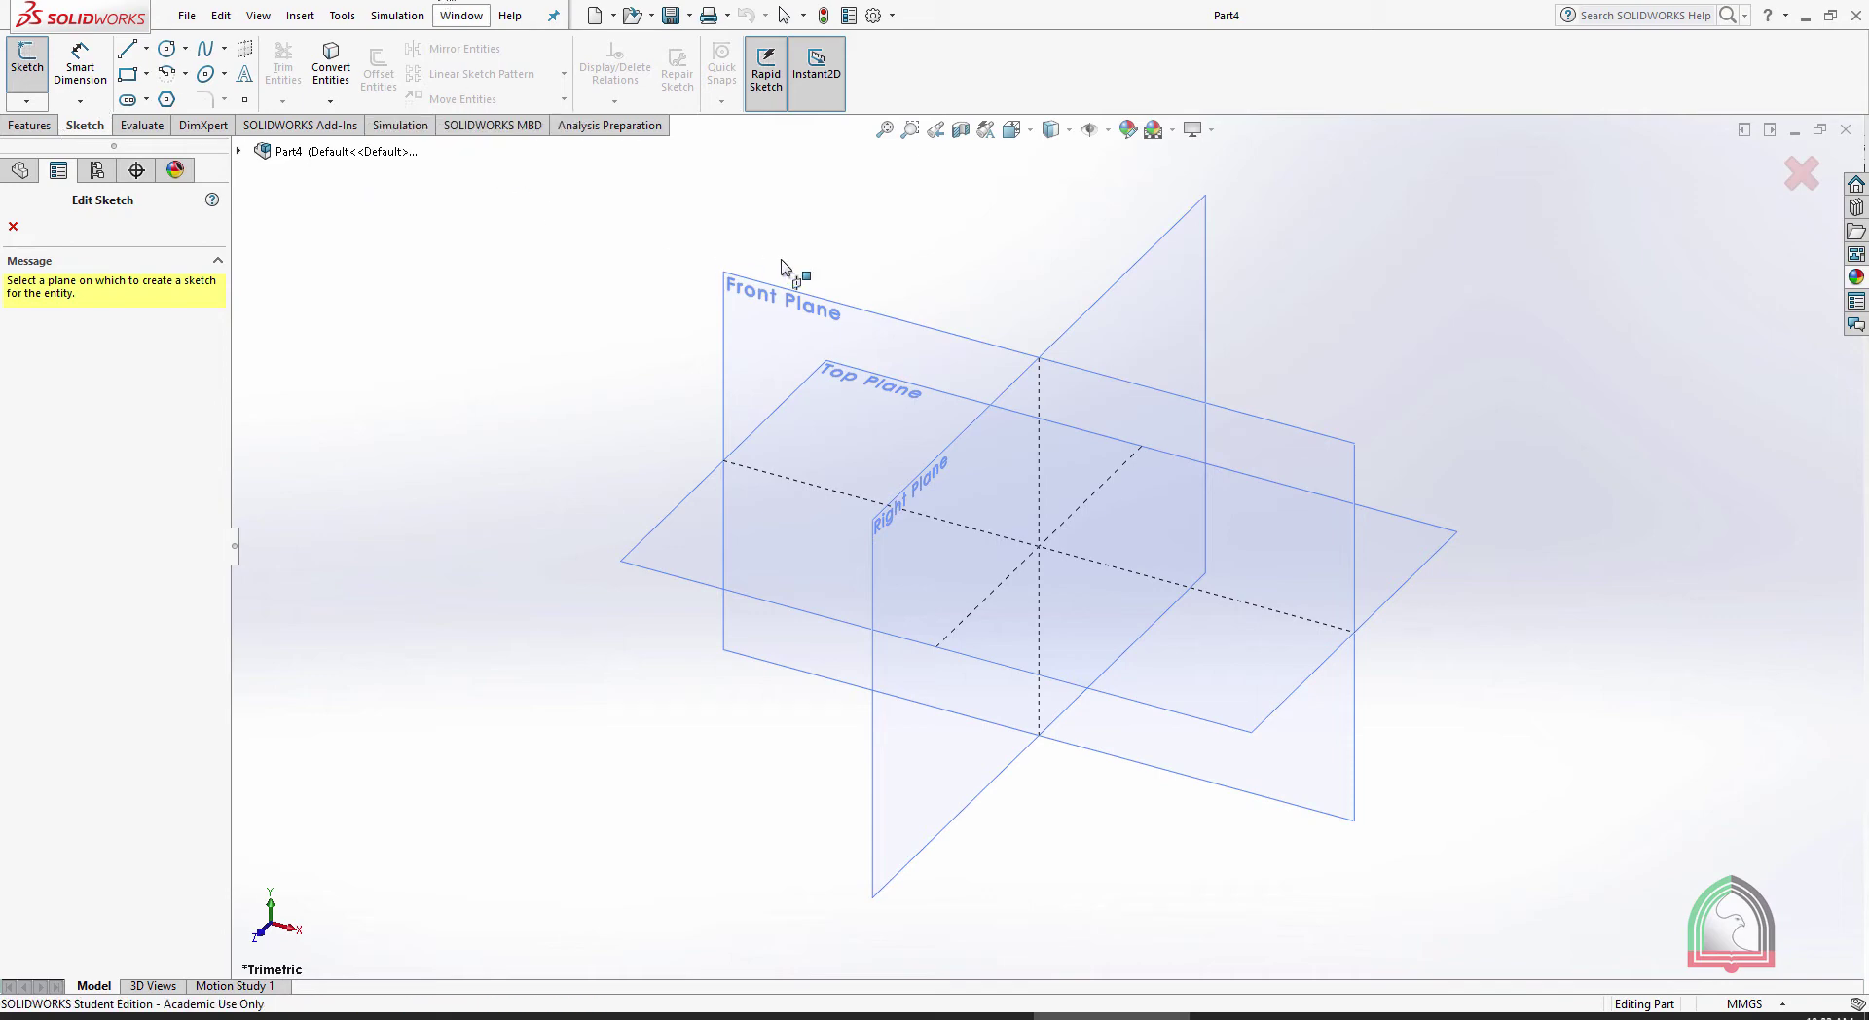
Begin the sketch on the Front Plane and try out the Line tool
left_click(849, 304)
left_click(847, 304)
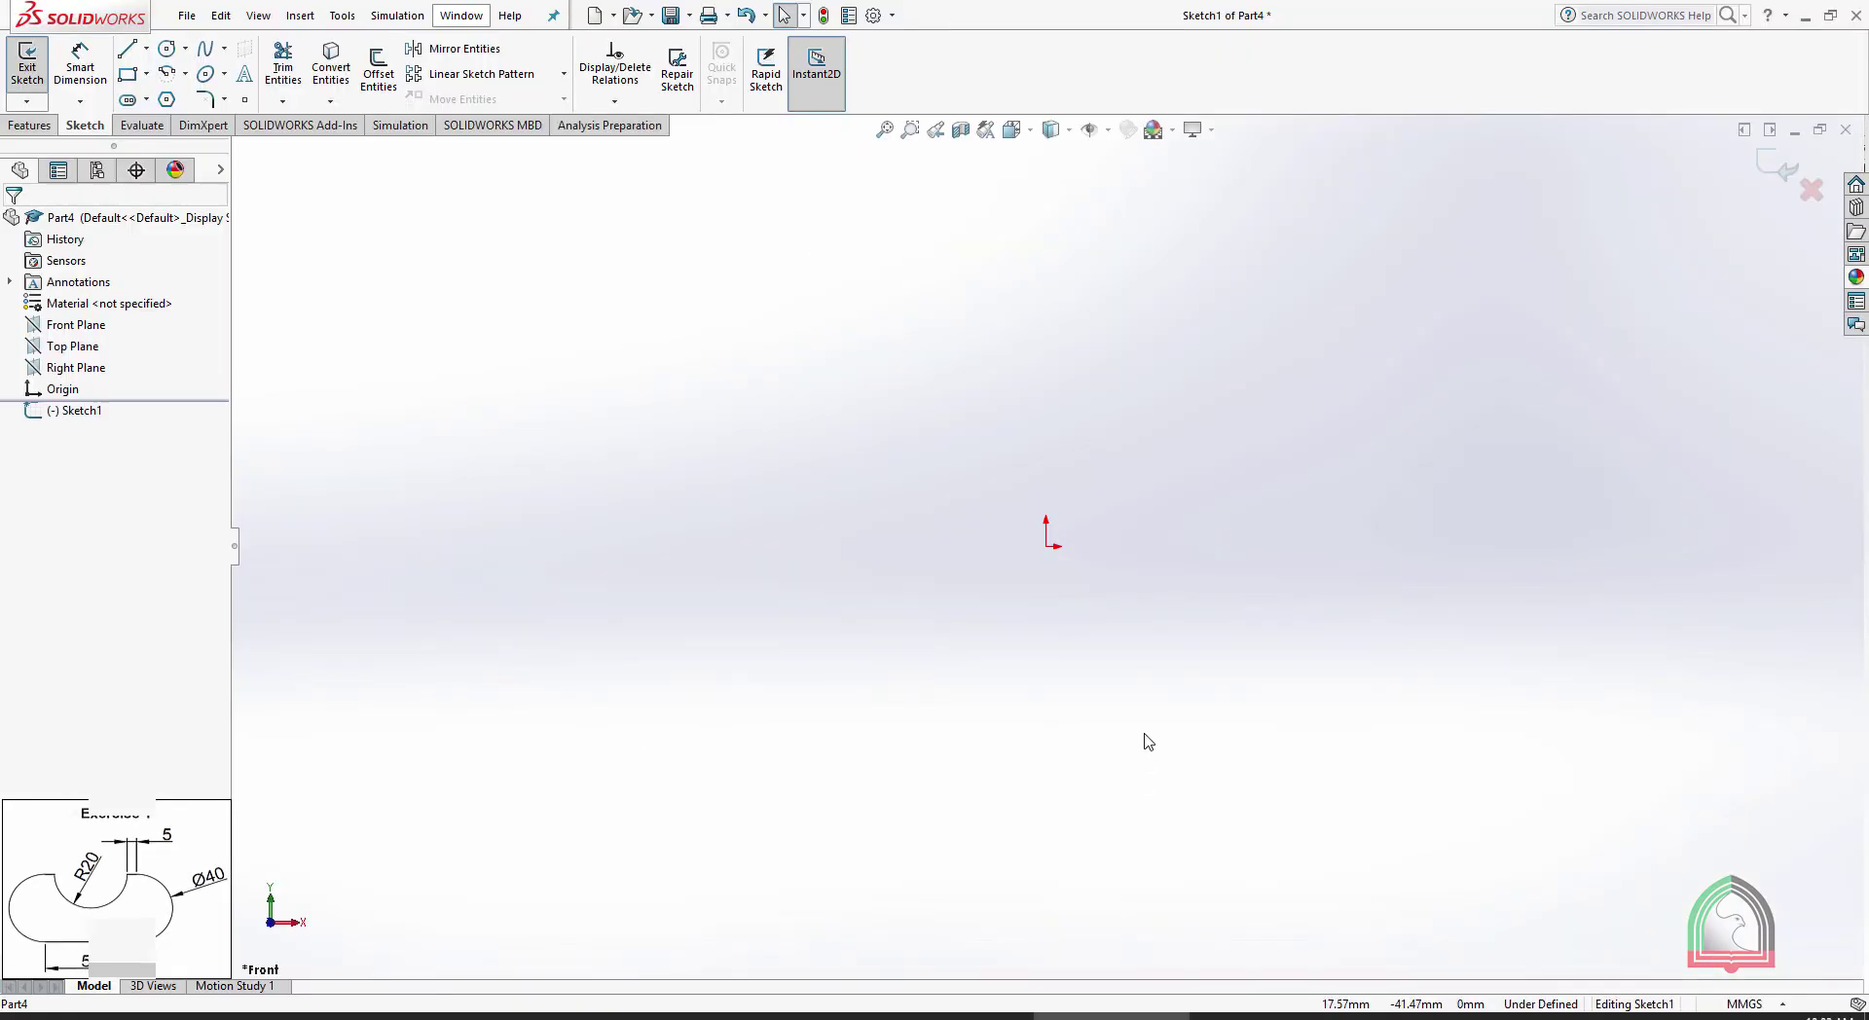
left_click(127, 52)
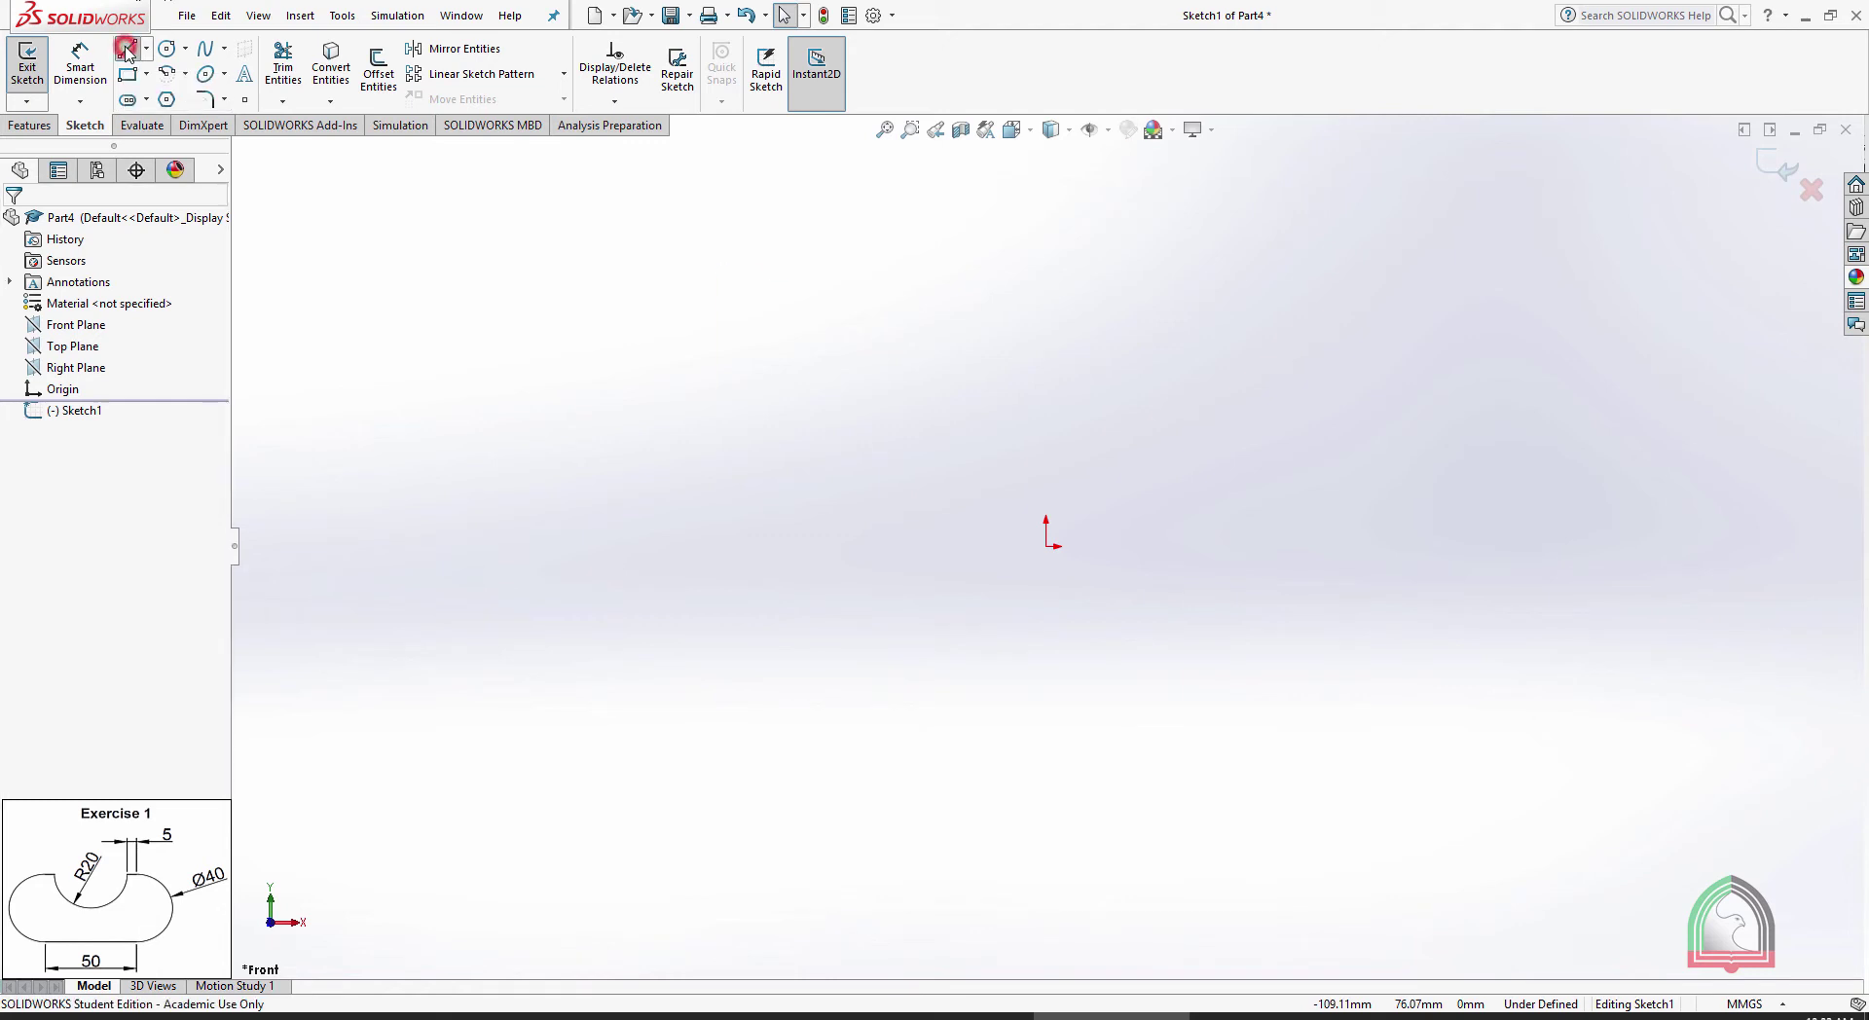
left_click(889, 642)
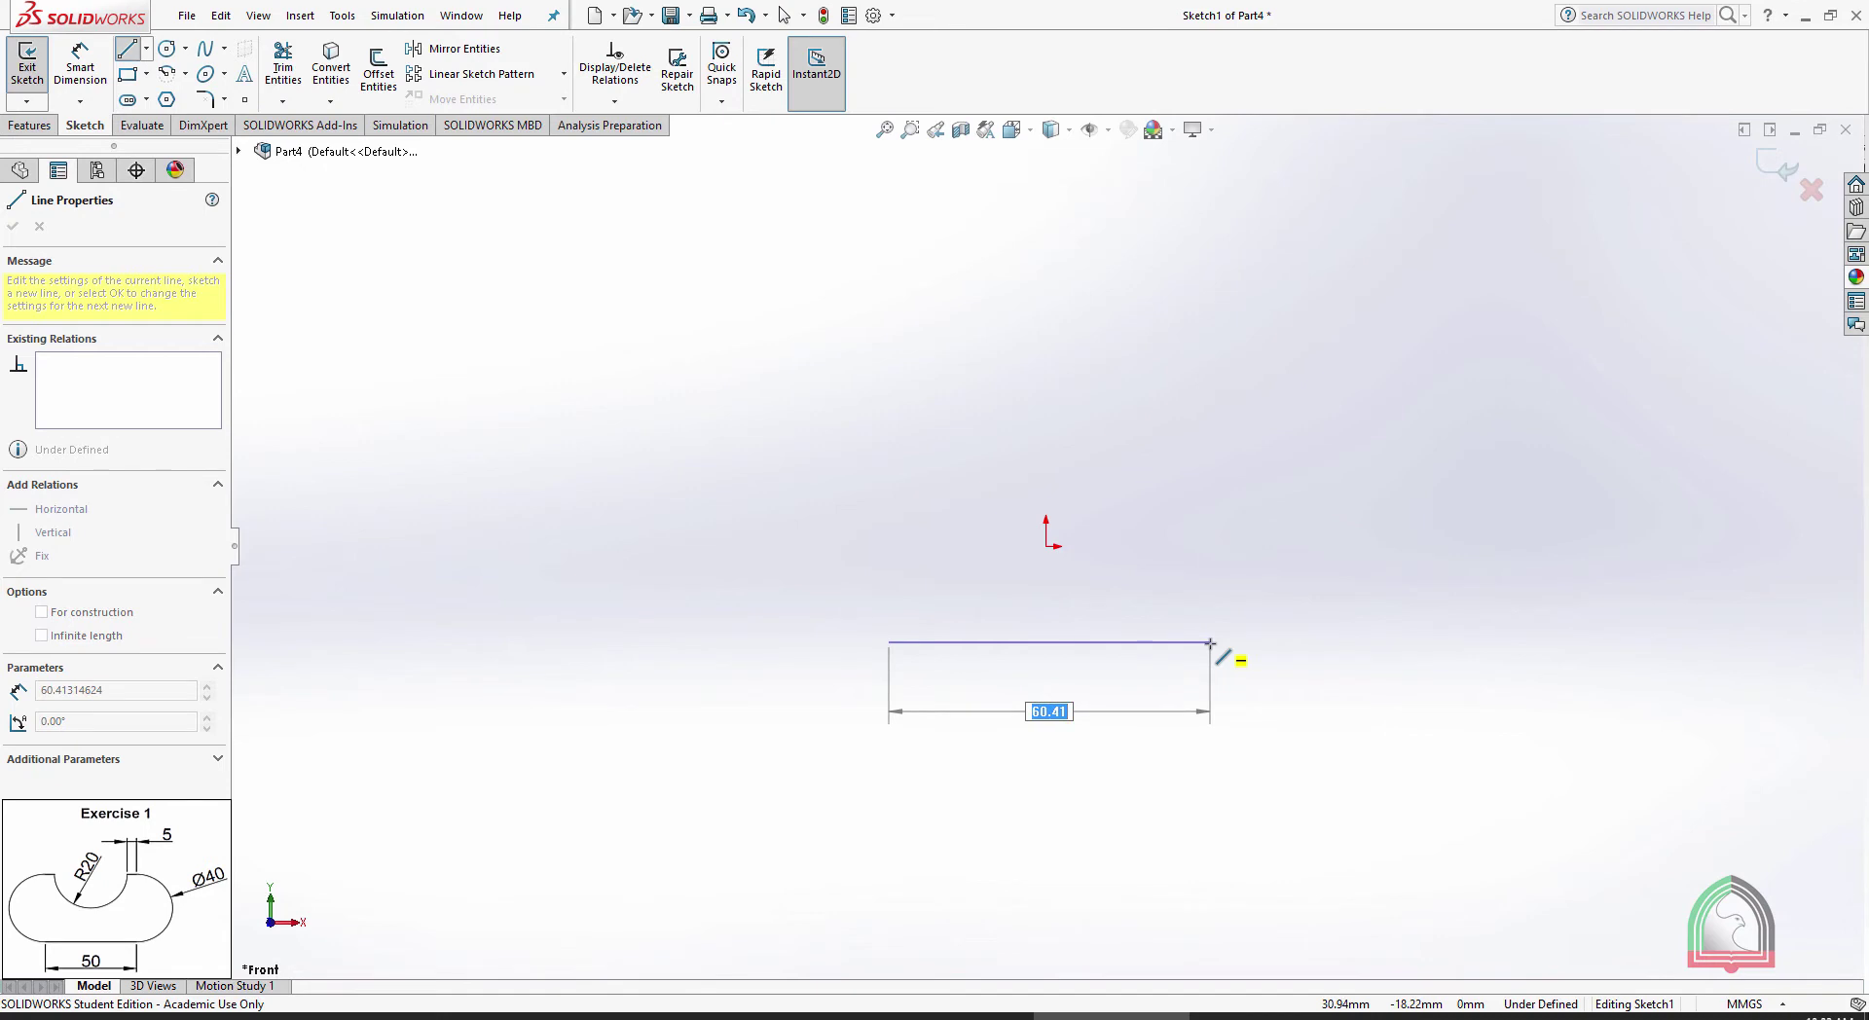
key("Escape")
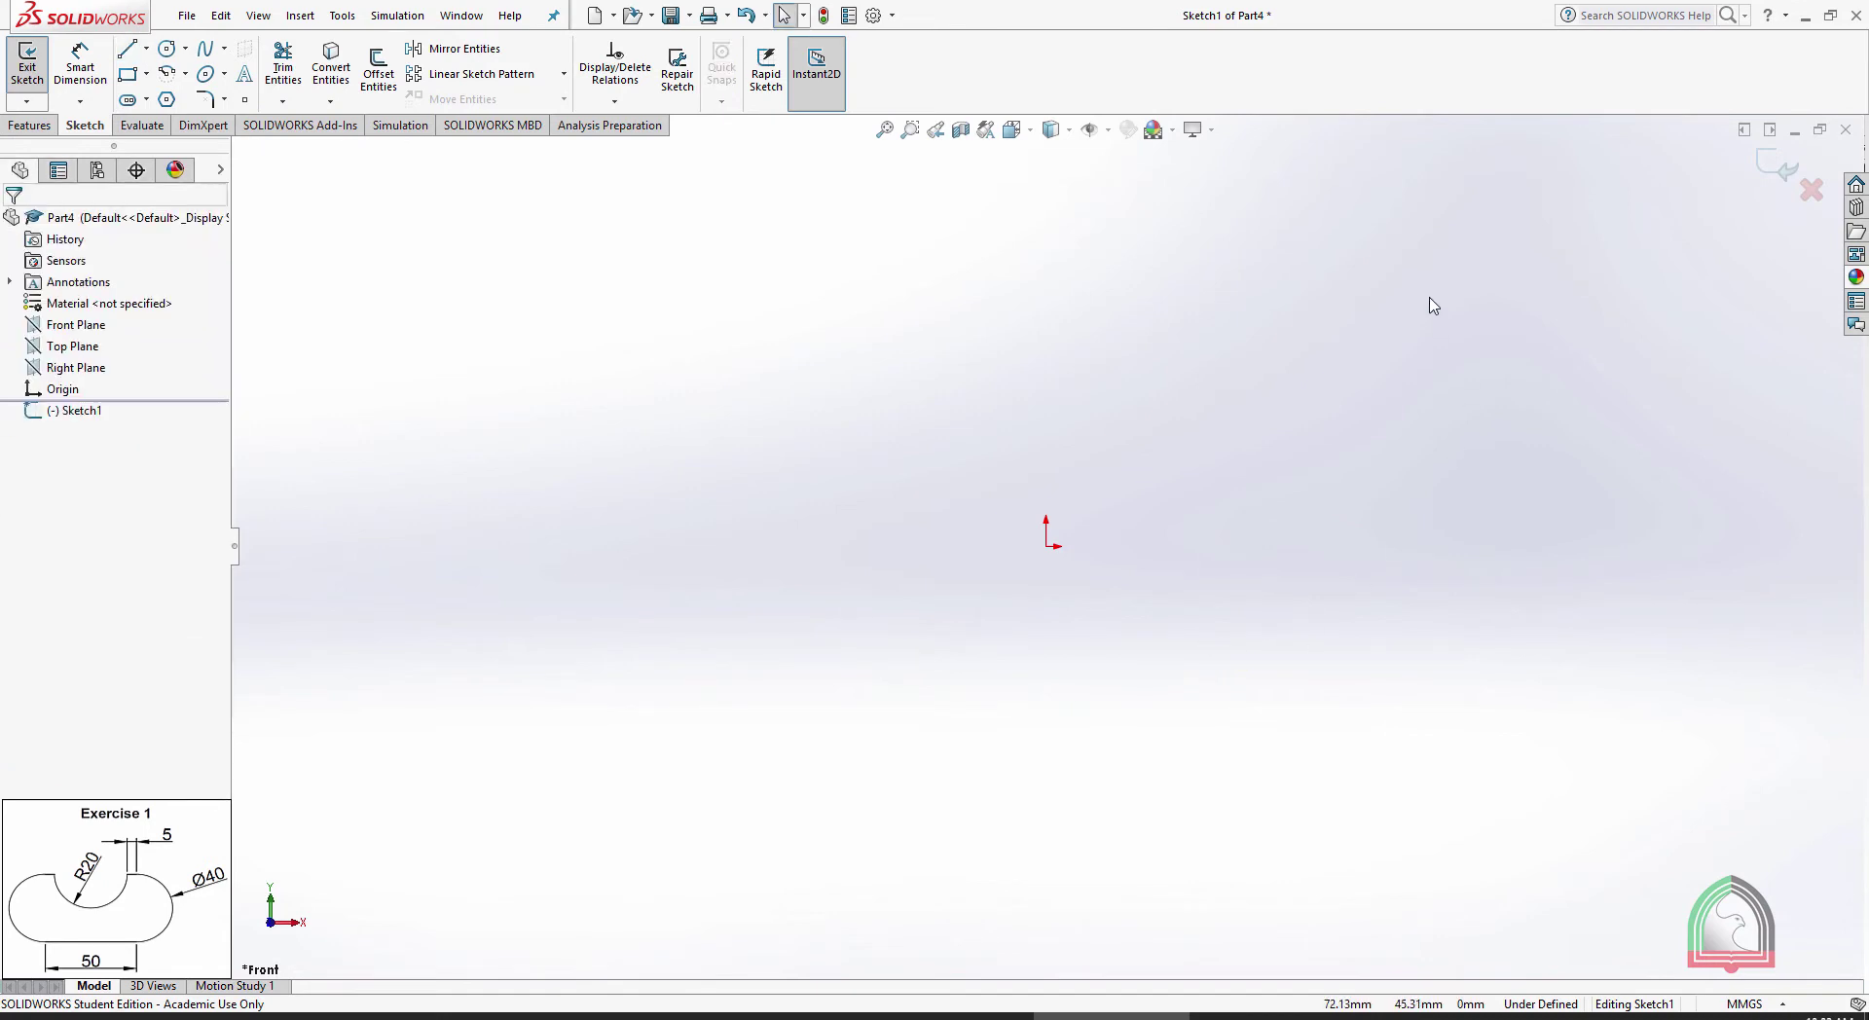
Toggle Sketch Numeric Input off and back on from the canvas shortcut toolbar
right_click(1432, 304)
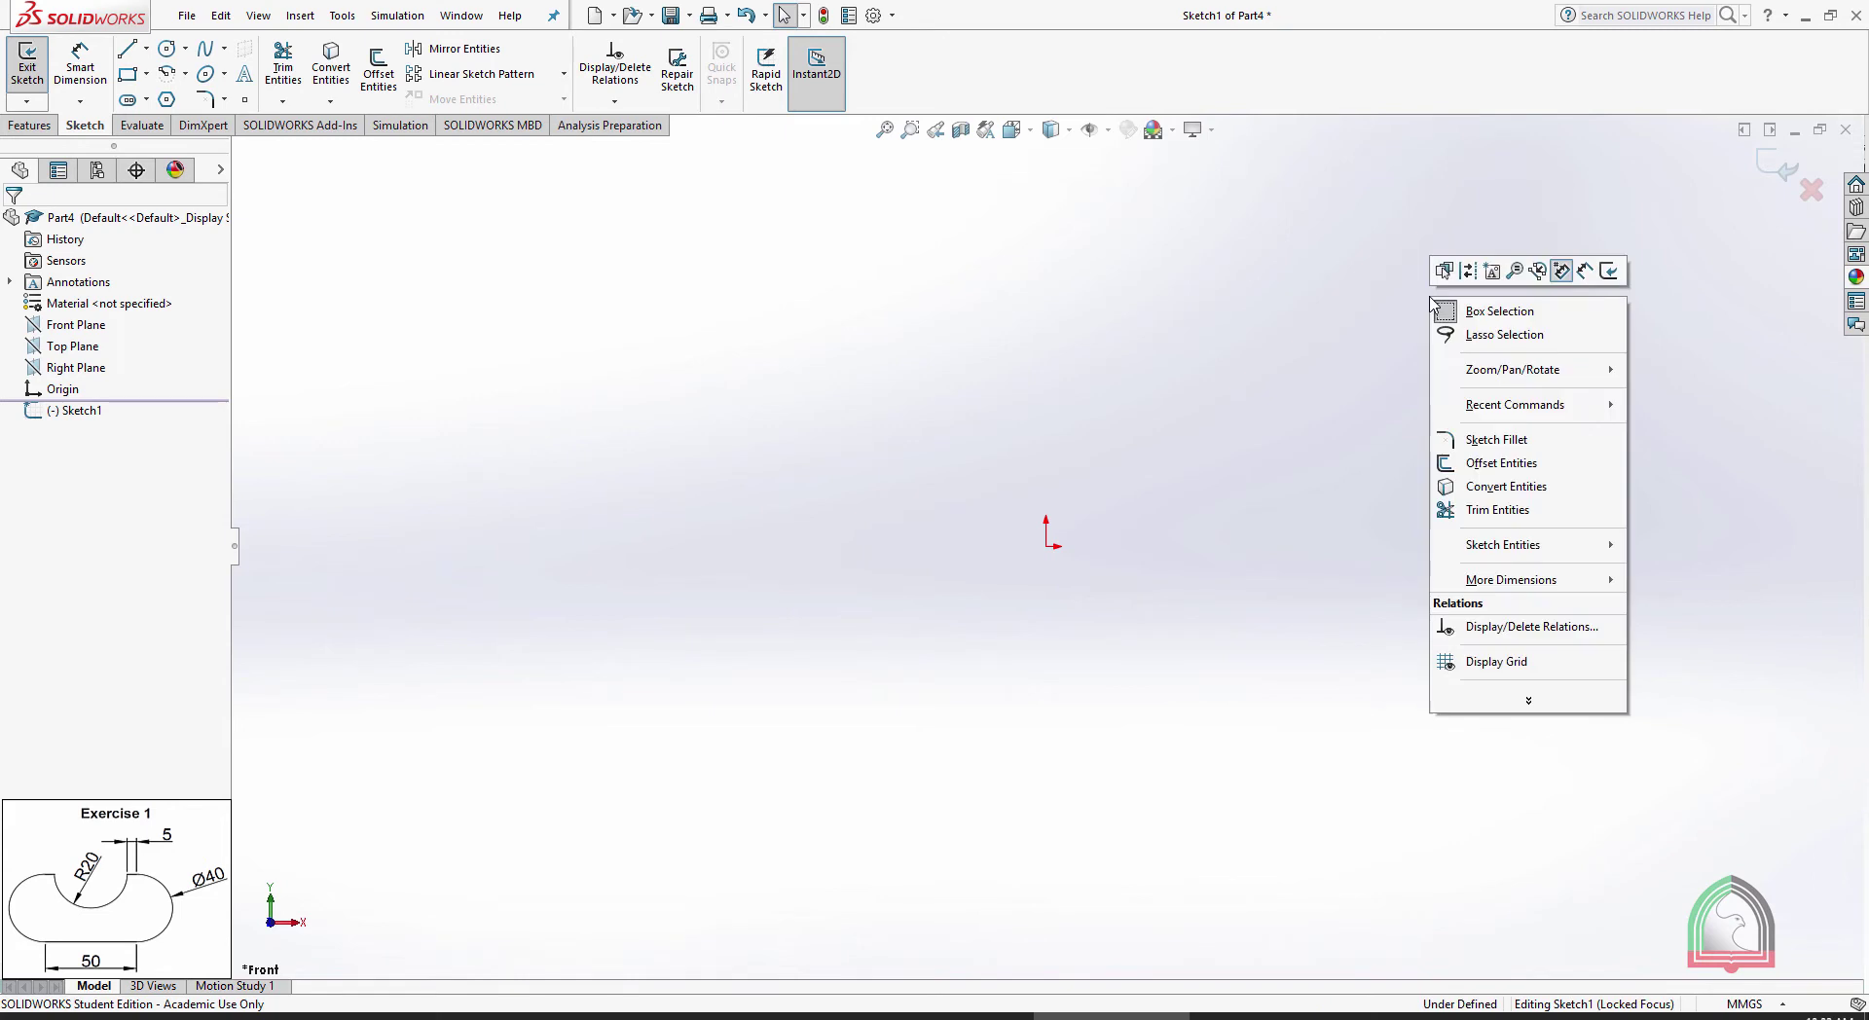
left_click(1563, 271)
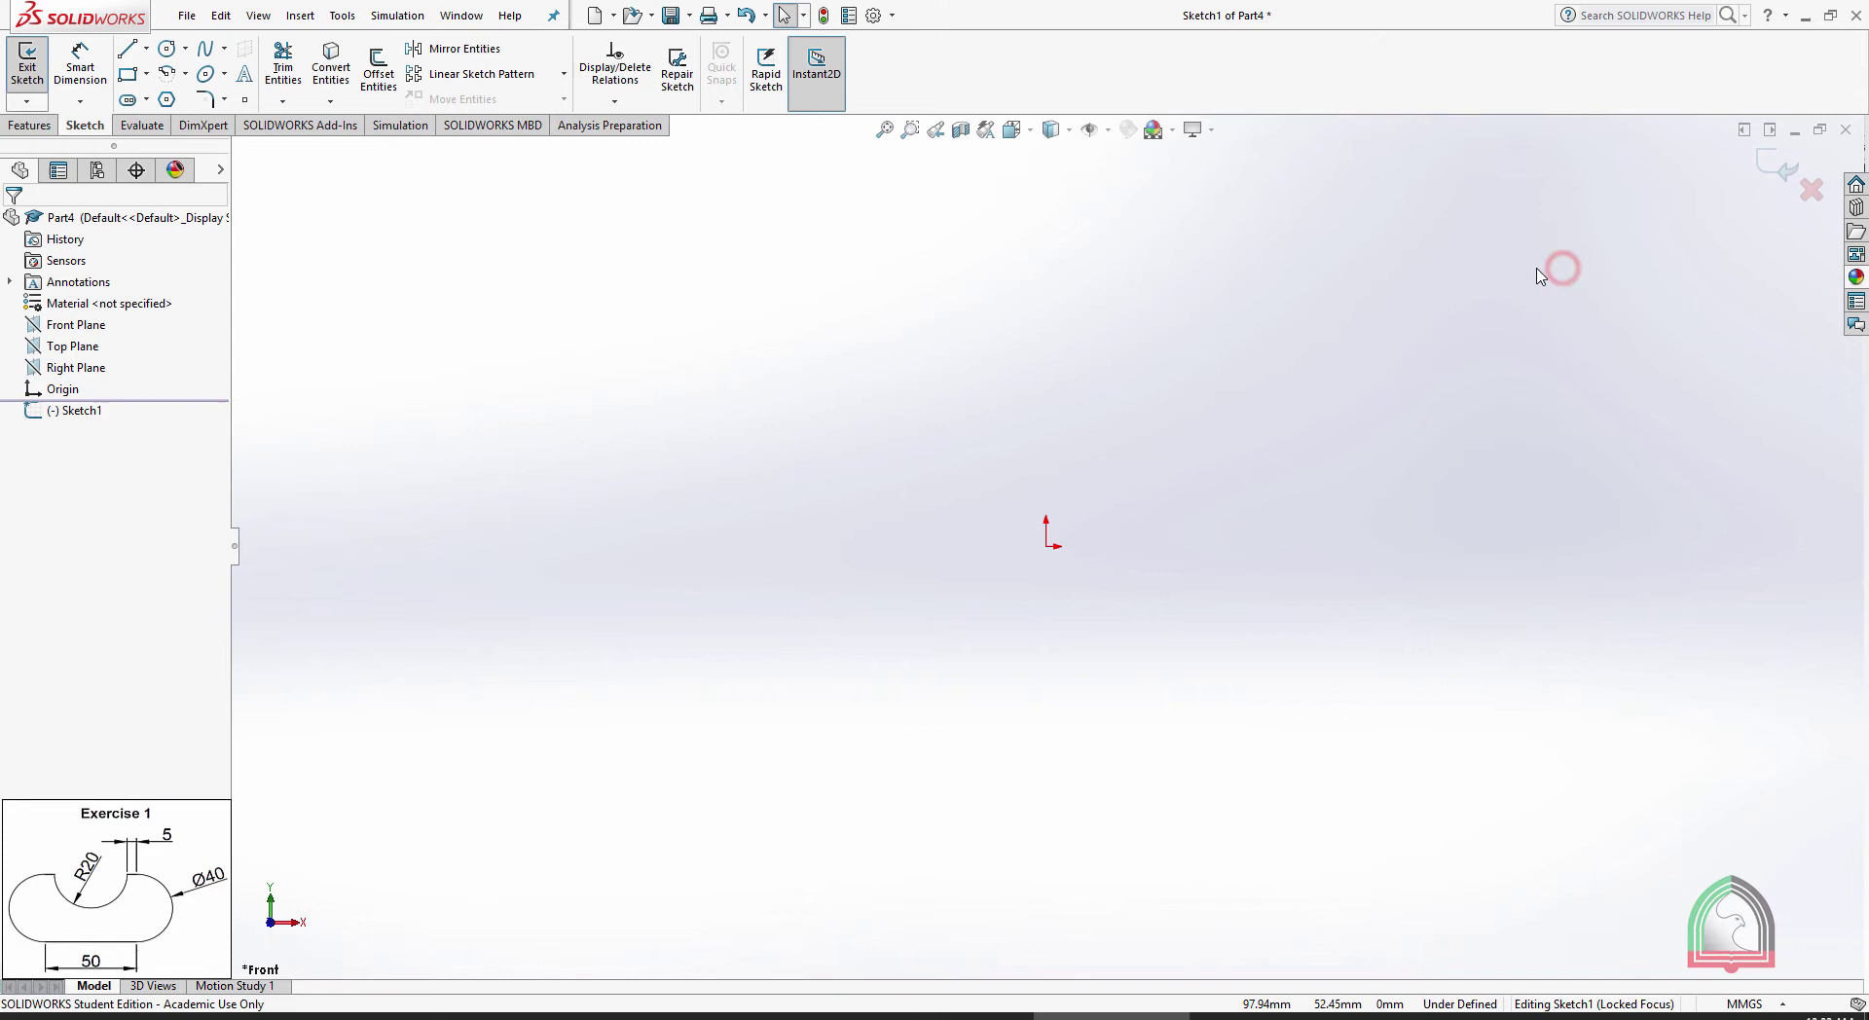
left_click(129, 48)
left_click(916, 633)
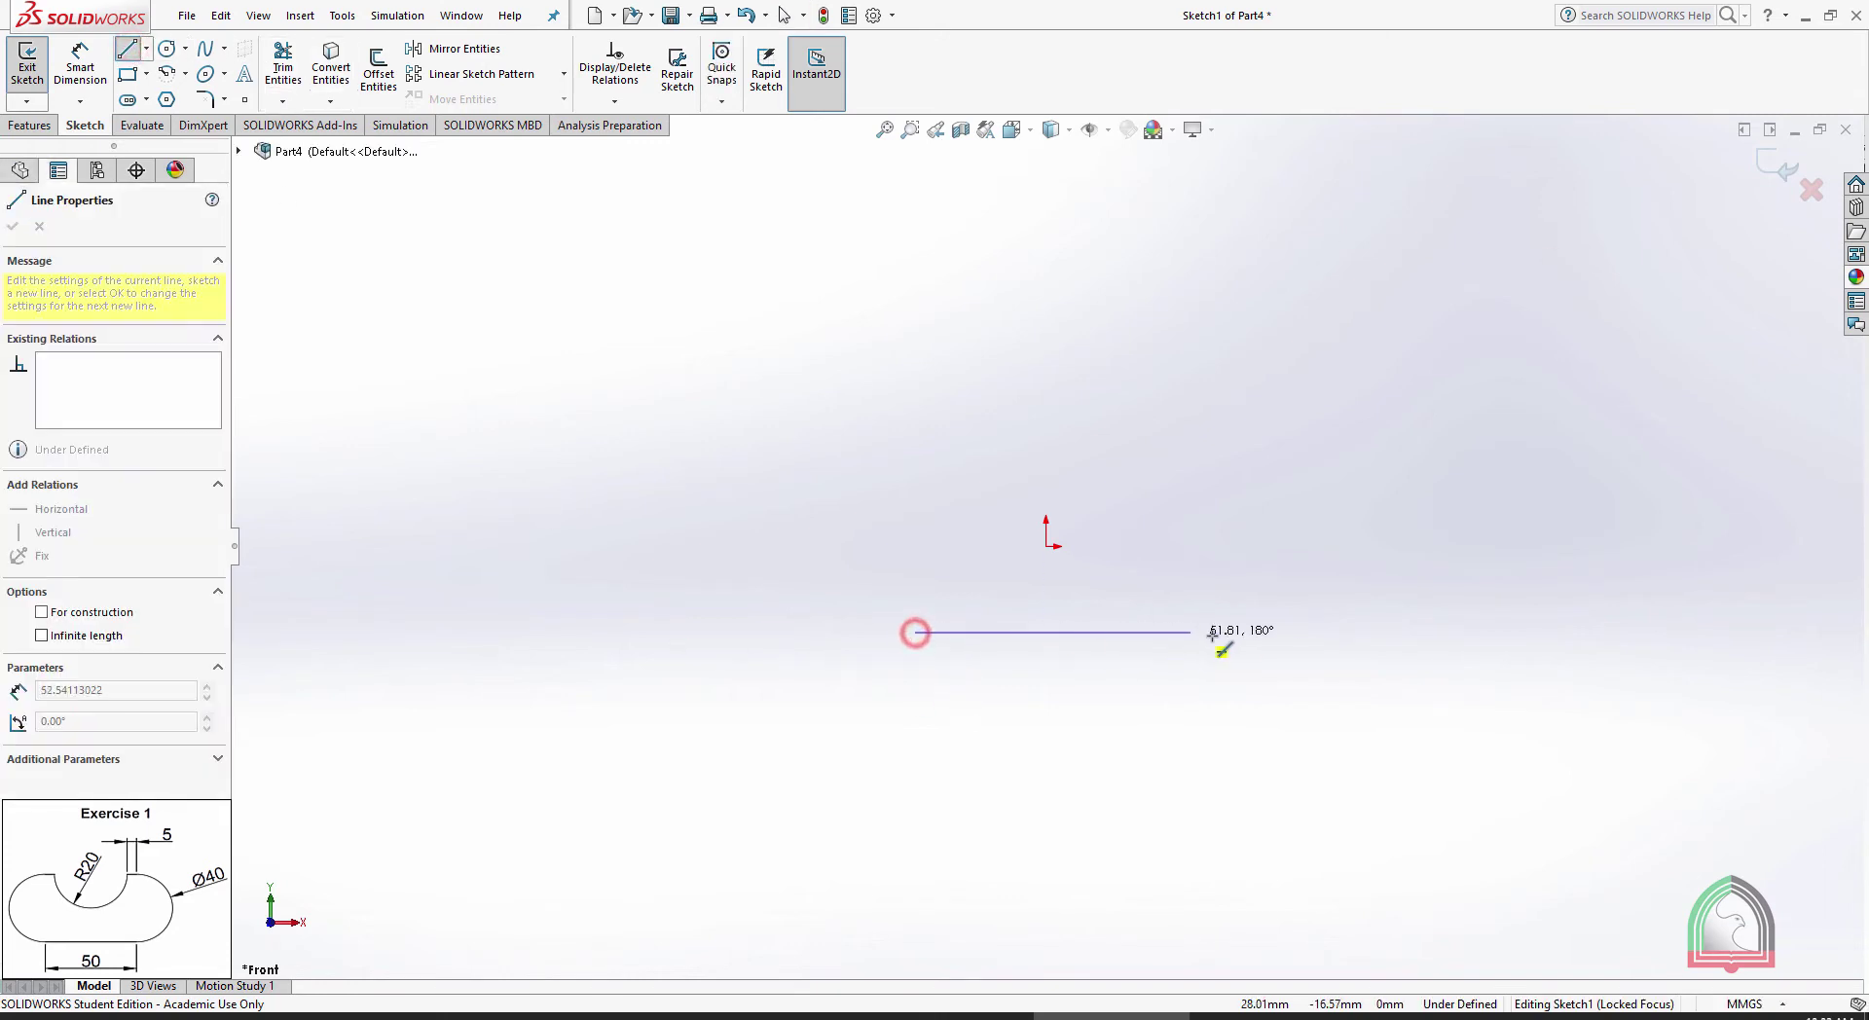
key("Escape")
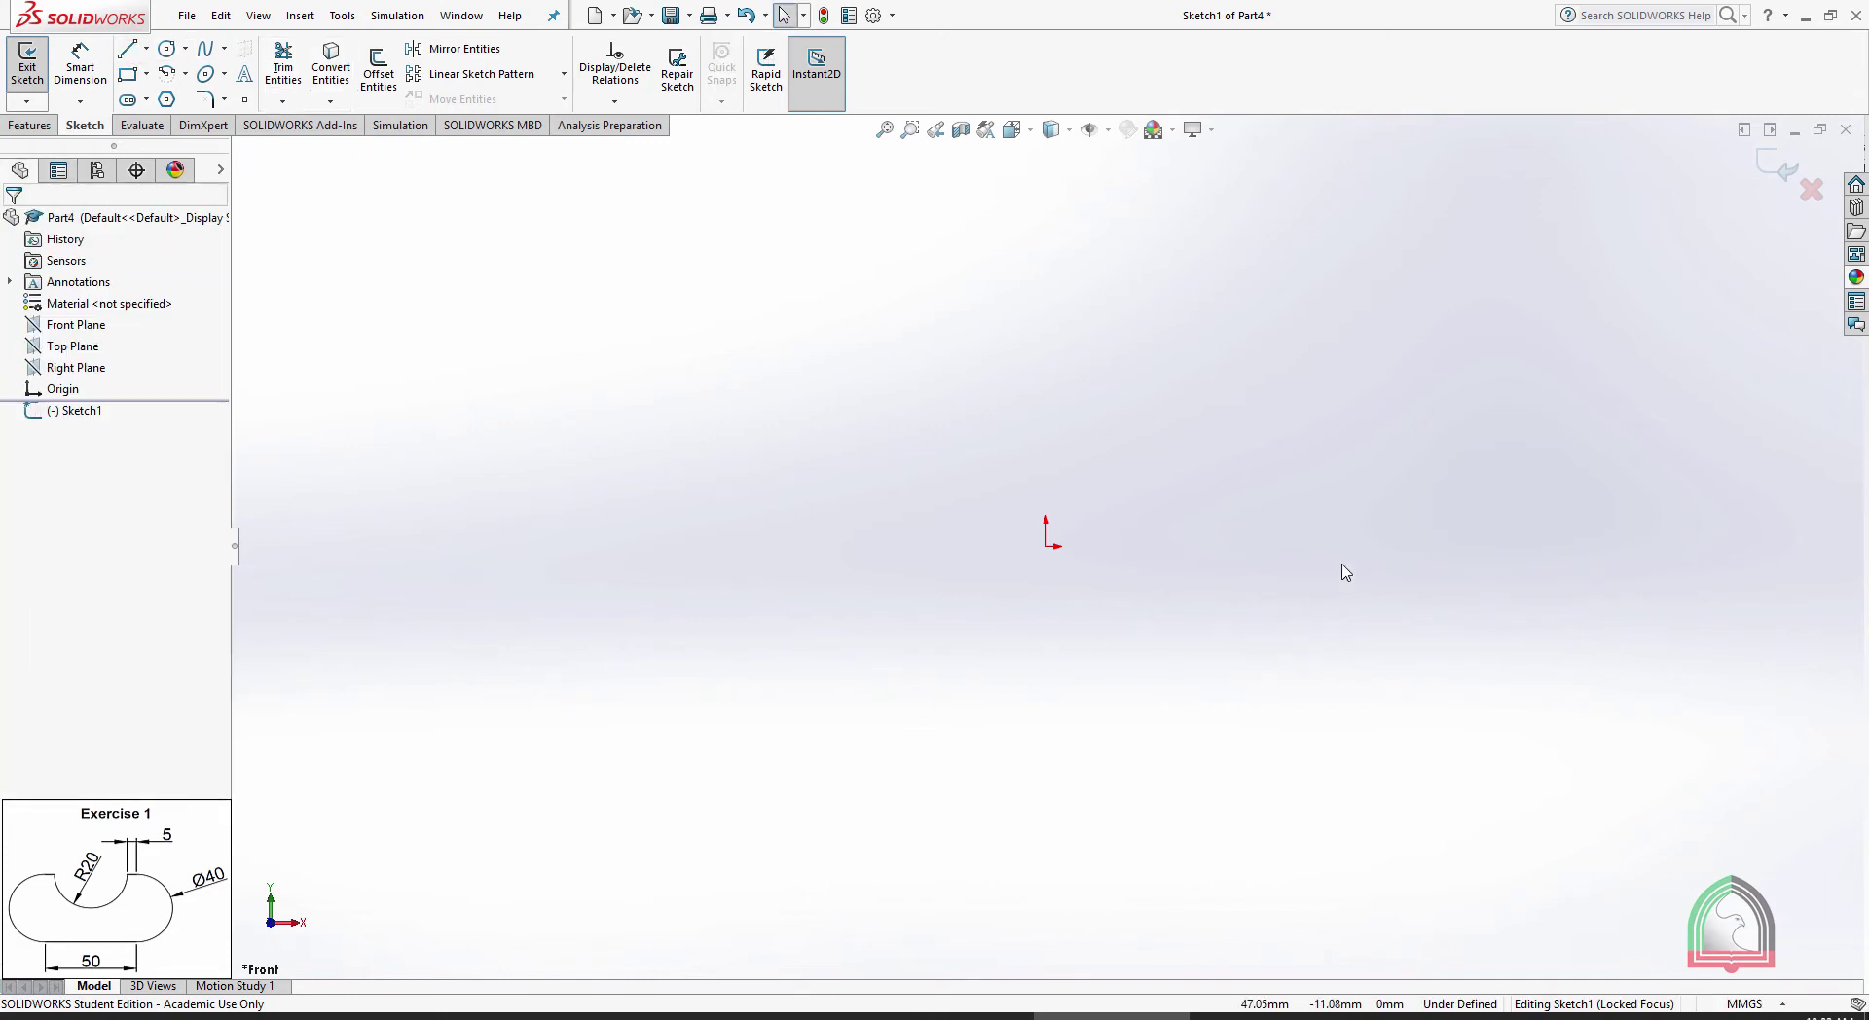
right_click(1517, 255)
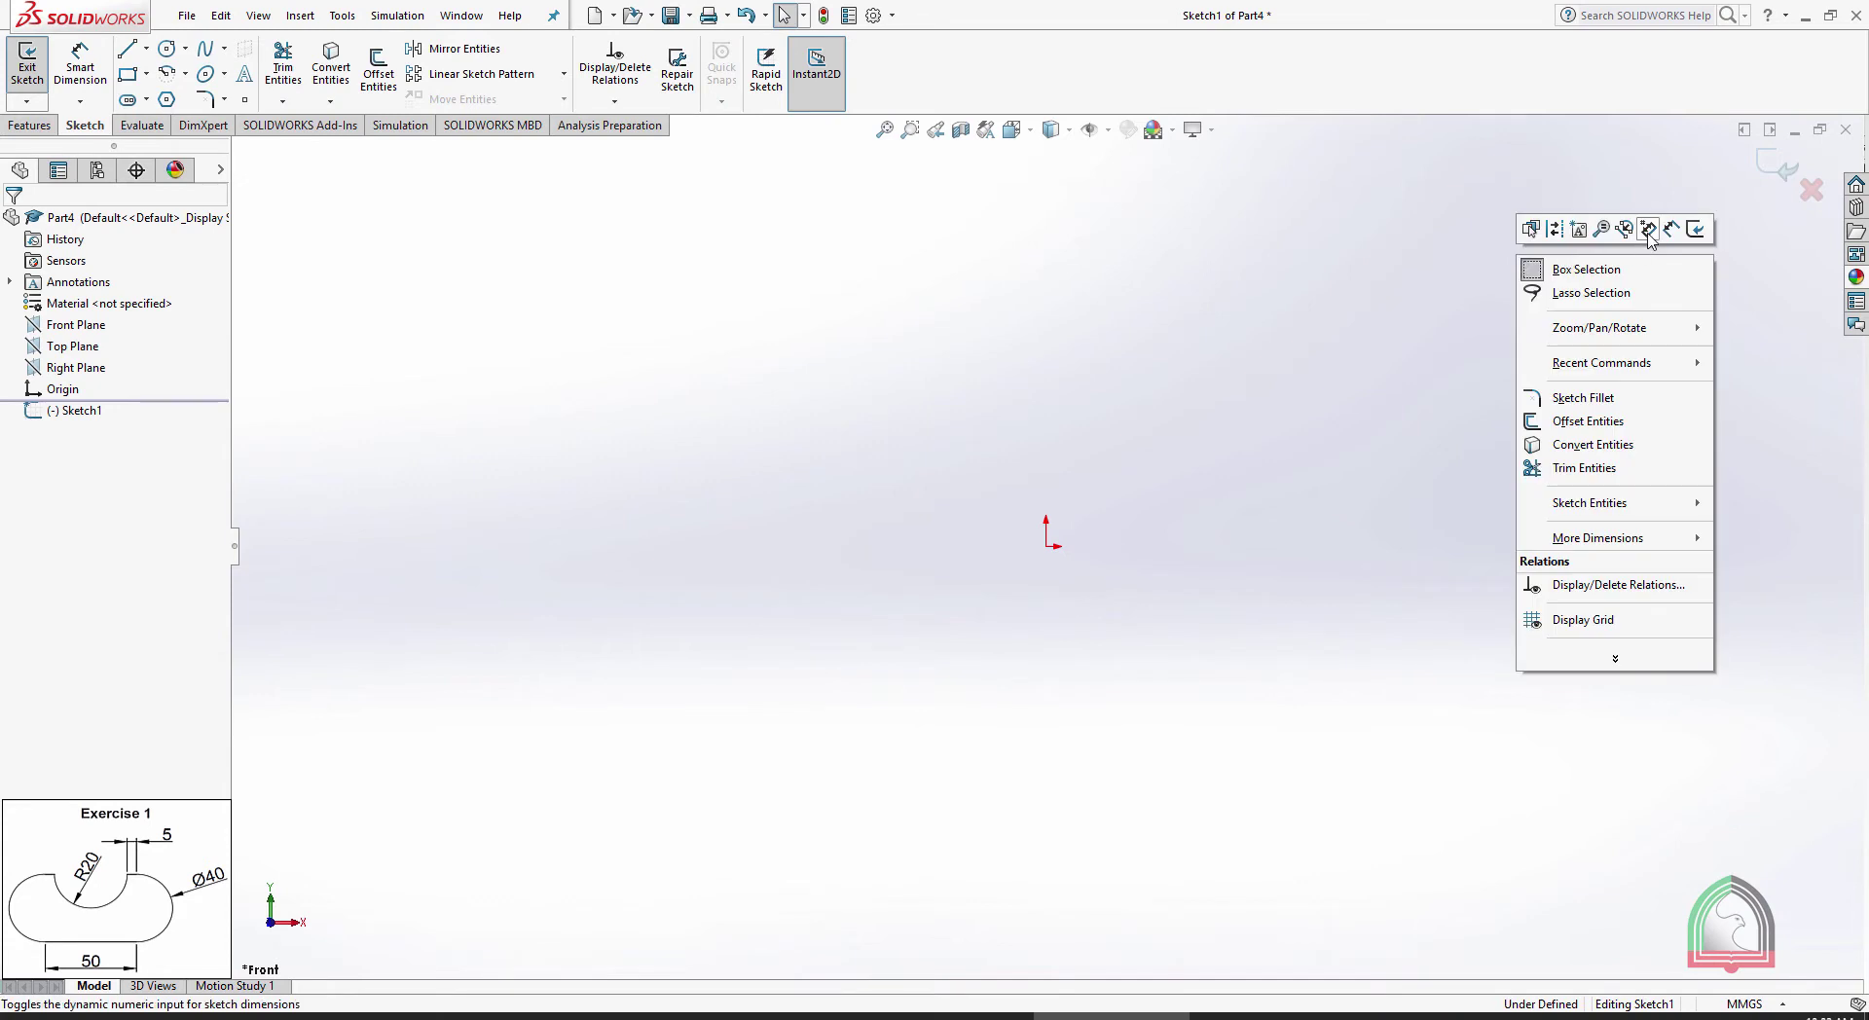
left_click(1650, 229)
Draw the 50 mm bottom line and the R20 right semicircular arc
left_click(125, 51)
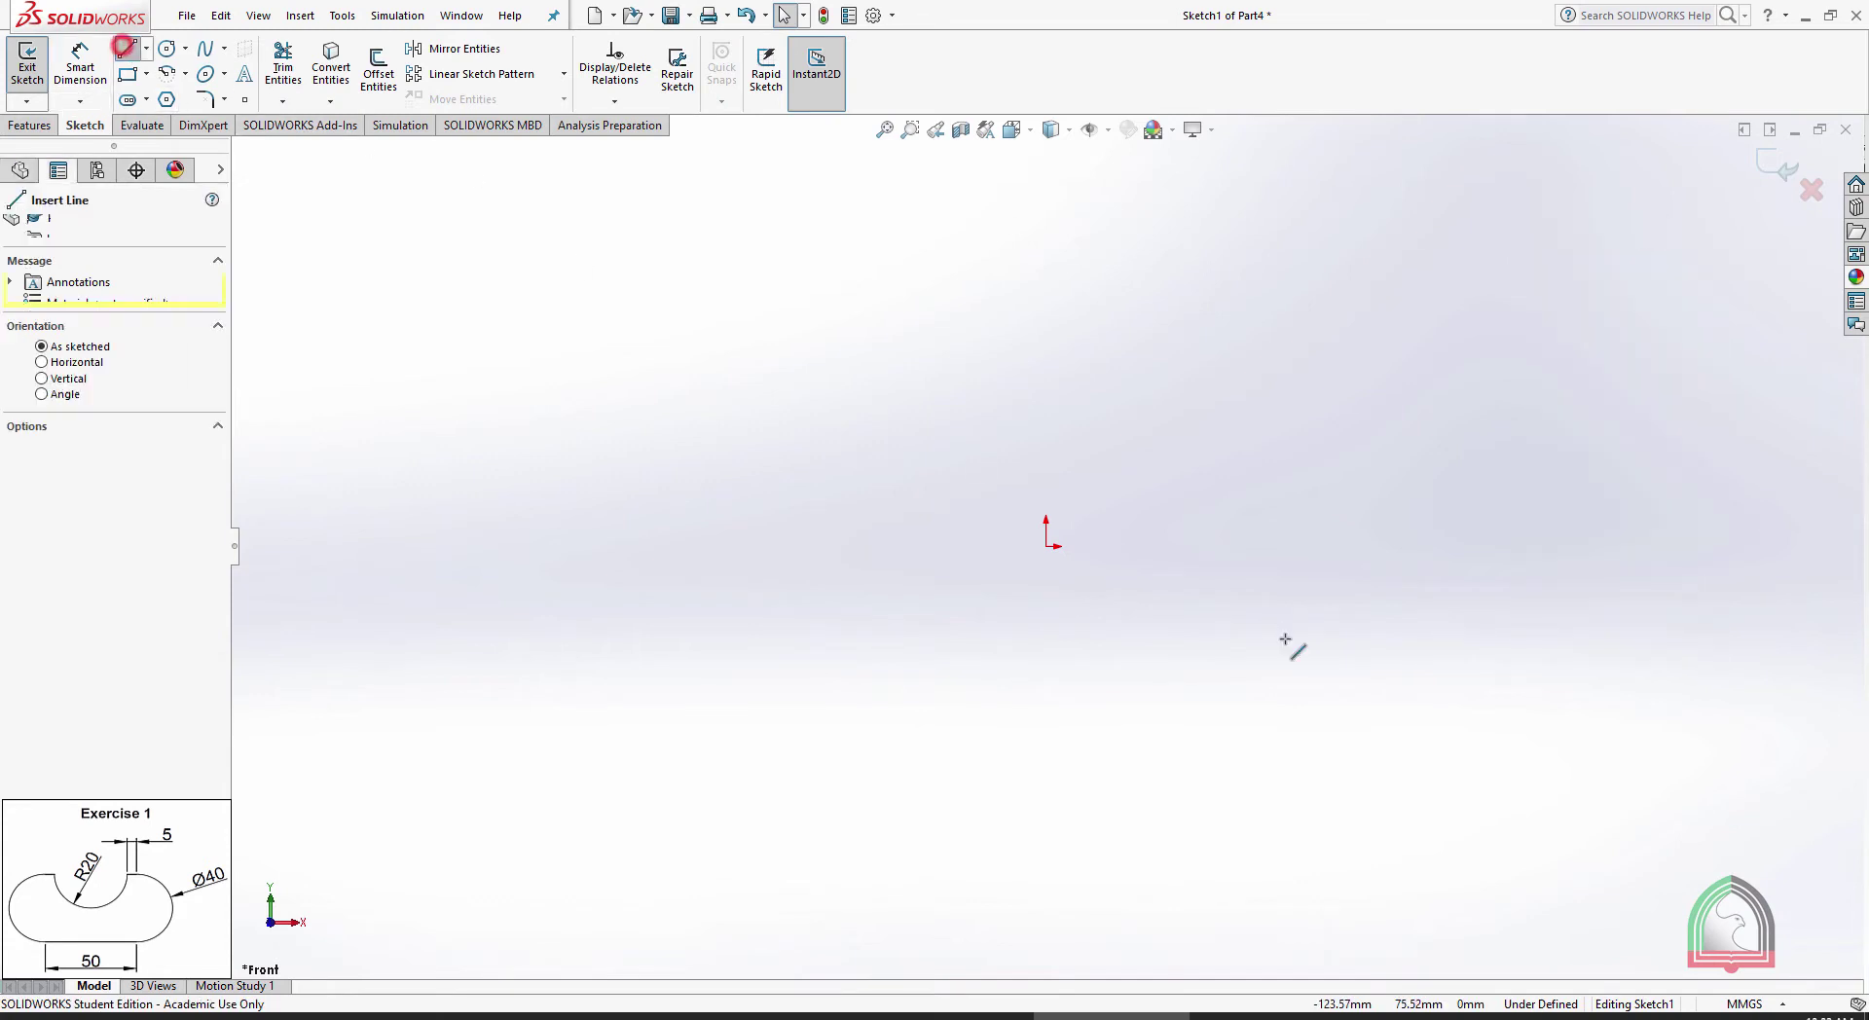
left_click(874, 639)
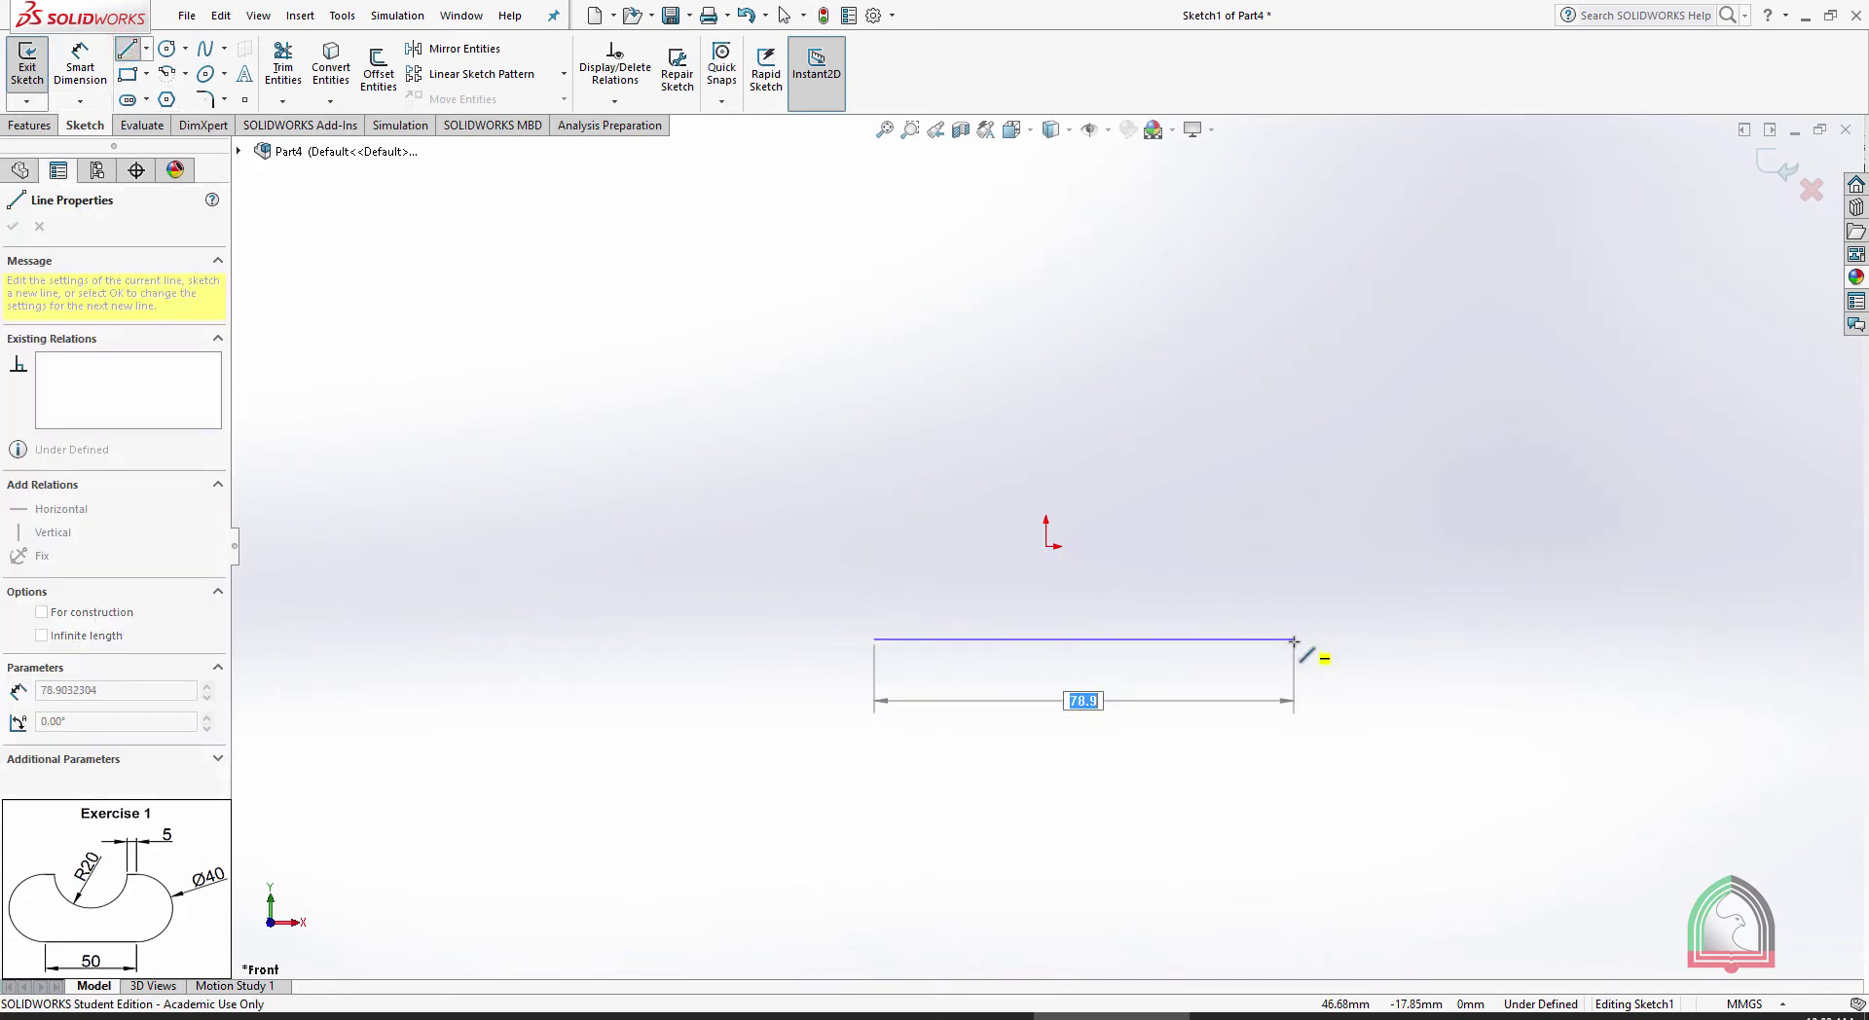
type("50")
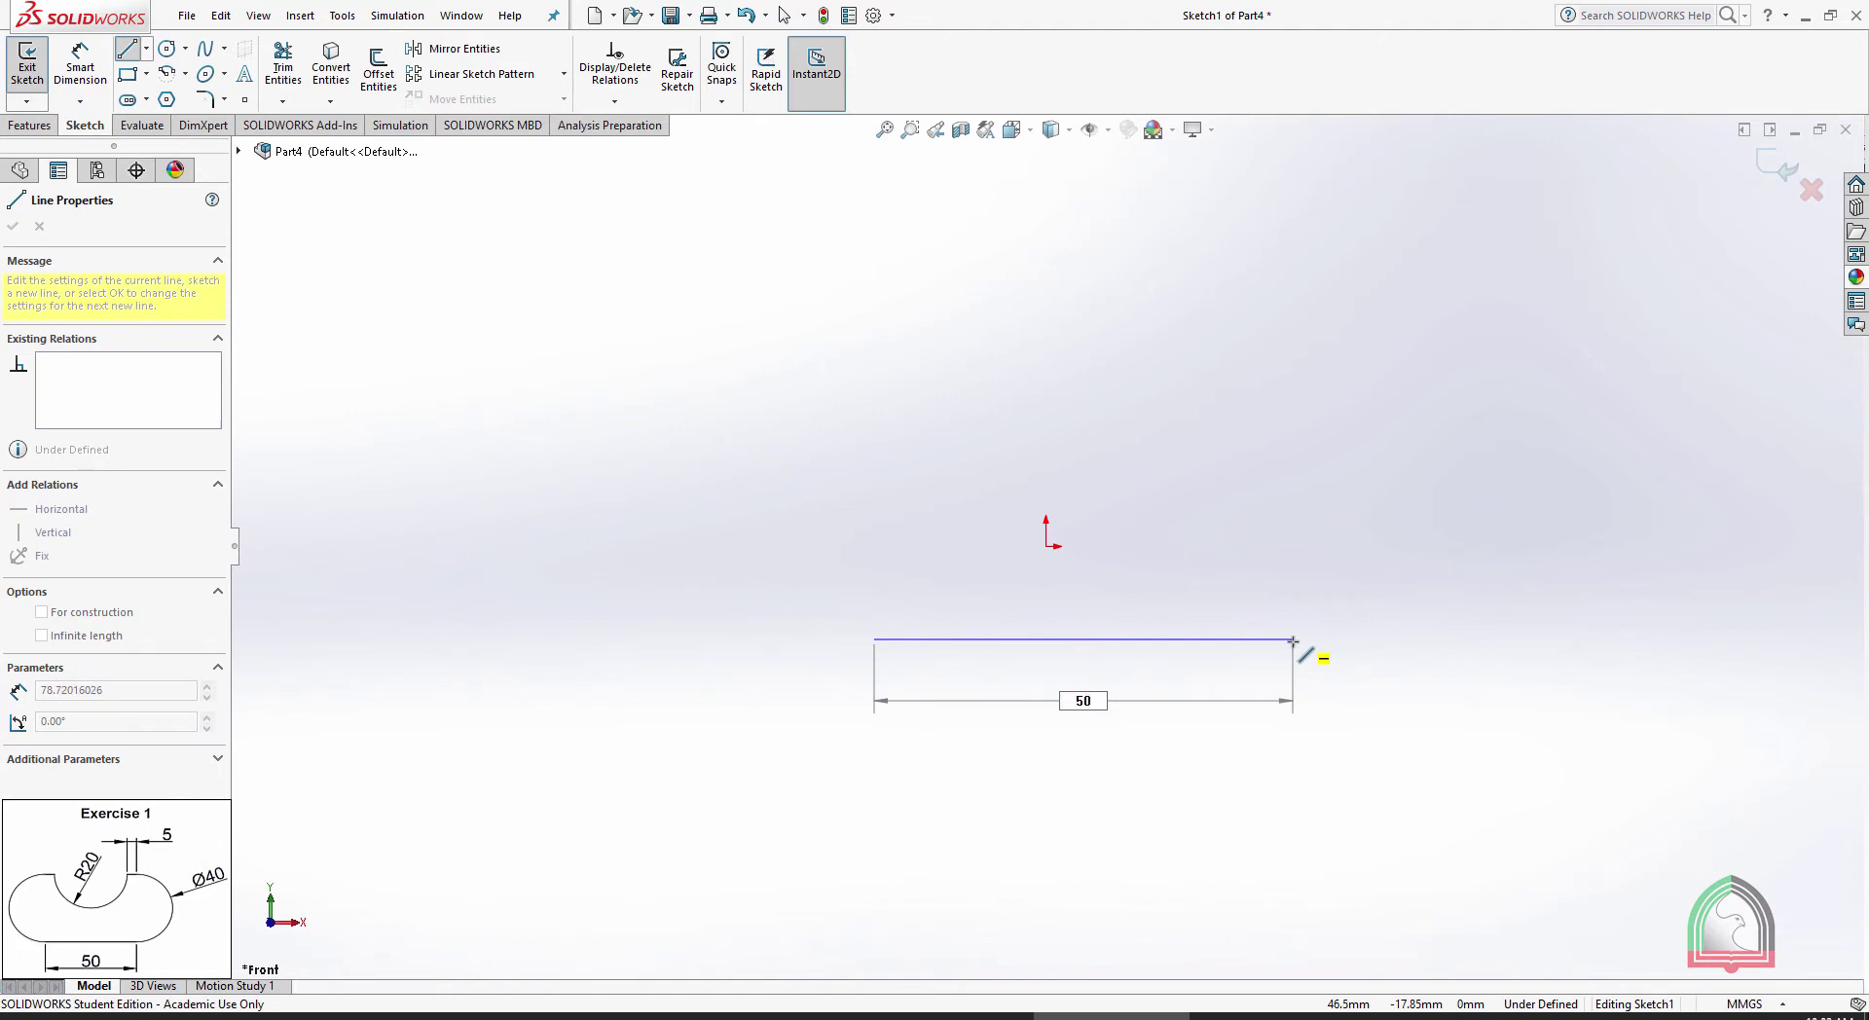
key("Return")
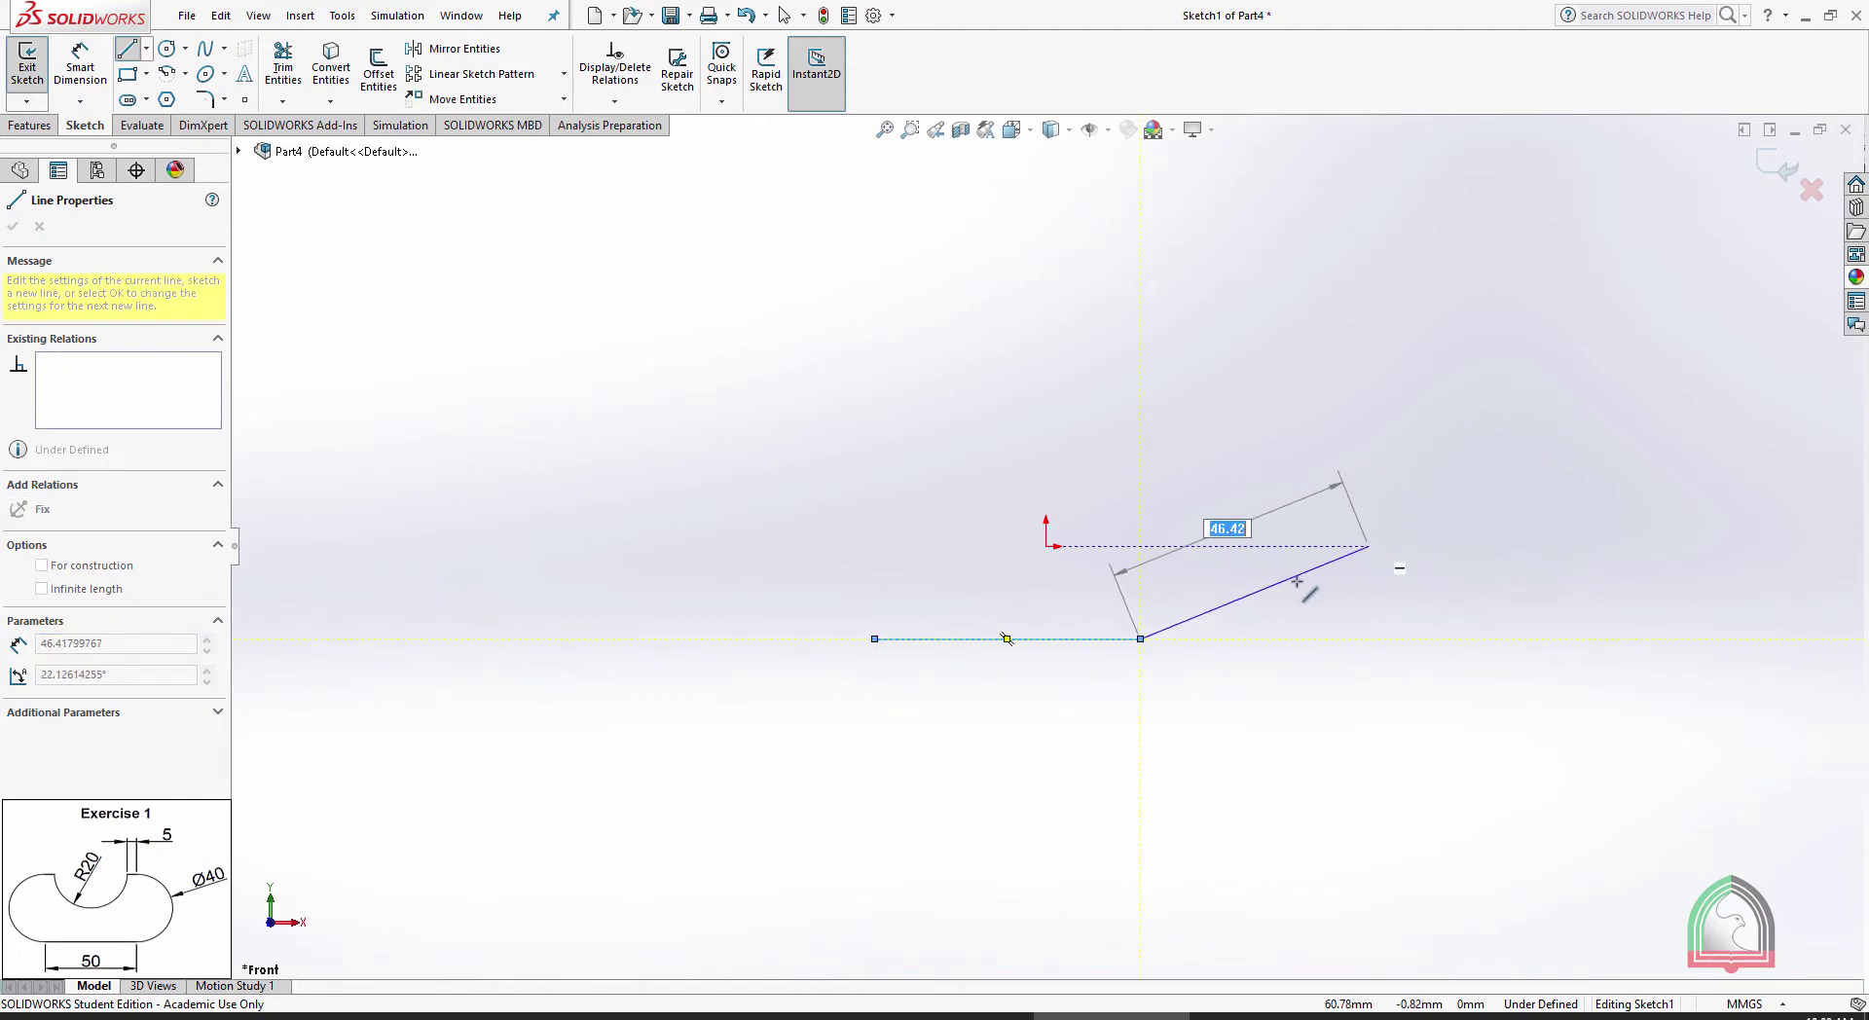
mouse_move(1140, 638)
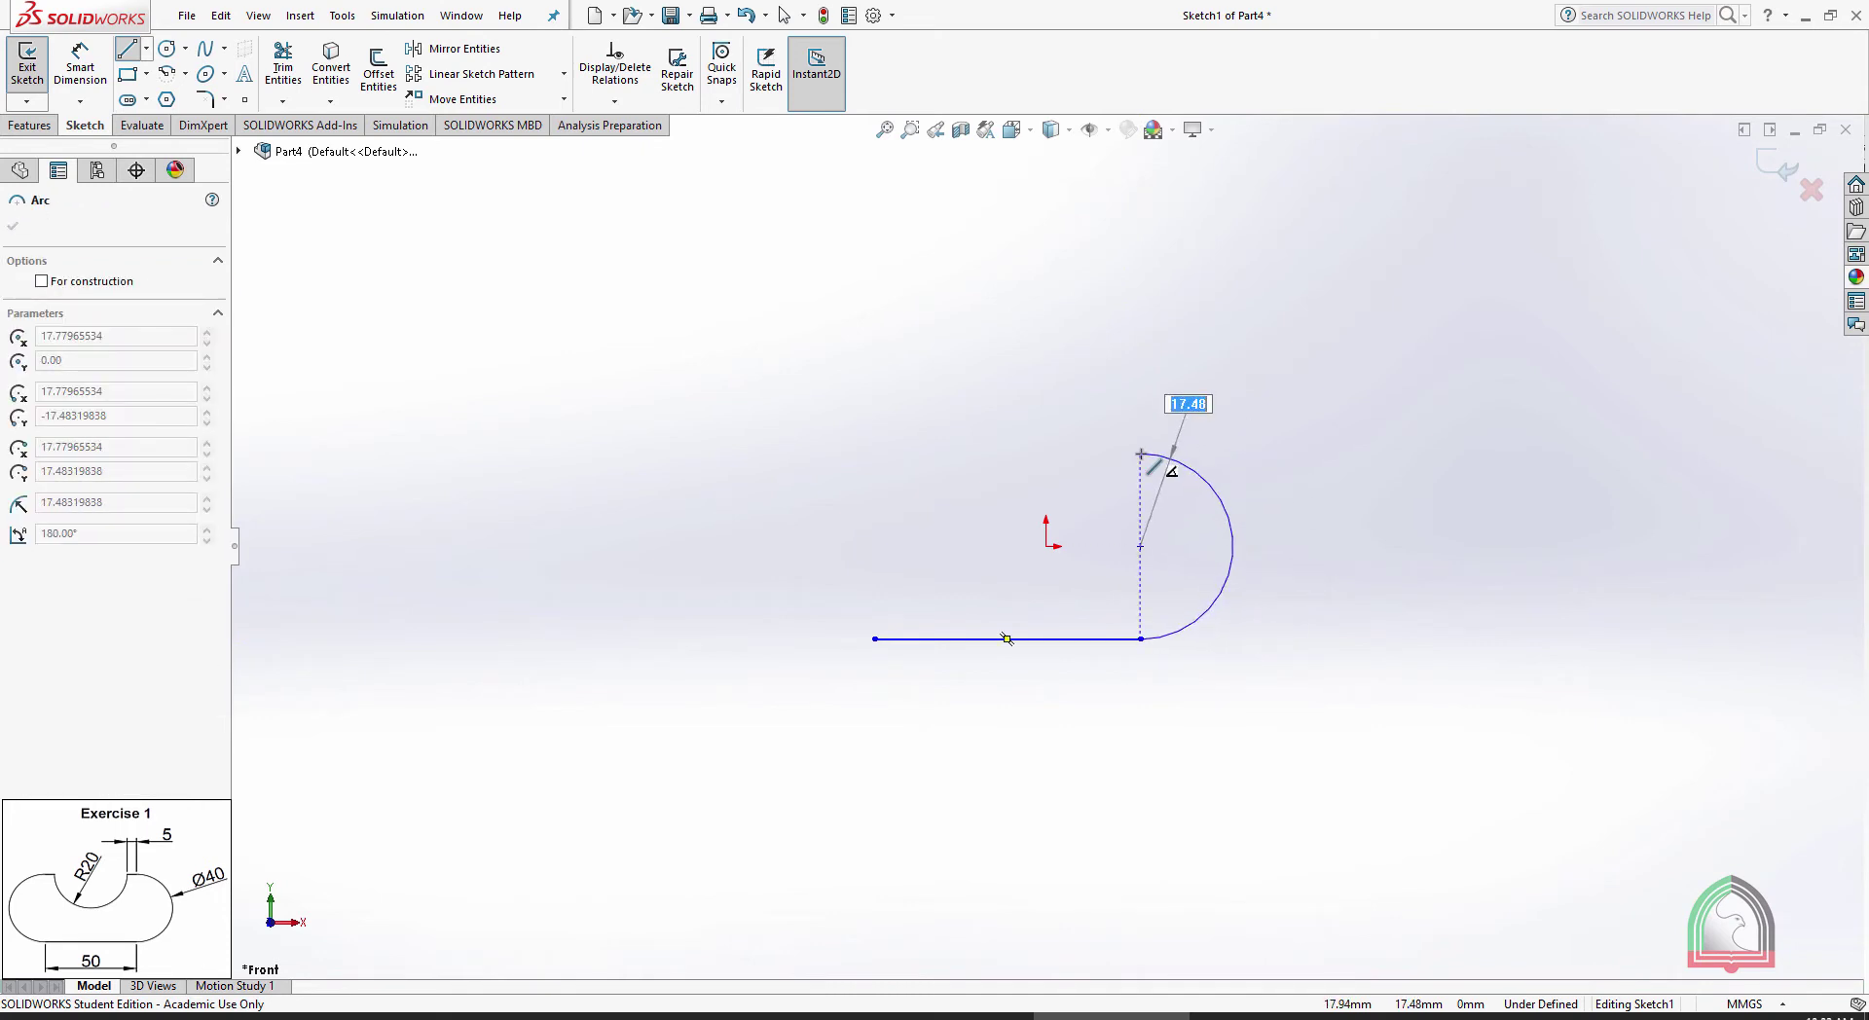
type("20")
key("Return")
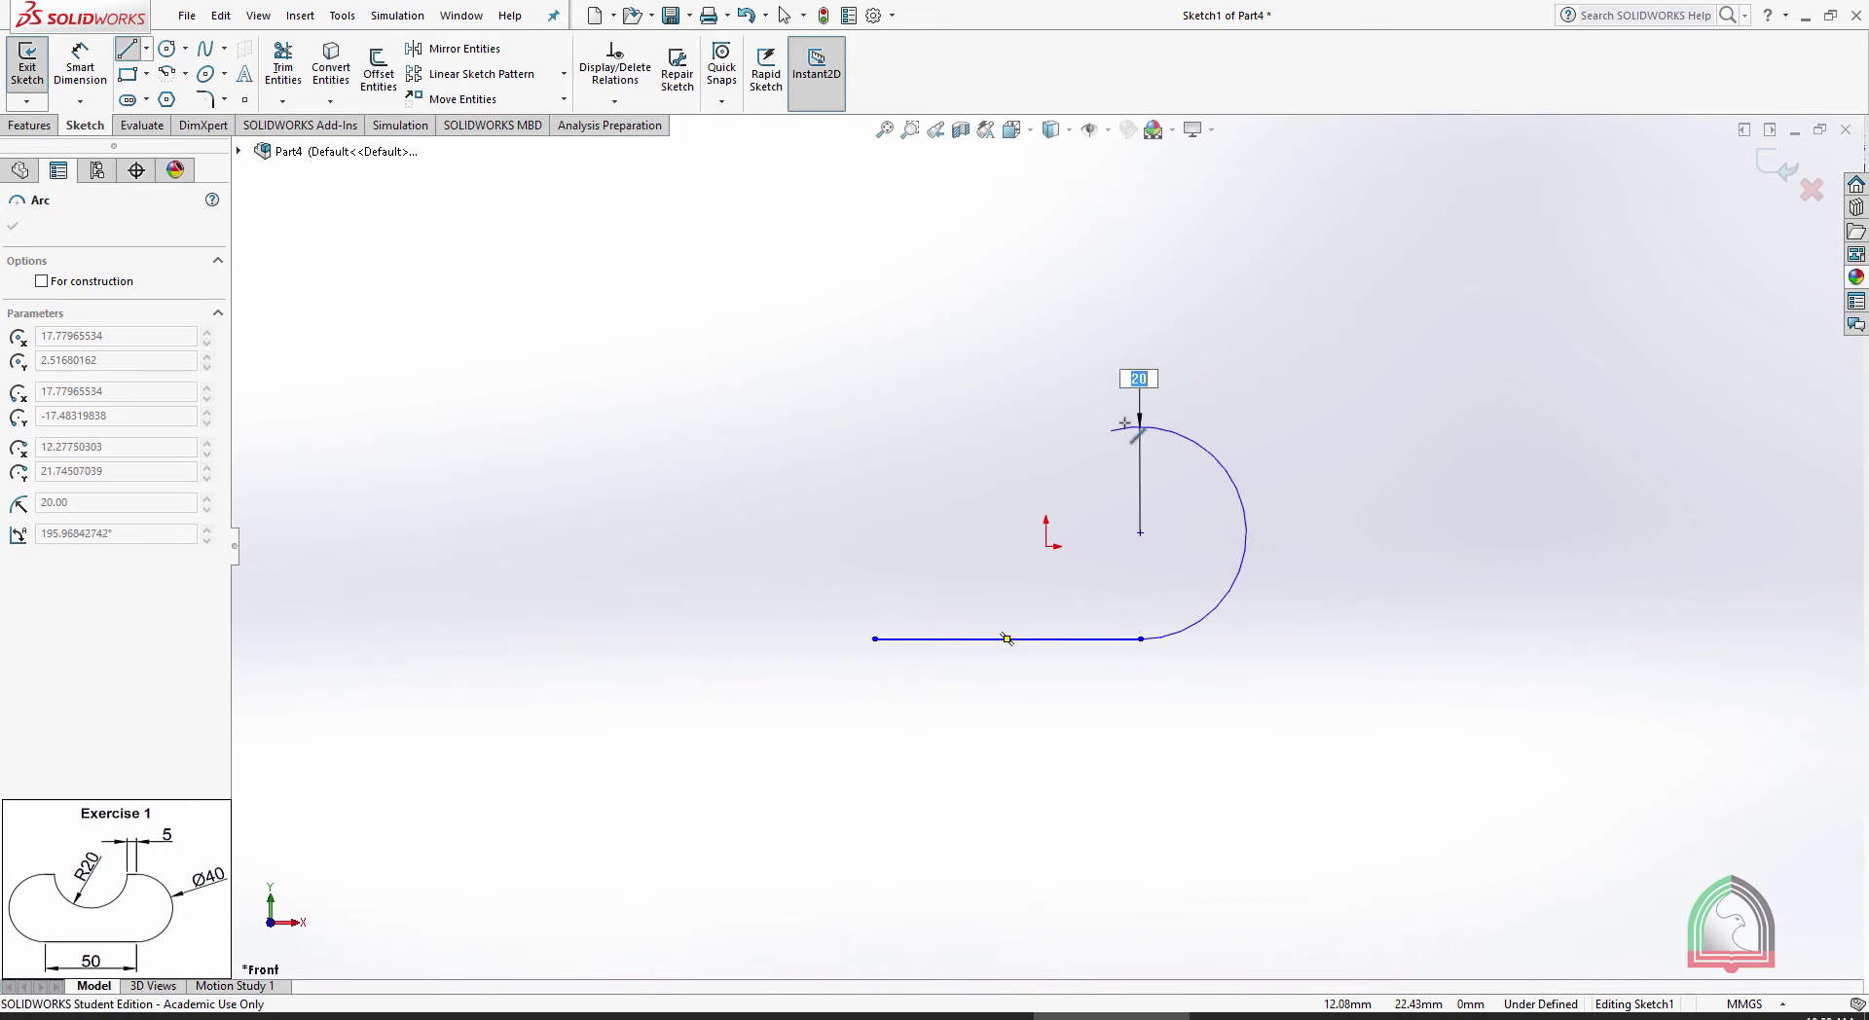
left_click(1139, 425)
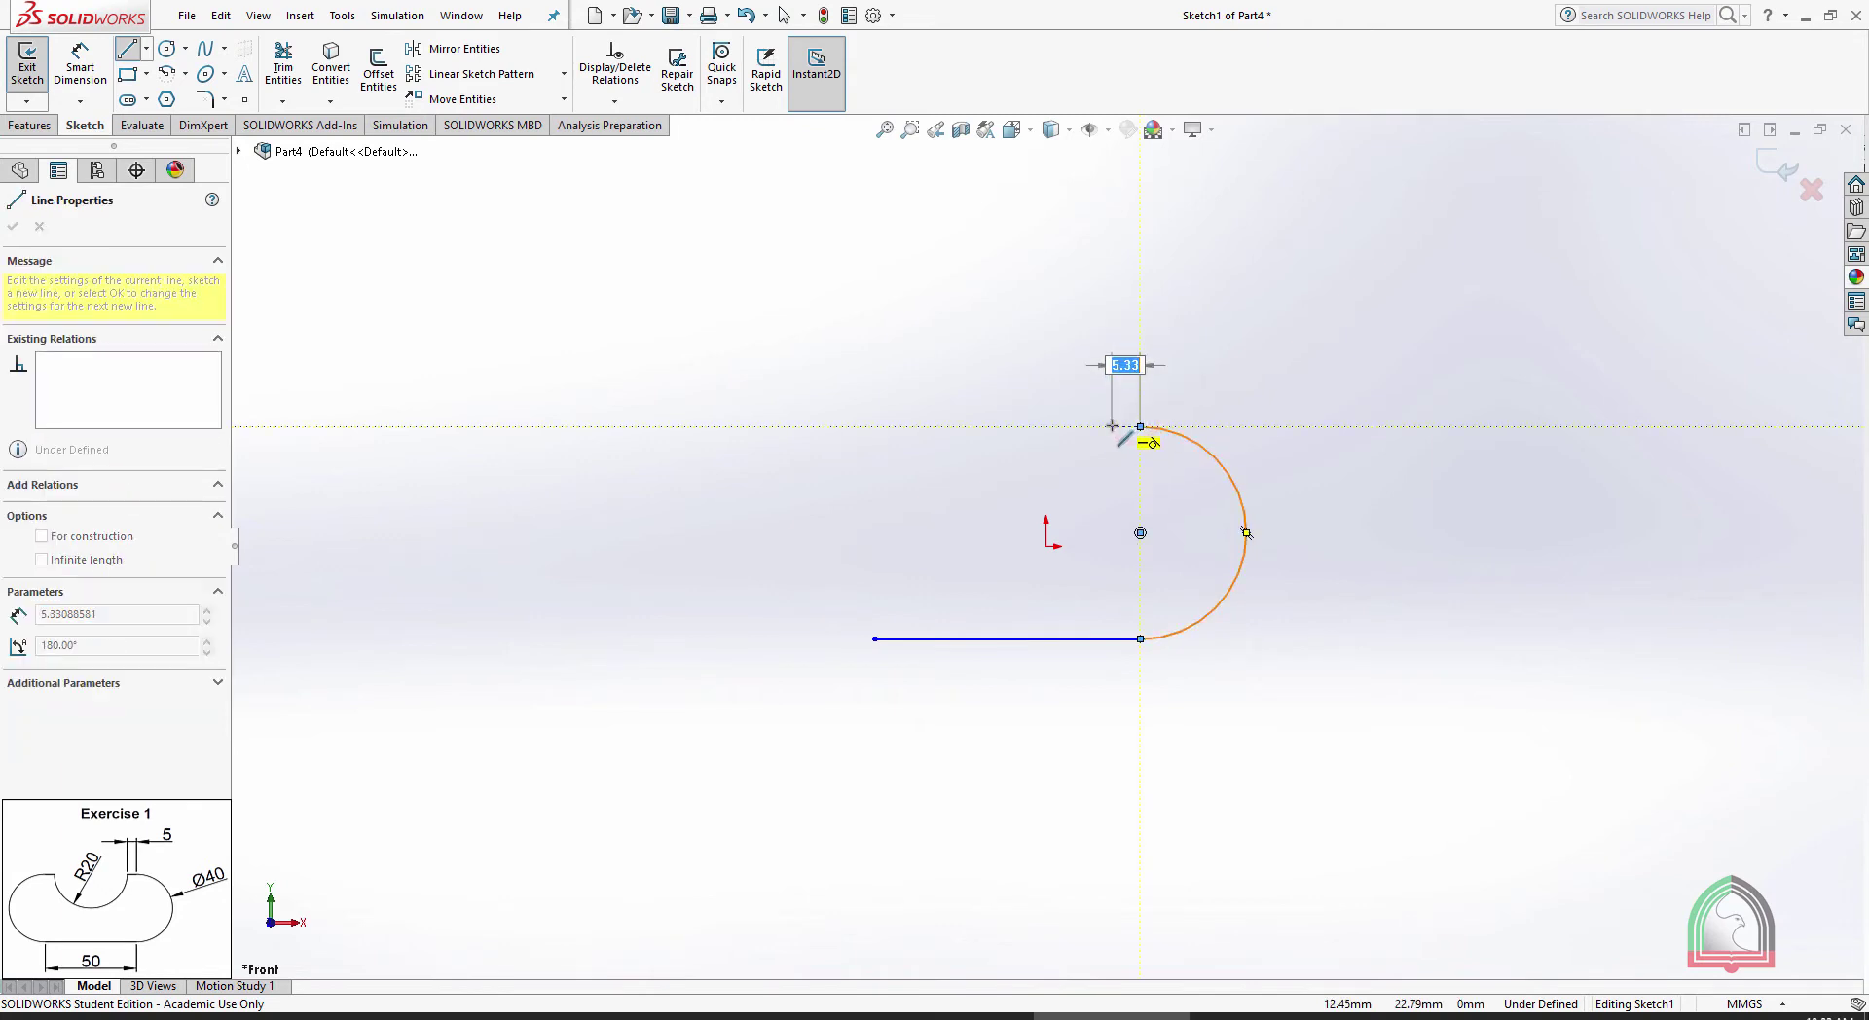
Add the 5 mm top segments, the inner R20 arc and a closing tangent arc
left_click(1113, 426)
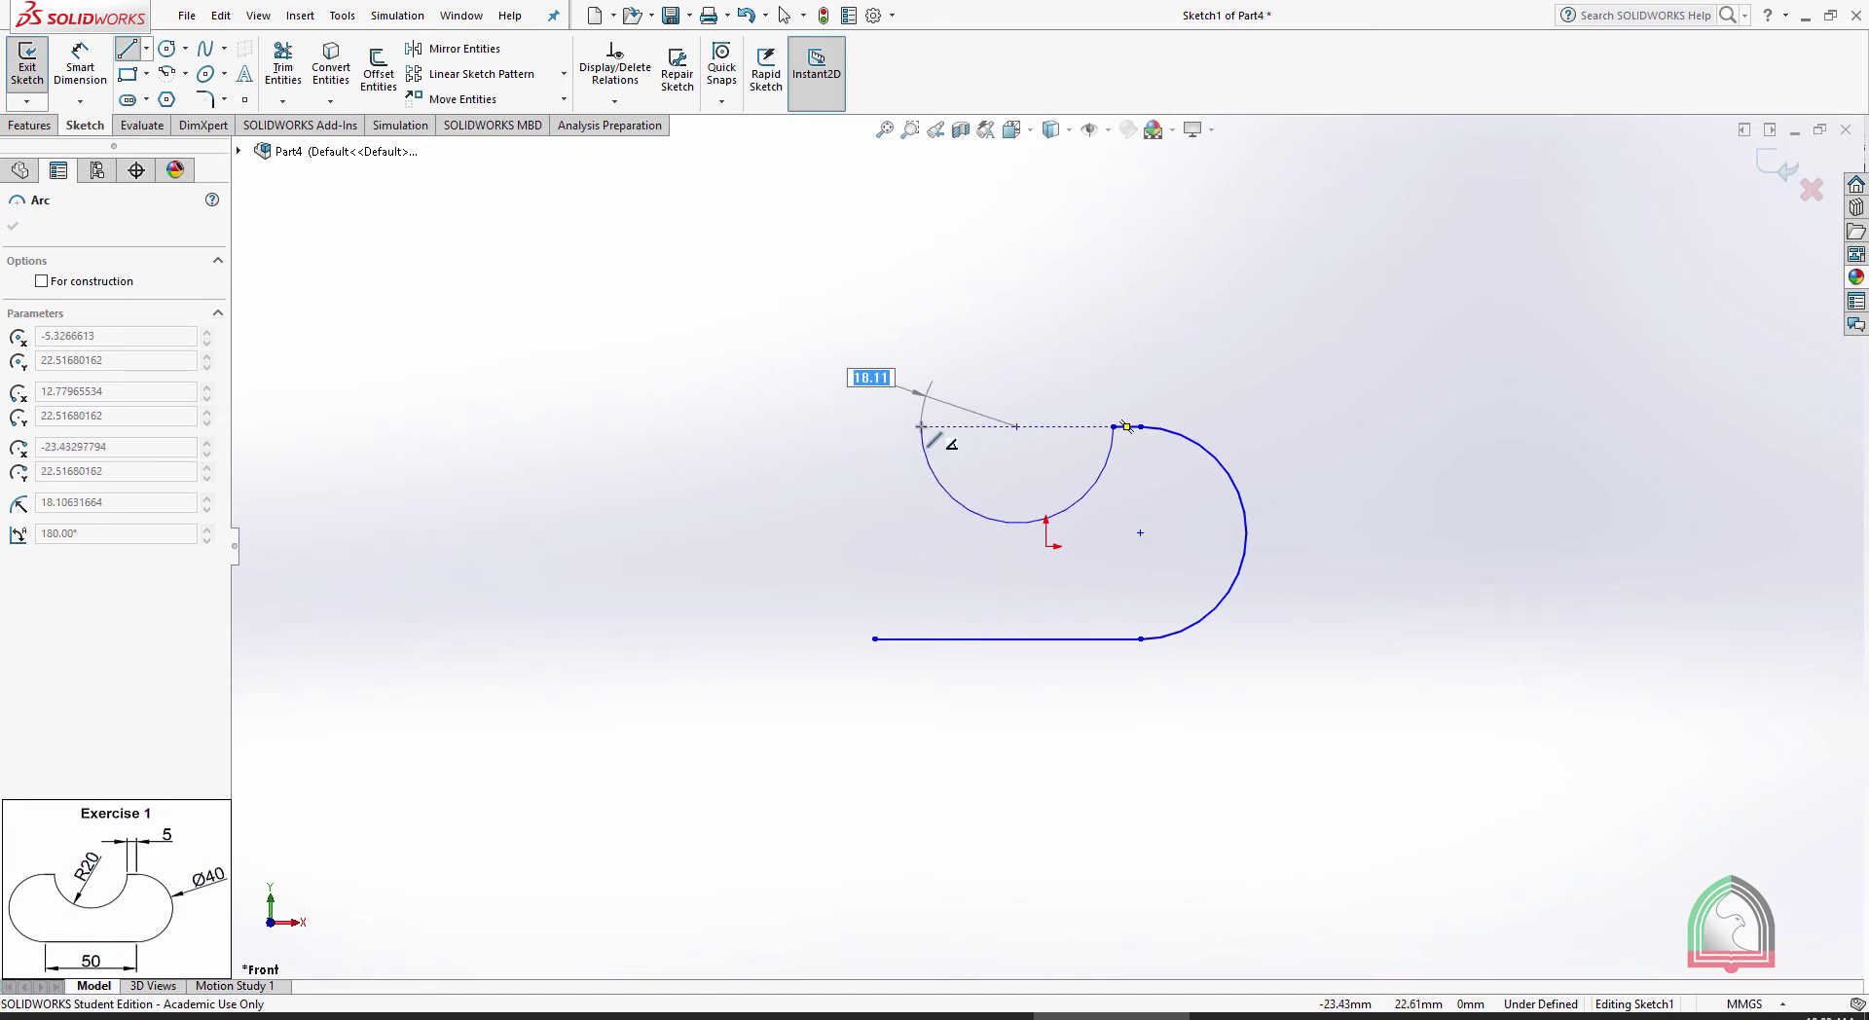
type("20")
key("Return")
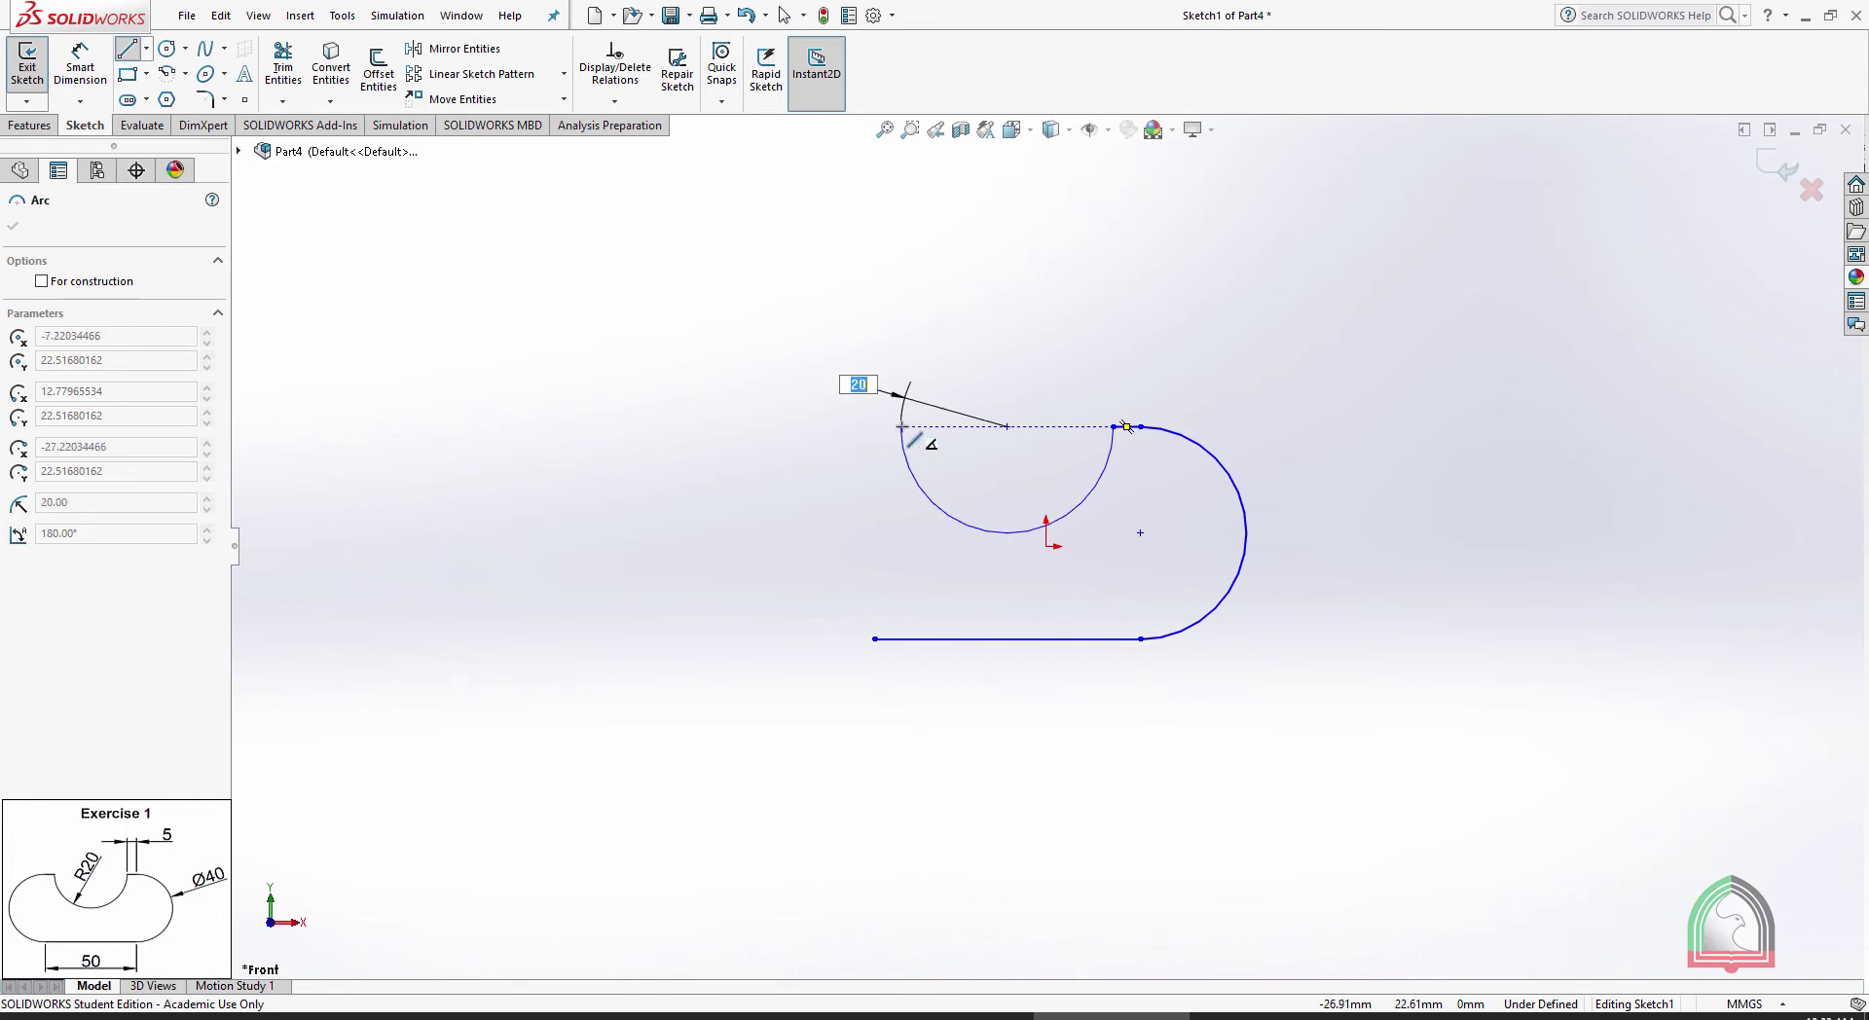
left_click(902, 426)
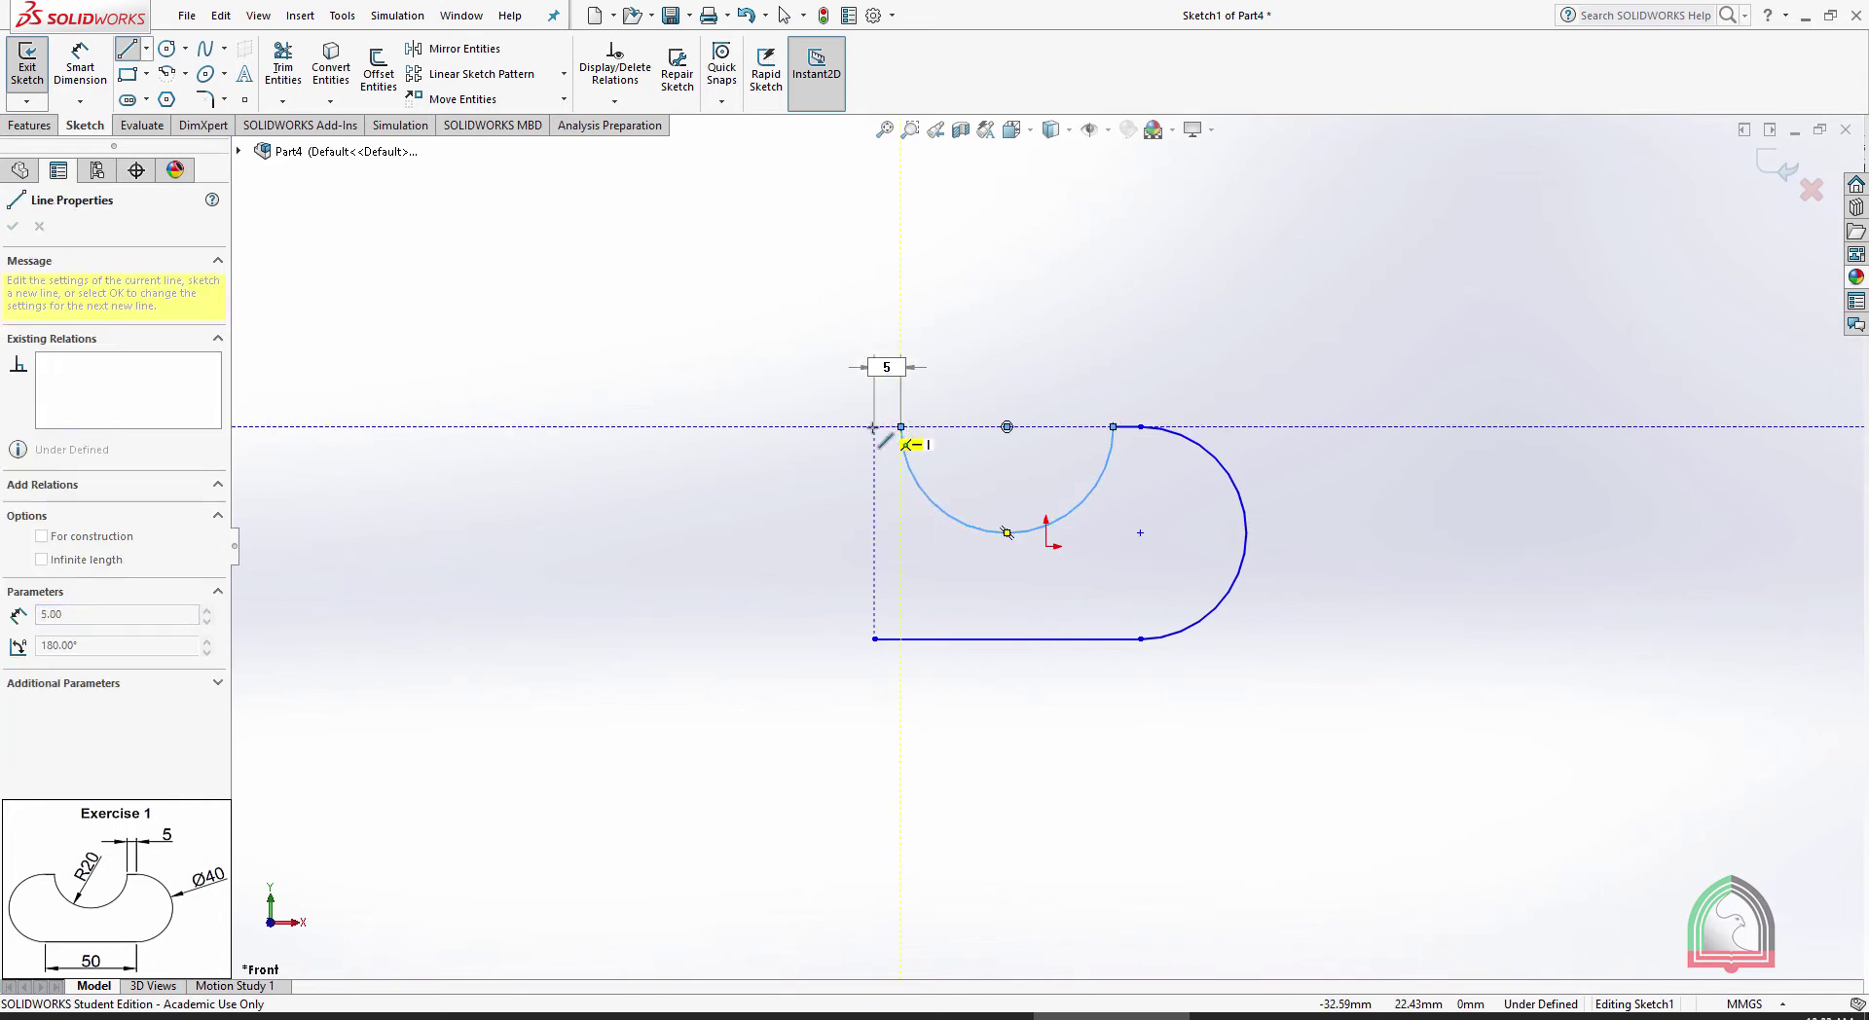
left_click(874, 426)
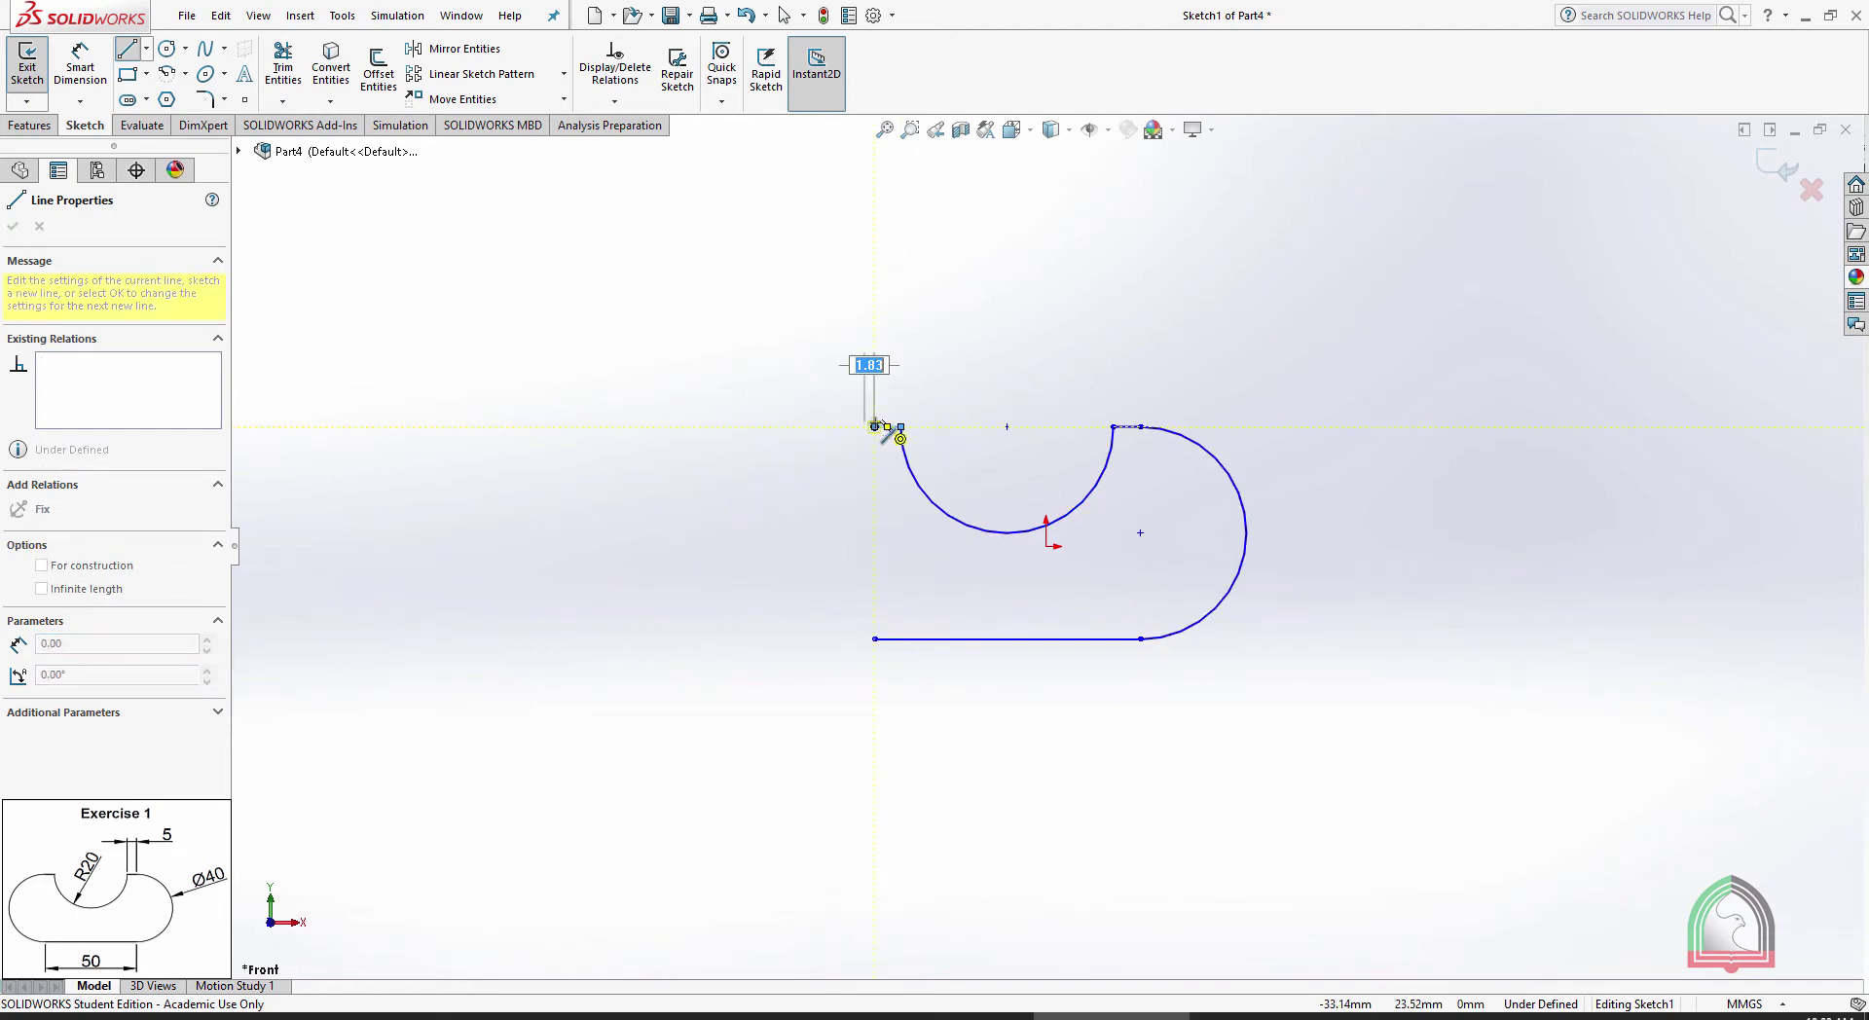
left_click(874, 640)
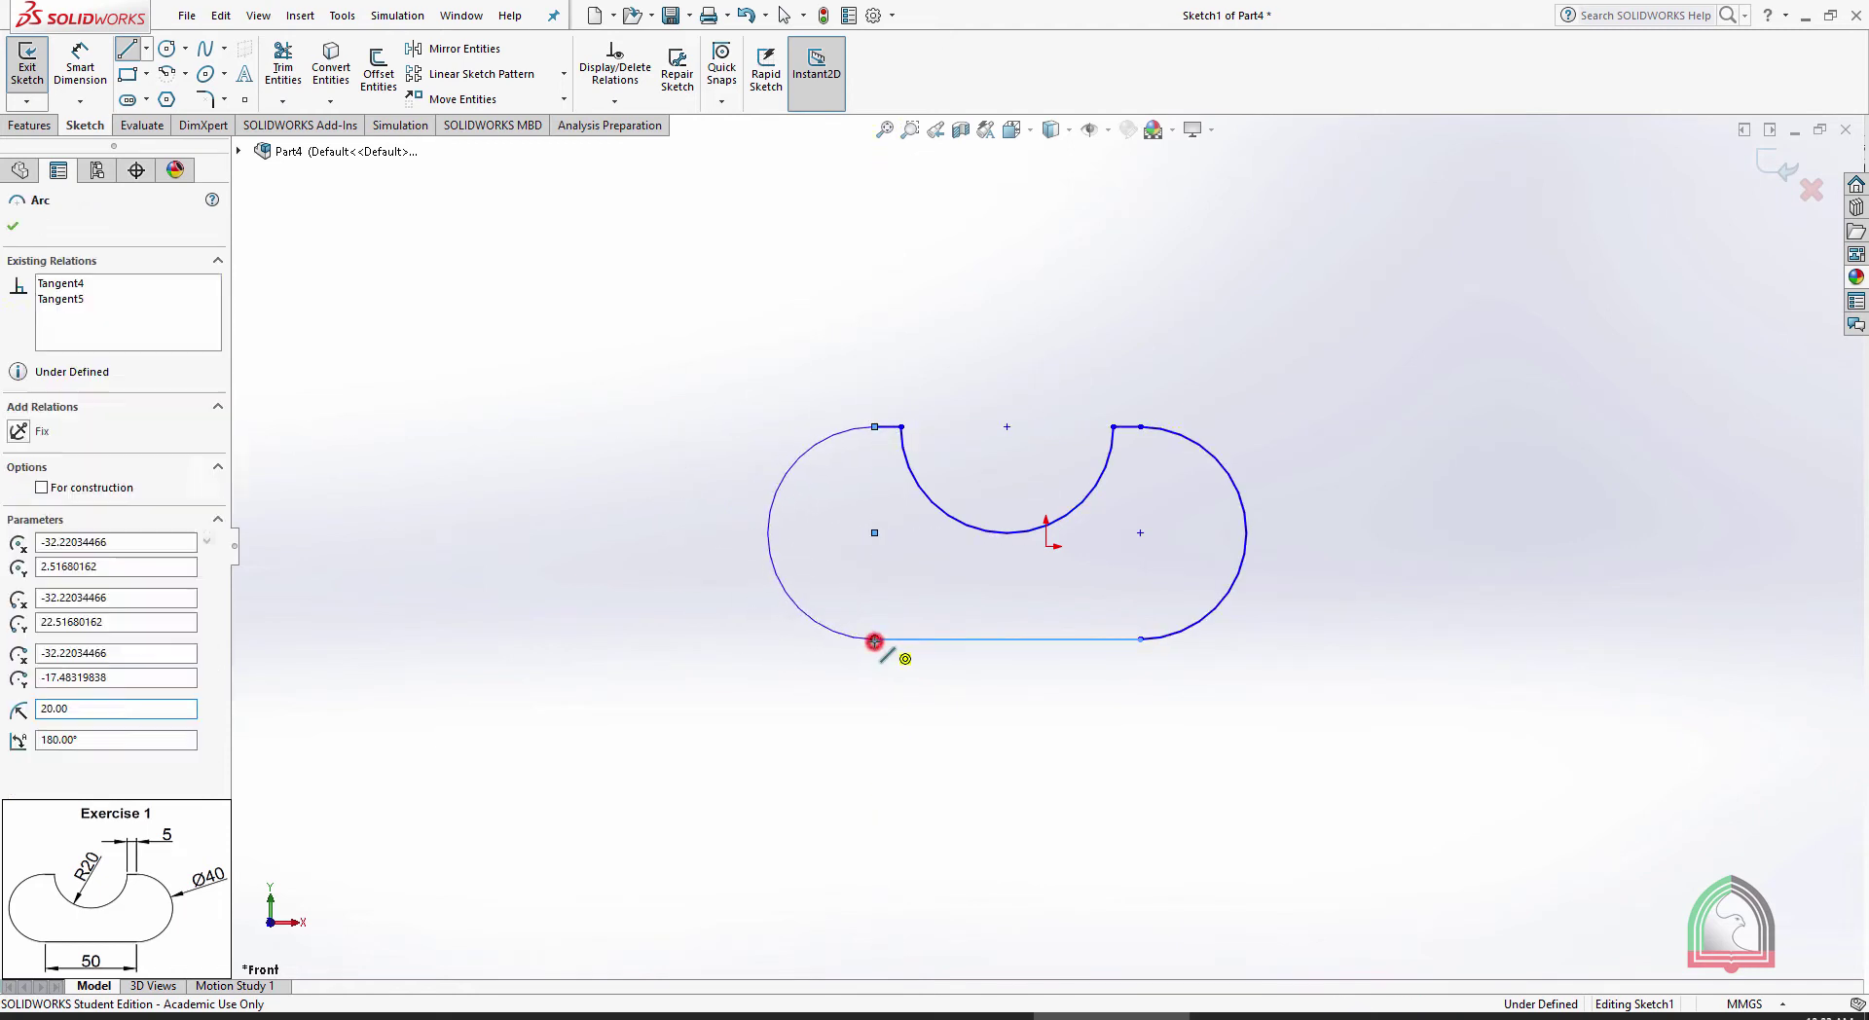
key("Escape")
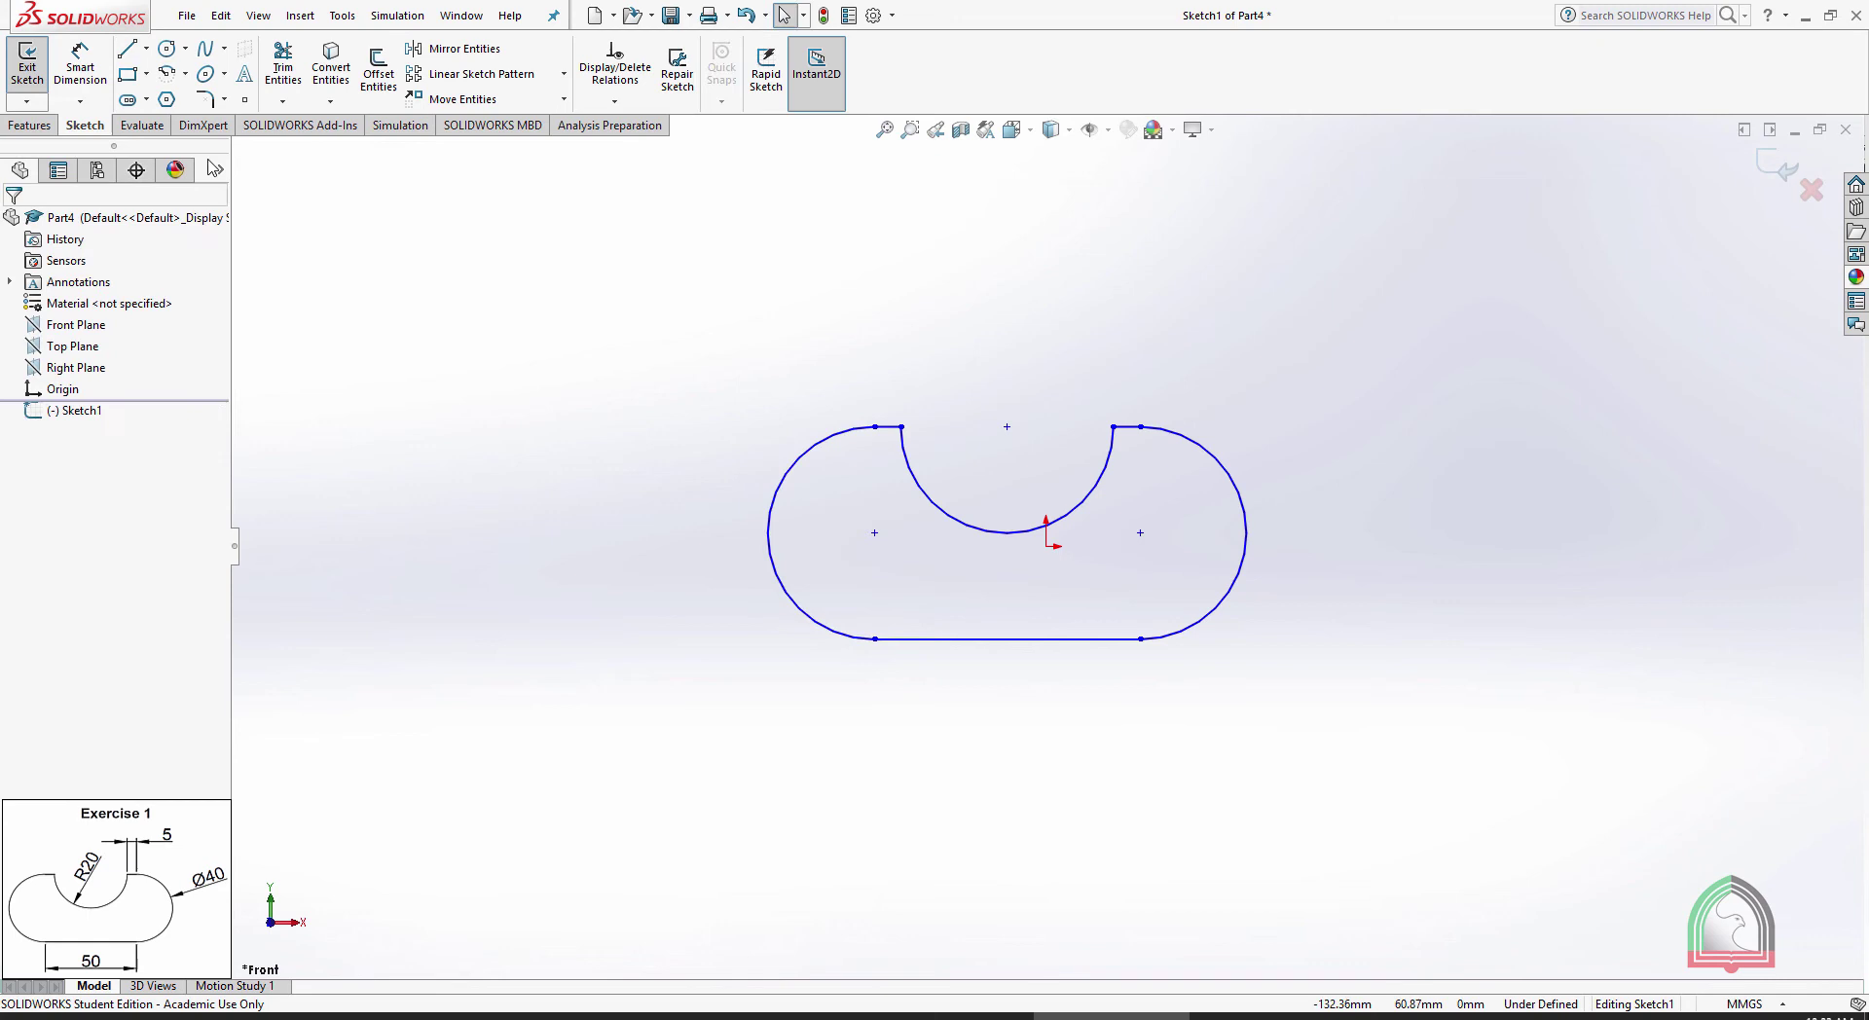
Dimension the bottom line as 50 and the right arc as R20
left_click(80, 69)
left_click(982, 640)
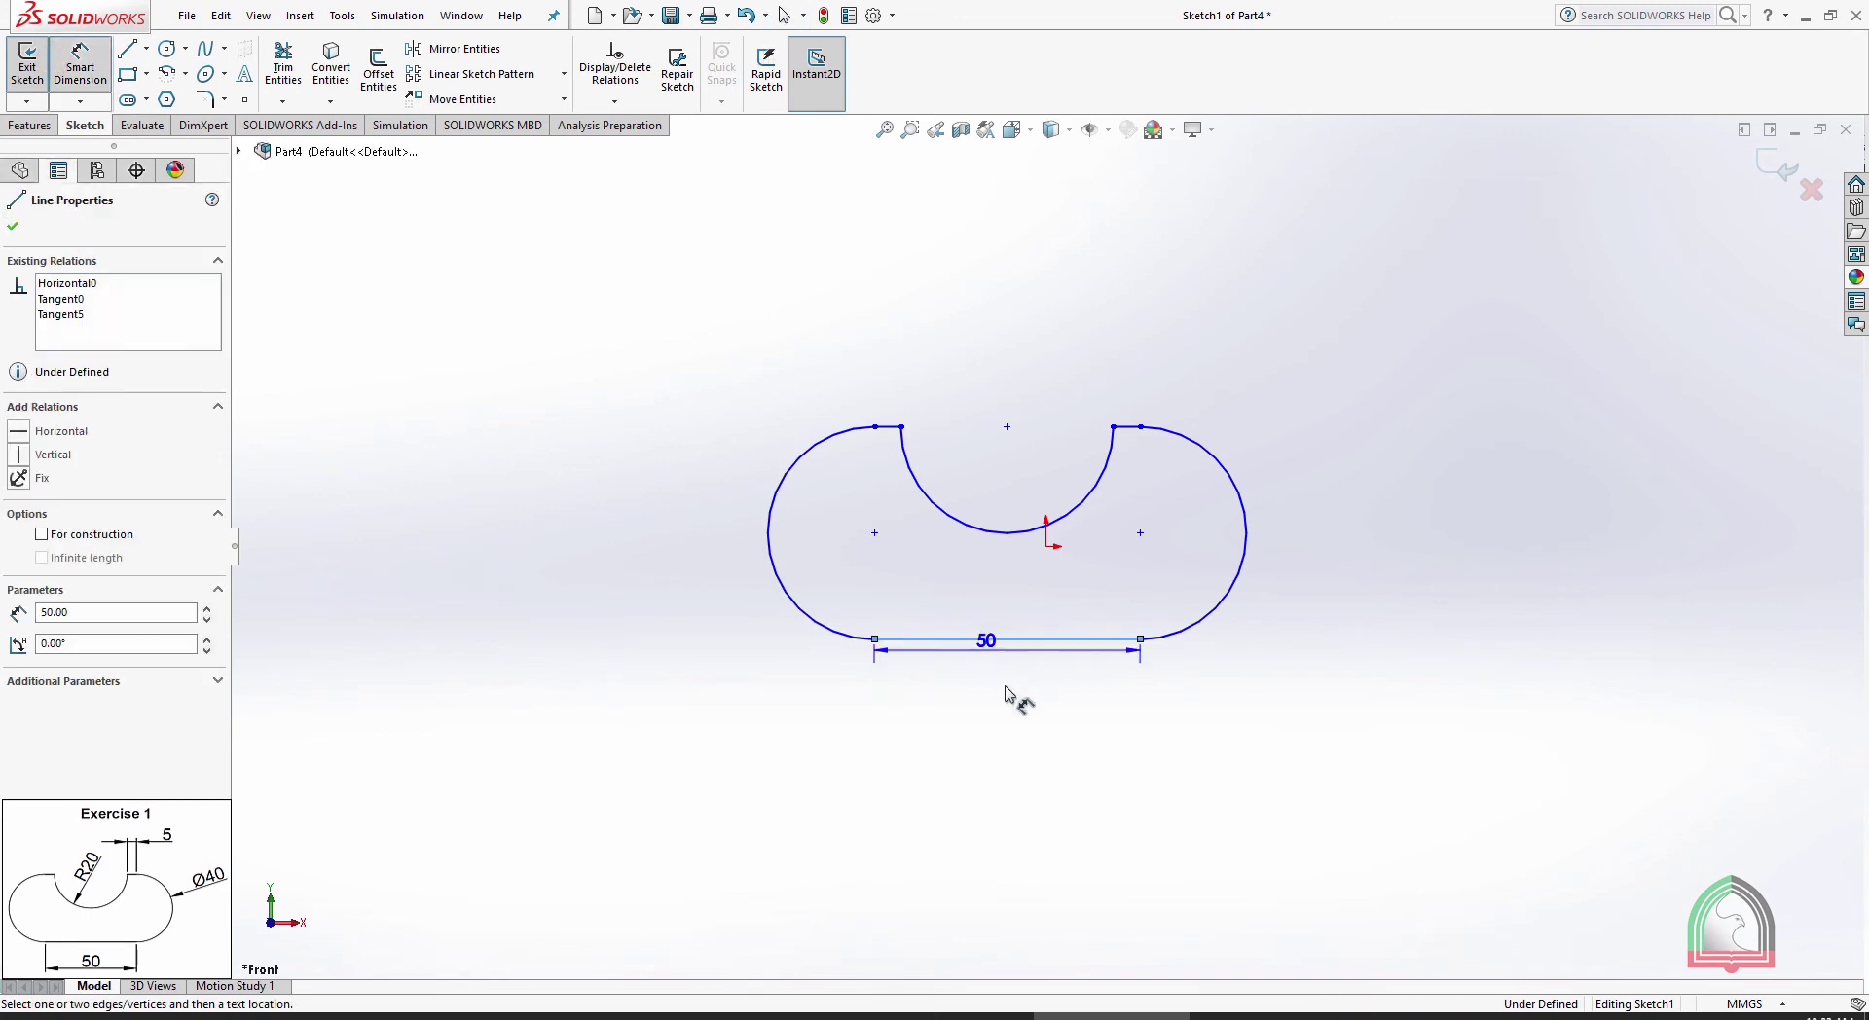
left_click(1009, 726)
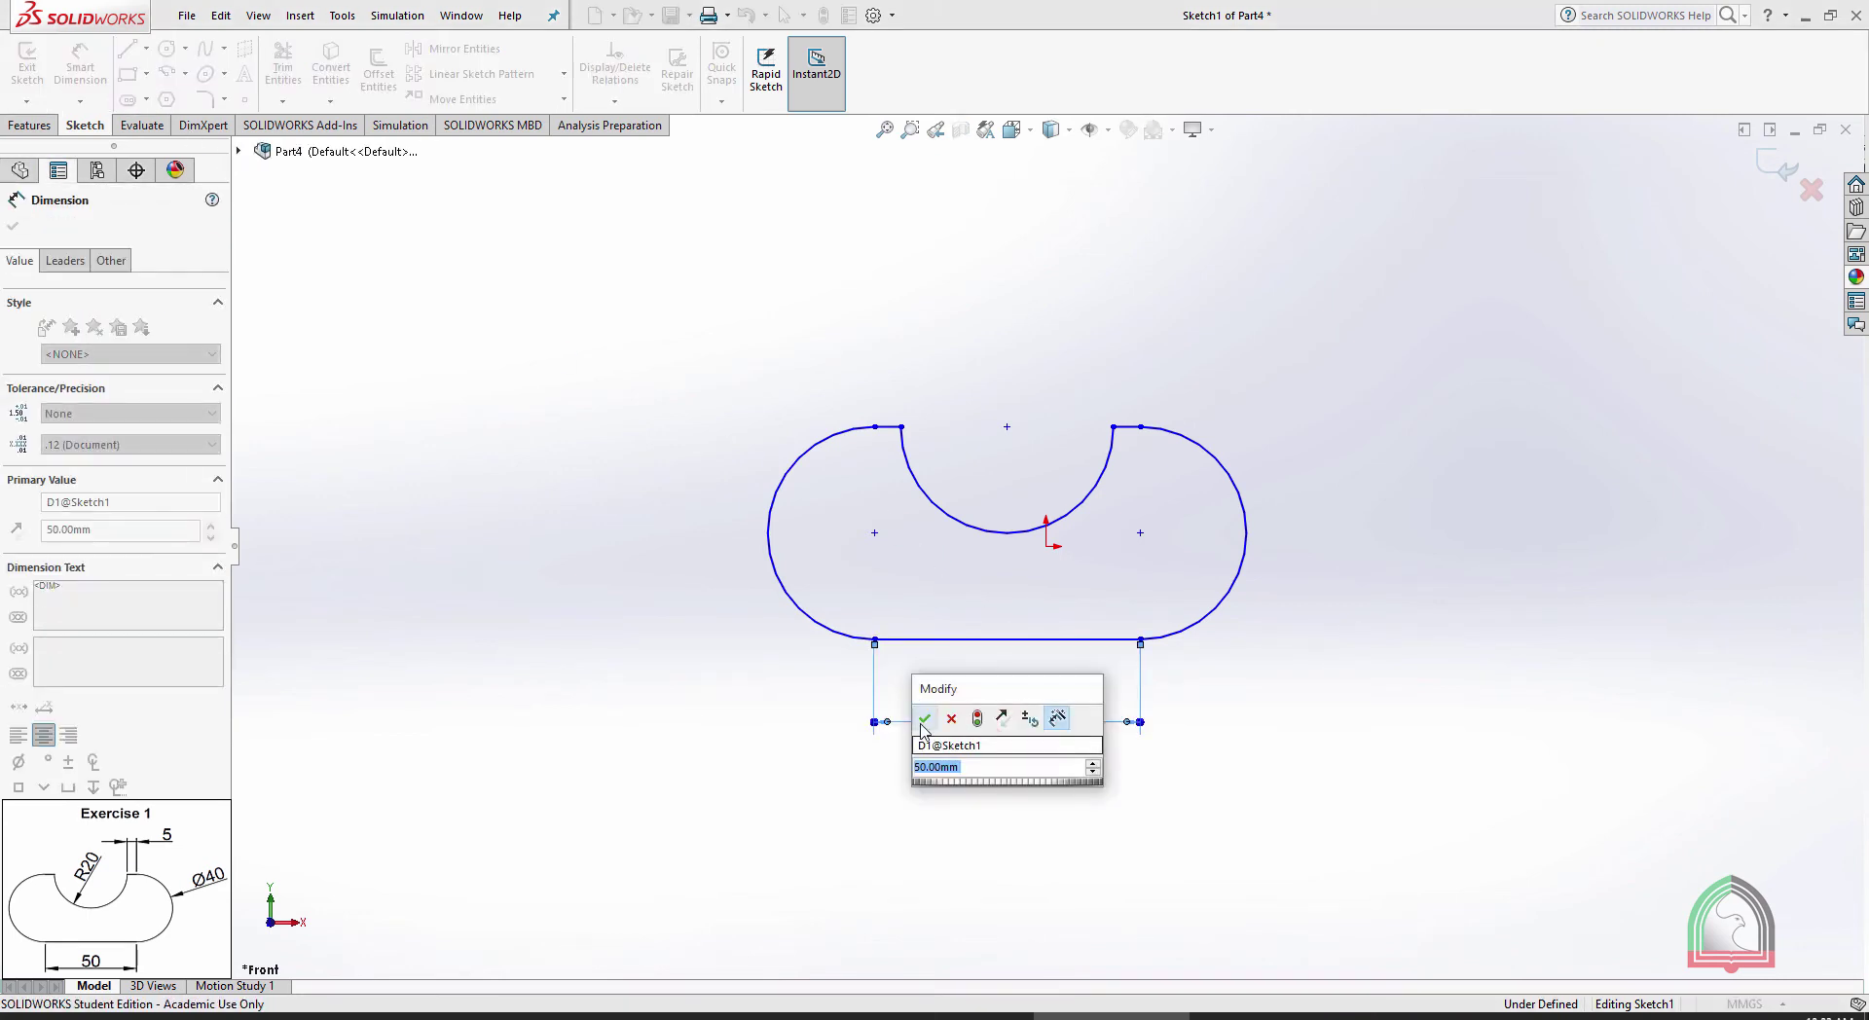
left_click(924, 719)
left_click(1239, 486)
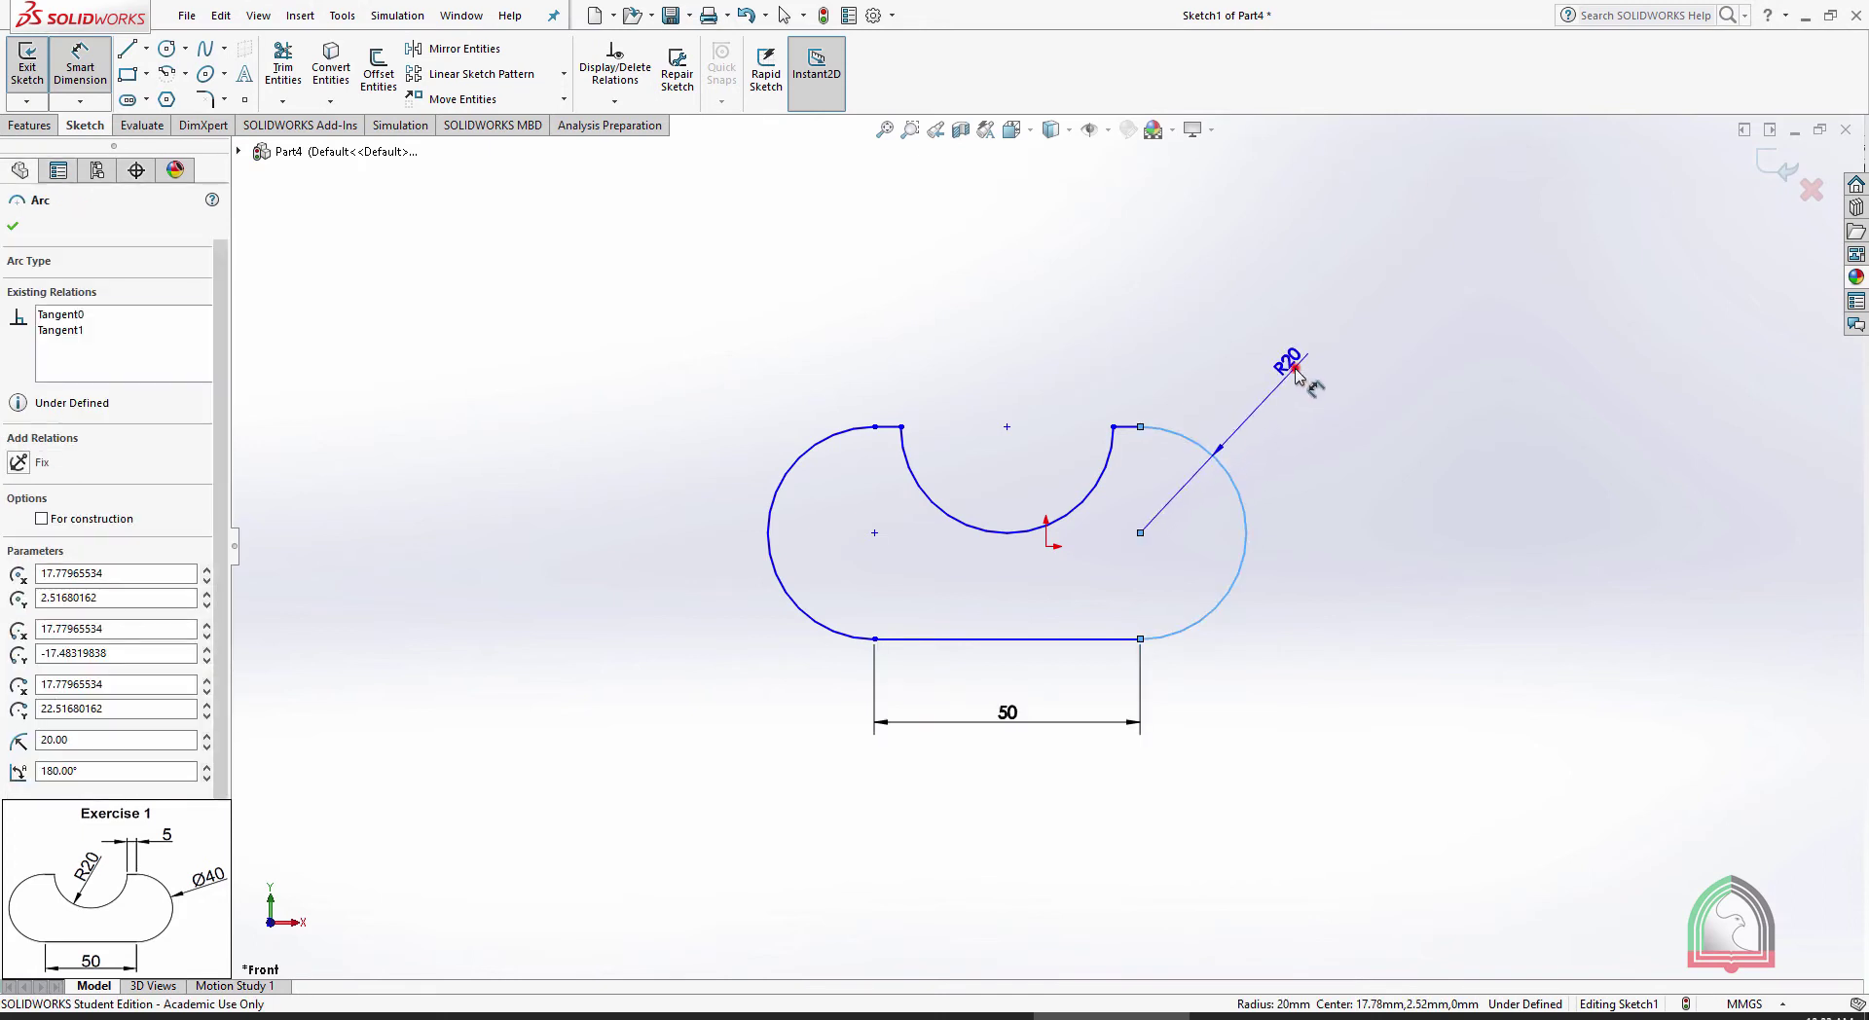
left_click(1294, 363)
left_click(1211, 365)
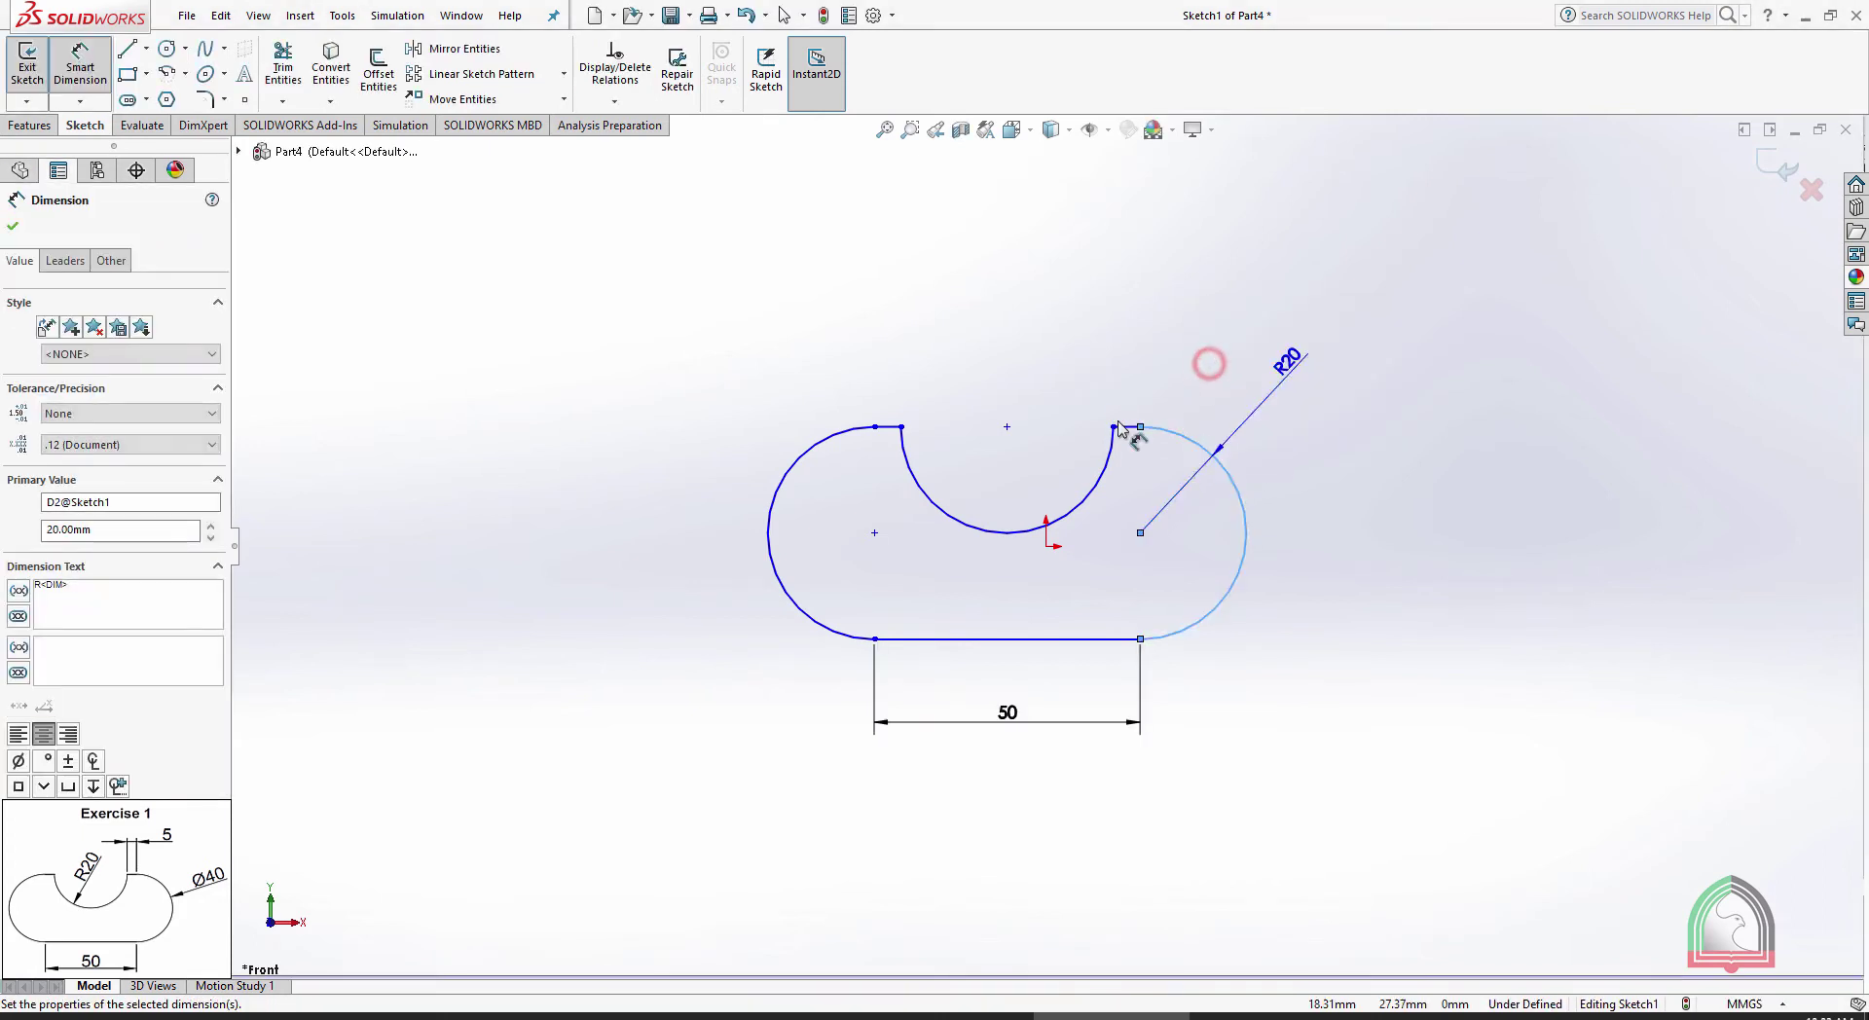
Dimension the short top line as 5 and the inner arc as R20
left_click(1126, 426)
left_click(1125, 331)
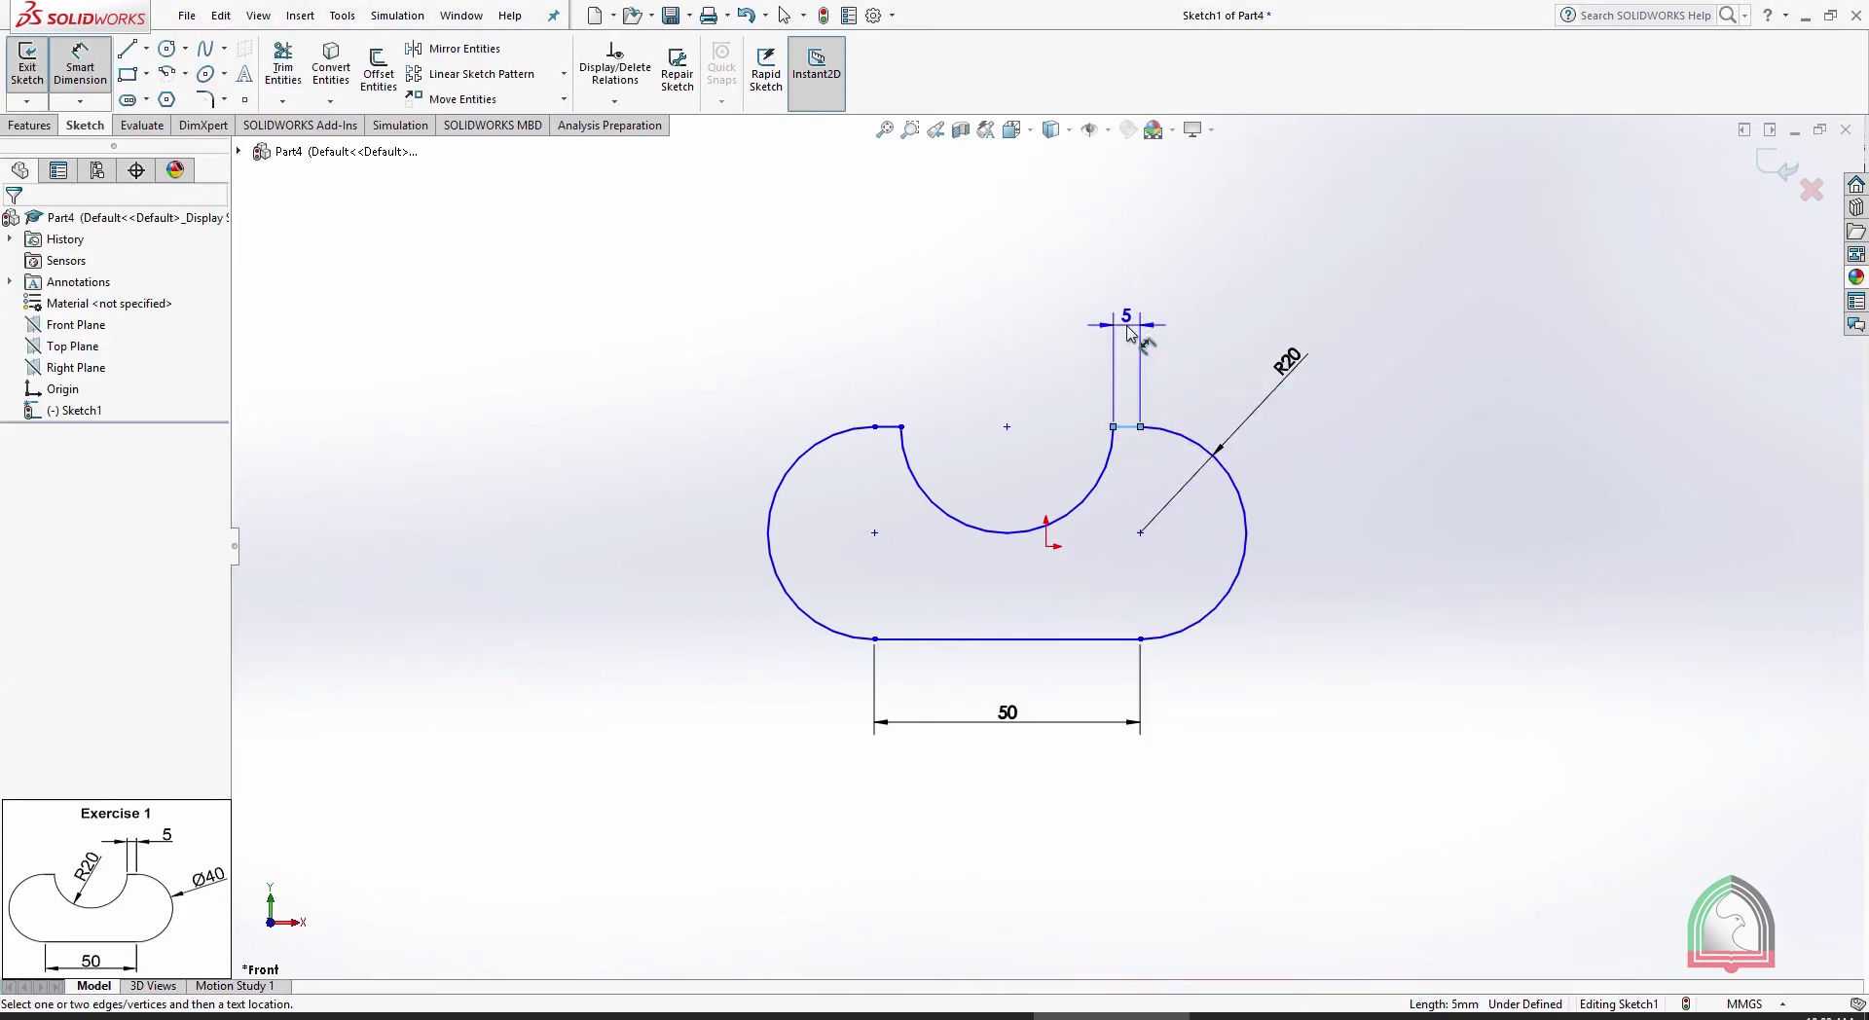
left_click(1044, 321)
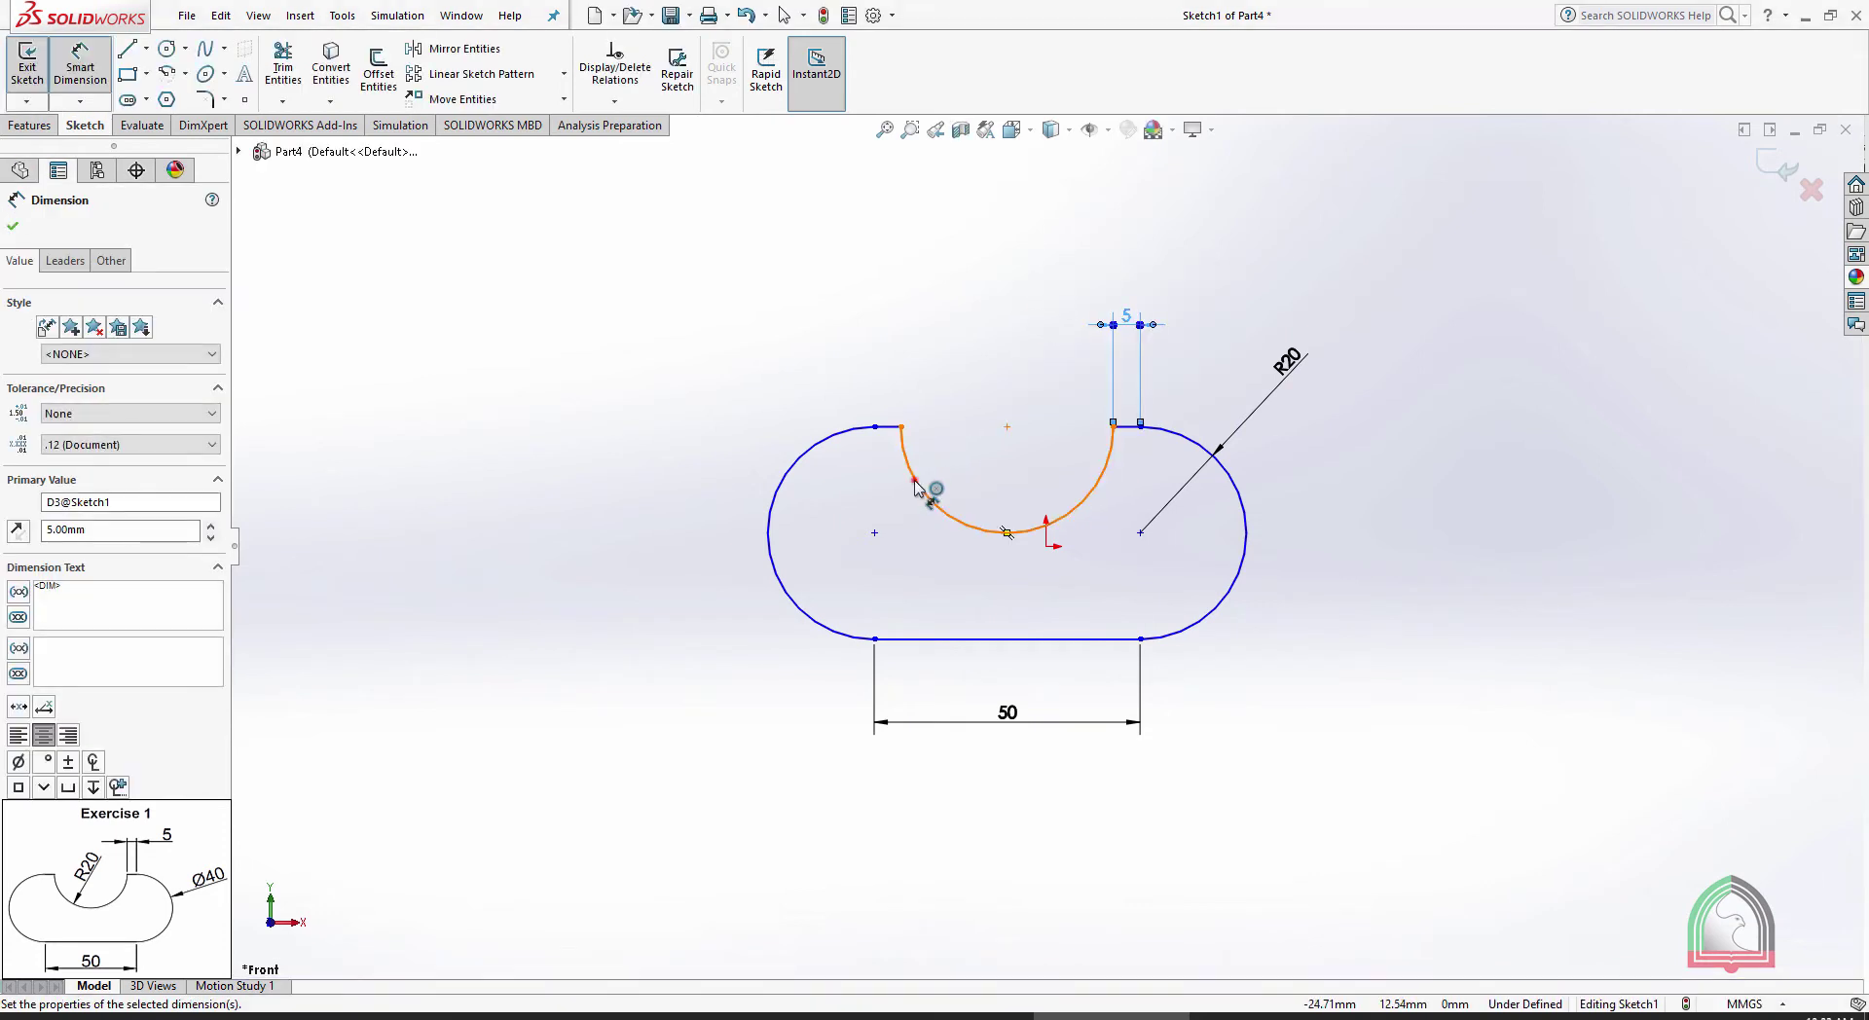
left_click(913, 479)
left_click(839, 510)
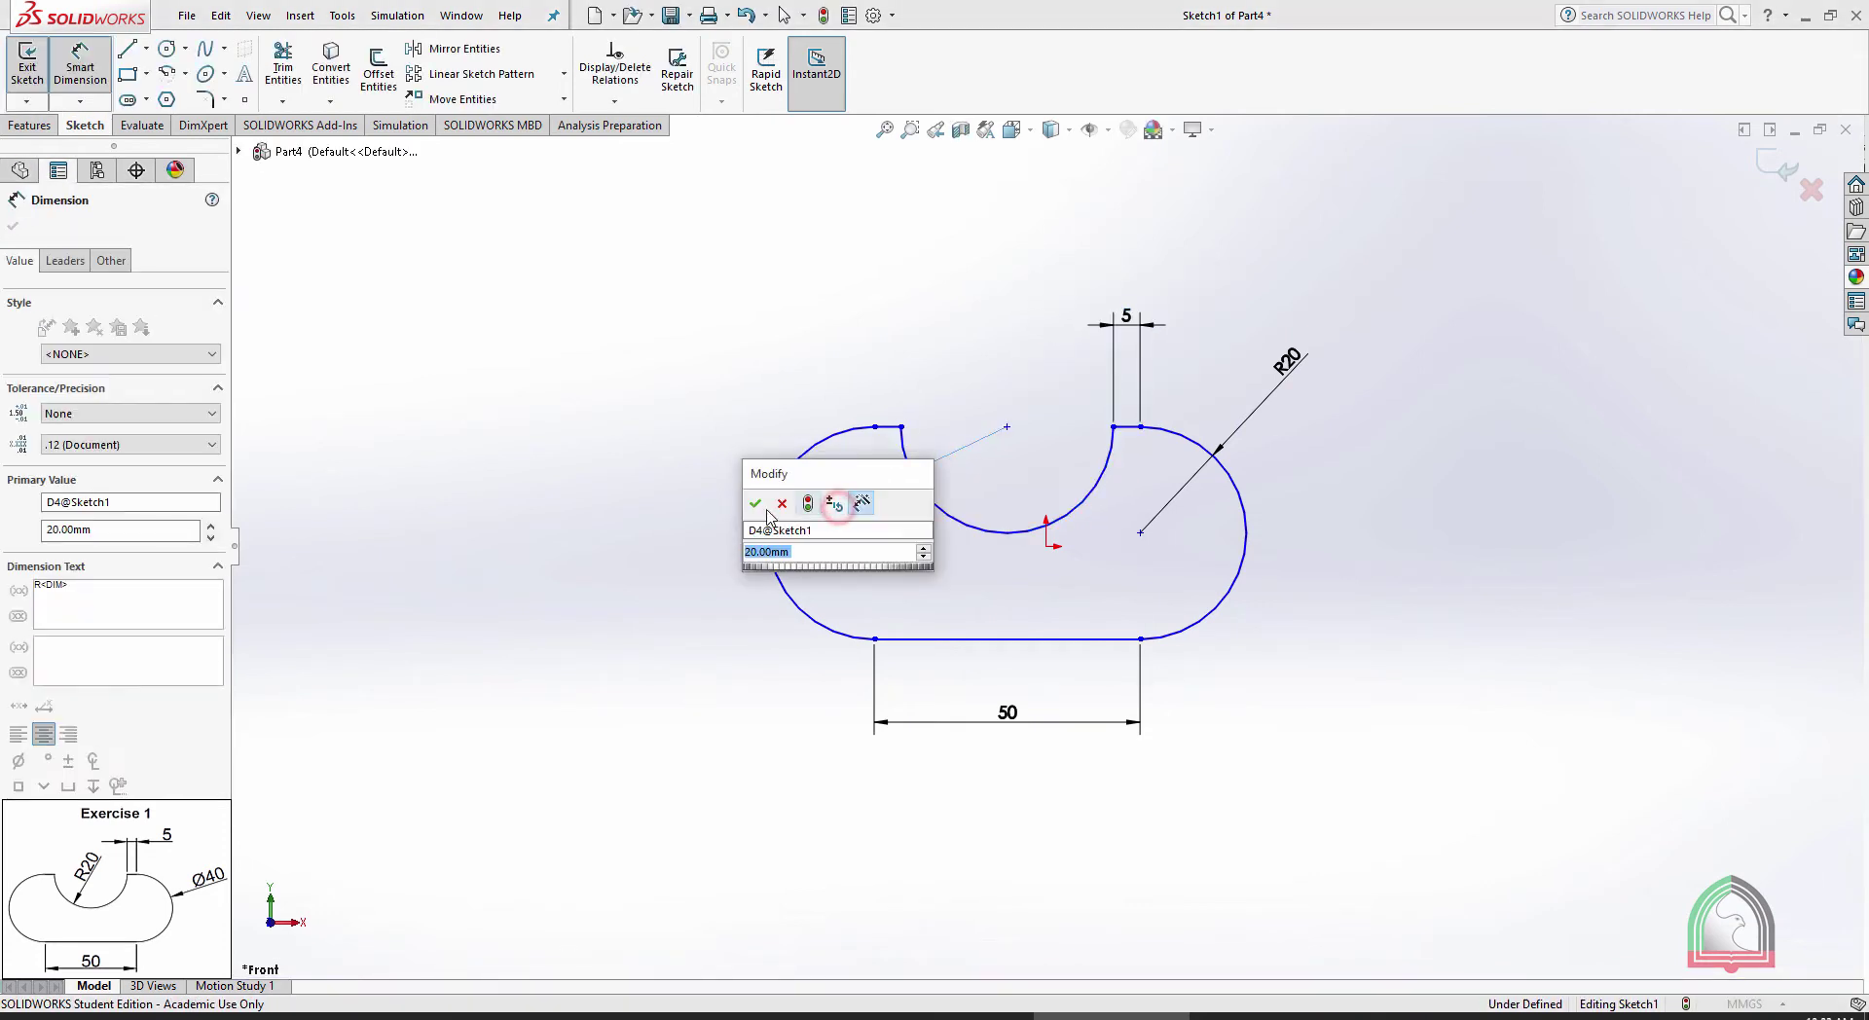
left_click(761, 501)
left_click(1476, 460)
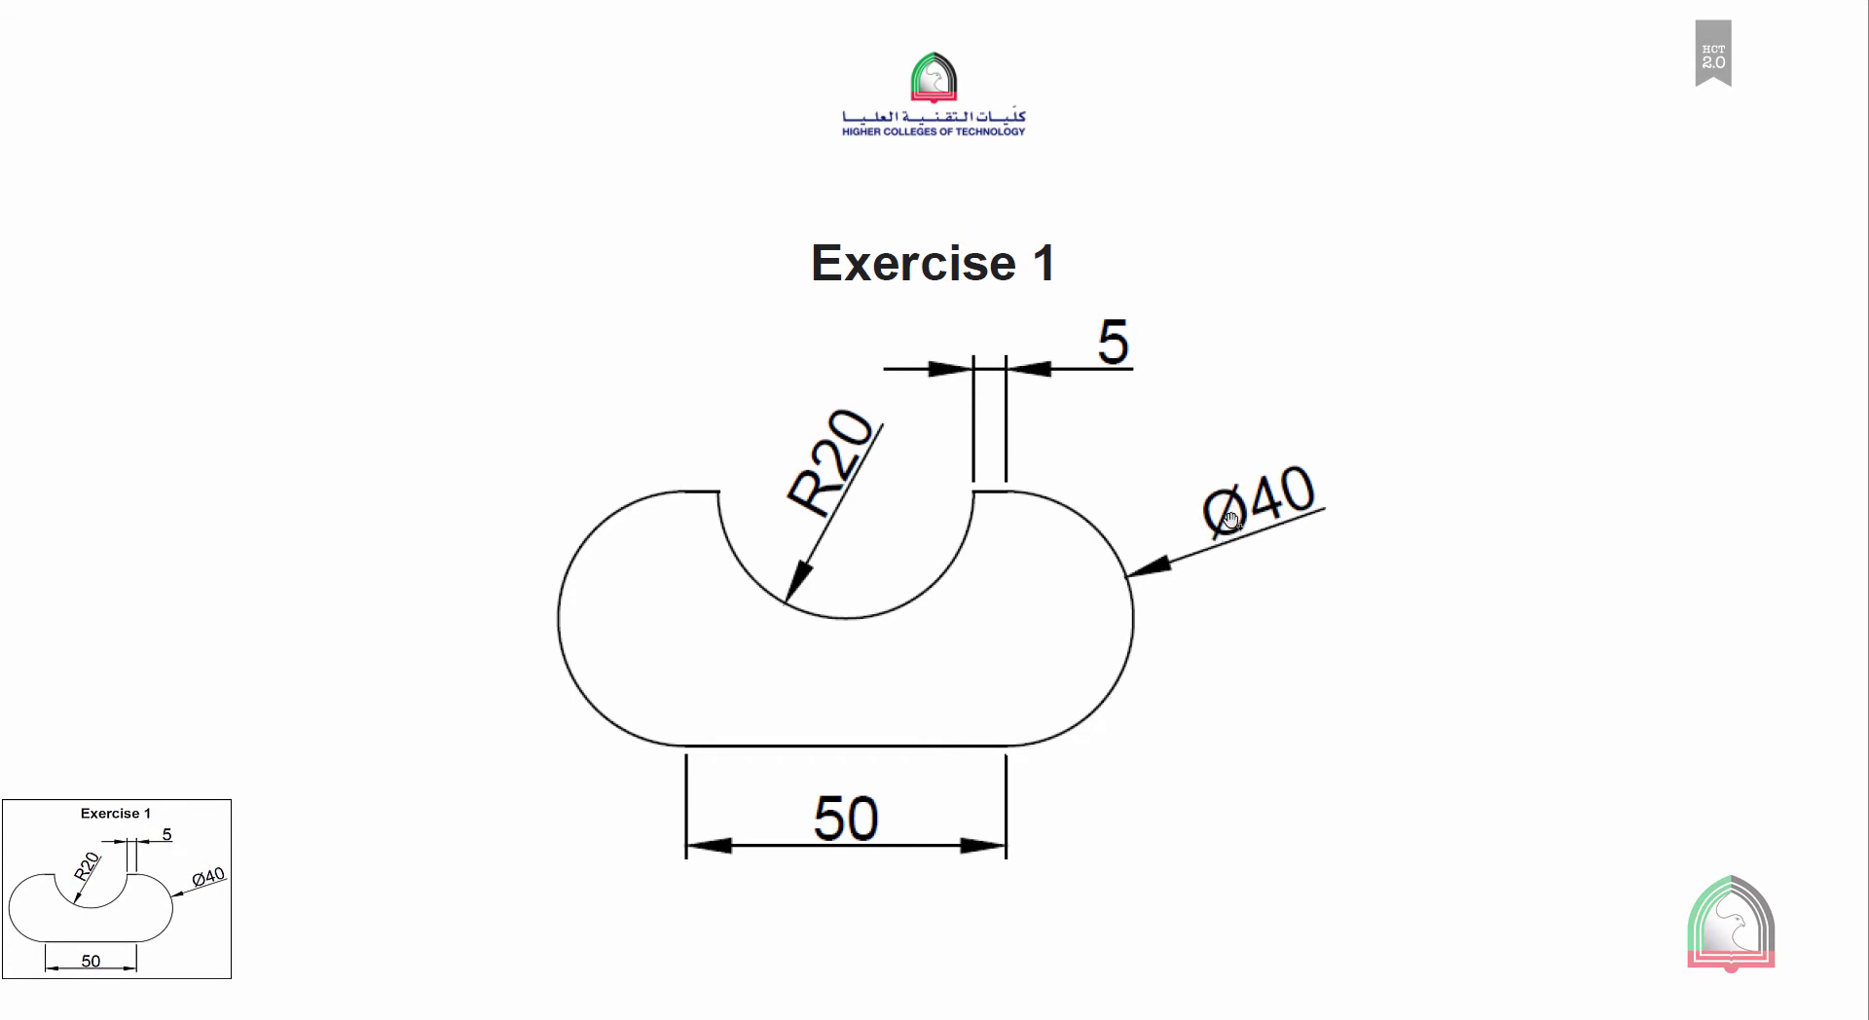
Change the right arc's R20 into a Ø40 diameter dimension with a single-arrow leader
key("alt+Tab")
left_click(1439, 348)
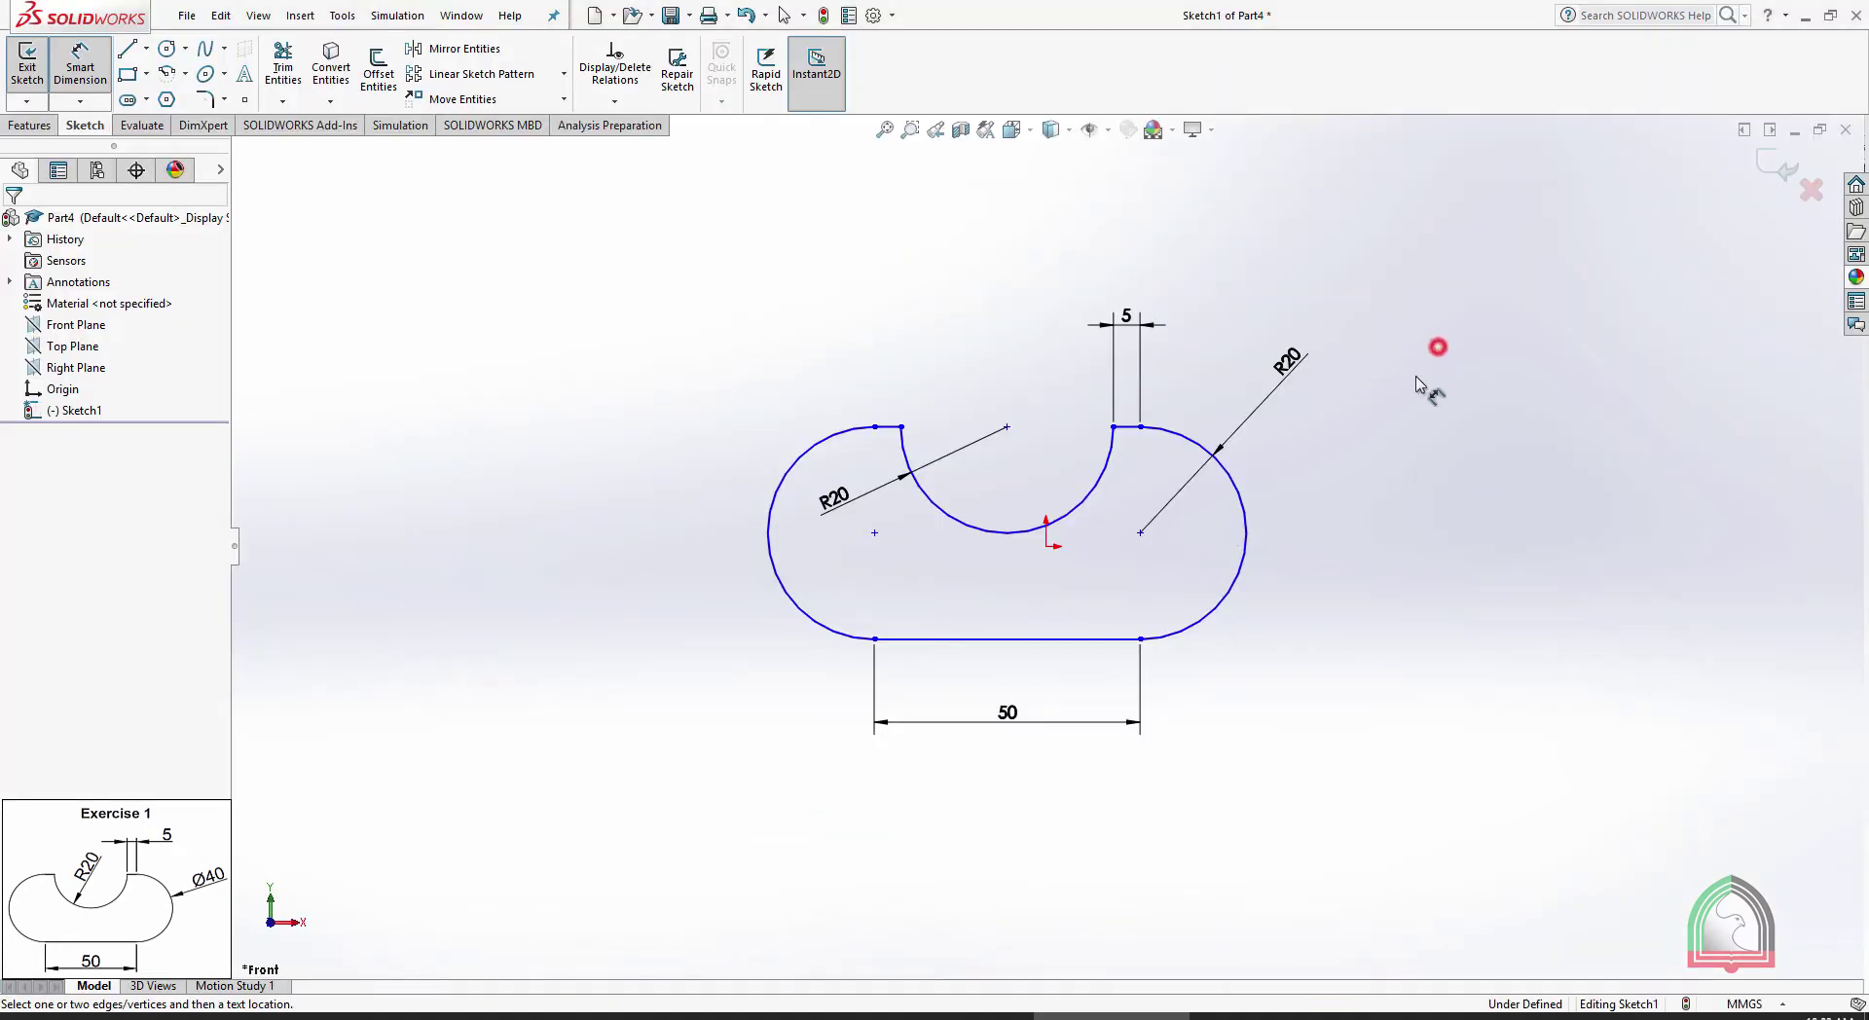
left_click(1271, 416)
key("Escape")
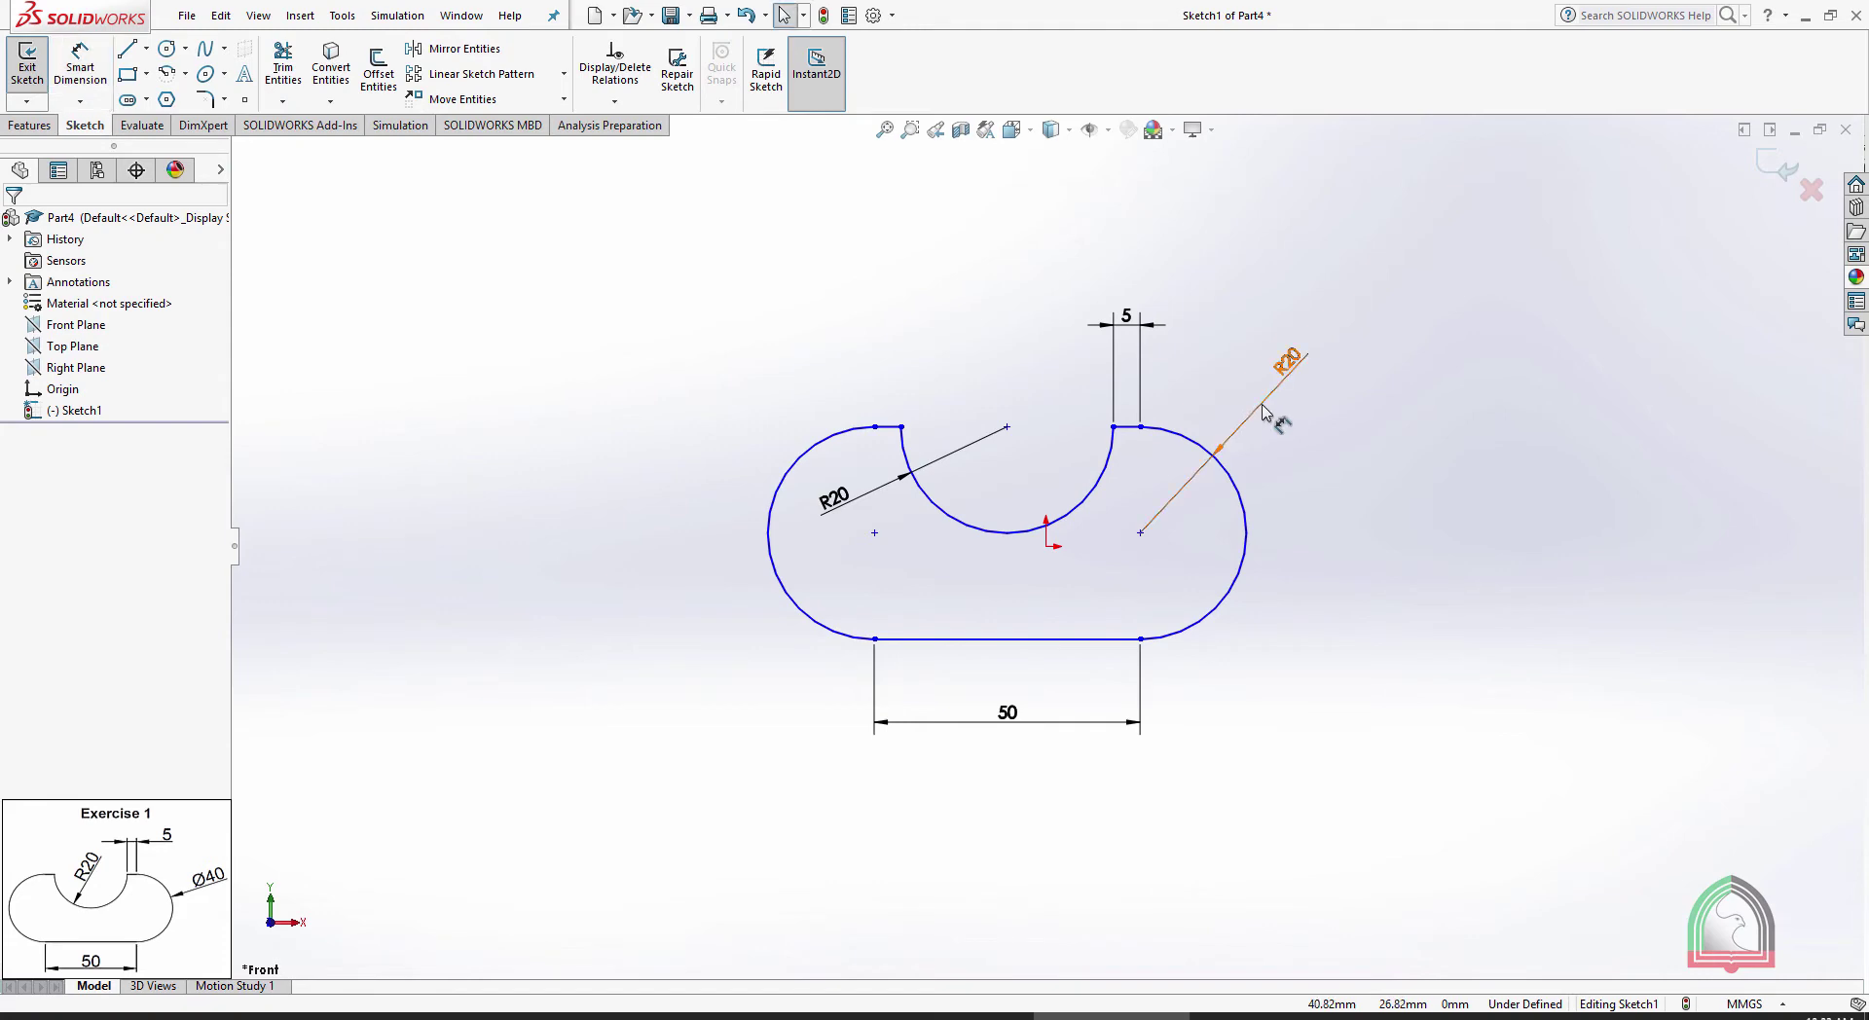
left_click(1265, 400)
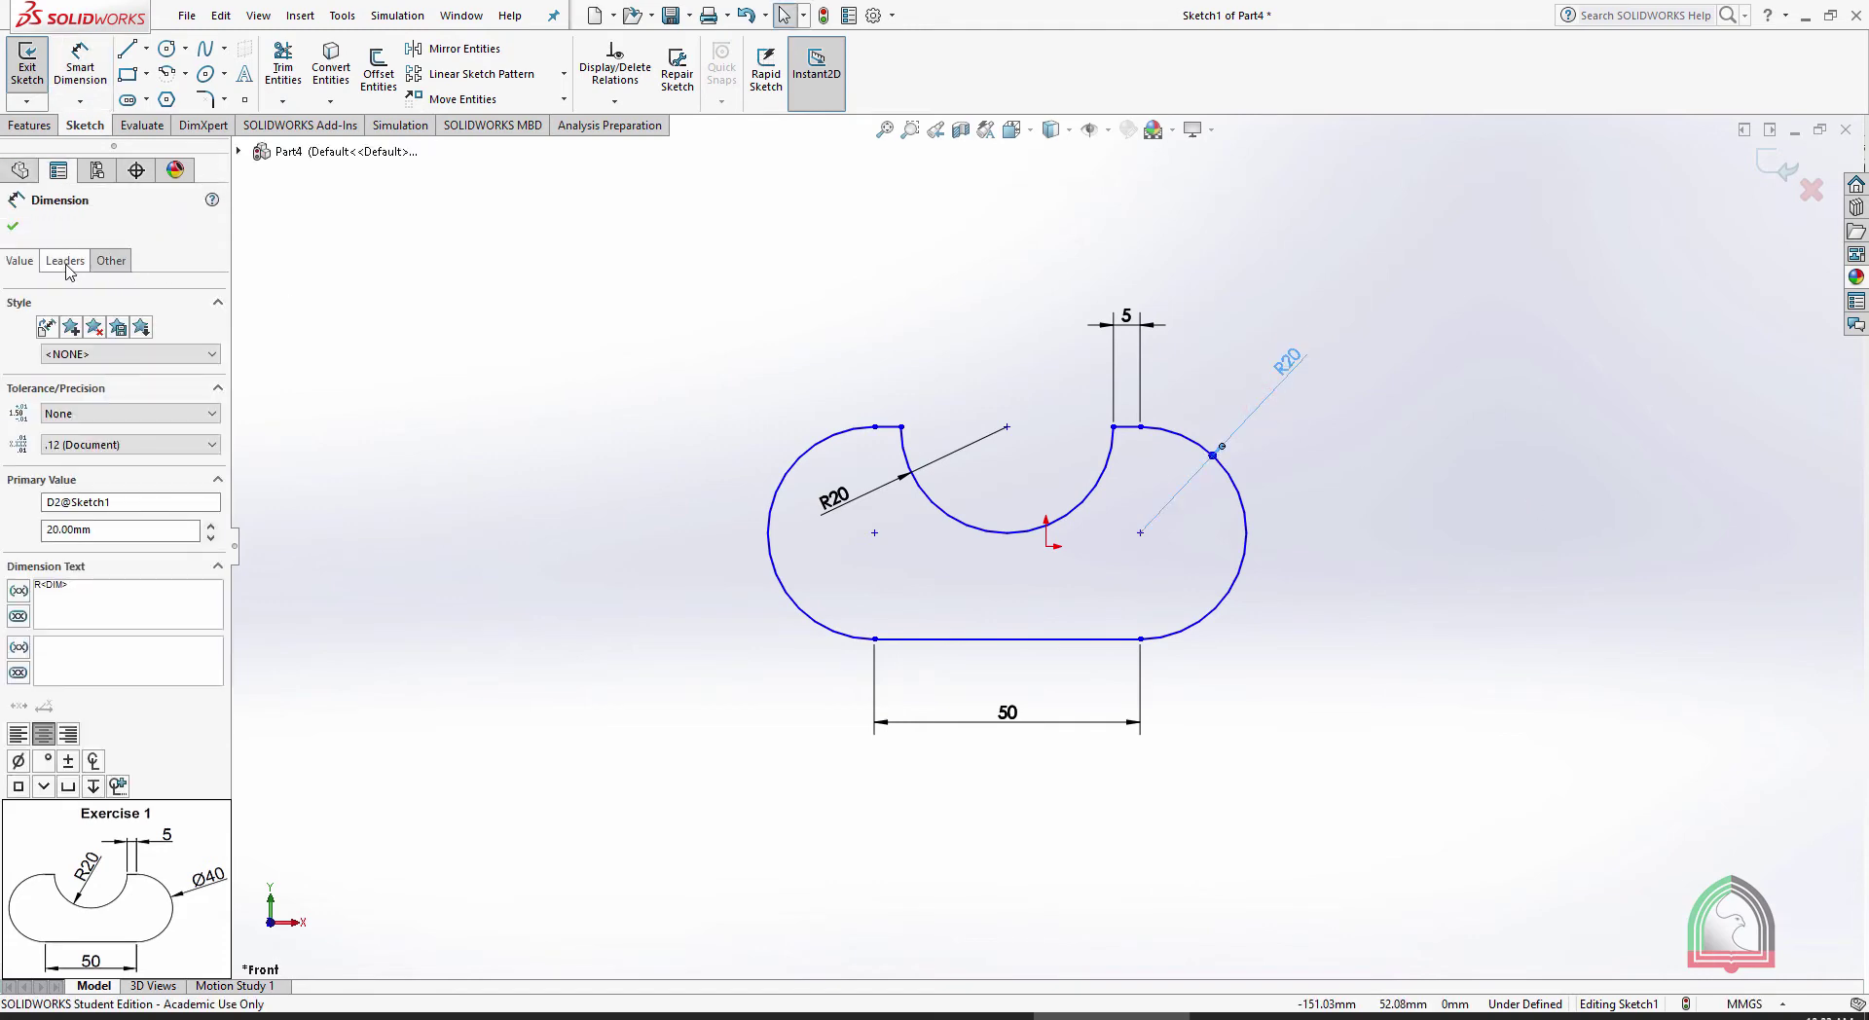
left_click(66, 265)
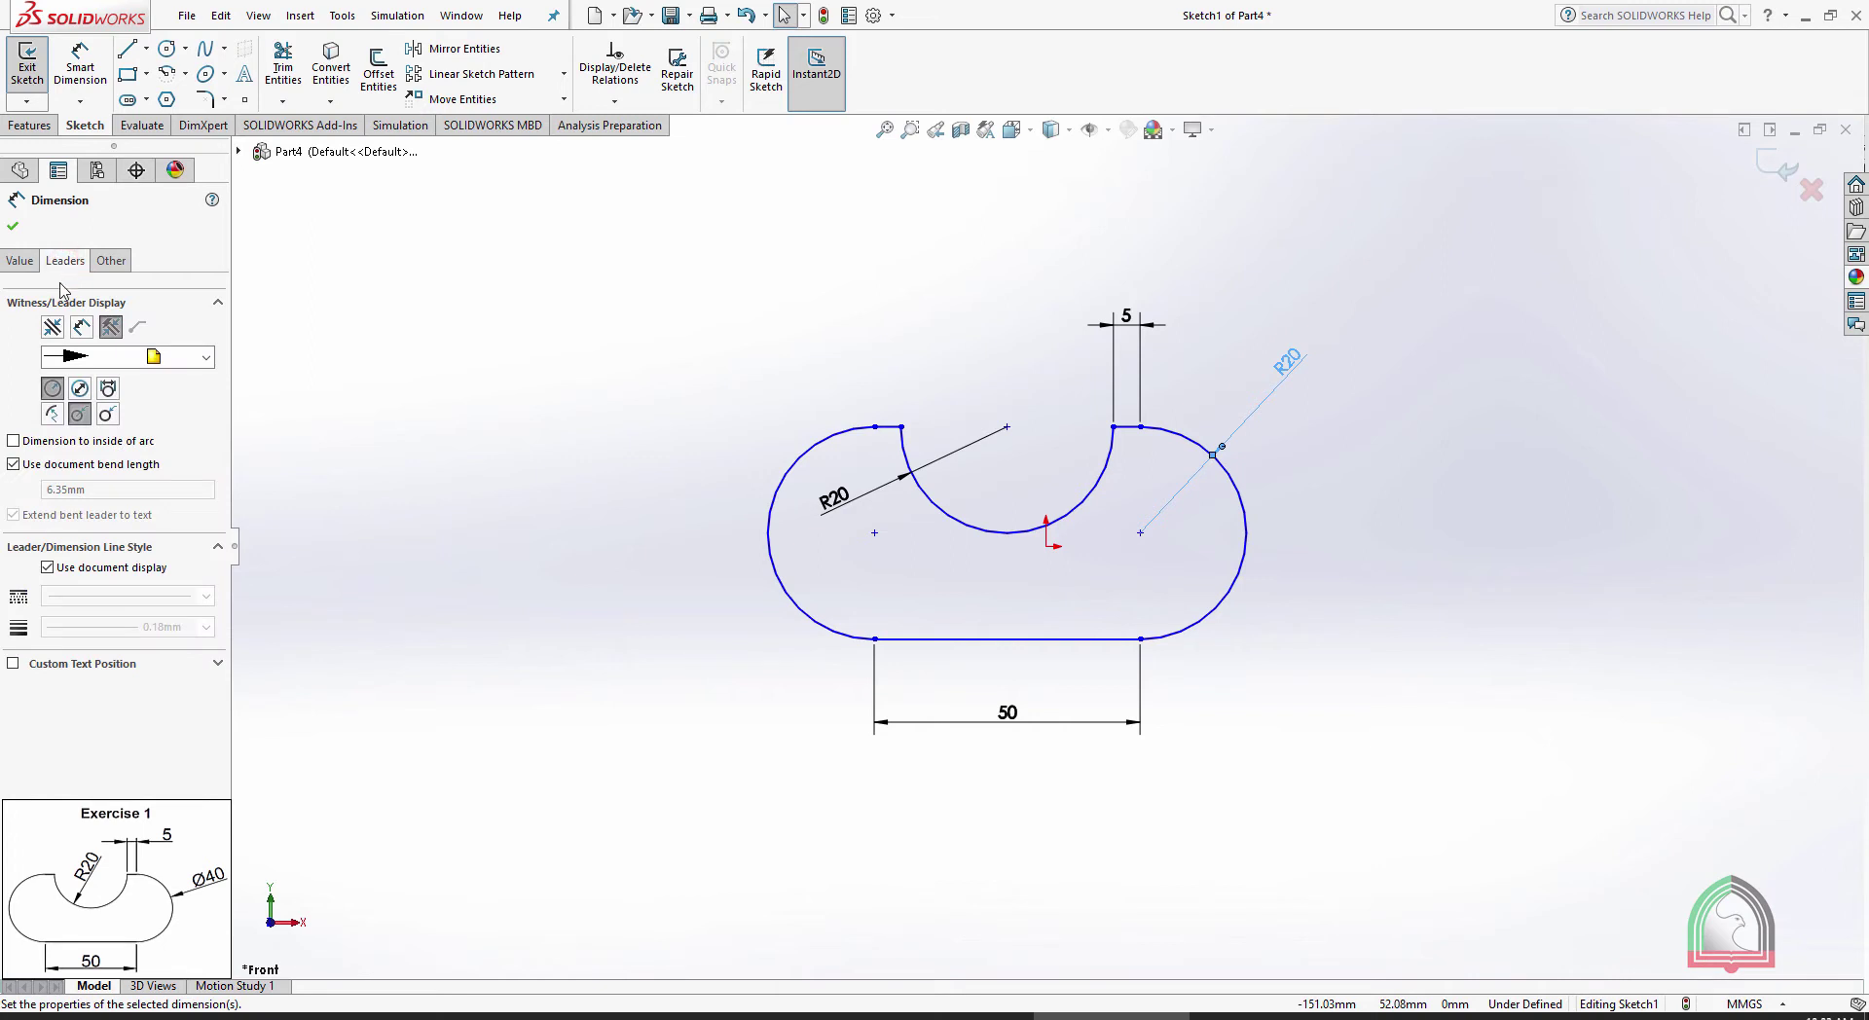
left_click(80, 390)
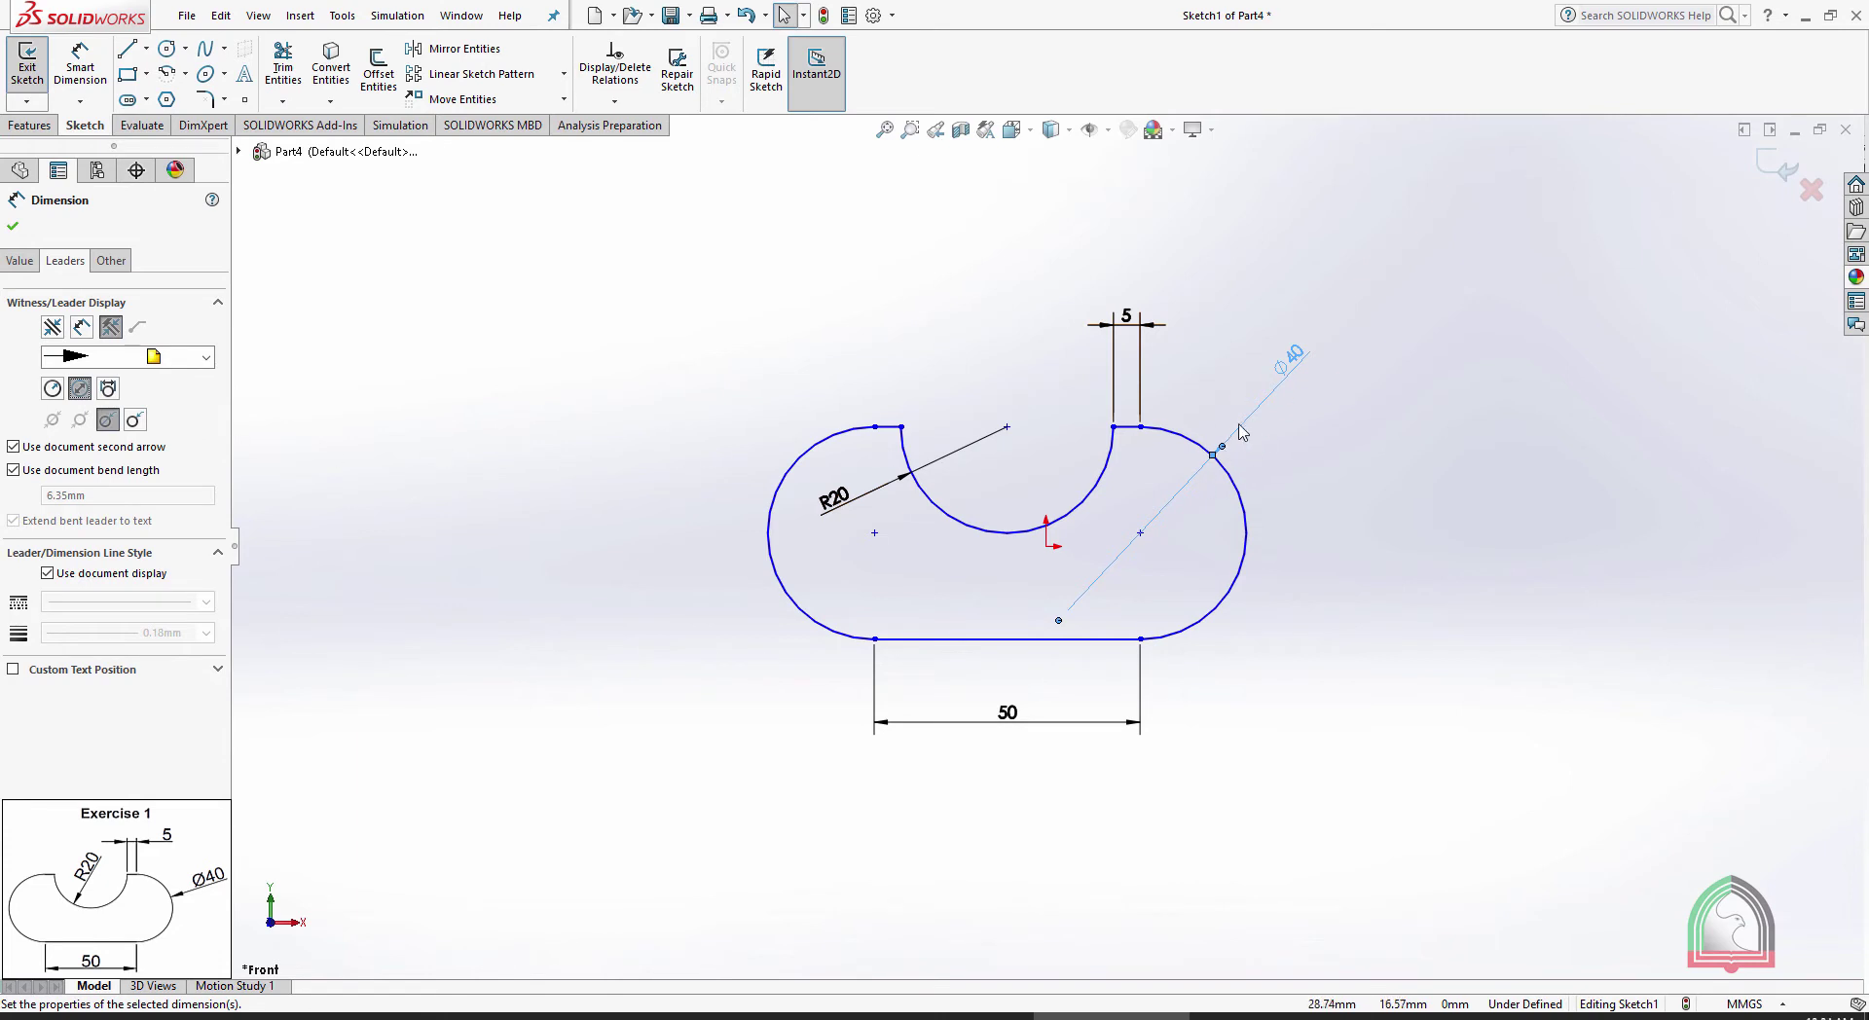
left_click(137, 420)
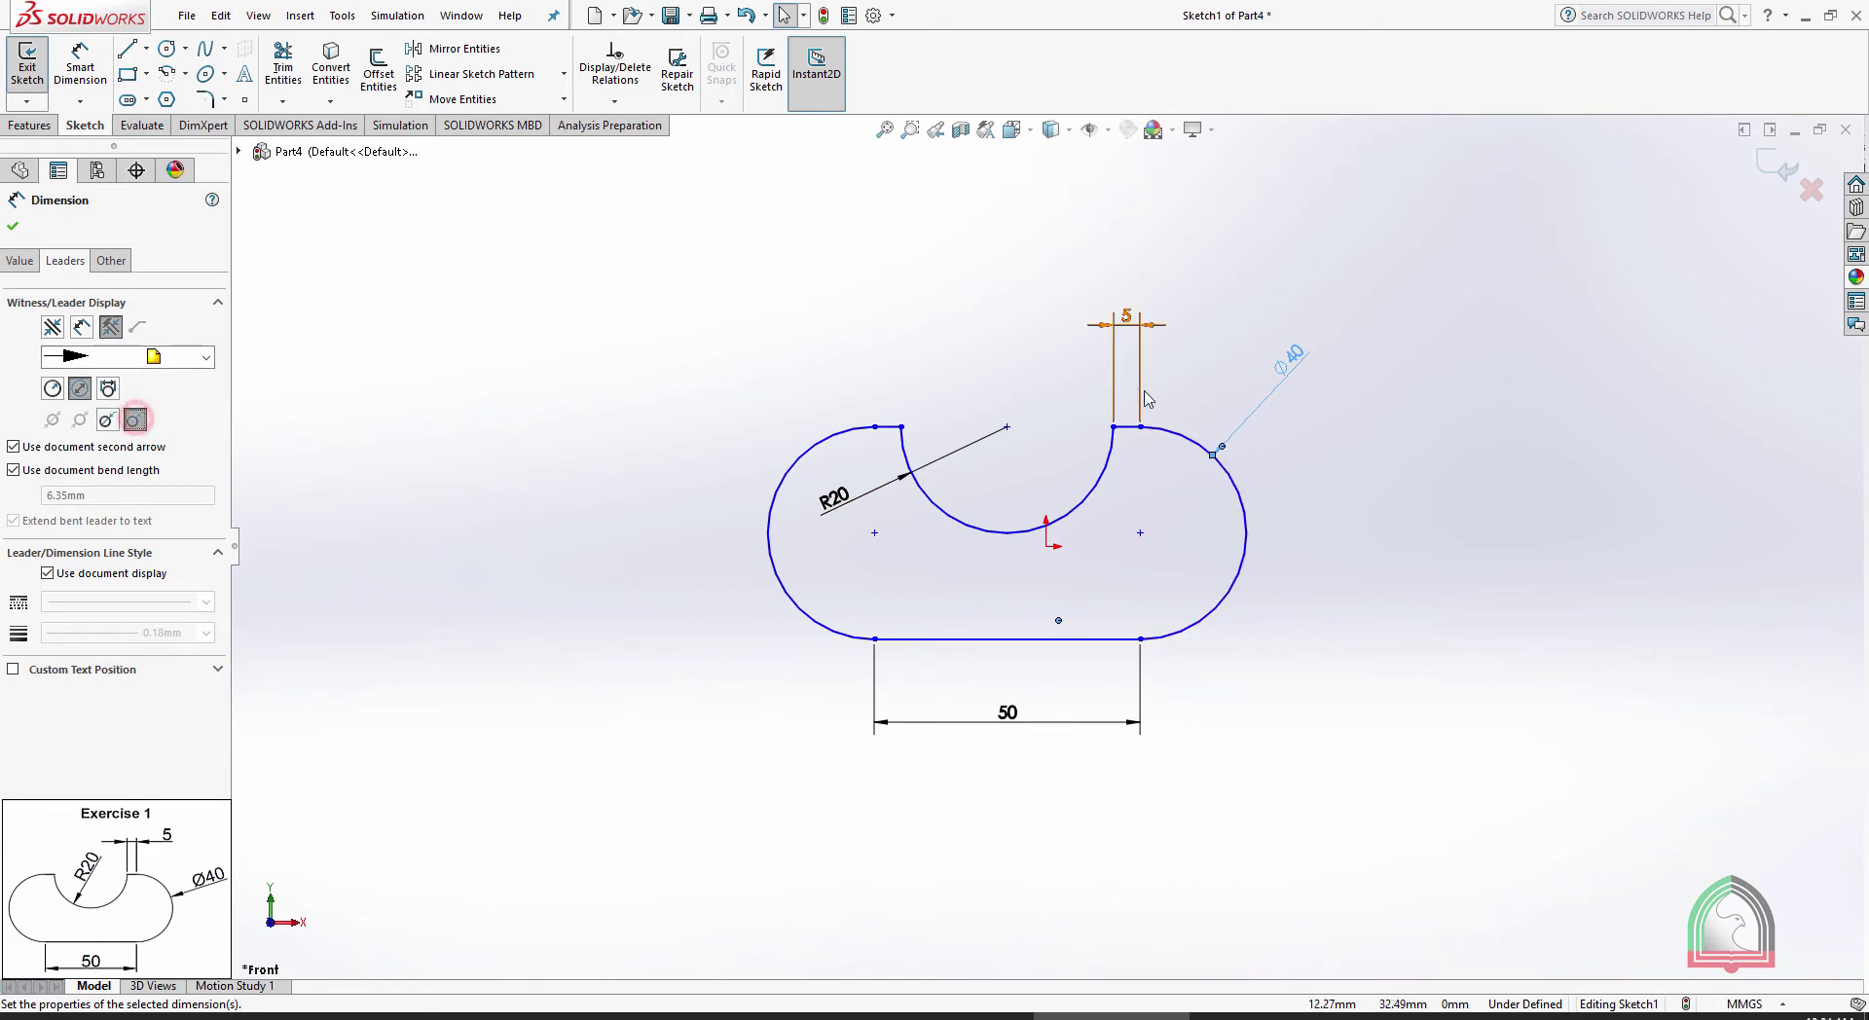
left_click(1295, 366)
left_click(1393, 455)
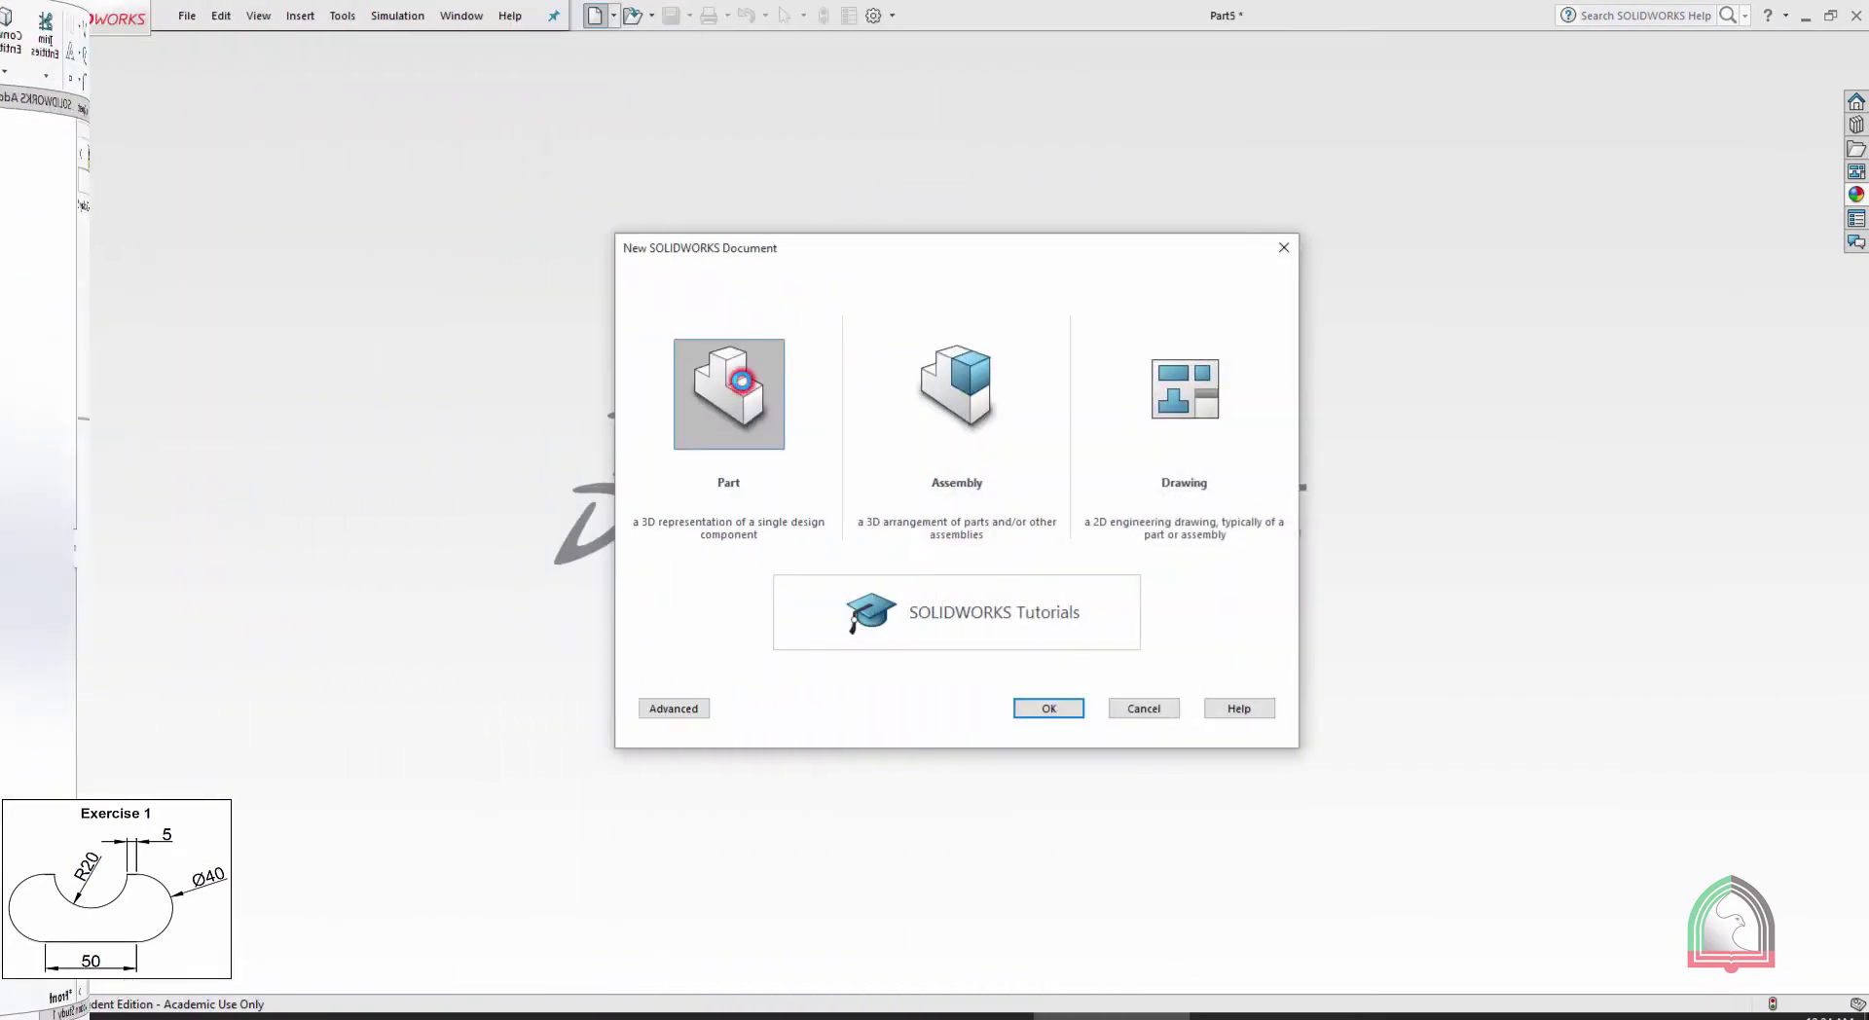
Create new part Part5 and open Sketch1 on its Front Plane
double_click(746, 390)
left_click(26, 100)
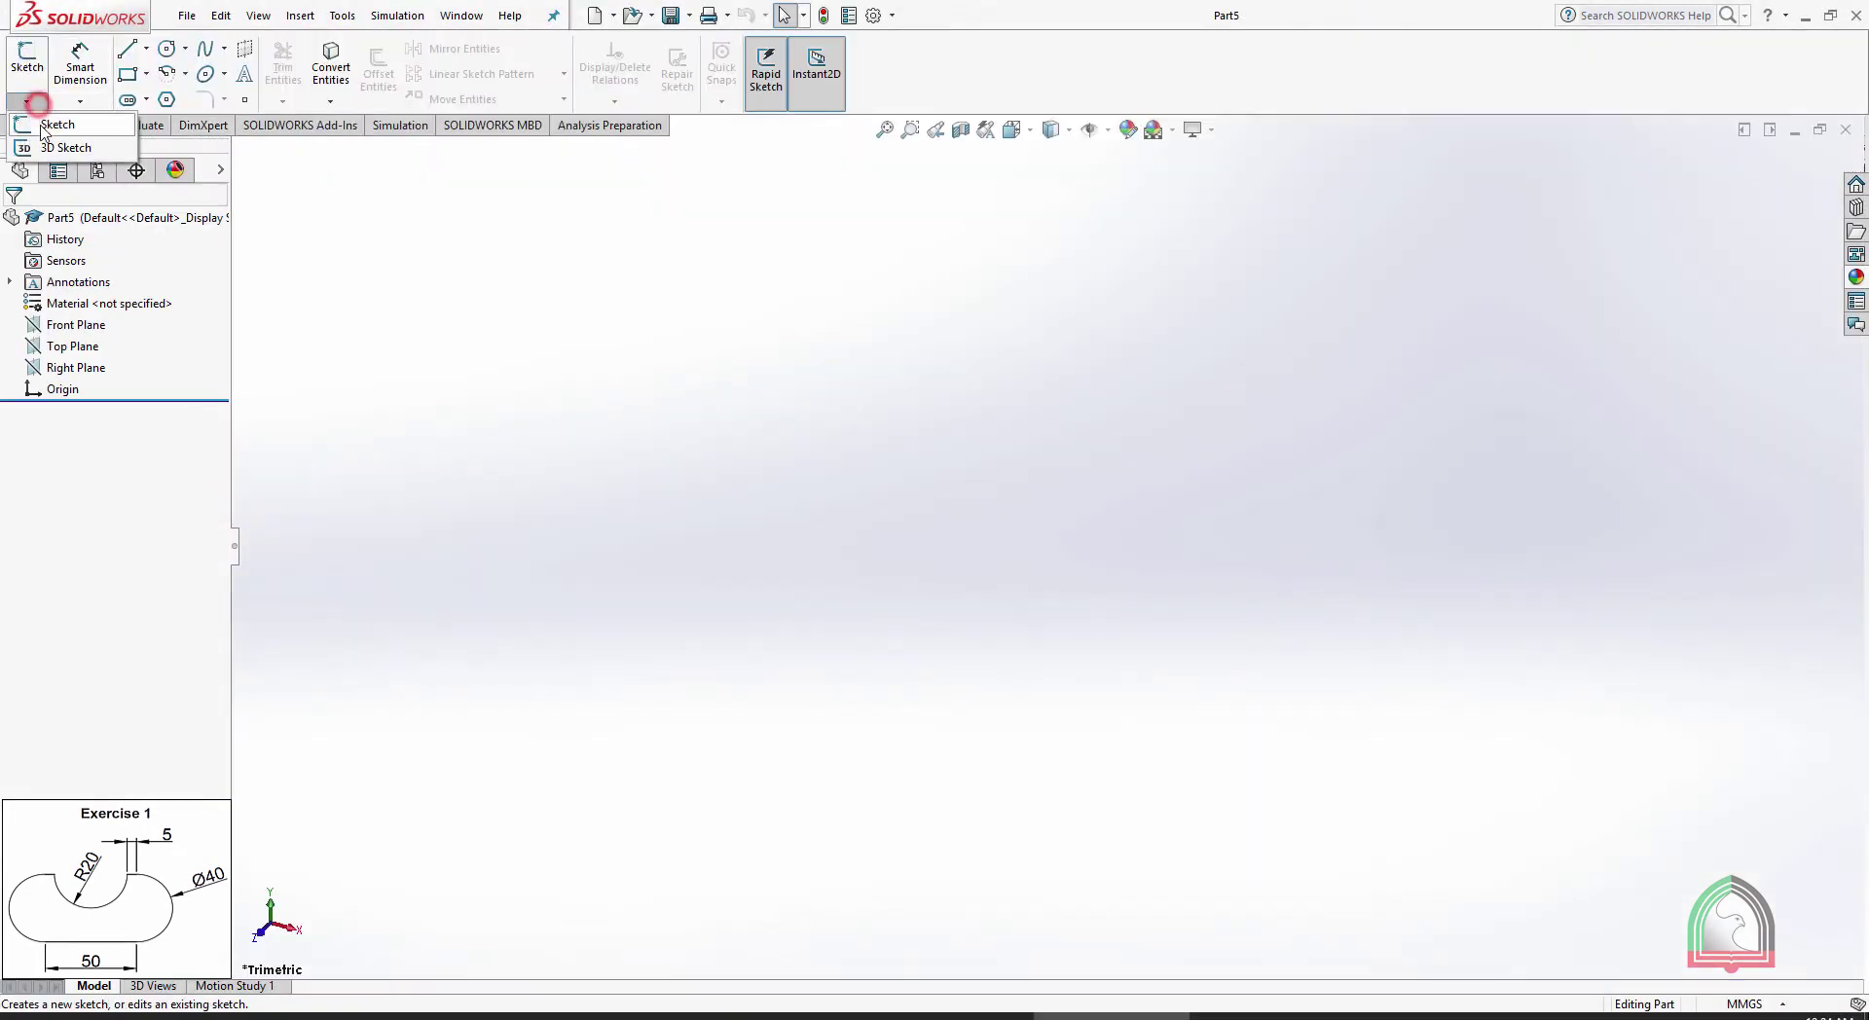
left_click(44, 127)
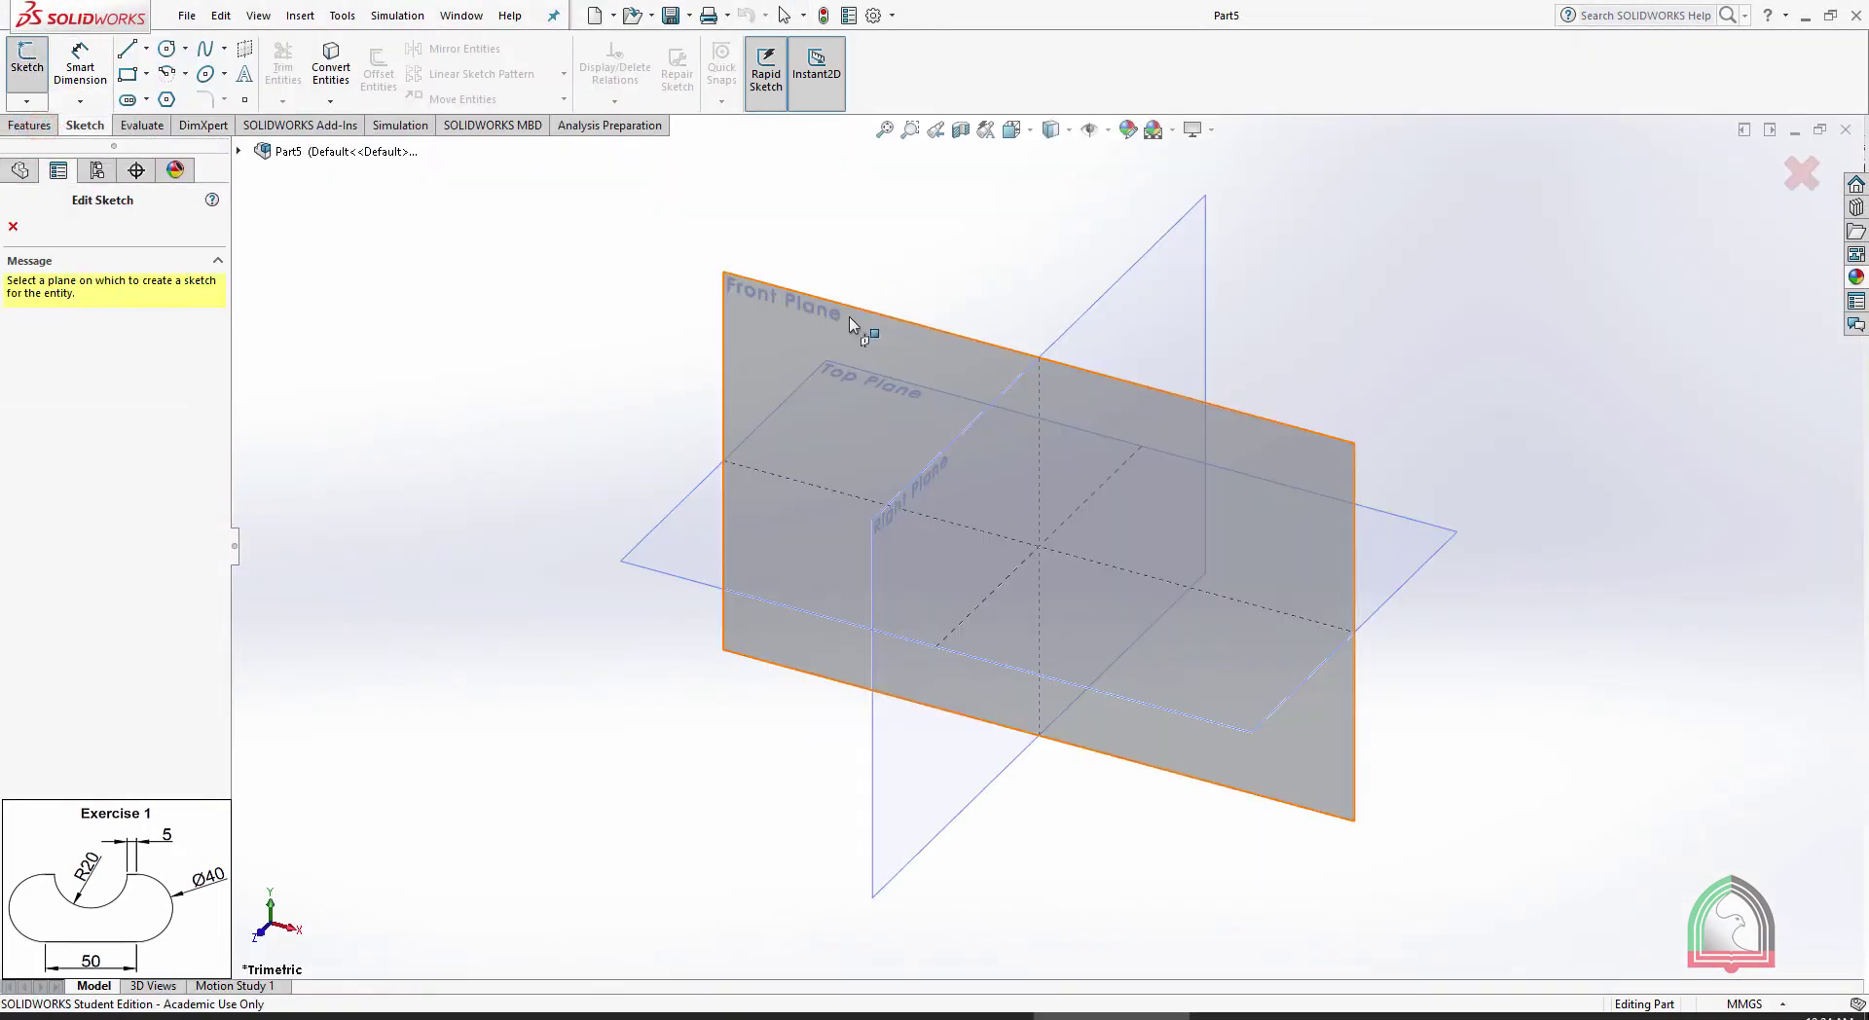
left_click(836, 317)
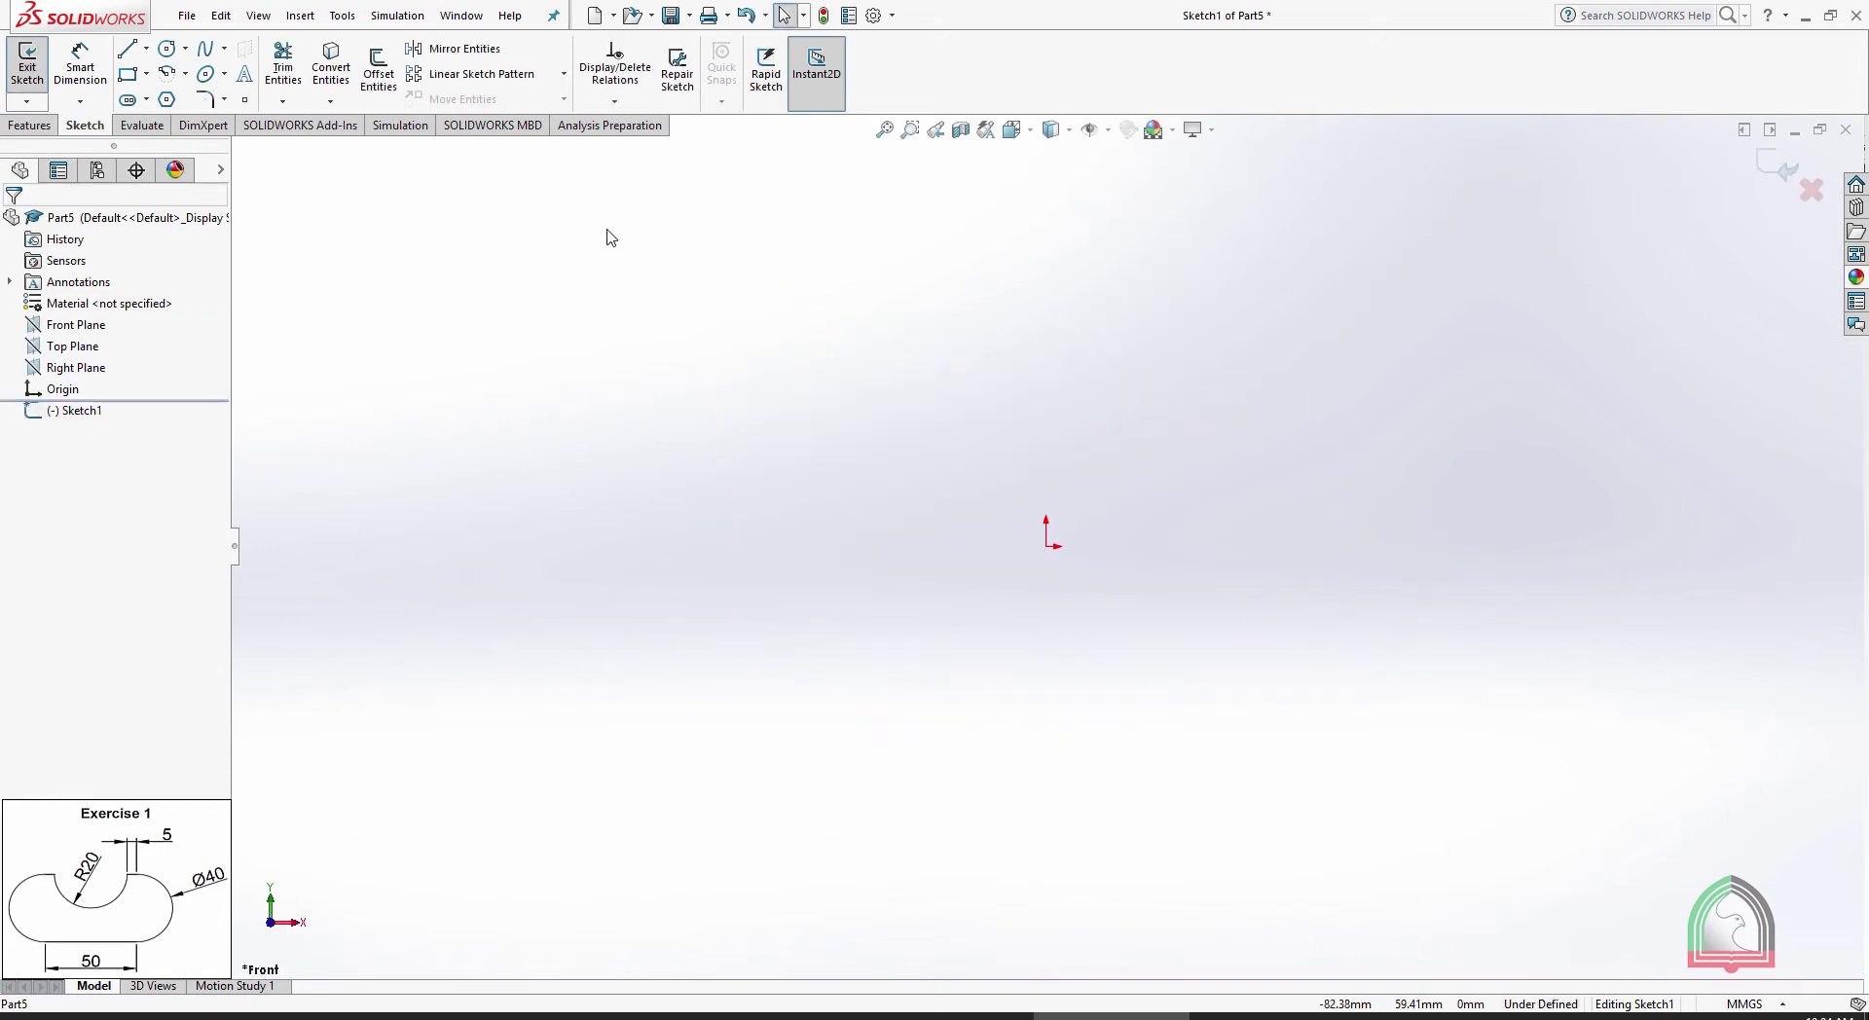
left_click(146, 99)
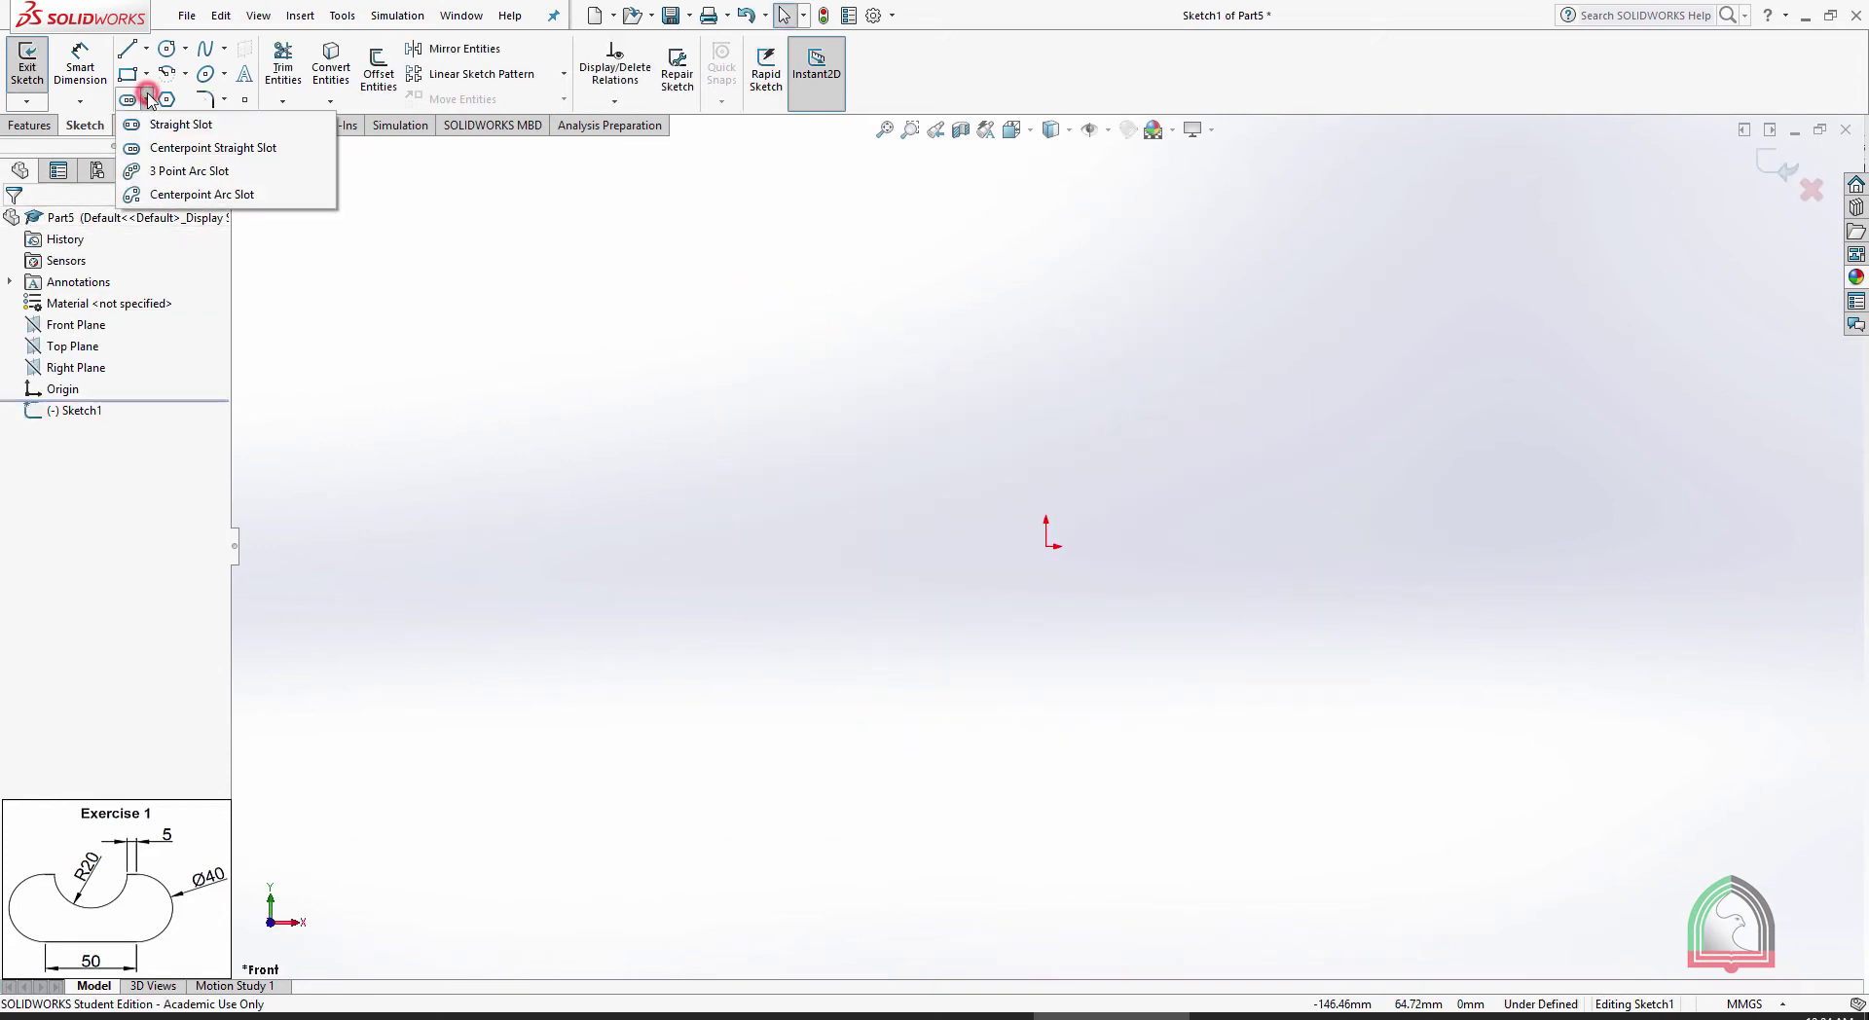
Draw a centre-point slot starting at the origin
left_click(159, 149)
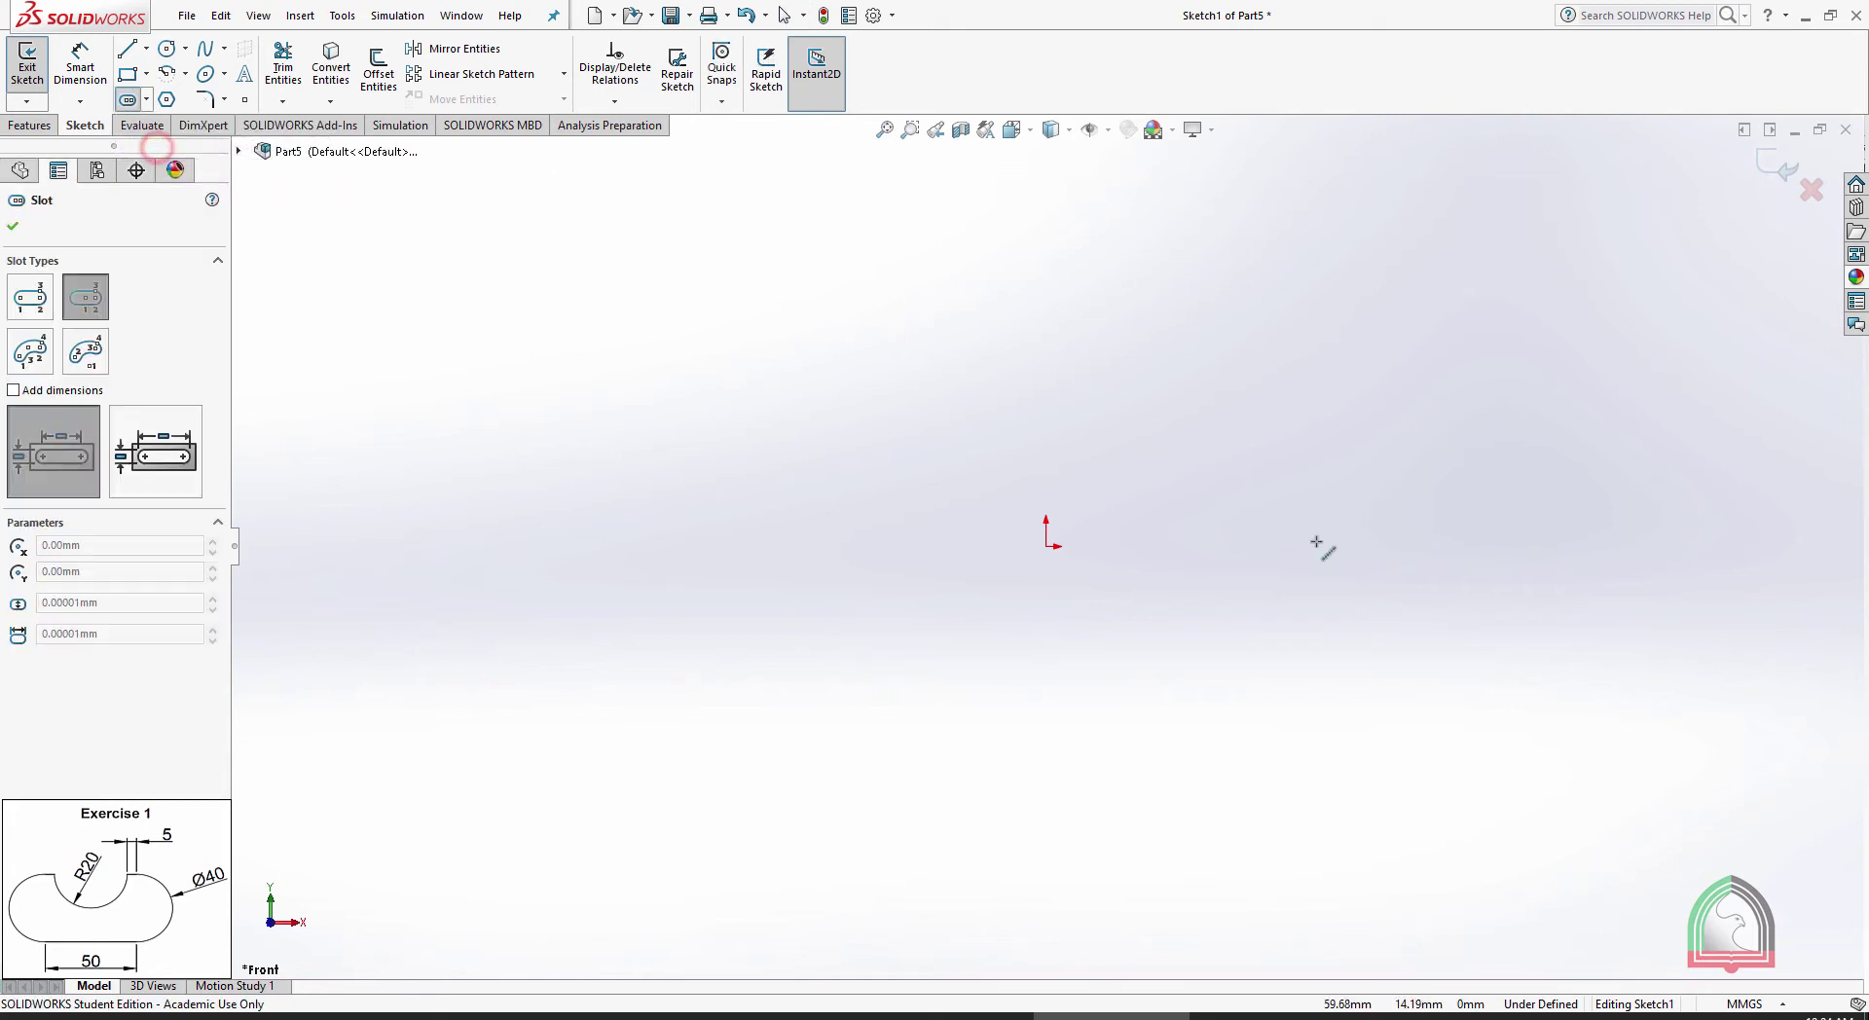
left_click(1047, 548)
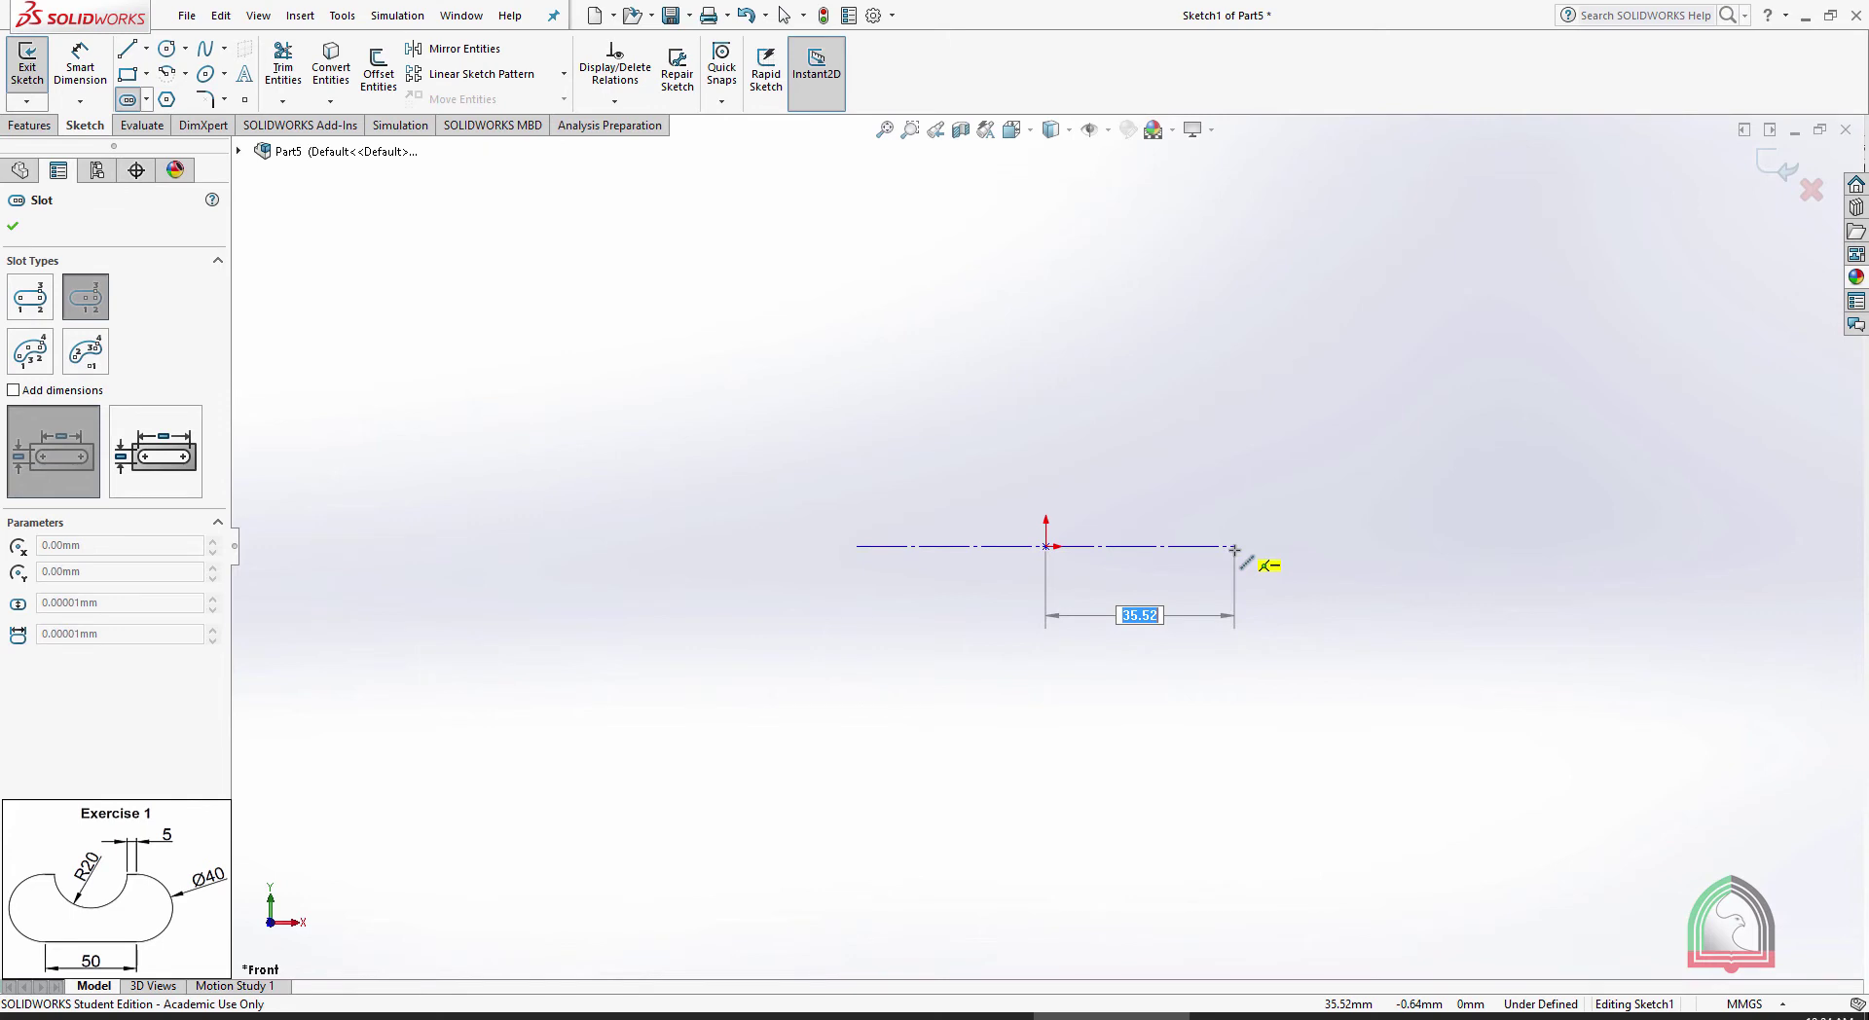
left_click(1235, 547)
left_click(1283, 402)
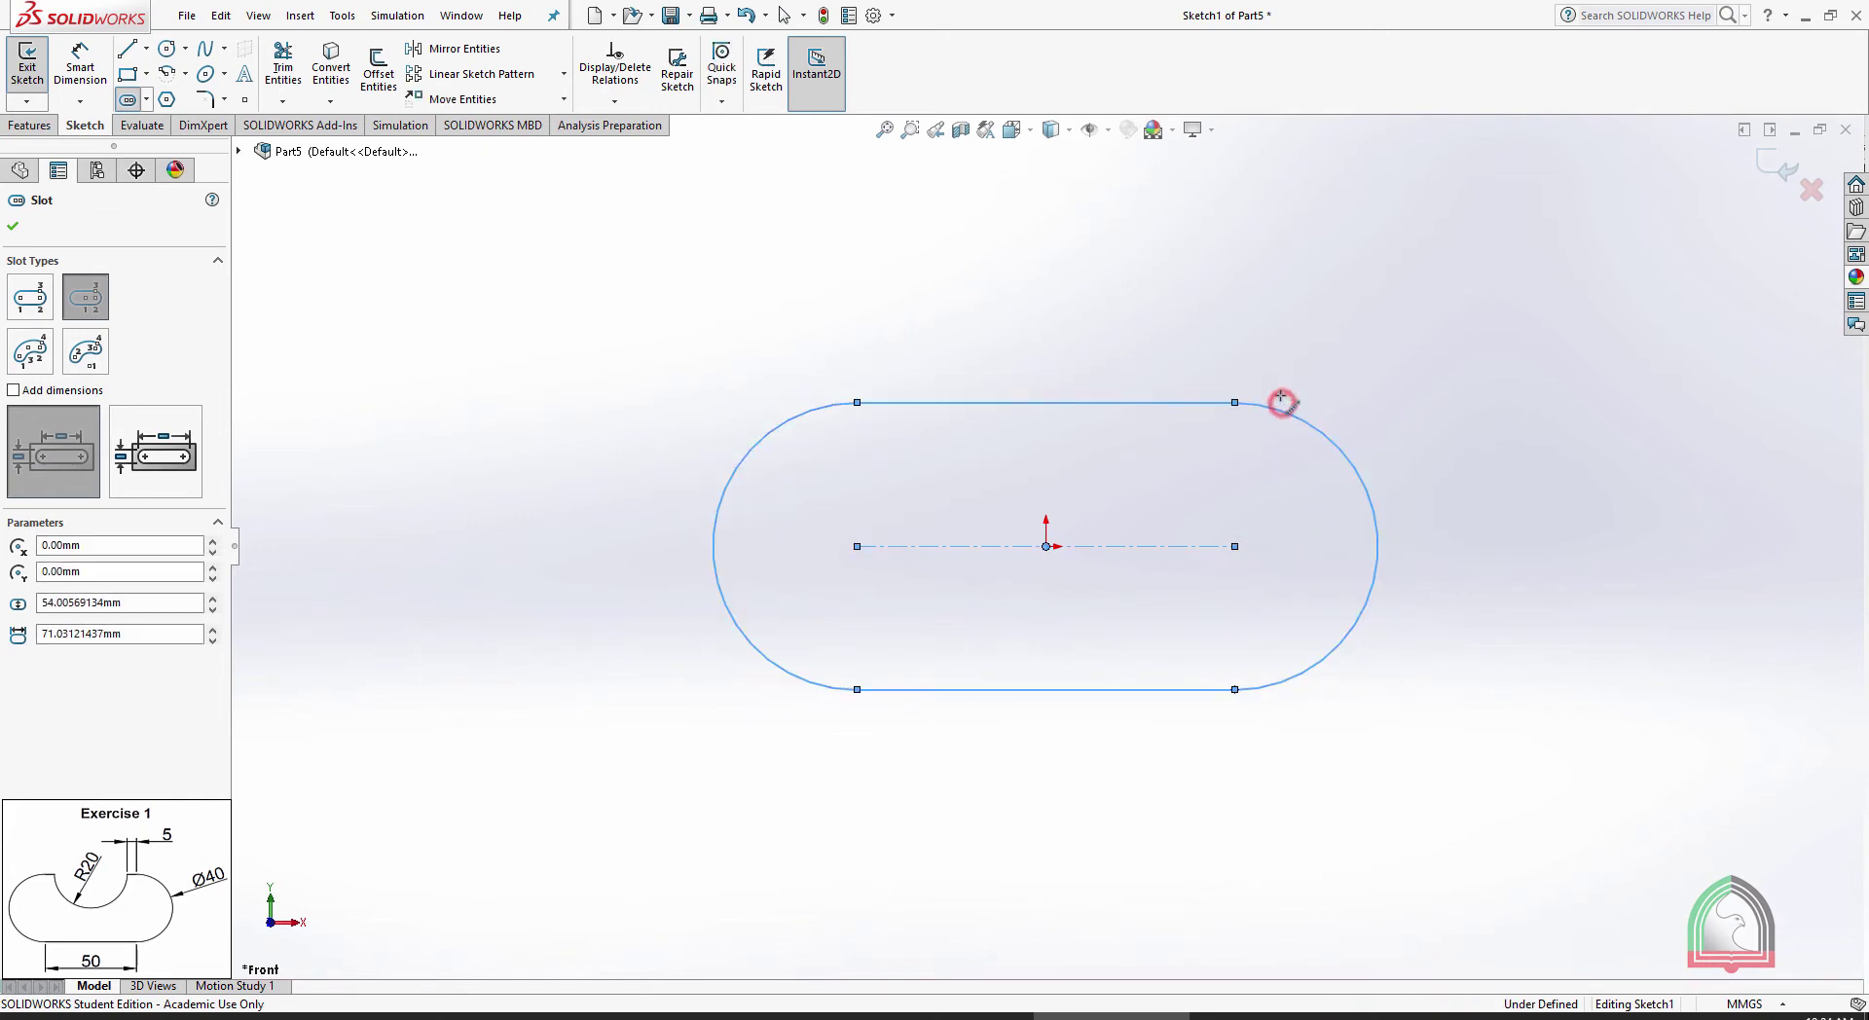
key("Escape")
Dimension the slot with a 50 mm centre distance and R20 end radius
left_click(80, 64)
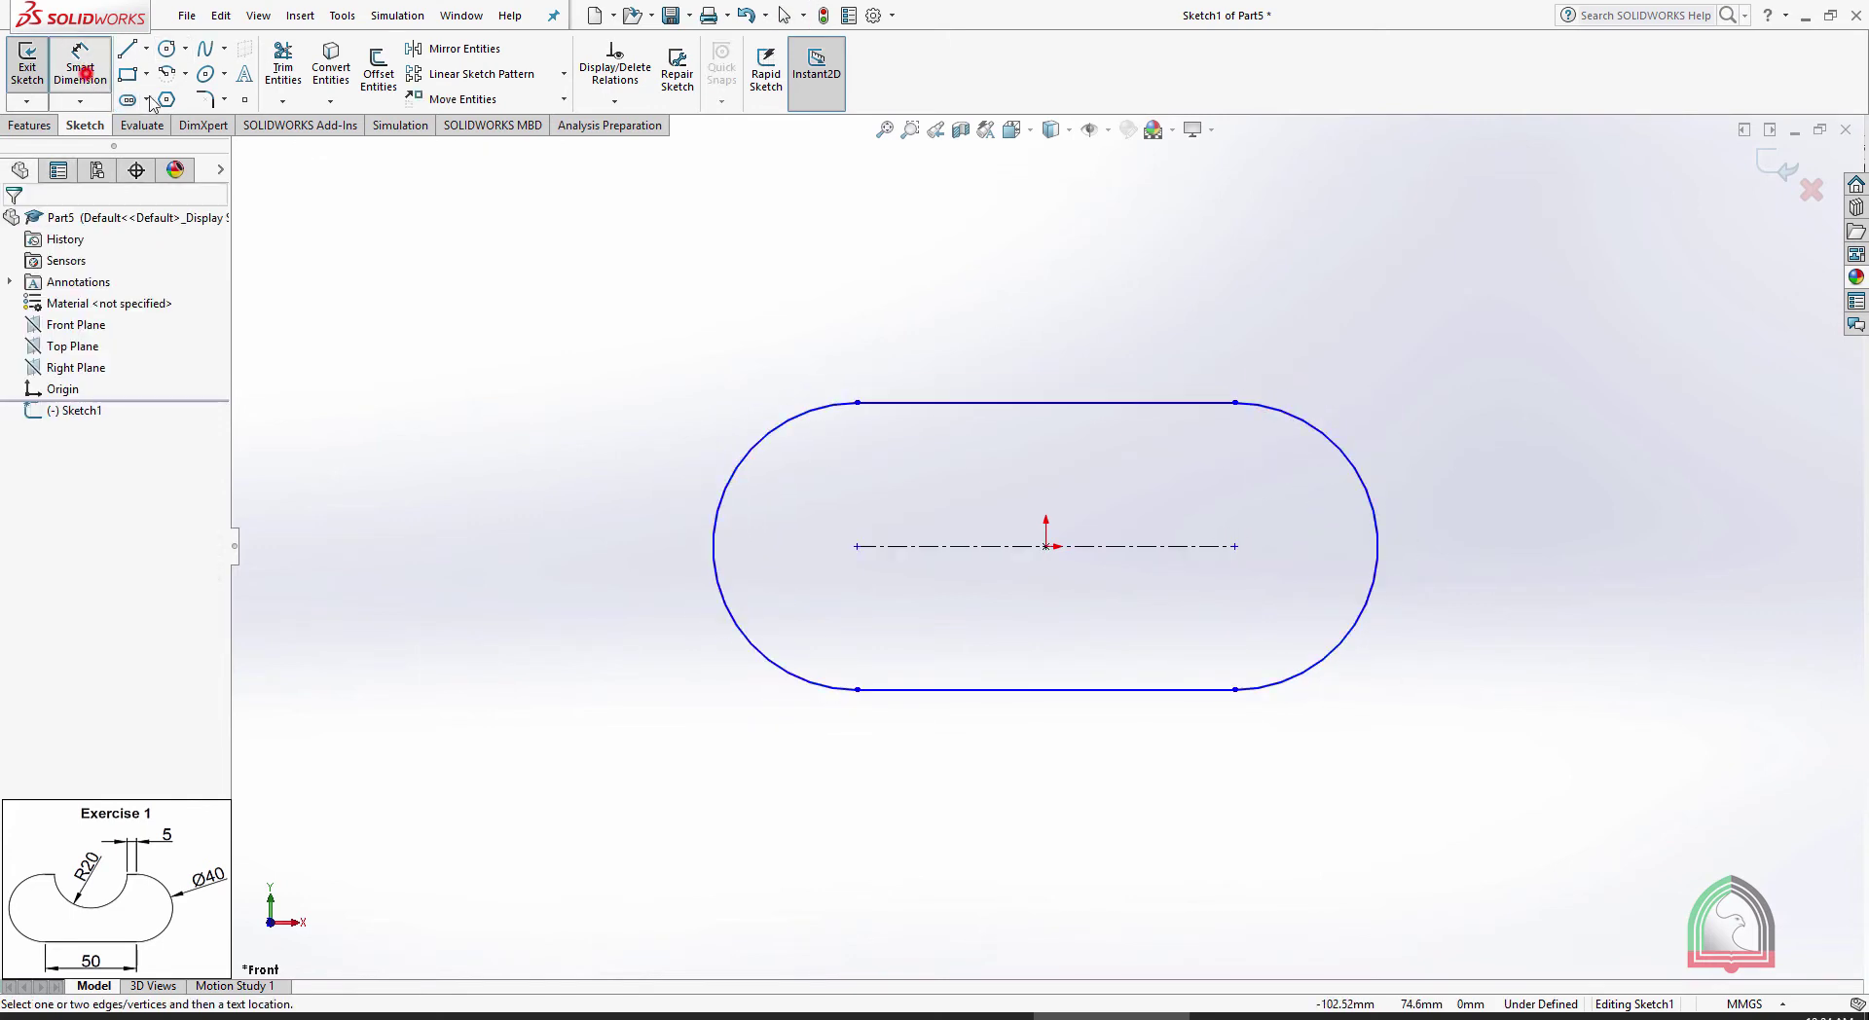
left_click(956, 690)
left_click(1055, 794)
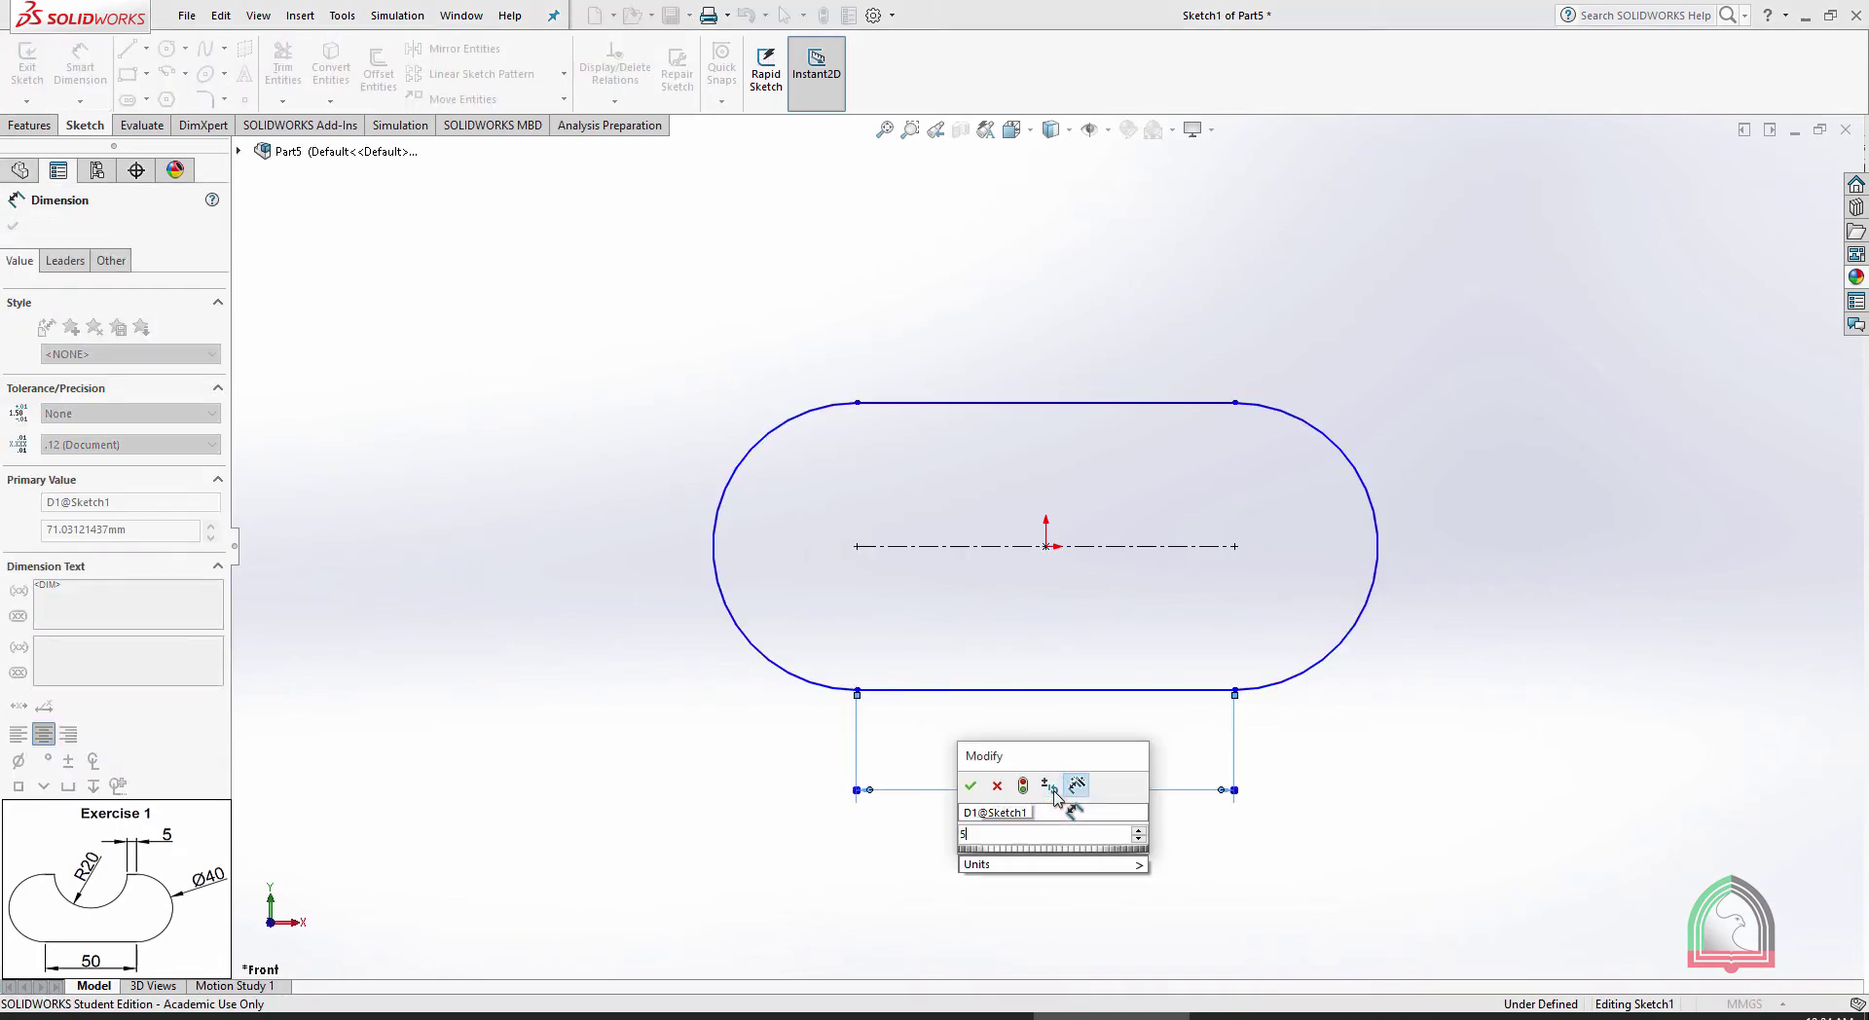
type("50")
key("Return")
left_click(1375, 487)
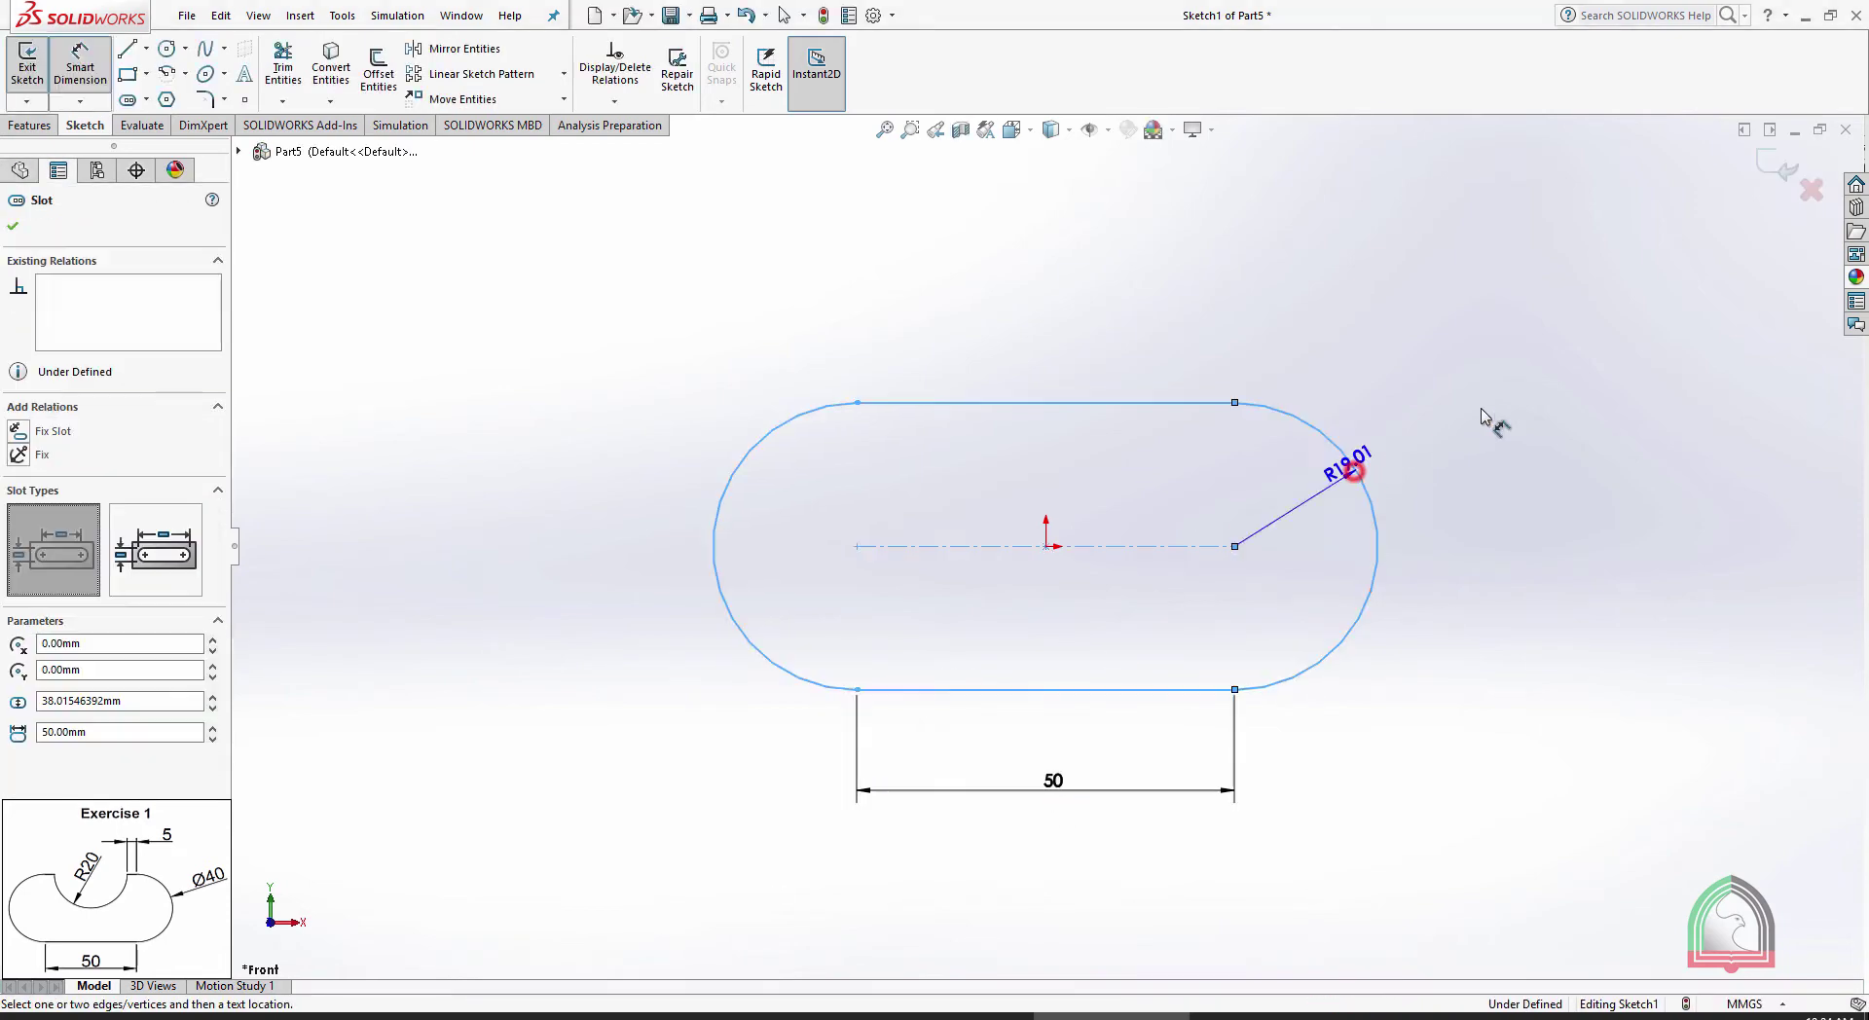
left_click(1515, 385)
type("20")
key("Return")
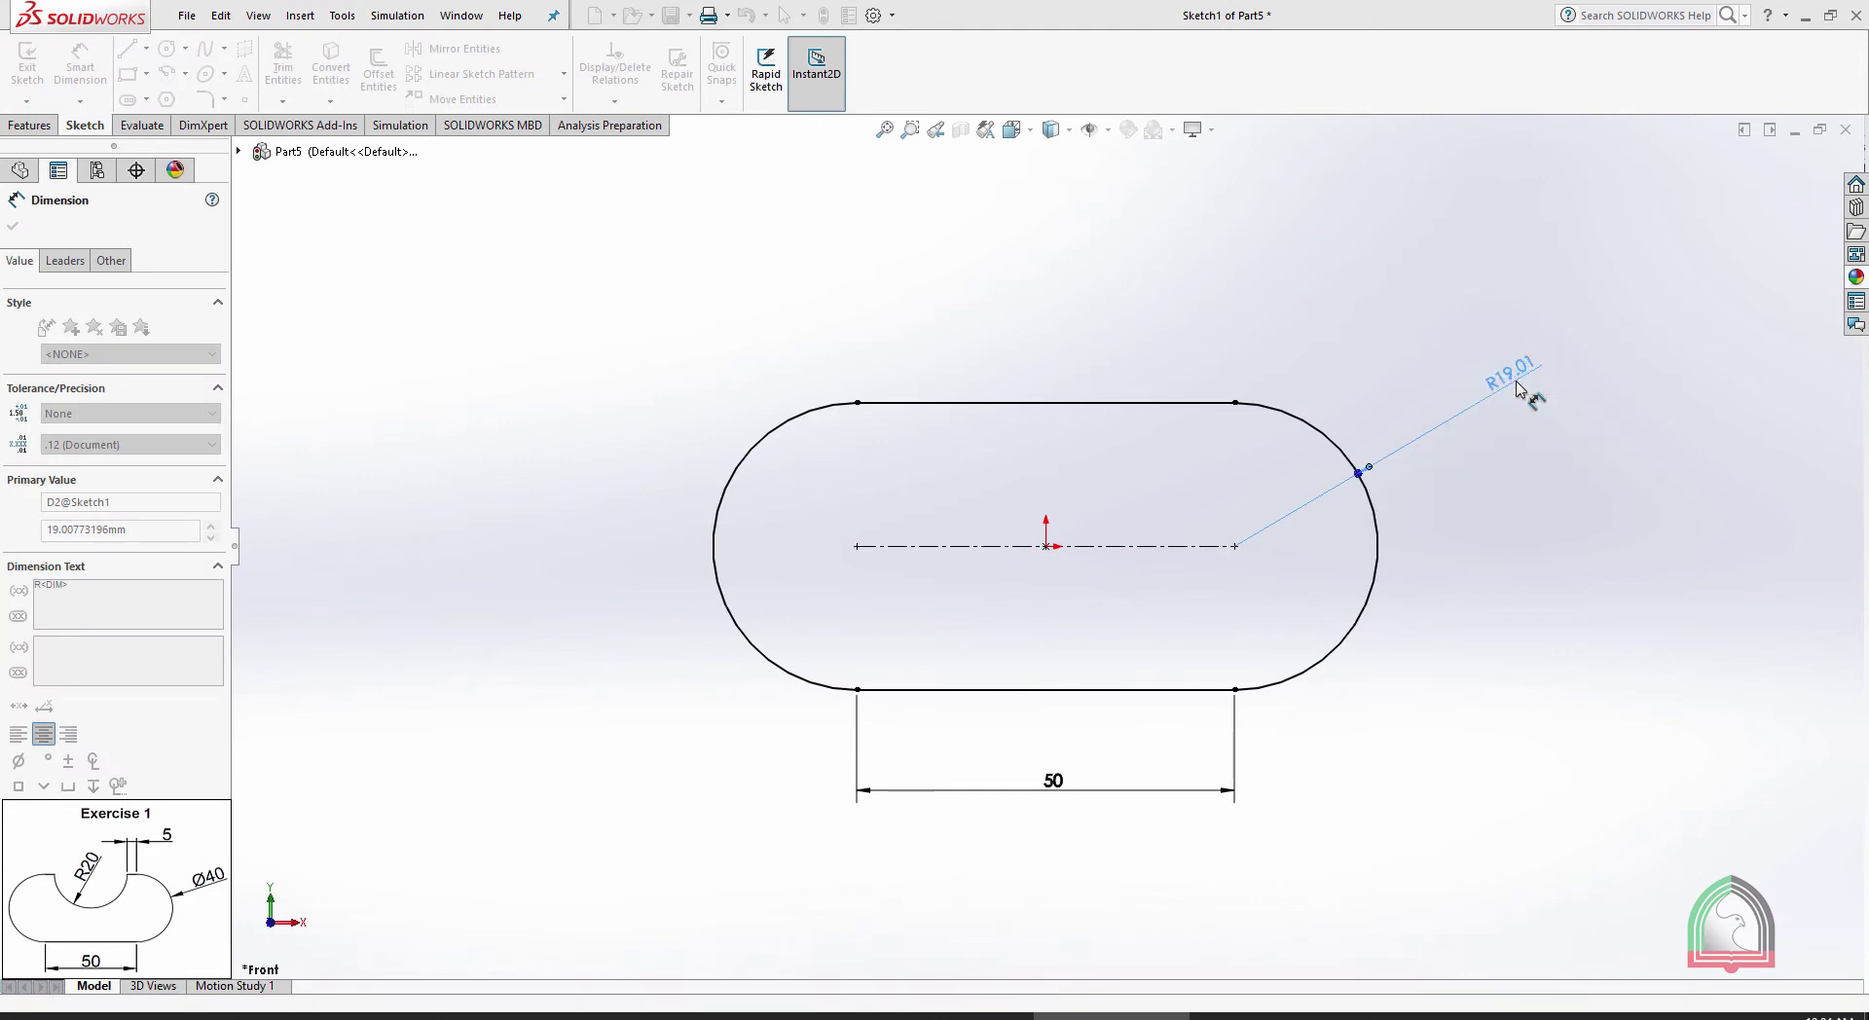
left_click(1465, 535)
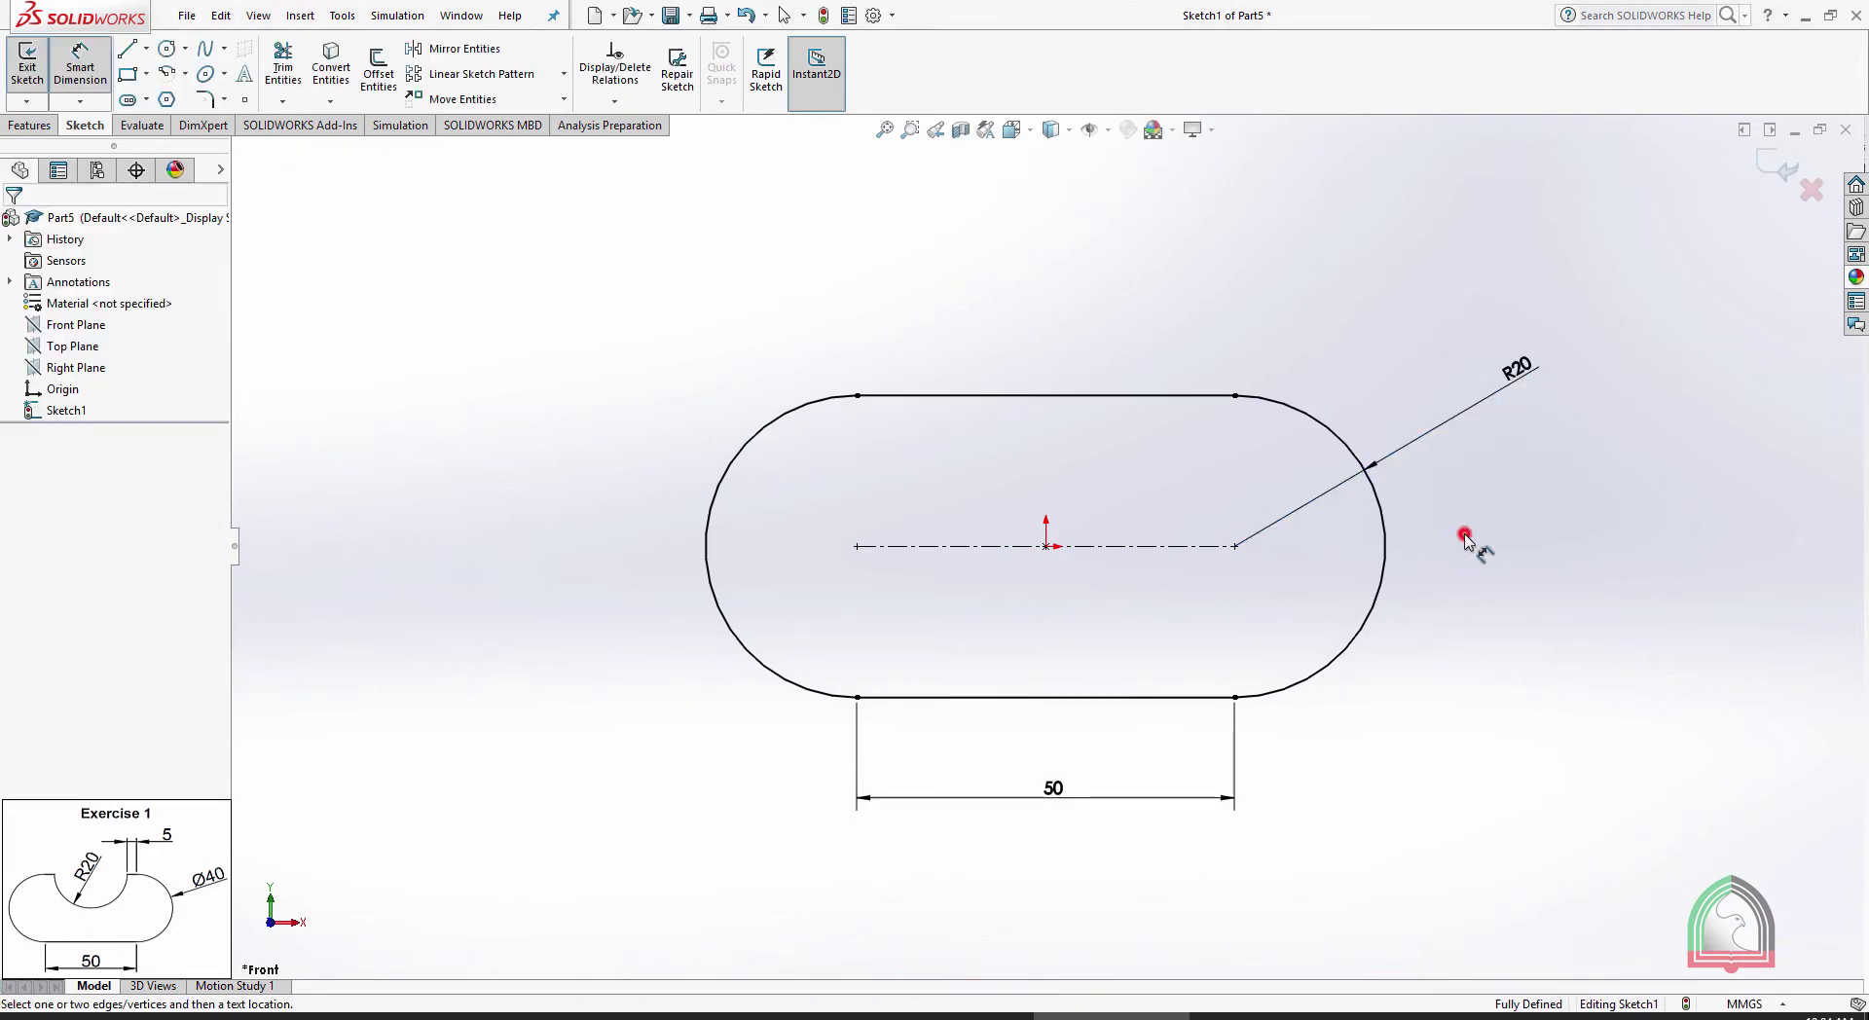
Draw a Ø40 circle centred on the slot's top-line midpoint
left_click(161, 49)
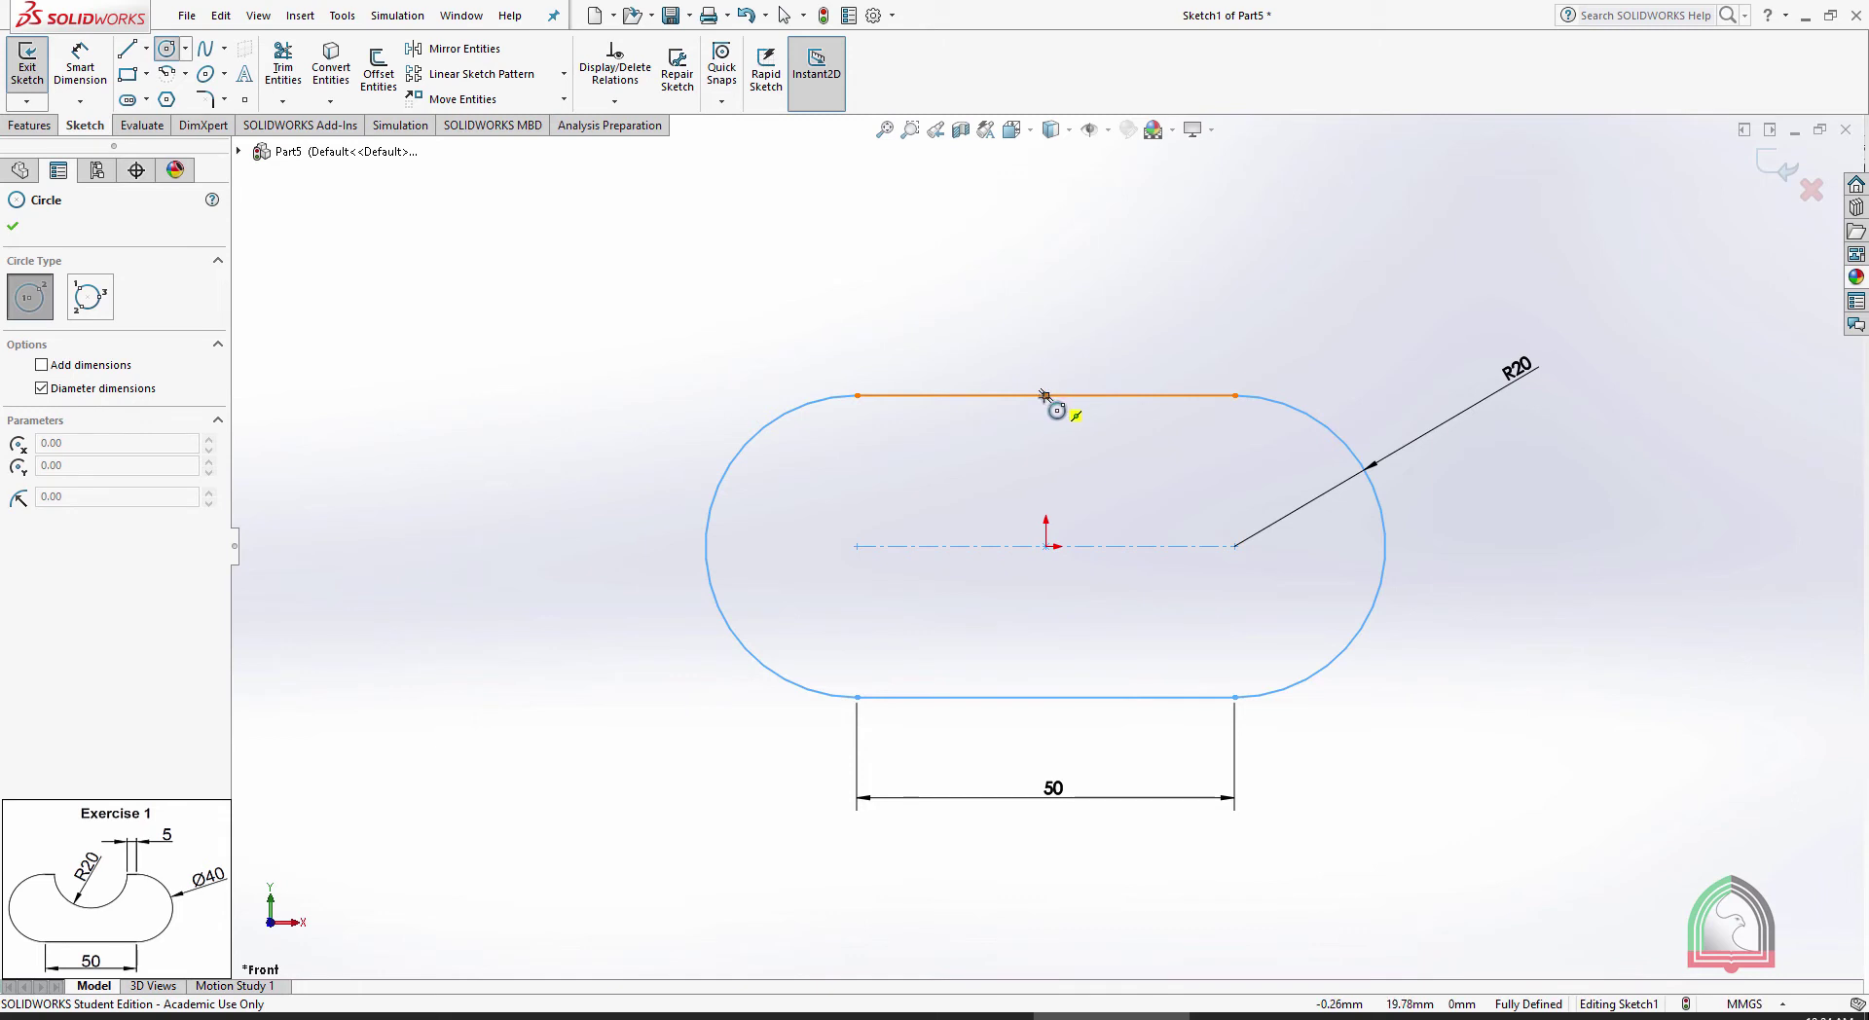
left_click(1046, 397)
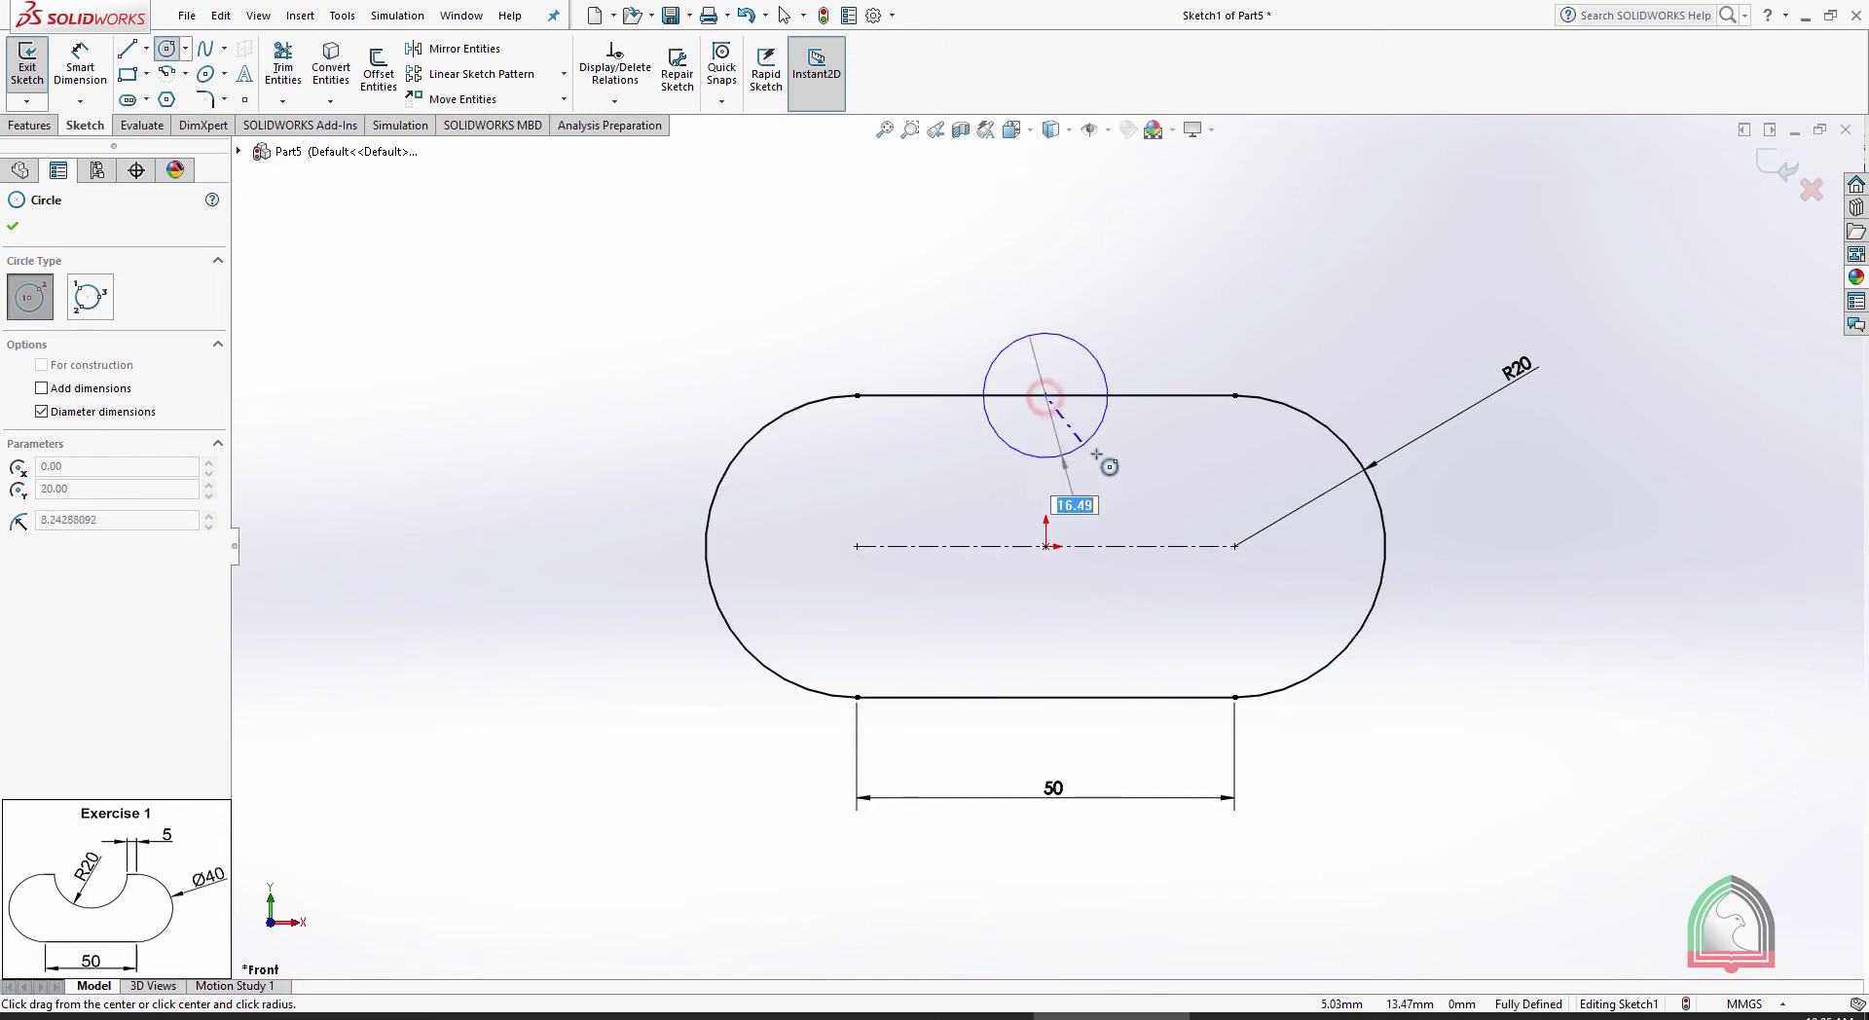
type("40")
key("Return")
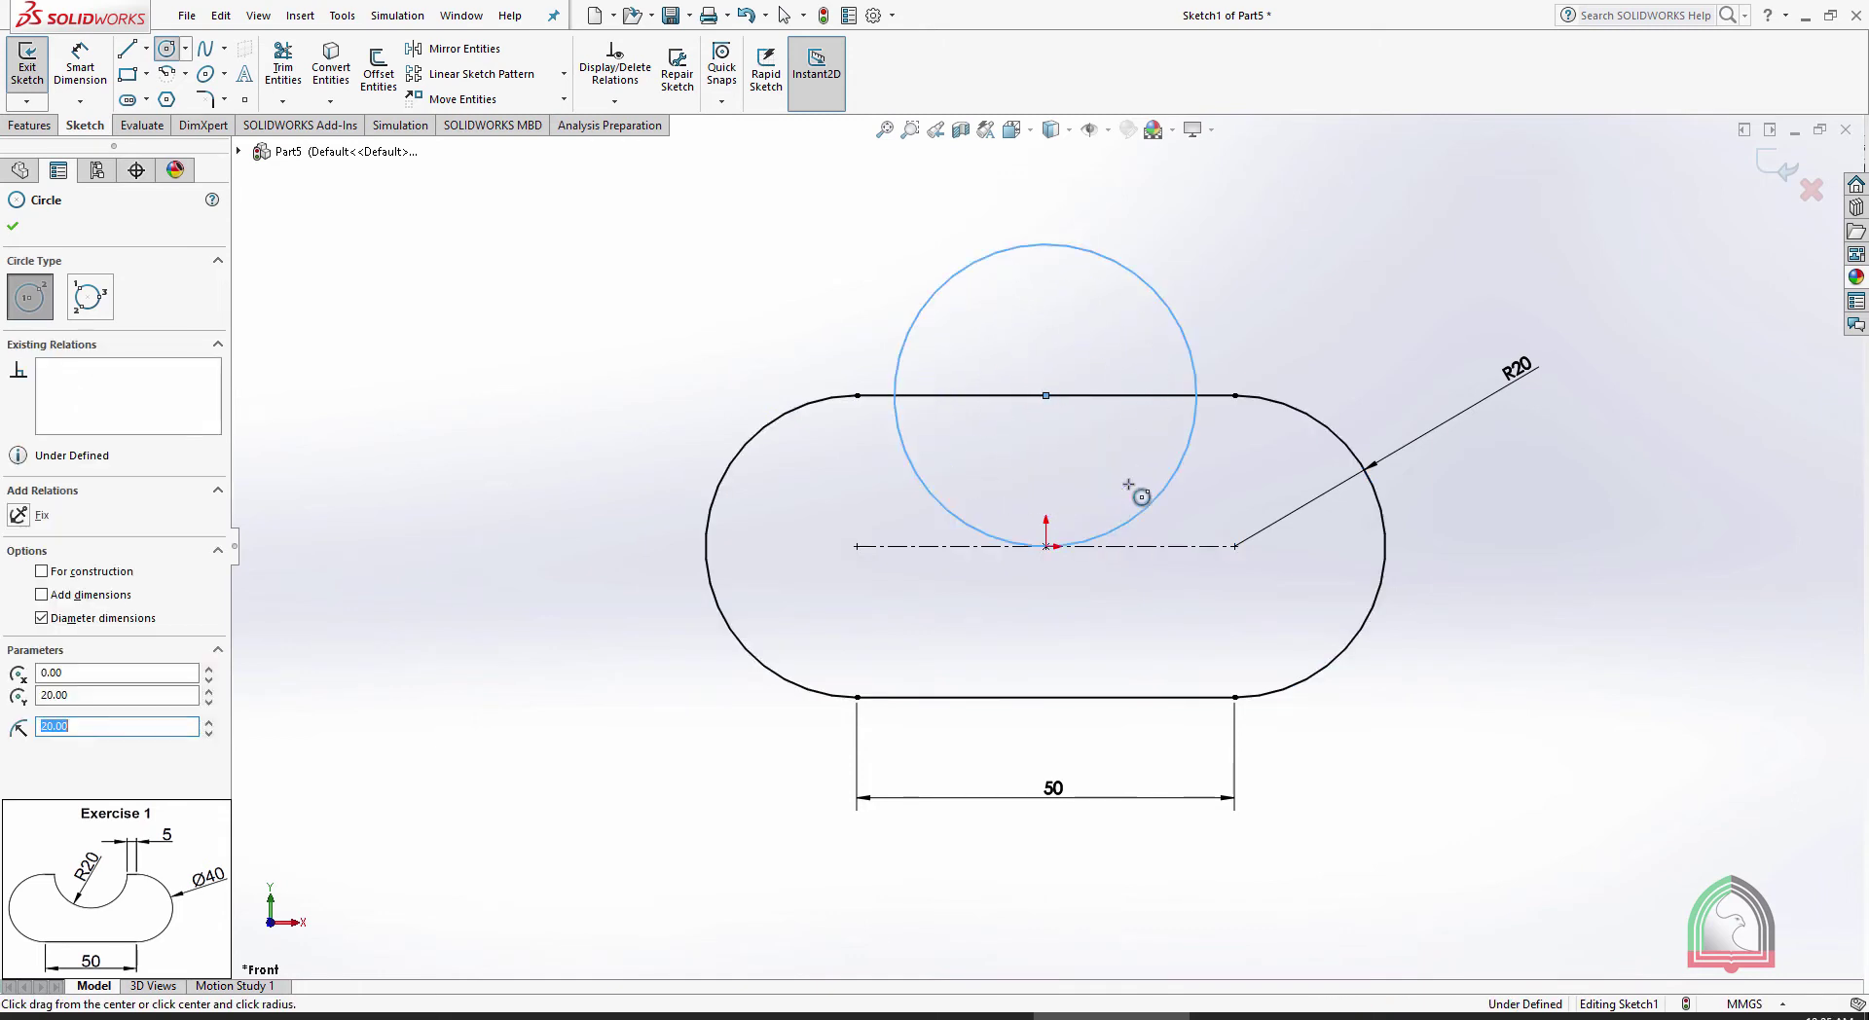
key("Escape")
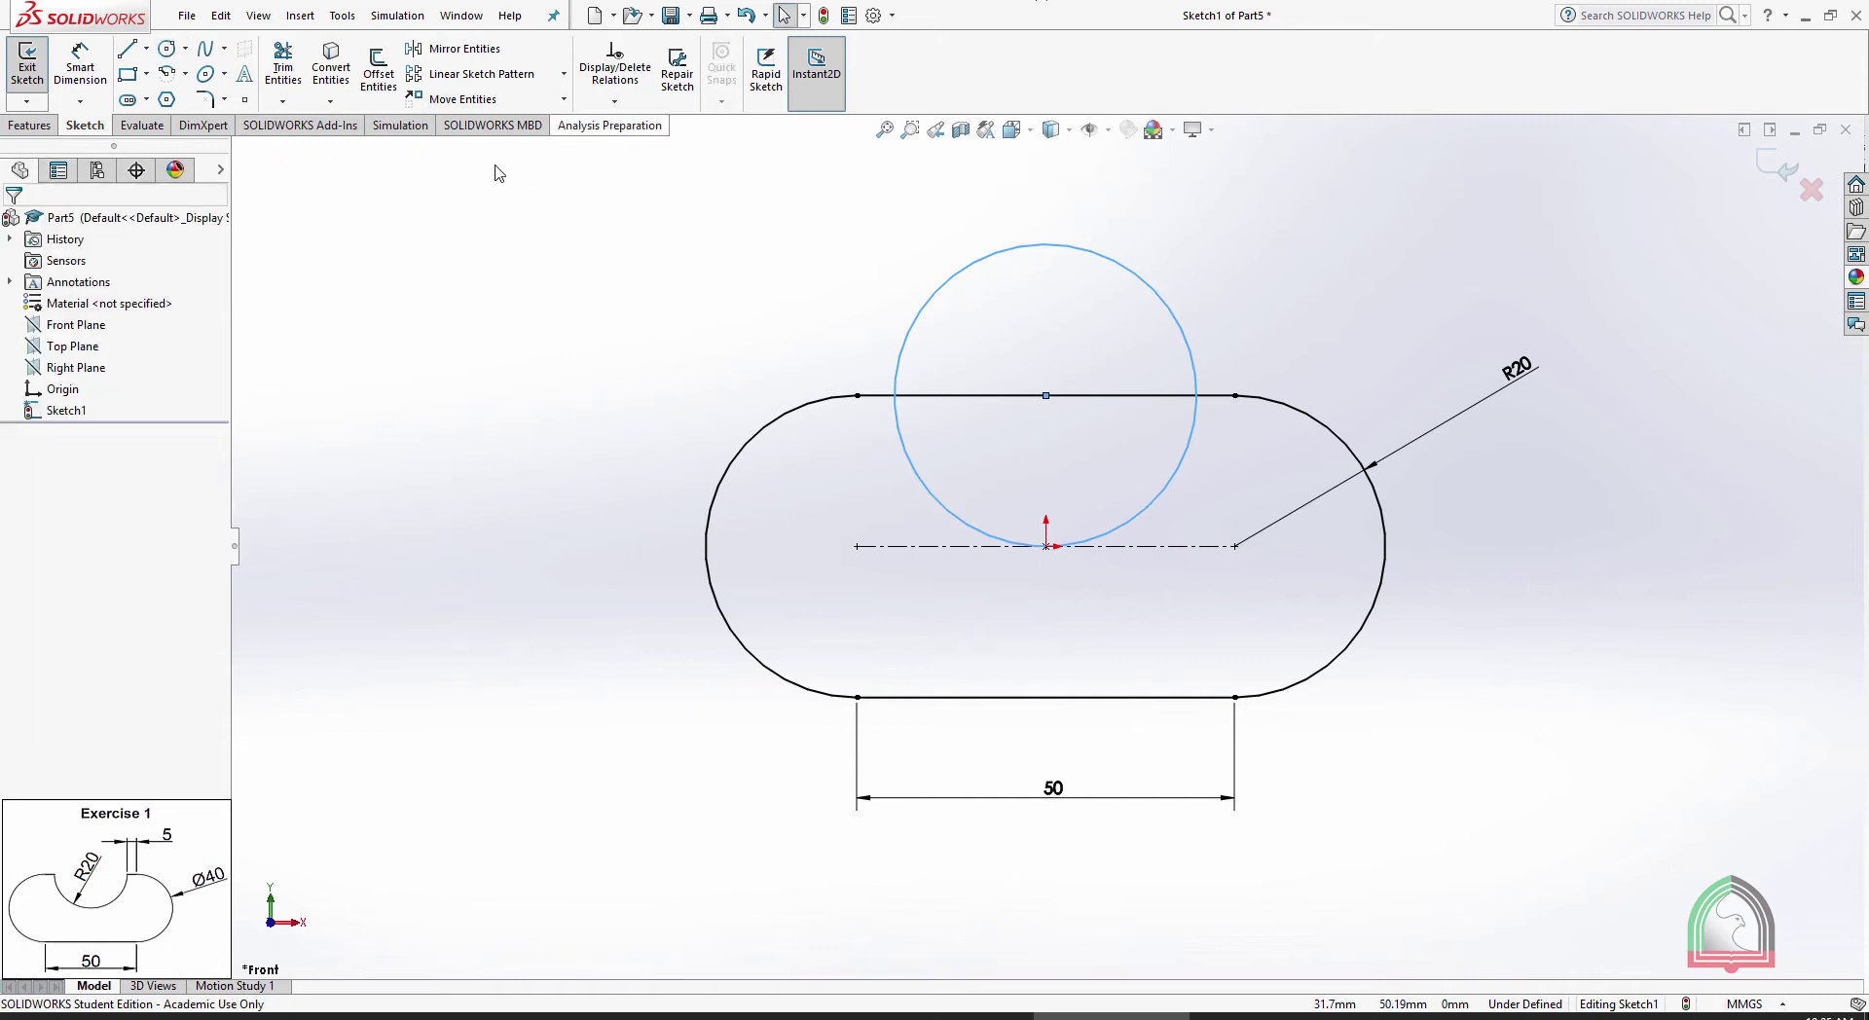
Trim away the top line segment and the circle's upper arc to form the notch
left_click(283, 67)
left_click_drag(904, 167, 1032, 437)
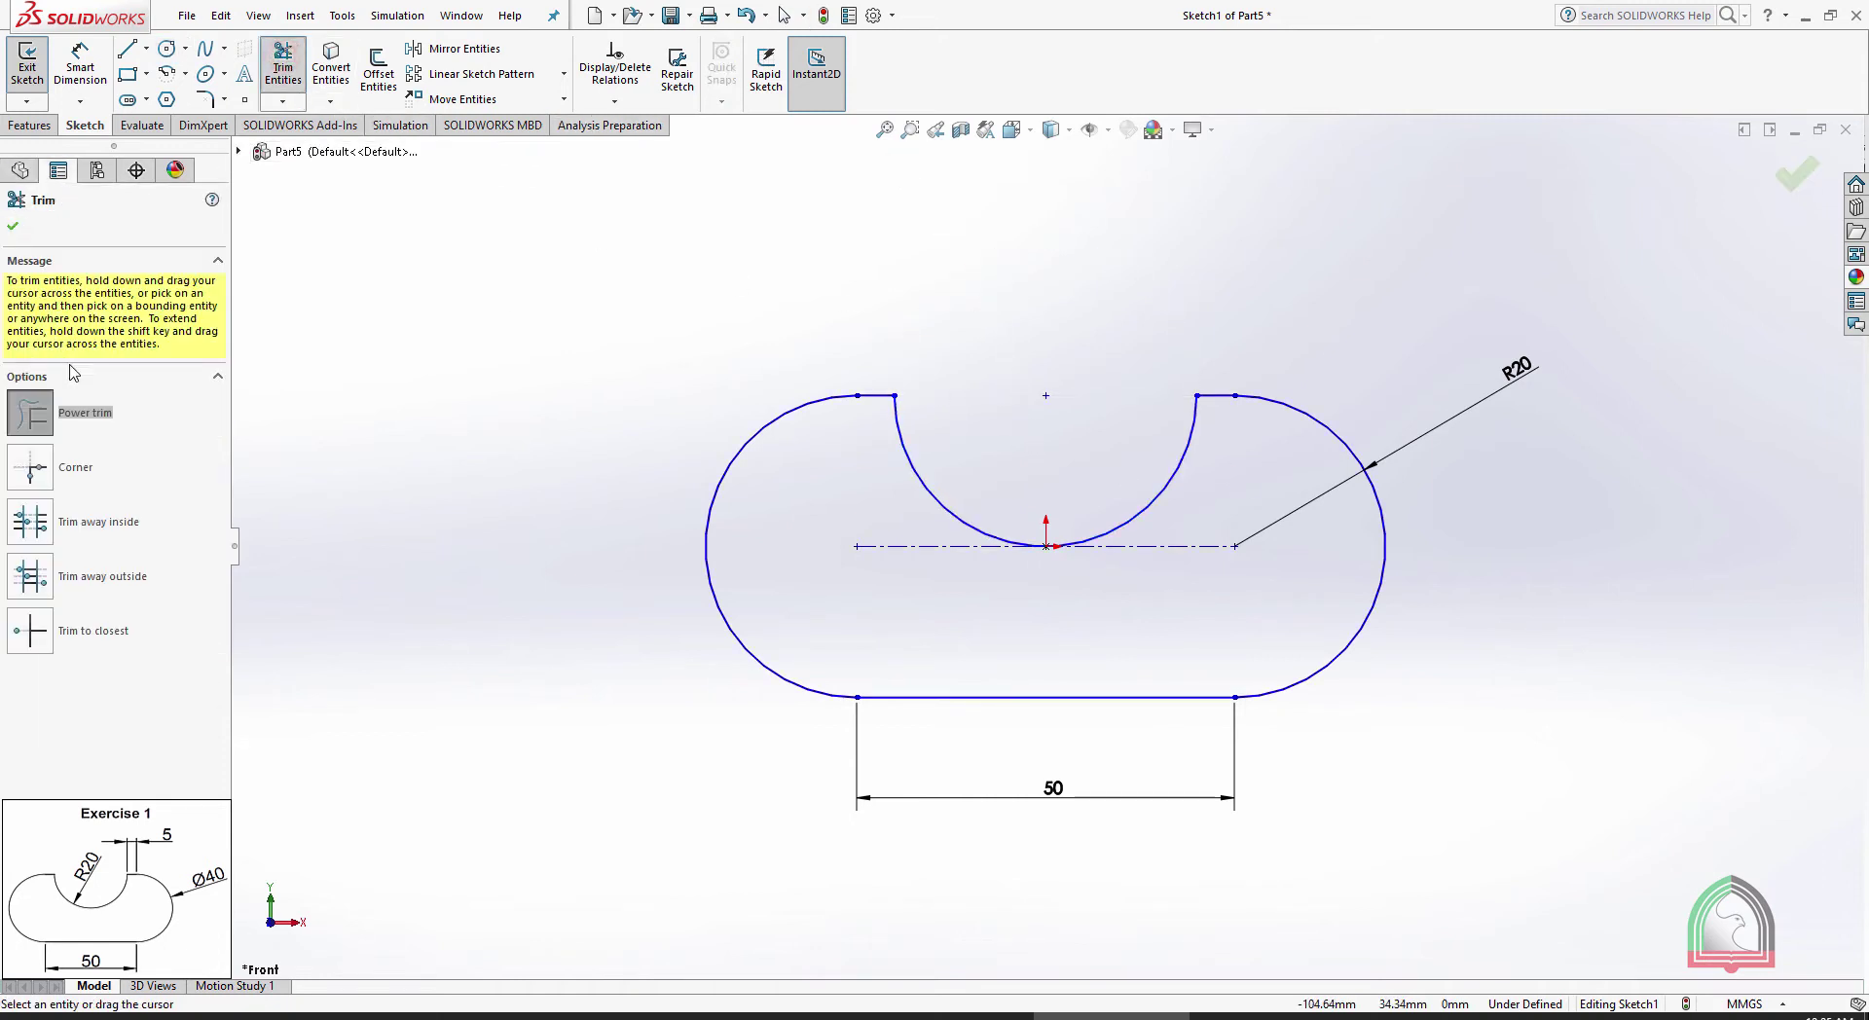
left_click(13, 225)
left_click(69, 75)
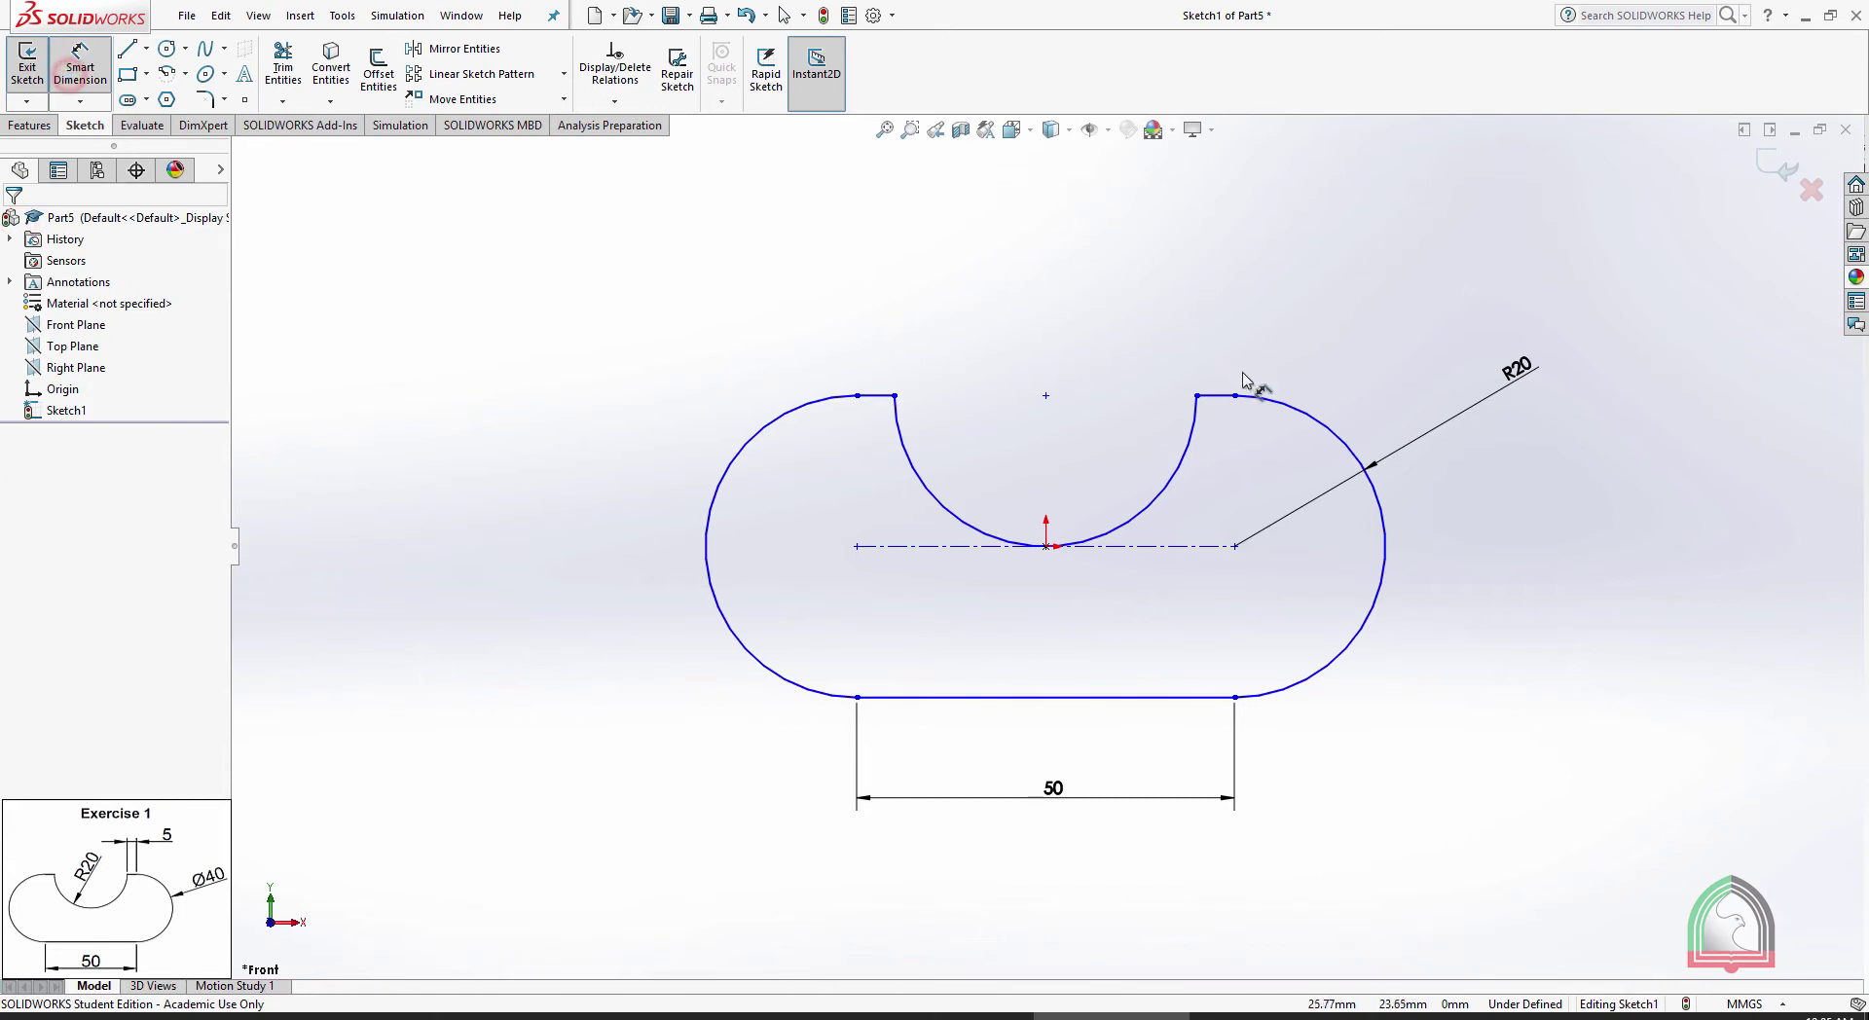
Dimension the short top-right edge as 5 mm
left_click(1215, 395)
left_click(1225, 397)
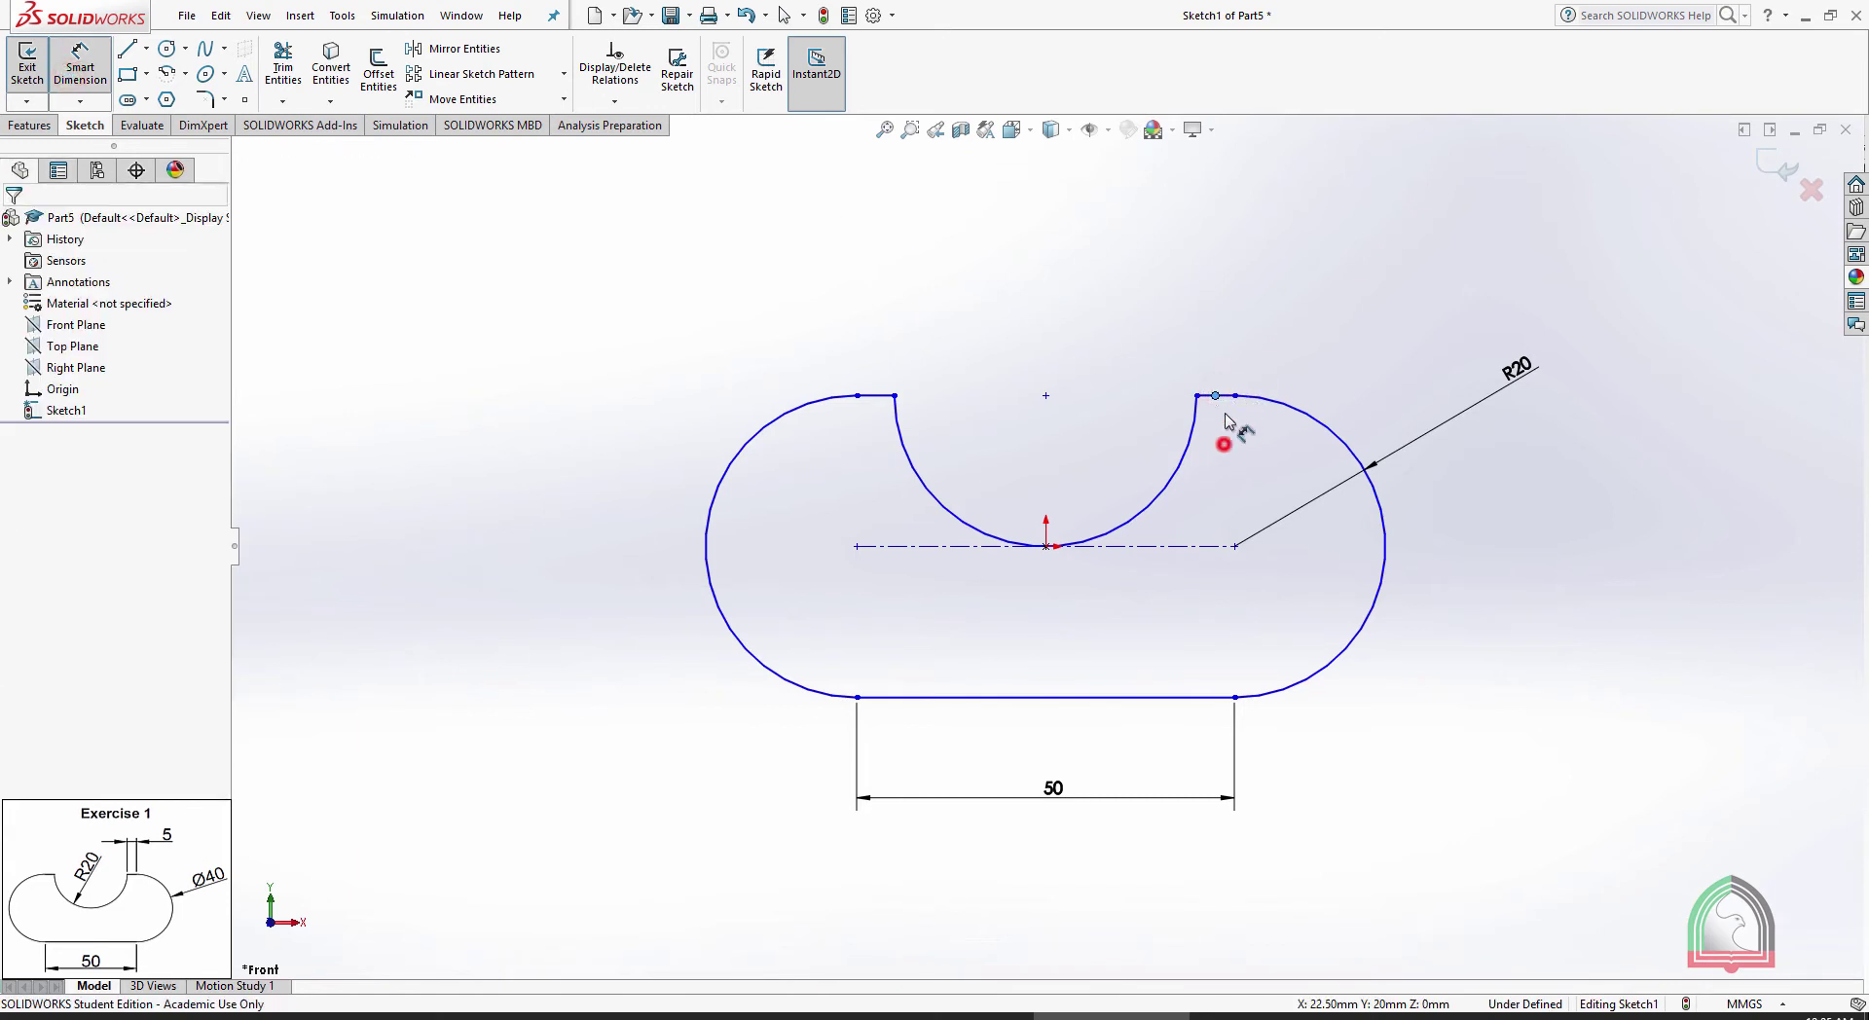
left_click(1232, 428)
left_click(1231, 414)
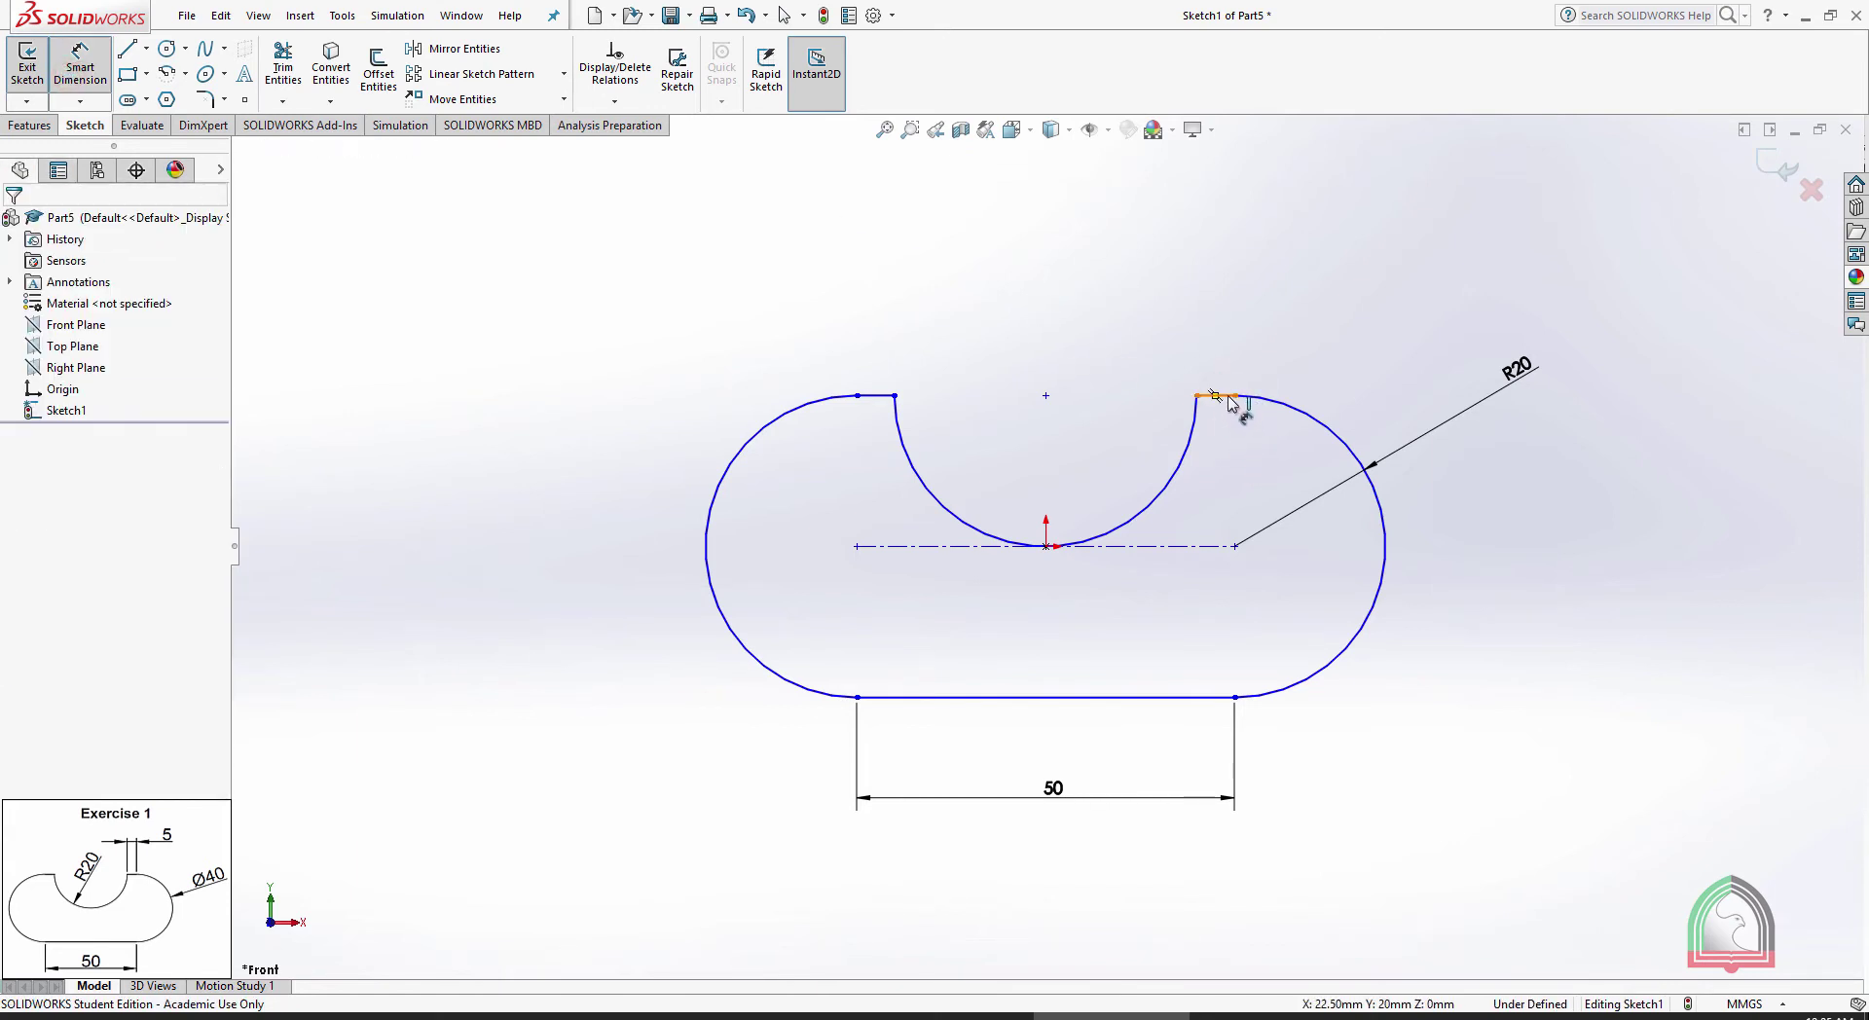
left_click(1217, 396)
left_click(1217, 320)
left_click(1134, 310)
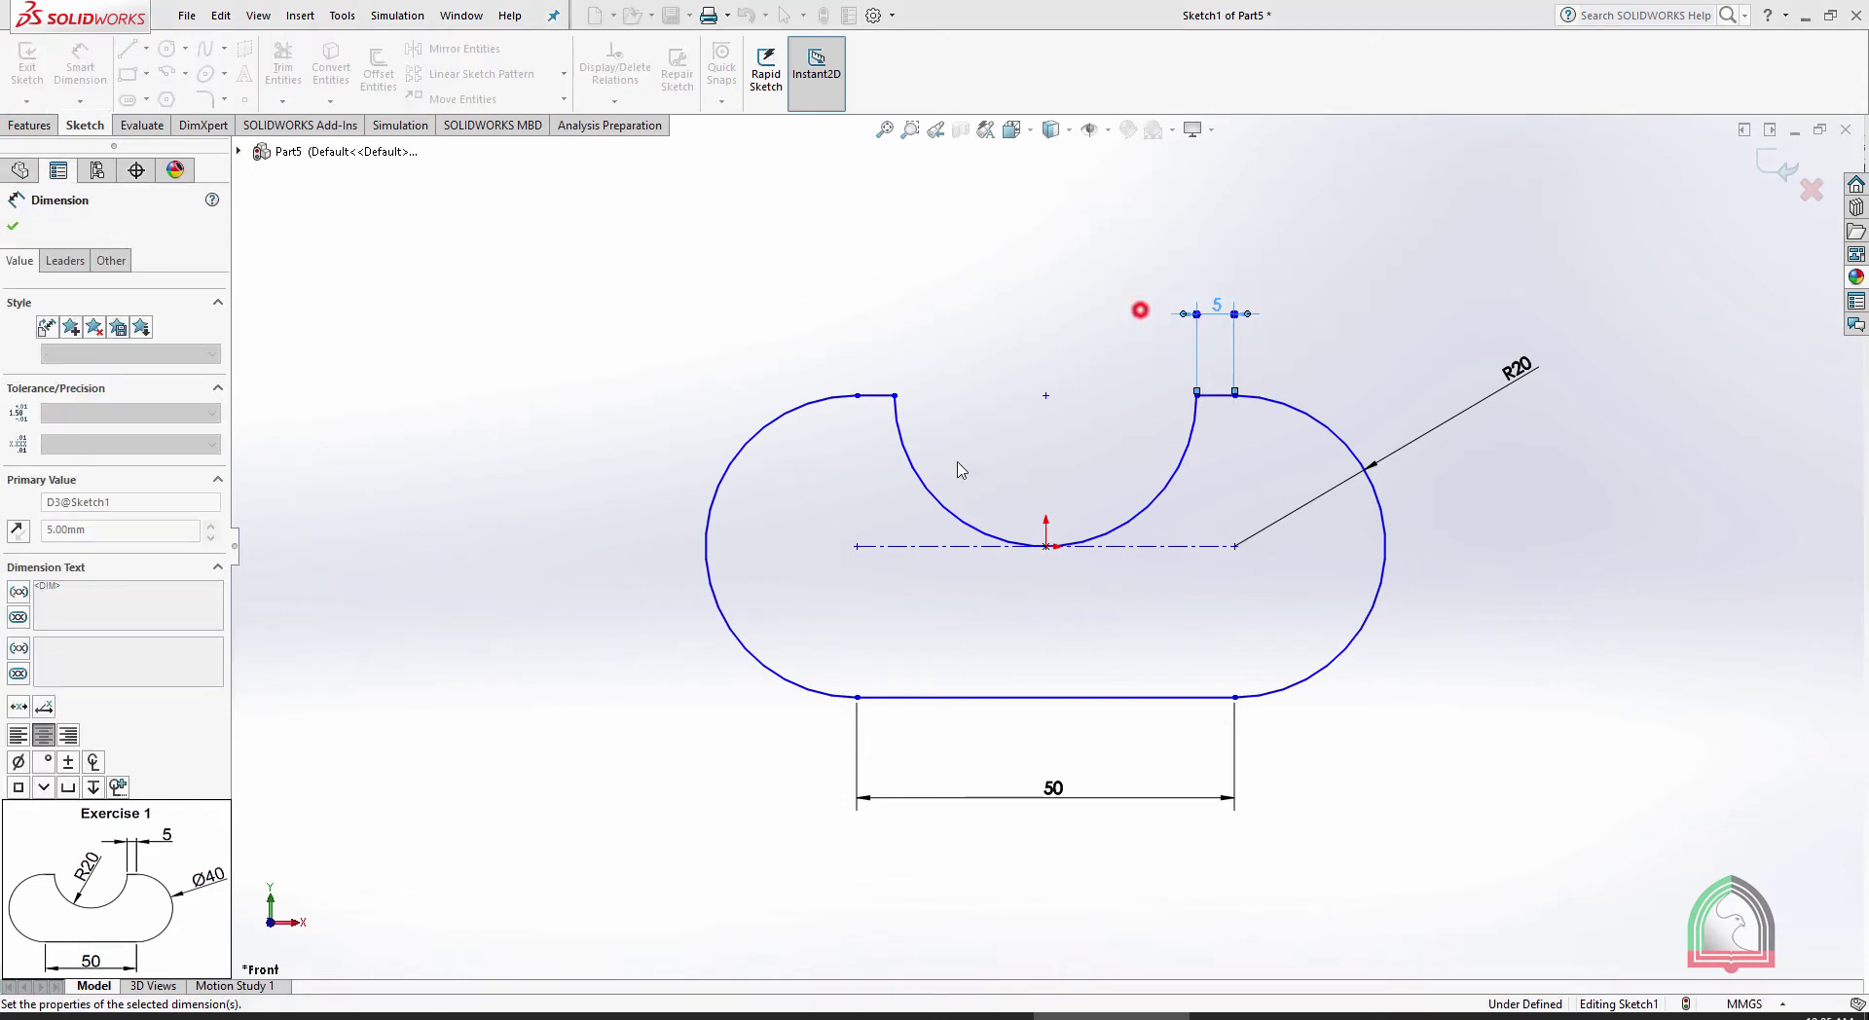
Dimension the notch arc as R20
left_click(900, 462)
left_click(822, 511)
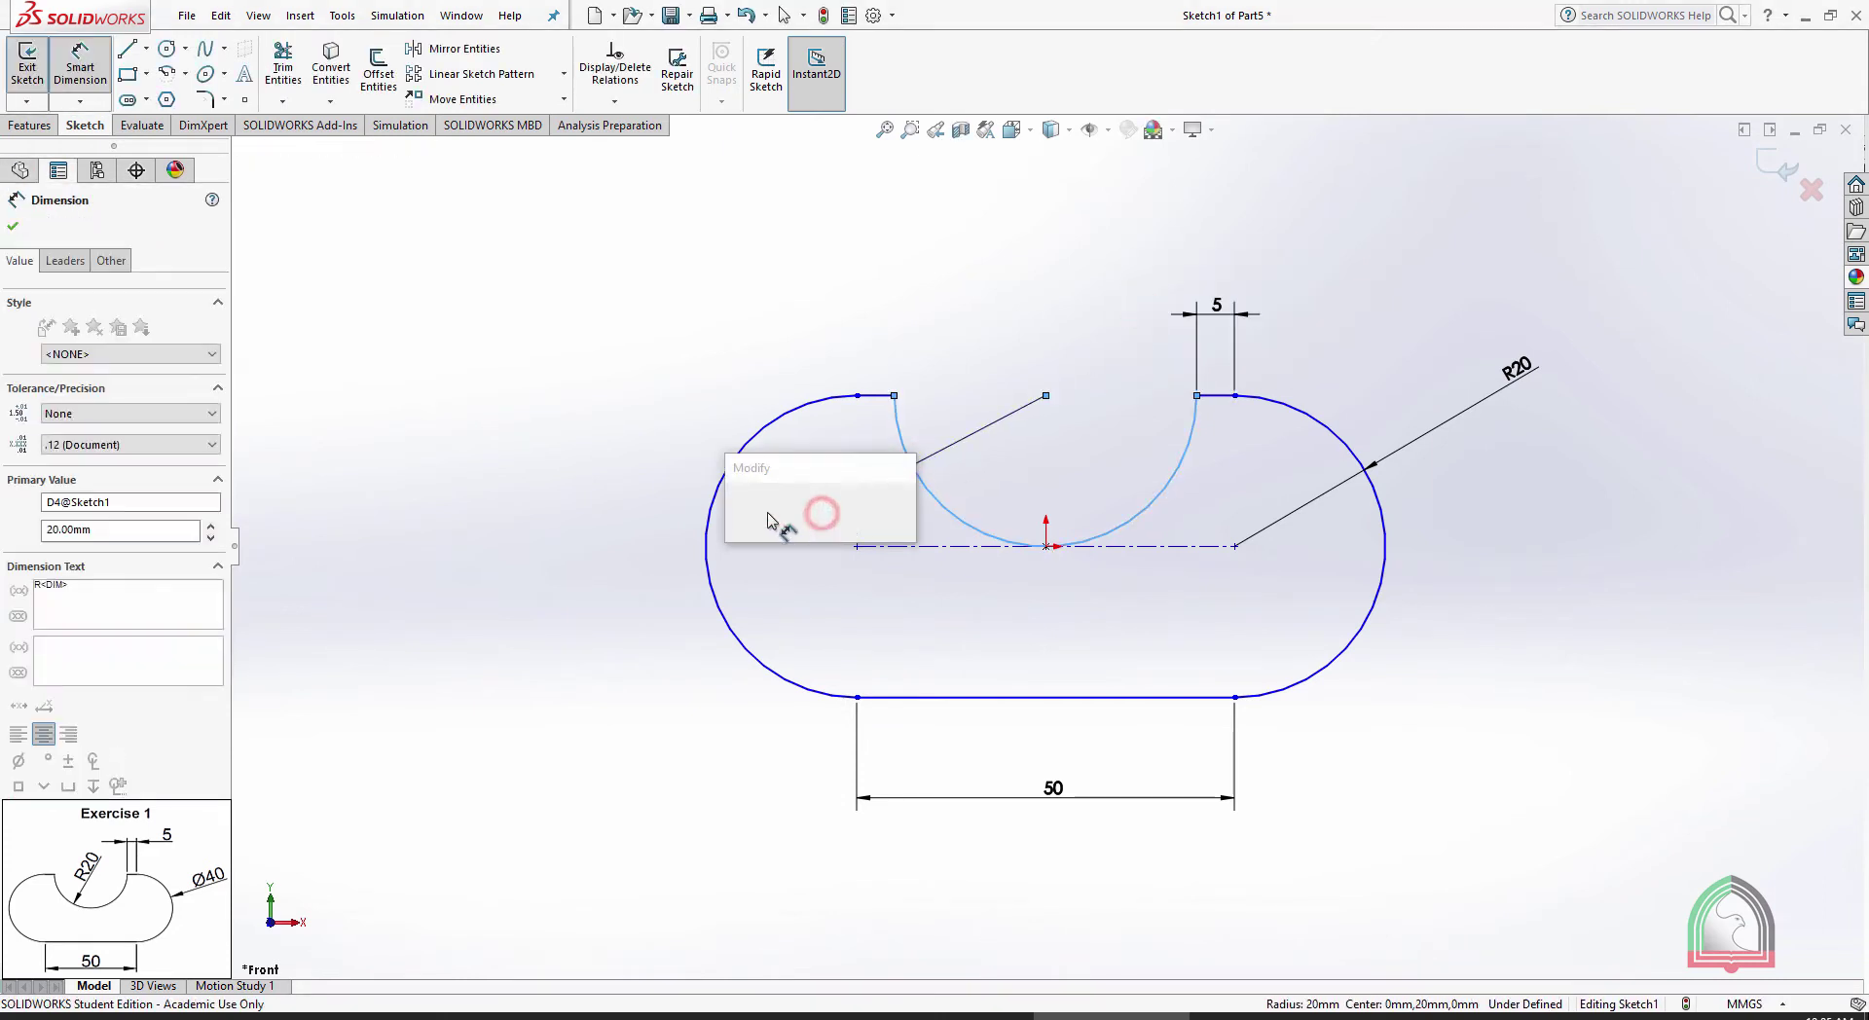
left_click(734, 505)
left_click(1655, 503)
key("Escape")
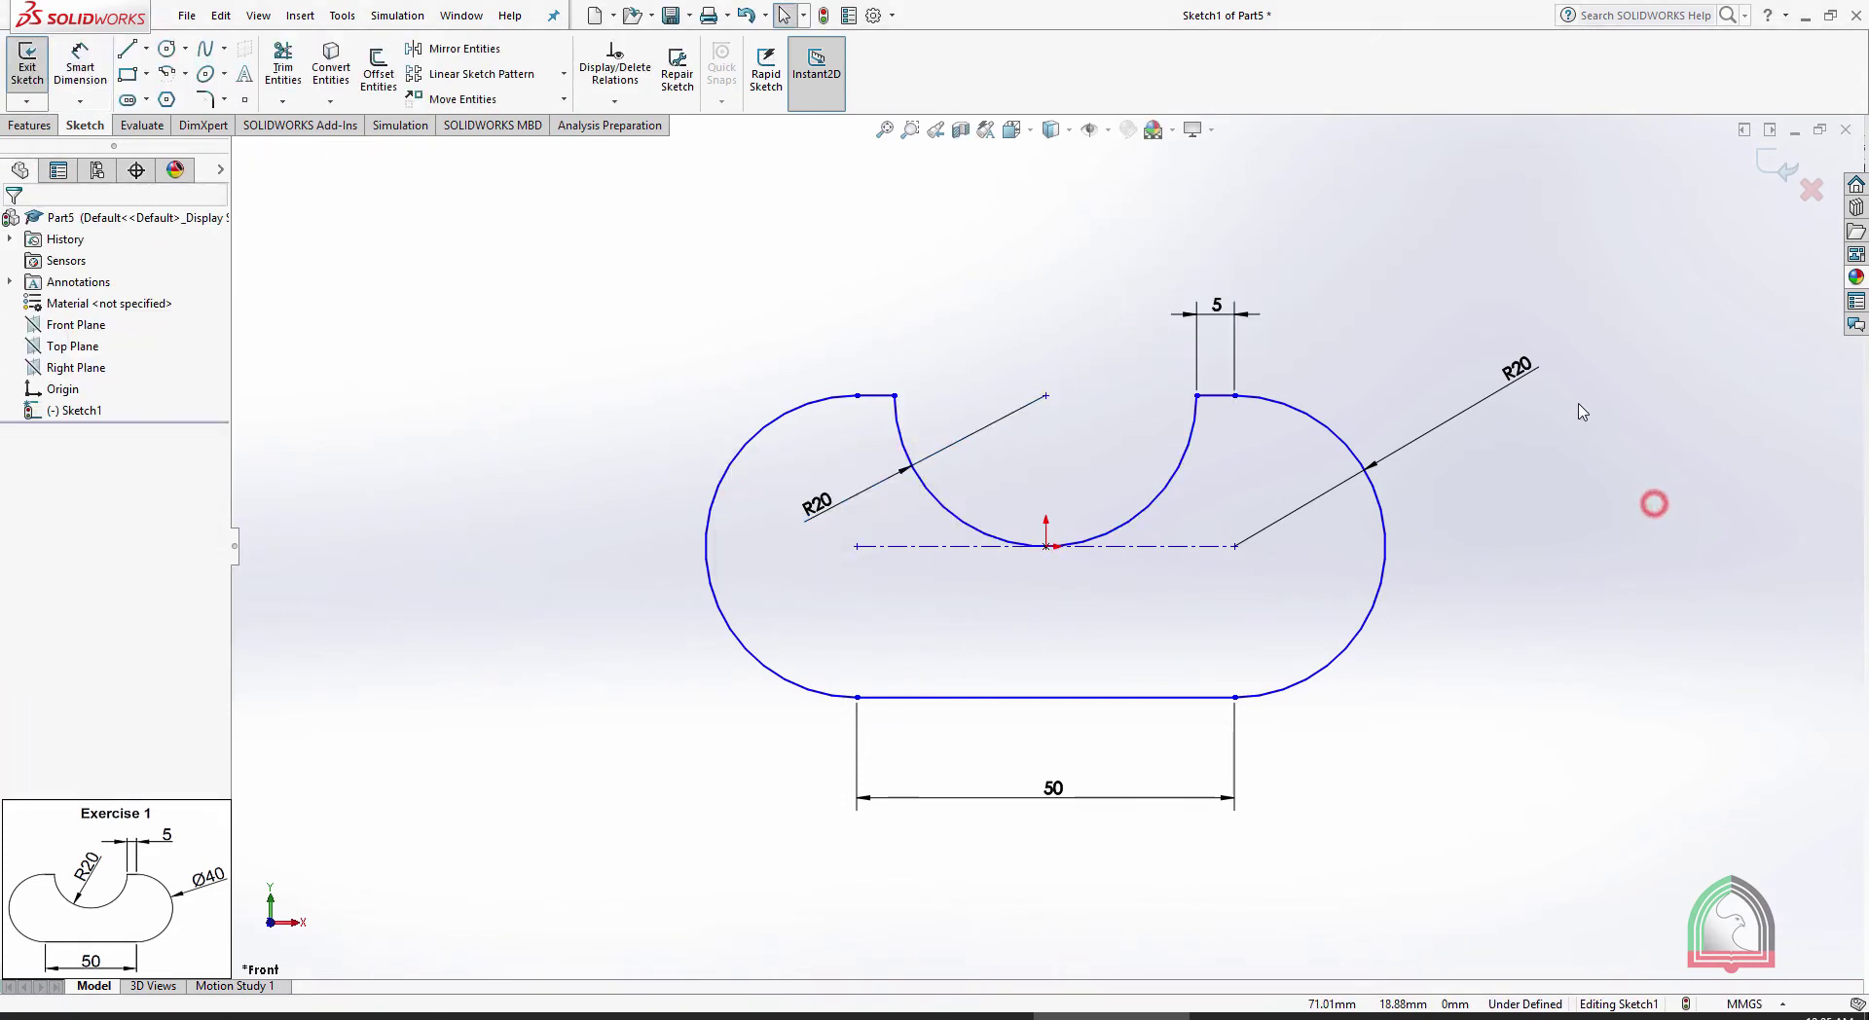
Display the right end's R20 dimension as a Ø40 diameter
left_click(1447, 421)
left_click(65, 261)
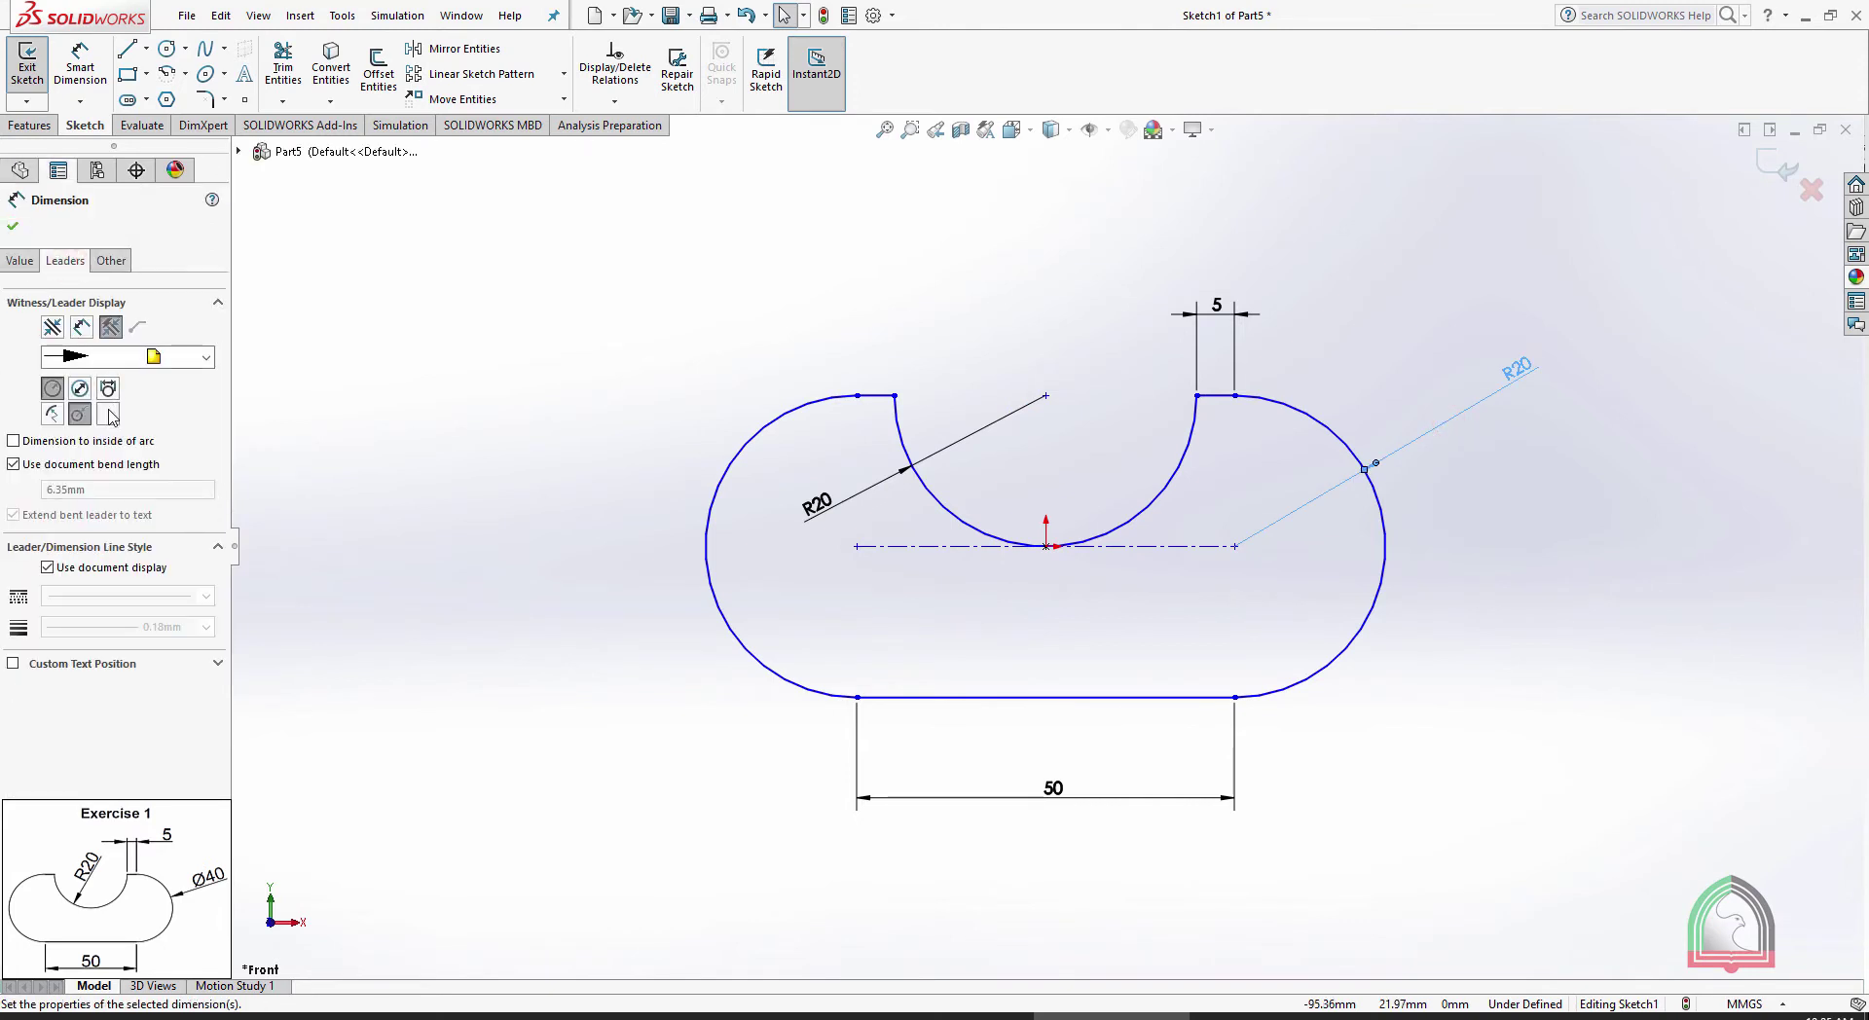
left_click(80, 388)
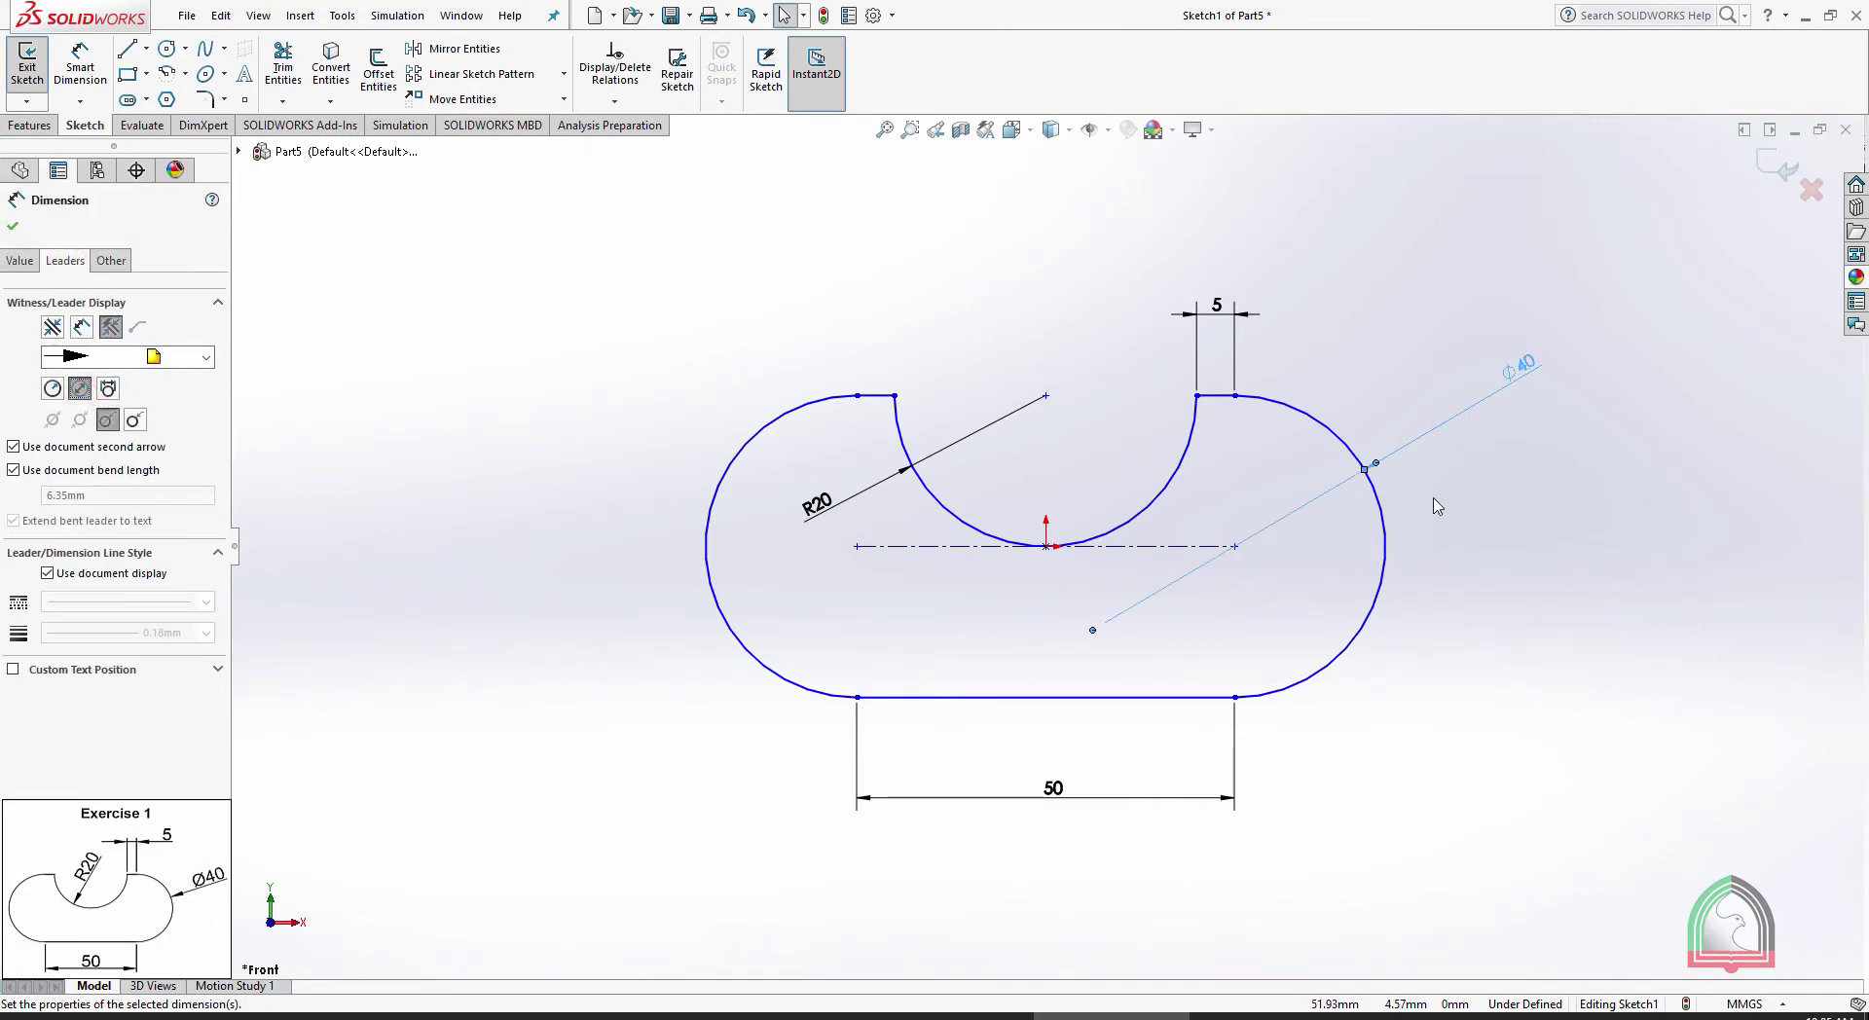
left_click(1590, 517)
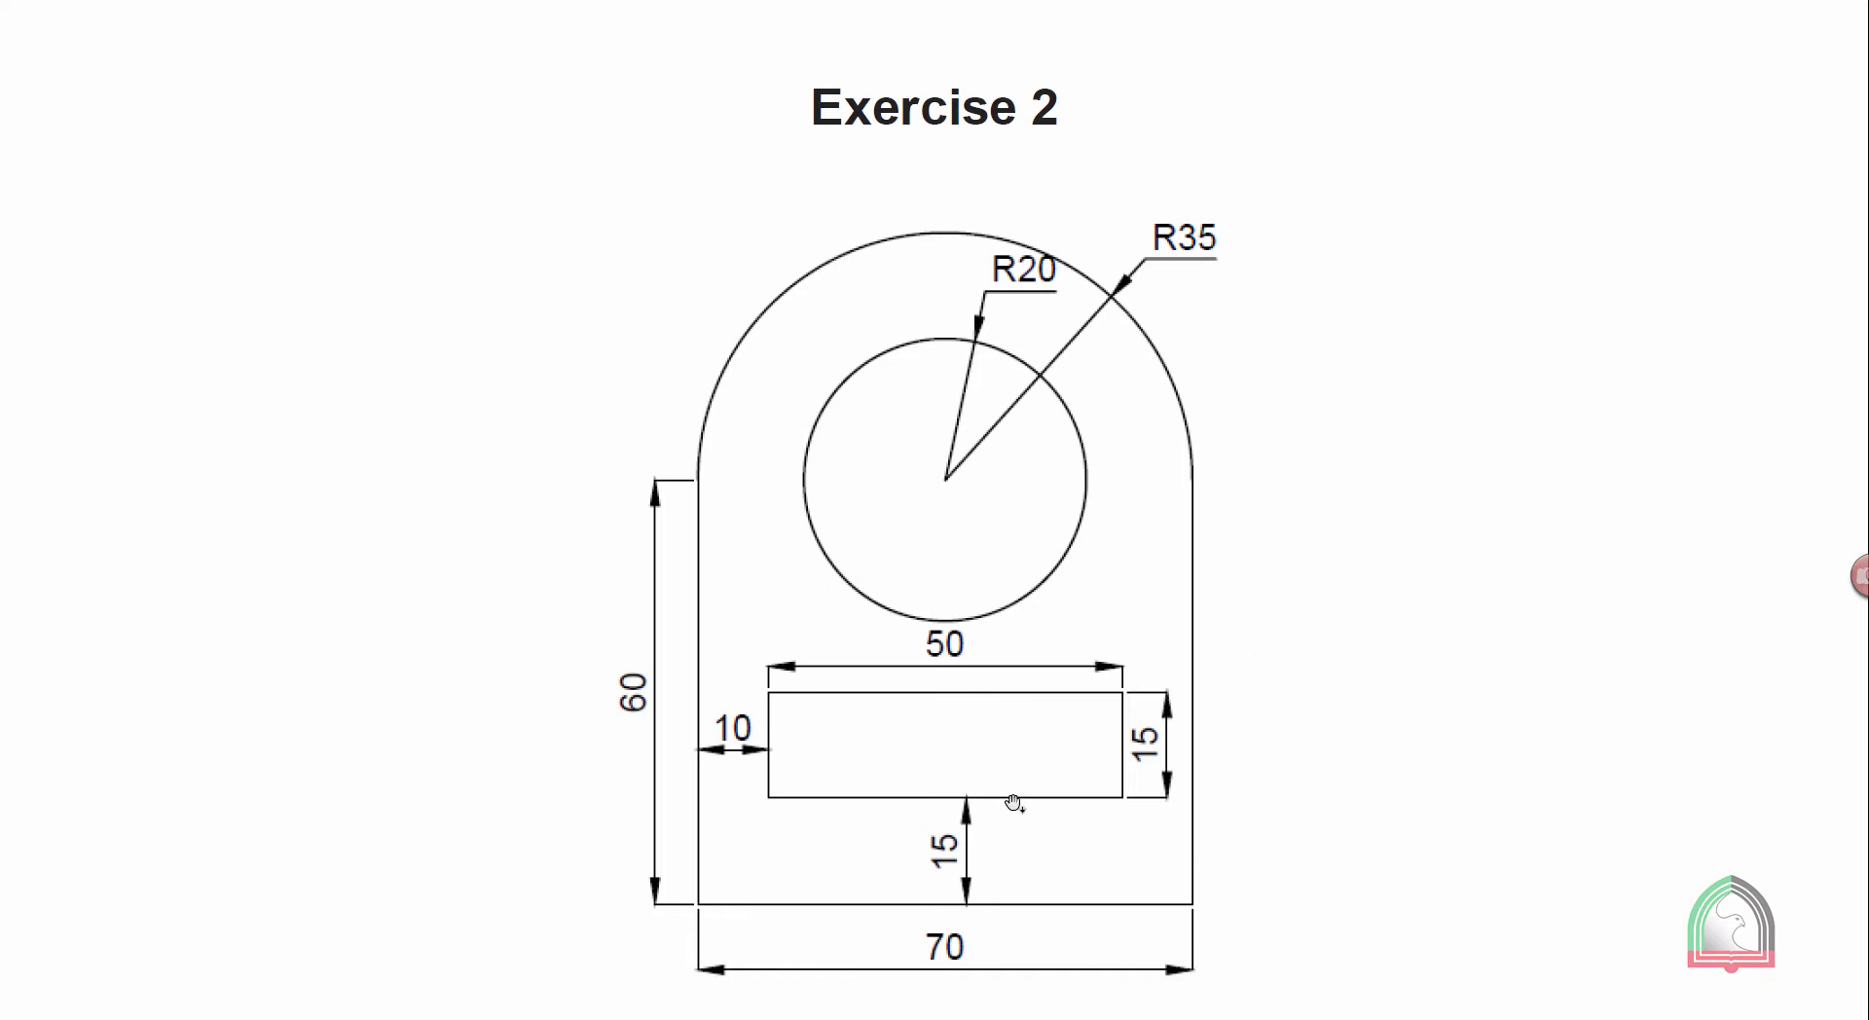
Create new part Part8 and open Sketch1 on its Front Plane
key("alt+Tab")
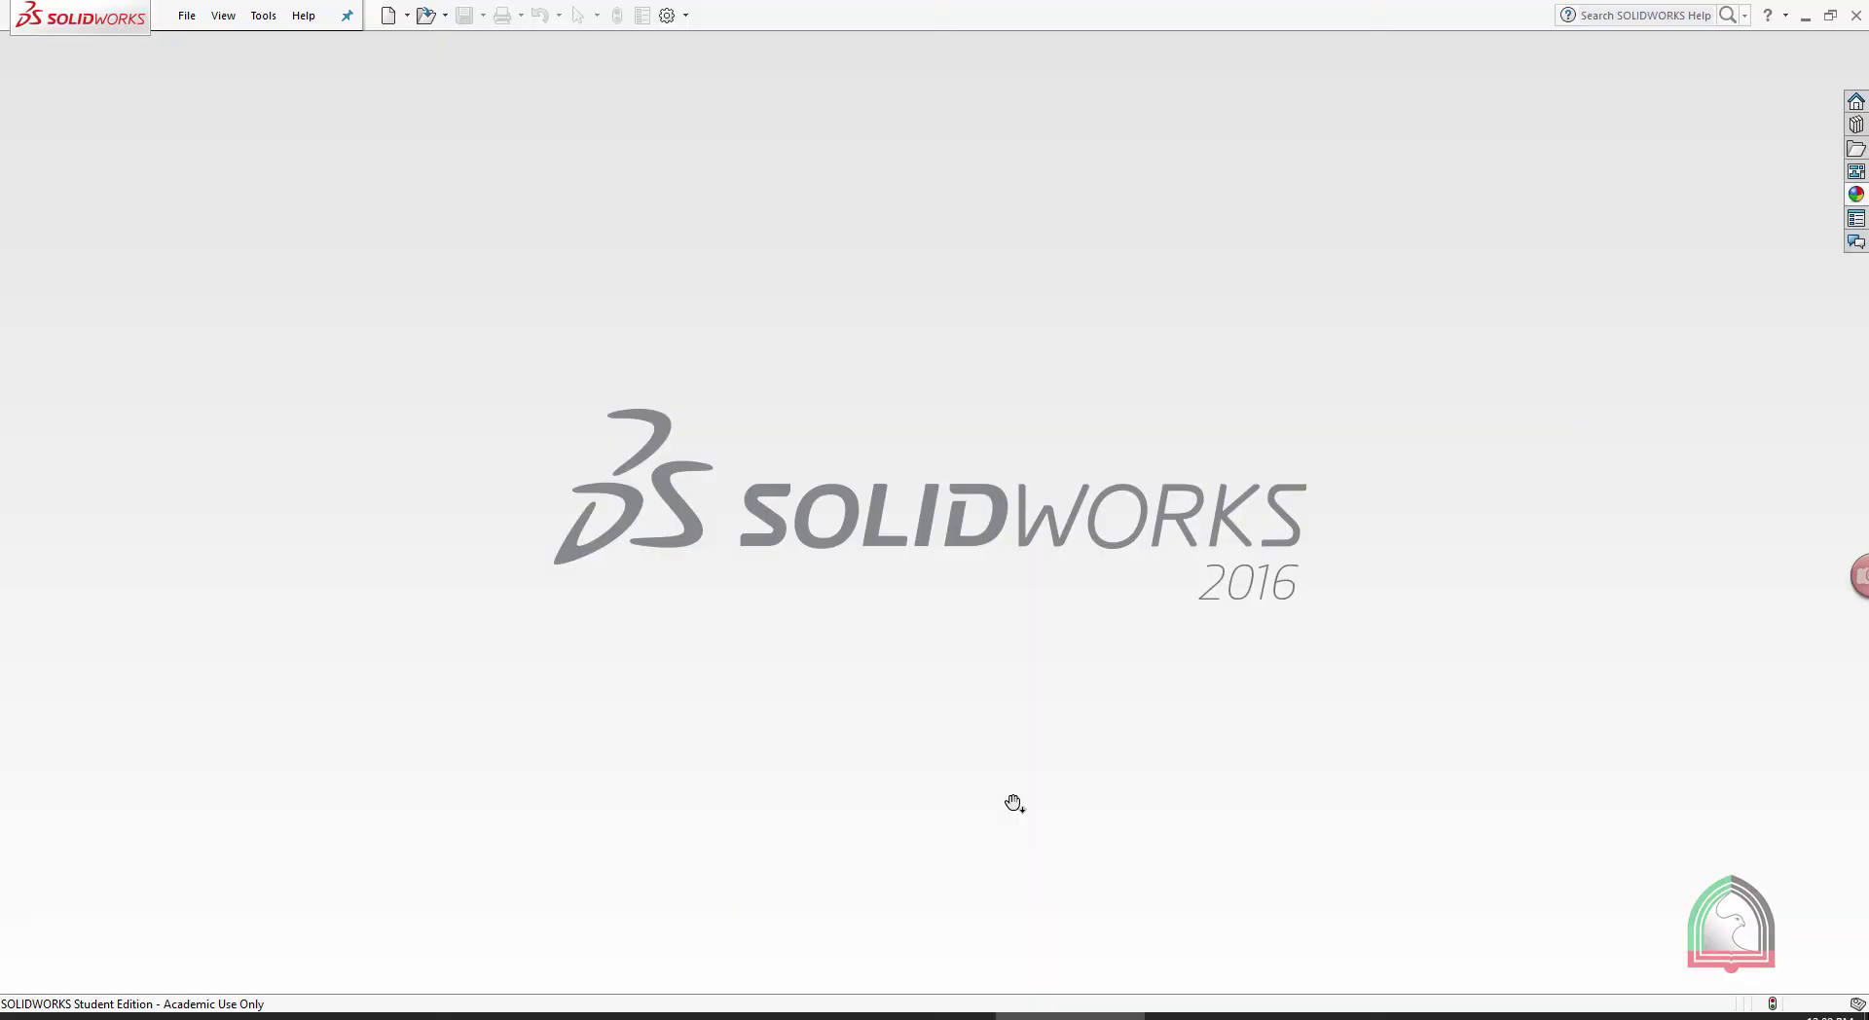
left_click(188, 14)
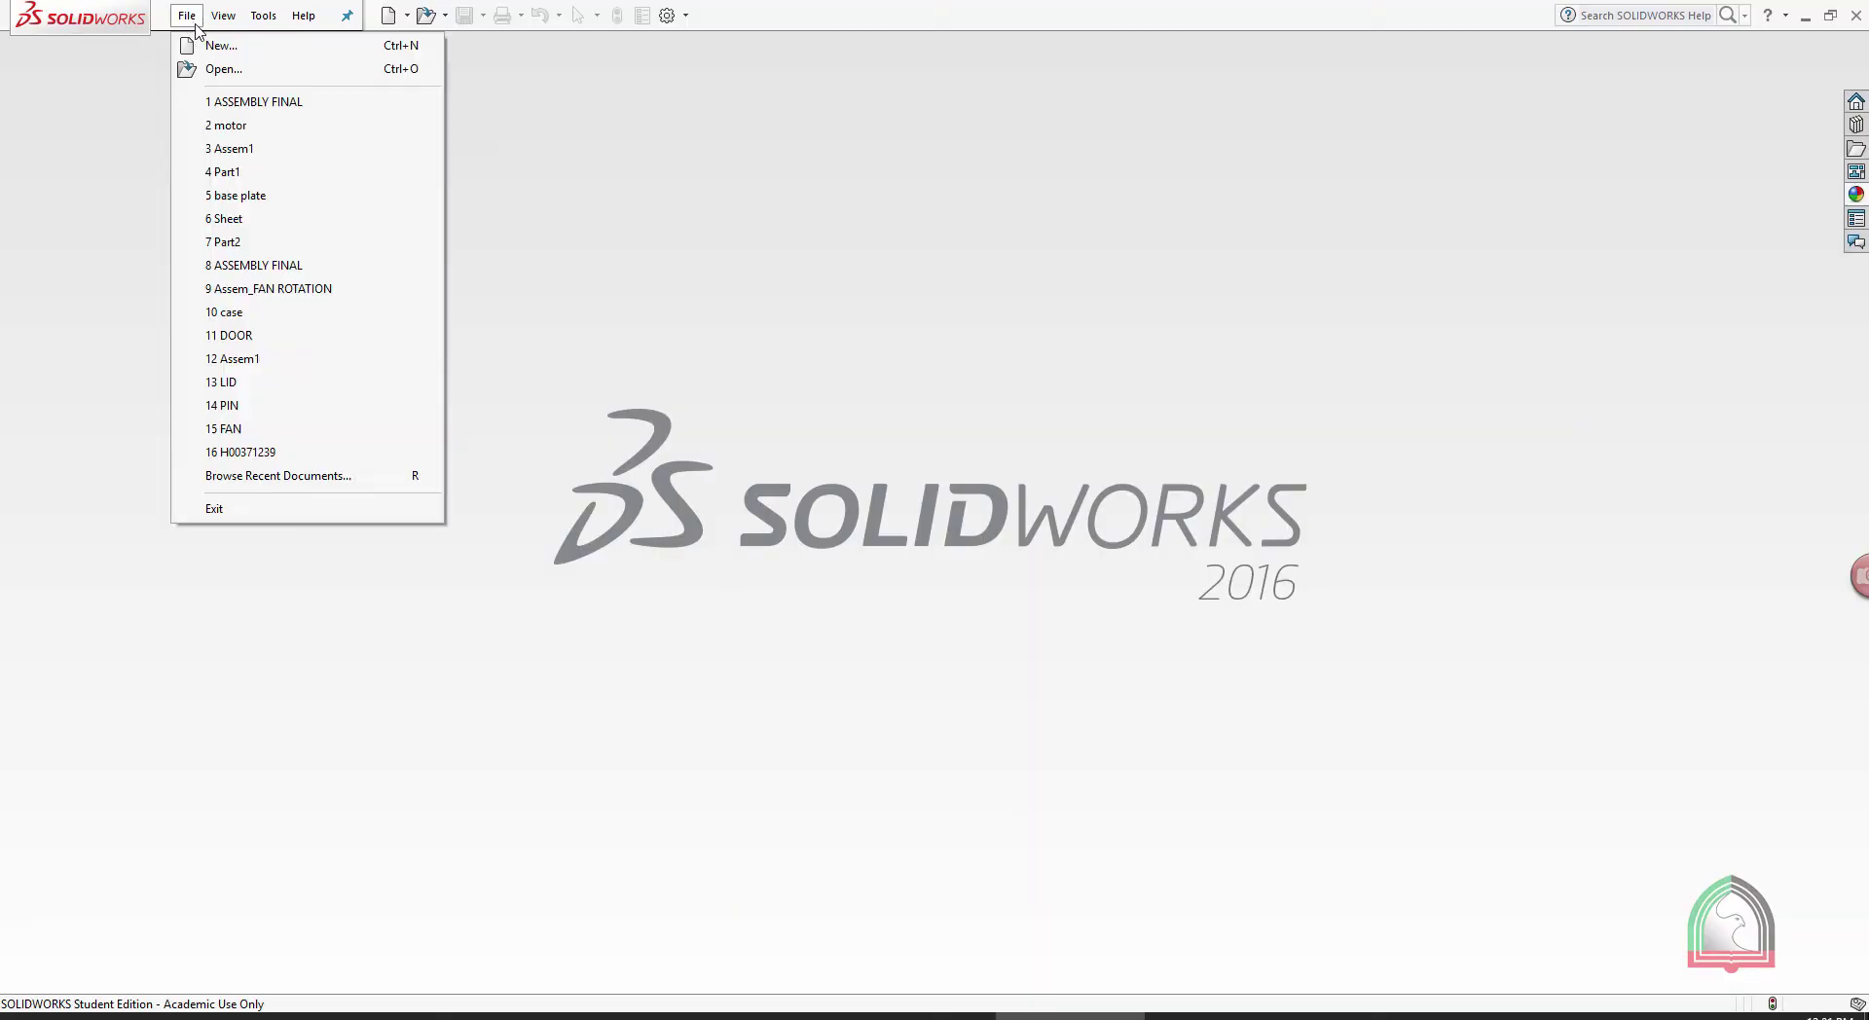
left_click(210, 42)
double_click(728, 399)
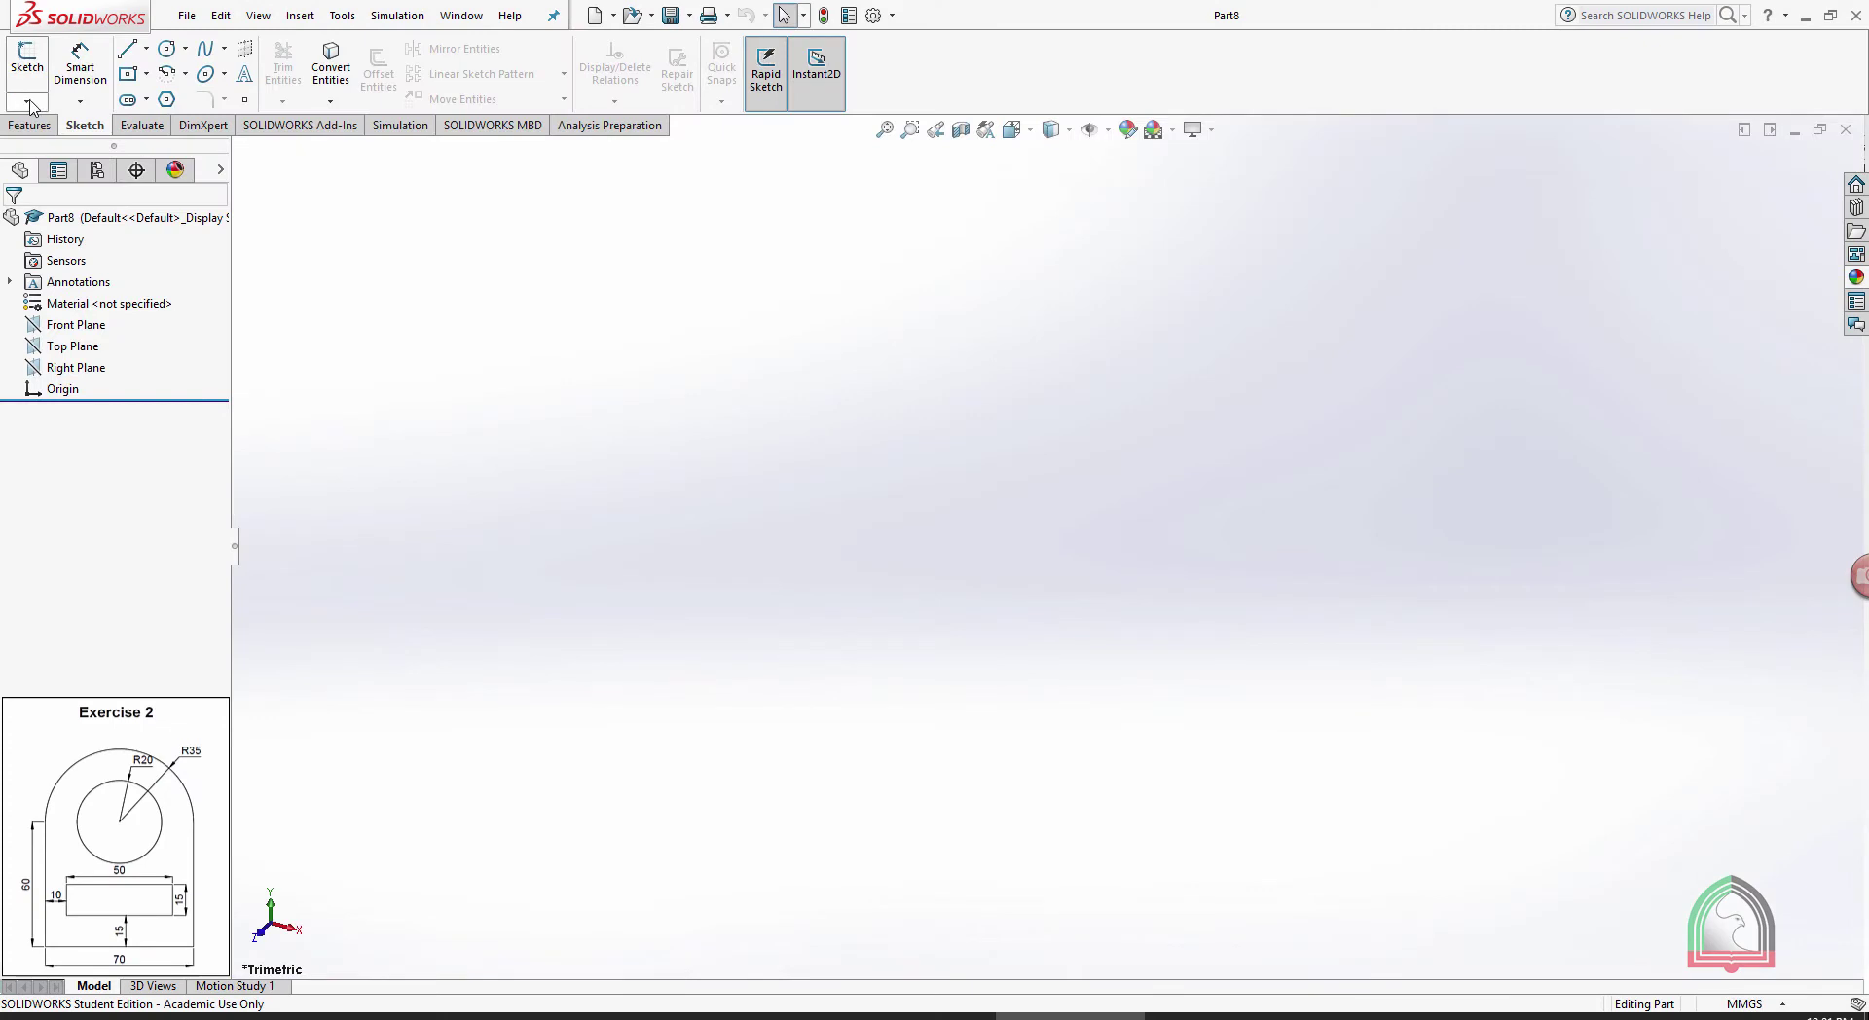
left_click(28, 100)
left_click(57, 125)
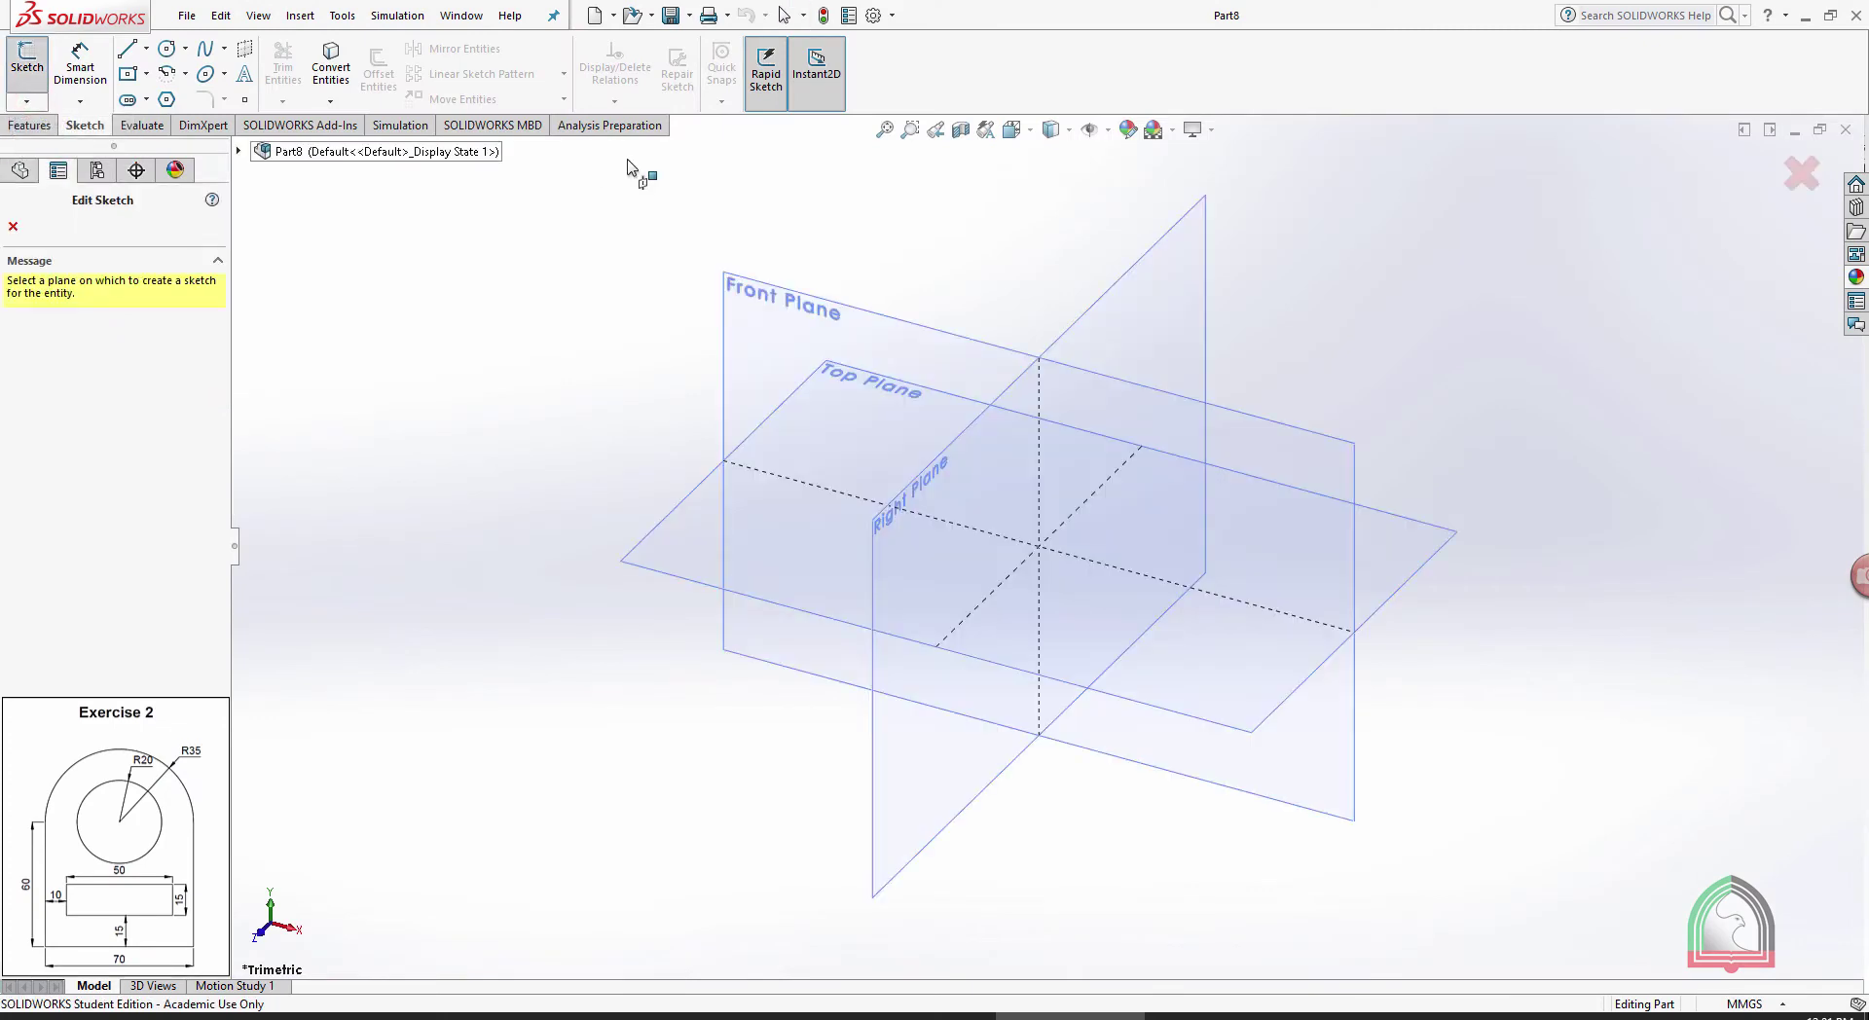
left_click(777, 290)
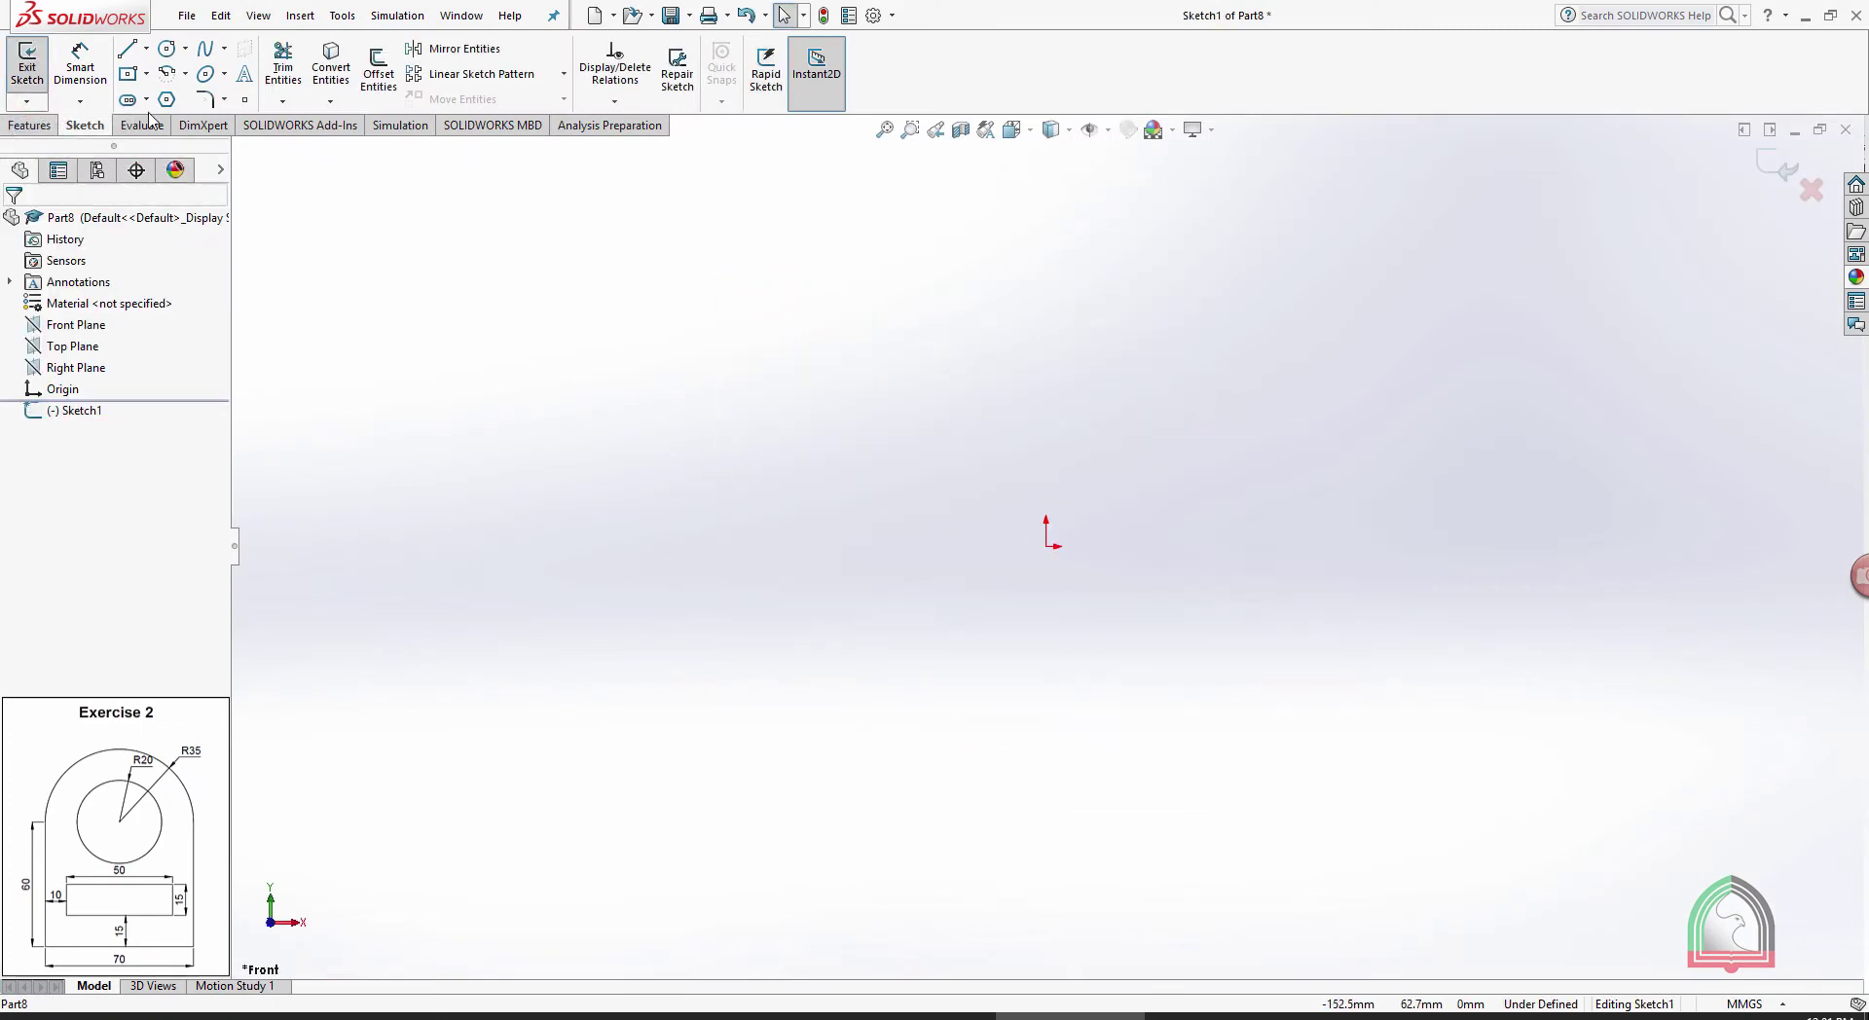
Draw the bottom line, a 60 mm right side, an R35 top arc and the left side
left_click(125, 50)
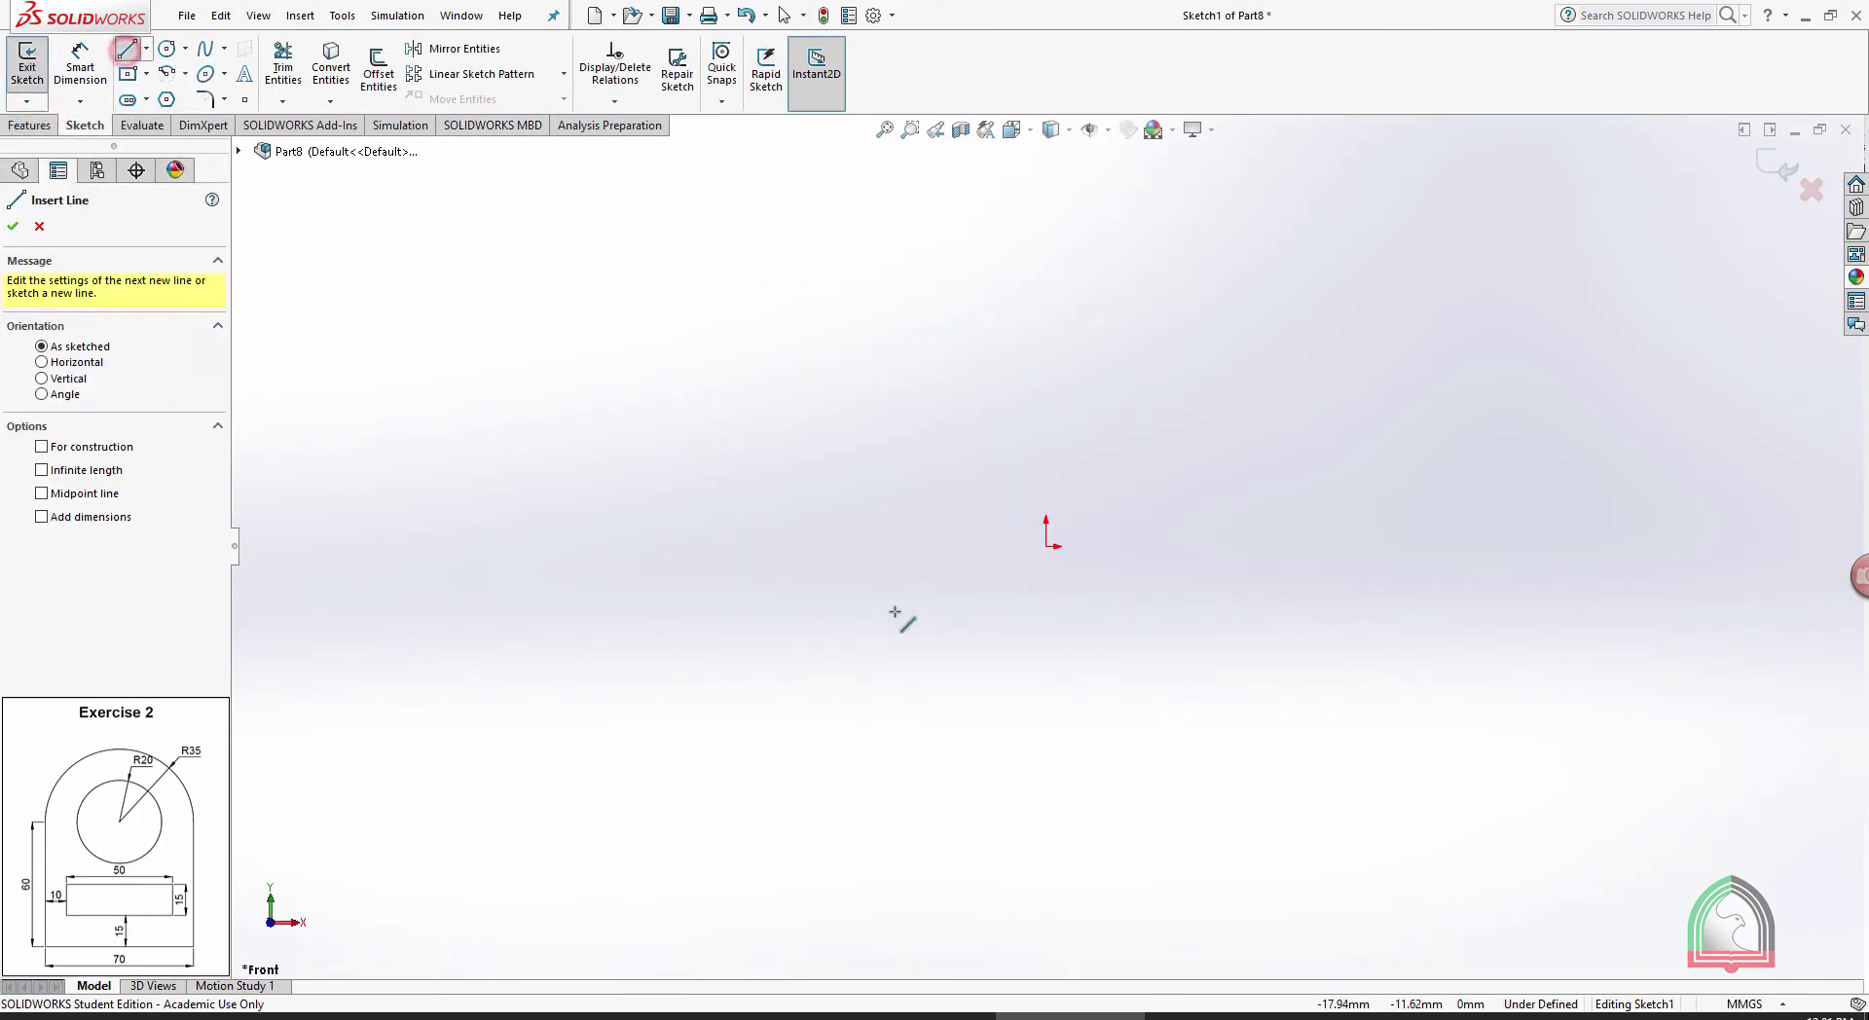
left_click(789, 672)
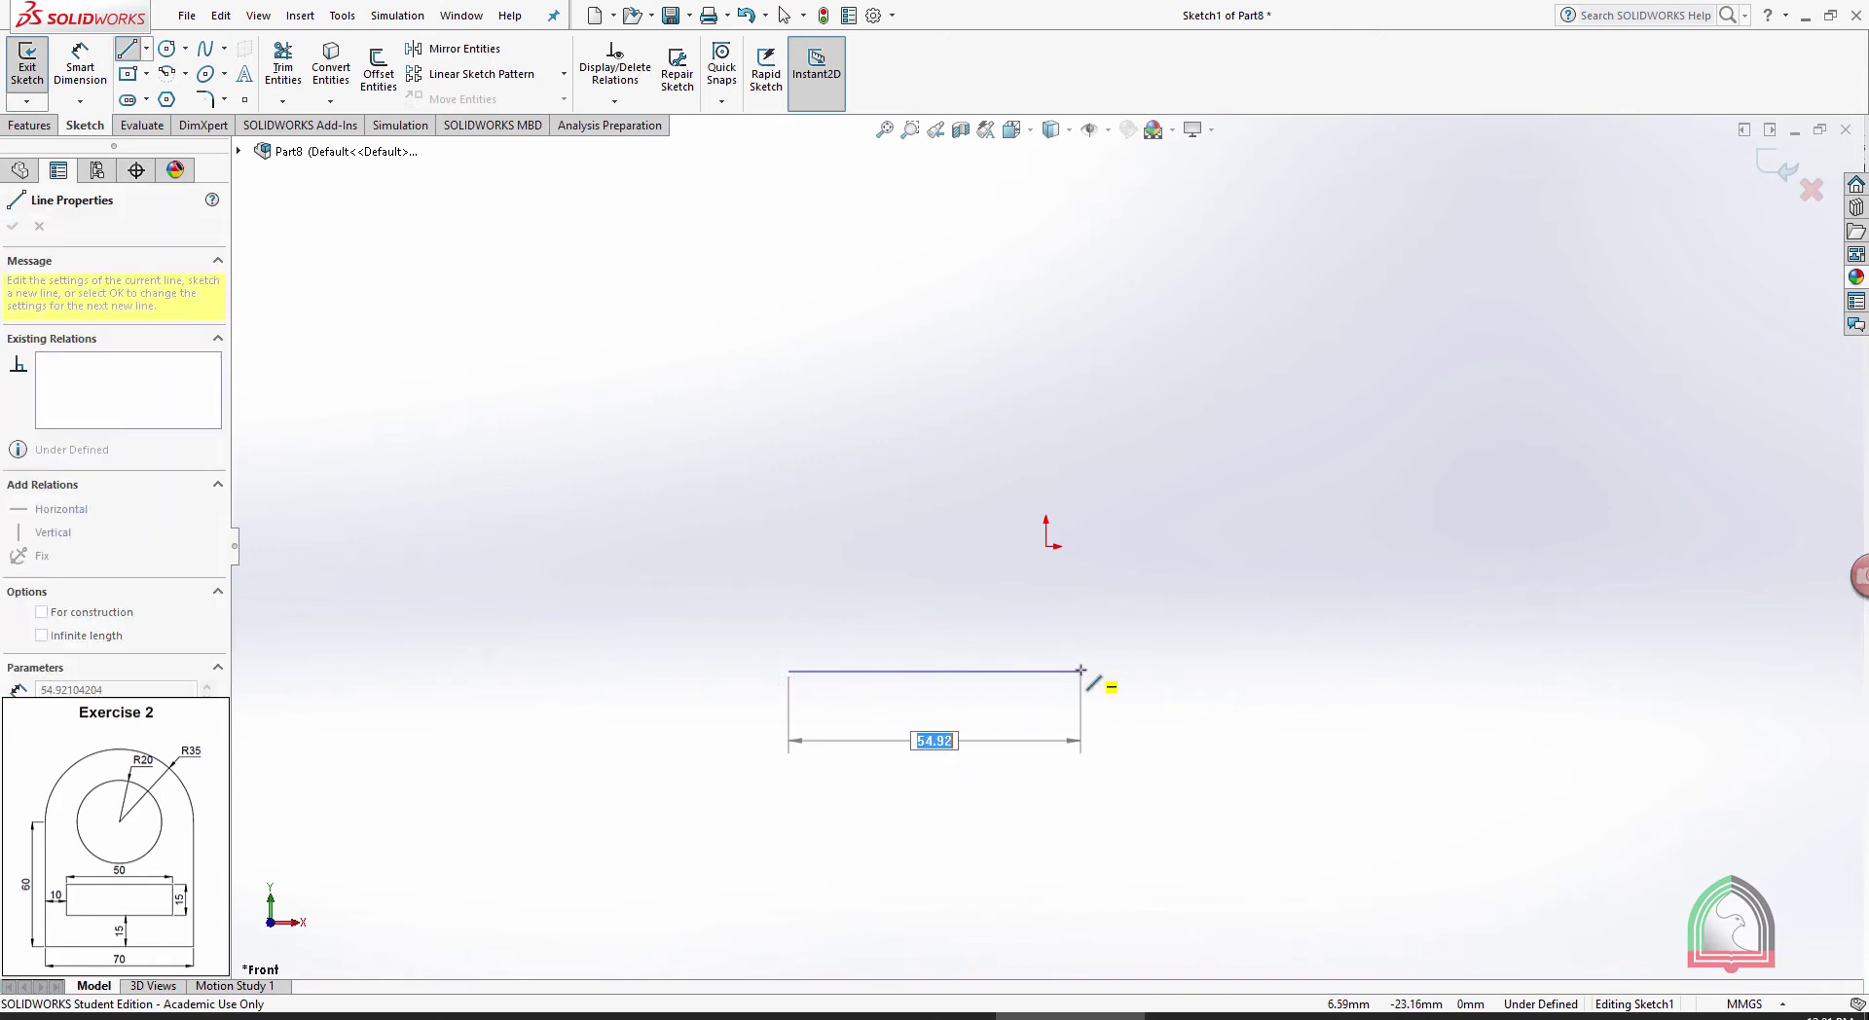
left_click(1160, 672)
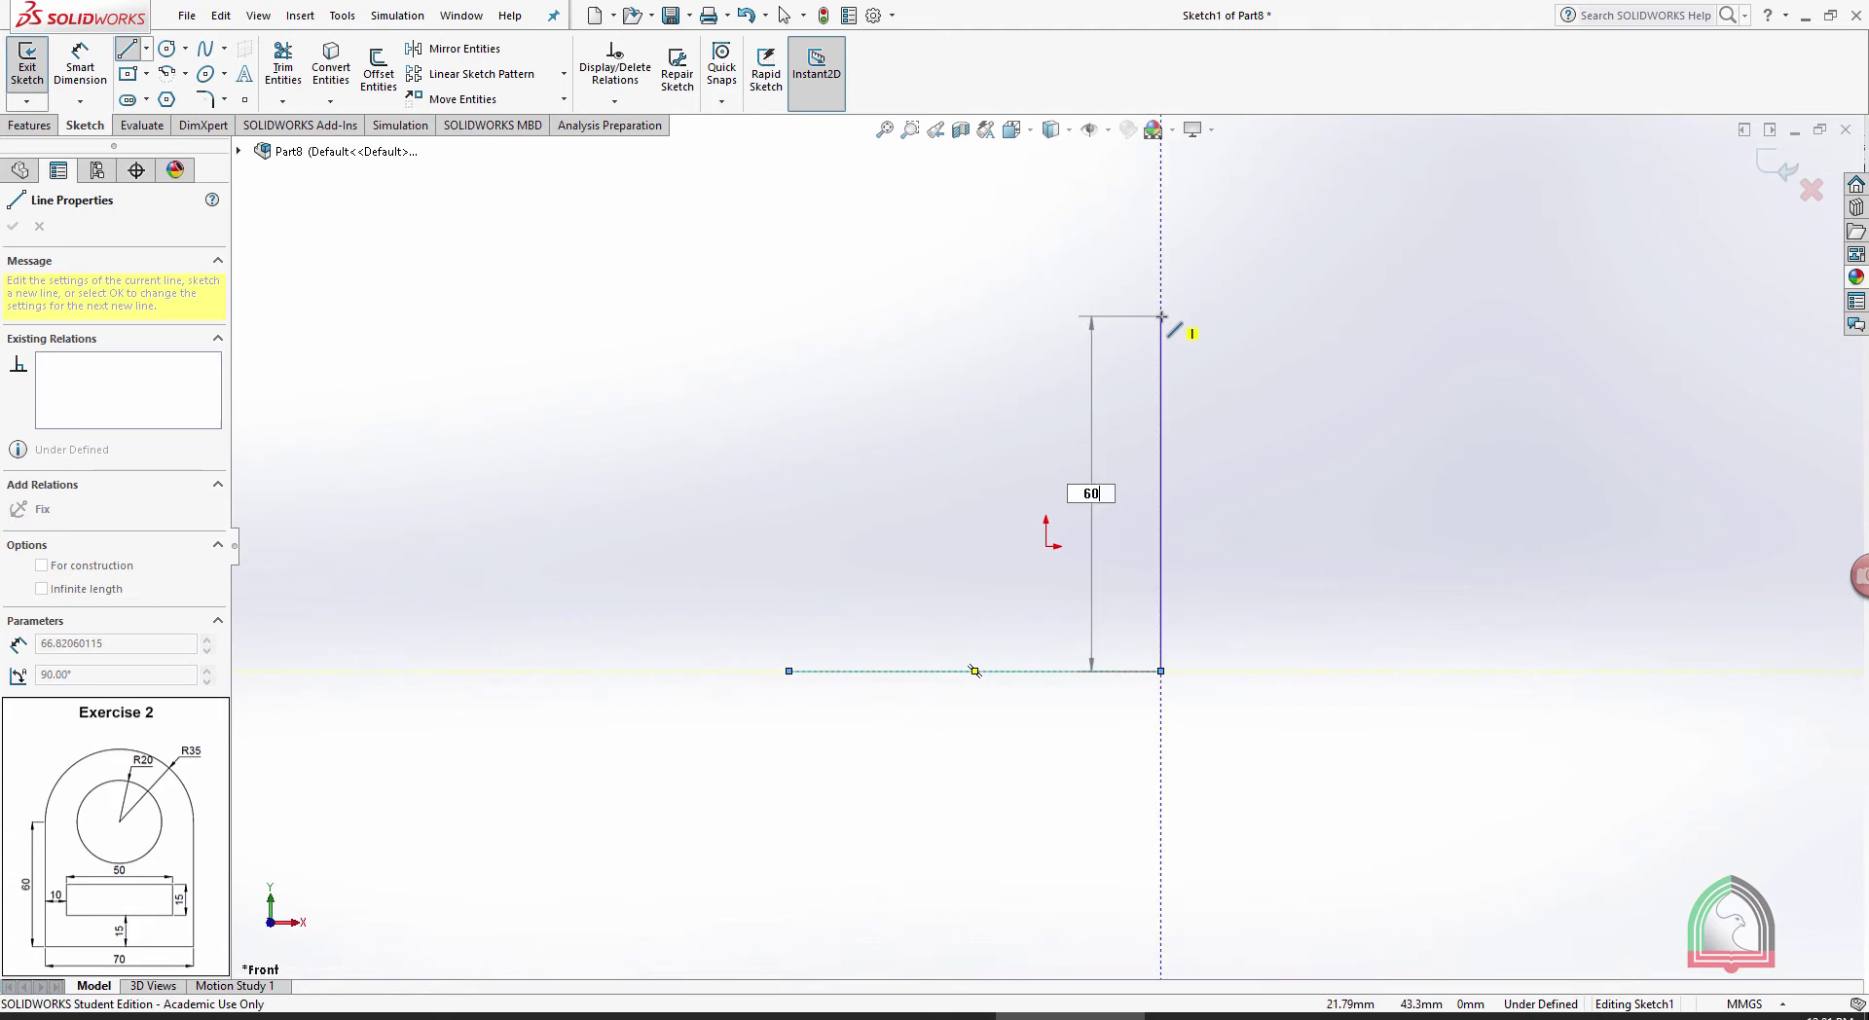
type("60")
key("Return")
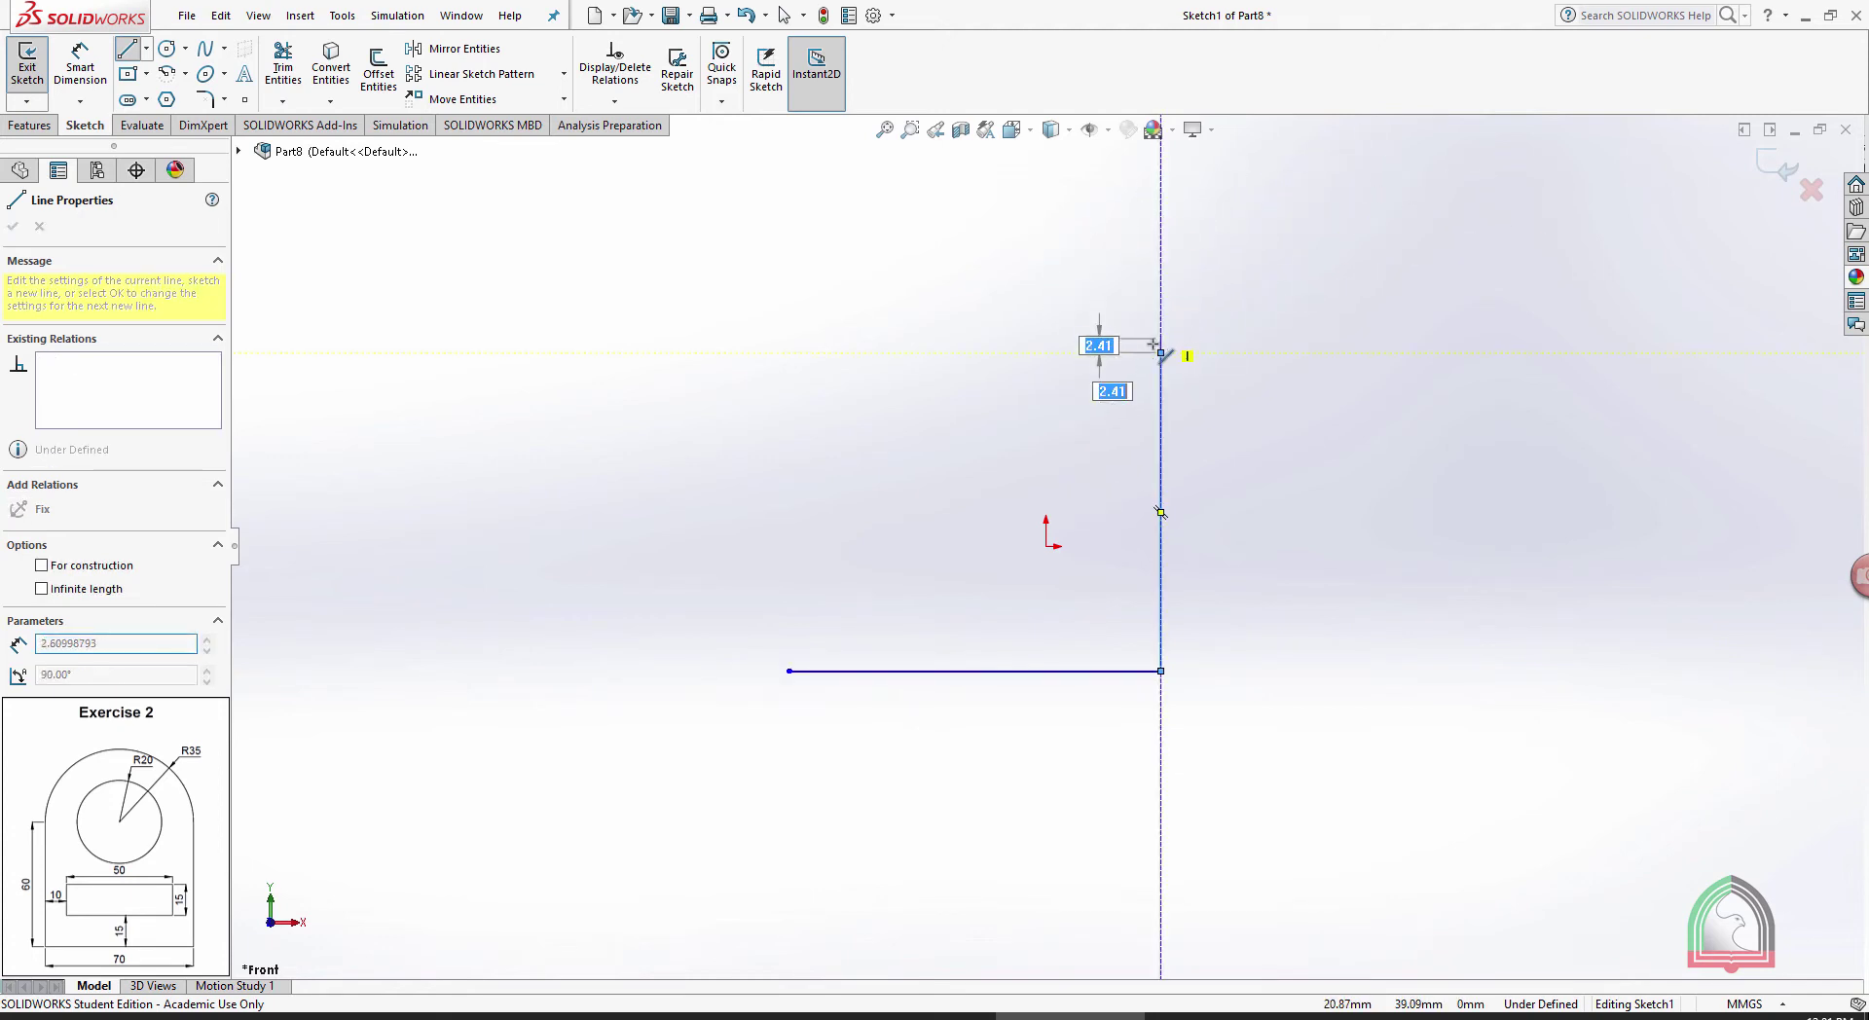
double_click(1163, 355)
left_click(1160, 353)
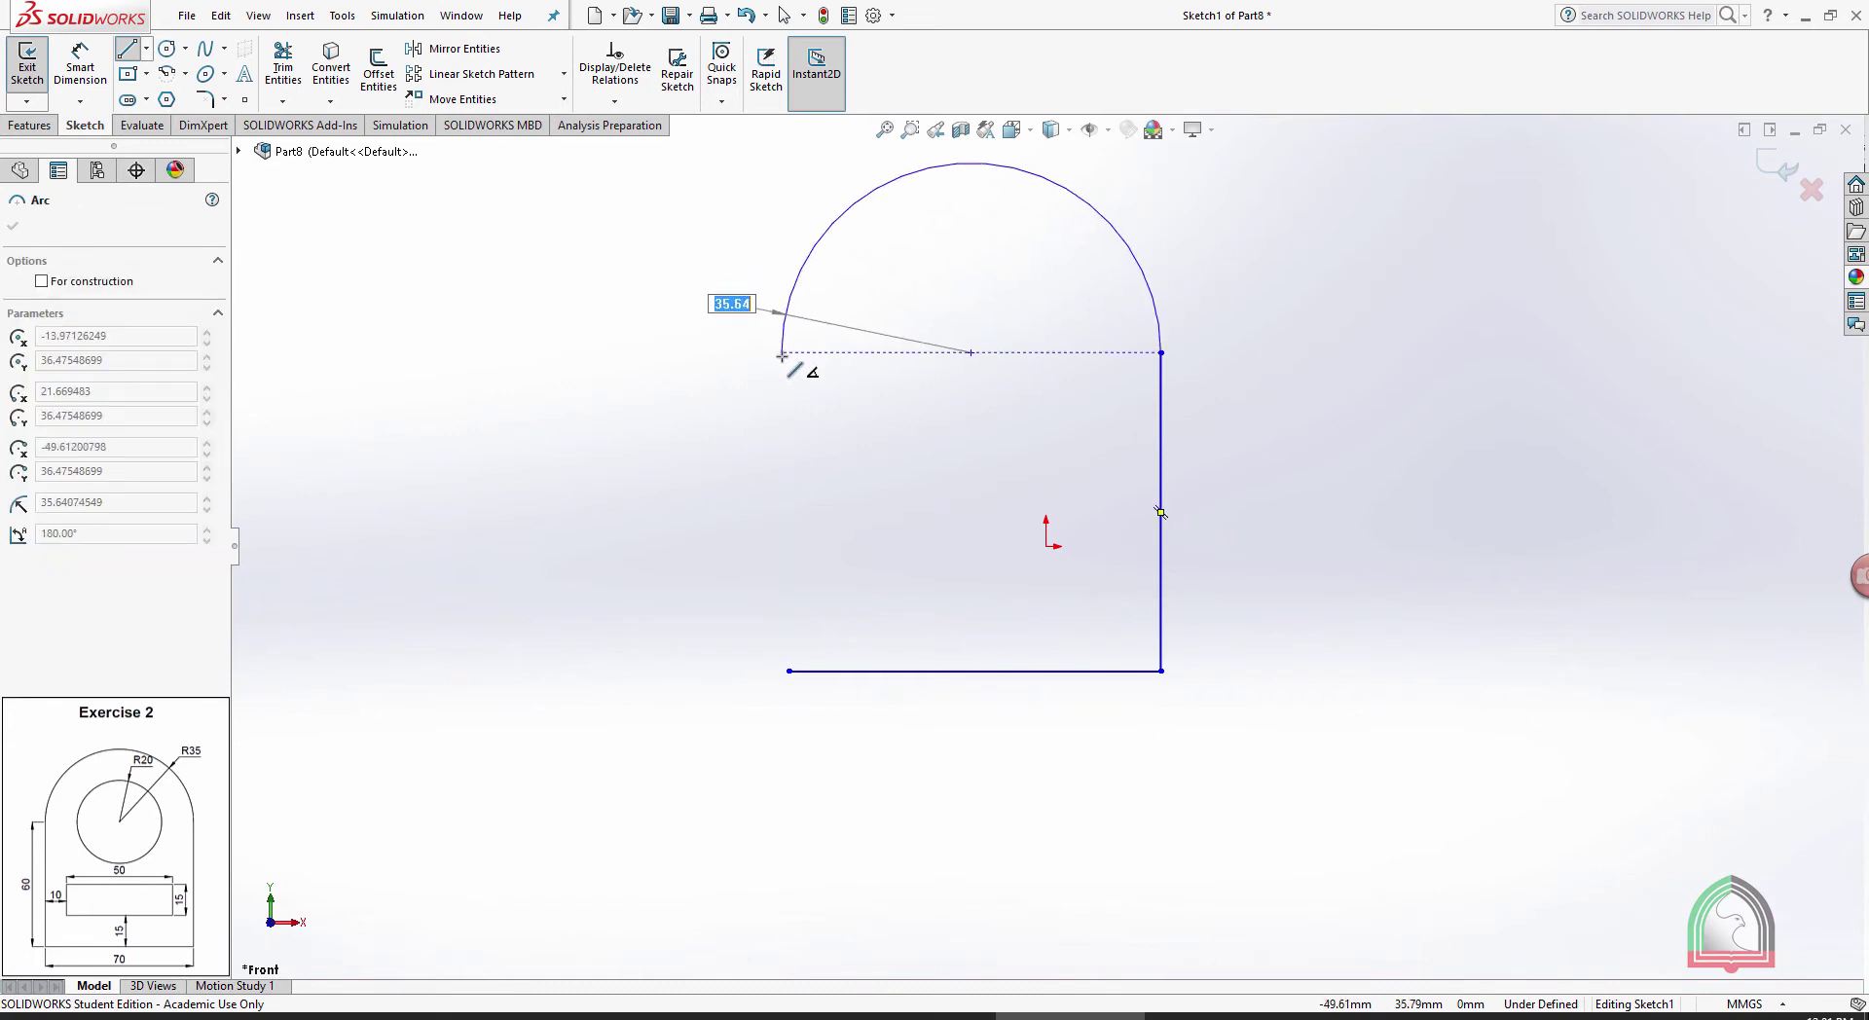
left_click(790, 353)
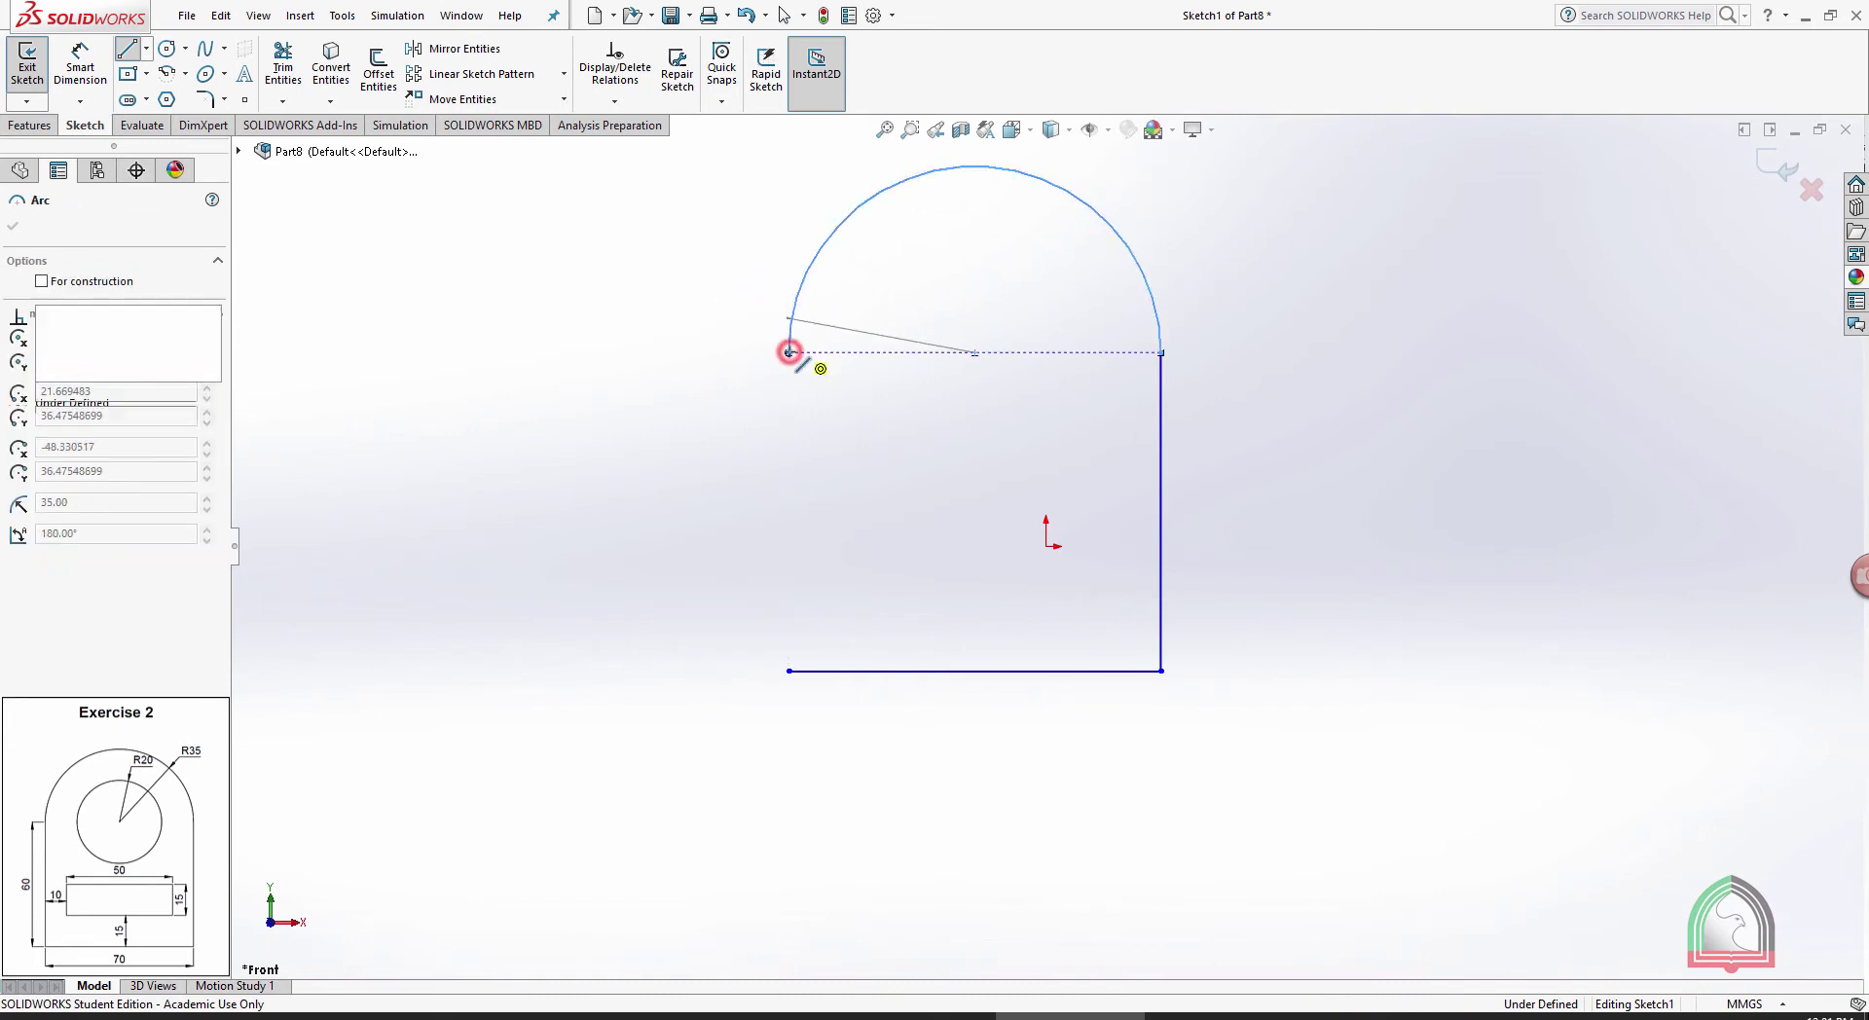
left_click(789, 671)
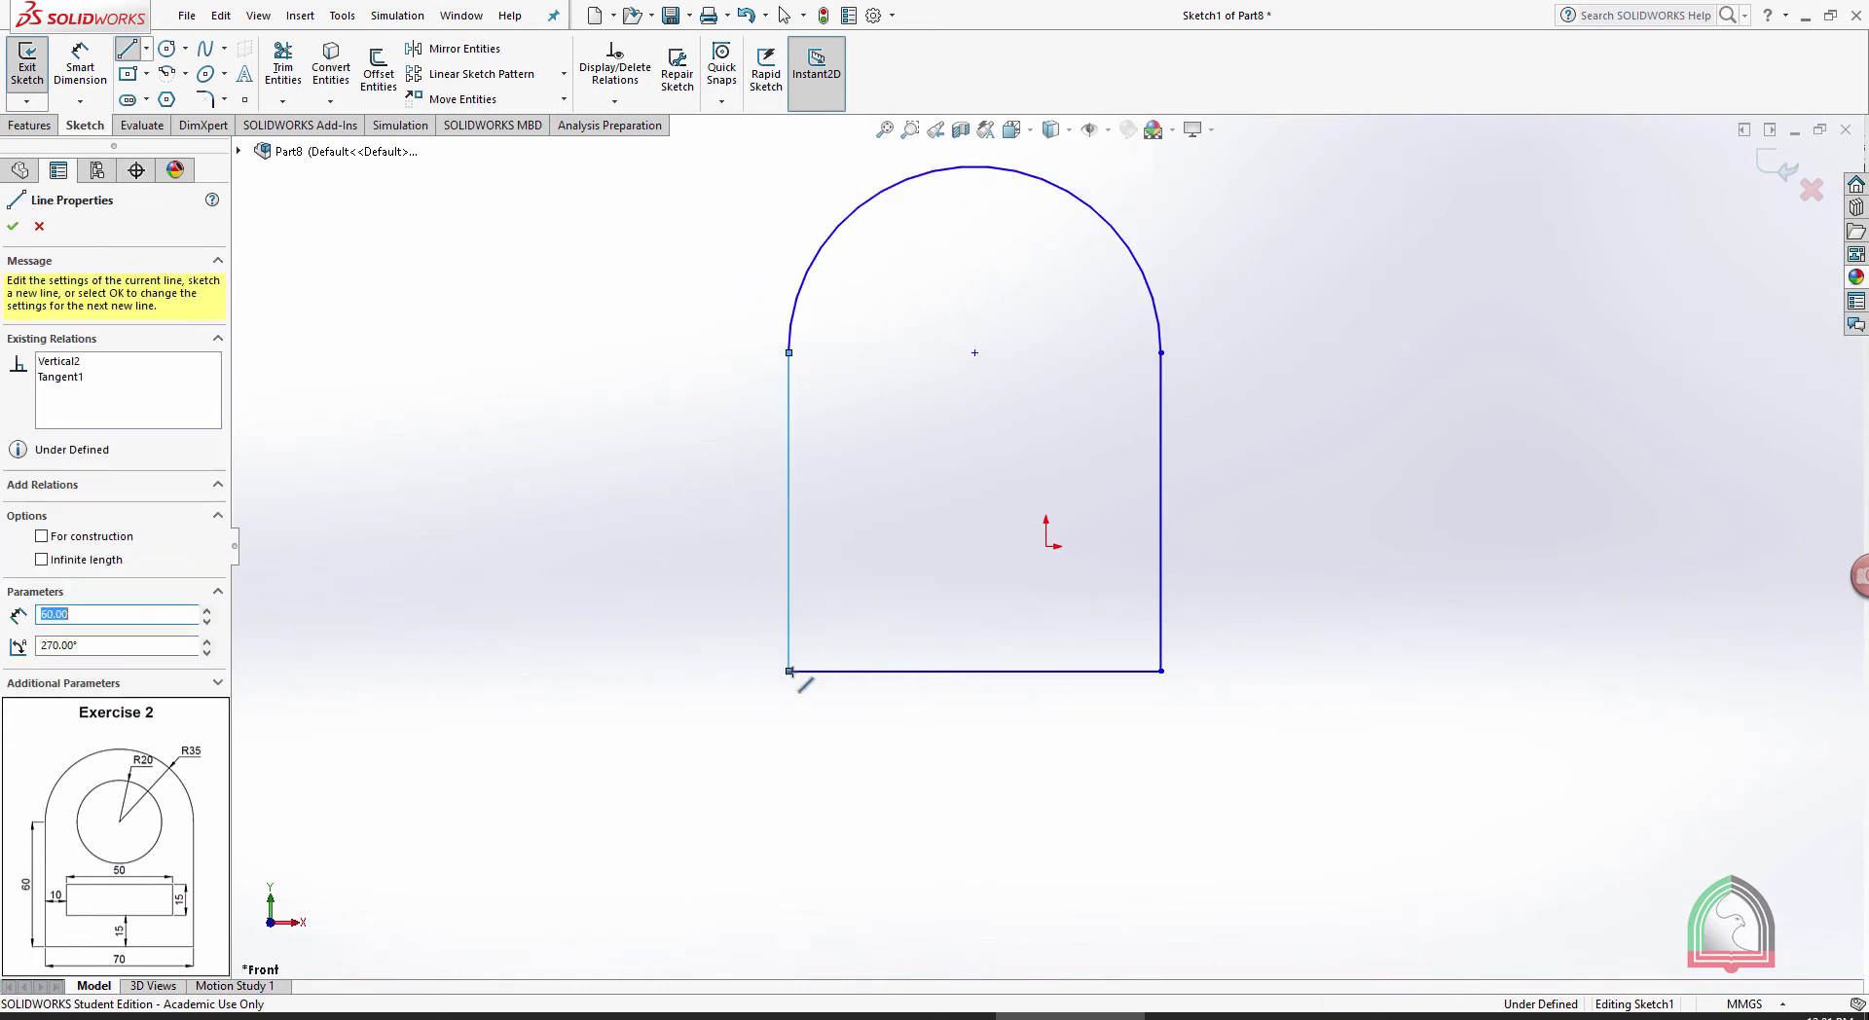
Dimension the bottom line at 70 mm and the right side at 60 mm
left_click(889, 671)
left_click(974, 764)
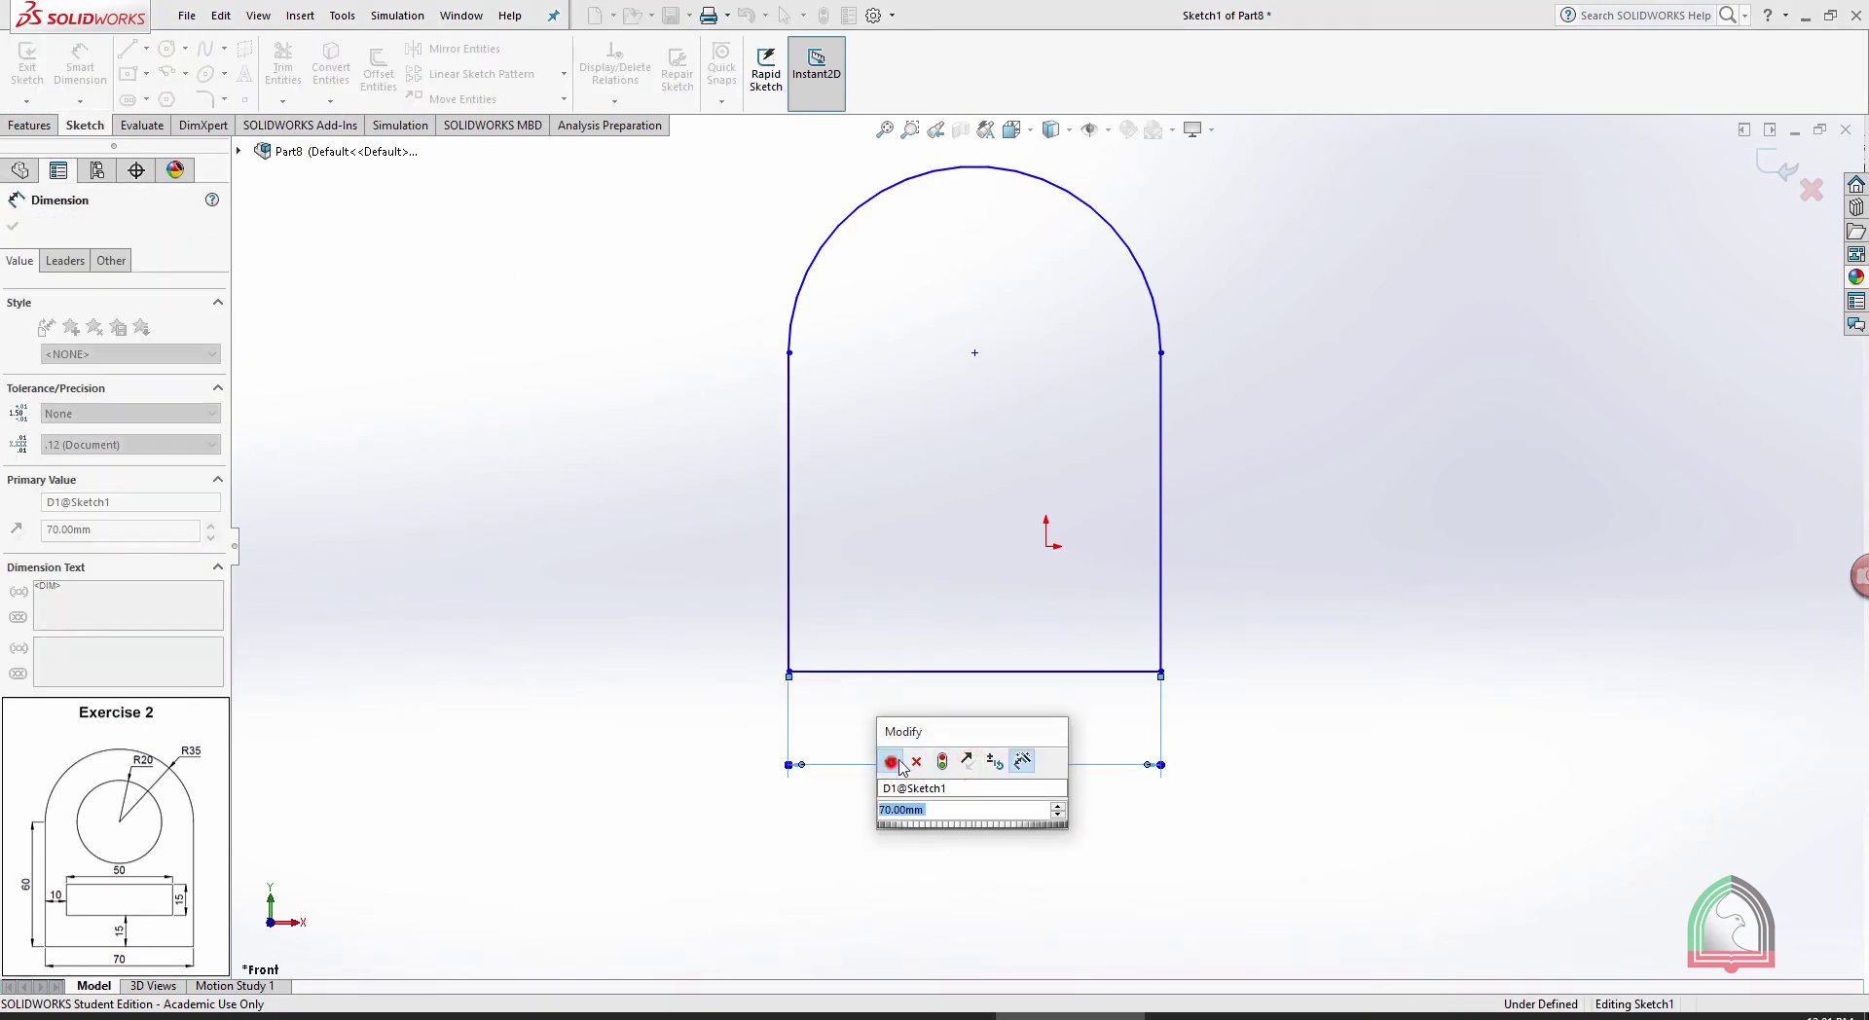
left_click(890, 761)
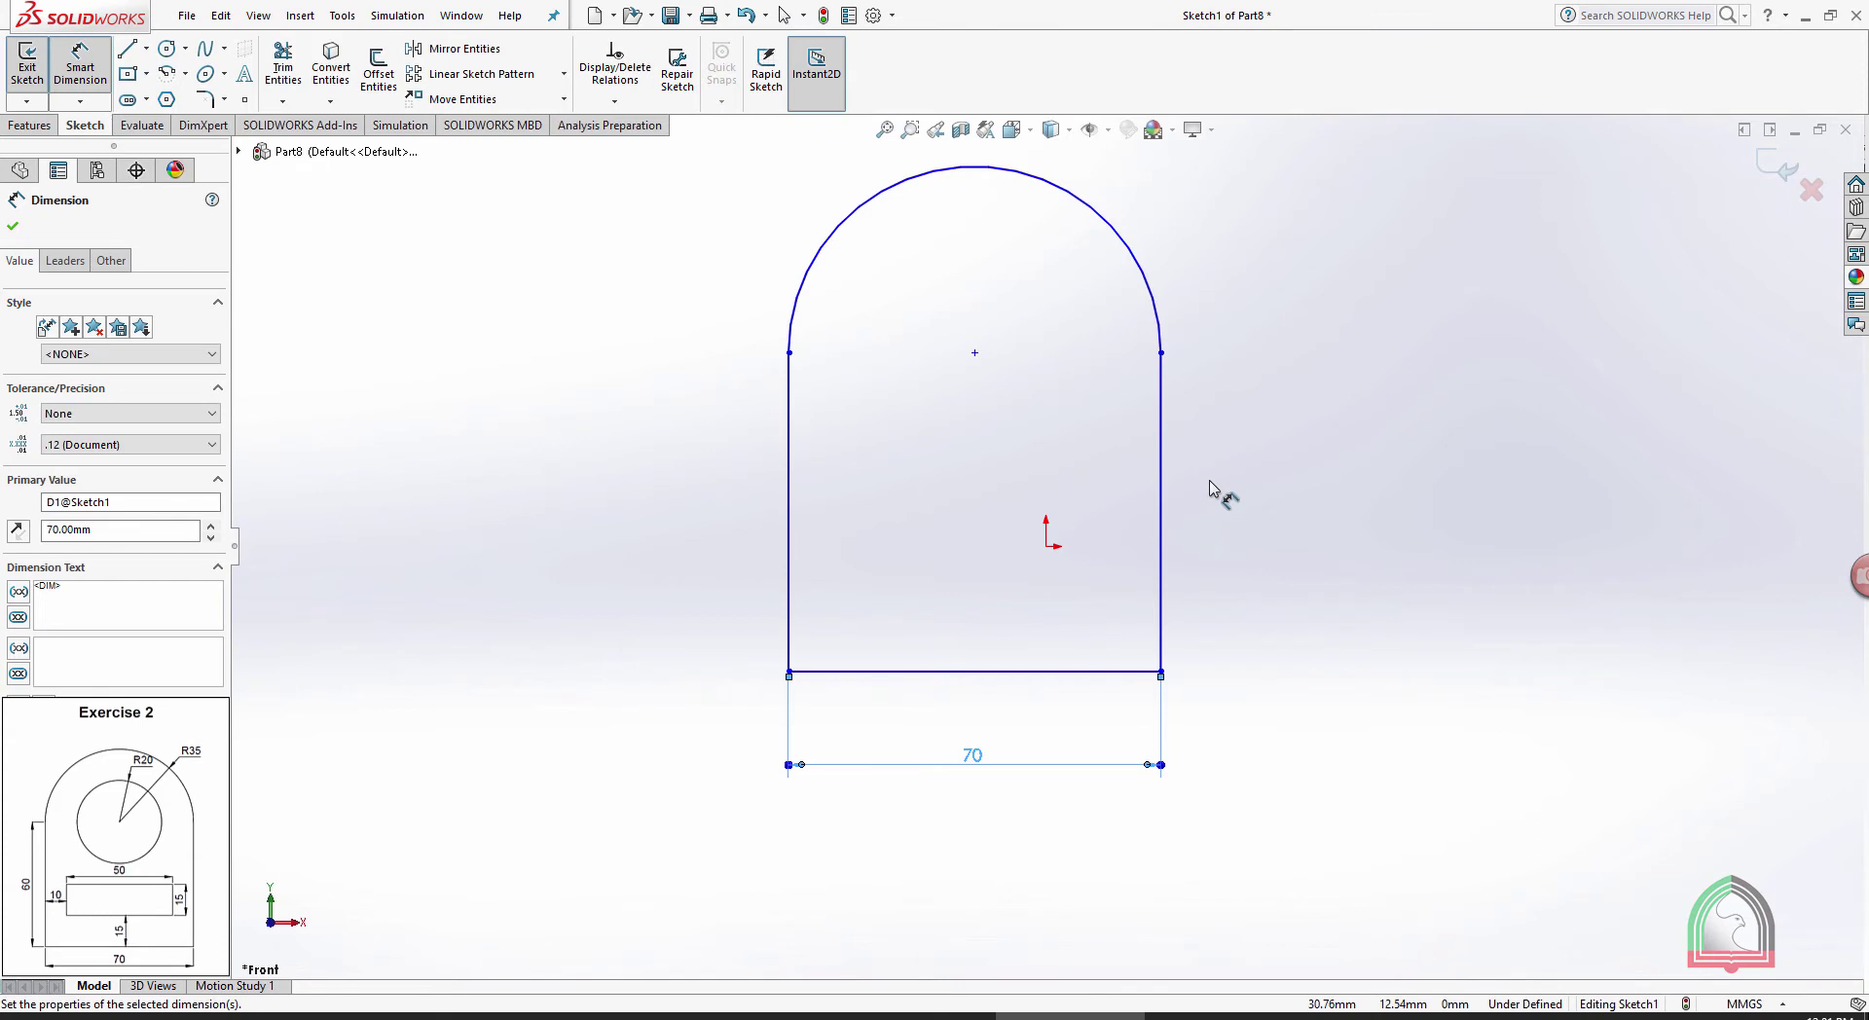
left_click(1161, 421)
left_click(1212, 513)
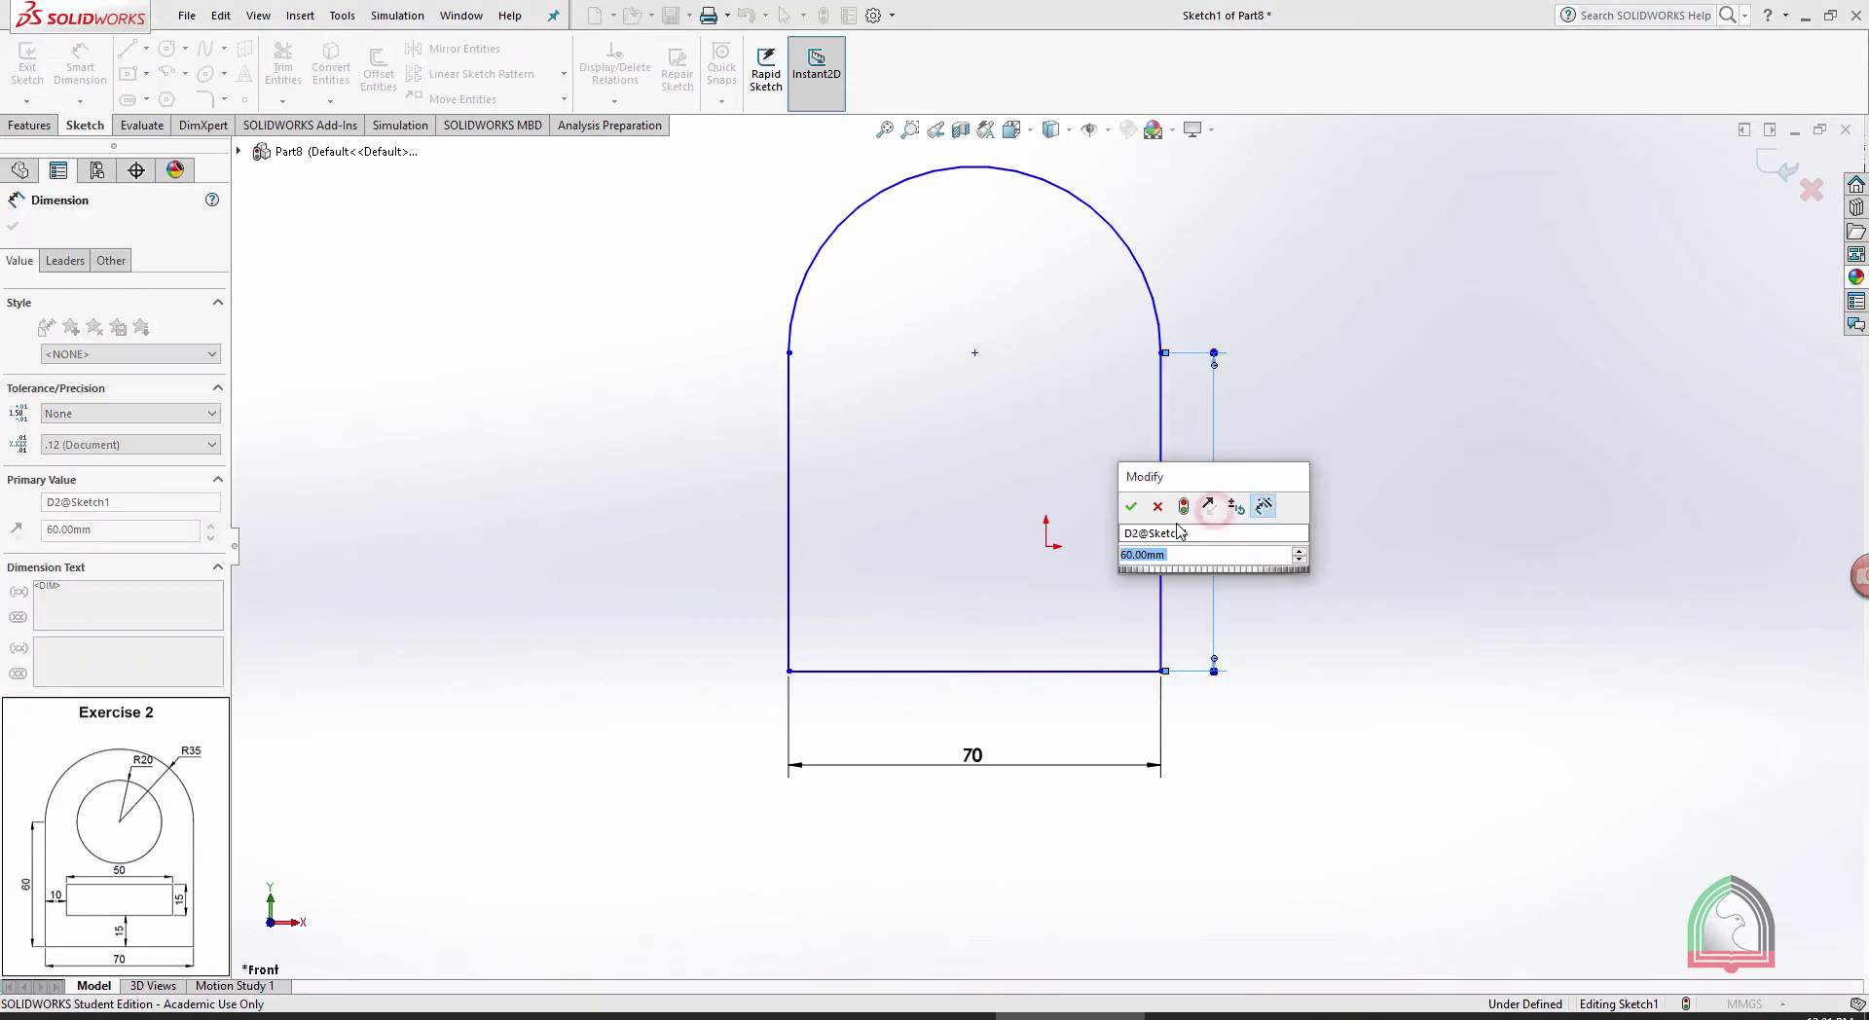
left_click(1130, 506)
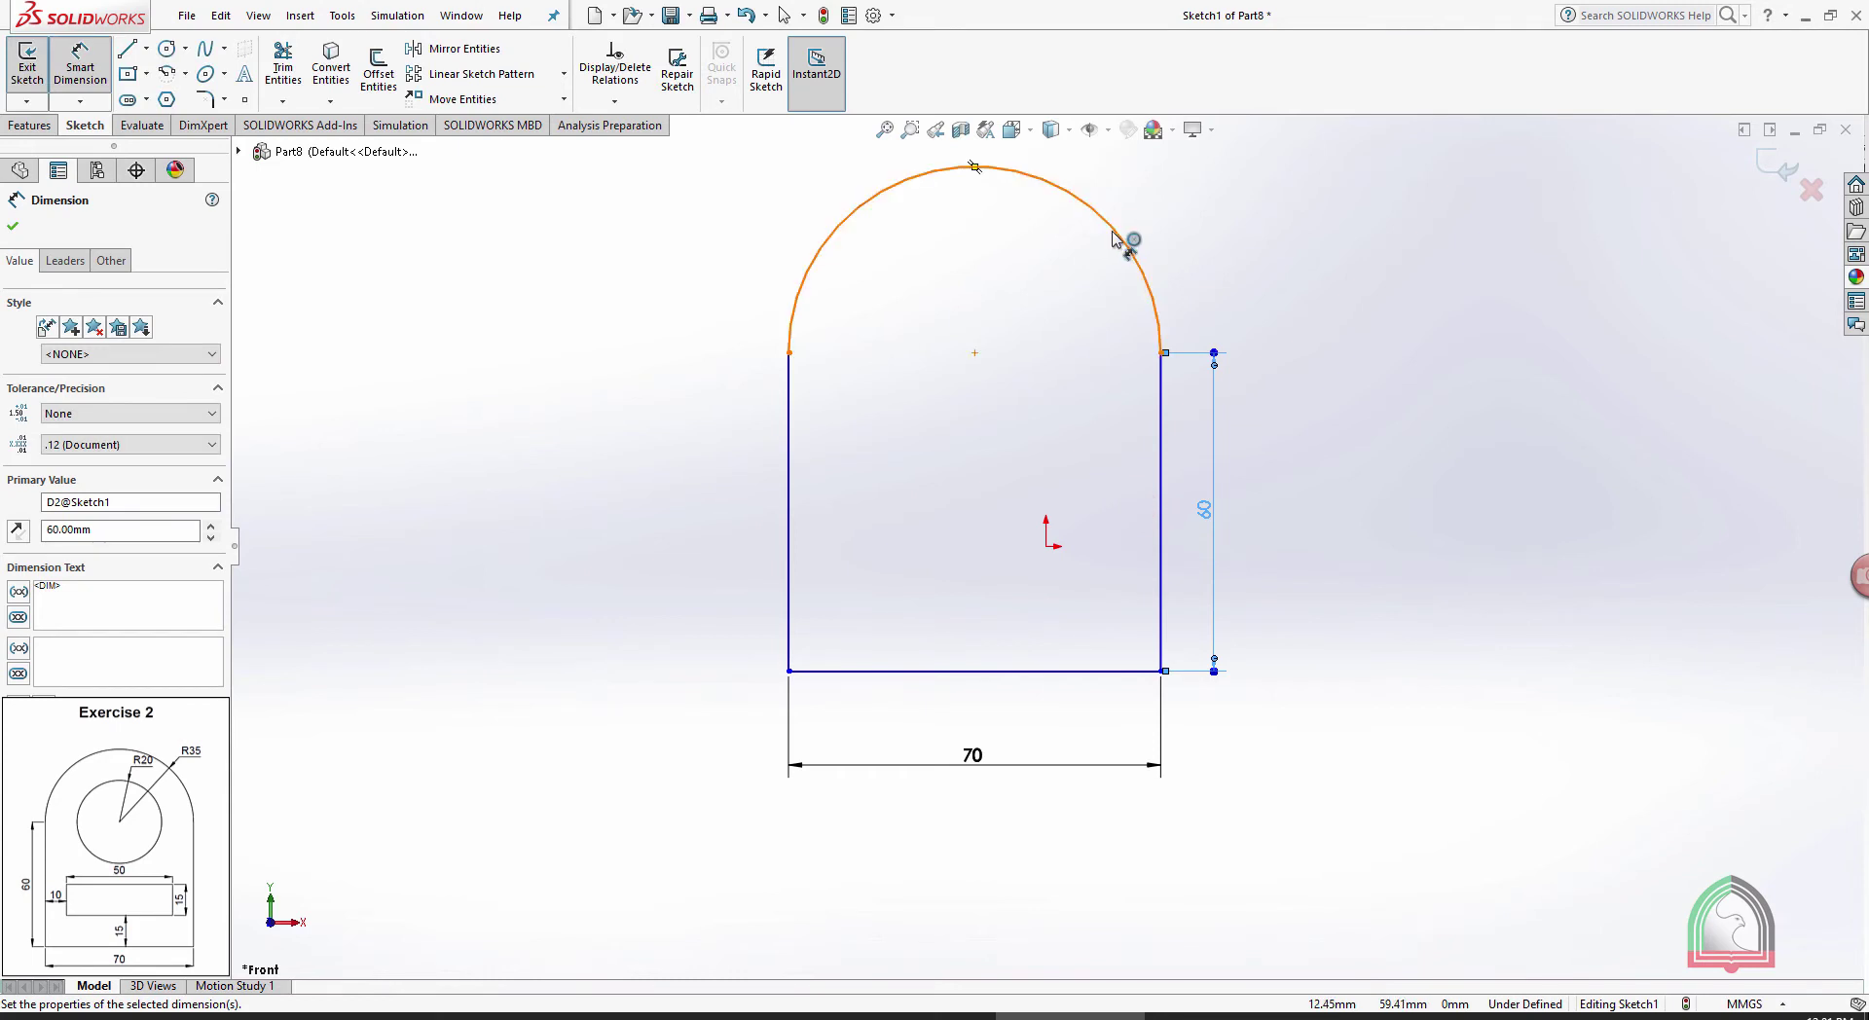
Add an R35 radius to the top arc as a driven reference dimension
key("z")
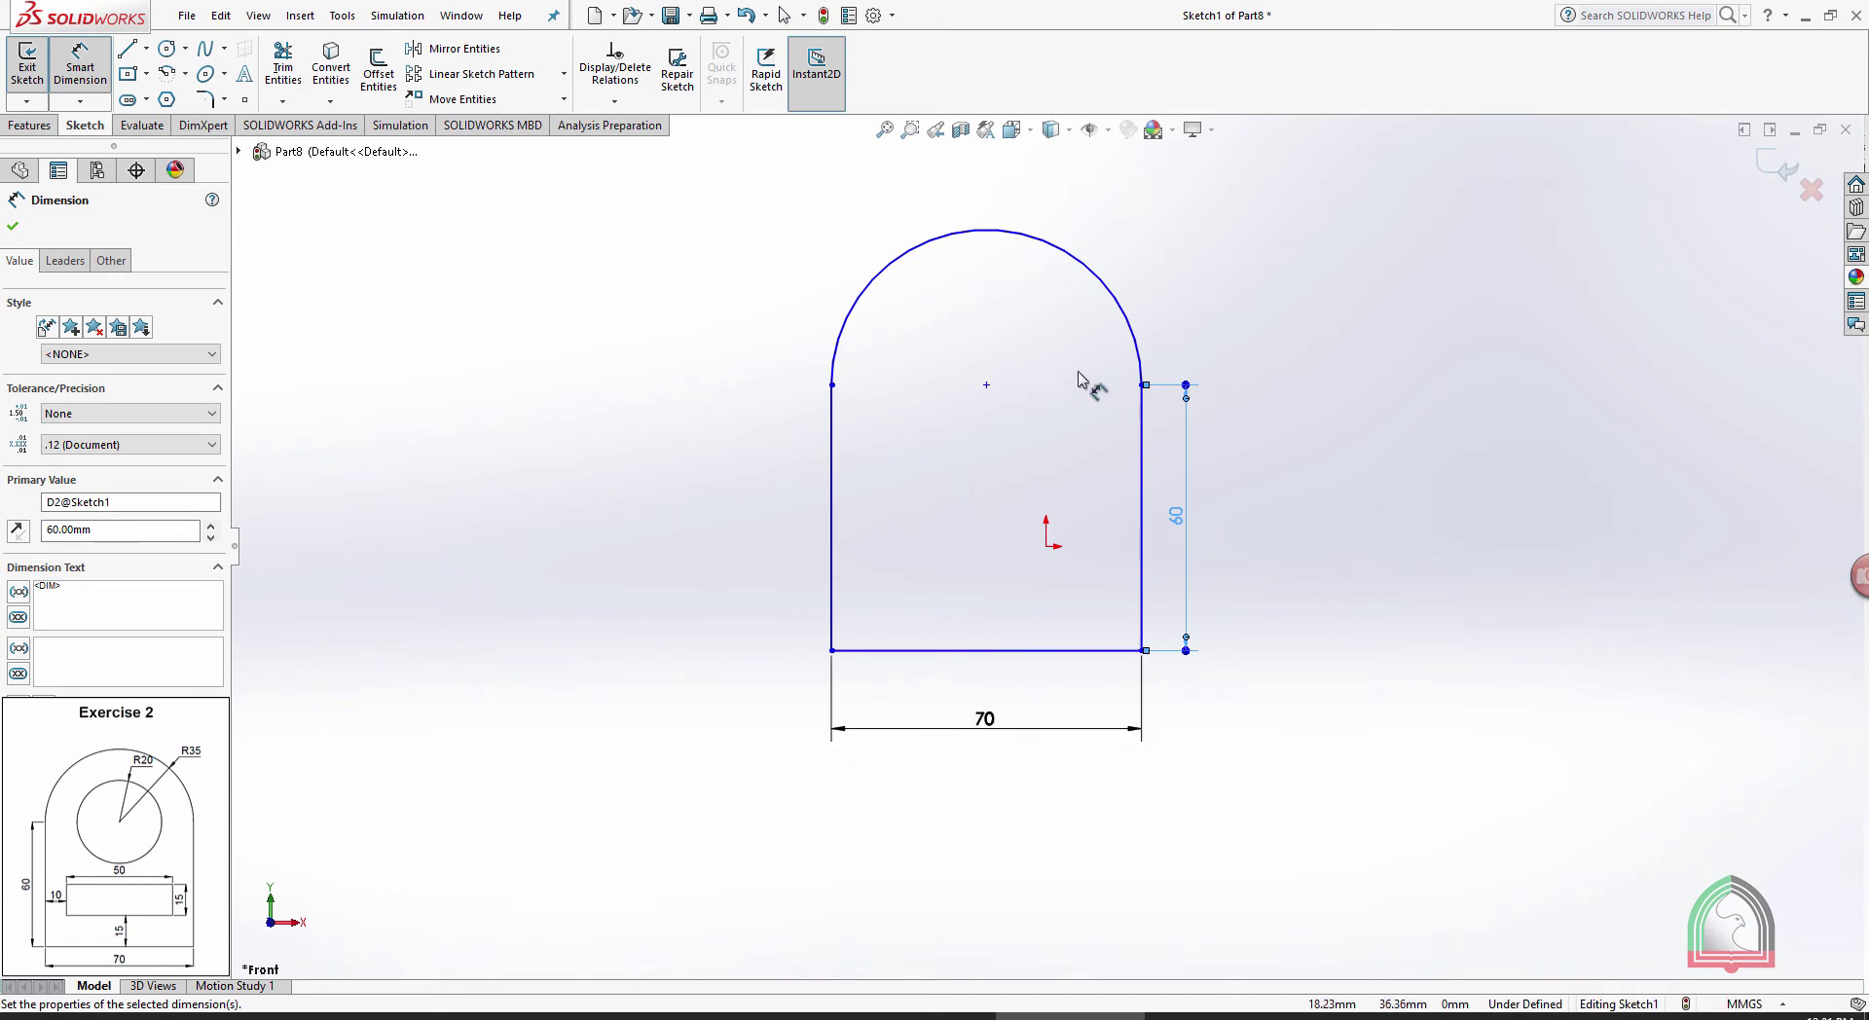
left_click(1083, 263)
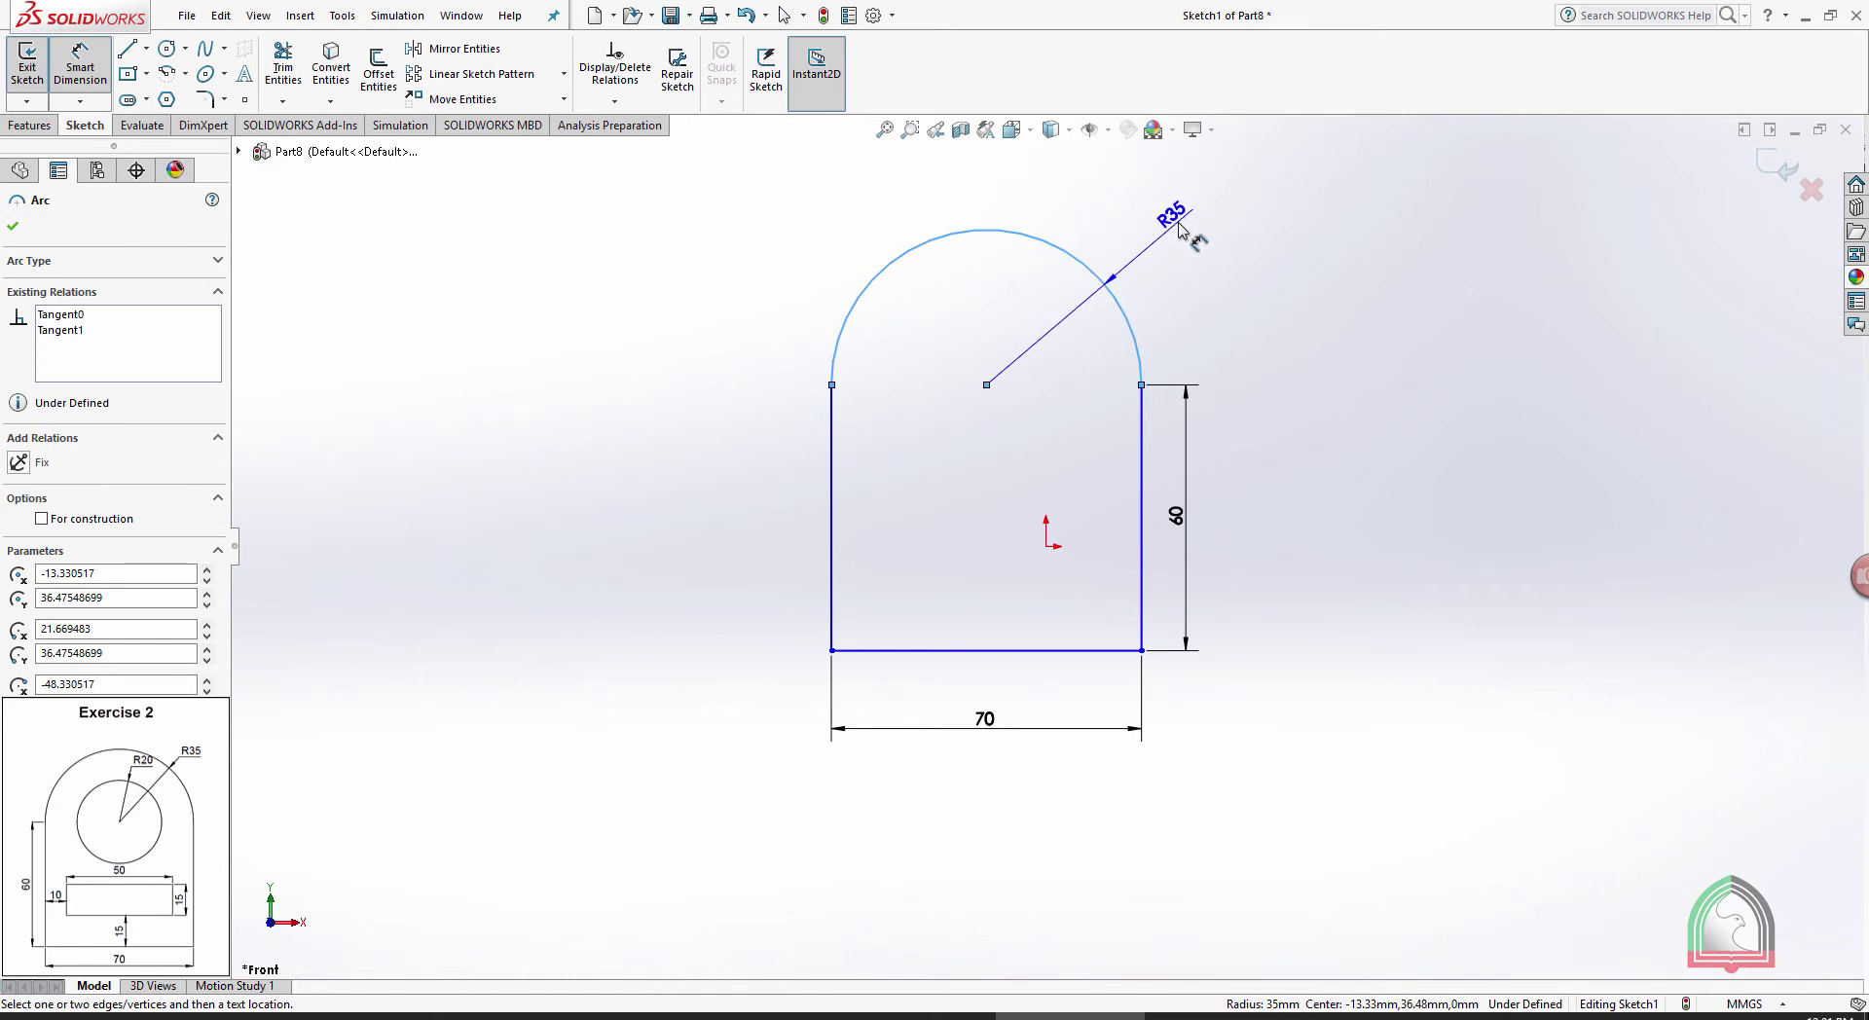
left_click(1178, 224)
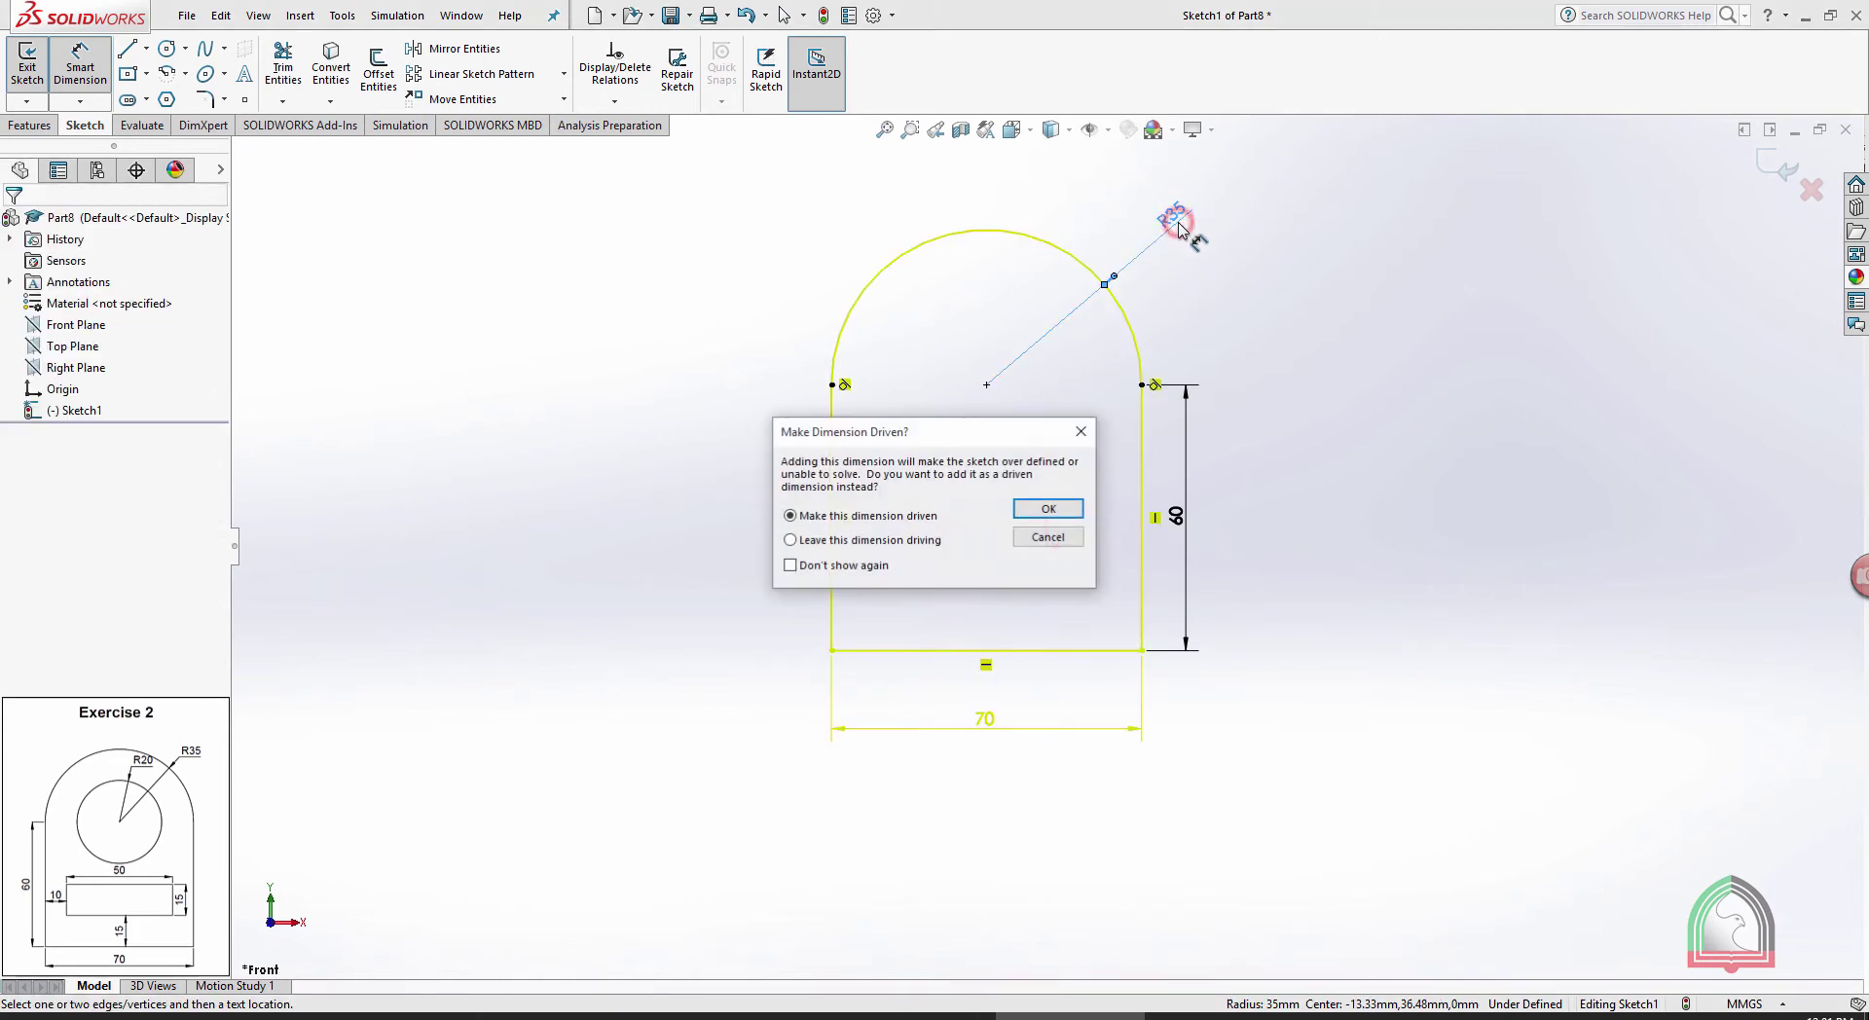
left_click_drag(922, 438, 771, 275)
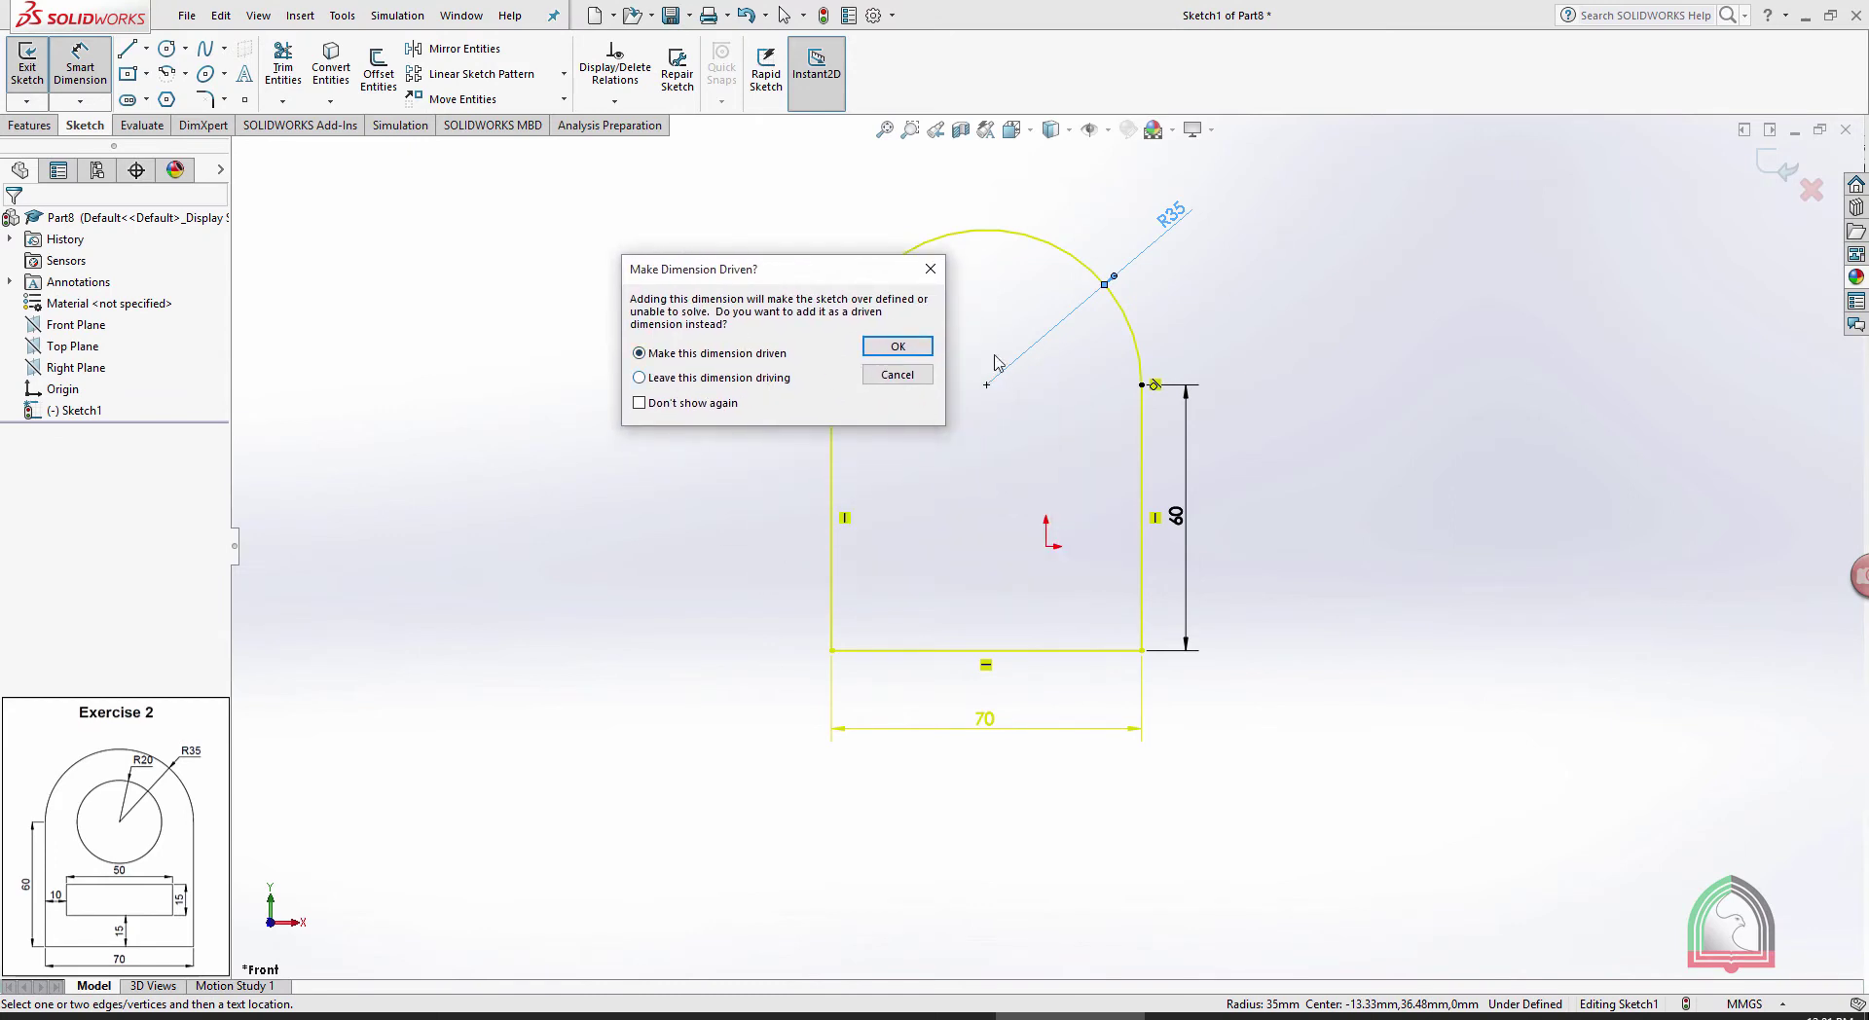
left_click(892, 348)
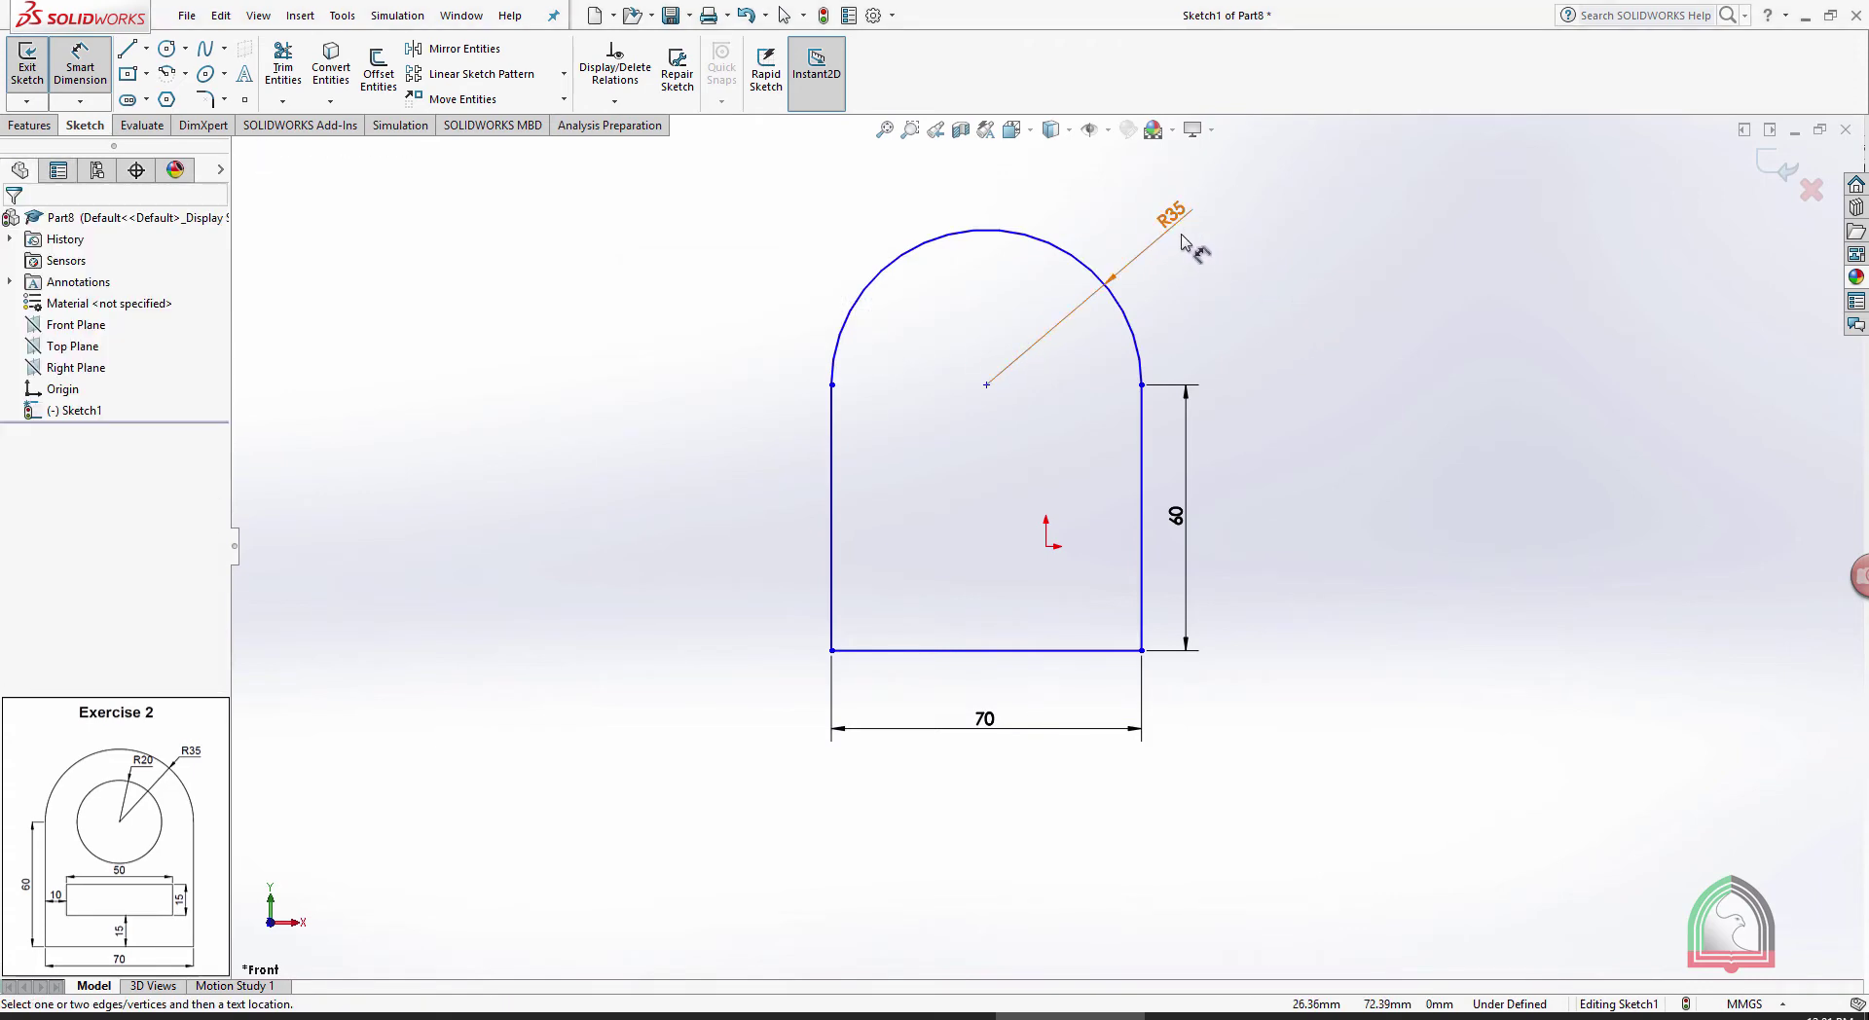
Draw a 40 mm circle centred on the top arc's centre
left_click(1473, 394)
left_click(168, 50)
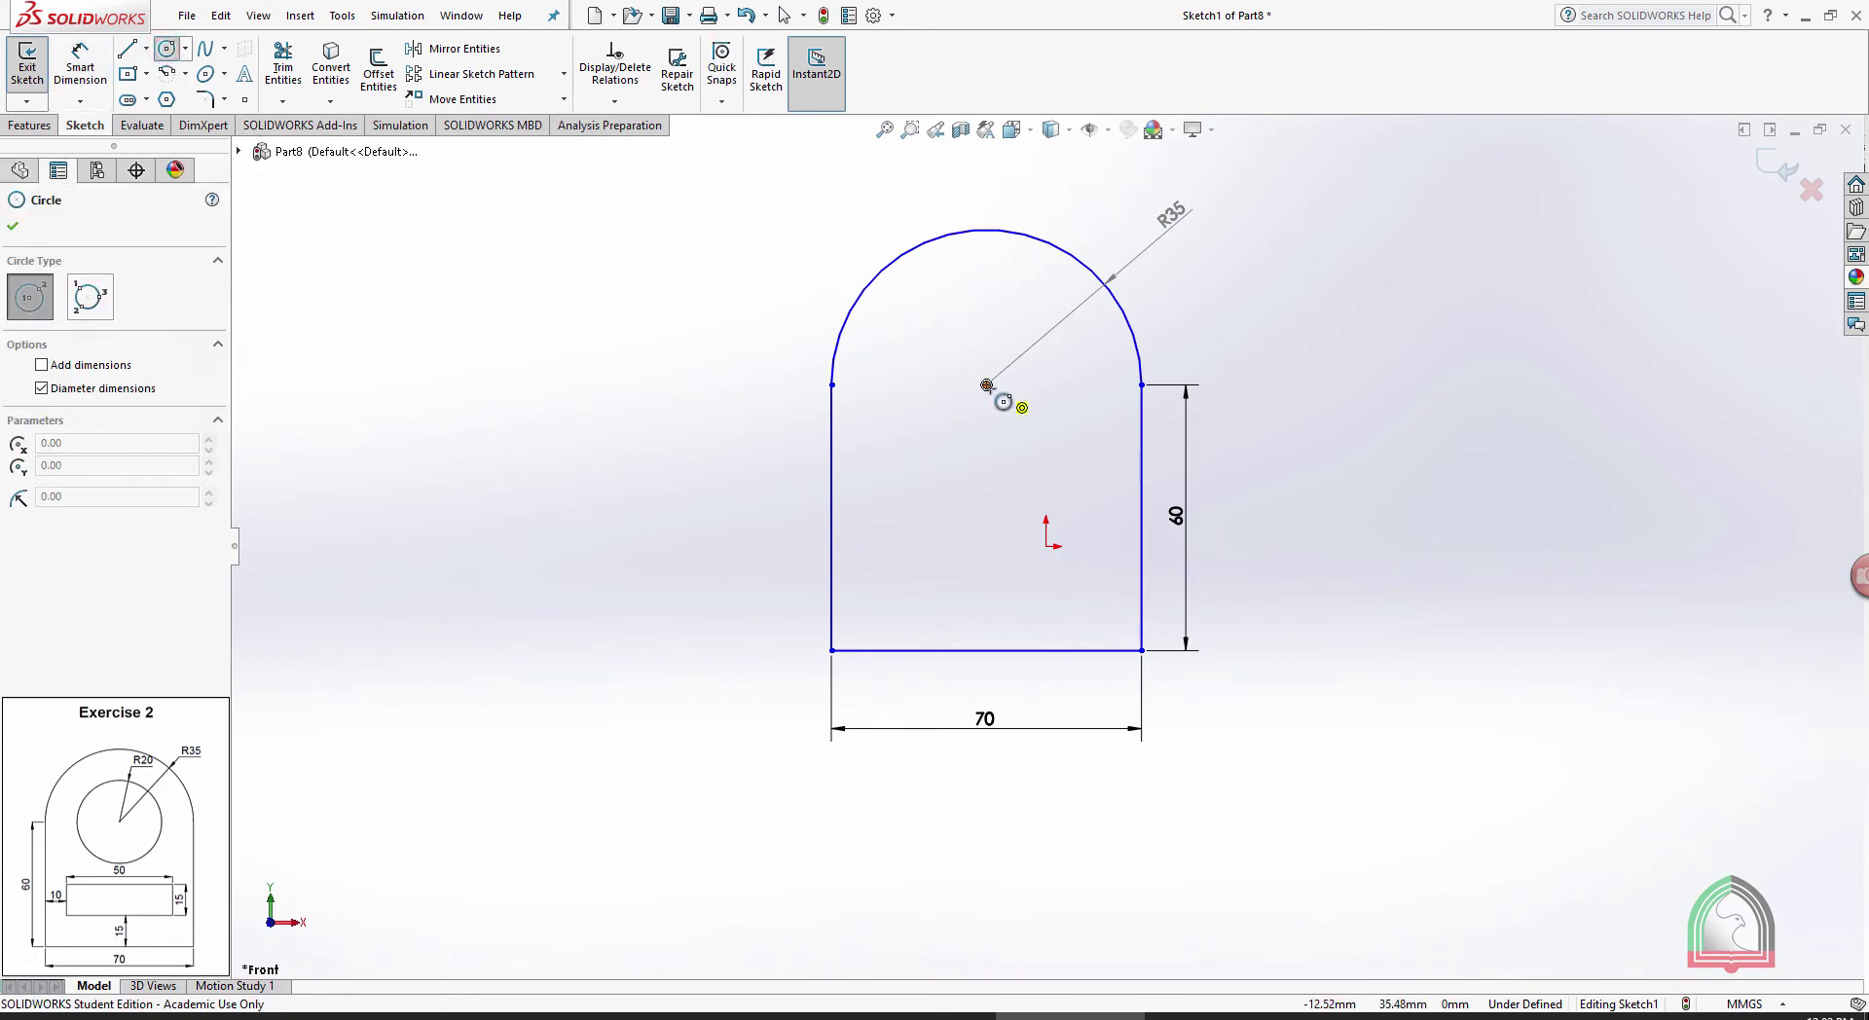
left_click(987, 385)
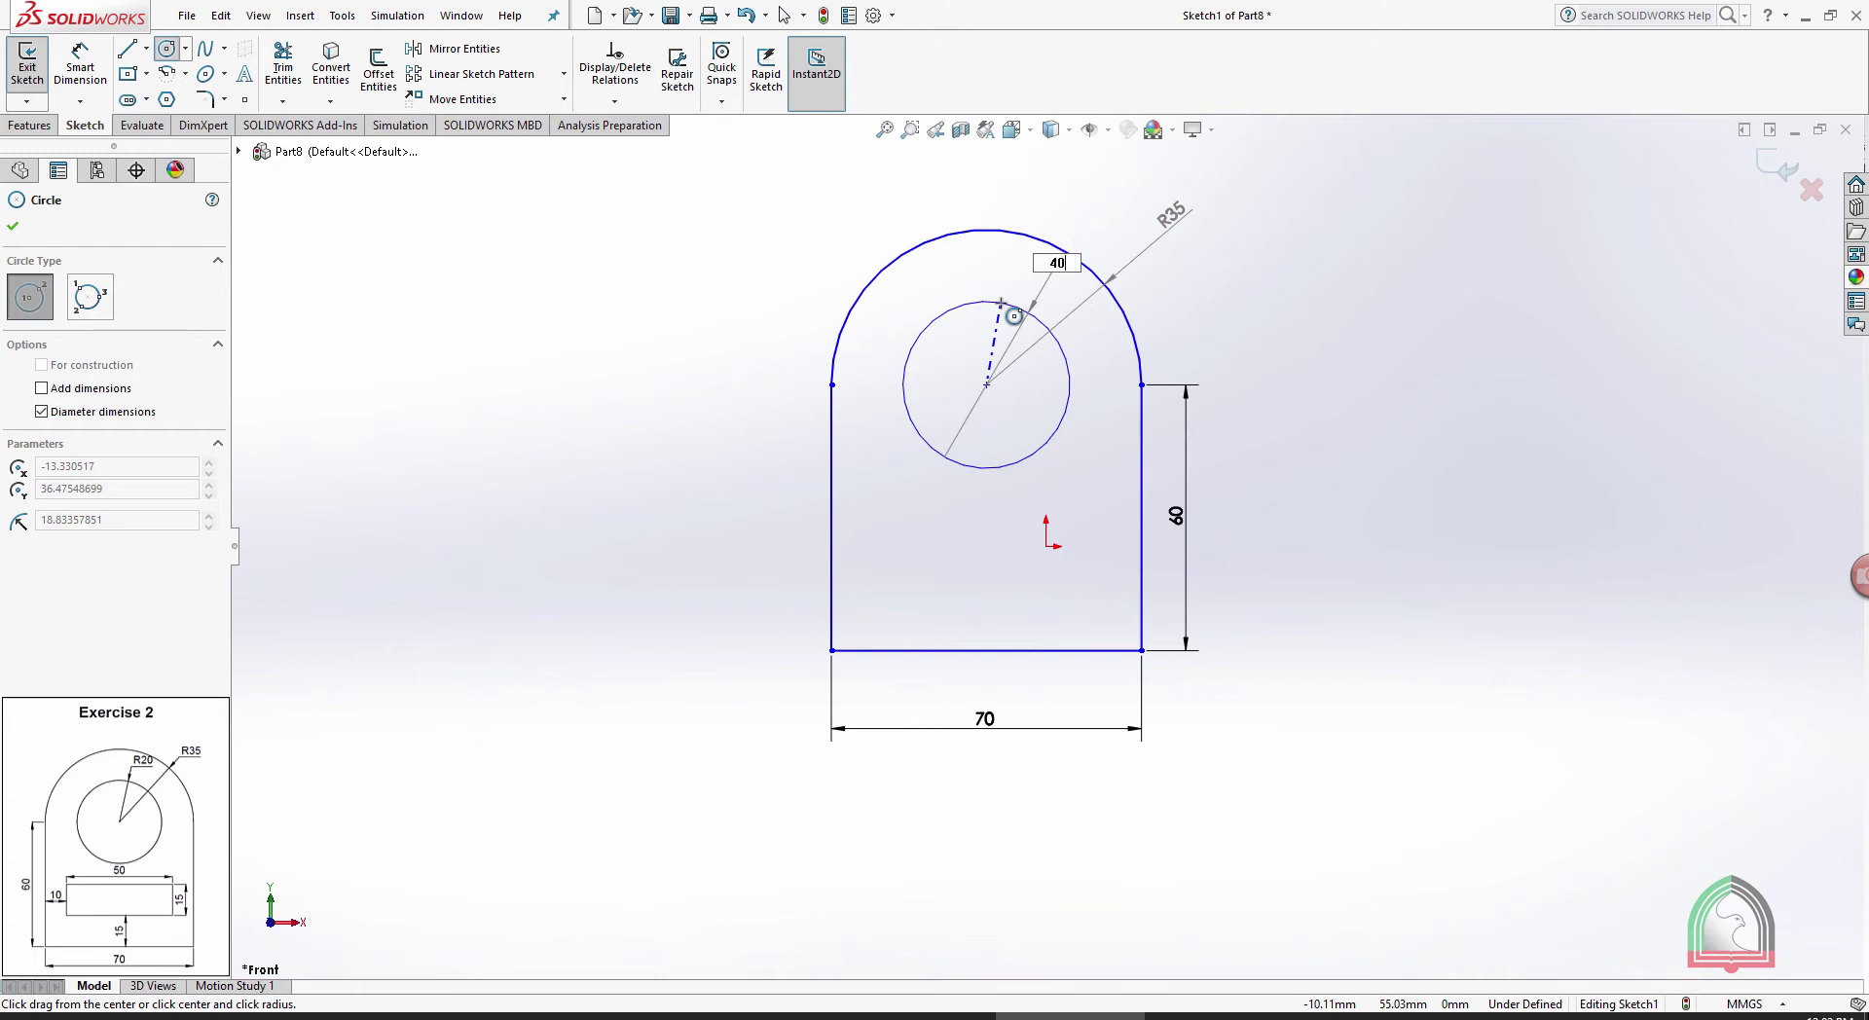
type("40")
key("Return")
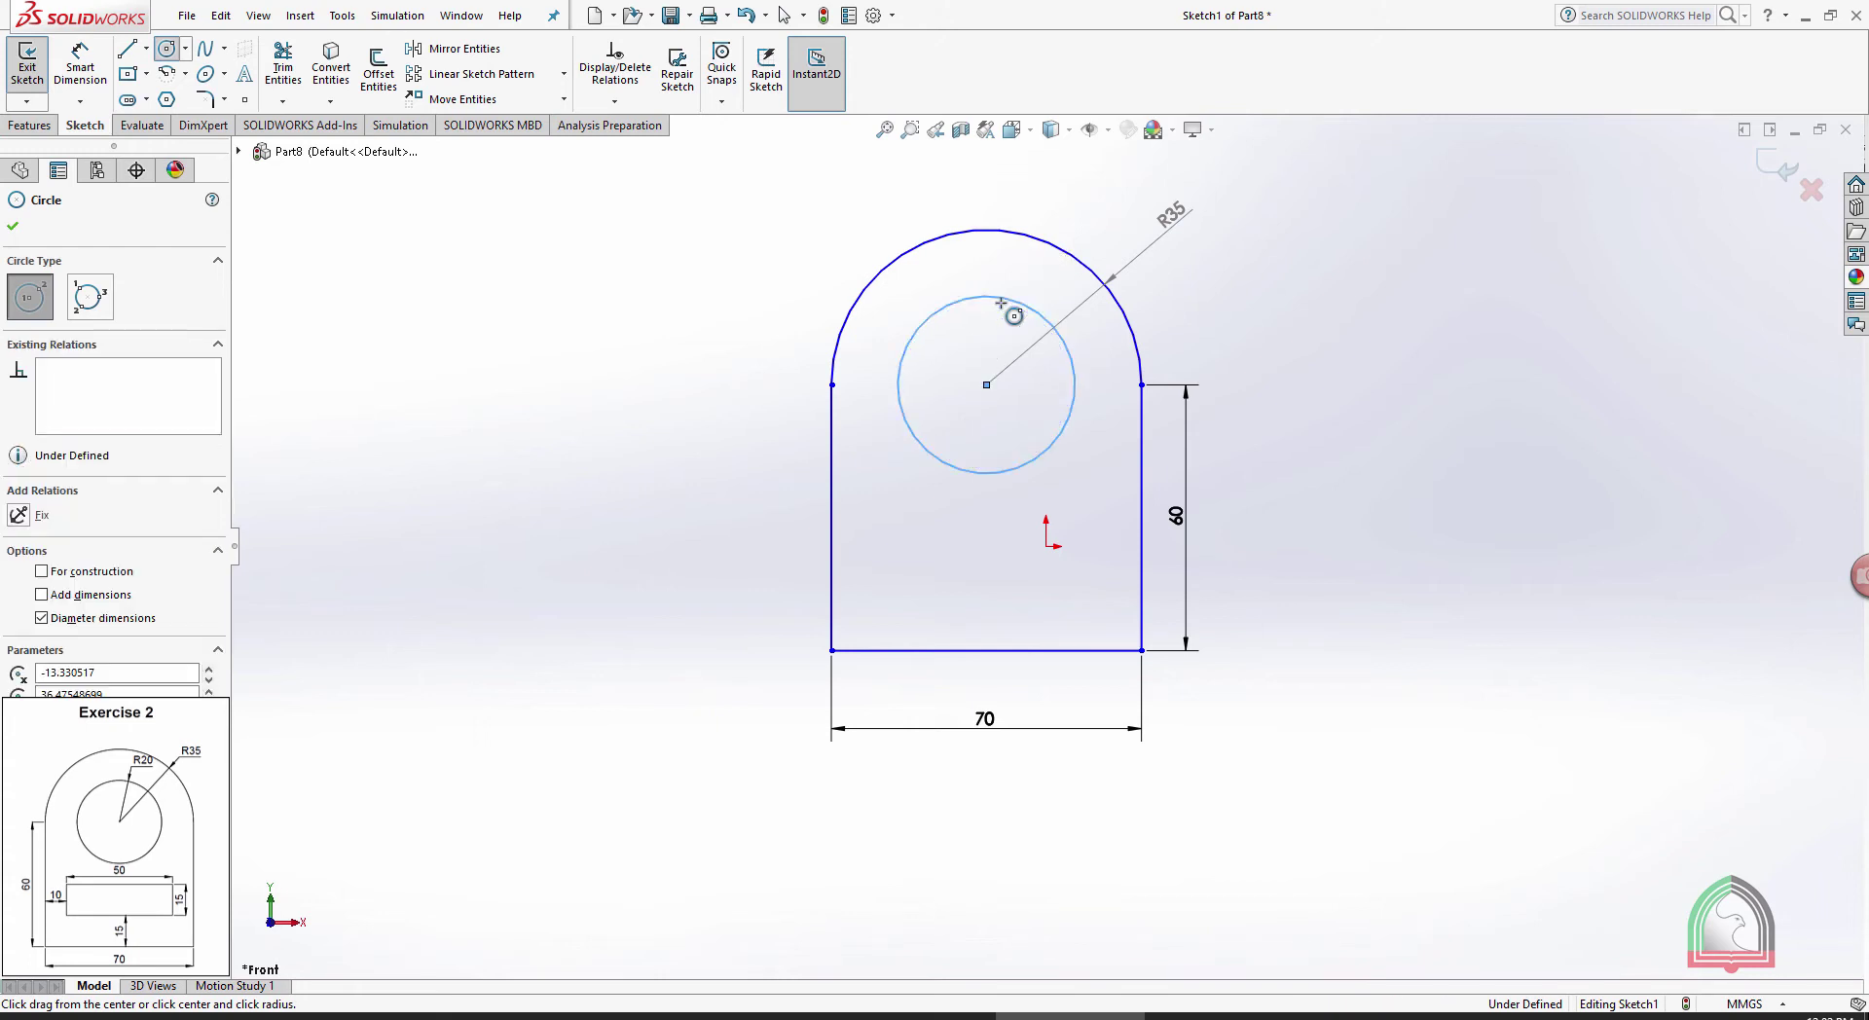
key("Escape")
Dimension the circle at 40 and display it as R20, placed up-right of the circle
left_click(80, 64)
left_click(1003, 298)
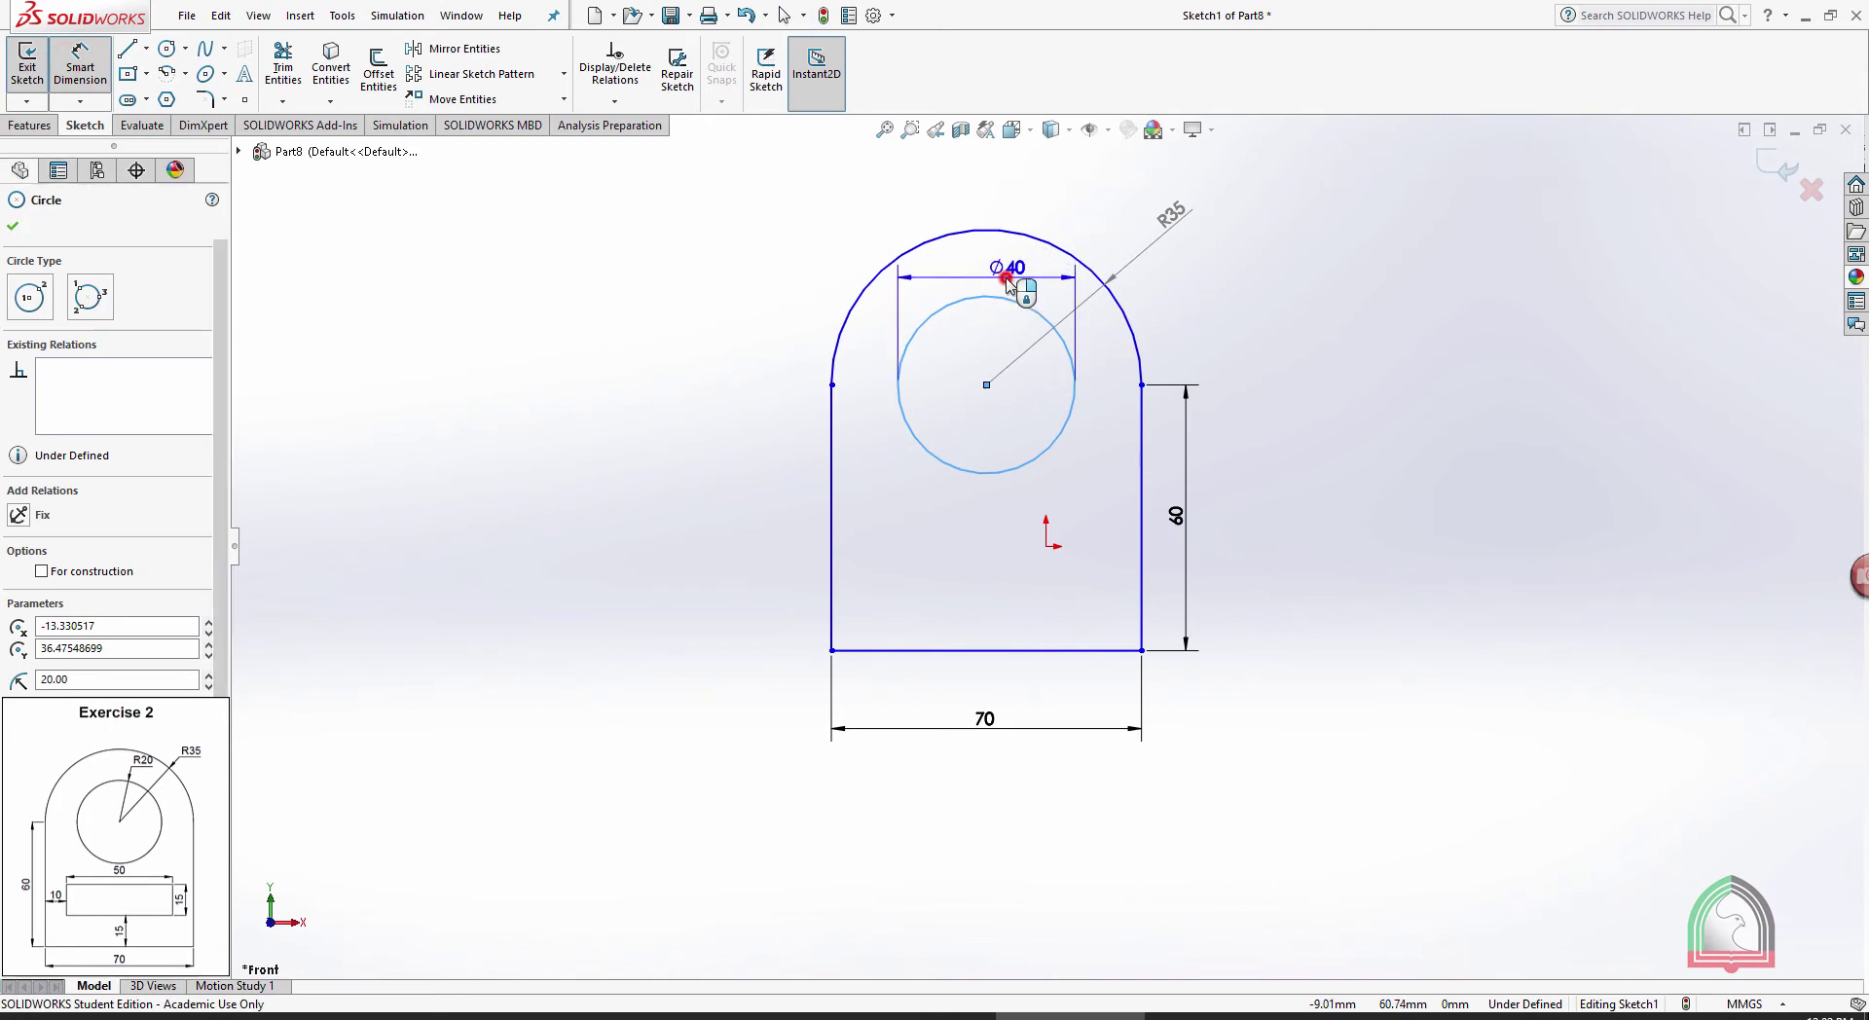
left_click(1008, 282)
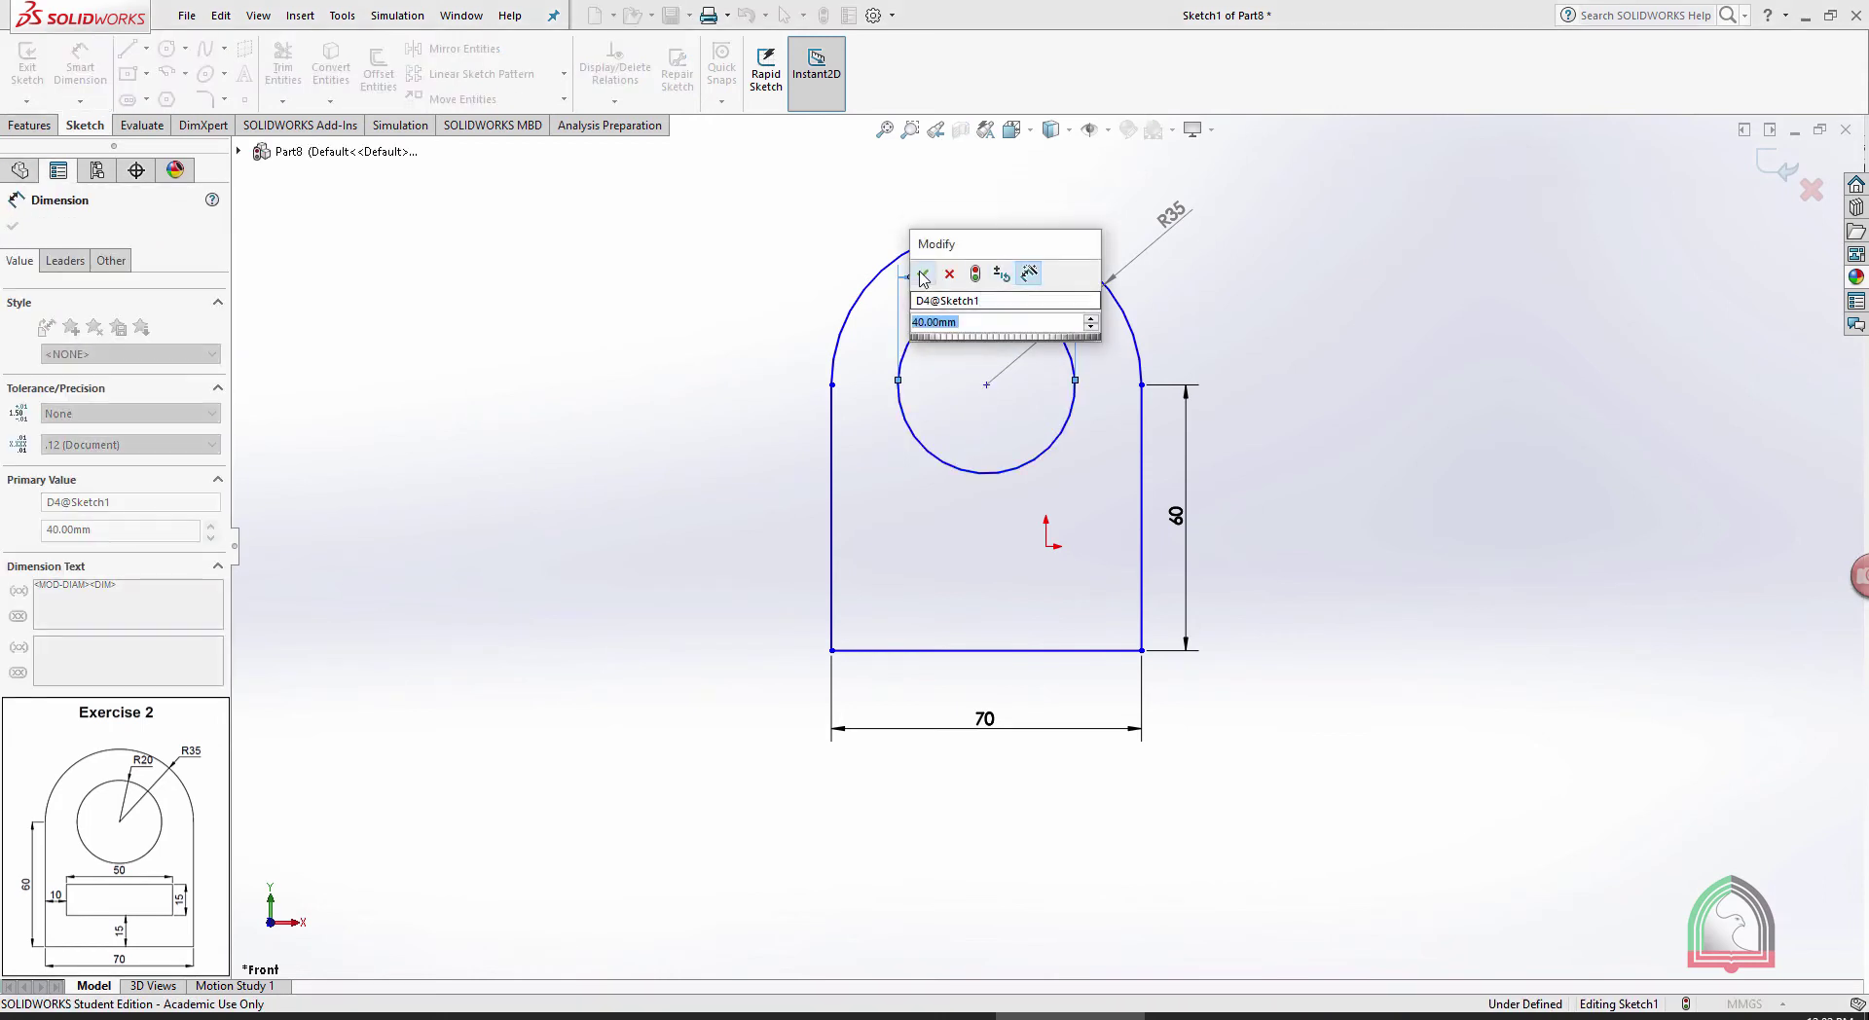
left_click(923, 273)
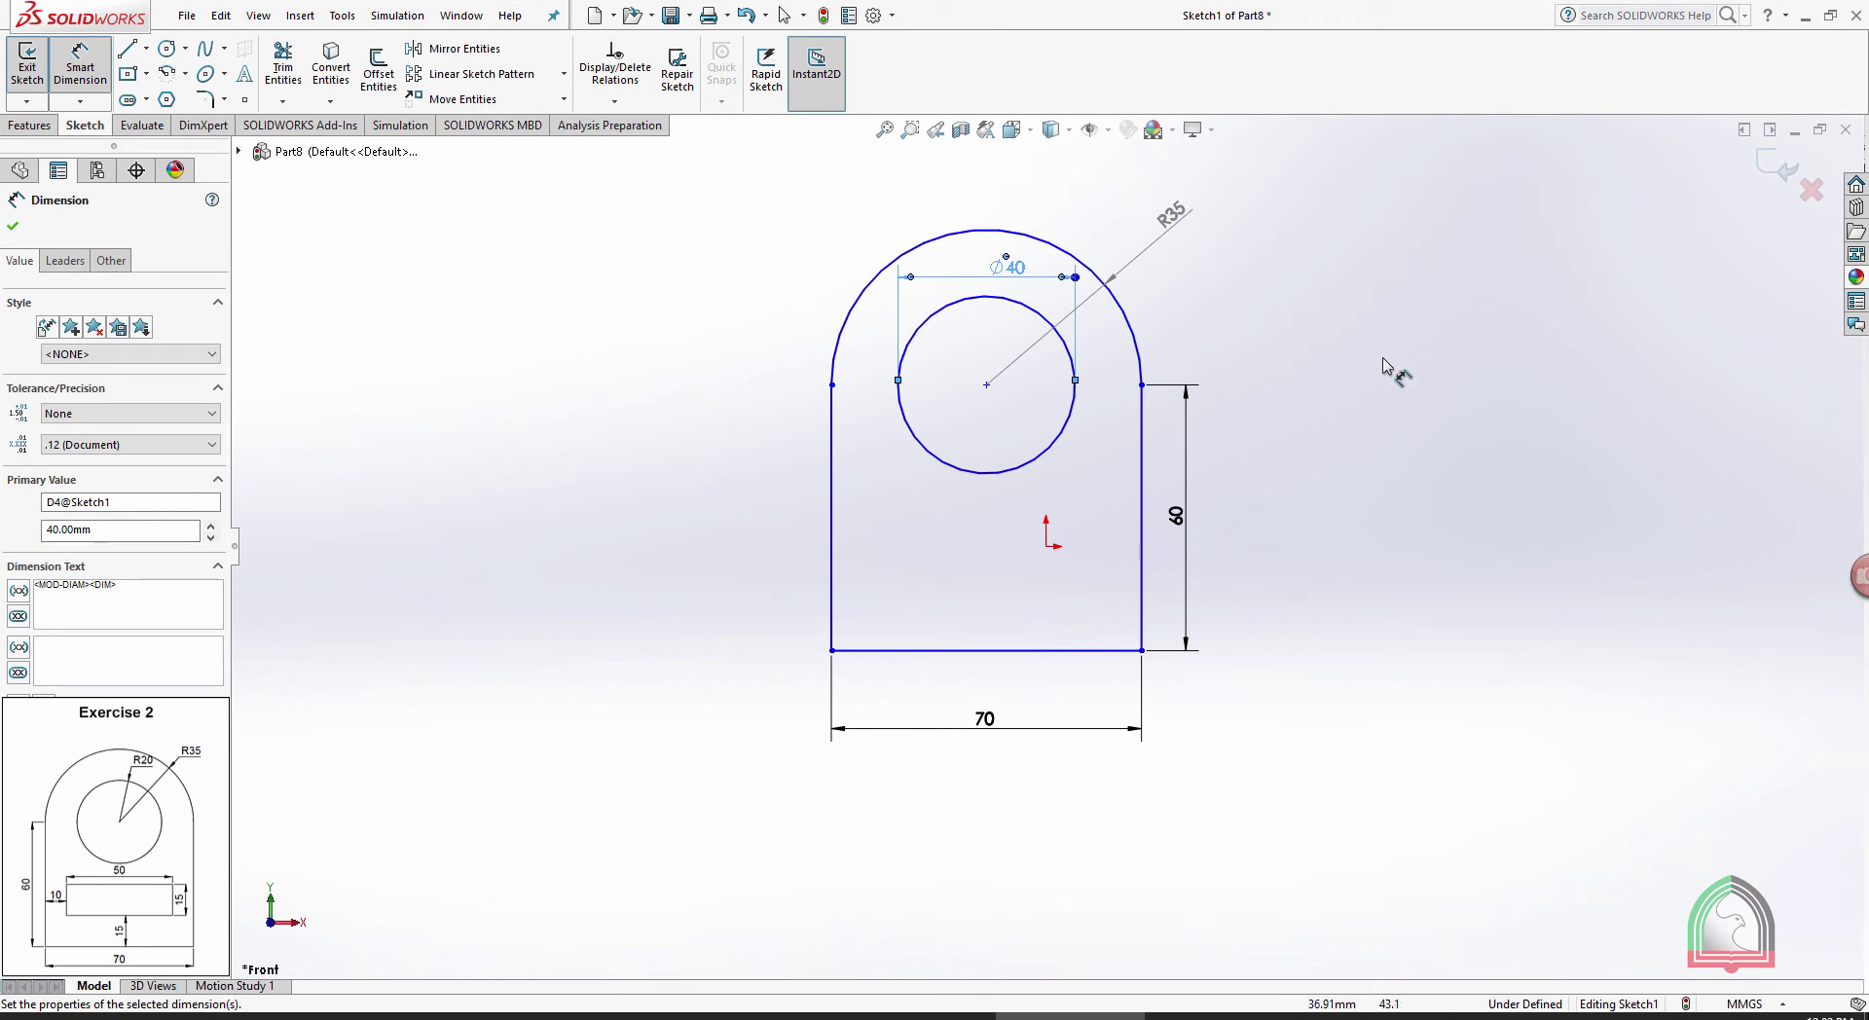
left_click(76, 259)
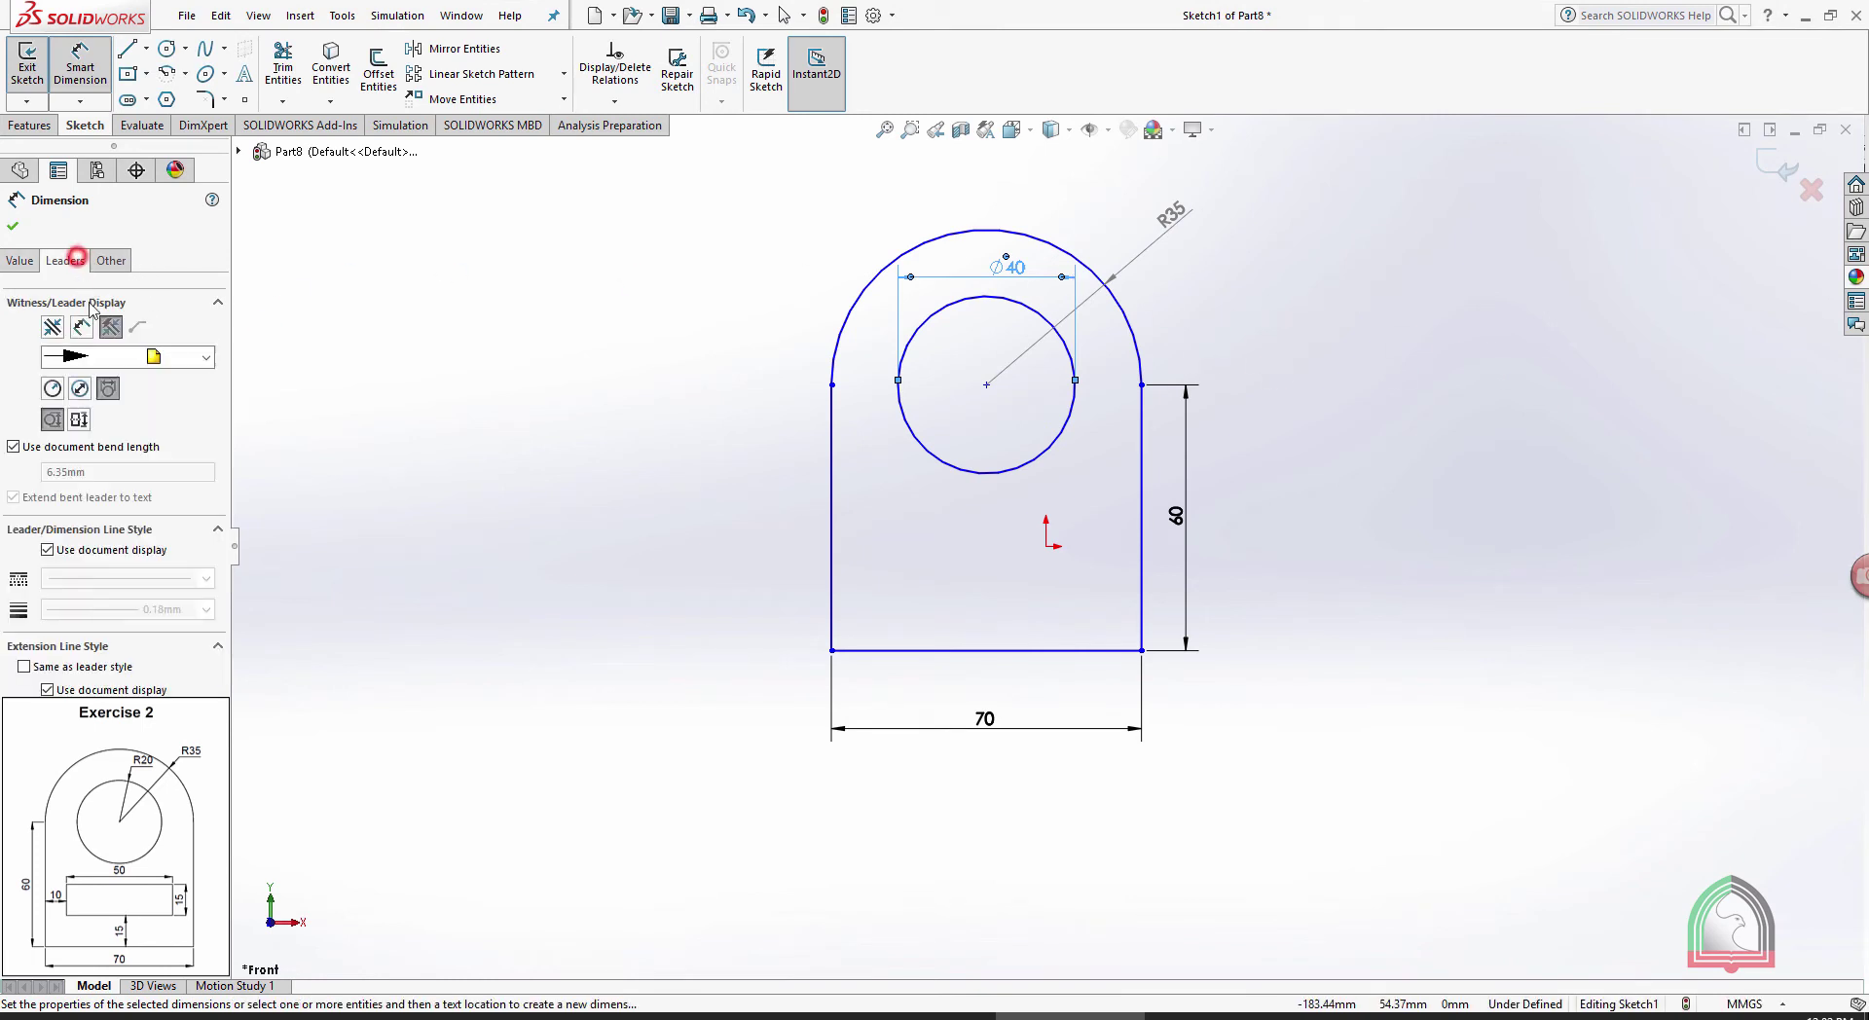
left_click(52, 389)
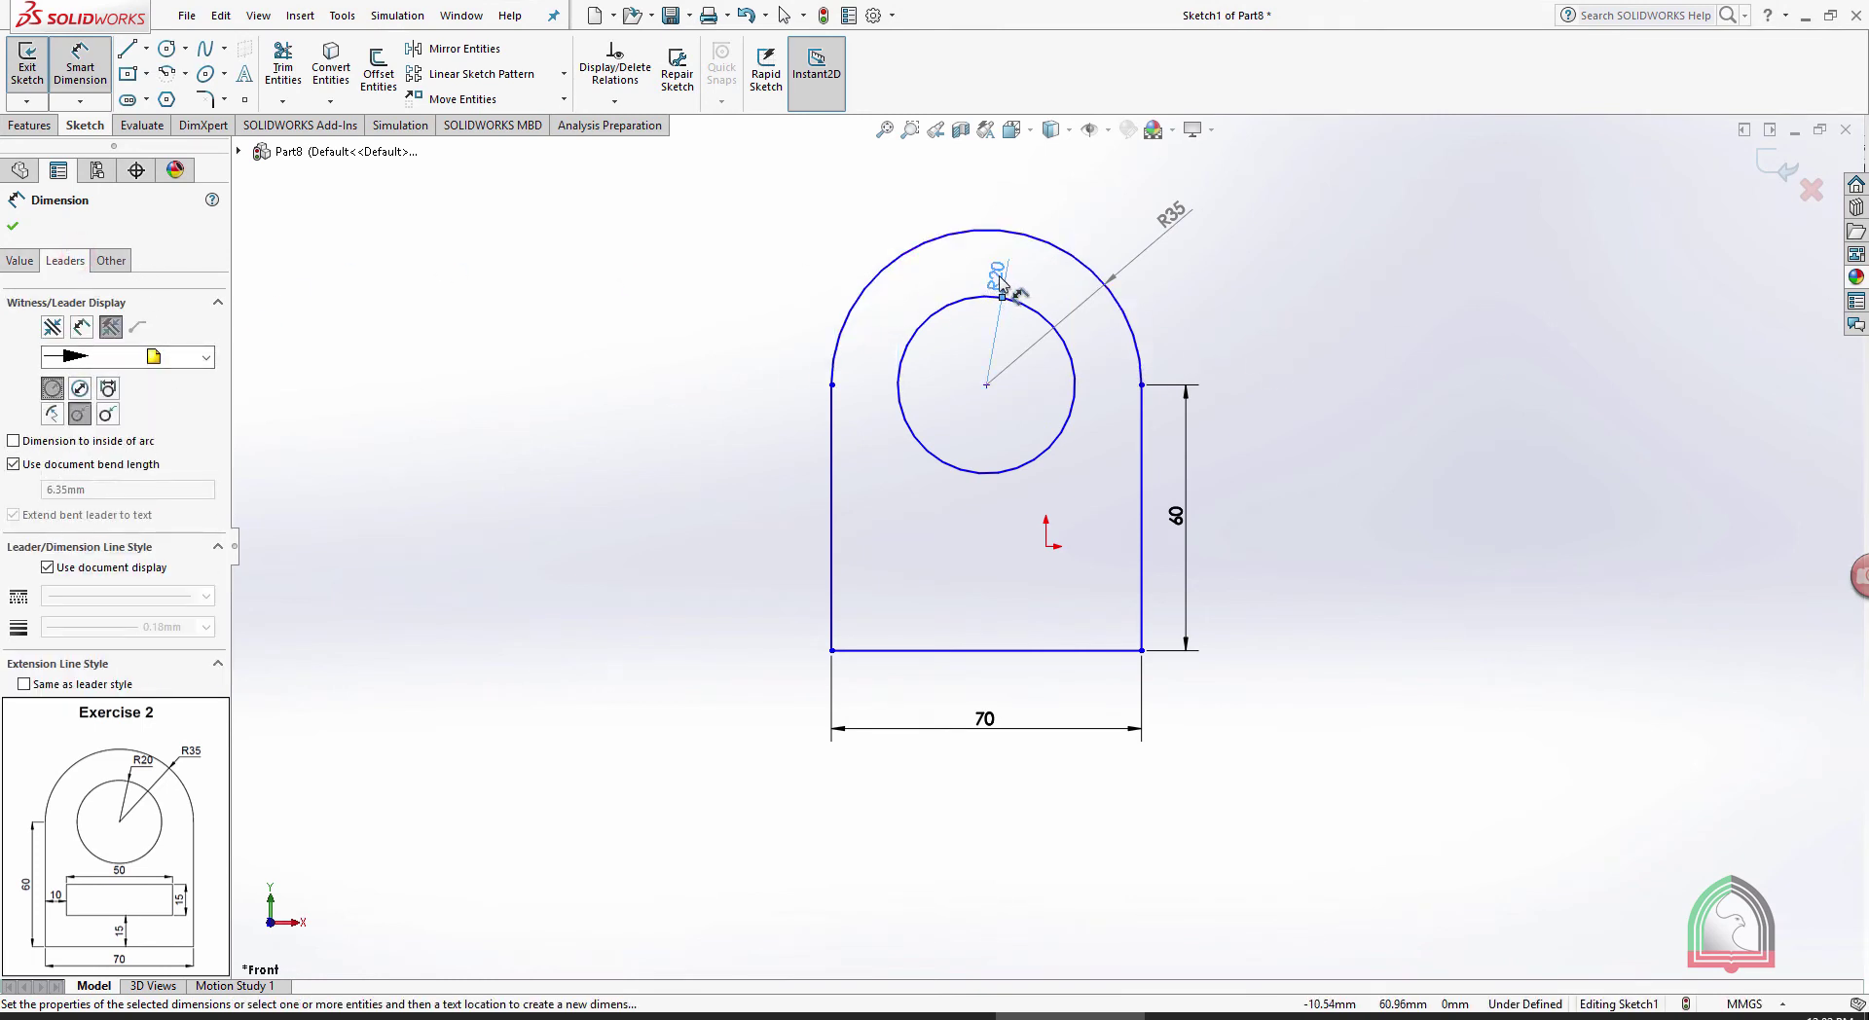
left_click_drag(1006, 274, 1020, 278)
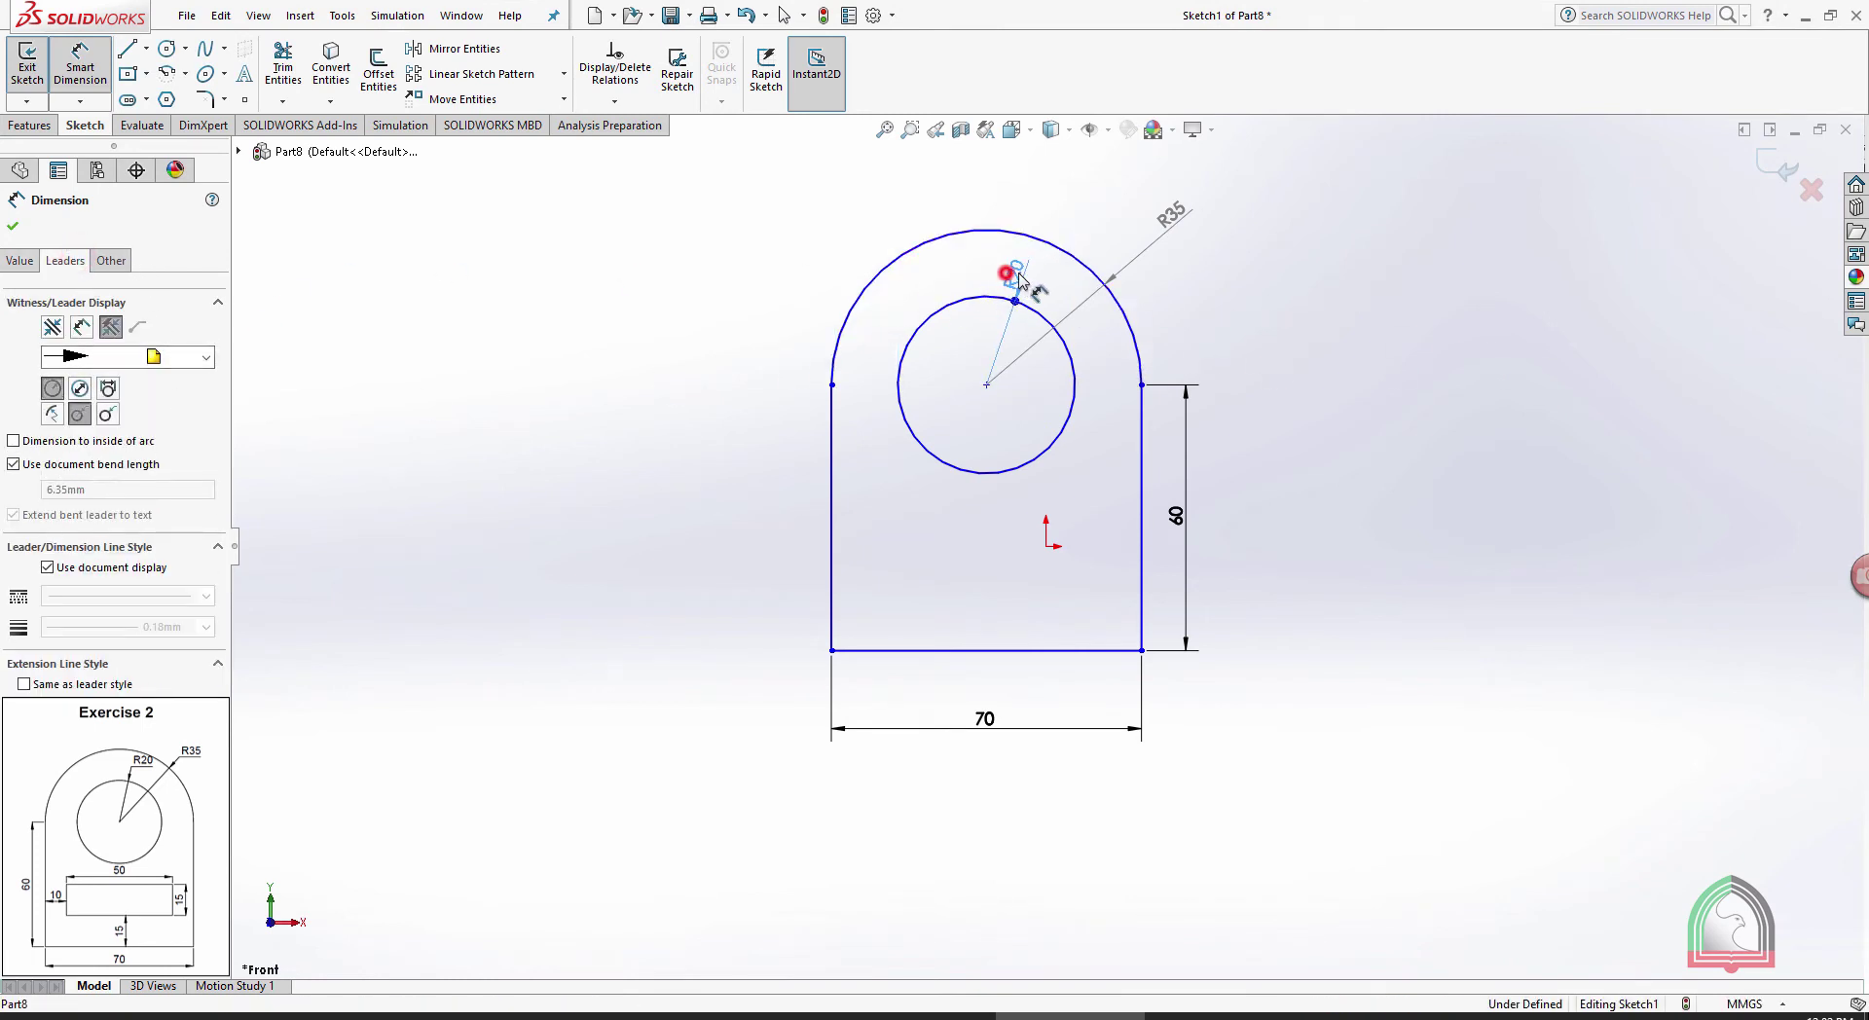
left_click(1314, 301)
left_click_drag(1019, 279, 1036, 280)
left_click(1234, 291)
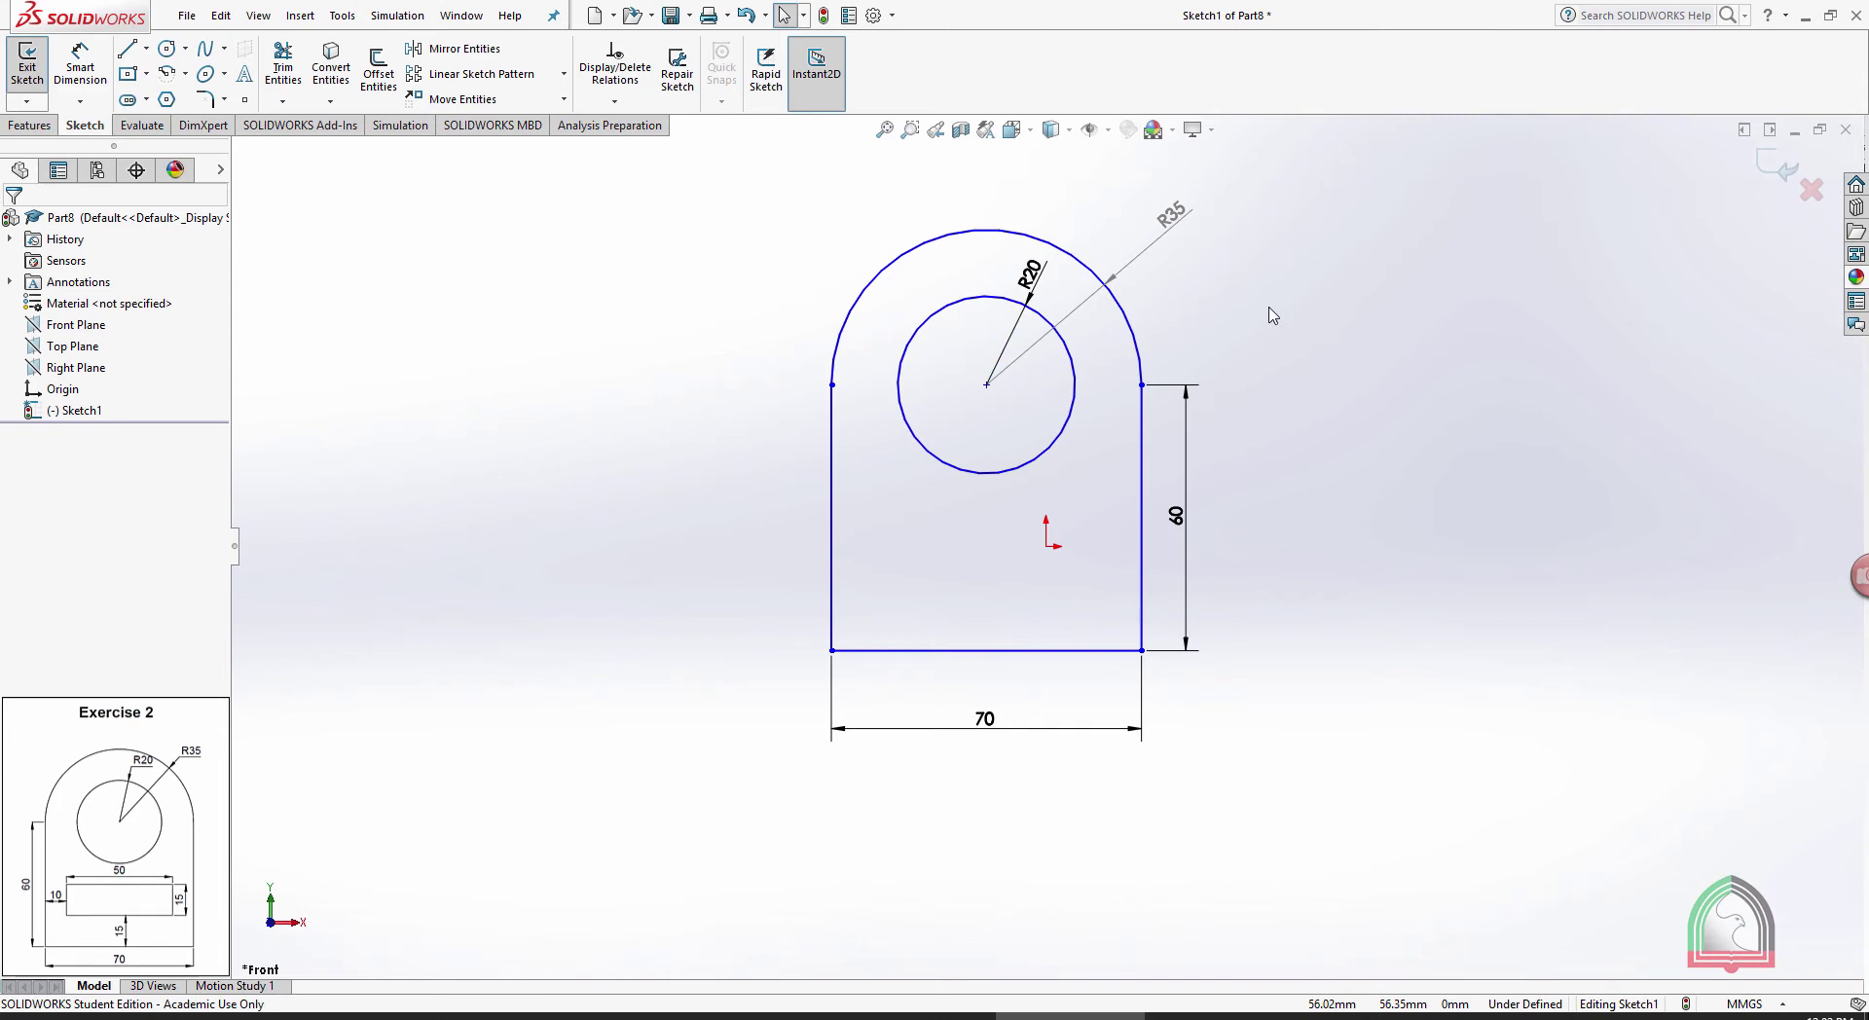
Draw a two-corner rectangle inside the arch for the slot
left_click(146, 74)
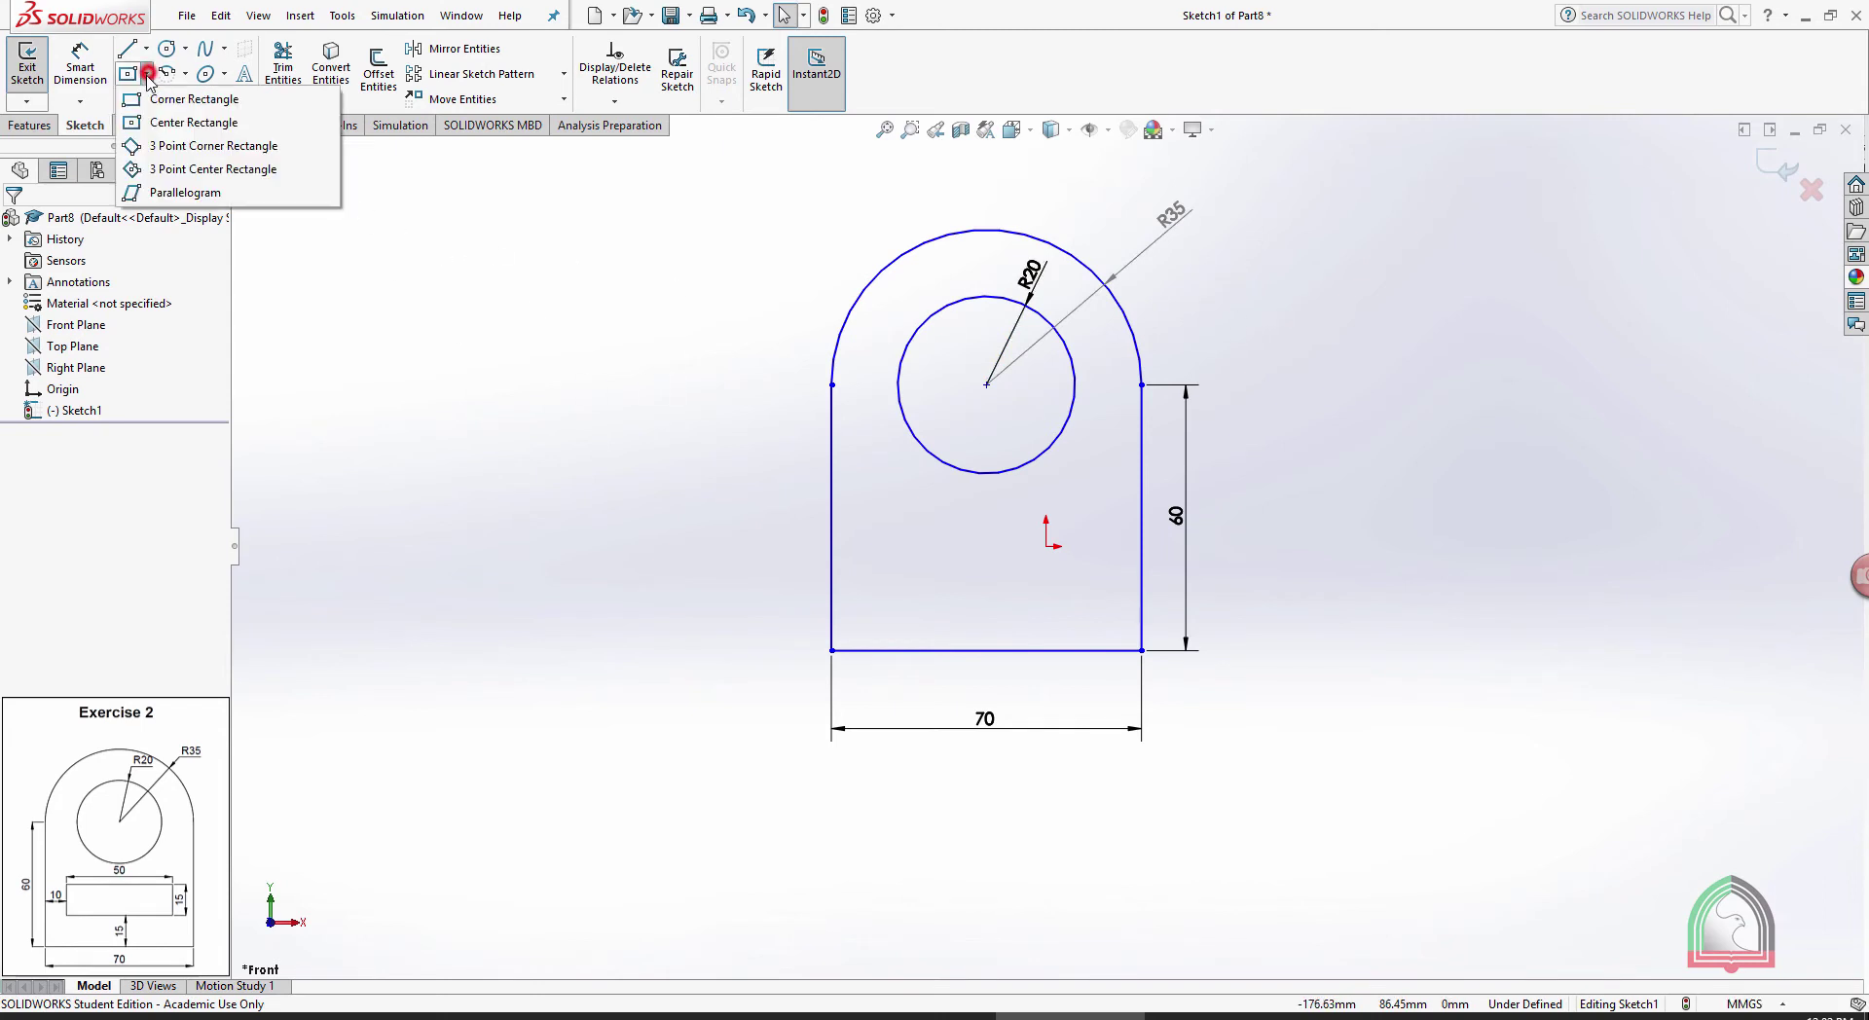
left_click(167, 99)
left_click(868, 546)
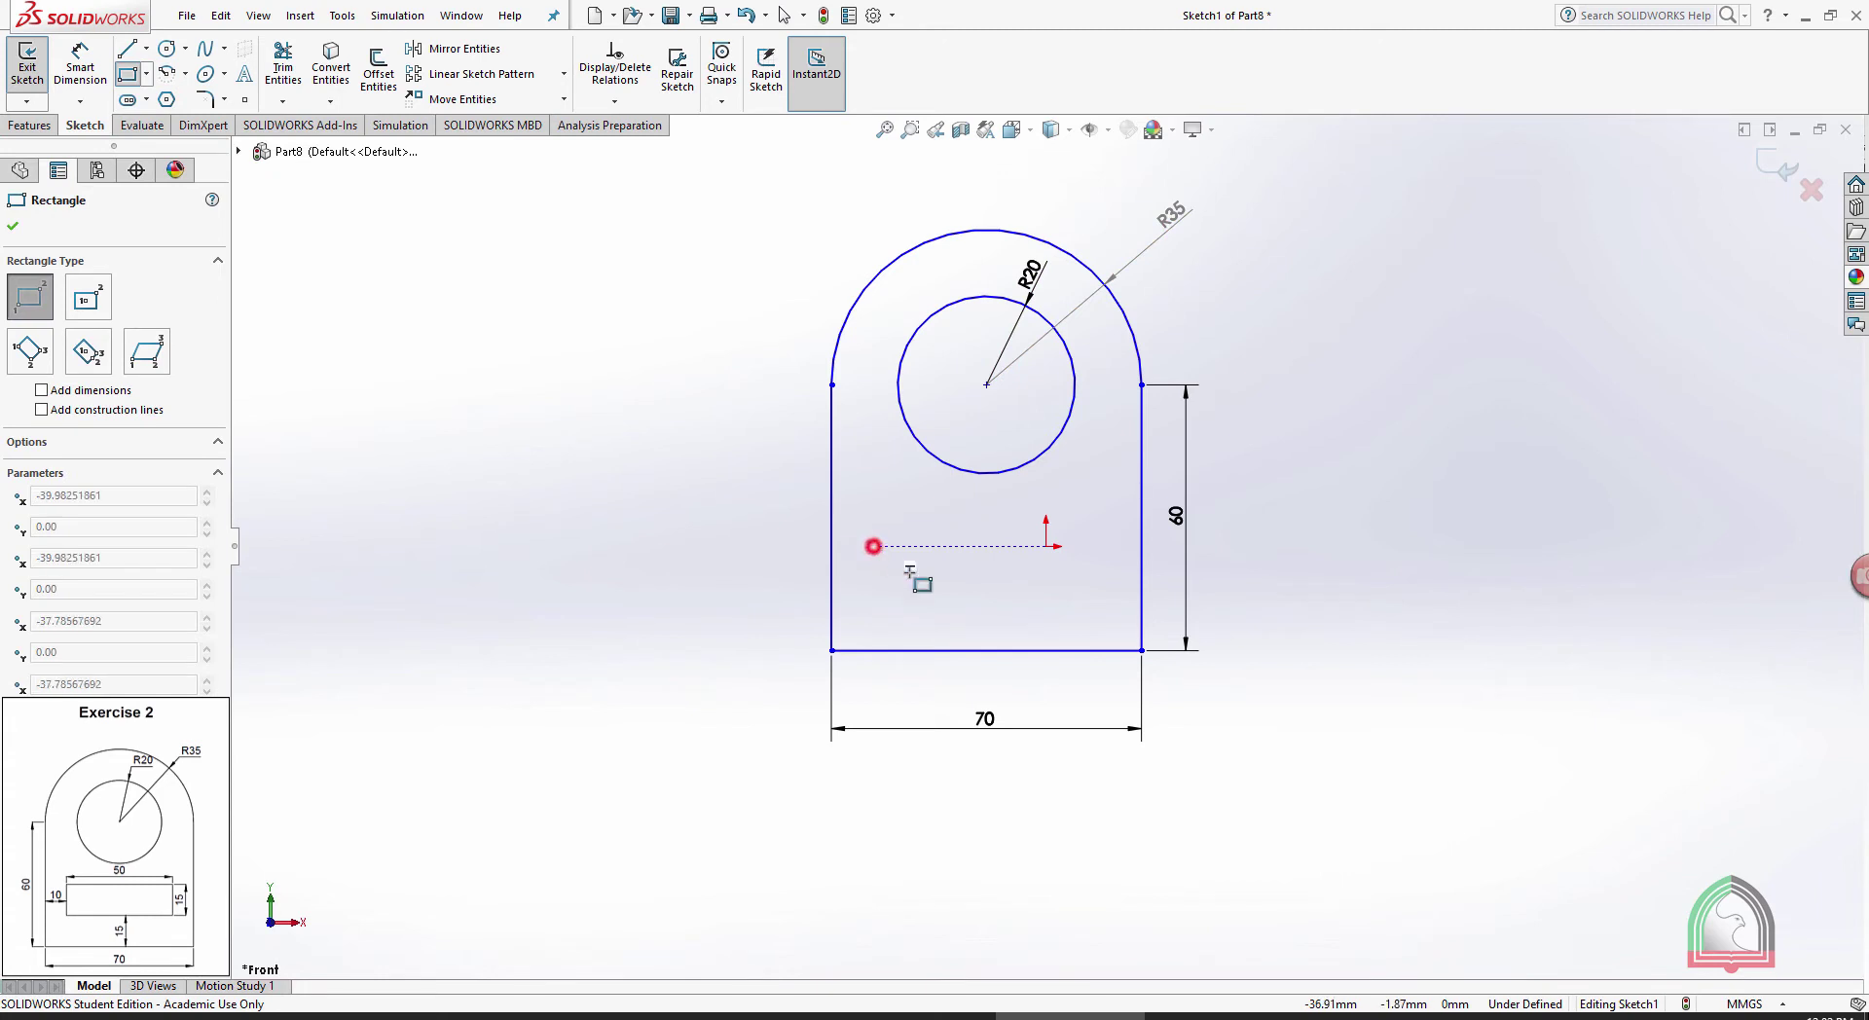
left_click(1113, 604)
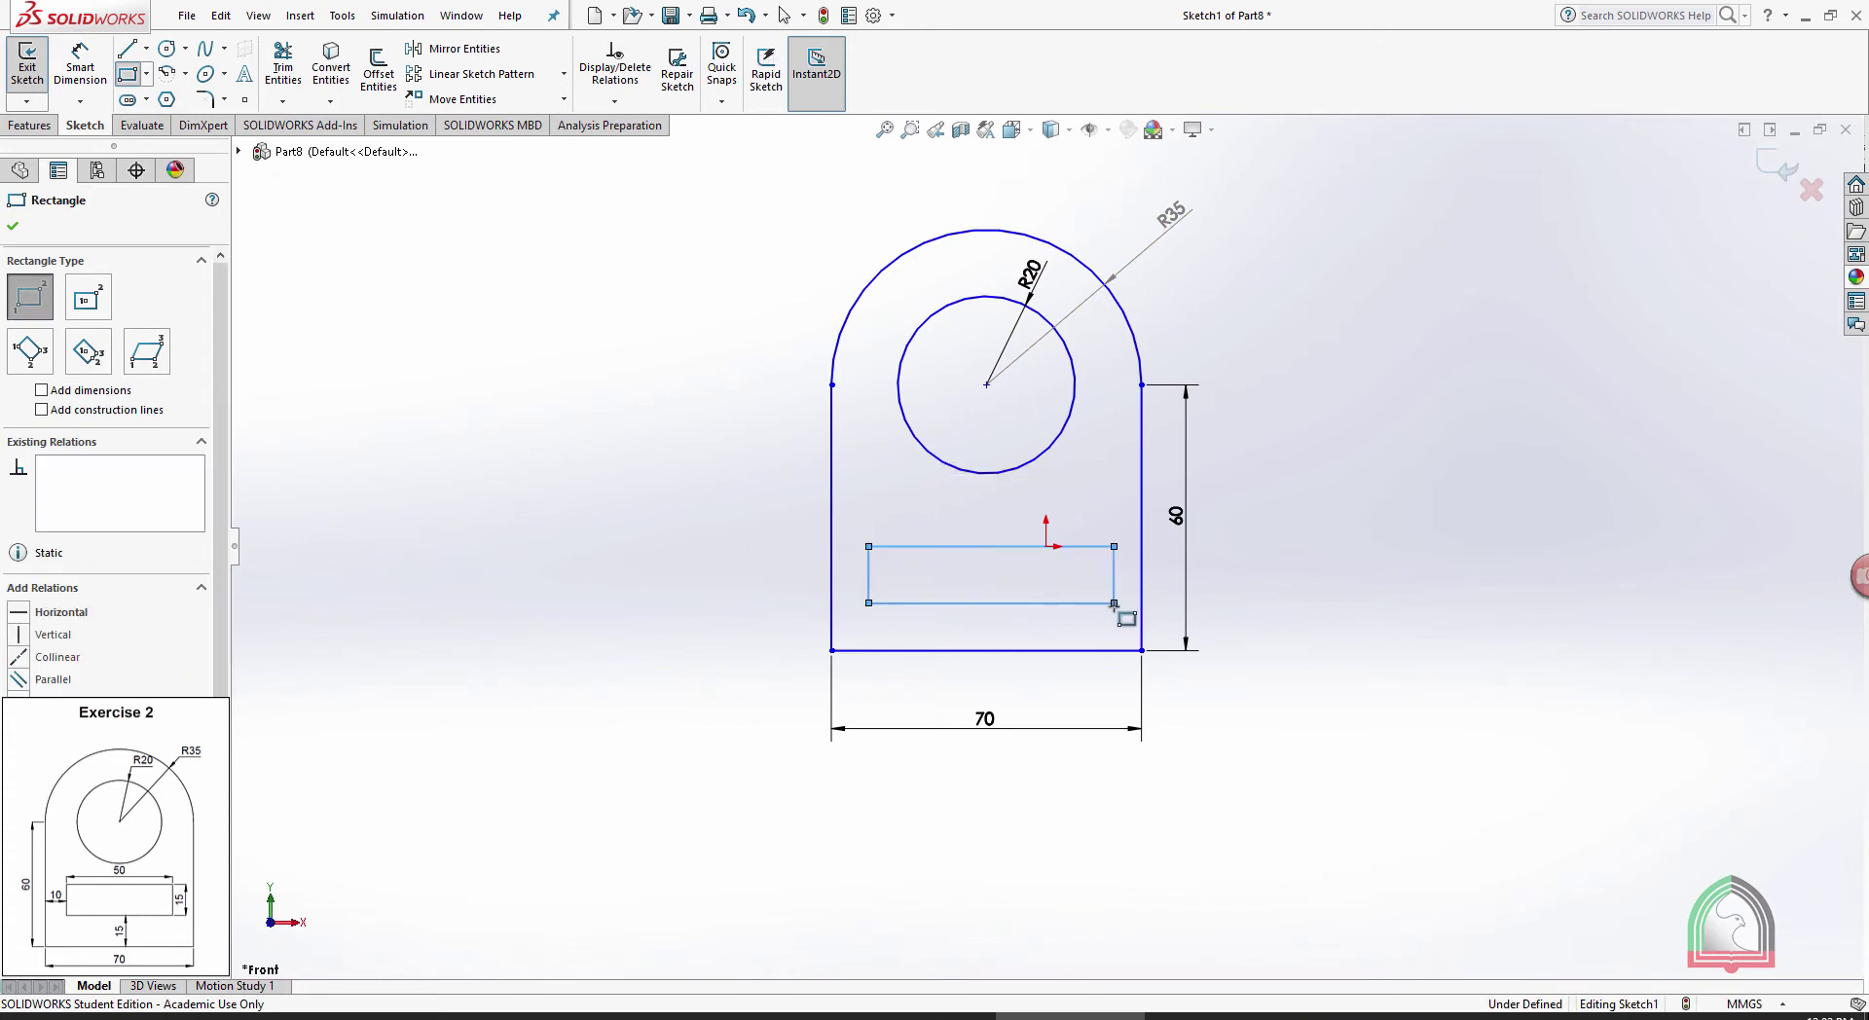
key("Escape")
Dimension the rectangle 50 mm wide and 15 mm high
left_click(85, 60)
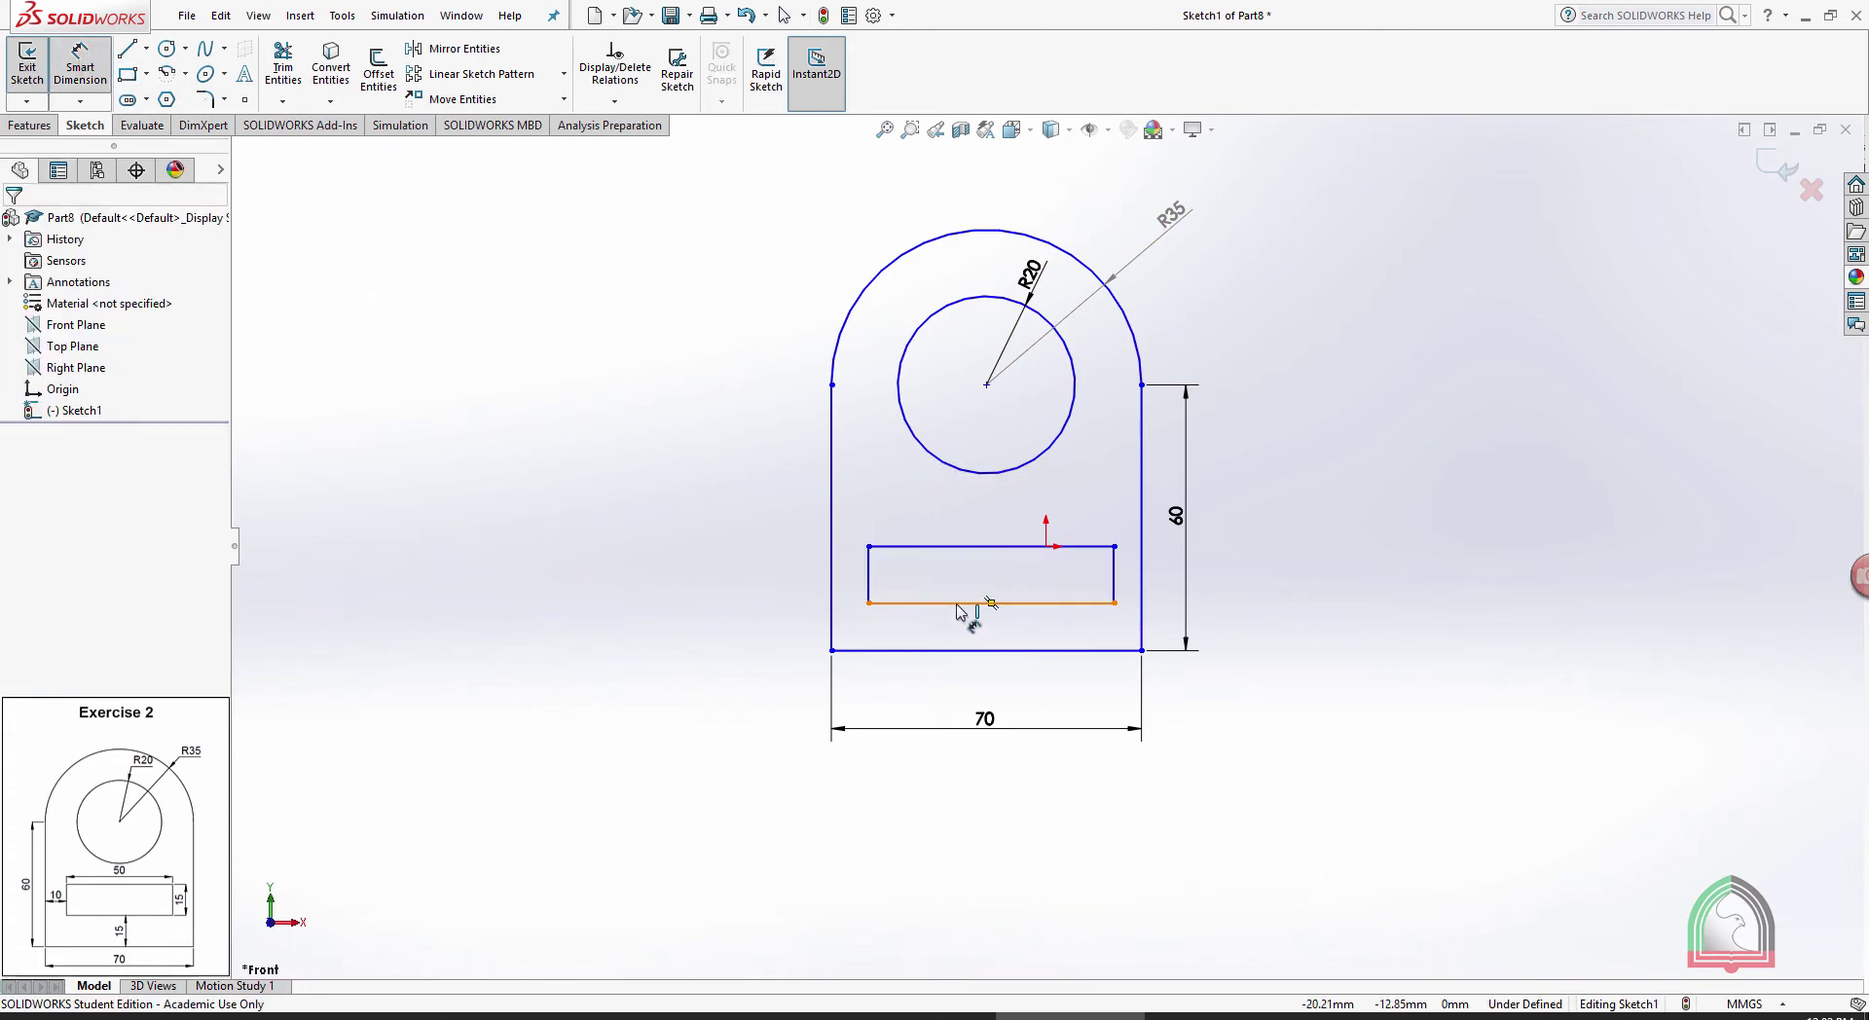
left_click(952, 546)
left_click(993, 519)
type("50")
key("Return")
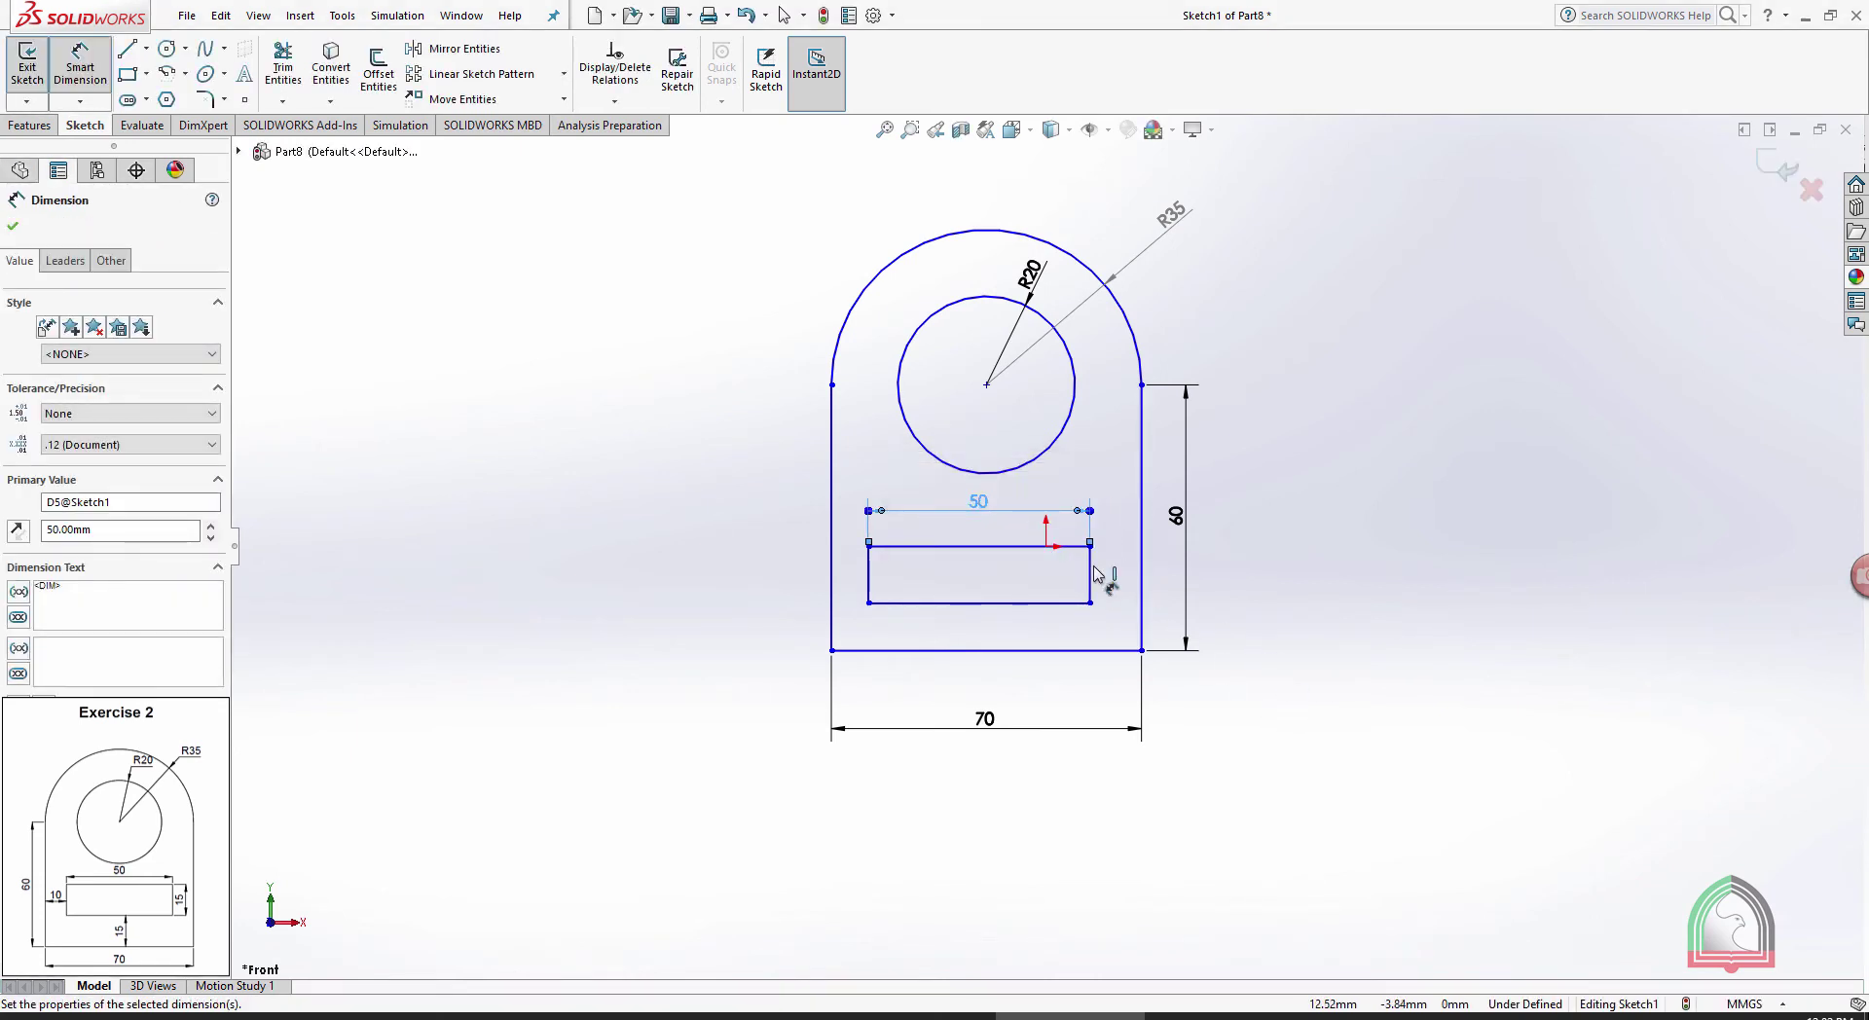
left_click(1090, 573)
left_click(1122, 576)
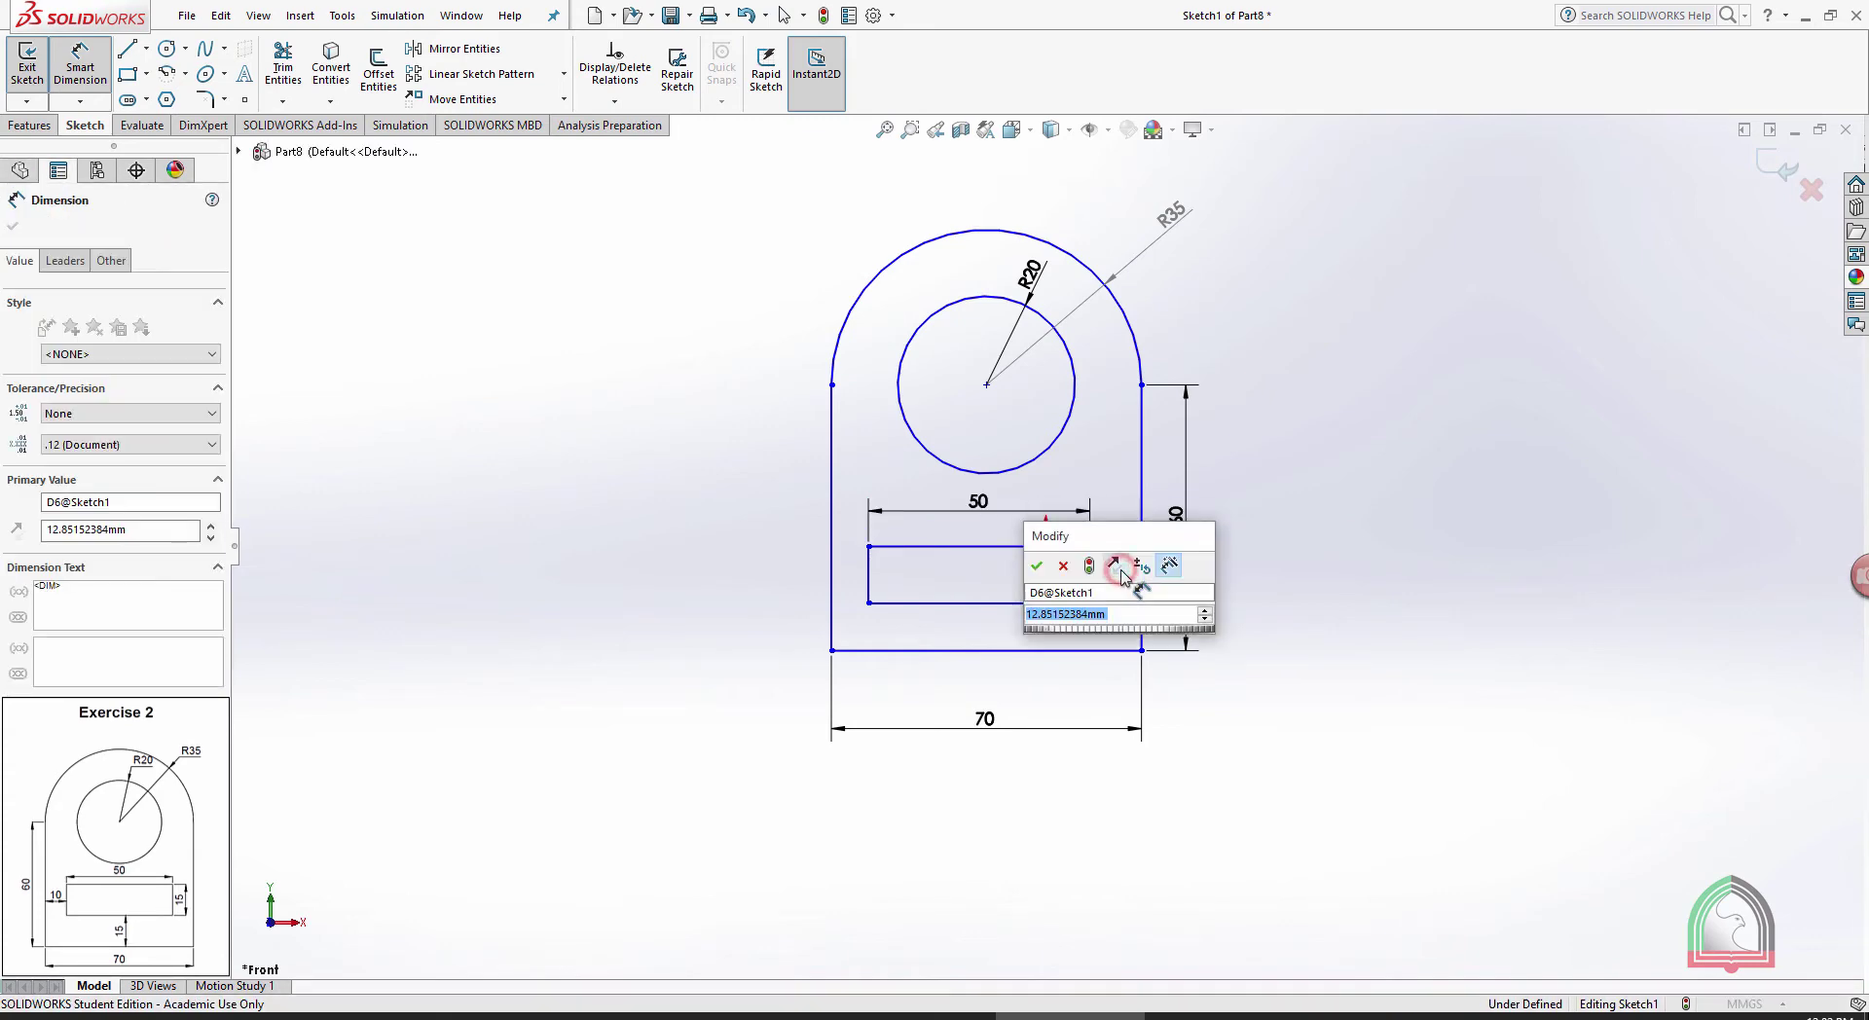
type("15")
key("Return")
left_click(1334, 570)
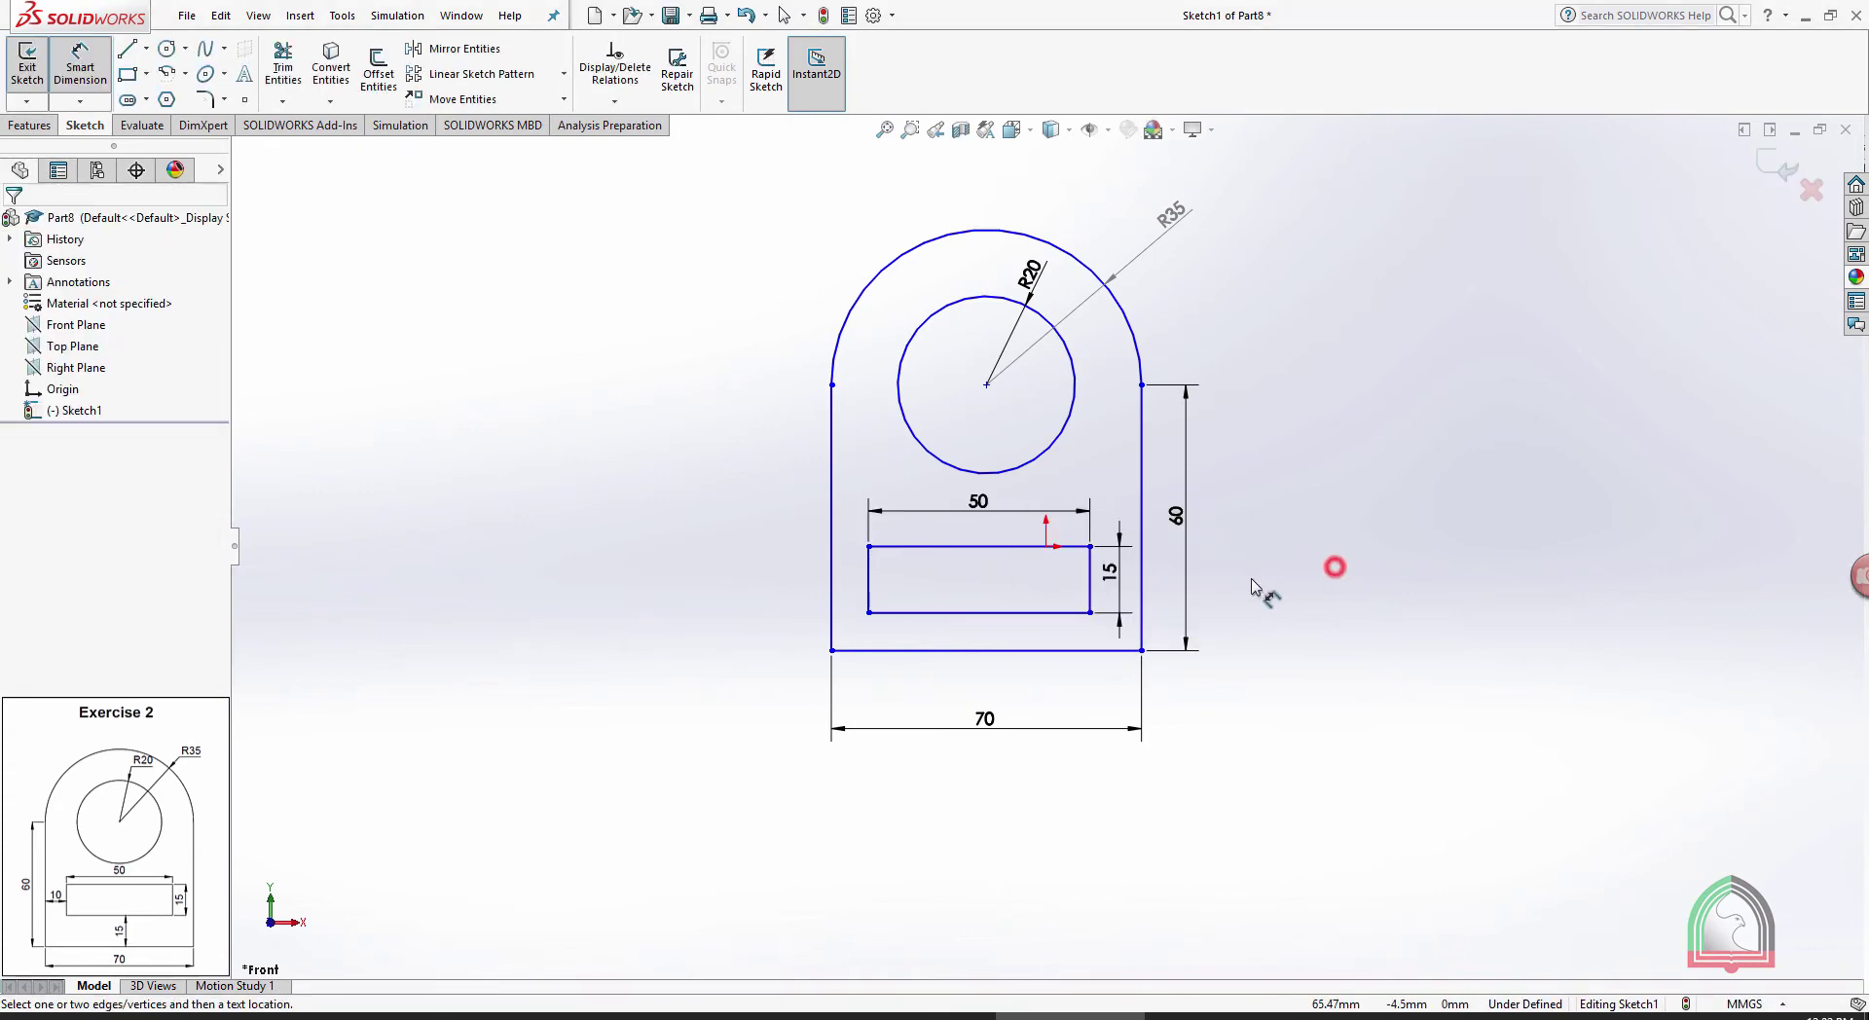
Locate the rectangle 10 mm from the left side and 15 mm above the bottom edge
scroll(1052, 540, "down", 4)
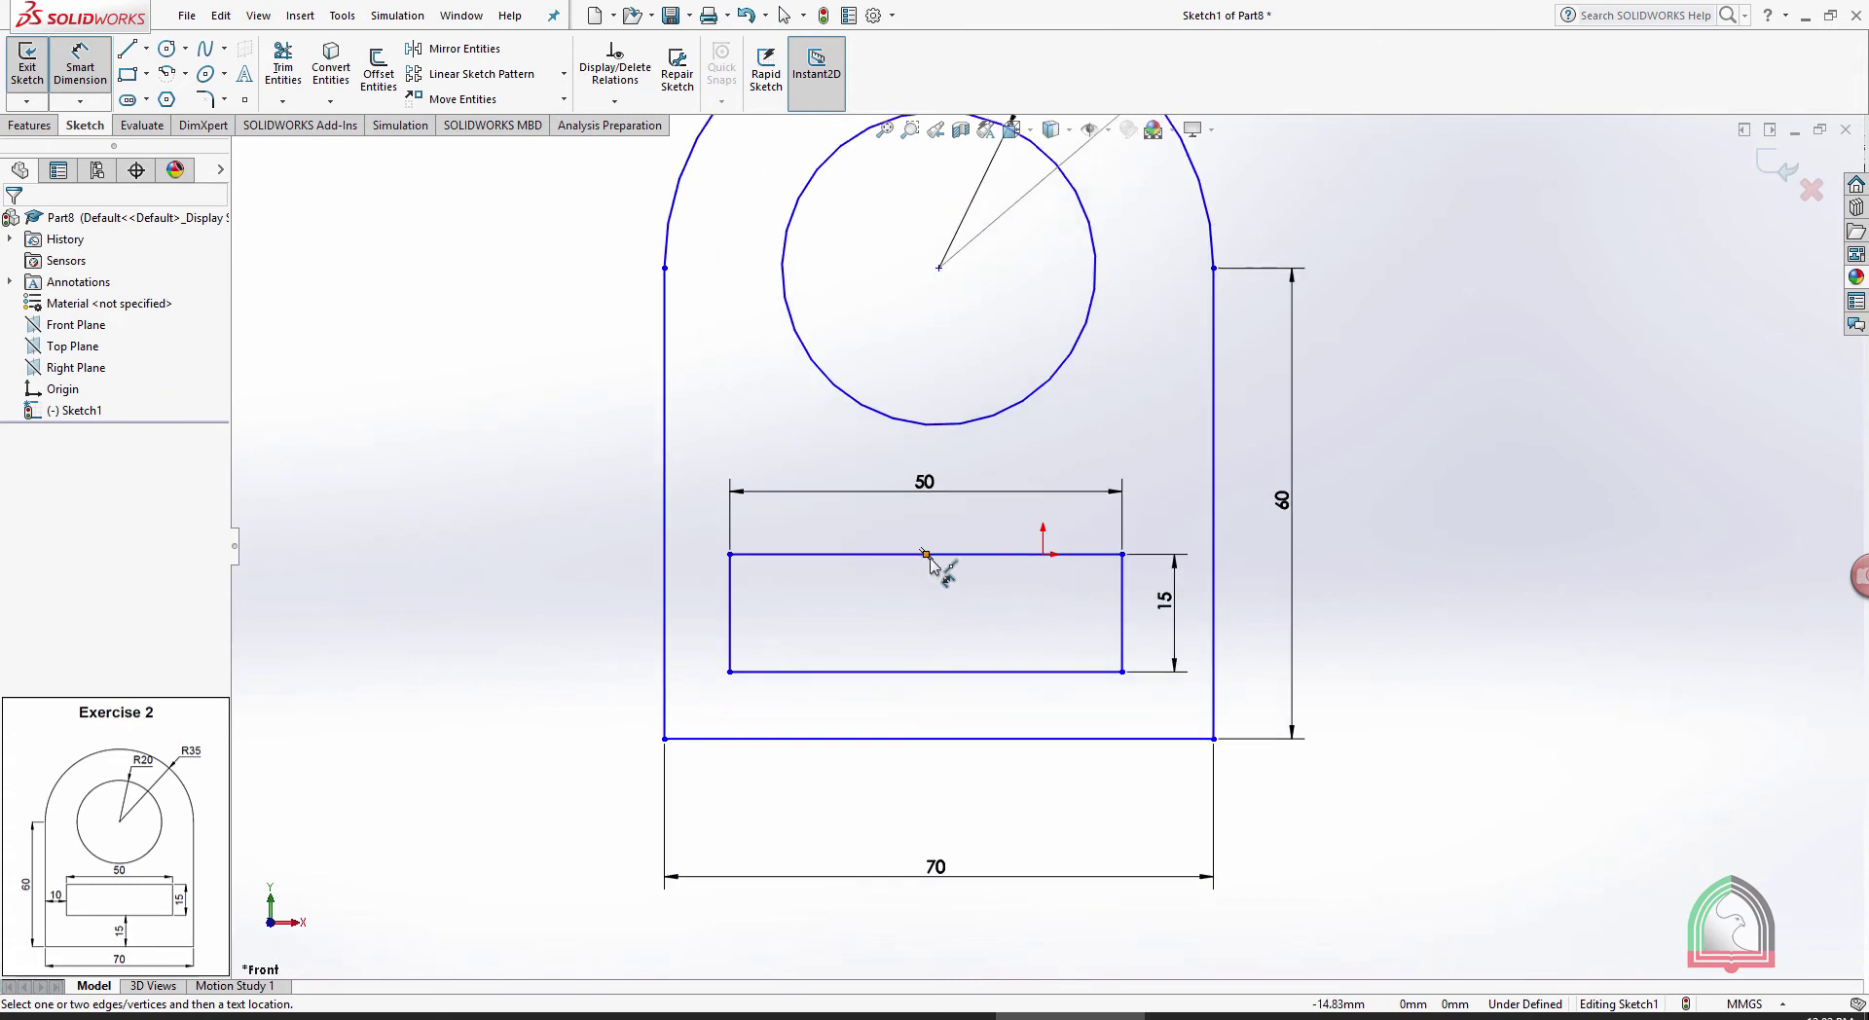
left_click(731, 634)
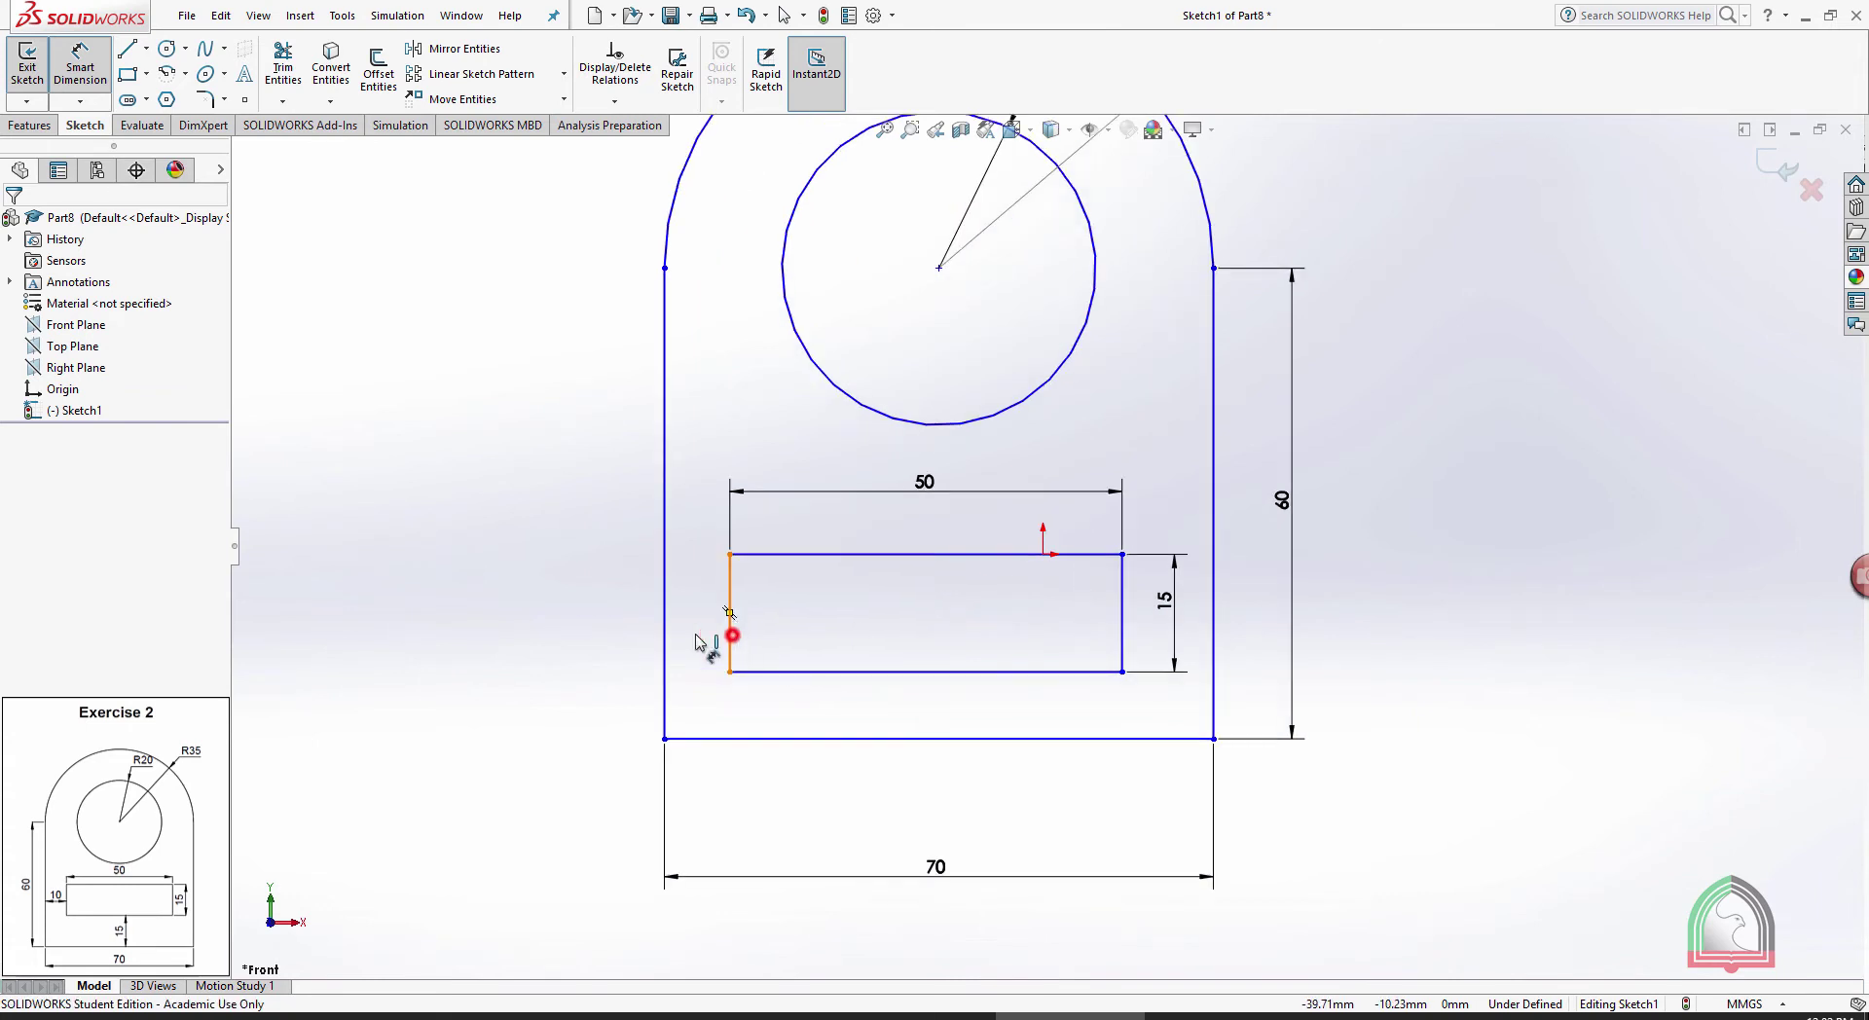
left_click(666, 635)
left_click(693, 631)
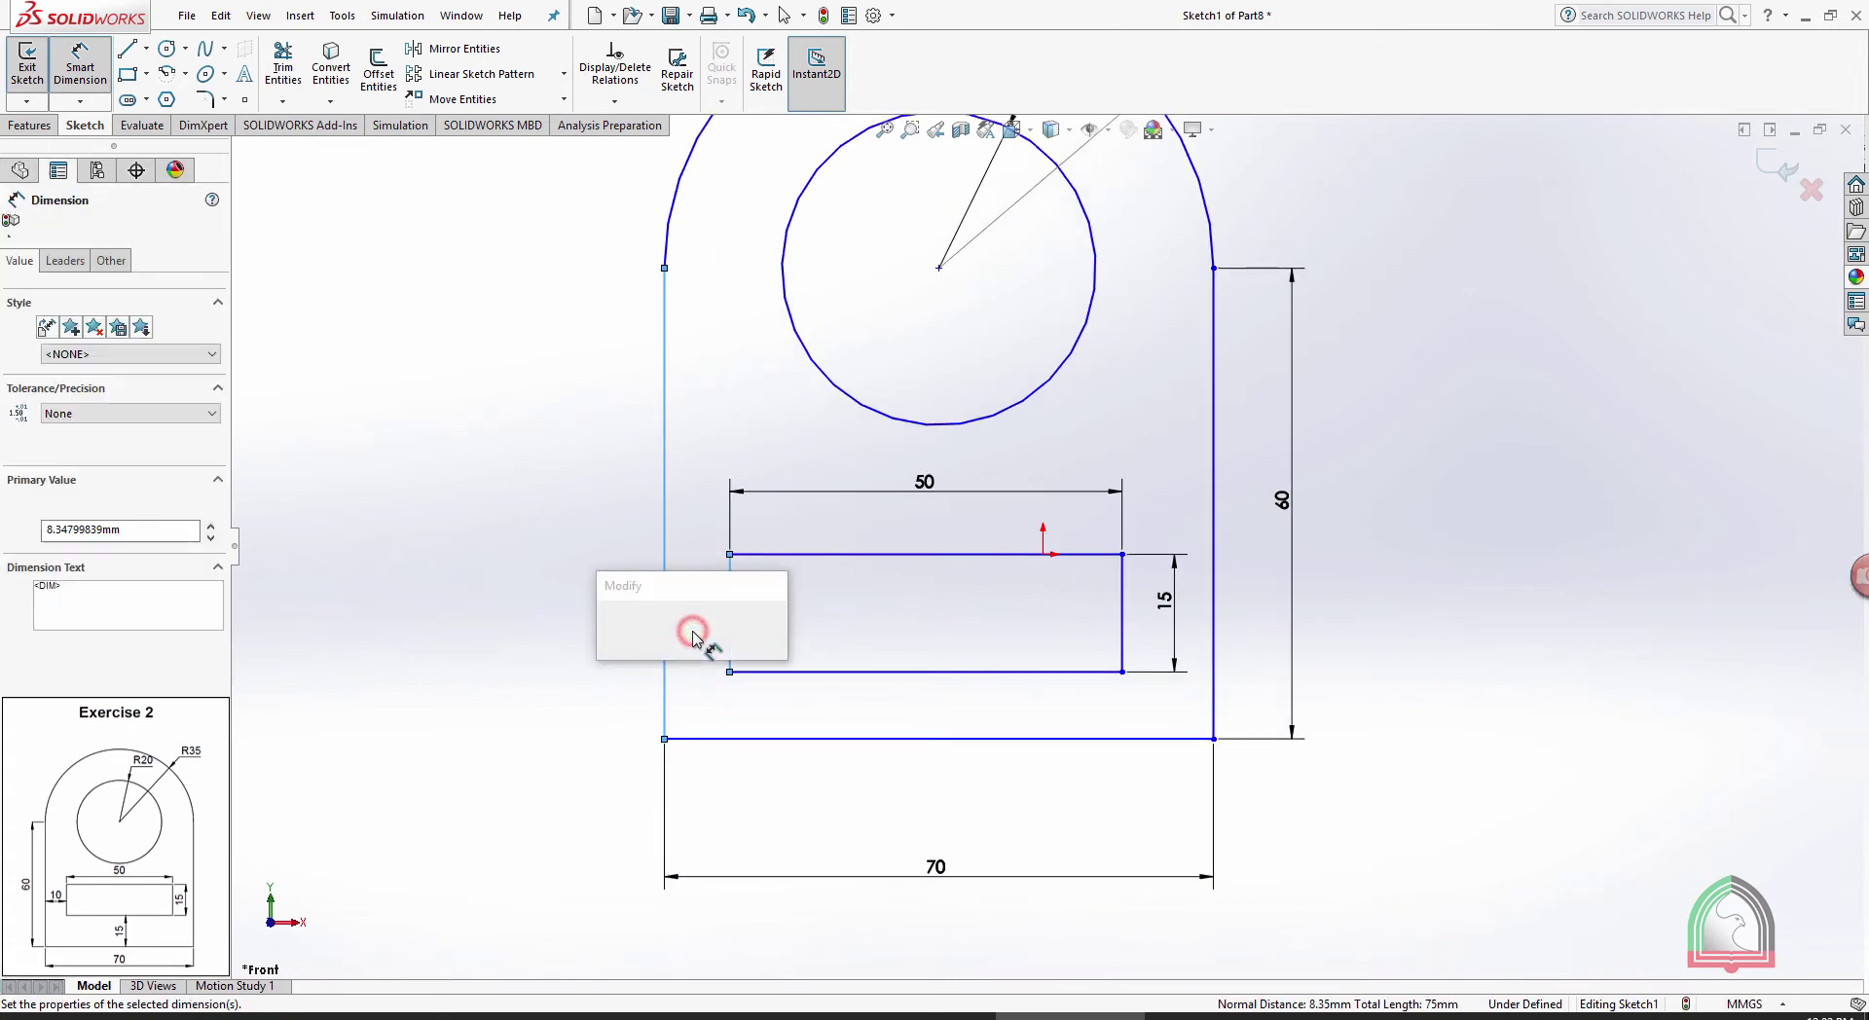
type("10")
key("Return")
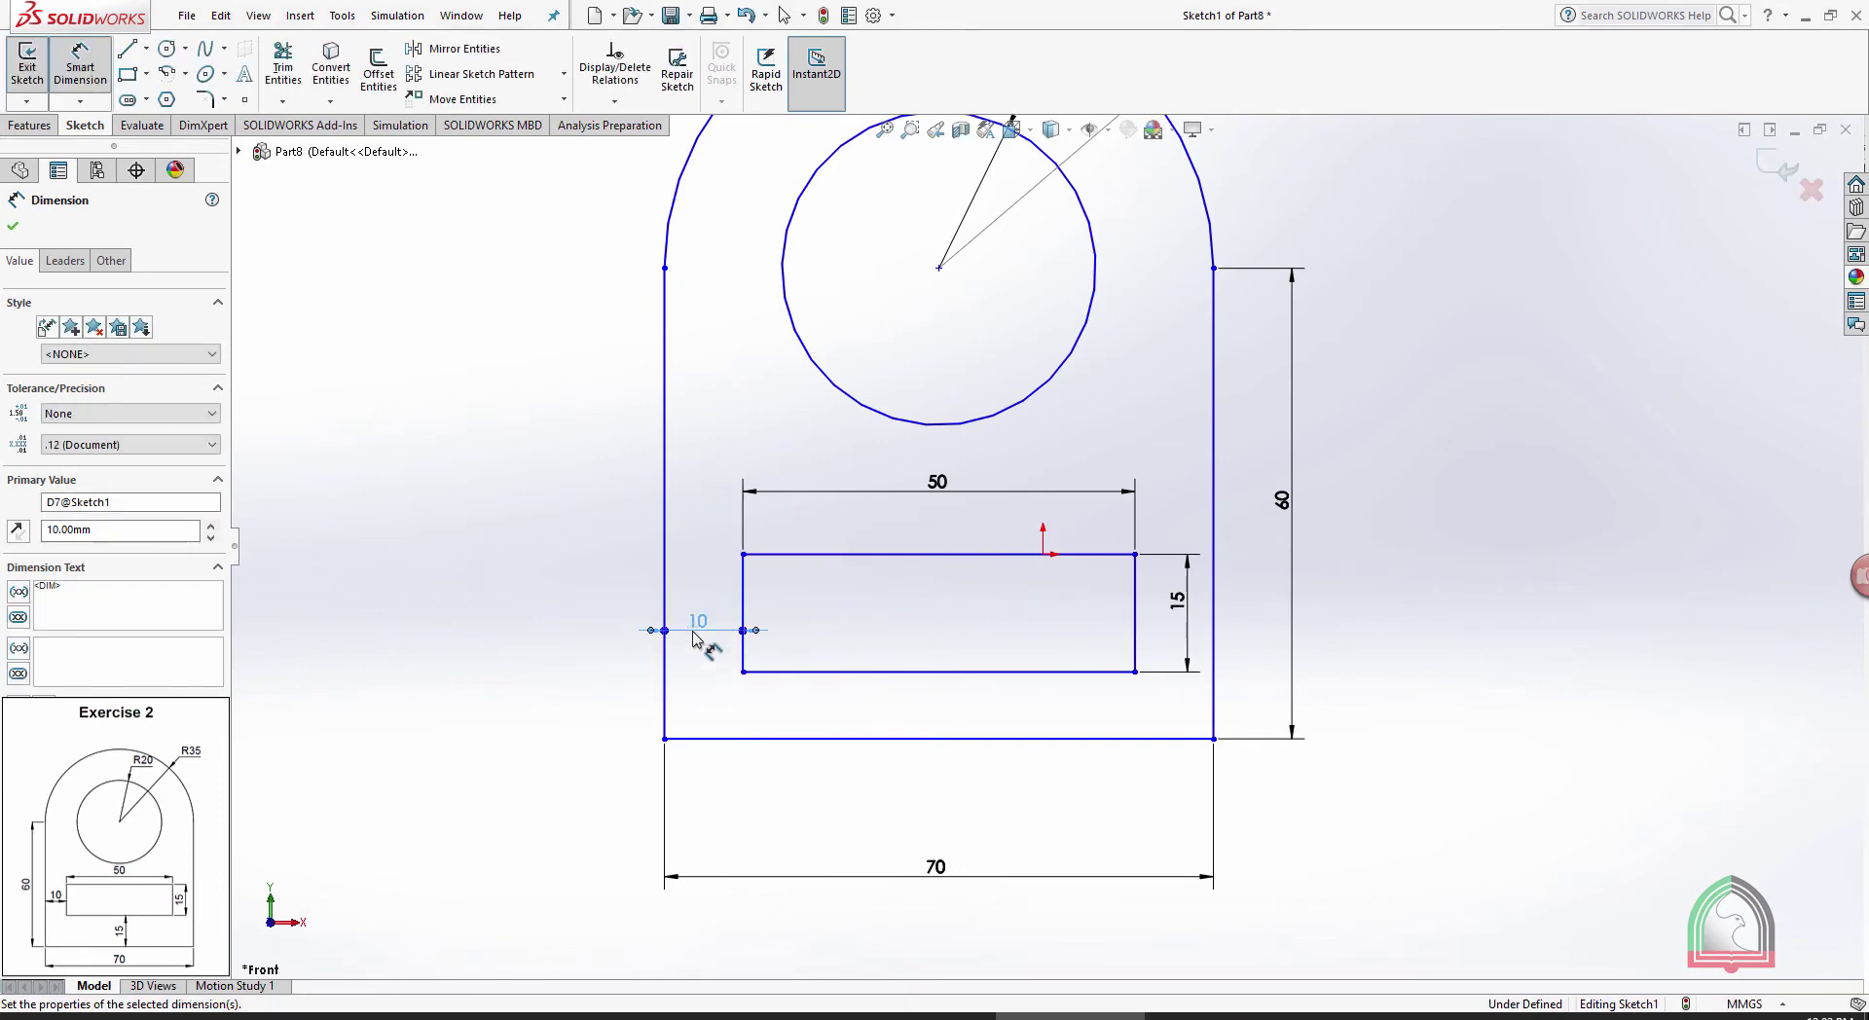
left_click(827, 672)
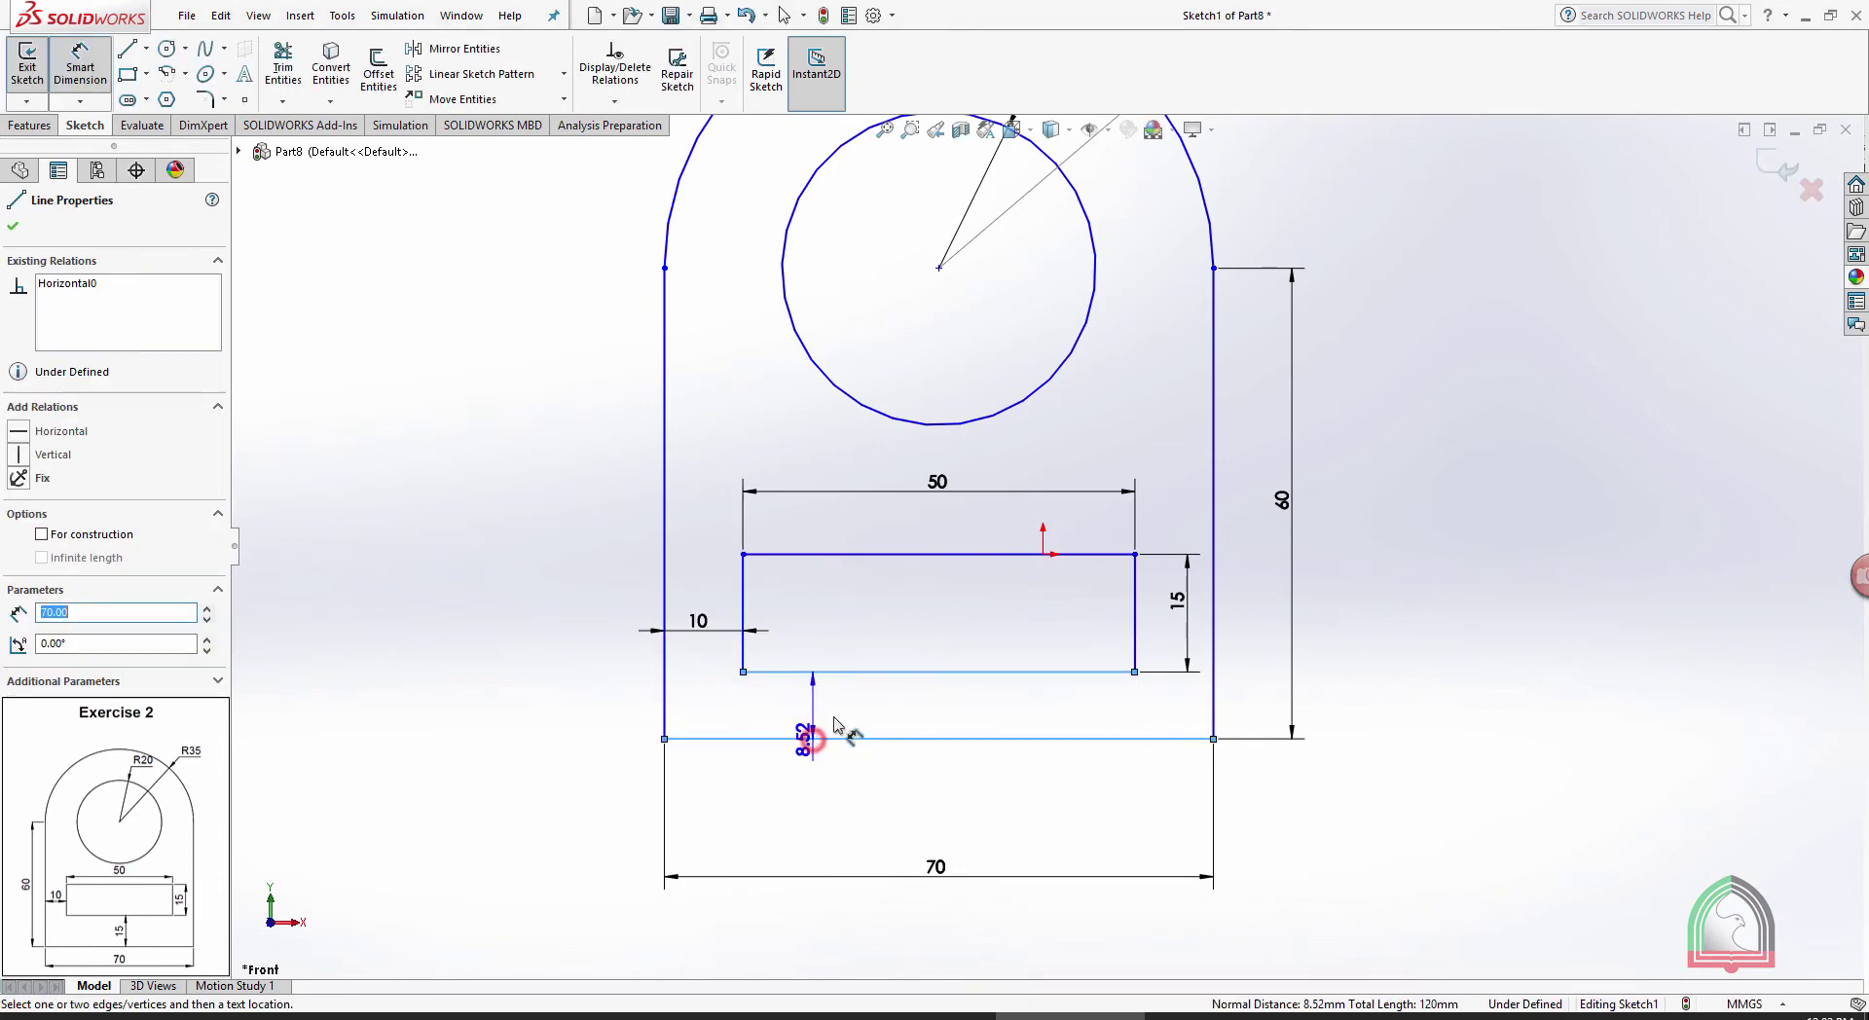
left_click(822, 739)
left_click(834, 718)
type("15")
key("Return")
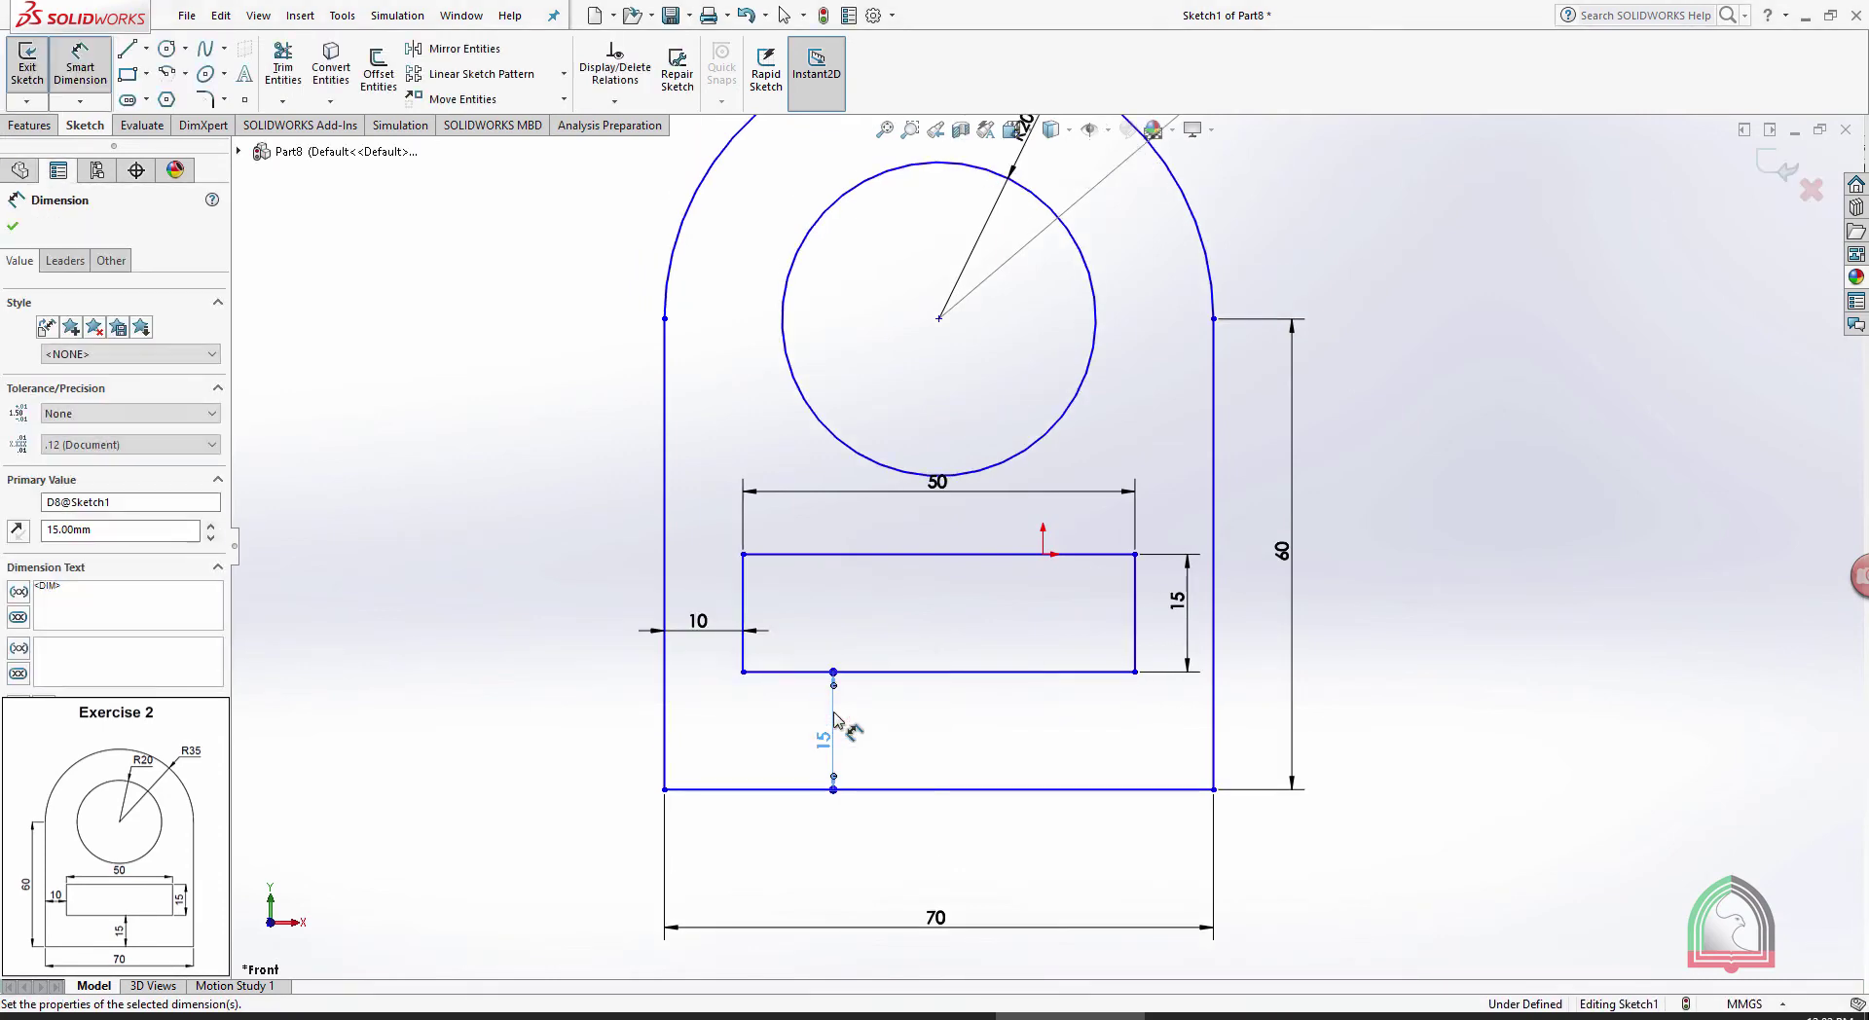
left_click(1504, 577)
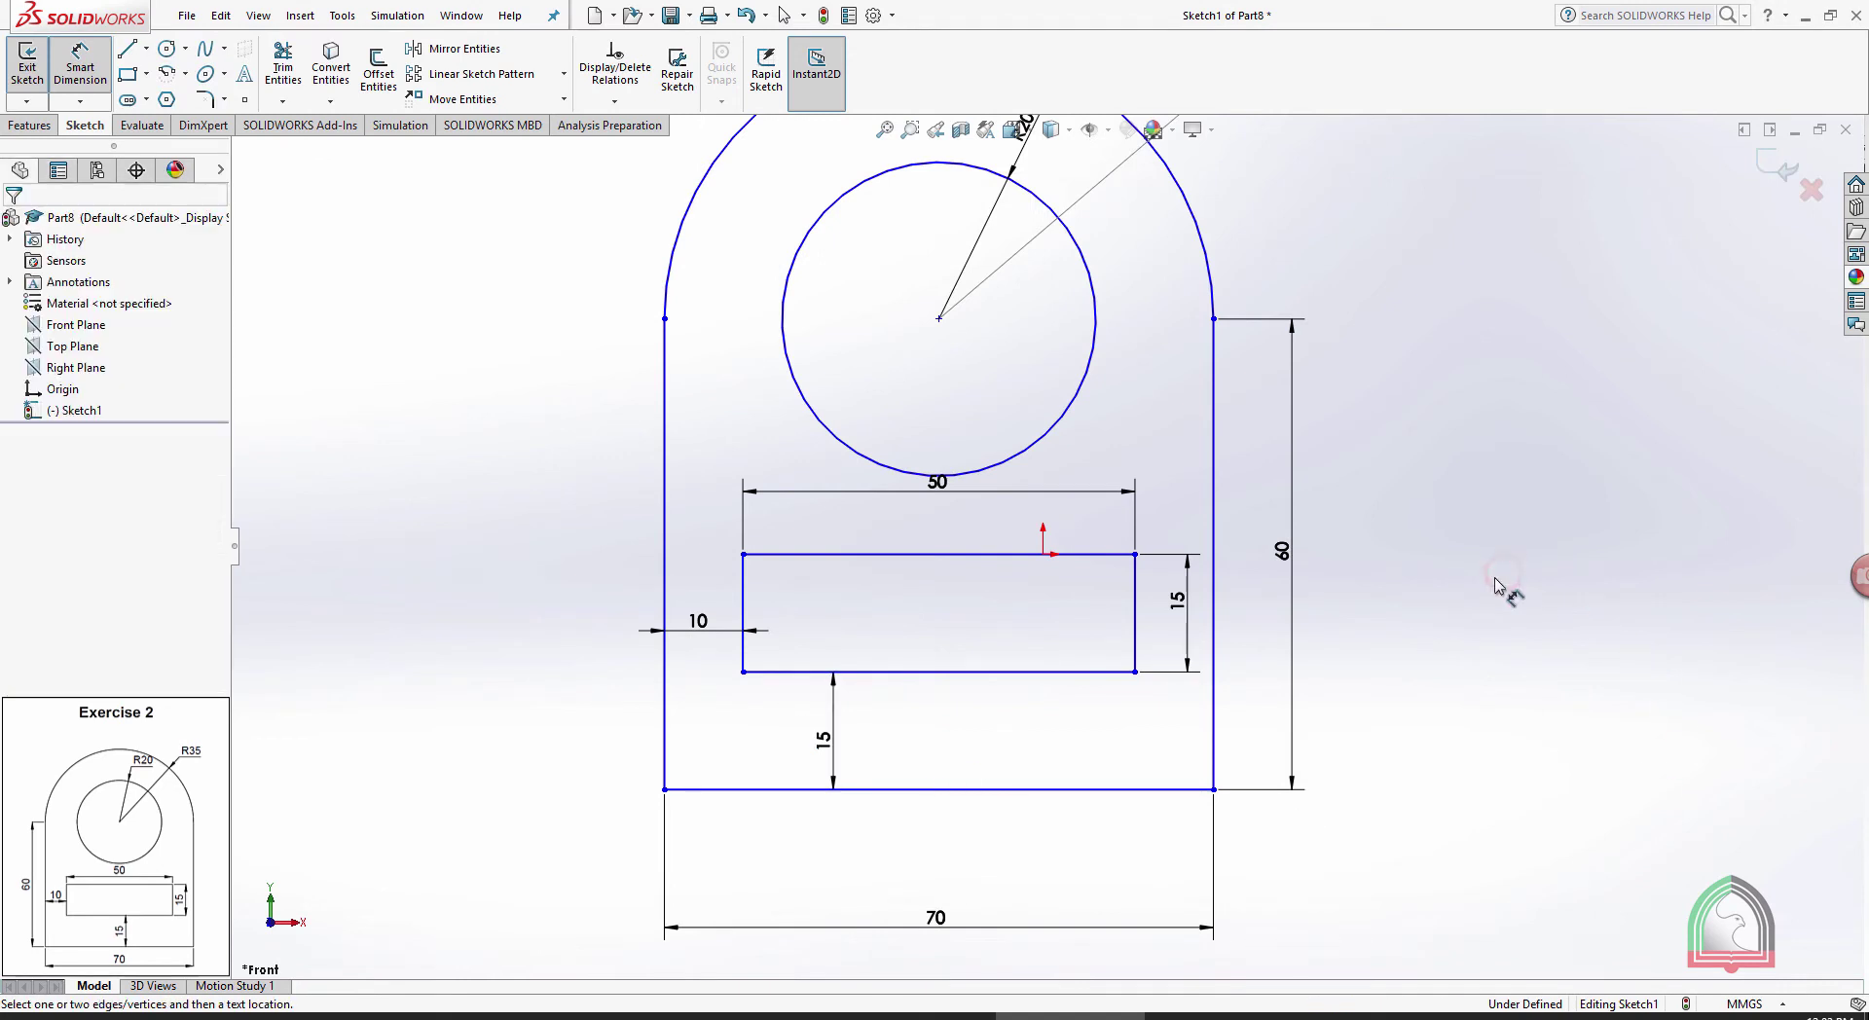
left_click_drag(936, 482, 945, 518)
key("f")
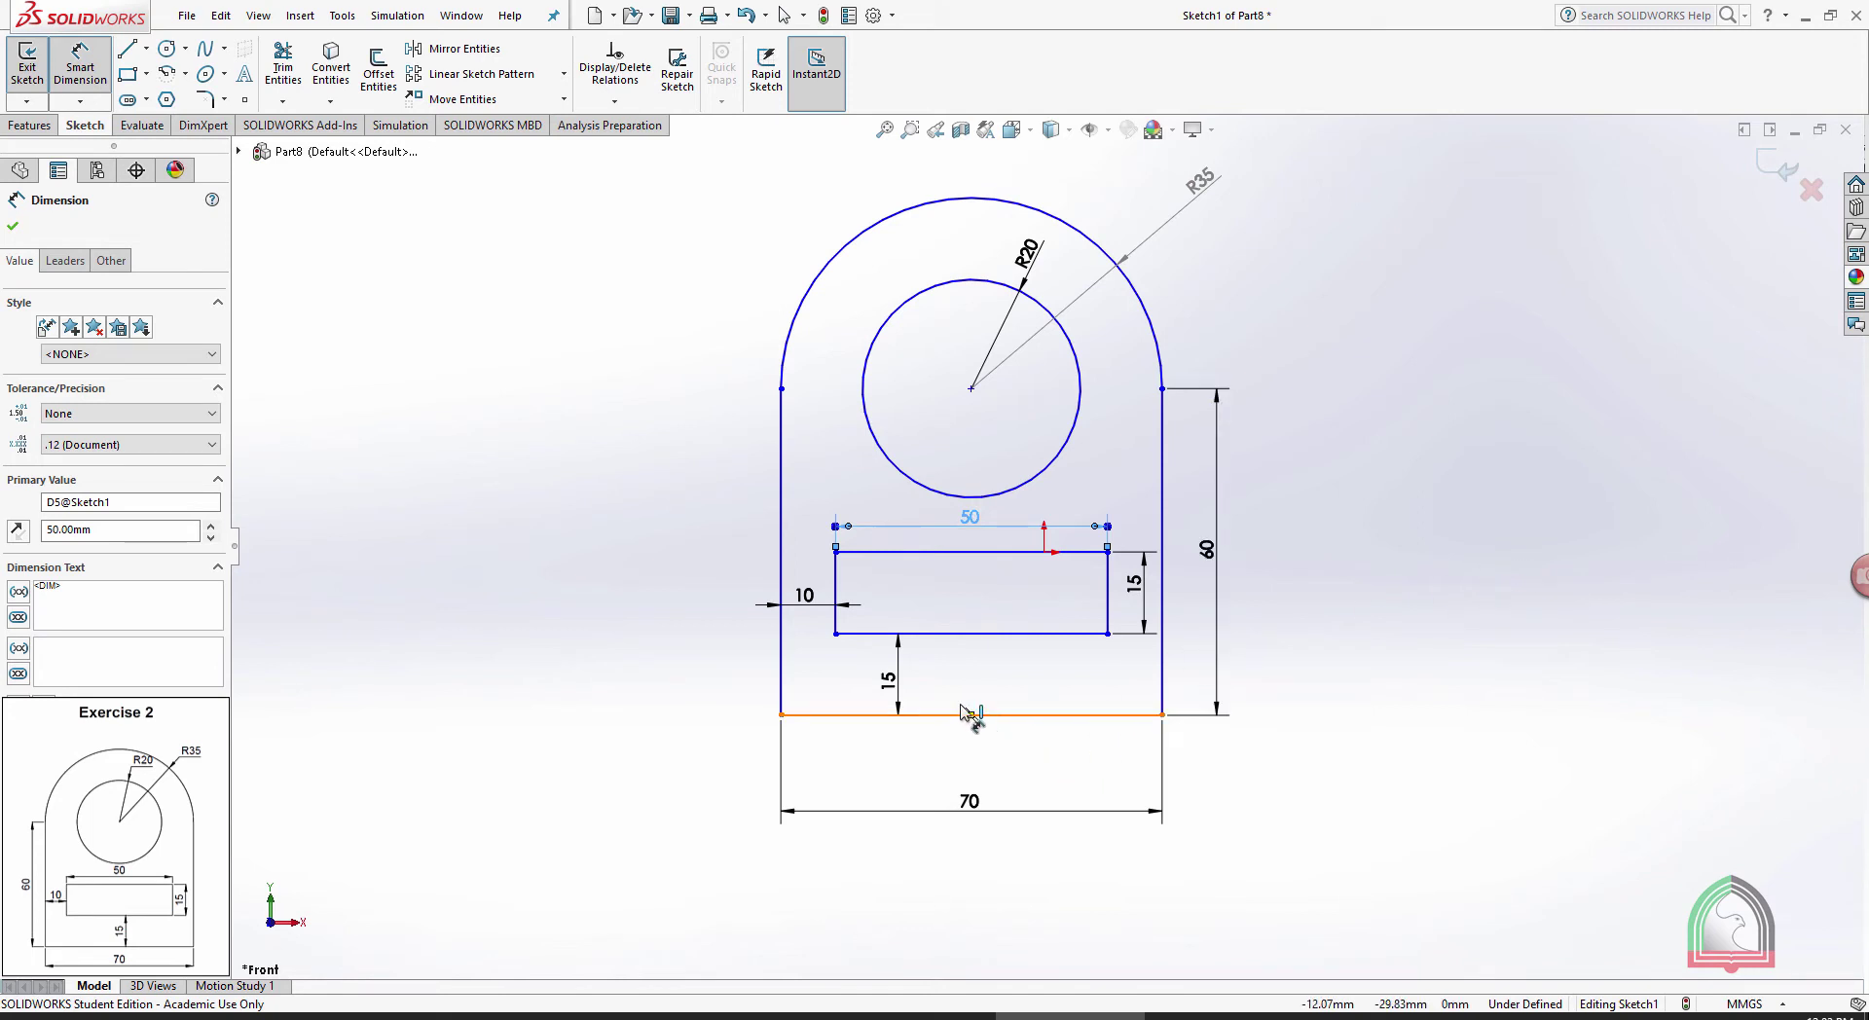
Move the 15 dimension to the right and adjust the 10 dimension's leader arrows
left_click_drag(888, 676, 970, 688)
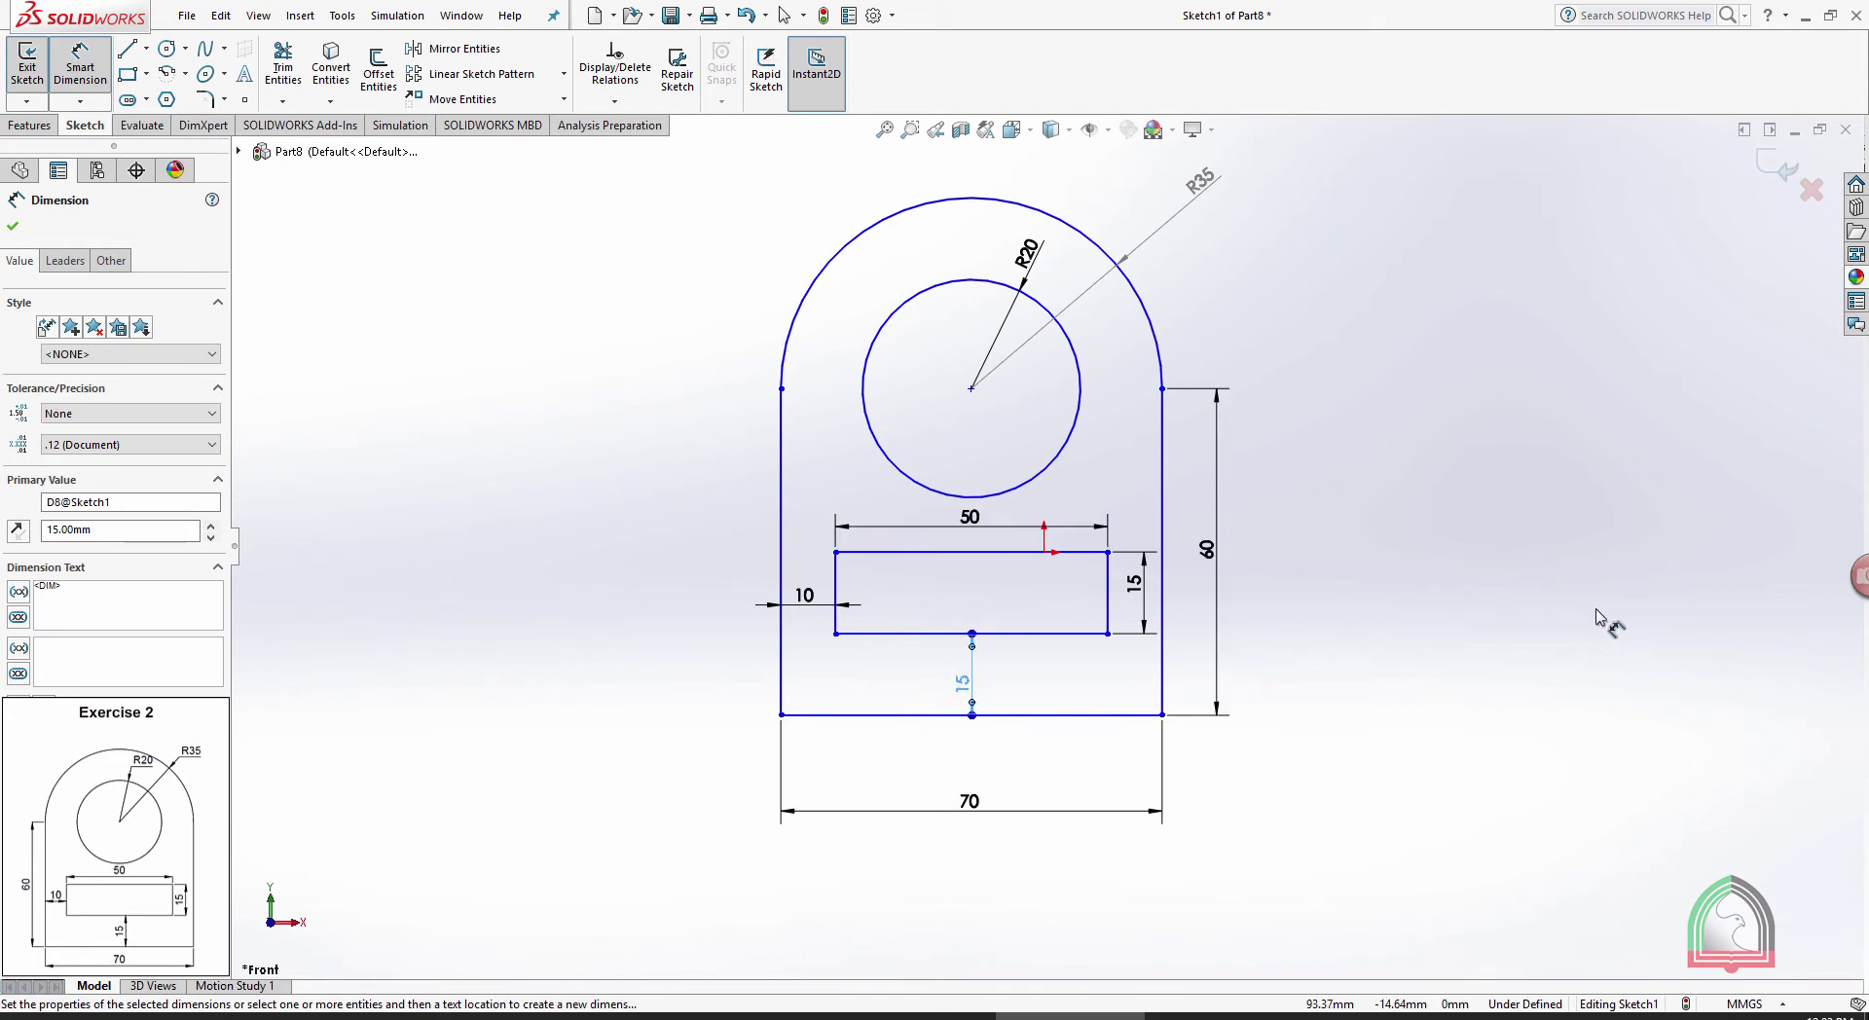
left_click(1616, 585)
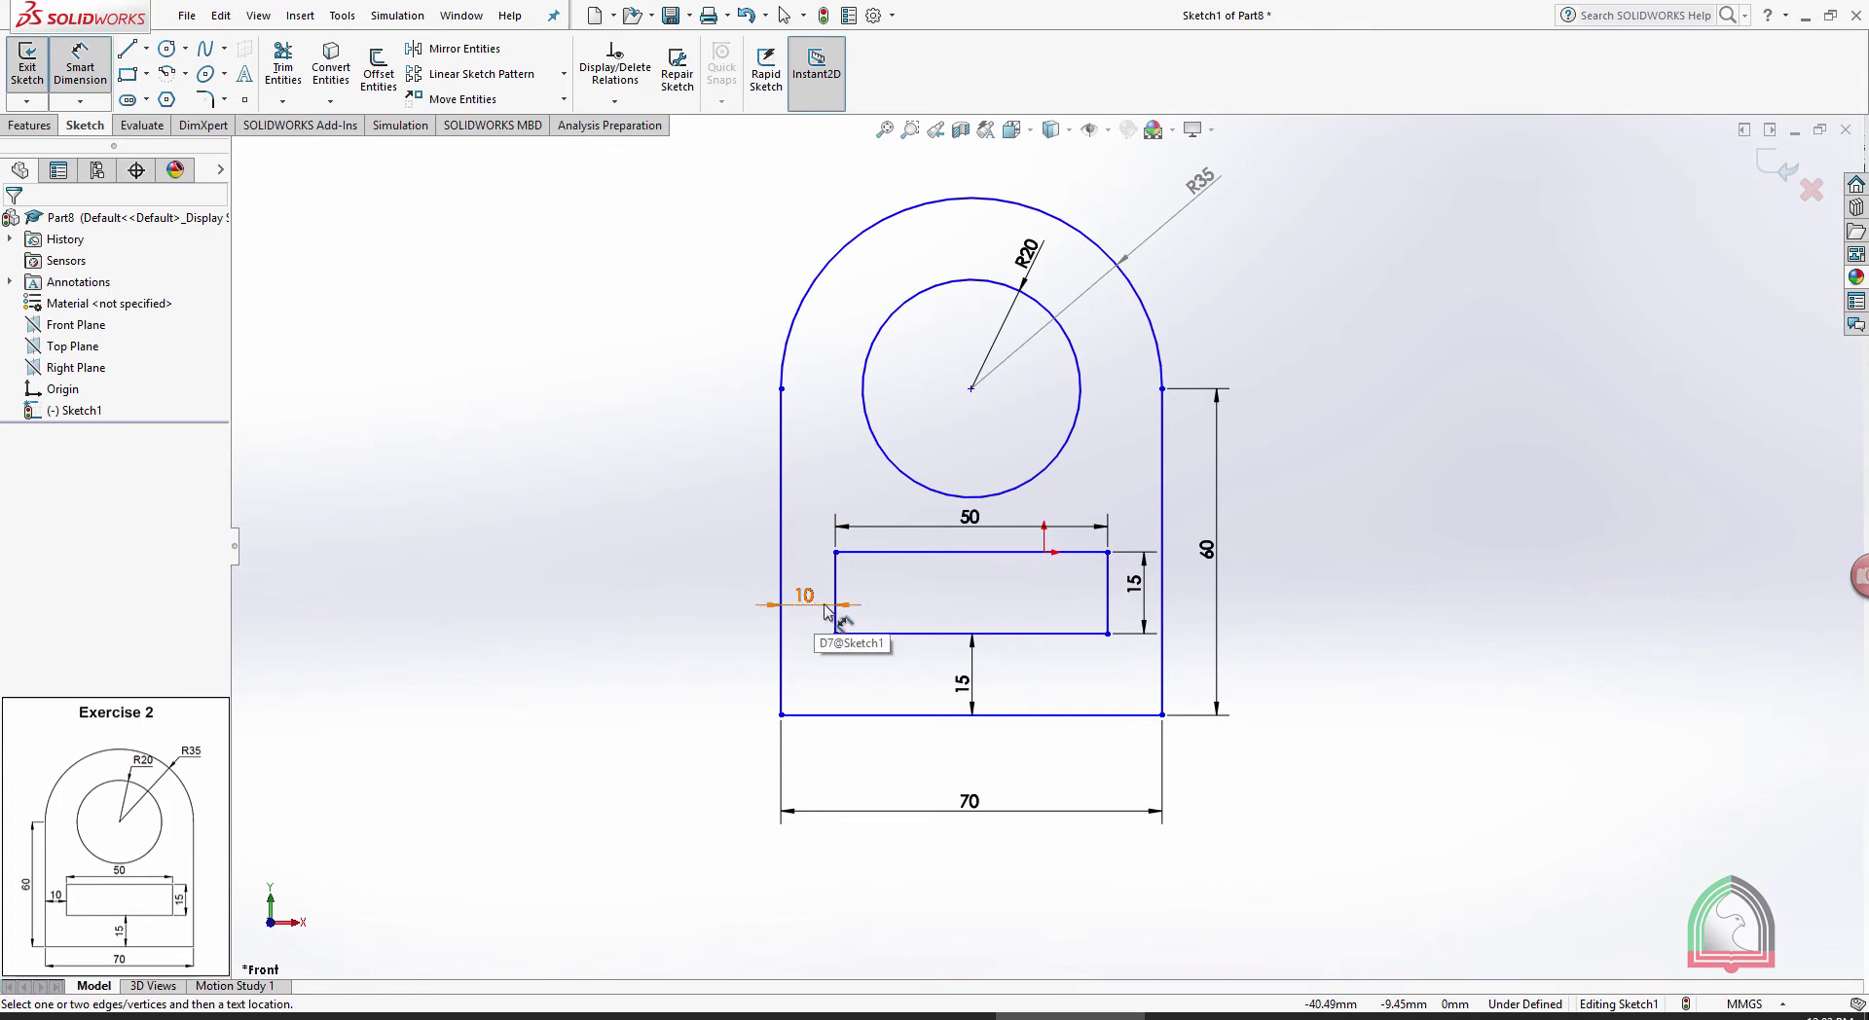
key("Escape")
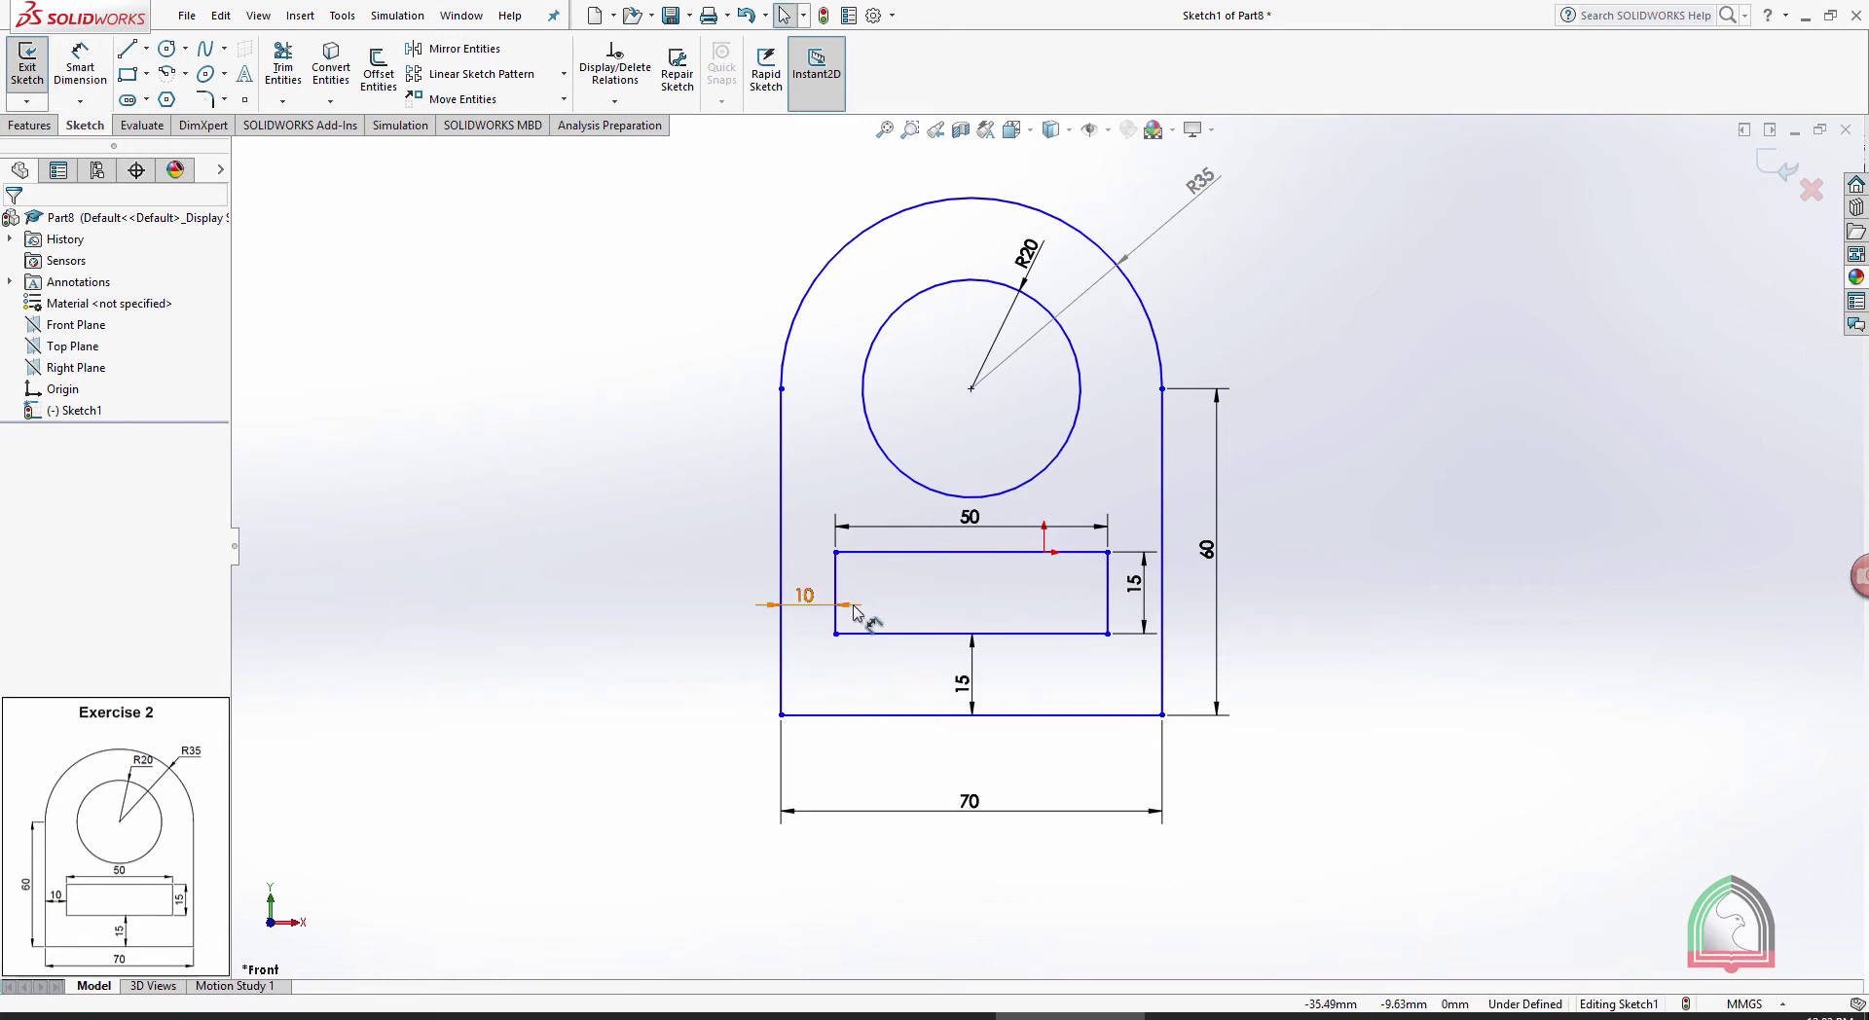
left_click(853, 608)
left_click(69, 262)
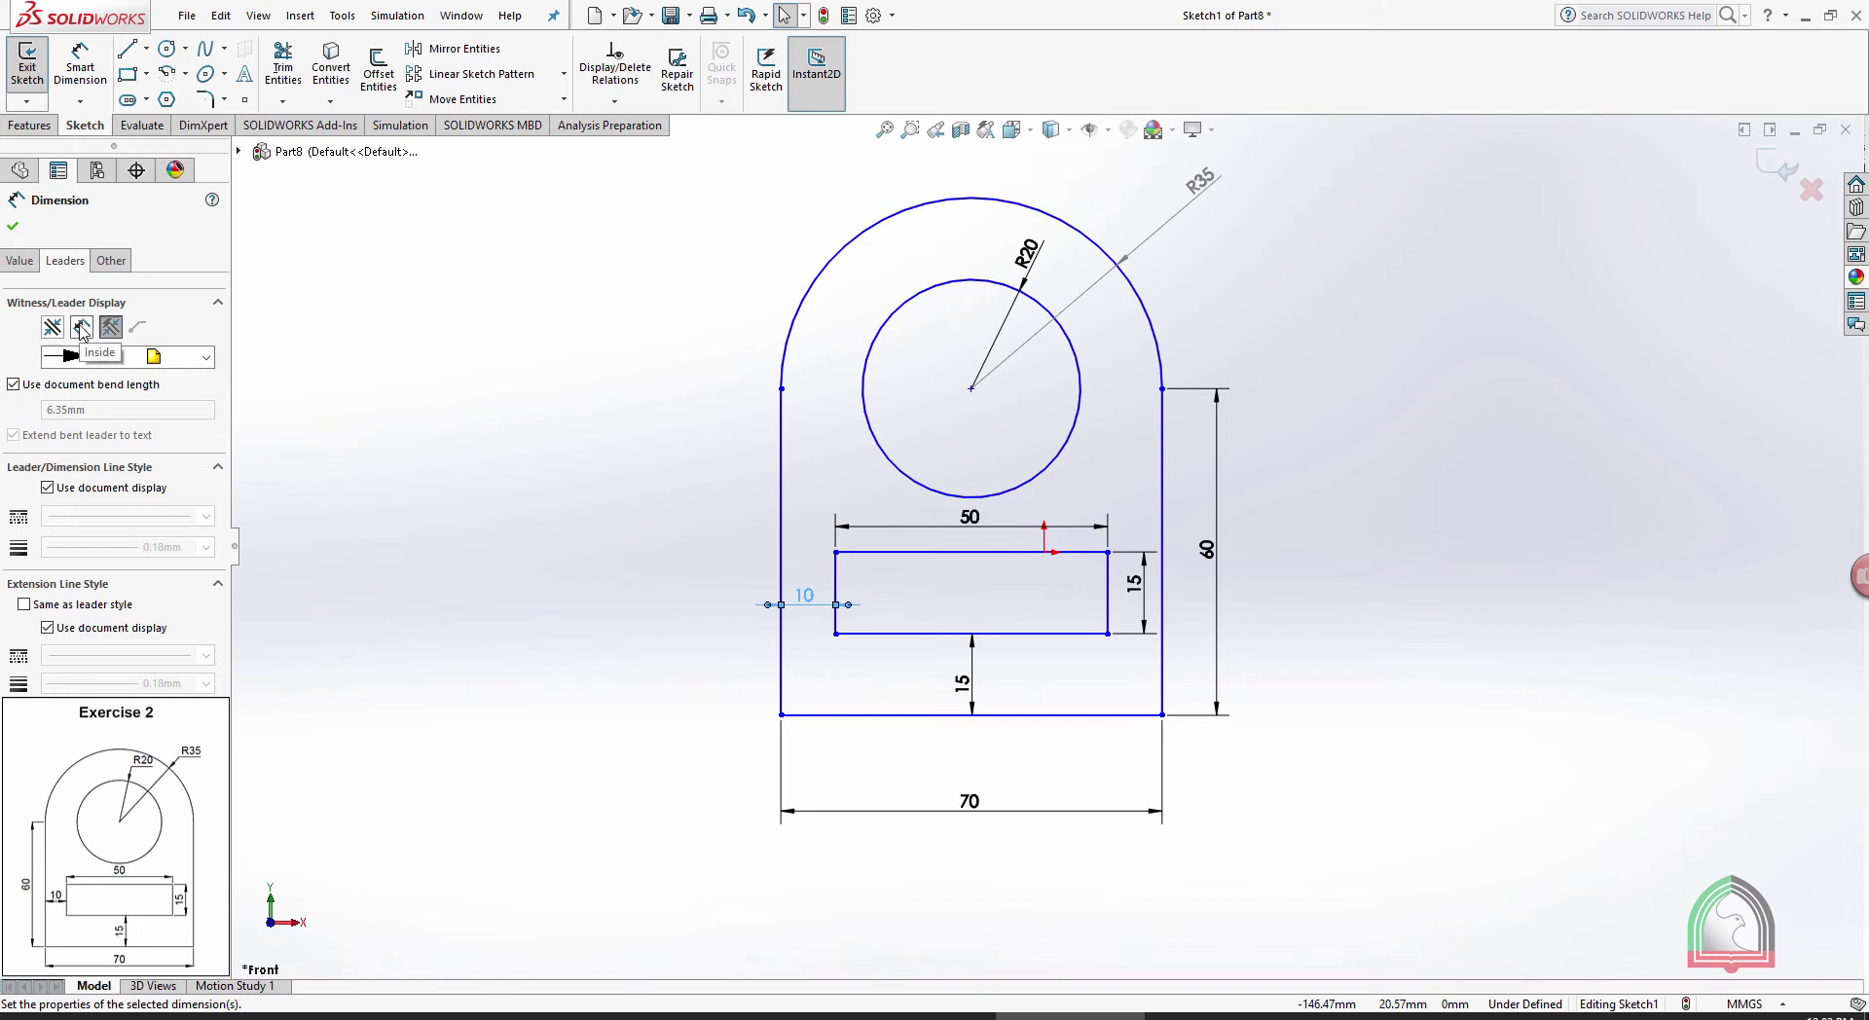
left_click(488, 528)
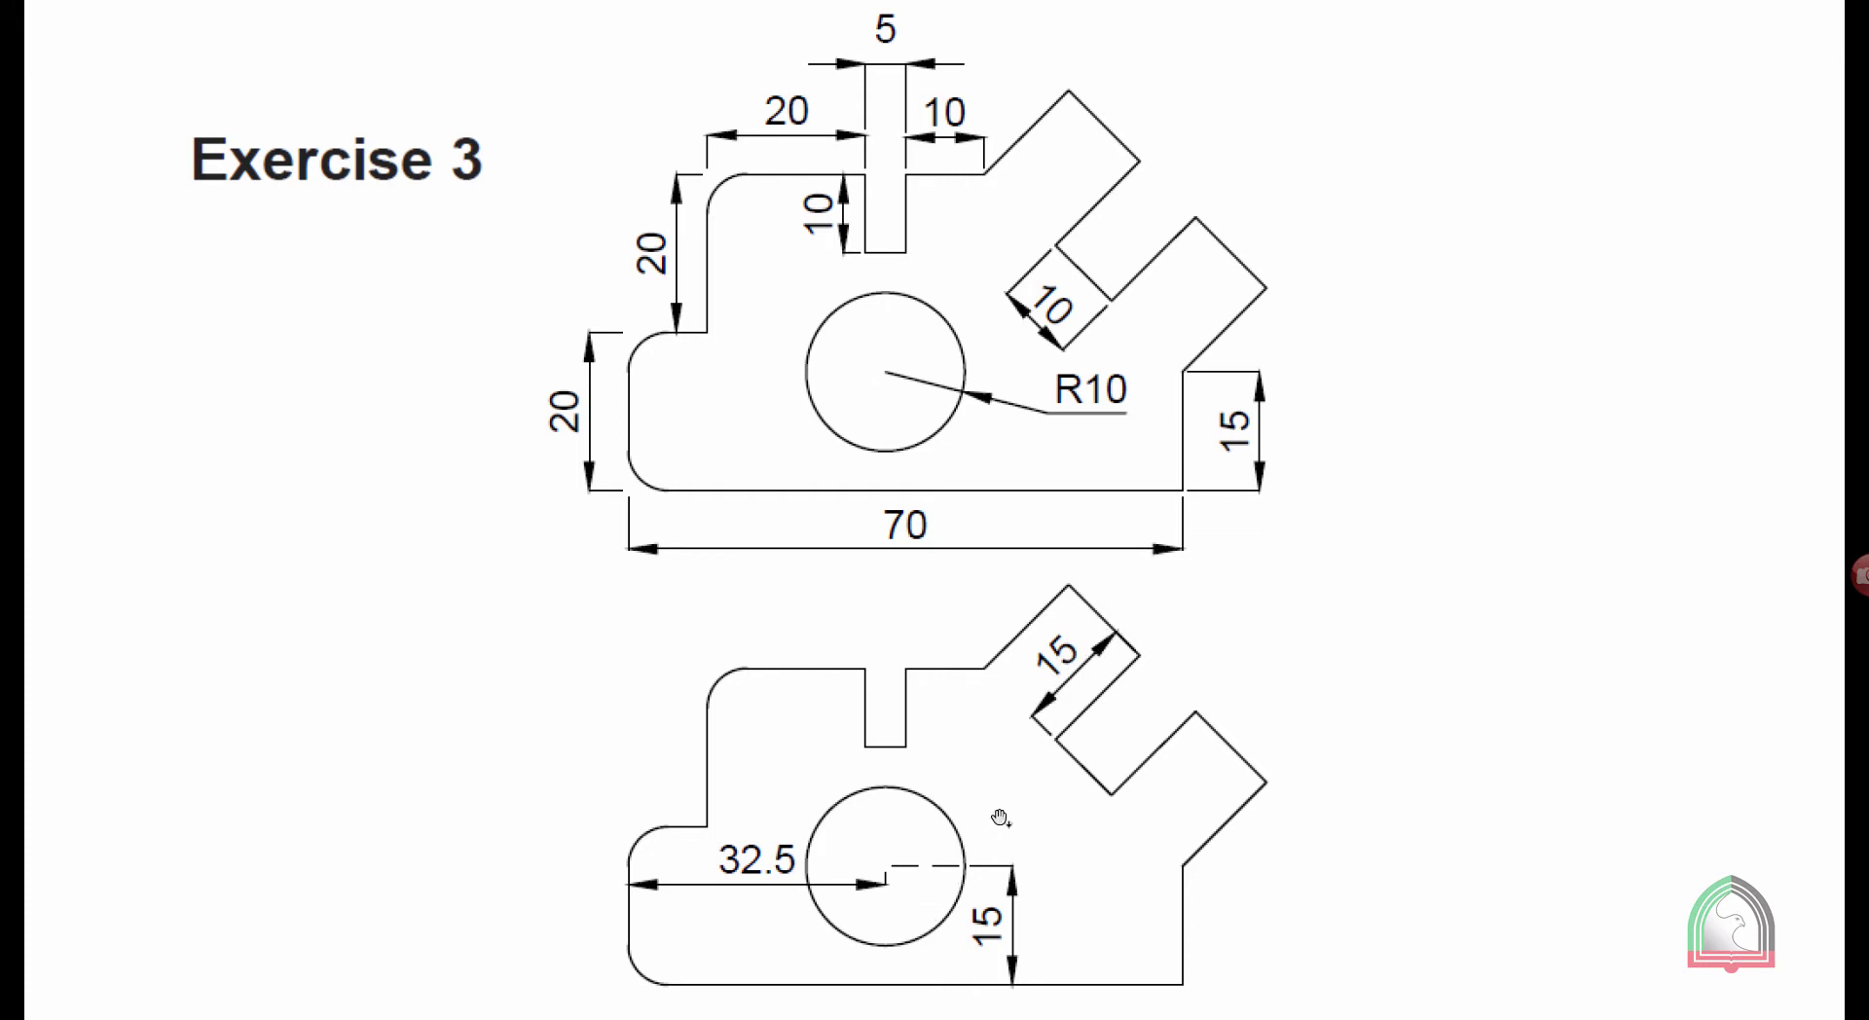
Return to SOLIDWORKS from the Acrobat exercise sheet and bring up the File menu
key("alt+Tab")
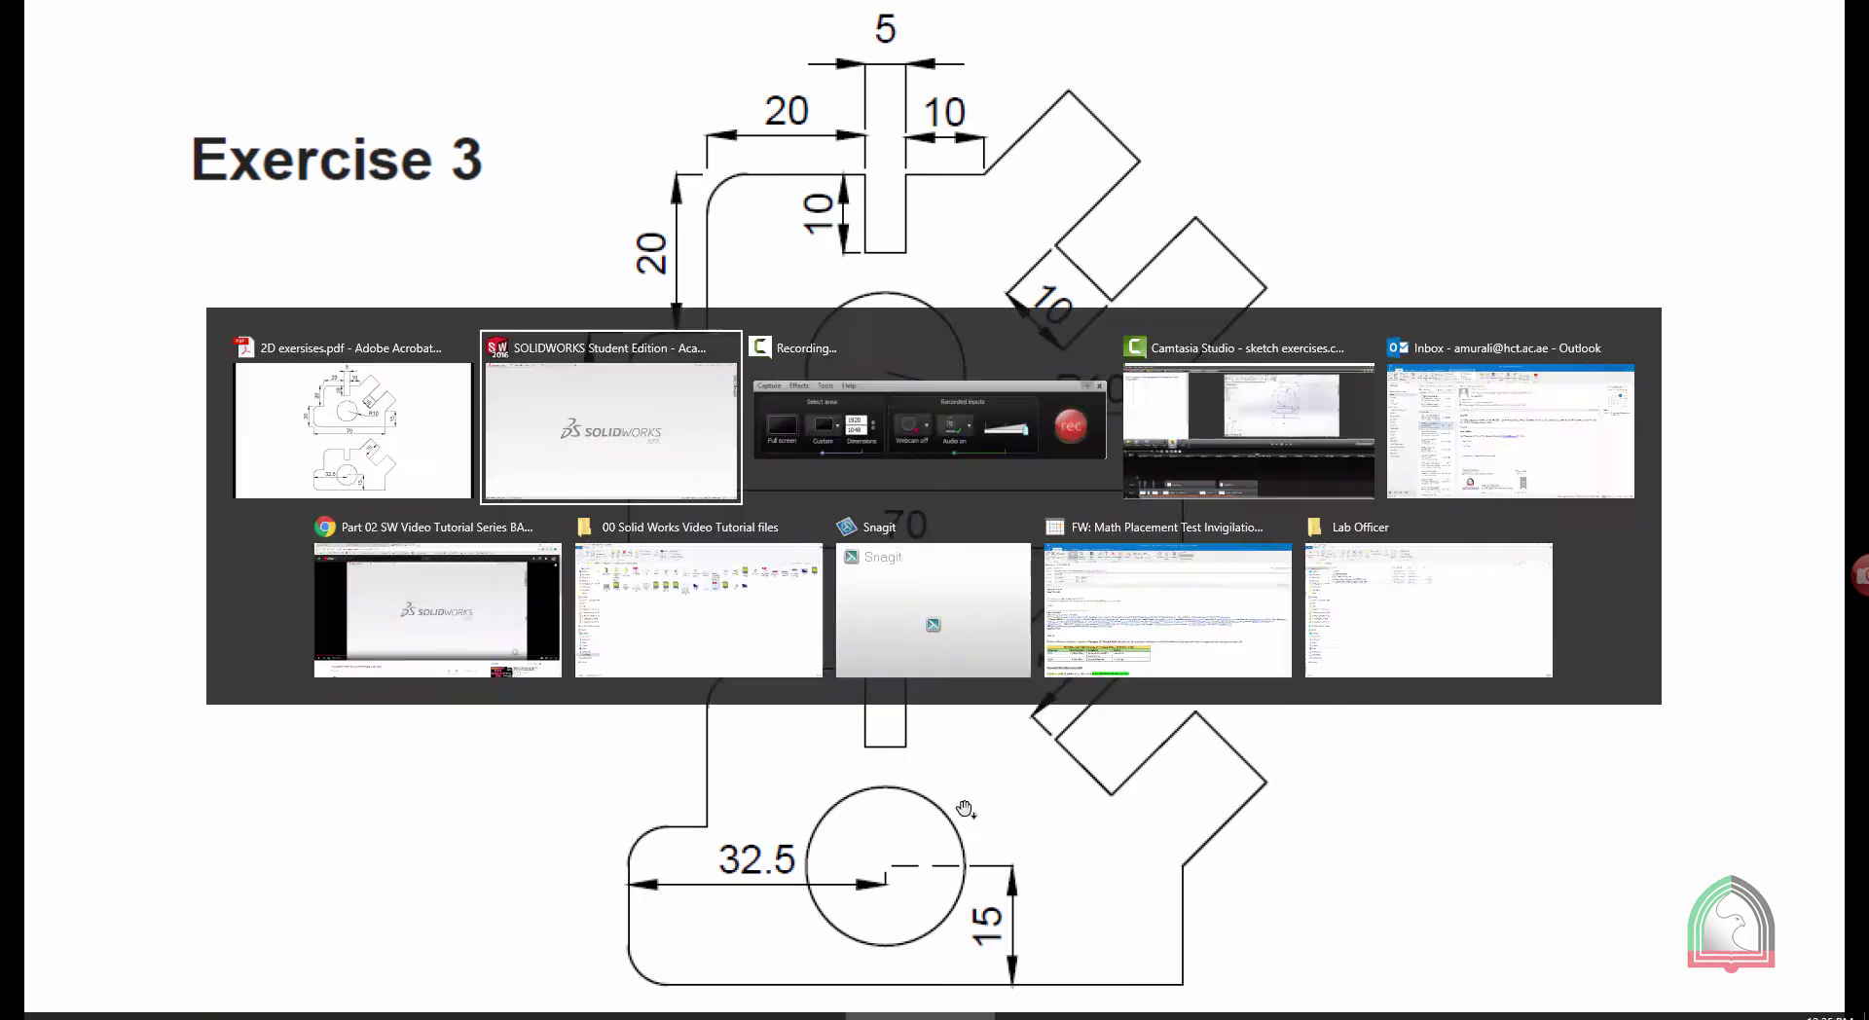
left_click(187, 16)
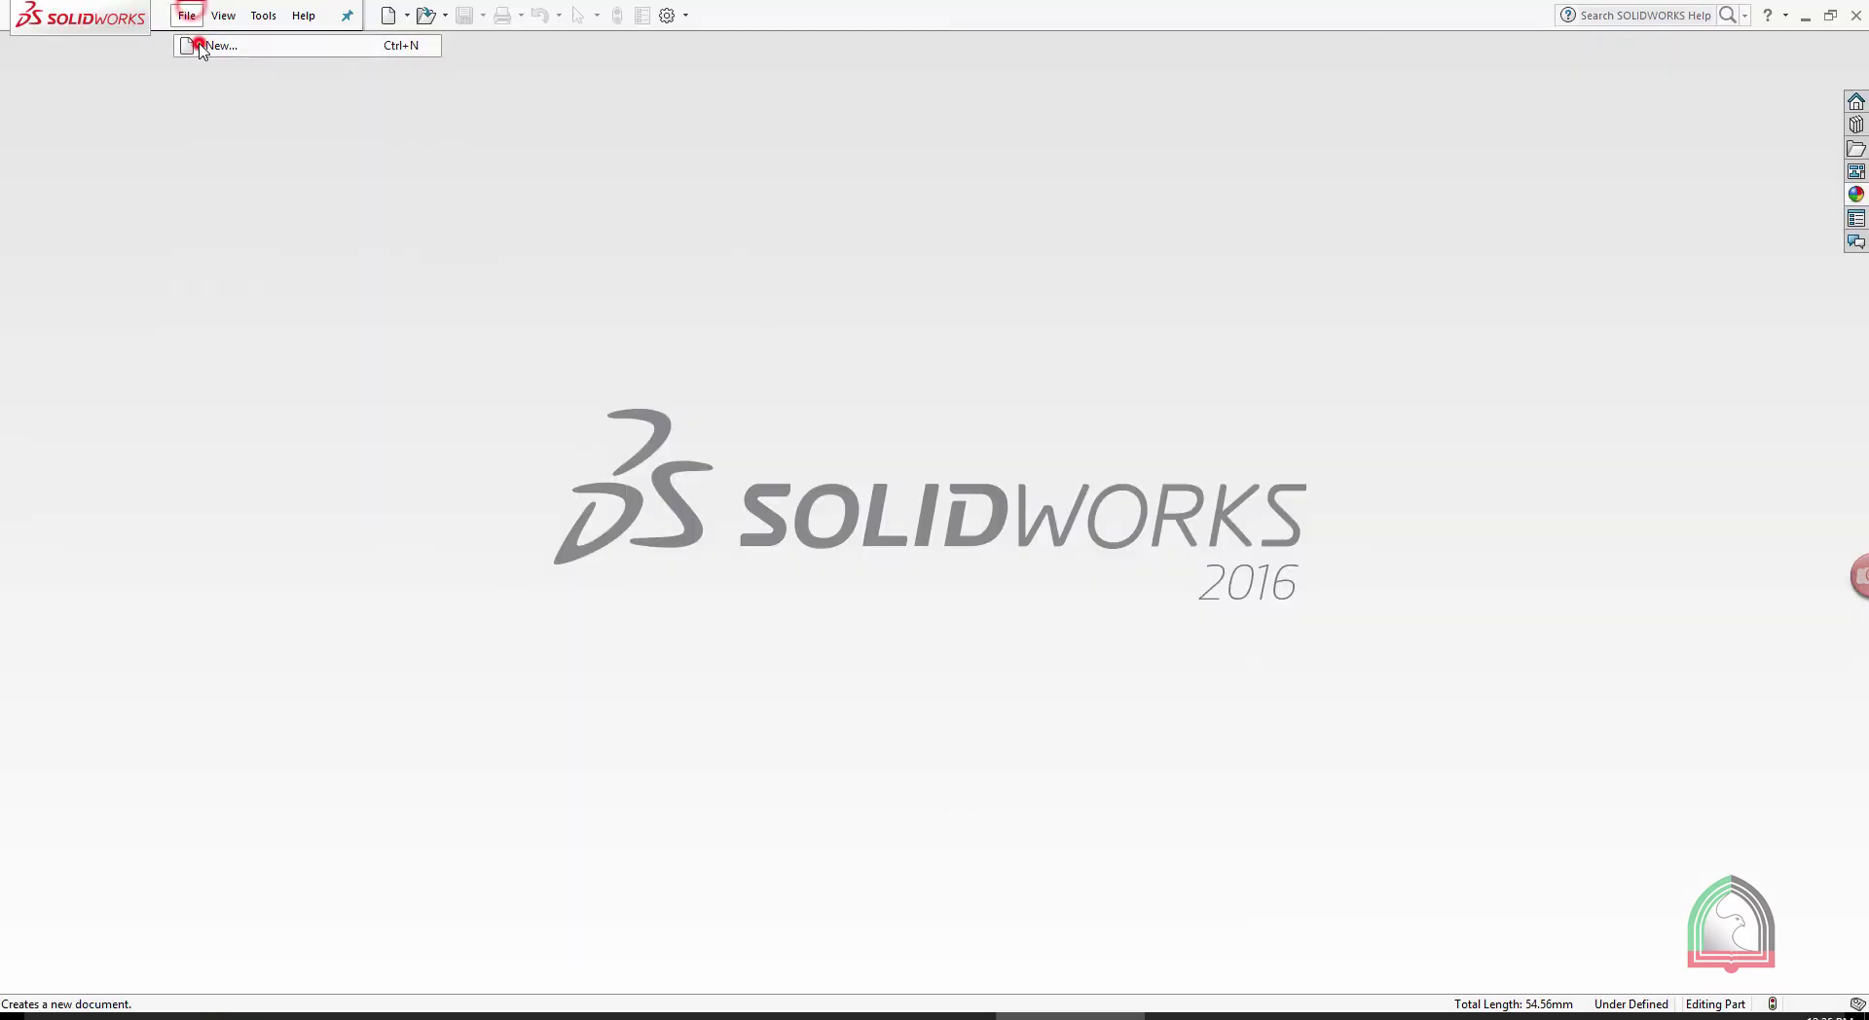
Create a new part and start a sketch on the Front Plane
left_click(190, 44)
double_click(729, 377)
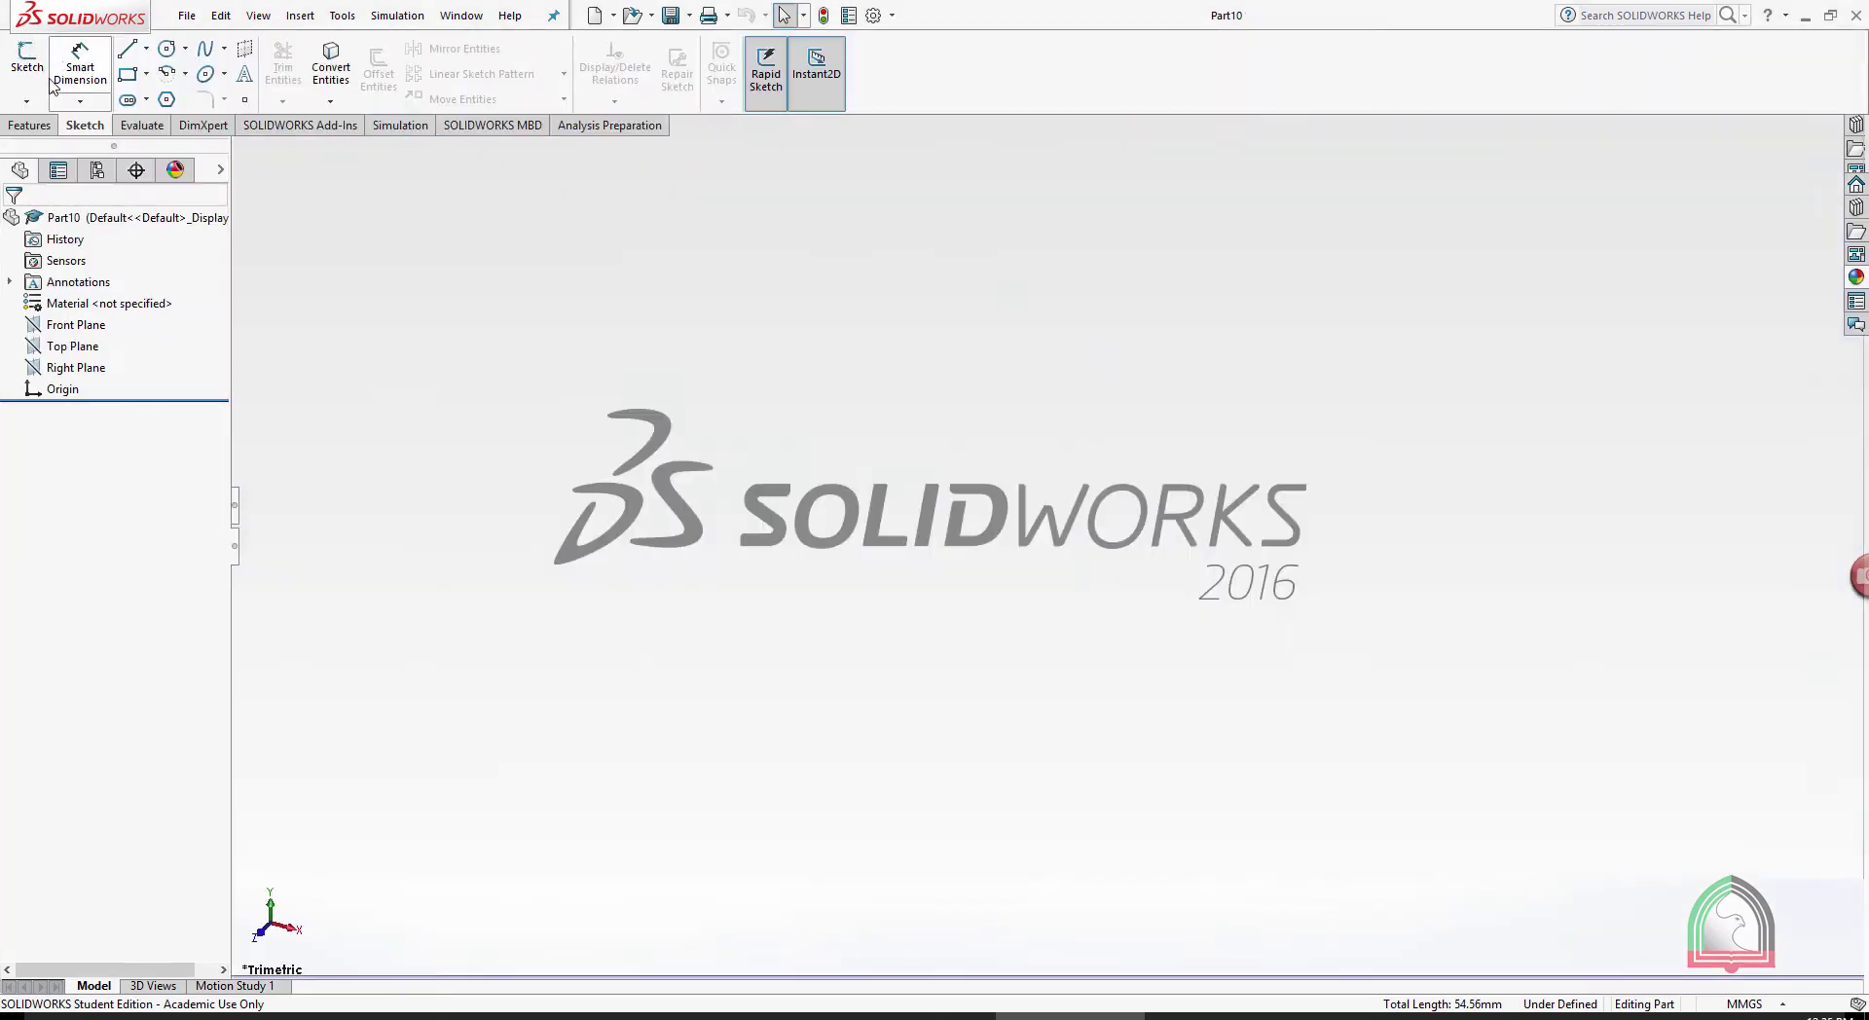
left_click(27, 102)
left_click(58, 126)
left_click(864, 324)
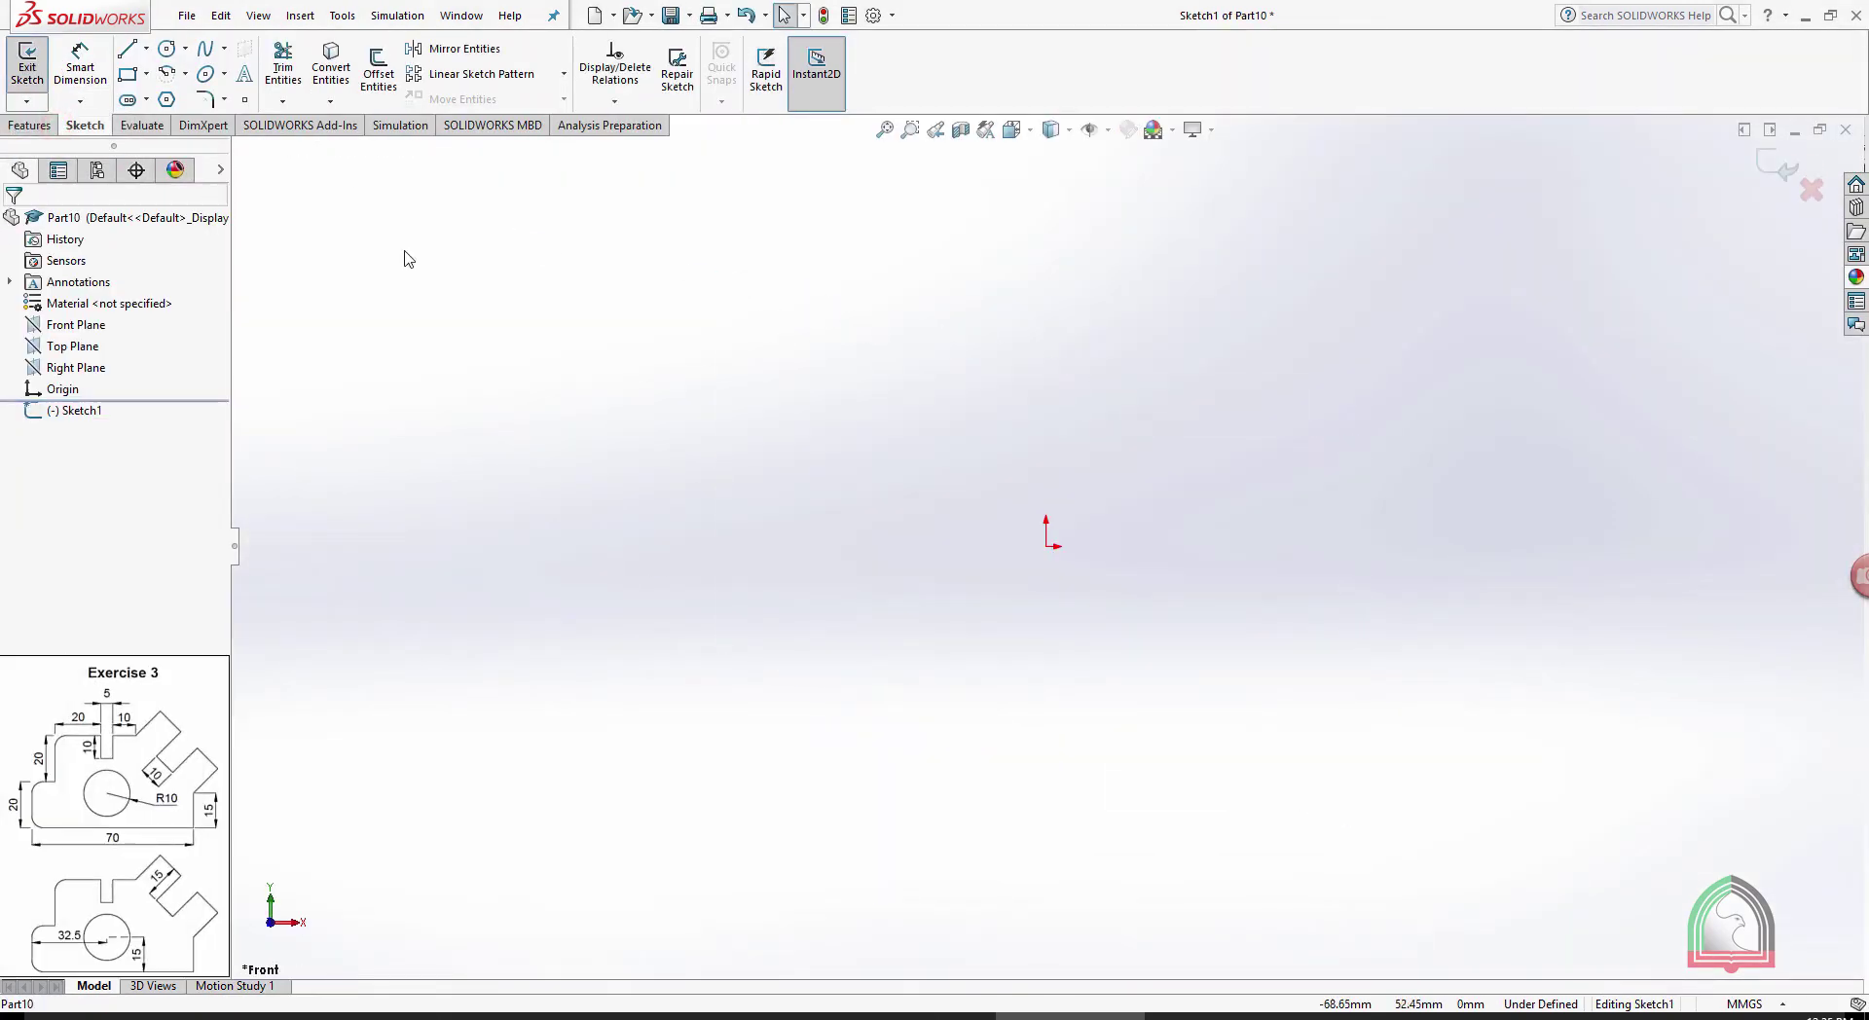
Draw the 70 mm bottom line and the 15 mm right side
left_click(126, 49)
left_click(899, 649)
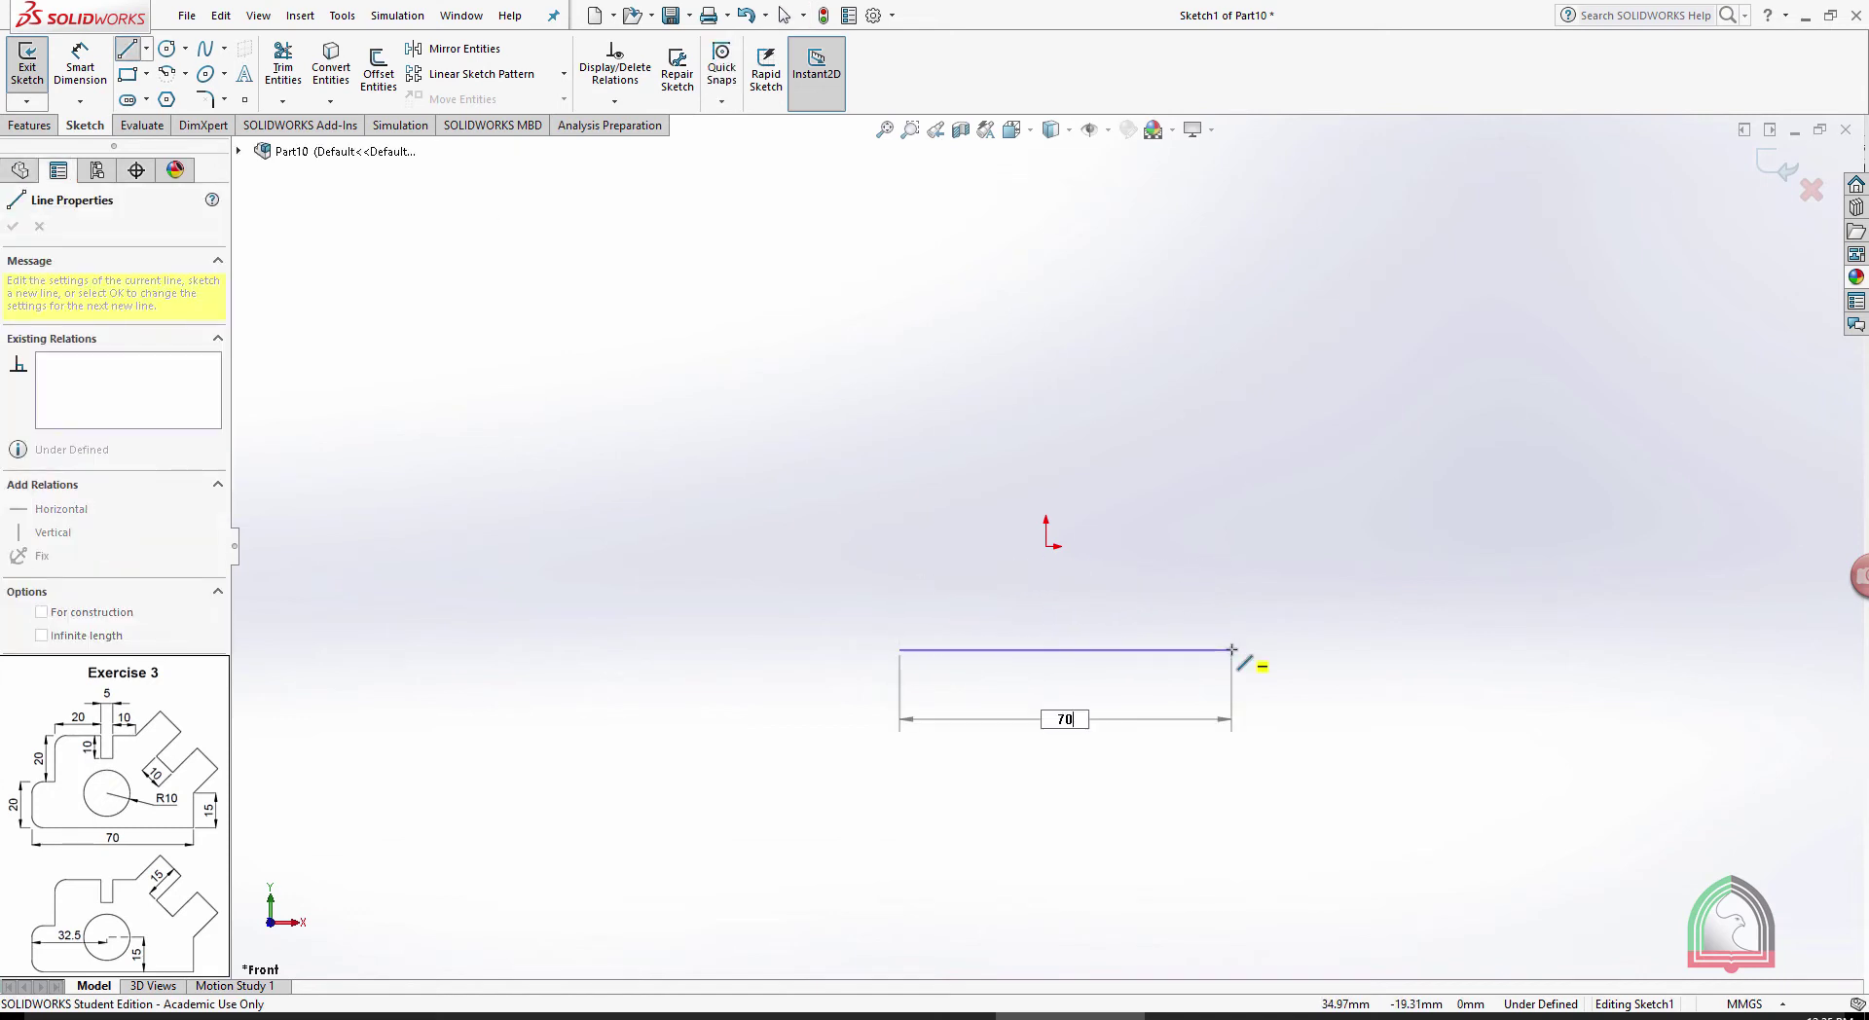
left_click(1271, 649)
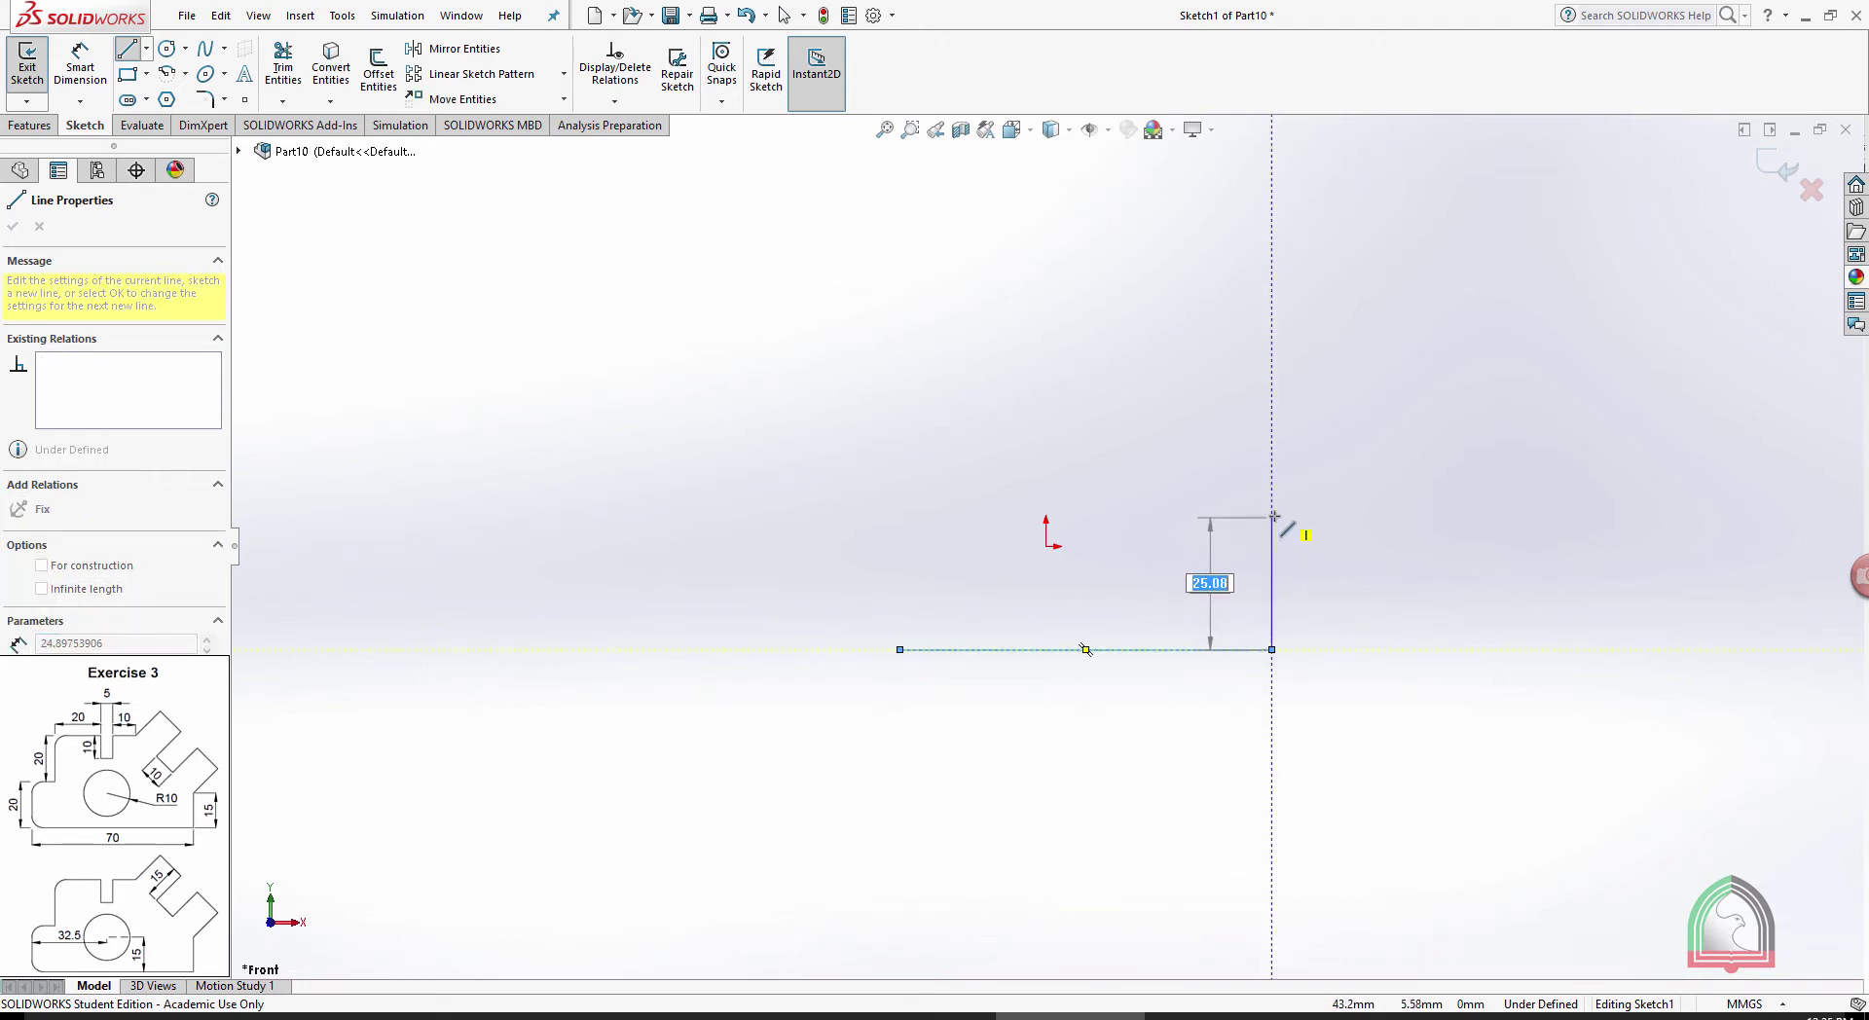
key("Return")
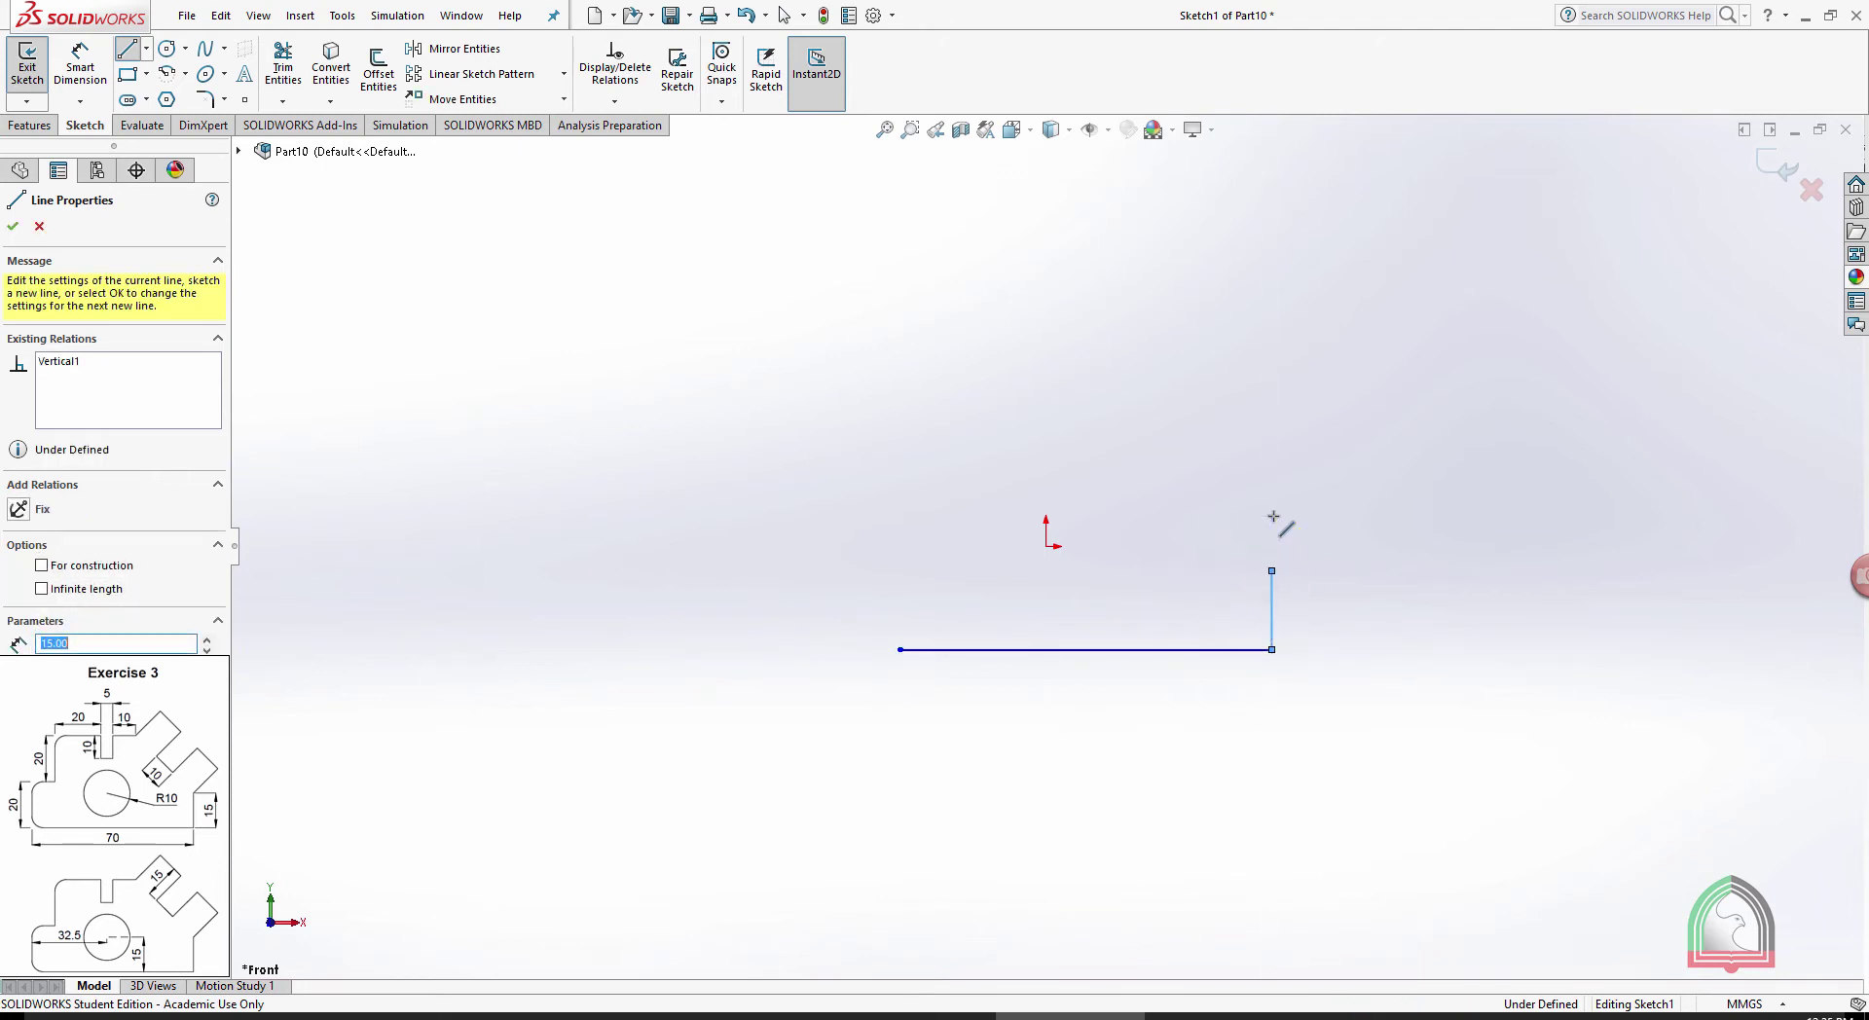
key("Escape")
Draw the stepped left side: 20 mm up, a 10 mm step, then 20 mm up
key("l")
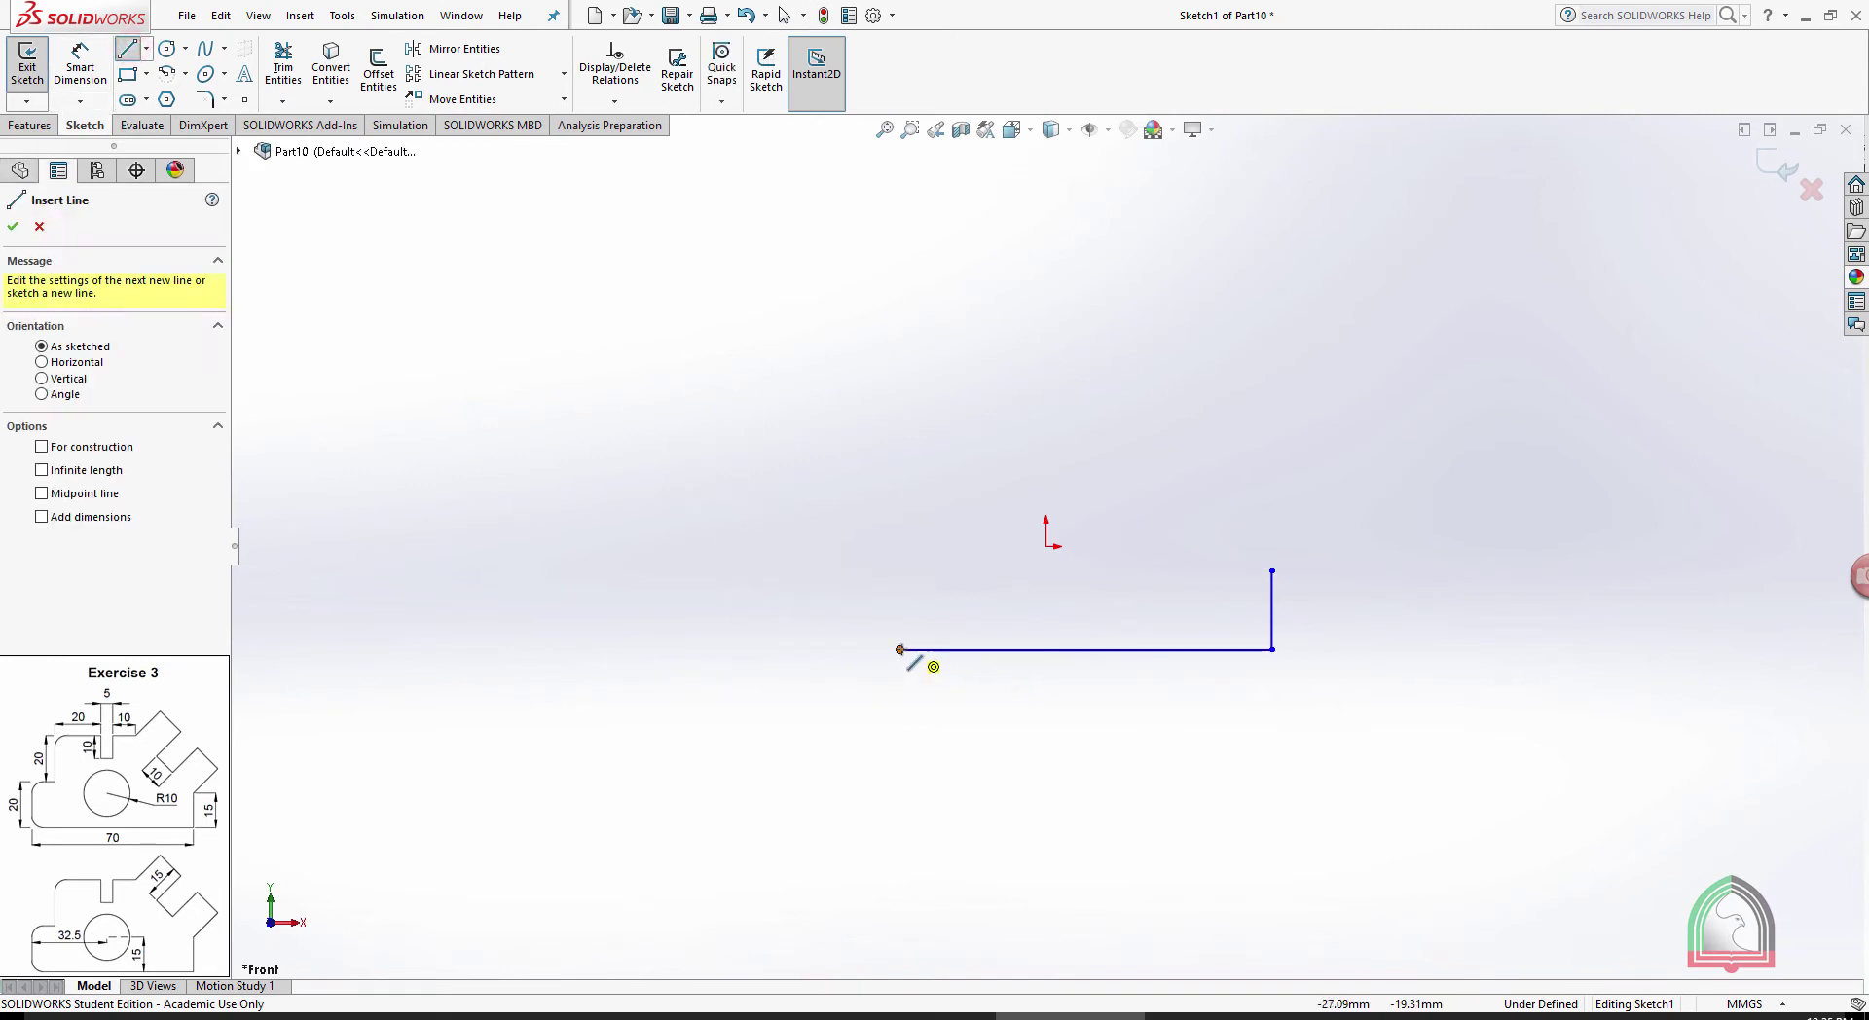
left_click(900, 649)
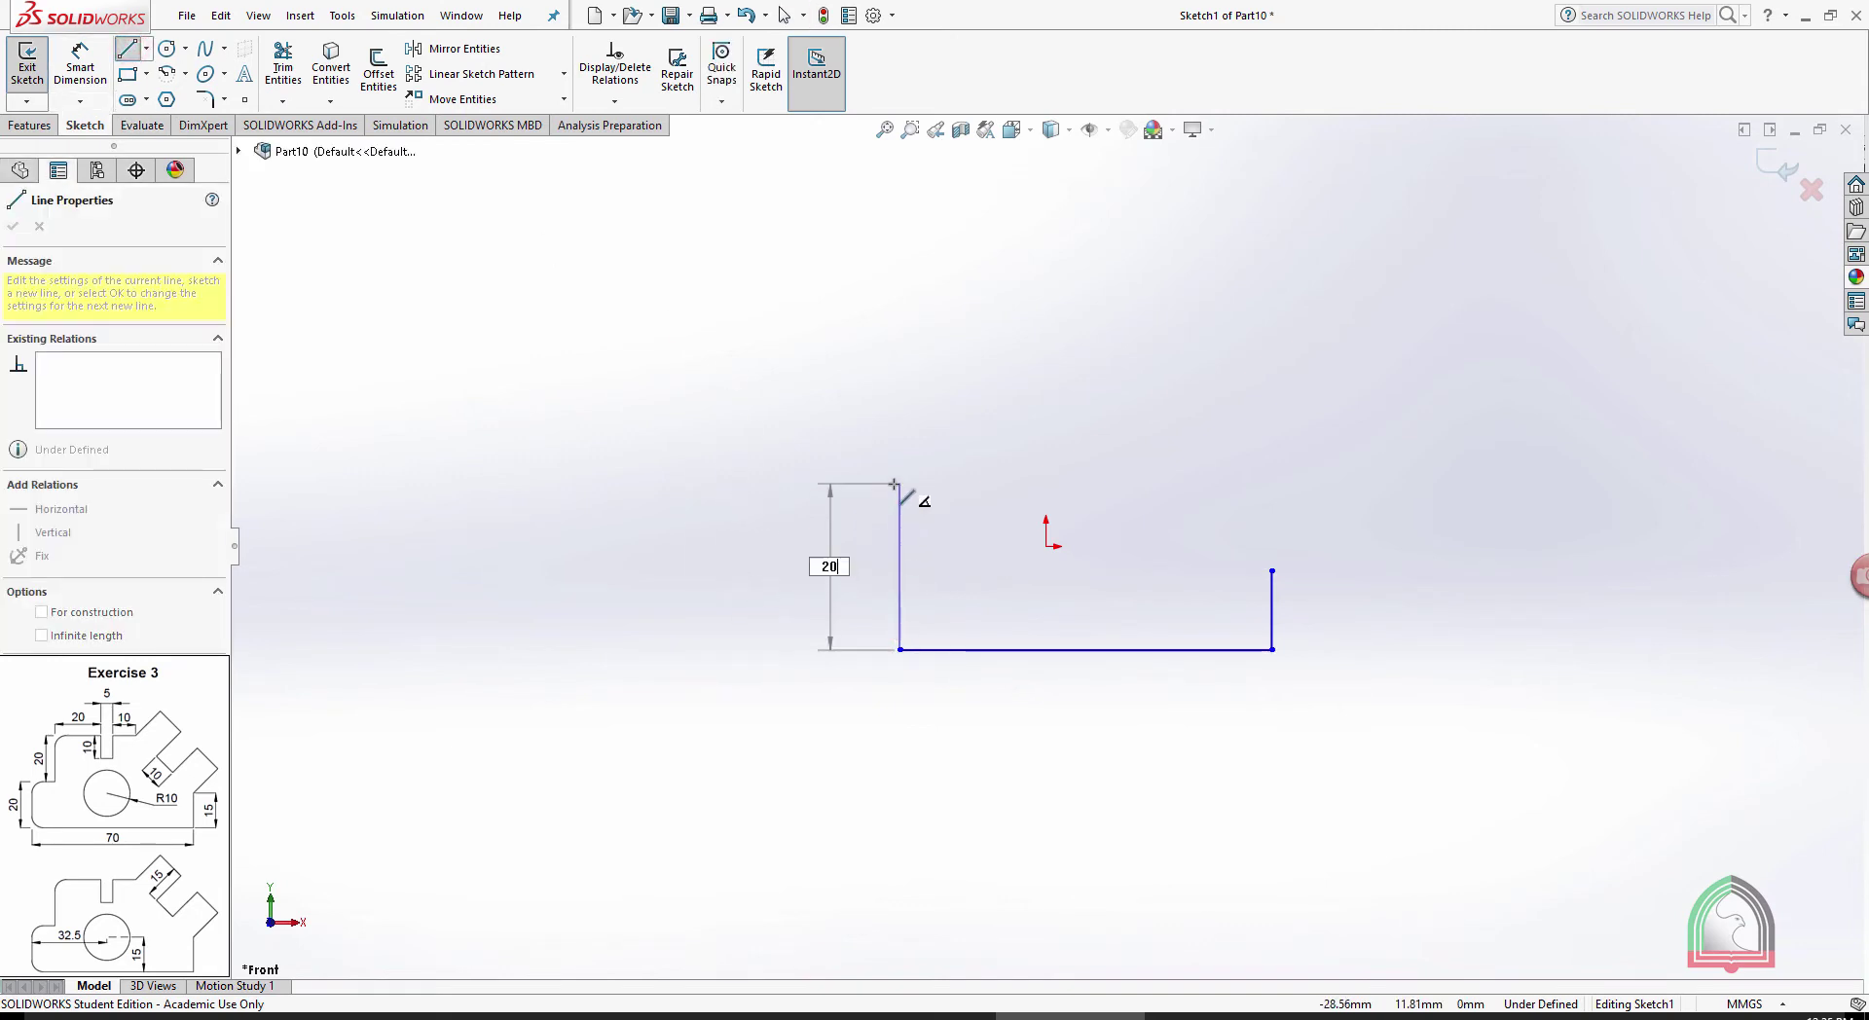
key("Return")
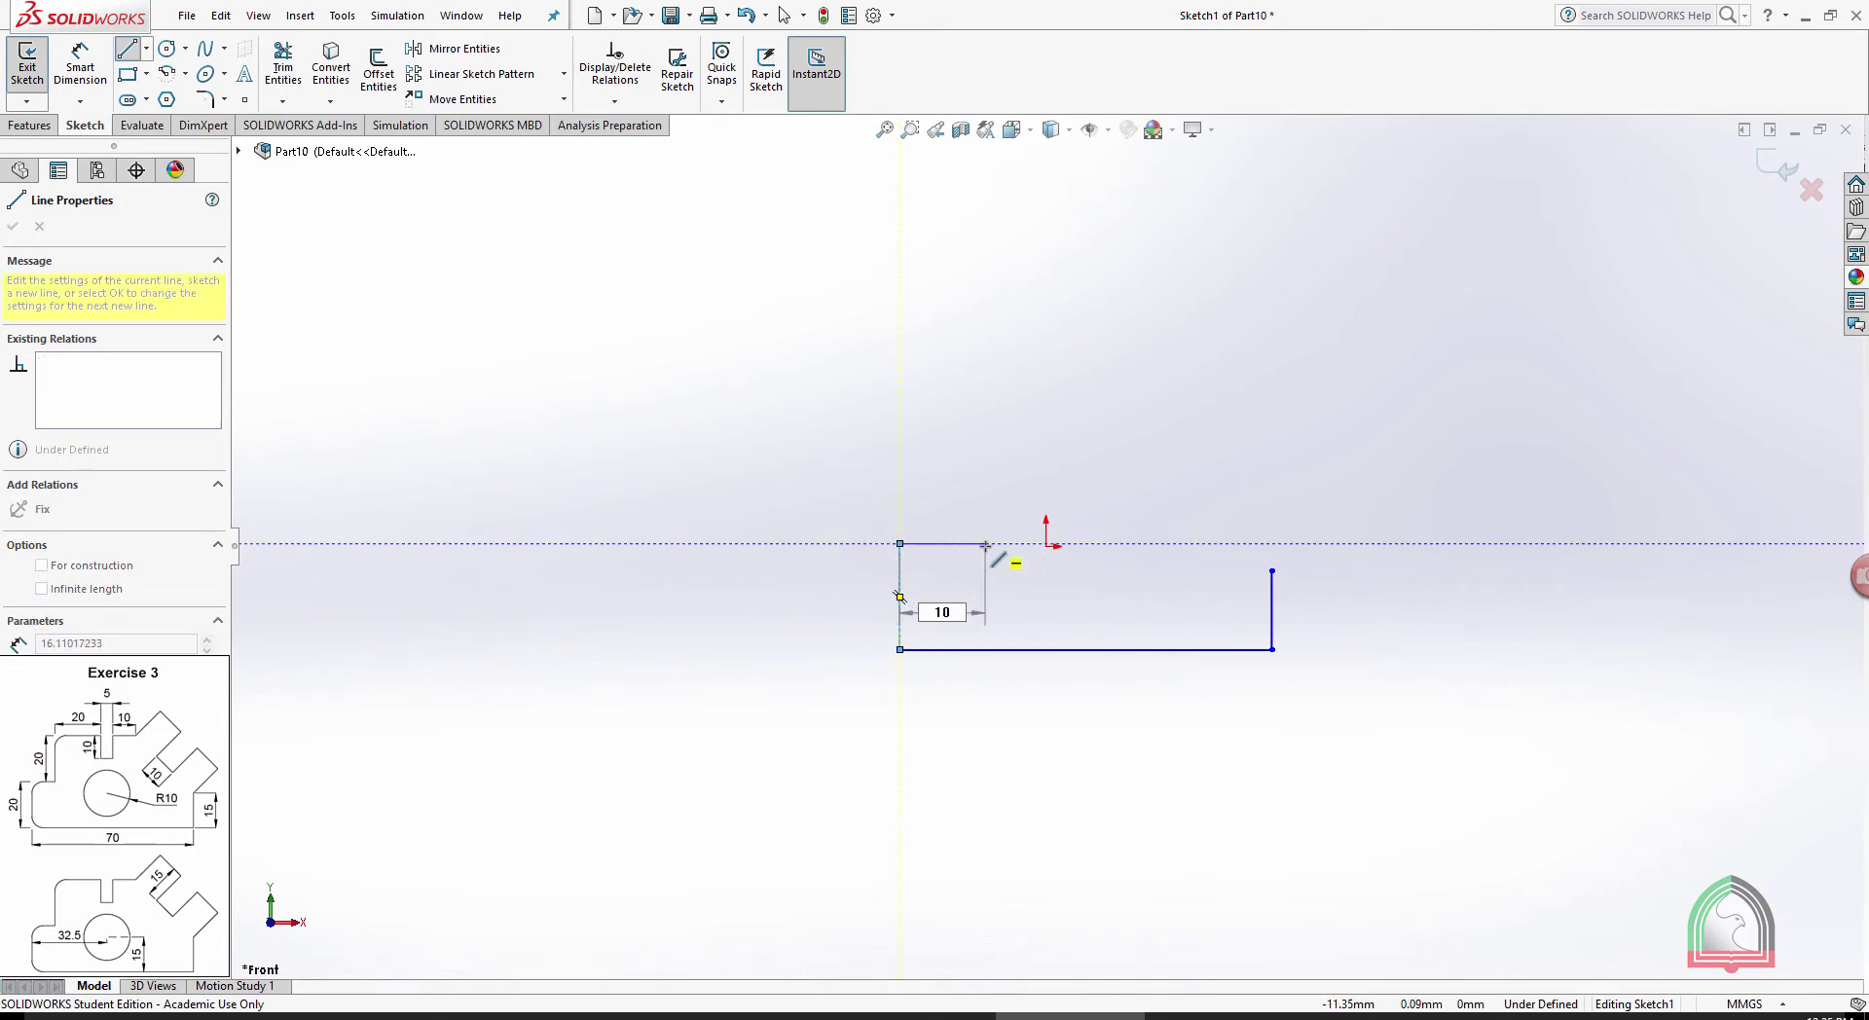
type("10")
key("Return")
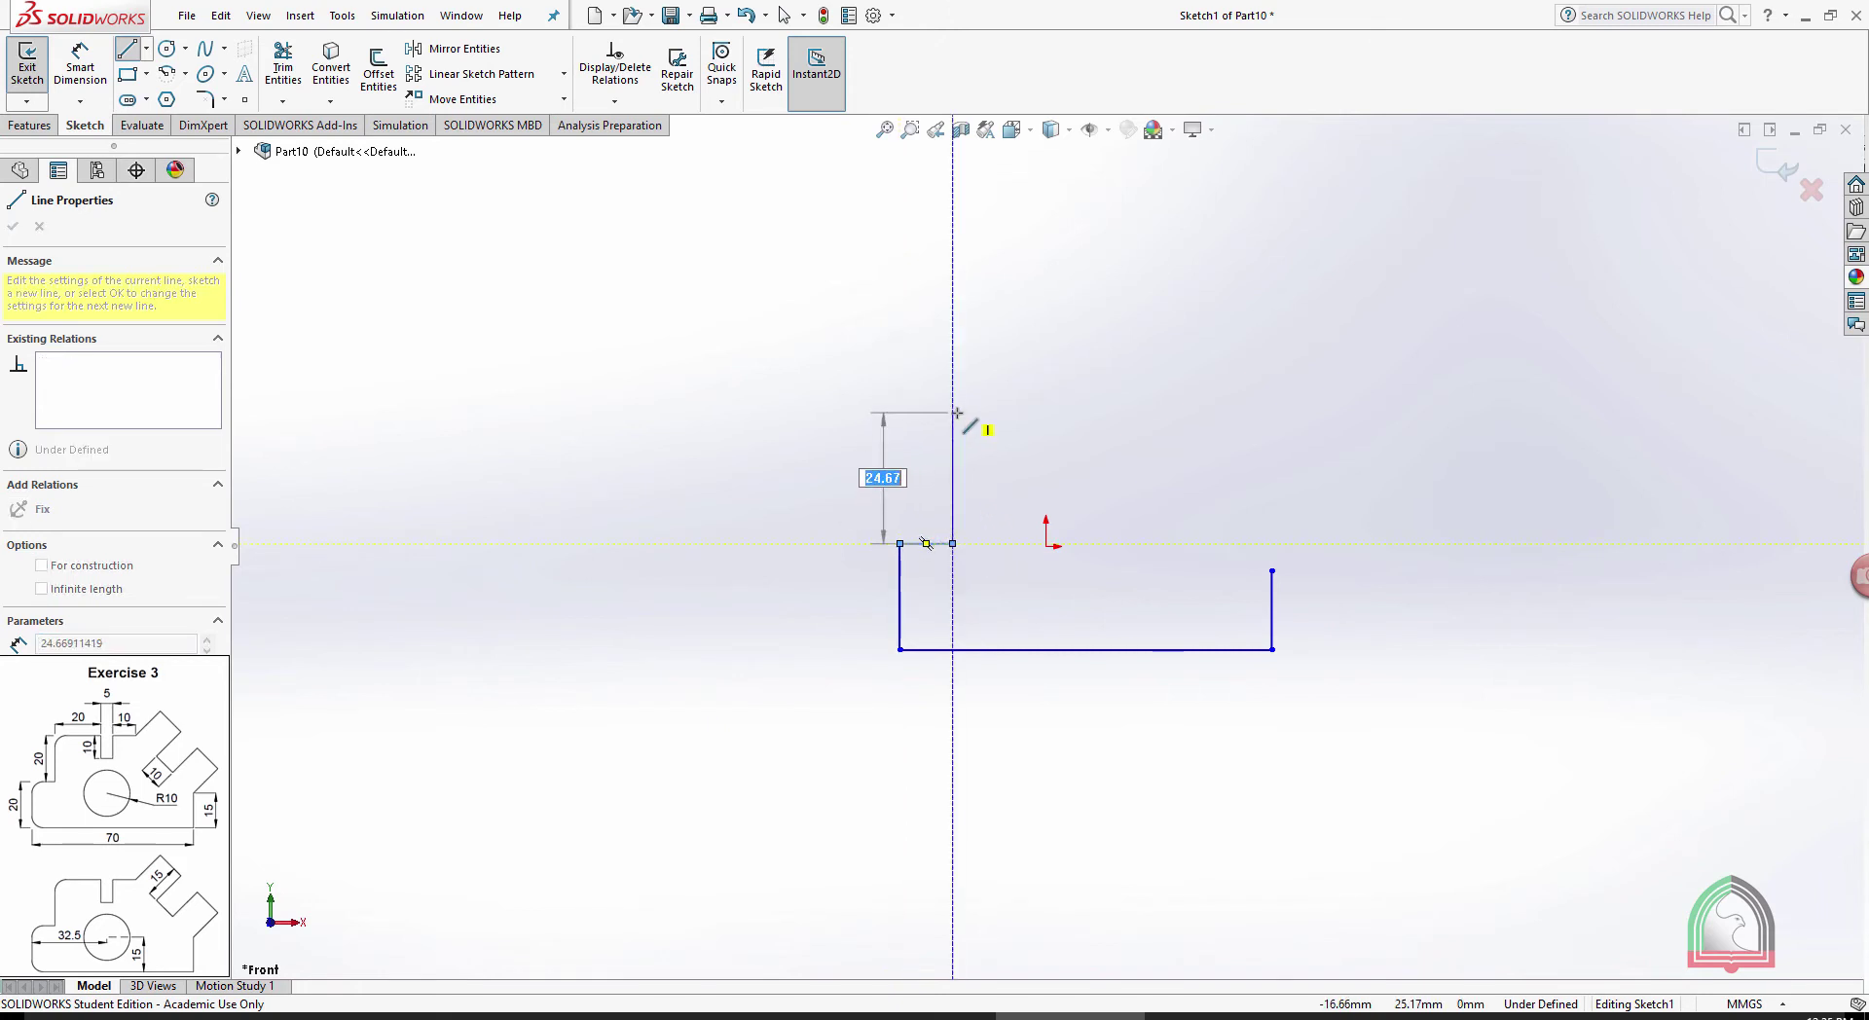
key("Return")
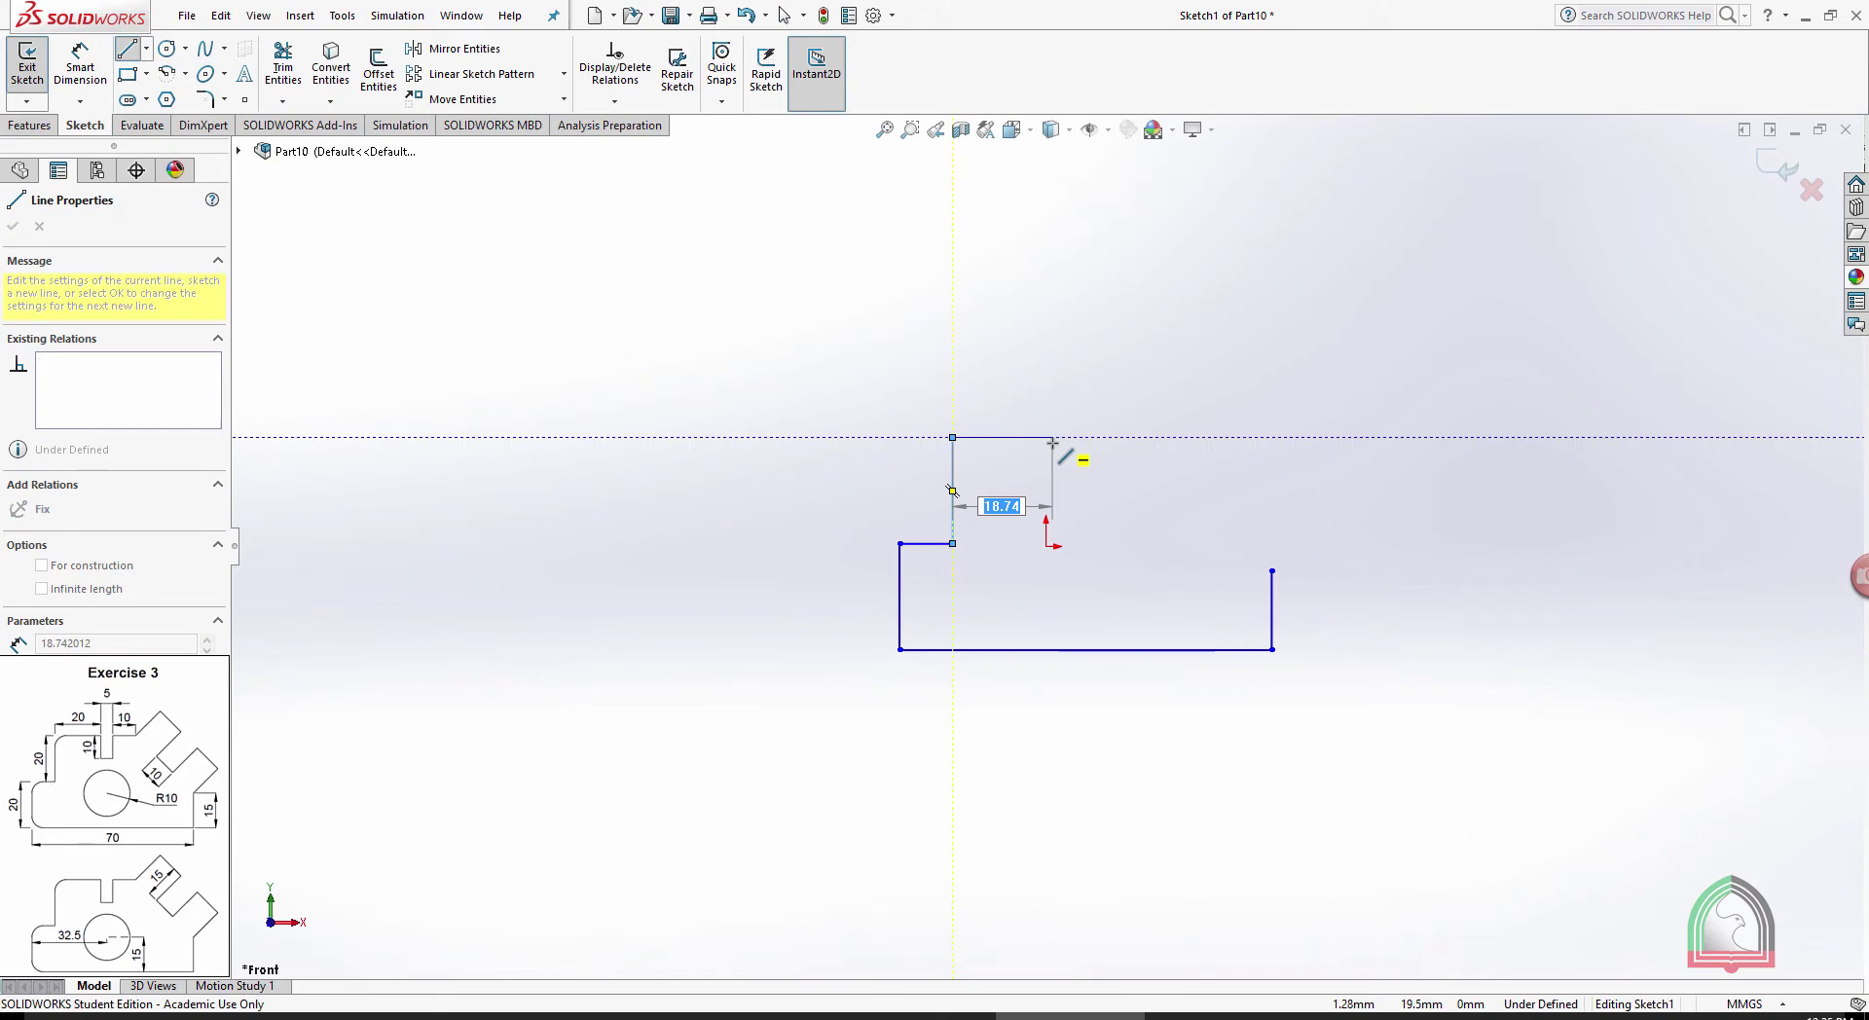
Draw the 20 mm top edge, a 10-deep by 5-wide notch, and a 10 mm ledge
scroll(1063, 444, "down", 3)
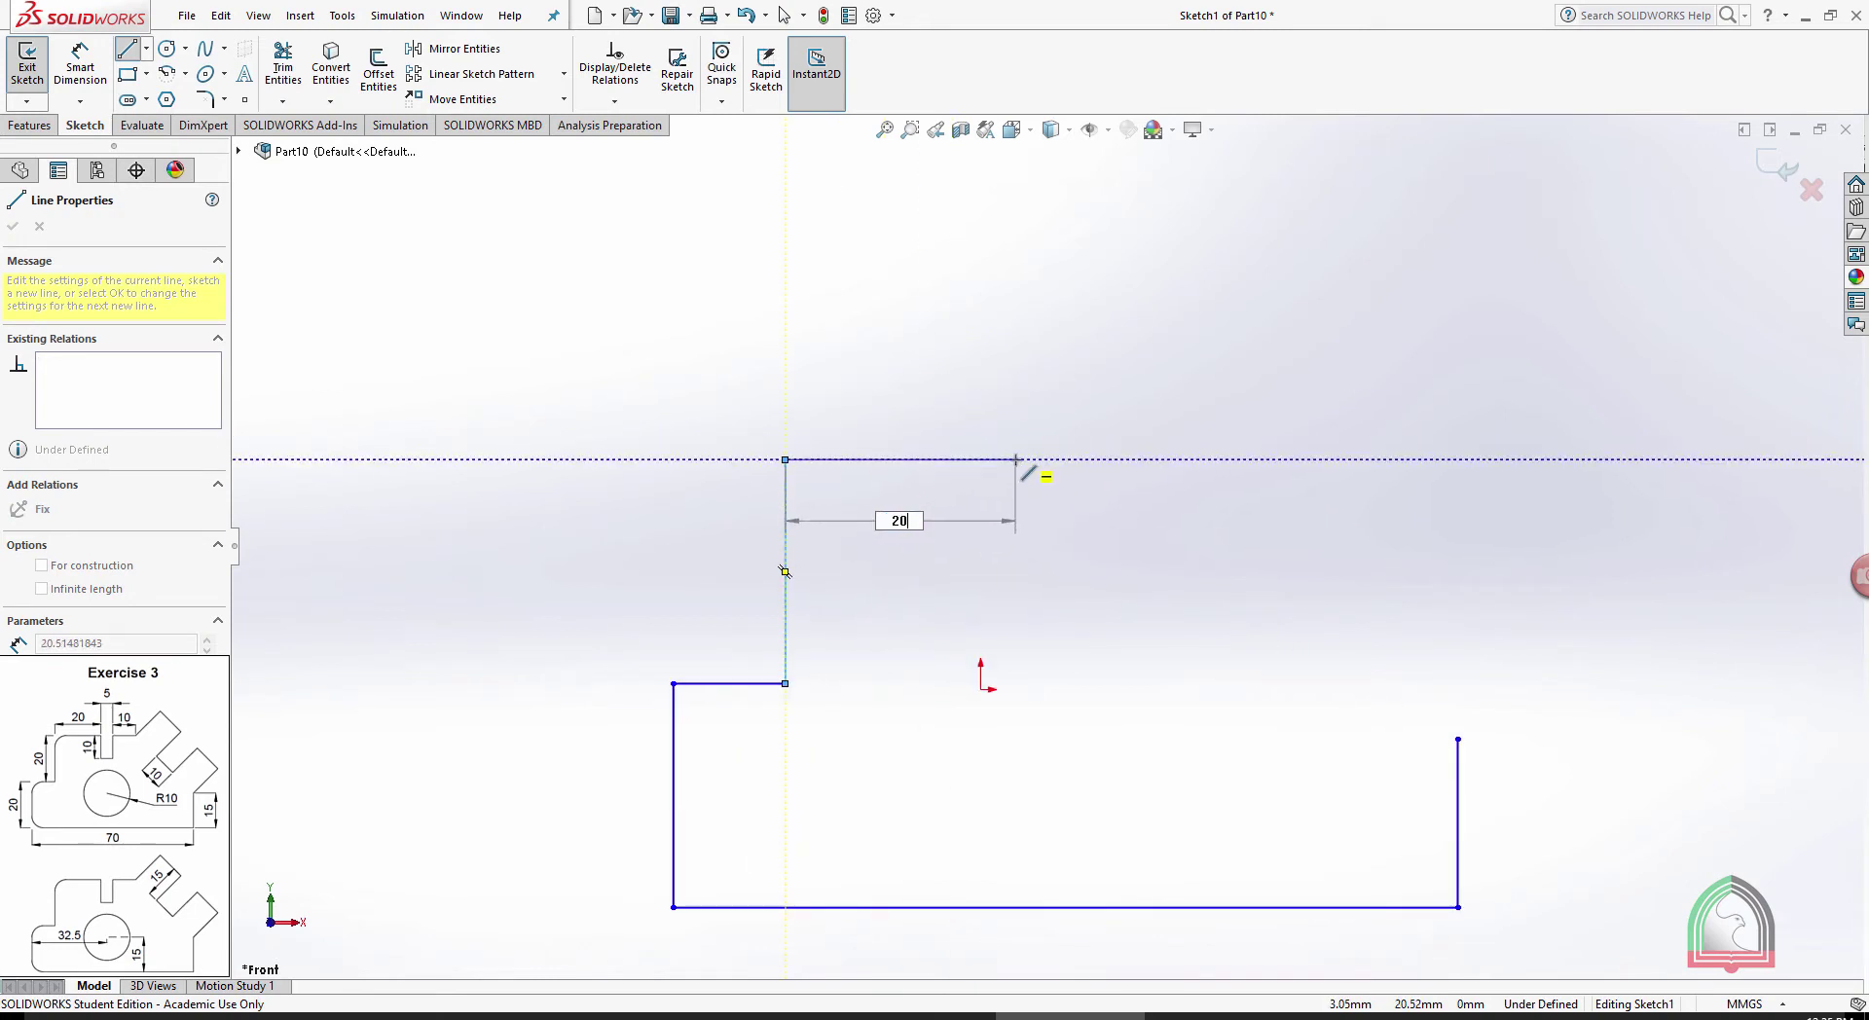
type("20")
key("Return")
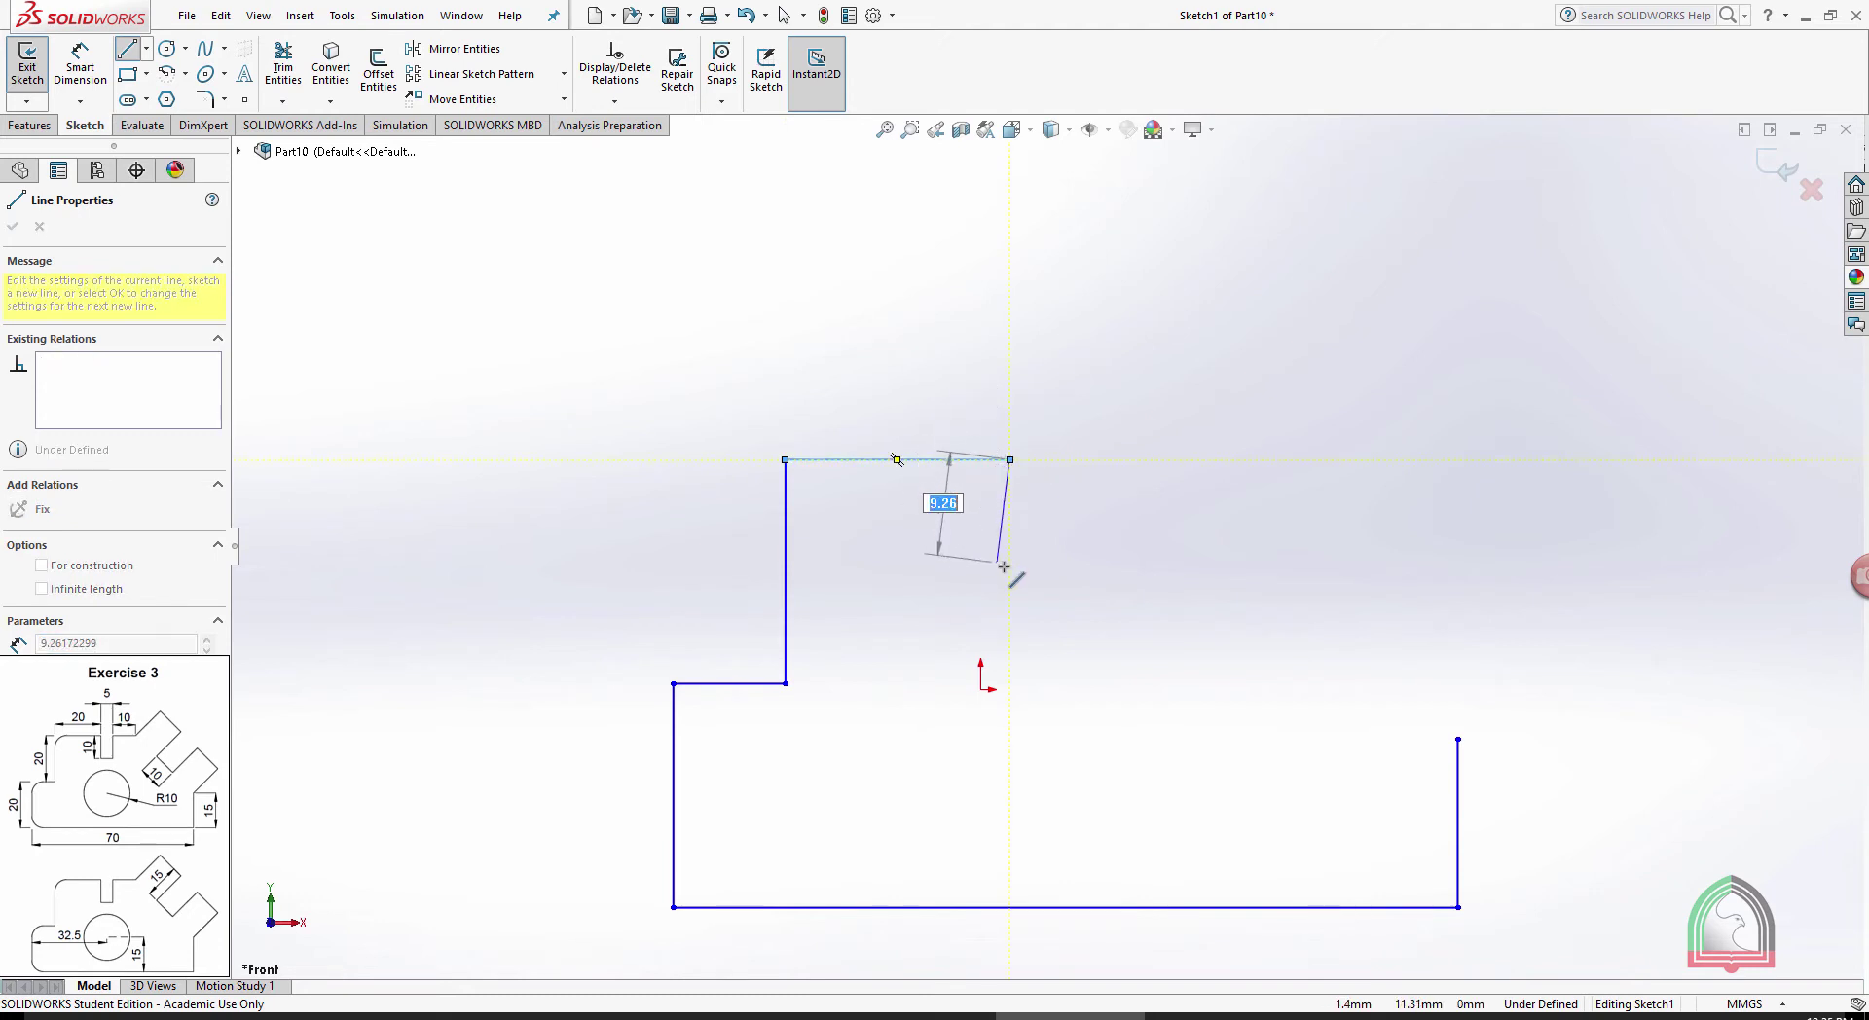
key("Return")
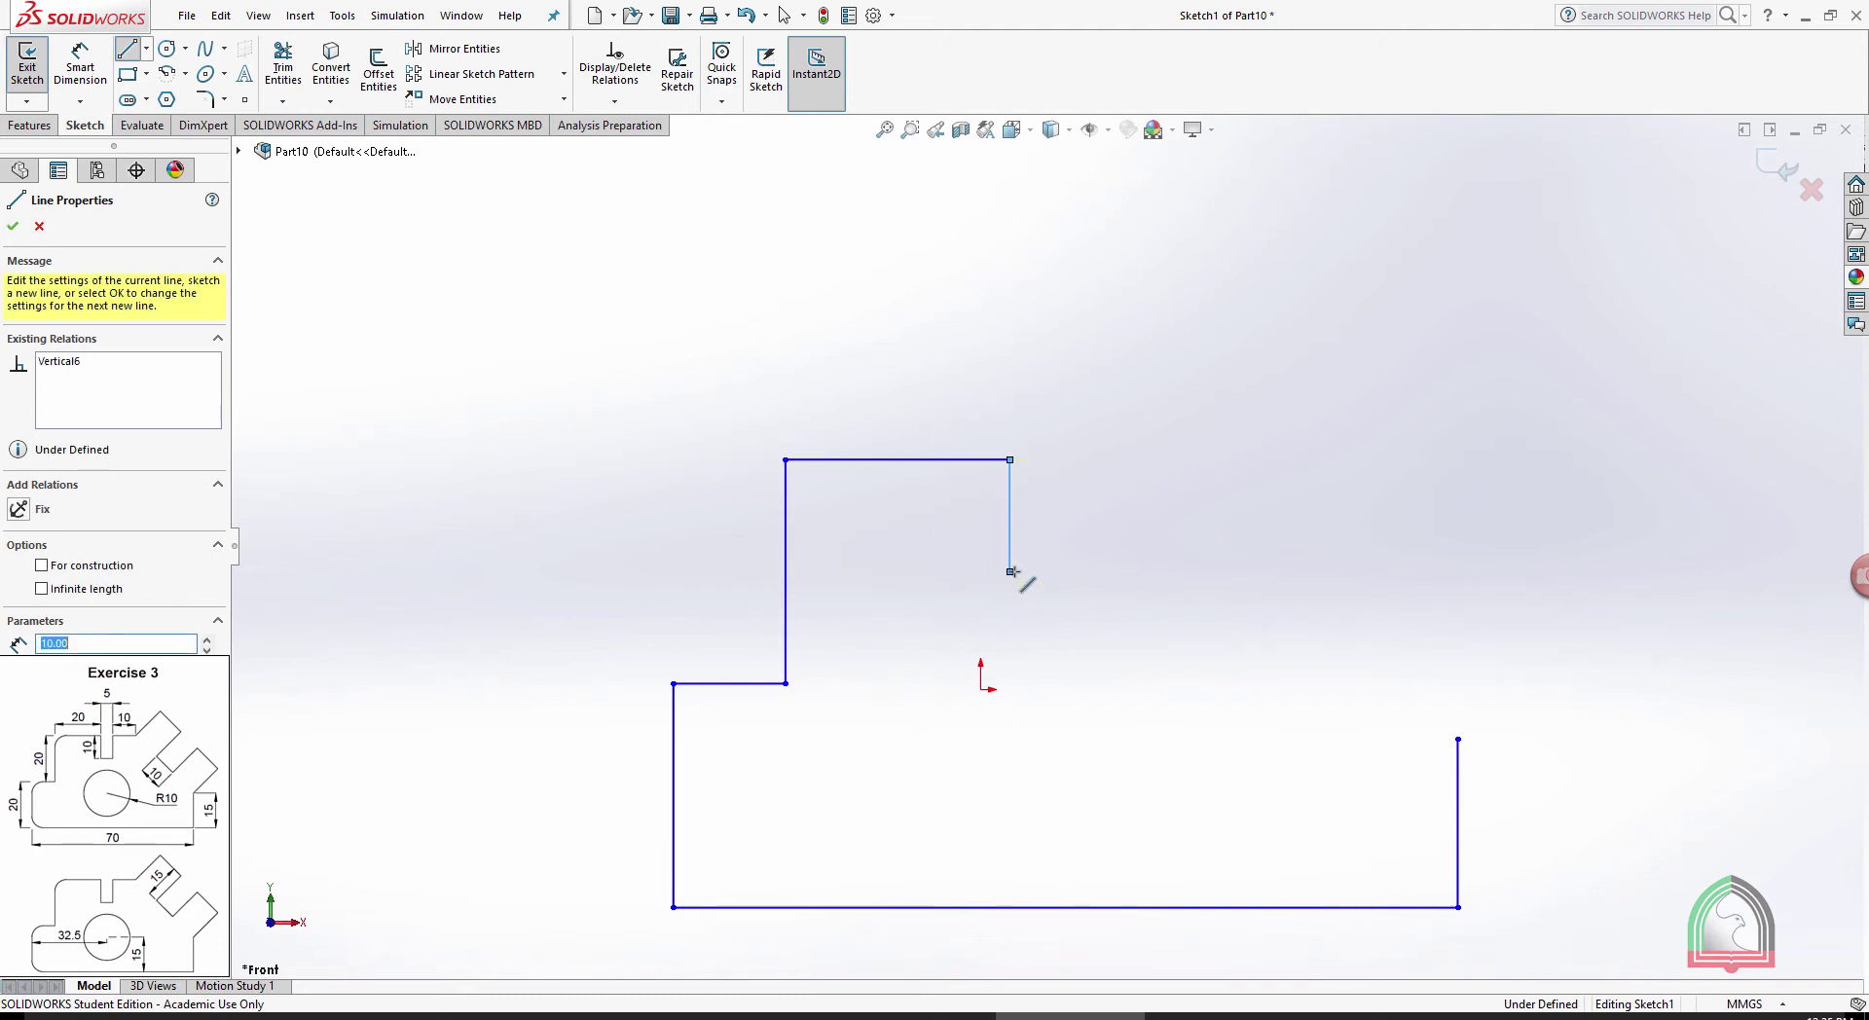
type("5")
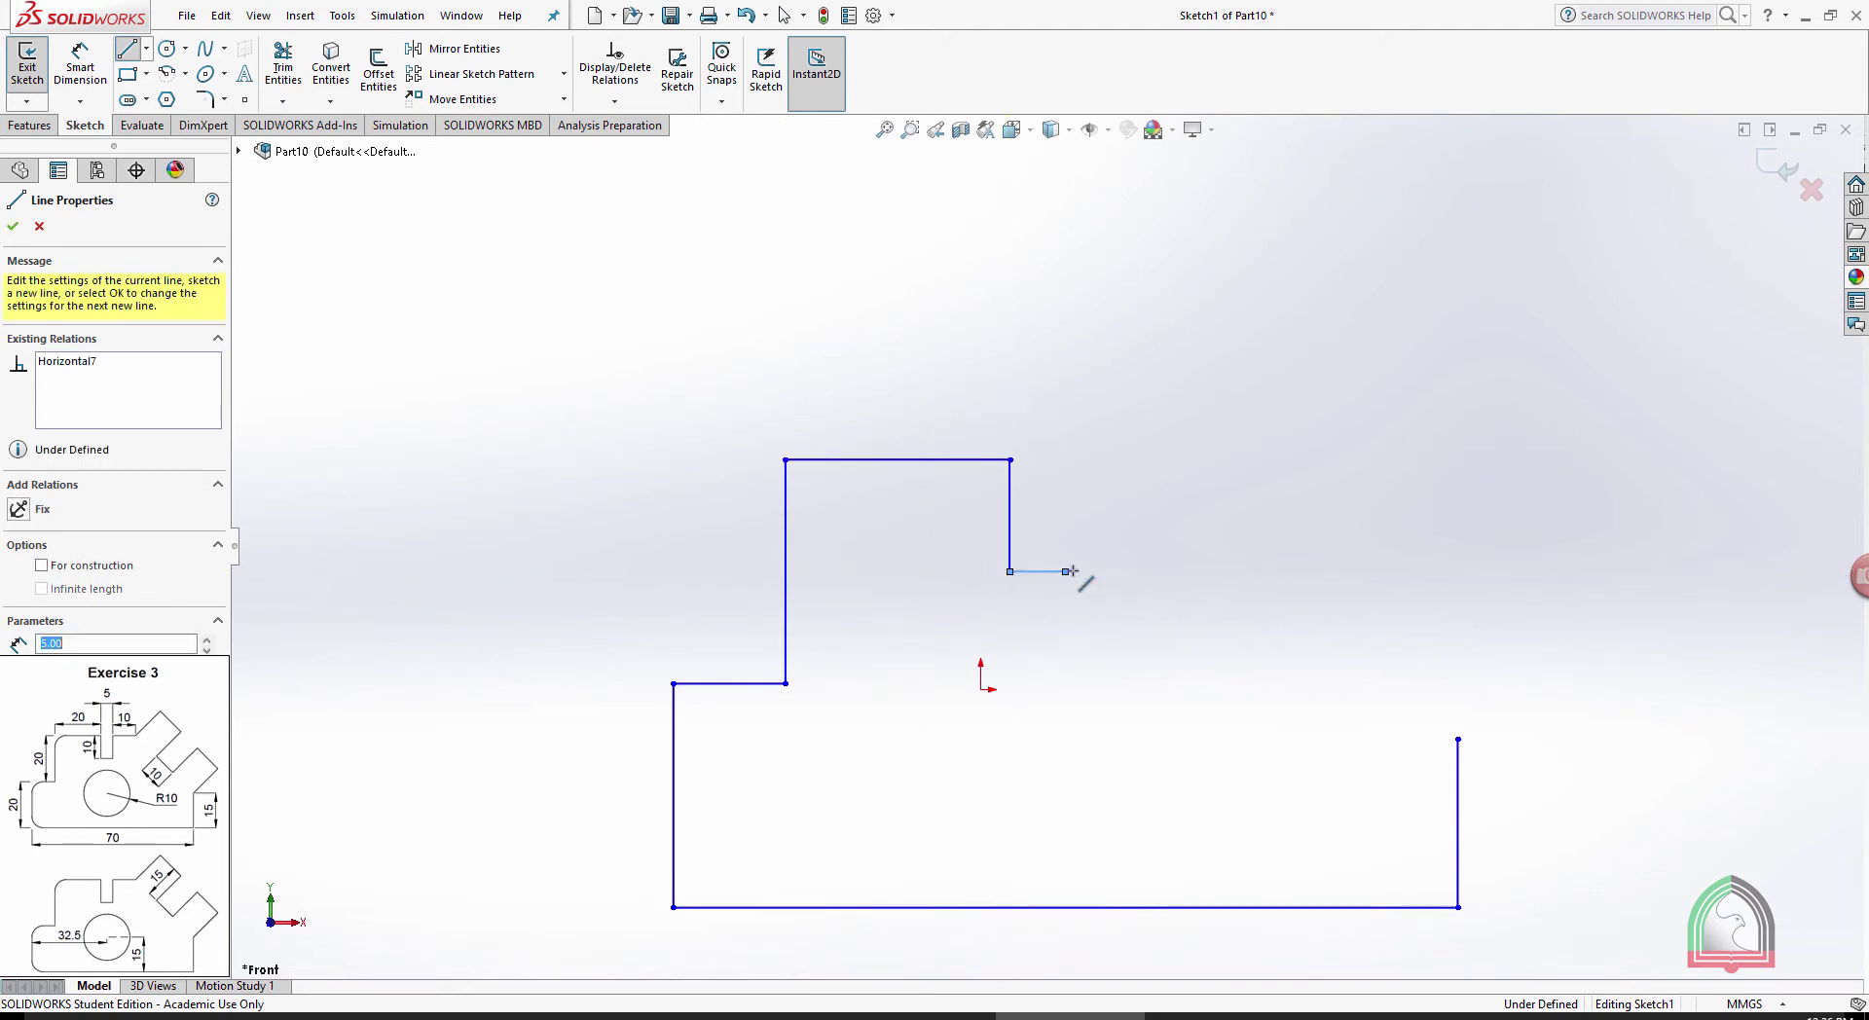
key("Return")
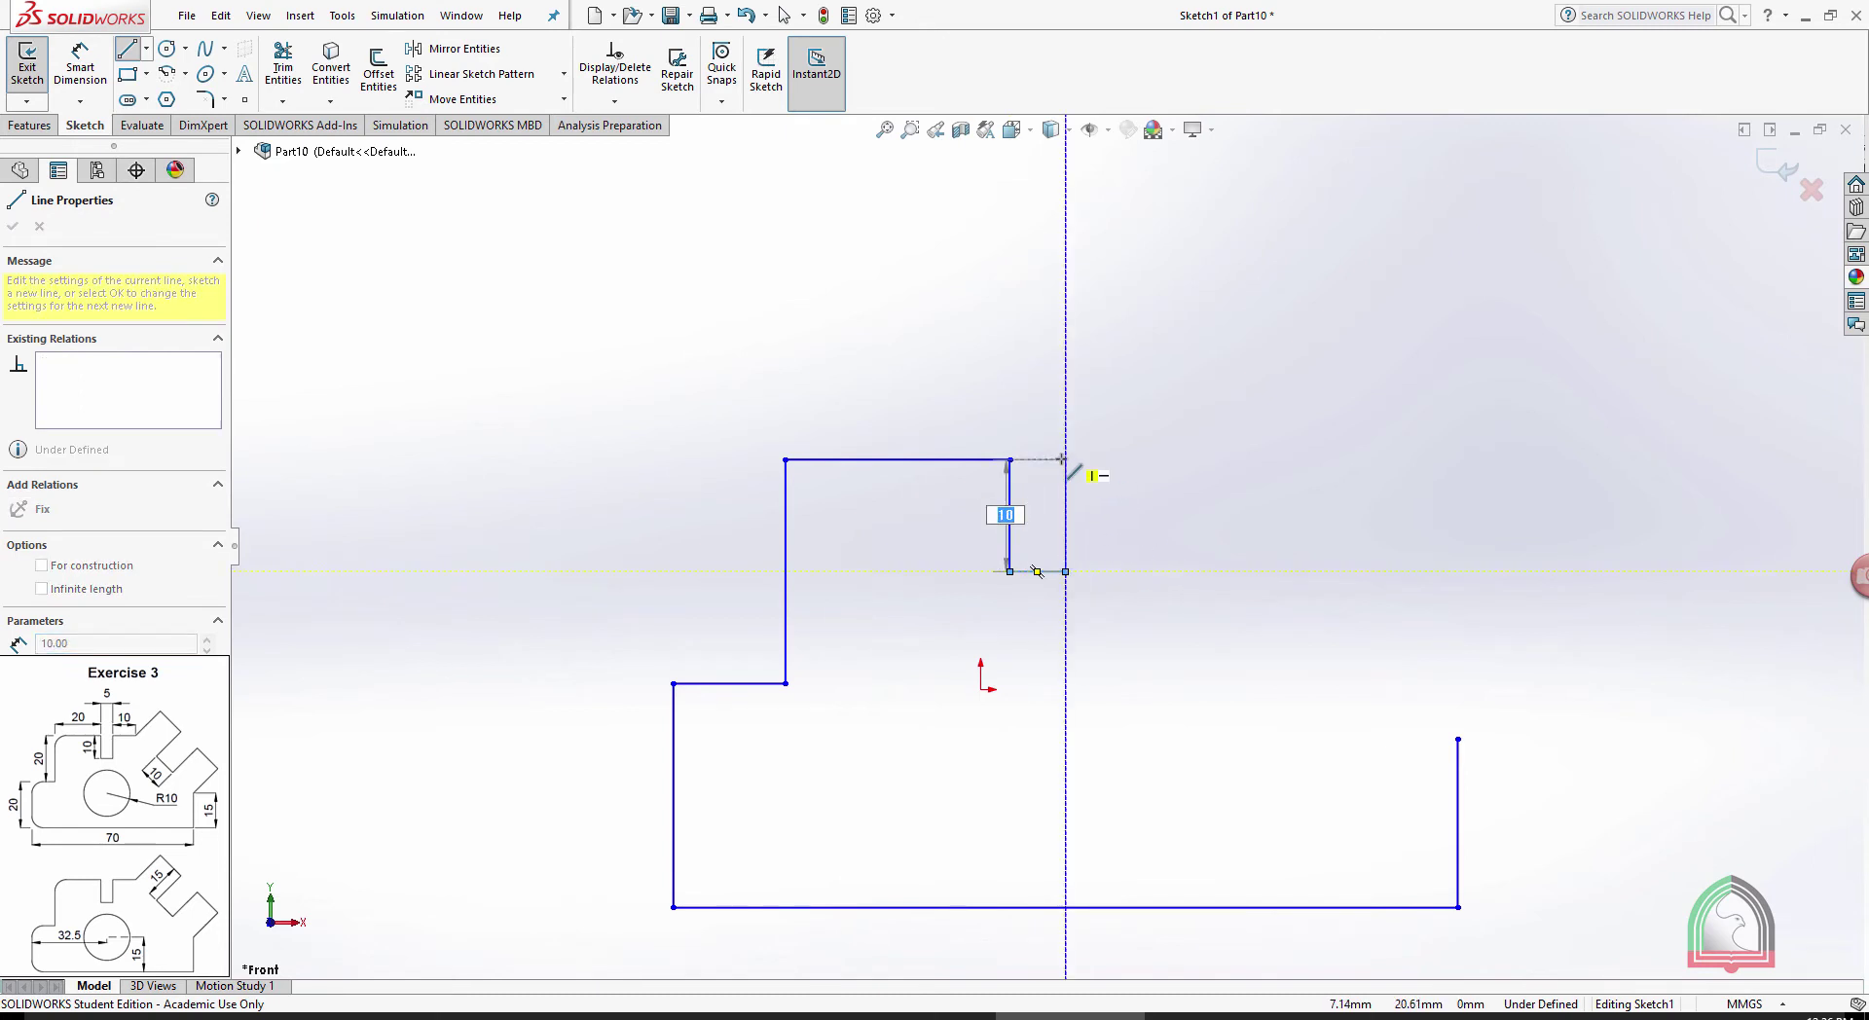
key("Return")
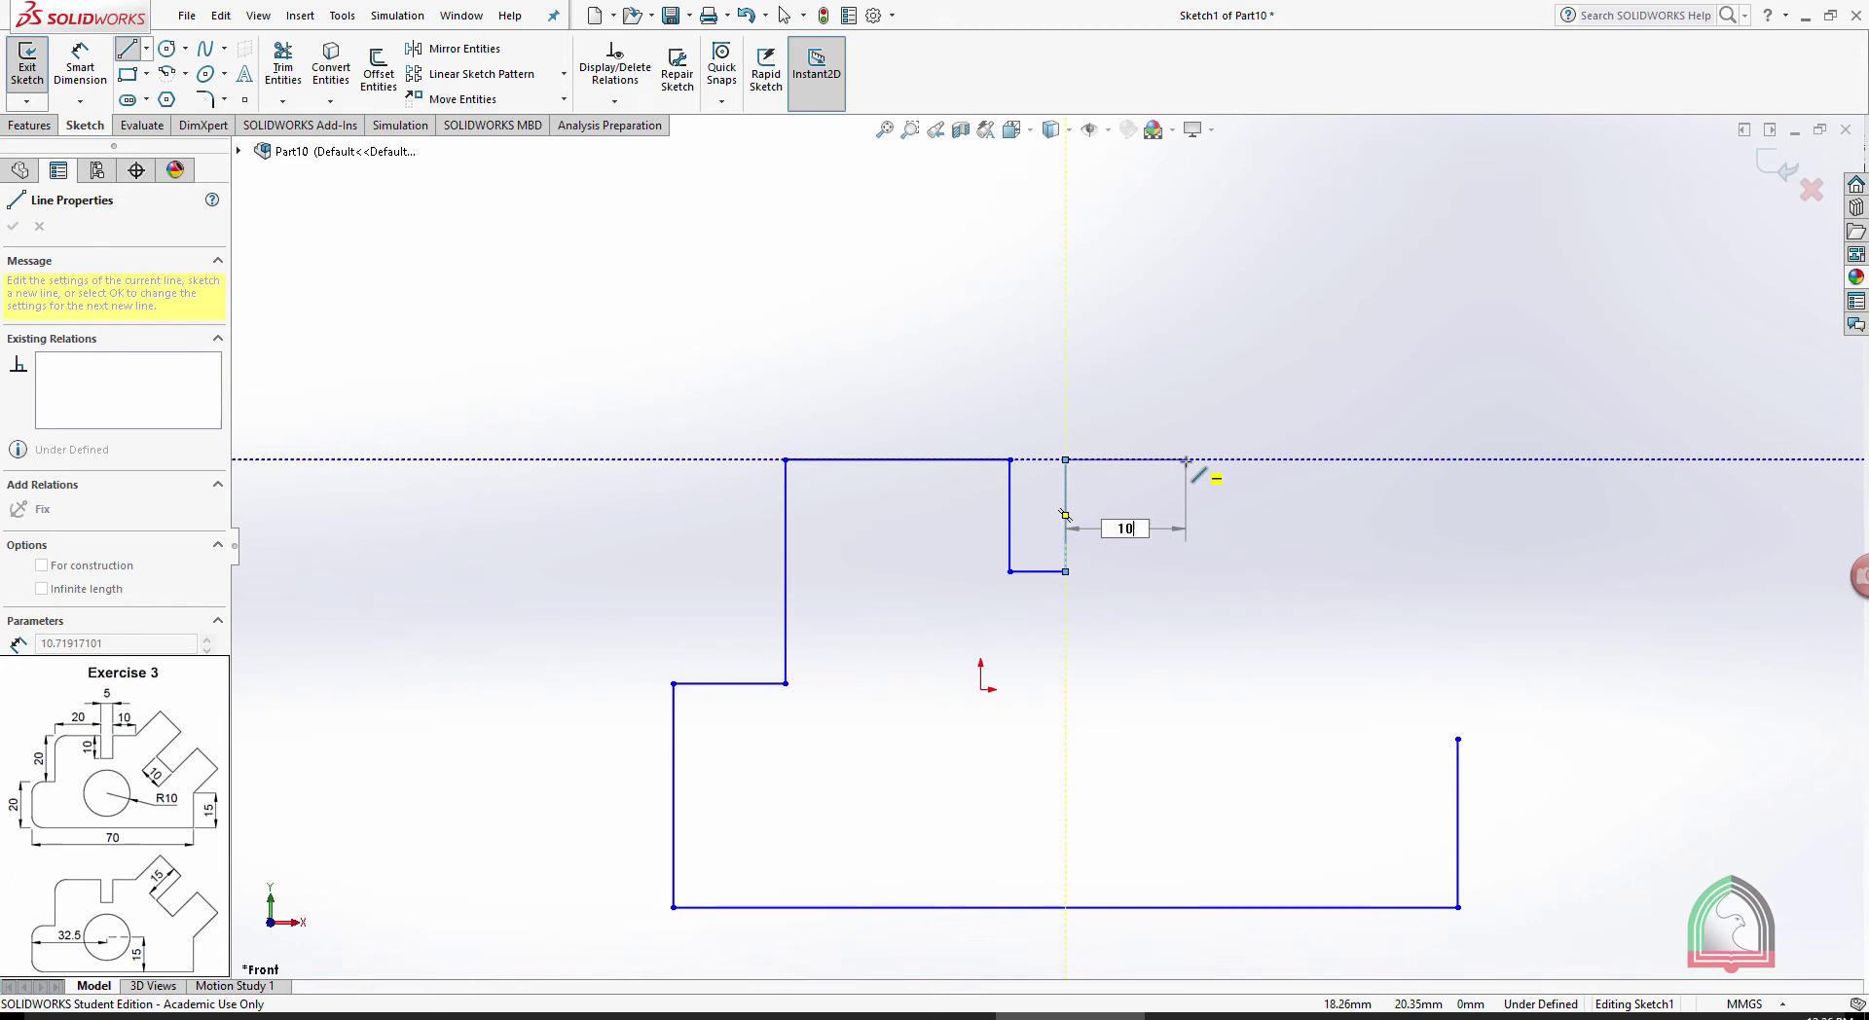
key("Return")
key("Escape")
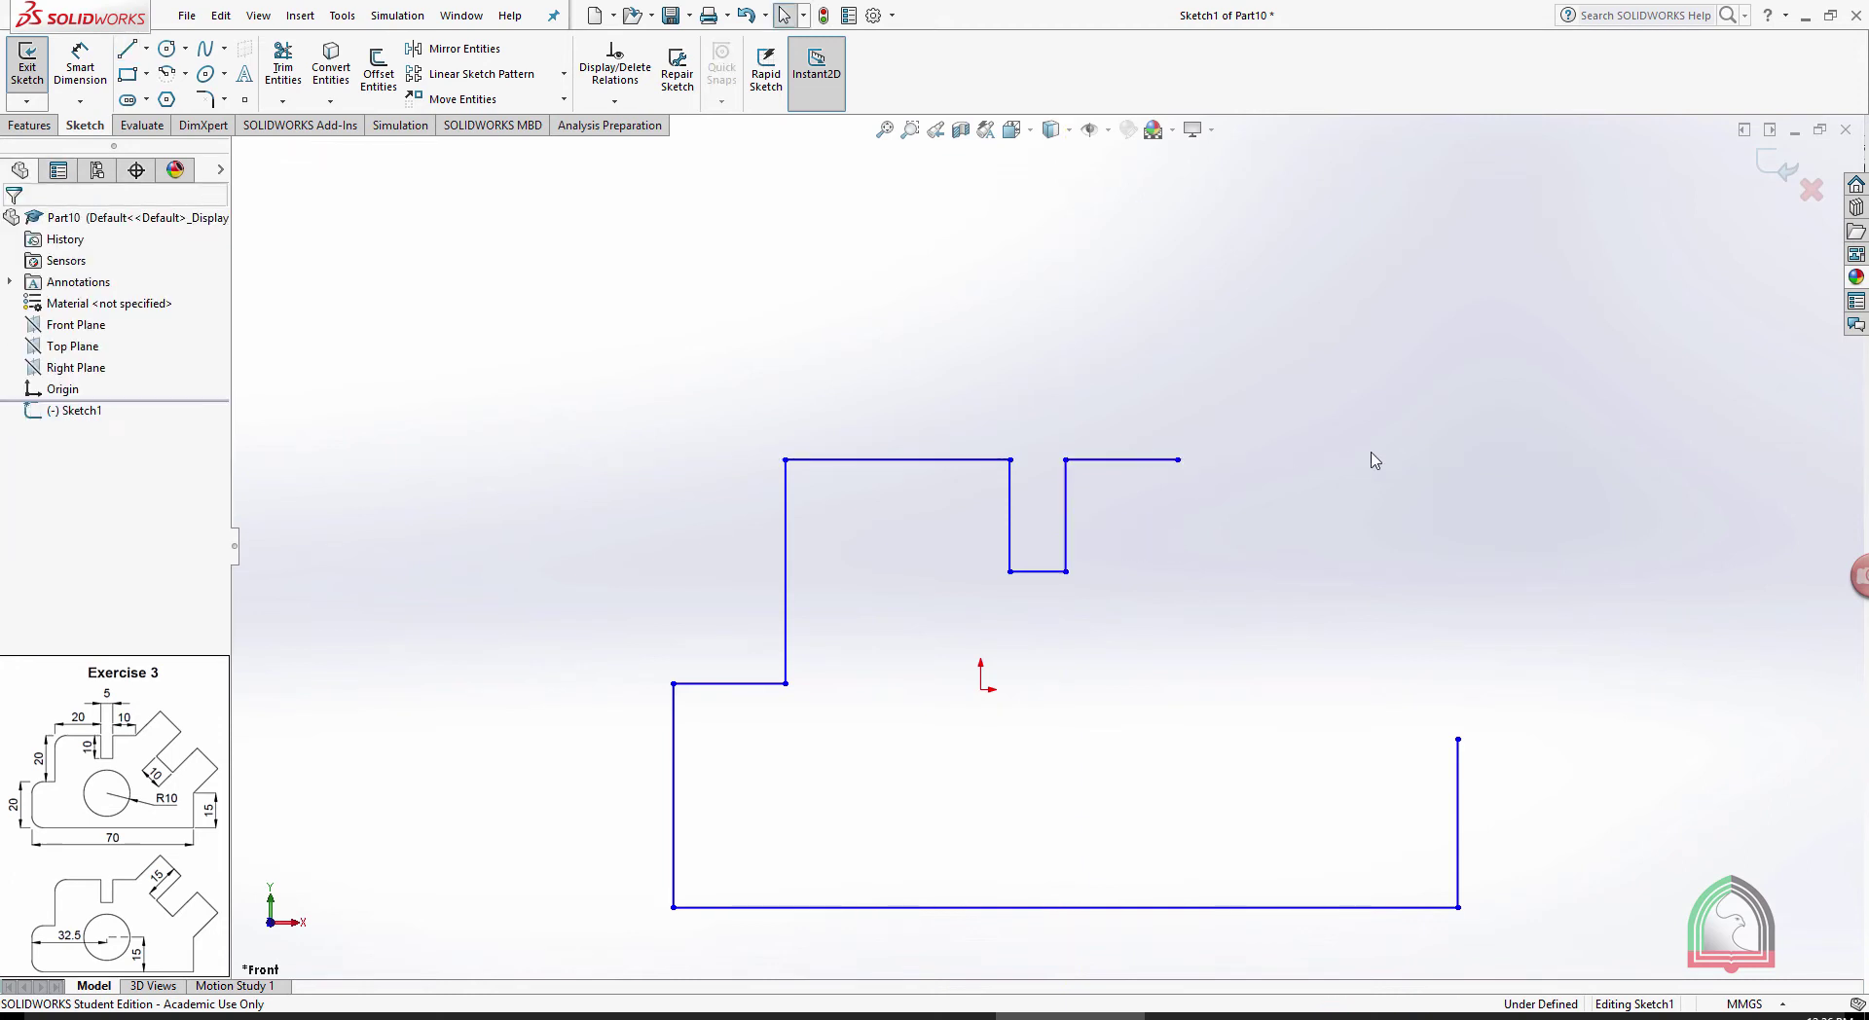
Dimension the base line at 70 and the right side at 15
left_click(80, 63)
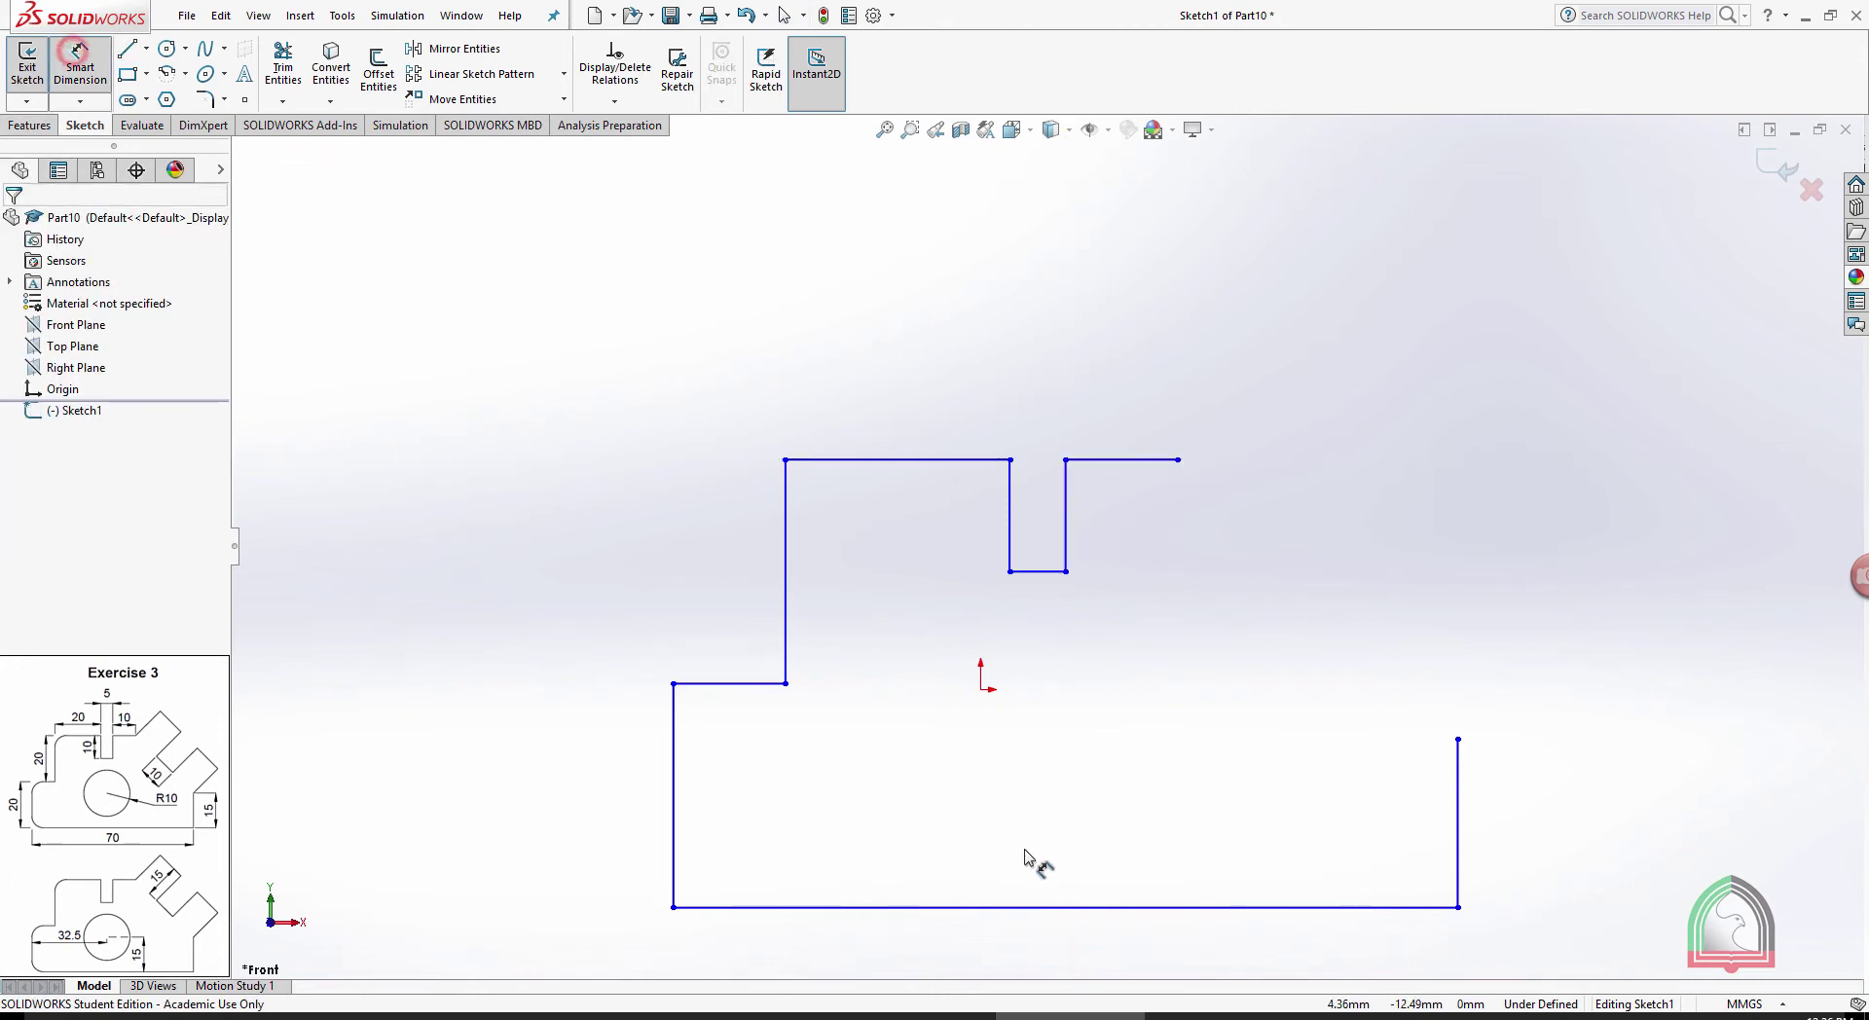
left_click(1022, 908)
left_click(1039, 957)
left_click(962, 952)
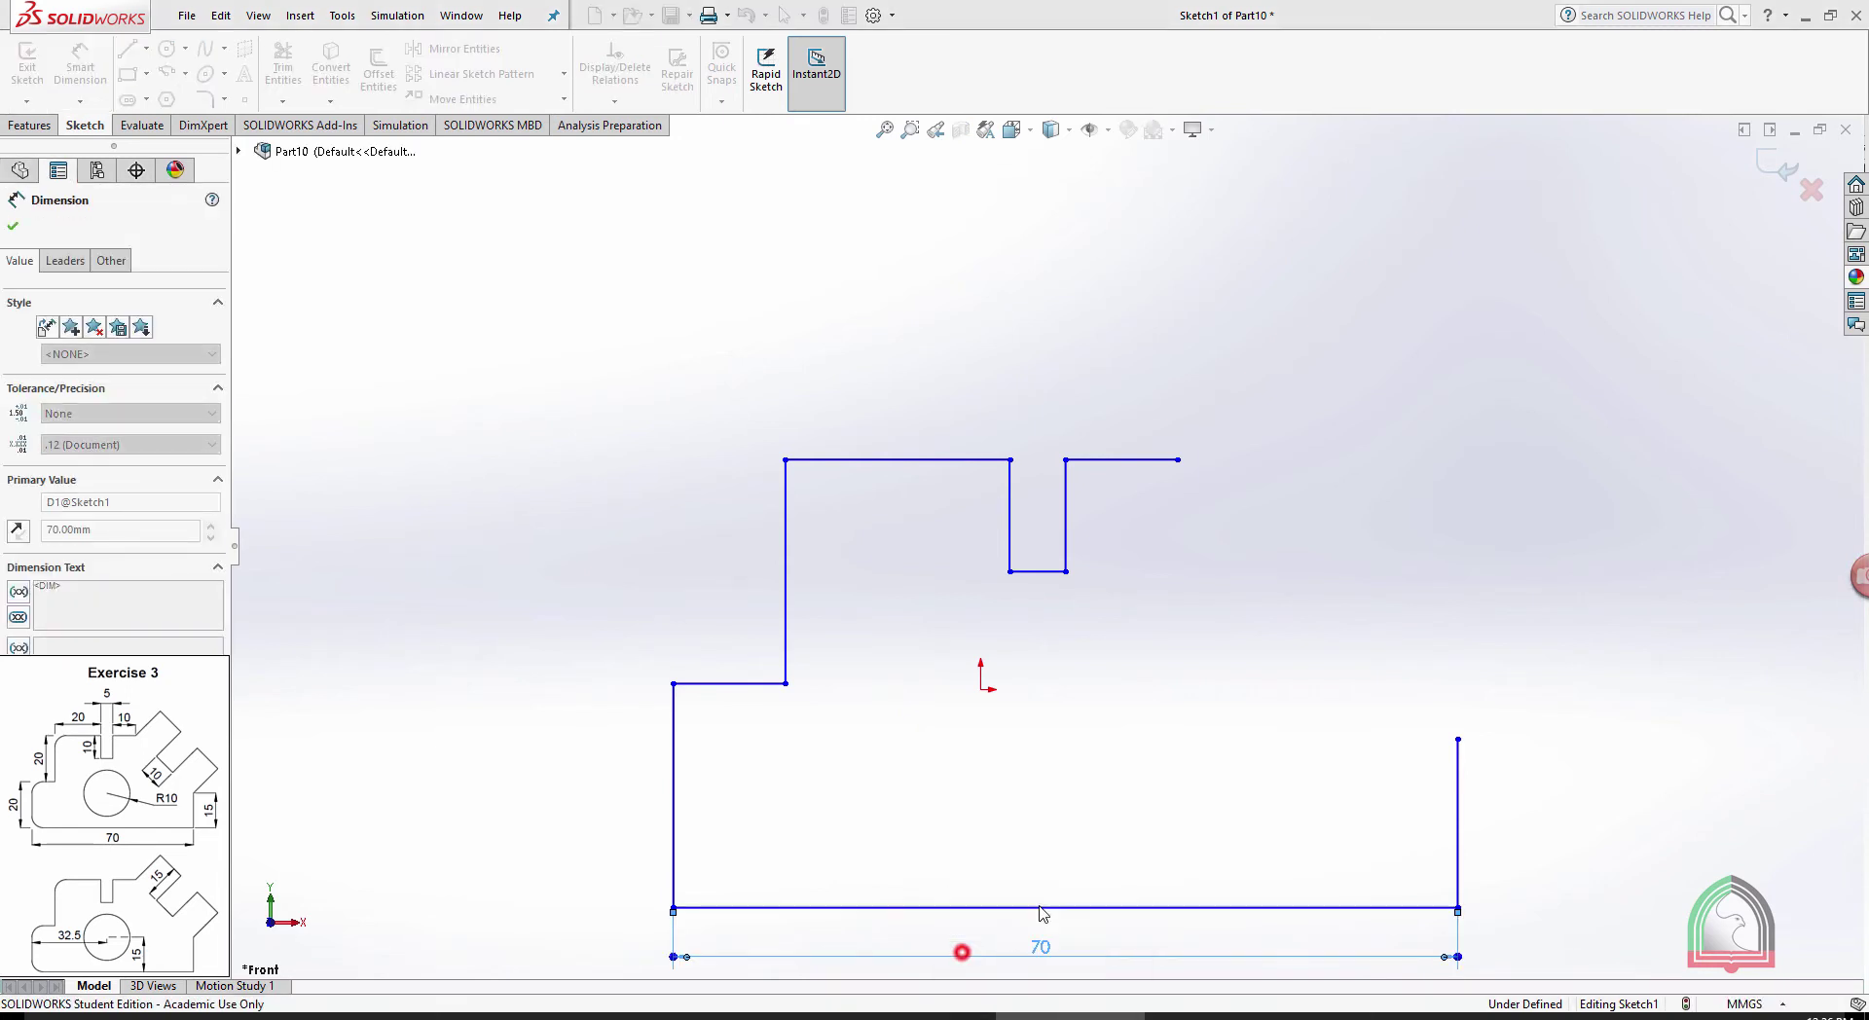
scroll(1046, 546, "up", 2)
scroll(1207, 745, "down", 2)
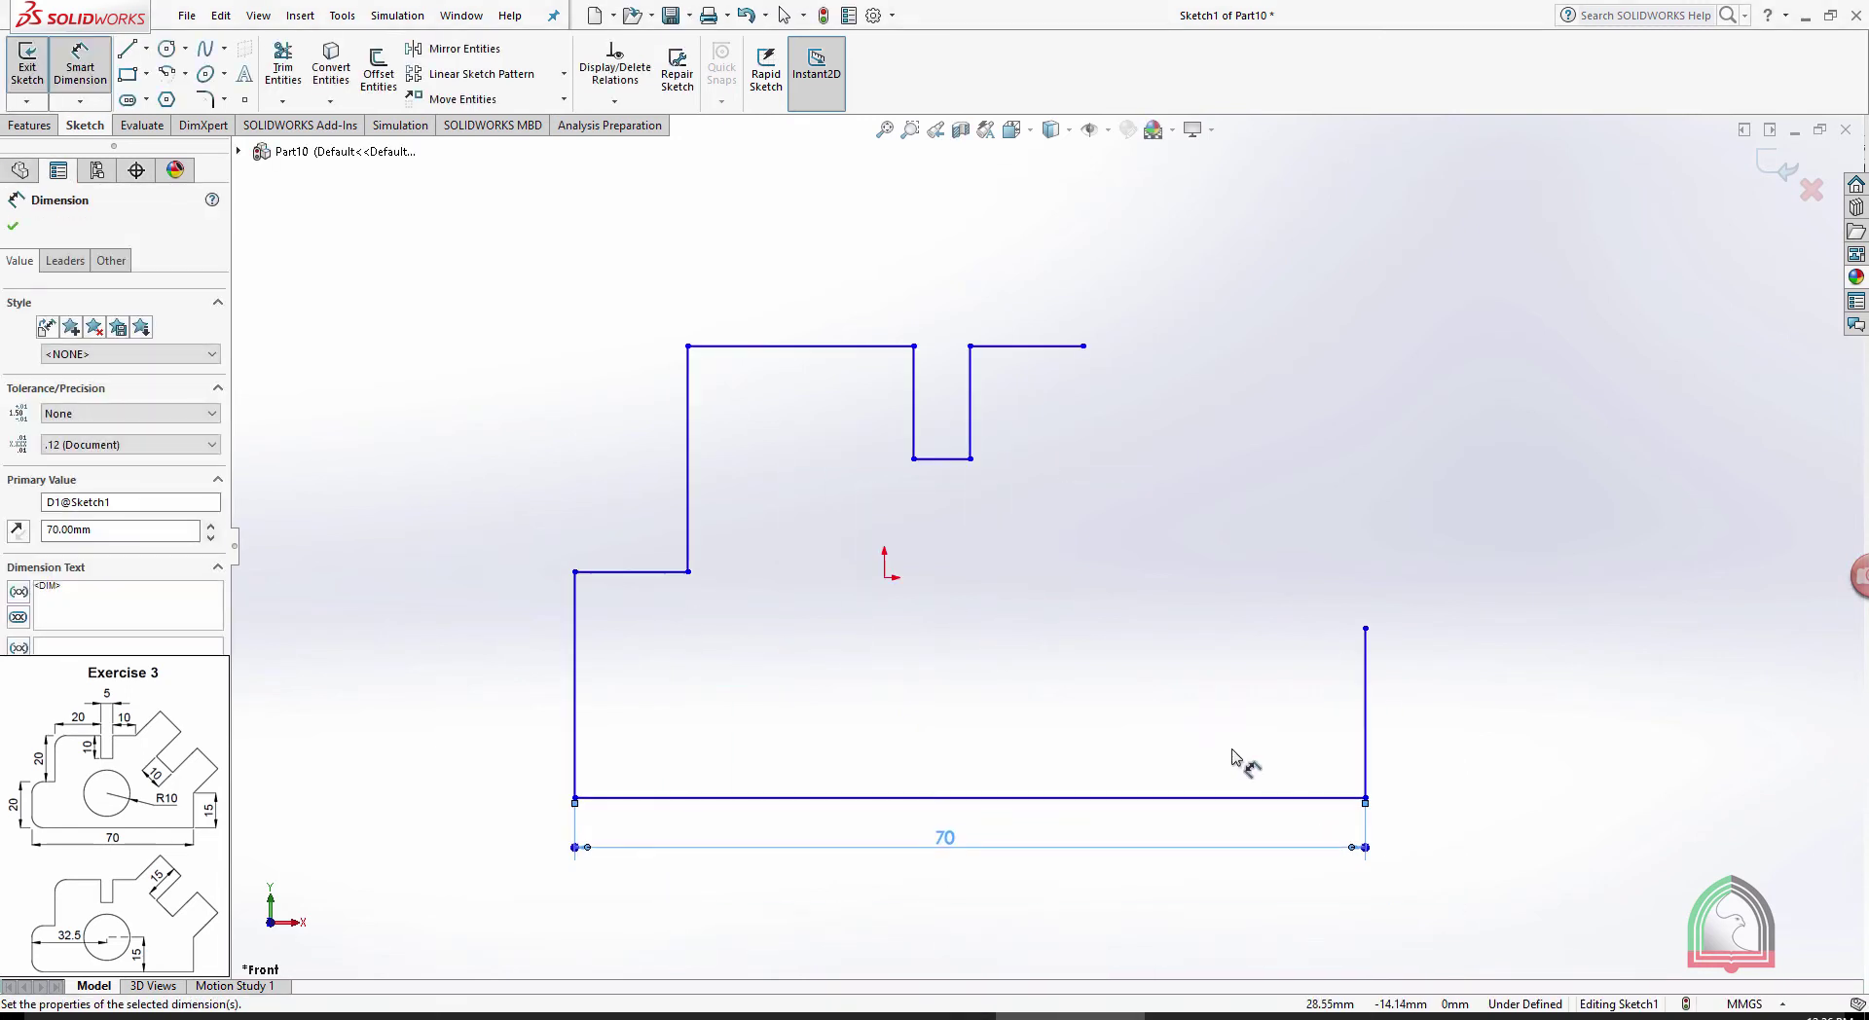
left_click(1366, 672)
left_click(1421, 711)
left_click(1340, 704)
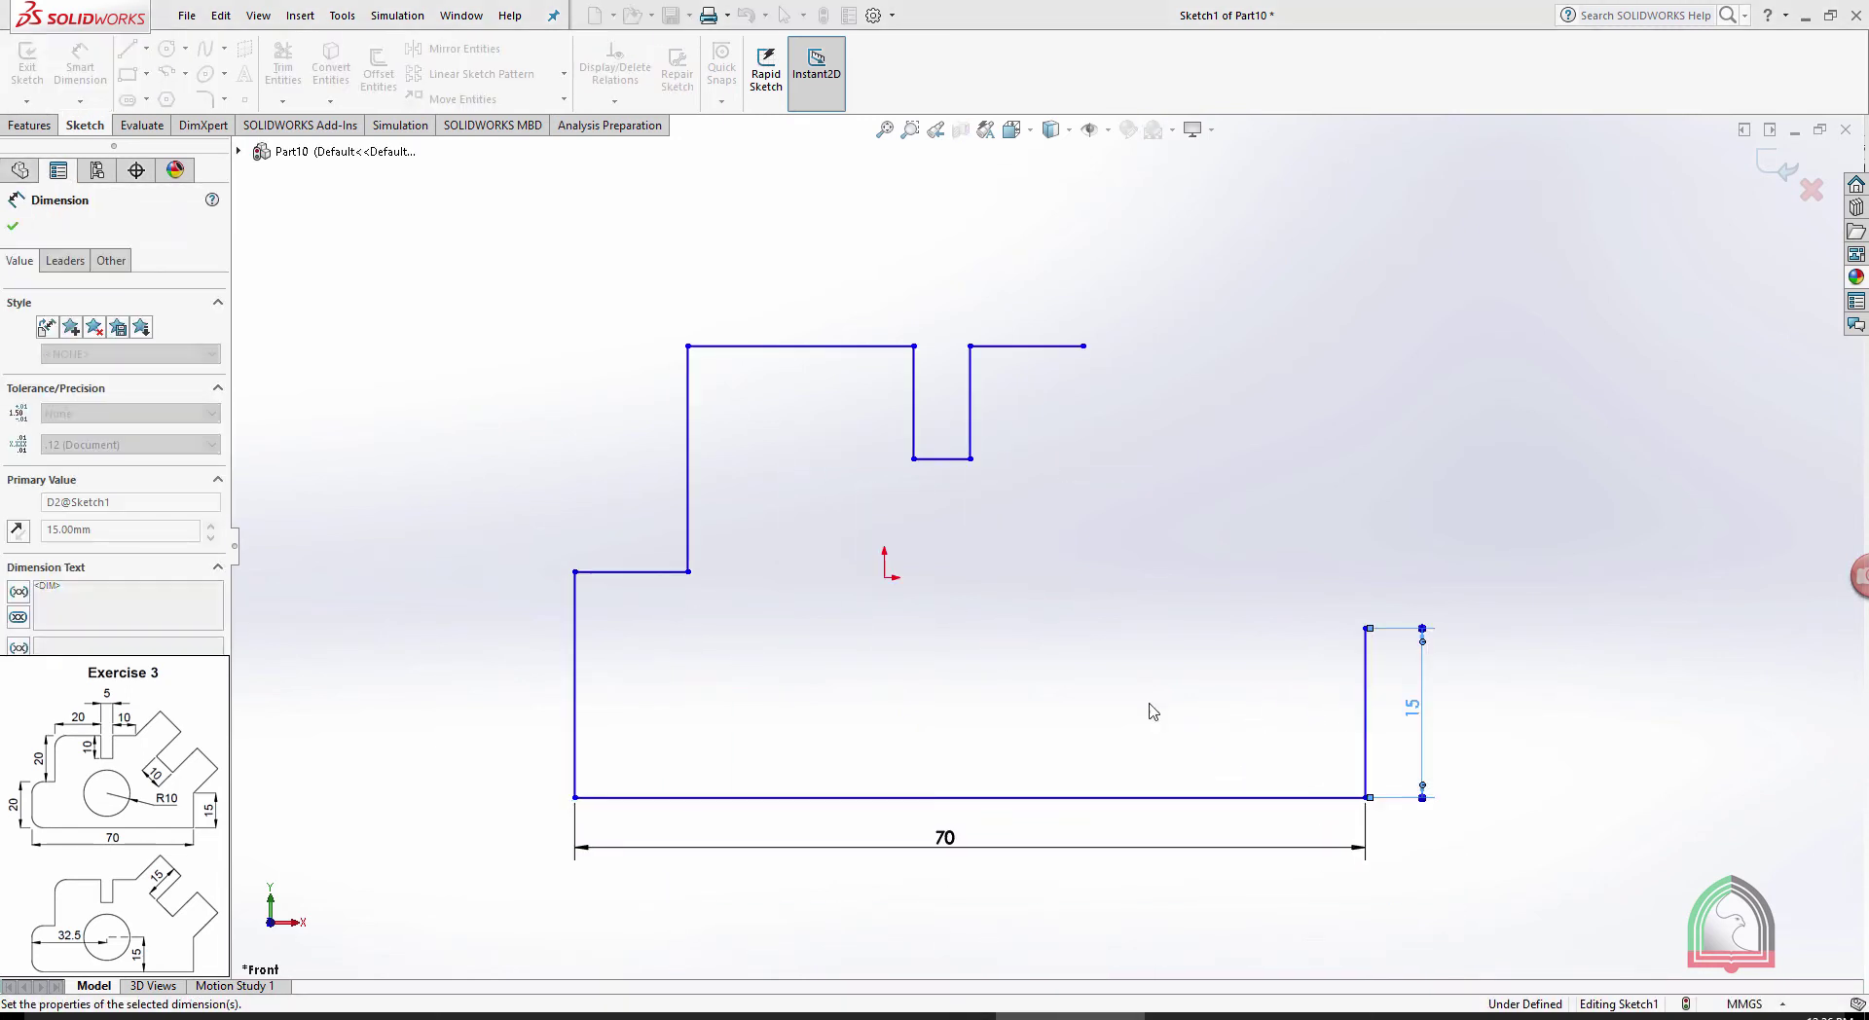
Dimension the left side, middle step and top line each at 20
left_click(574, 648)
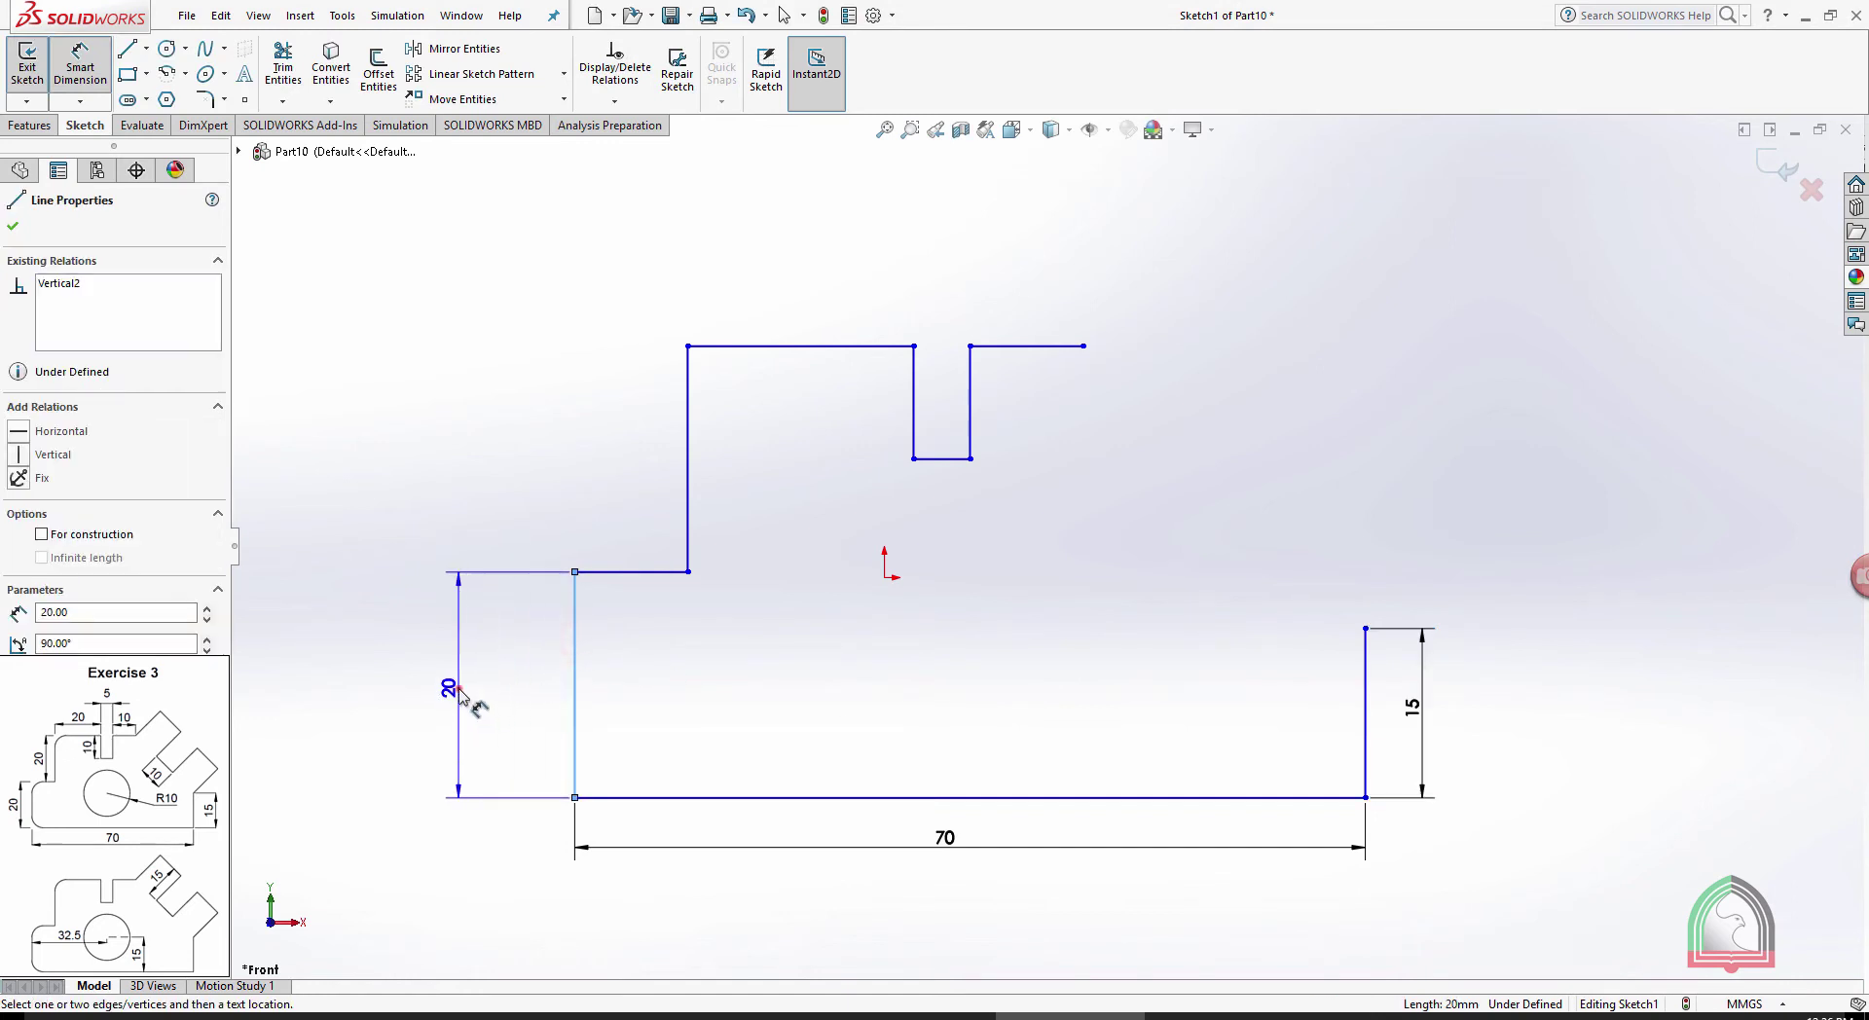
left_click(458, 691)
left_click(375, 677)
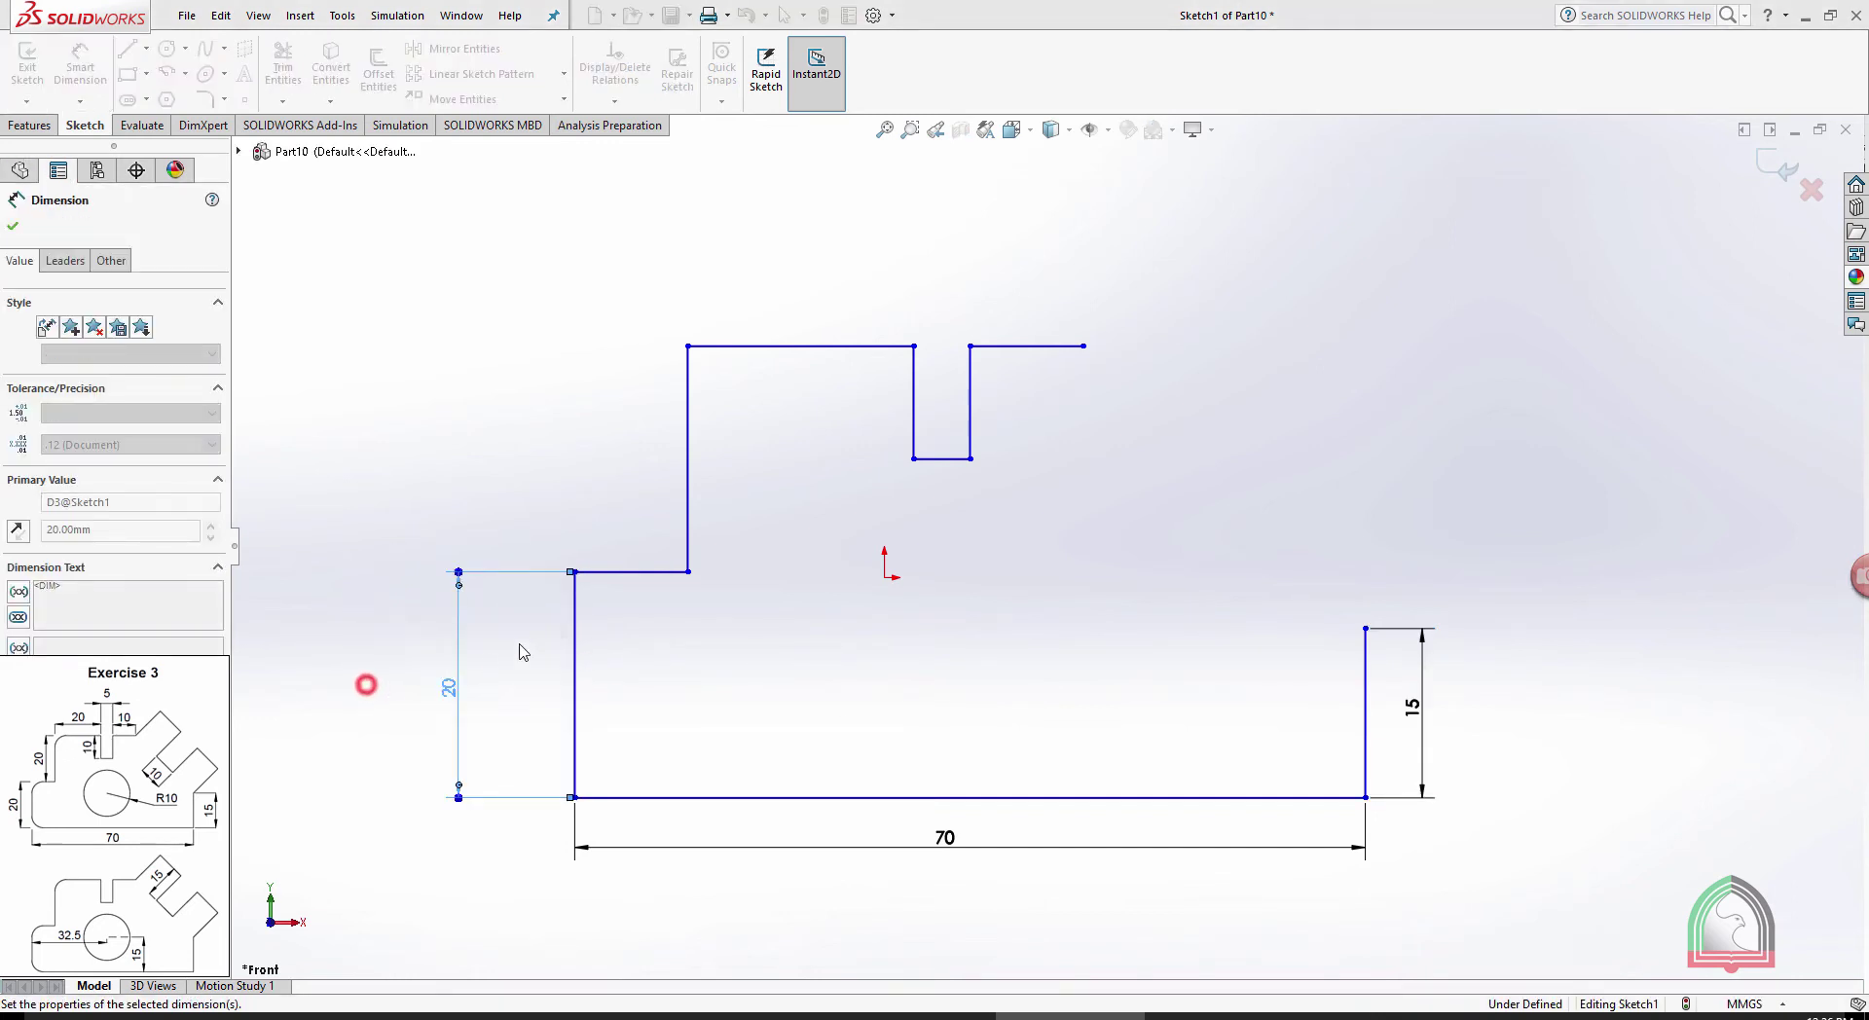
left_click(687, 435)
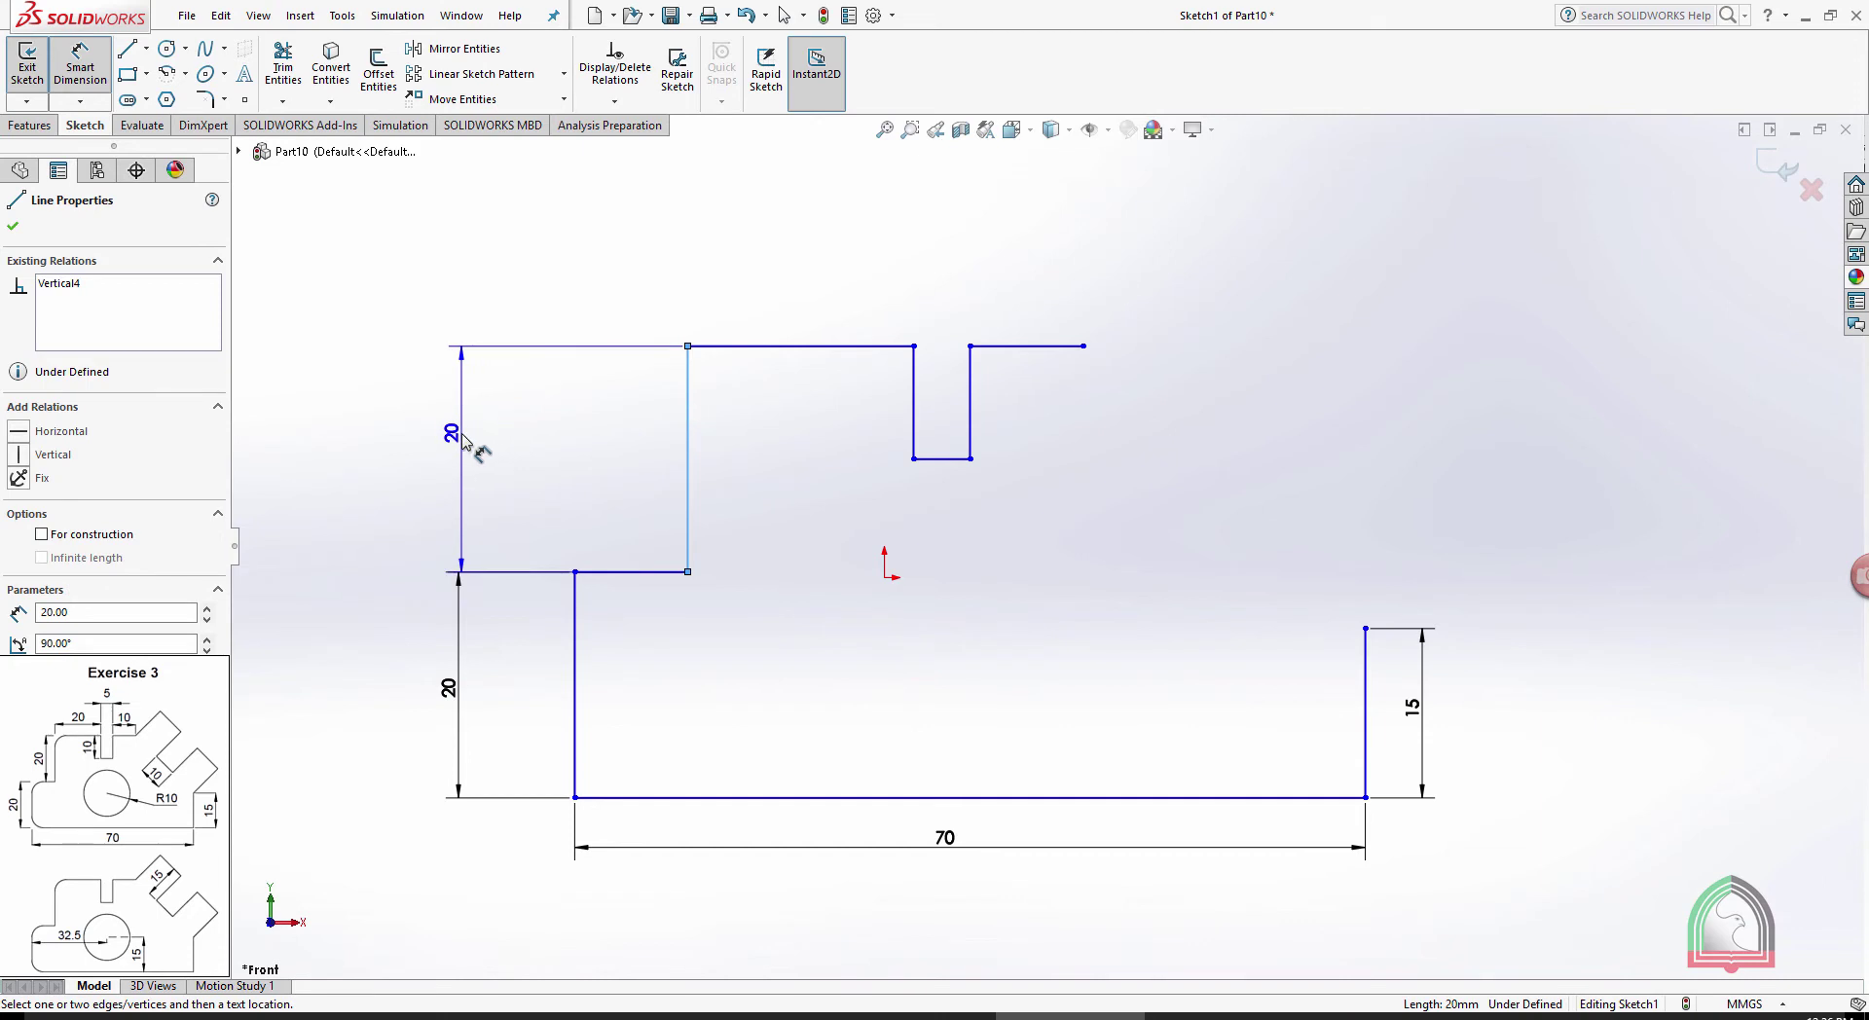
left_click(455, 430)
left_click(383, 428)
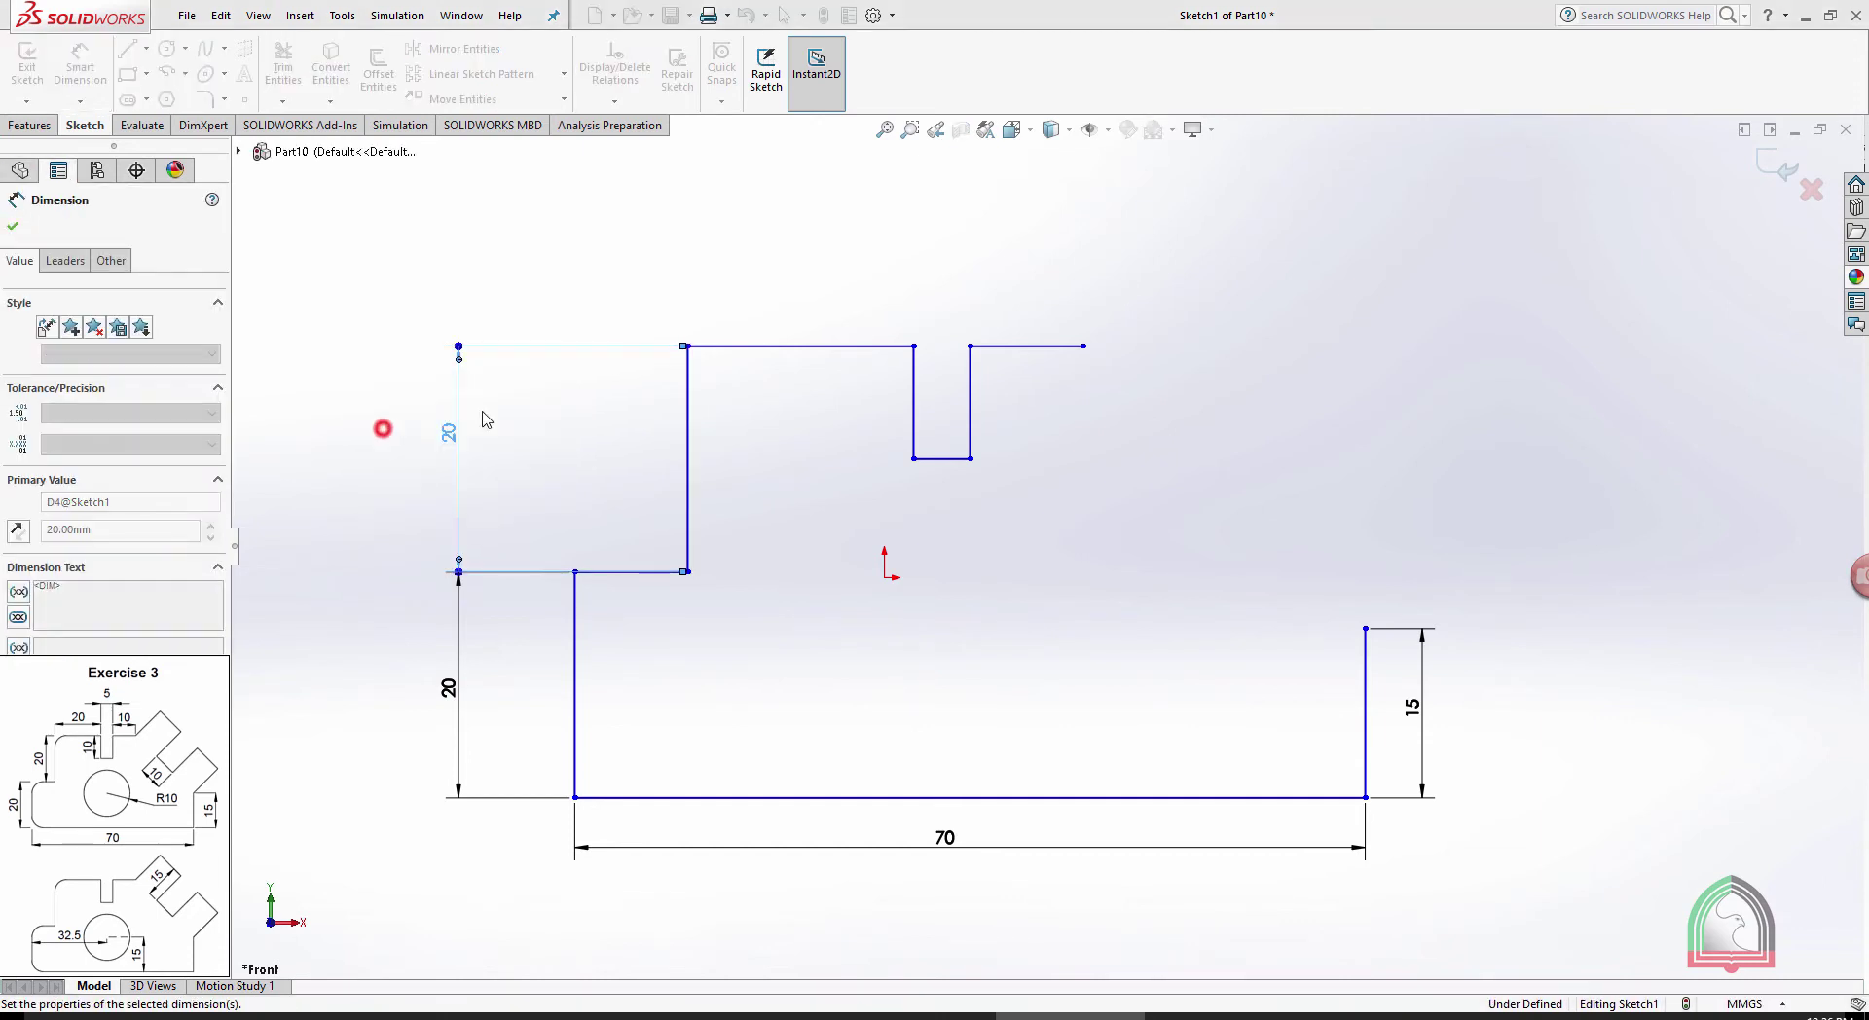
left_click(785, 345)
left_click(714, 282)
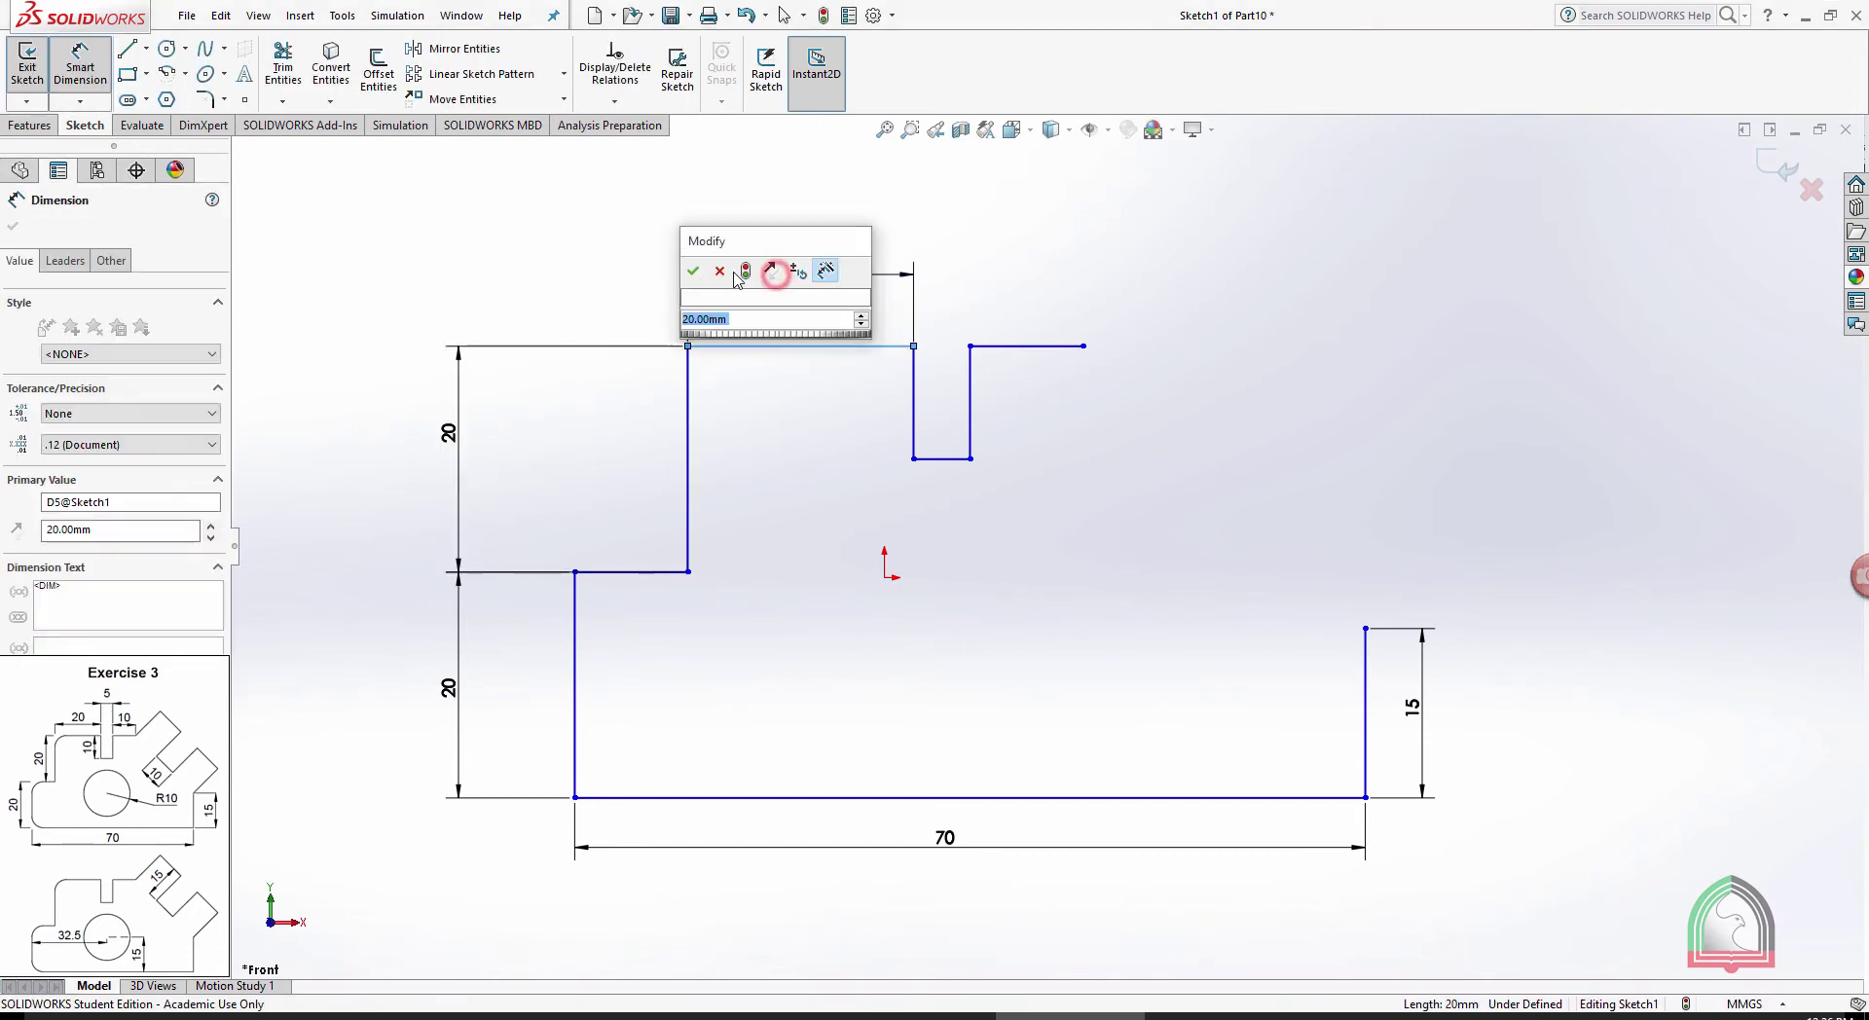
left_click(695, 272)
Dimension the notch at 10 deep and 5 wide and the ledge at 10
left_click(911, 397)
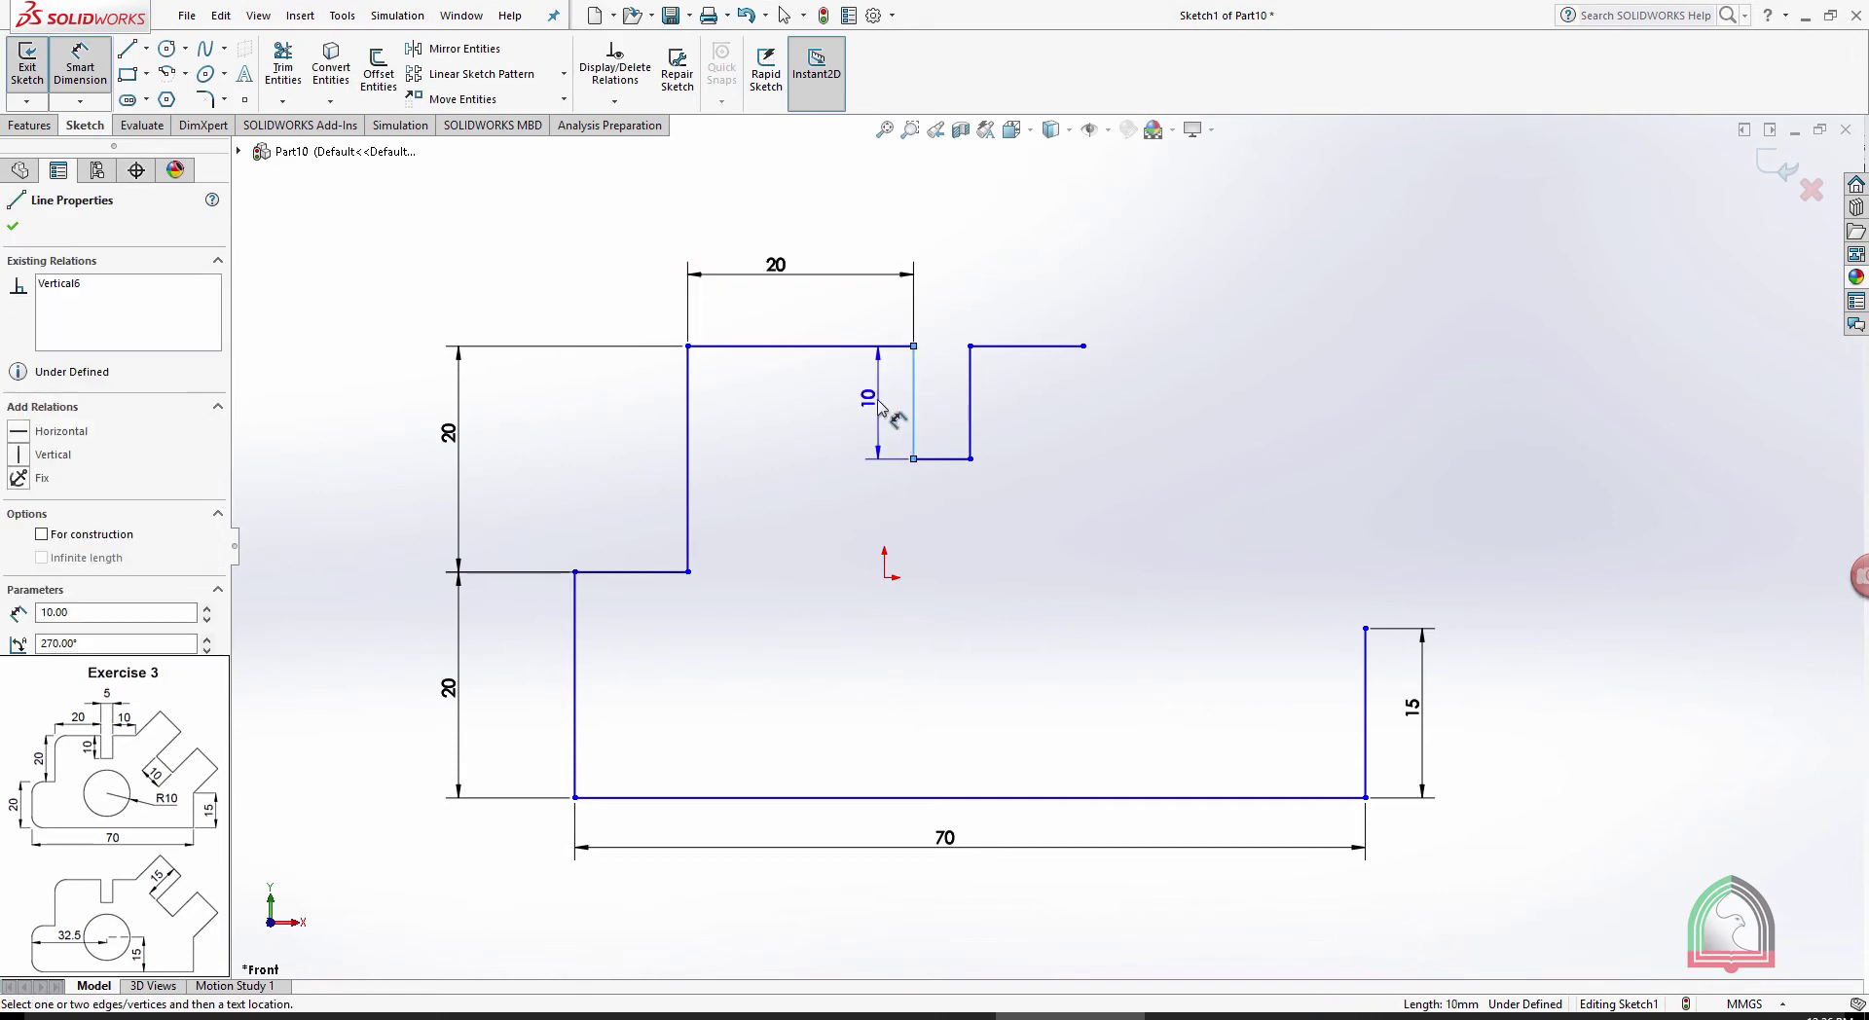
left_click(879, 414)
left_click(795, 405)
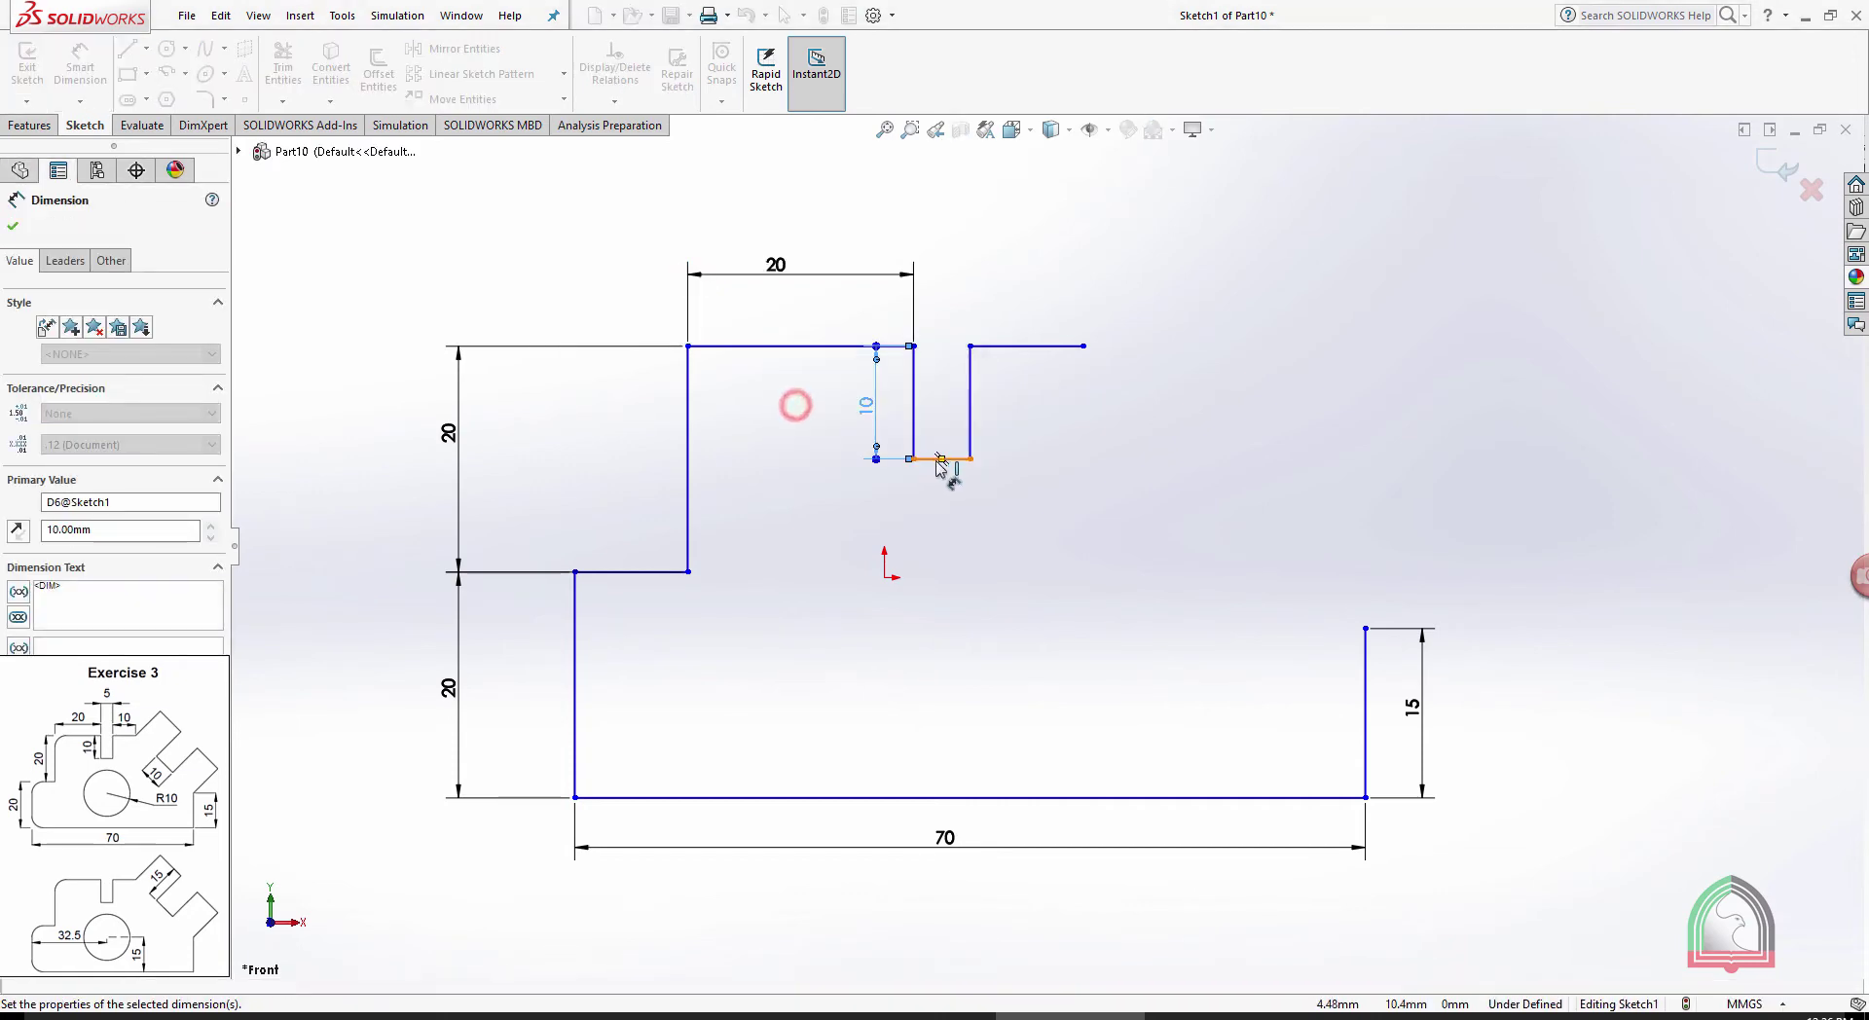
left_click(957, 464)
left_click(951, 488)
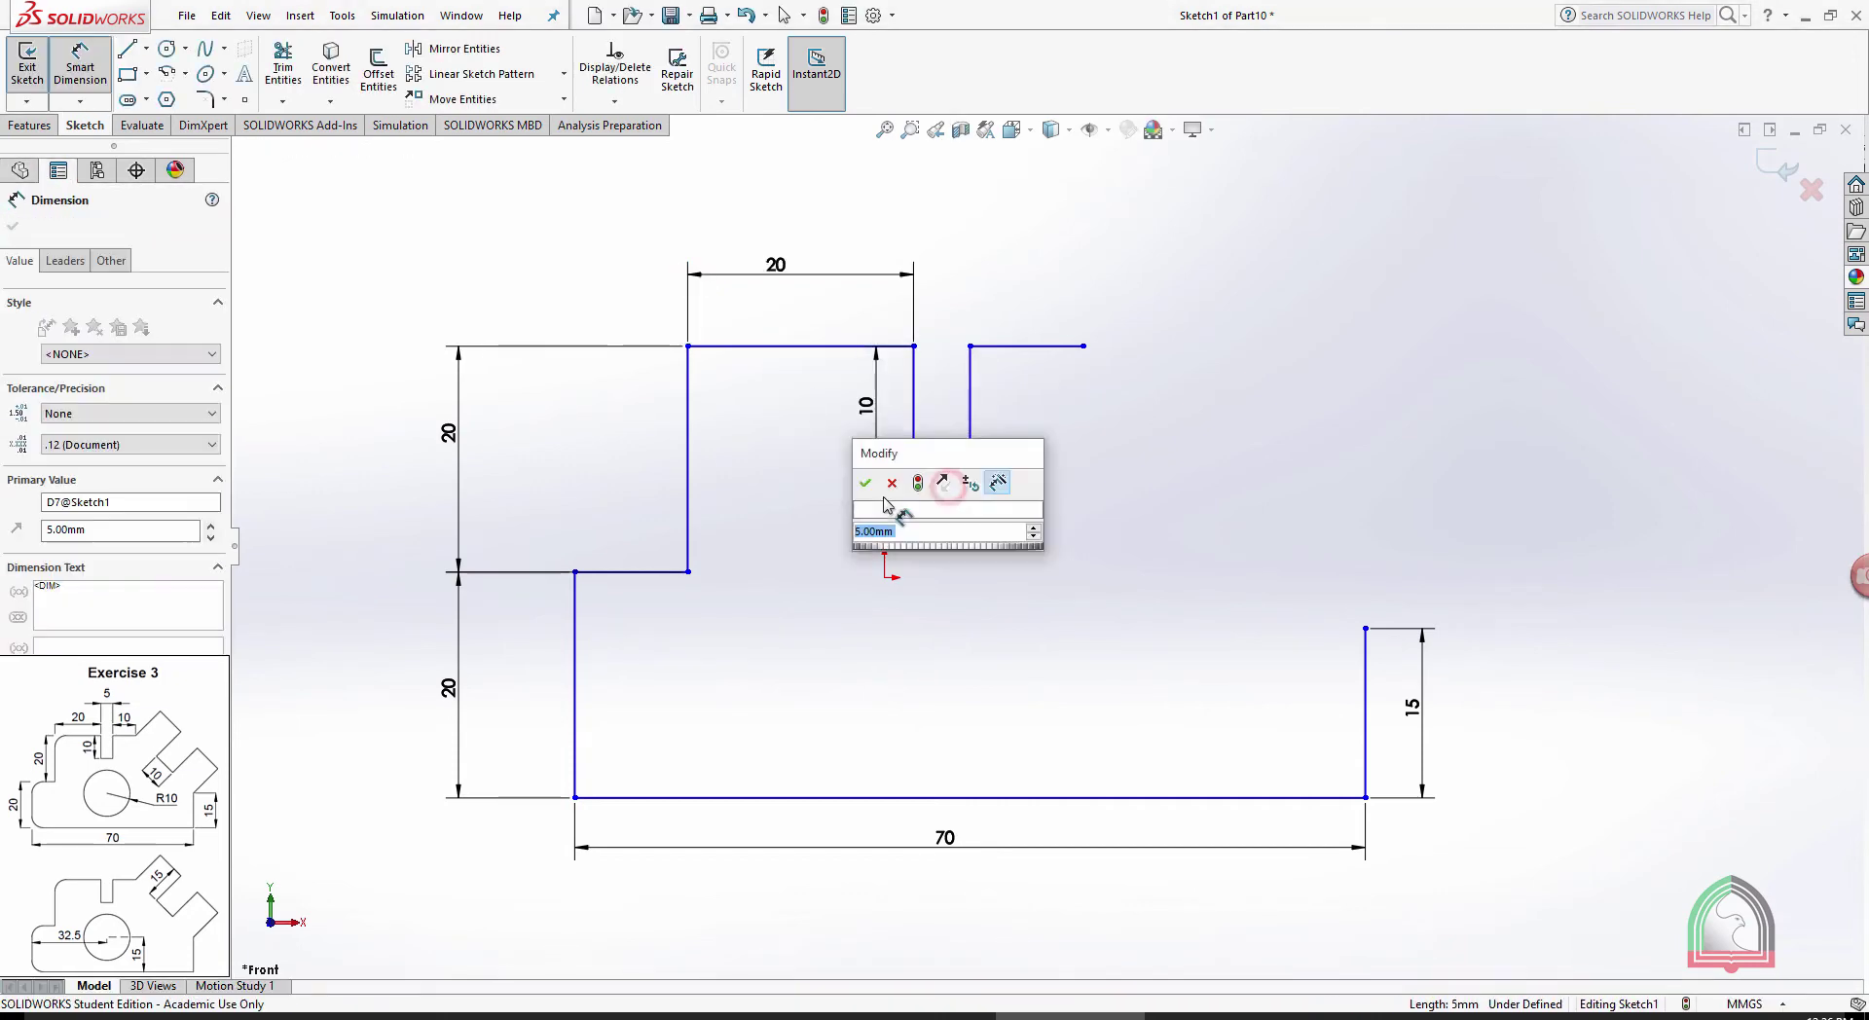
key("Return")
left_click(1015, 345)
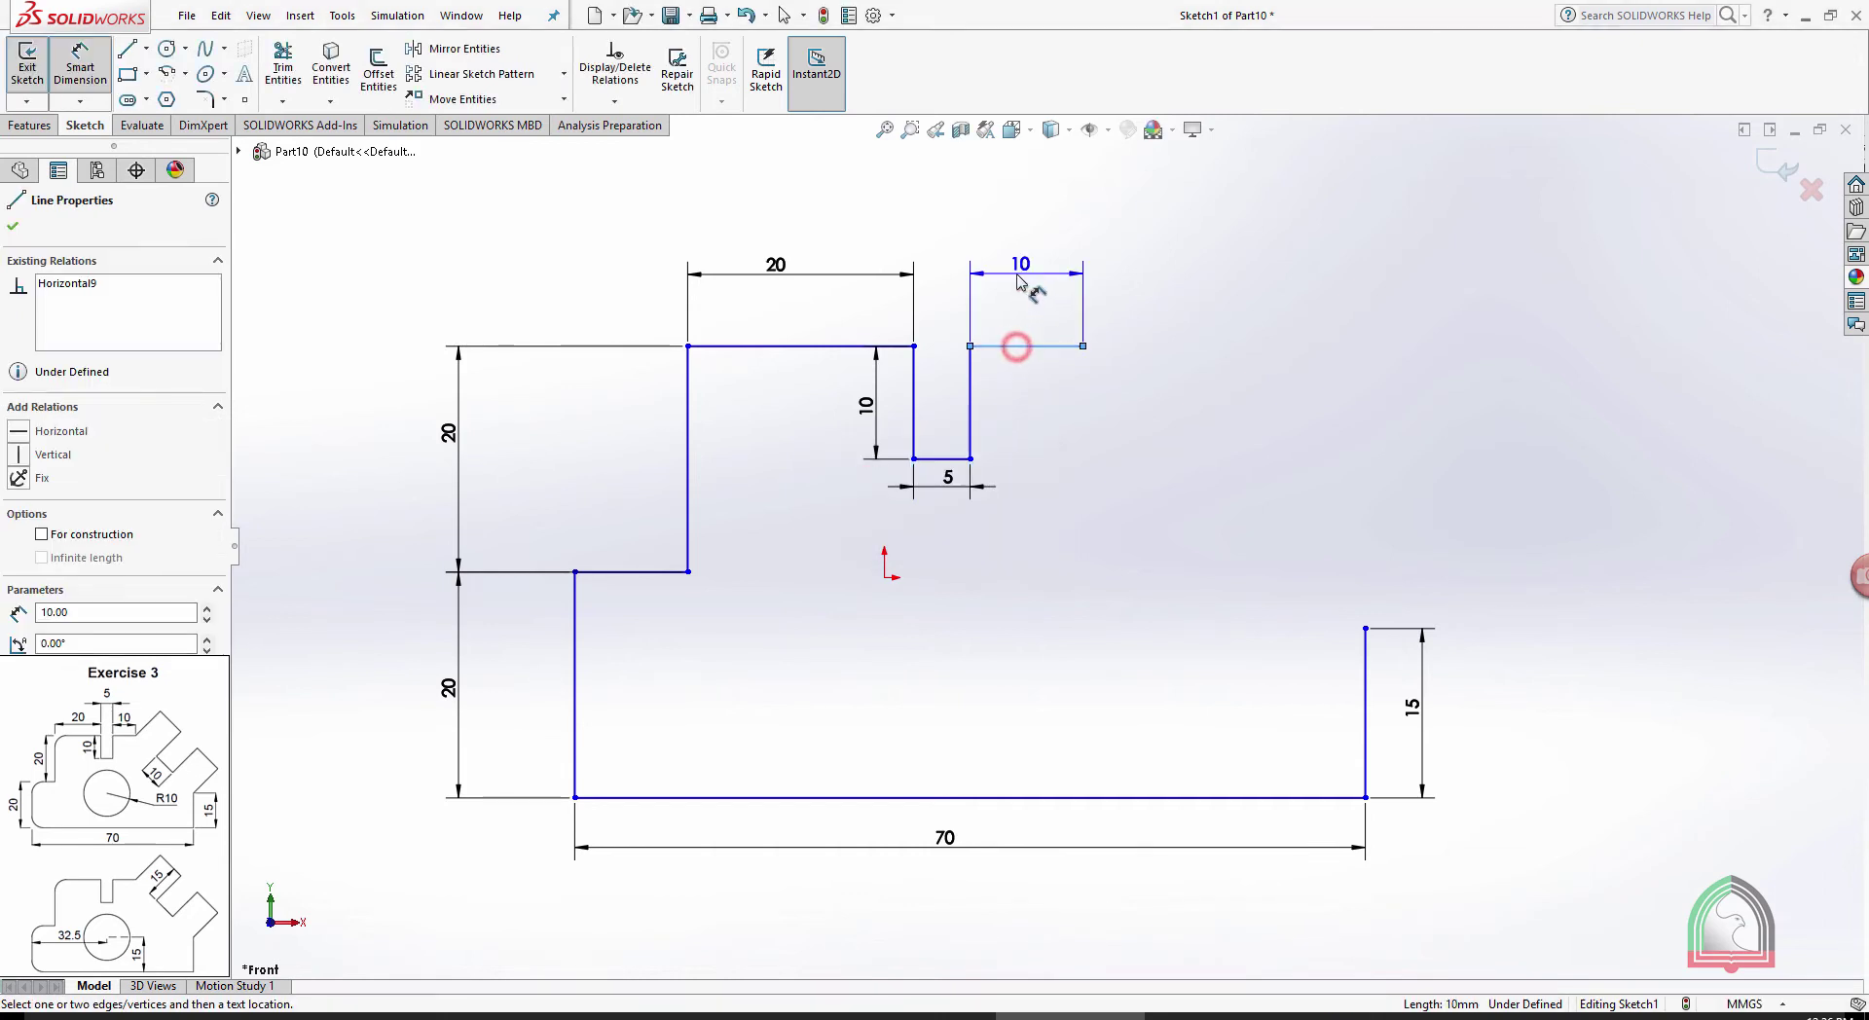
left_click(1016, 276)
key("Return")
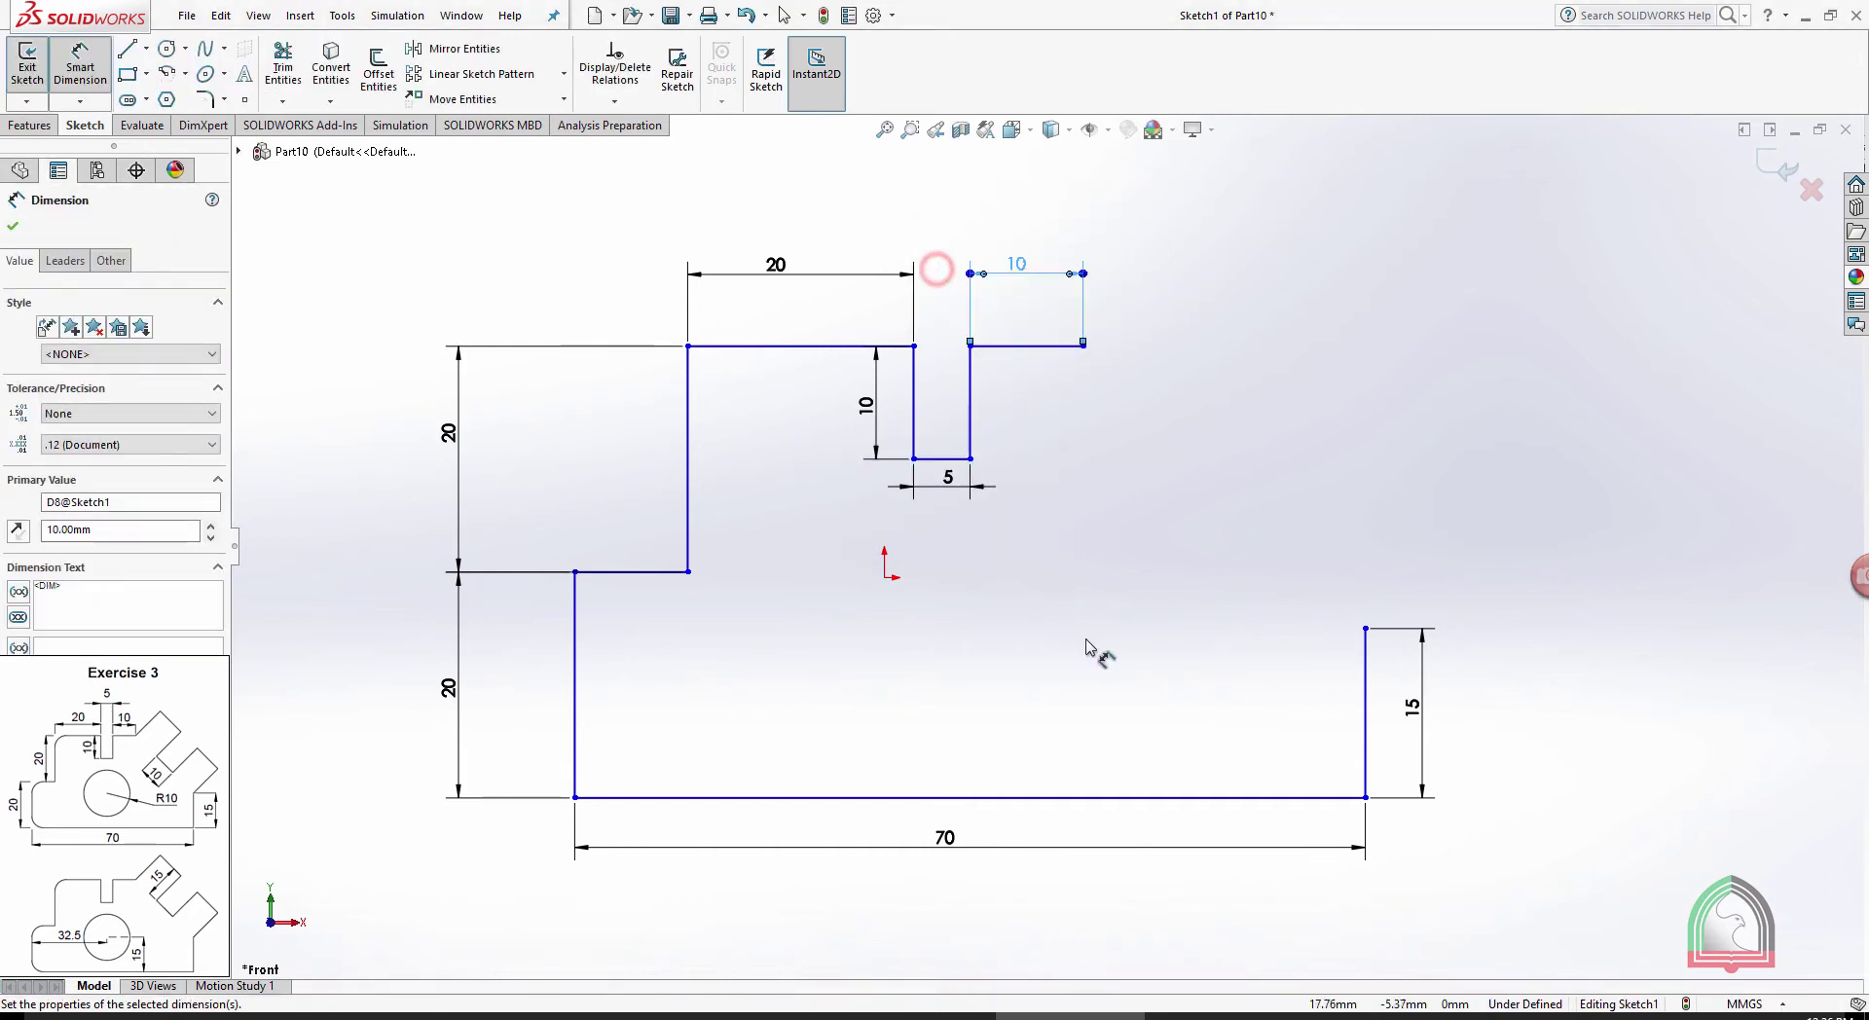
left_click_drag(949, 487, 960, 201)
left_click(1127, 199)
key("Escape")
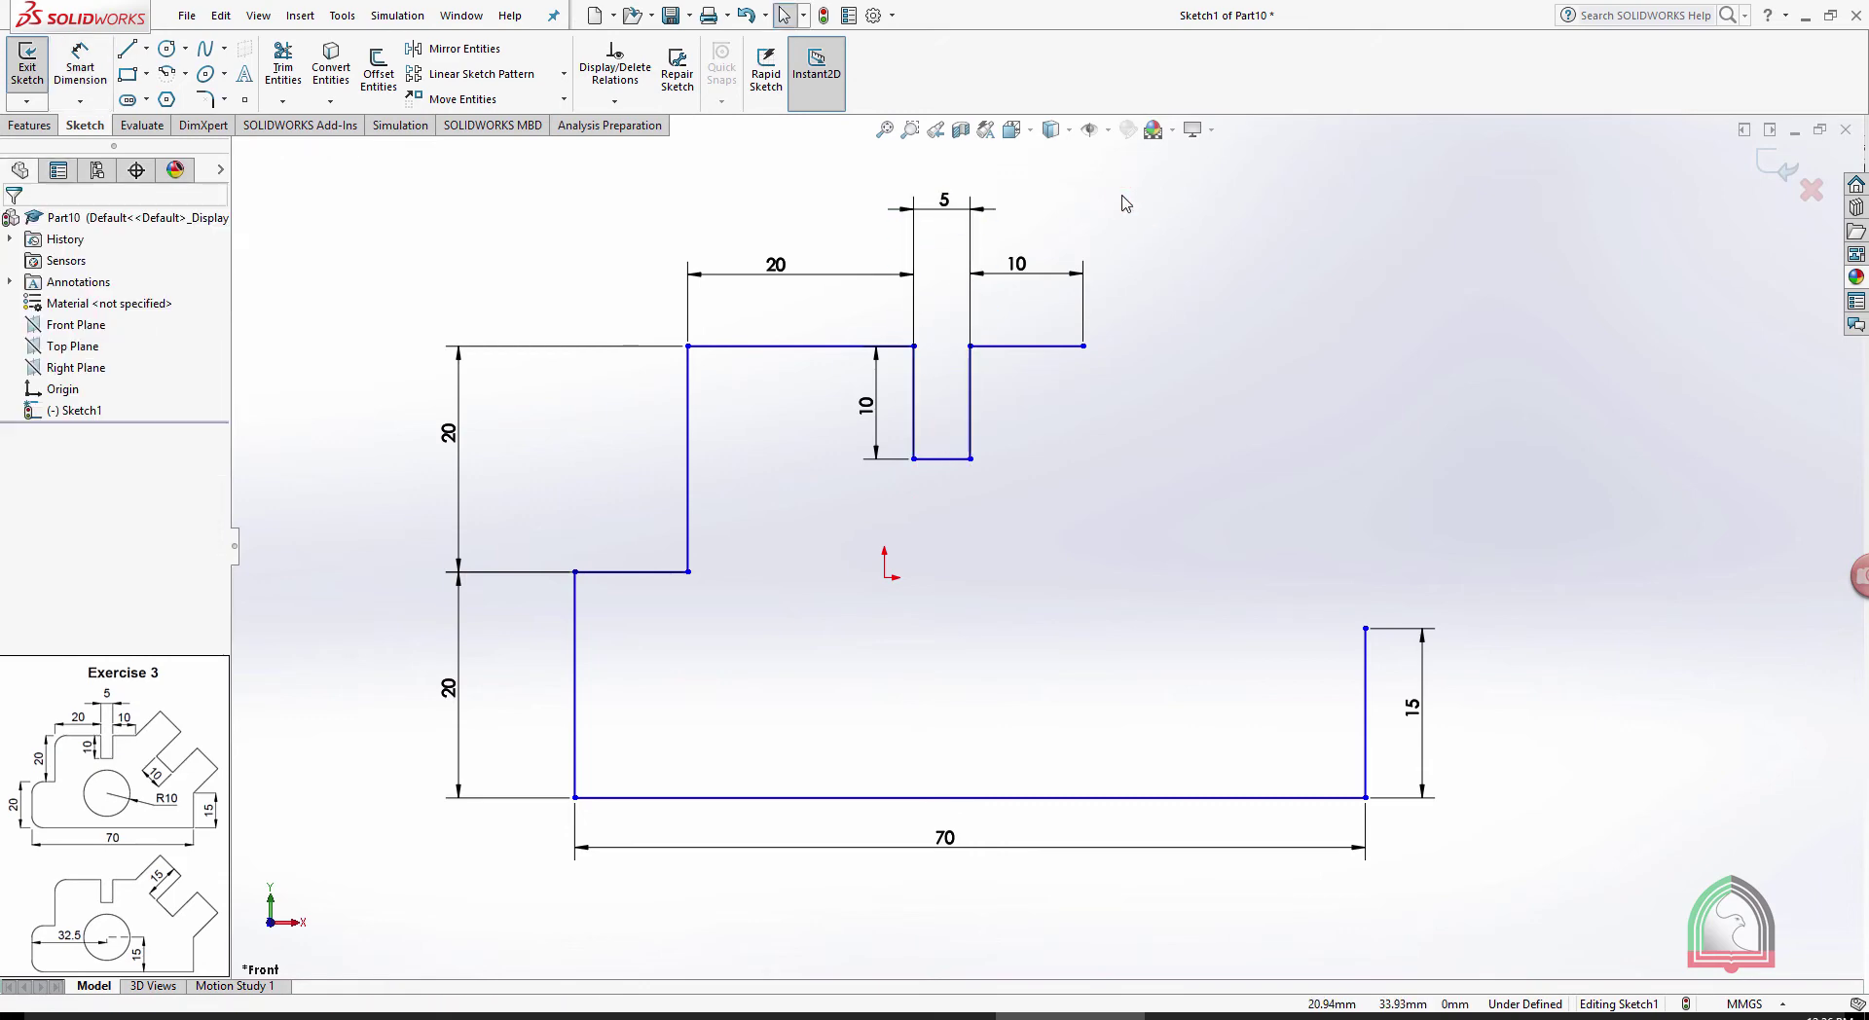
key("alt+Tab")
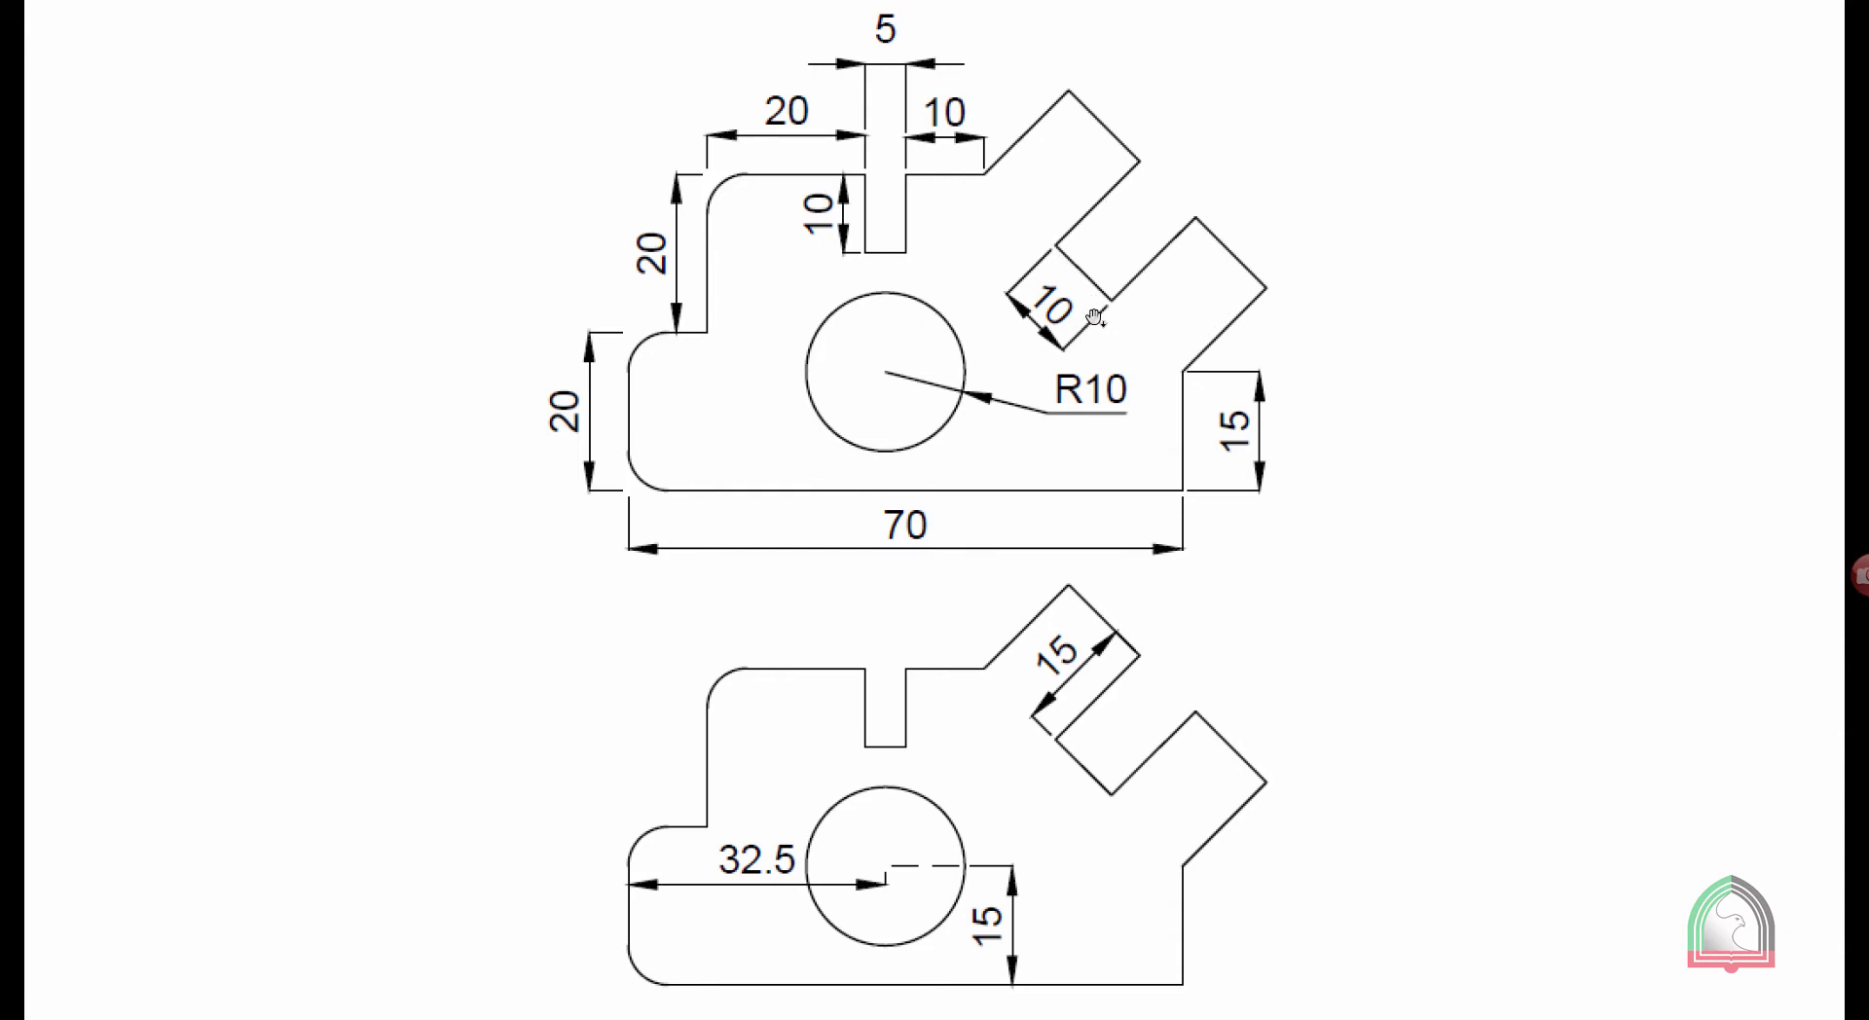
key("Escape")
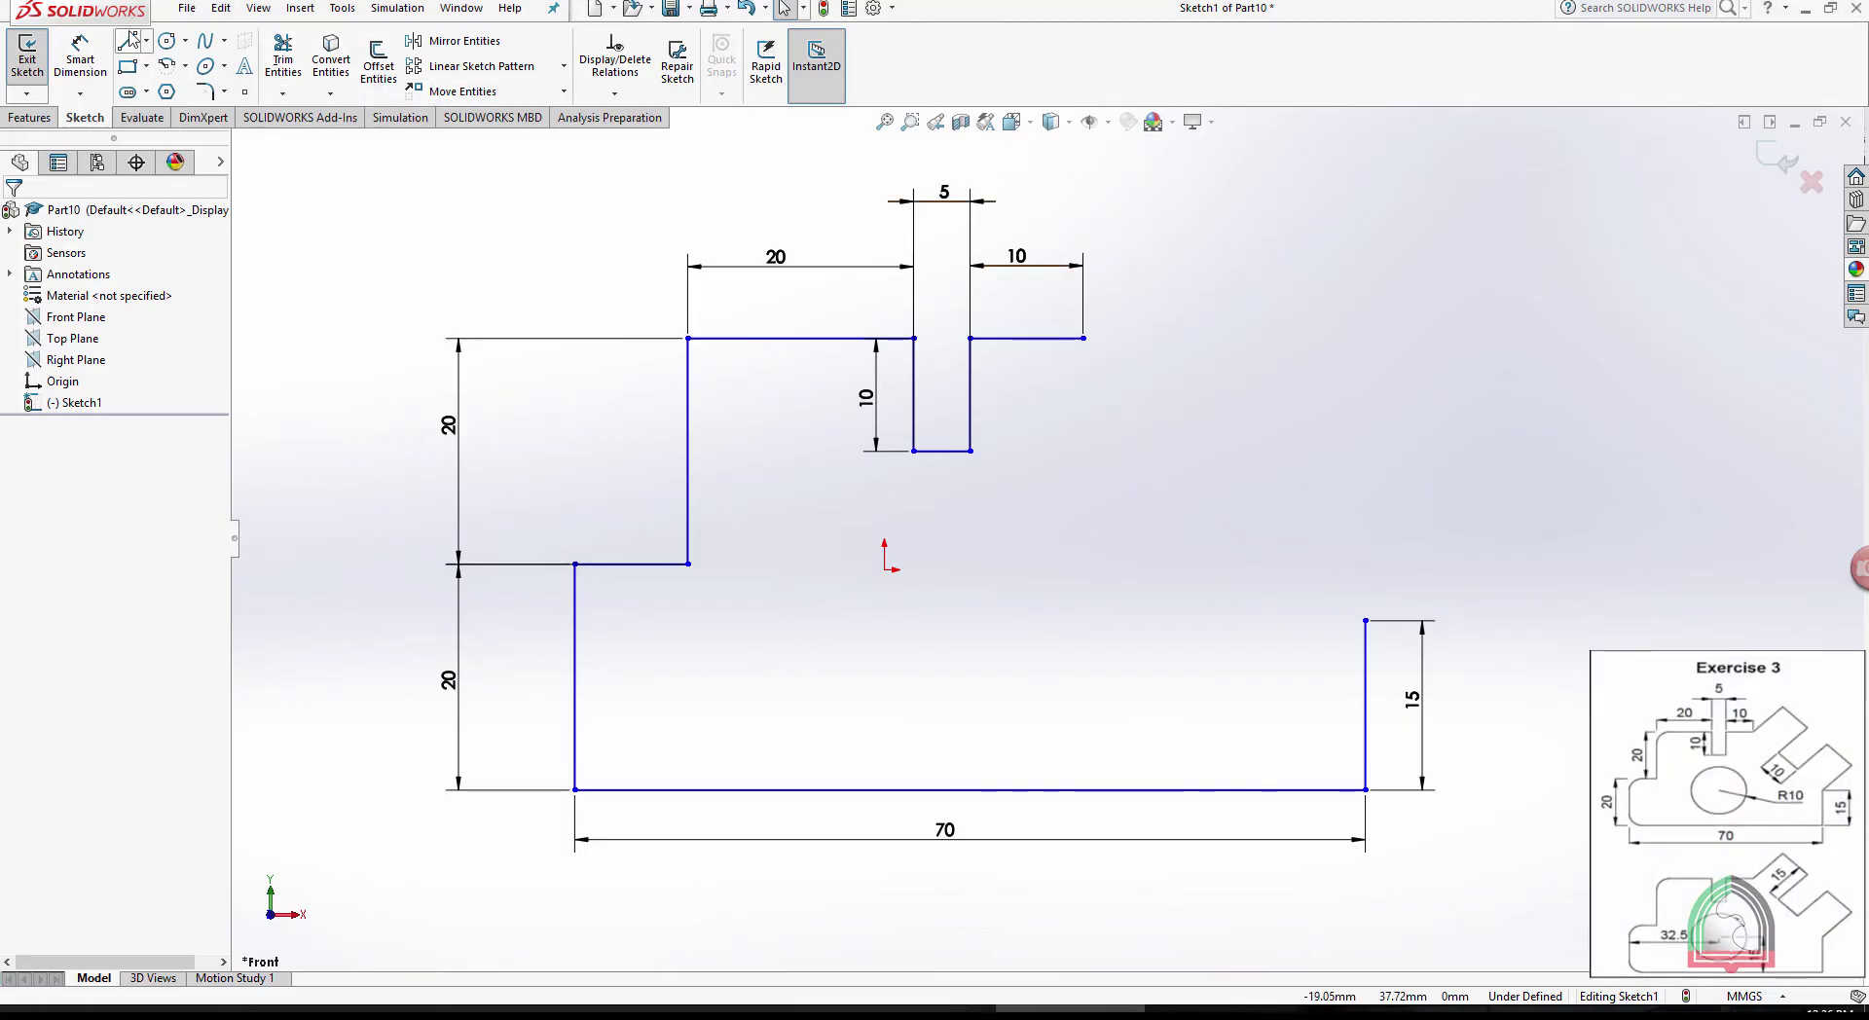
Draw a diagonal centerline from the ledge's end point to the top of the right side
left_click(146, 40)
left_click(161, 88)
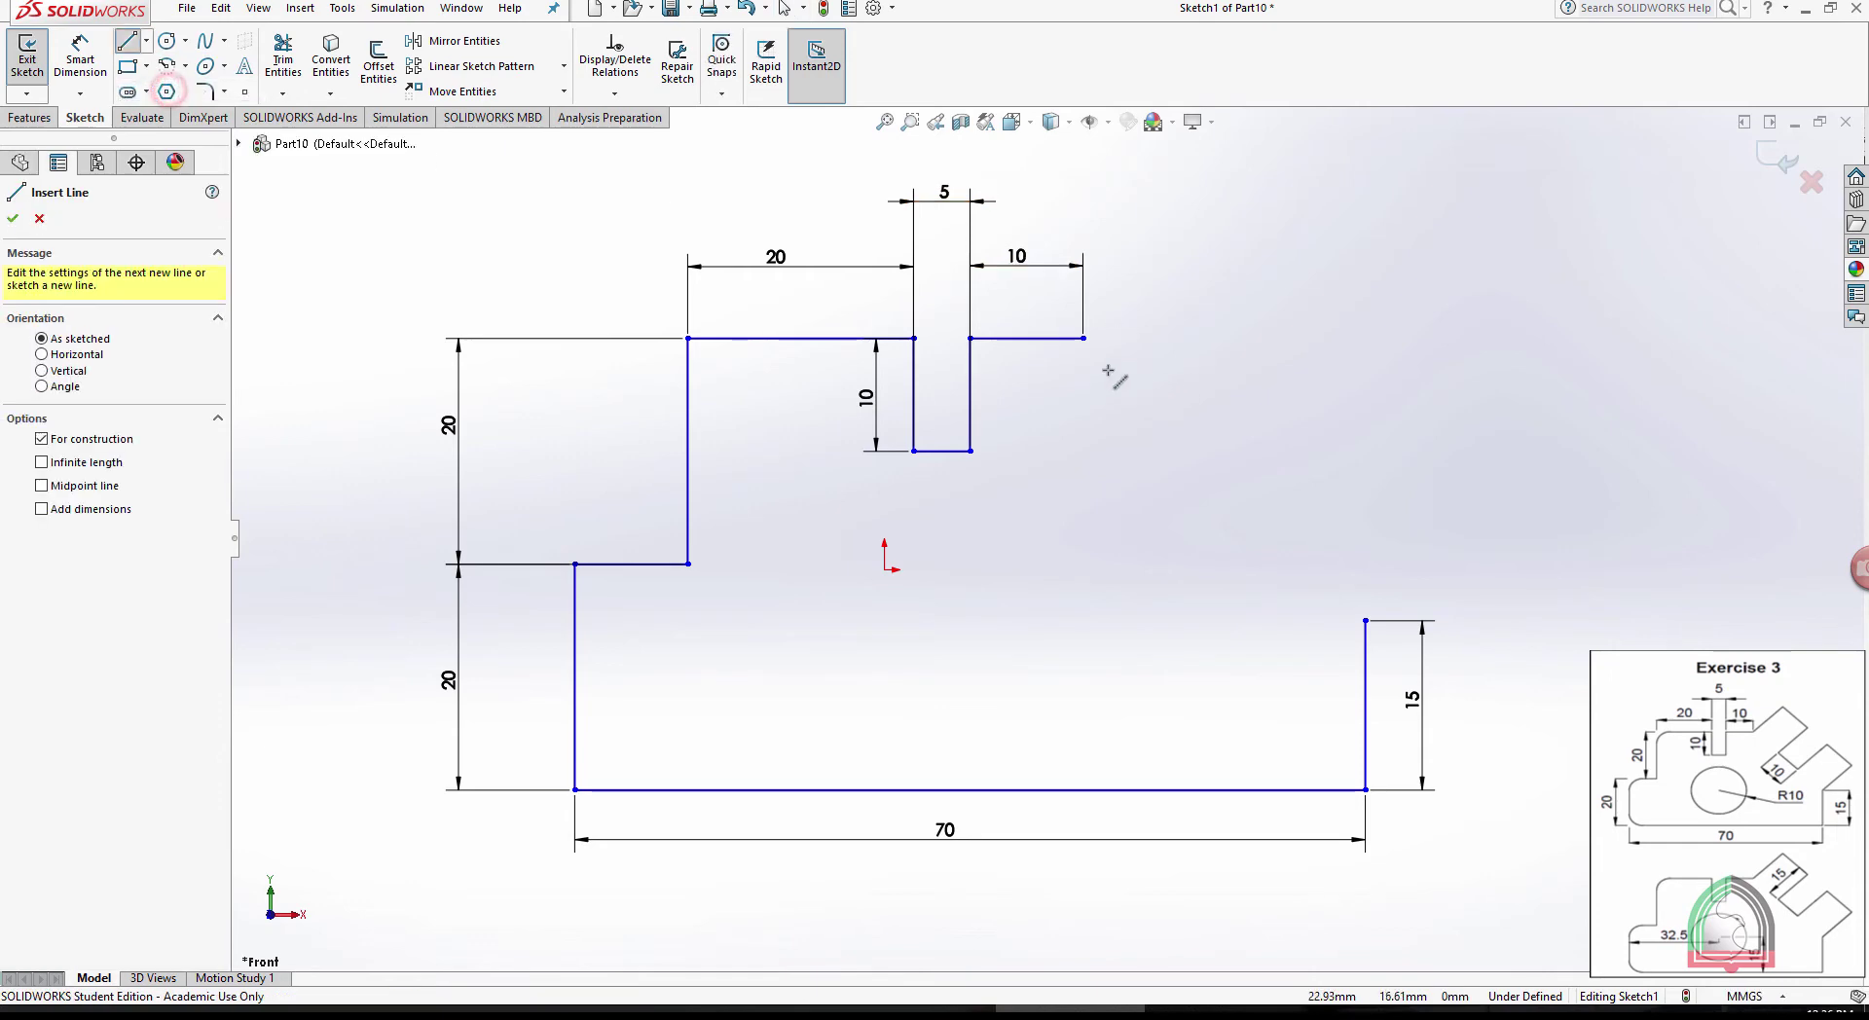
left_click(1084, 338)
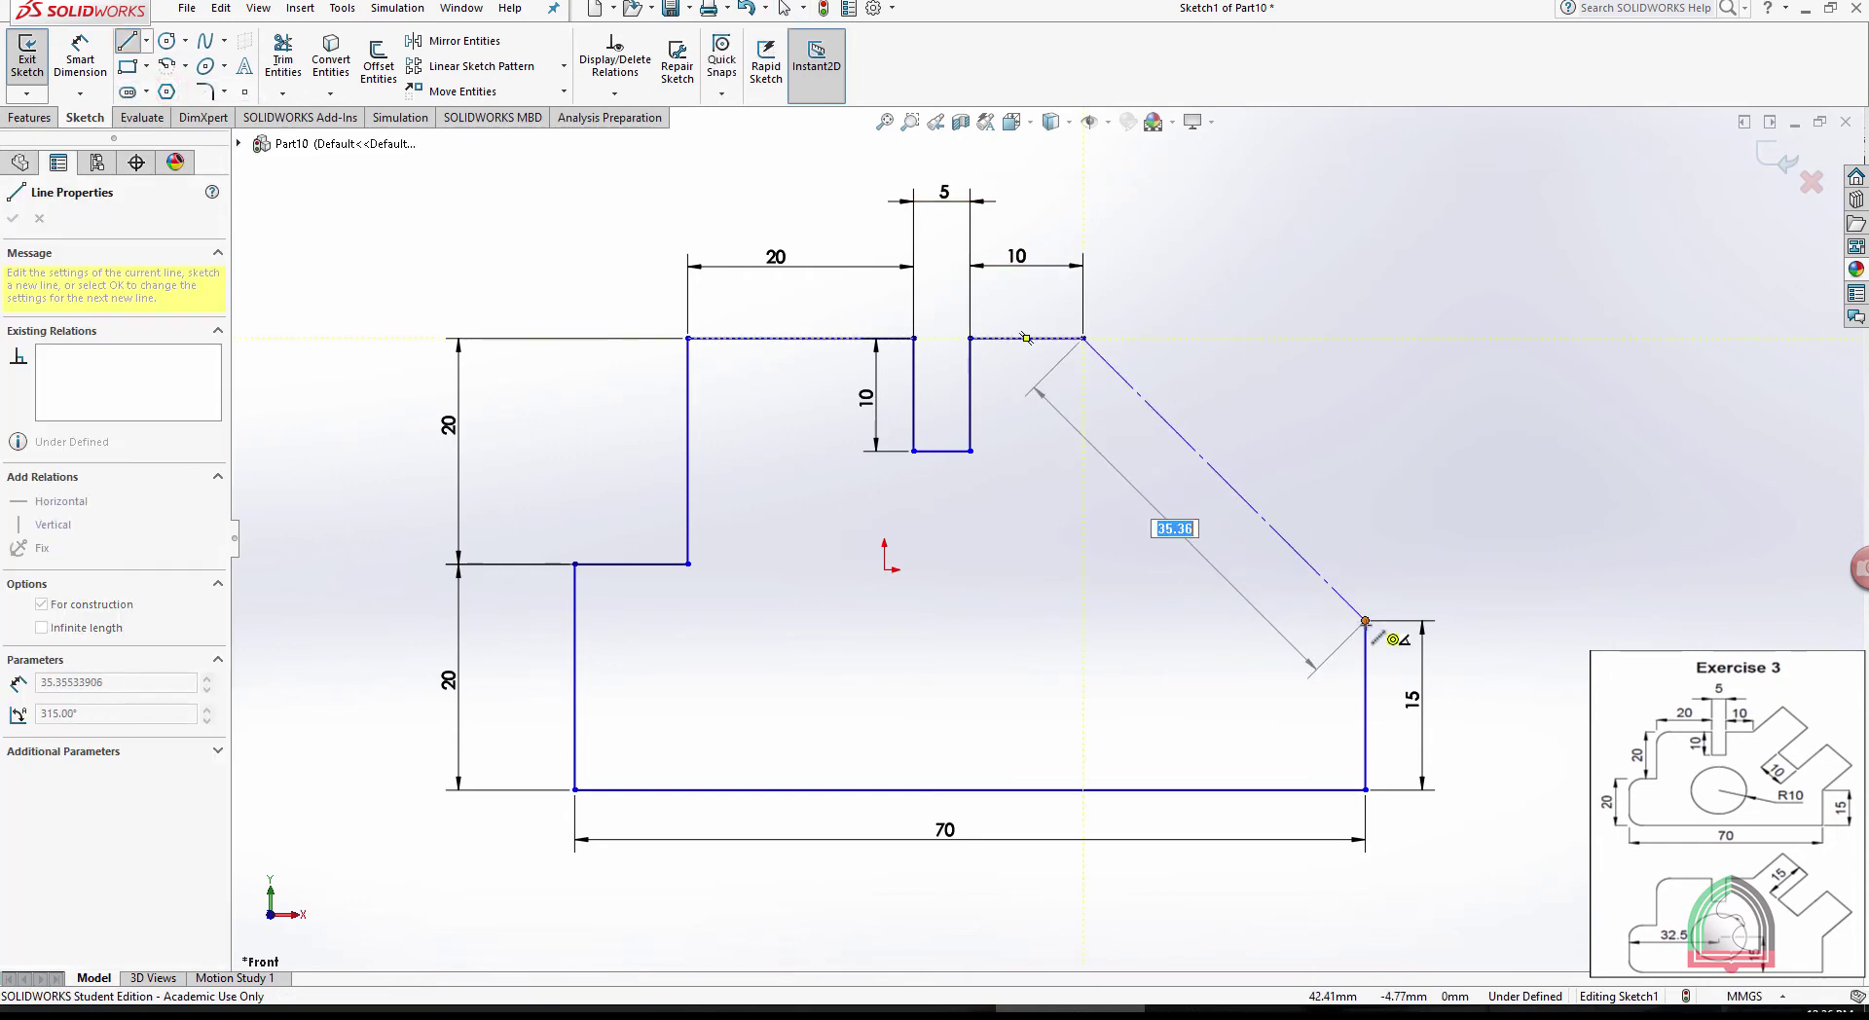
left_click(1366, 620)
key("Escape")
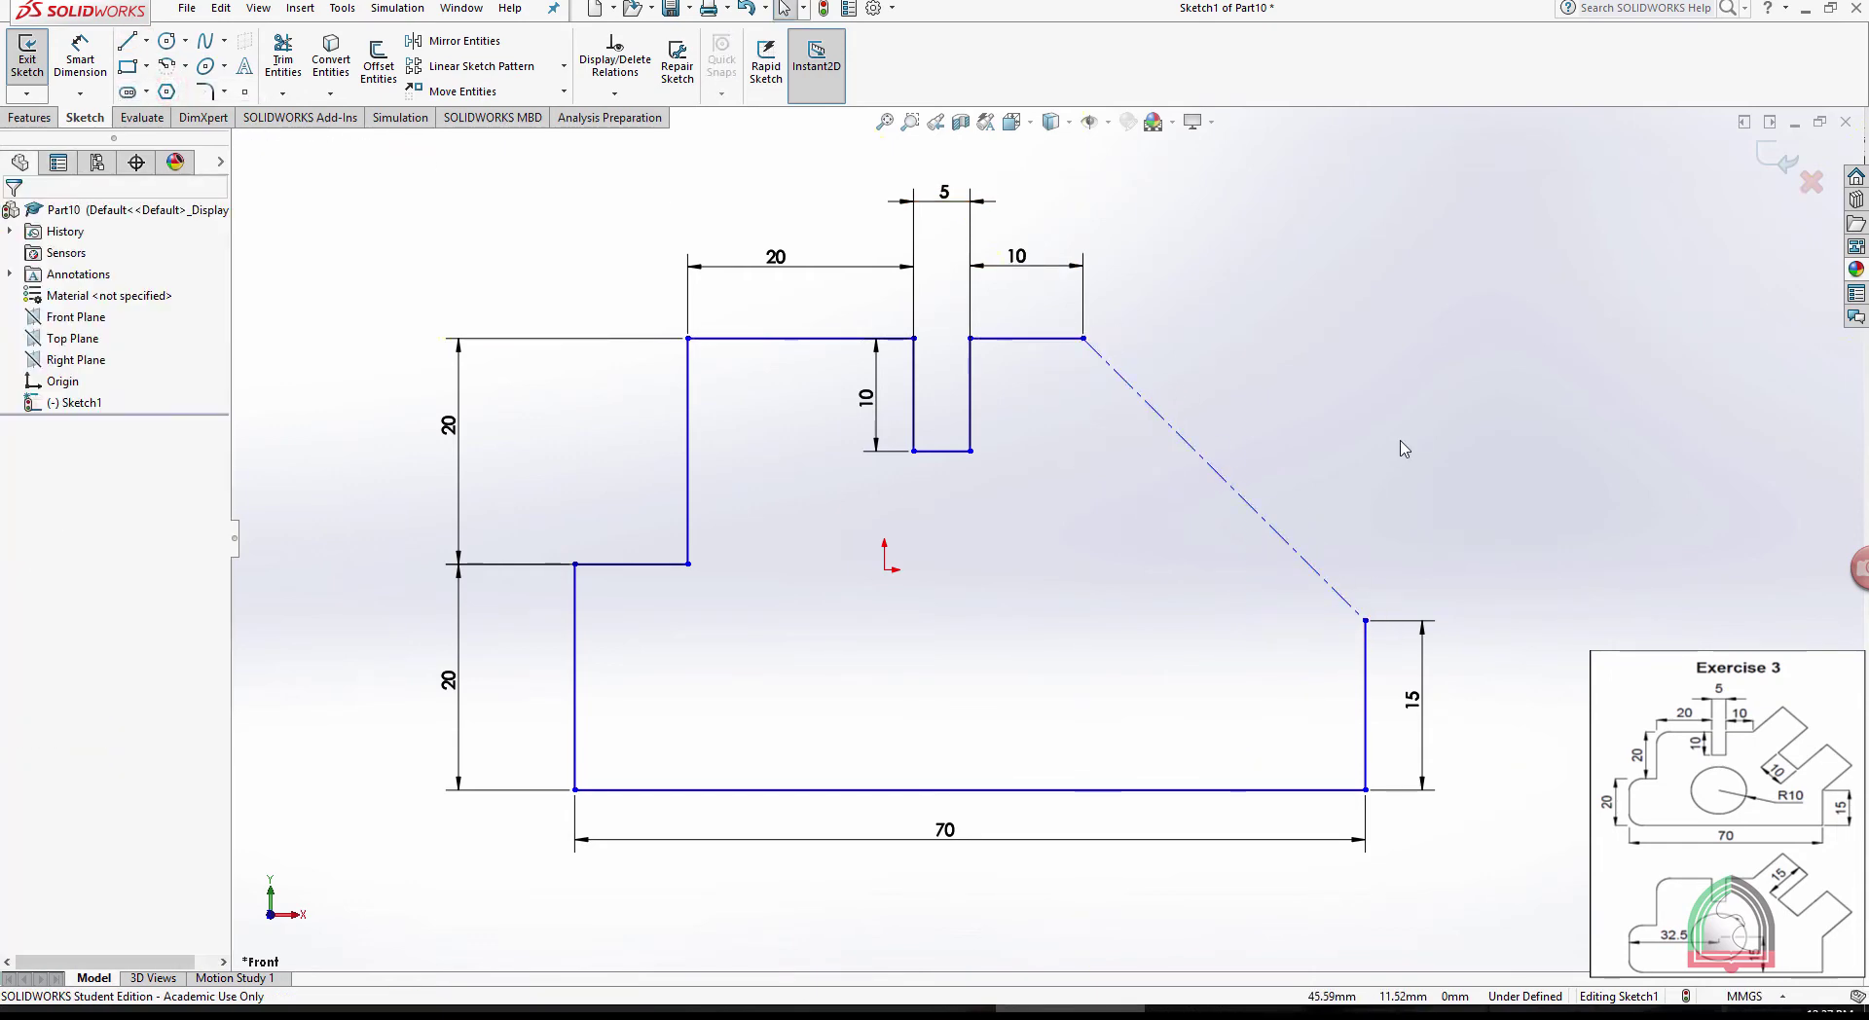
Add a midpoint line centred on the diagonal centerline and dimension it to 10
left_click(147, 43)
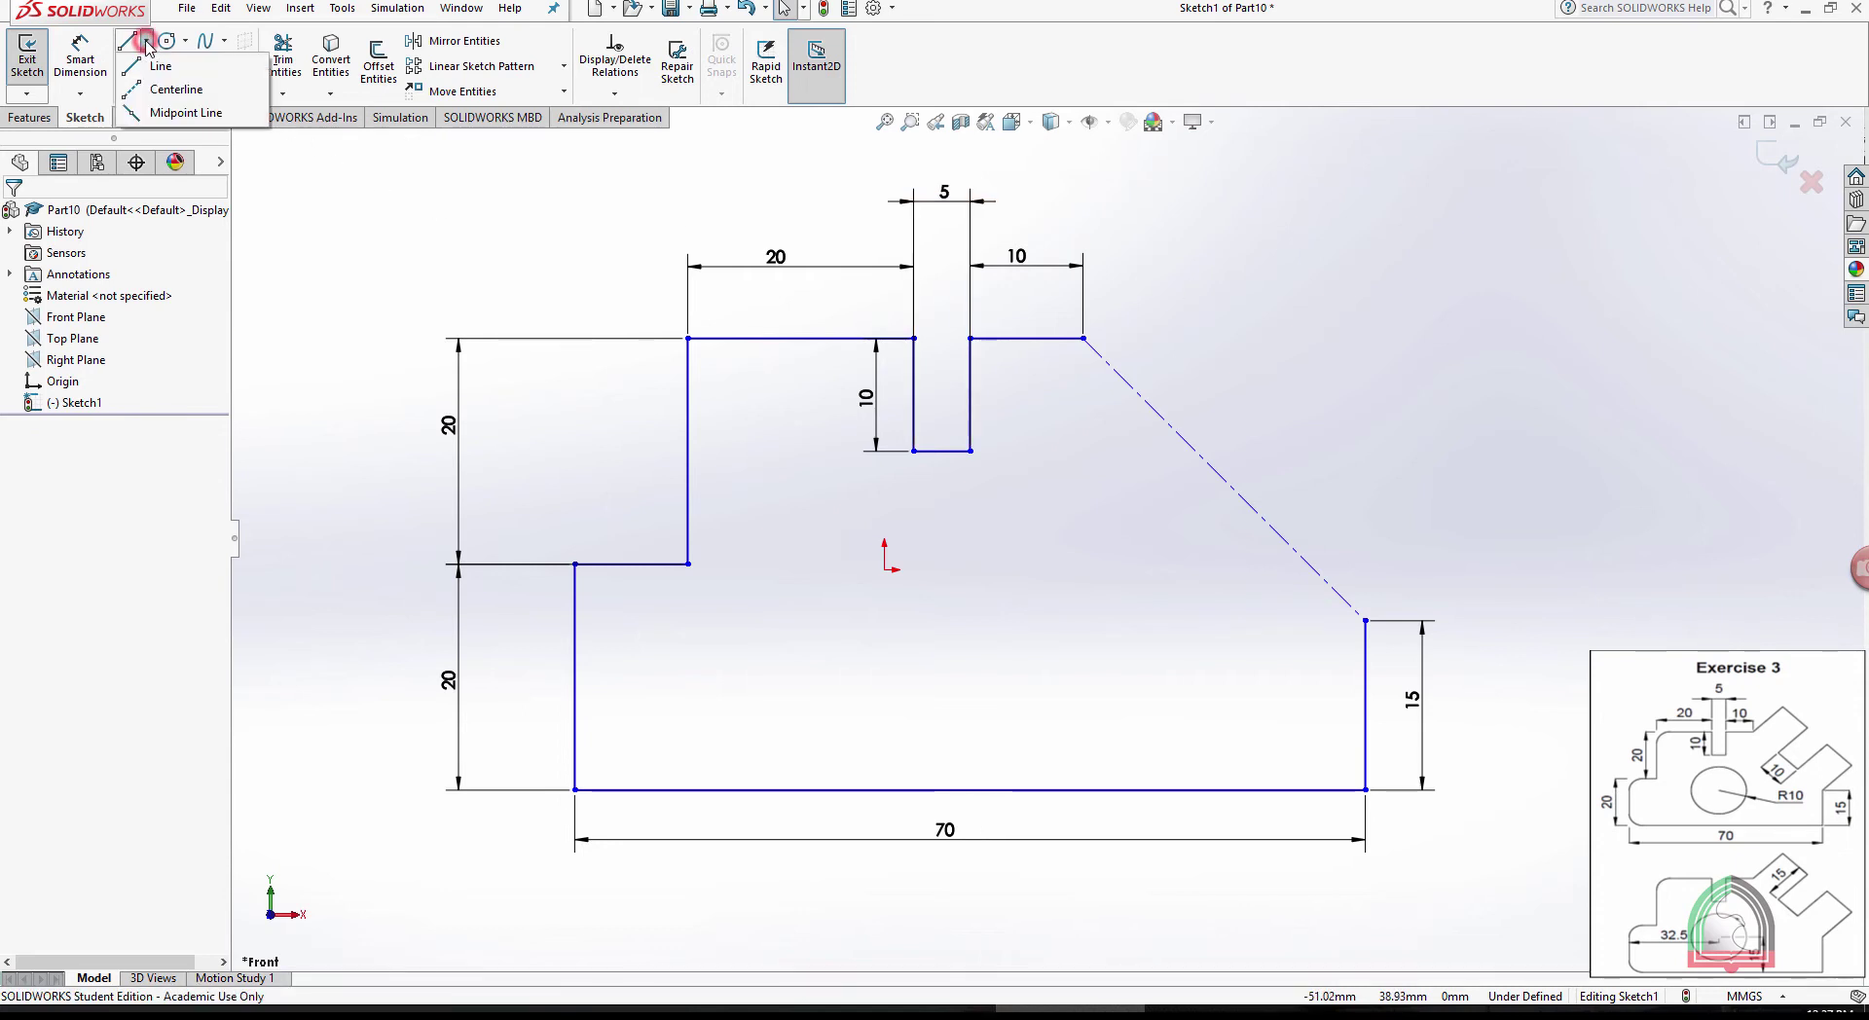
left_click(160, 114)
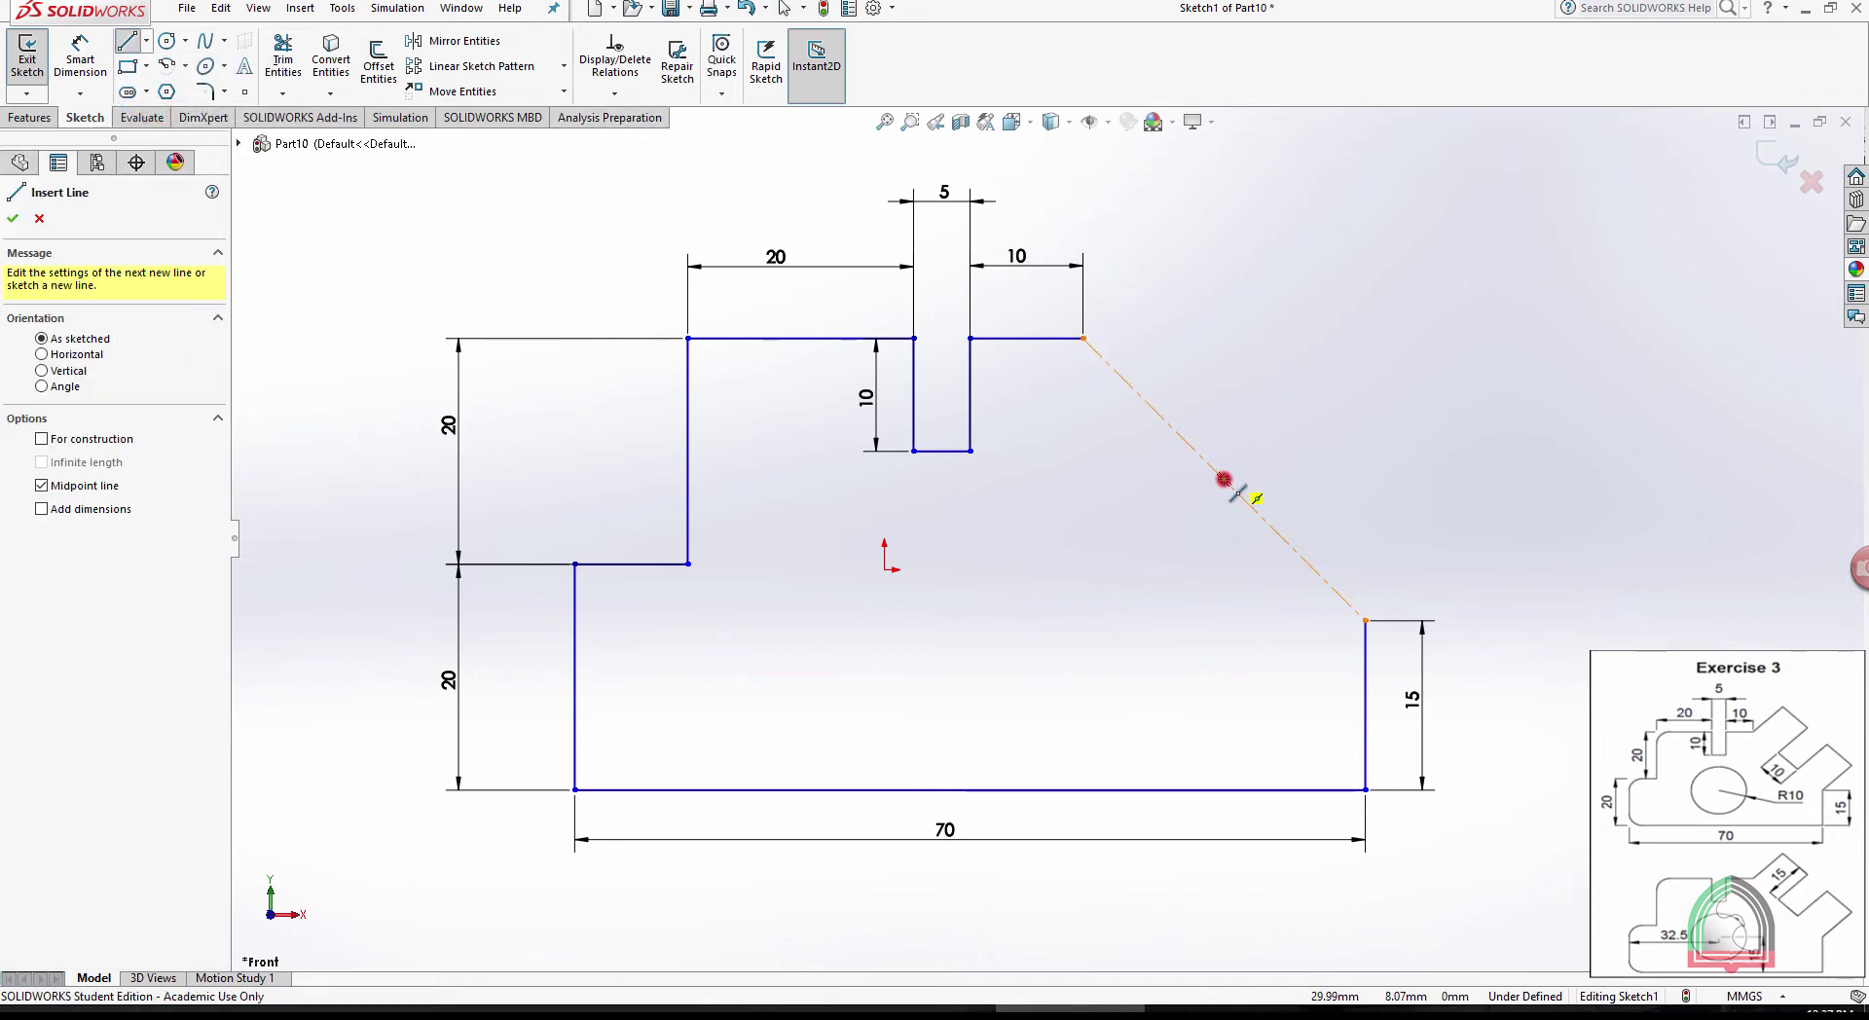
left_click(1224, 479)
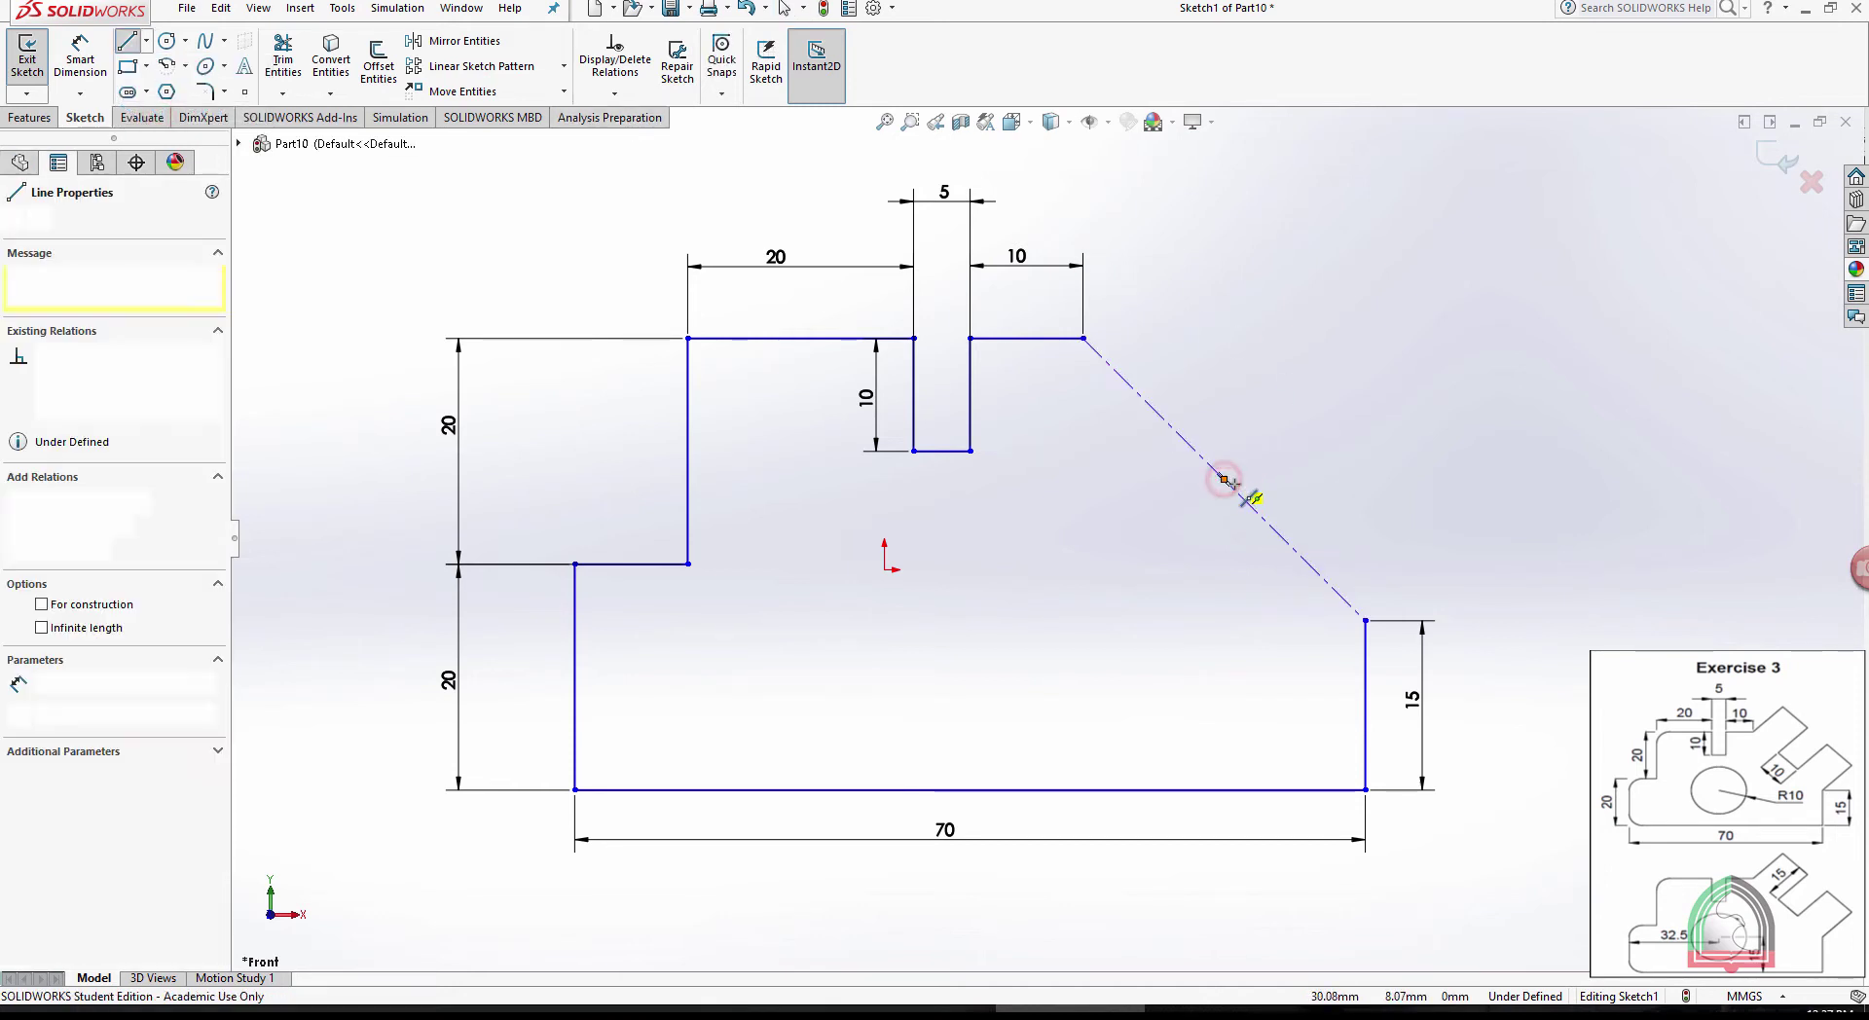
left_click(1263, 517)
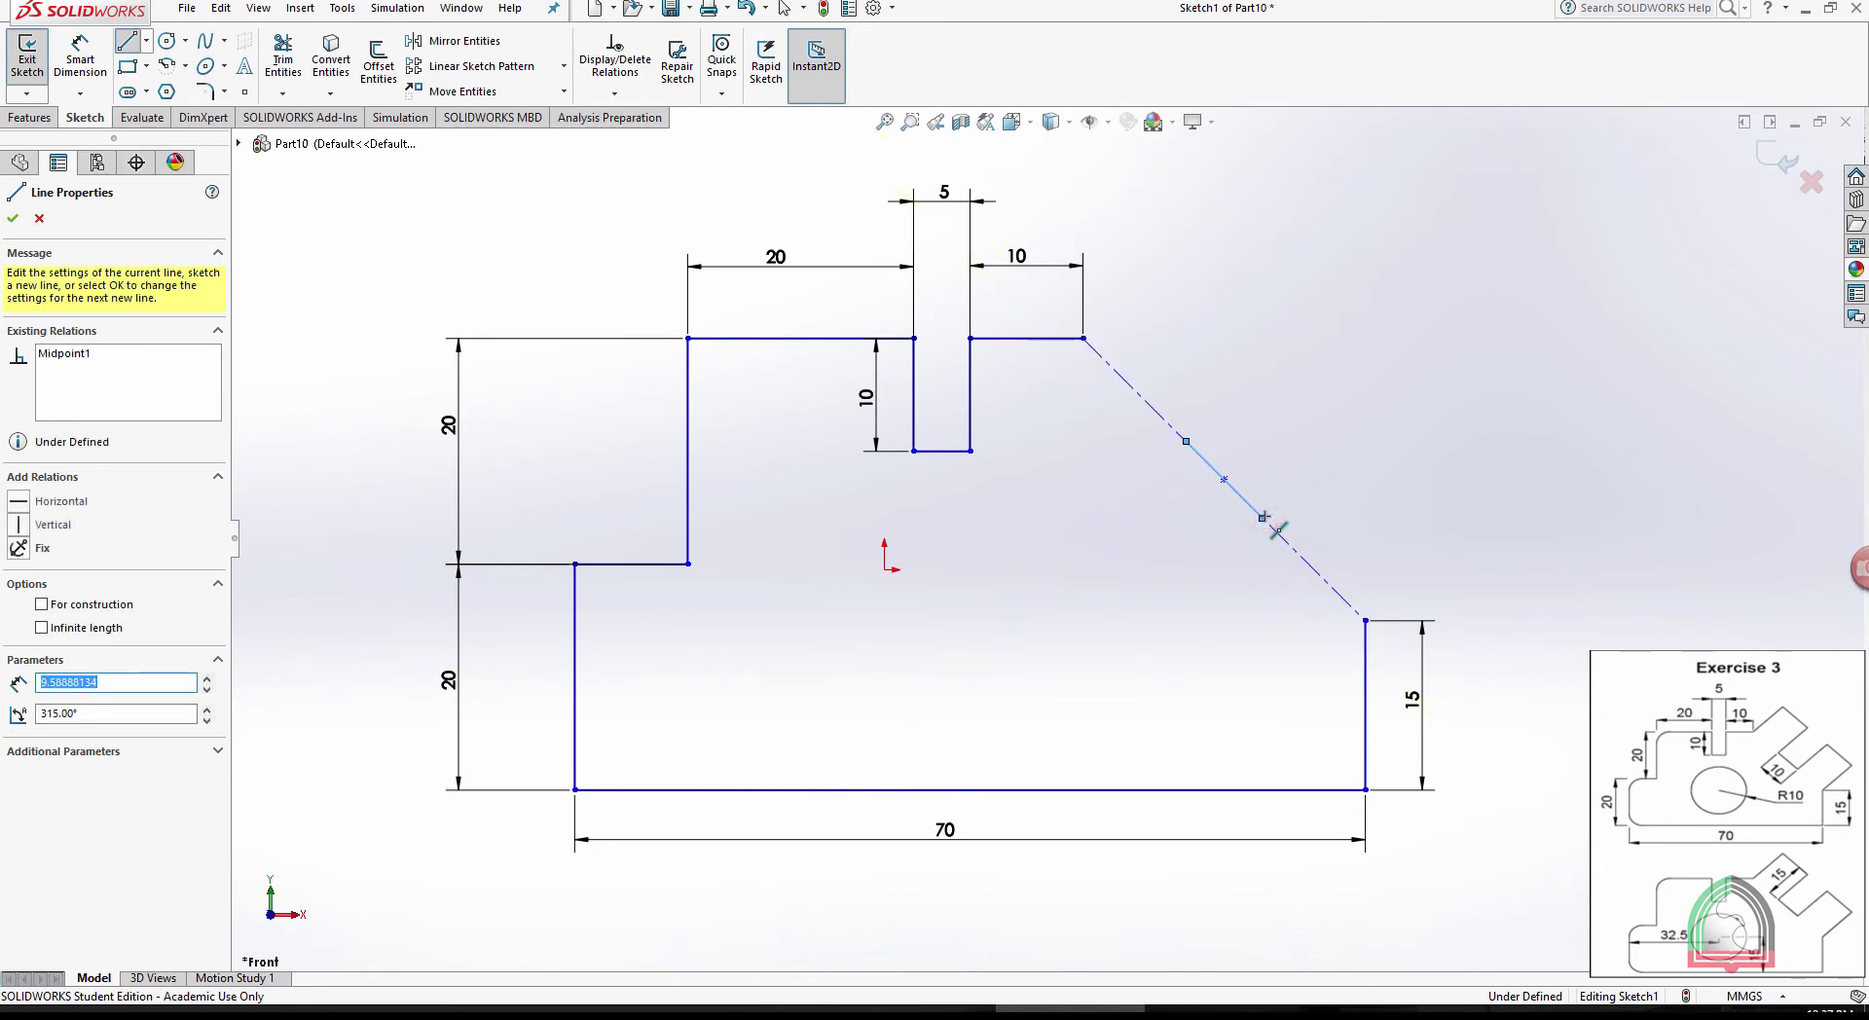
key("Escape")
key("d")
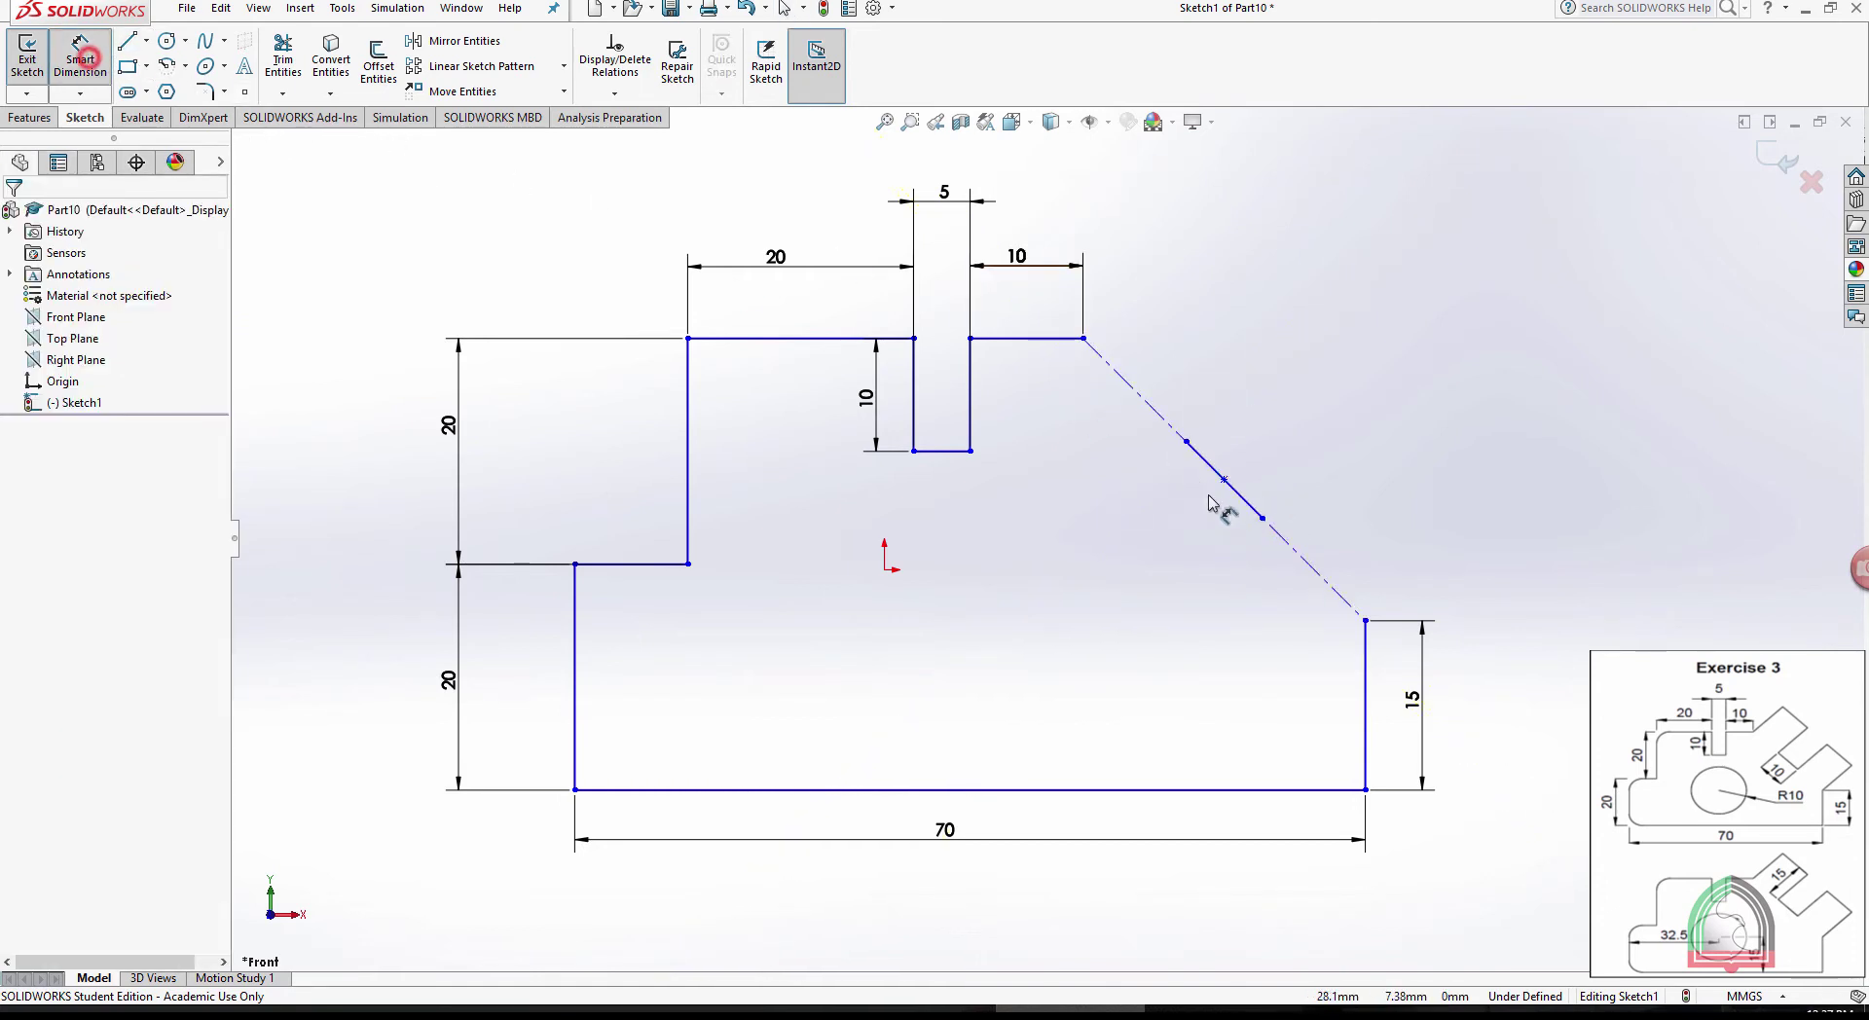
left_click(1241, 498)
left_click(1207, 524)
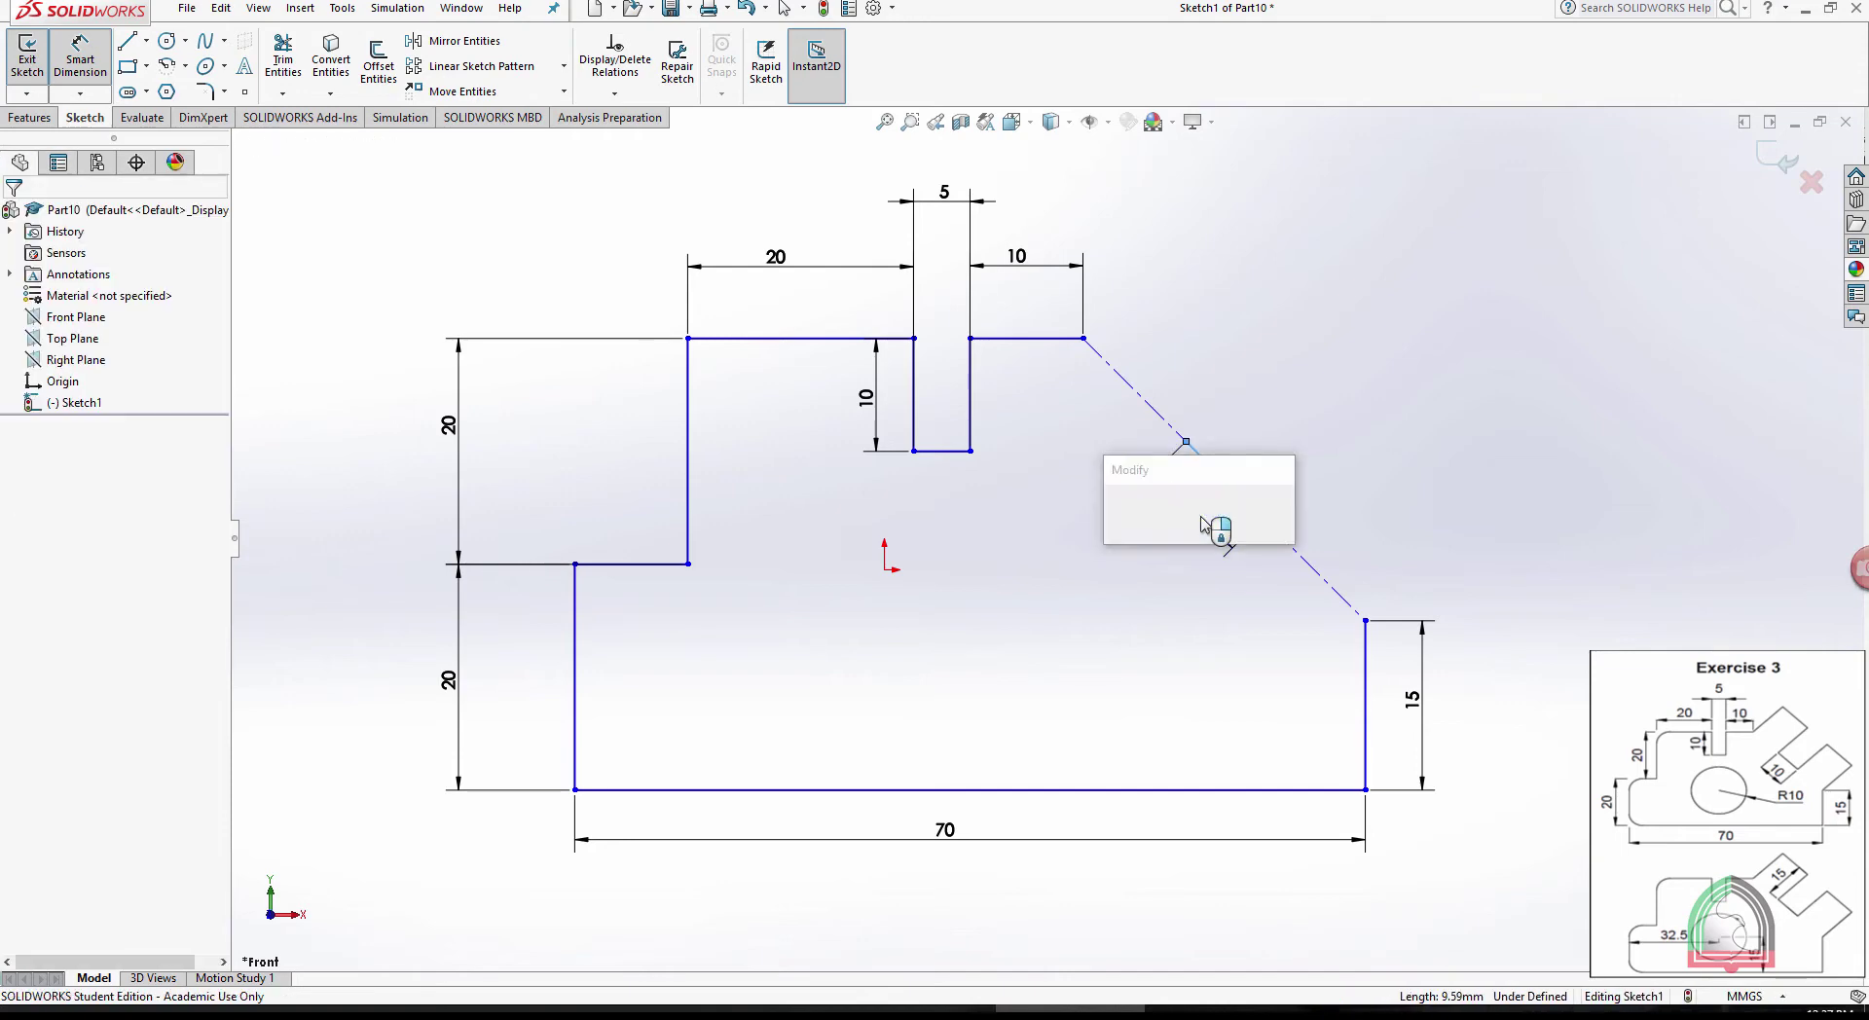
type("10.00mm")
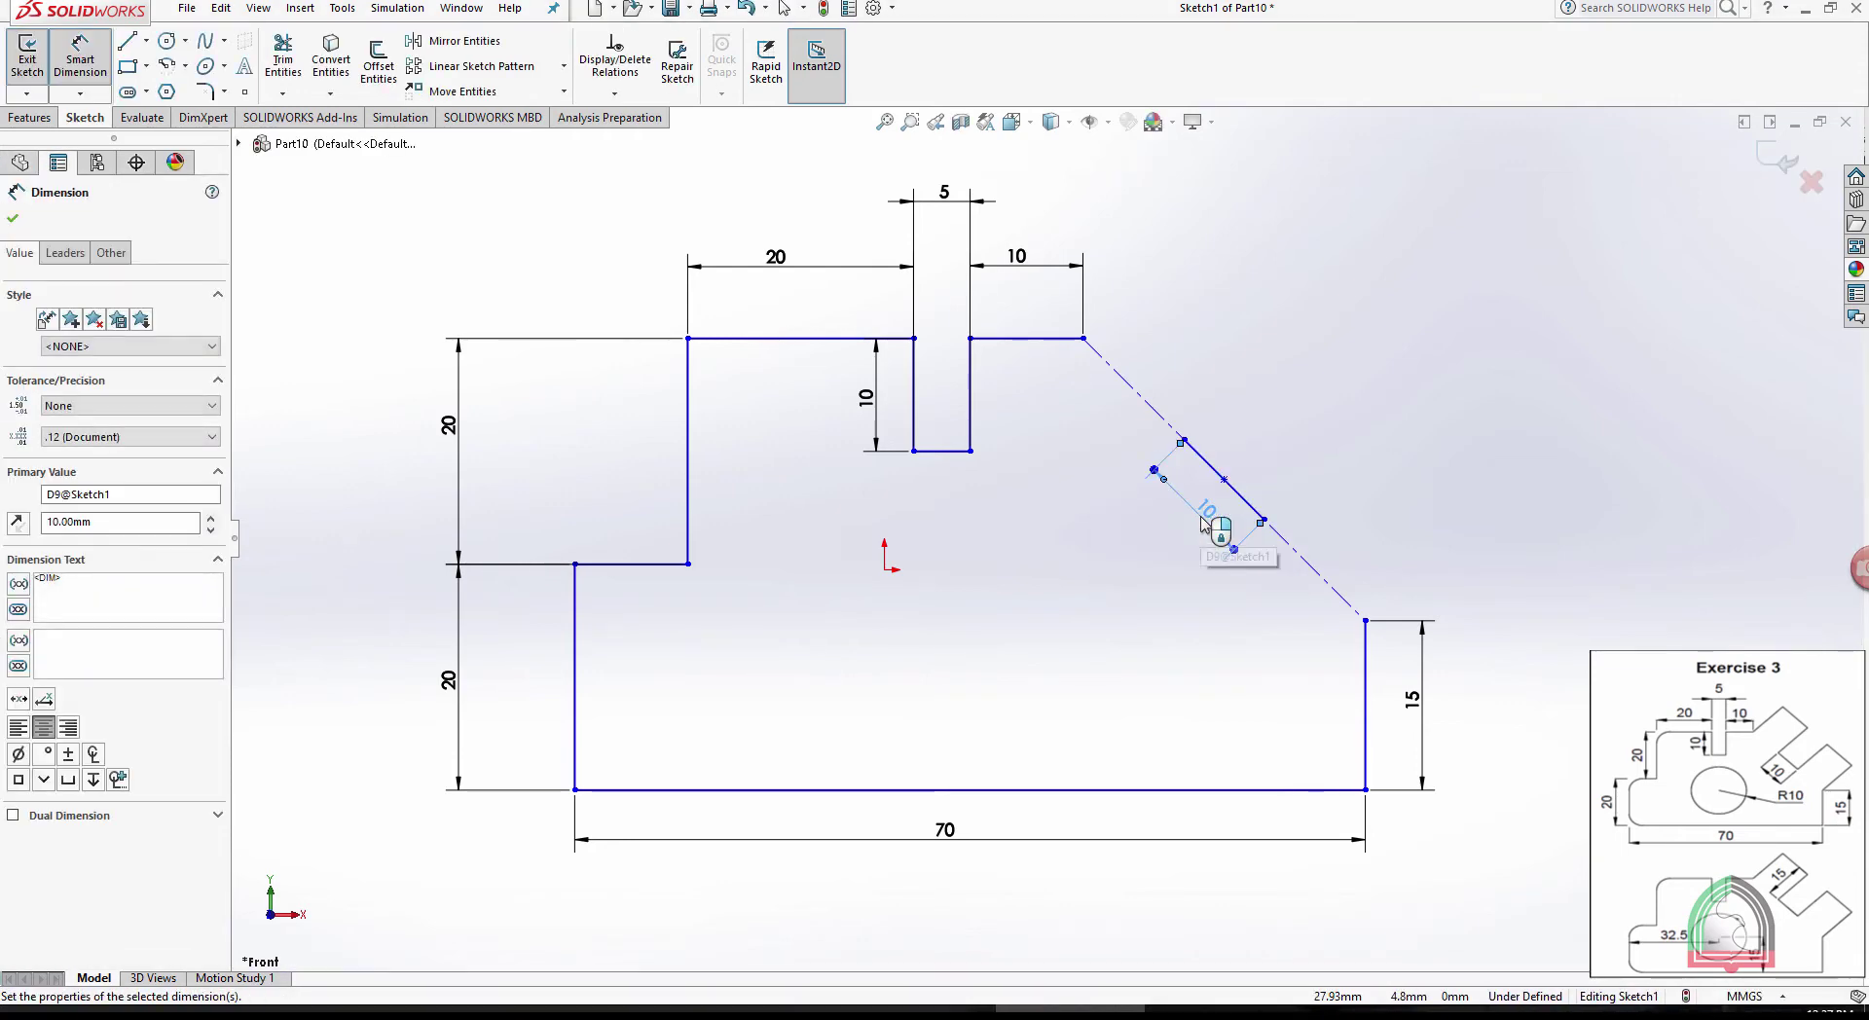
left_click(1414, 417)
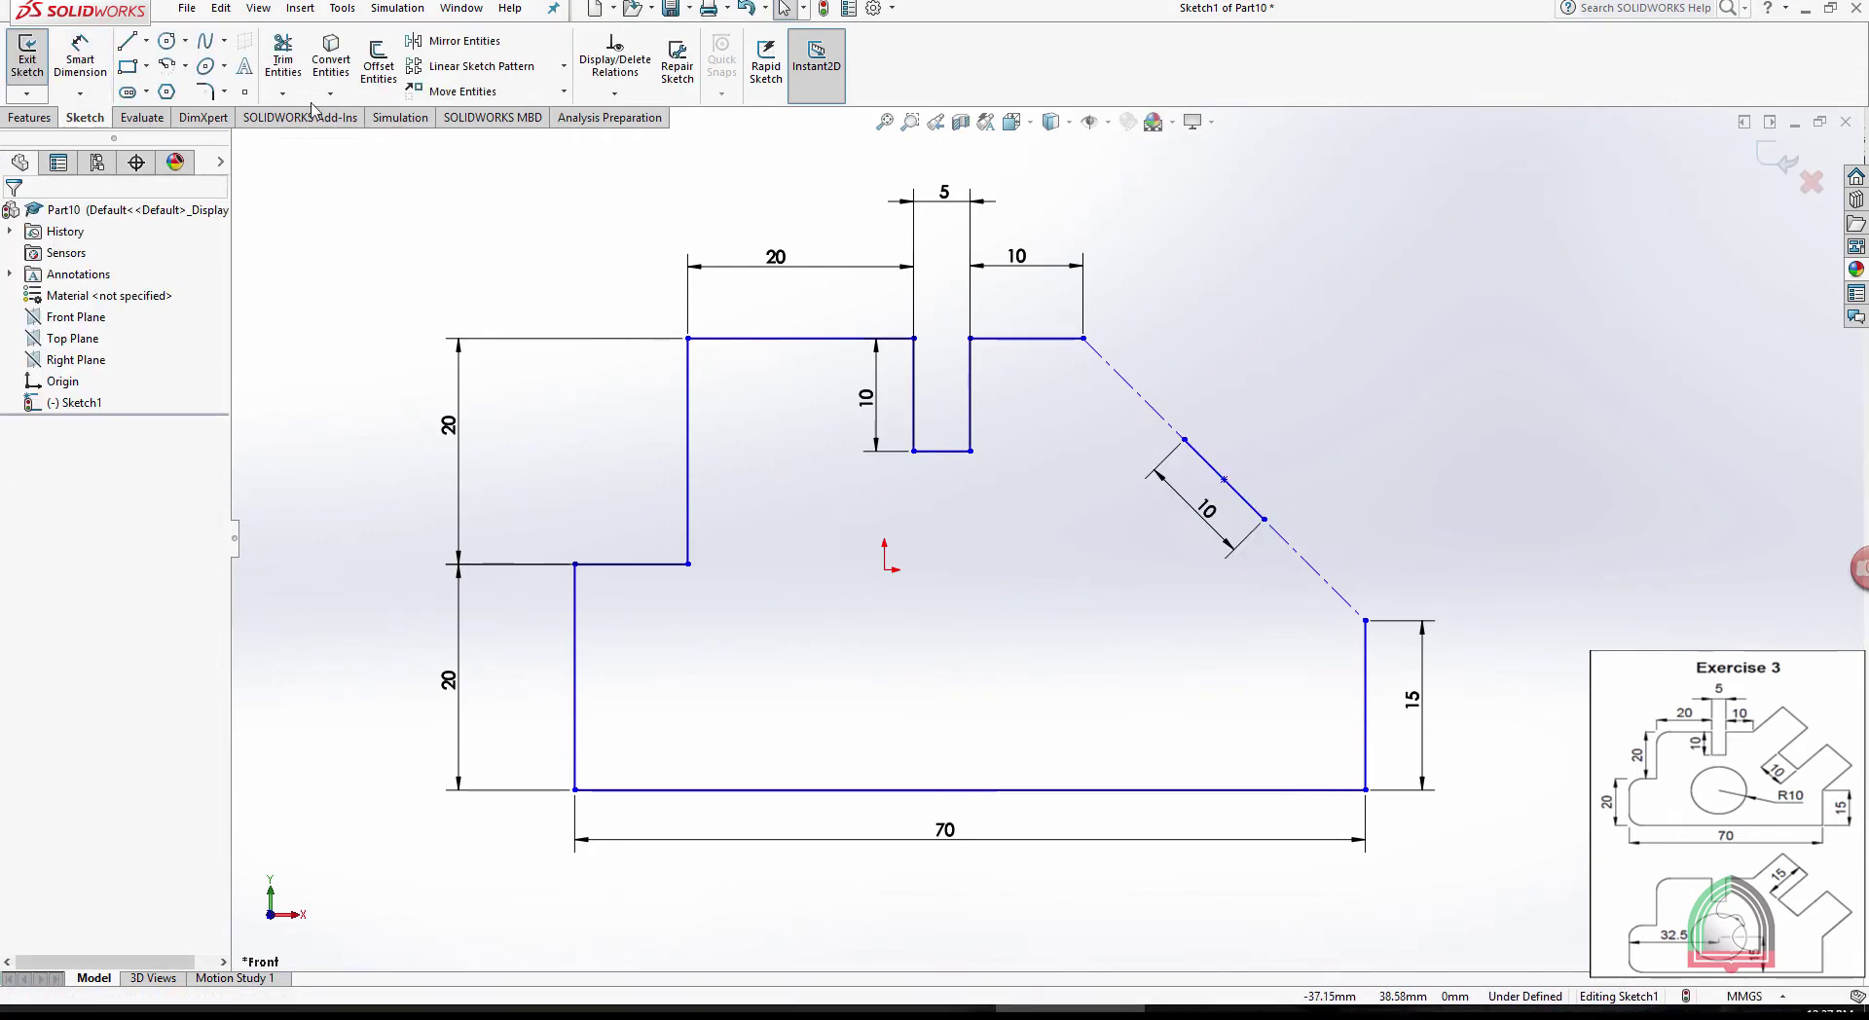
Draw angled lines rising up-right from the ledge's end point and from the dashed construction line
left_click(126, 41)
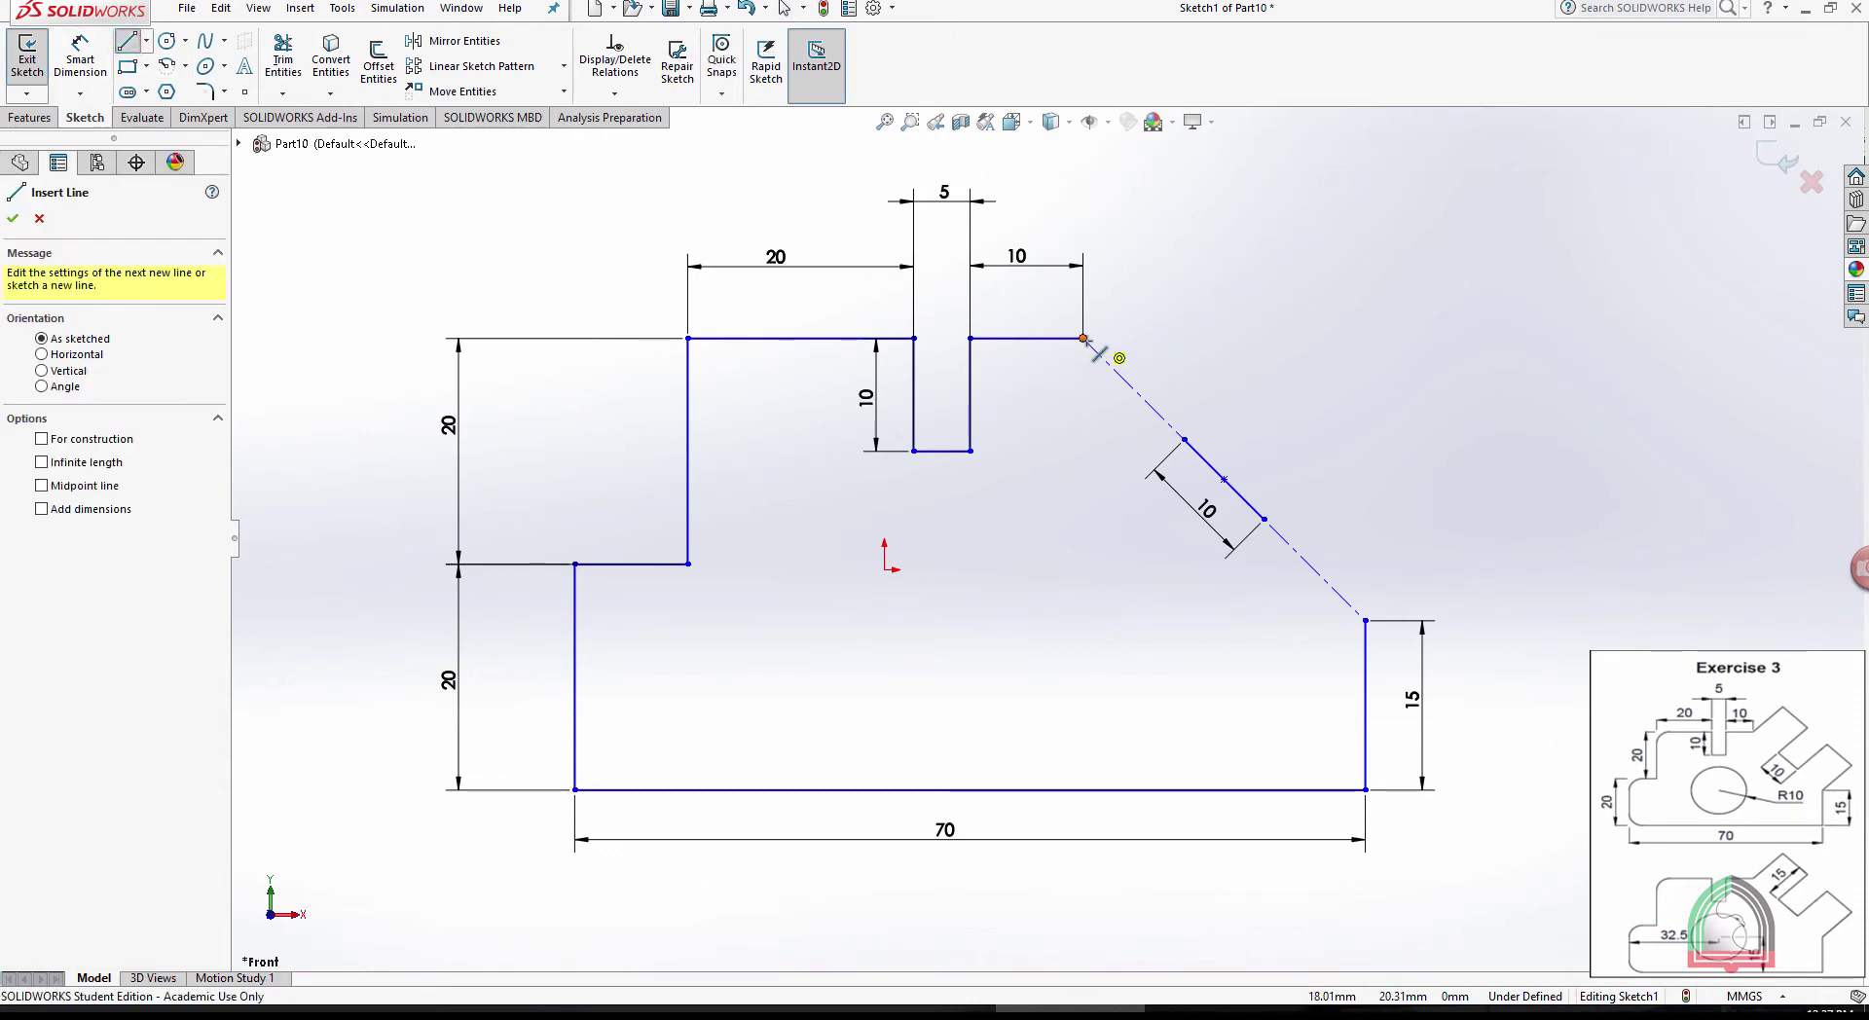
left_click_drag(1084, 337, 1197, 218)
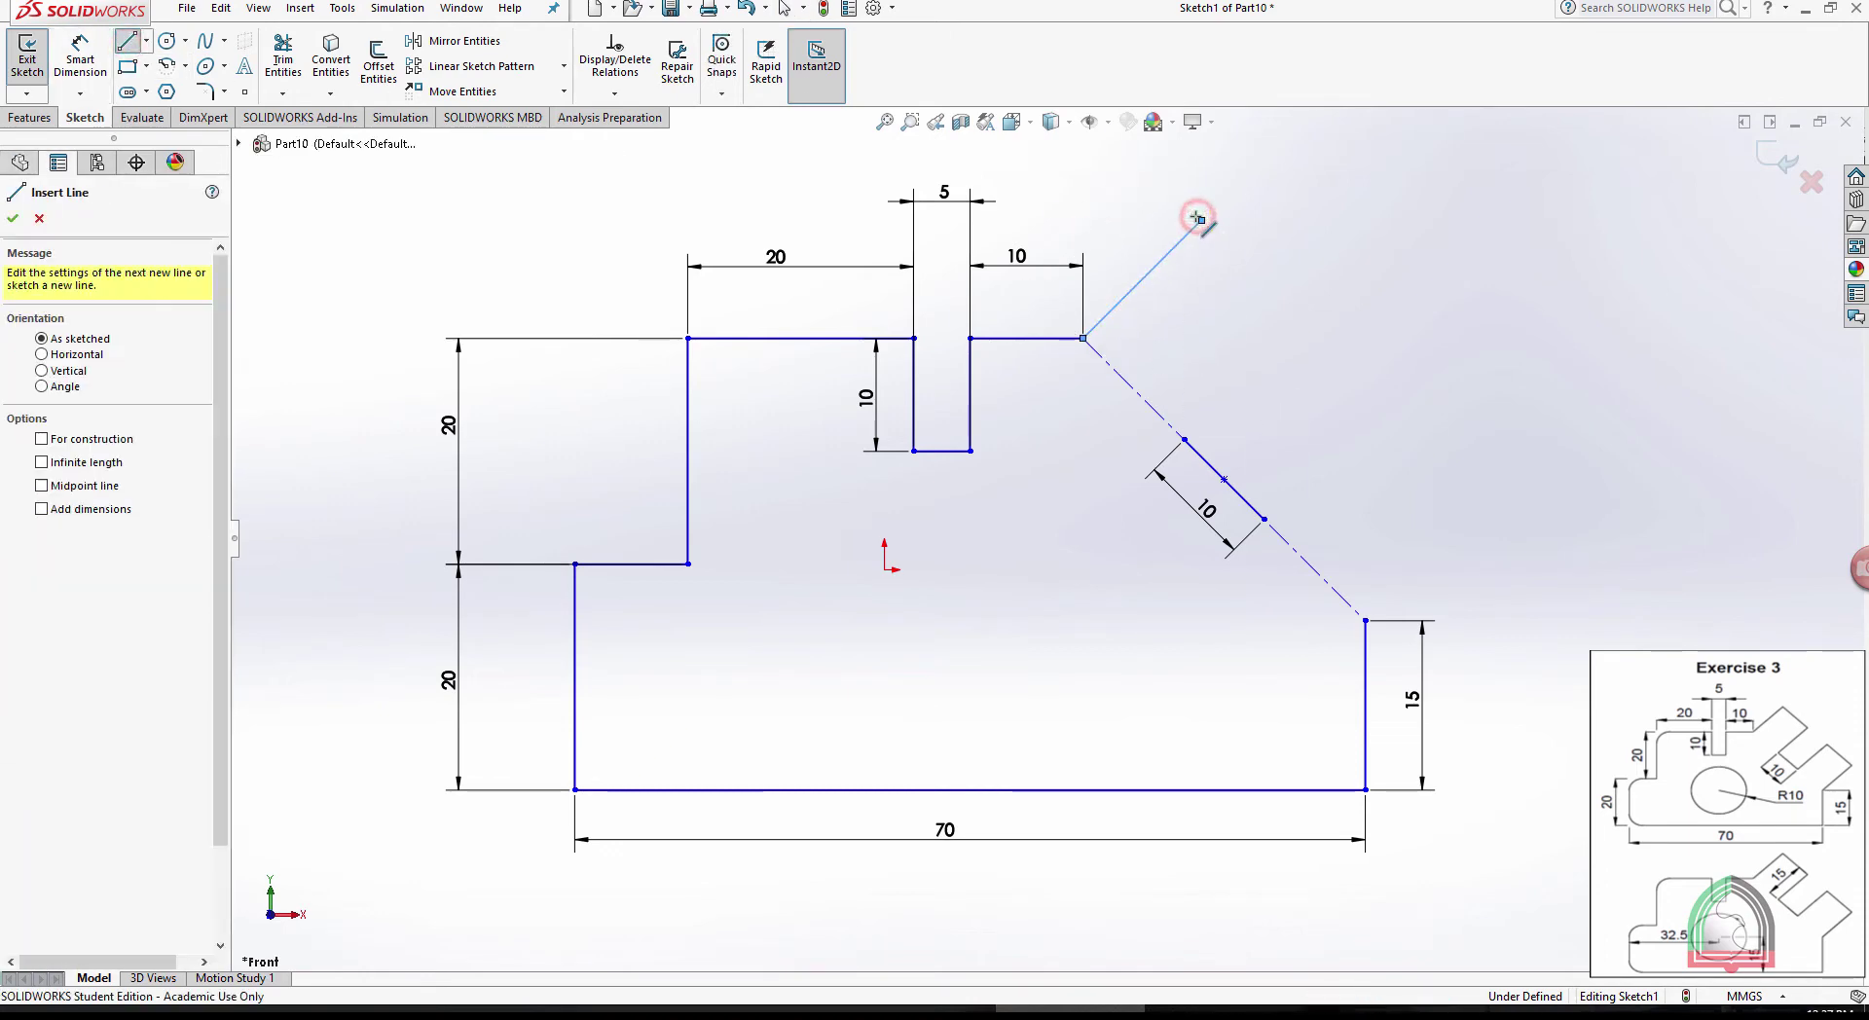
key("Escape")
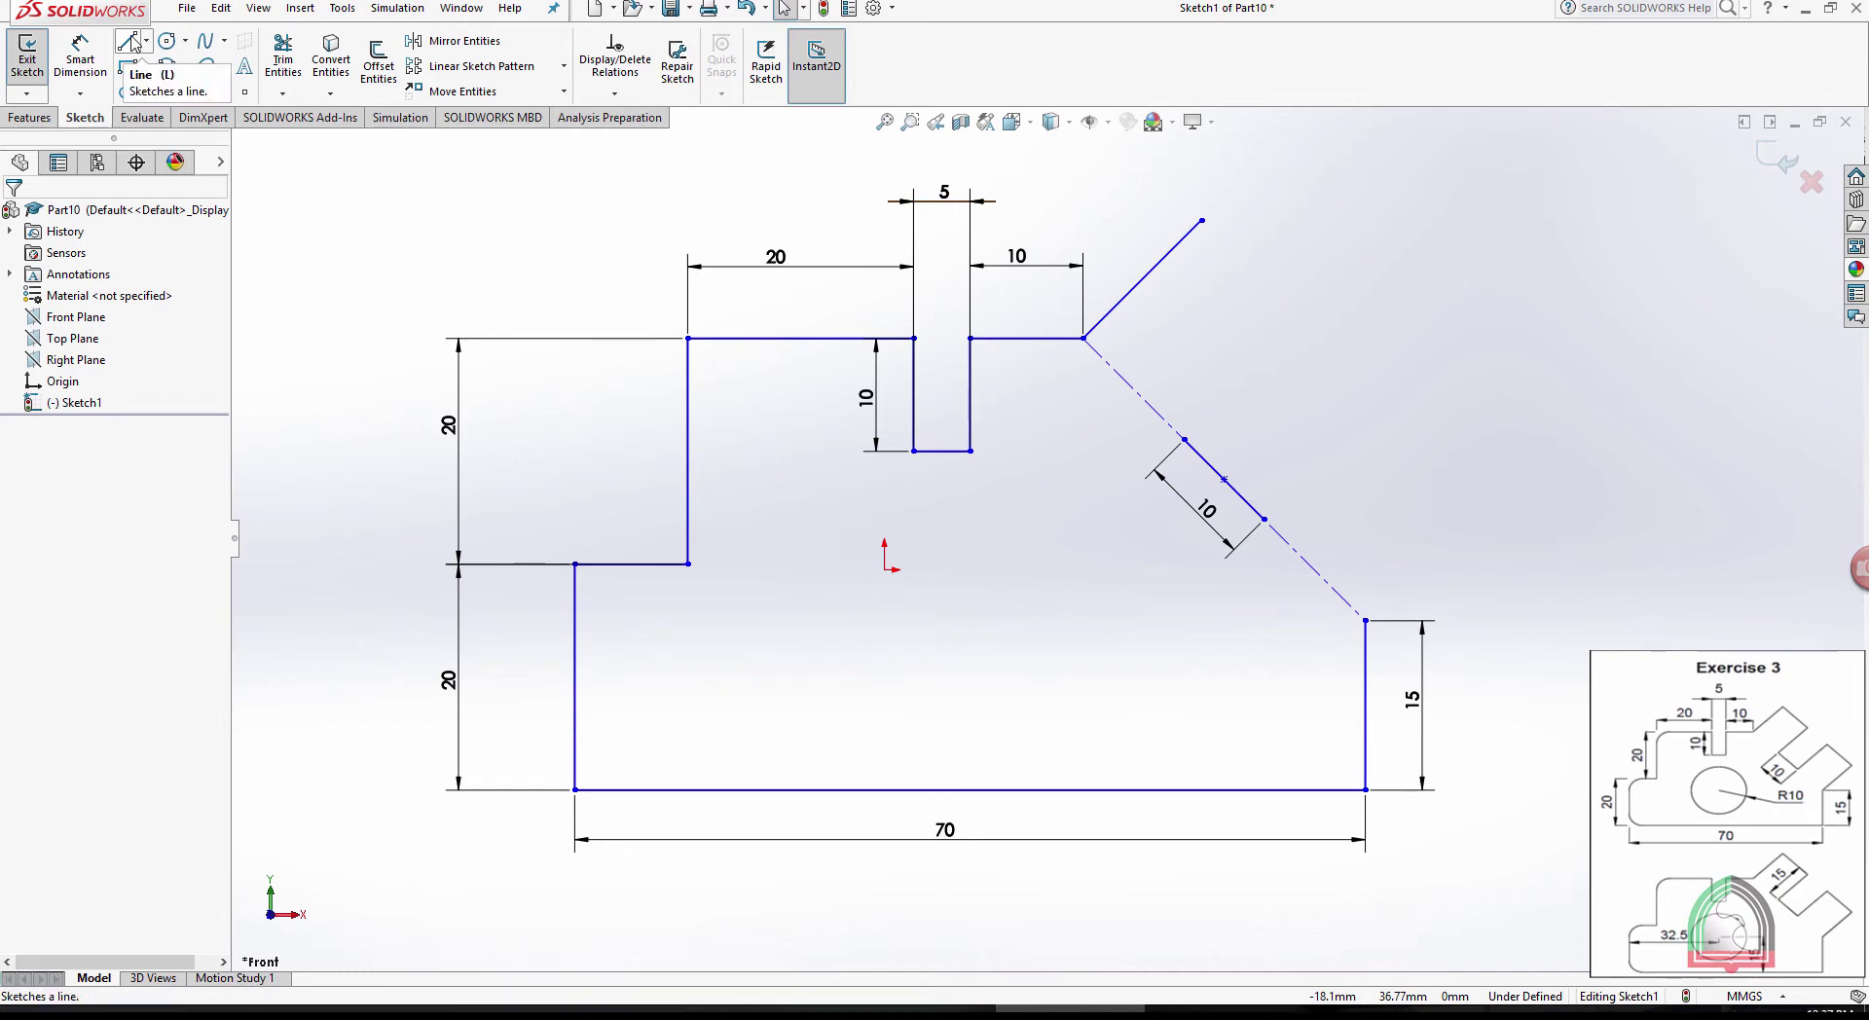
left_click(128, 41)
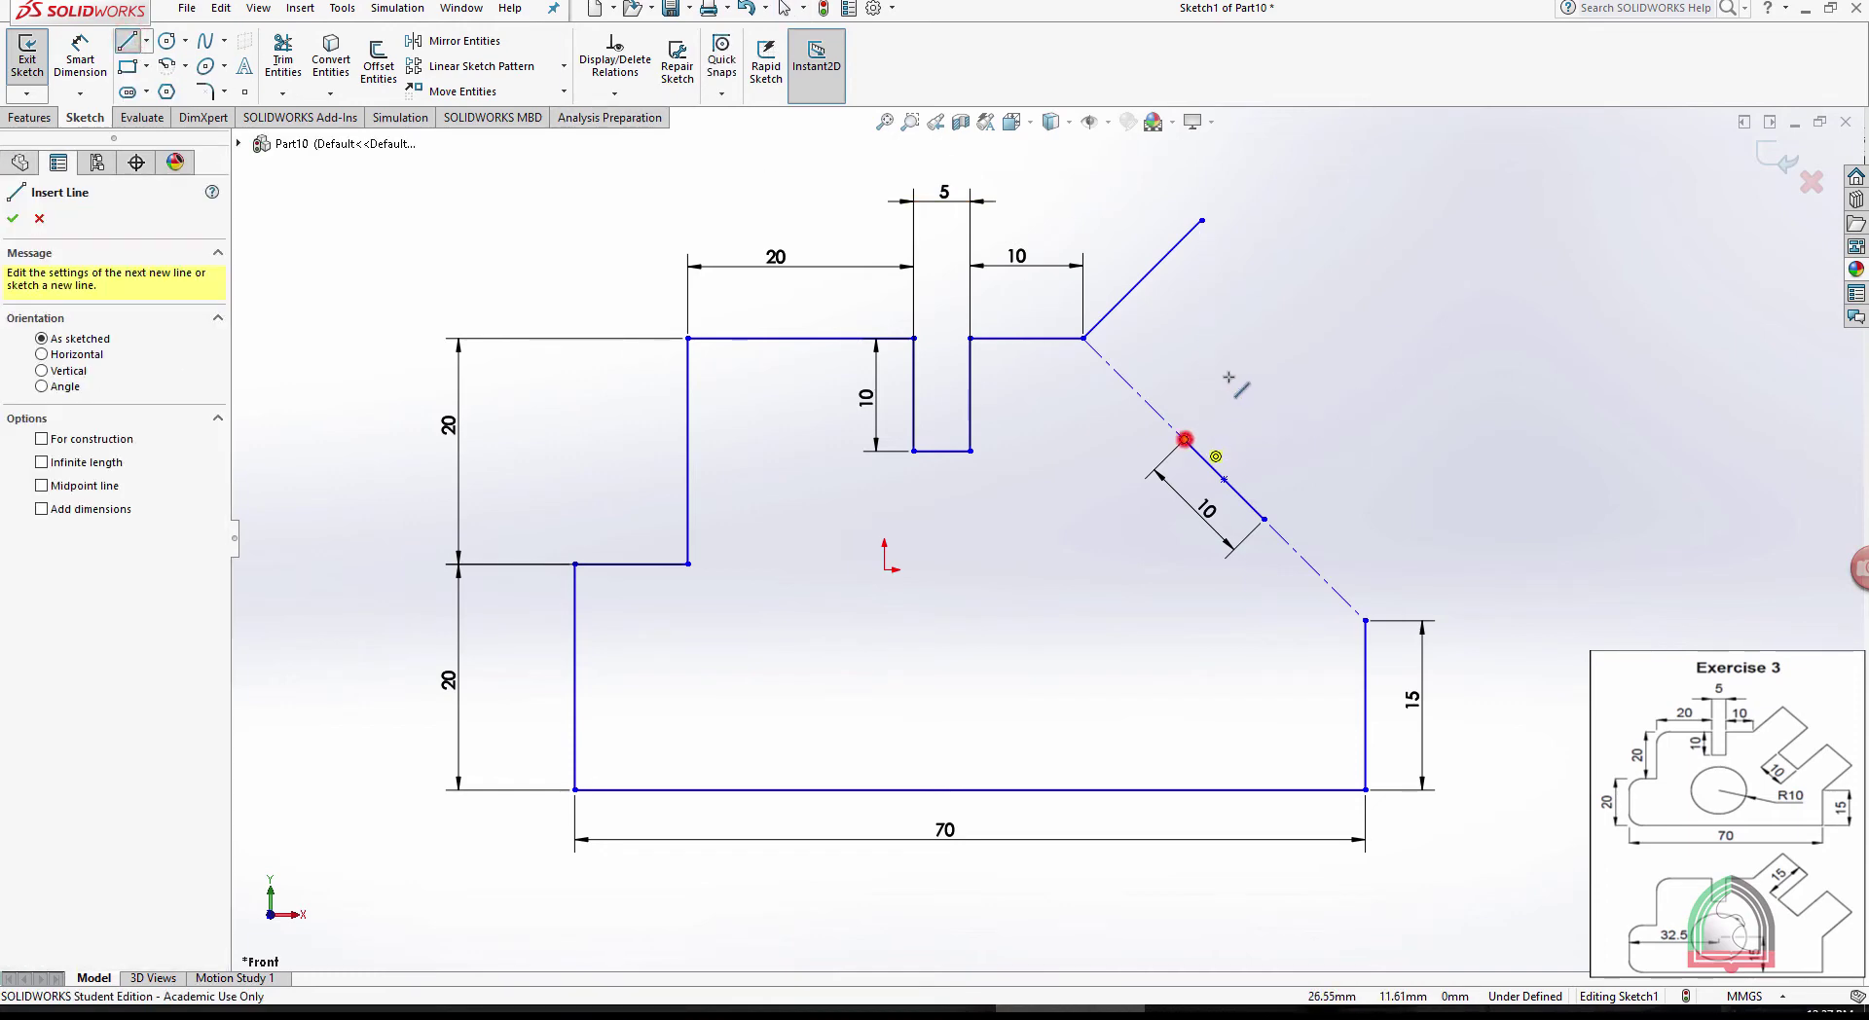
left_click(1185, 439)
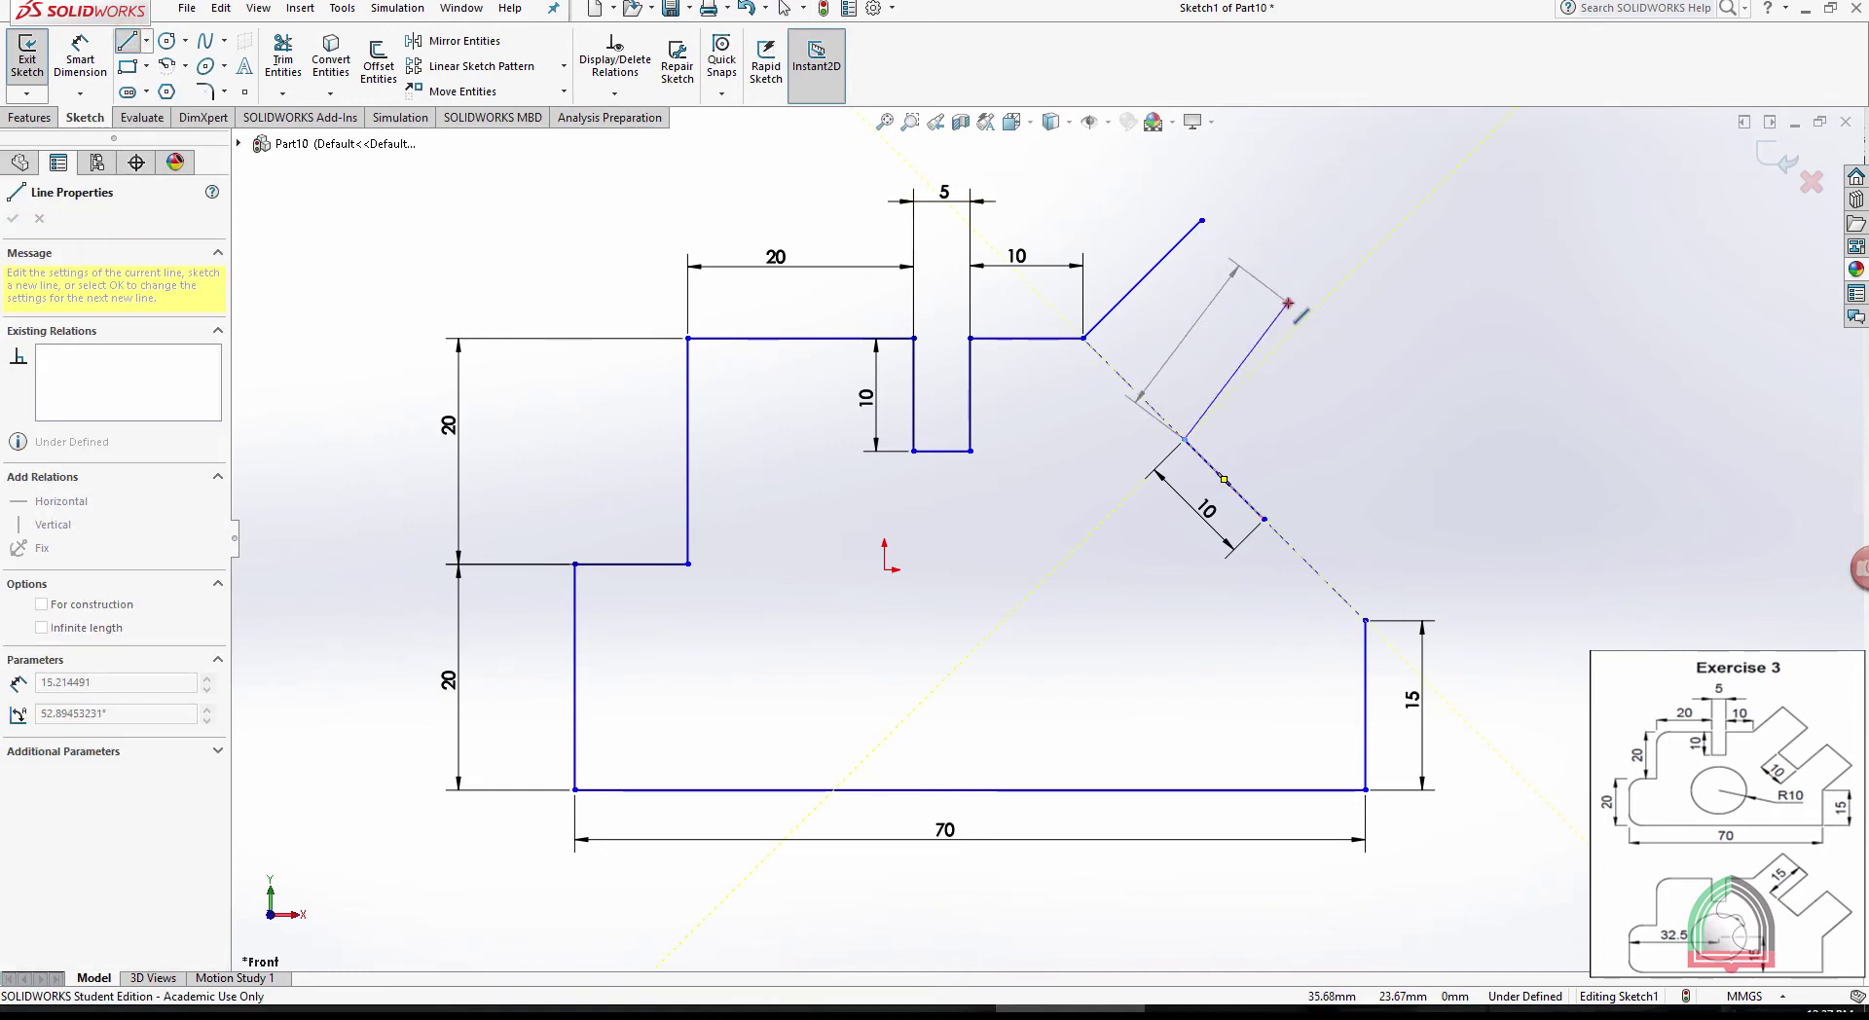
double_click(1288, 303)
key("Escape")
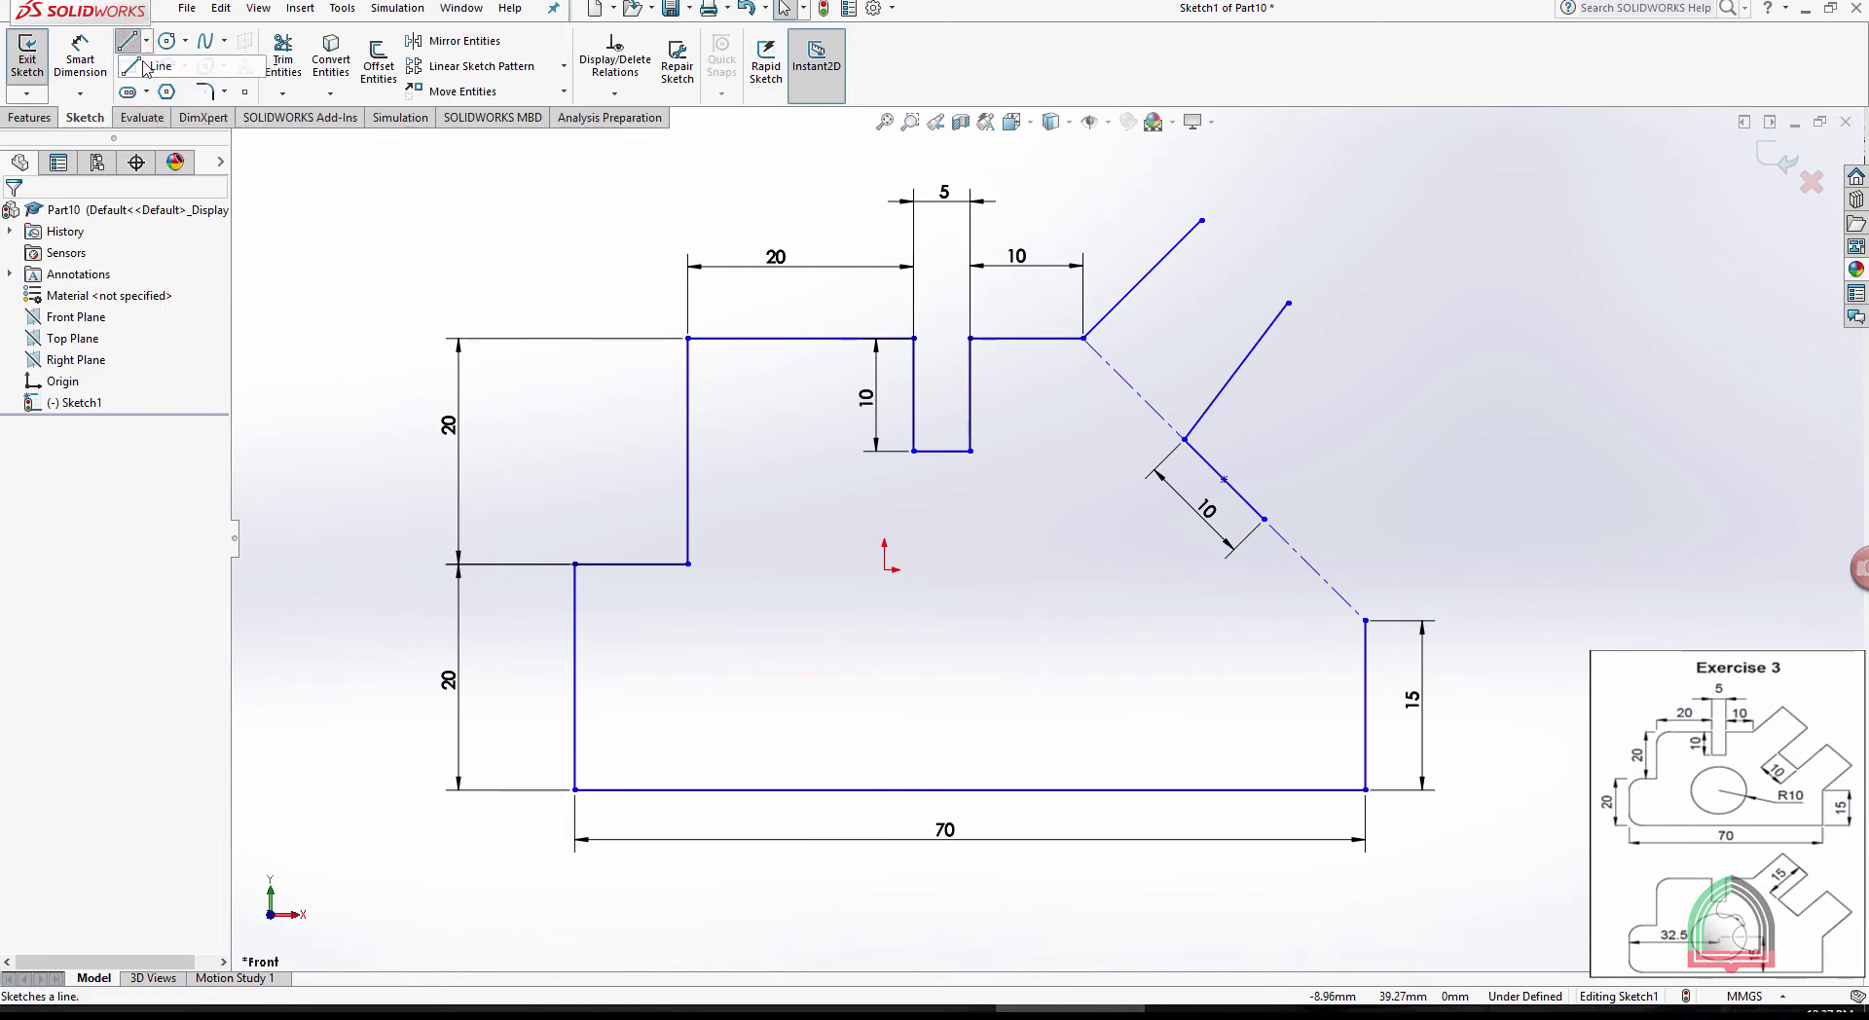
Draw two more up-right lines from the 10 mm line's lower end and the right side's top
left_click(132, 44)
left_click(1265, 519)
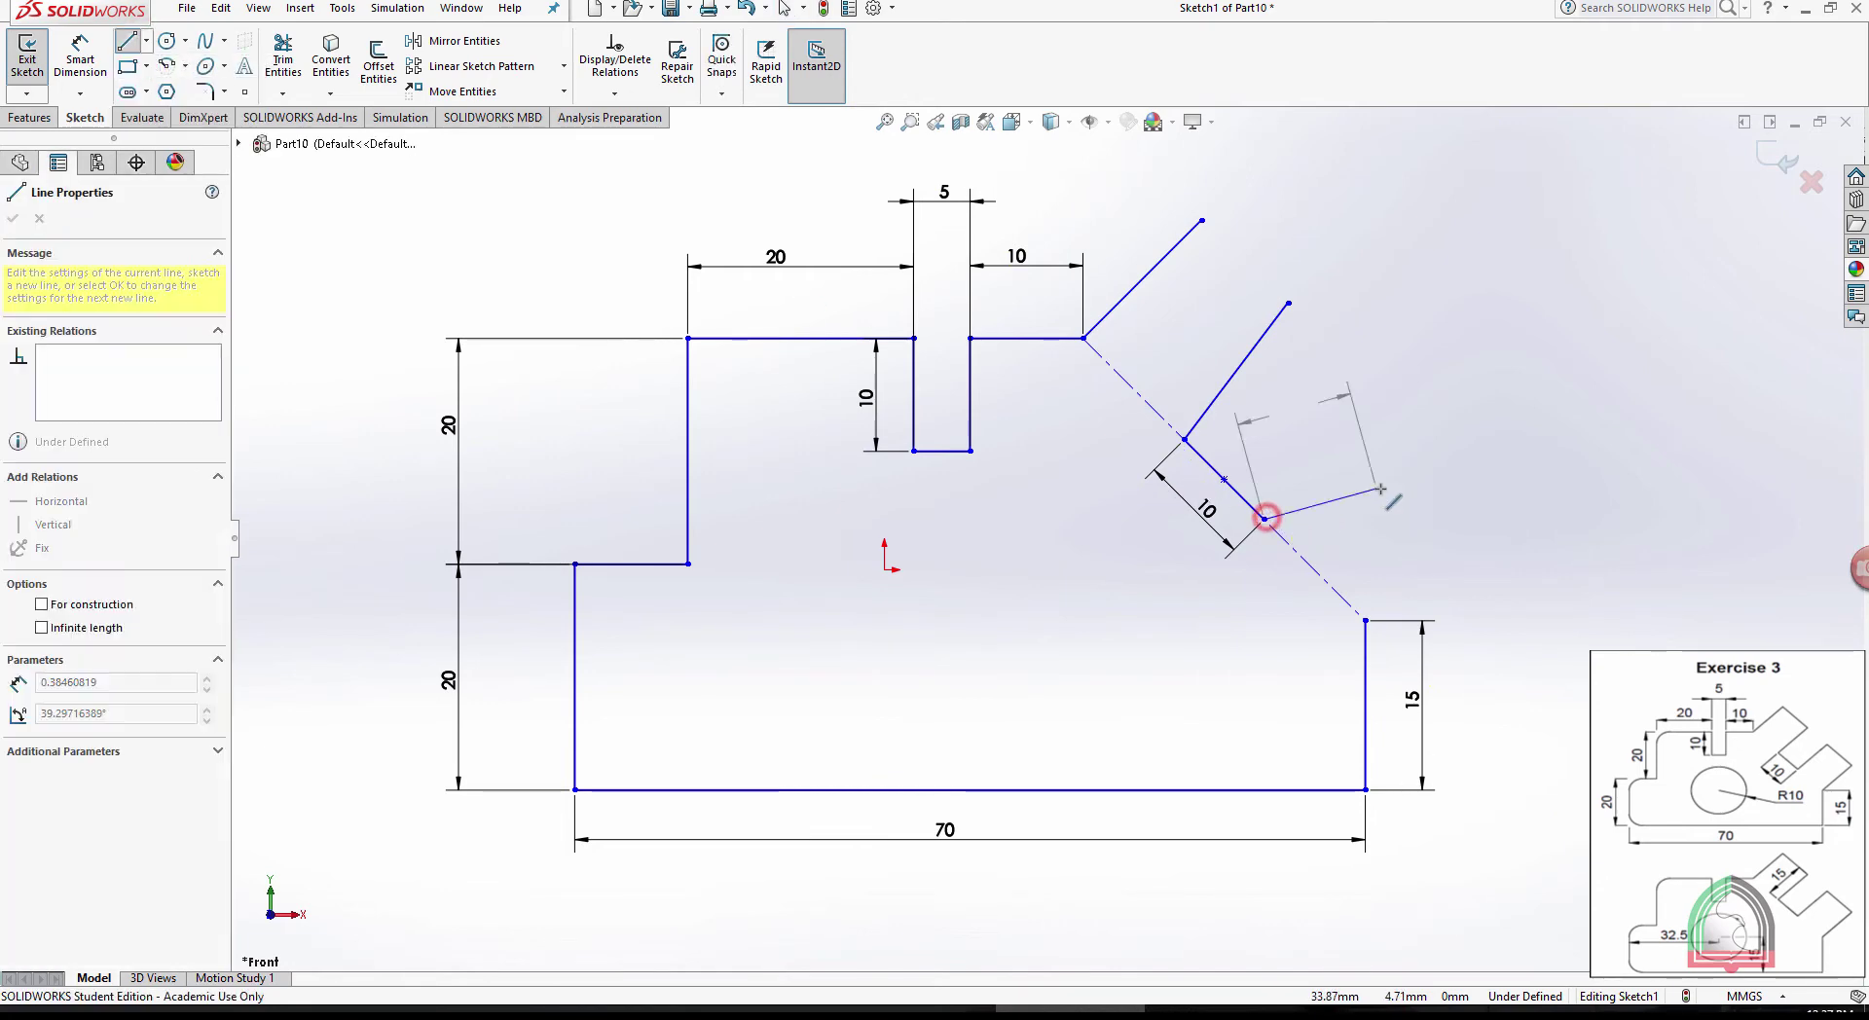
double_click(1380, 471)
key("Escape")
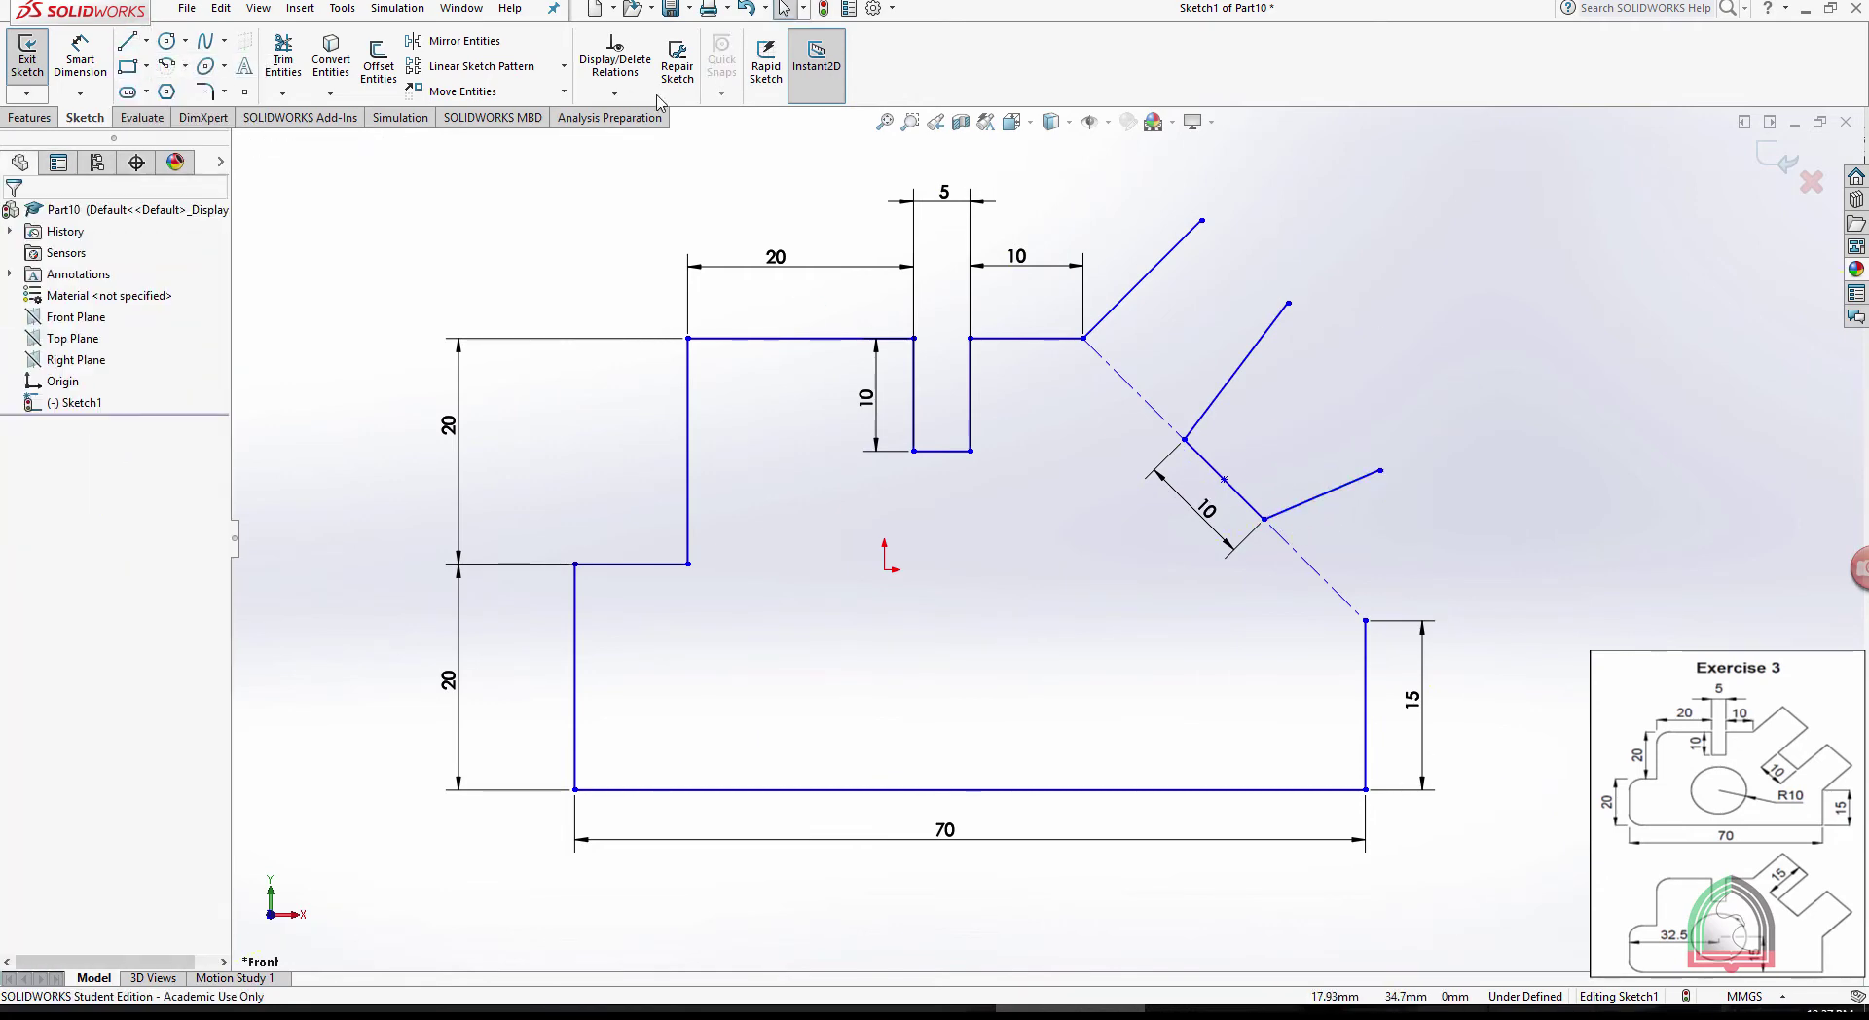
left_click(127, 40)
left_click(1366, 620)
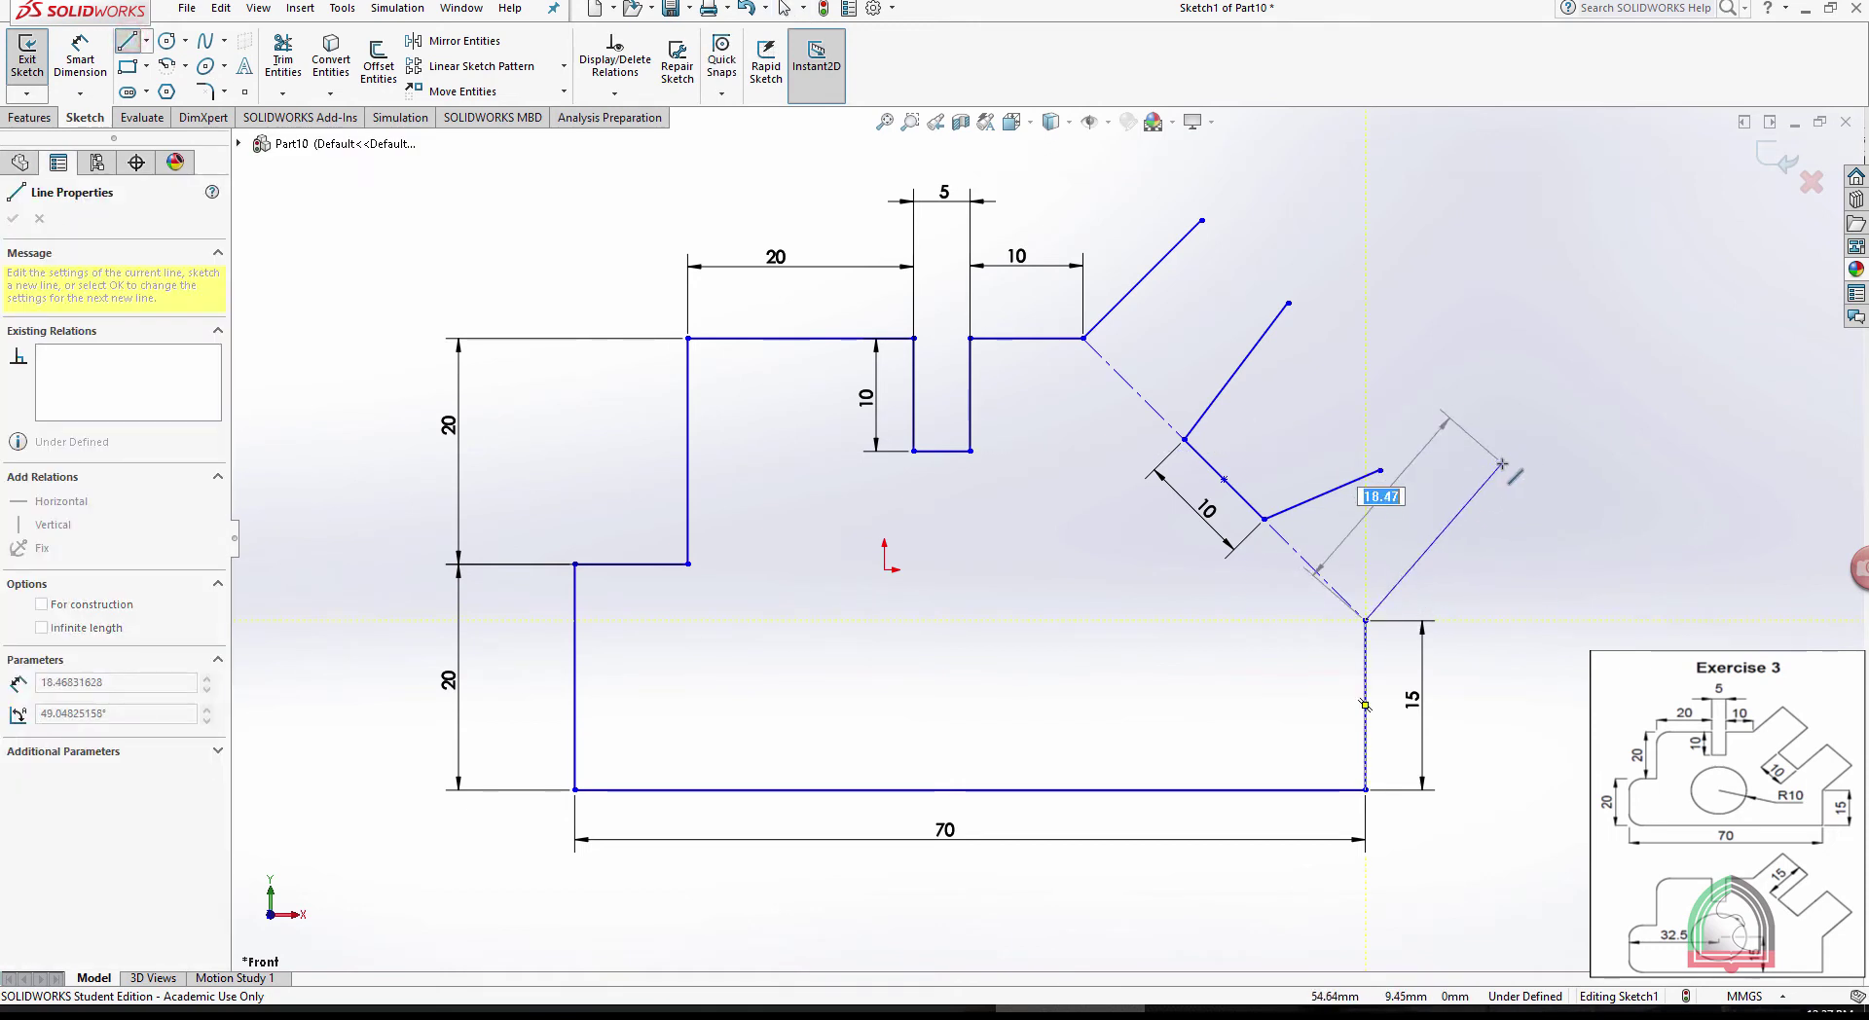
double_click(1502, 466)
key("Escape")
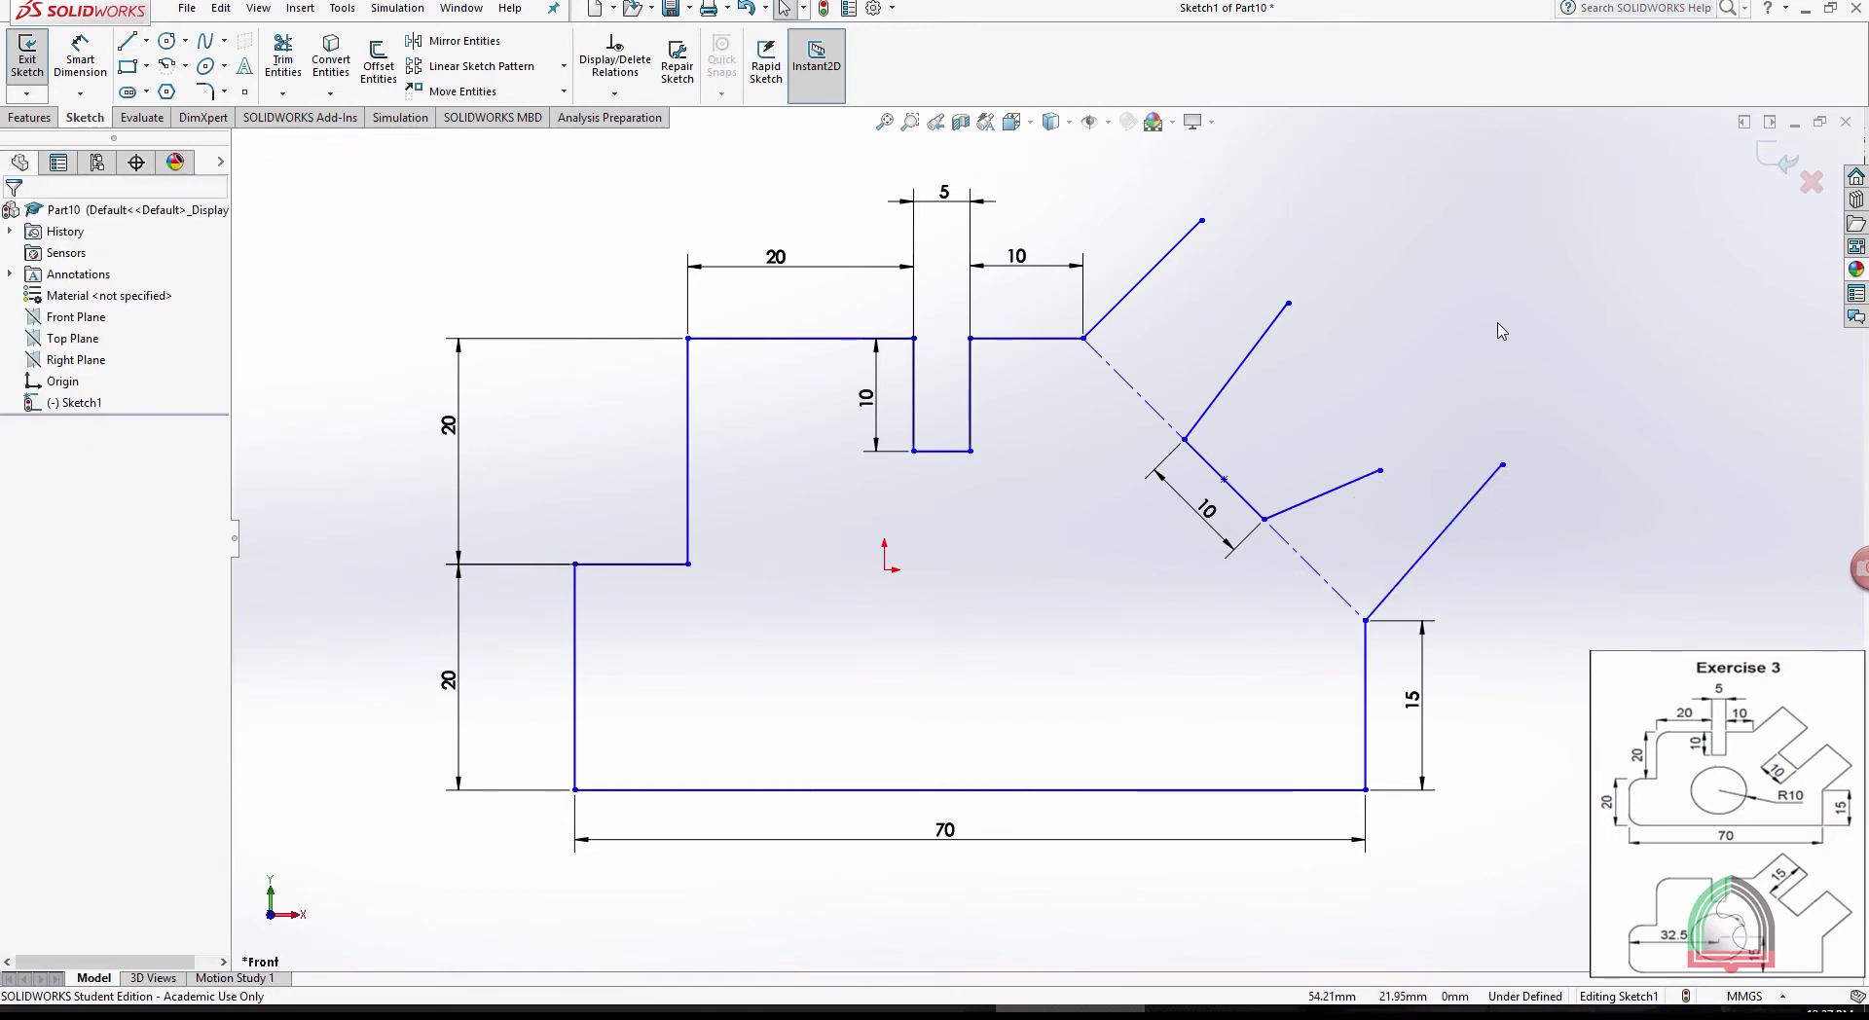
Constrain the top angled line perpendicular to the dashed construction diagonal
left_click(1110, 365)
left_click(1124, 298, "ctrl")
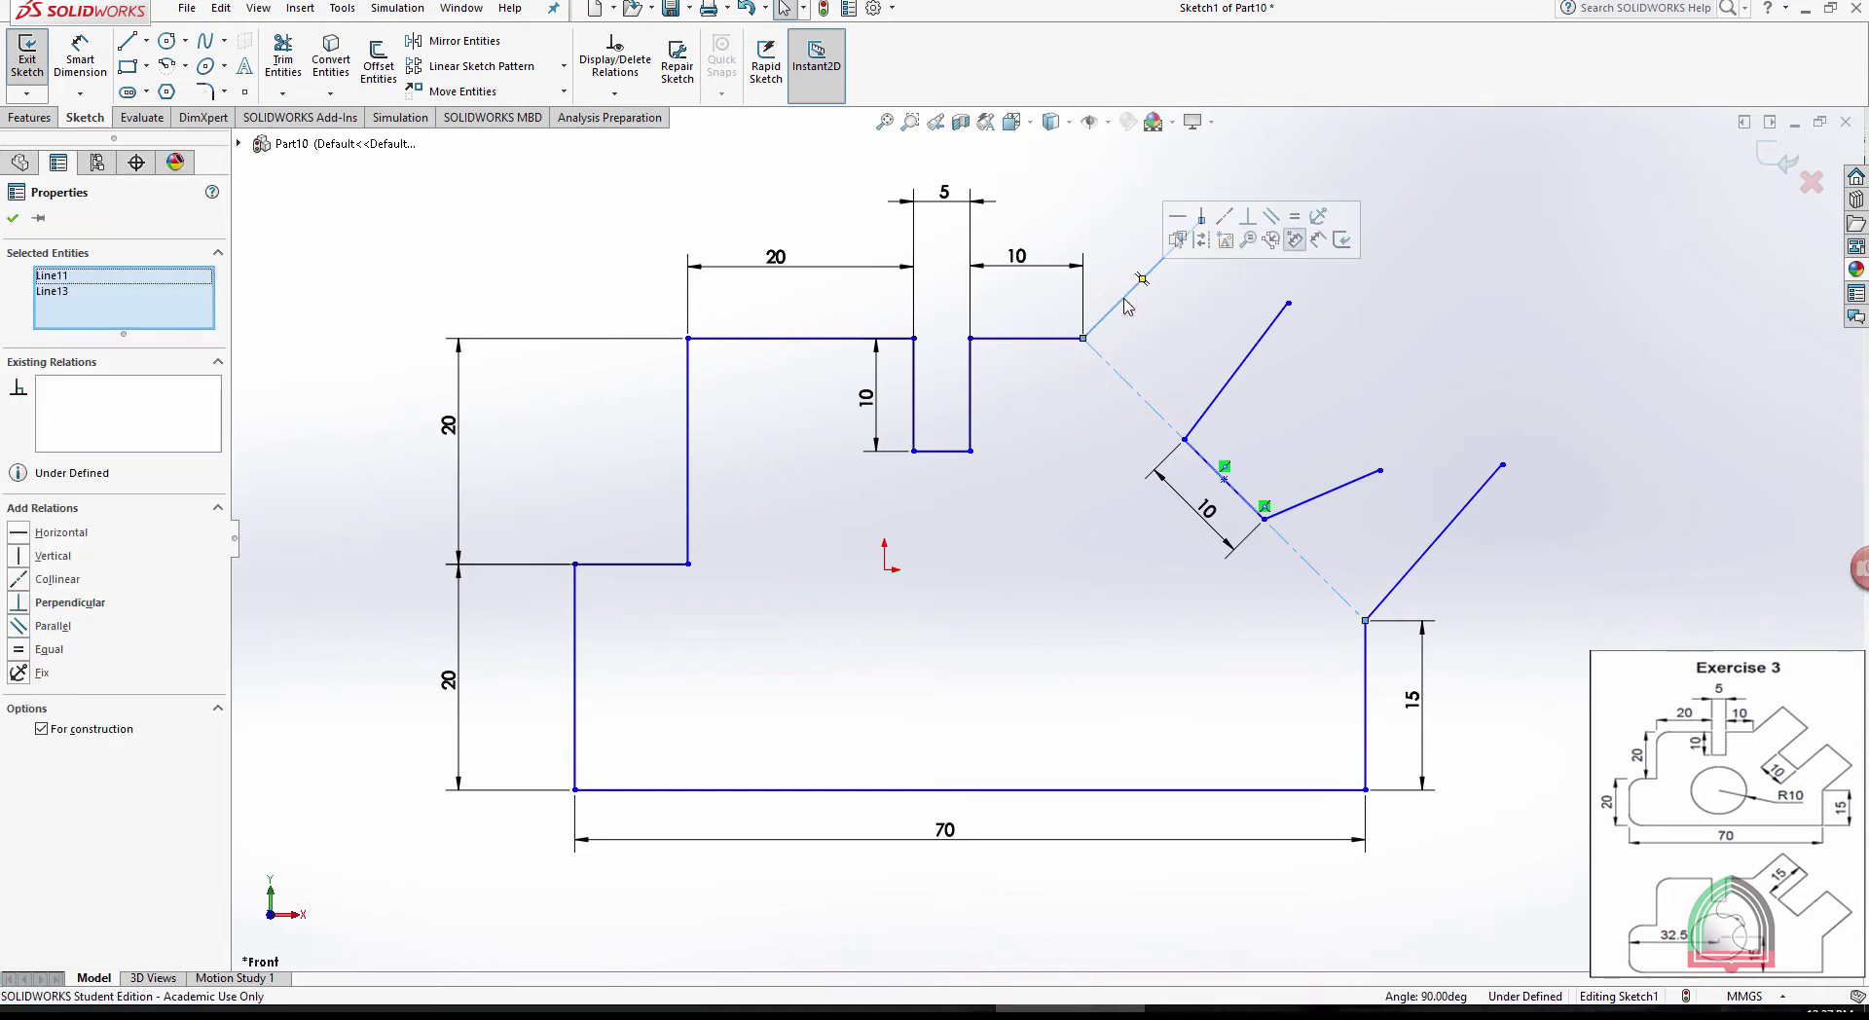
left_click(1078, 425)
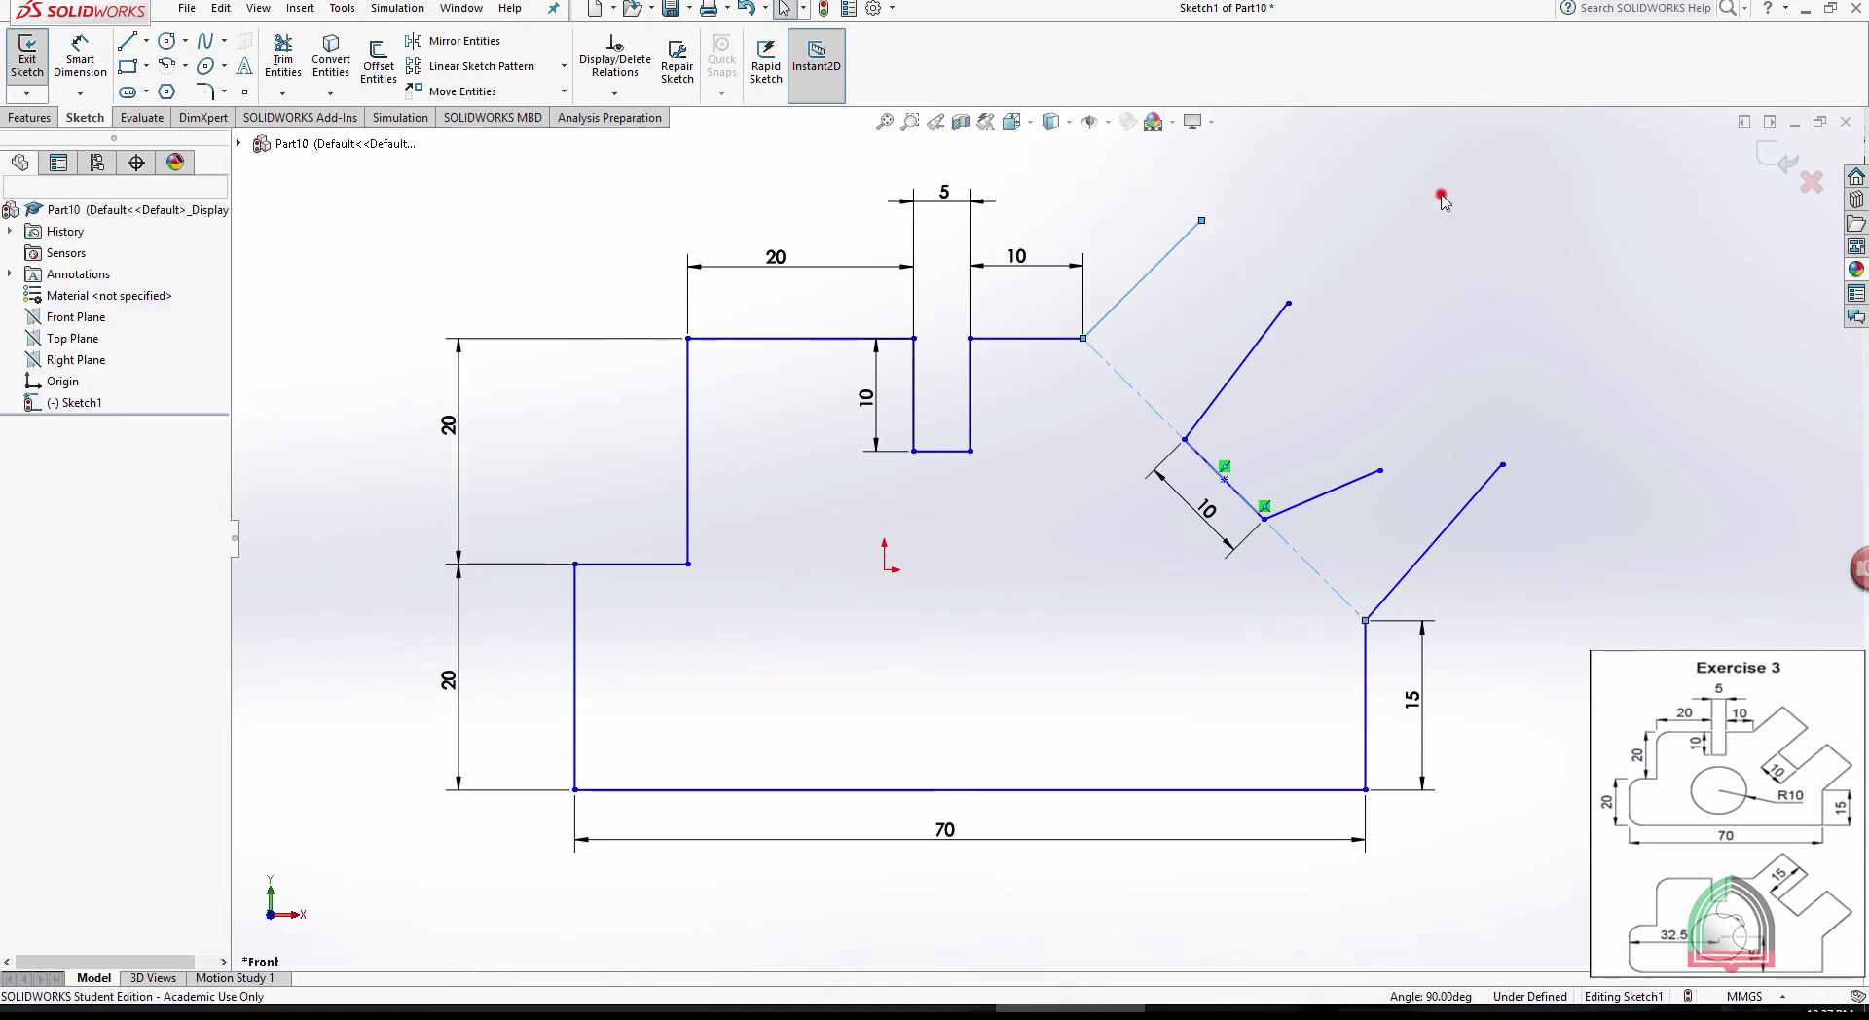
left_click(1124, 384)
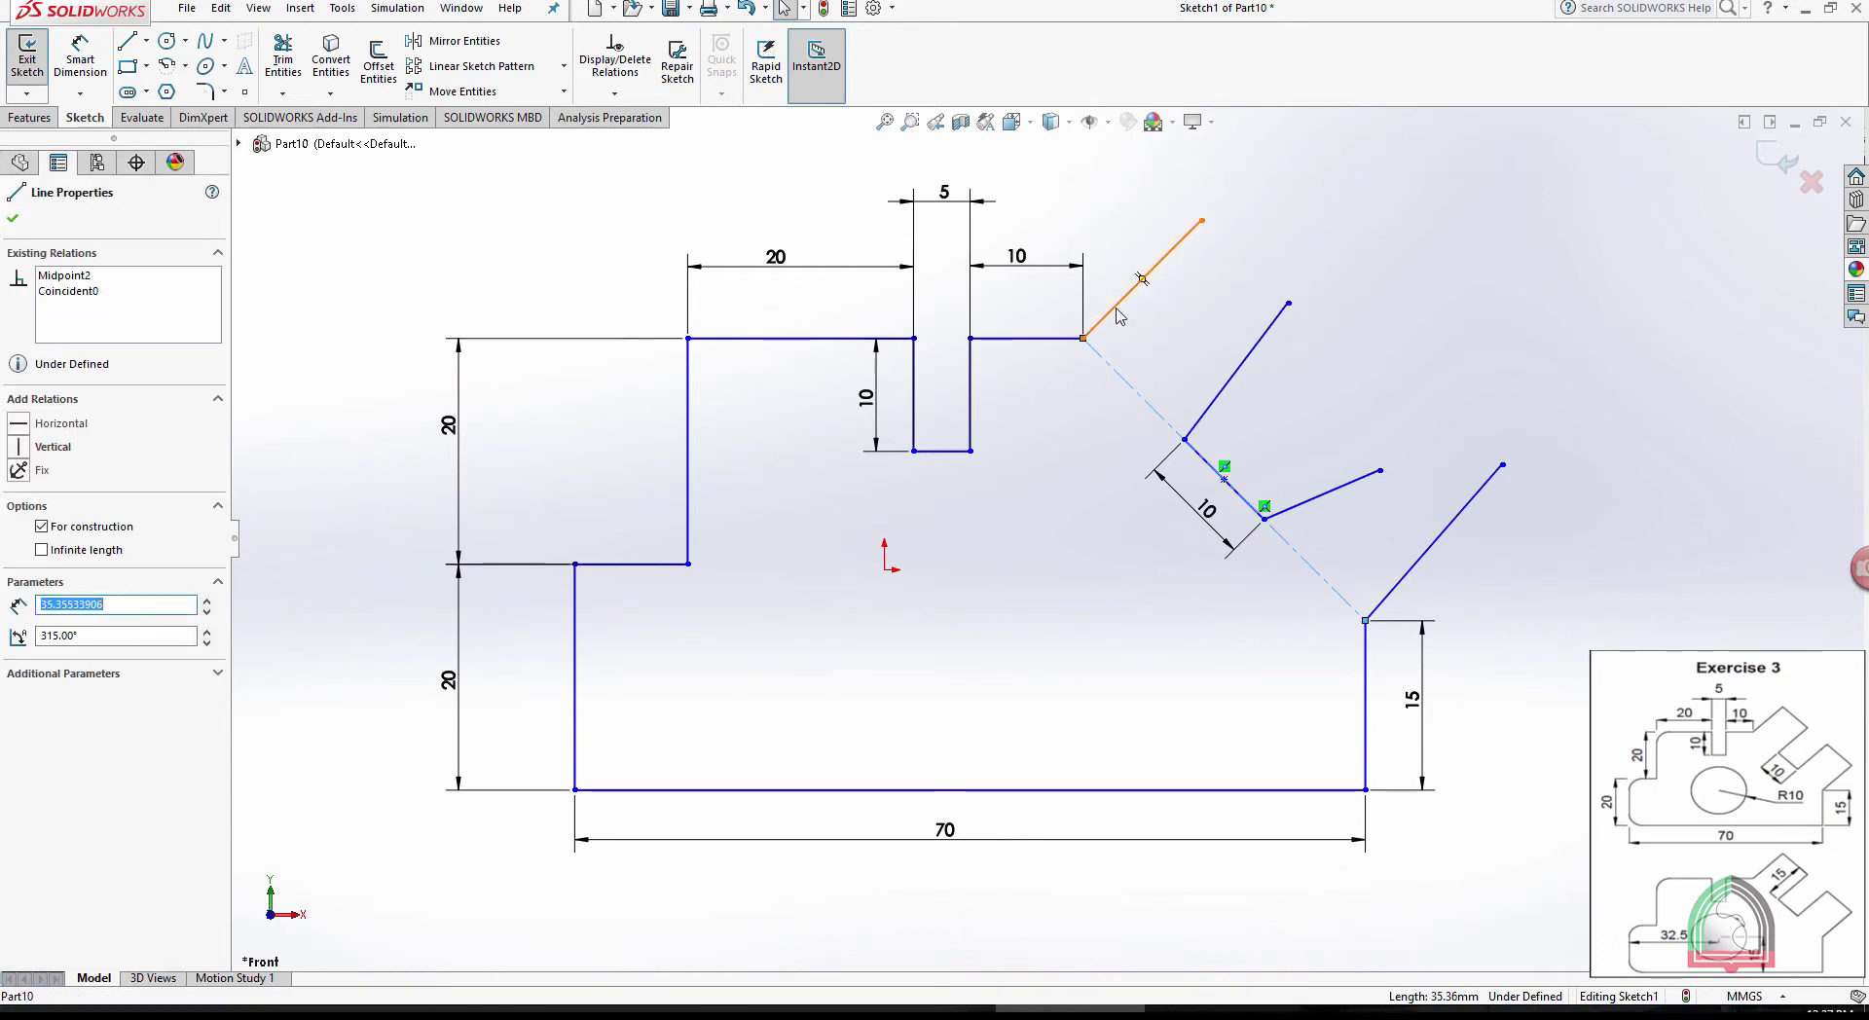
left_click(1116, 310, "ctrl")
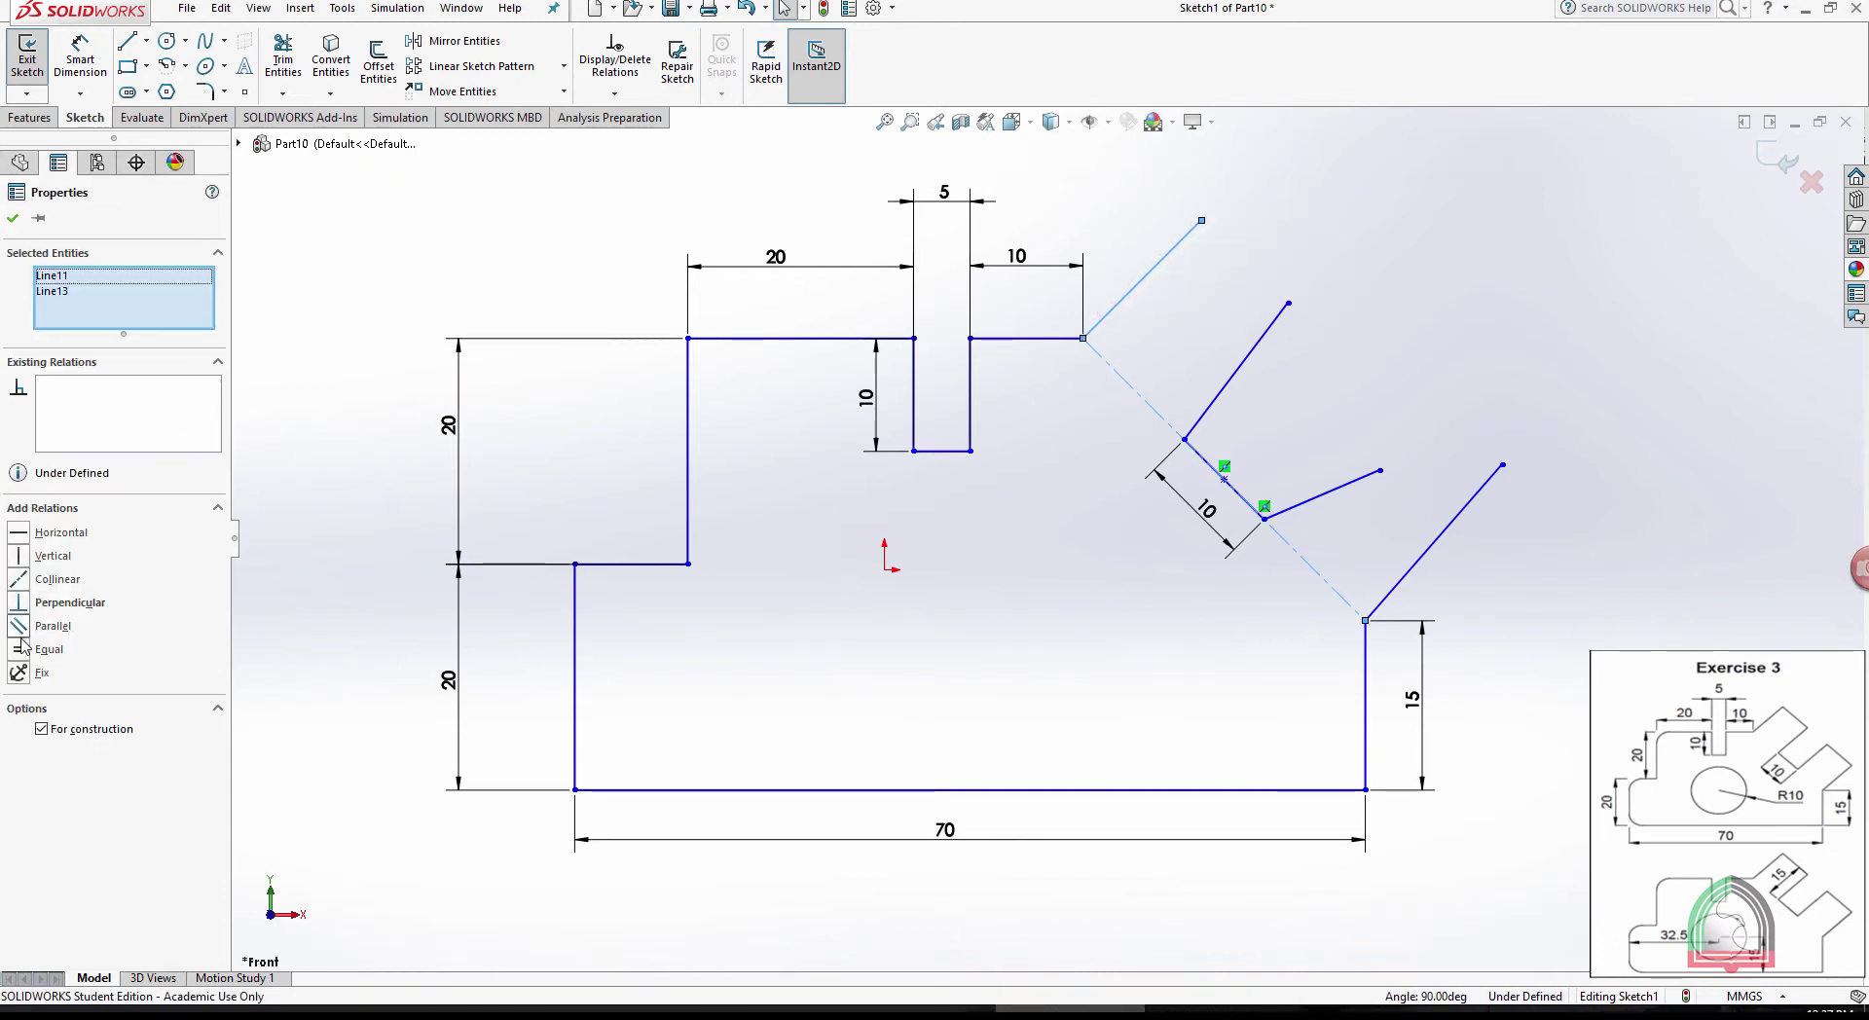
left_click(21, 604)
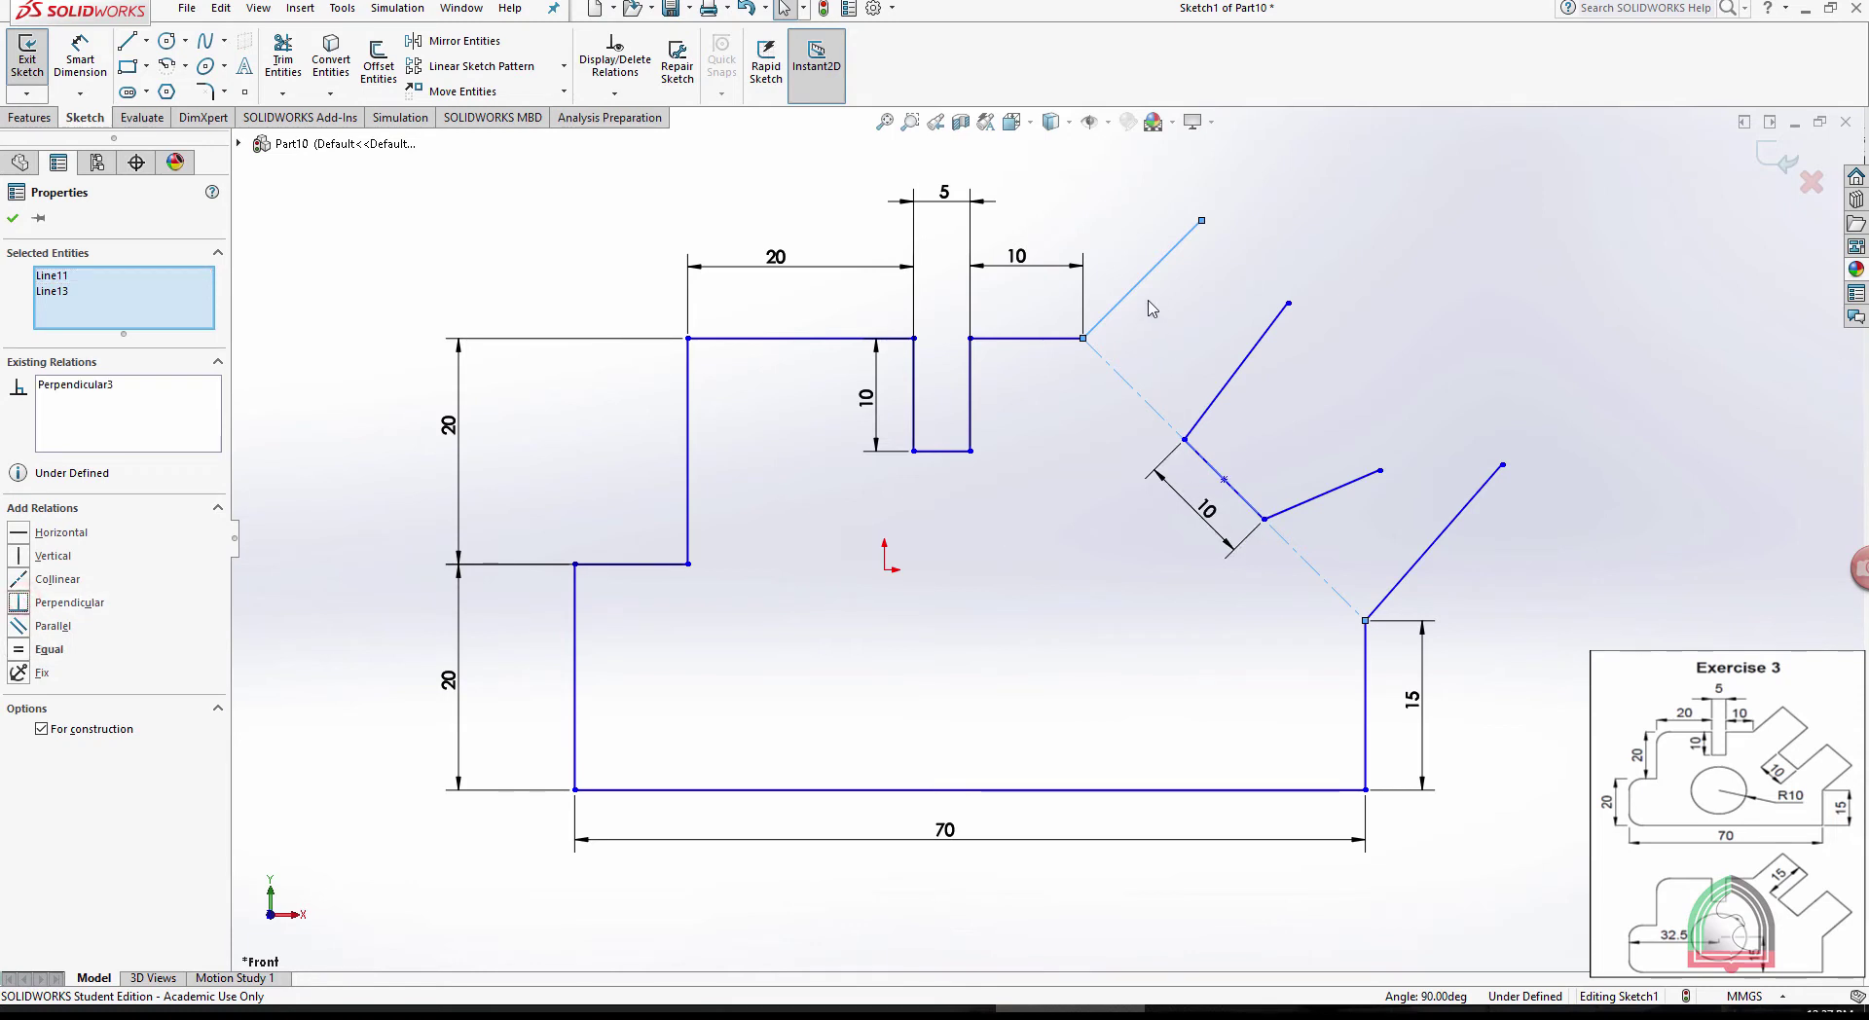
left_click(13, 219)
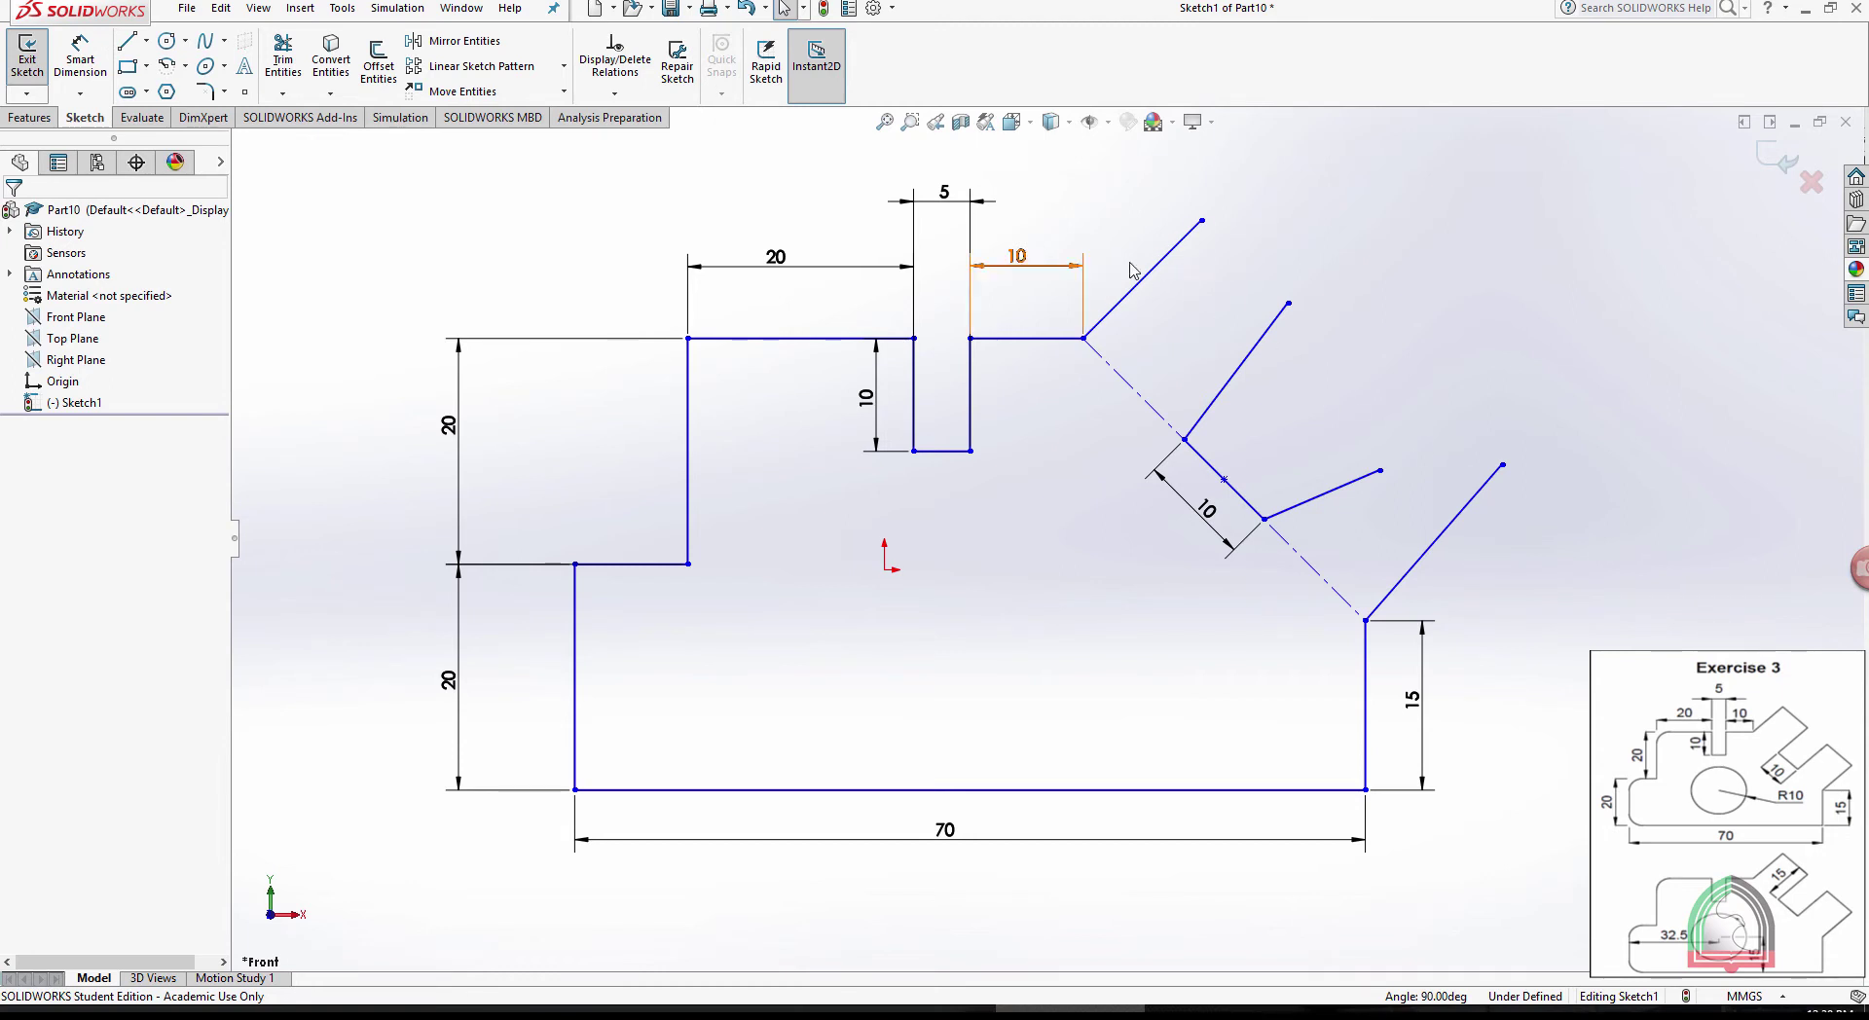
left_click(1185, 238)
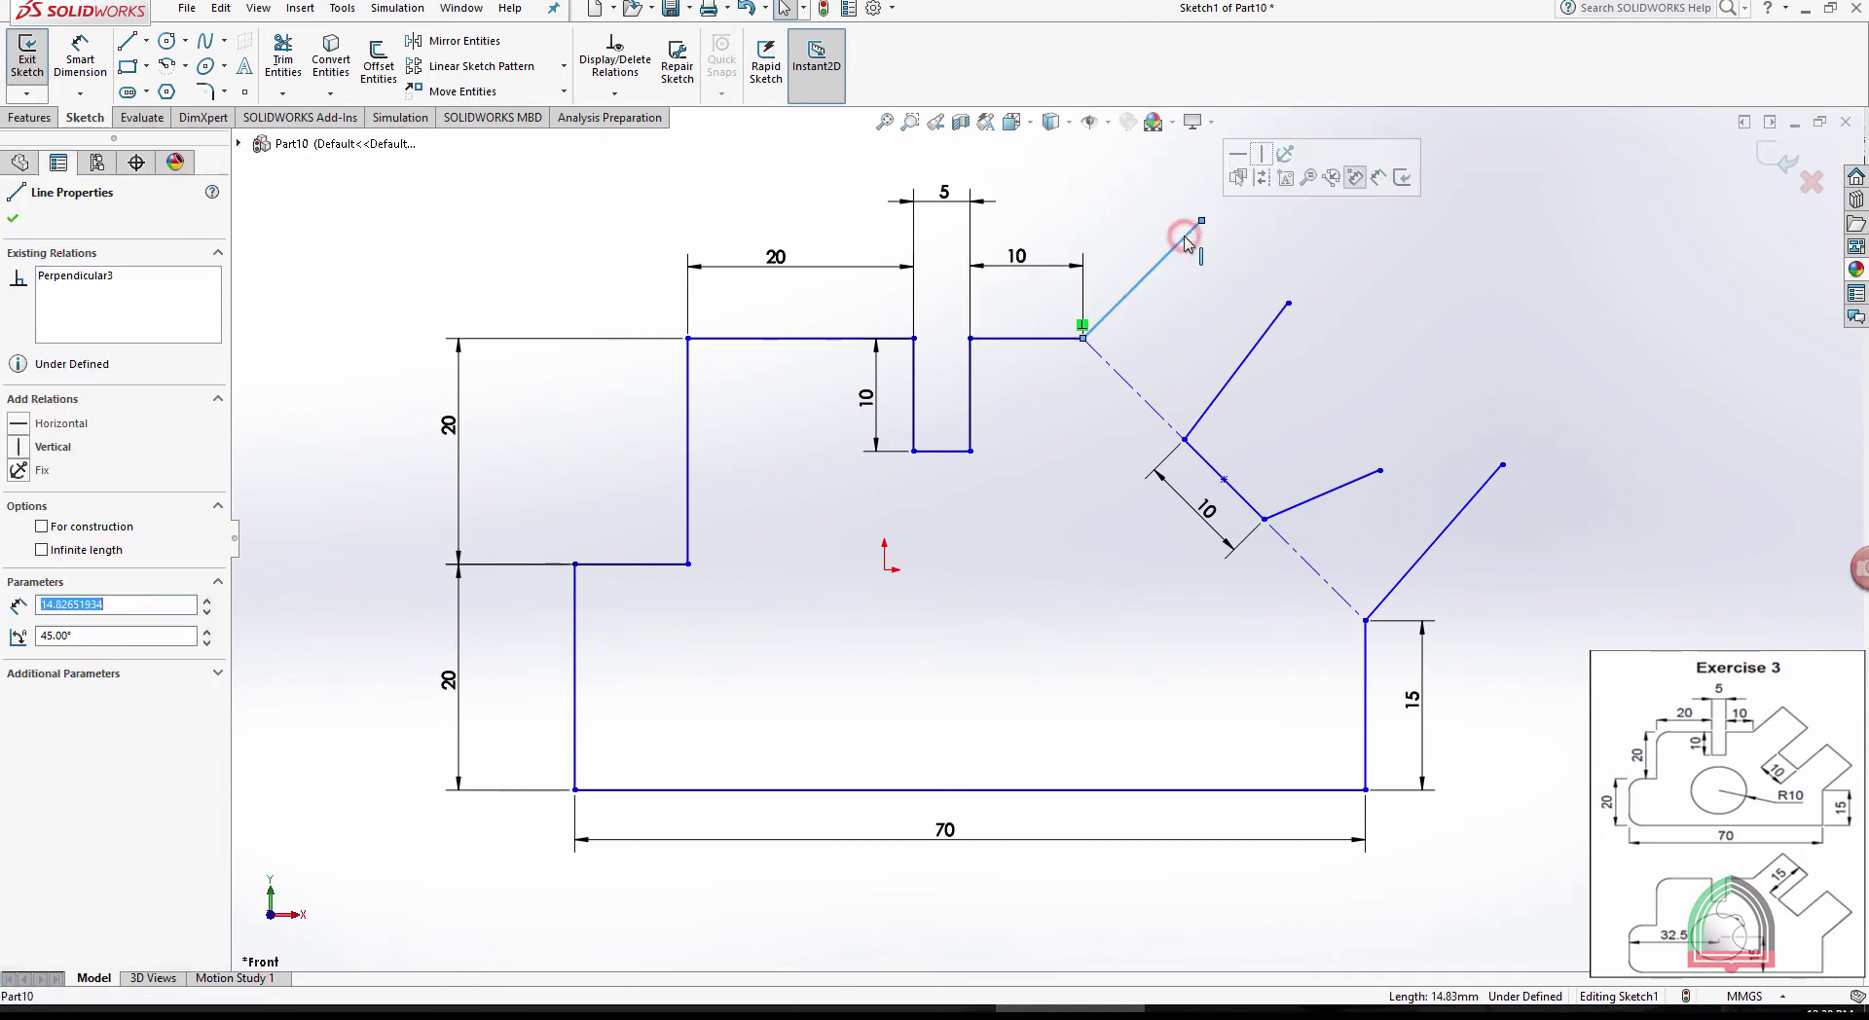
Make the four angled arm lines parallel
left_click(1275, 319, "ctrl")
left_click(1356, 488, "ctrl")
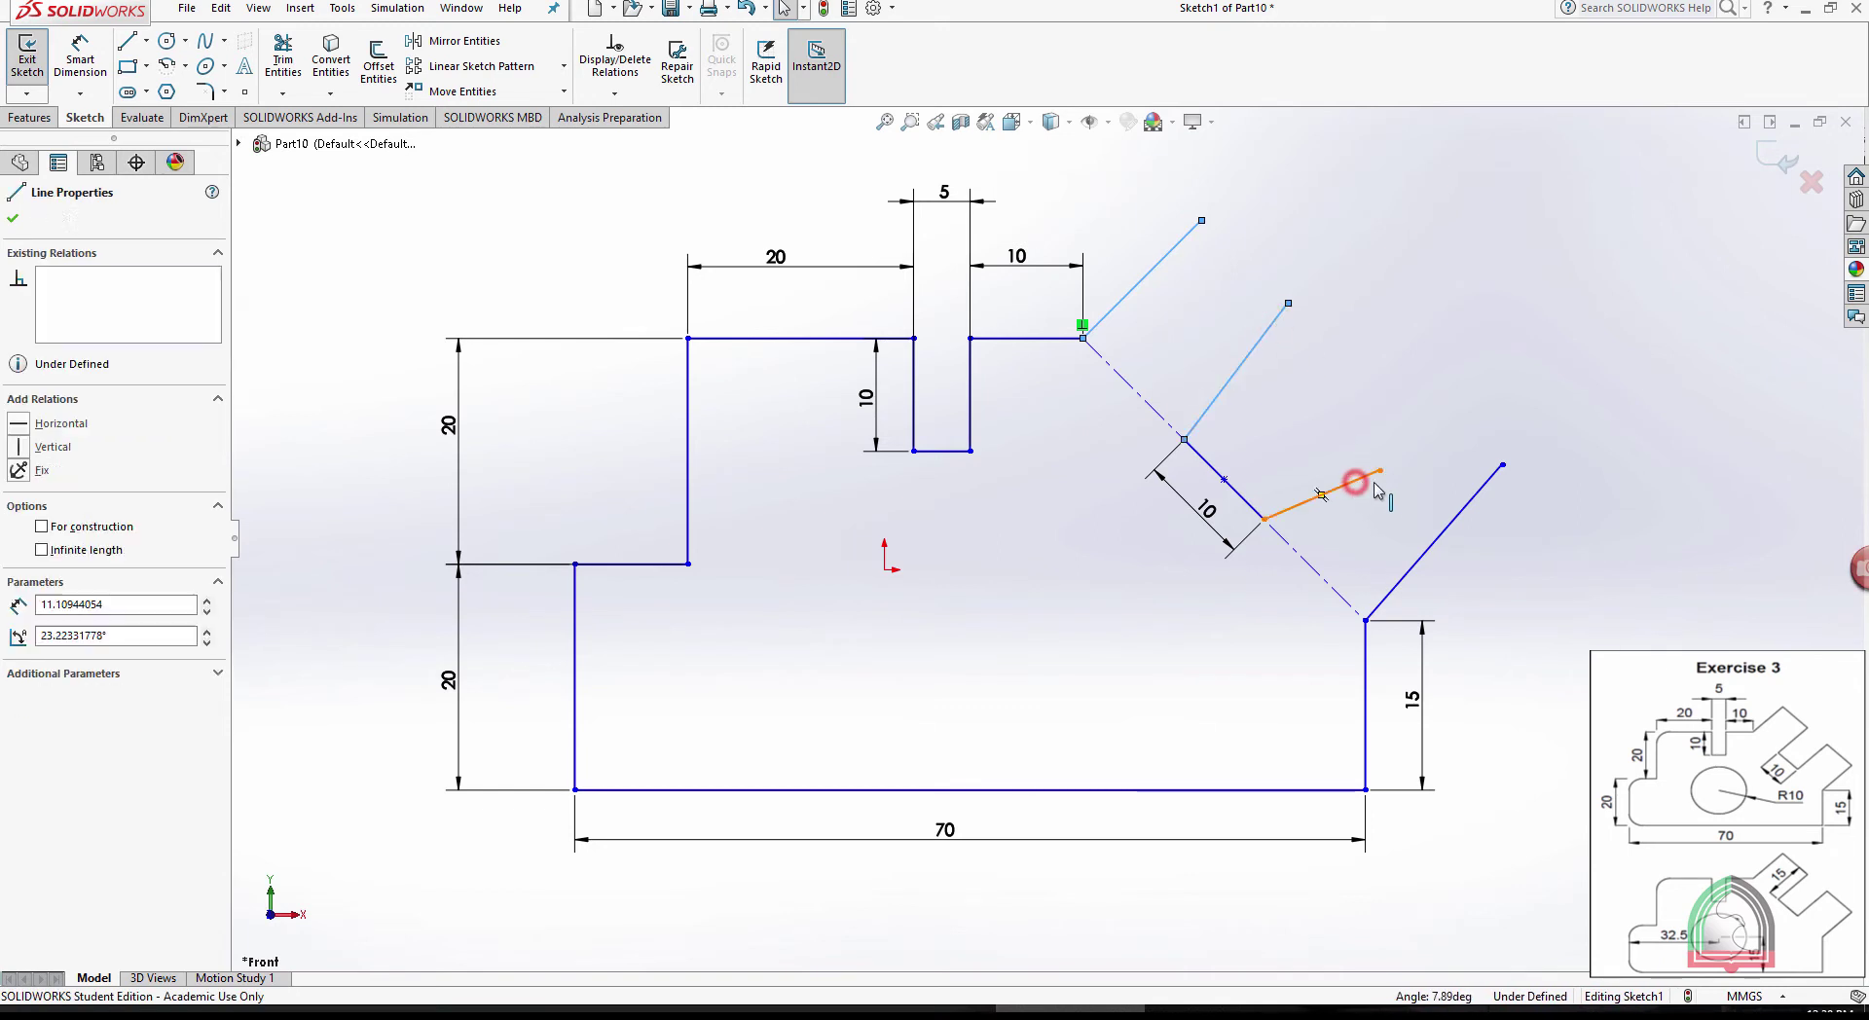
left_click(1443, 531, "ctrl")
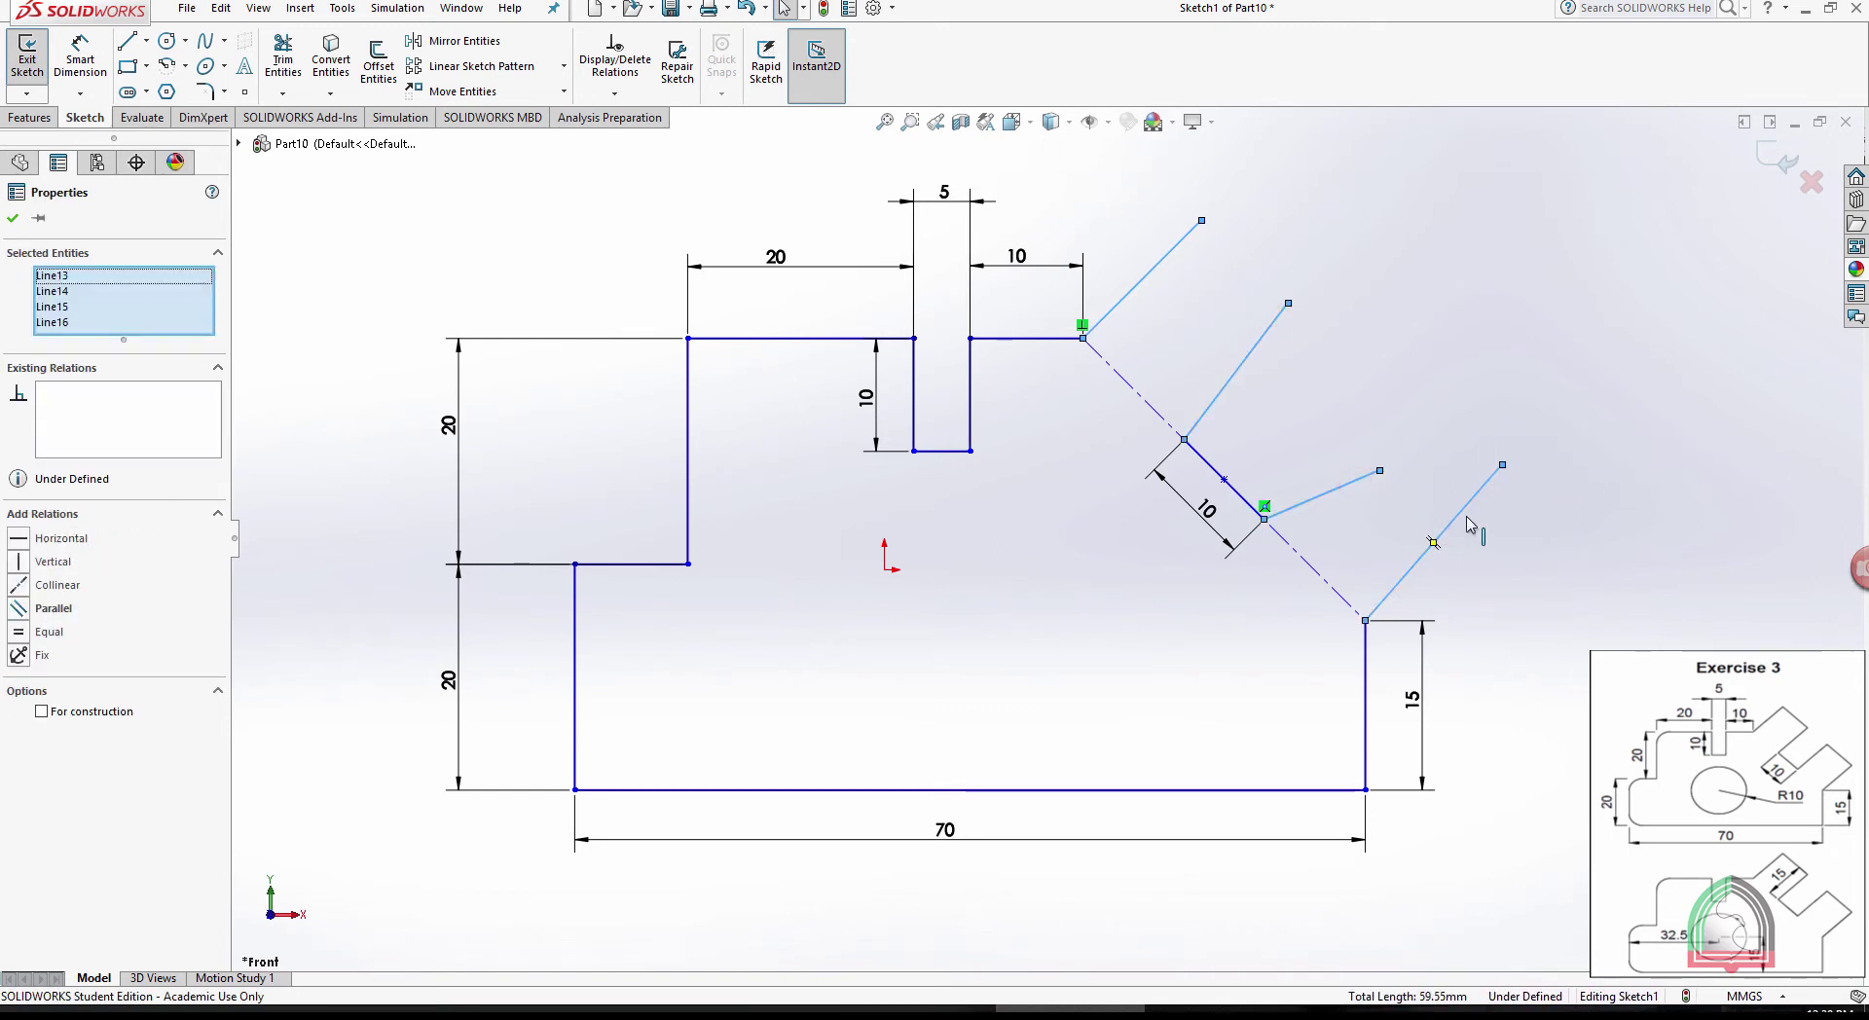
left_click(26, 612)
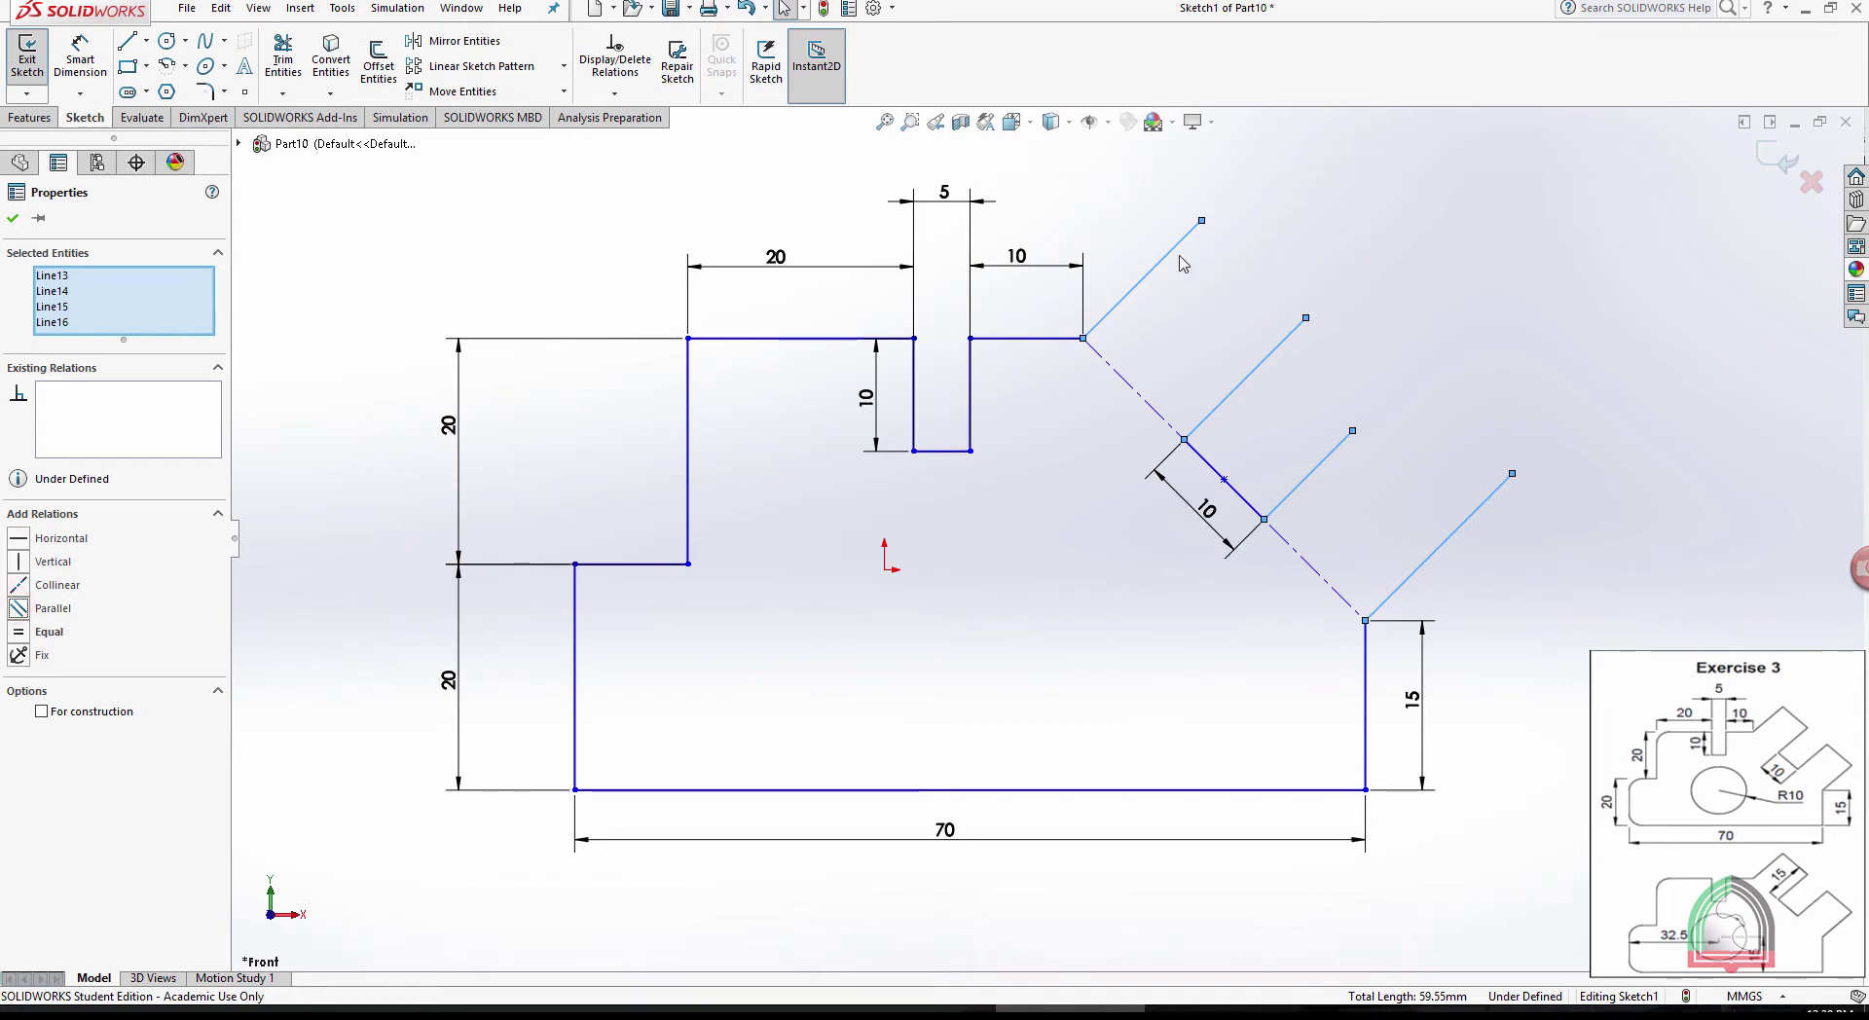
left_click(14, 219)
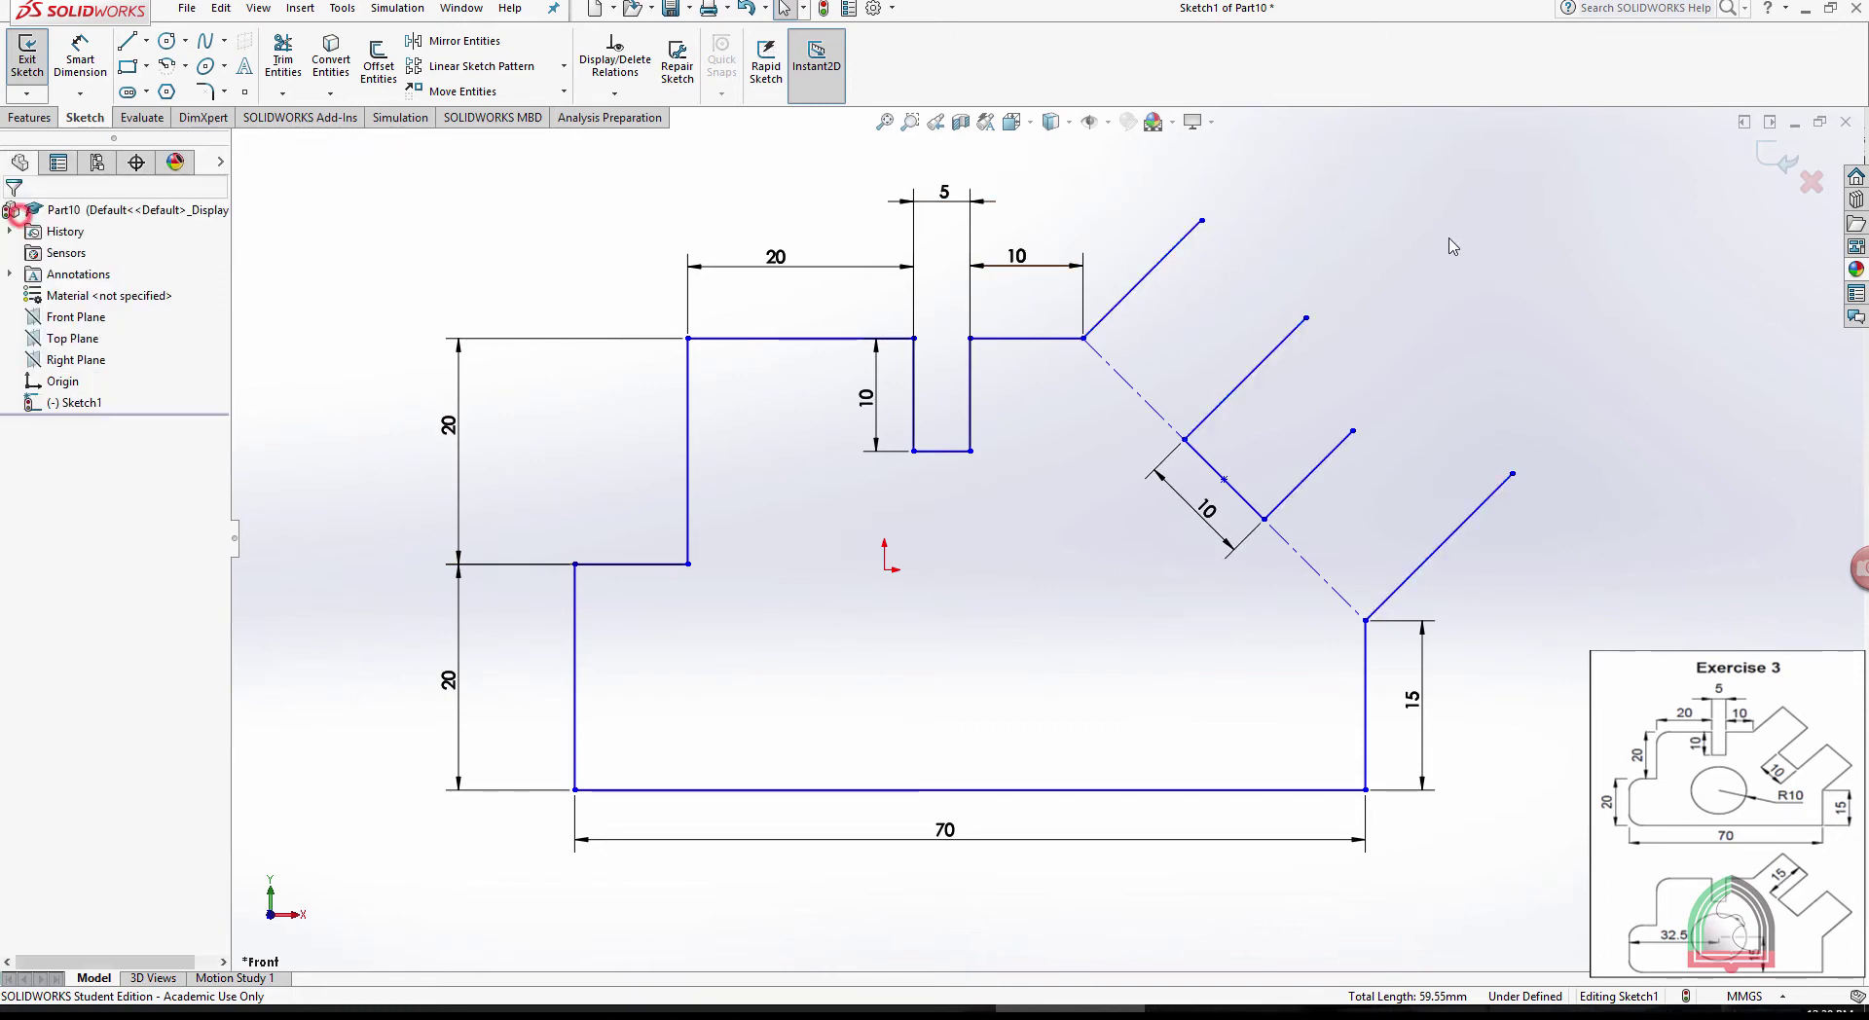
Dimension the top angled line to a length of 15
left_click(81, 57)
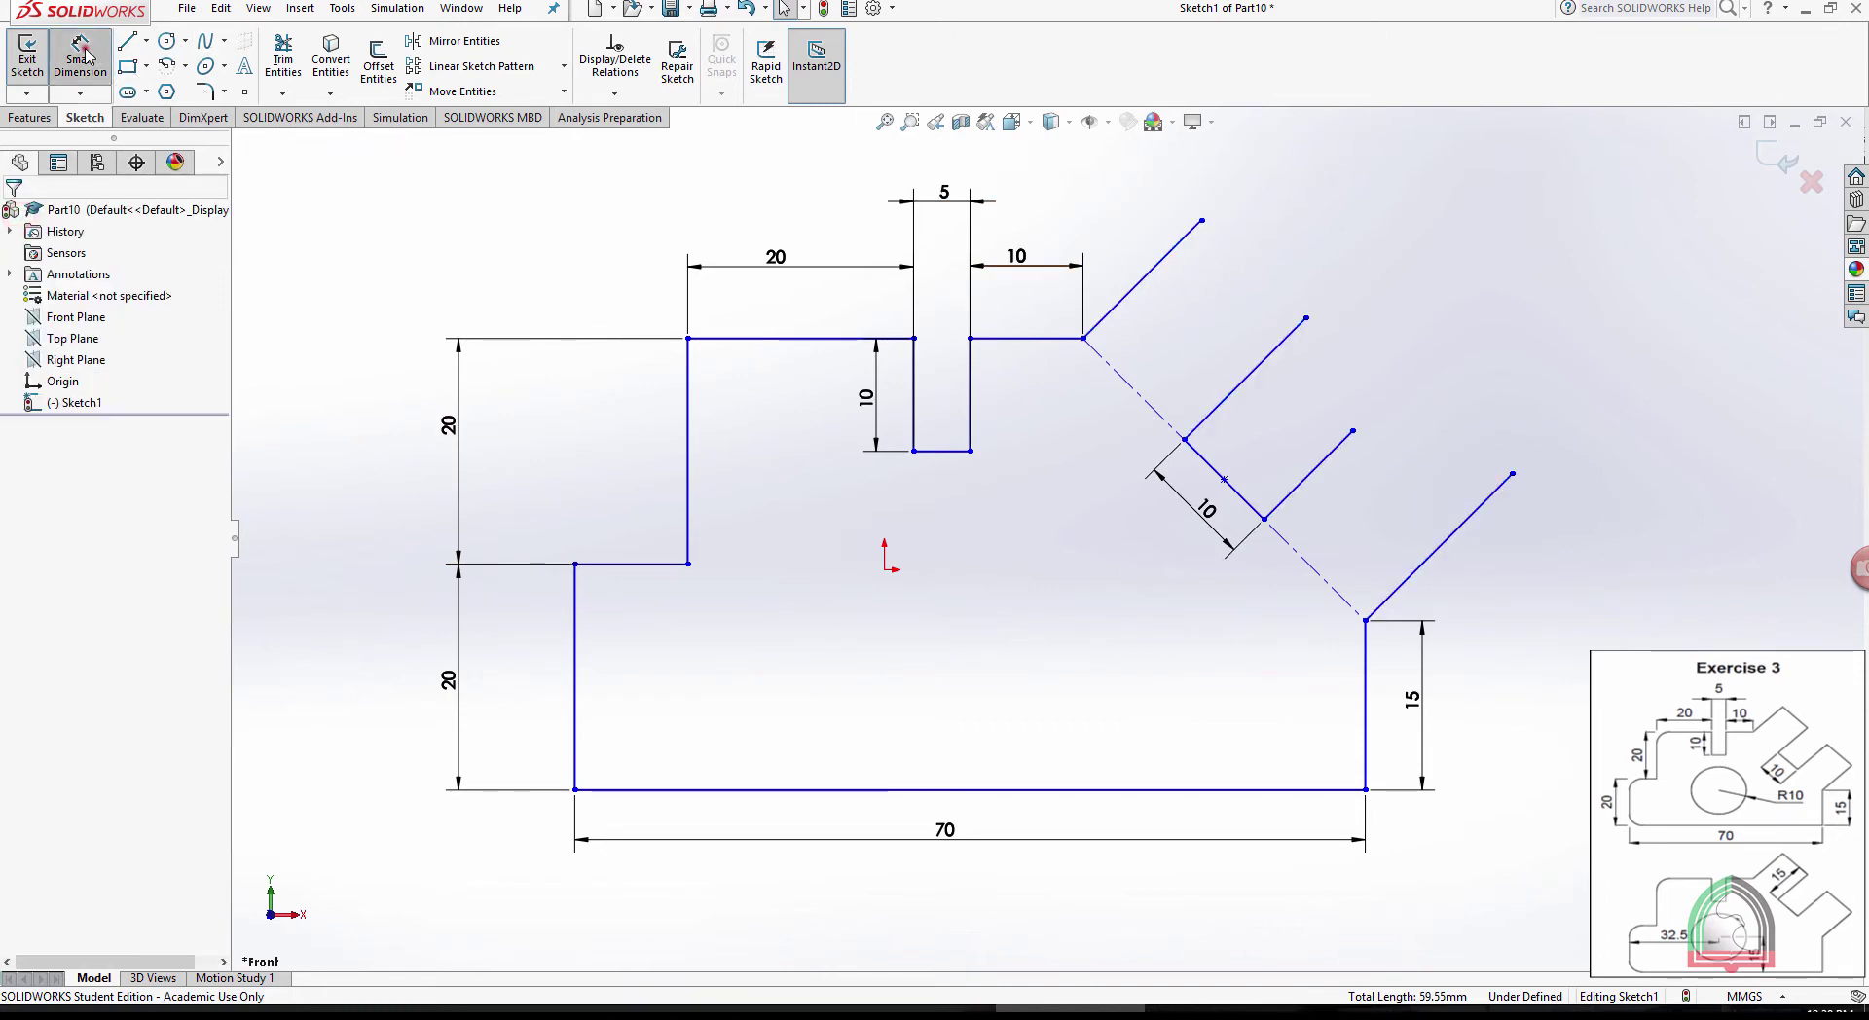
left_click(1159, 260)
left_click(1135, 259)
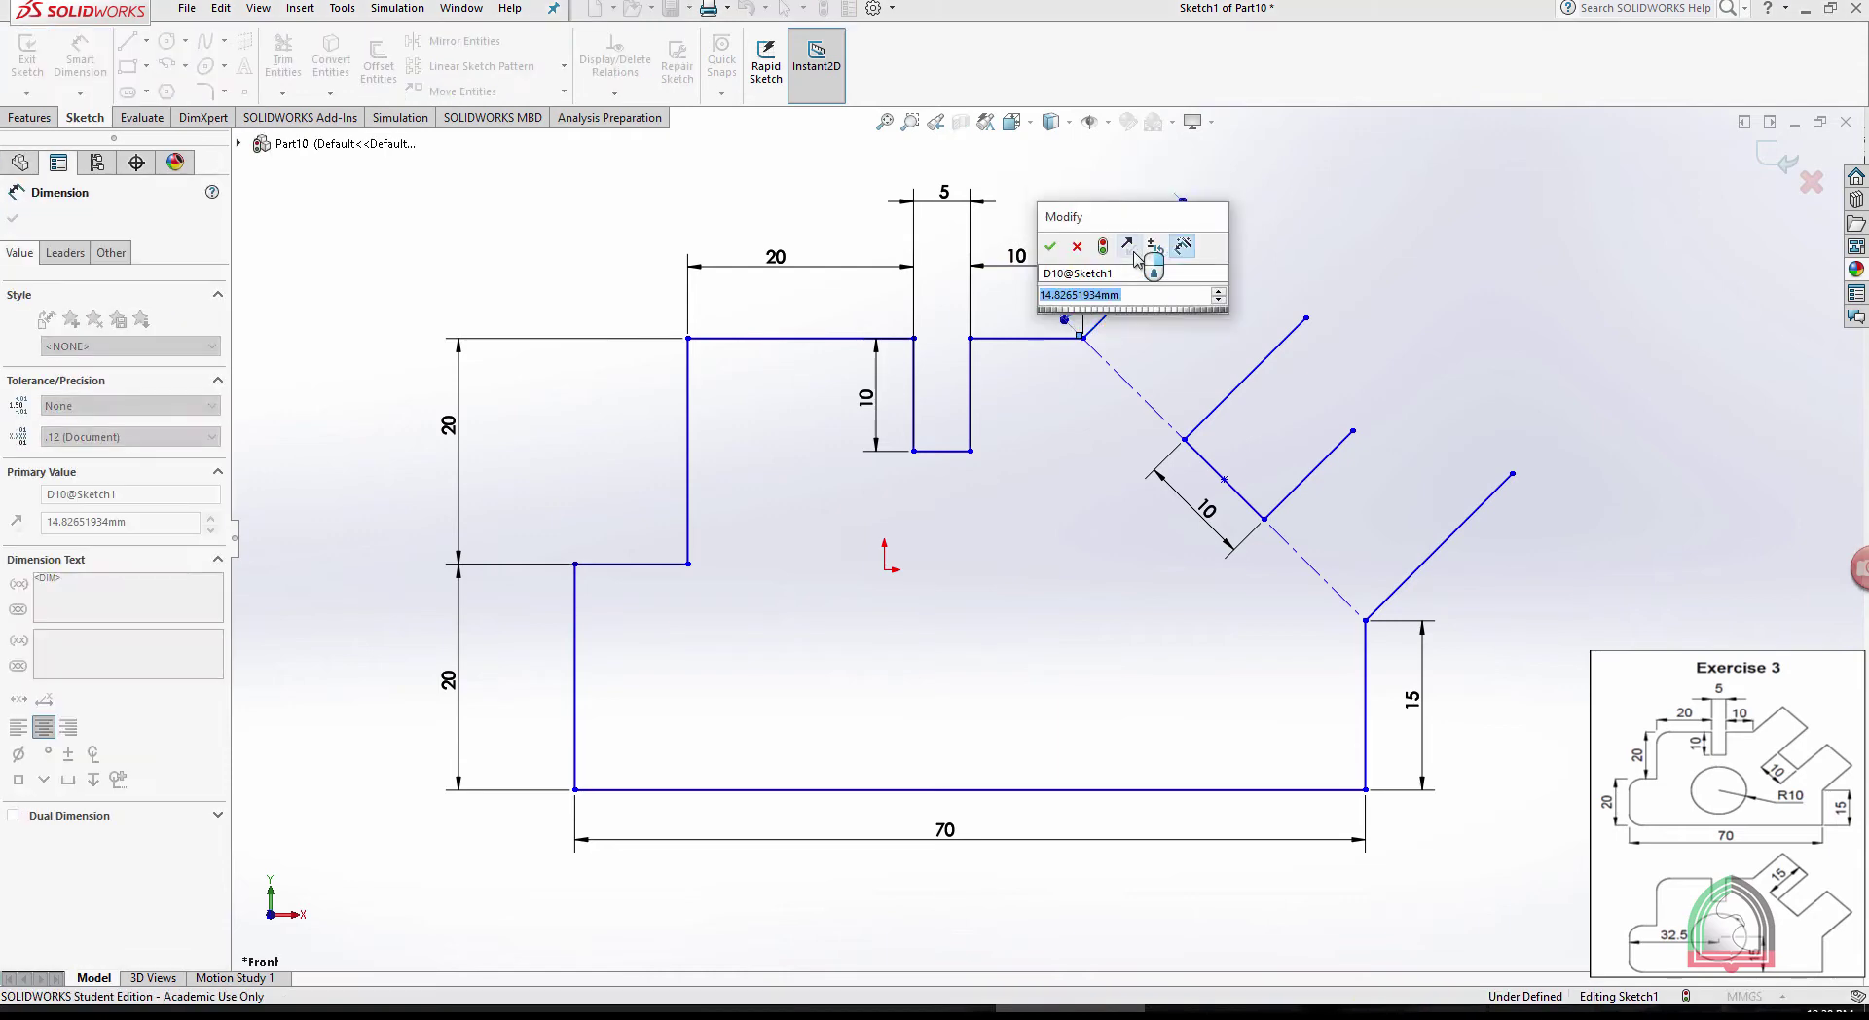
type("15")
key("Return")
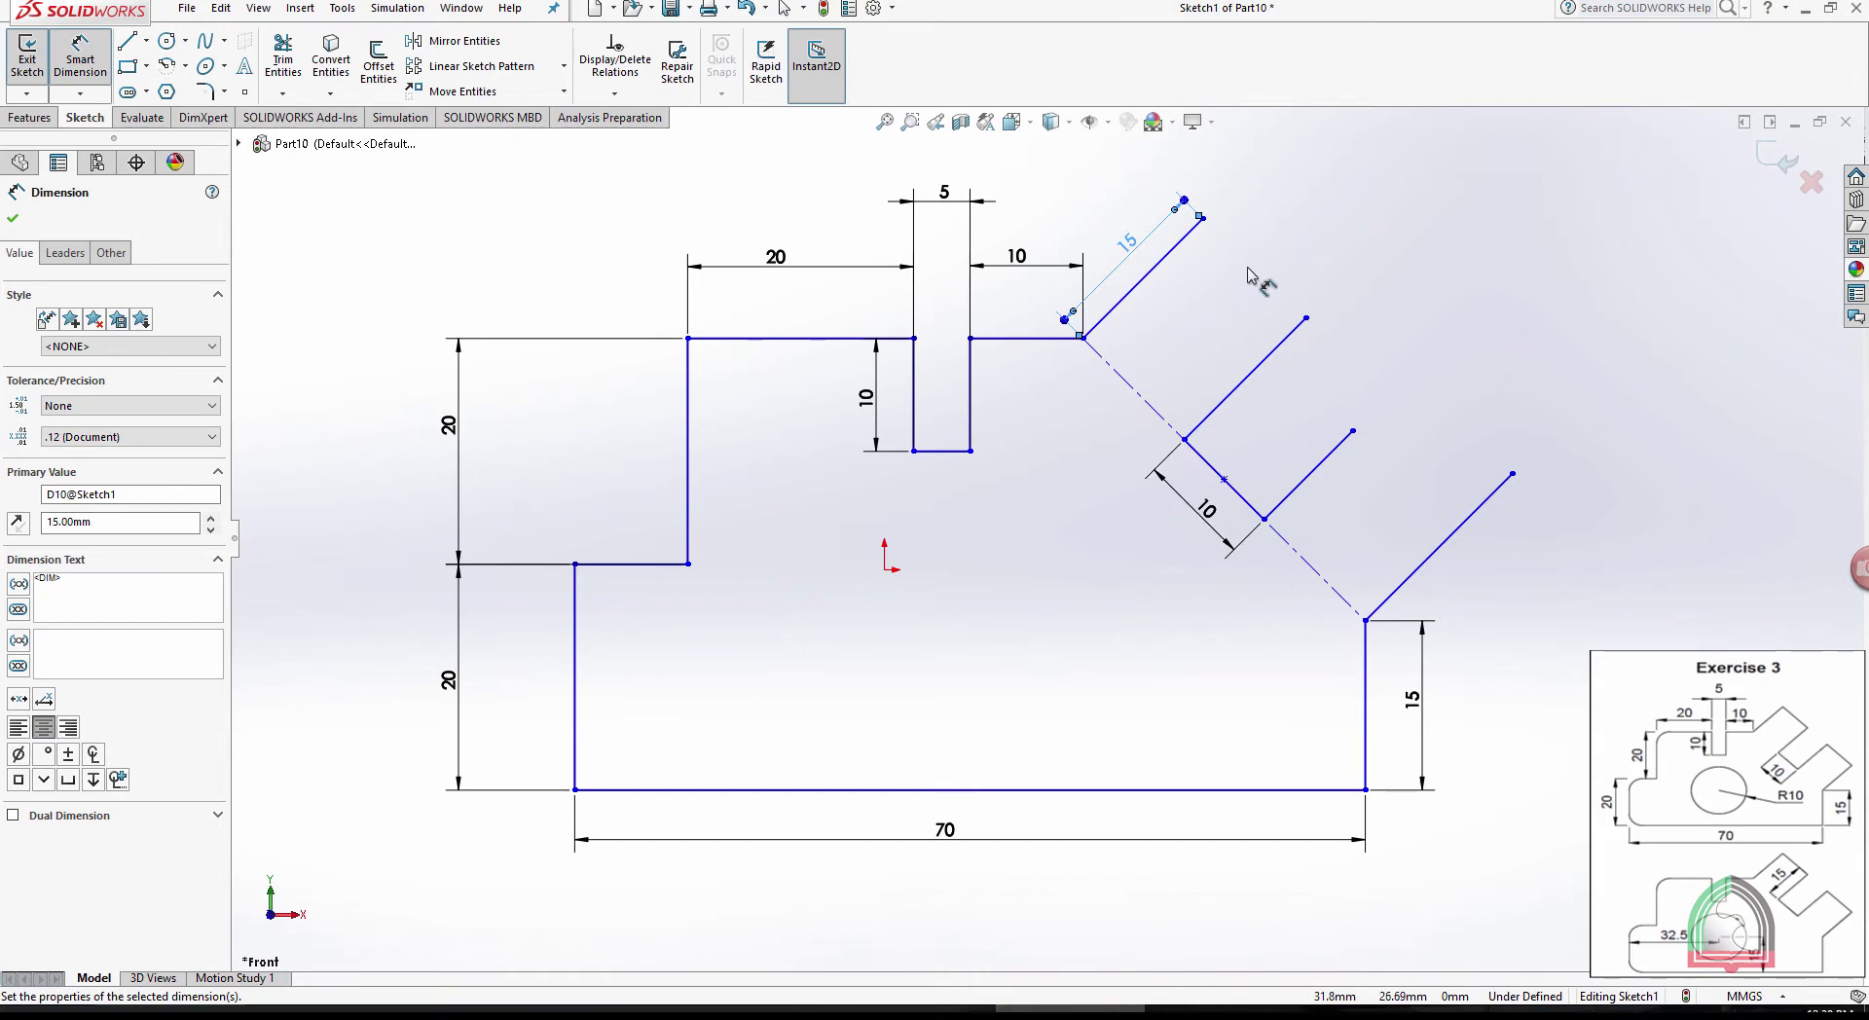
left_click(1456, 216)
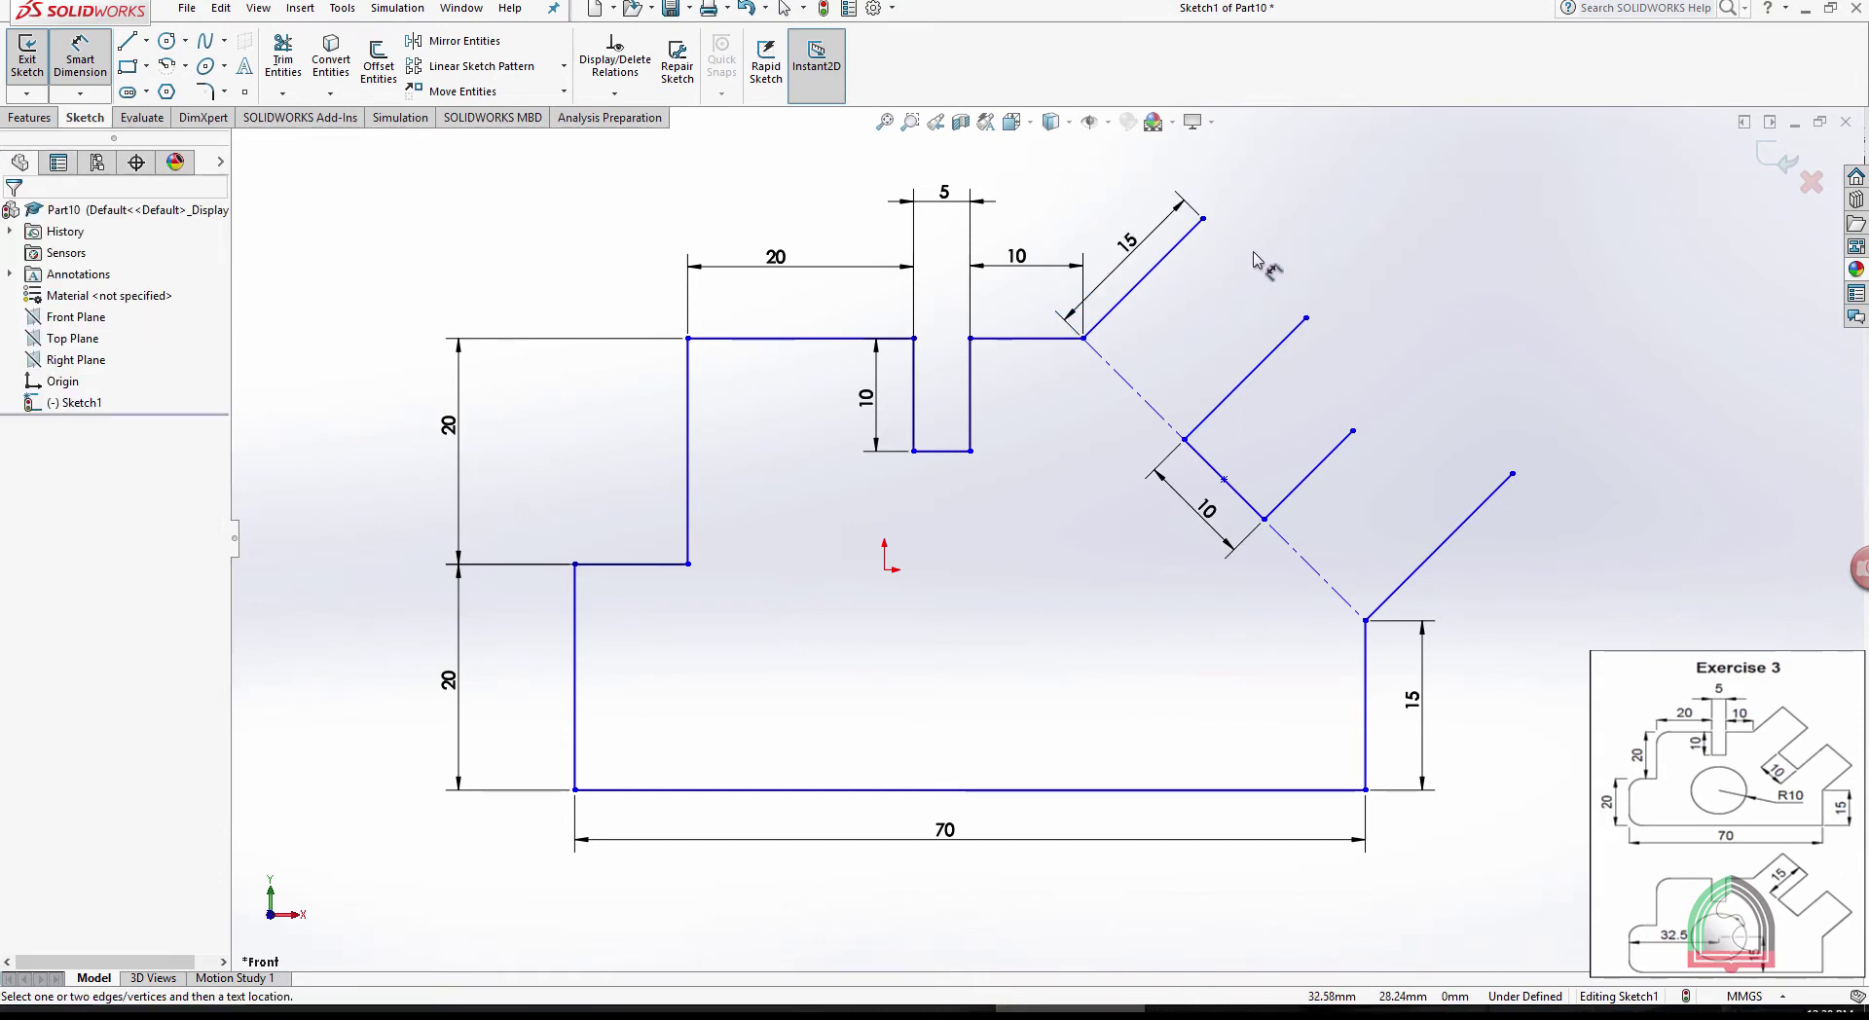
key("Escape")
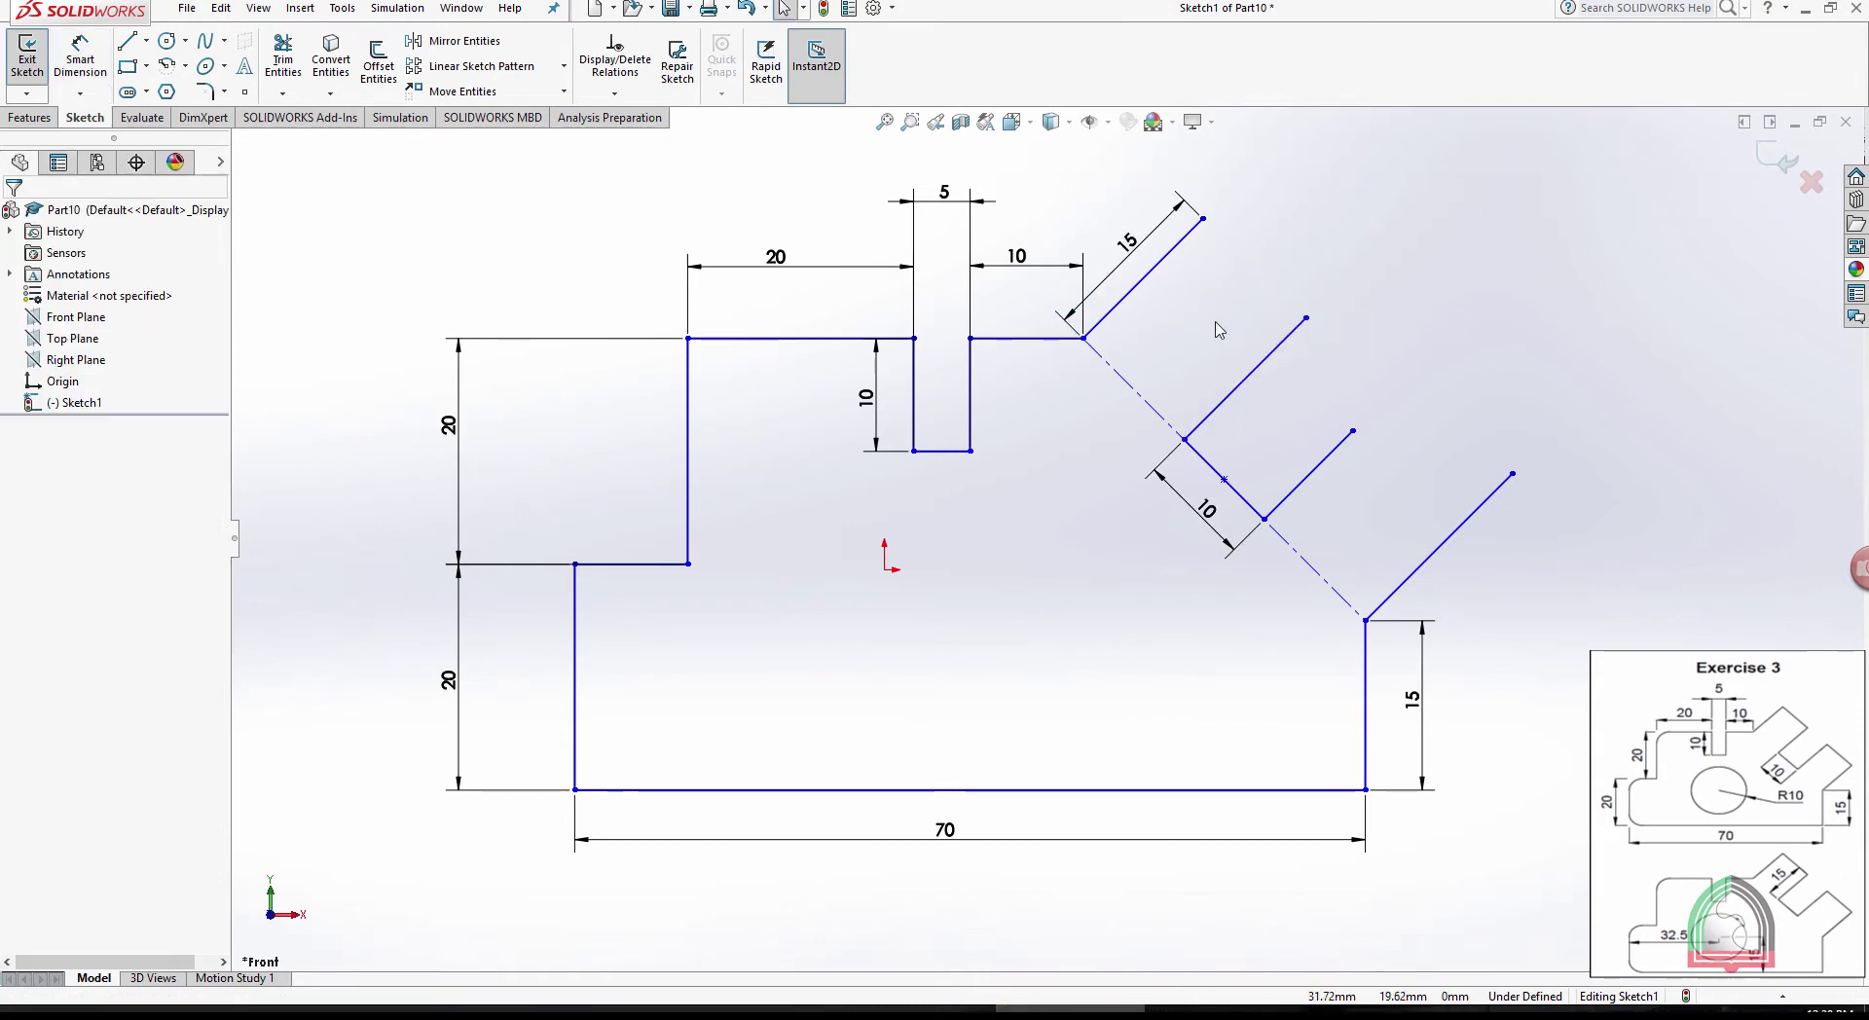
Add an Equal relation across all four angled arm lines
left_click(1177, 252)
left_click(1293, 331, "ctrl")
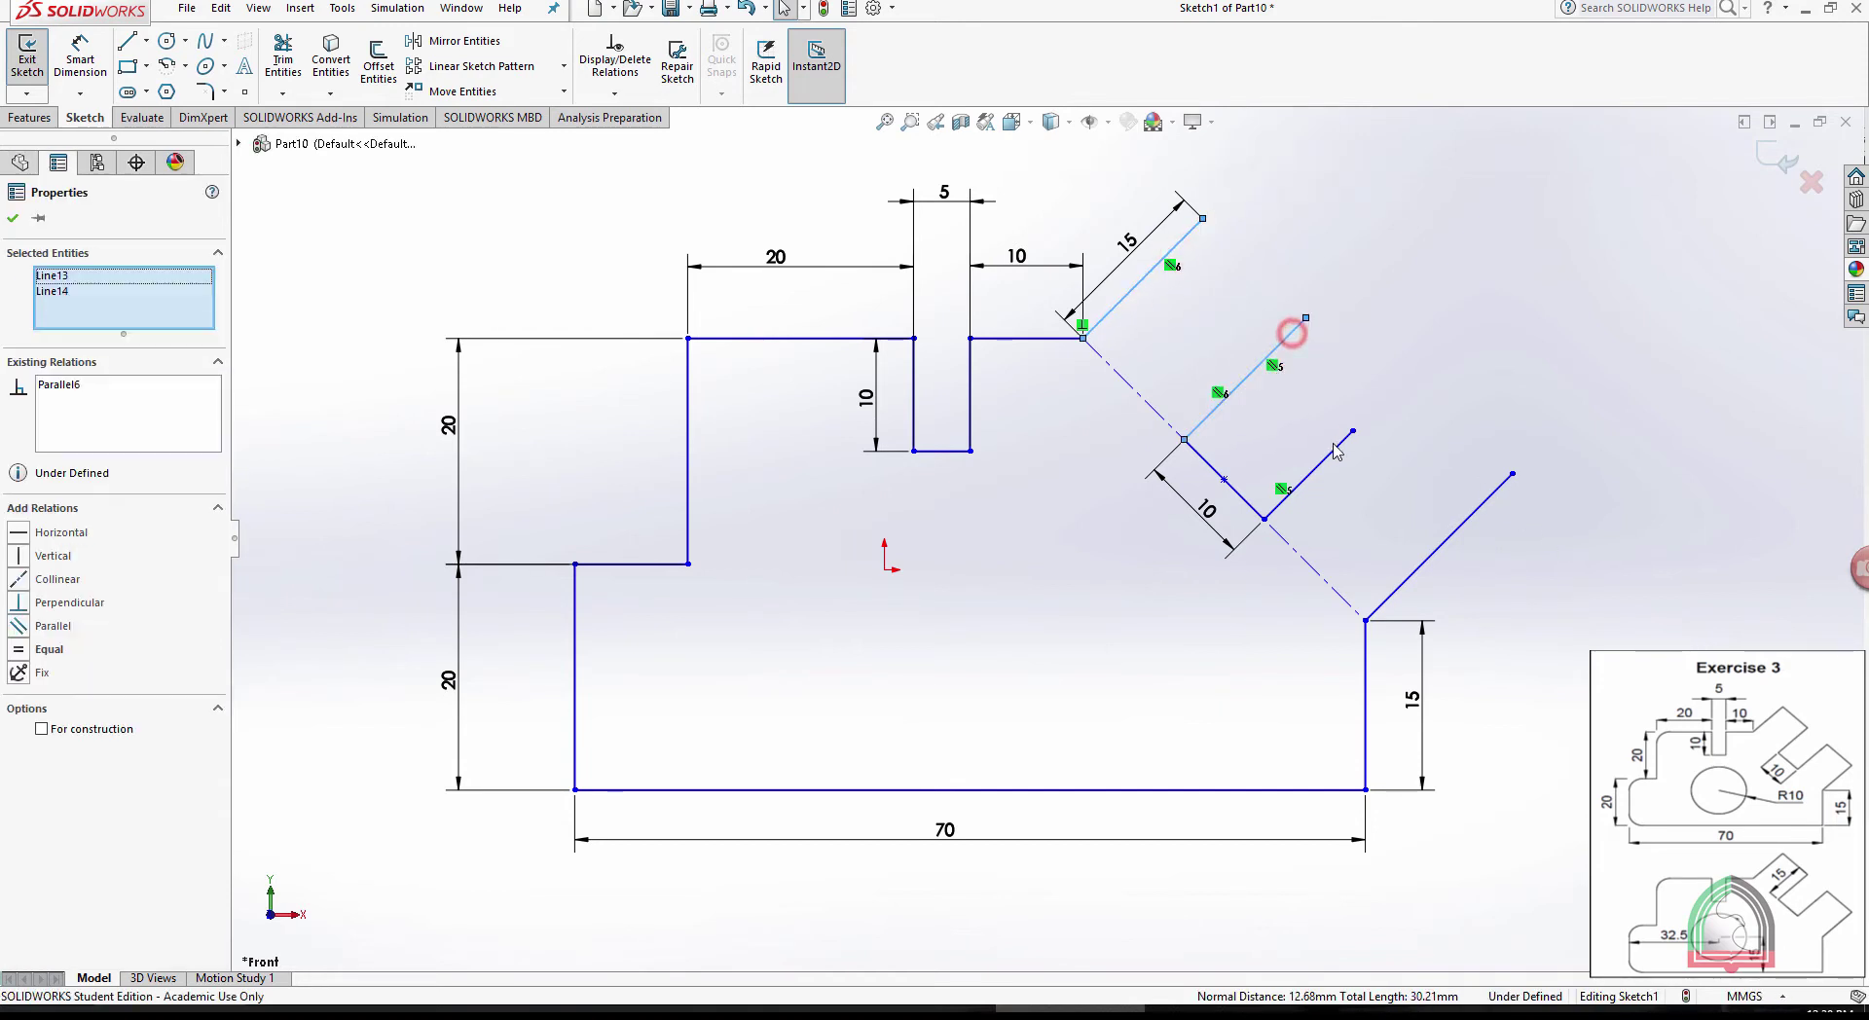
left_click(1330, 454, "ctrl")
left_click(1441, 545, "ctrl")
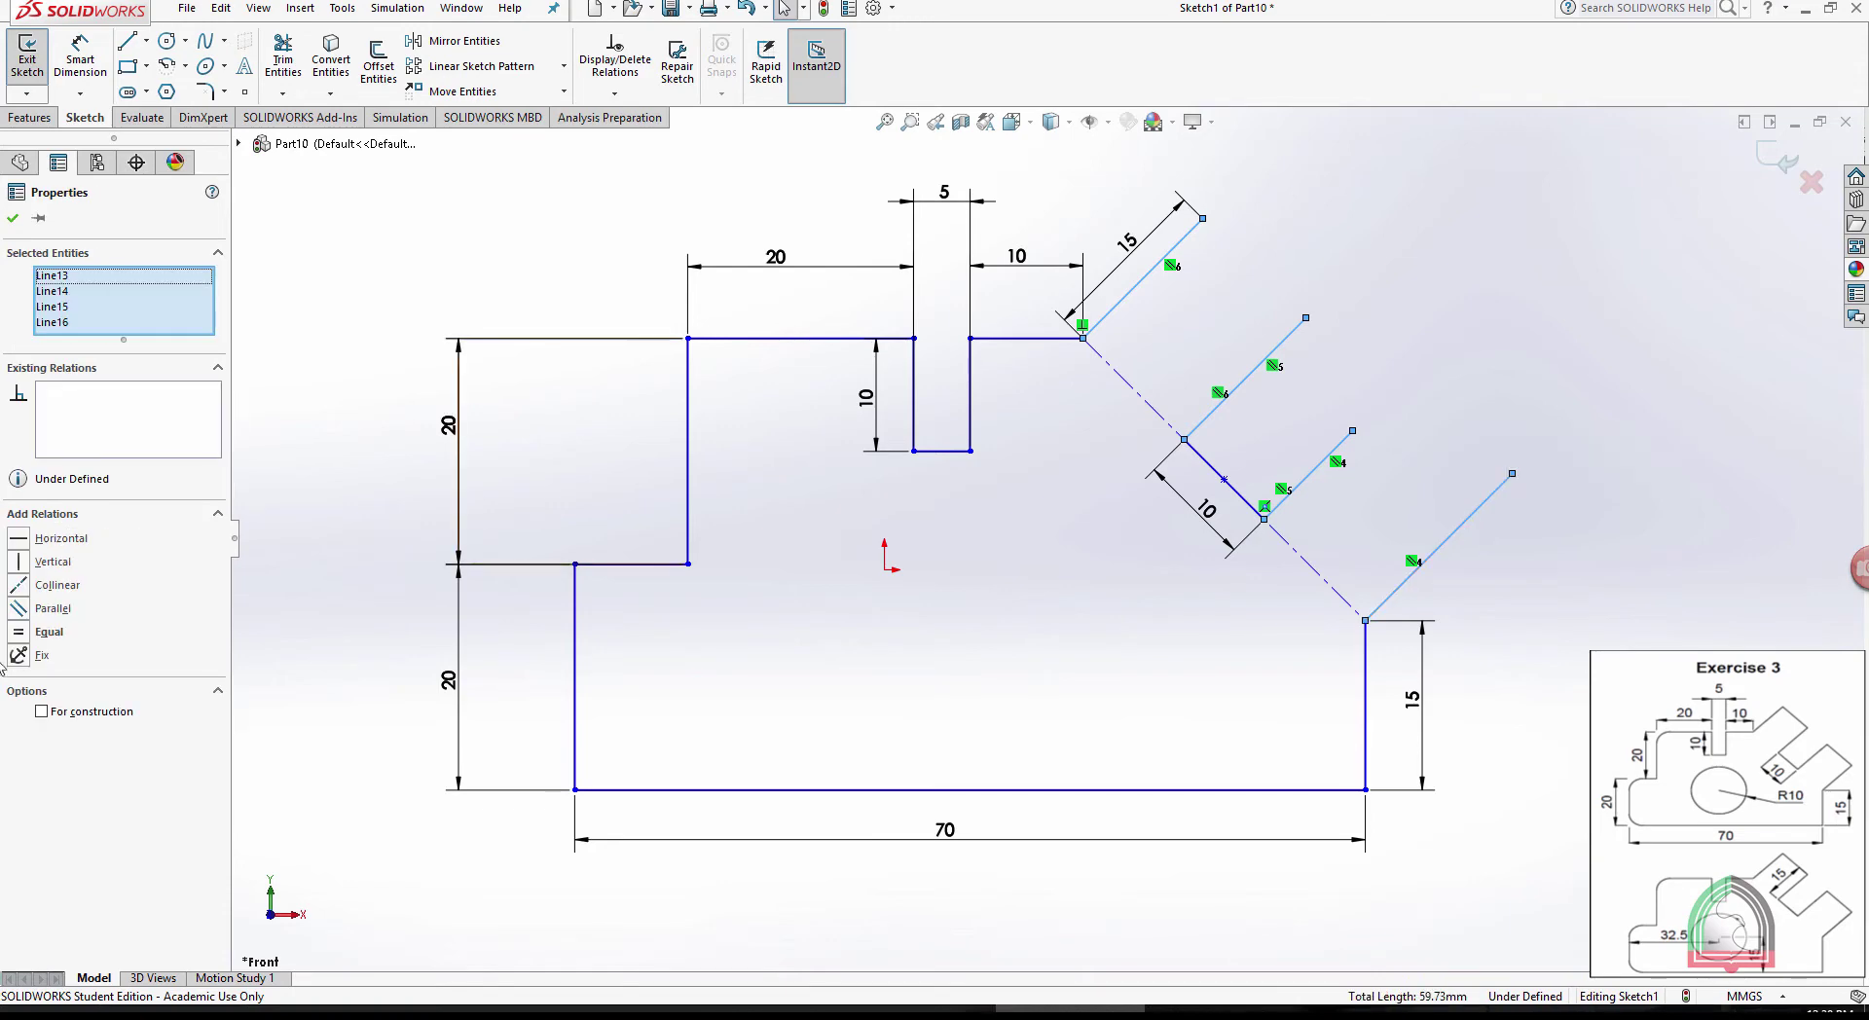
left_click(24, 632)
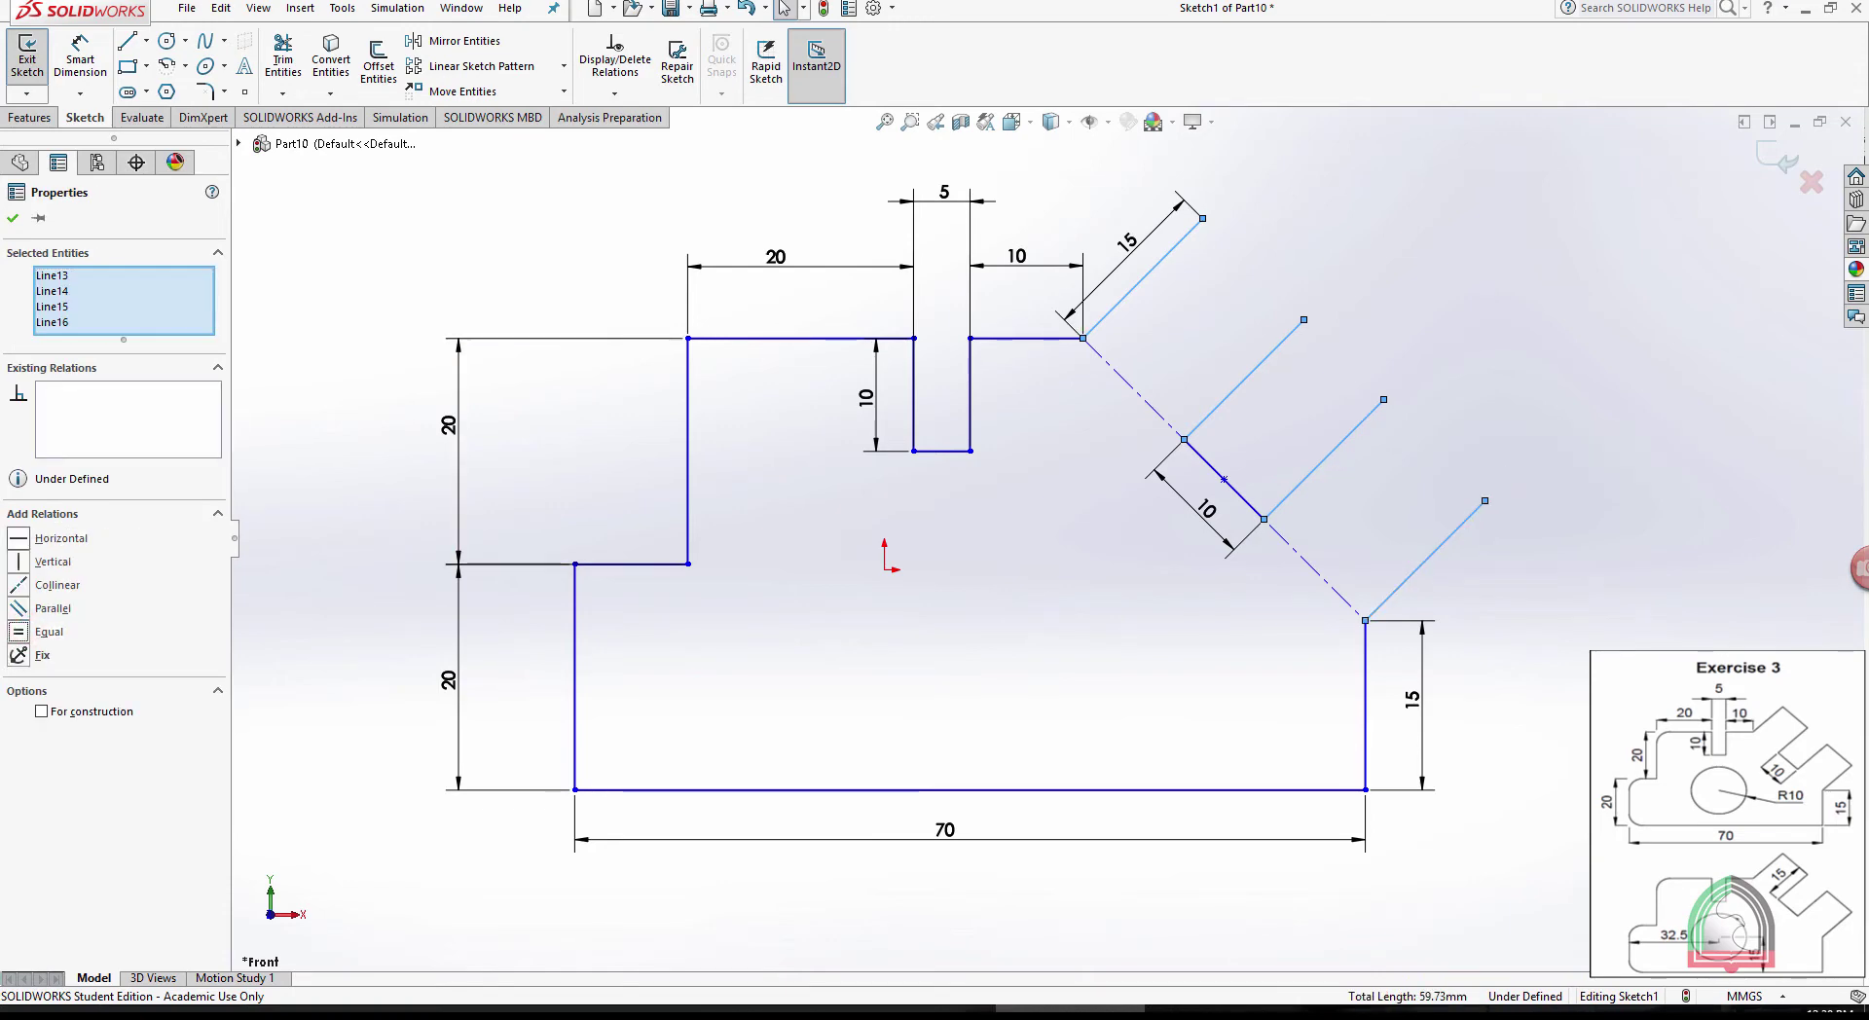
left_click(12, 220)
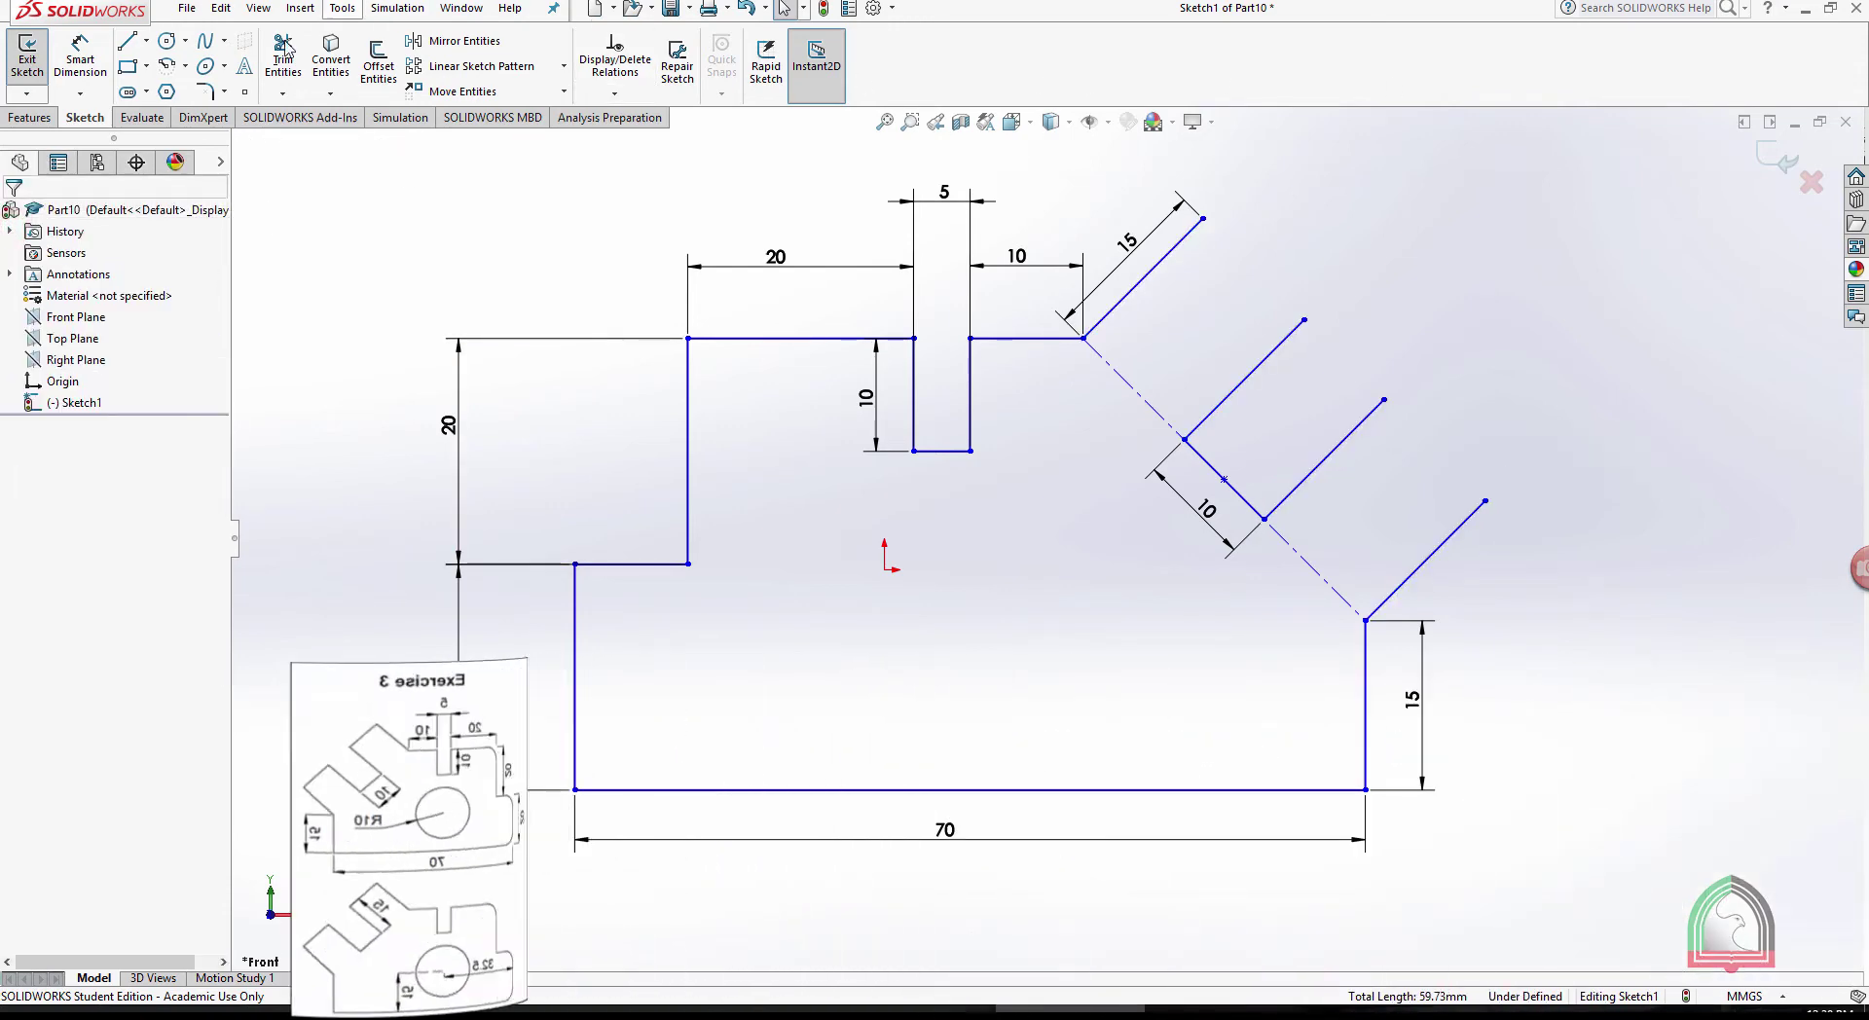
Cap the open ends of both angled slots with lines and delete the dashed diagonal centerline
left_click(128, 41)
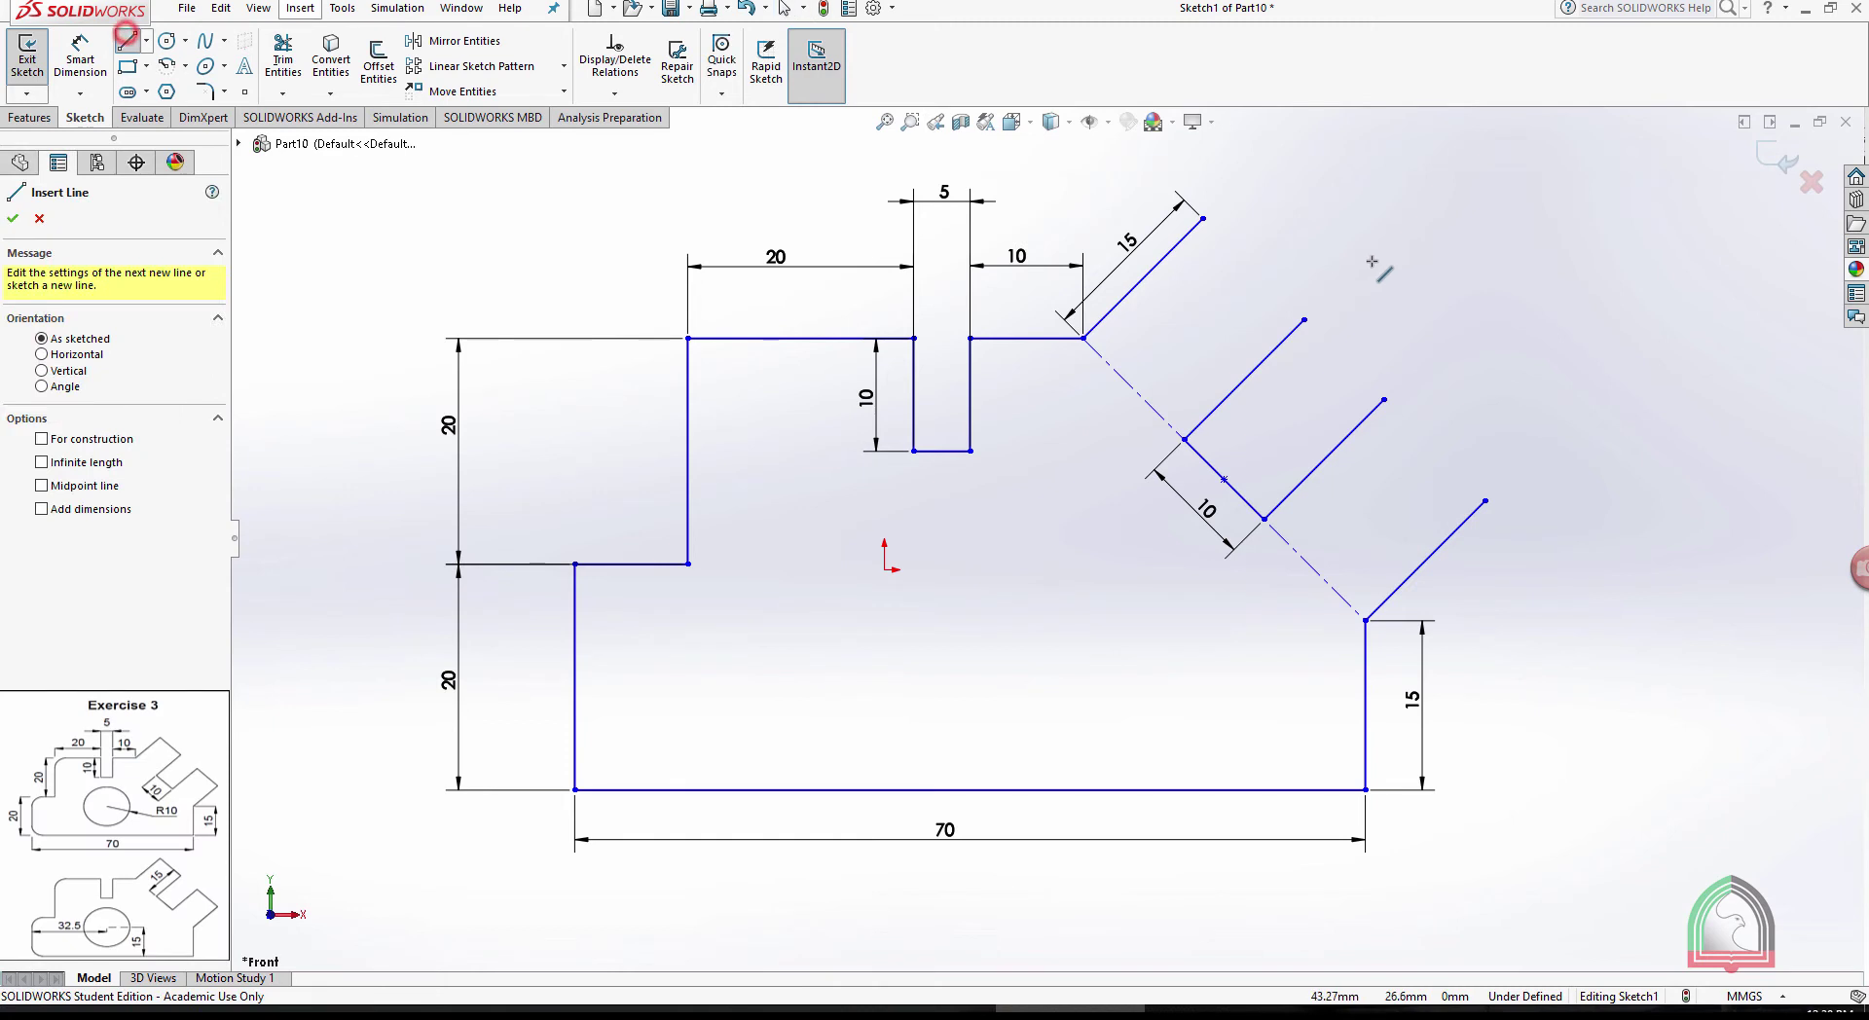
left_click(1203, 218)
left_click(1304, 319)
key("Escape")
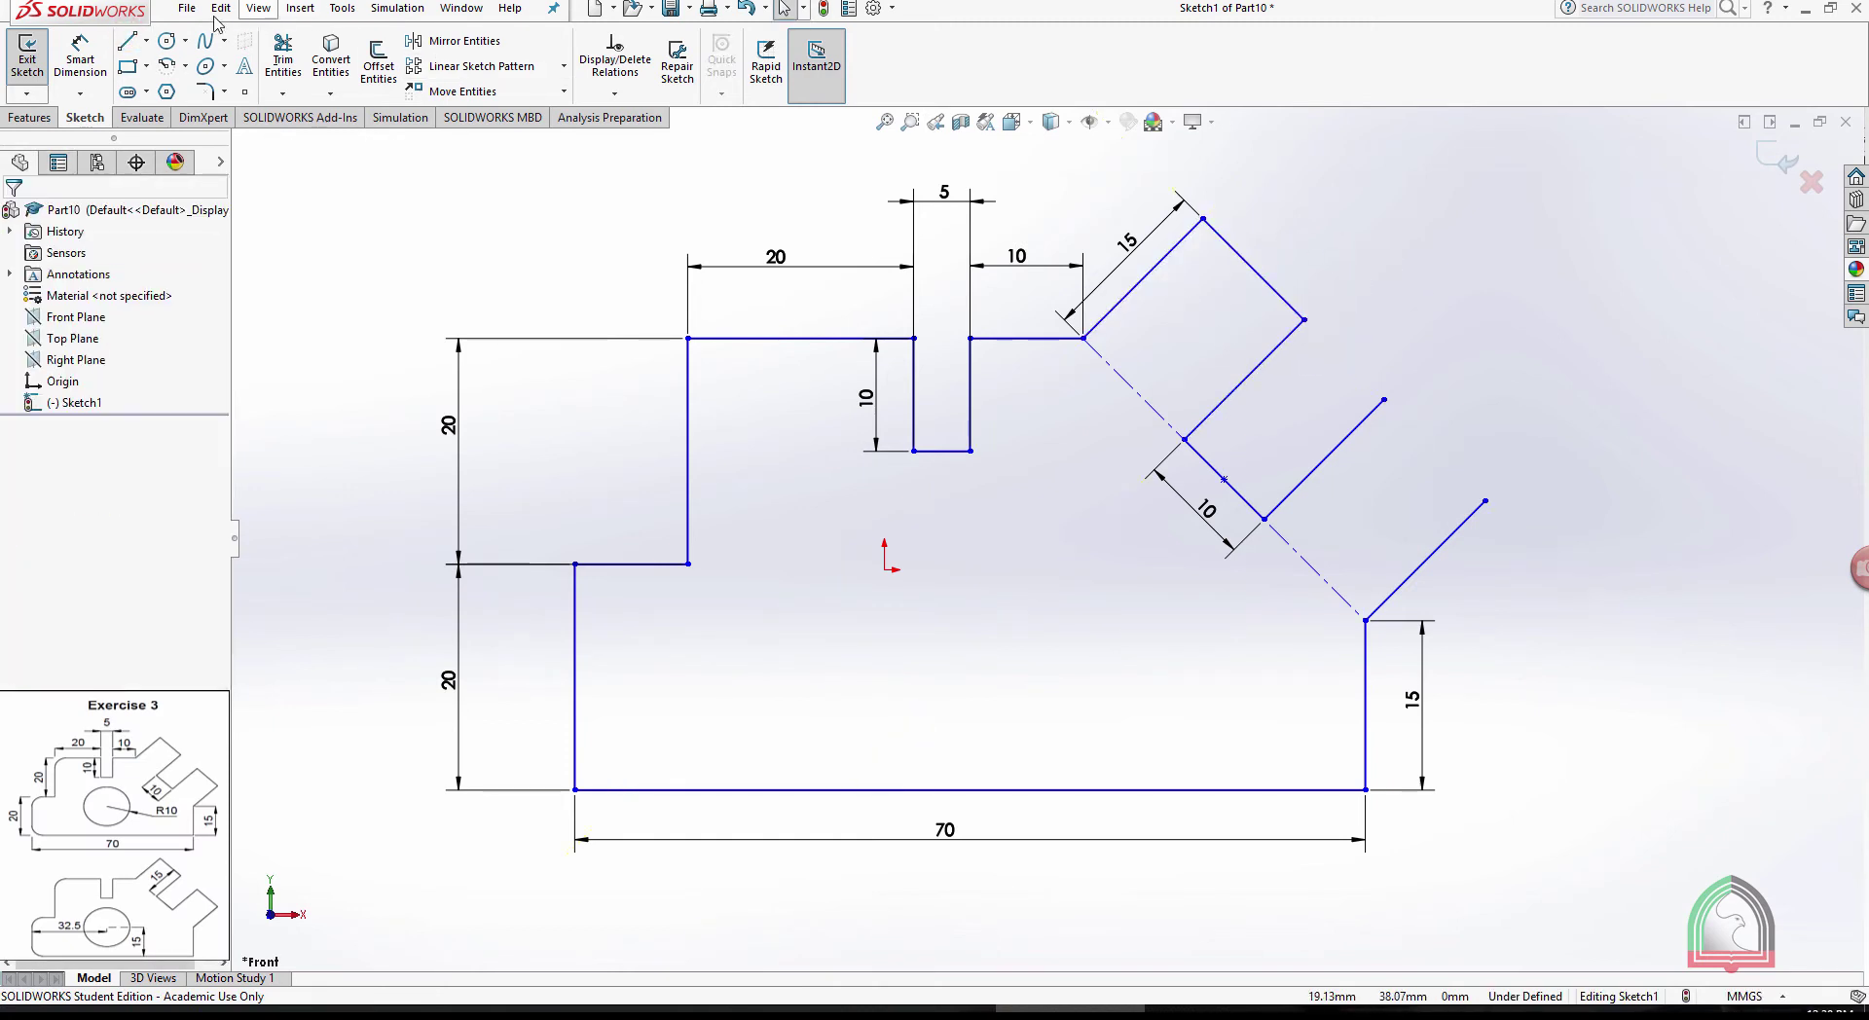
left_click(140, 43)
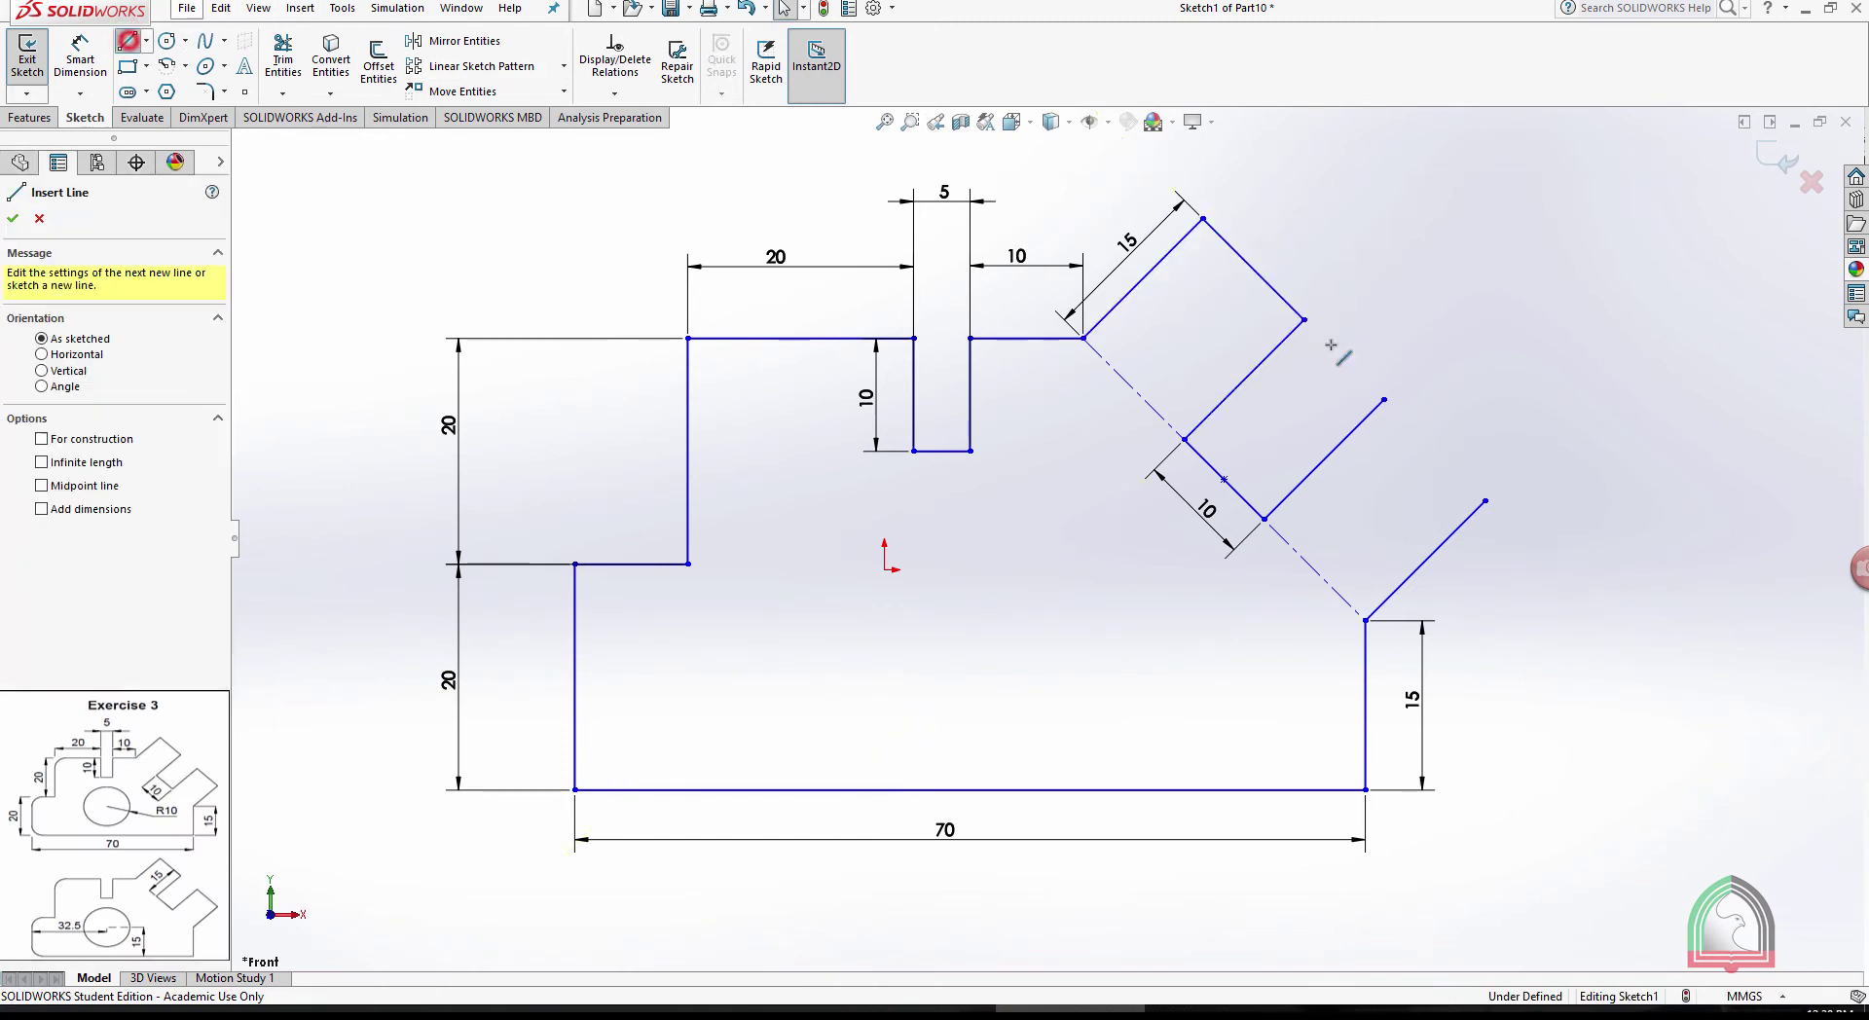
left_click(1385, 399)
left_click(1484, 502)
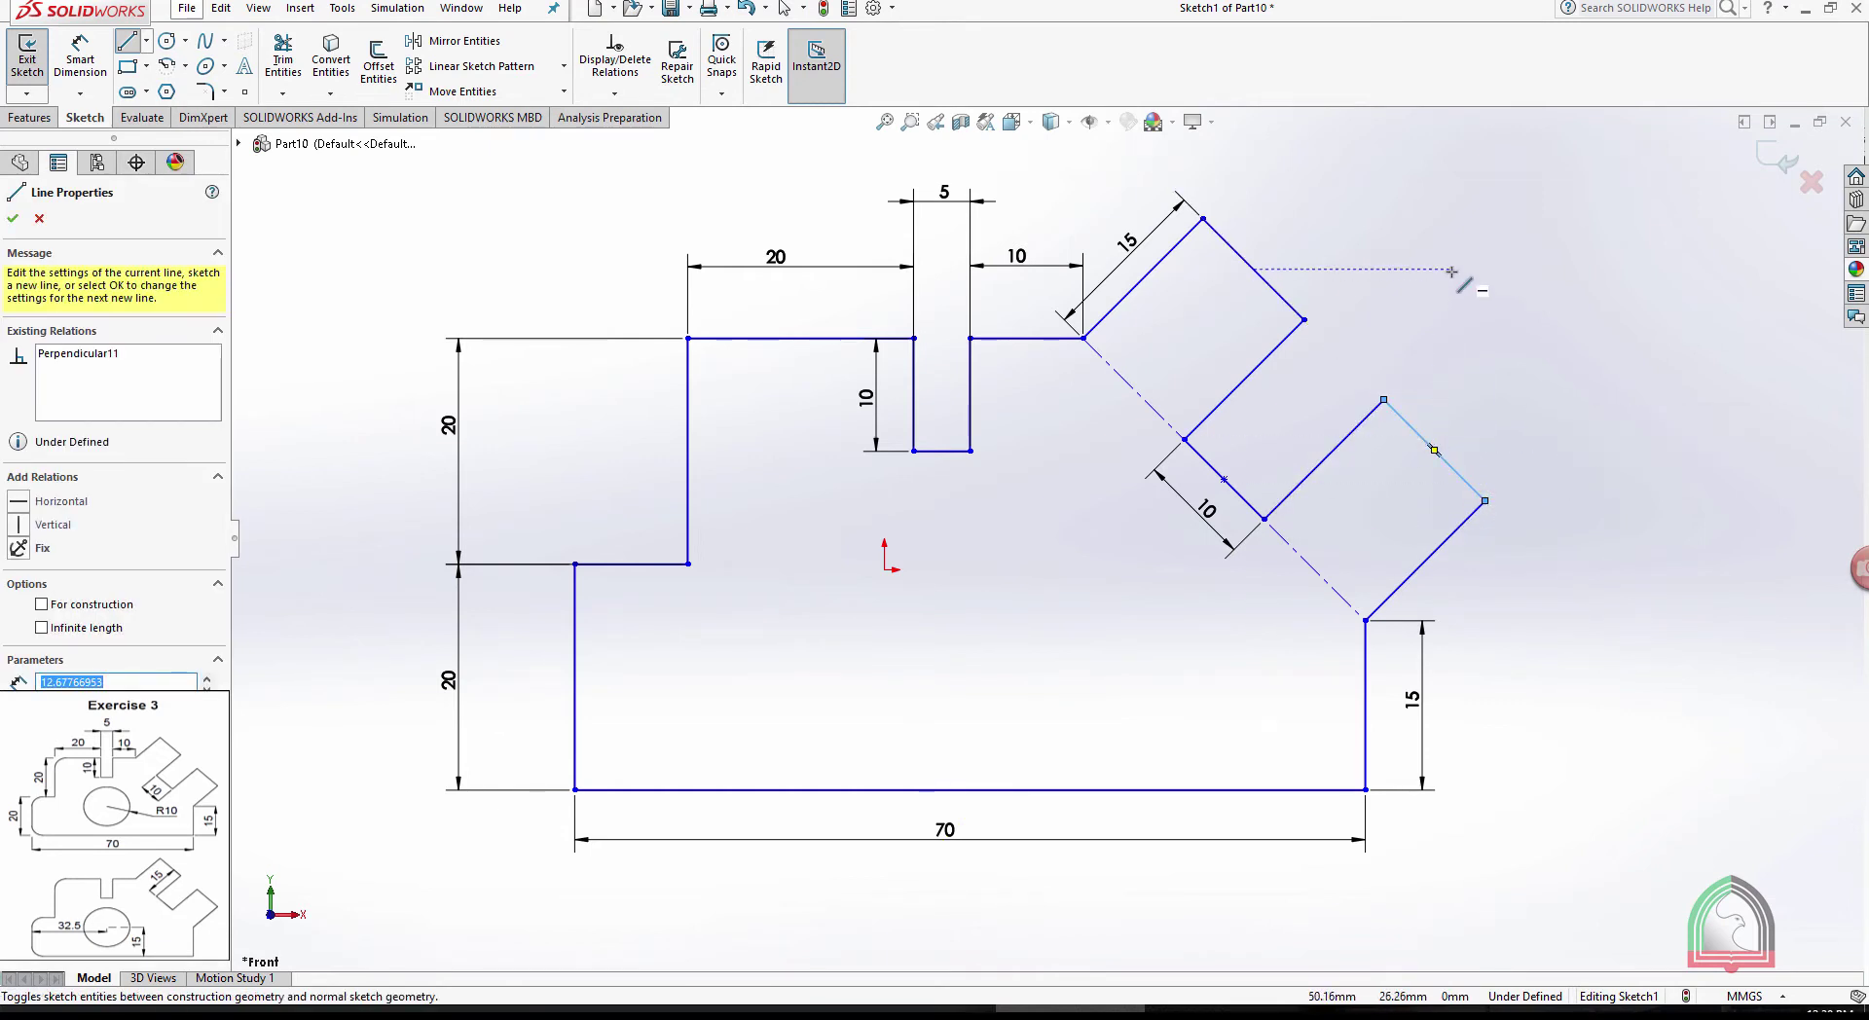
key("Escape")
left_click(1135, 389)
key("Delete")
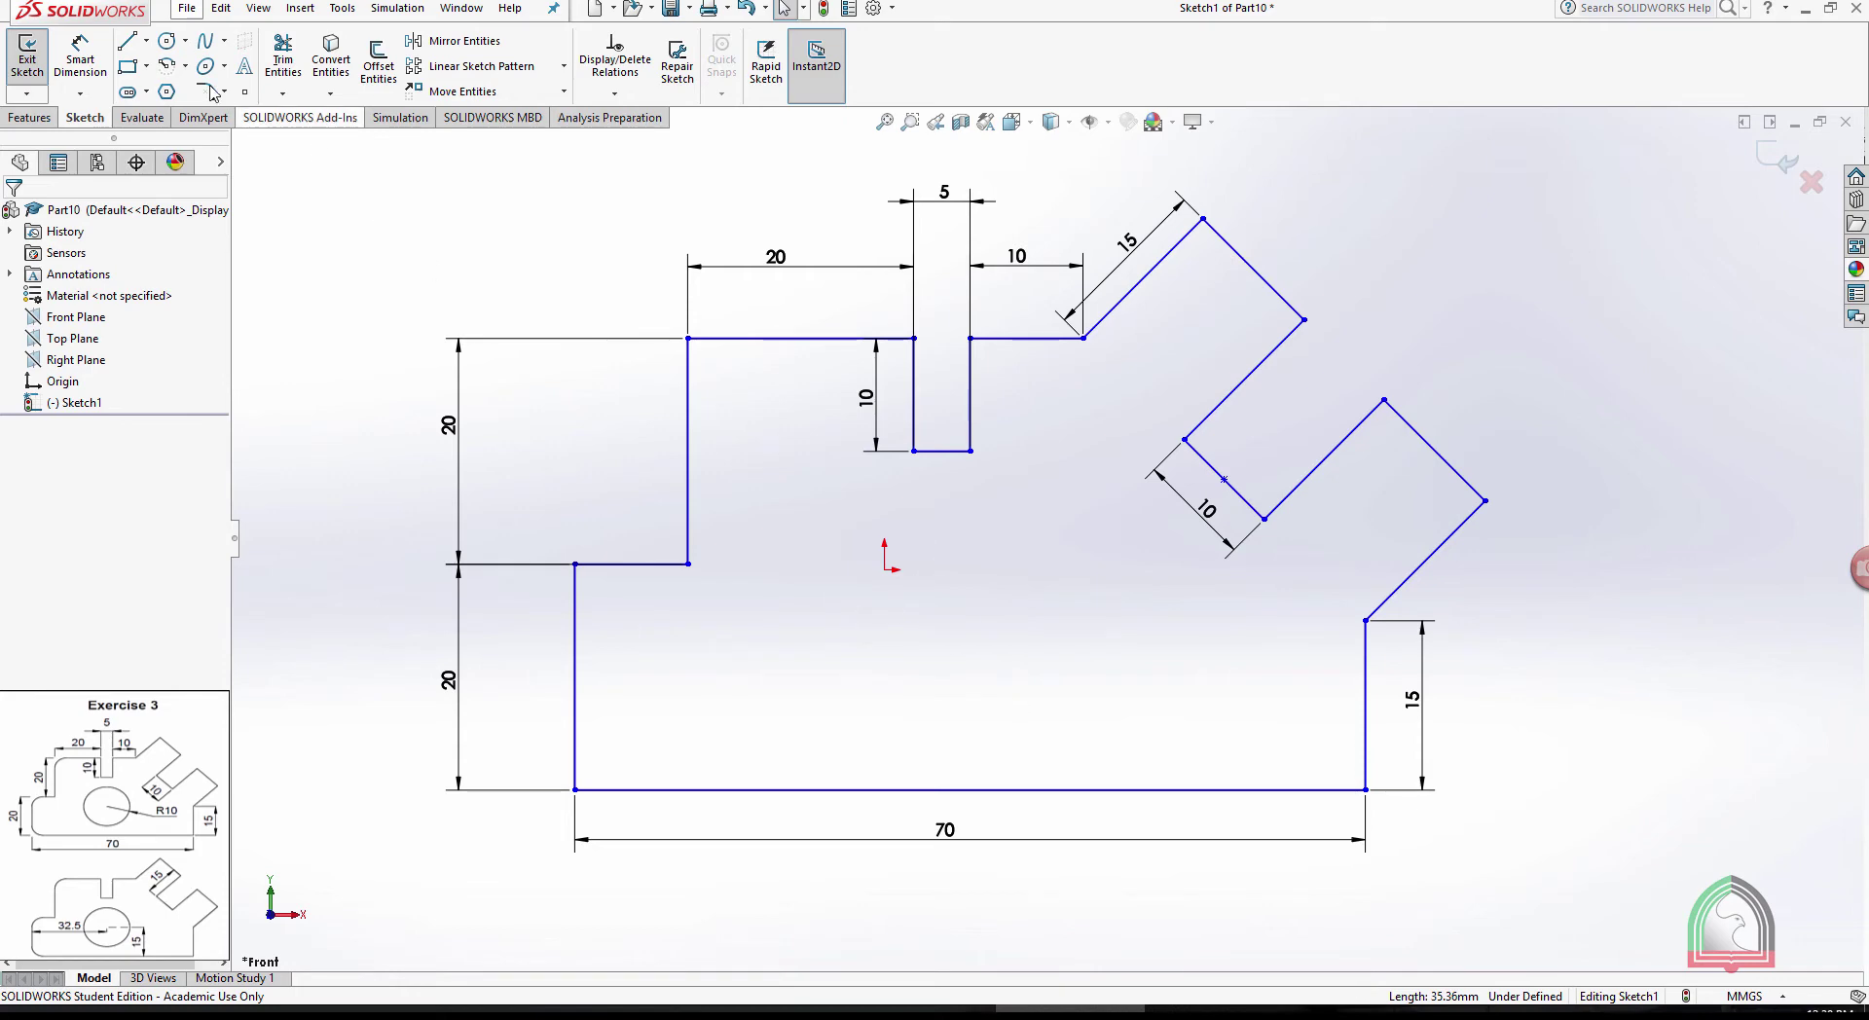
Sketch a circle inside the outline and dimension its diameter to 20
key("c")
left_click(944, 641)
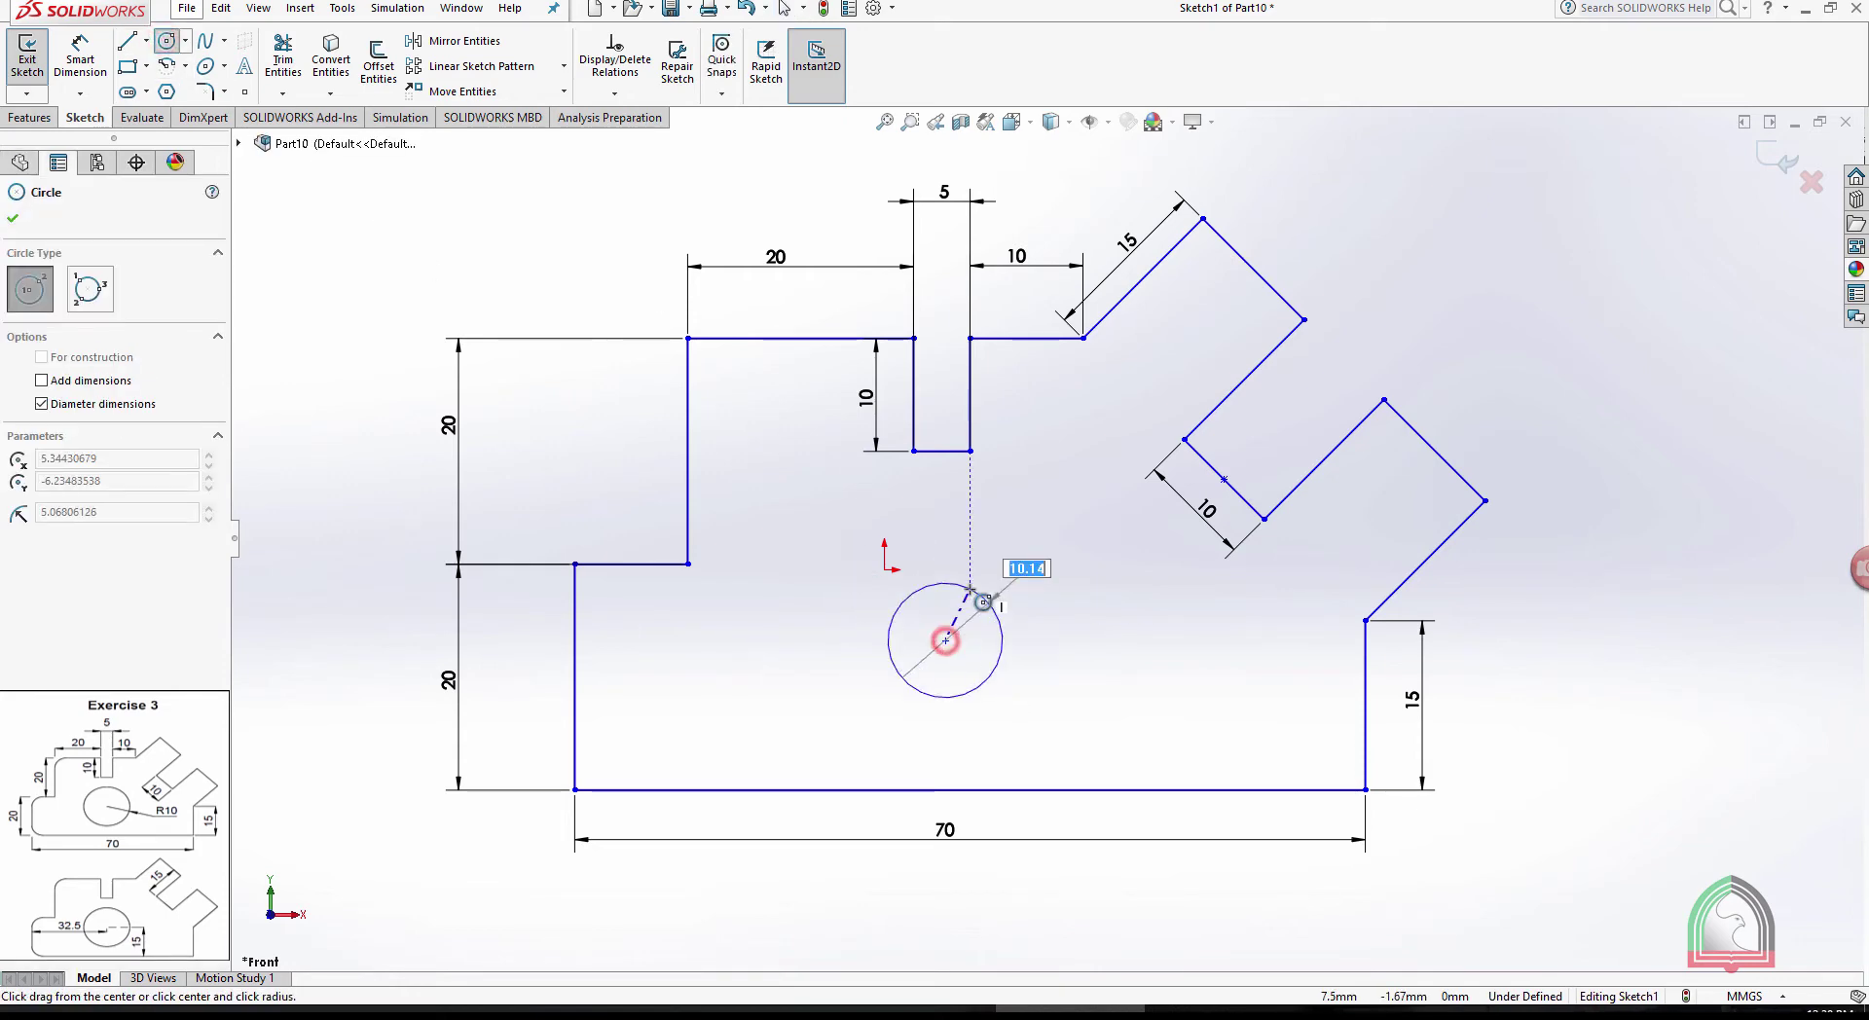
left_click(976, 585)
key("Escape")
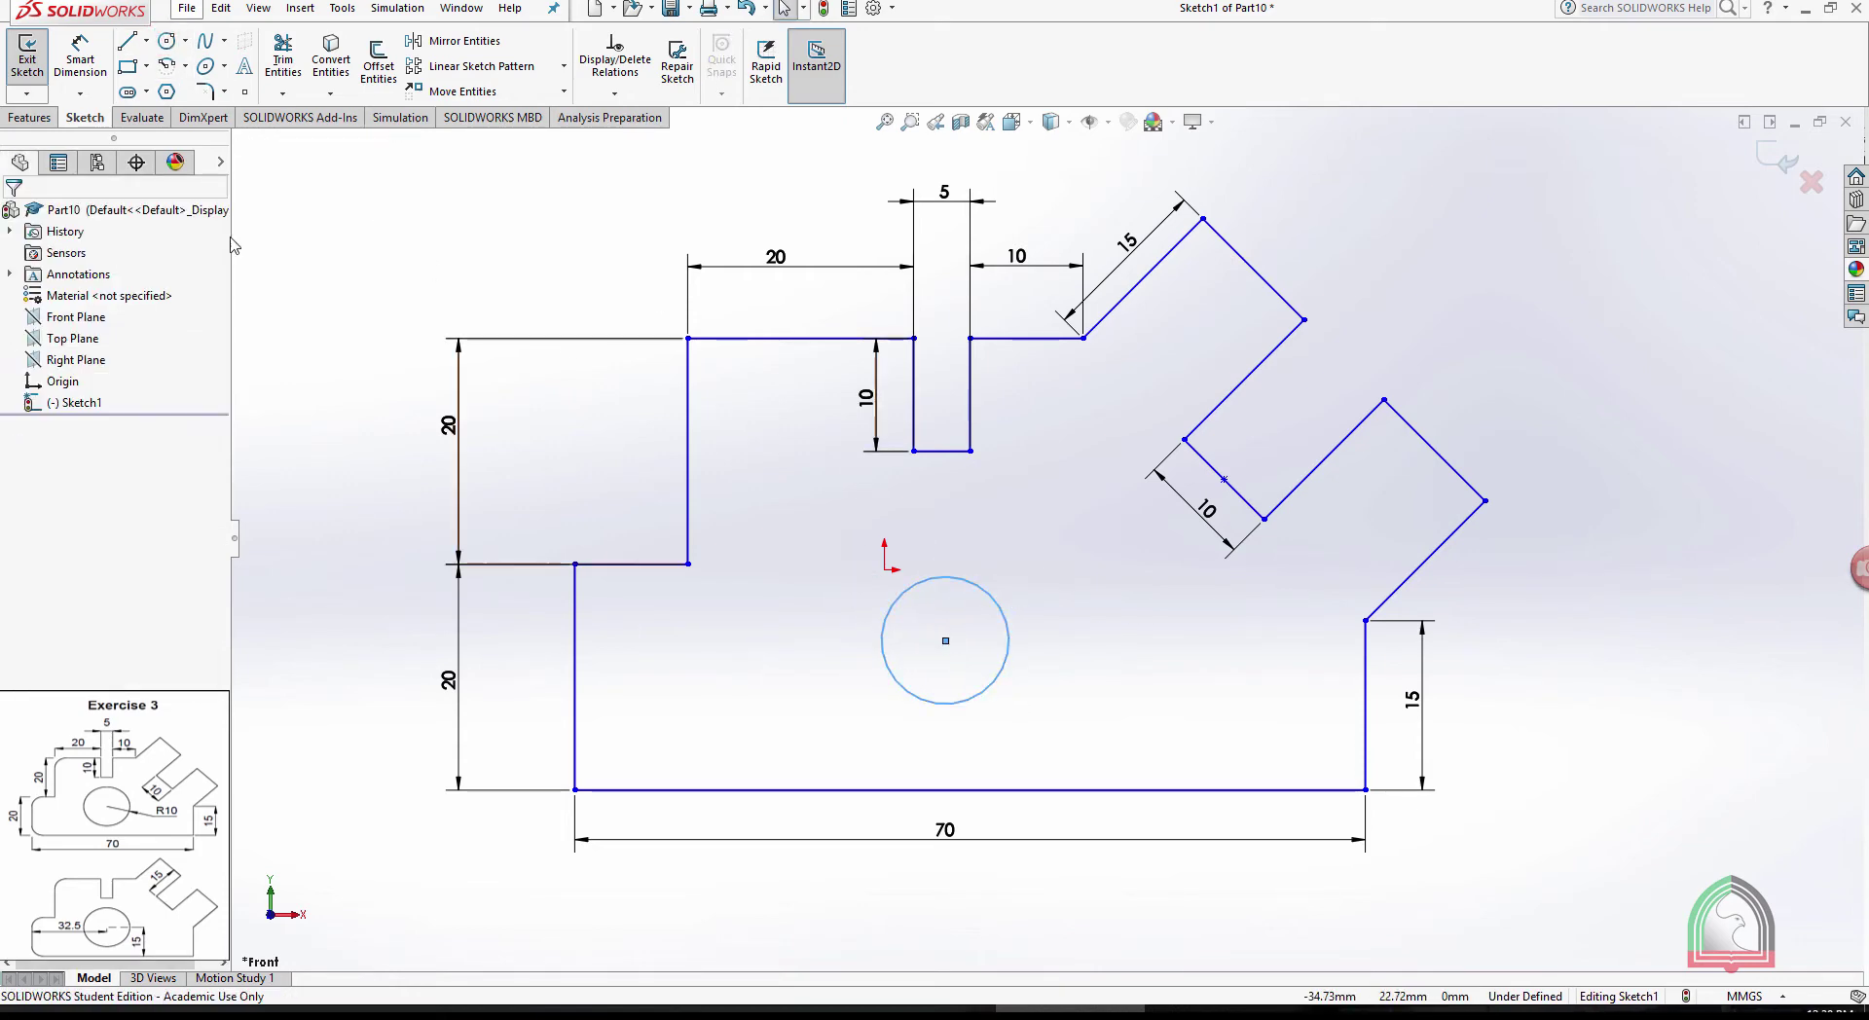
left_click(80, 58)
left_click(998, 599)
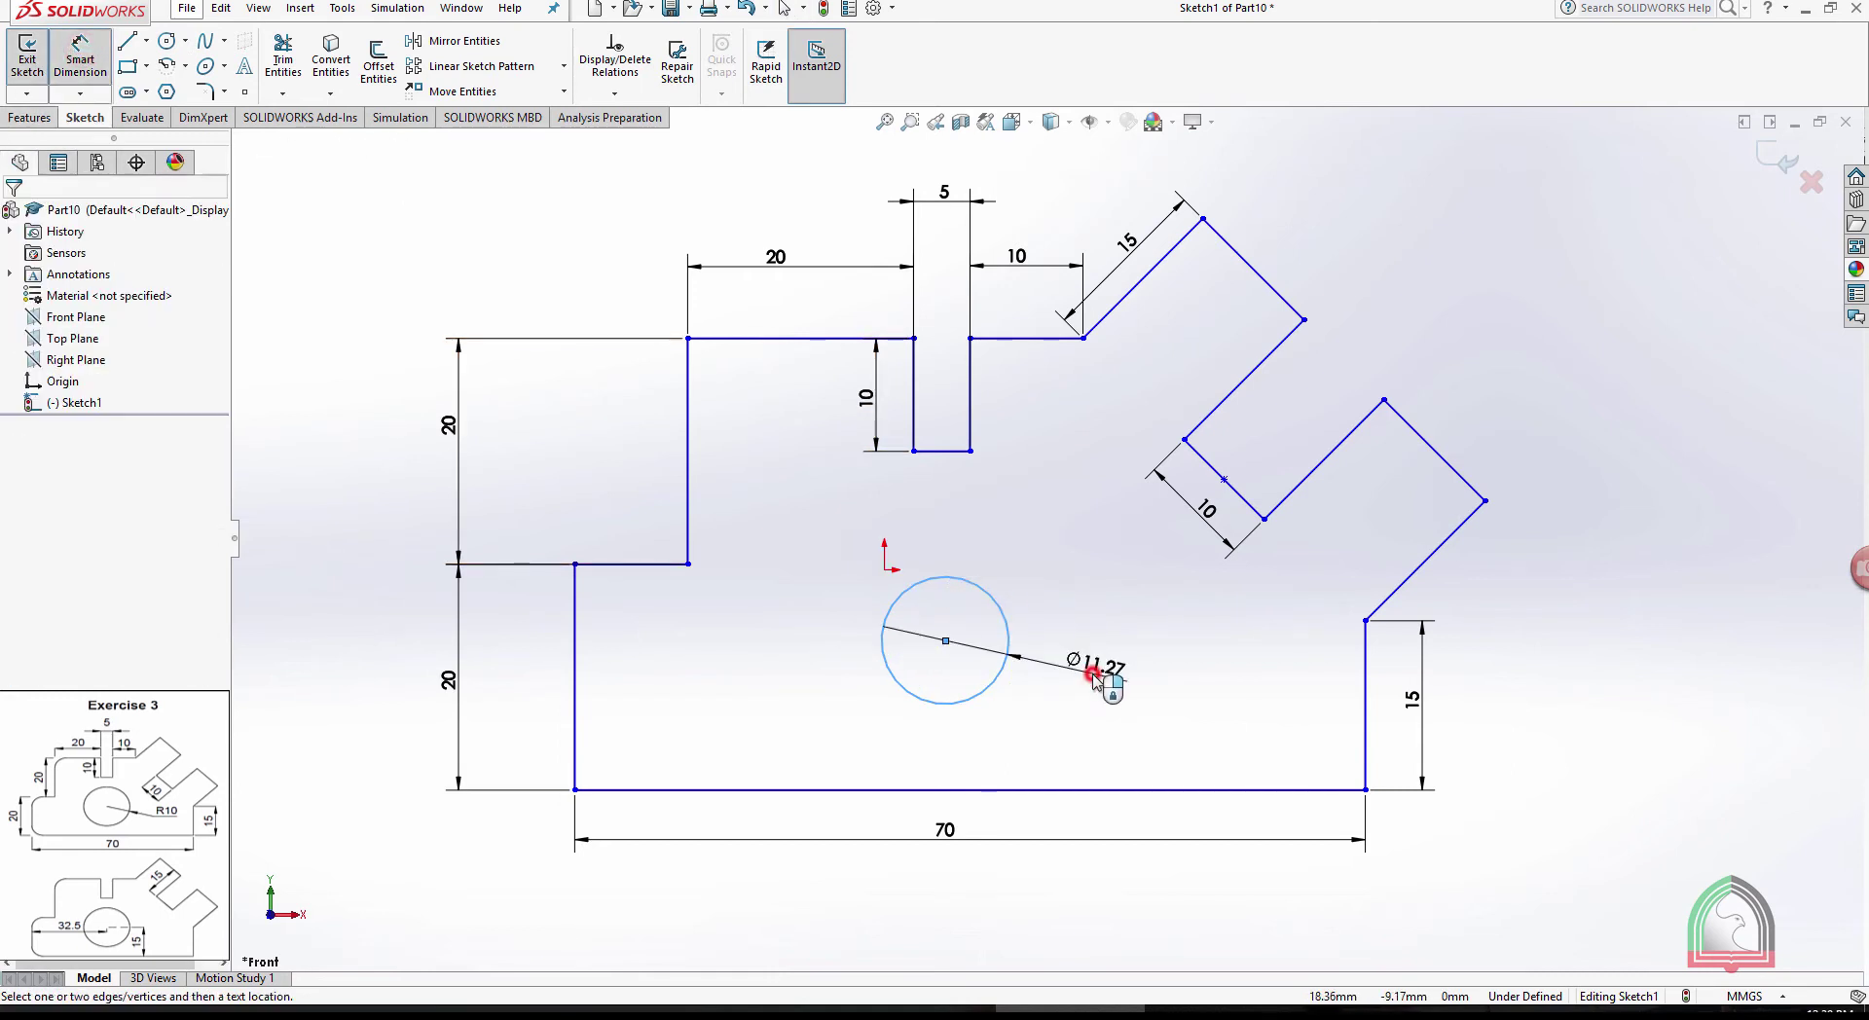
left_click(1098, 676)
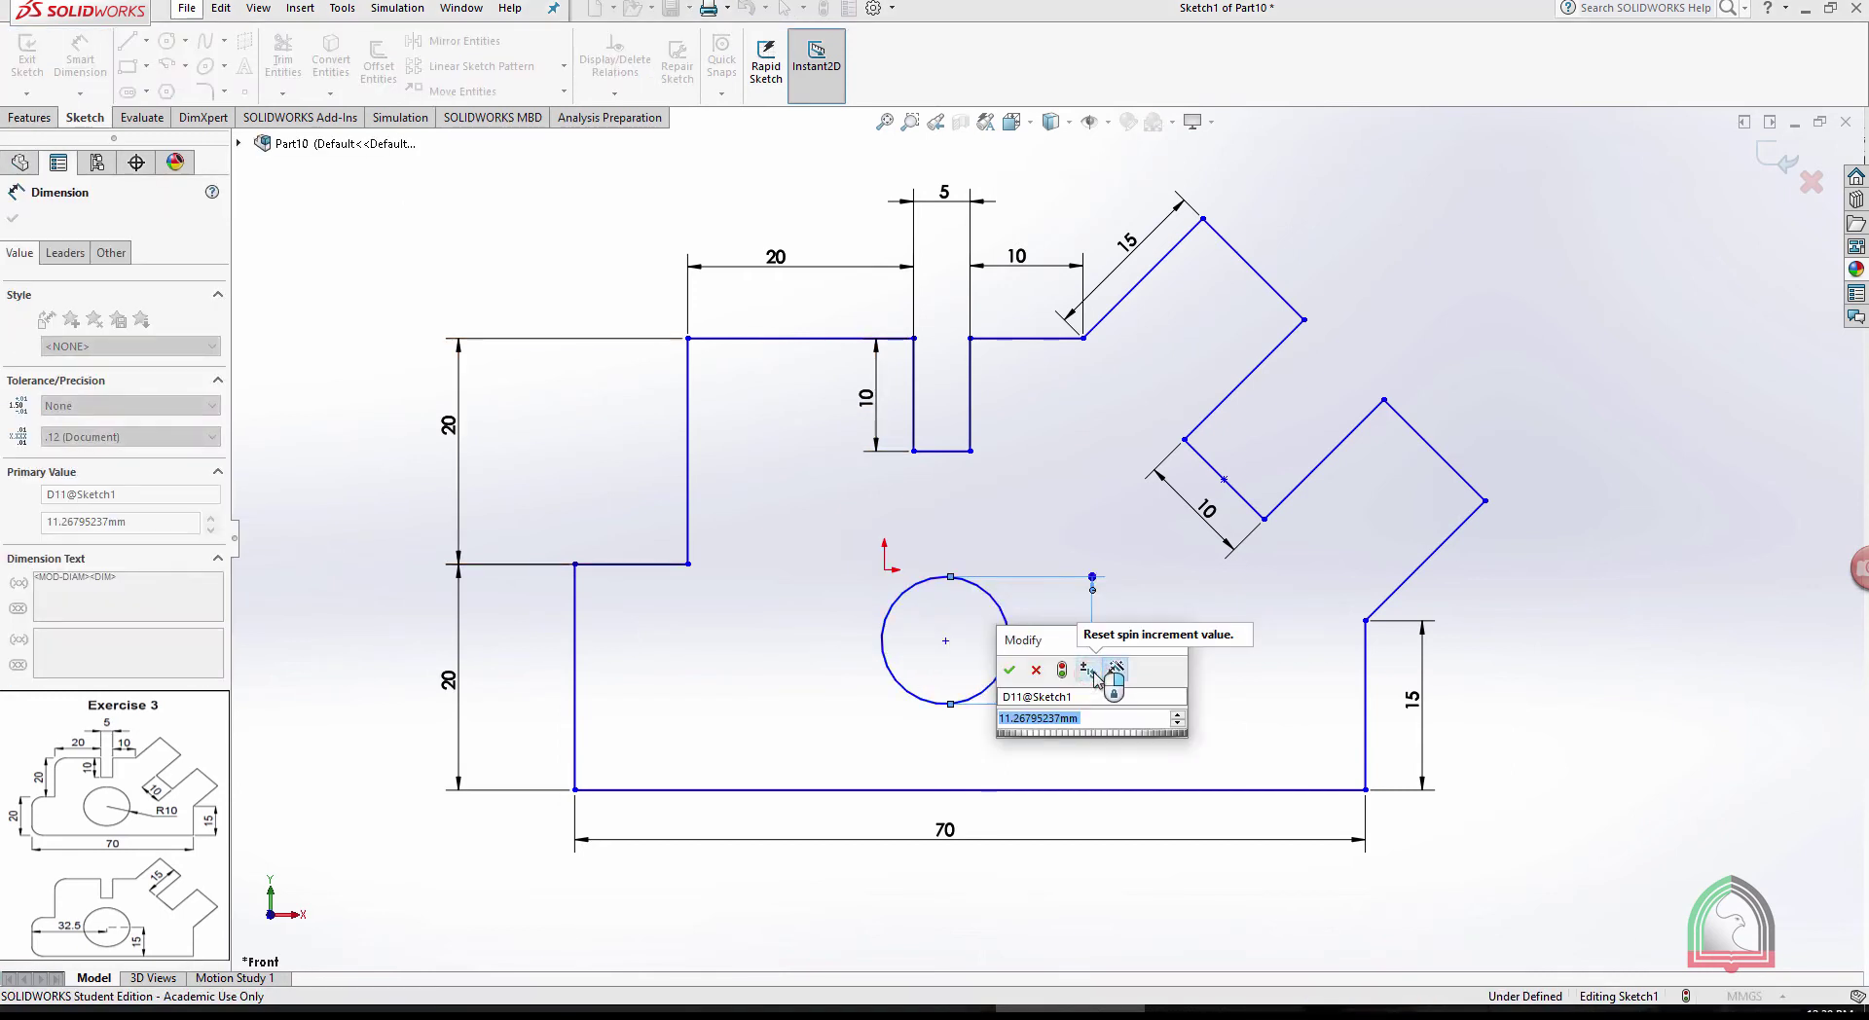
type("20")
key("Return")
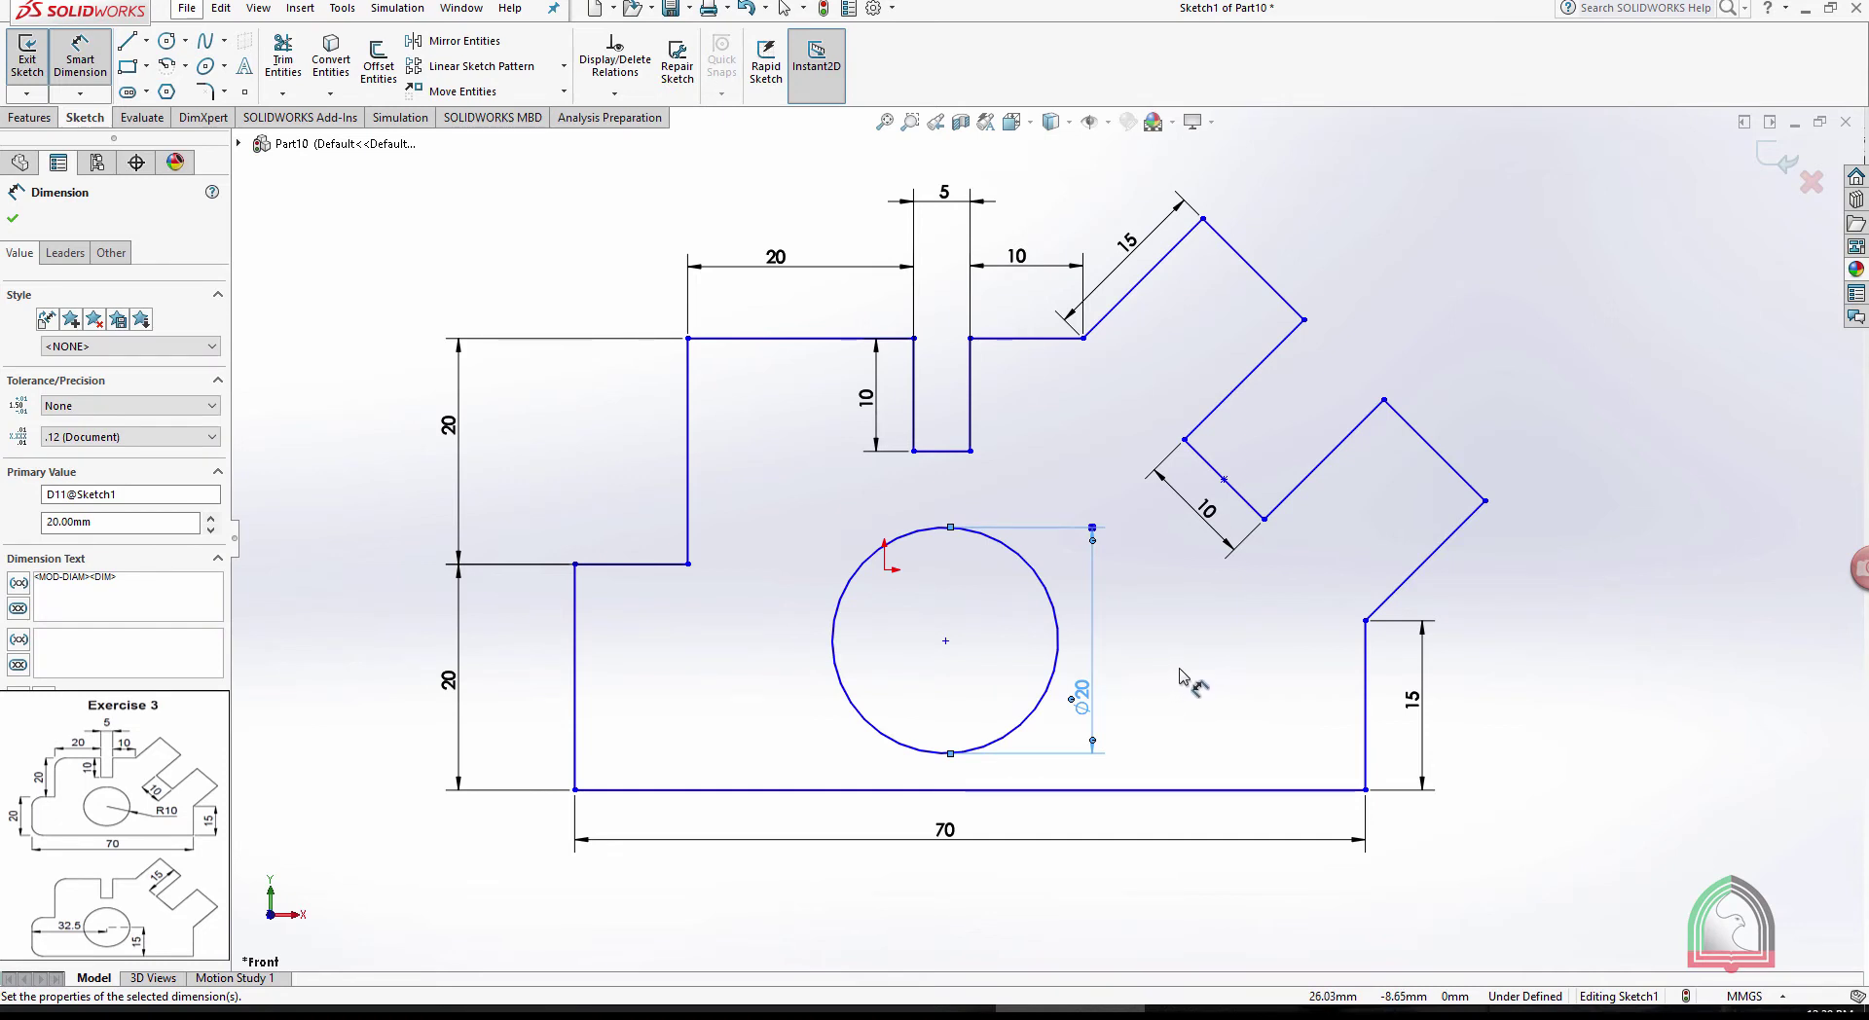
key("Escape")
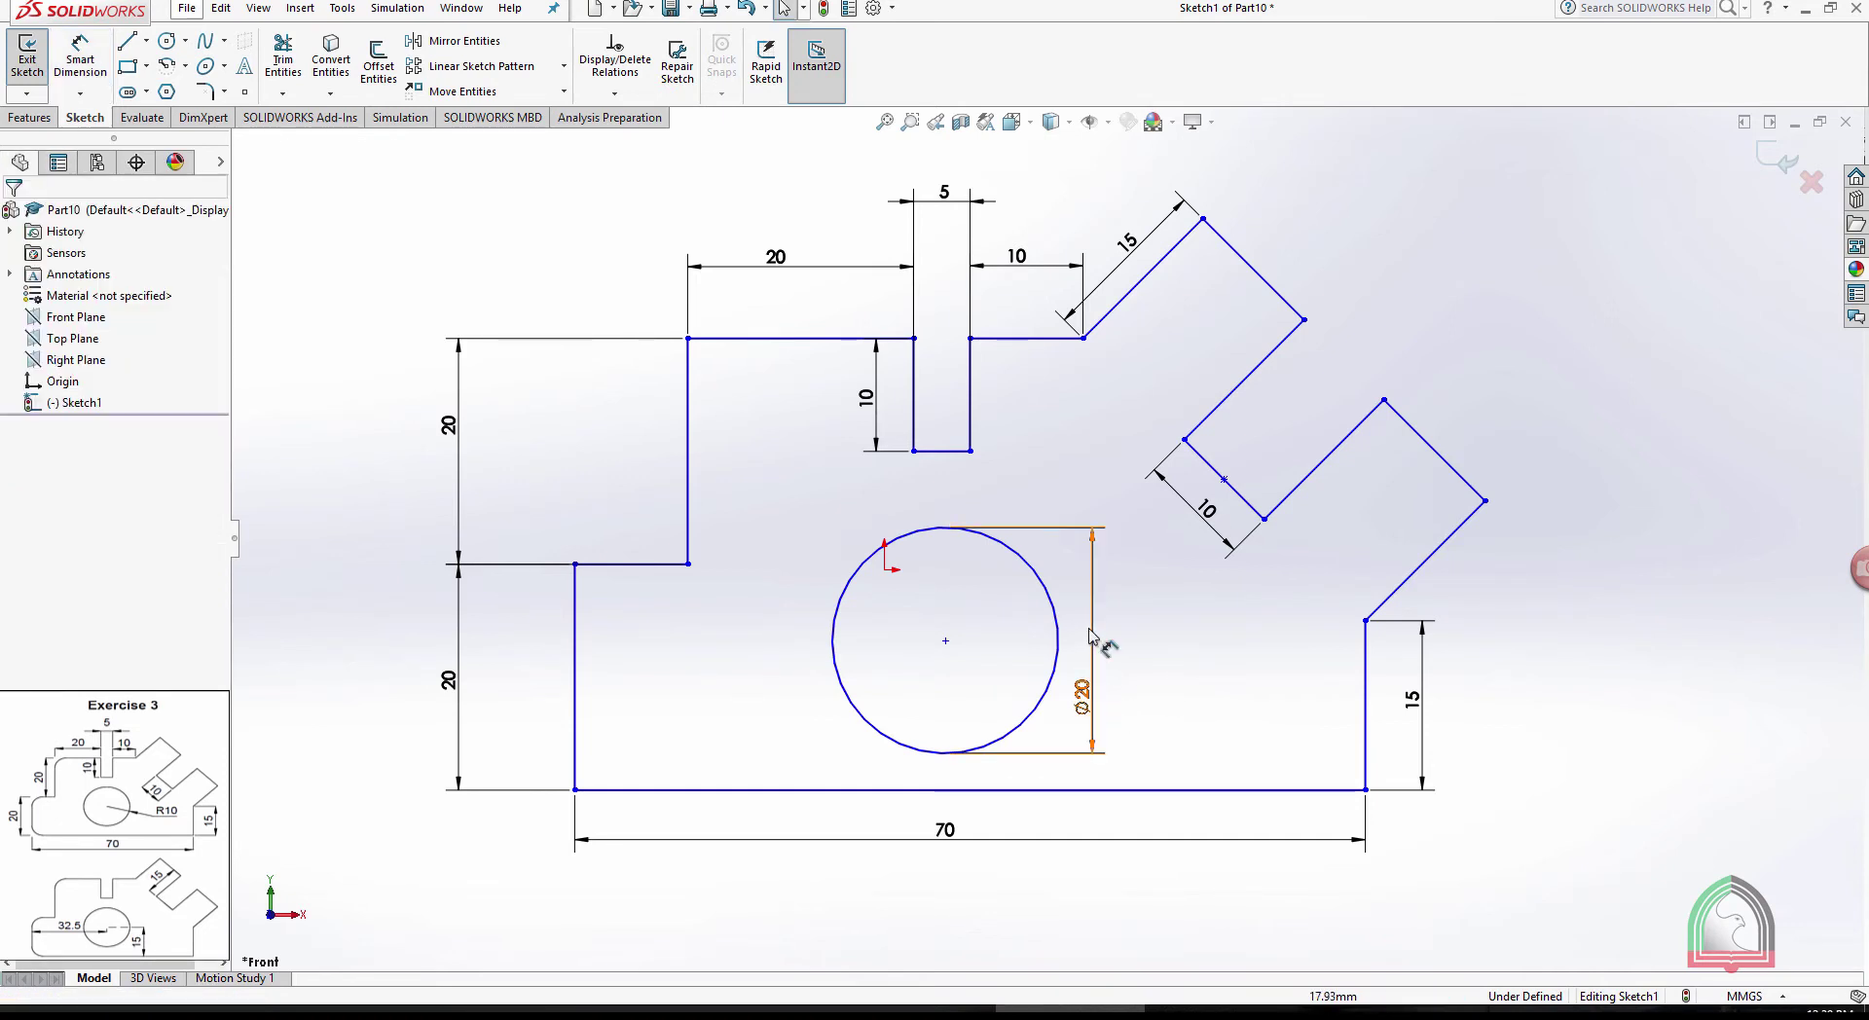
Switch the Ø20 dimension to radius display (R10) and move it right of the circle
left_click(1080, 696)
left_click(66, 252)
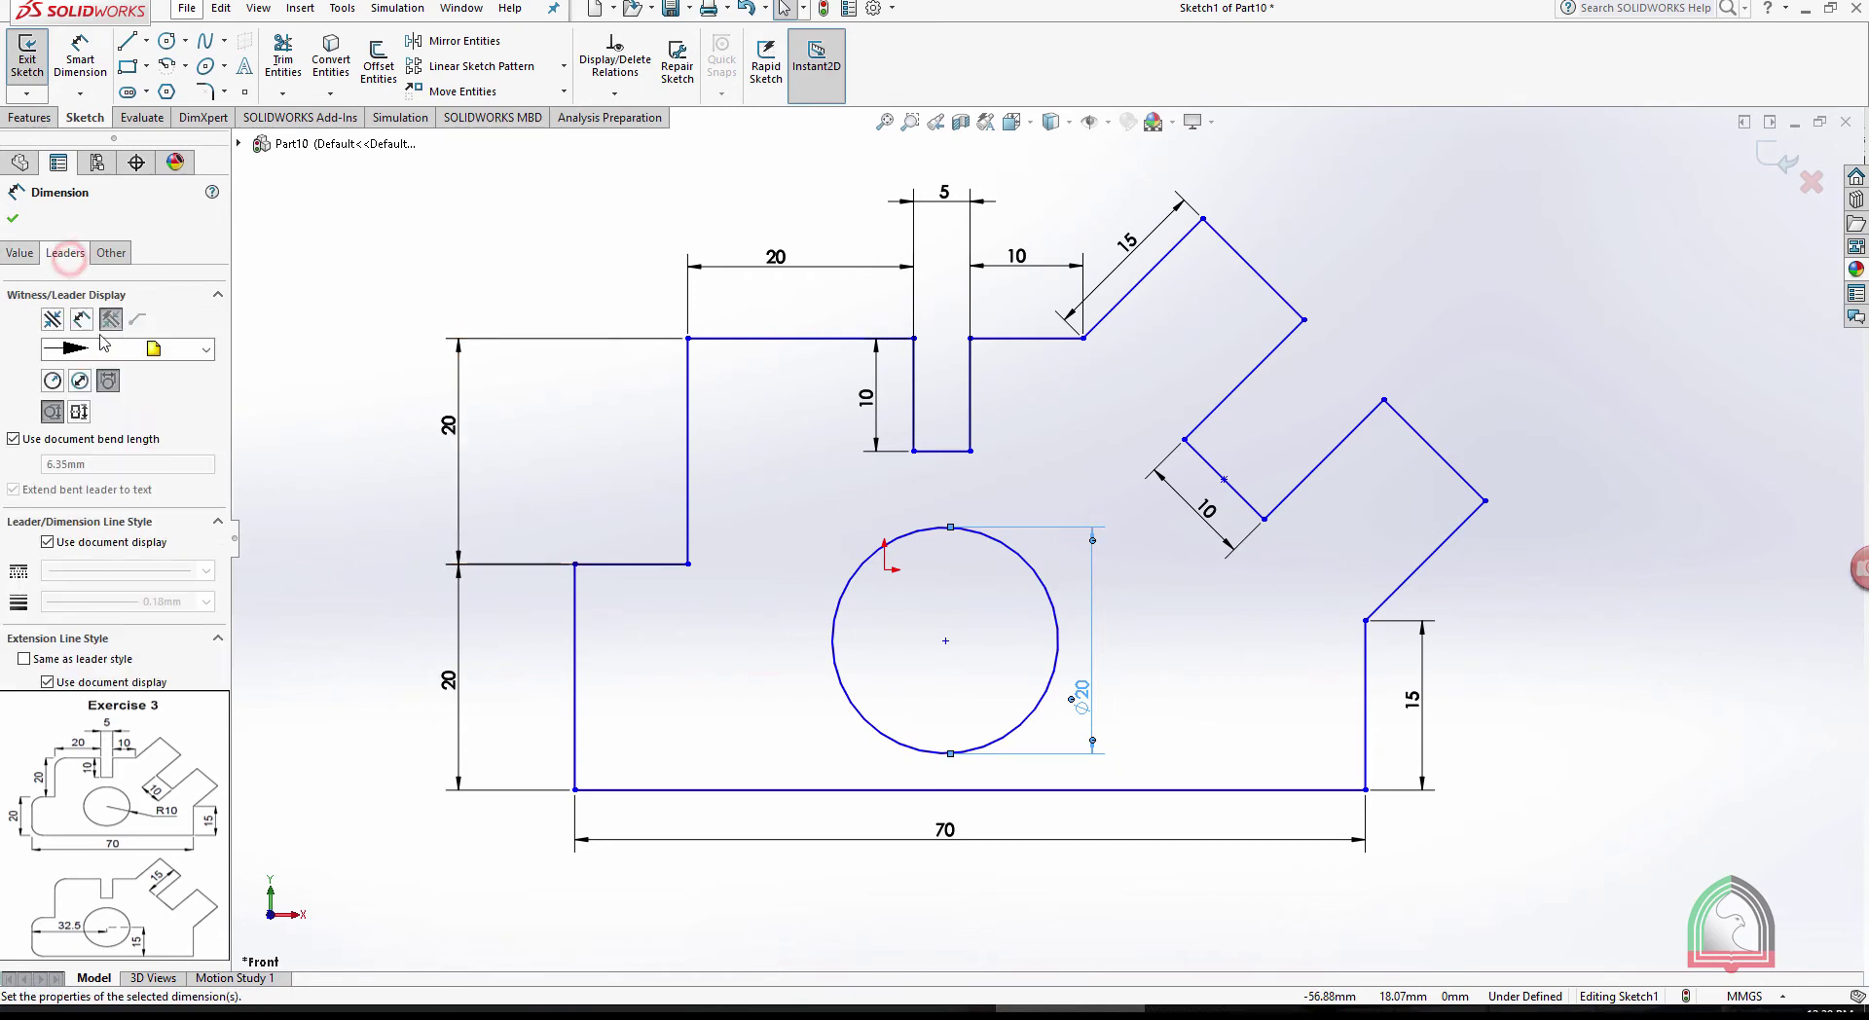
left_click(53, 380)
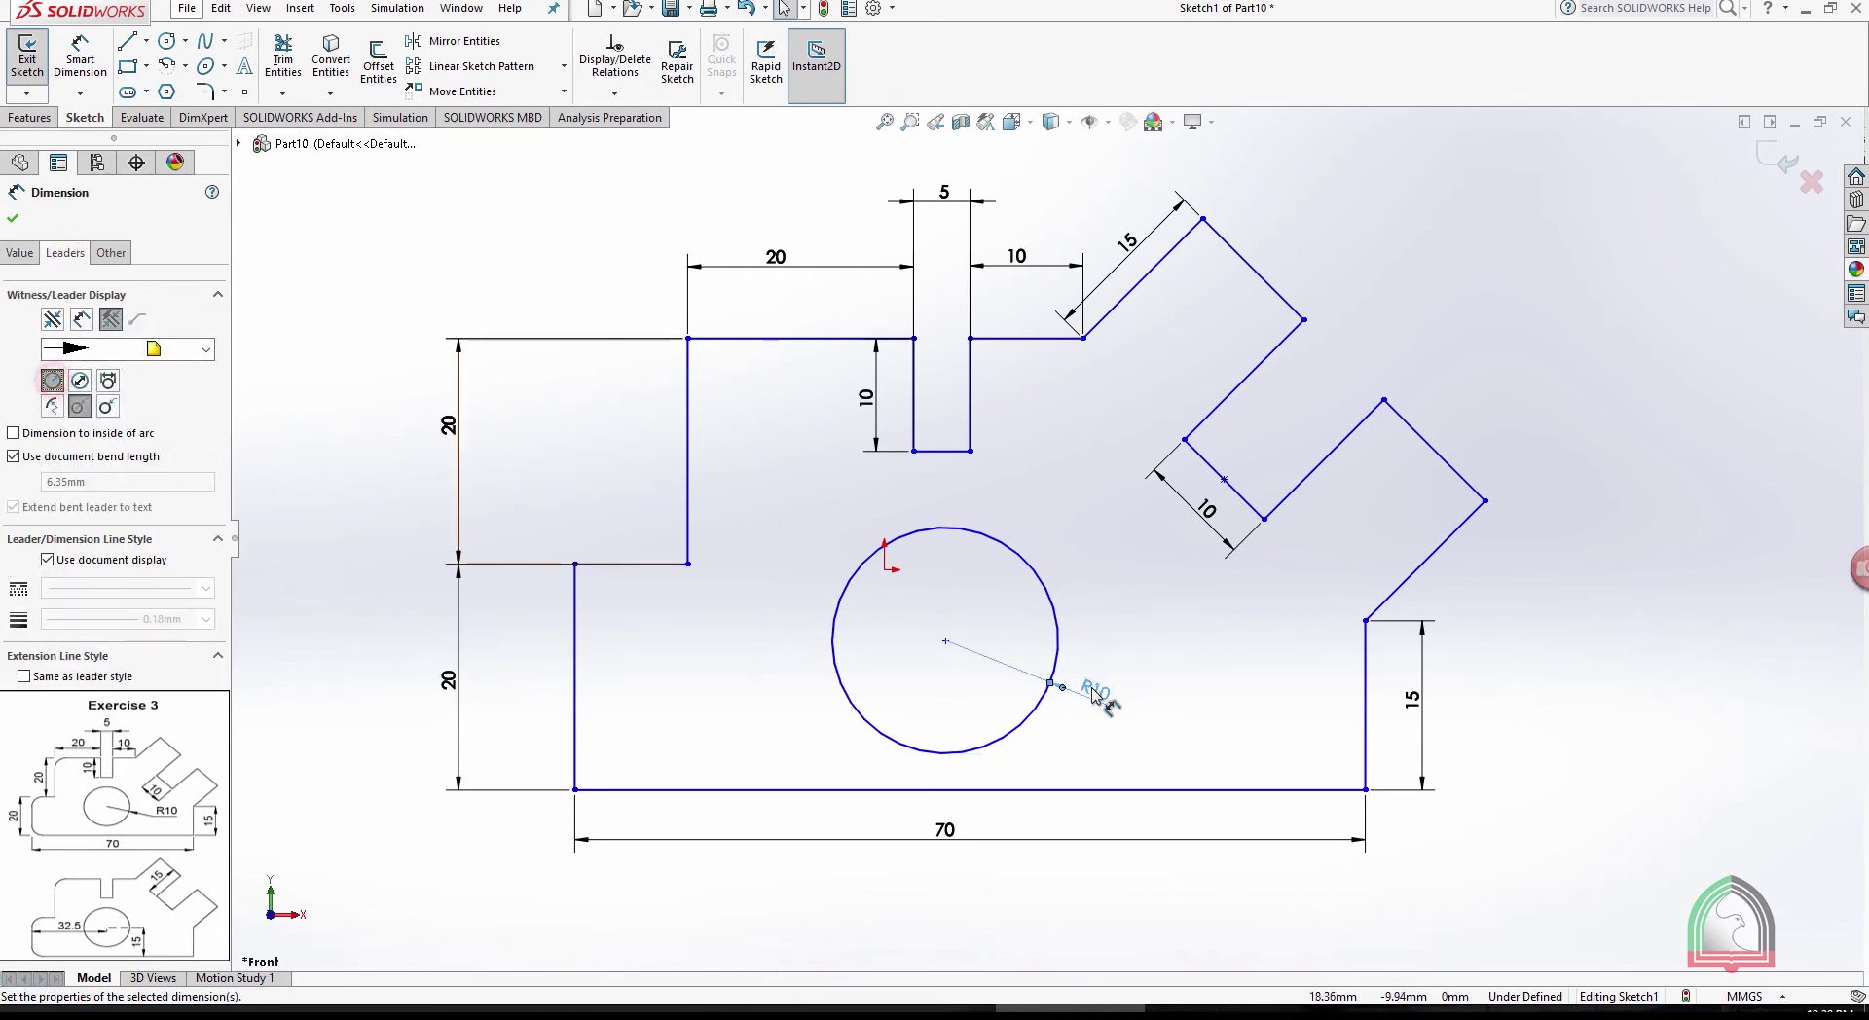
left_click_drag(1110, 699, 1196, 670)
left_click(1195, 670)
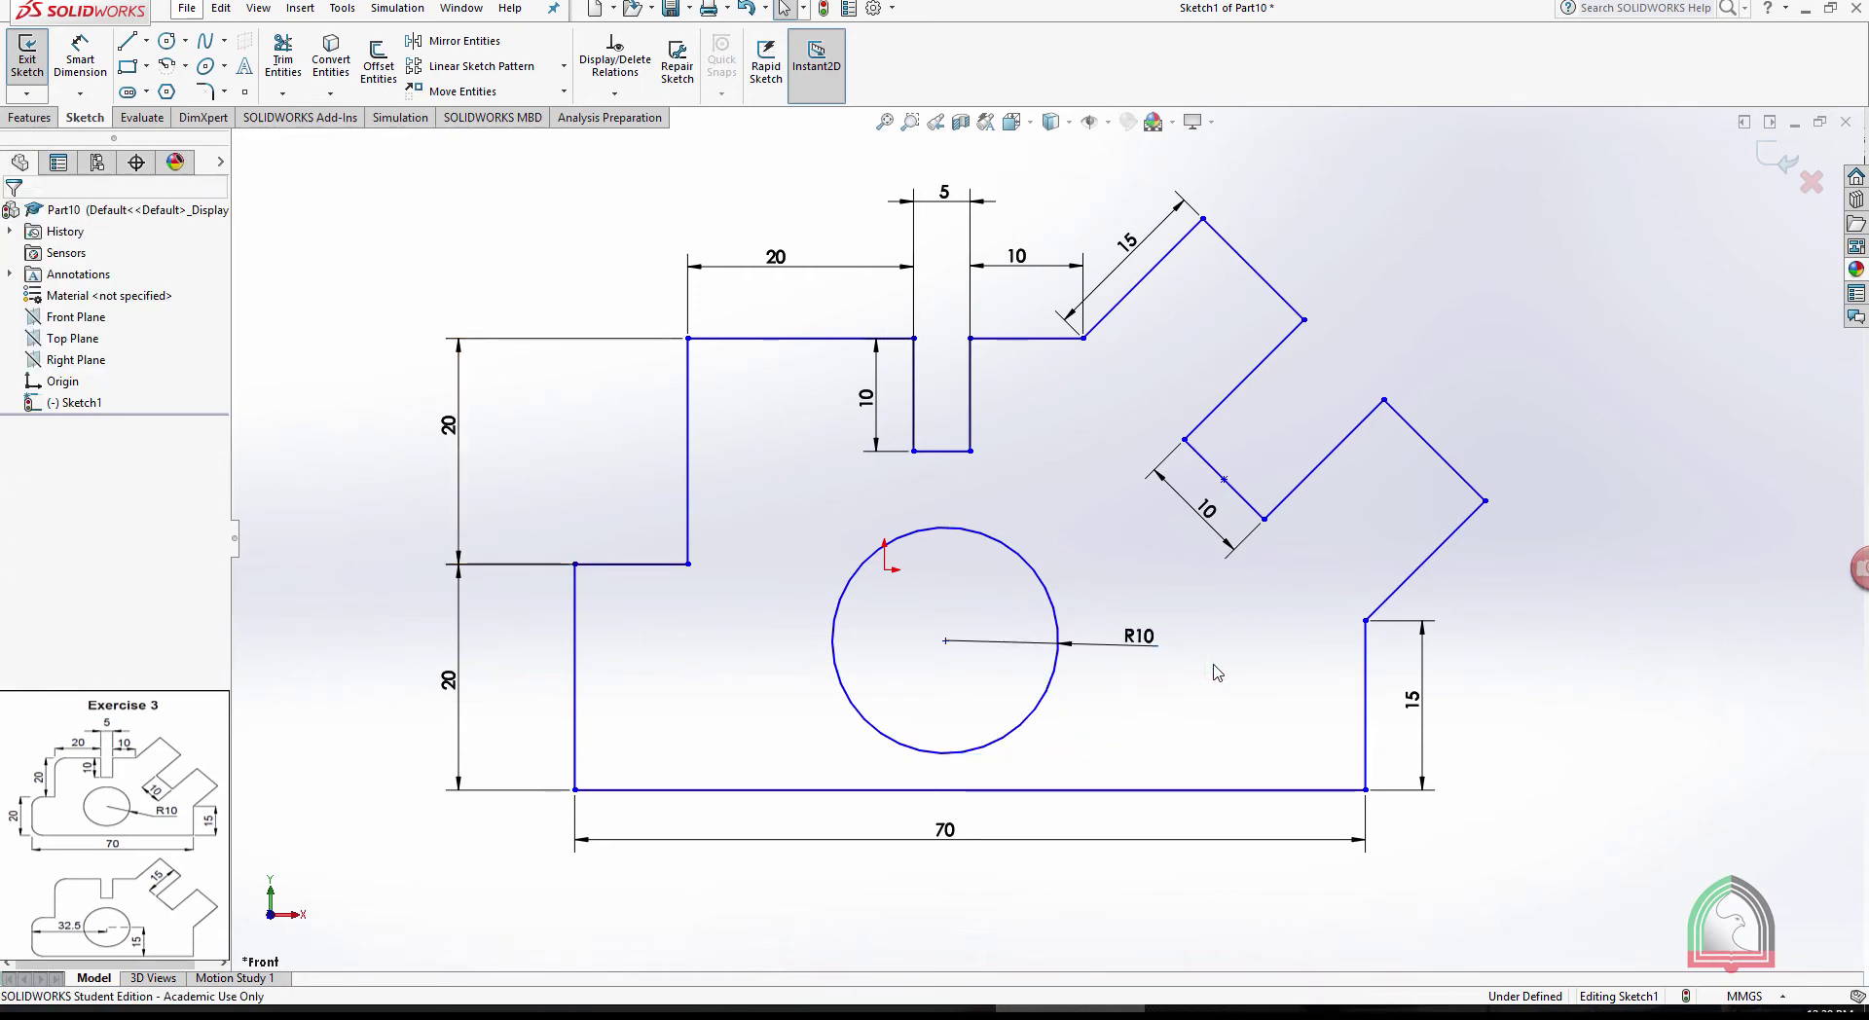
Dimension the circle's centre 15 above the bottom edge and 32.5 from the left edge
left_click(82, 58)
left_click(945, 643)
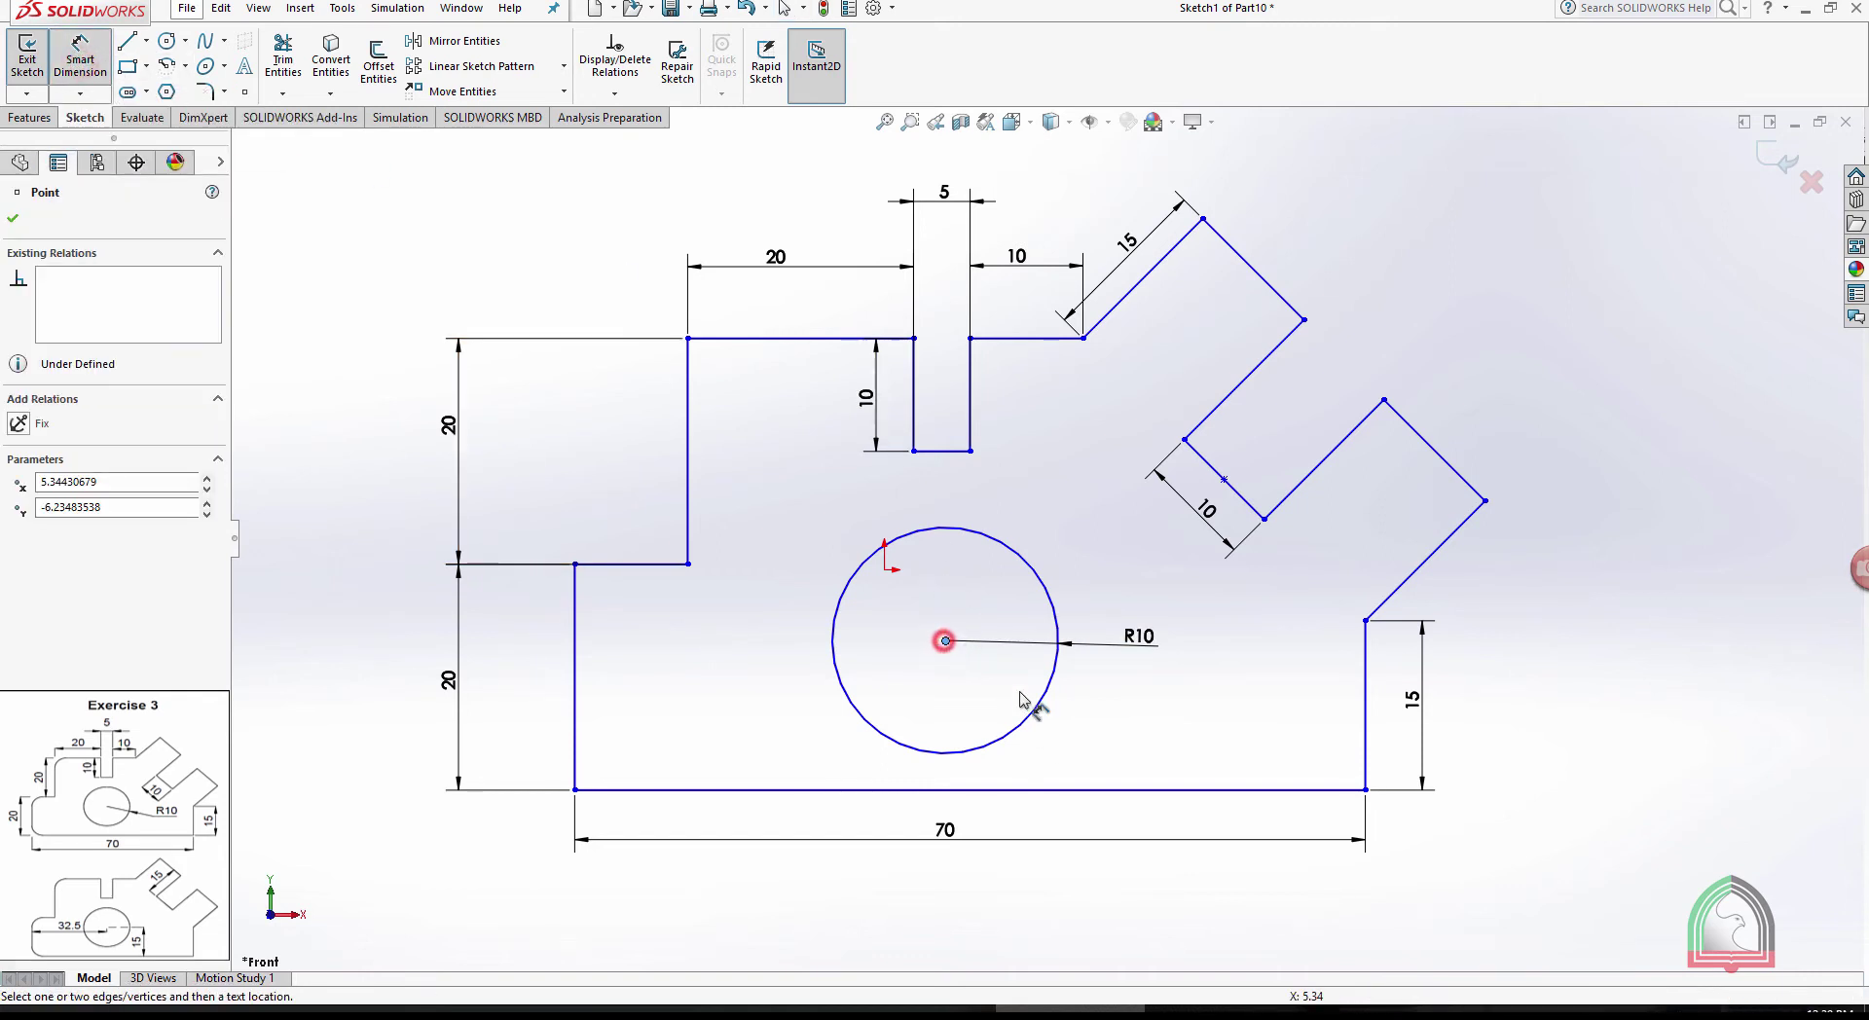
left_click(1039, 789)
left_click(1089, 742)
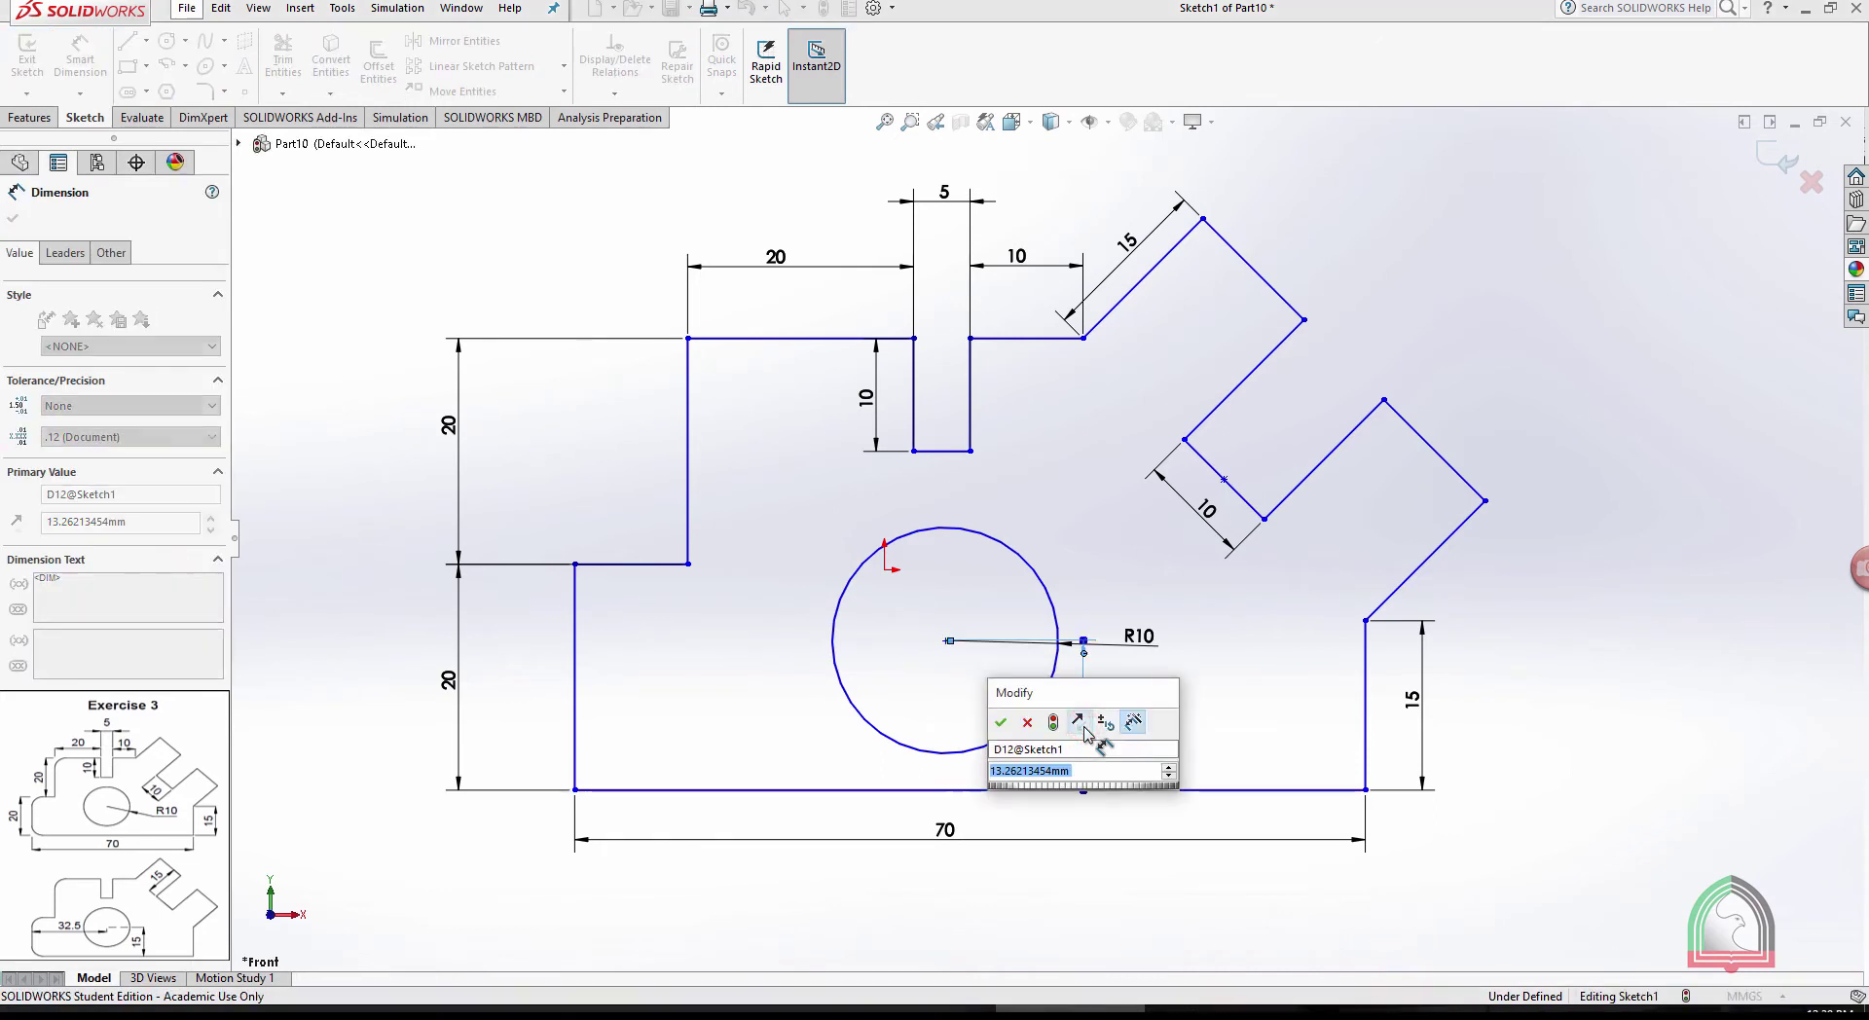
type("15")
key("Return")
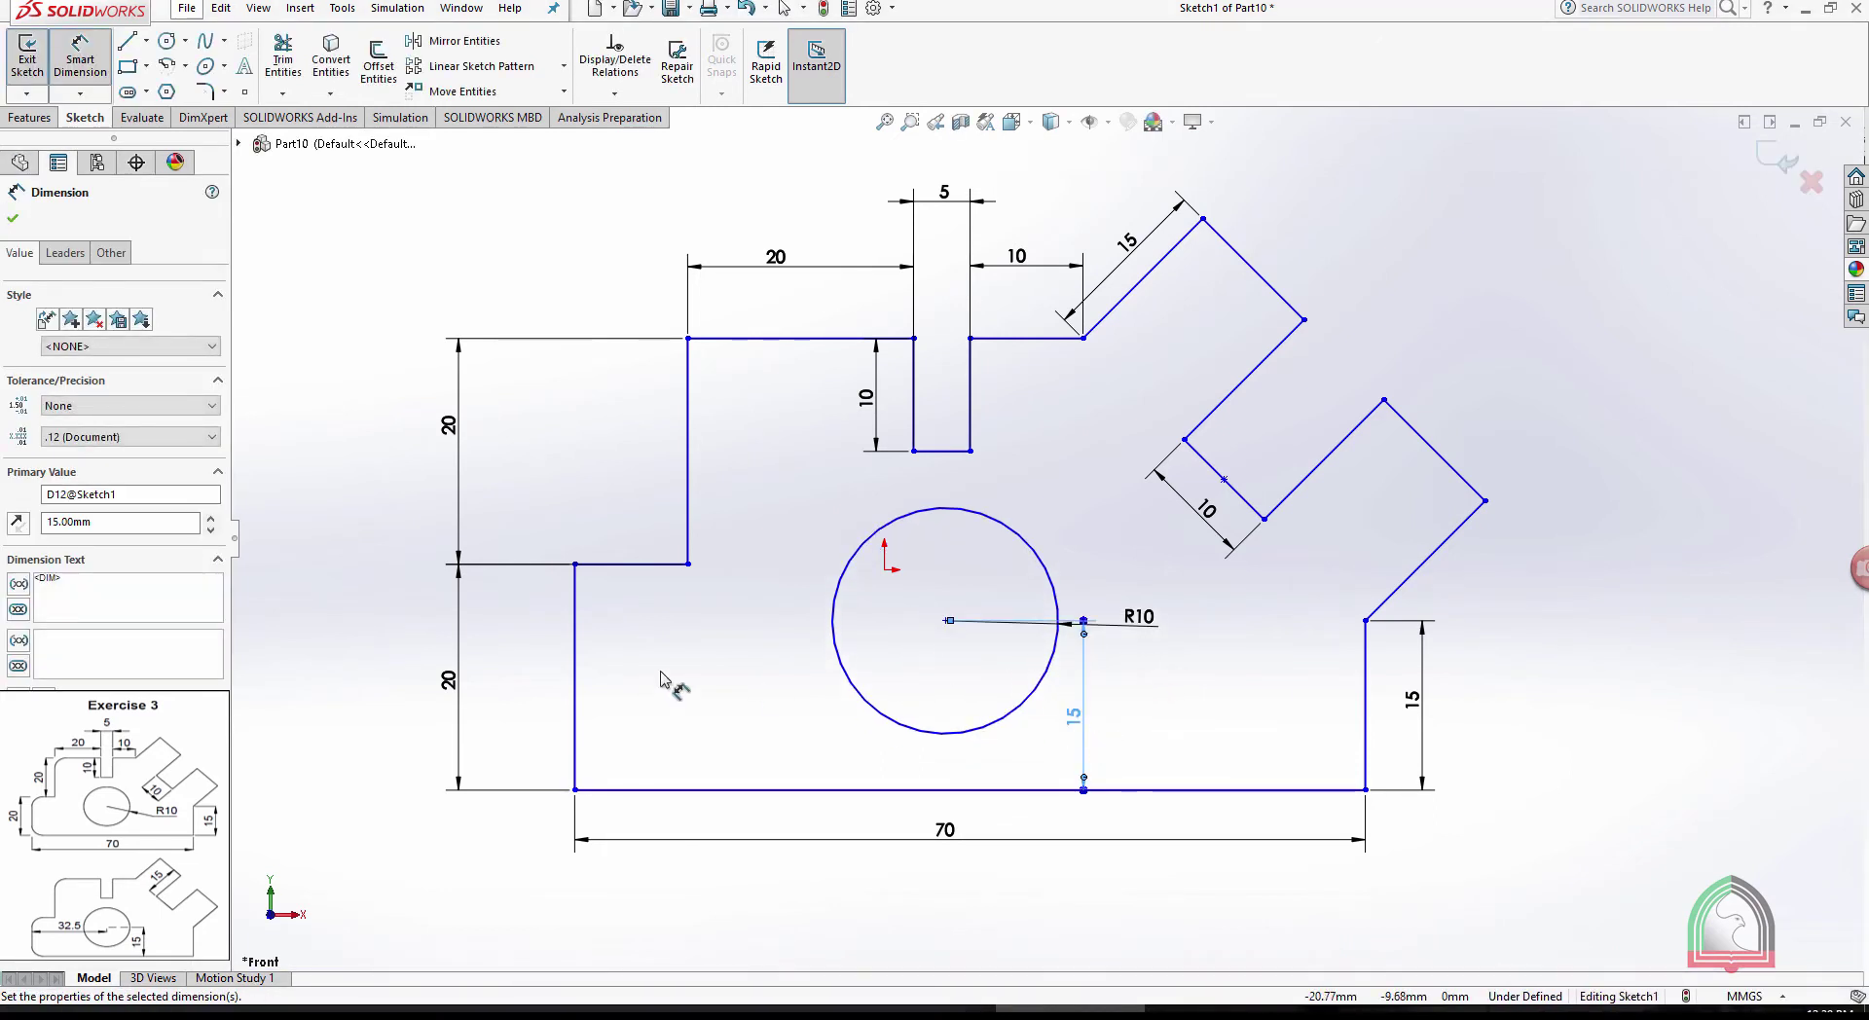
left_click(947, 621)
left_click(575, 647)
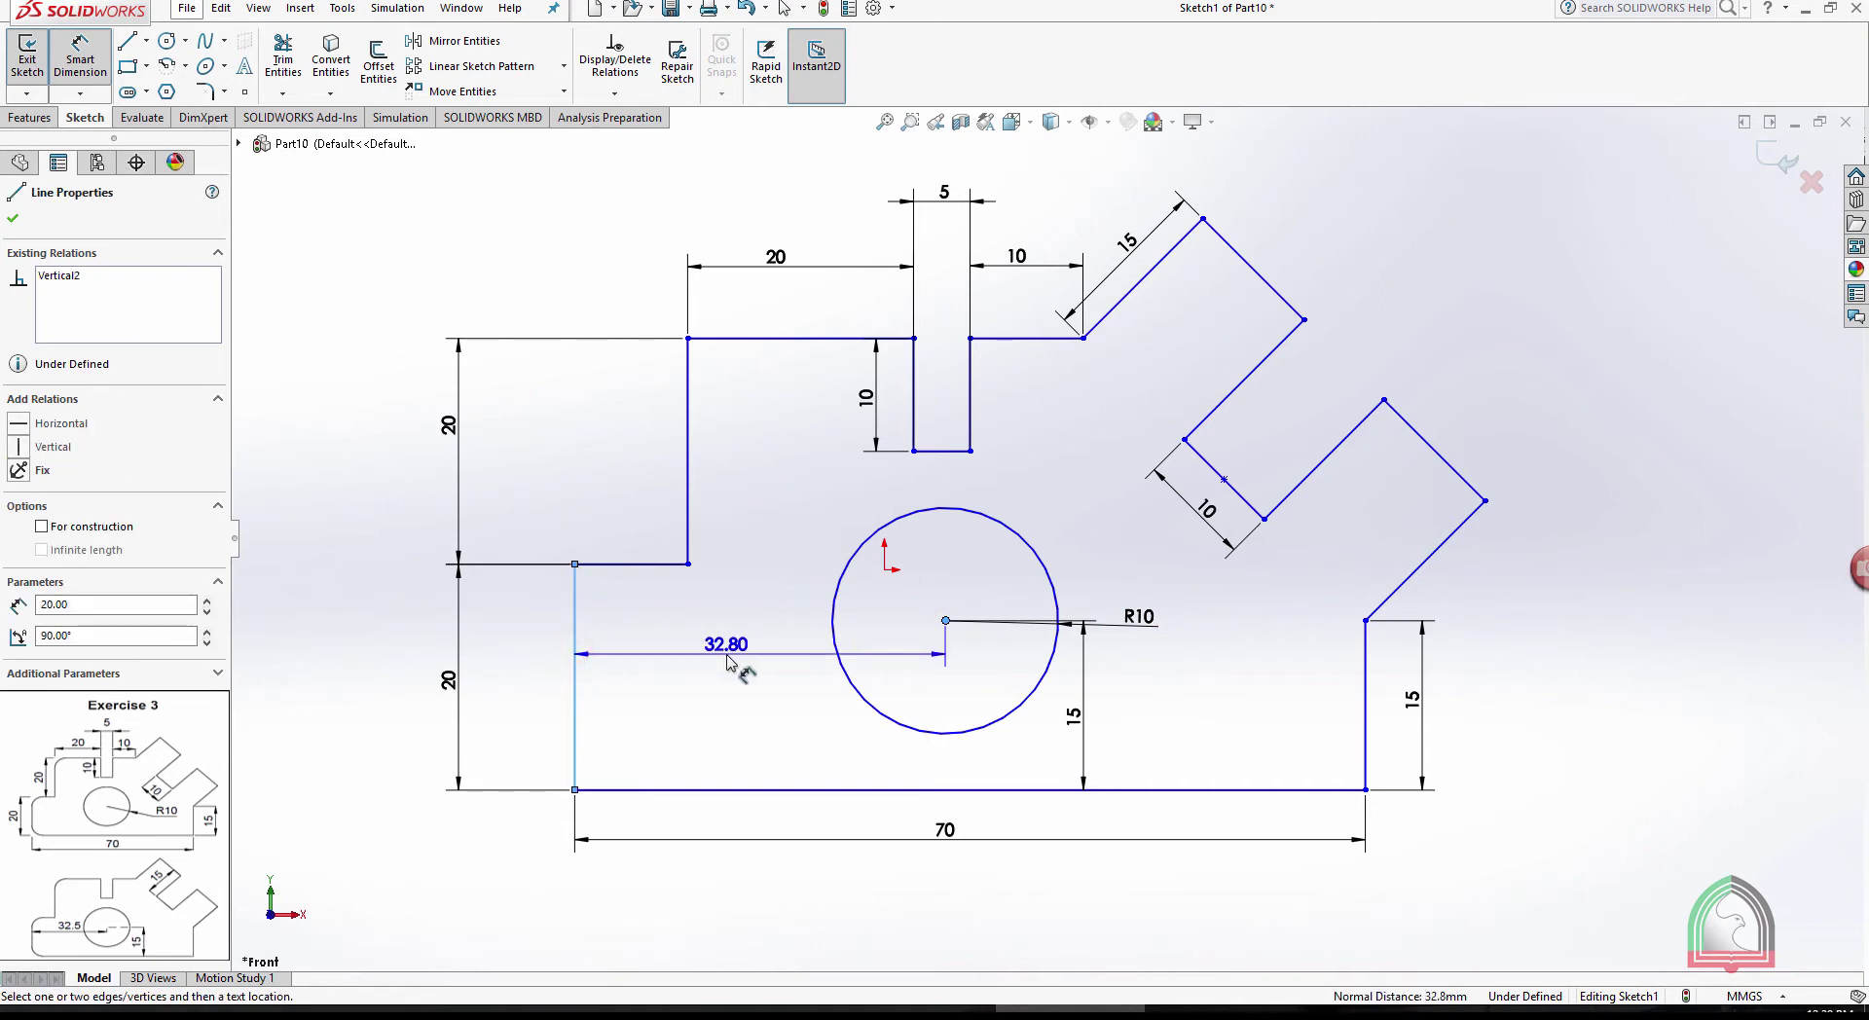
left_click(730, 654)
type("32.5")
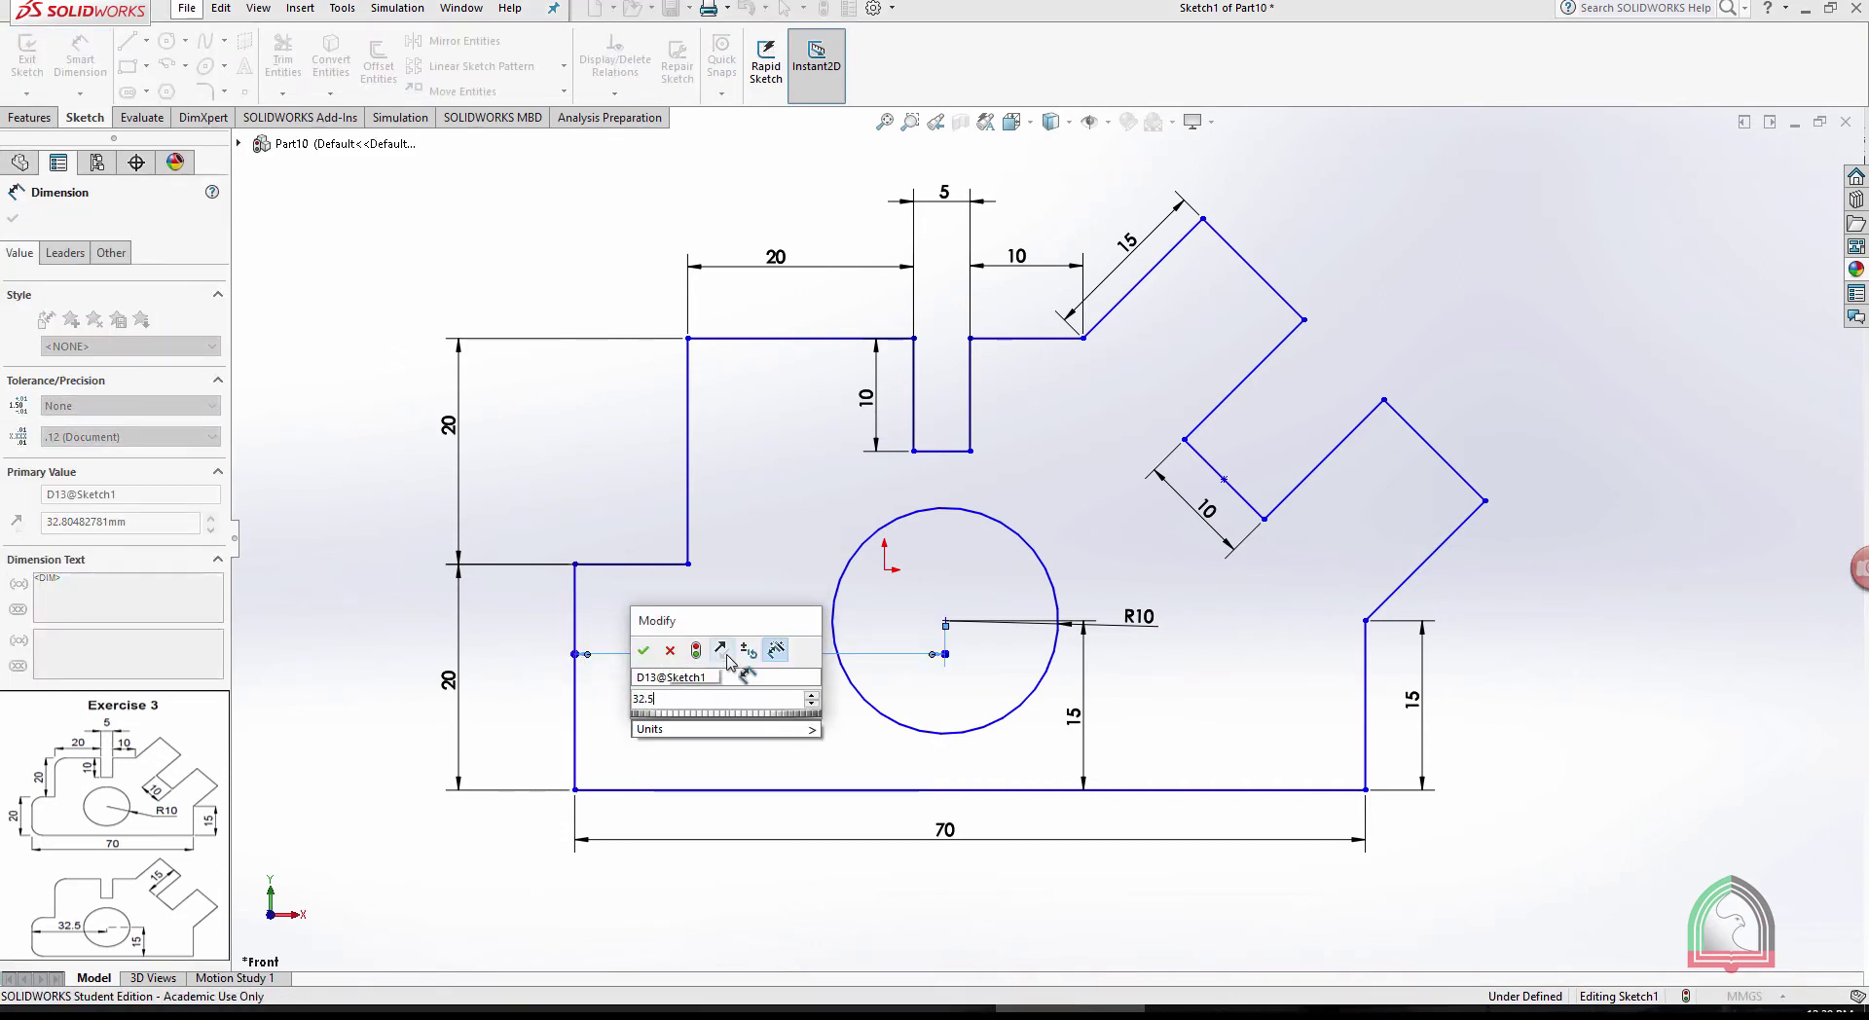
key("Return")
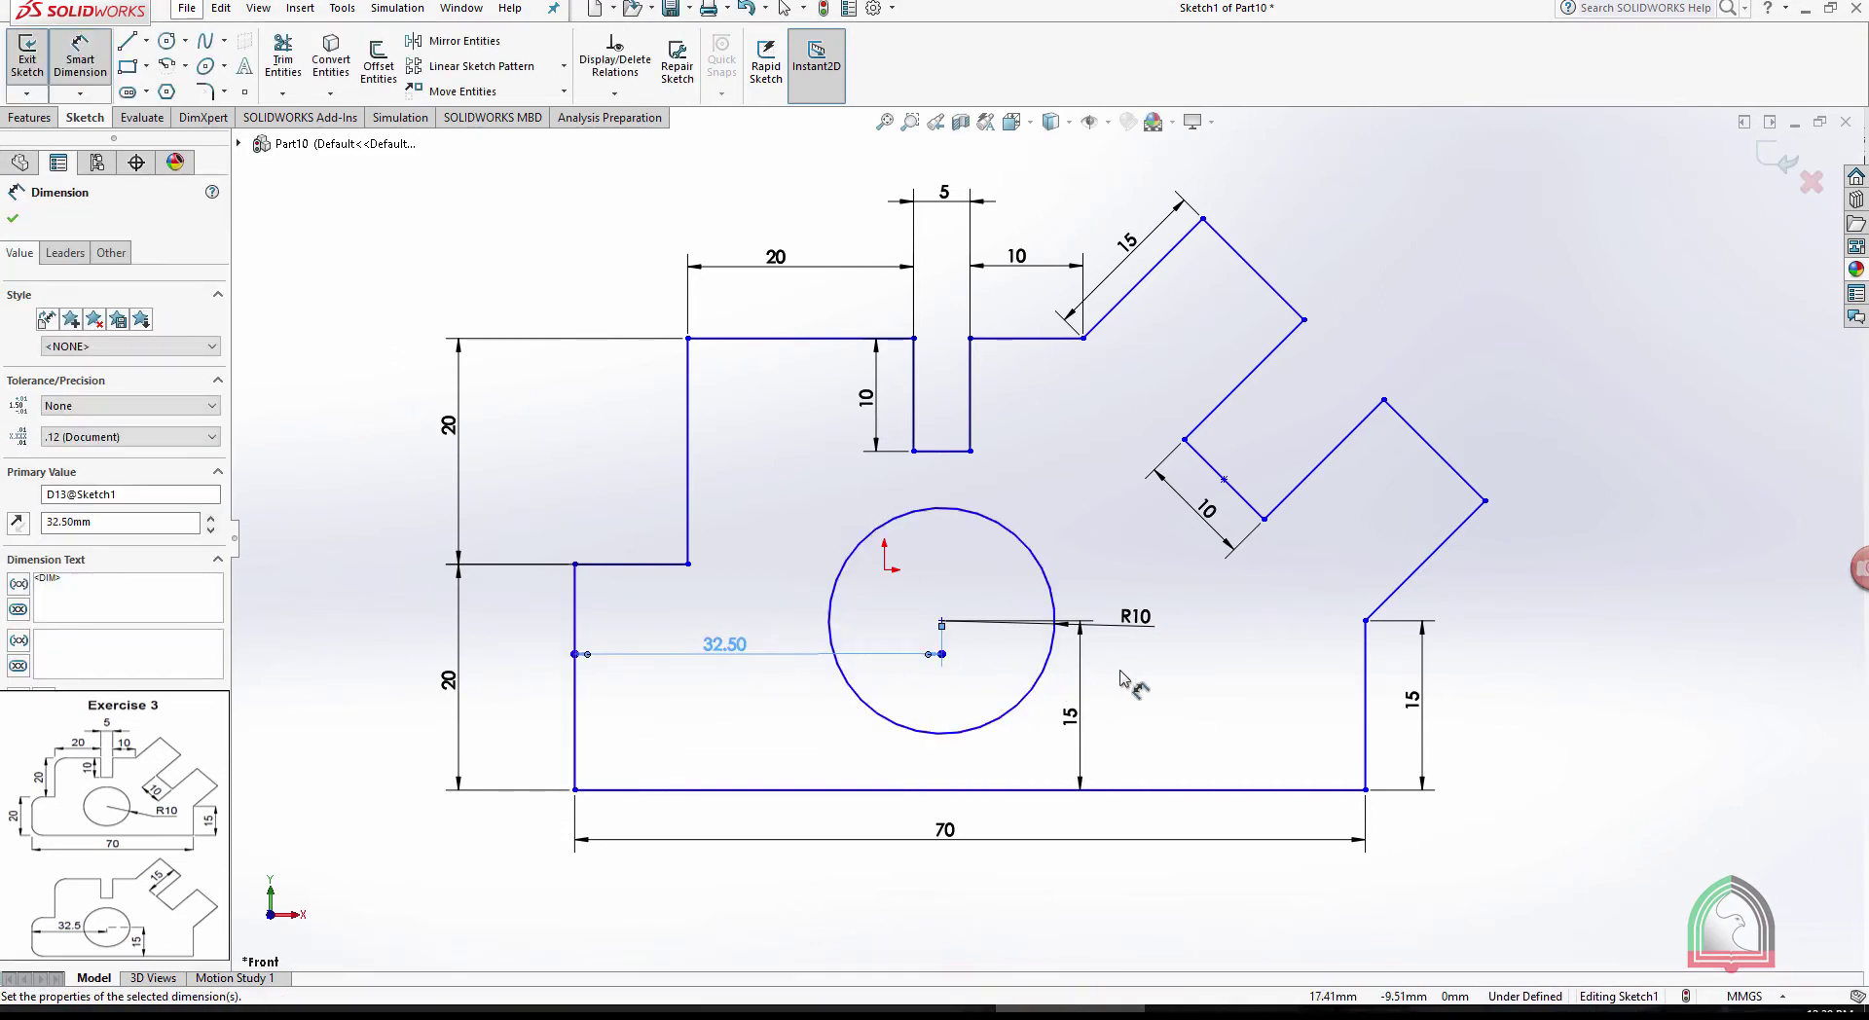
left_click(1135, 698)
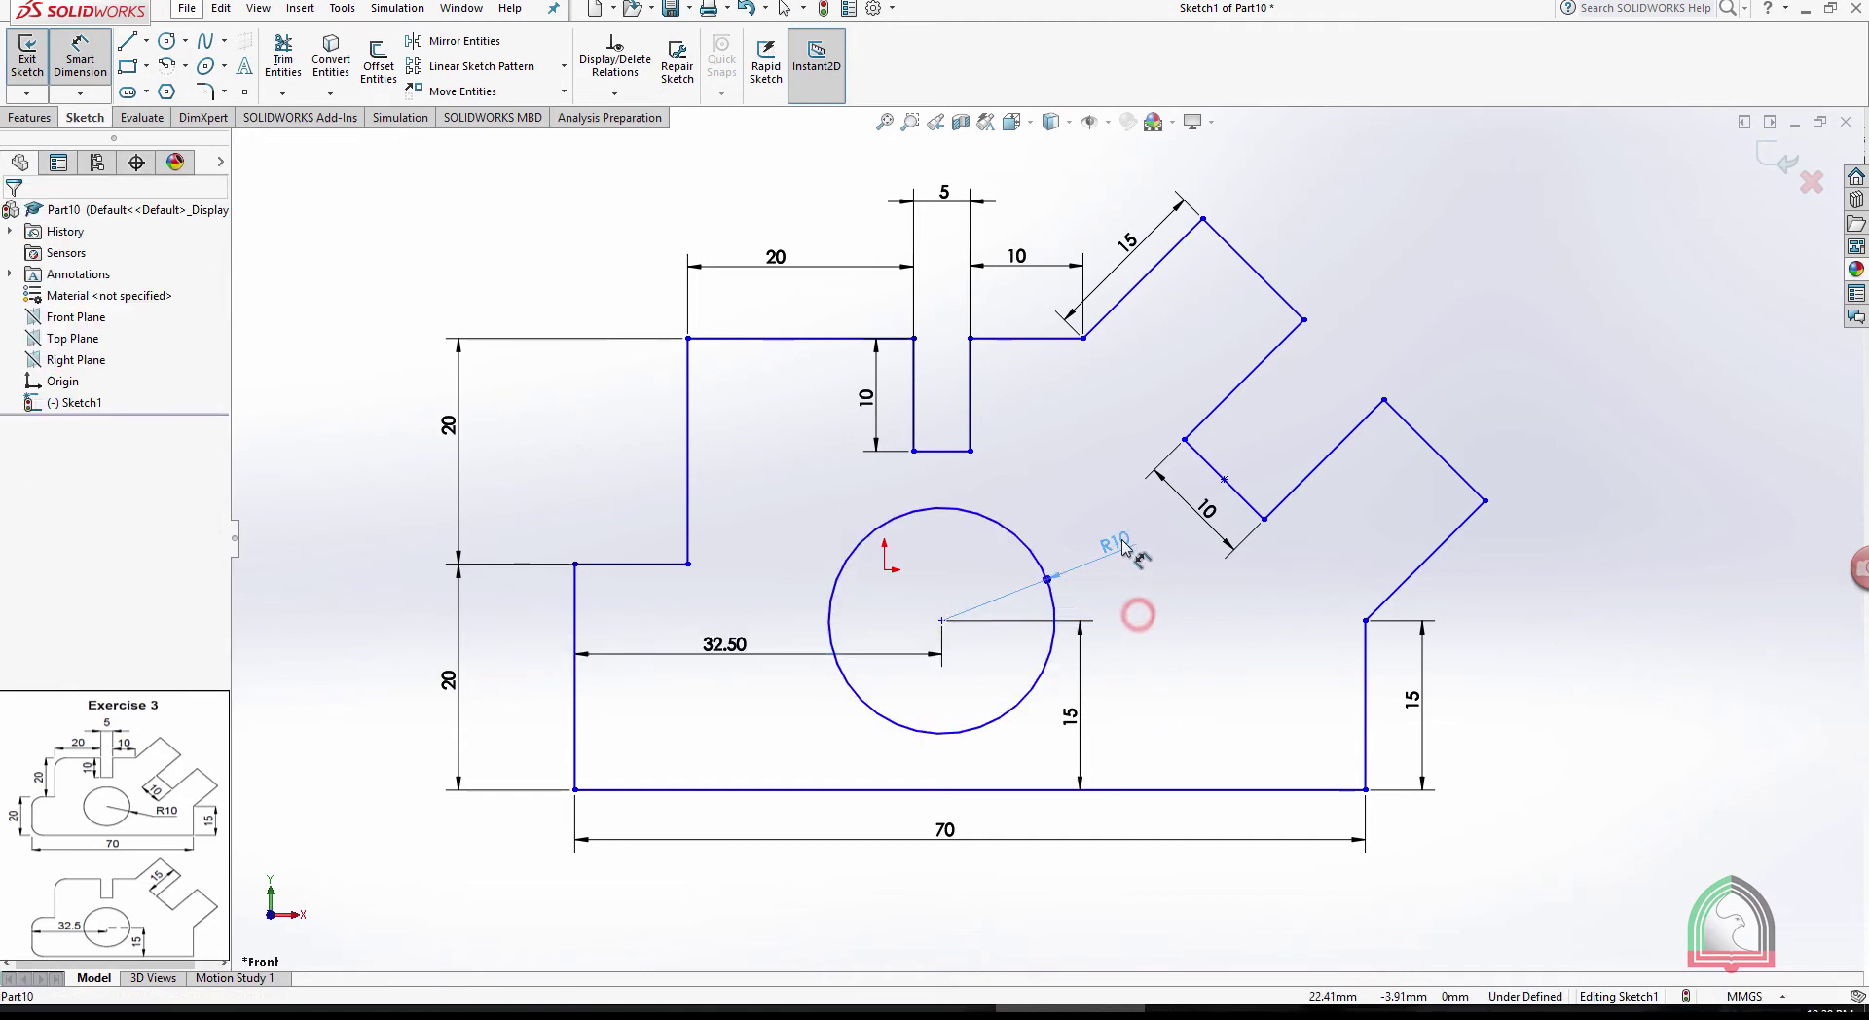
Reposition the R10 label above right of the circle and compare against the exercise PDF
left_click(1120, 537)
left_click(1168, 657)
left_click(1553, 314)
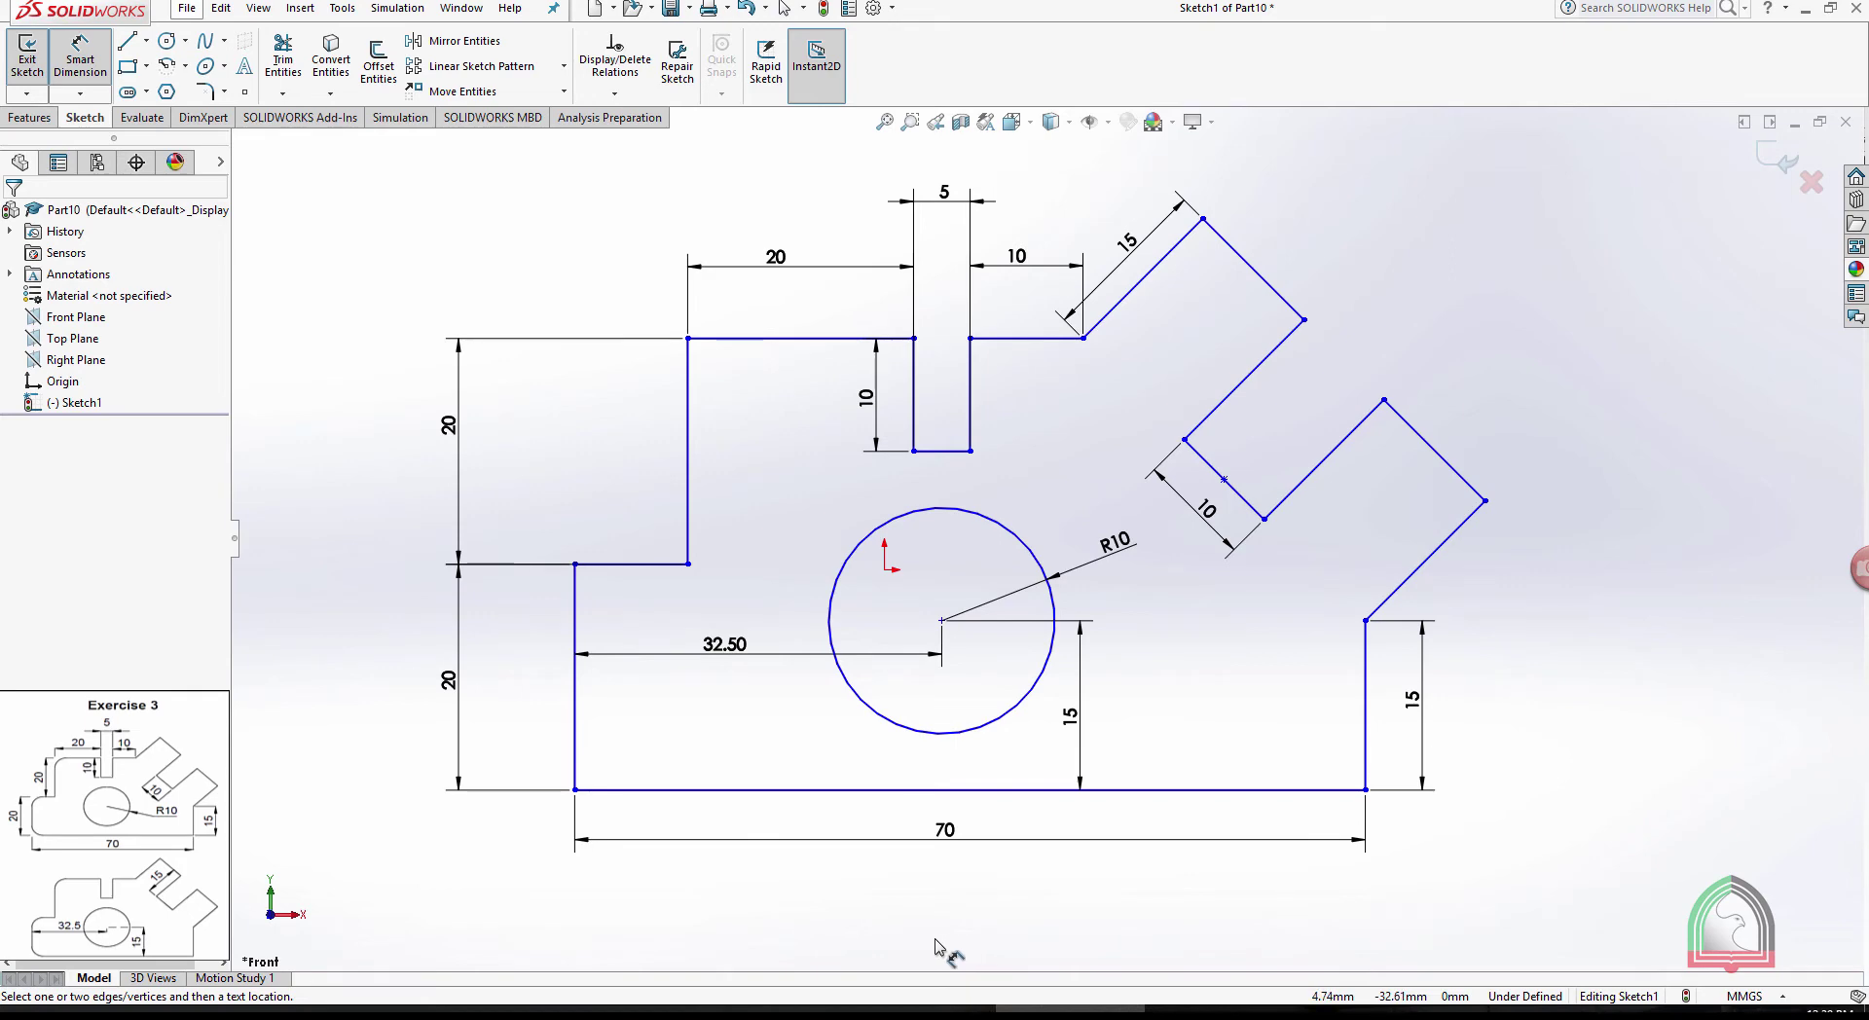
left_click(920, 1012)
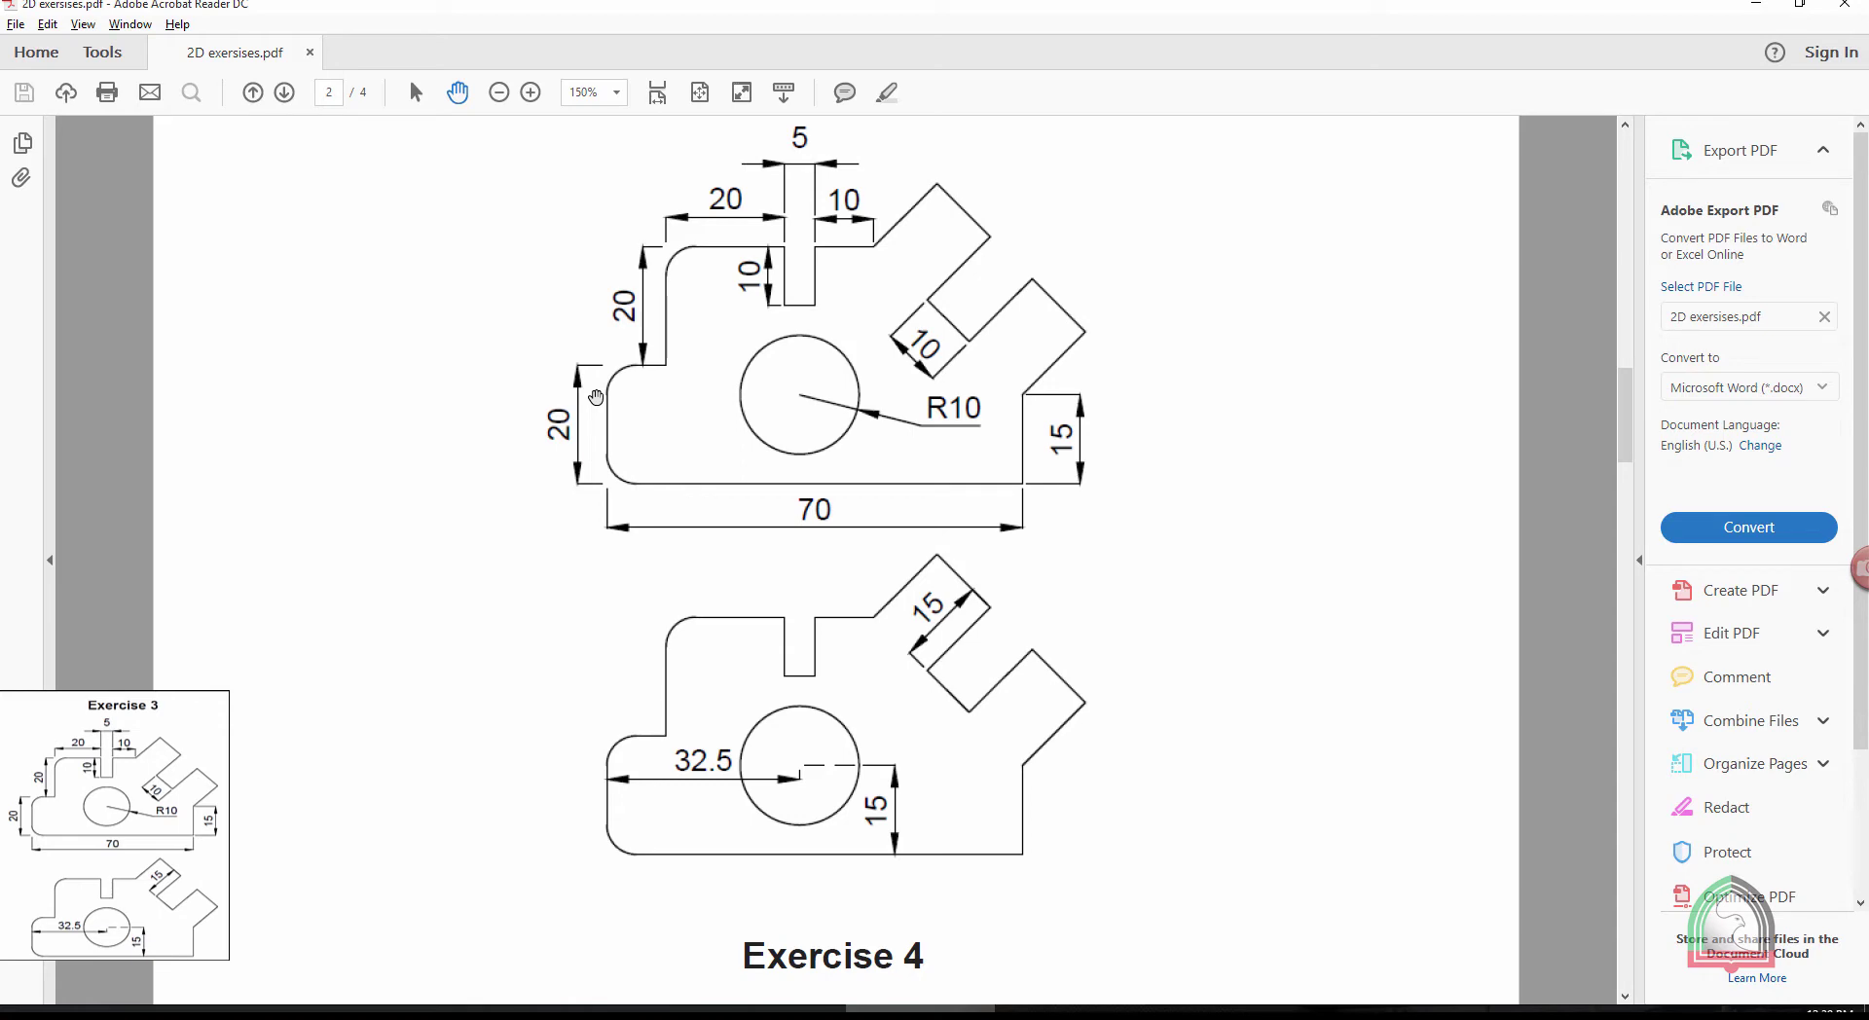
key("alt+Tab")
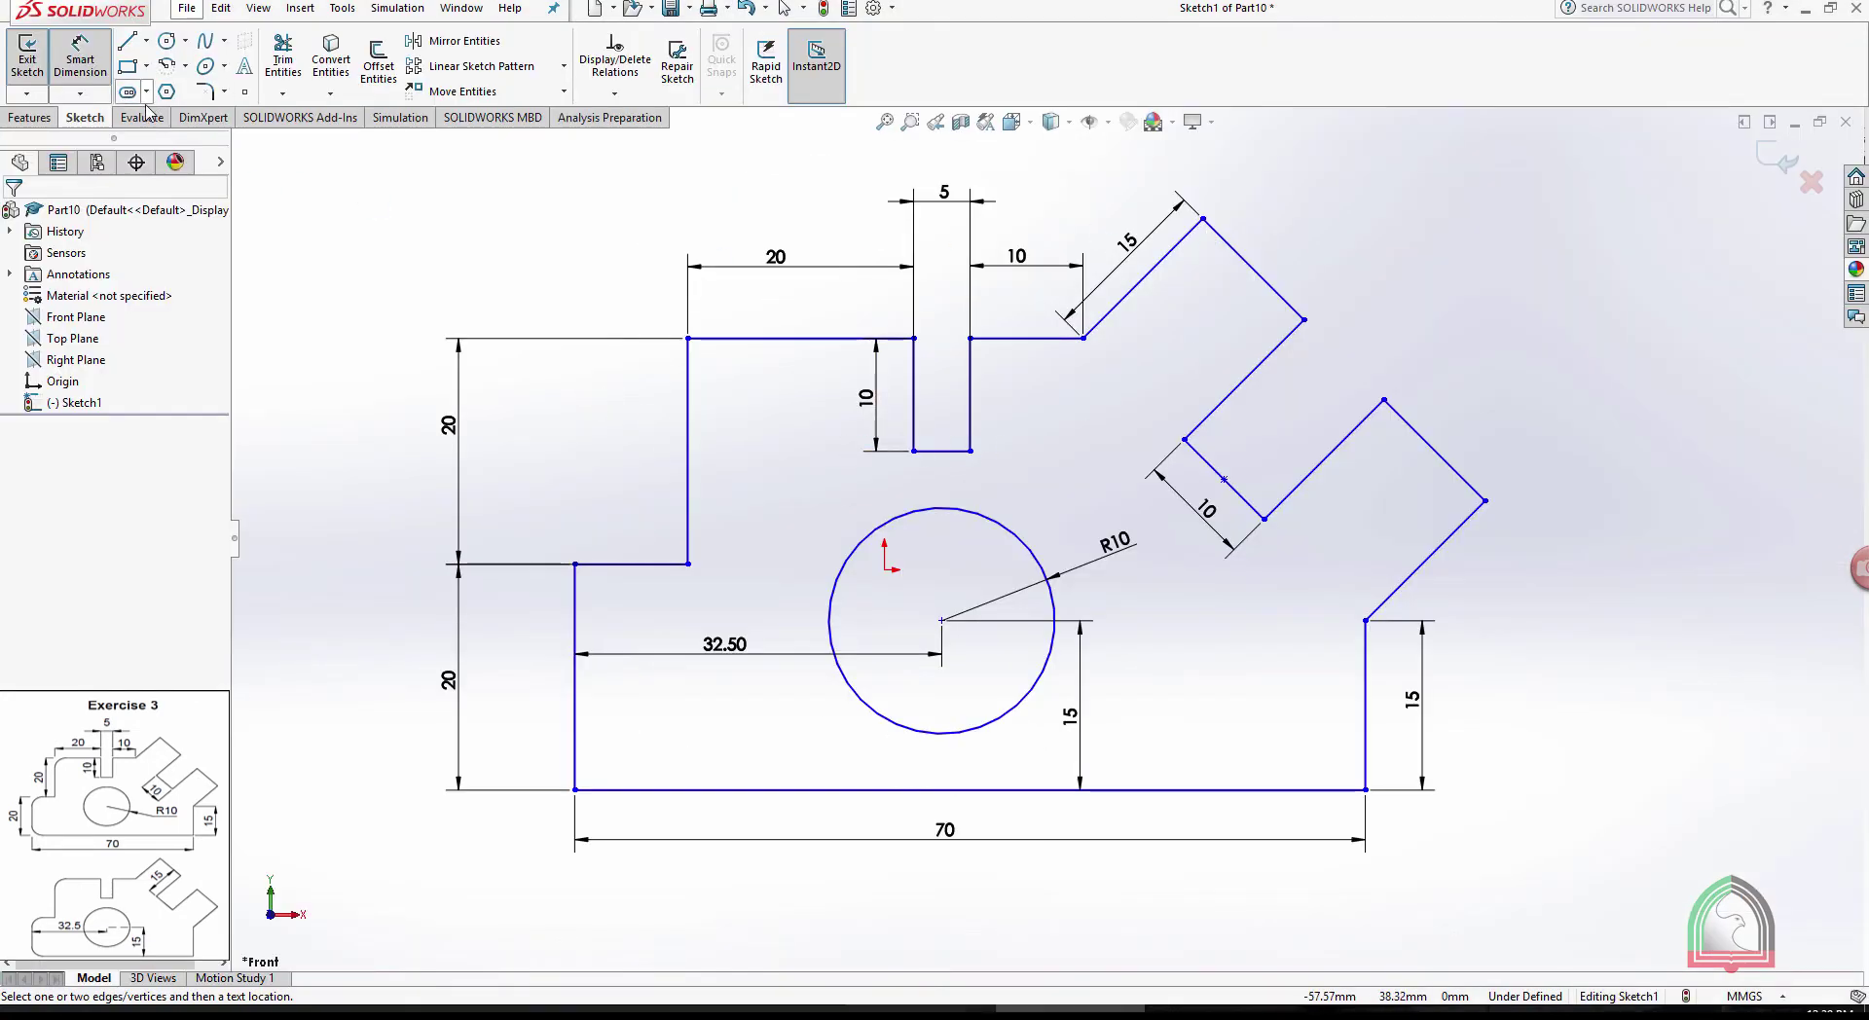
Apply R5 sketch fillets to the bottom-left, lower-left step and upper-left corners
left_click(209, 91)
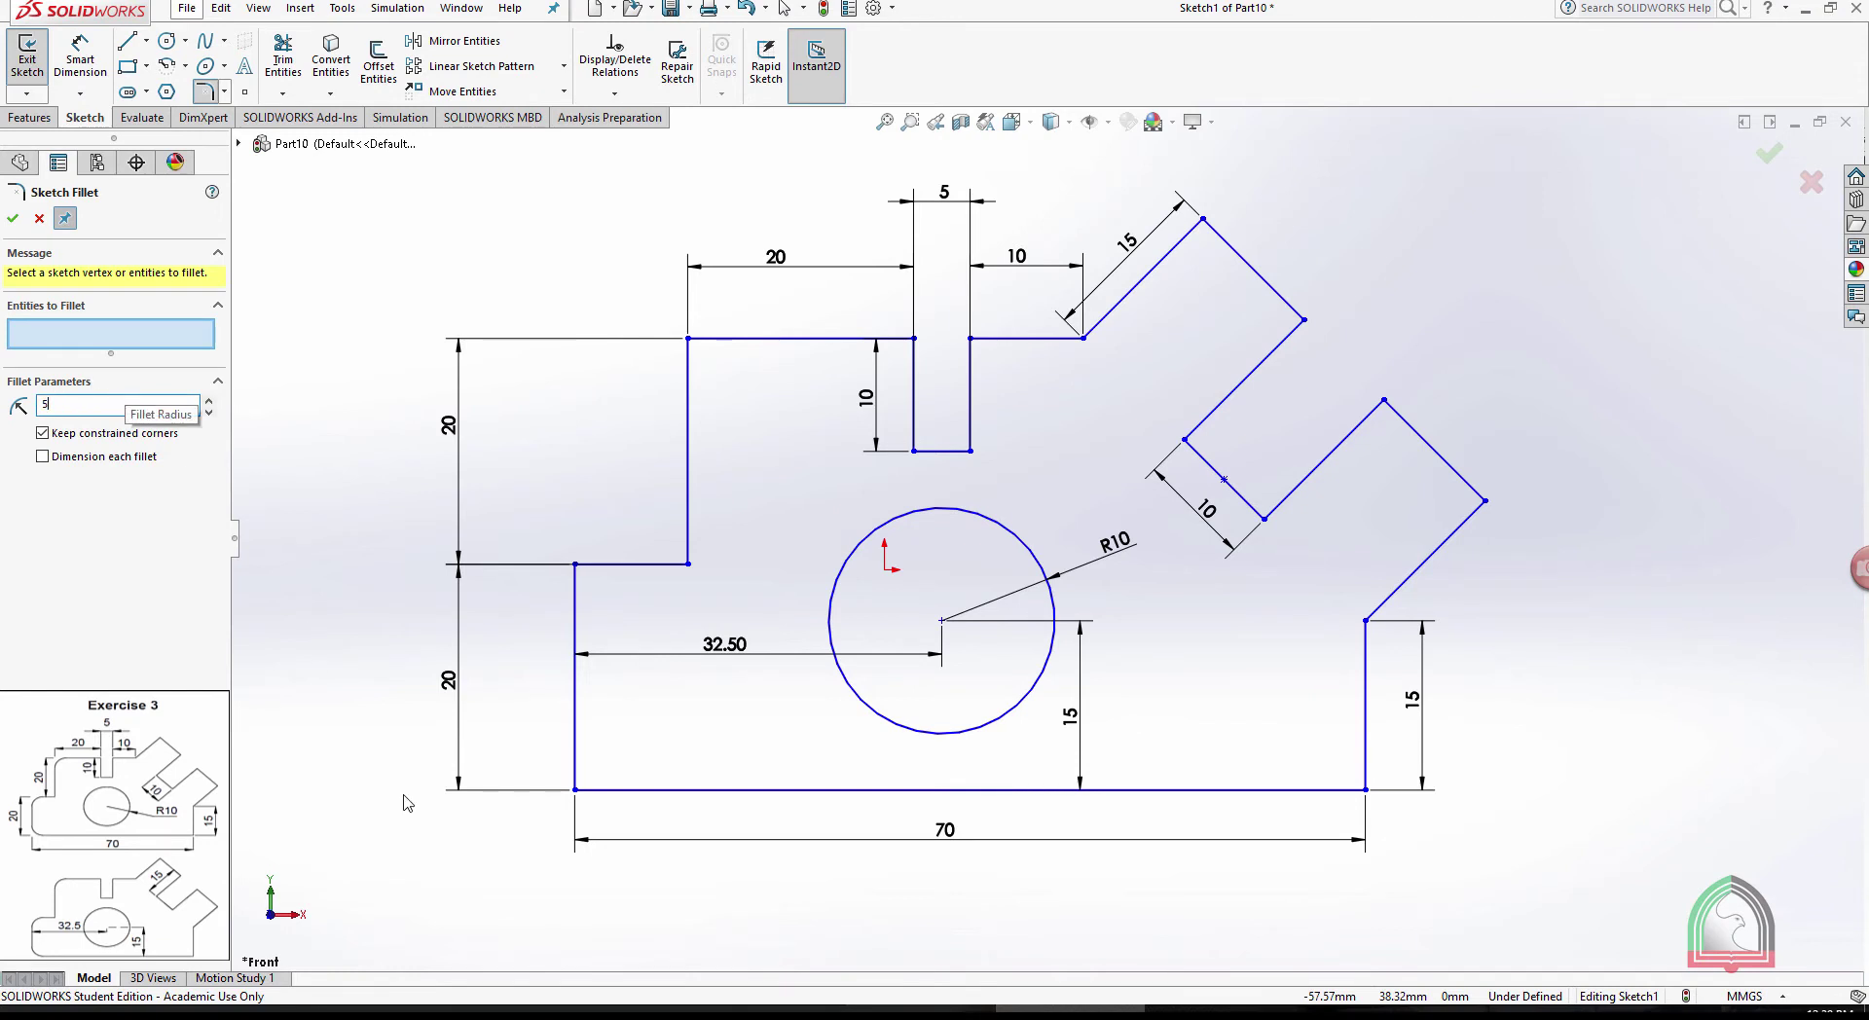
left_click(575, 789)
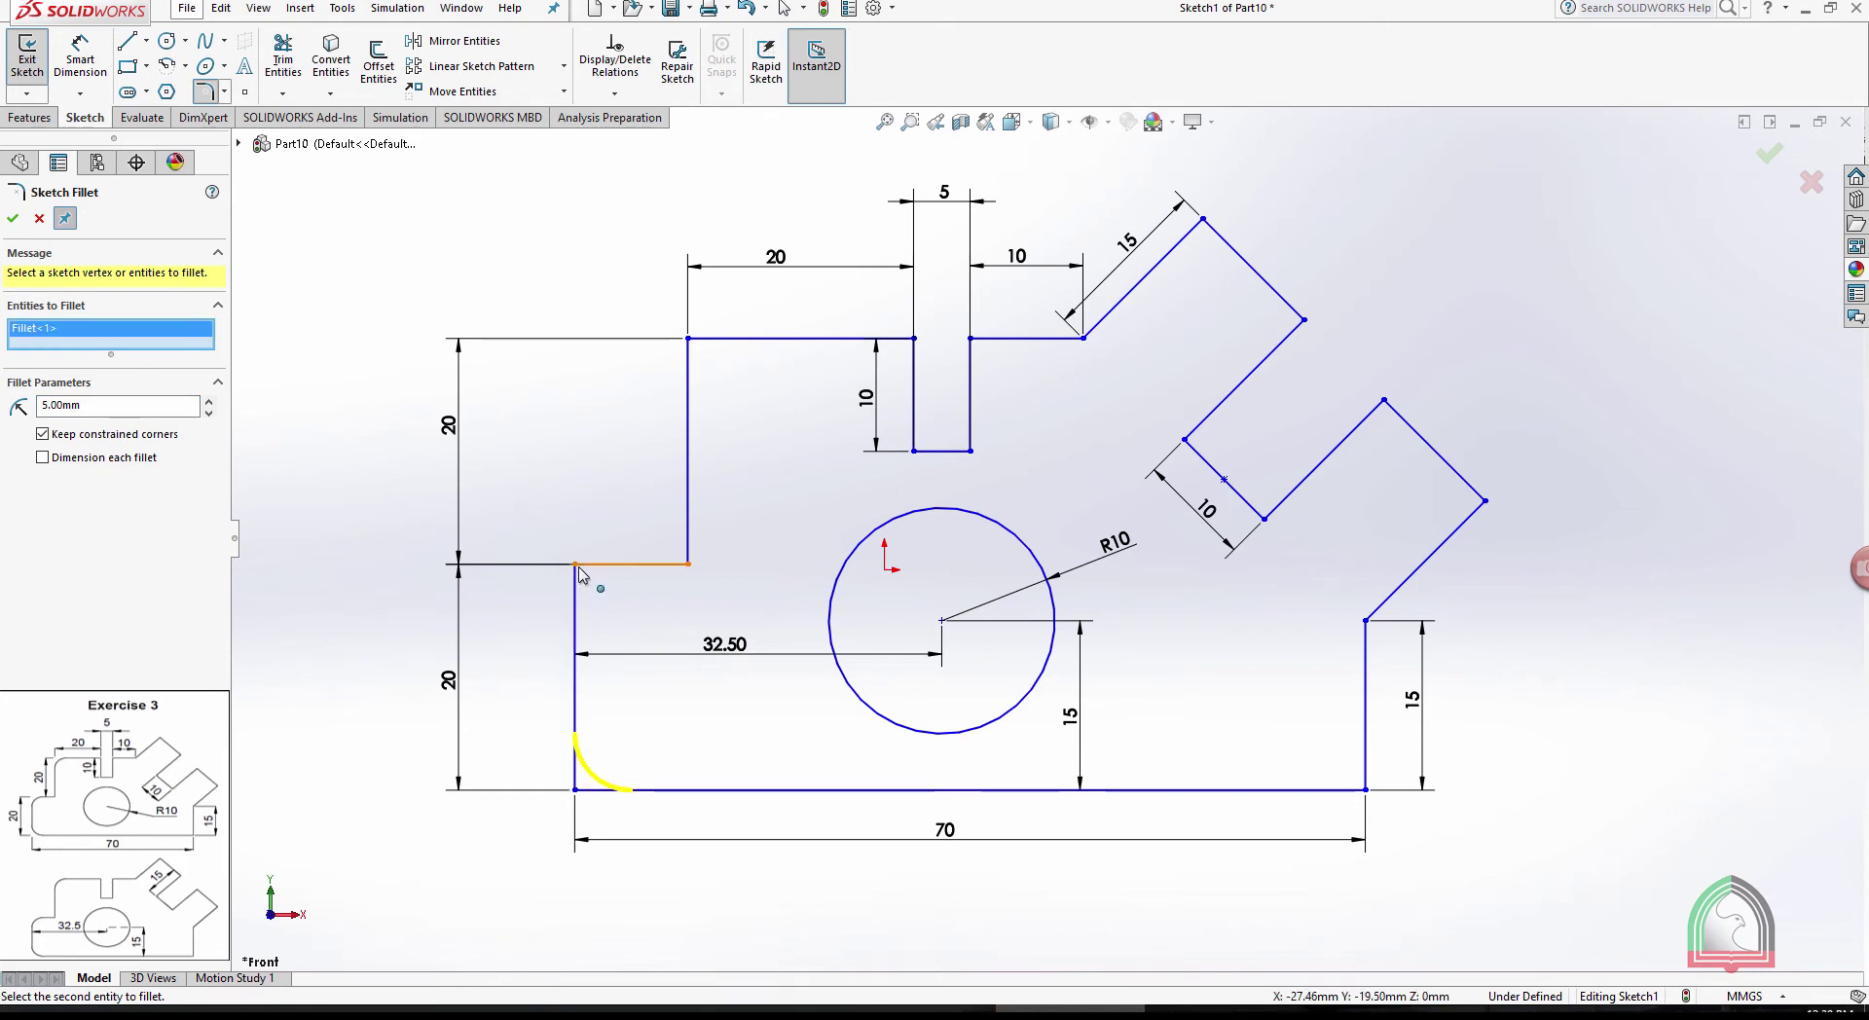
left_click(576, 565)
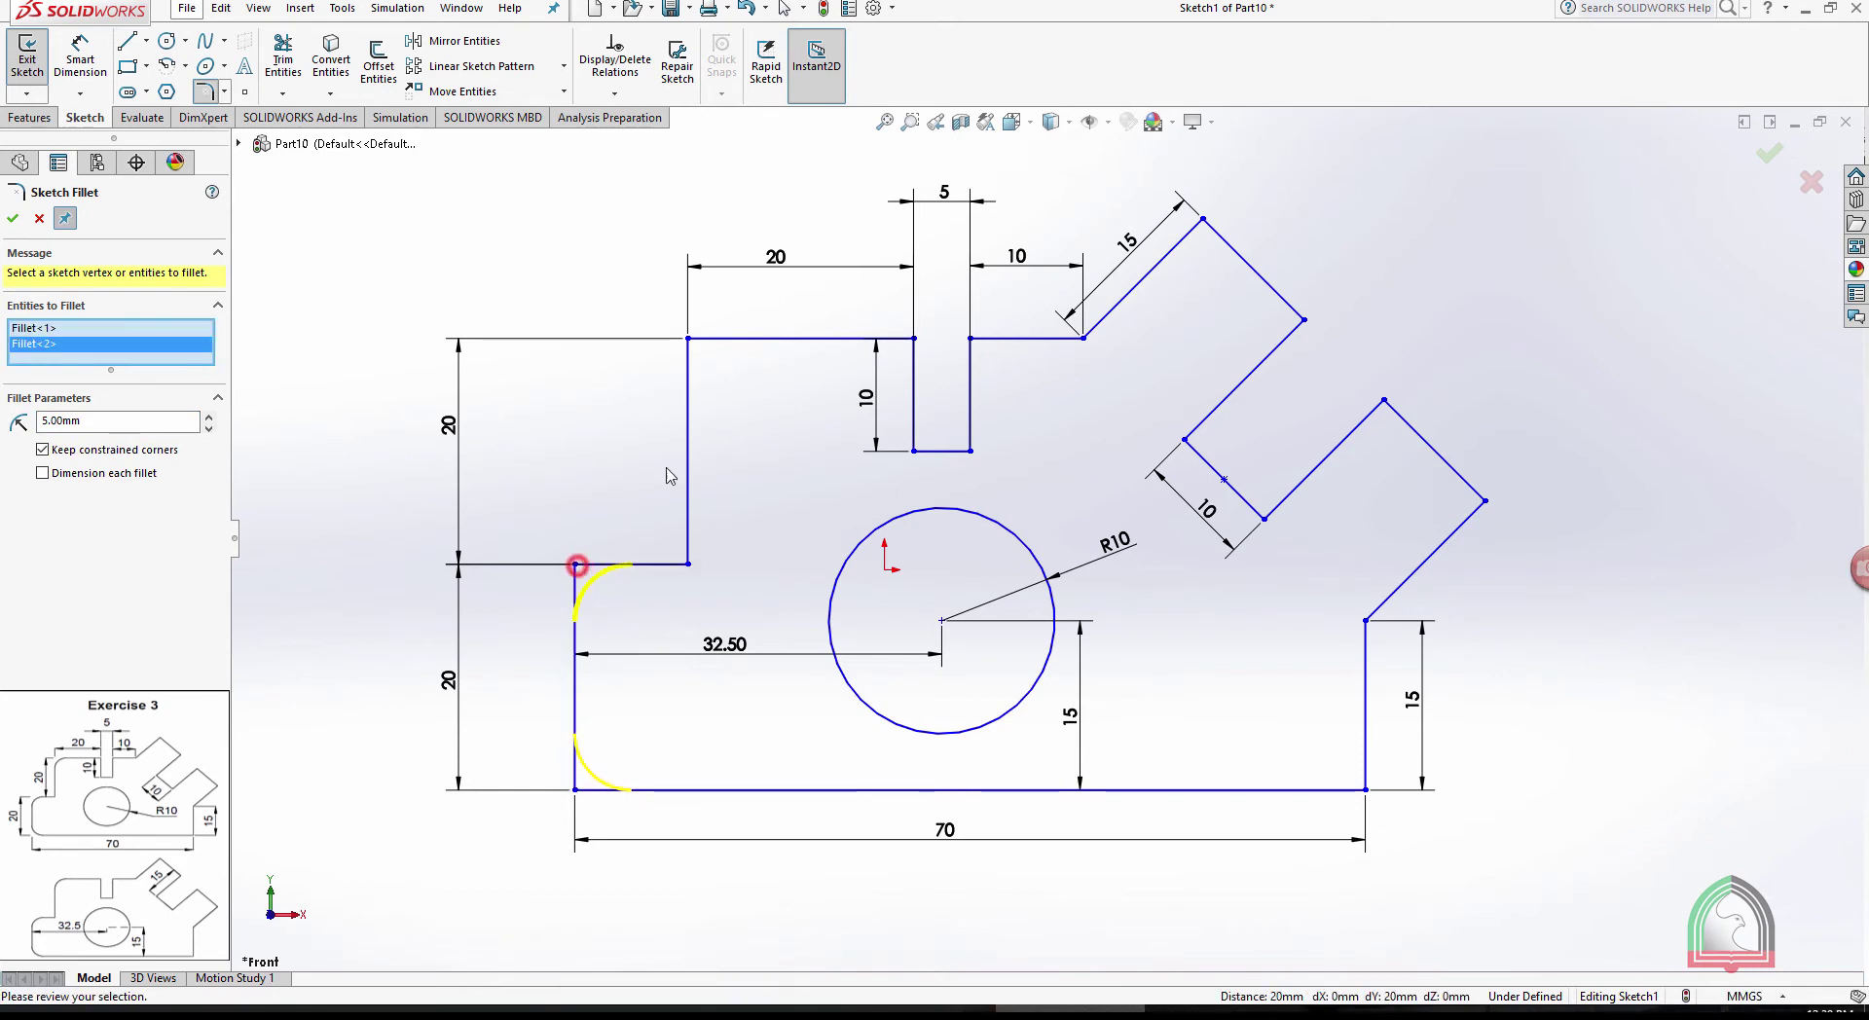
left_click(688, 338)
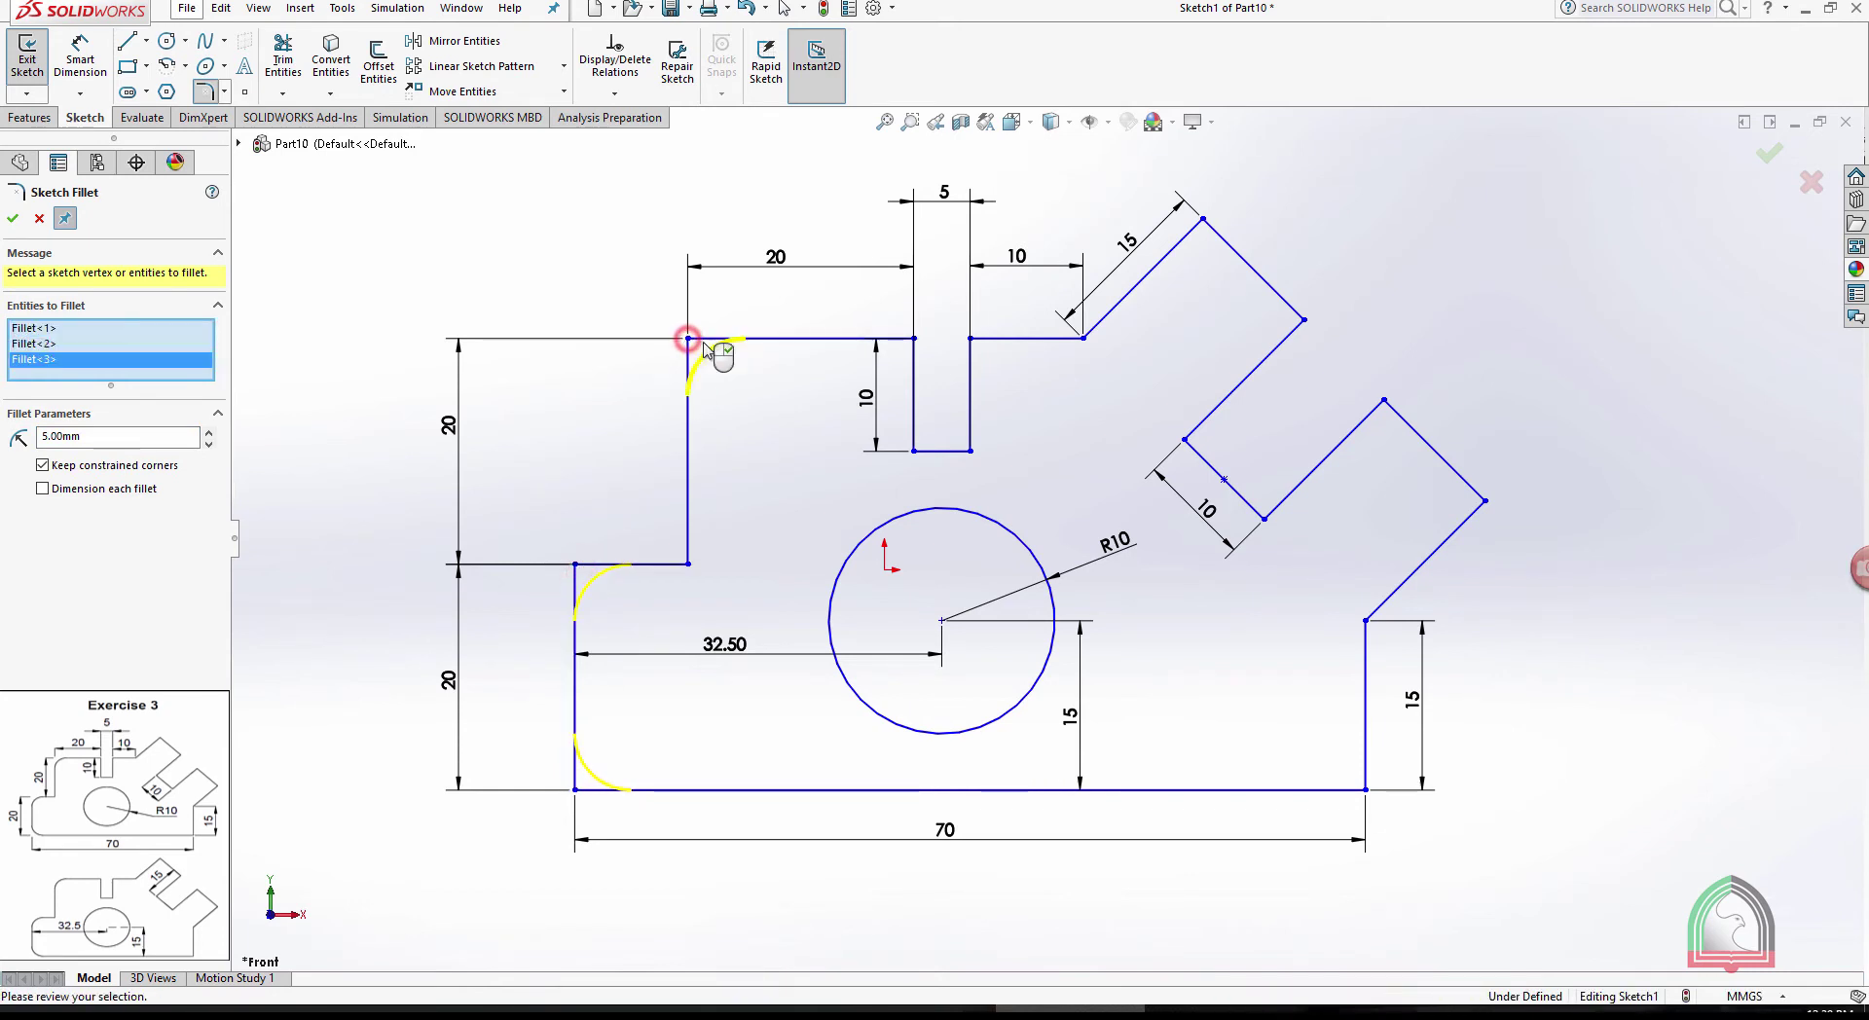
left_click(12, 220)
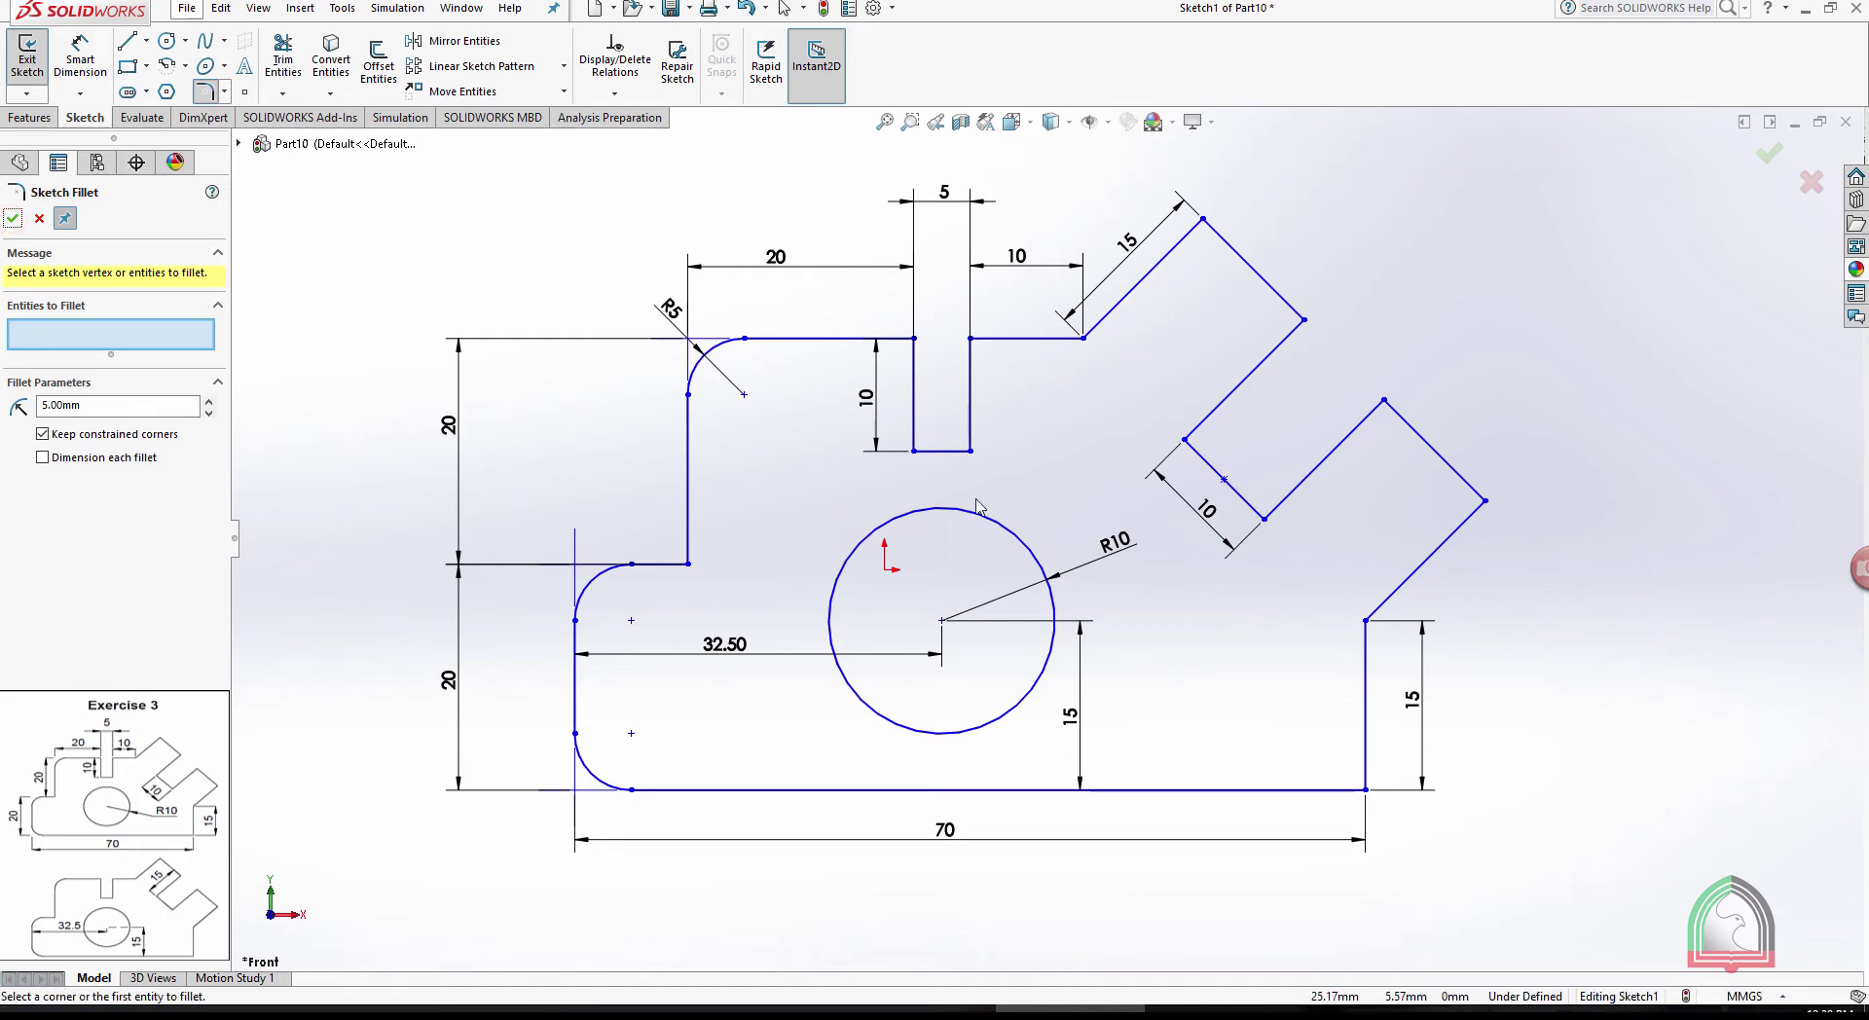
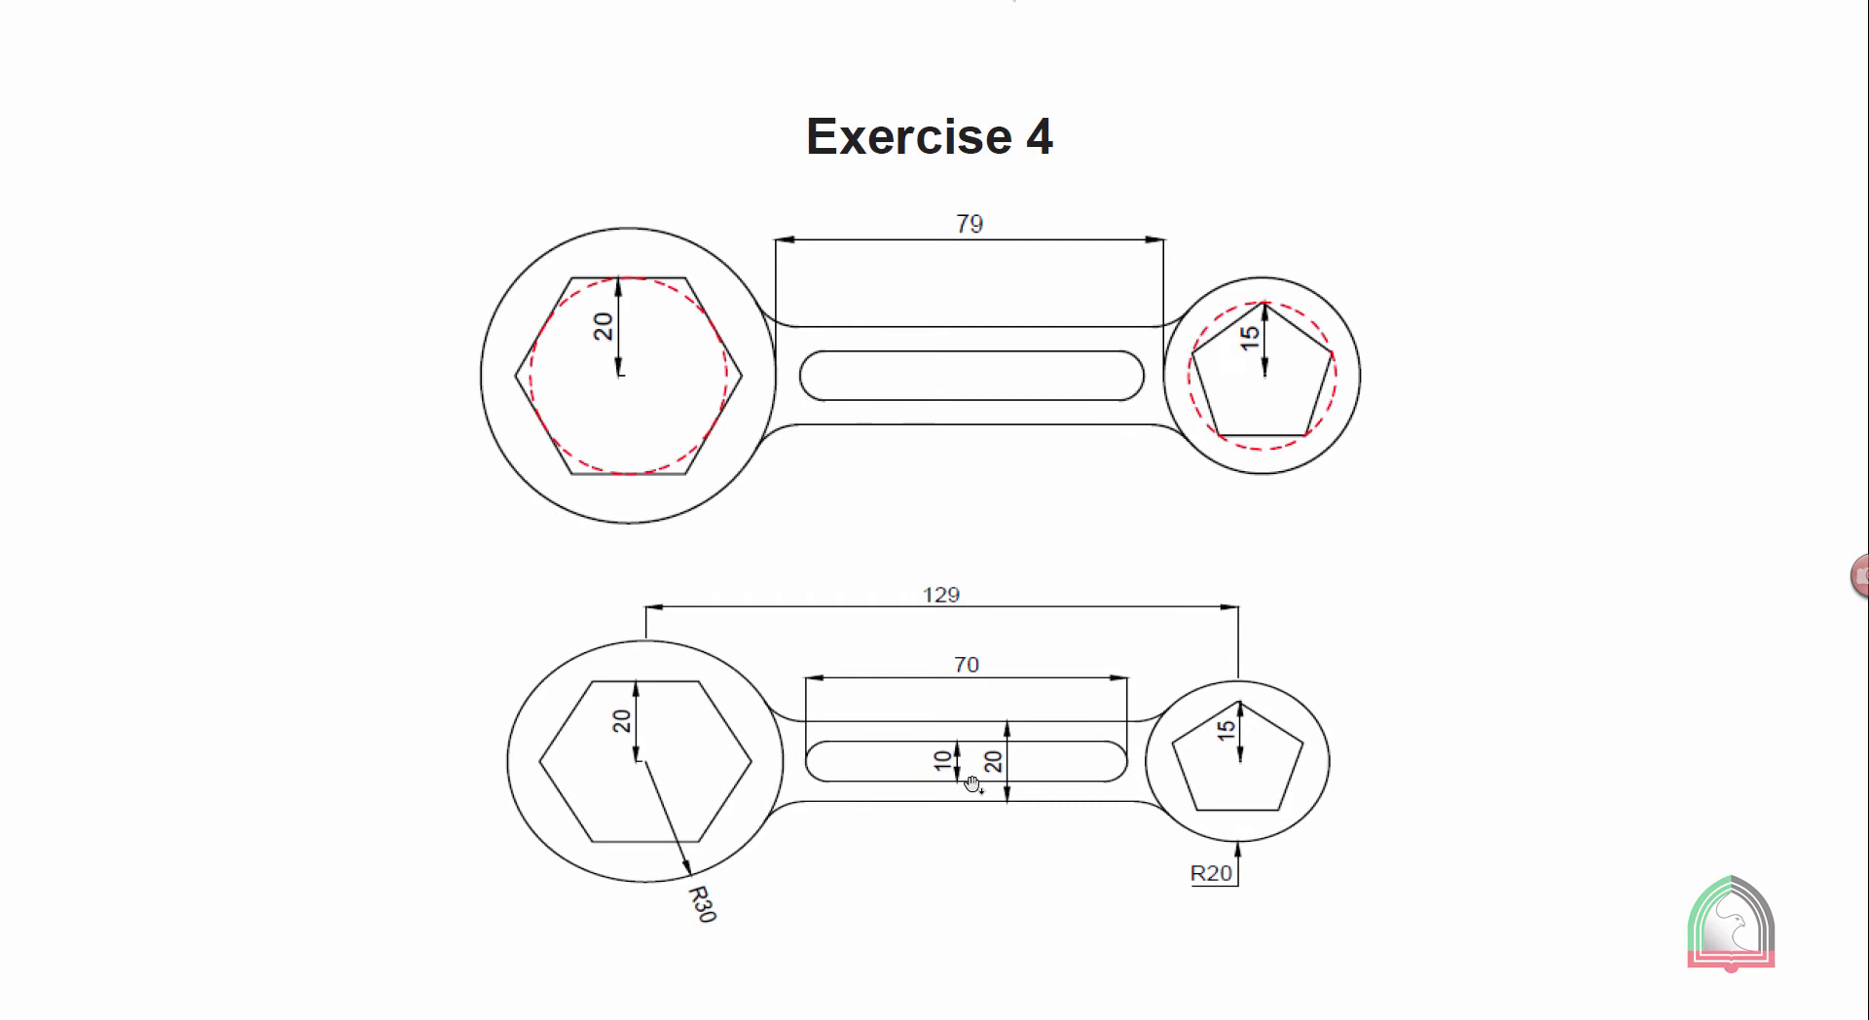
Switch from the Exercise 4 PDF in Acrobat to the empty SOLIDWORKS window
key("alt+Tab")
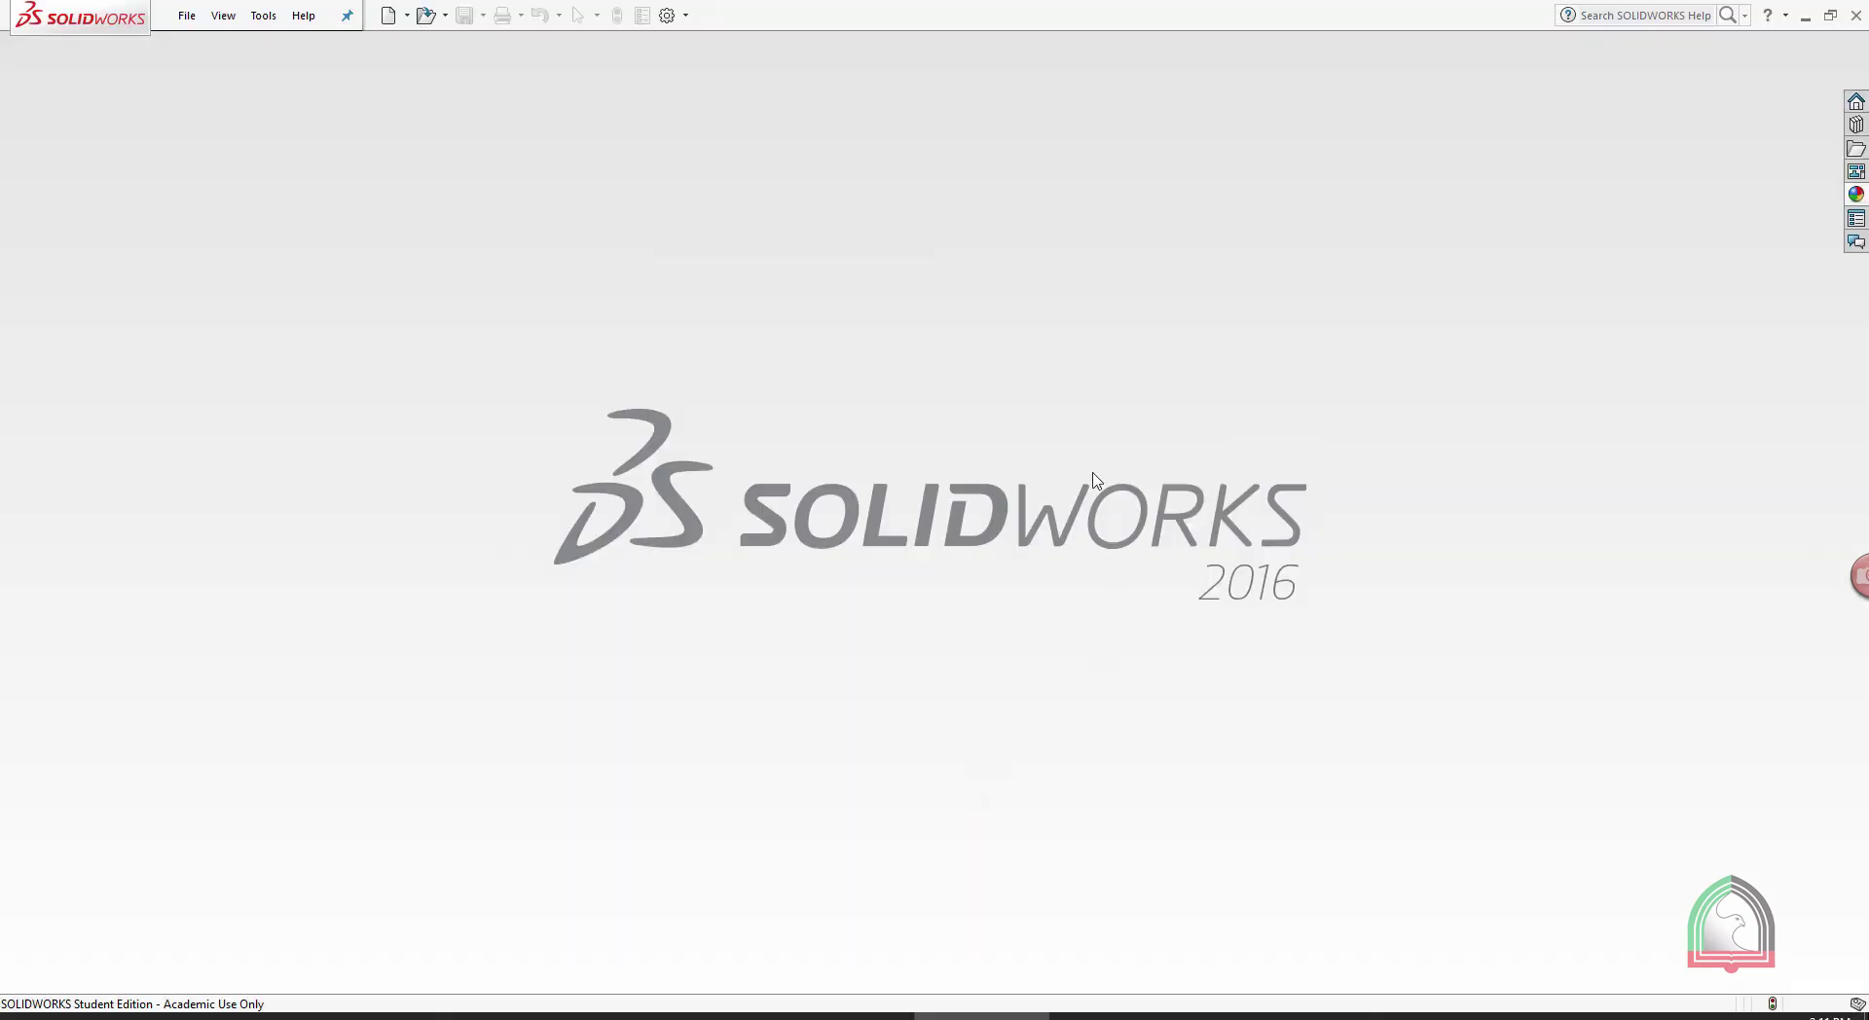
Create a new blank part document
left_click(175, 16)
left_click(190, 47)
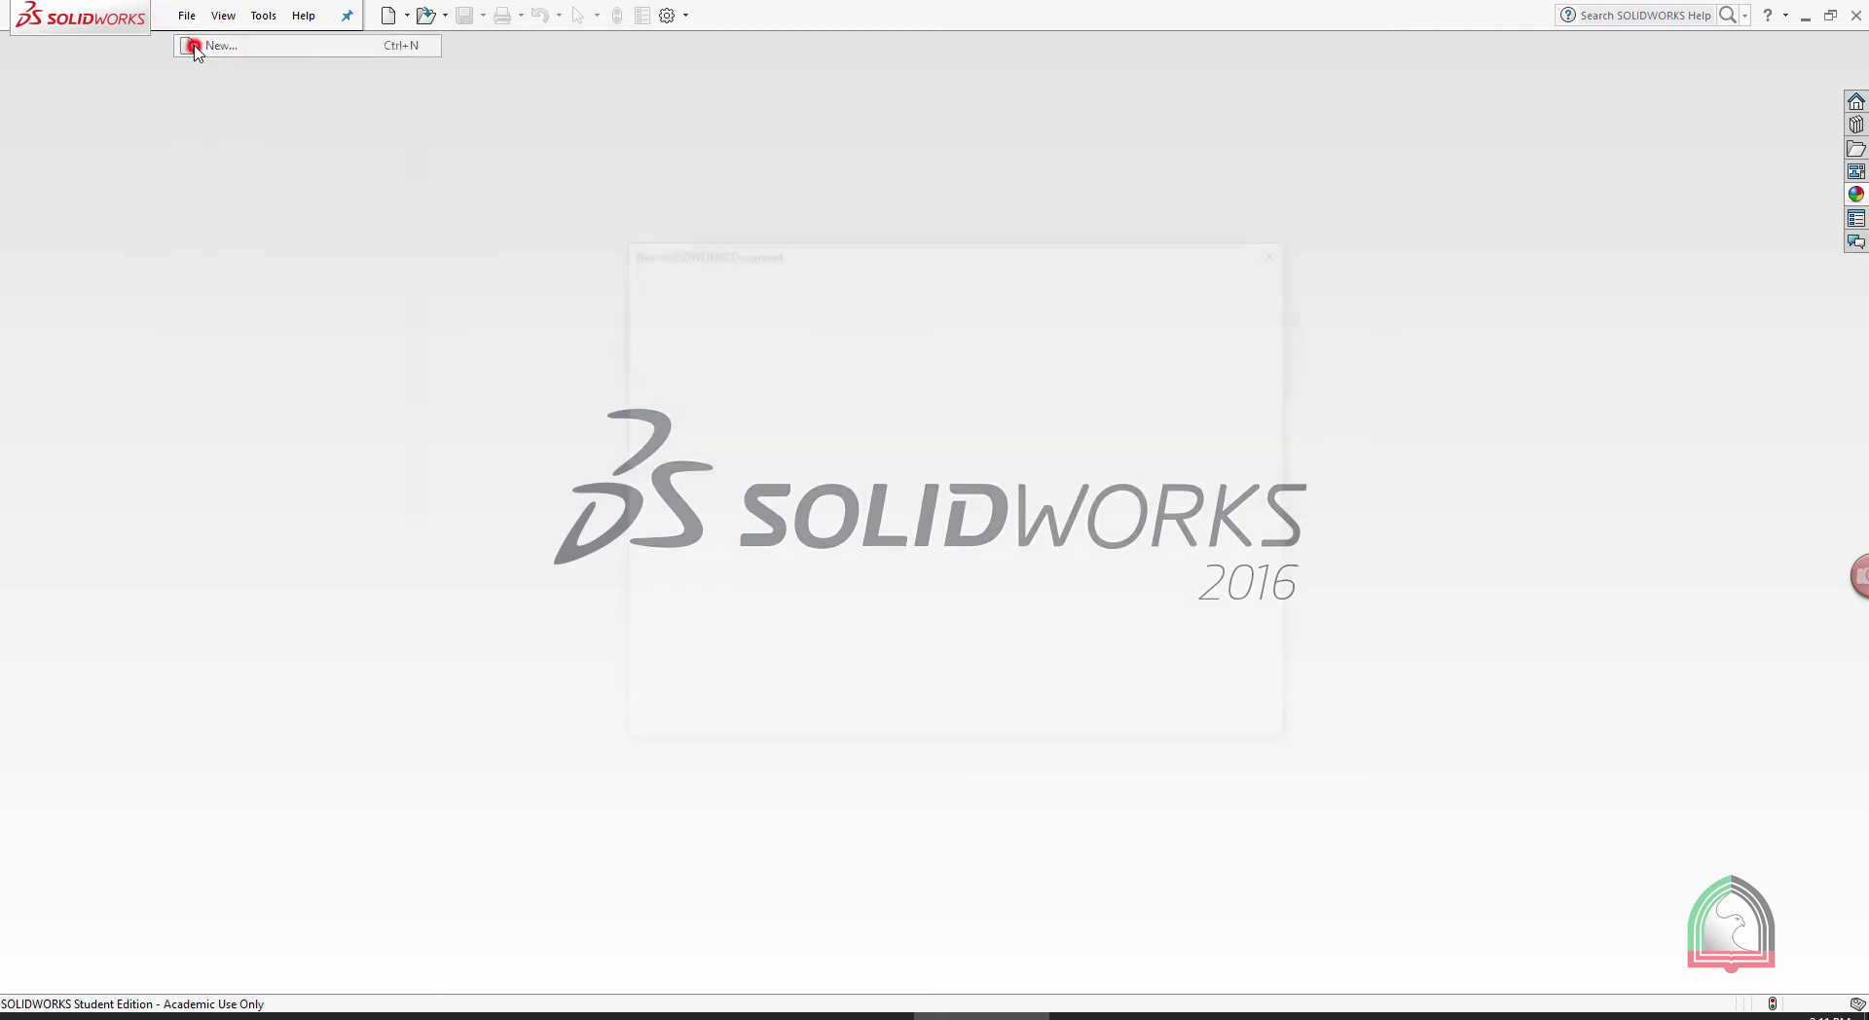
left_click(711, 362)
double_click(711, 362)
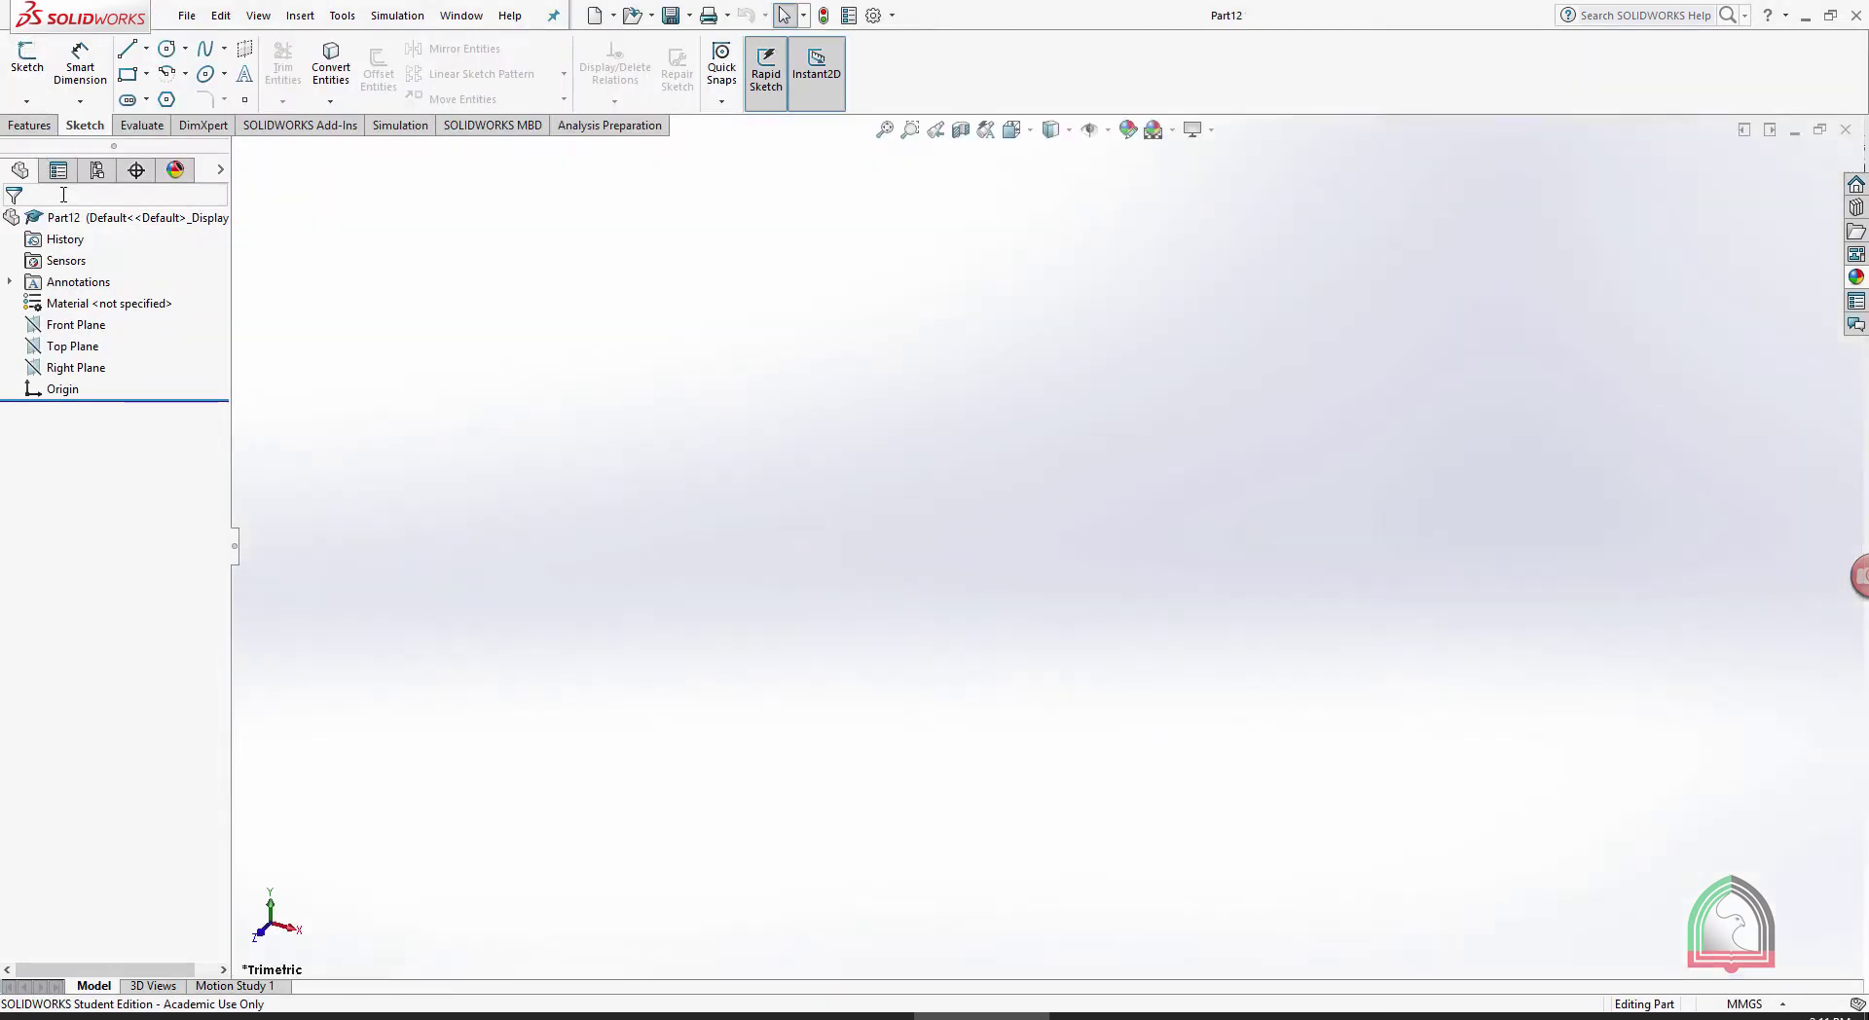
Start a new sketch on the Front Plane
left_click(26, 101)
left_click(56, 123)
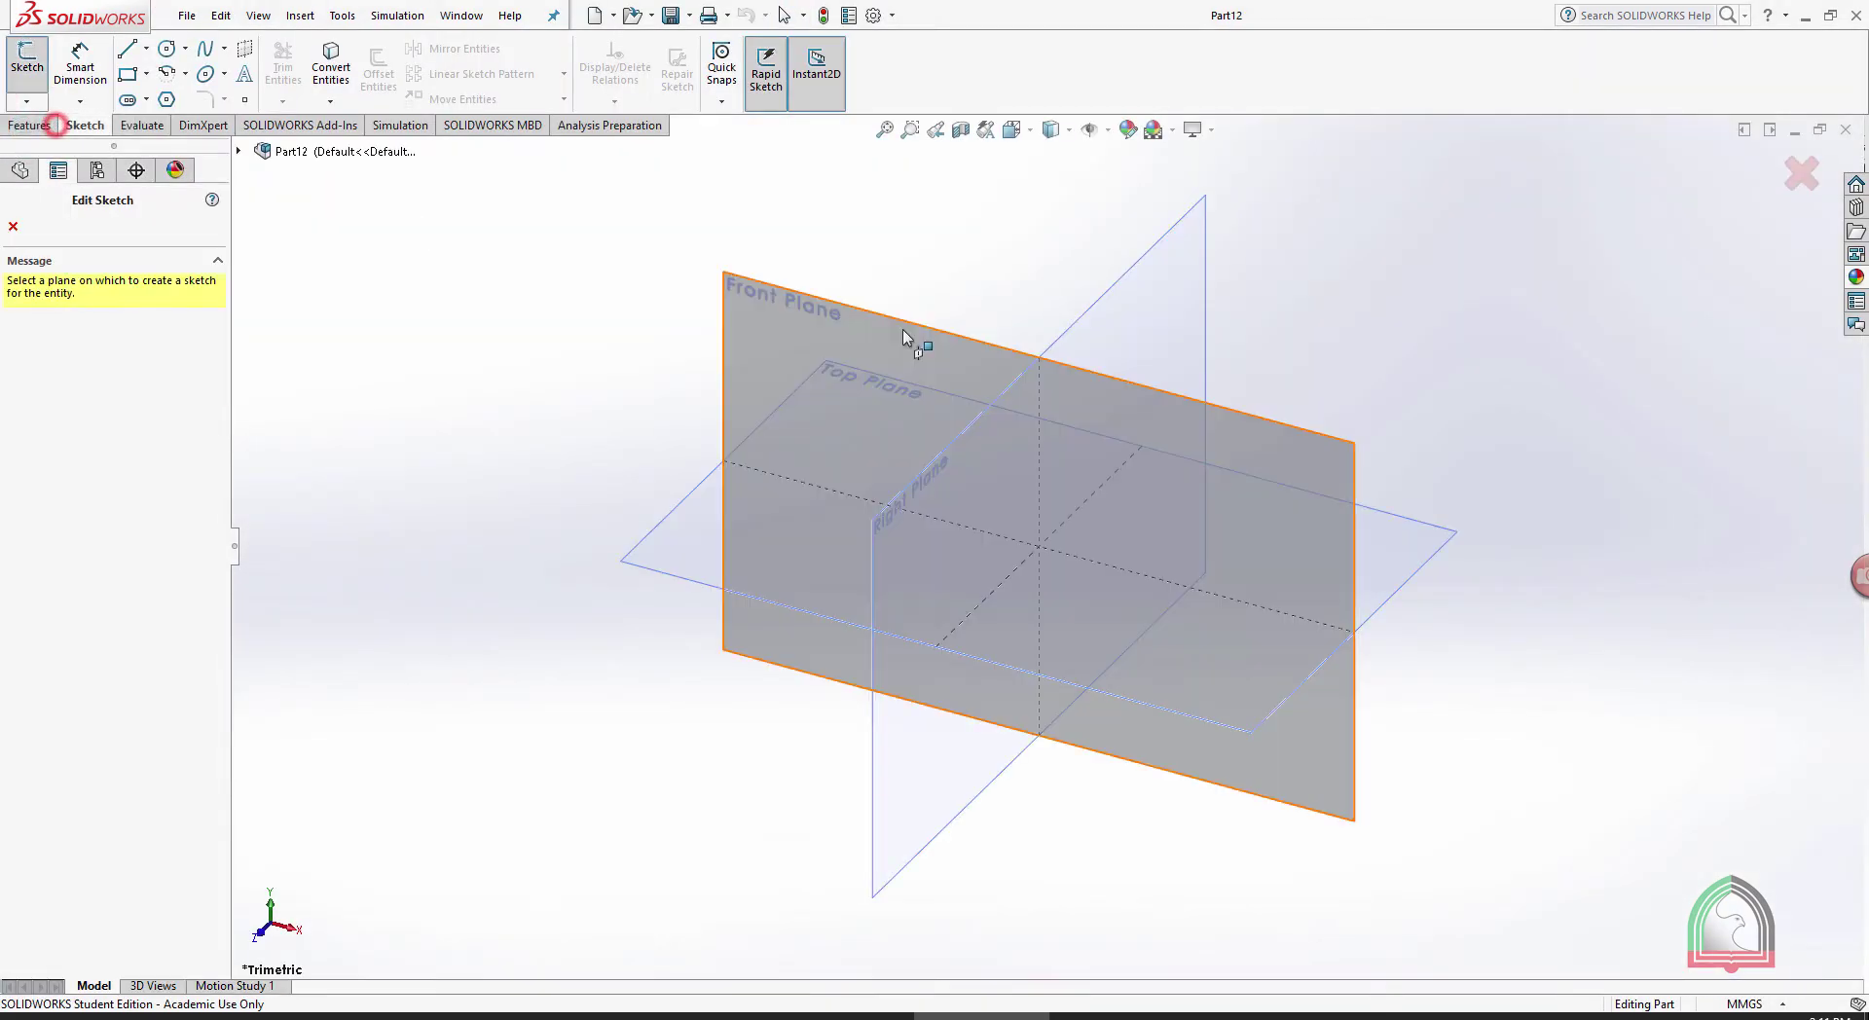
left_click(829, 303)
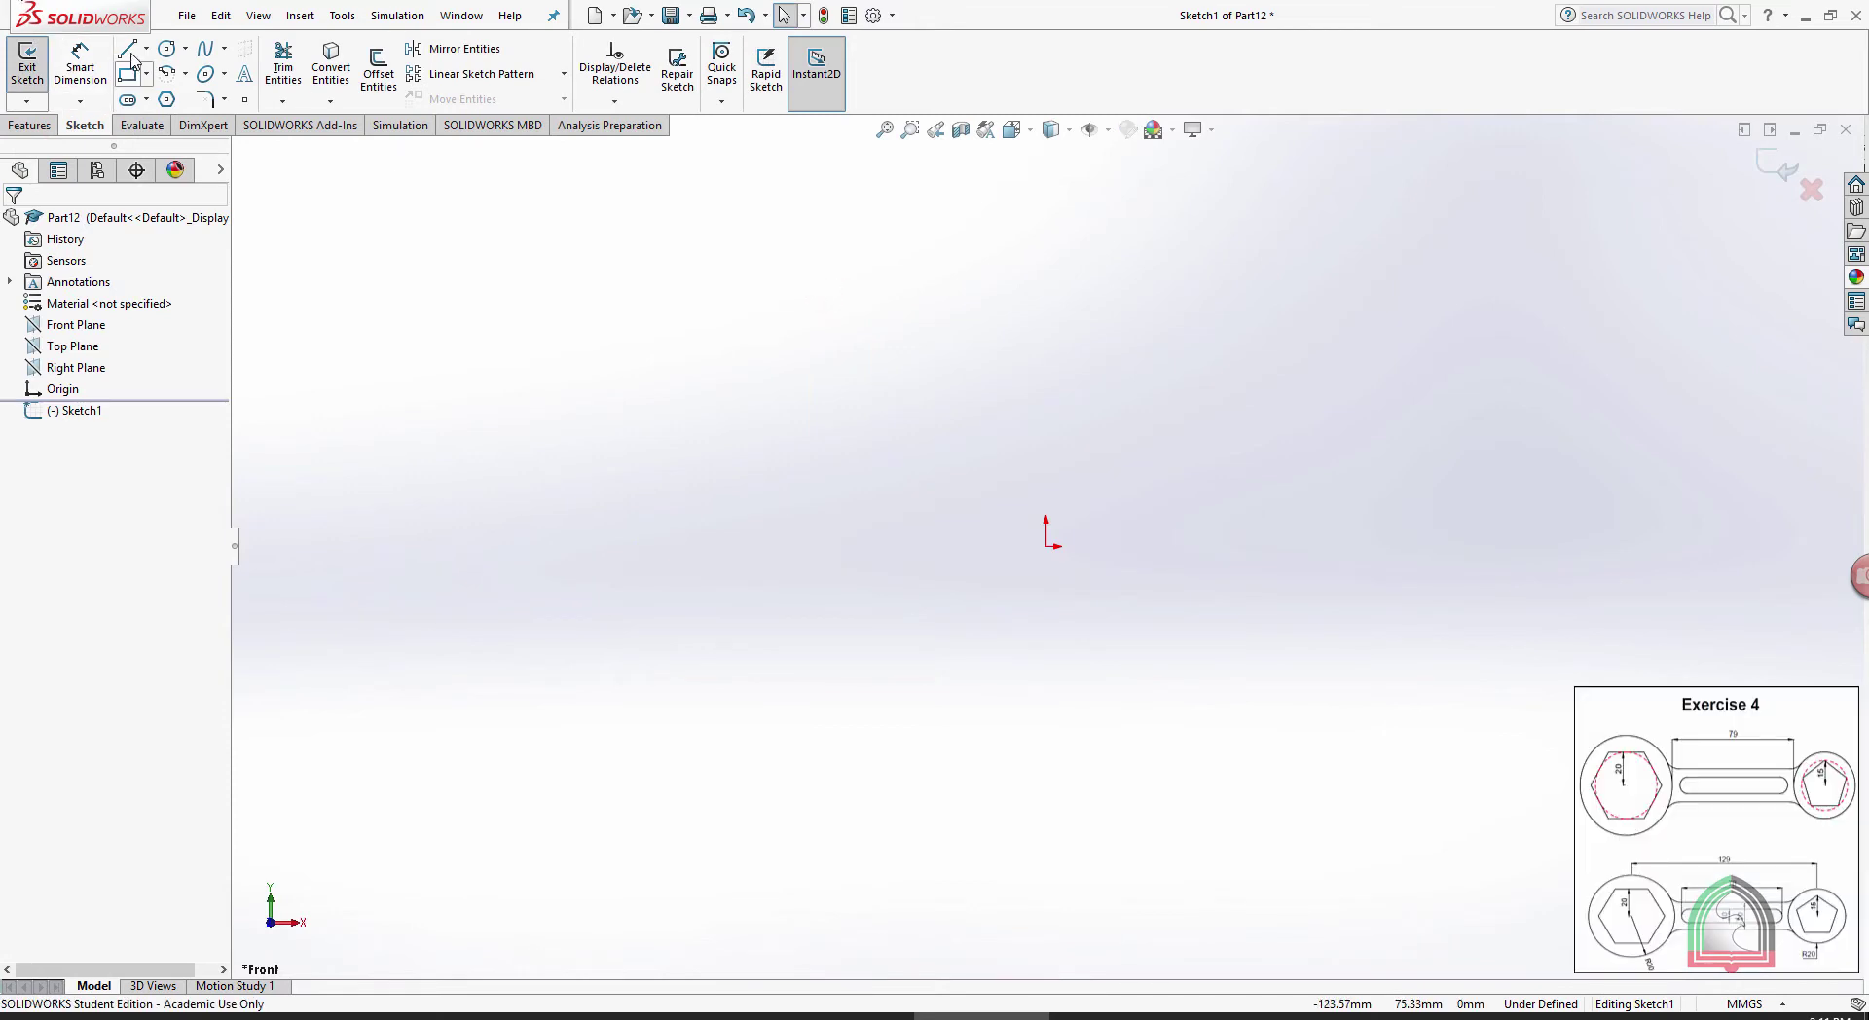
Draw a circle left of the origin and a smaller 40 circle level with it on the right
left_click(168, 48)
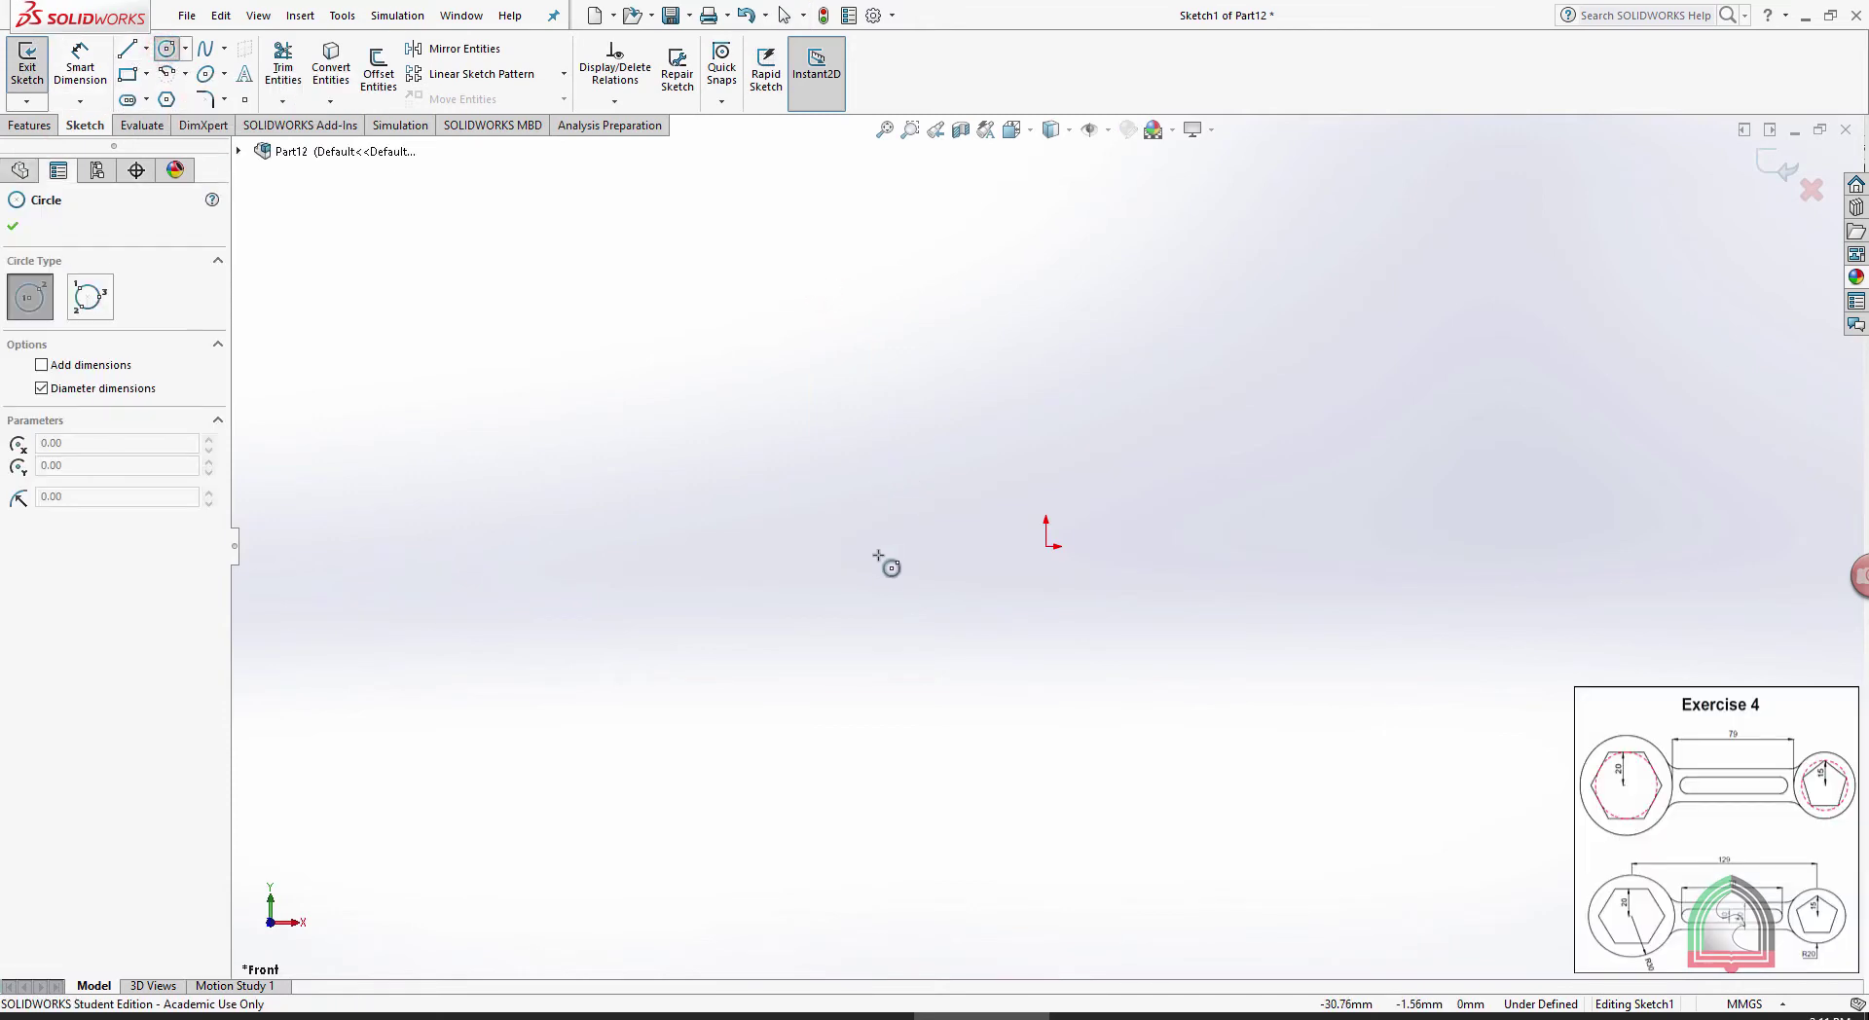
left_click(806, 547)
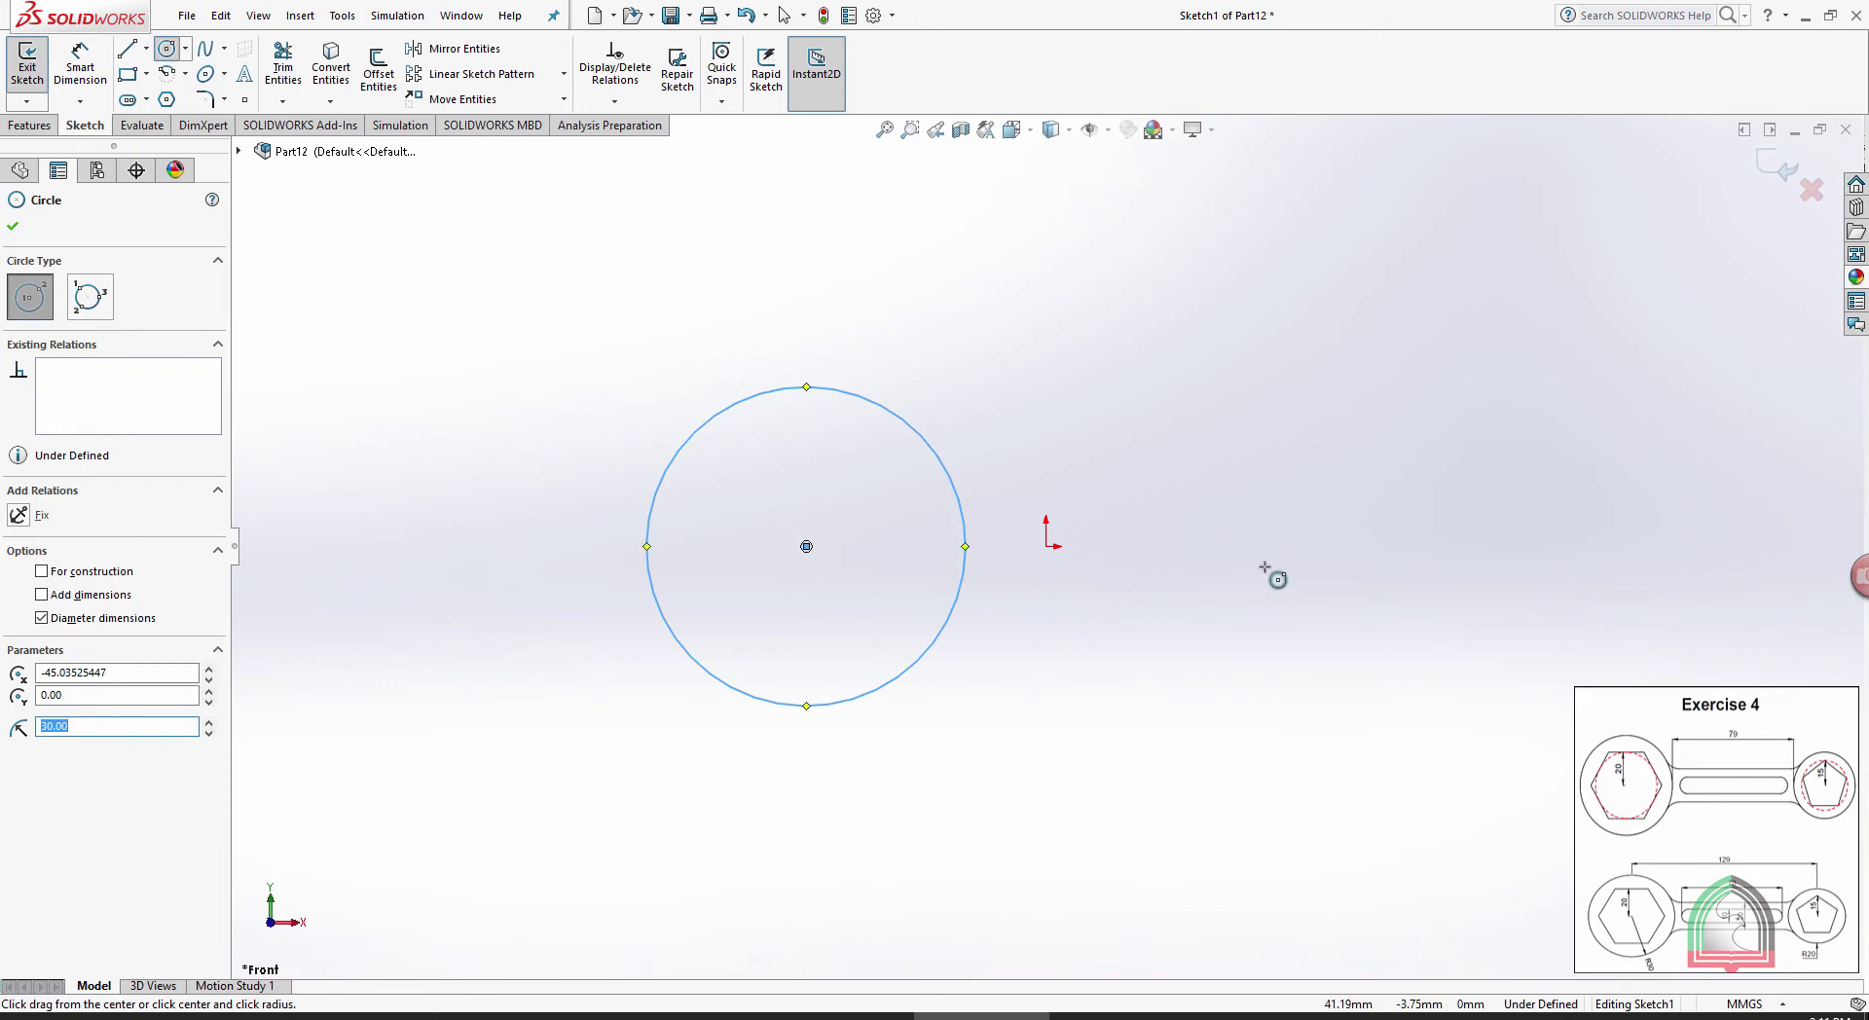
left_click(1403, 547)
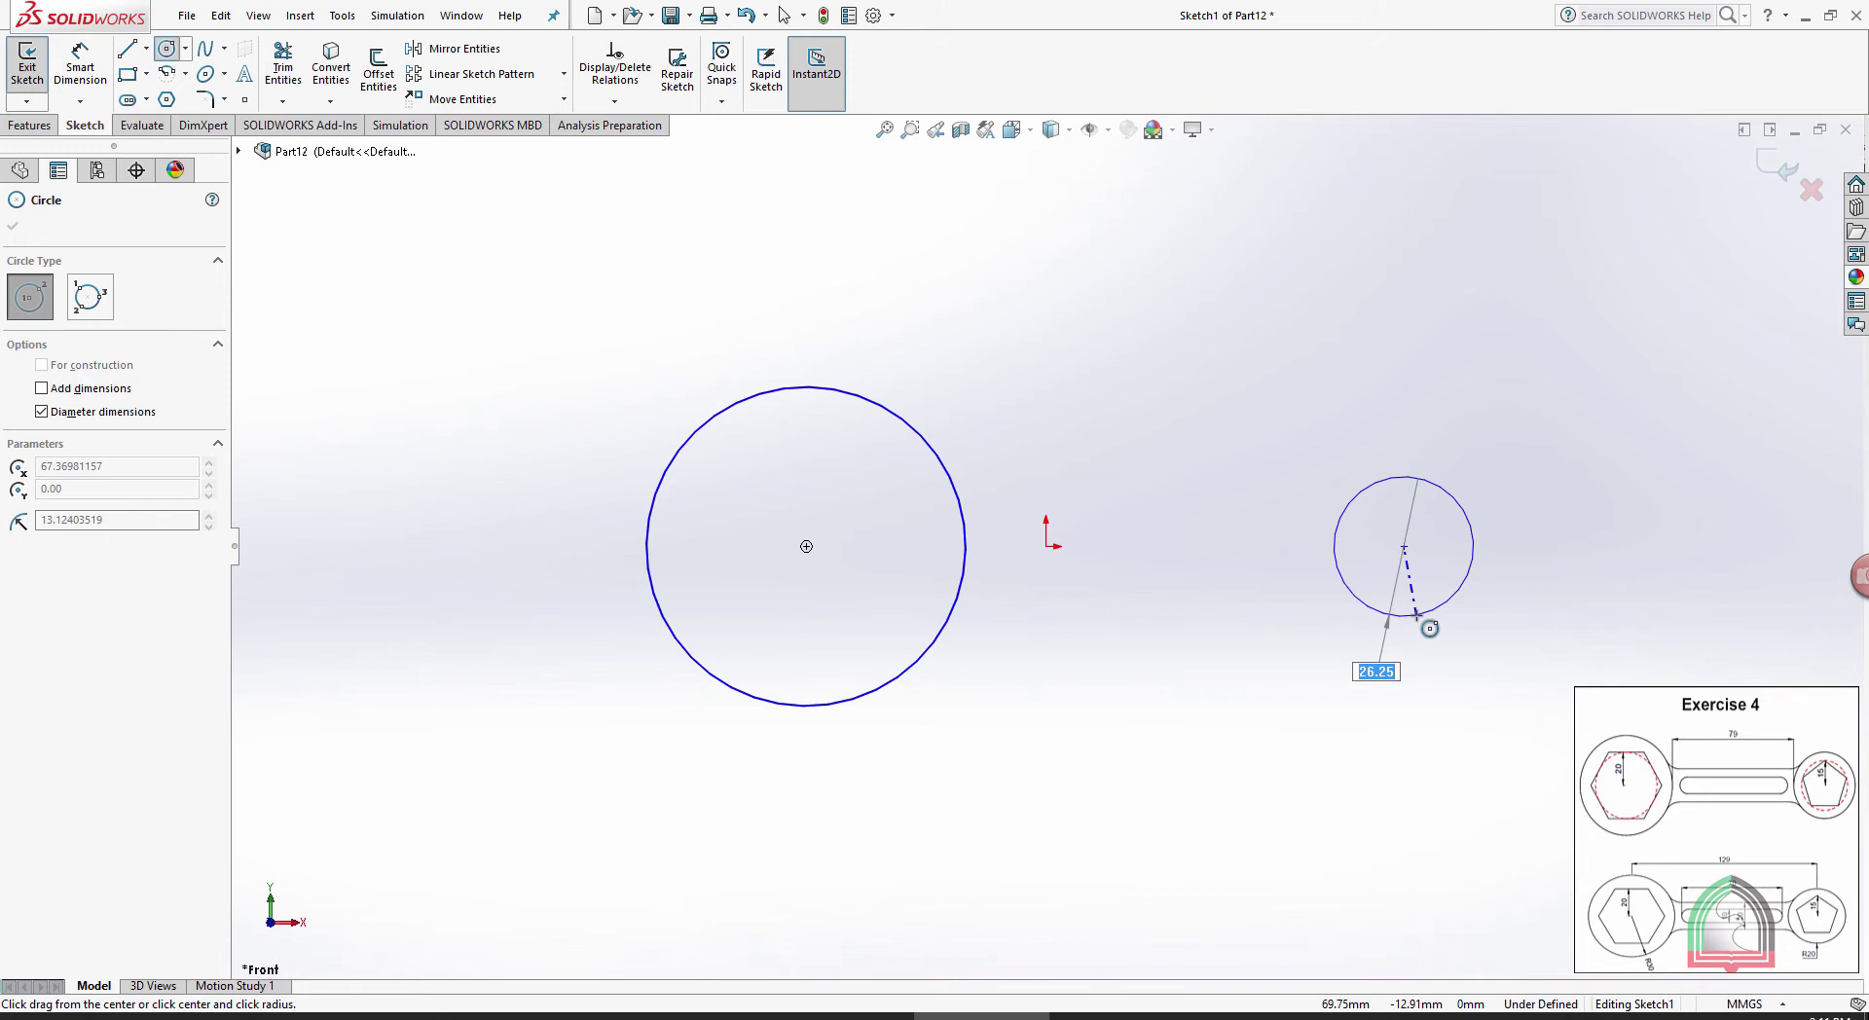
type("40")
key("Return")
key("Escape")
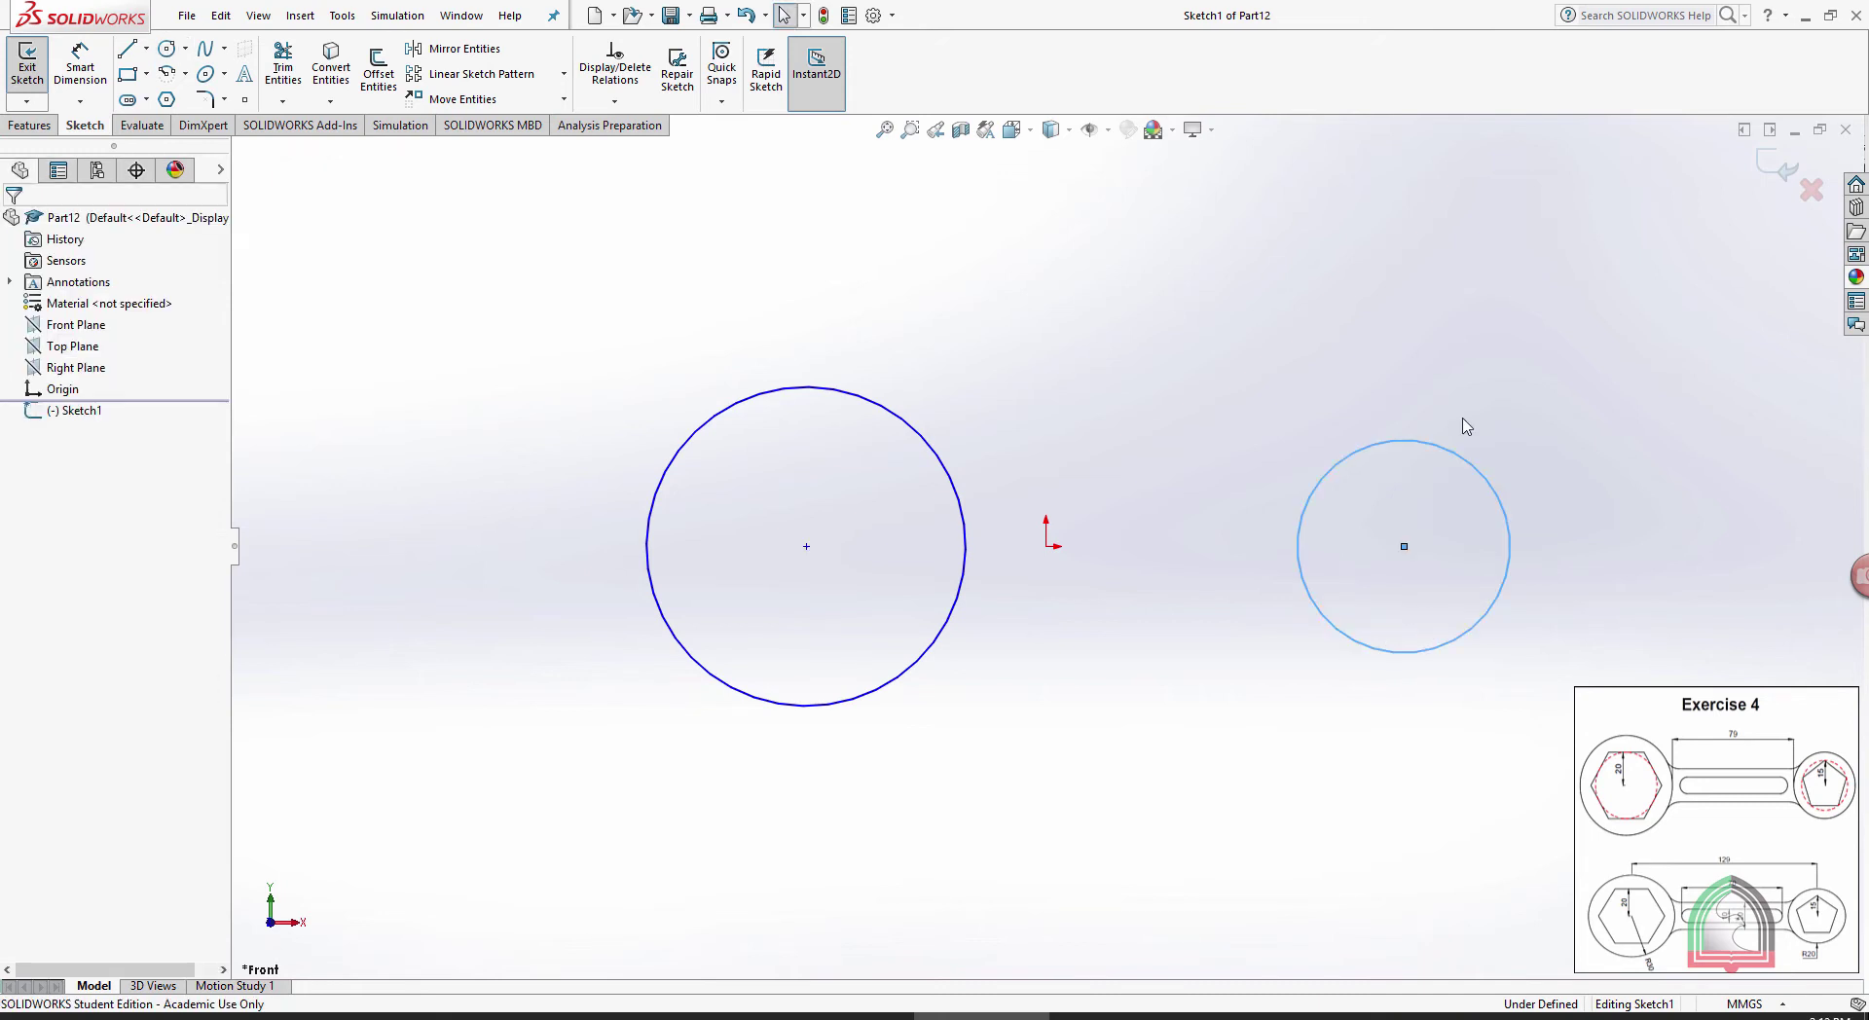
left_click(1597, 436)
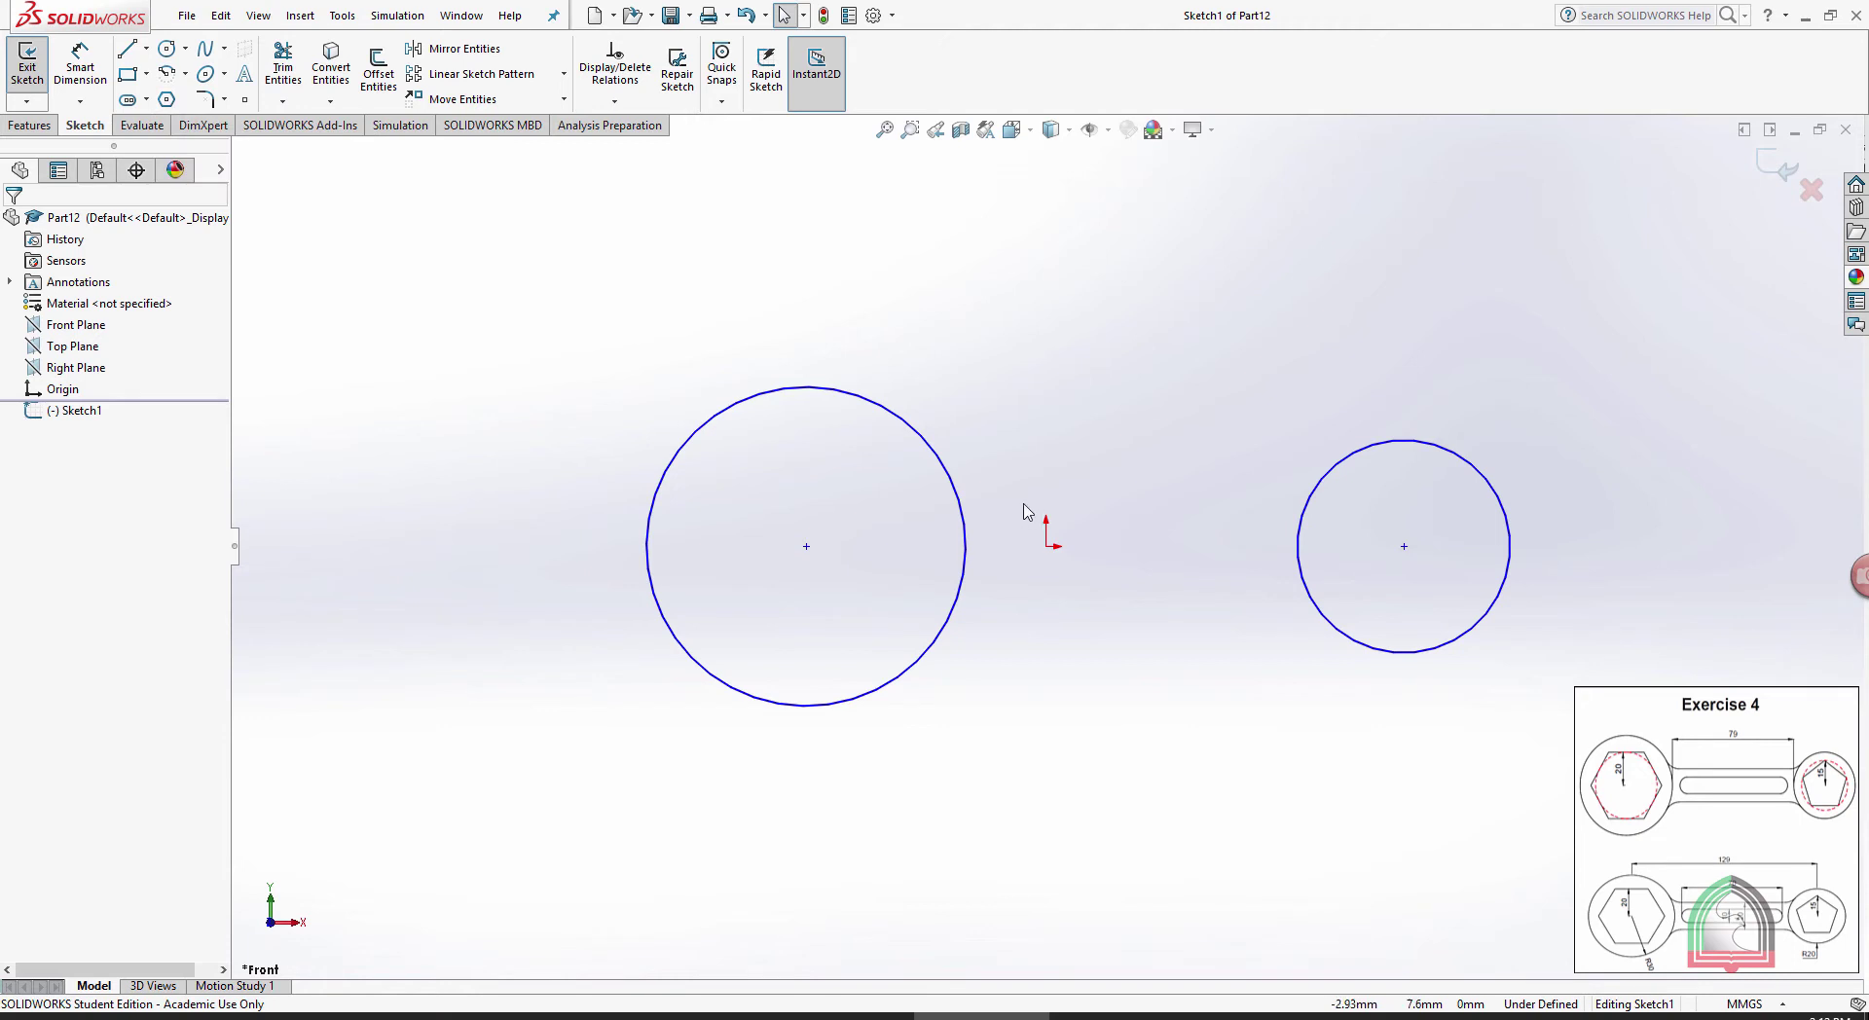
Dimension the horizontal distance between the two circle centres as 129
left_click(80, 63)
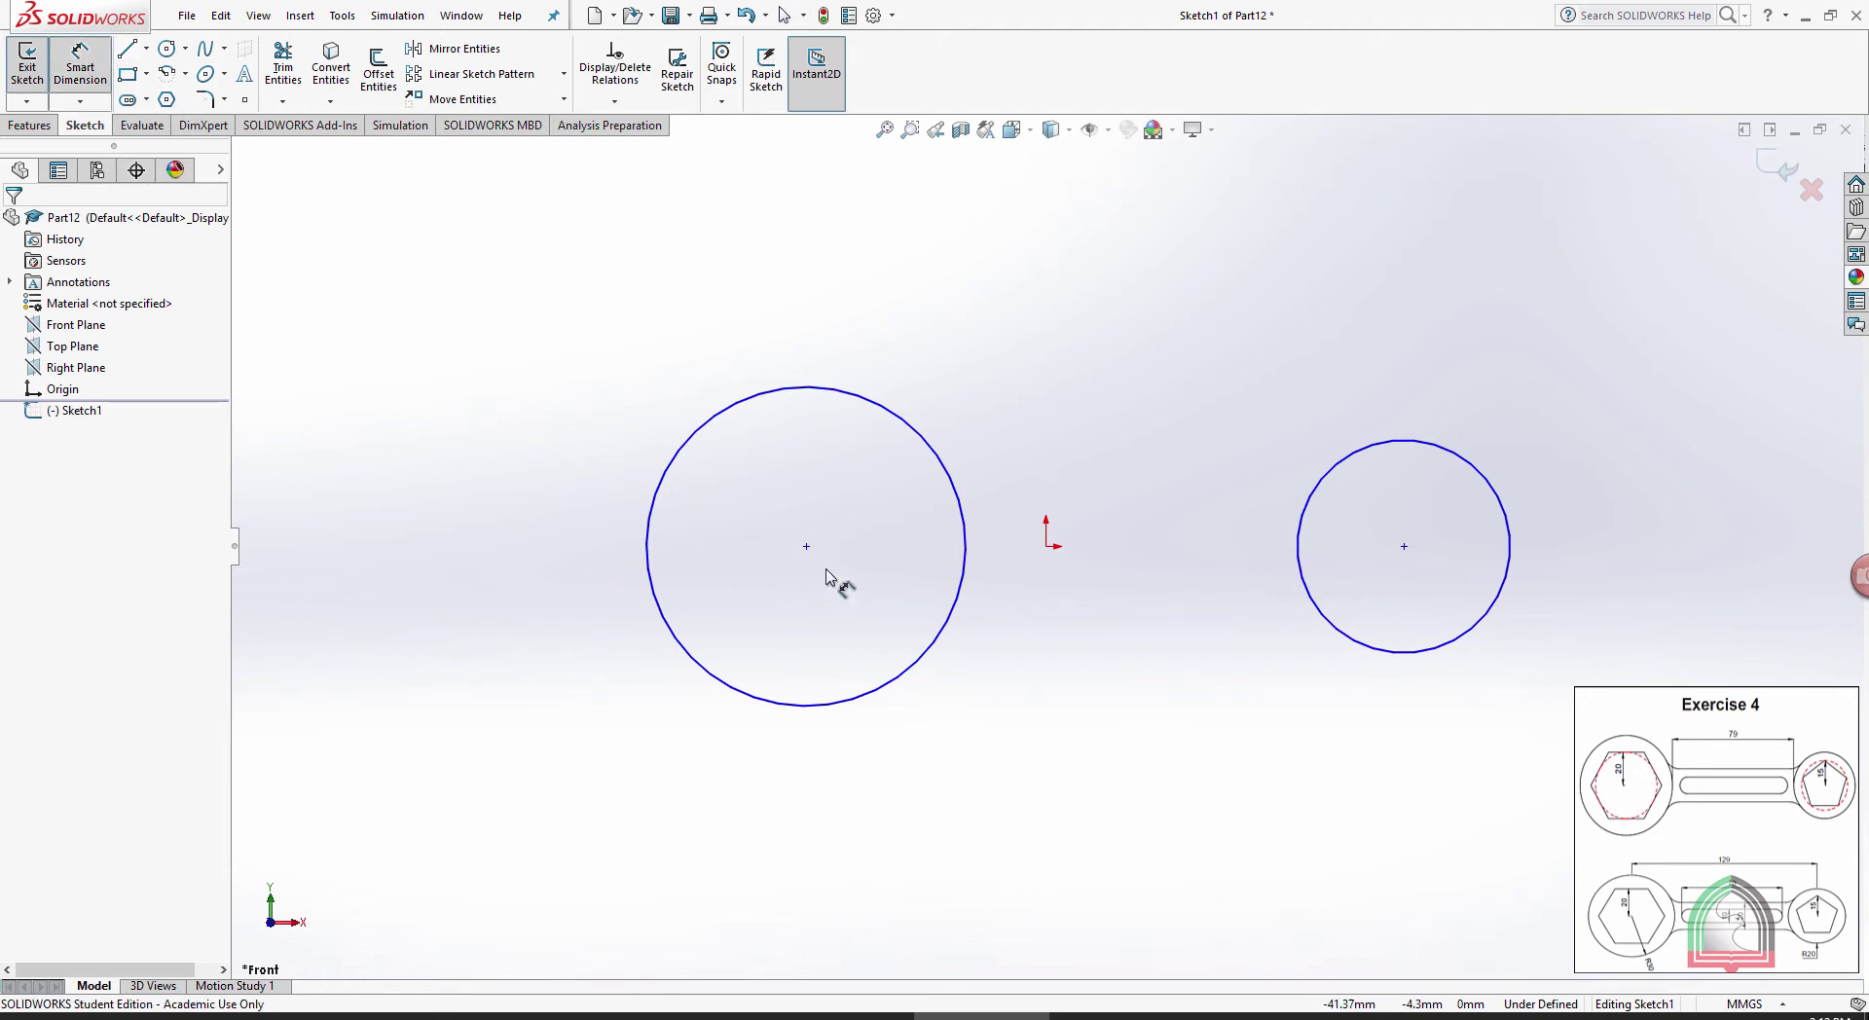
left_click(806, 548)
left_click(1404, 546)
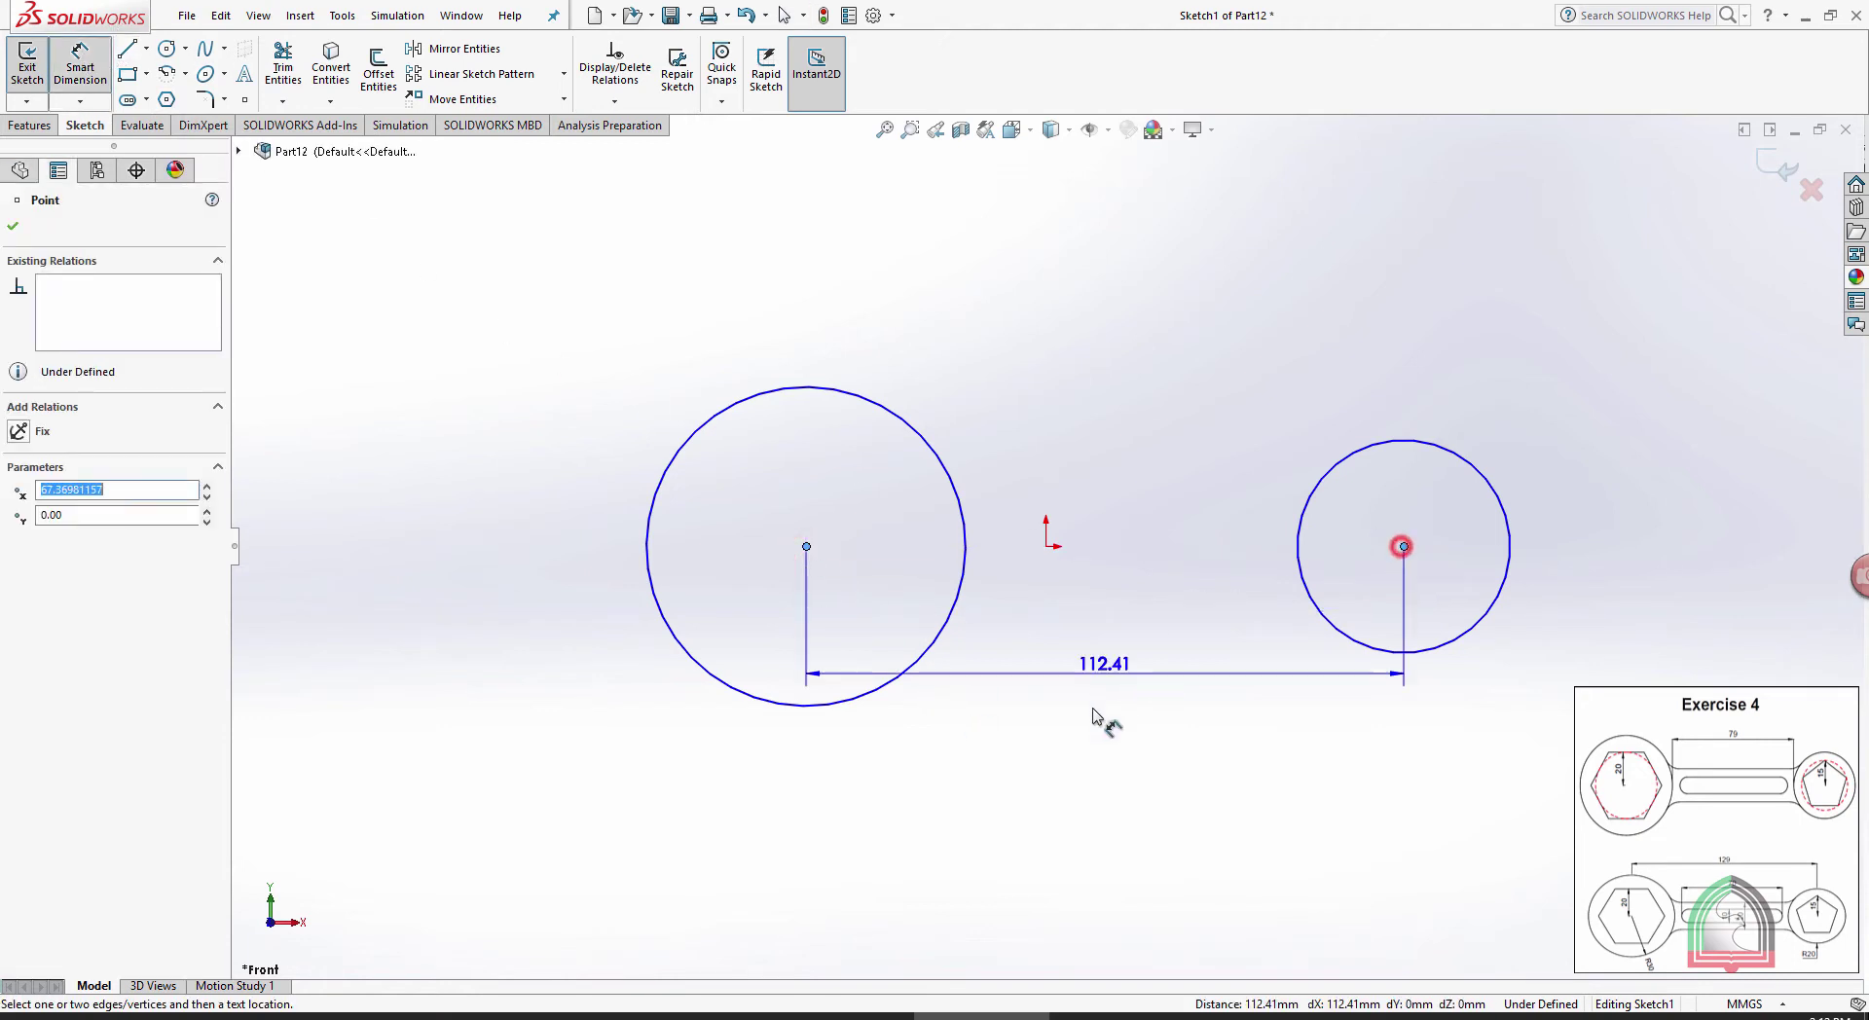
left_click(1067, 758)
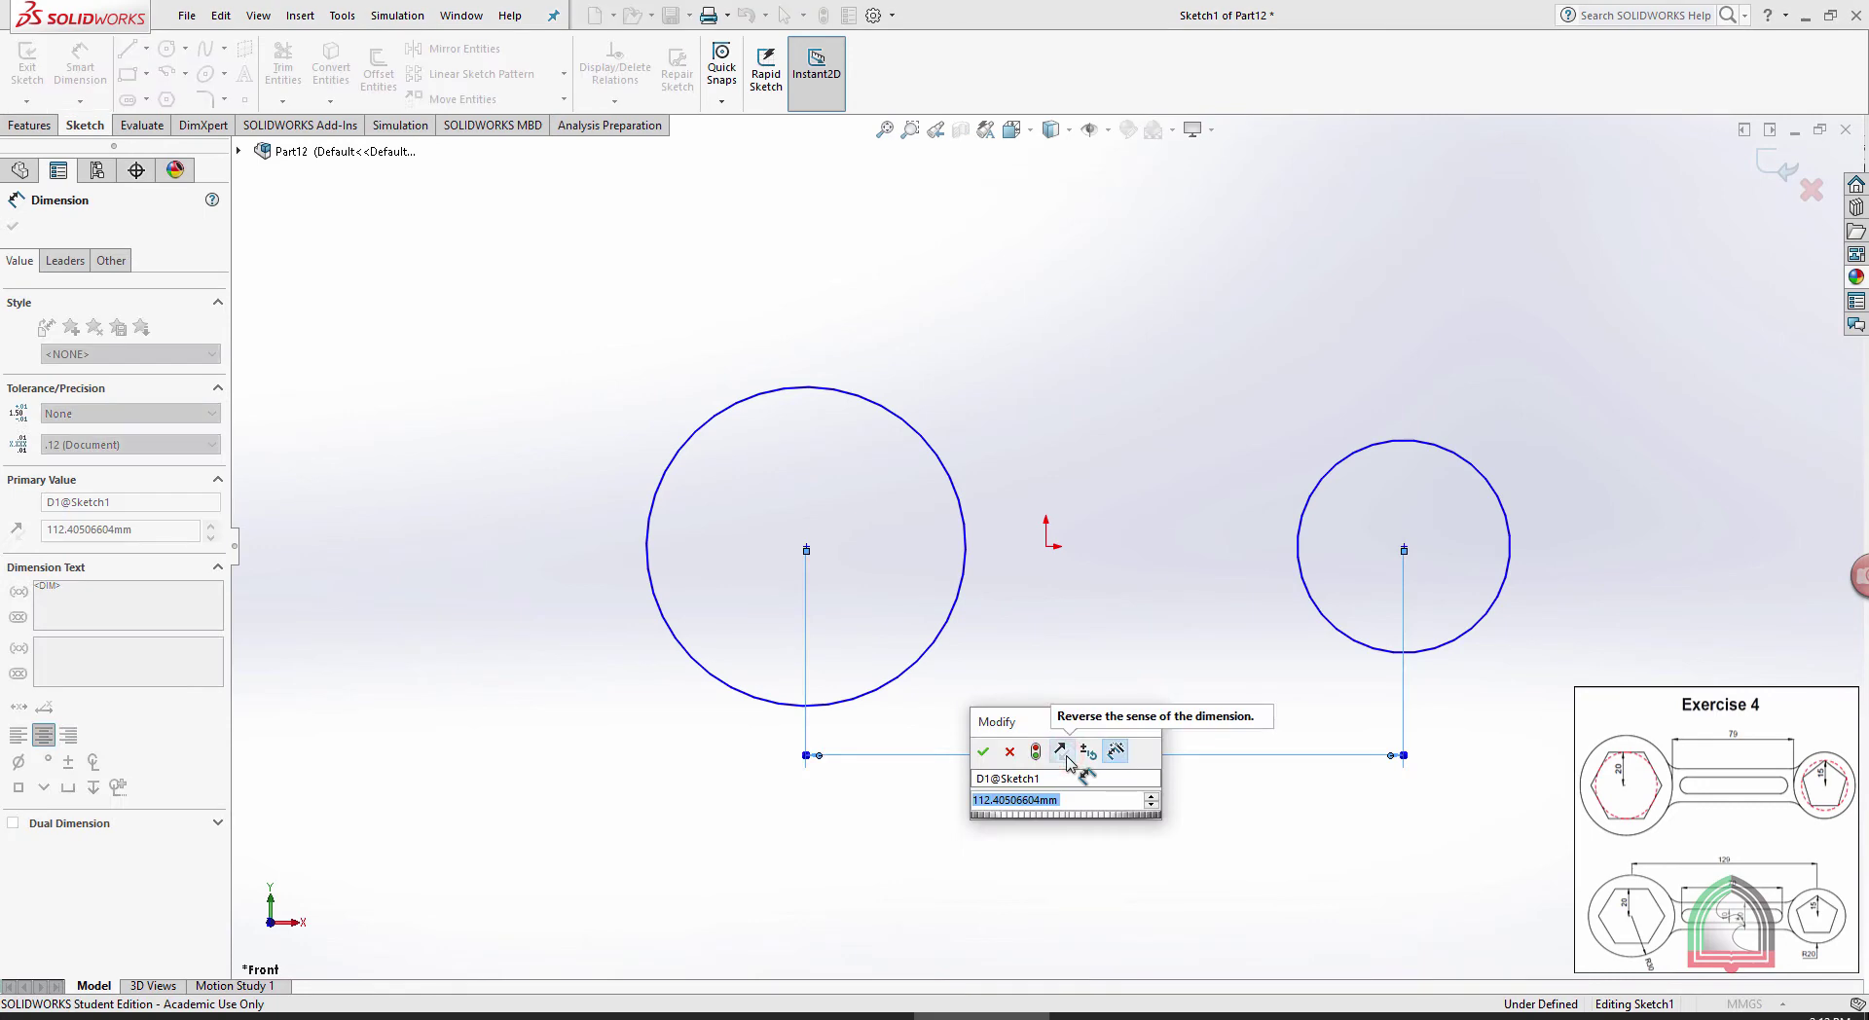
type("129")
key("Return")
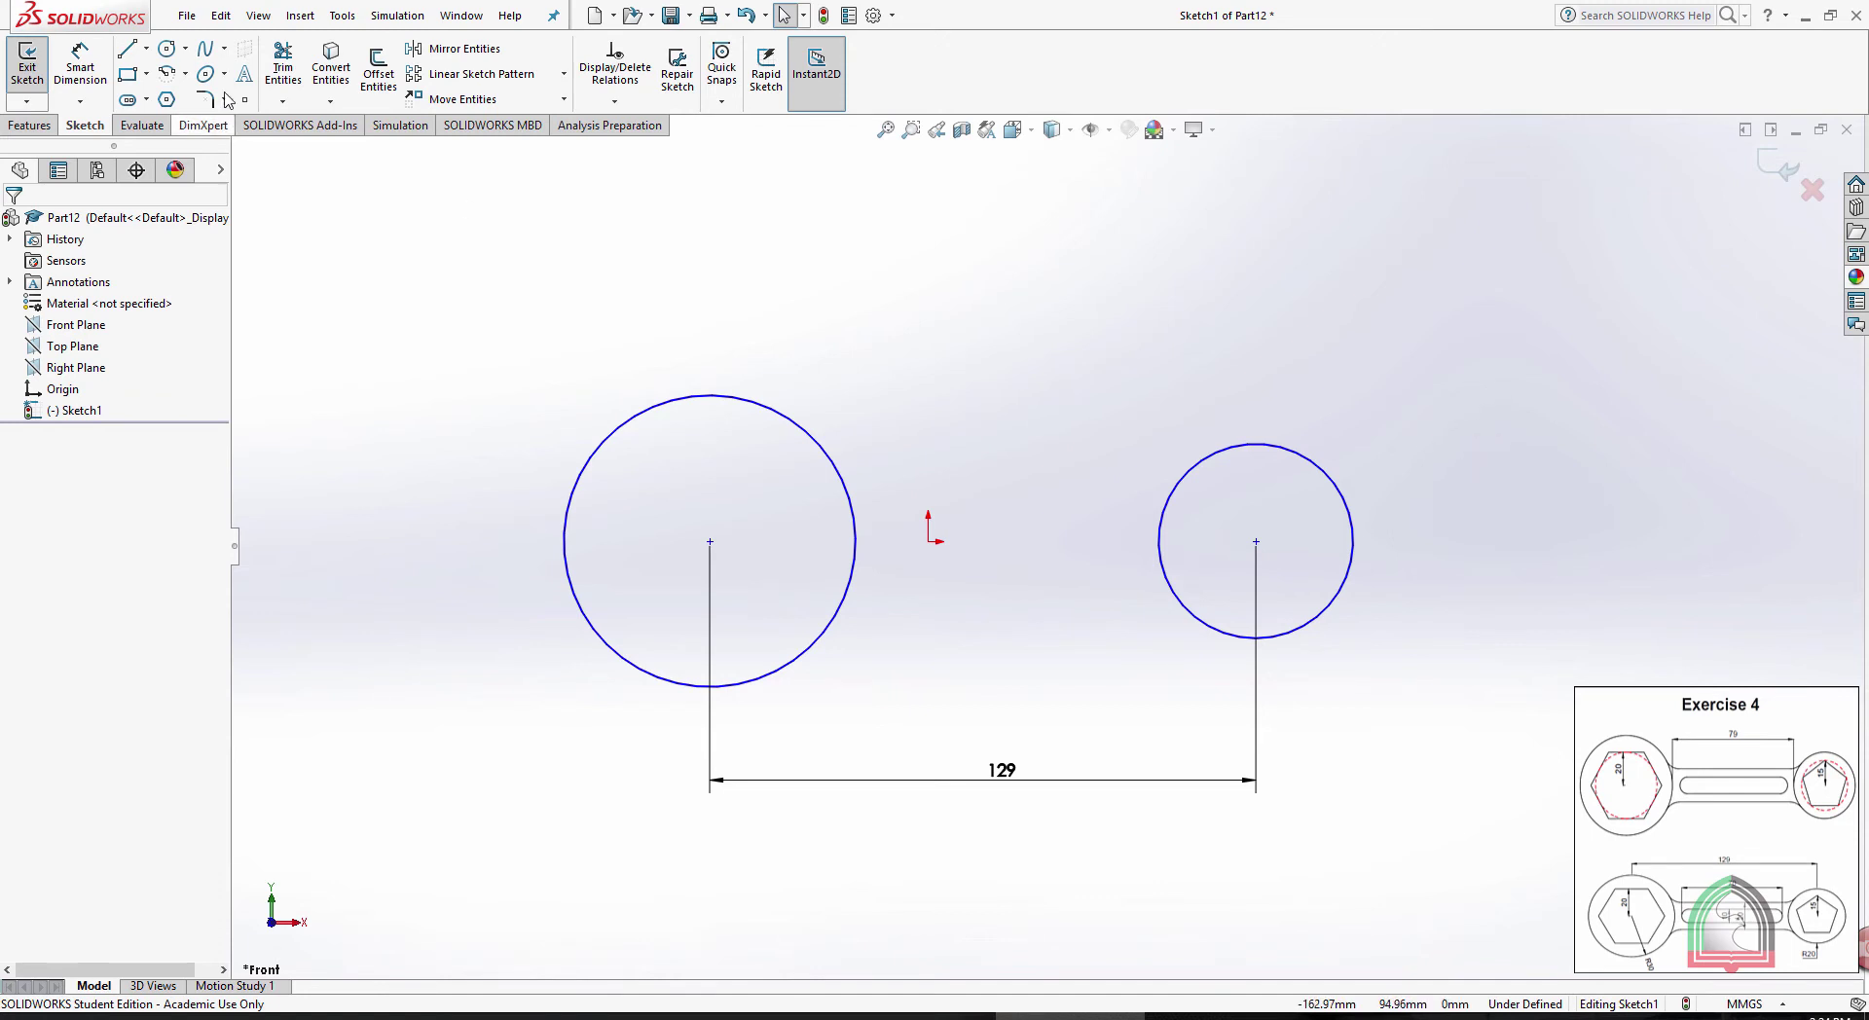
left_click(80, 66)
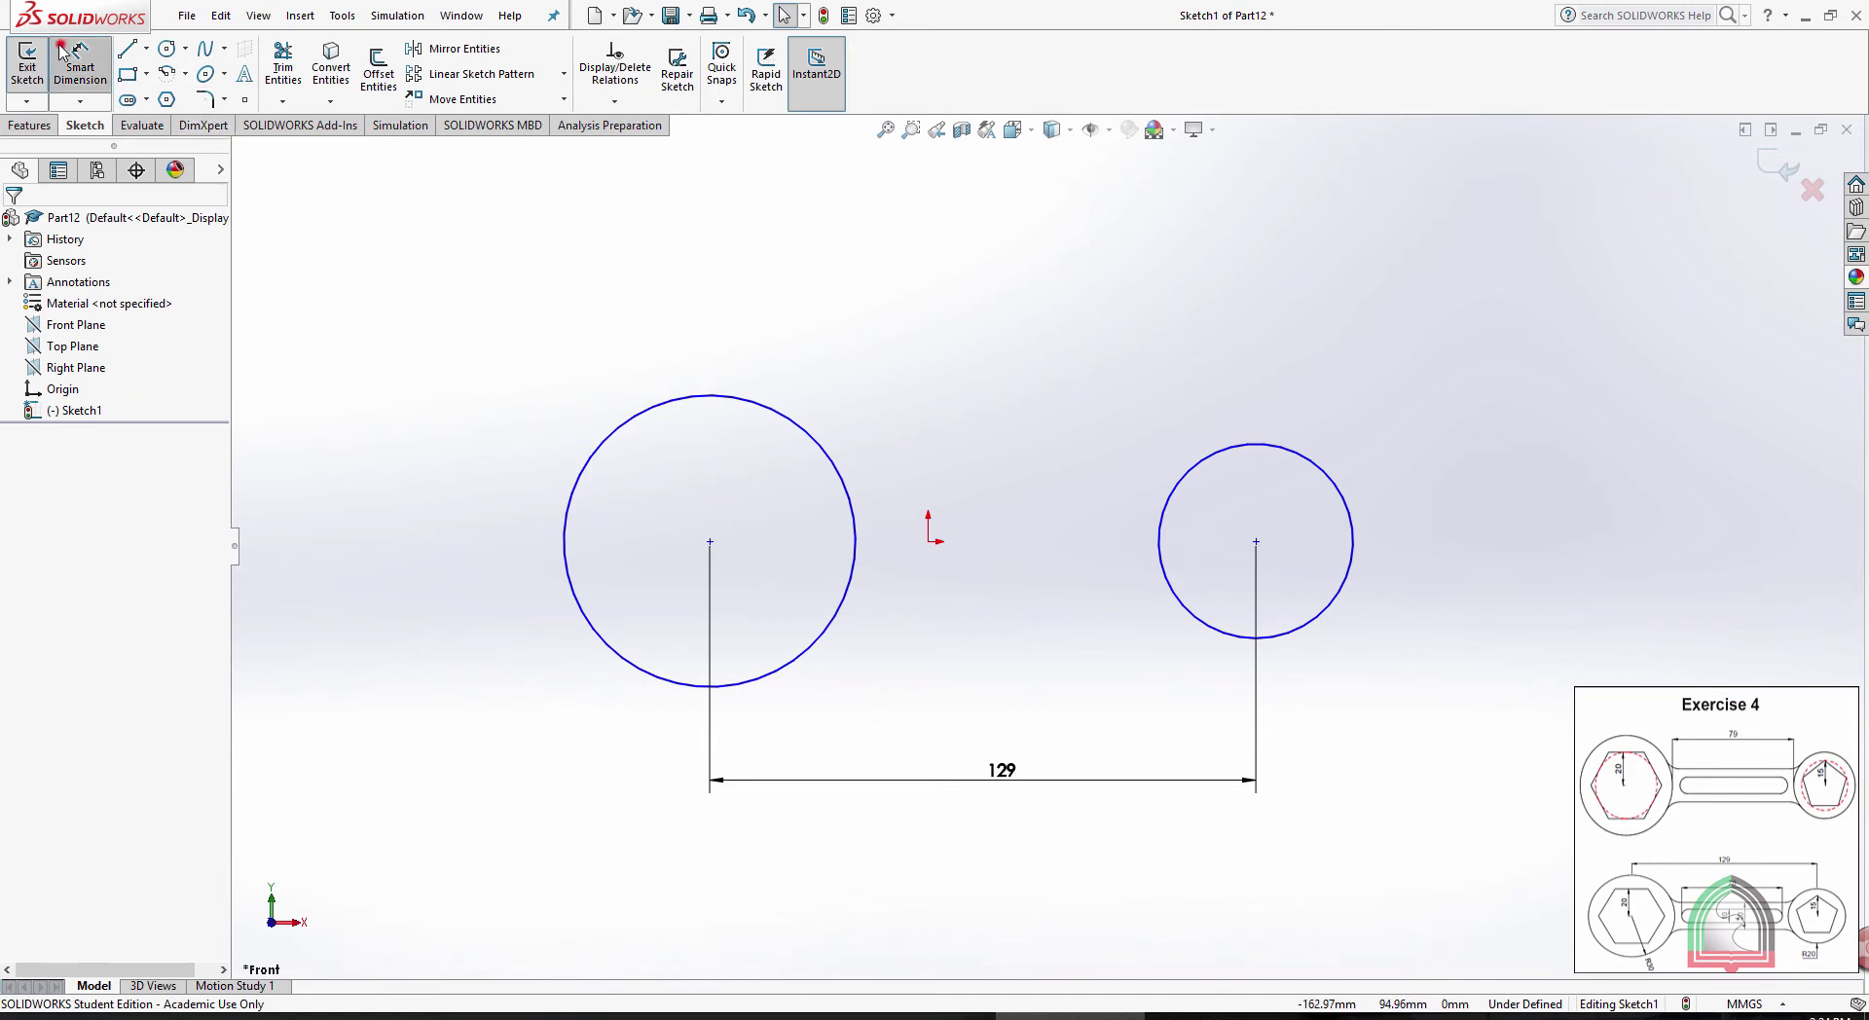
Dimension the left circle Ø60 and the right circle Ø40, then check the reference drawing
left_click(634, 415)
left_click(596, 273)
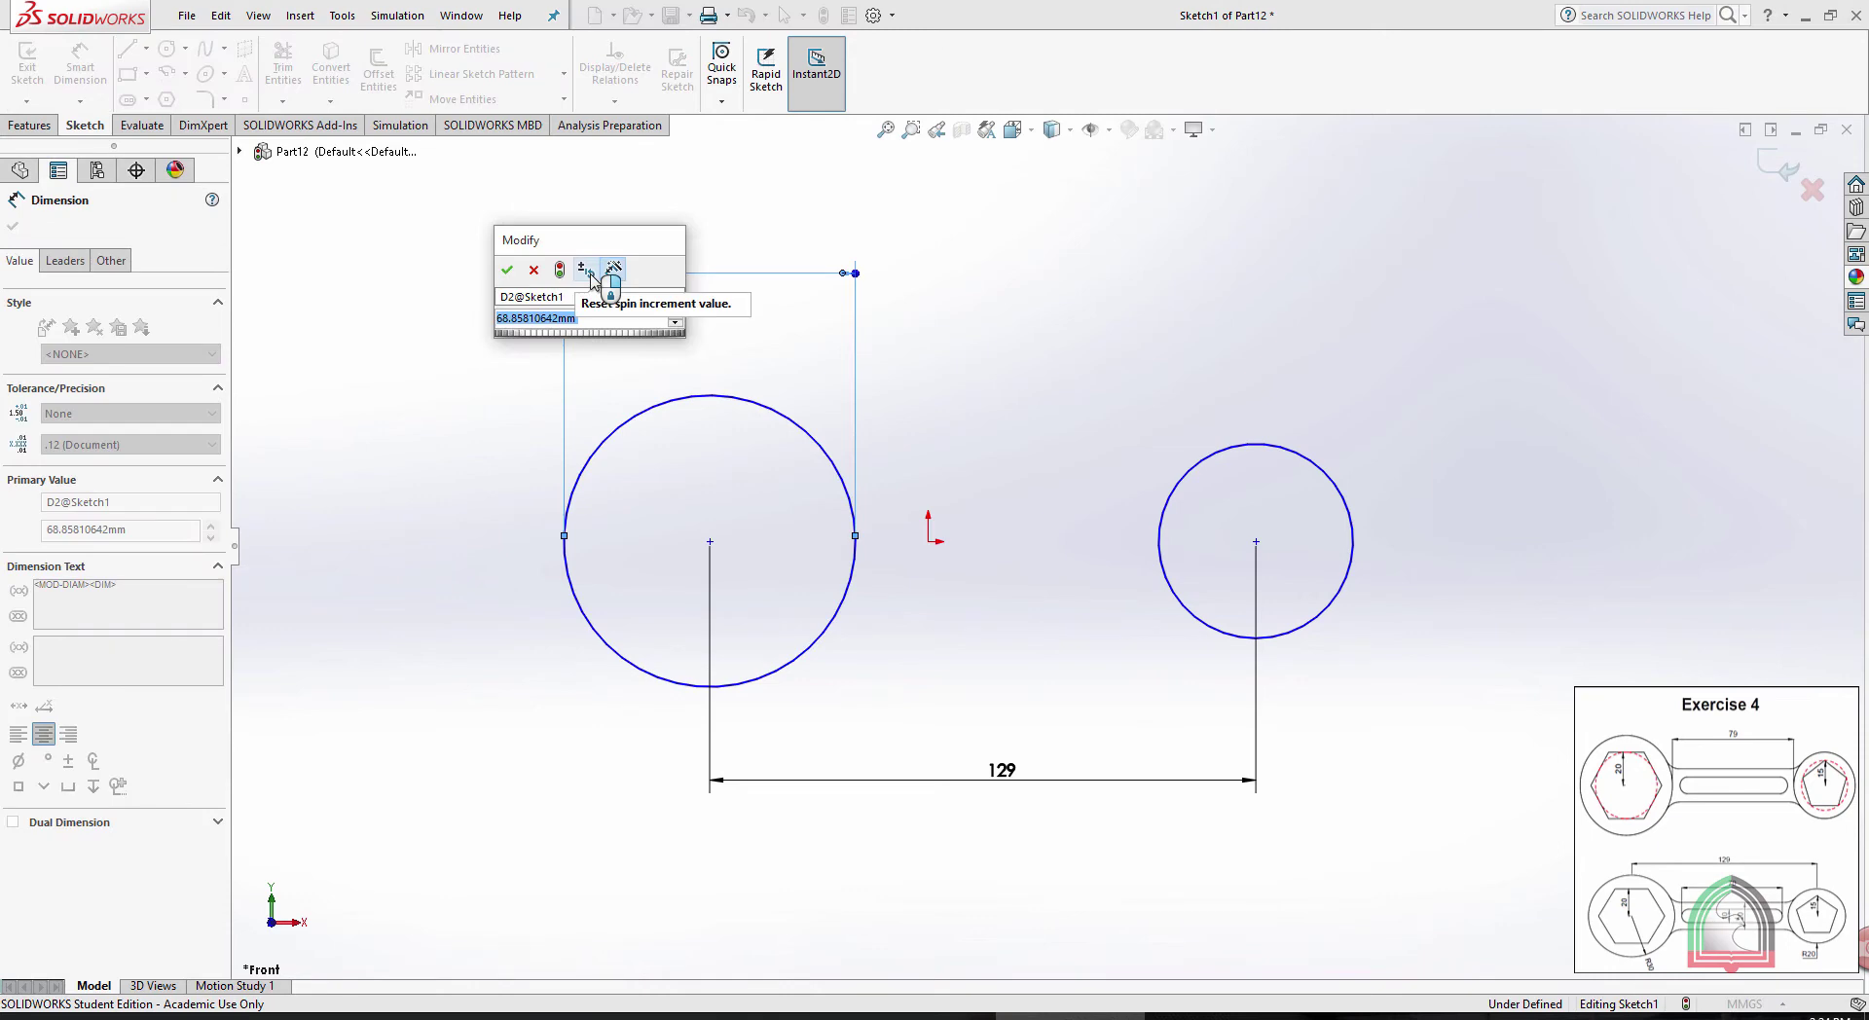
type("60")
key("Return")
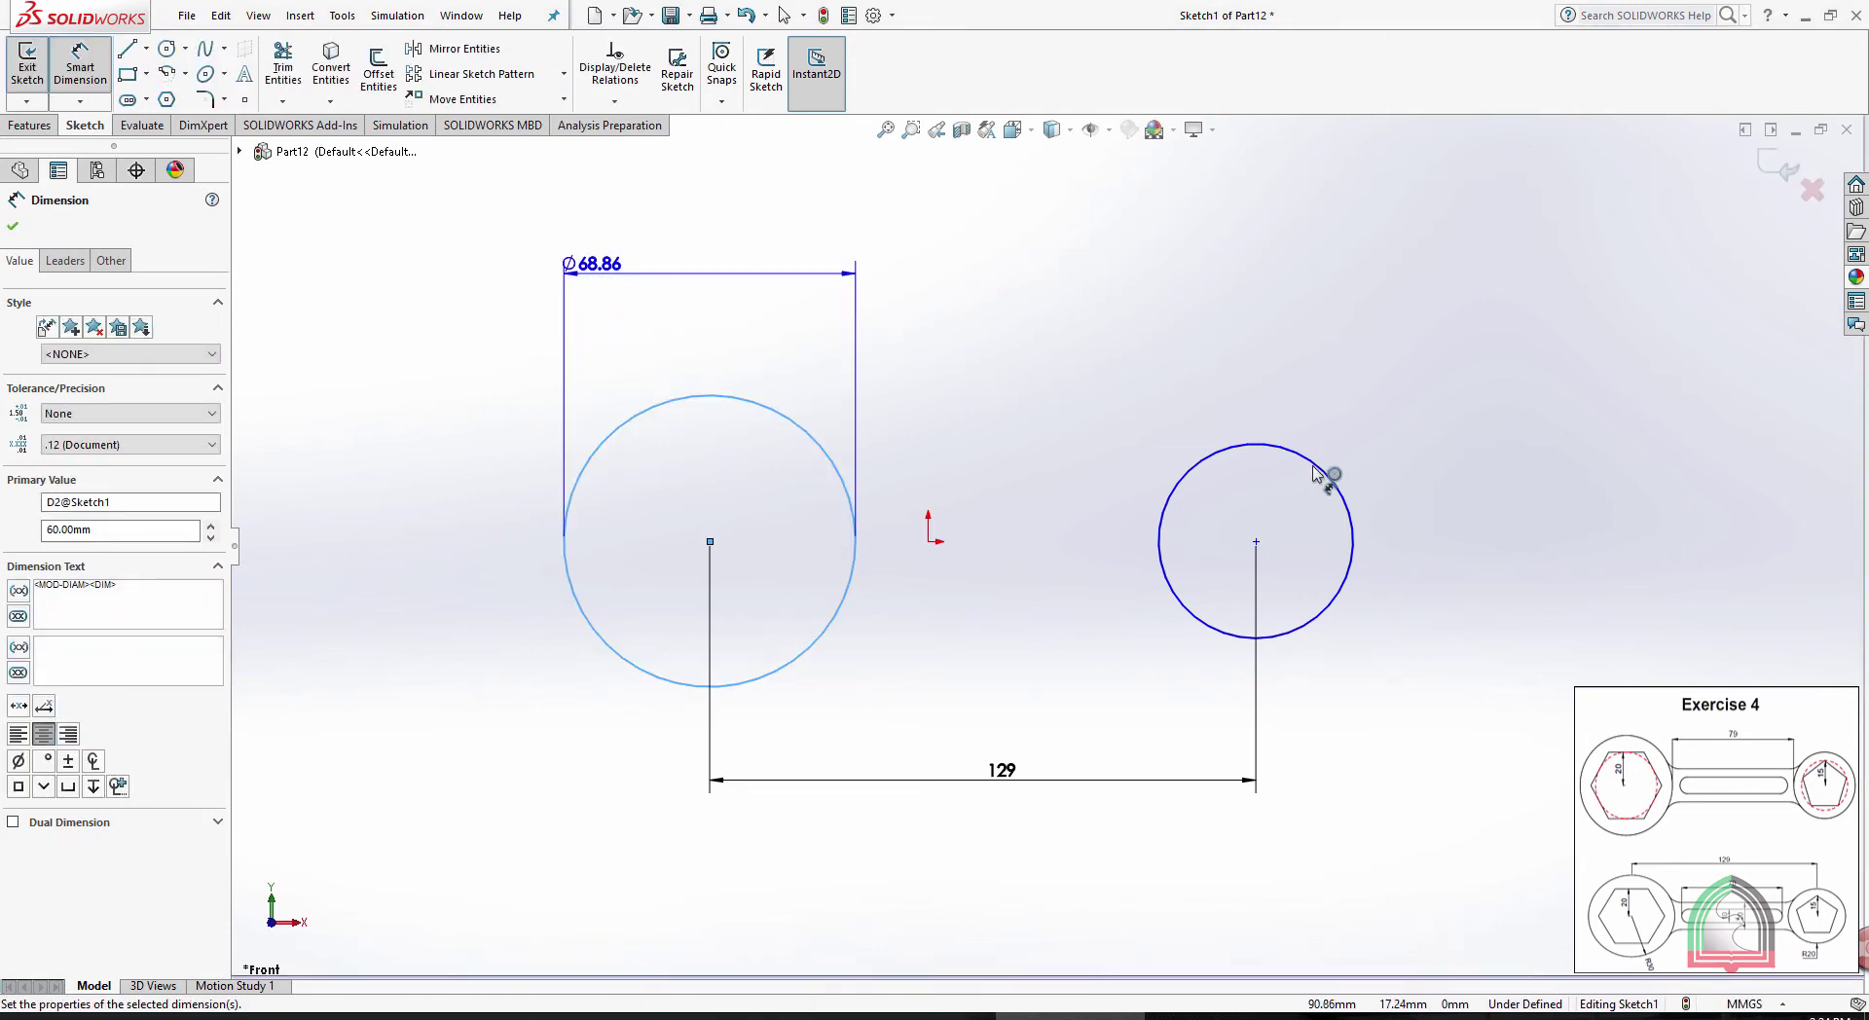
left_click(1328, 475)
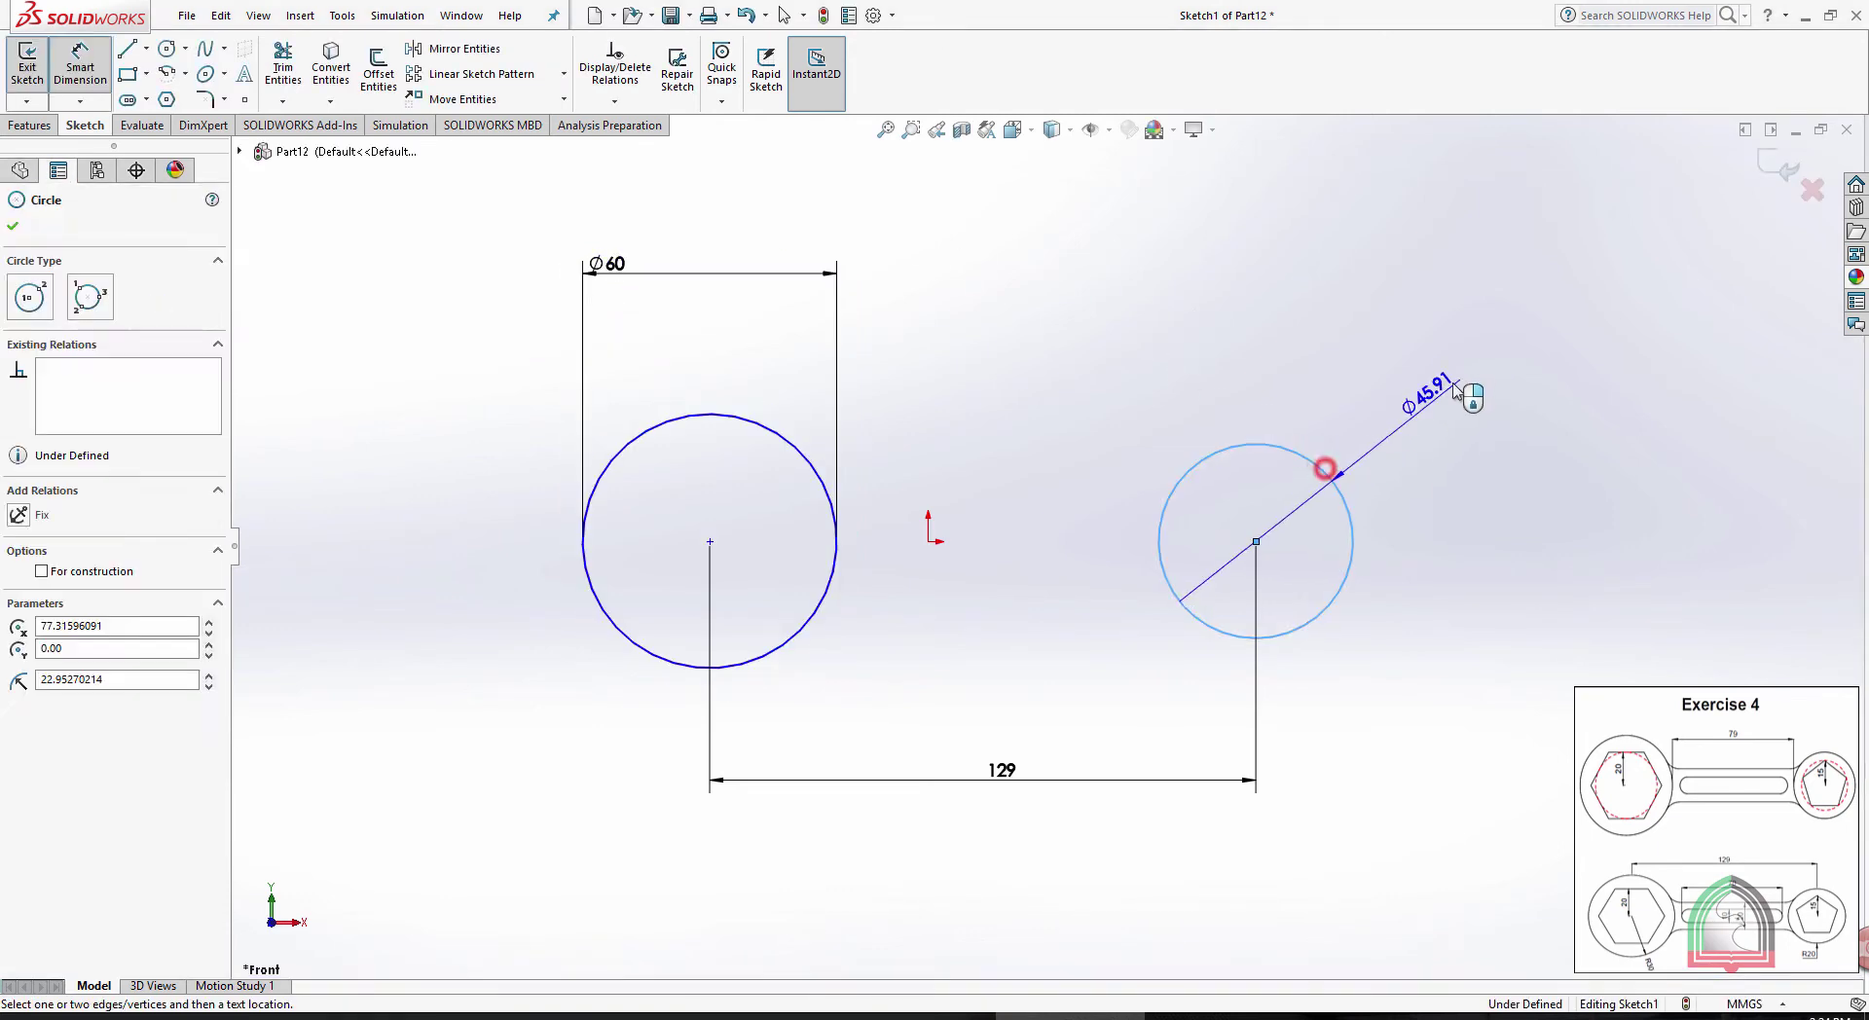
left_click(1457, 380)
key("Escape")
type("40.00mm")
key("Return")
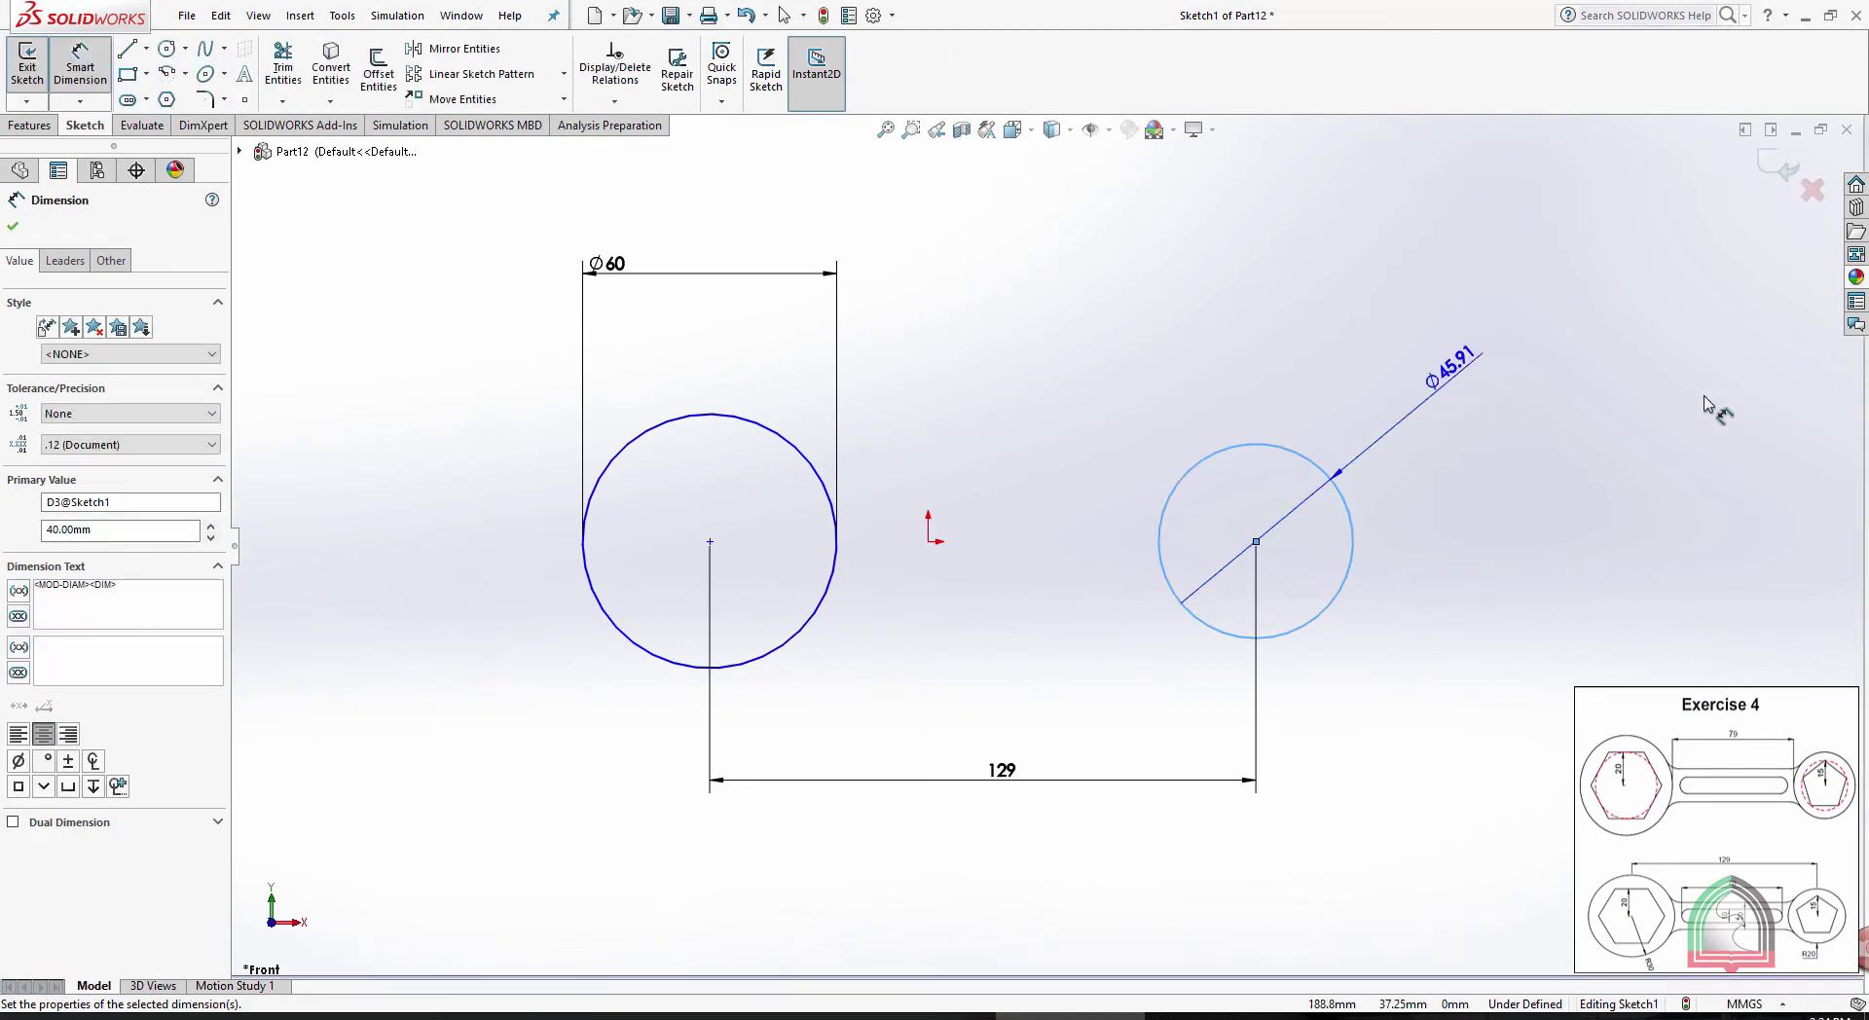
left_click_drag(682, 280, 526, 541)
key("alt+Tab")
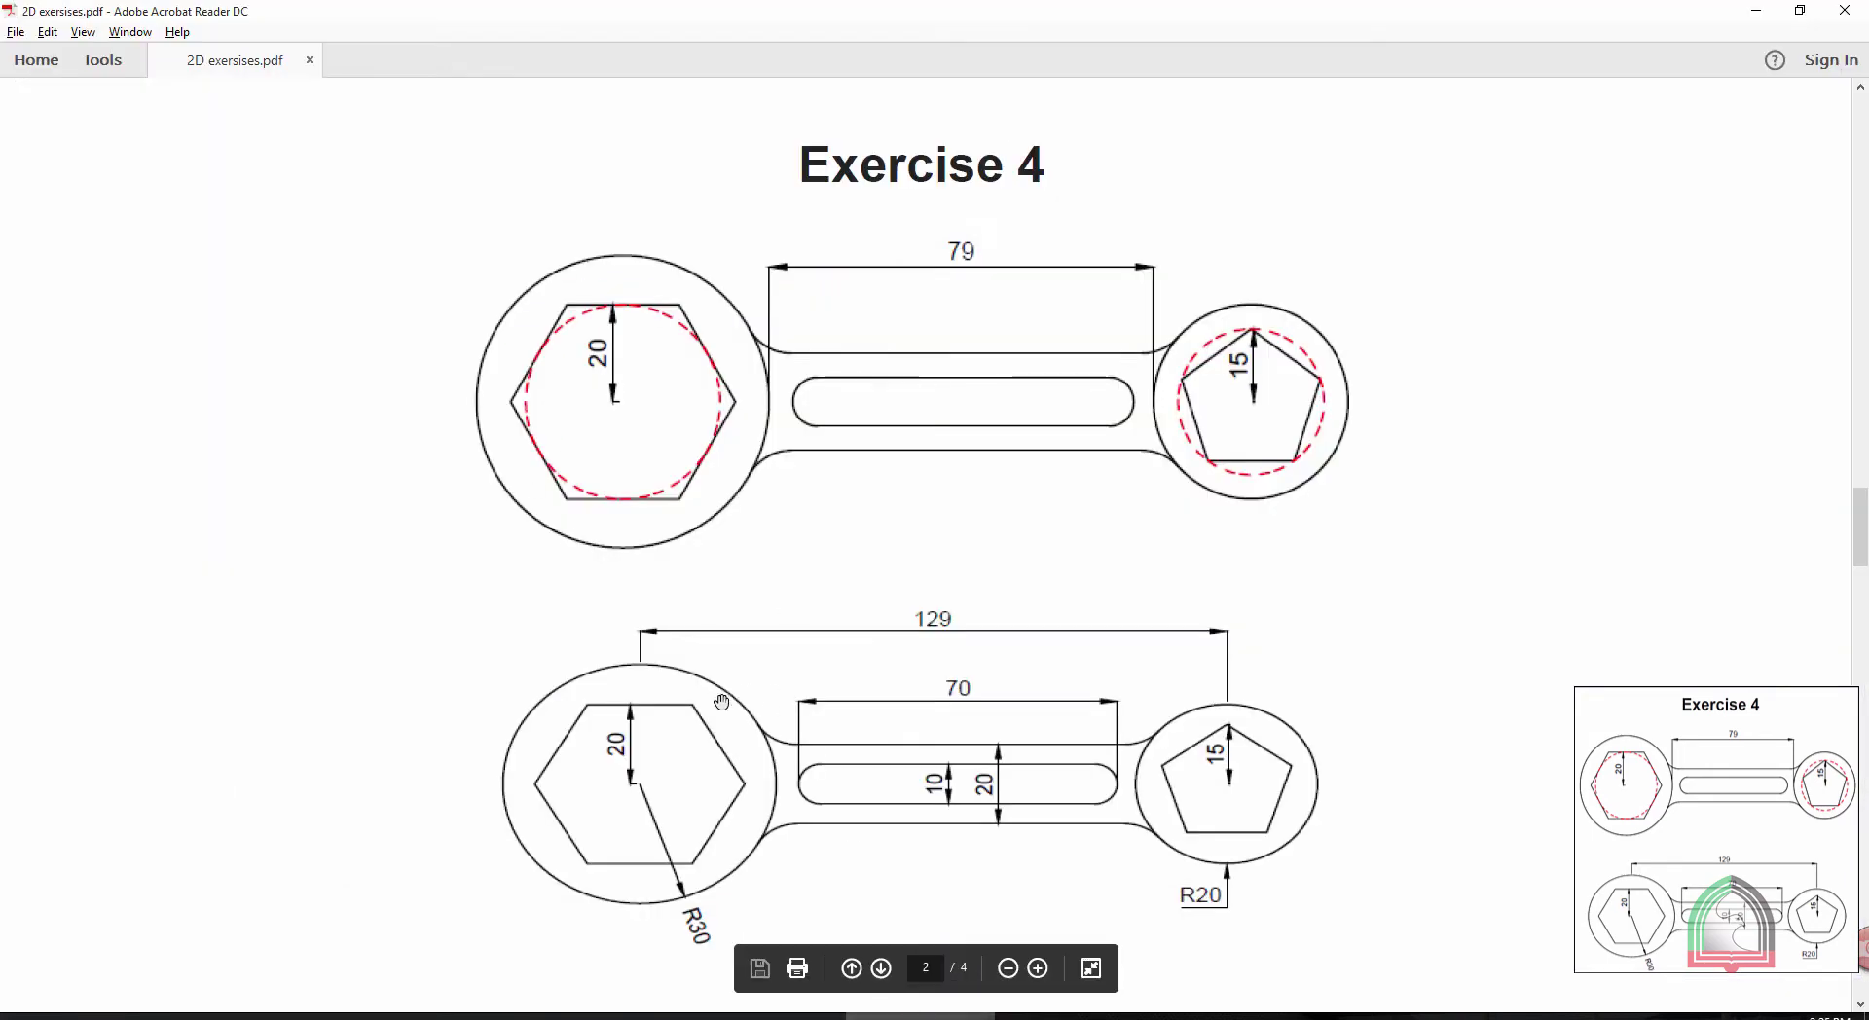
key("alt+Tab")
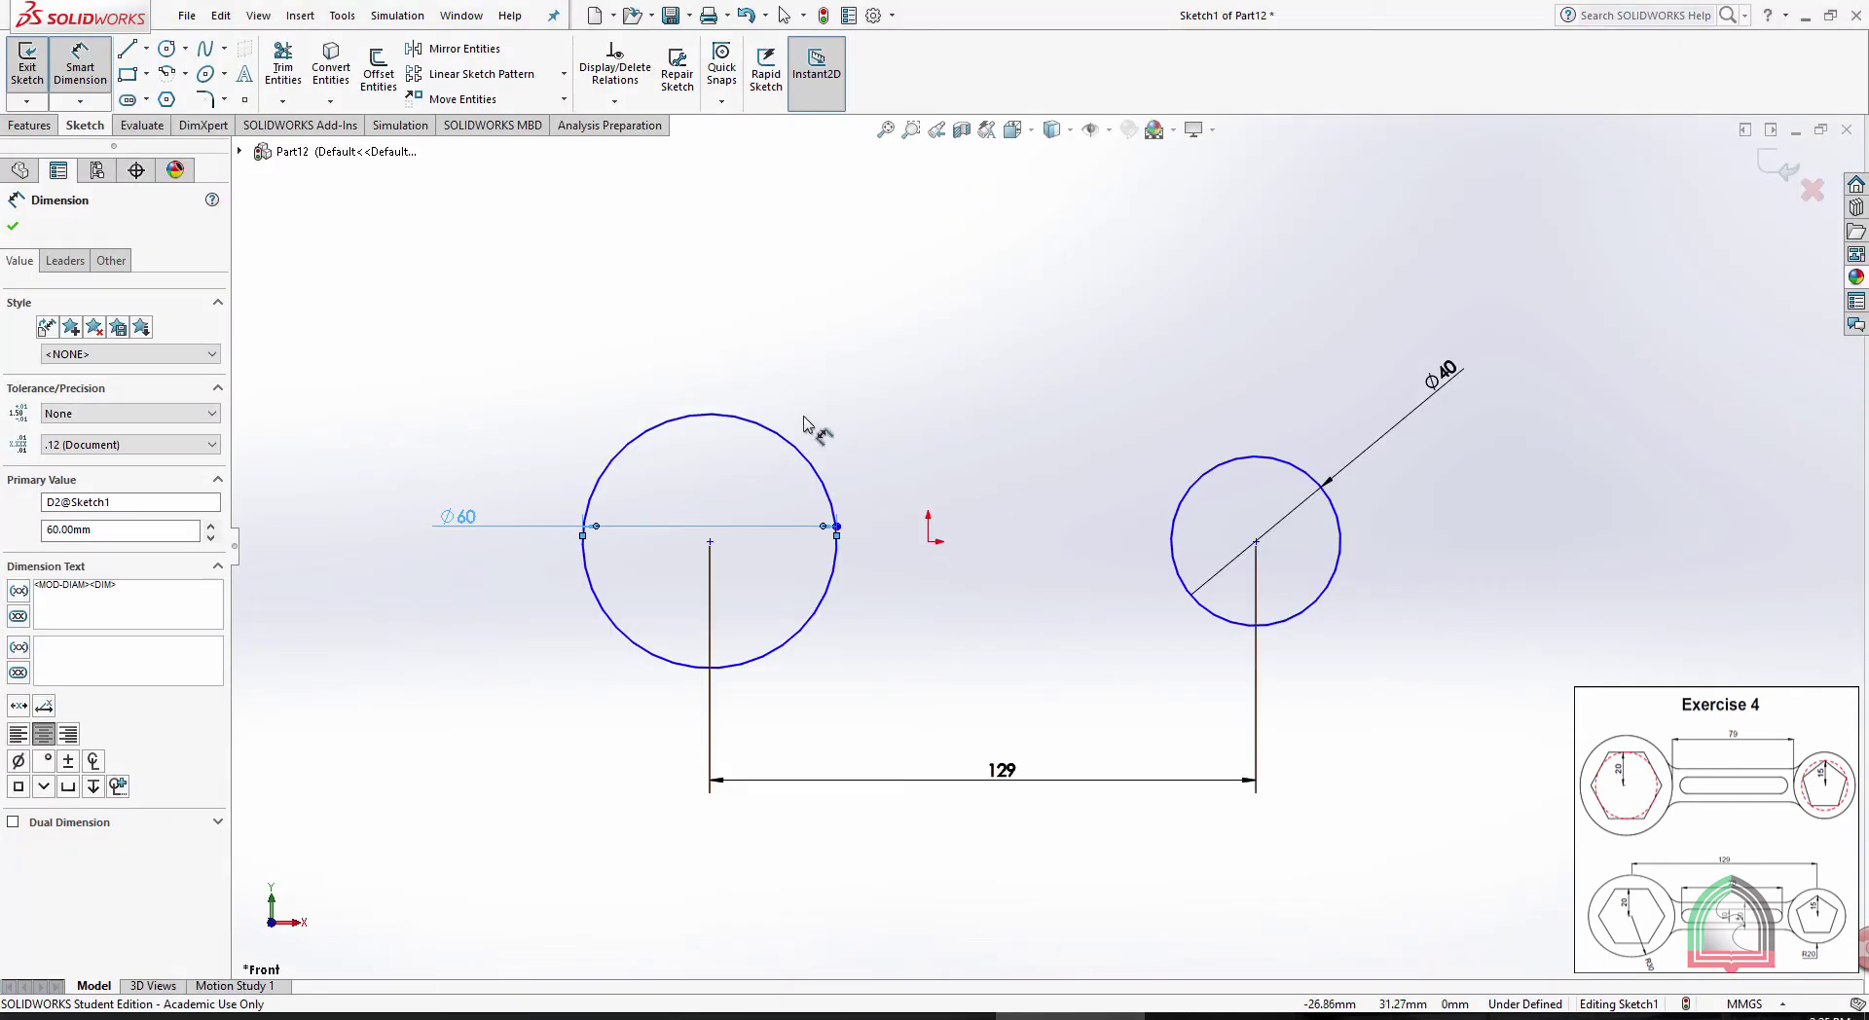
Display the left circle's size as radius R30, placed below-left of it
left_click_drag(471, 528, 487, 656)
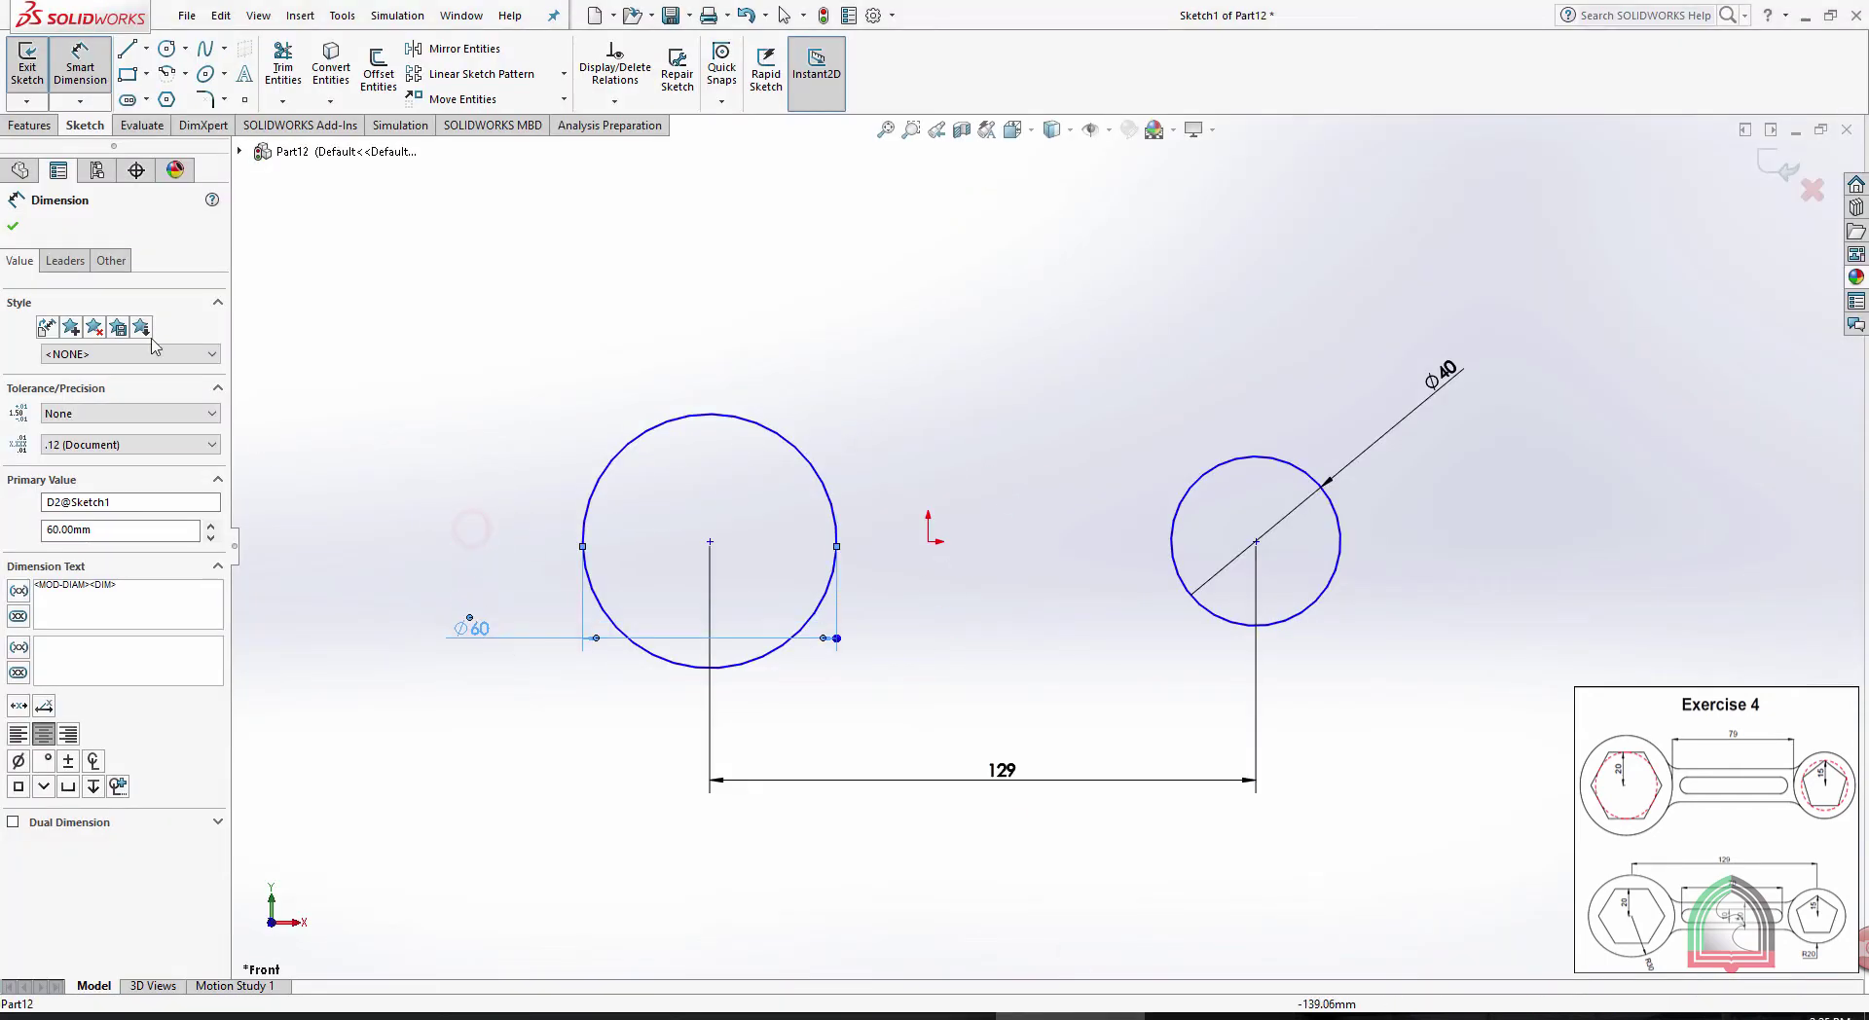
left_click(65, 260)
left_click(54, 389)
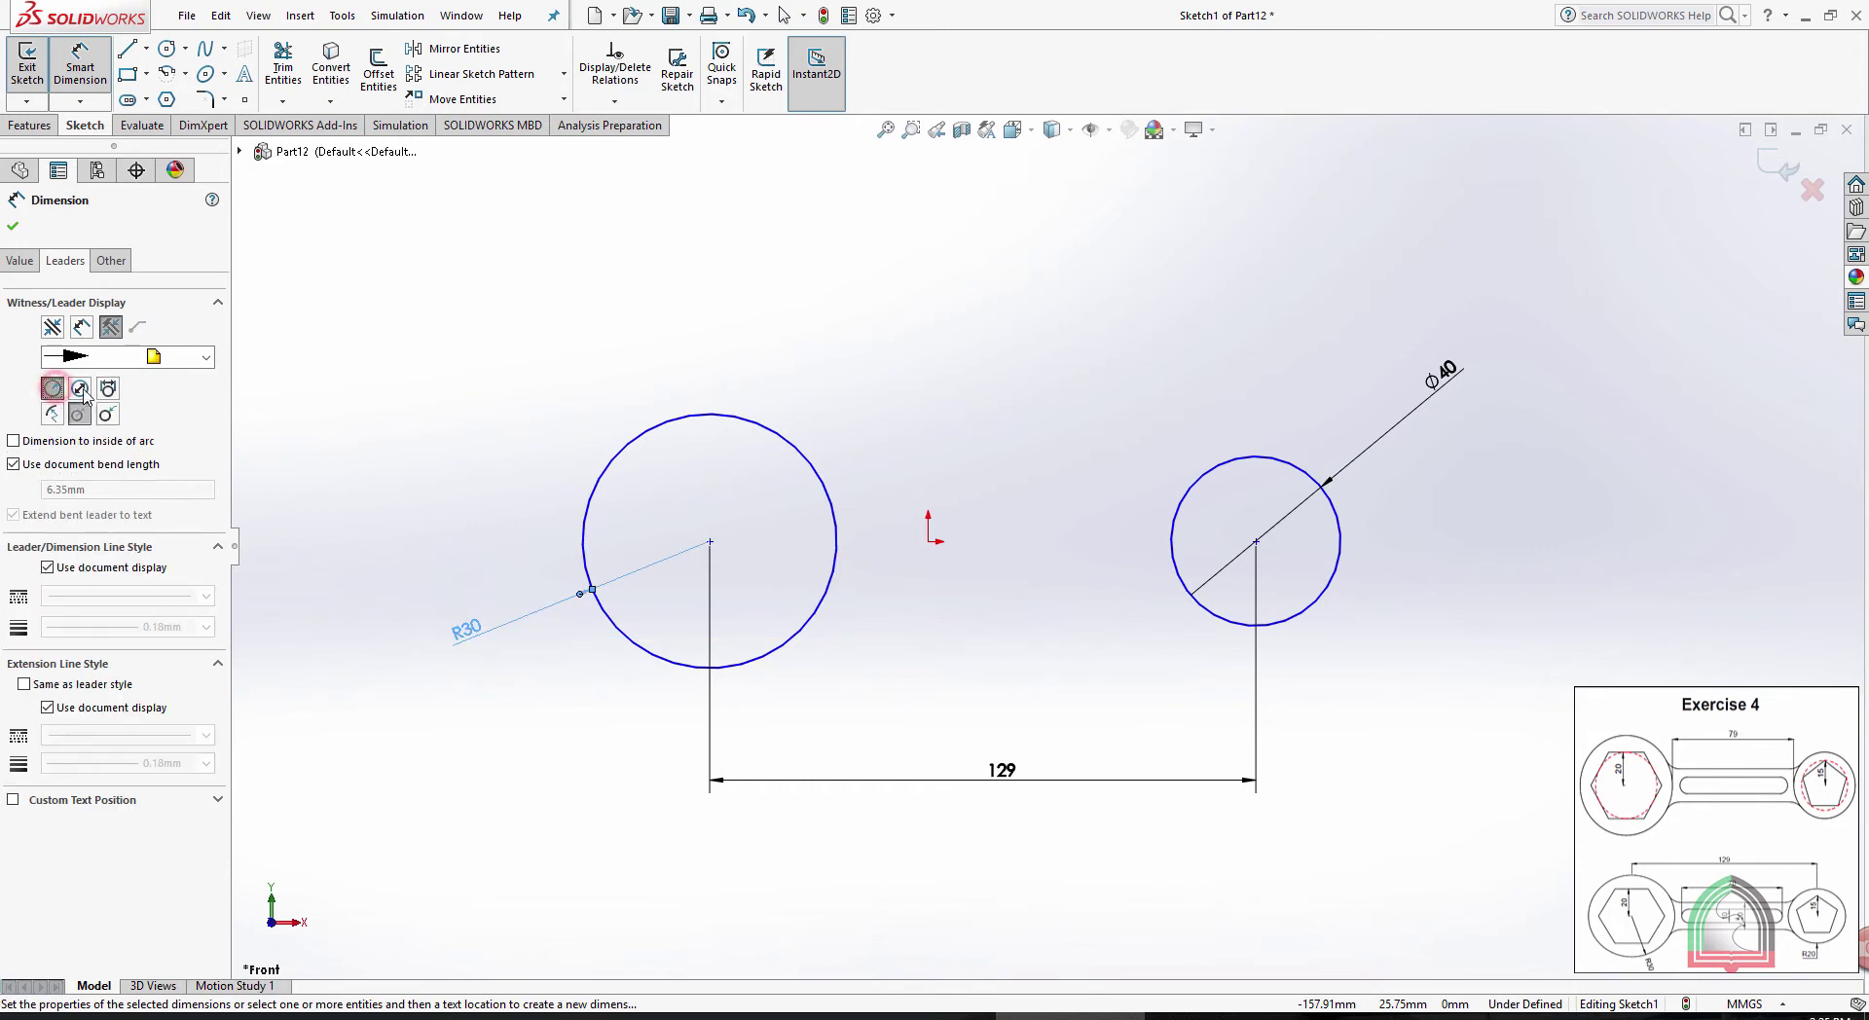
left_click_drag(468, 637, 492, 655)
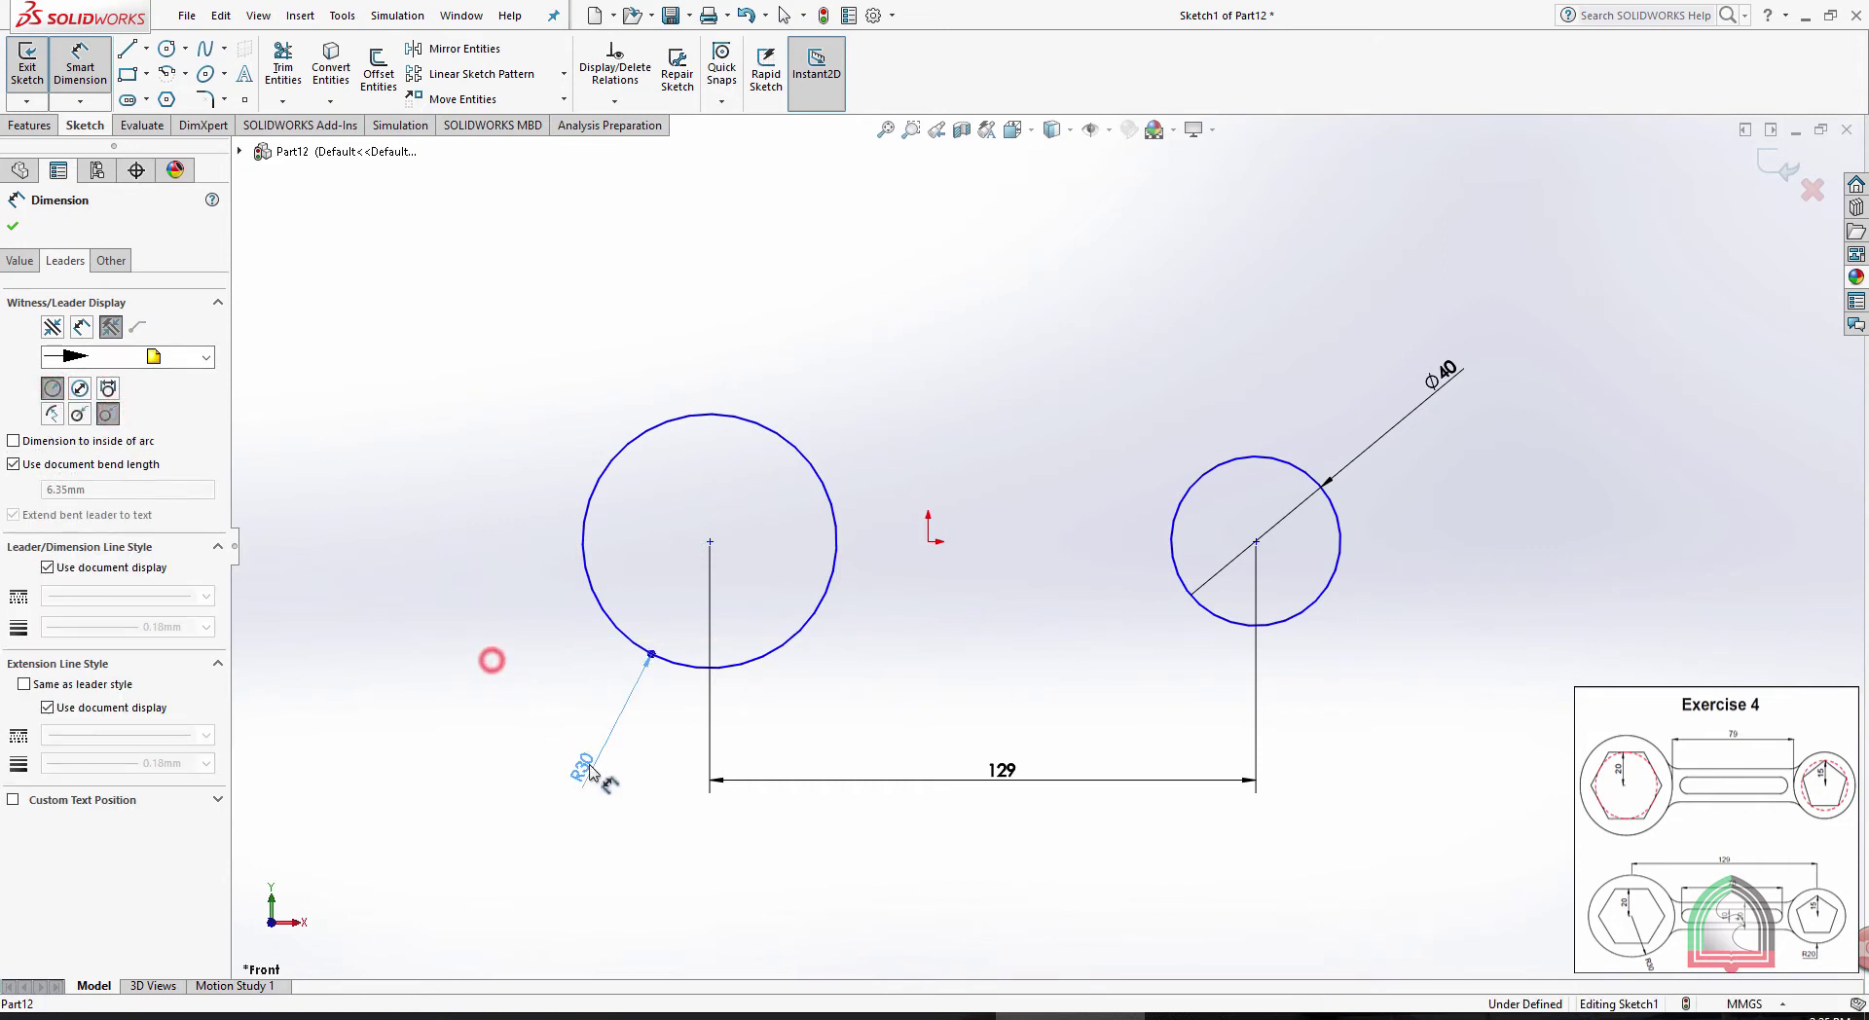
left_click(516, 702)
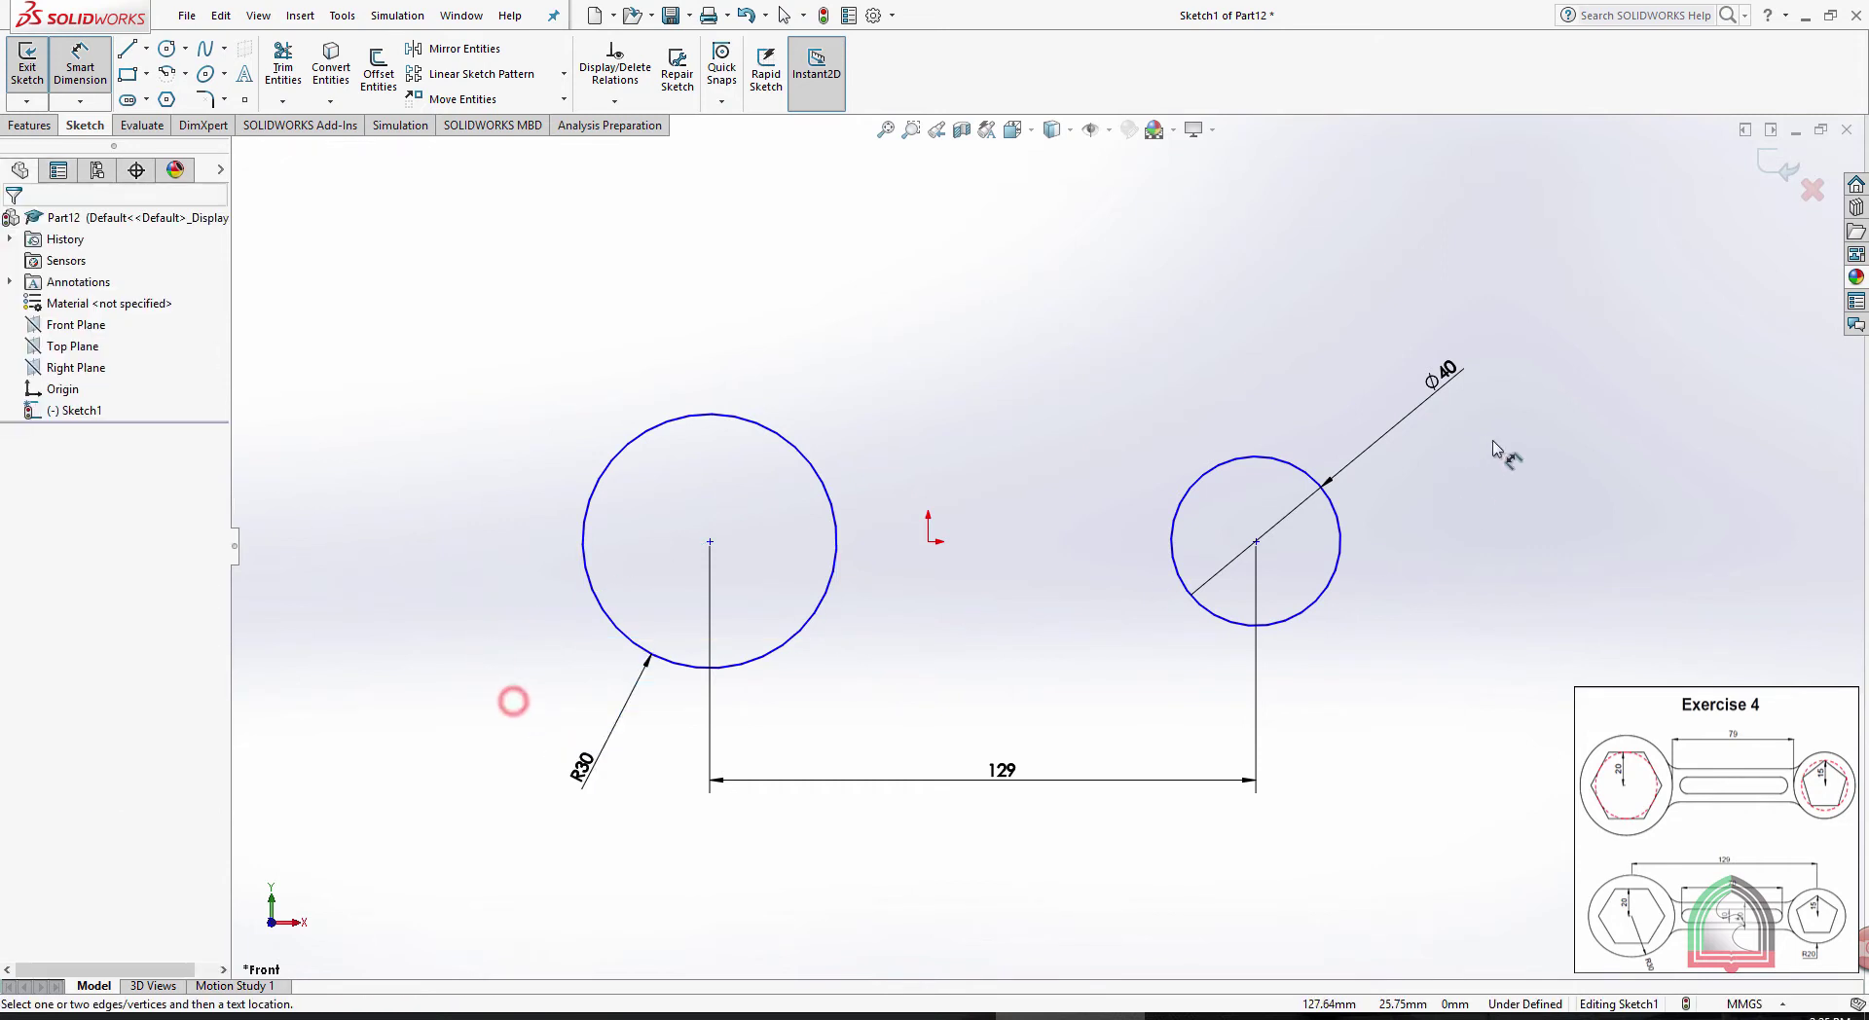
Display the right circle's size as radius R20 below-right, then return to the PDF drawing
left_click(1394, 446)
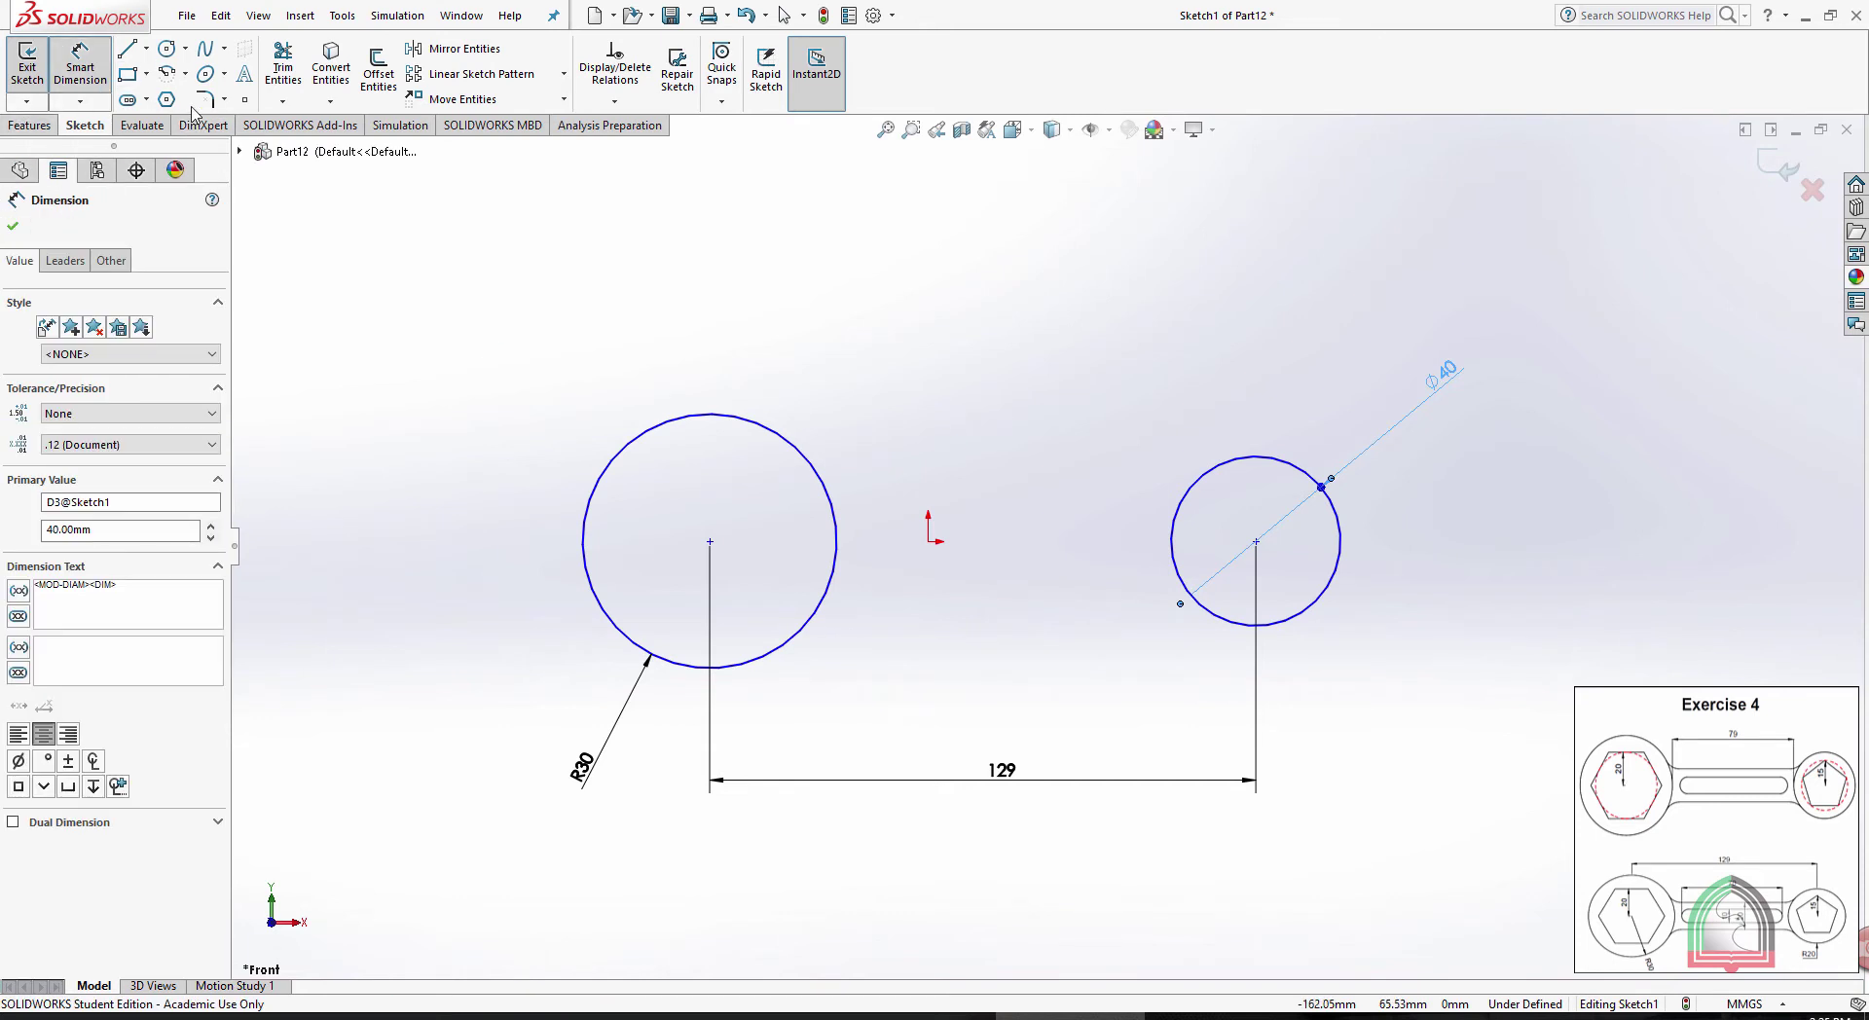
left_click(65, 261)
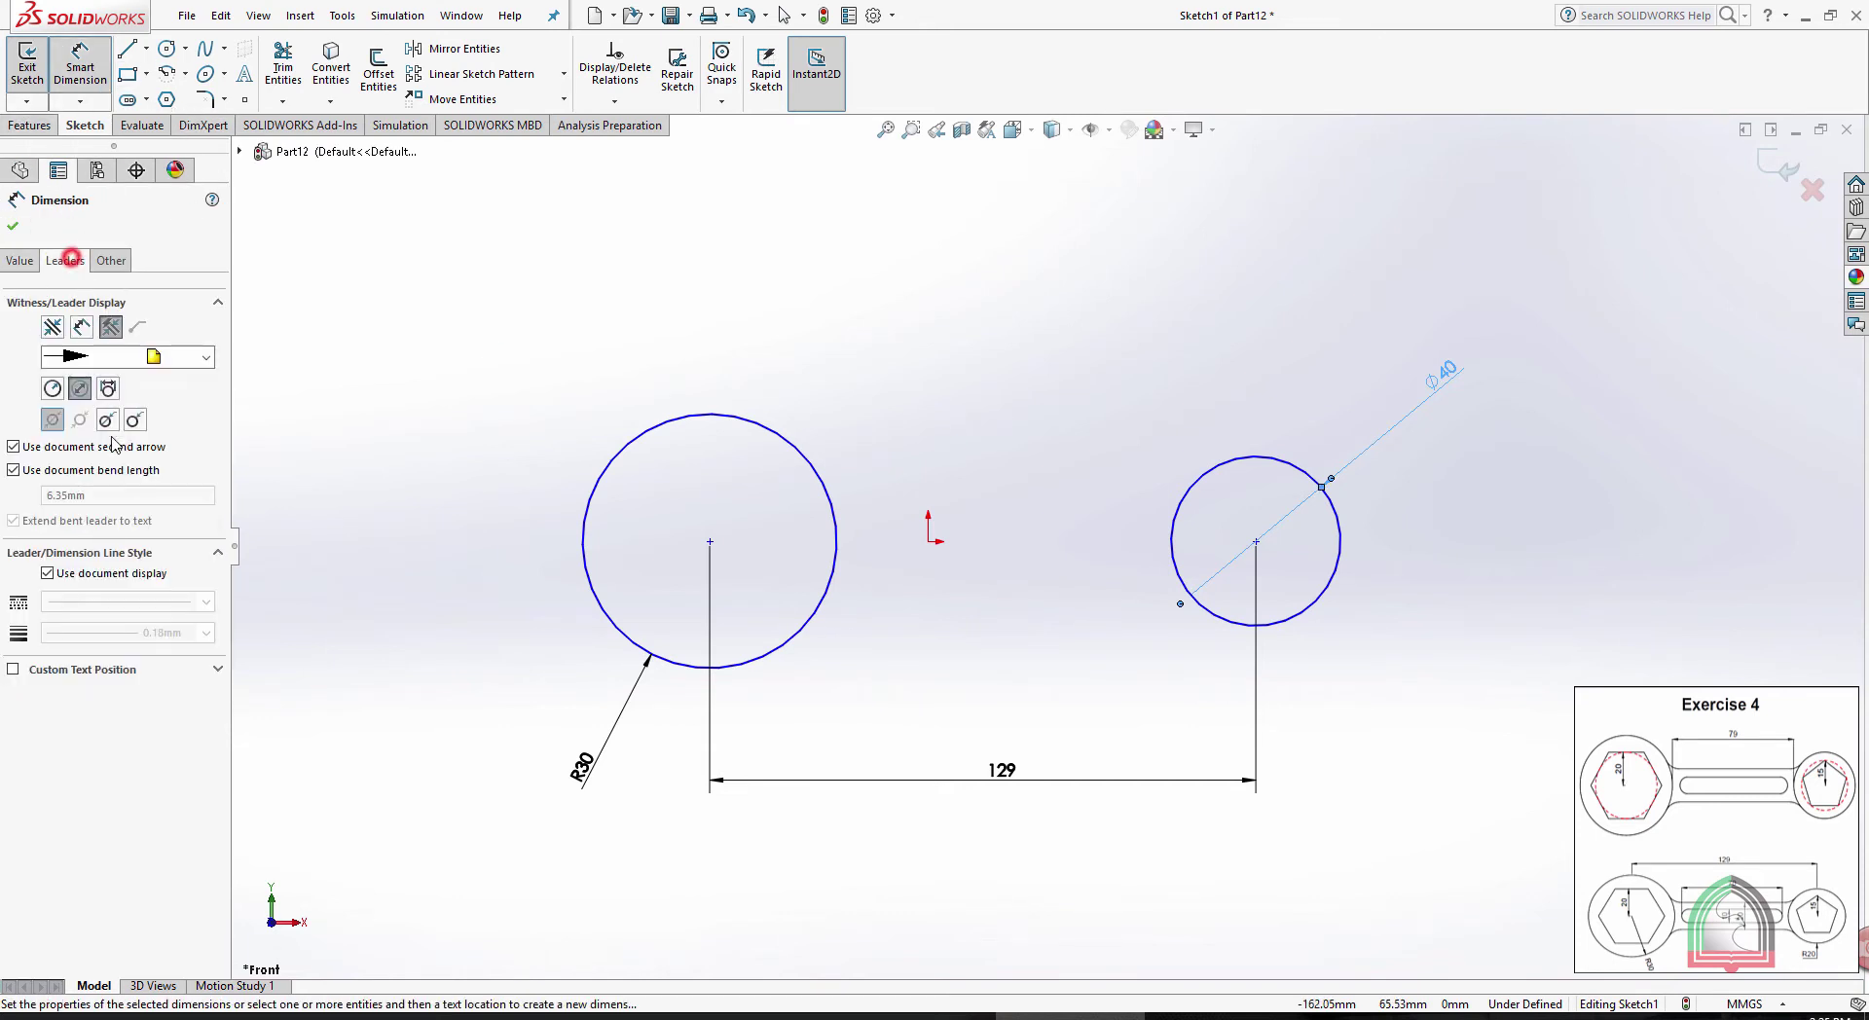
left_click(52, 389)
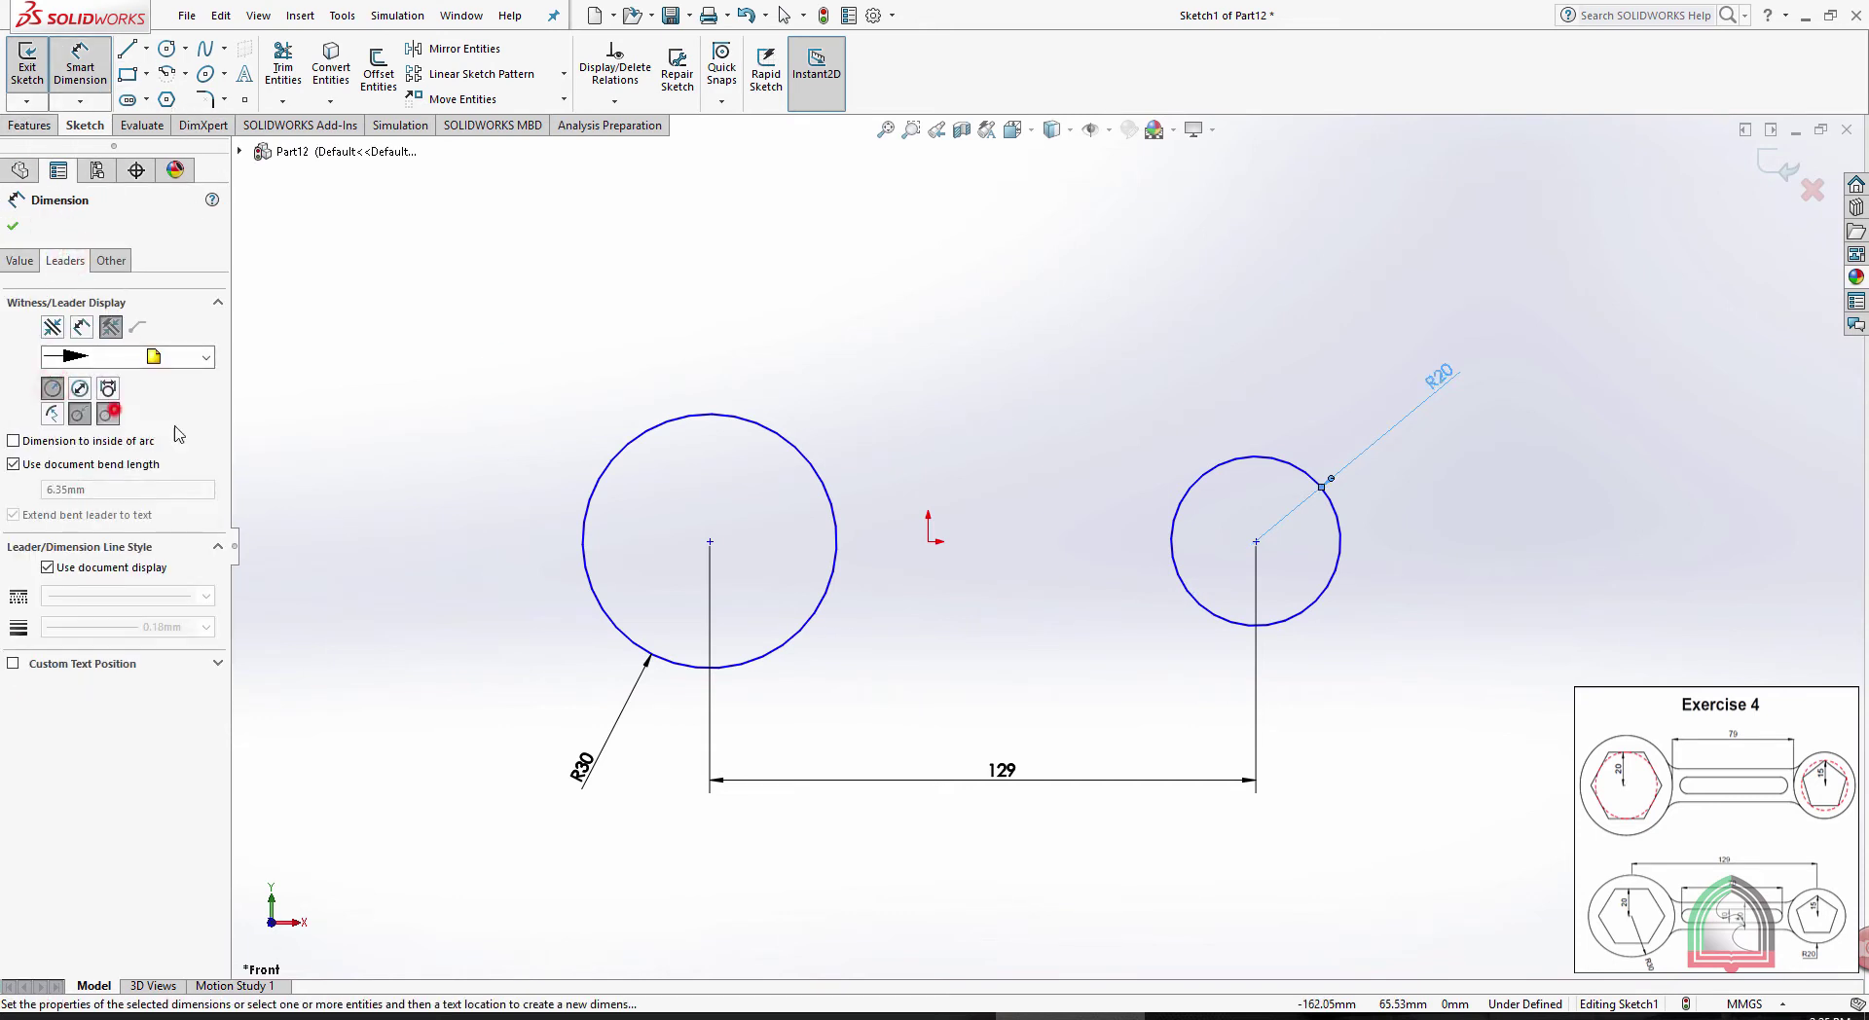
left_click_drag(1438, 382, 1405, 760)
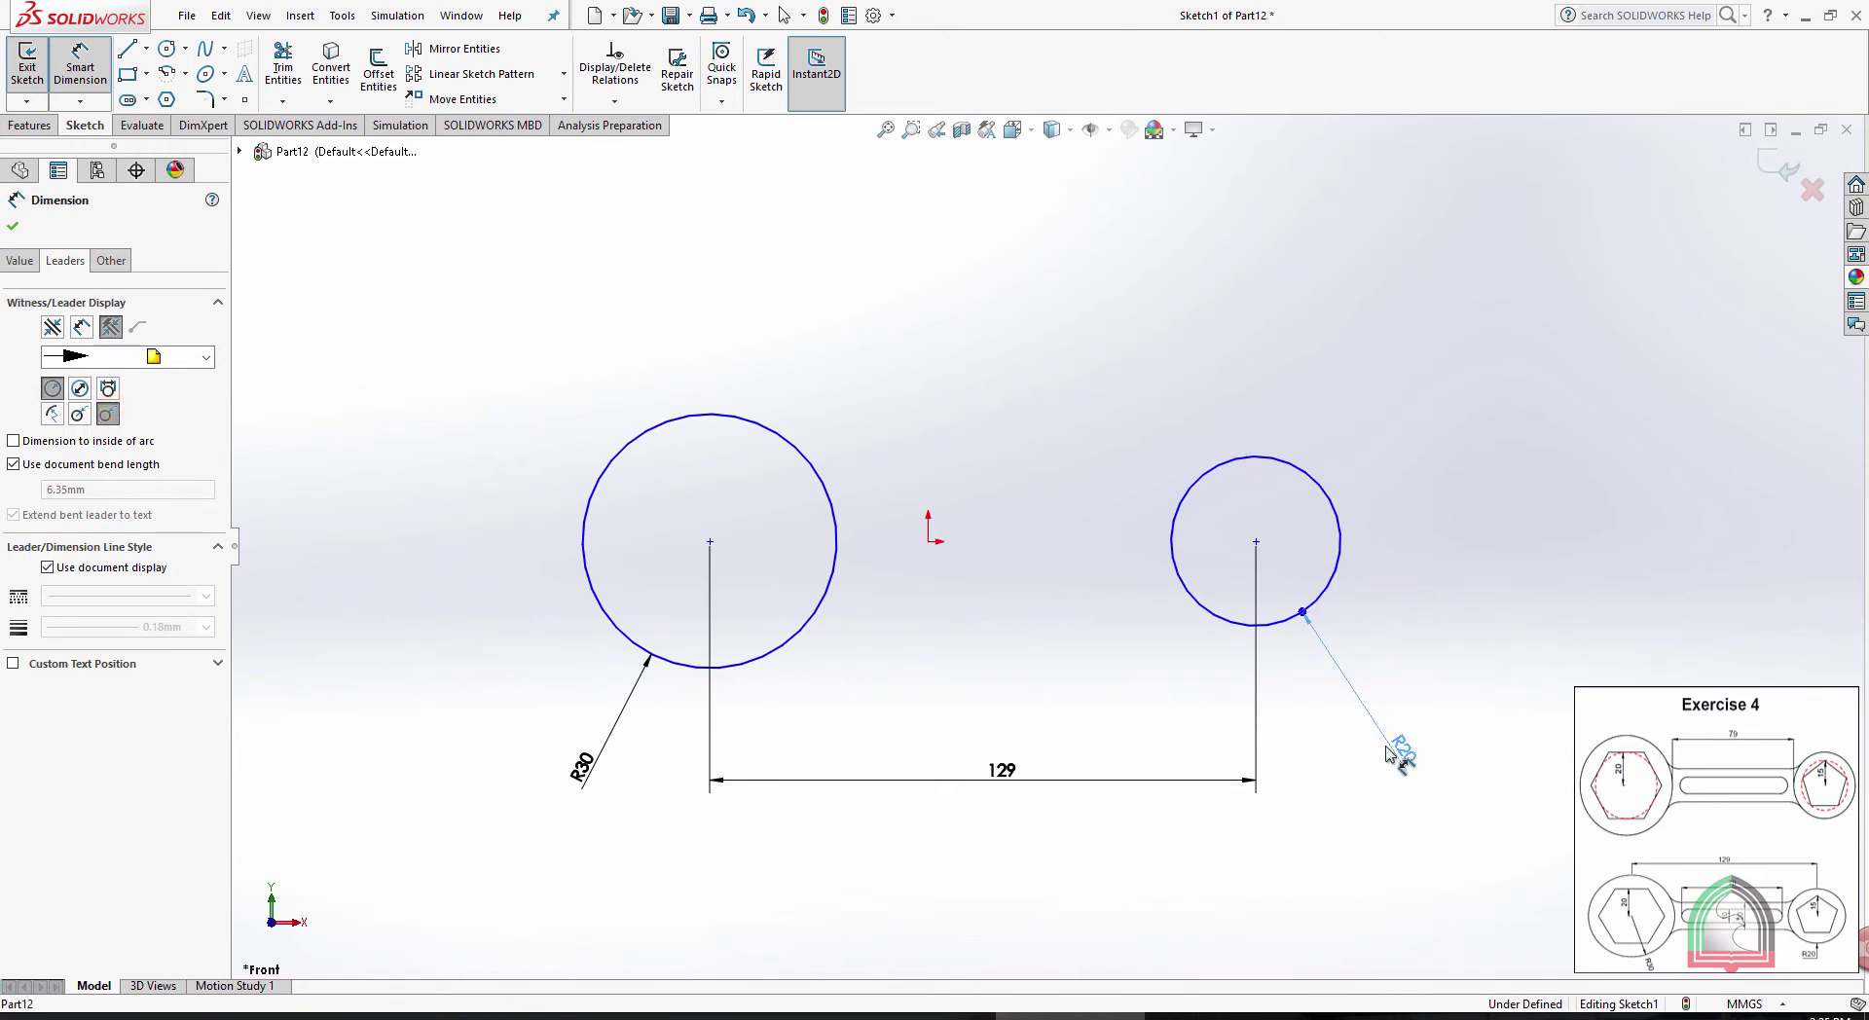
left_click(1534, 596)
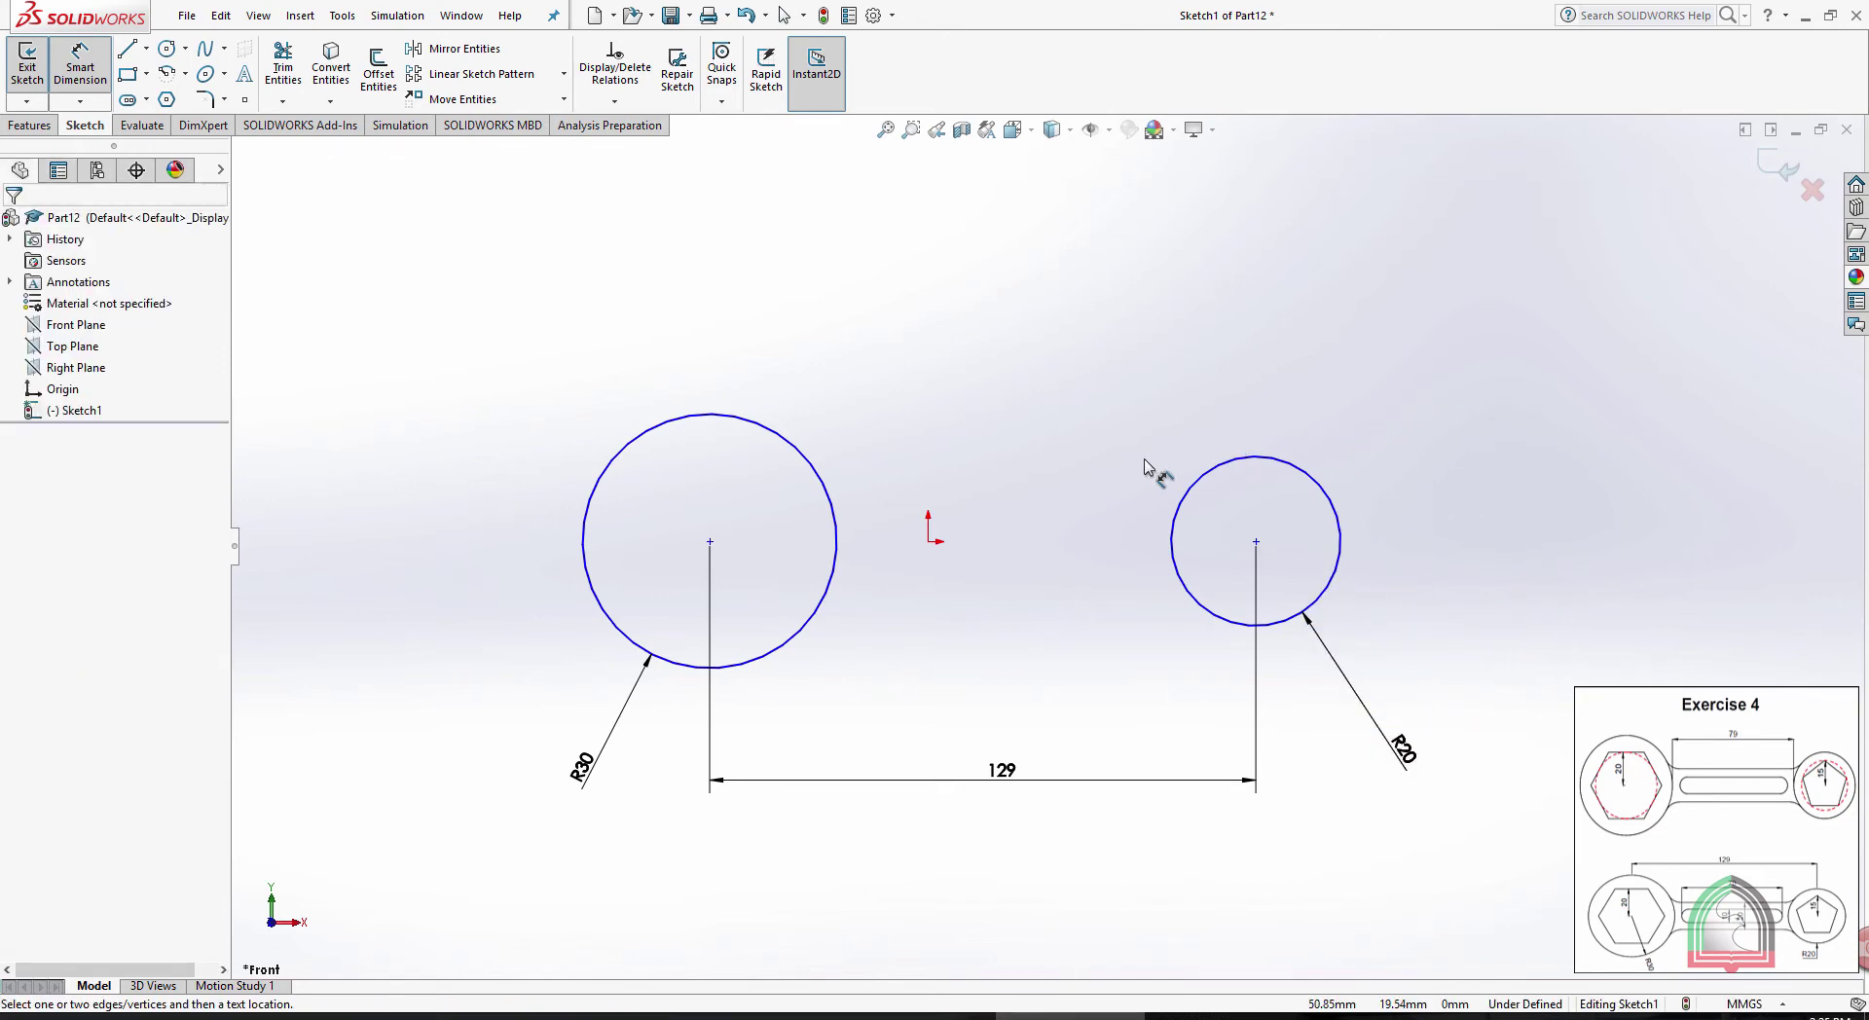
left_click(923, 1015)
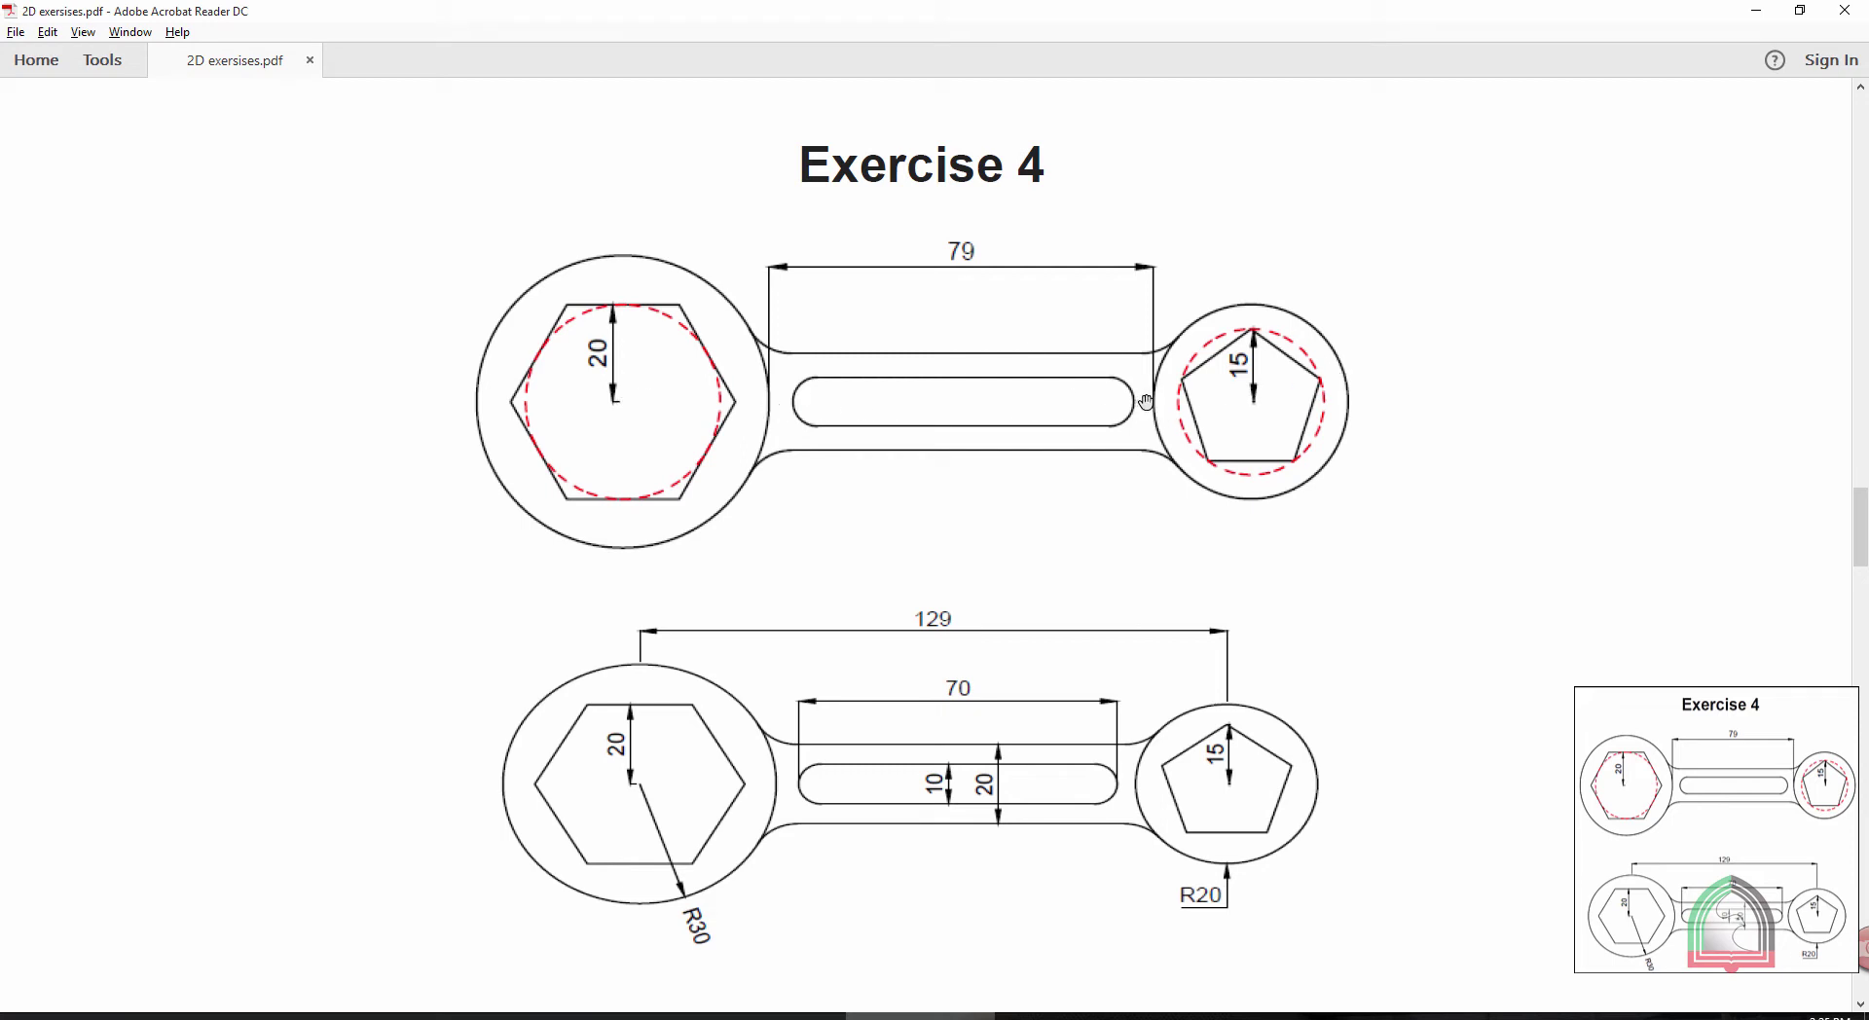
Return from the Exercise 4 PDF to the SOLIDWORKS sketch
left_click(1066, 1016)
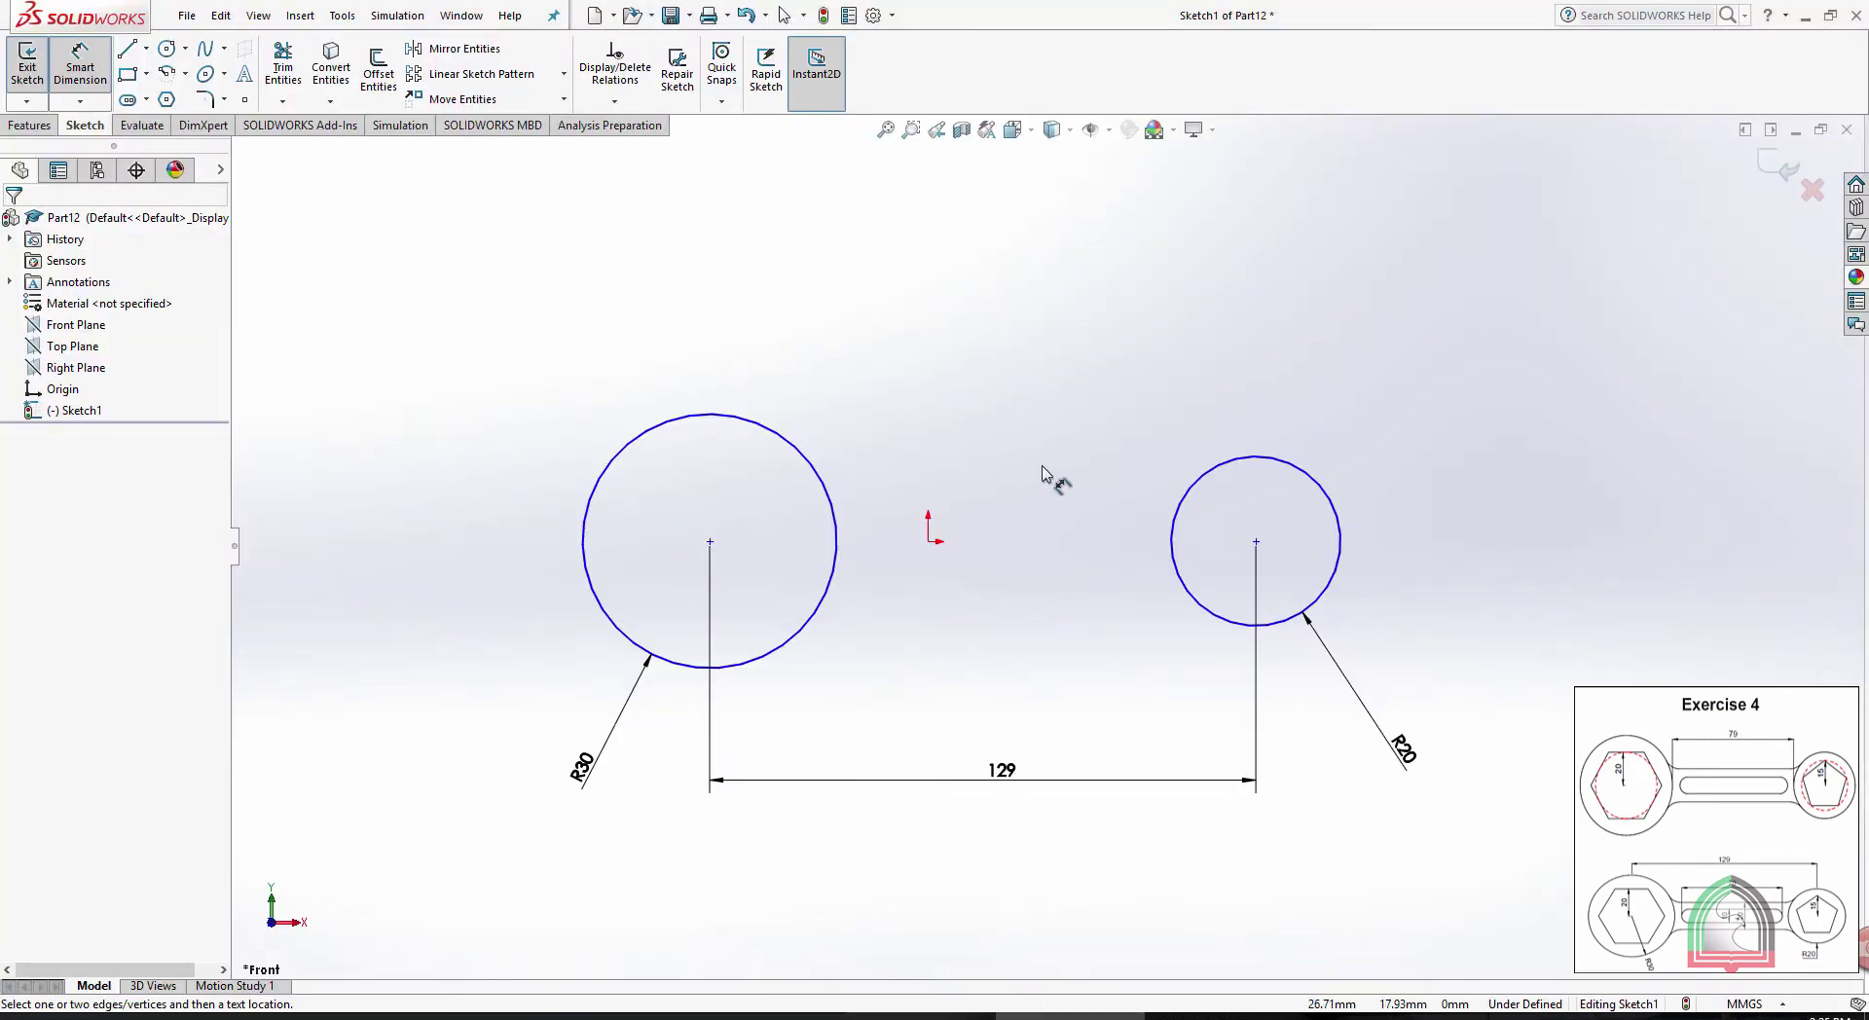
Draw a horizontal centerline from the left circle's edge to the right circle's edge
left_click(133, 52)
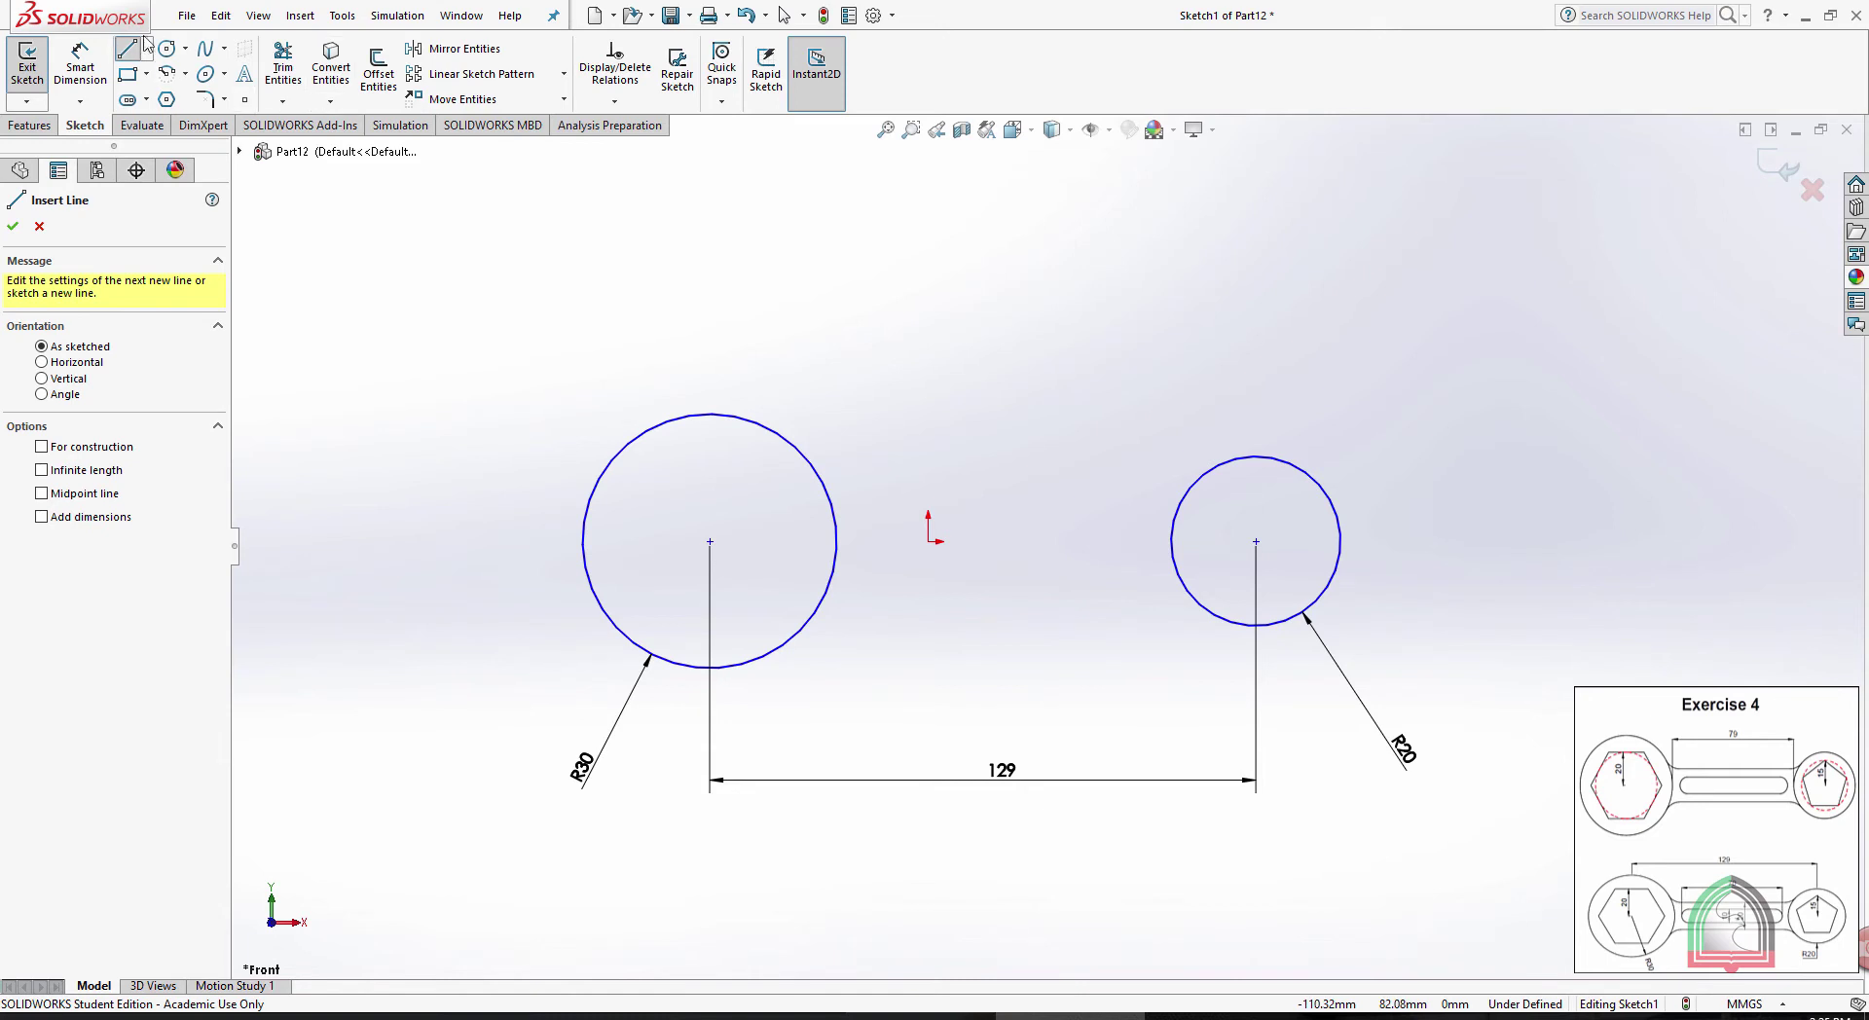
left_click(146, 48)
left_click(153, 98)
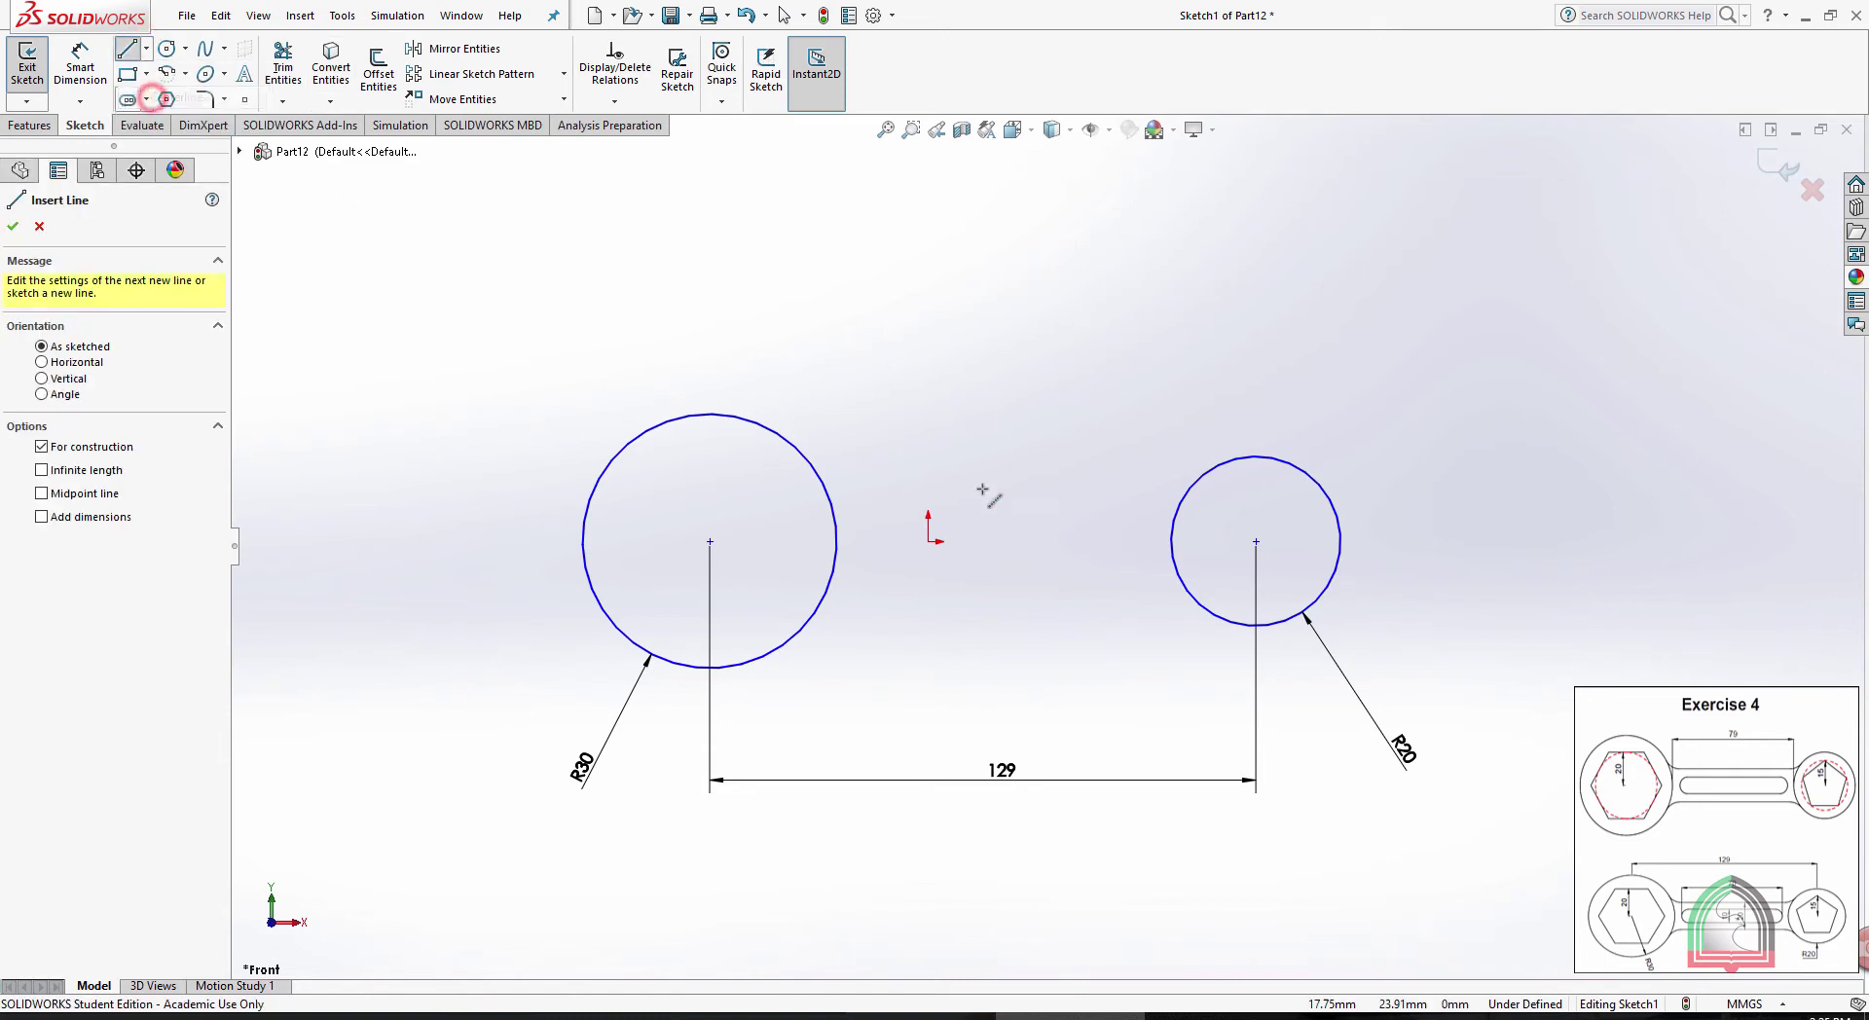
left_click(838, 541)
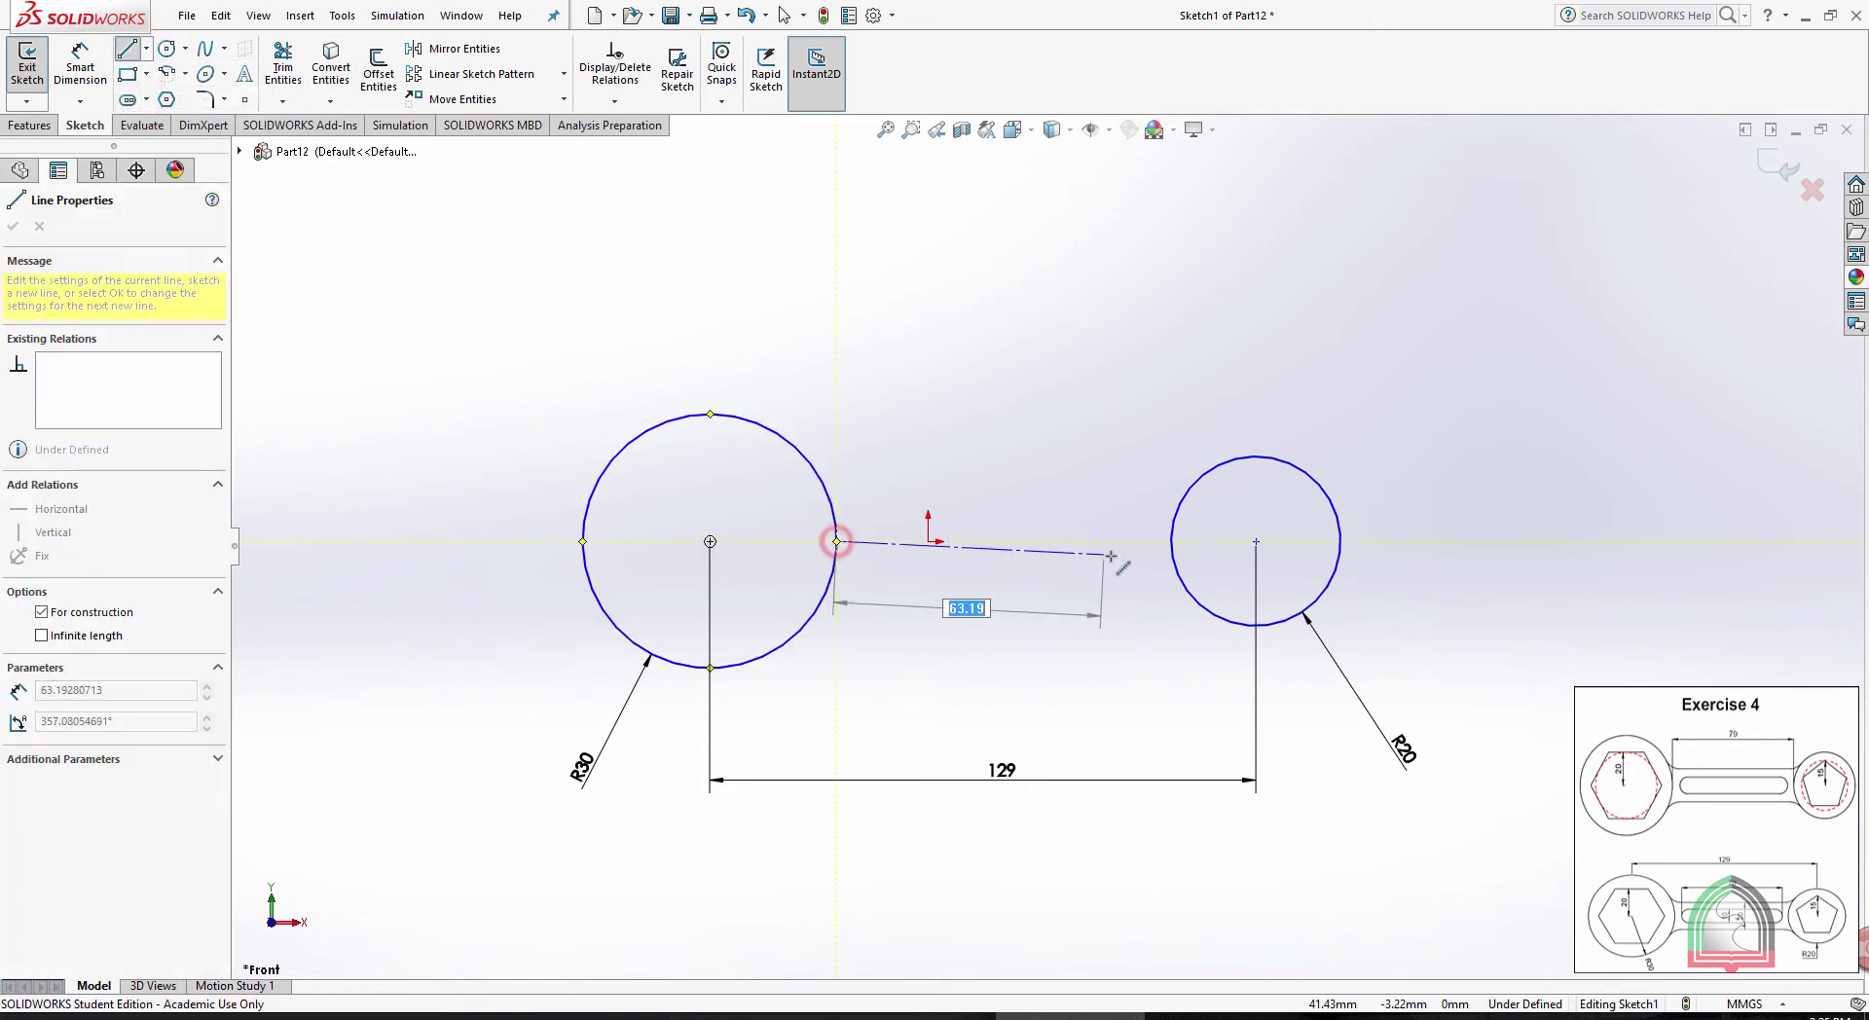
left_click(1172, 541)
key("Escape")
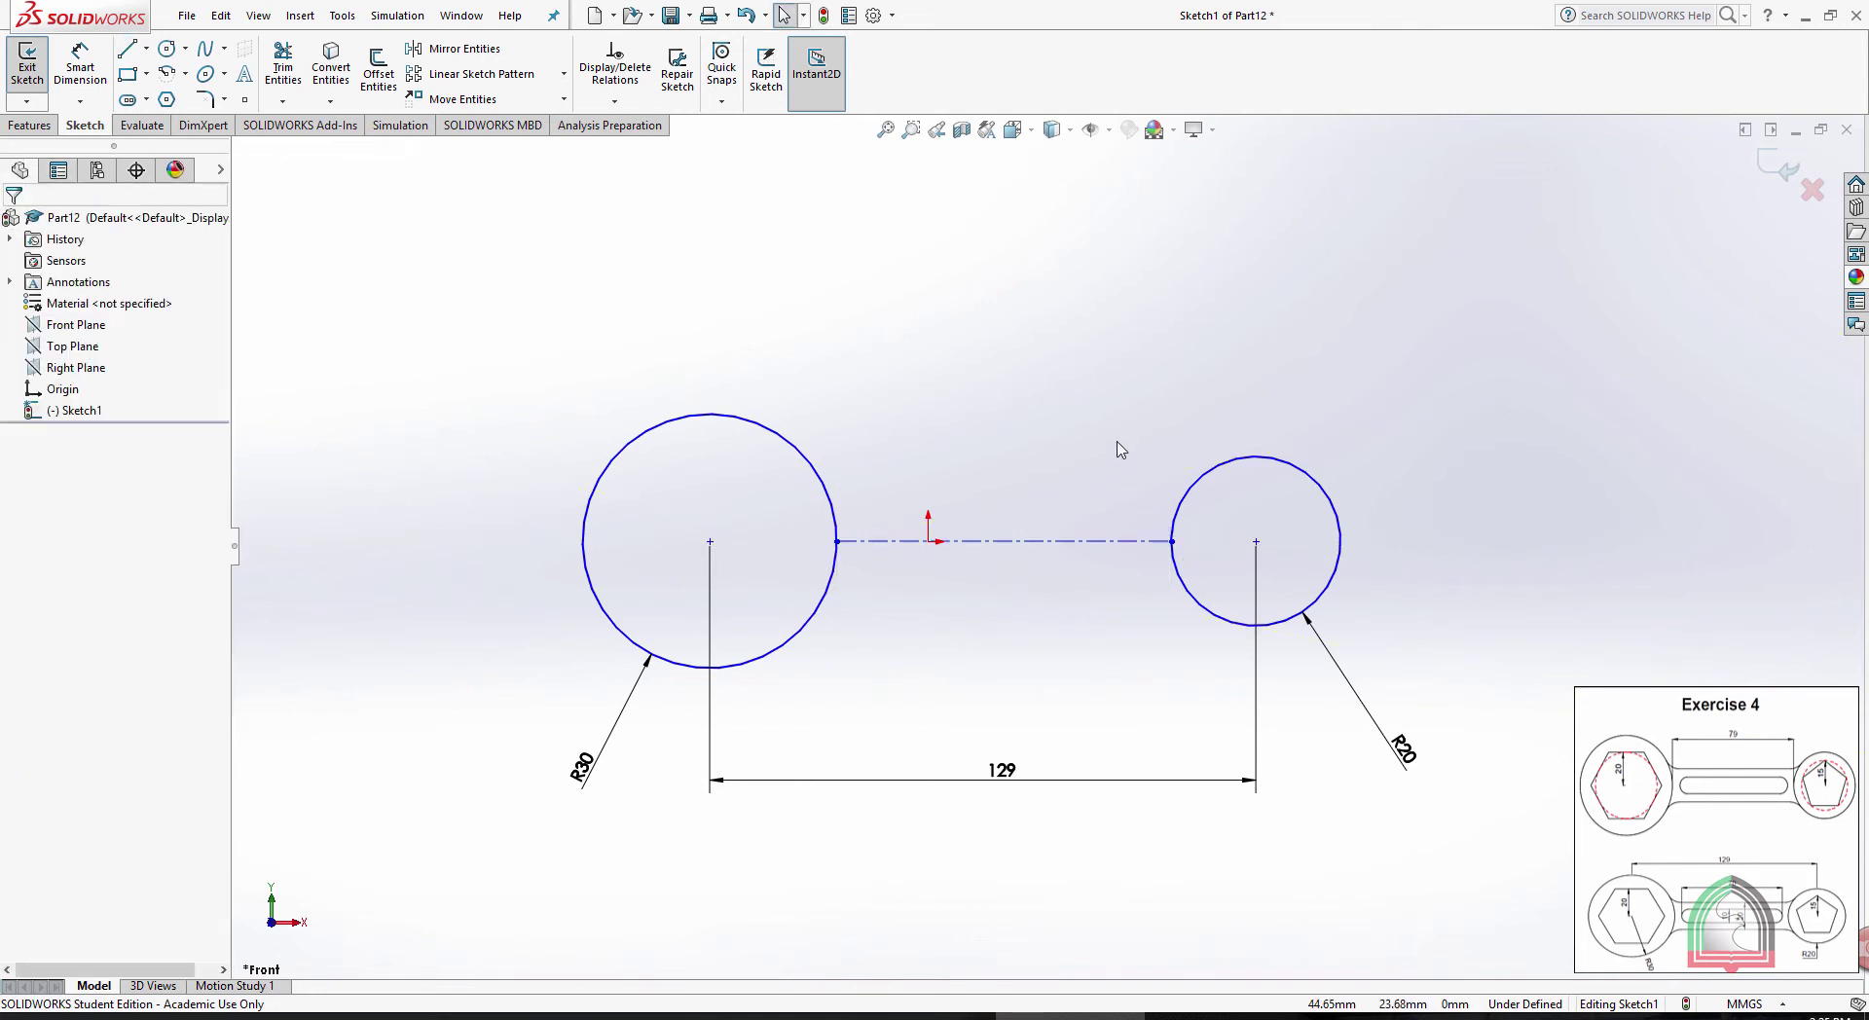
scroll(1119, 469, "down", 2)
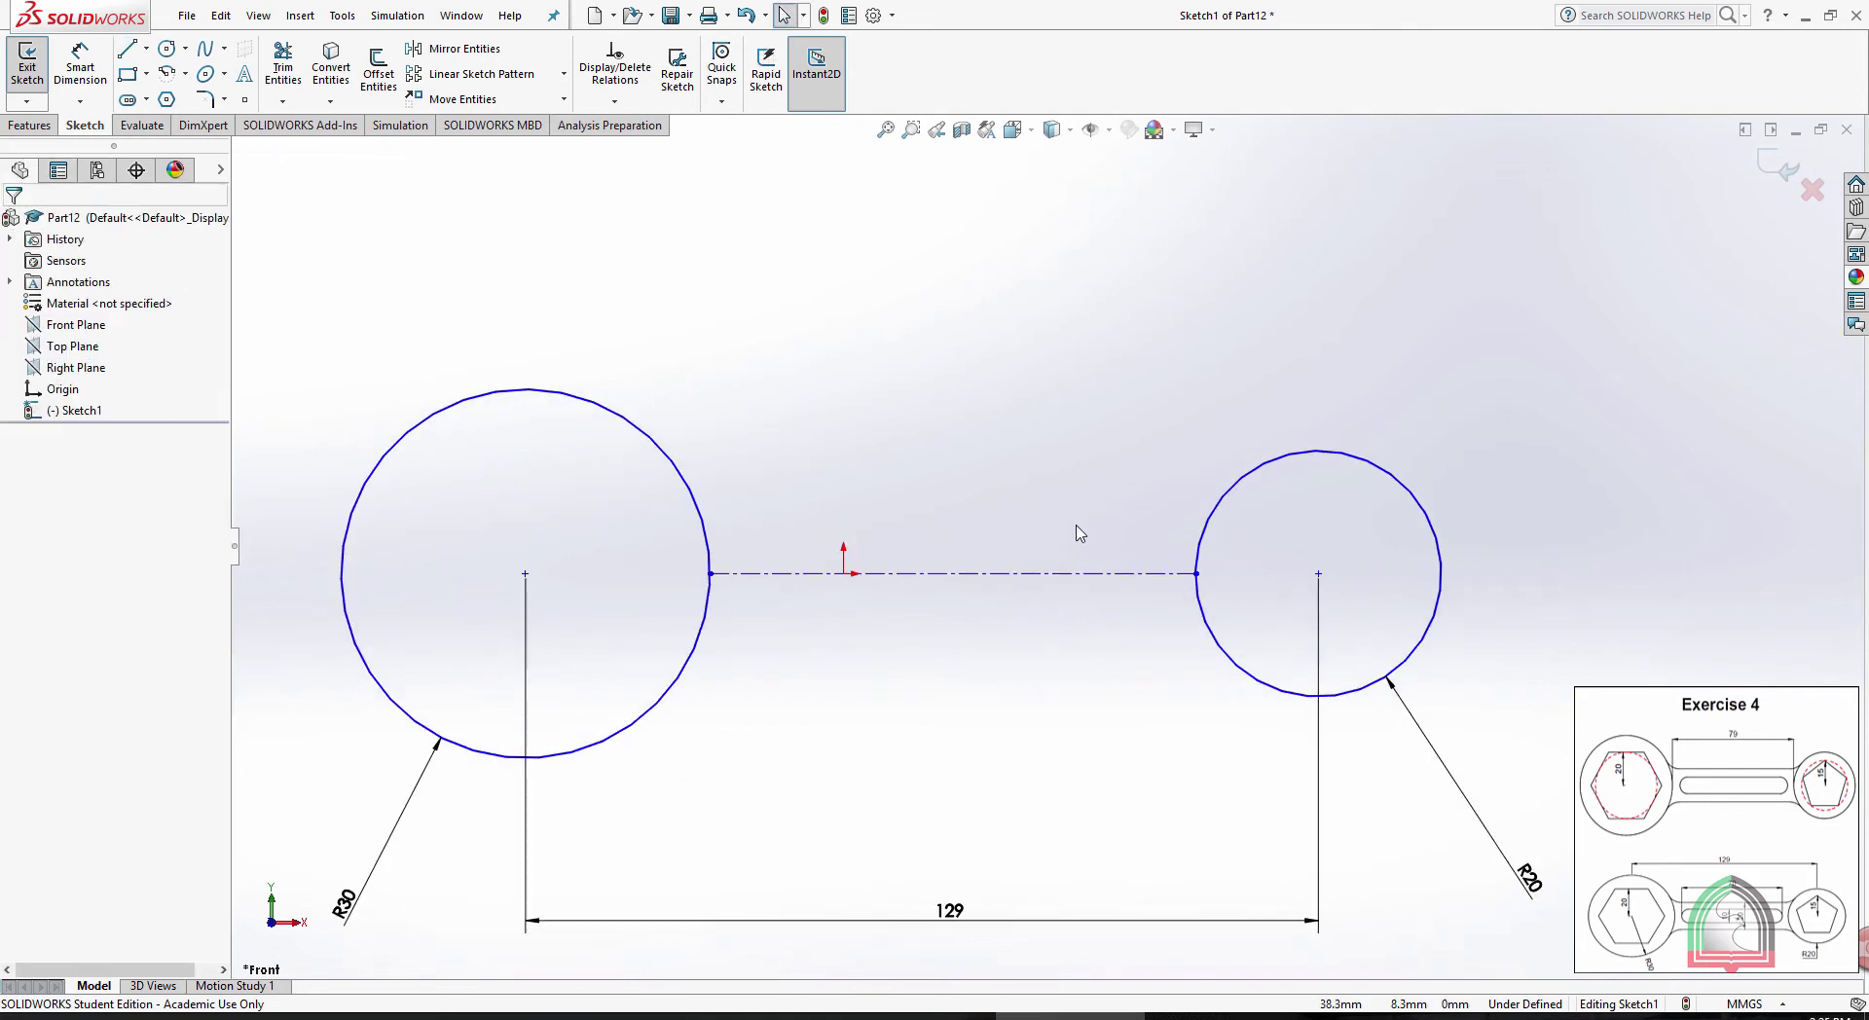
Draw a straight slot centred on the centerline between the circles
left_click(129, 102)
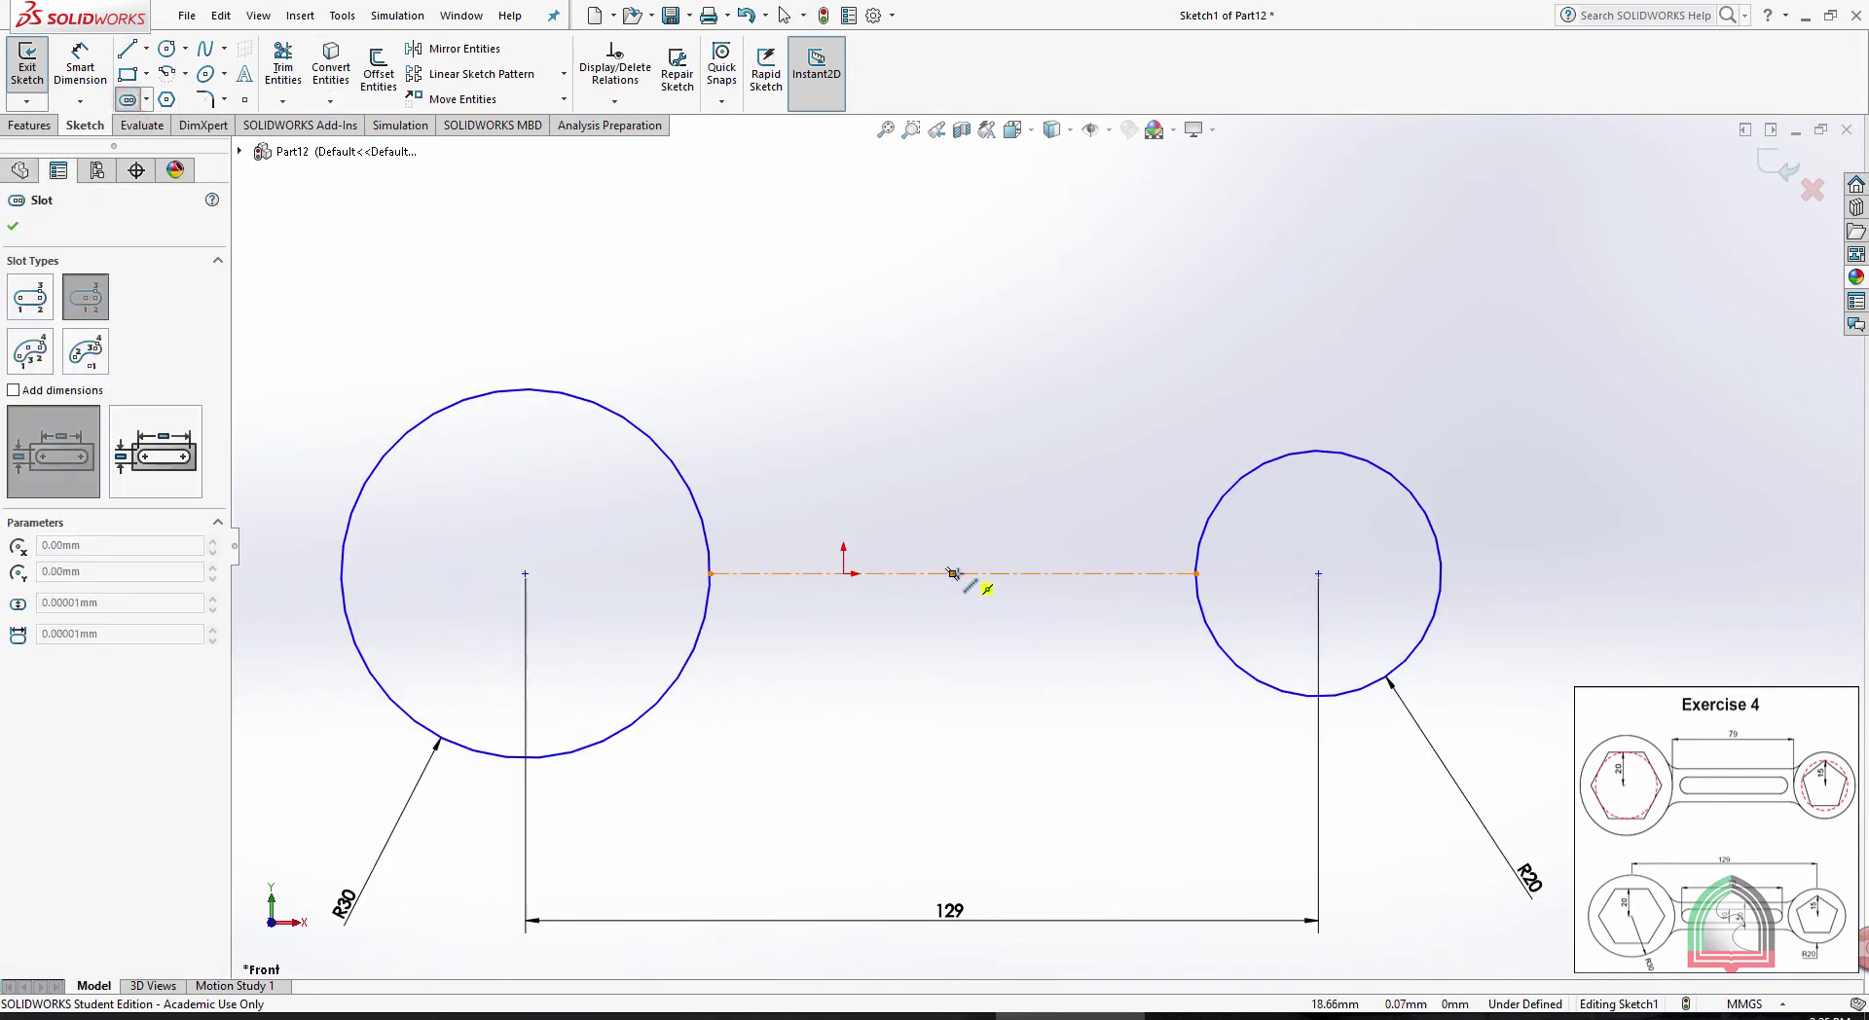
left_click(952, 573)
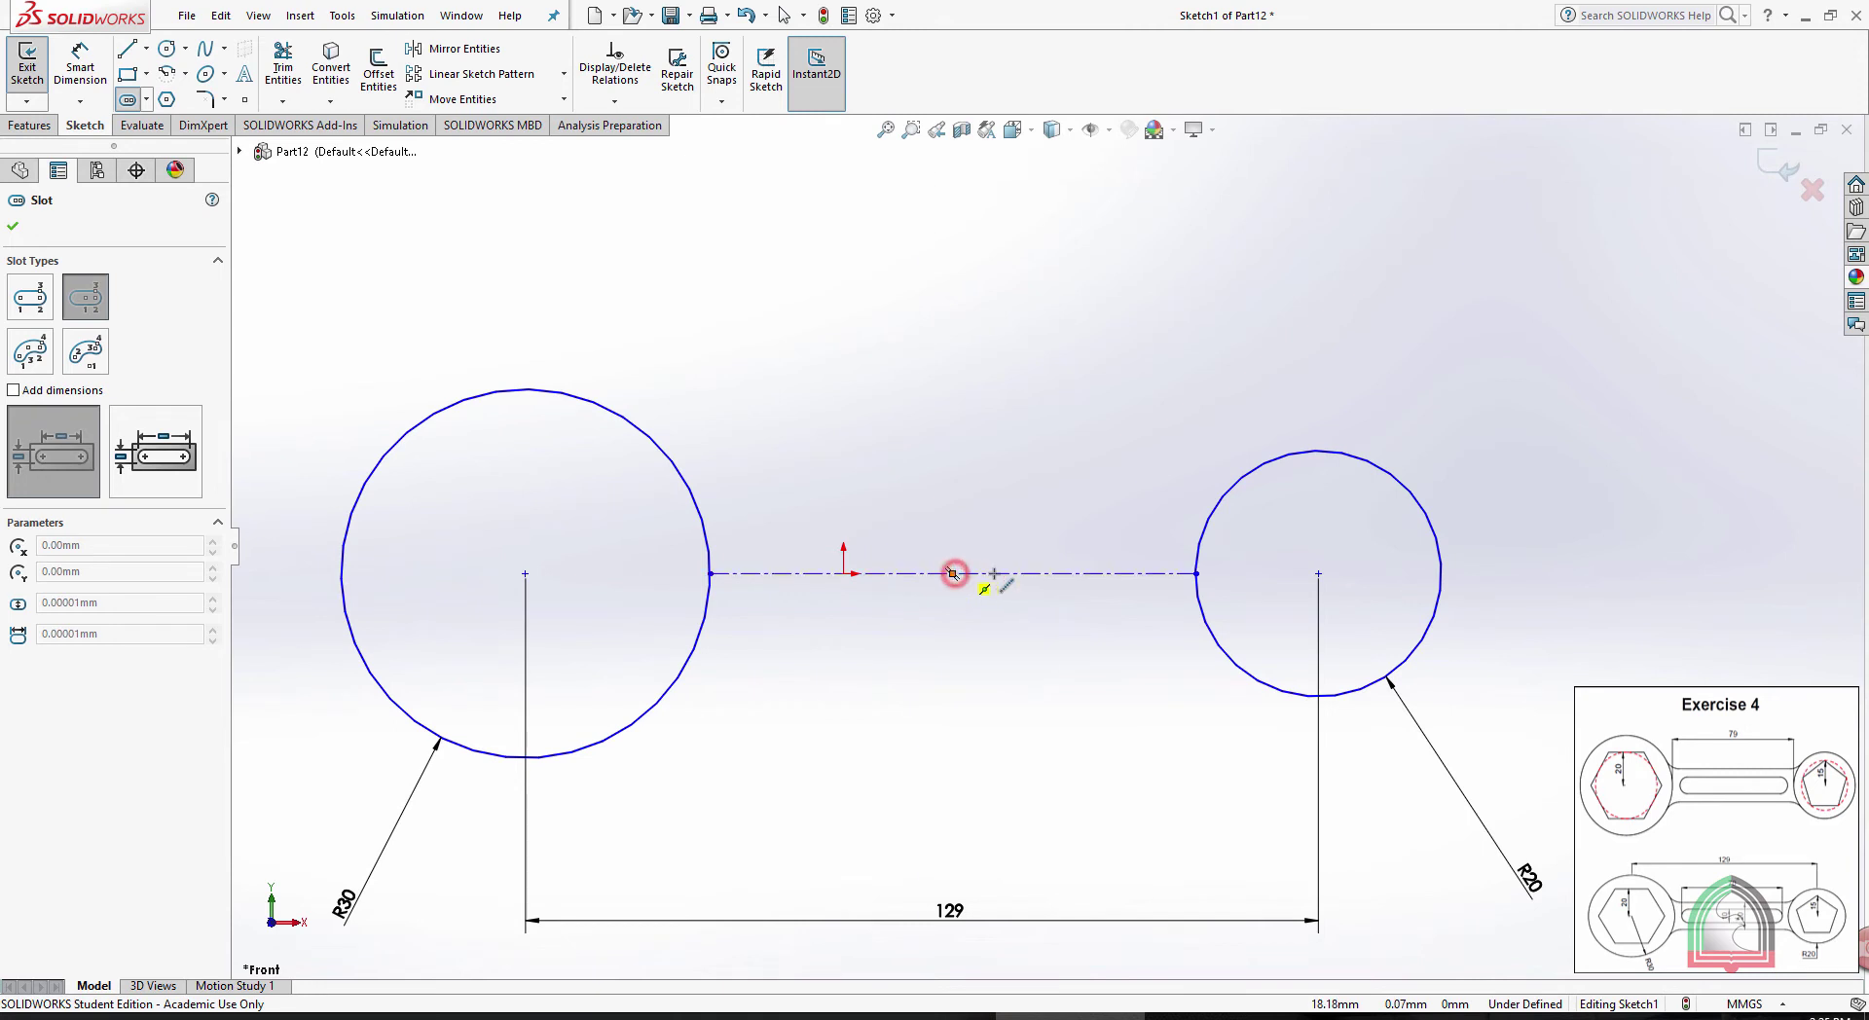
left_click(1092, 574)
left_click(1075, 523)
key("Escape")
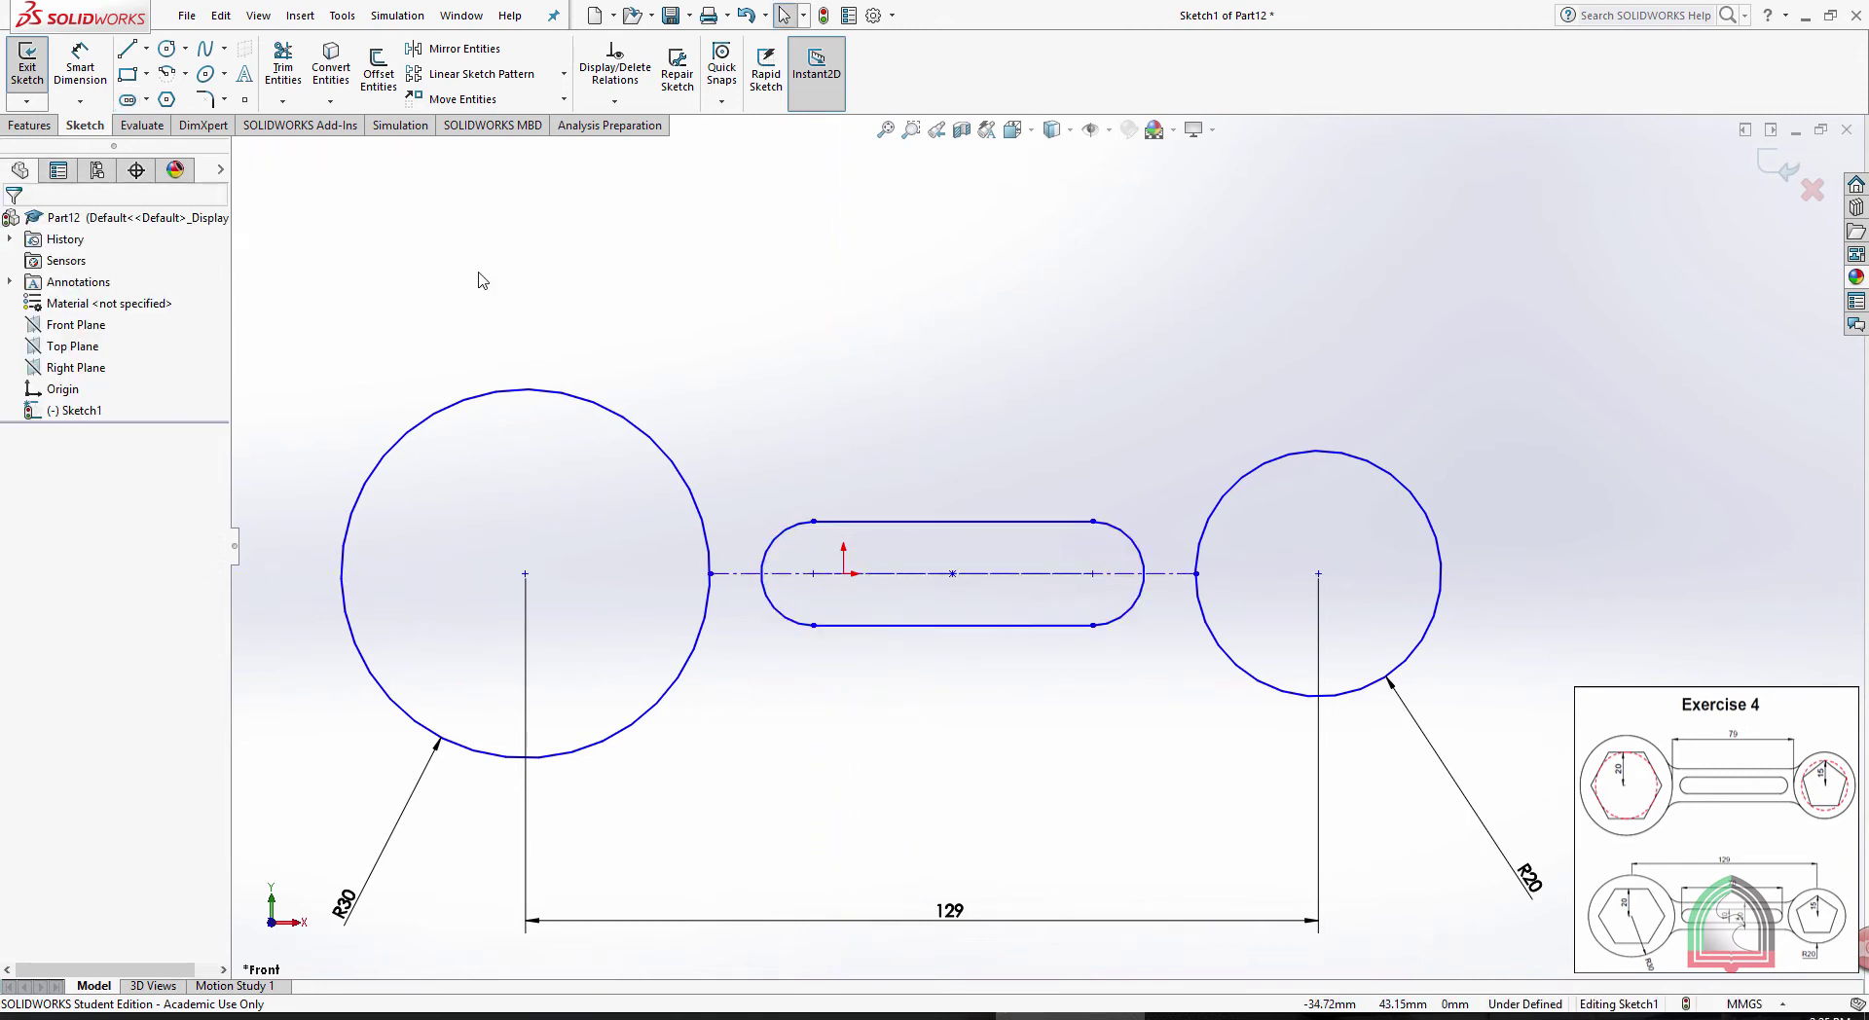
Dimension the slot with 60 between its end centres and R5 end arcs
left_click(80, 64)
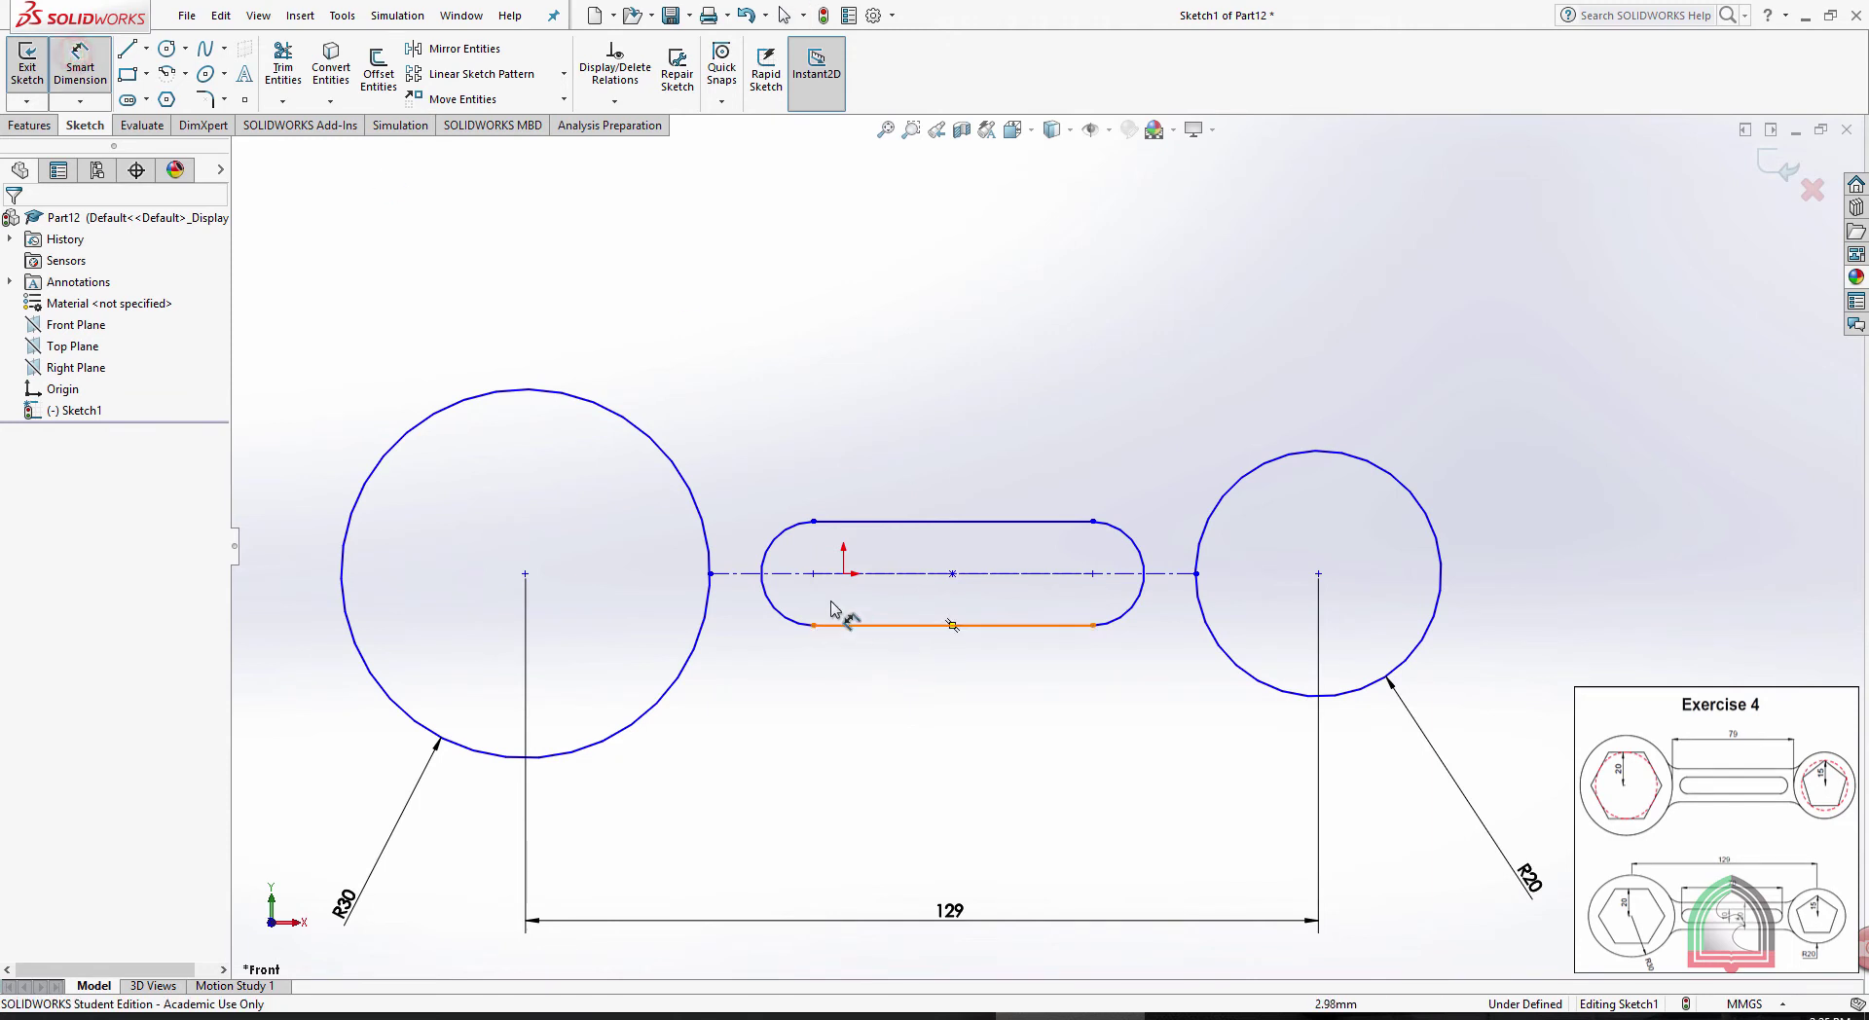
left_click(813, 573)
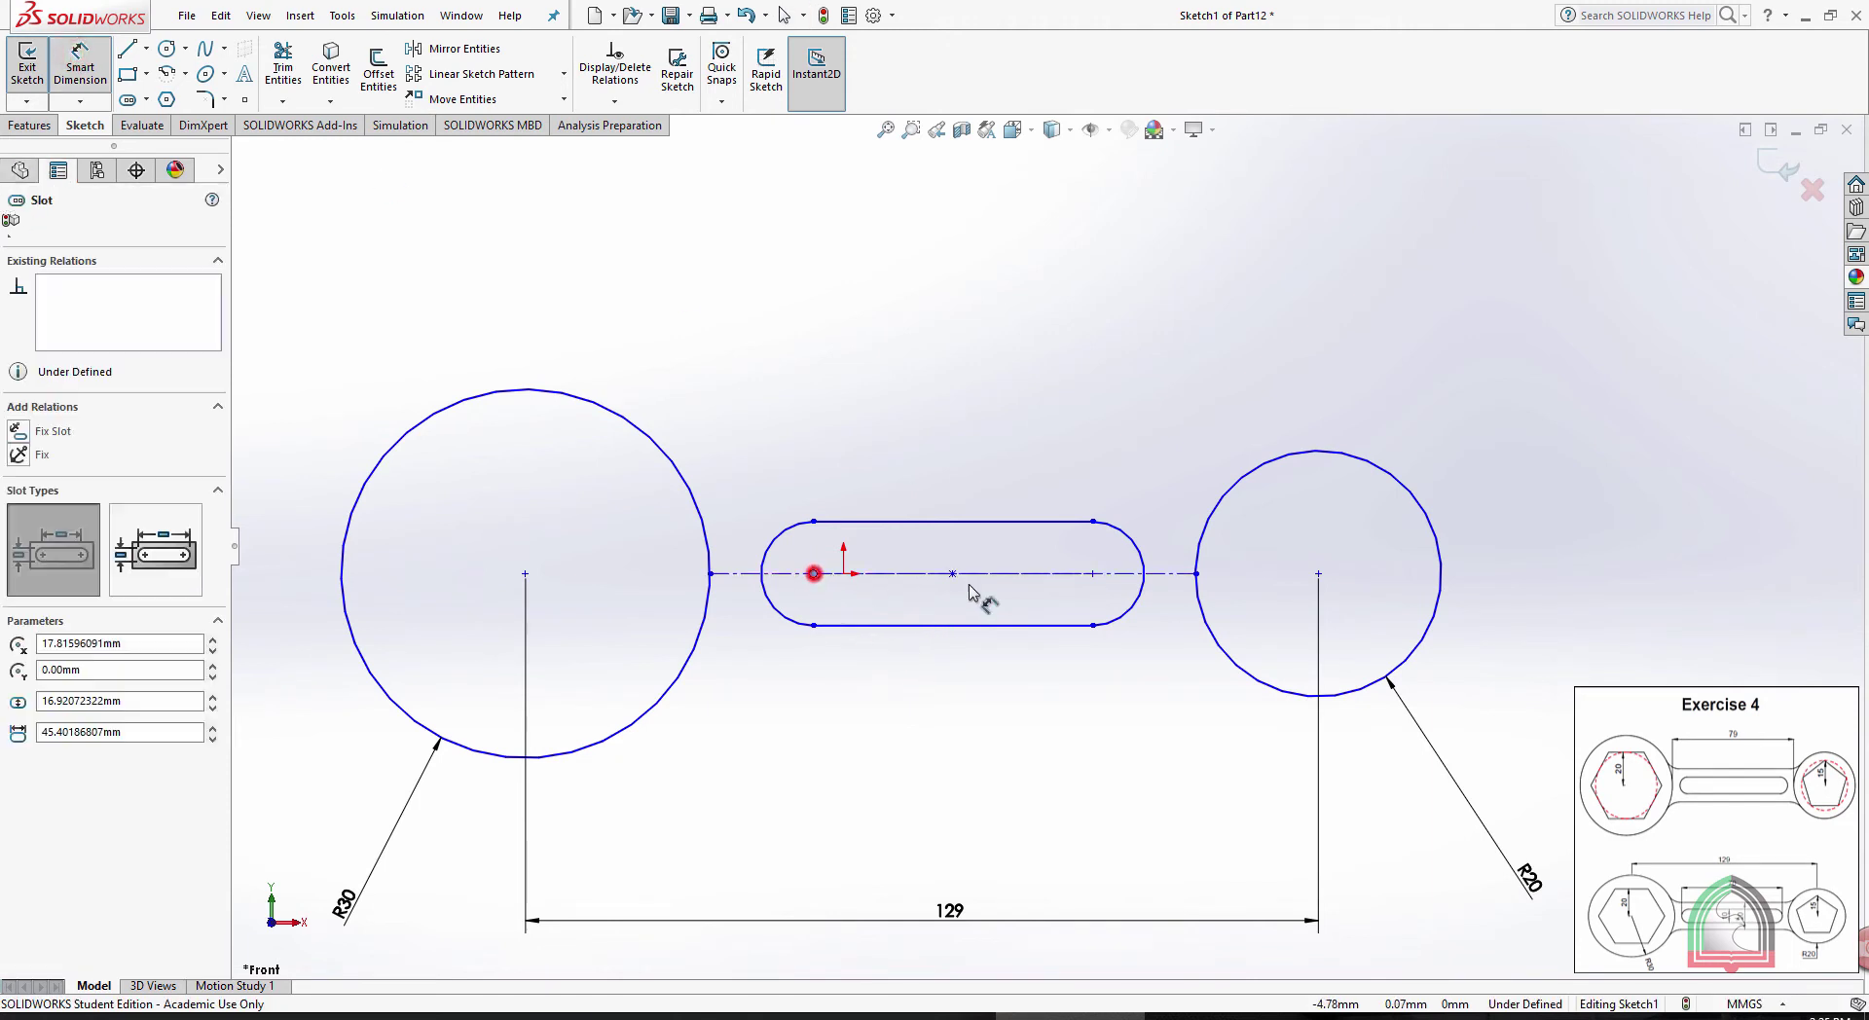
left_click(1093, 573)
left_click(955, 710)
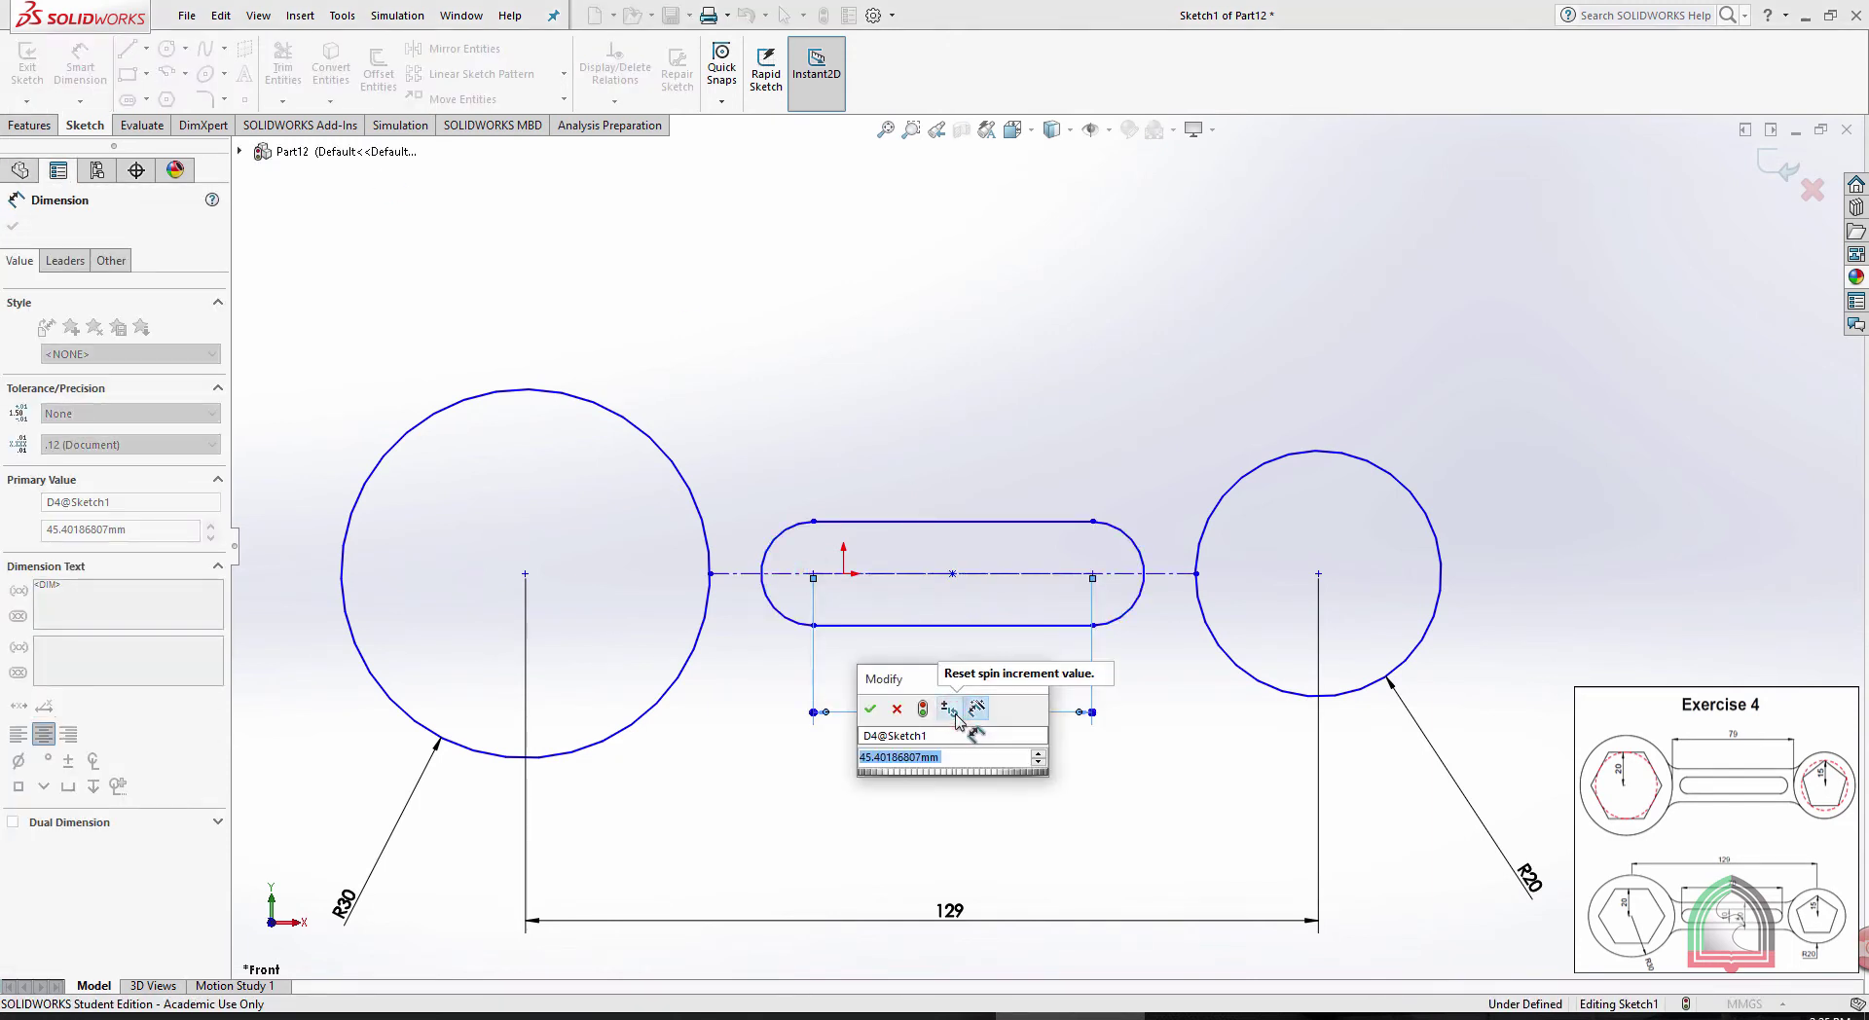
type("60")
key("Return")
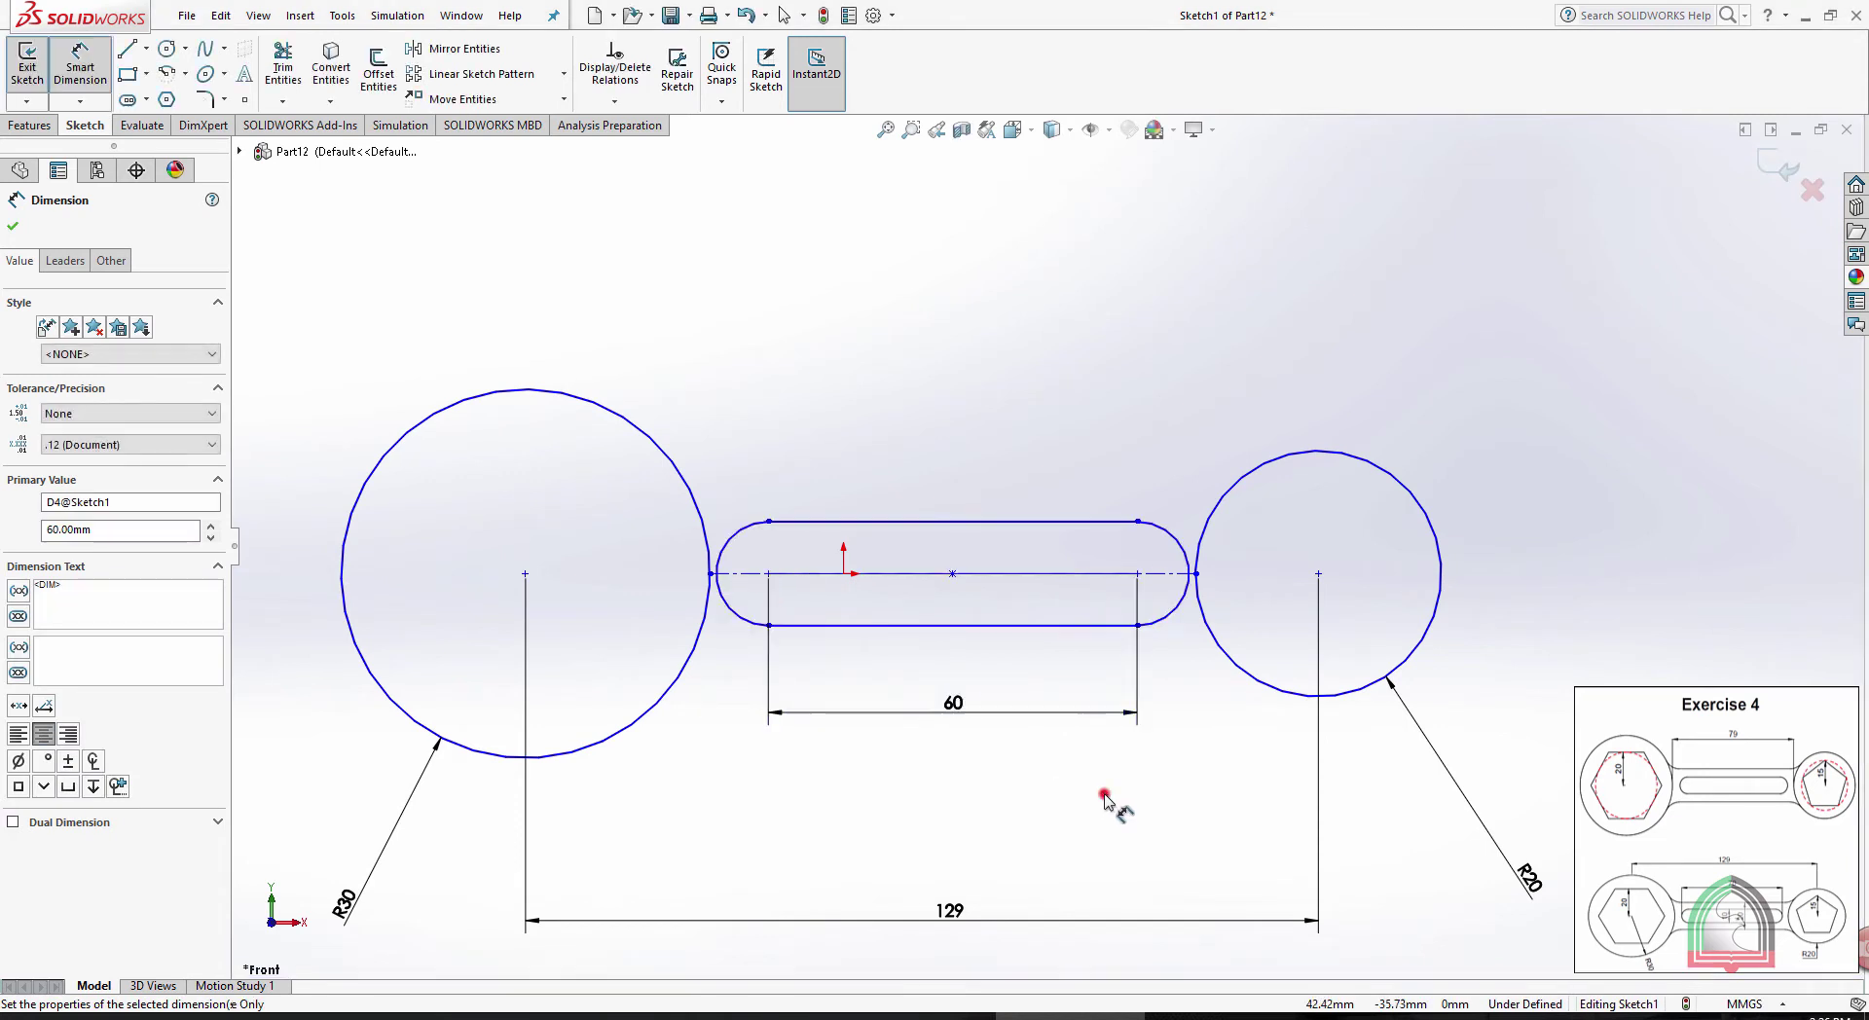
left_click(1102, 801)
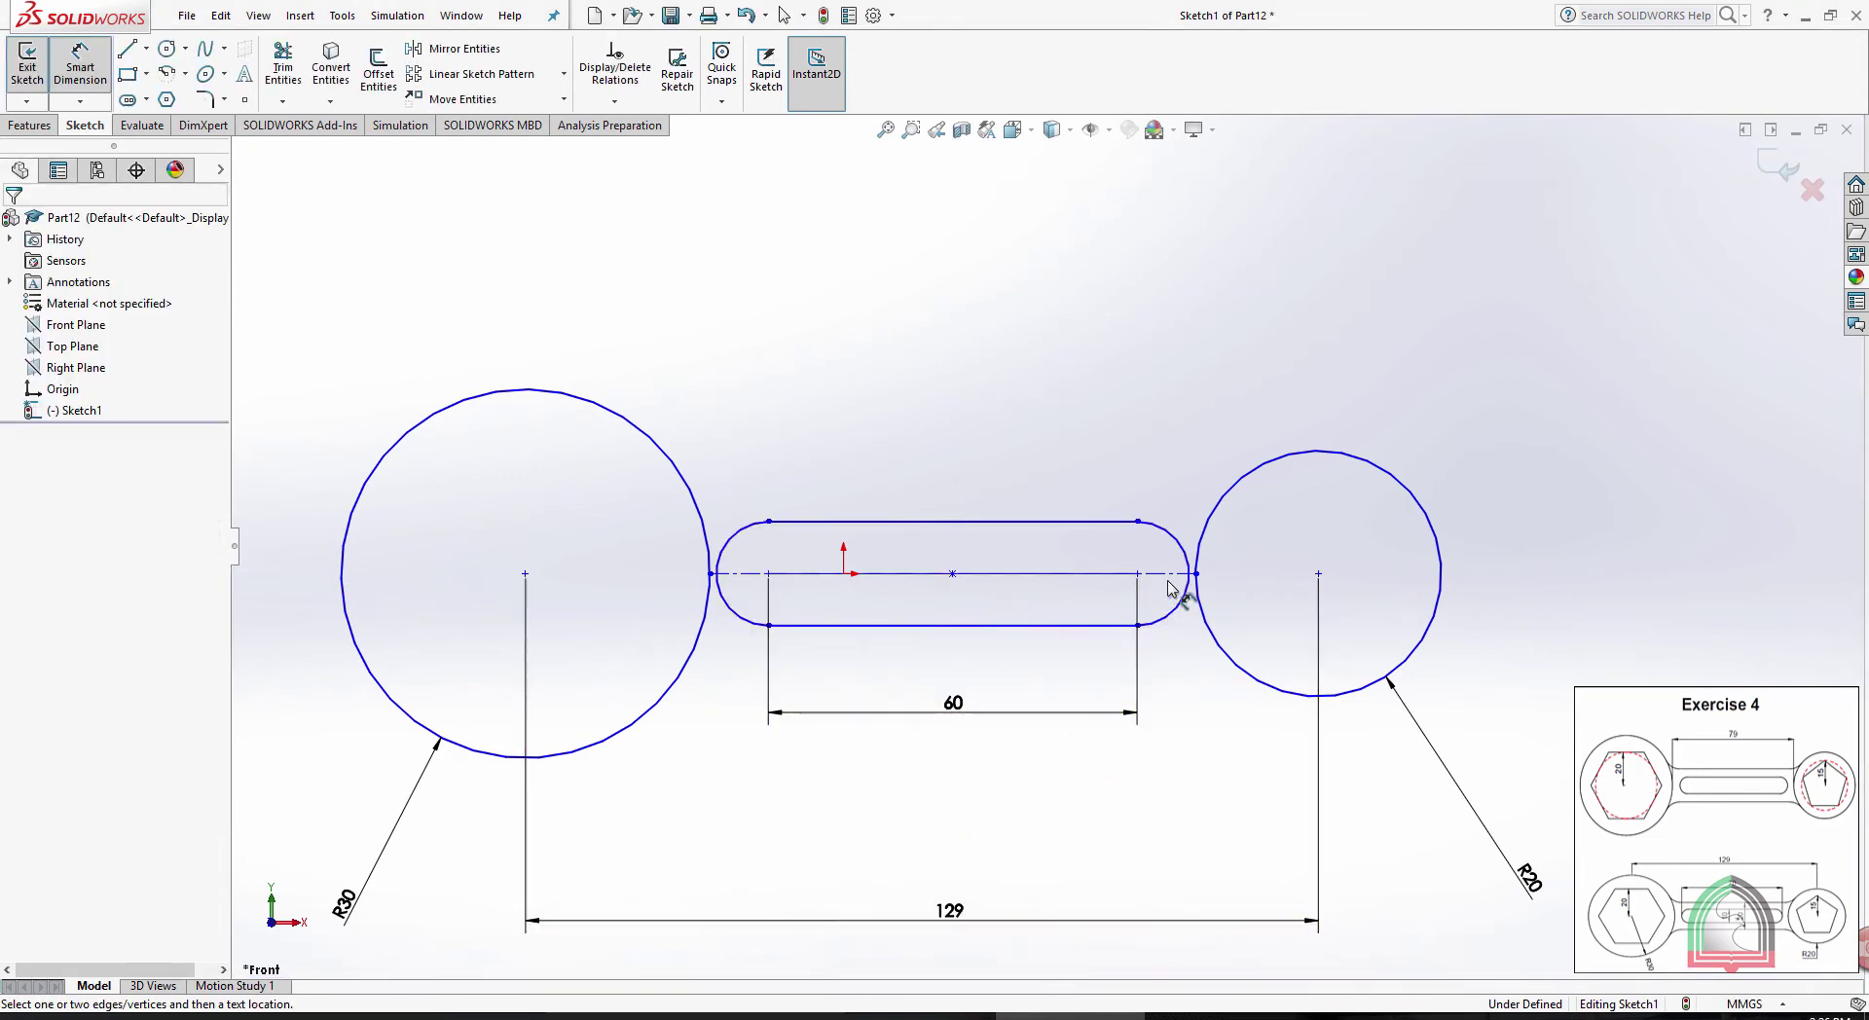
left_click(1165, 527)
left_click(1194, 406)
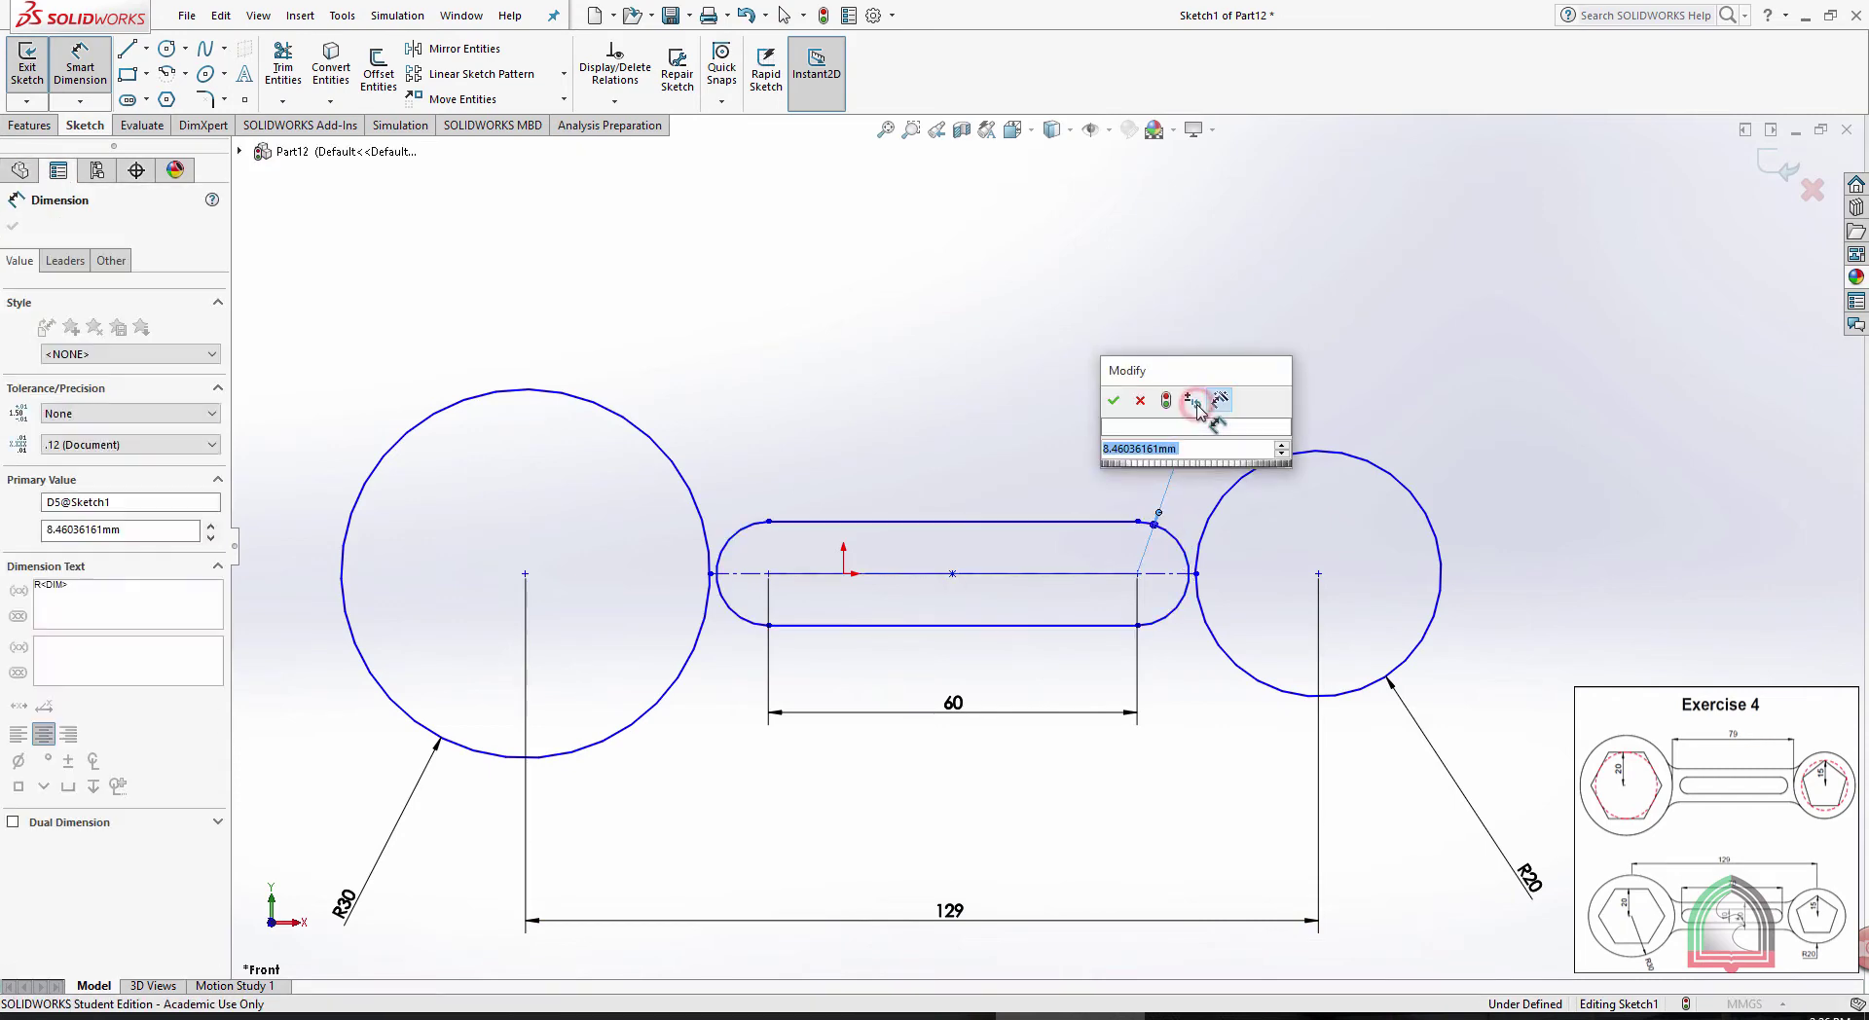
type("5")
key("Return")
left_click(1404, 363)
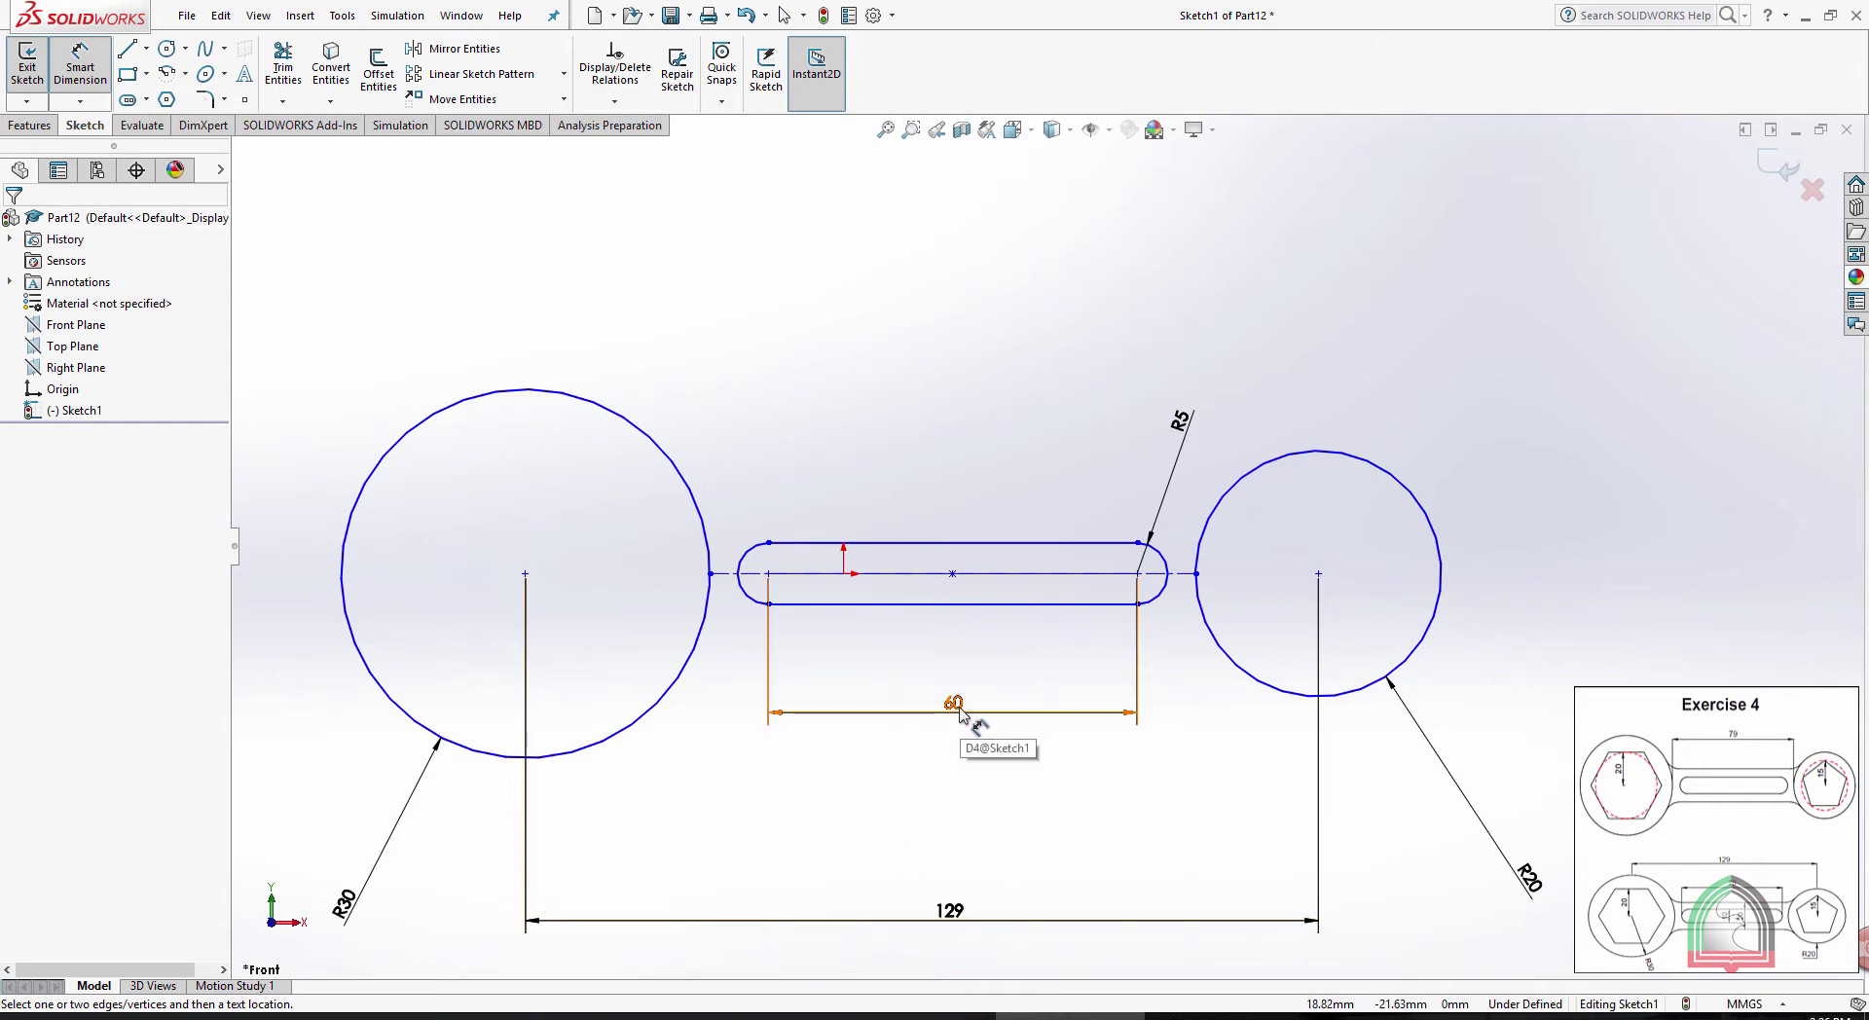
After comparing with the PDF, move the 60 dimension above the slot and R5 closer to it
key("alt+Tab")
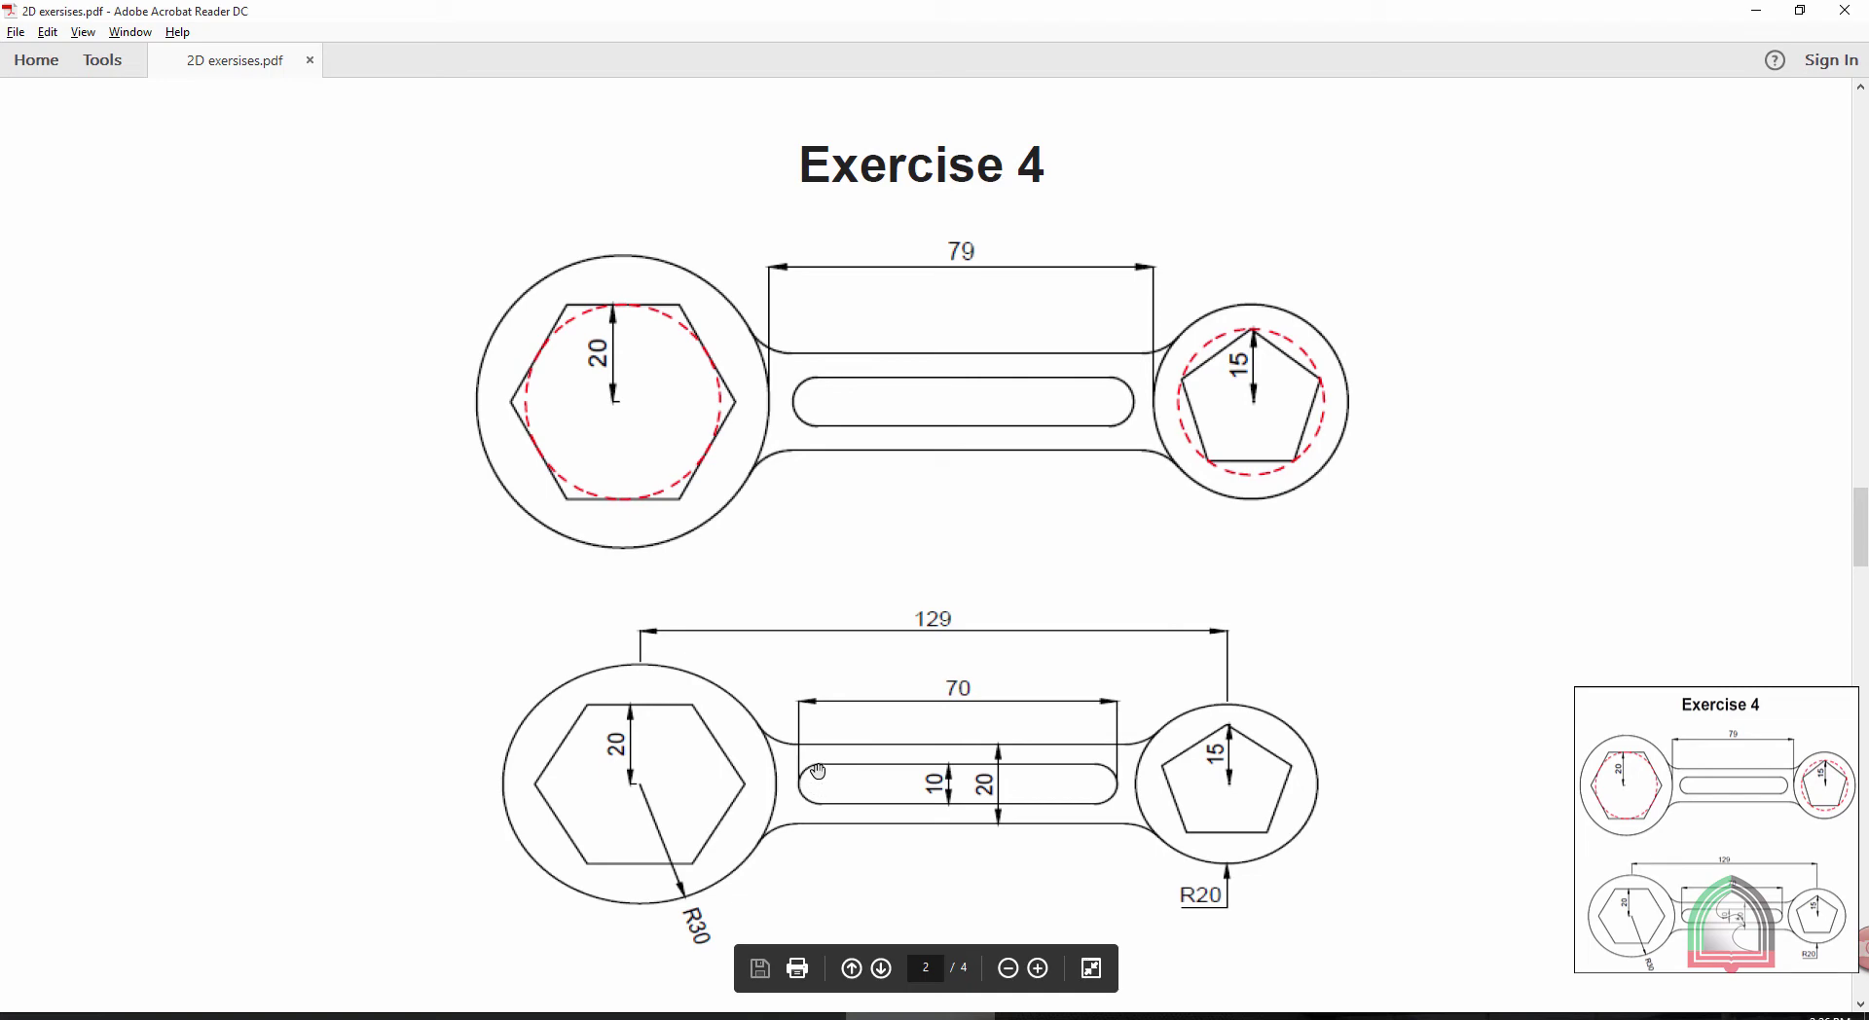
key("alt+Tab")
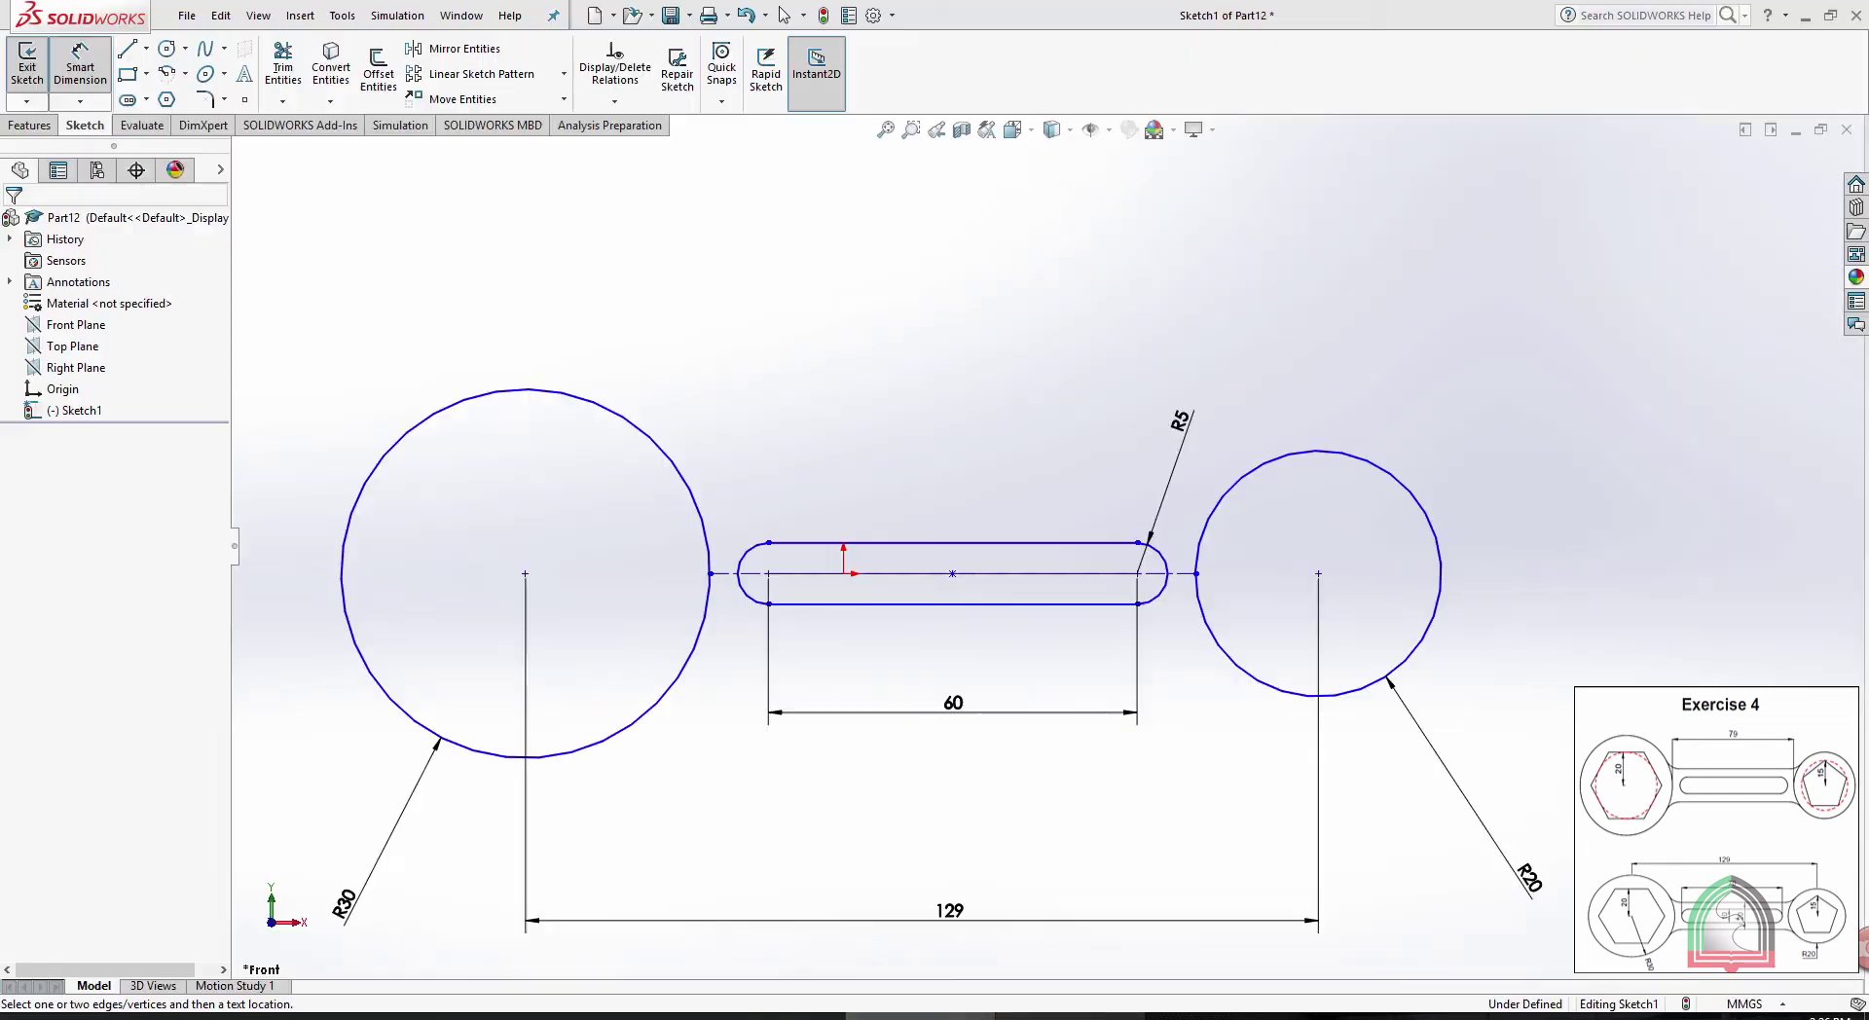
left_click_drag(952, 701, 935, 407)
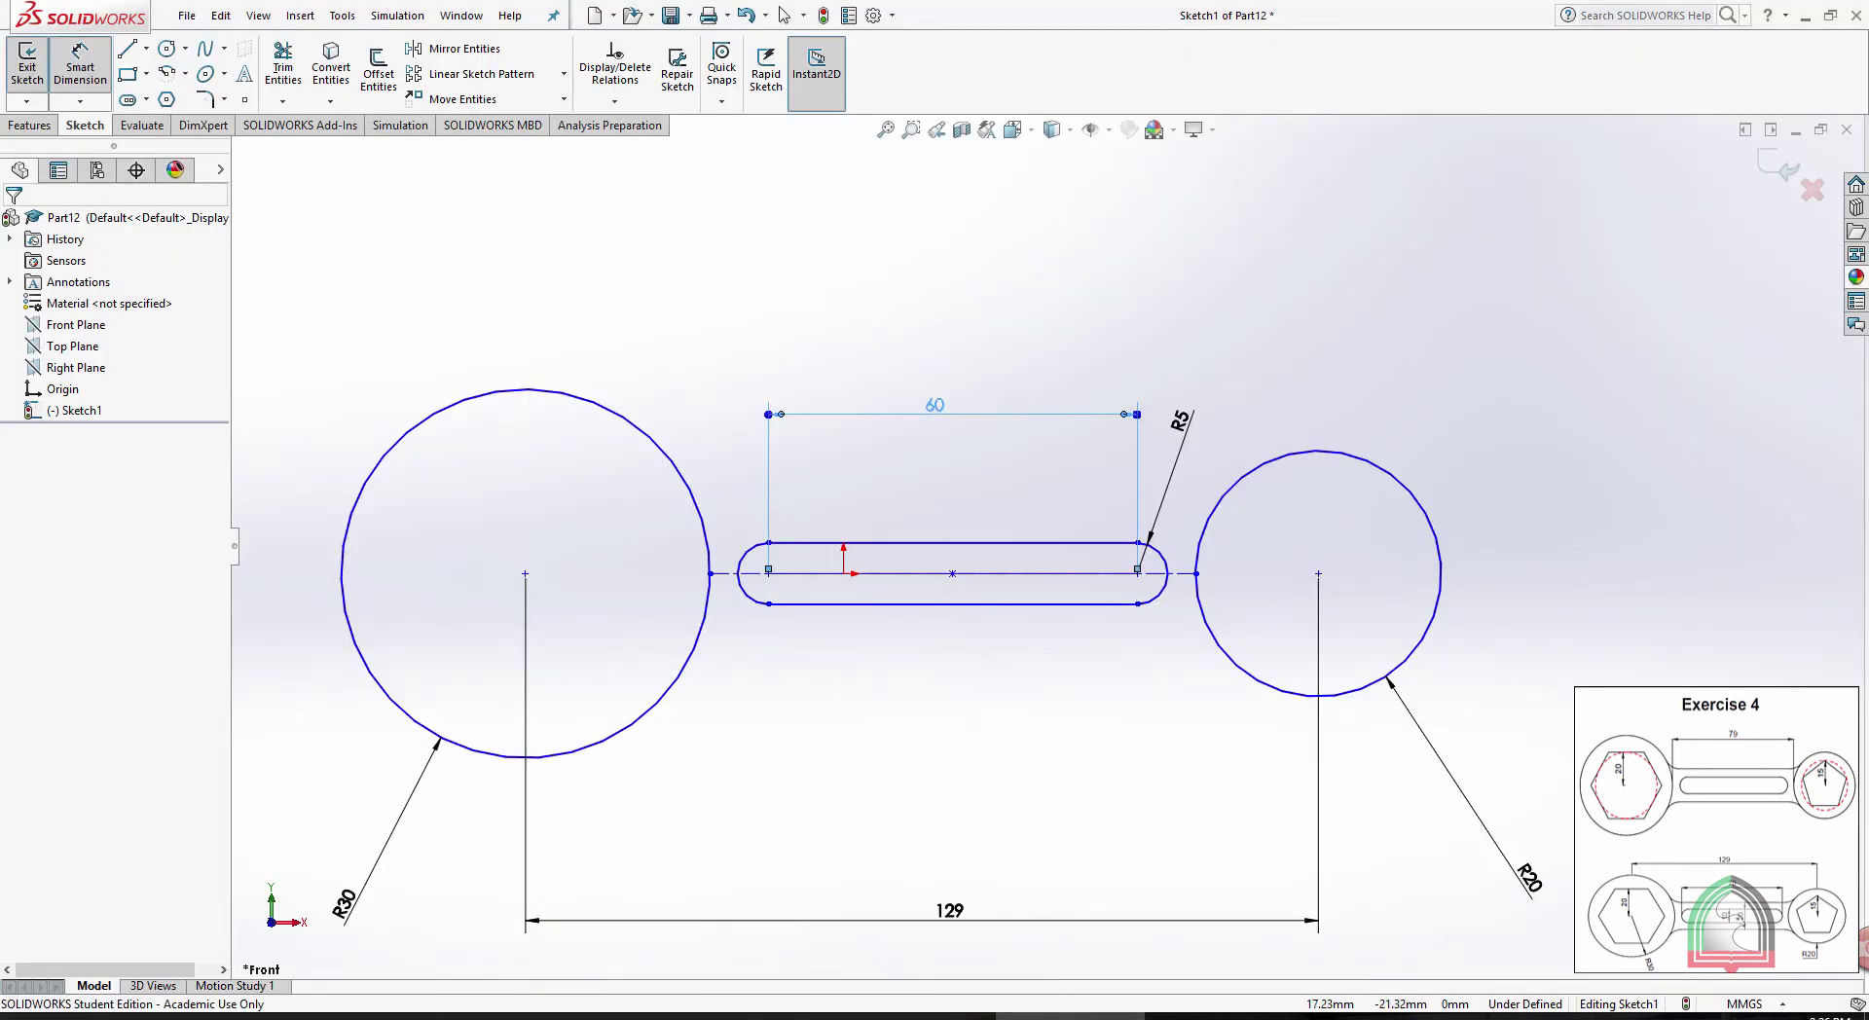
left_click(1012, 320)
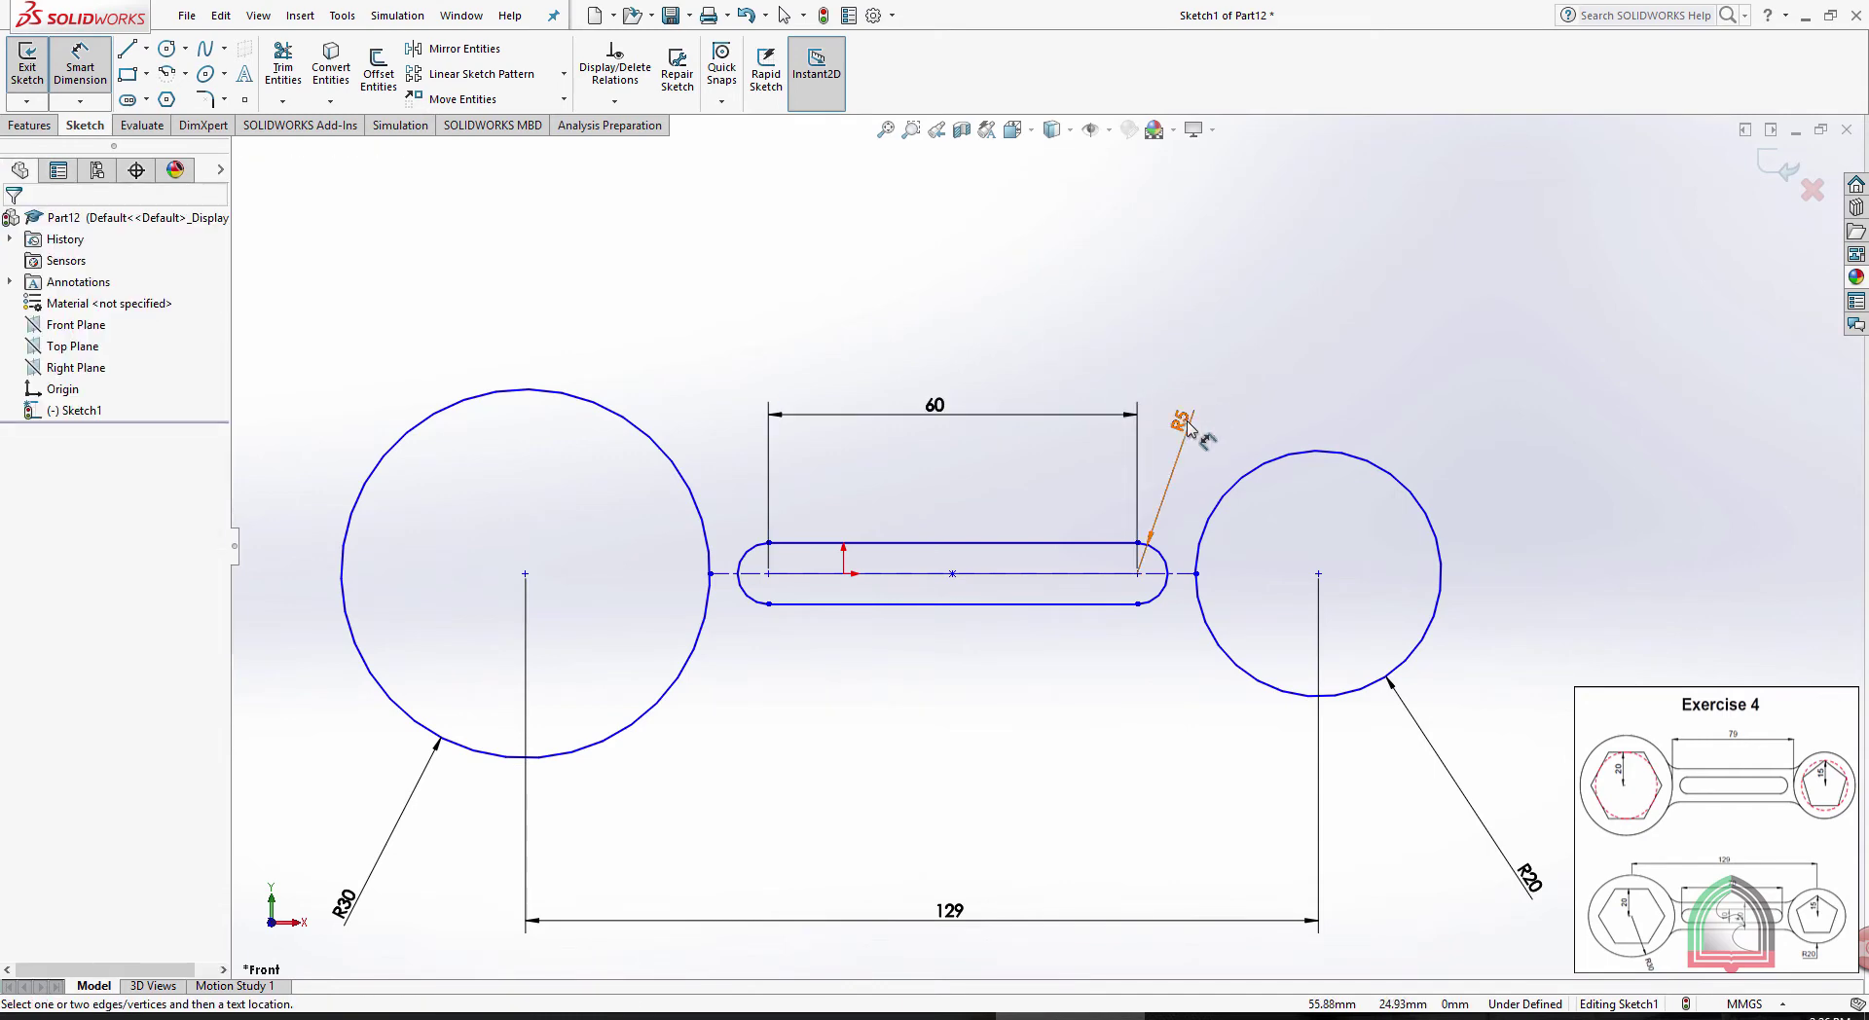
left_click_drag(1181, 421, 1171, 474)
left_click(1302, 348)
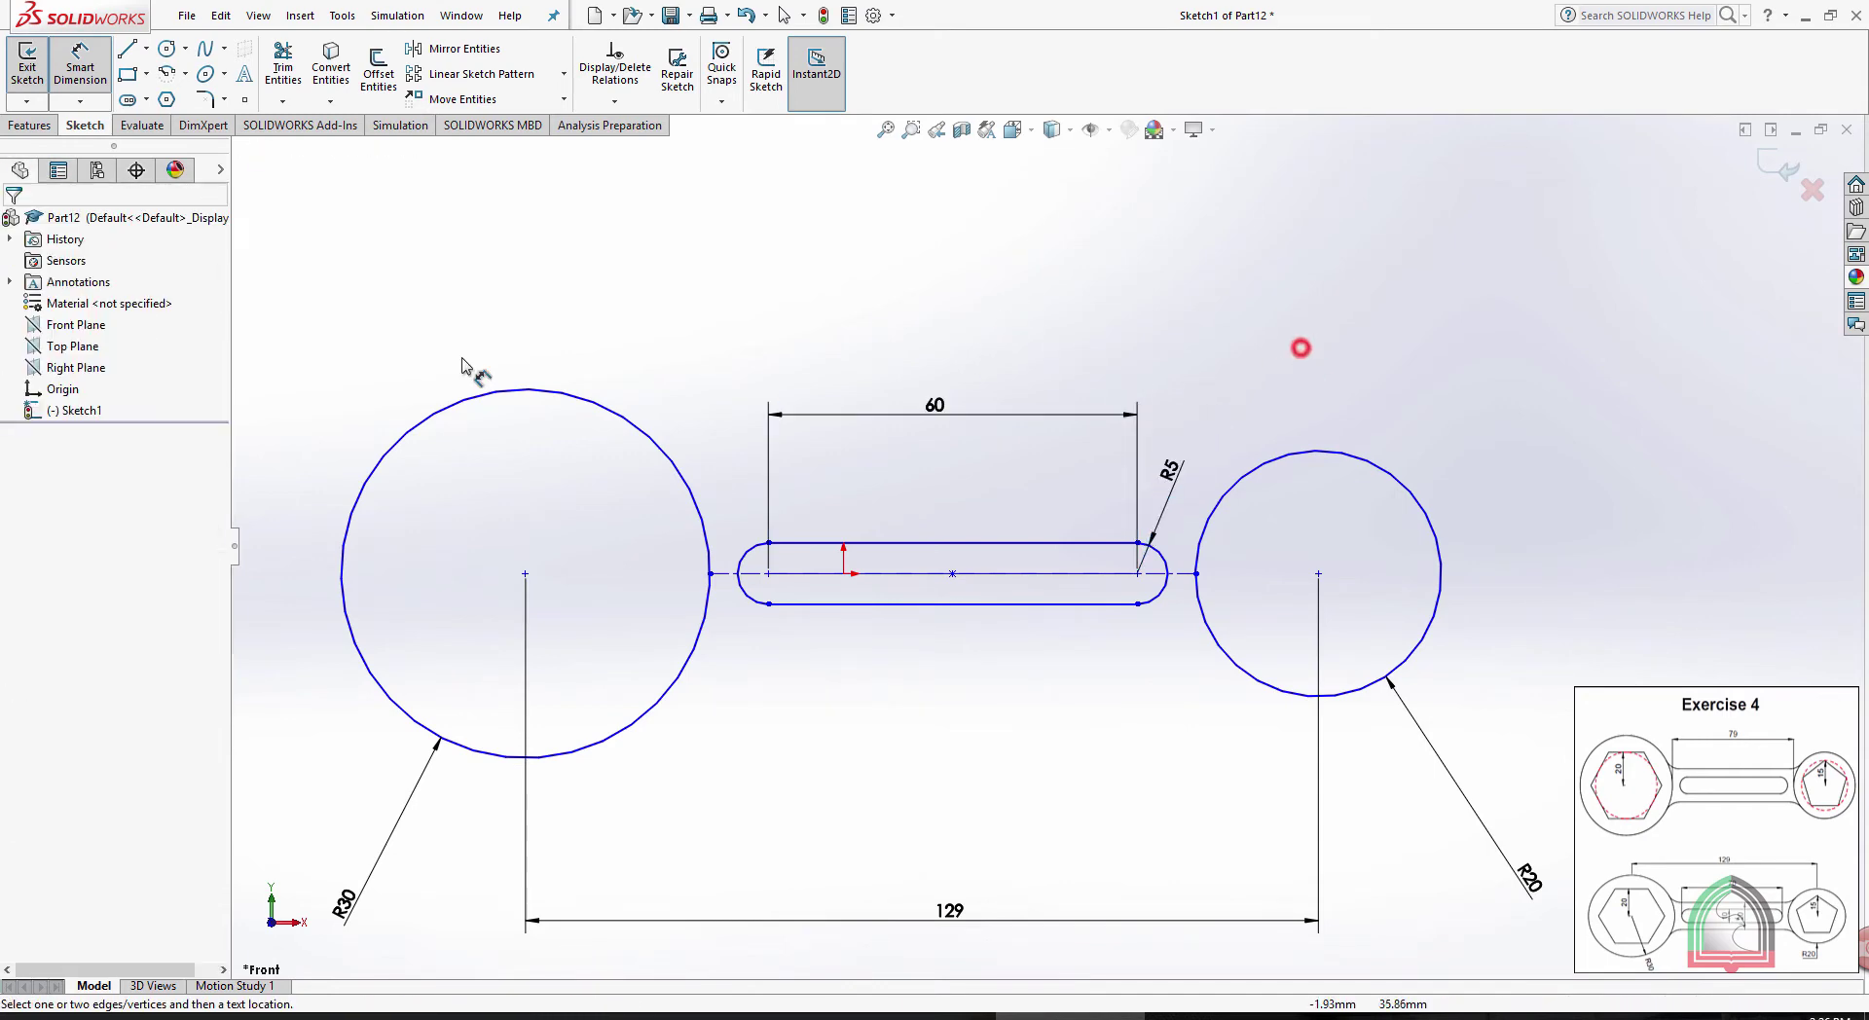
left_click(166, 99)
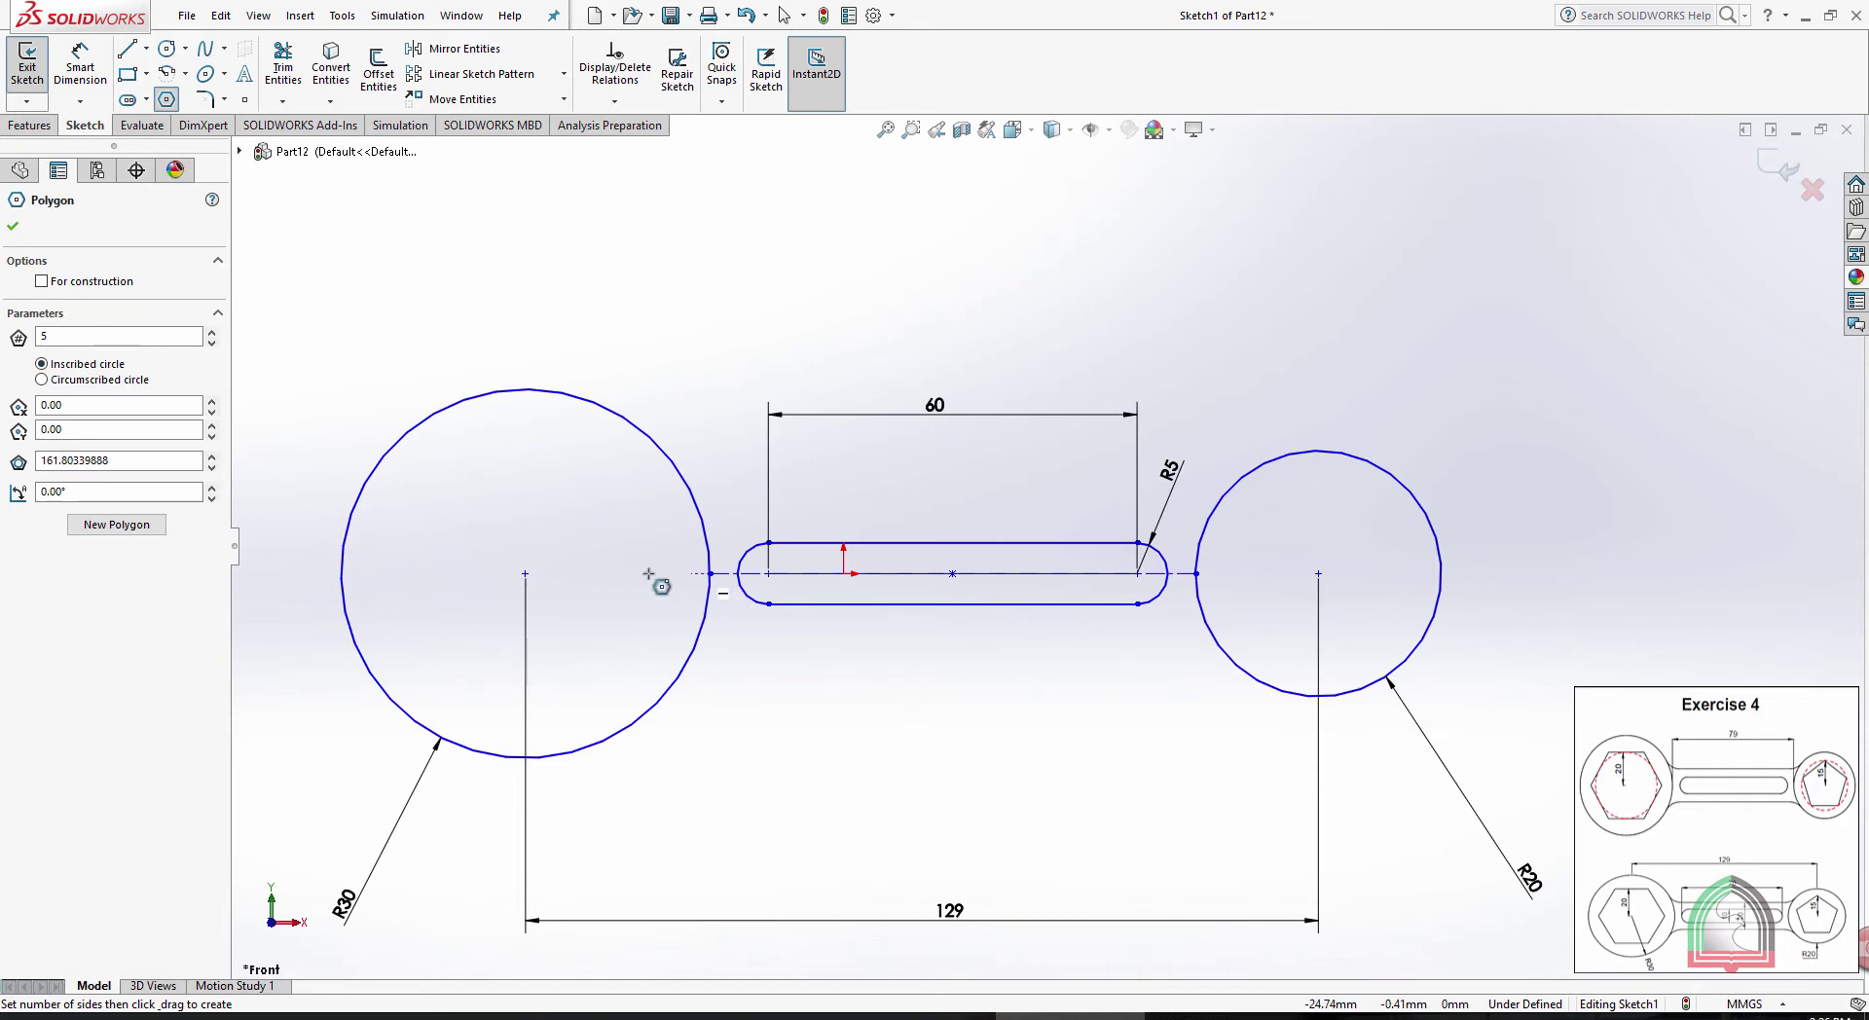
After checking the PDF, set the polygon tool to 6 sides
key("alt+Tab")
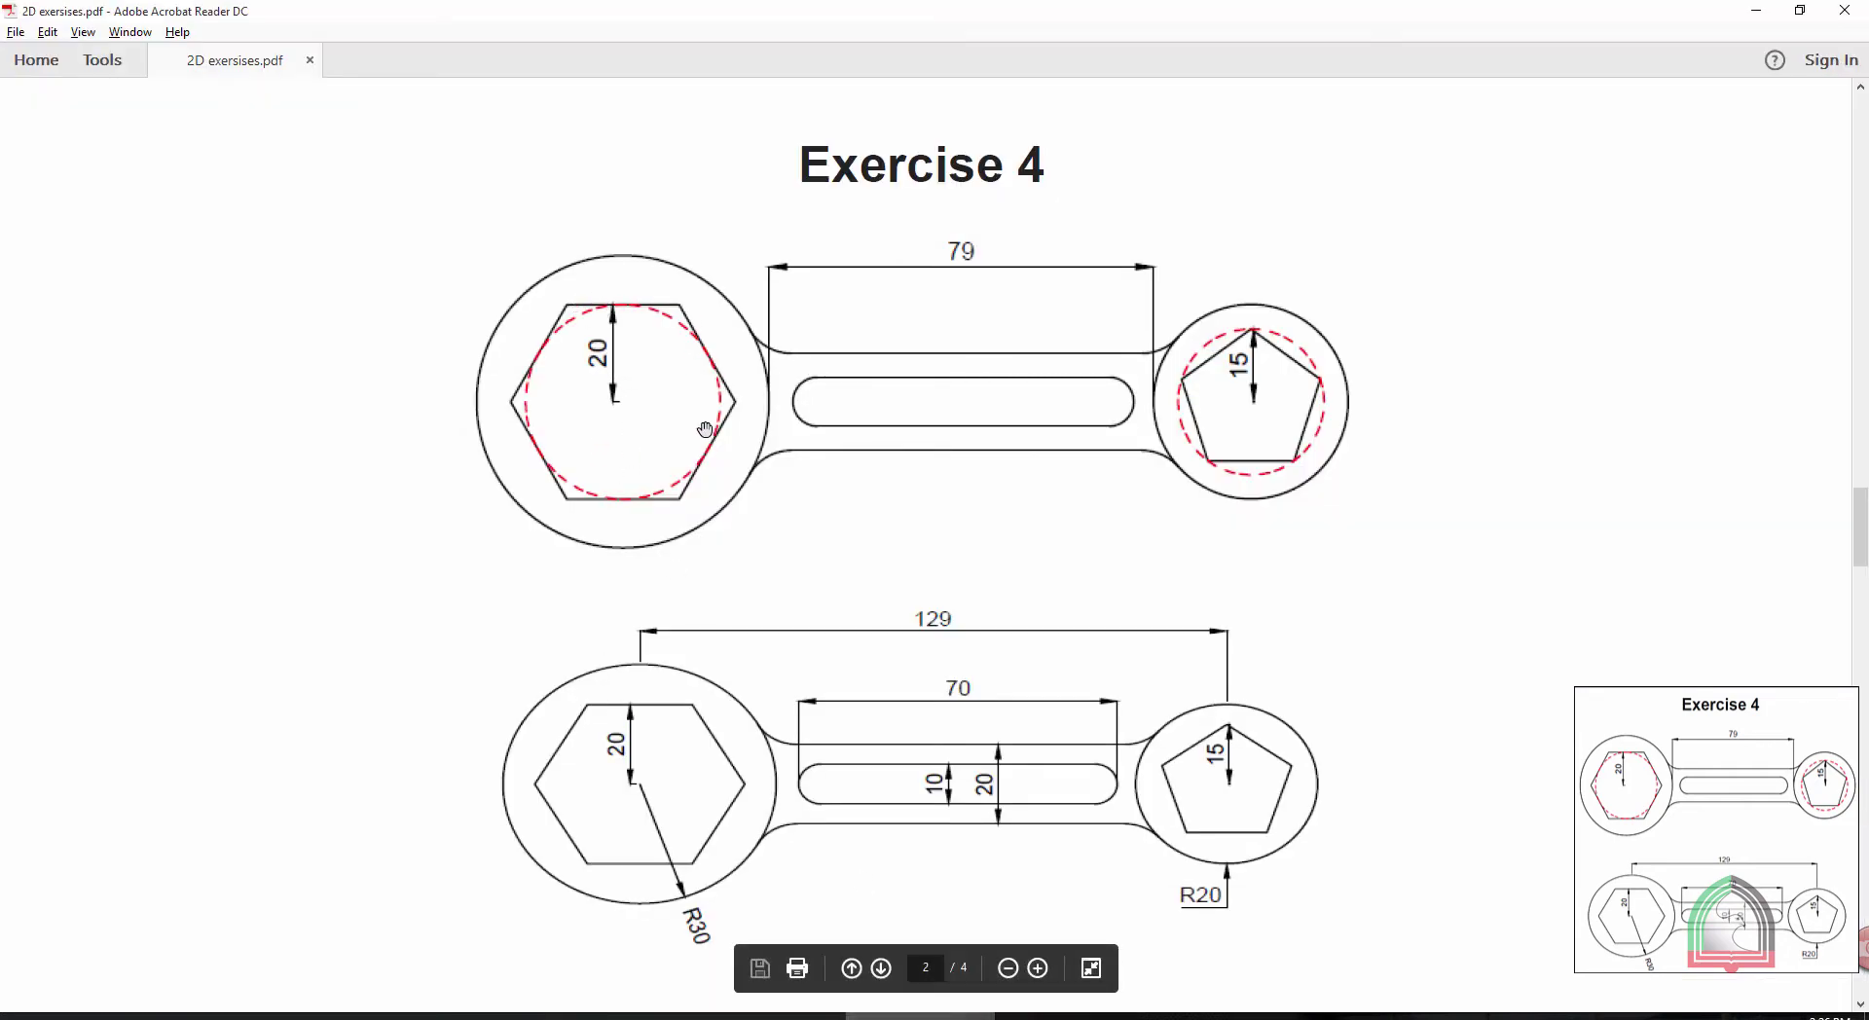
key("alt+Tab")
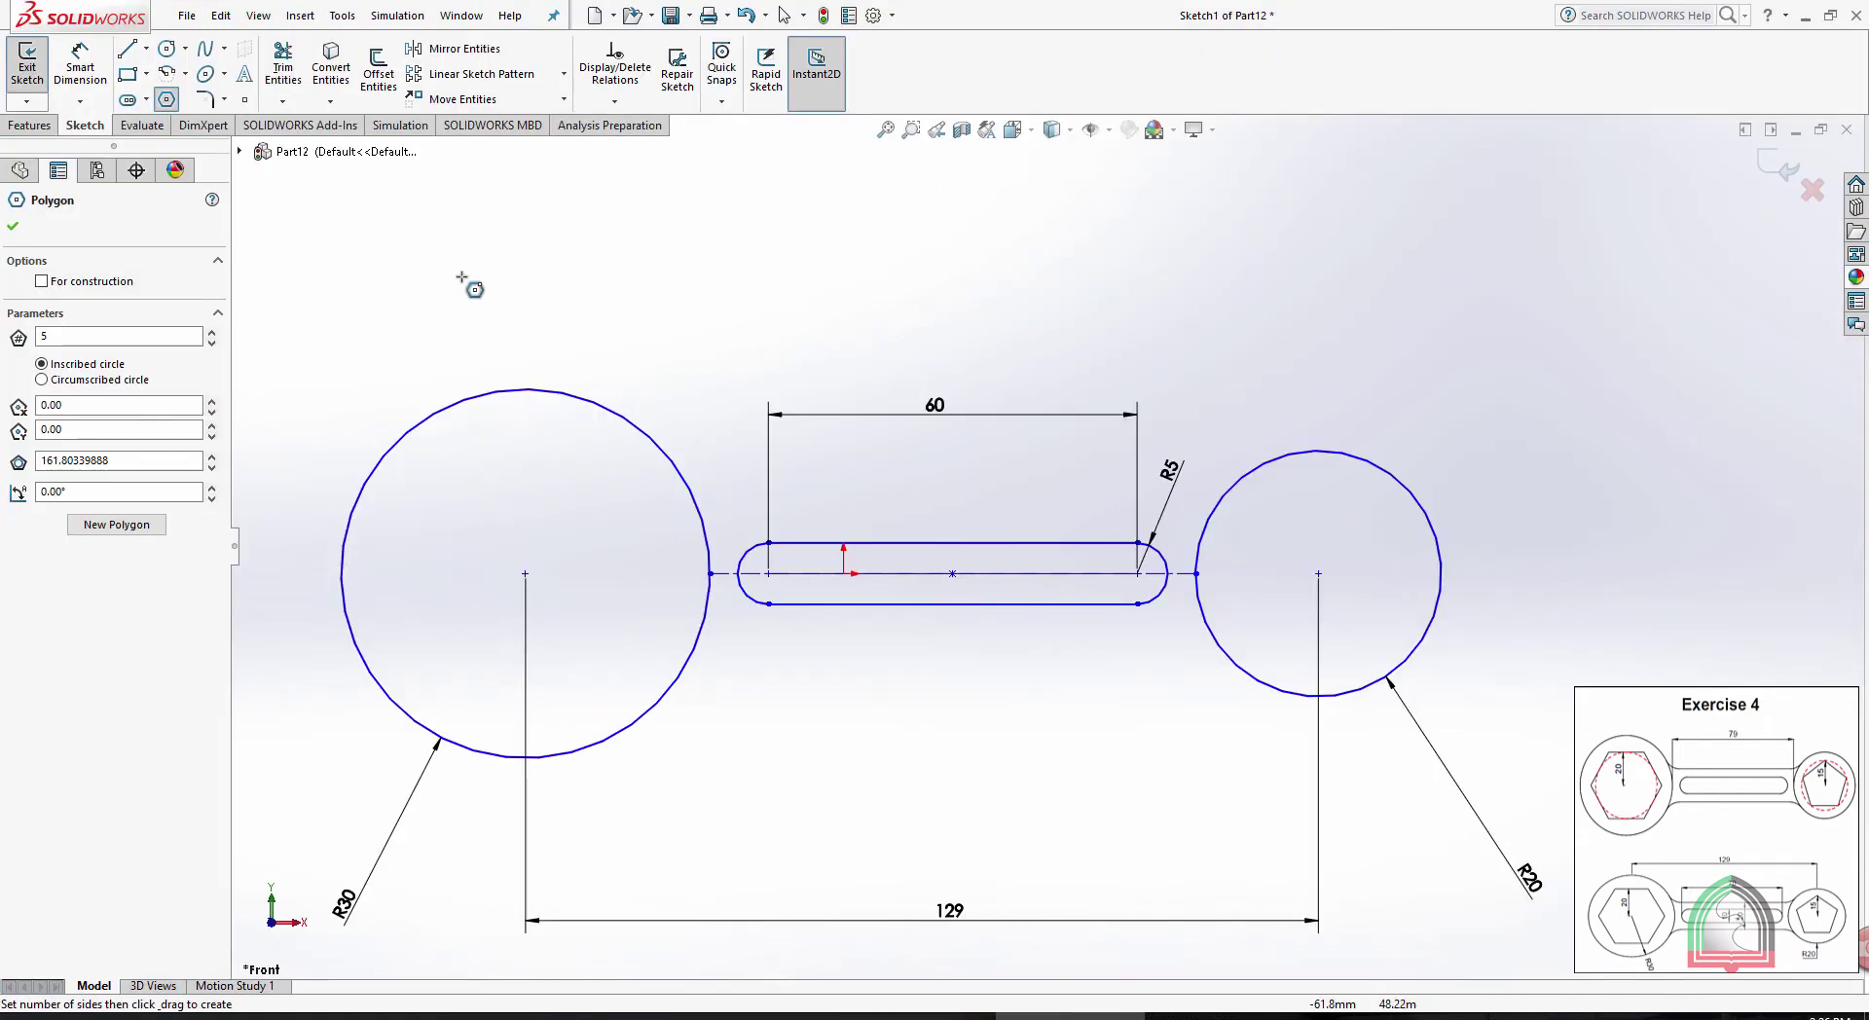
double_click(79, 335)
type("5")
double_click(78, 334)
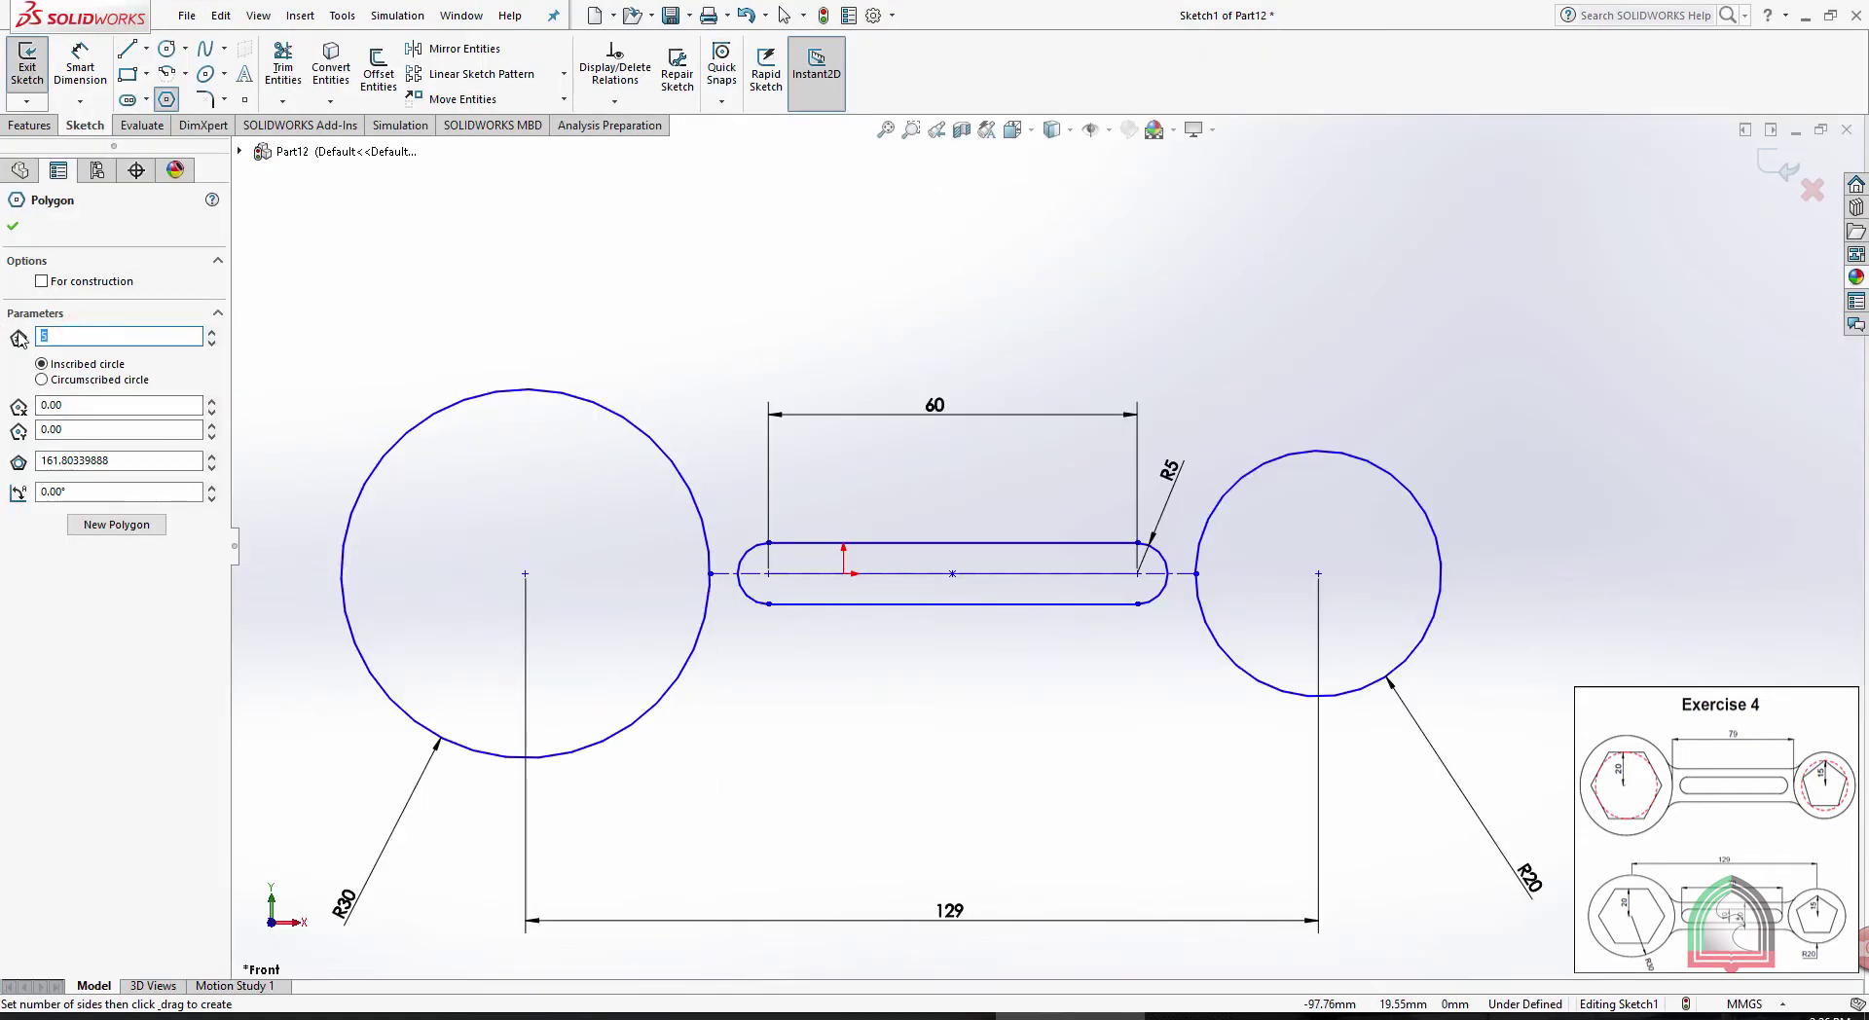
type("6")
Draw a hexagon centred in the R30 circle and make its top edge horizontal
left_click(523, 575)
left_click(548, 442)
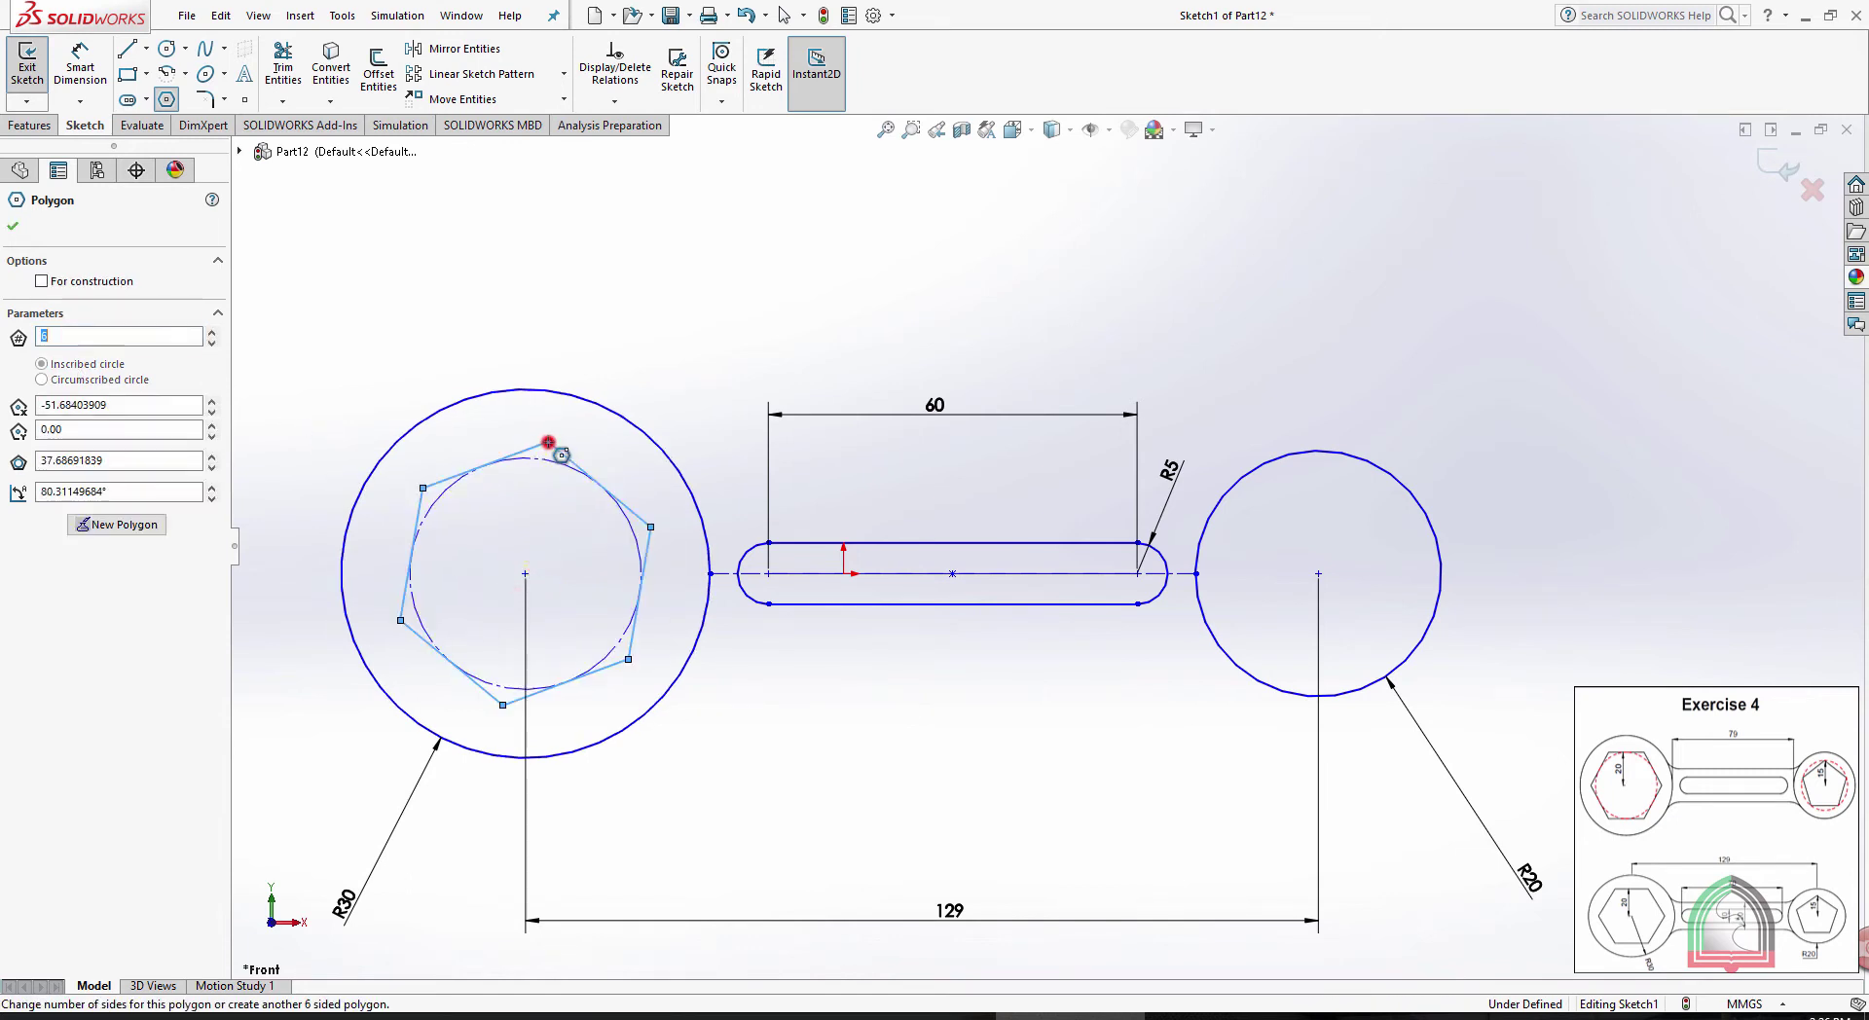
key("Escape")
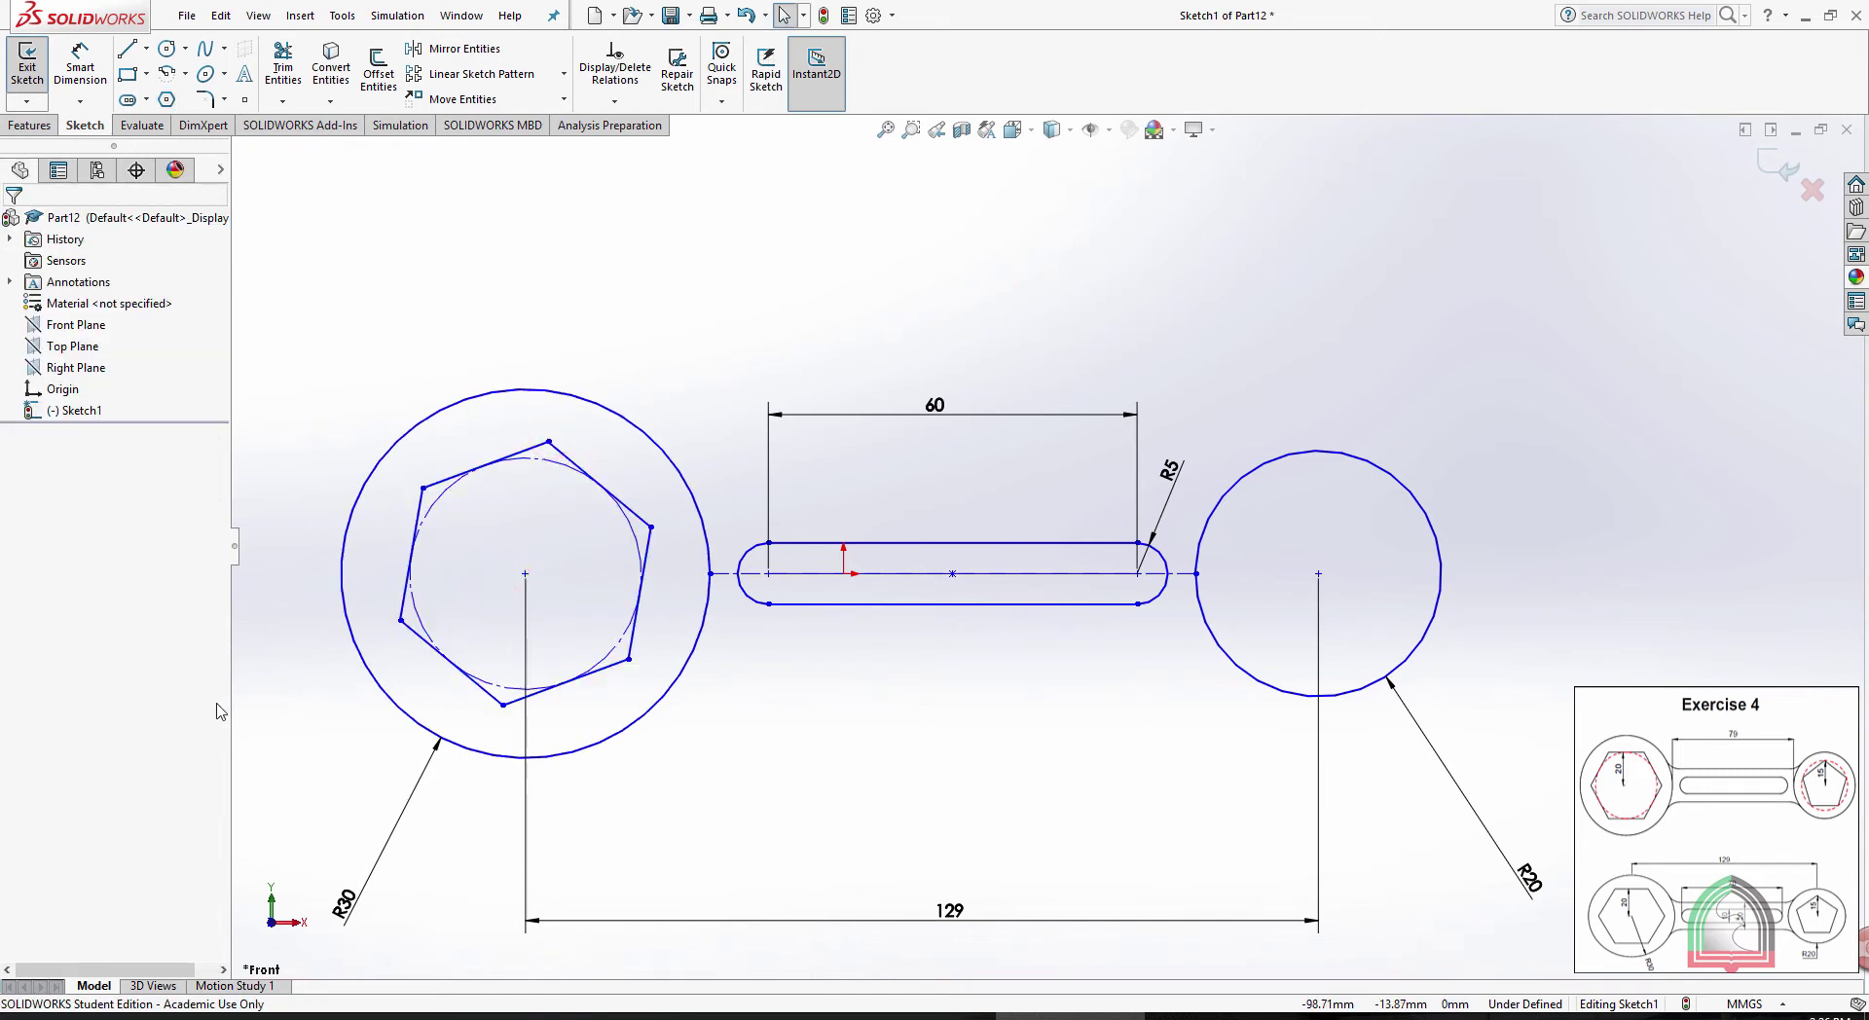
left_click(531, 449)
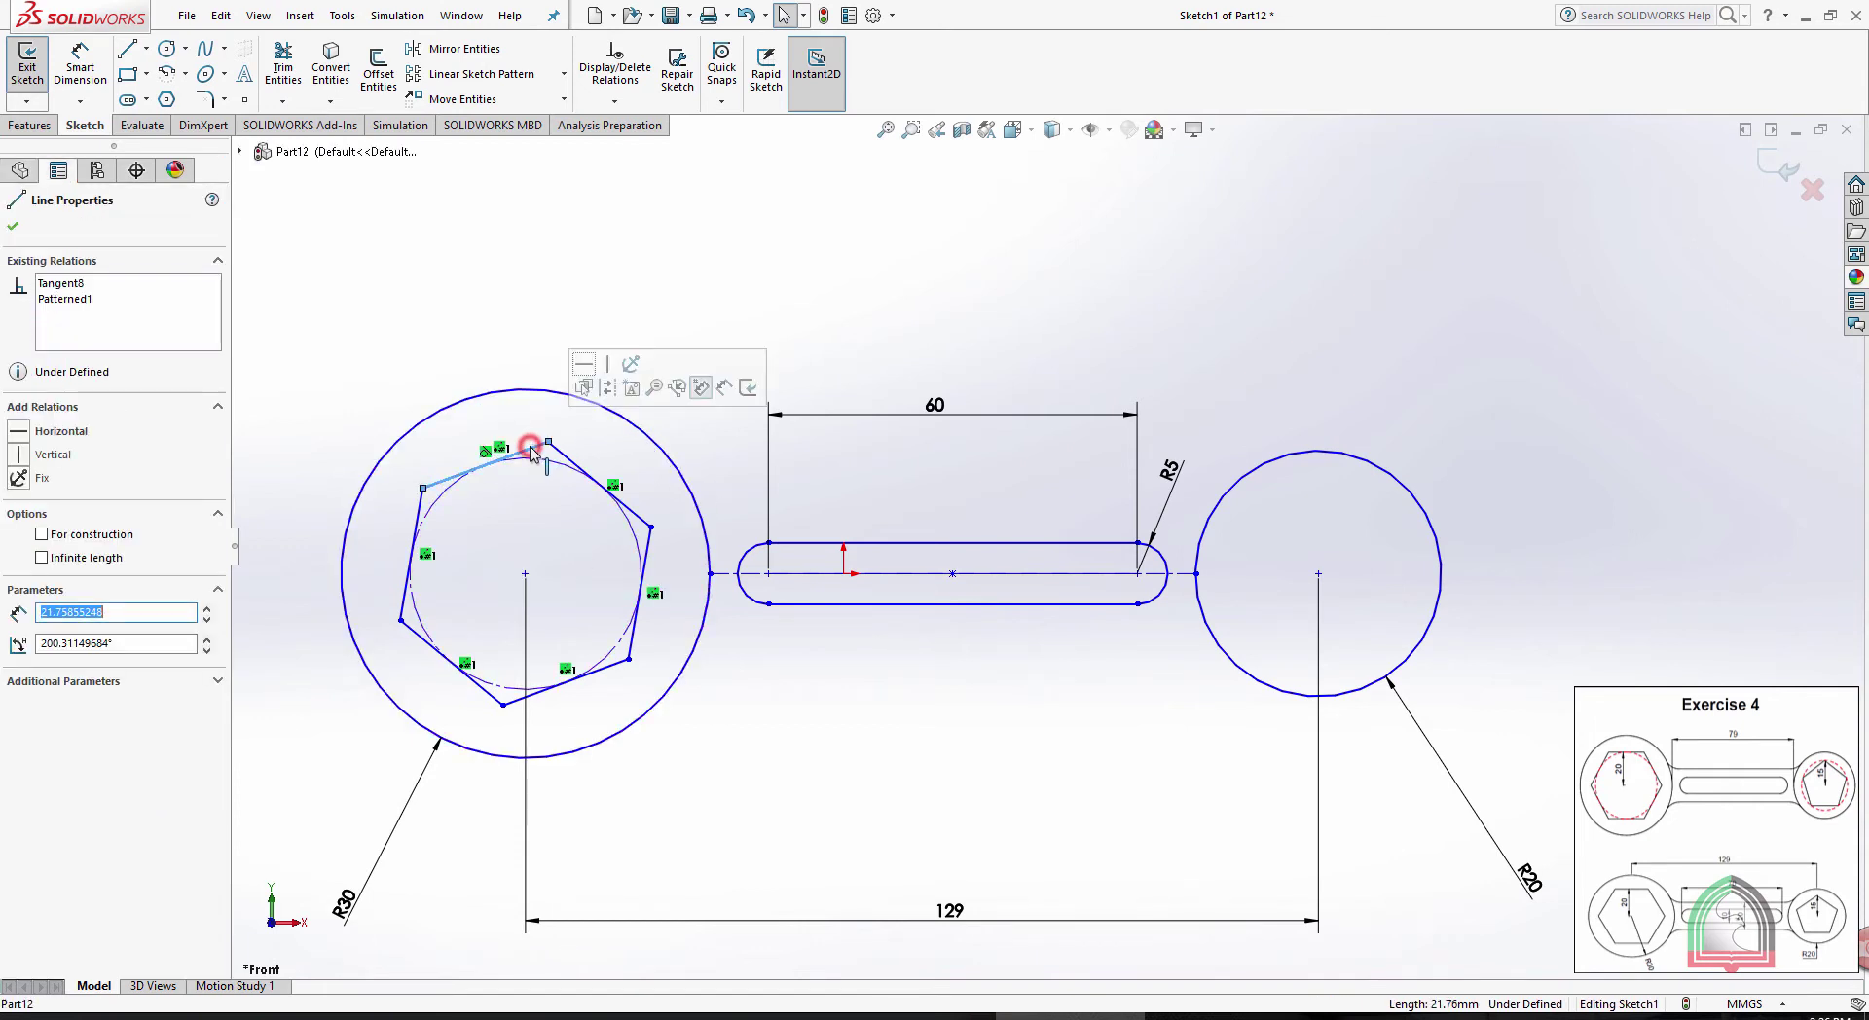
left_click(590, 367)
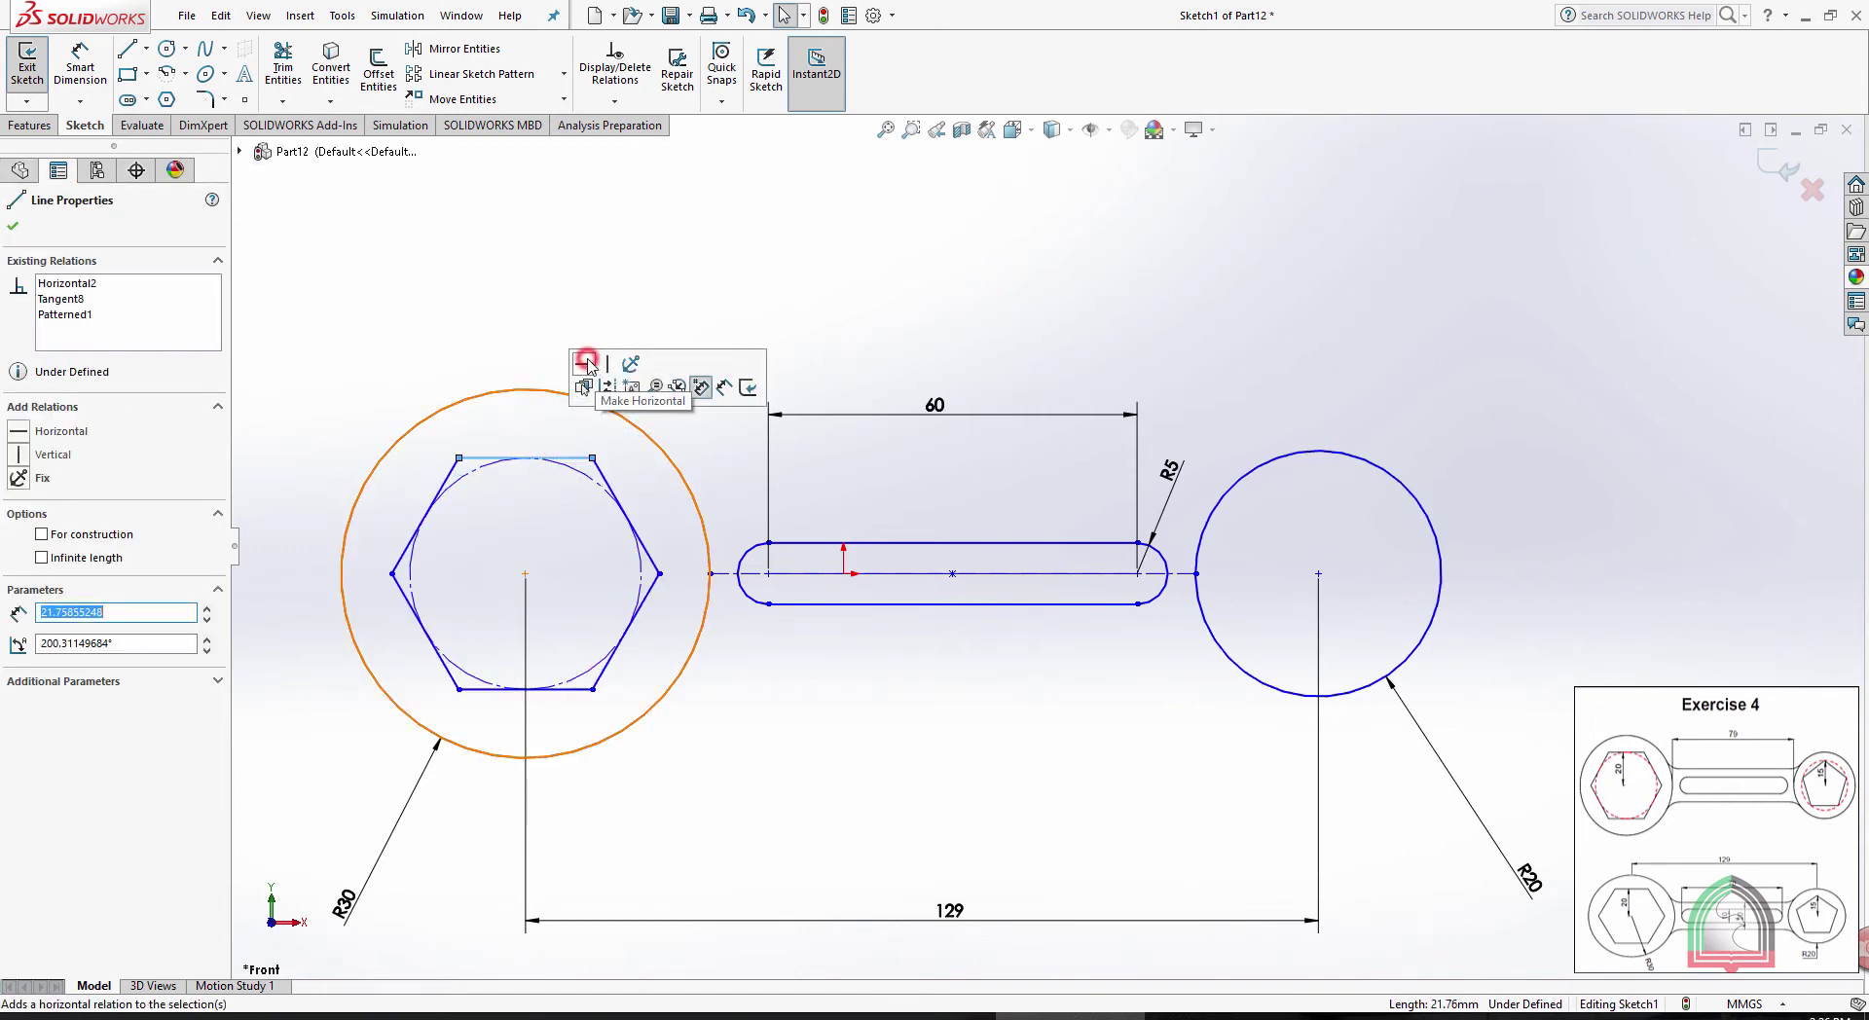
left_click(624, 282)
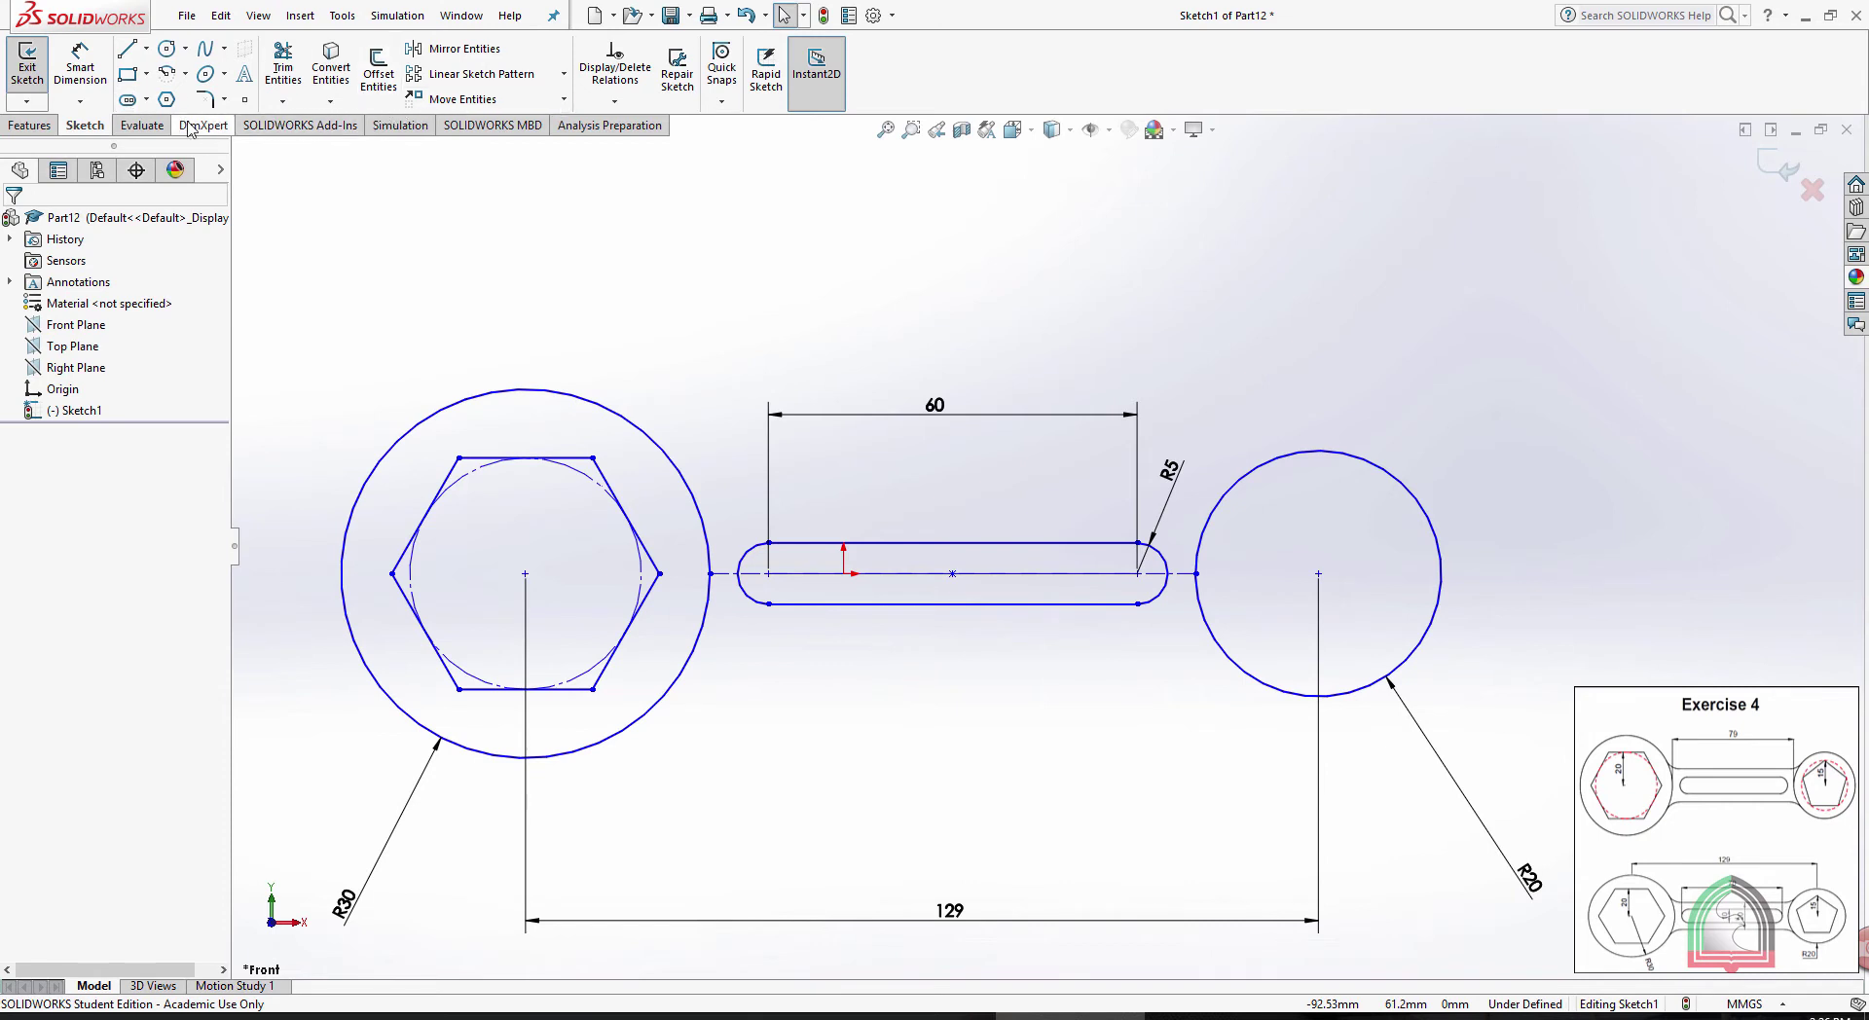
Dimension the hexagon from its centre to its top edge as 20
left_click(80, 64)
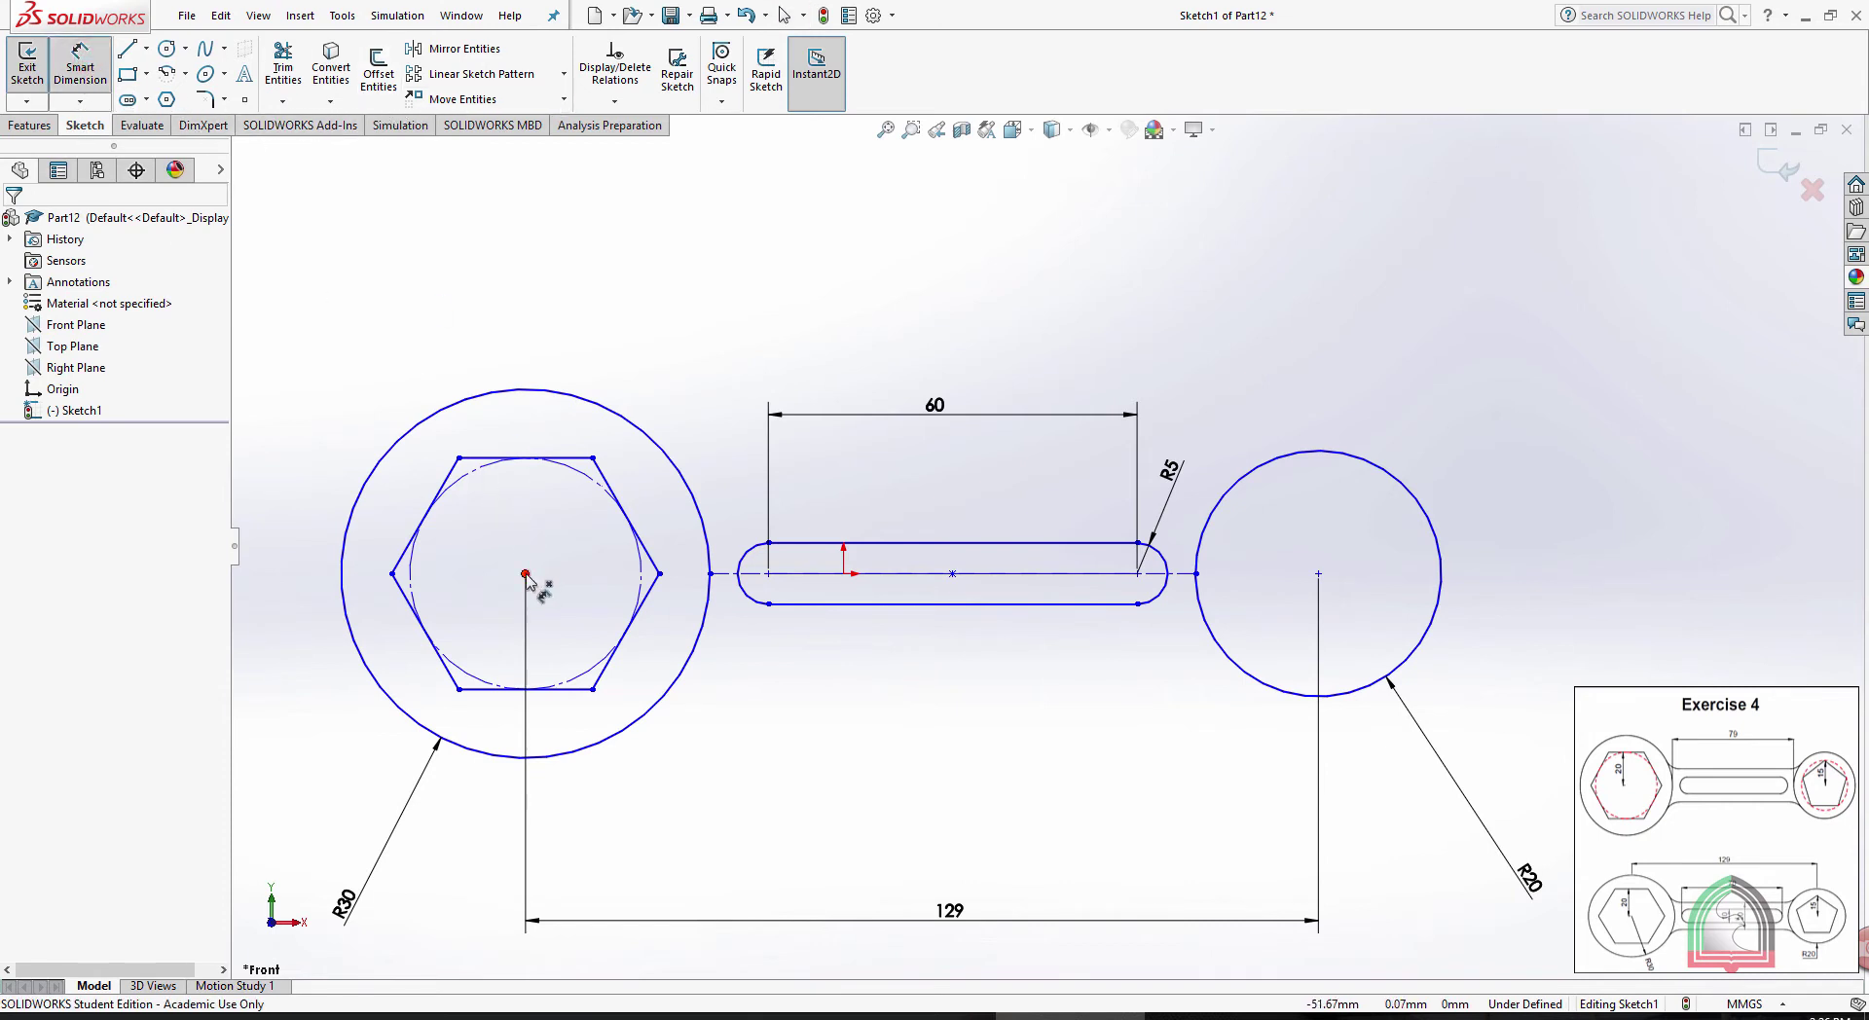
left_click(526, 574)
left_click(563, 457)
left_click(526, 506)
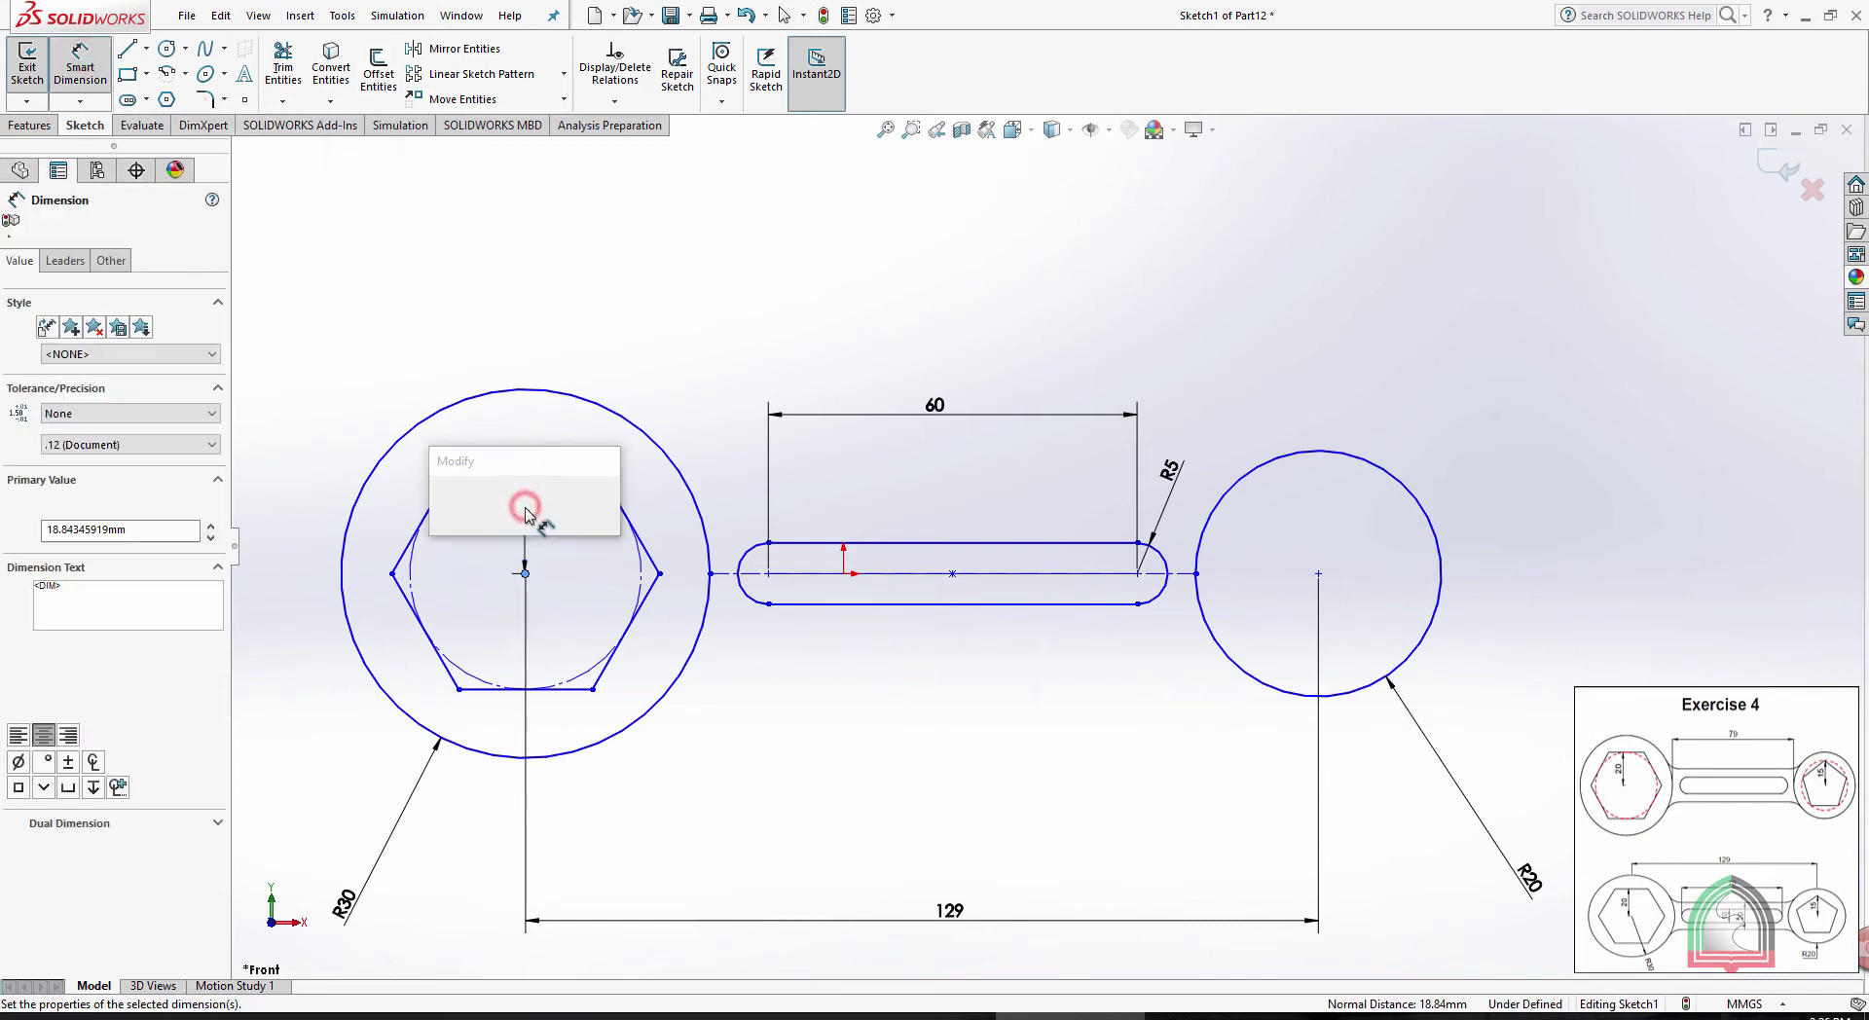
type("20")
key("Return")
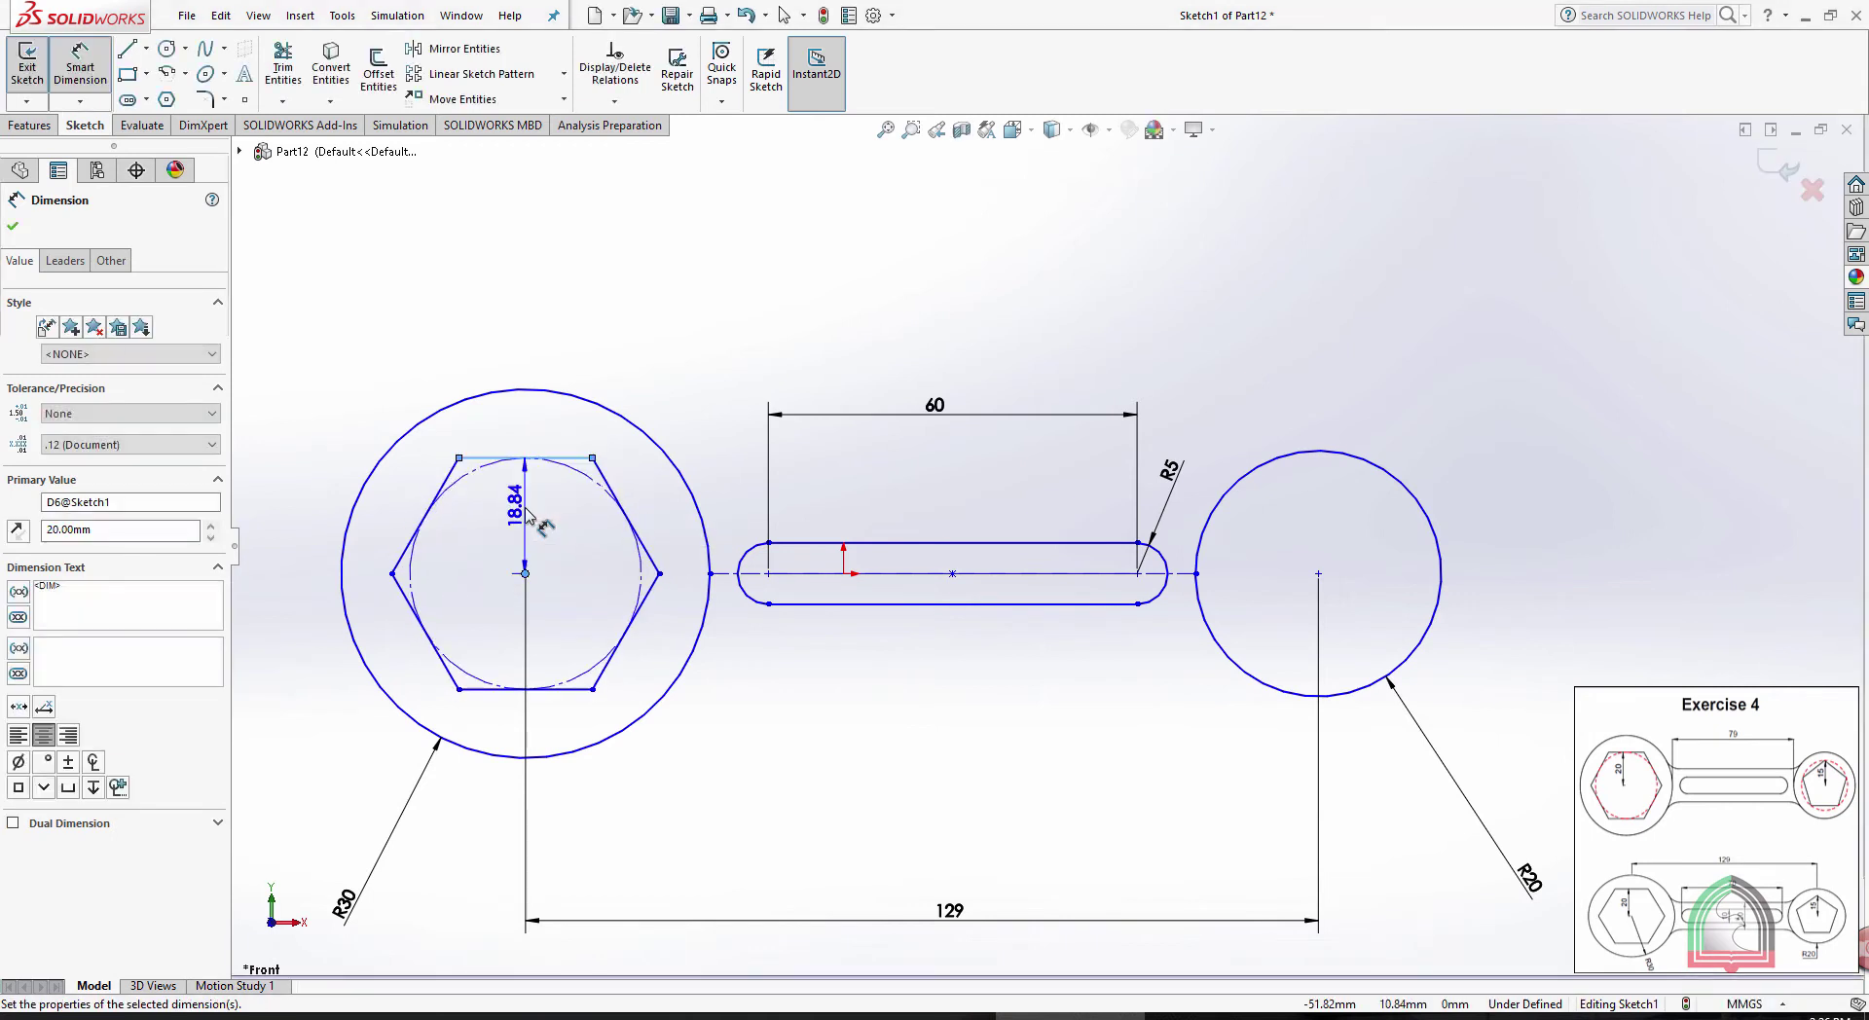
left_click(1178, 319)
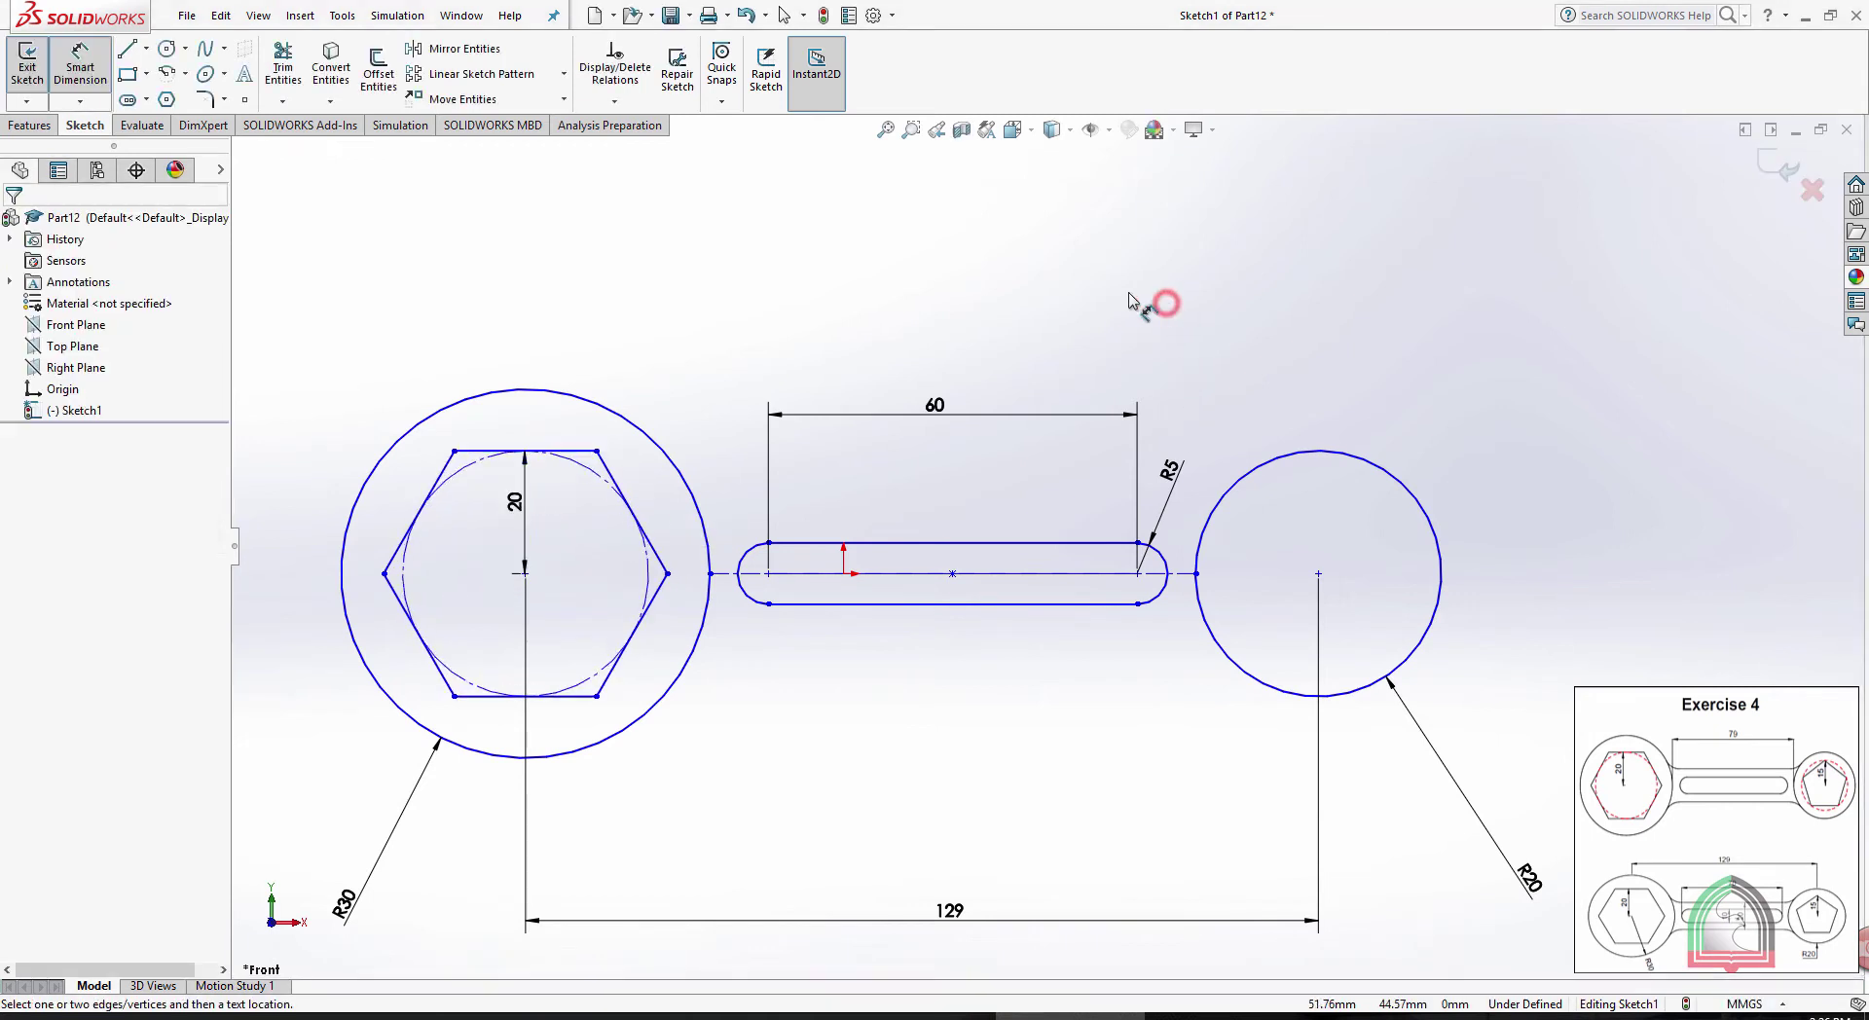
Draw a circumscribed 5-sided polygon centred in the R20 circle, with its bottom edge made horizontal
left_click(167, 99)
double_click(71, 332)
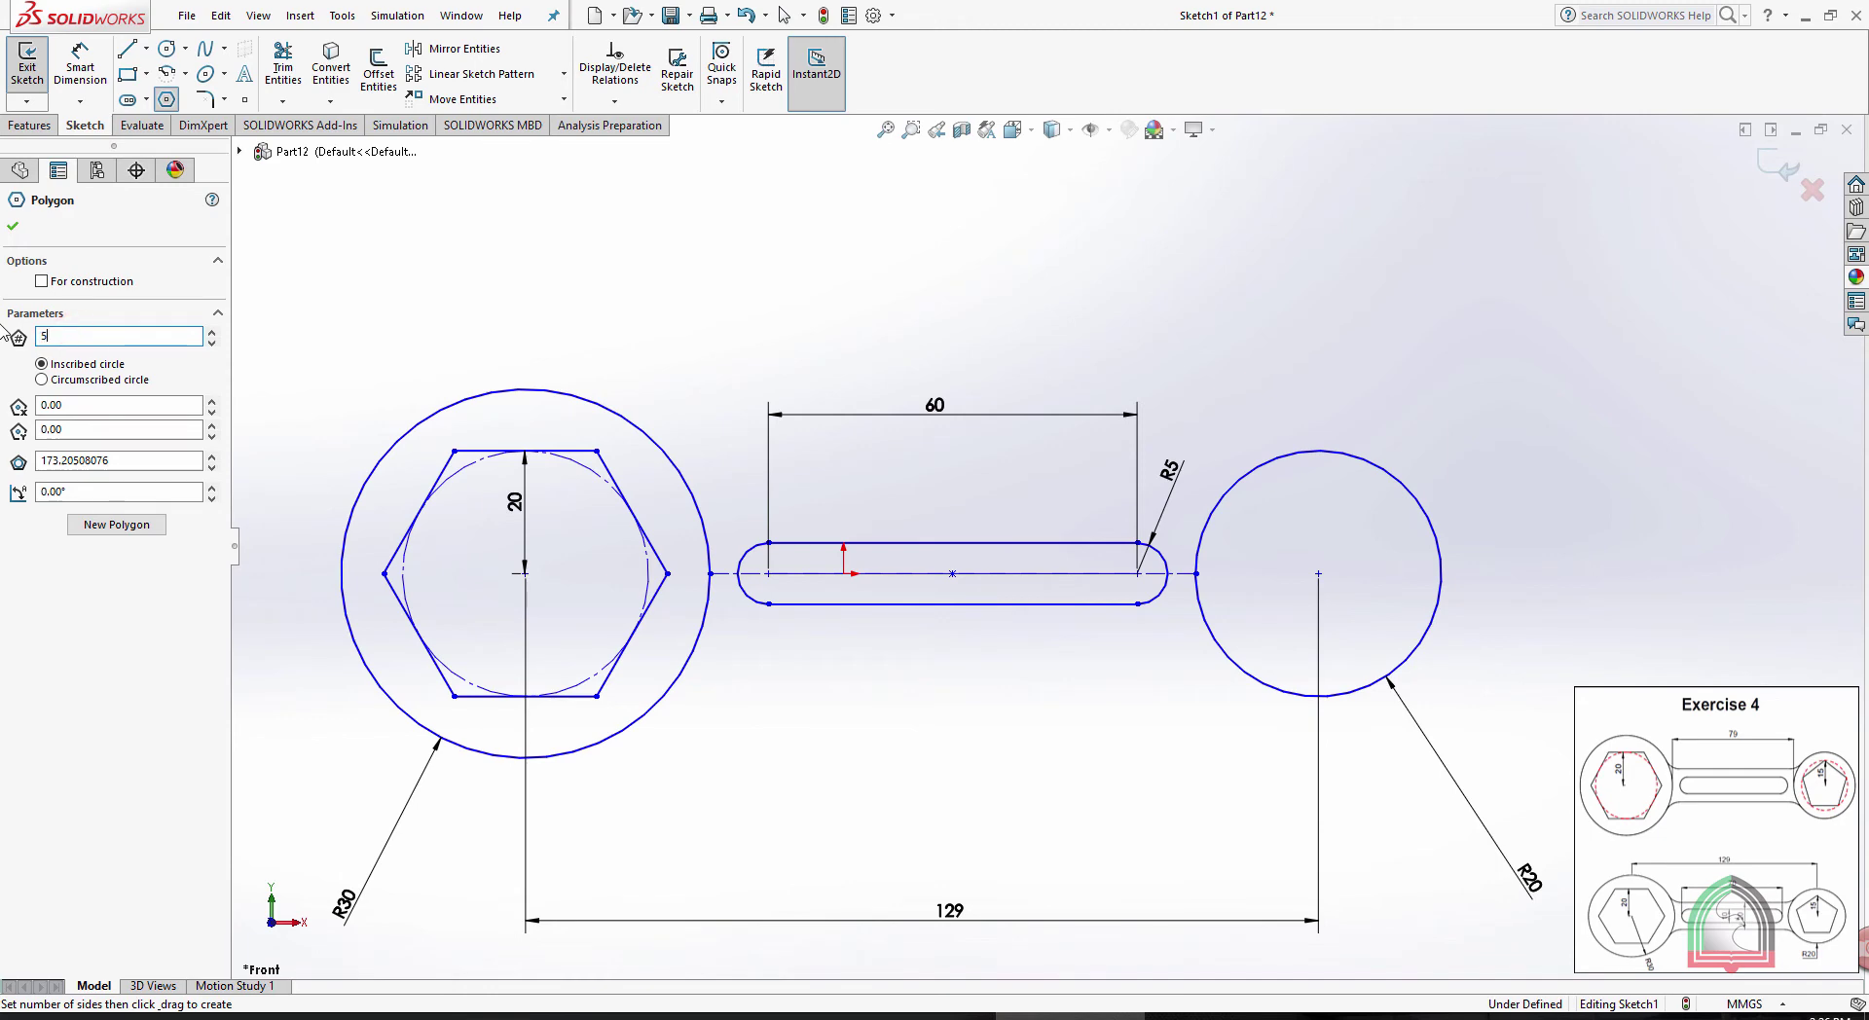
left_click(41, 380)
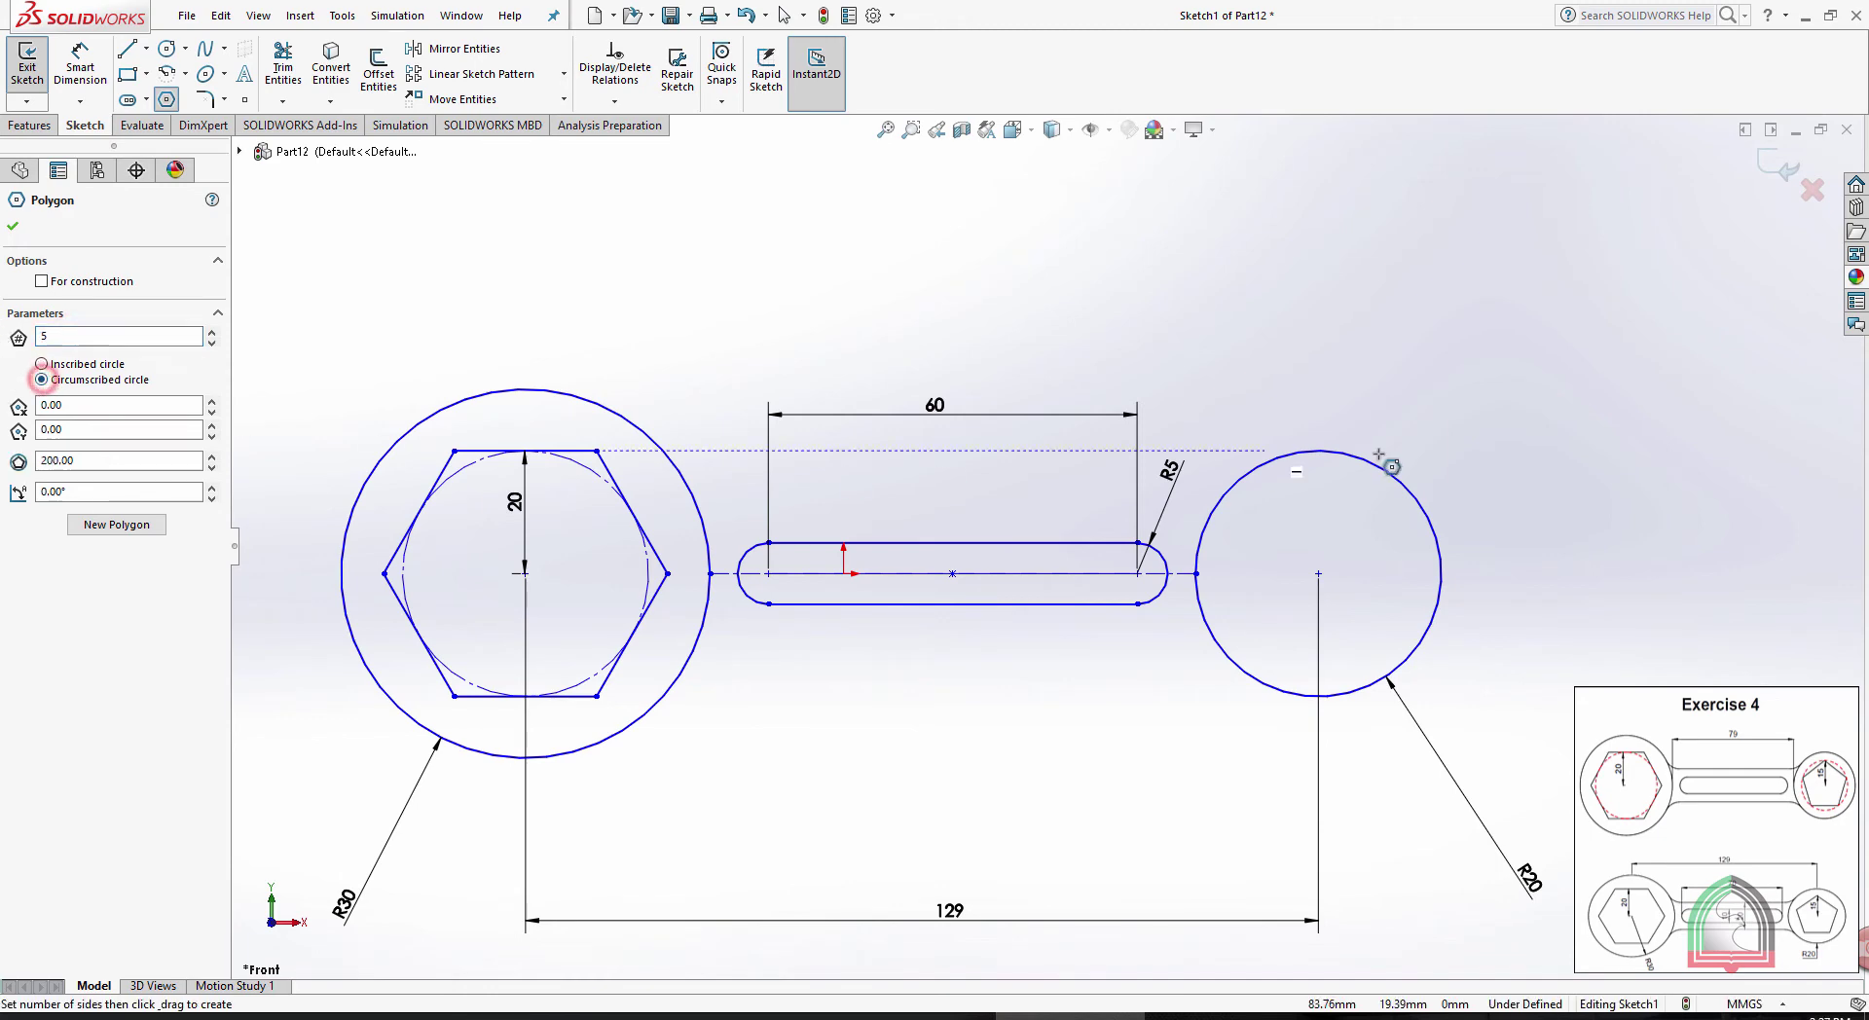
scroll(1269, 551, "down", 5)
scroll(1188, 516, "up", 1)
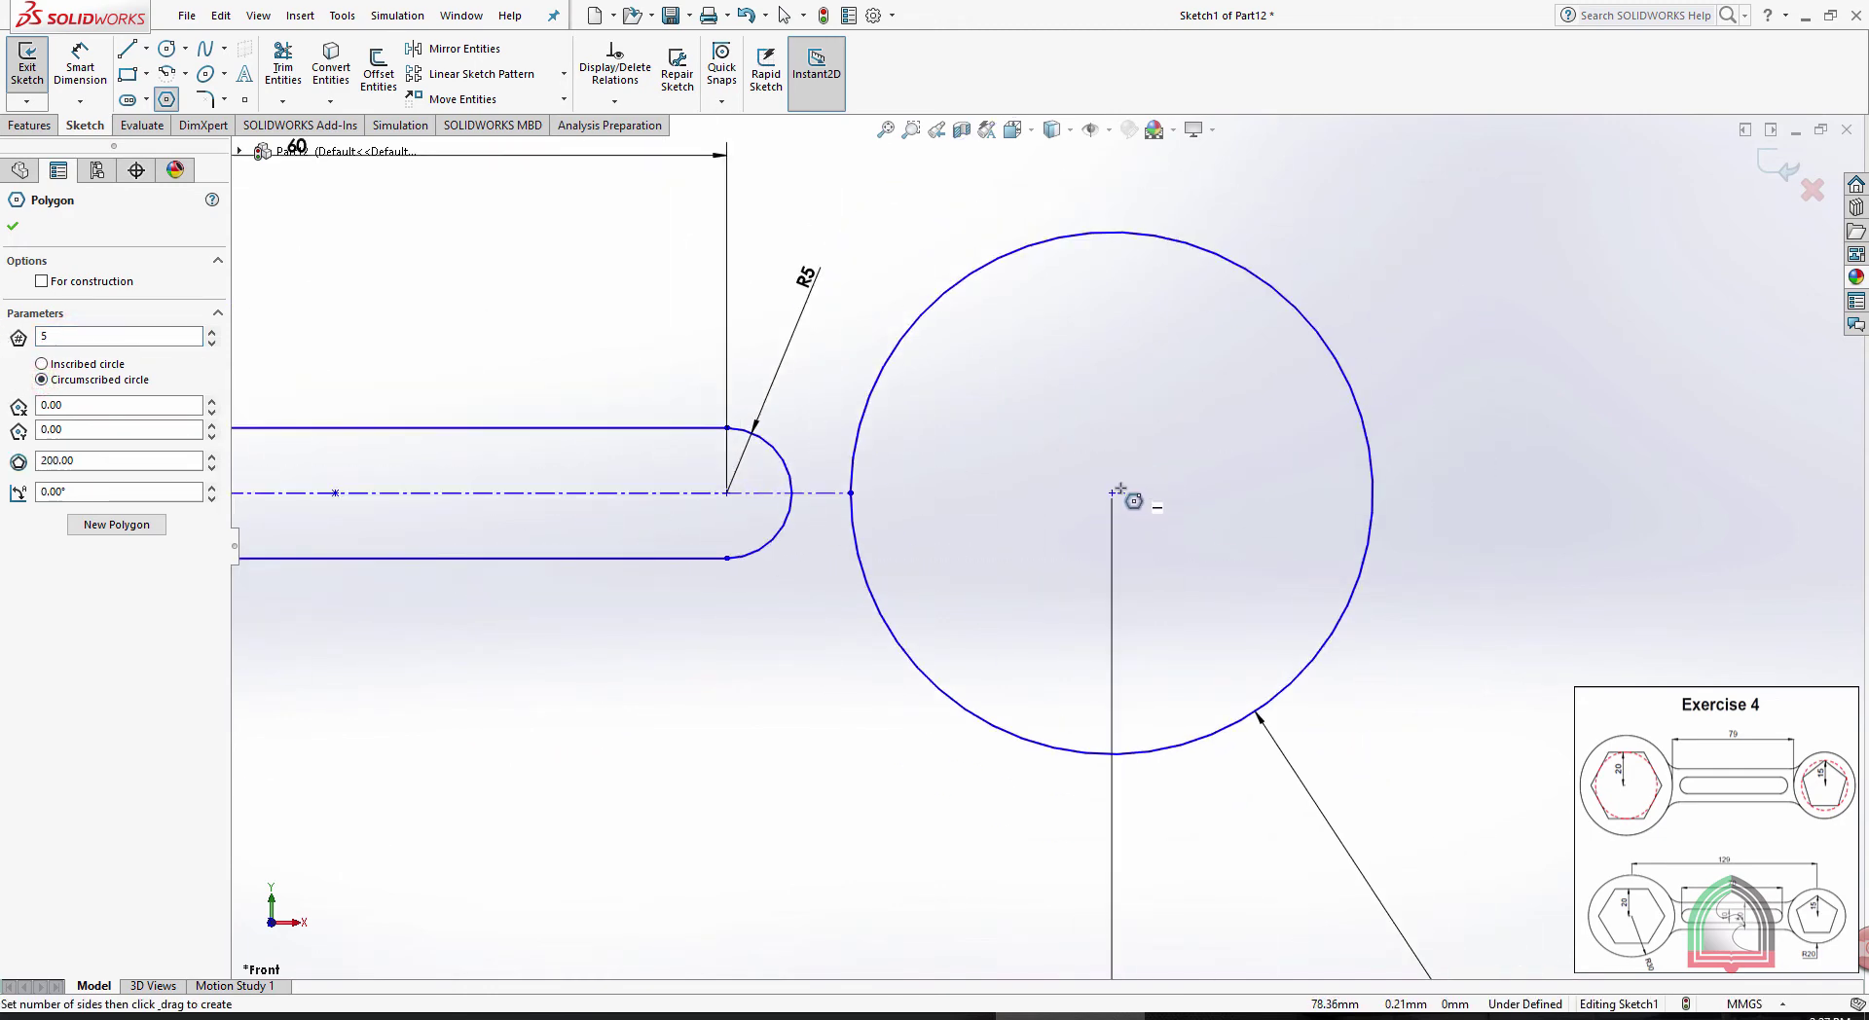
left_click_drag(1112, 493, 1112, 333)
key("Escape")
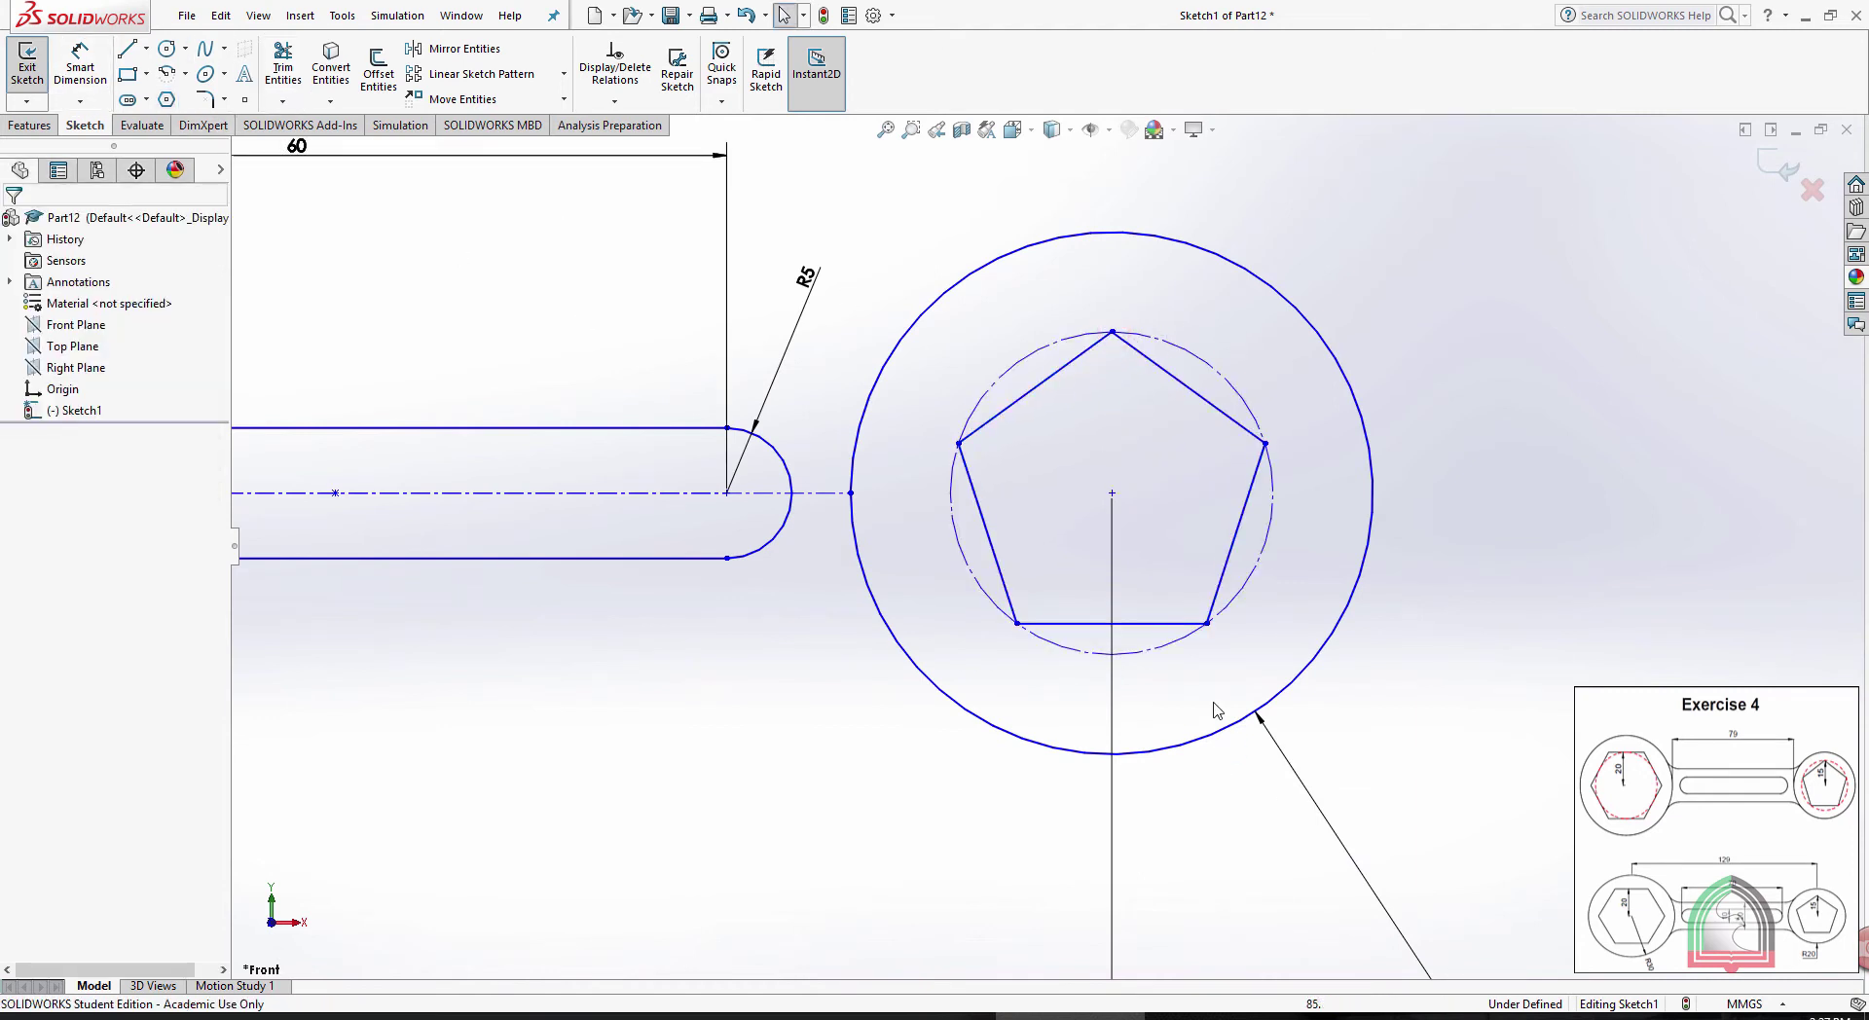
left_click(1174, 624)
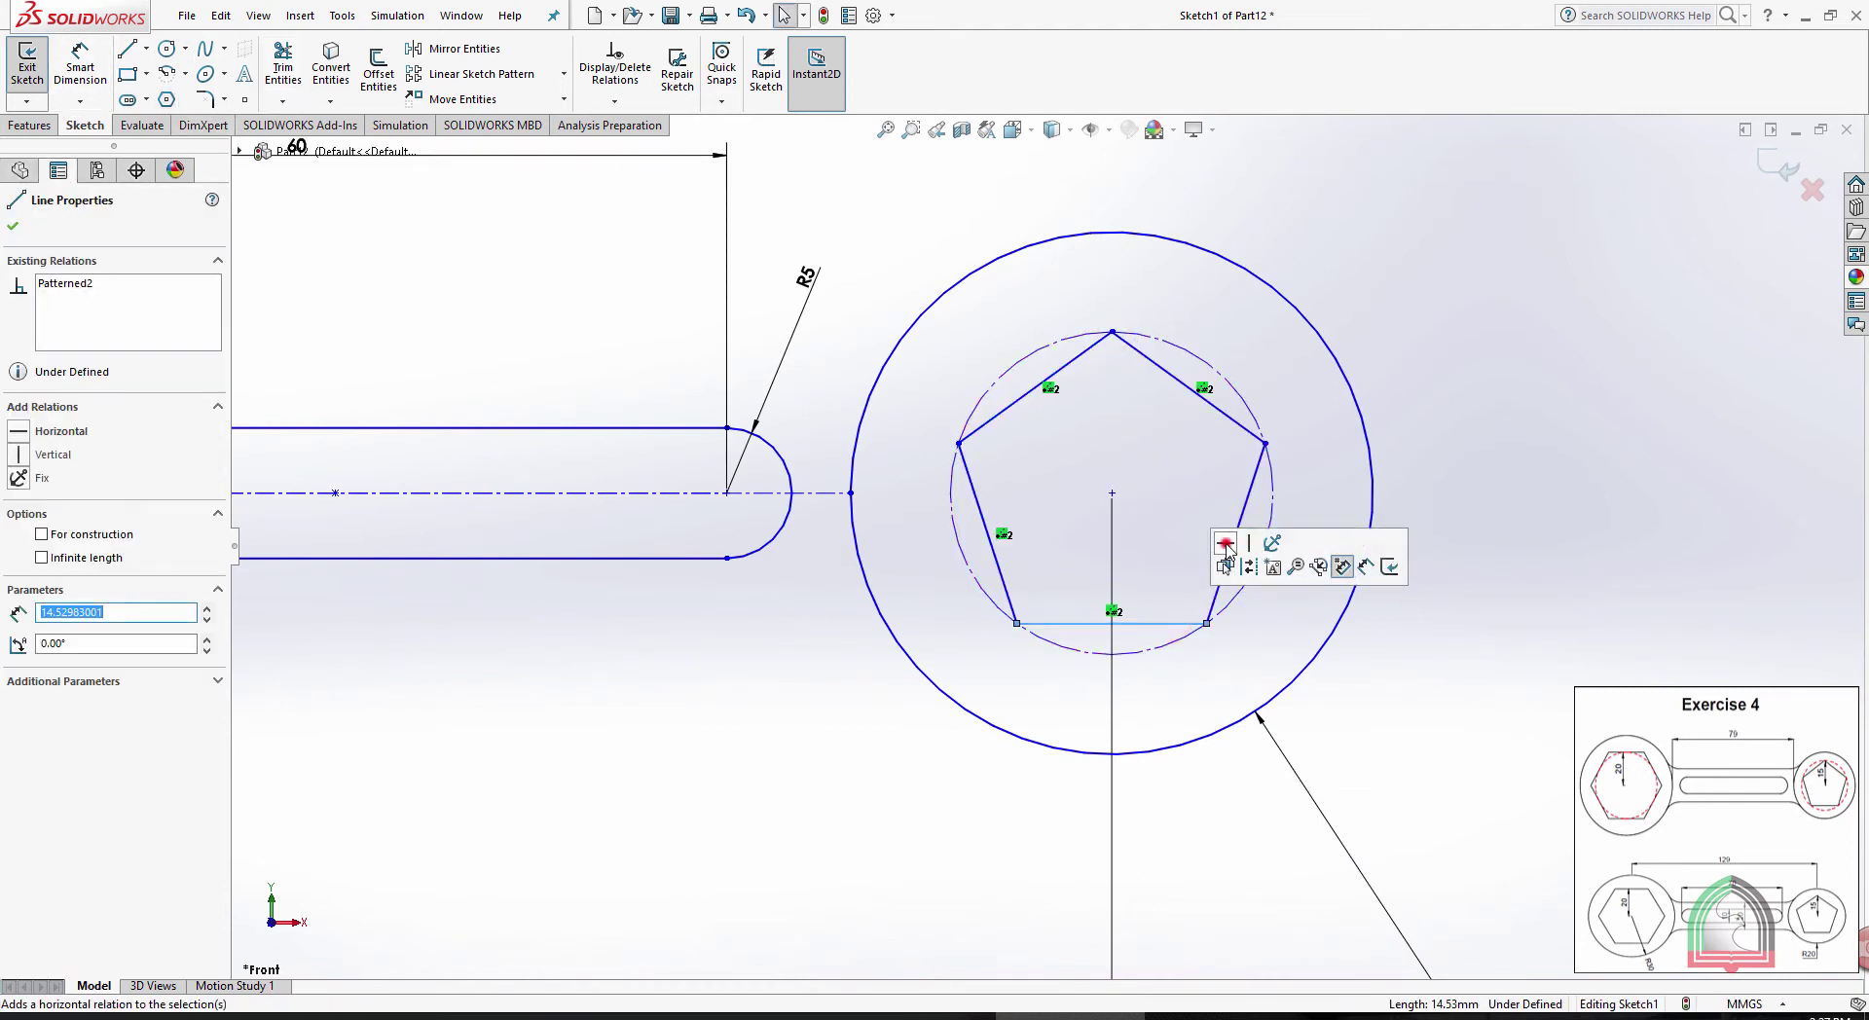
left_click(1226, 543)
Dimension the pentagon's centre-to-top-vertex distance as 15
left_click(80, 62)
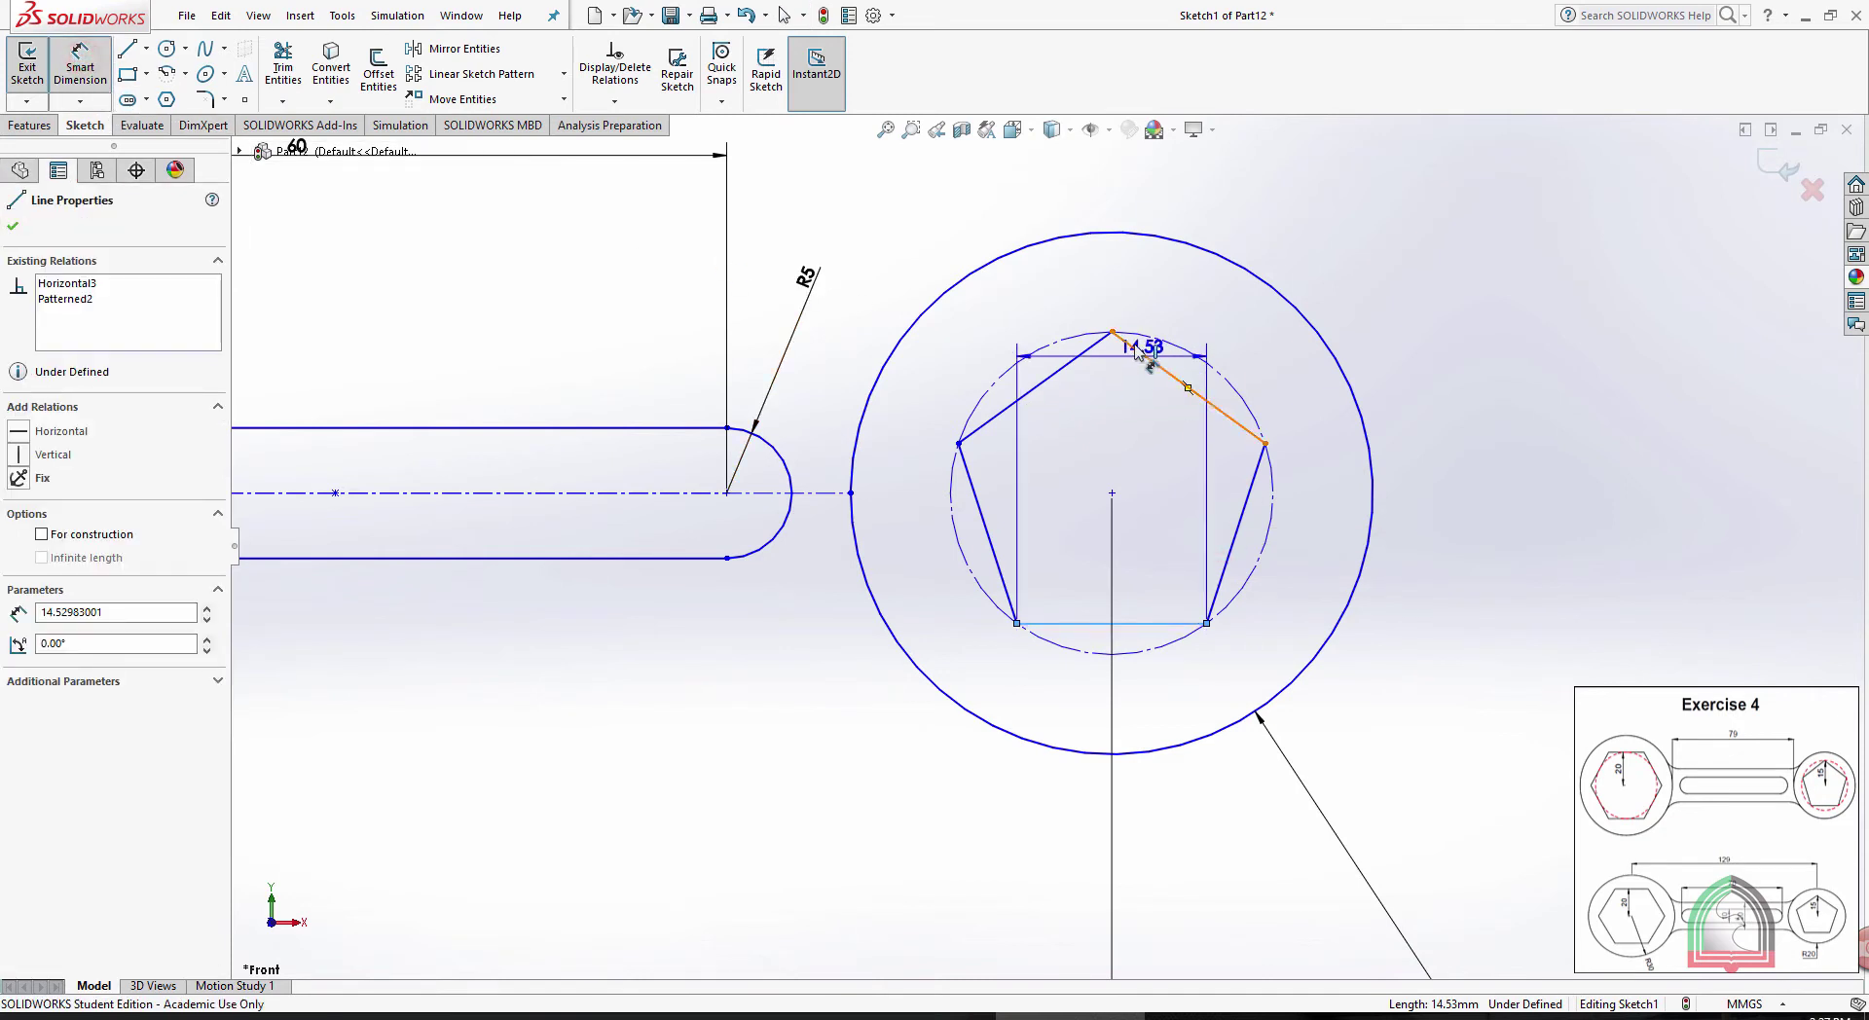
key("Escape")
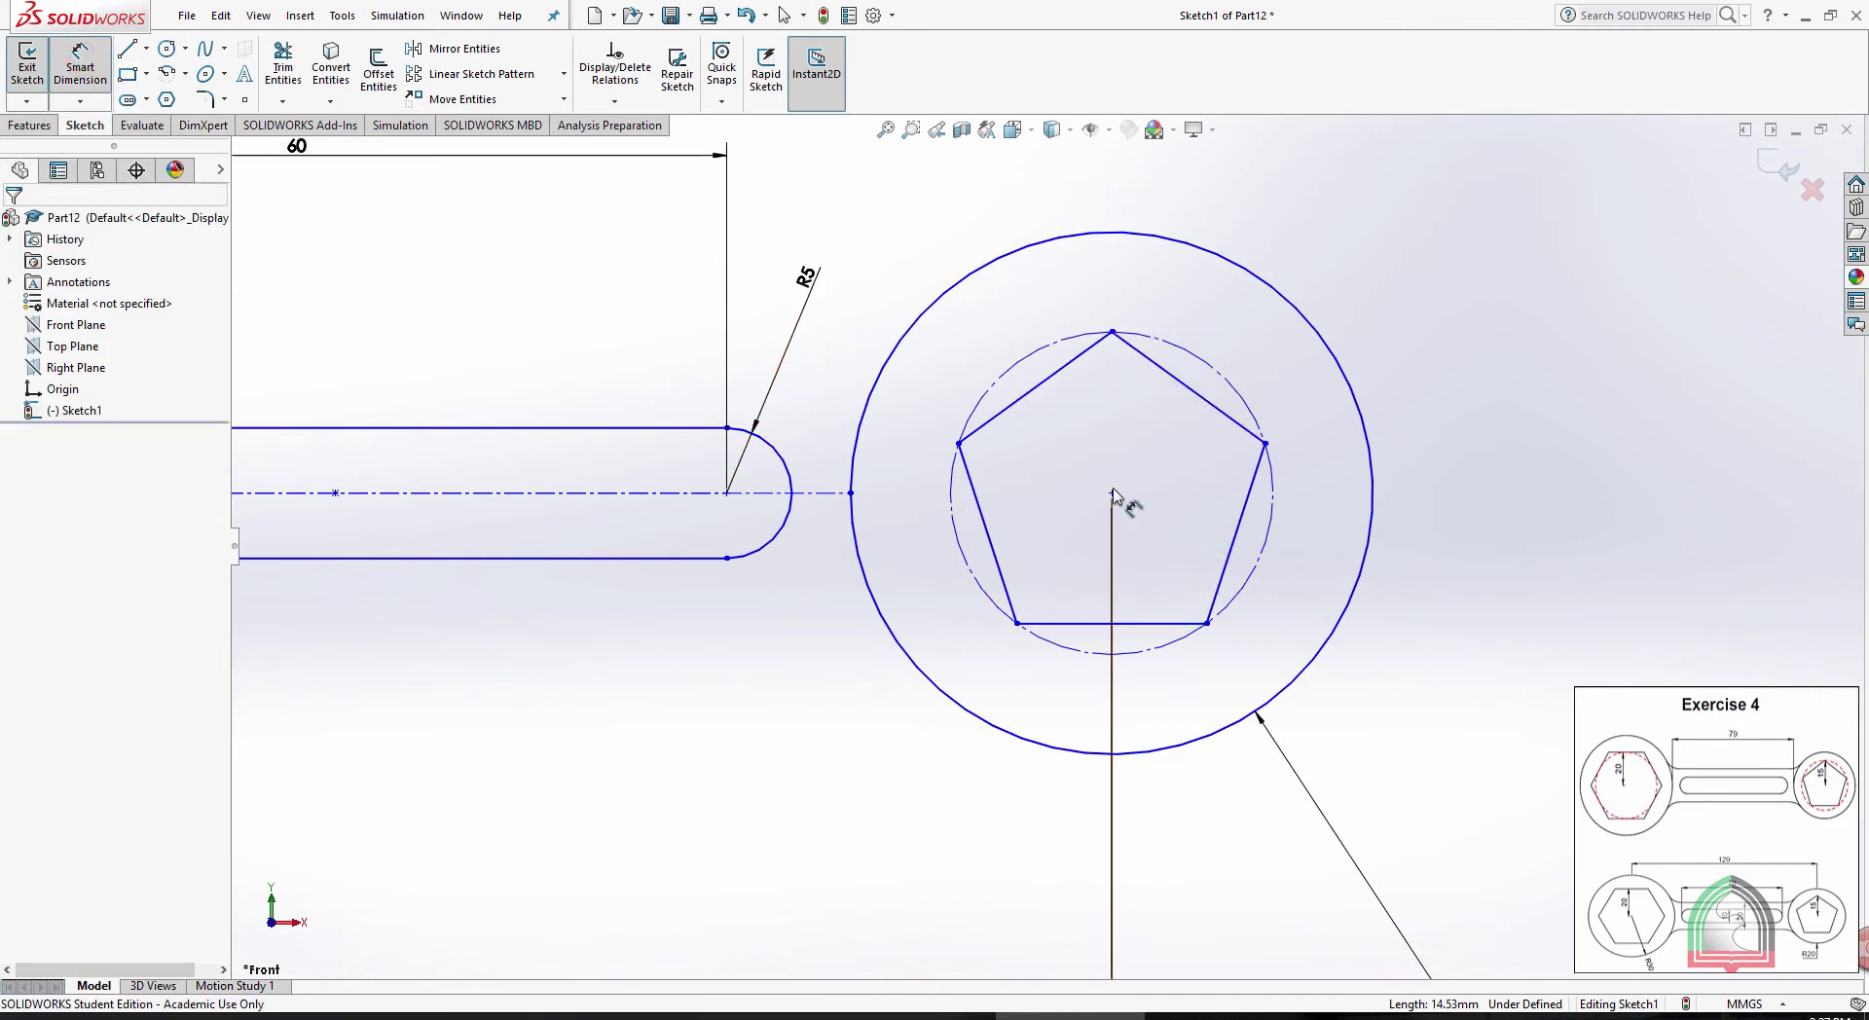
left_click(1113, 492)
left_click(1112, 333)
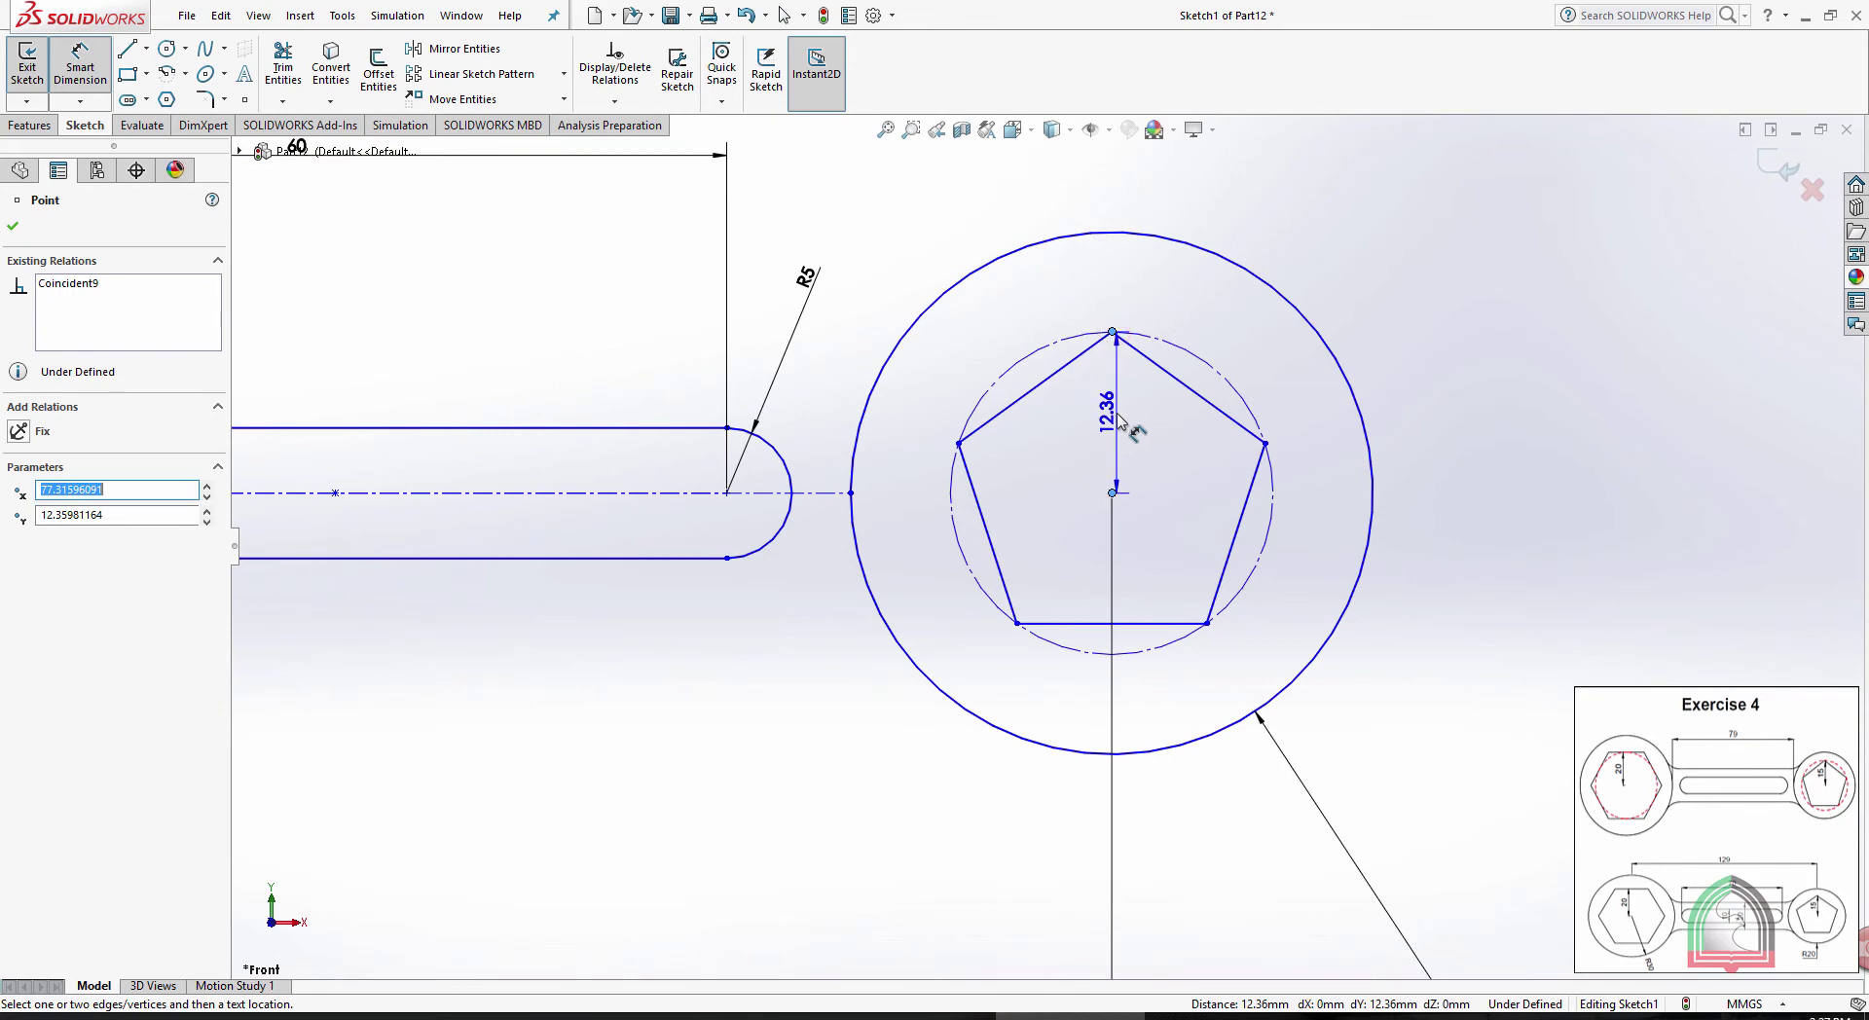
left_click(1119, 421)
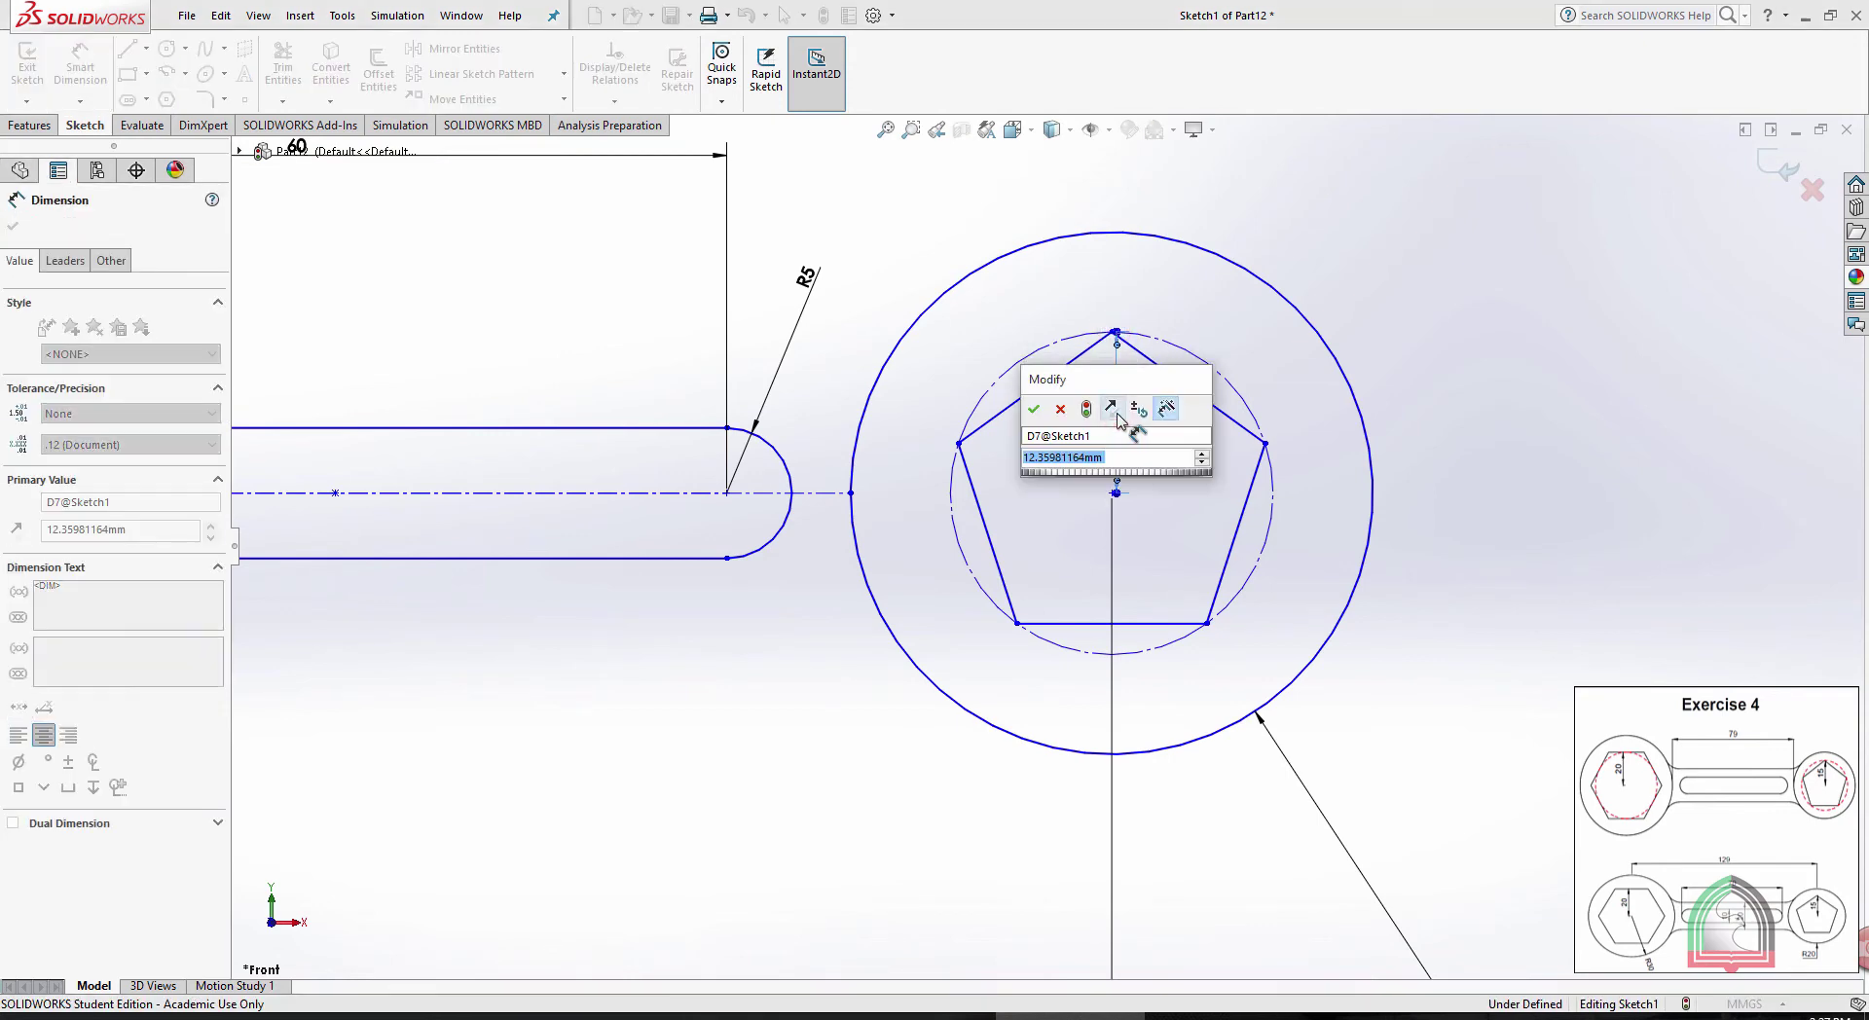
type("15")
key("Return")
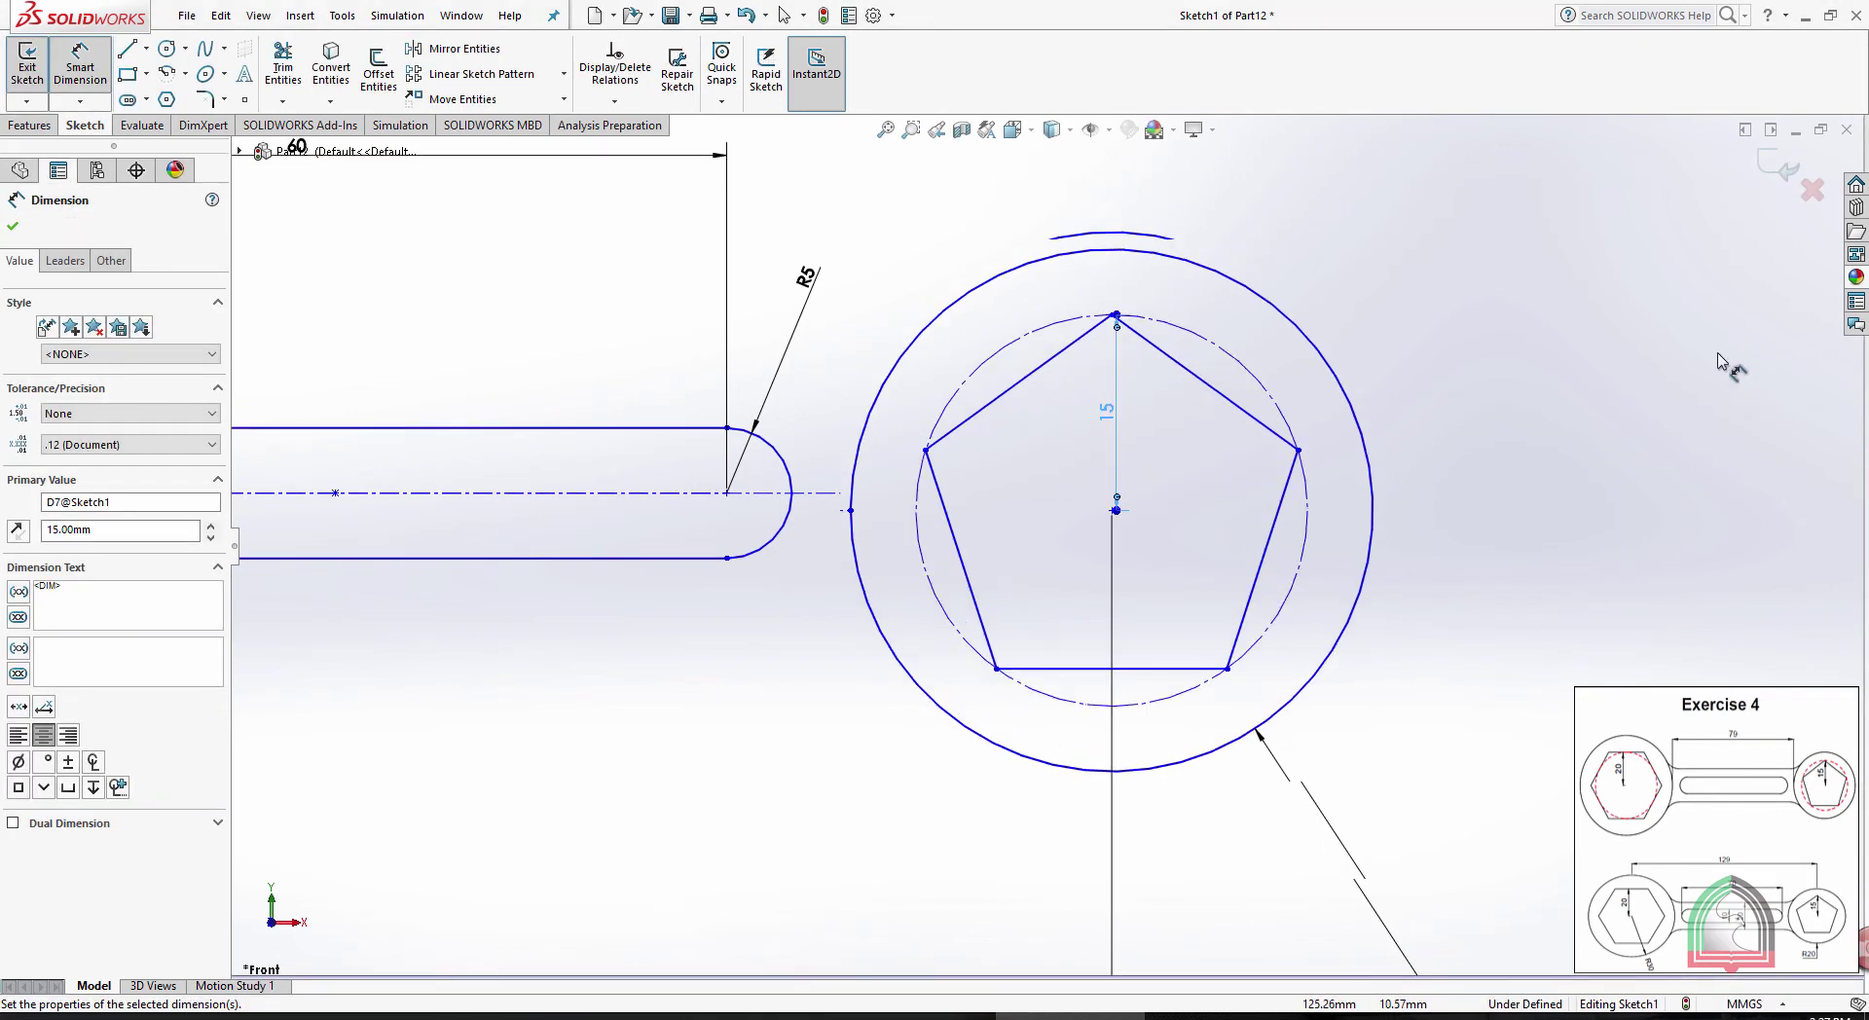
key("Escape")
key("f")
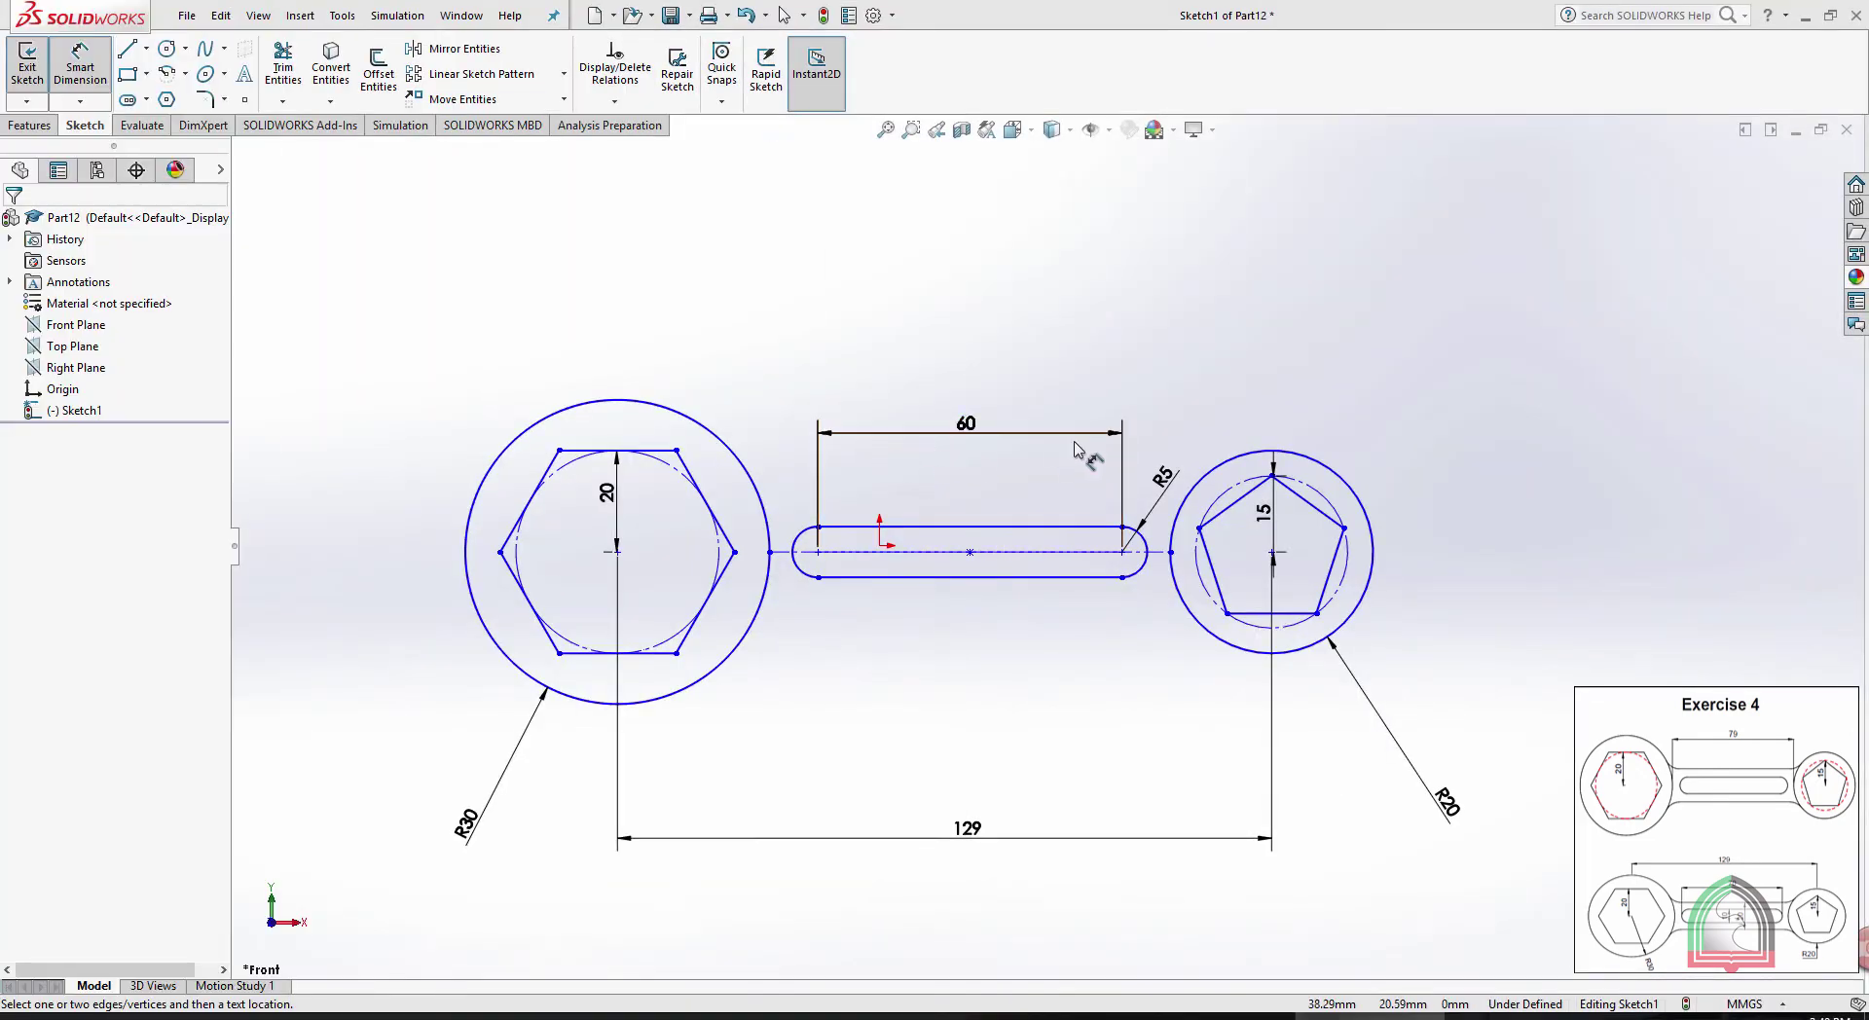
Check the Exercise 4 reference drawing and delete the slot's old 60 length dimension
left_click(925, 1015)
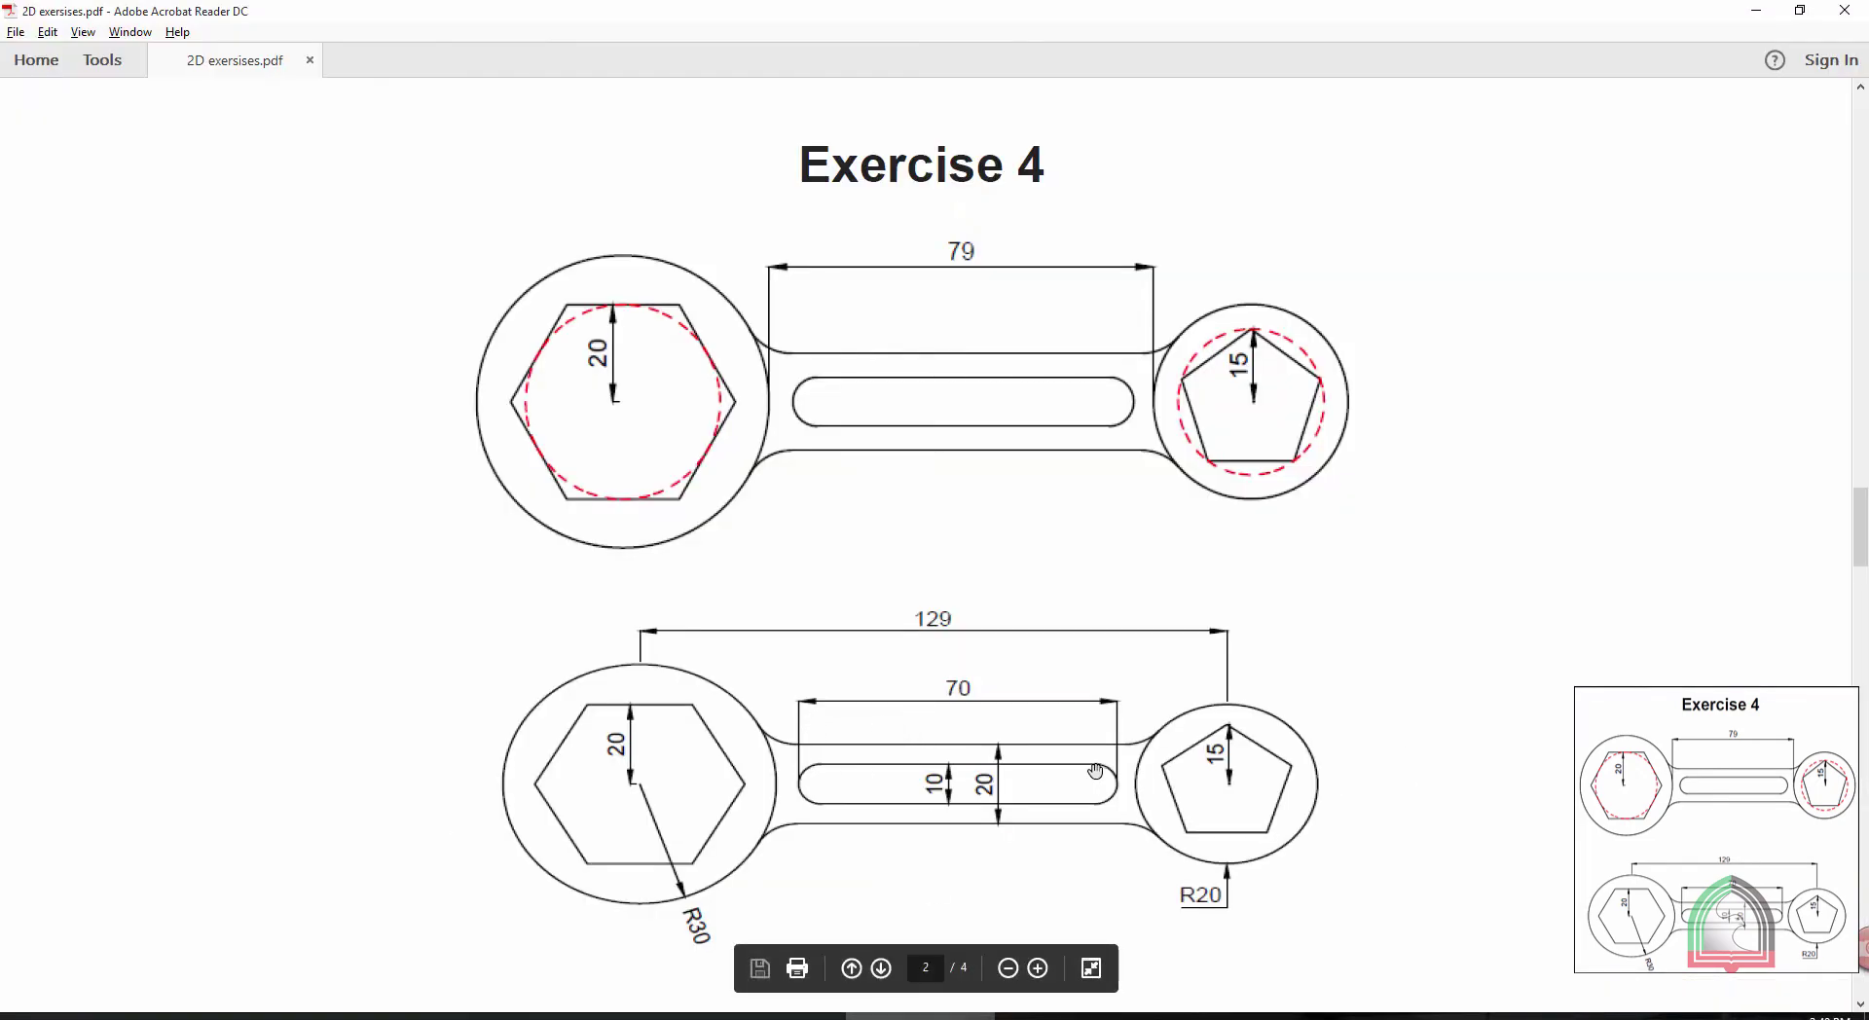
left_click(1071, 1016)
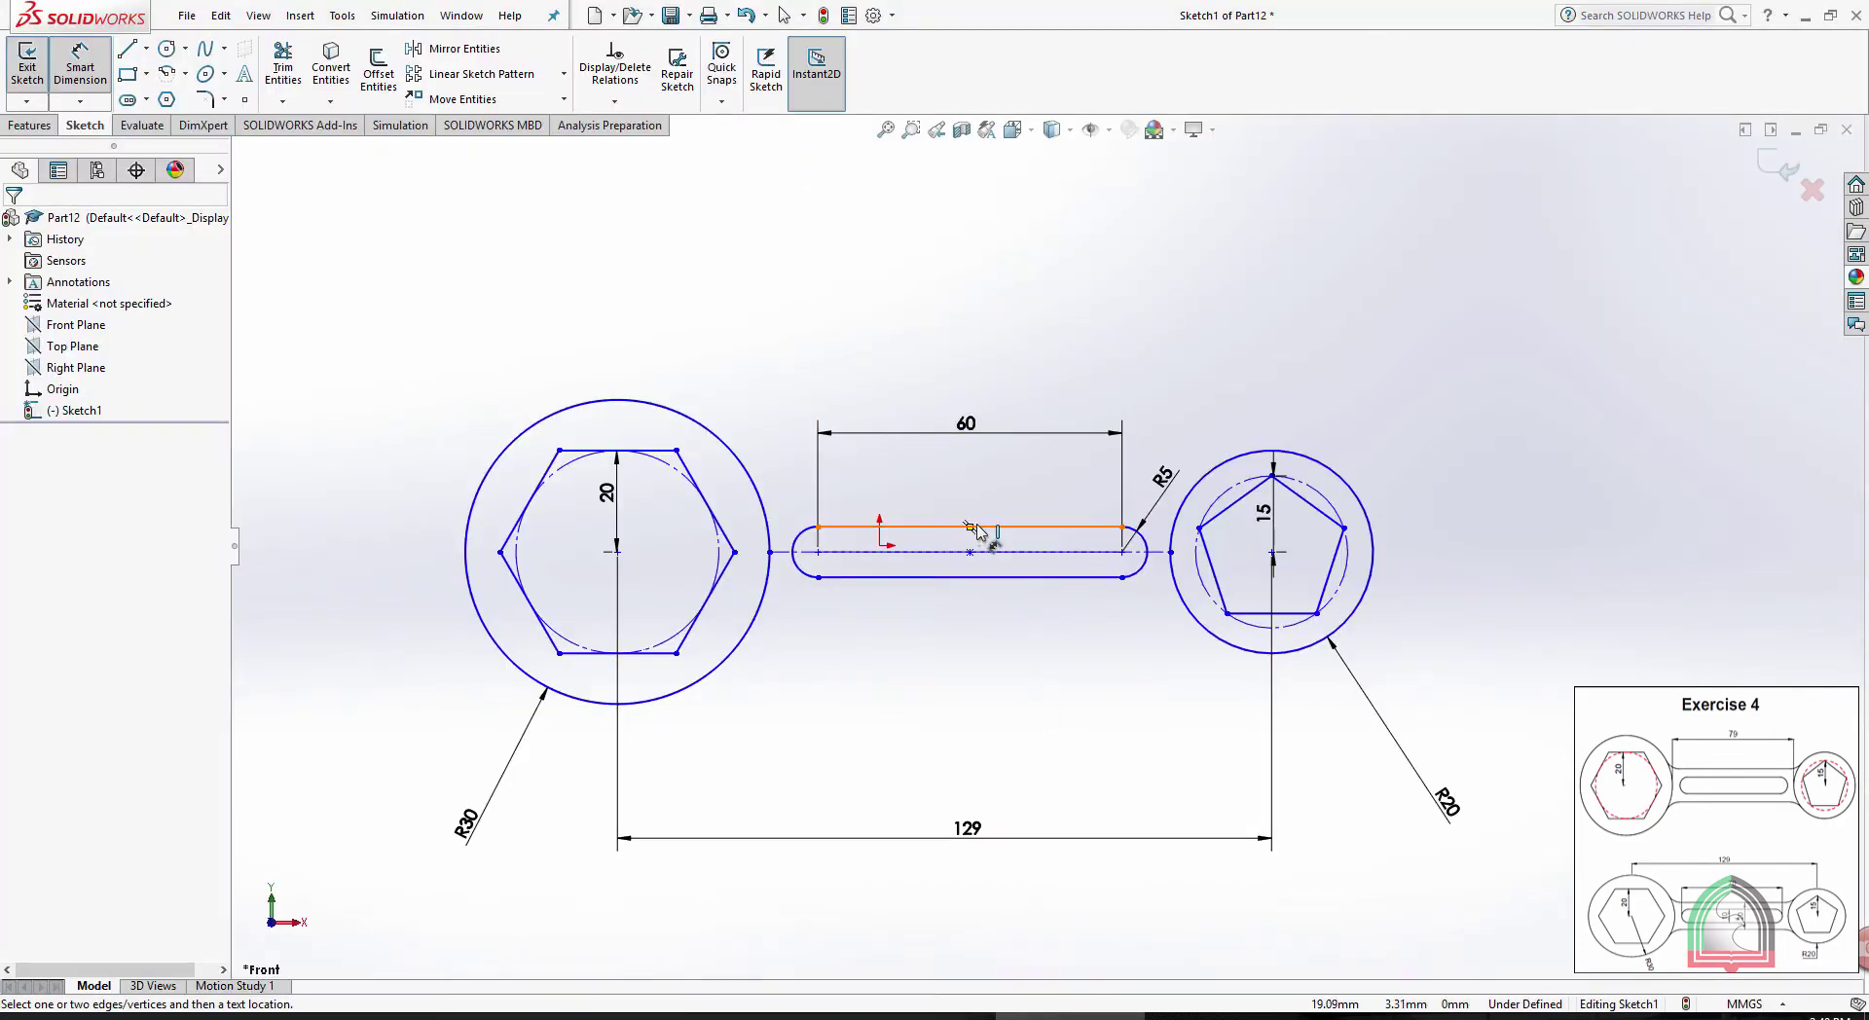
scroll(1020, 499, "up", 3)
left_click(1067, 371)
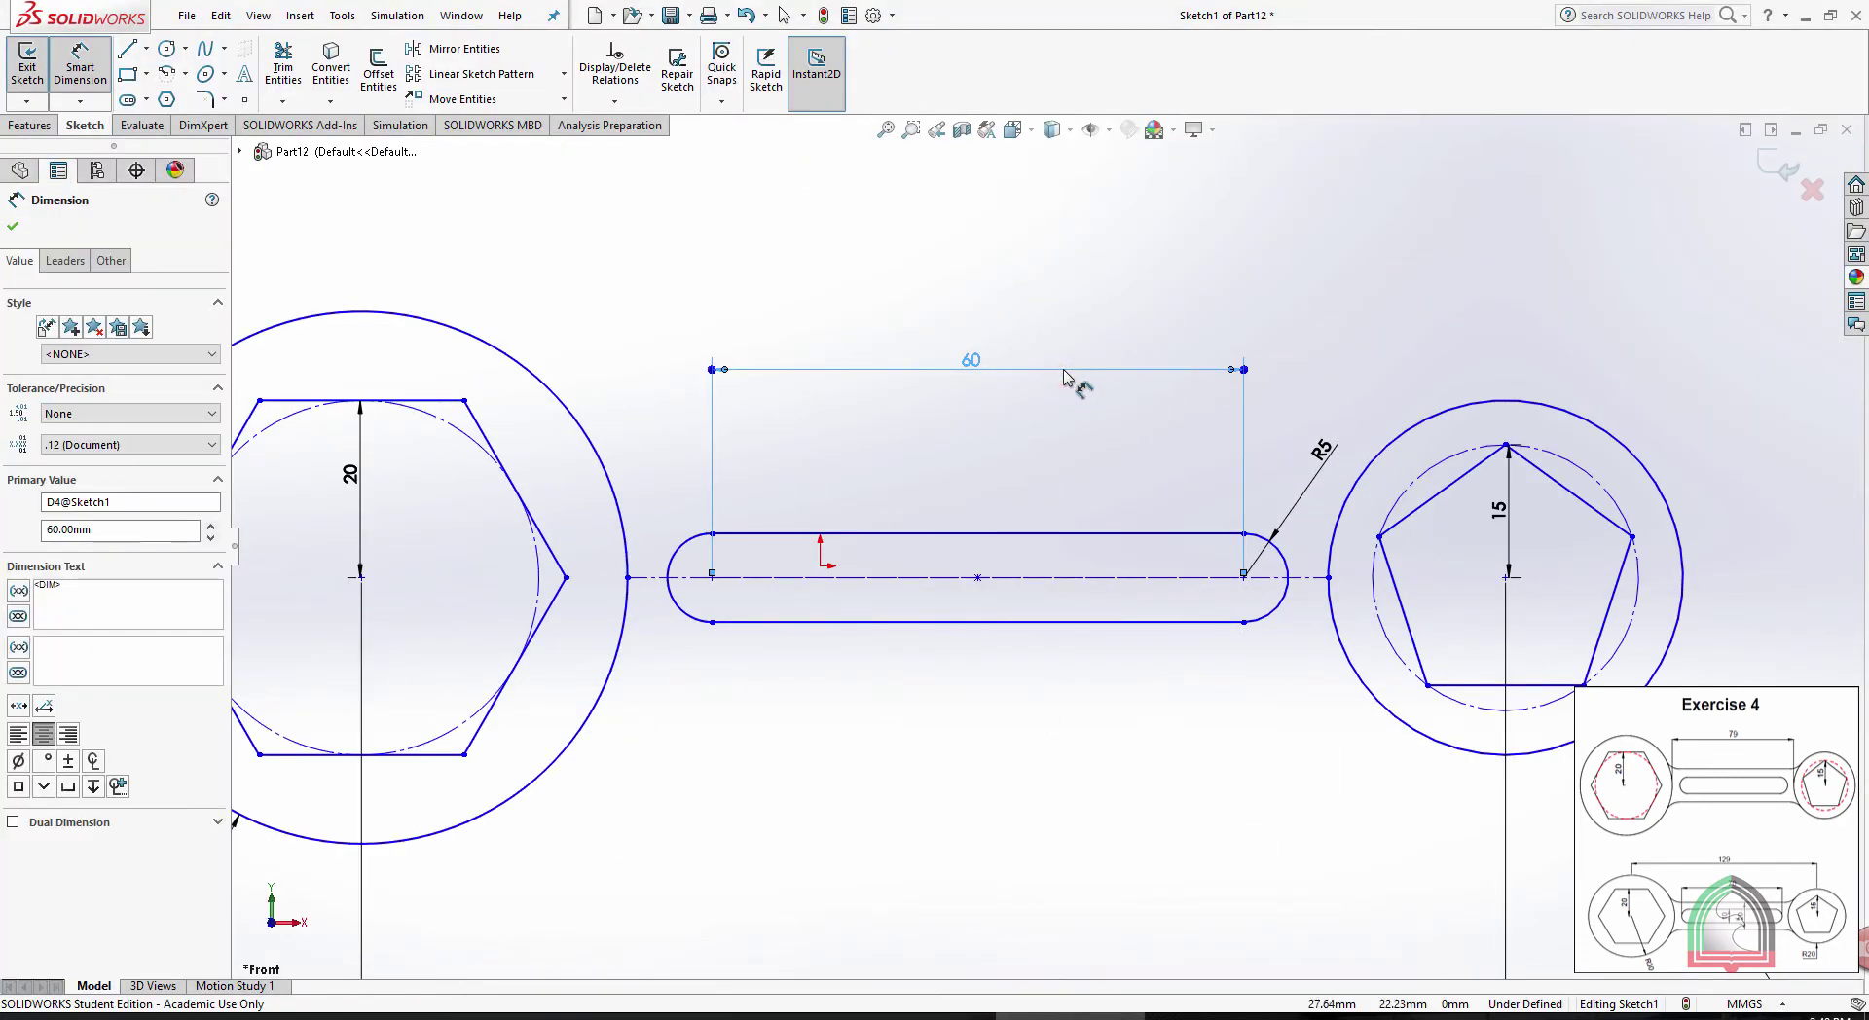
key("Delete")
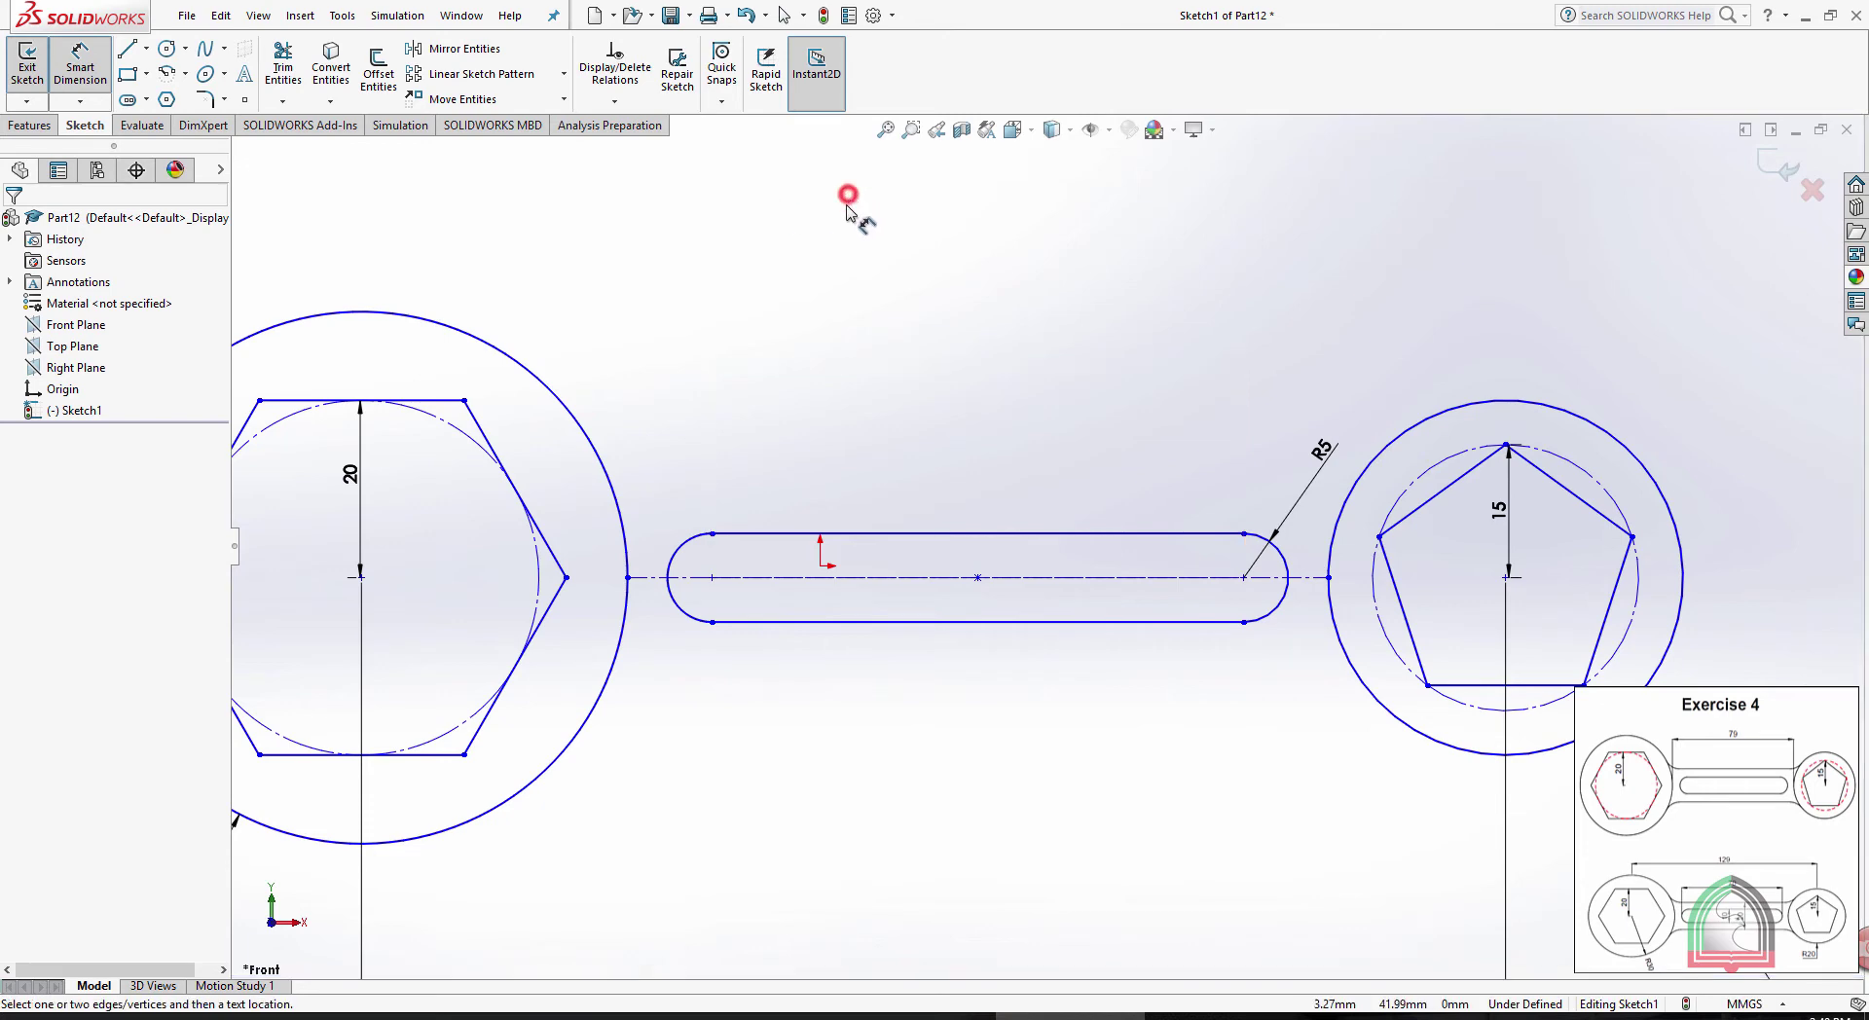
key("Escape")
Dimension the slot from its left arc to its right arc as 70
scroll(653, 547, "up", 5)
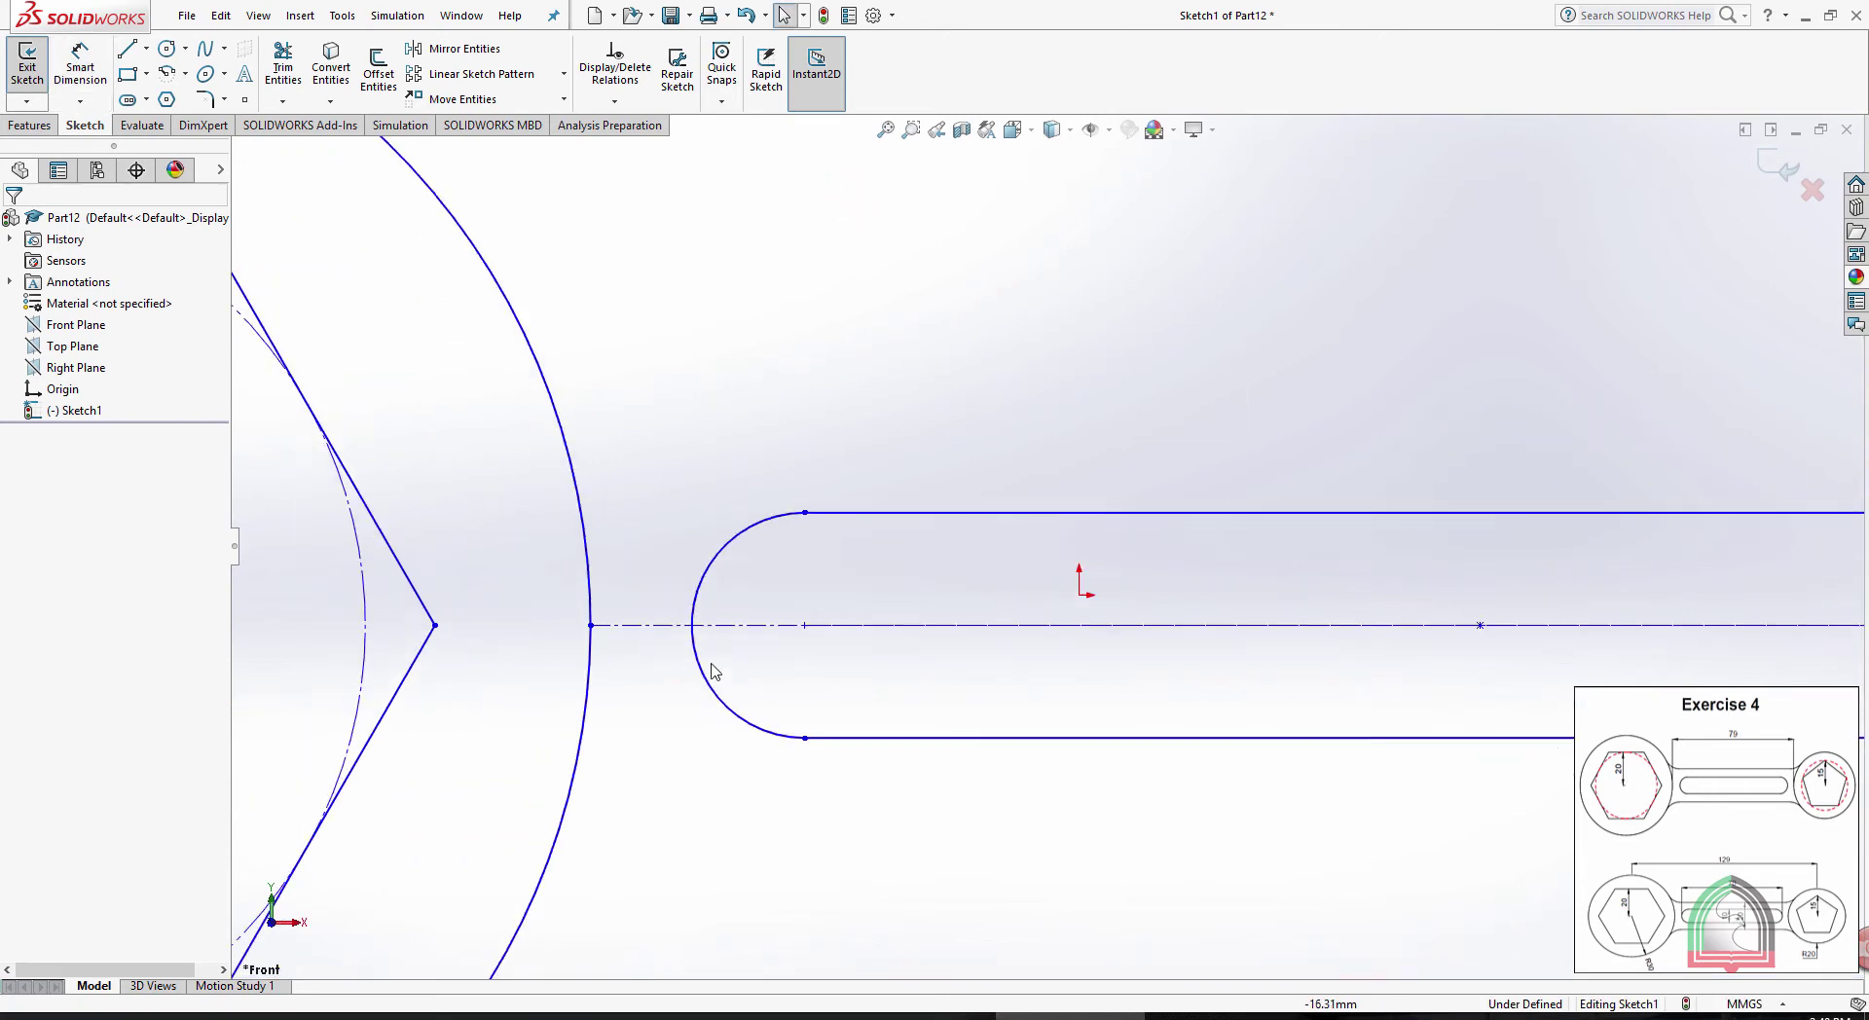
left_click(80, 66)
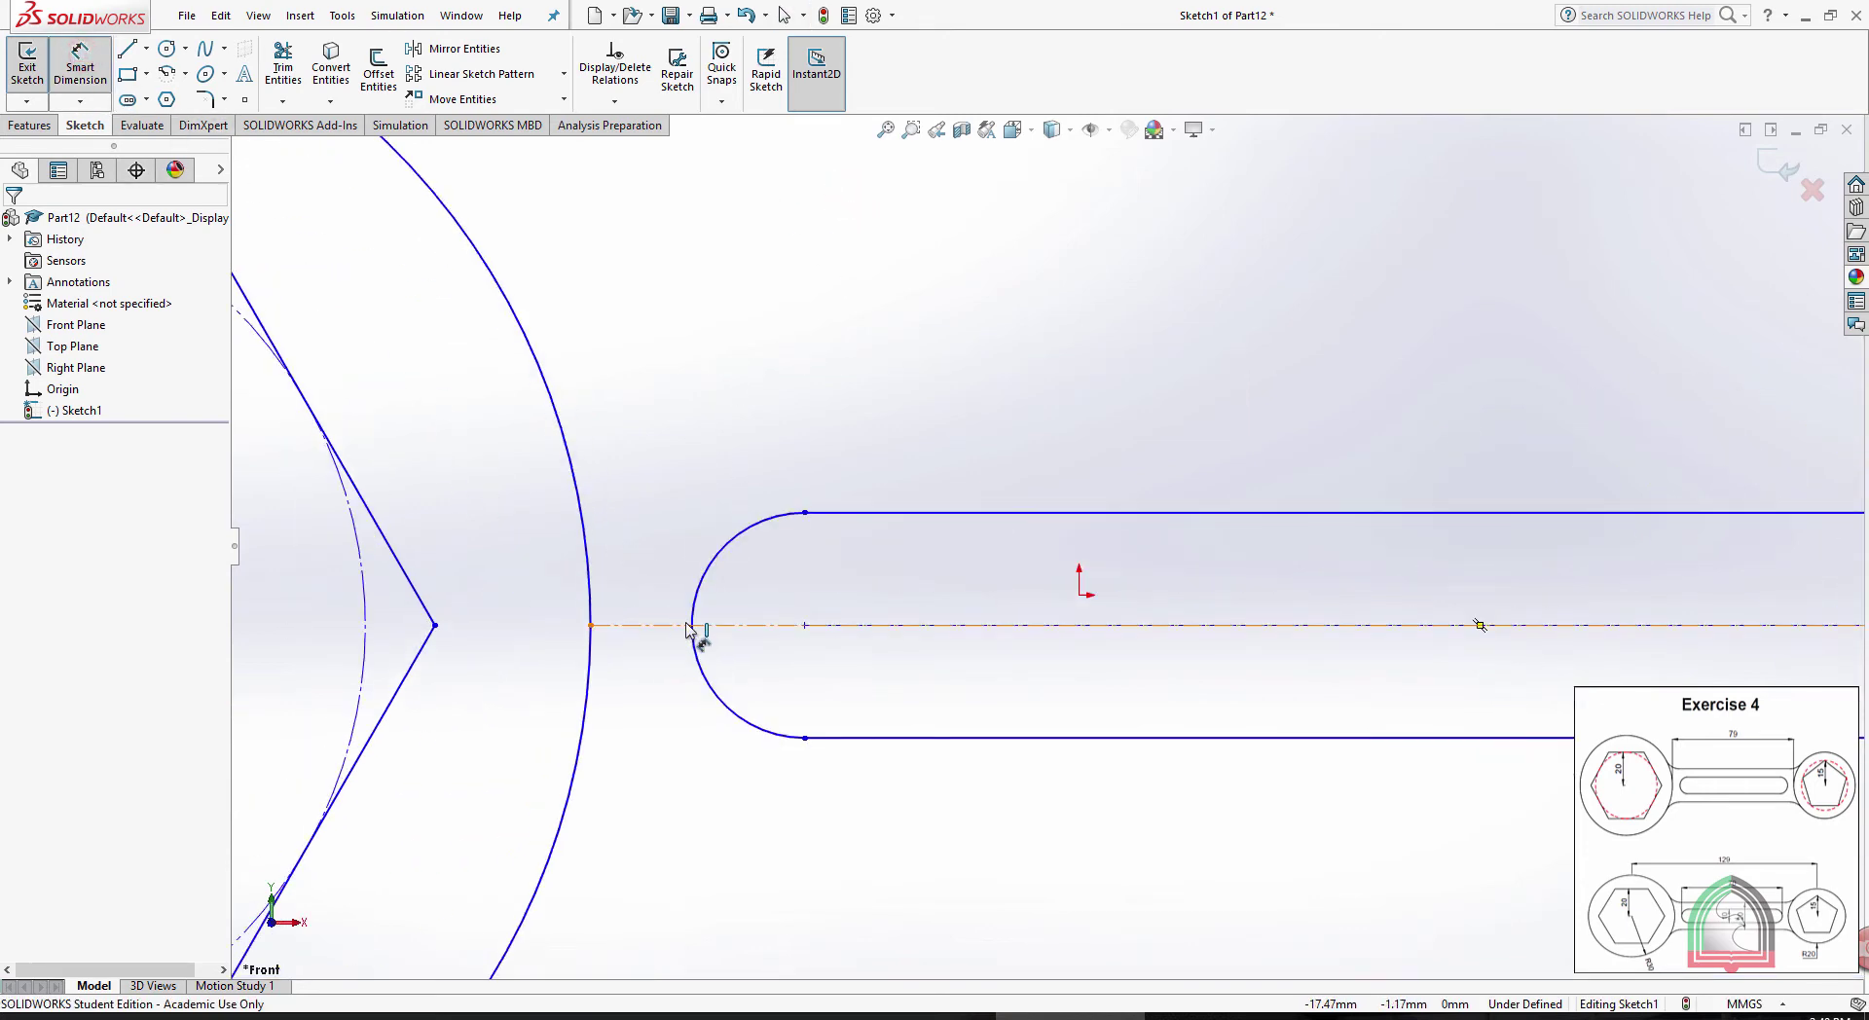
key("Escape")
scroll(628, 653, "up", 4)
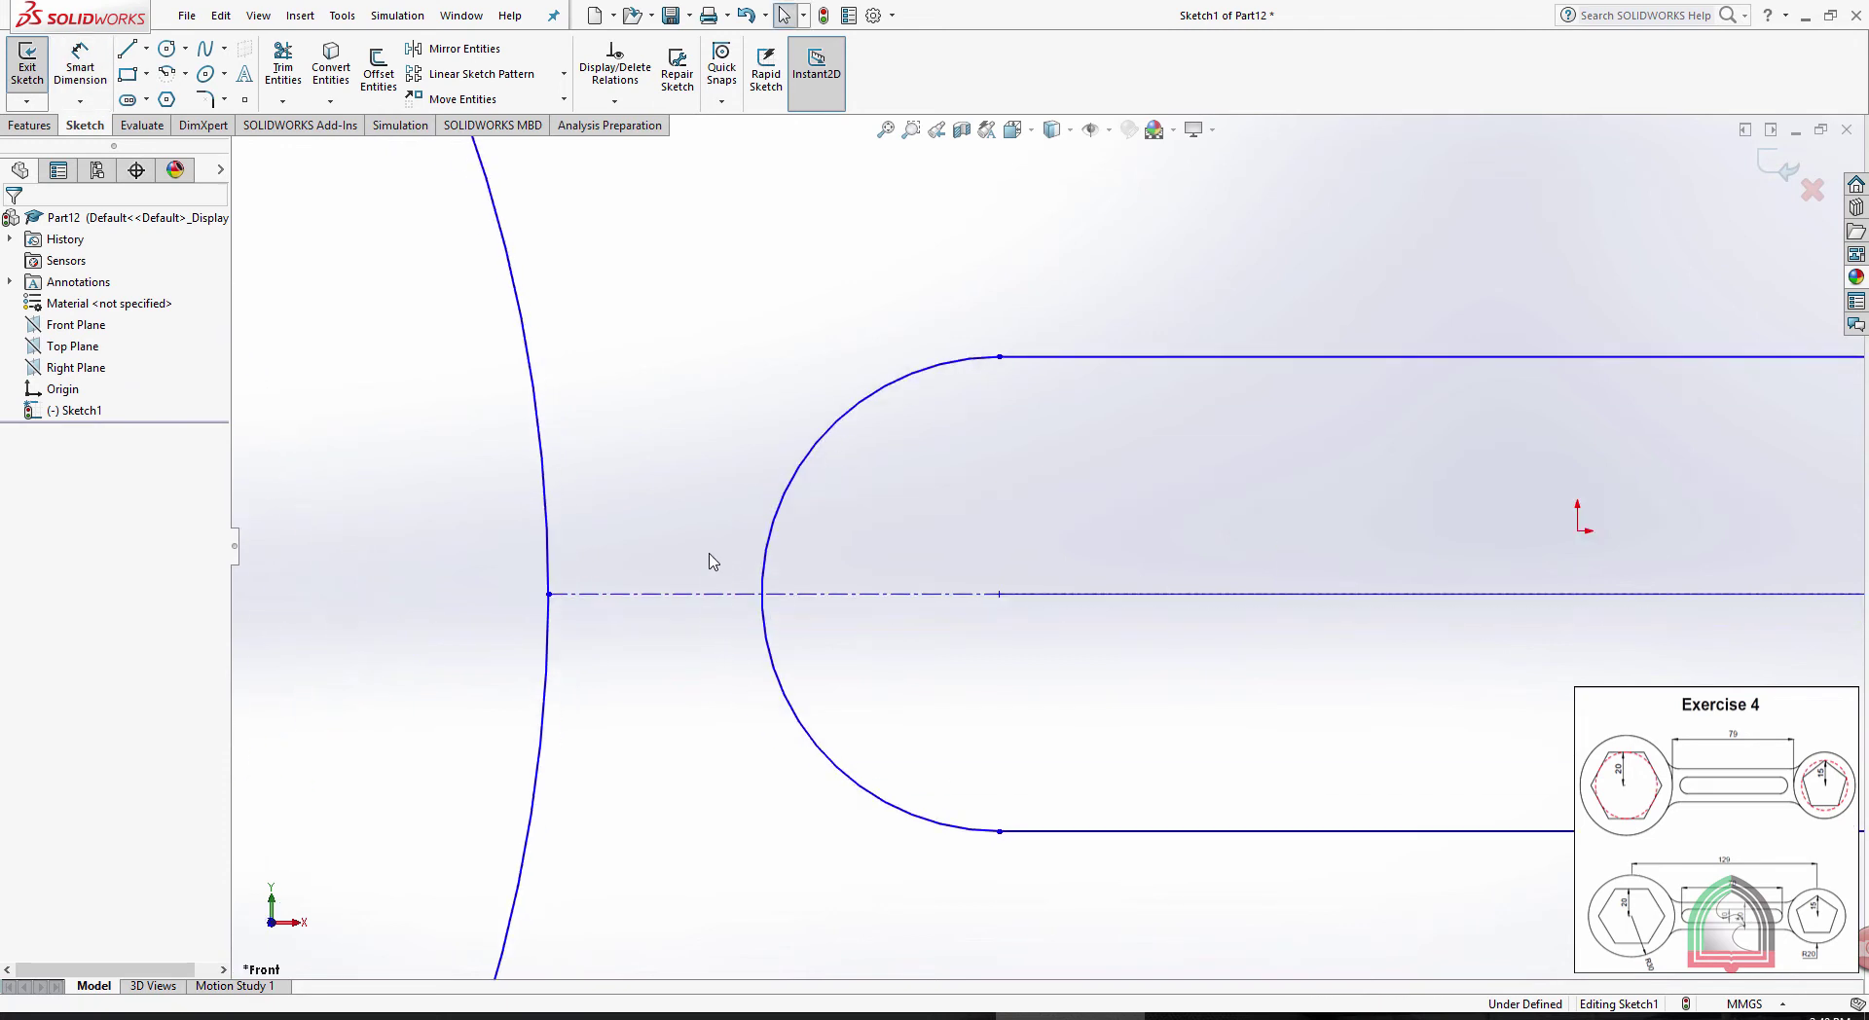
left_click(80, 67)
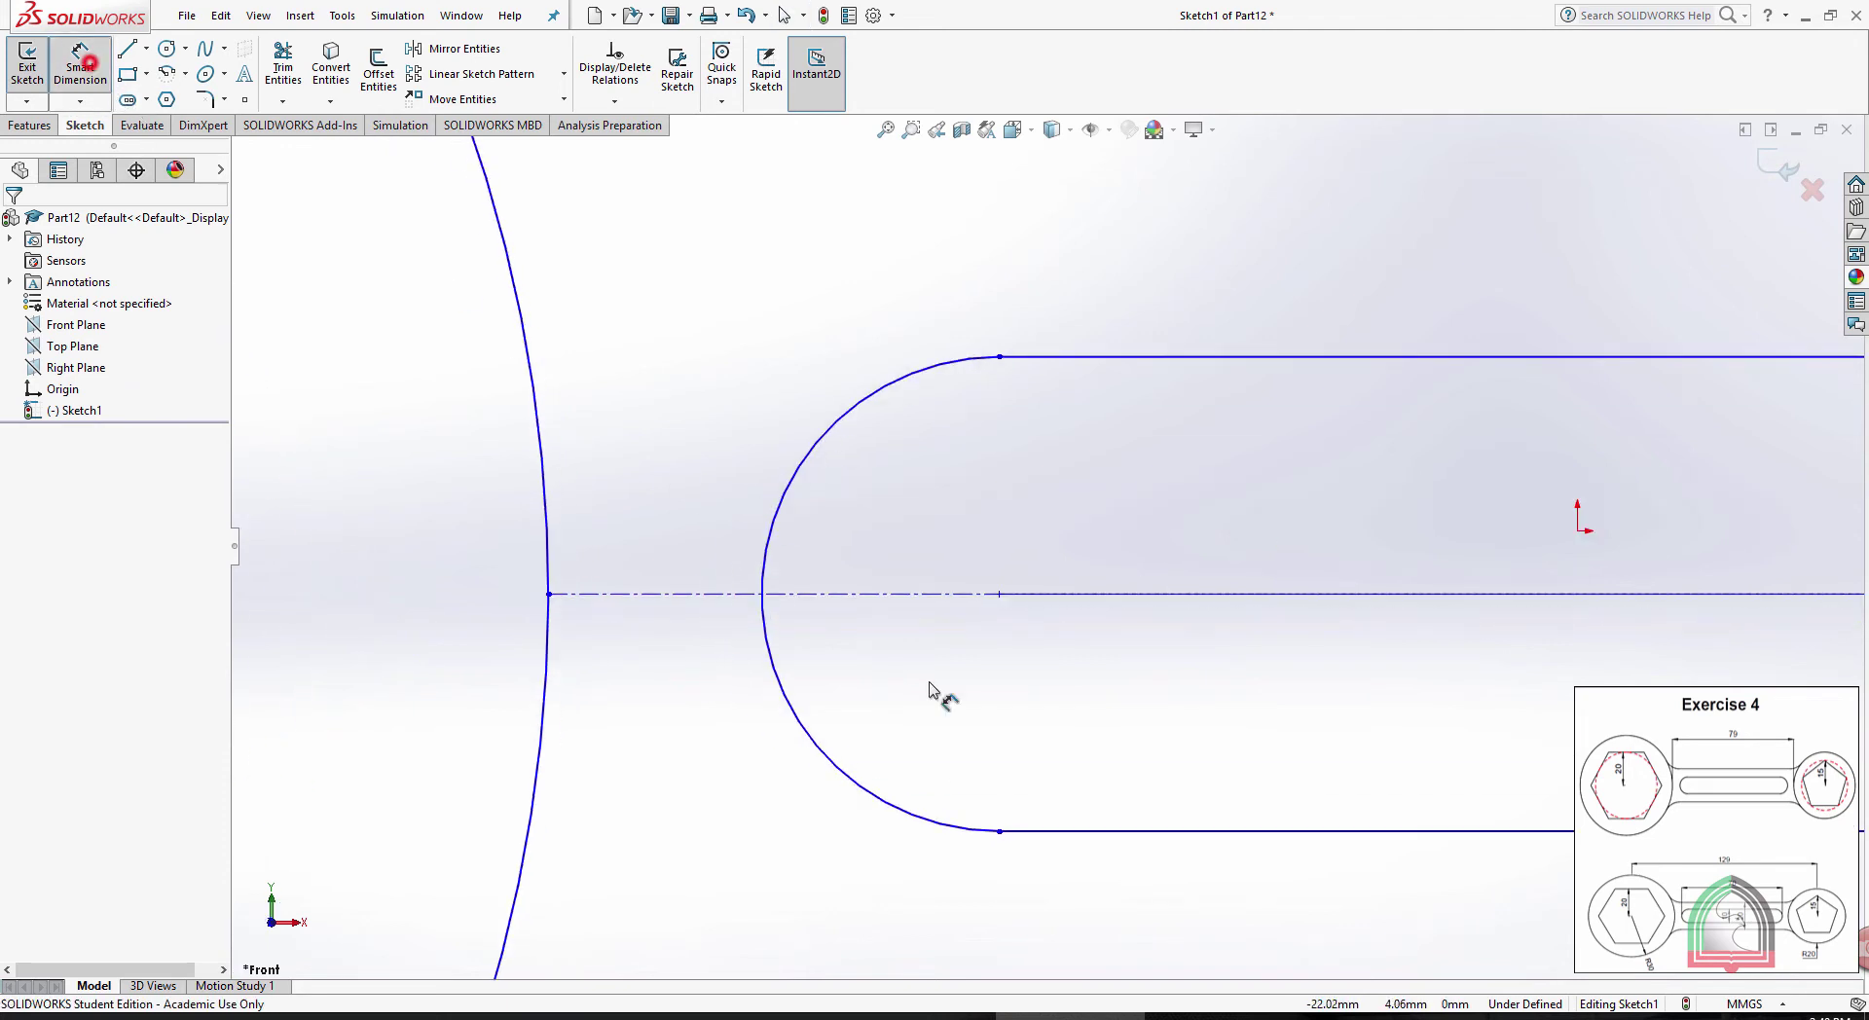
left_click(761, 593)
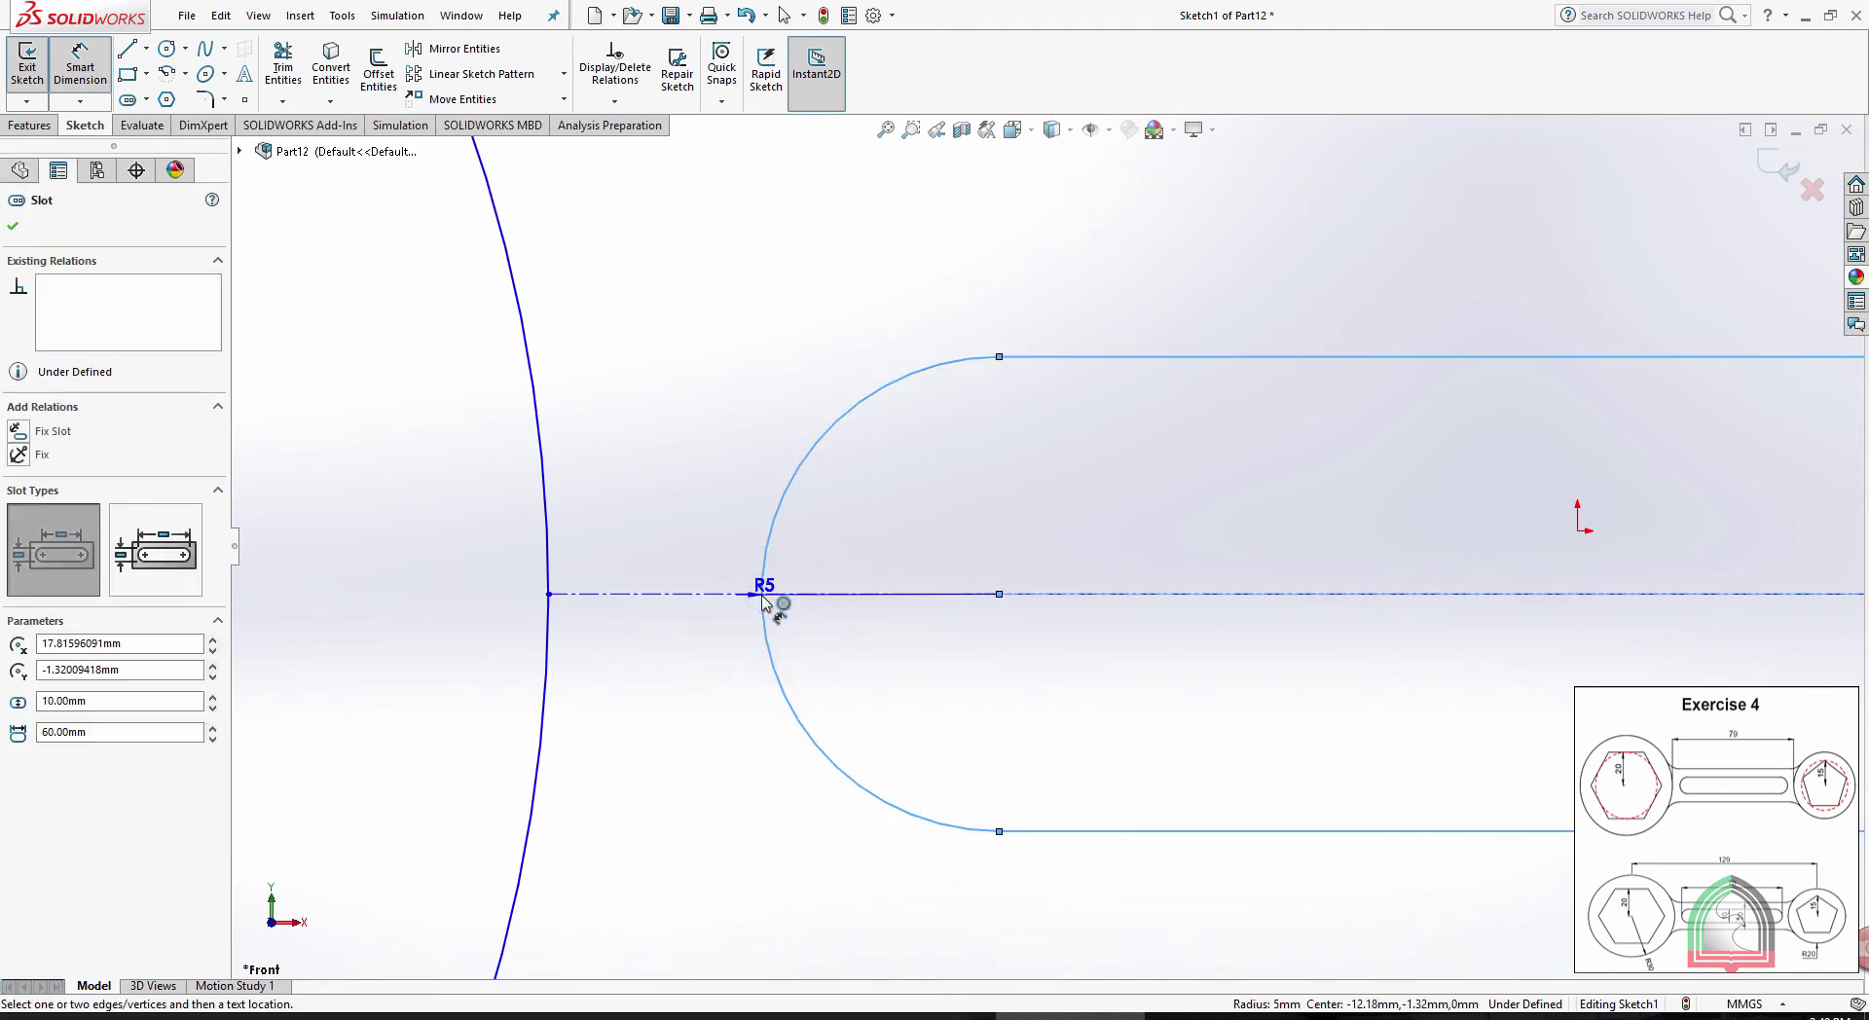
key("Escape")
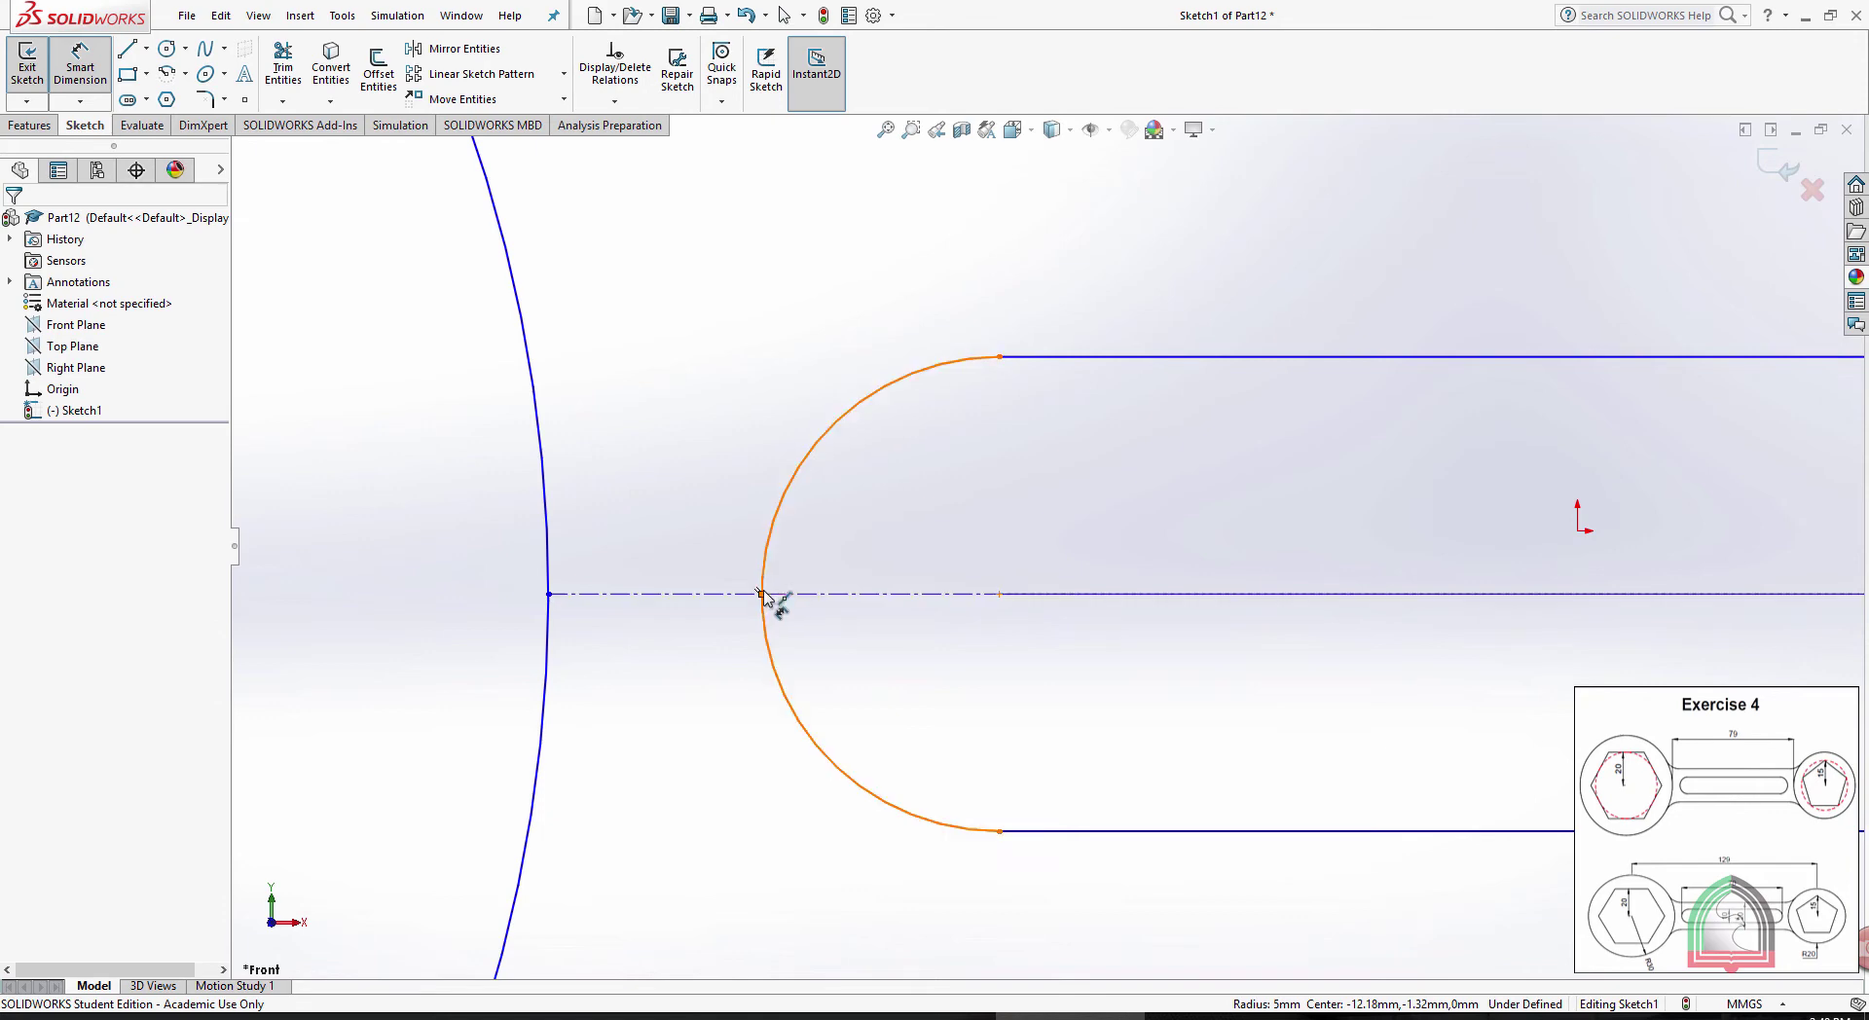
left_click(761, 594)
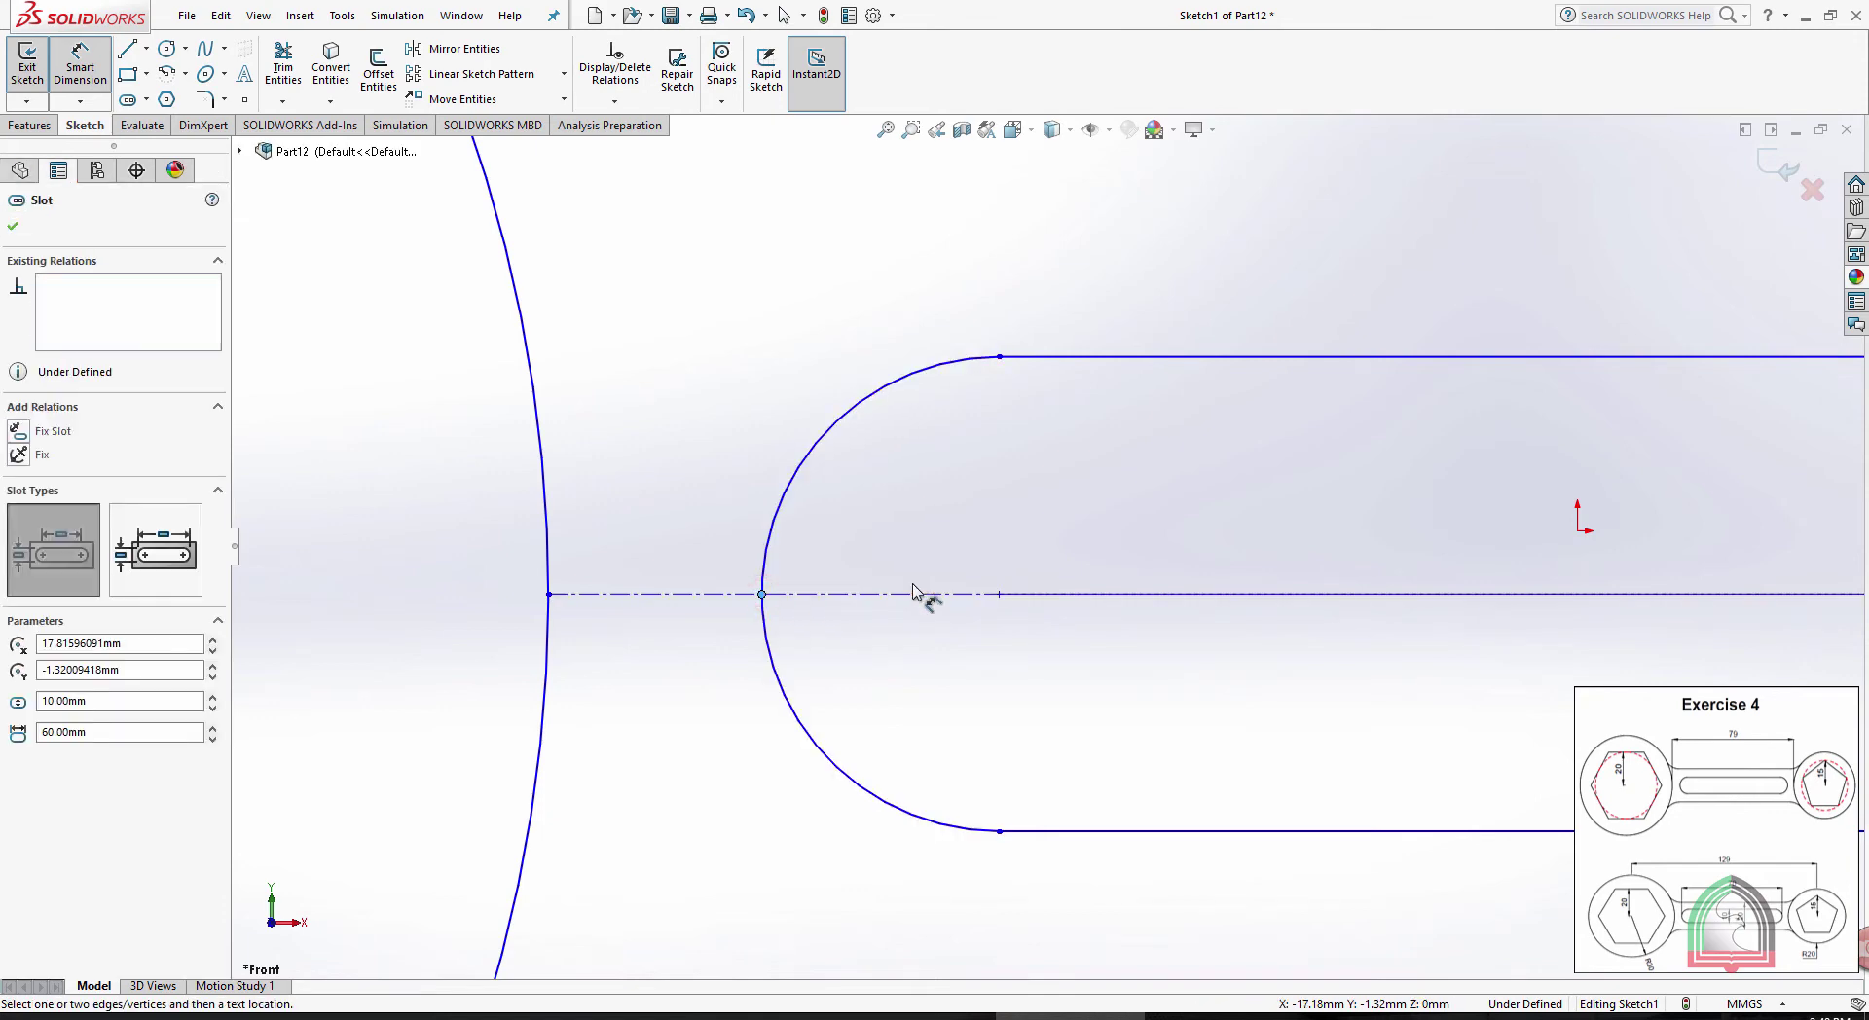
scroll(939, 487, "up", 5)
scroll(1305, 574, "down", 5)
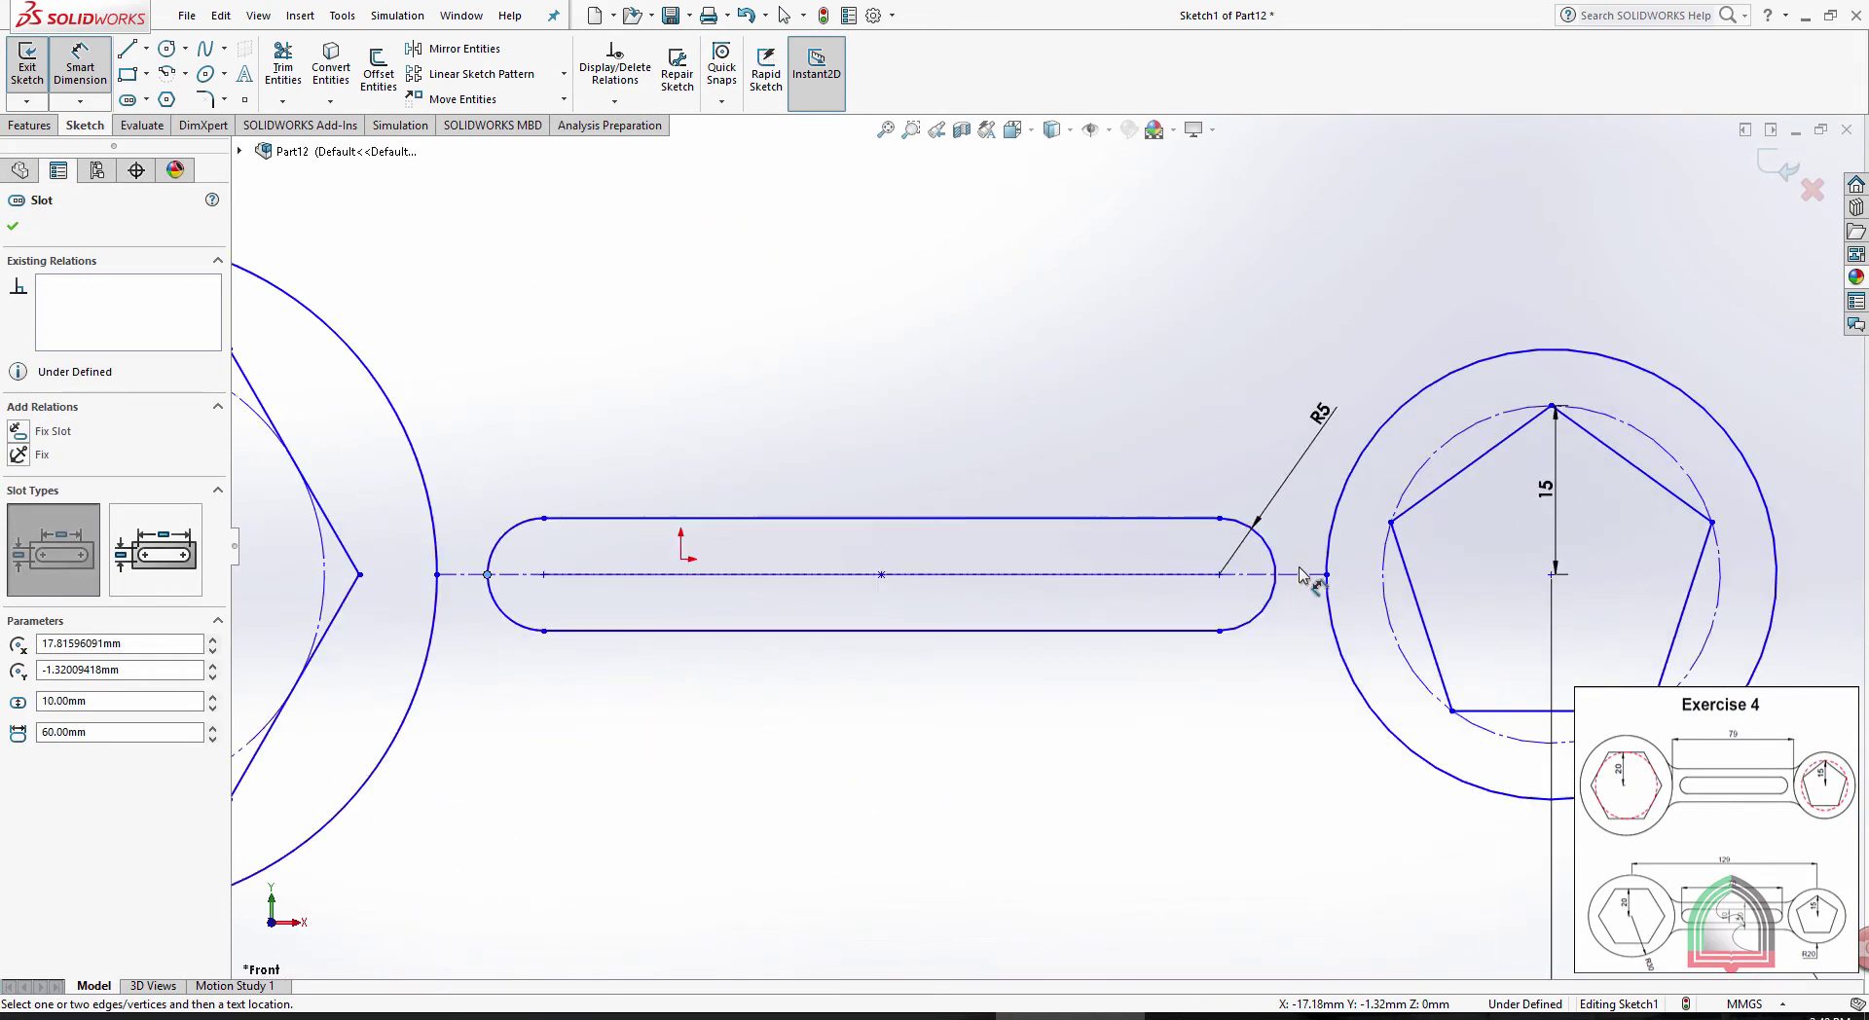
left_click(1275, 576)
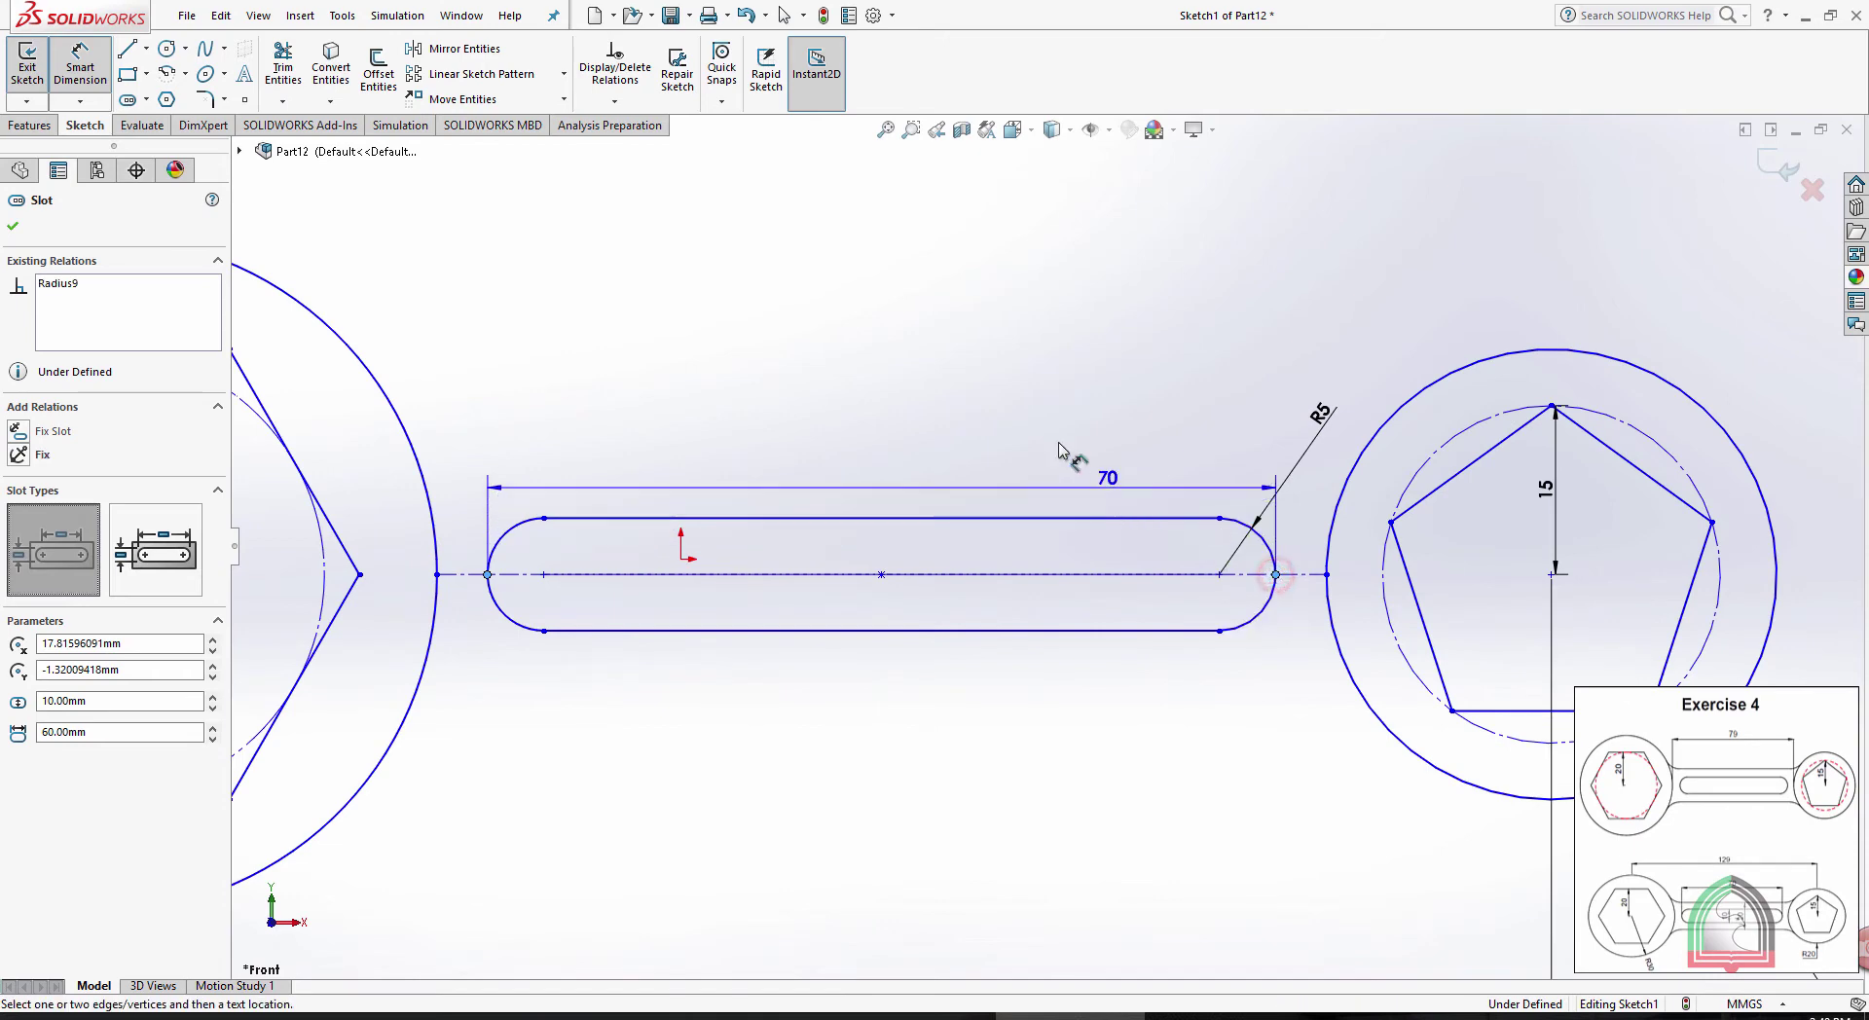
left_click(866, 294)
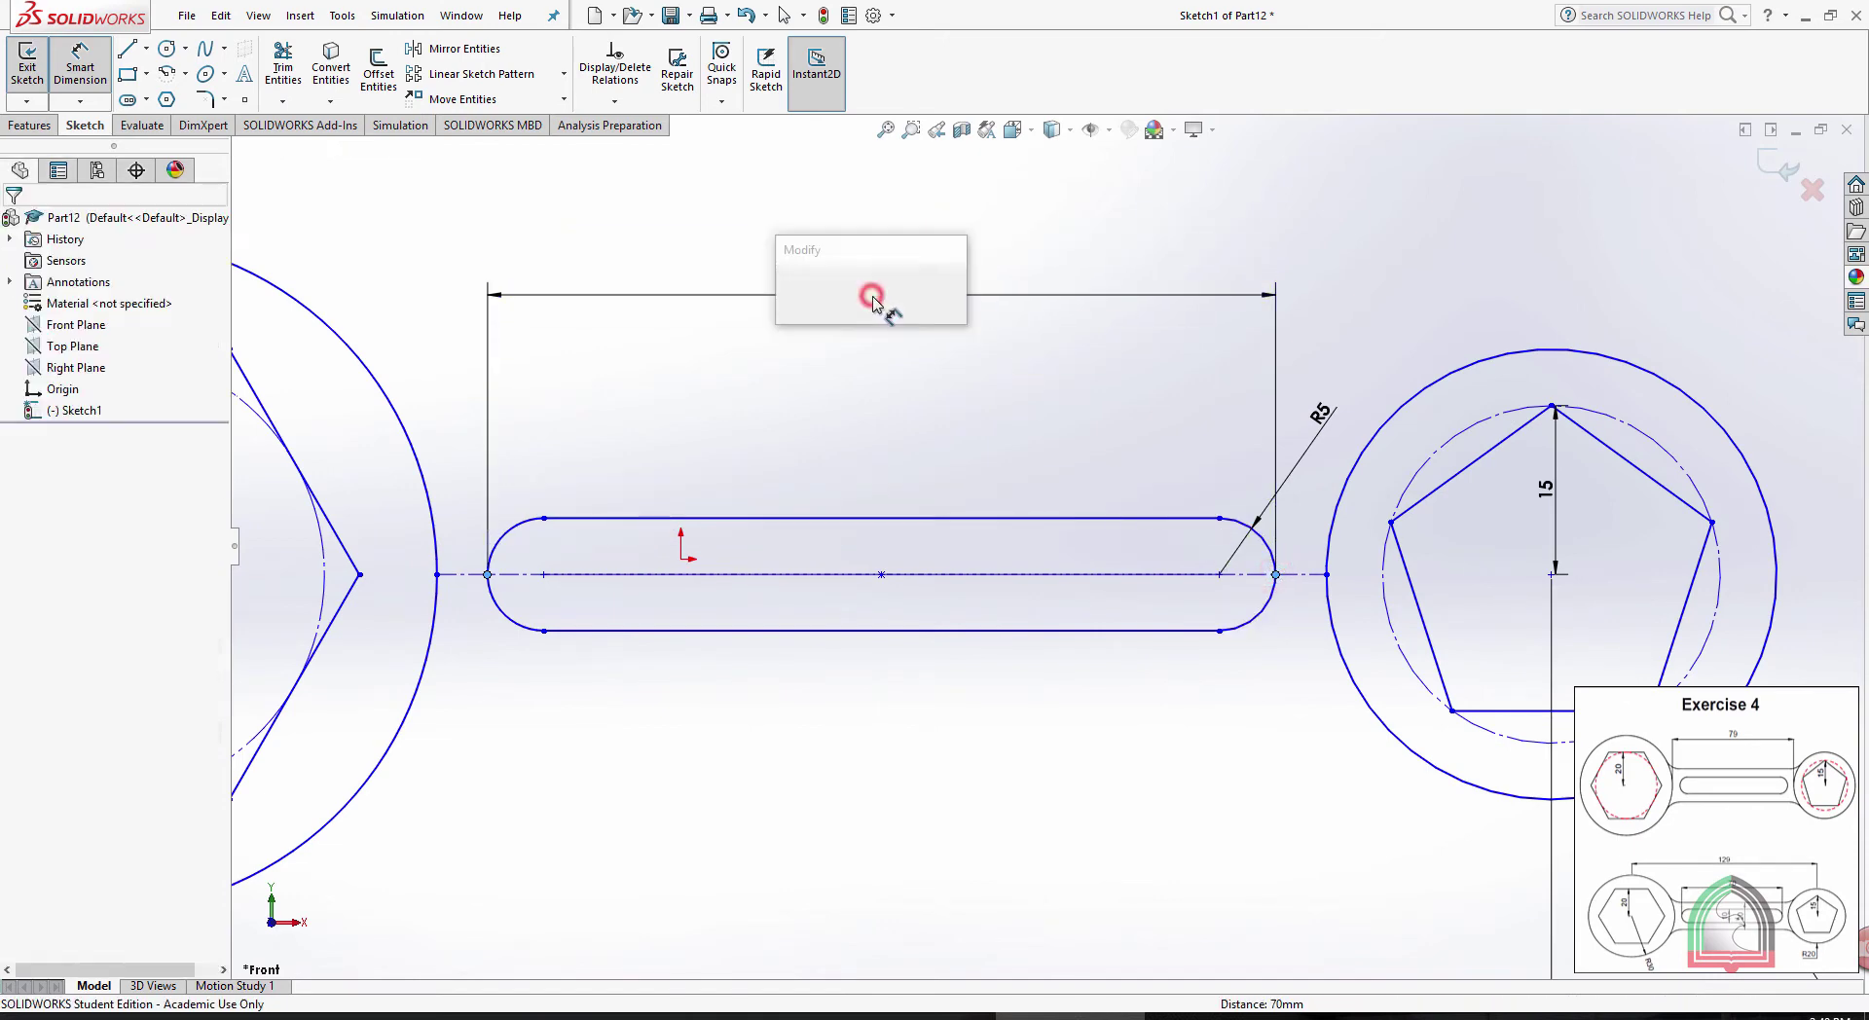
left_click(791, 293)
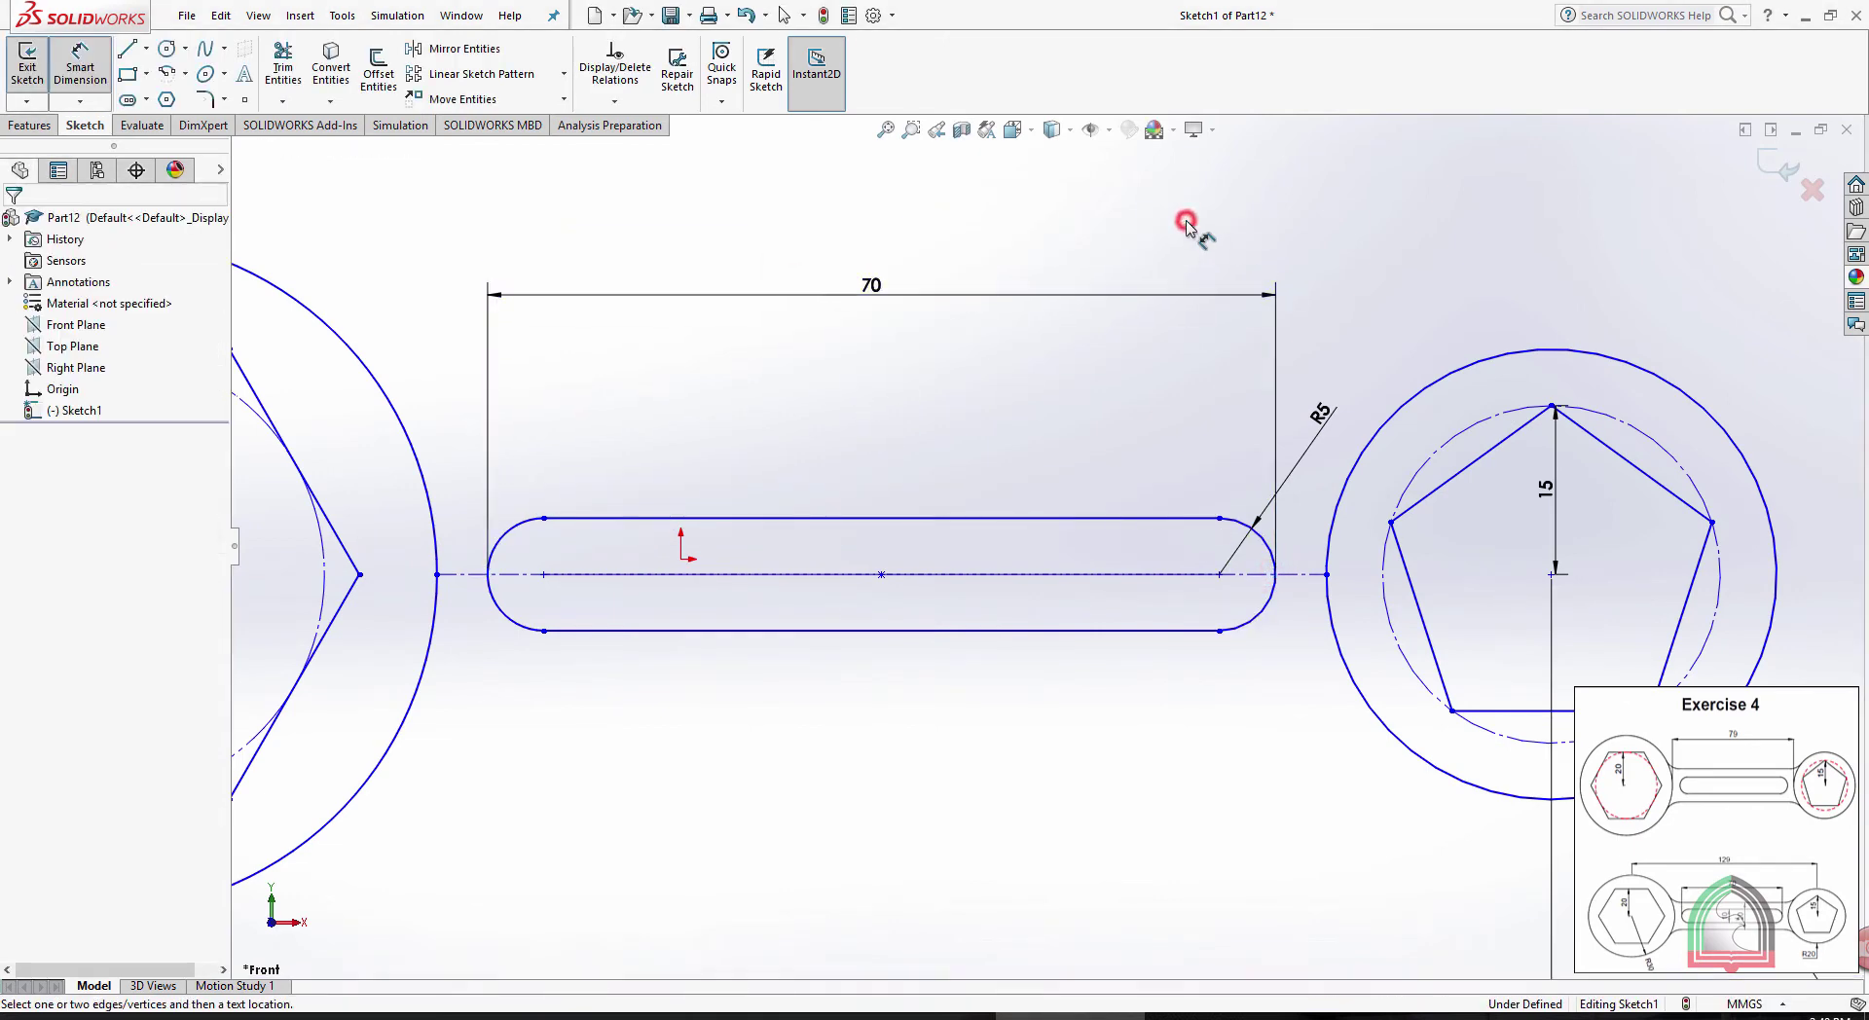
key("f")
Compare the 70 slot dimension with the Exercise 4 PDF and finish editing it
scroll(1039, 588, "up", 2)
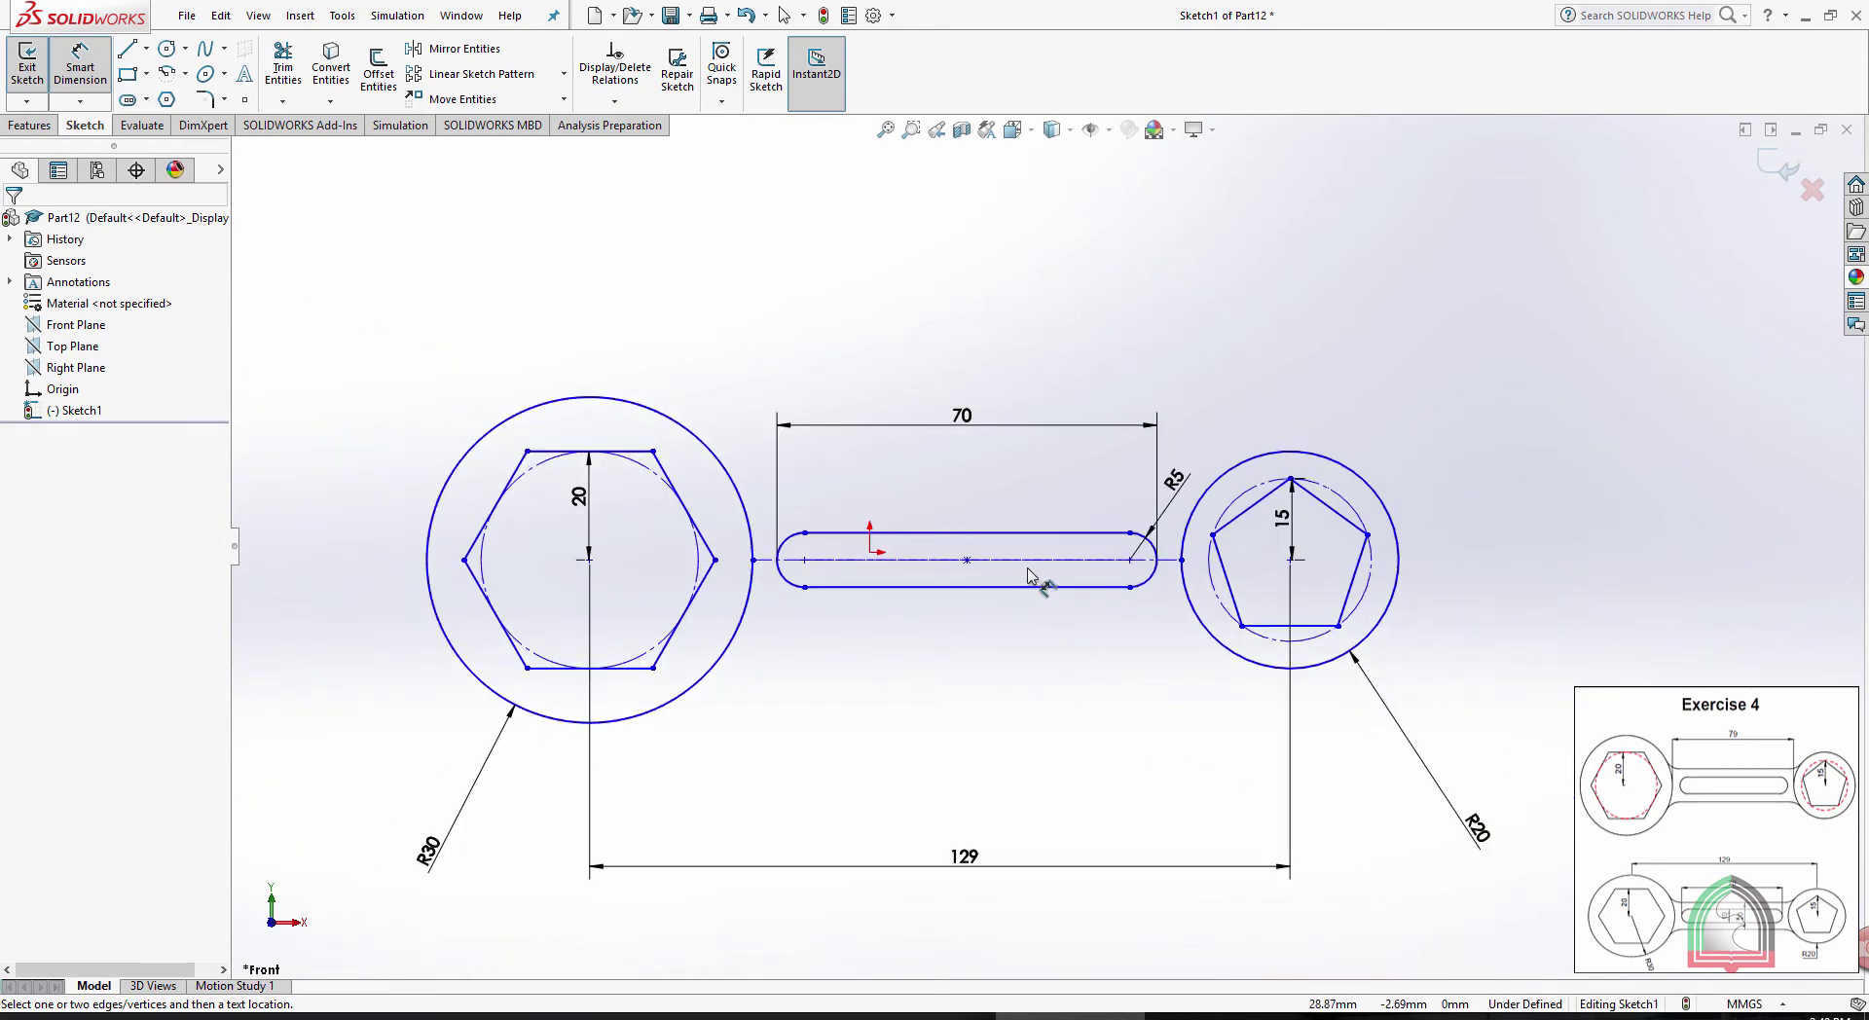
left_click(965, 417)
key("alt+Tab")
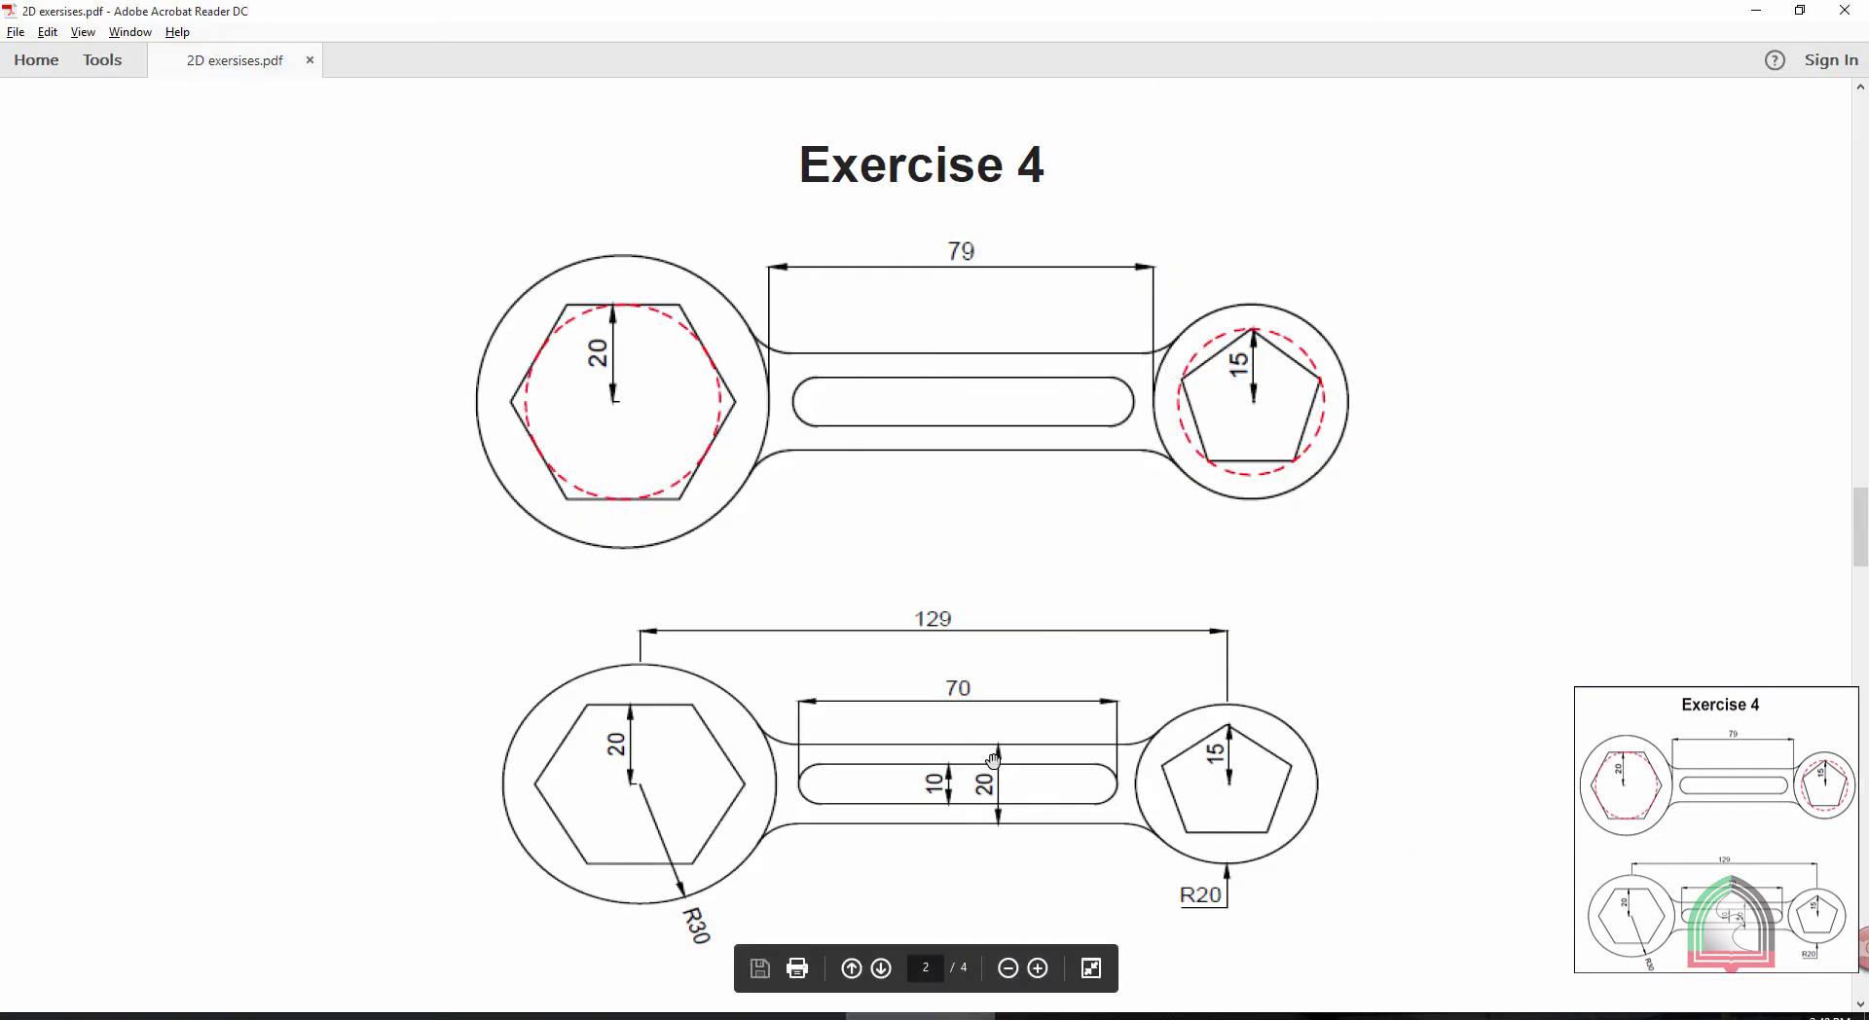
key("alt+Tab")
scroll(1000, 528, "down", 2)
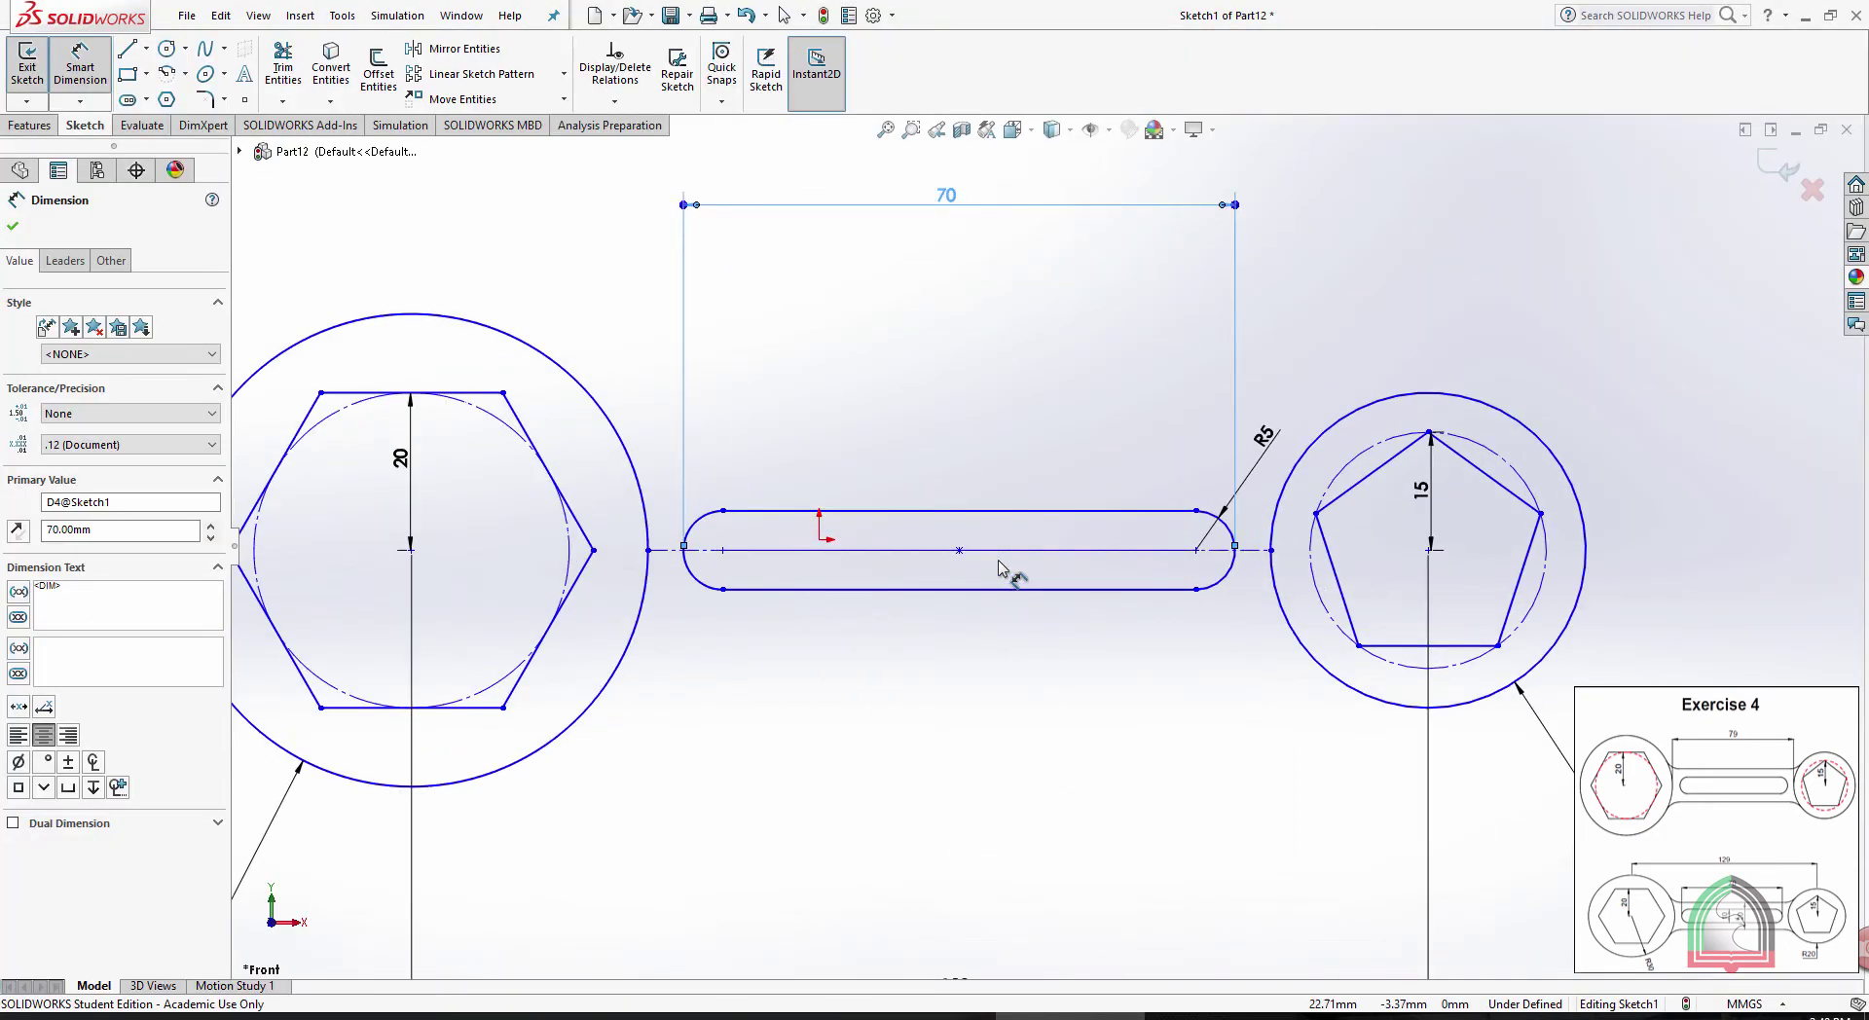
left_click(928, 303)
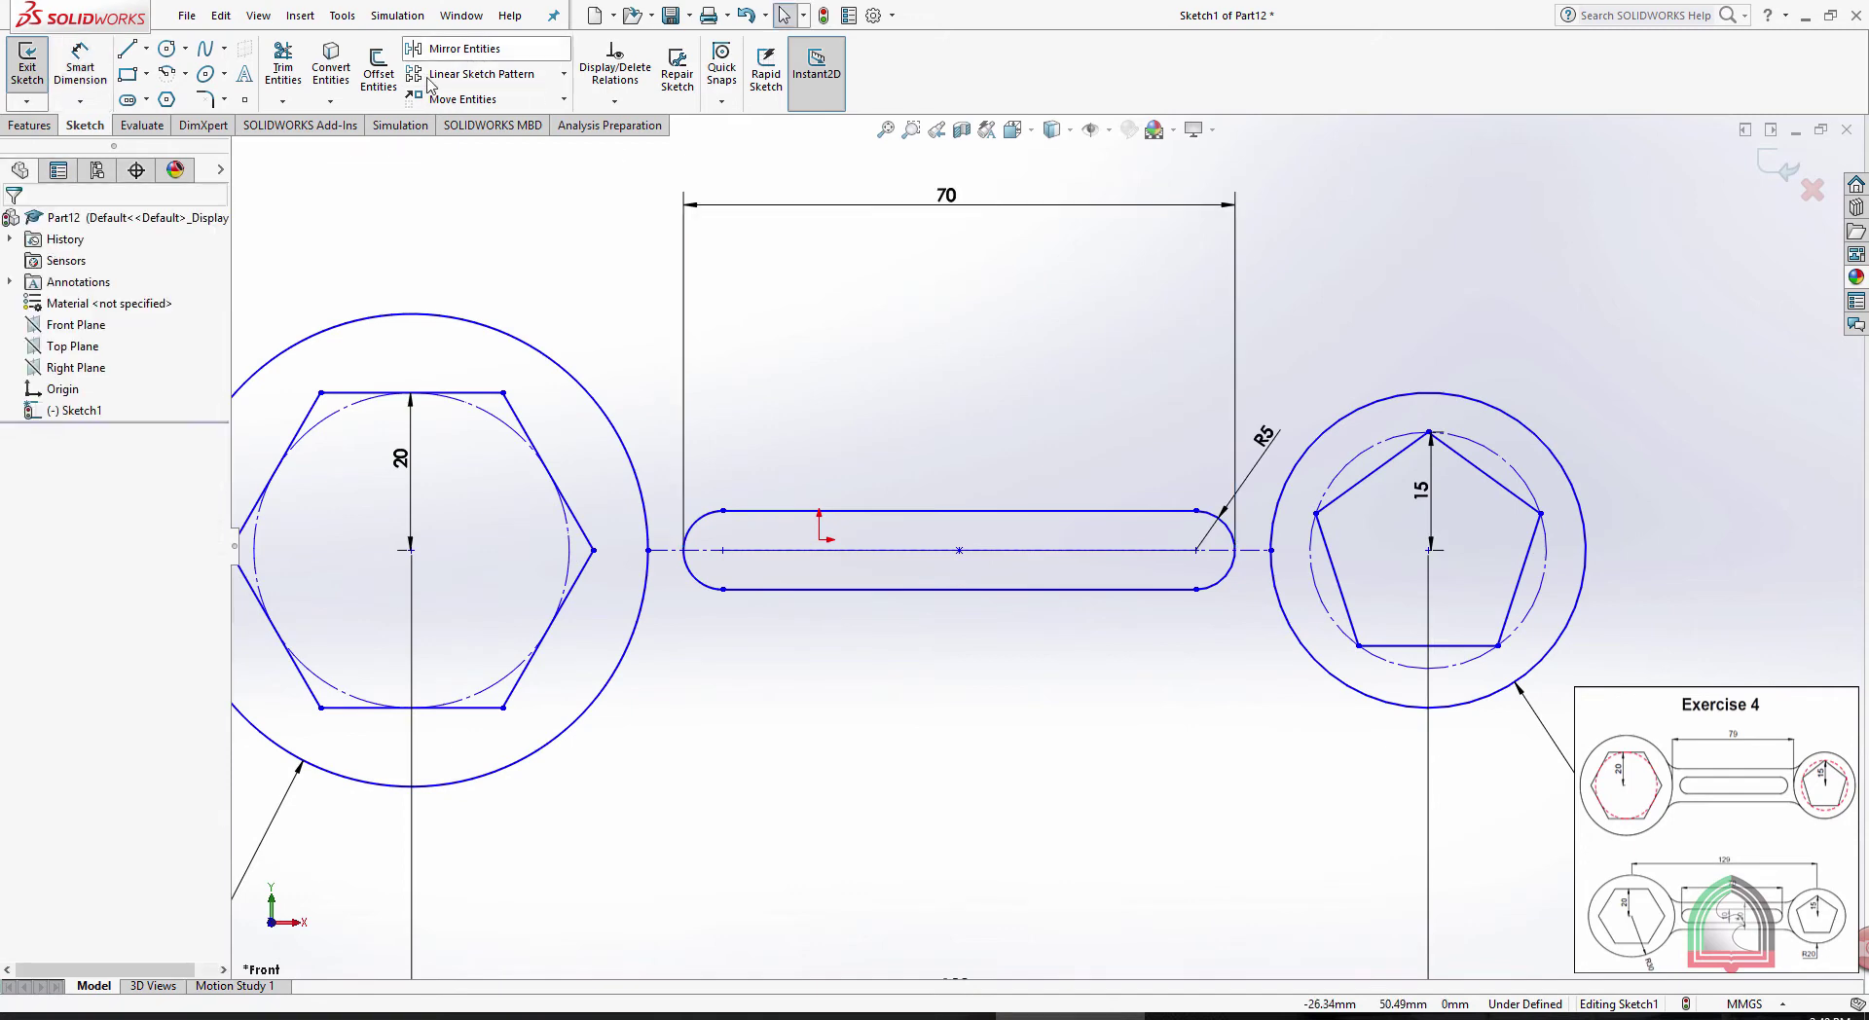
Offset the slot centreline 10 mm bi-directionally to create the two handle lines
left_click(382, 68)
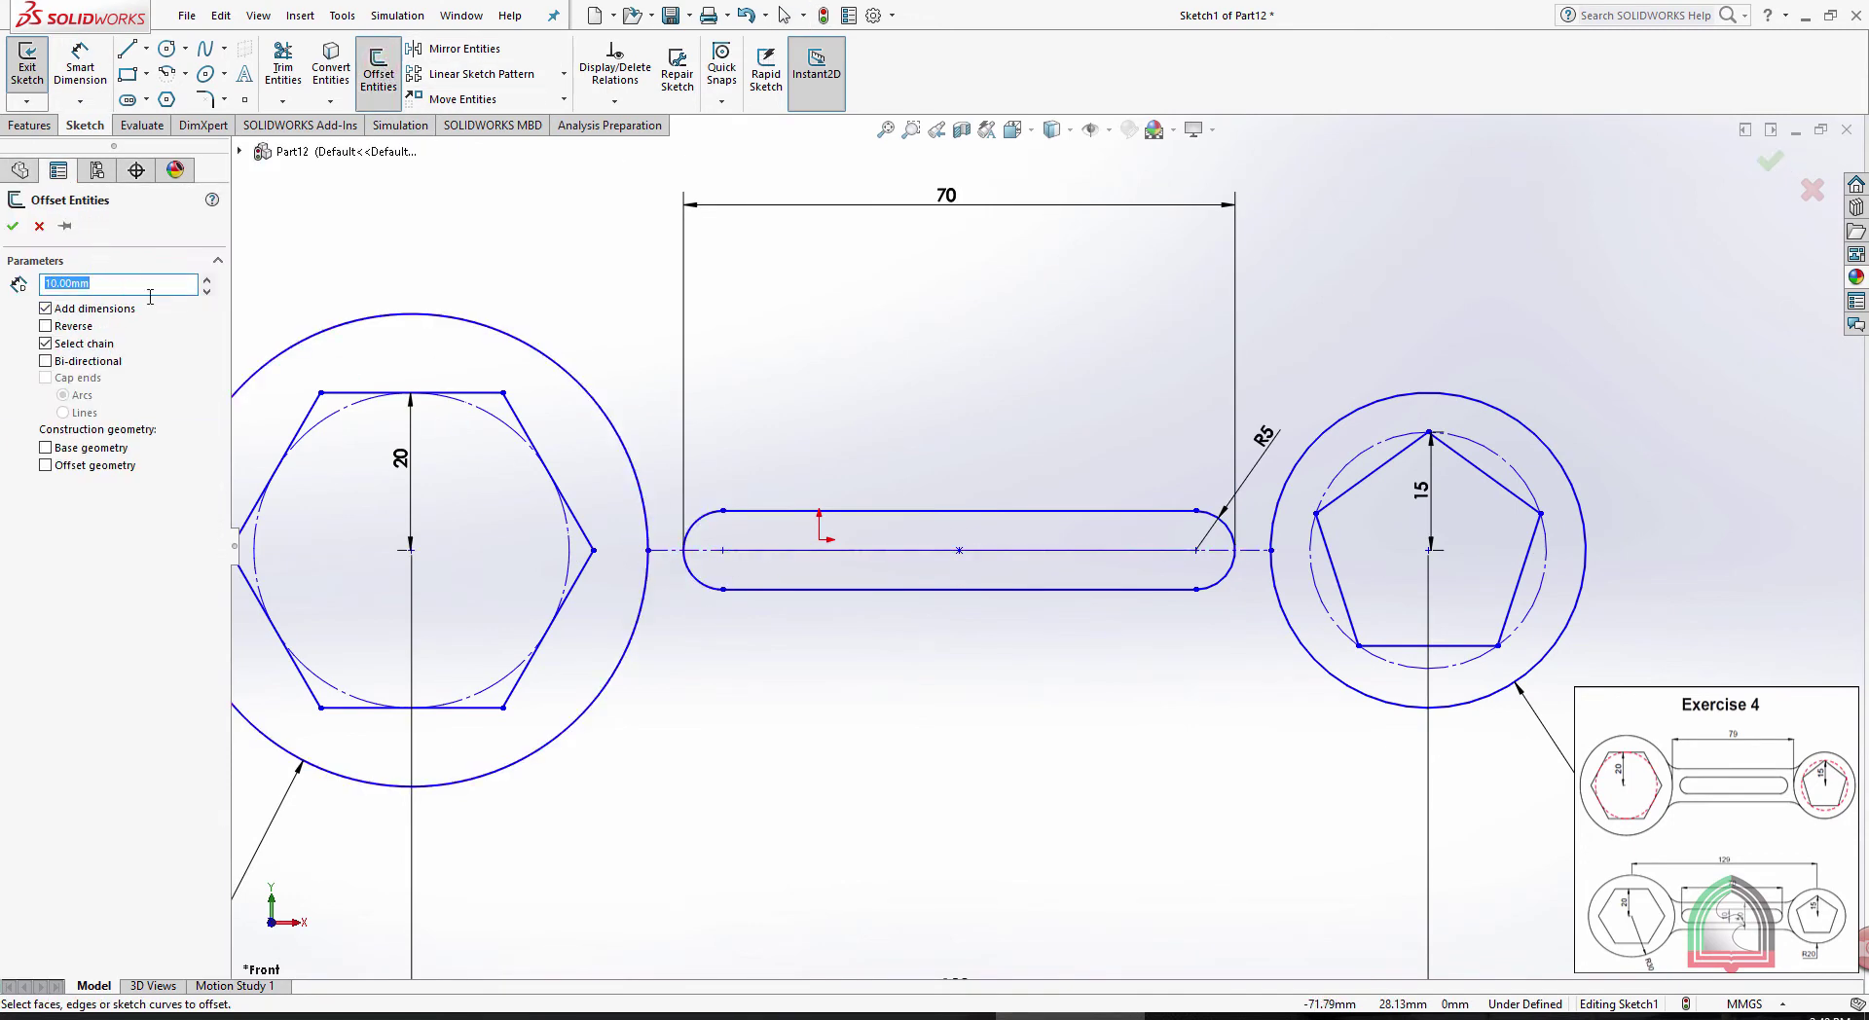
left_click(46, 362)
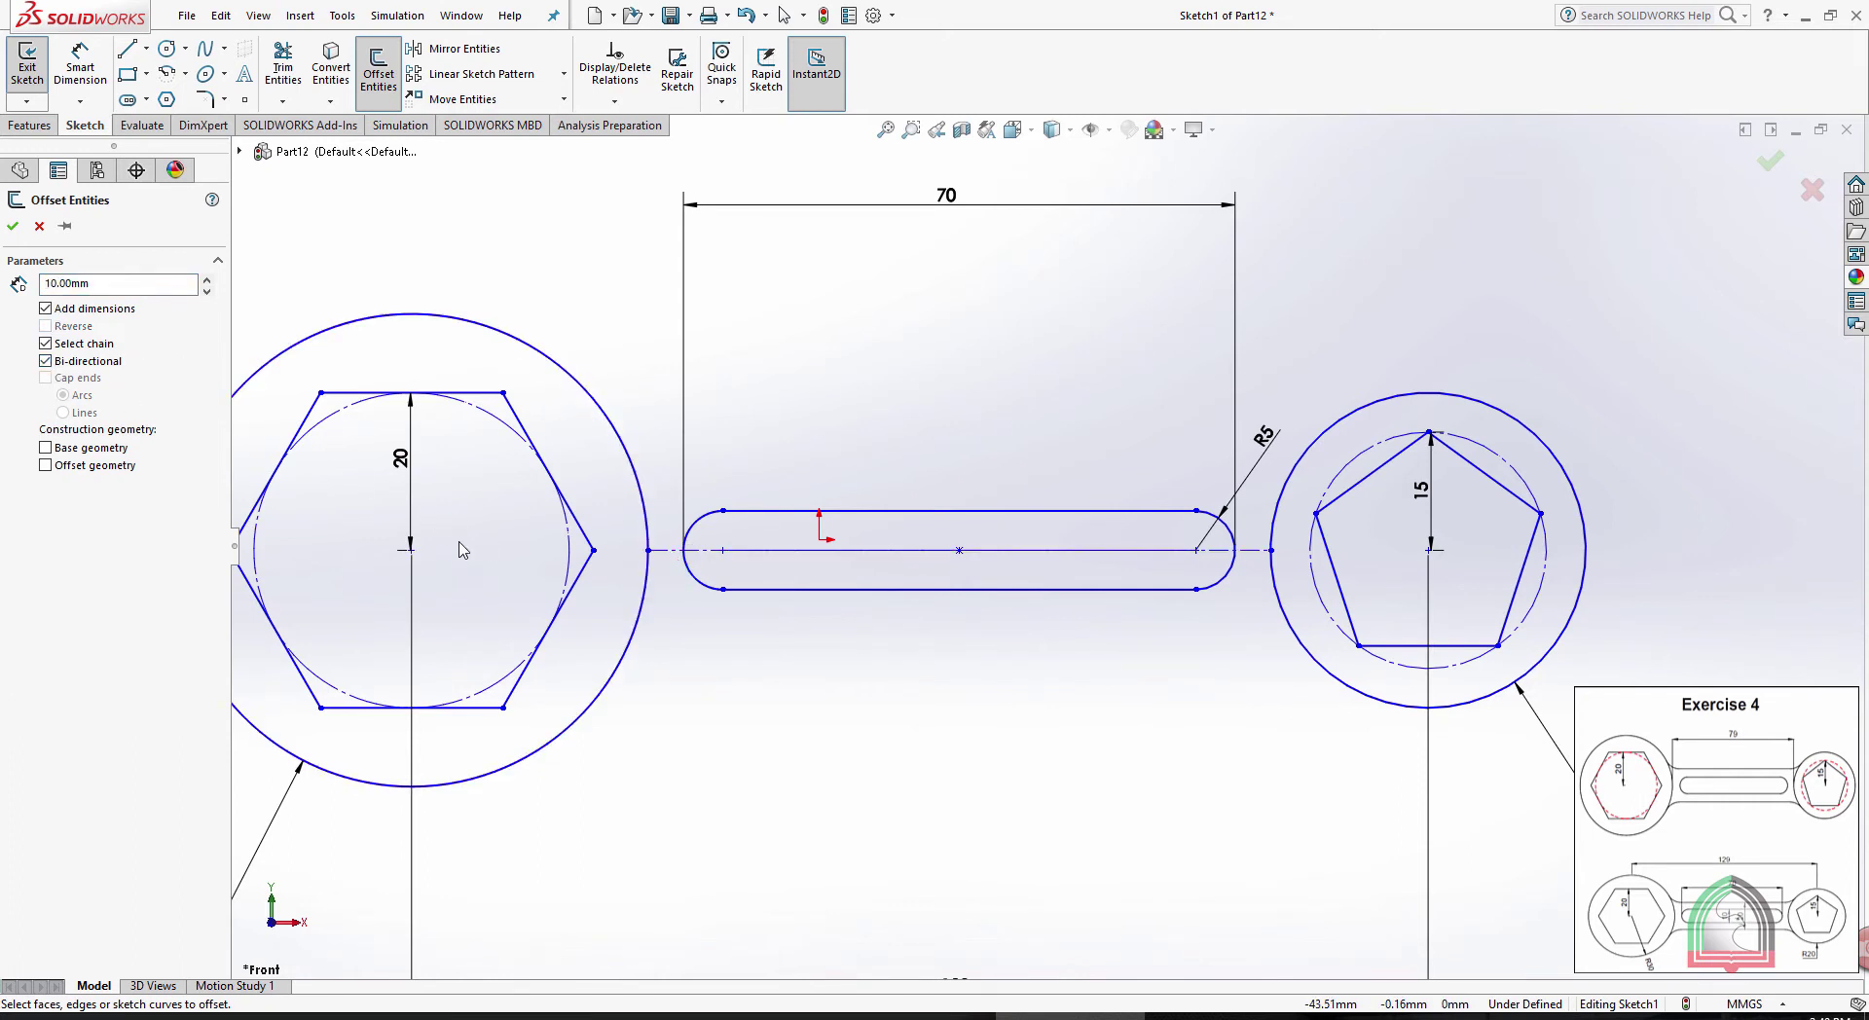
left_click(666, 550)
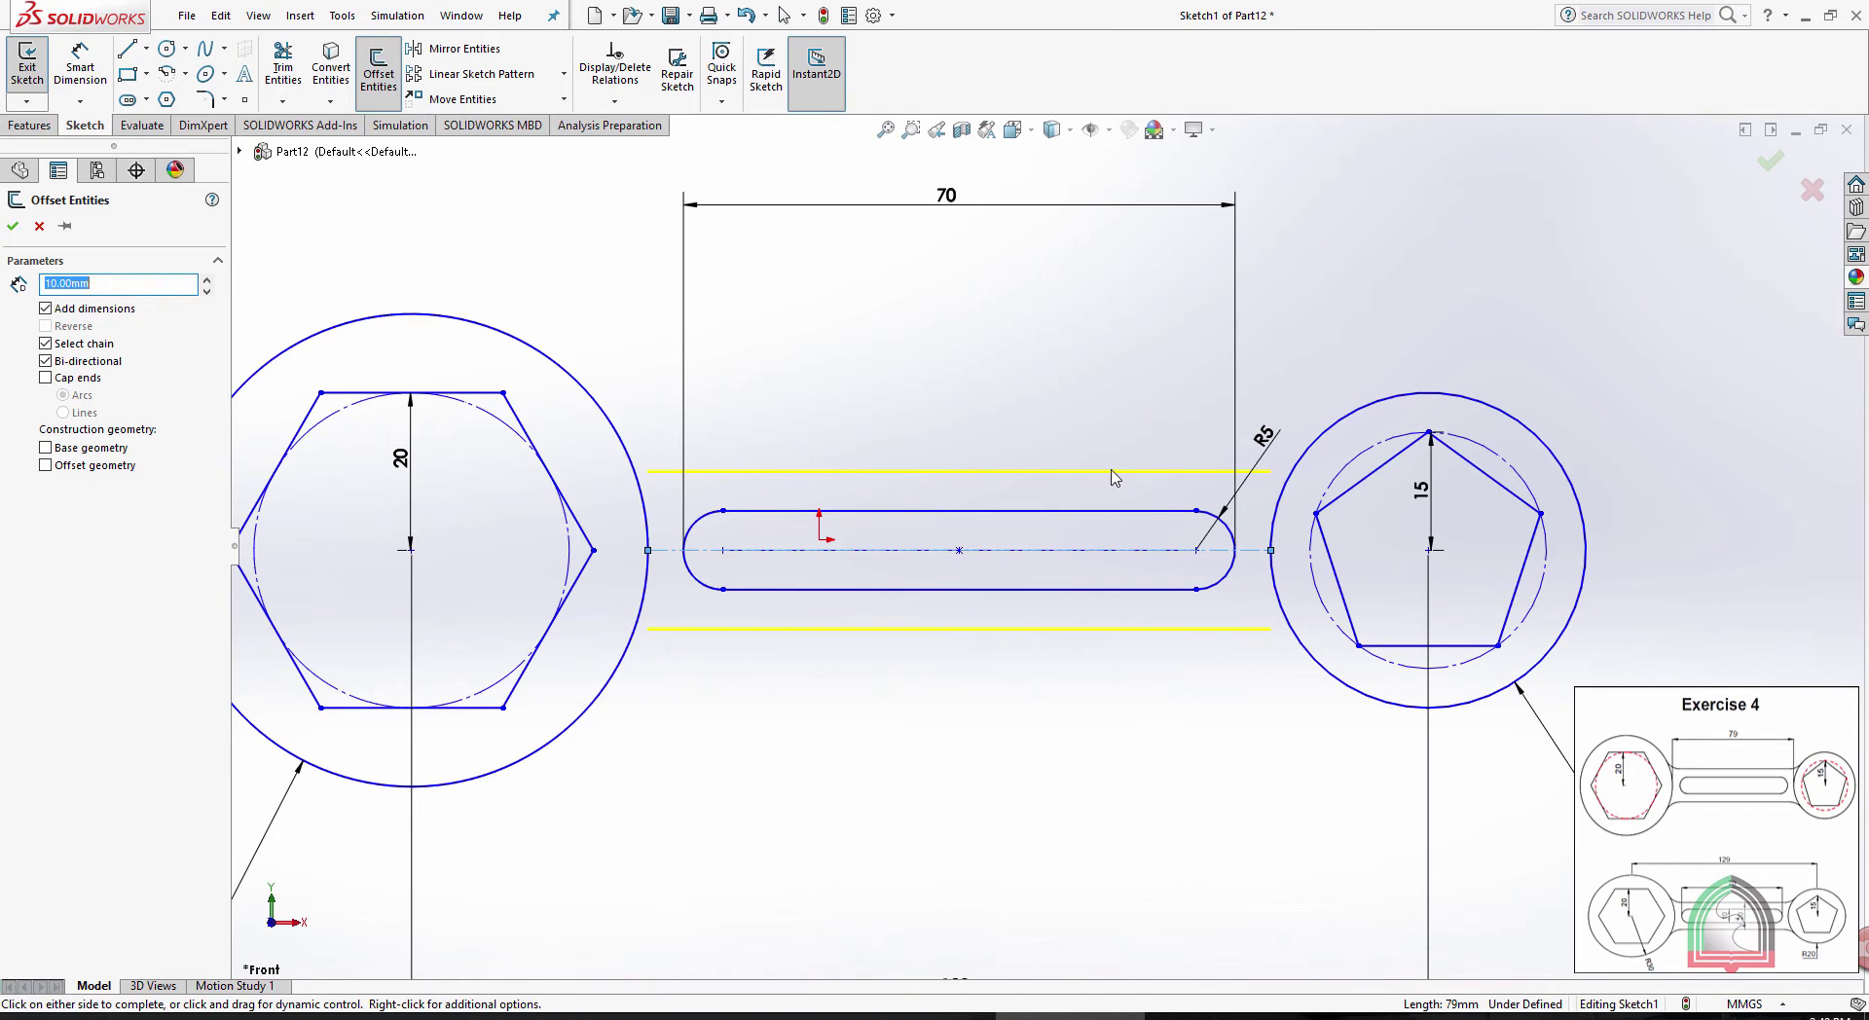
left_click(13, 227)
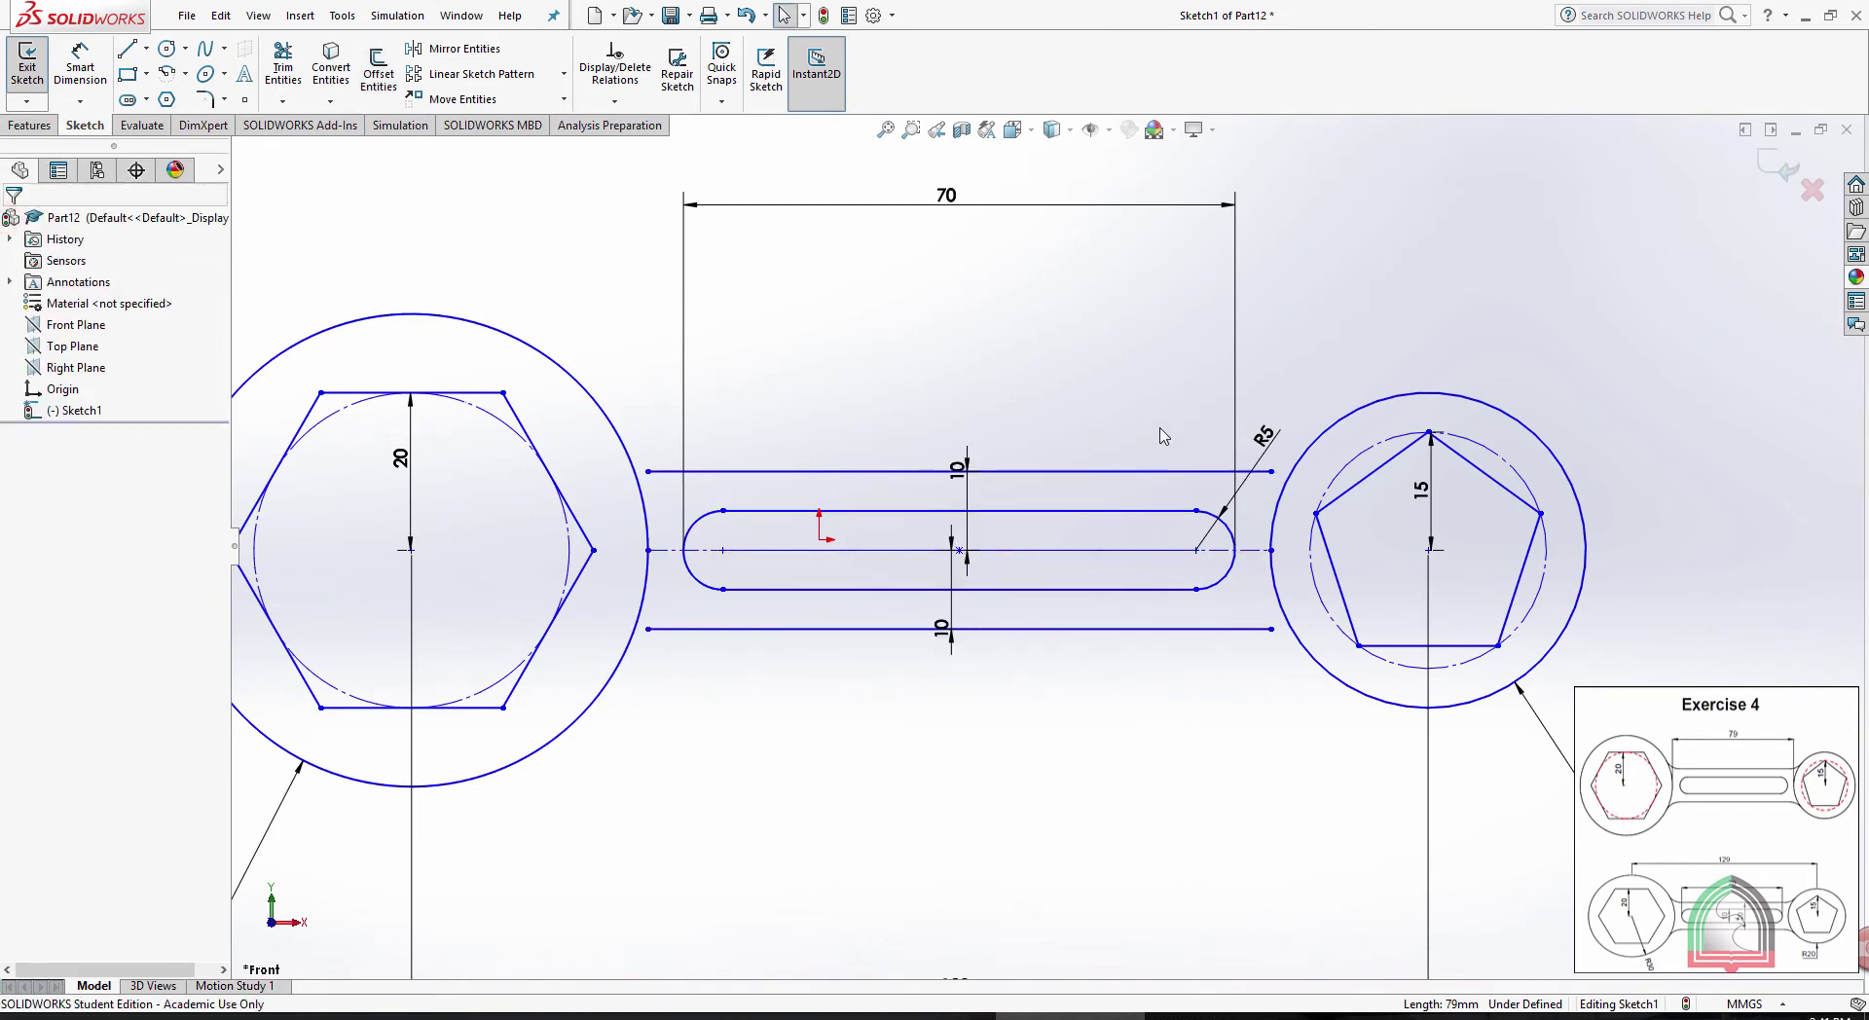
Delete the upper and lower 10 offset dimensions
scroll(1163, 436, "down", 2)
double_click(920, 496)
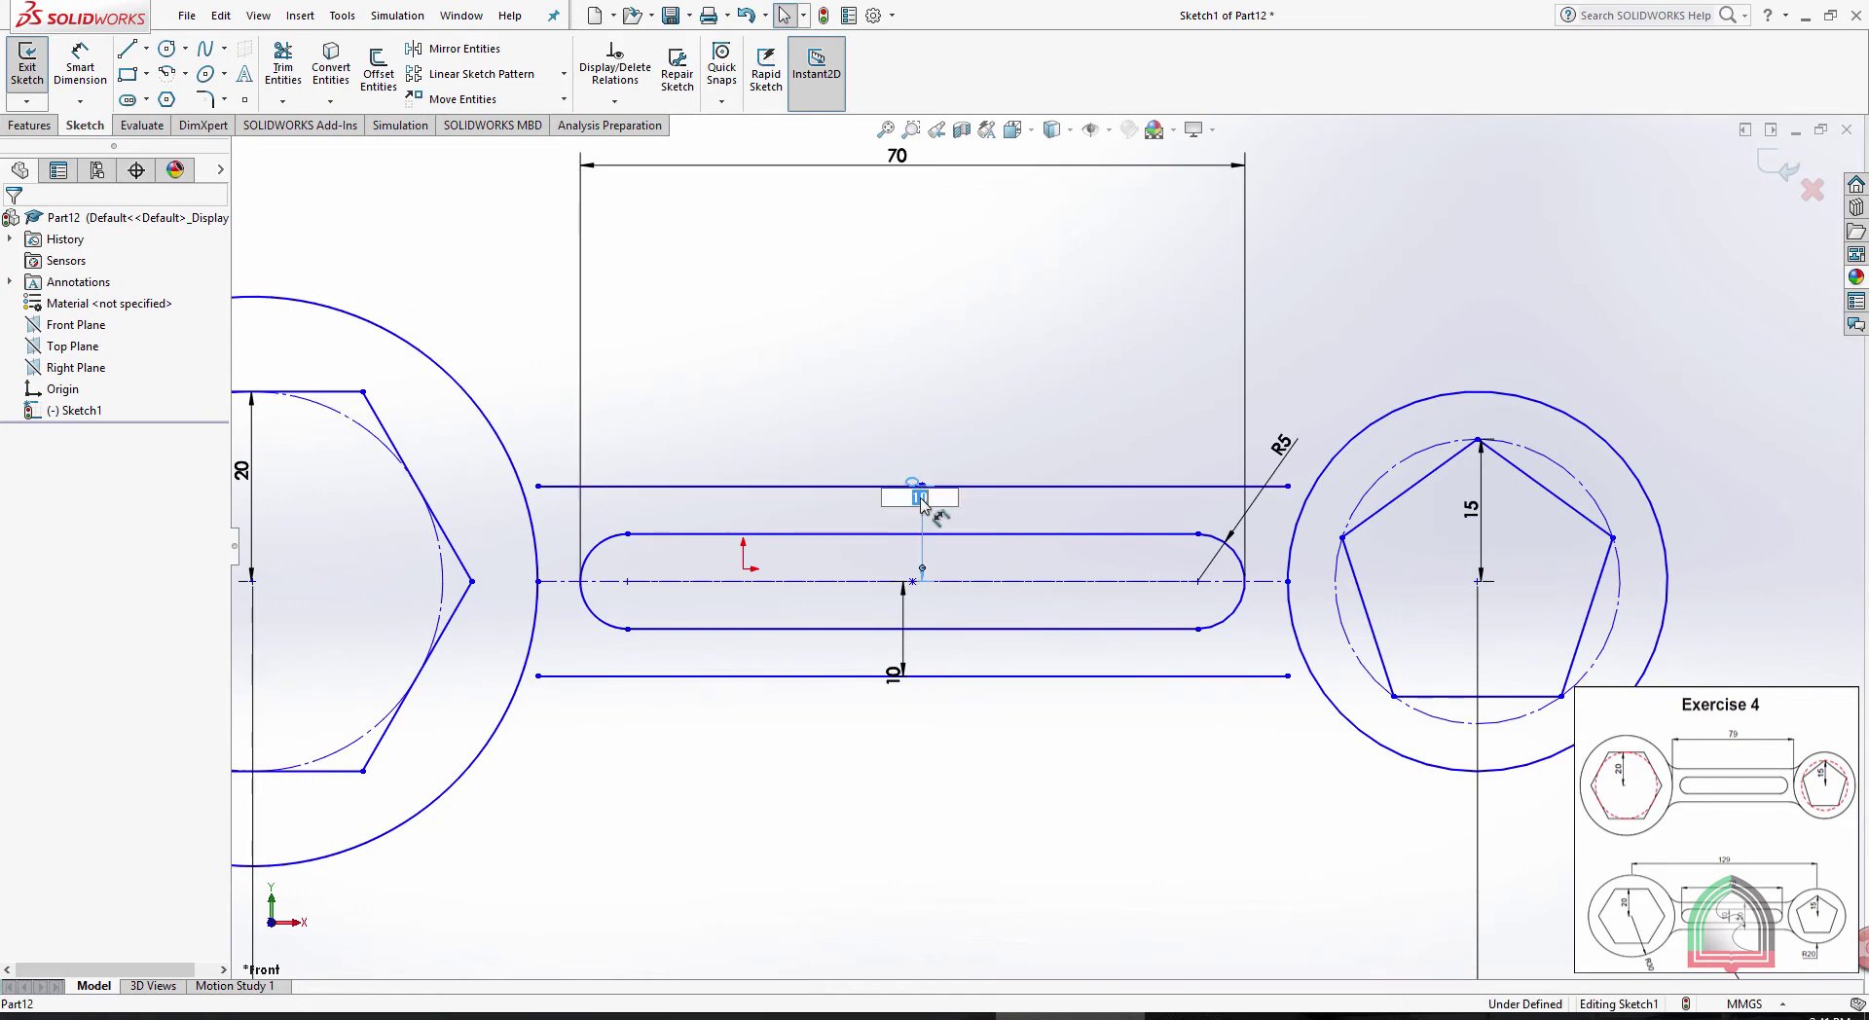
left_click(981, 351)
left_click(925, 523)
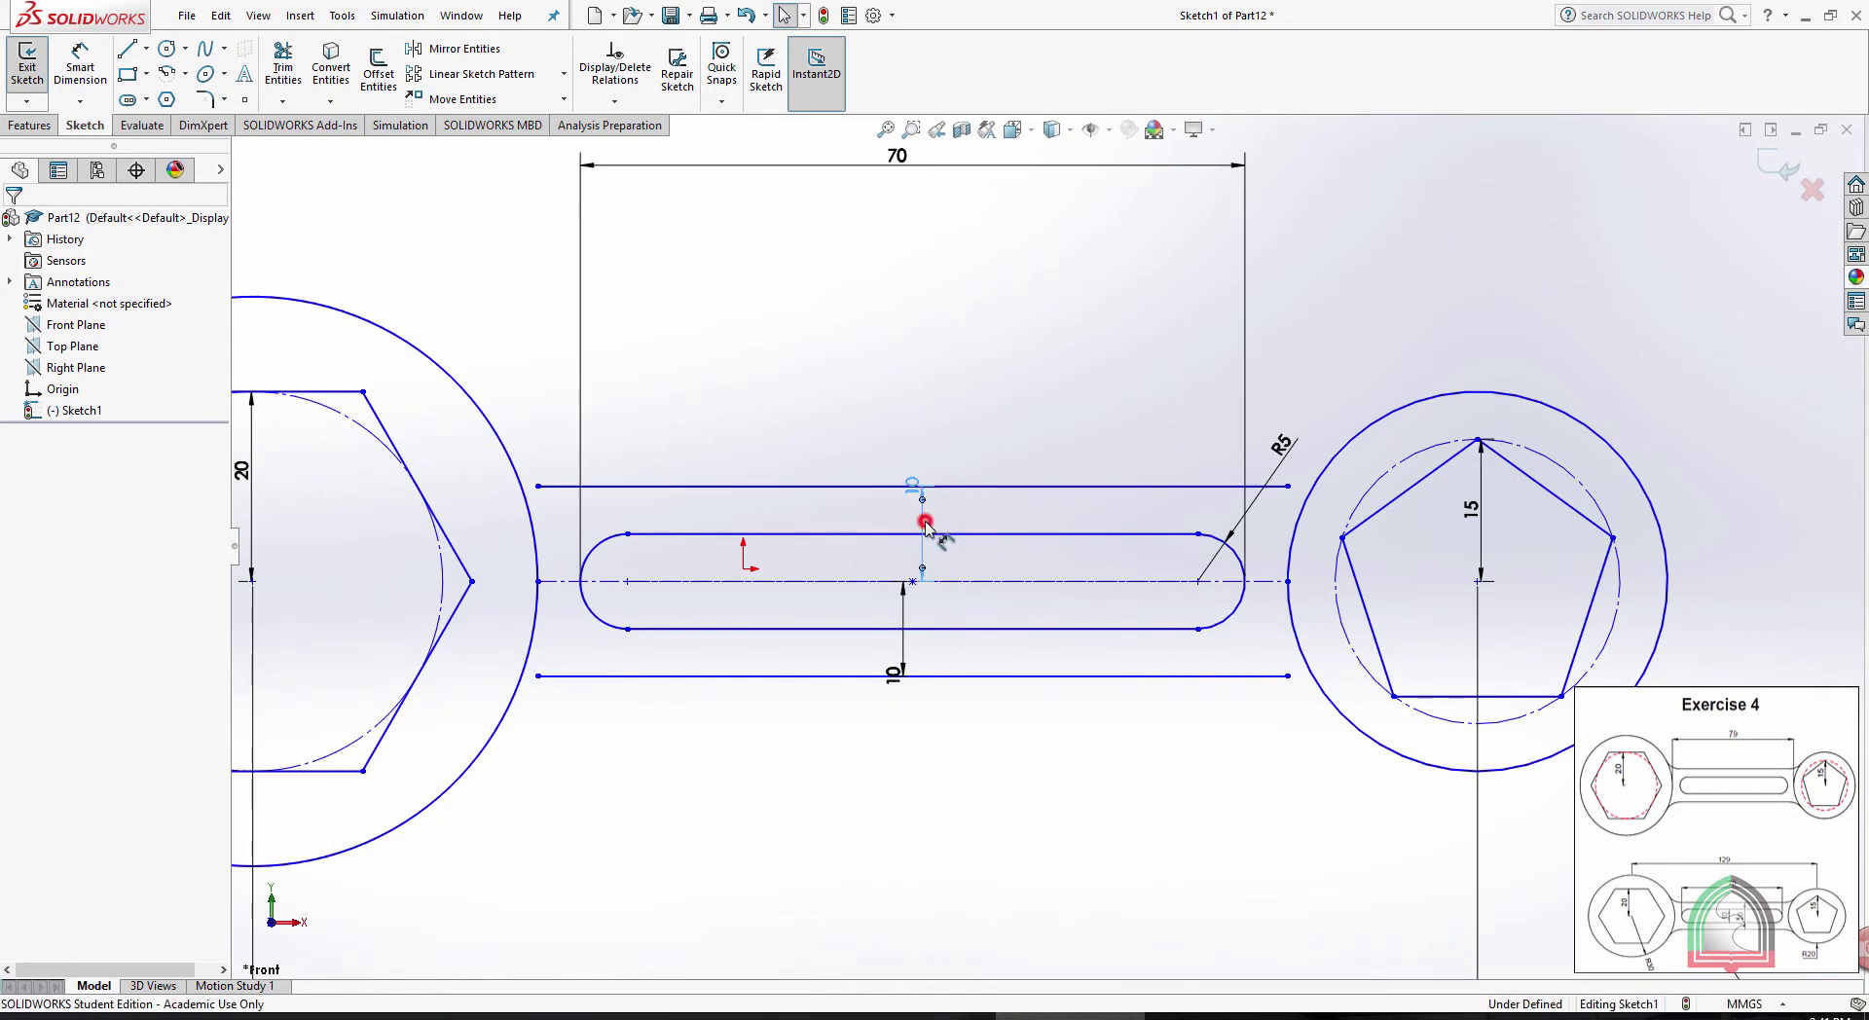
key("Delete")
left_click(904, 649)
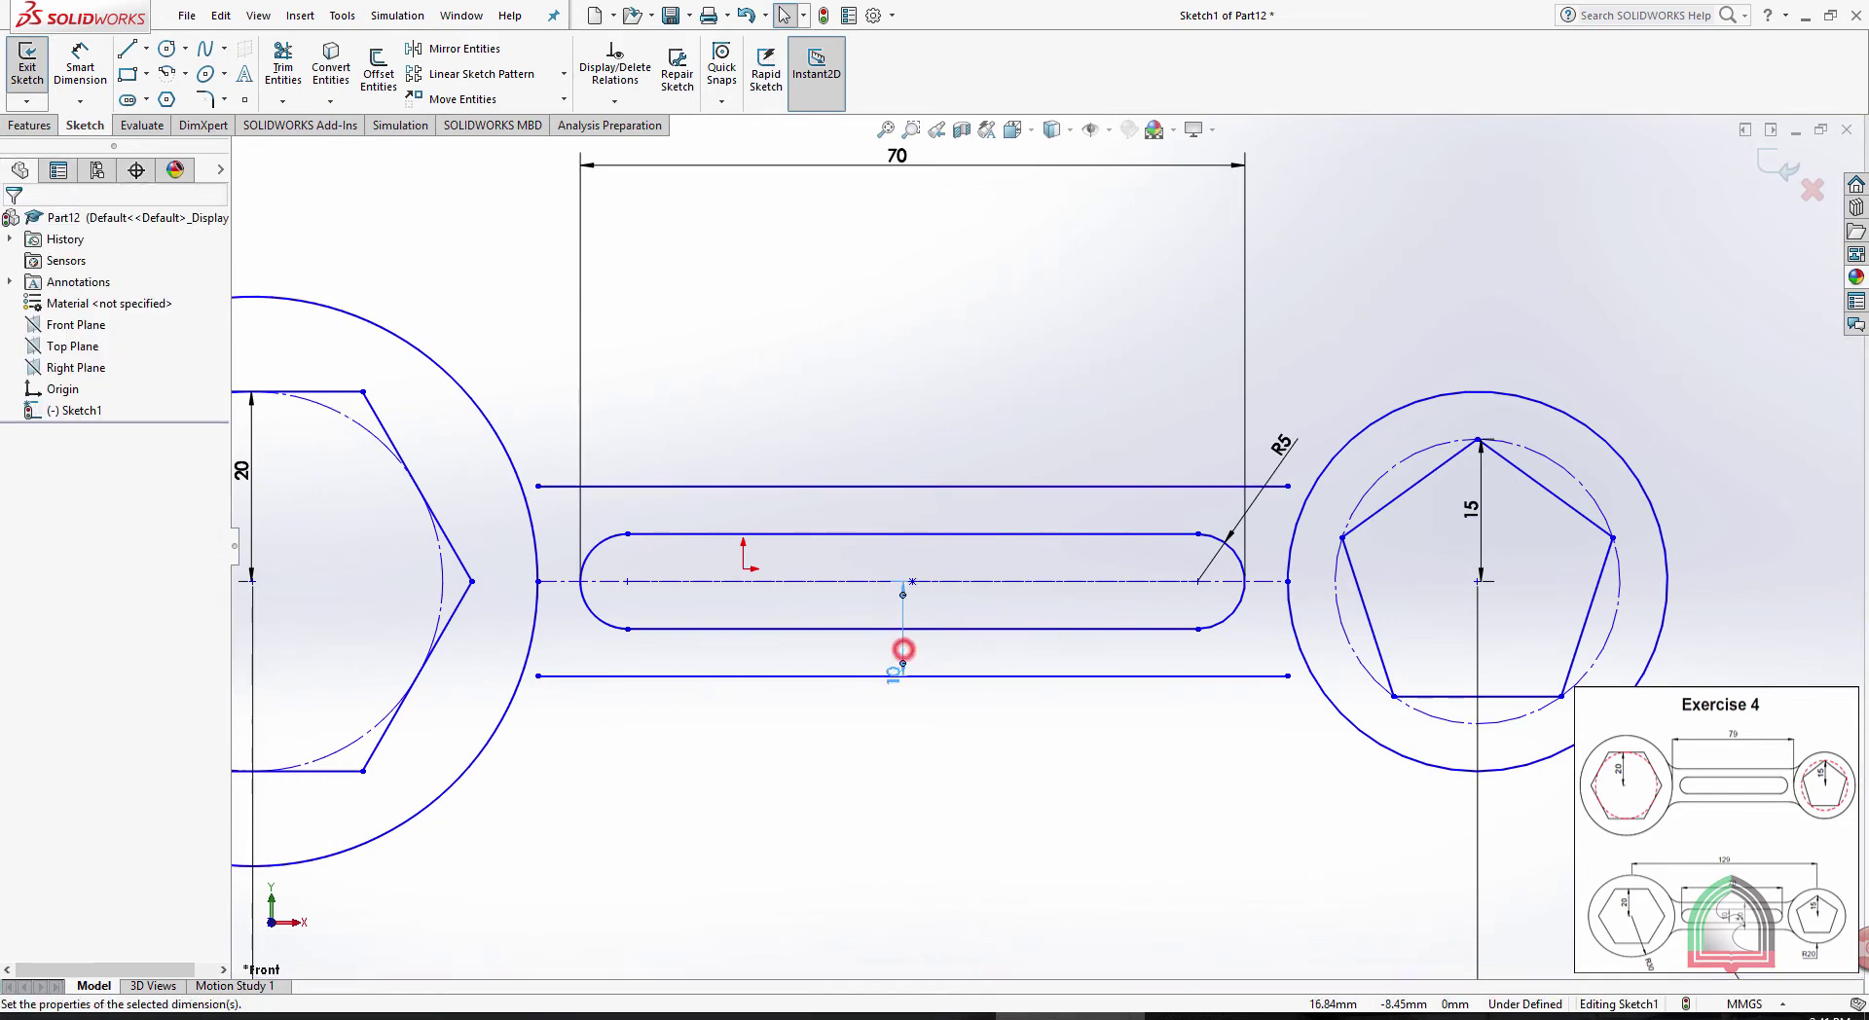
left_click(80, 63)
key("Delete")
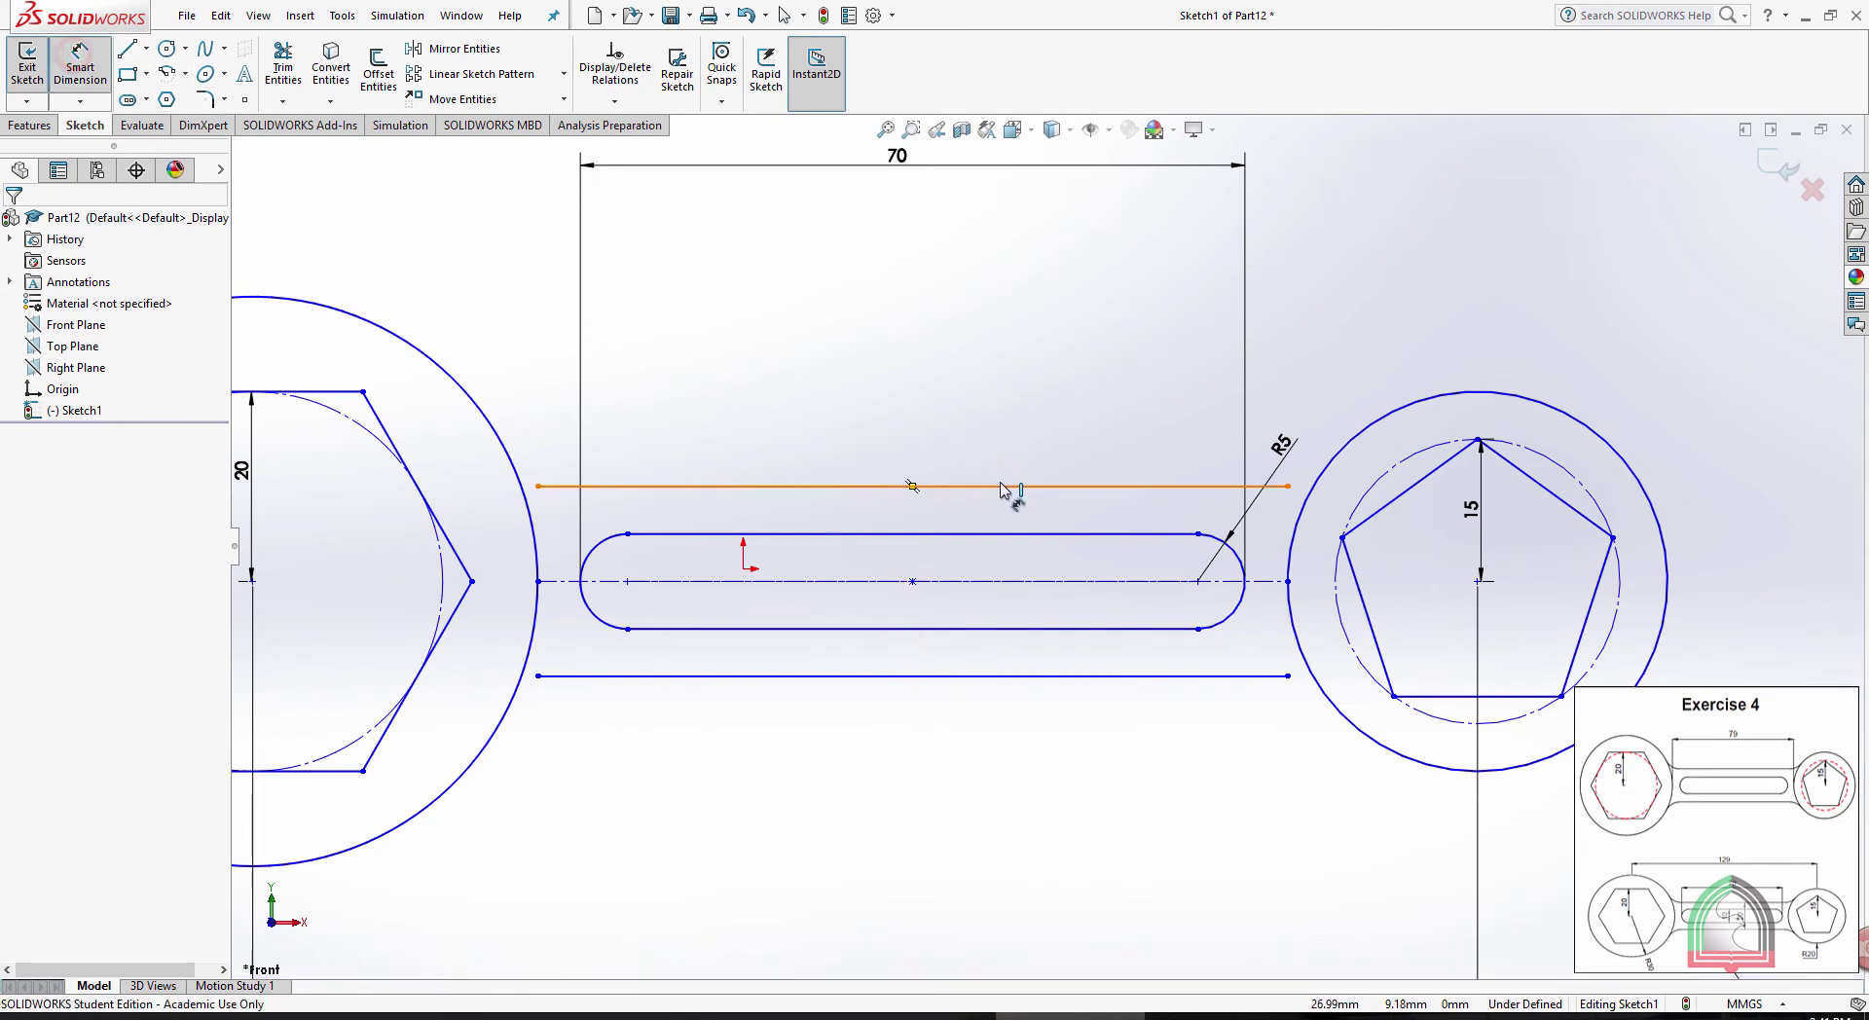
Dimension the handle lines 20 apart and the top line 10 from the slot centreline
left_click(997, 487)
left_click(1062, 676)
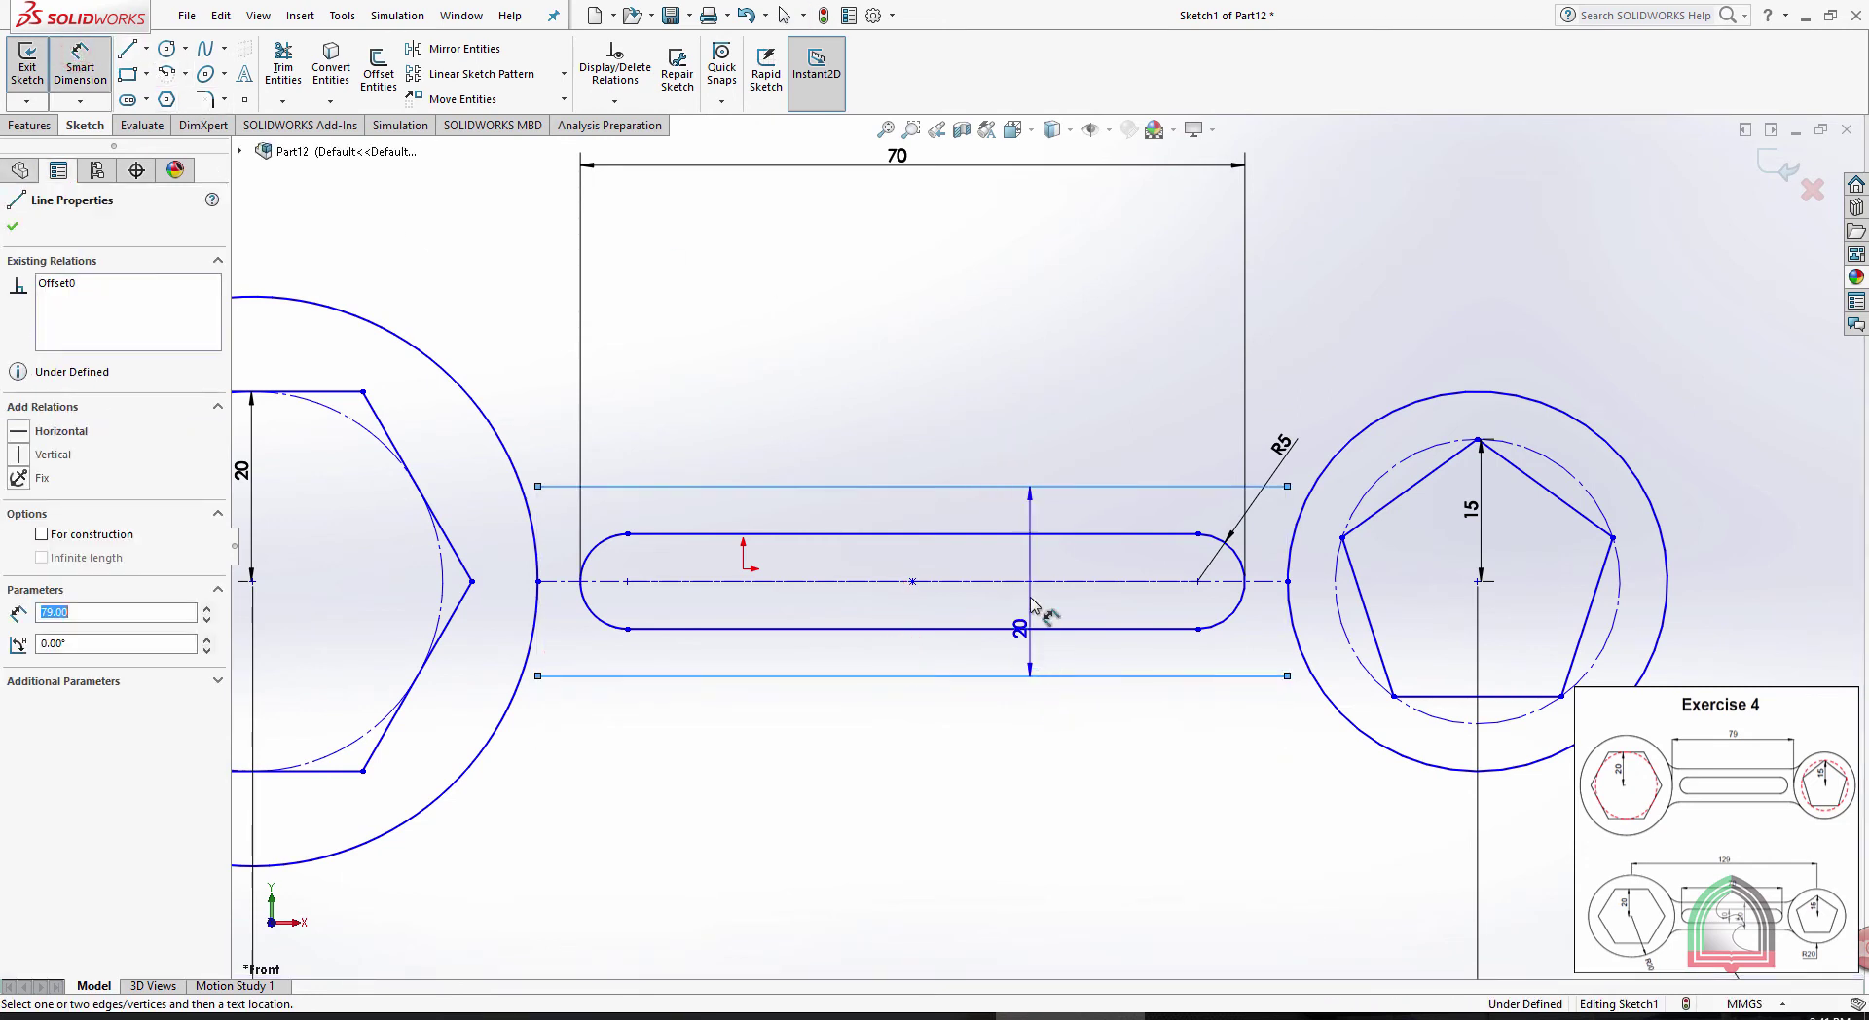
left_click(1038, 574)
left_click(958, 548)
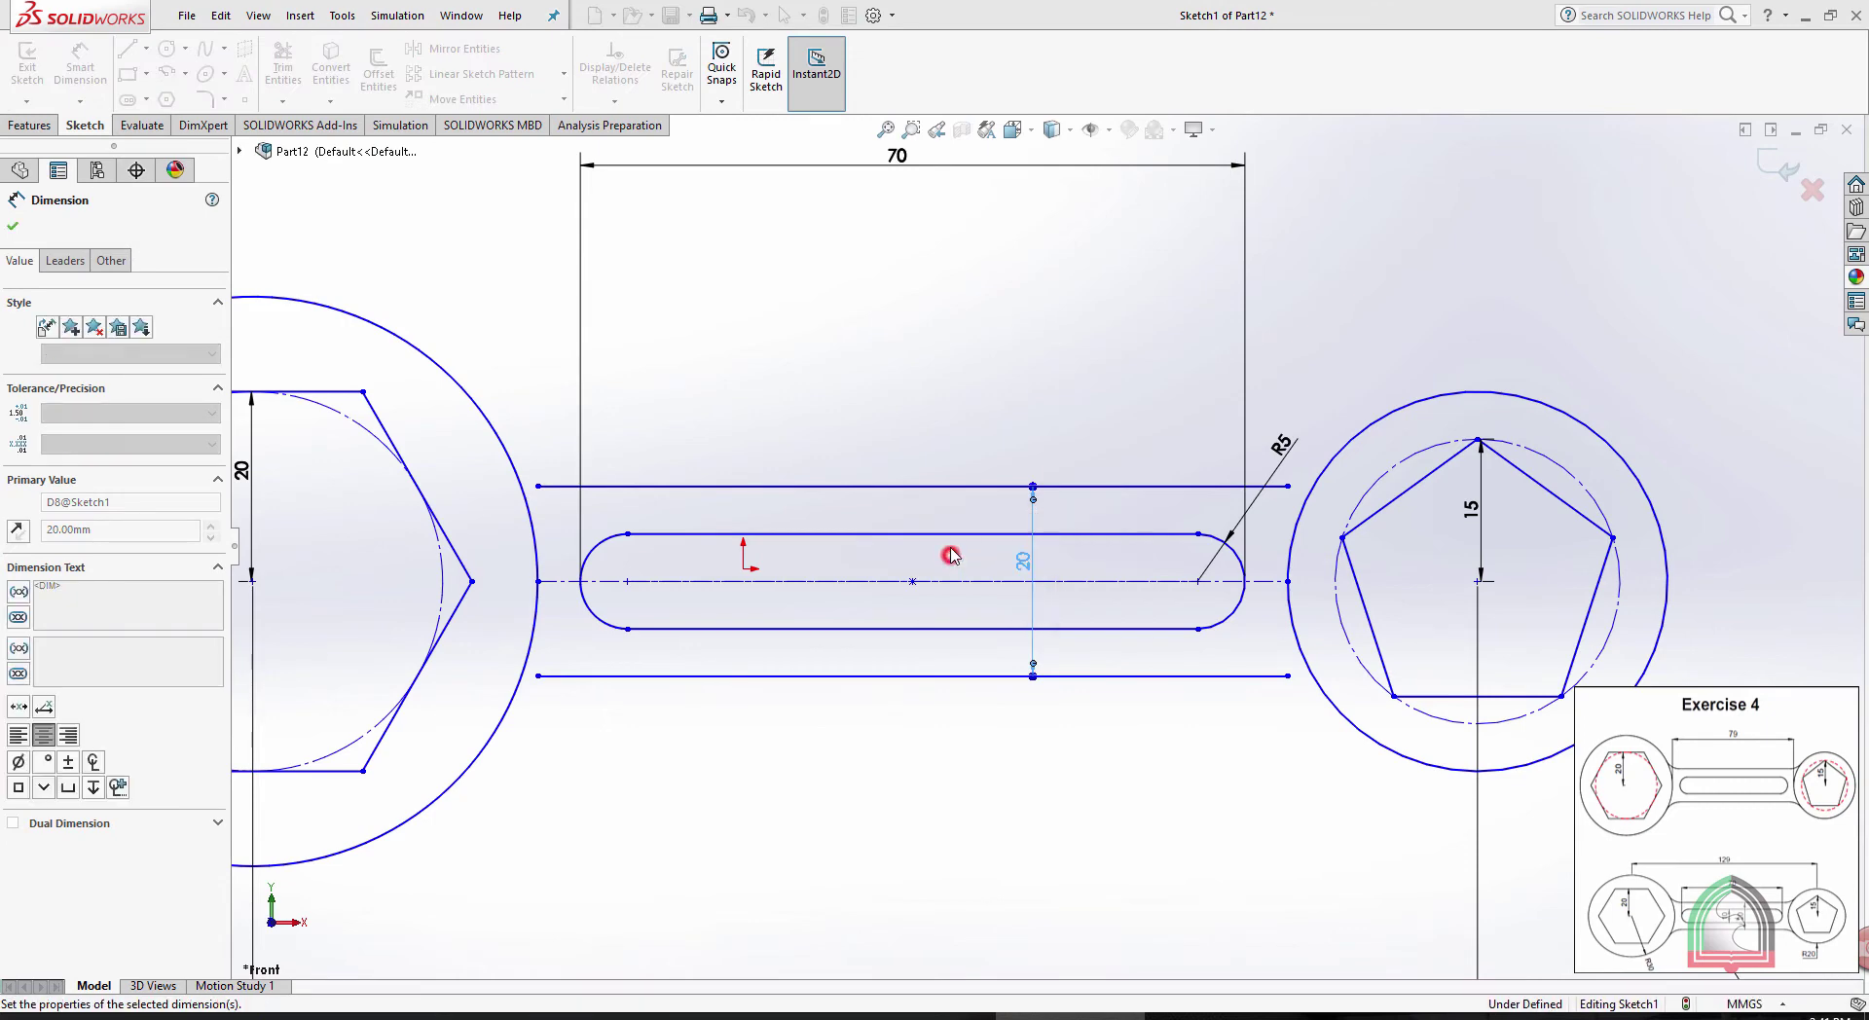
left_click(954, 582)
left_click(954, 487)
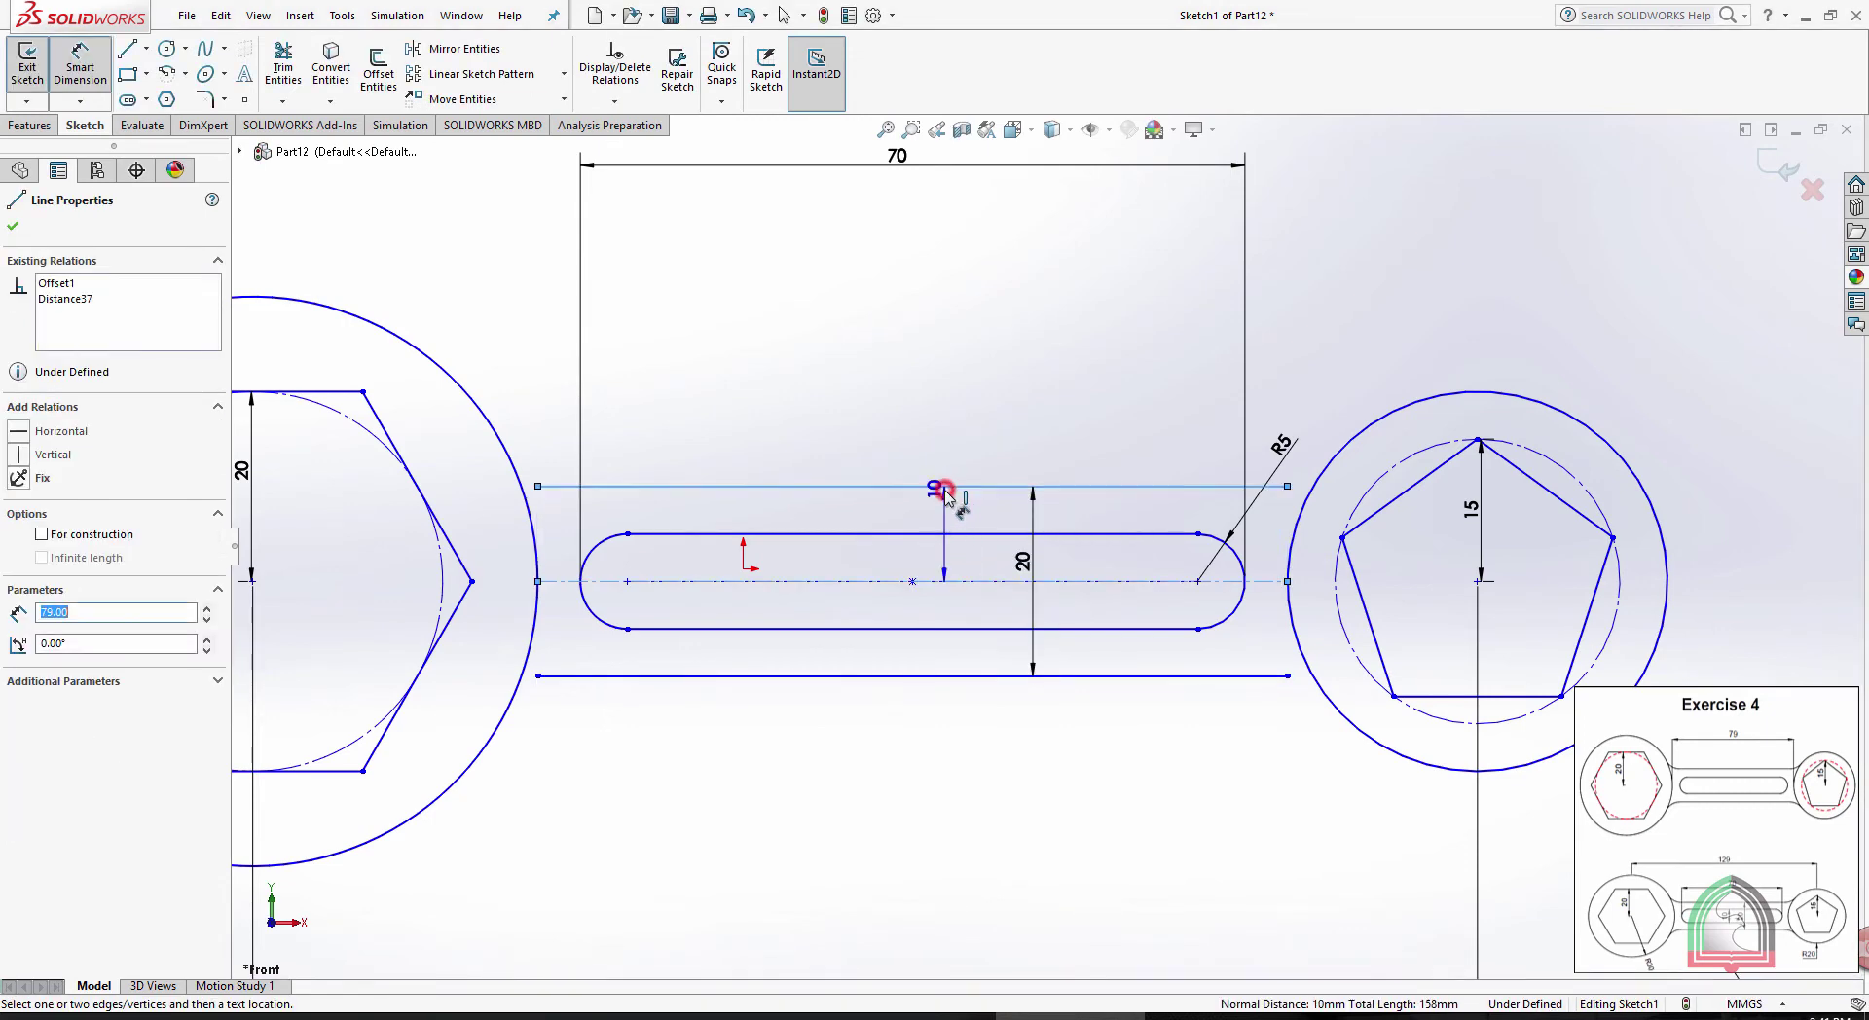
left_click(956, 530)
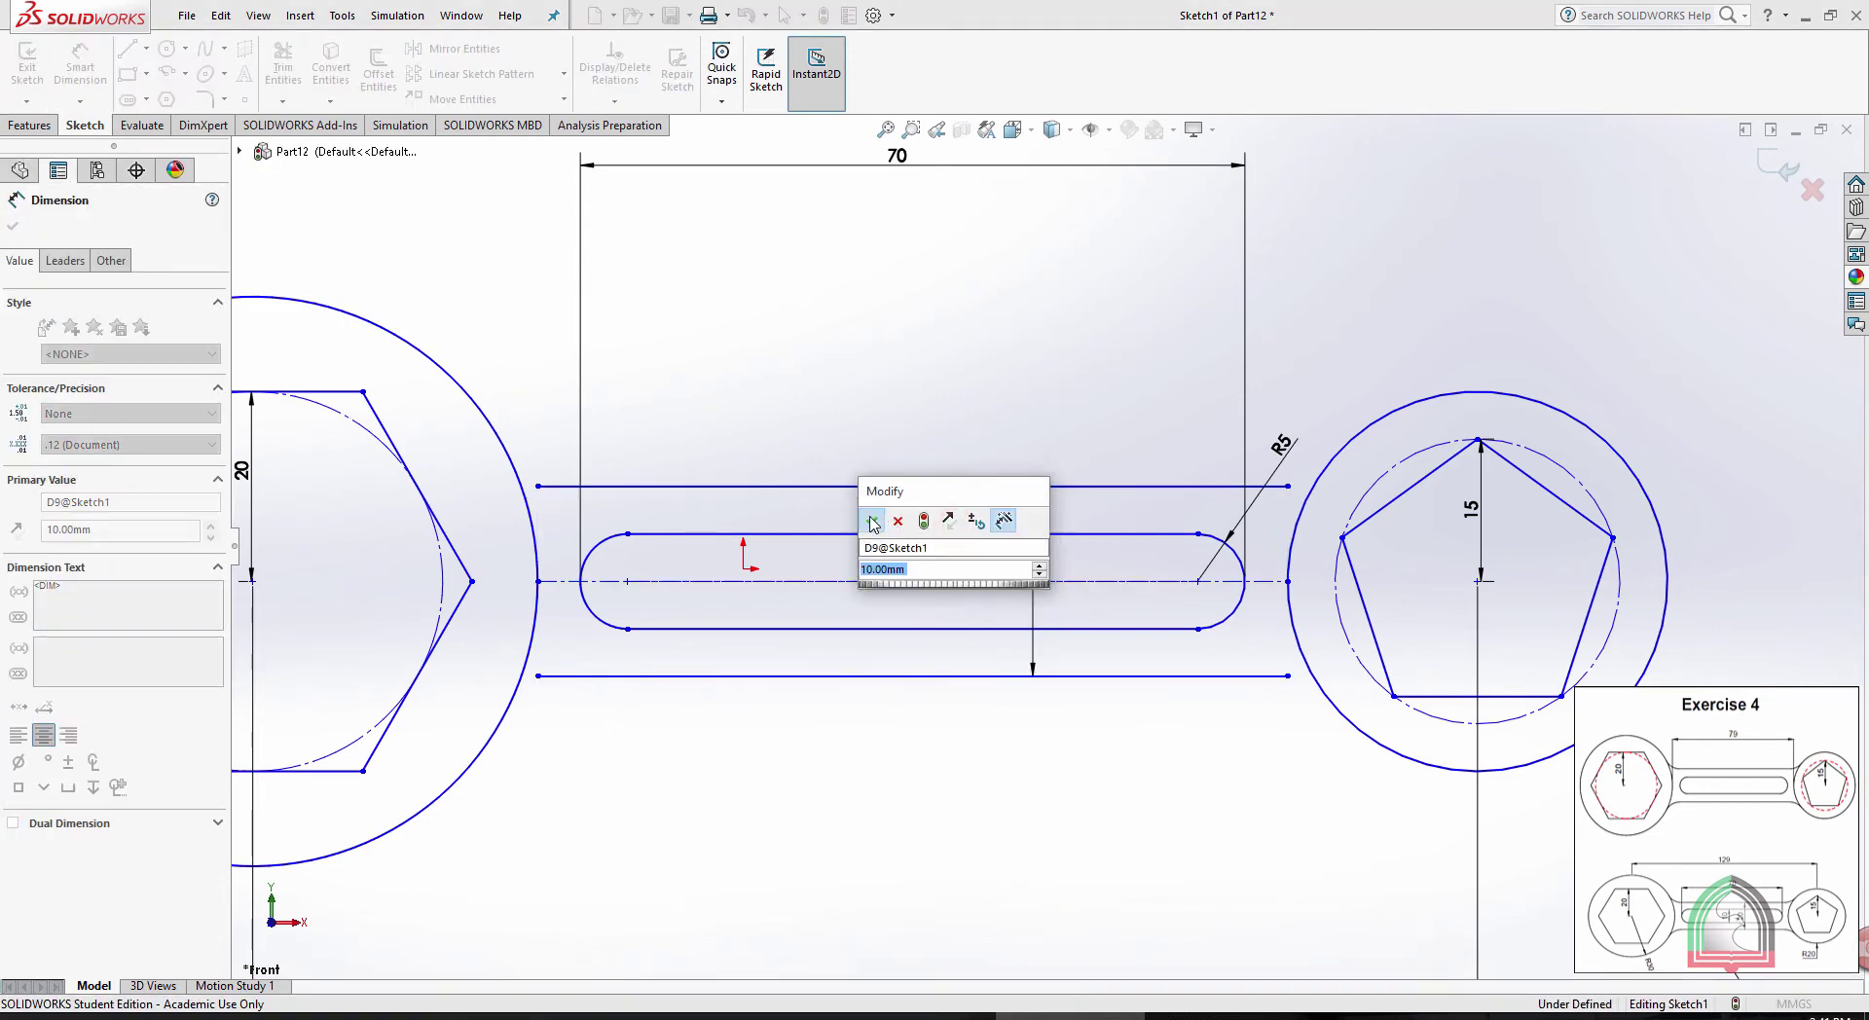
key("Return")
key("Escape")
scroll(910, 399, "down", 2)
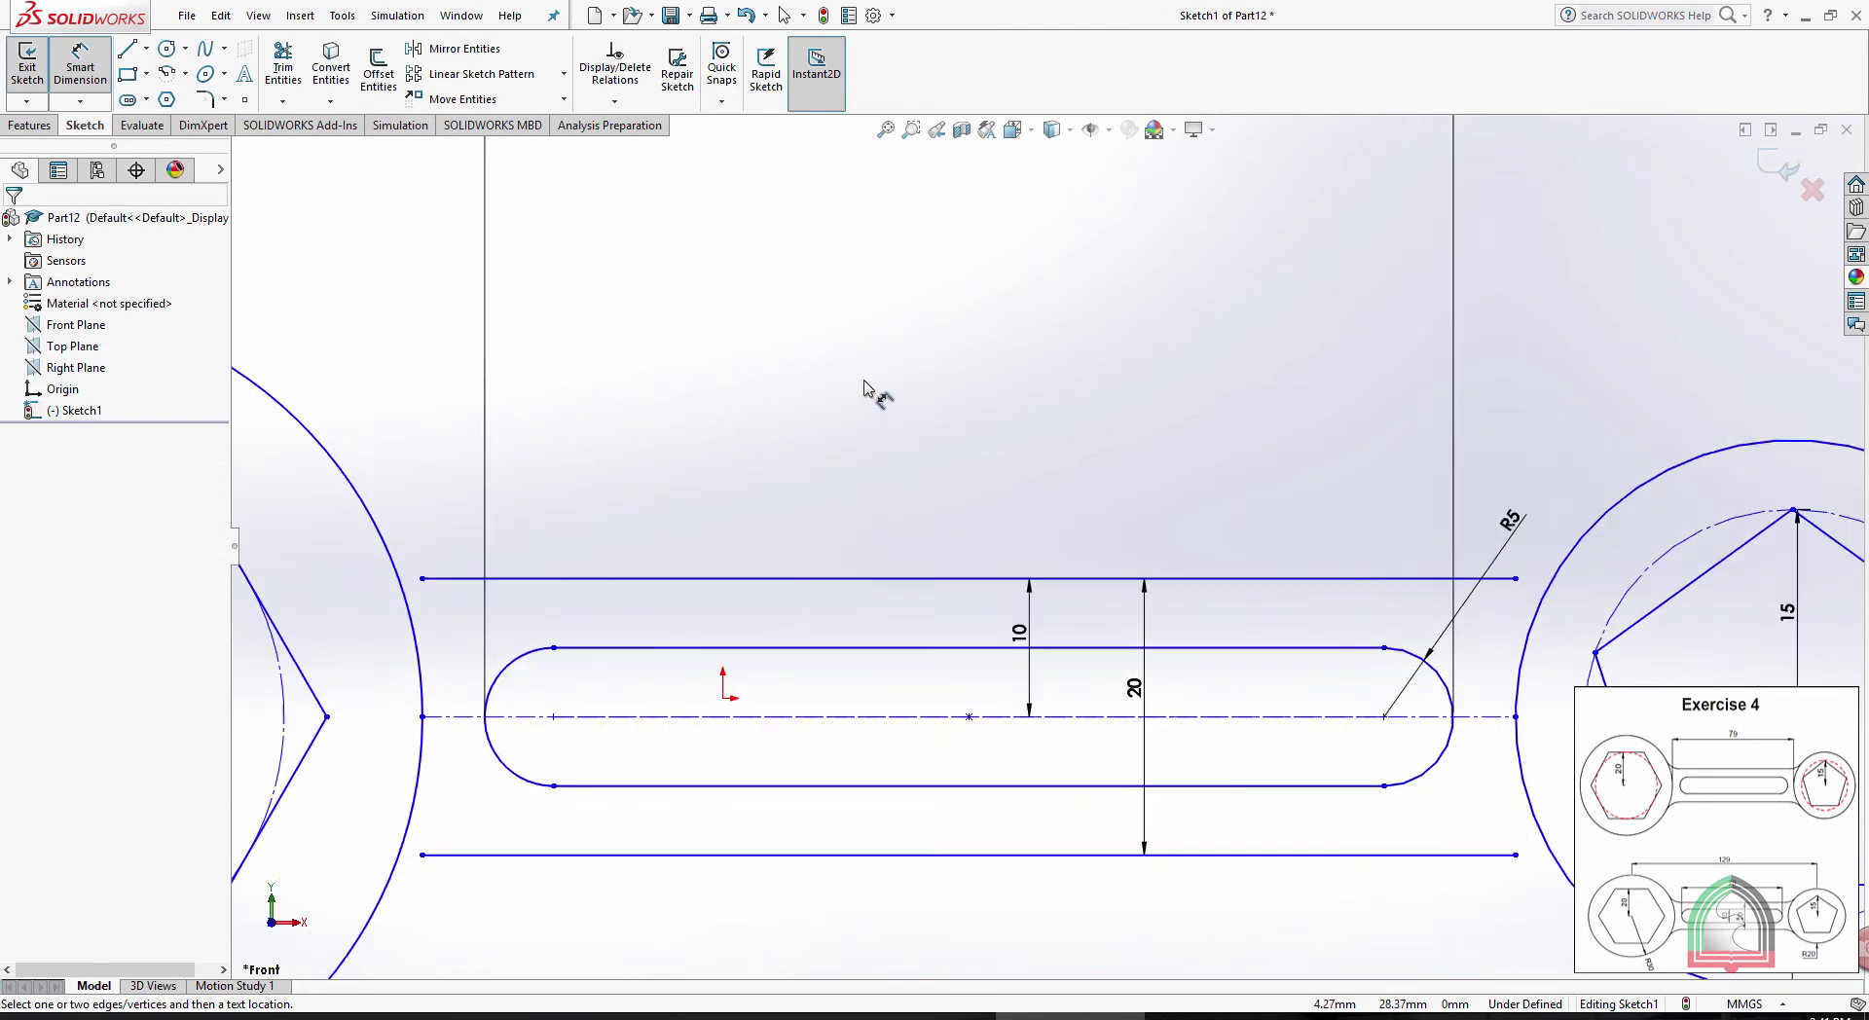
scroll(877, 397, "up", 2)
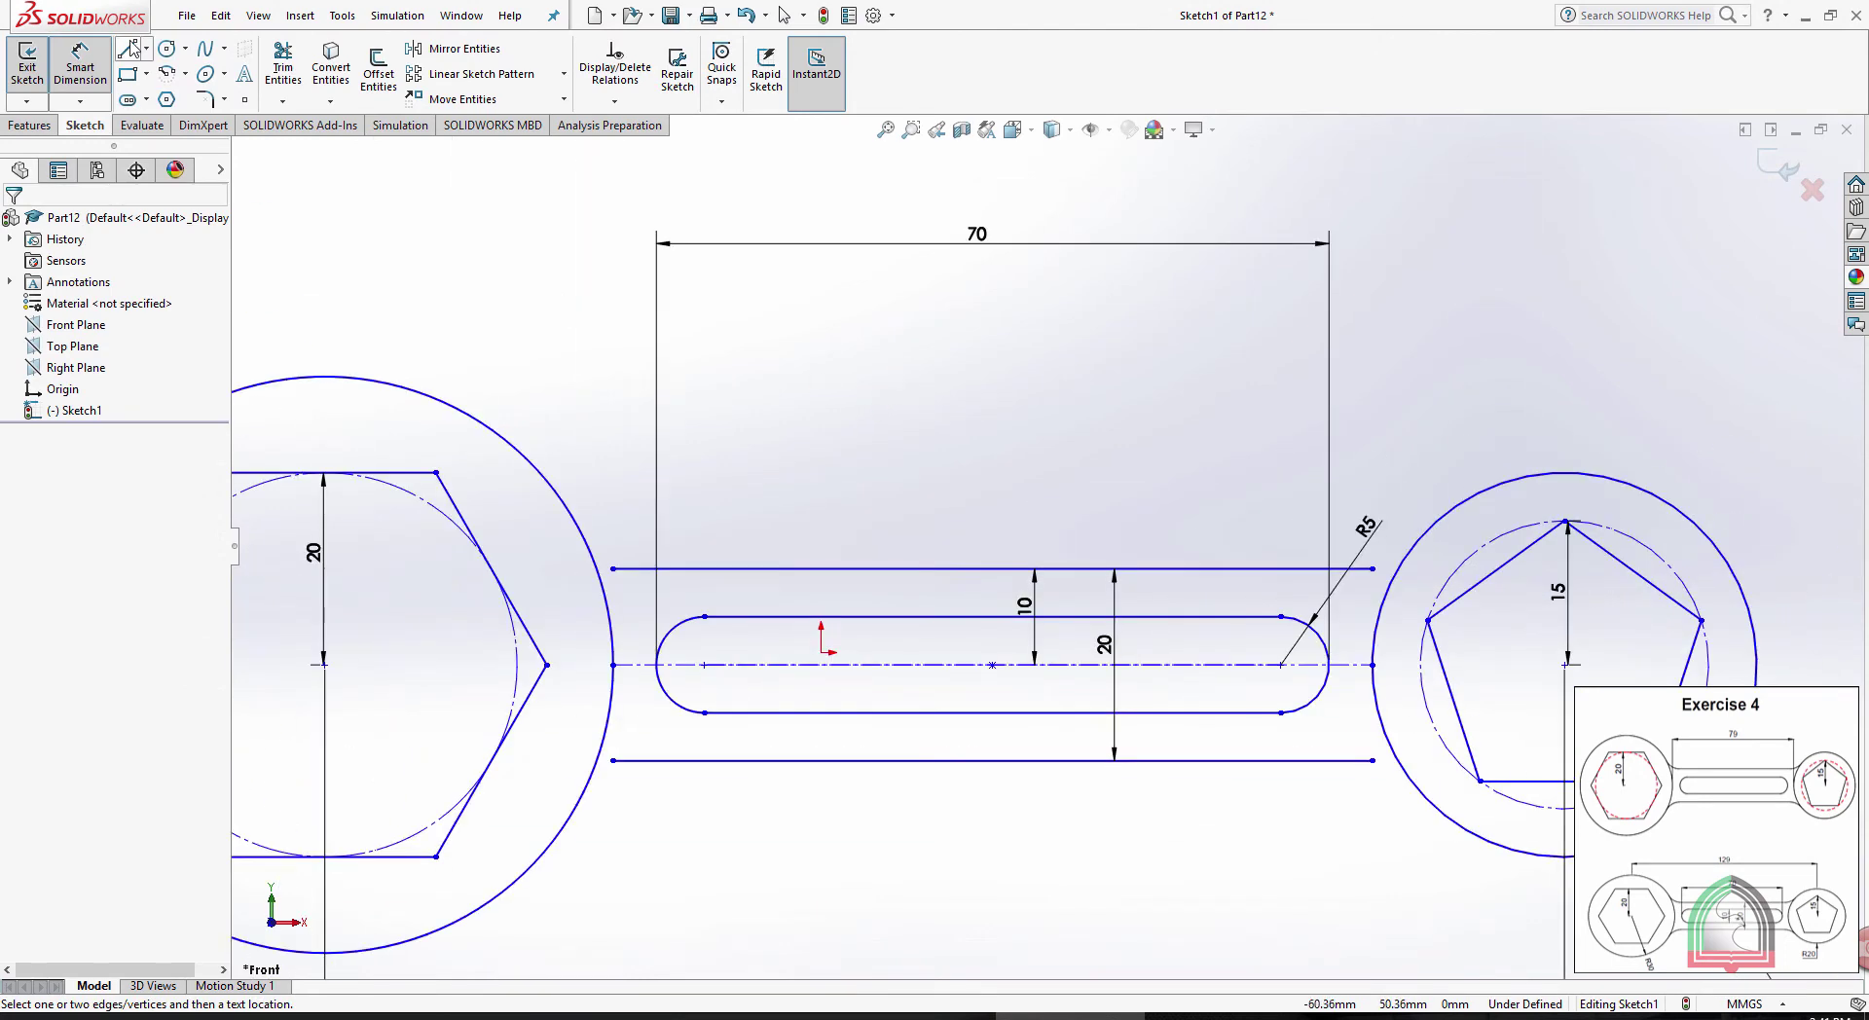
Extend both ends of the top and bottom handle lines to the big and small circles
left_click(283, 103)
left_click(316, 133)
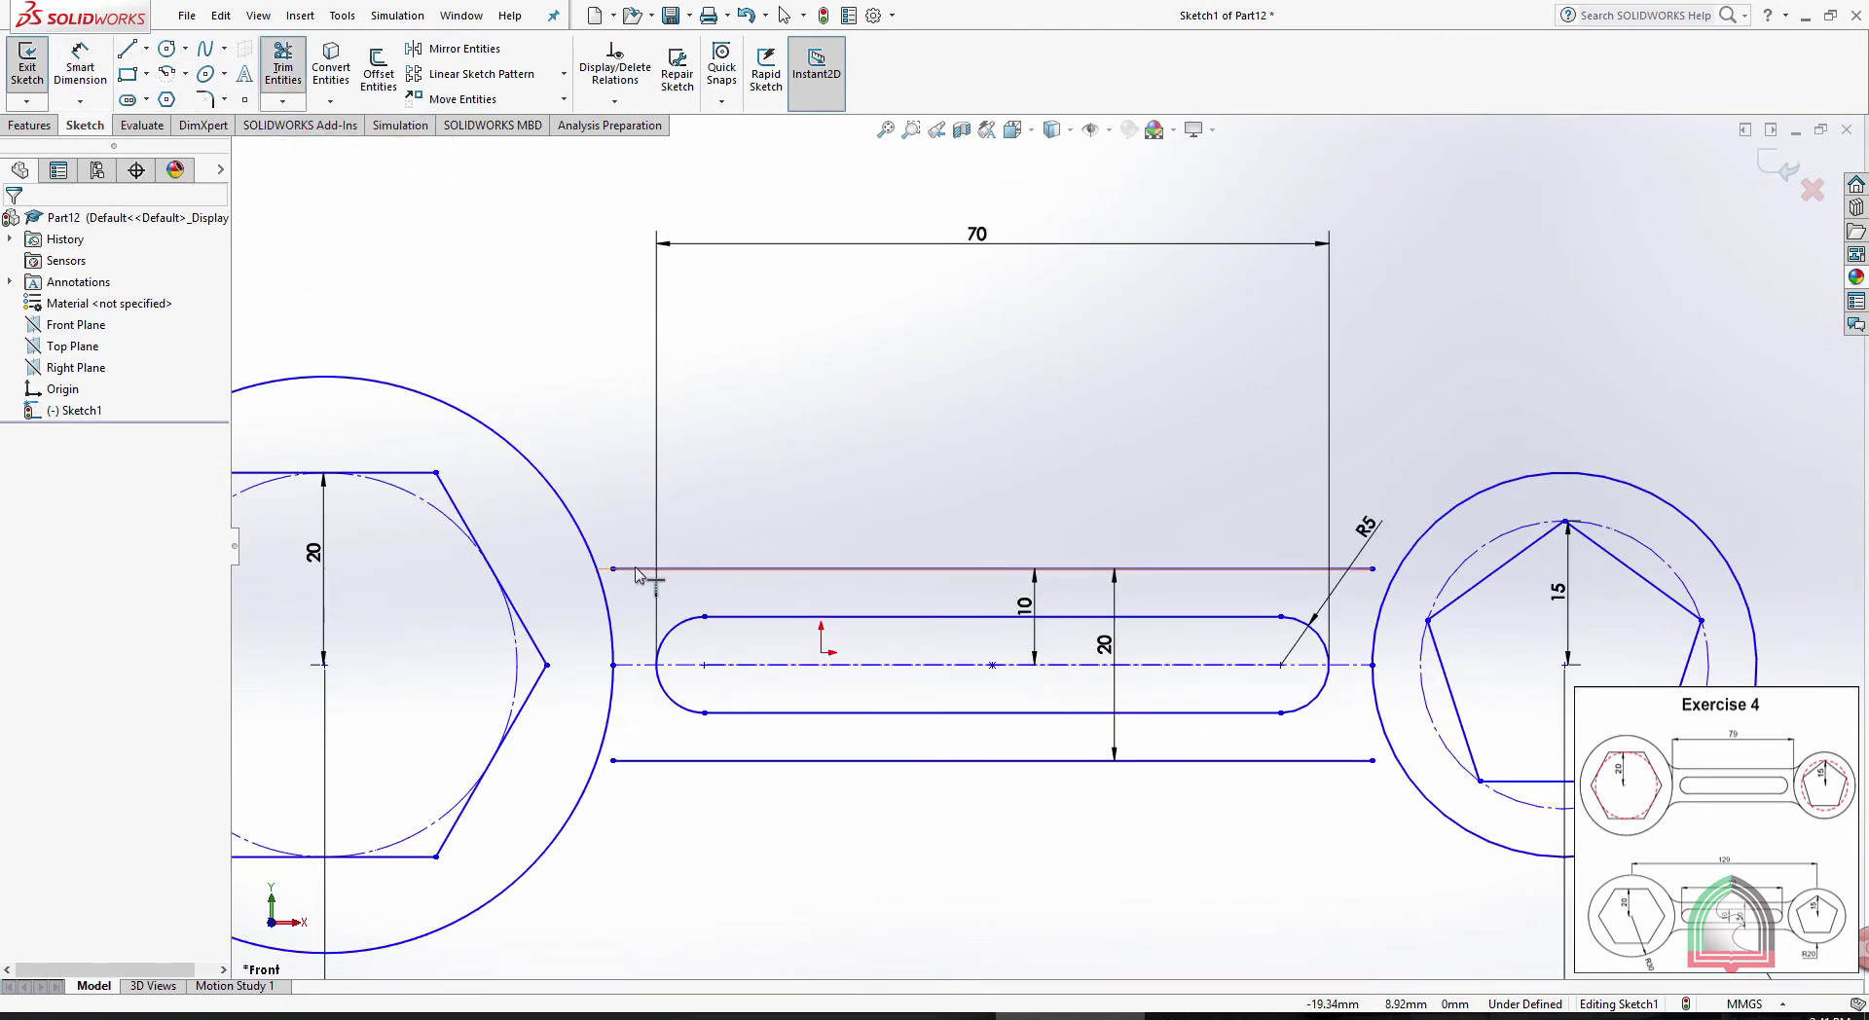
left_click_drag(613, 568, 595, 569)
left_click(1369, 573)
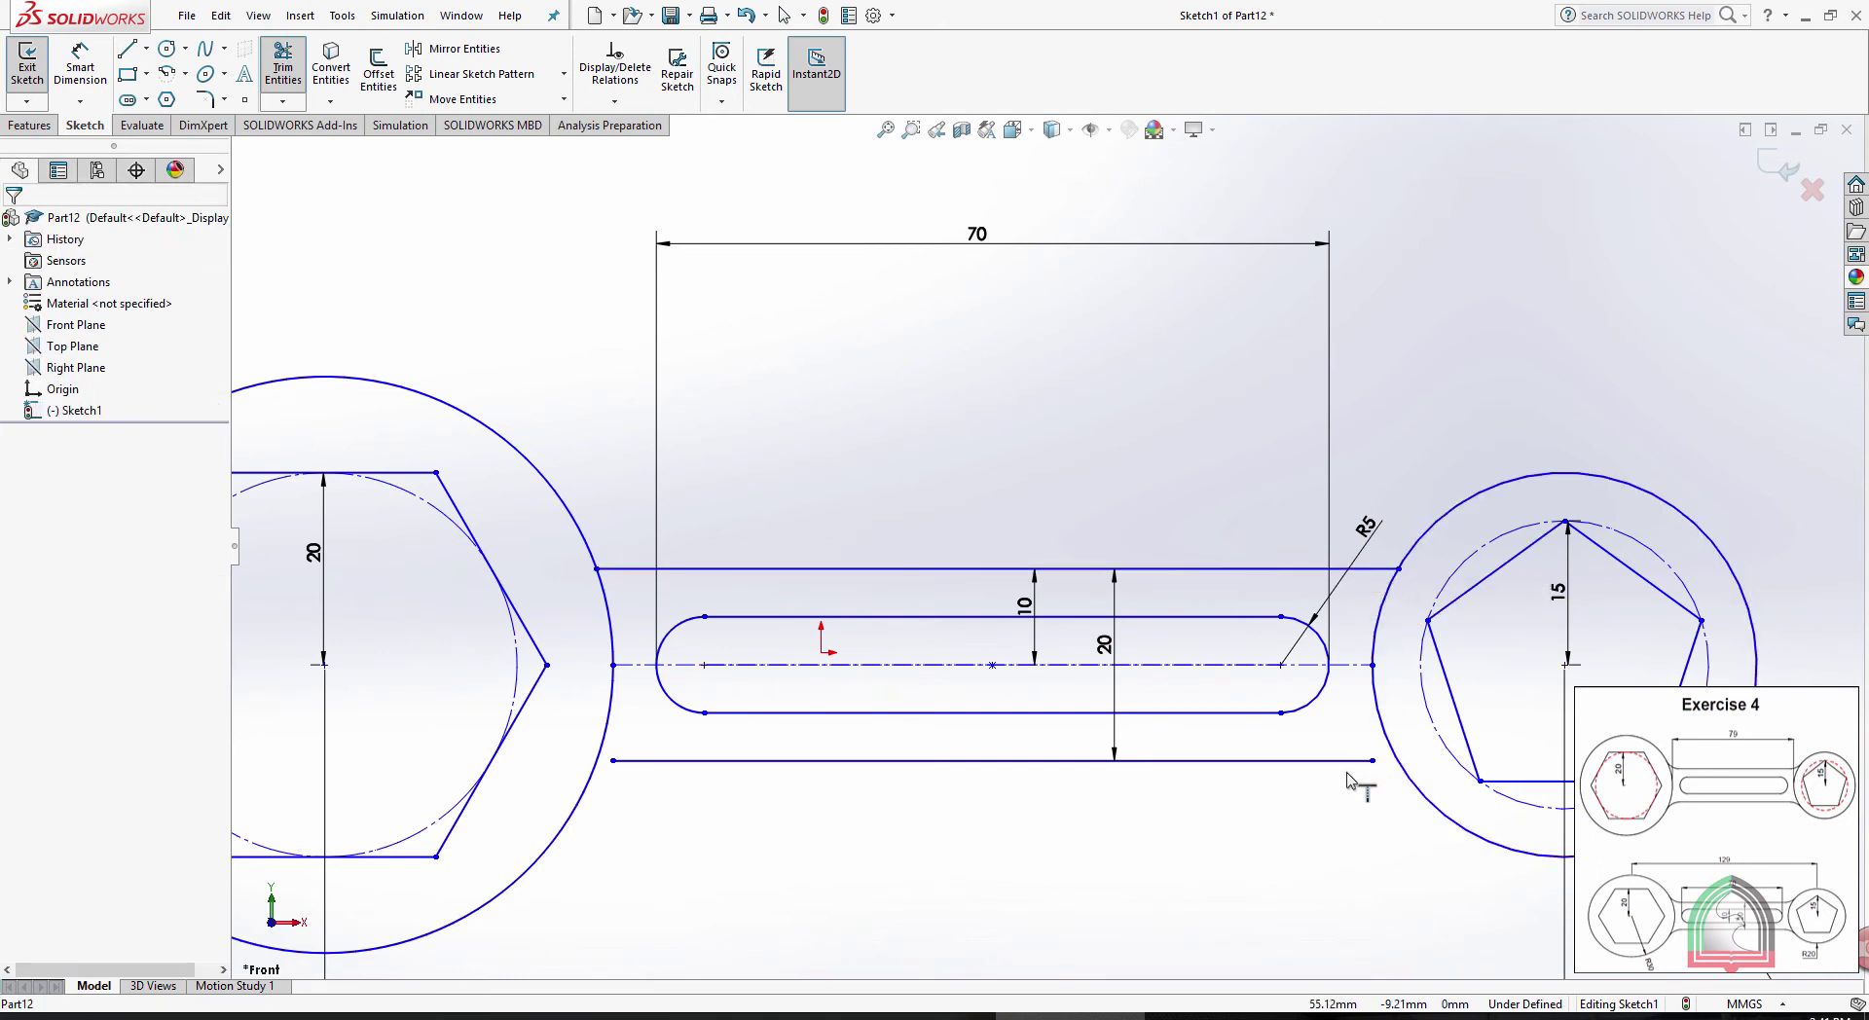
left_click(1363, 761)
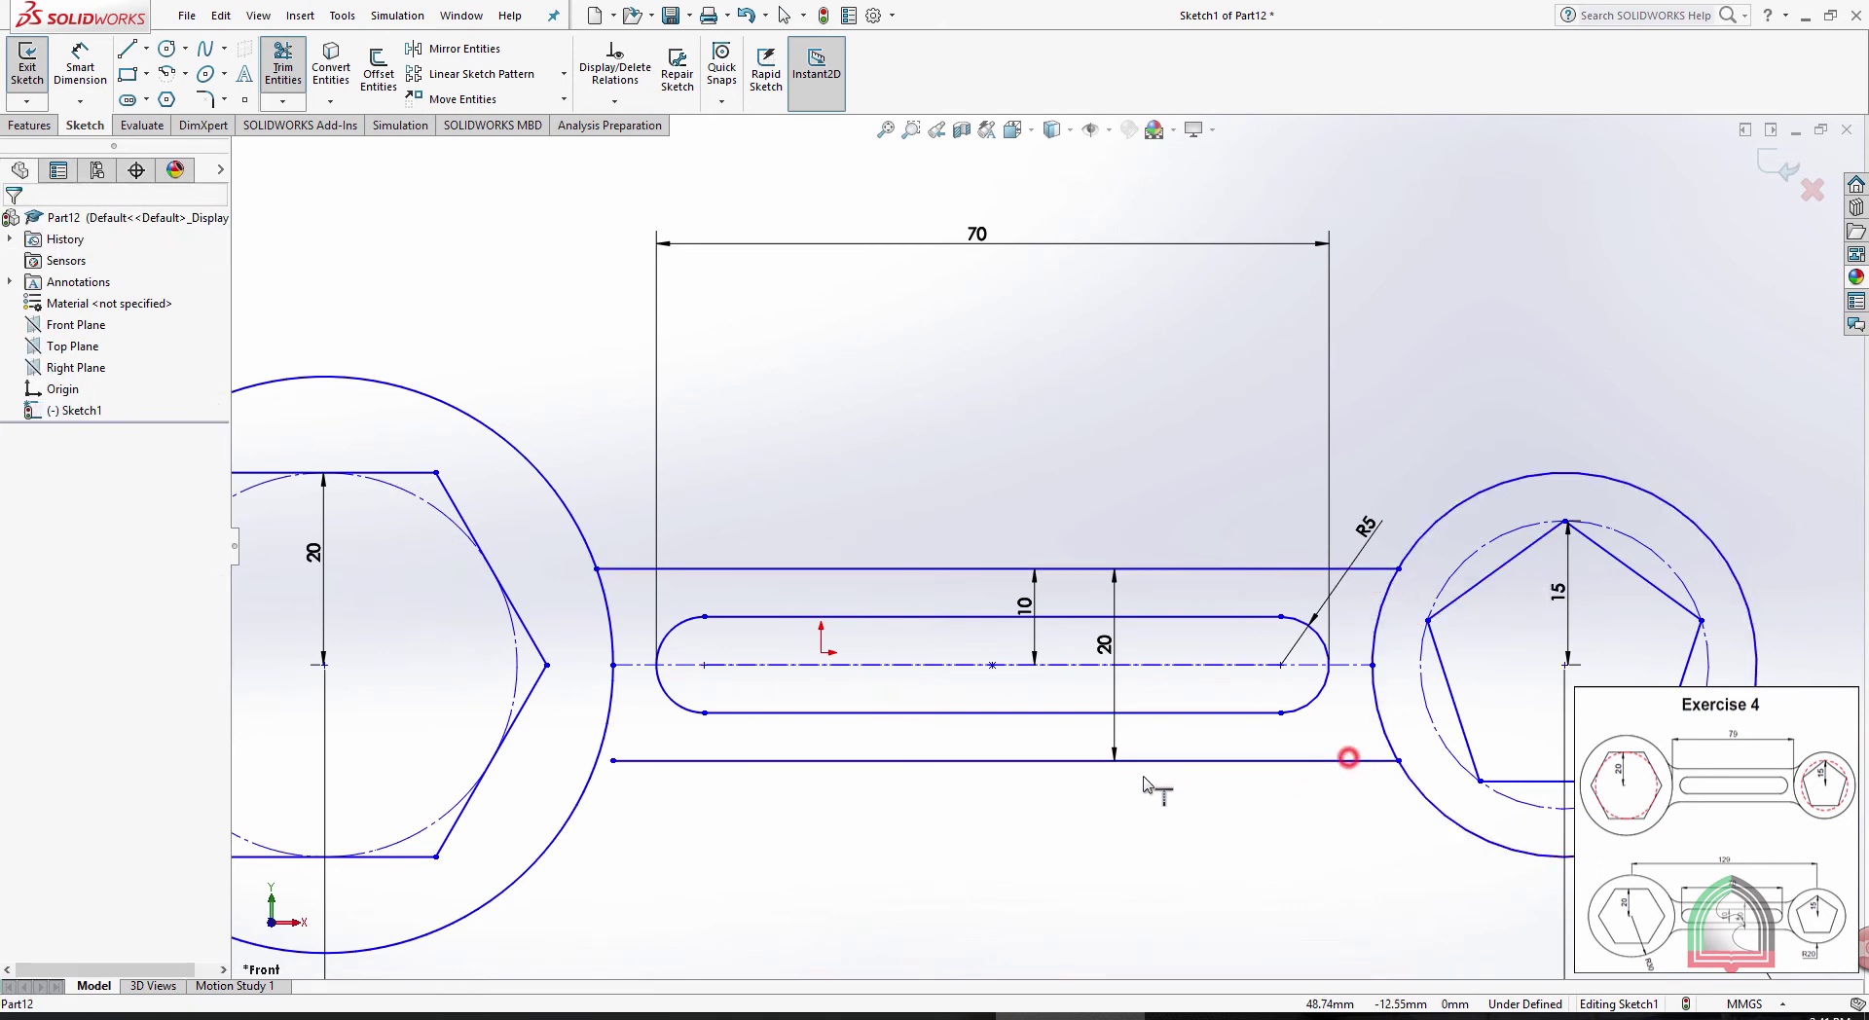
left_click(623, 763)
left_click(891, 353)
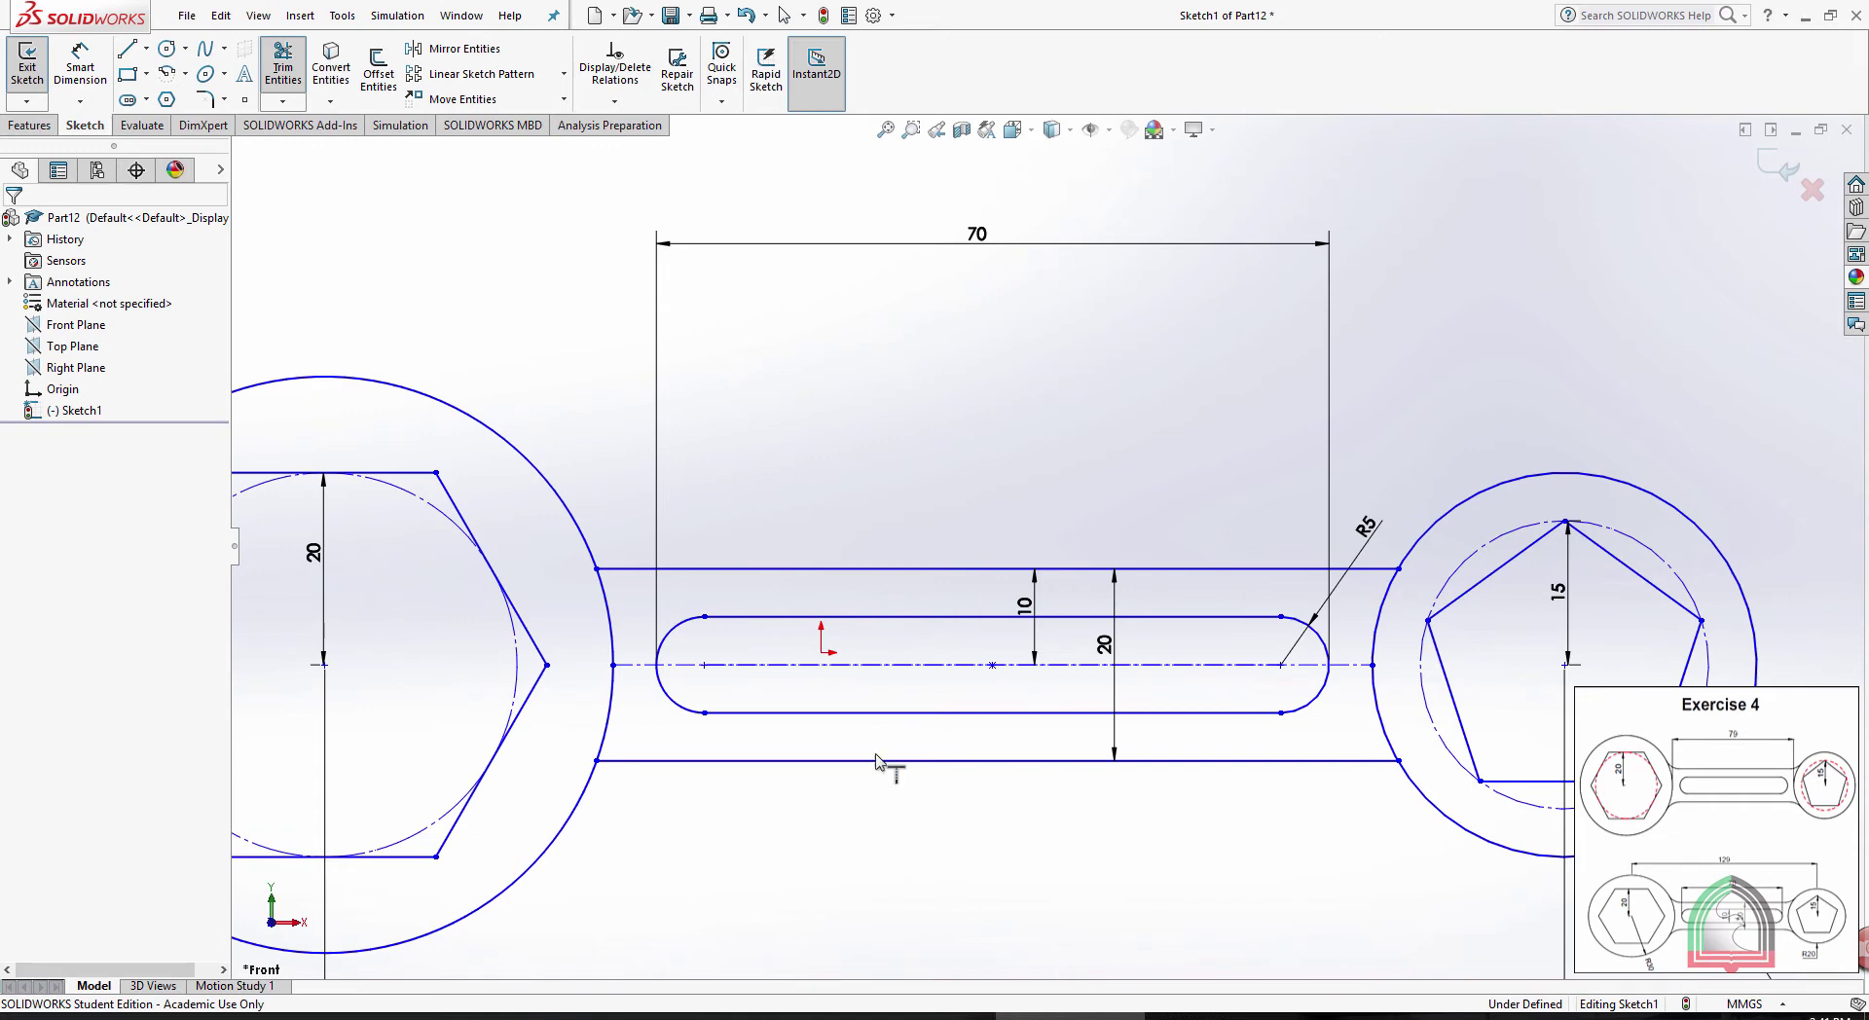
key("alt+Tab")
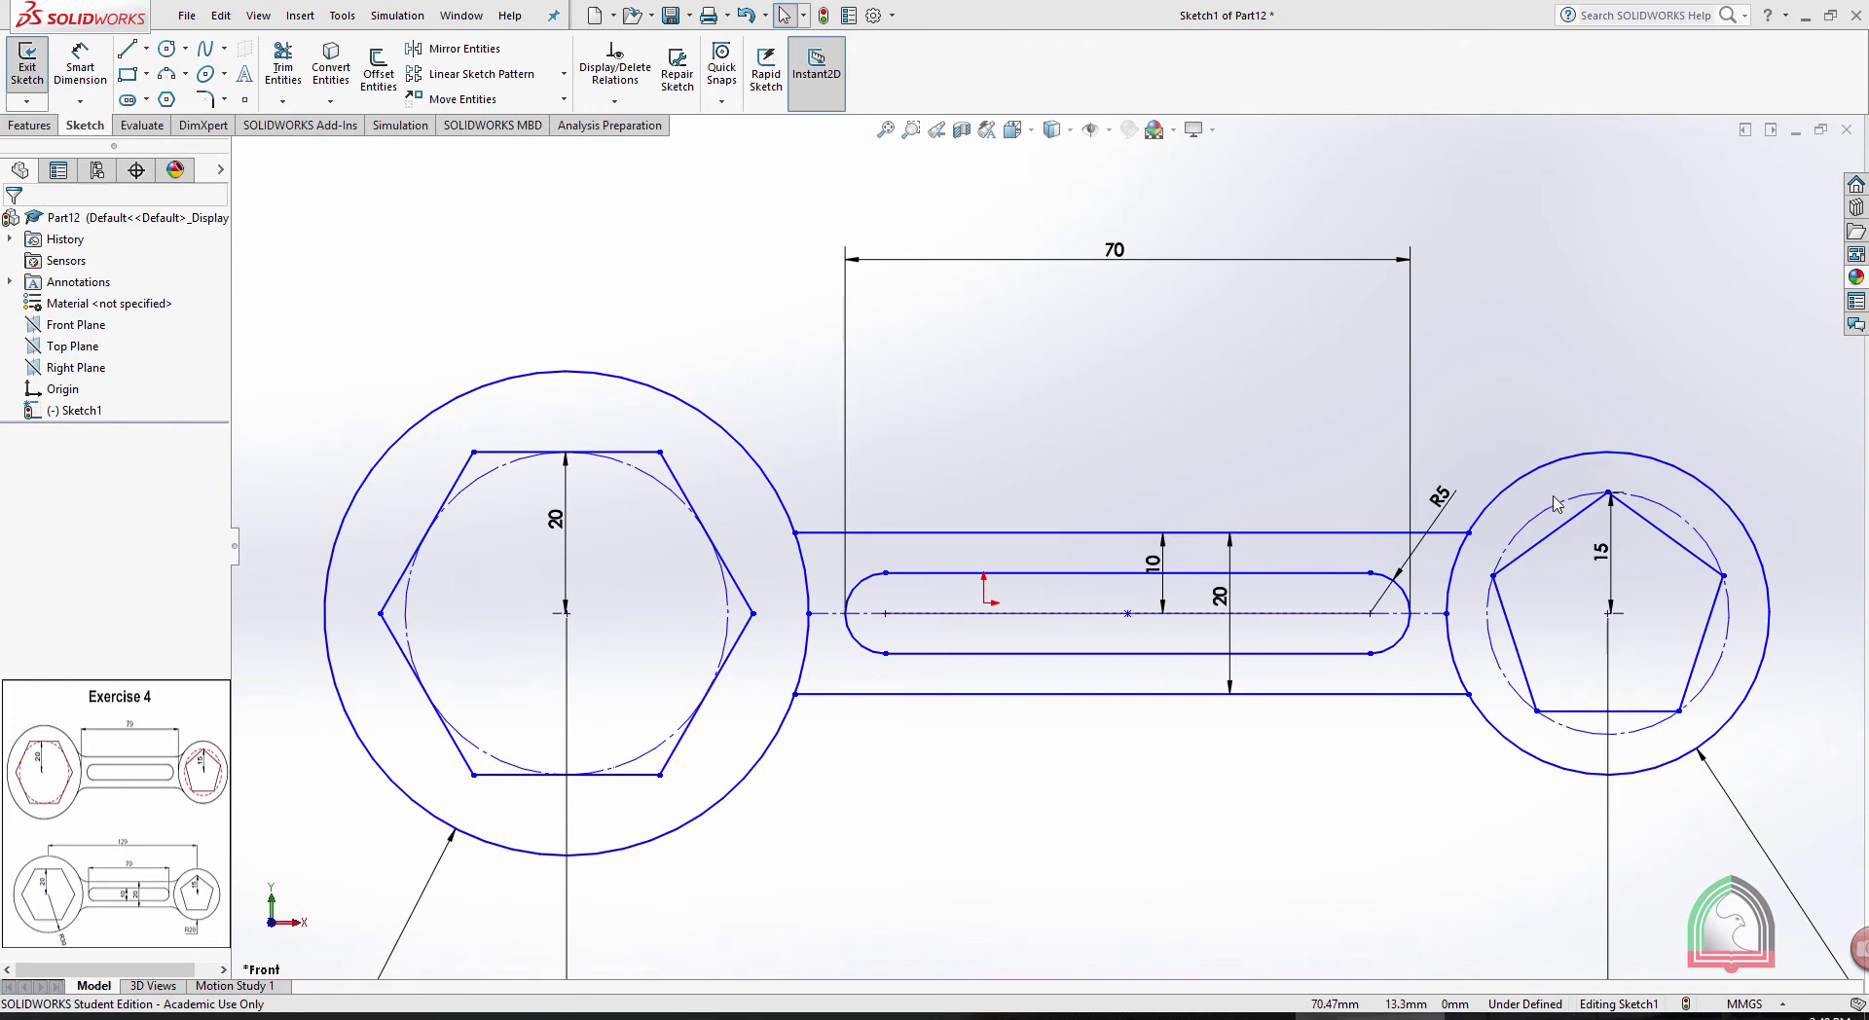
Draw a three-point arc from the big circle to the top handle line
scroll(1081, 560, "down", 1)
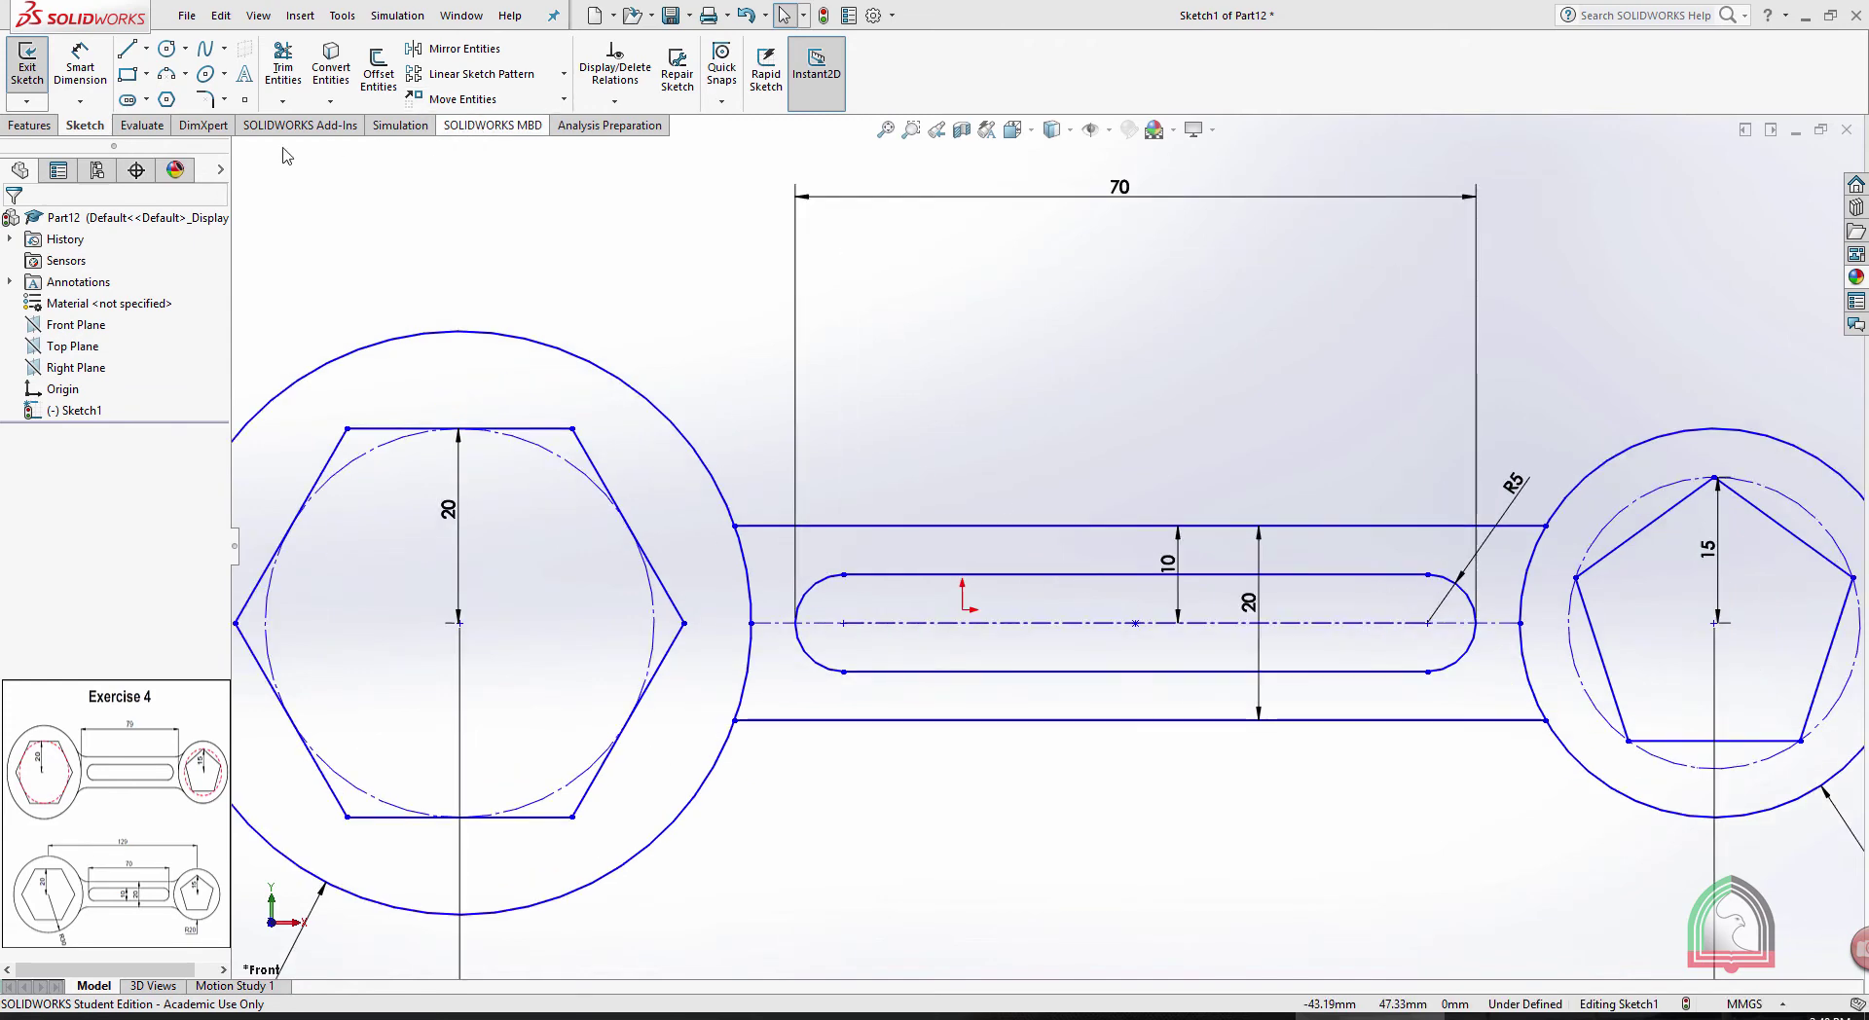
left_click(186, 75)
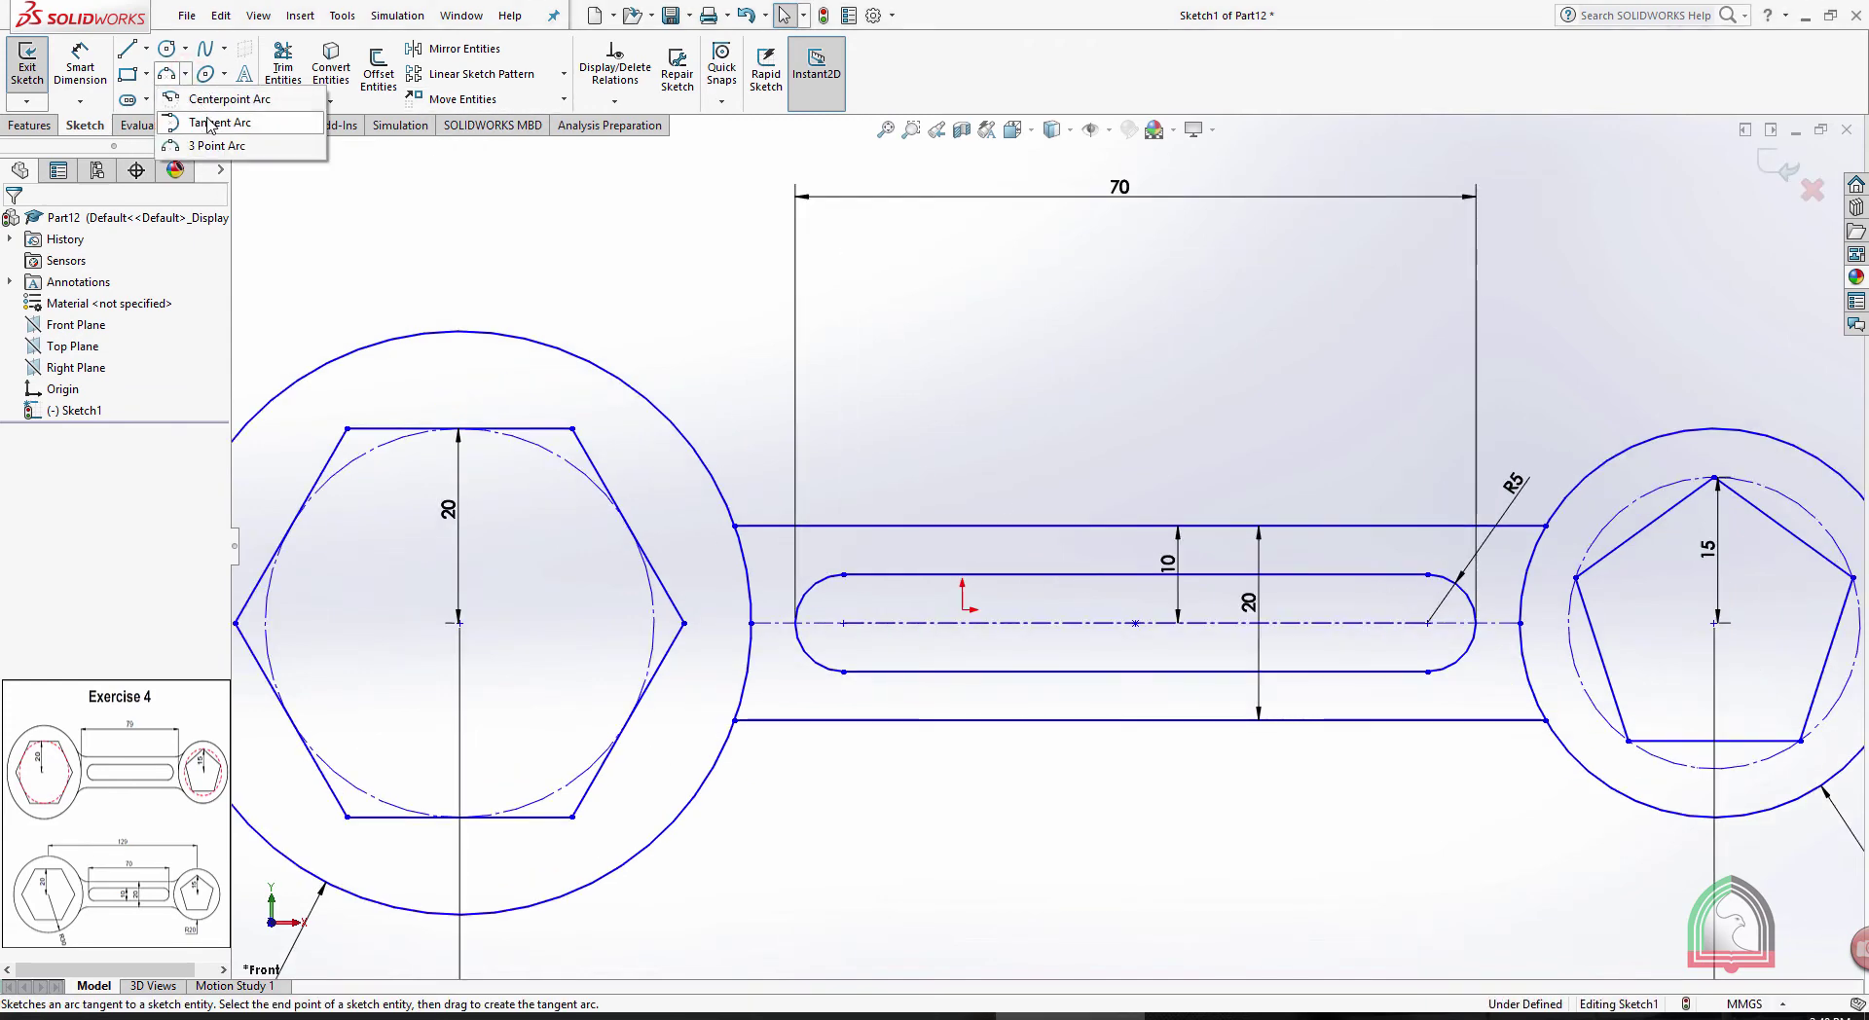
left_click(222, 146)
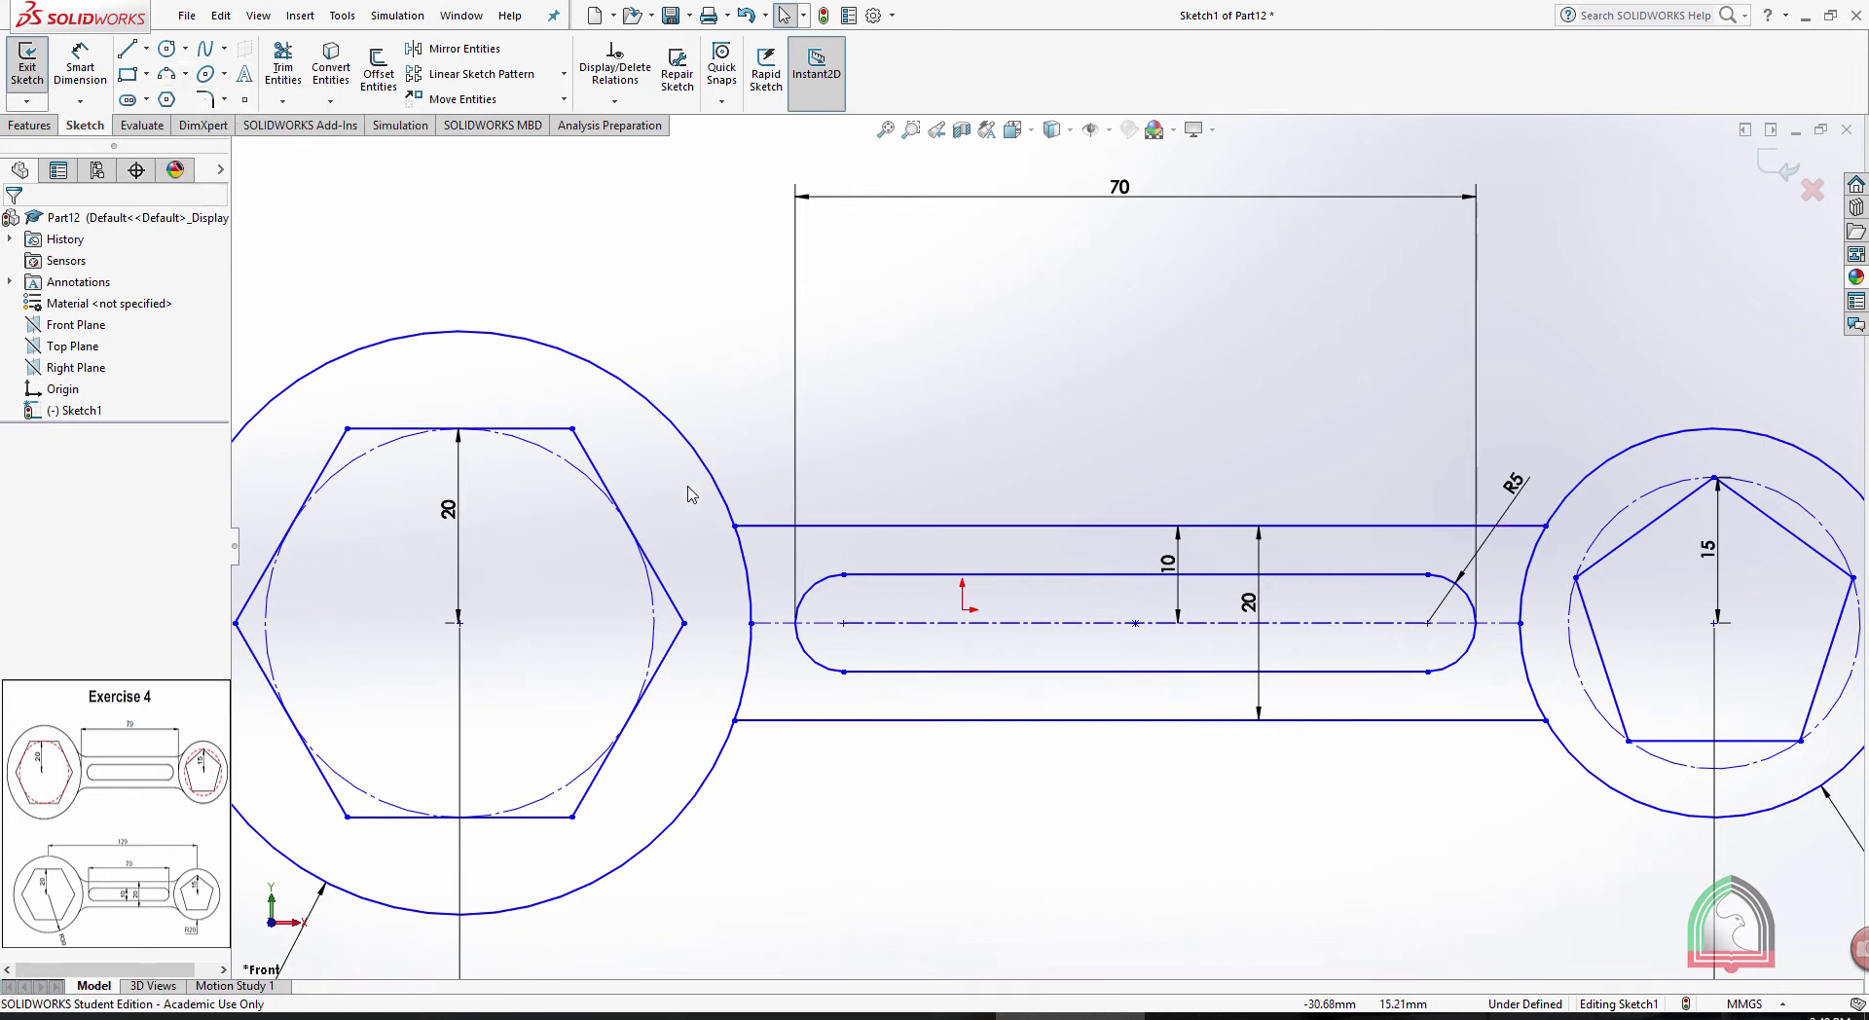
left_click(186, 75)
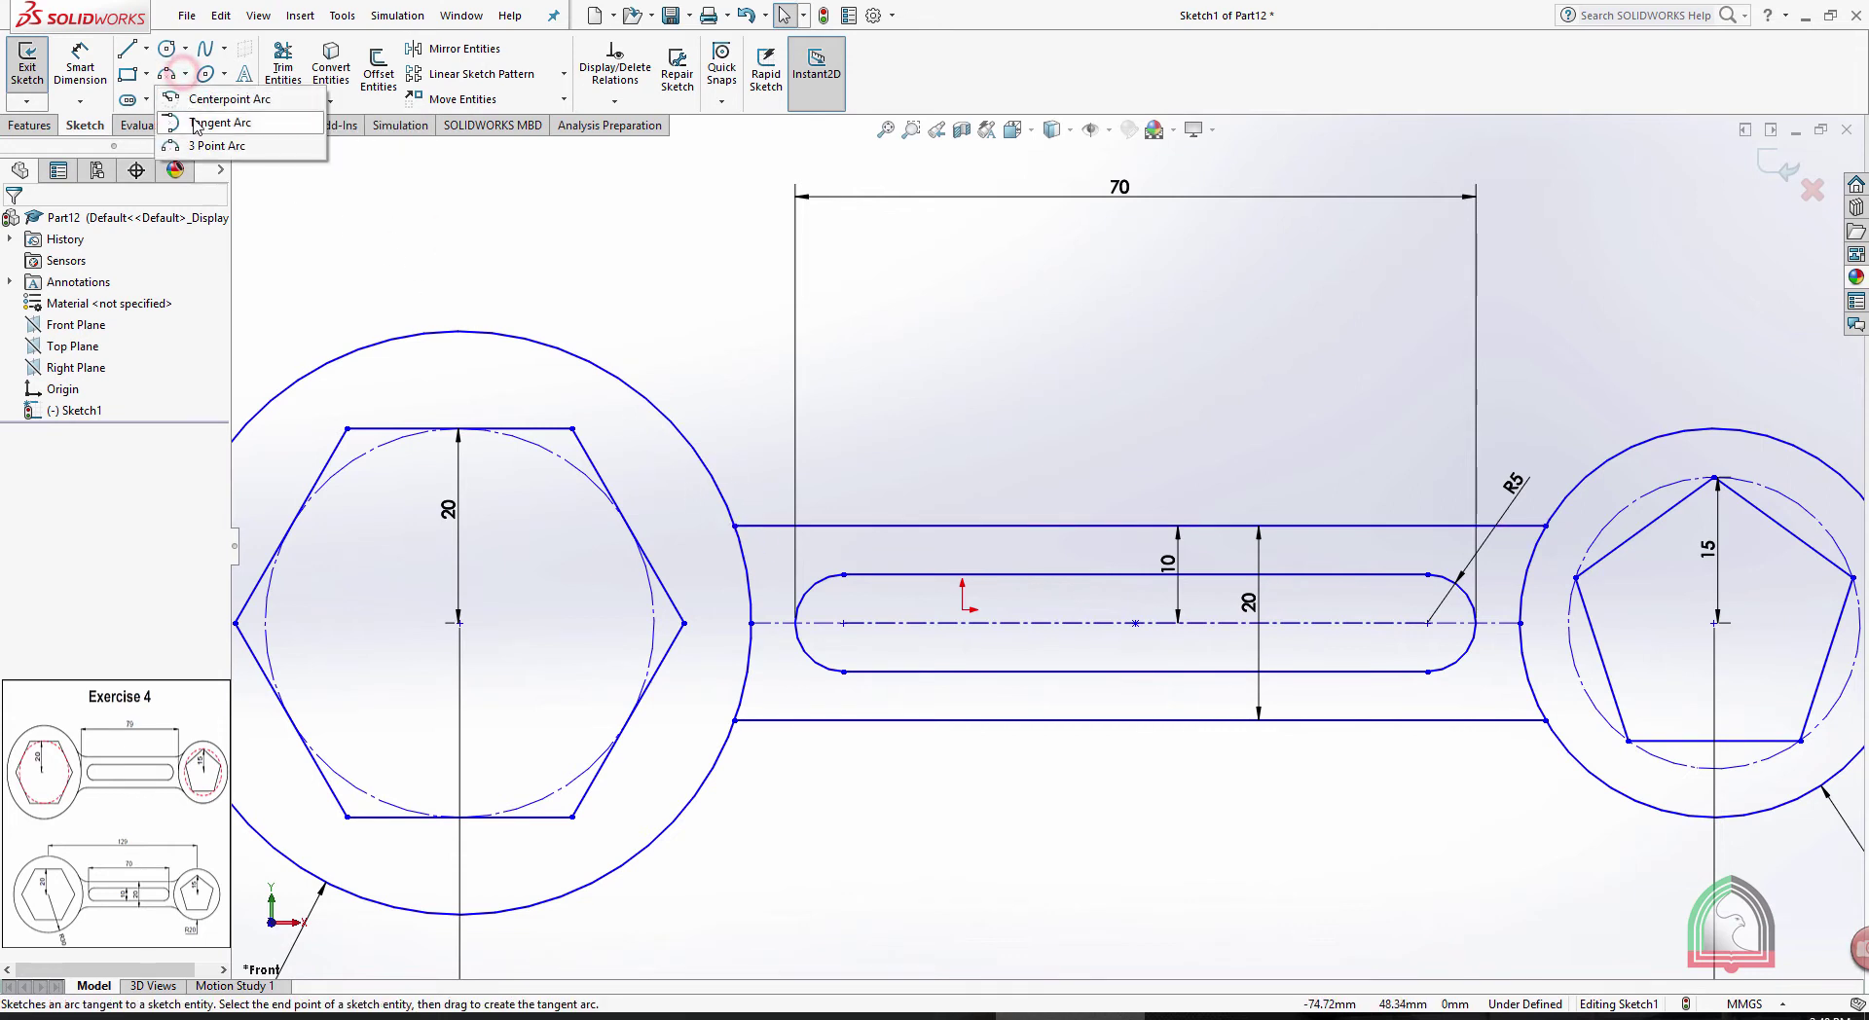
left_click(212, 146)
scroll(740, 486, "down", 3)
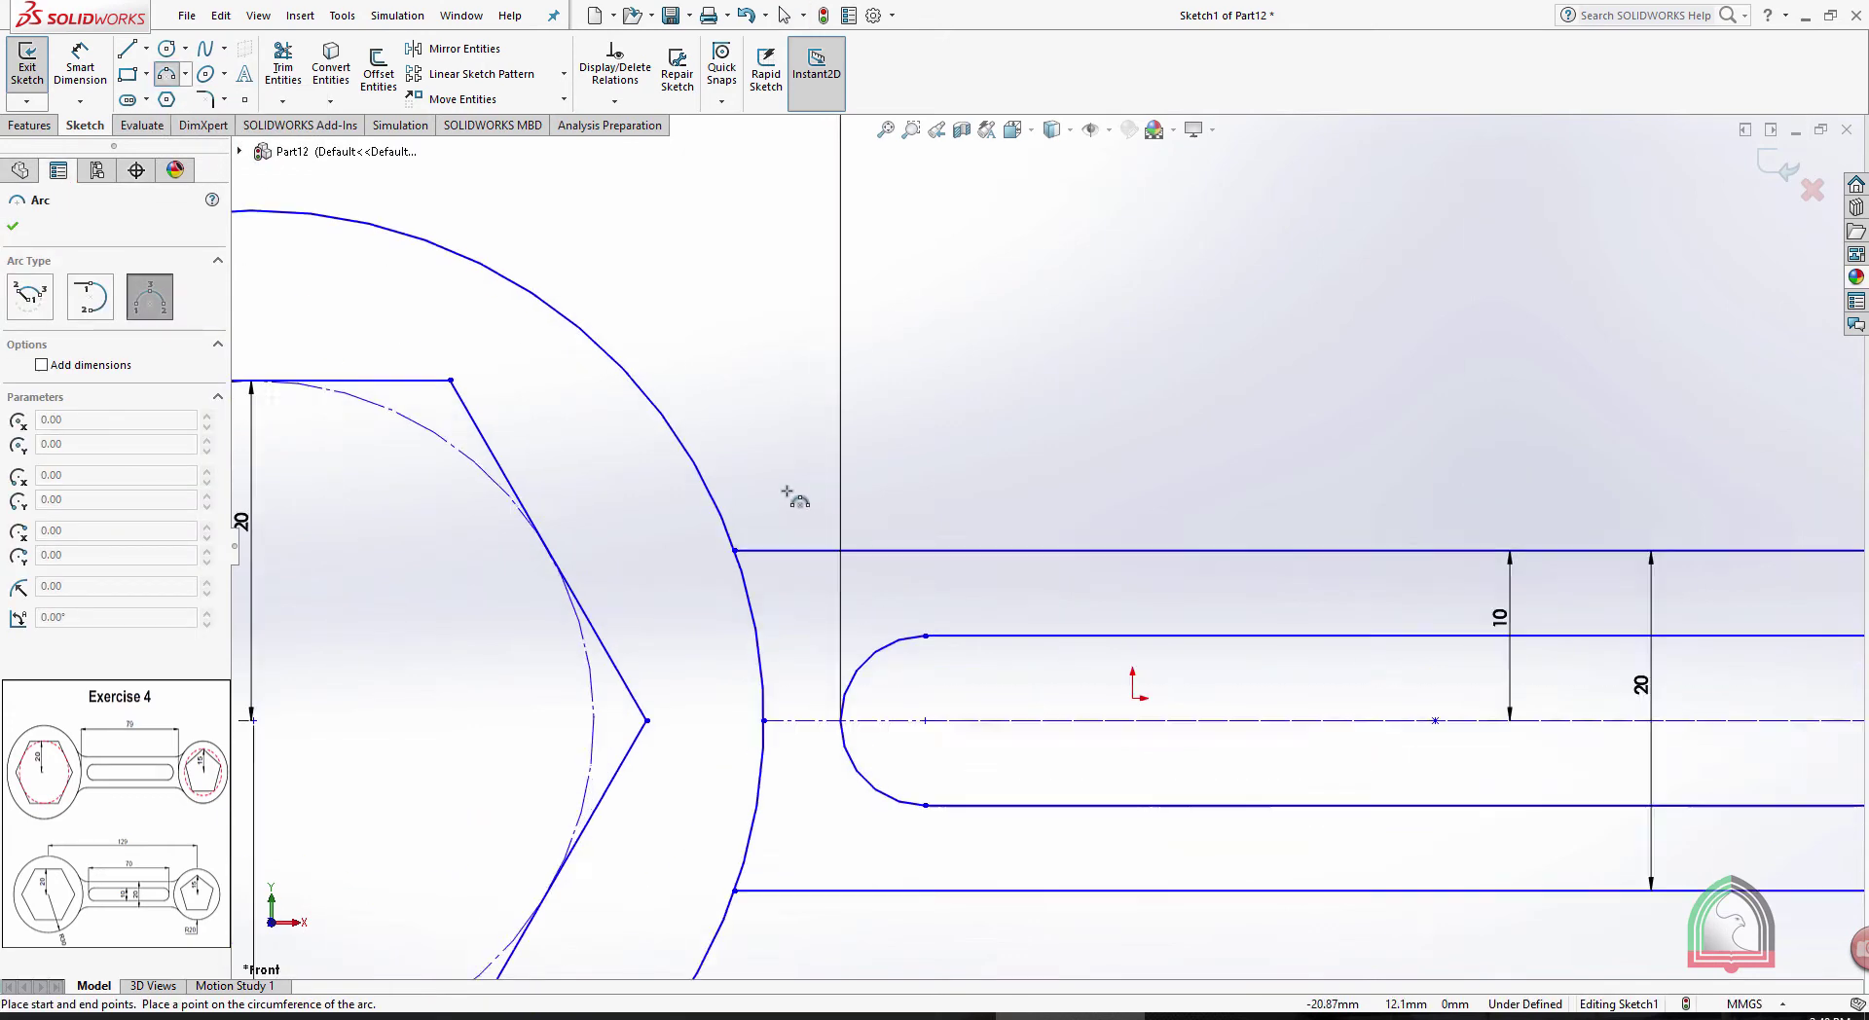
left_click(637, 385)
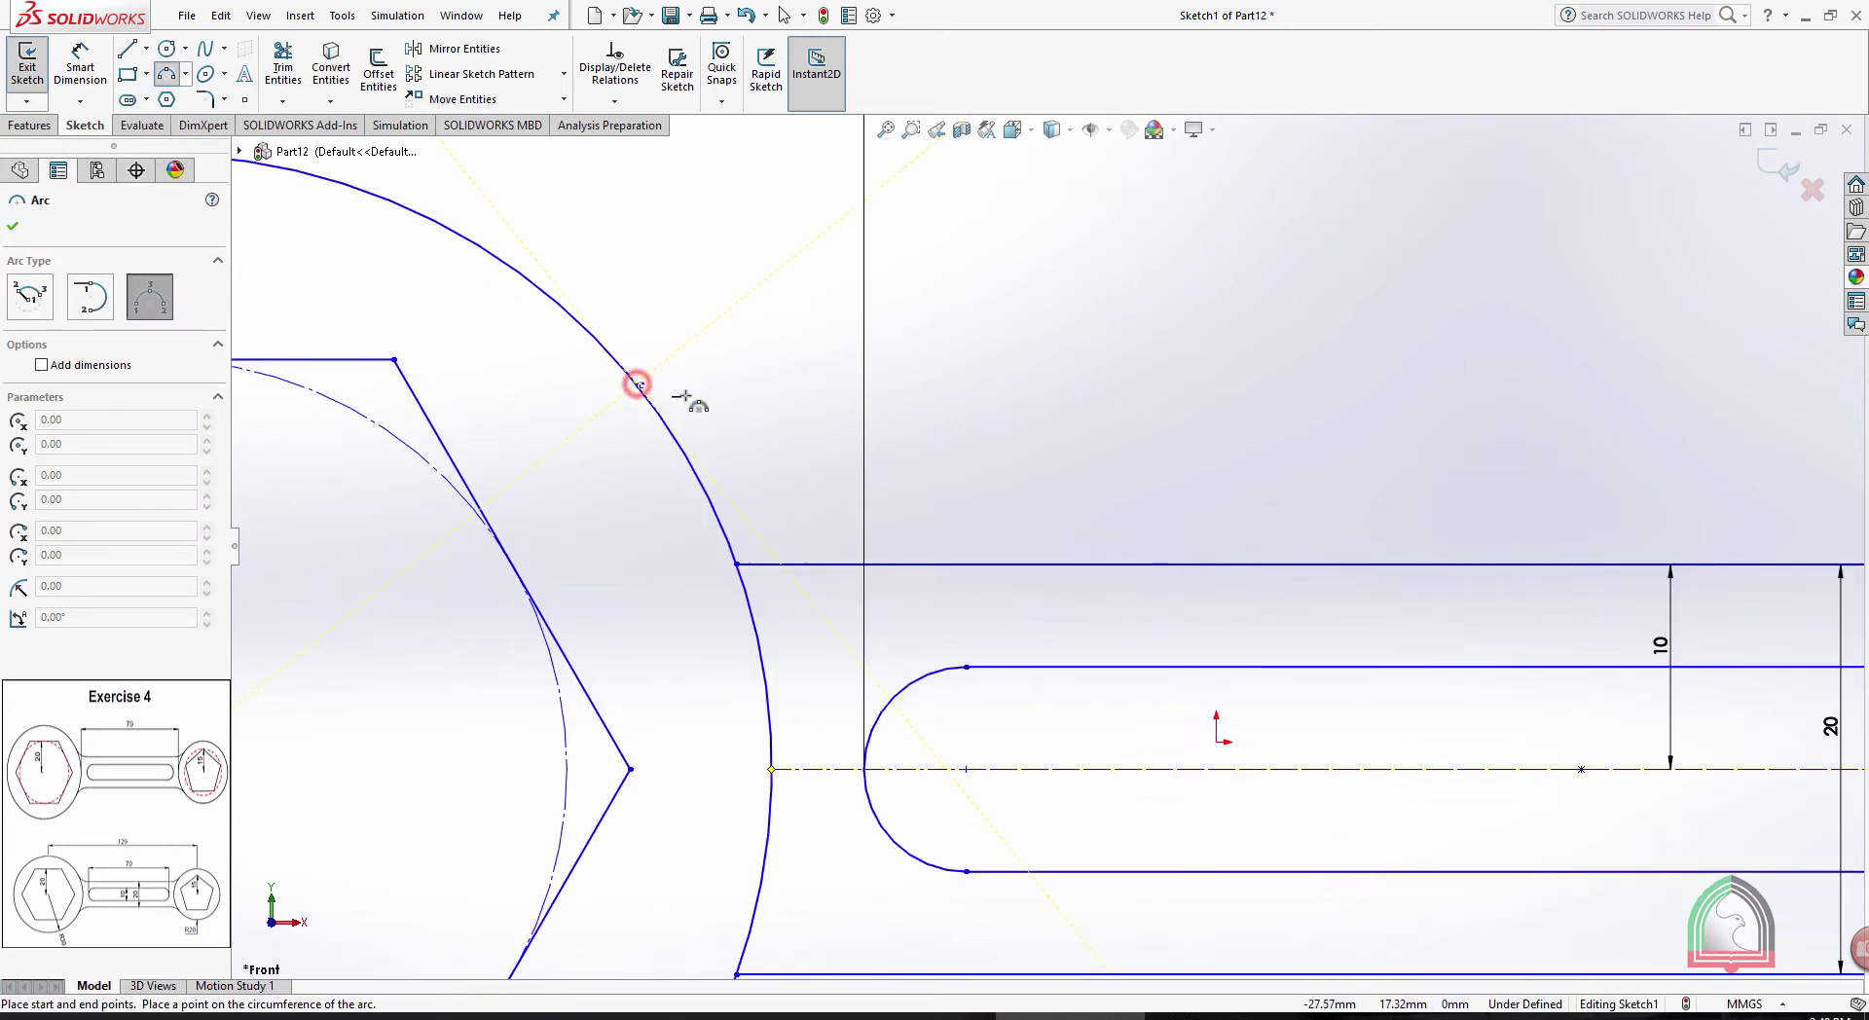
left_click(1024, 563)
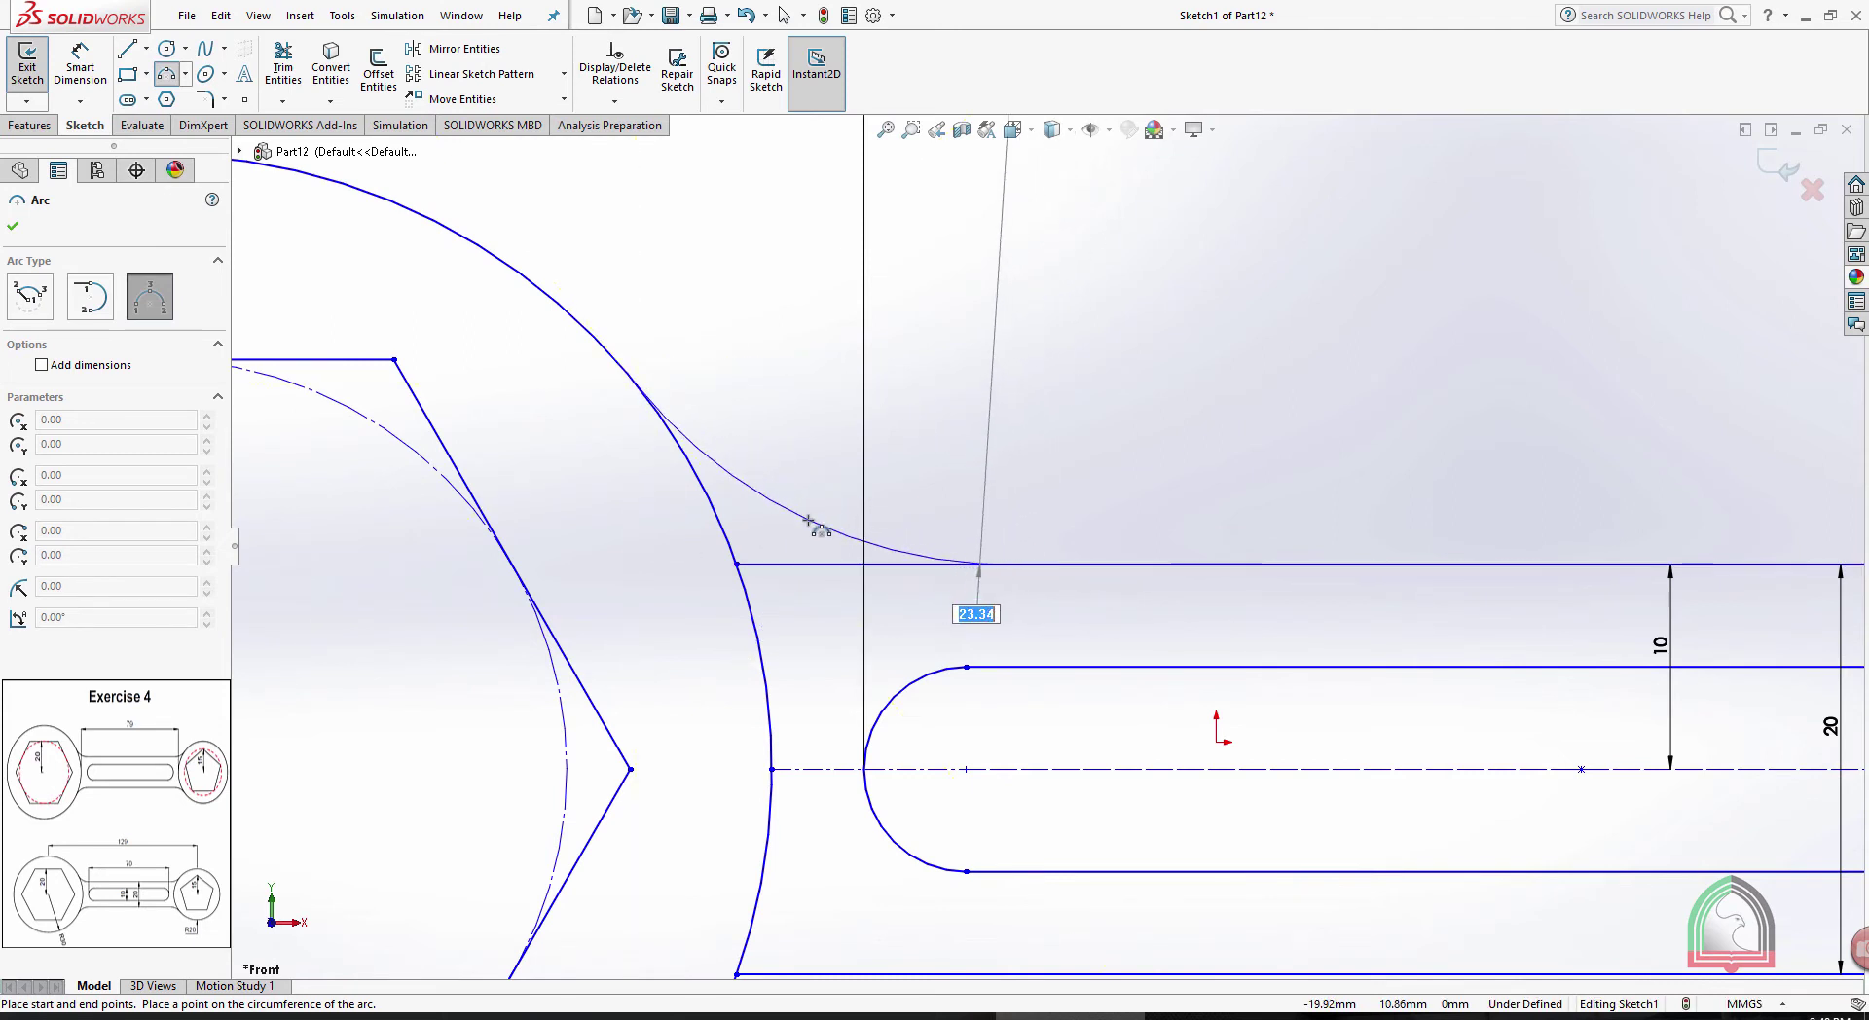
left_click(806, 527)
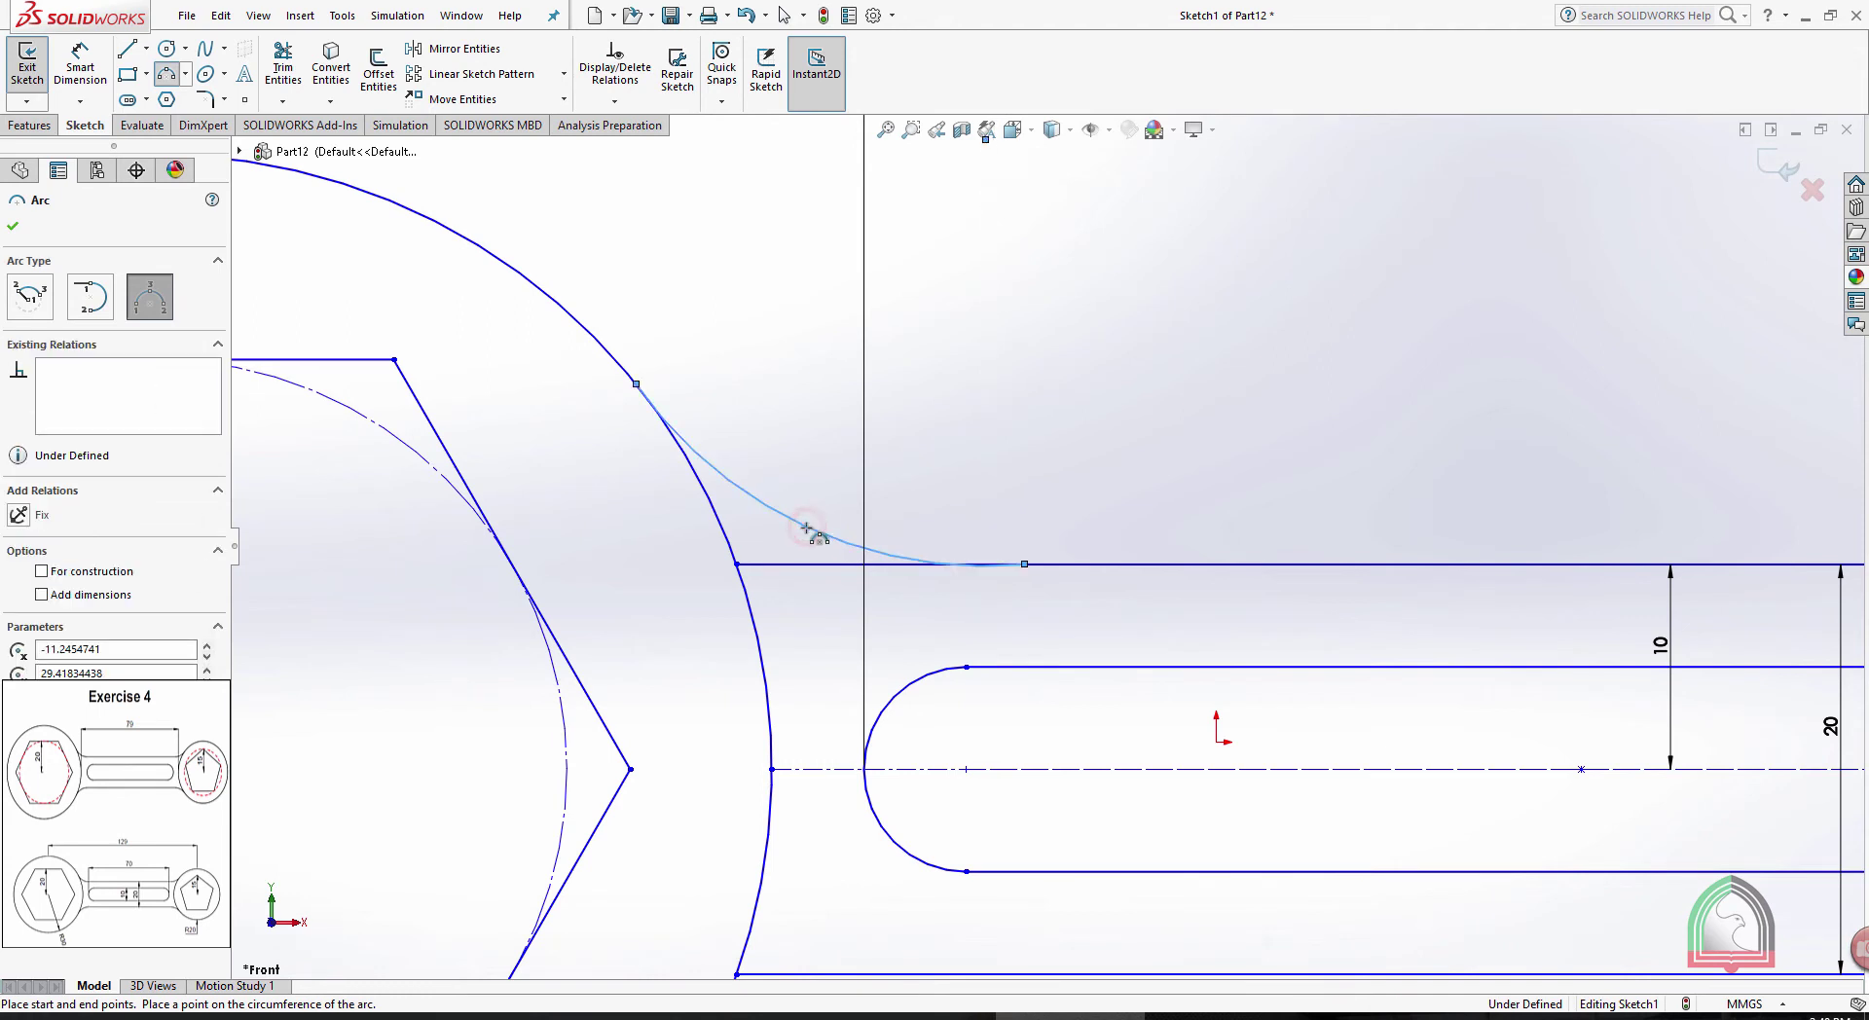
key("Escape")
Give the new arc a radius dimension of R20
left_click(65, 69)
left_click(808, 529)
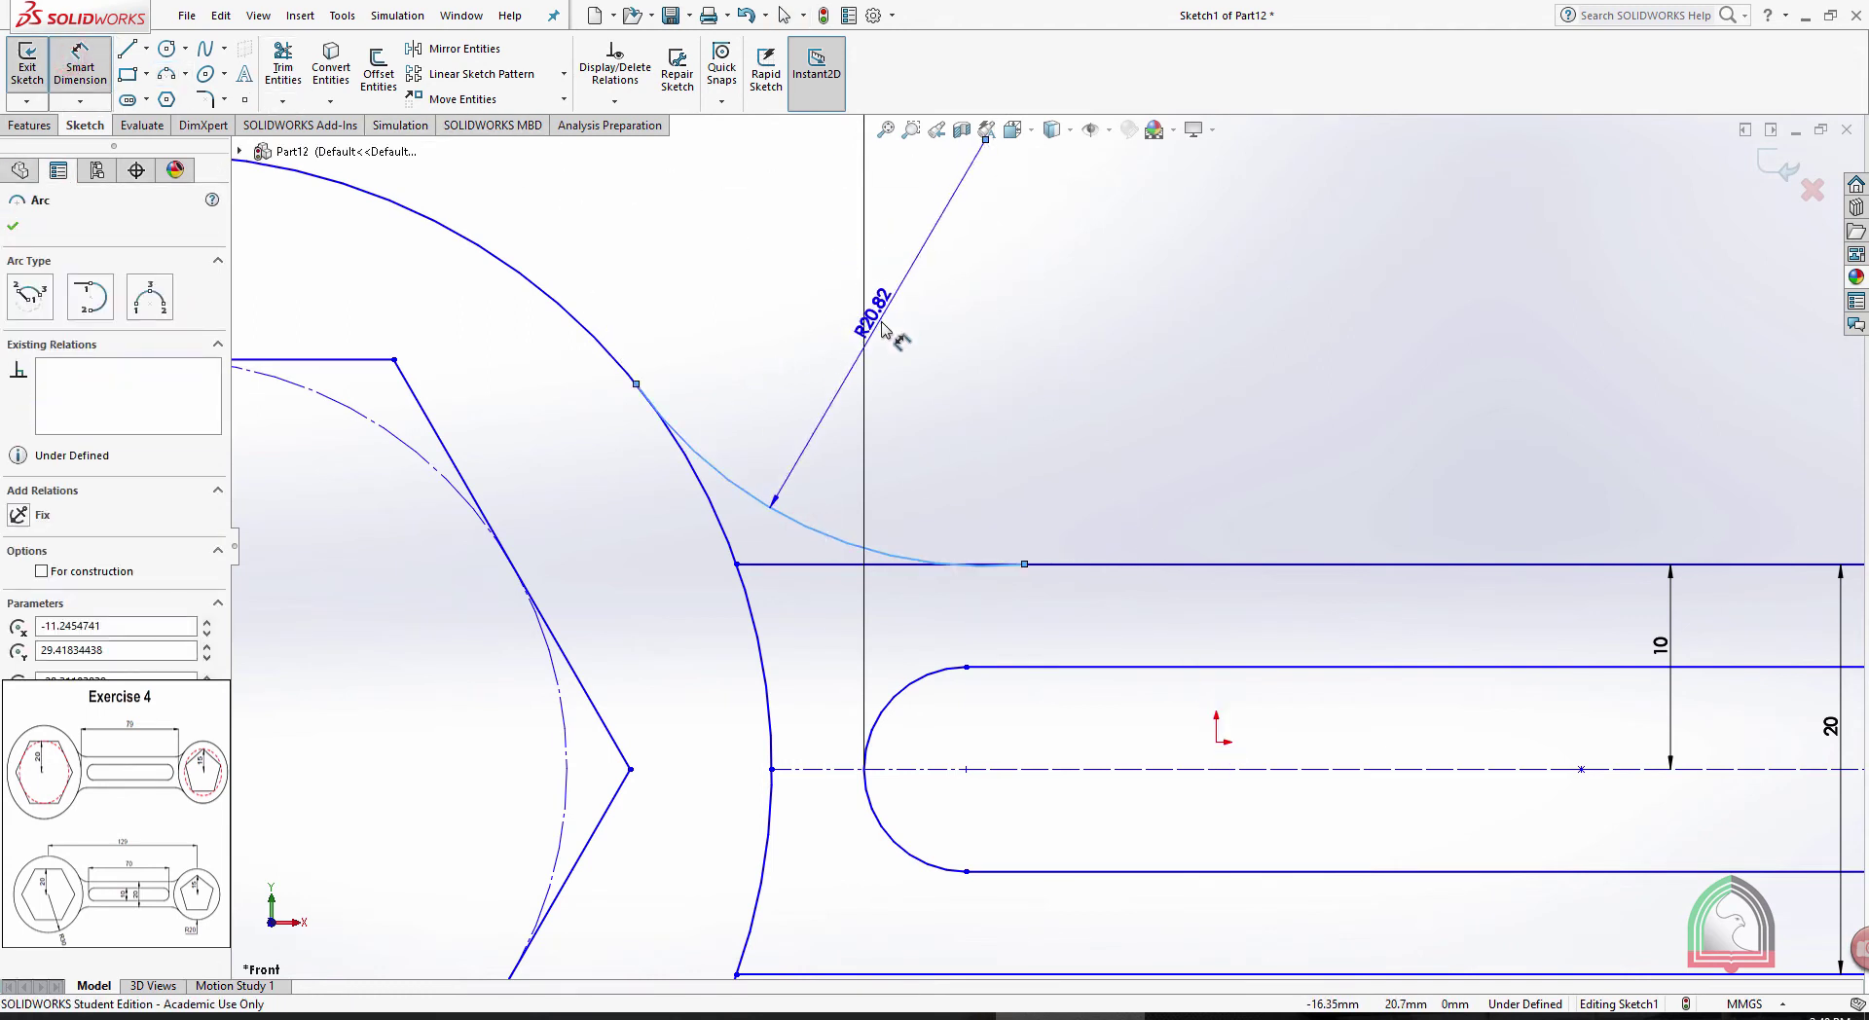
left_click(923, 364)
type("20")
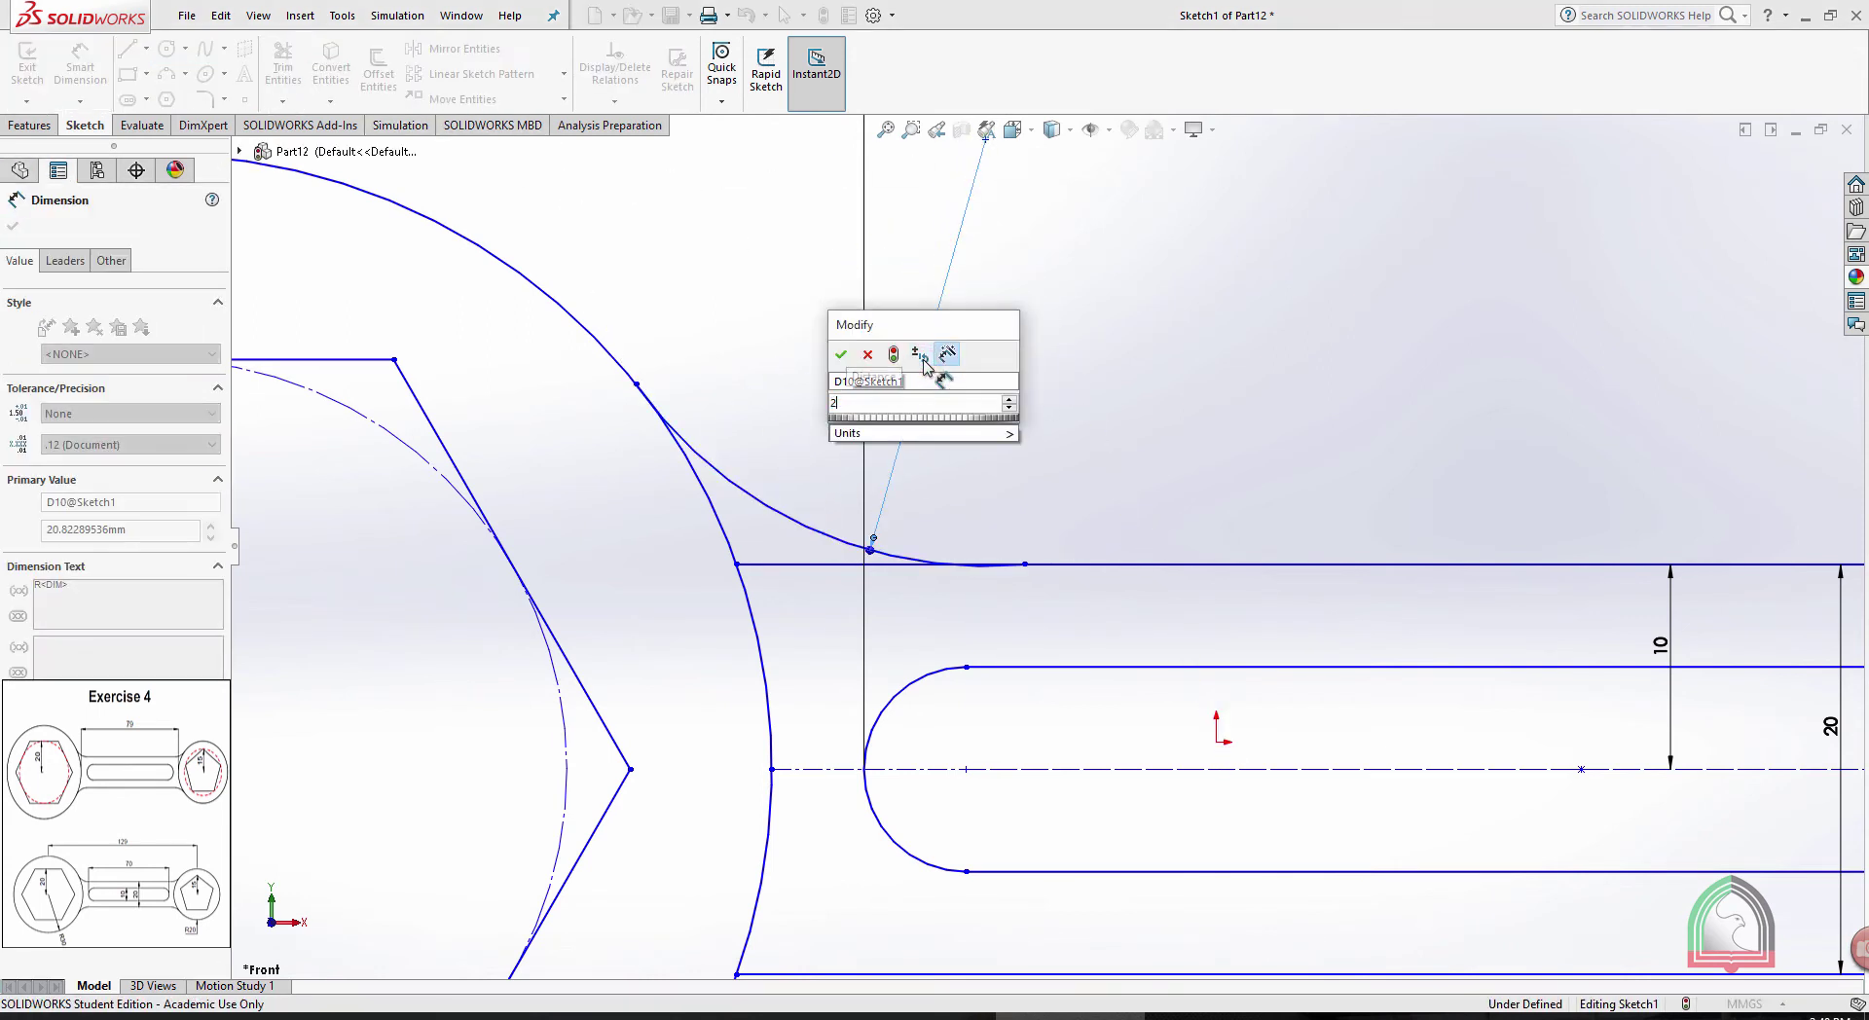
key("Return")
key("Escape")
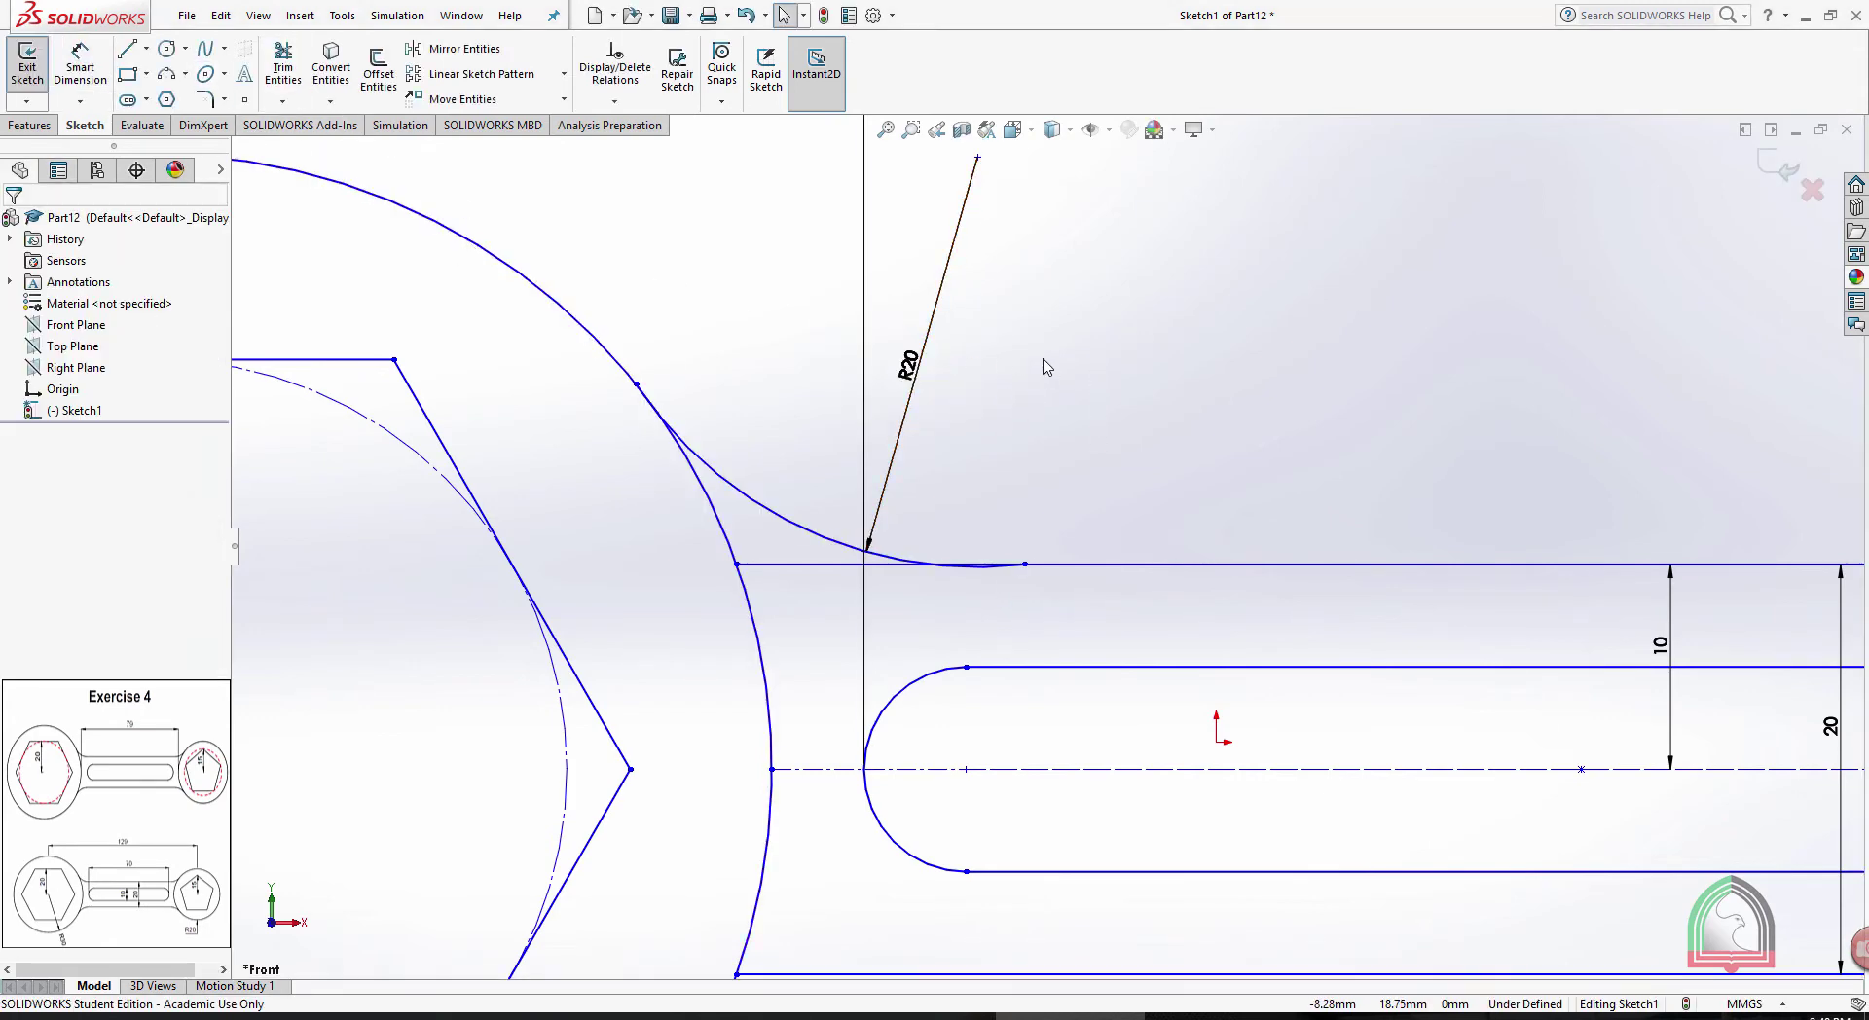
scroll(1046, 367, "up", 2)
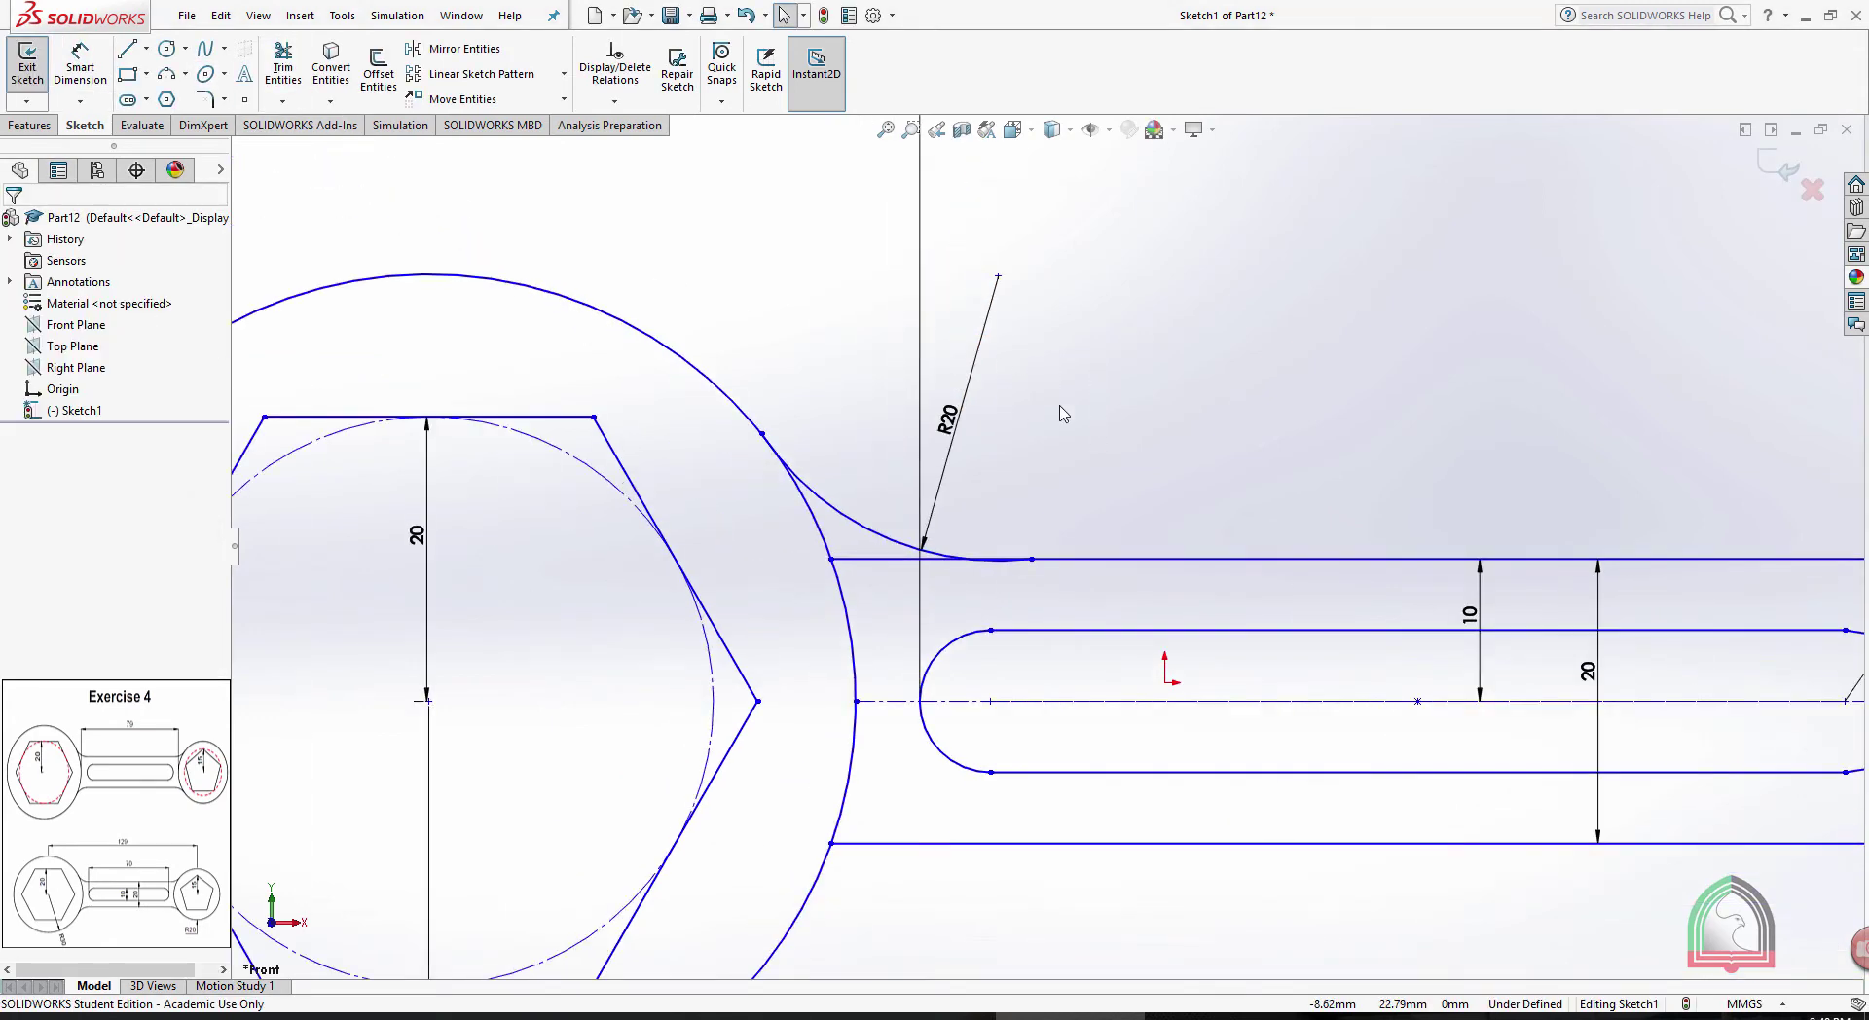
Add a Tangent relation between the R20 arc and the top handle line
left_click(1101, 561)
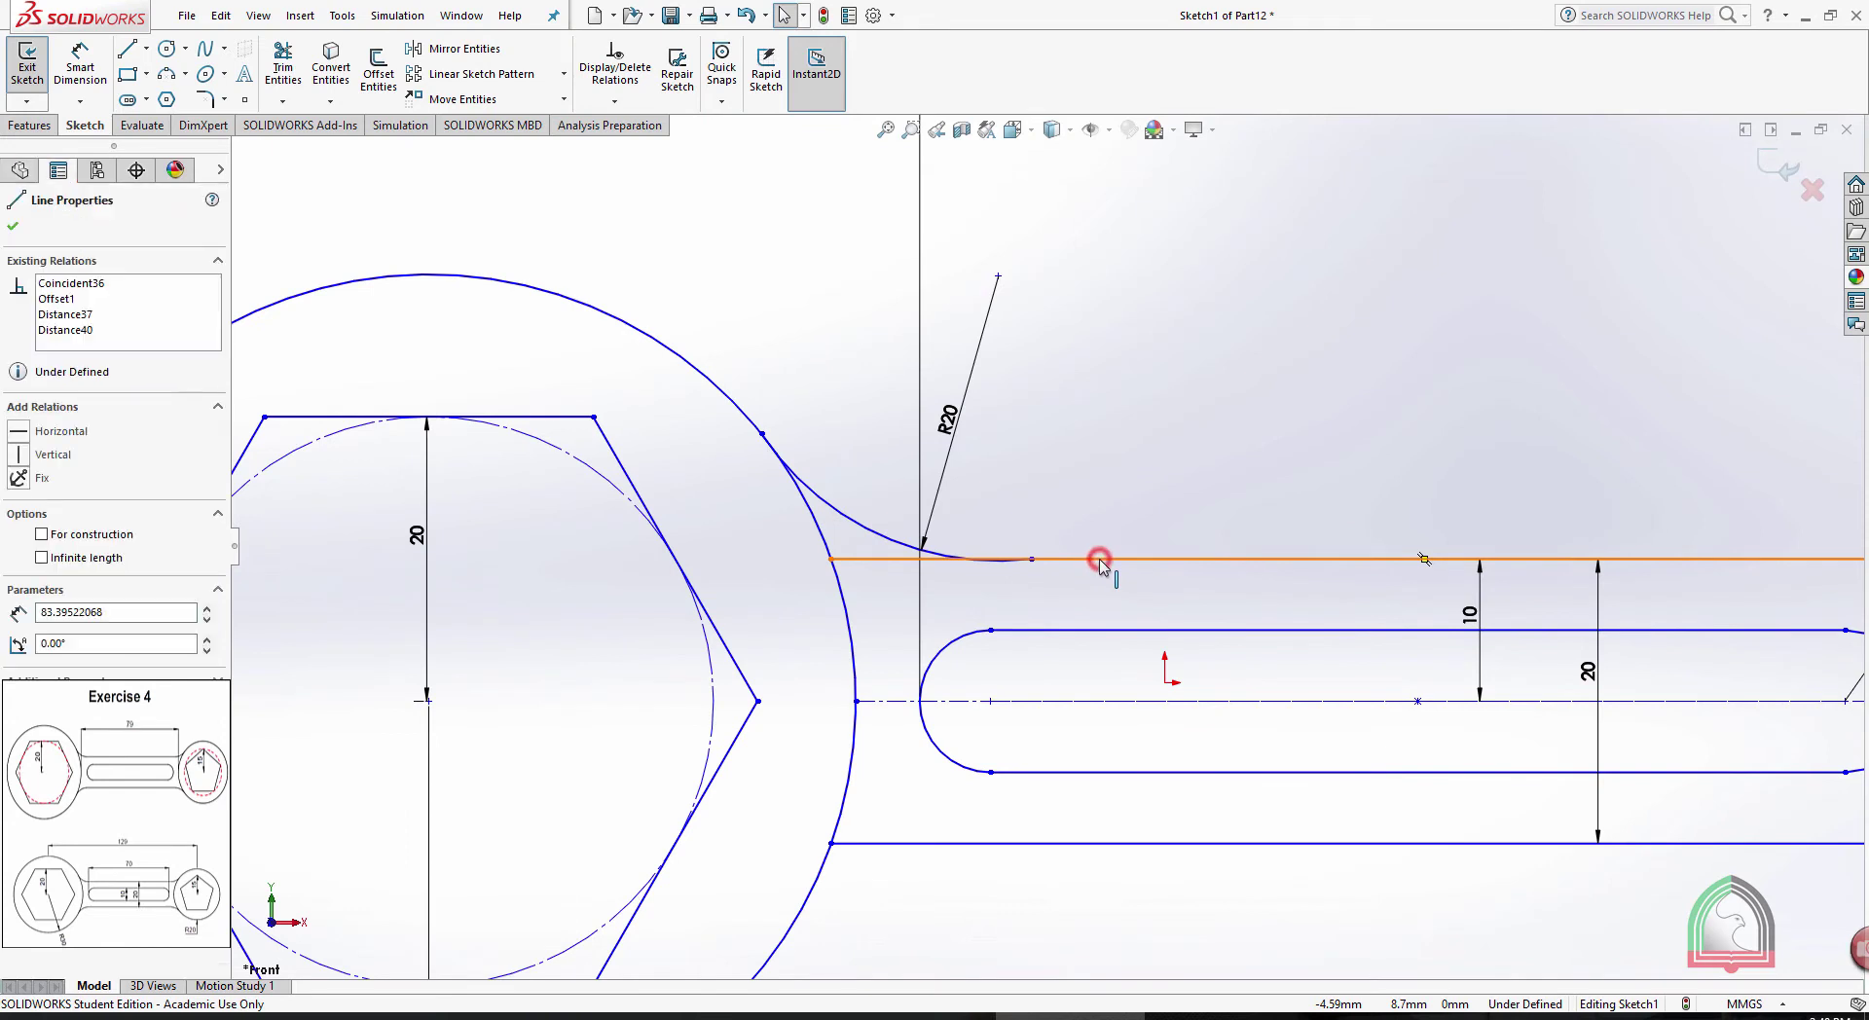
left_click(847, 519, "ctrl")
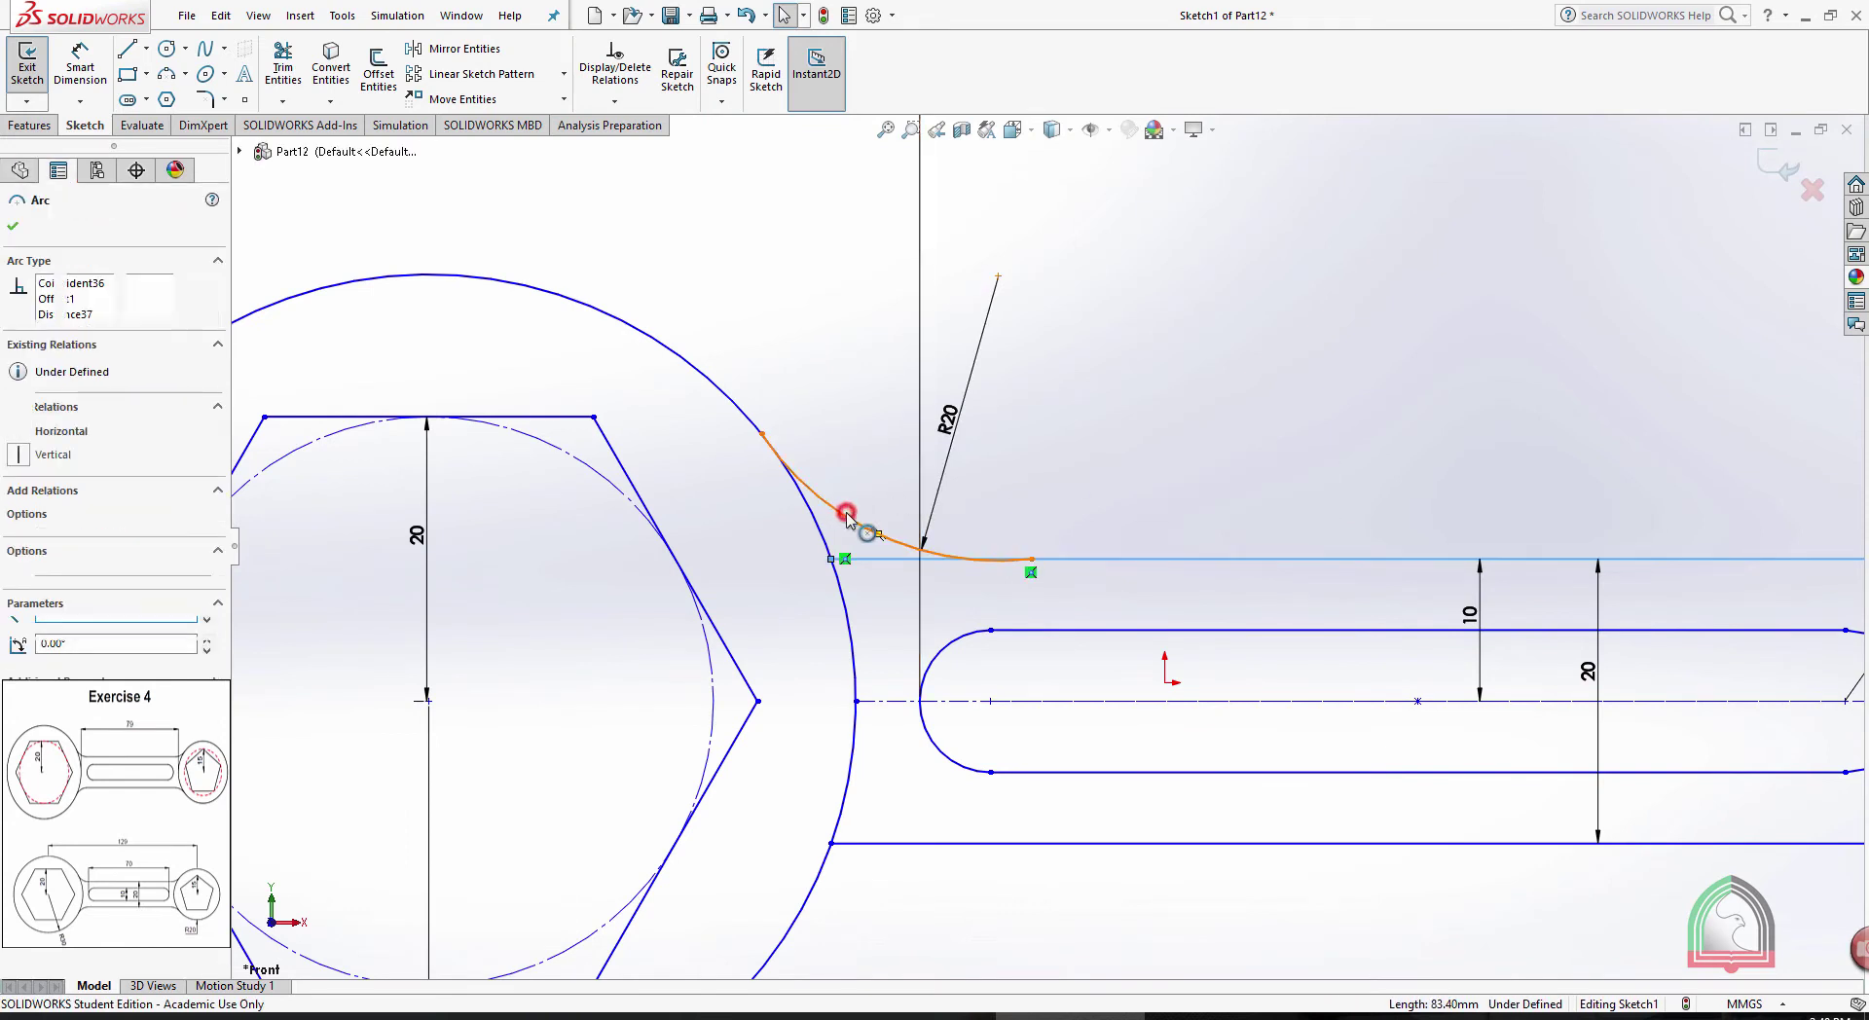
left_click(16, 540)
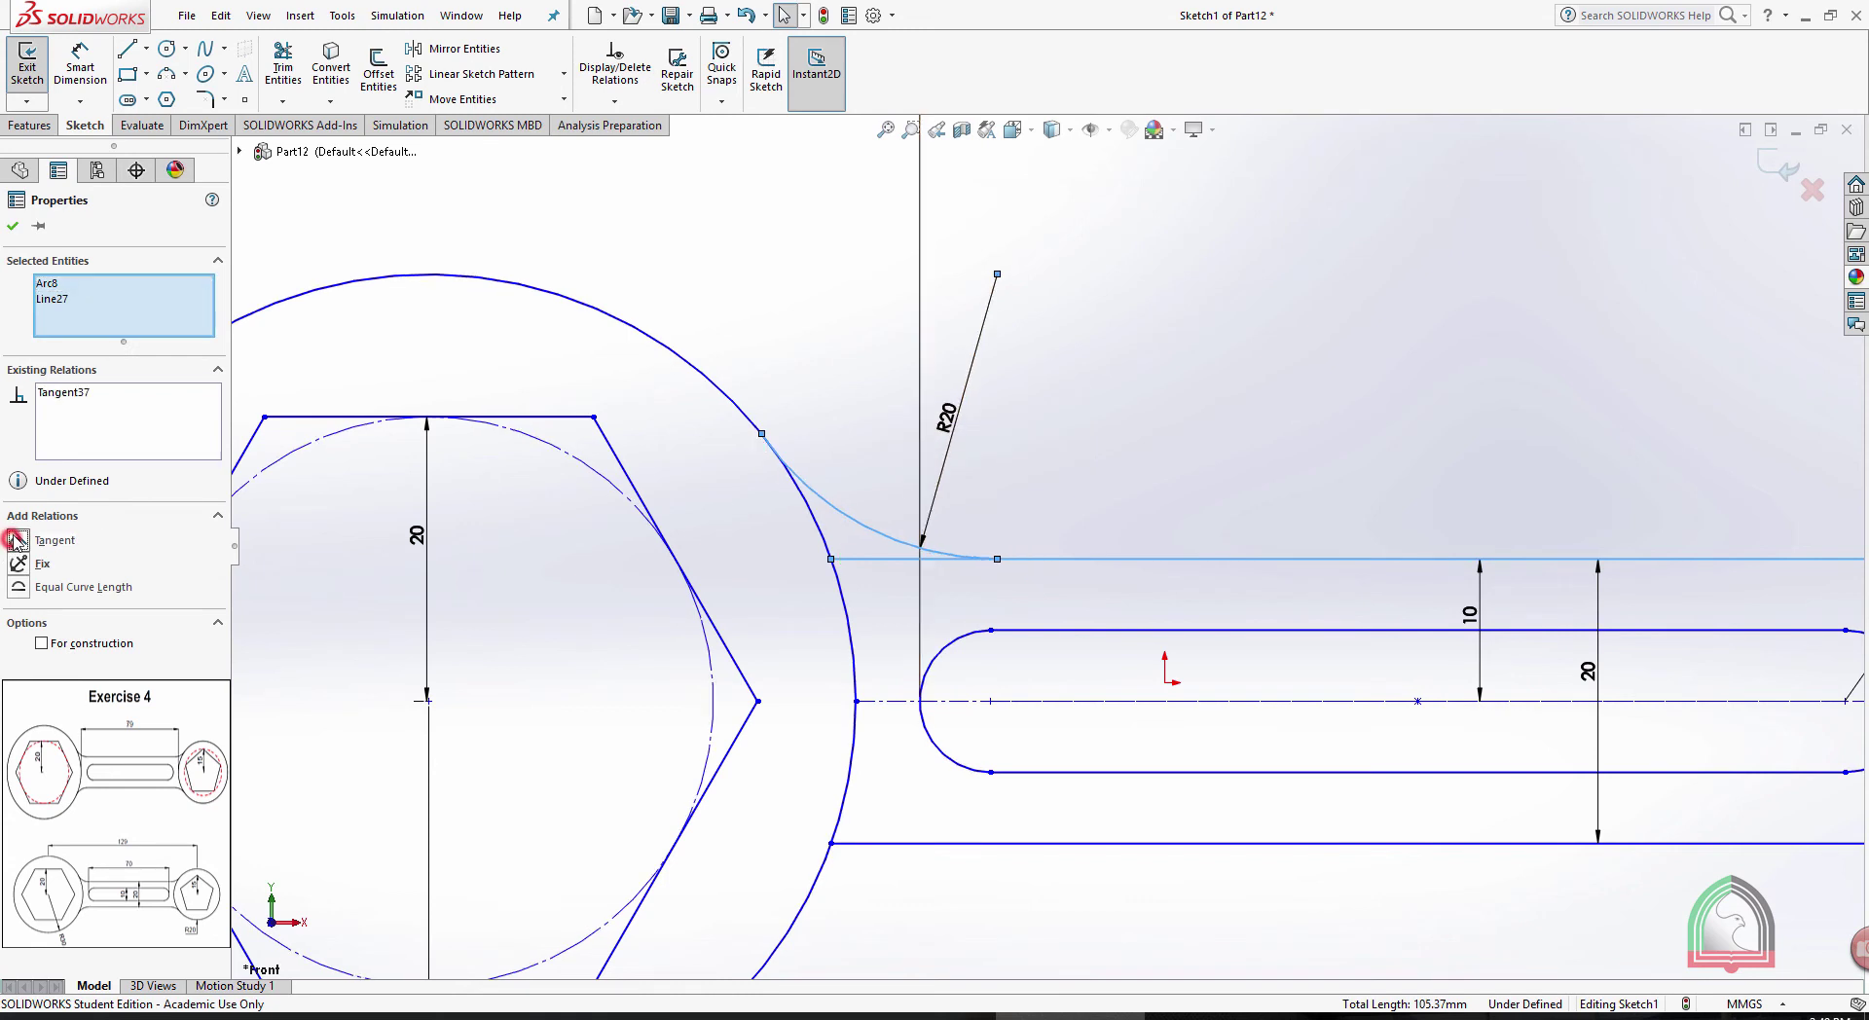
left_click(13, 226)
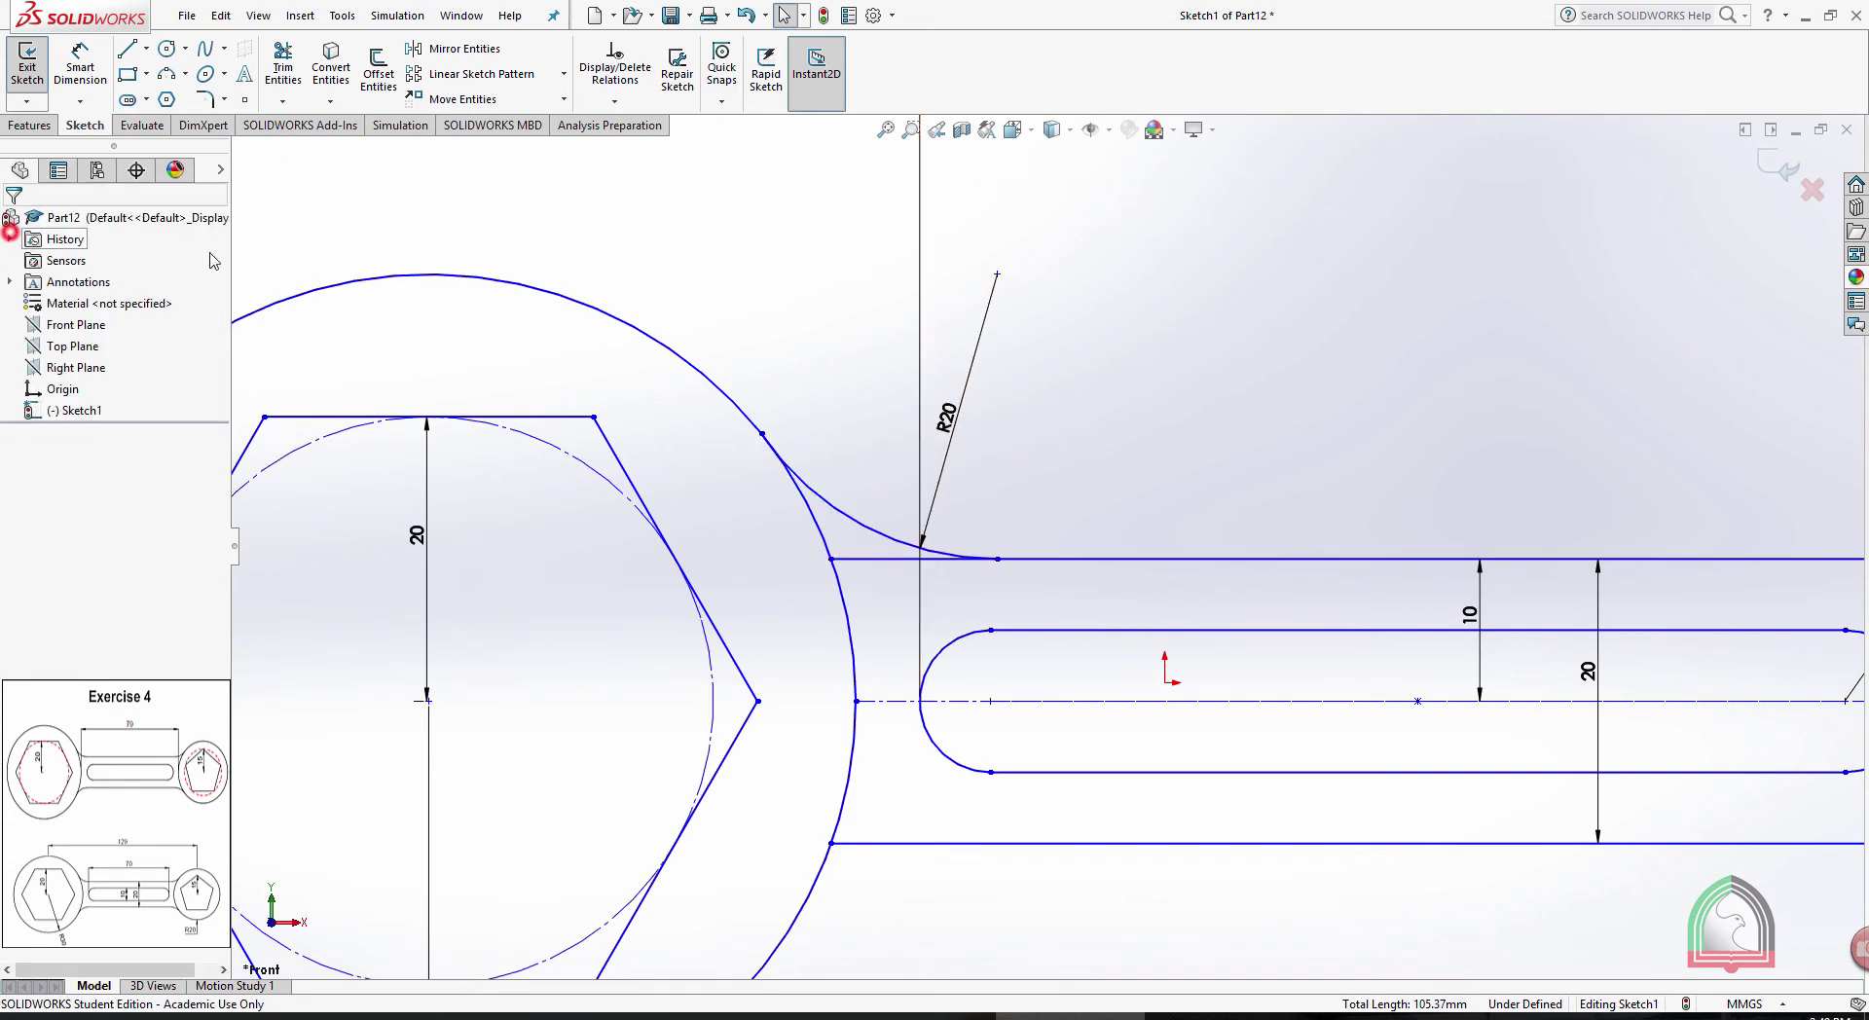
Add a Tangent relation between the R20 arc and the big outer circle
left_click(818, 496)
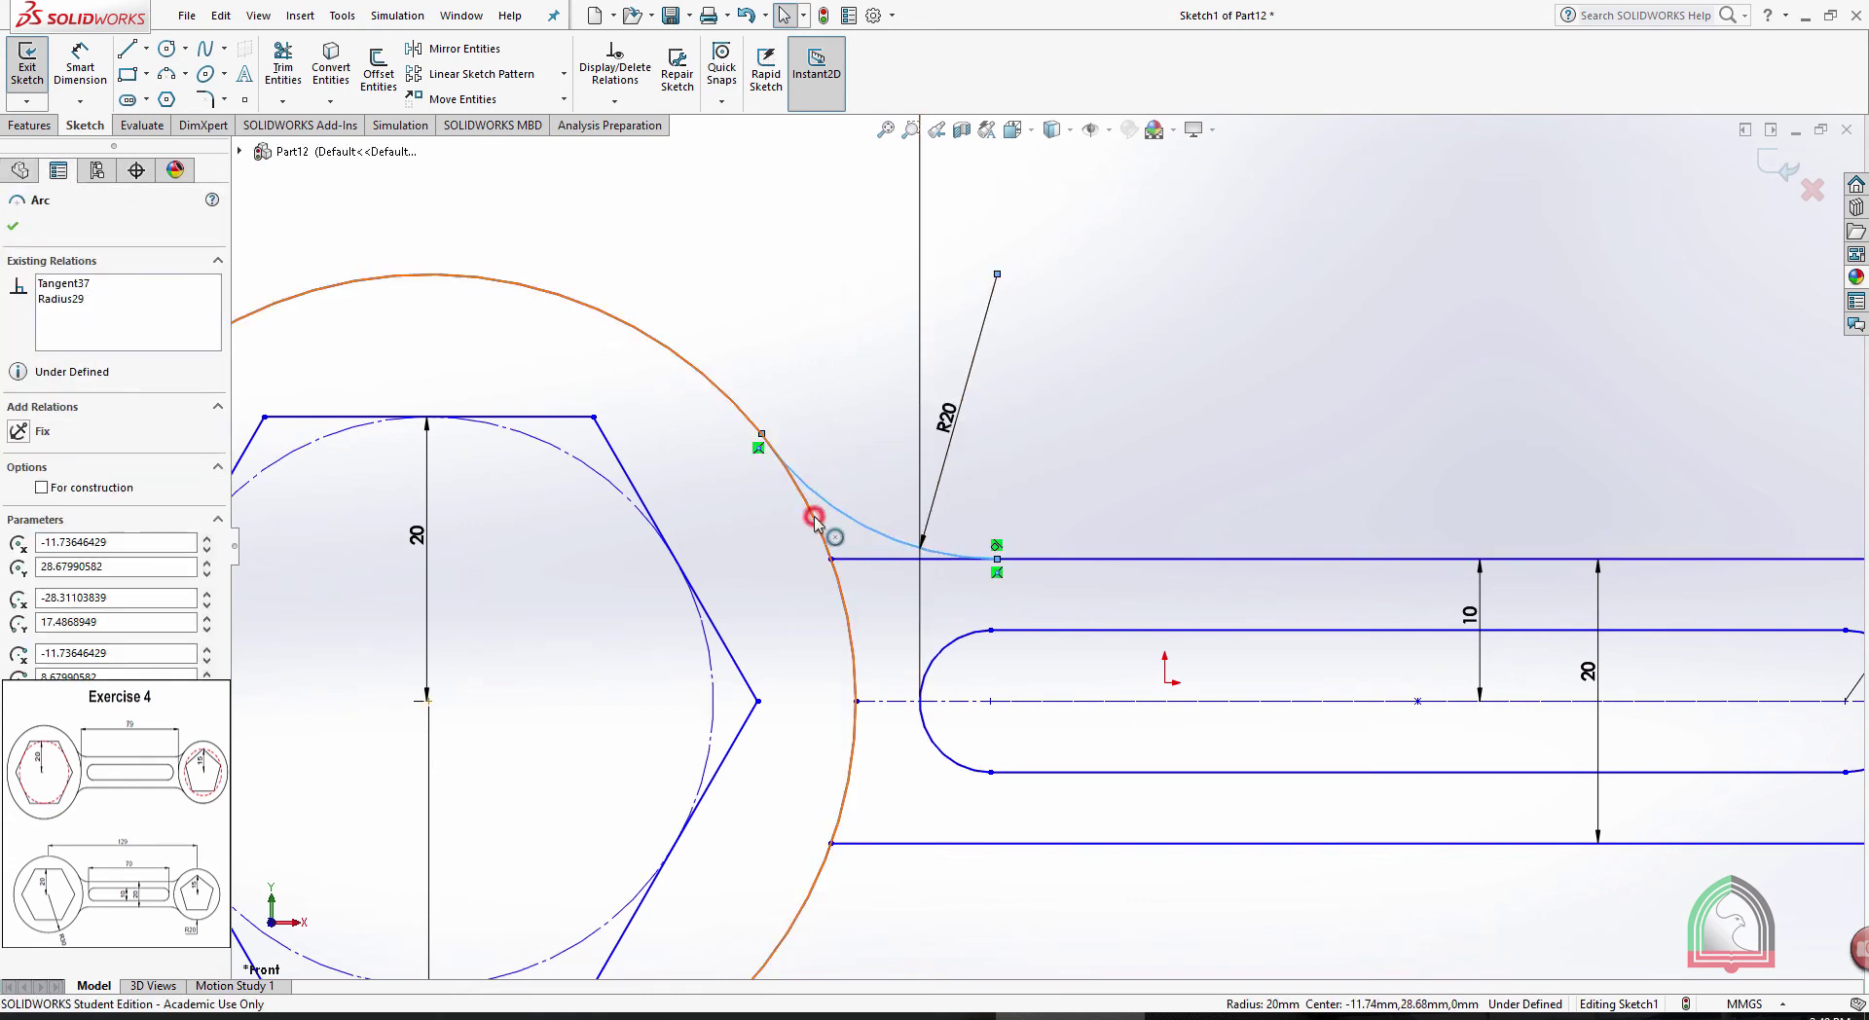
left_click(814, 517, "ctrl")
left_click(16, 564)
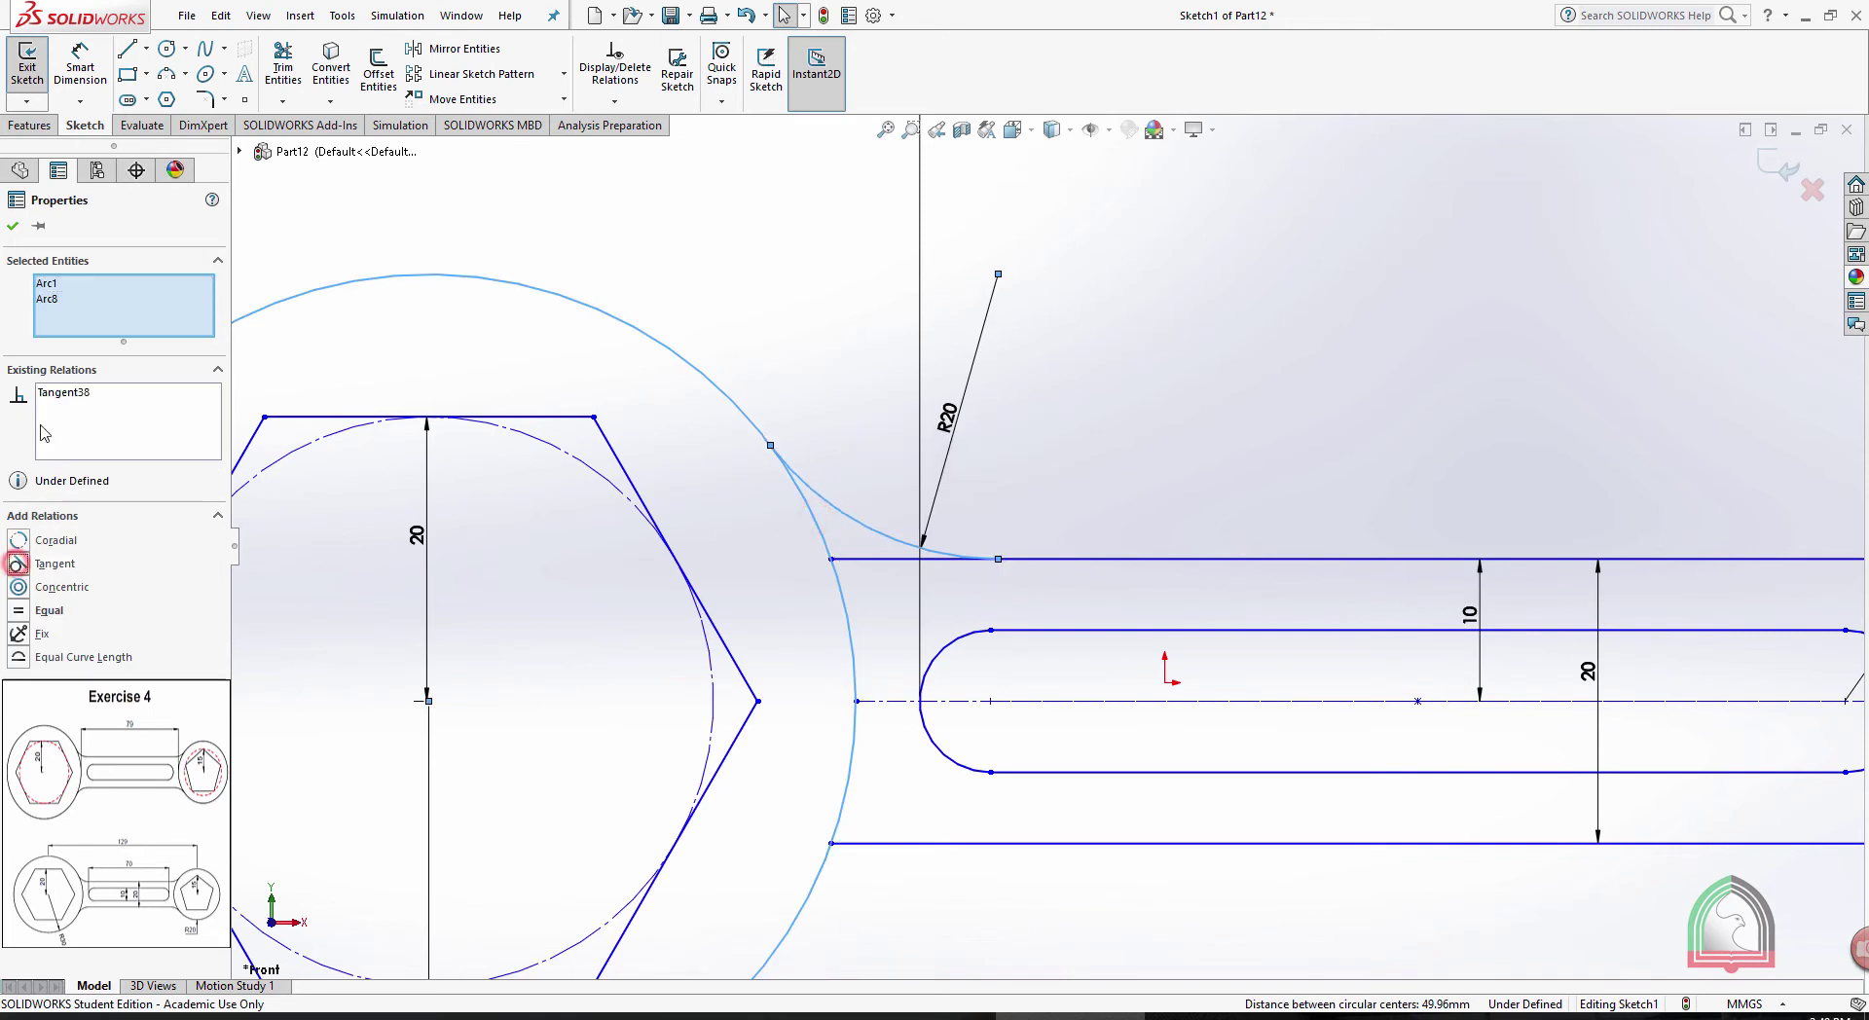
left_click(12, 227)
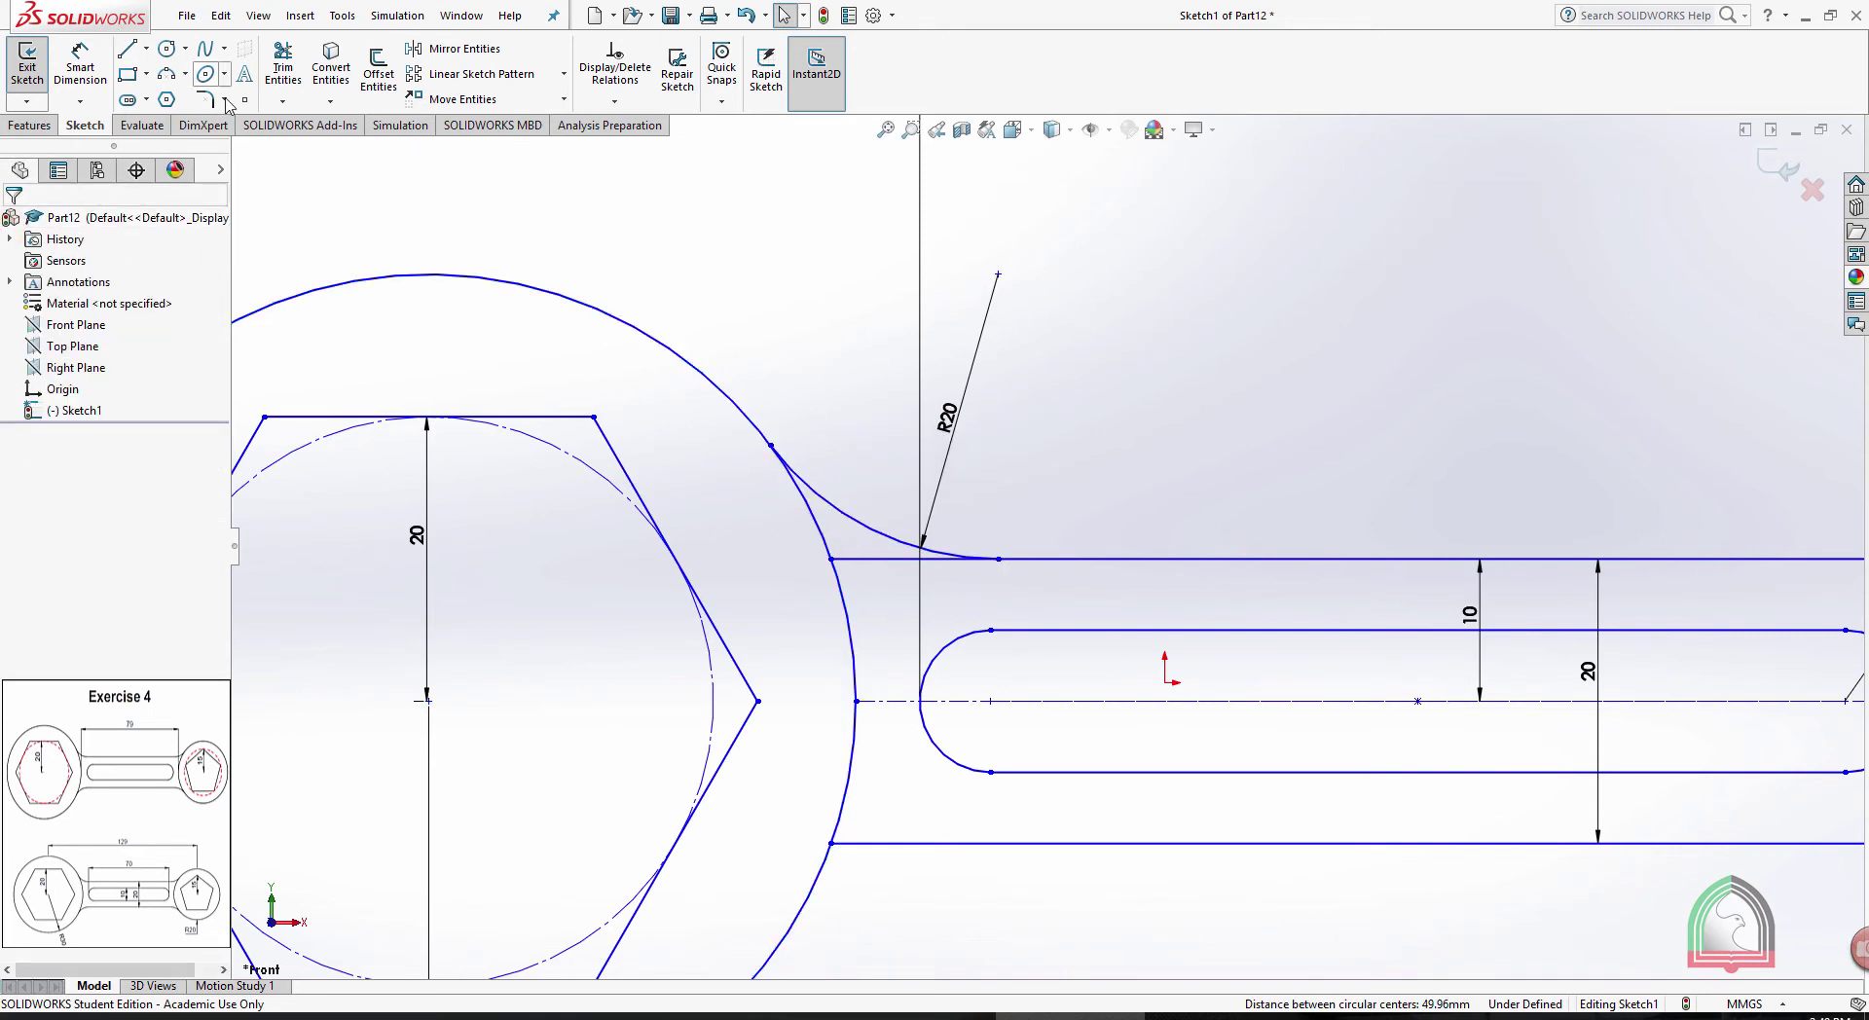
Power-trim the top line stub left inside the R20 fillet
left_click(279, 82)
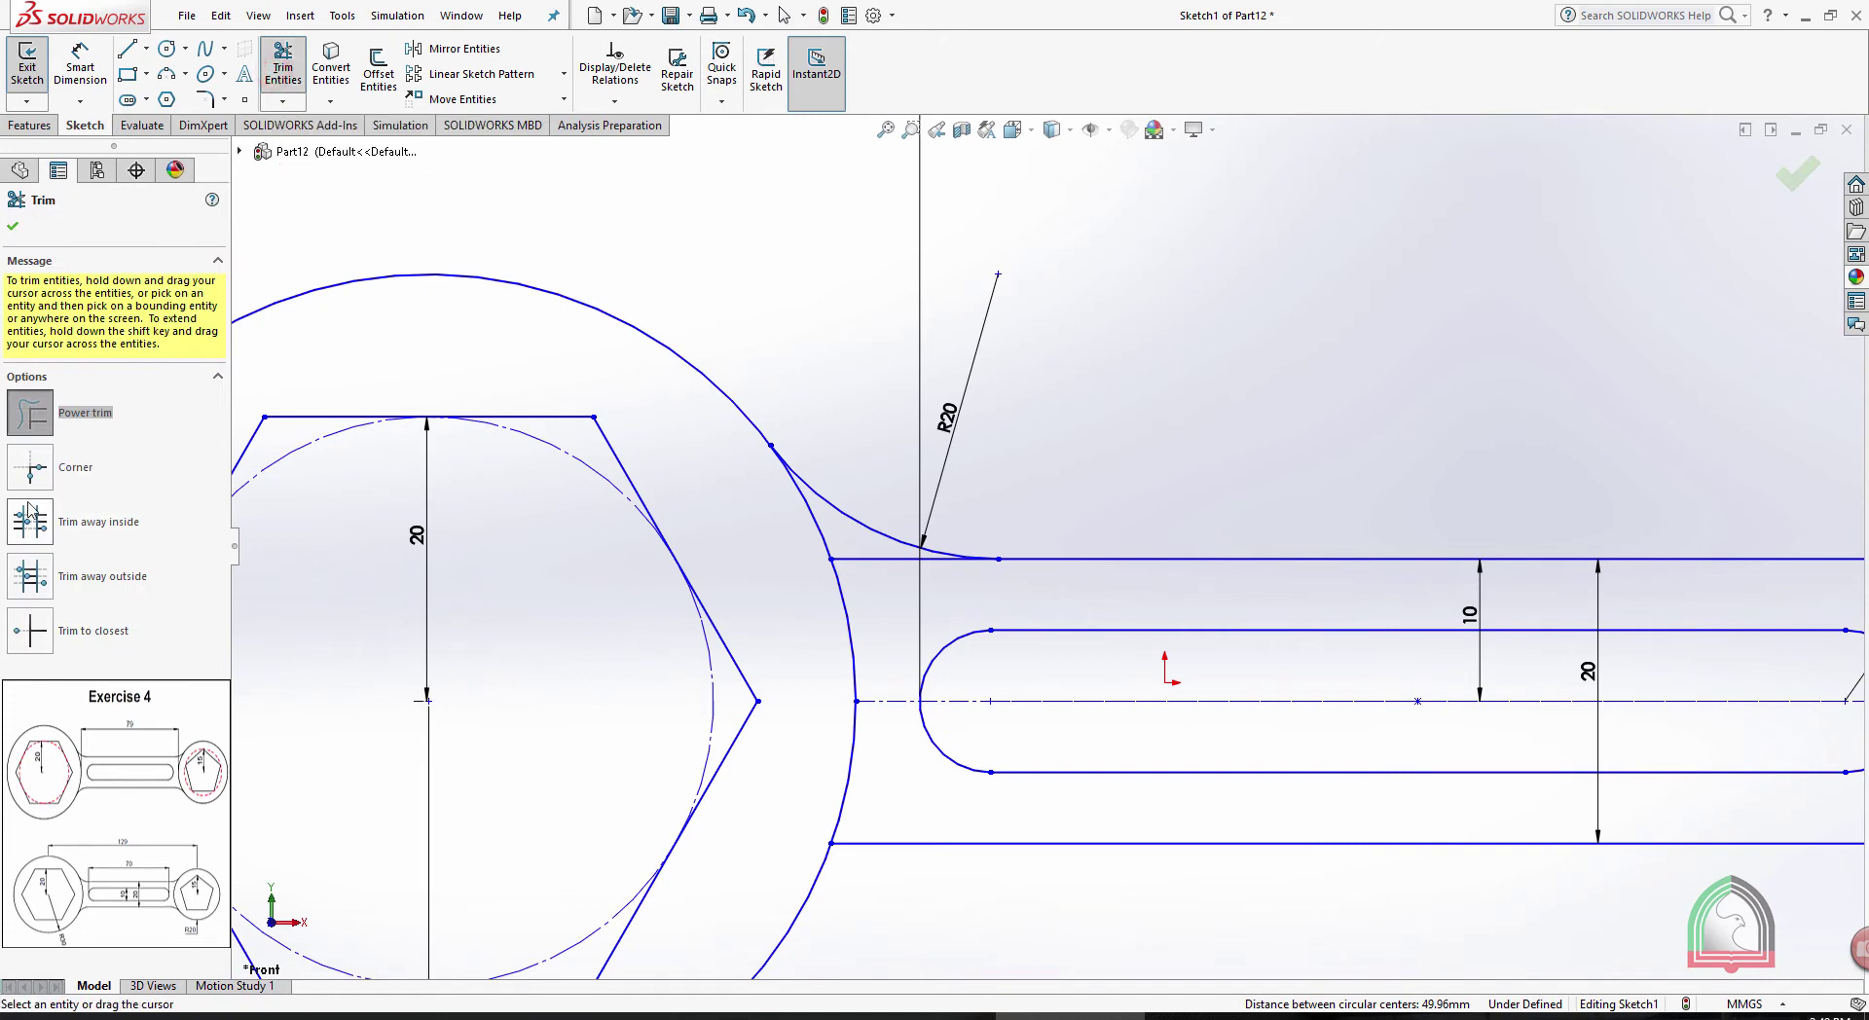
left_click_drag(877, 596, 868, 546)
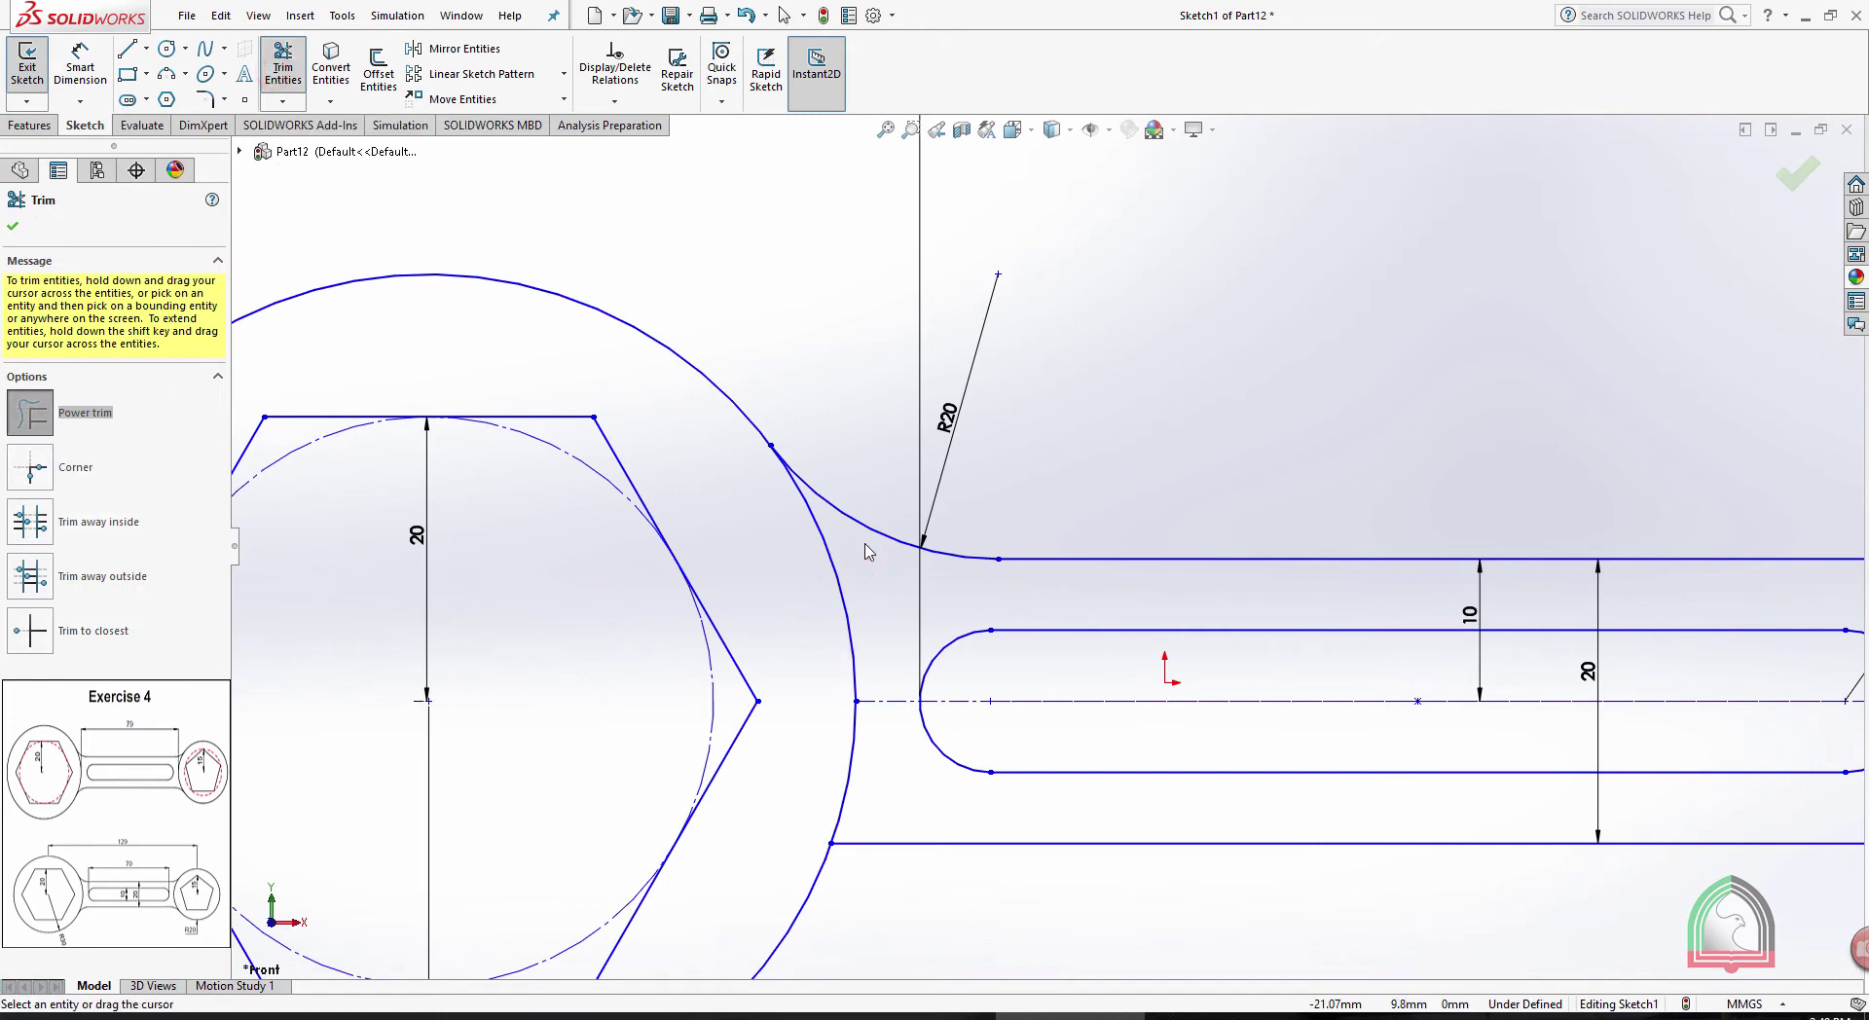
scroll(1071, 526, "up", 4)
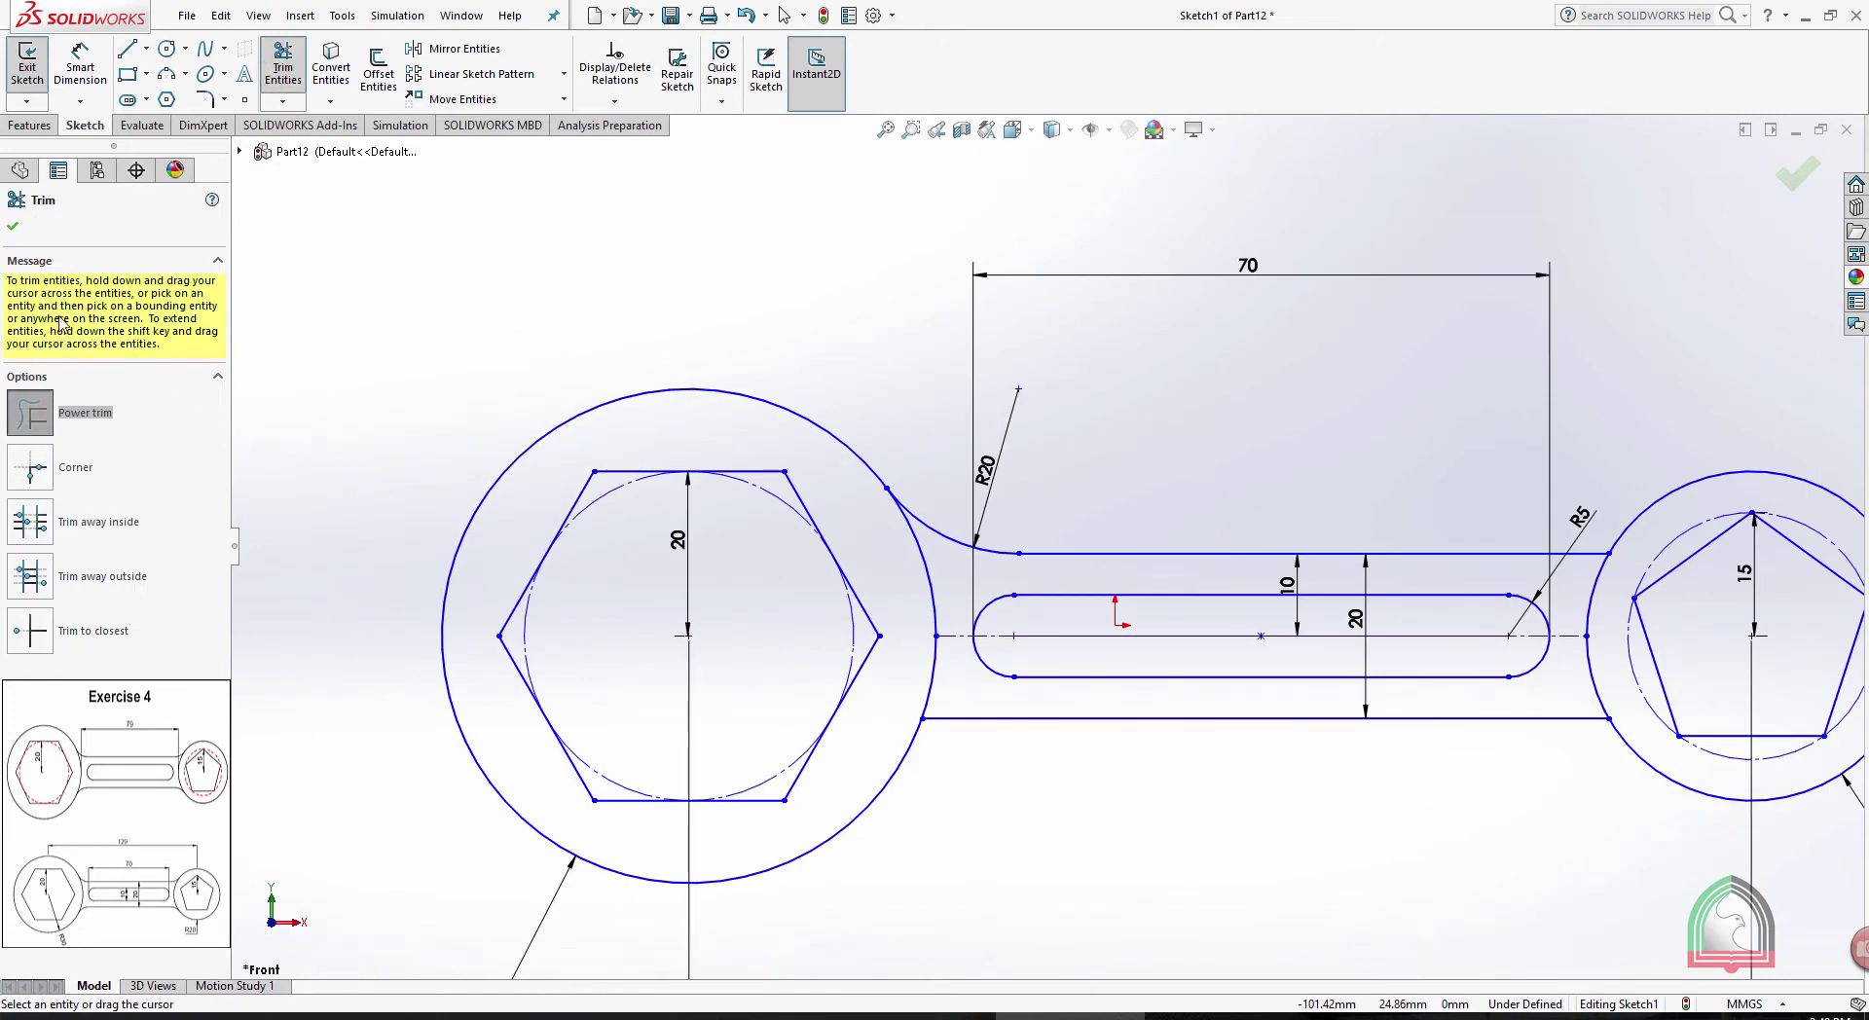
left_click(13, 227)
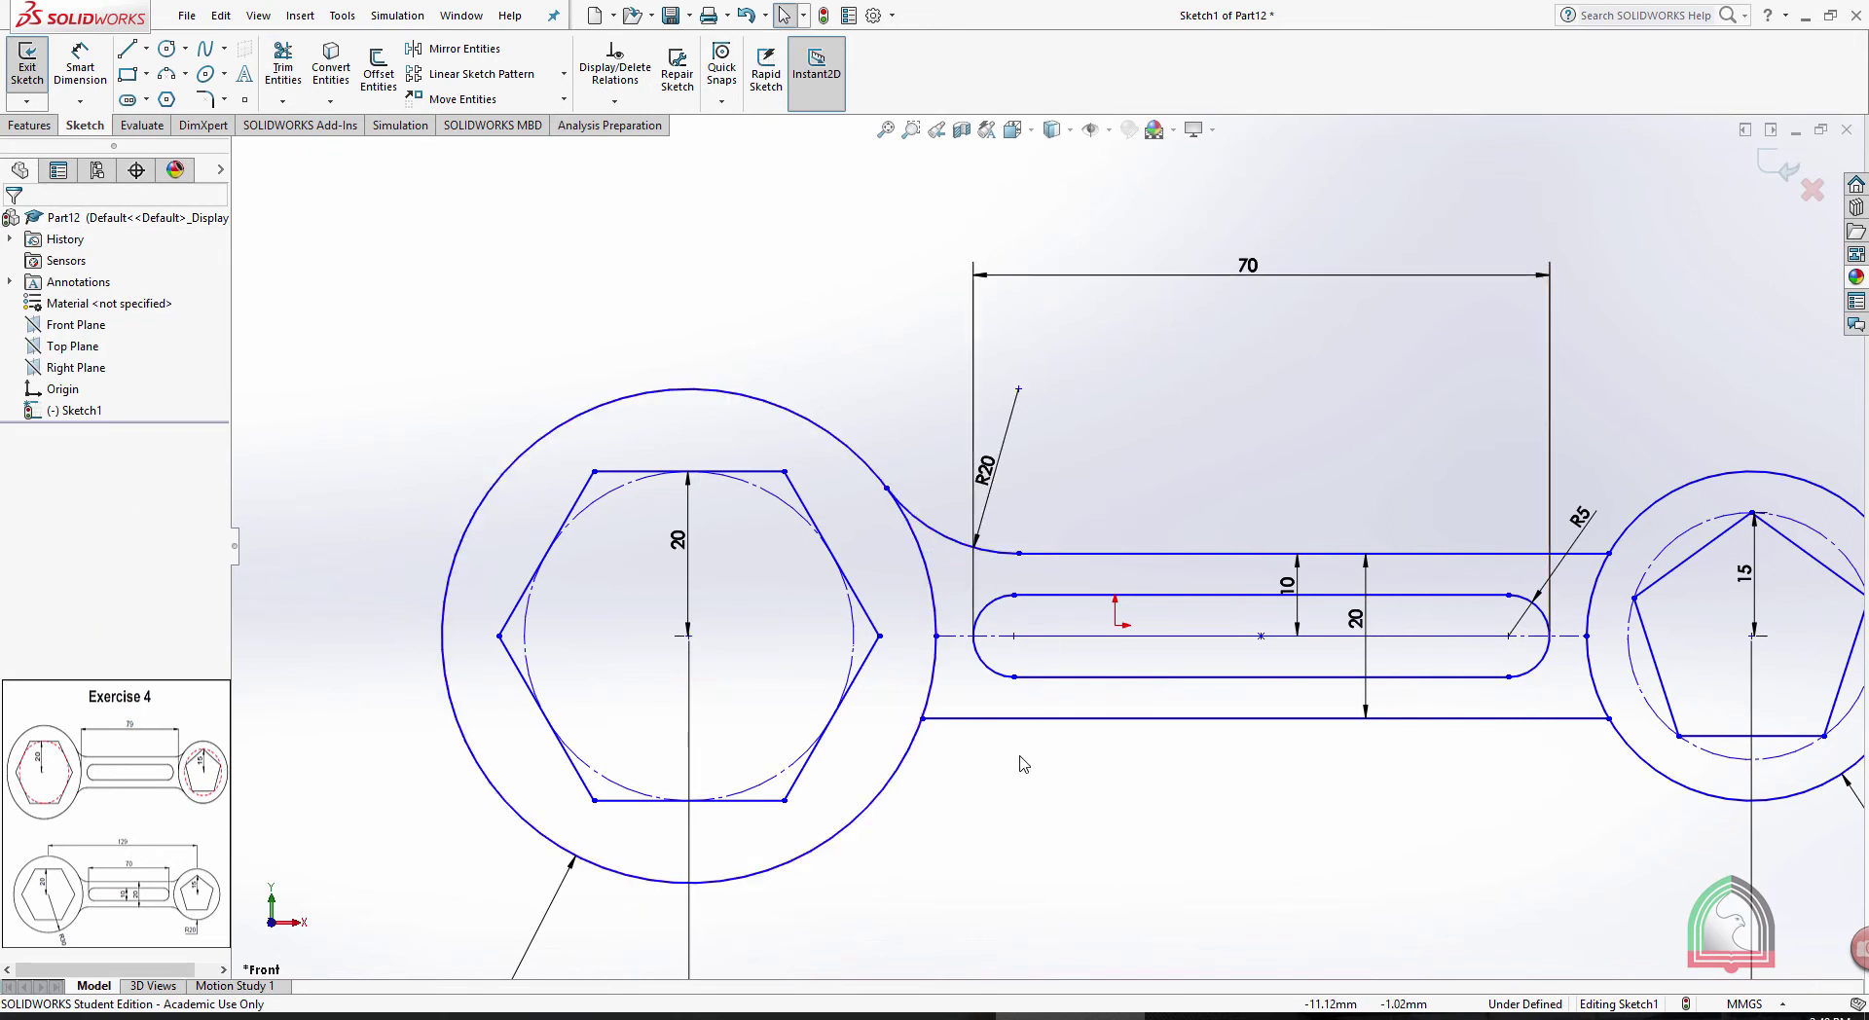
Mirror the R20 fillet arc about the slot centerline to create the lower fillet
left_click(454, 54)
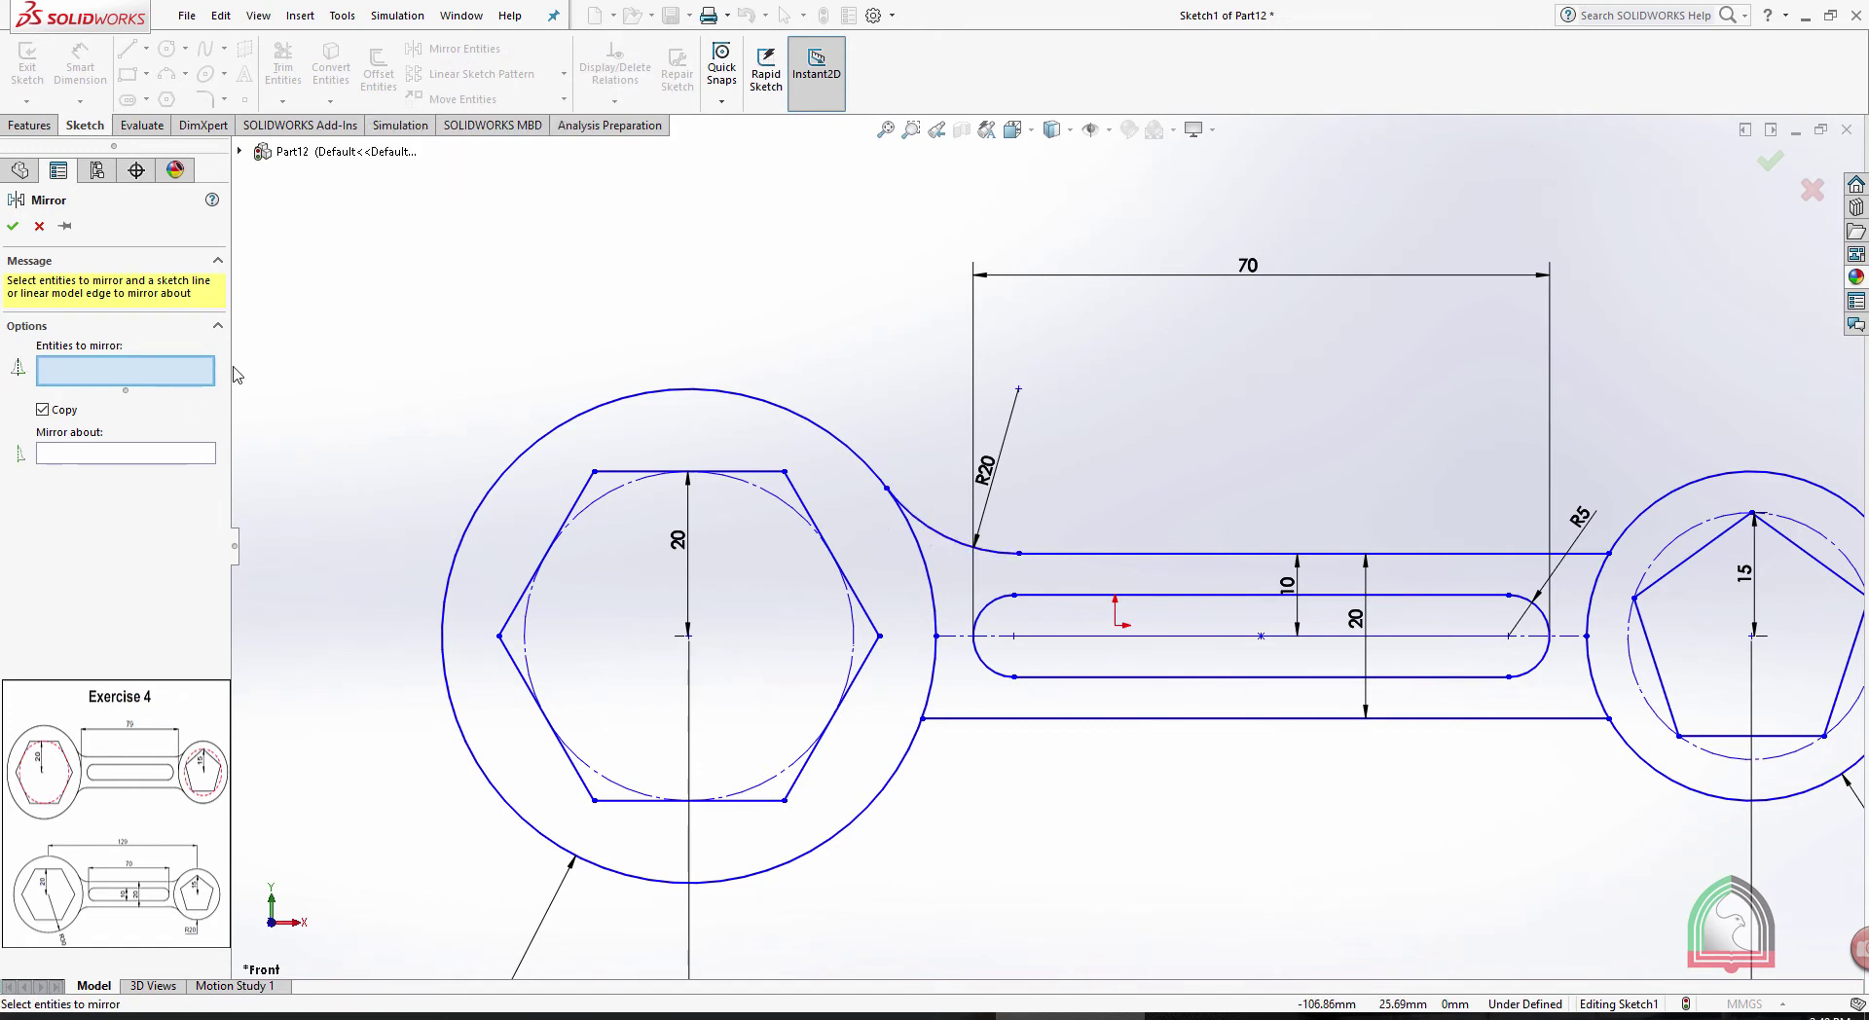
left_click(933, 536)
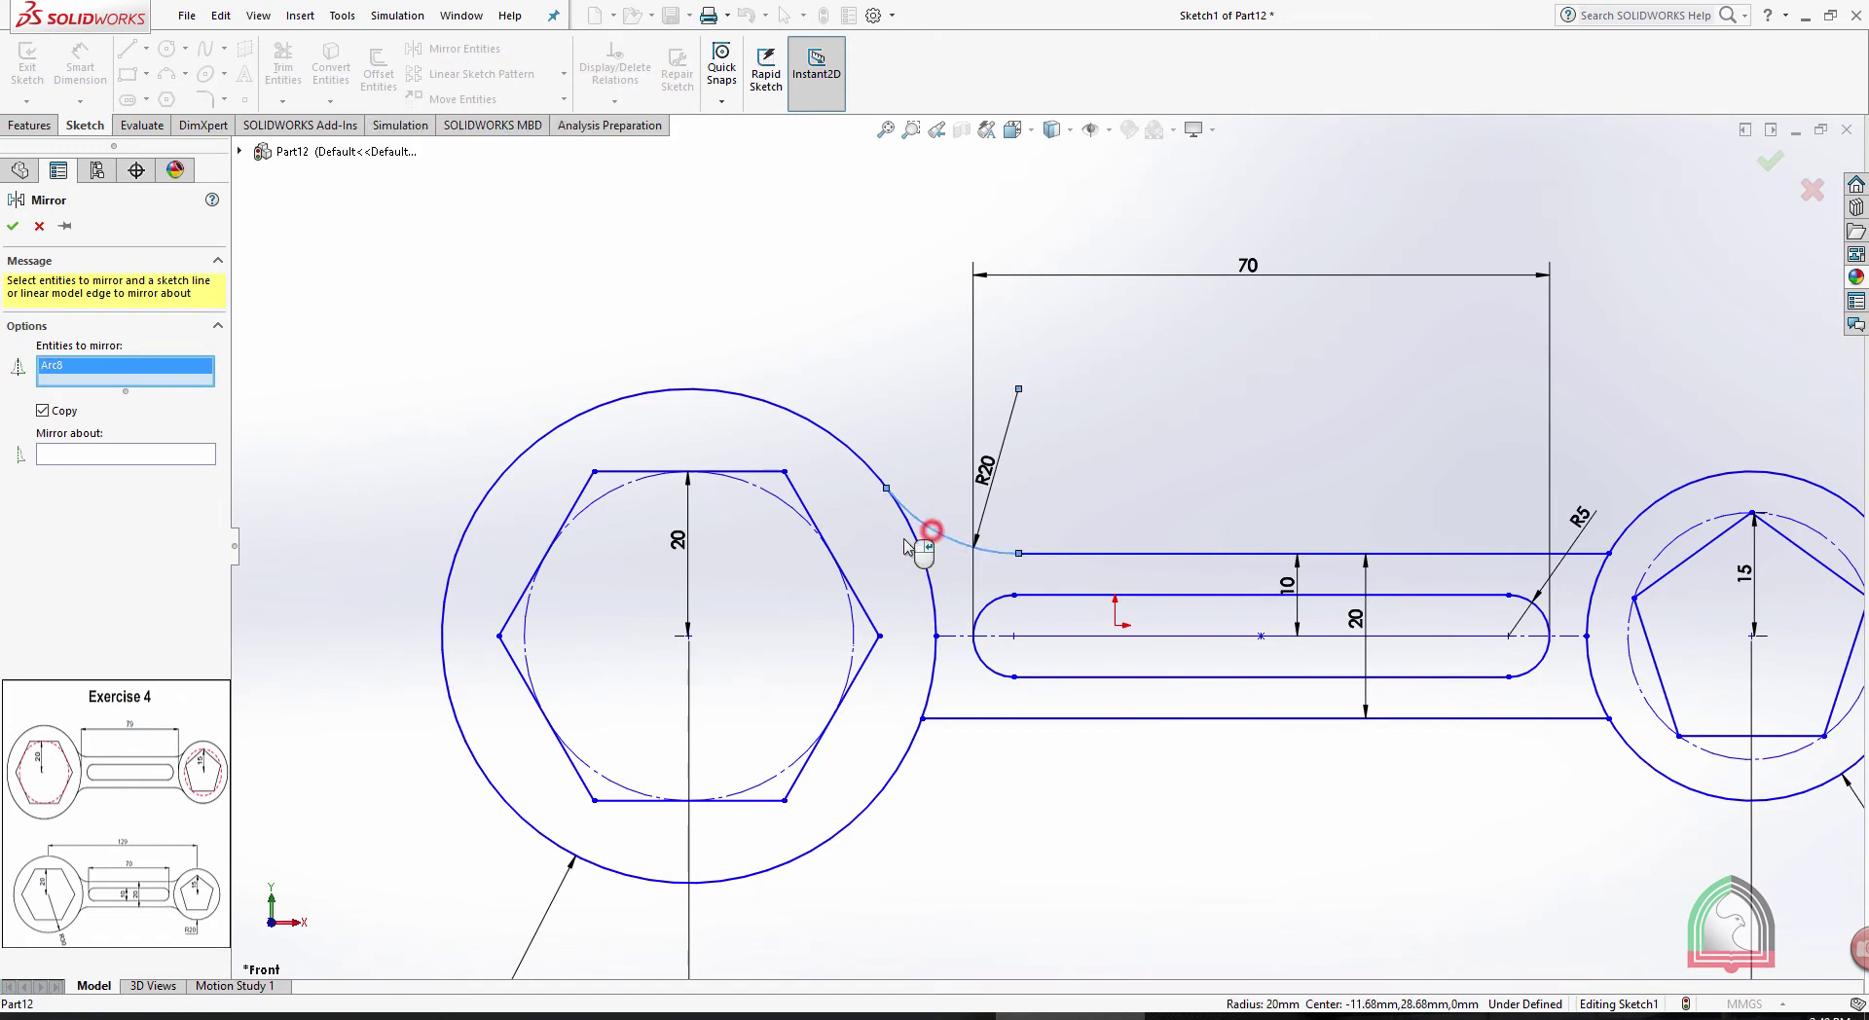
left_click(103, 457)
left_click(956, 638)
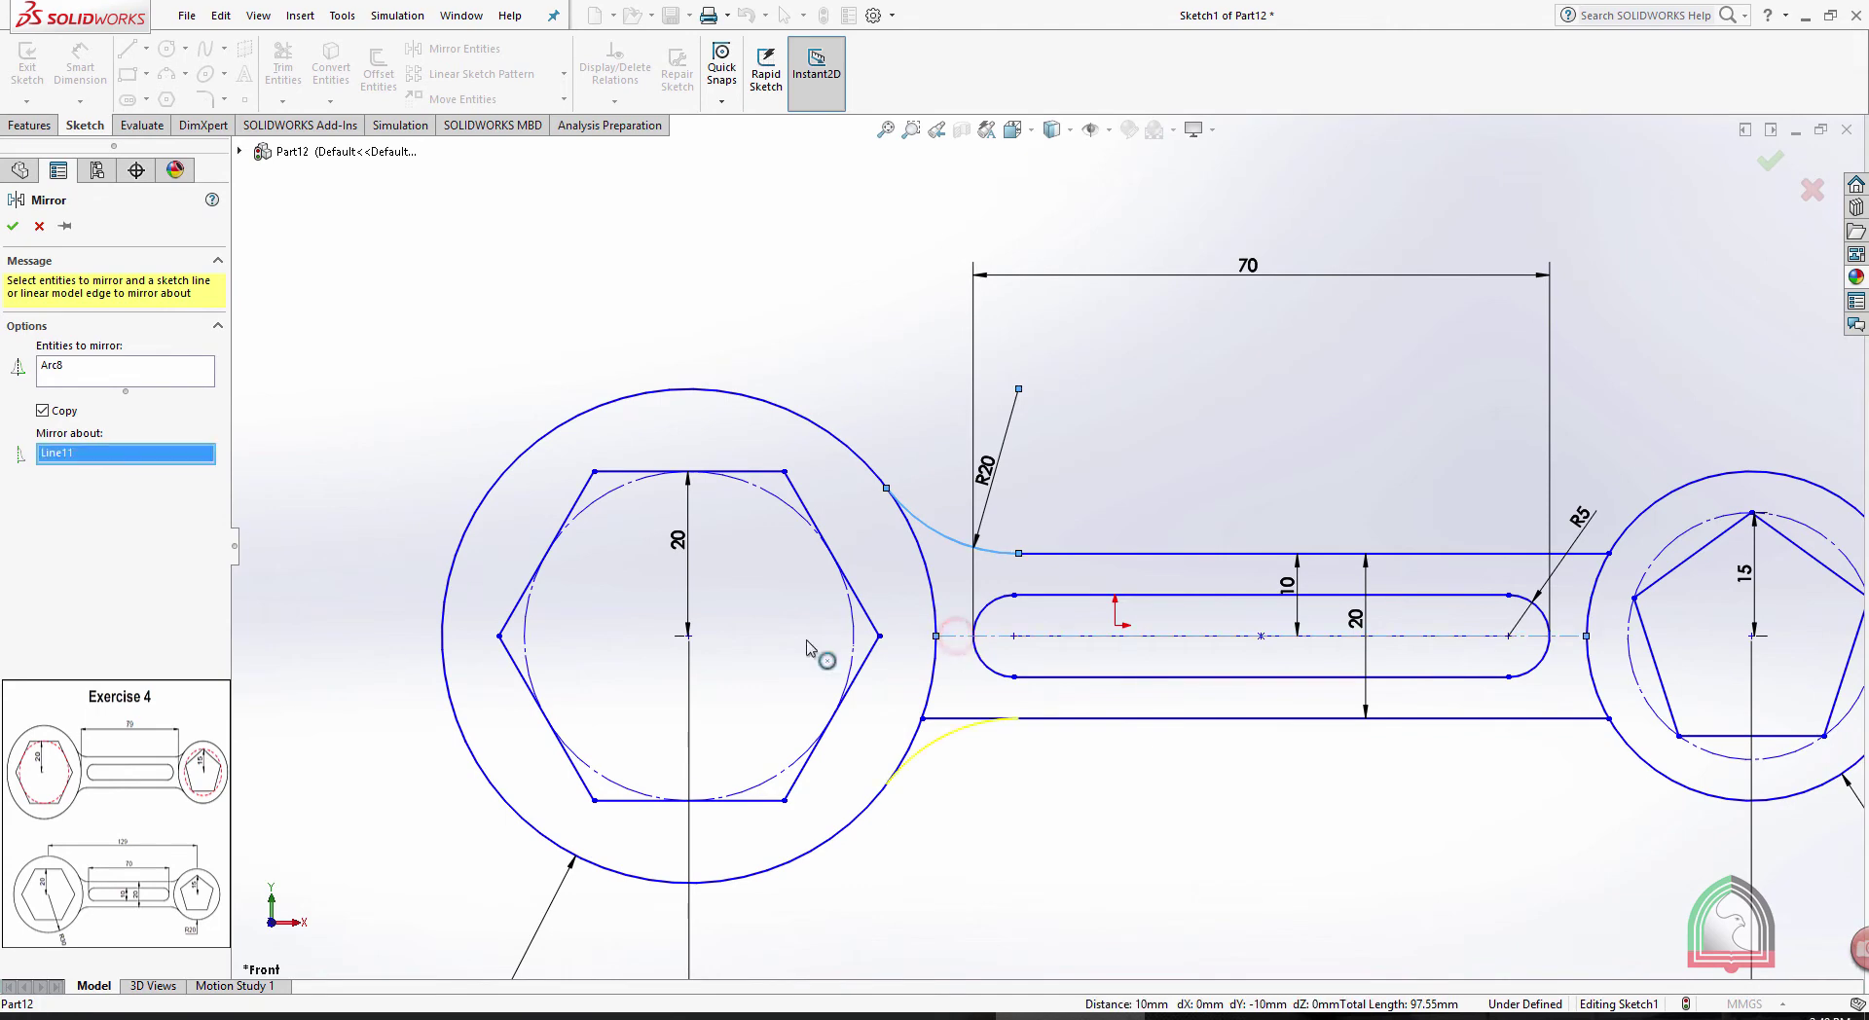
left_click(13, 227)
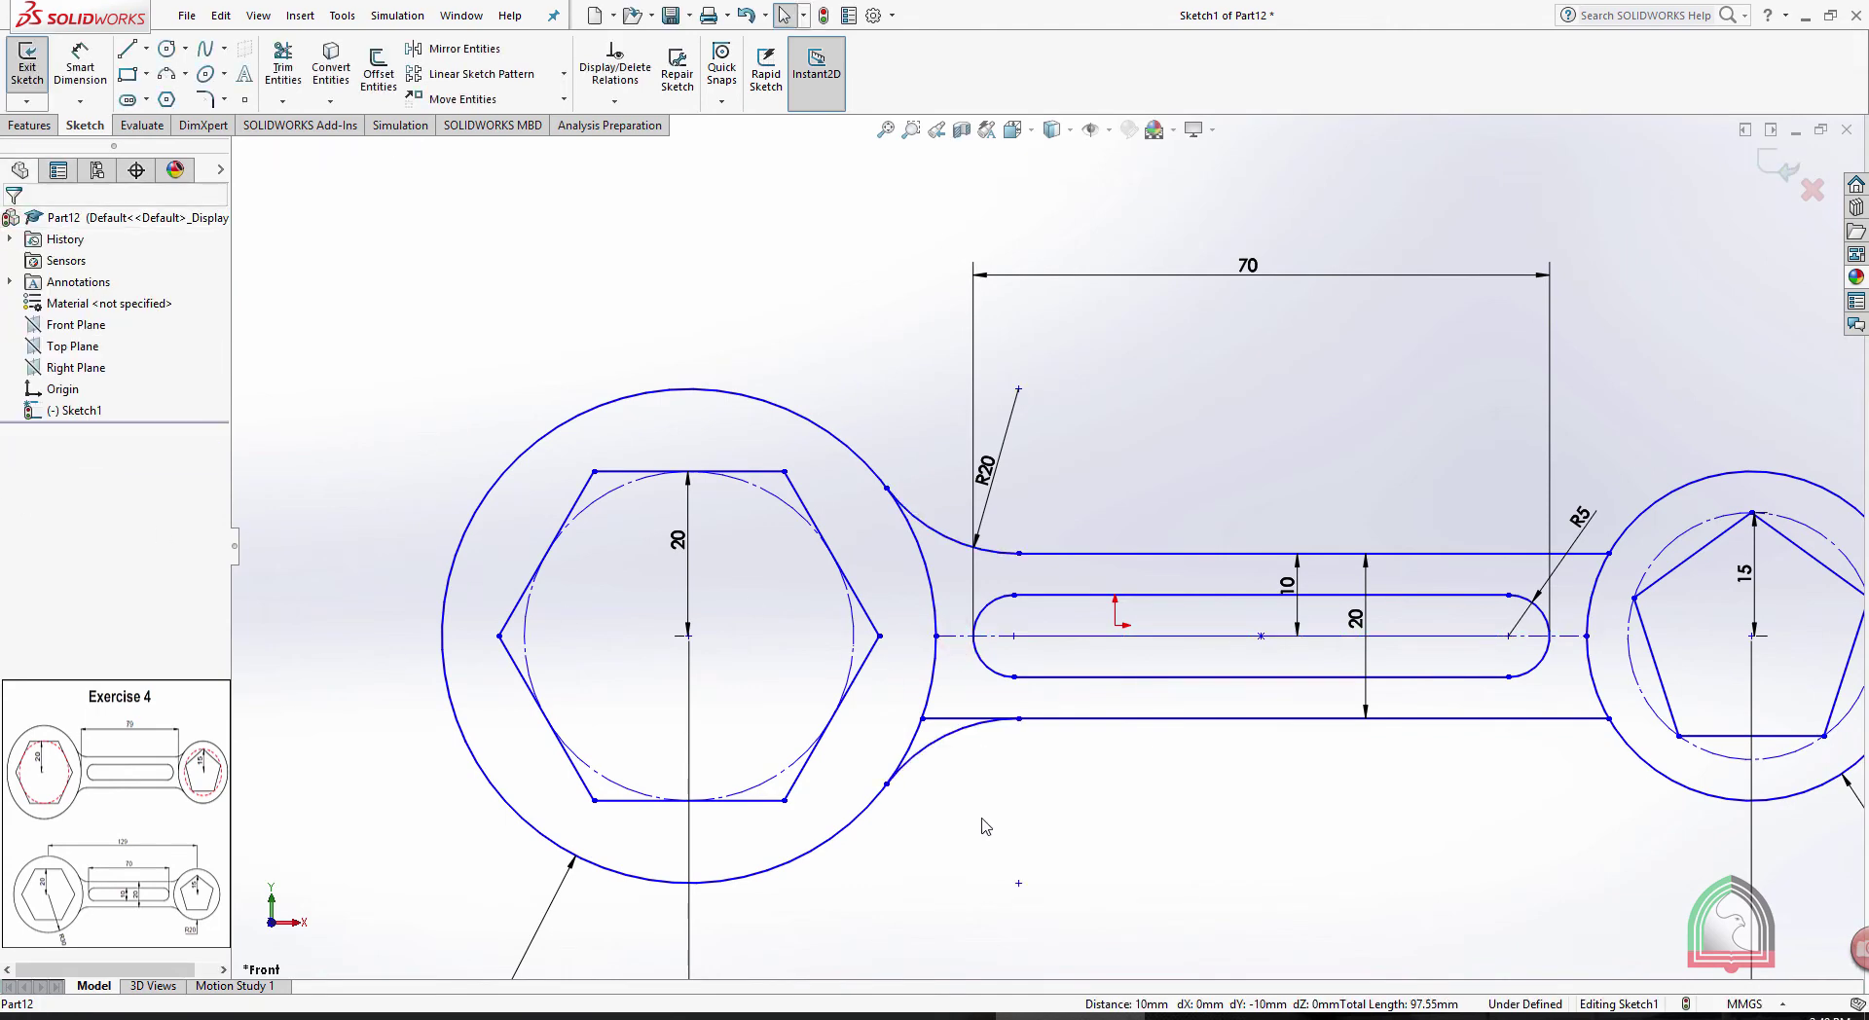
key("f")
scroll(1363, 735, "down", 3)
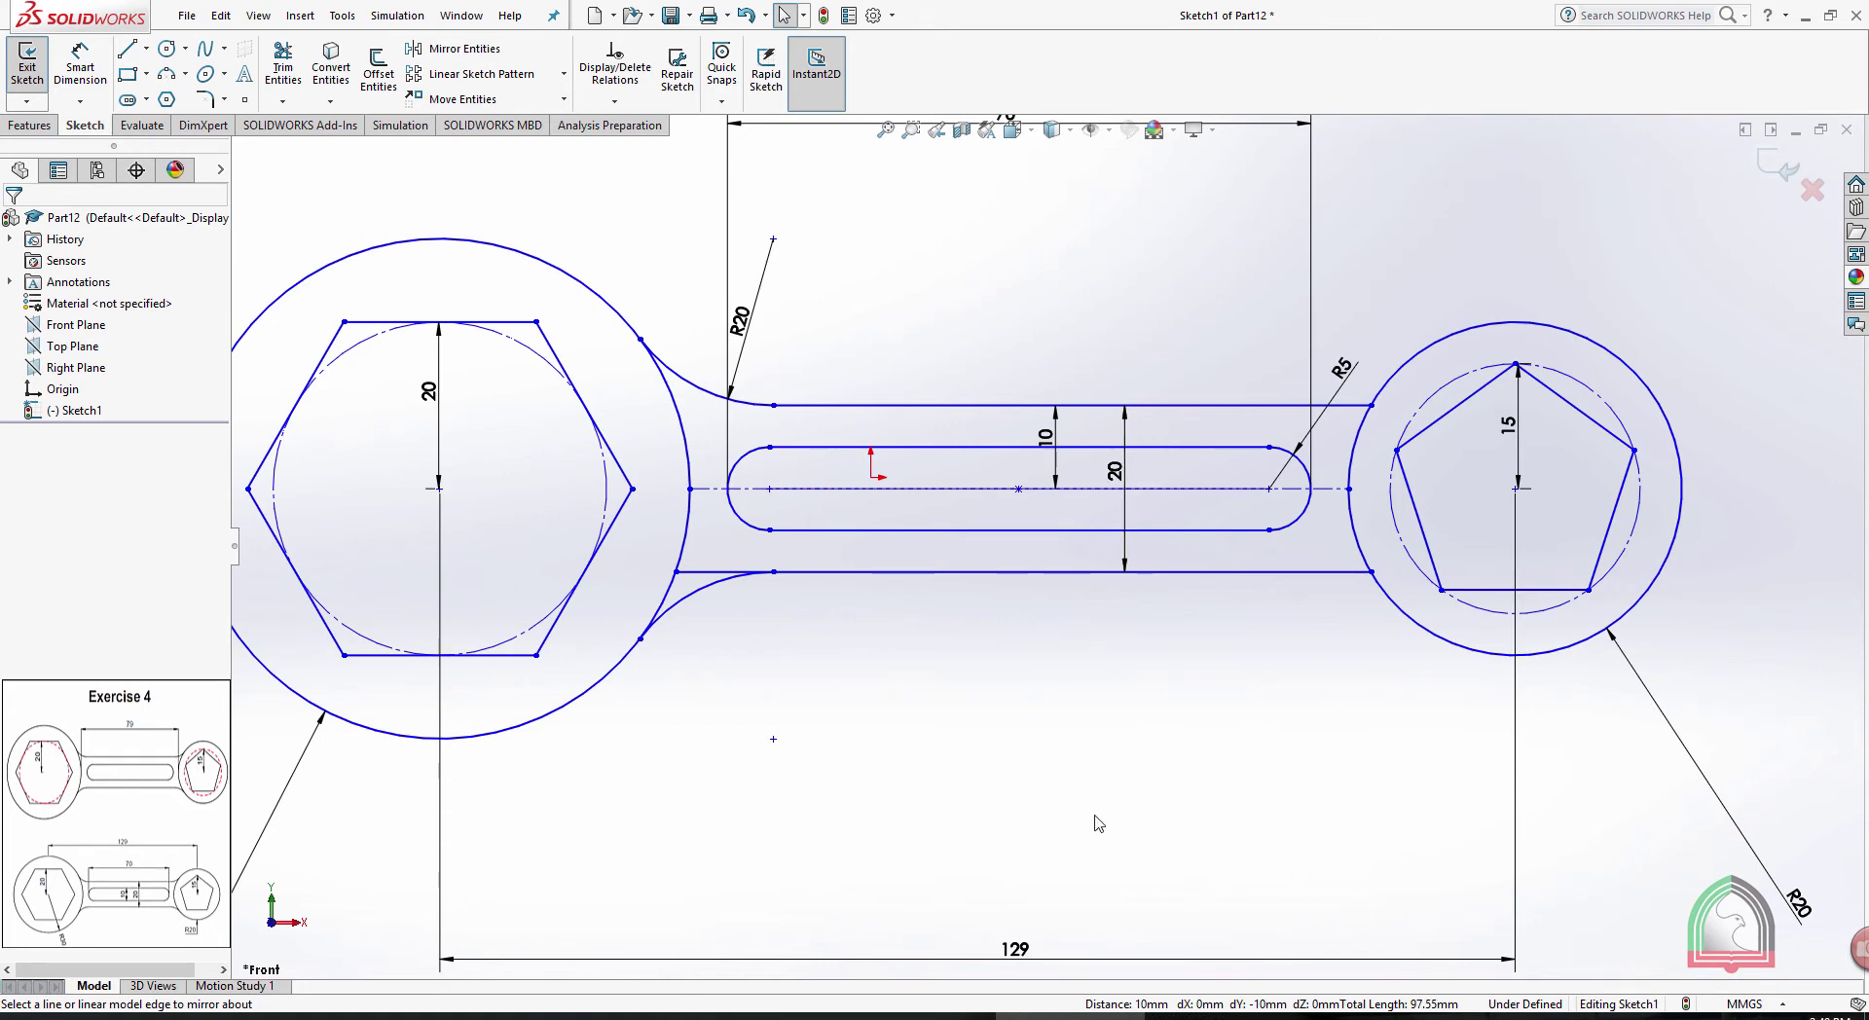
left_click(283, 66)
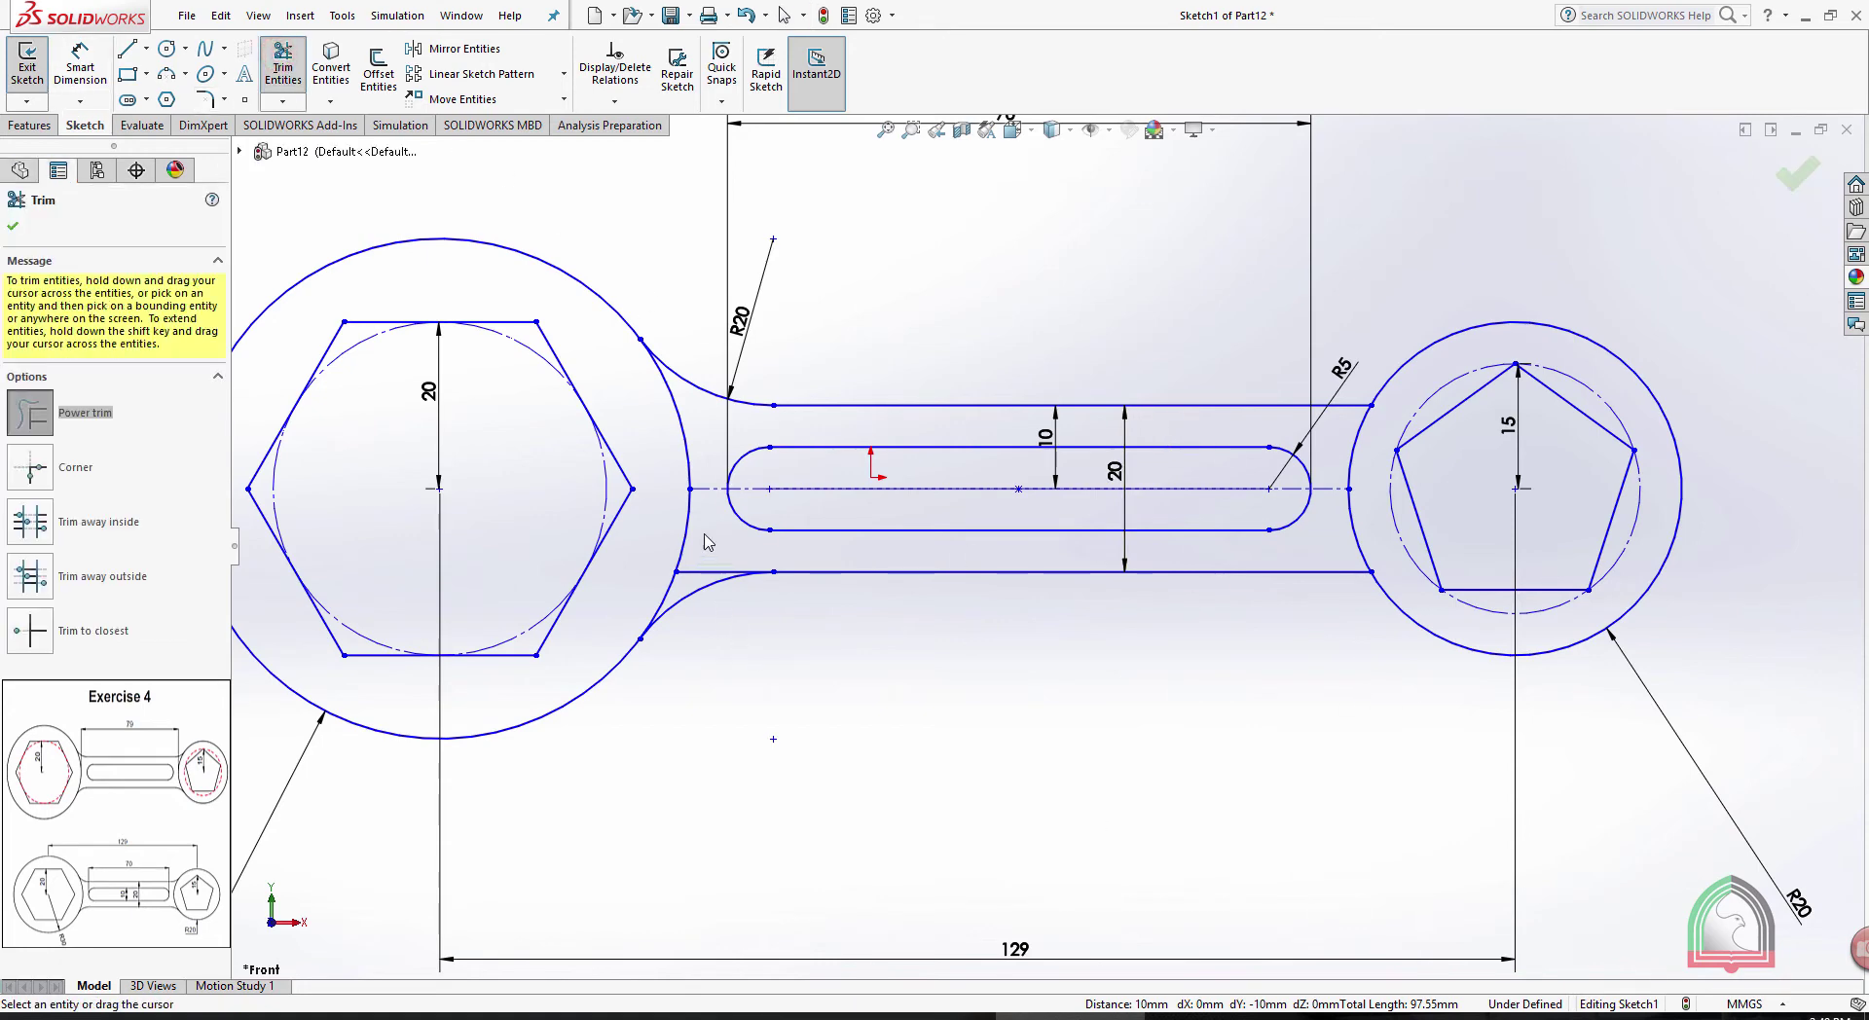
Trim the lower line stub, then use SketchXpert to delete the redundant 10 dimension
left_click_drag(697, 577, 695, 590)
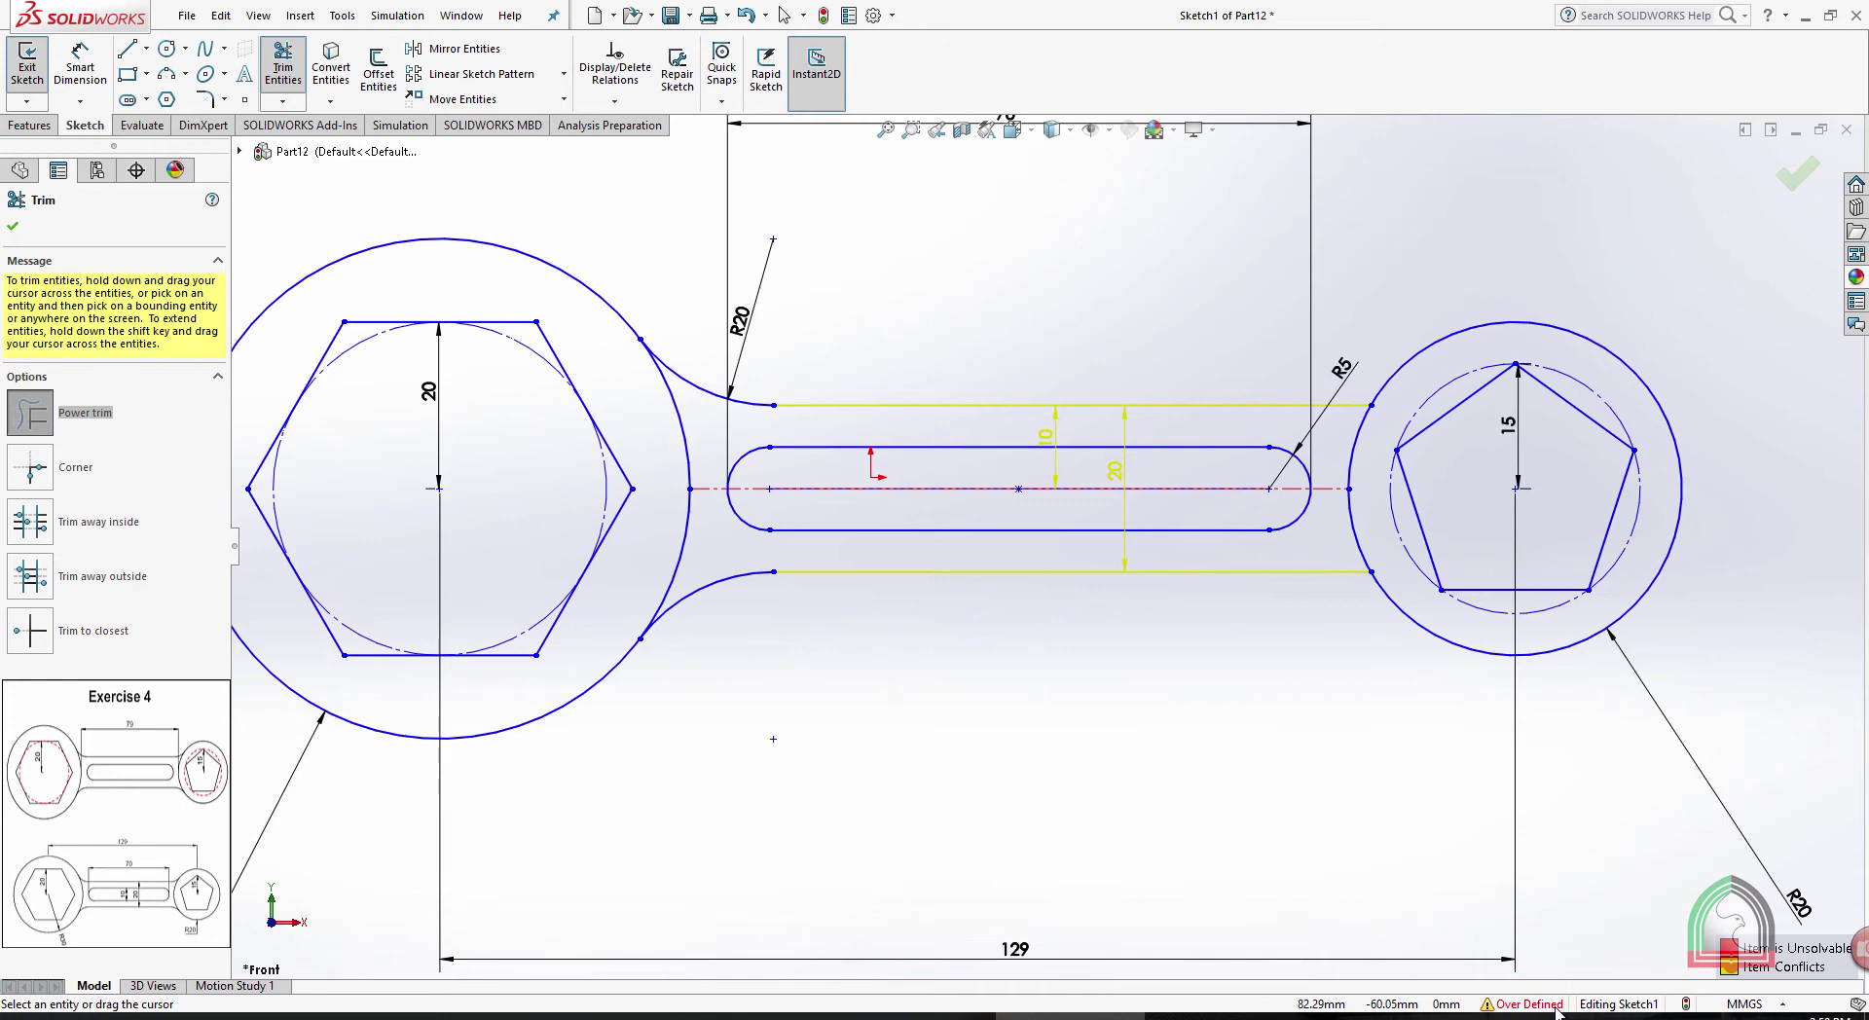
left_click(1550, 1008)
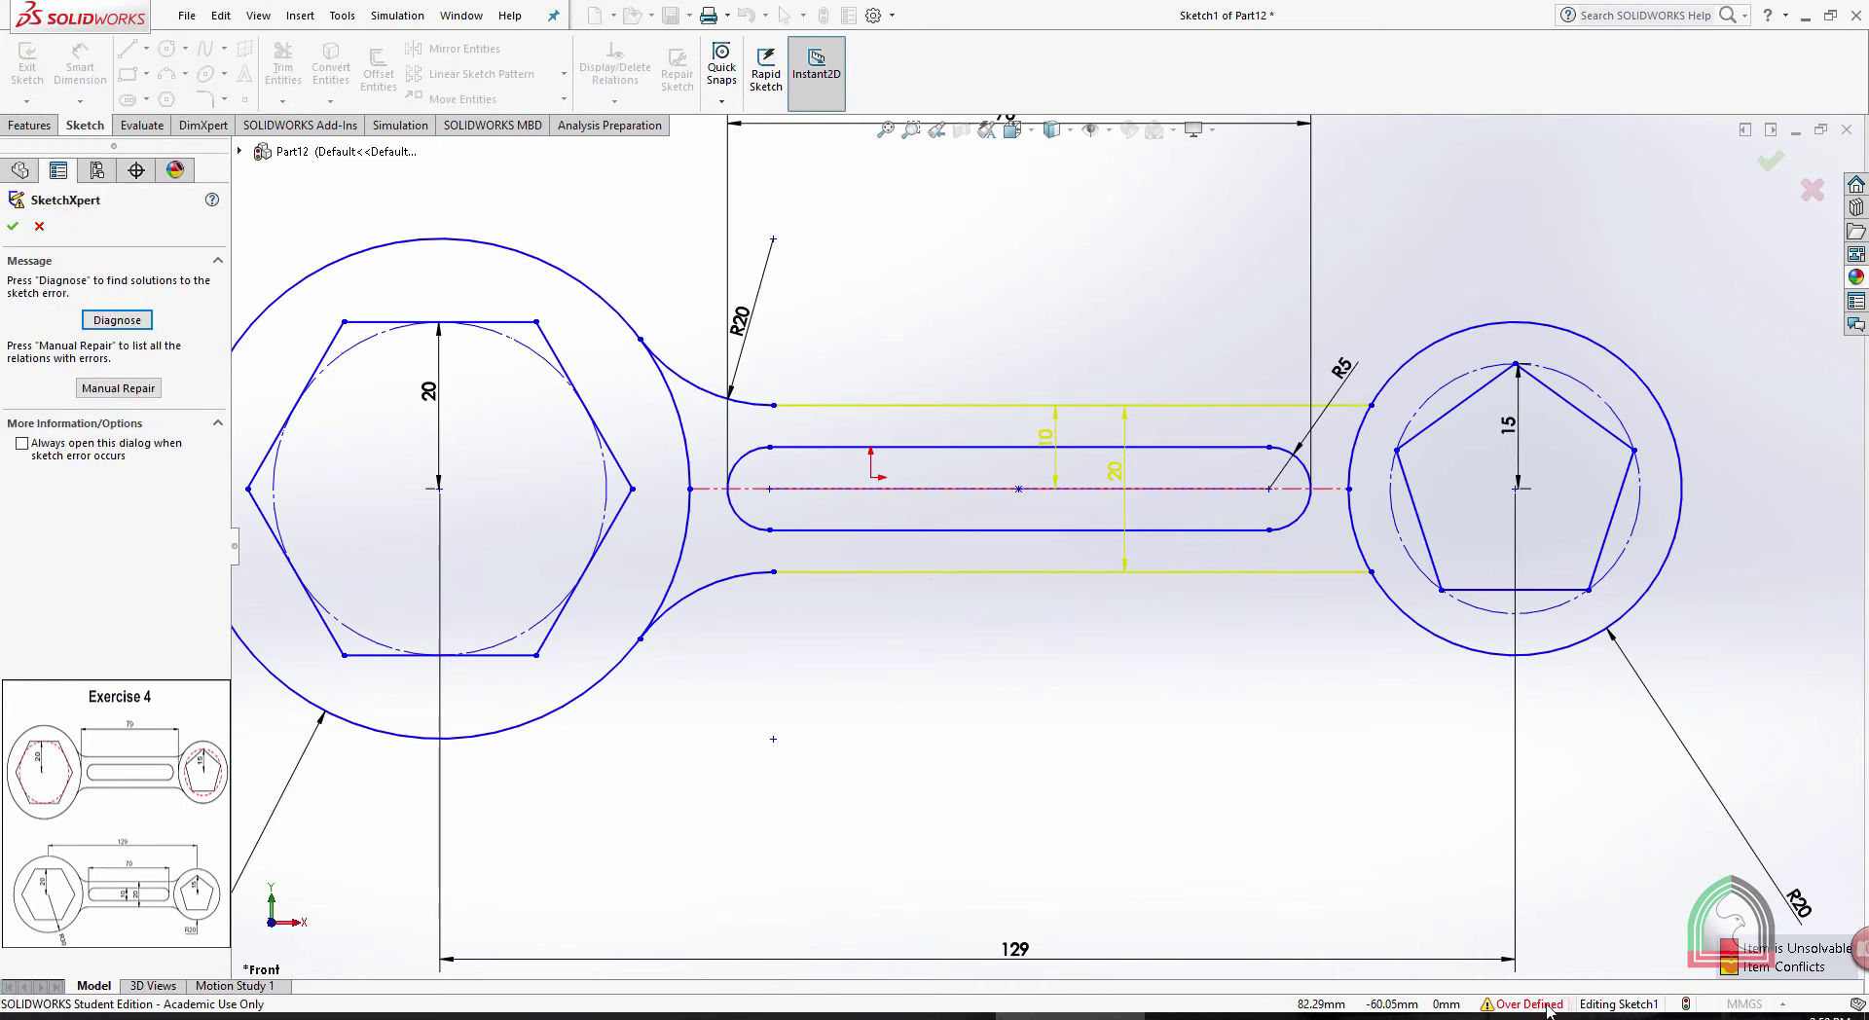
left_click(124, 321)
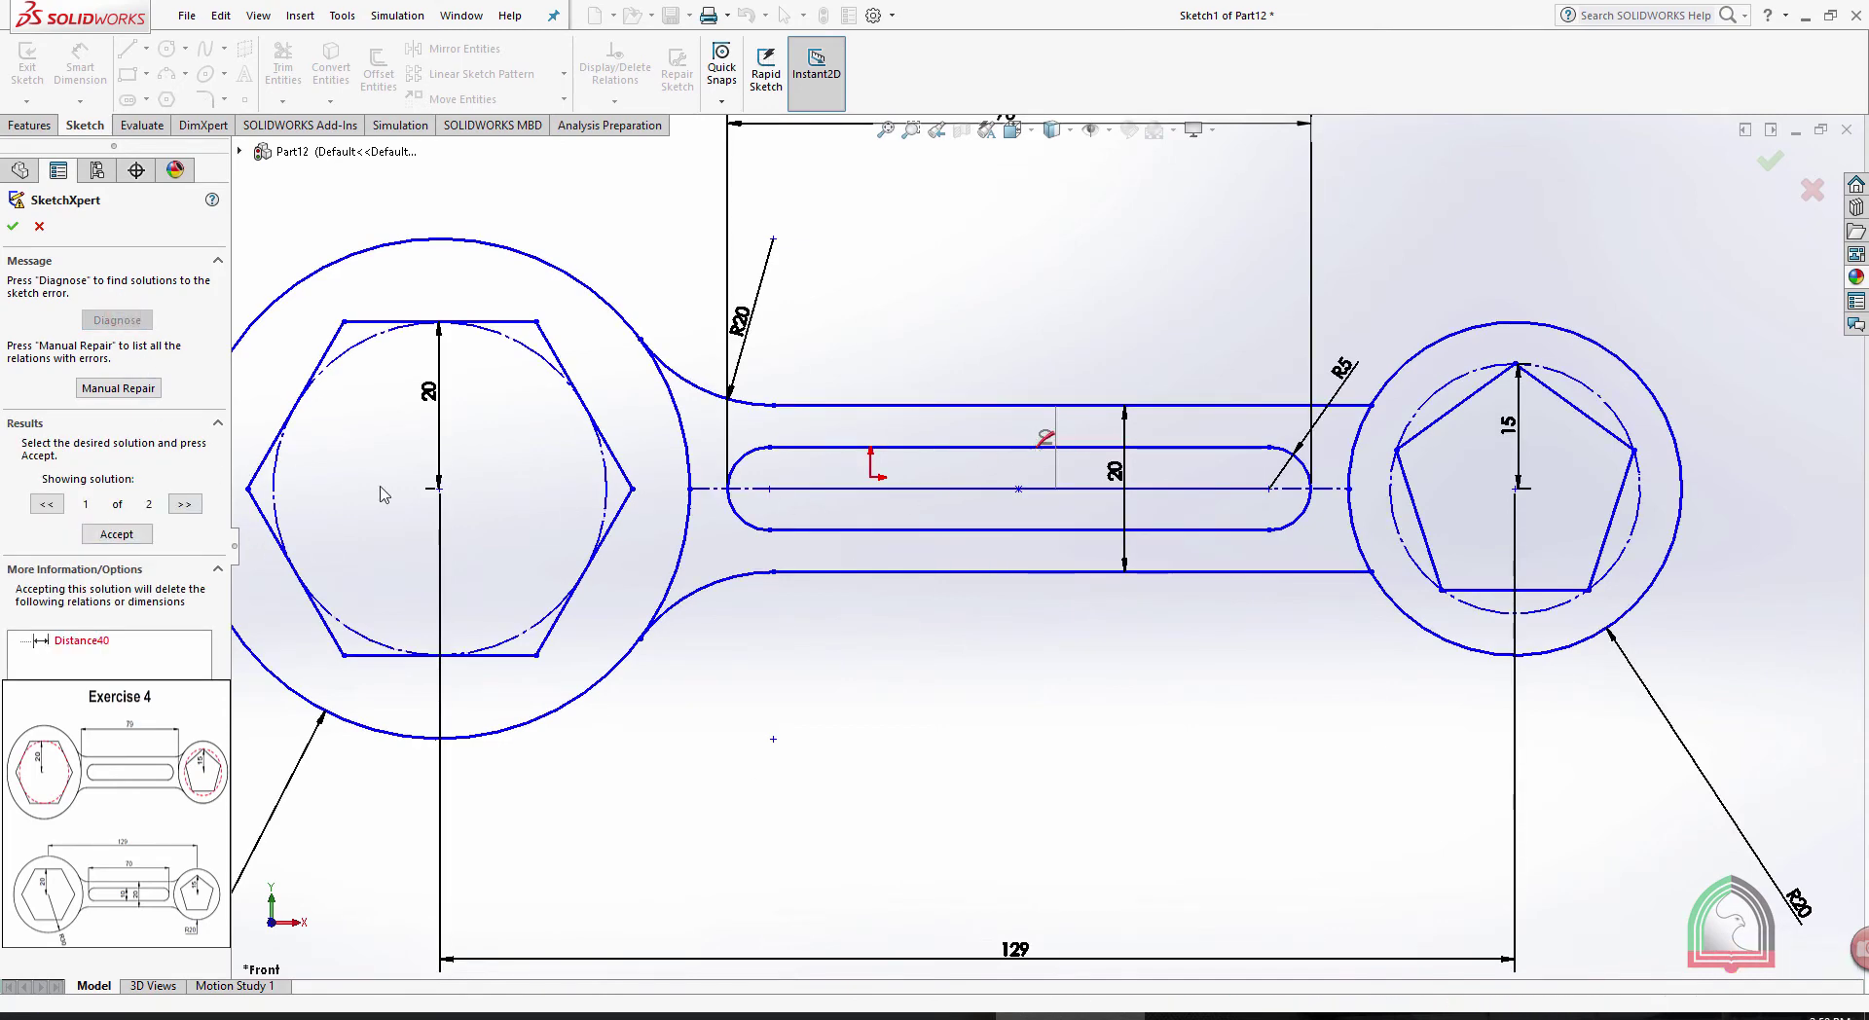
left_click(184, 504)
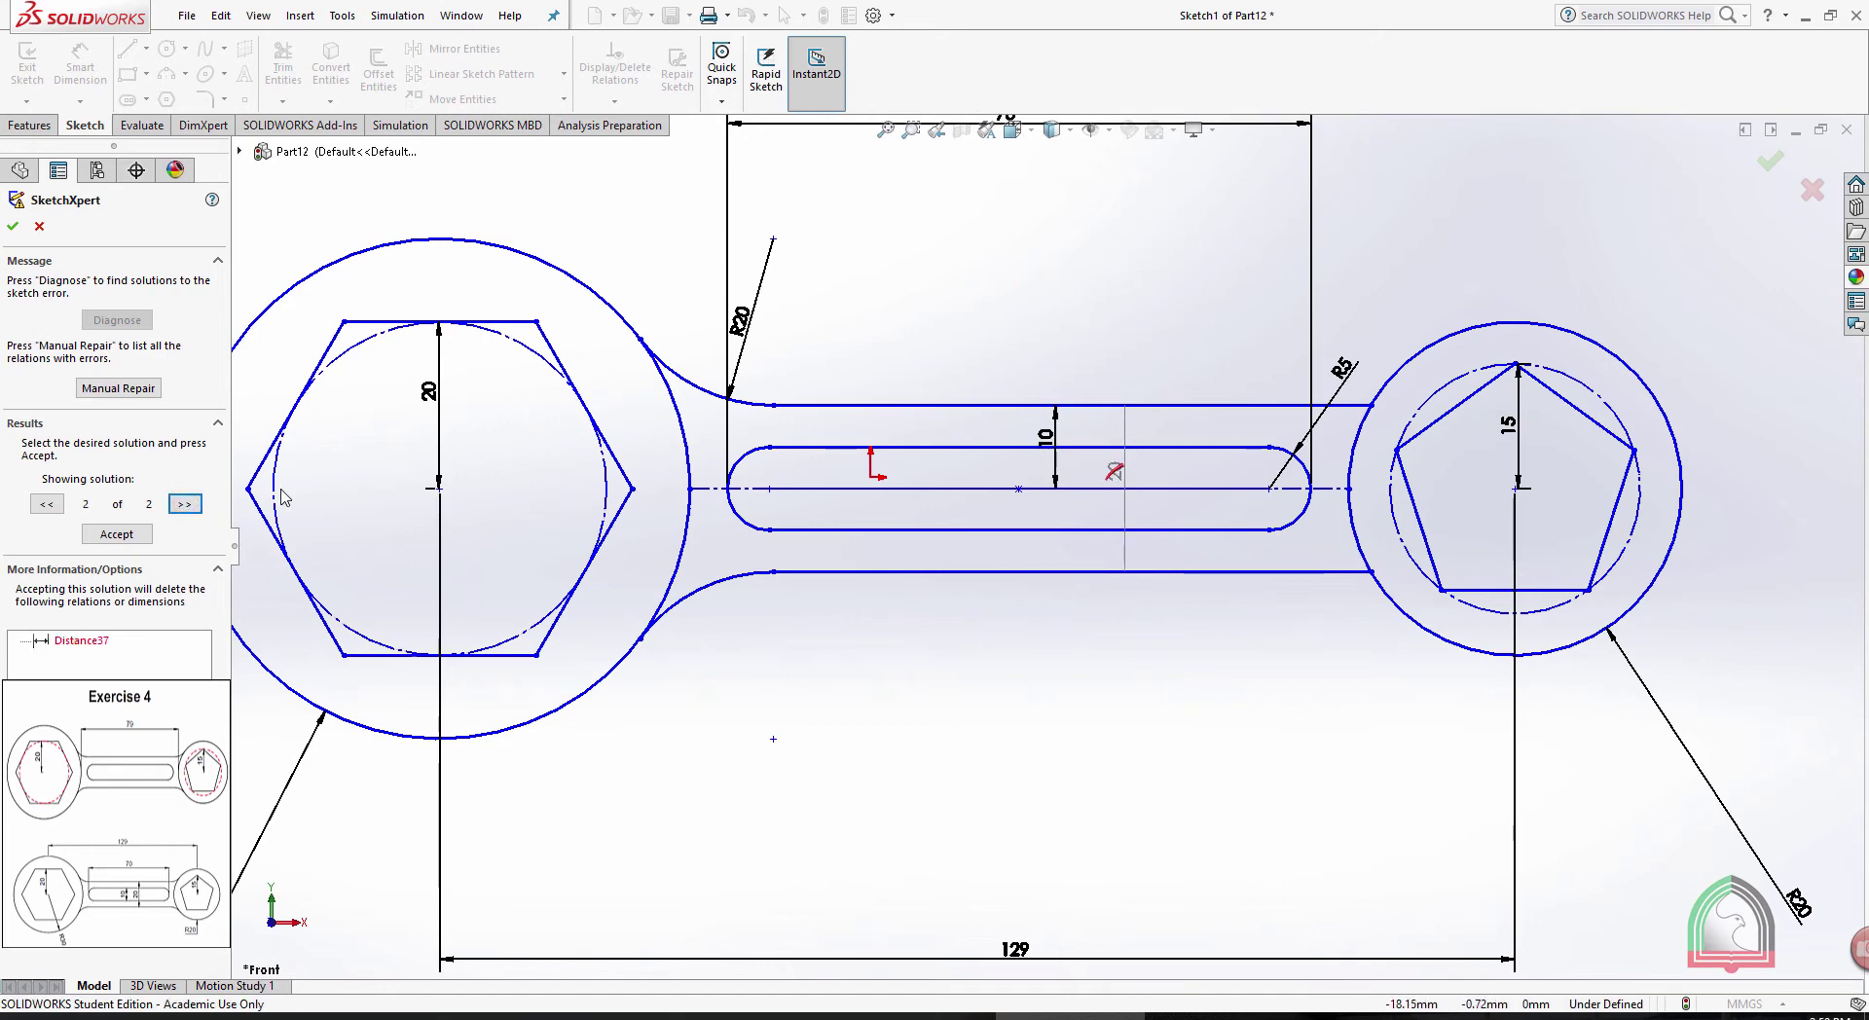
left_click(46, 503)
left_click(116, 535)
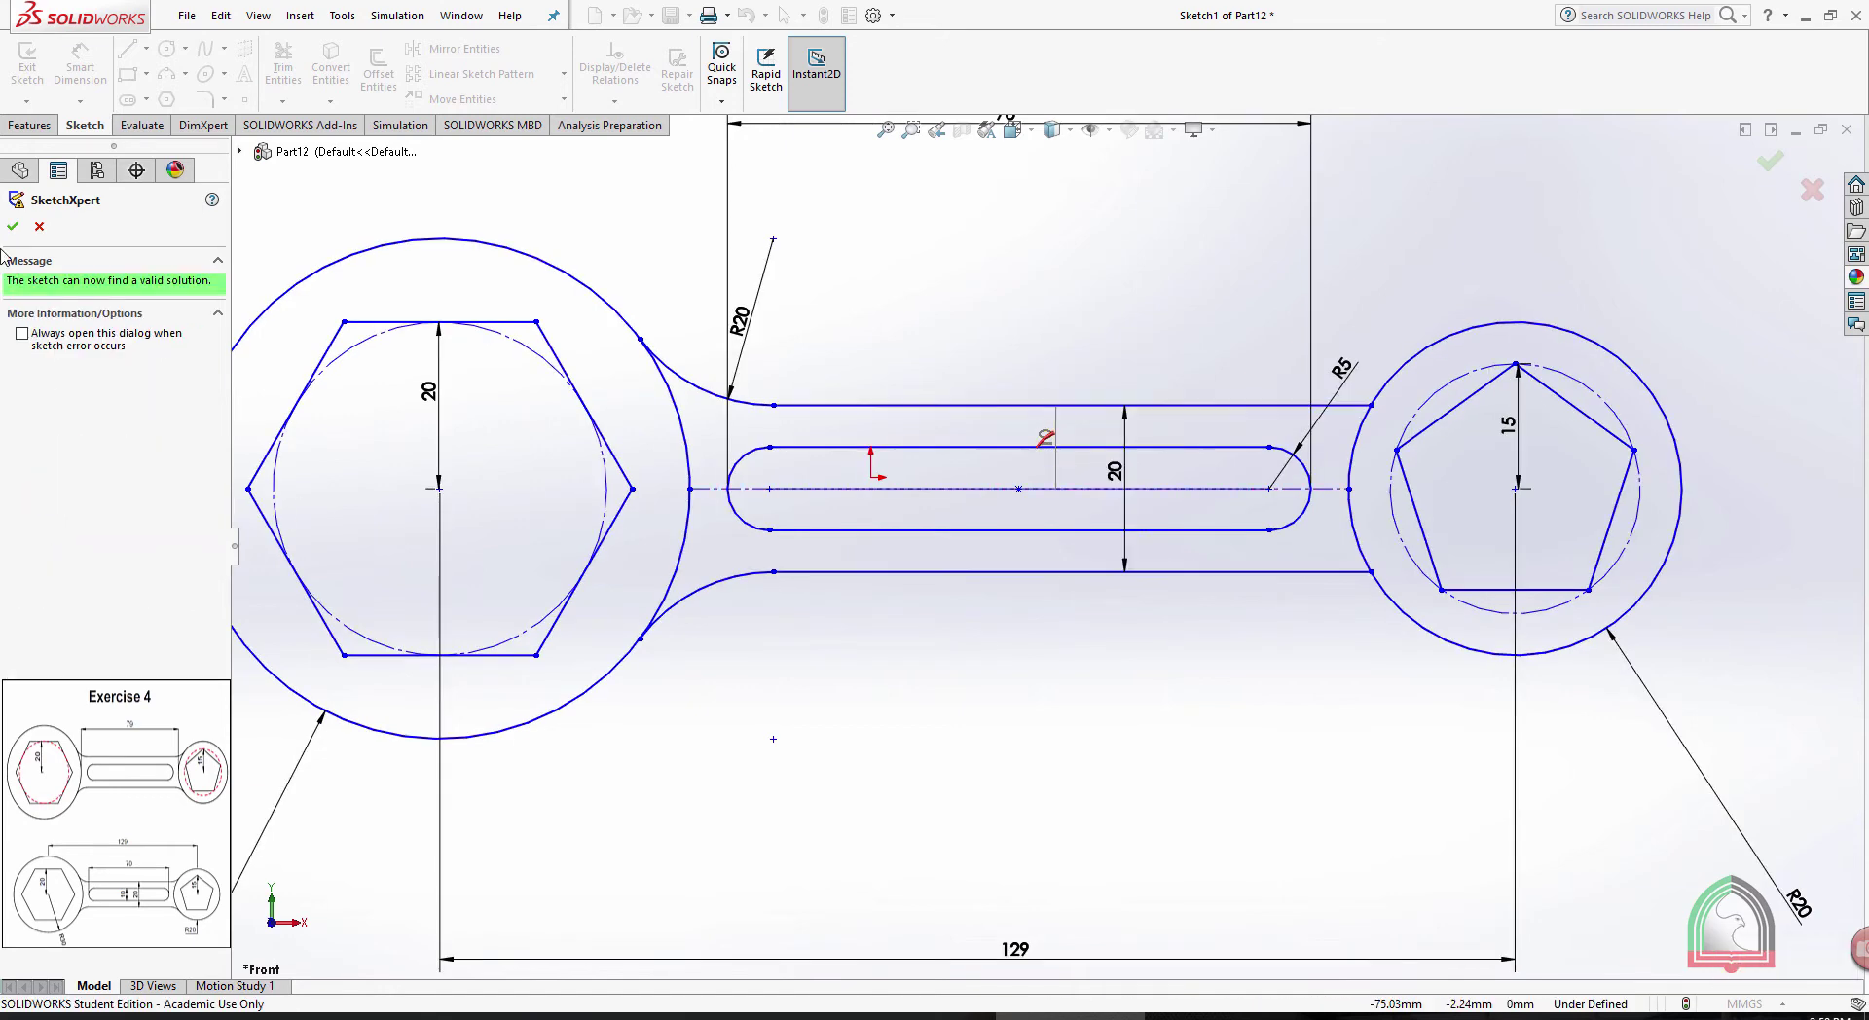
left_click(13, 228)
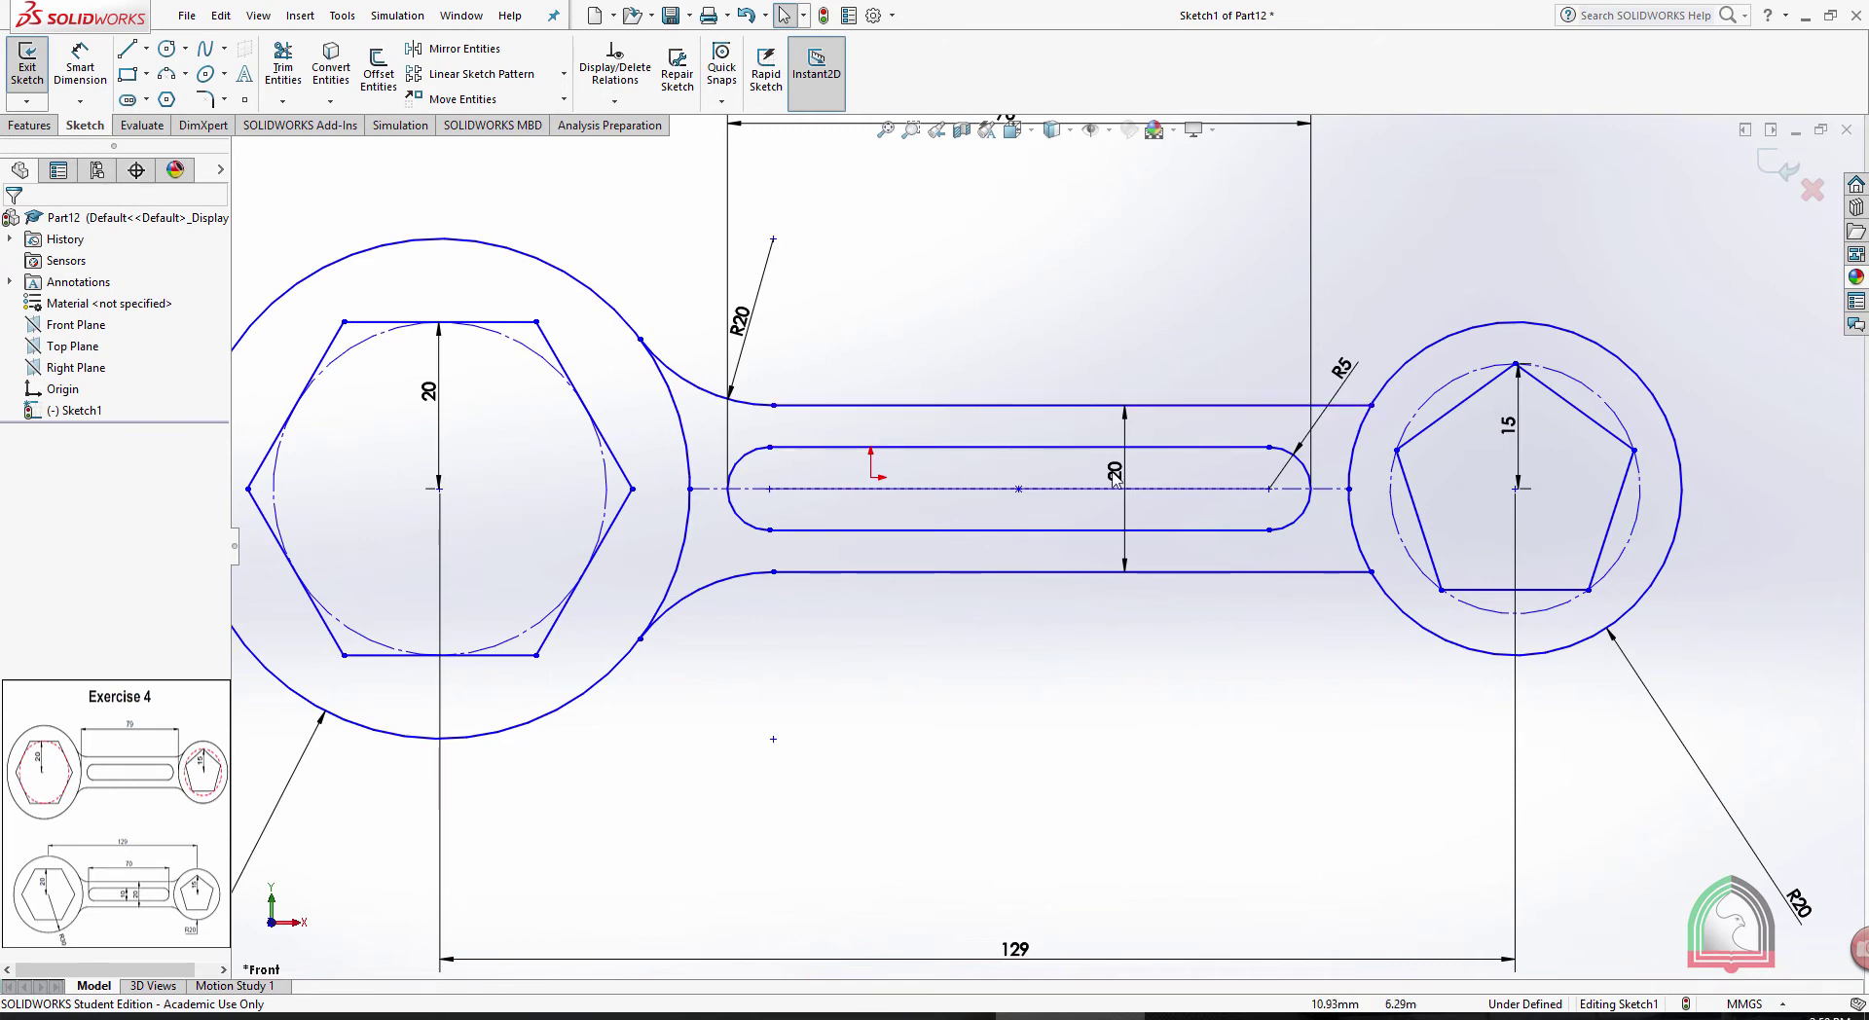
key("f")
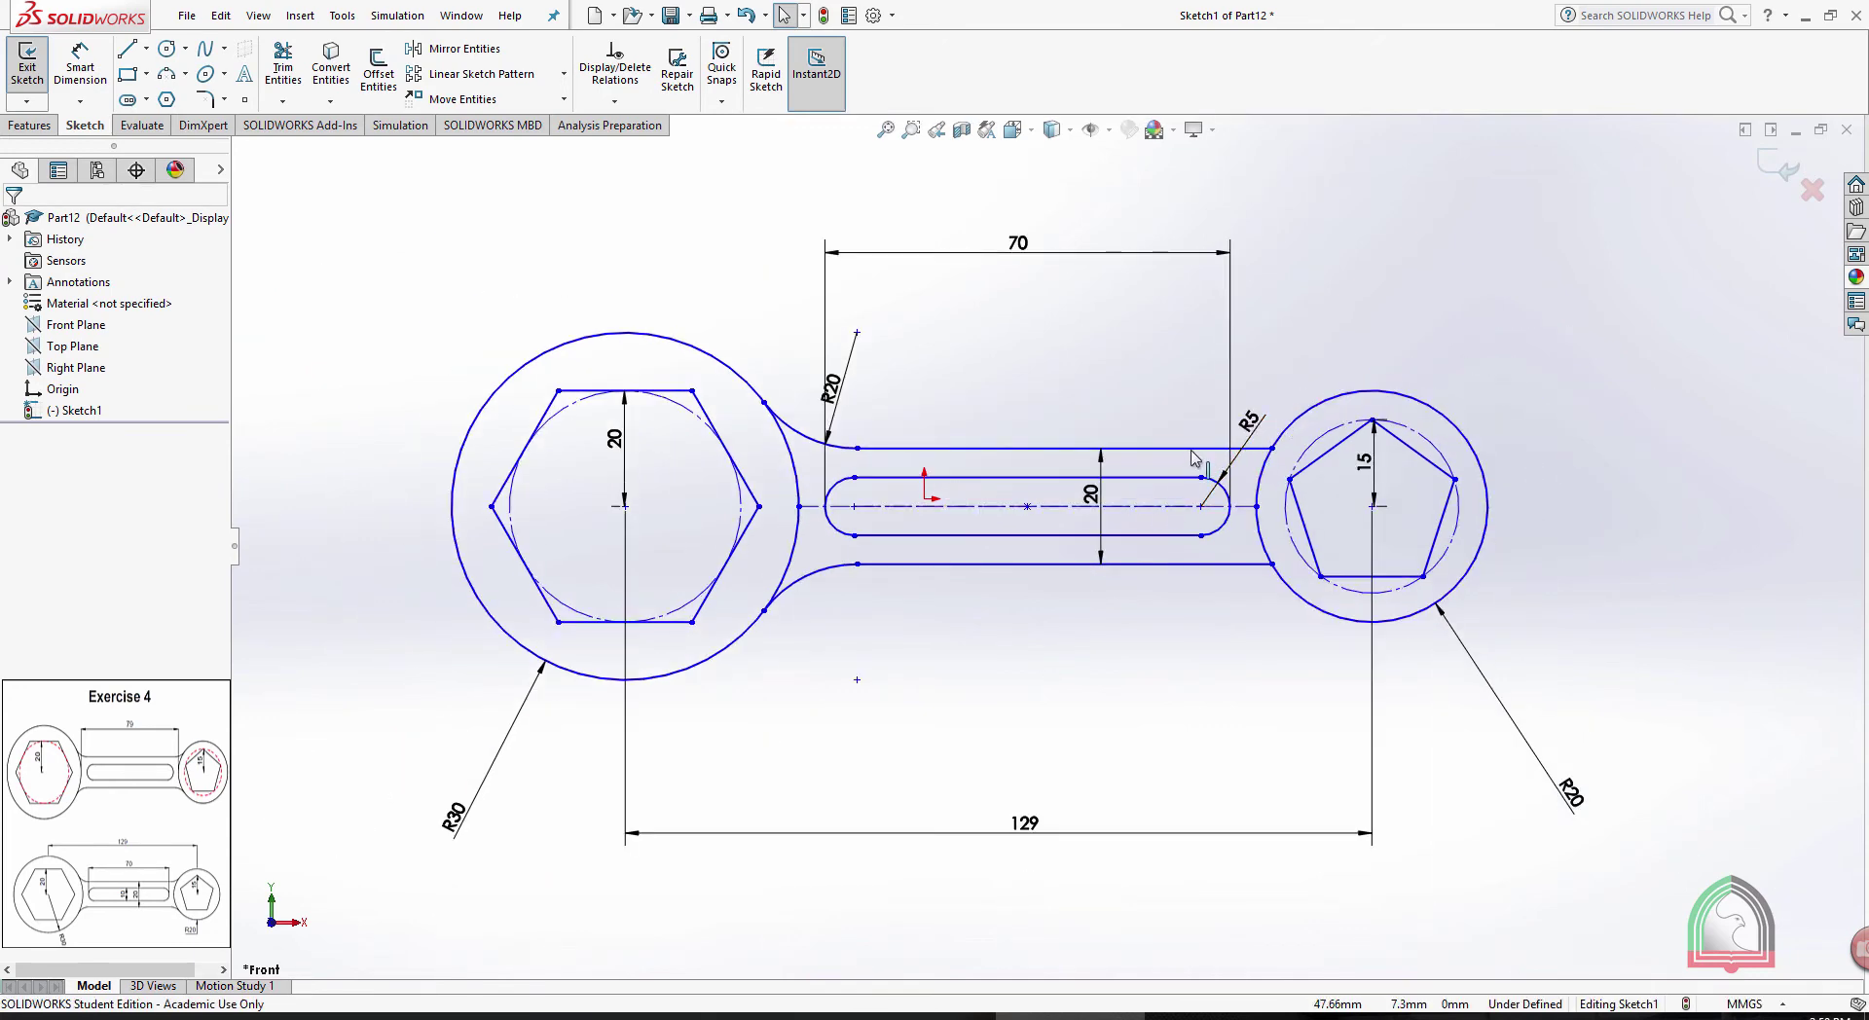
Draw a three-point arc from the top handle line to the small right circle
scroll(1299, 429, "down", 1)
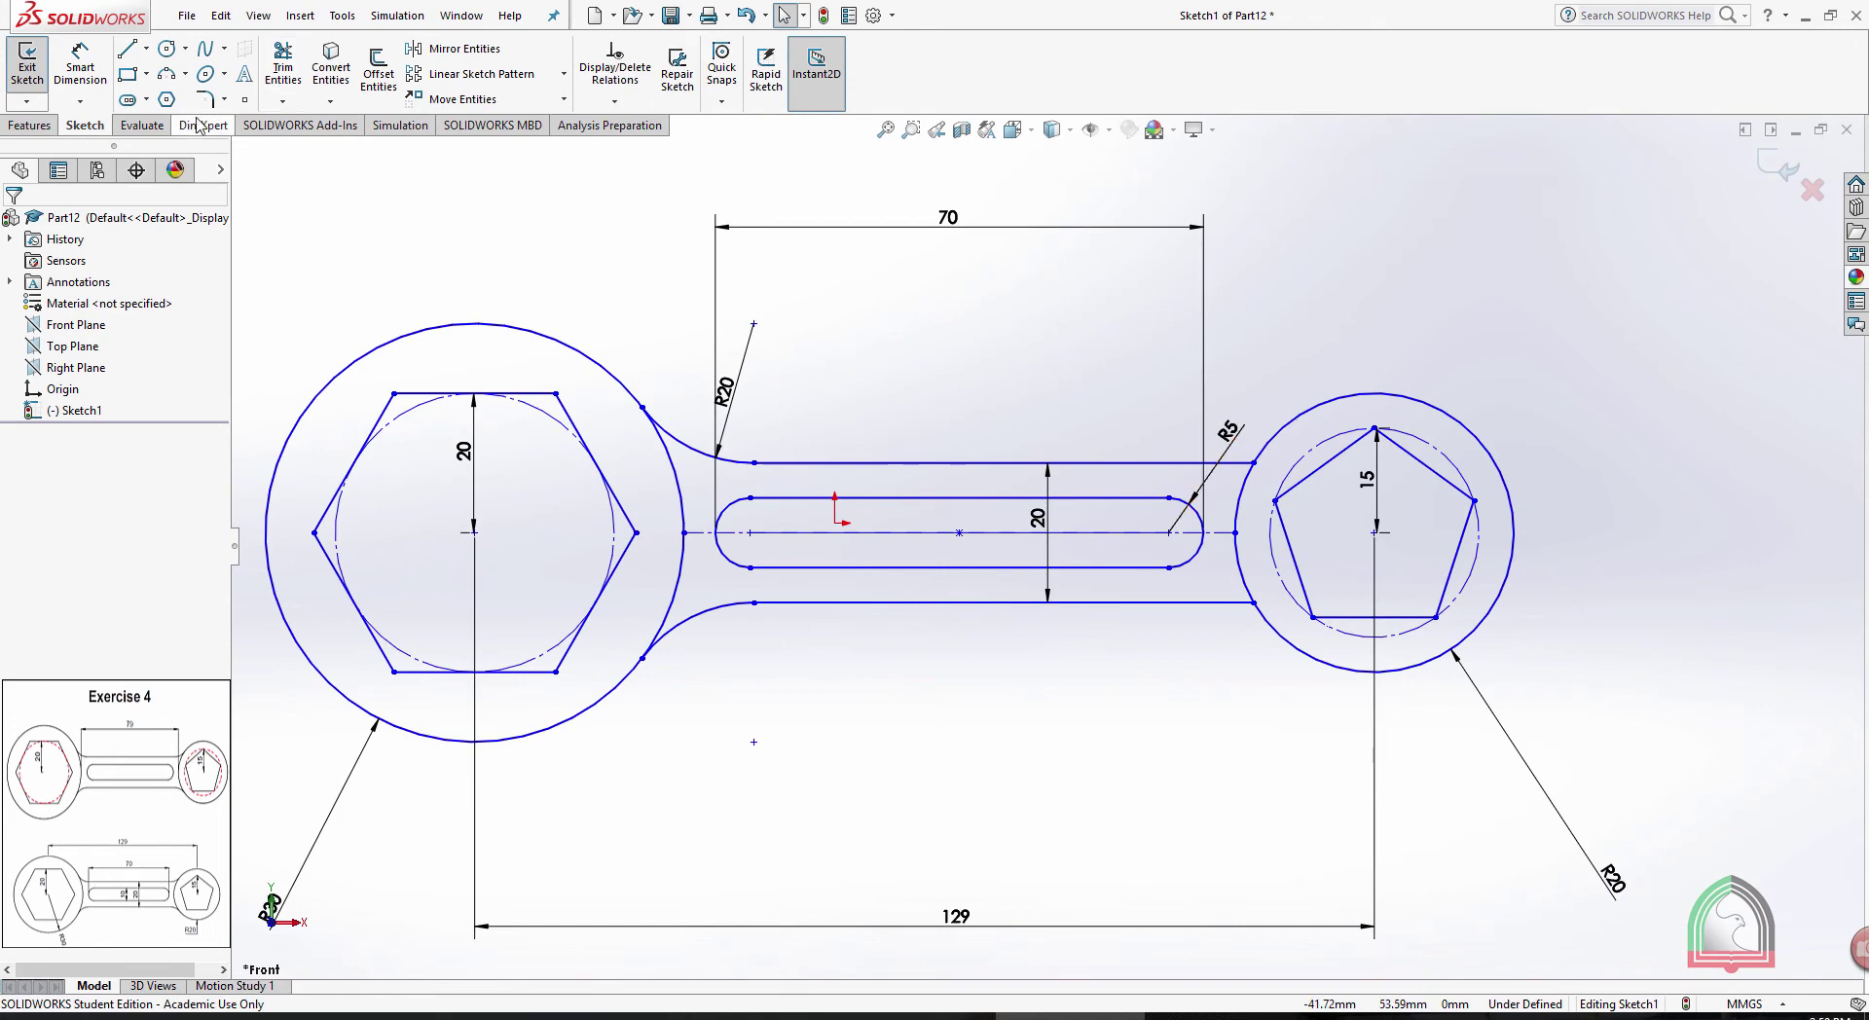
left_click(167, 73)
scroll(1266, 438, "down", 4)
scroll(1240, 446, "down", 3)
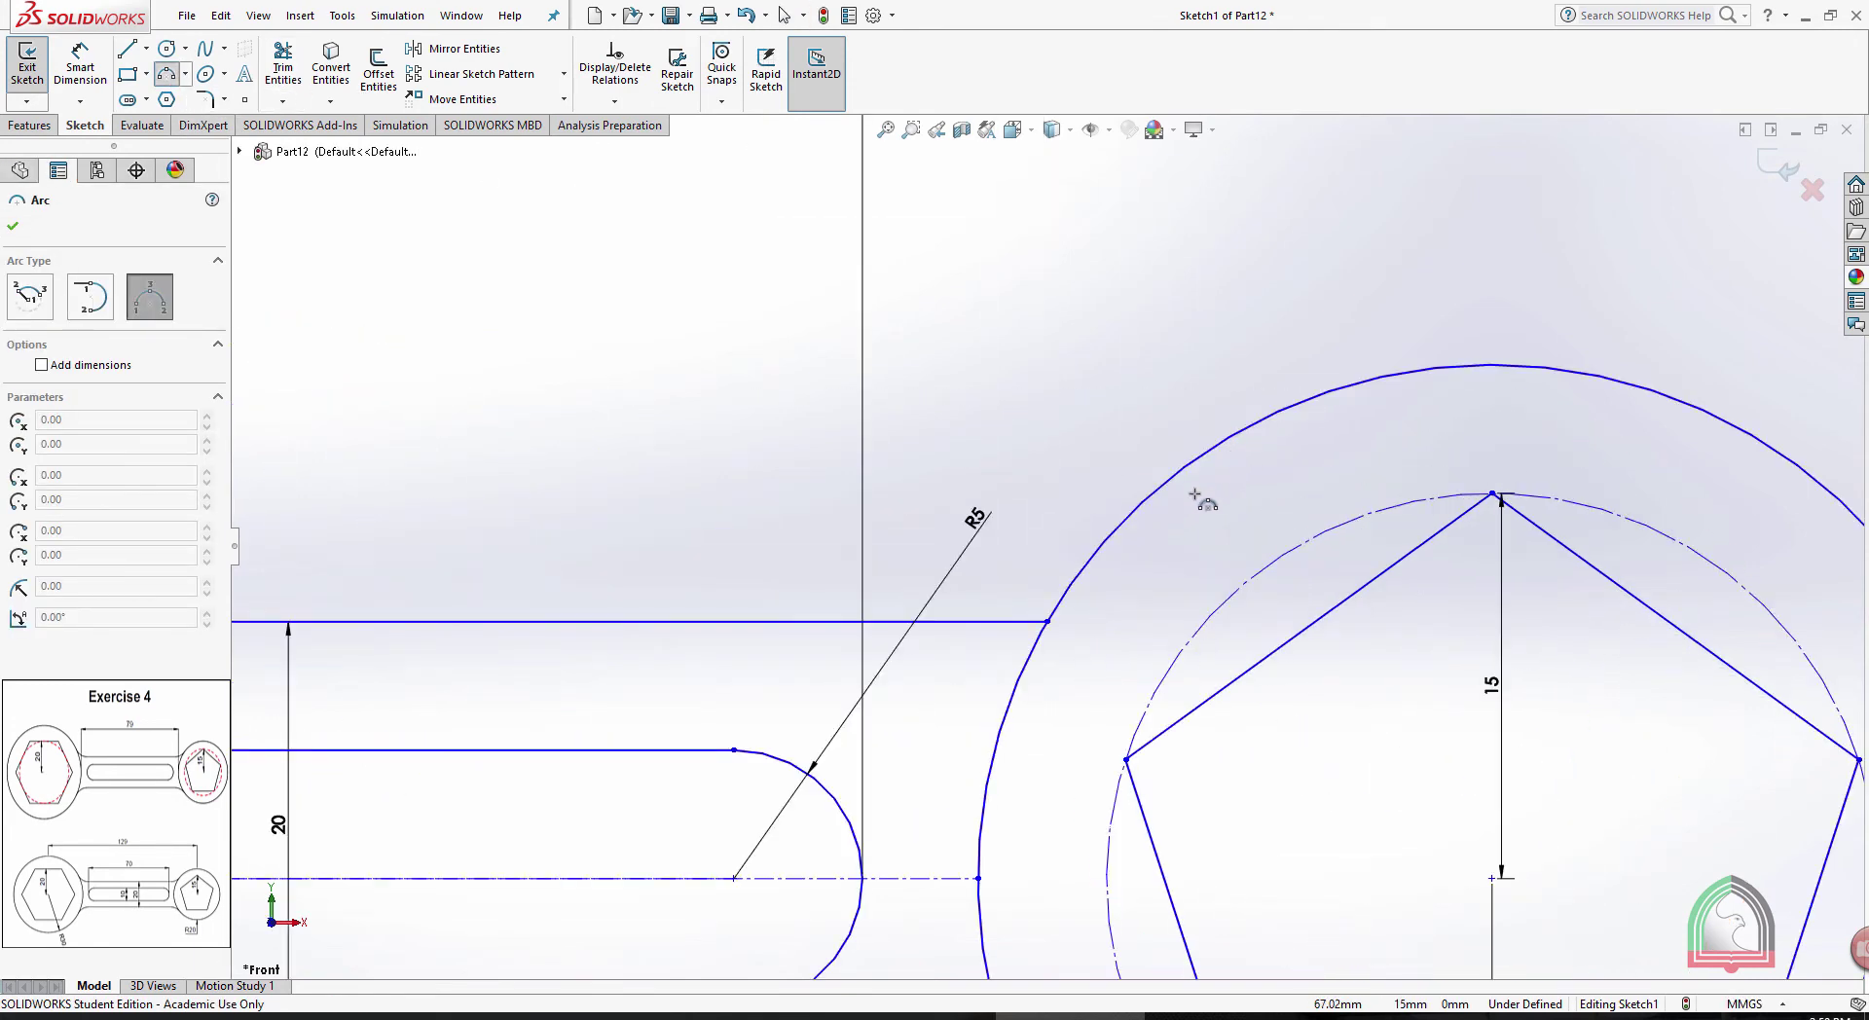
left_click(935, 621)
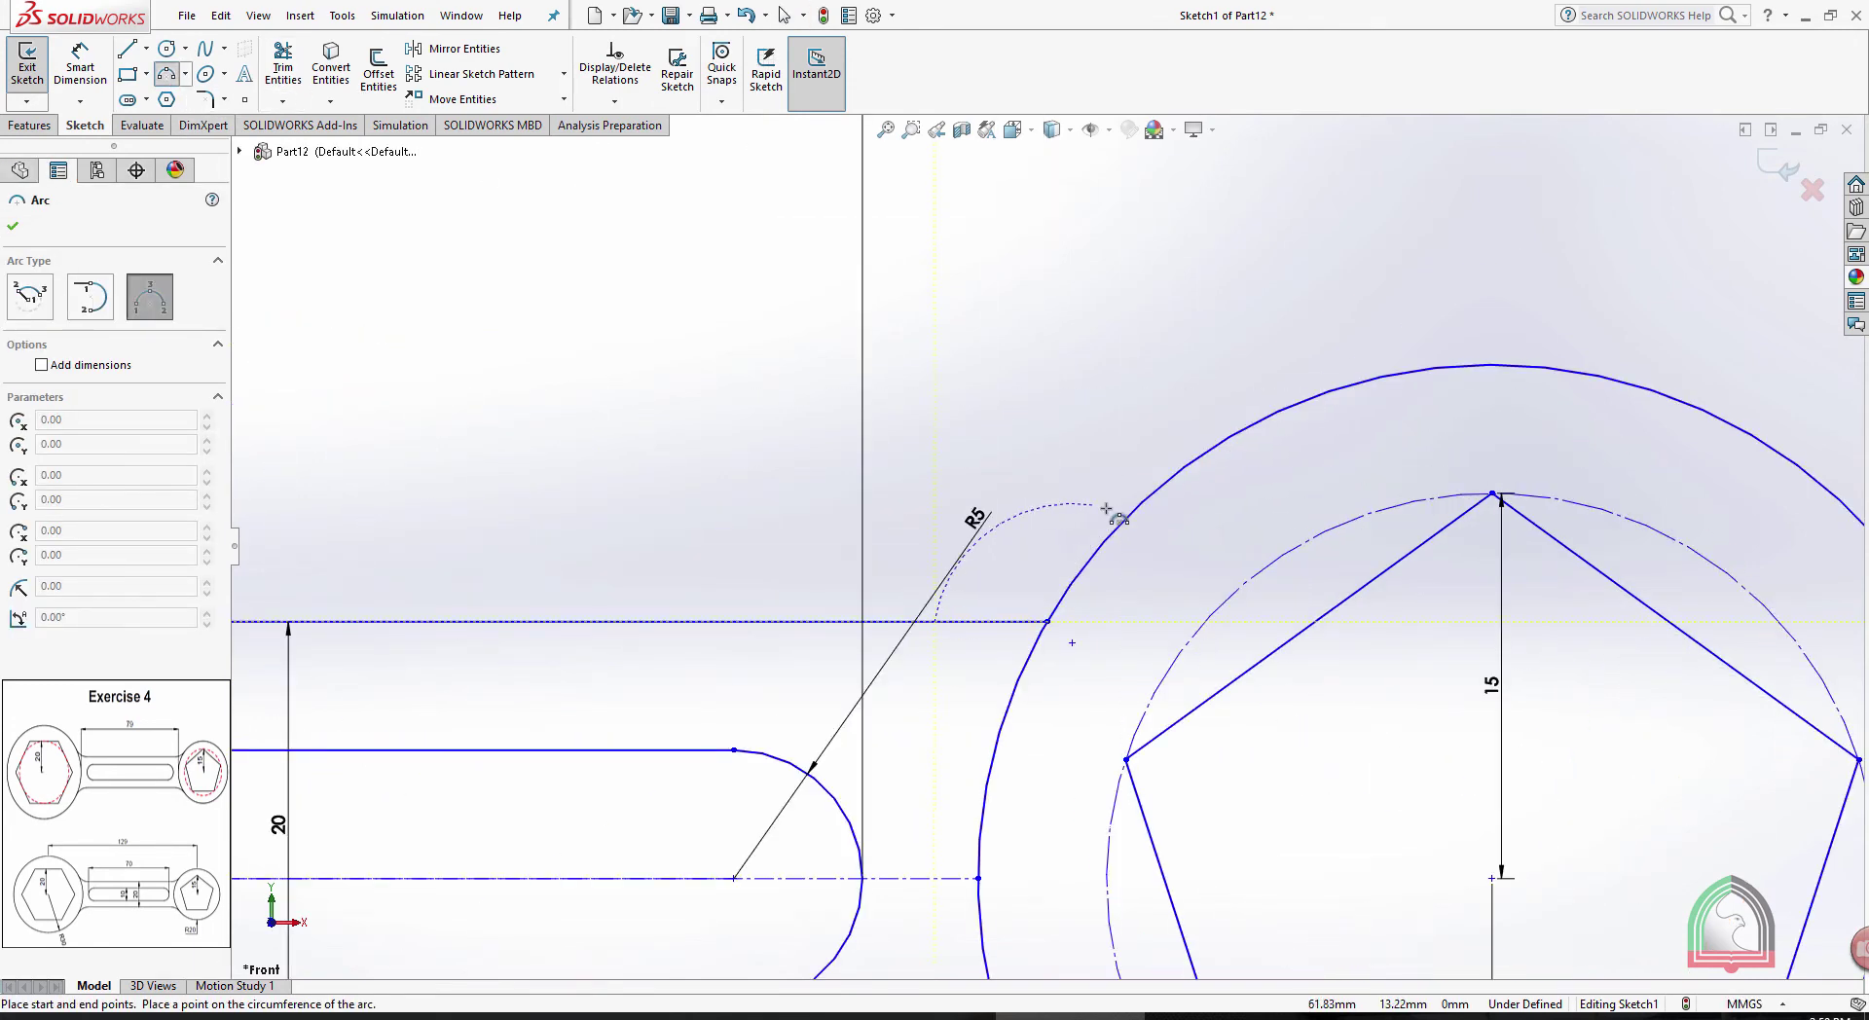
left_click(1124, 518)
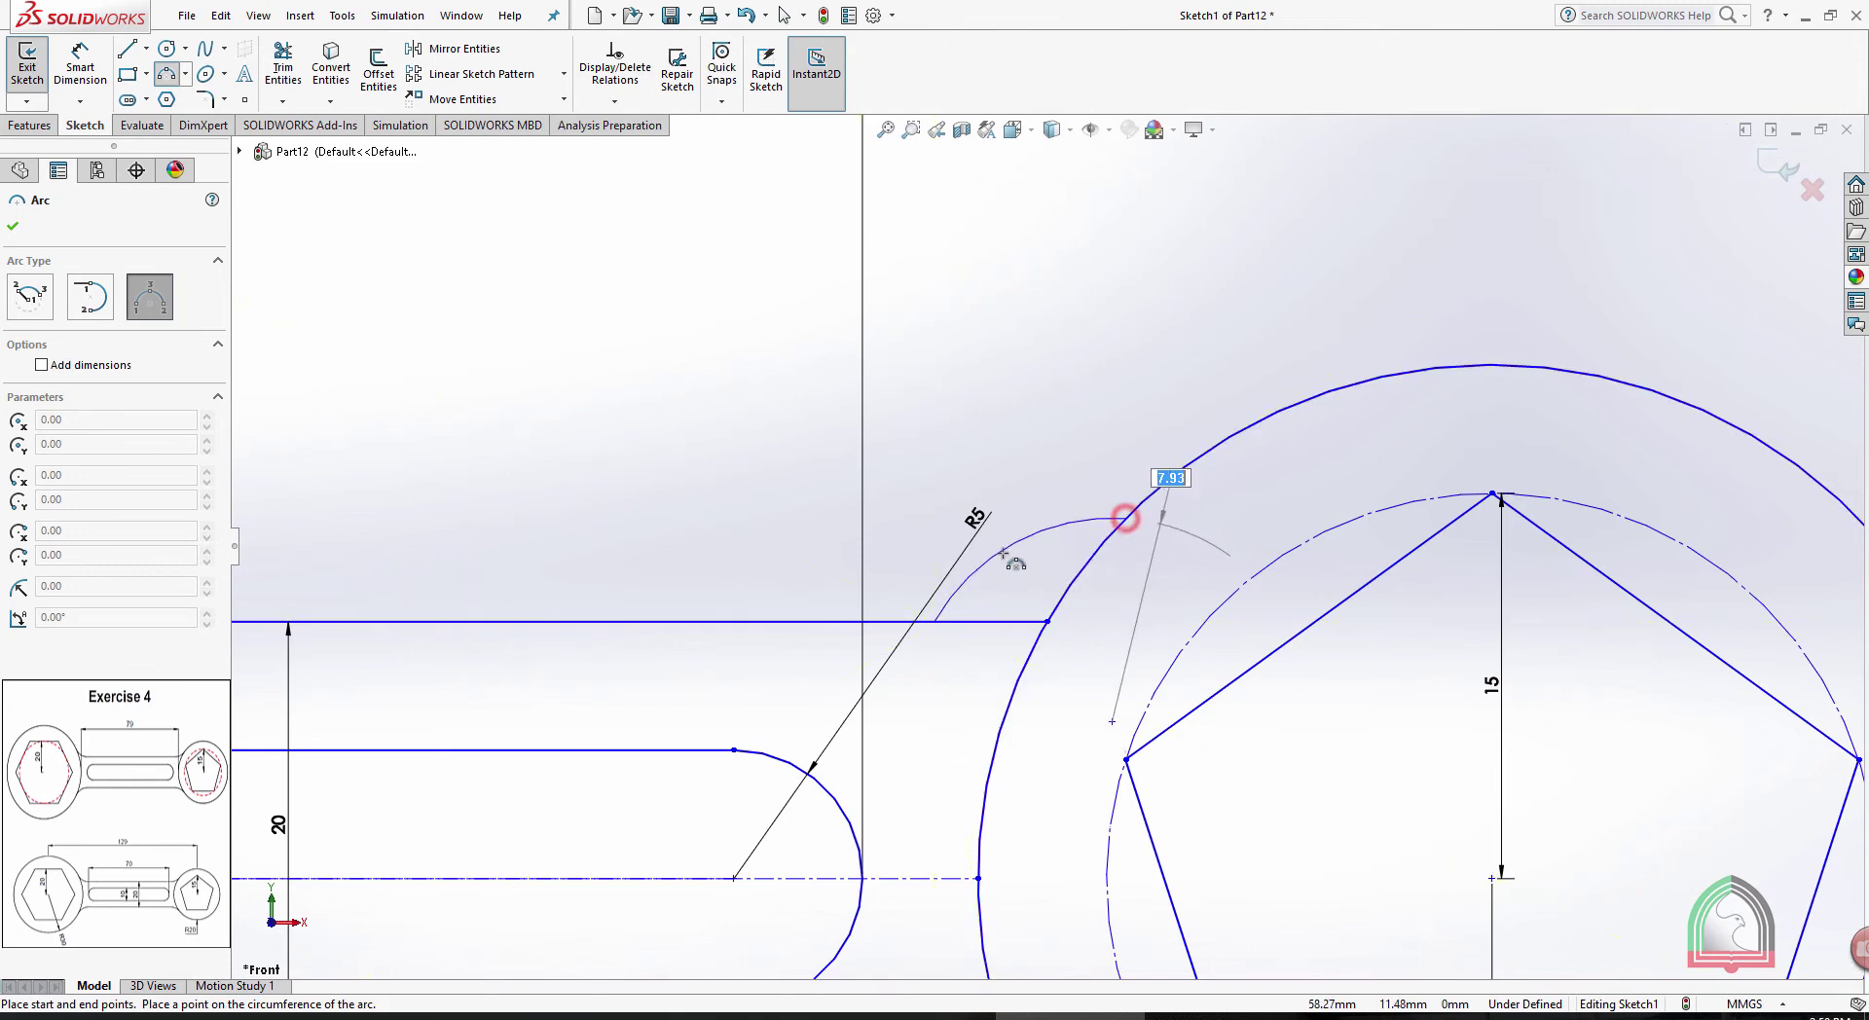
left_click(1024, 598)
key("Escape")
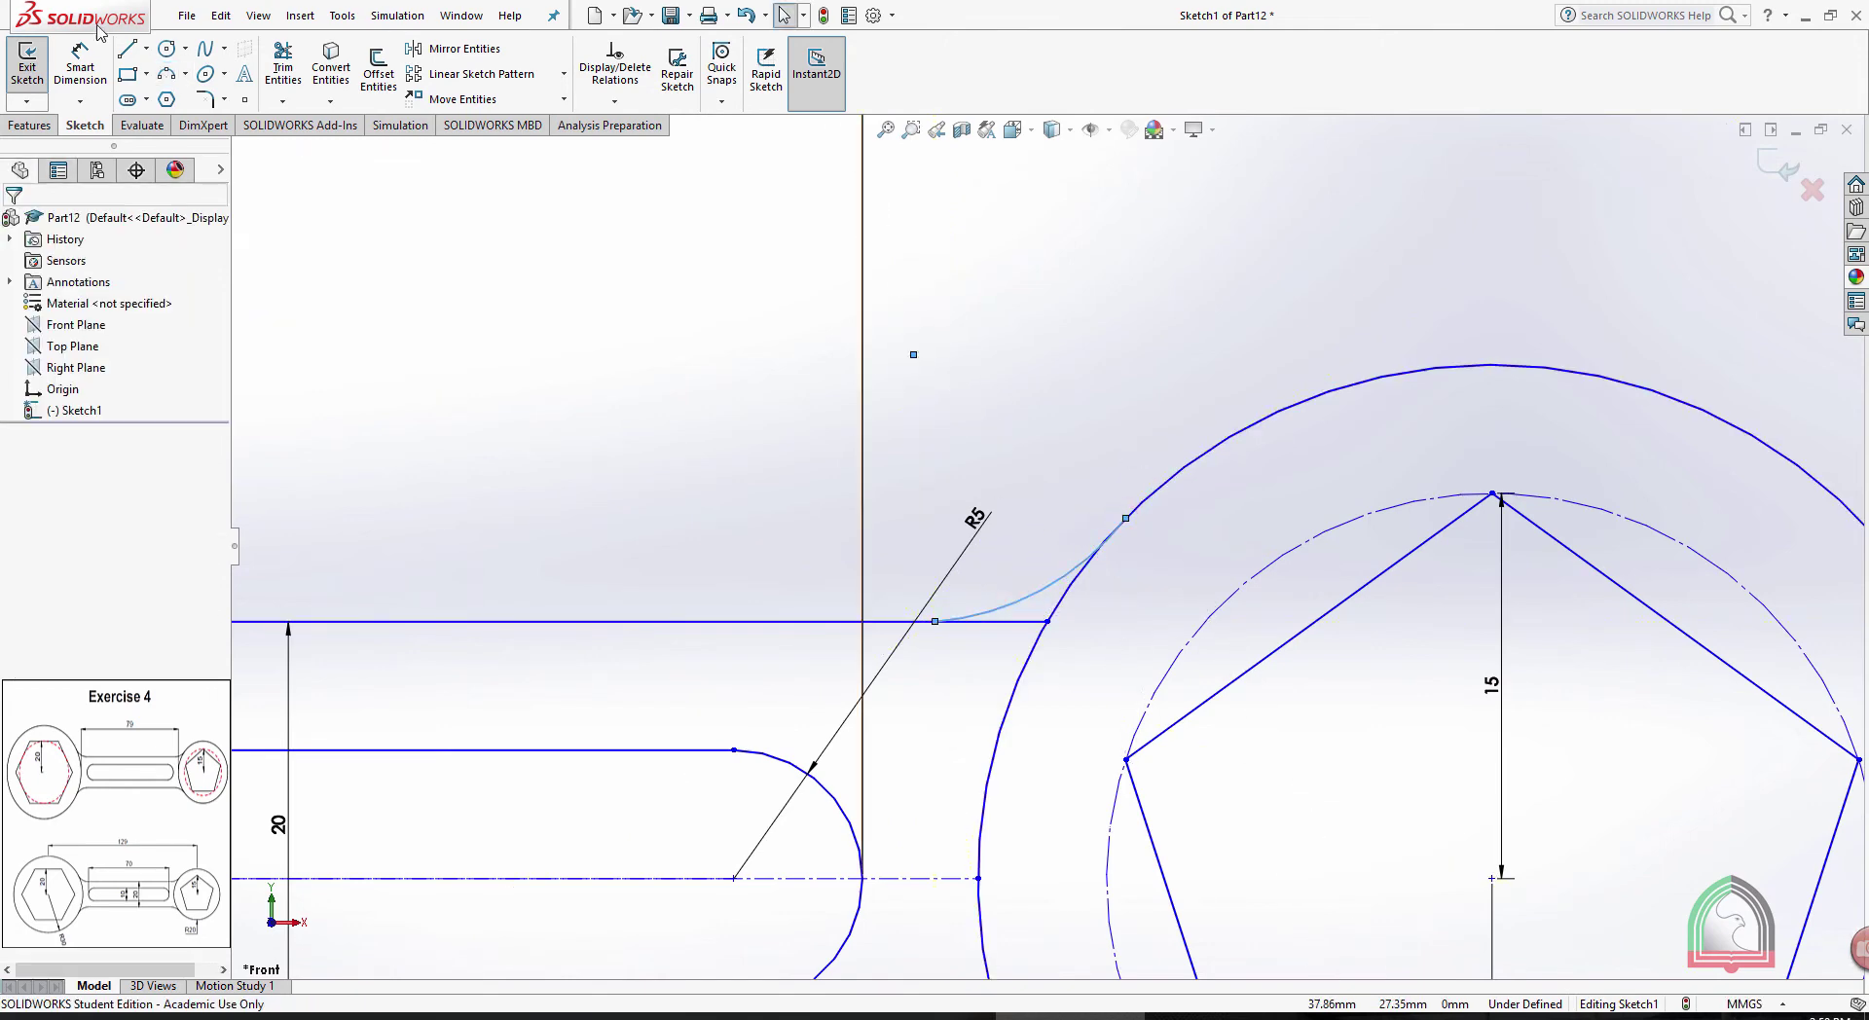
Dimension the new arc's radius to 10
left_click(80, 67)
left_click(1041, 589)
left_click(1061, 566)
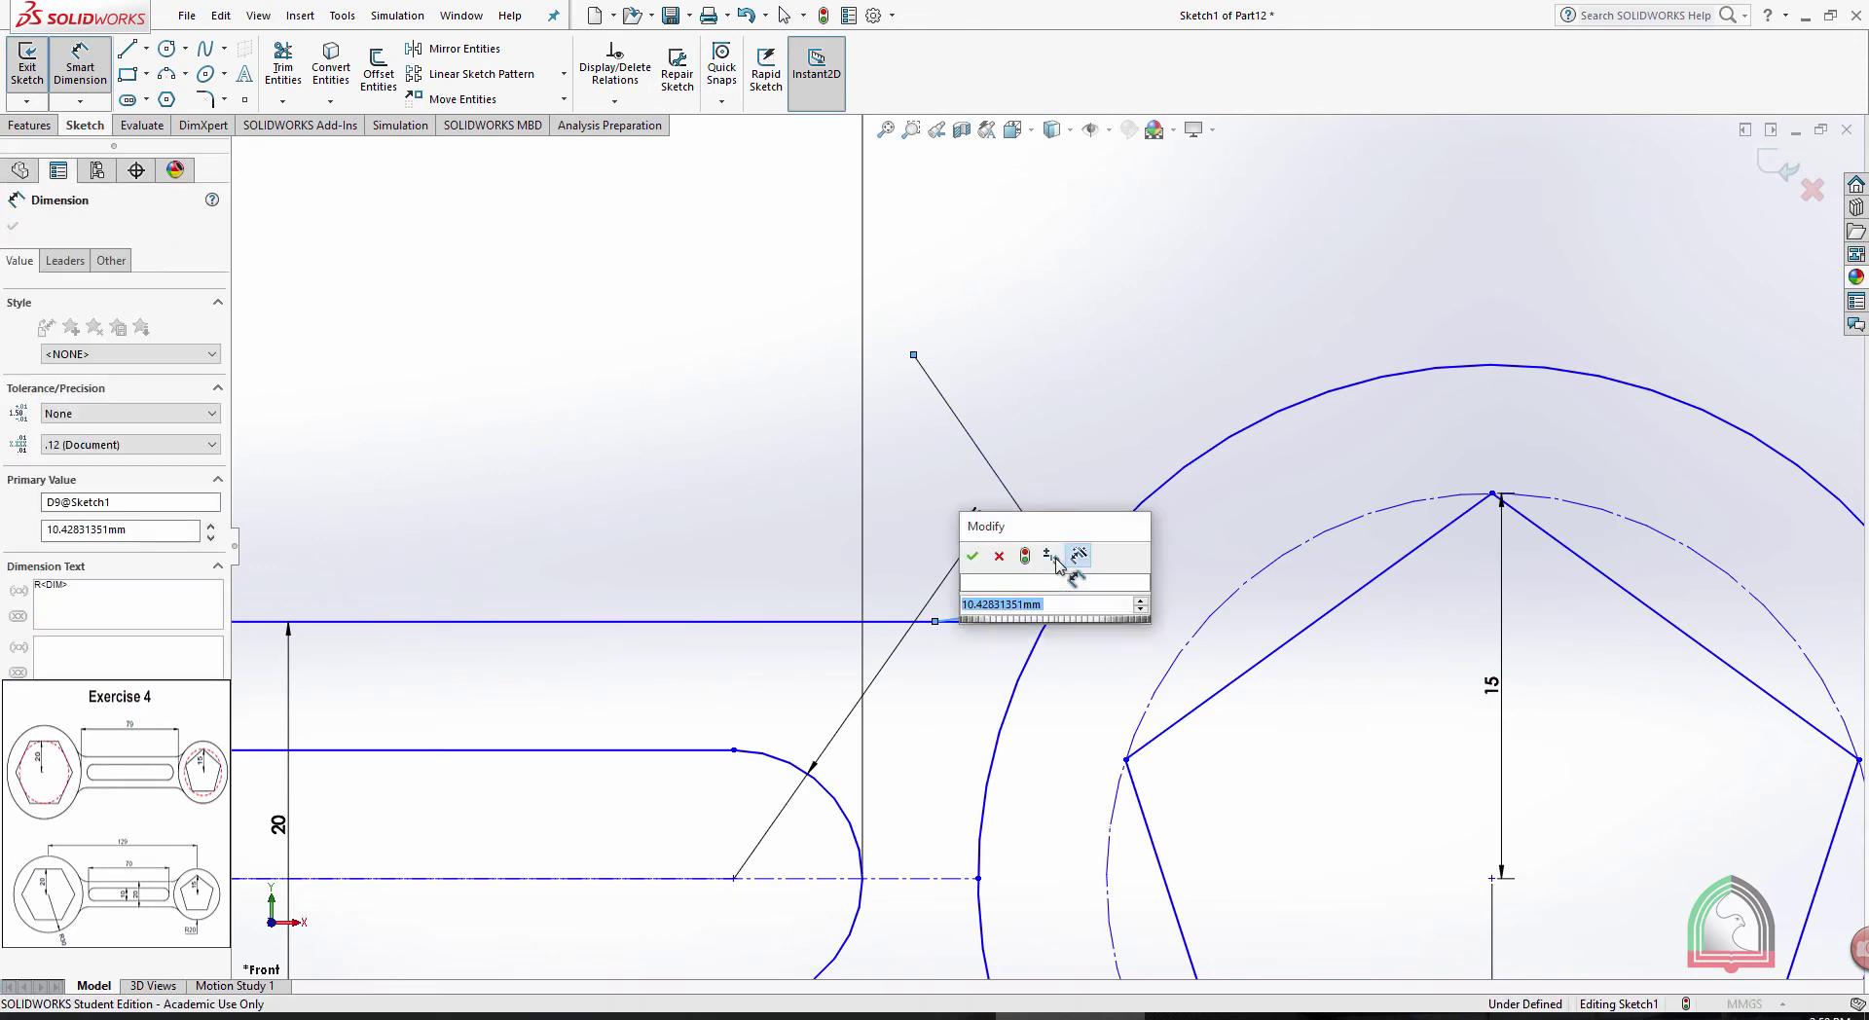
type("10")
key("Return")
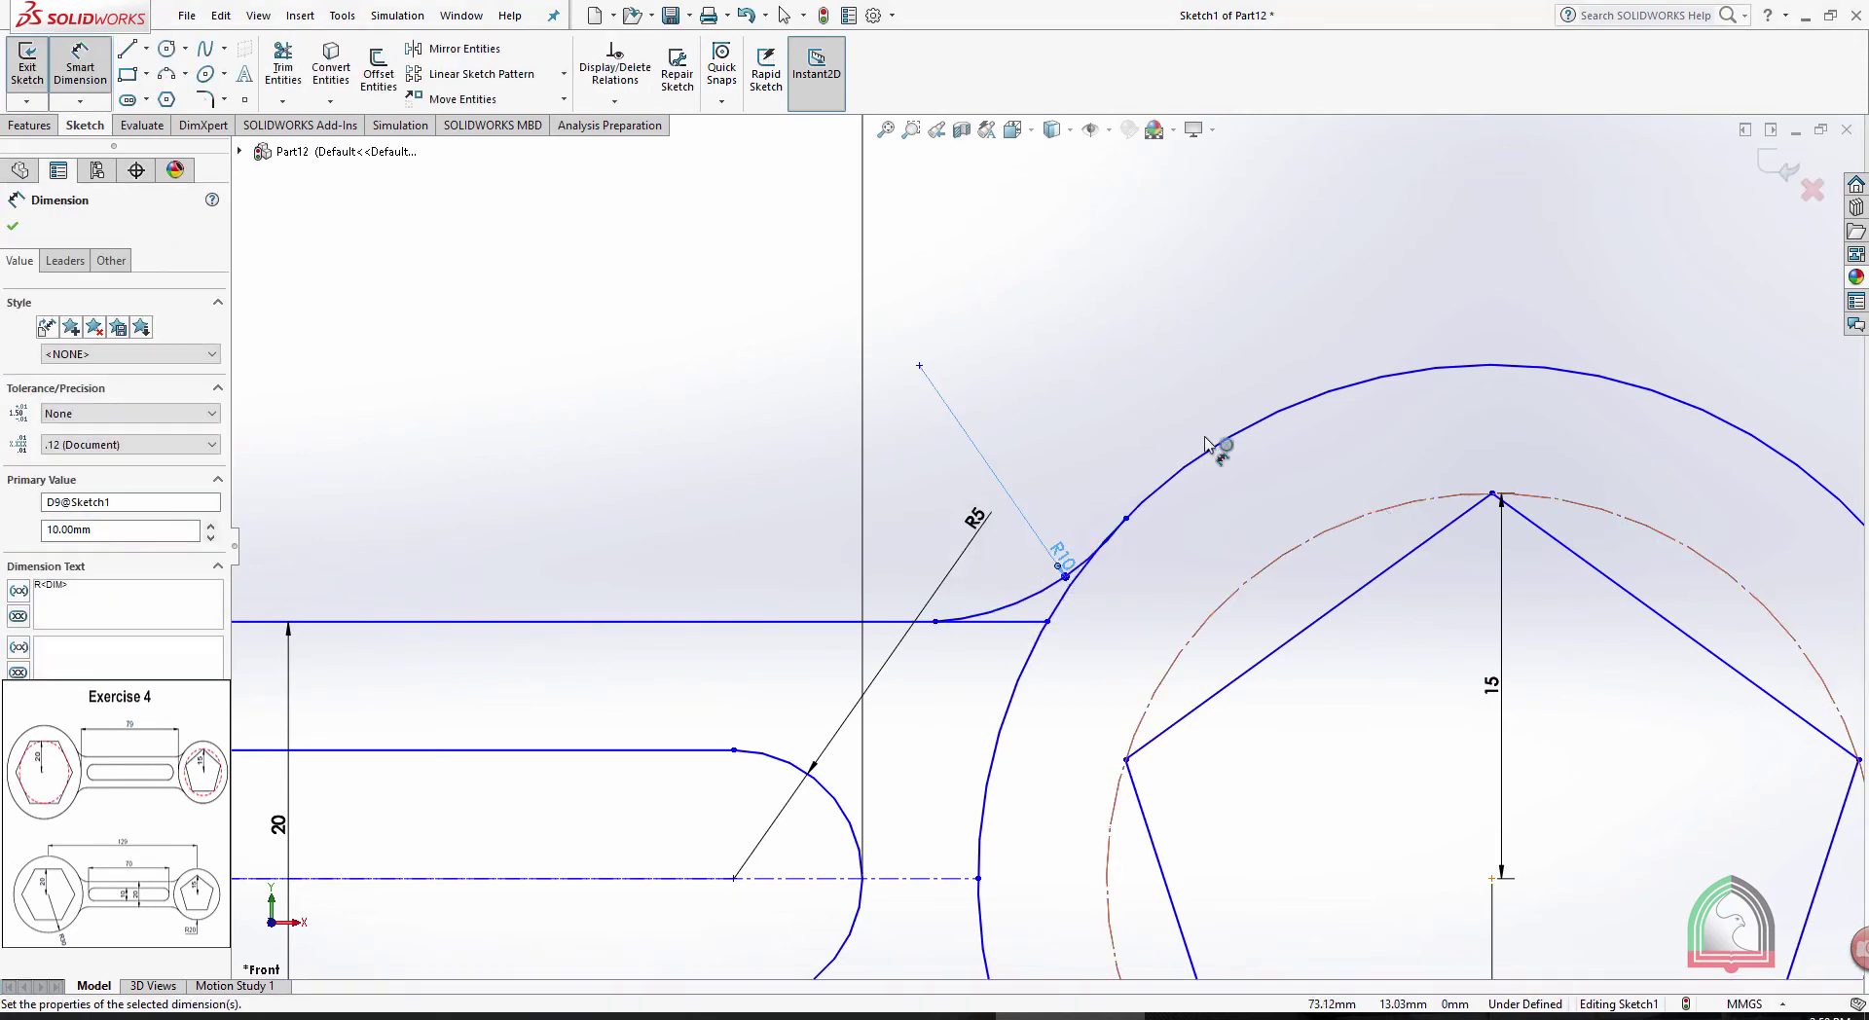
key("Escape")
Make the R10 arc tangent to the top line and the right circle, then trim the line stub
left_click(1003, 624)
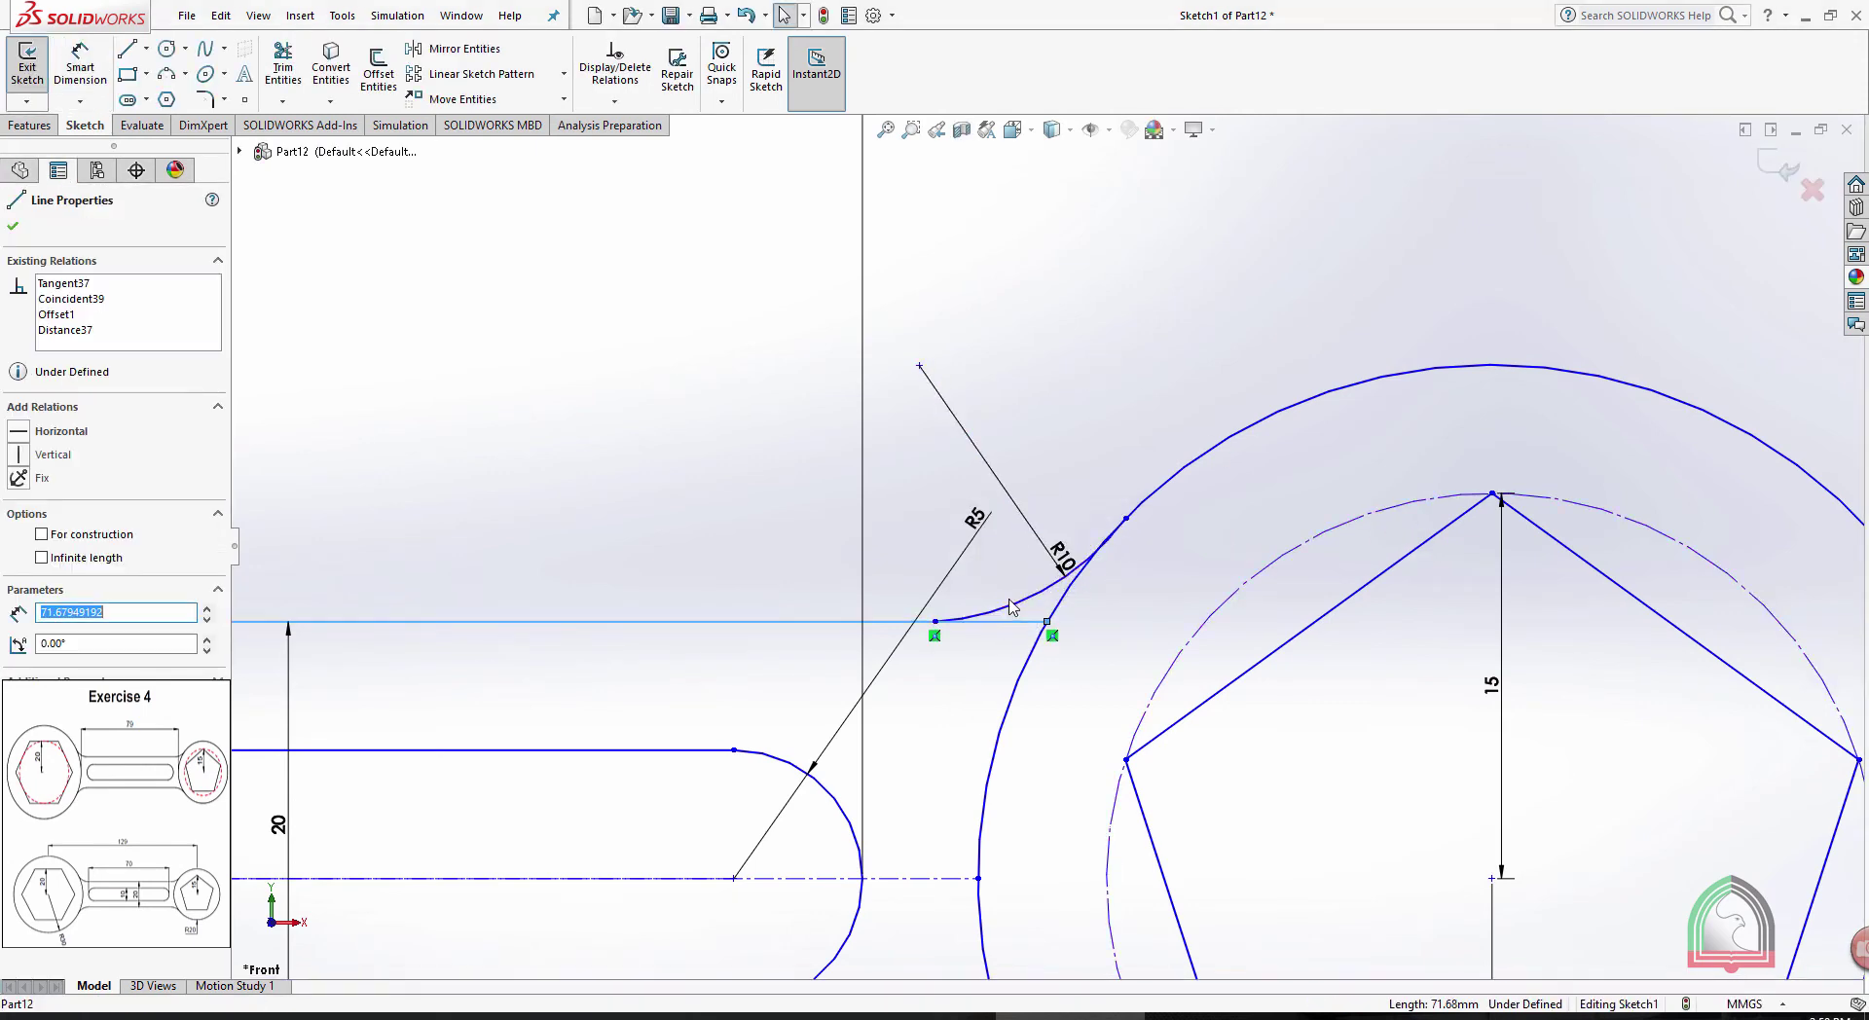
left_click(1012, 607, "ctrl")
left_click(20, 542)
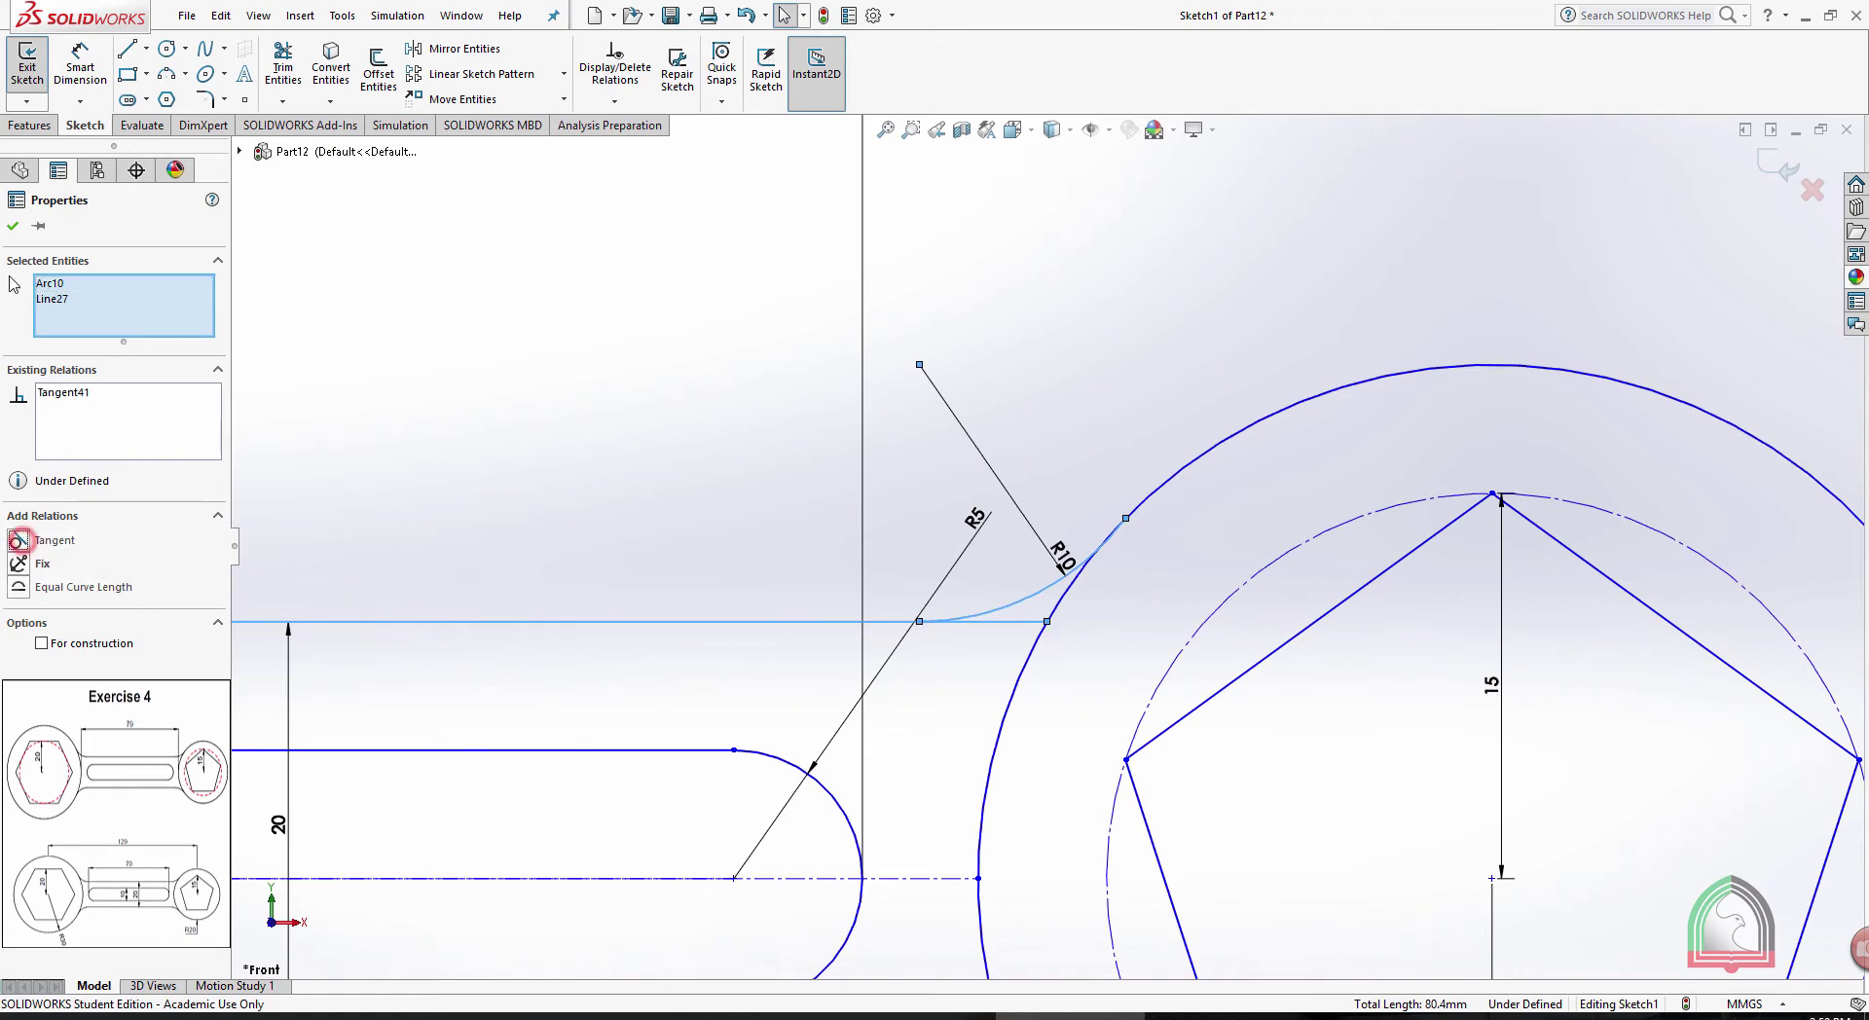
left_click(1281, 193)
left_click(1176, 487)
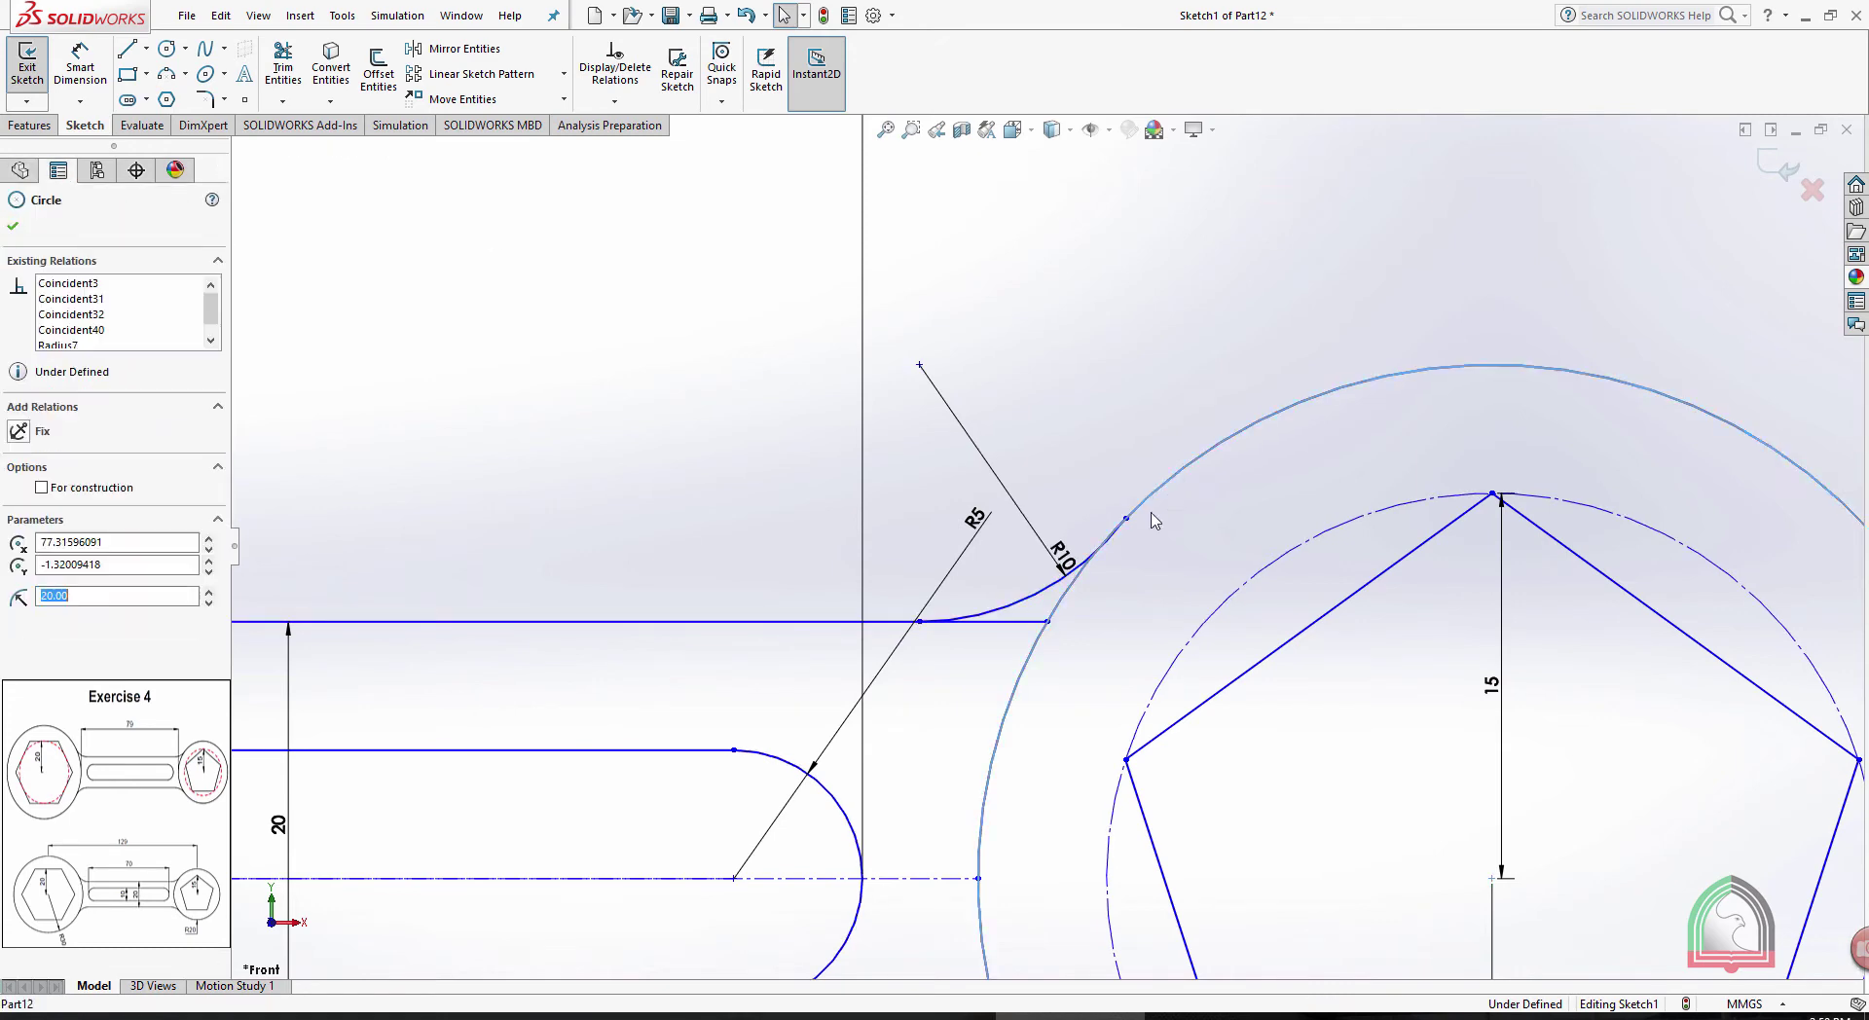
left_click(1047, 586, "ctrl")
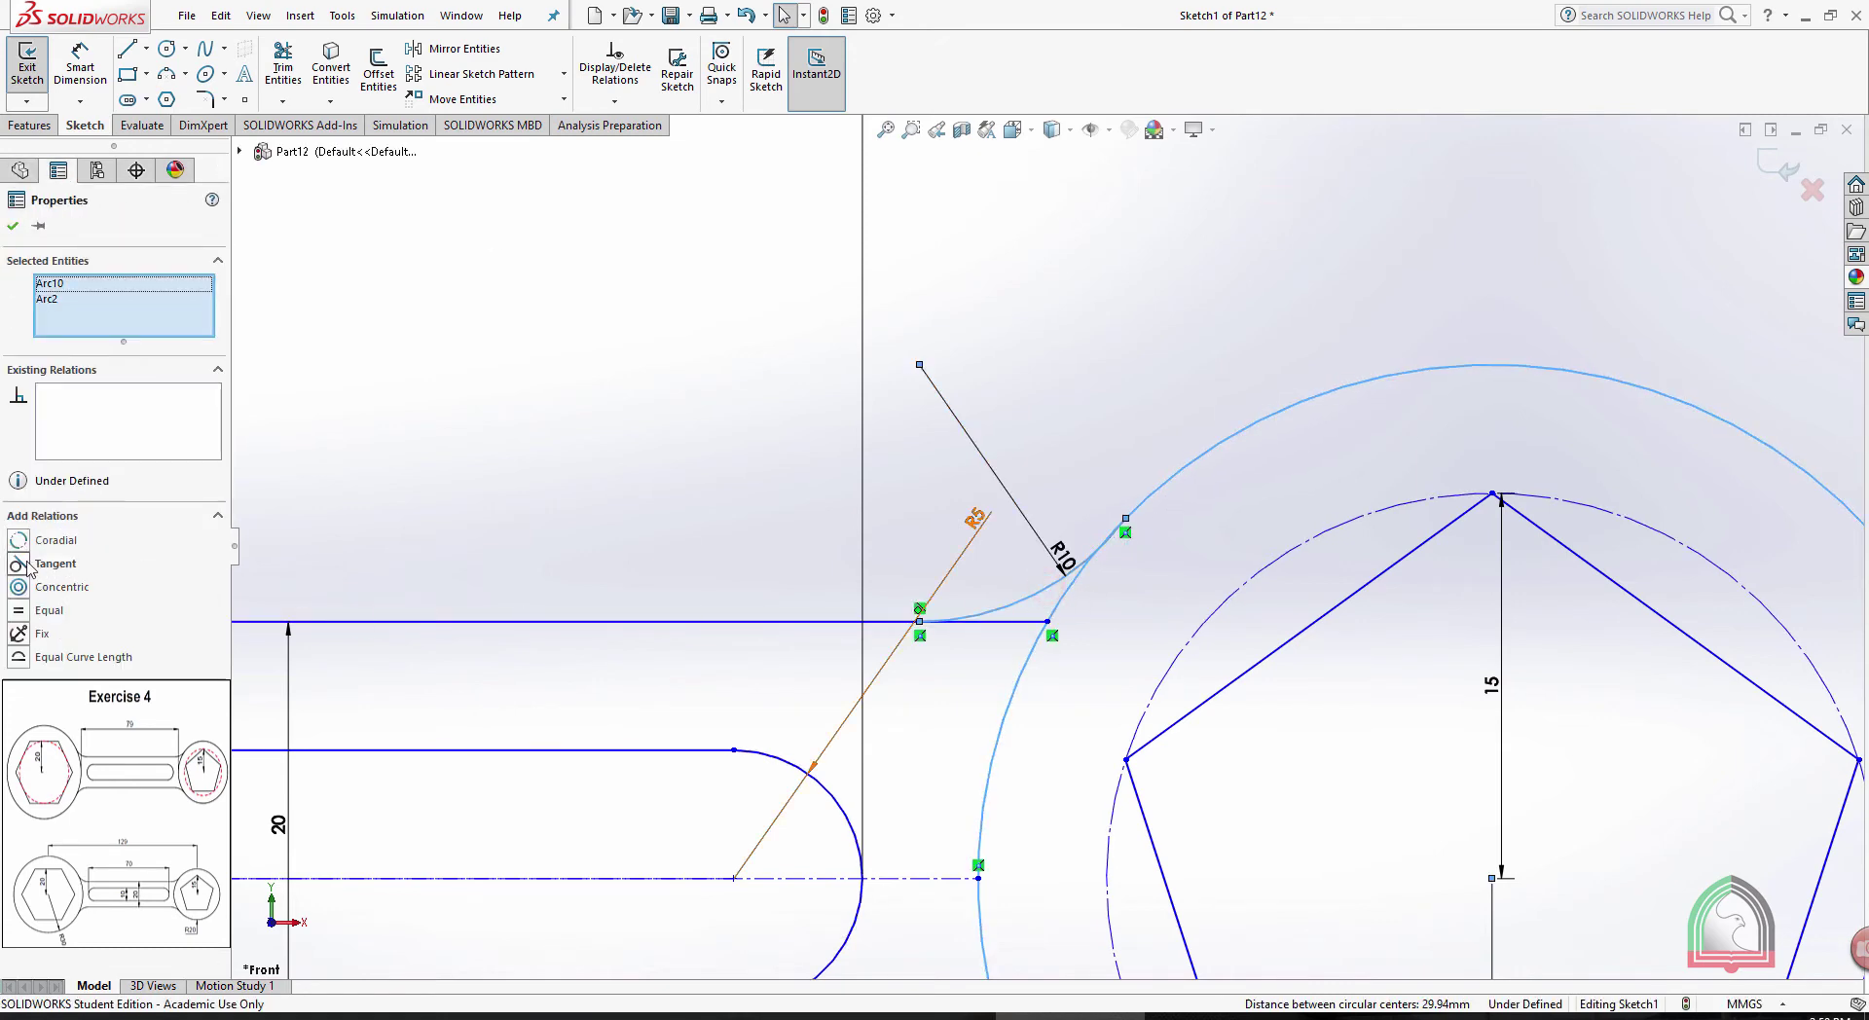
left_click(20, 564)
left_click(13, 225)
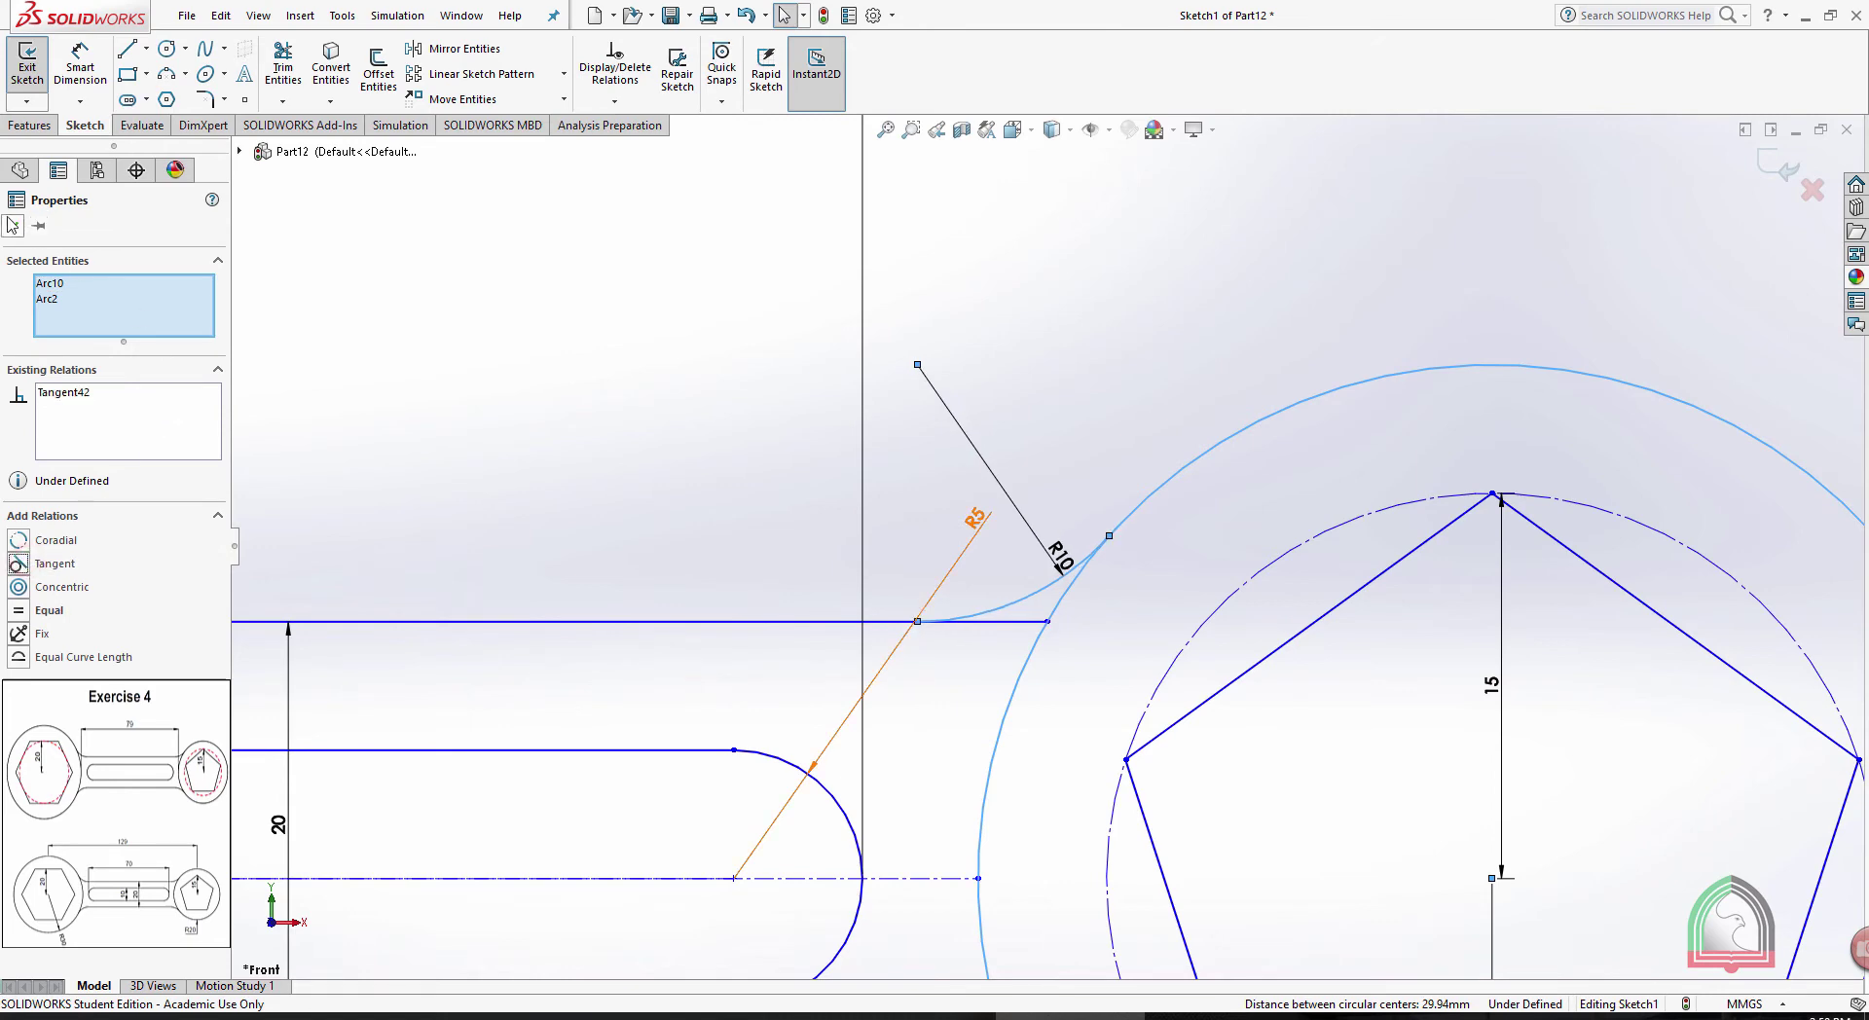
left_click(282, 66)
left_click_drag(932, 658, 1022, 613)
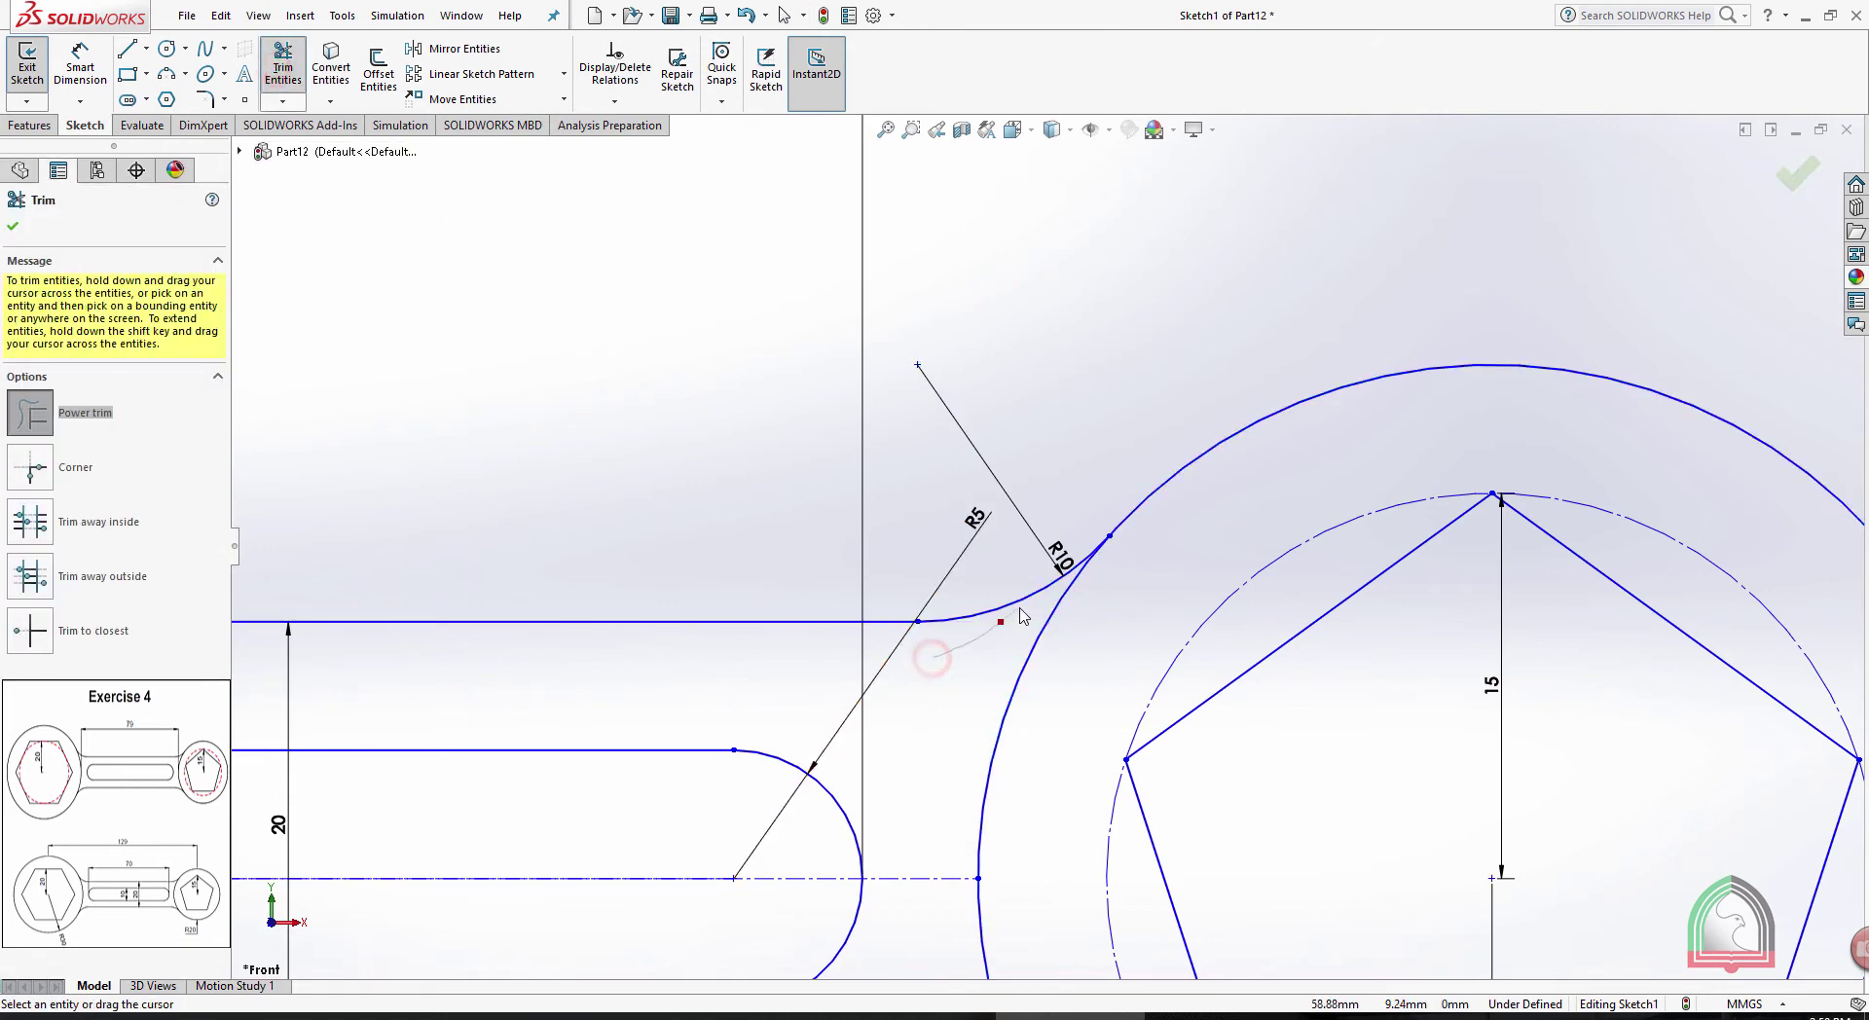
Mirror the R10 arc about the horizontal centerline to the lower side
scroll(1042, 574, "up", 5)
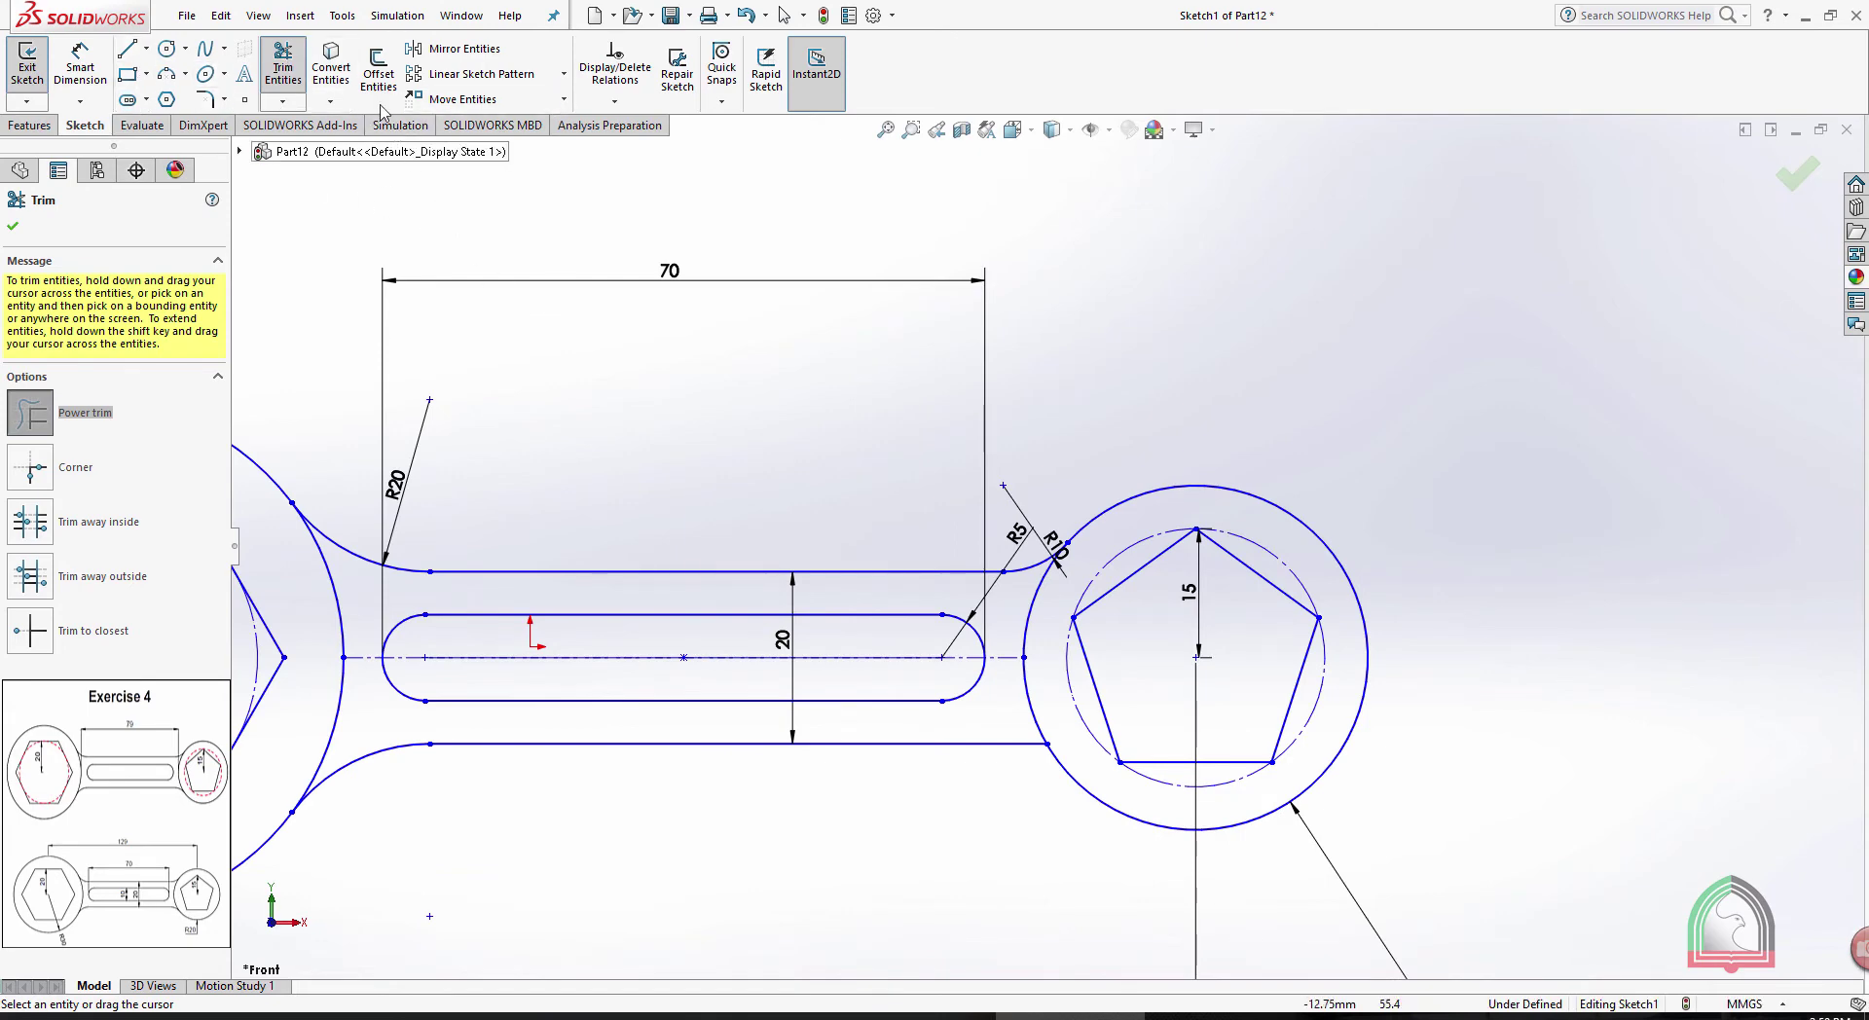
key("Escape")
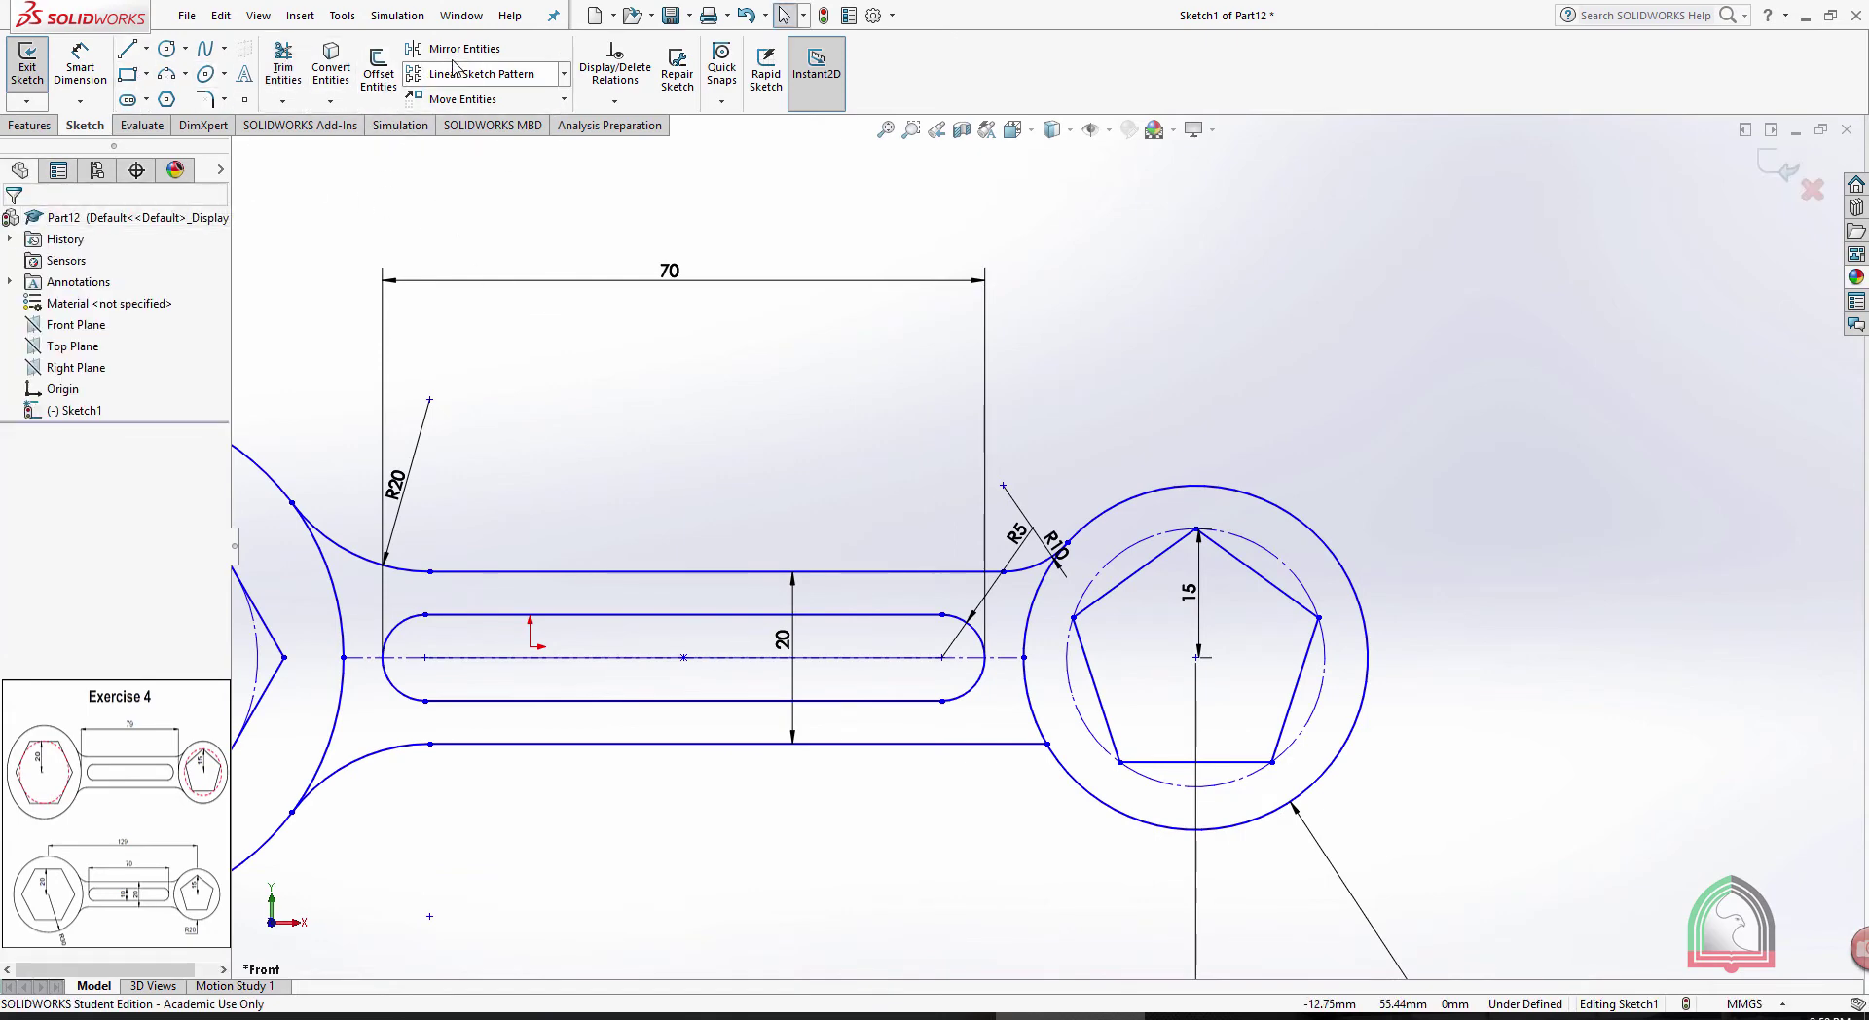
left_click(459, 49)
left_click(1027, 574)
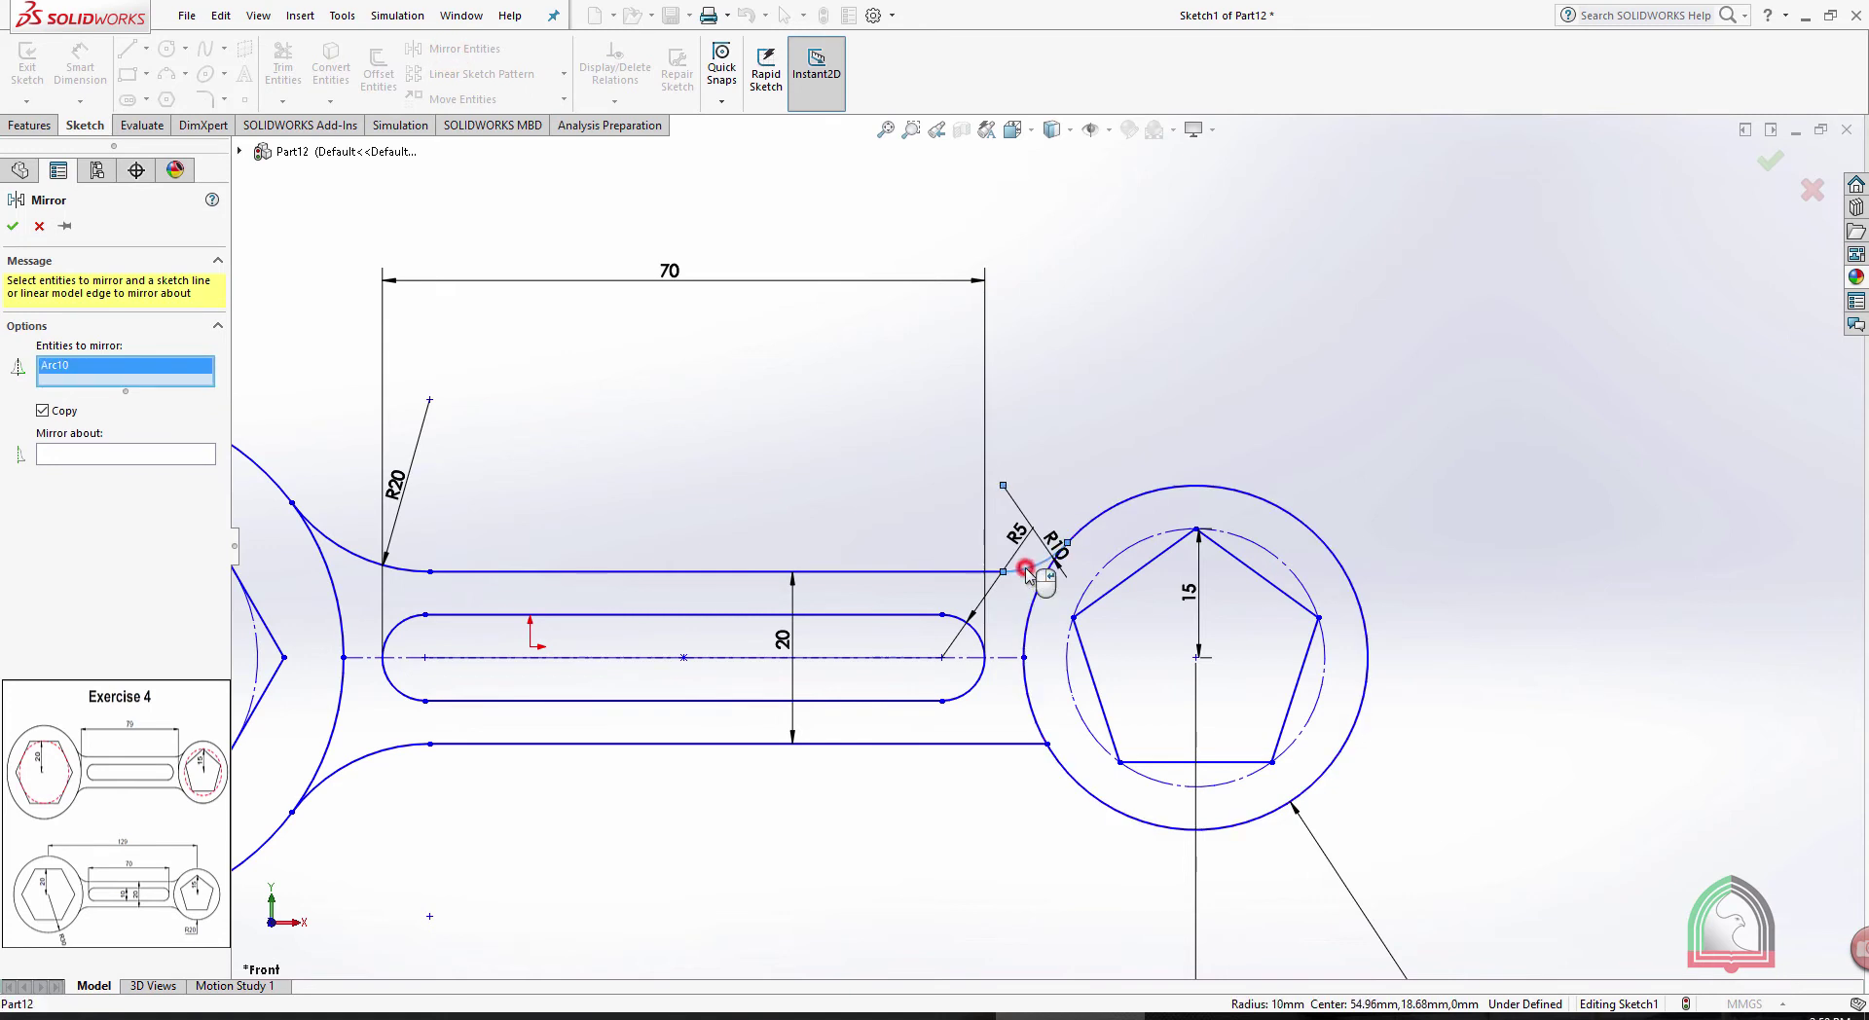
left_click(117, 454)
left_click(886, 660)
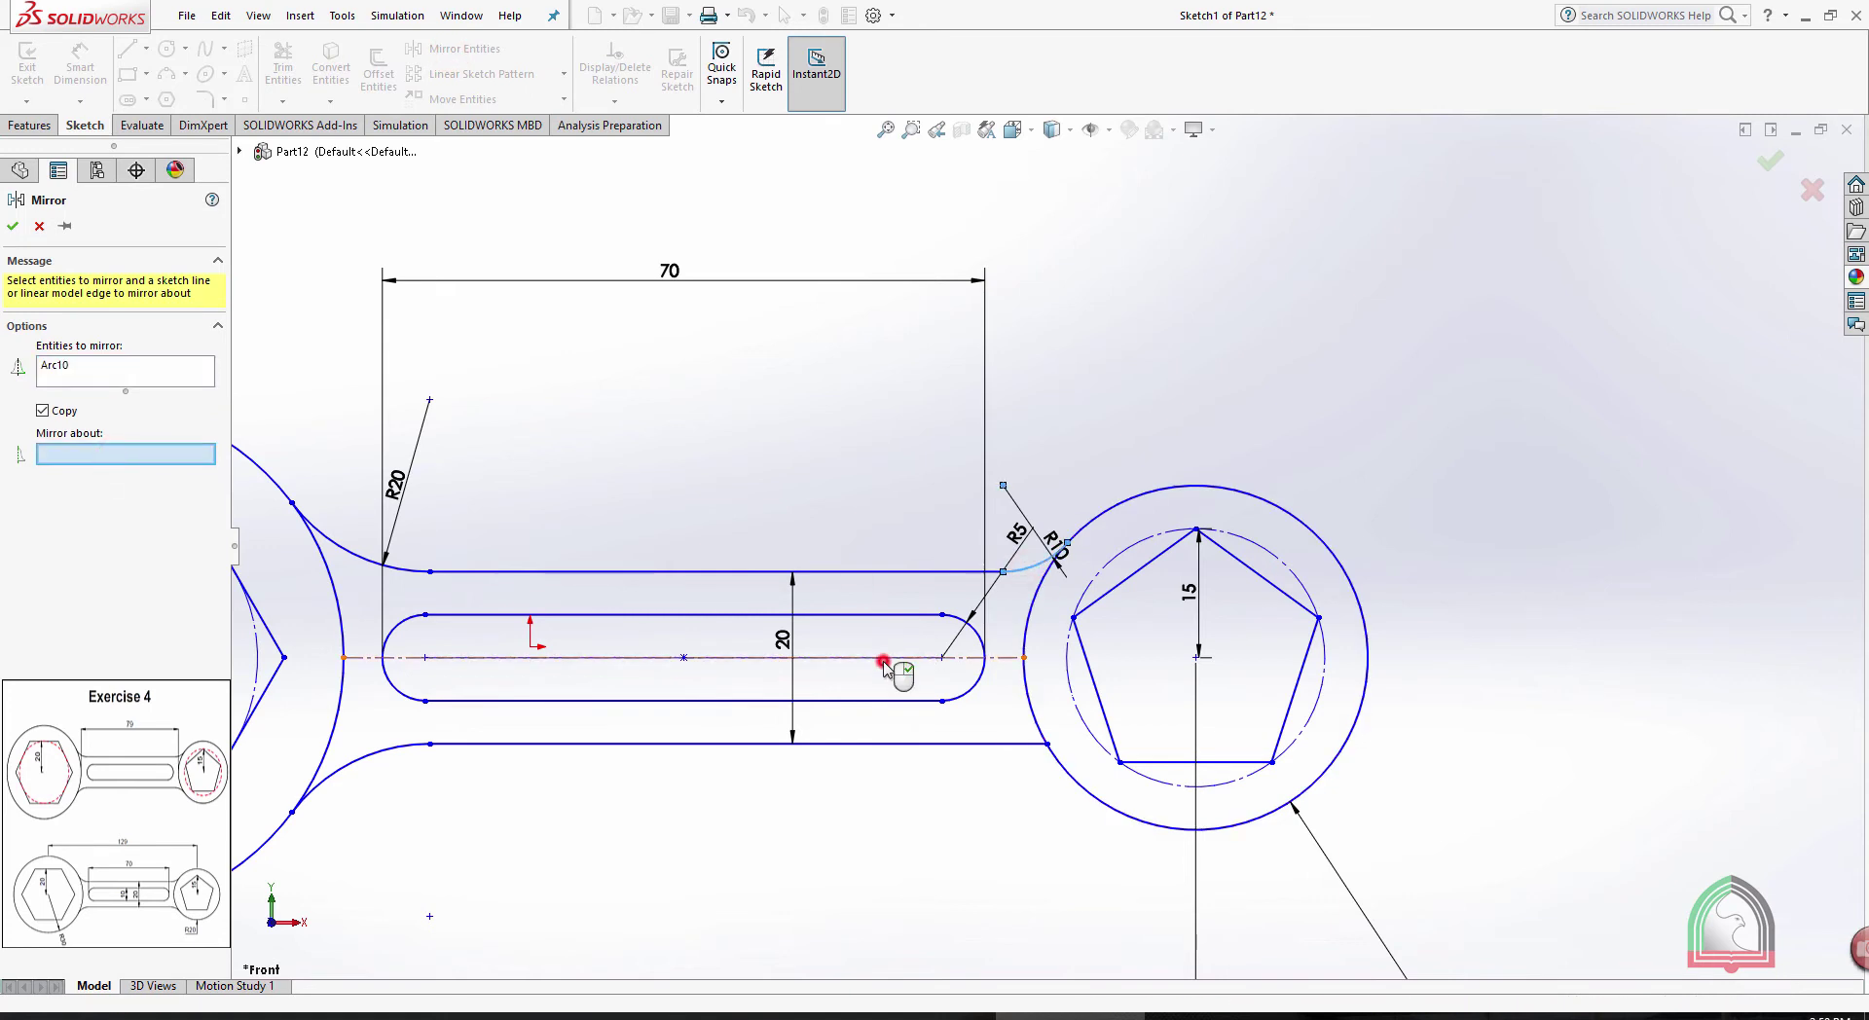
left_click(13, 226)
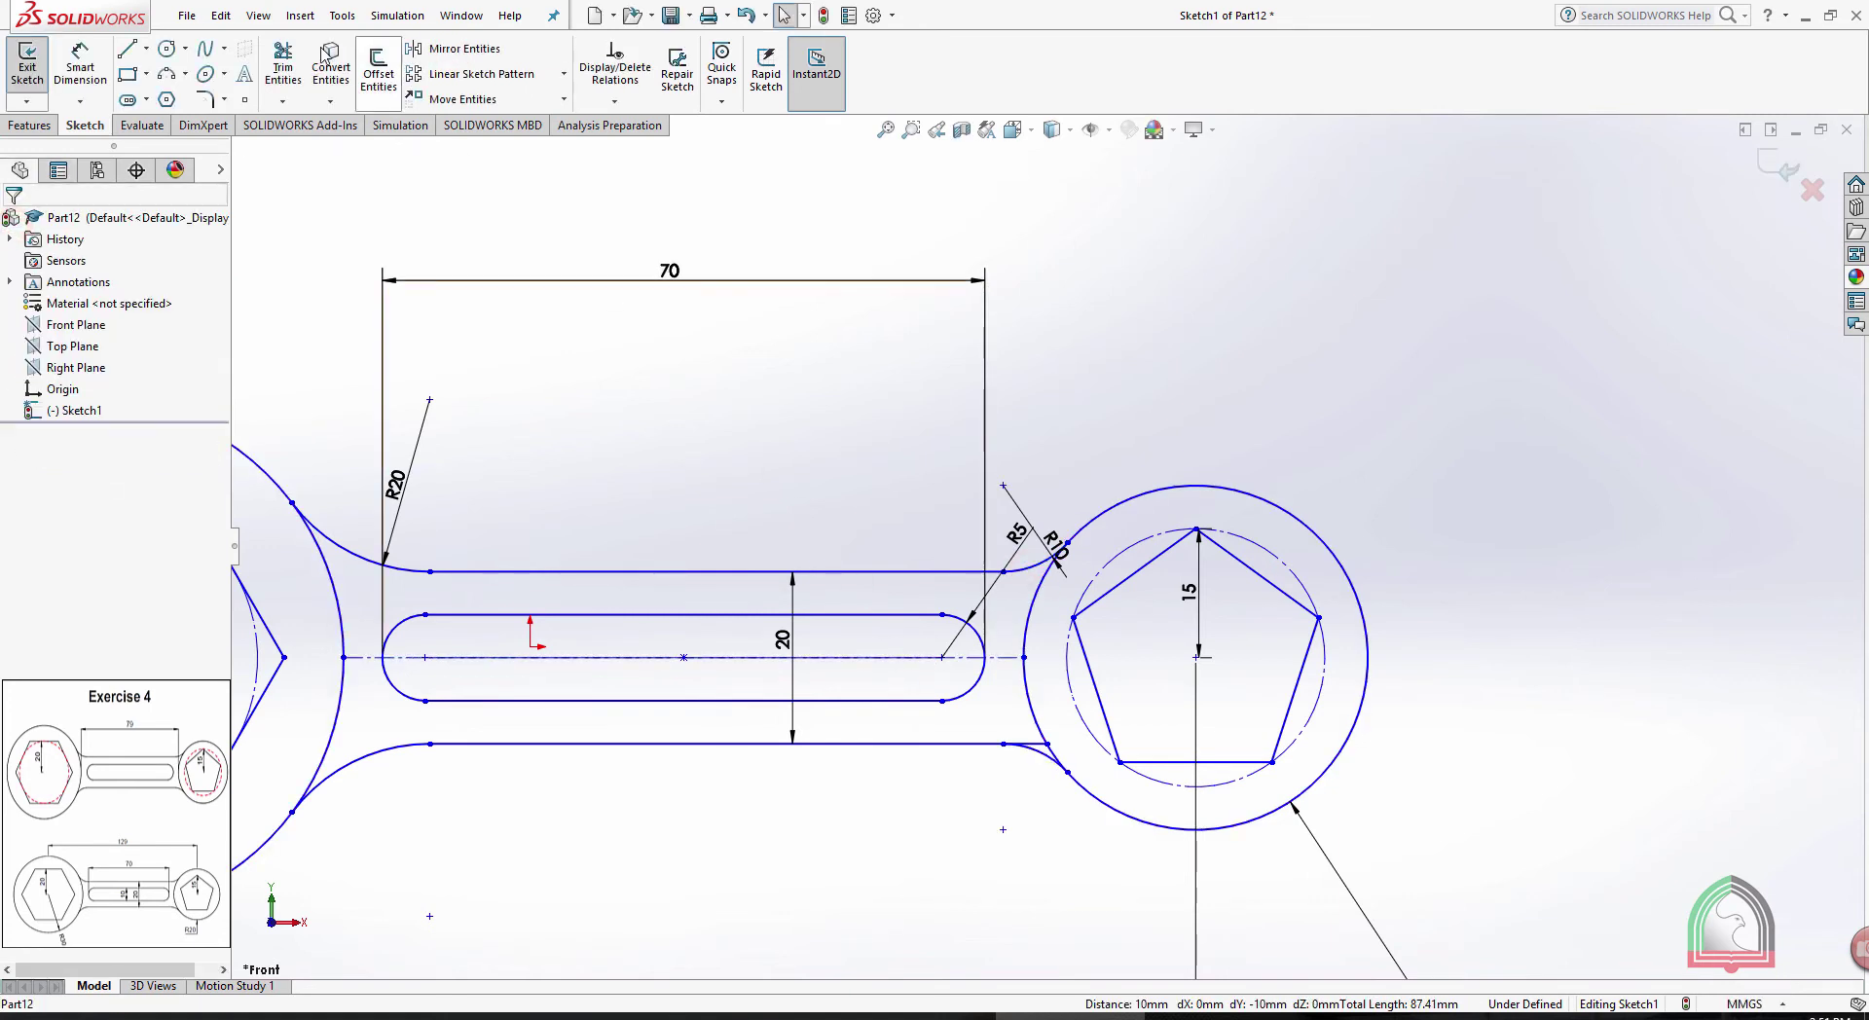
Trim the lower line stub, reposition the R20 label, and check the Exercise 4 PDF
scroll(1034, 750, "down", 5)
scroll(1034, 740, "down", 3)
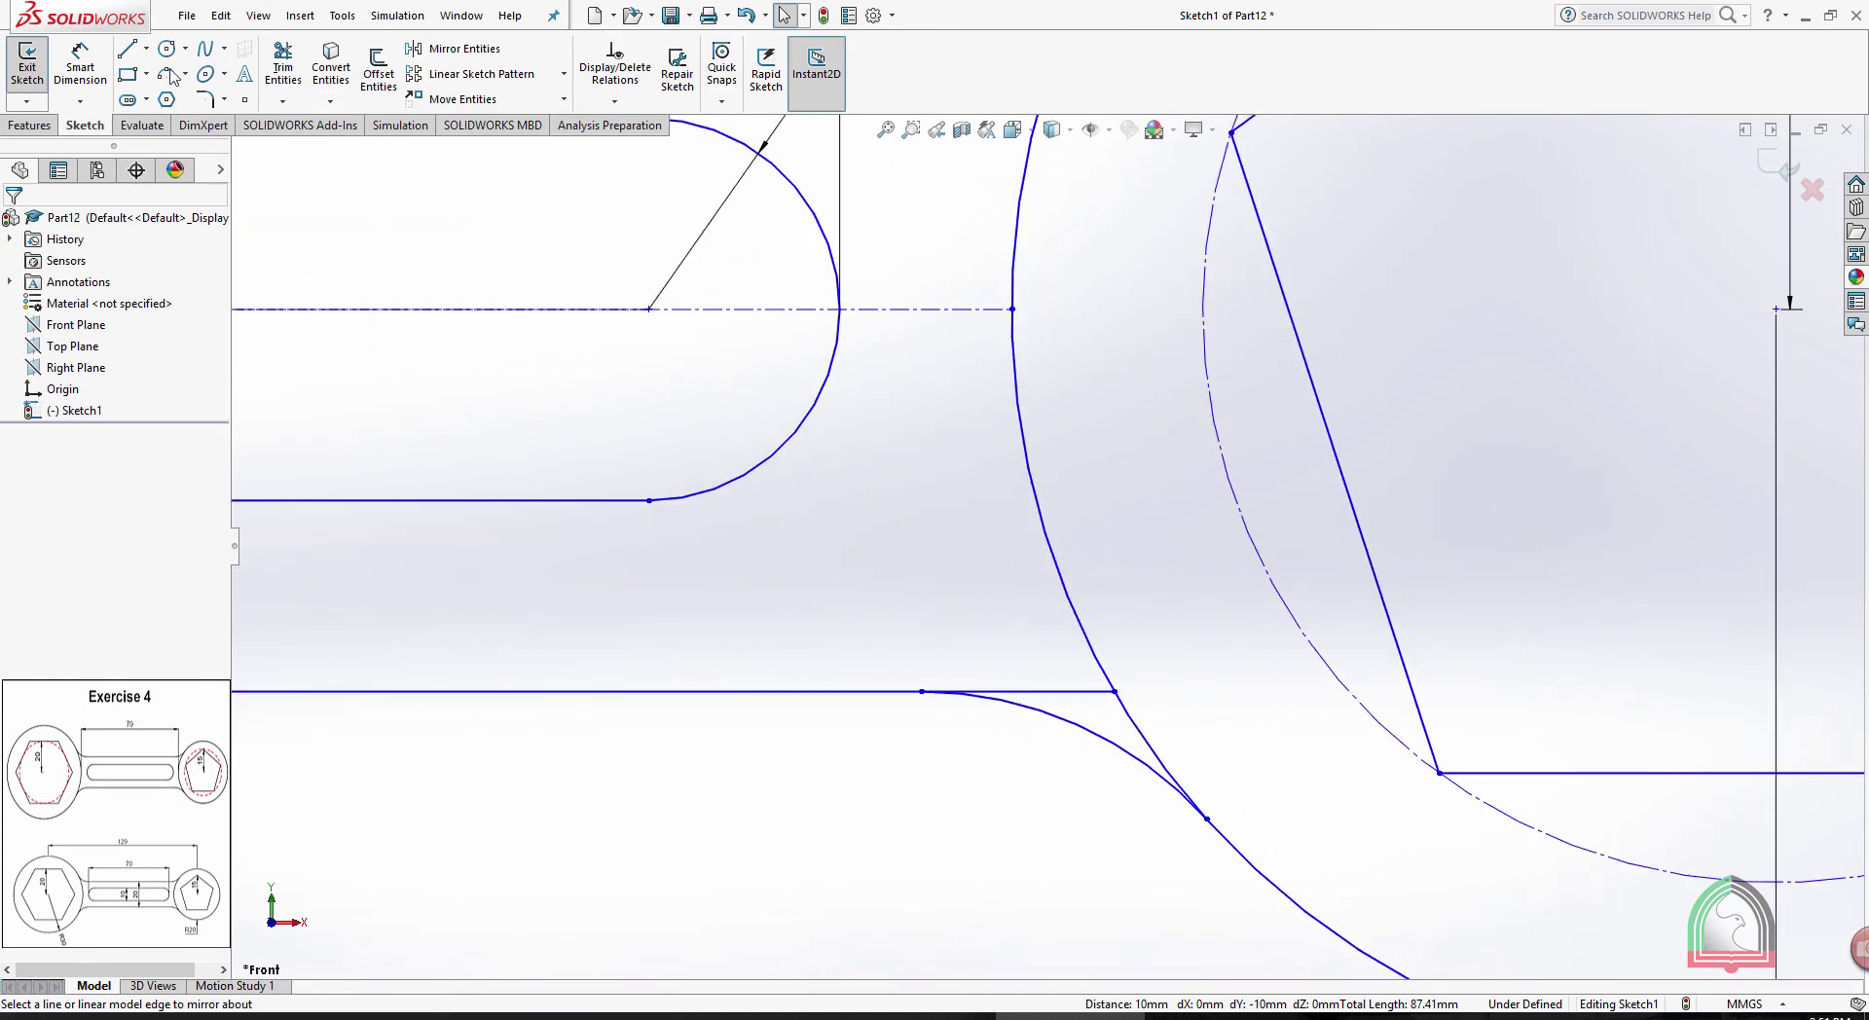
left_click(284, 65)
left_click_drag(964, 635, 1053, 697)
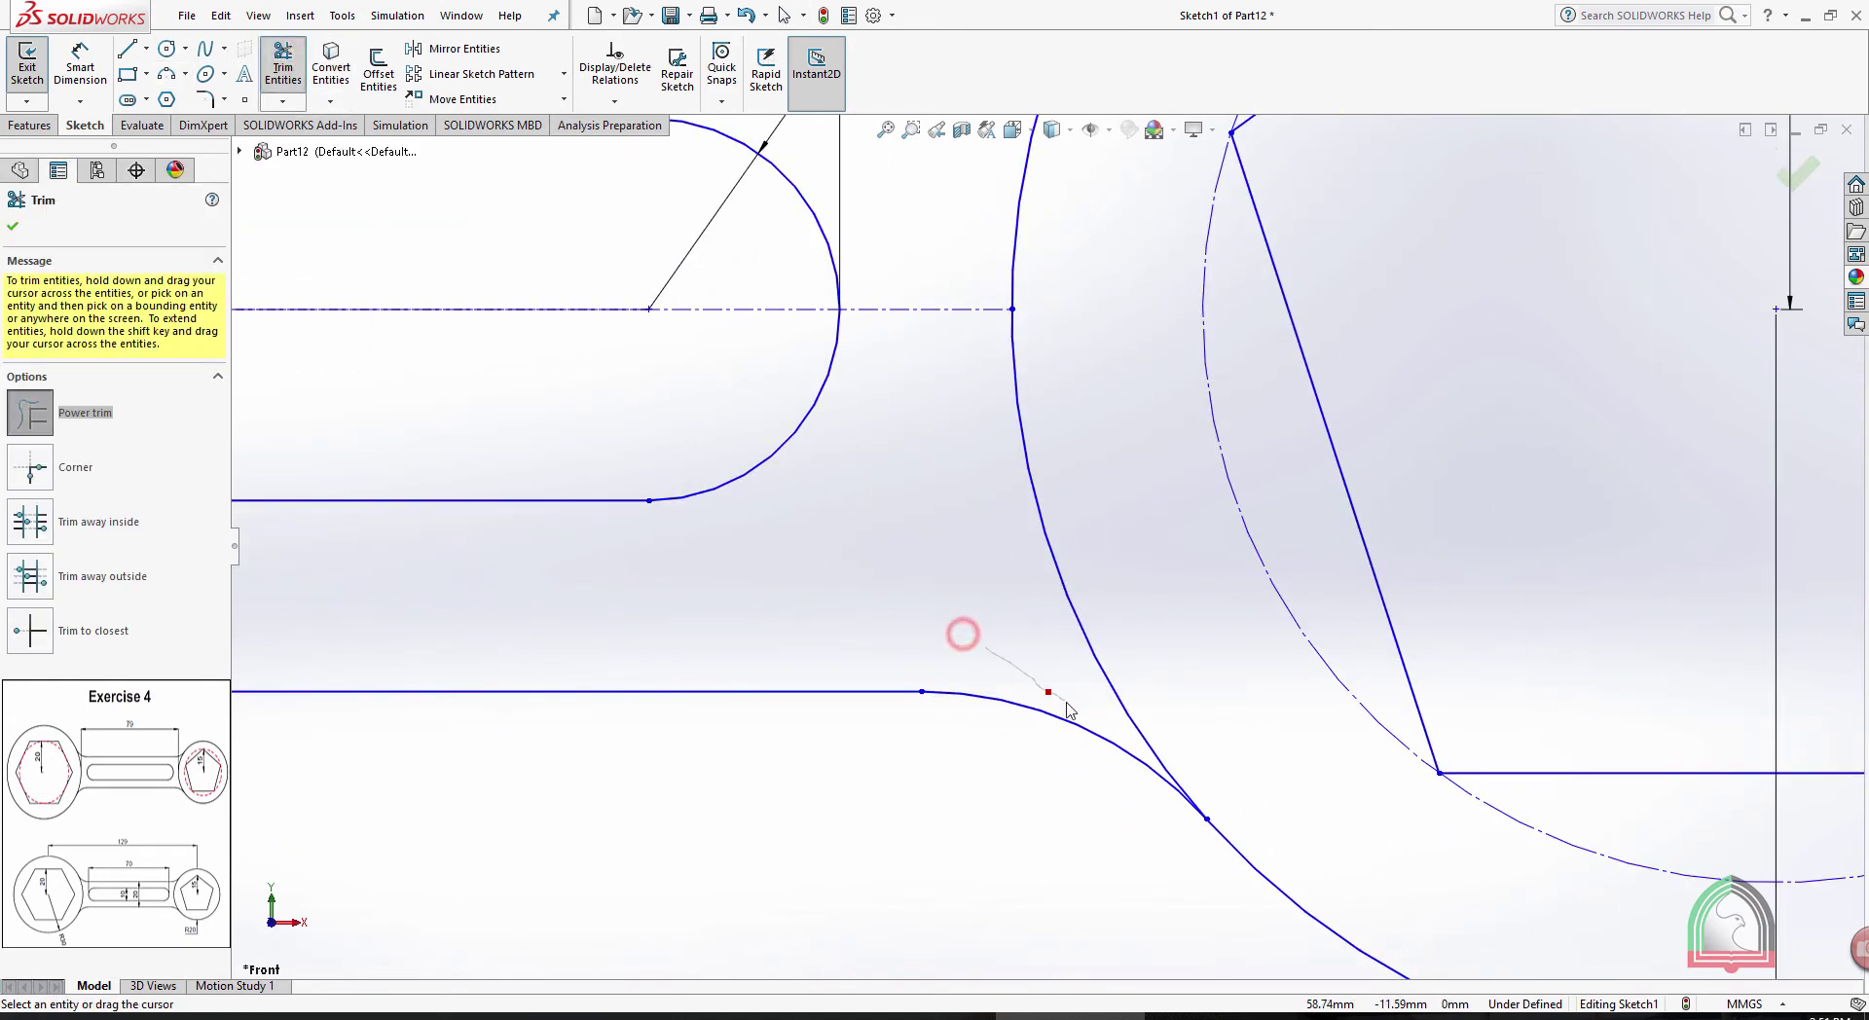
scroll(876, 621, "up", 4)
scroll(876, 620, "up", 6)
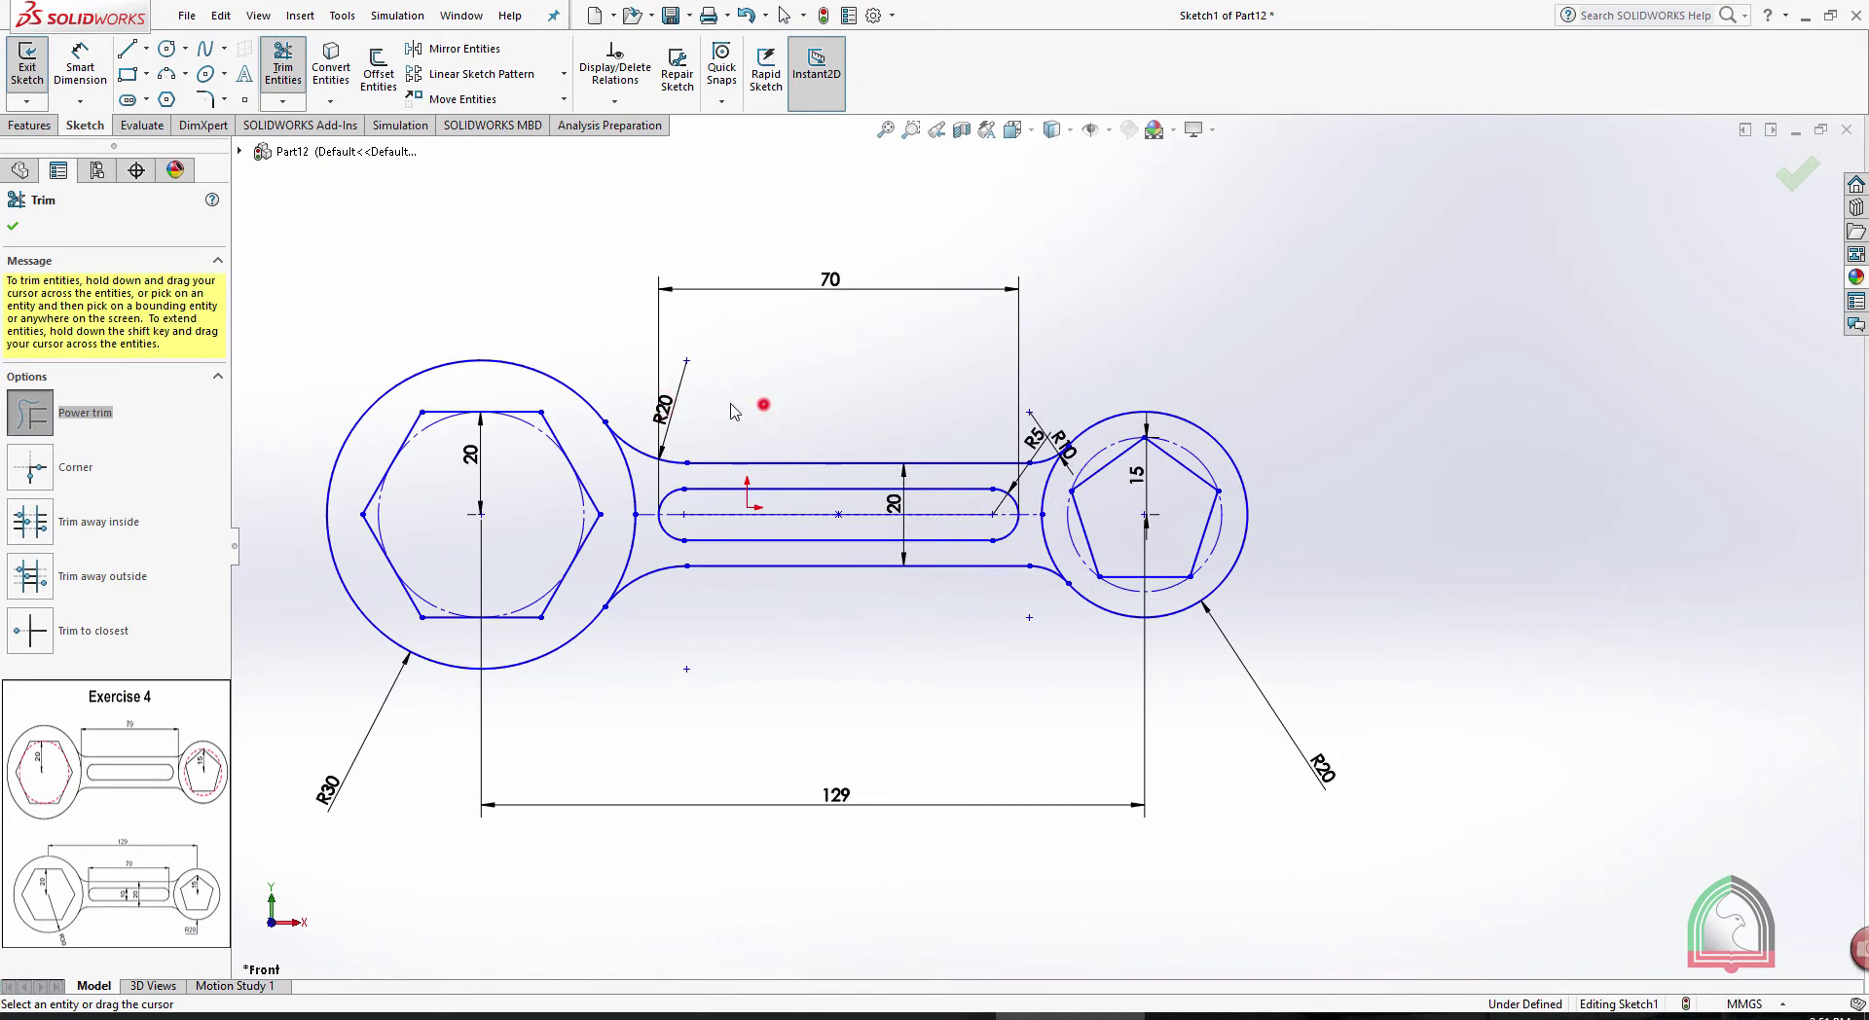
key("Escape")
left_click_drag(667, 413, 644, 409)
left_click(921, 1015)
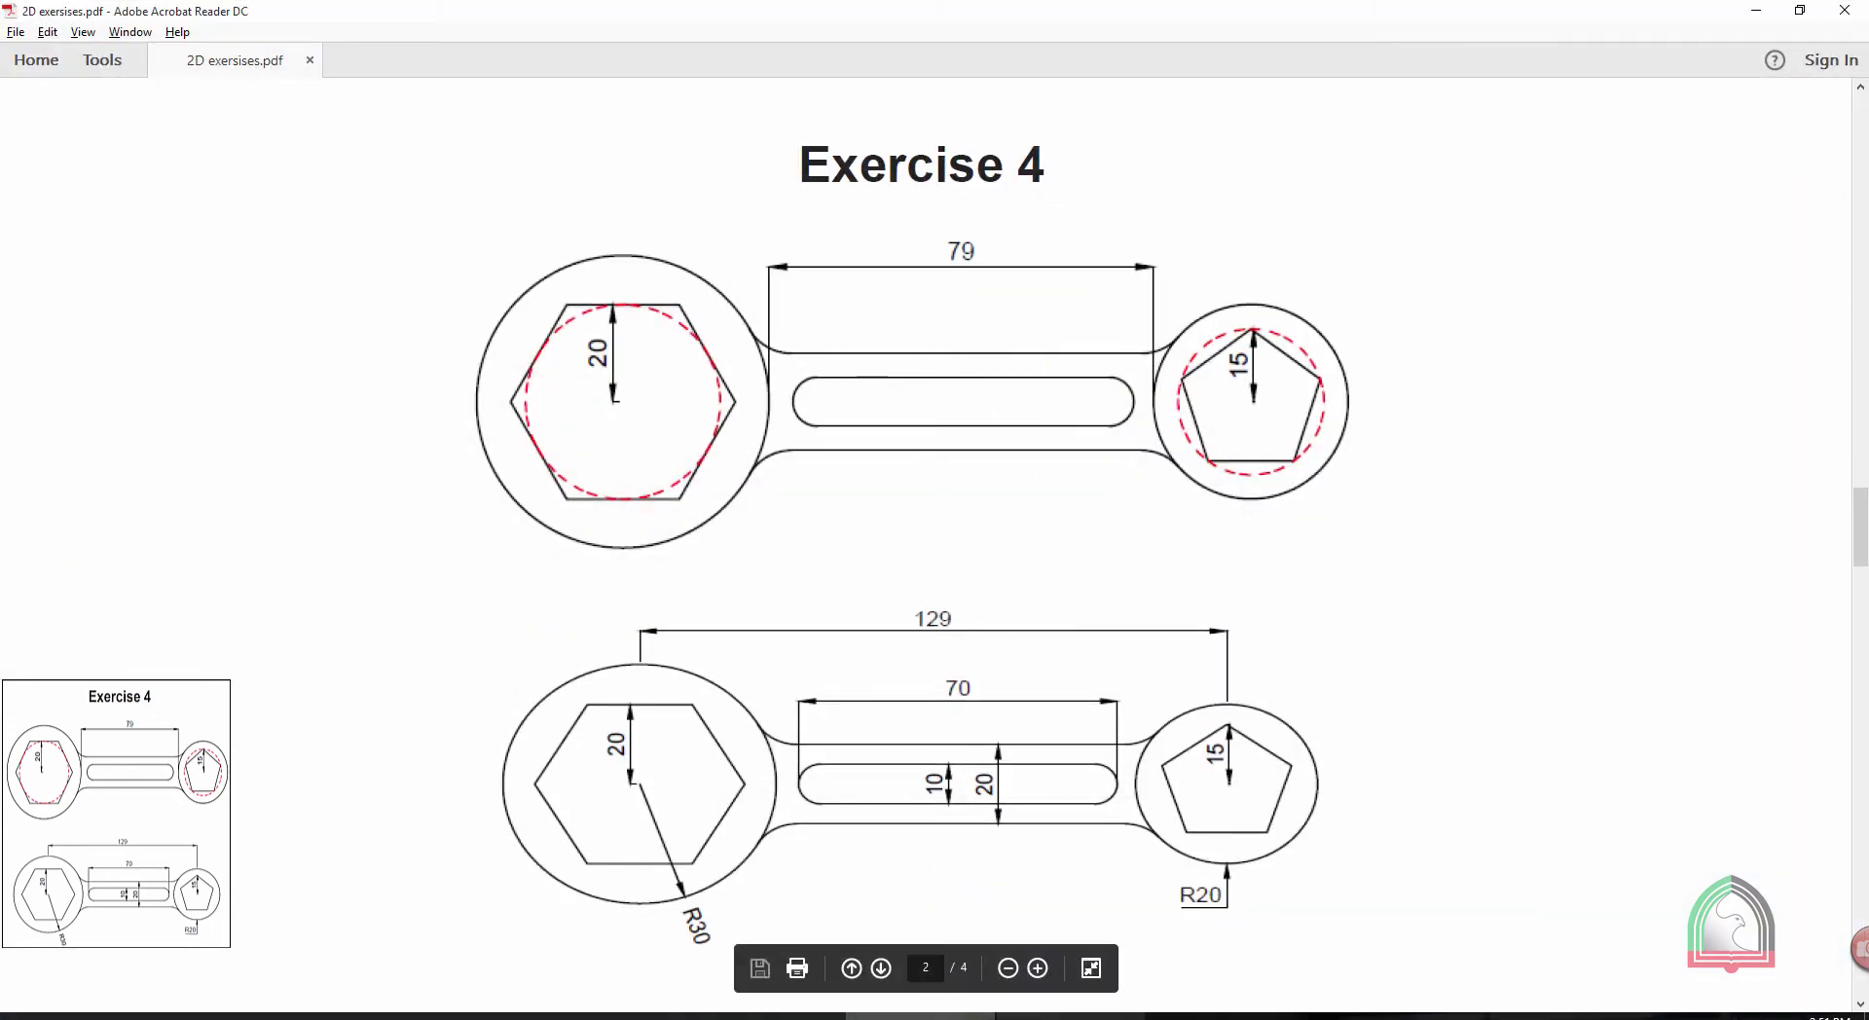
Add a driven 79 reference dimension across the handle between the two end points
left_click(1071, 1015)
left_click(76, 73)
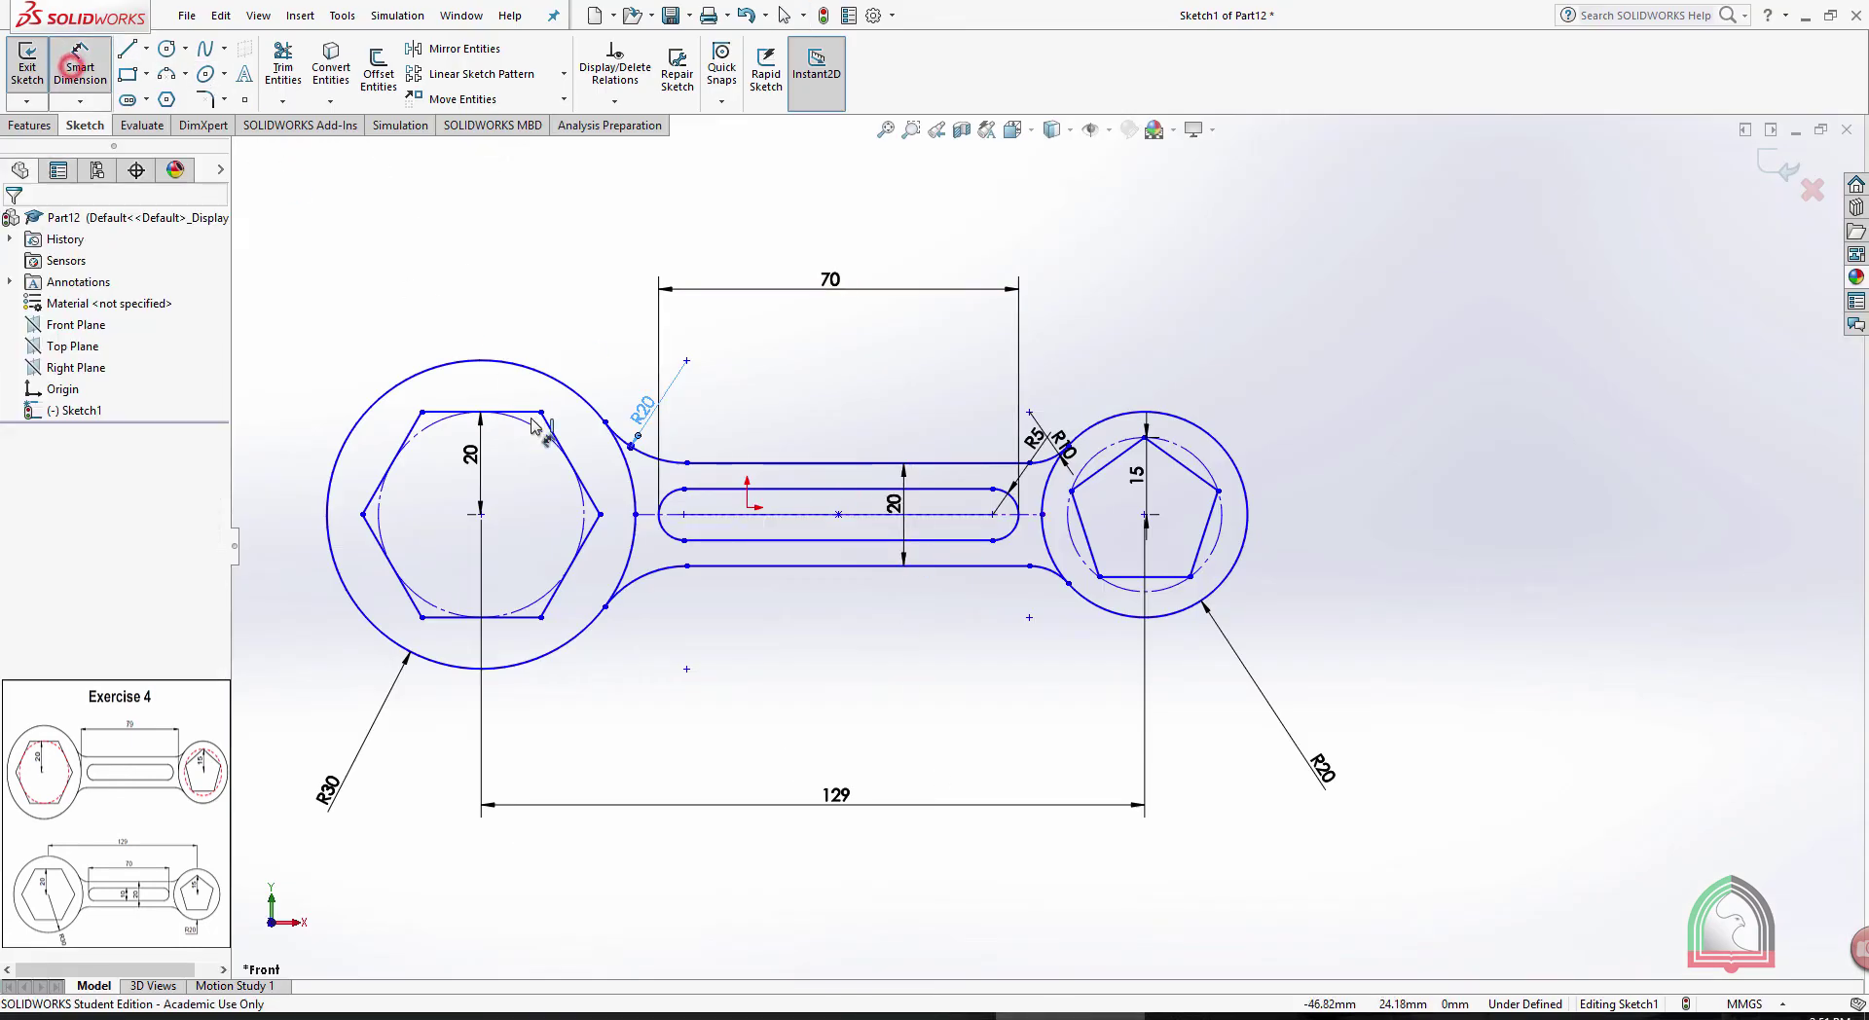
left_click(635, 514)
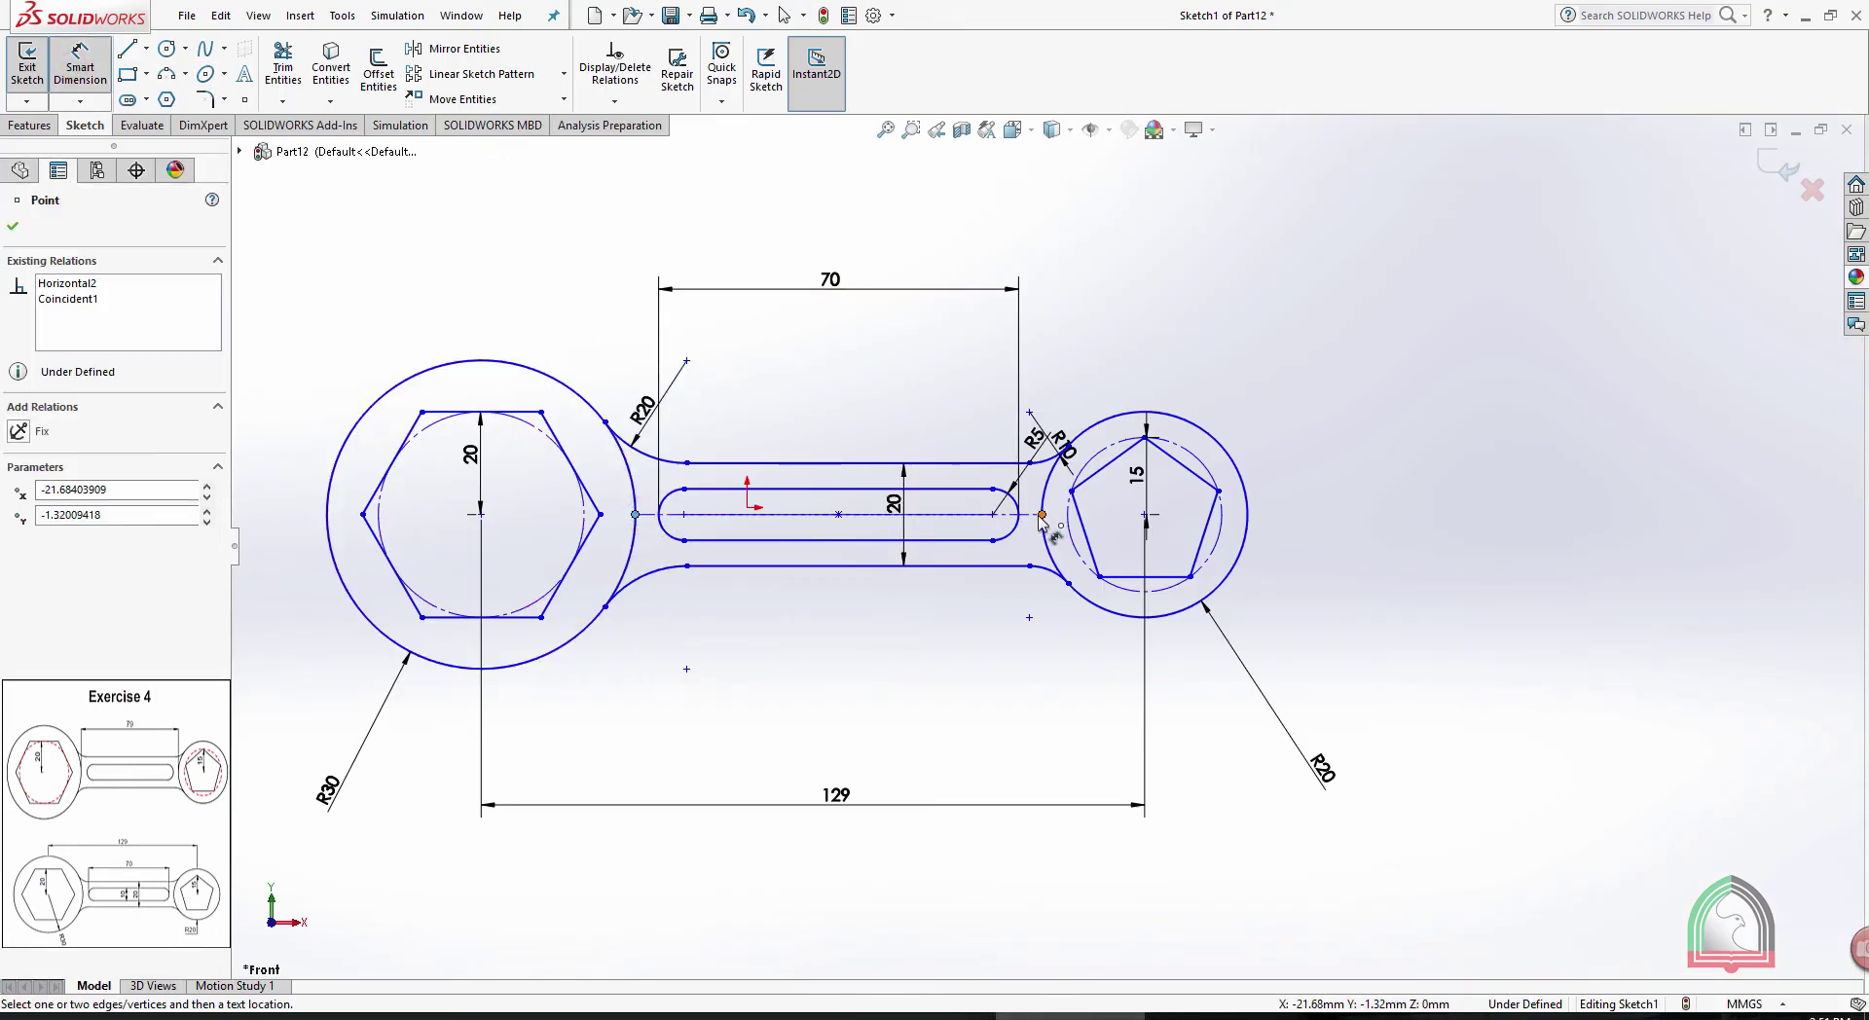
left_click(1040, 514)
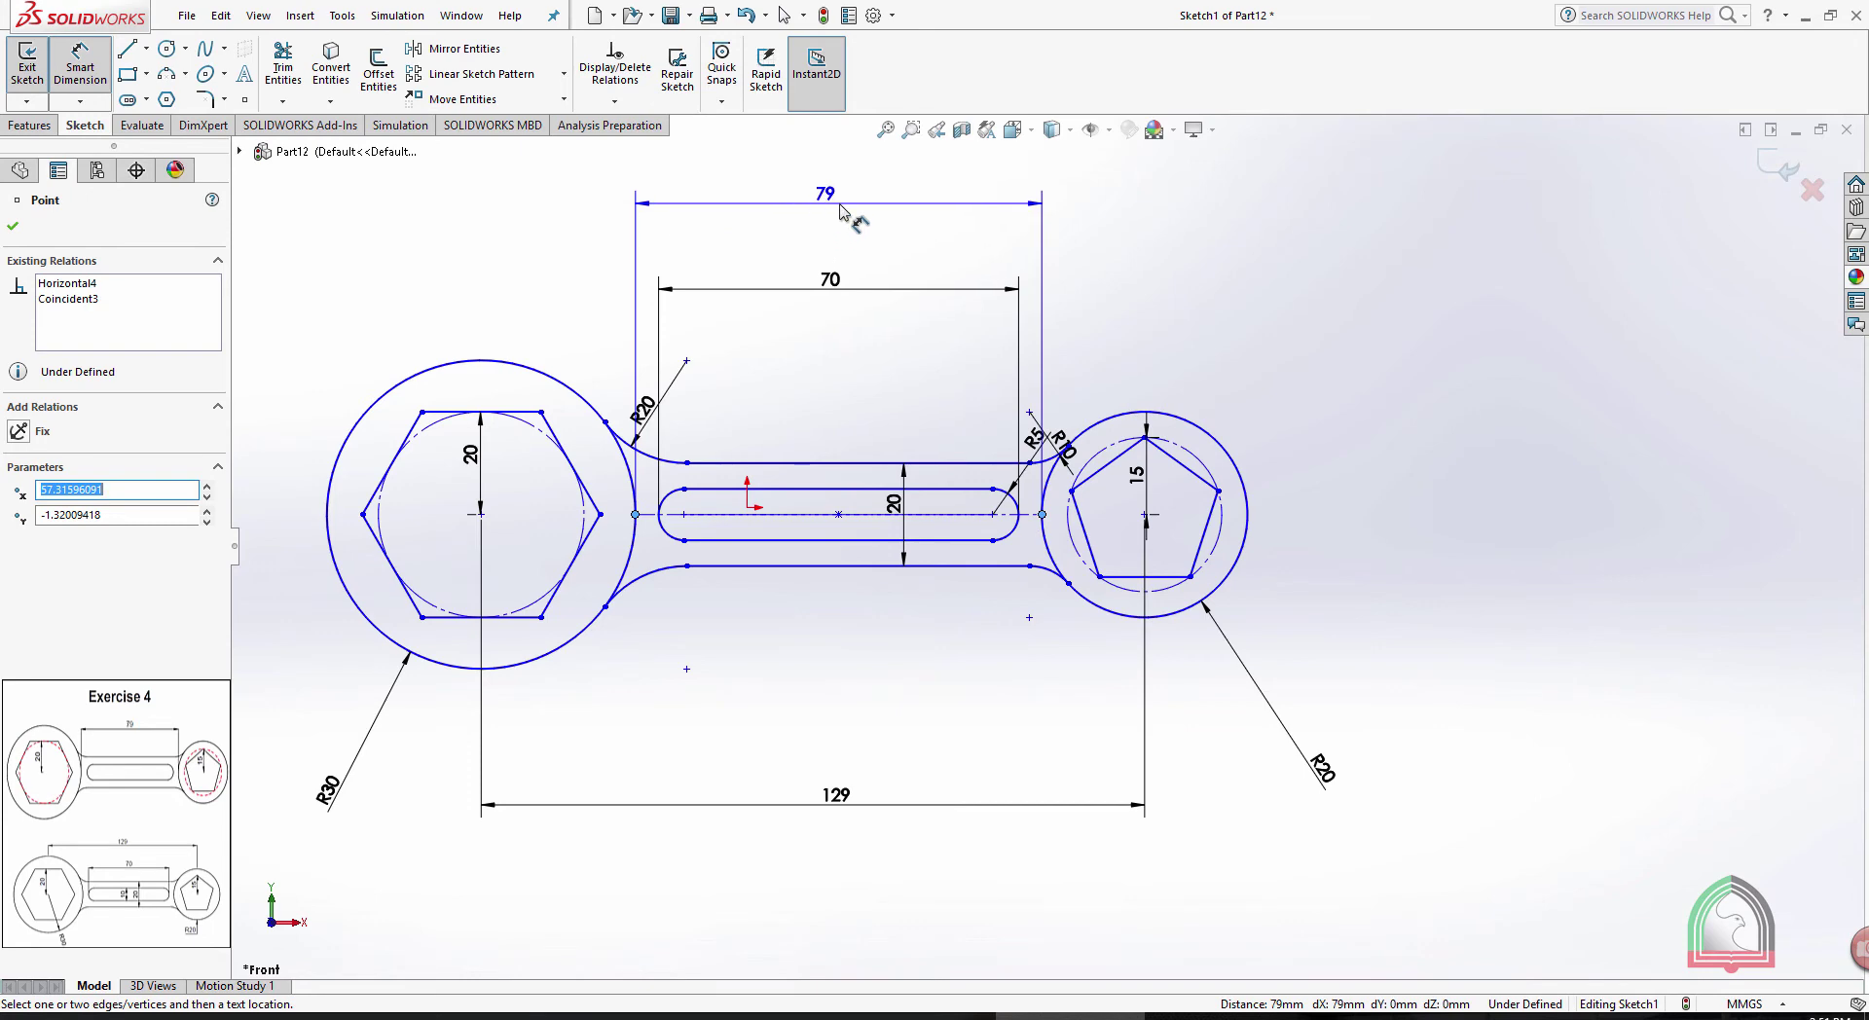
left_click(840, 205)
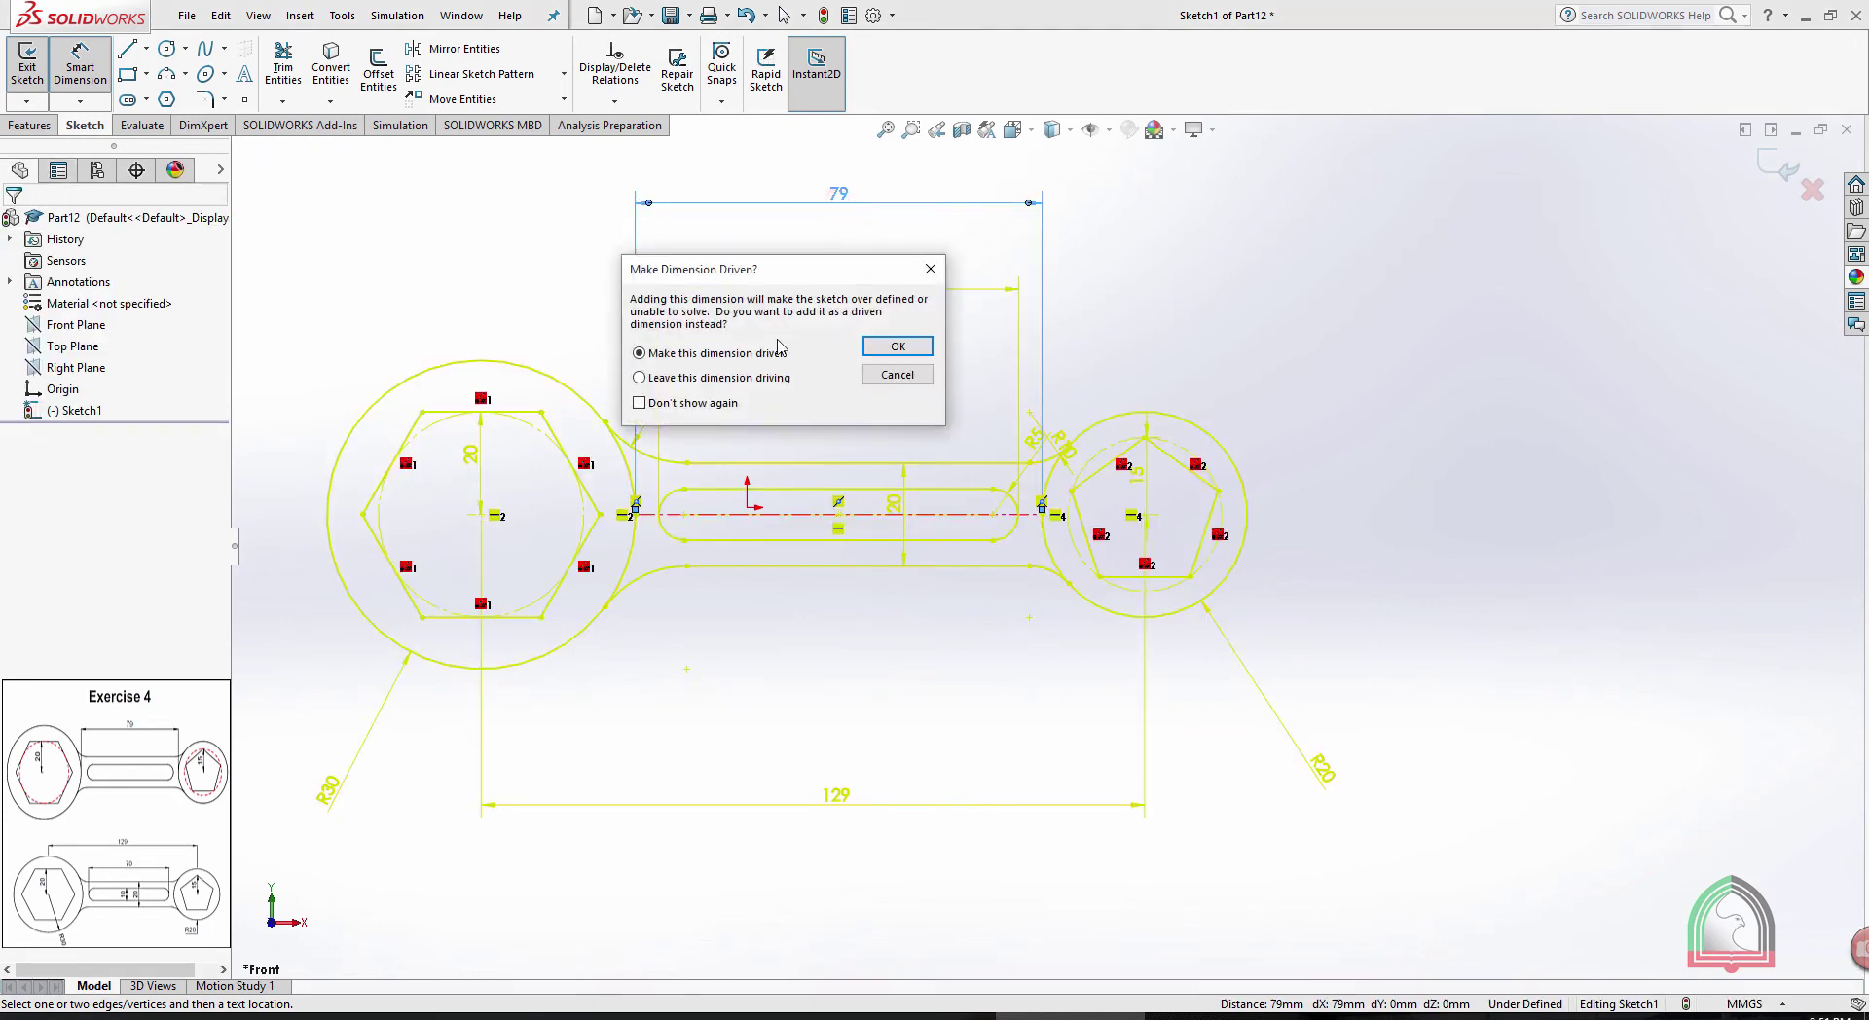
left_click(896, 347)
left_click(1205, 295)
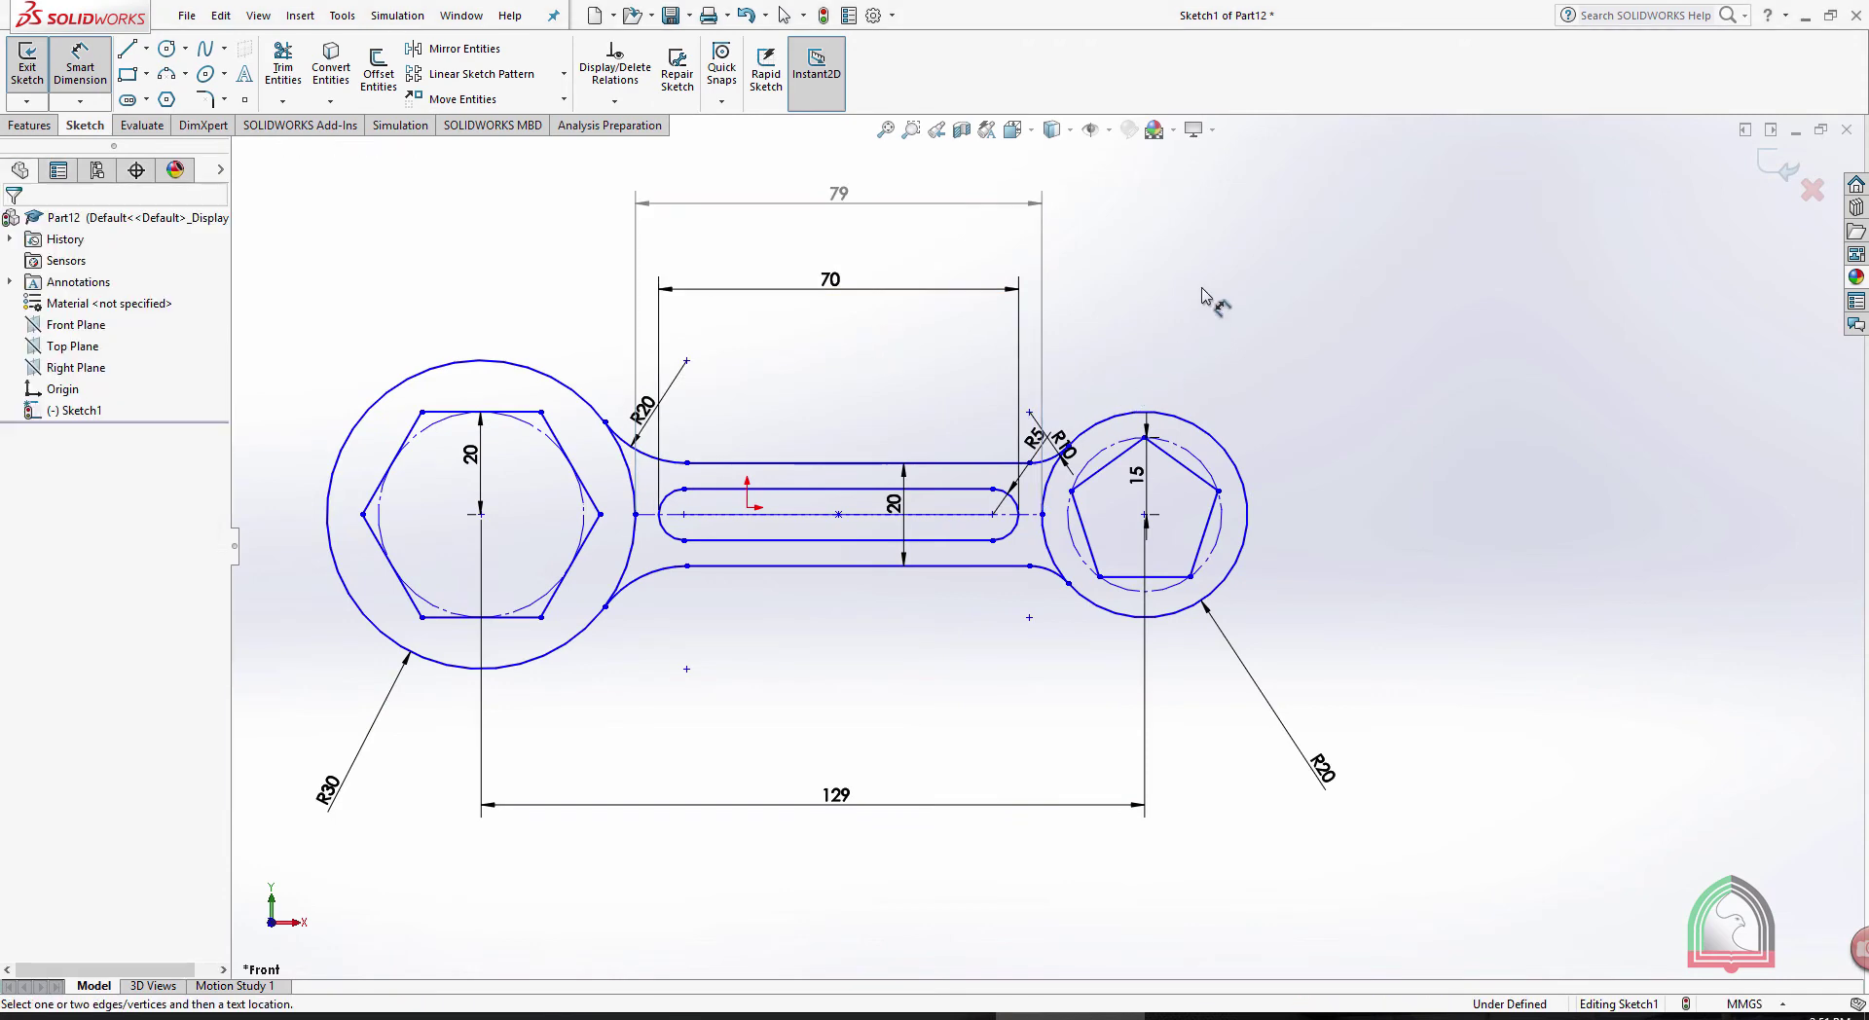
key("Escape")
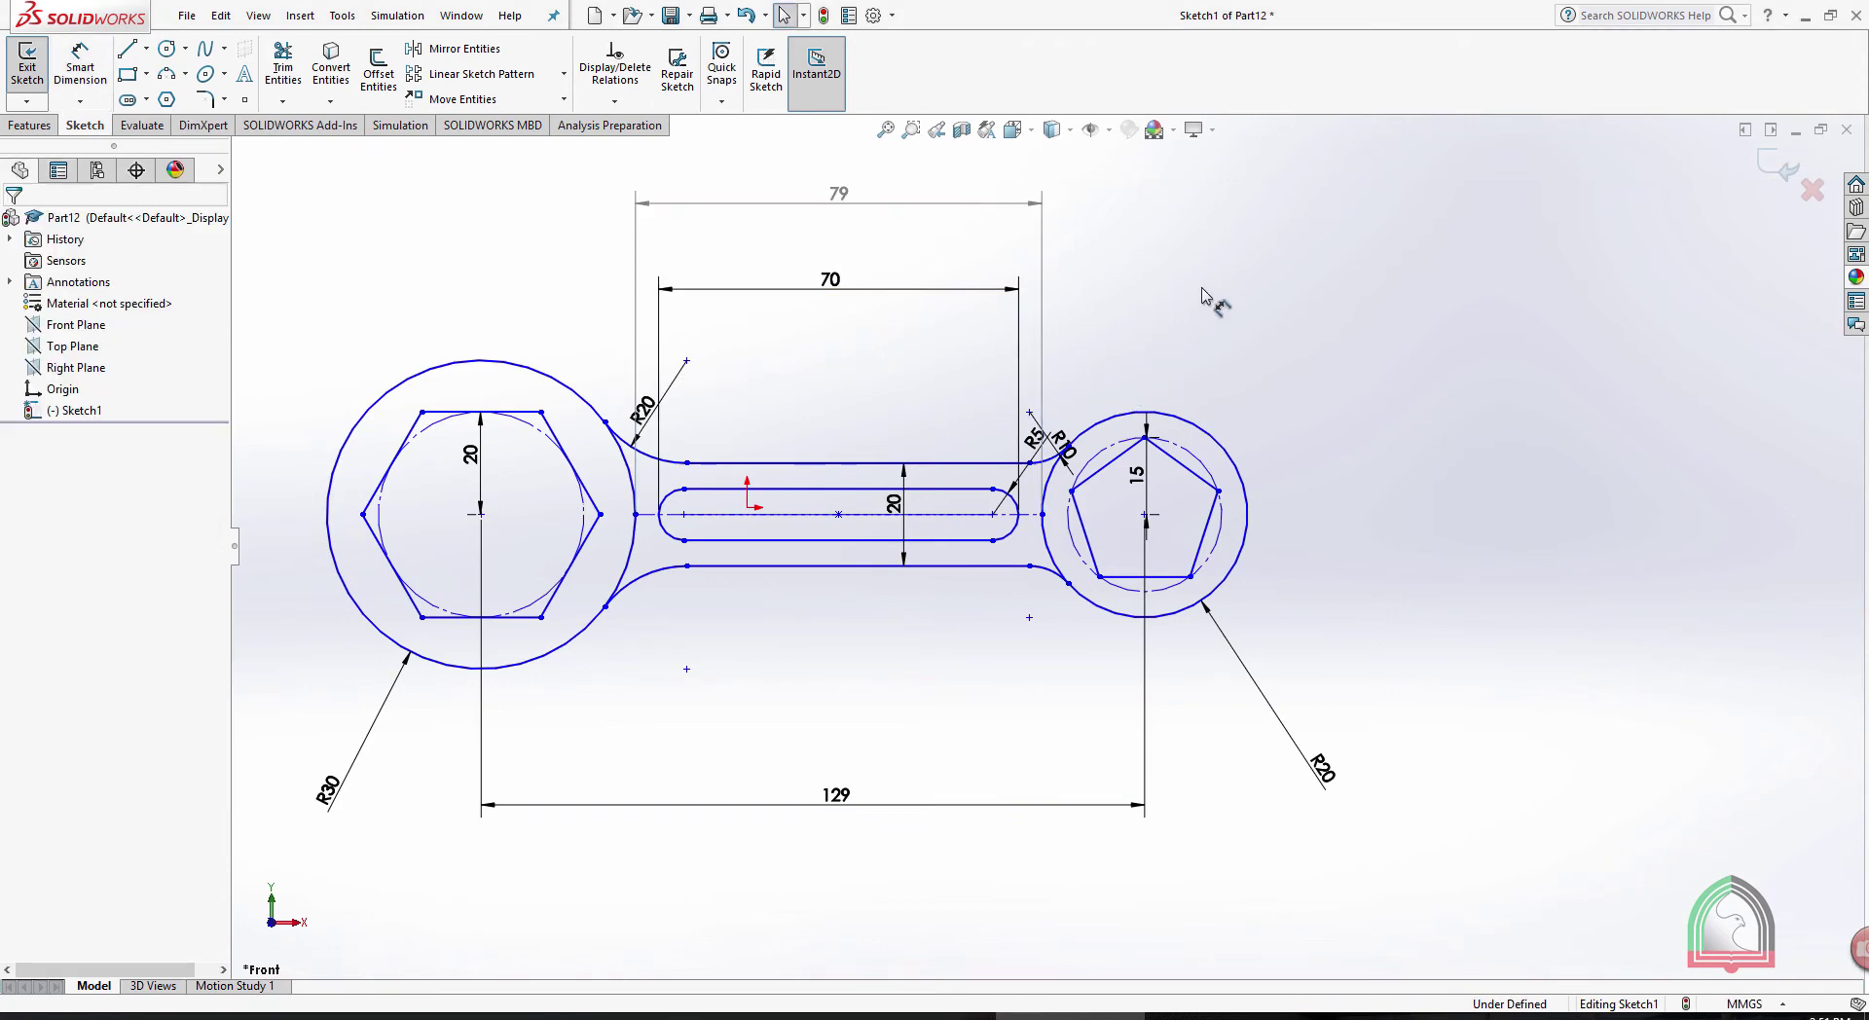
scroll(542, 354, "up", 2)
Scroll the SOLIDWORKS window while closing the finished Part12 document
scroll(967, 477, "down", 2)
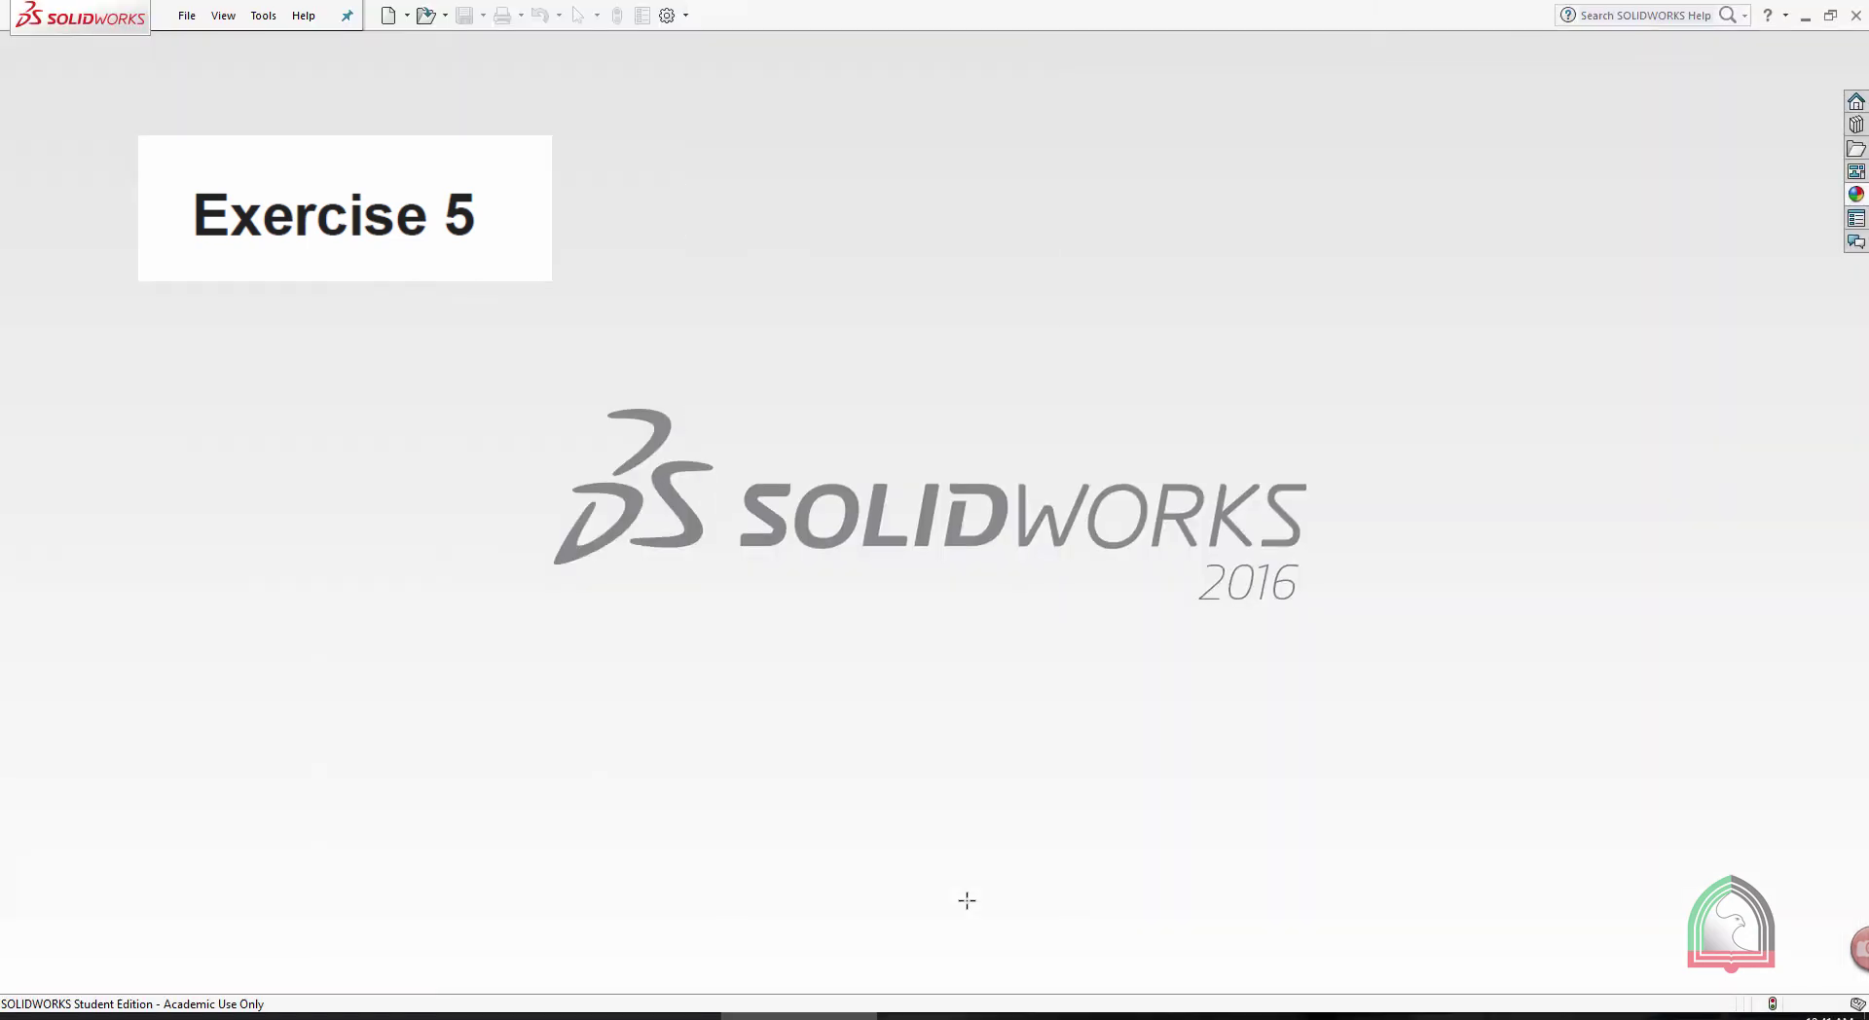
Create a new part and start a sketch on the Front Plane
left_click(392, 16)
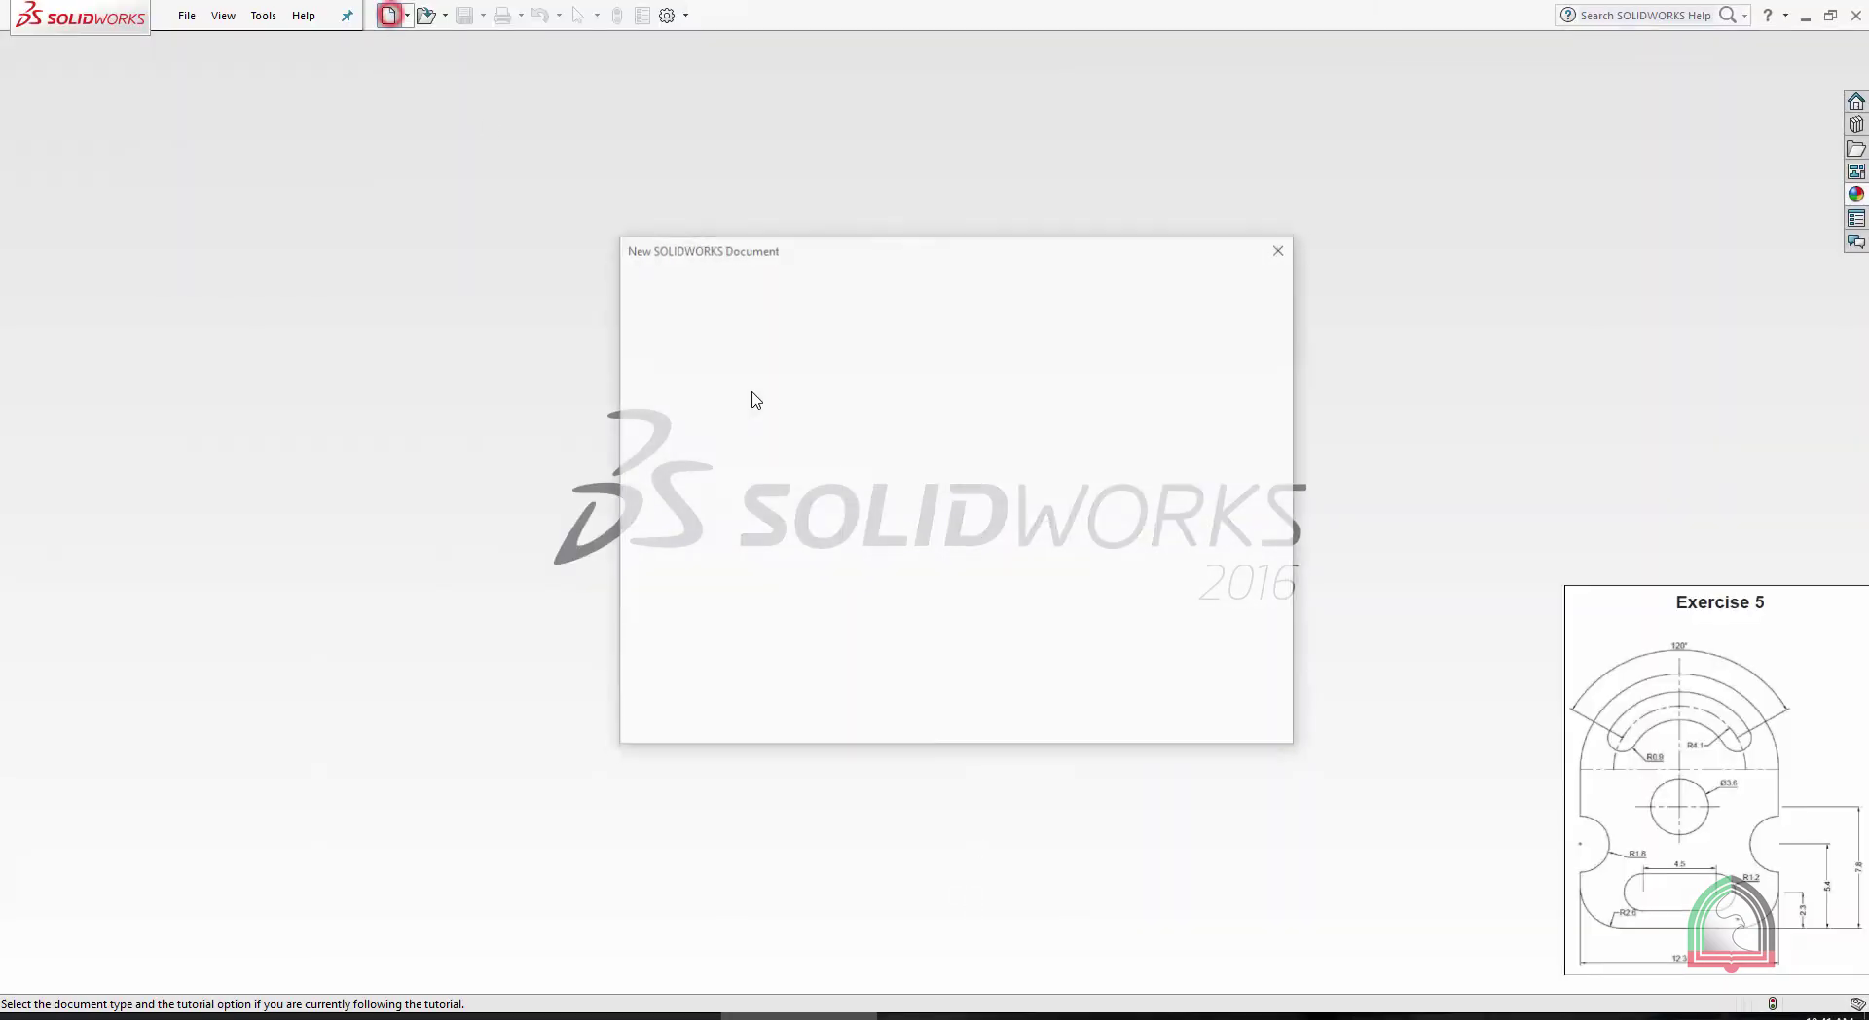
double_click(705, 363)
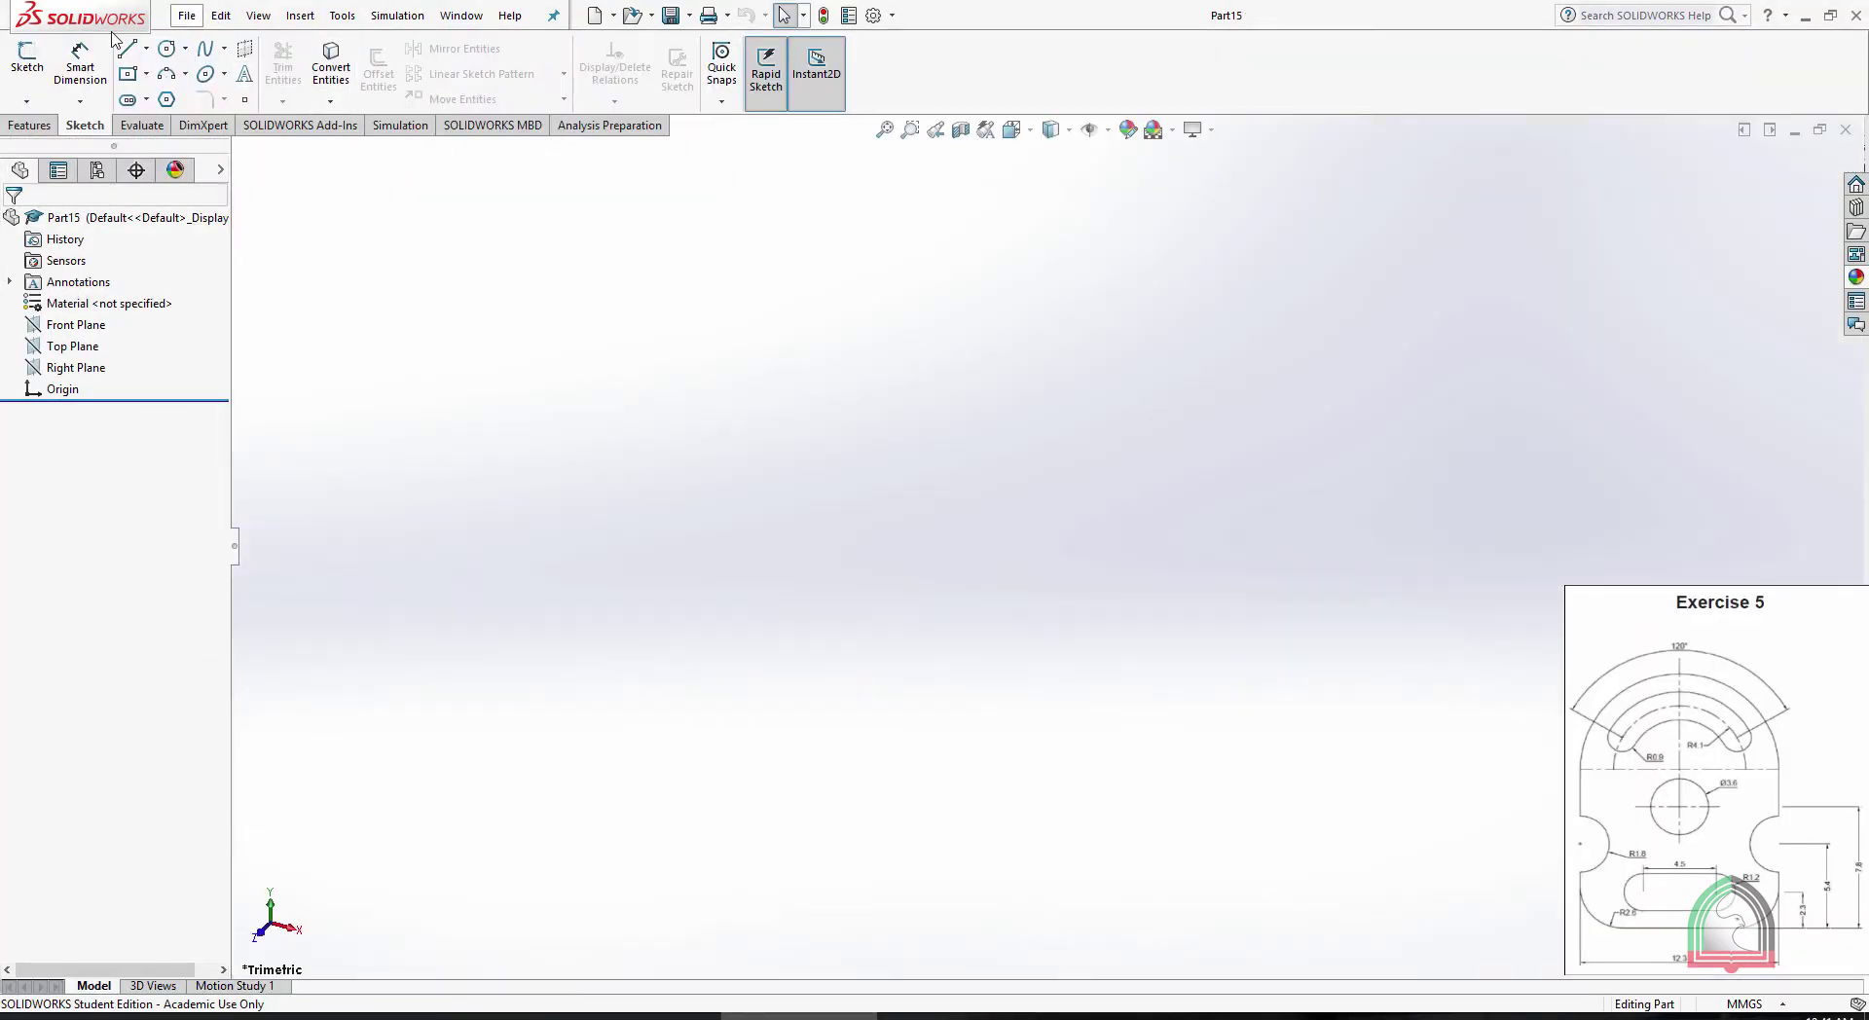
left_click(18, 98)
left_click(42, 124)
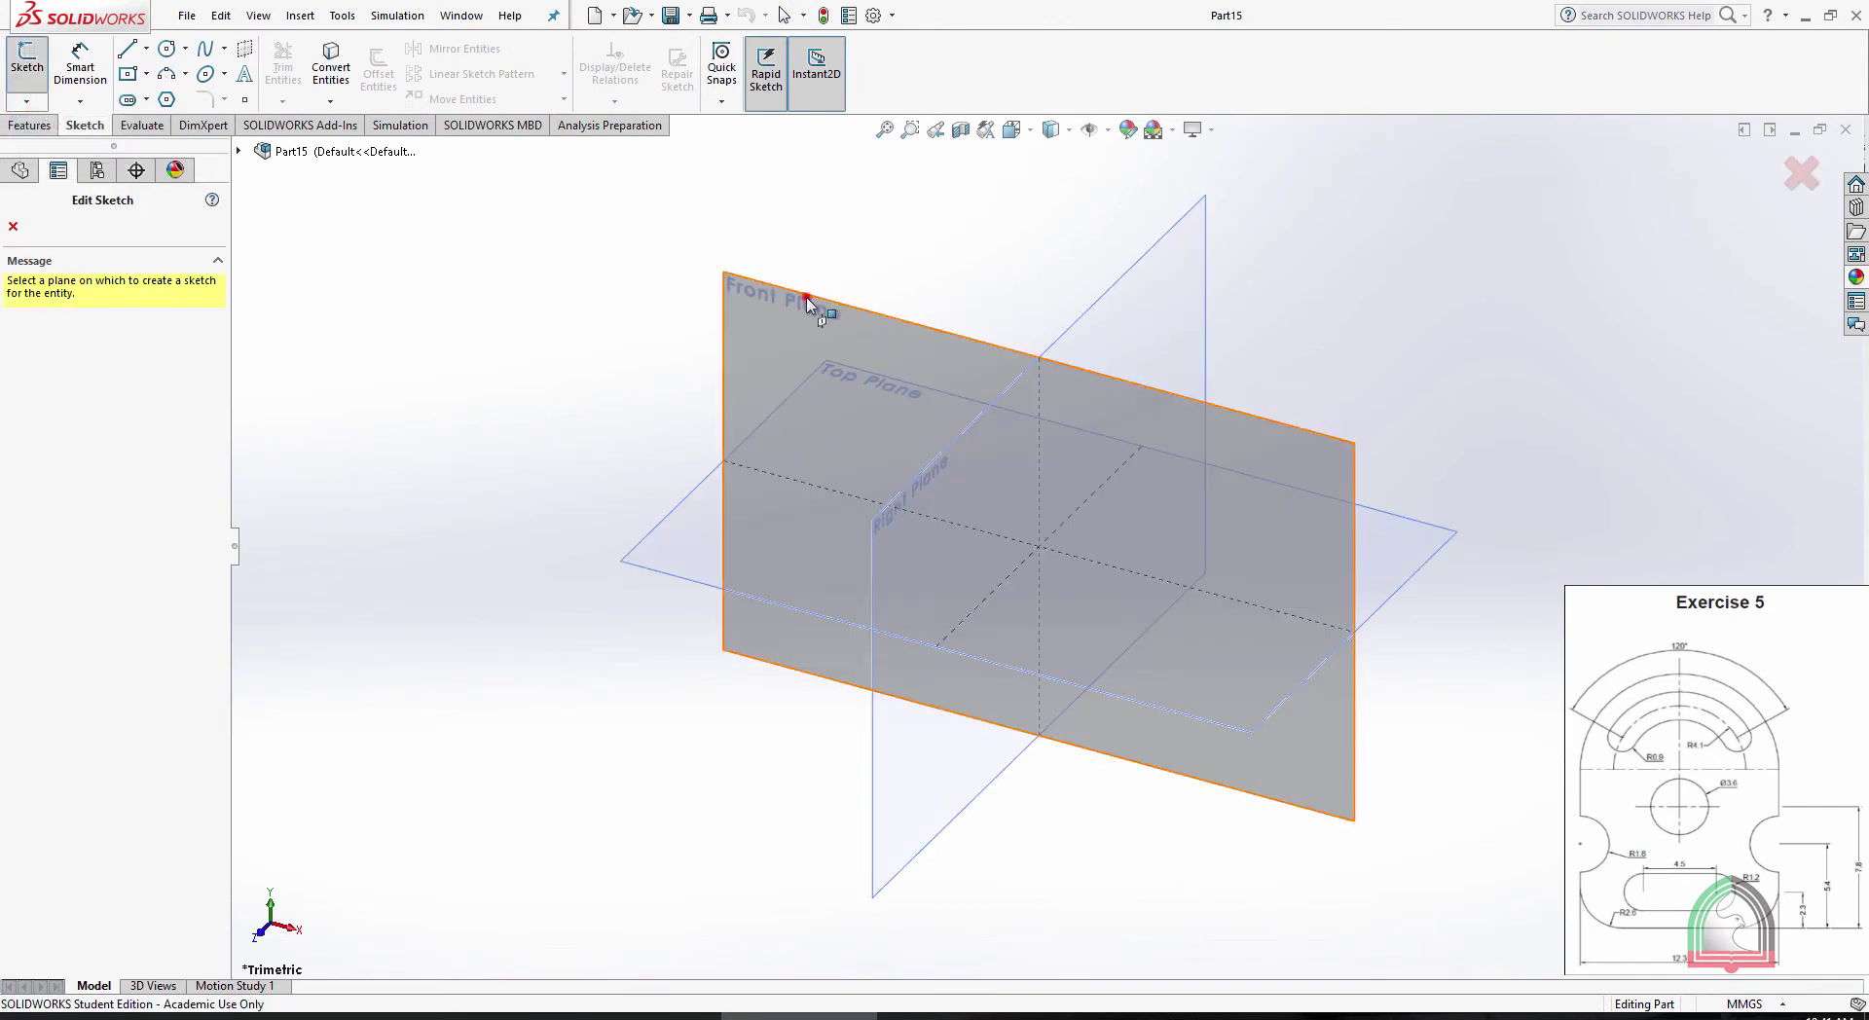
left_click(807, 304)
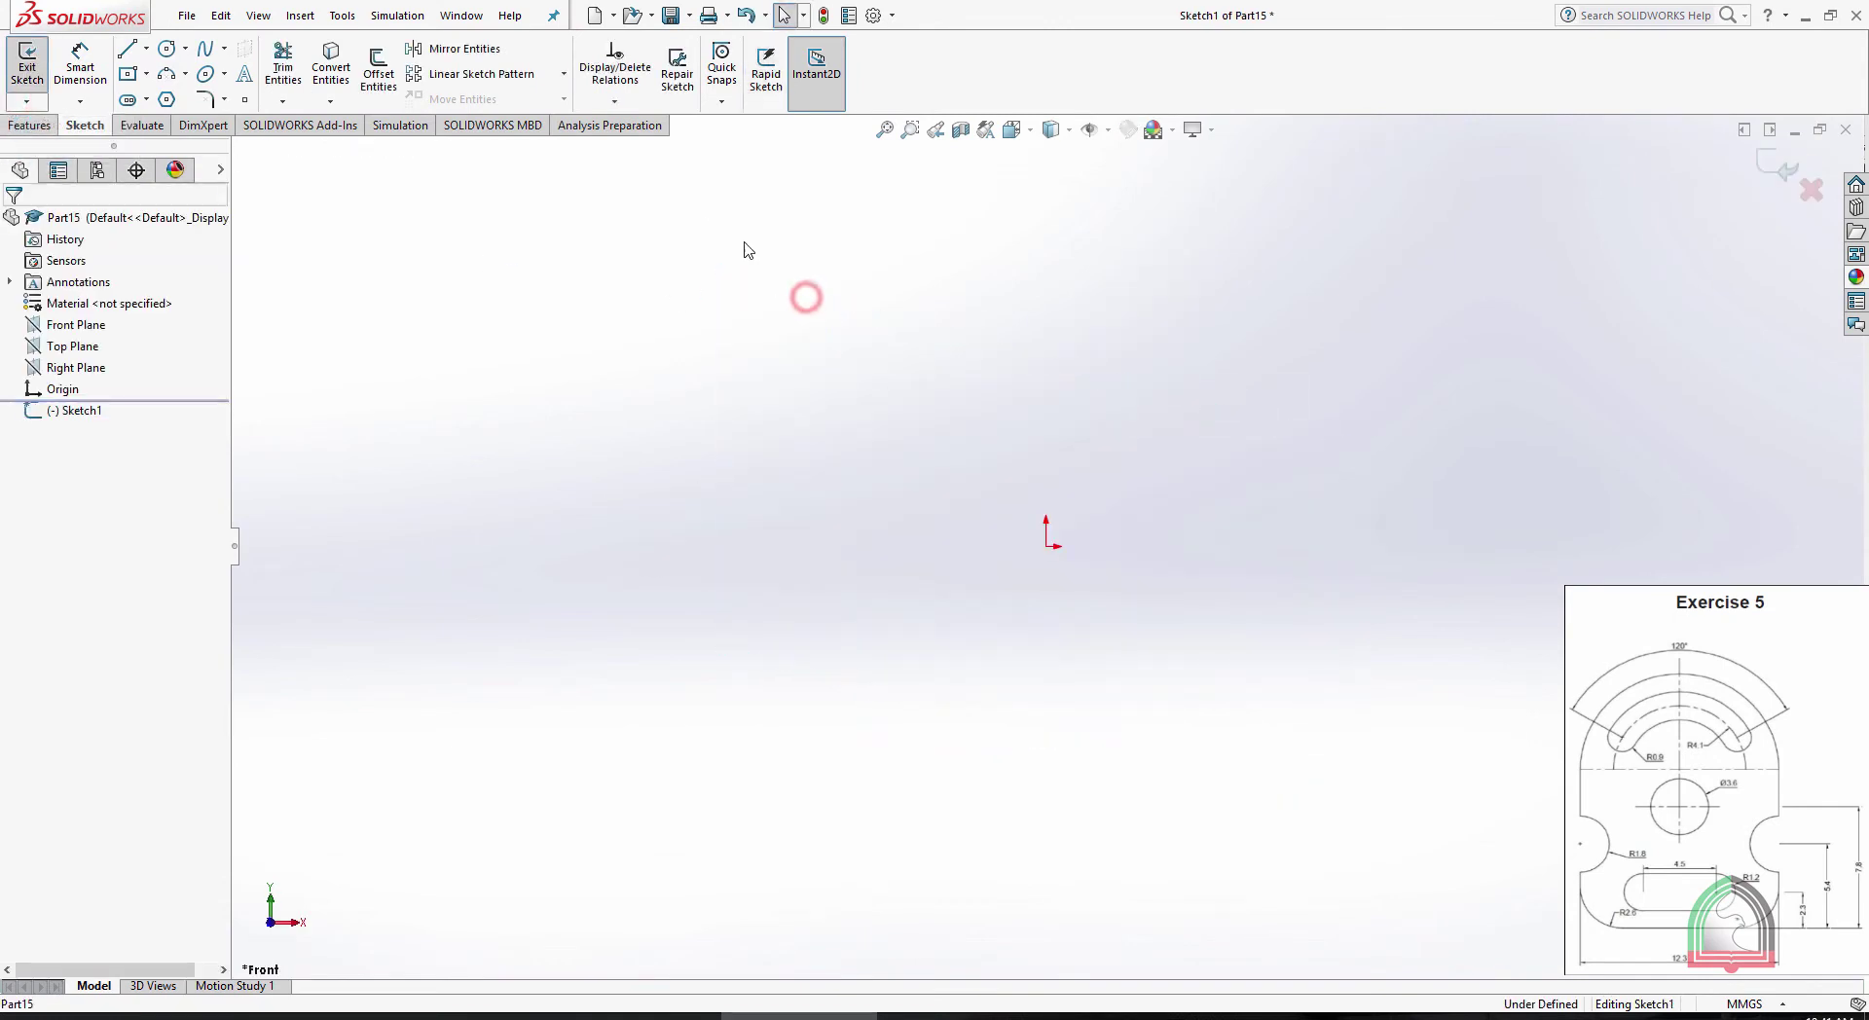
Draw a midpoint base line centred on the origin and dimension it 12.3 long
left_click(147, 49)
left_click(170, 117)
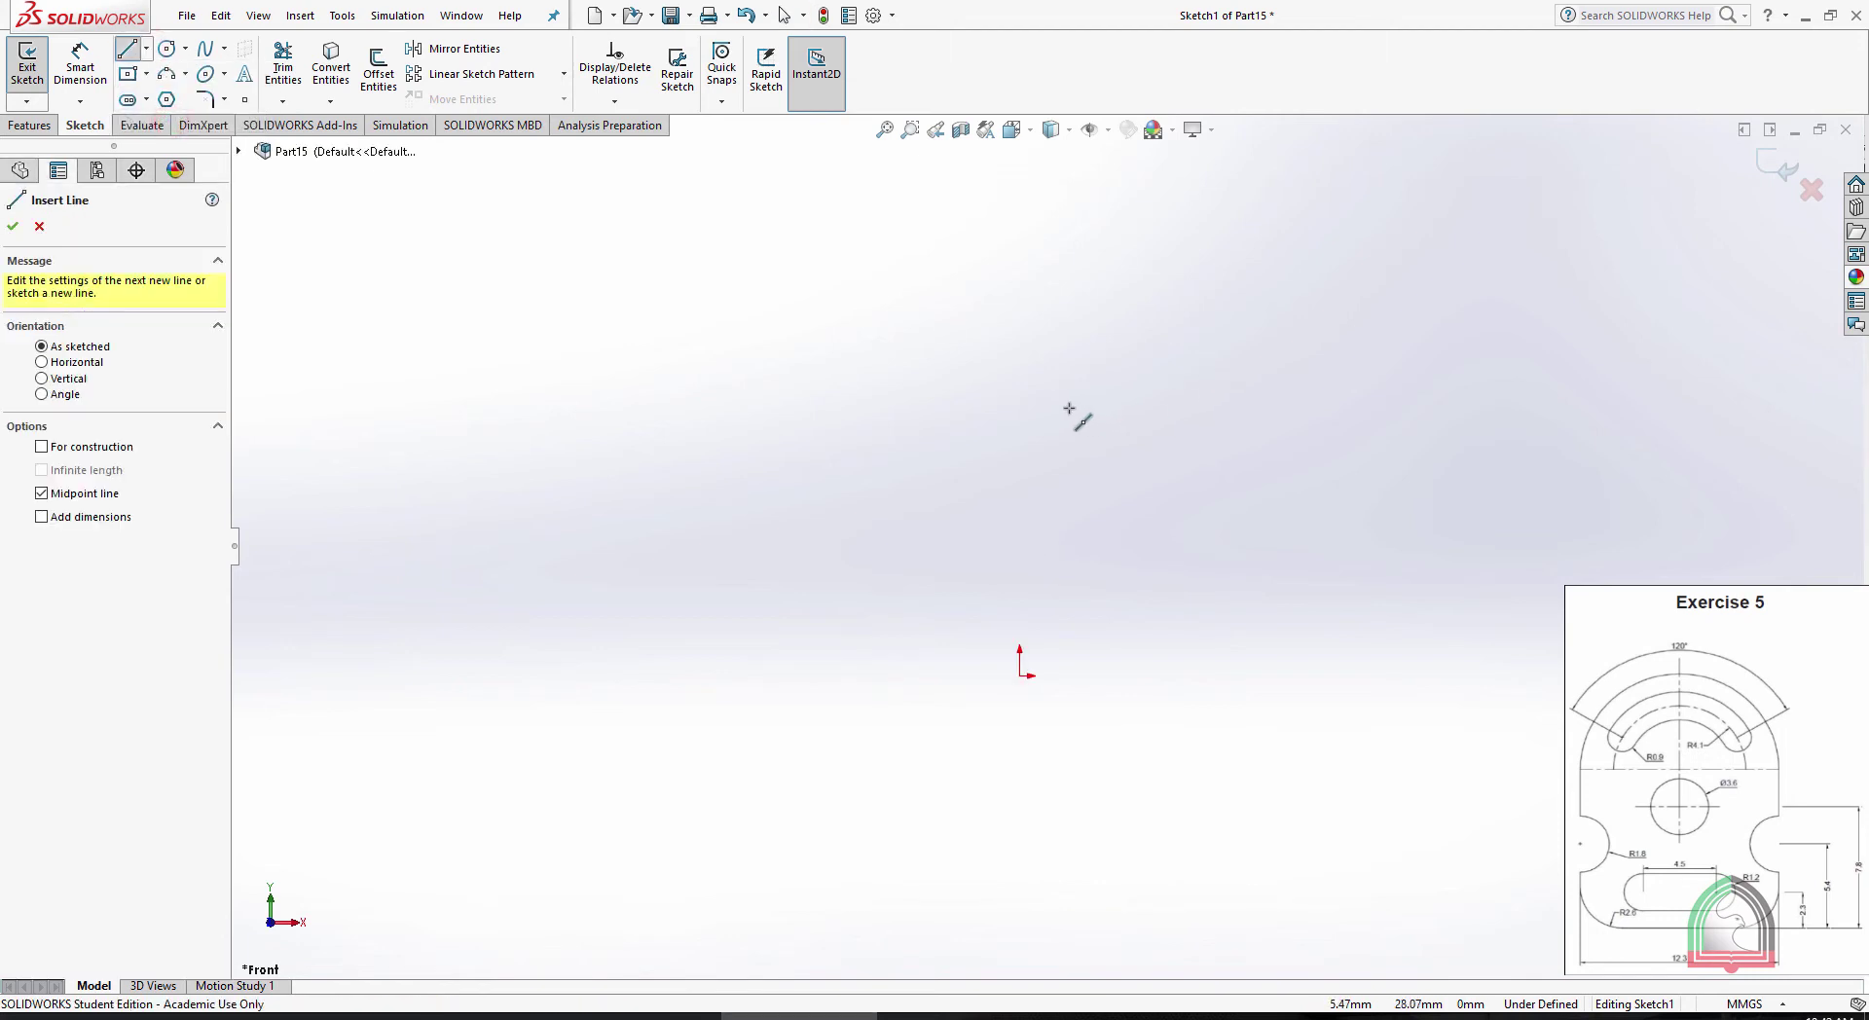
left_click(1021, 676)
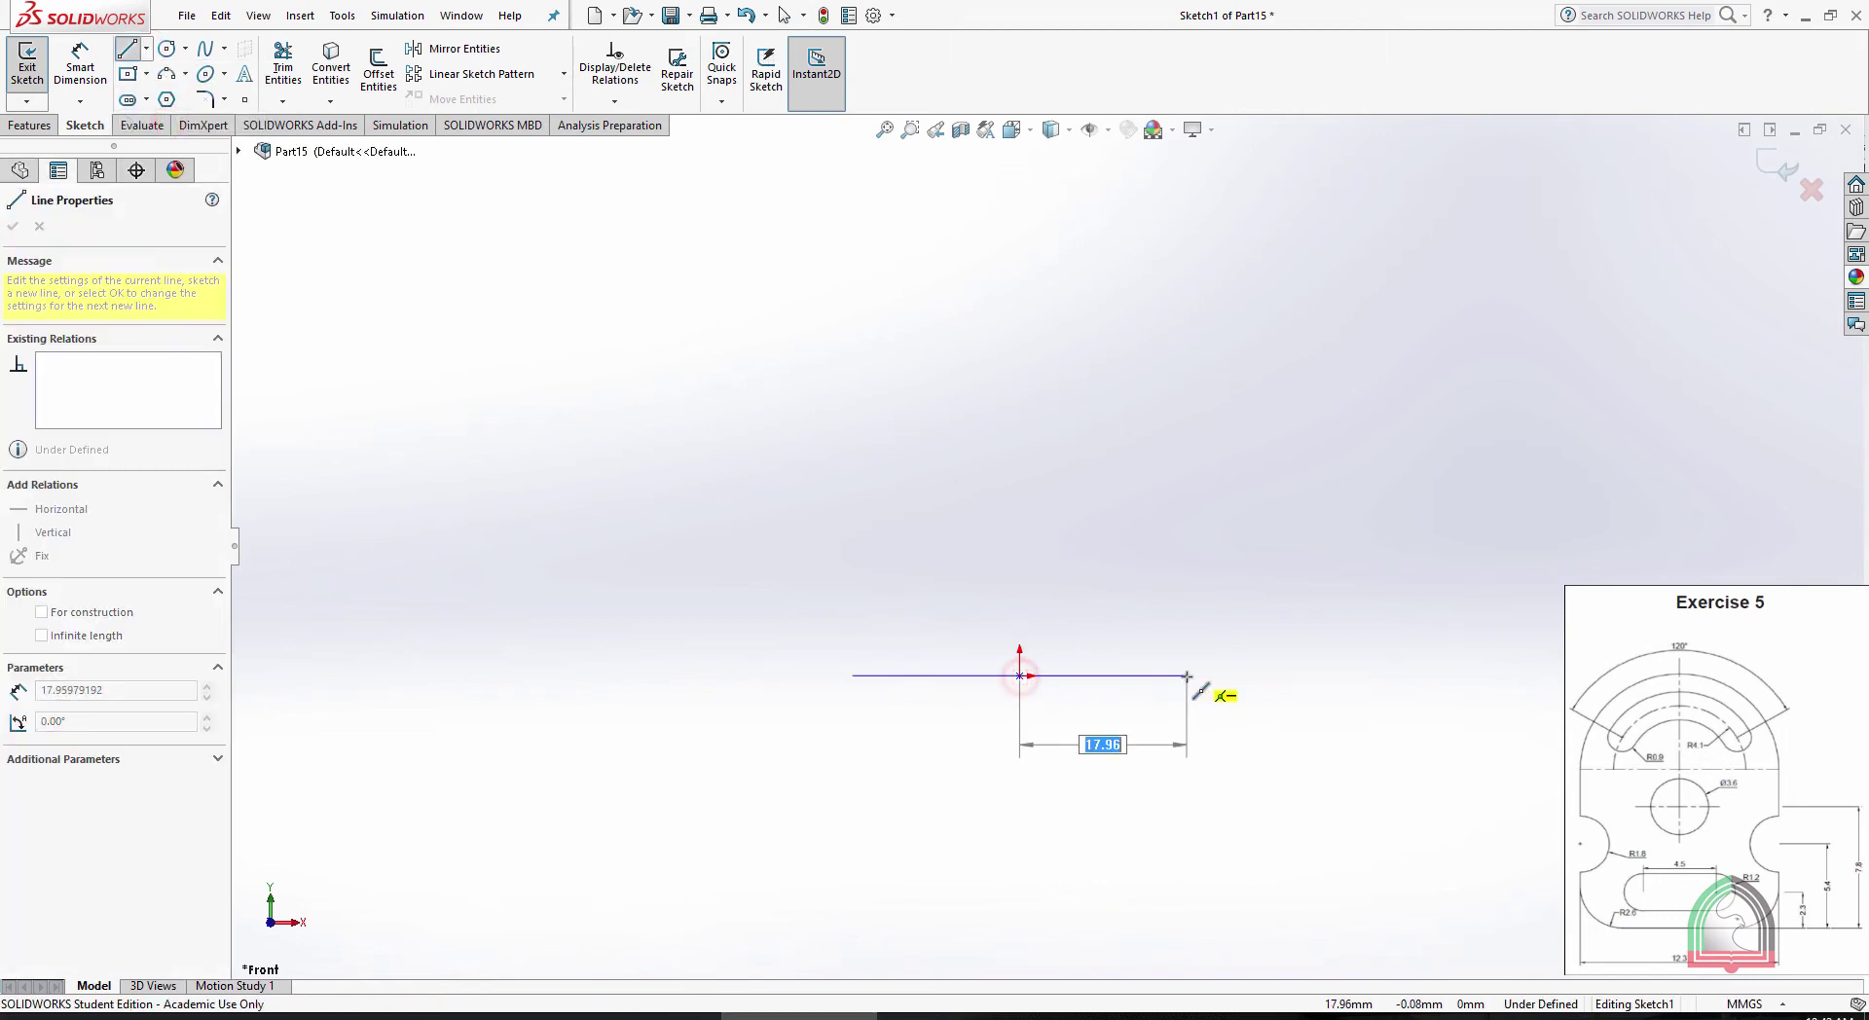
left_click(1190, 675)
key("Escape")
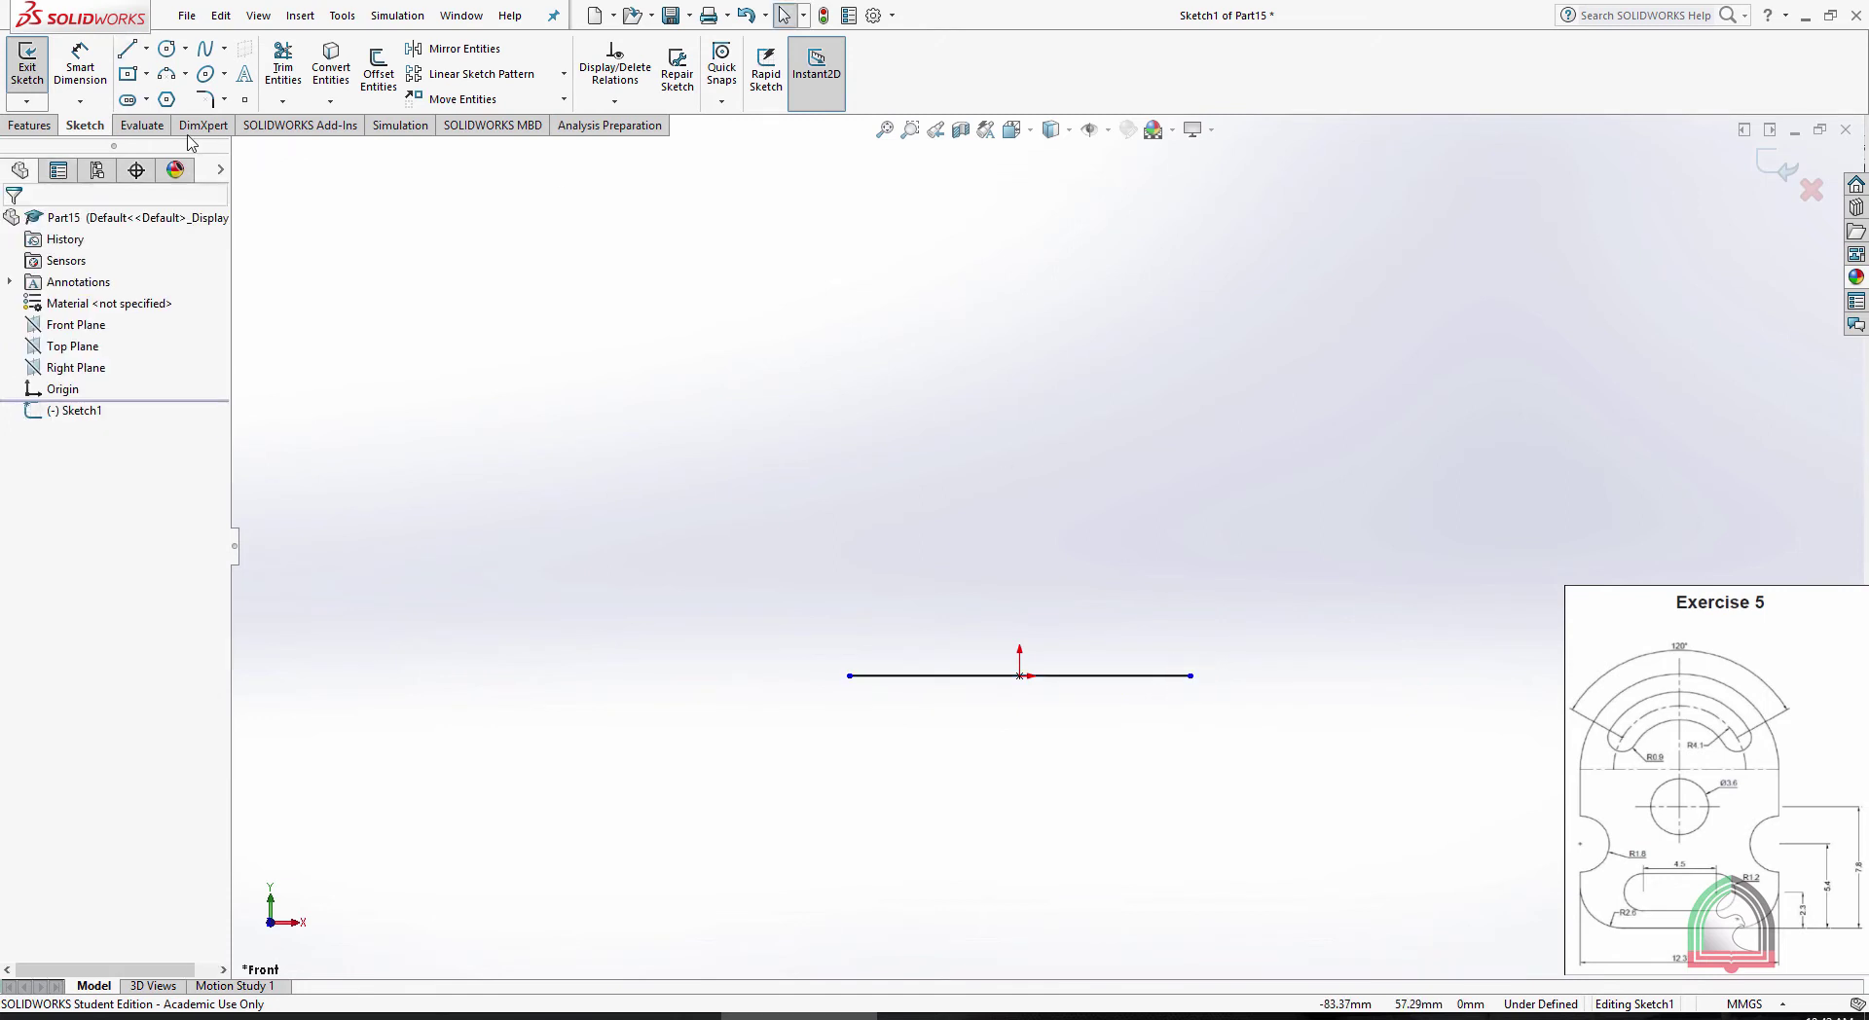
left_click(80, 61)
left_click(1074, 675)
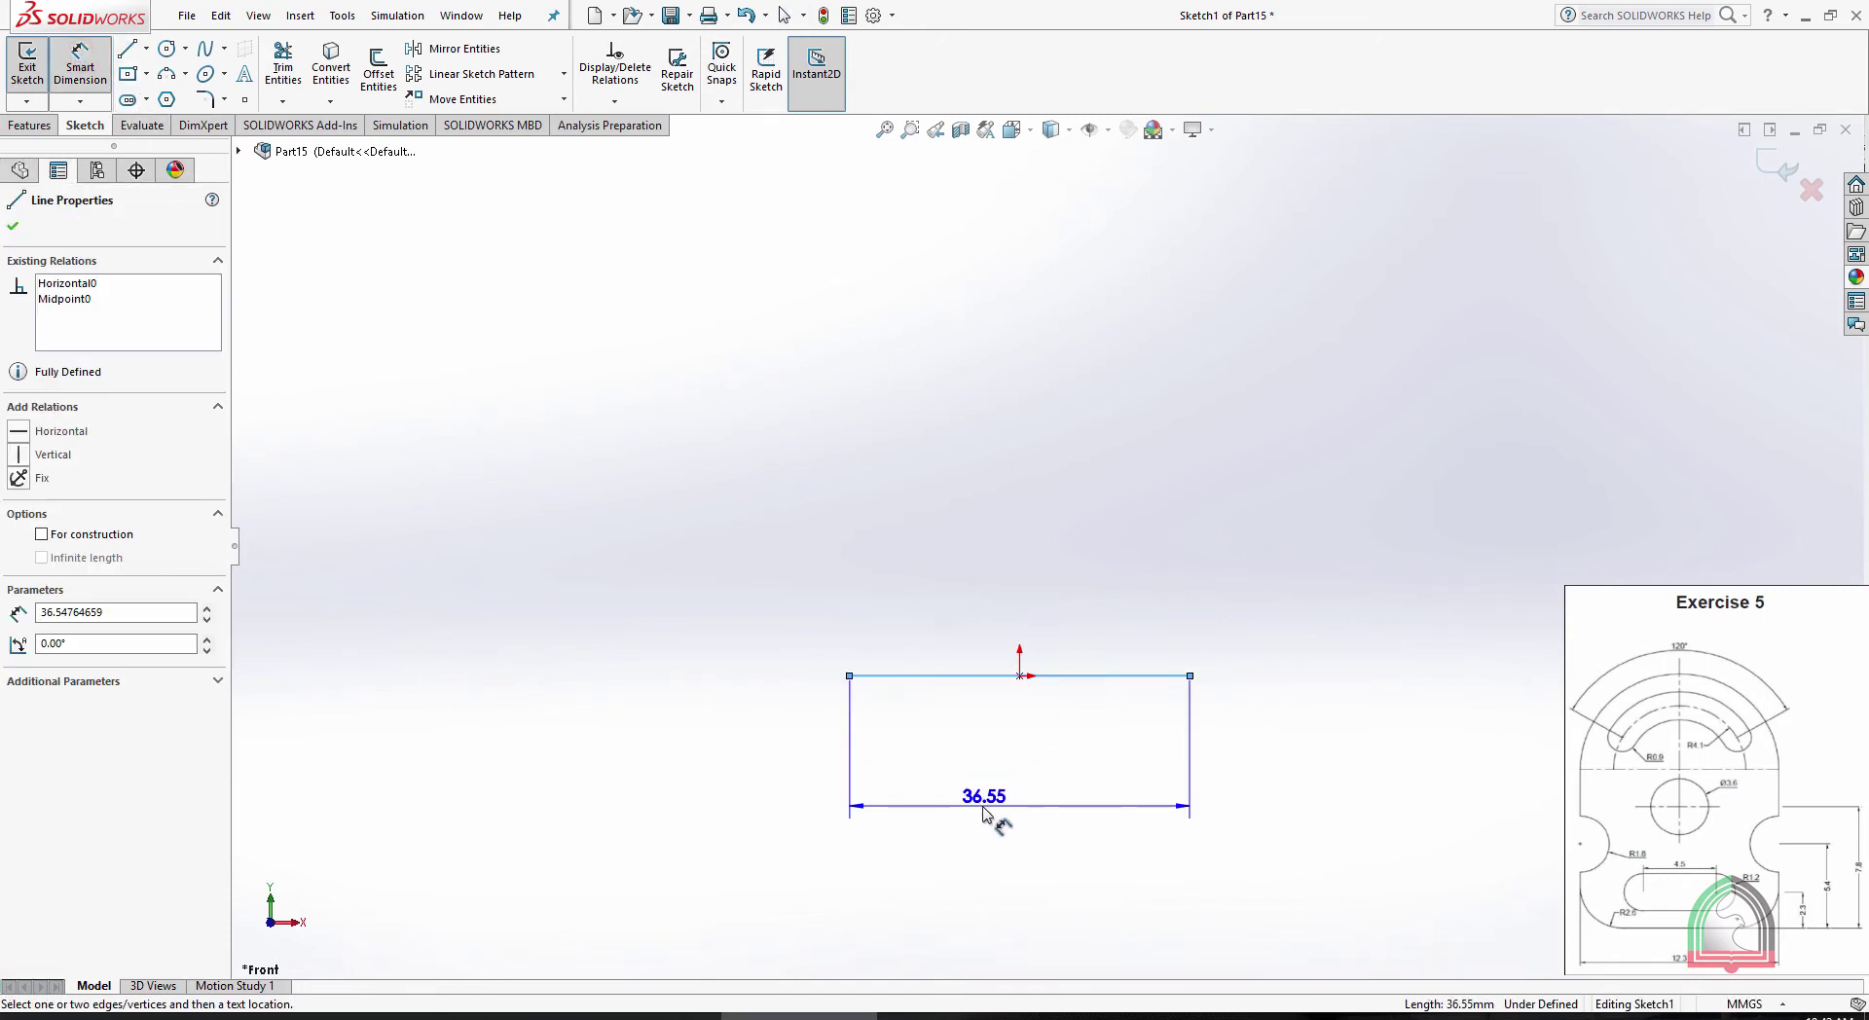
left_click(1023, 816)
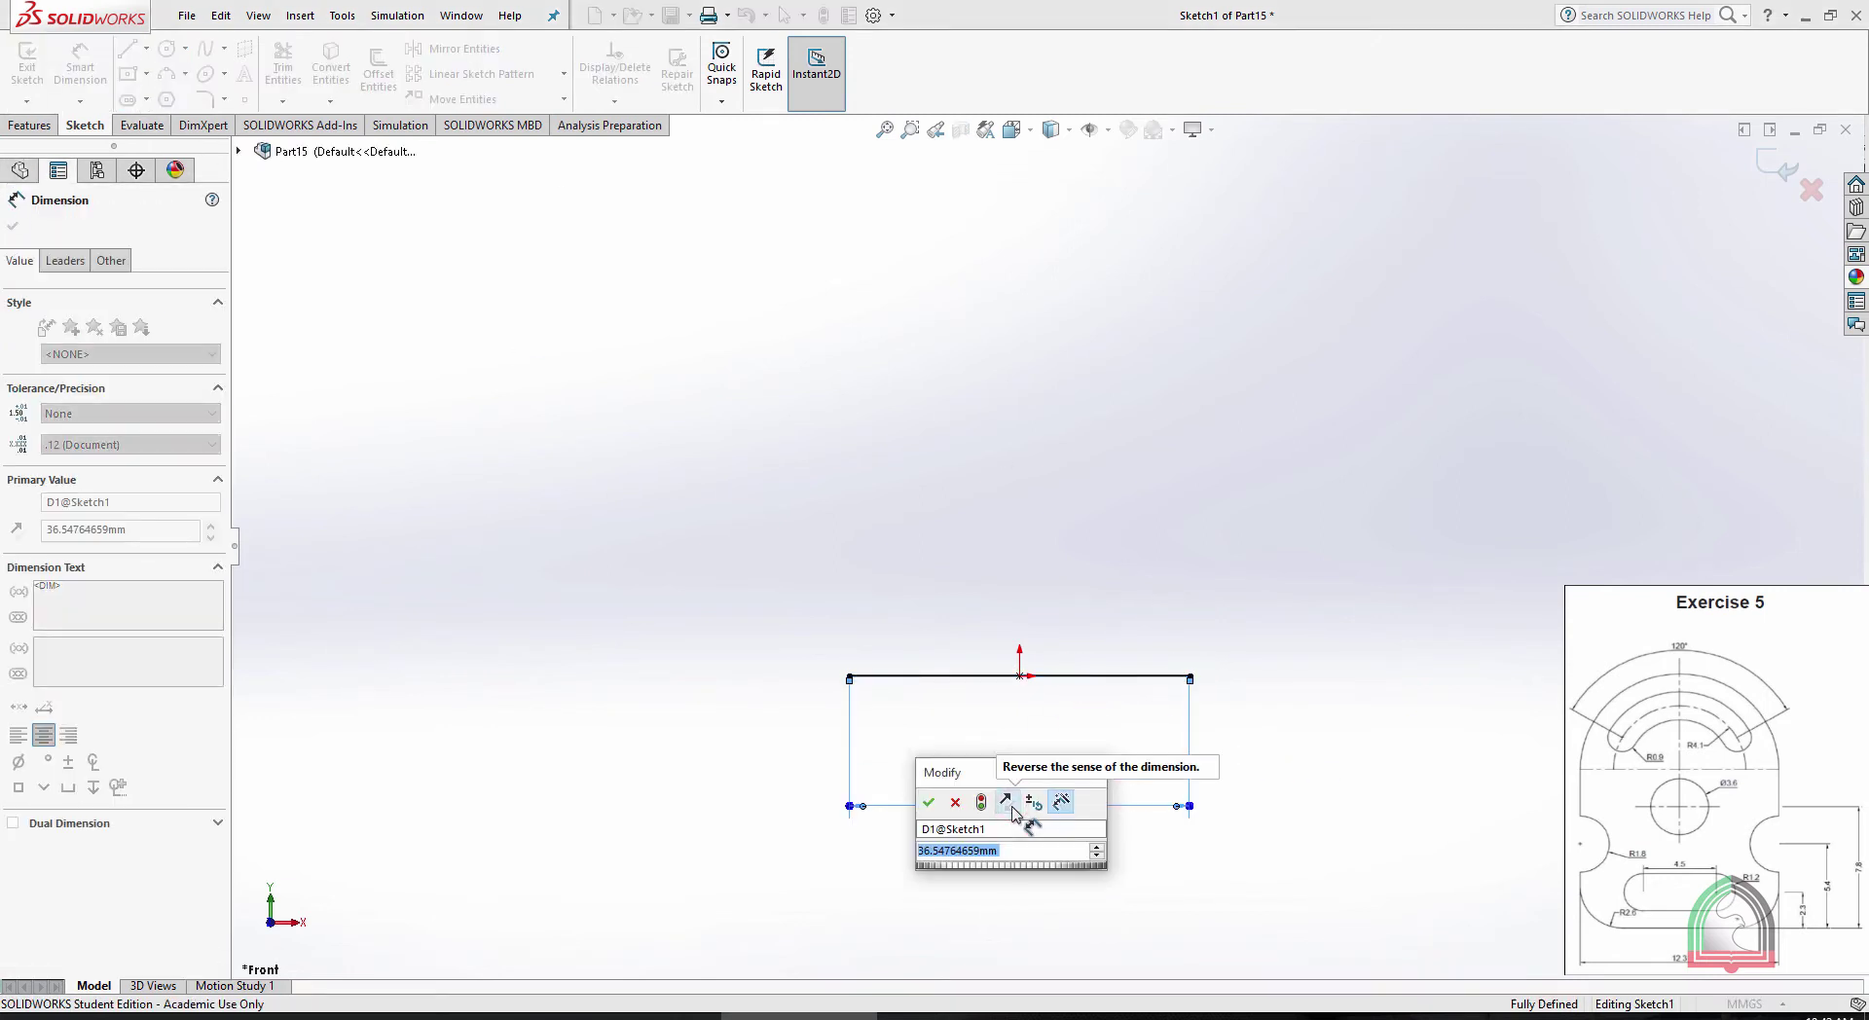
type("12.3")
key("Return")
key("Escape")
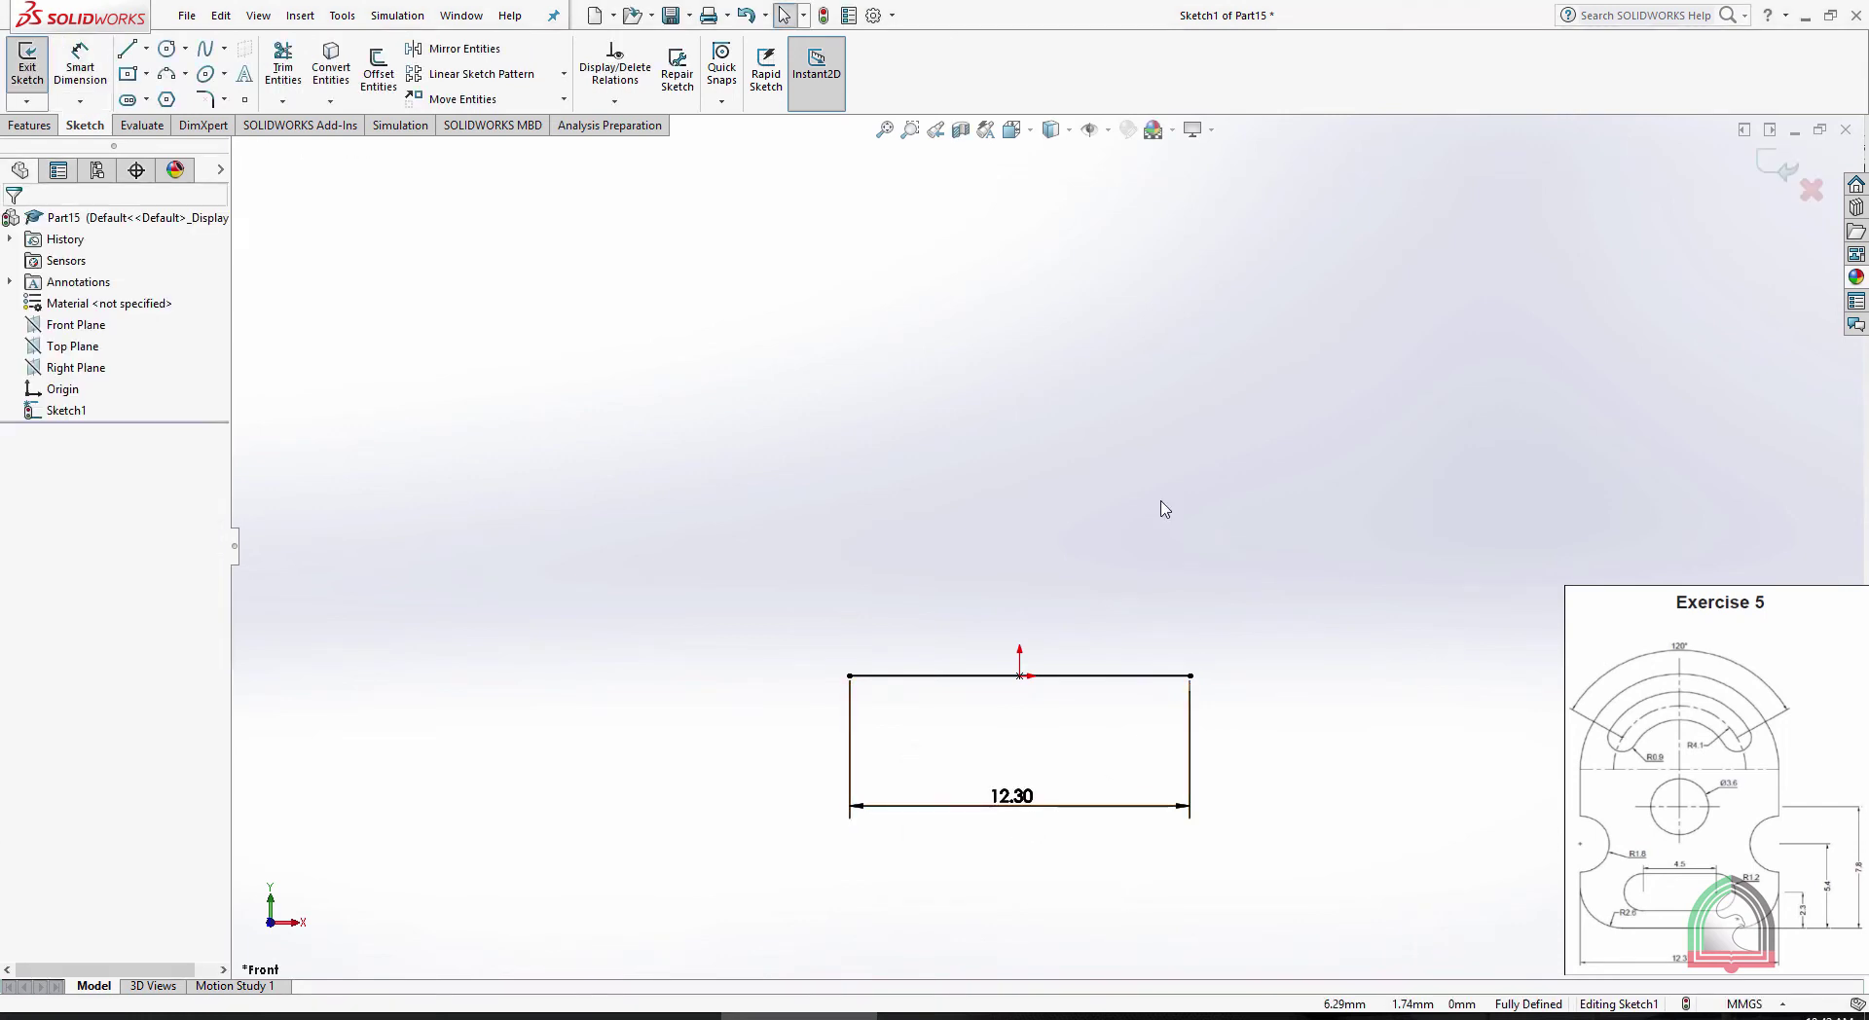
Draw the right vertical side, a tangent semicircular top, and the left side back down
left_click(127, 49)
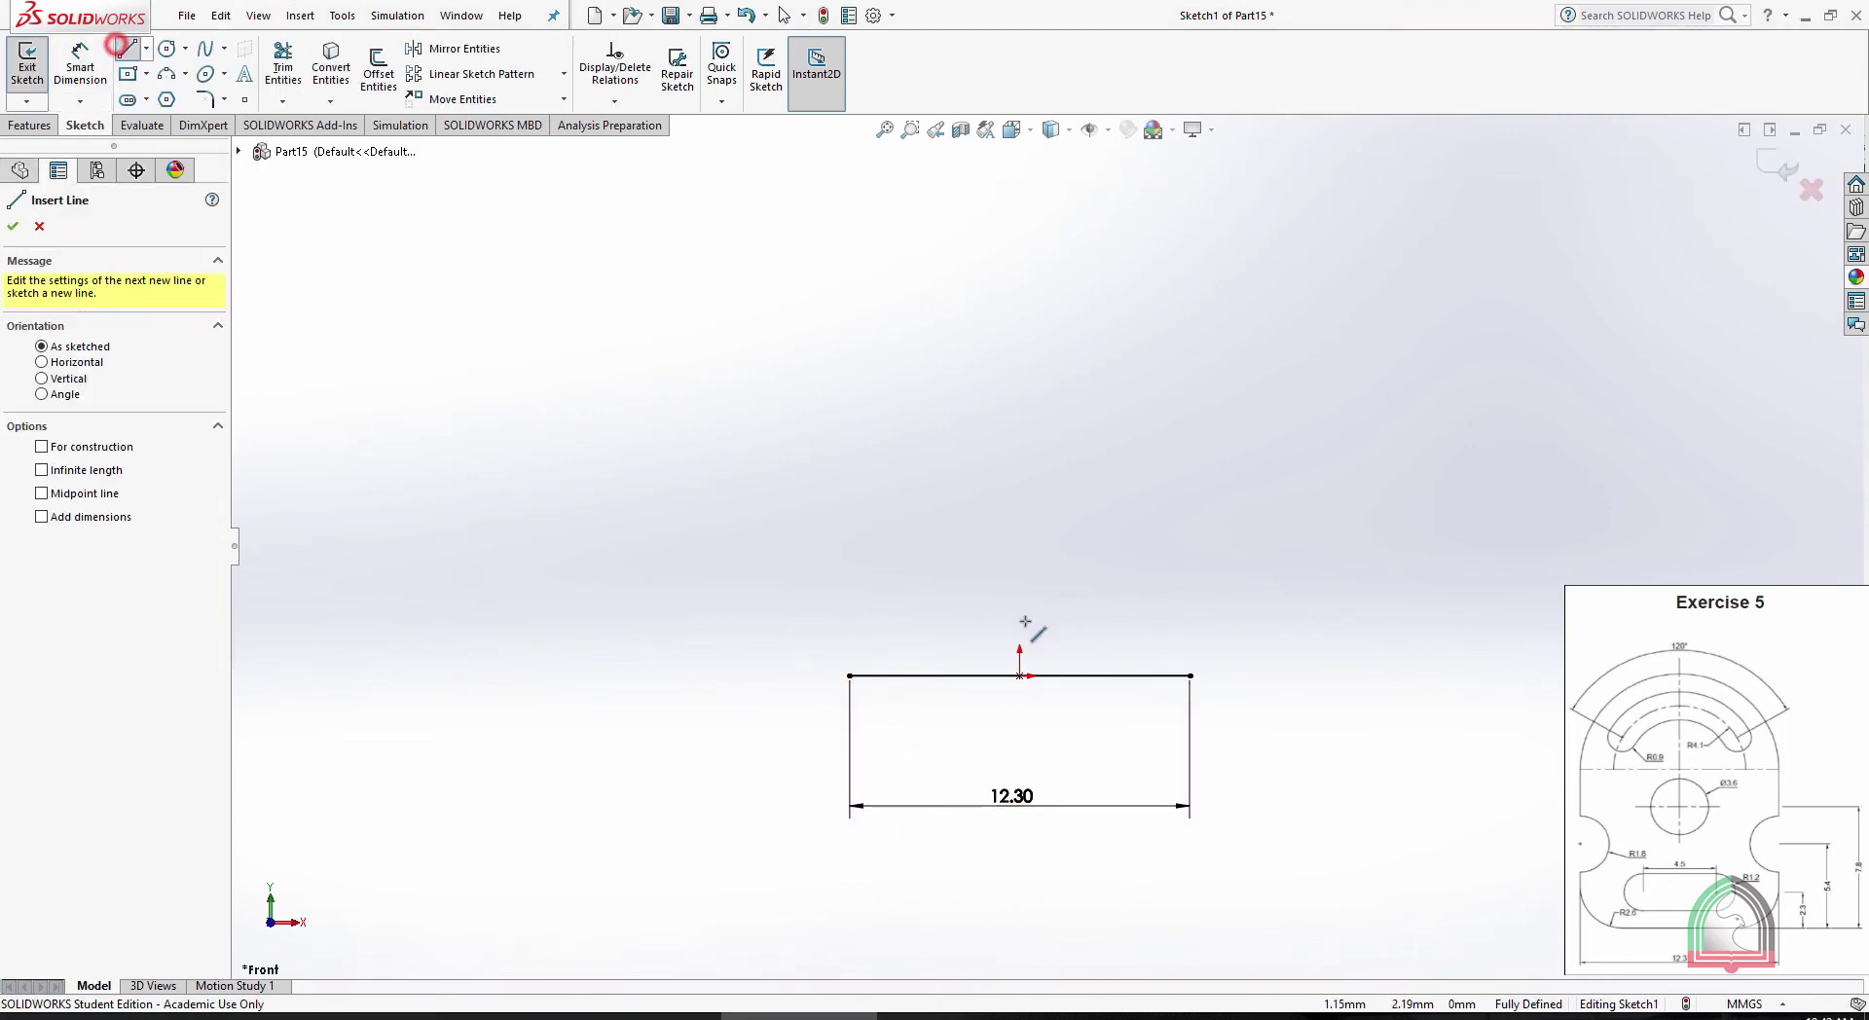
left_click(1190, 673)
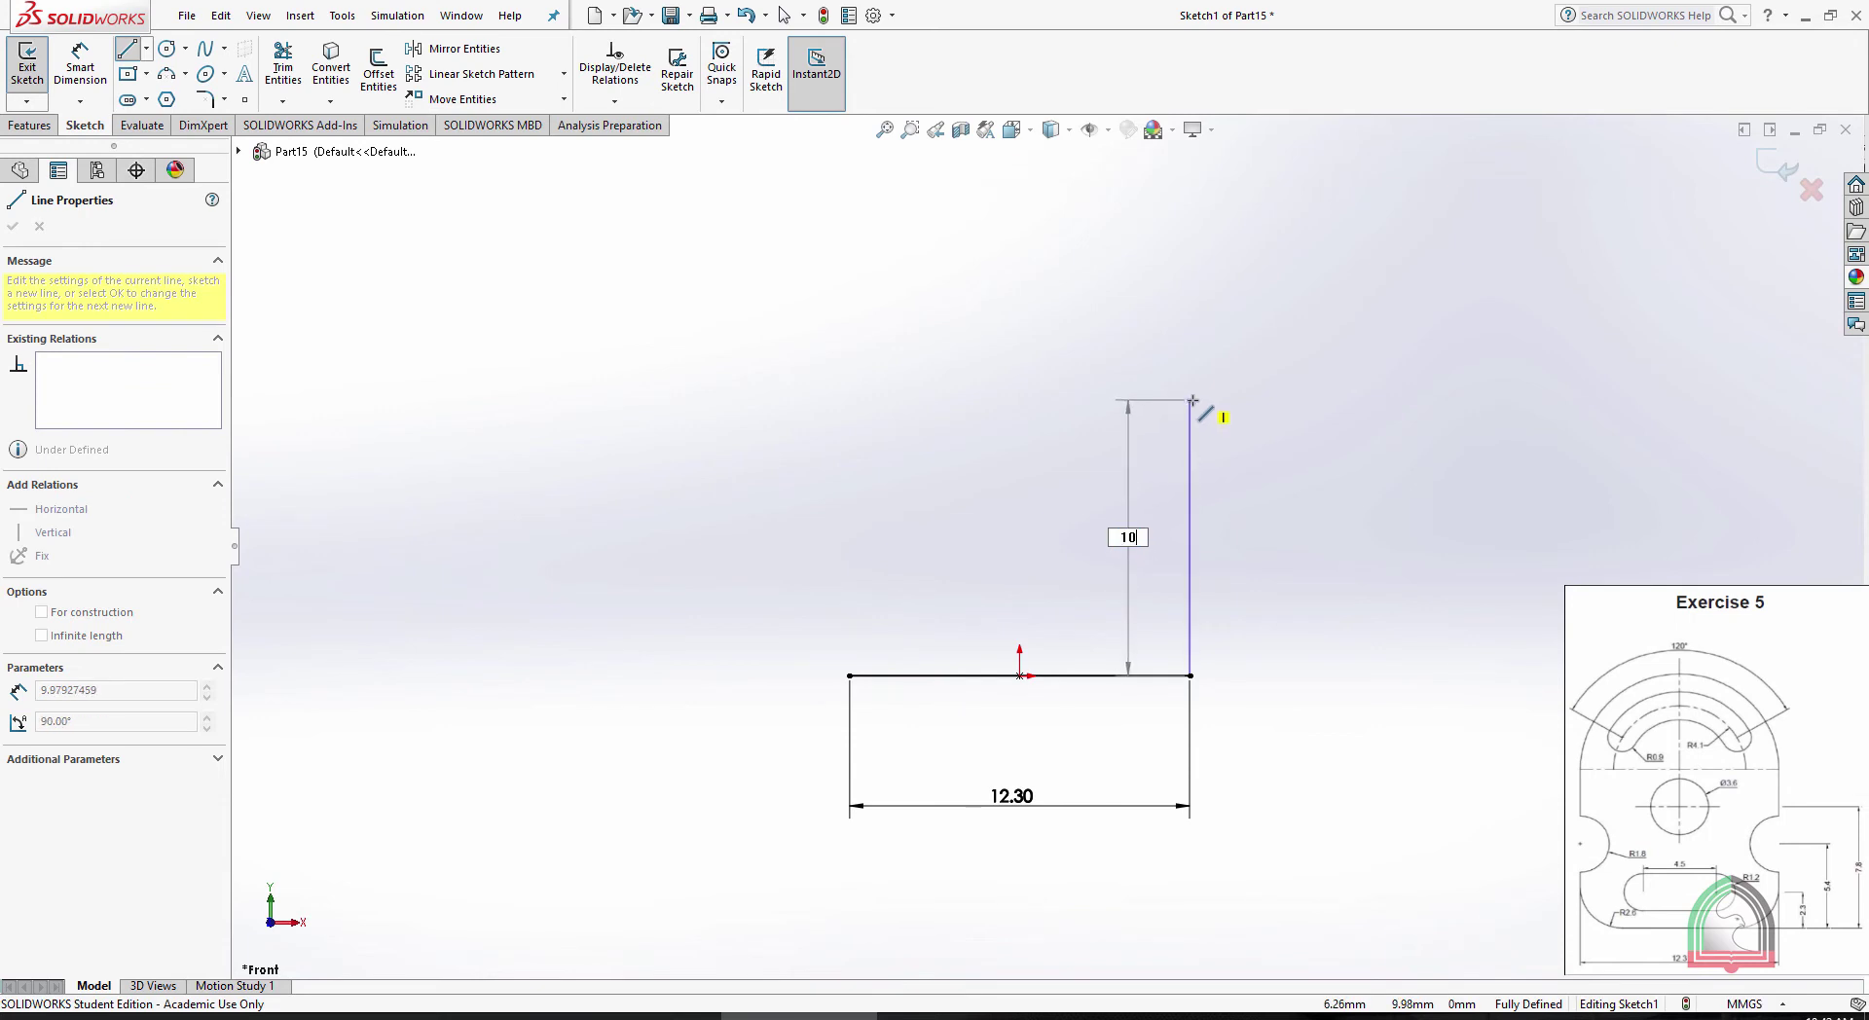
left_click(1191, 399)
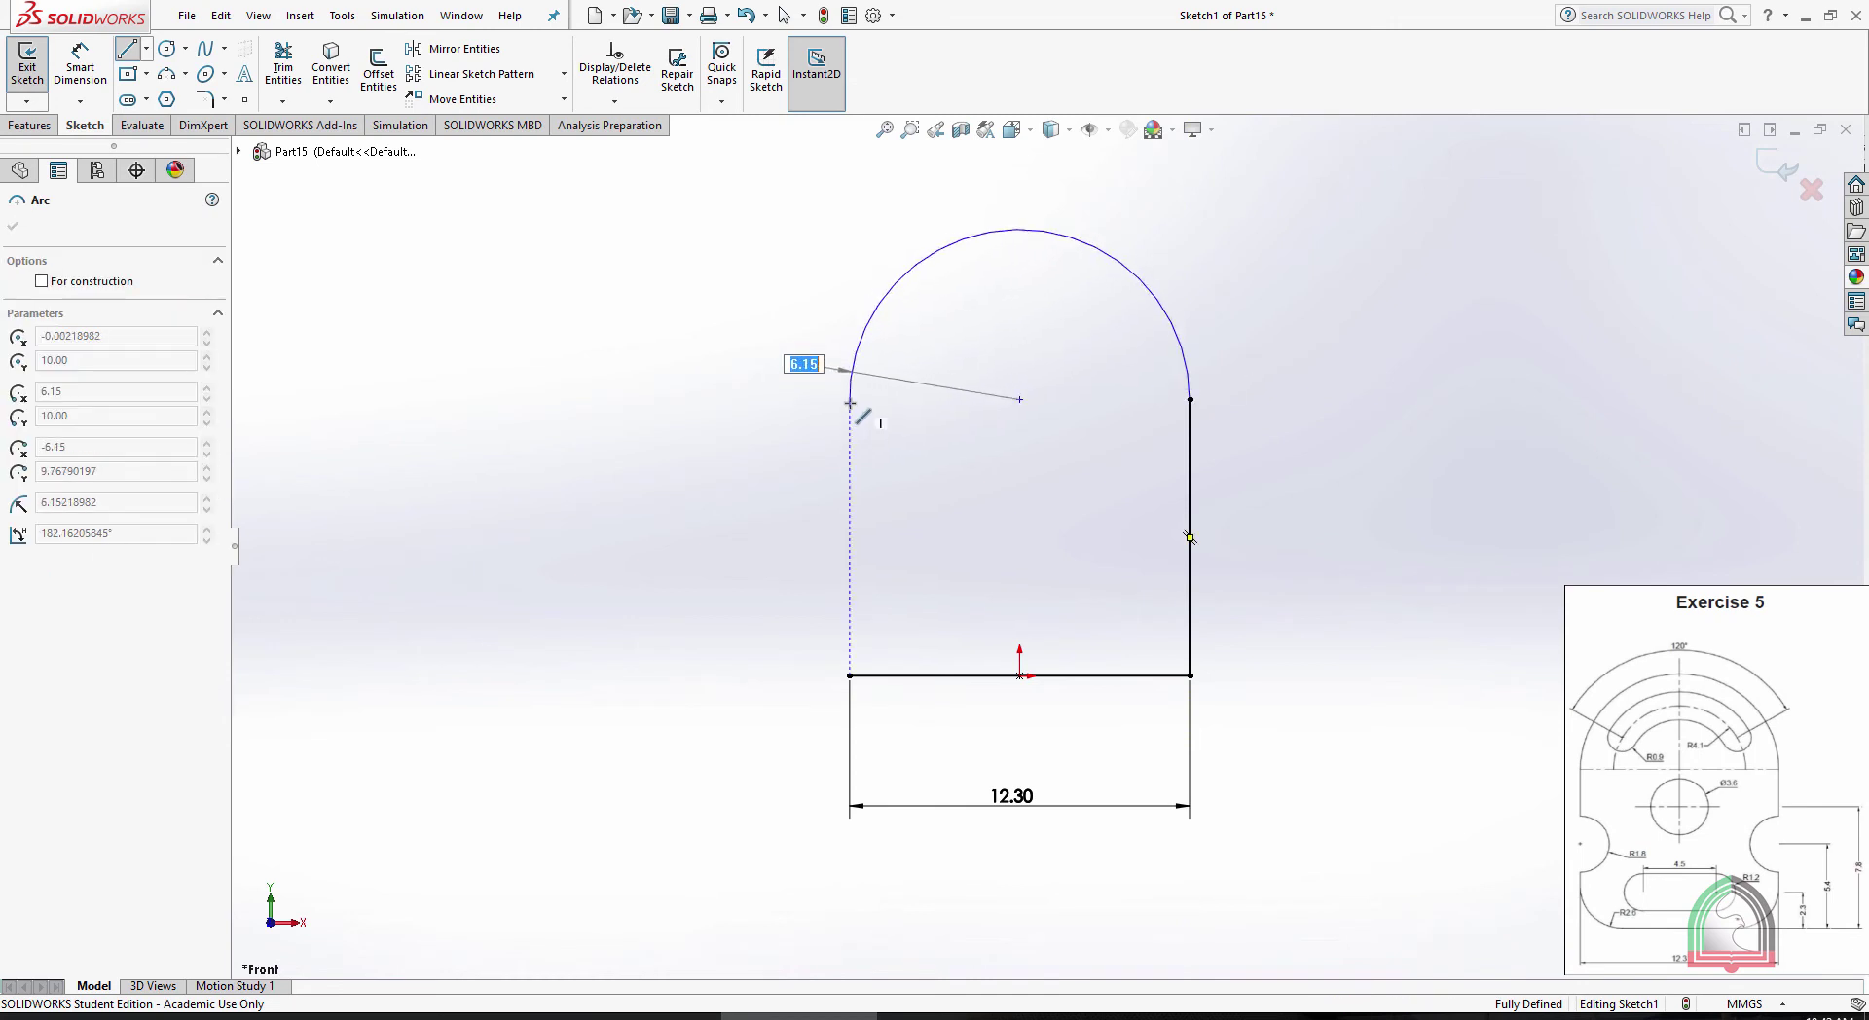
left_click(850, 400)
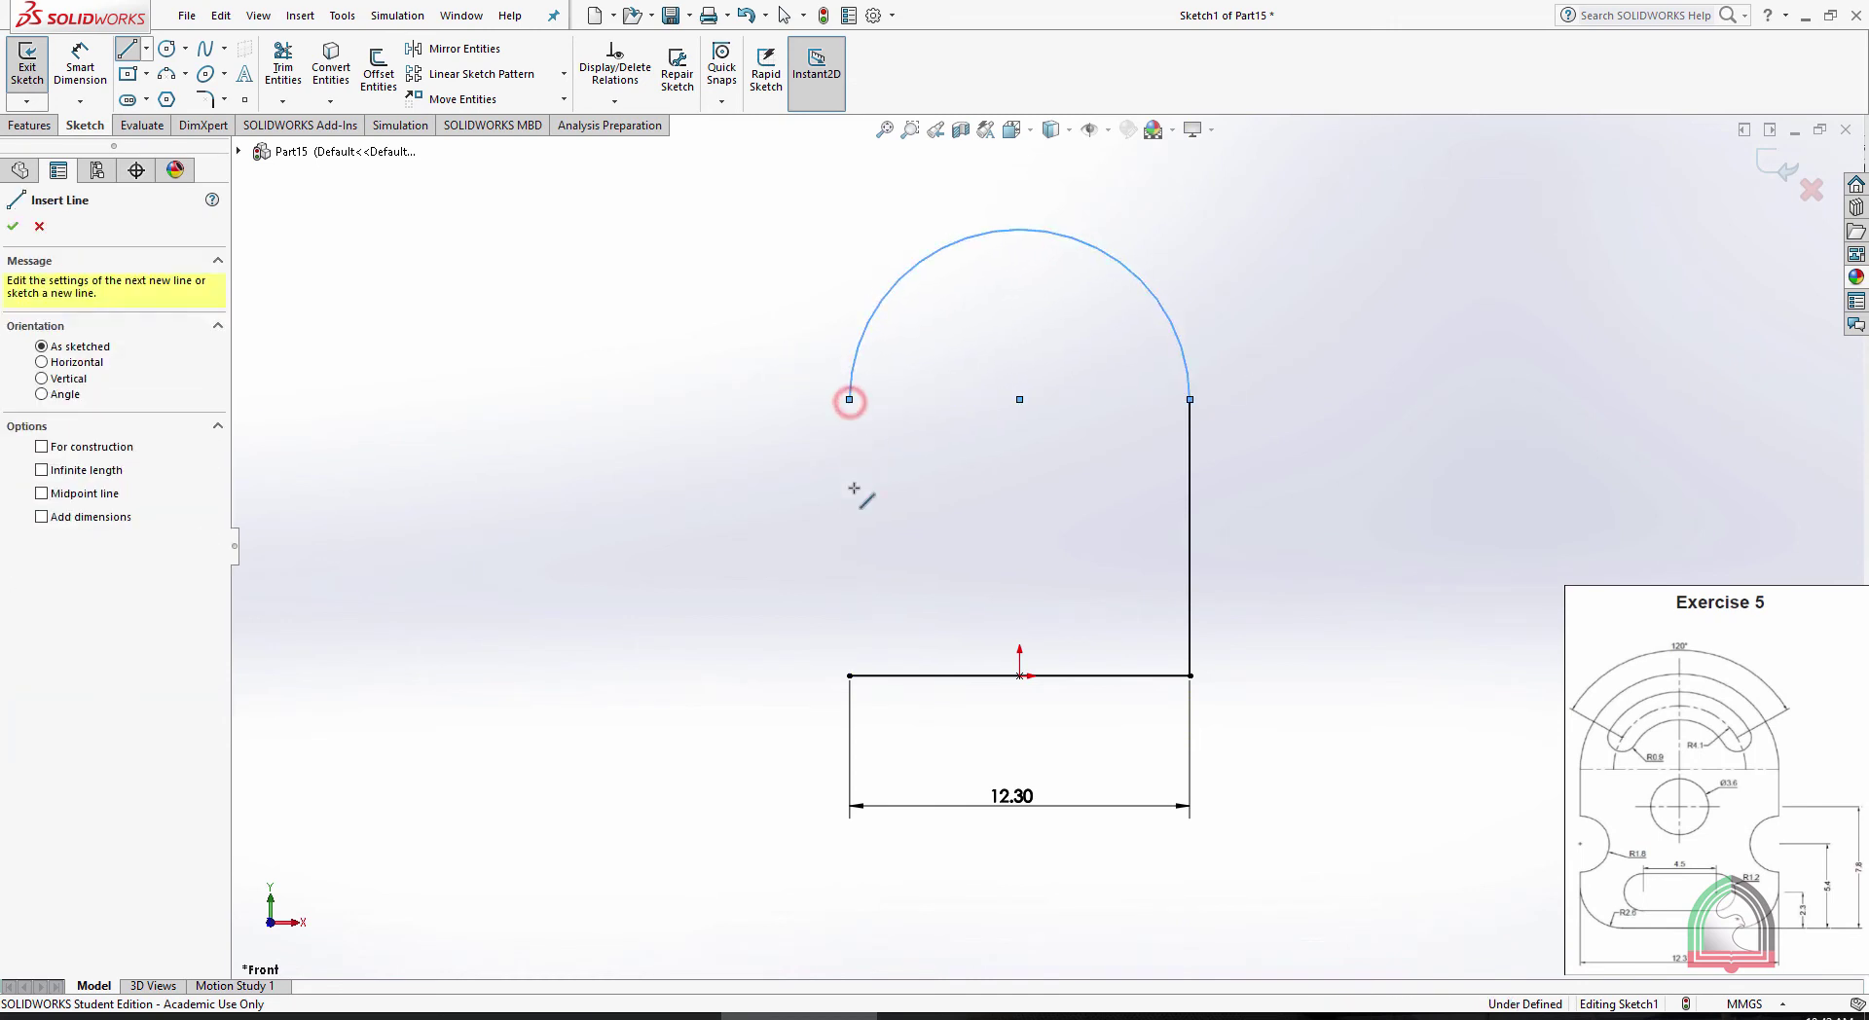
left_click(850, 675)
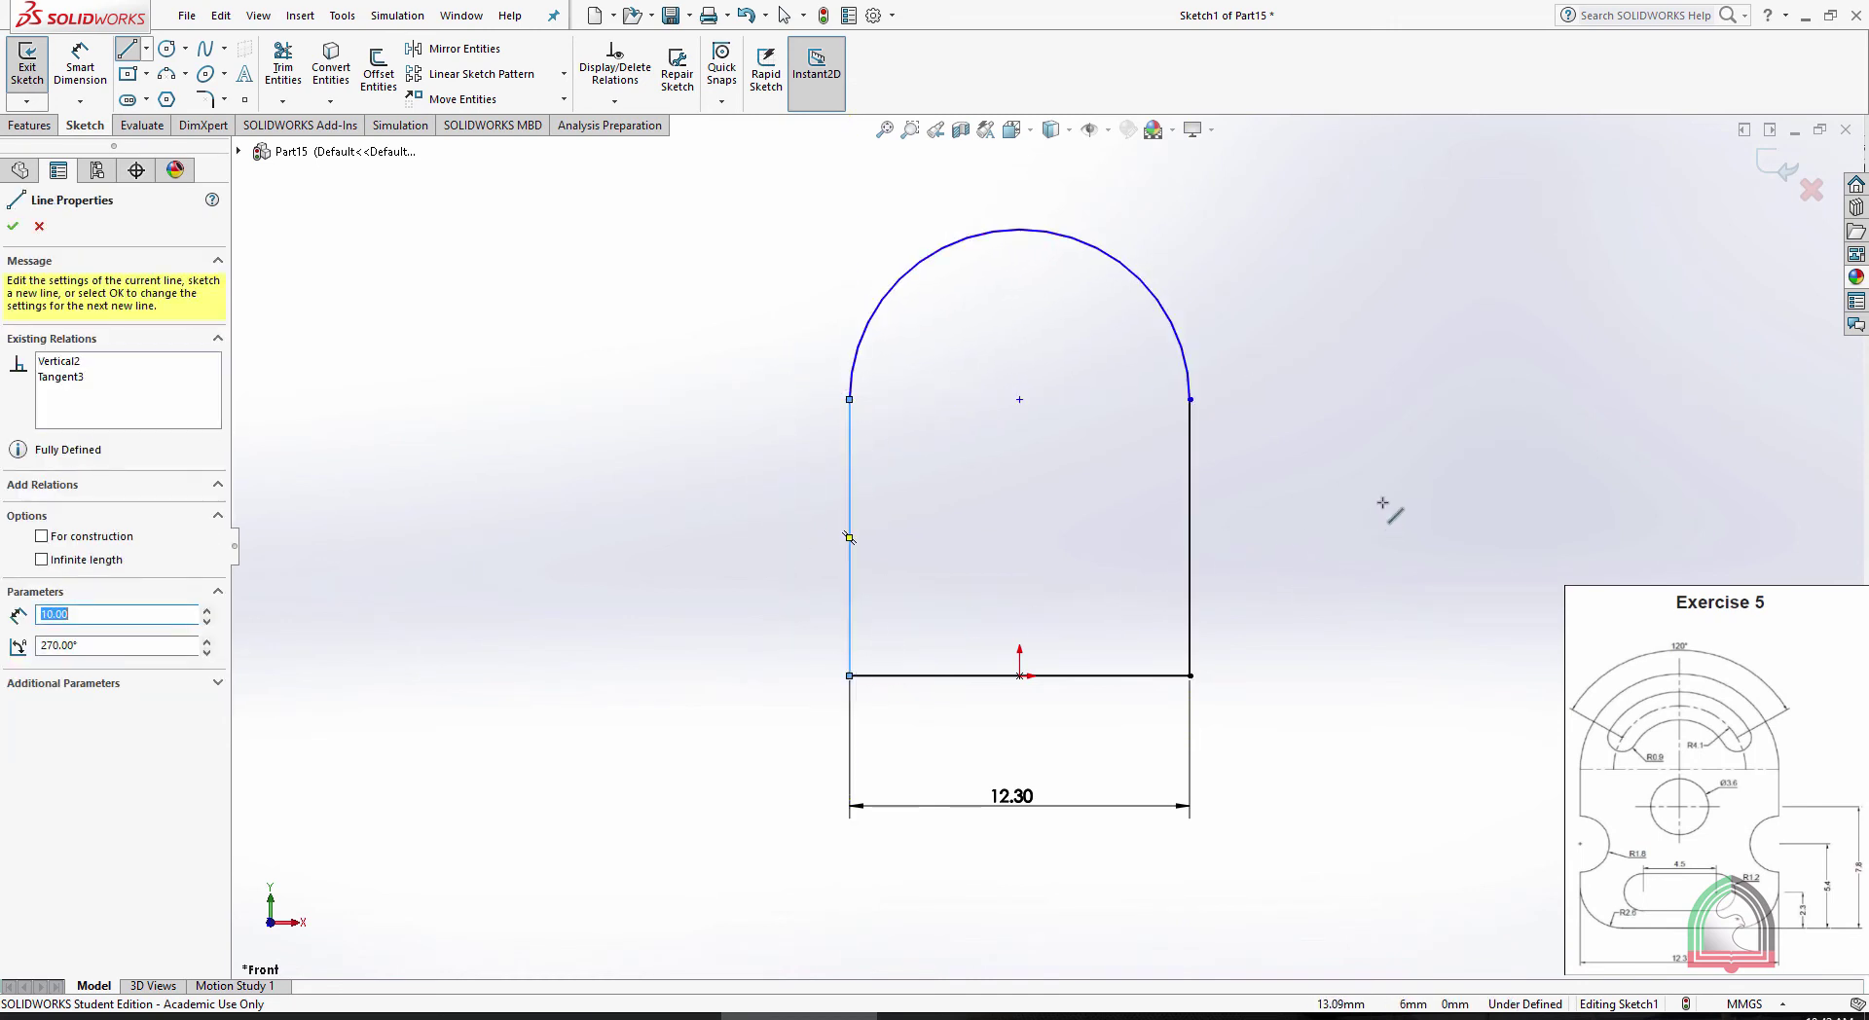
key("Escape")
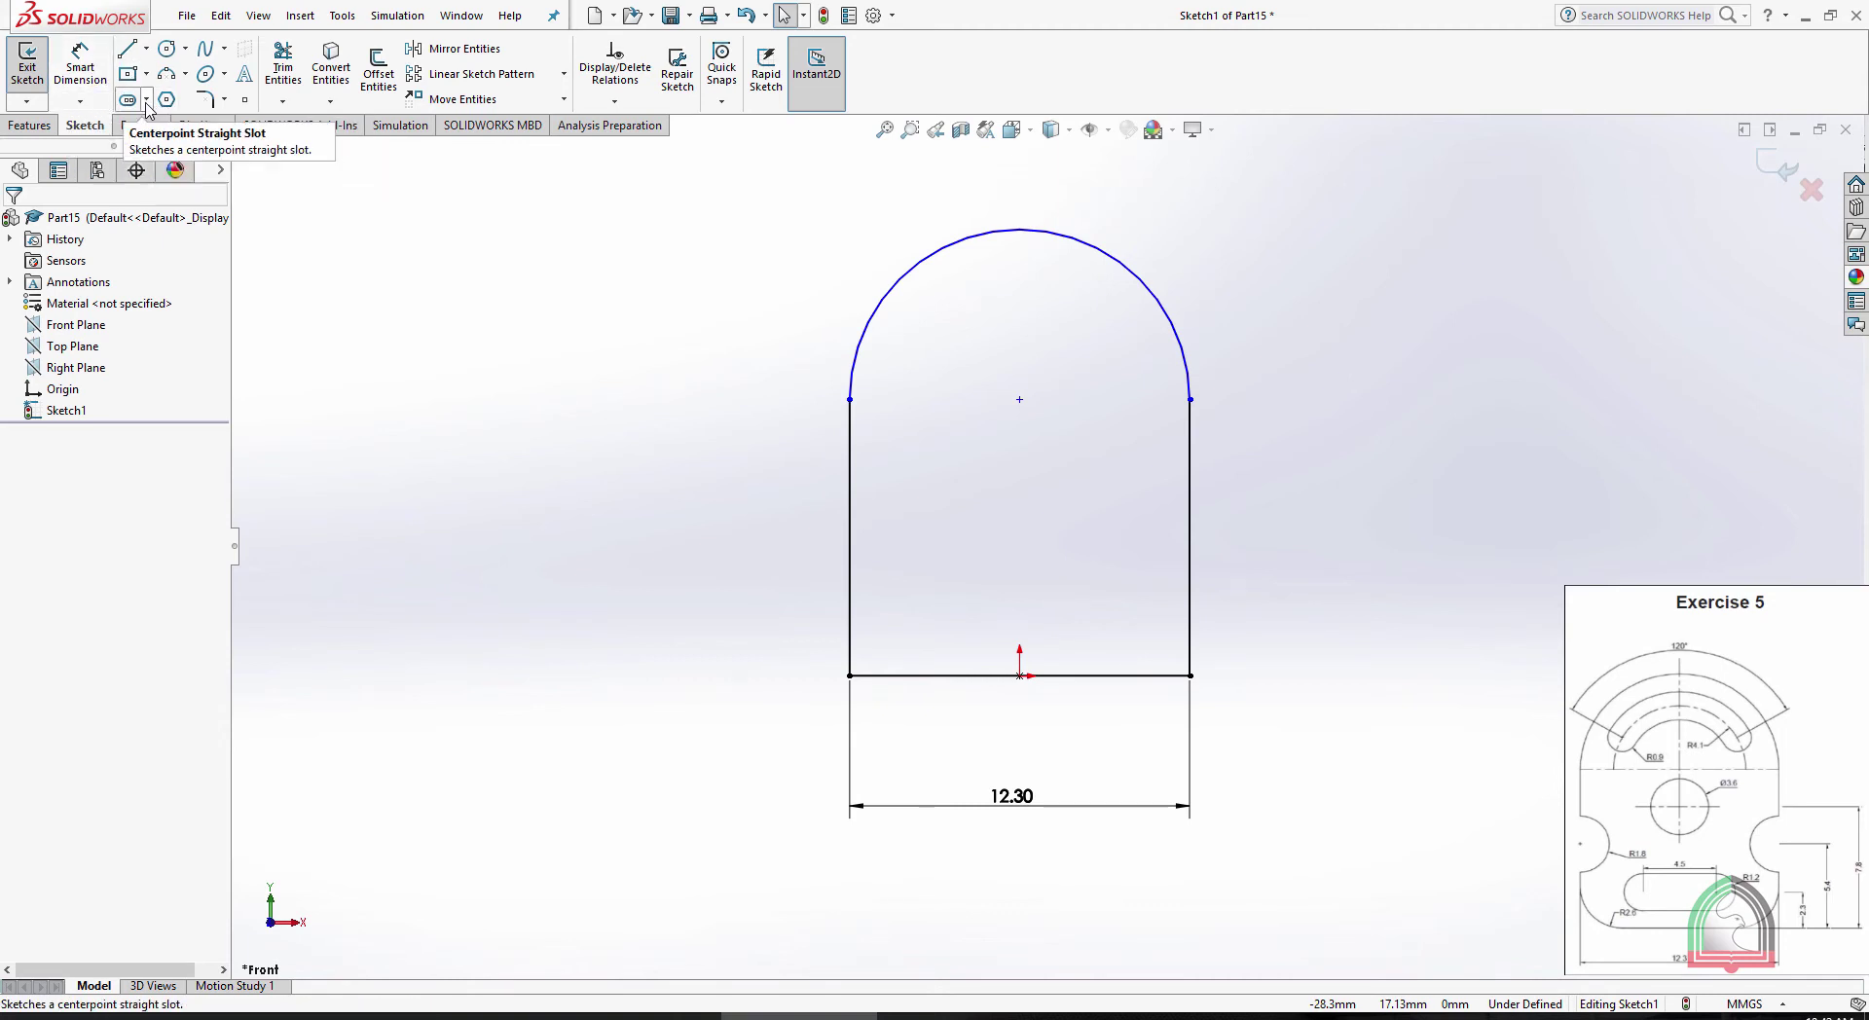
Sketch a straight slot near the bottom of the arch
left_click(146, 99)
left_click(171, 125)
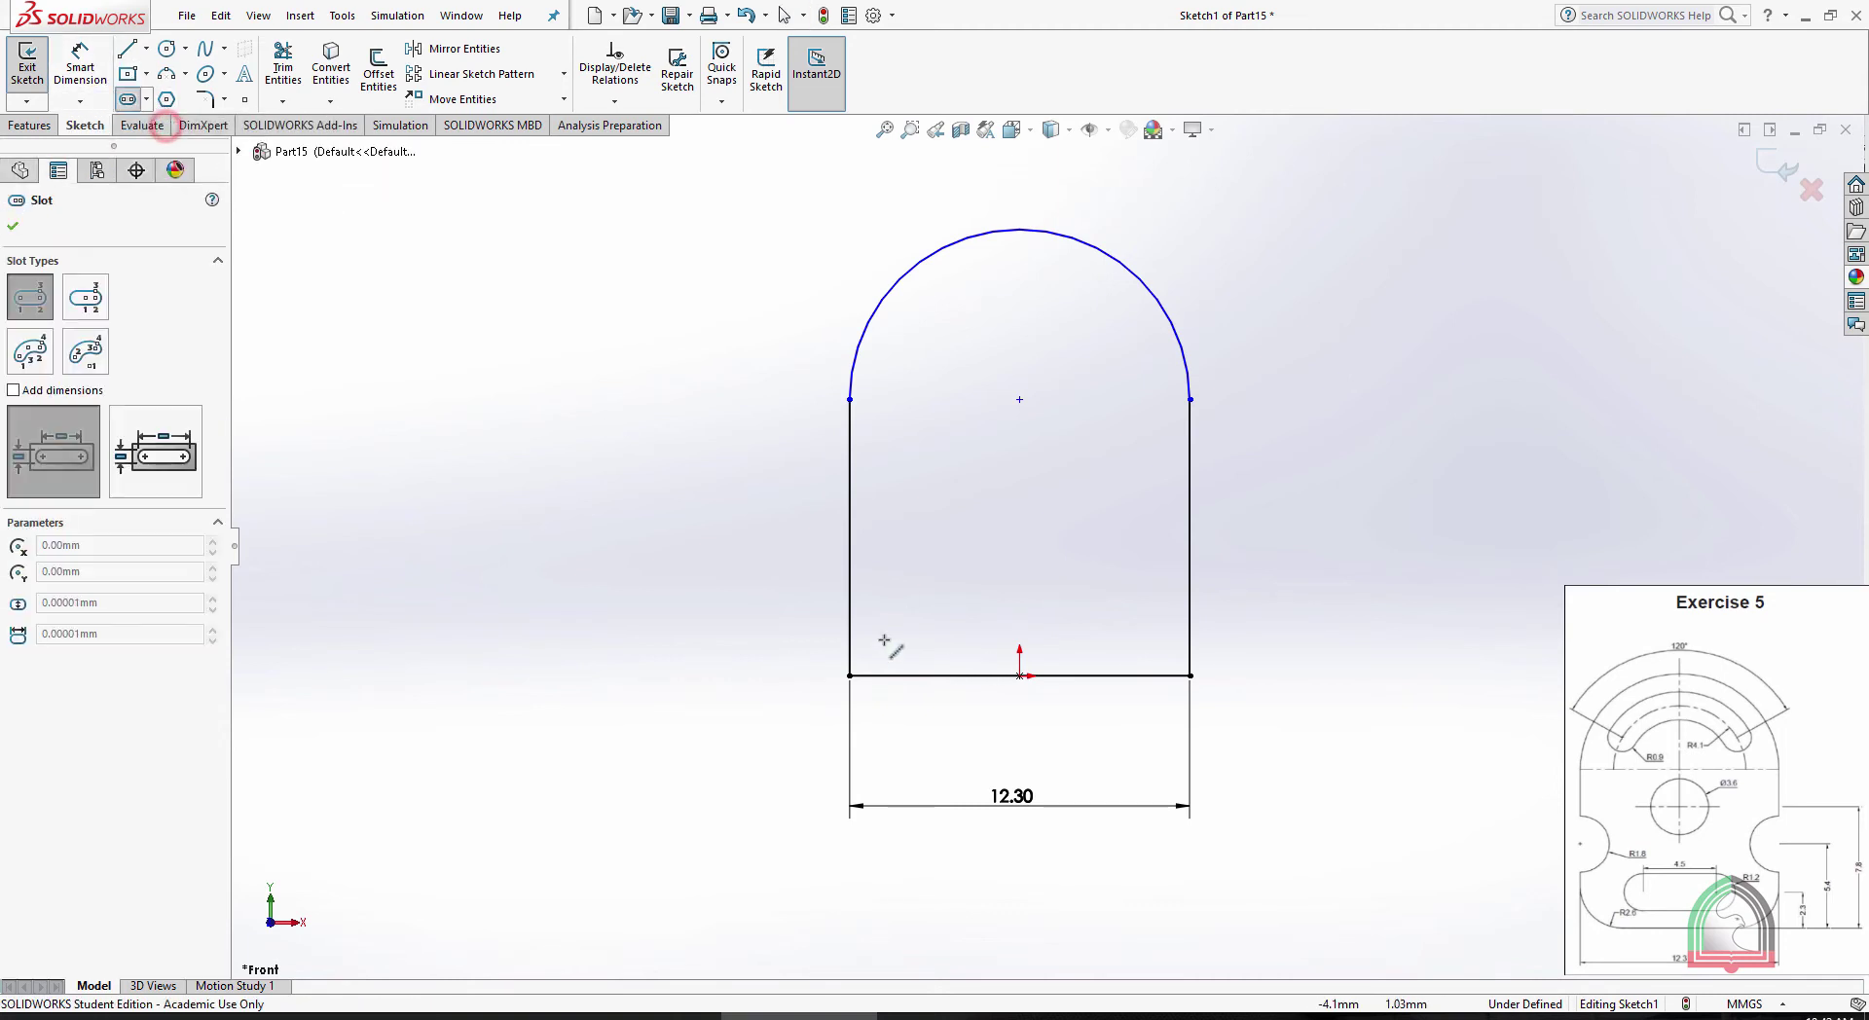
left_click(922, 608)
left_click(1106, 607)
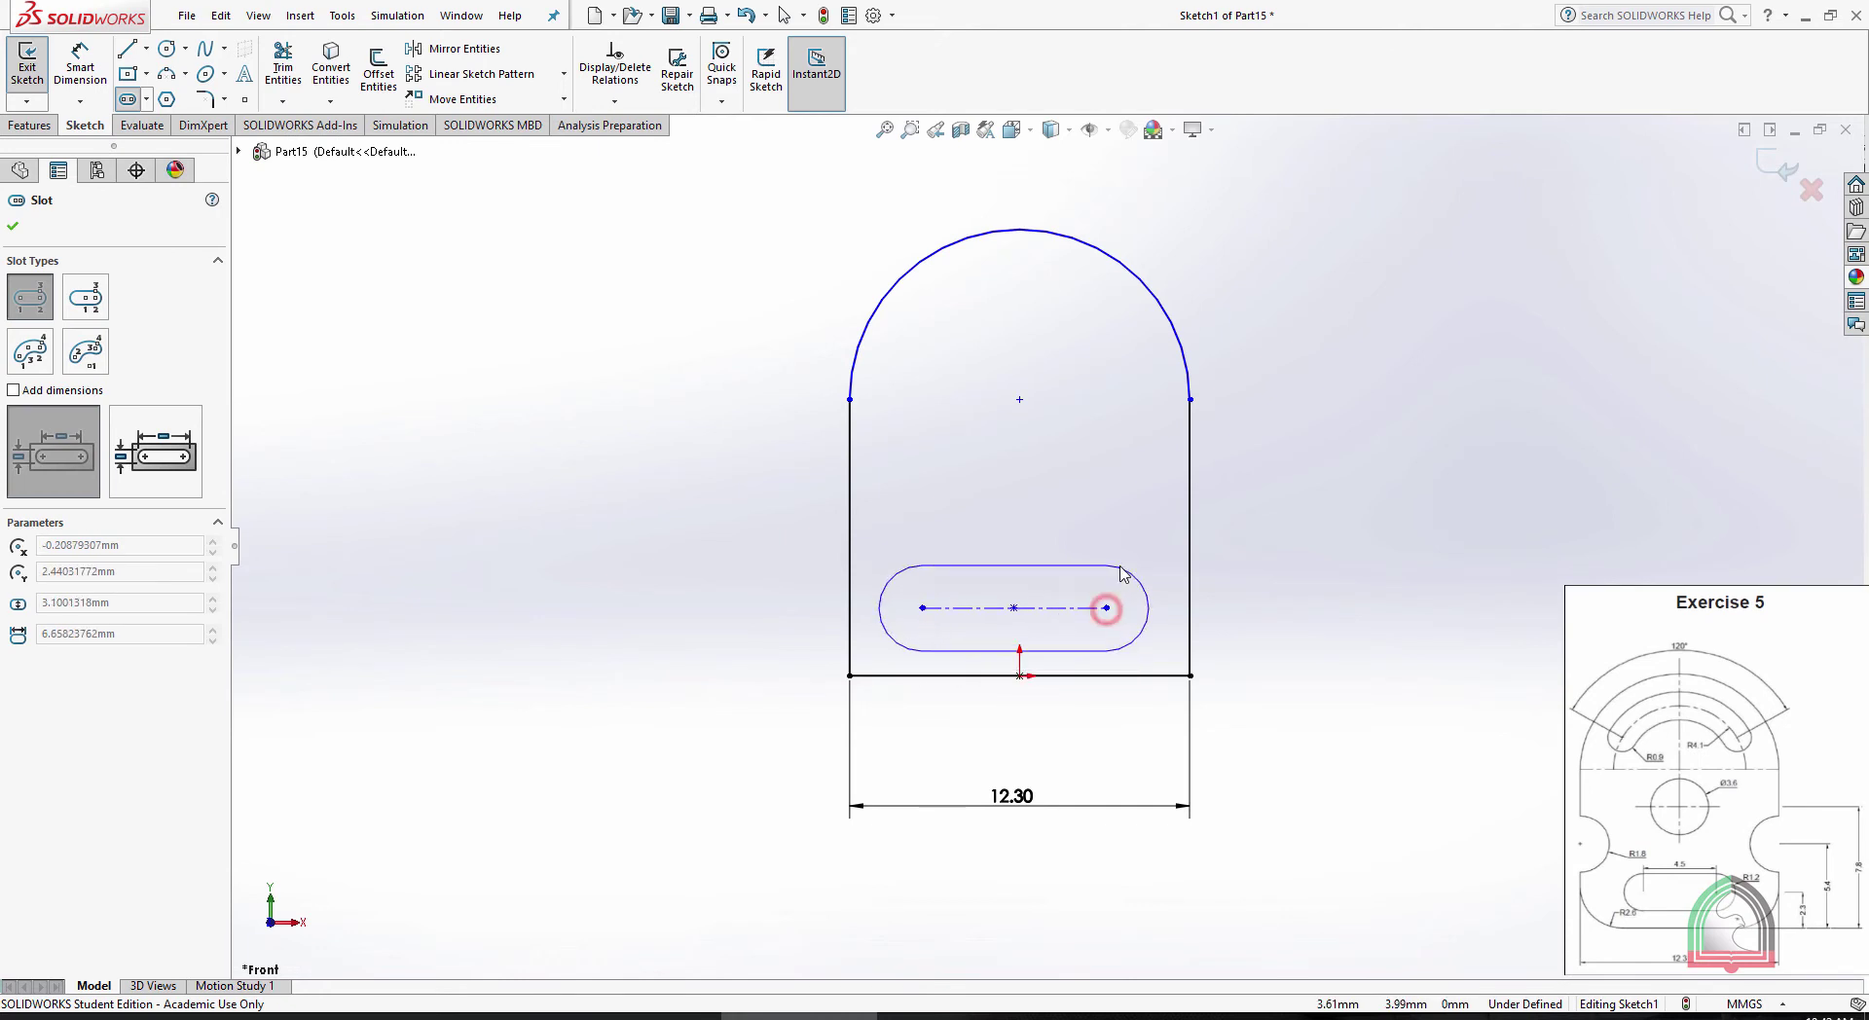
left_click(1114, 578)
key("Escape")
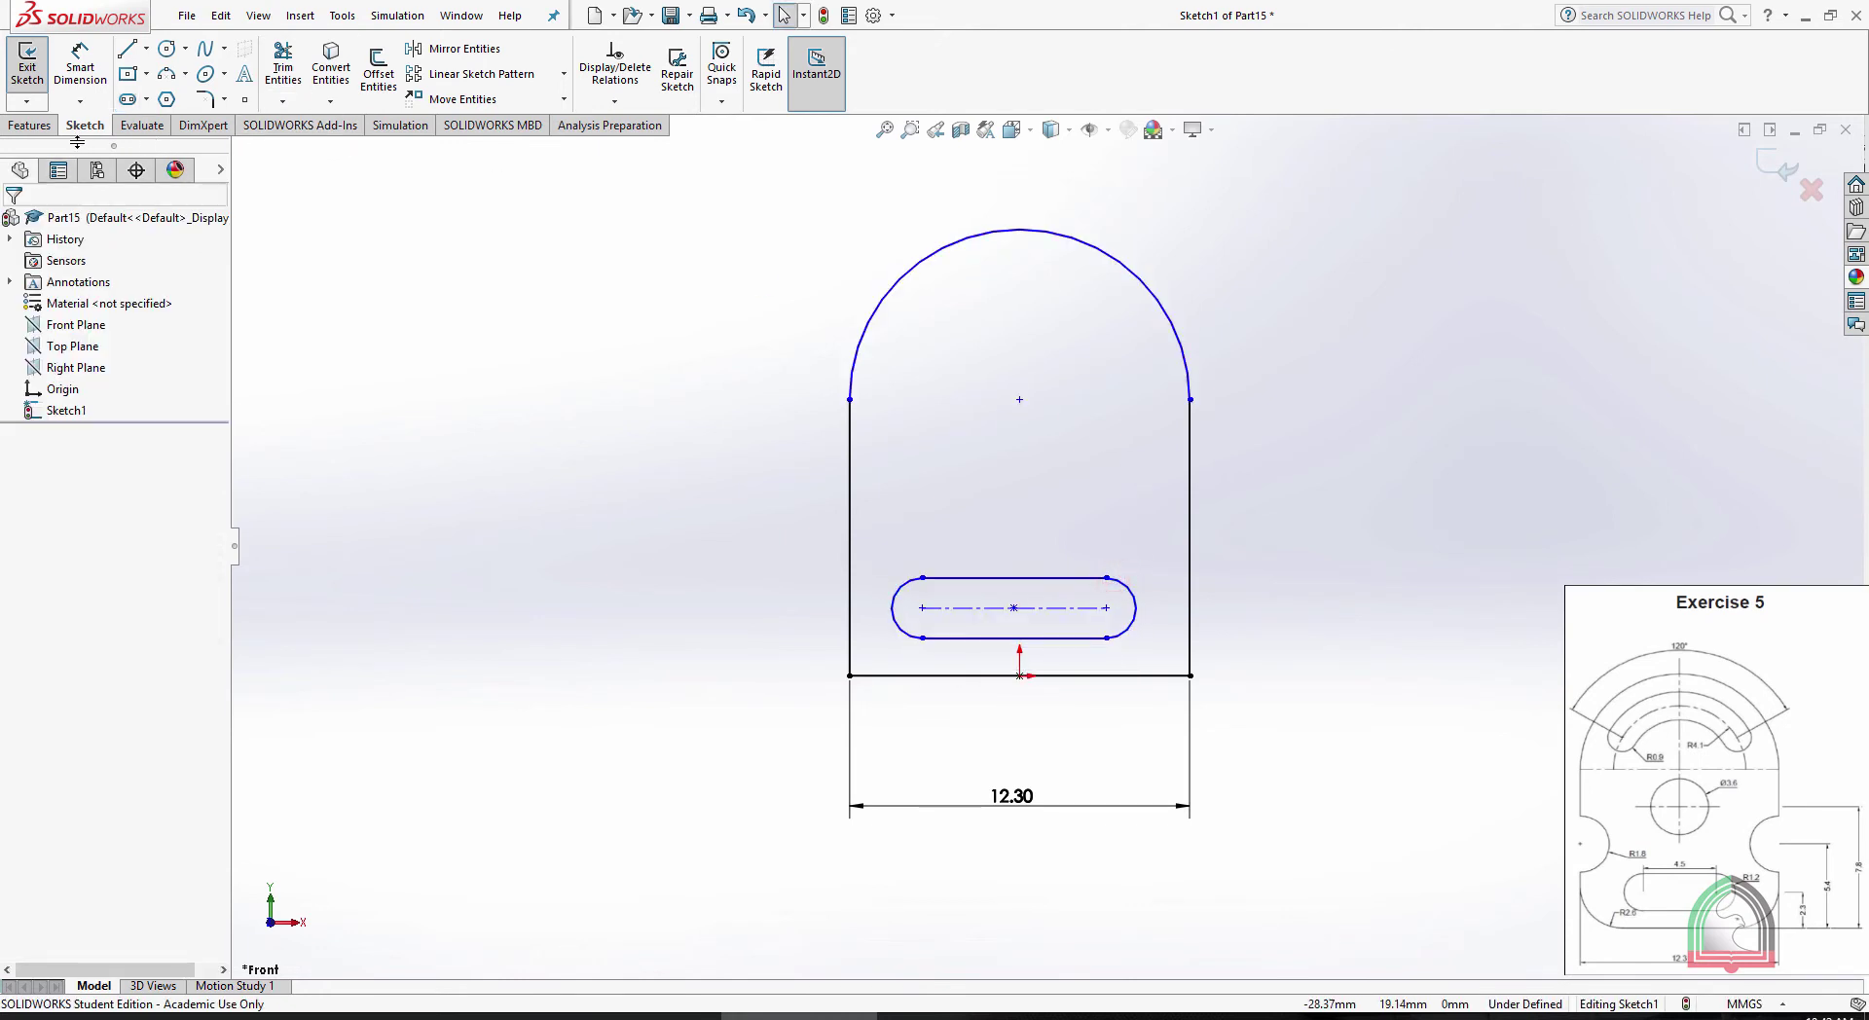
Dimension the slot's centerline length to 4.5
left_click(80, 66)
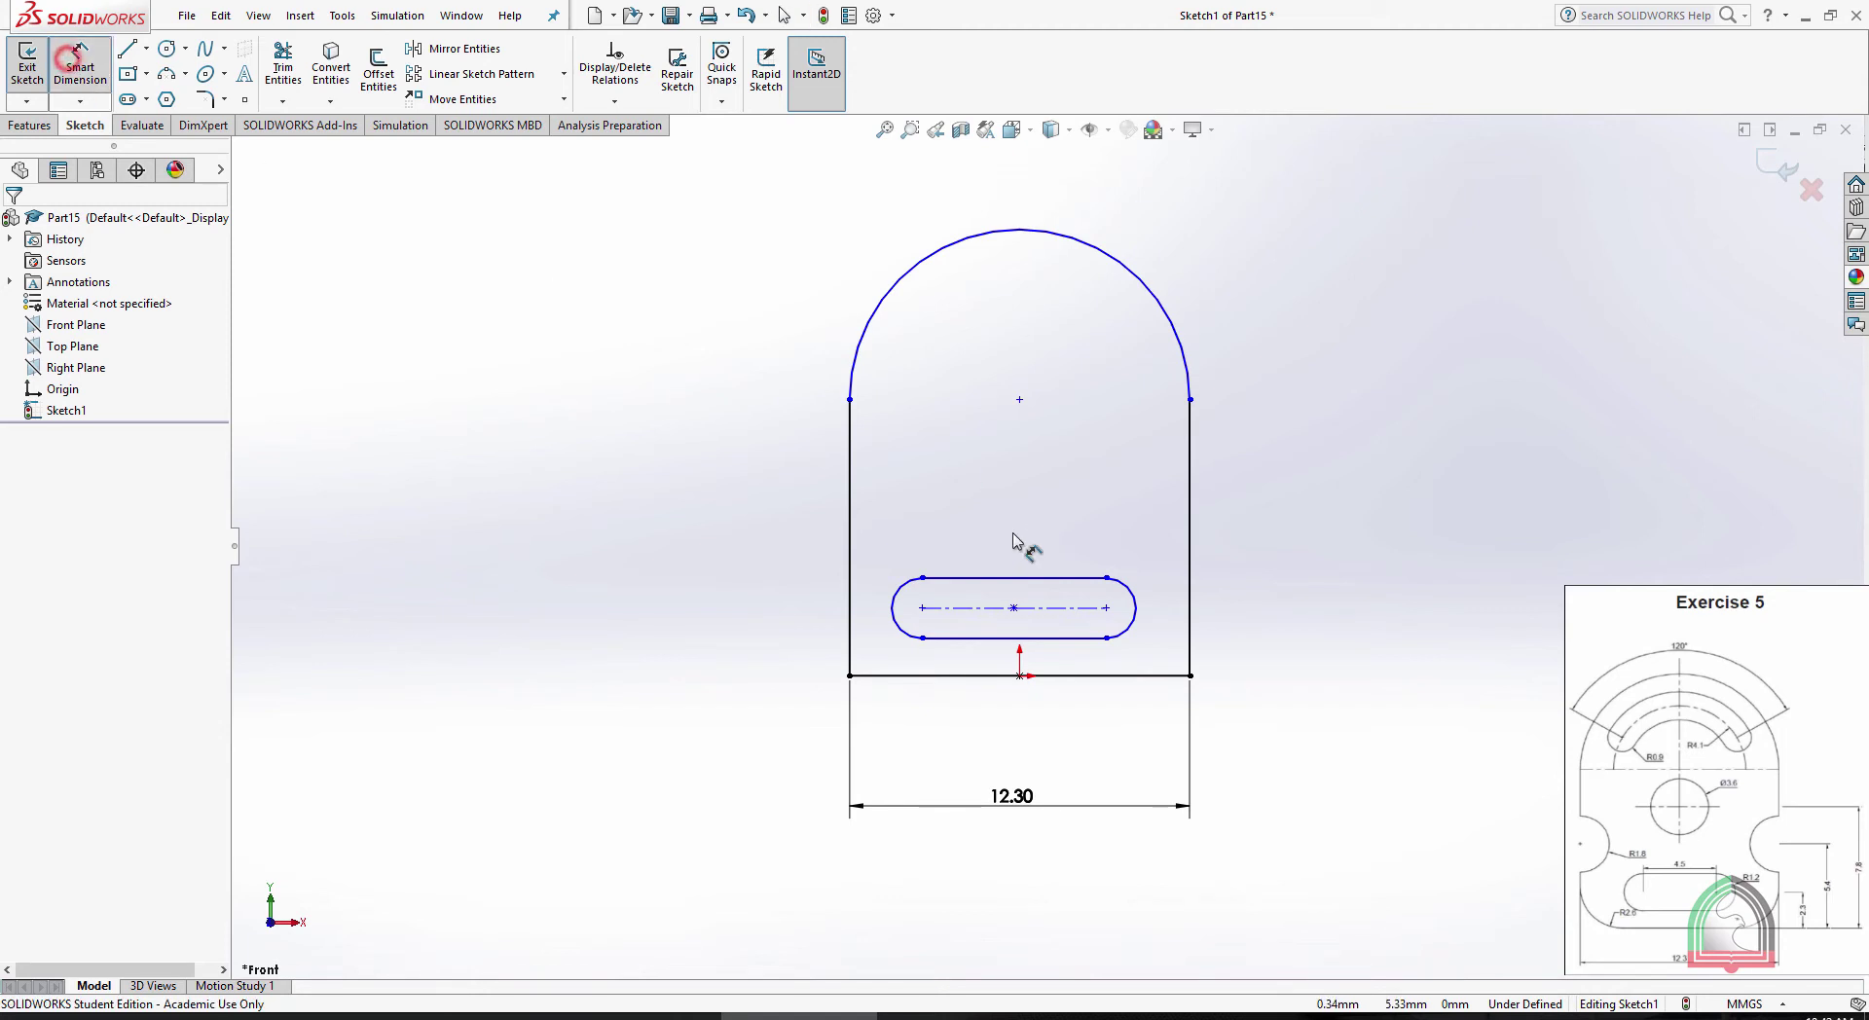
left_click(1046, 595)
left_click(1020, 524)
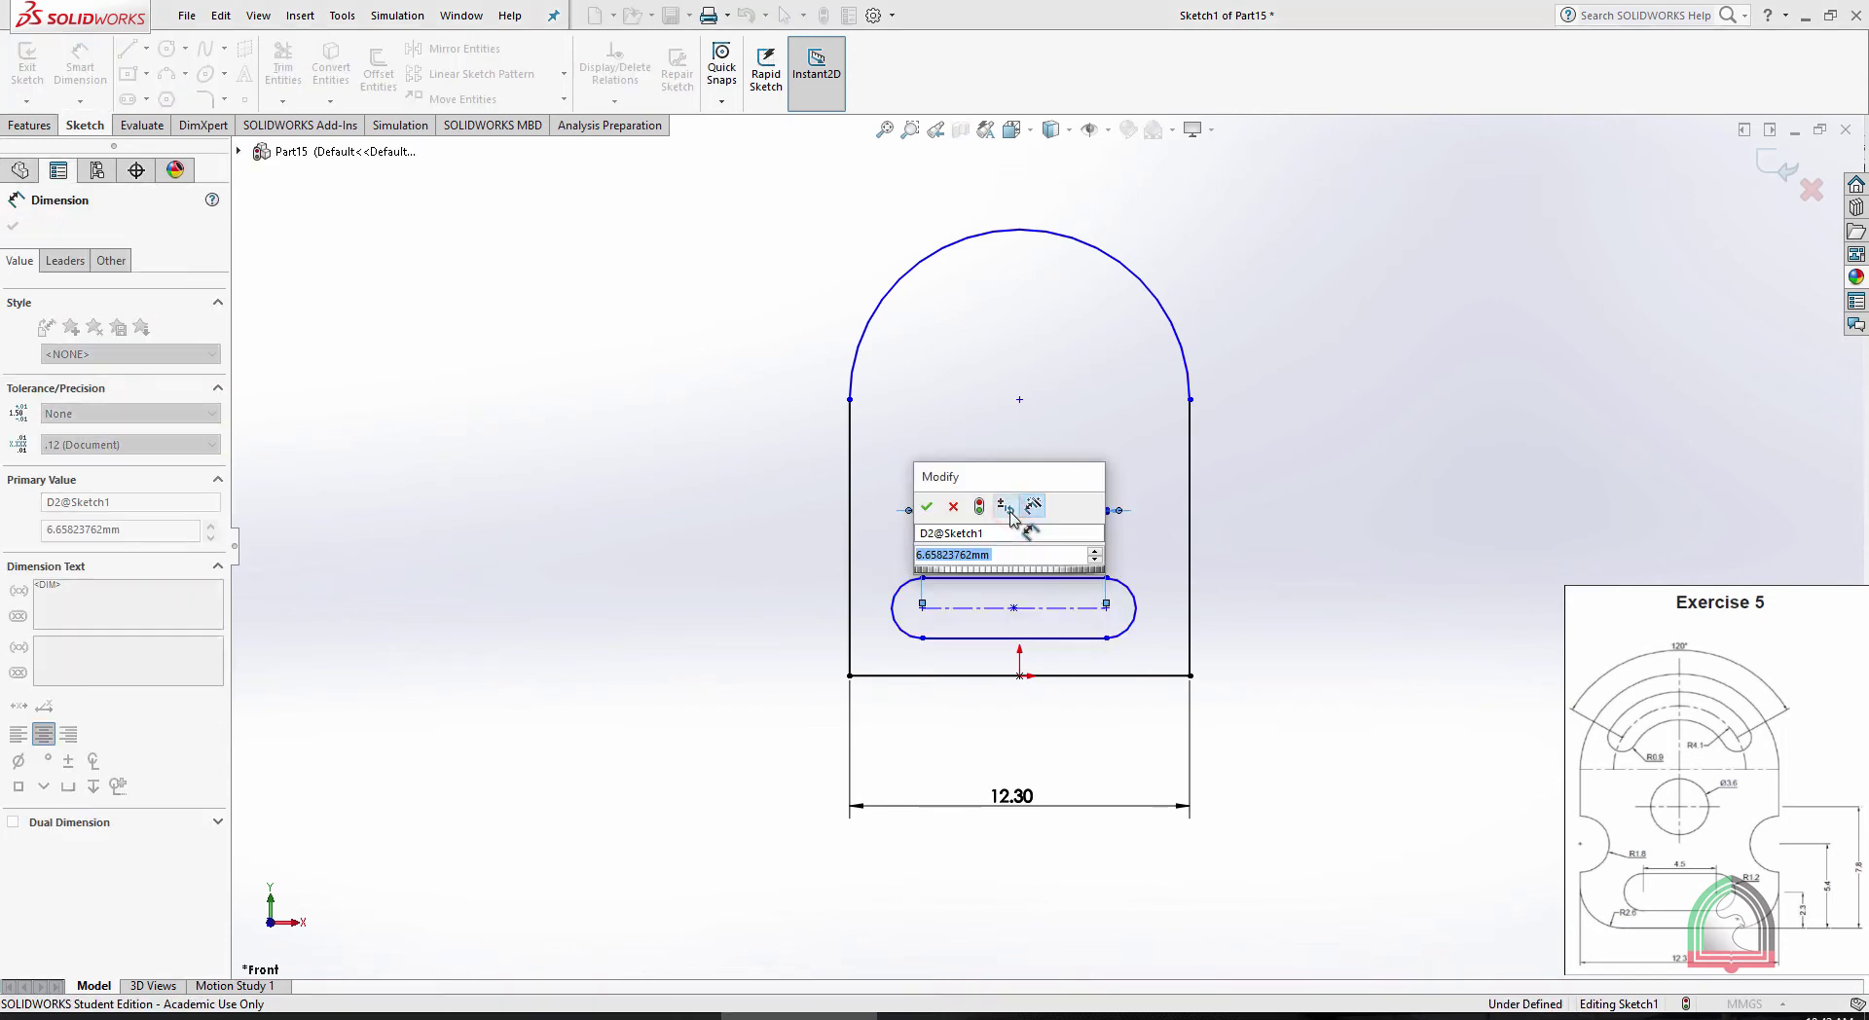
type("4.5")
key("Return")
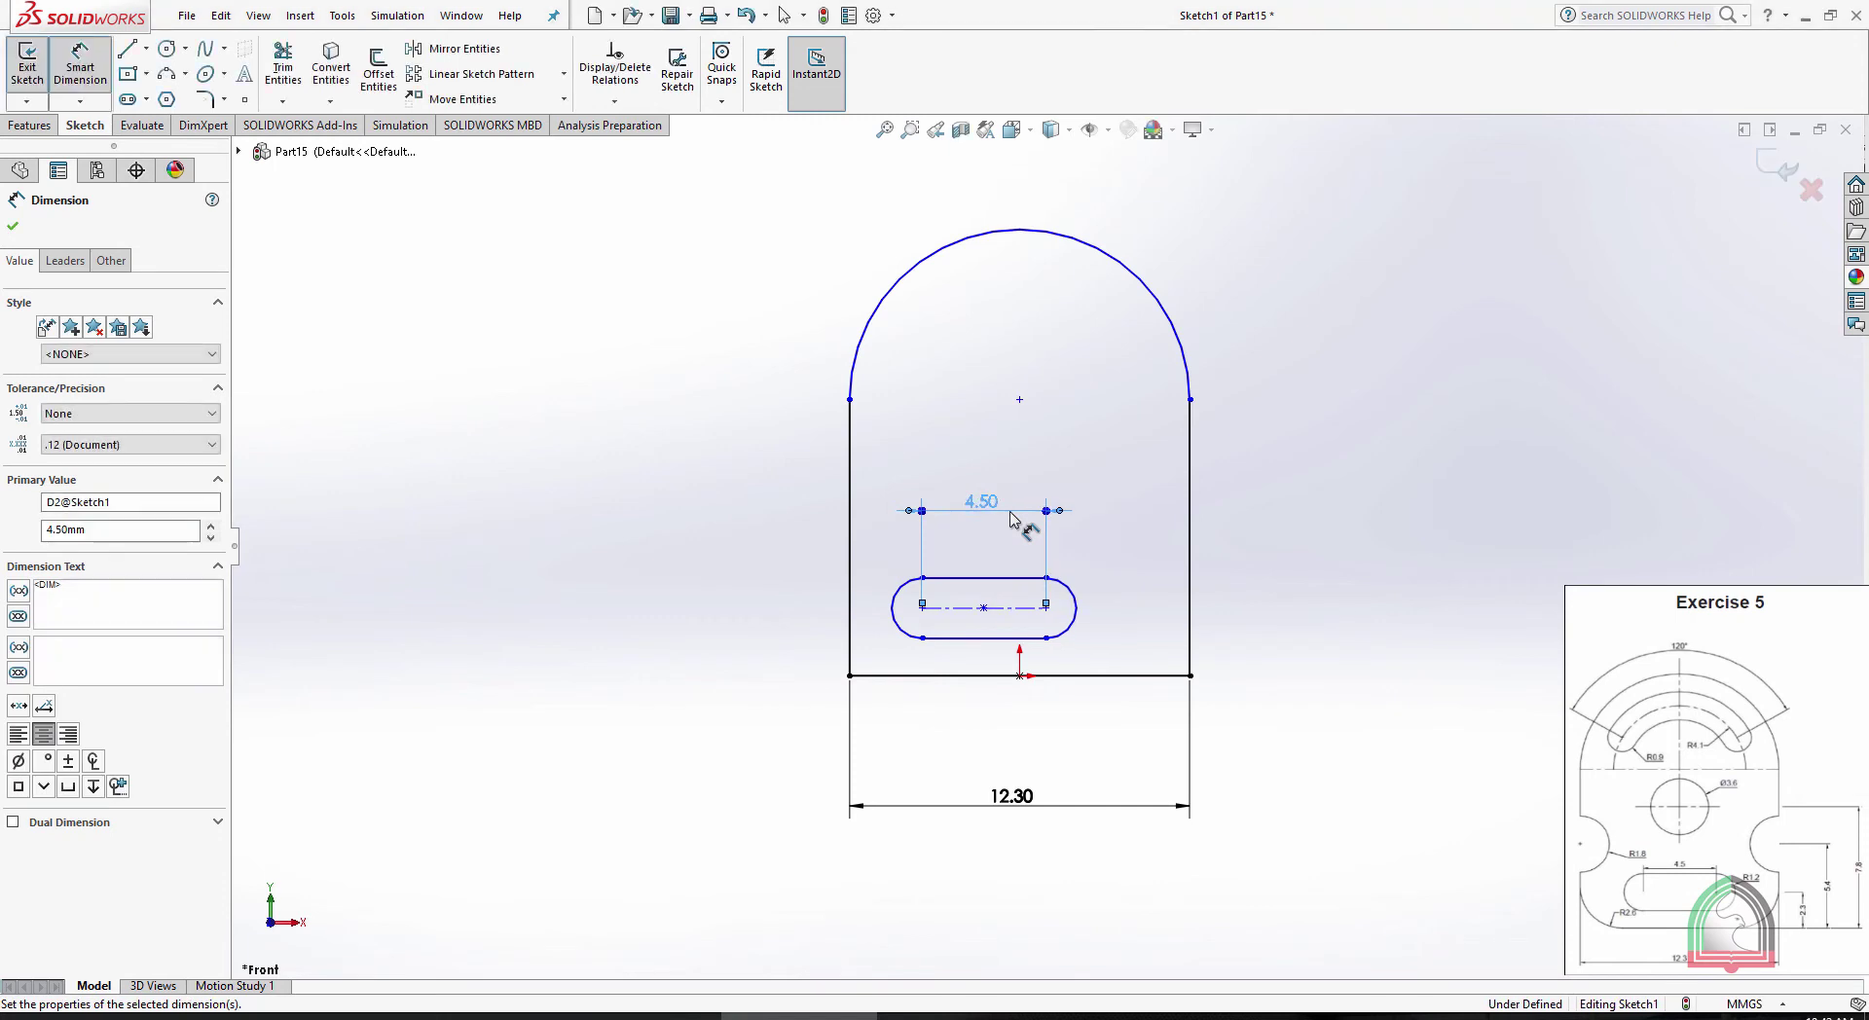
left_click(1314, 538)
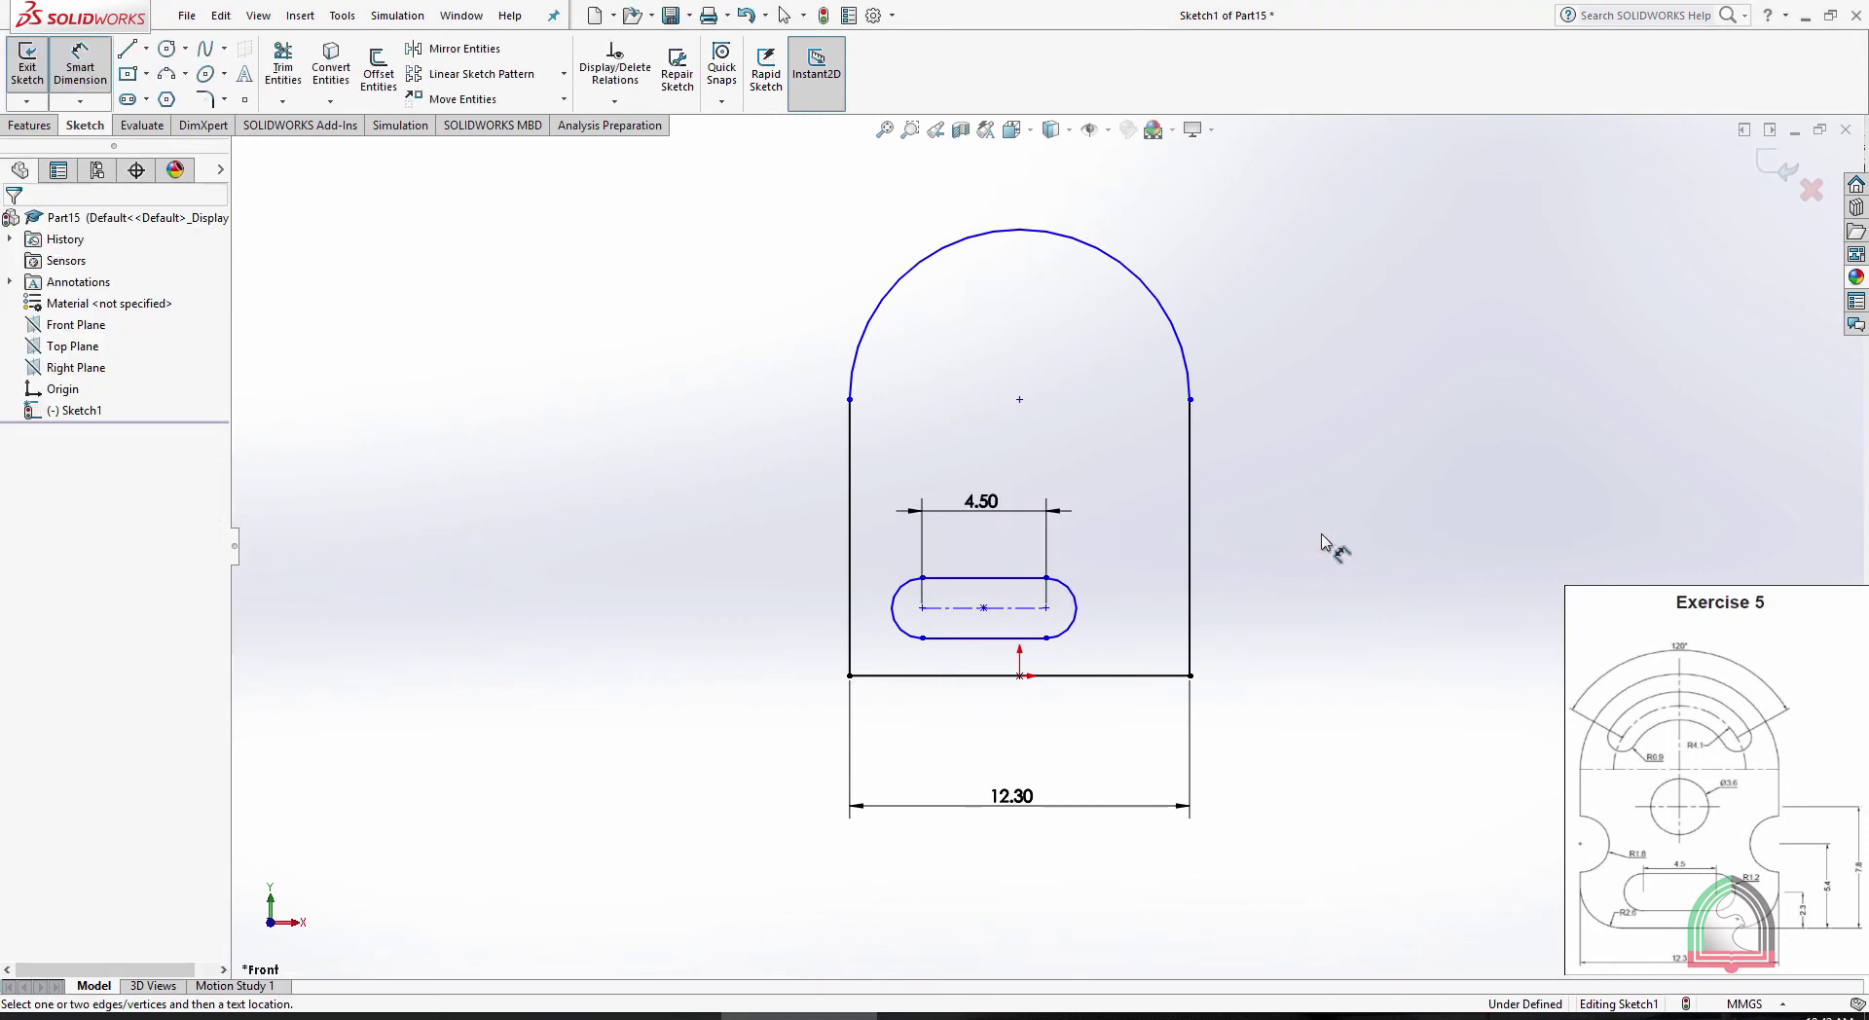
key("Escape")
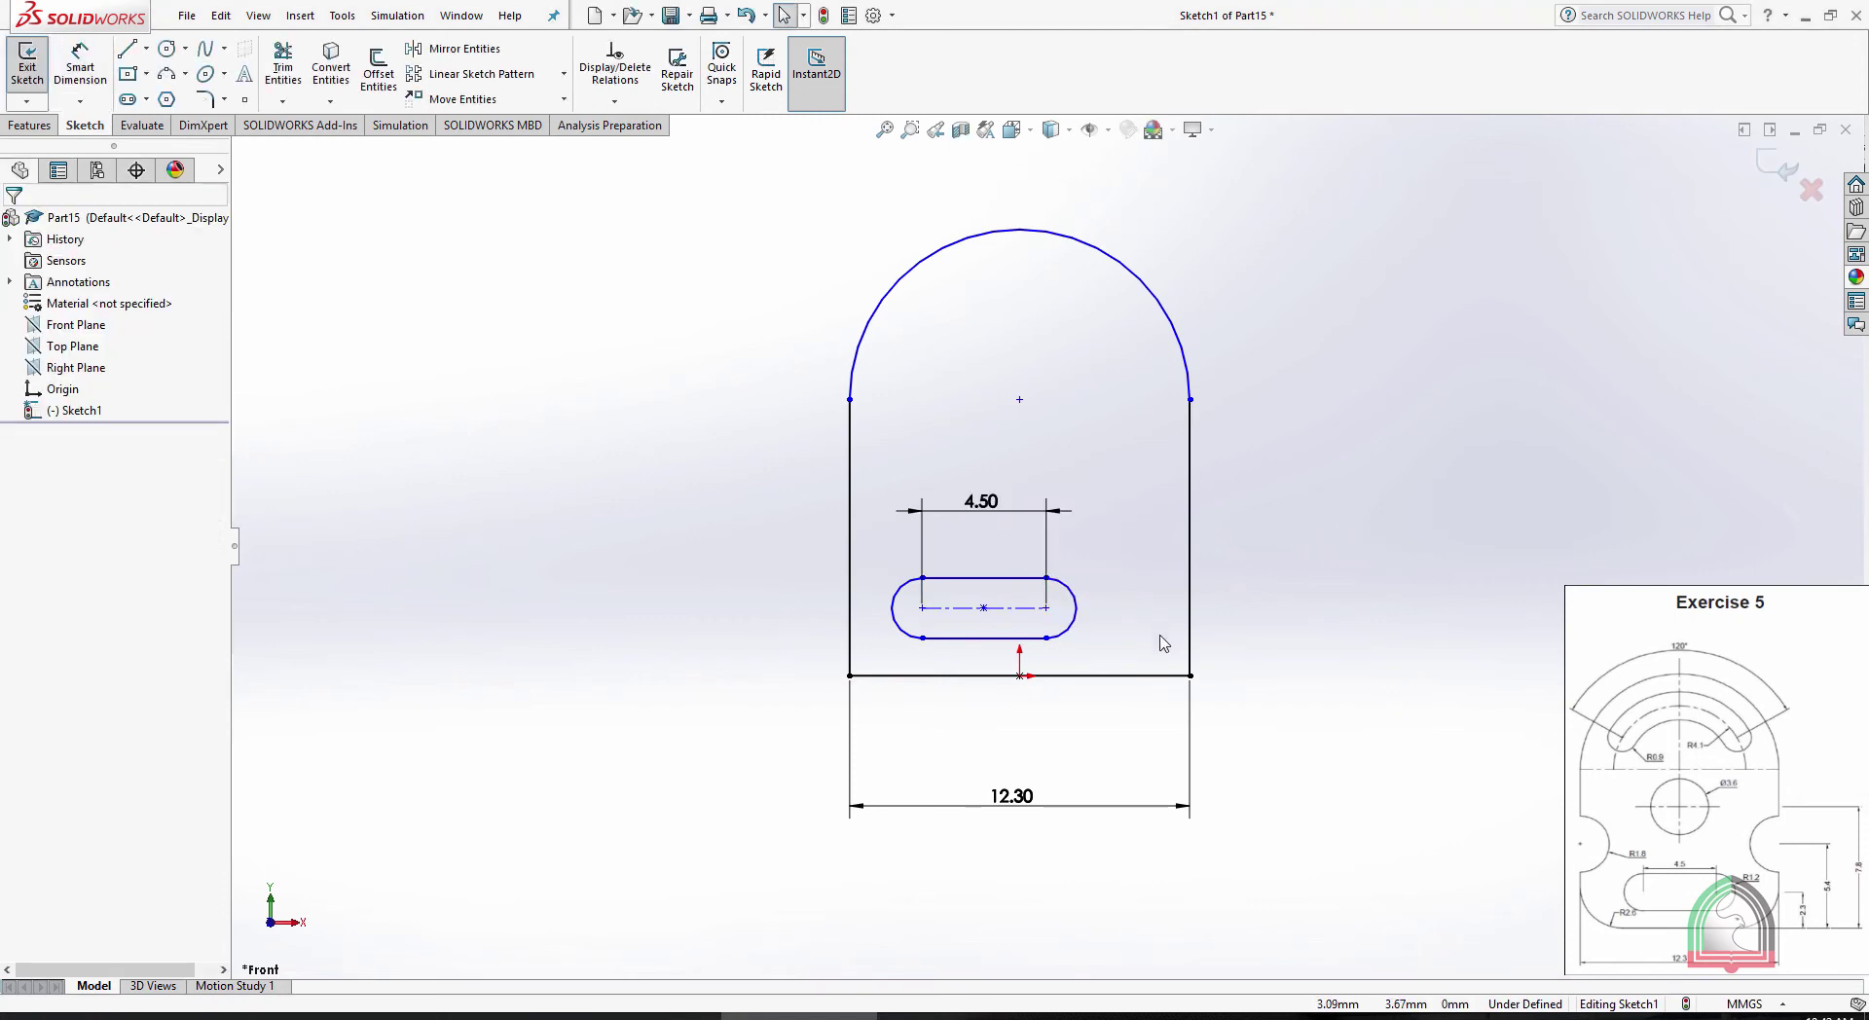
left_click(984, 613)
left_click(1495, 549)
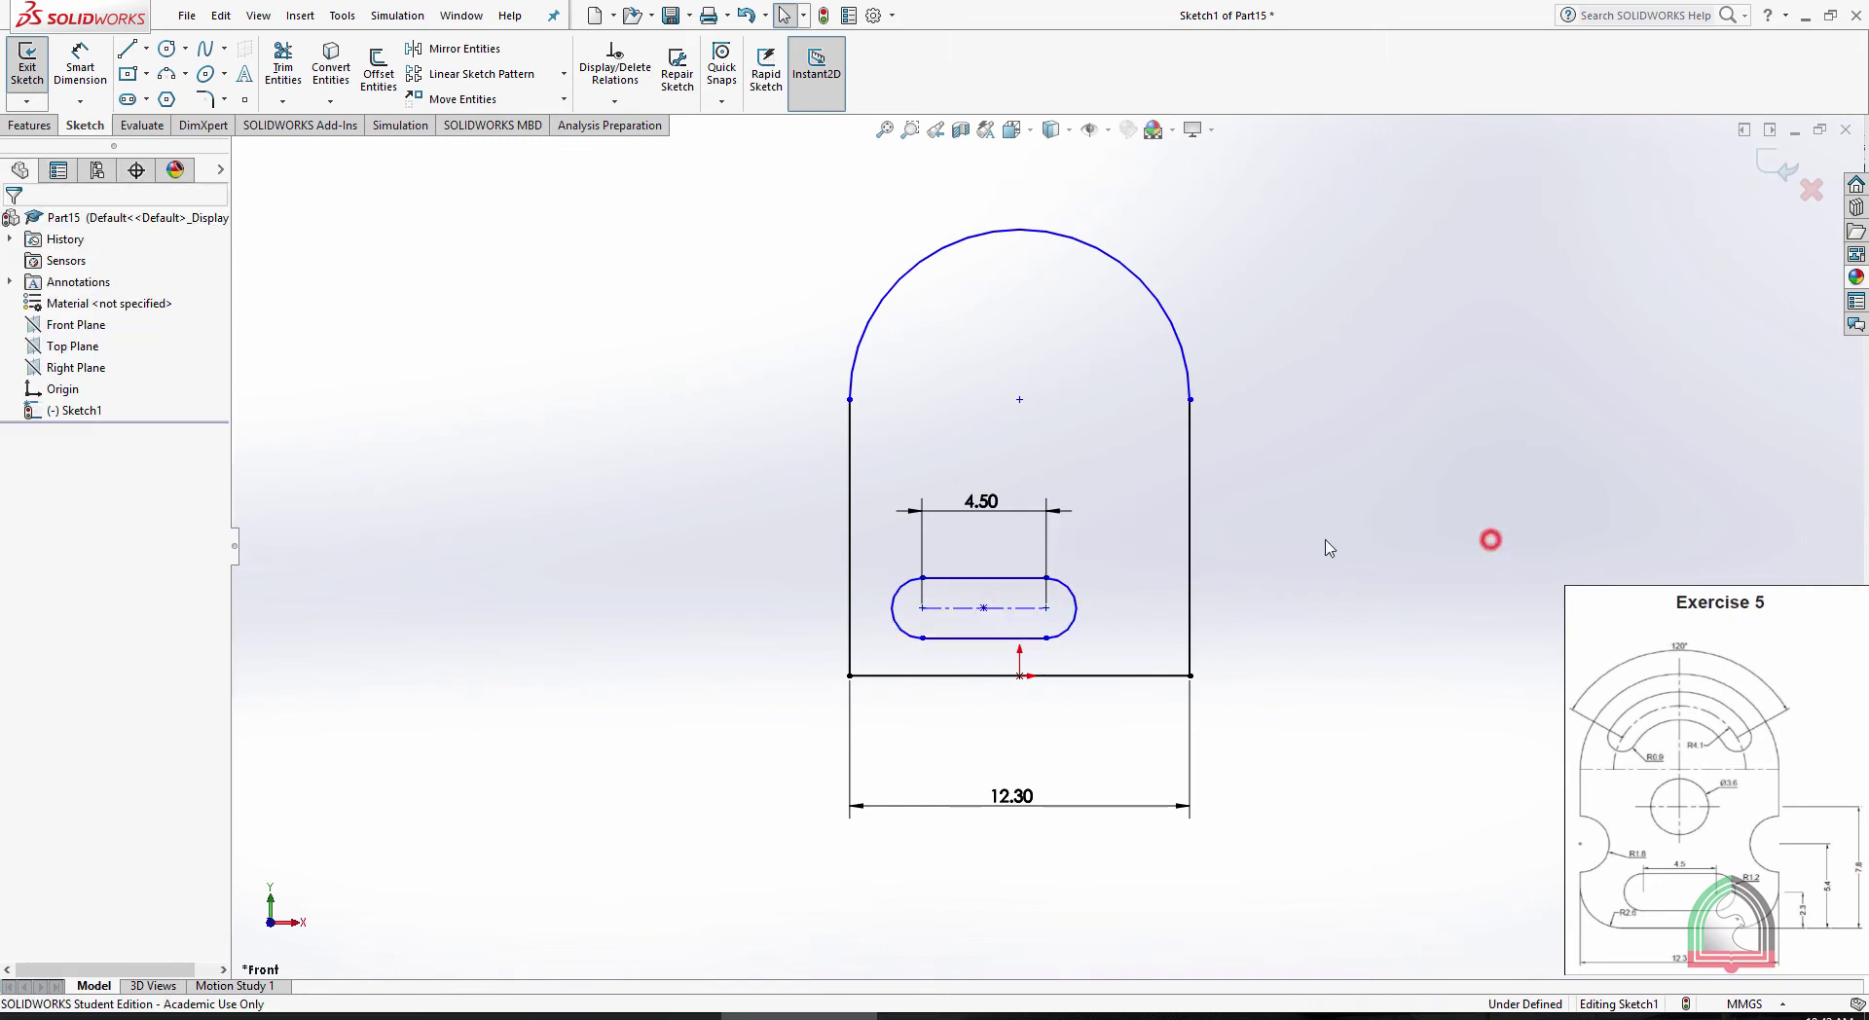
Align the slot centre vertically with the origin
left_click(985, 609)
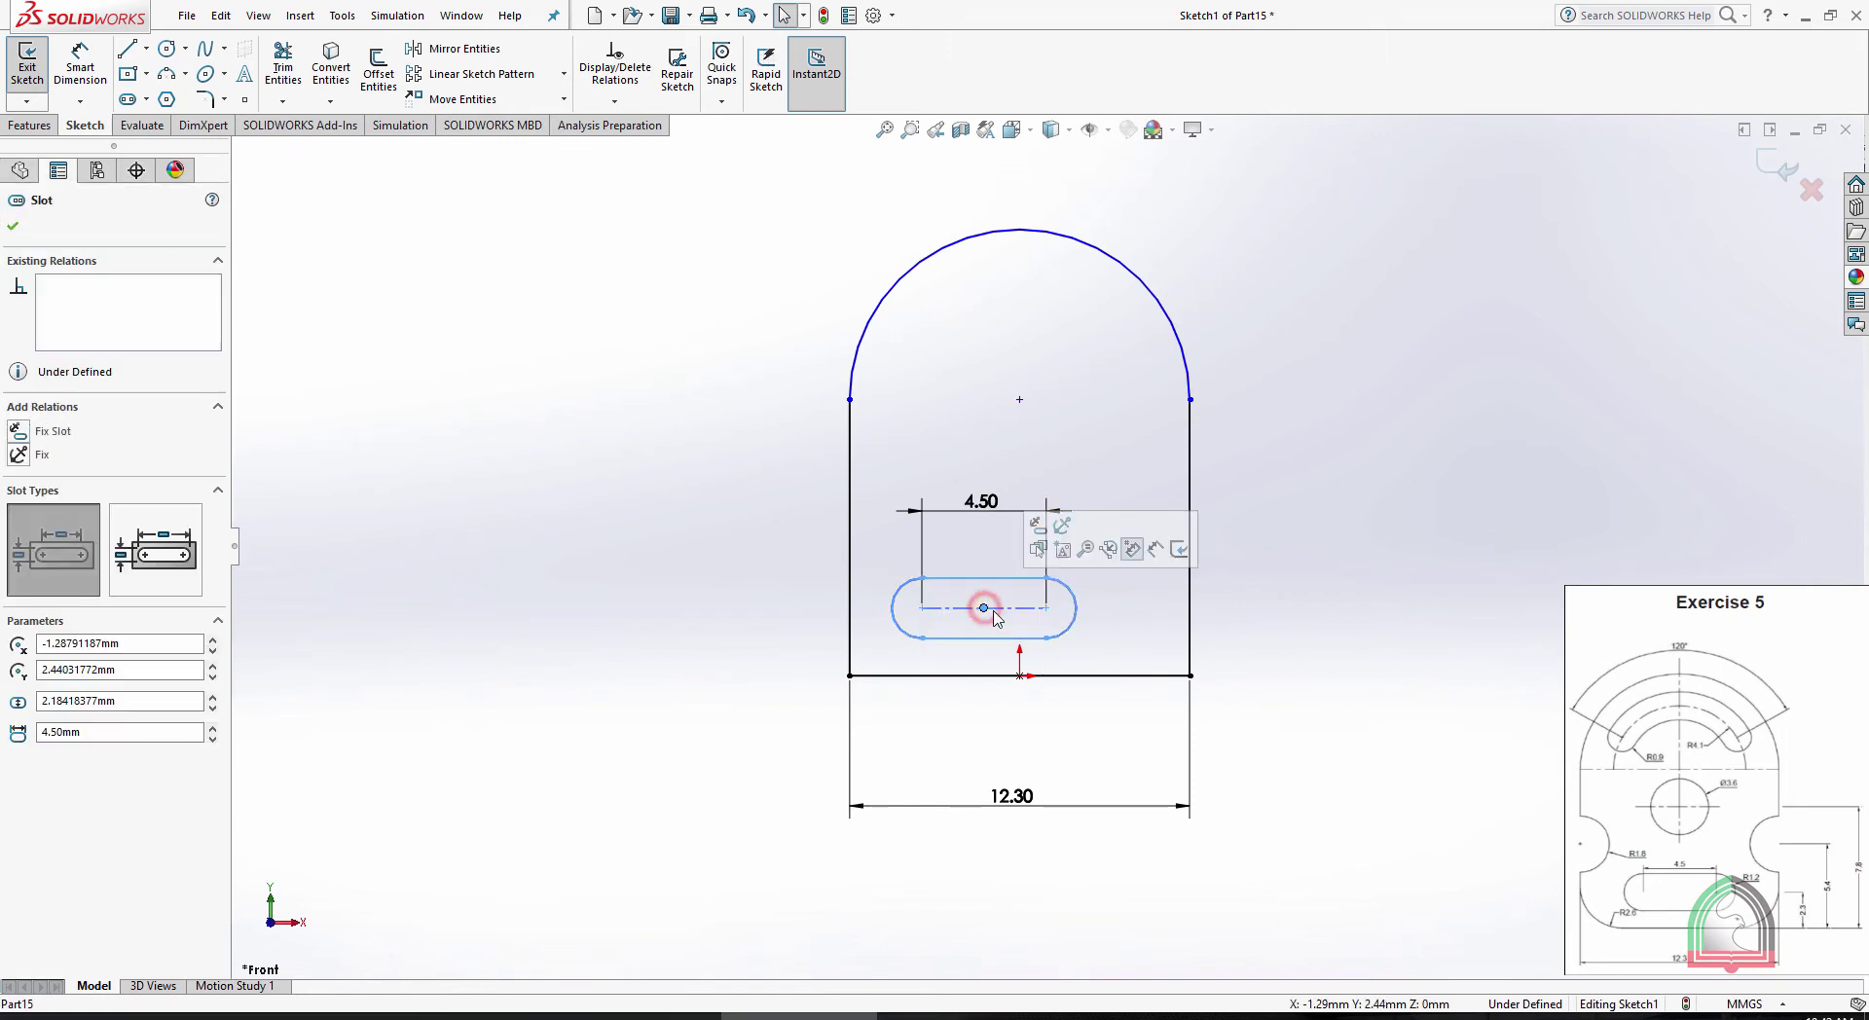
left_click(1020, 677, "ctrl")
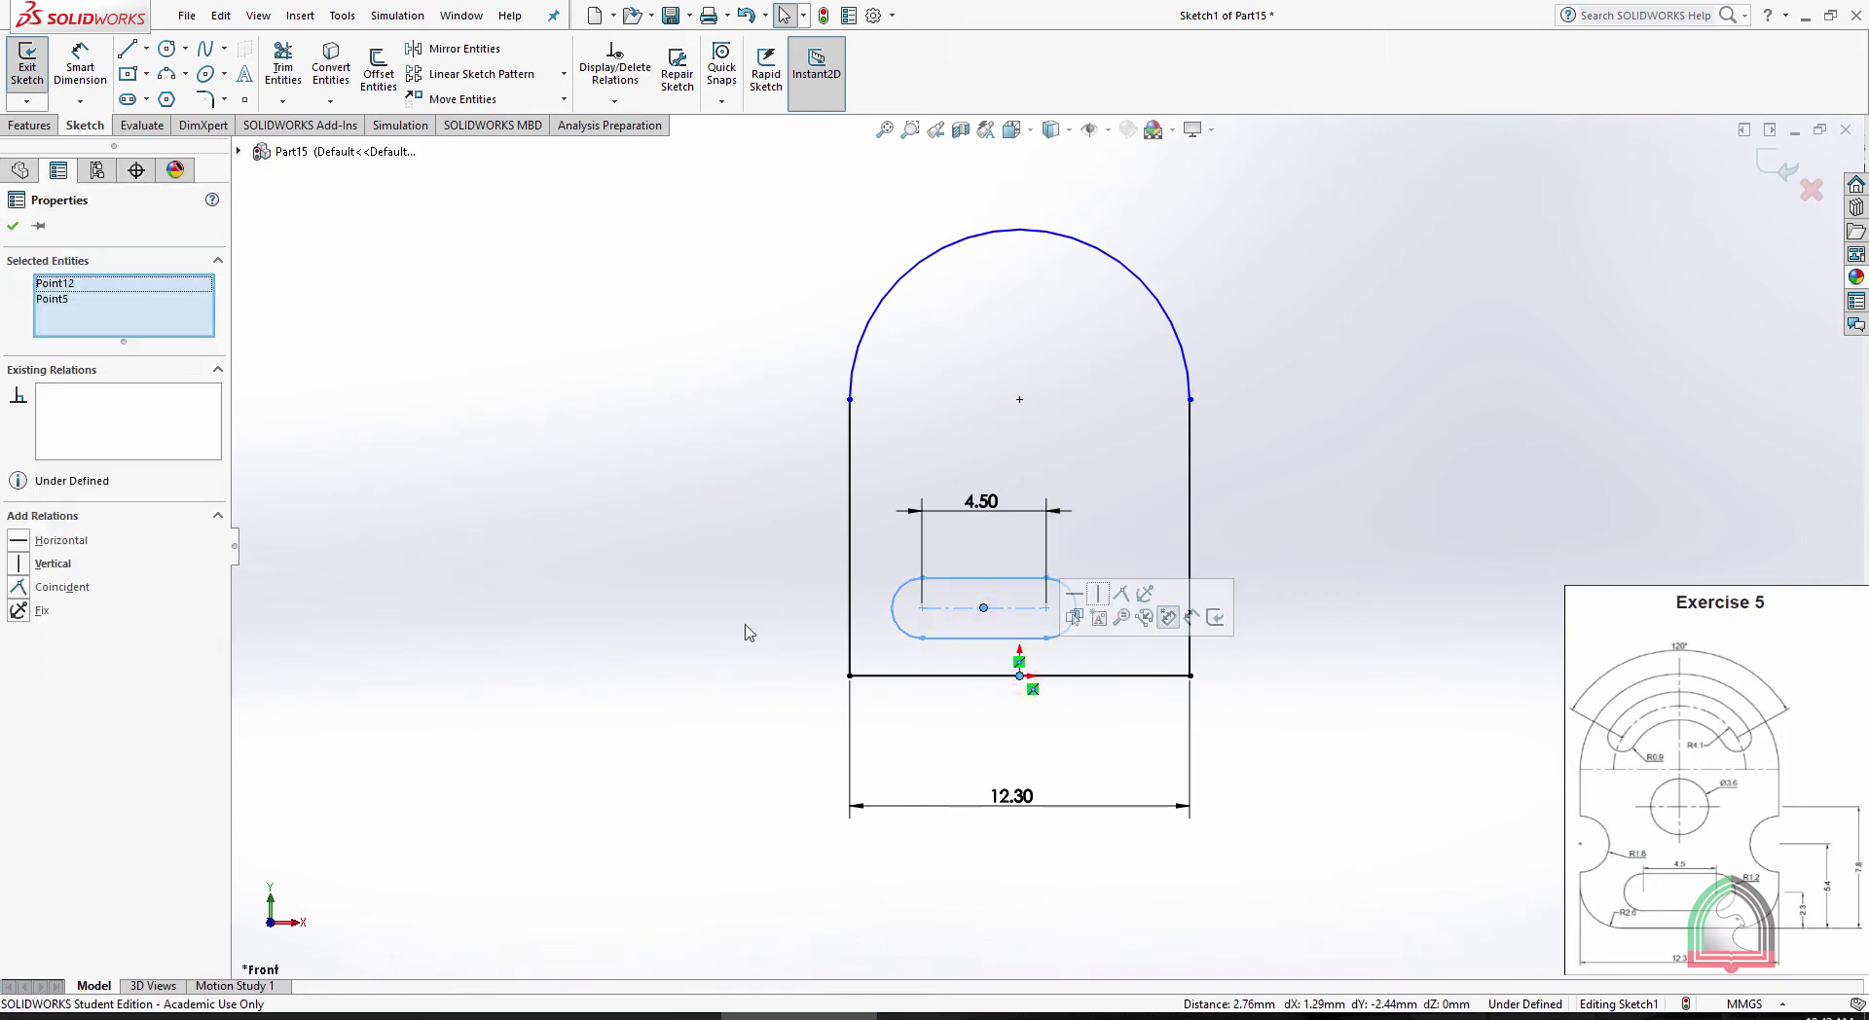
left_click(19, 564)
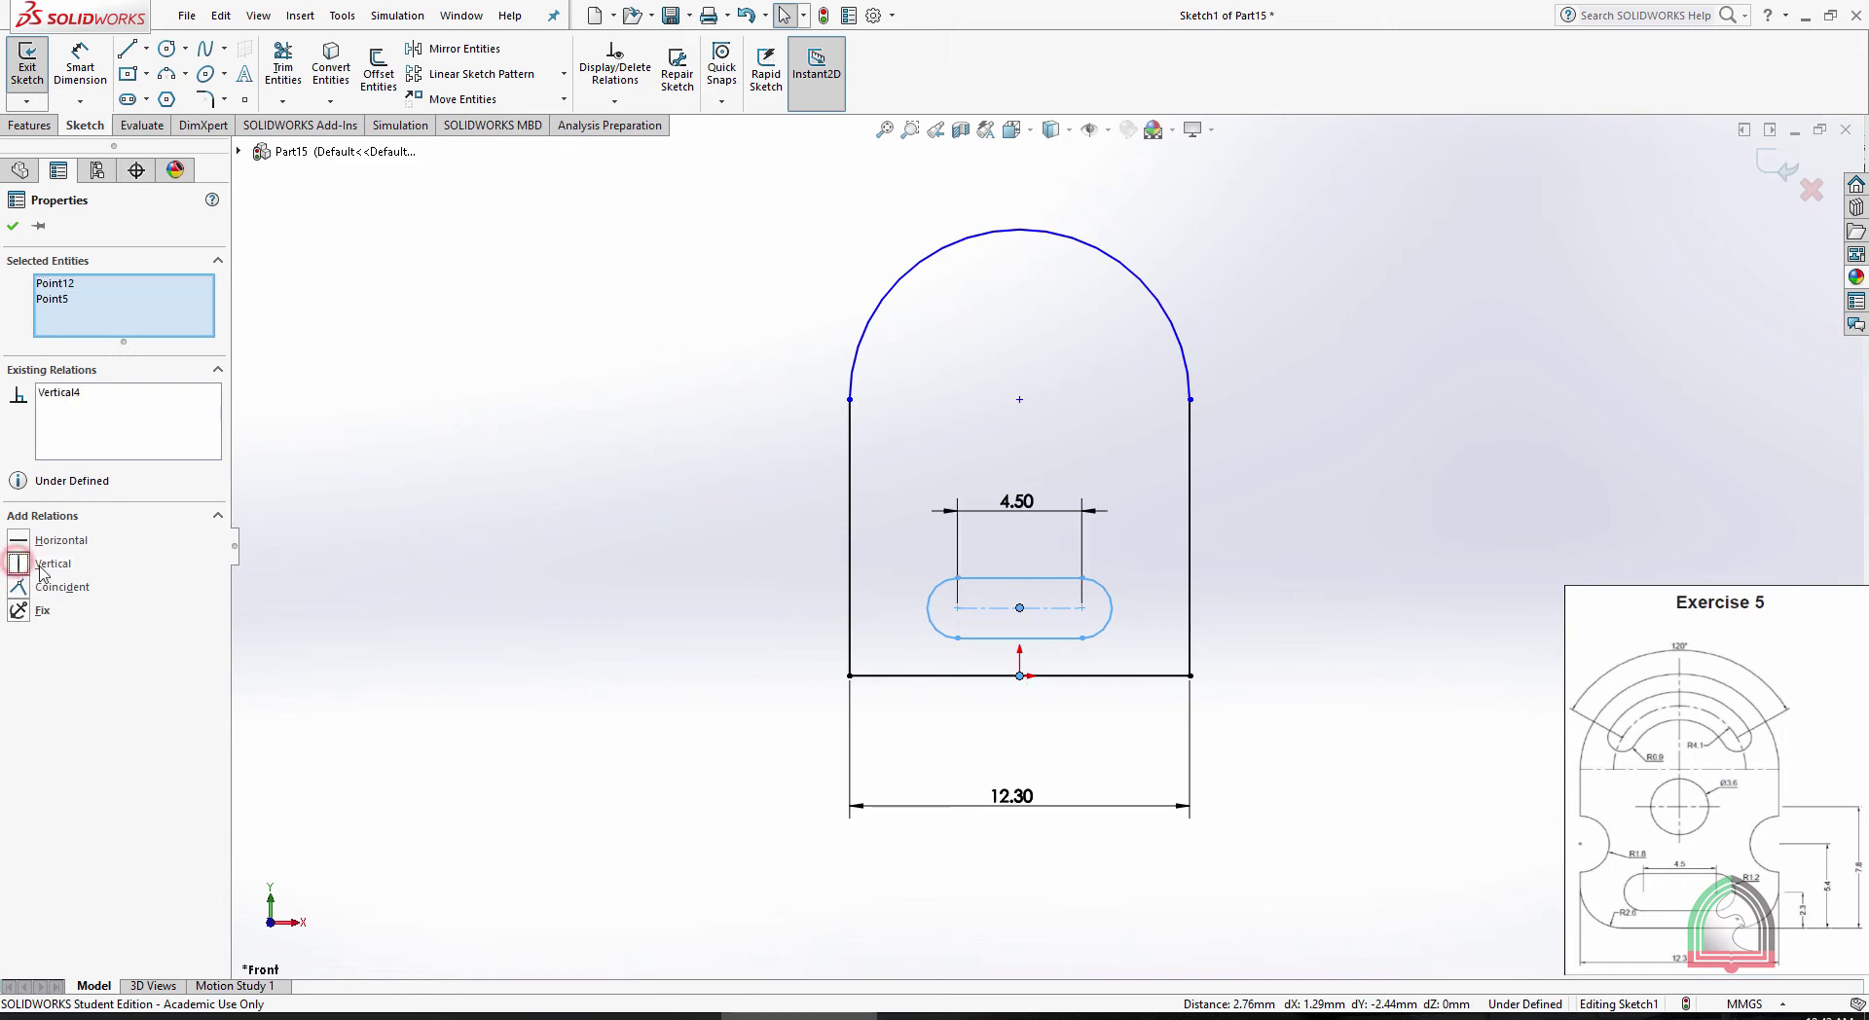
left_click(1380, 522)
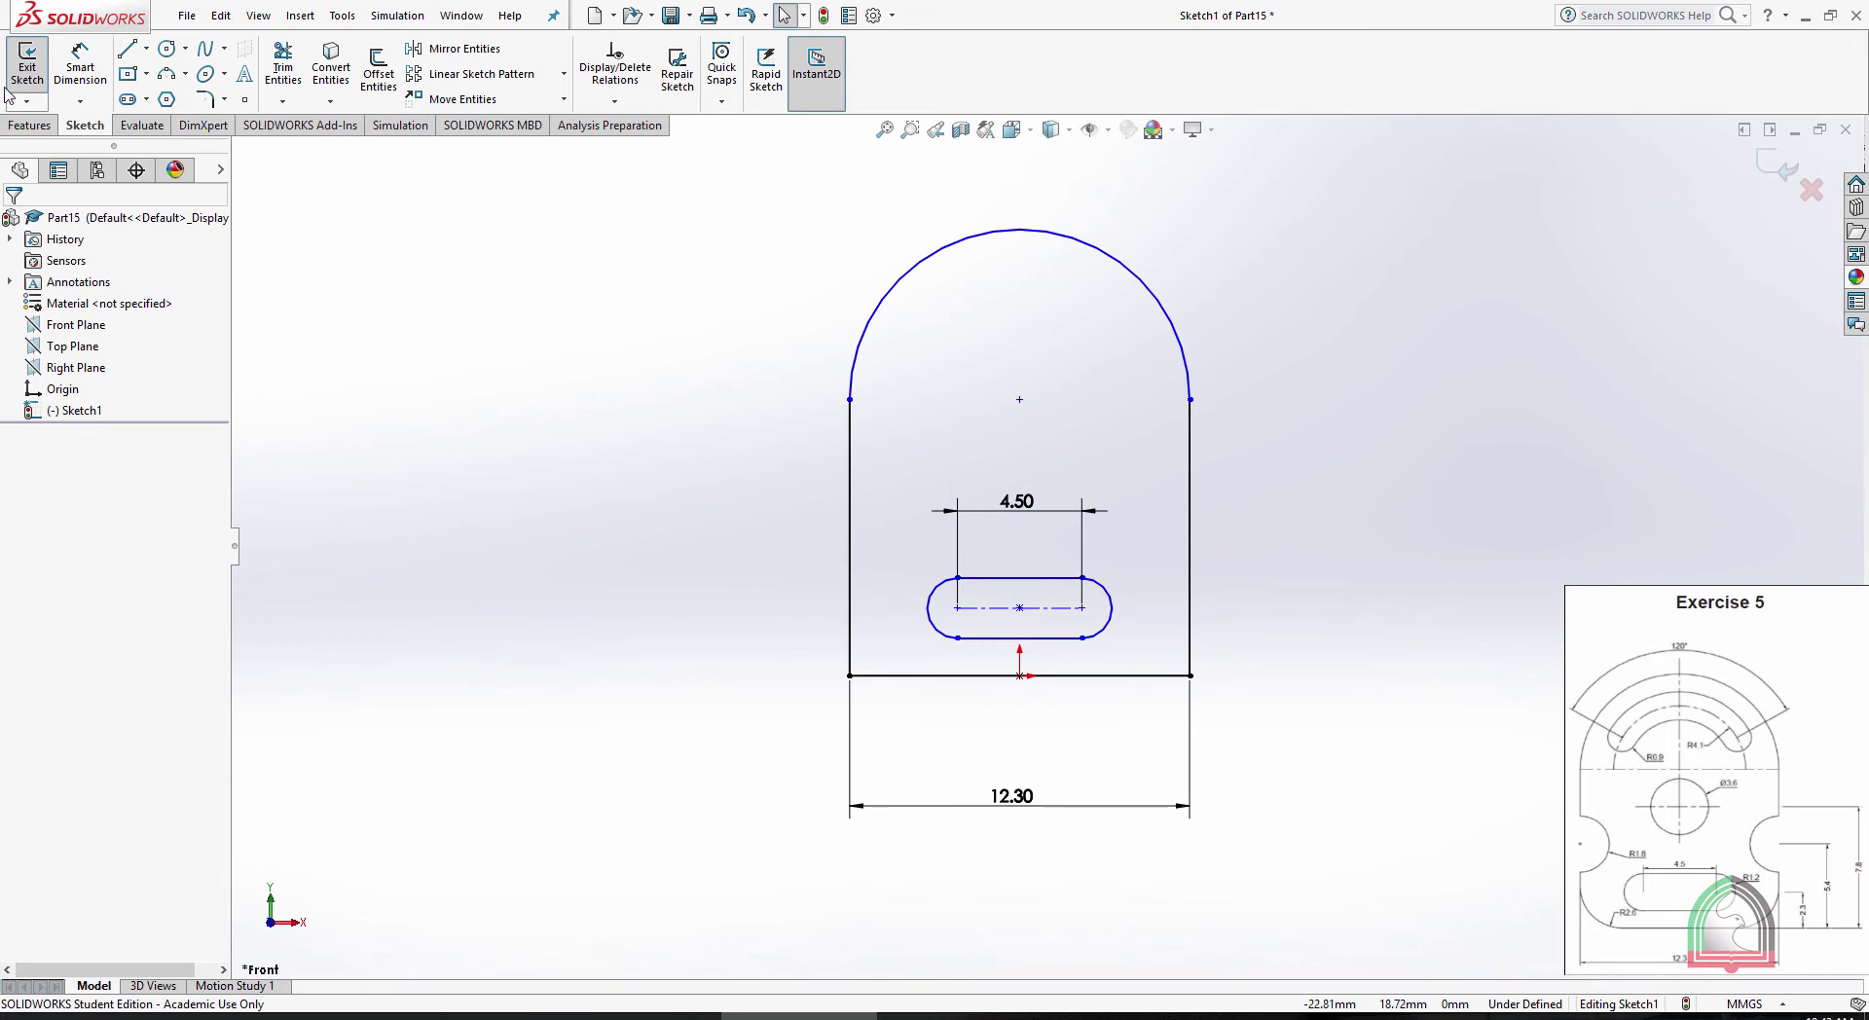
Dimension the slot's end arc radius to 1.2
left_click(76, 65)
left_click(1110, 592)
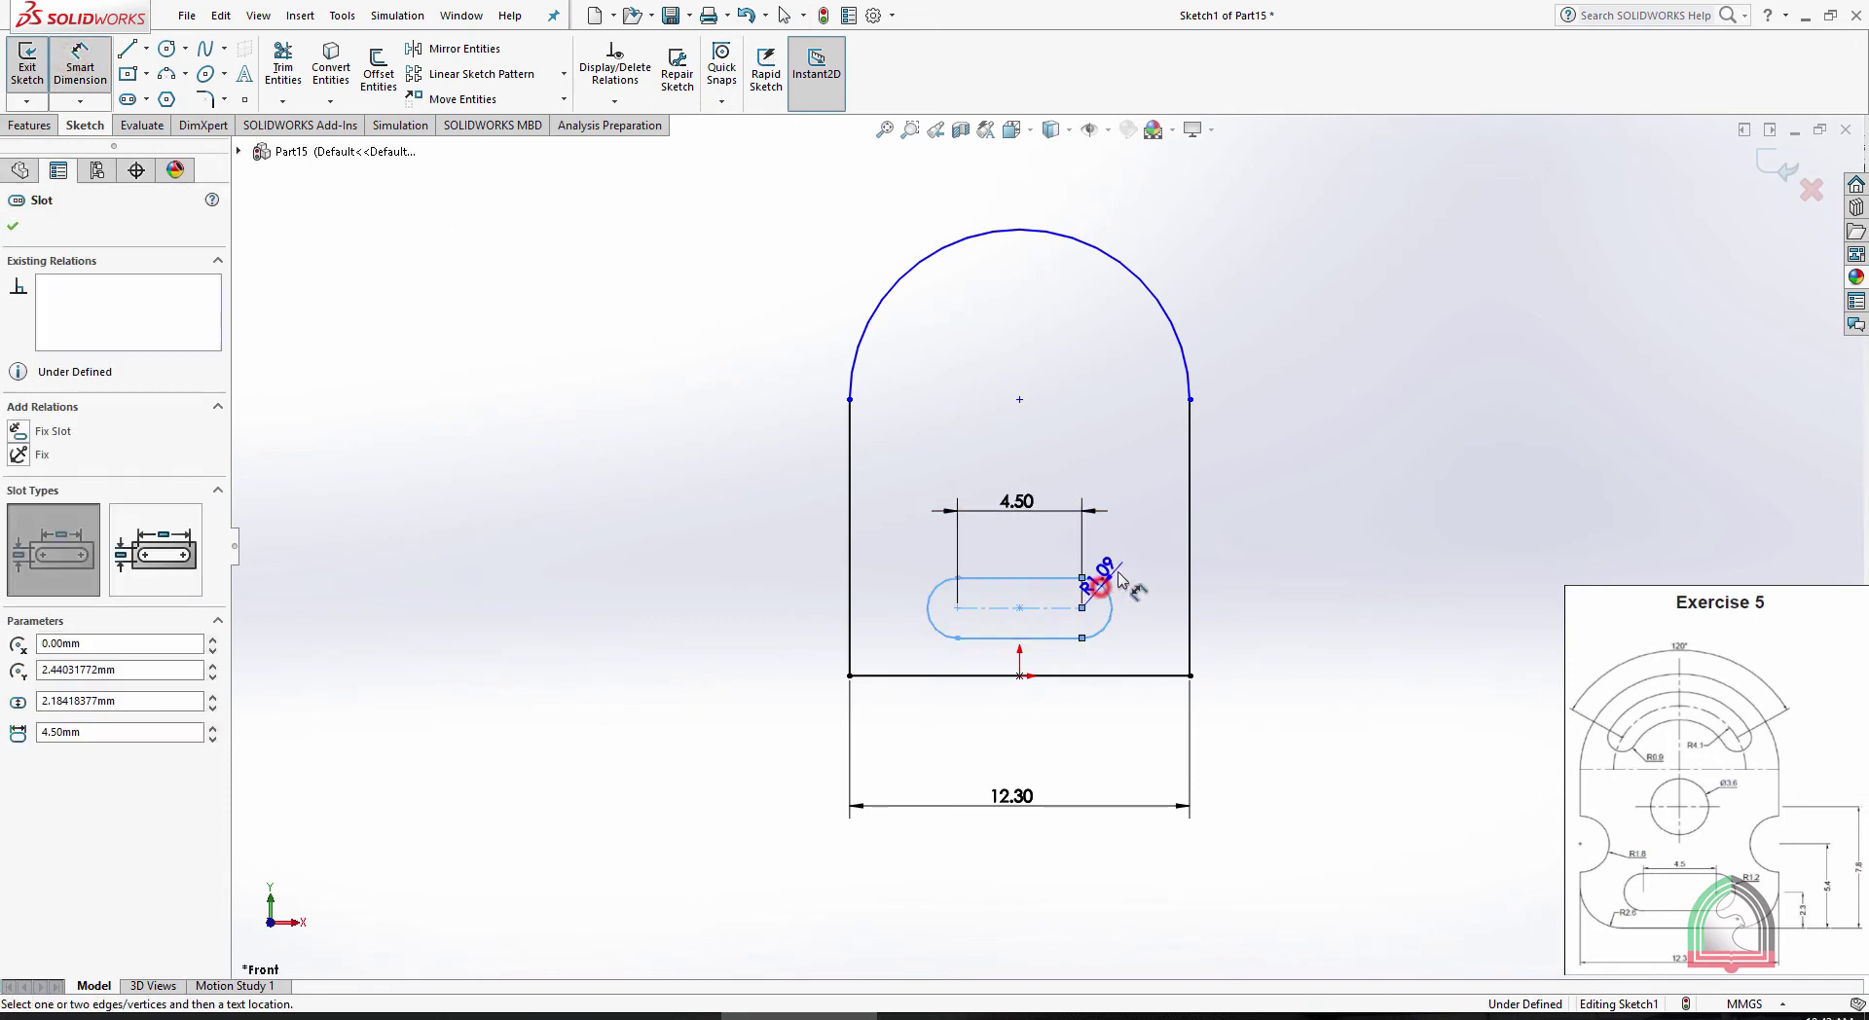
left_click(1154, 574)
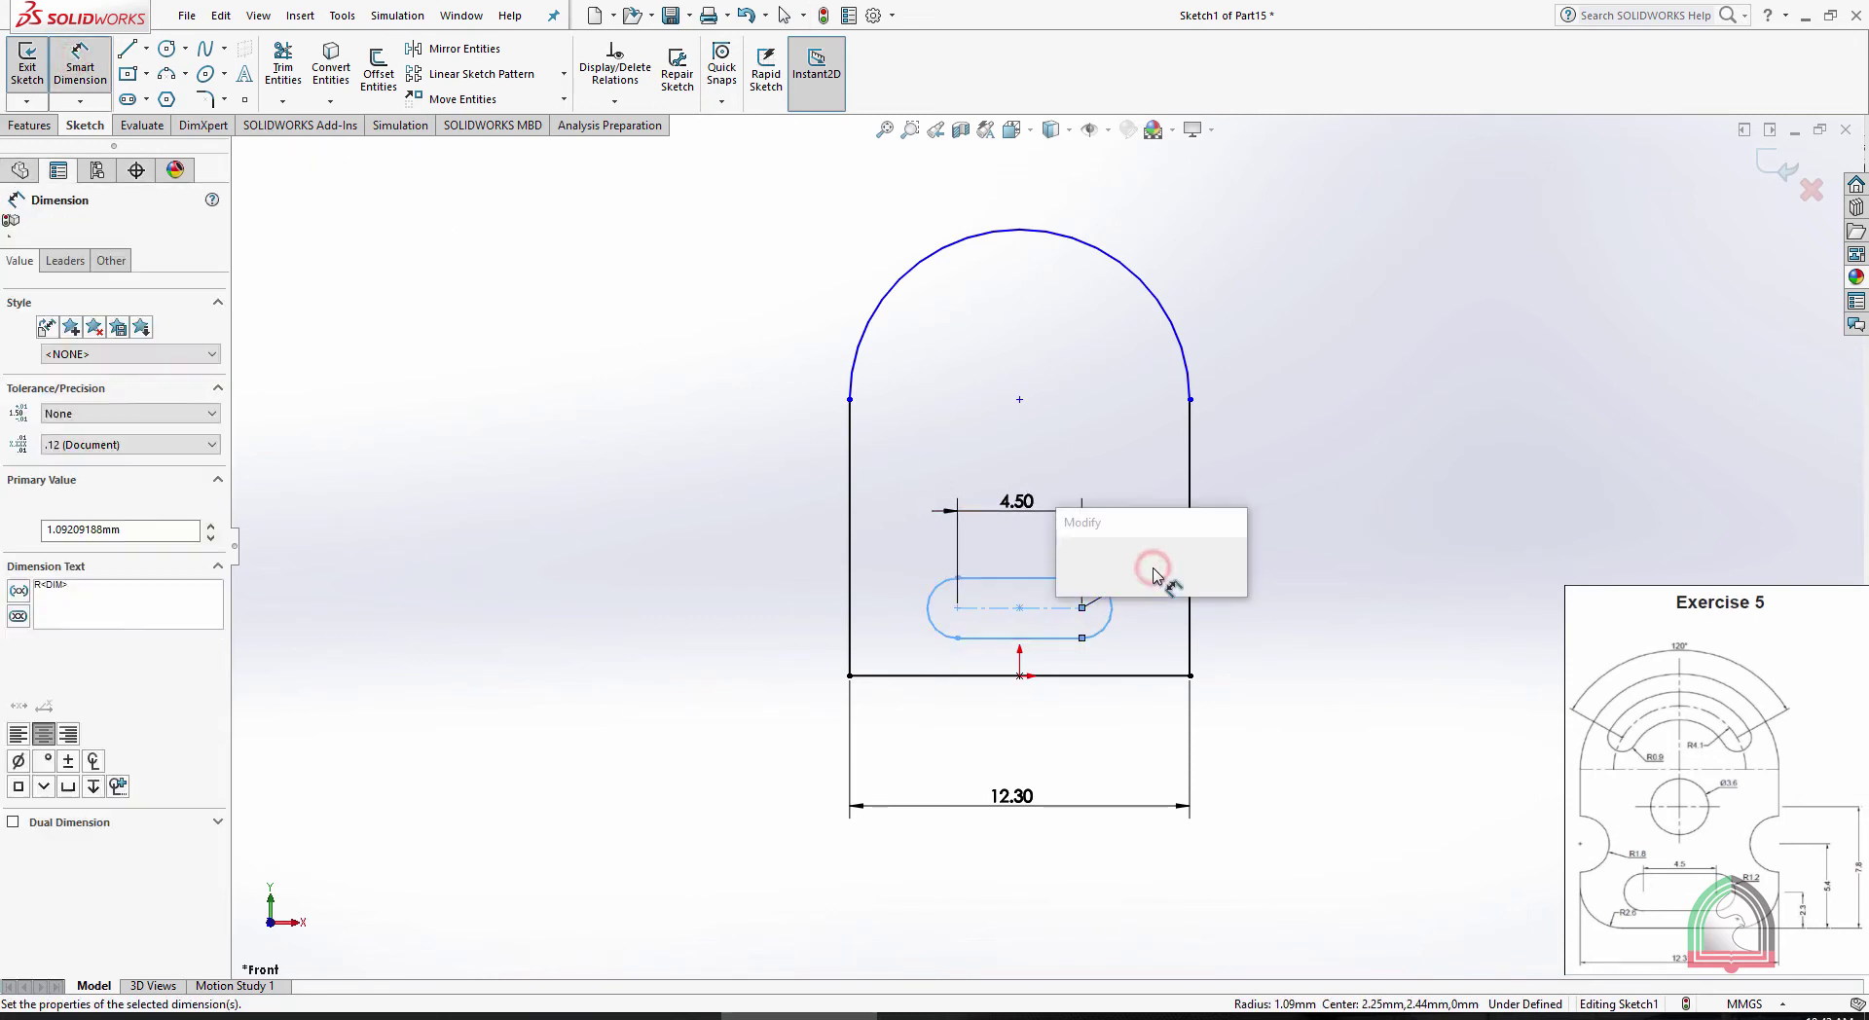
type("1.2")
key("Return")
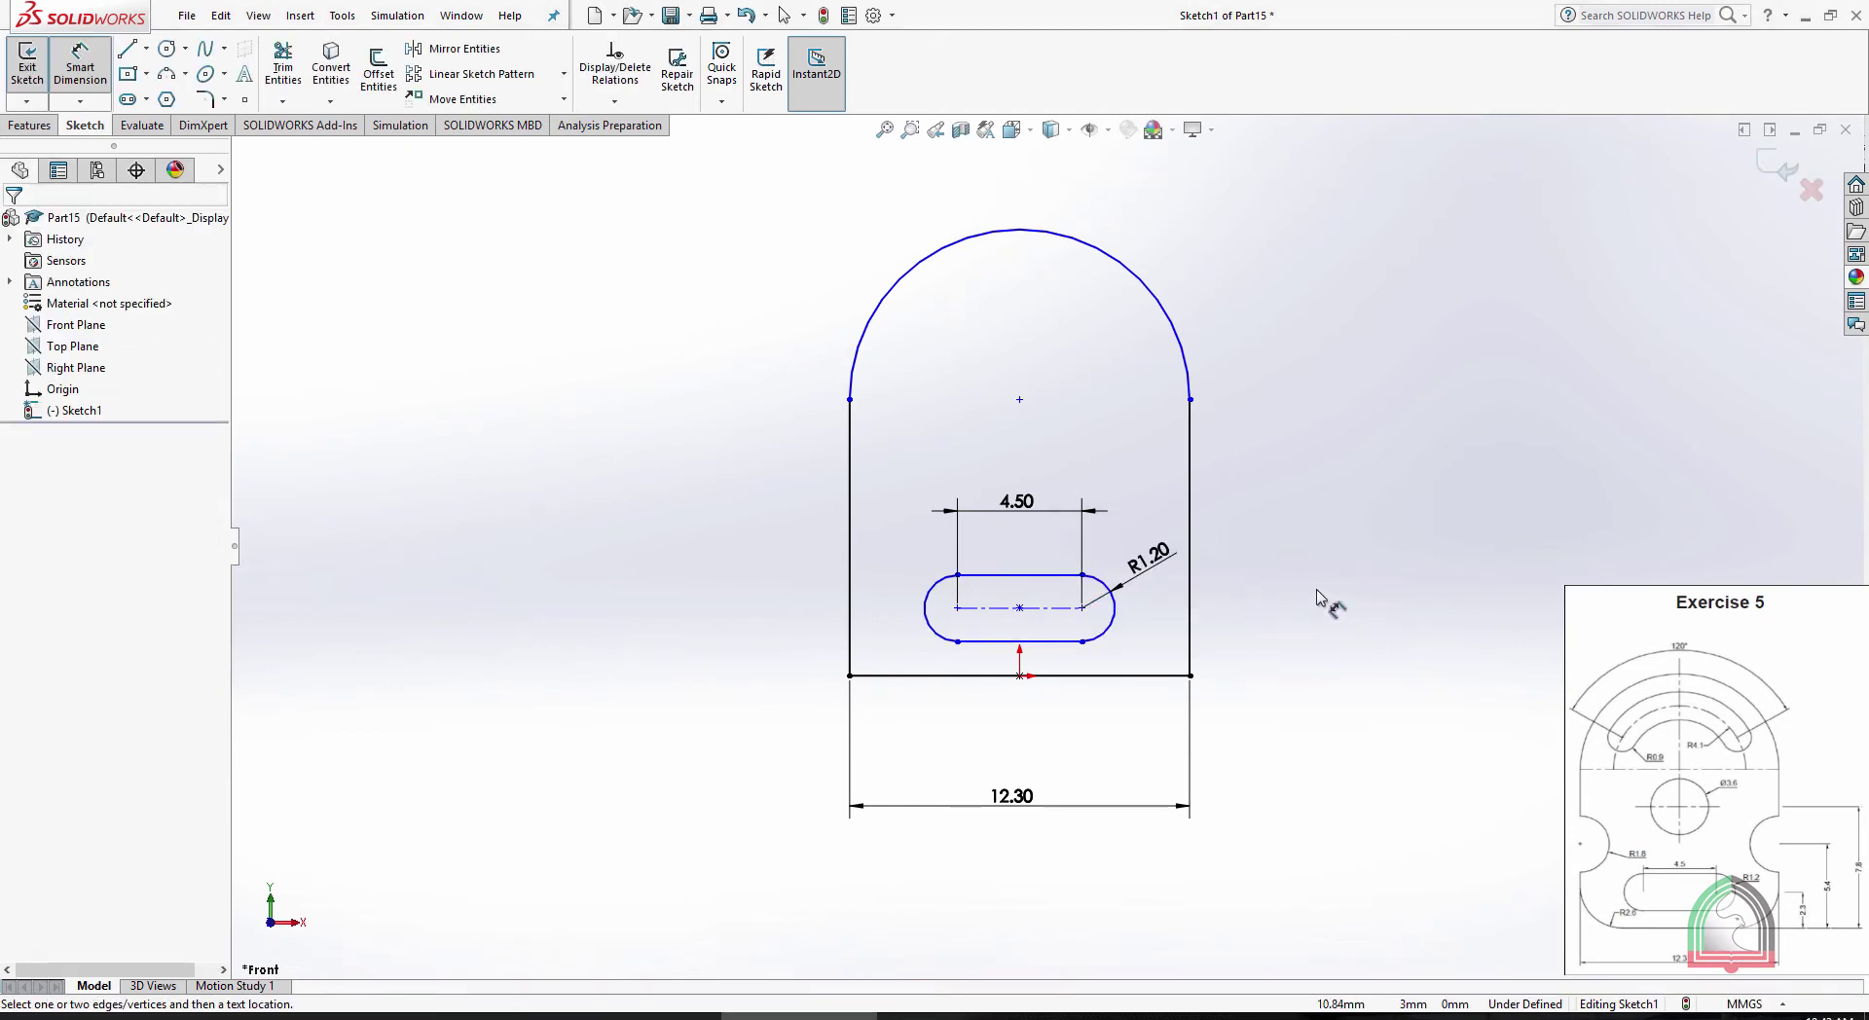
Set the slot centerline 2.3 above the bottom line and fit the sketch in view
left_click(1058, 609)
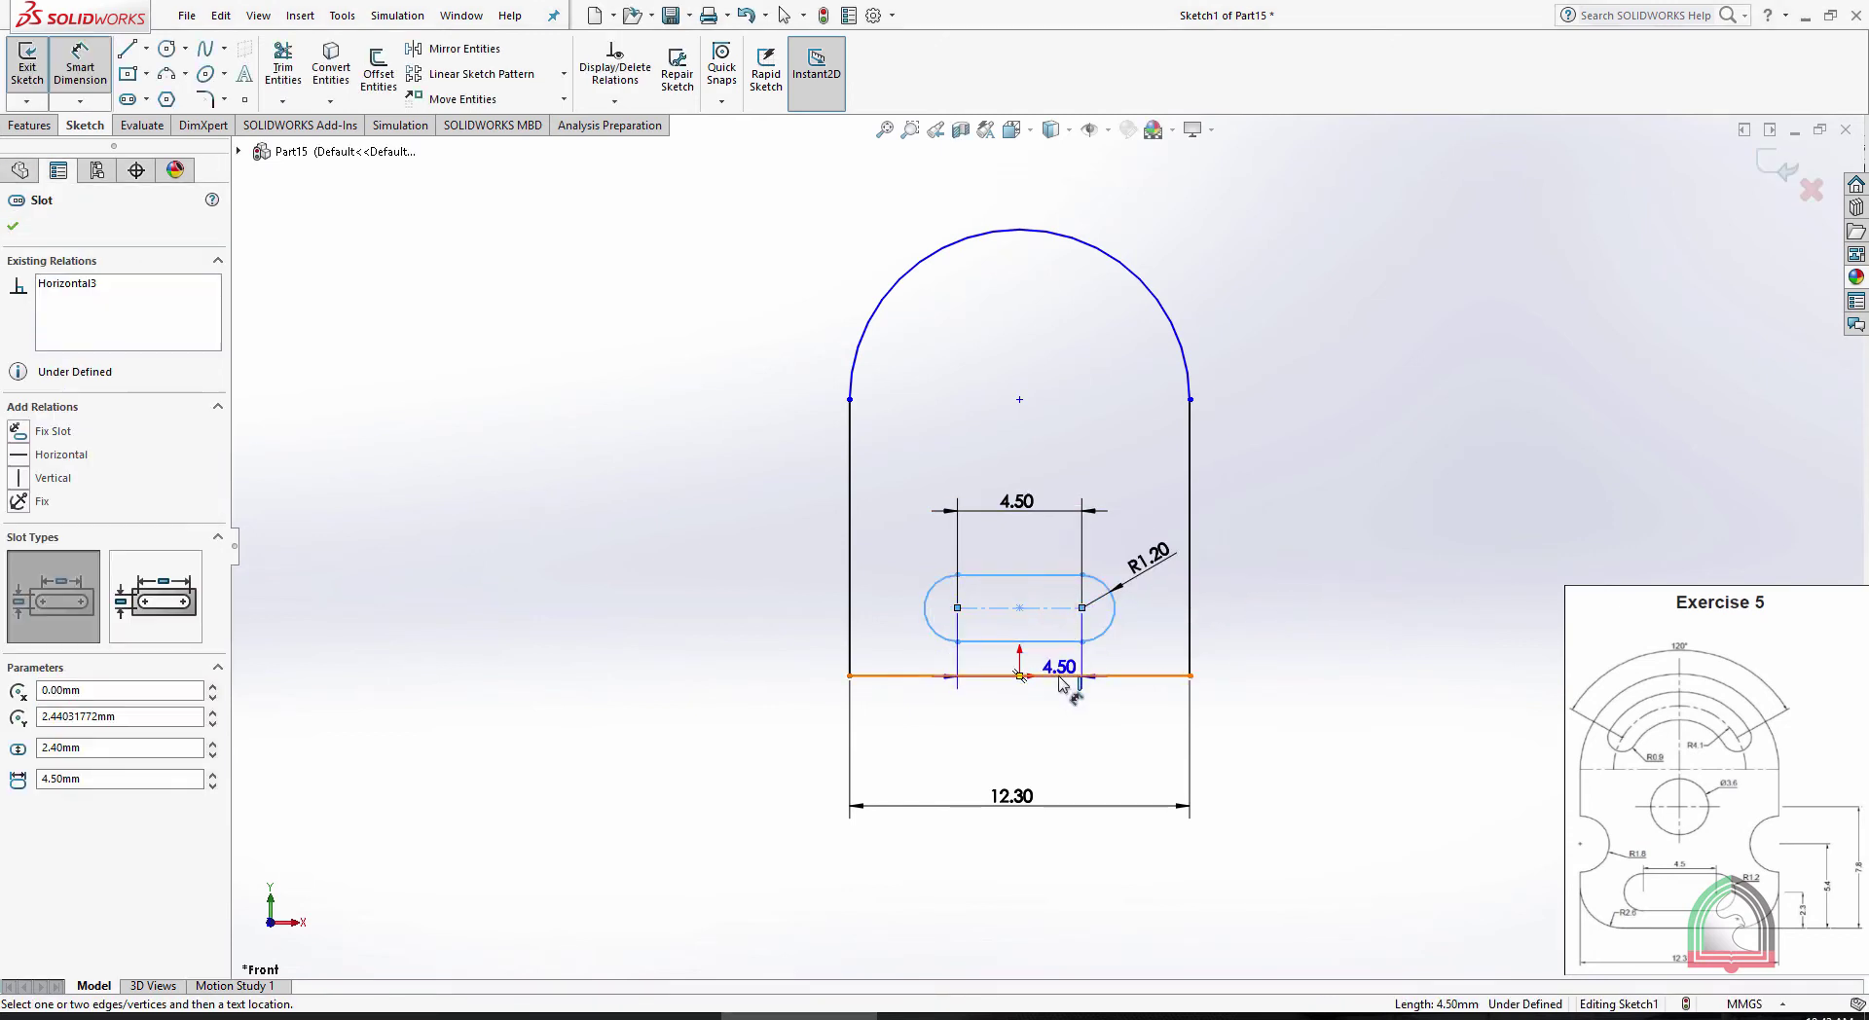
left_click(1066, 676)
left_click(1345, 646)
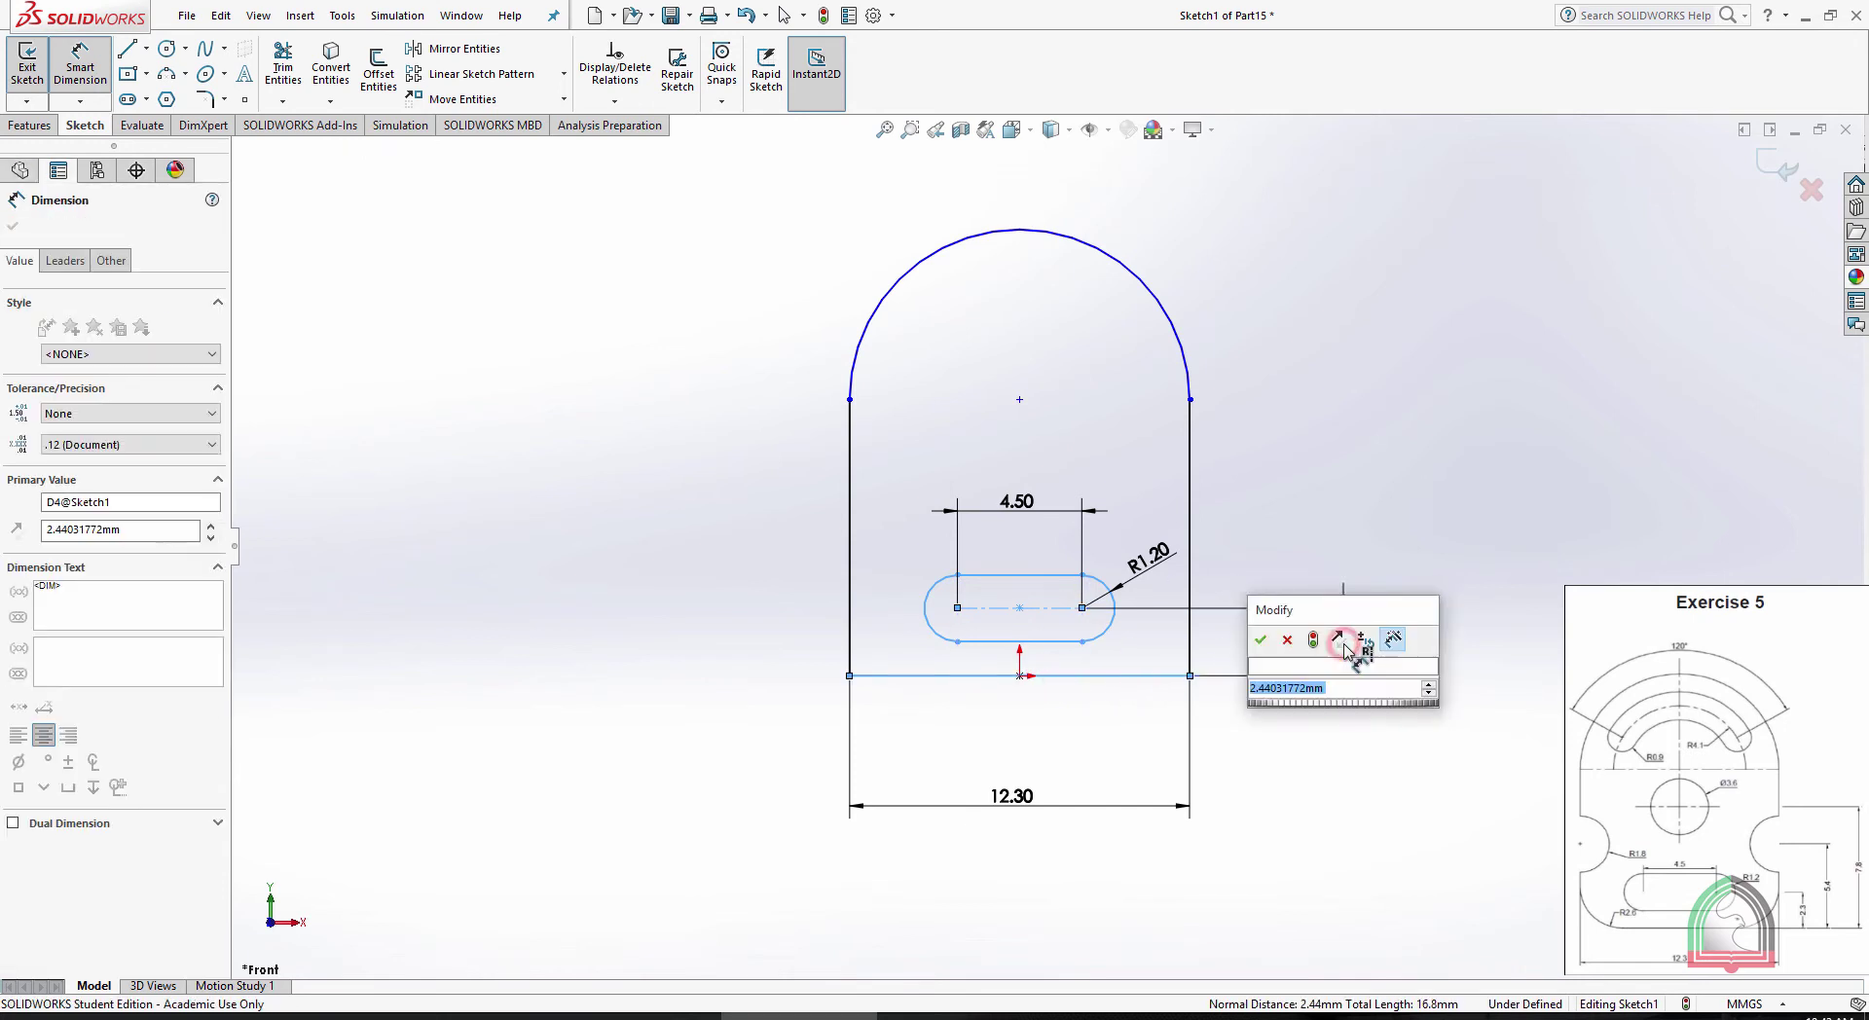
type("2.3")
key("Return")
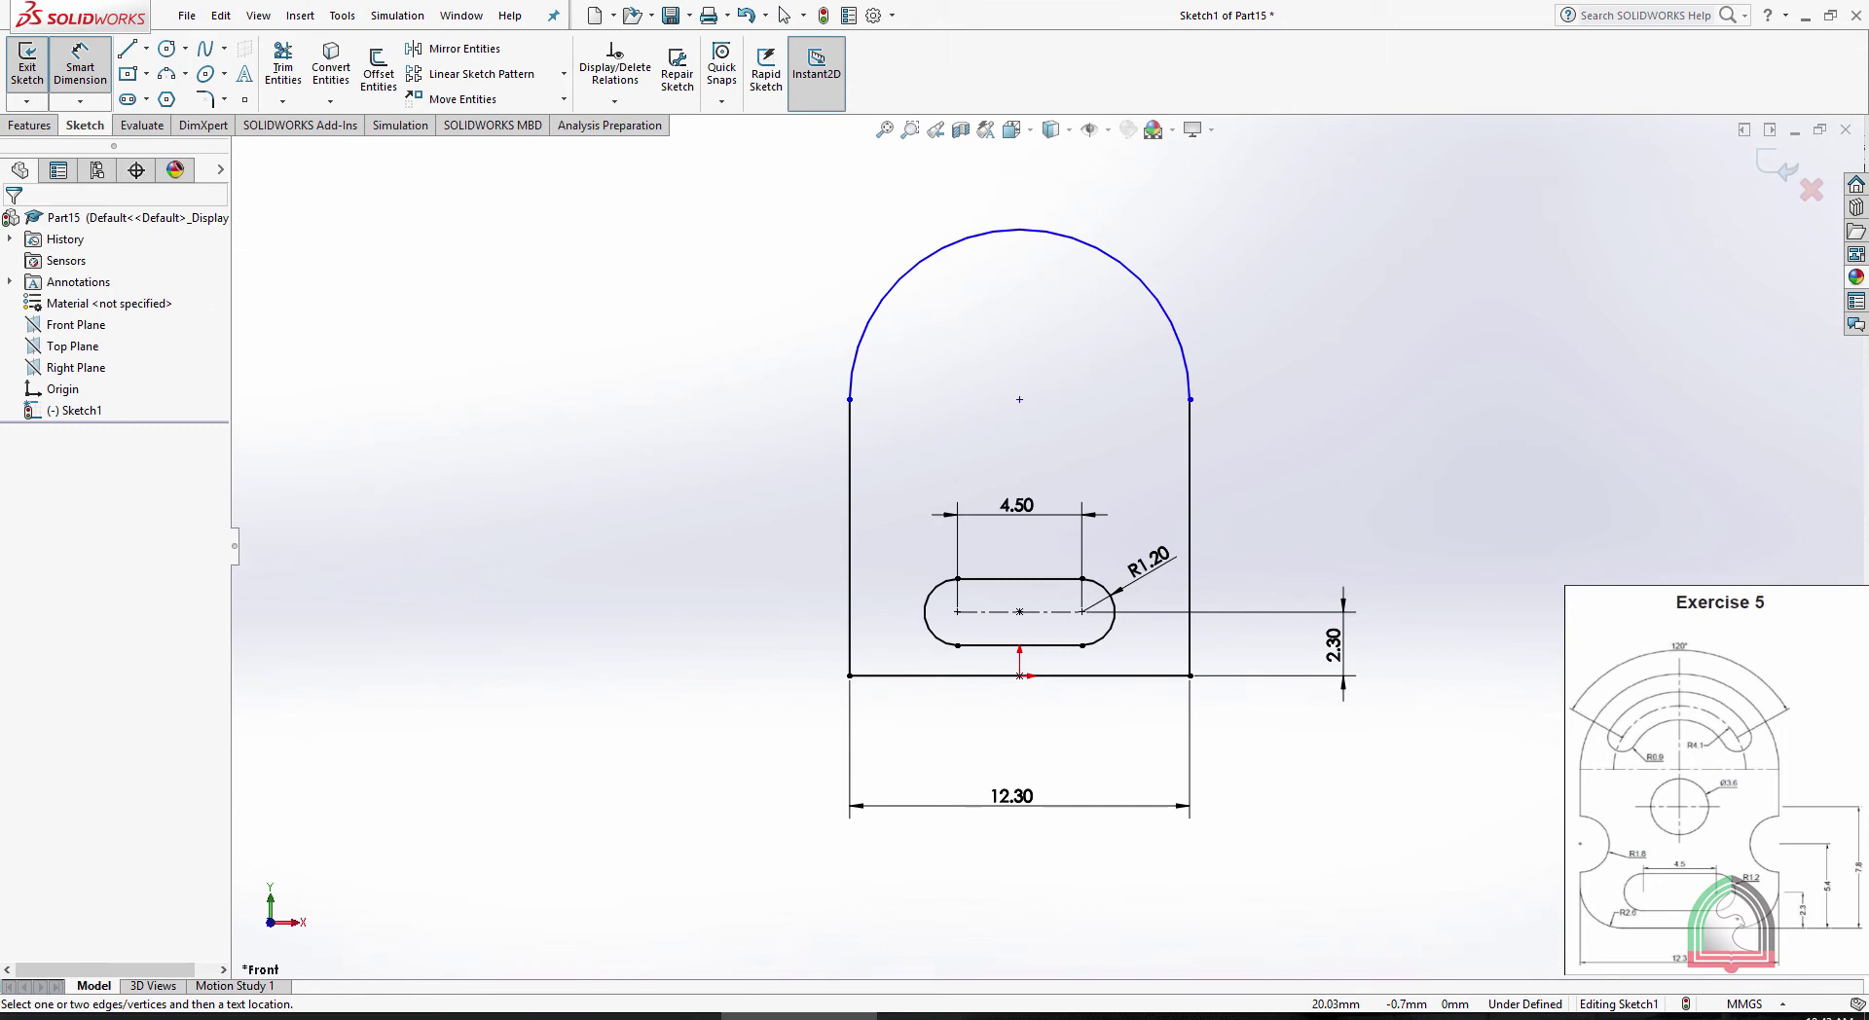
key("f")
left_click(1398, 537)
key("Escape")
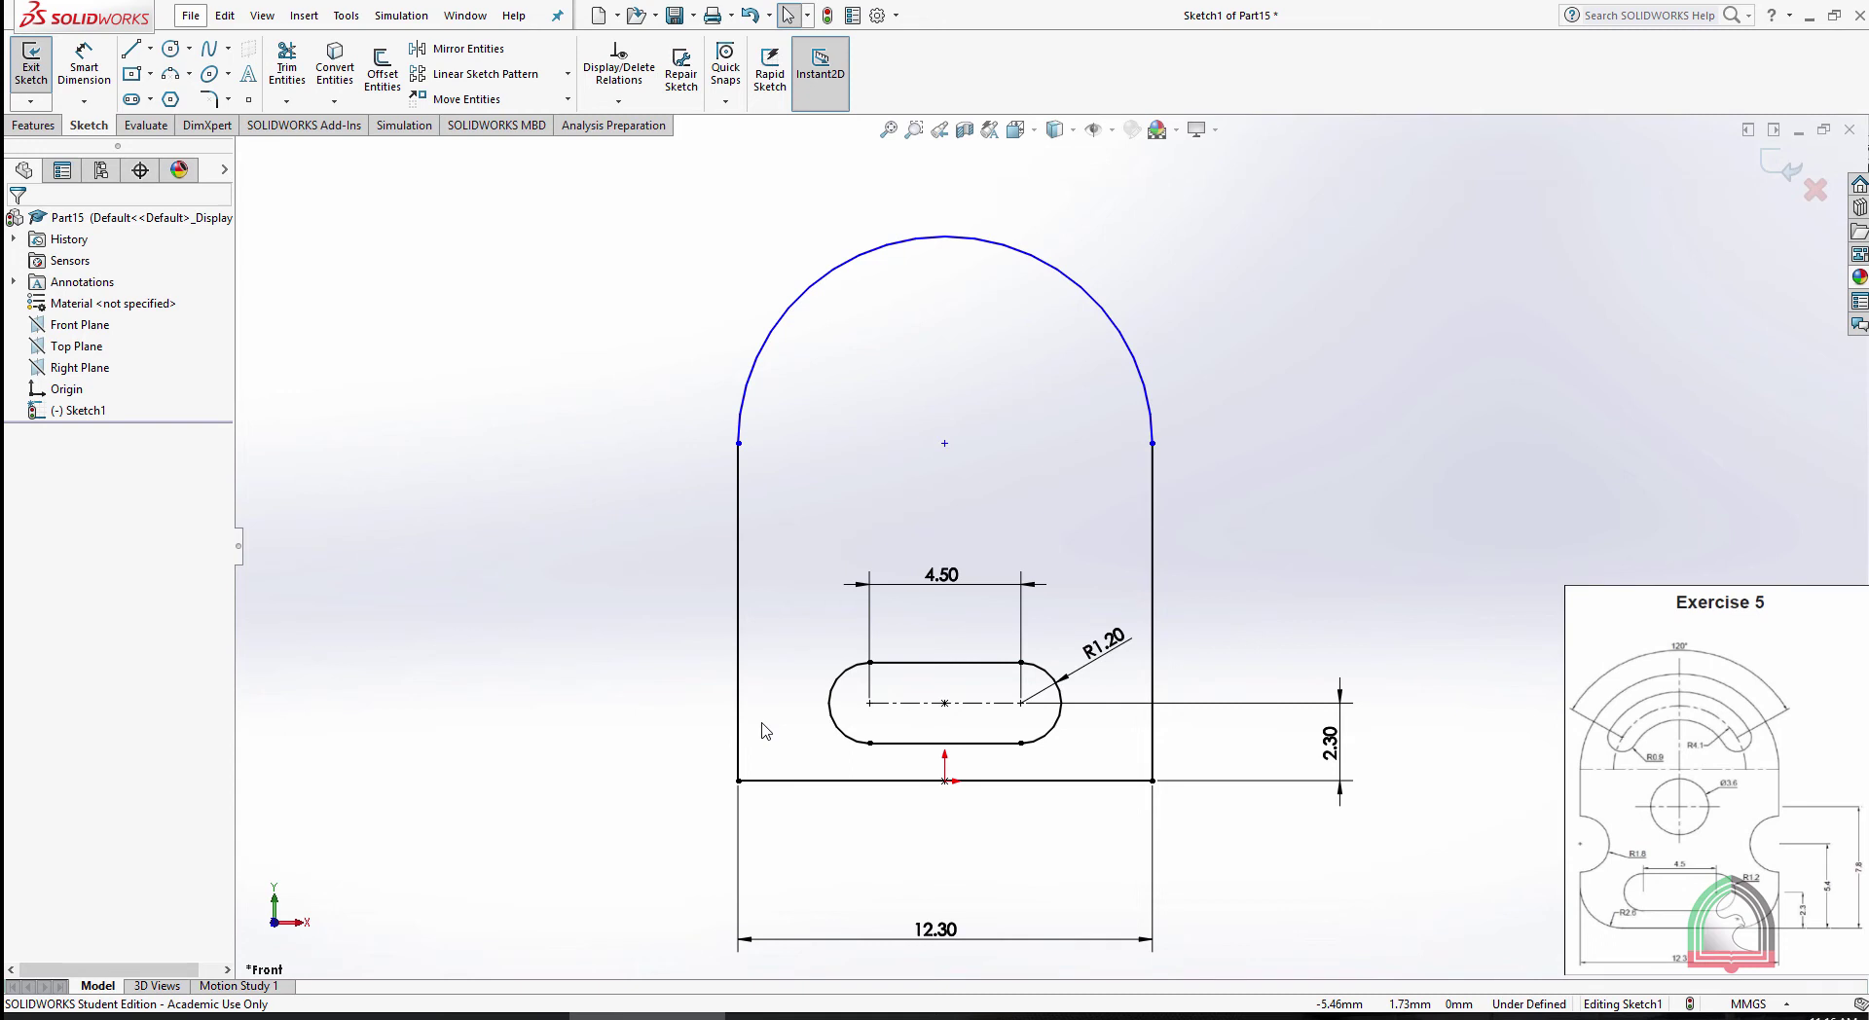
Fillet the bottom-left and bottom-right plate corners at 2.60, accepting the warning
left_click(219, 99)
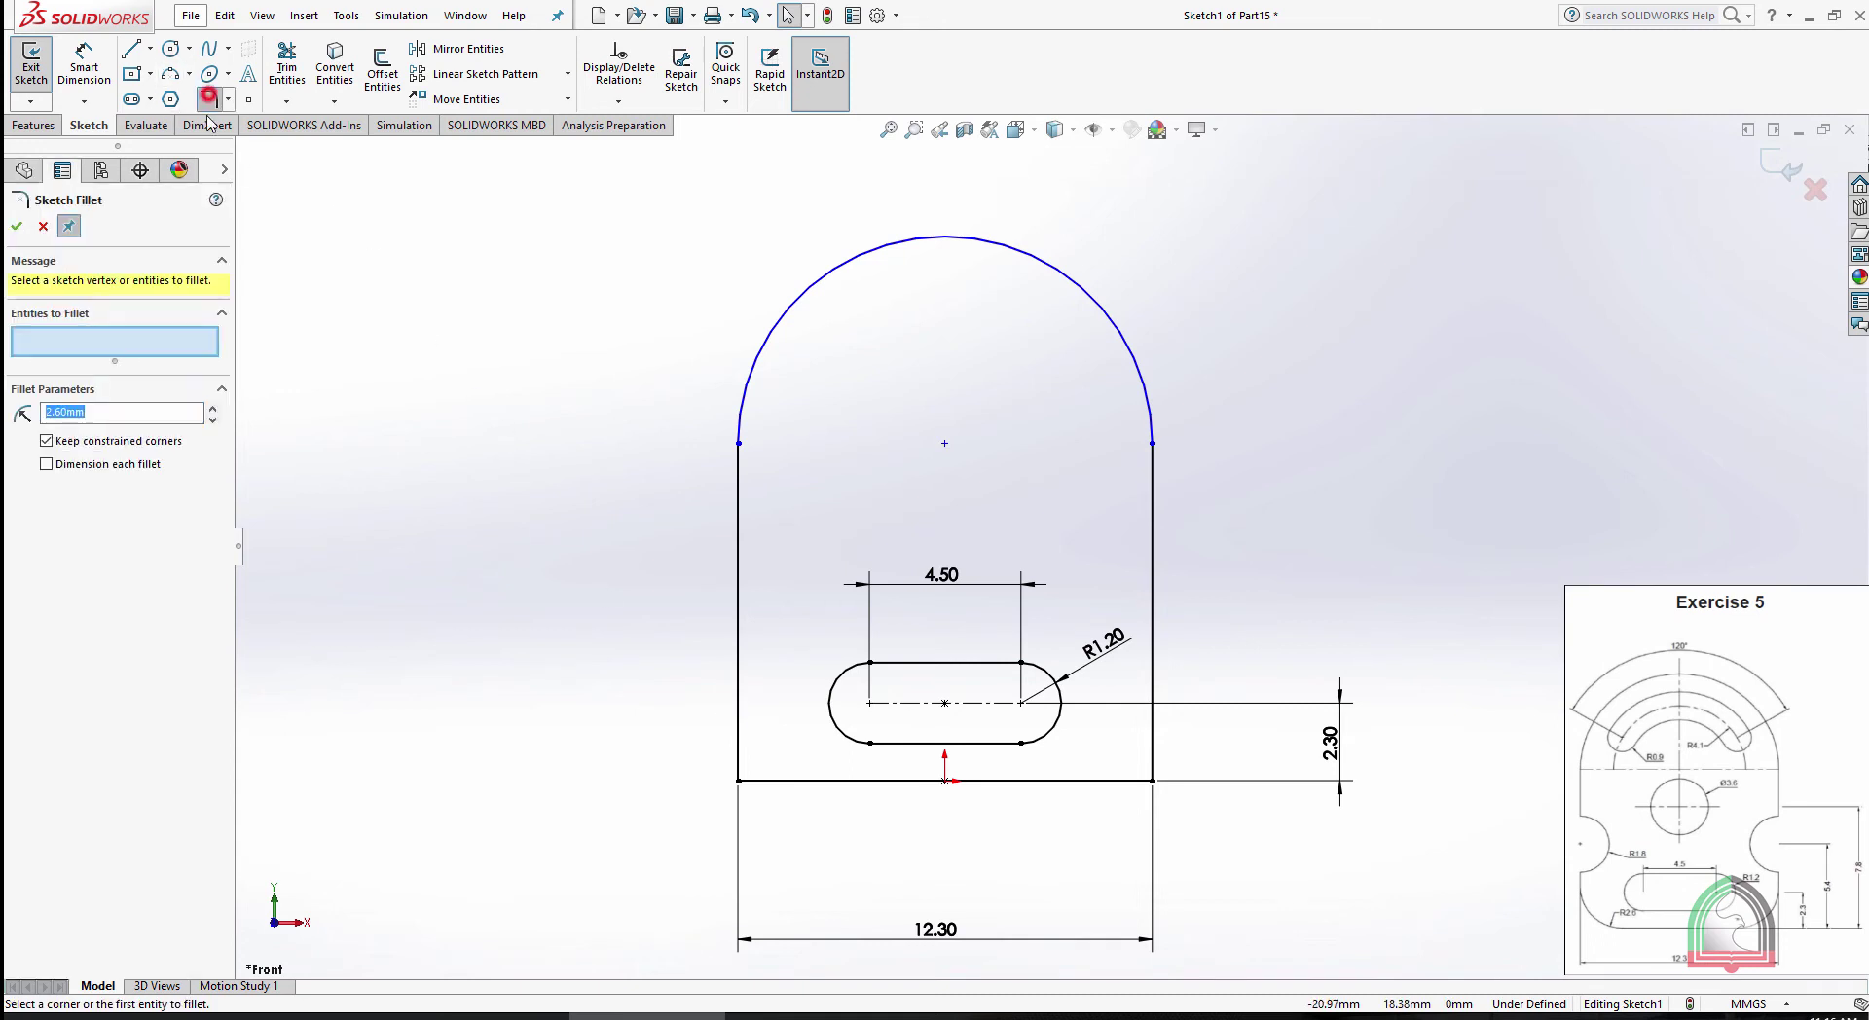
left_click(739, 780)
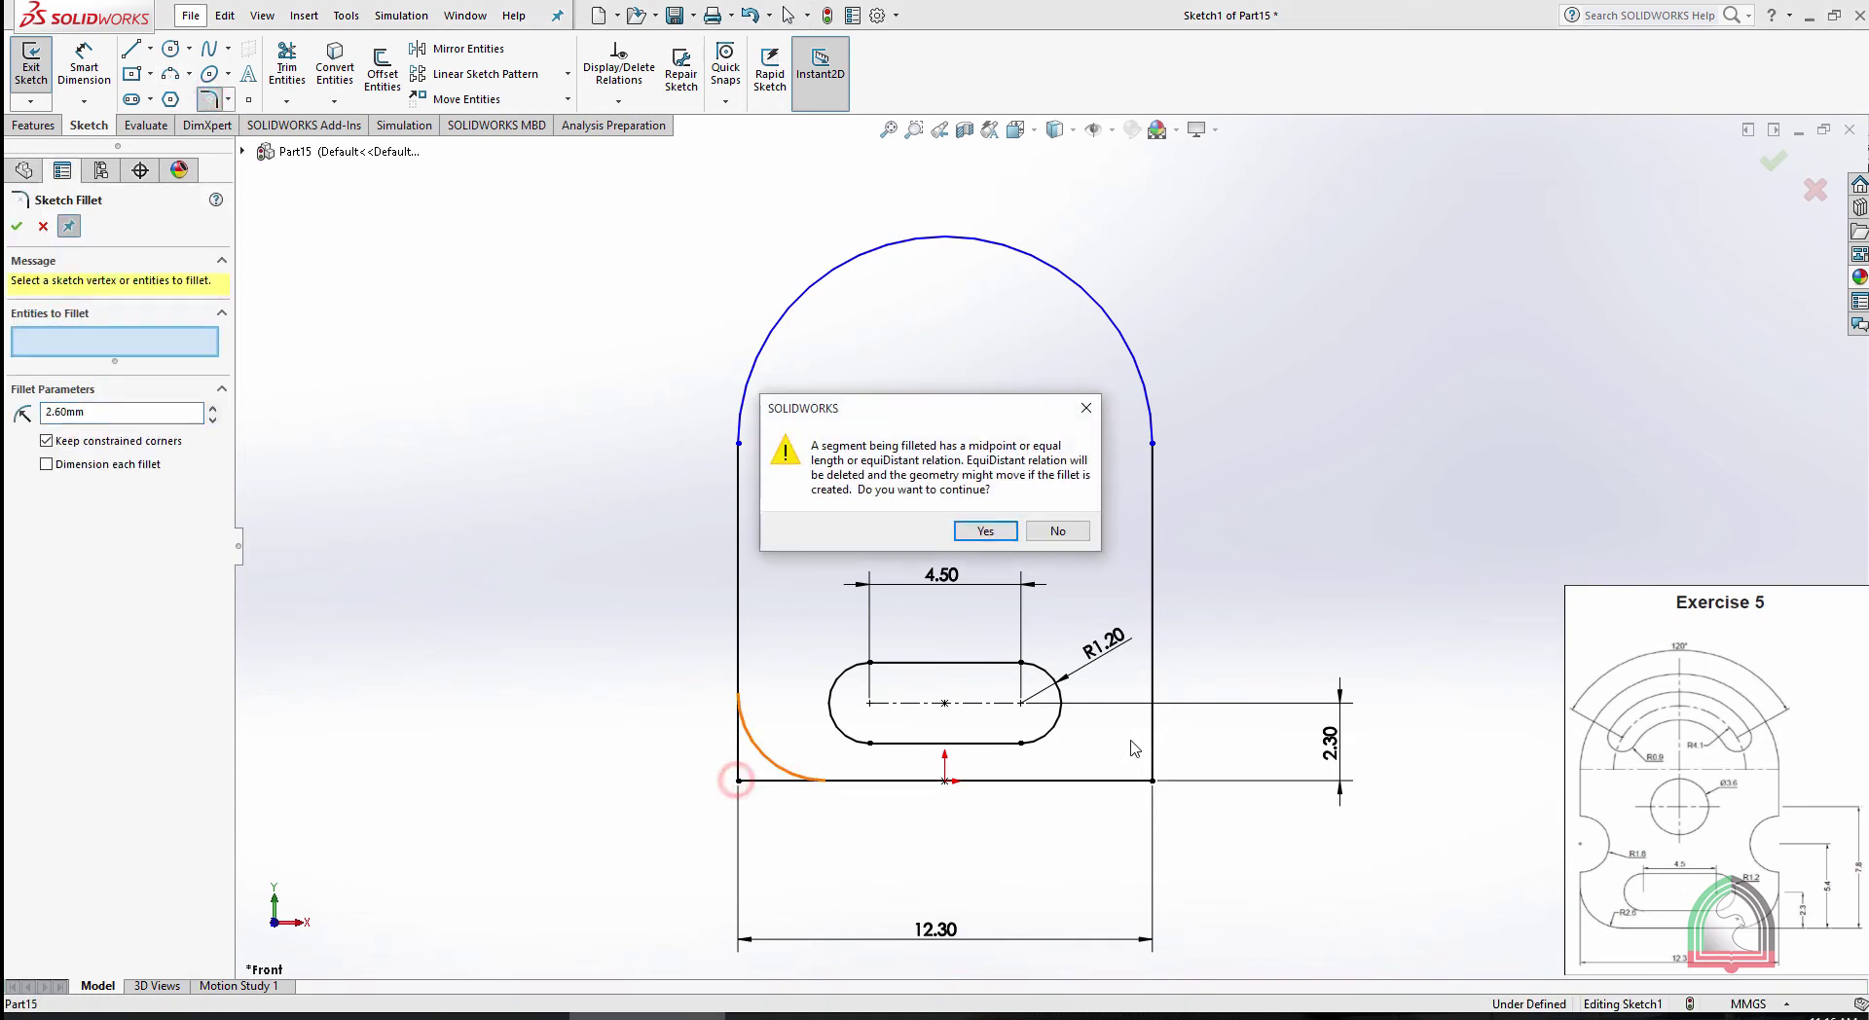
left_click(989, 537)
left_click(1153, 779)
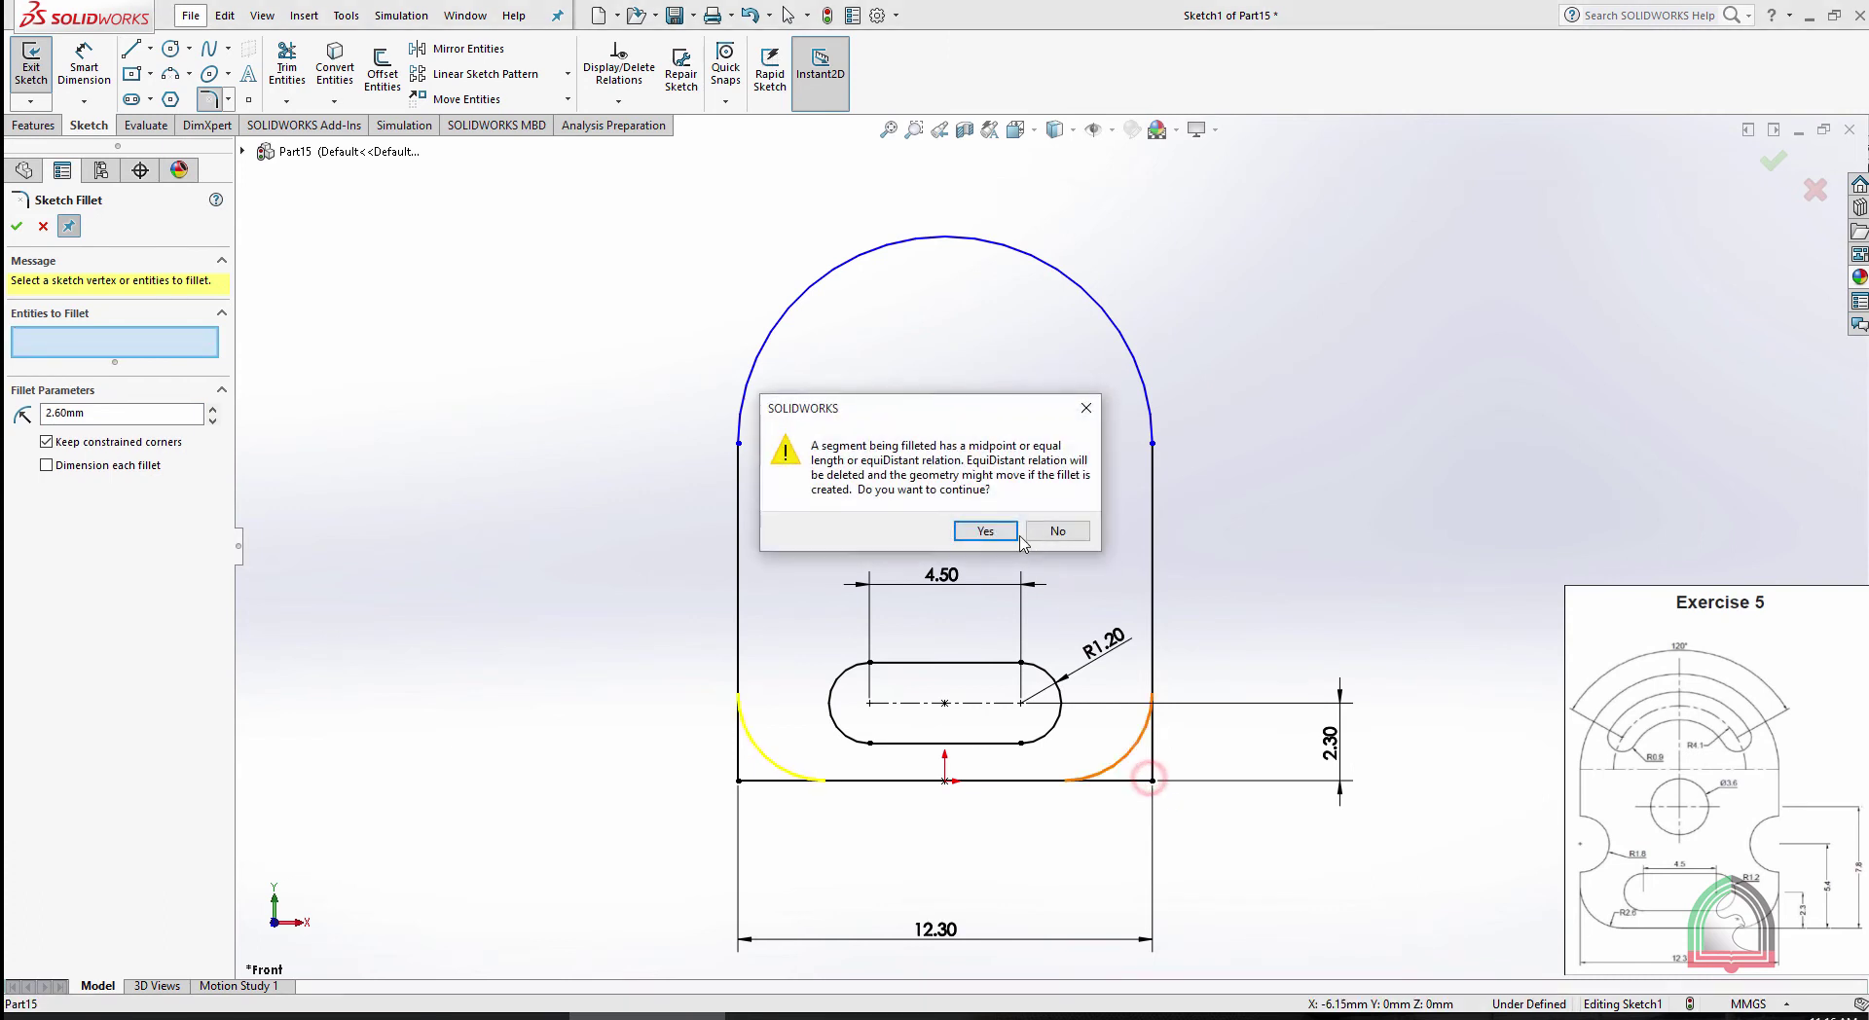
left_click(1017, 536)
left_click(13, 227)
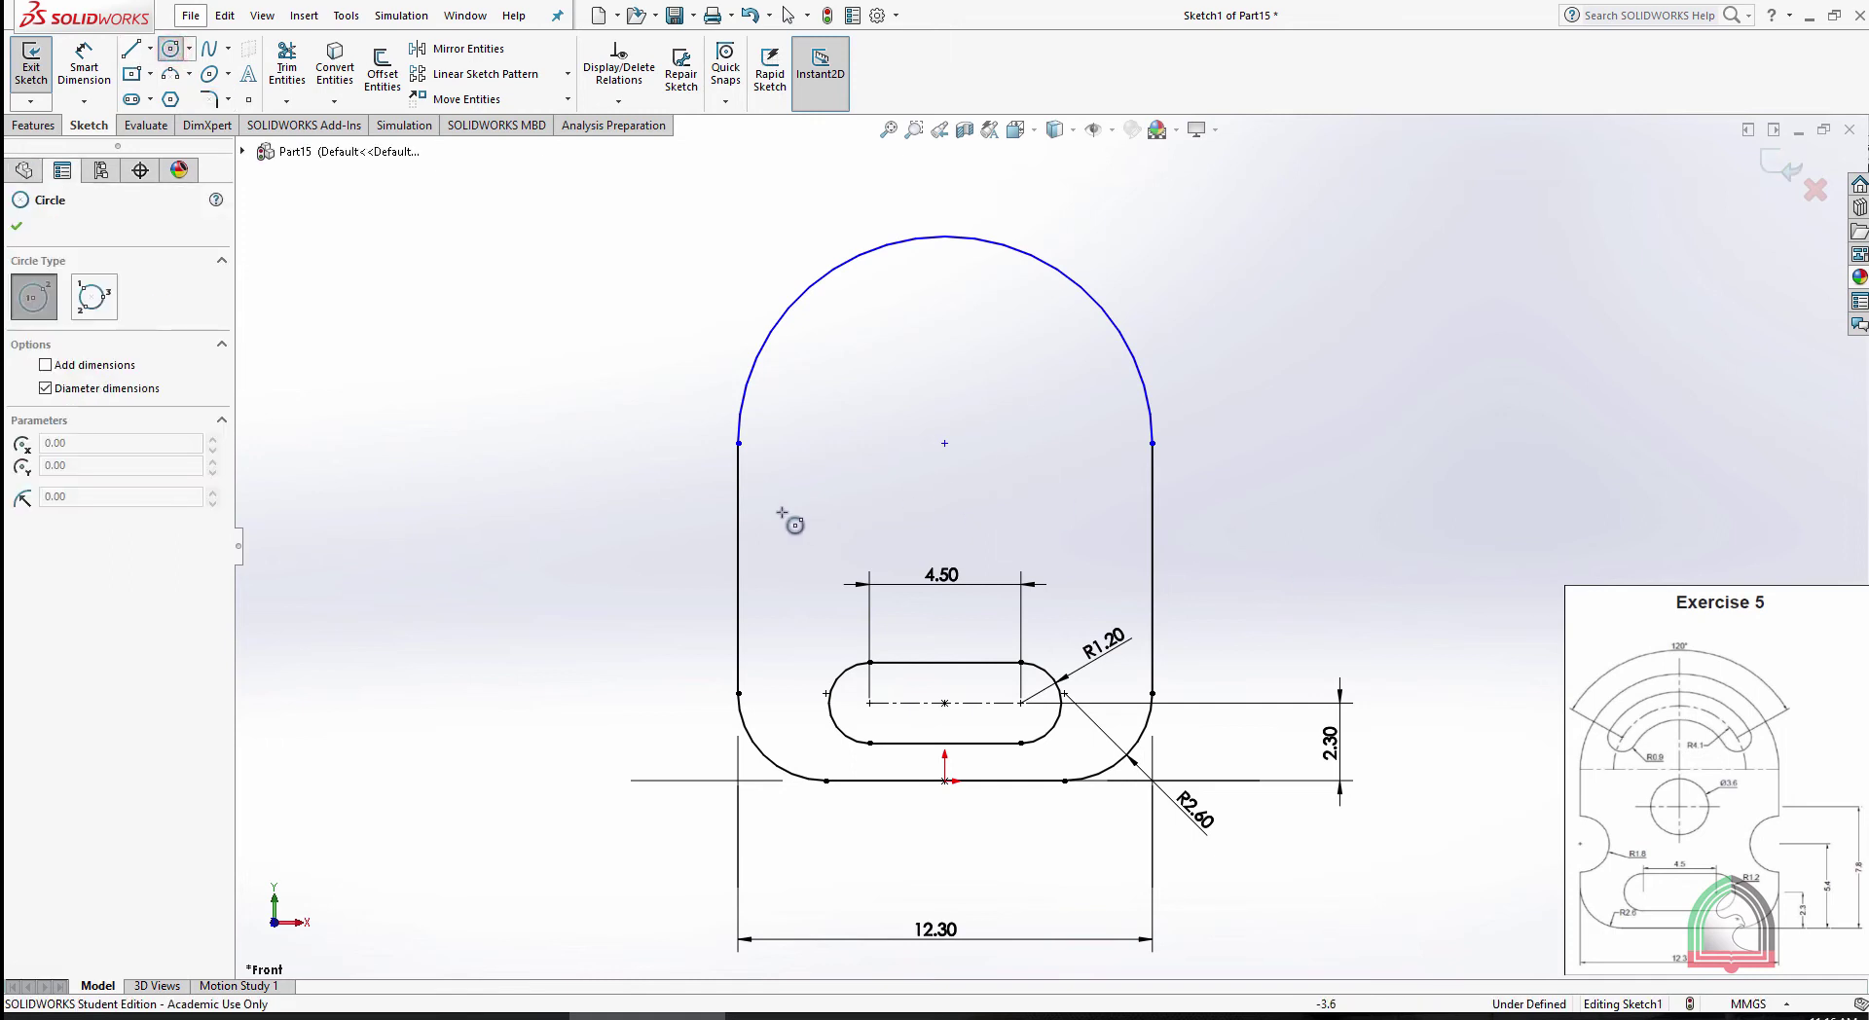
Draw a circle centred on the right edge and dimension its diameter to 3.6
left_click(1152, 498)
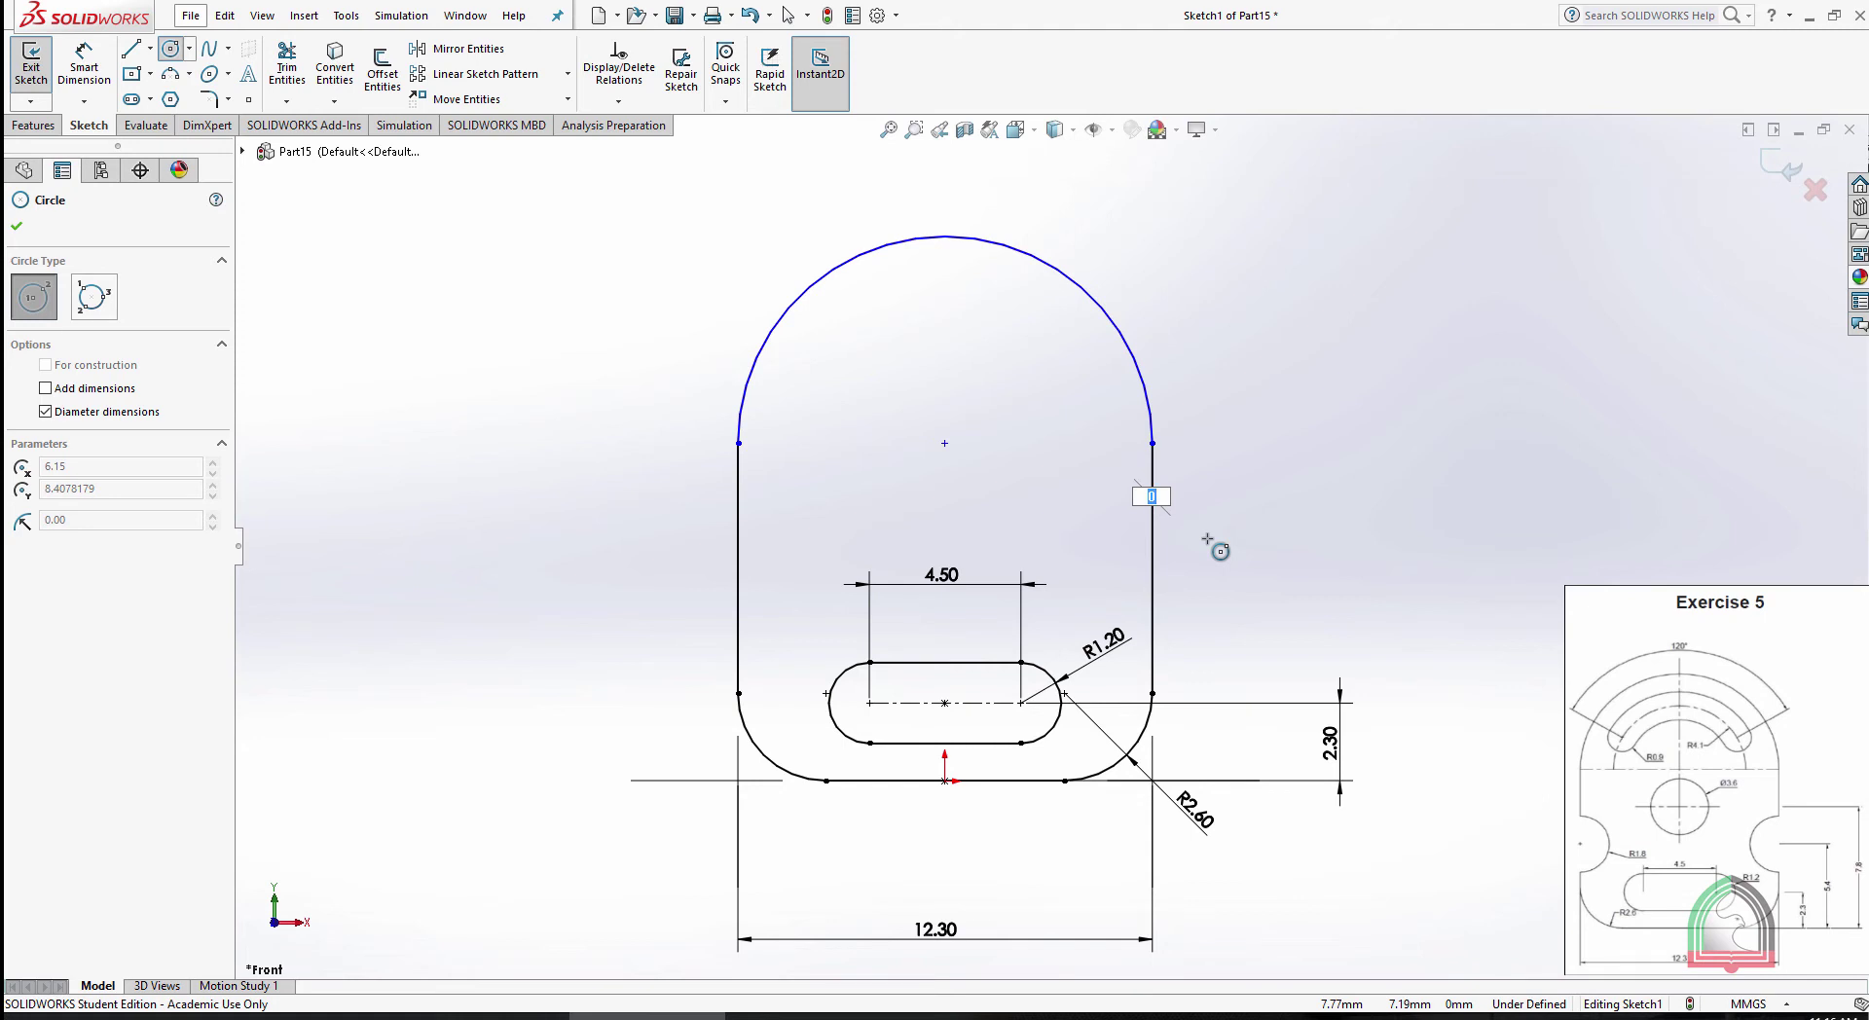
key("Return")
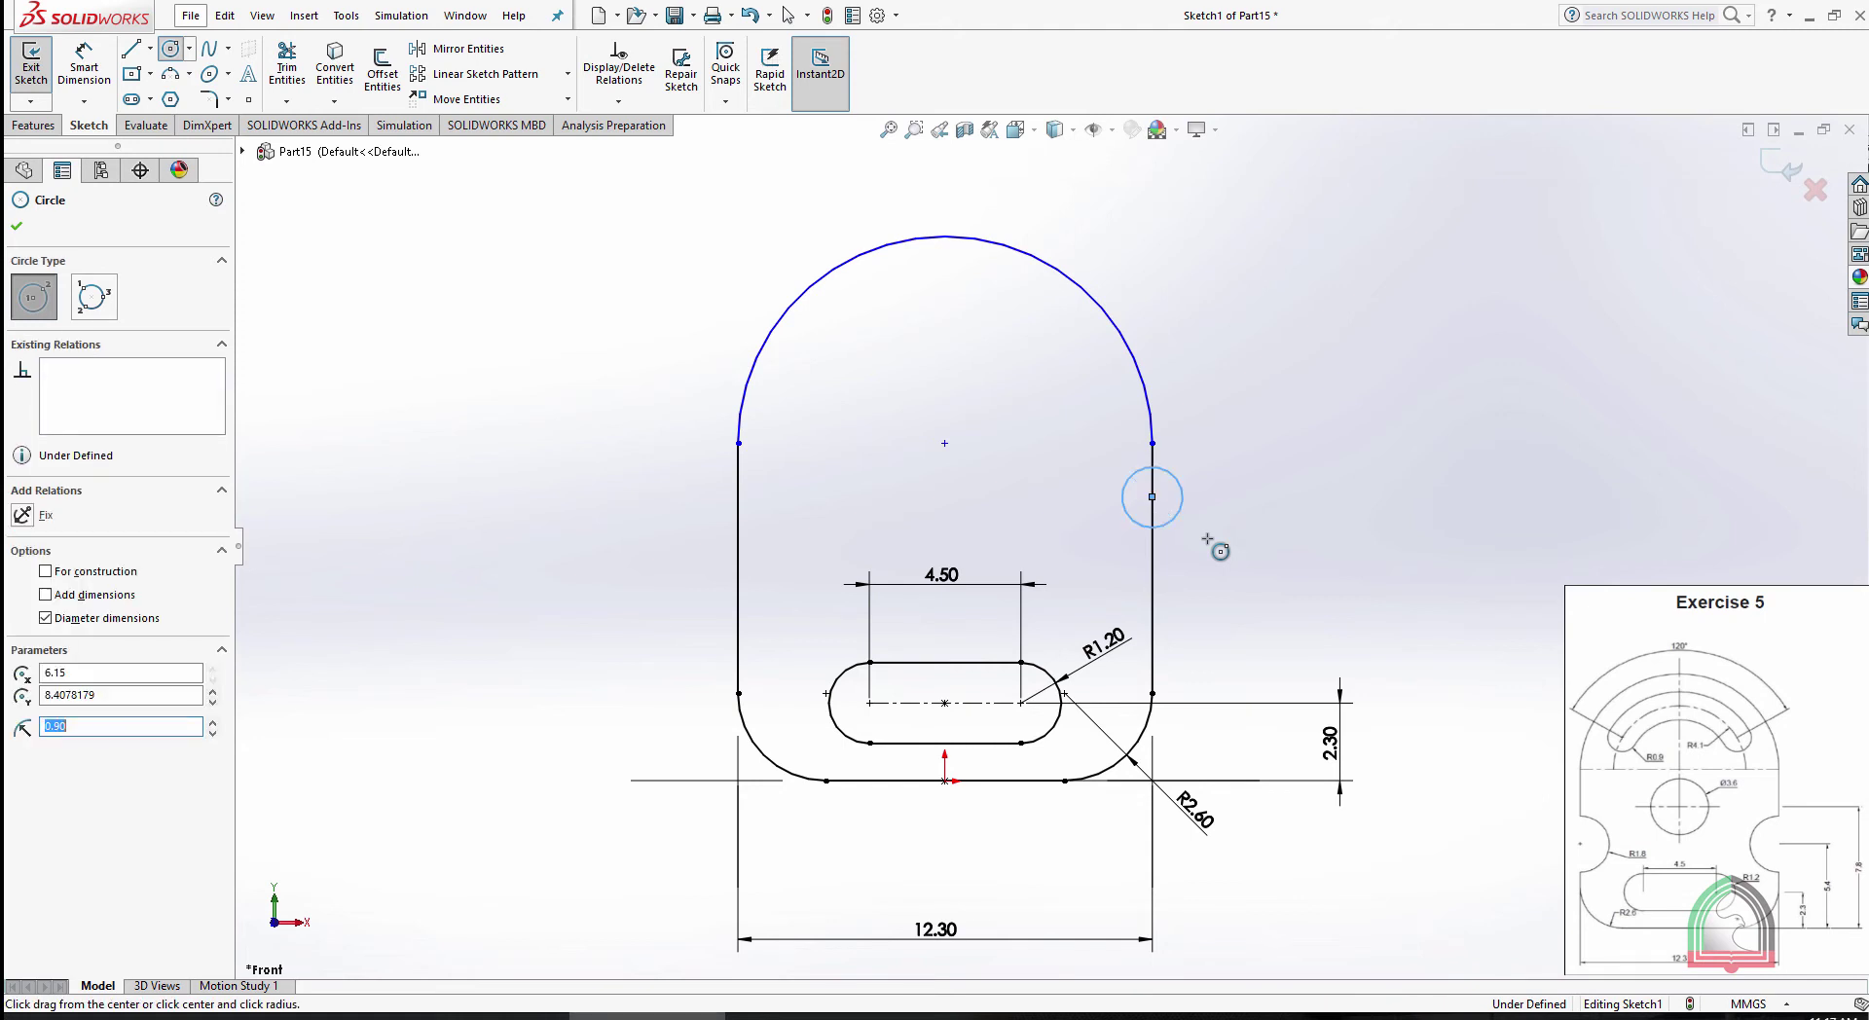
key("Escape")
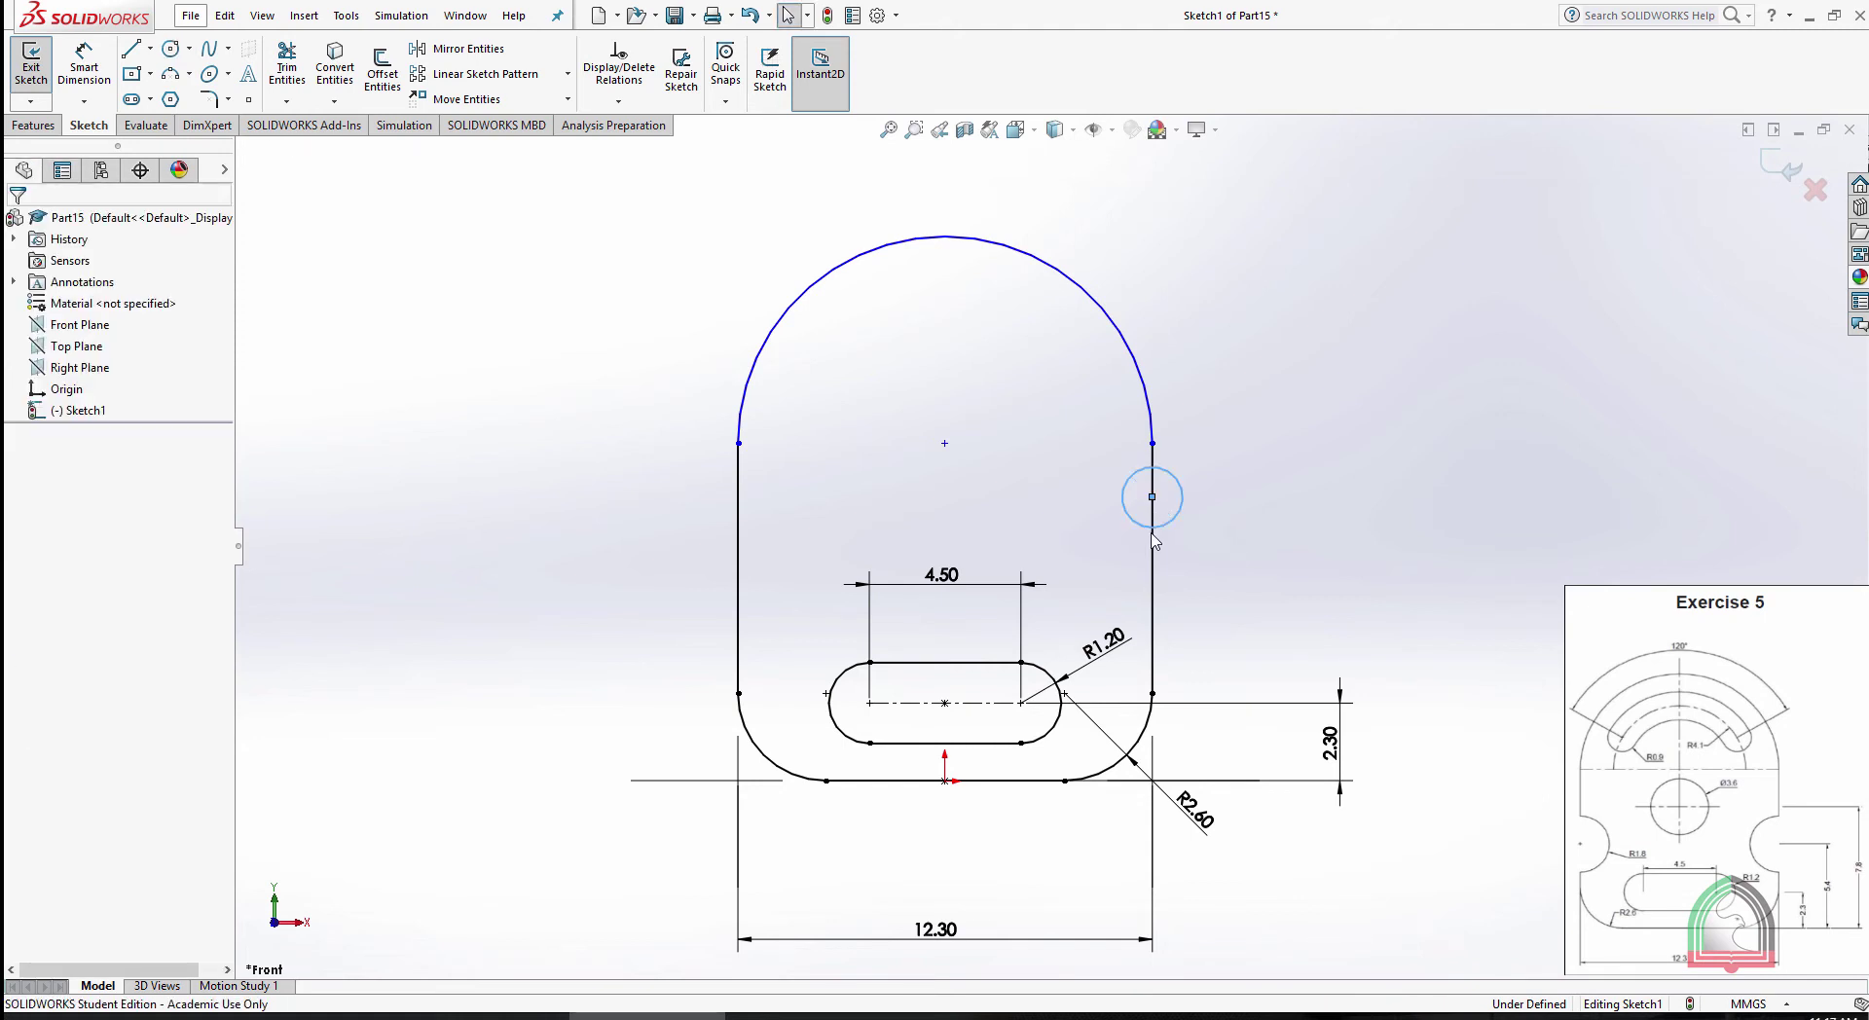
left_click(85, 59)
left_click(1124, 498)
left_click(1270, 491)
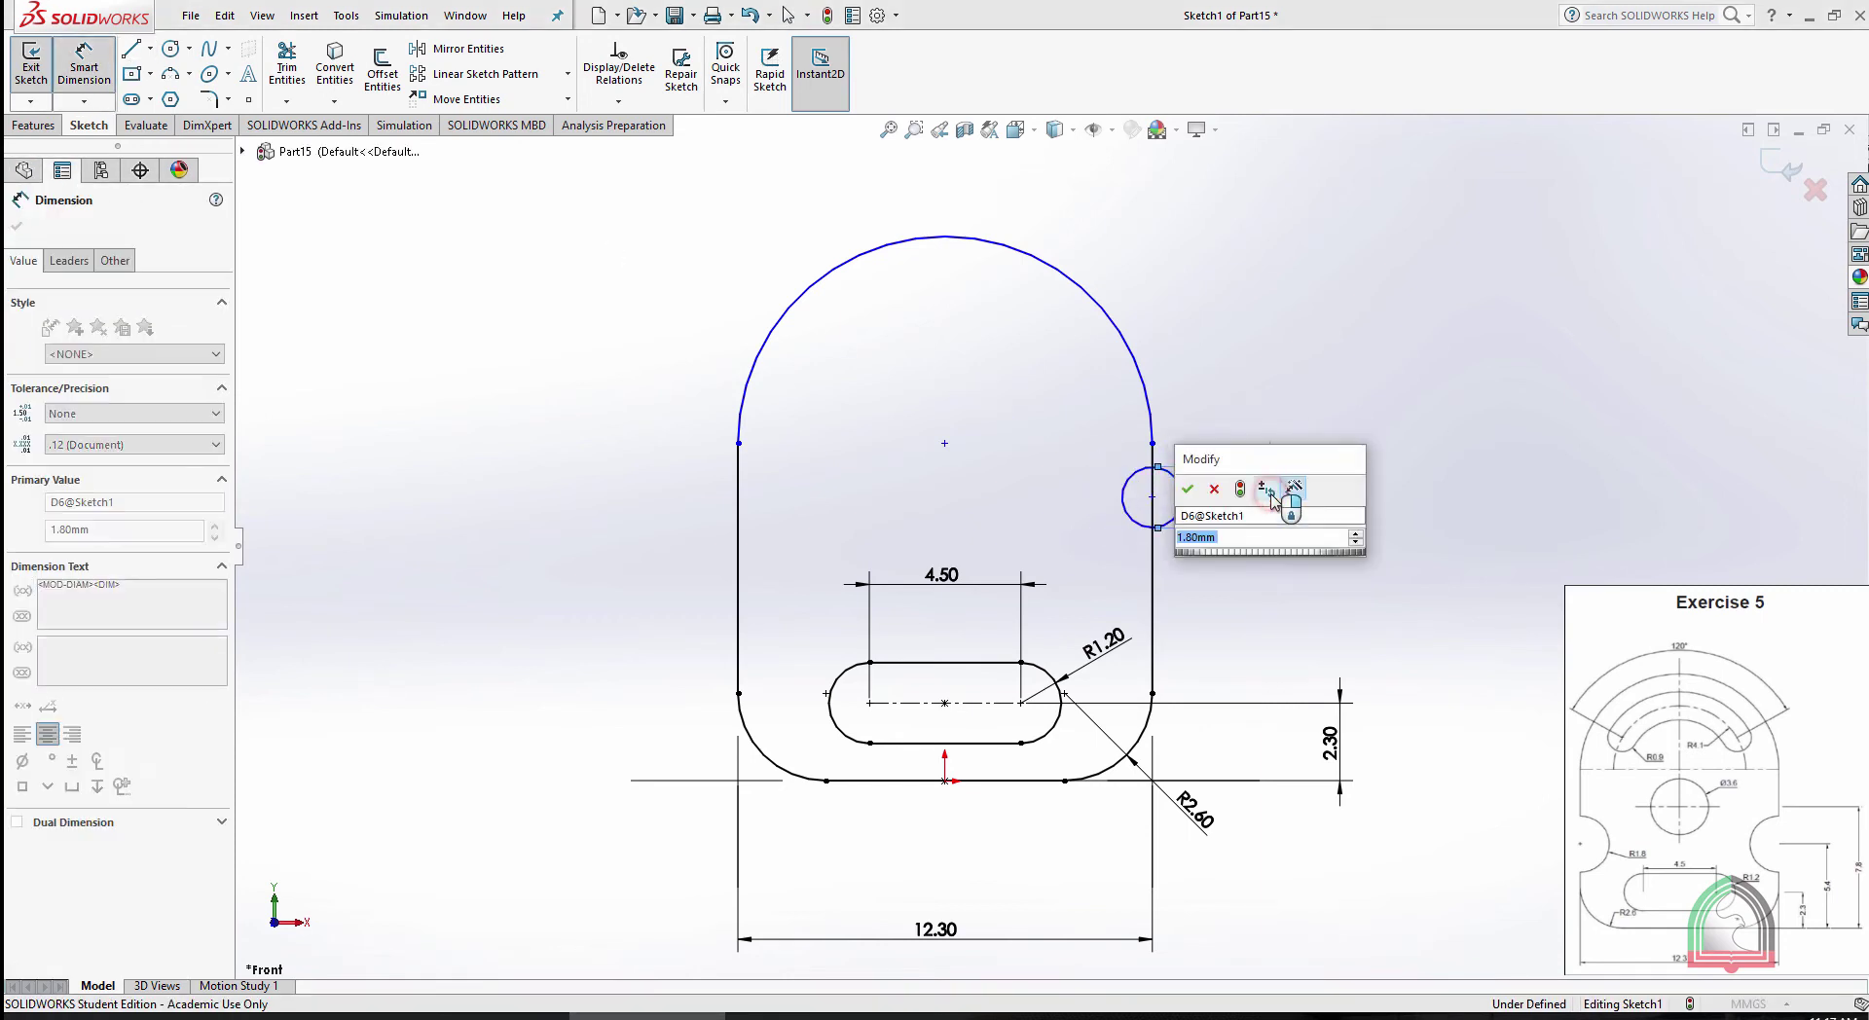
type("3.6")
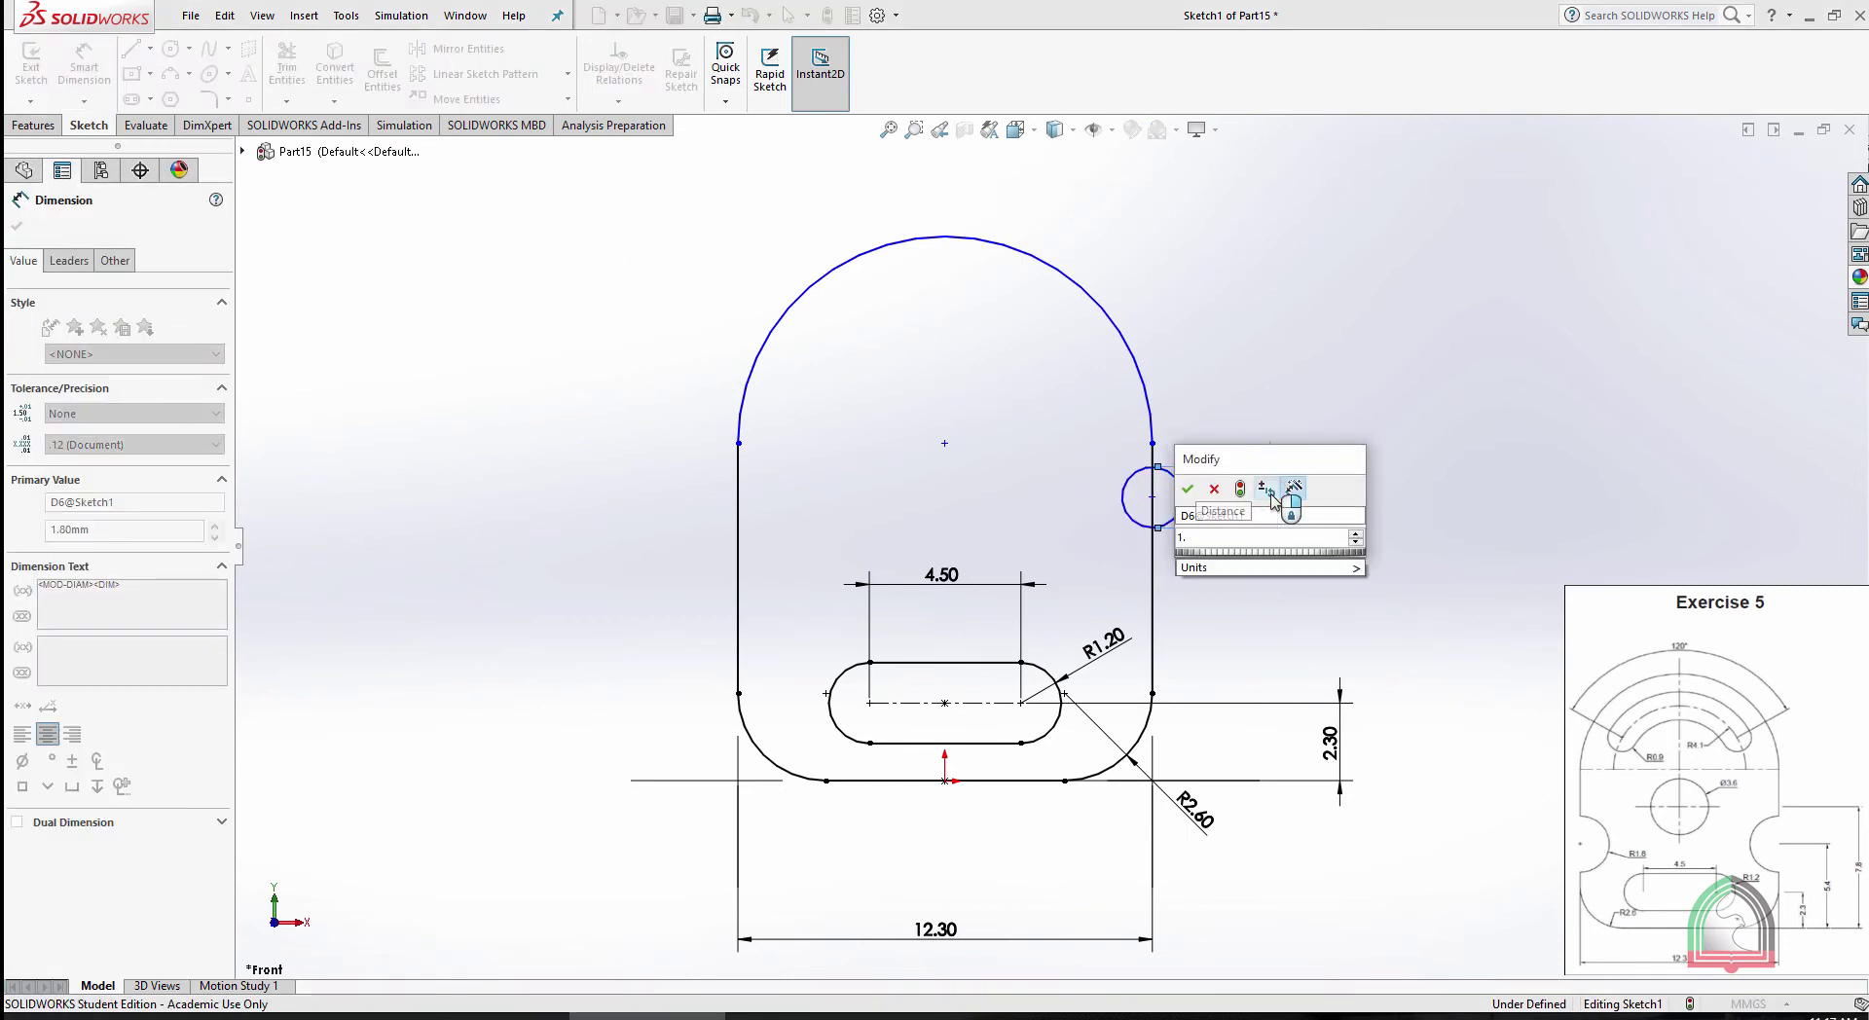
key("Return")
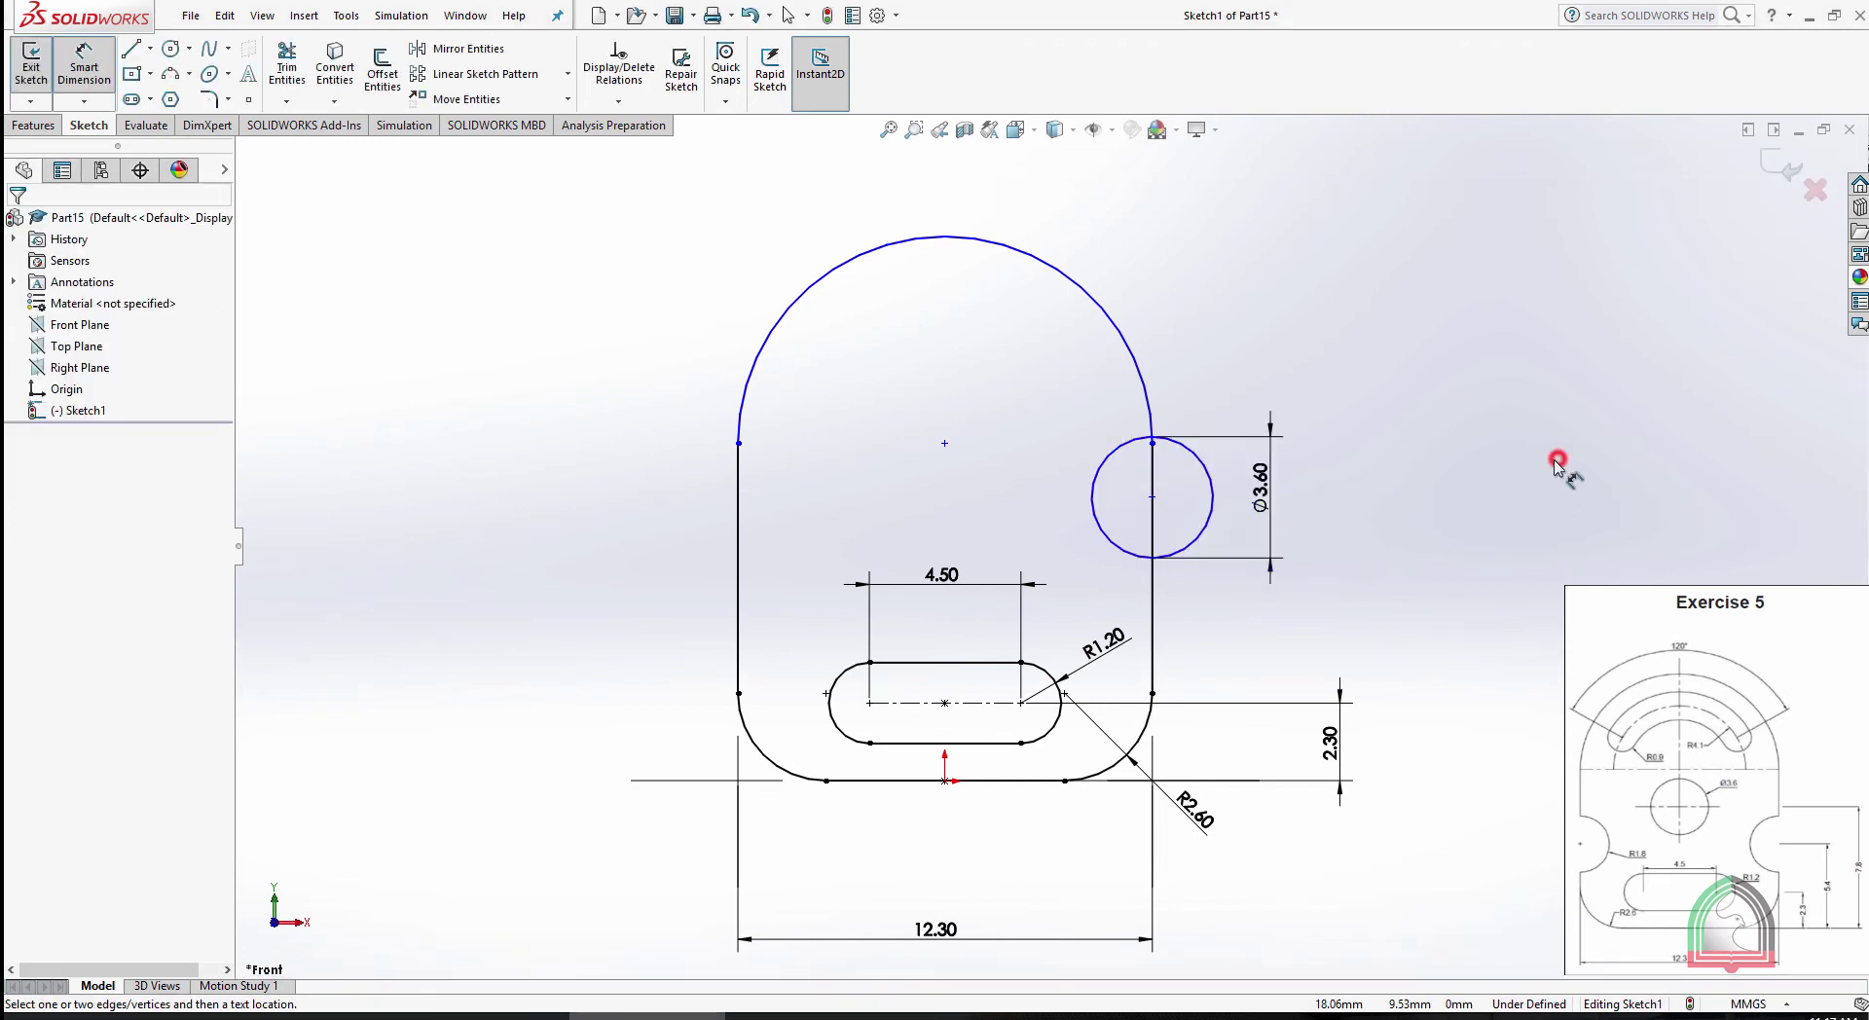
key("Escape")
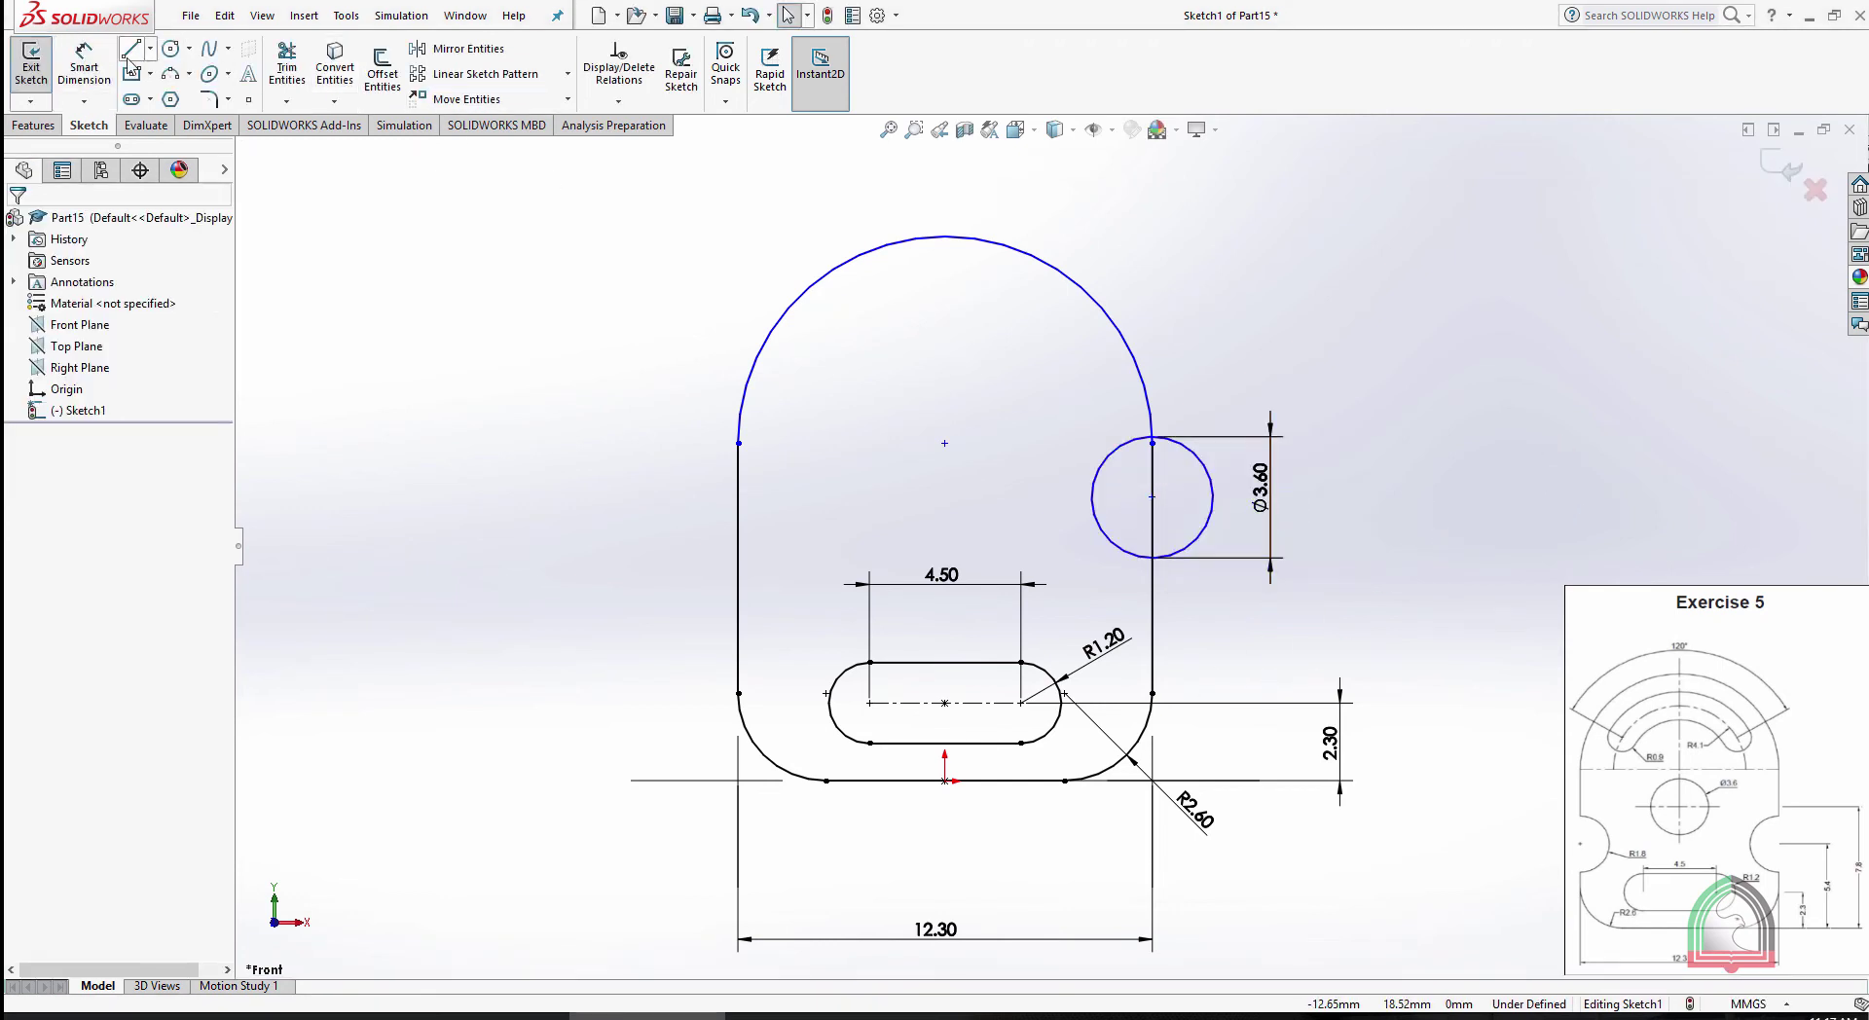
Dimension the circle's centre 5.4 above the bottom edge
key("d")
left_click(1154, 498)
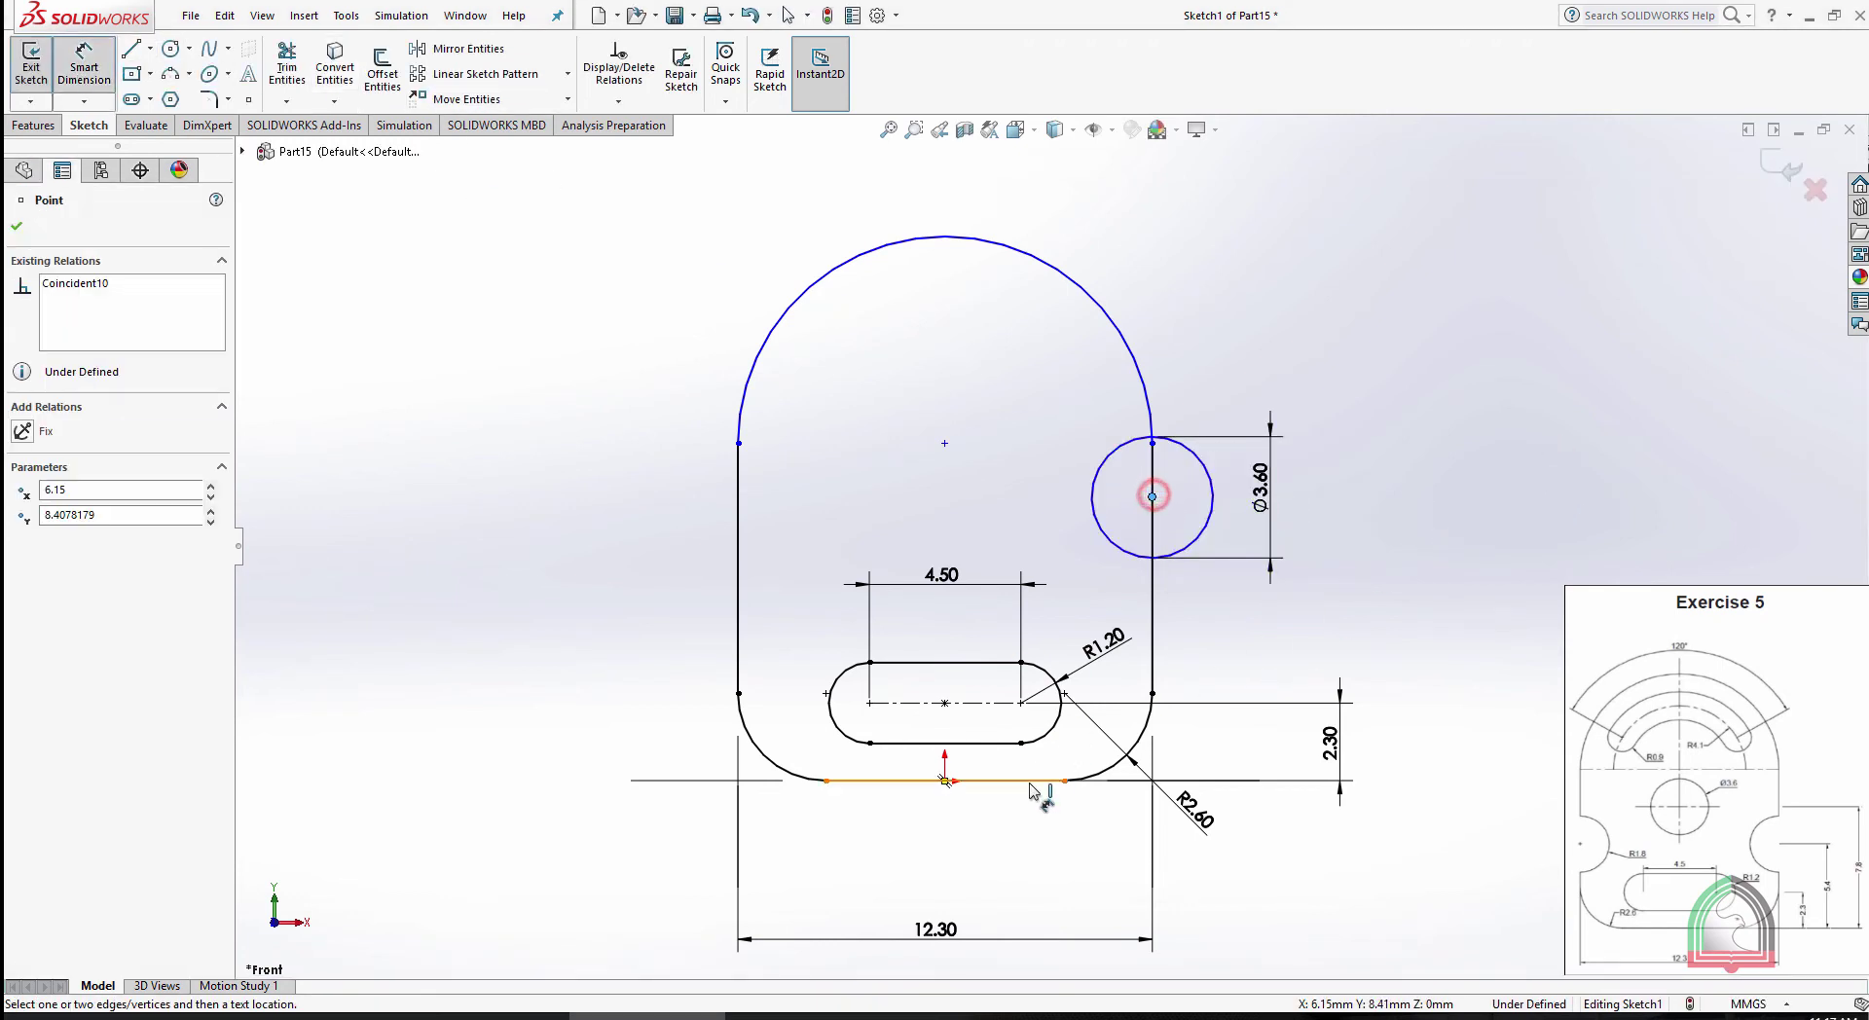
left_click(1022, 781)
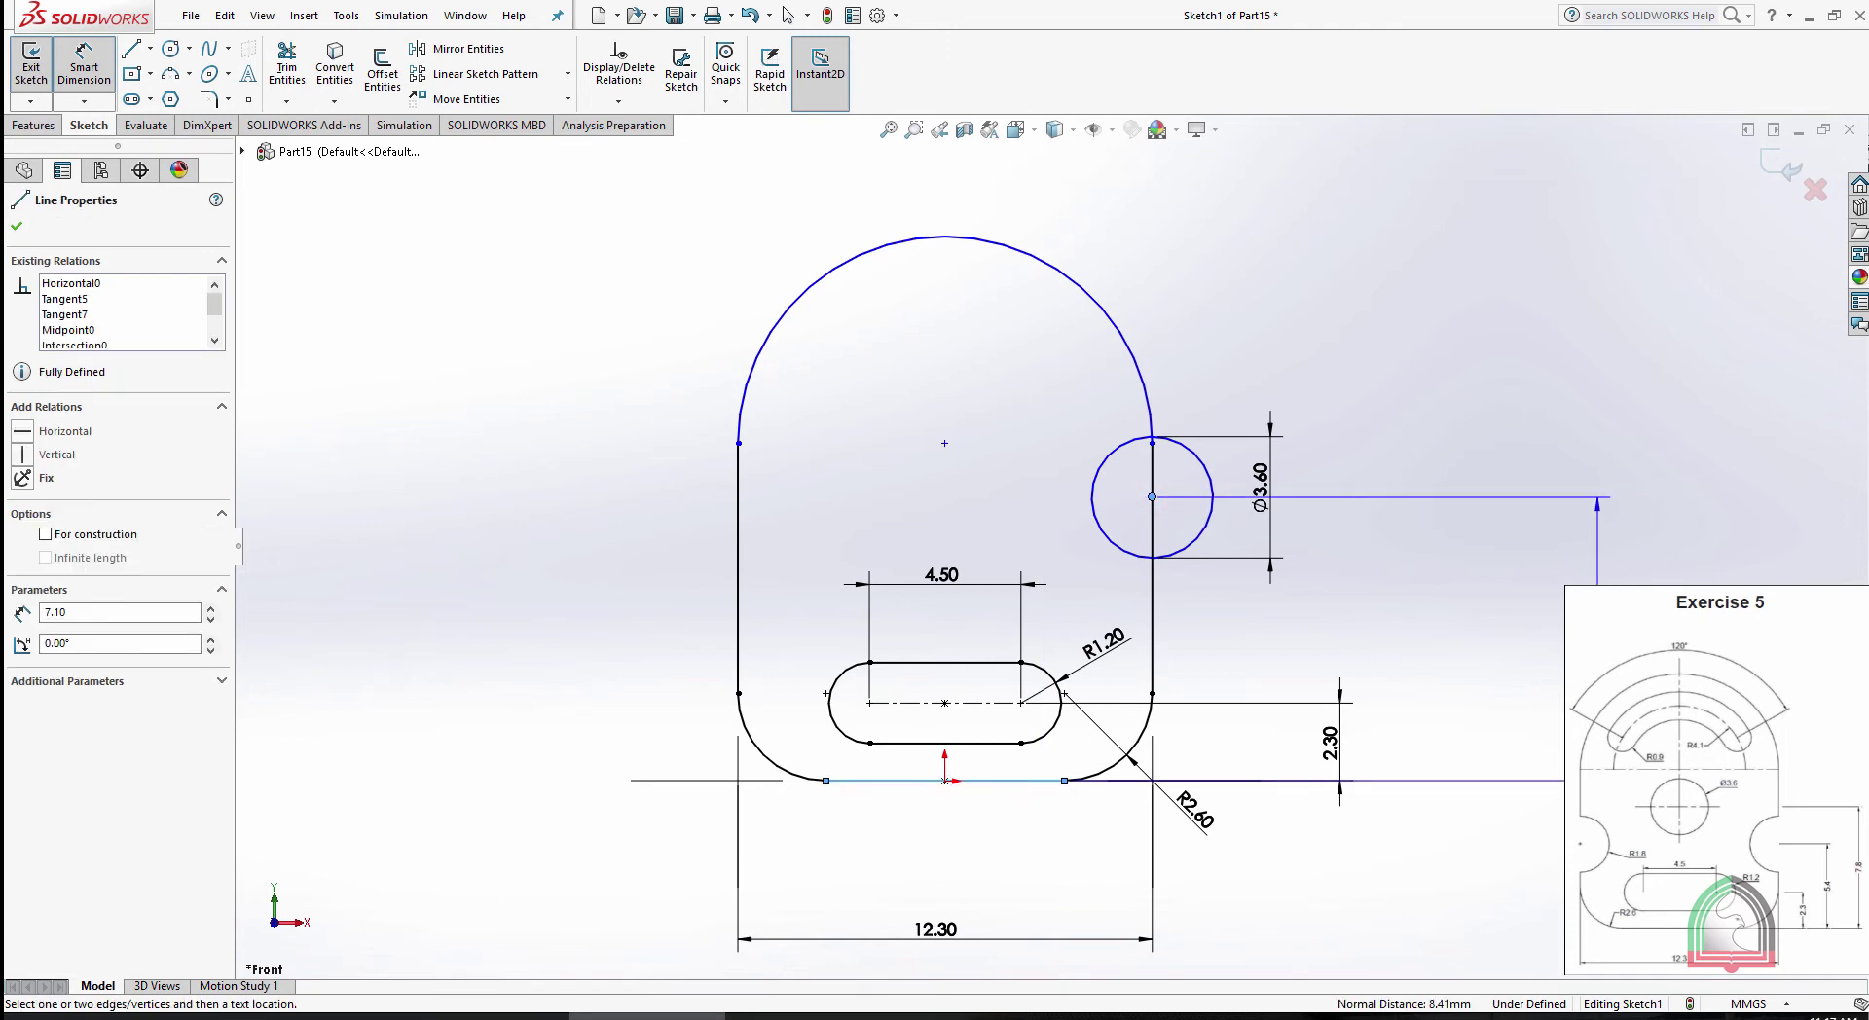
left_click(1594, 498)
type("5.4")
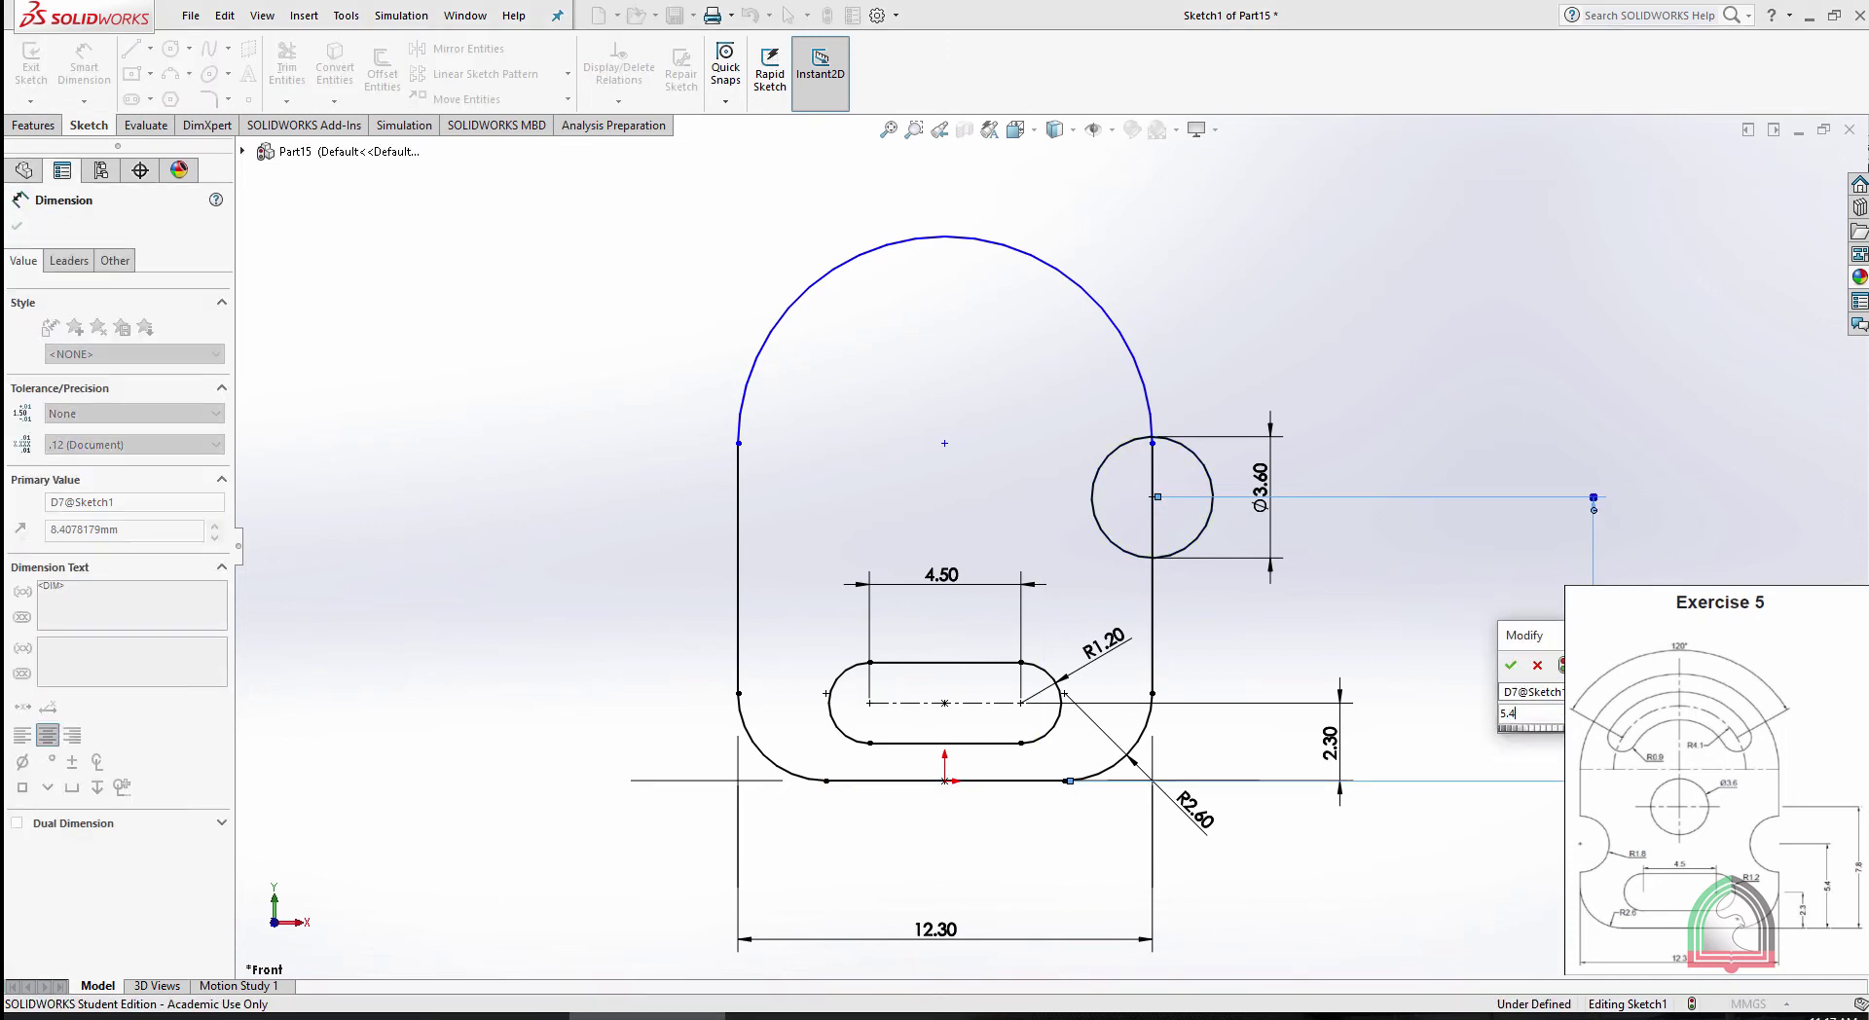
key("Return")
key("Escape")
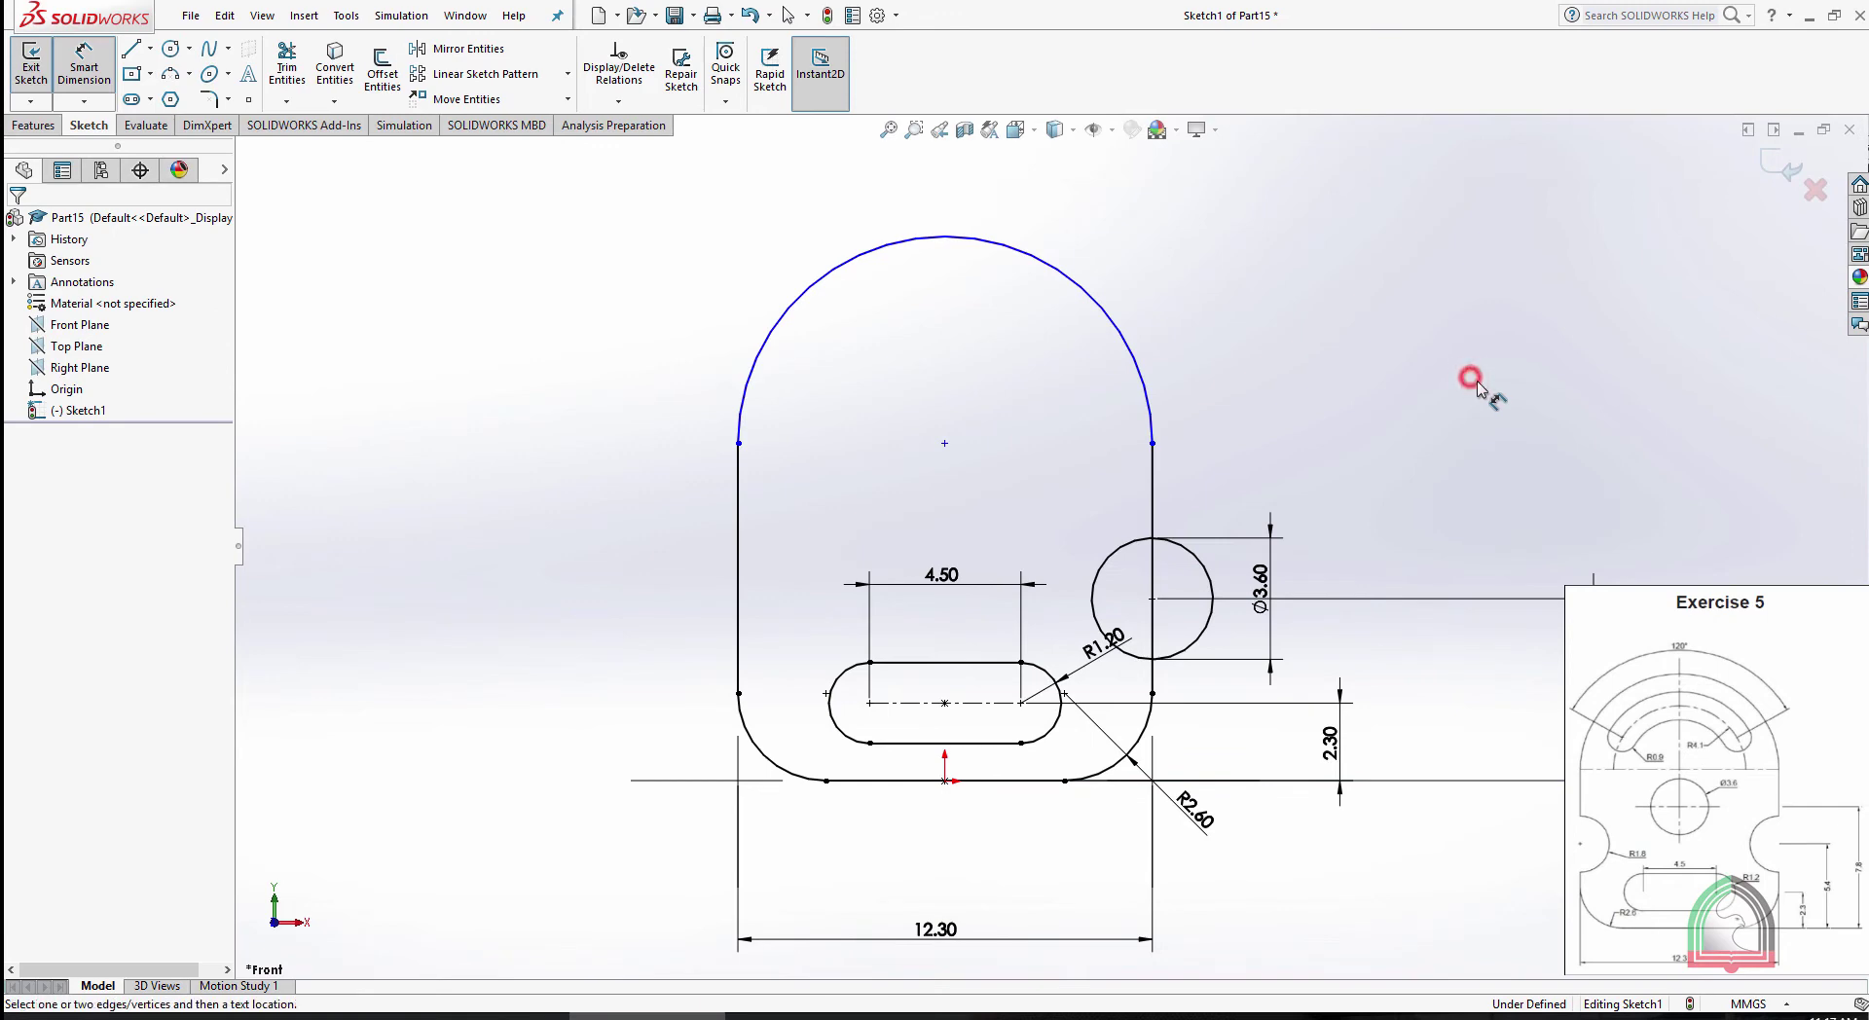
key("Escape")
Trim the circle's outer half into a notch and move the R1.20 label clear of it
left_click(287, 73)
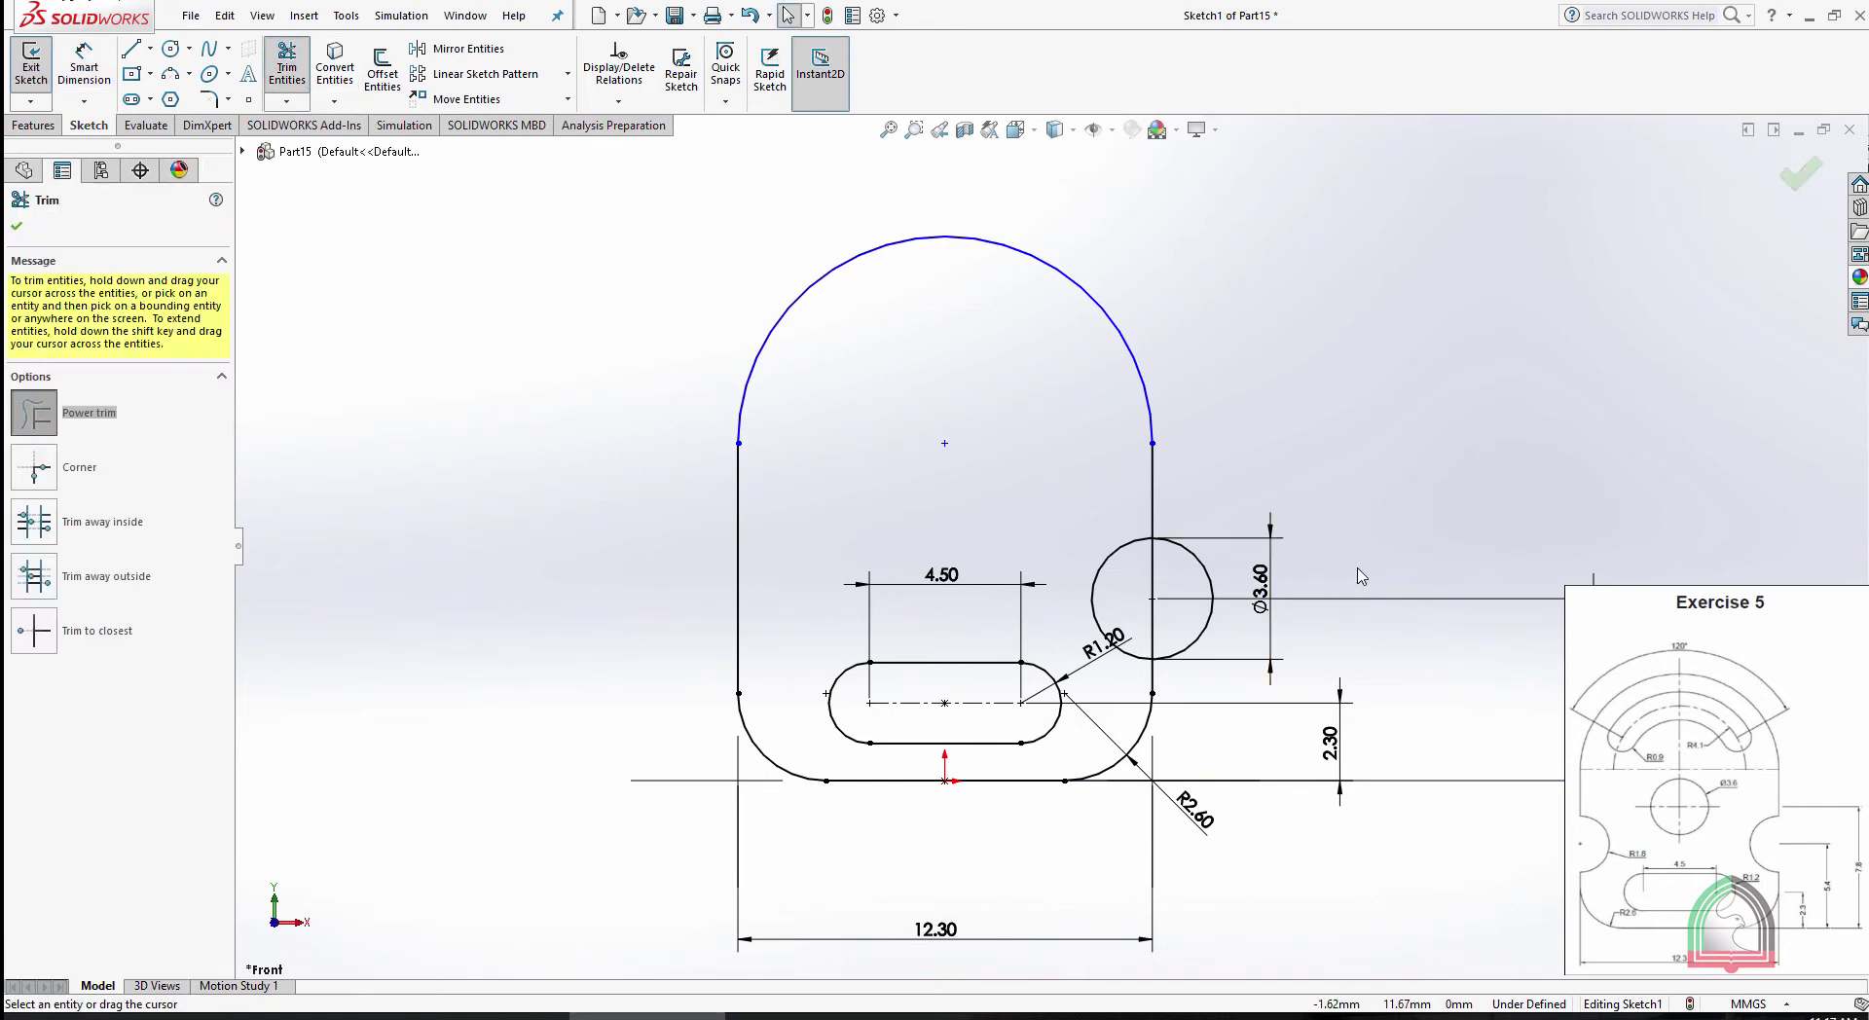
mouse_move(1247, 443)
left_mouse_down()
mouse_move(1180, 574)
mouse_move(1179, 548)
left_mouse_up()
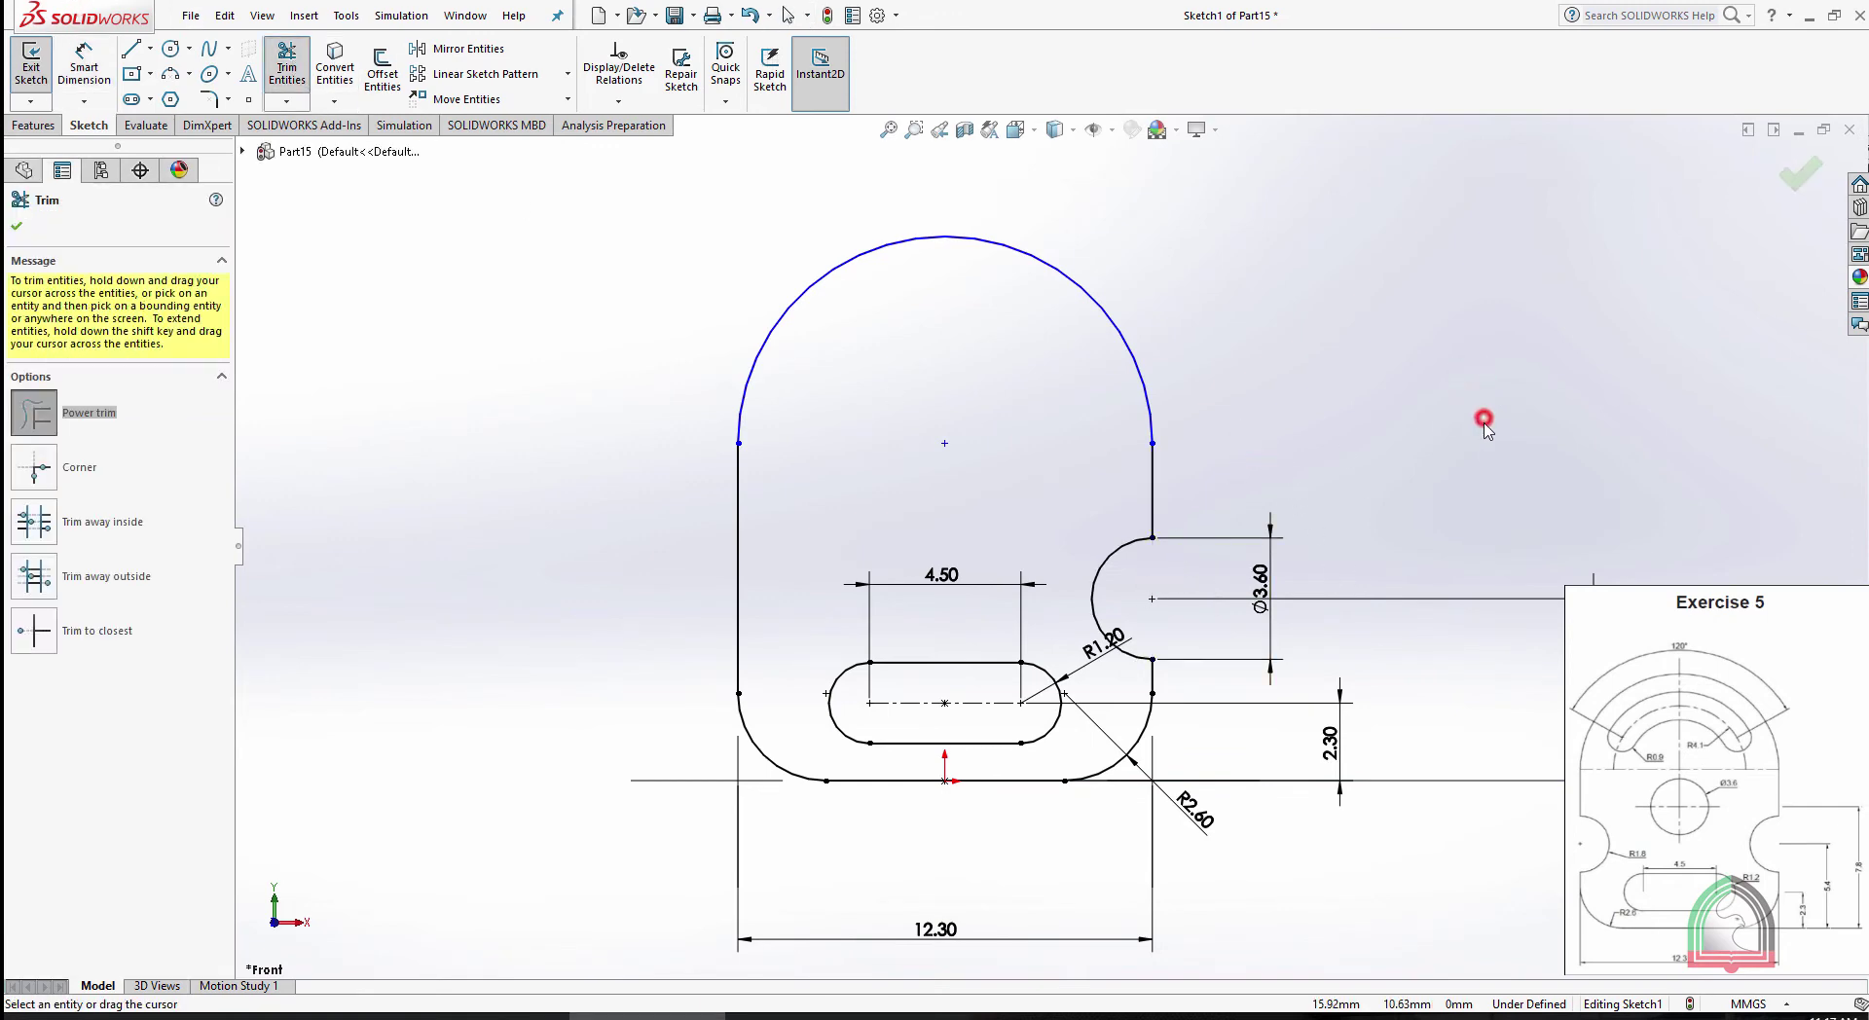
key("Escape")
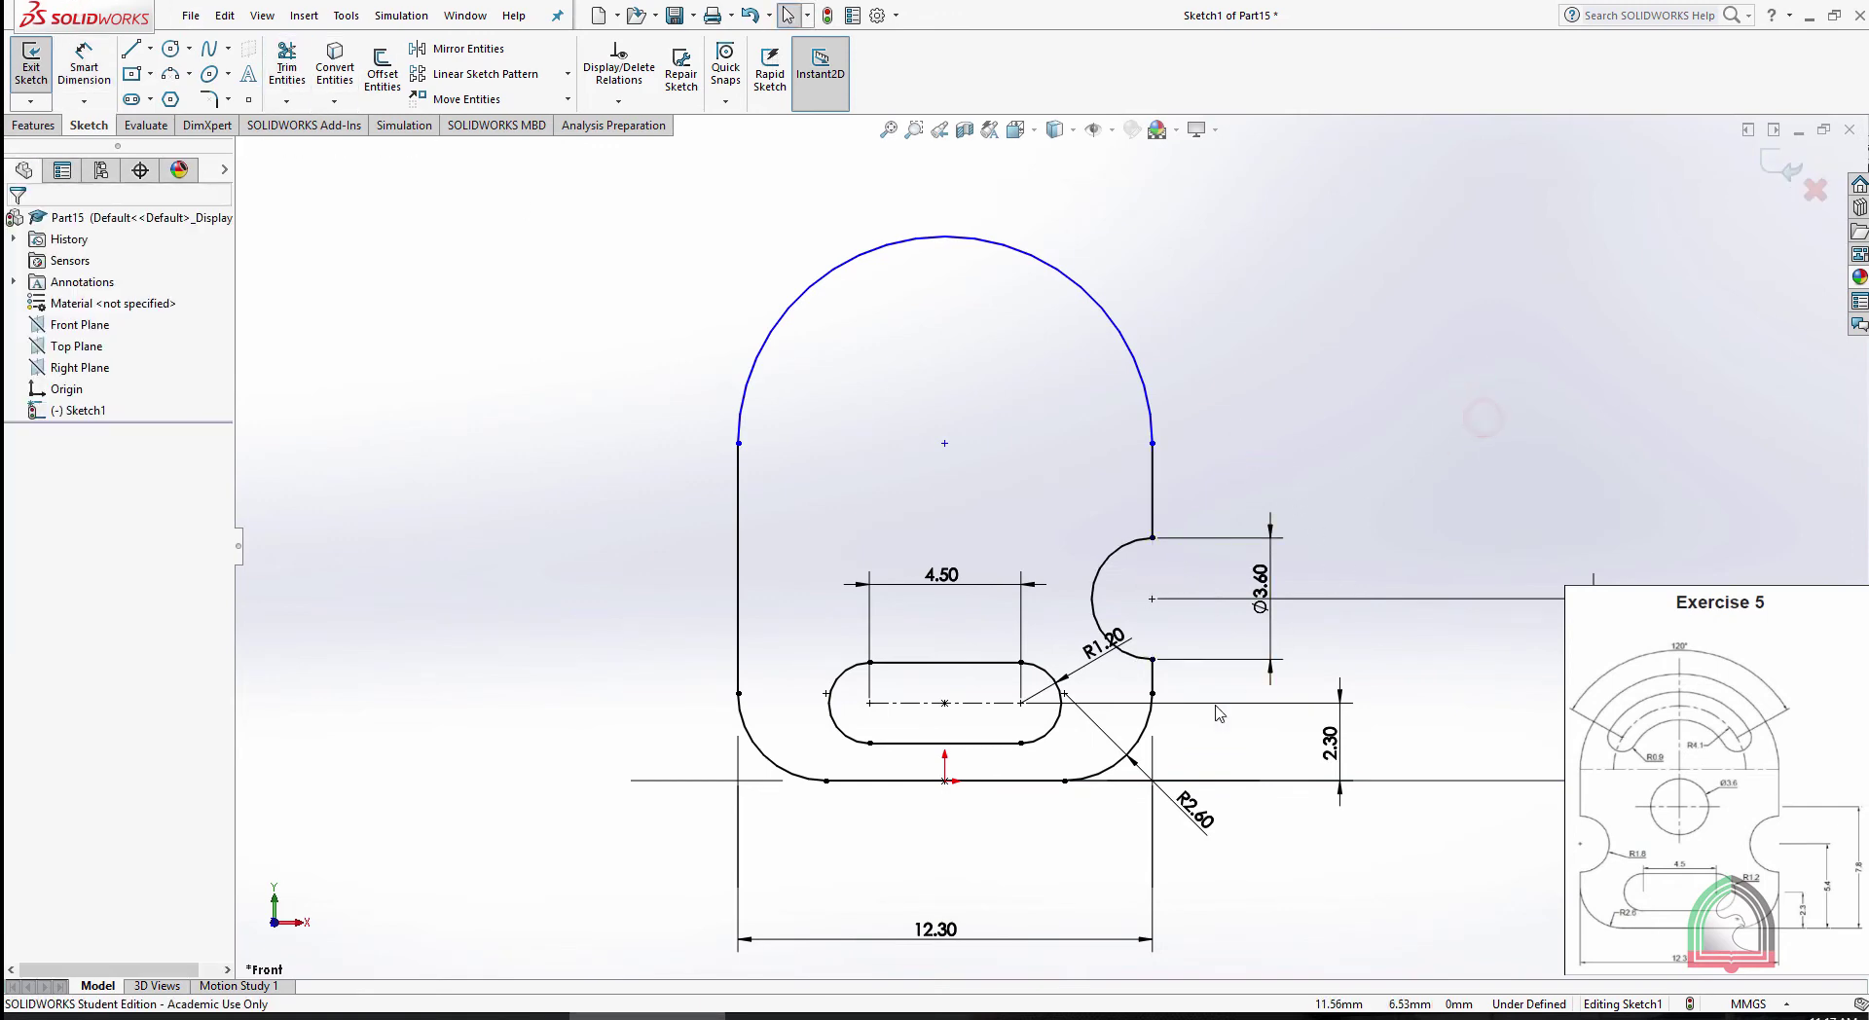
left_click(1094, 661)
left_click_drag(1089, 658, 1063, 625)
left_click(1463, 376)
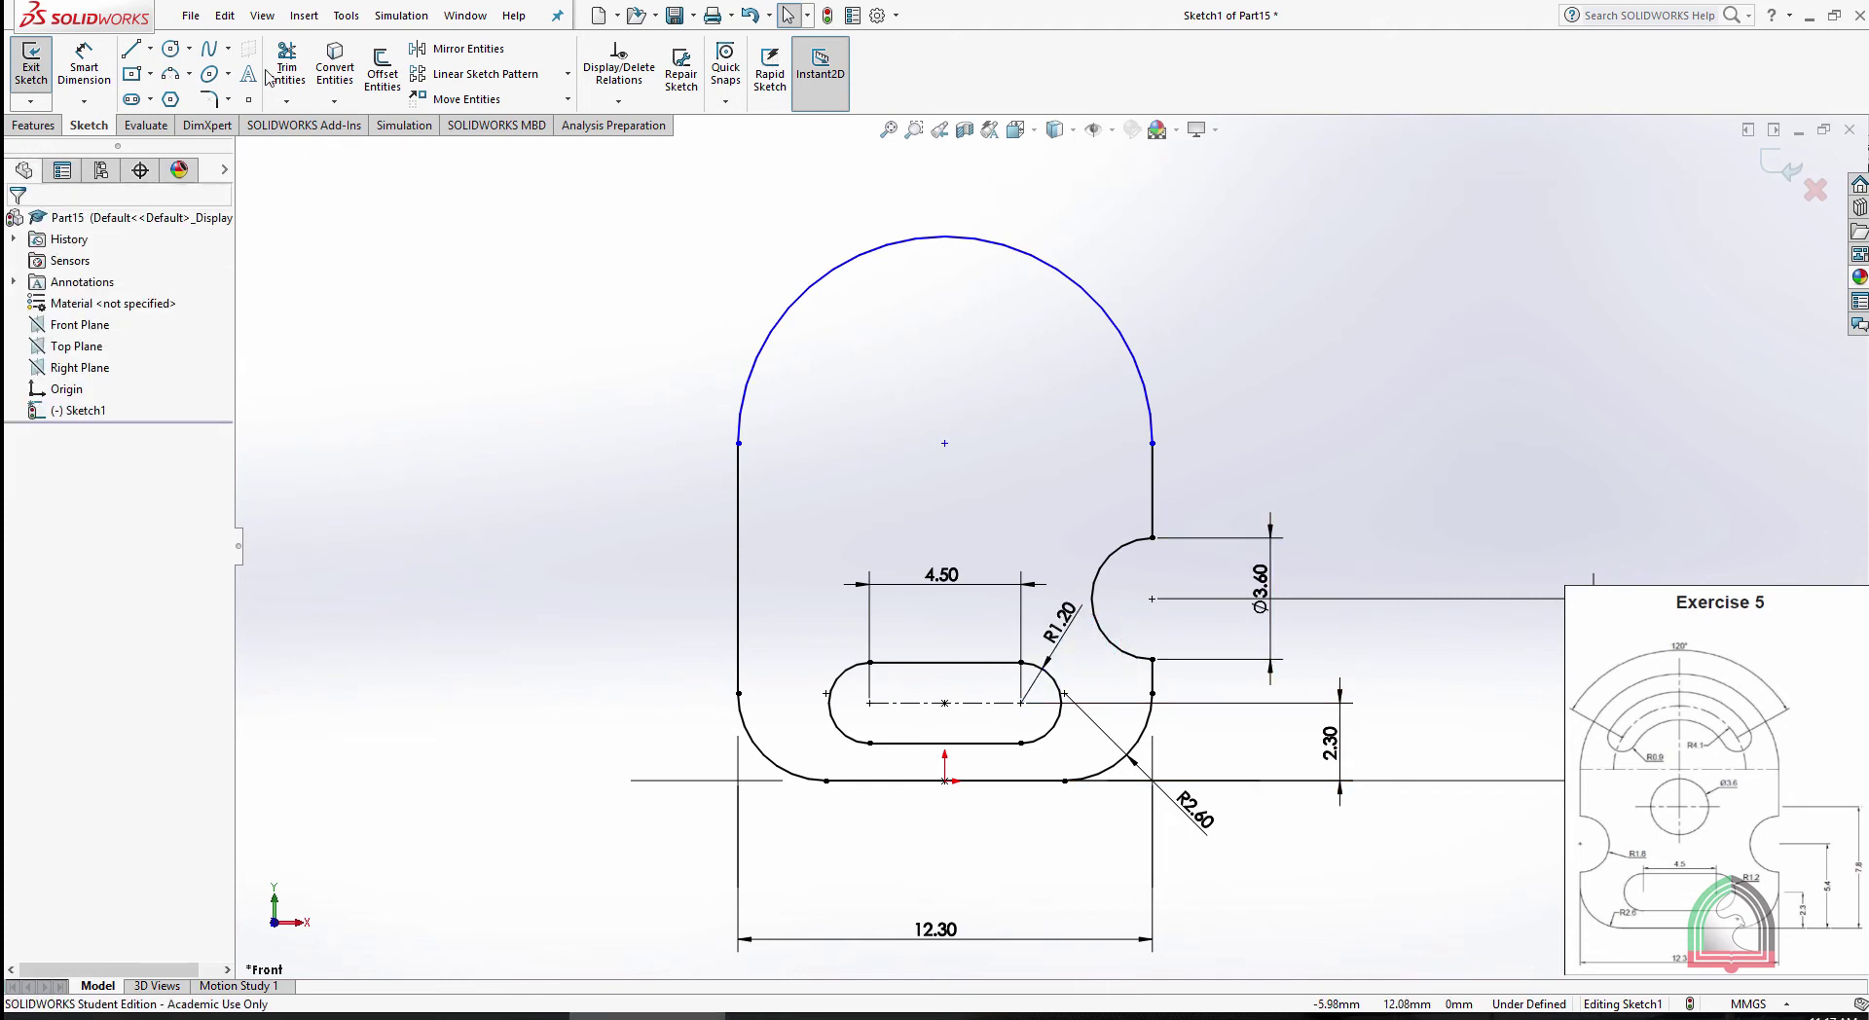
Draw a vertical centerline through the top arc's centre, extended above the arc
left_click(150, 49)
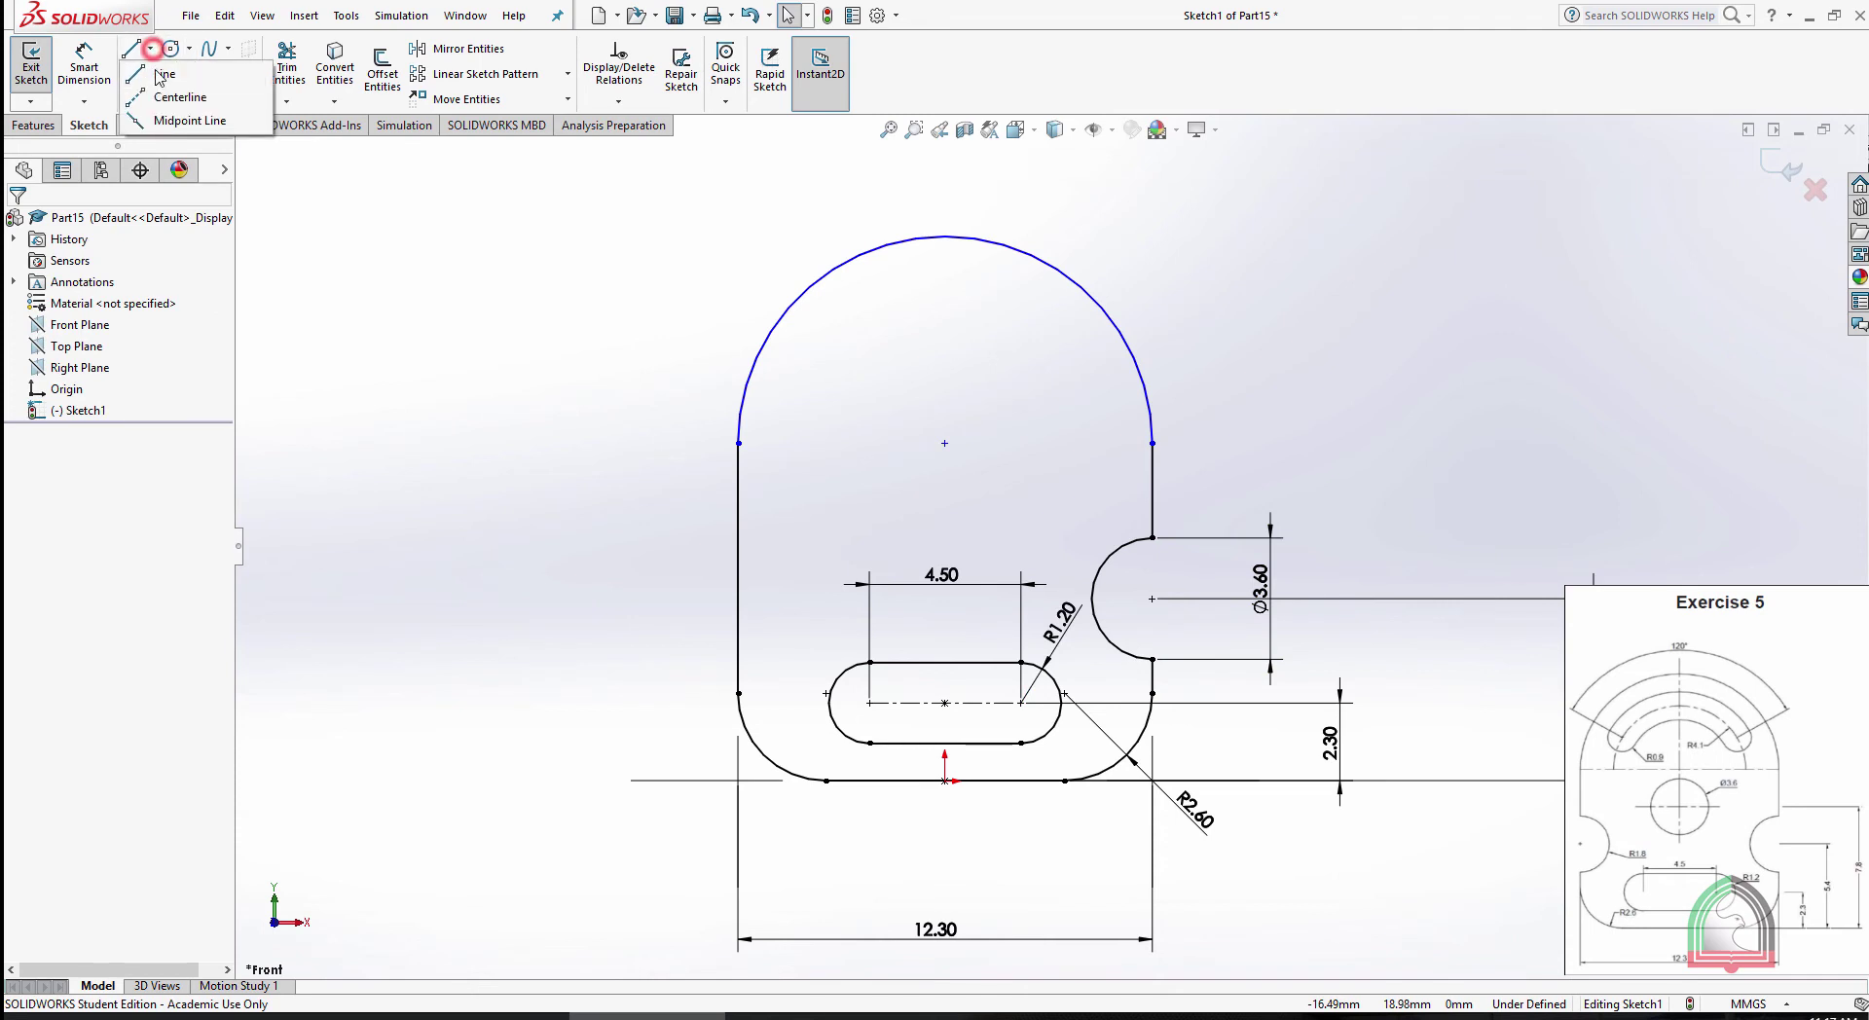
left_click(167, 94)
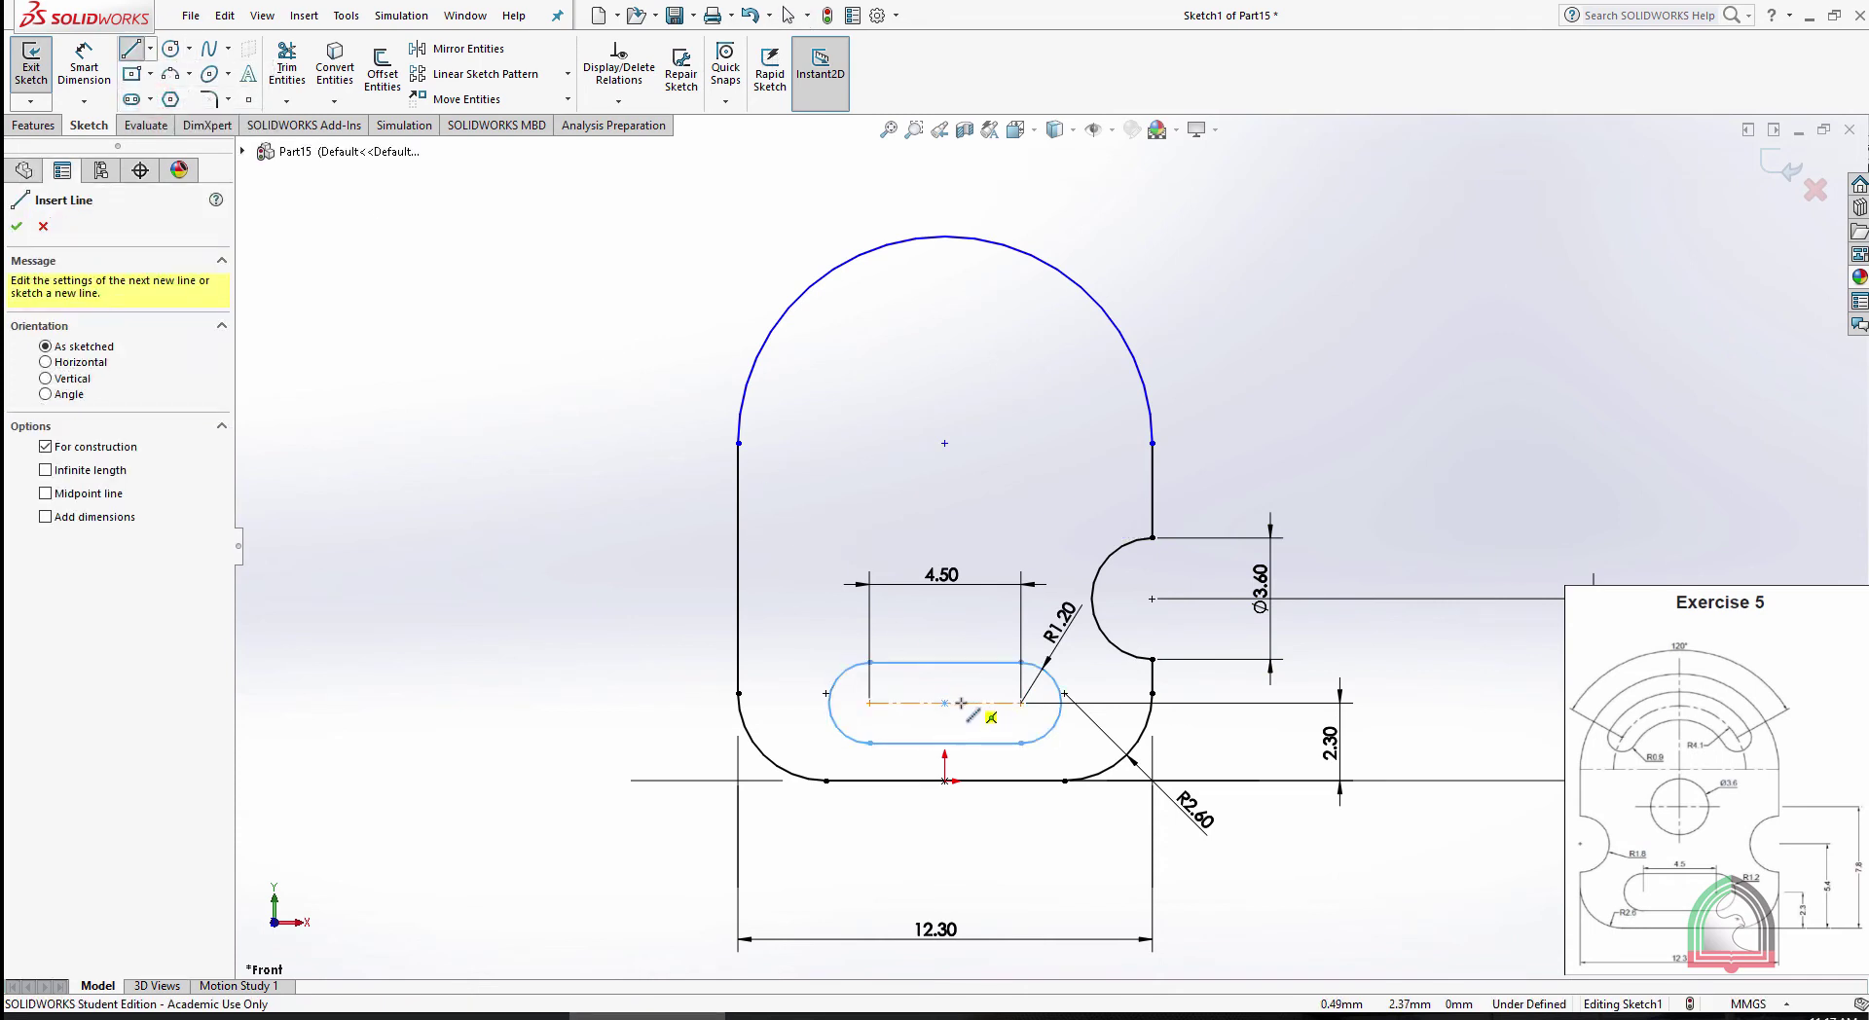
left_click(944, 443)
left_click(941, 526)
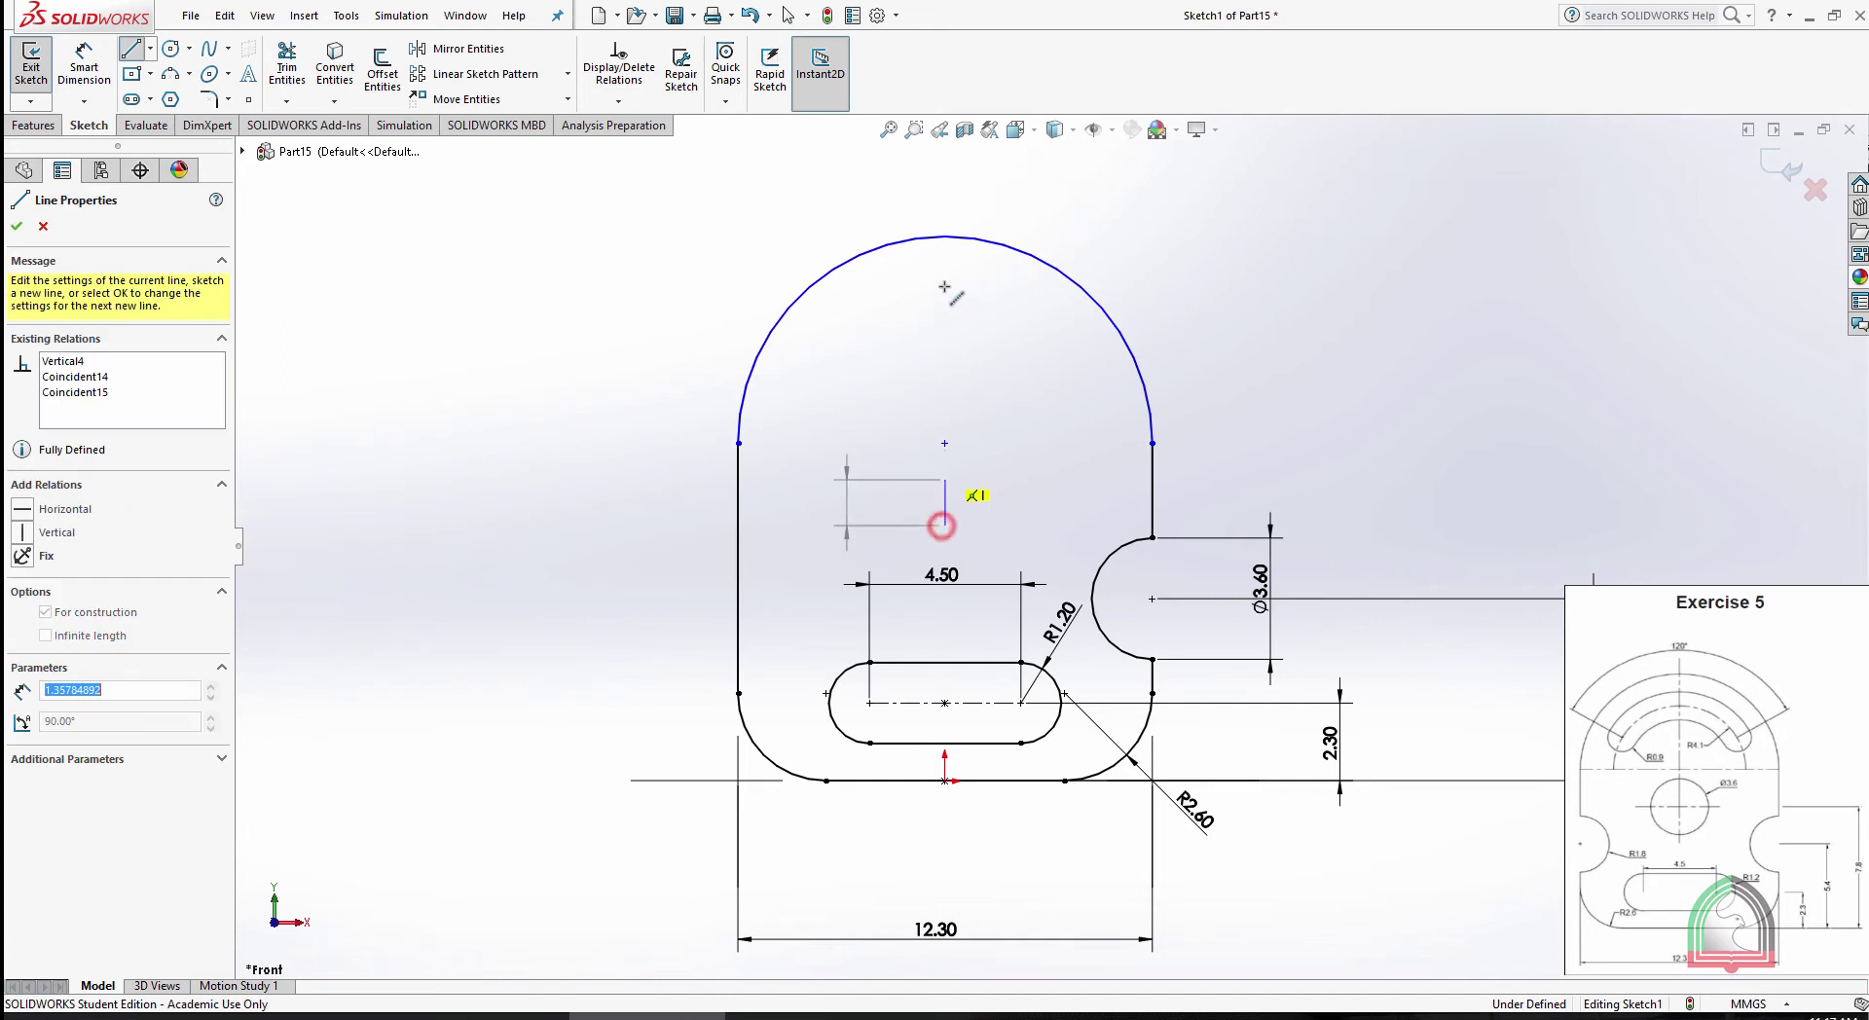
left_click(945, 258)
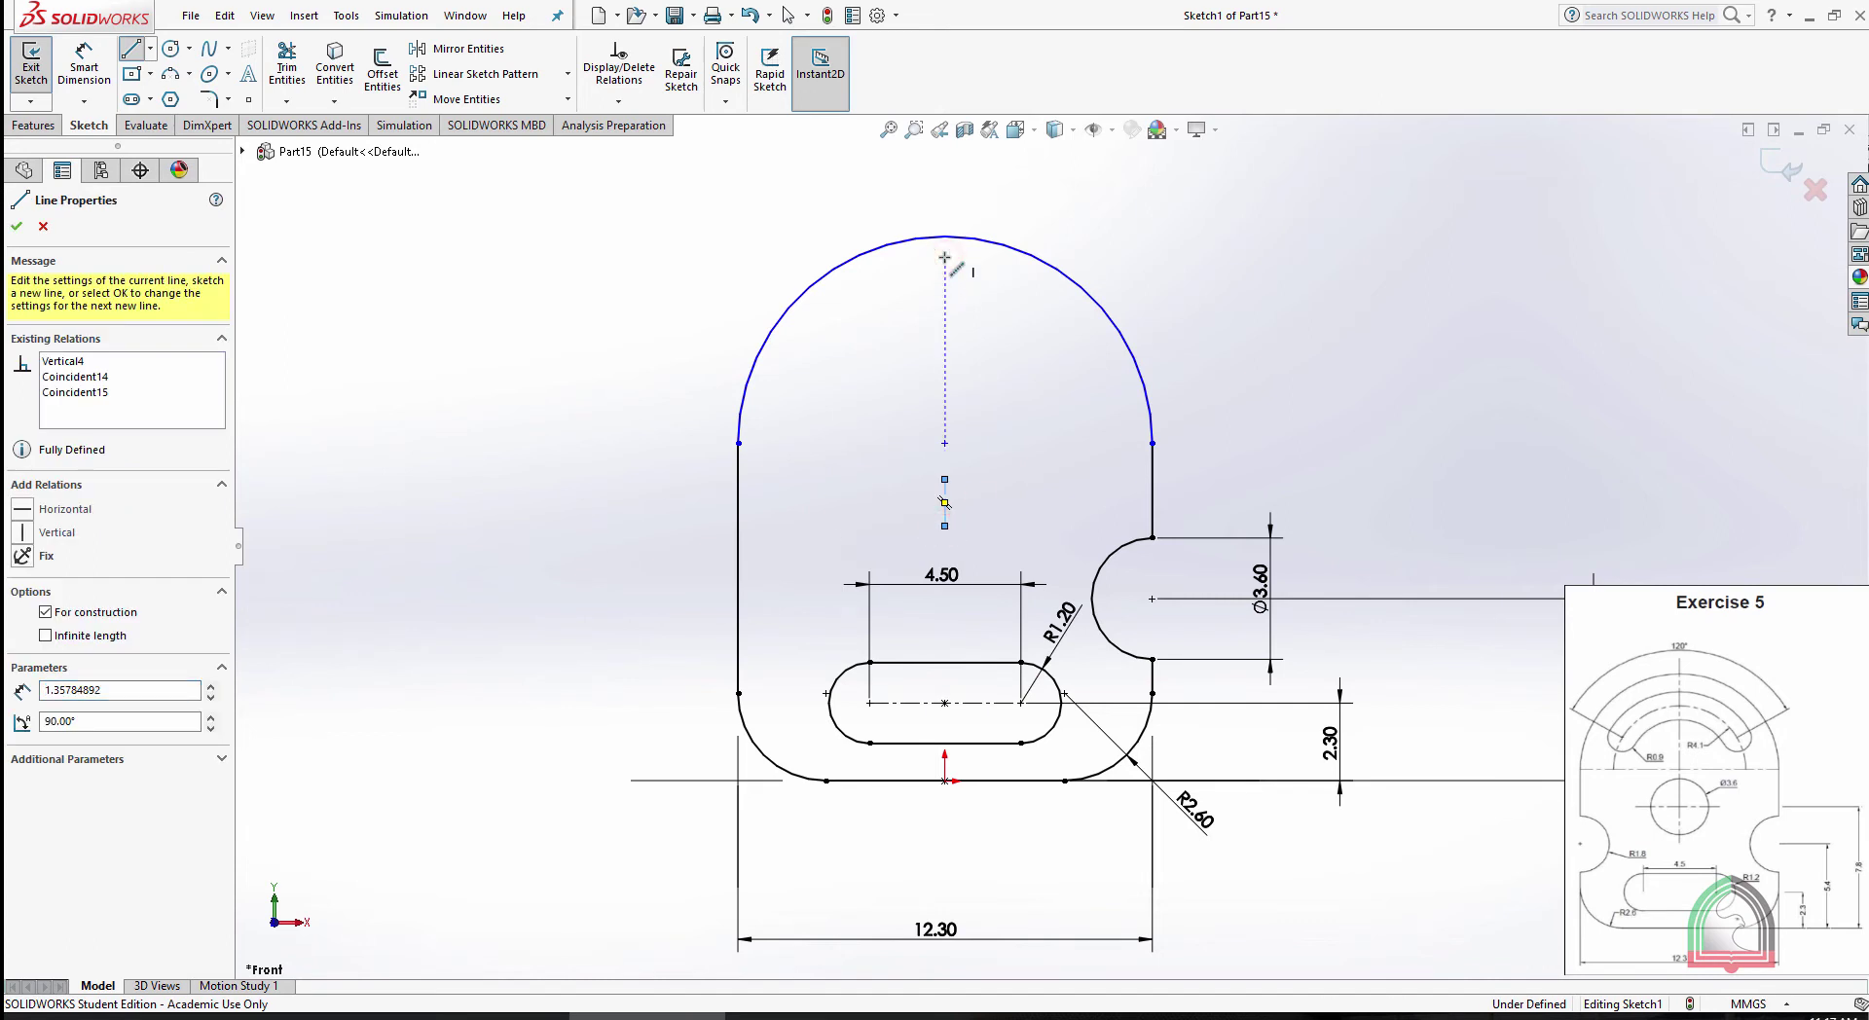
key("Escape")
key("Escape")
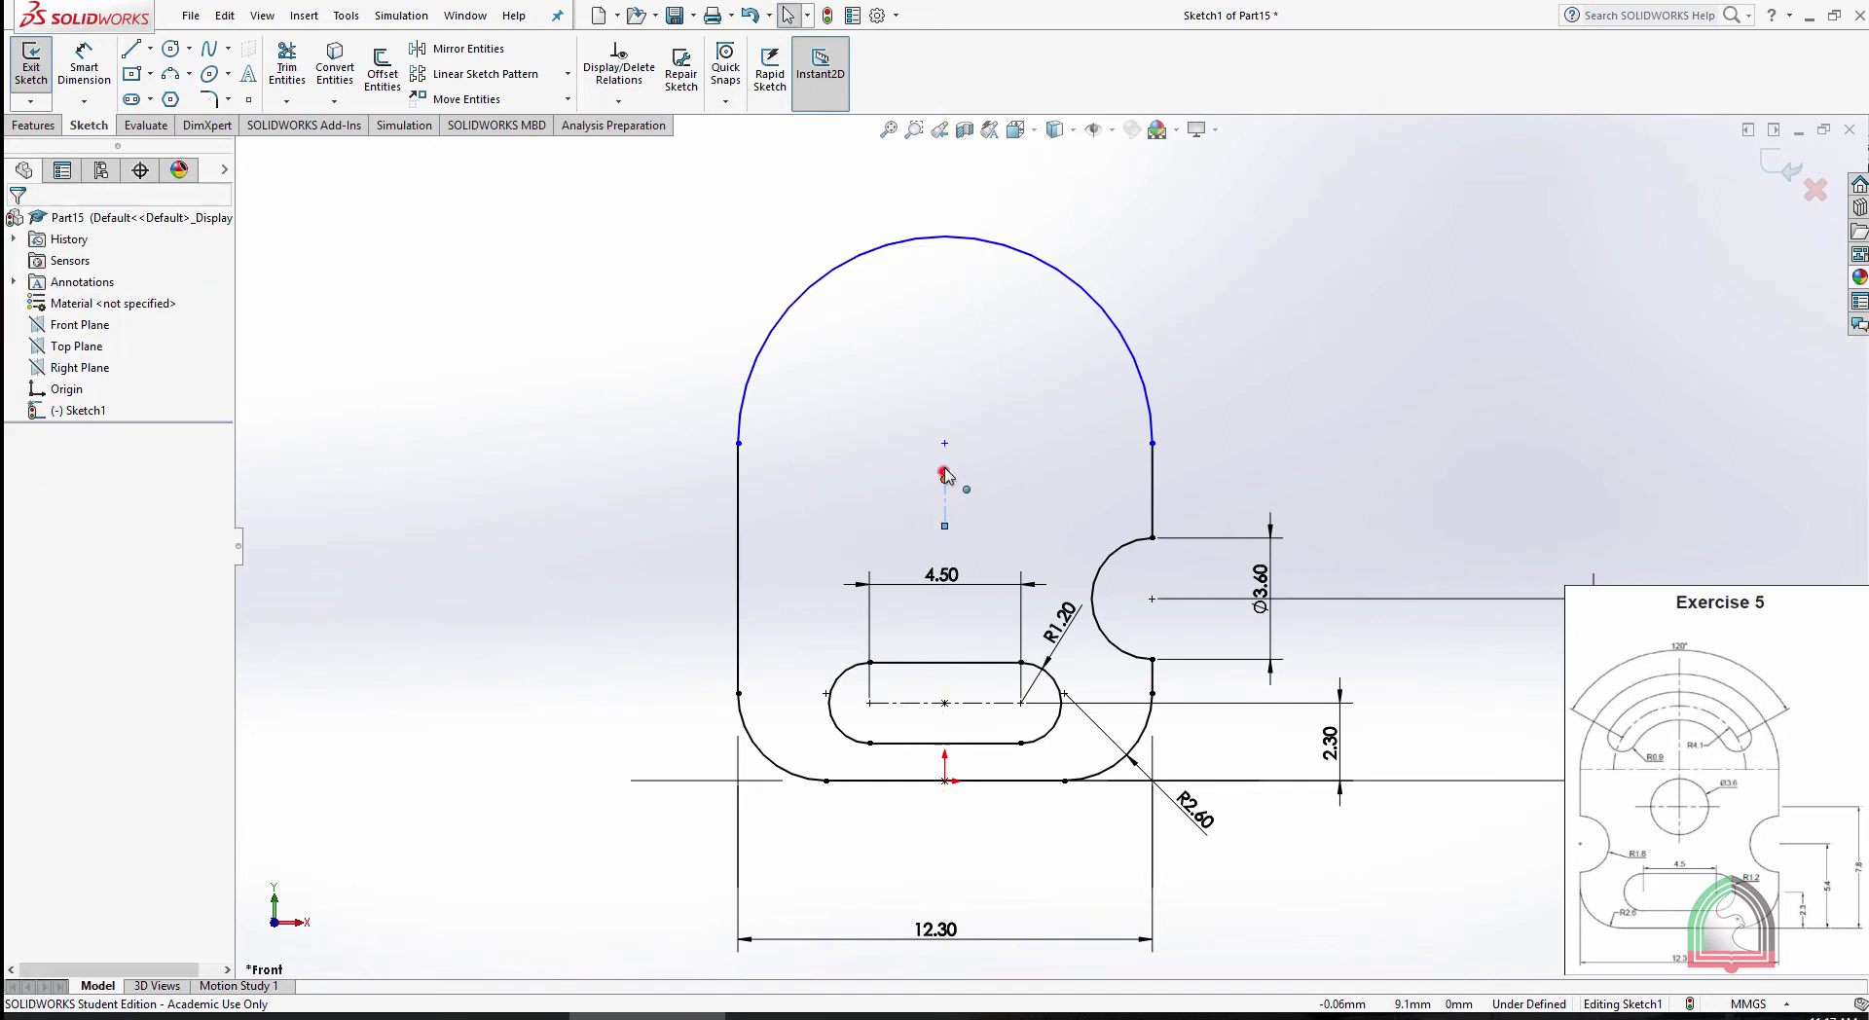
left_click_drag(944, 474, 944, 167)
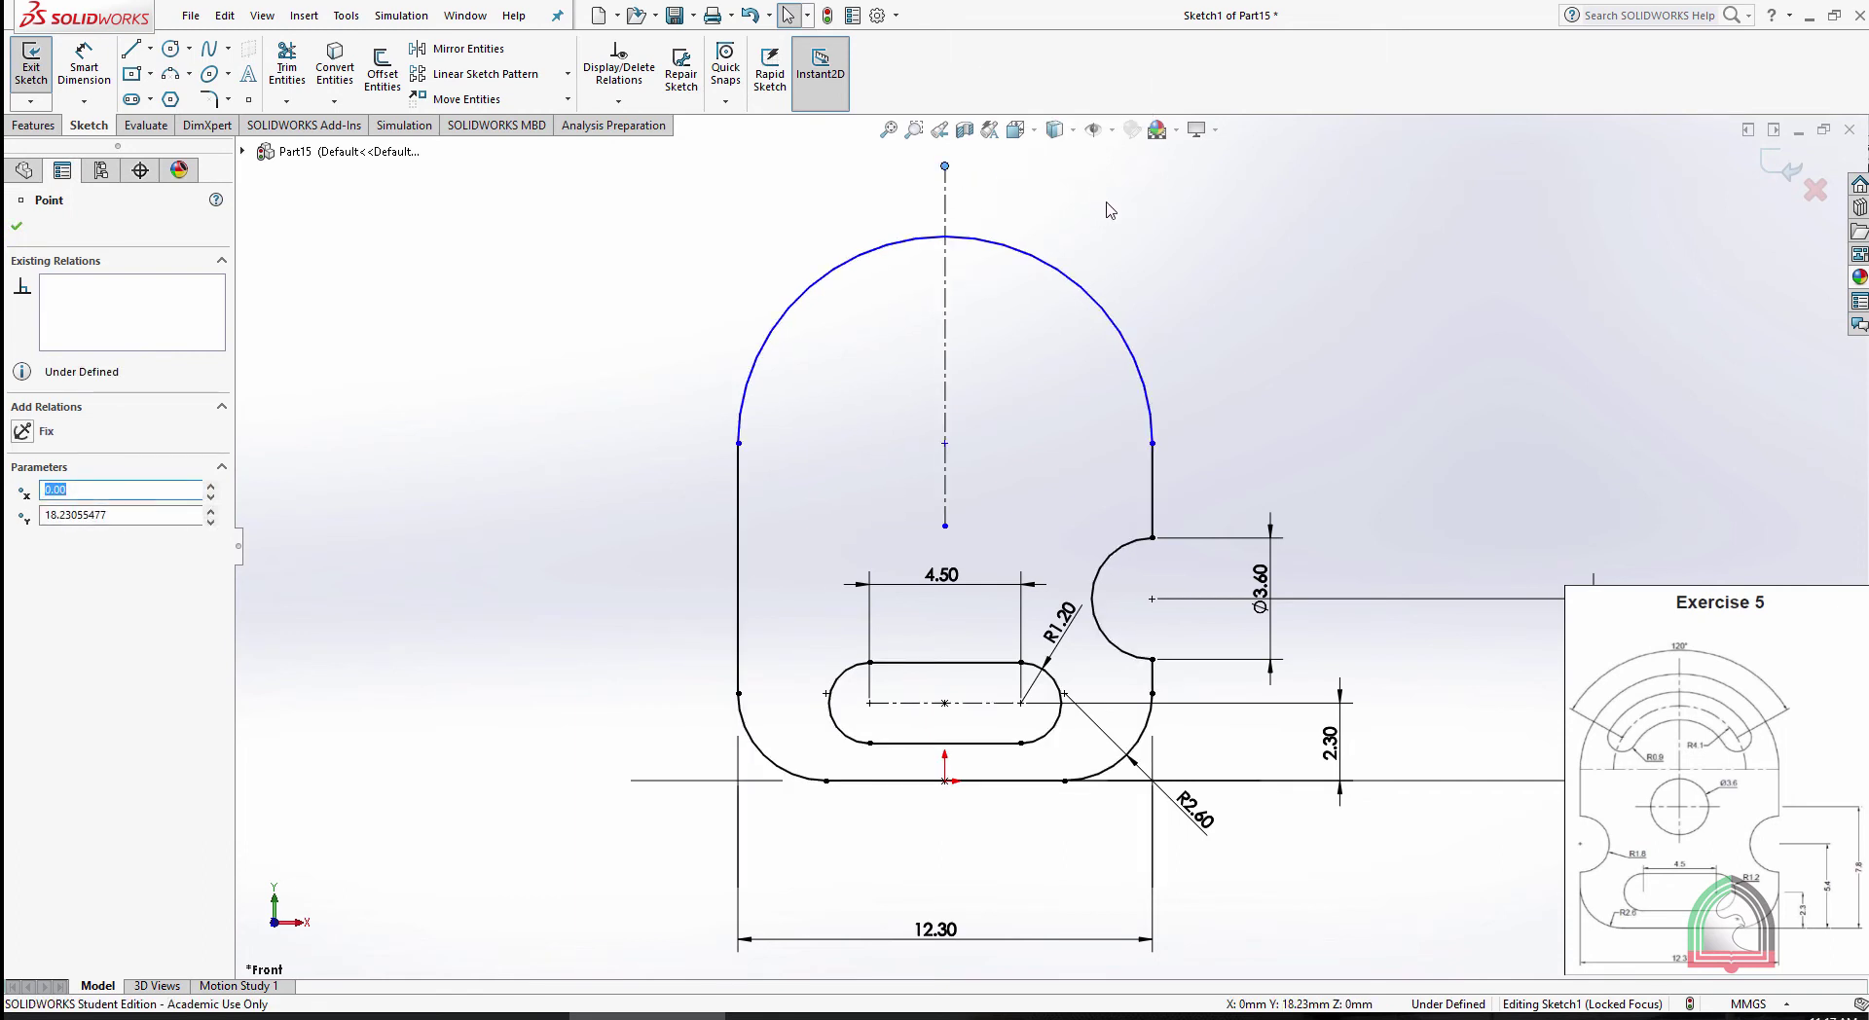
Draw a horizontal centerline across the arc from its left end to its right end
left_click(150, 48)
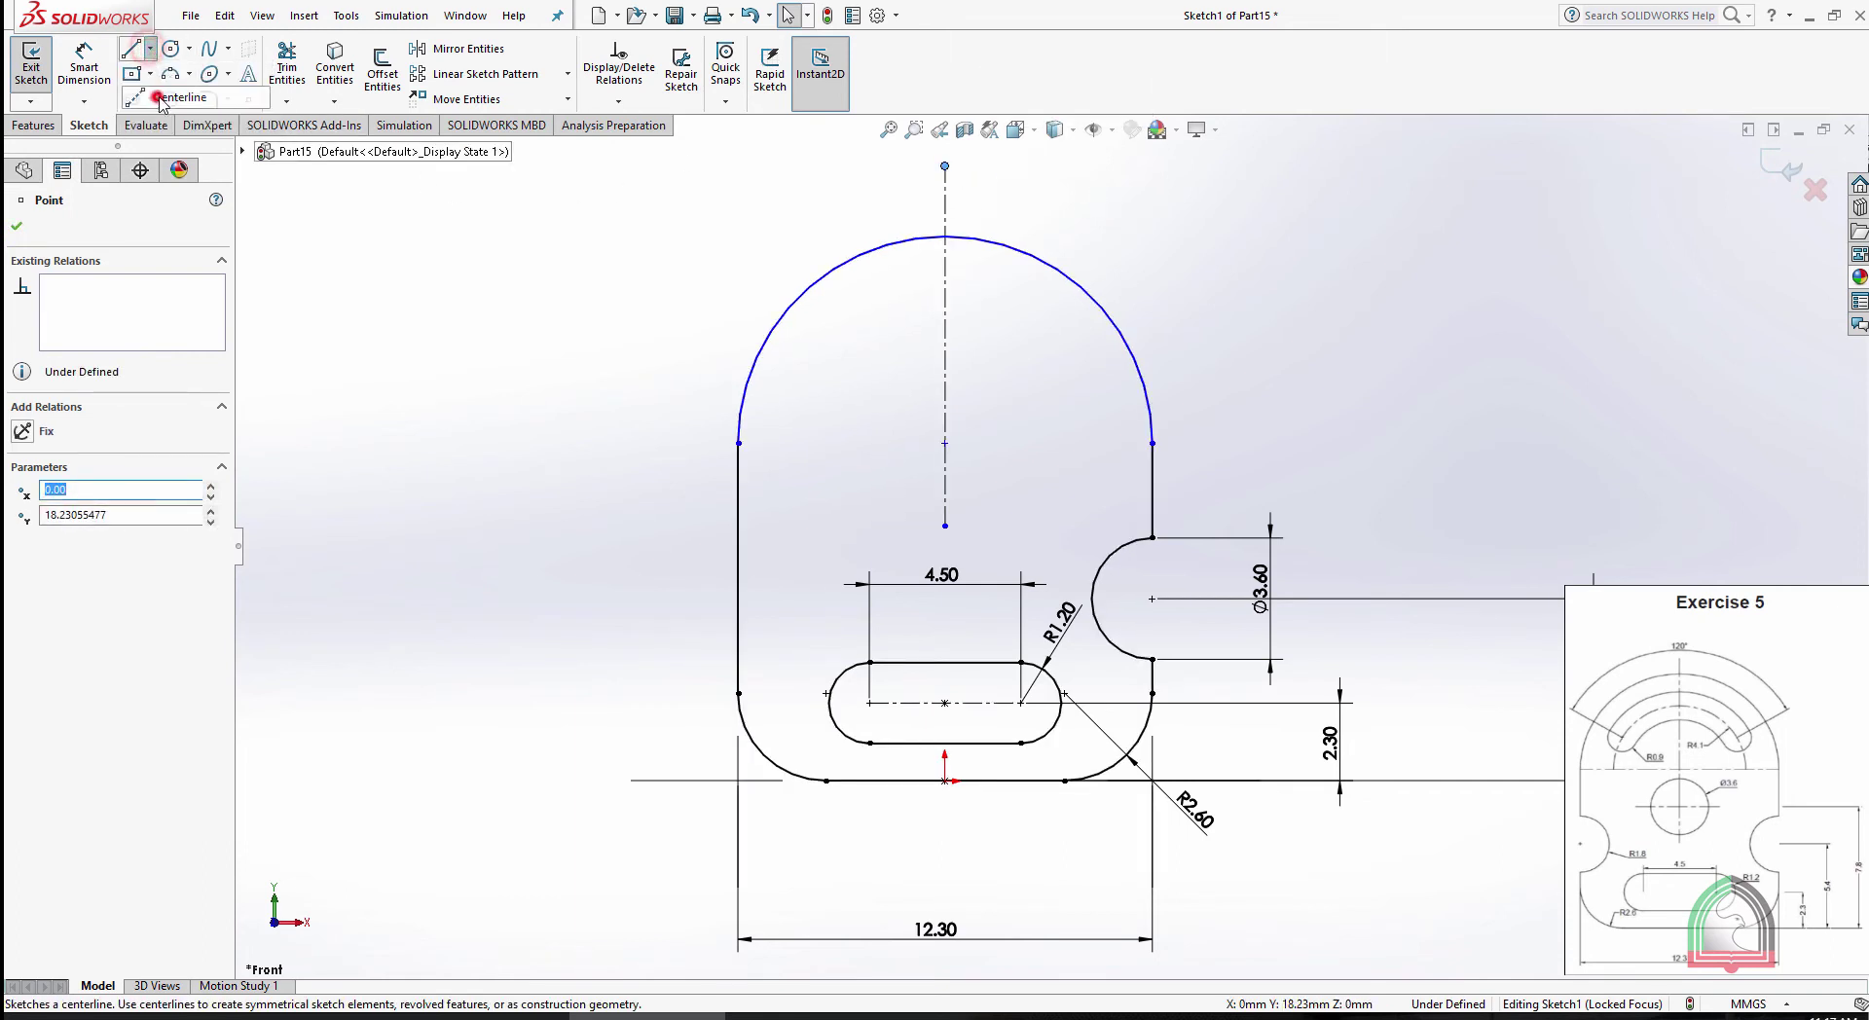
left_click(170, 93)
left_click(739, 443)
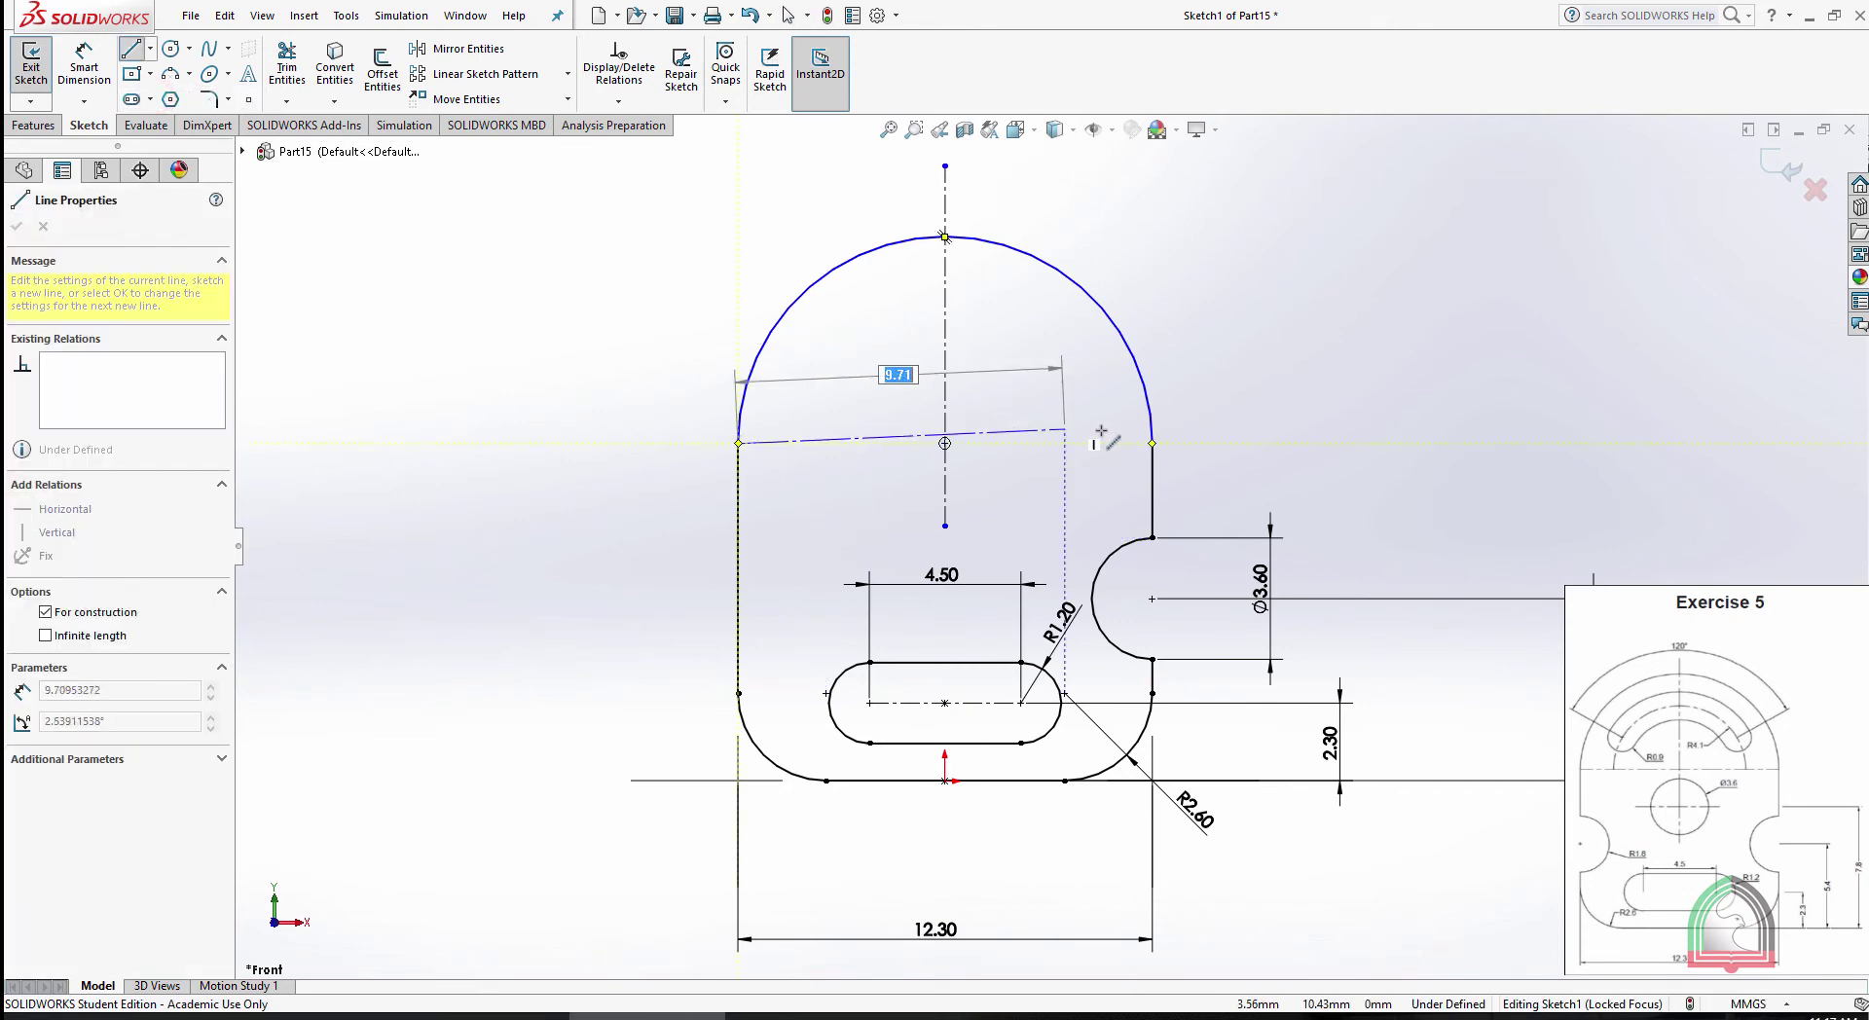
left_click(1151, 444)
key("Escape")
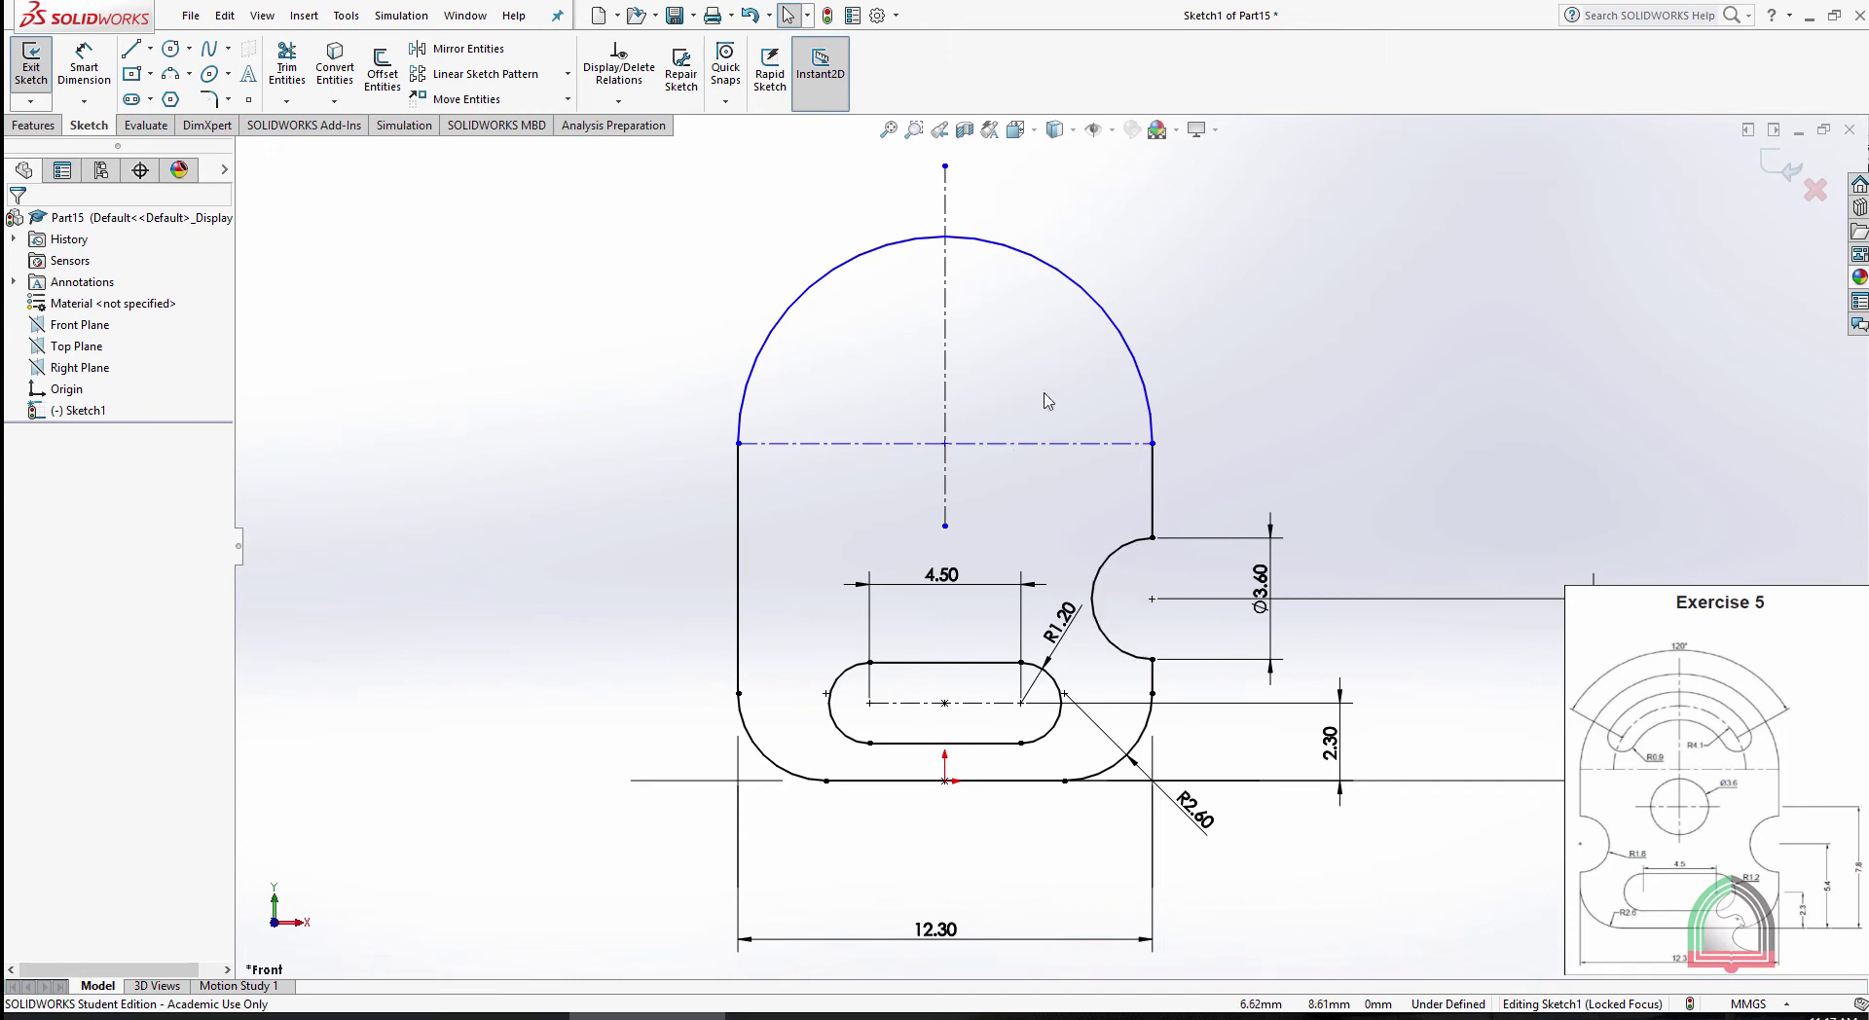
Mirror the right notch arc about the vertical centerline to the left side
left_click(462, 49)
left_click(1117, 547)
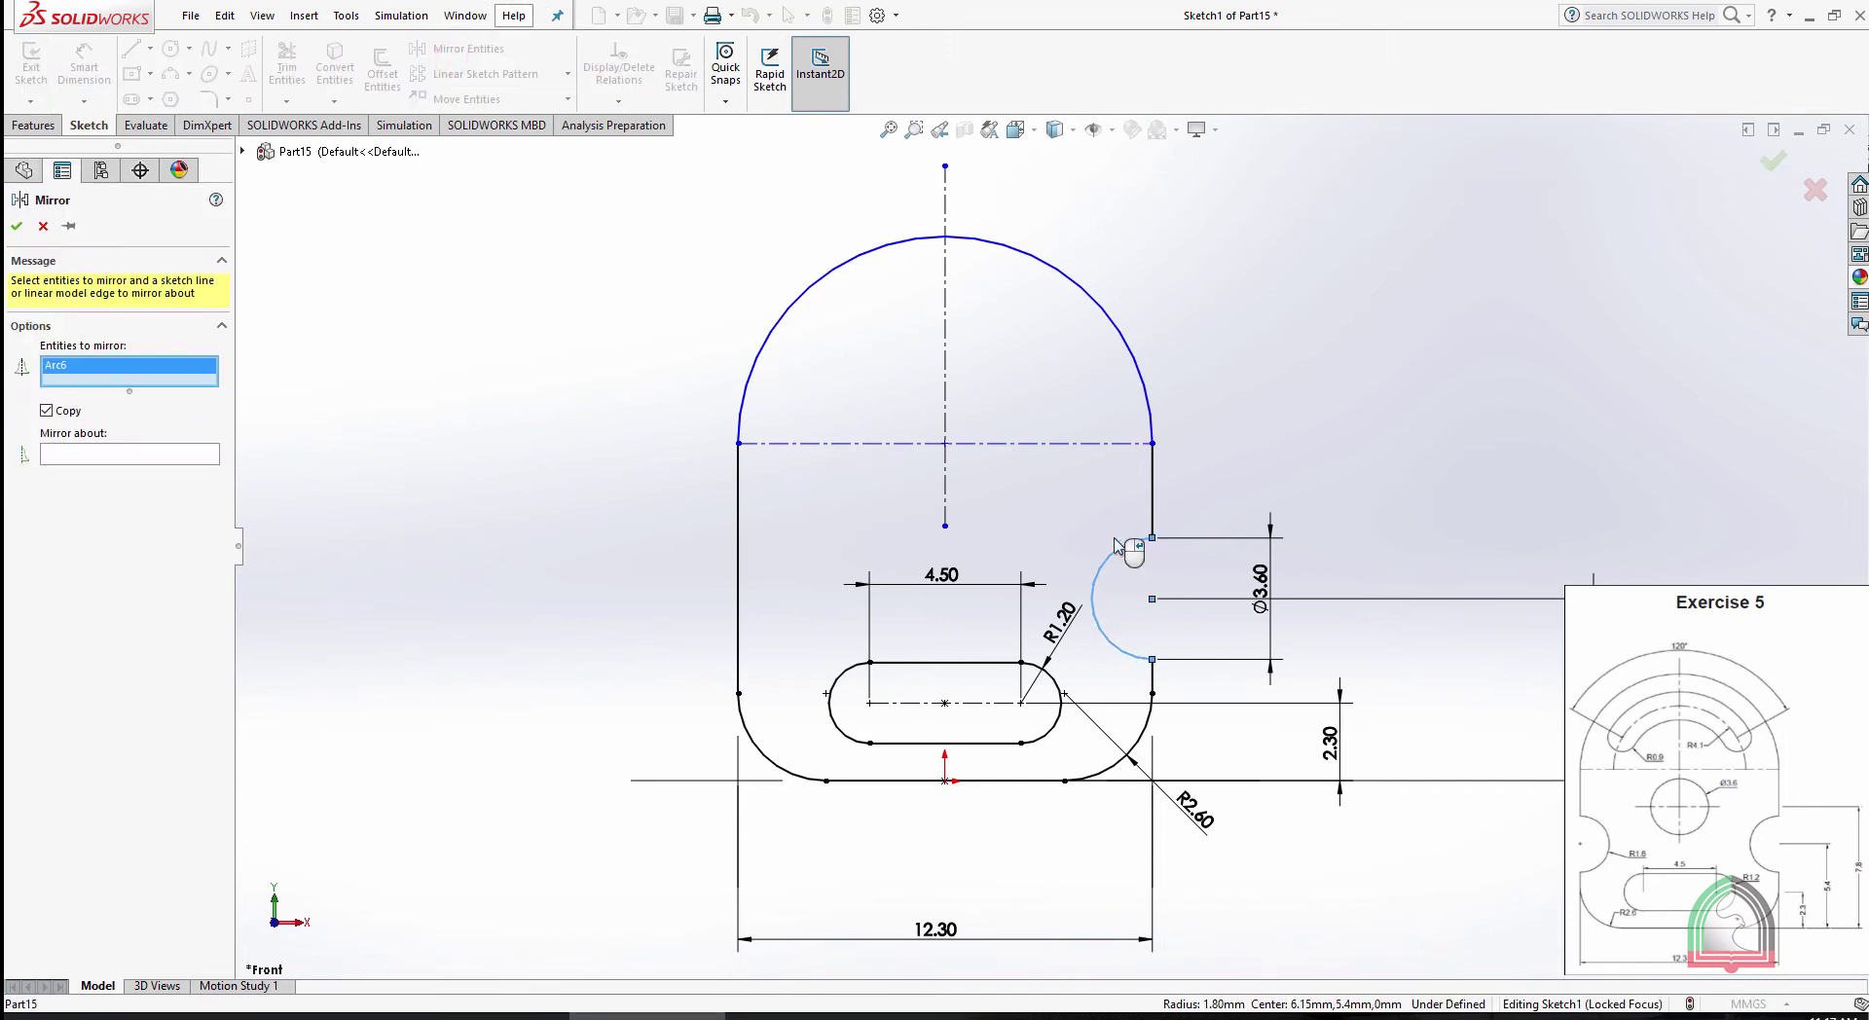
left_click(60, 457)
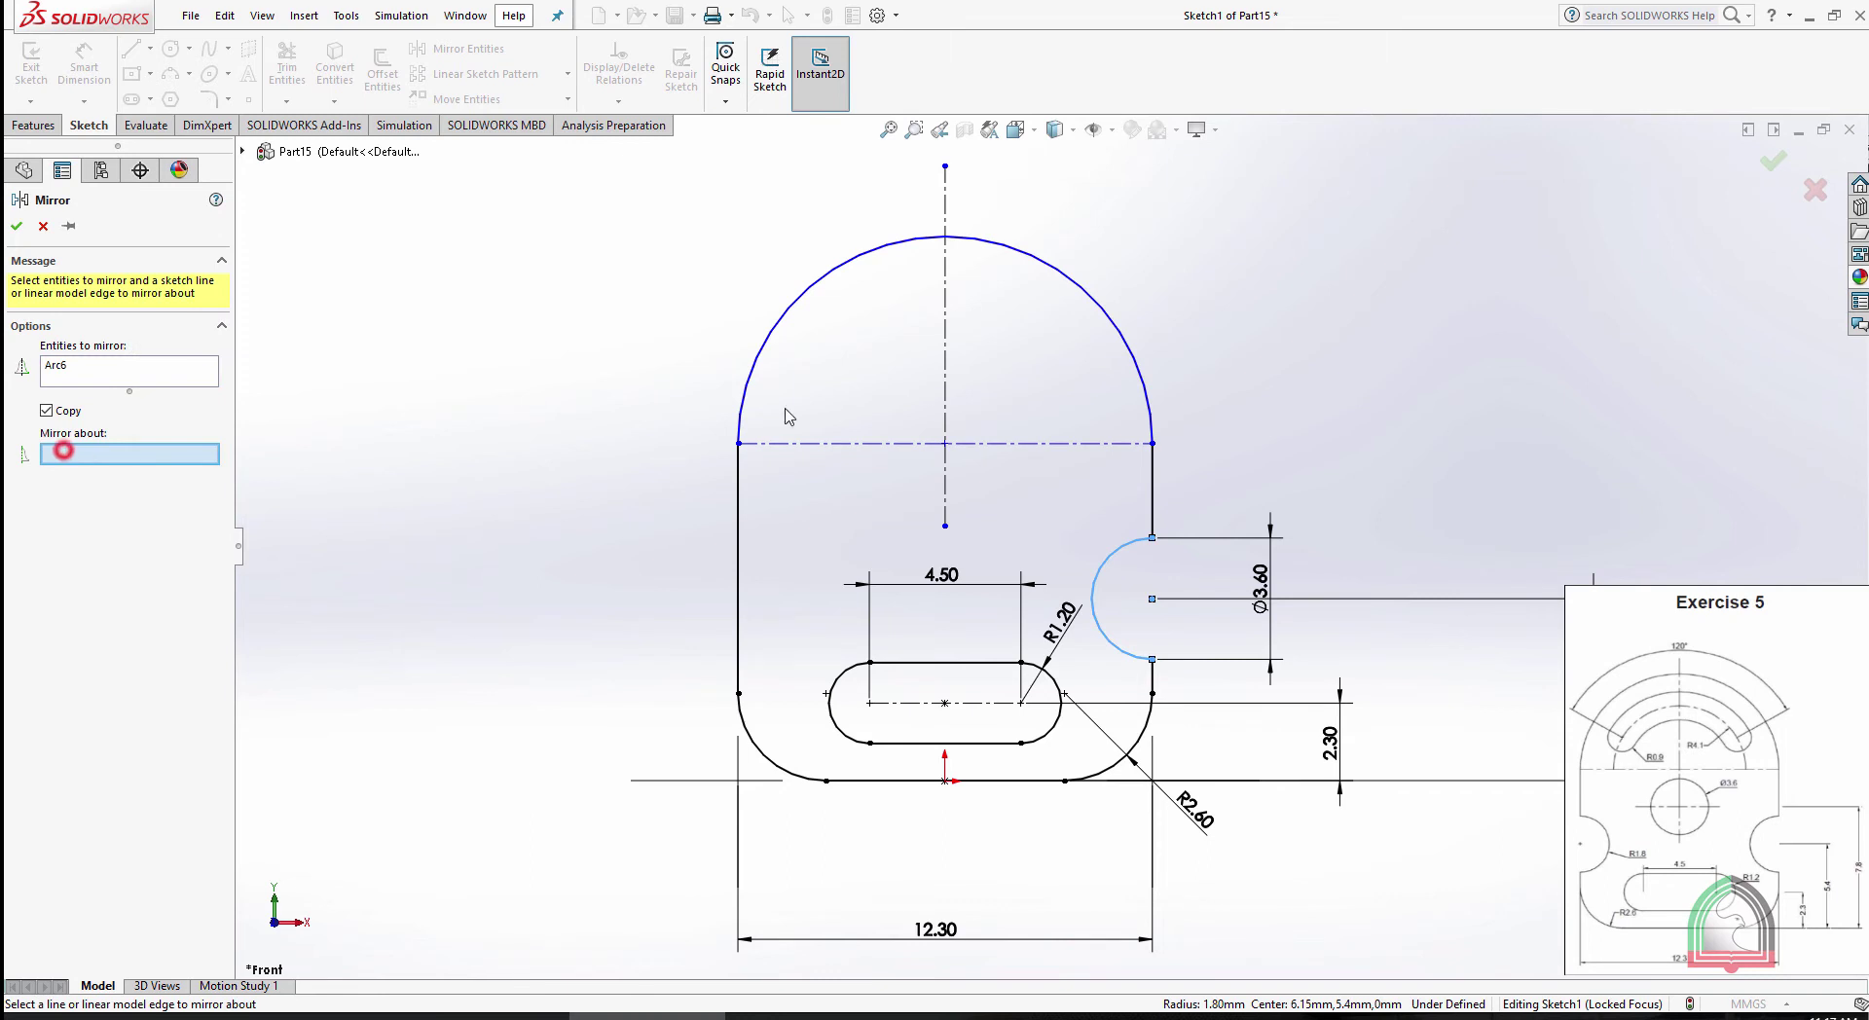
left_click(944, 383)
left_click(43, 226)
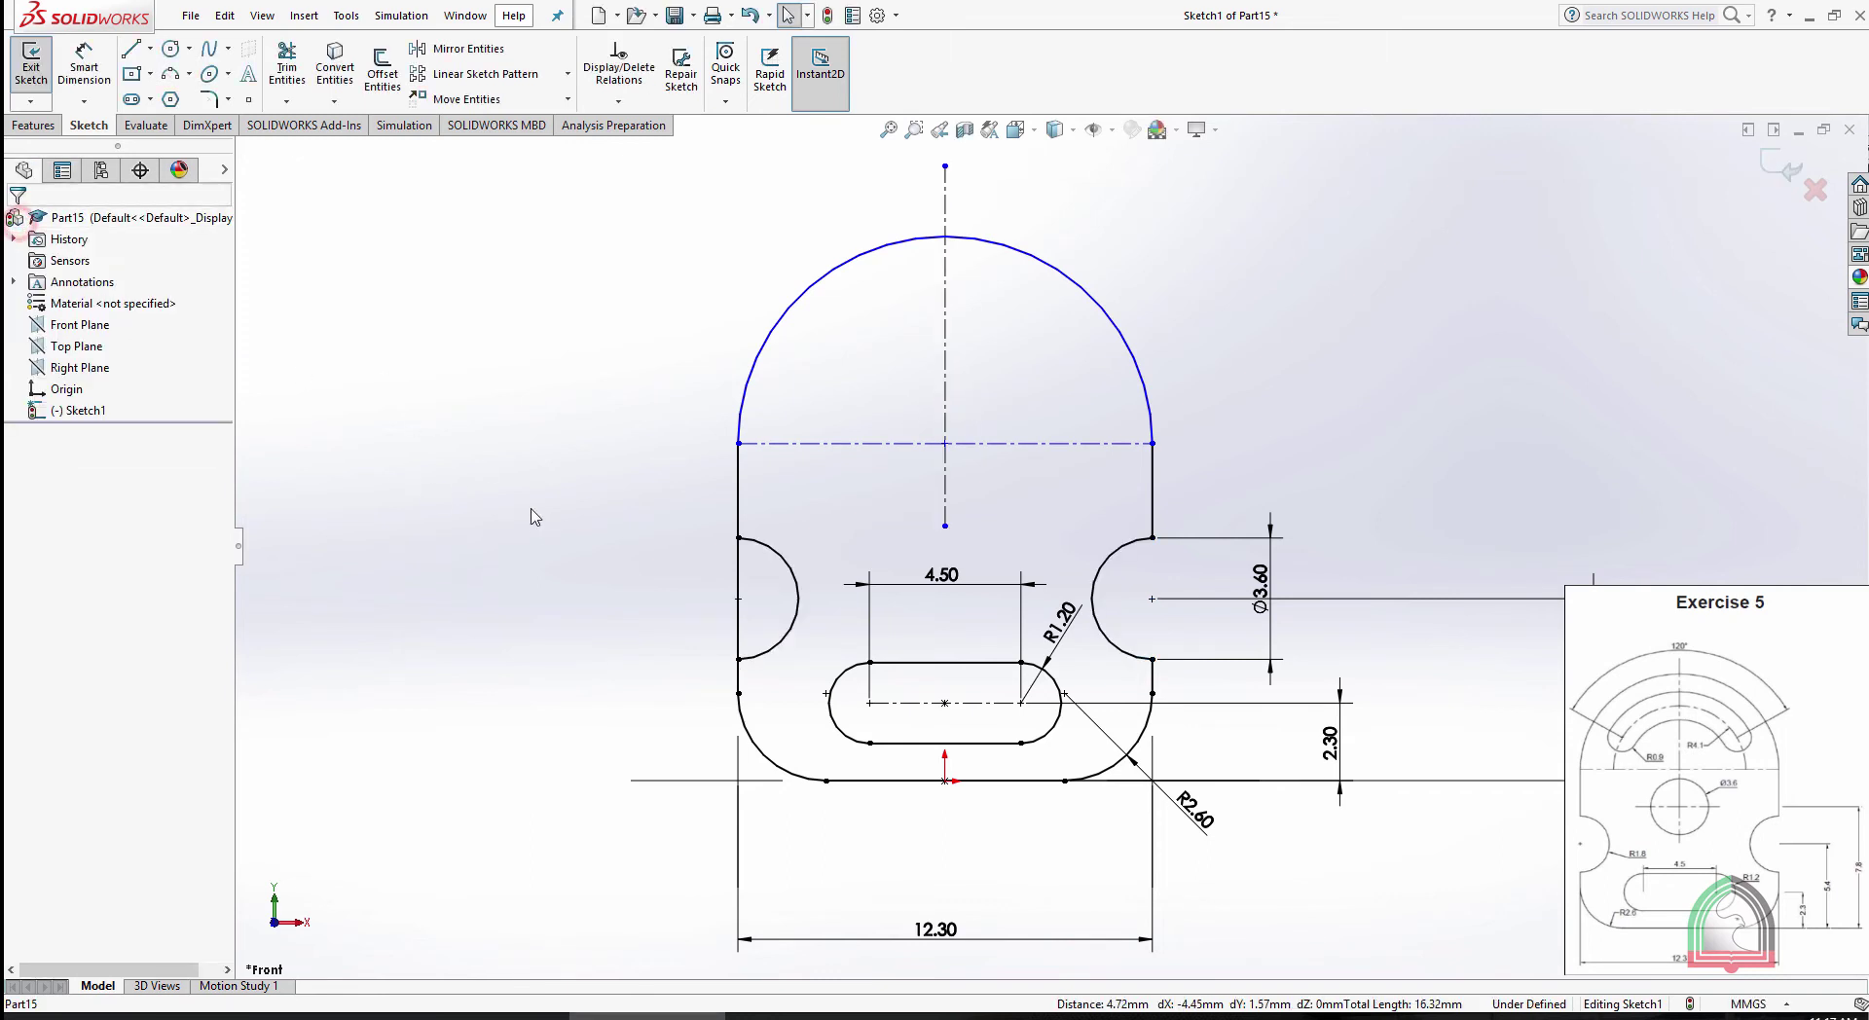
Trim away the left edge segment inside the new mirrored notch
left_click(287, 64)
left_click_drag(589, 516, 738, 580)
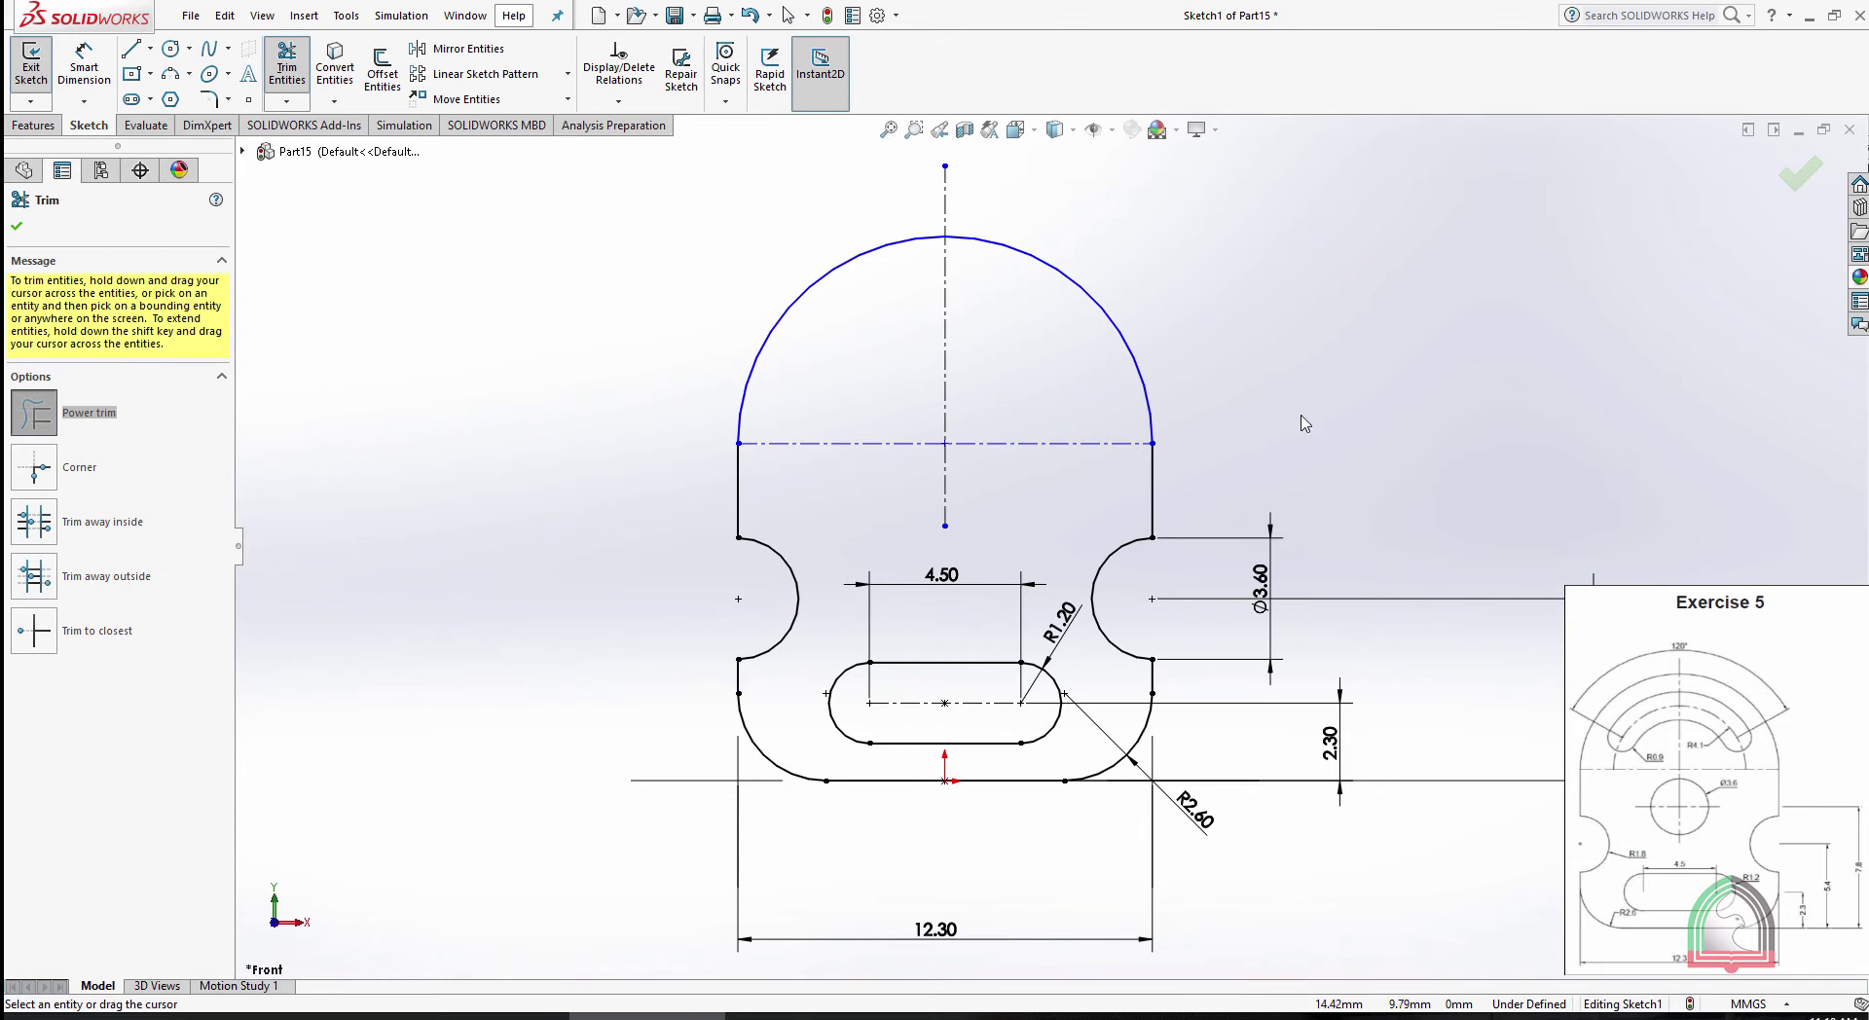
left_click(149, 99)
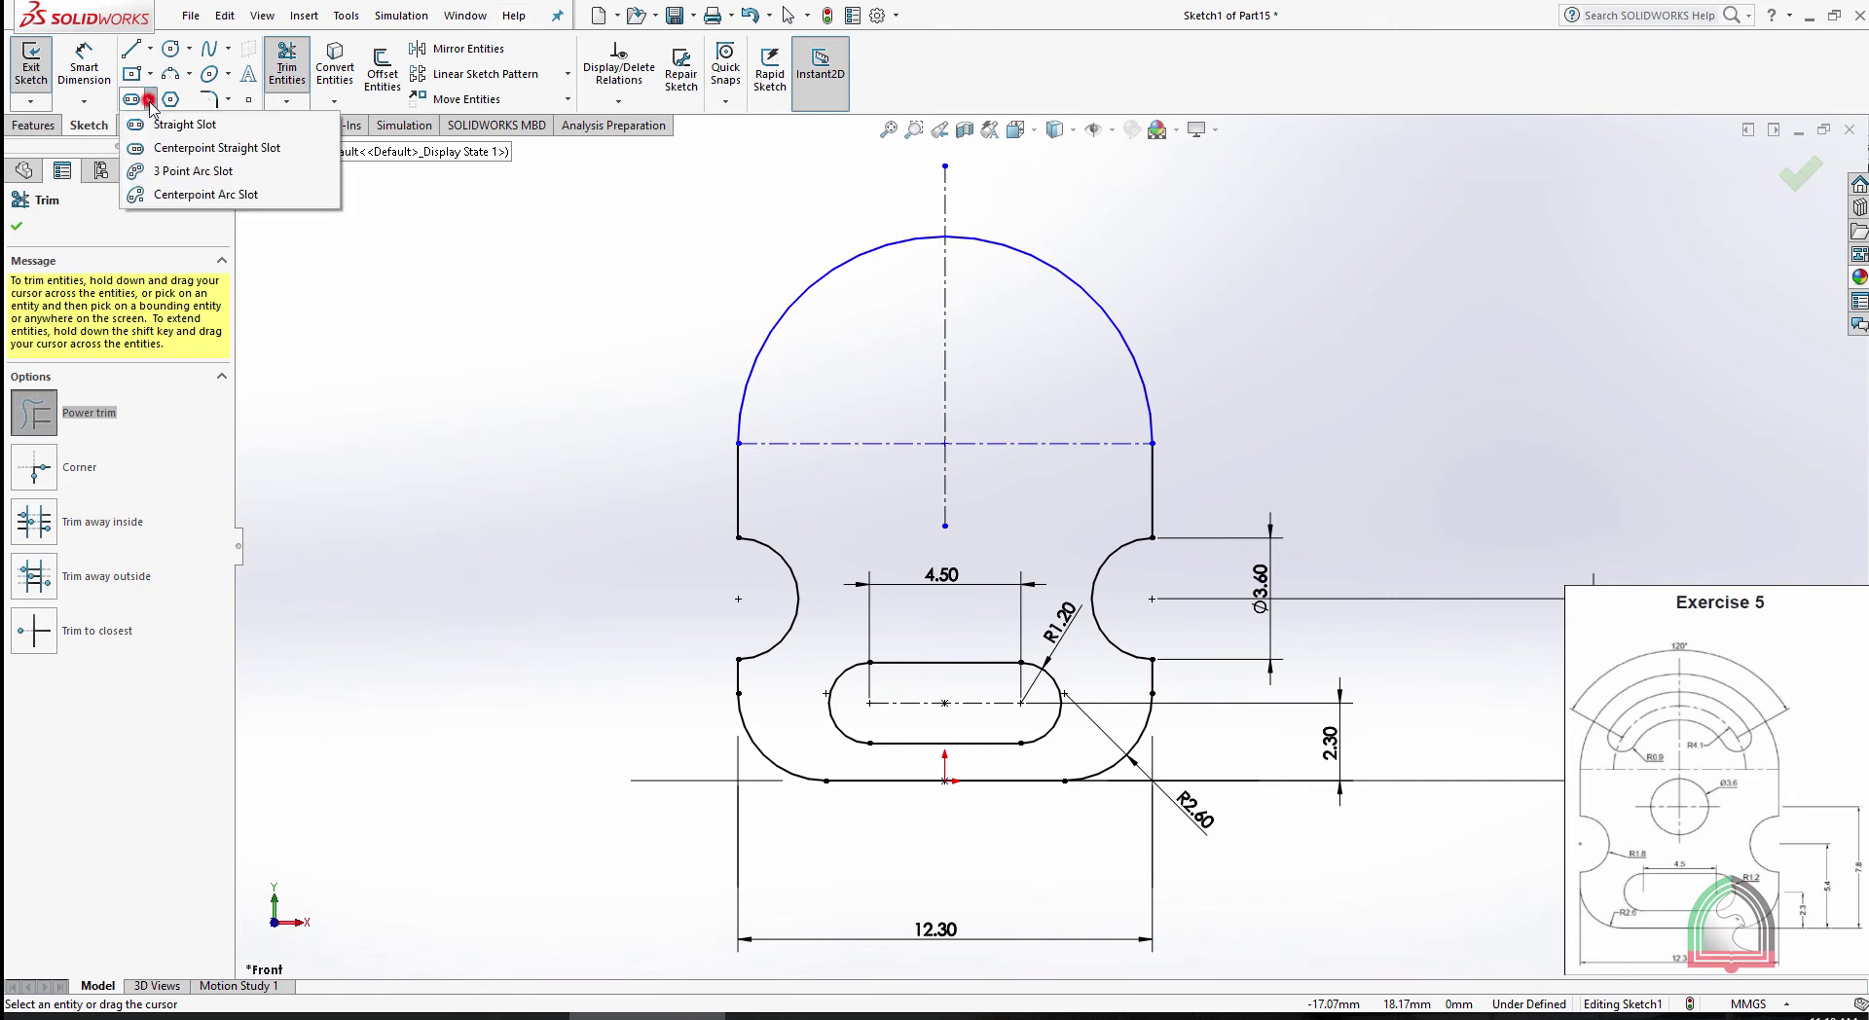
Draw a centerpoint arc slot centred on the dome centre inside the arch top
left_click(195, 196)
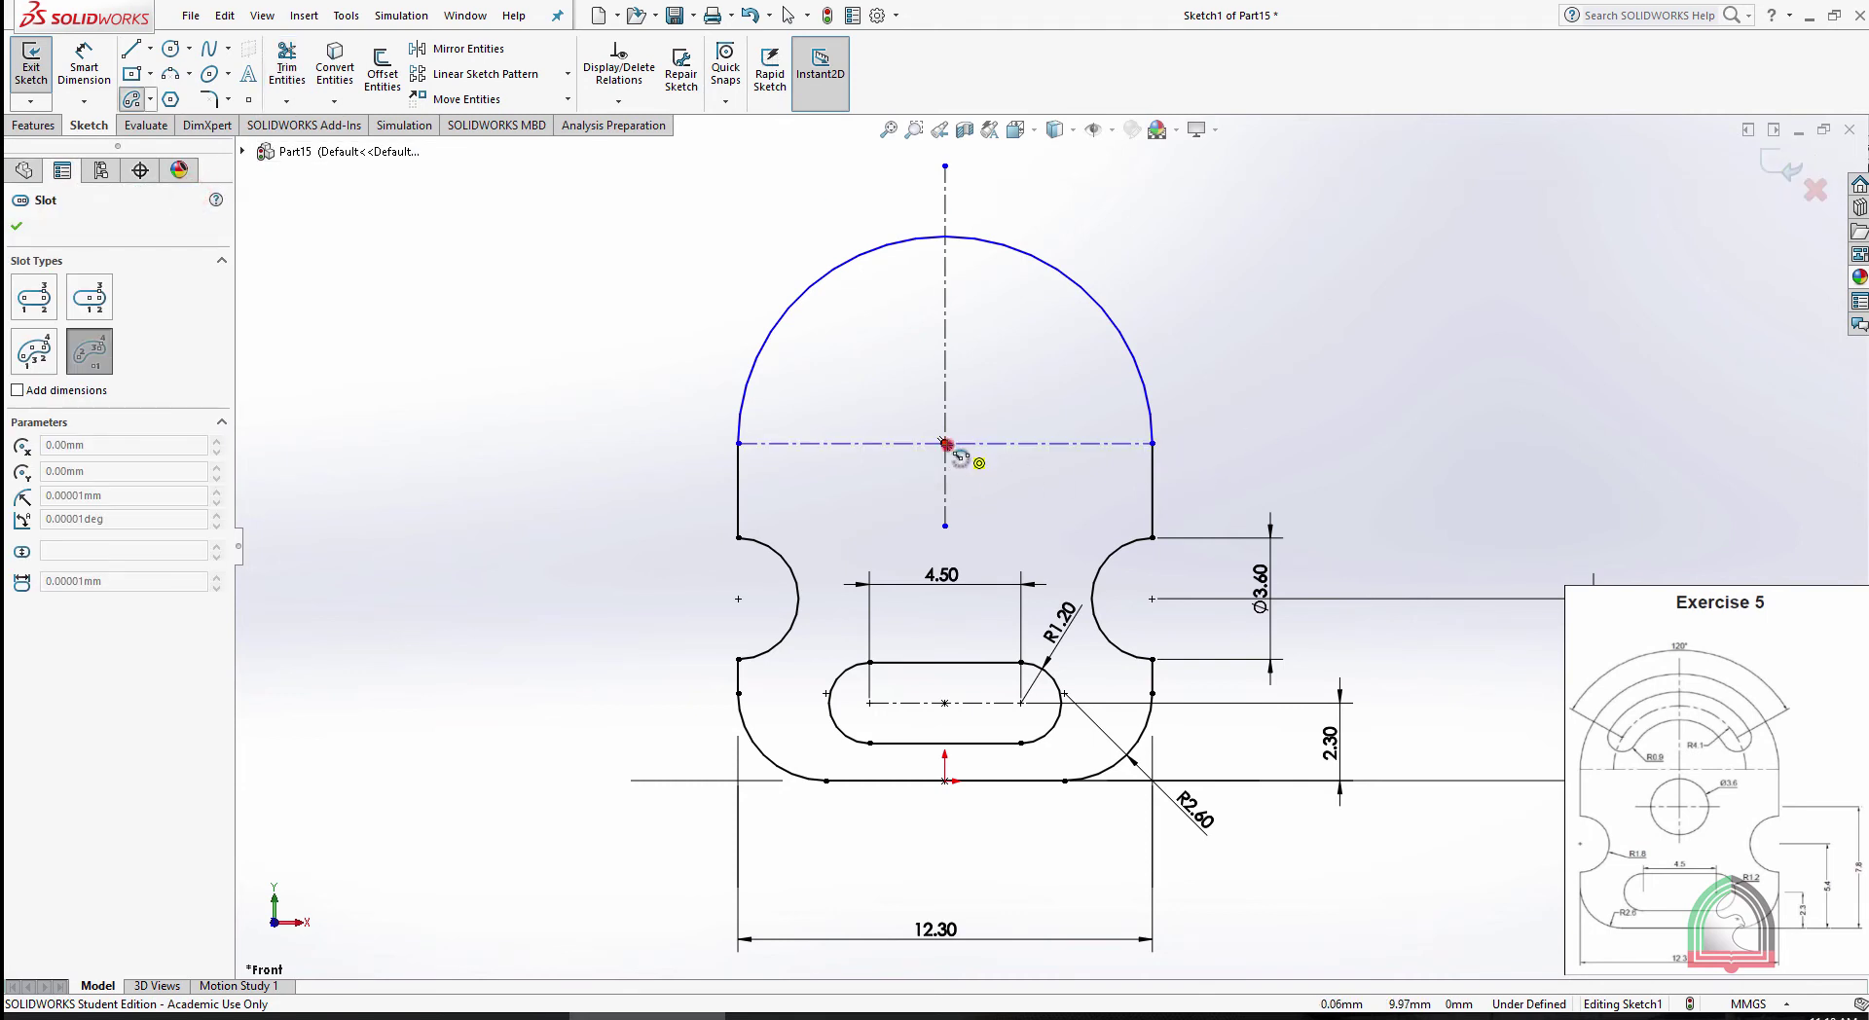
left_click(946, 444)
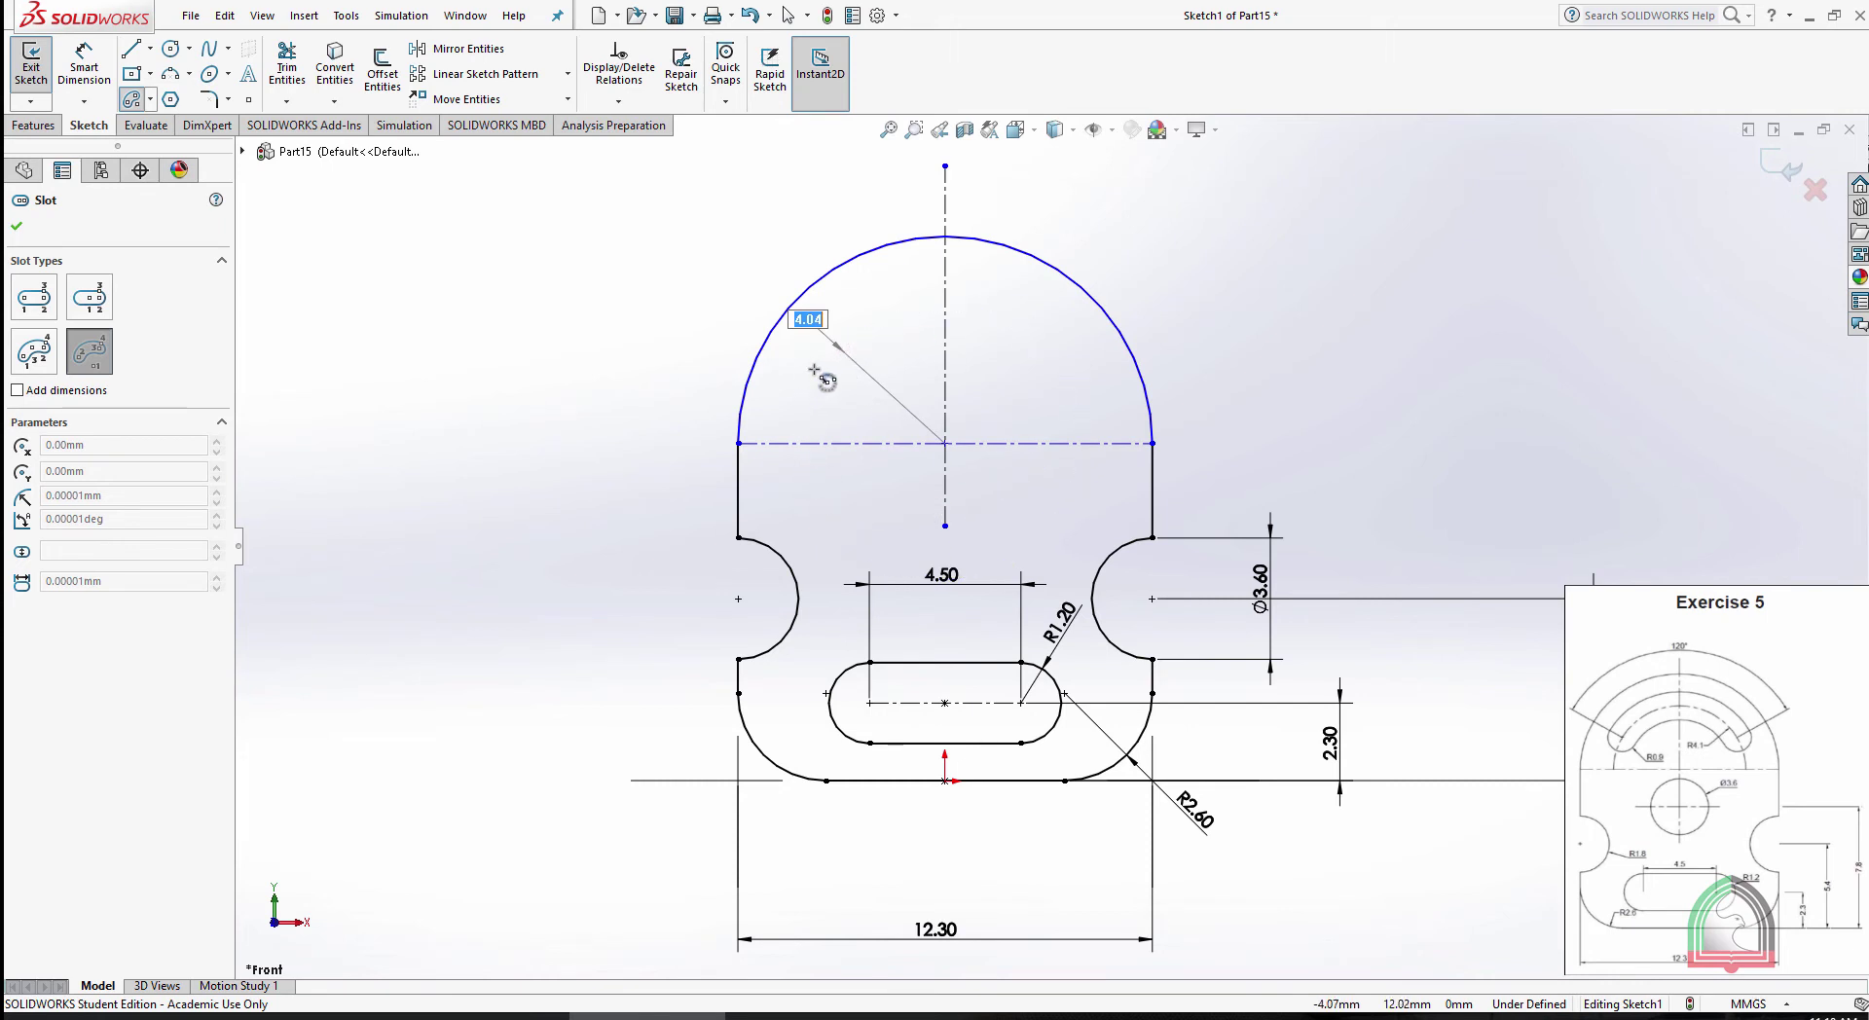
left_click(1073, 387)
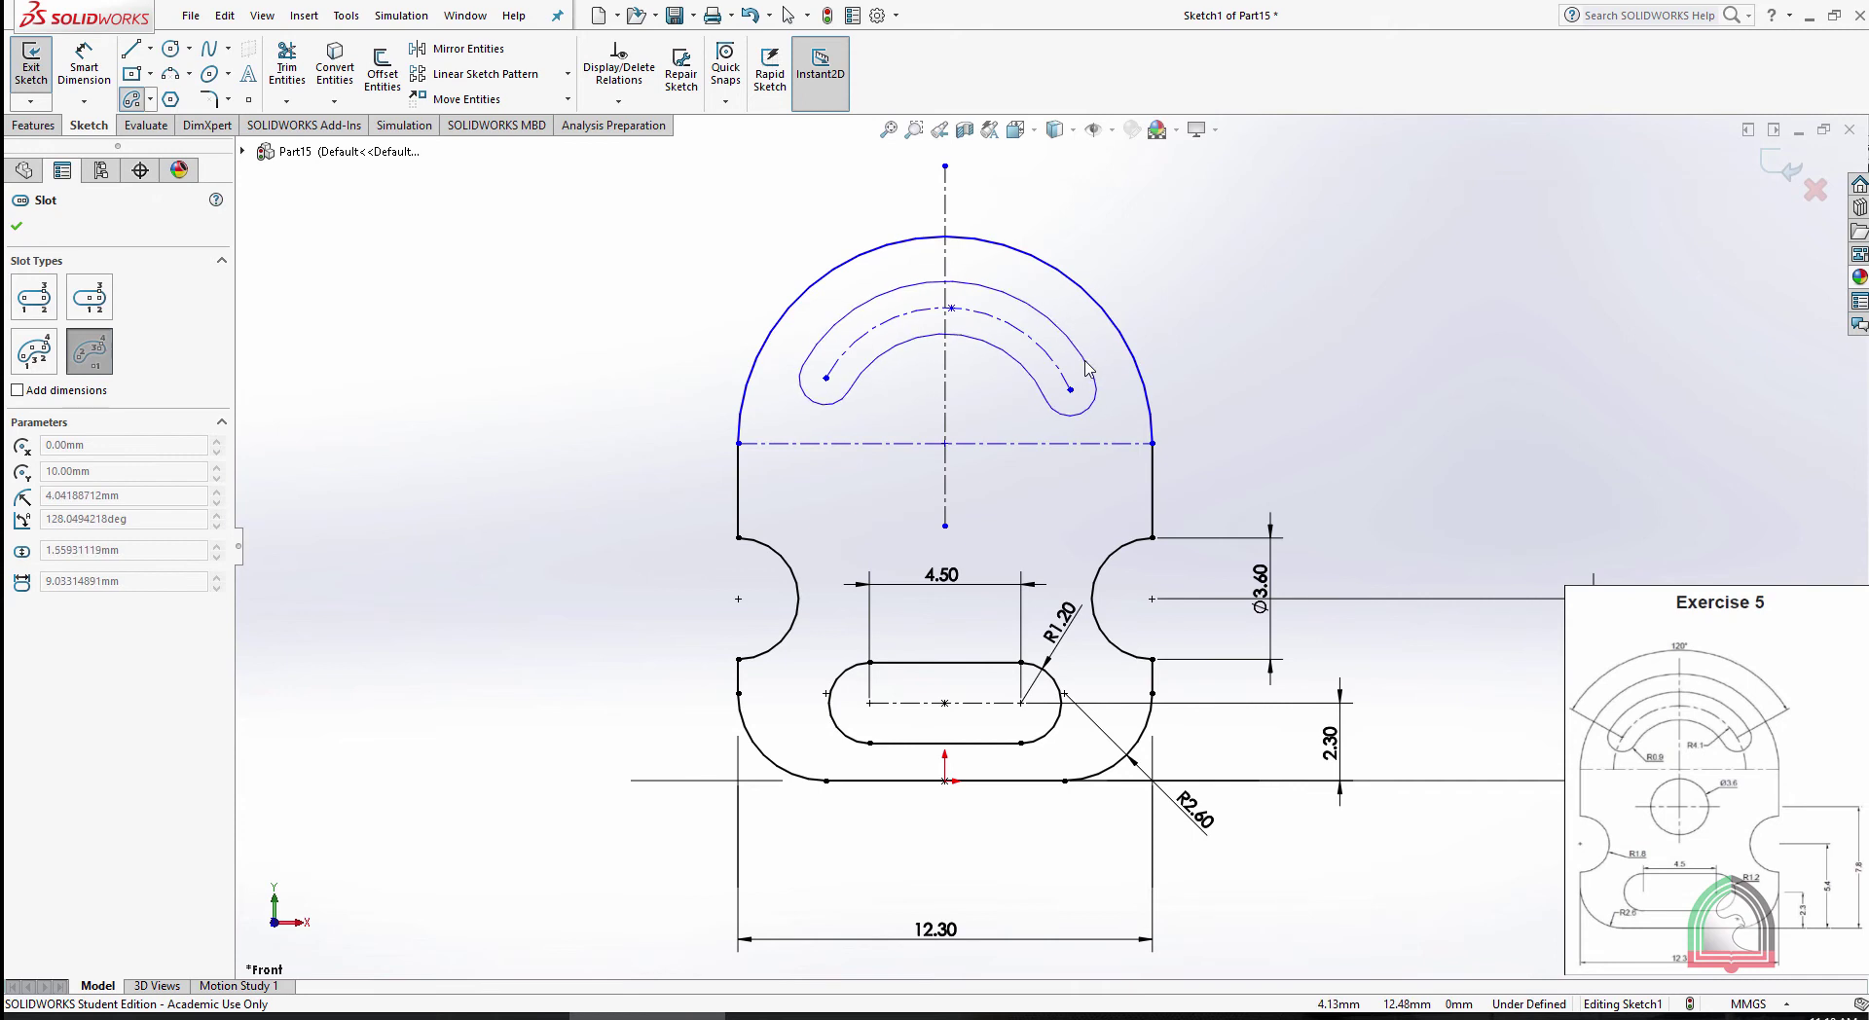
left_click(1099, 360)
key("Escape")
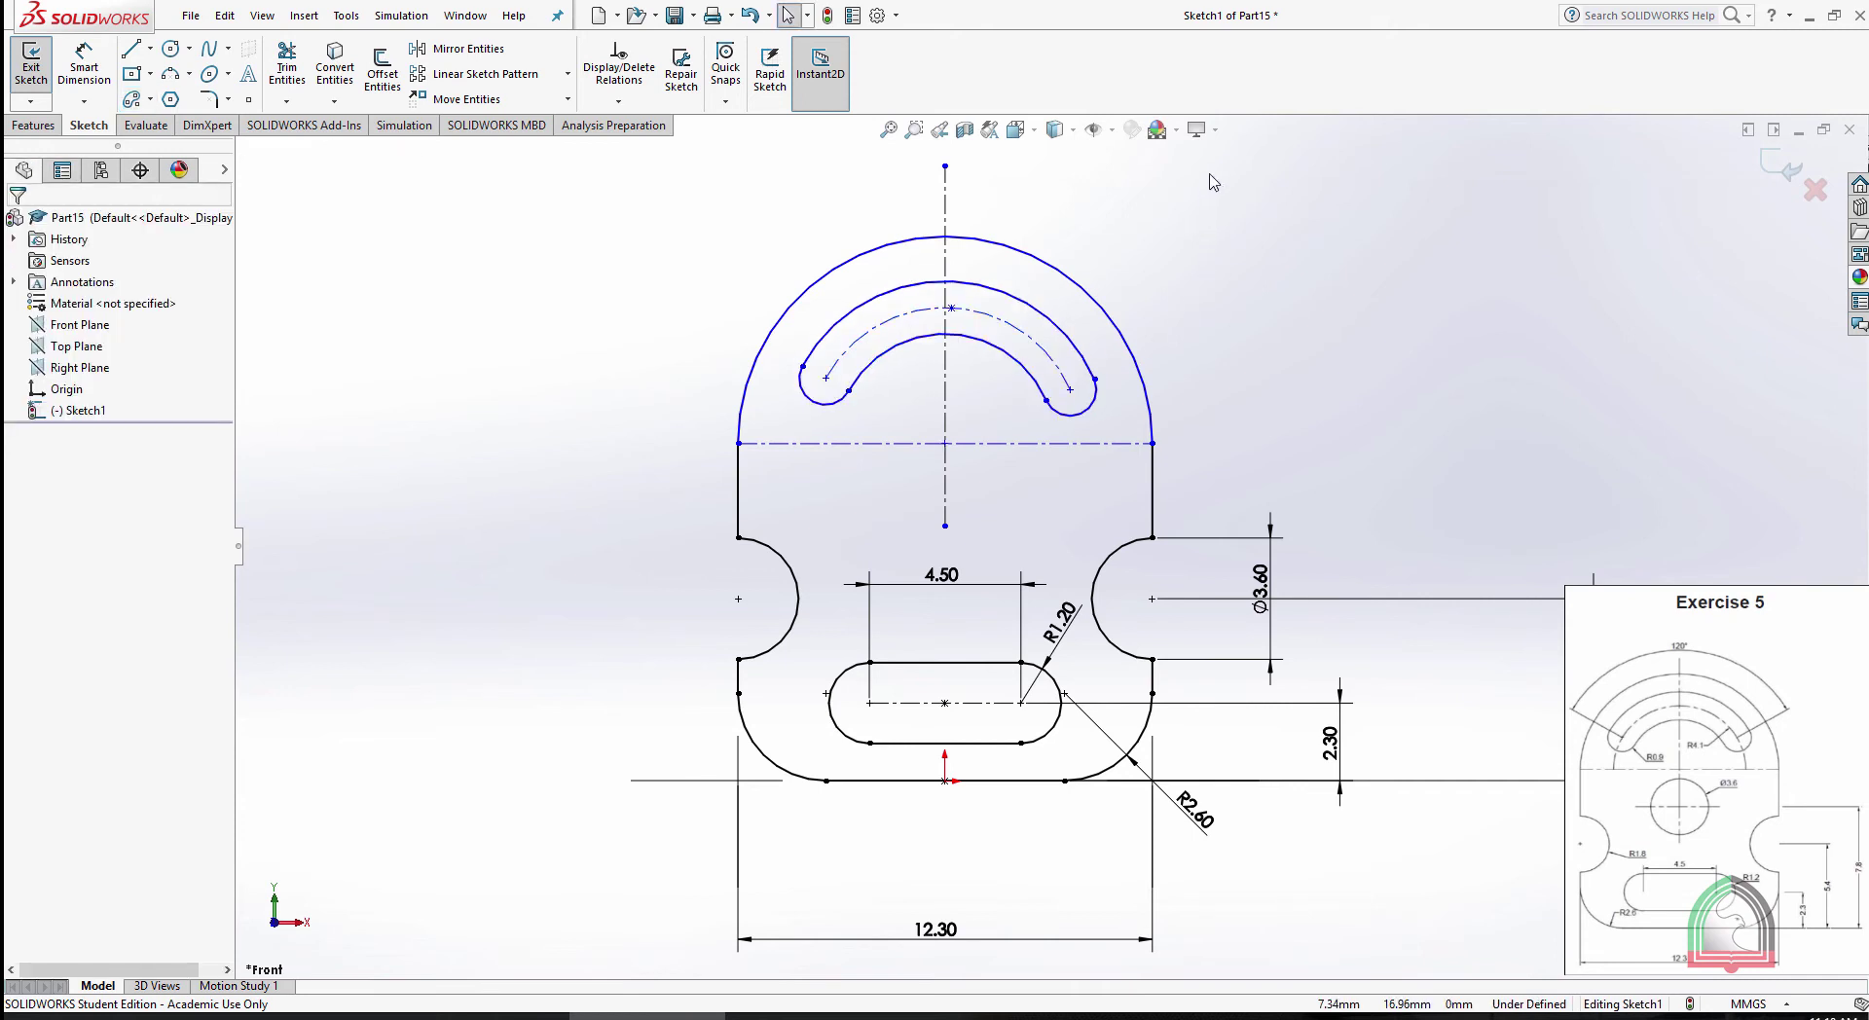
Dimension the angle between the slot's end centres about the arc centre as 120°
left_click(84, 65)
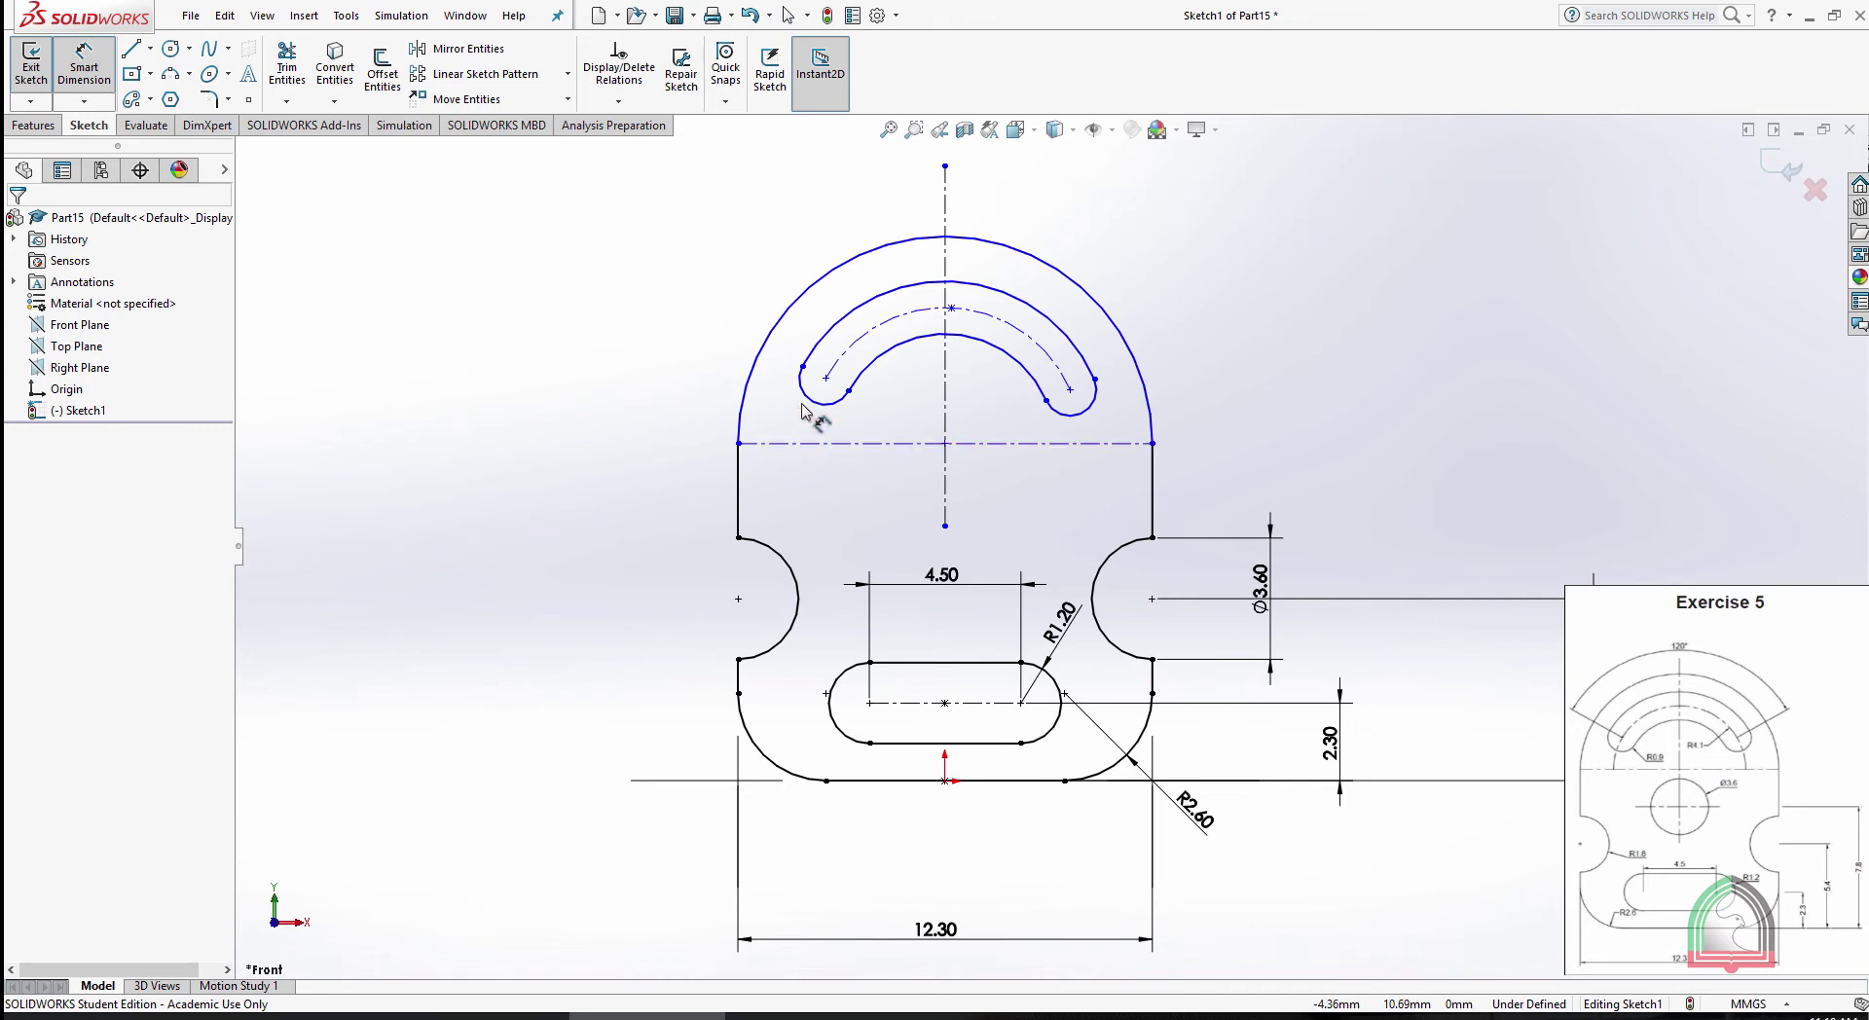
left_click(827, 378)
left_click(1070, 389)
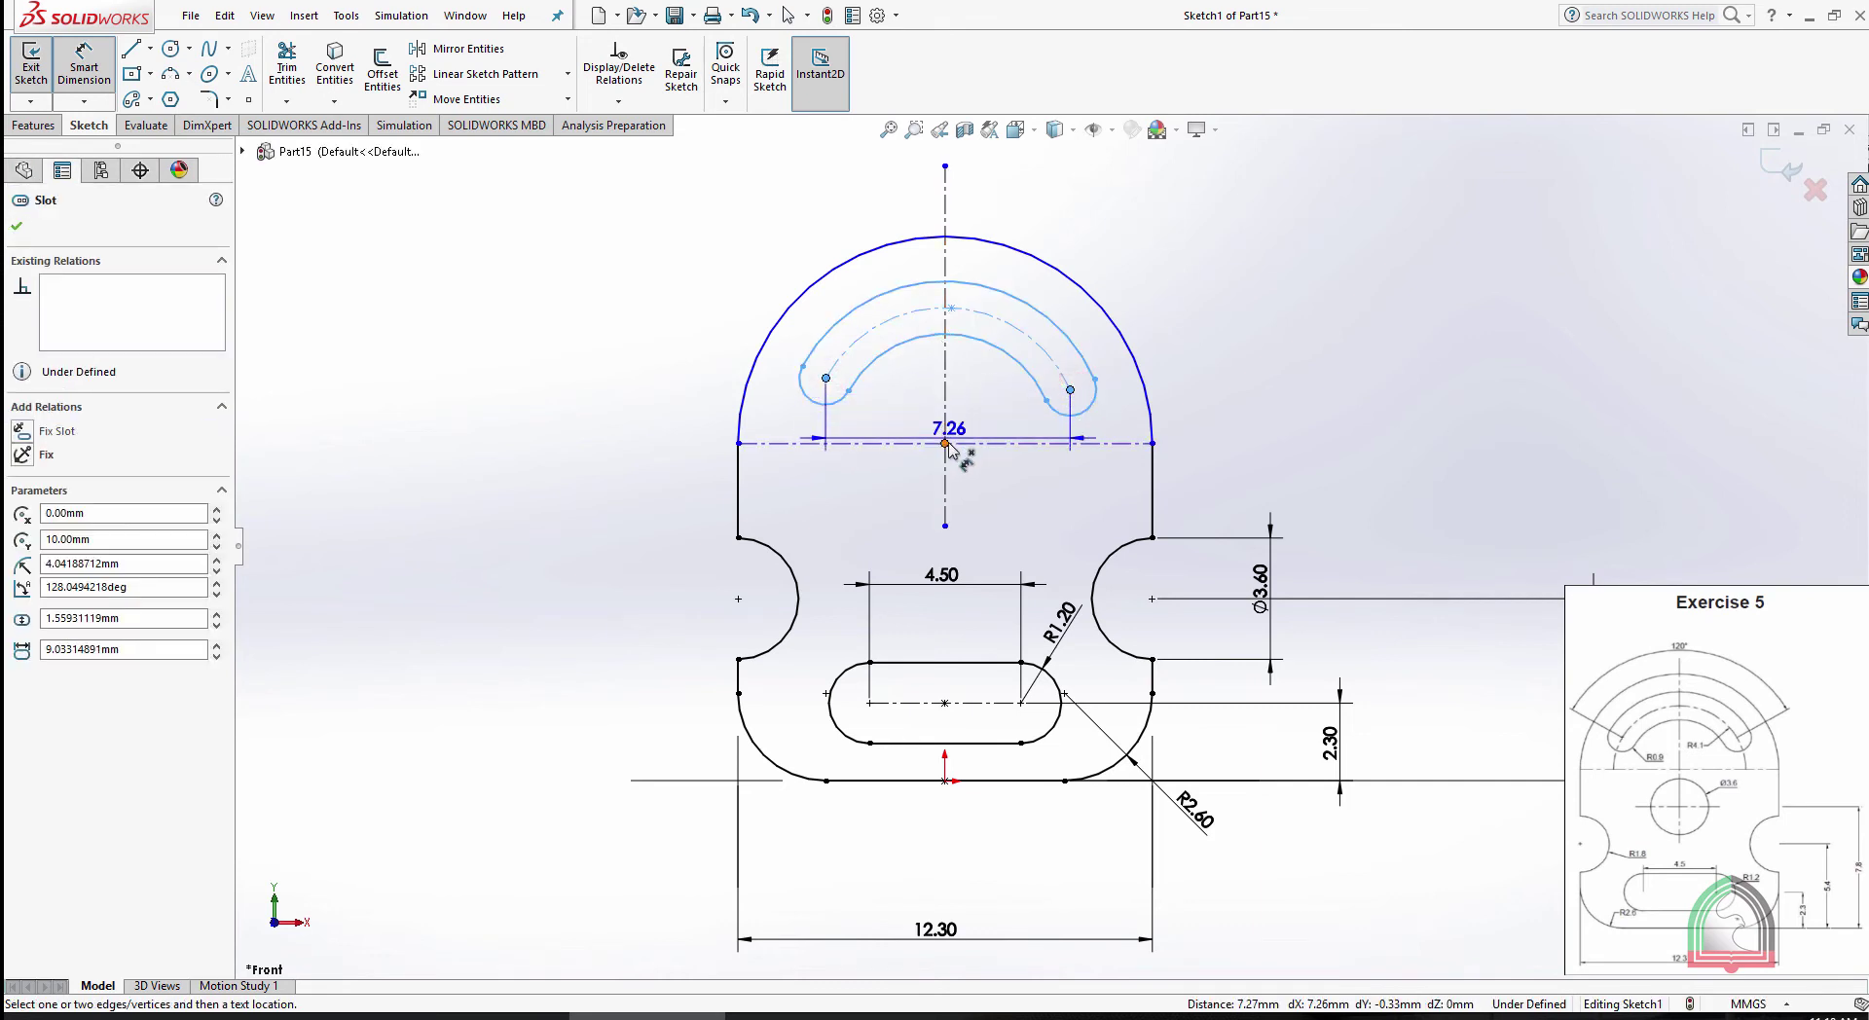
left_click(944, 444)
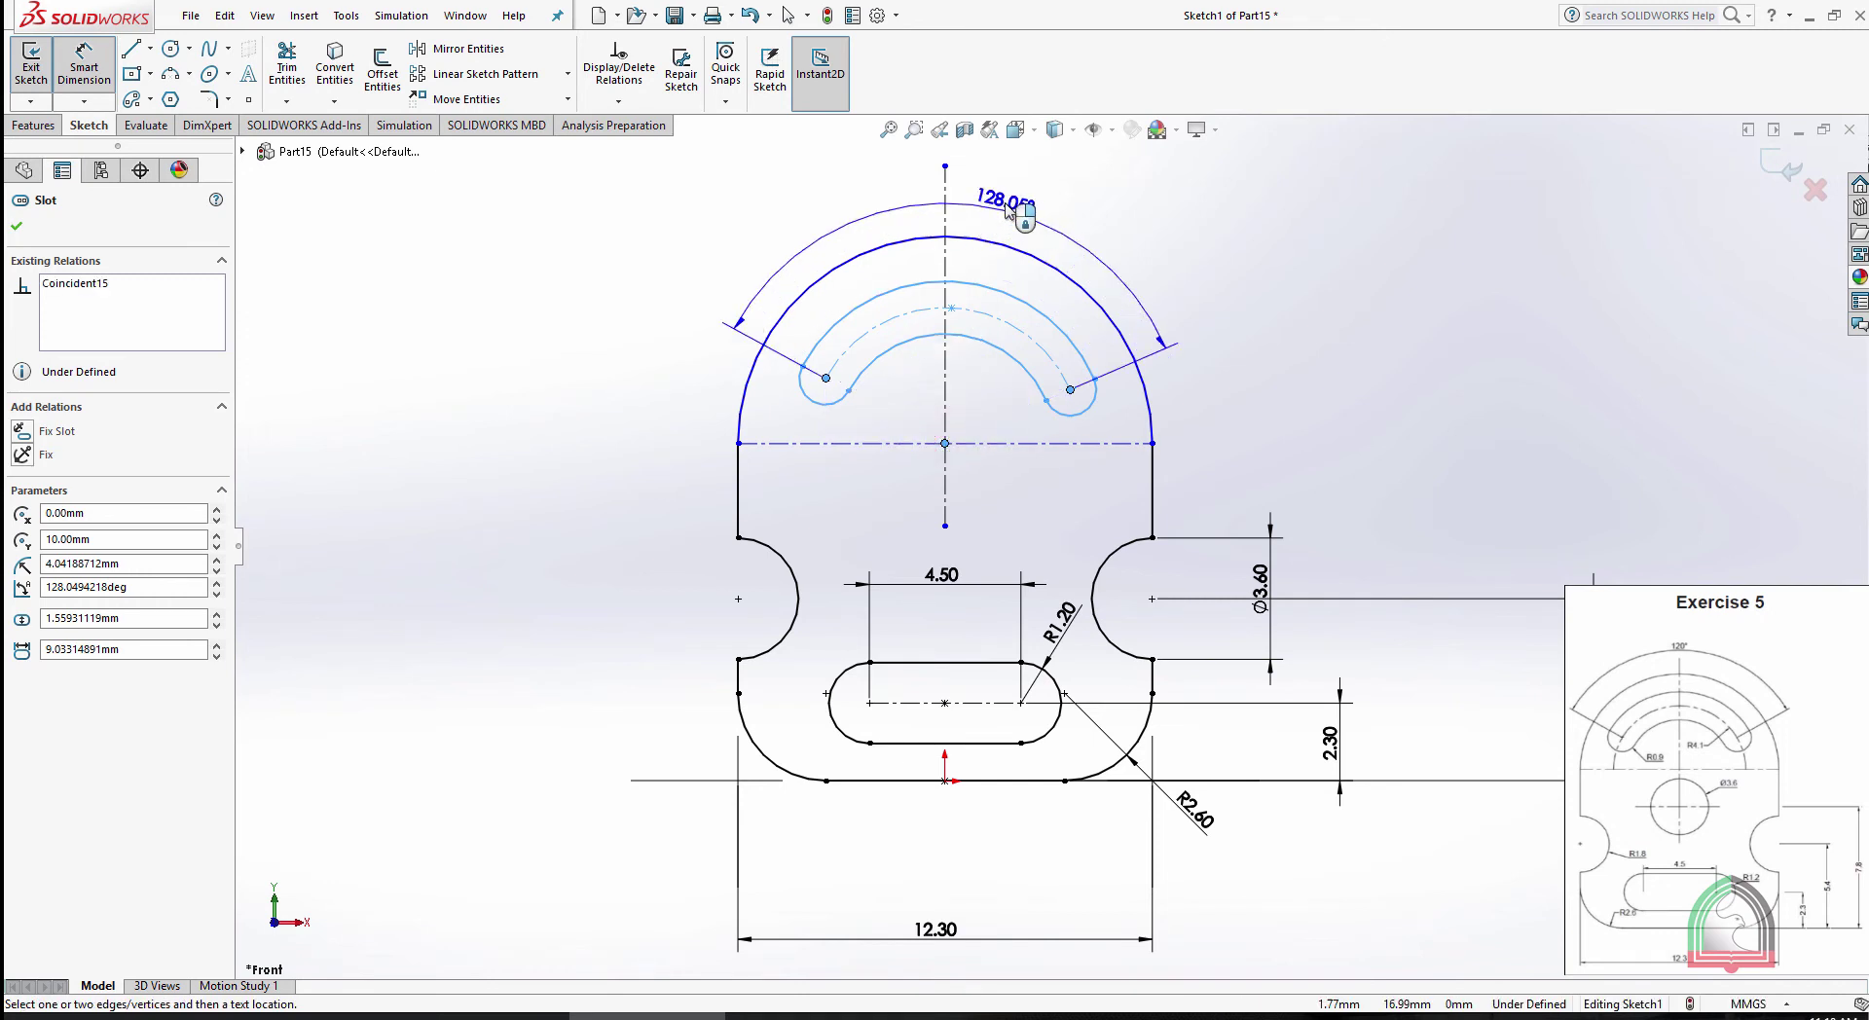
left_click(947, 177)
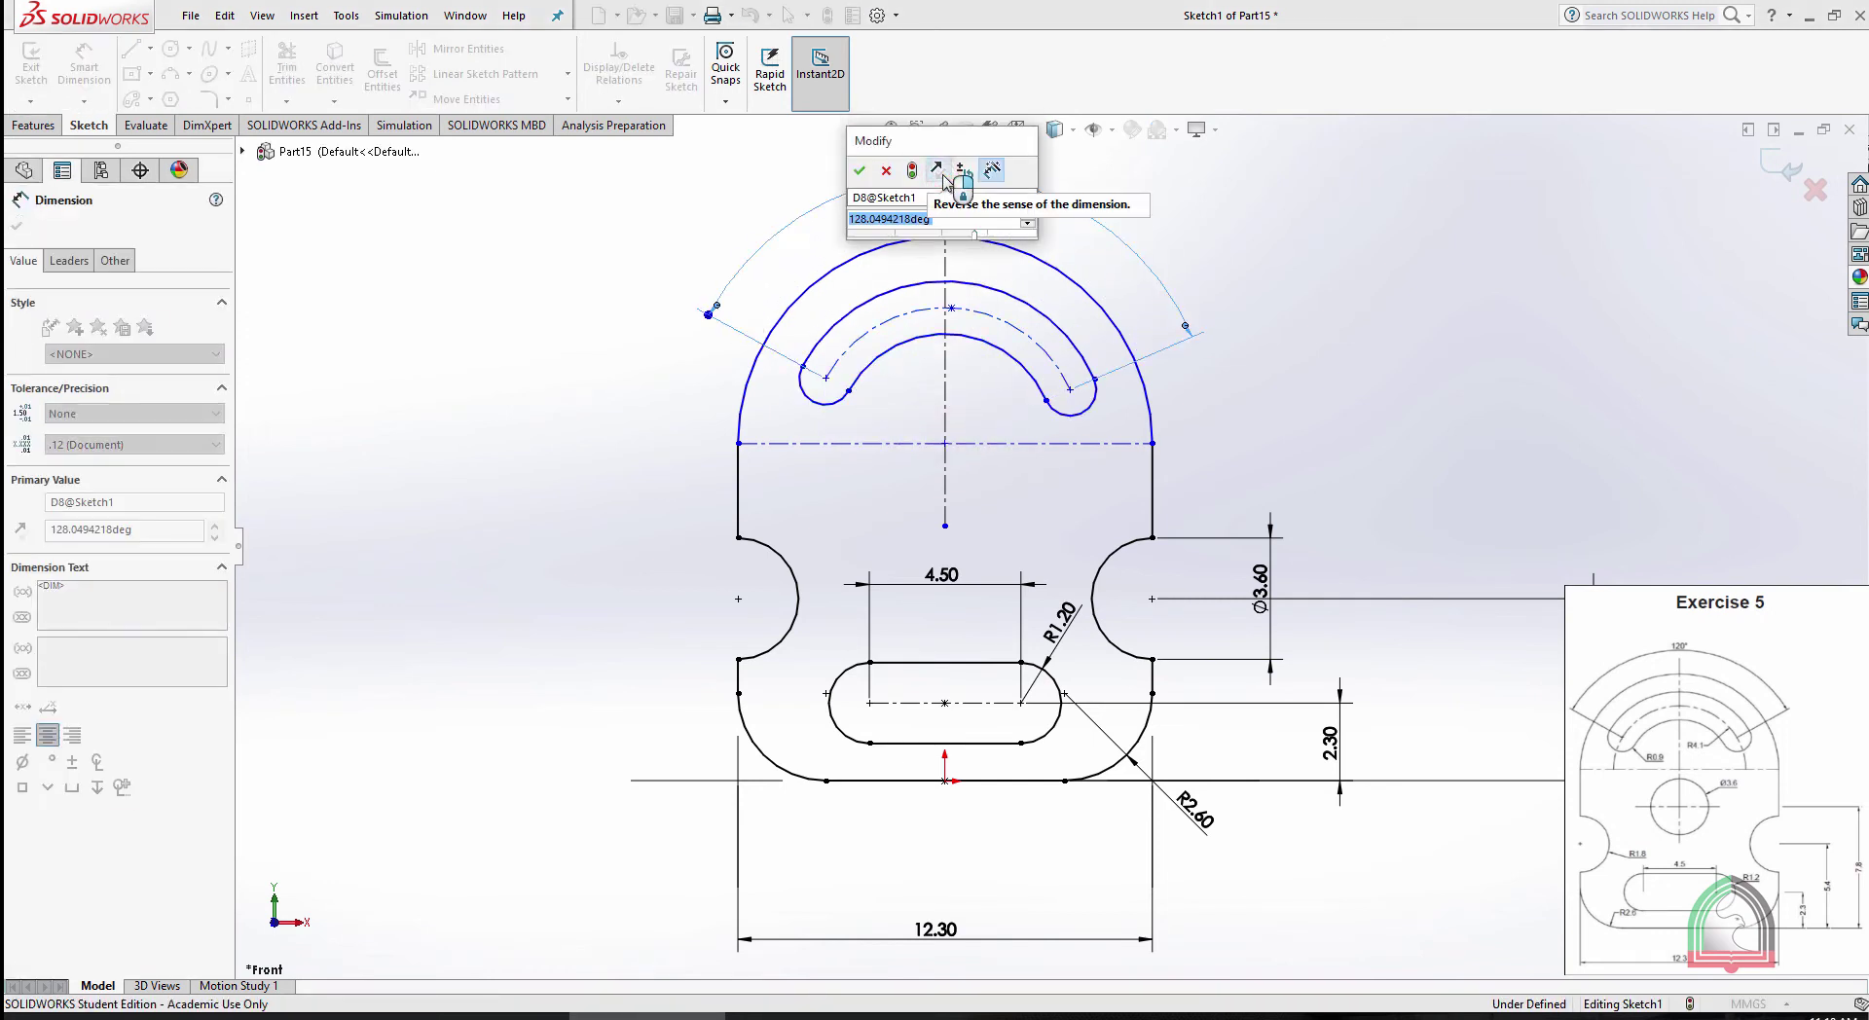
type("120")
key("Return")
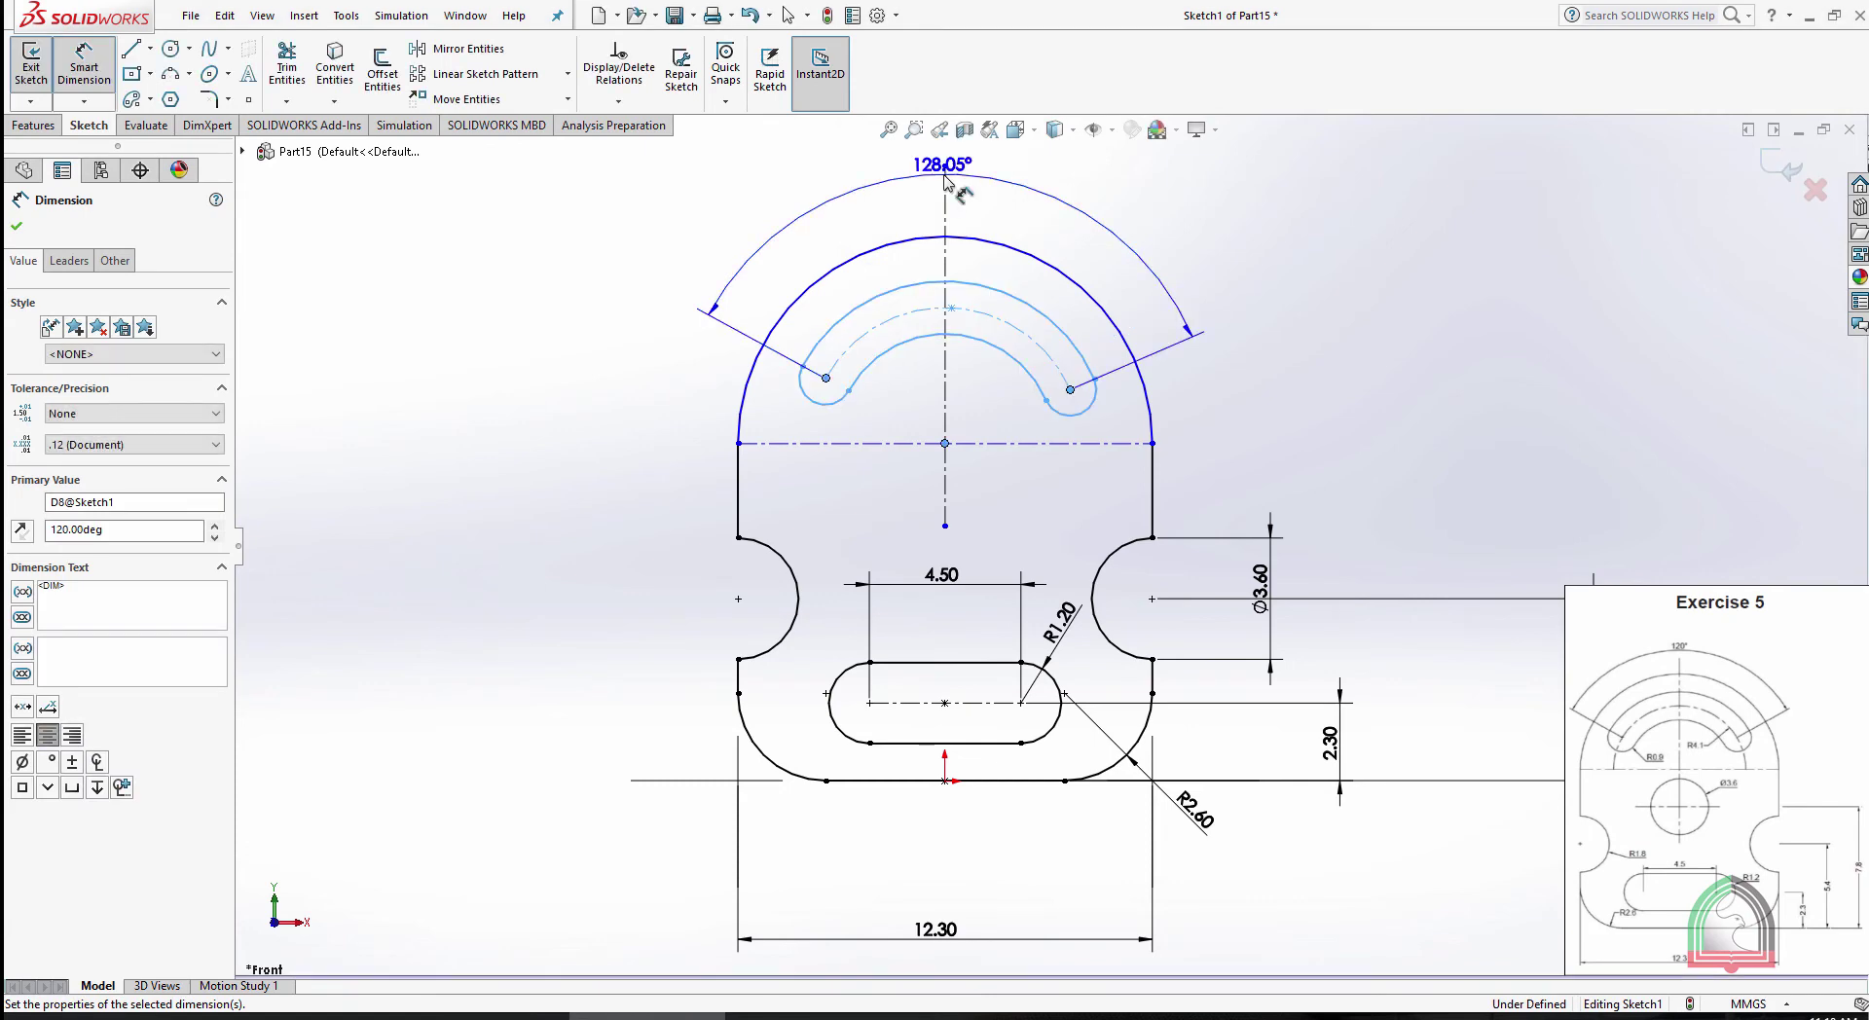
key("Escape")
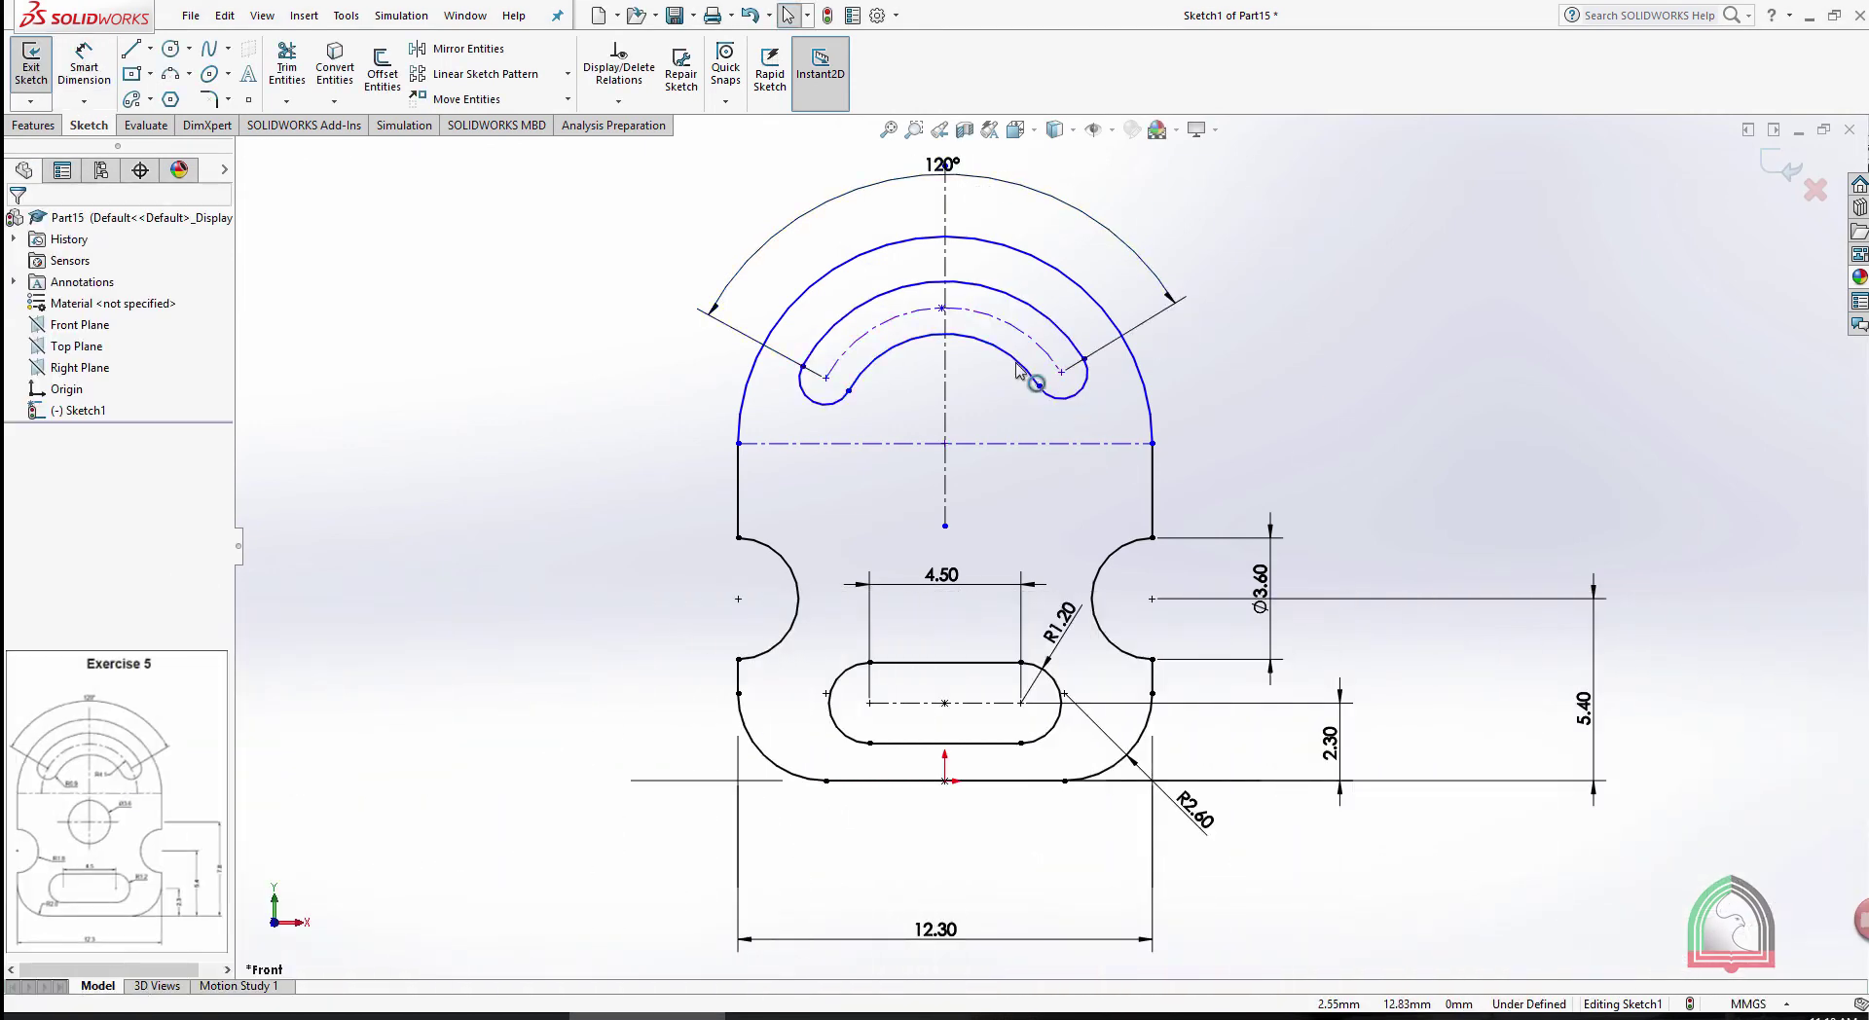
Dimension the slot's centre arc radius to 4.10 and its end arc radius to 0.90
scroll(1017, 327, "down", 3)
left_click(84, 64)
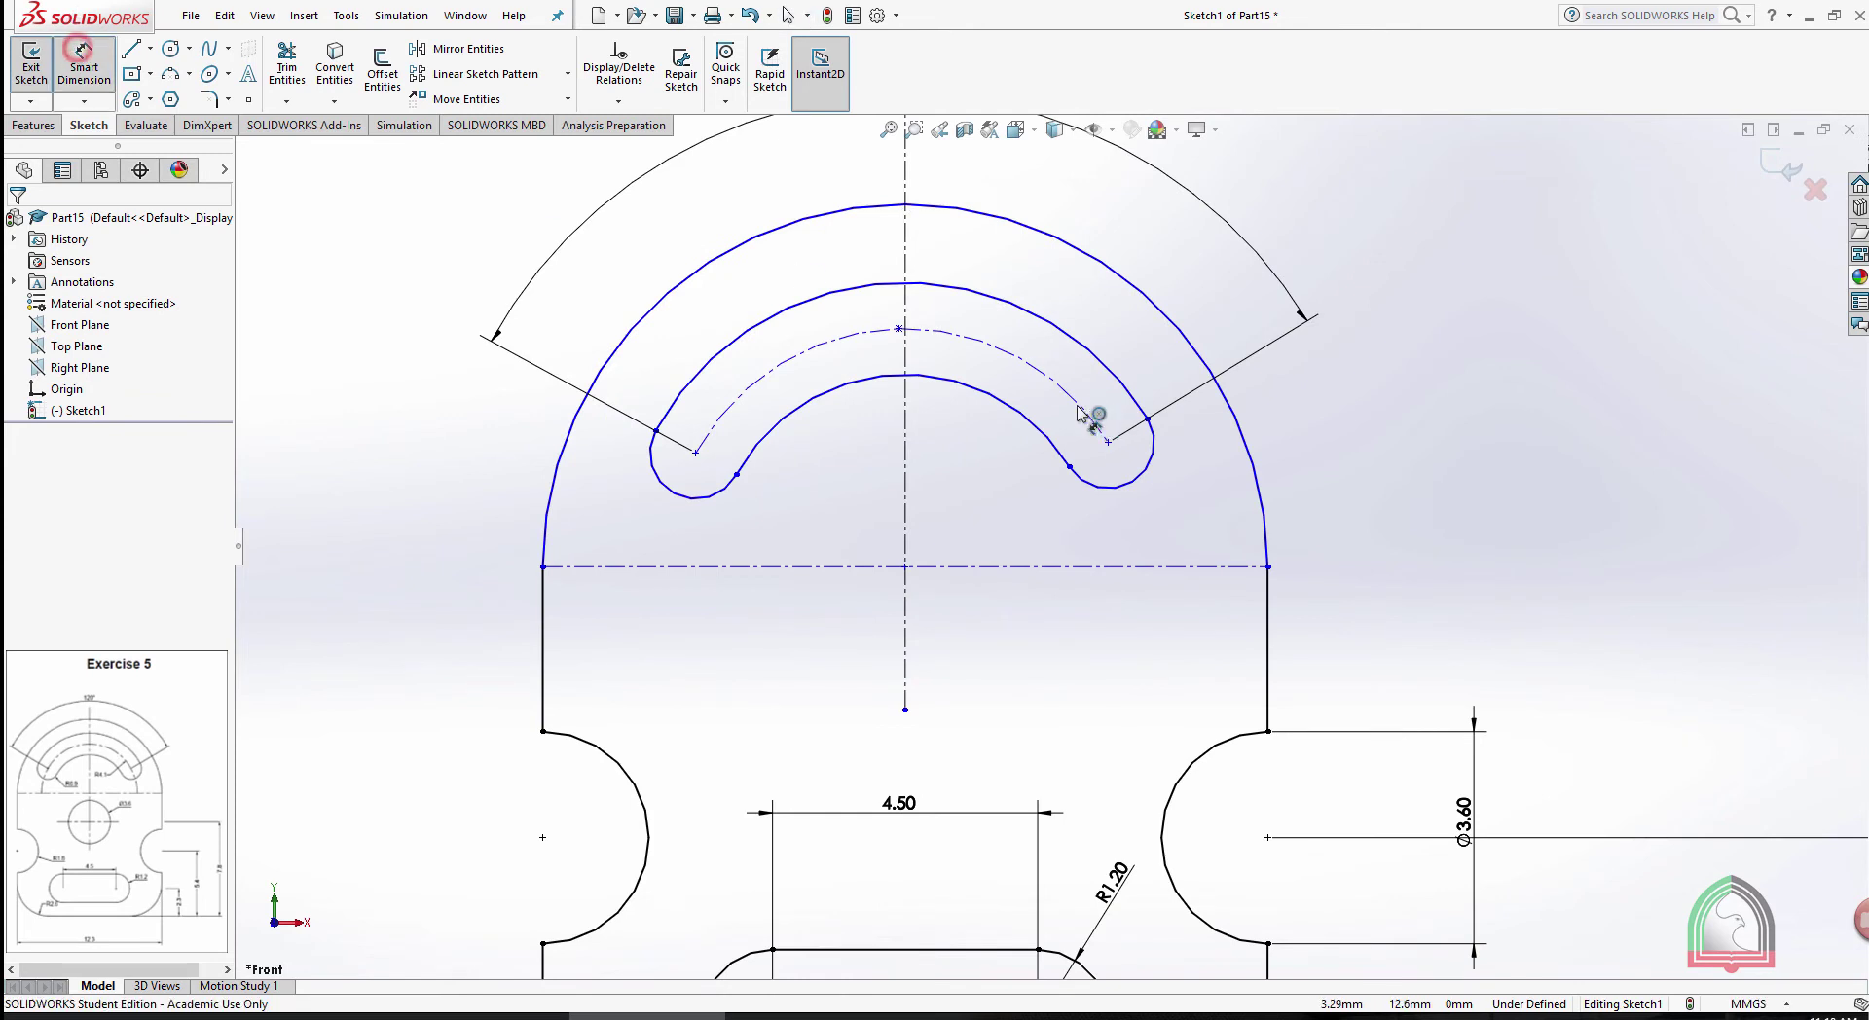
left_click(1044, 376)
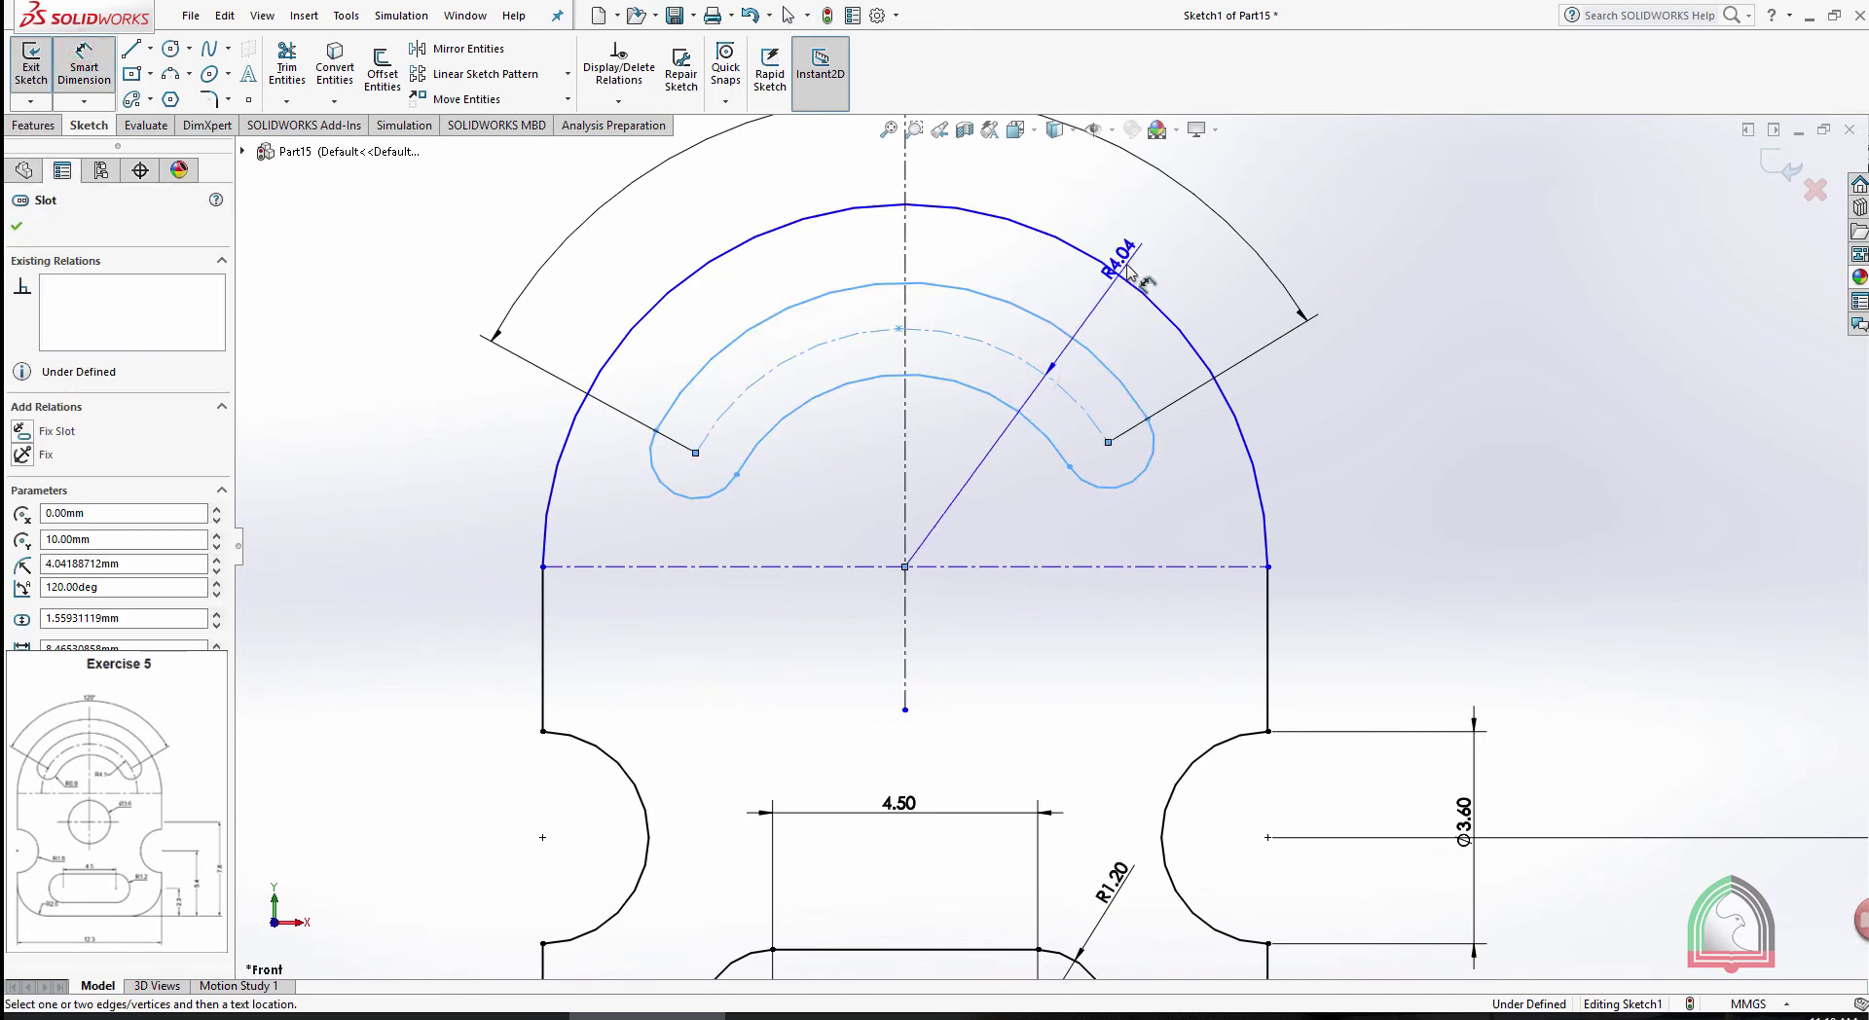
left_click(1137, 243)
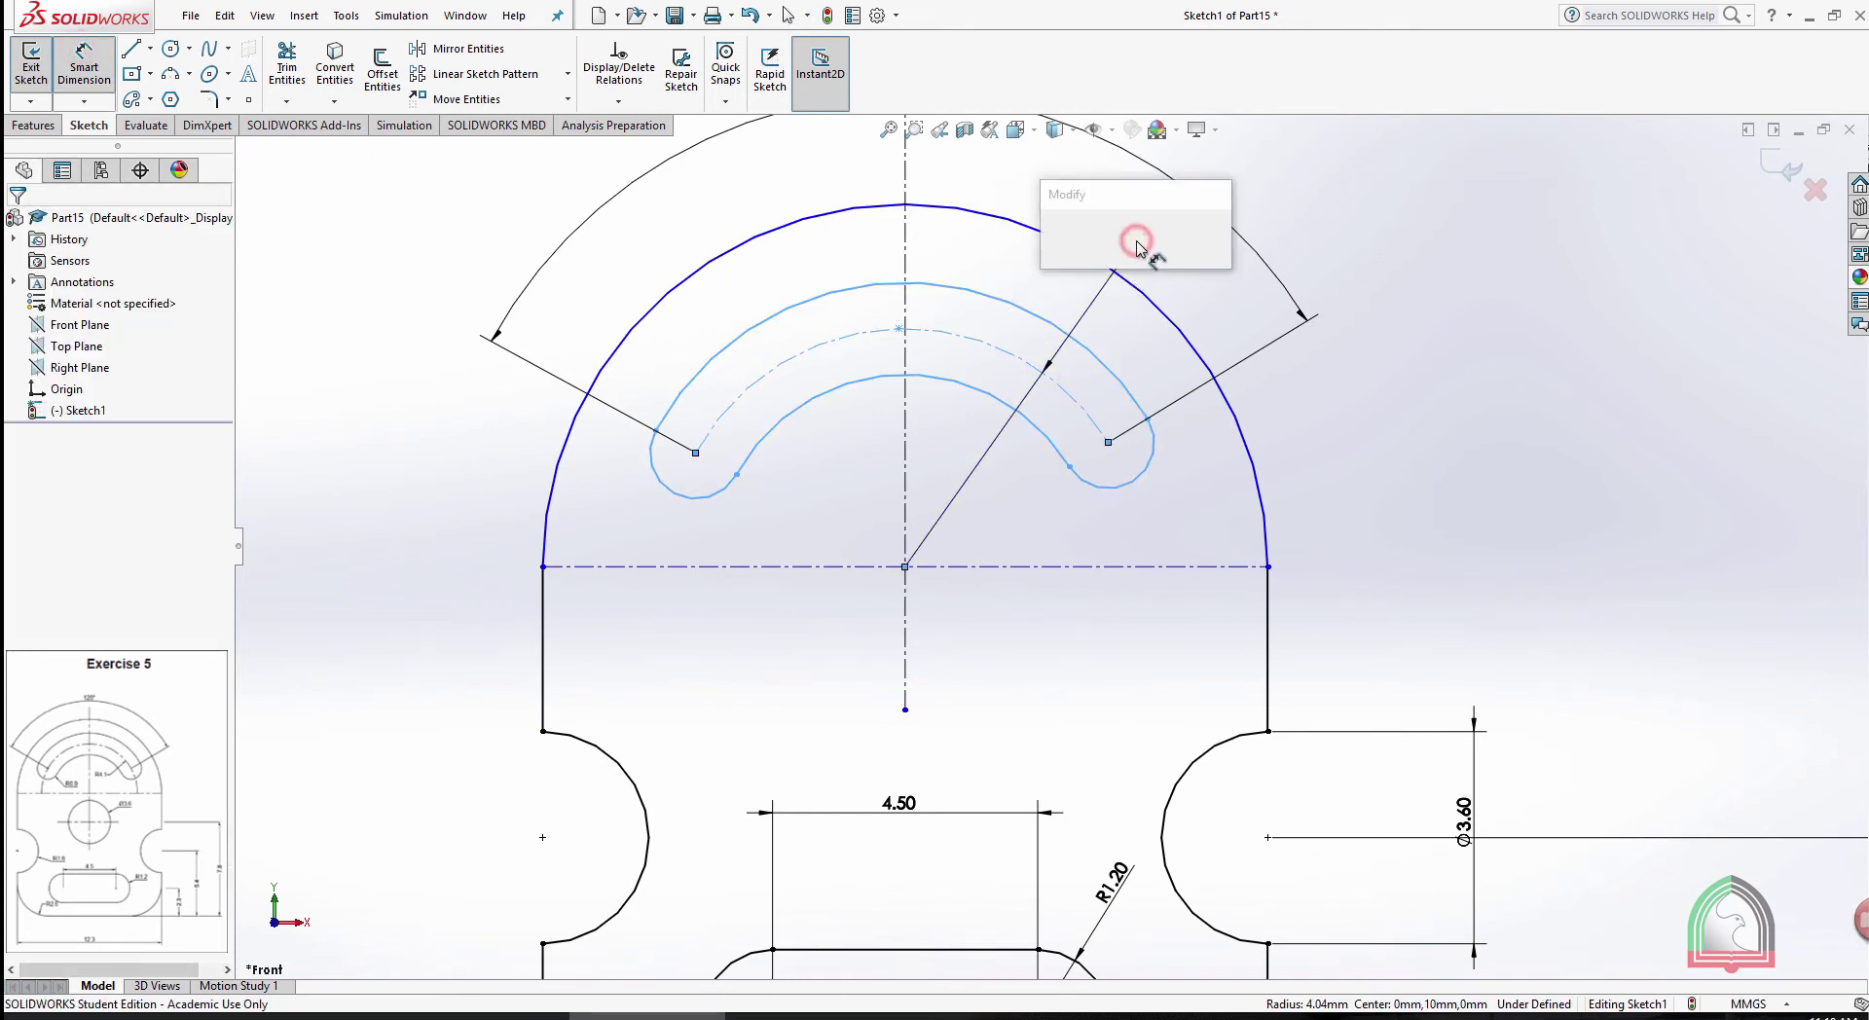
type("4.1")
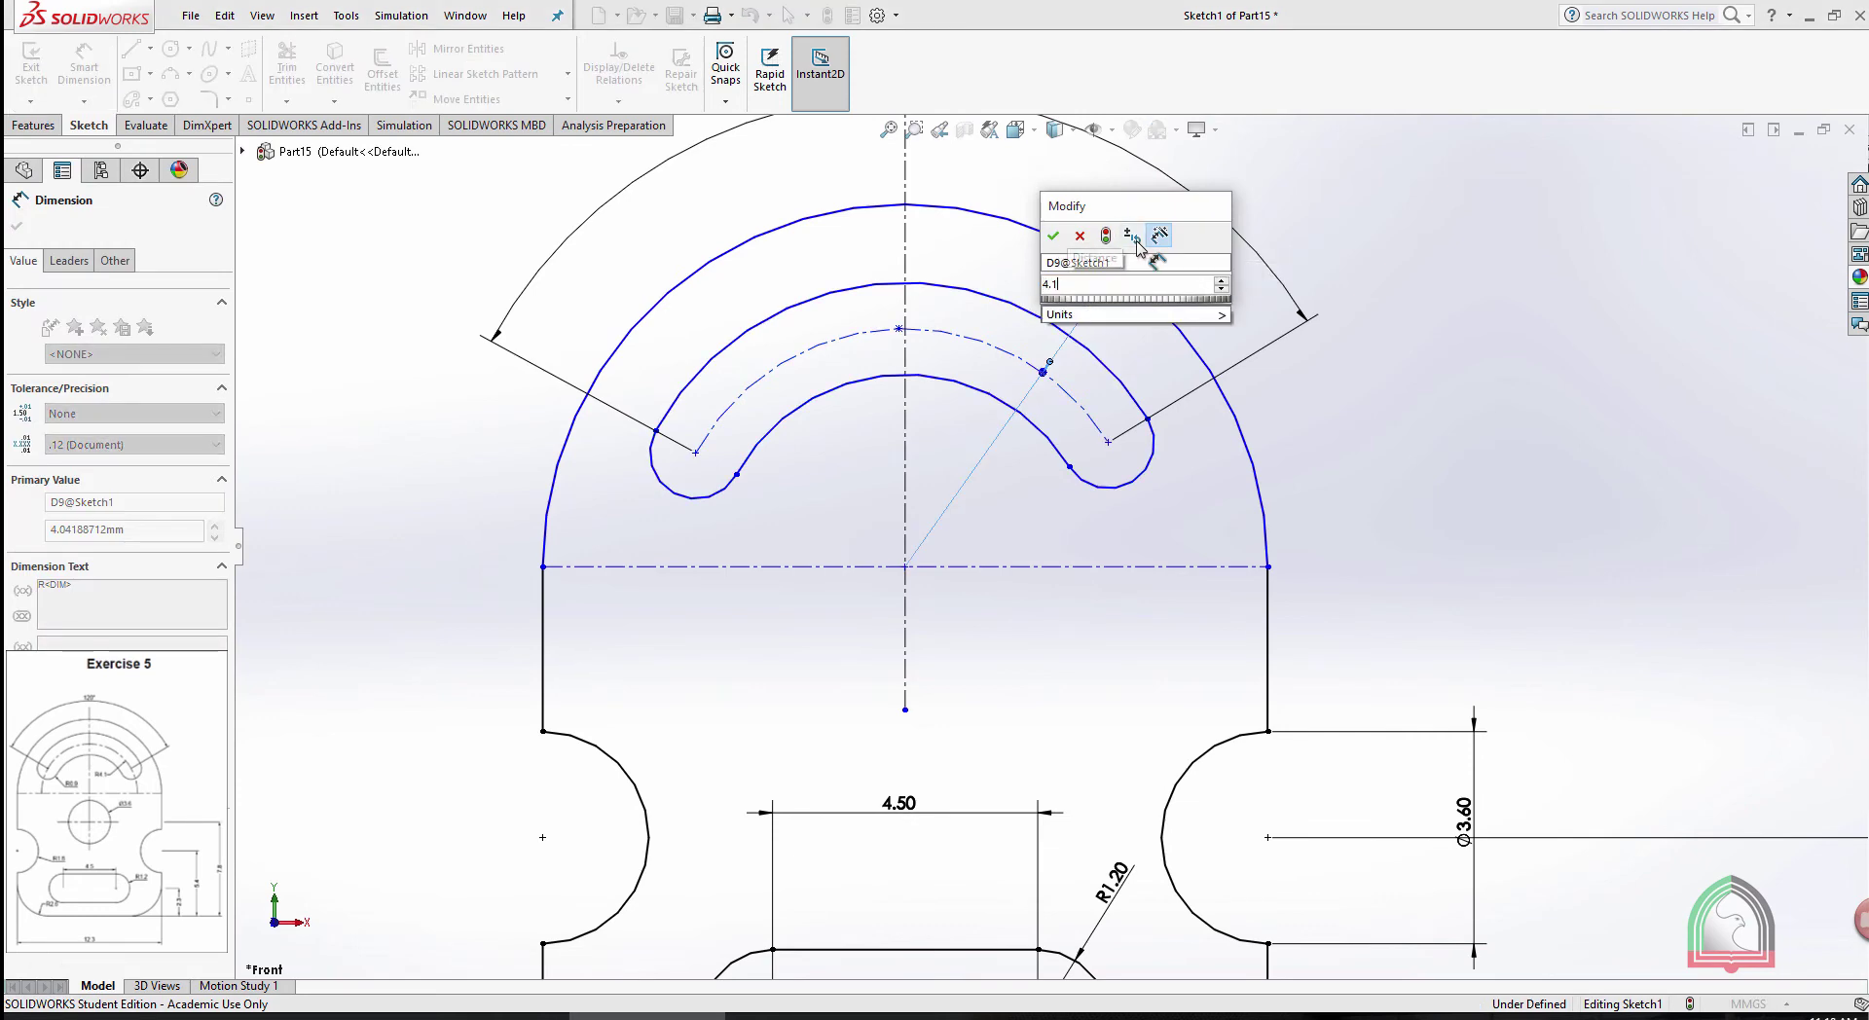
key("Return")
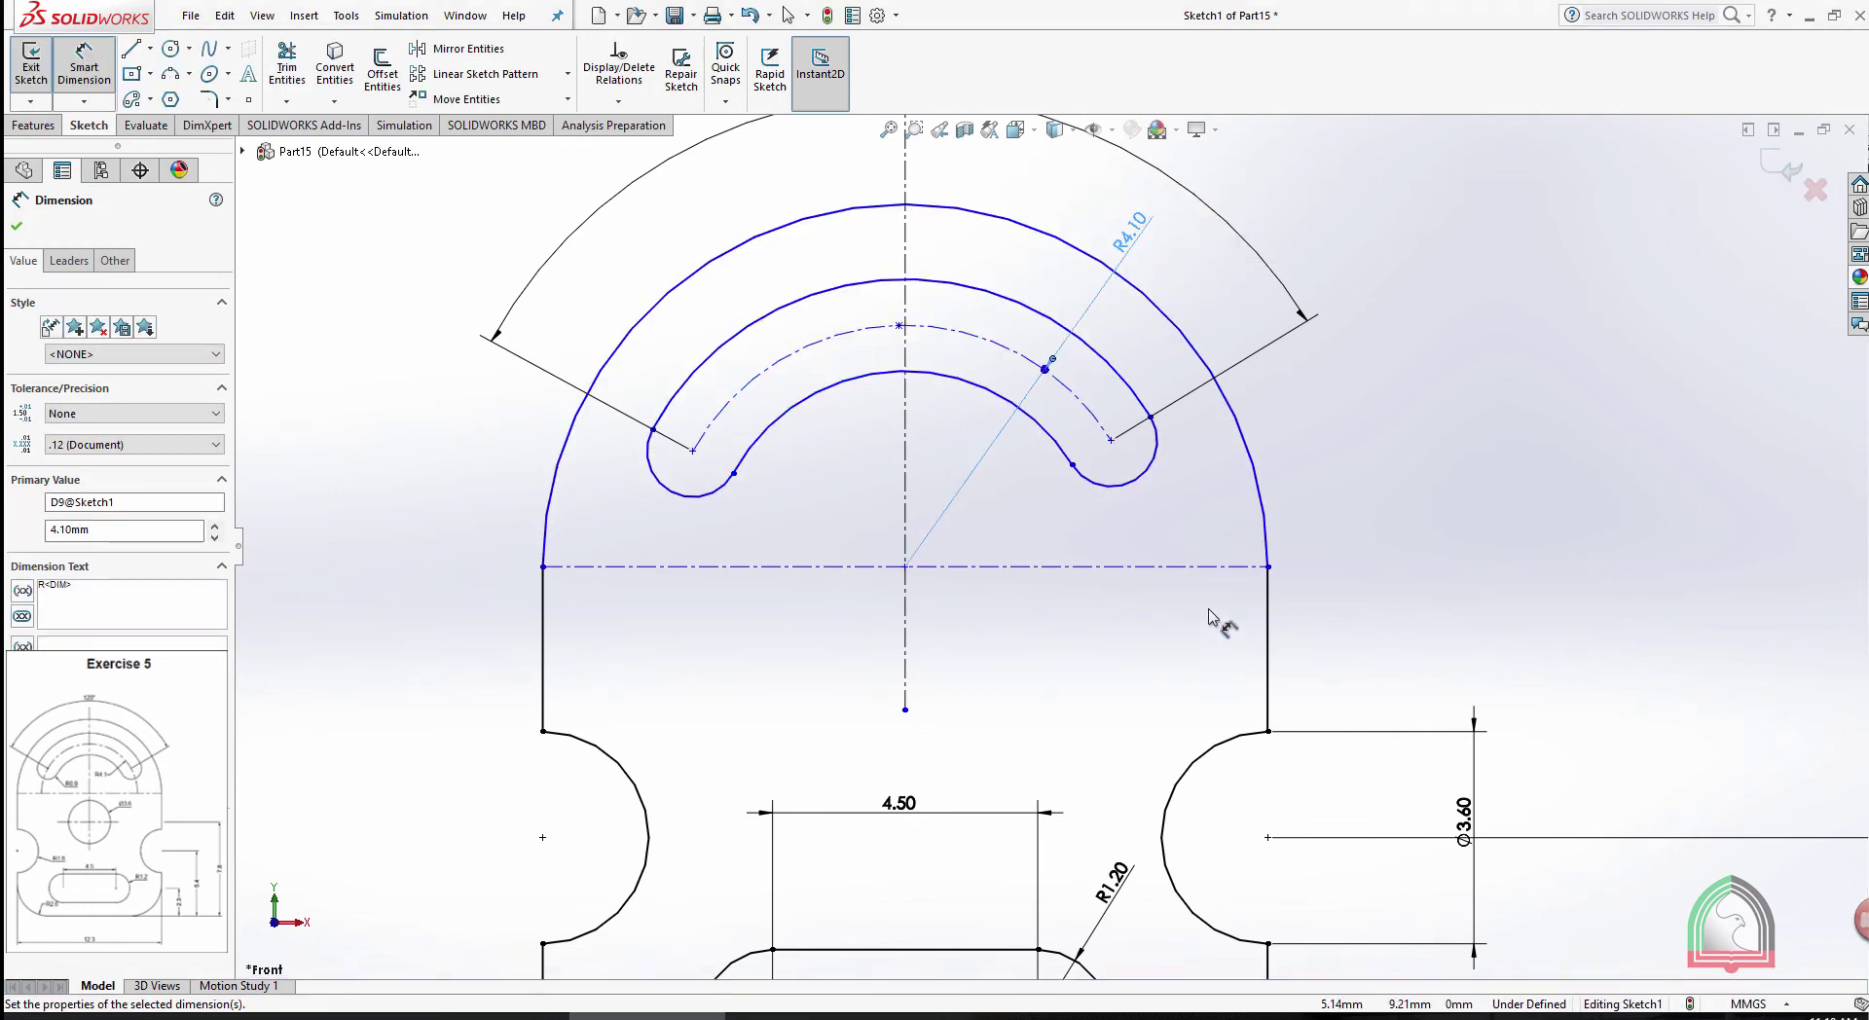
left_click(722, 492)
left_click(755, 532)
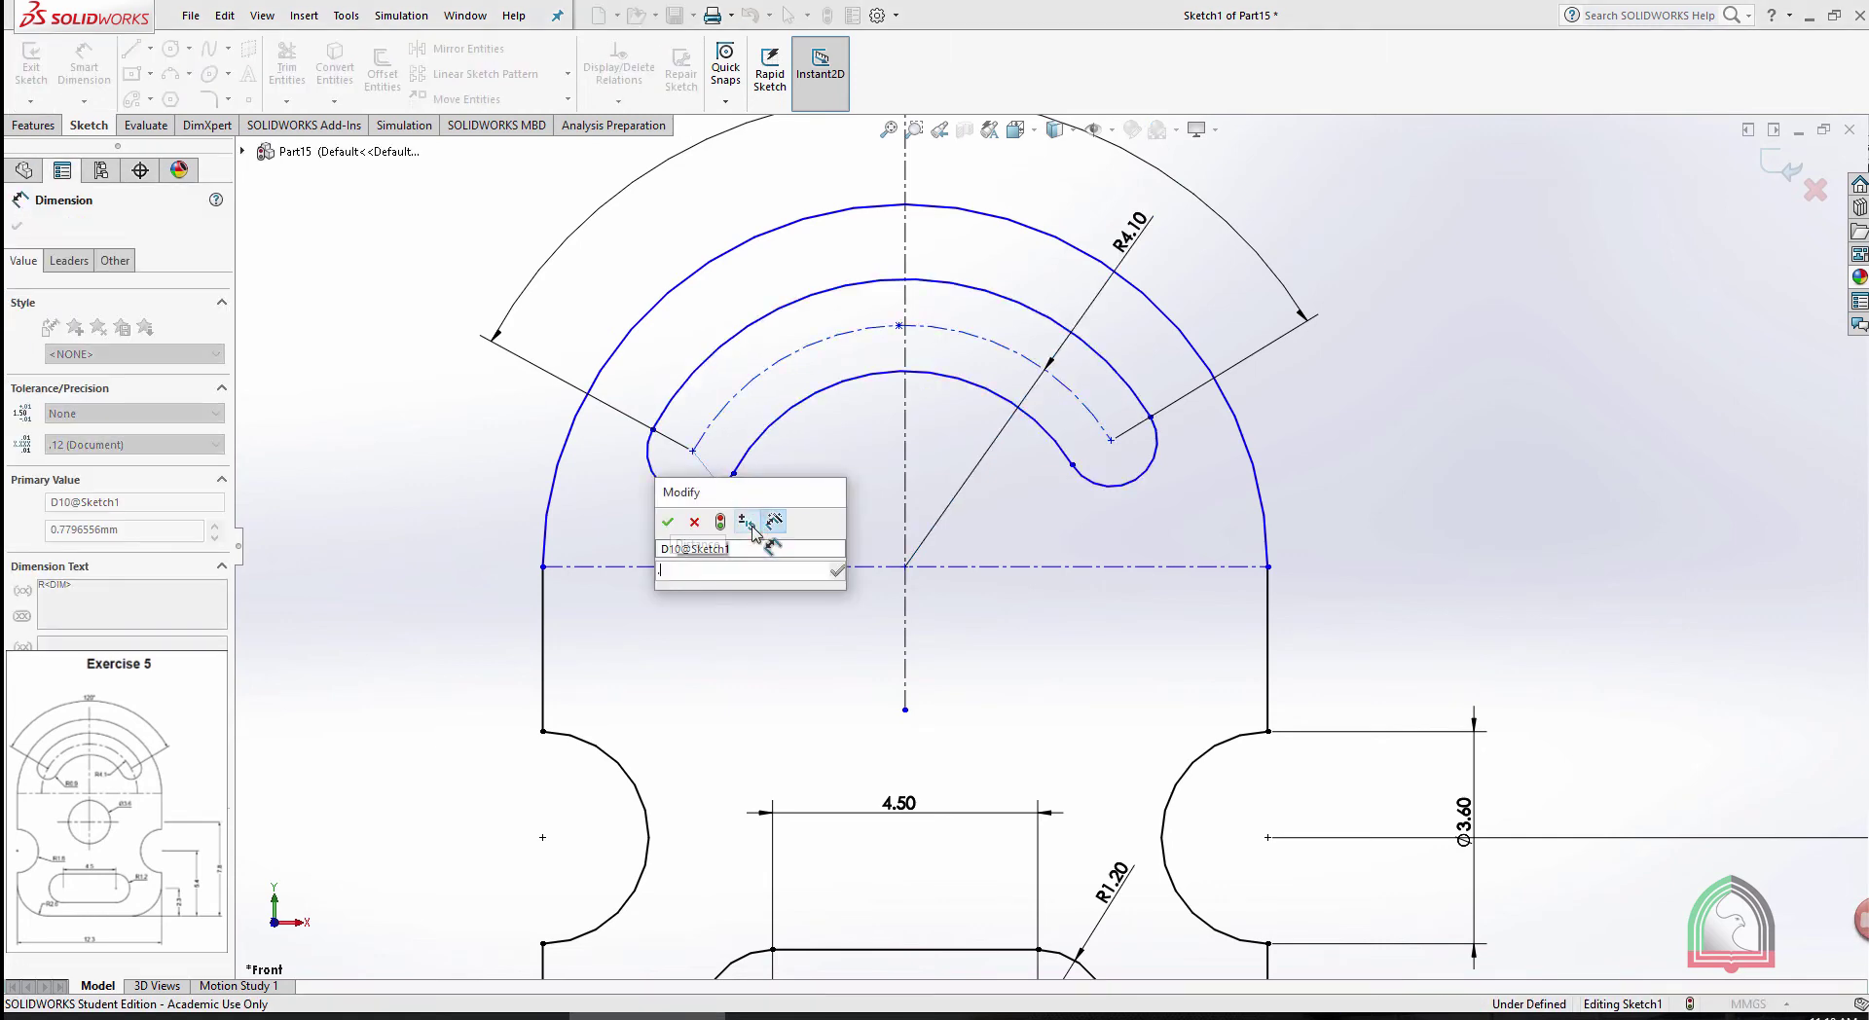
type("0.9")
key("Return")
key("Escape")
key("Escape")
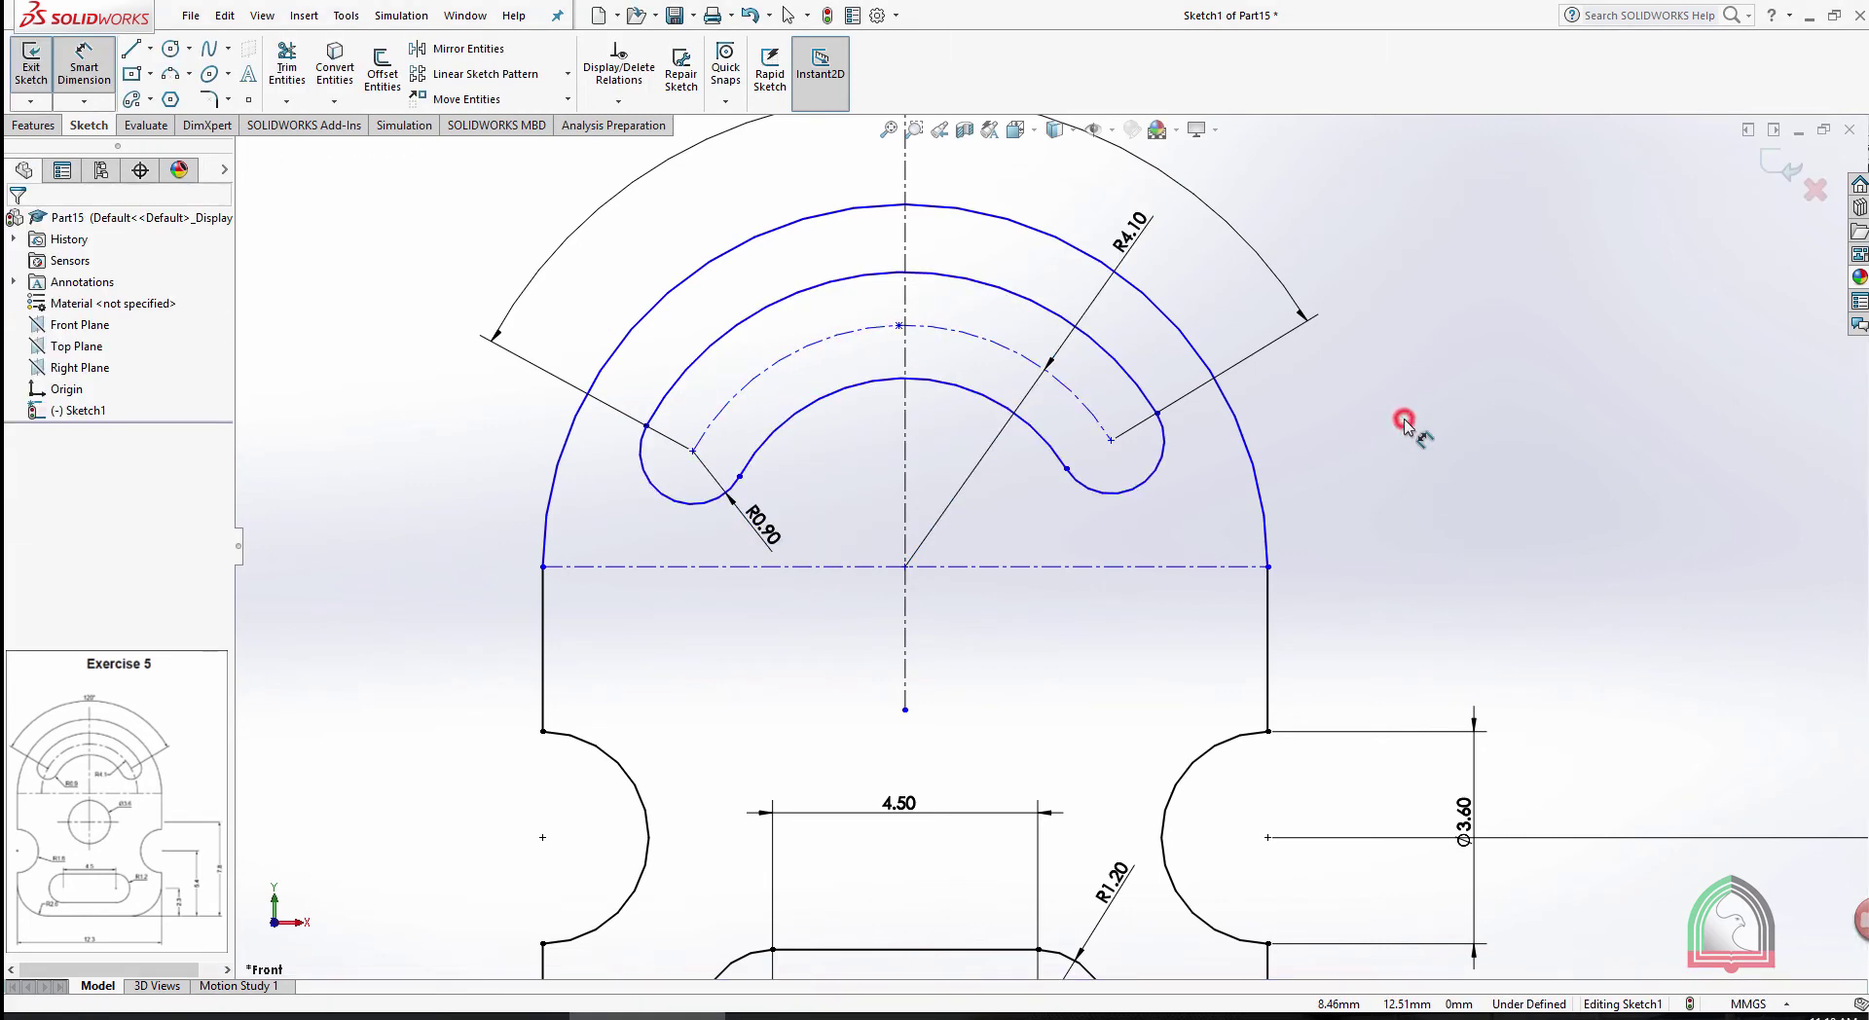
Make the slot's midpoint coincident with the vertical centerline
scroll(905, 372, "down", 3)
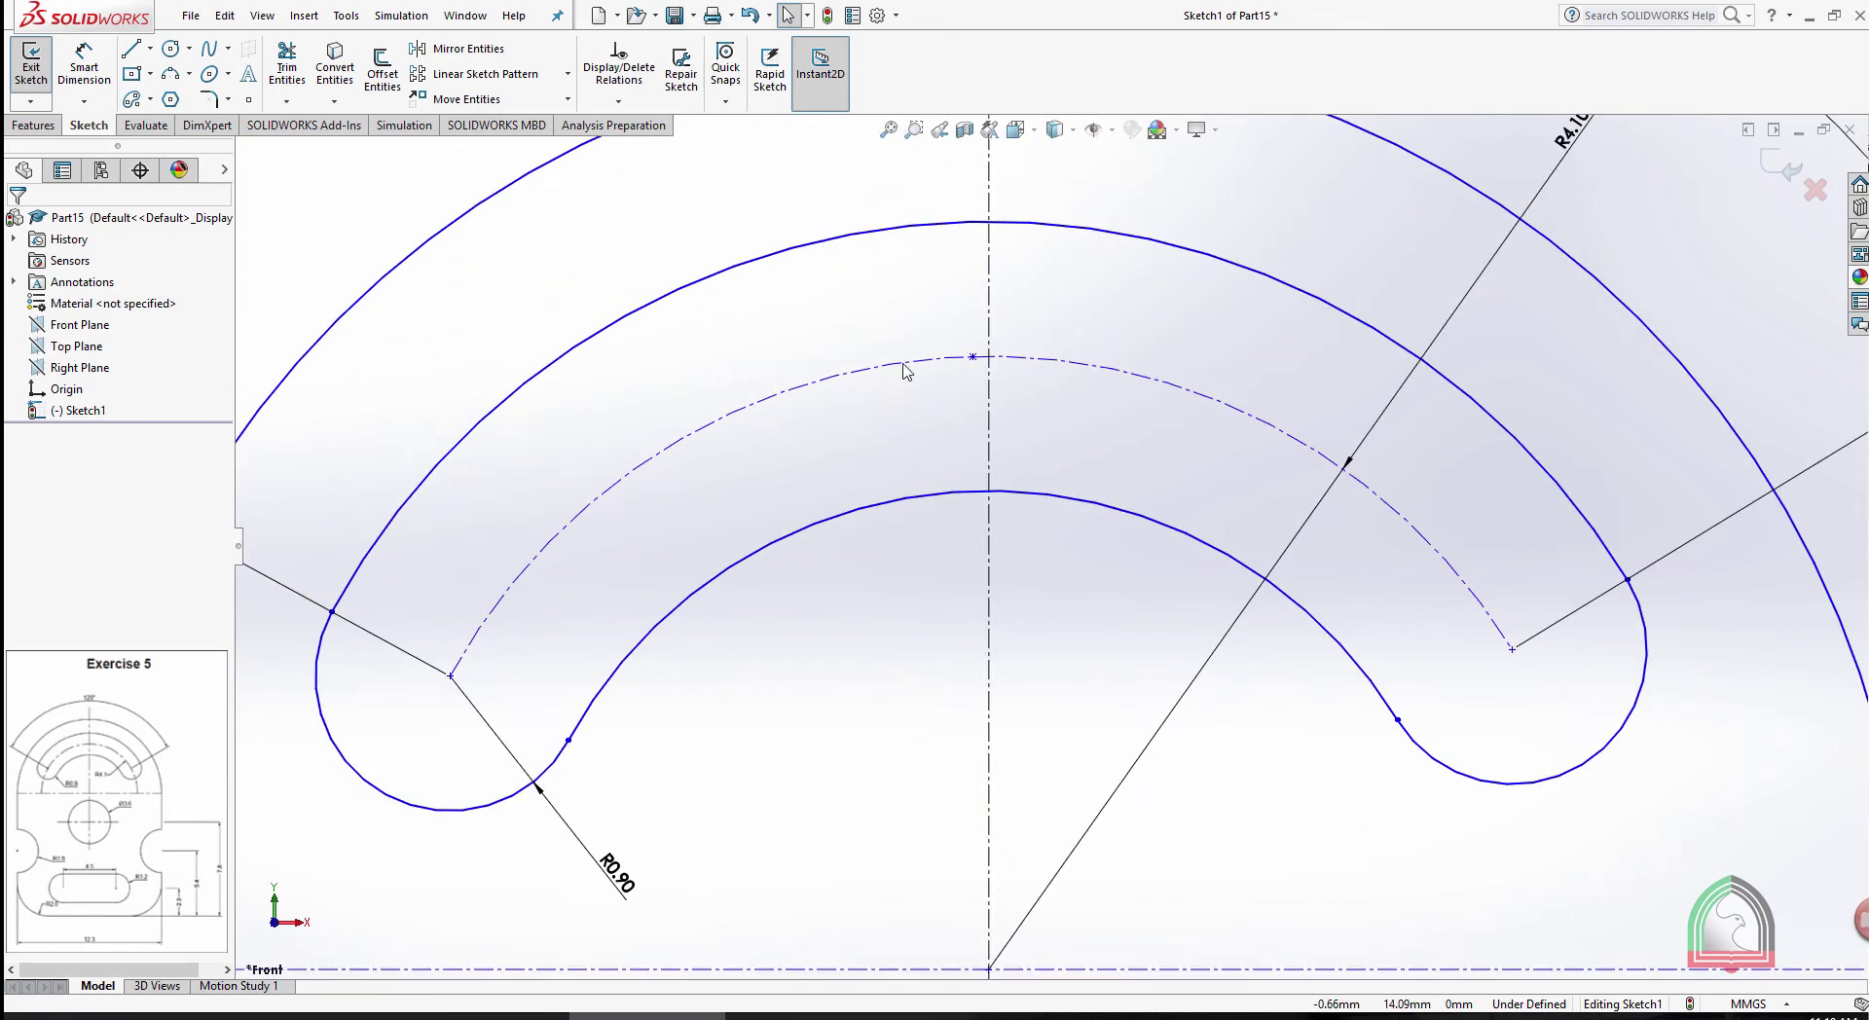
scroll(1020, 414, "up", 1)
scroll(1018, 410, "up", 1)
left_click(1014, 457)
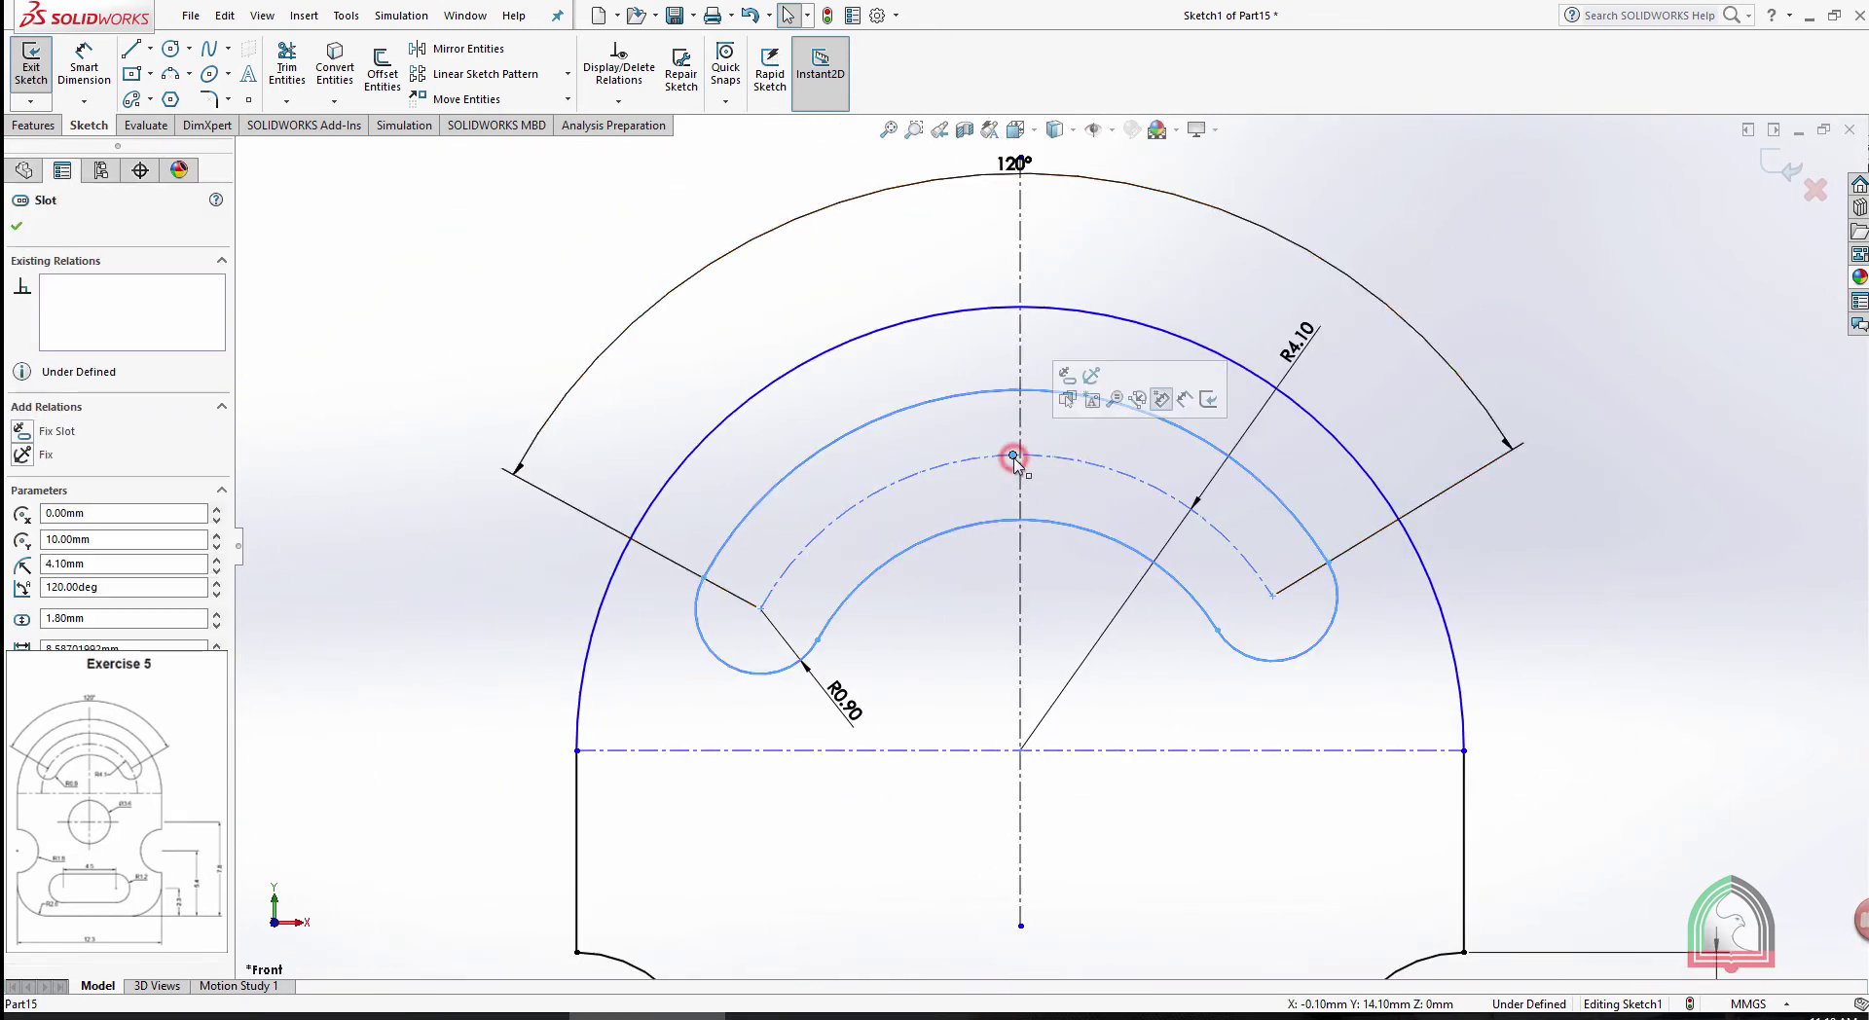
left_click(1022, 750)
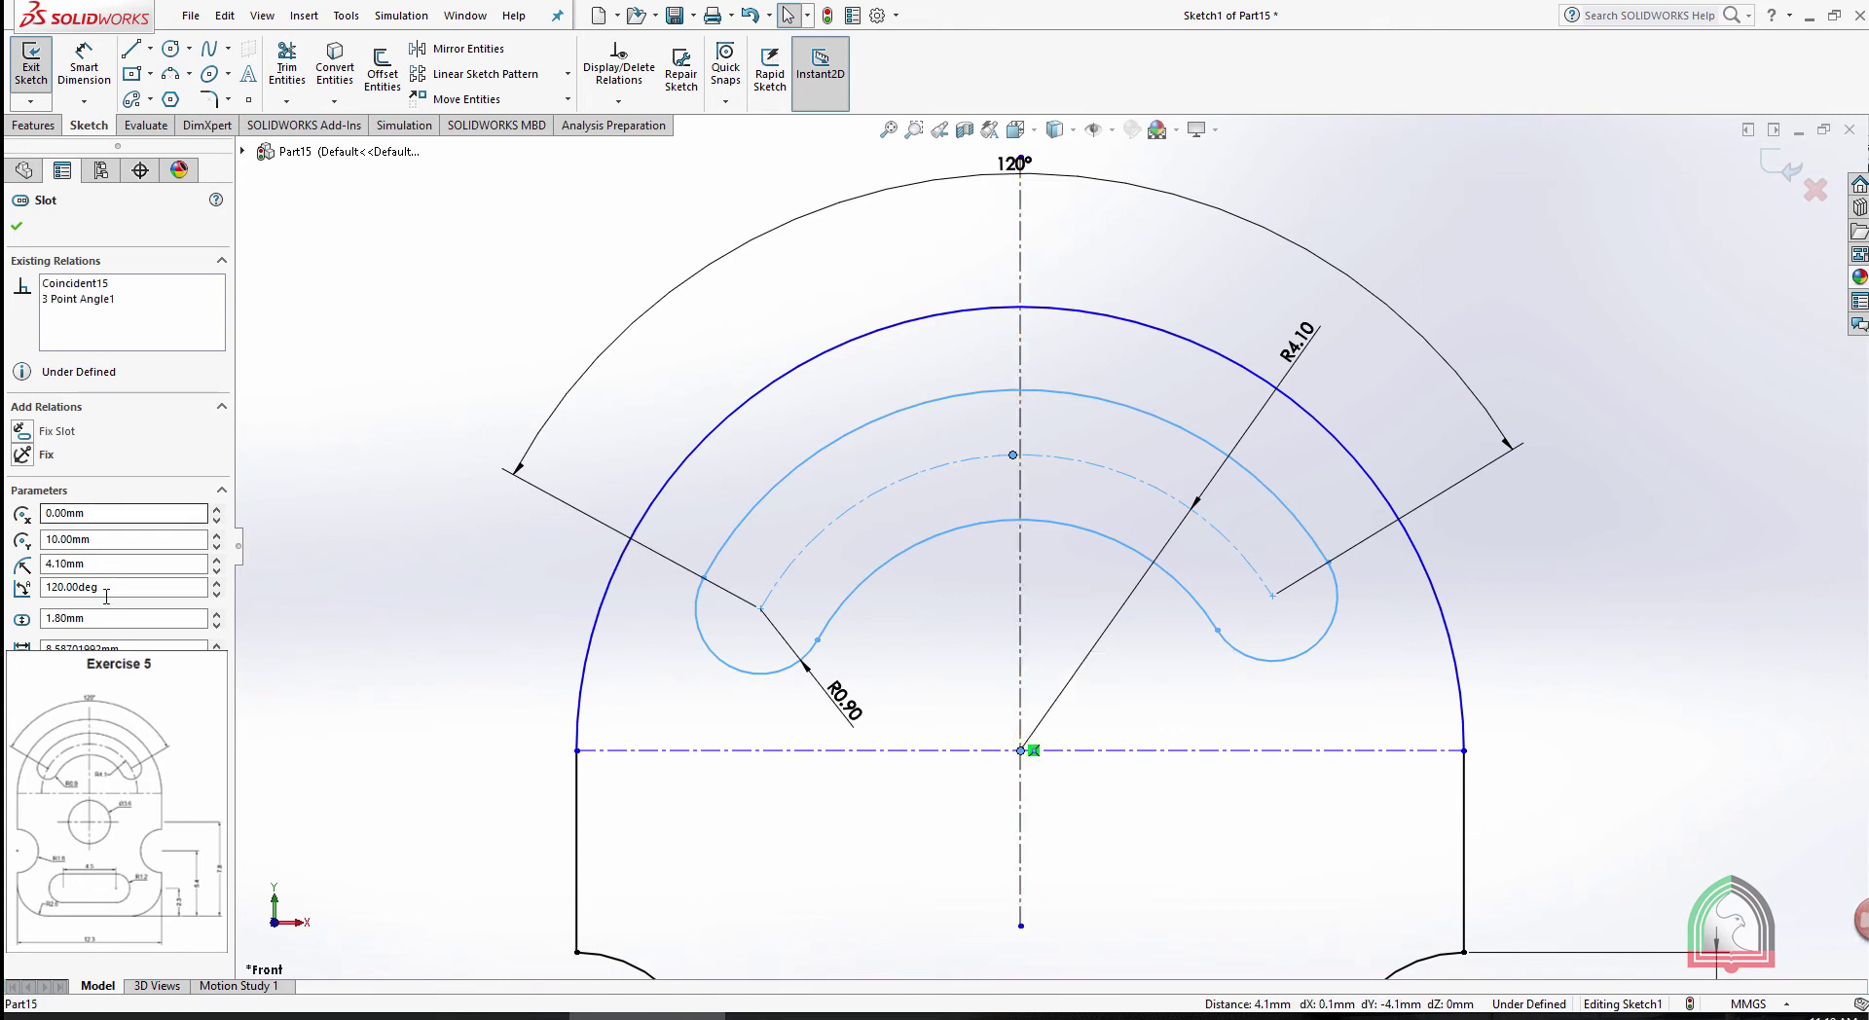
left_click(334, 383)
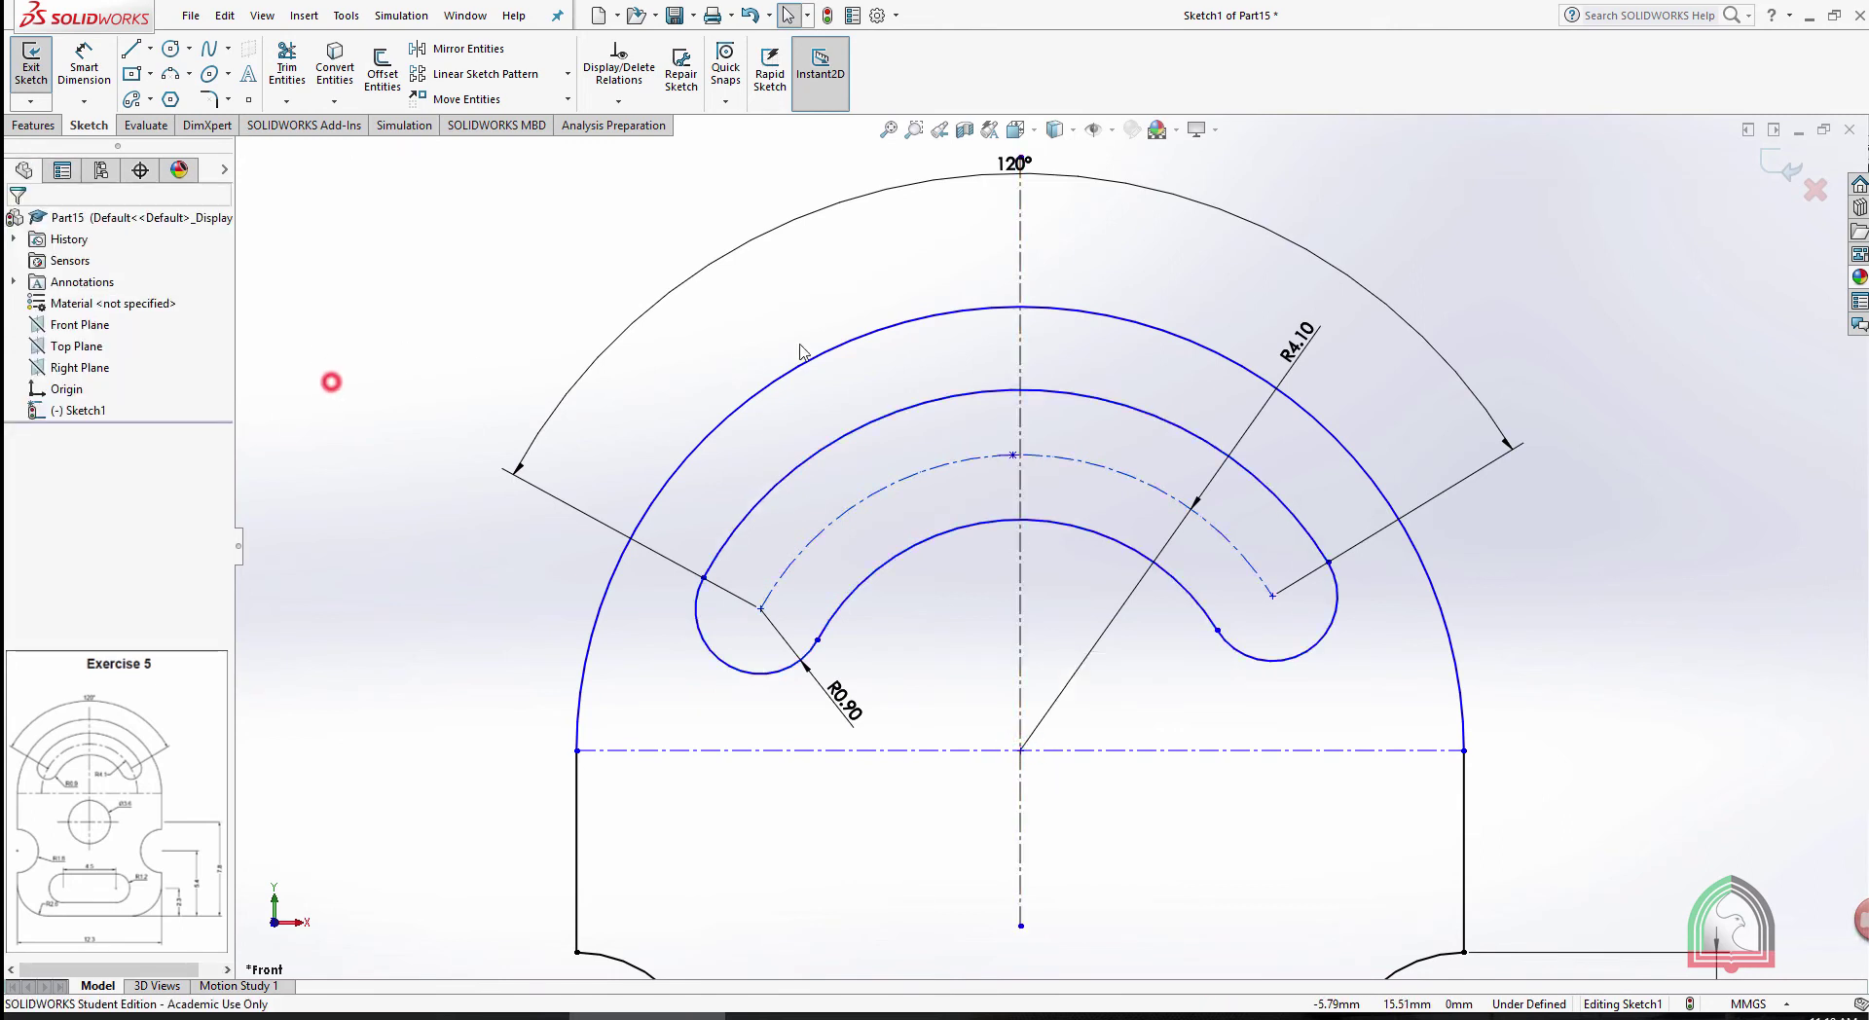
left_click(1013, 456)
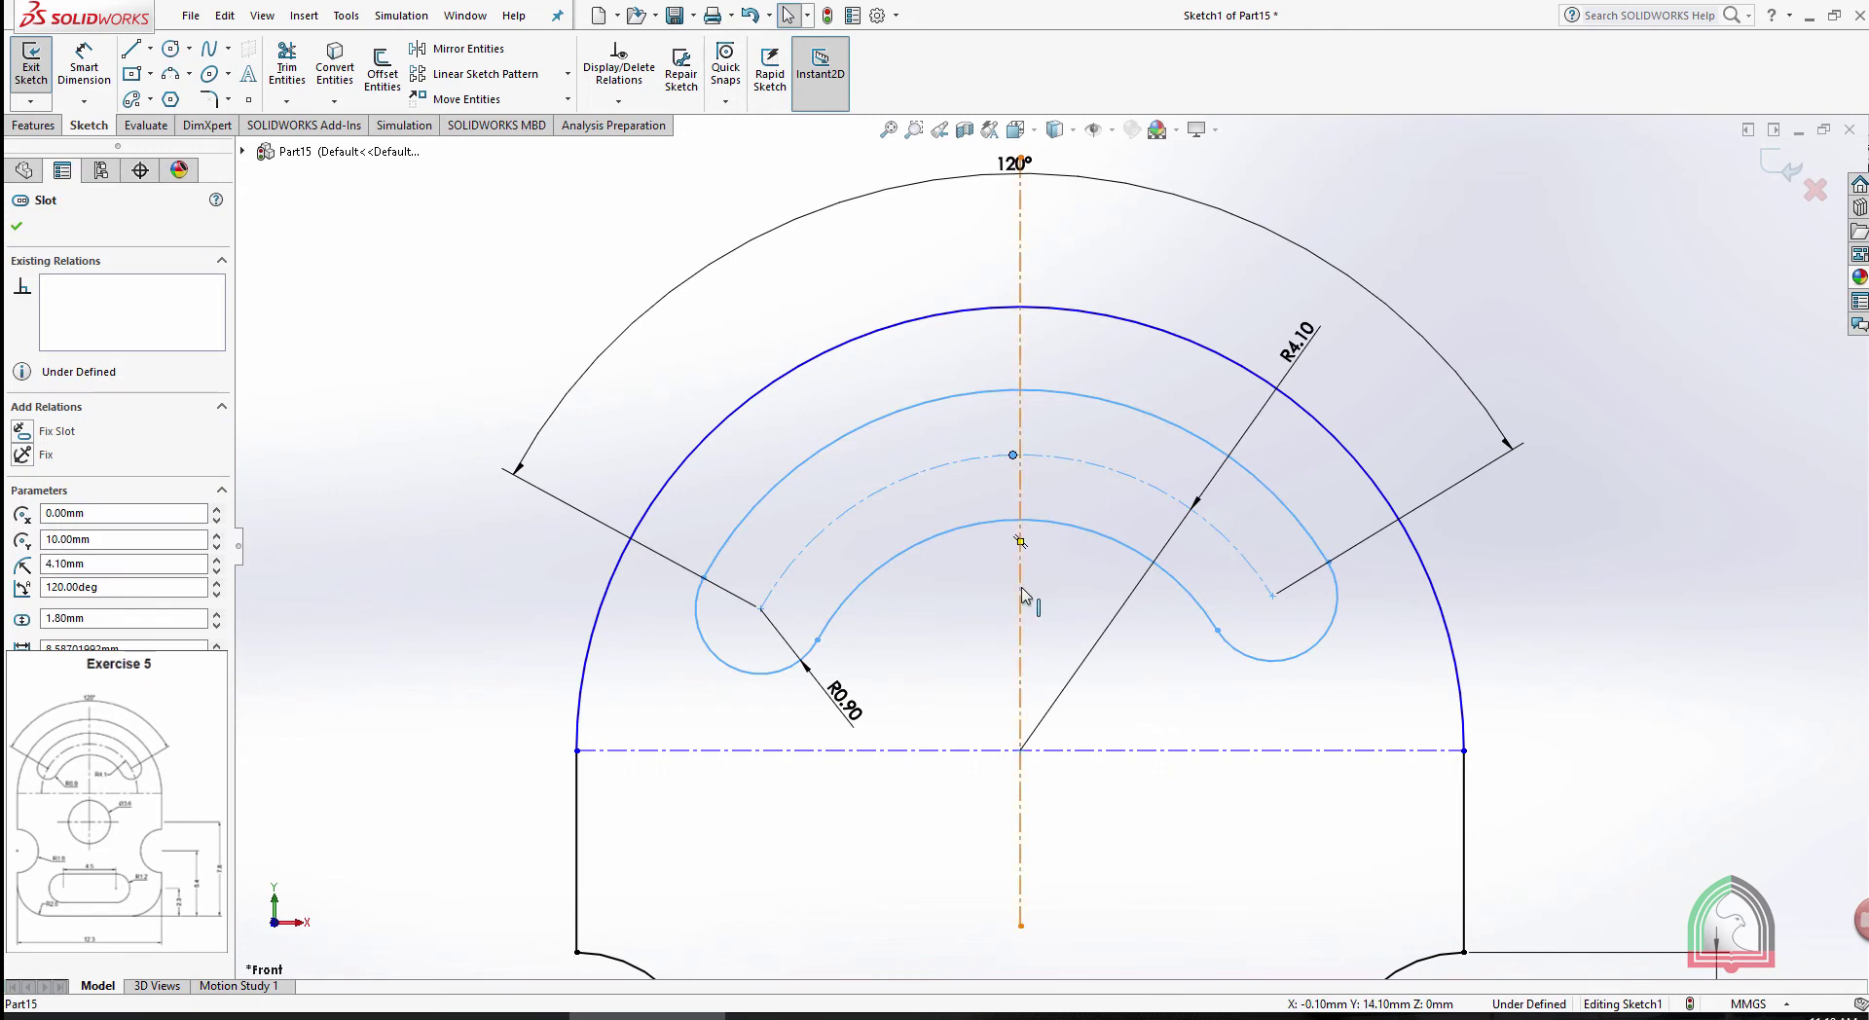
left_click(1022, 589, "ctrl")
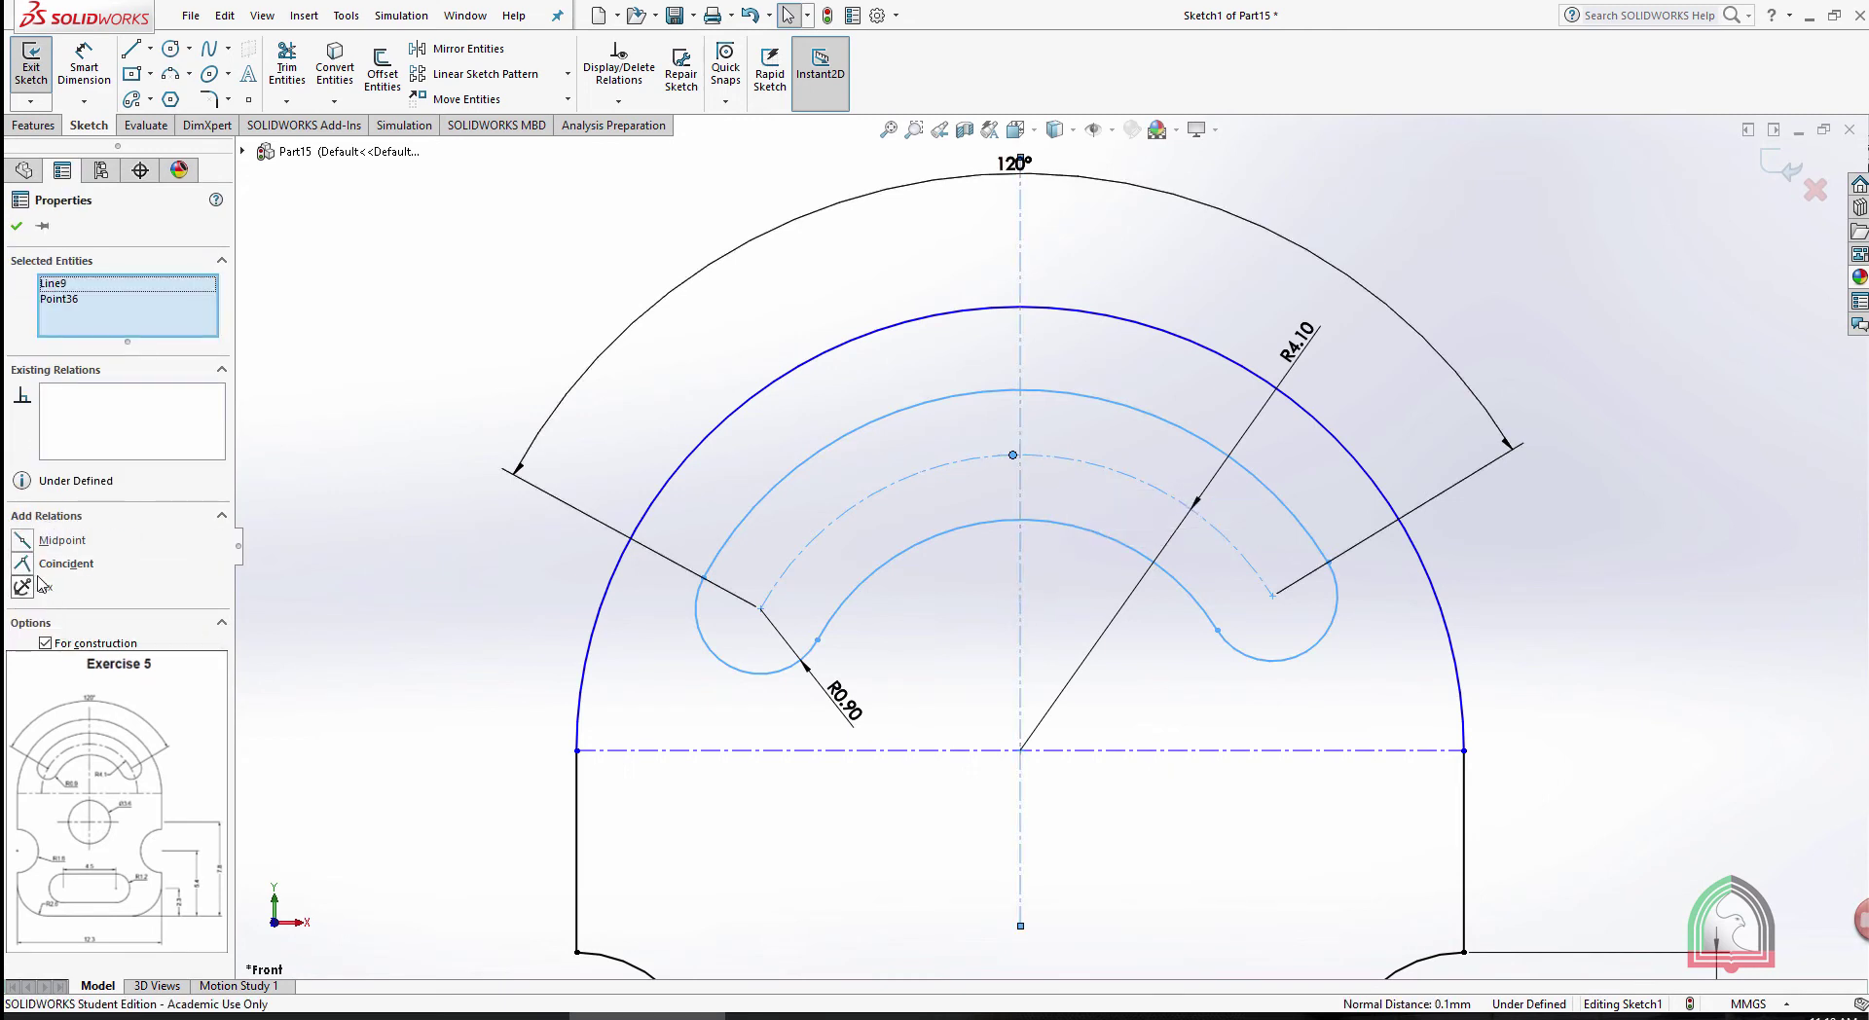
left_click(68, 565)
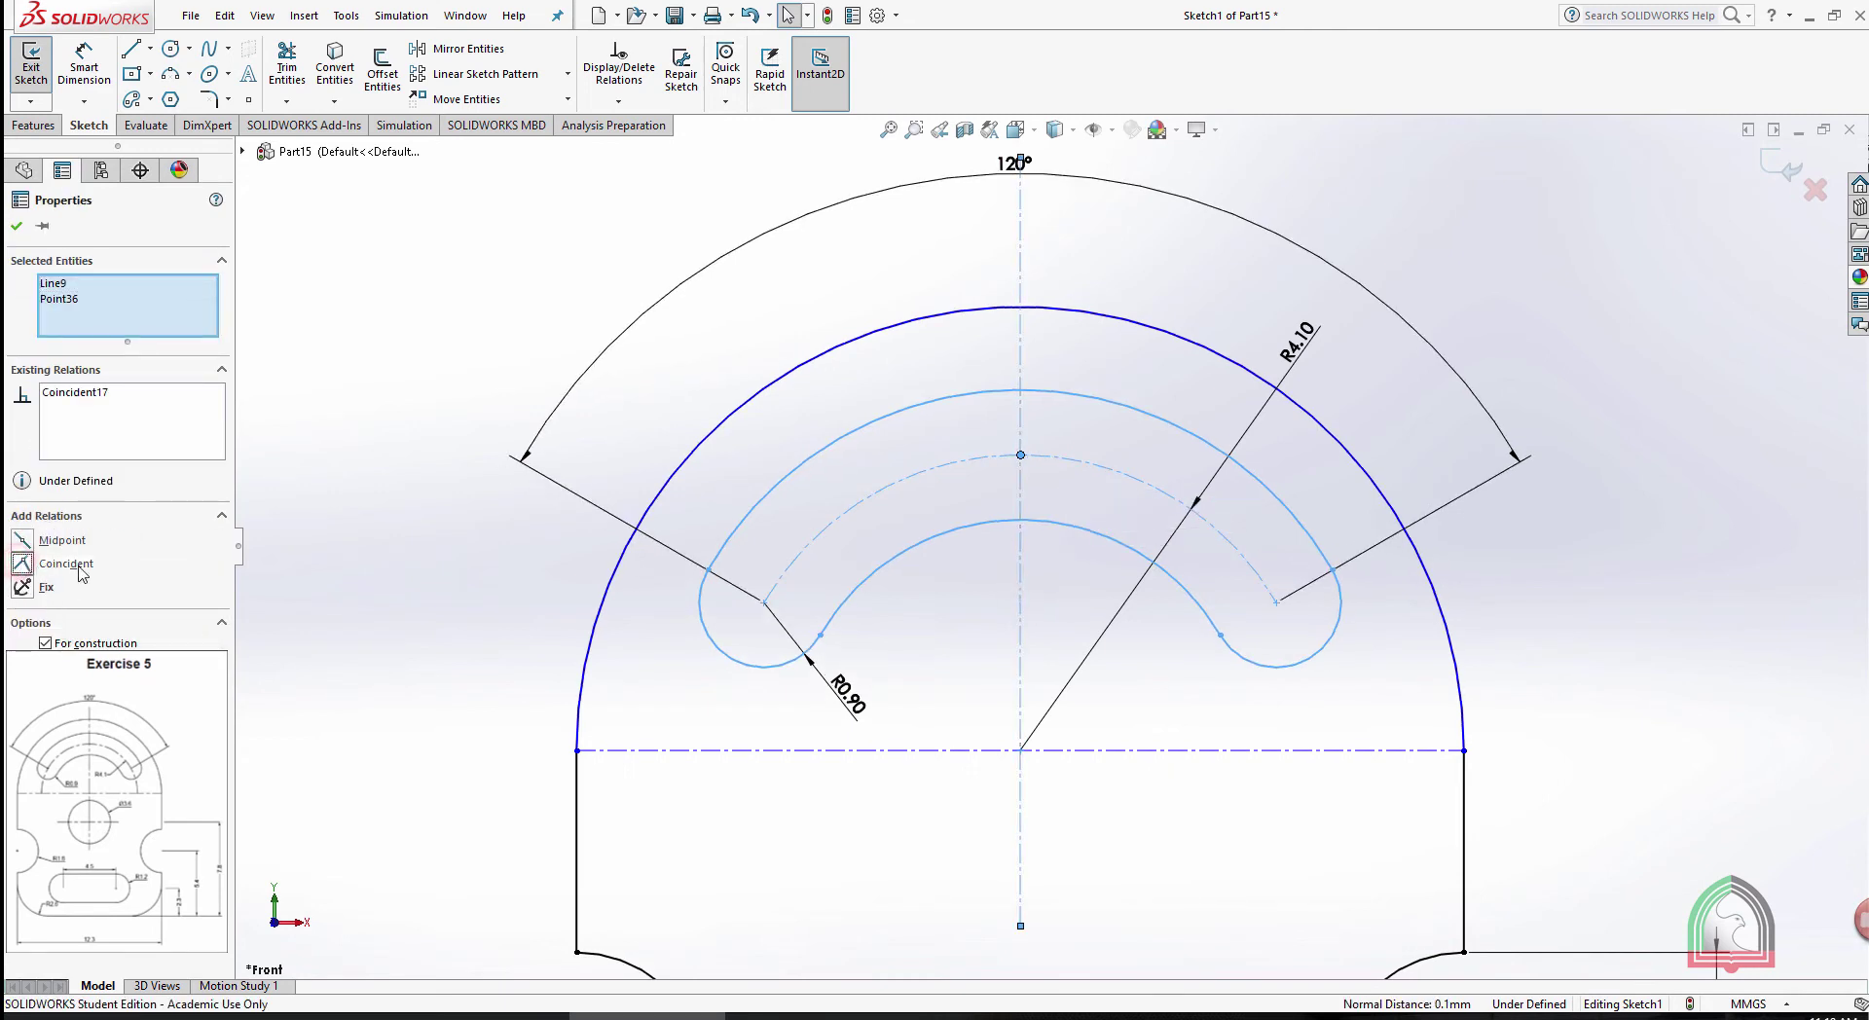
left_click(16, 228)
scroll(1624, 526, "up", 5)
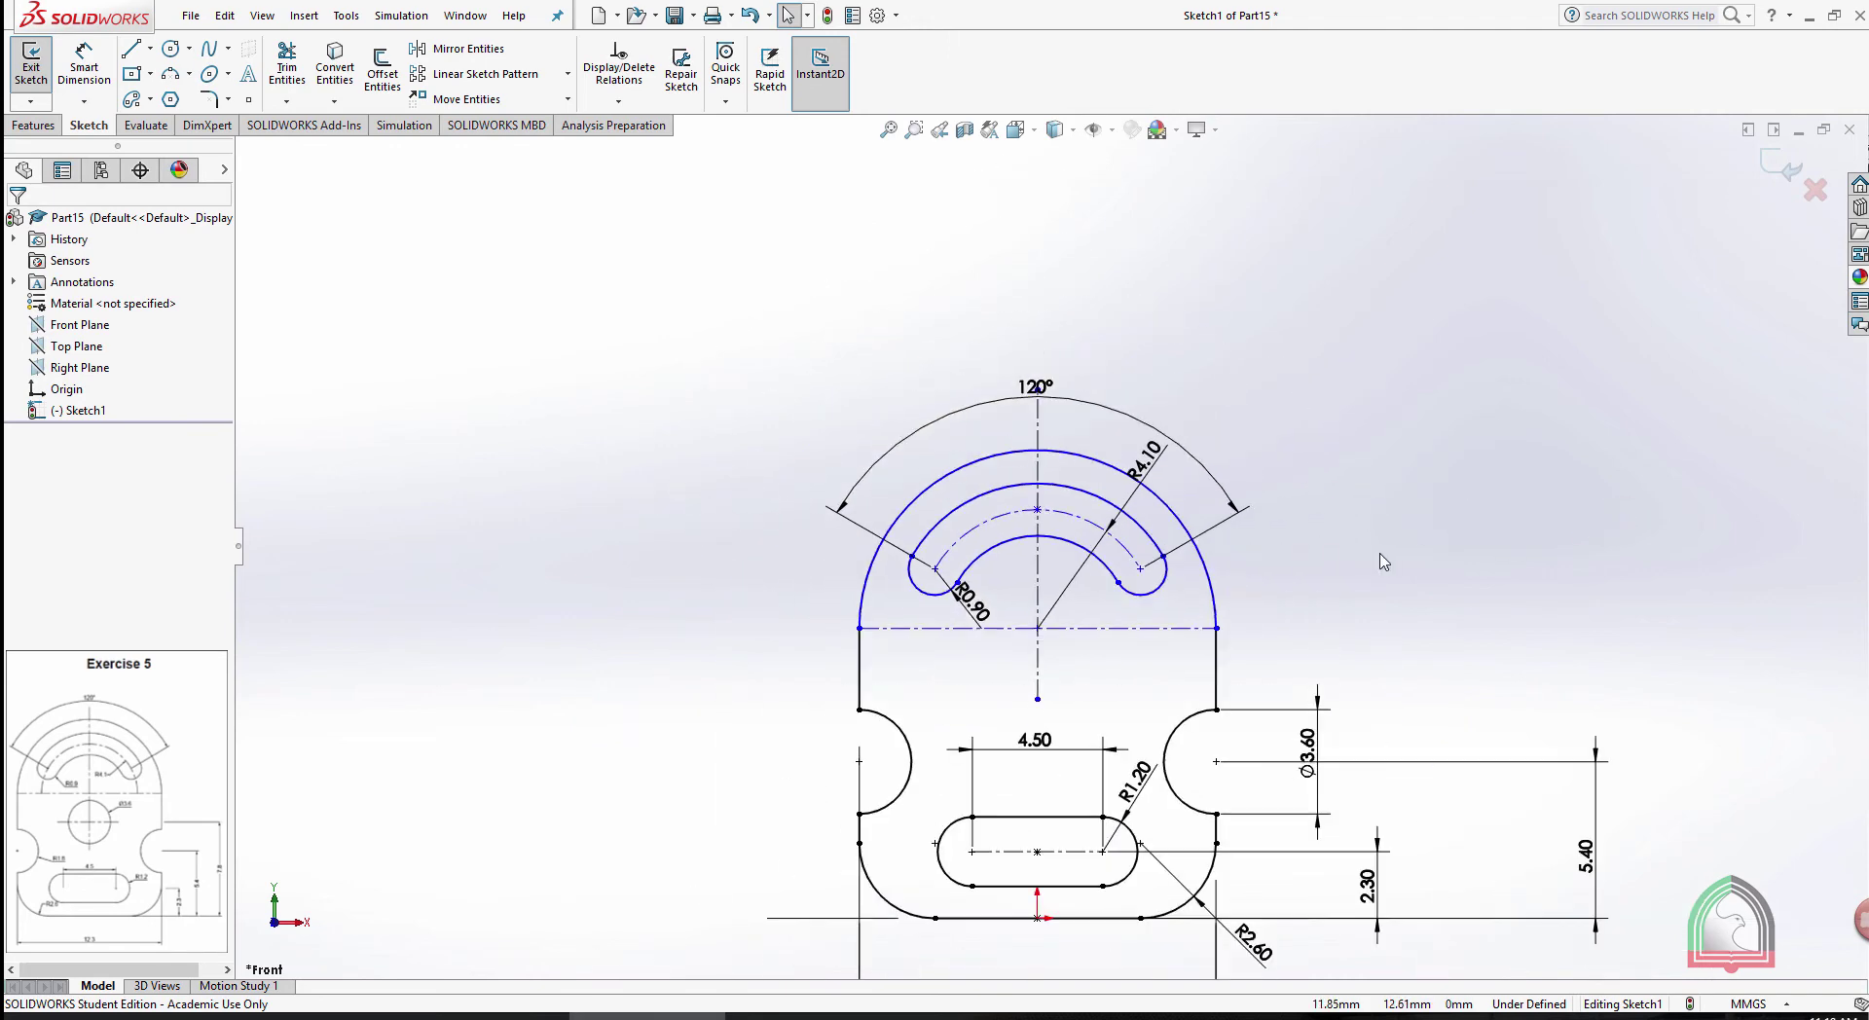
scroll(1384, 562, "up", 2)
scroll(1164, 769, "down", 3)
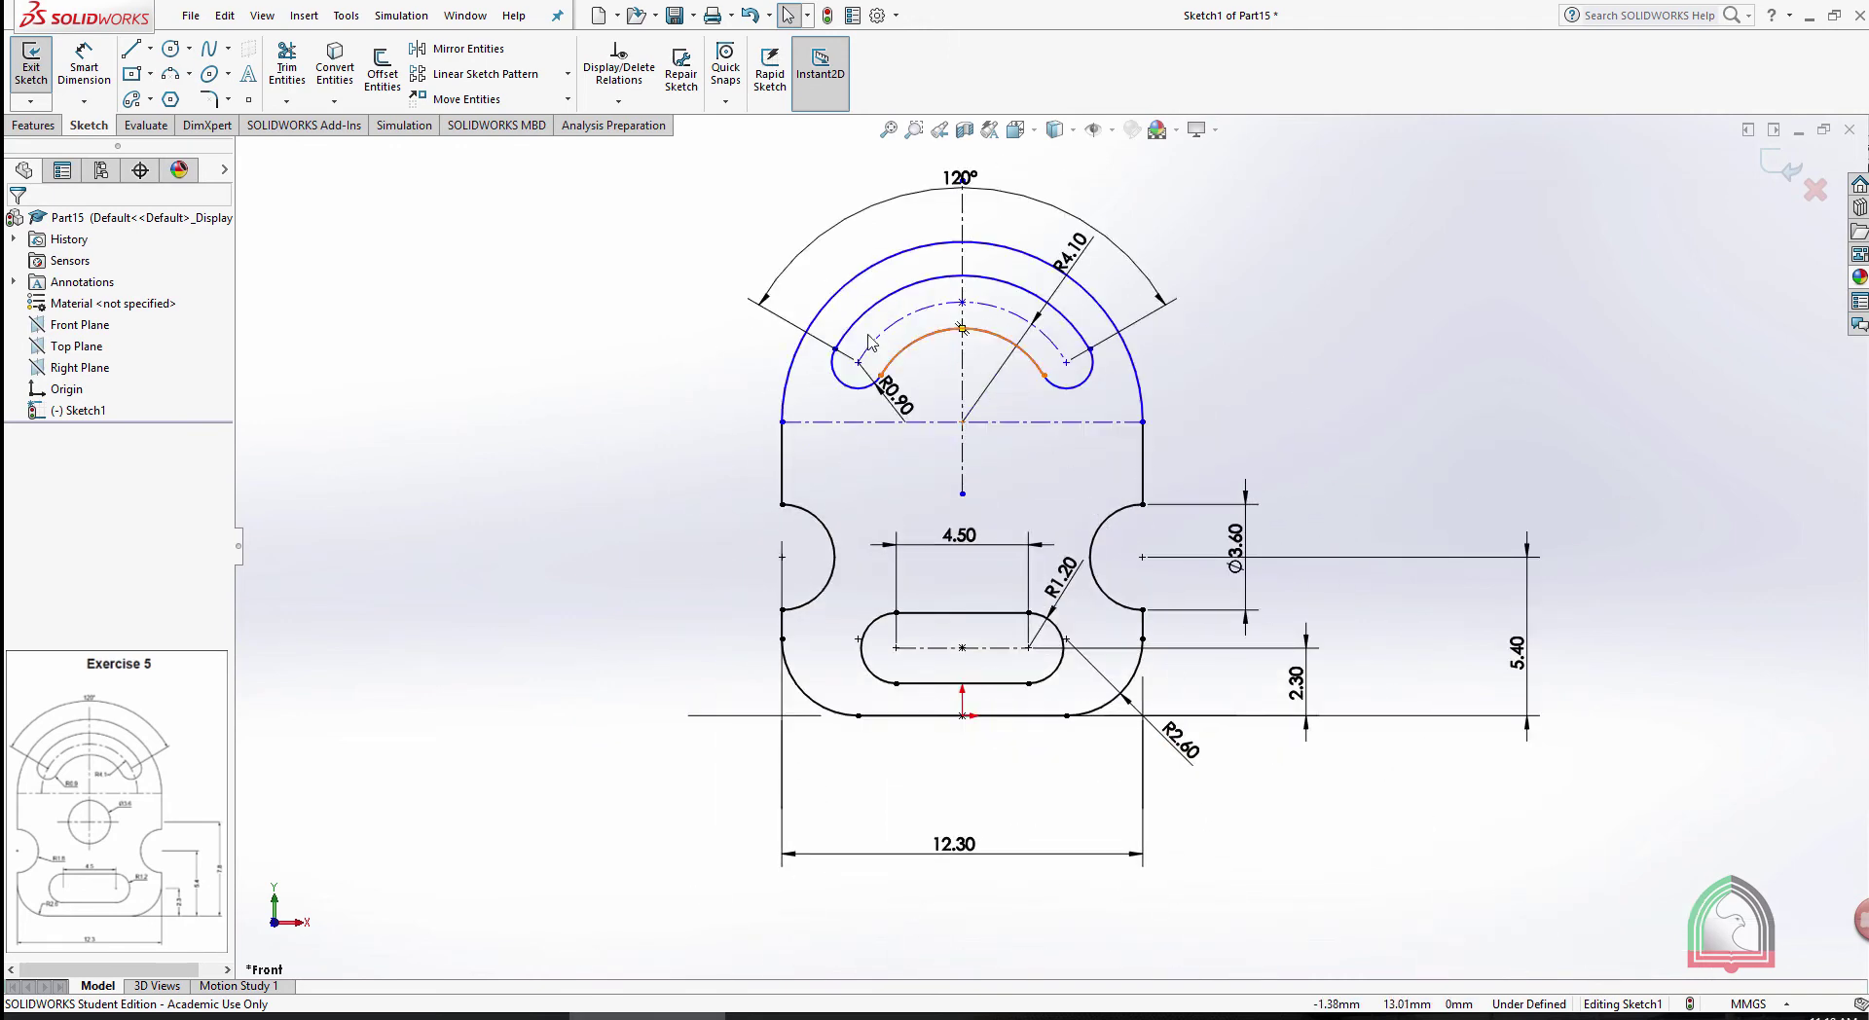
scroll(871, 336, "down", 2)
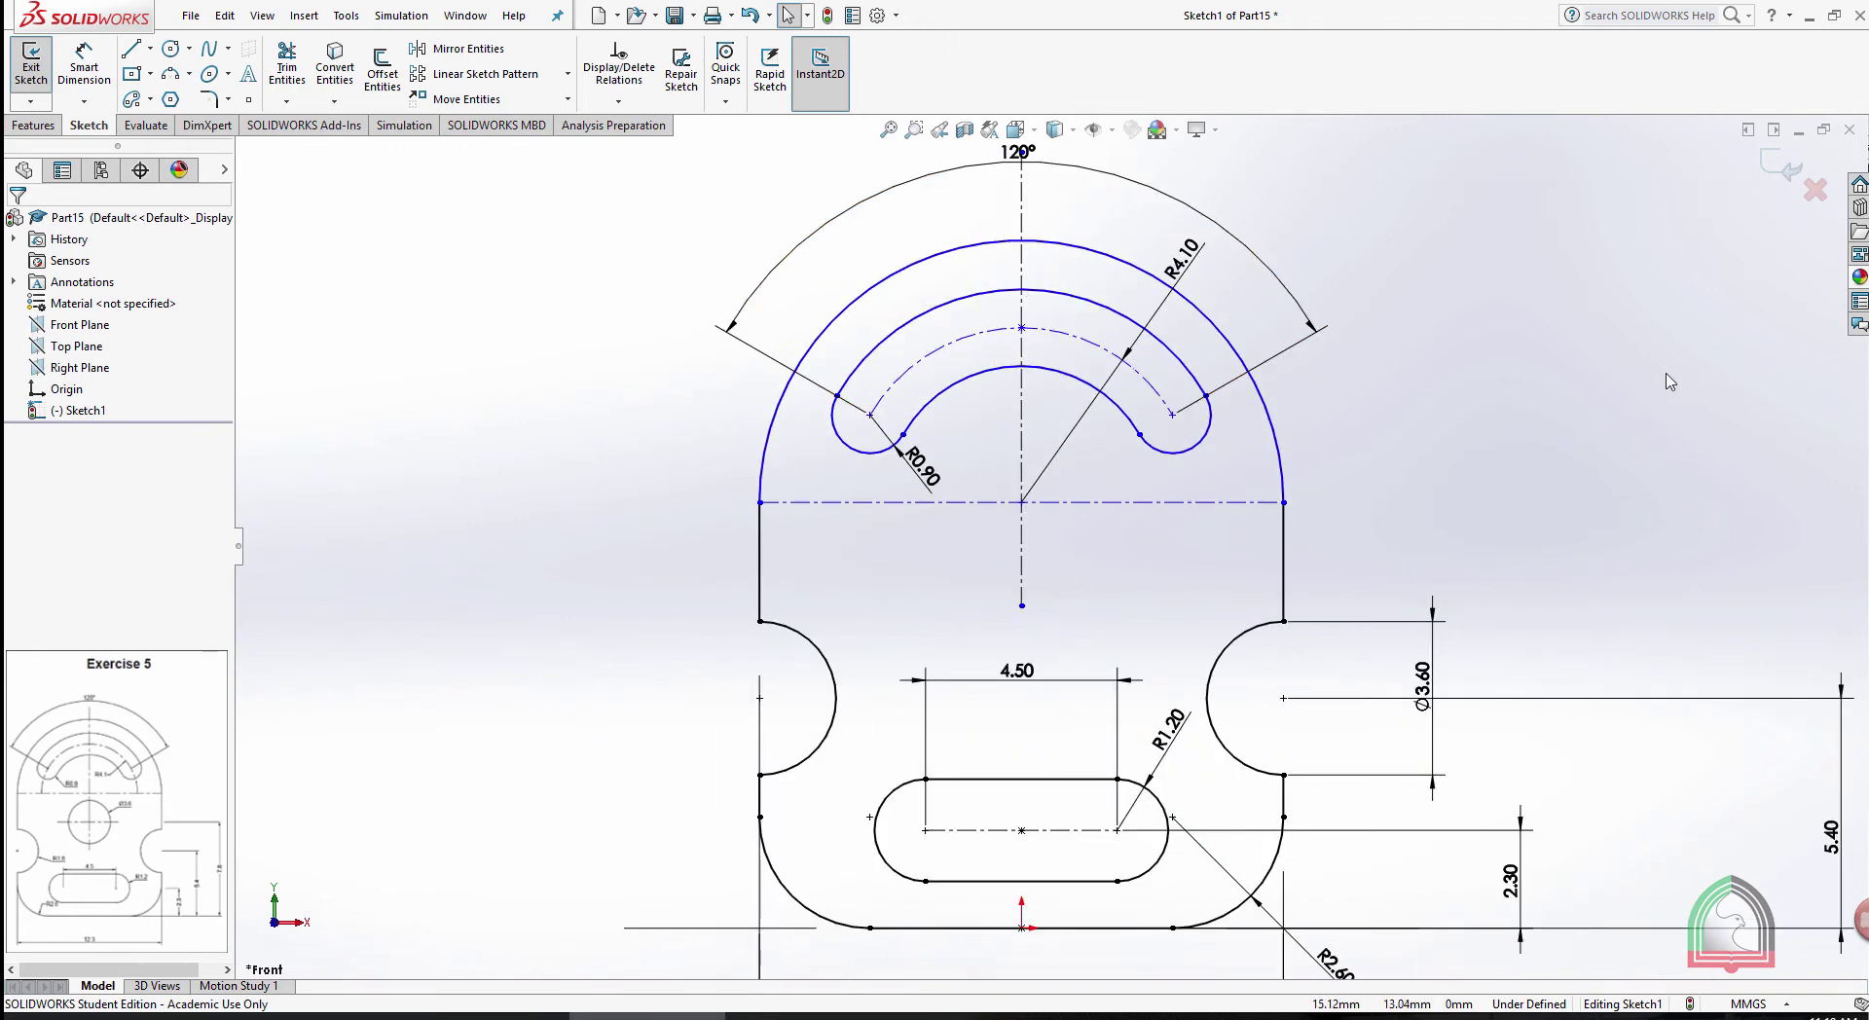
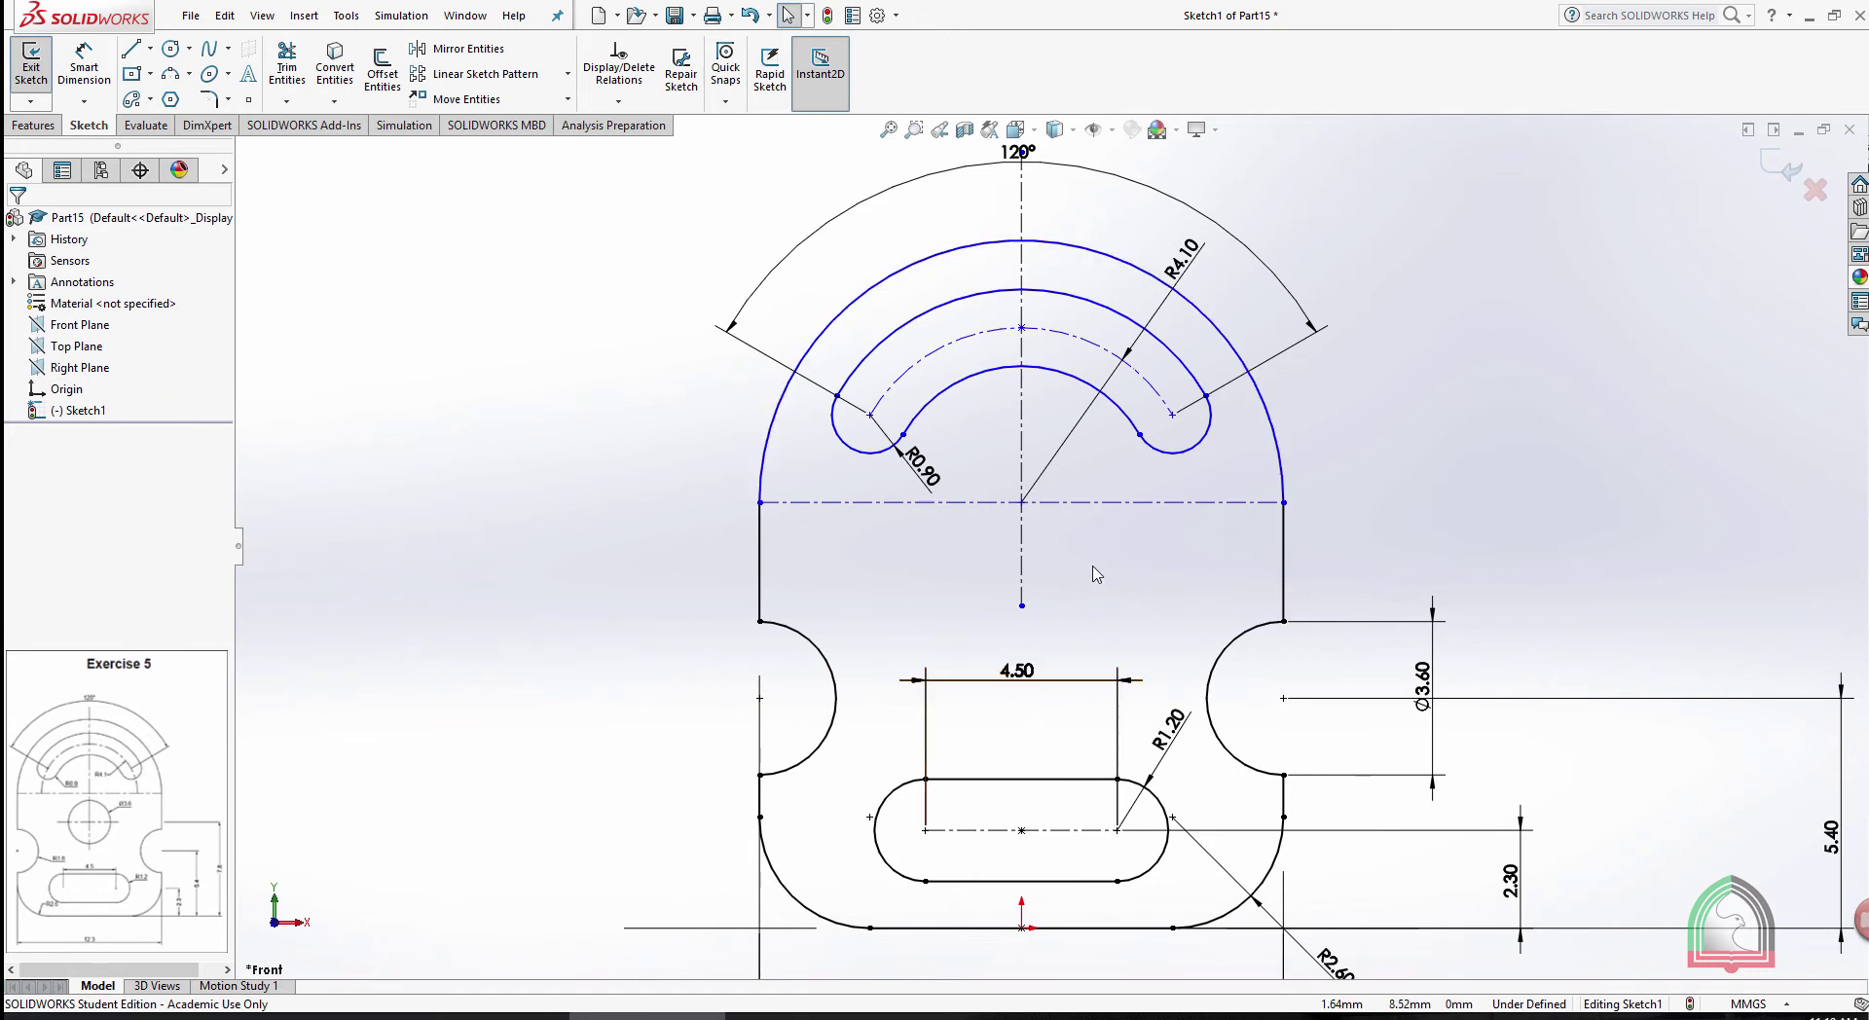
Draw a Ø3.6 circle centred on the vertical centreline
left_click(171, 48)
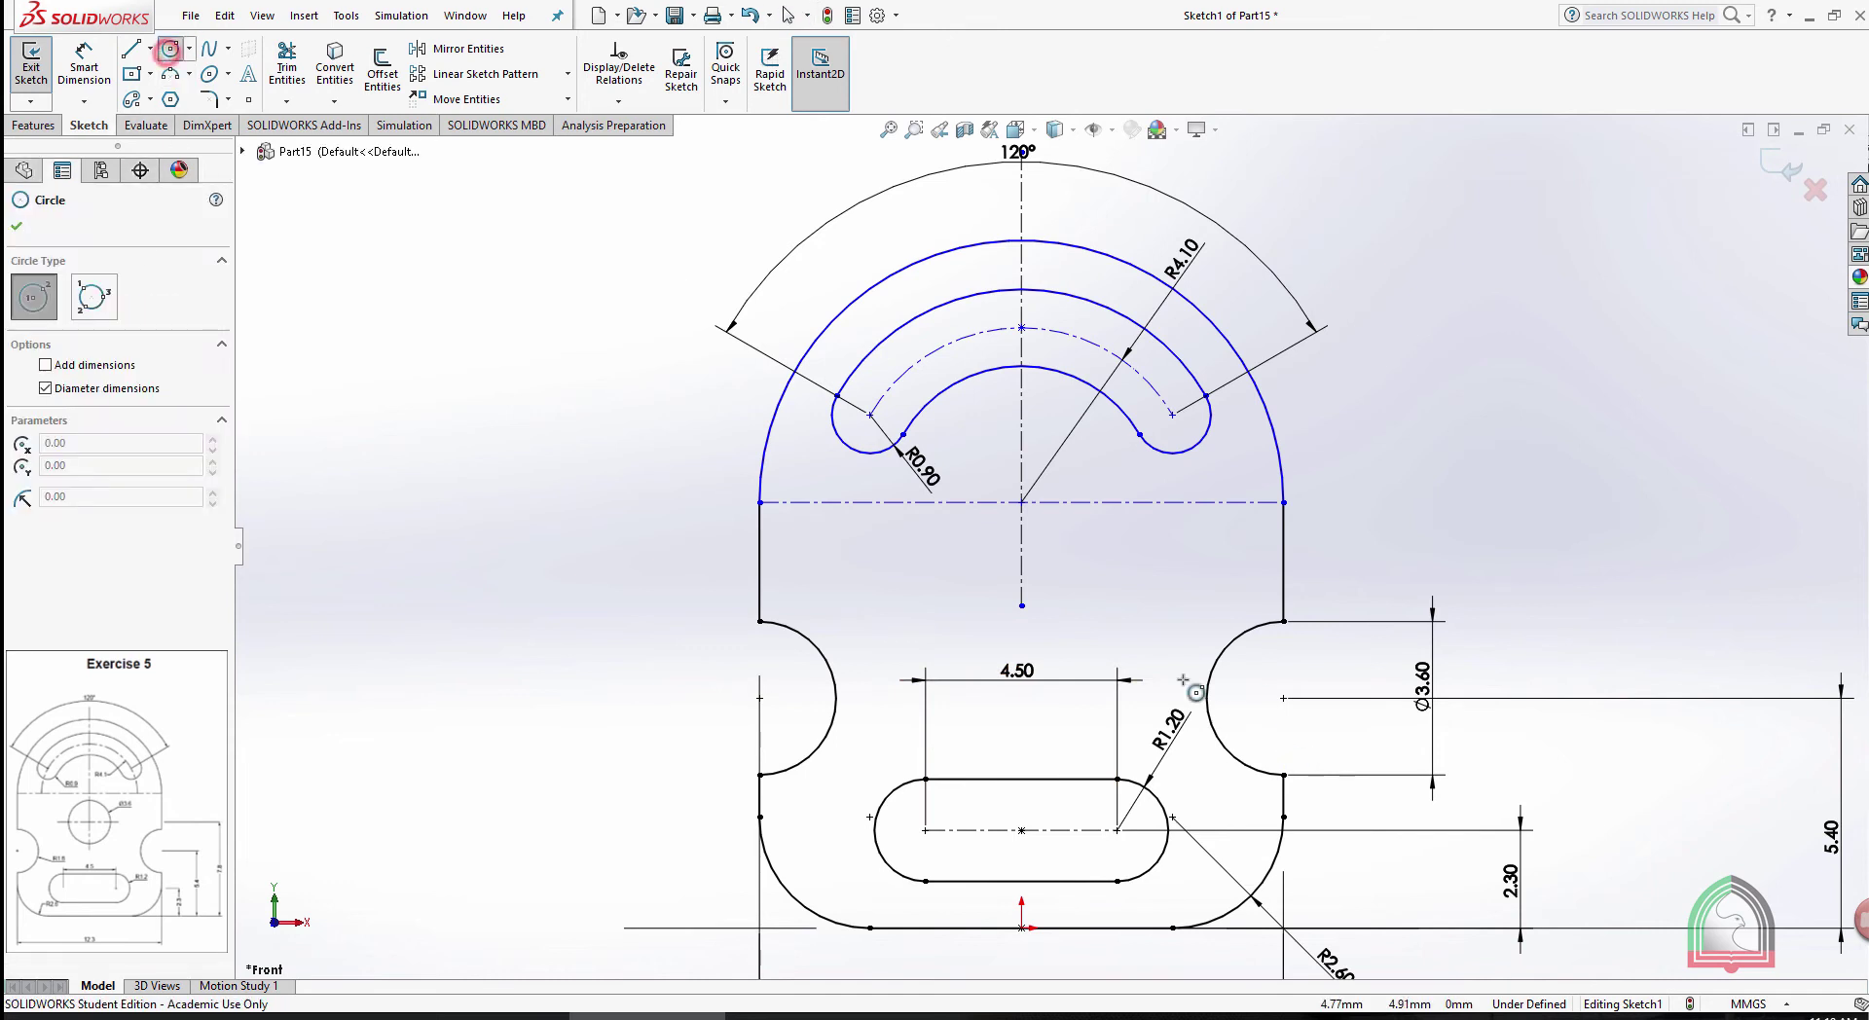
left_click(1021, 555)
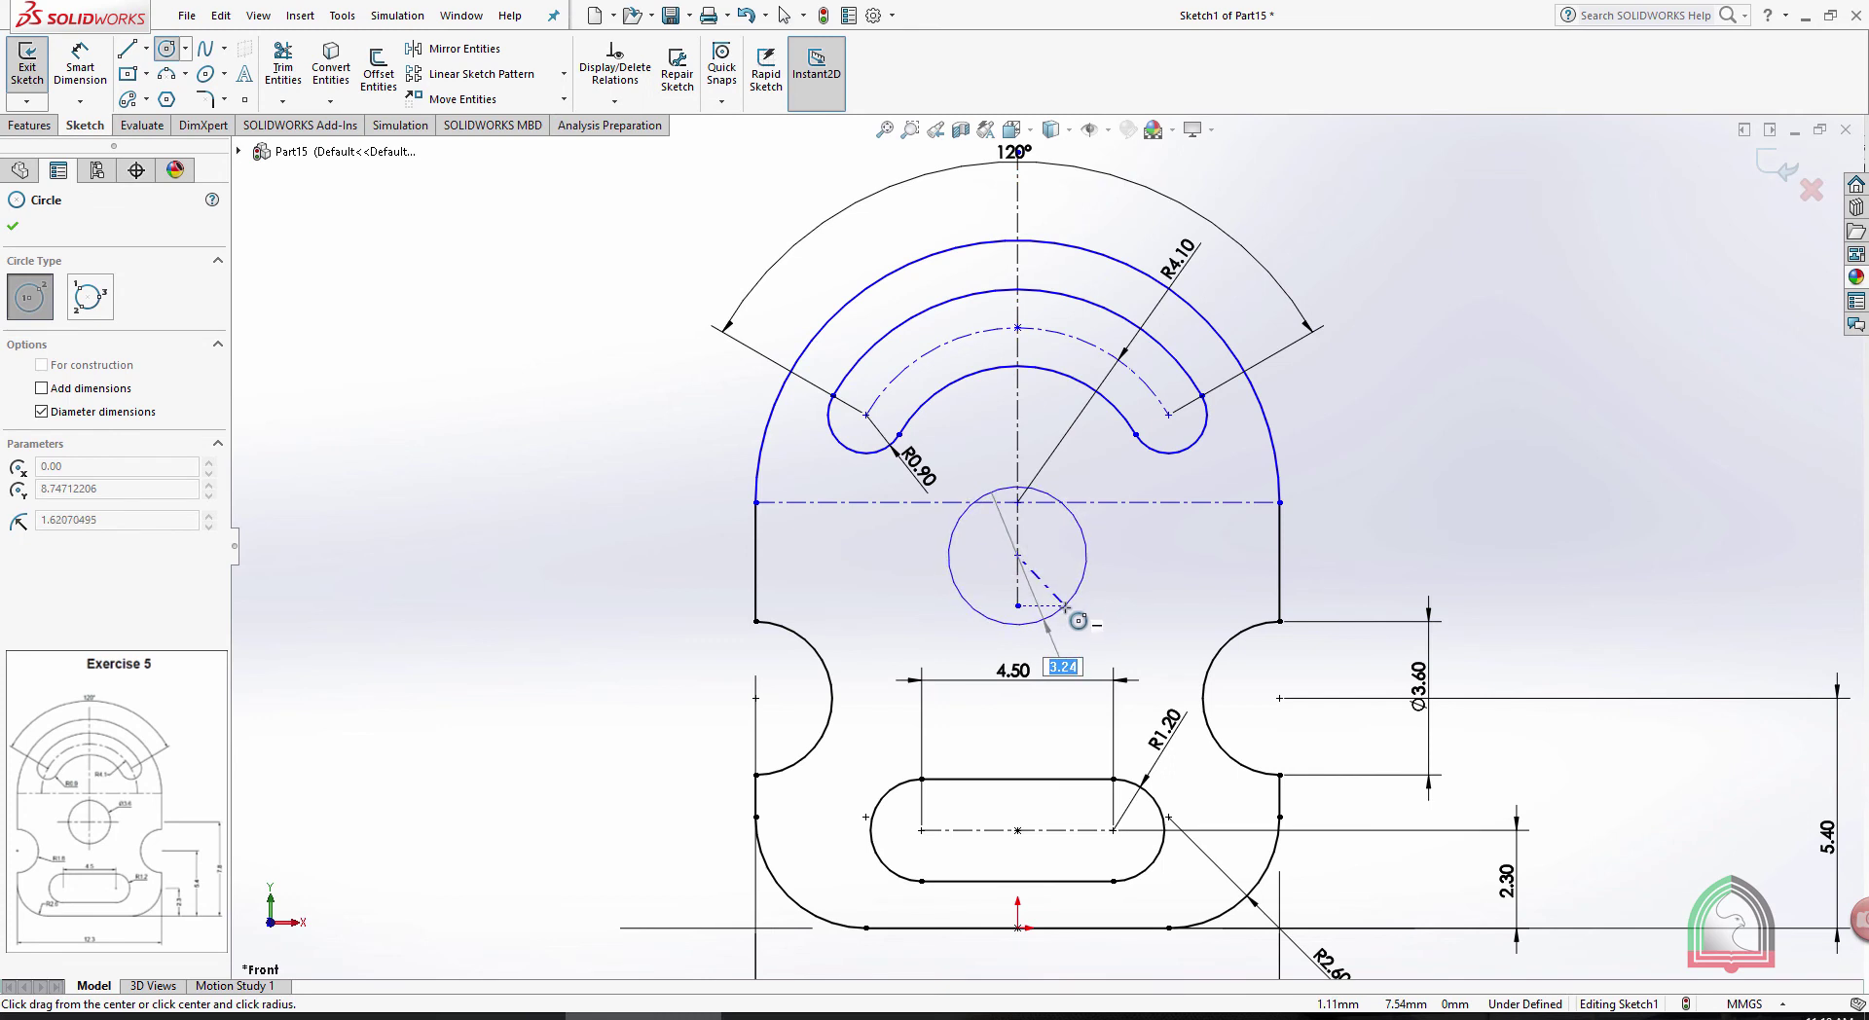
type("3.6")
key("Return")
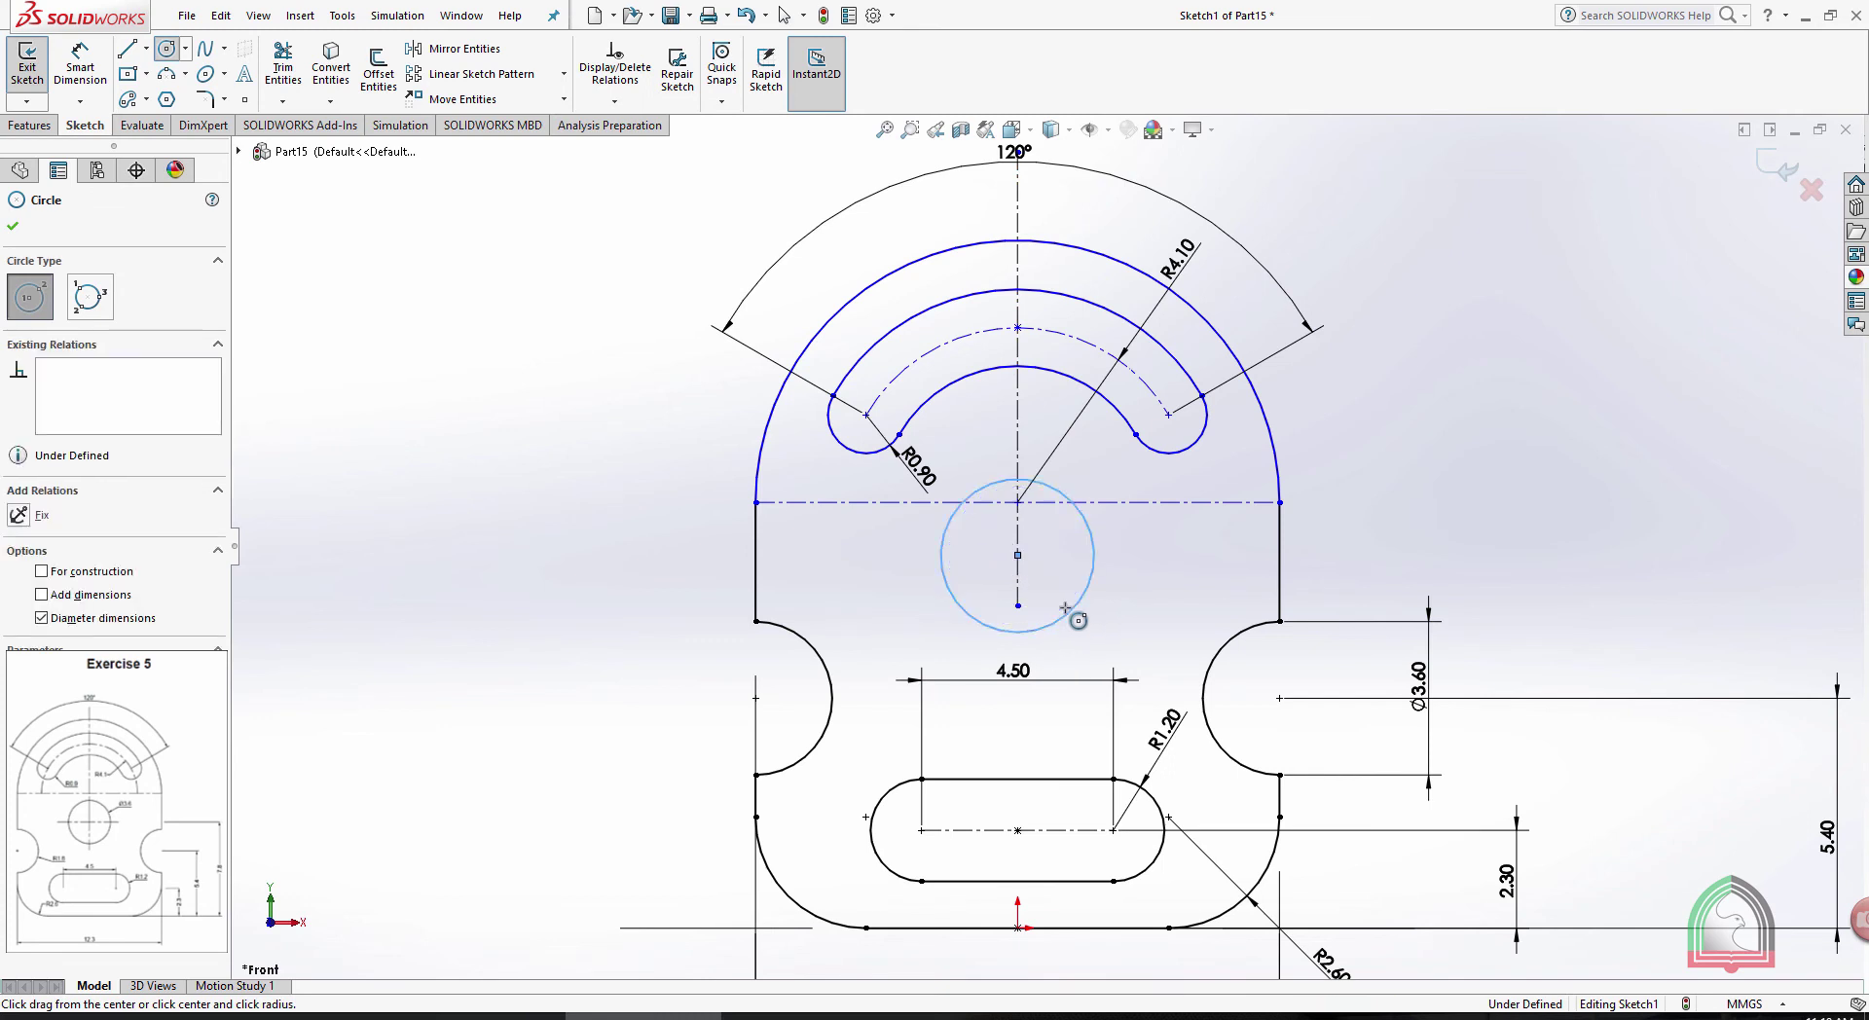
key("Escape")
Dimension the circle's centre 7.8 above the bottom edge
left_click(80, 64)
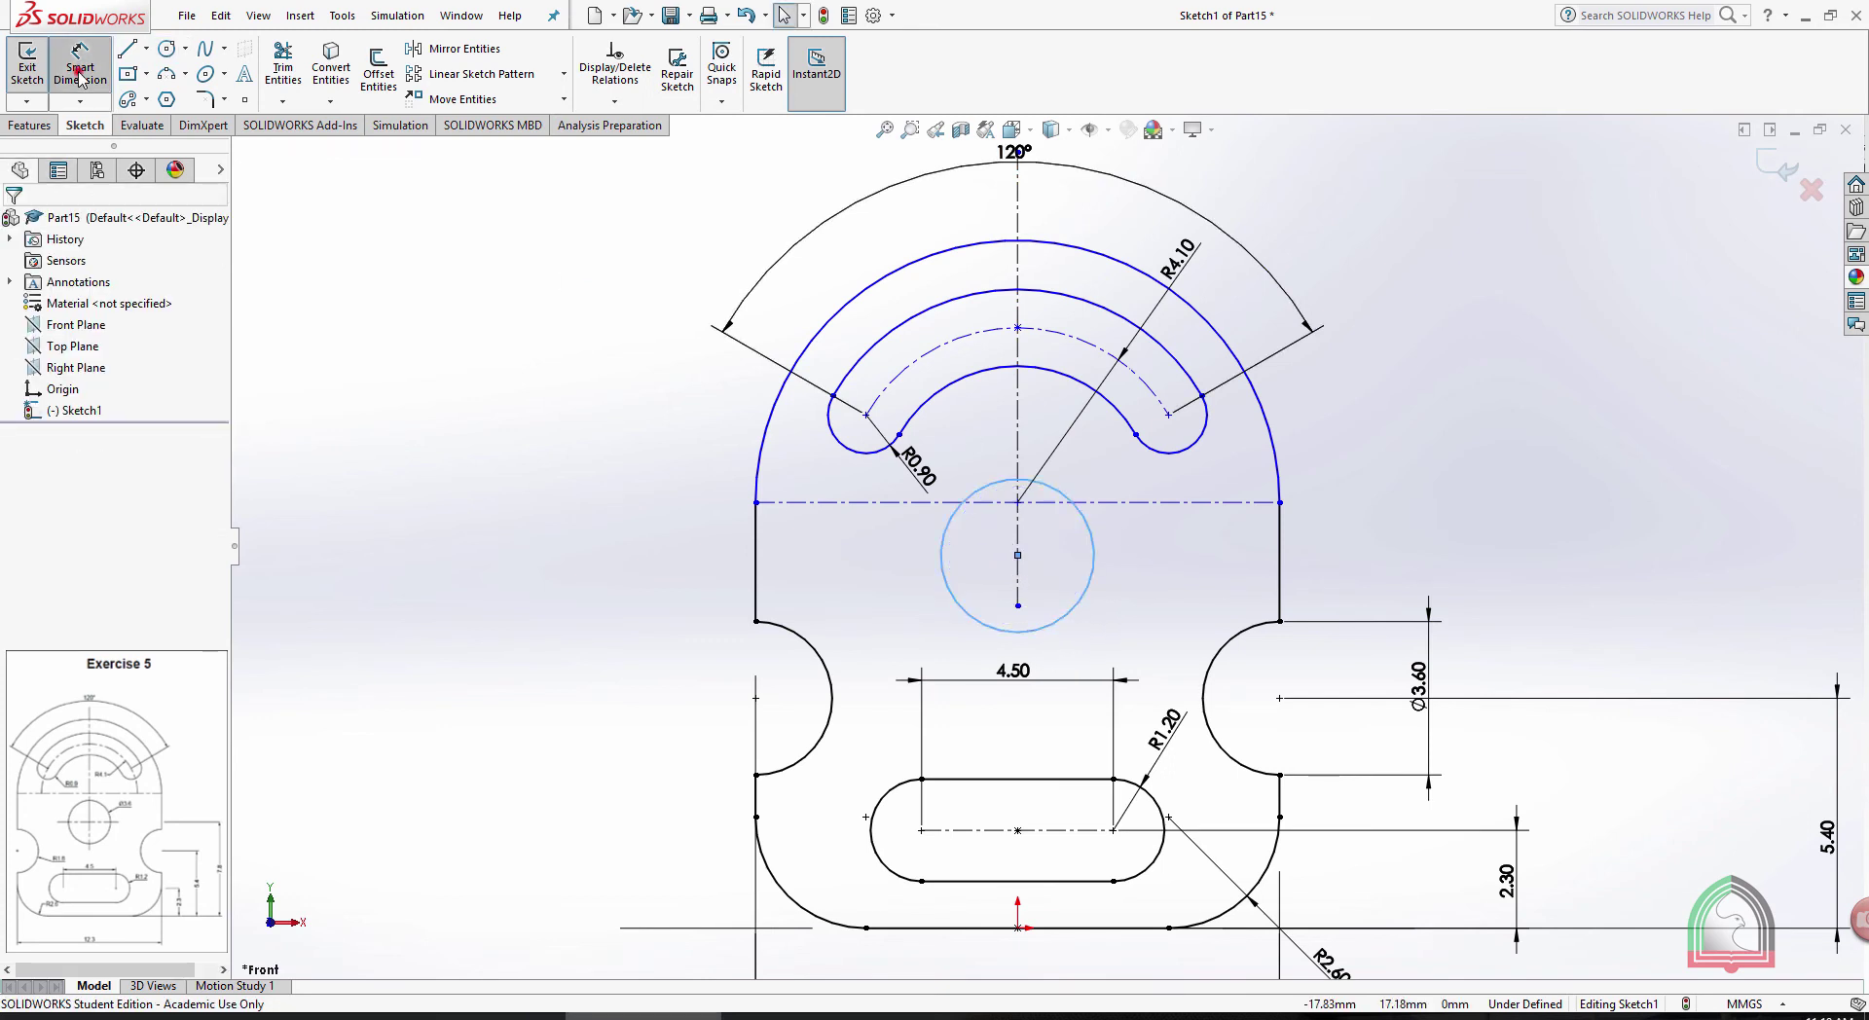
left_click(1071, 608)
key("Escape")
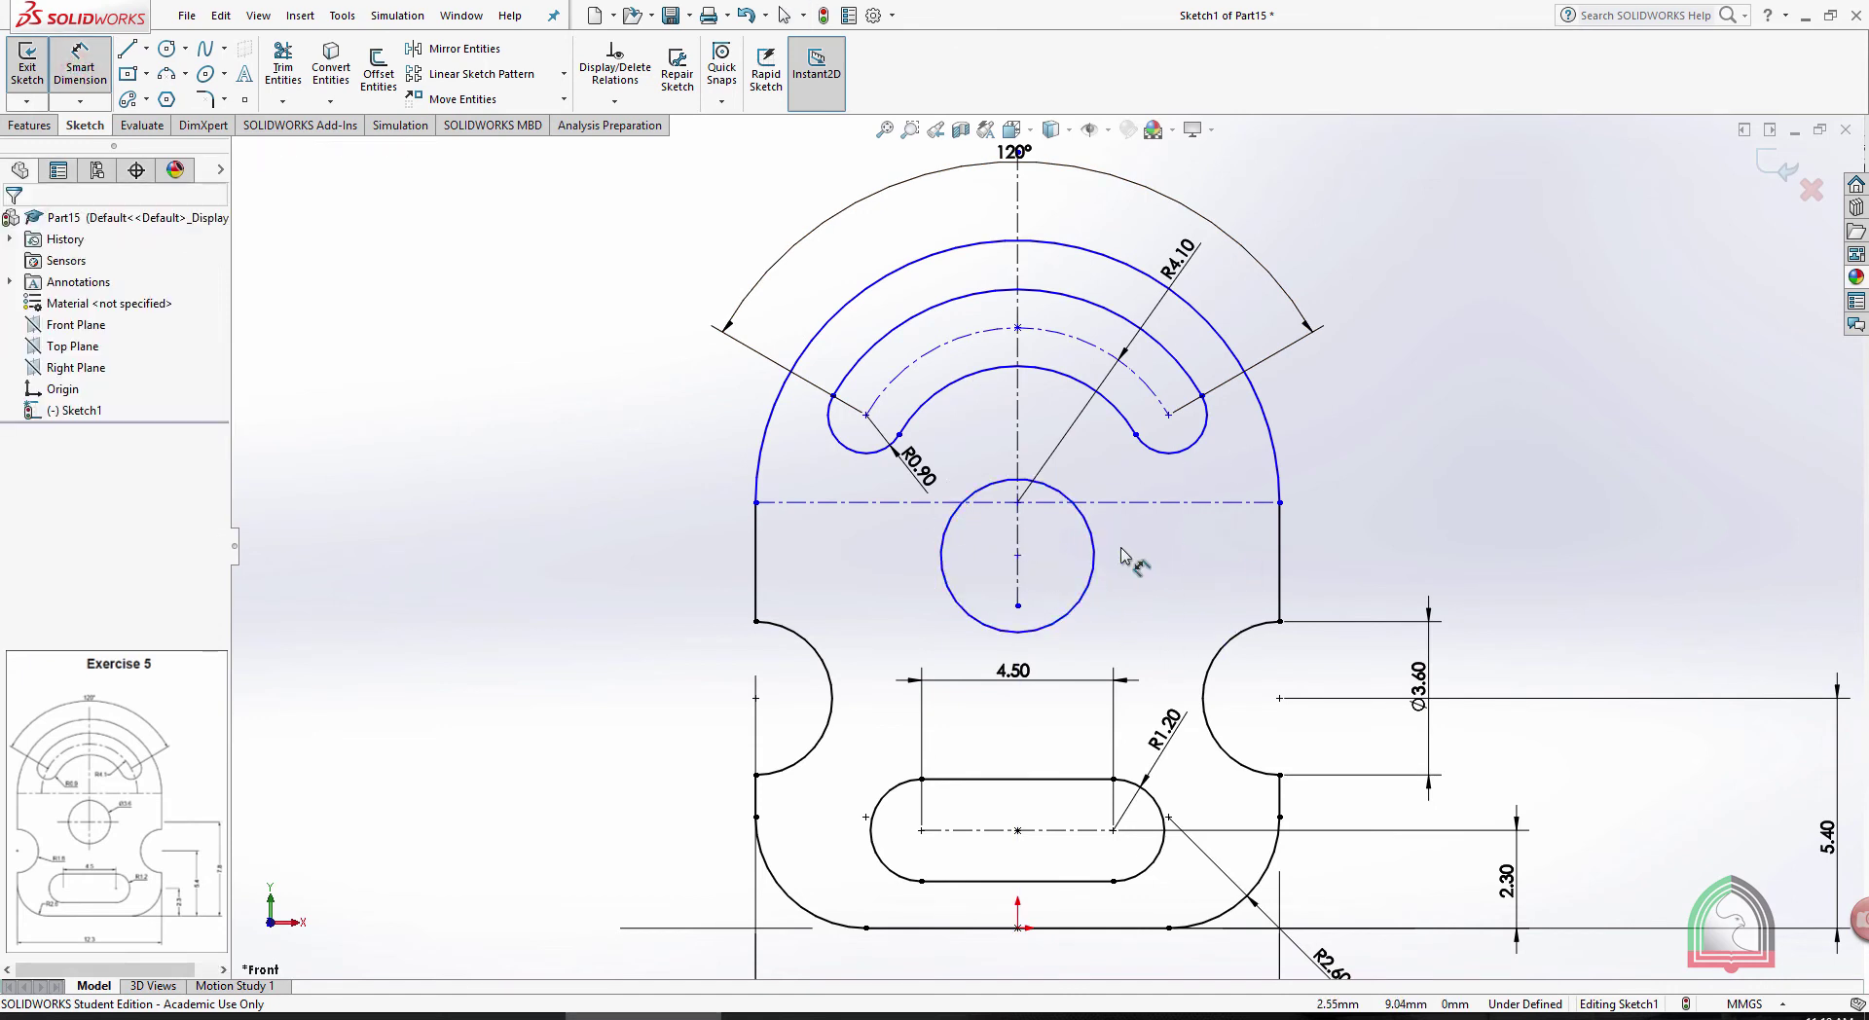
left_click(1017, 555)
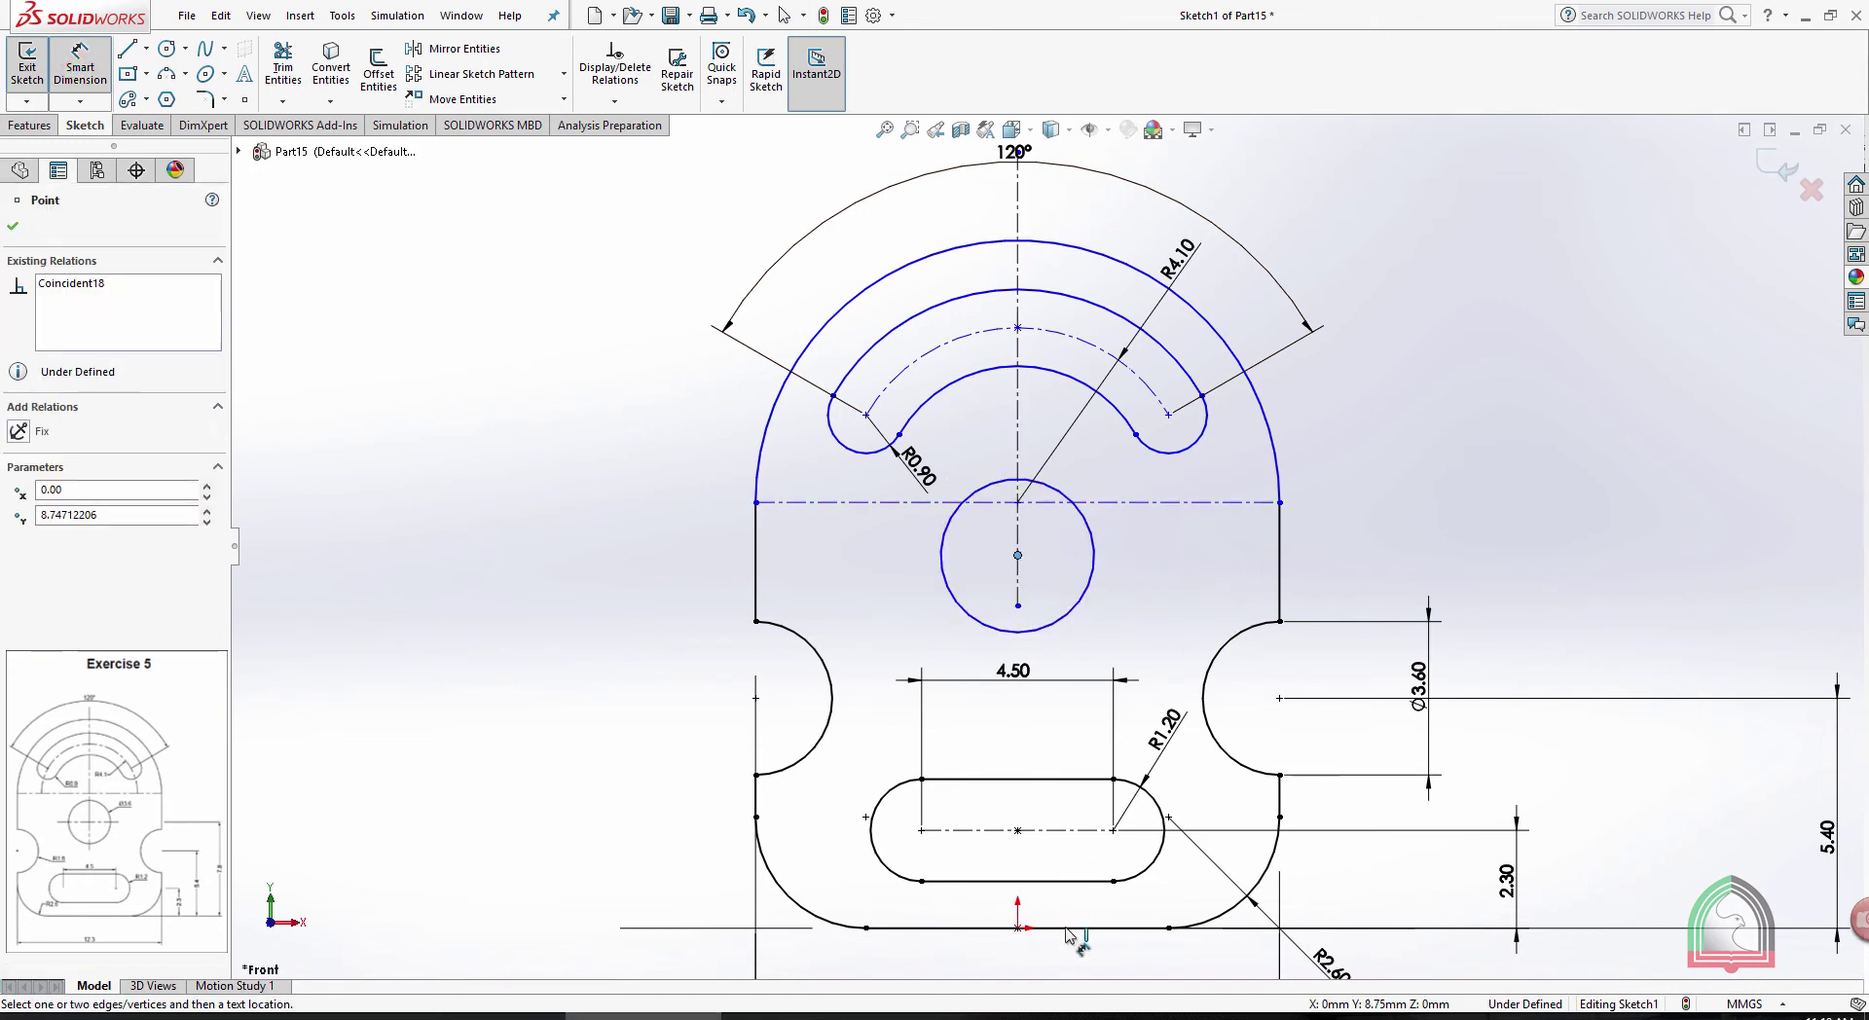
left_click(975, 929)
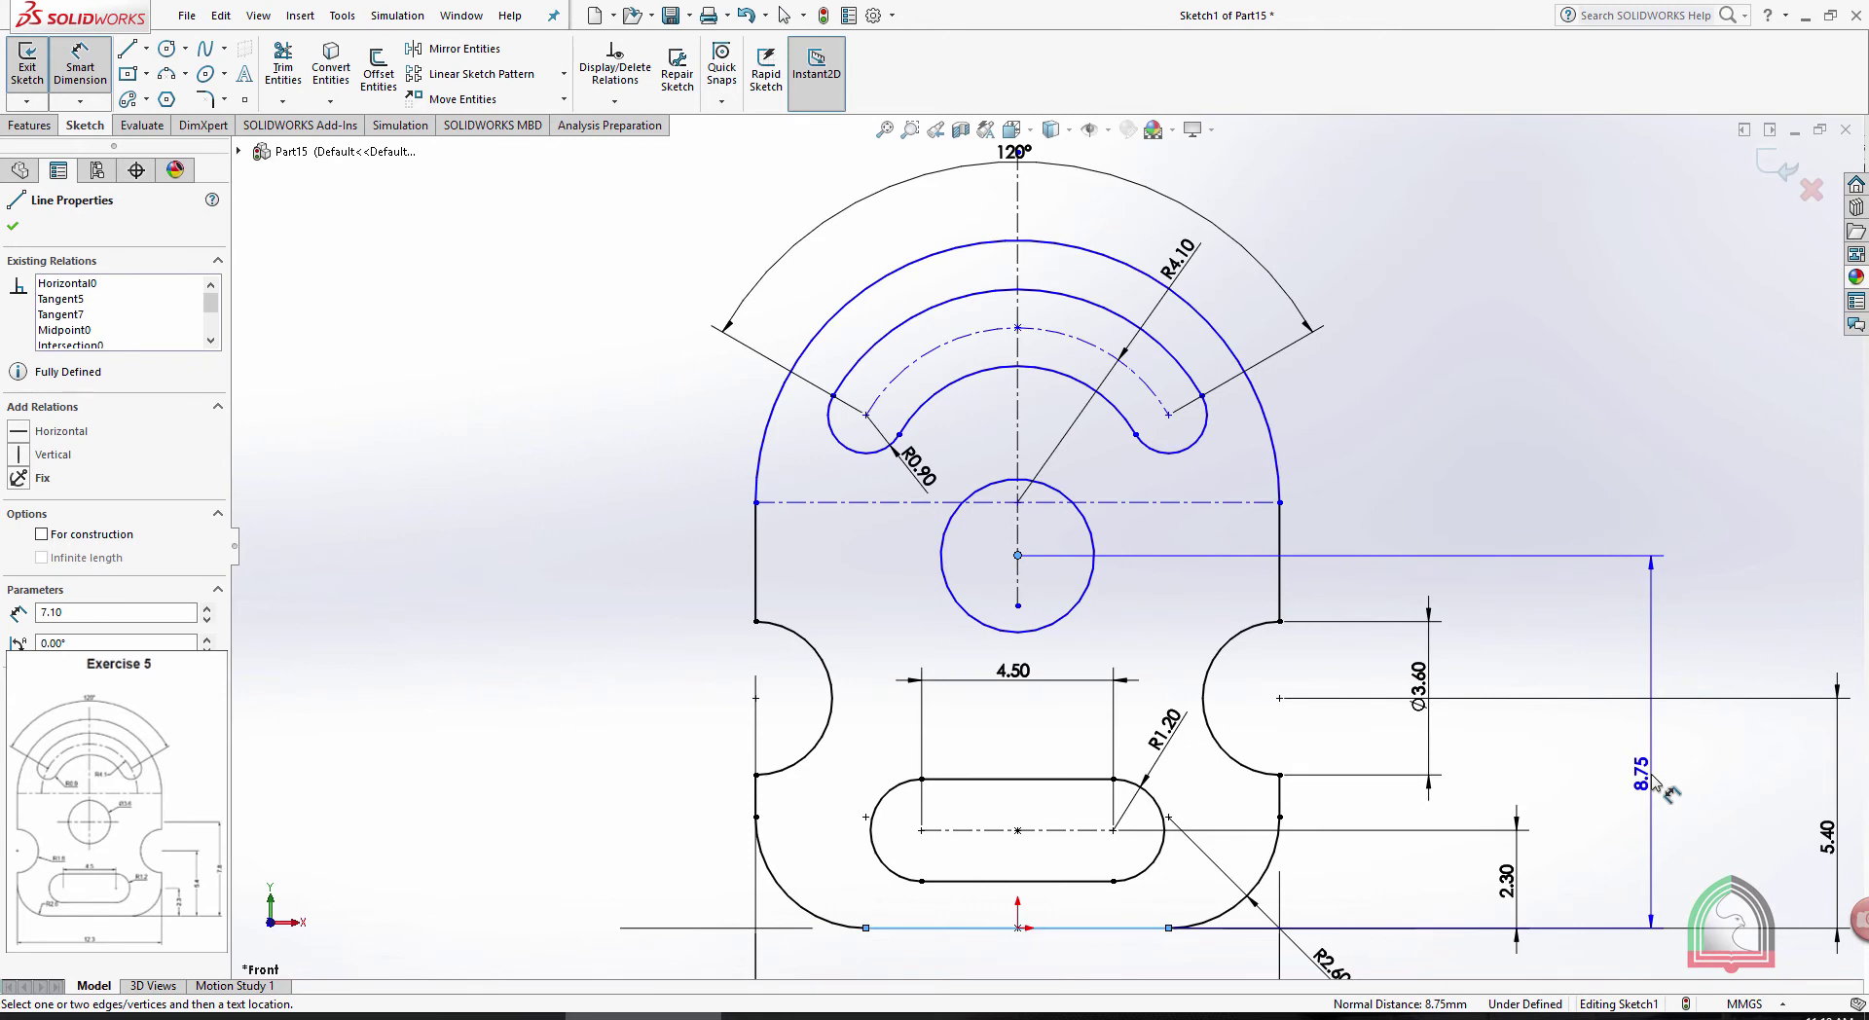
left_click(1653, 778)
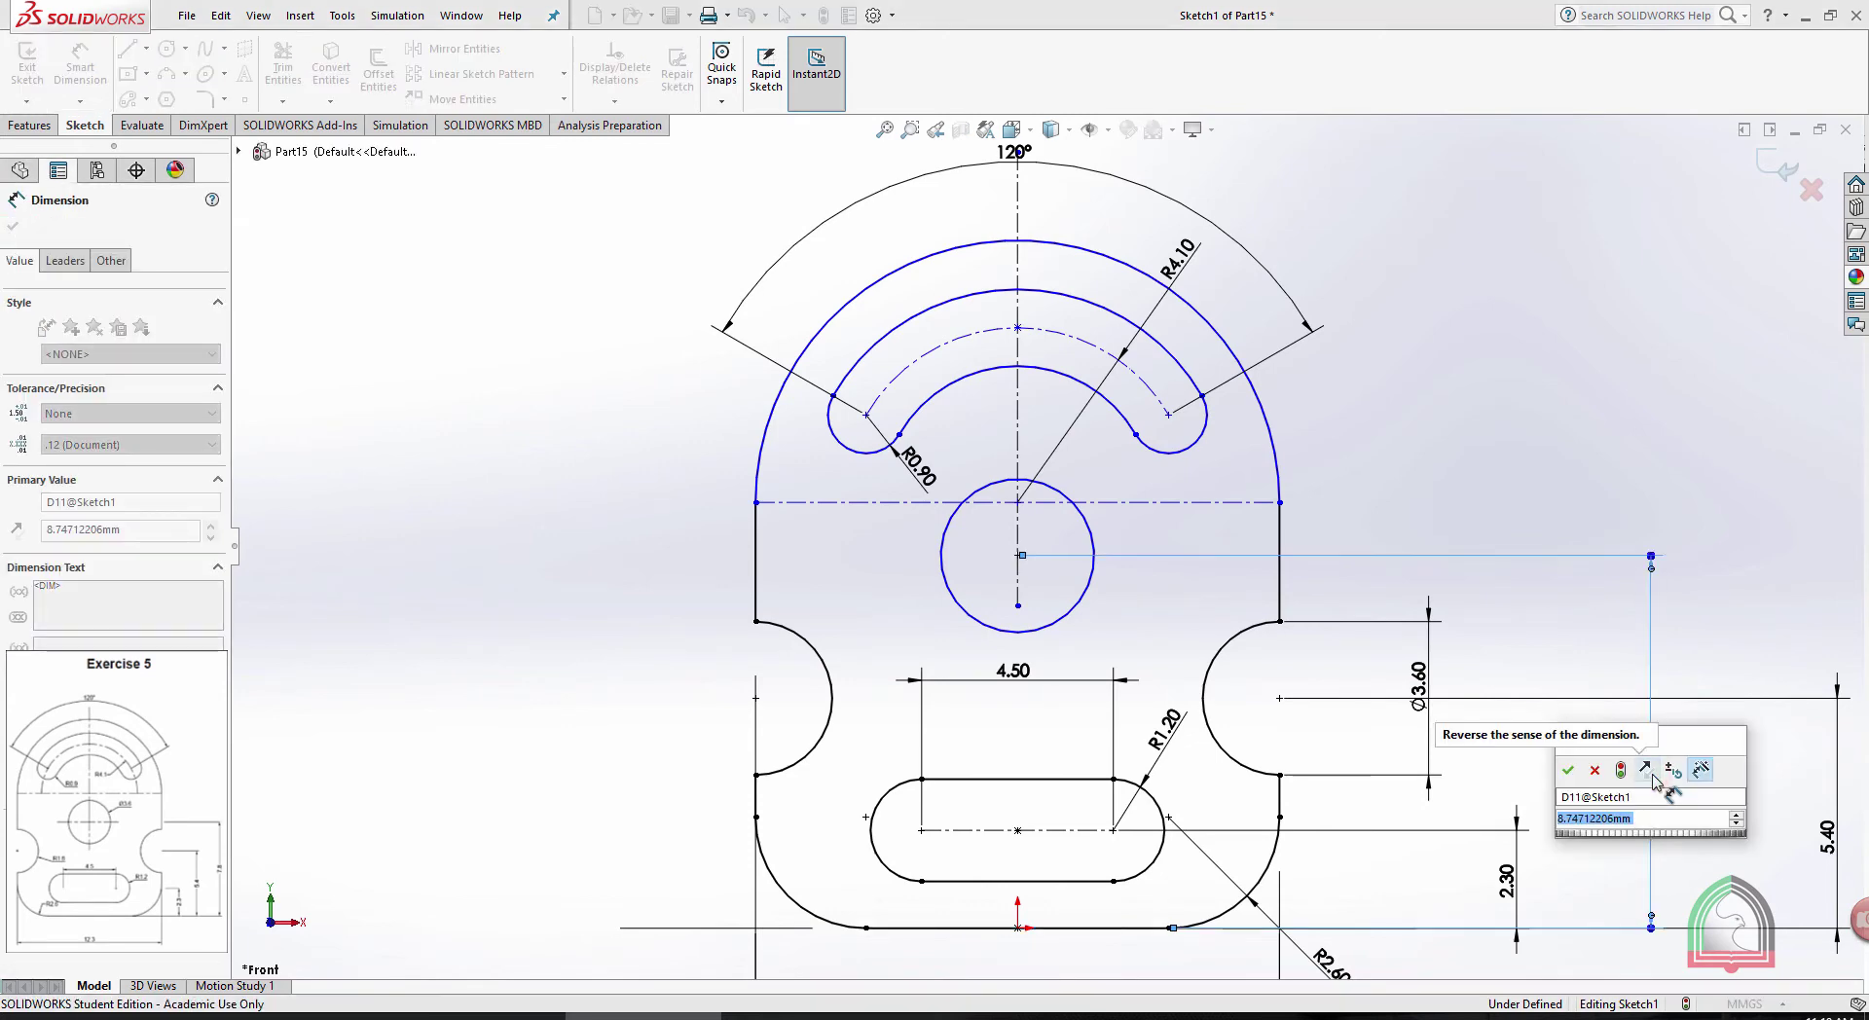
type("7.8")
key("Return")
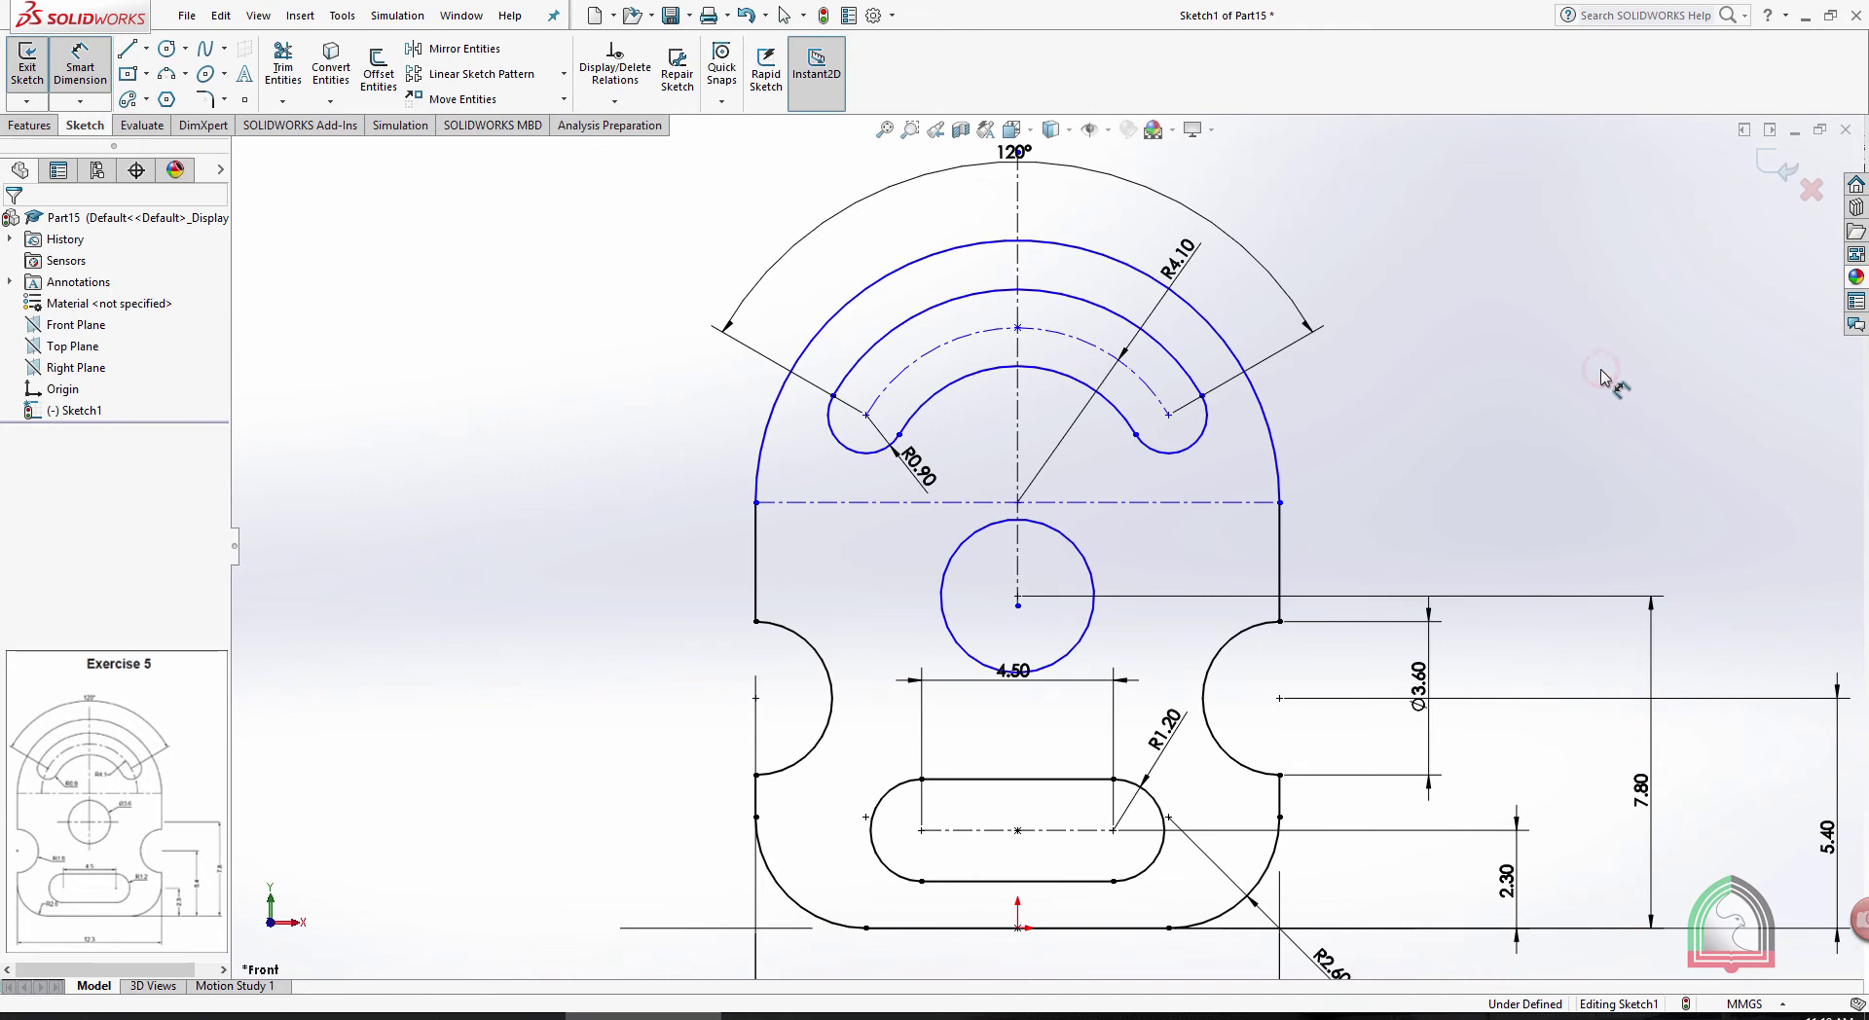
key("Escape")
Move the 12.30 and 4.50 dimensions closer to the part and delete the Ø3.60 notch dimension
key("f")
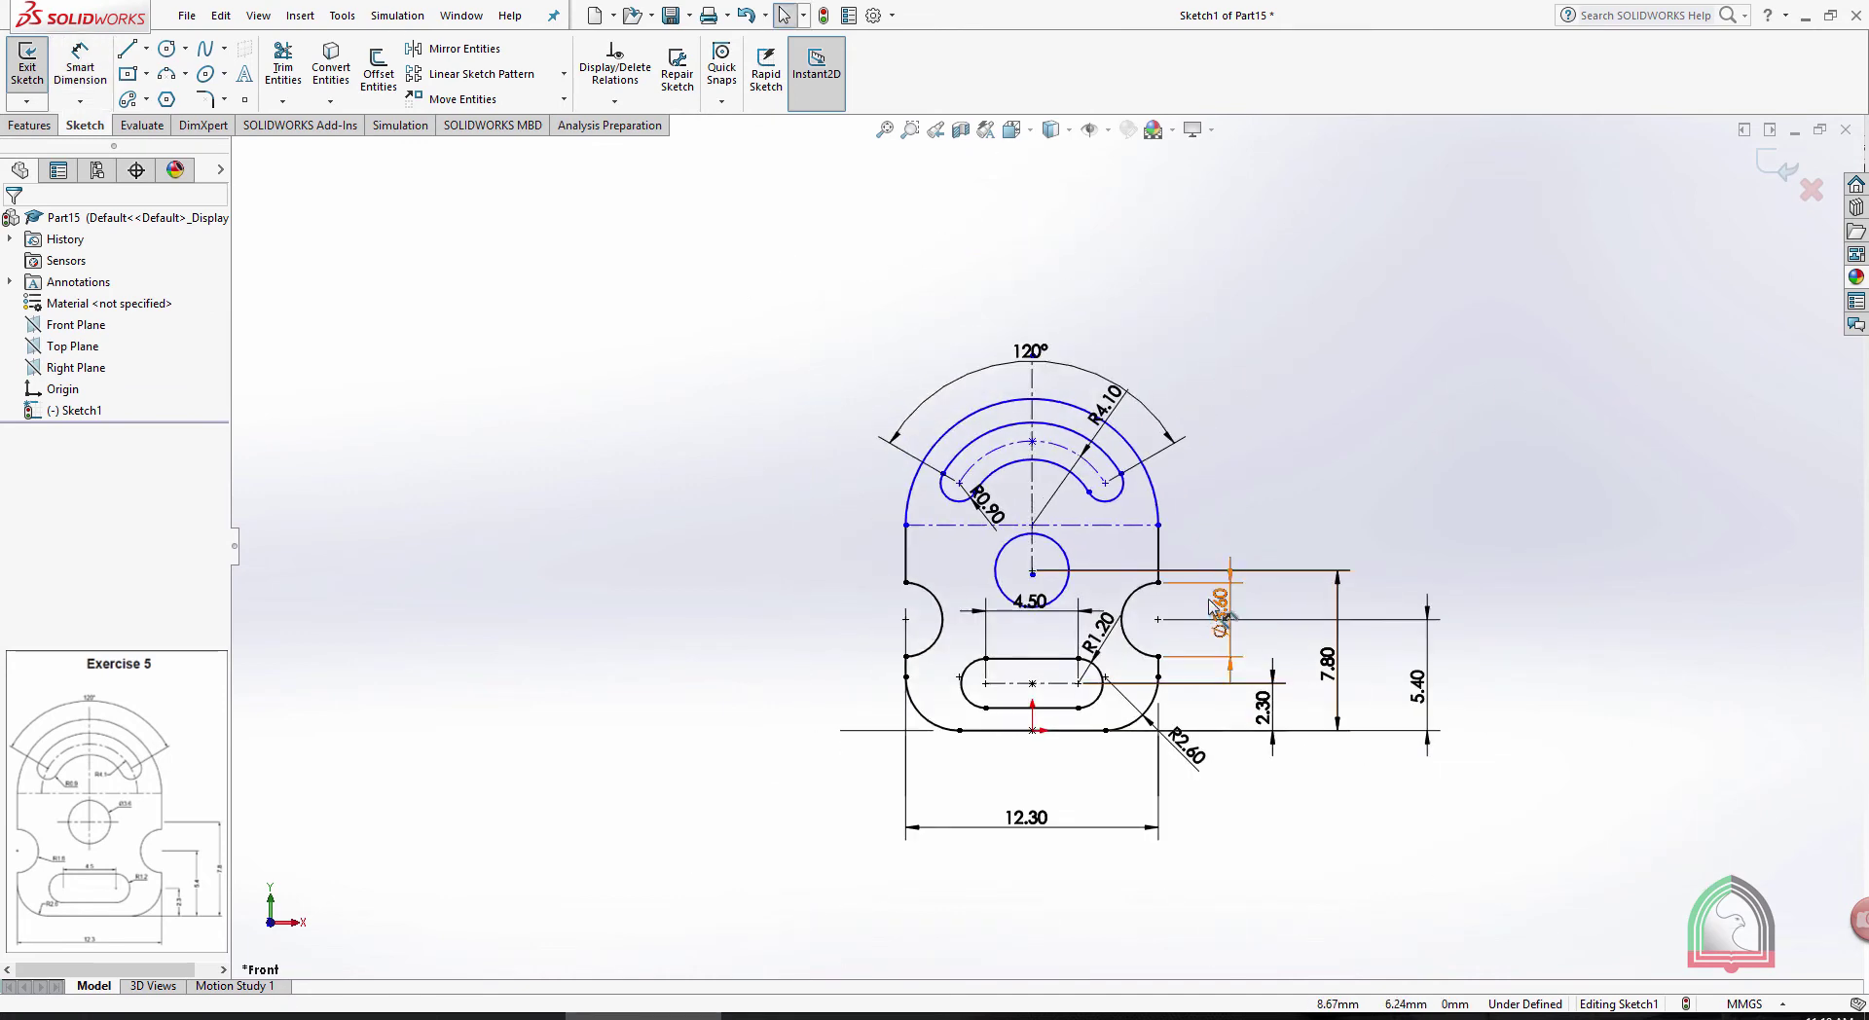
scroll(1227, 599, "up", 2)
left_click(937, 874)
left_click_drag(938, 873, 944, 820)
left_click_drag(944, 605, 944, 656)
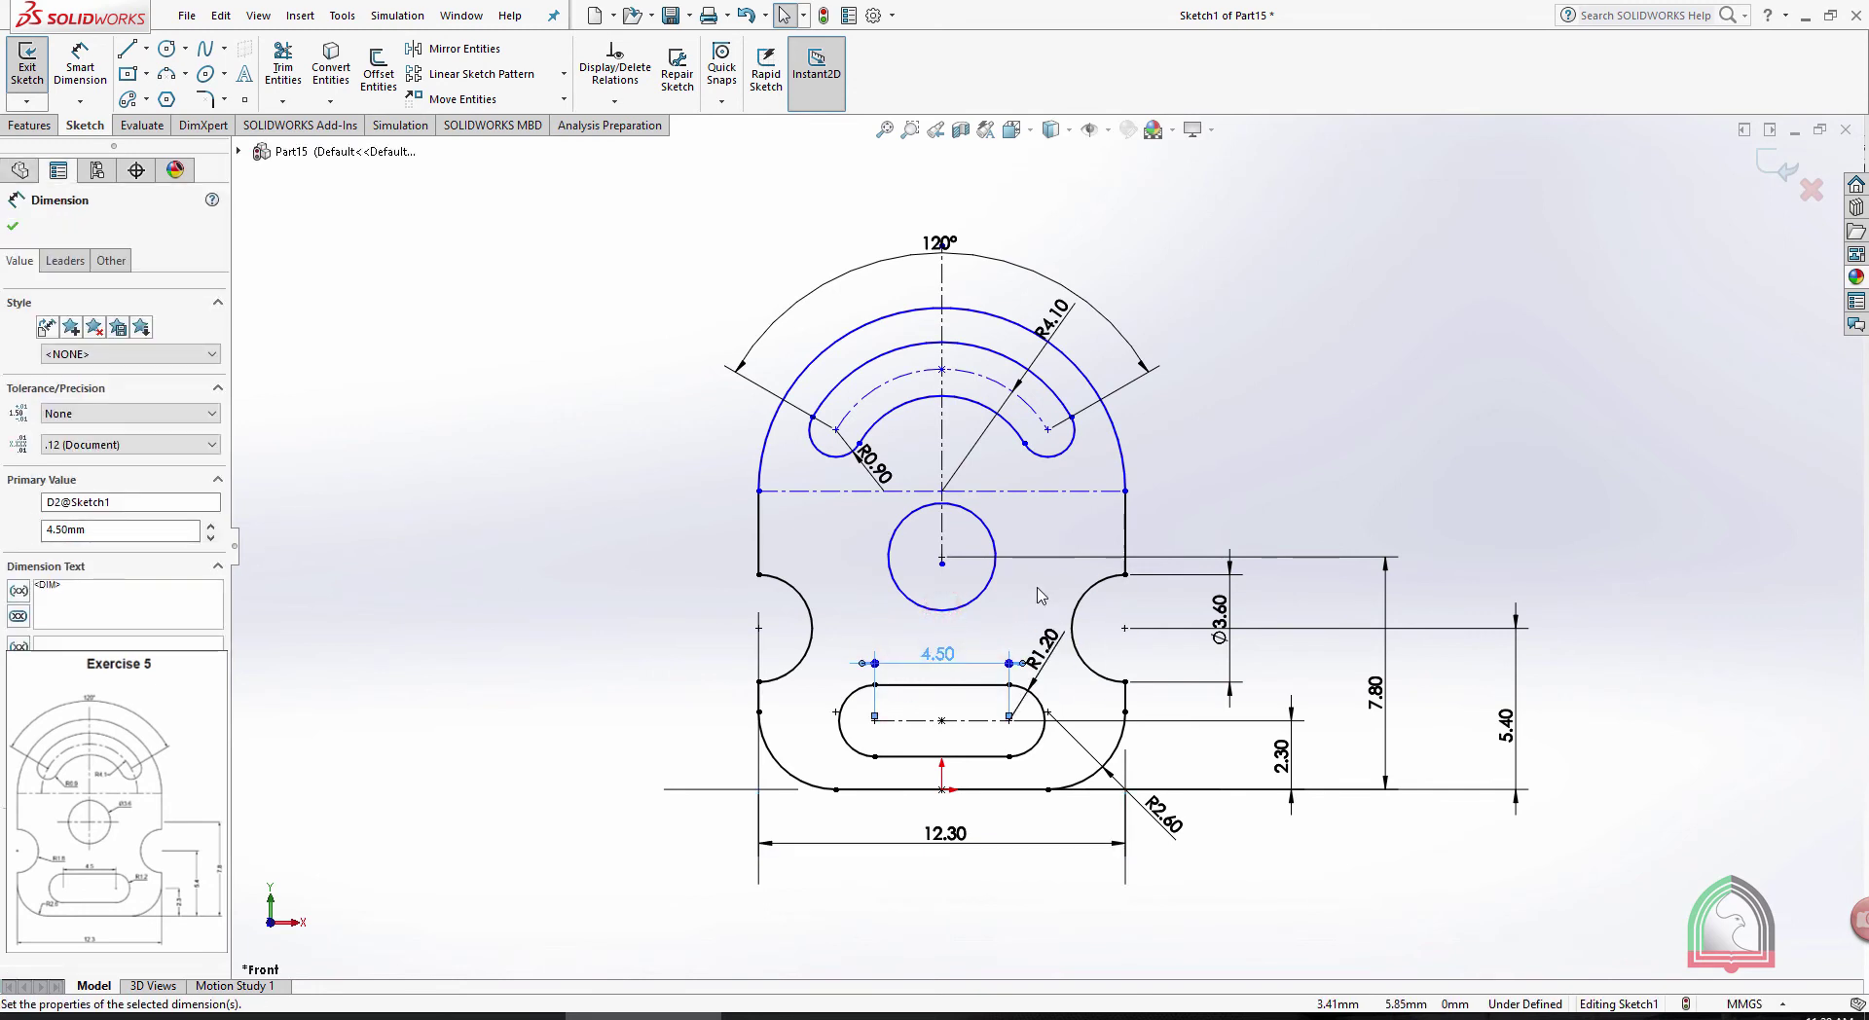
left_click(1196, 581)
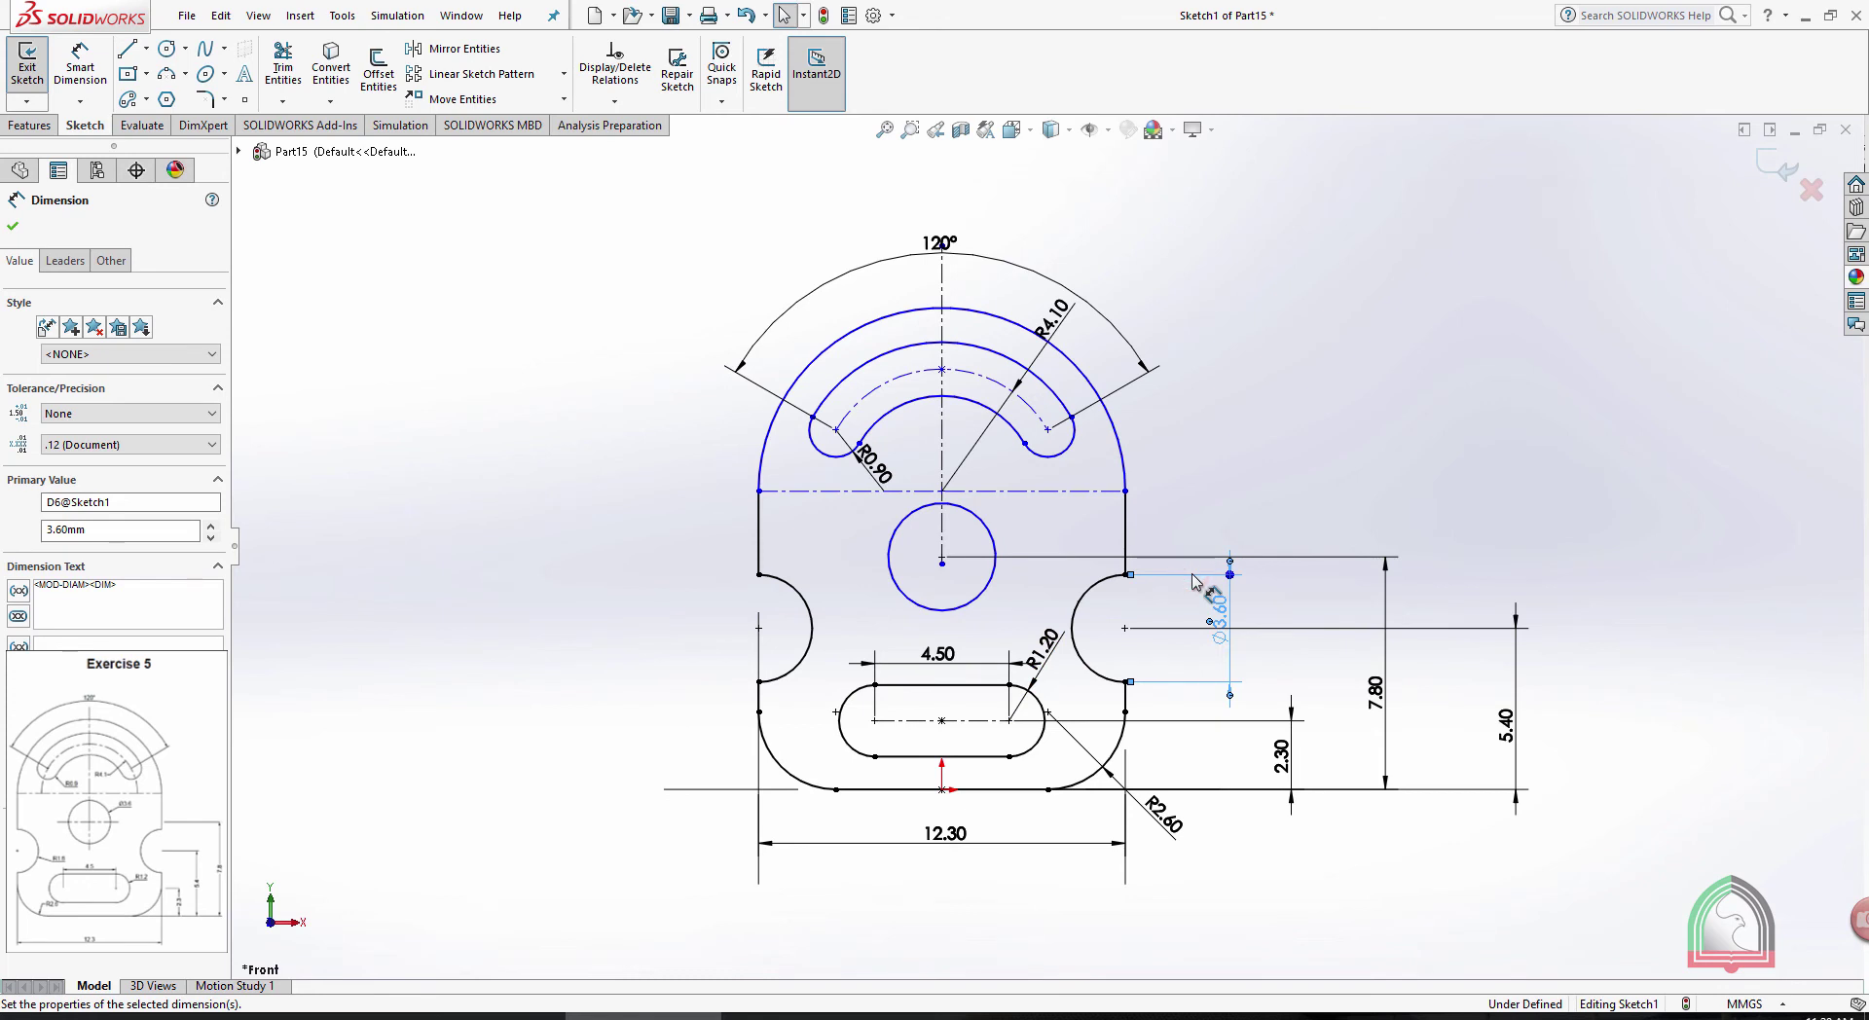
key("Delete")
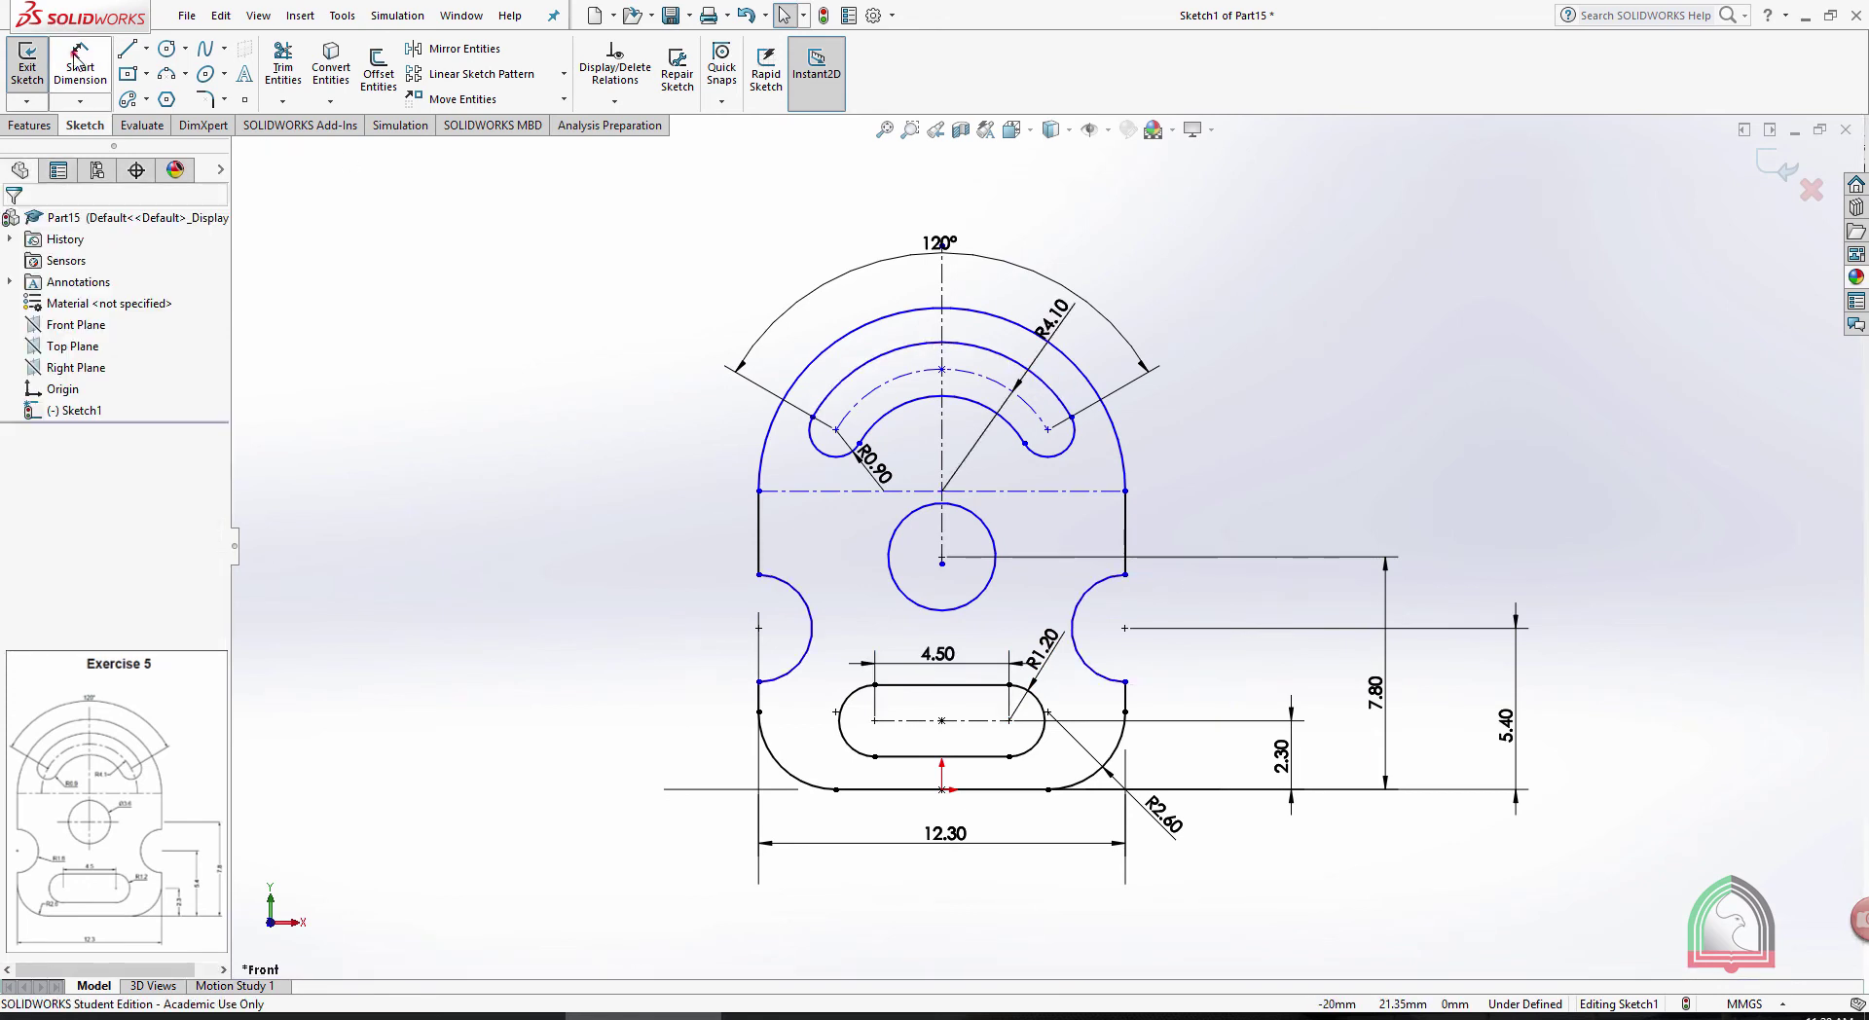
Dimension the left notch arc as R1.80
left_click(77, 57)
left_click(811, 623)
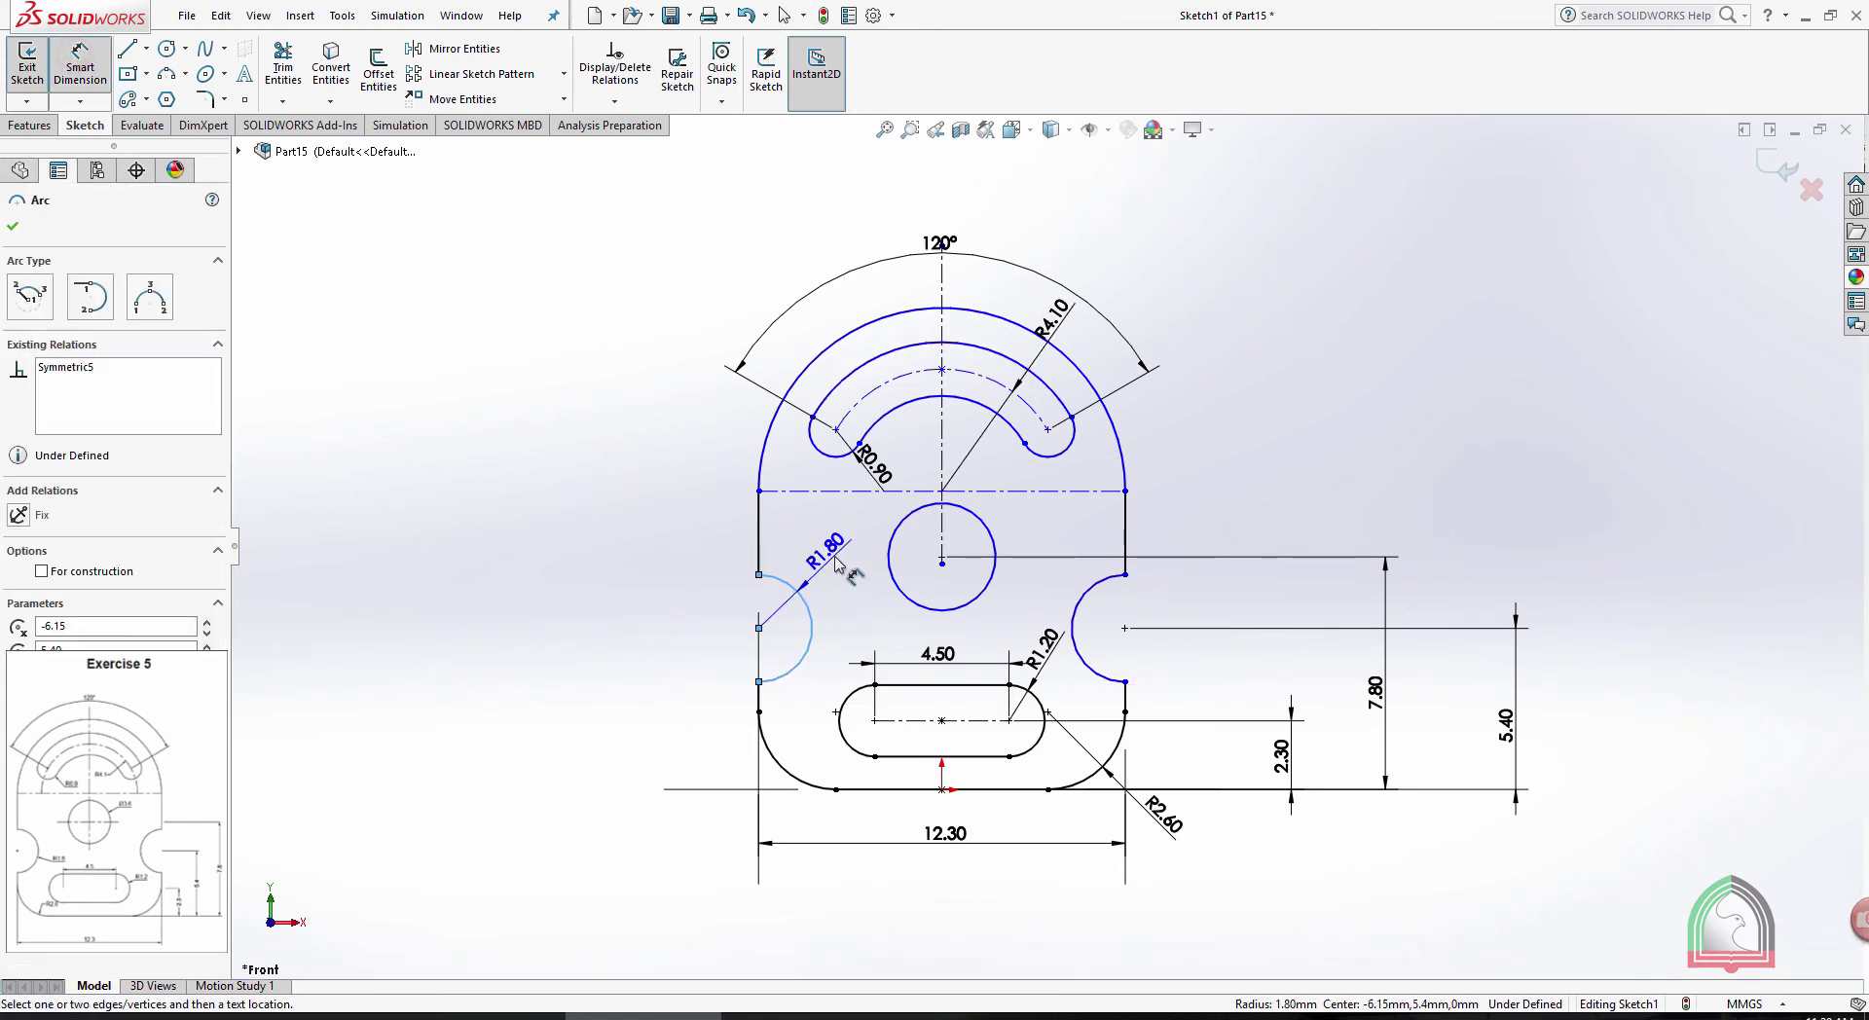
left_click(835, 563)
left_click(750, 547)
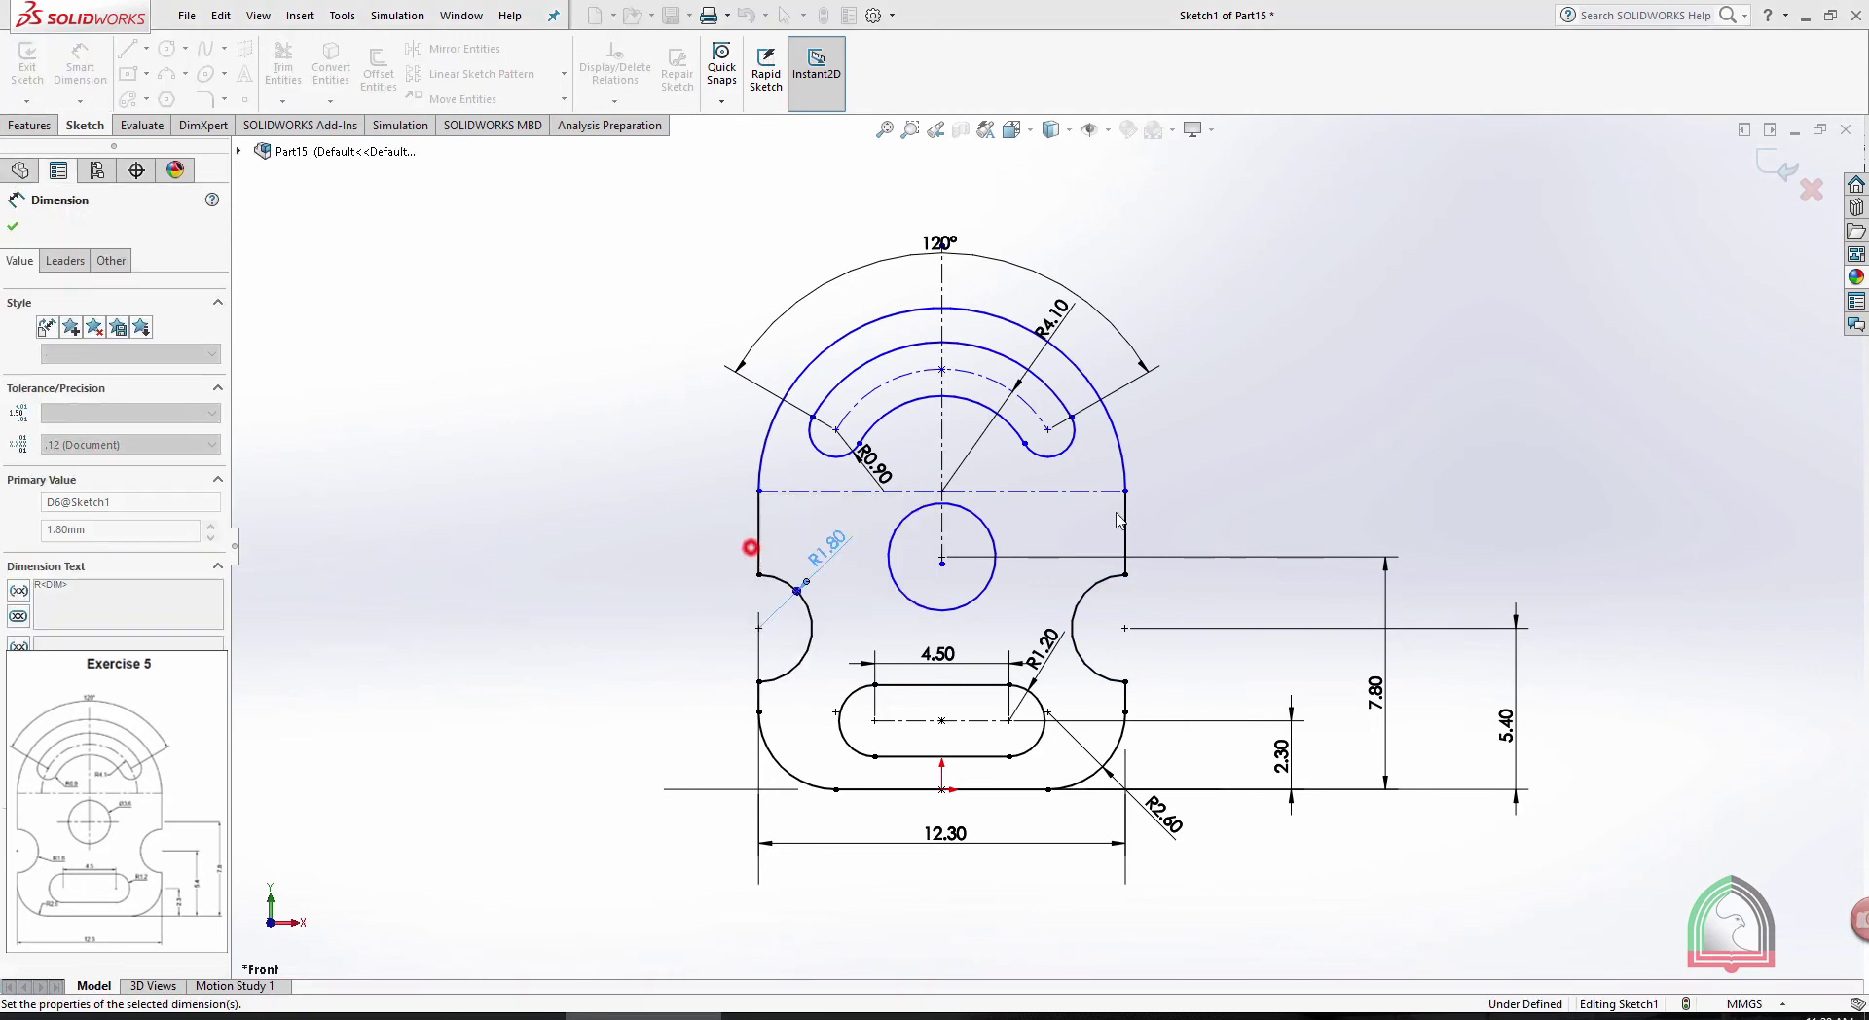
left_click(1449, 401)
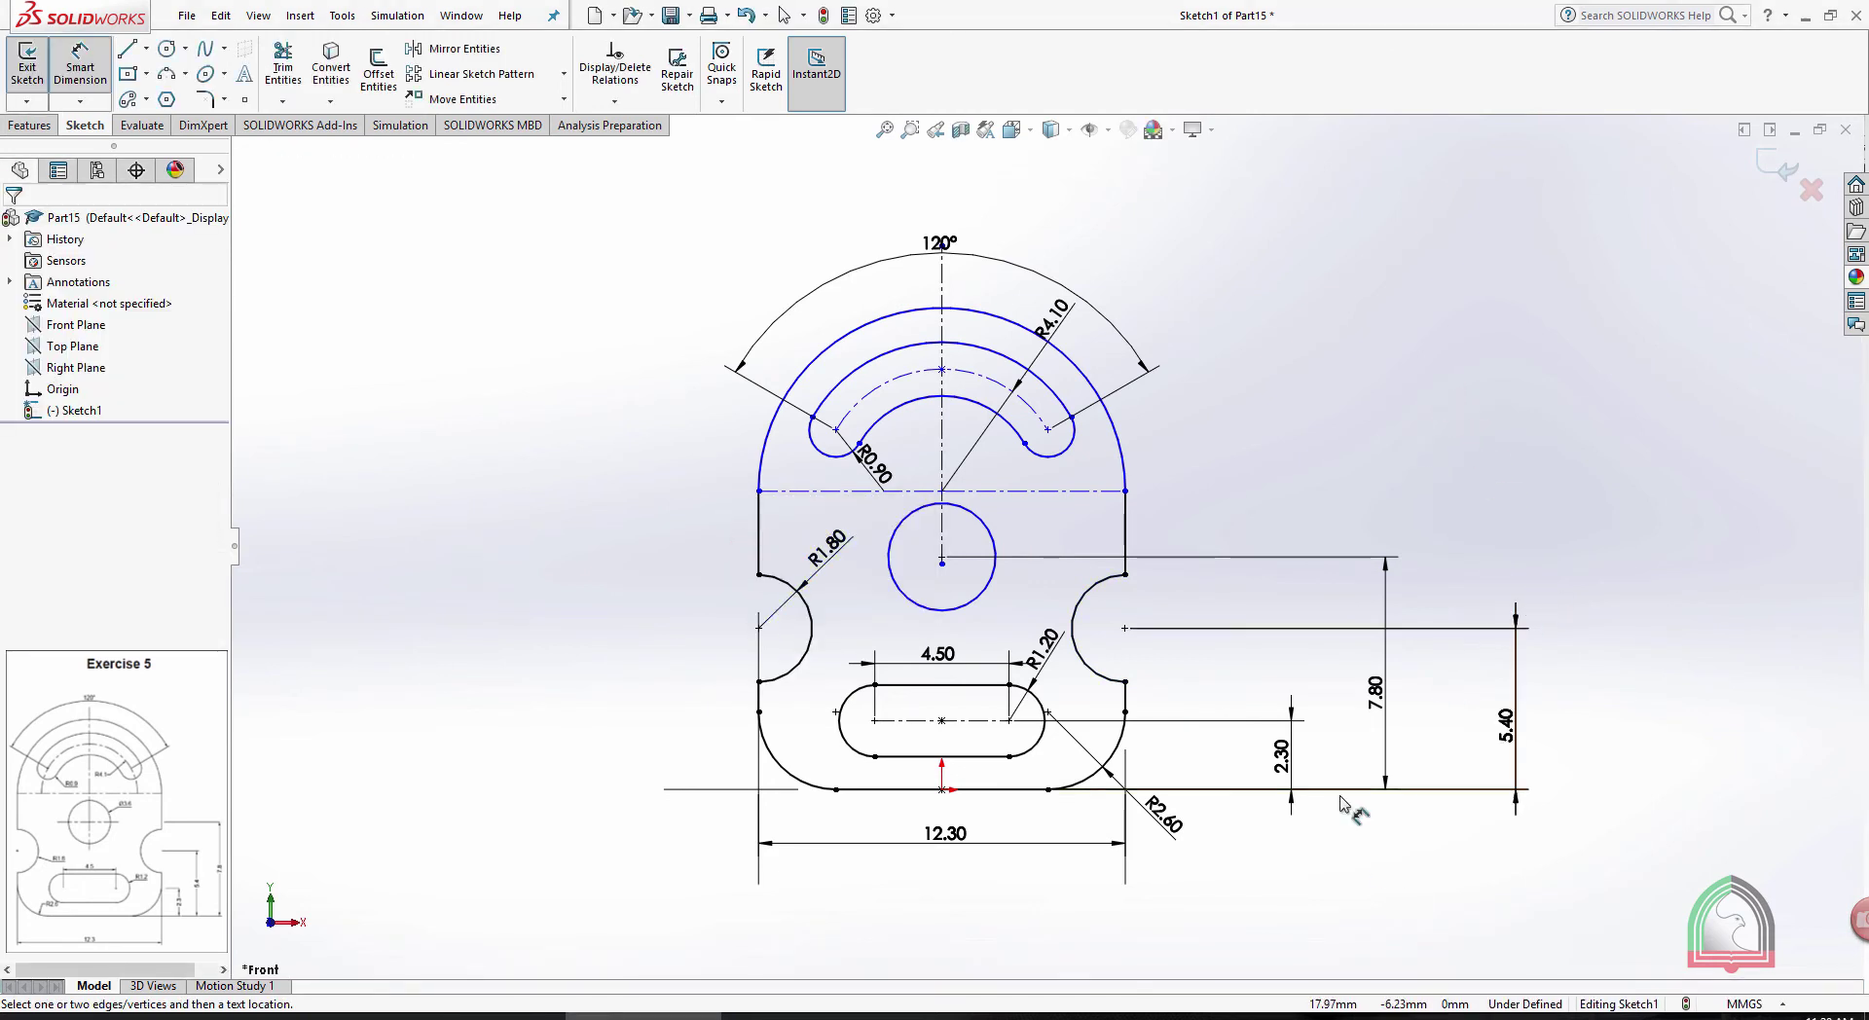
Move the R1.20 label outward and re-dimension the bottom-left fillet as R2.60
left_click_drag(1050, 641, 1090, 698)
left_click(1210, 867)
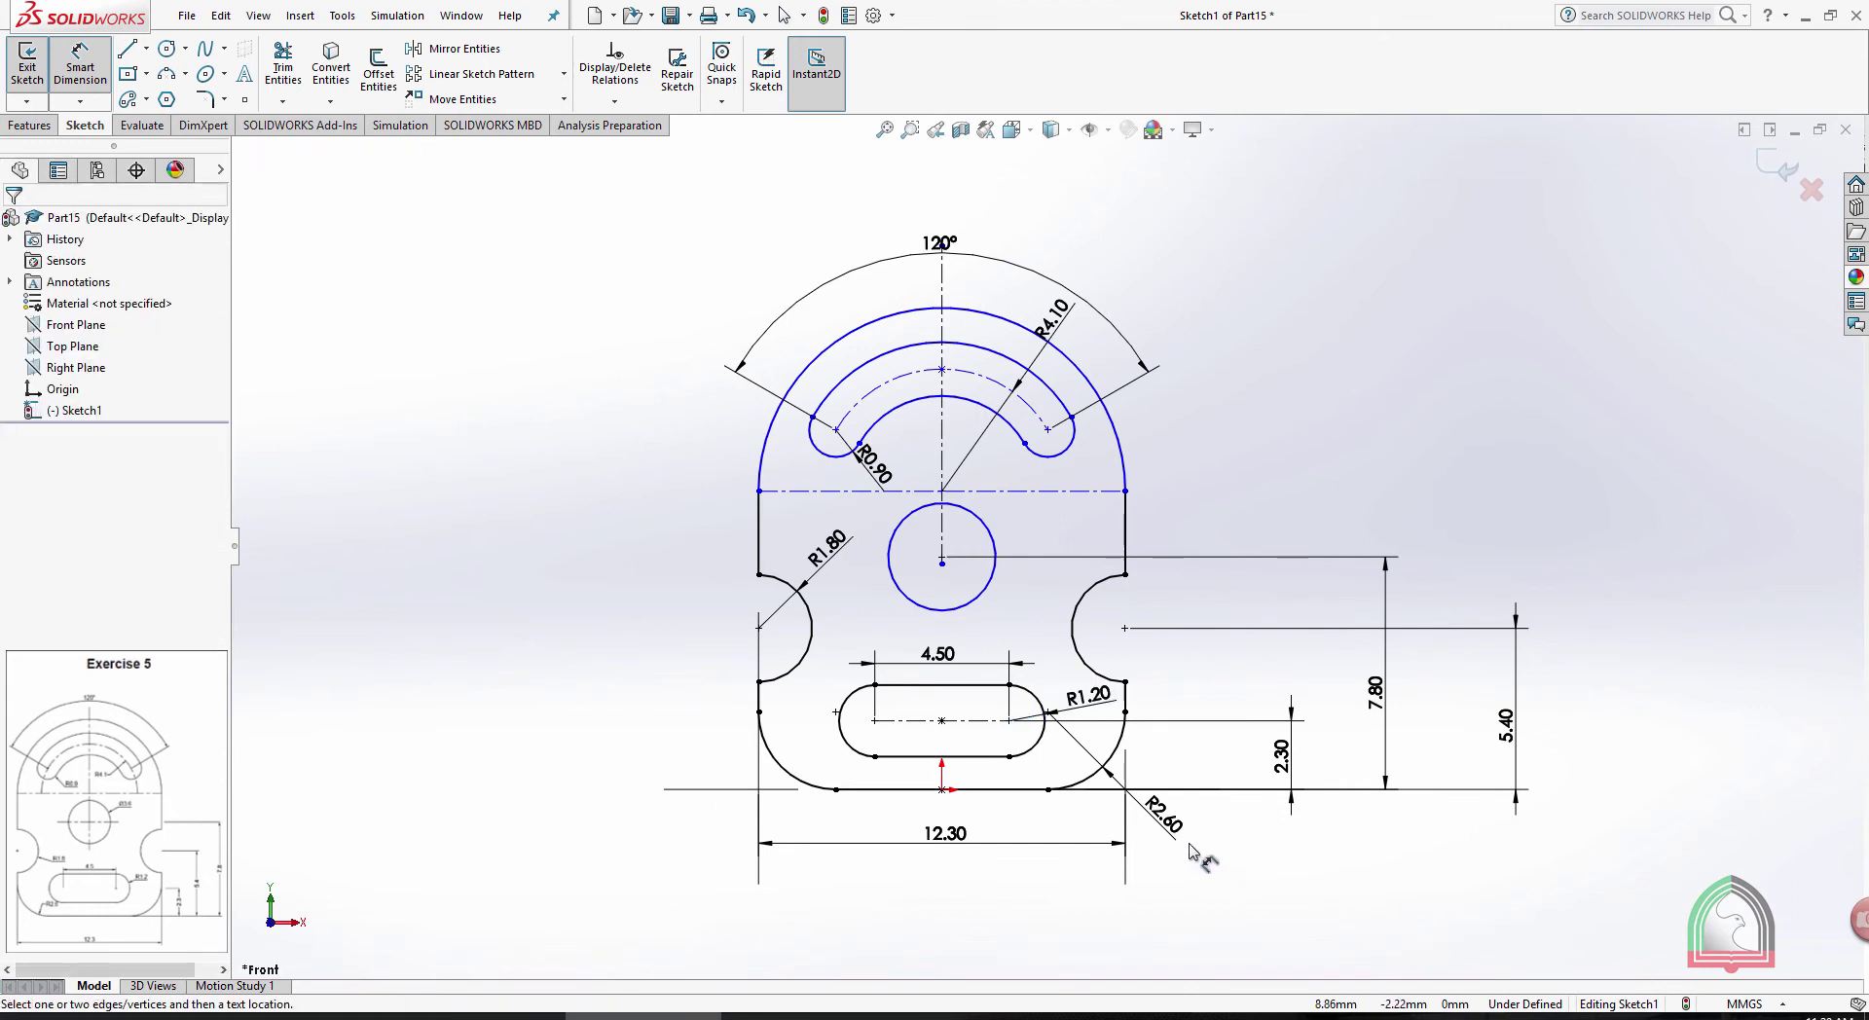
double_click(1168, 815)
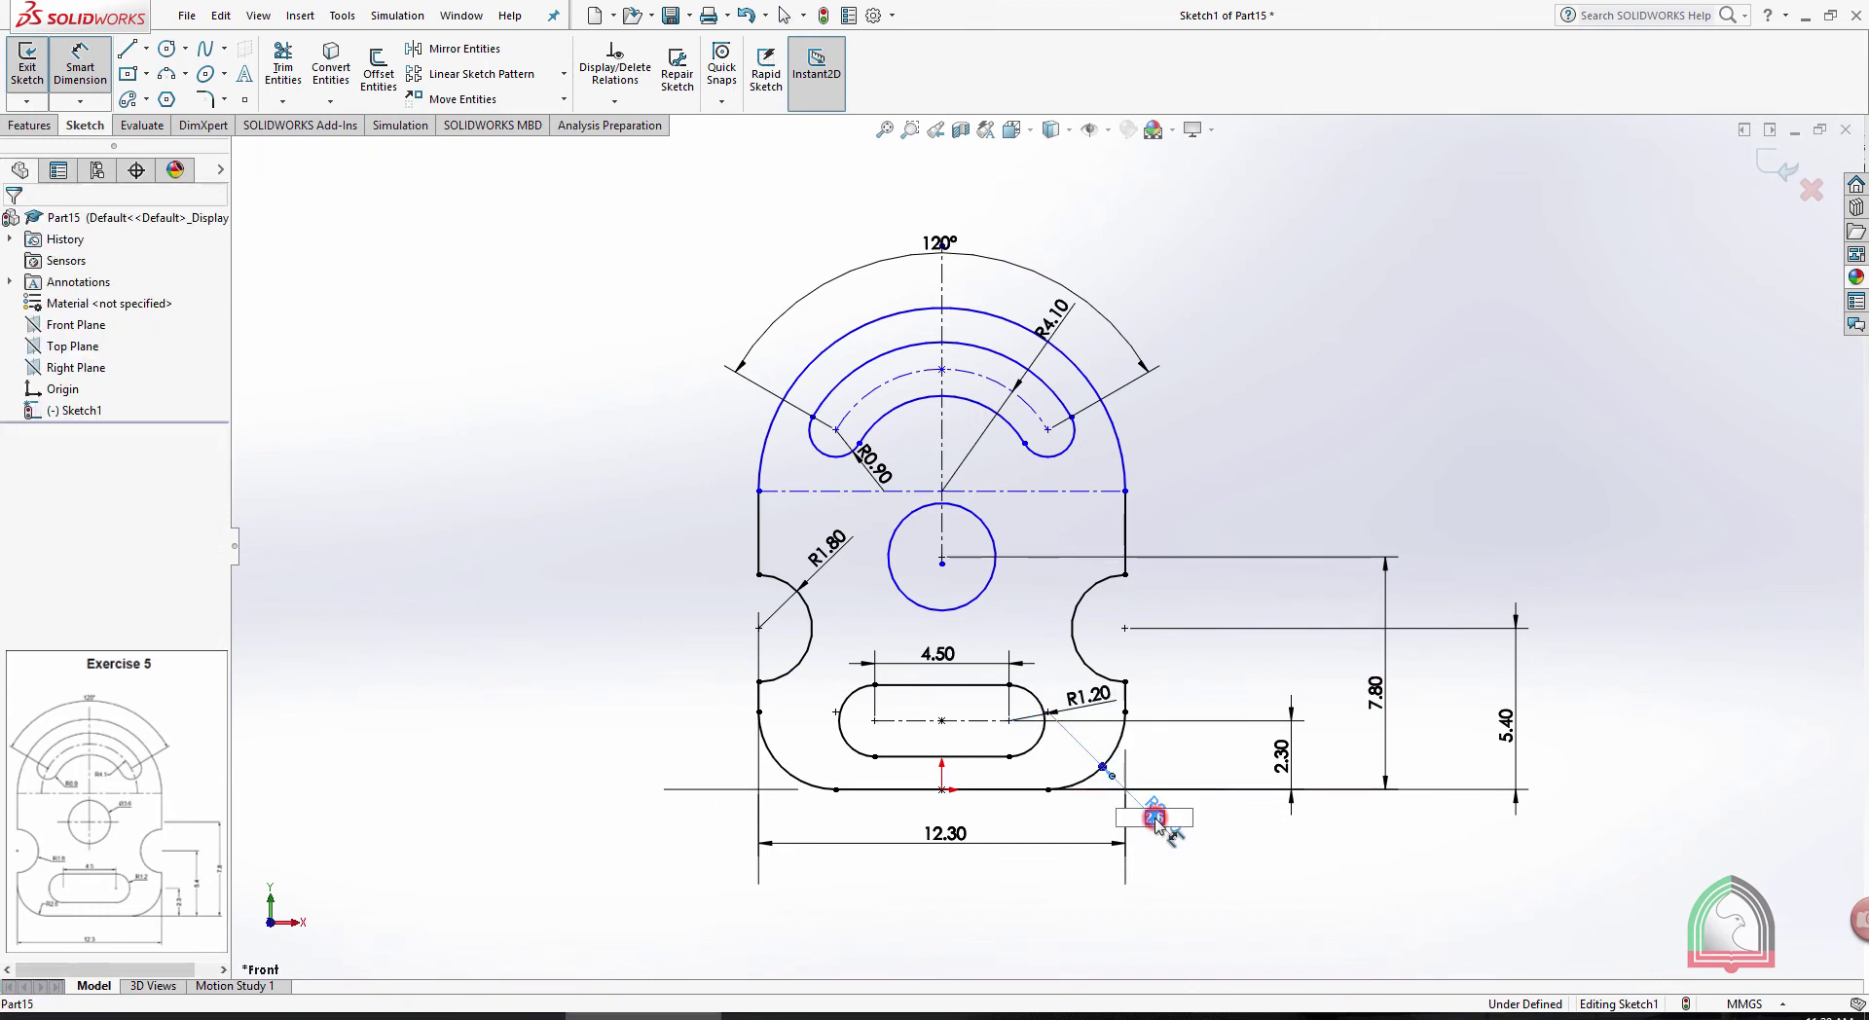
key("Return")
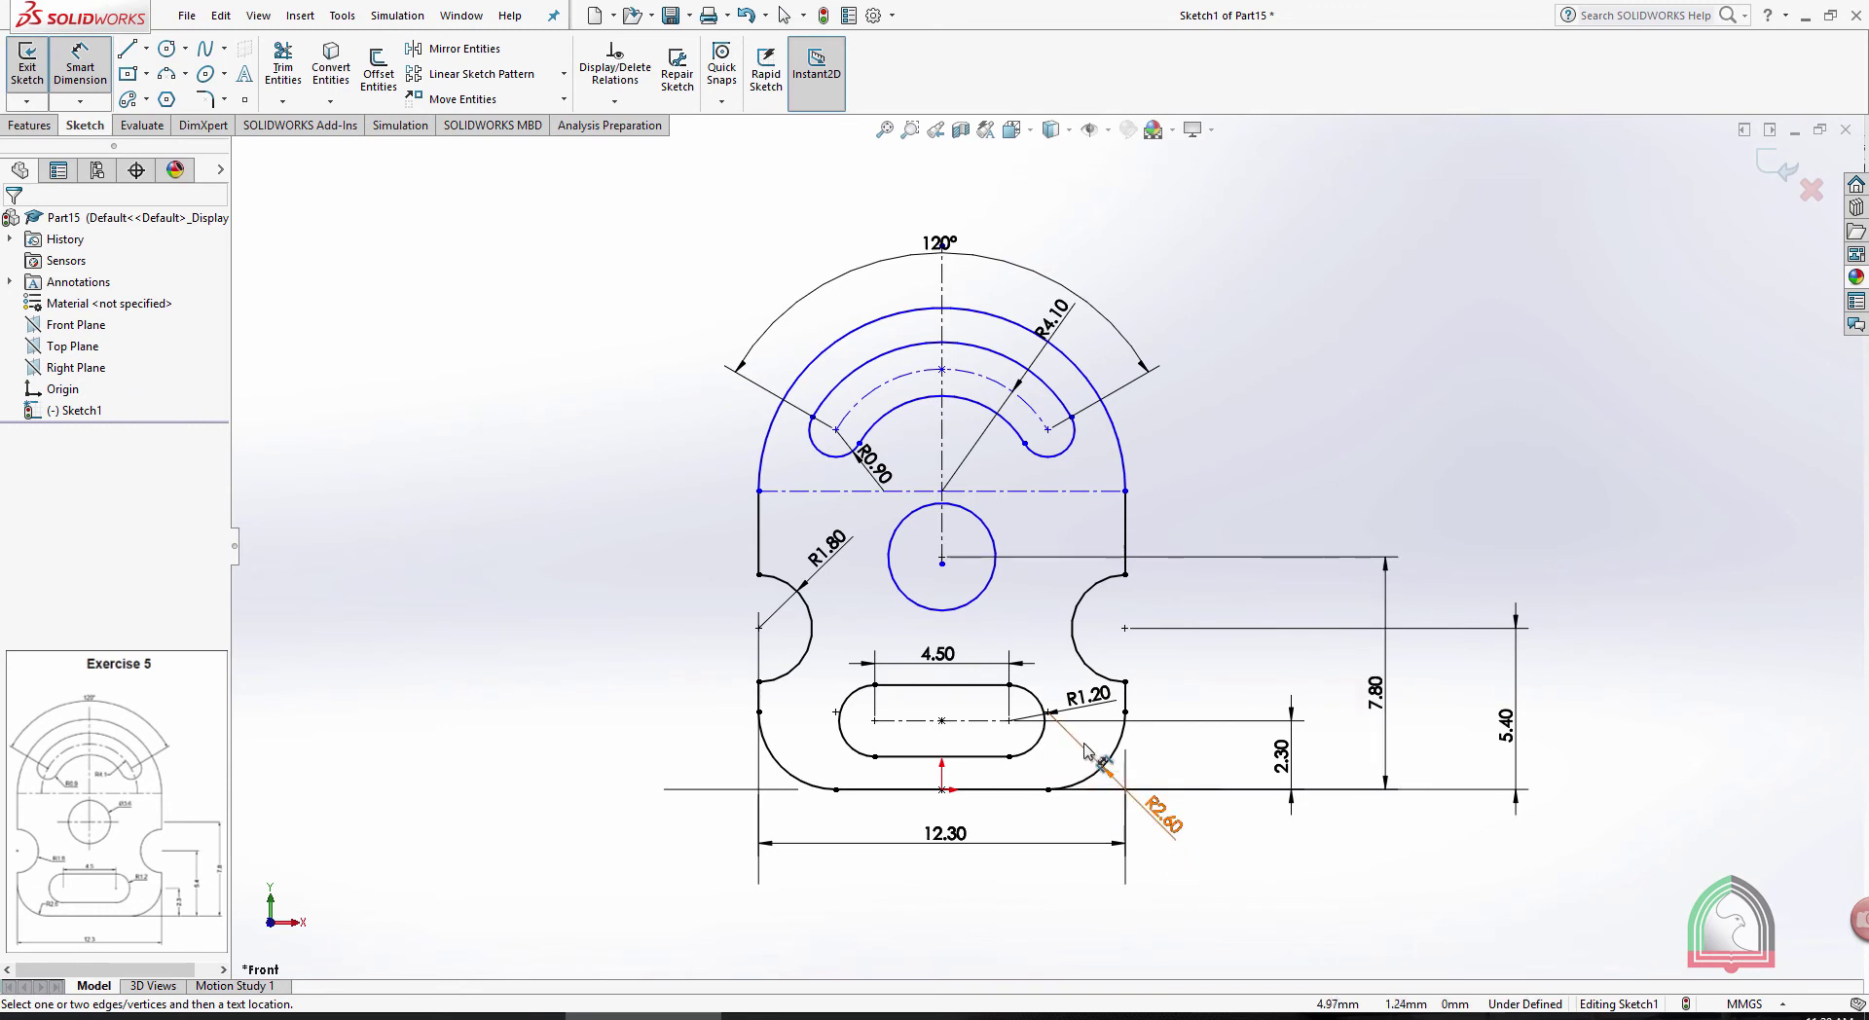
key("Delete")
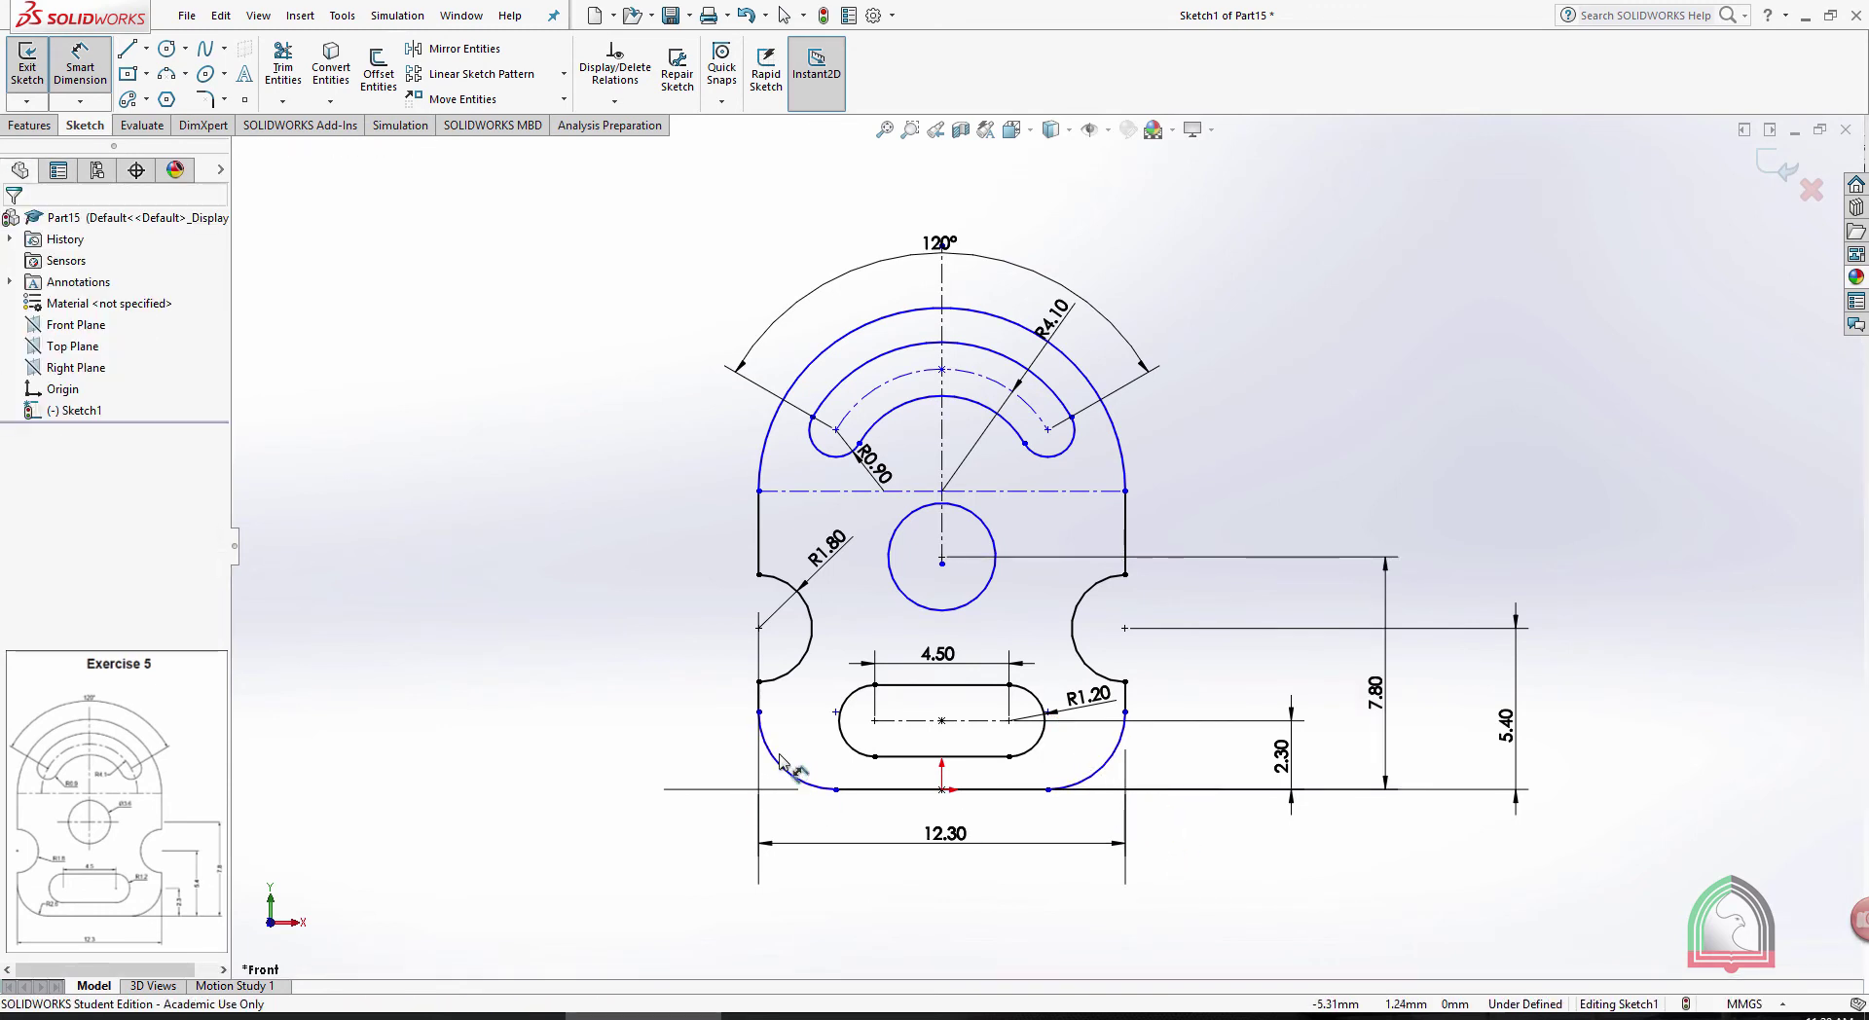
left_click(779, 761)
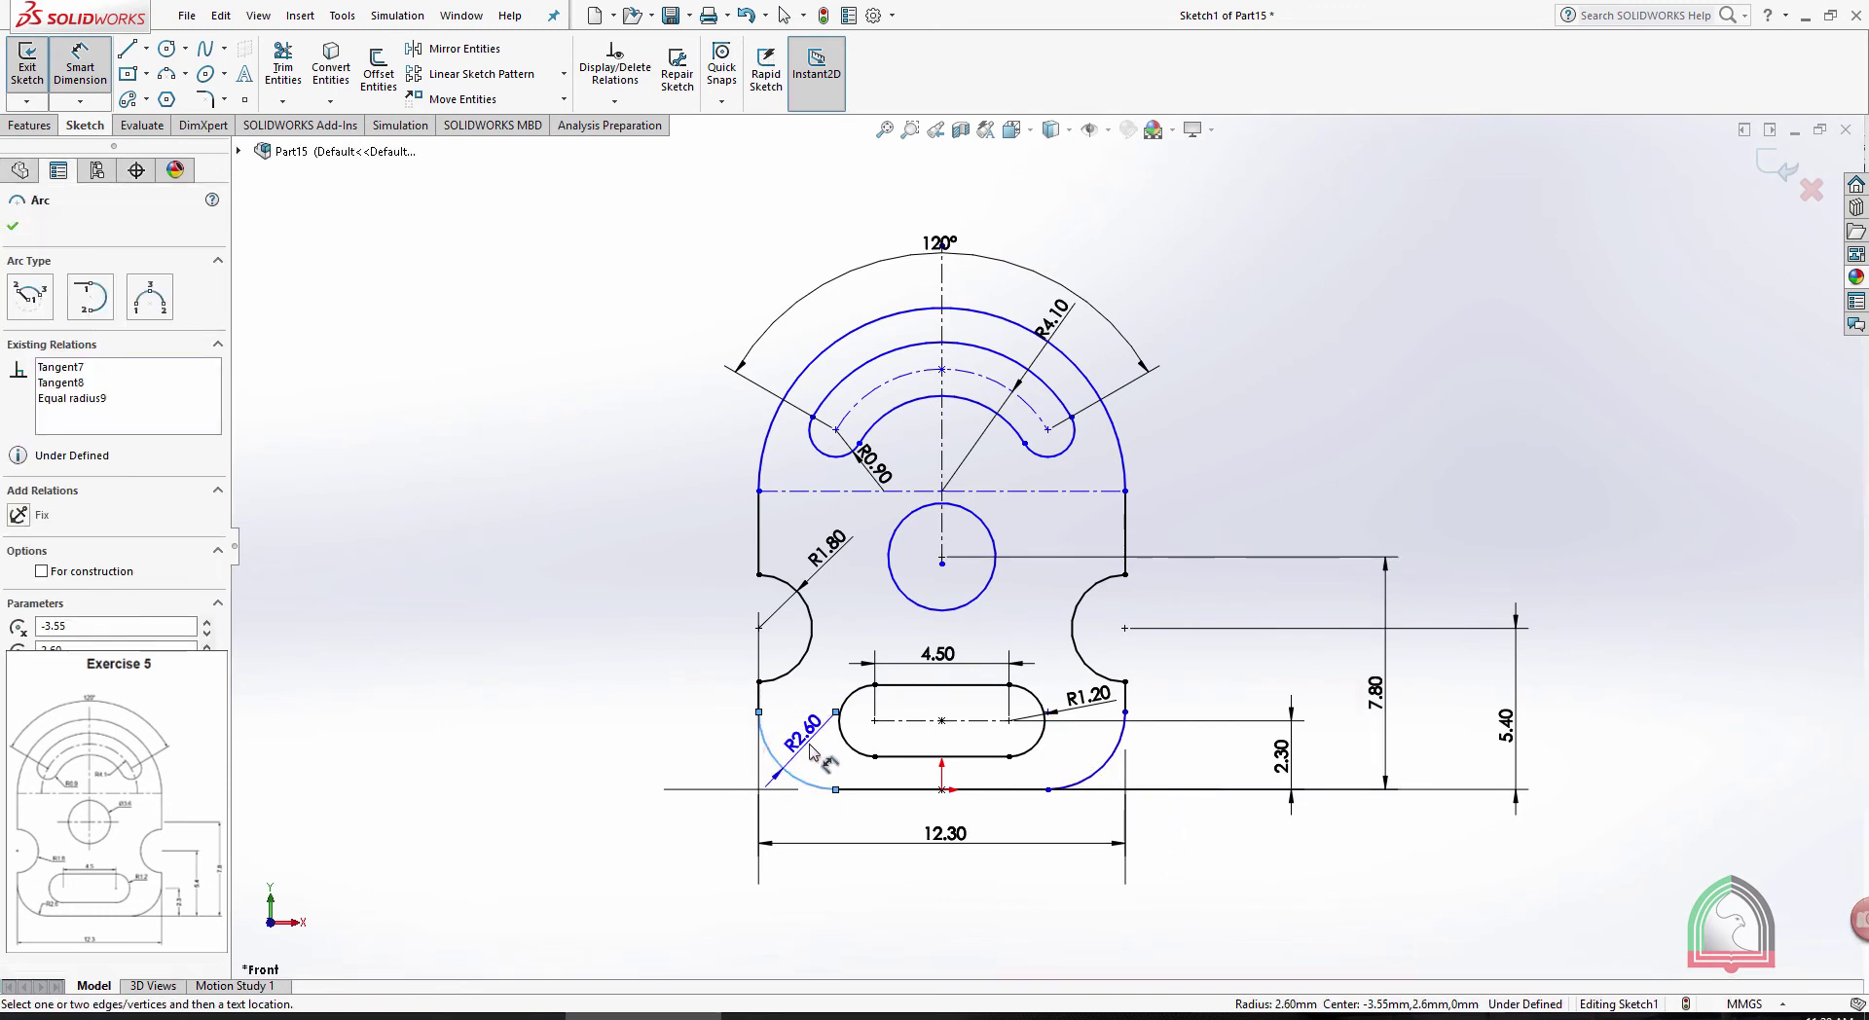
left_click(807, 752)
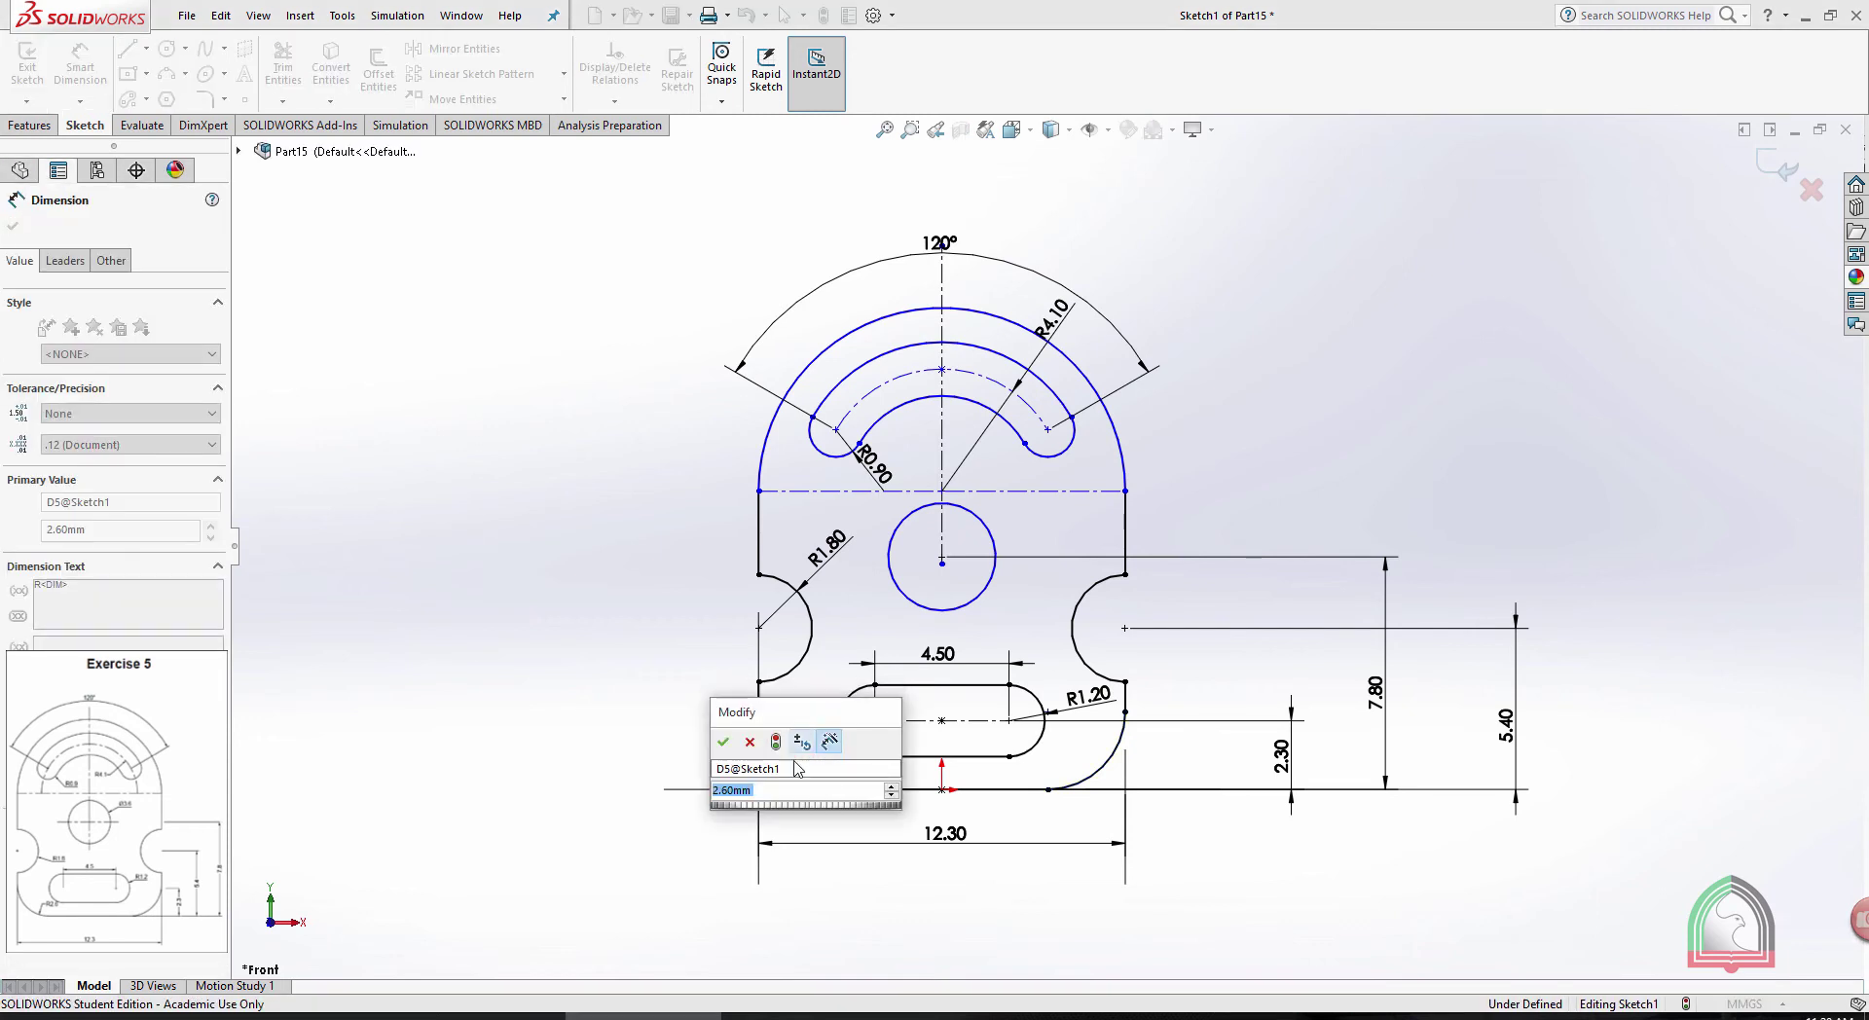
left_click(723, 744)
key("Escape")
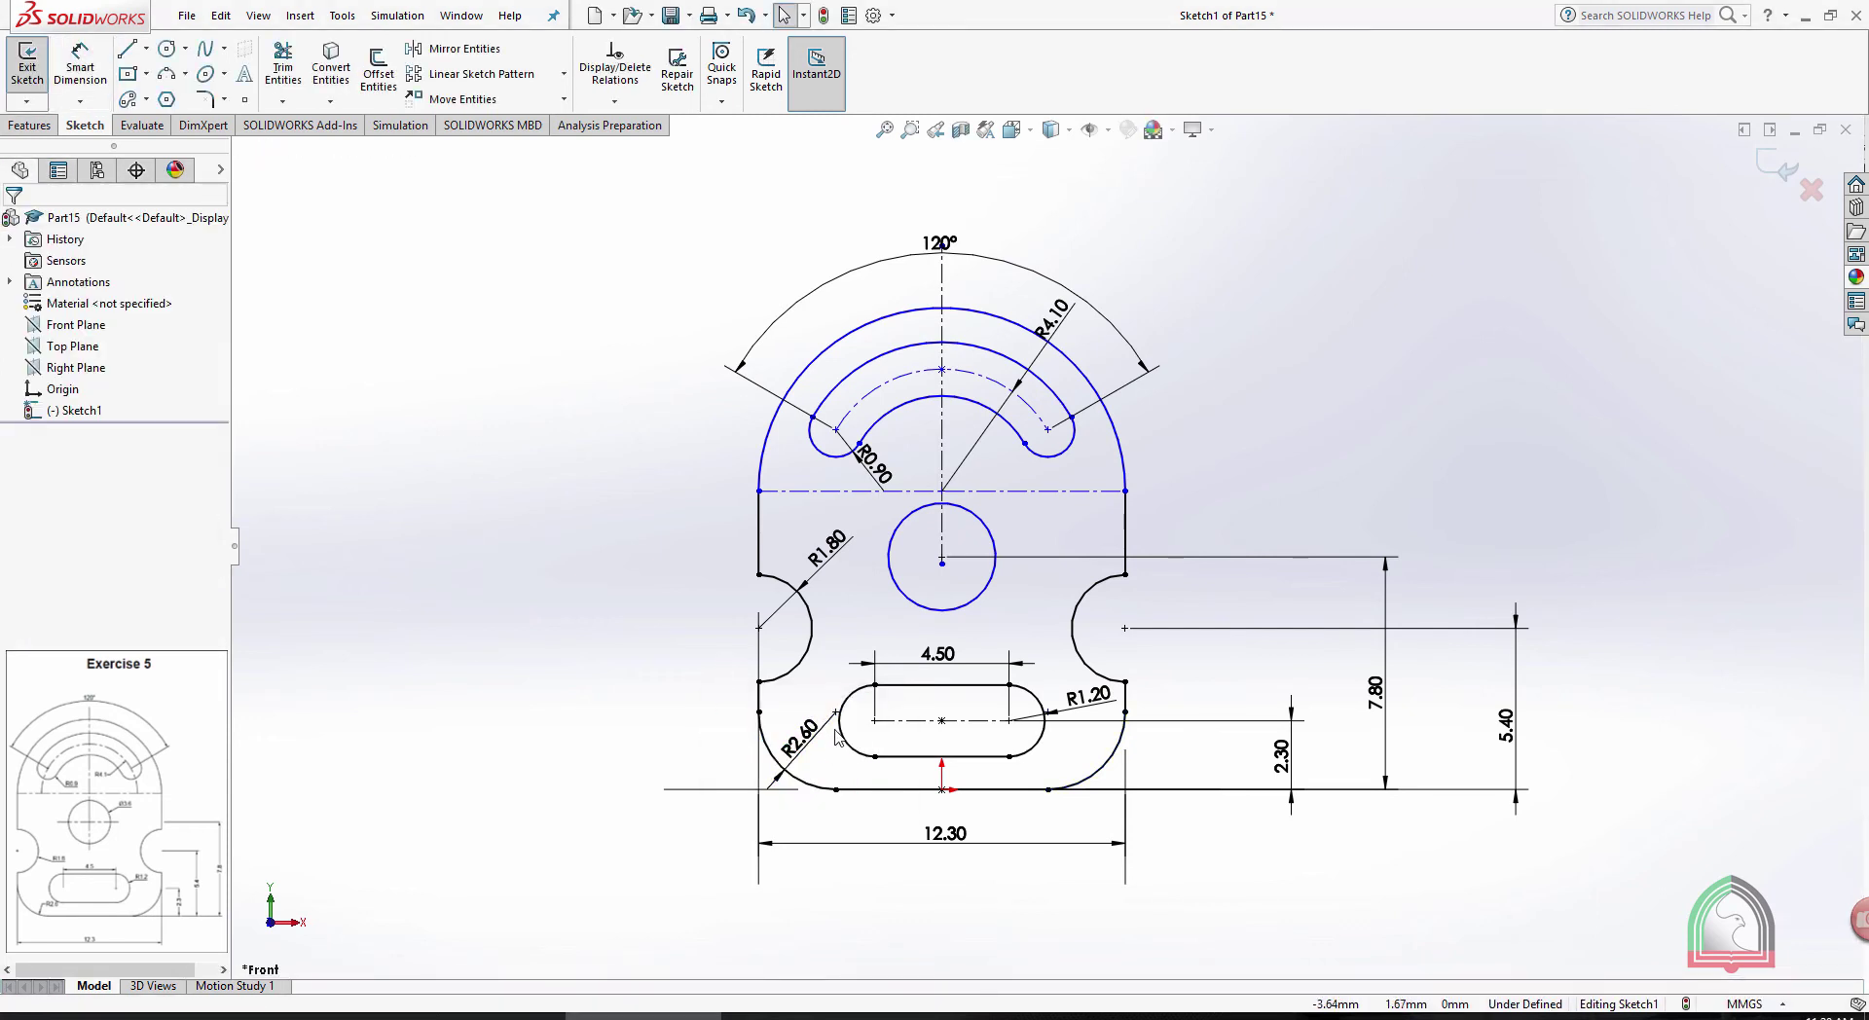
Give the R2.60 dimension a bent leader and move its label outside the lower-left corner
left_click(800, 738)
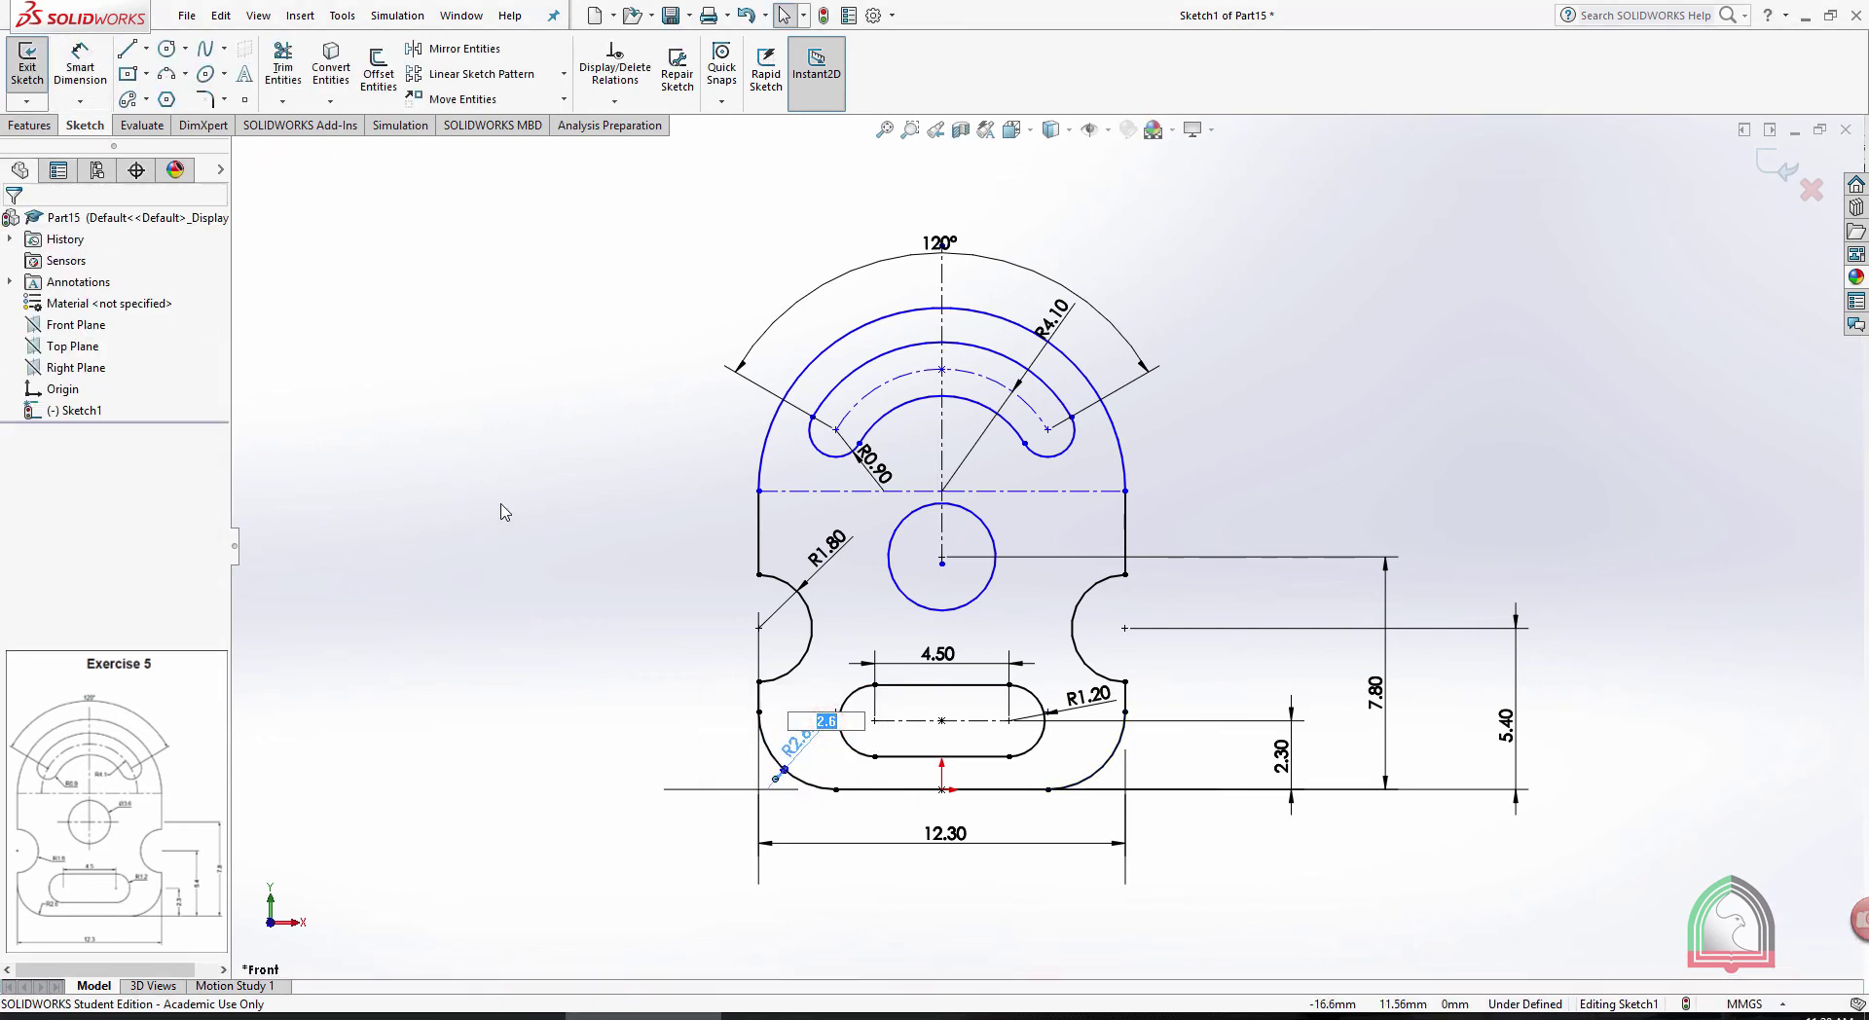
key("Return")
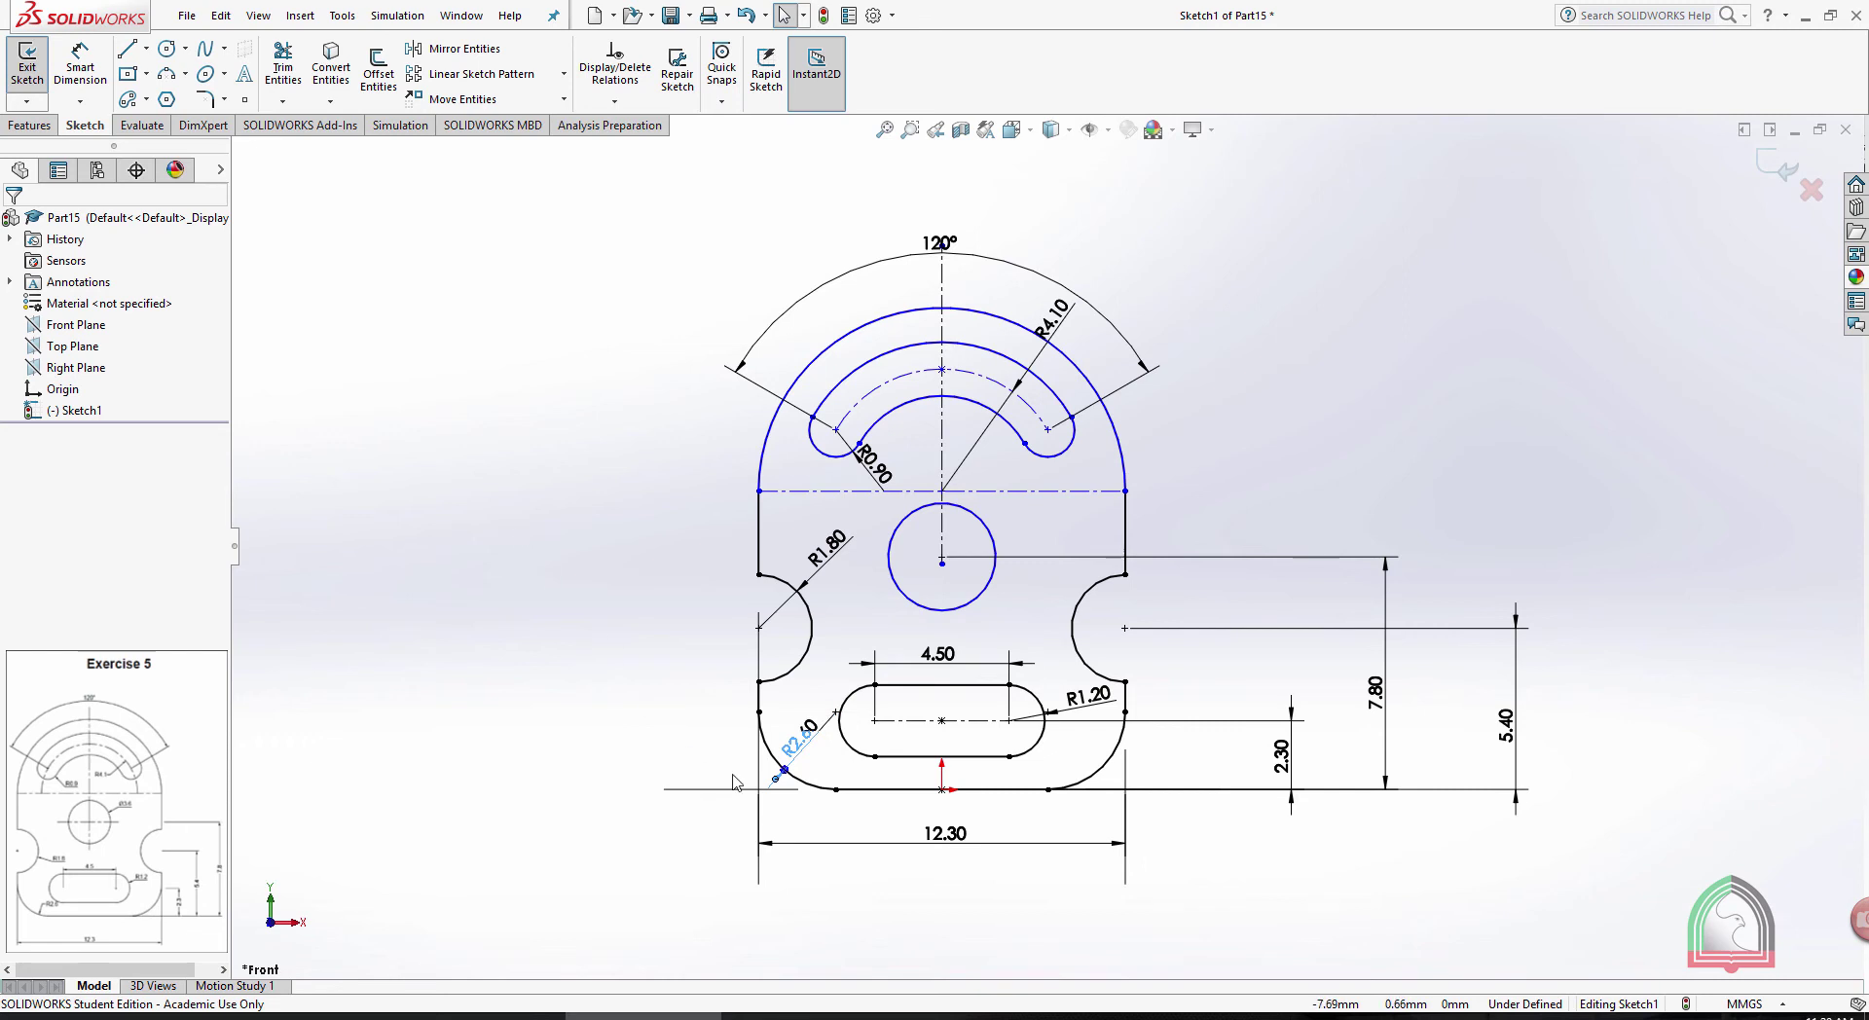
left_click(835, 713)
left_click(828, 723)
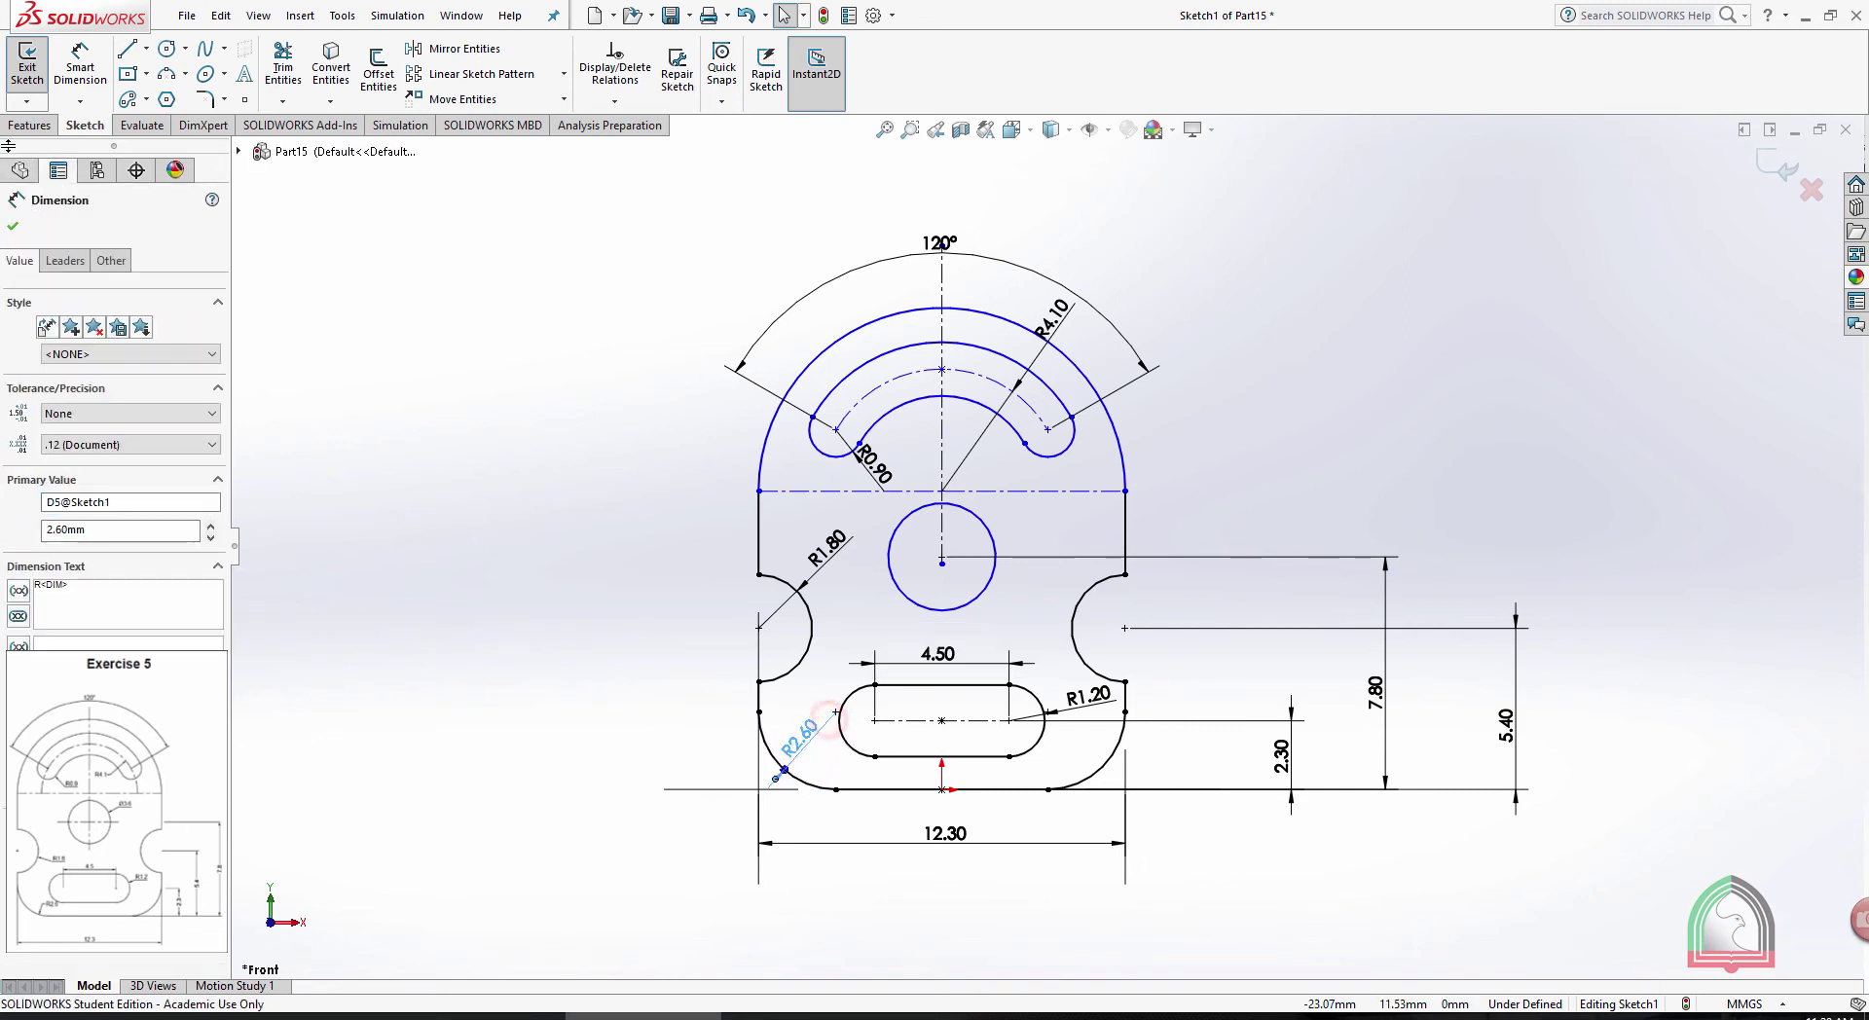
left_click(66, 261)
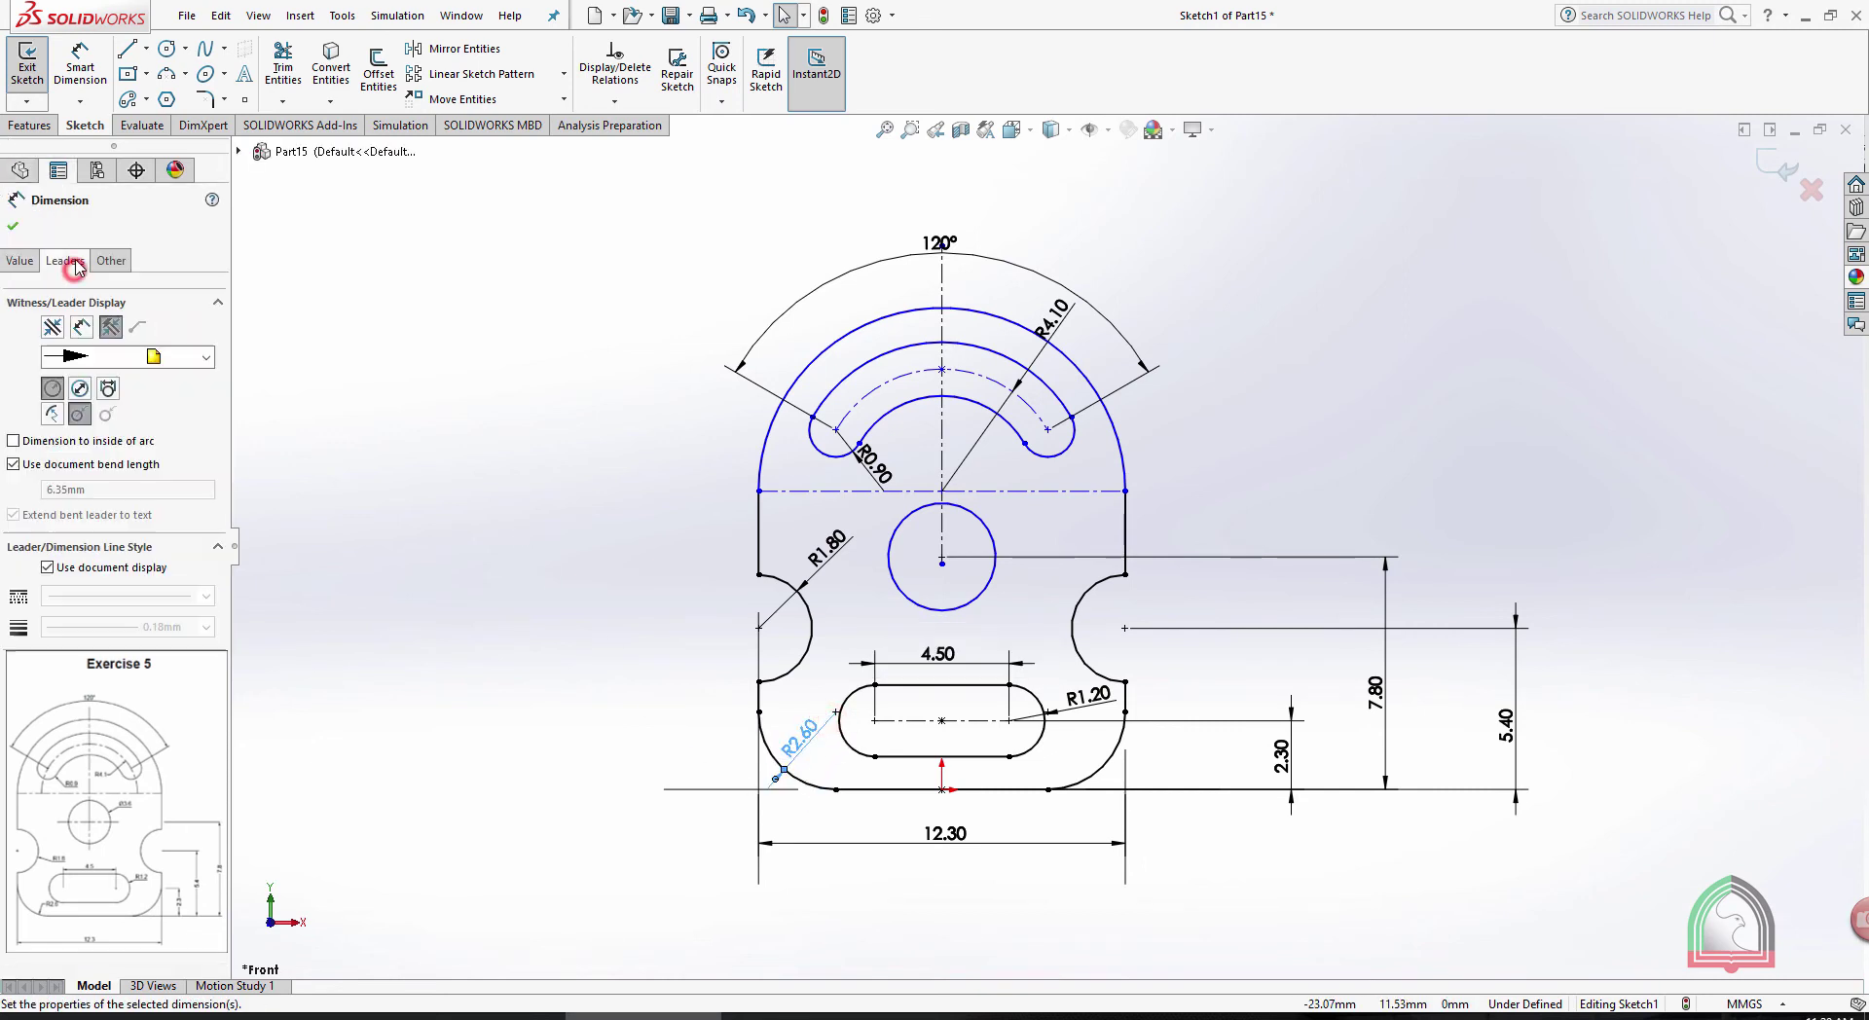
left_click(53, 414)
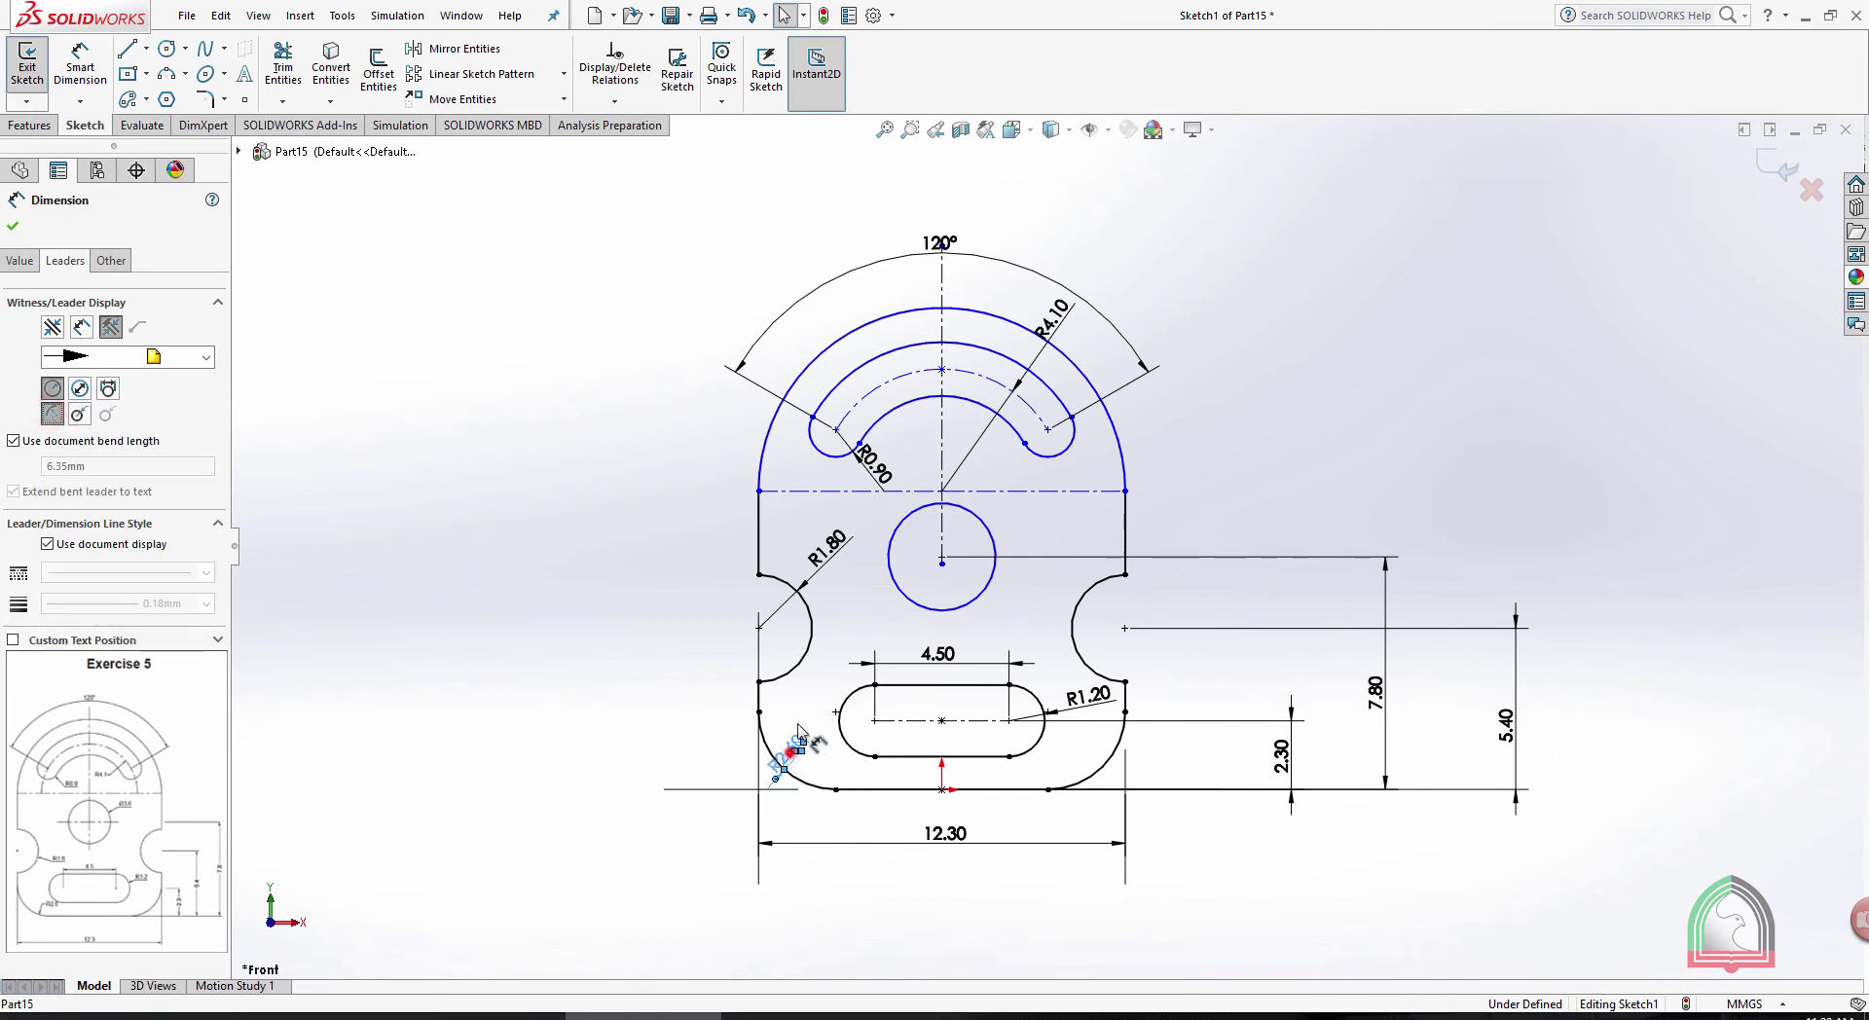
left_click_drag(830, 742, 732, 746)
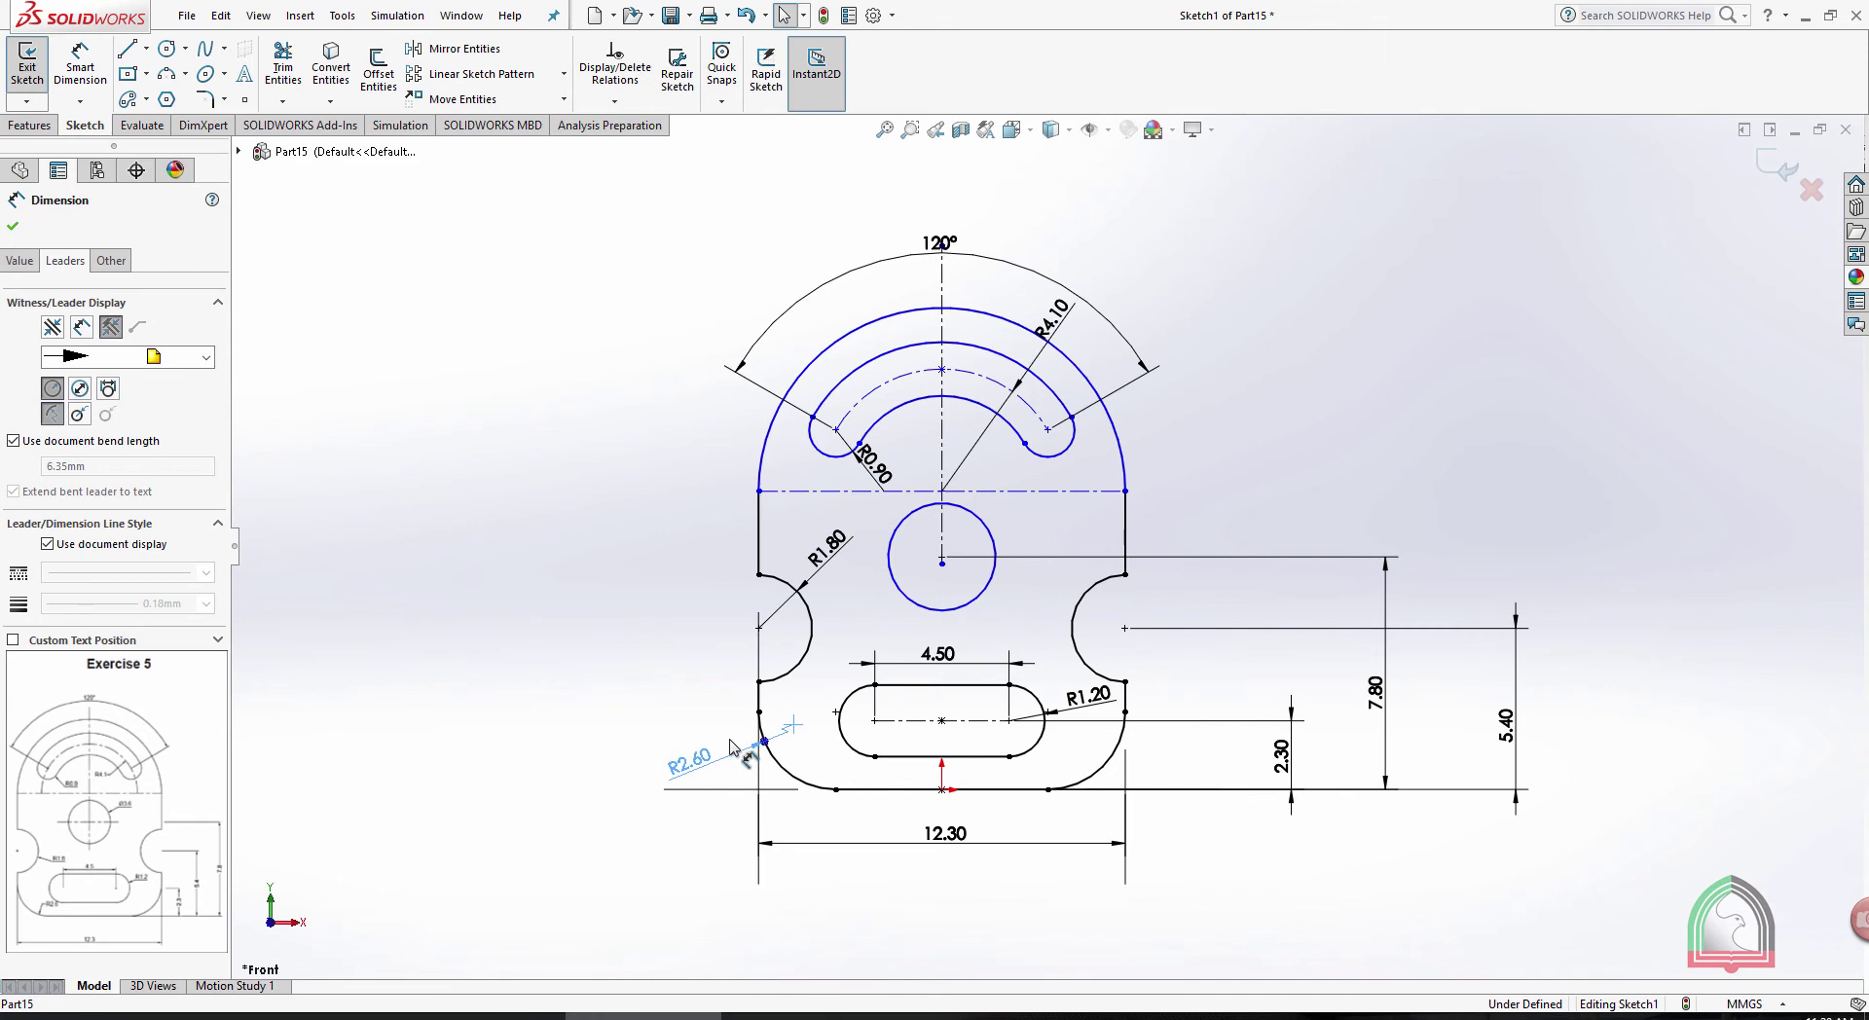
left_click(692, 700)
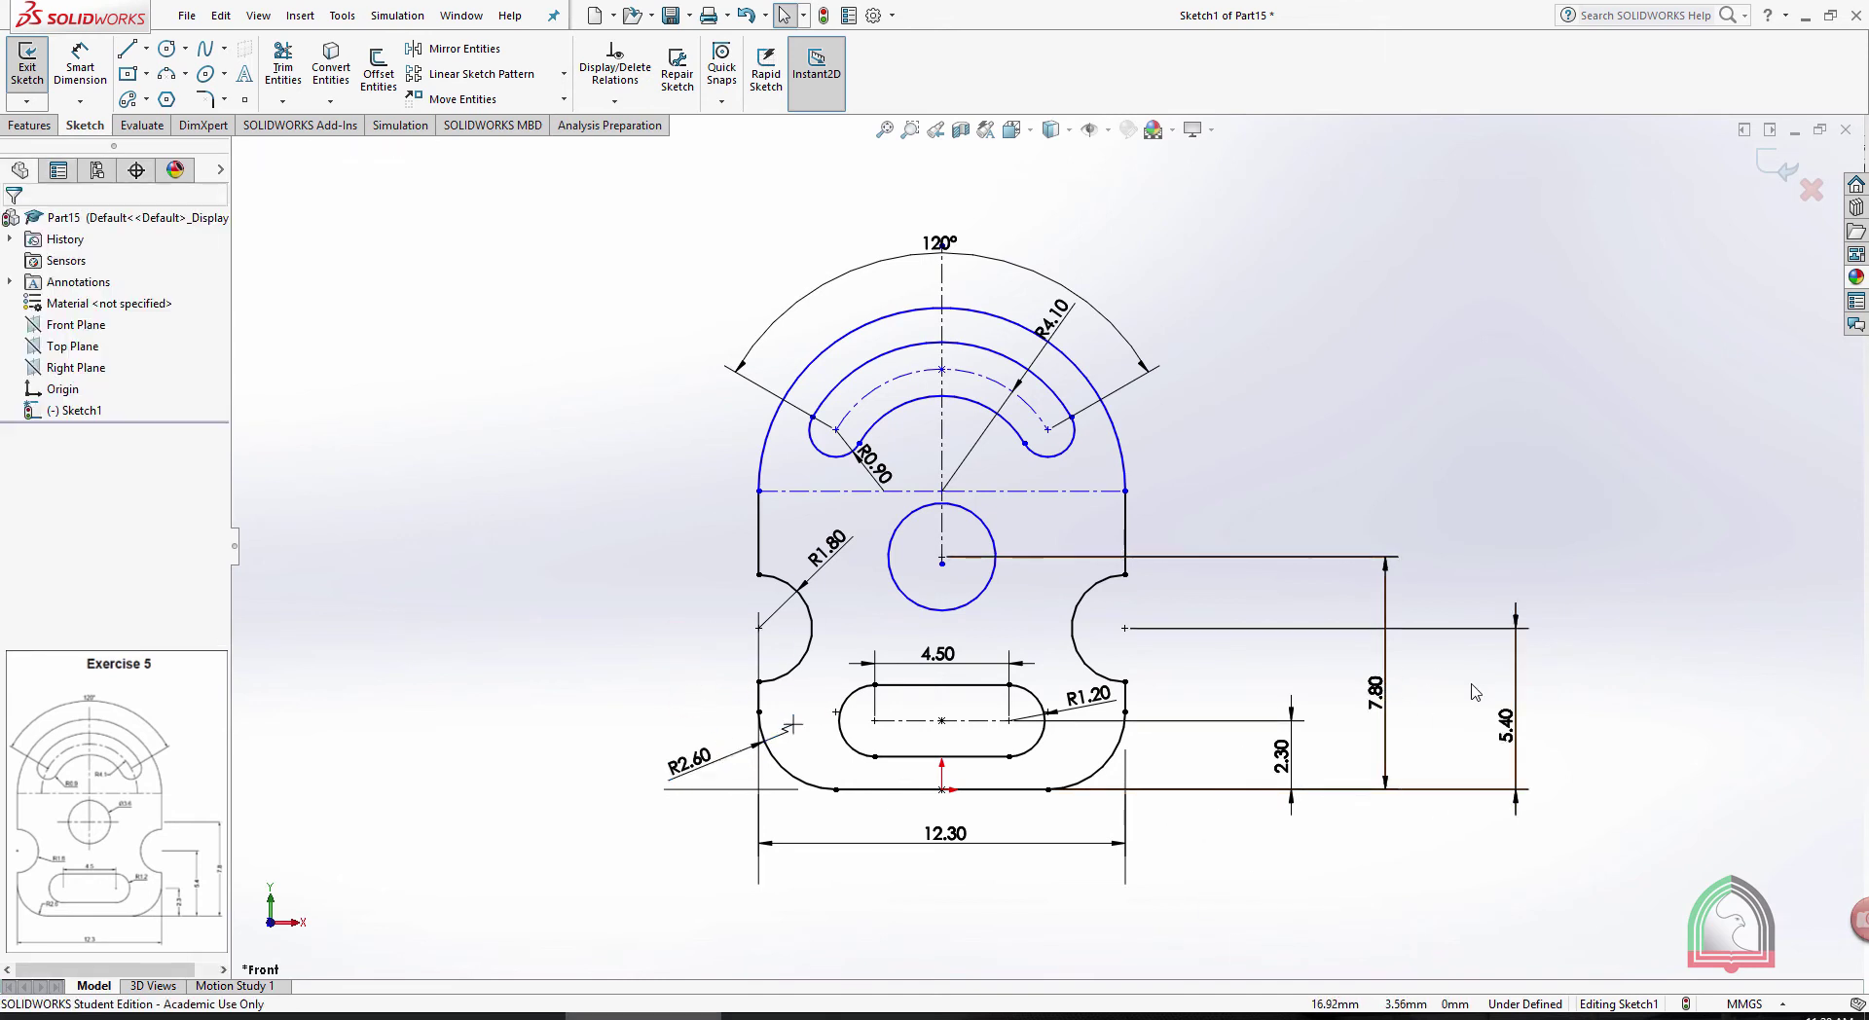
Pull the 7.80, 2.30 and 5.40 dimensions in beside the part
left_click_drag(1378, 692, 1580, 686)
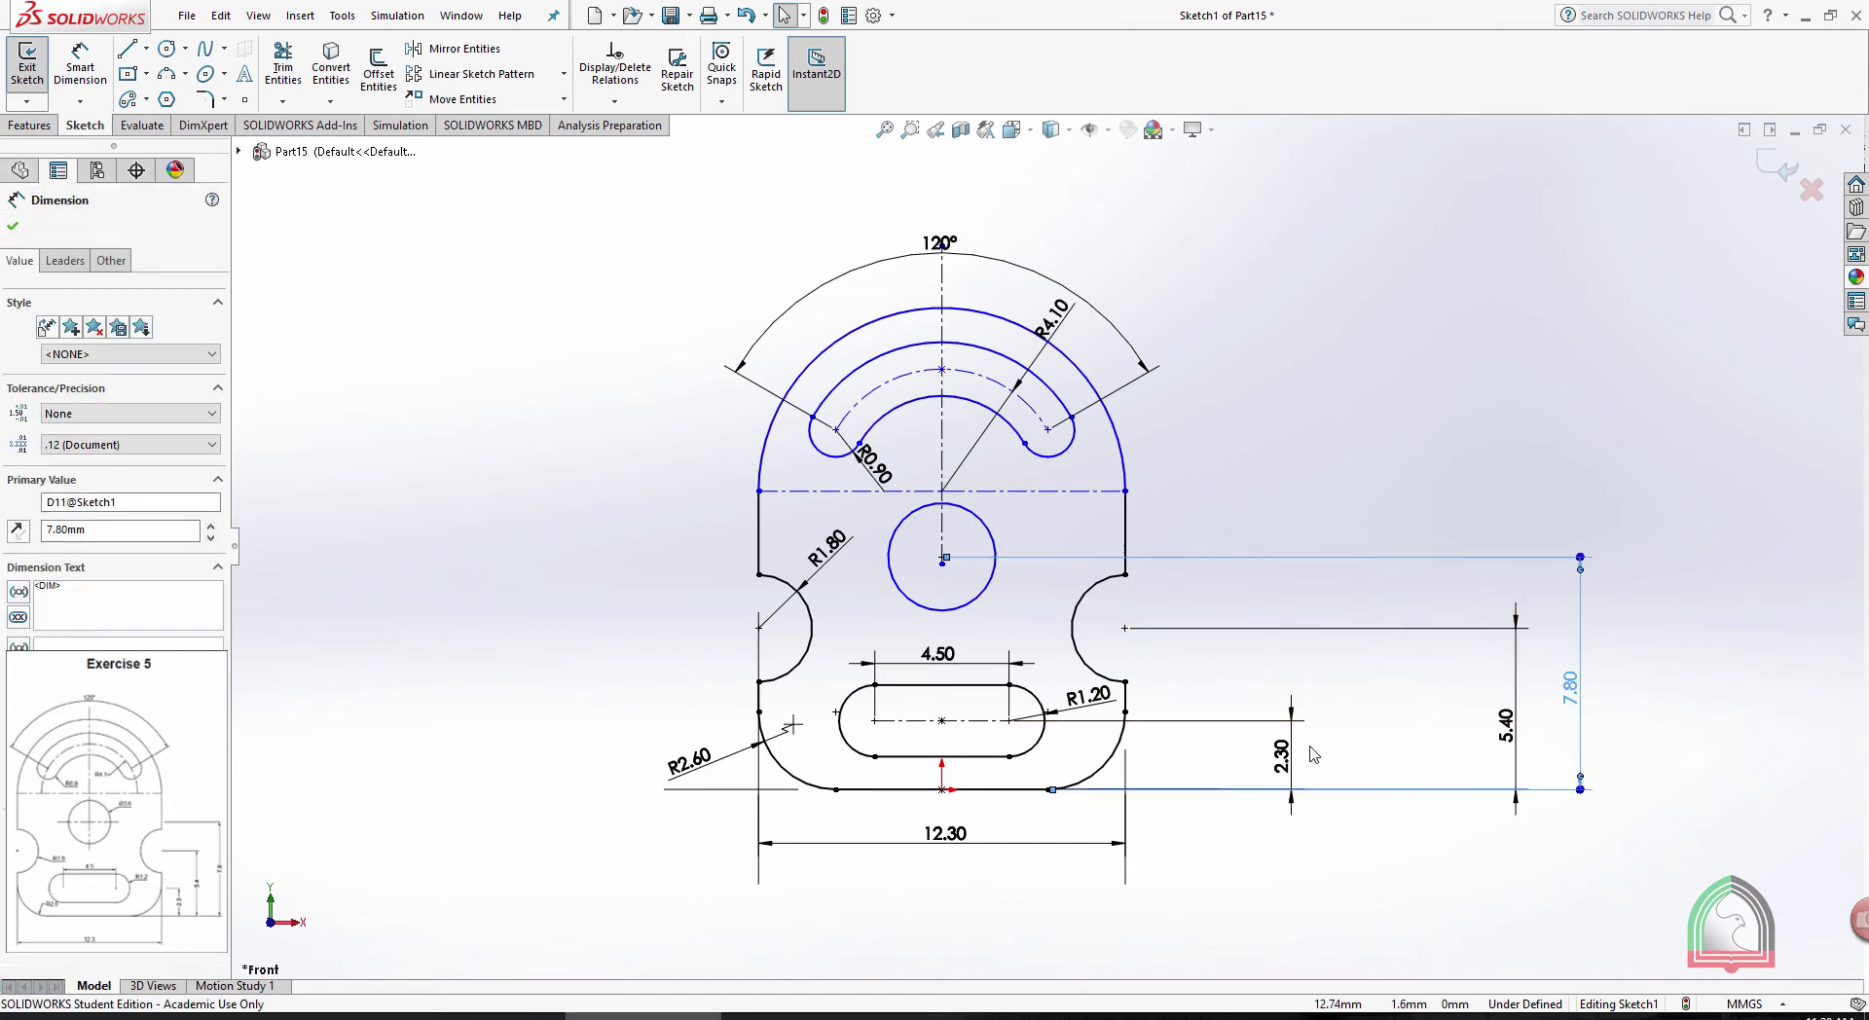
left_click_drag(1285, 755, 1158, 757)
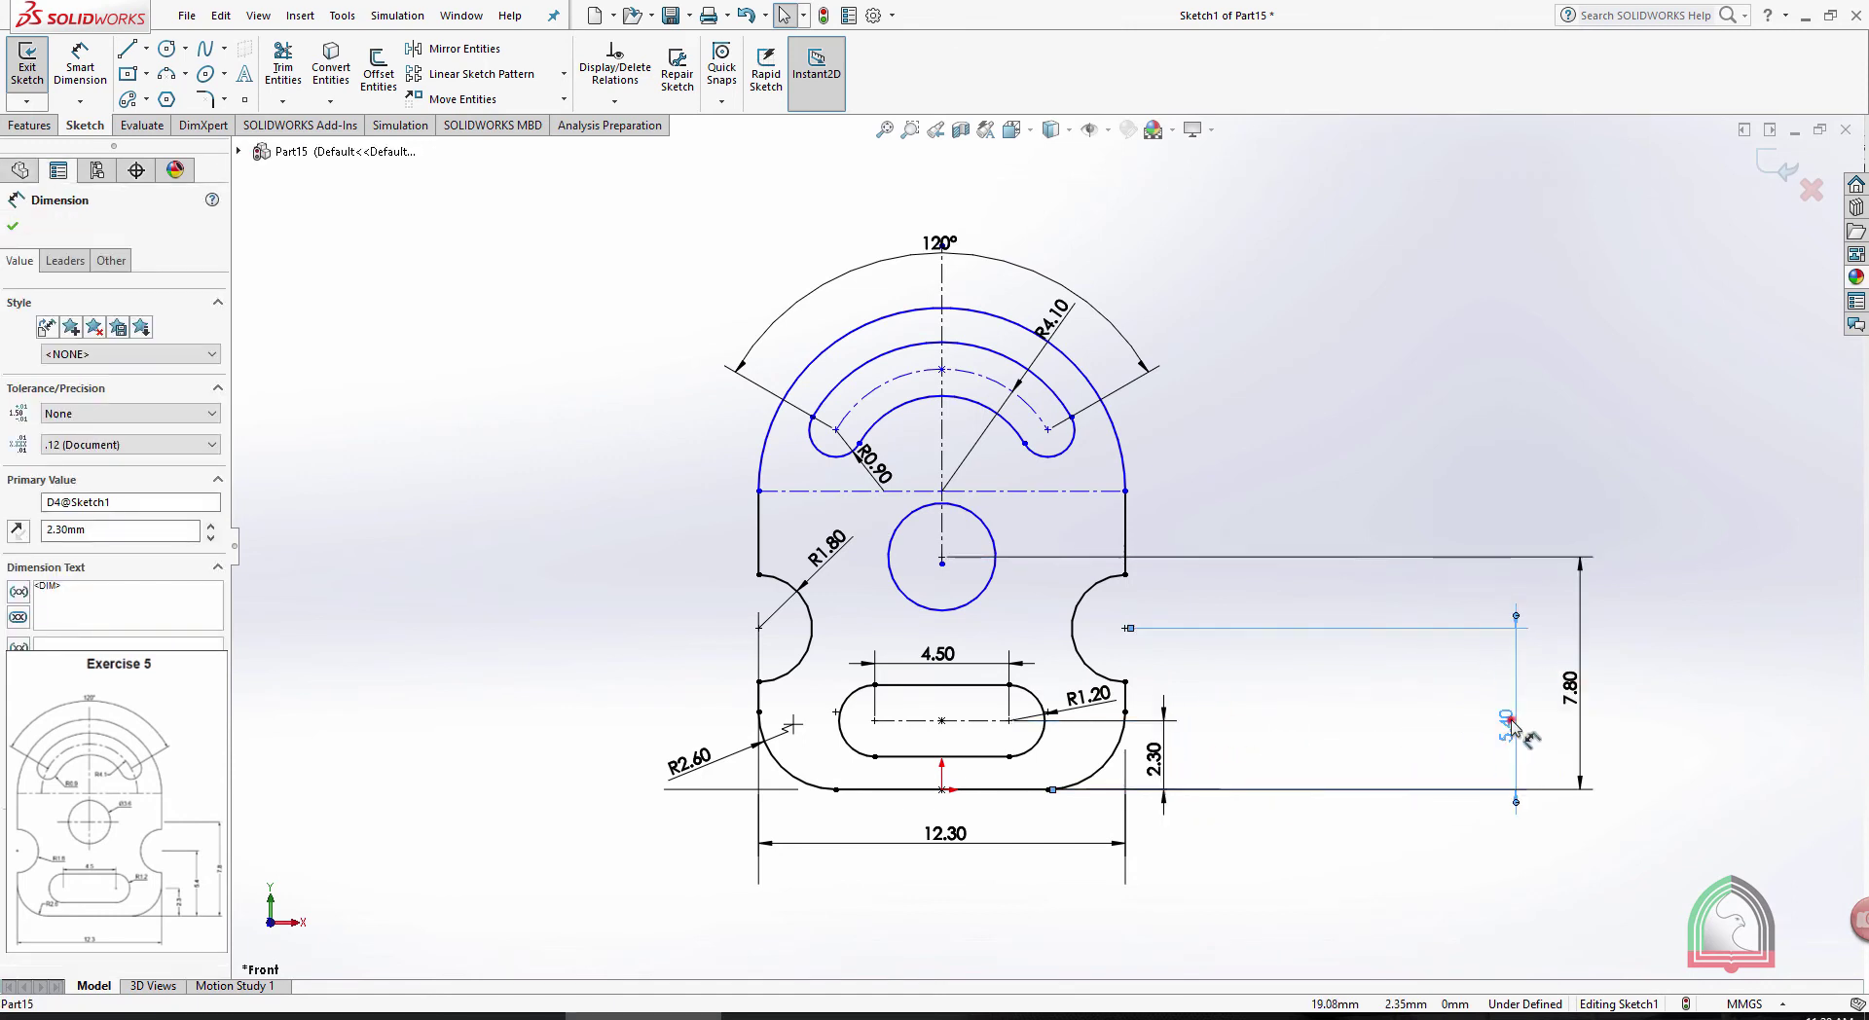
left_click_drag(1509, 720, 1203, 732)
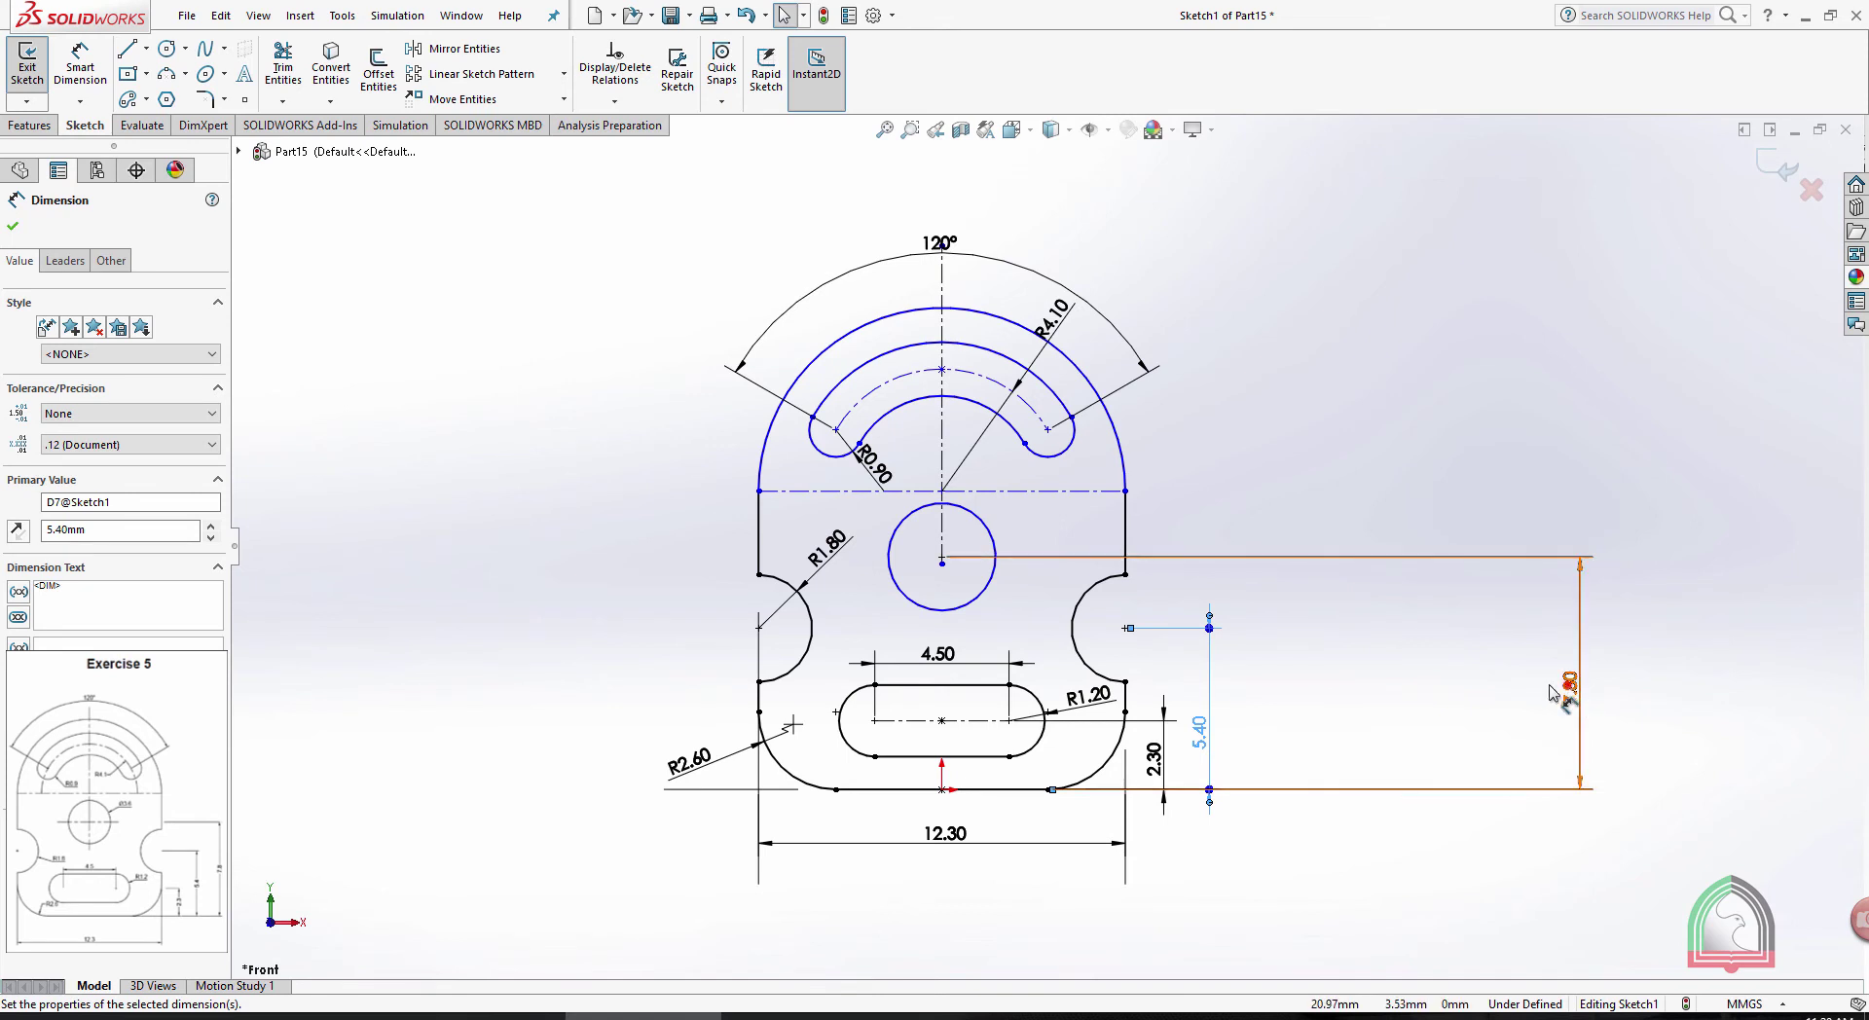
left_click_drag(1555, 693, 1266, 693)
left_click(1431, 701)
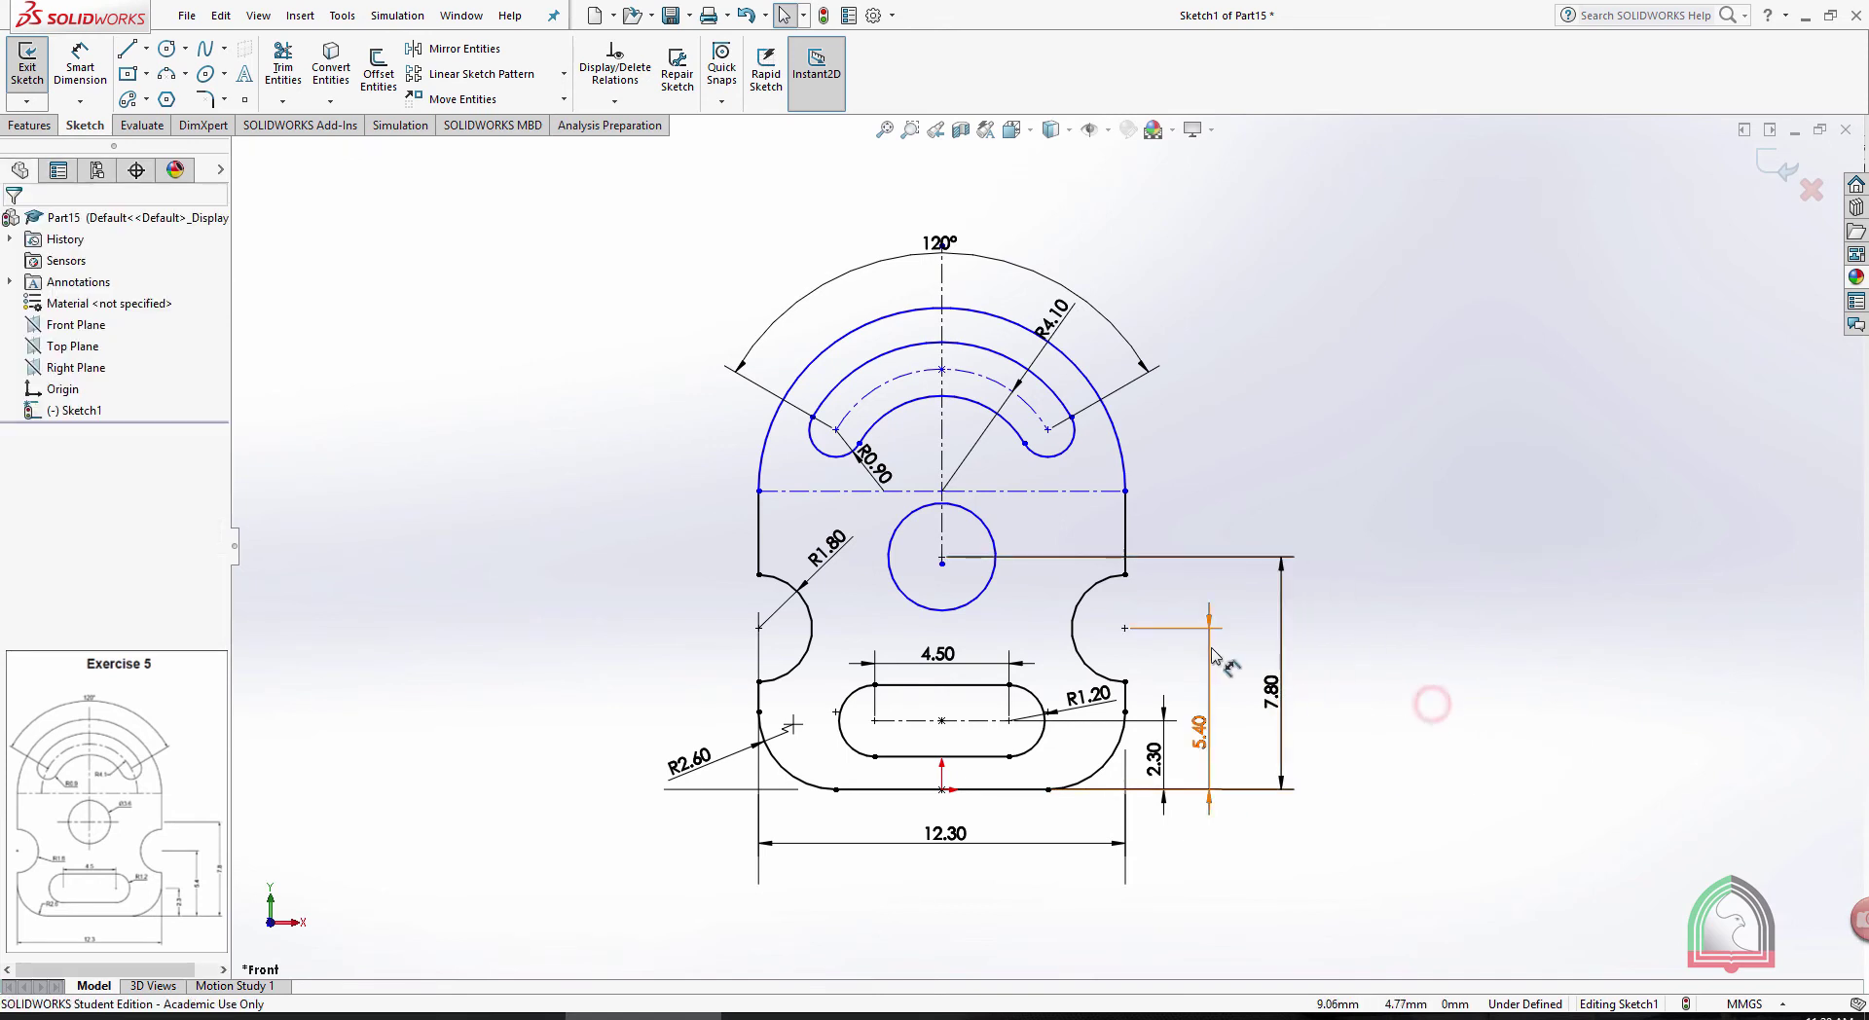
Adjust the leader display settings of the 5.40 and 2.30 dimensions
left_click(1213, 656)
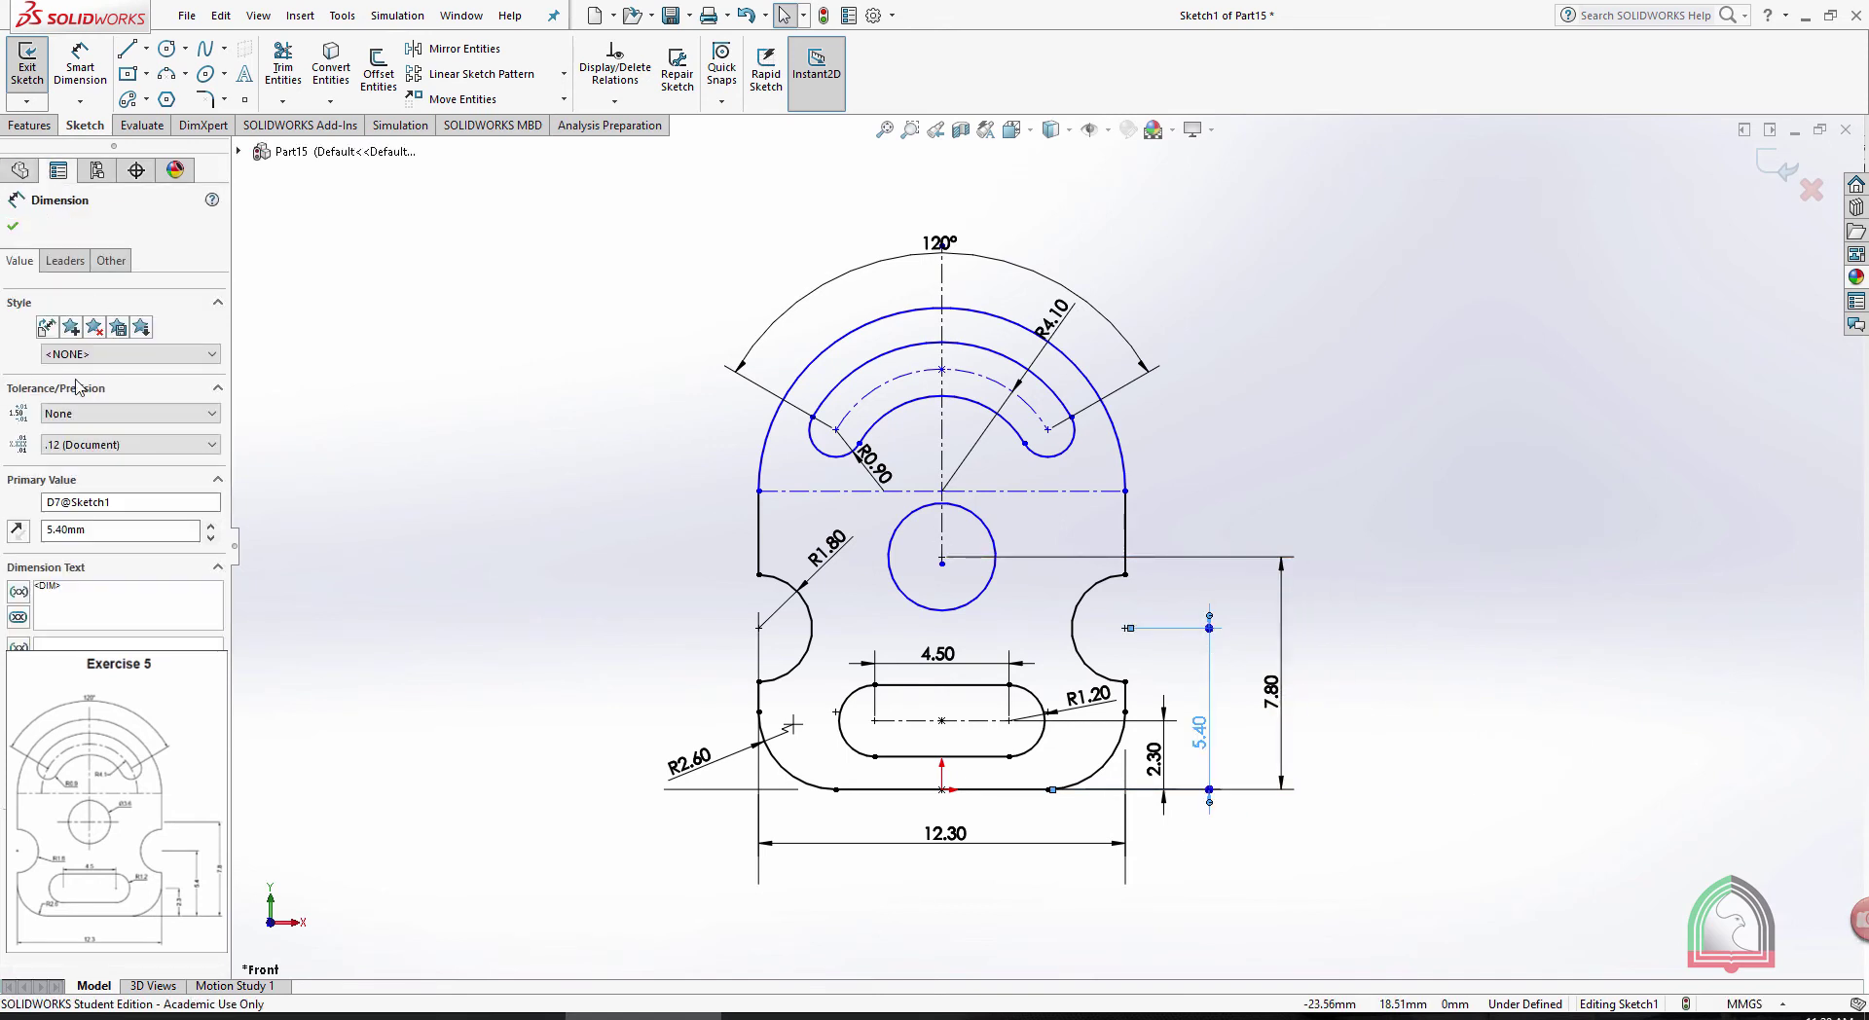
left_click(65, 260)
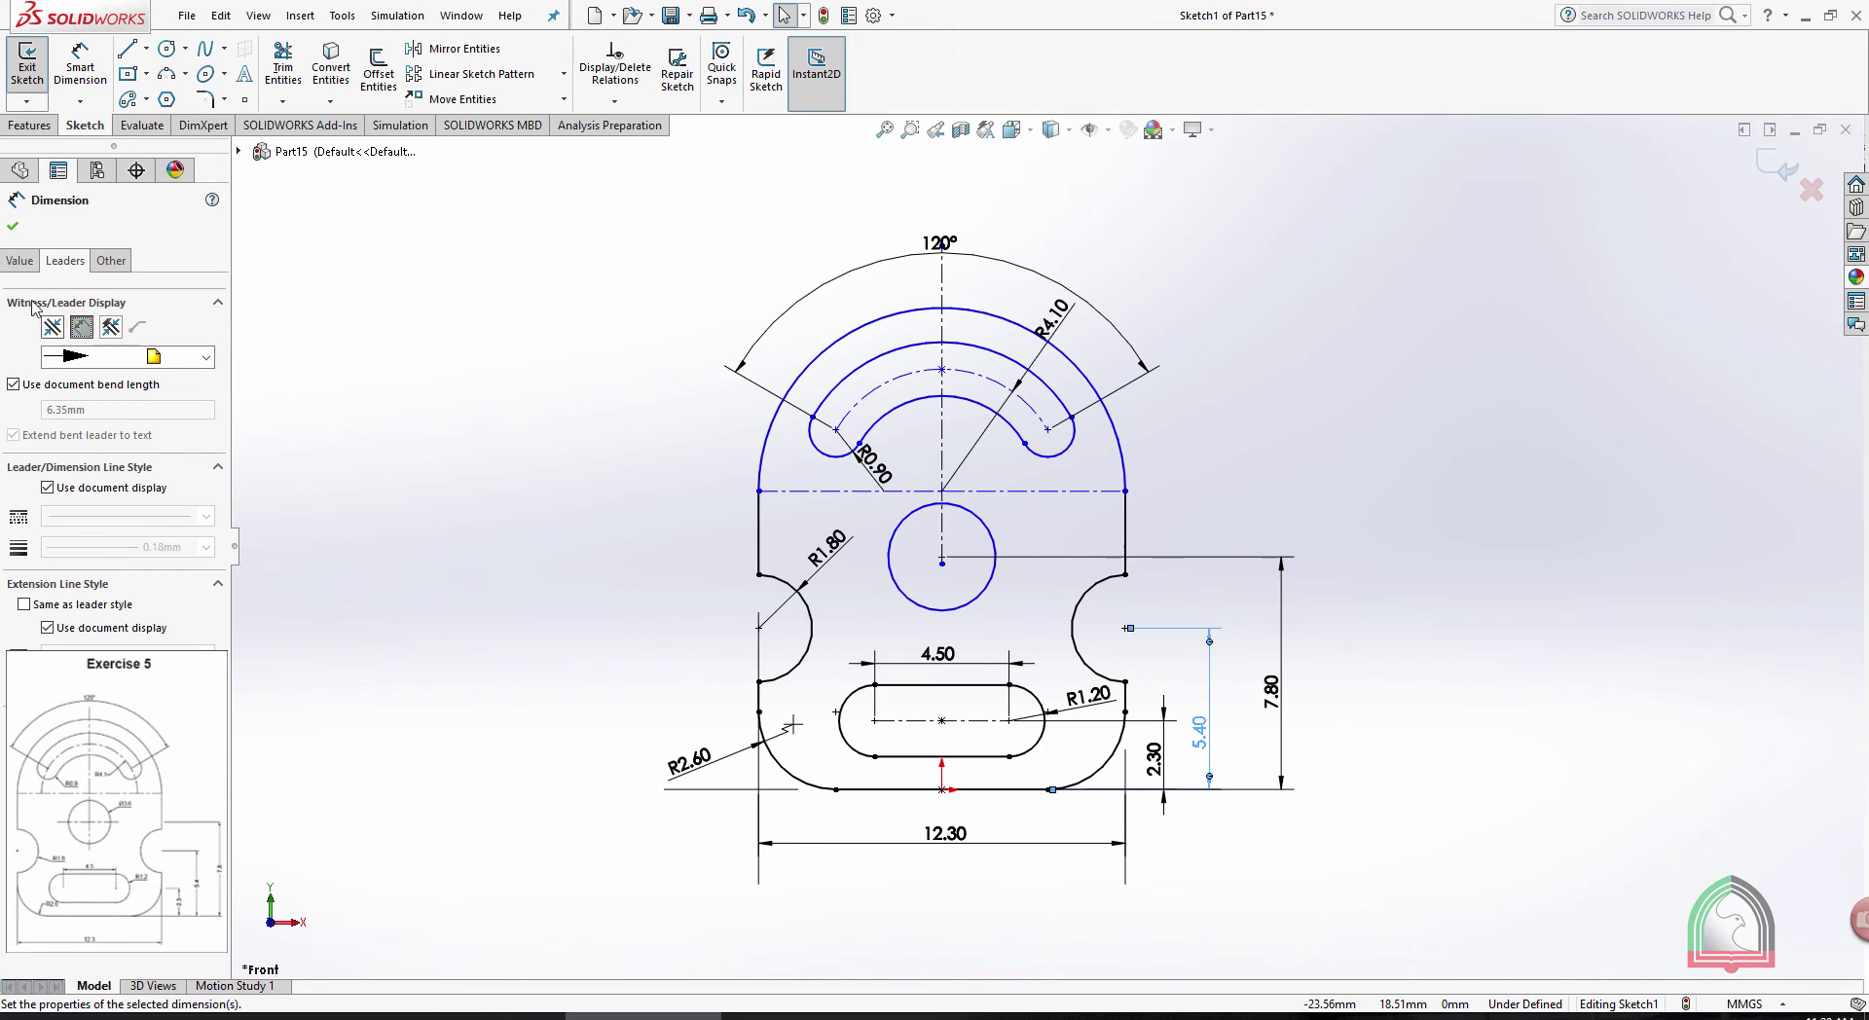
left_click(13, 226)
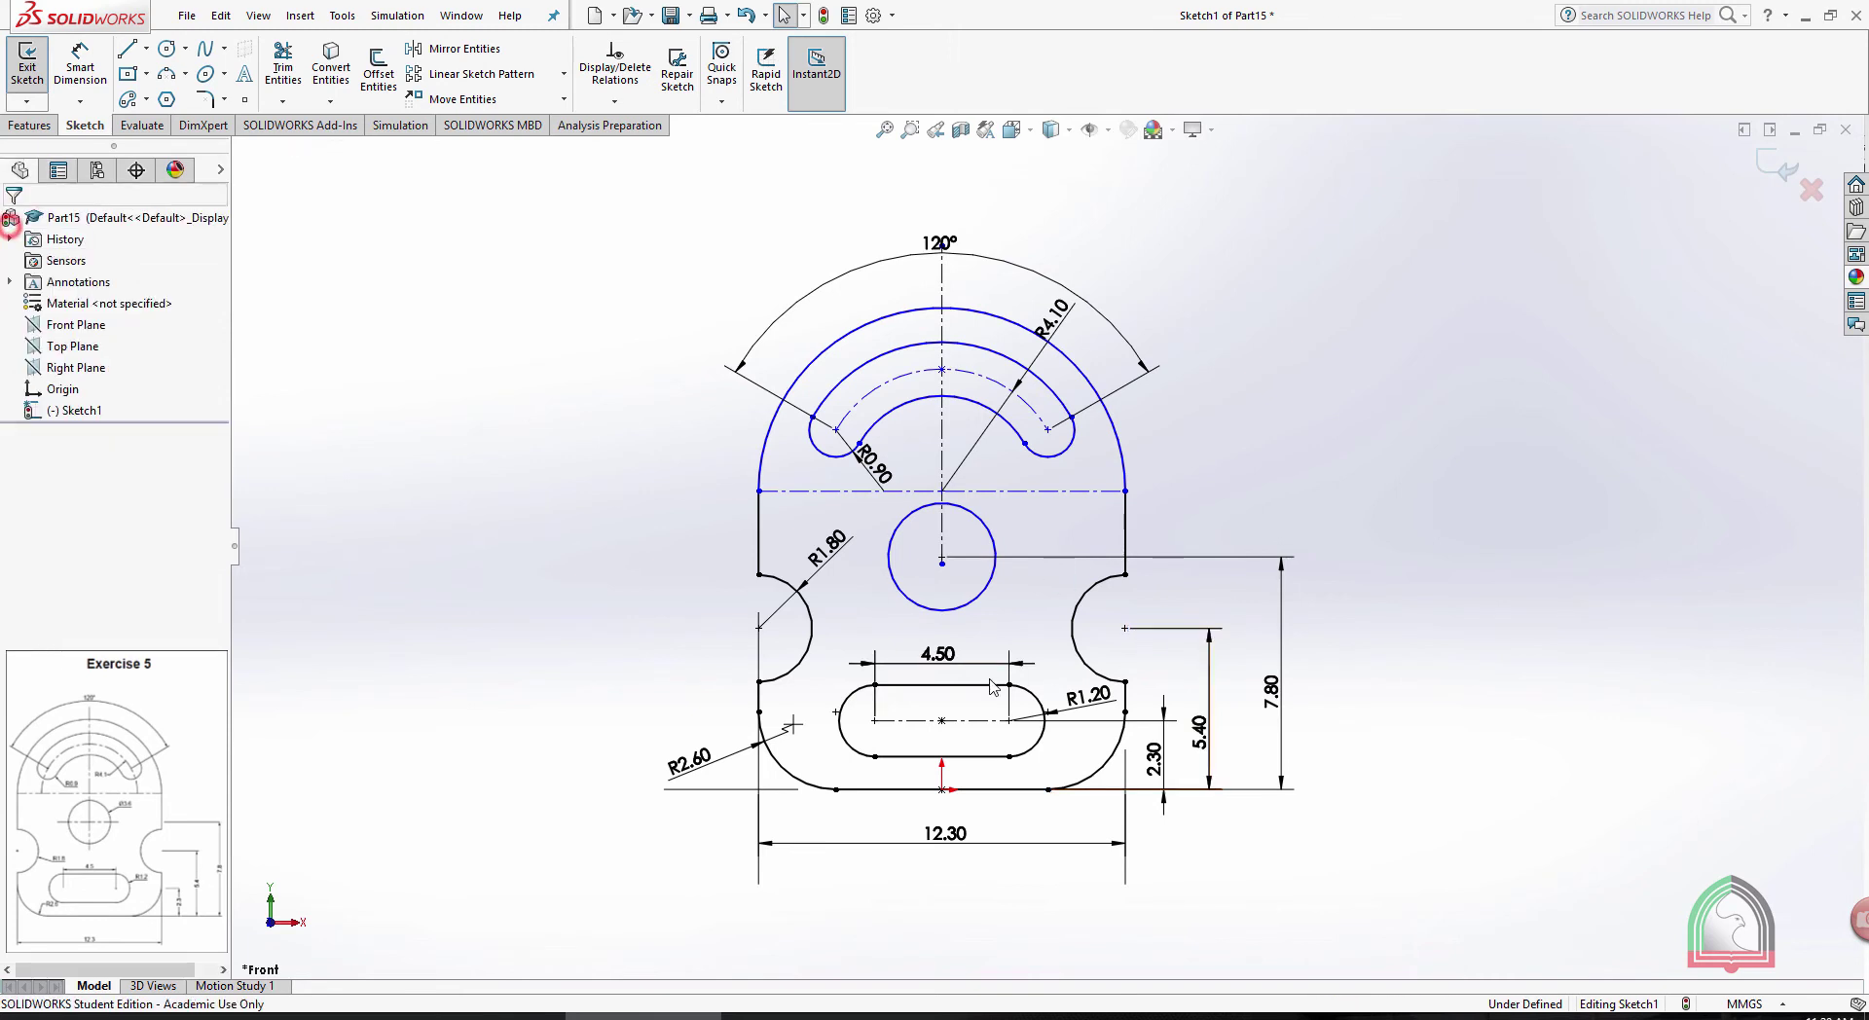
left_click(1154, 758)
left_click(65, 260)
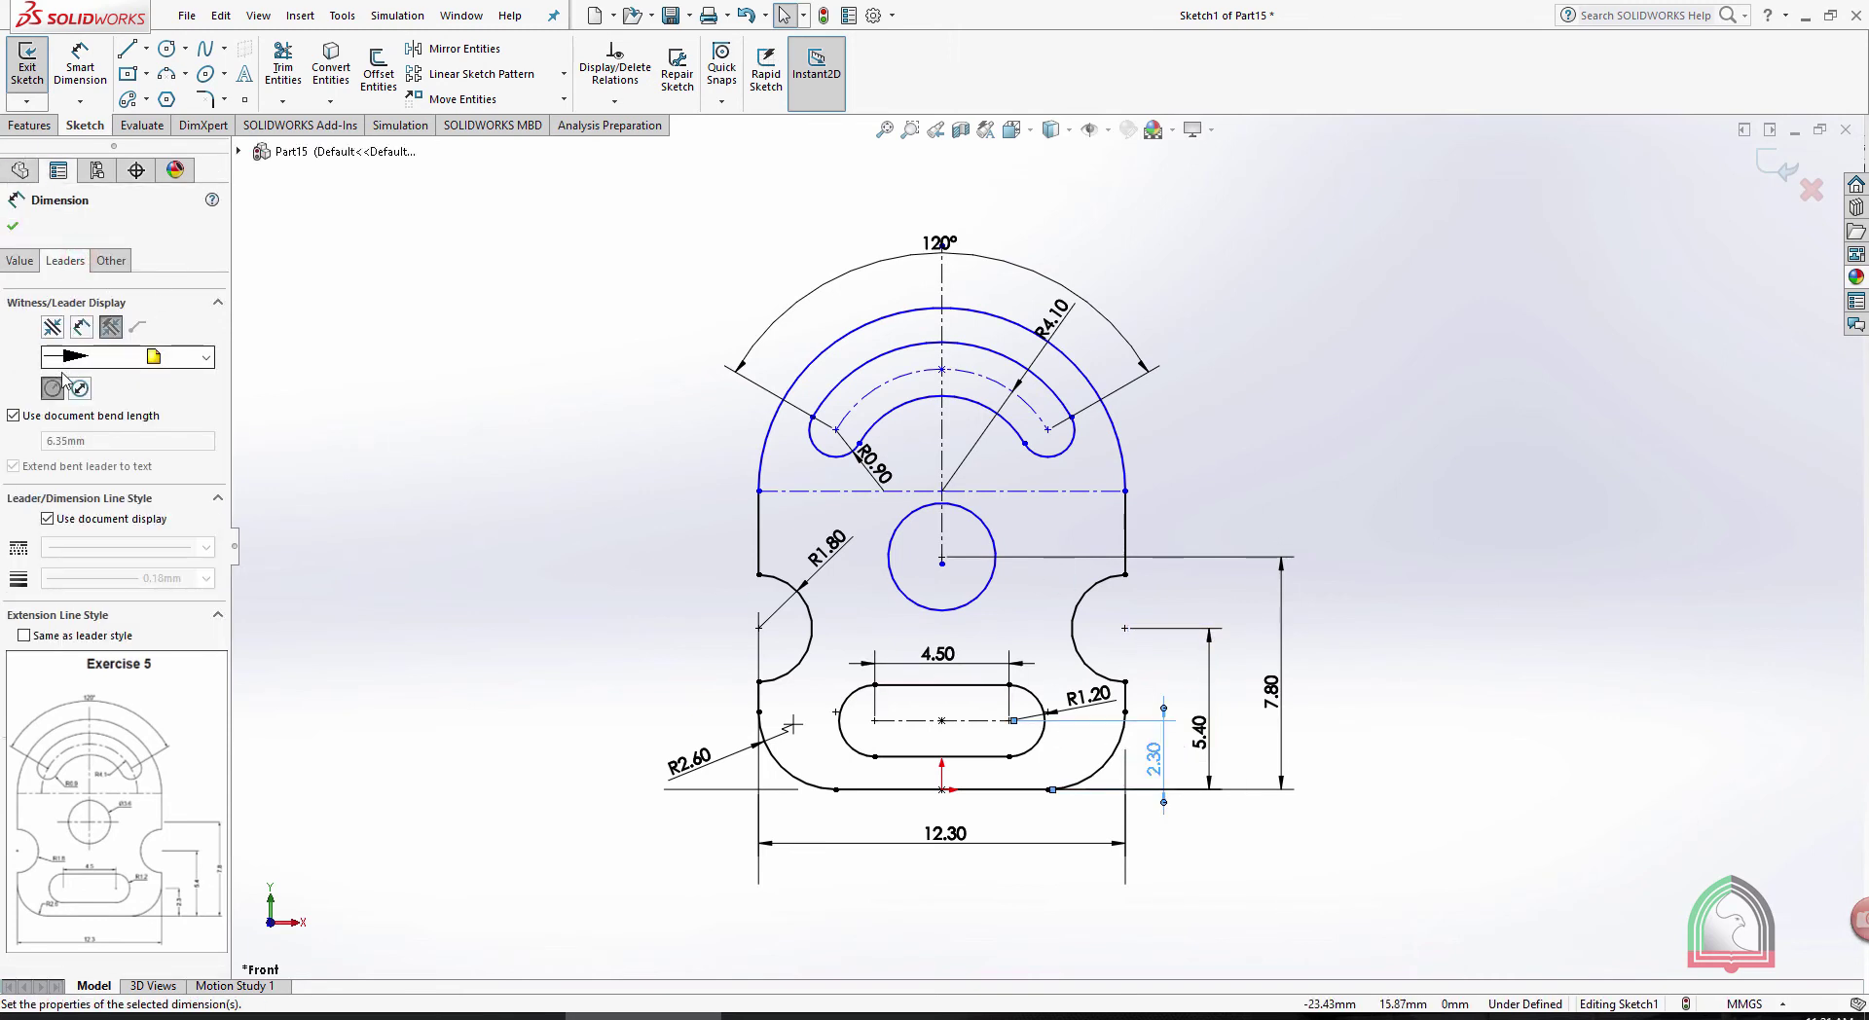
left_click(83, 329)
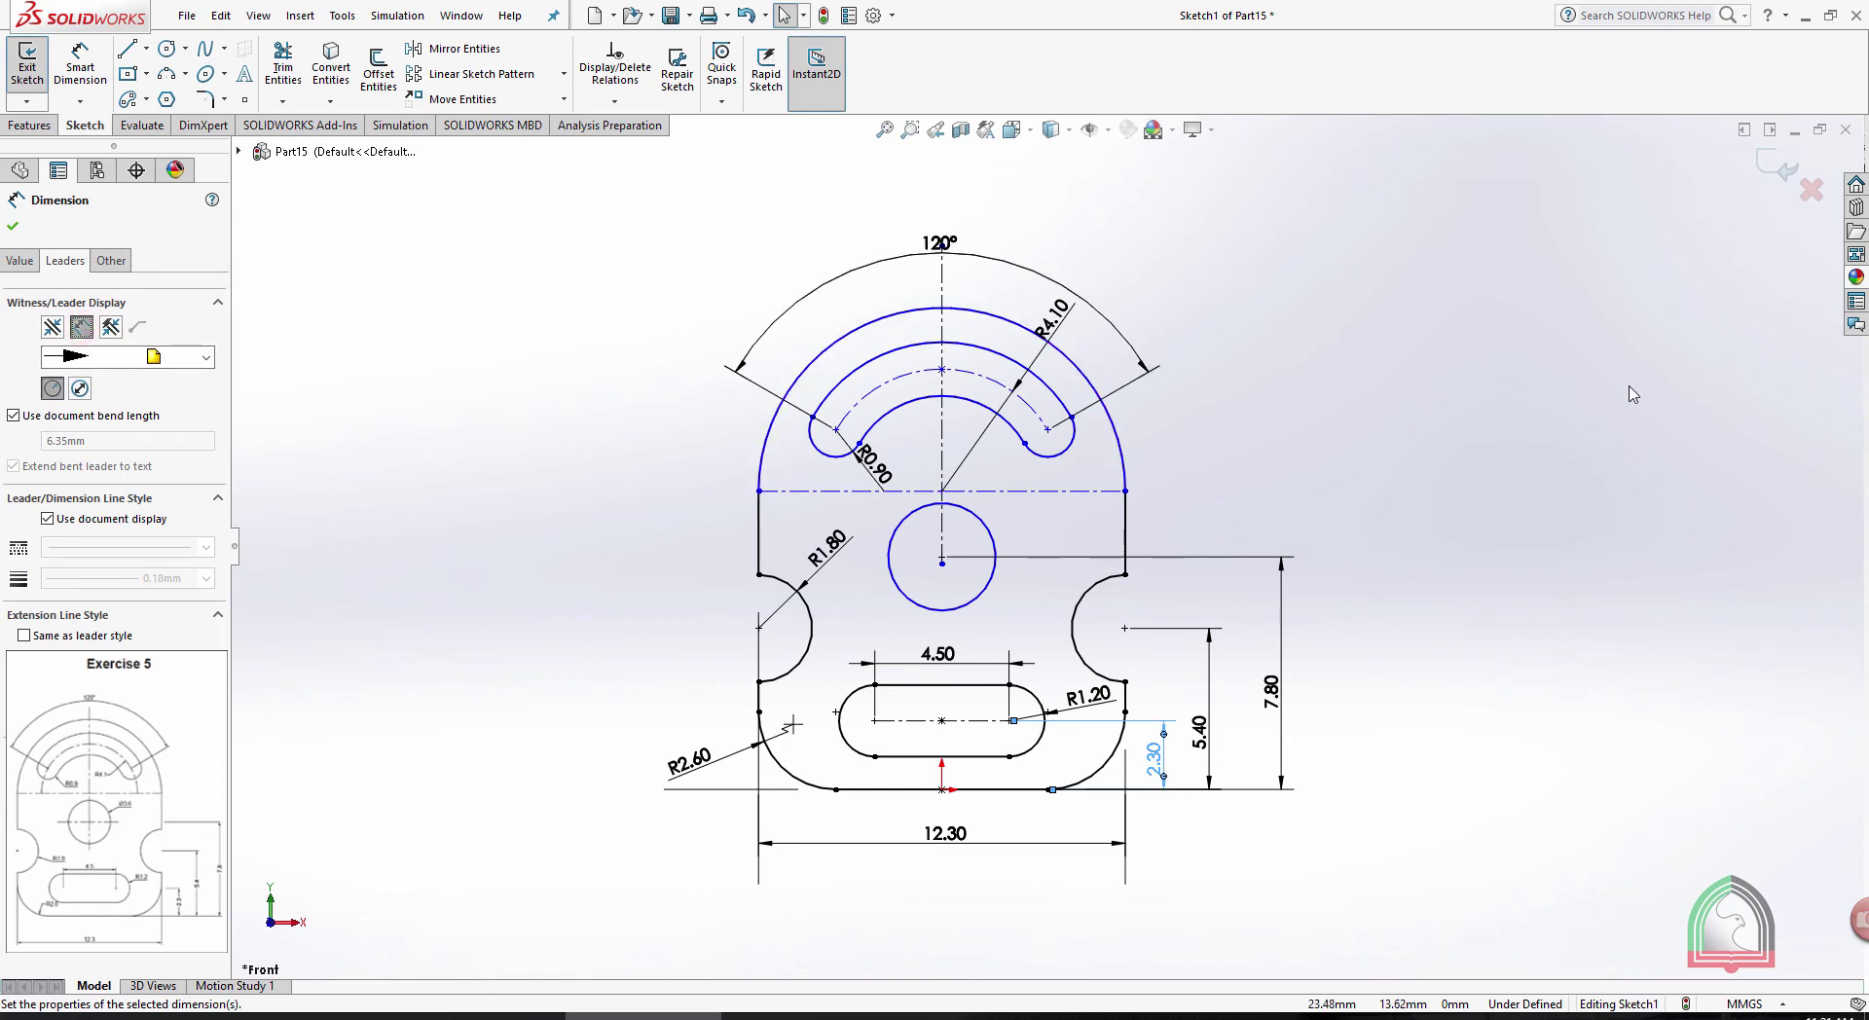
left_click(1589, 399)
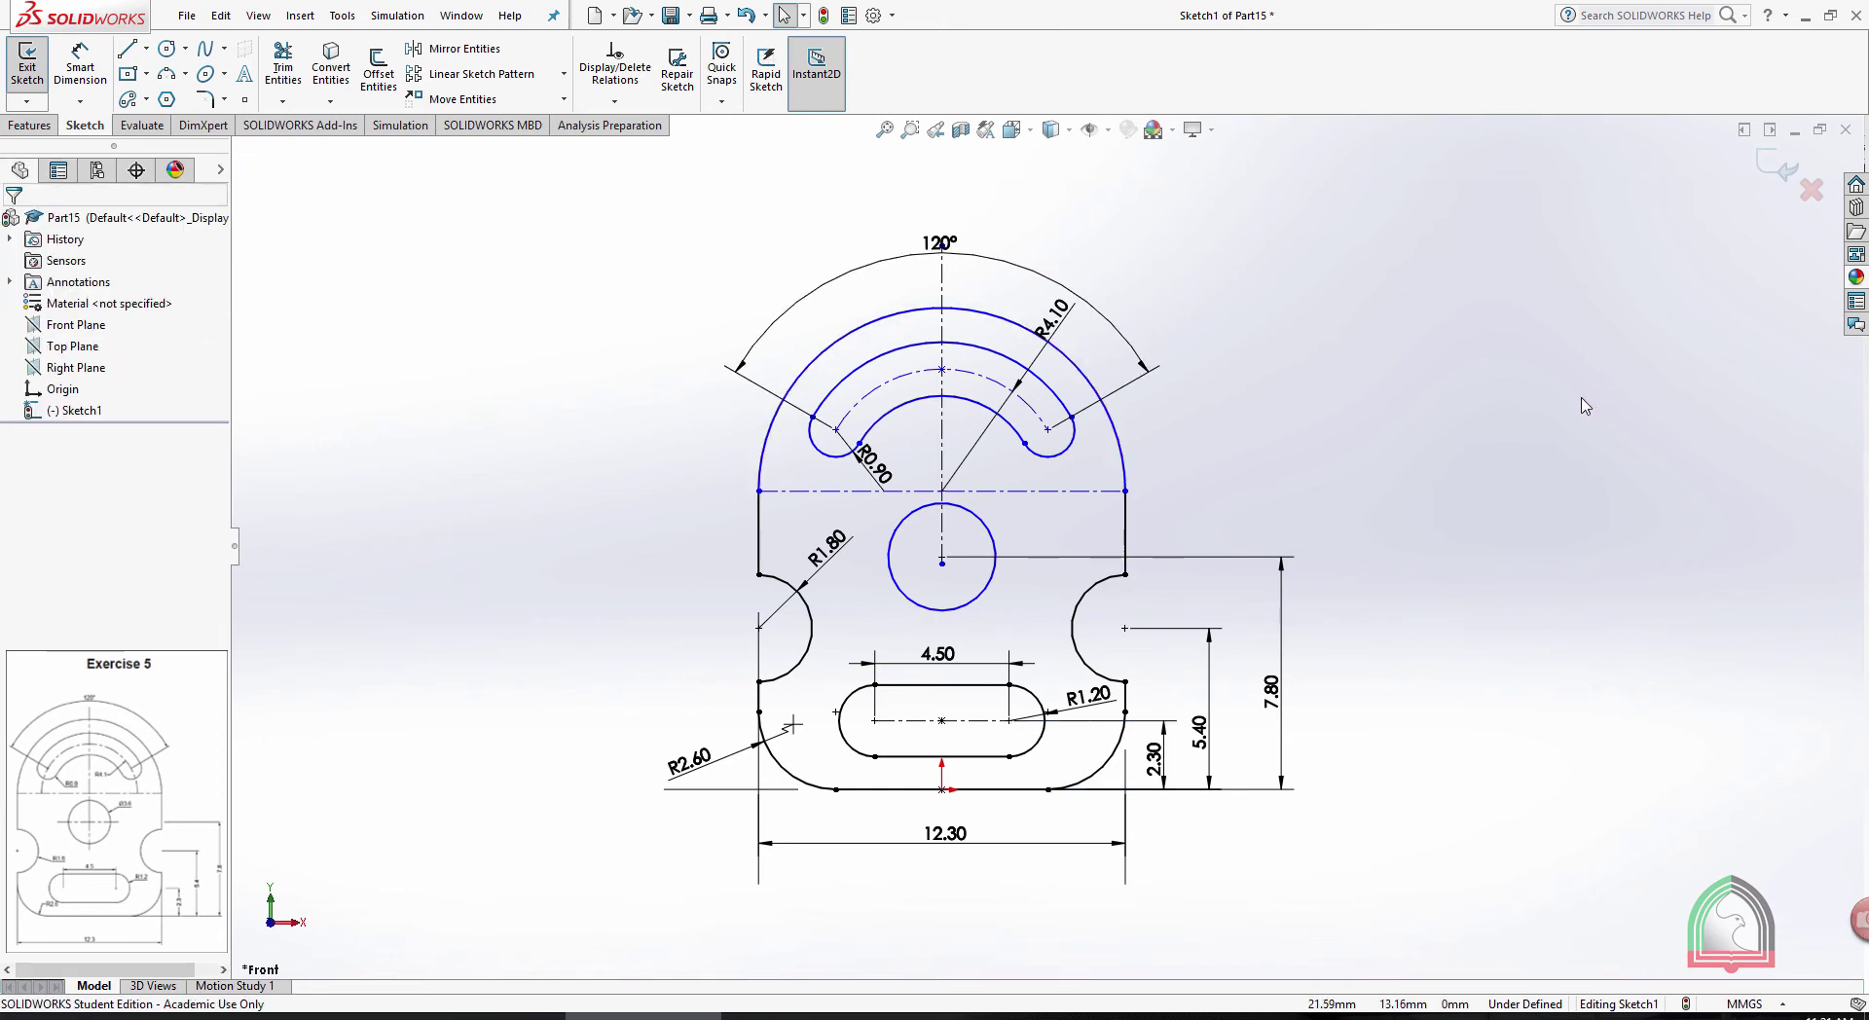
Change the R4.10 leader style, move R4.10 outside the part and R0.90 near its arc
left_click_drag(1065, 312, 1043, 380)
left_click(65, 260)
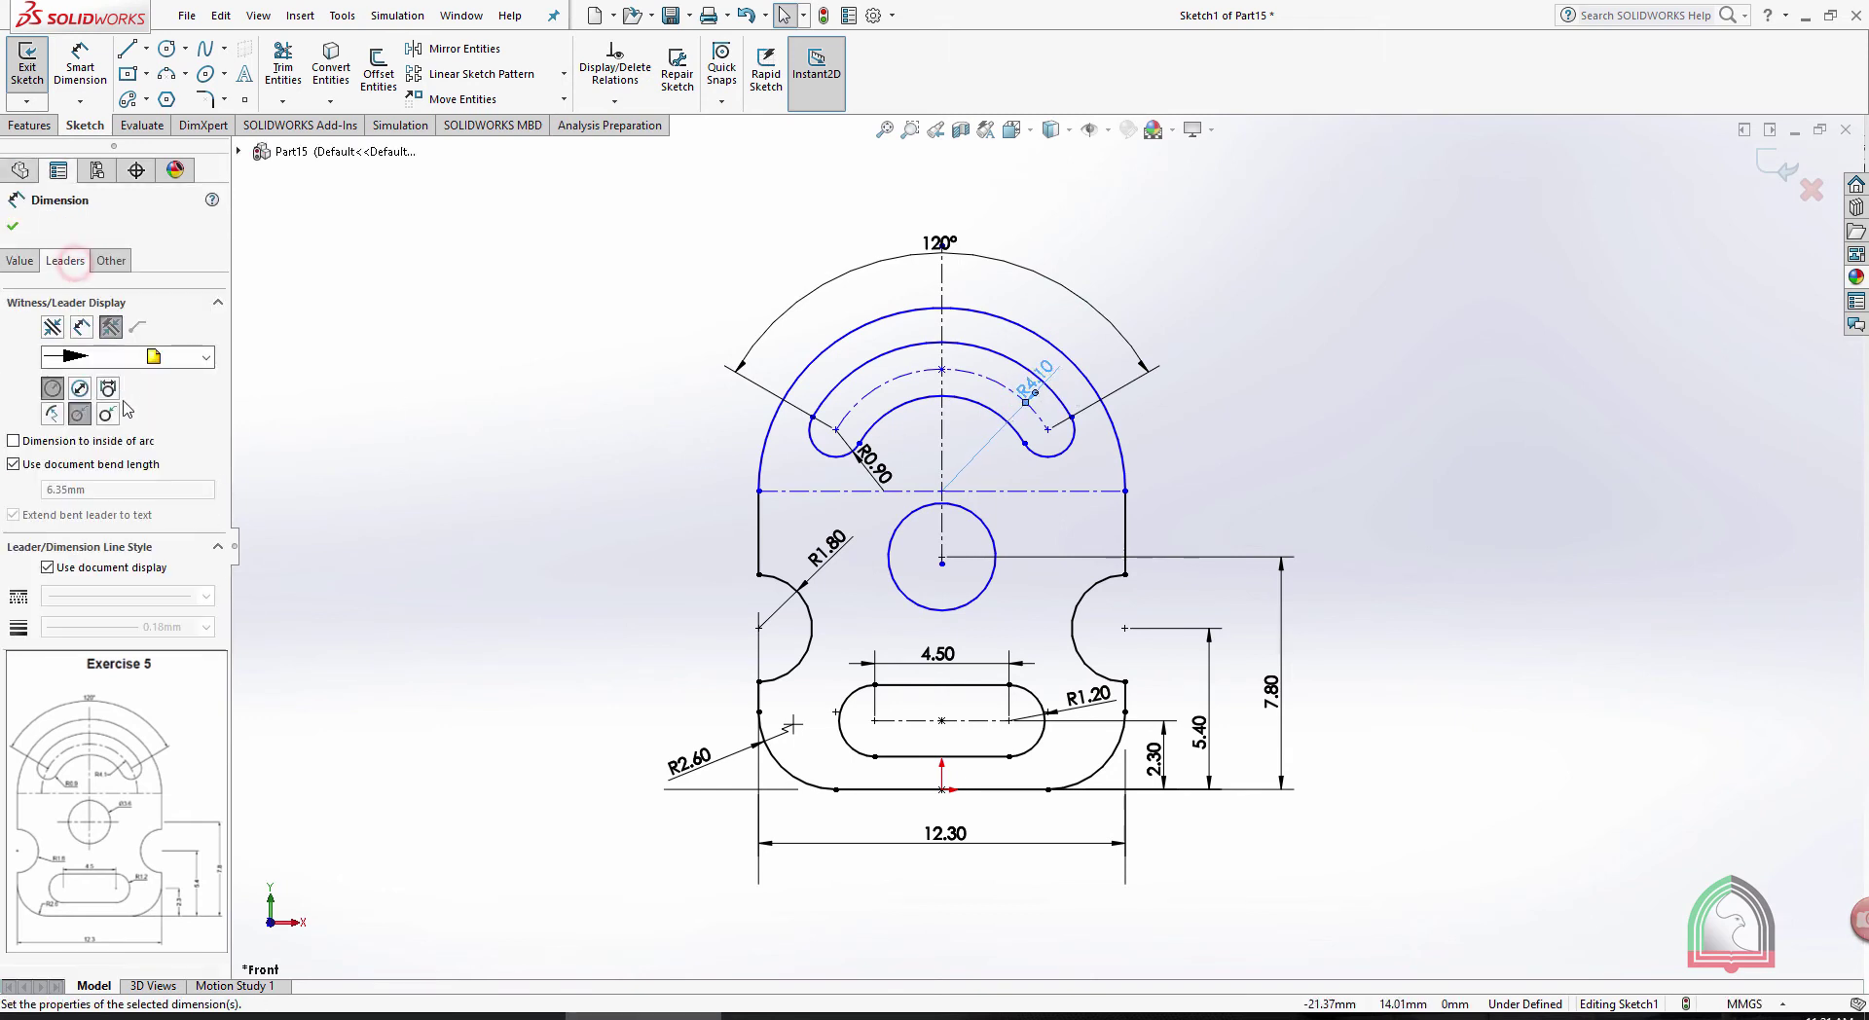
left_click(107, 414)
left_click_drag(1043, 372, 985, 446)
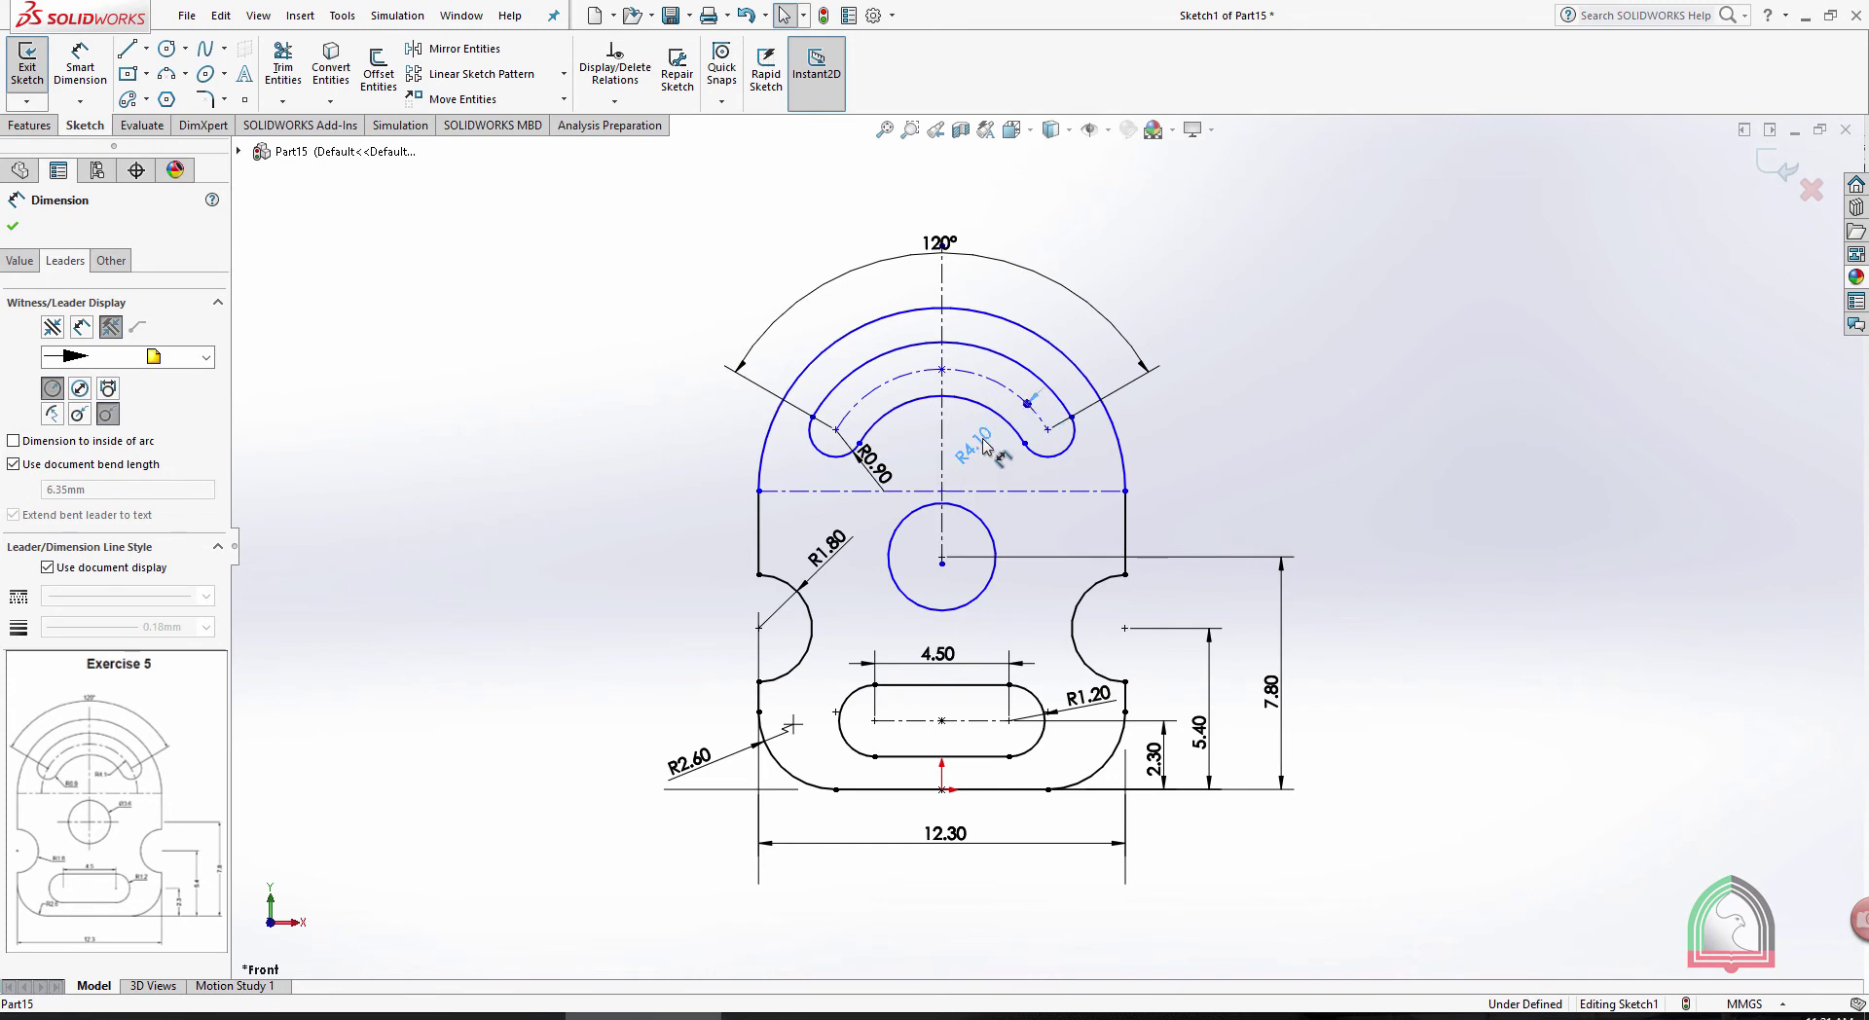
left_click(1244, 426)
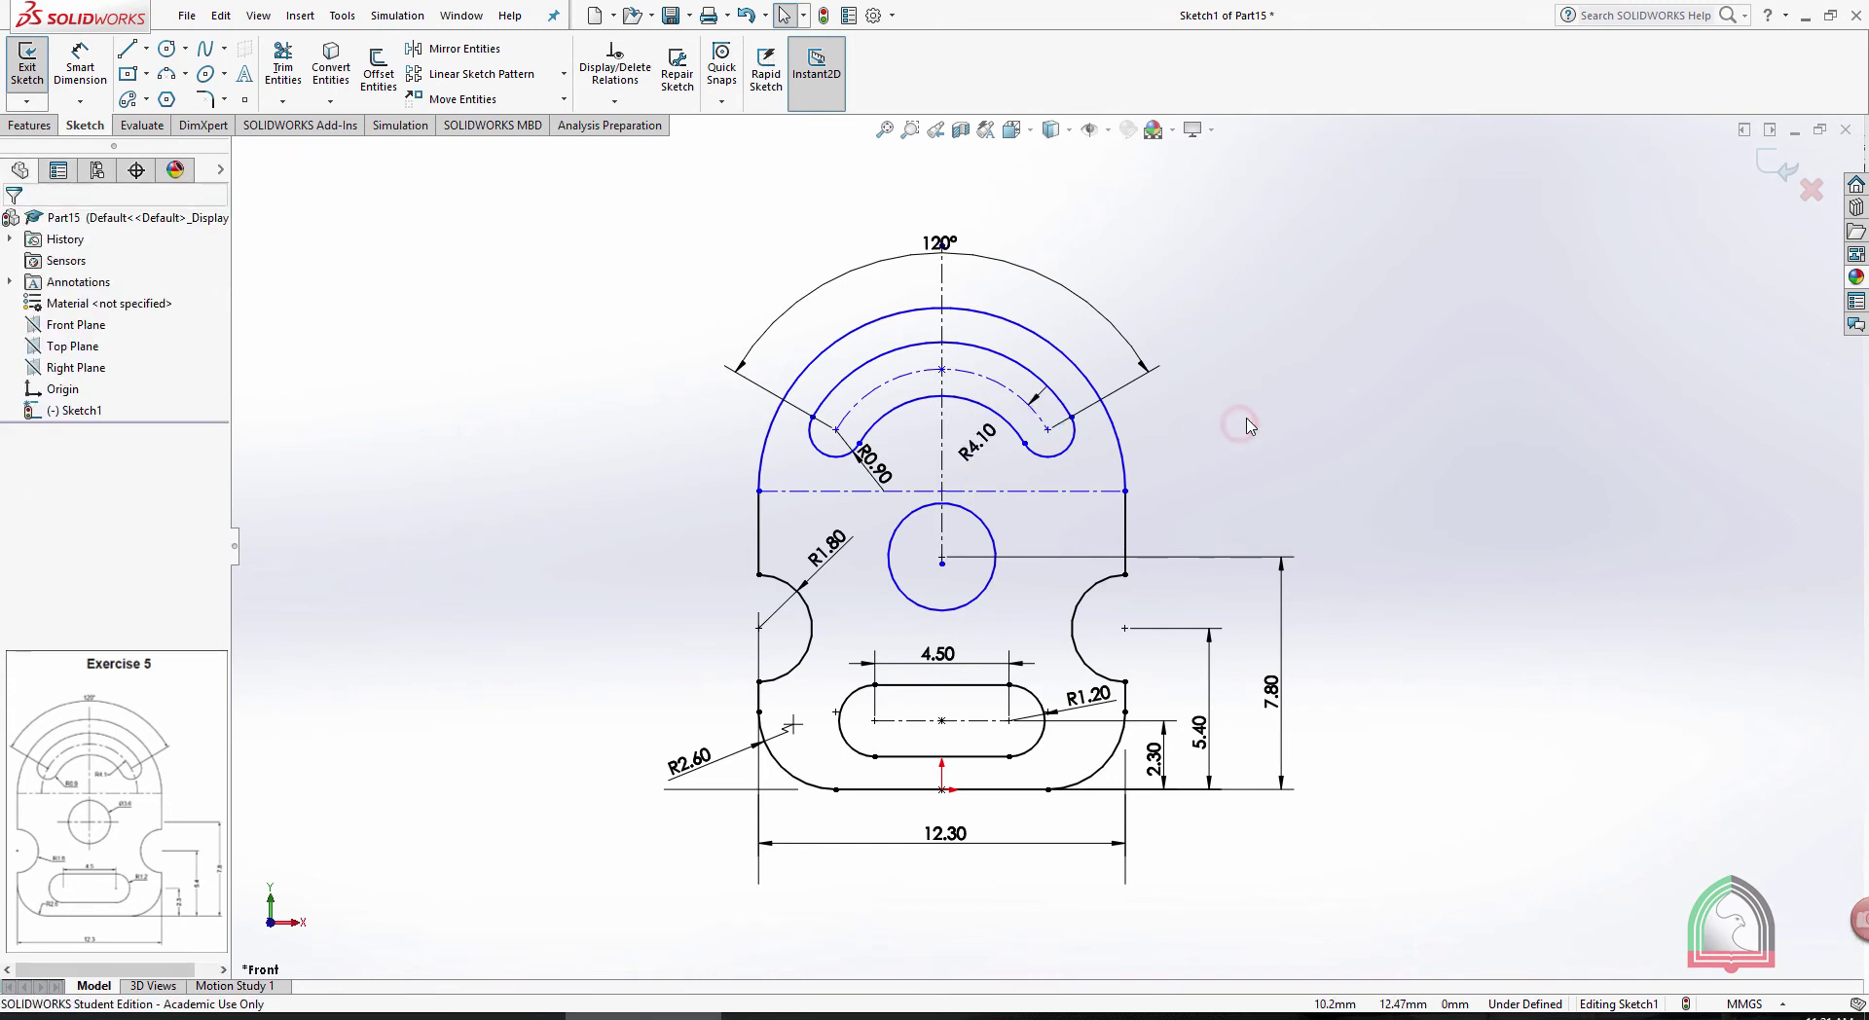
left_click_drag(981, 435, 1151, 292)
left_click(1273, 318)
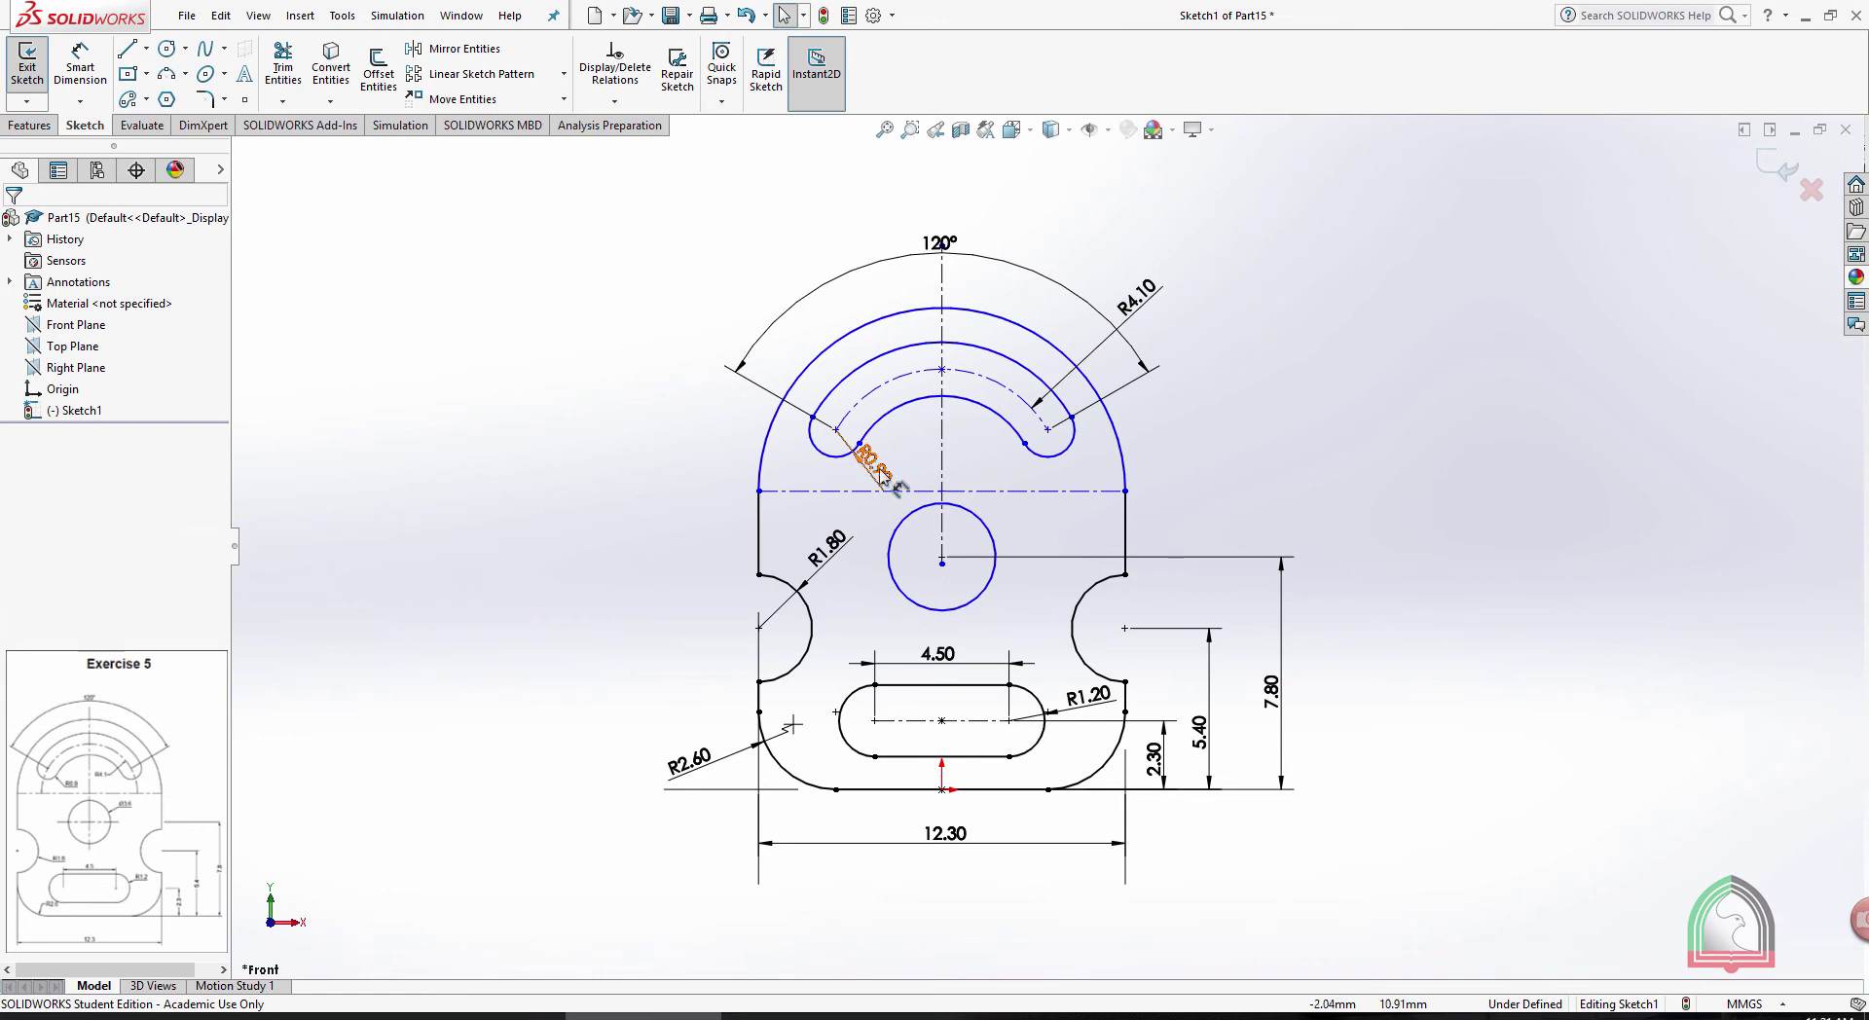
left_click_drag(876, 465, 806, 476)
Look over the Exercise 6 drawing in the PDF, then return to SOLIDWORKS
left_click(1297, 458)
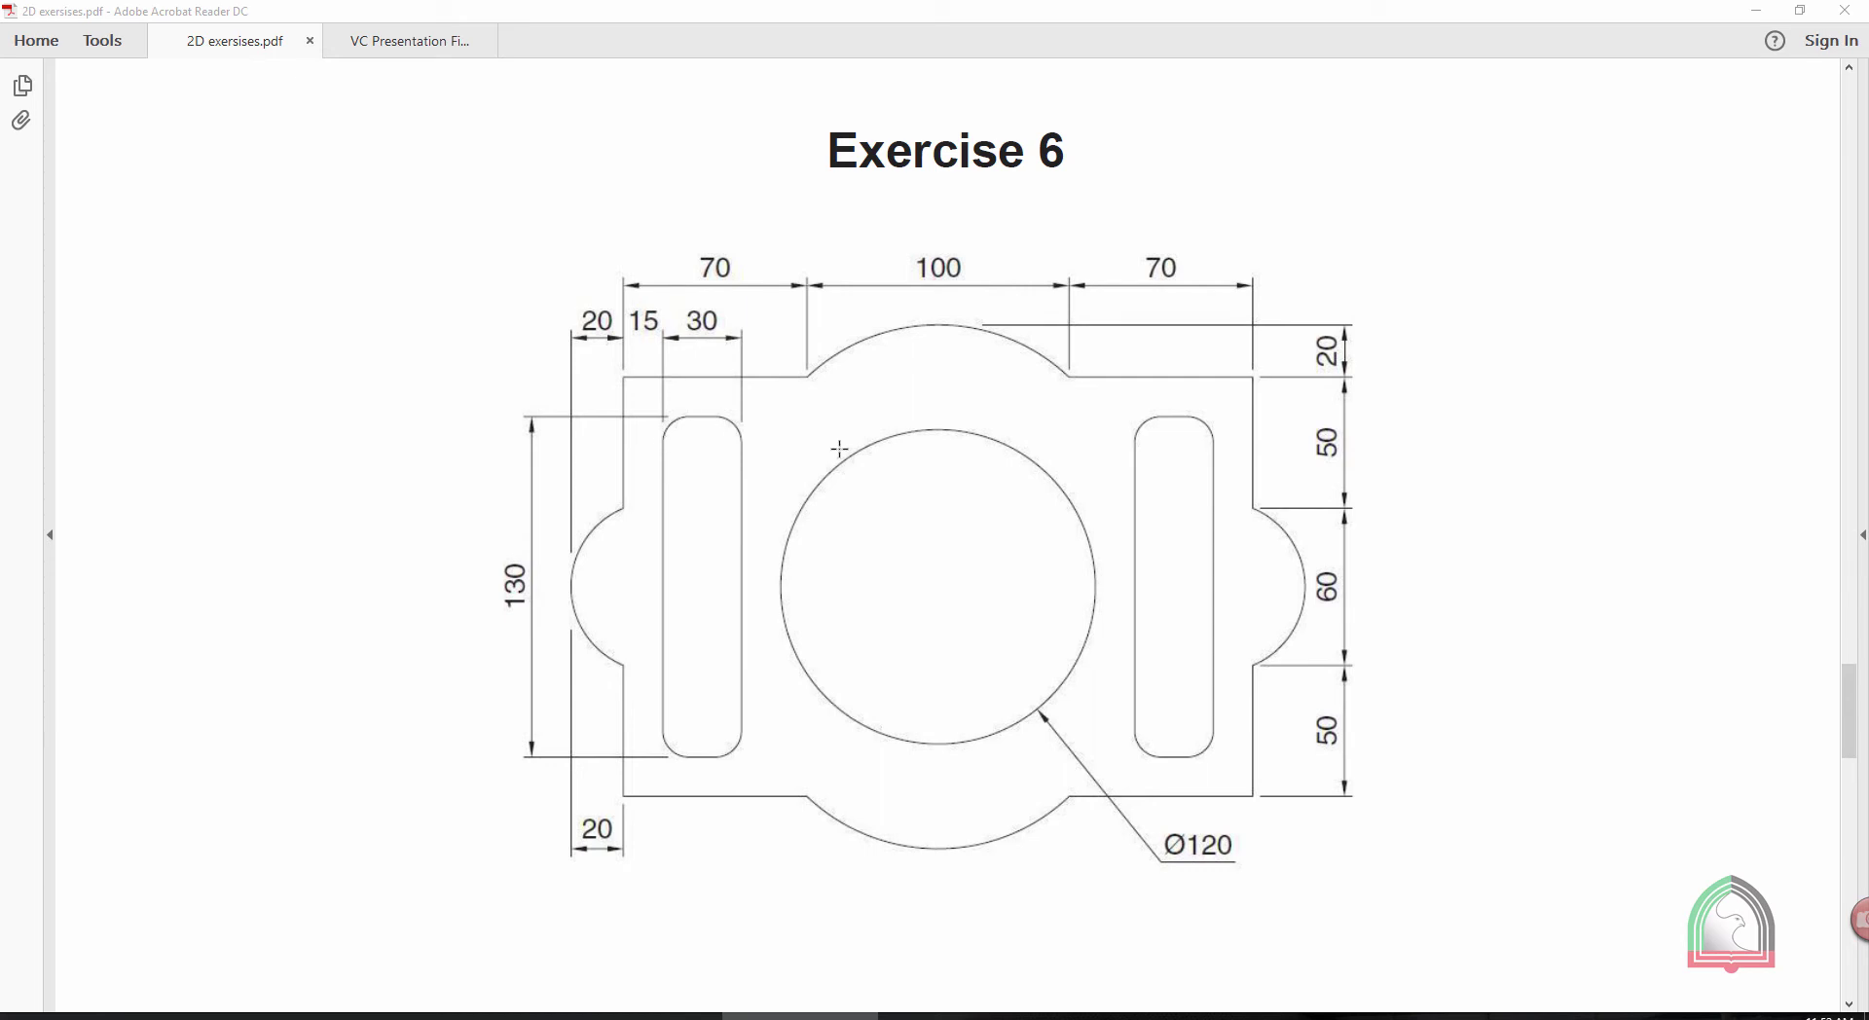
key("alt+Tab")
Create a new part and start a sketch on the Front Plane
left_click(185, 16)
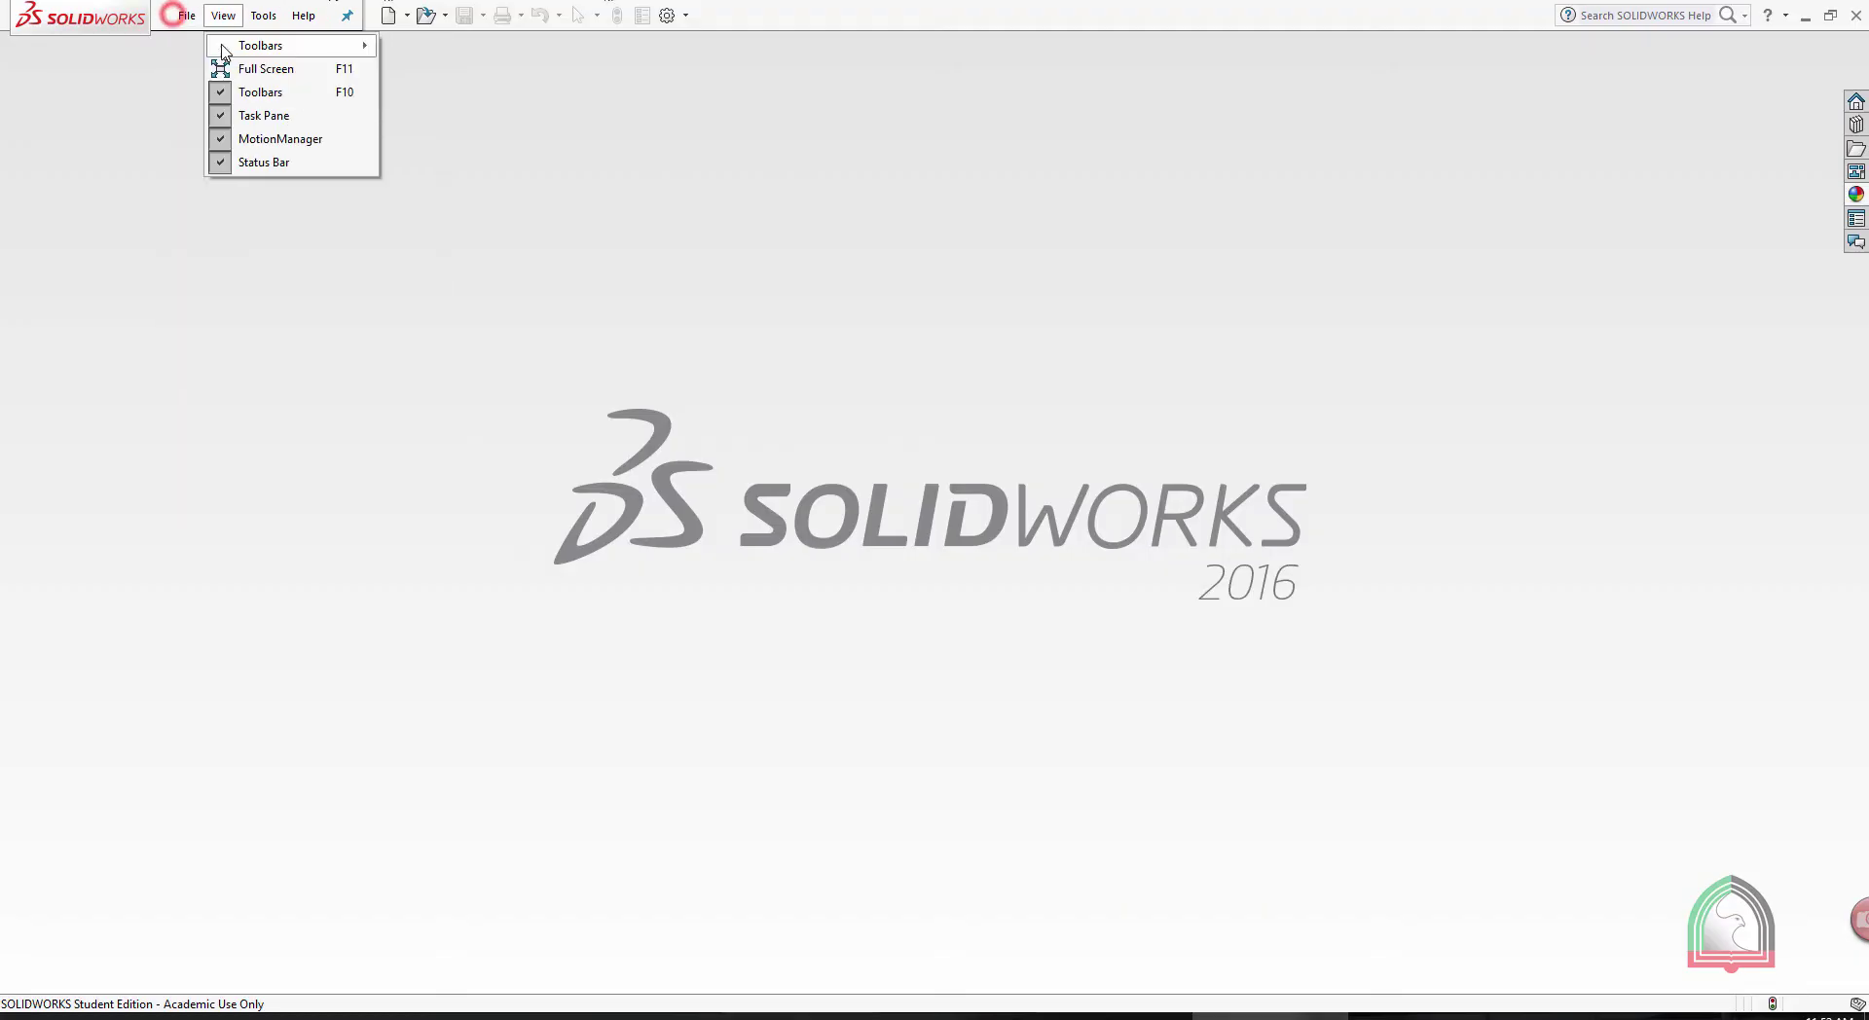
left_click(201, 44)
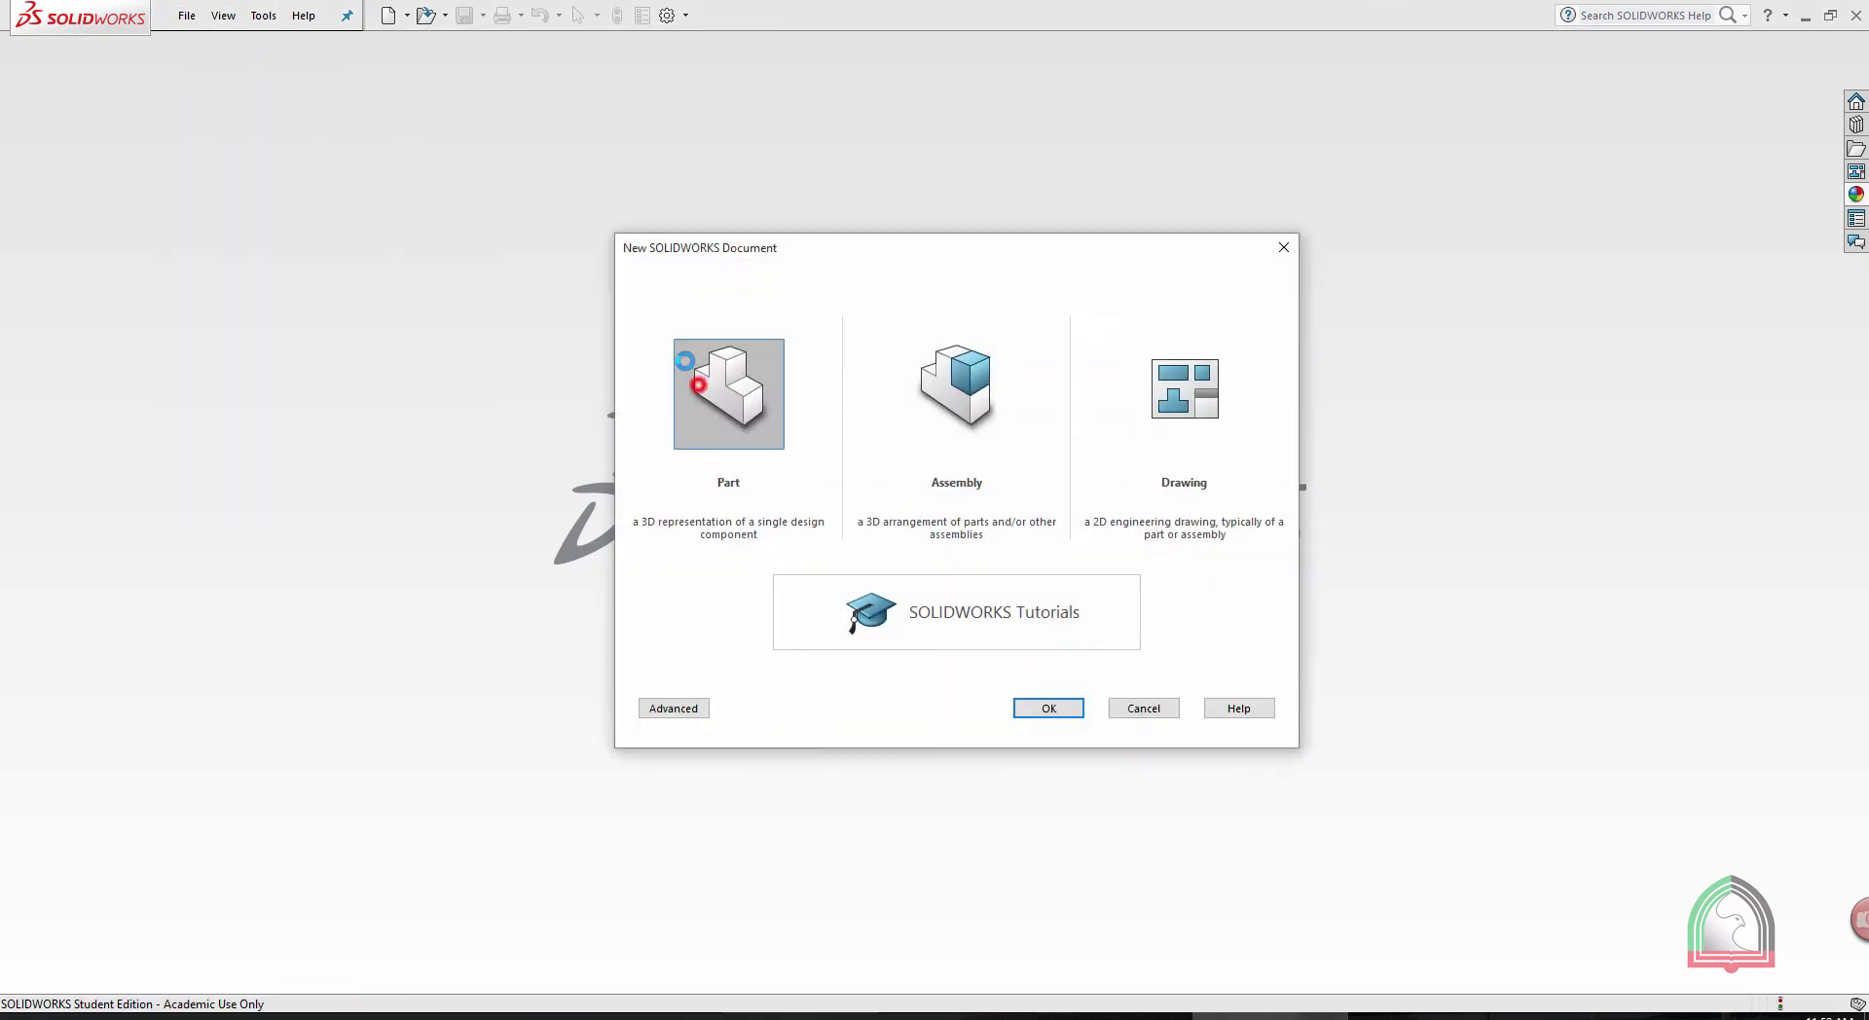
double_click(699, 392)
left_click(28, 101)
left_click(58, 124)
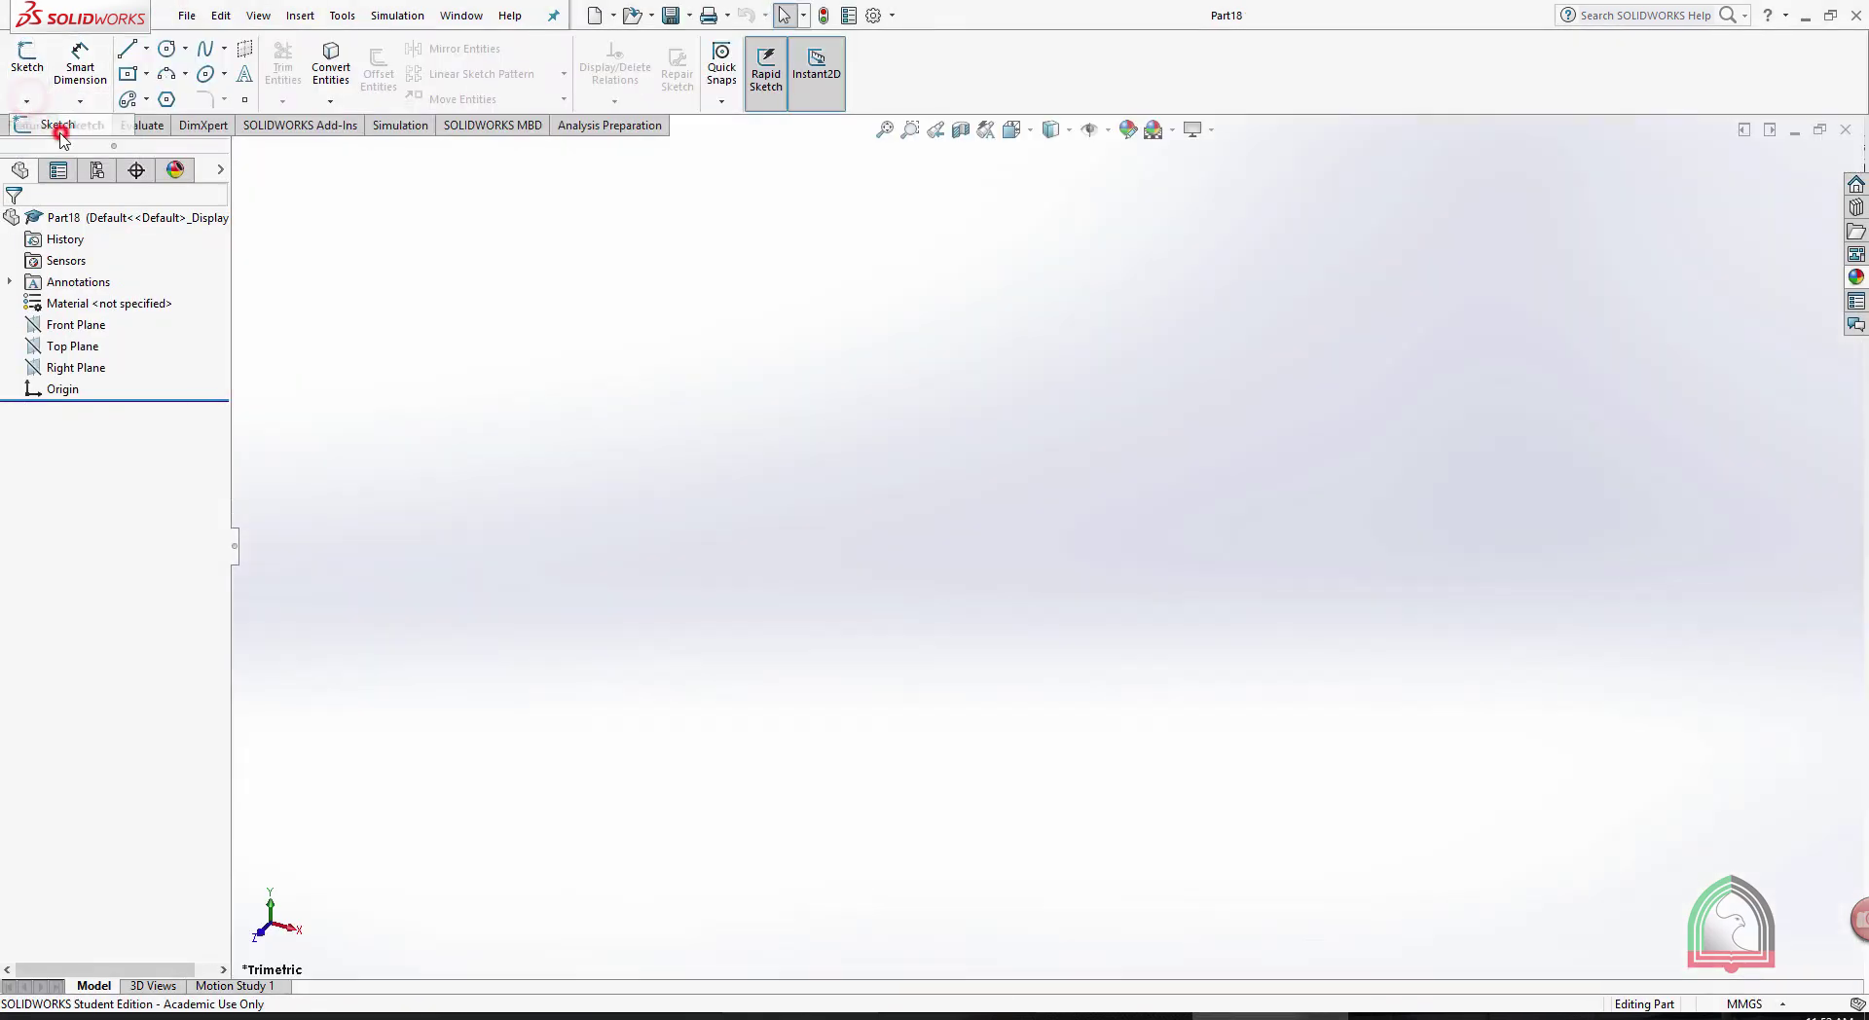
left_click(769, 300)
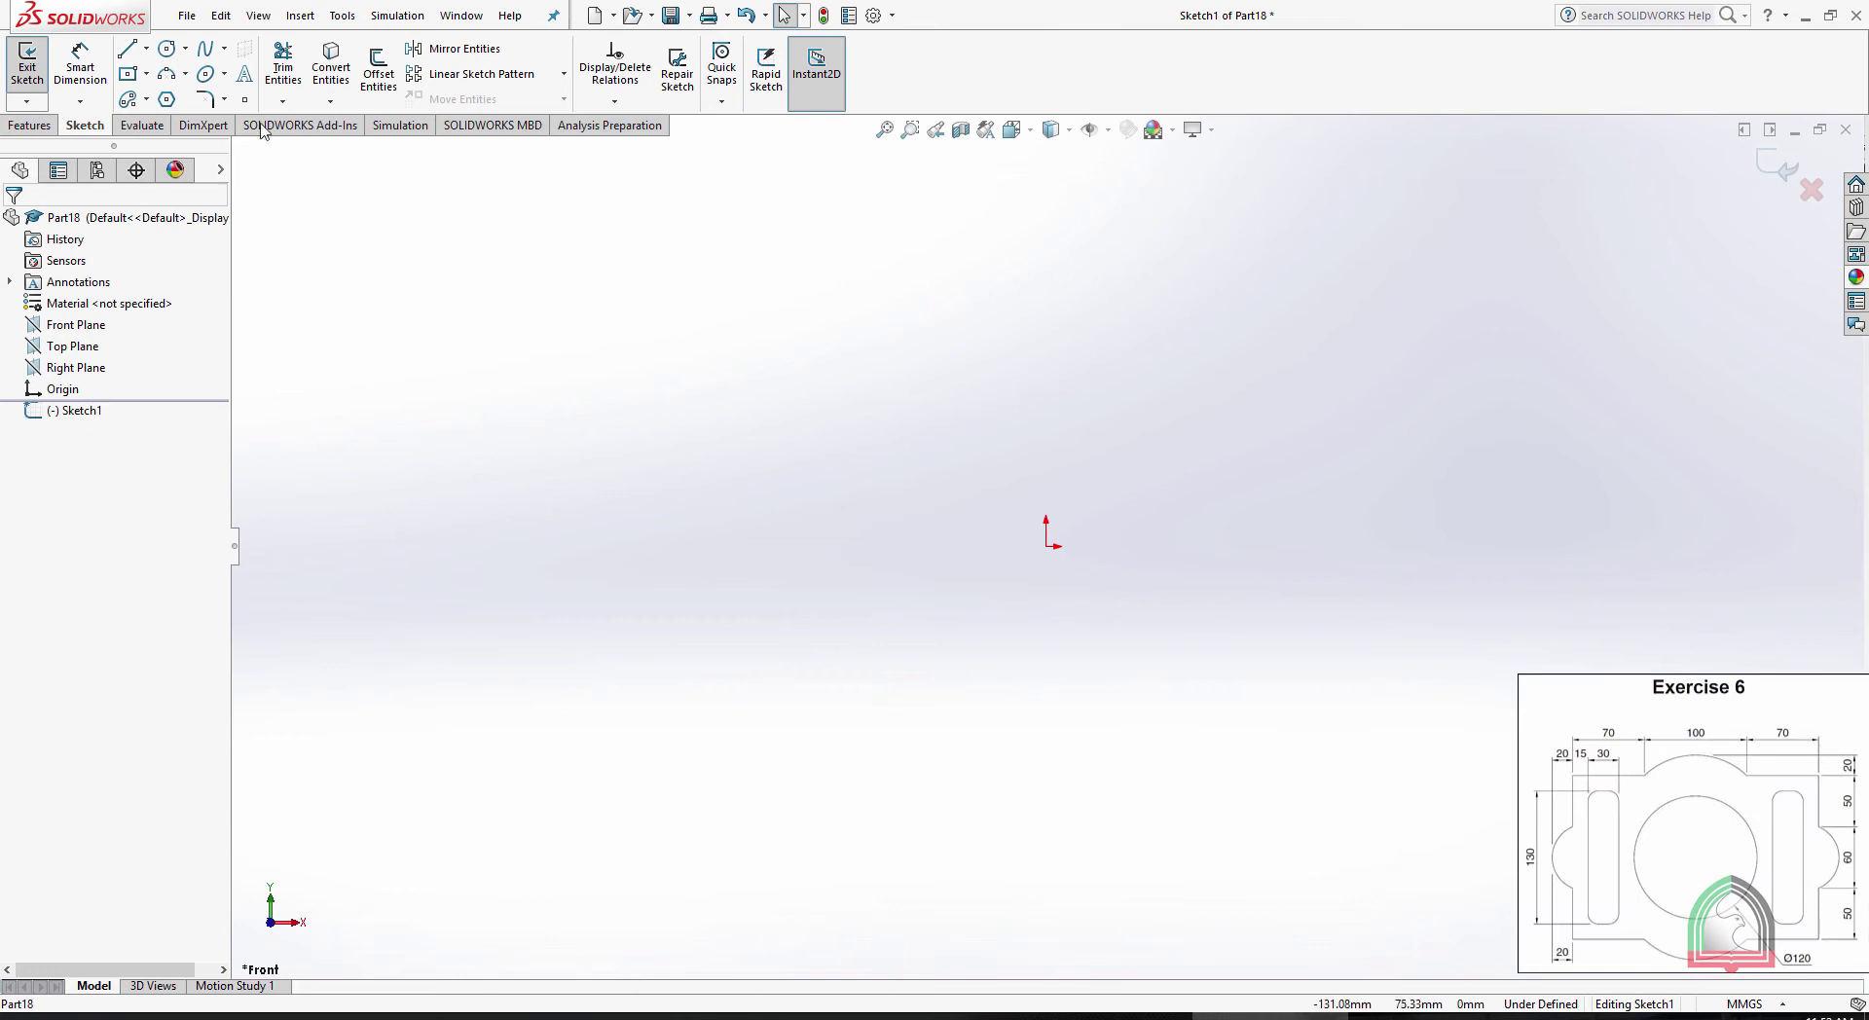
Draw a centre rectangle on the origin, 160 high and 240 wide
left_click(127, 74)
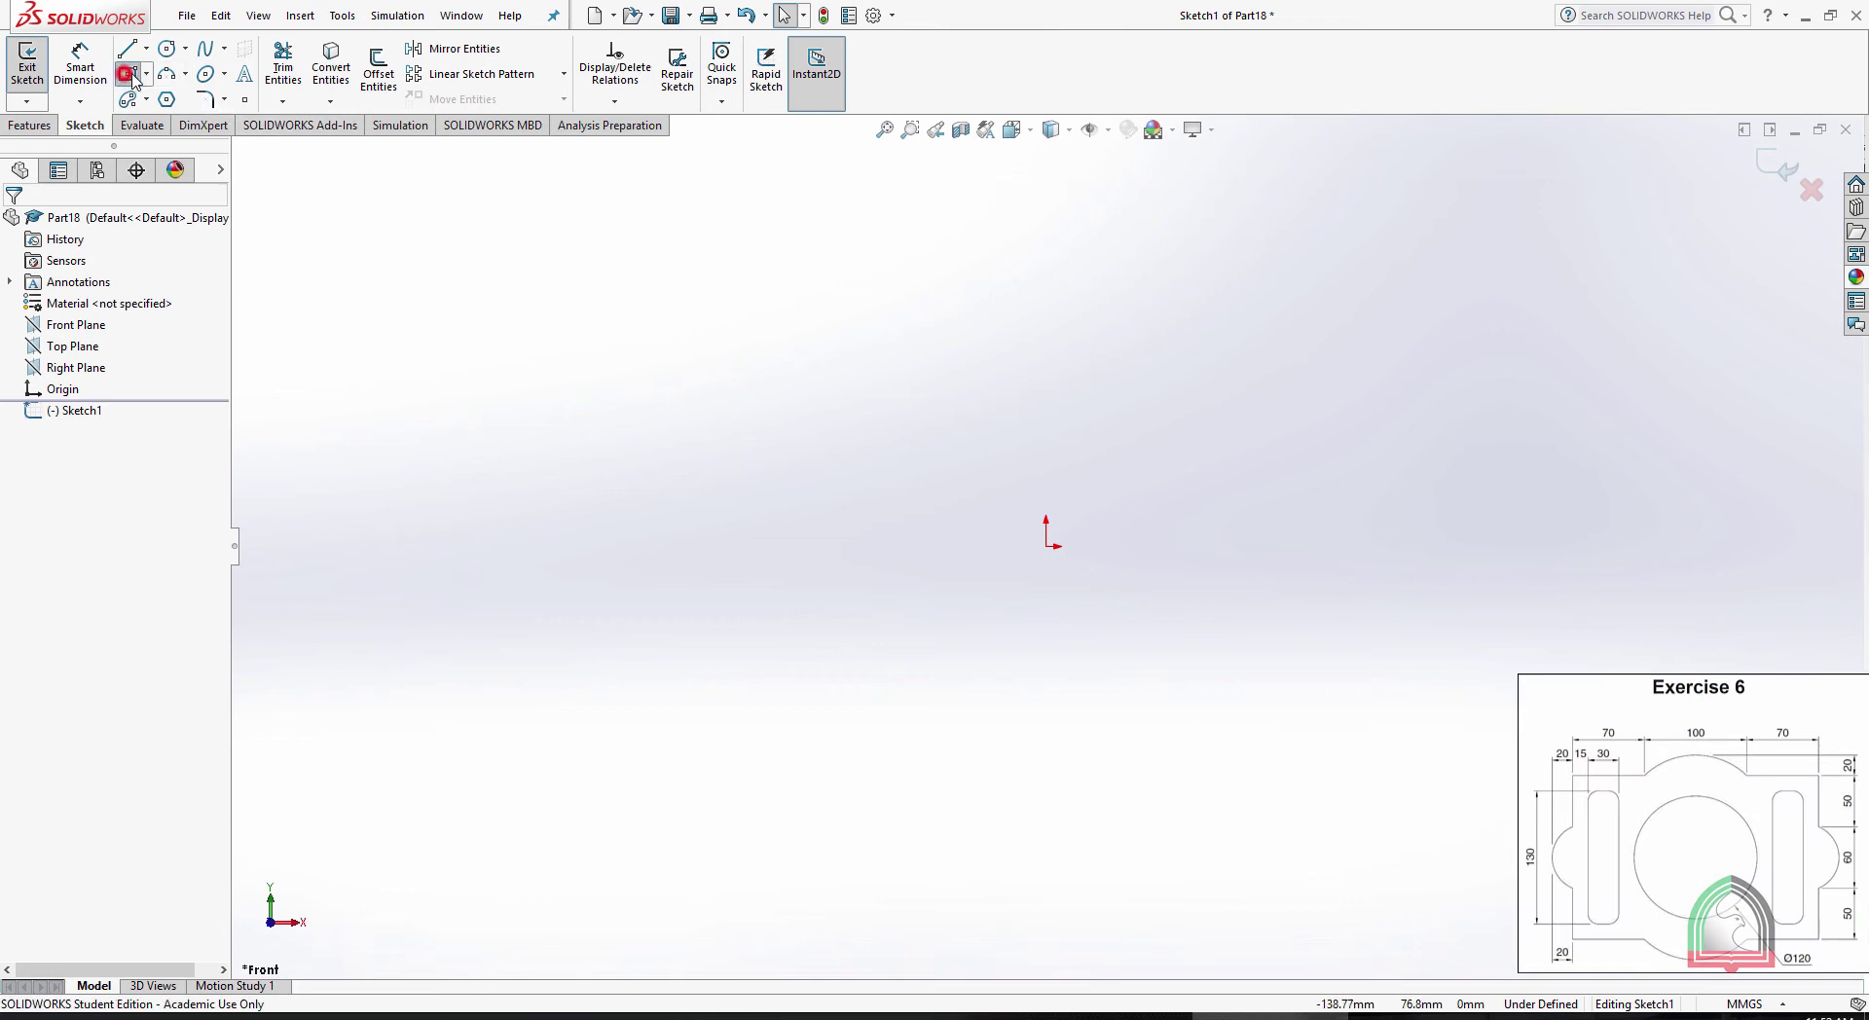
left_click(1046, 548)
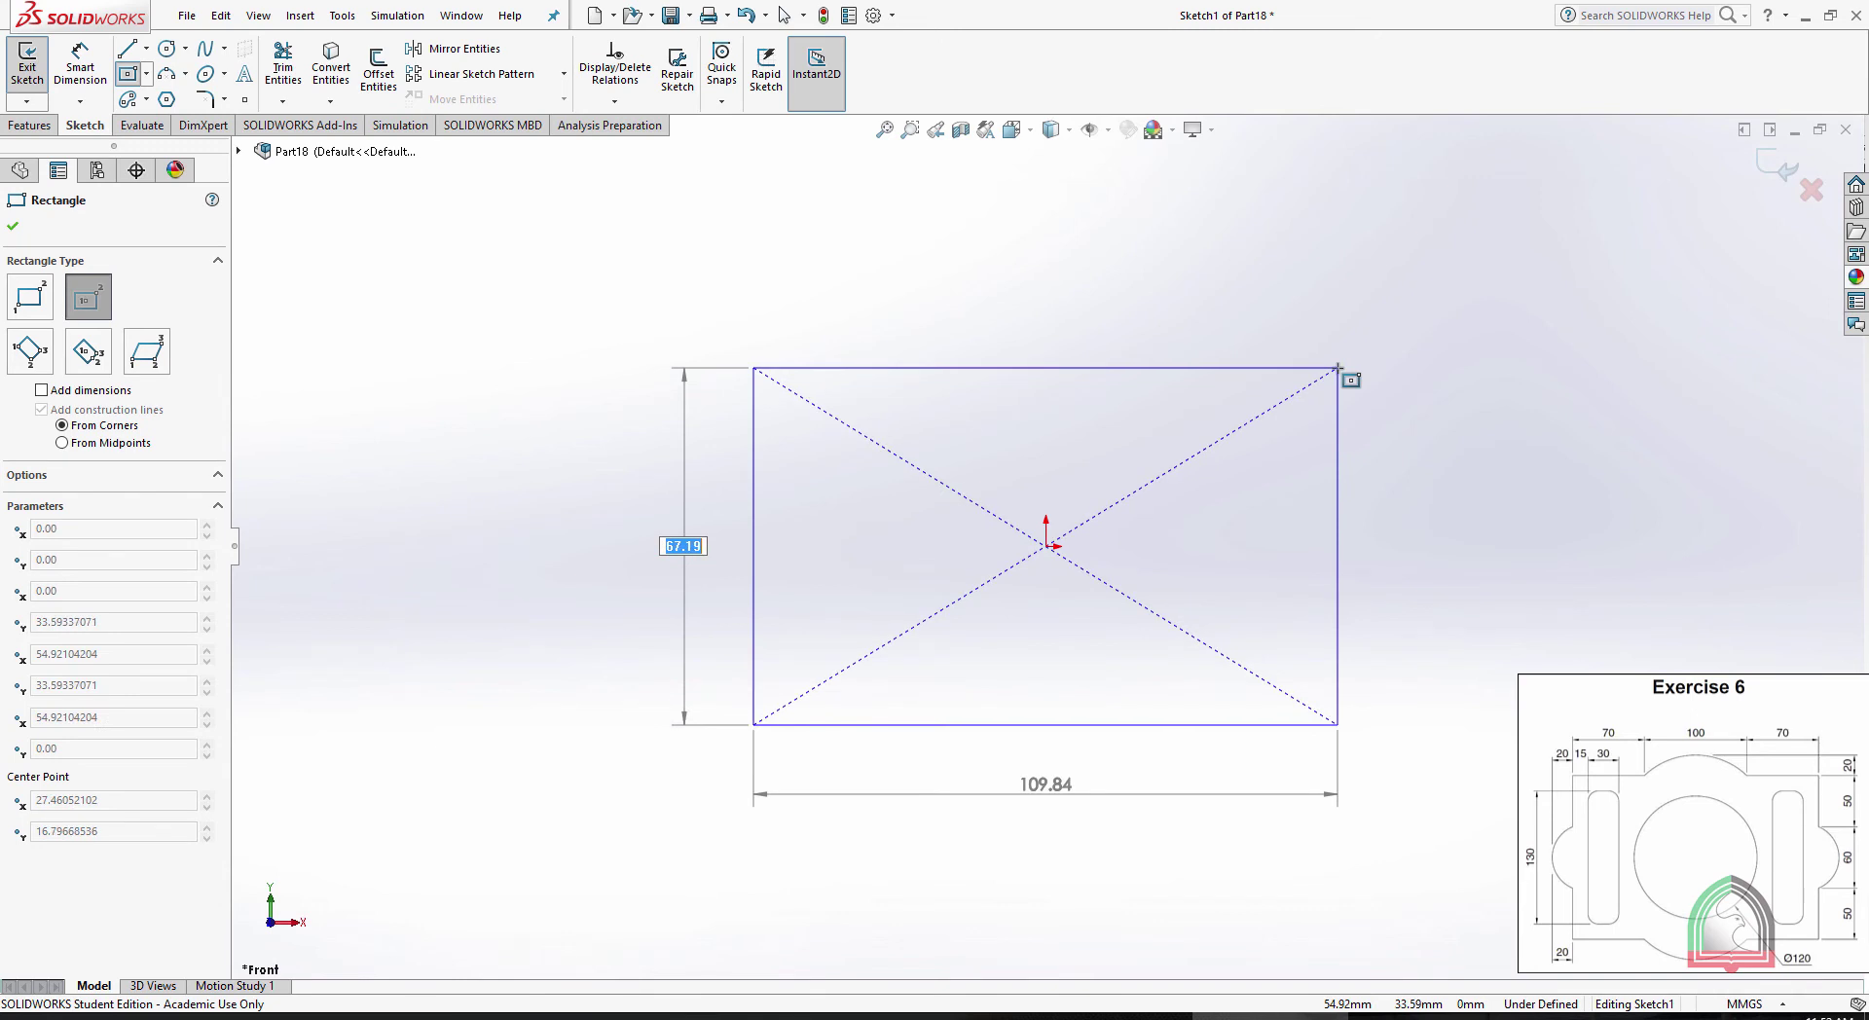
key("Return")
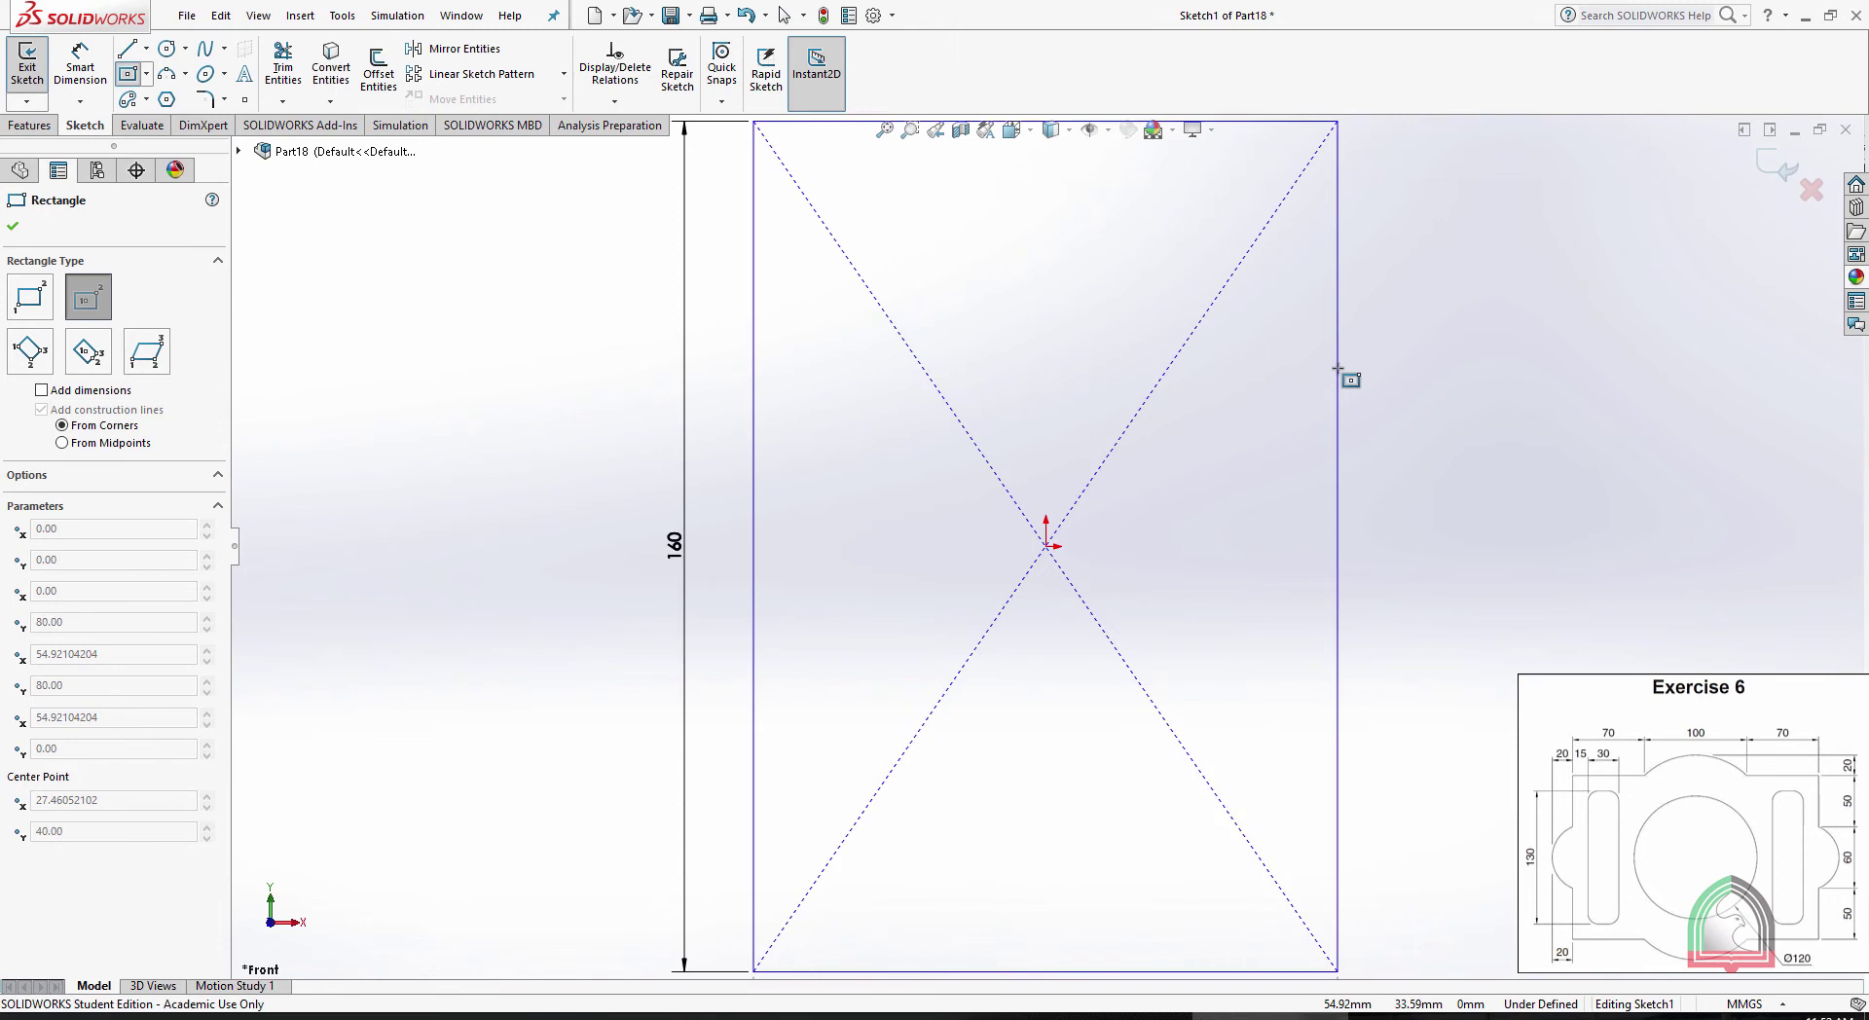
key("Tab")
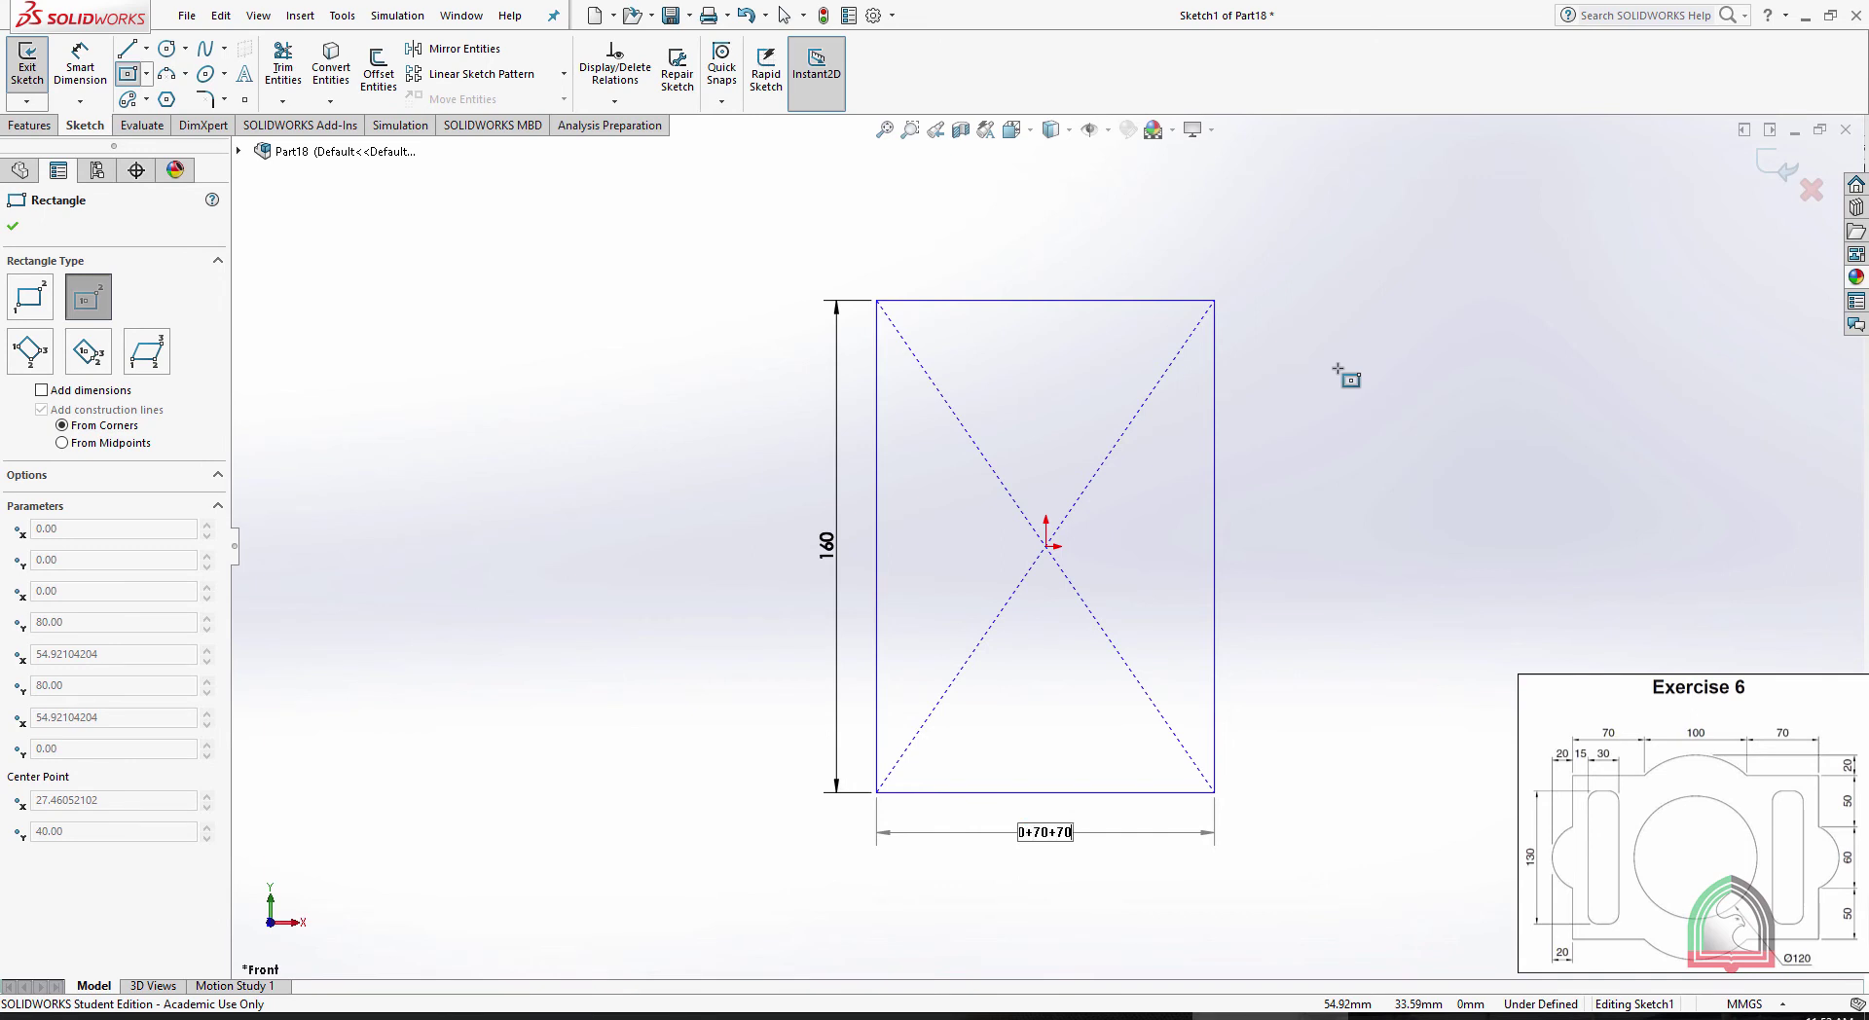
key("Return")
key("Escape")
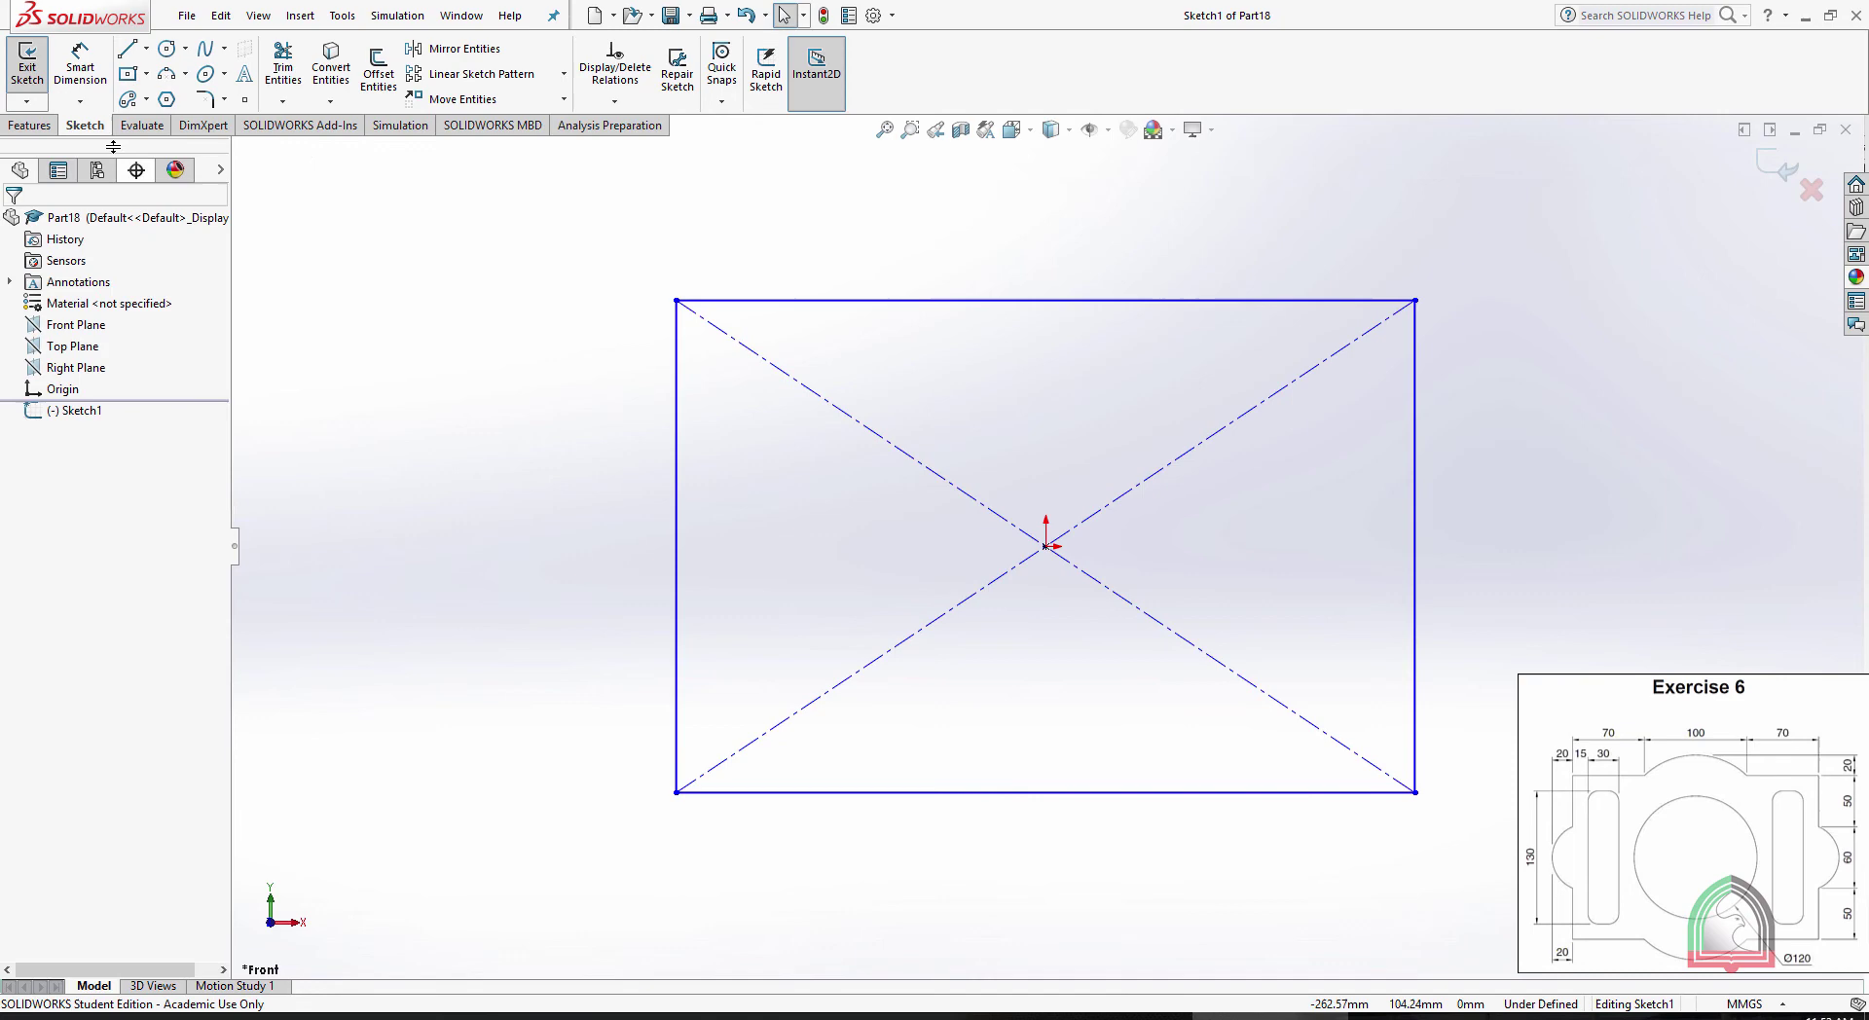
Dimension the right edge 160 and the top edge 240
left_click(80, 76)
left_click(1416, 501)
left_click(1585, 509)
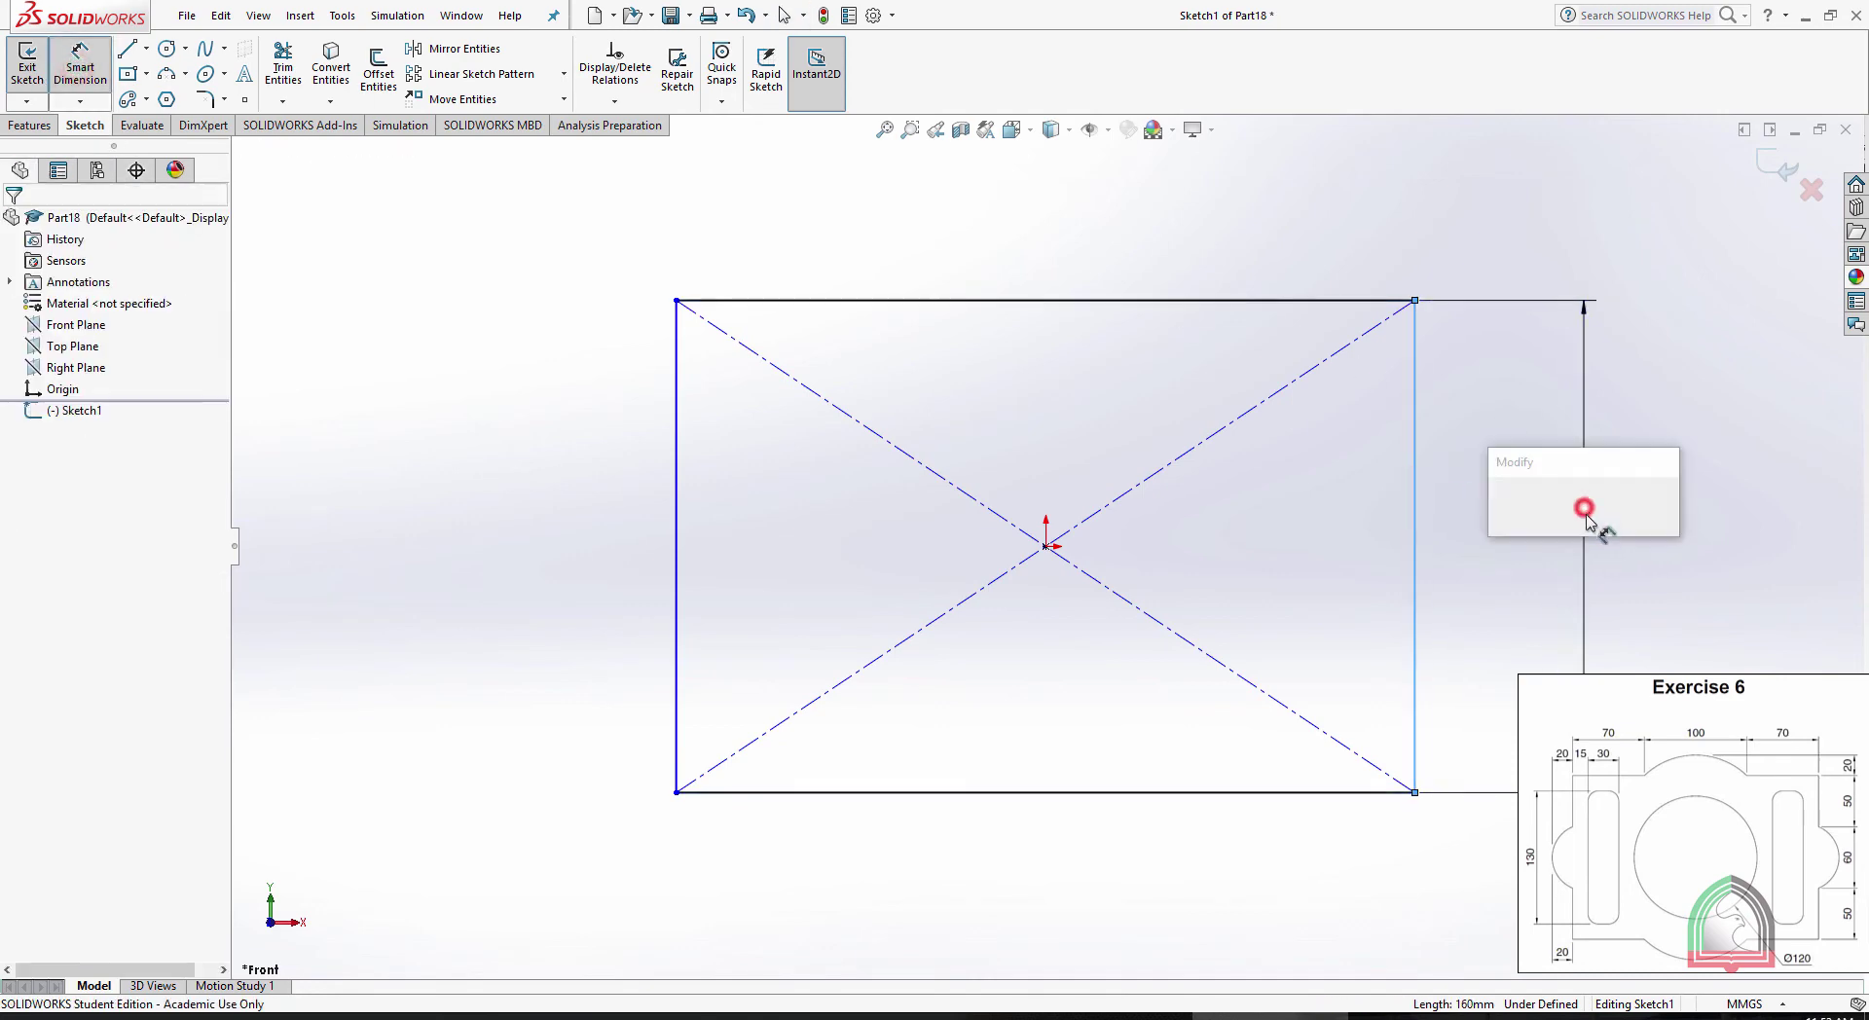
left_click(1508, 505)
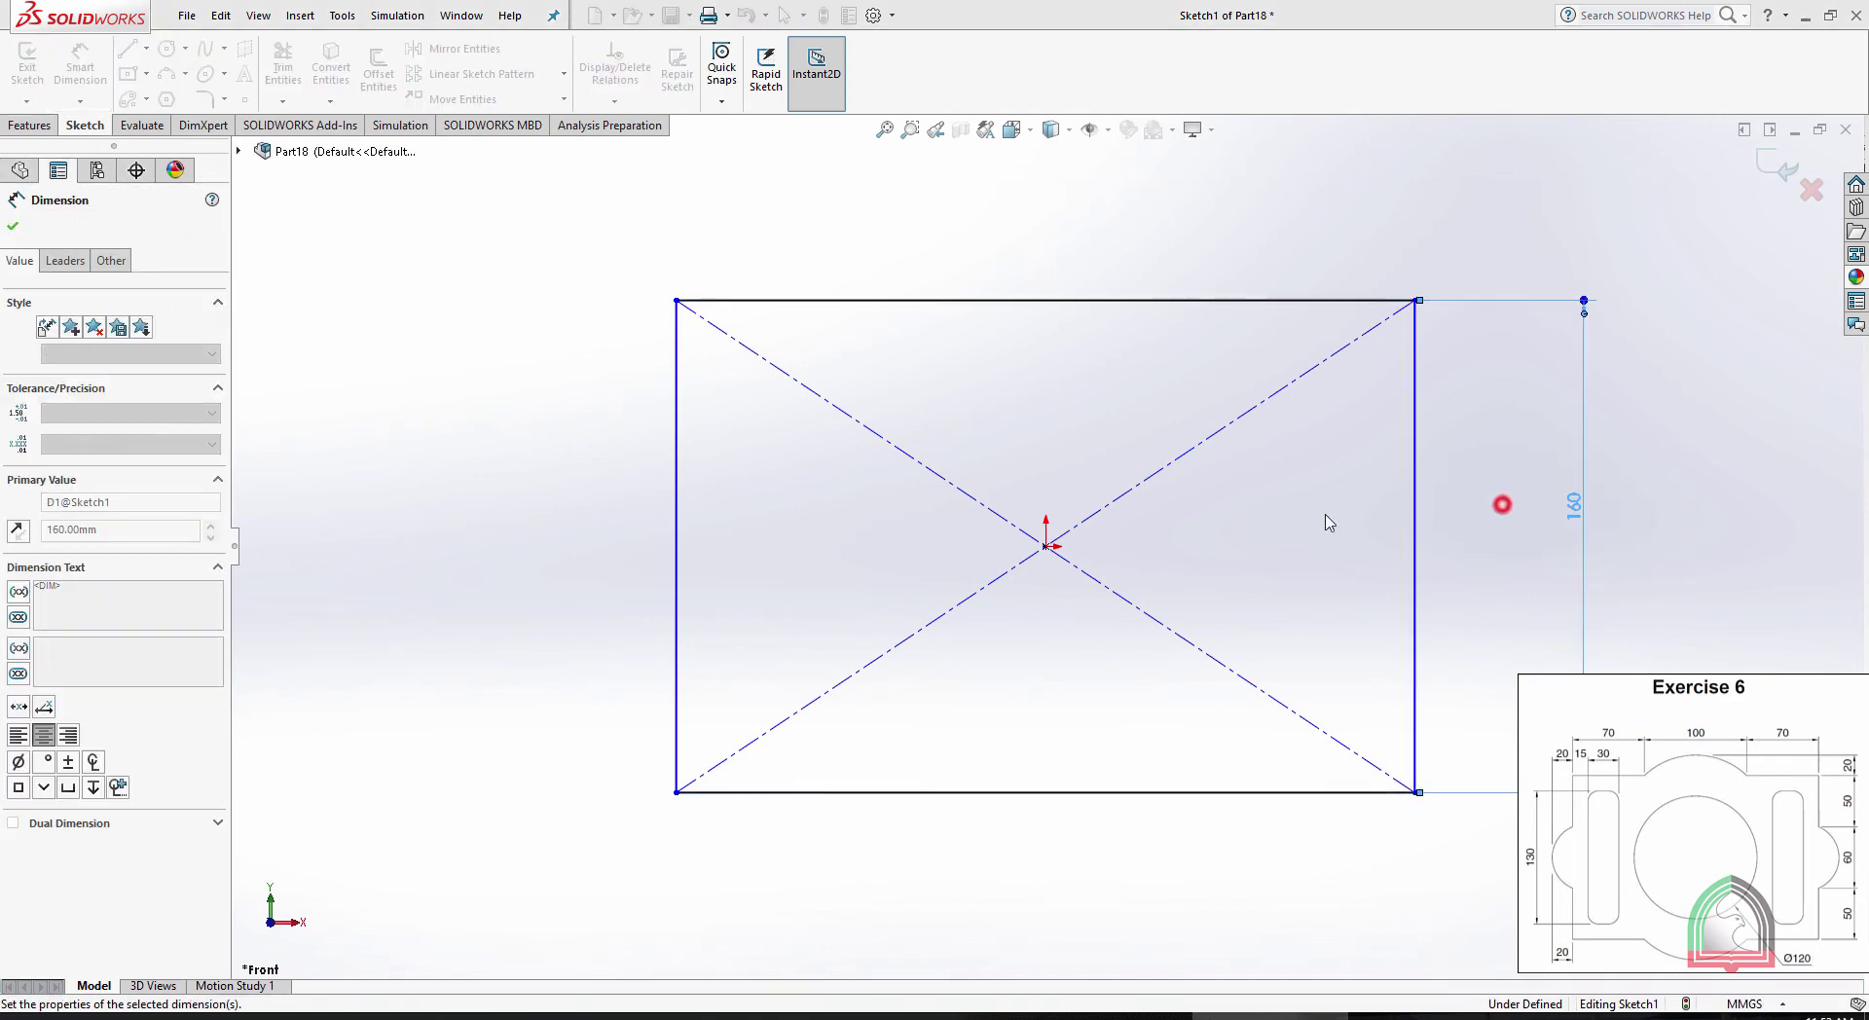
left_click(1127, 299)
left_click(1083, 217)
key("Return")
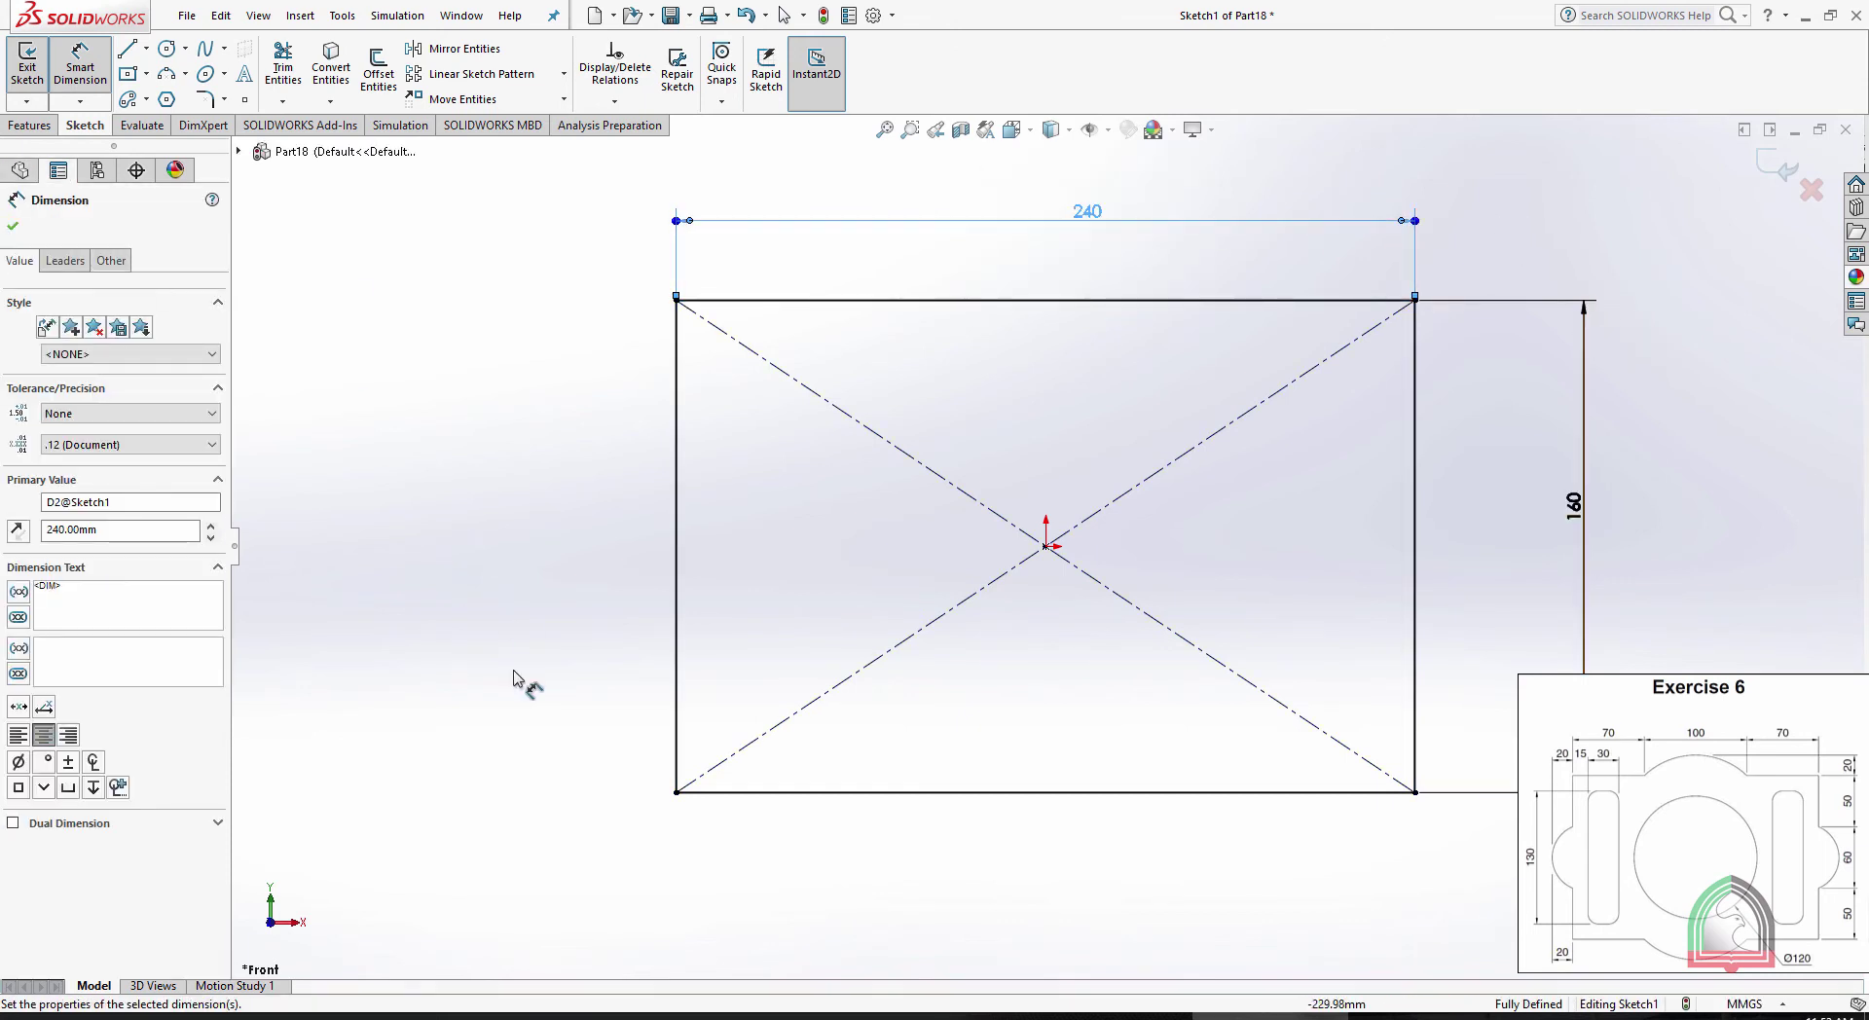
Draw a 120-diameter circle centred on the origin
left_click(167, 48)
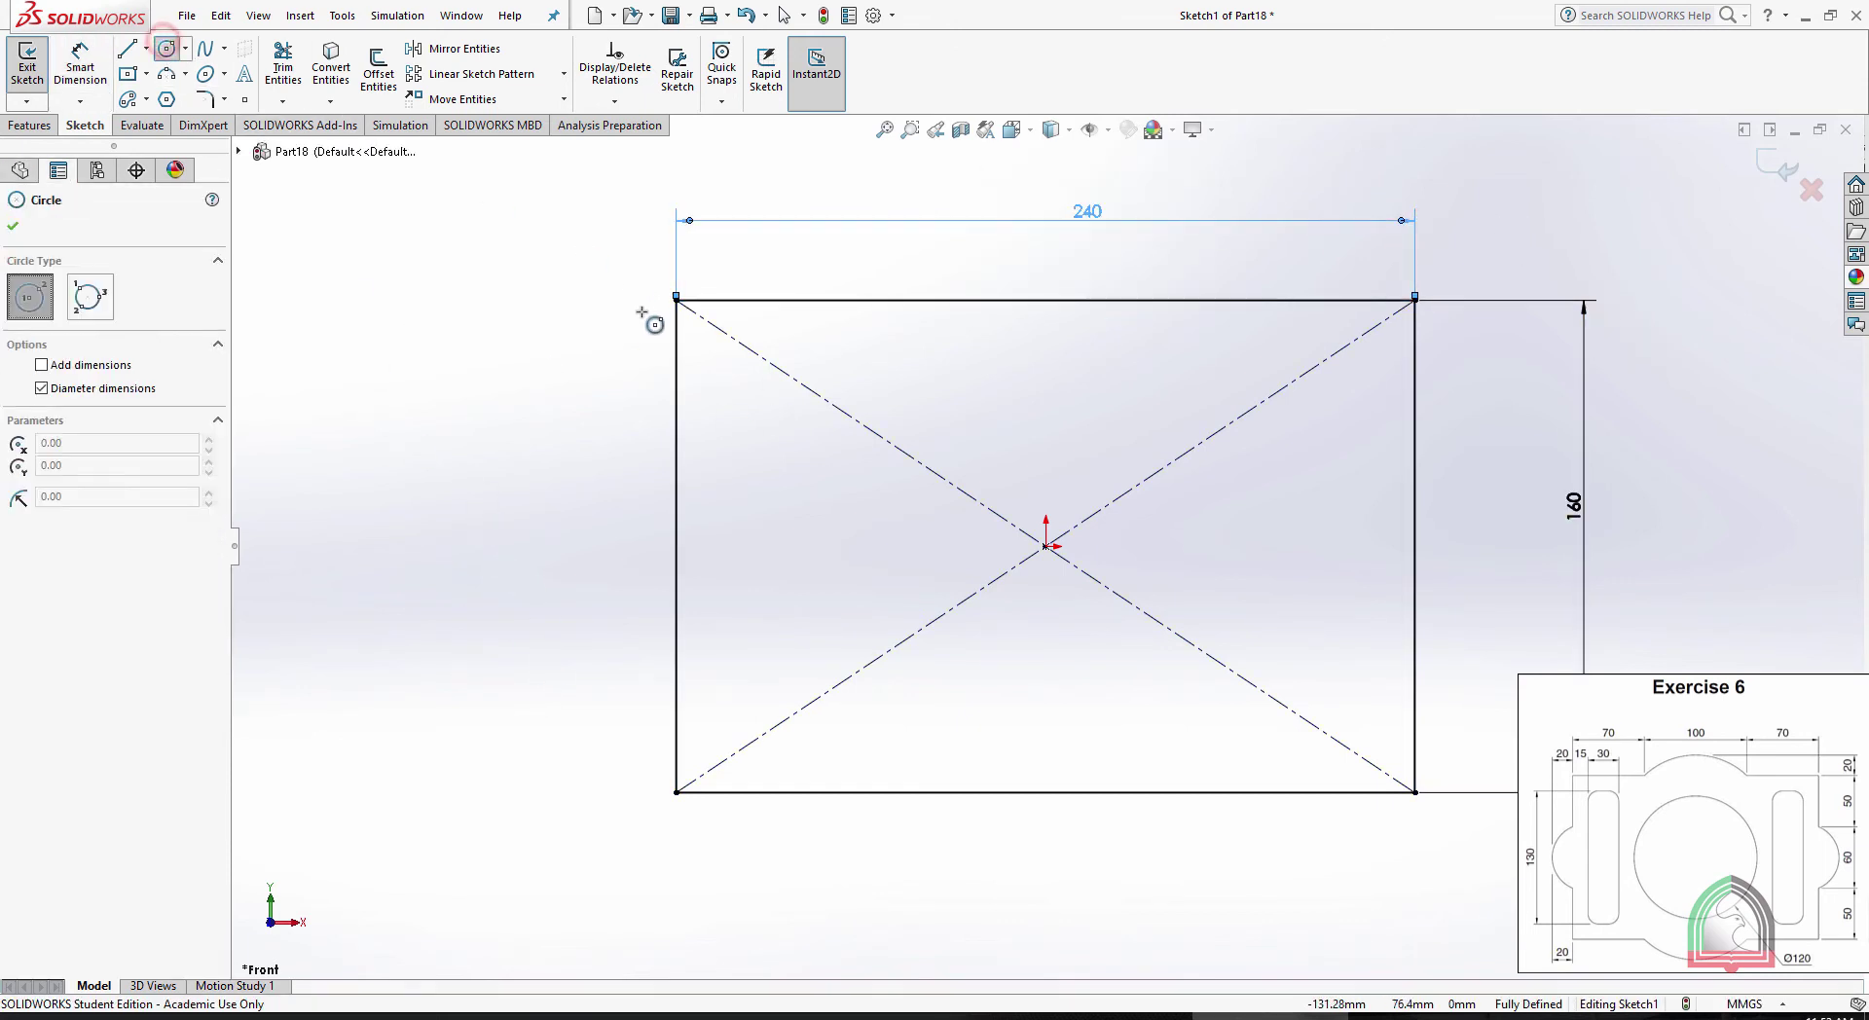
left_click(1045, 546)
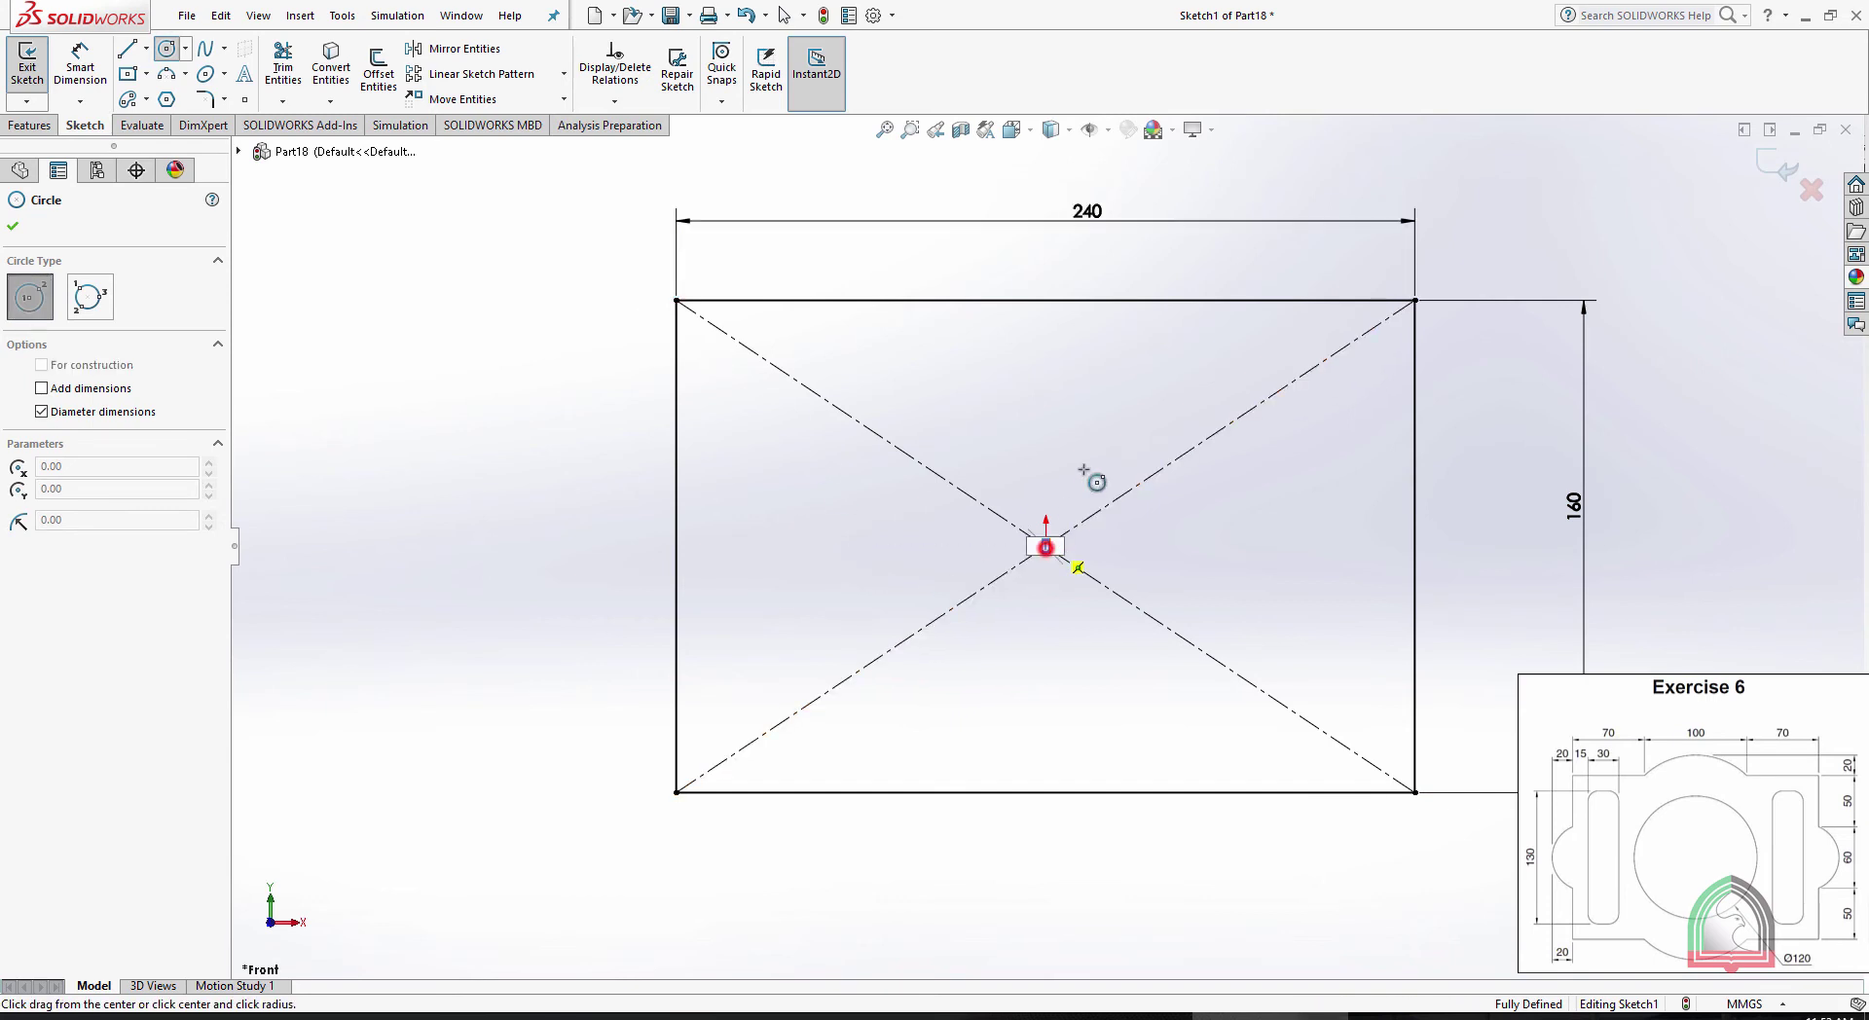
type("120")
key("Return")
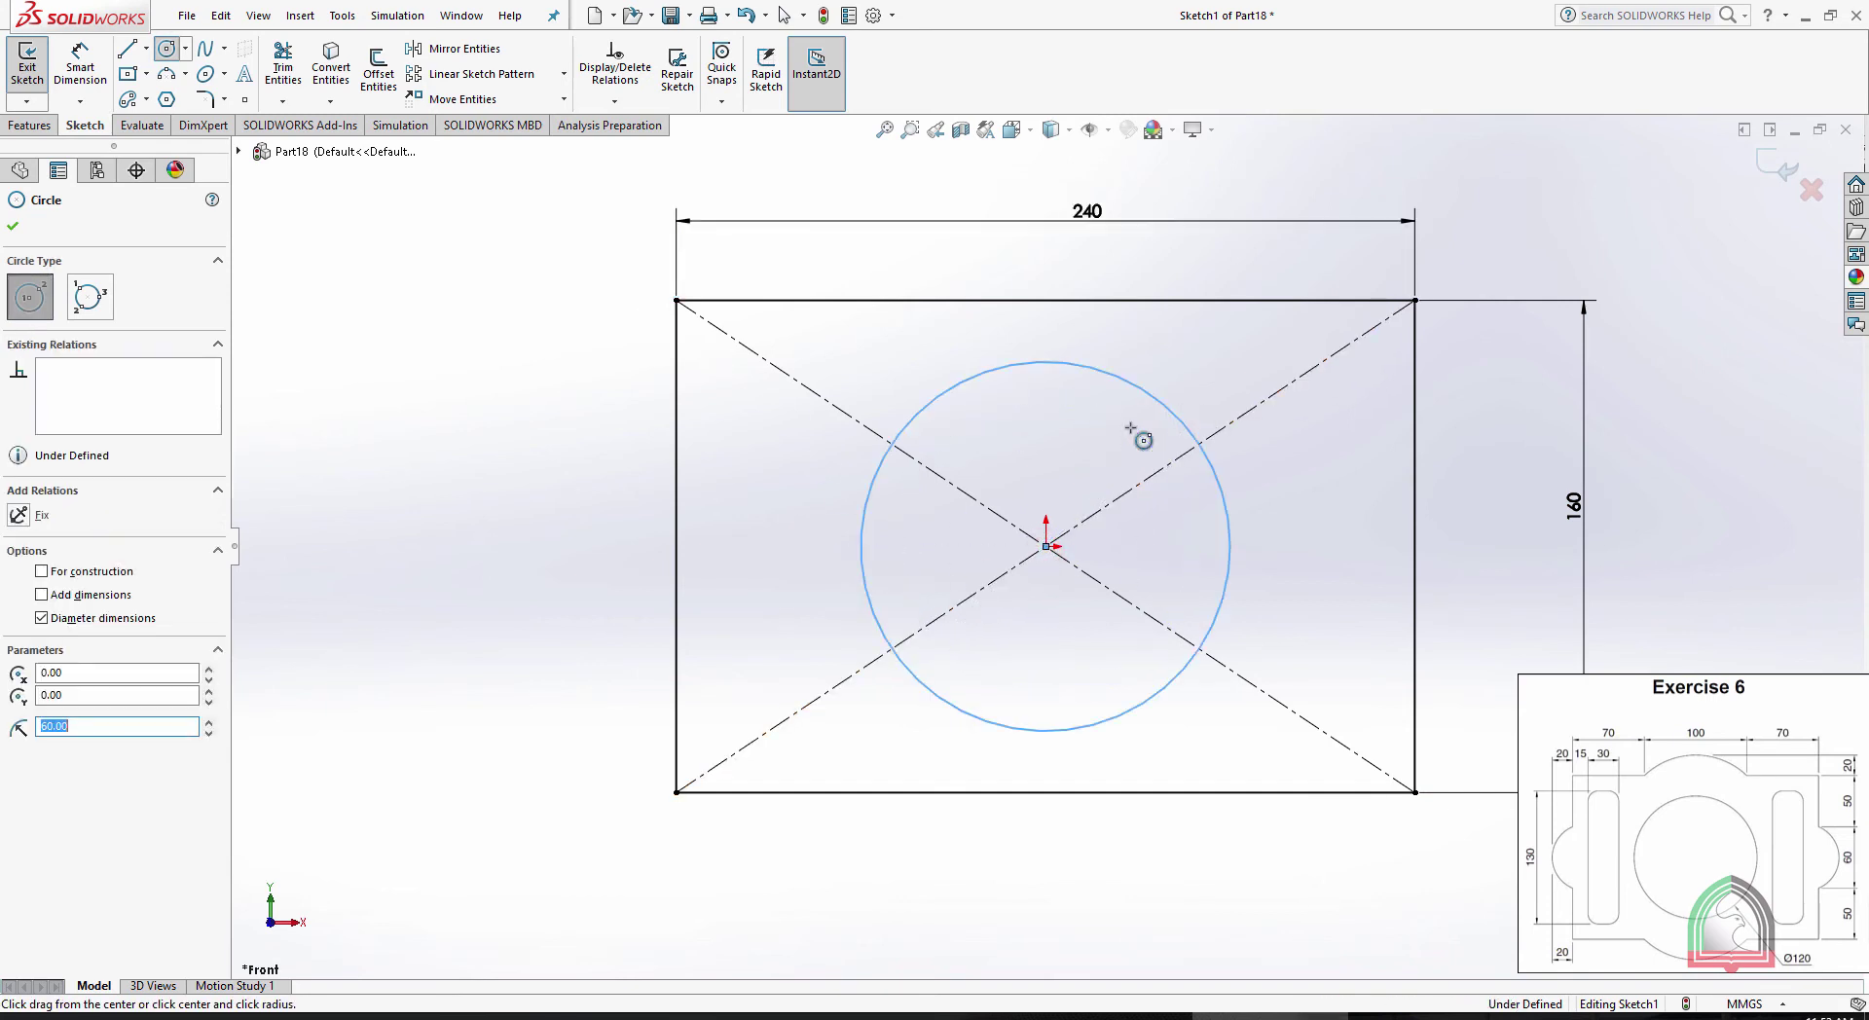
key("Escape")
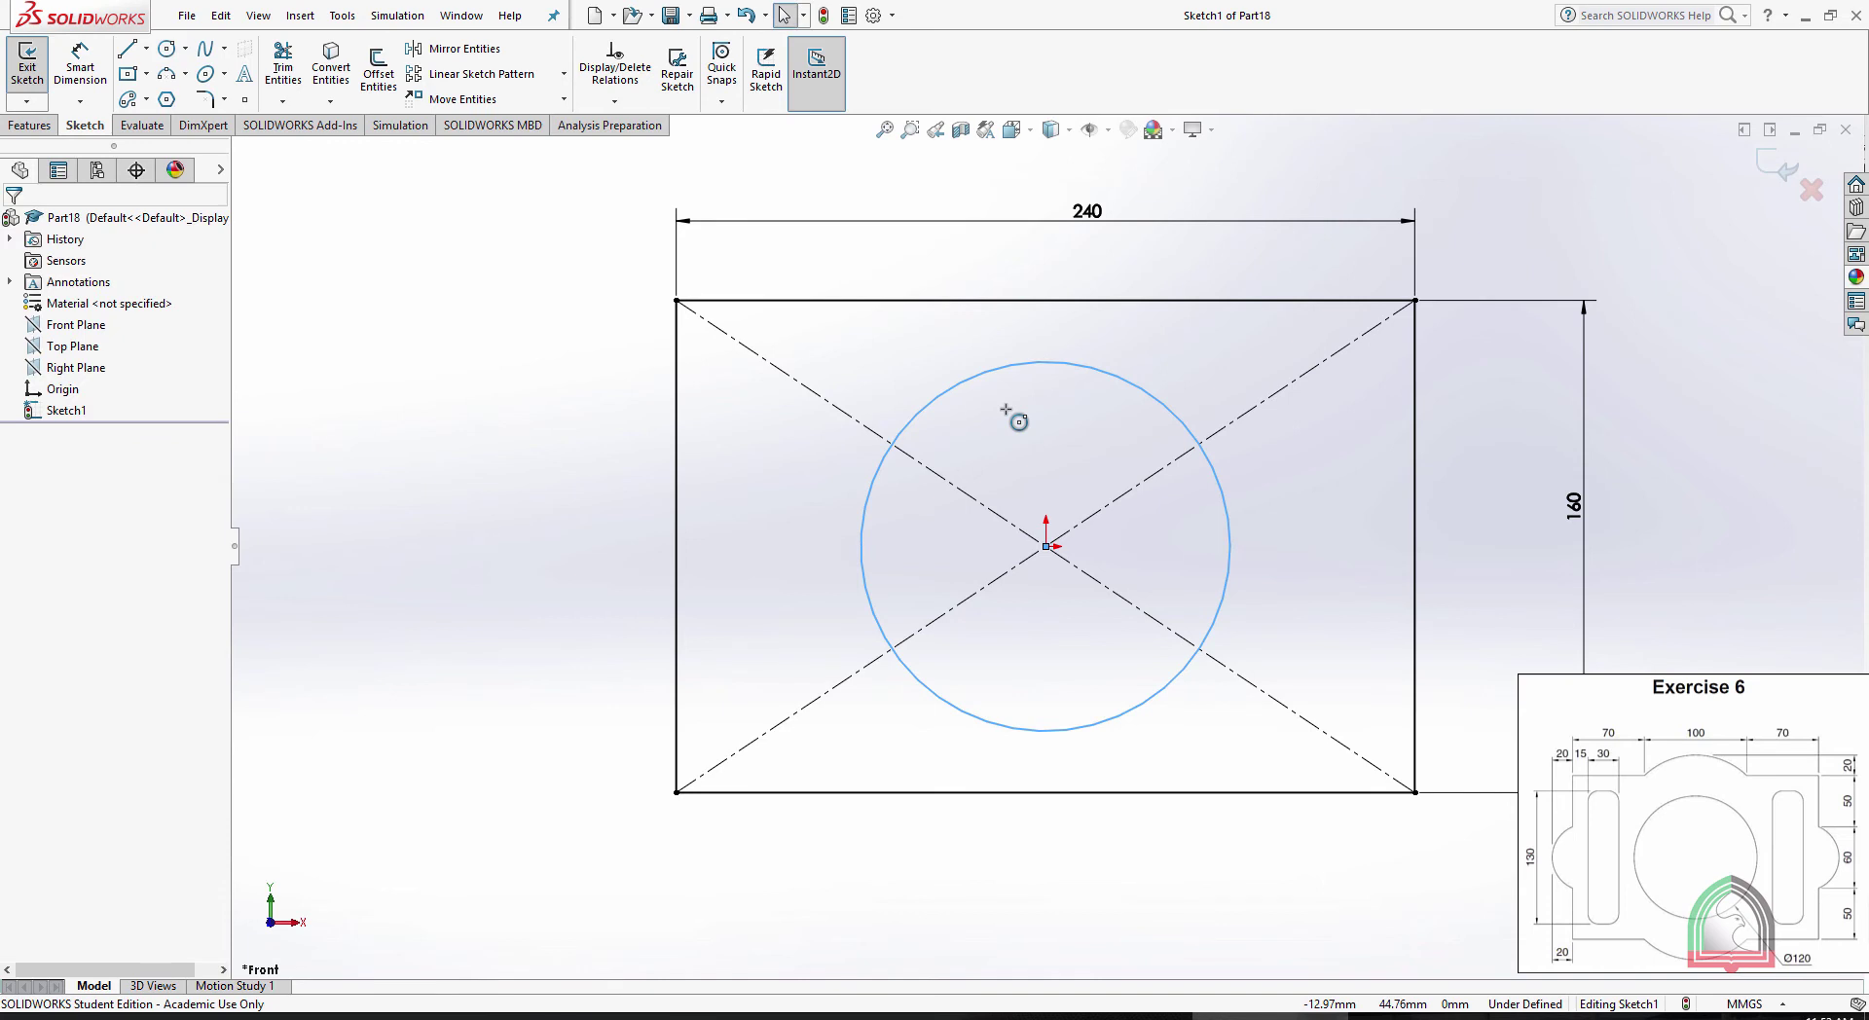
Delete the two construction diagonals of the rectangle
left_click(1285, 387)
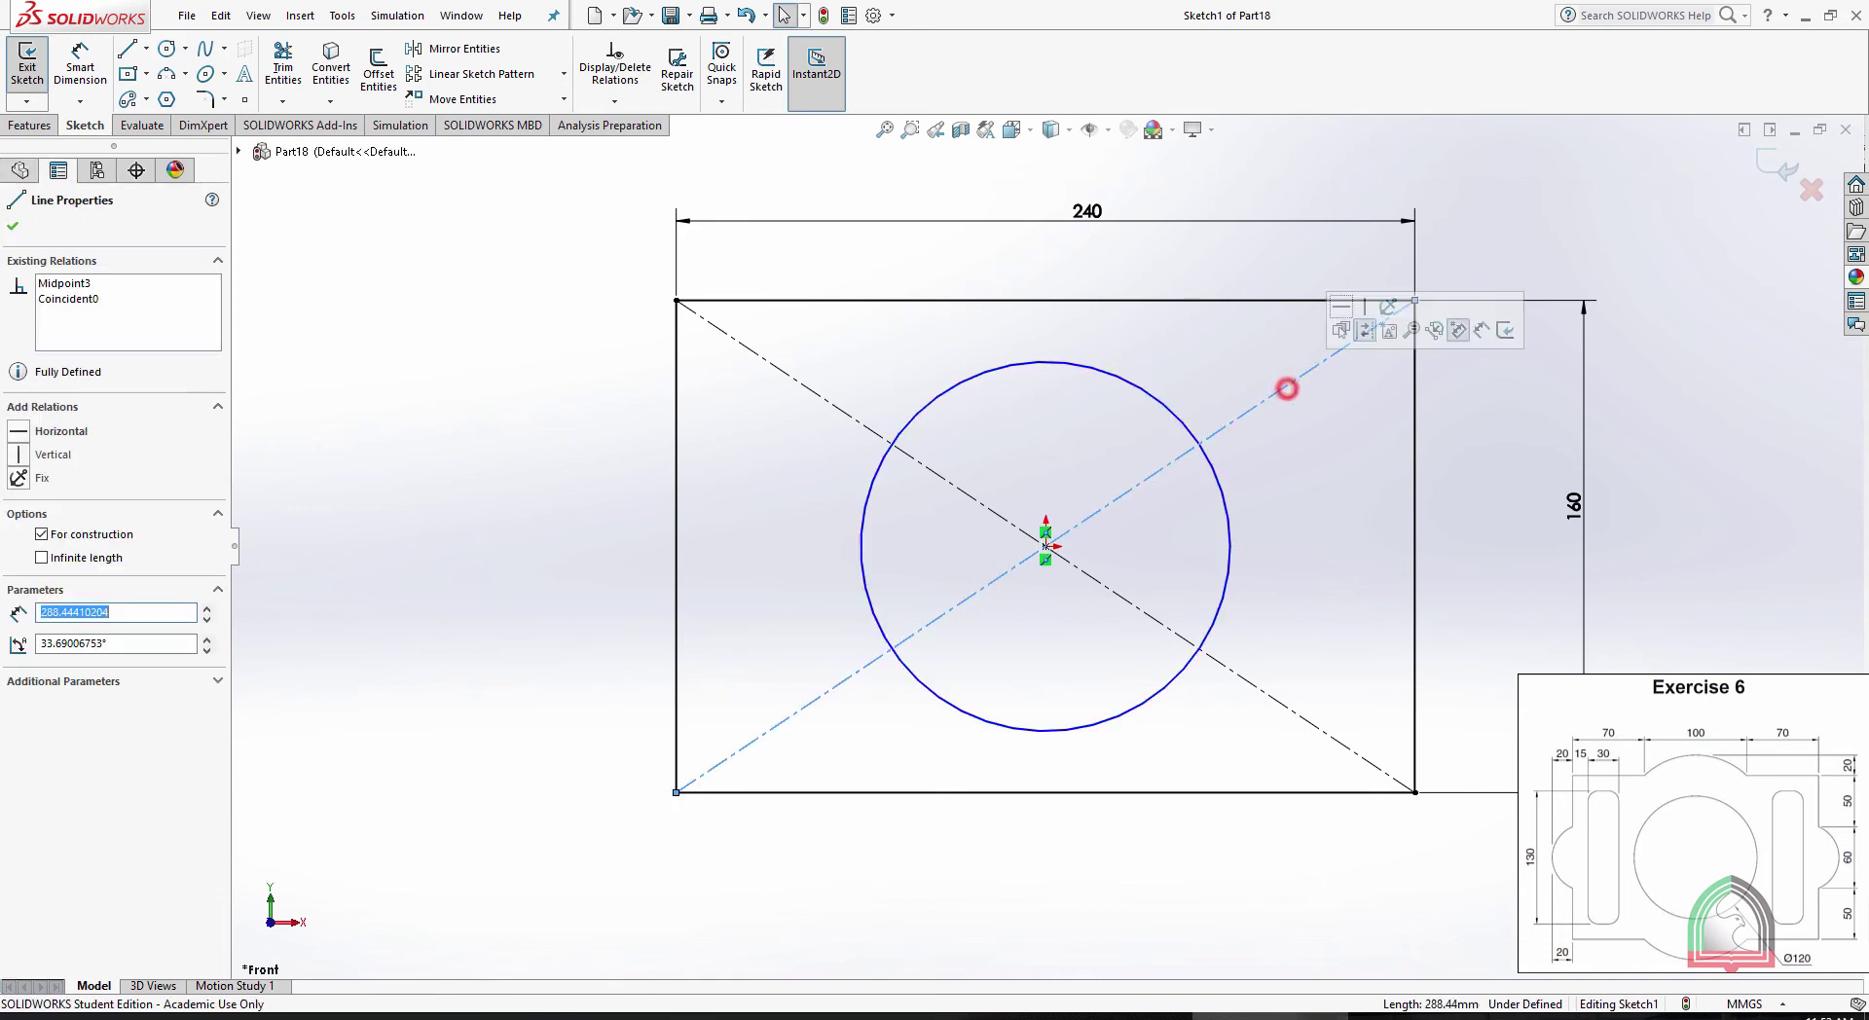
left_click(1273, 698, "ctrl")
key("Delete")
key("f")
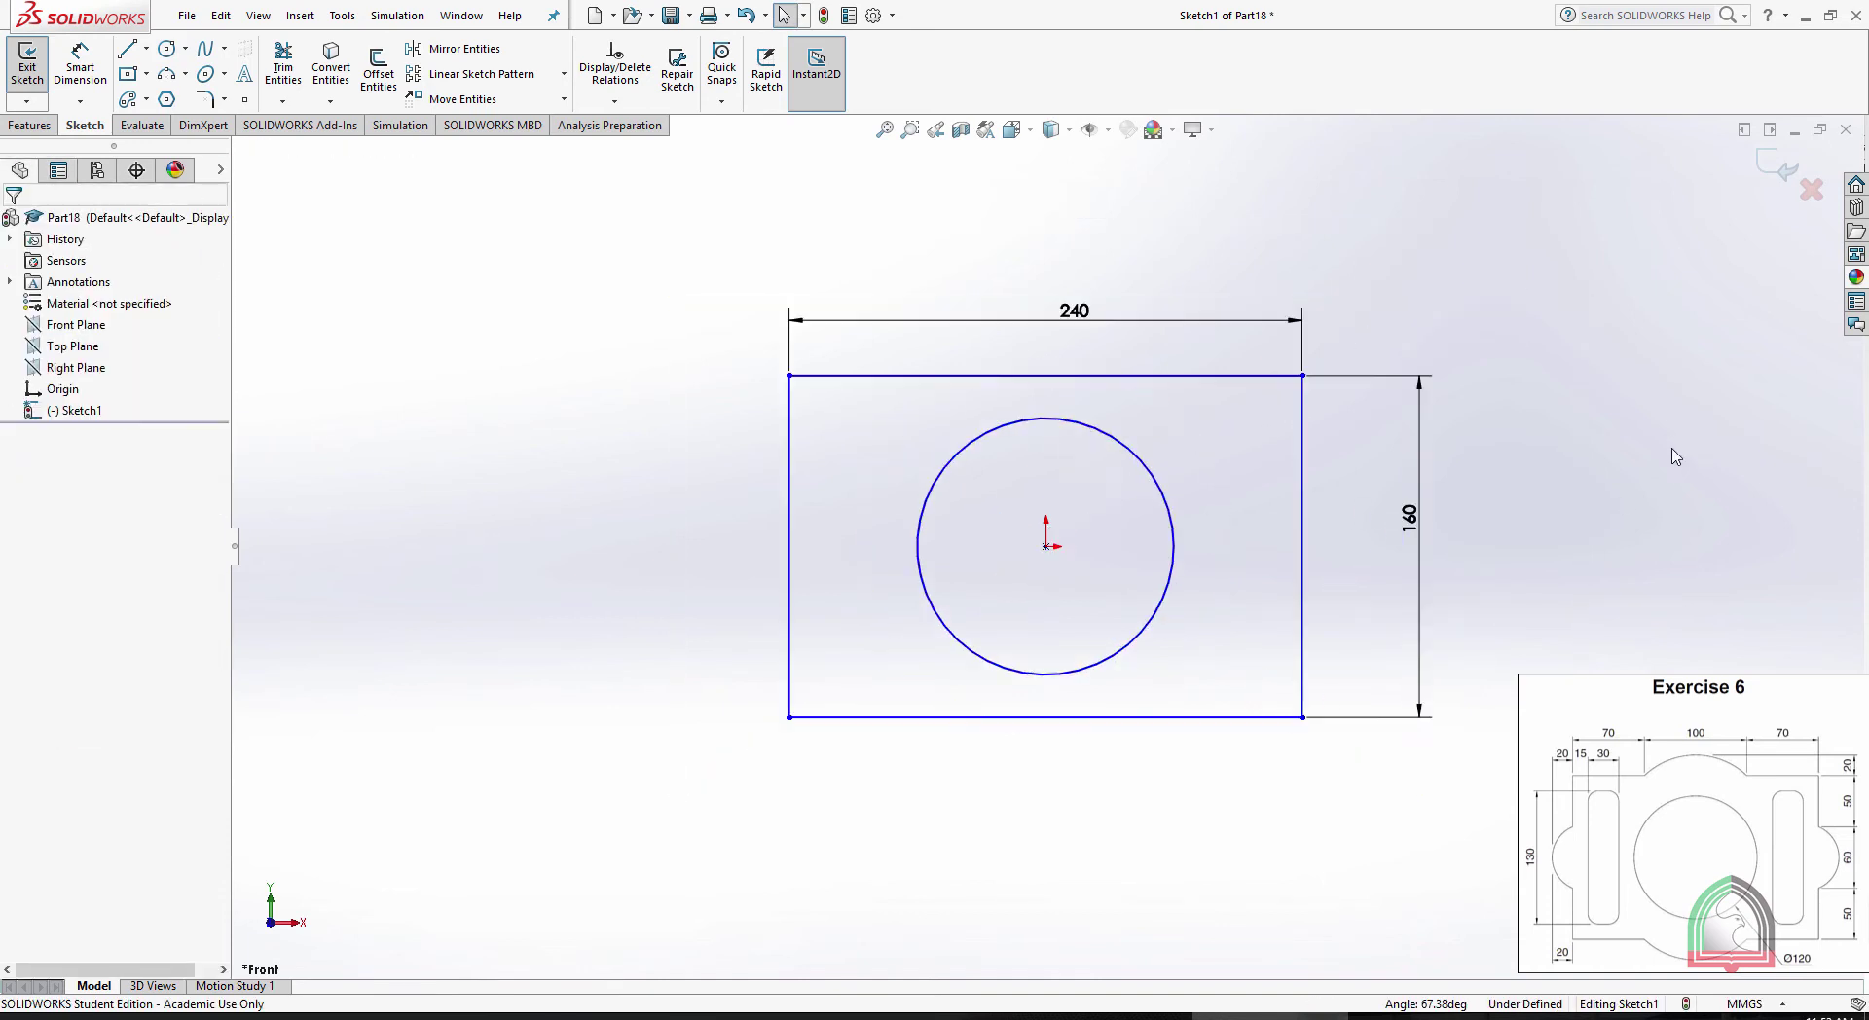
Dimension the circle Ø120 with its leader kept outside the circle
left_click(80, 62)
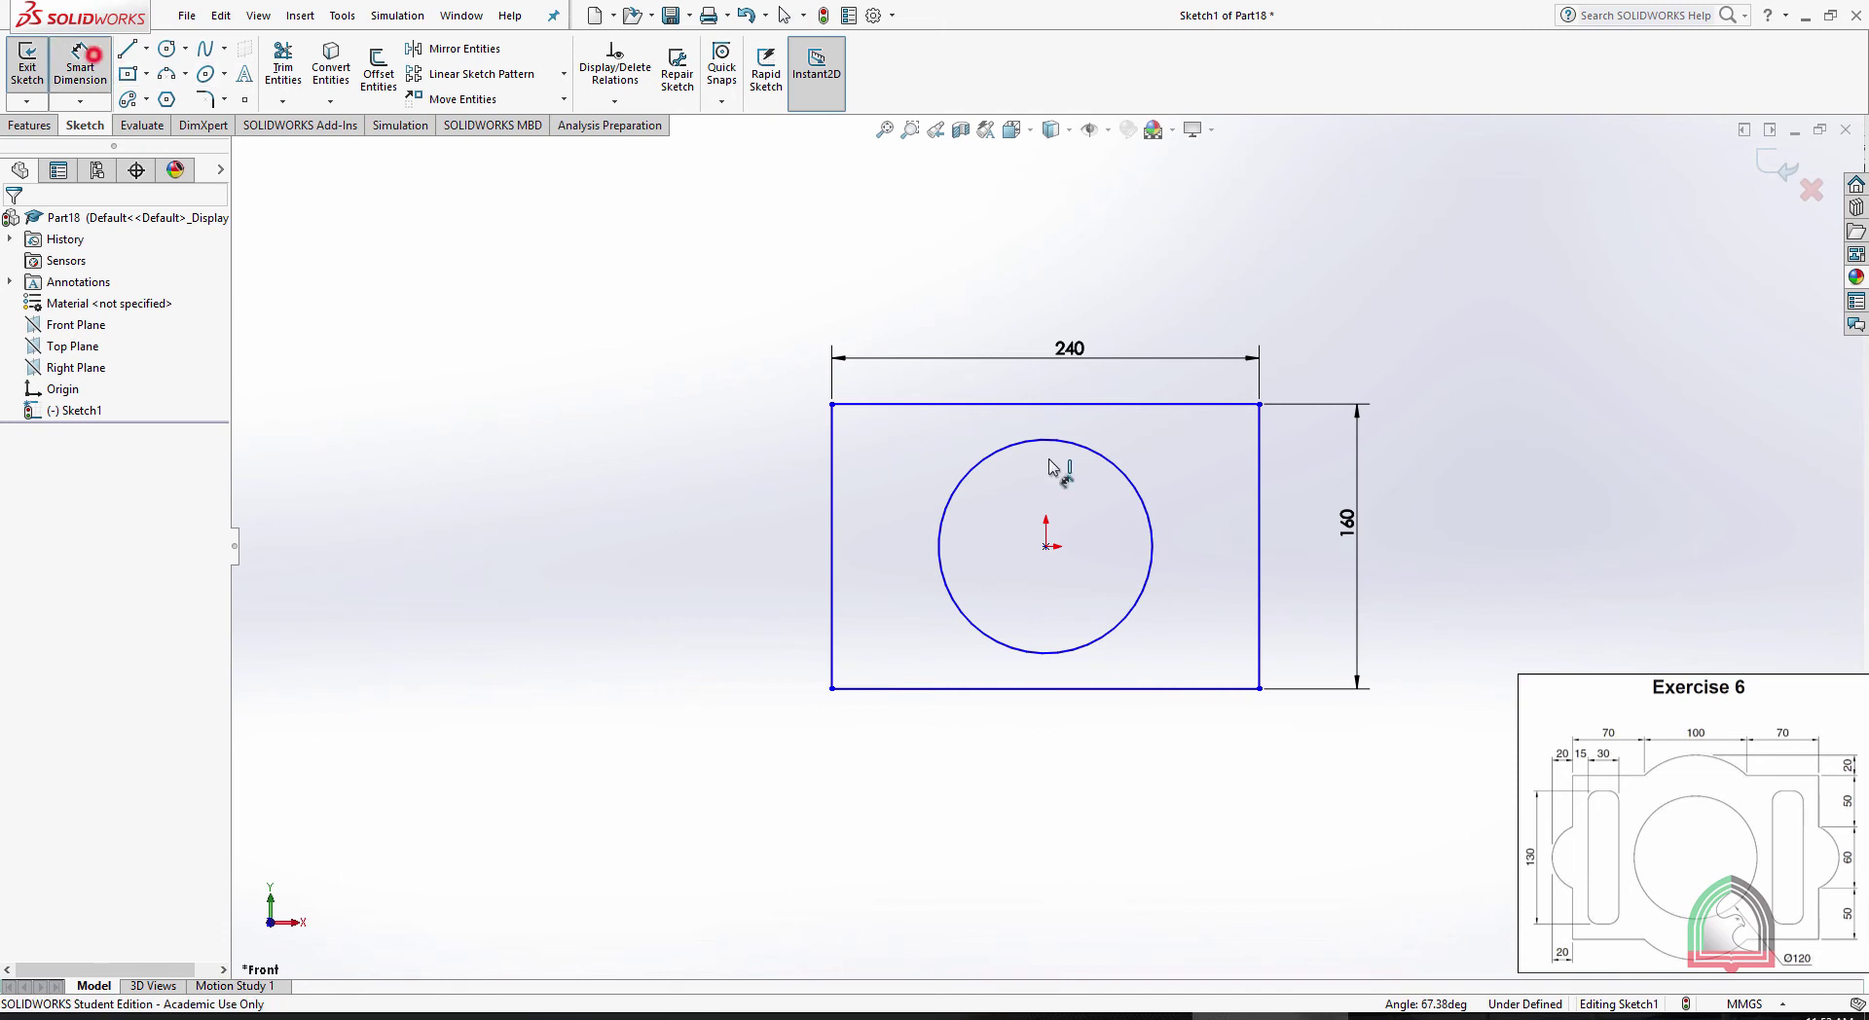
left_click(1127, 481)
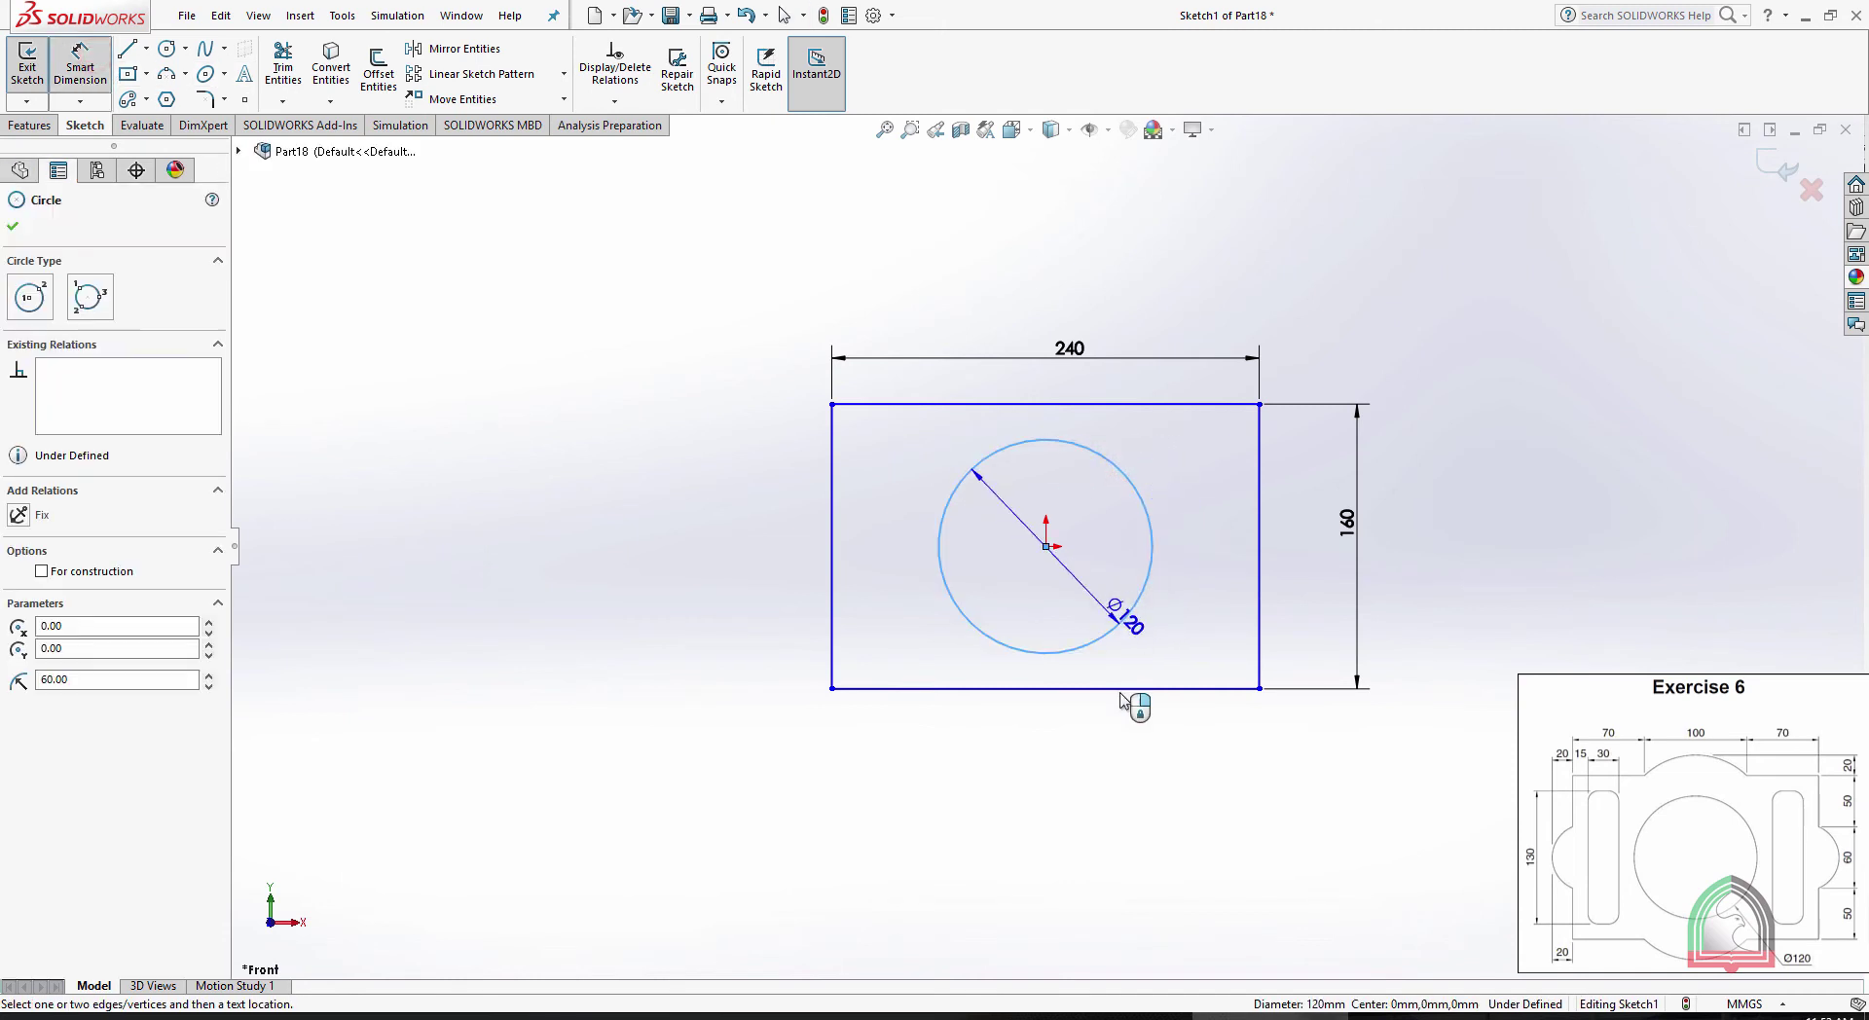
left_click(1225, 800)
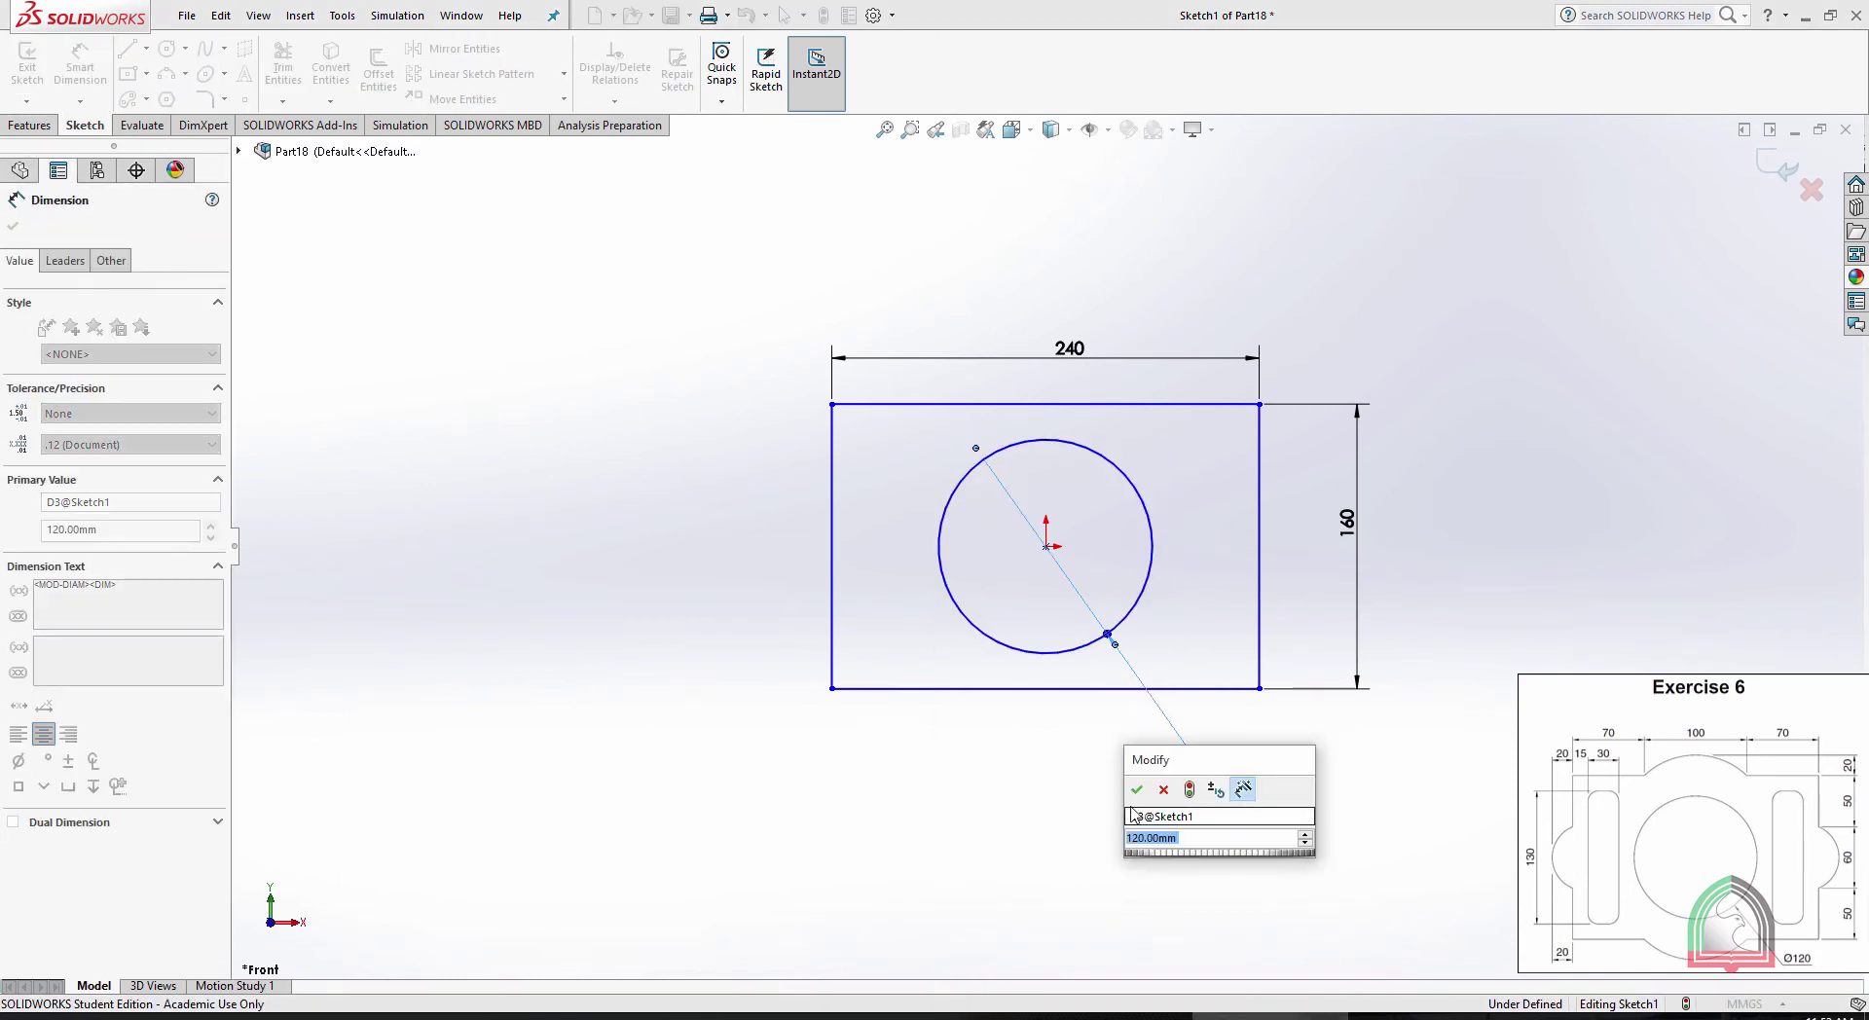
left_click(1130, 788)
left_click(65, 261)
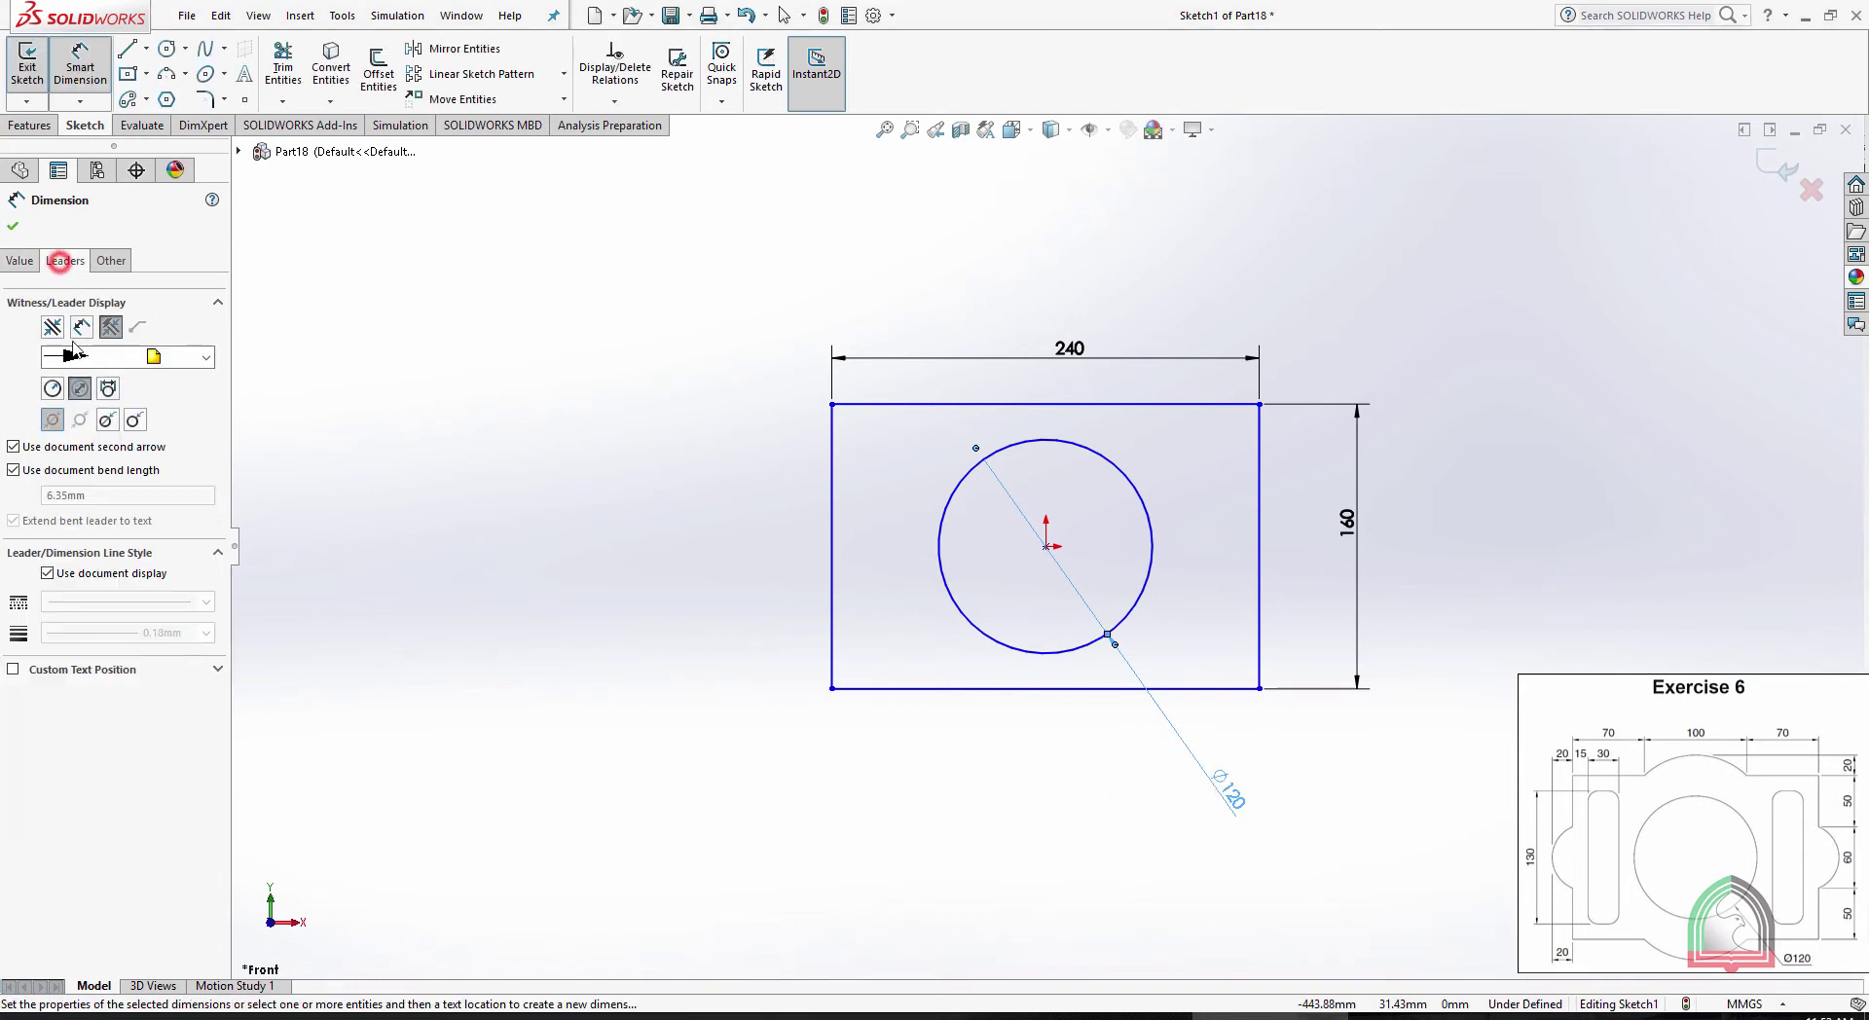
left_click(136, 420)
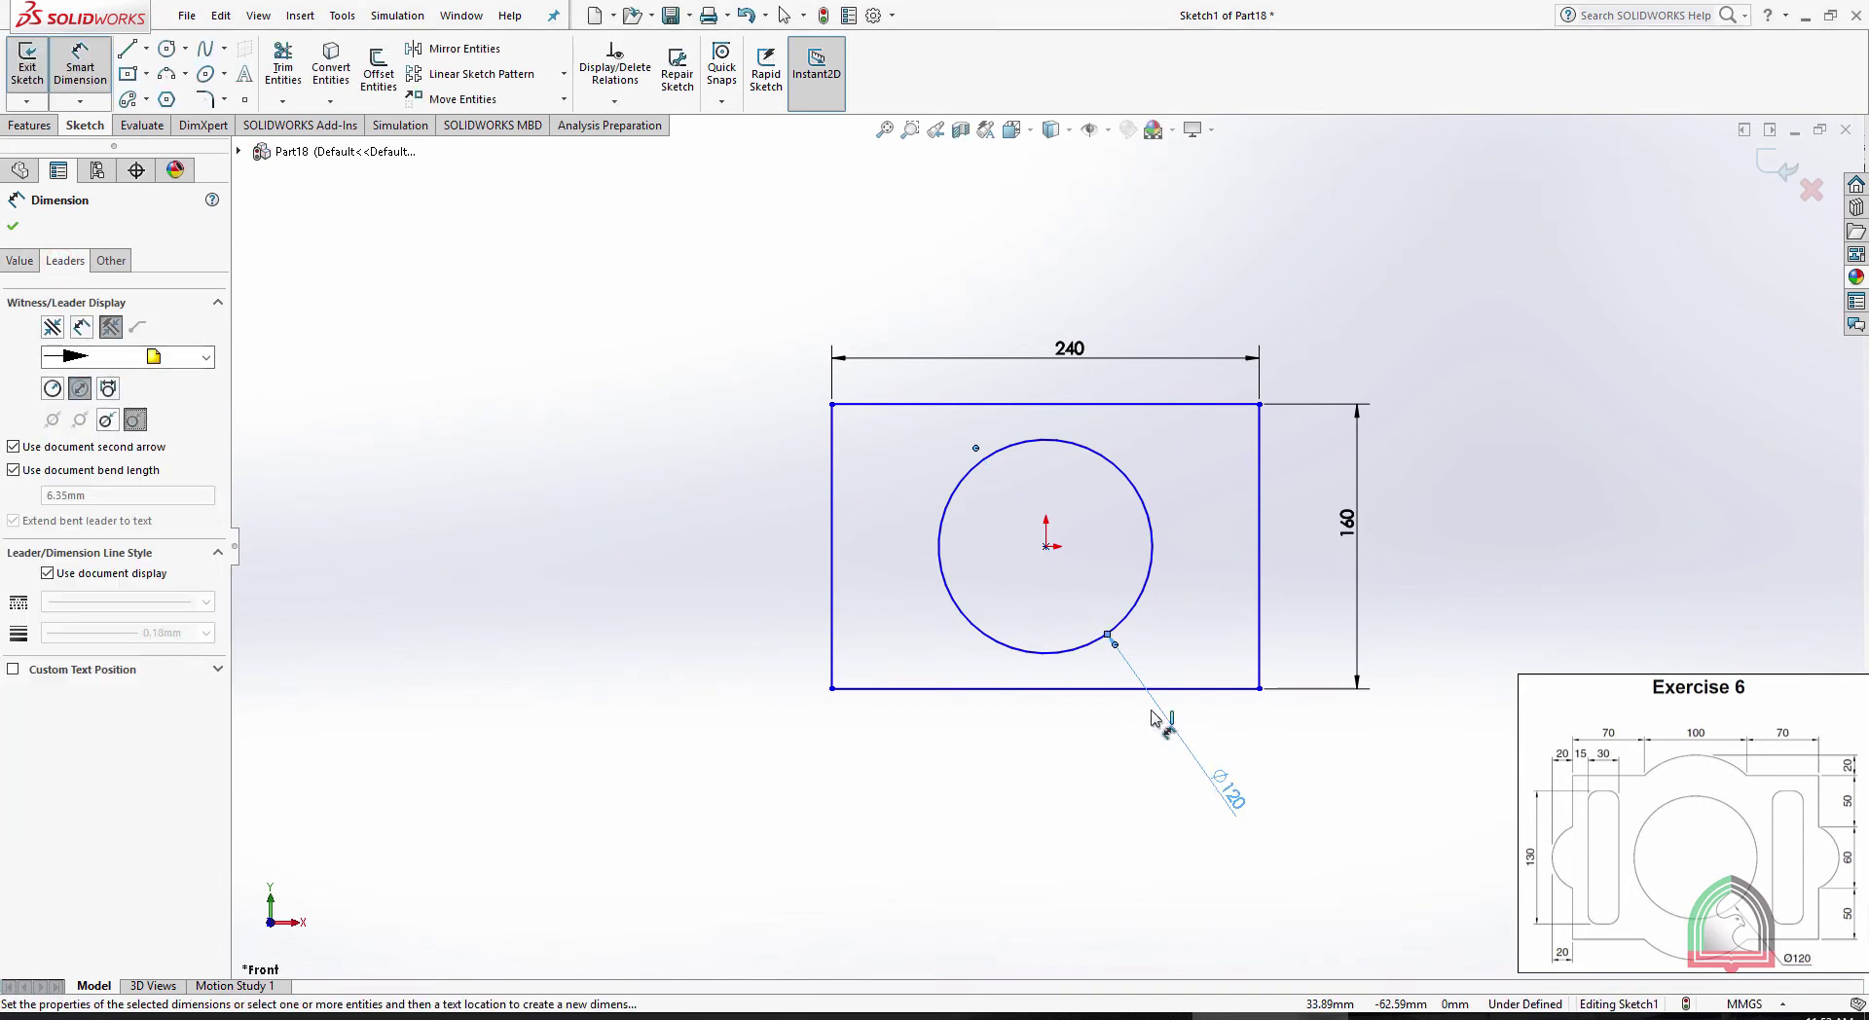
left_click(1475, 764)
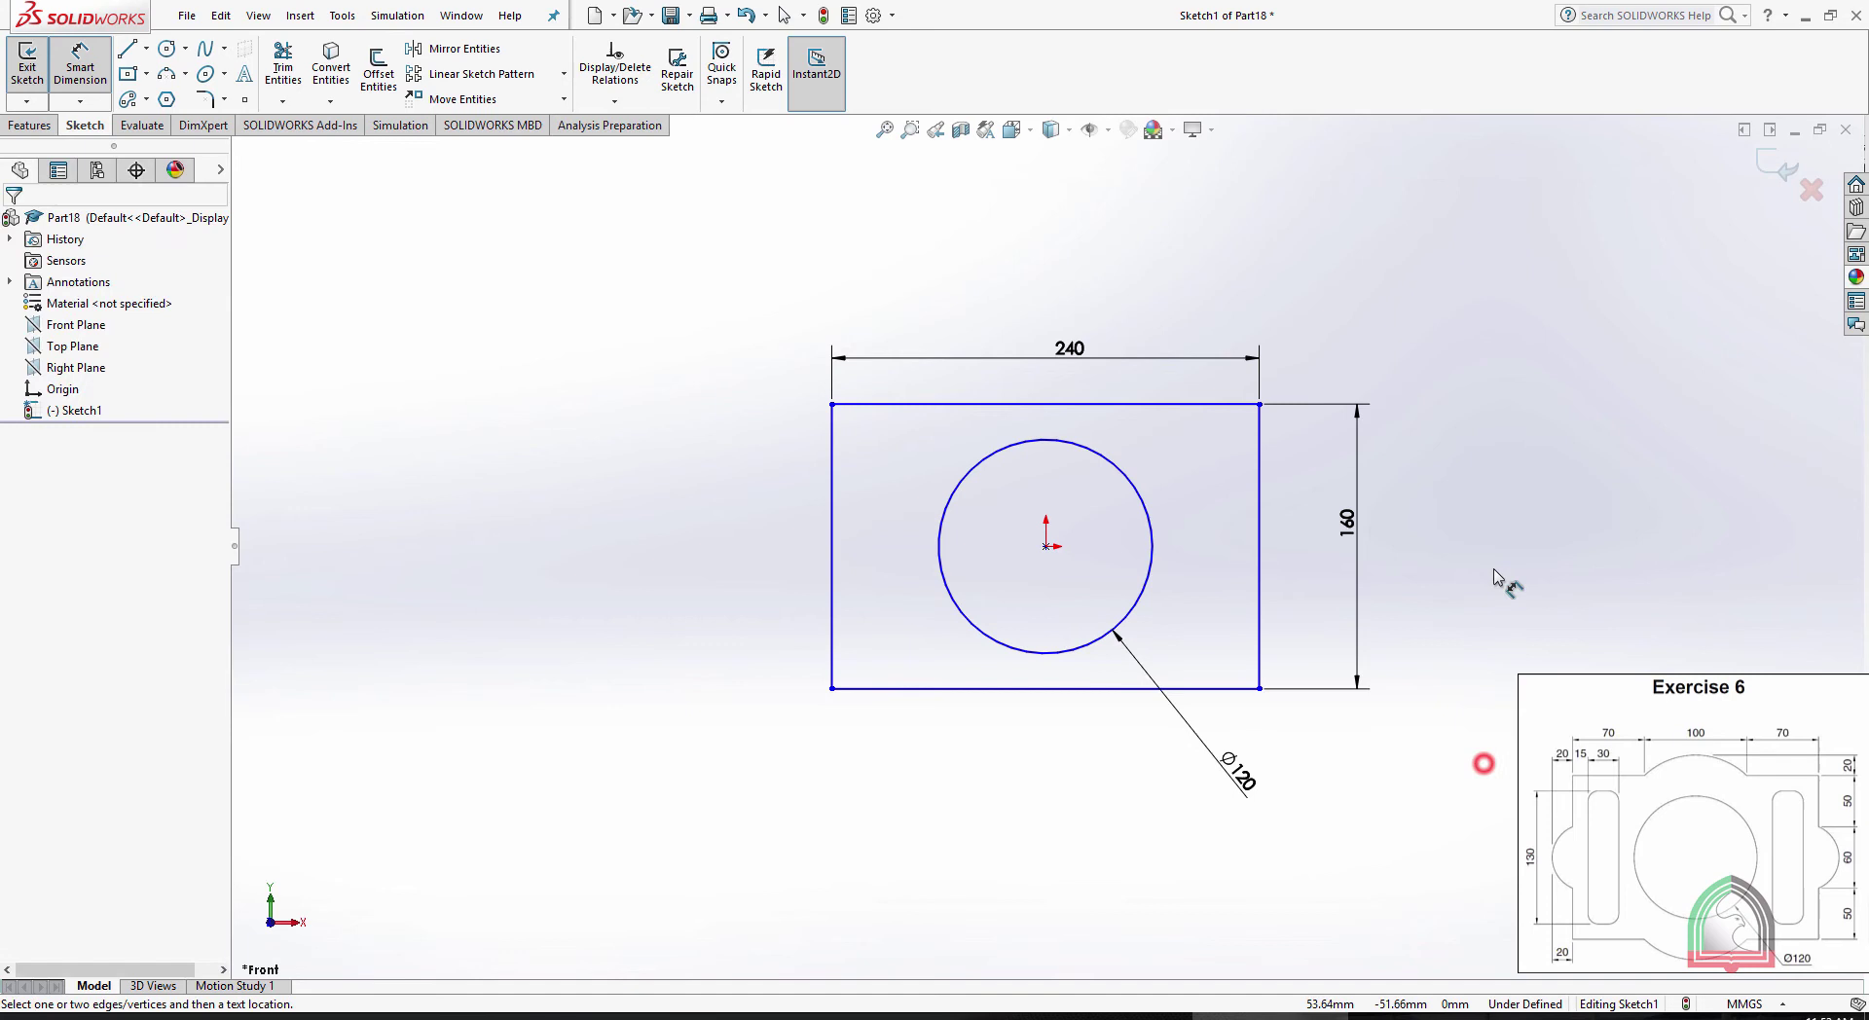
key("Escape")
left_click(1449, 483)
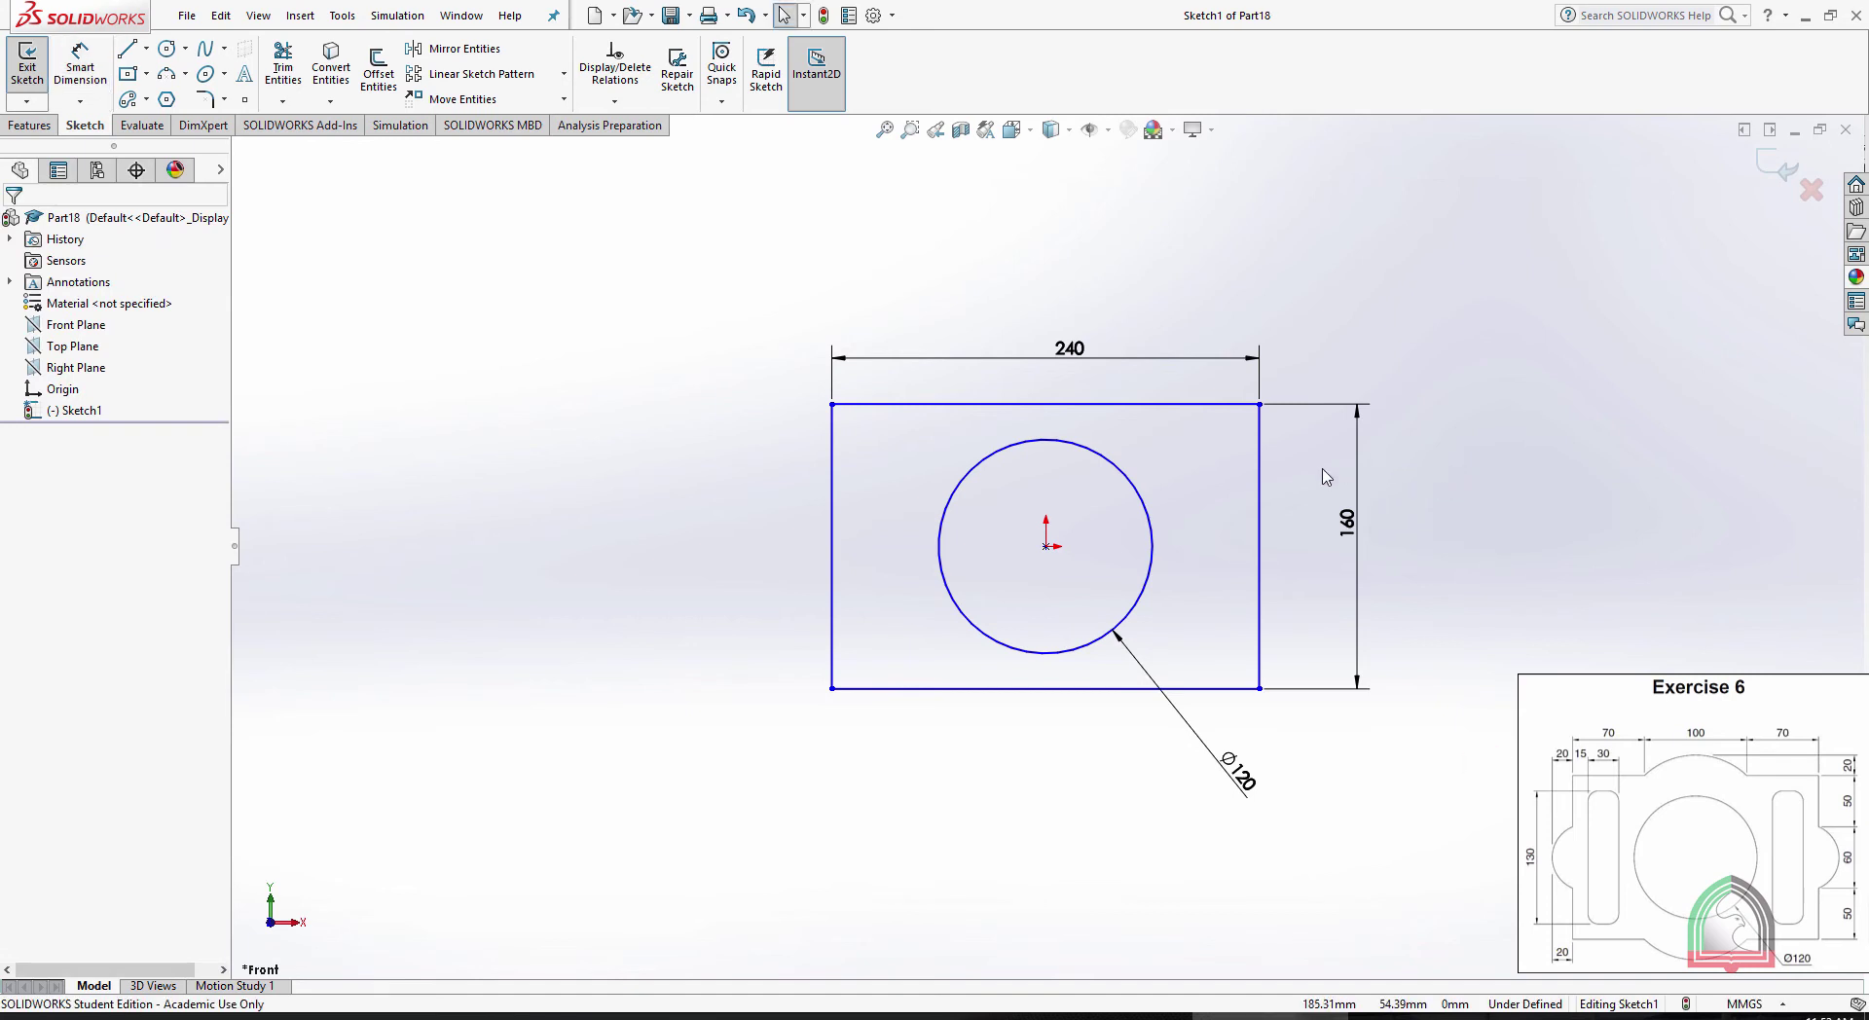
scroll(1164, 472, "down", 1)
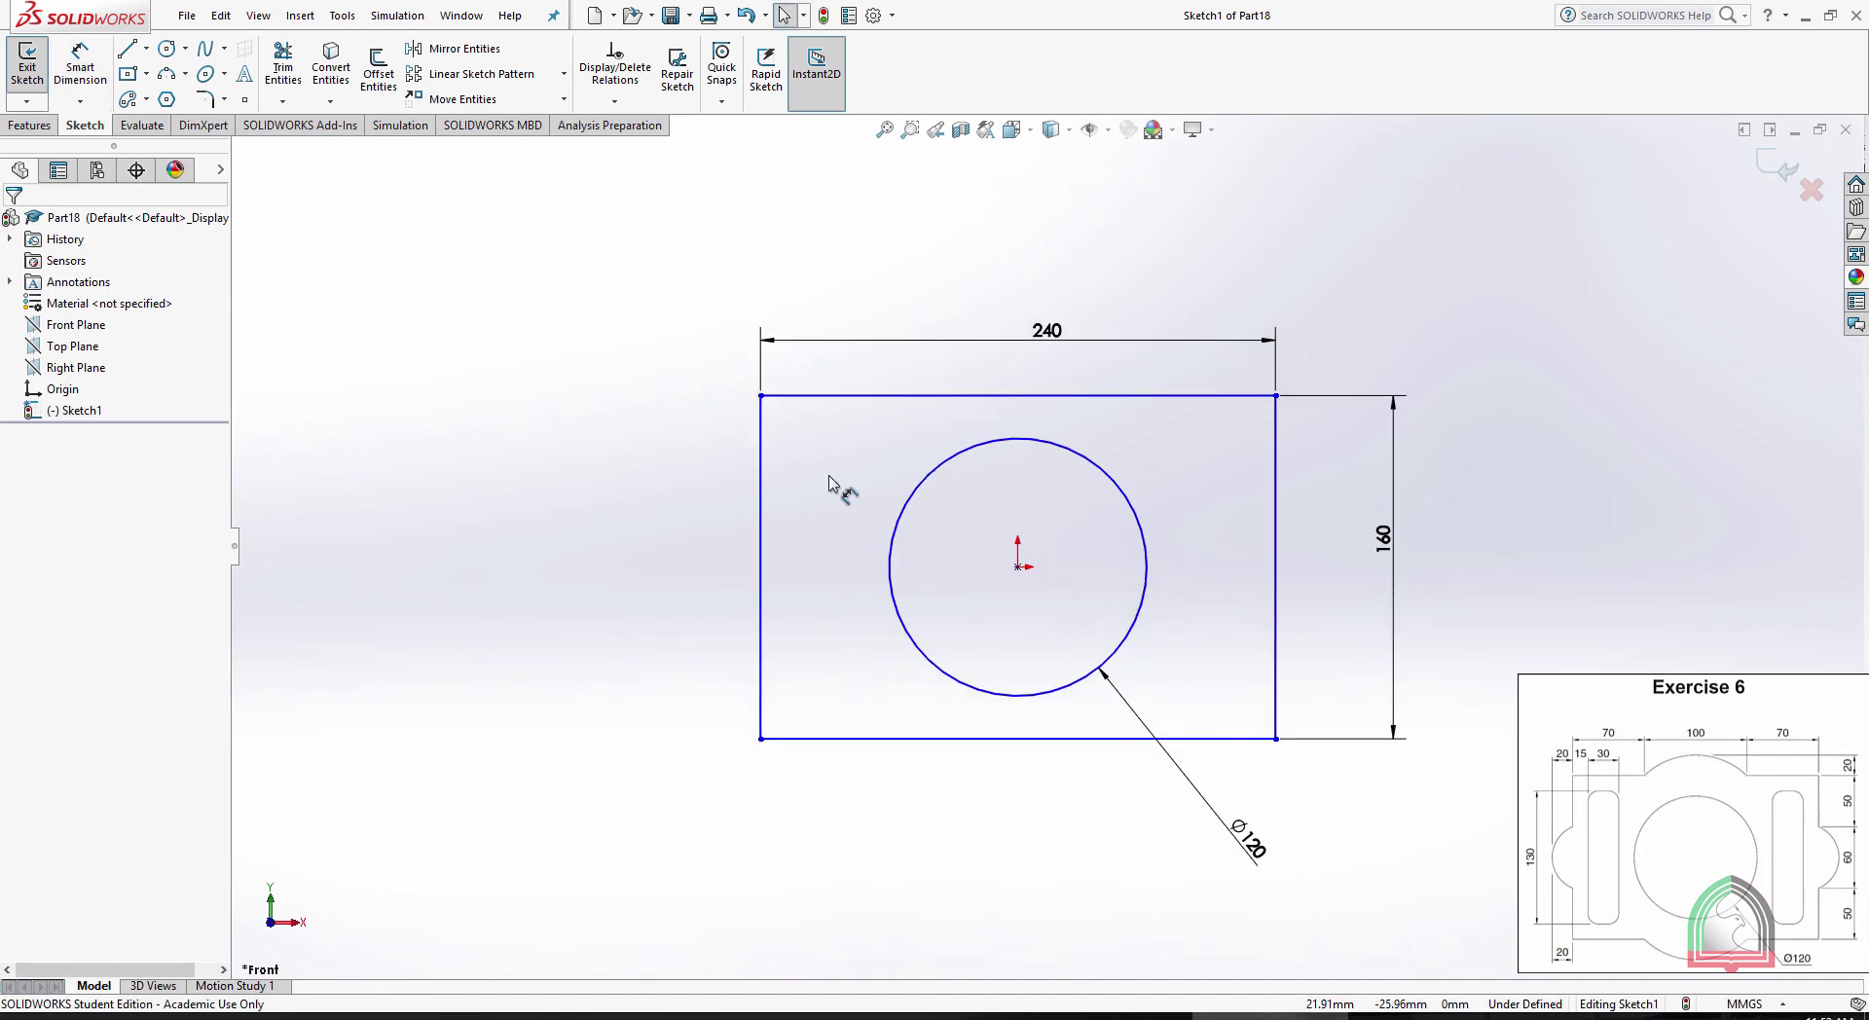
Draw a corner rectangle for the slot near the right edge
left_click(126, 75)
left_click(148, 74)
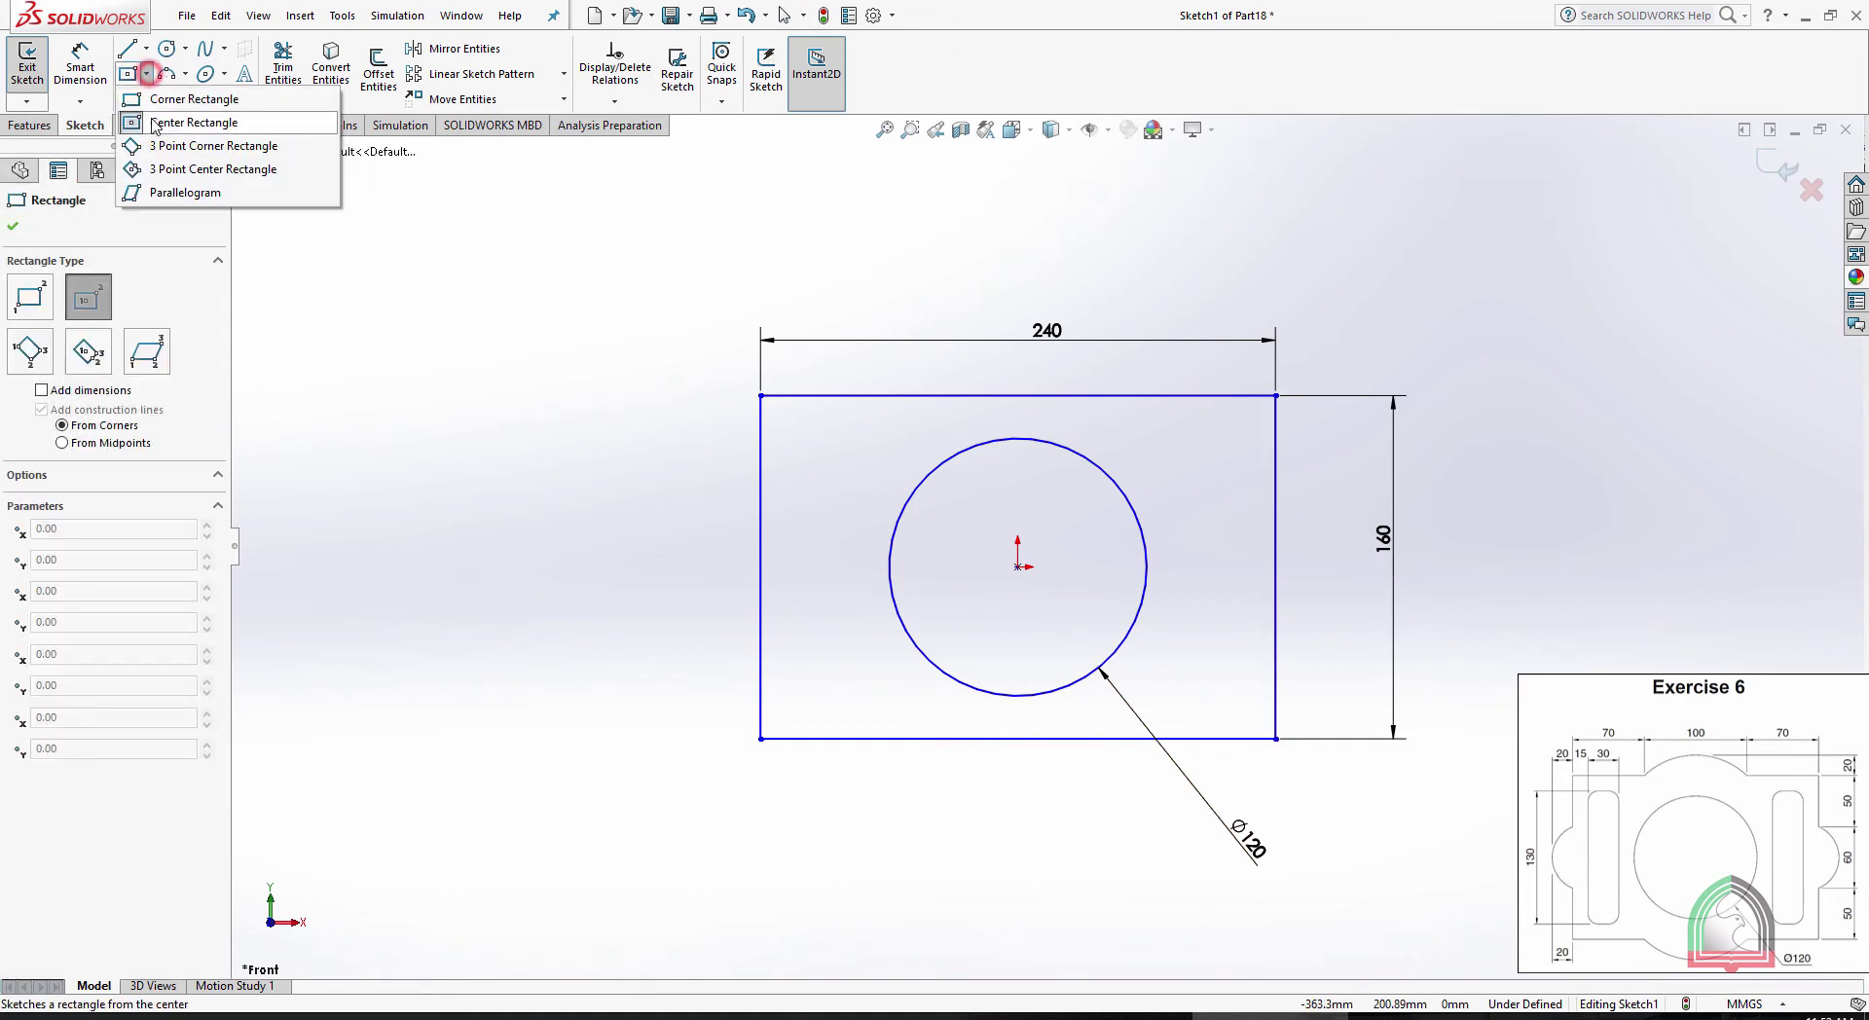
left_click(190, 90)
left_click(1199, 432)
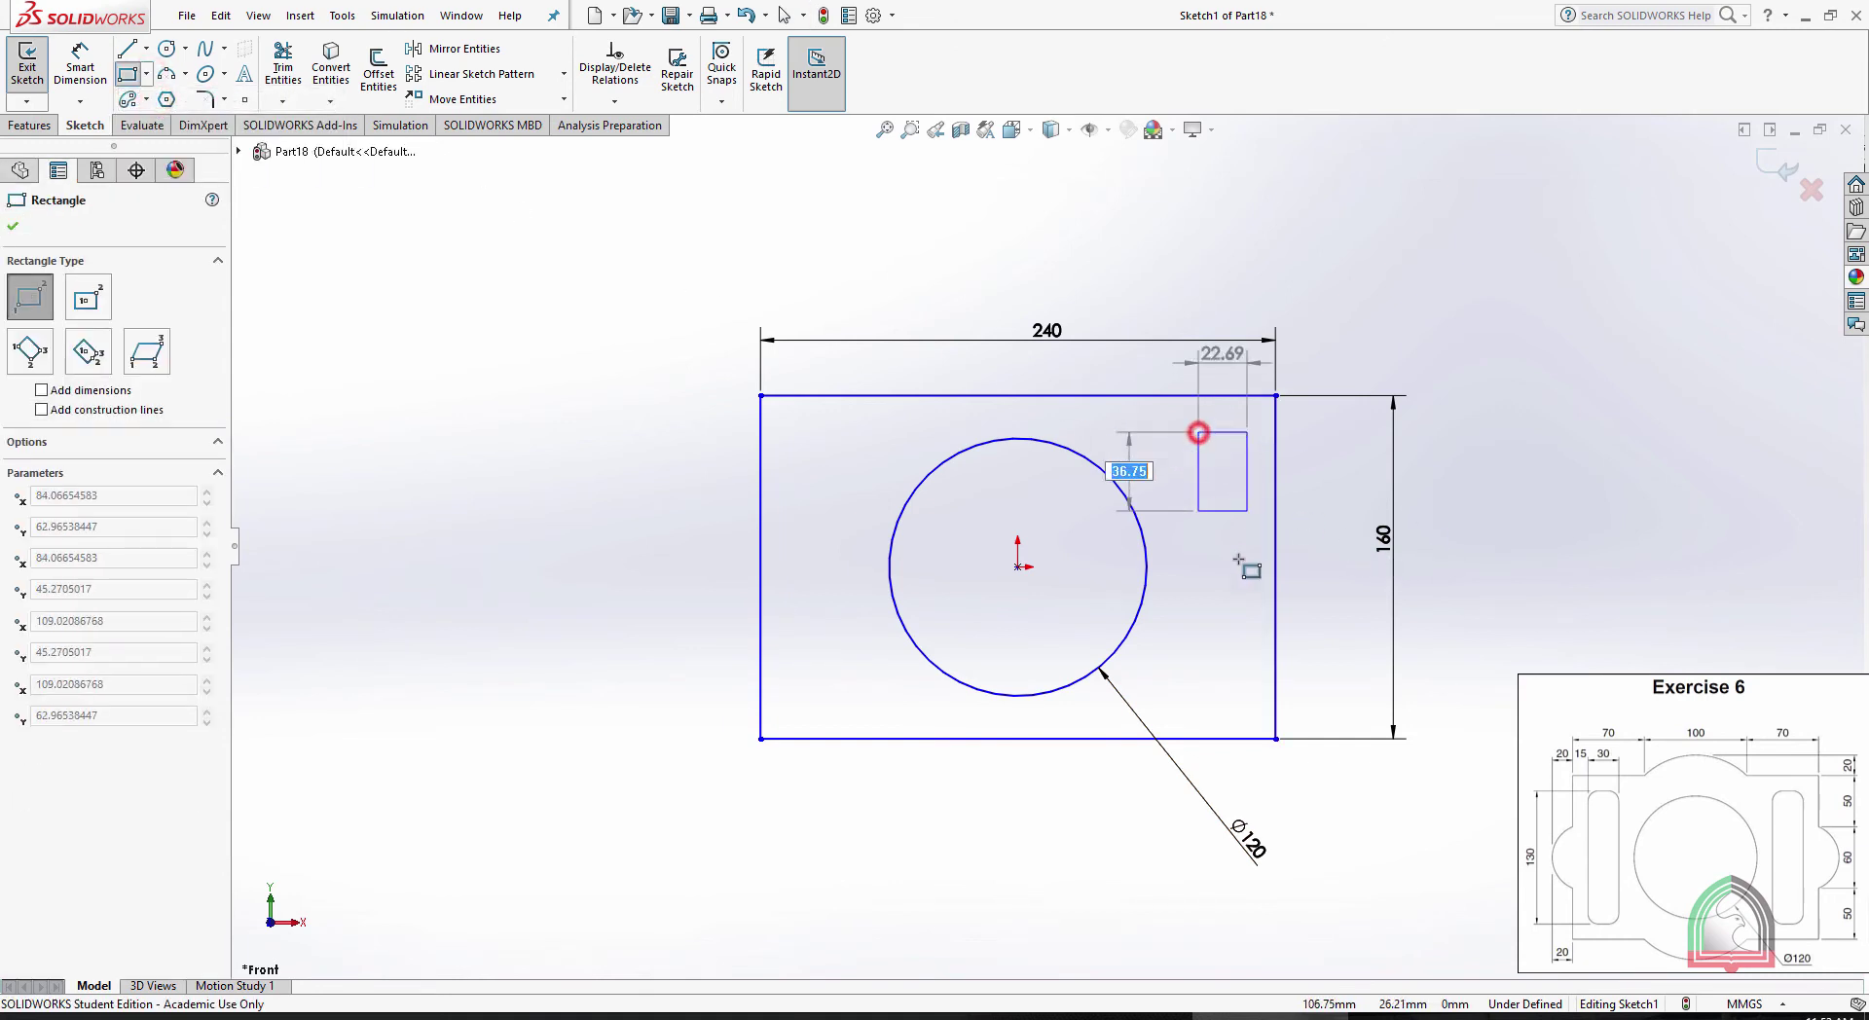
left_click(1247, 722)
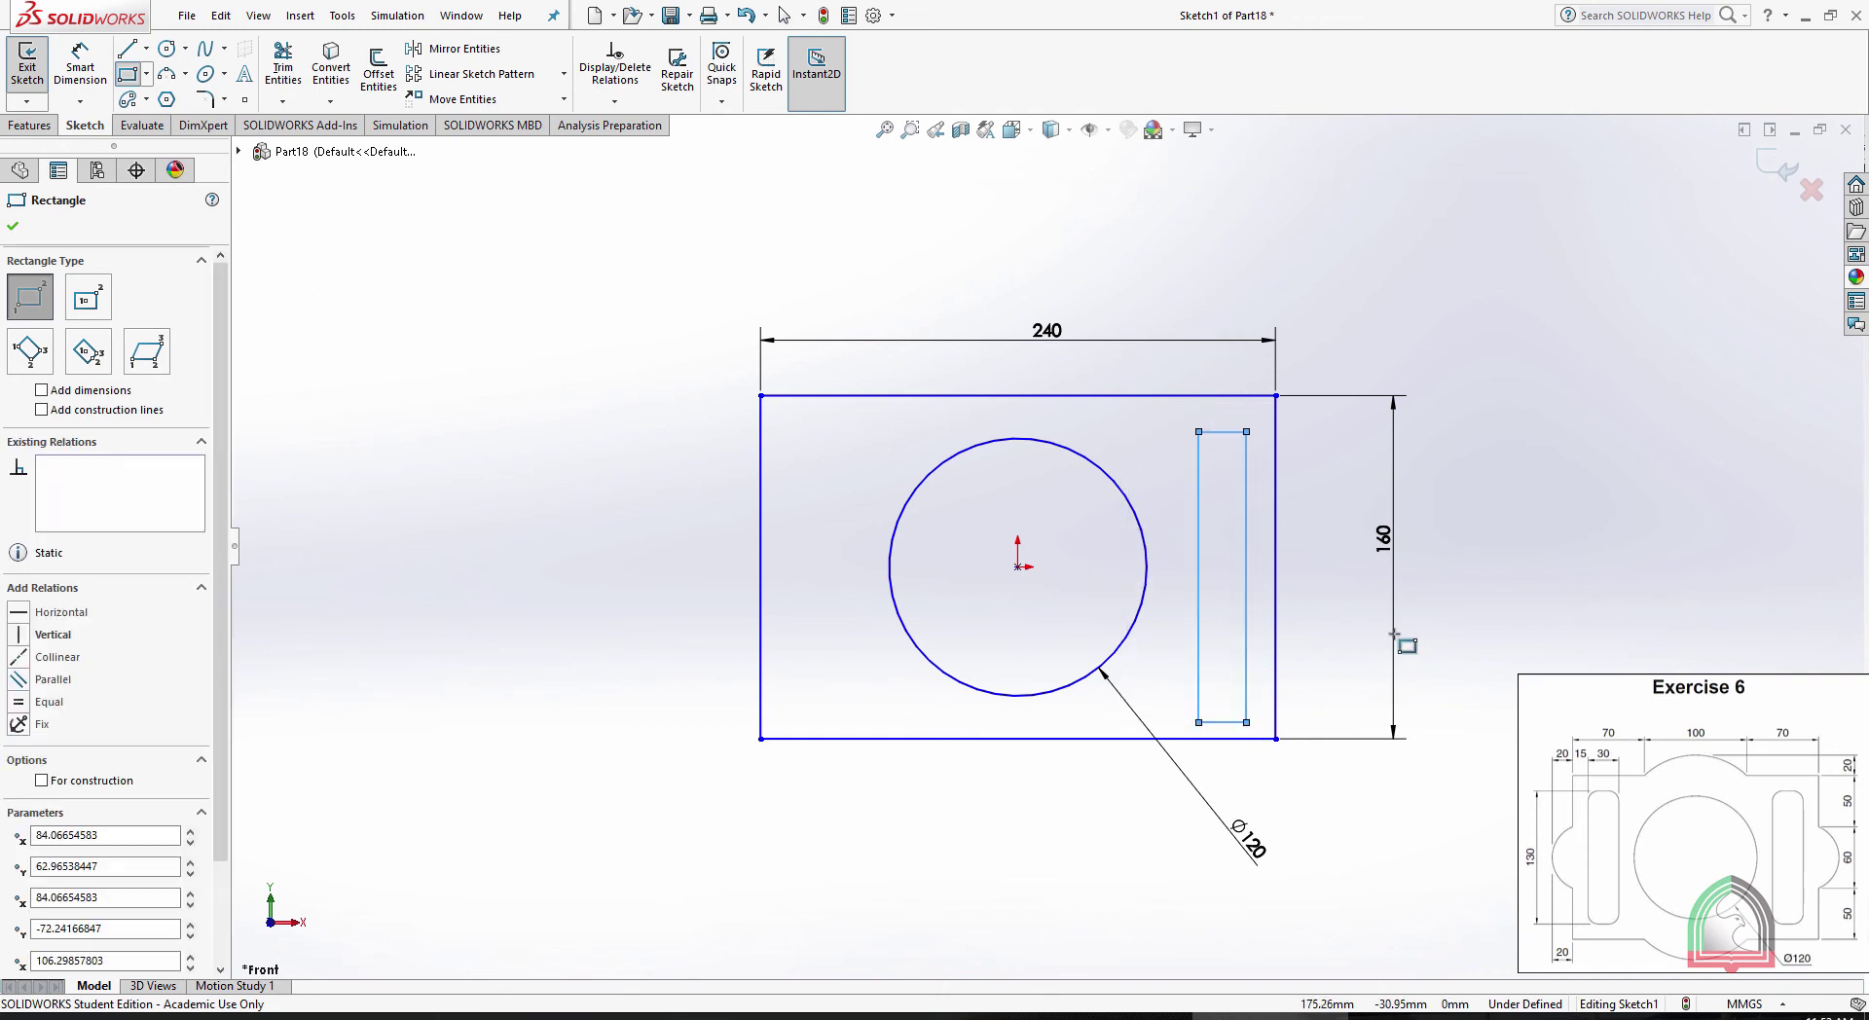
key("Escape")
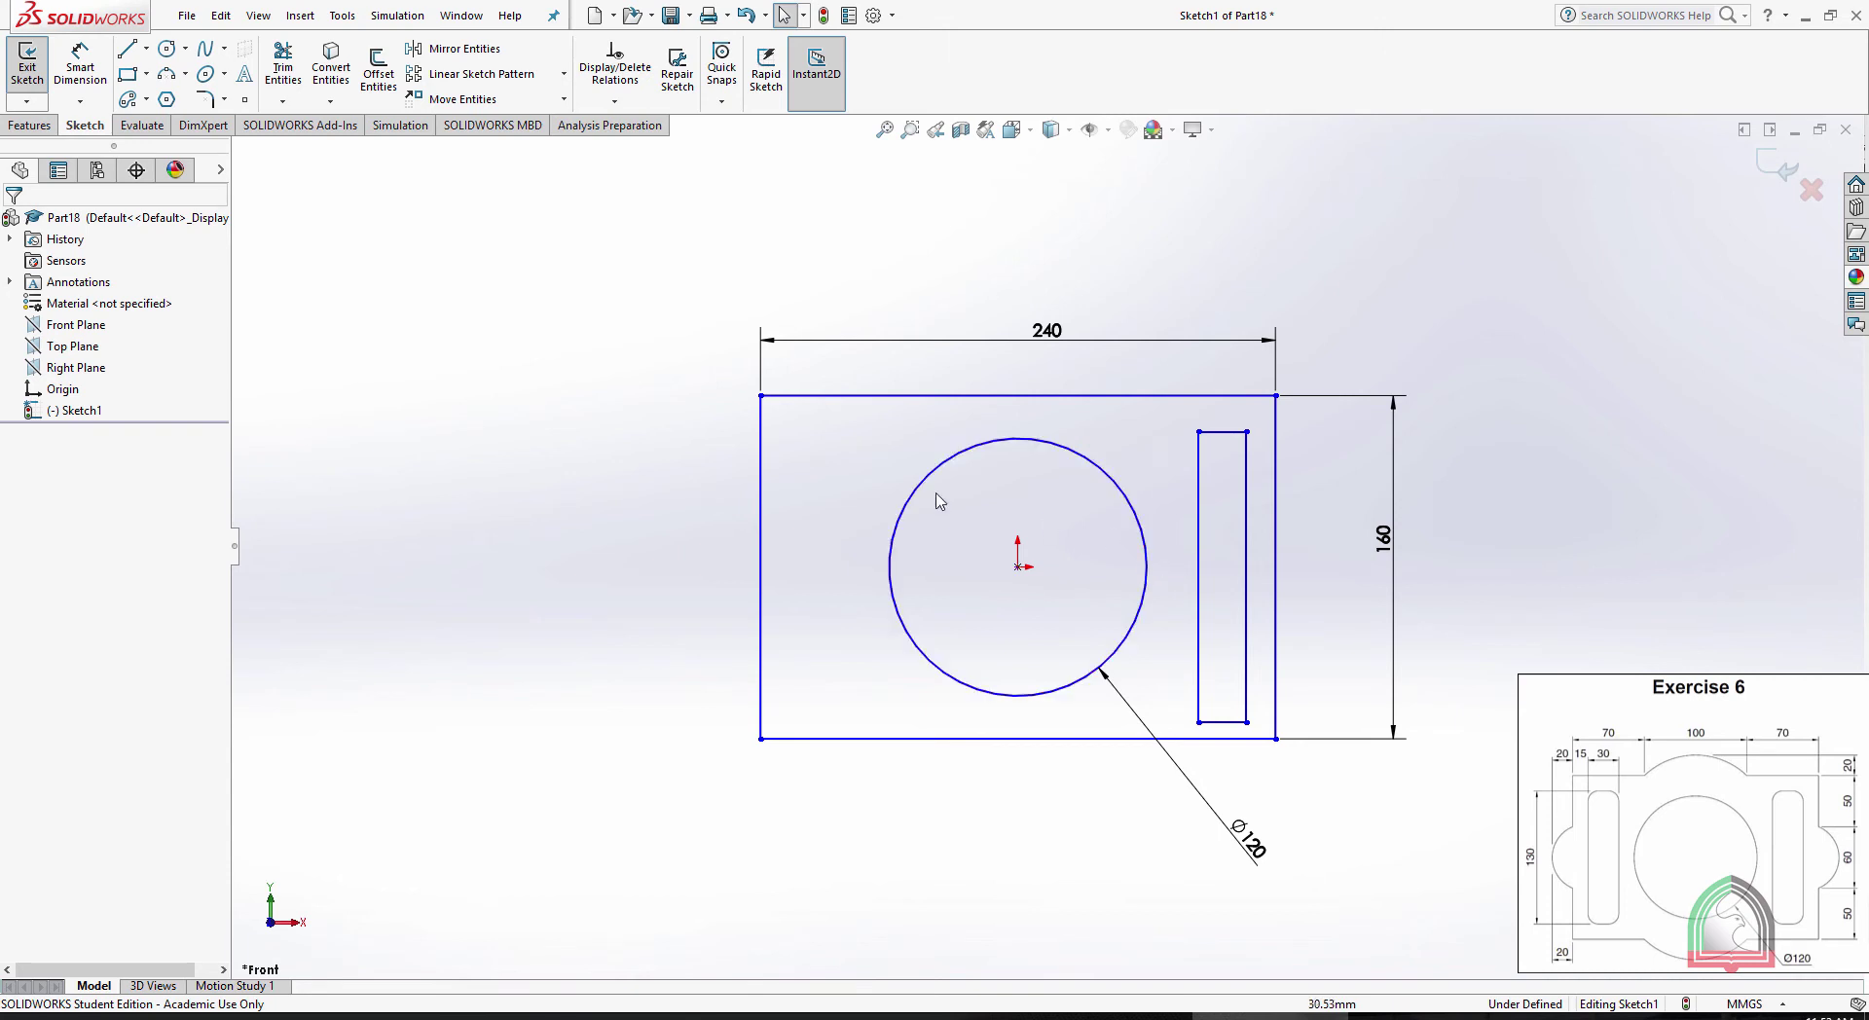
Dimension the slot 30 wide and 130 tall, then check the Exercise 6 drawing
left_click(78, 57)
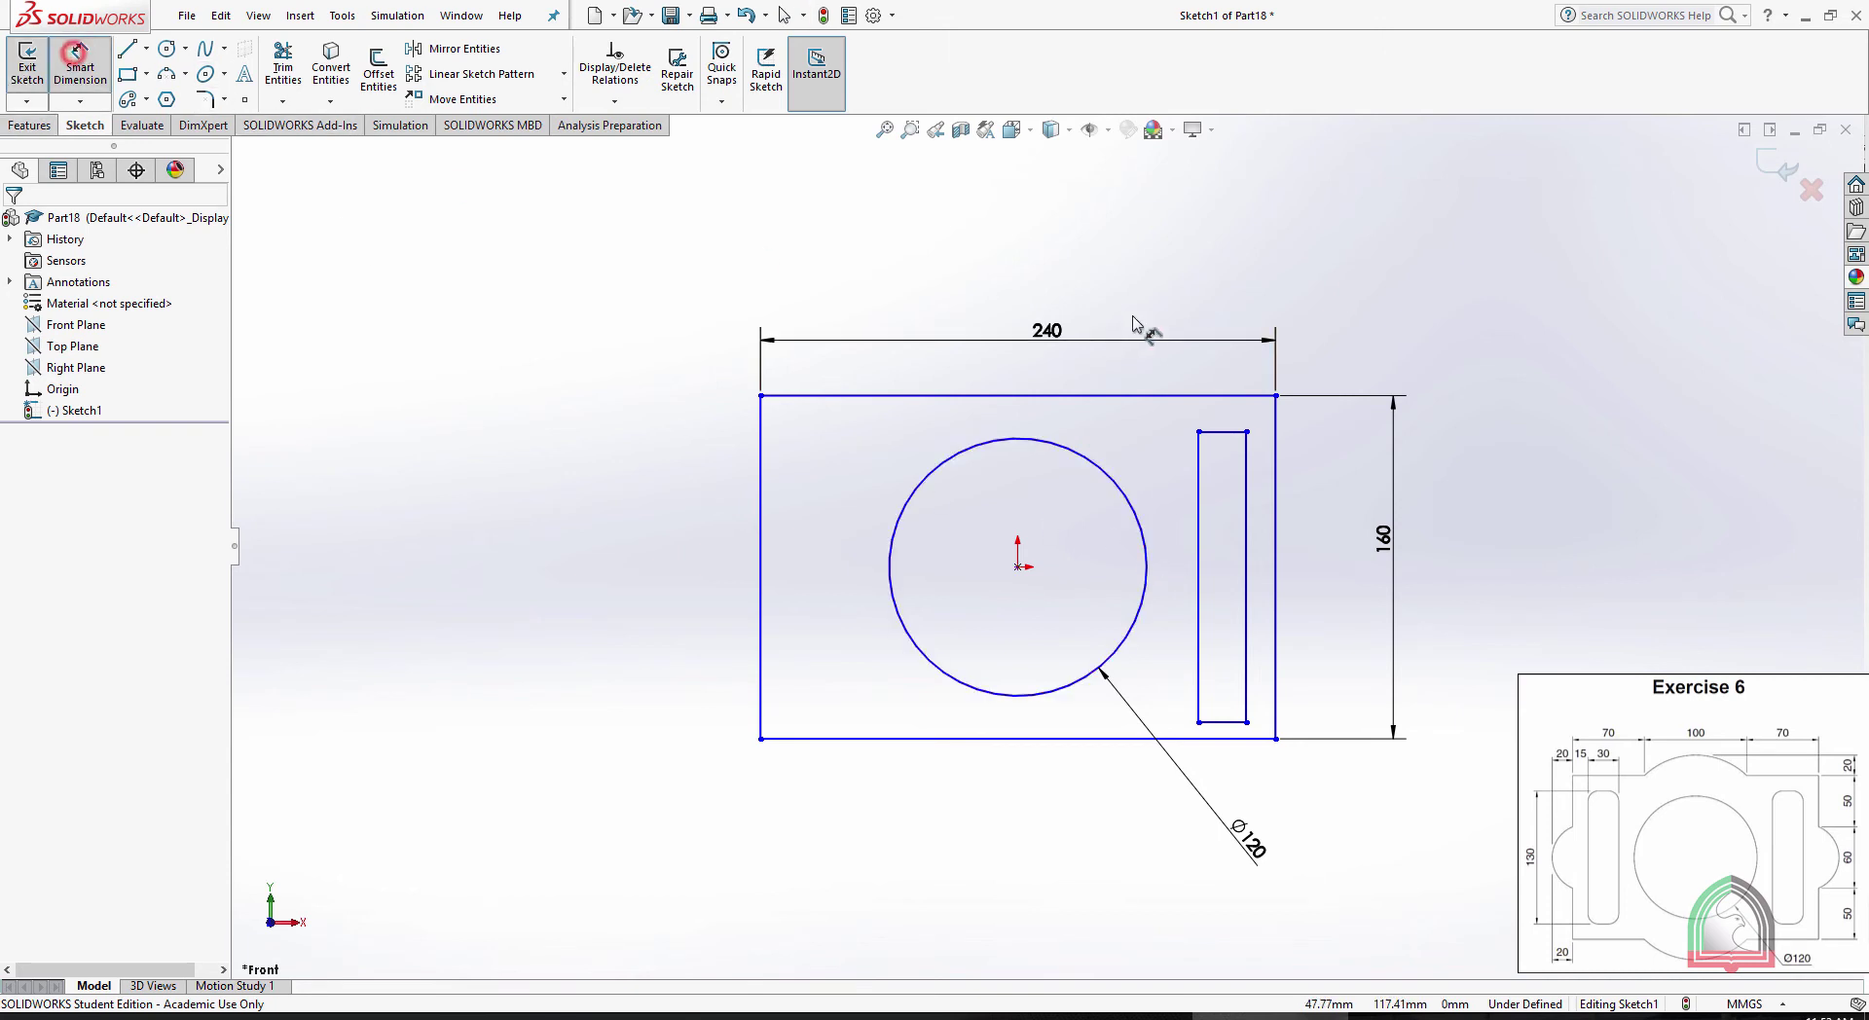
left_click(1211, 434)
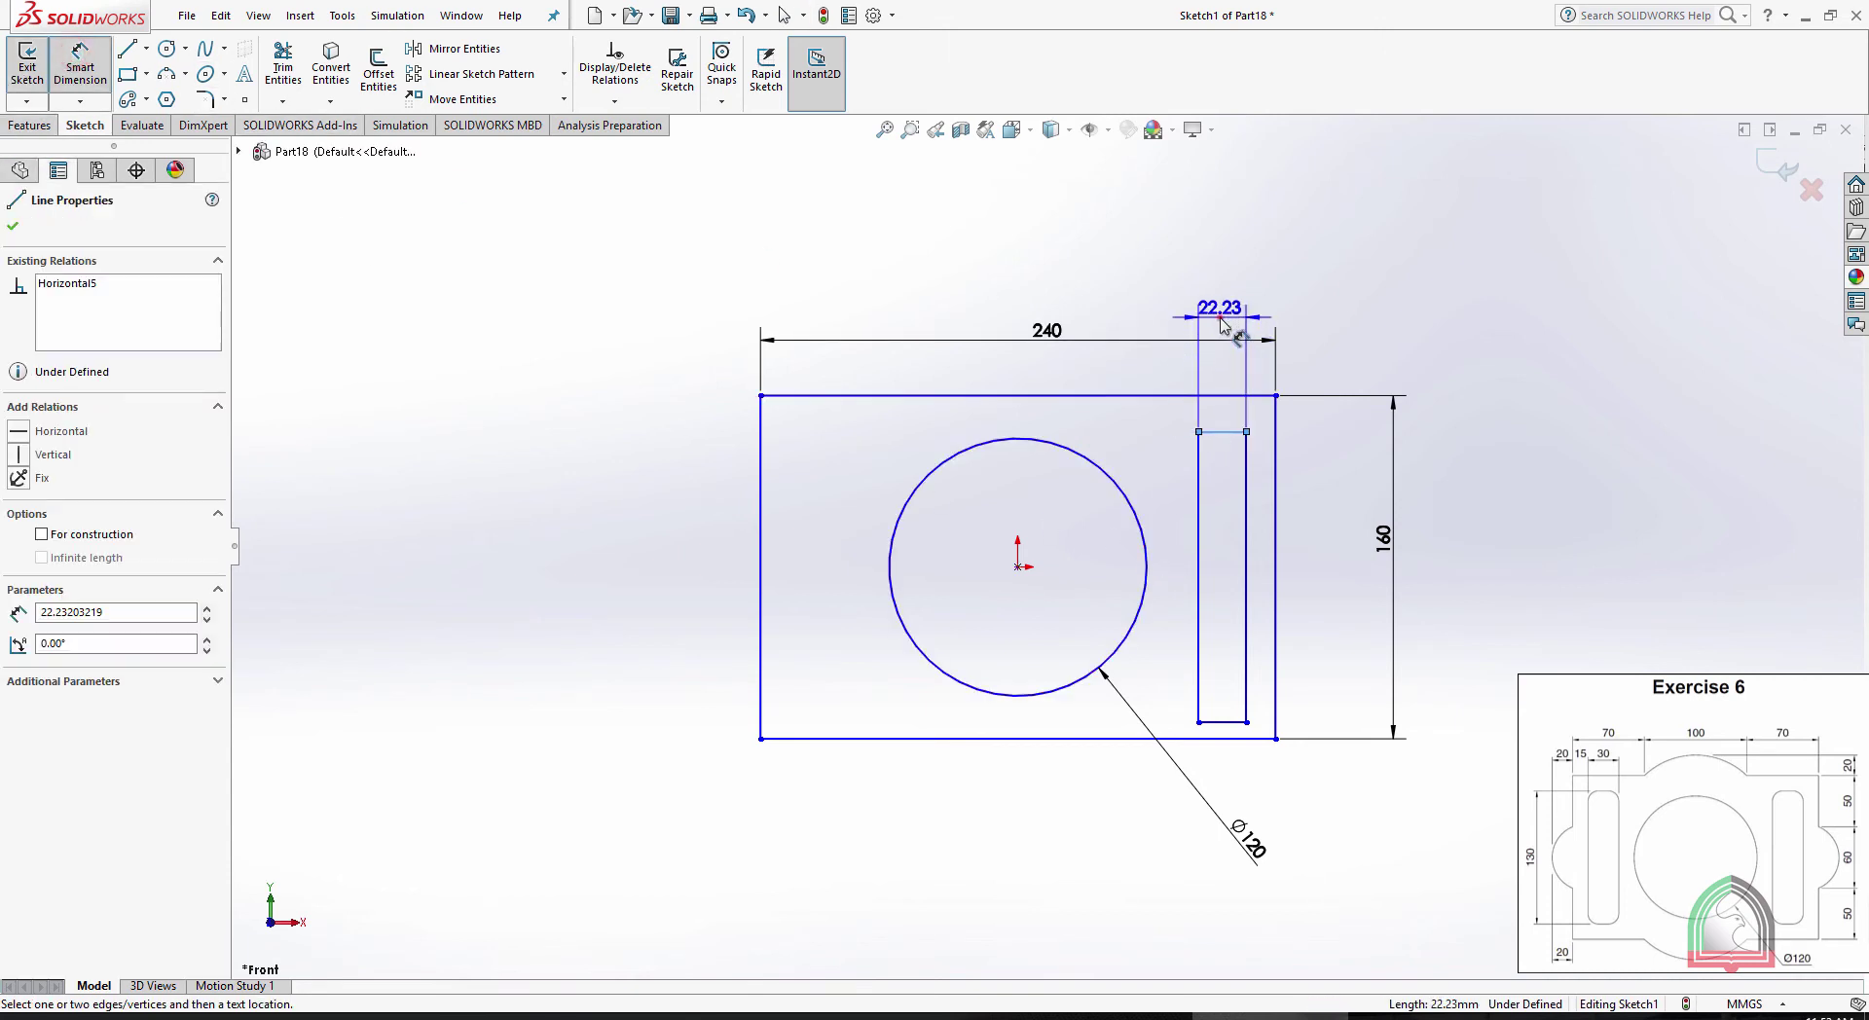
left_click(1217, 316)
type("30")
key("Return")
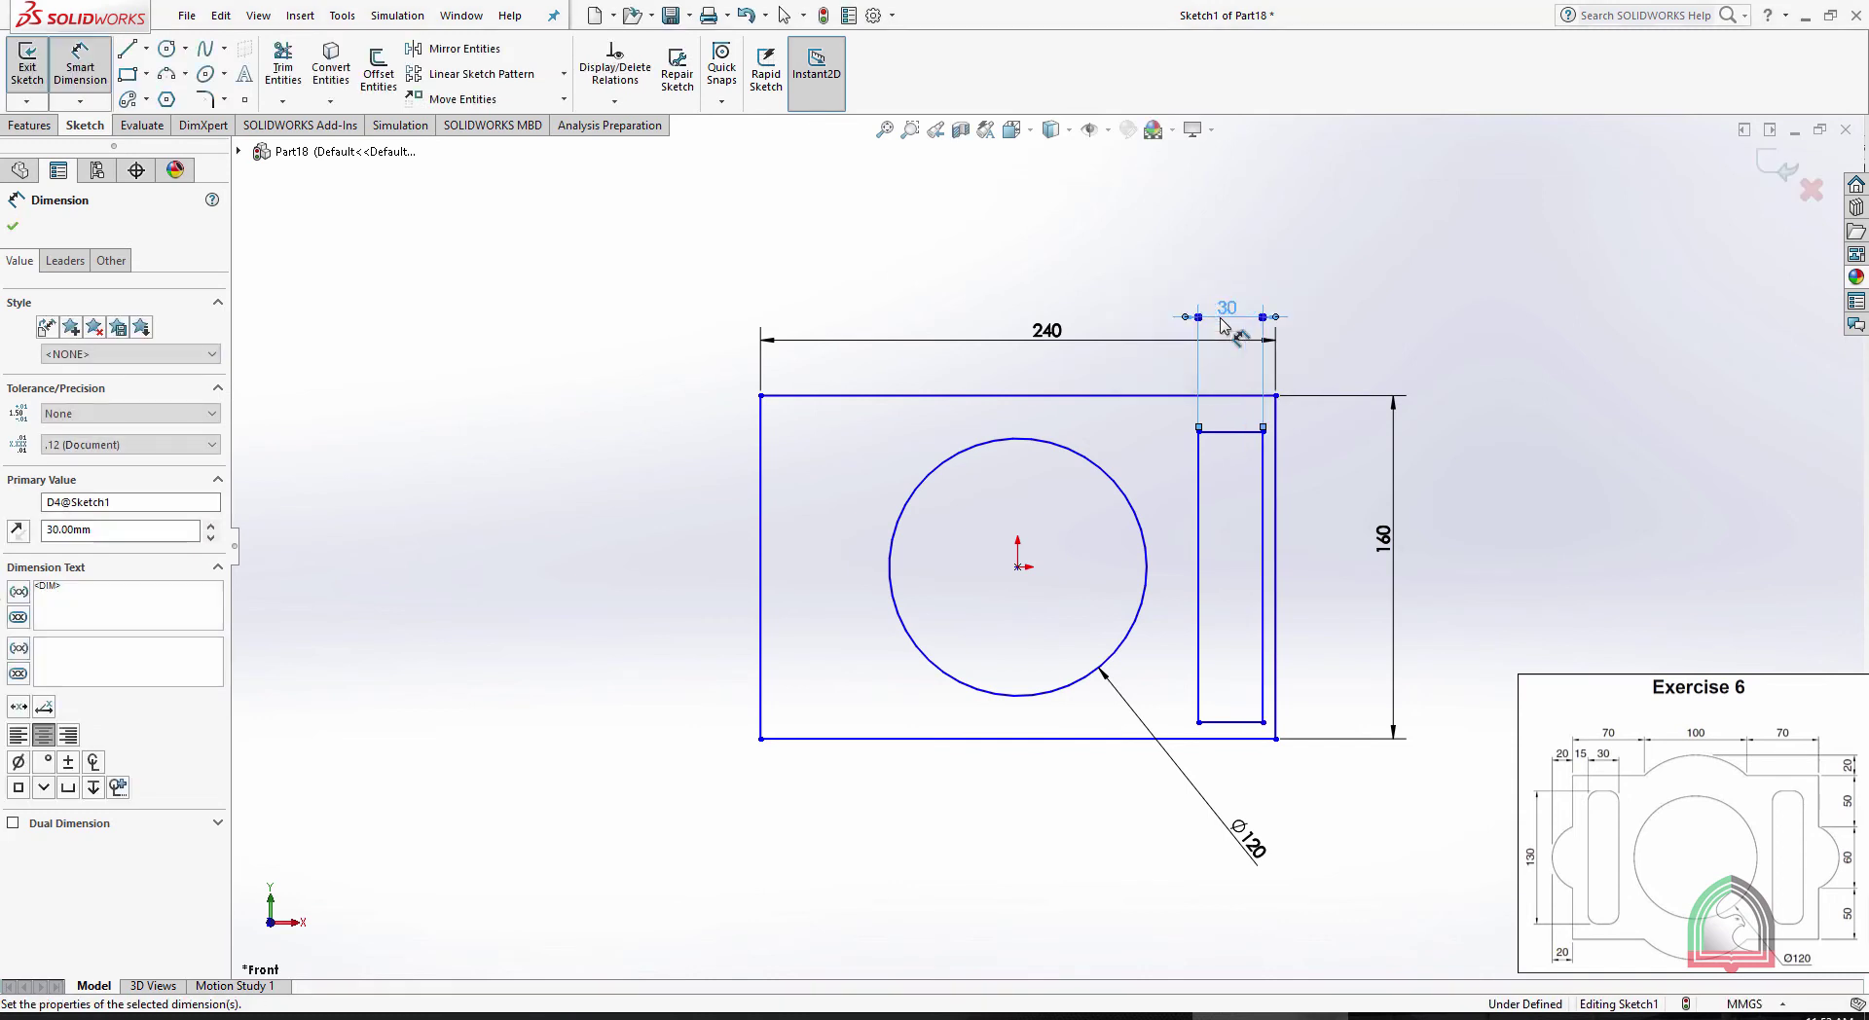
left_click(1199, 553)
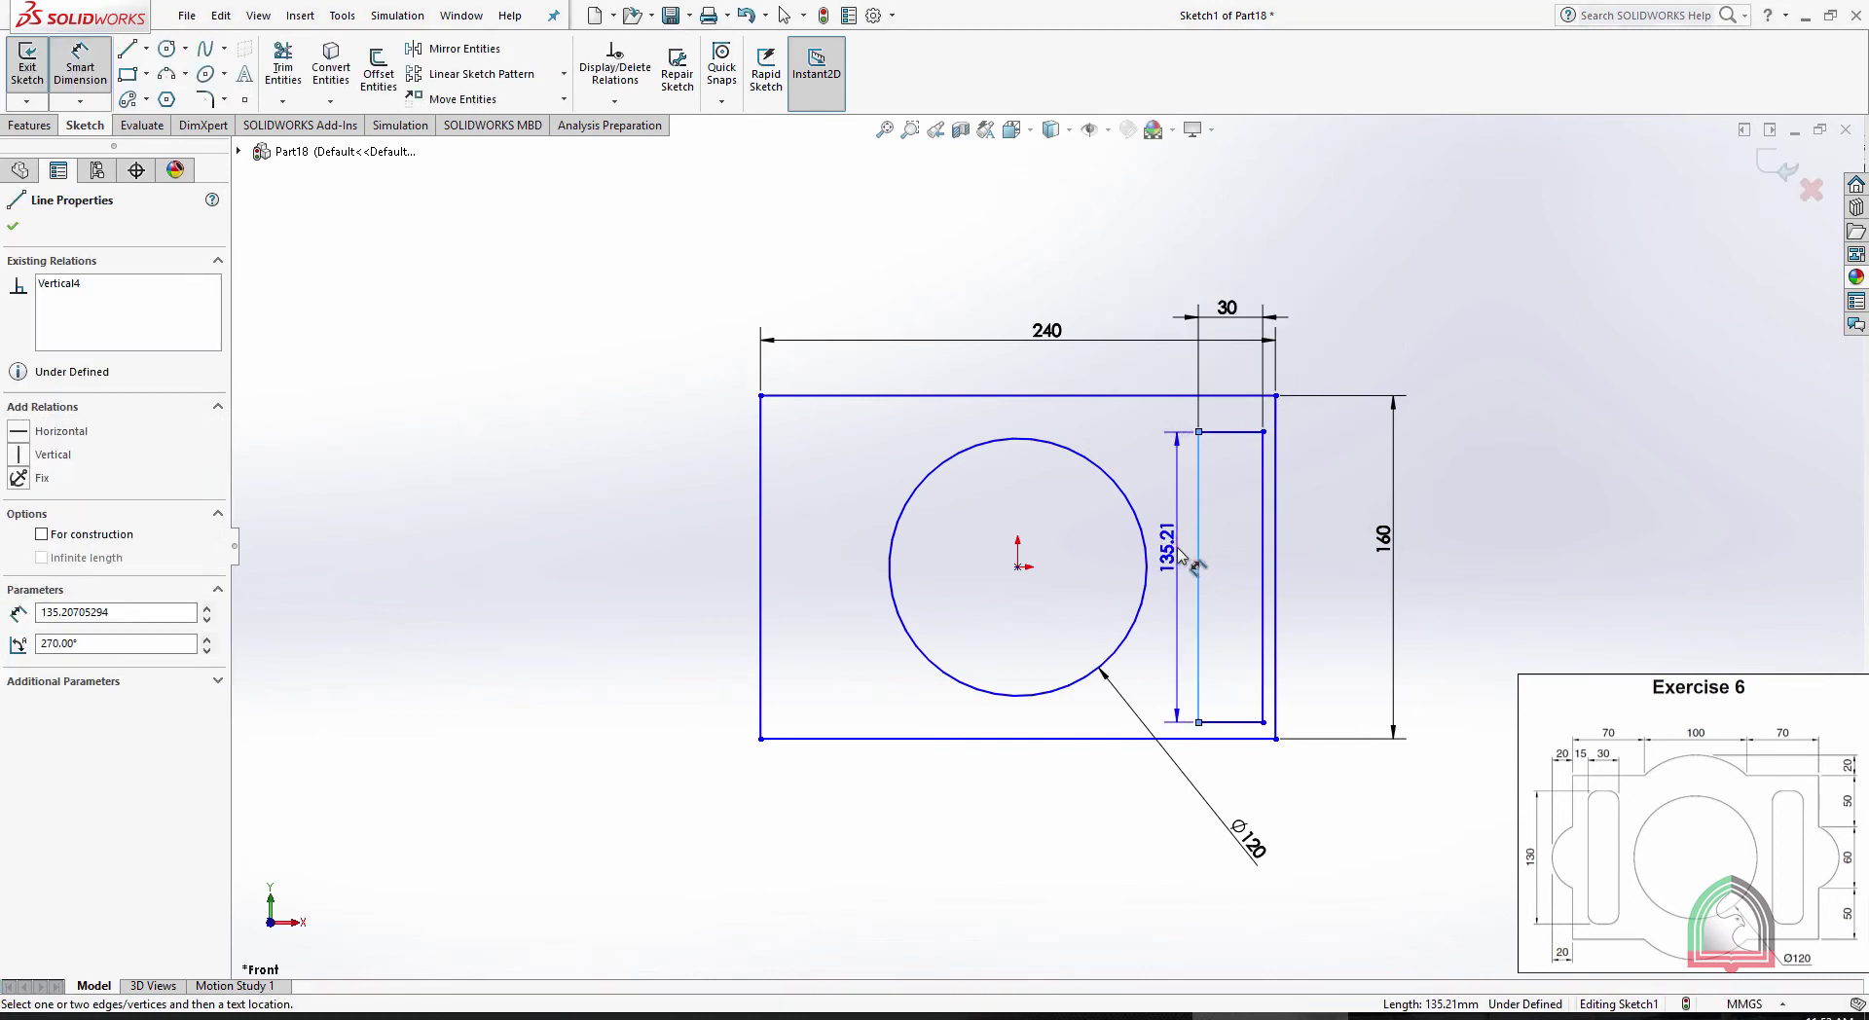
left_click(1179, 553)
type("130")
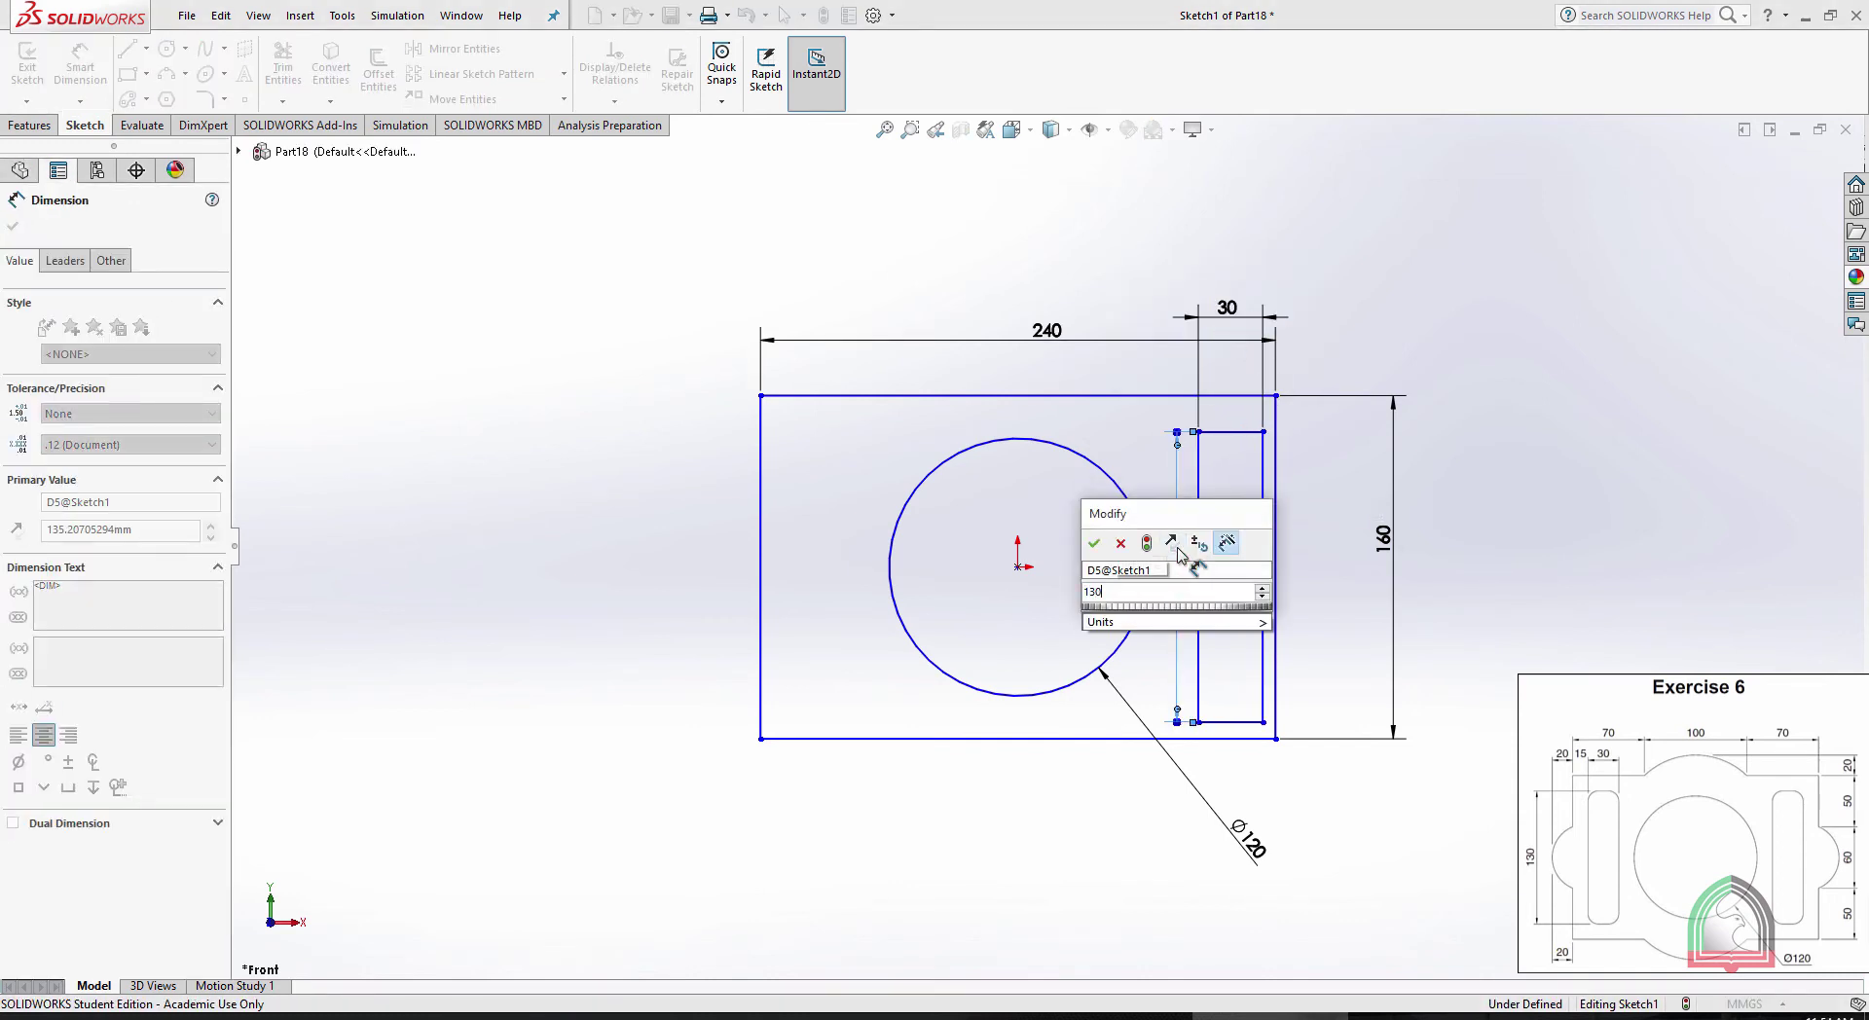
key("Return")
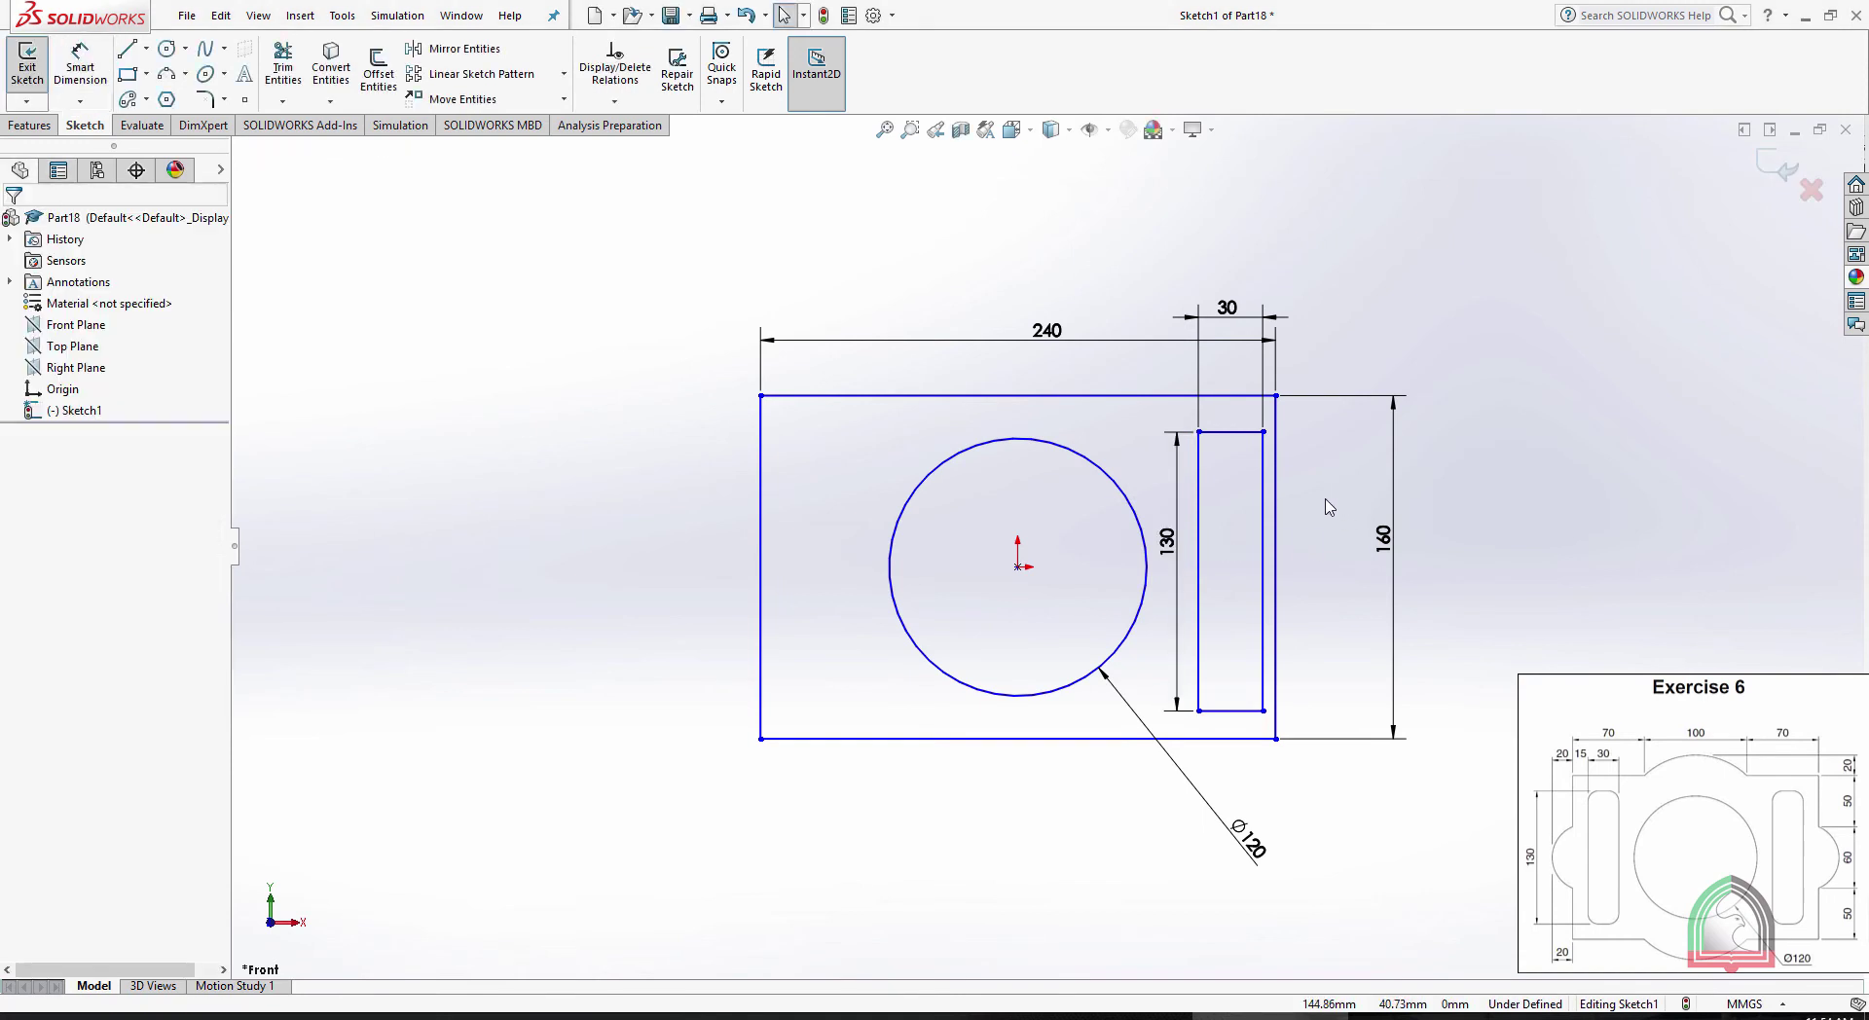
key("alt+Tab")
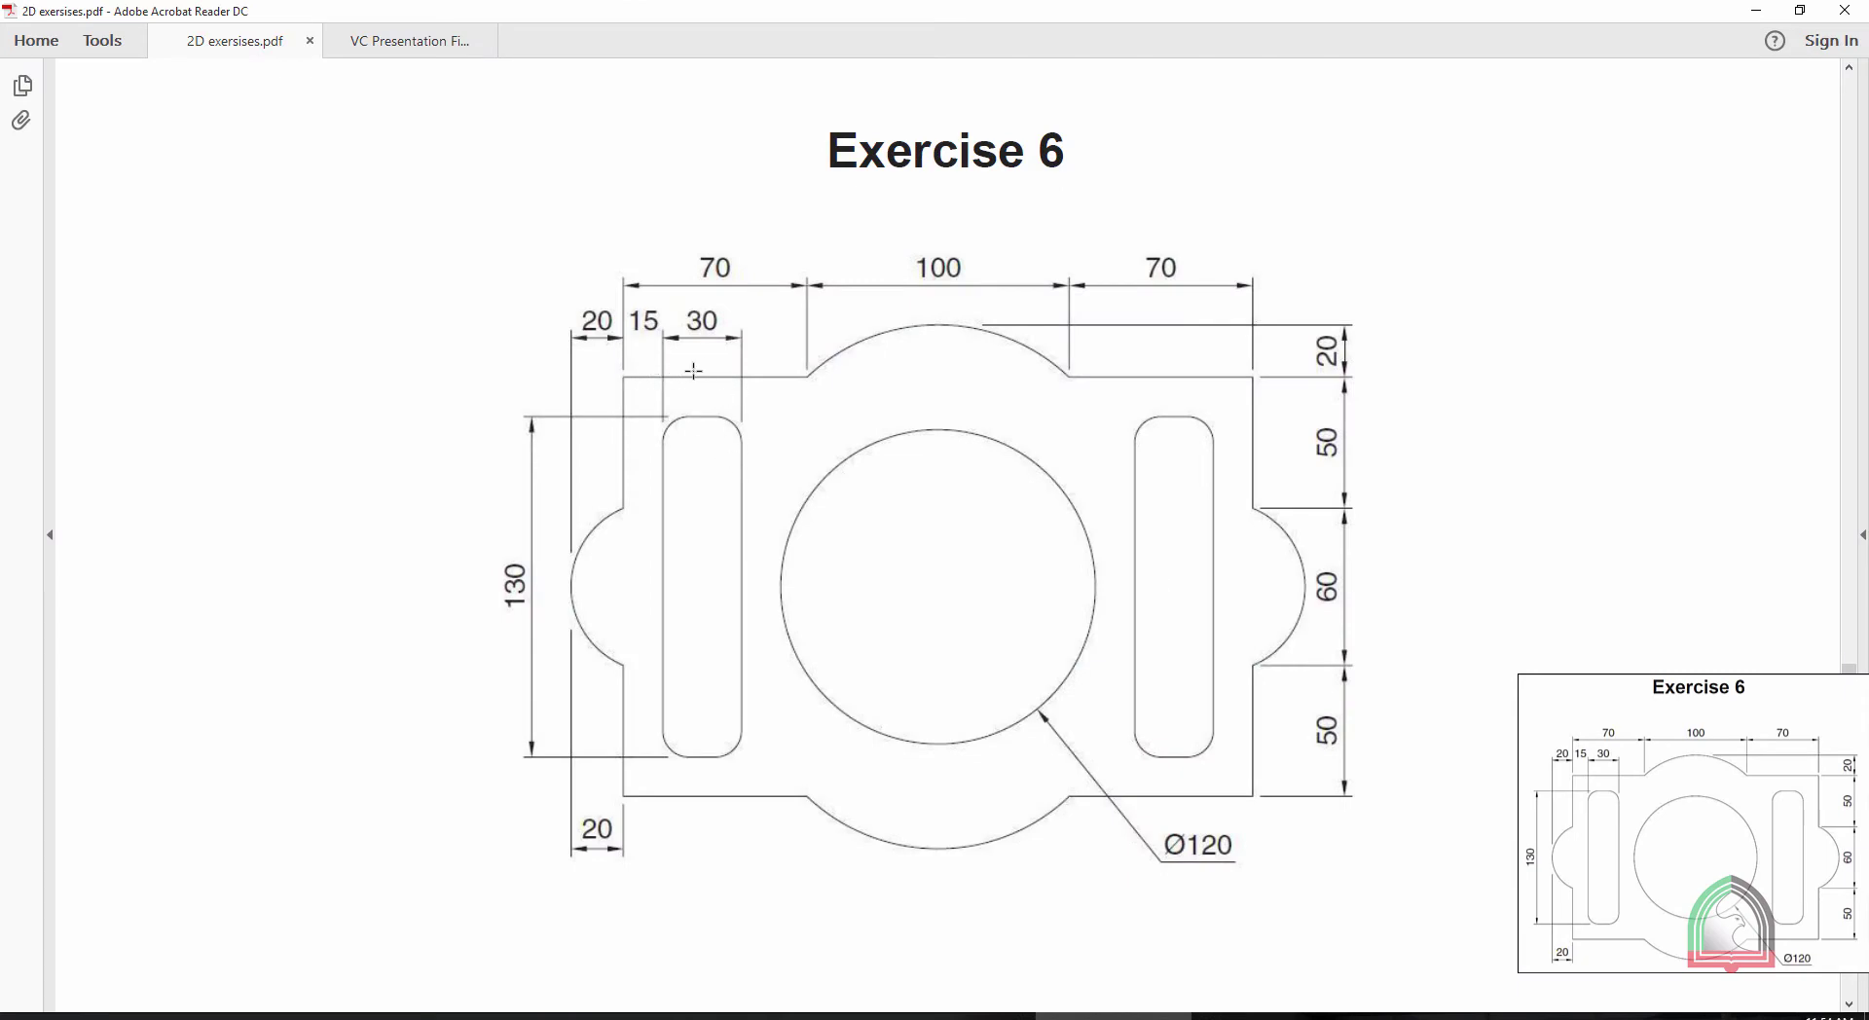
Dimension the gap from the slot's right side to the outer right edge as 15
key("alt+Tab")
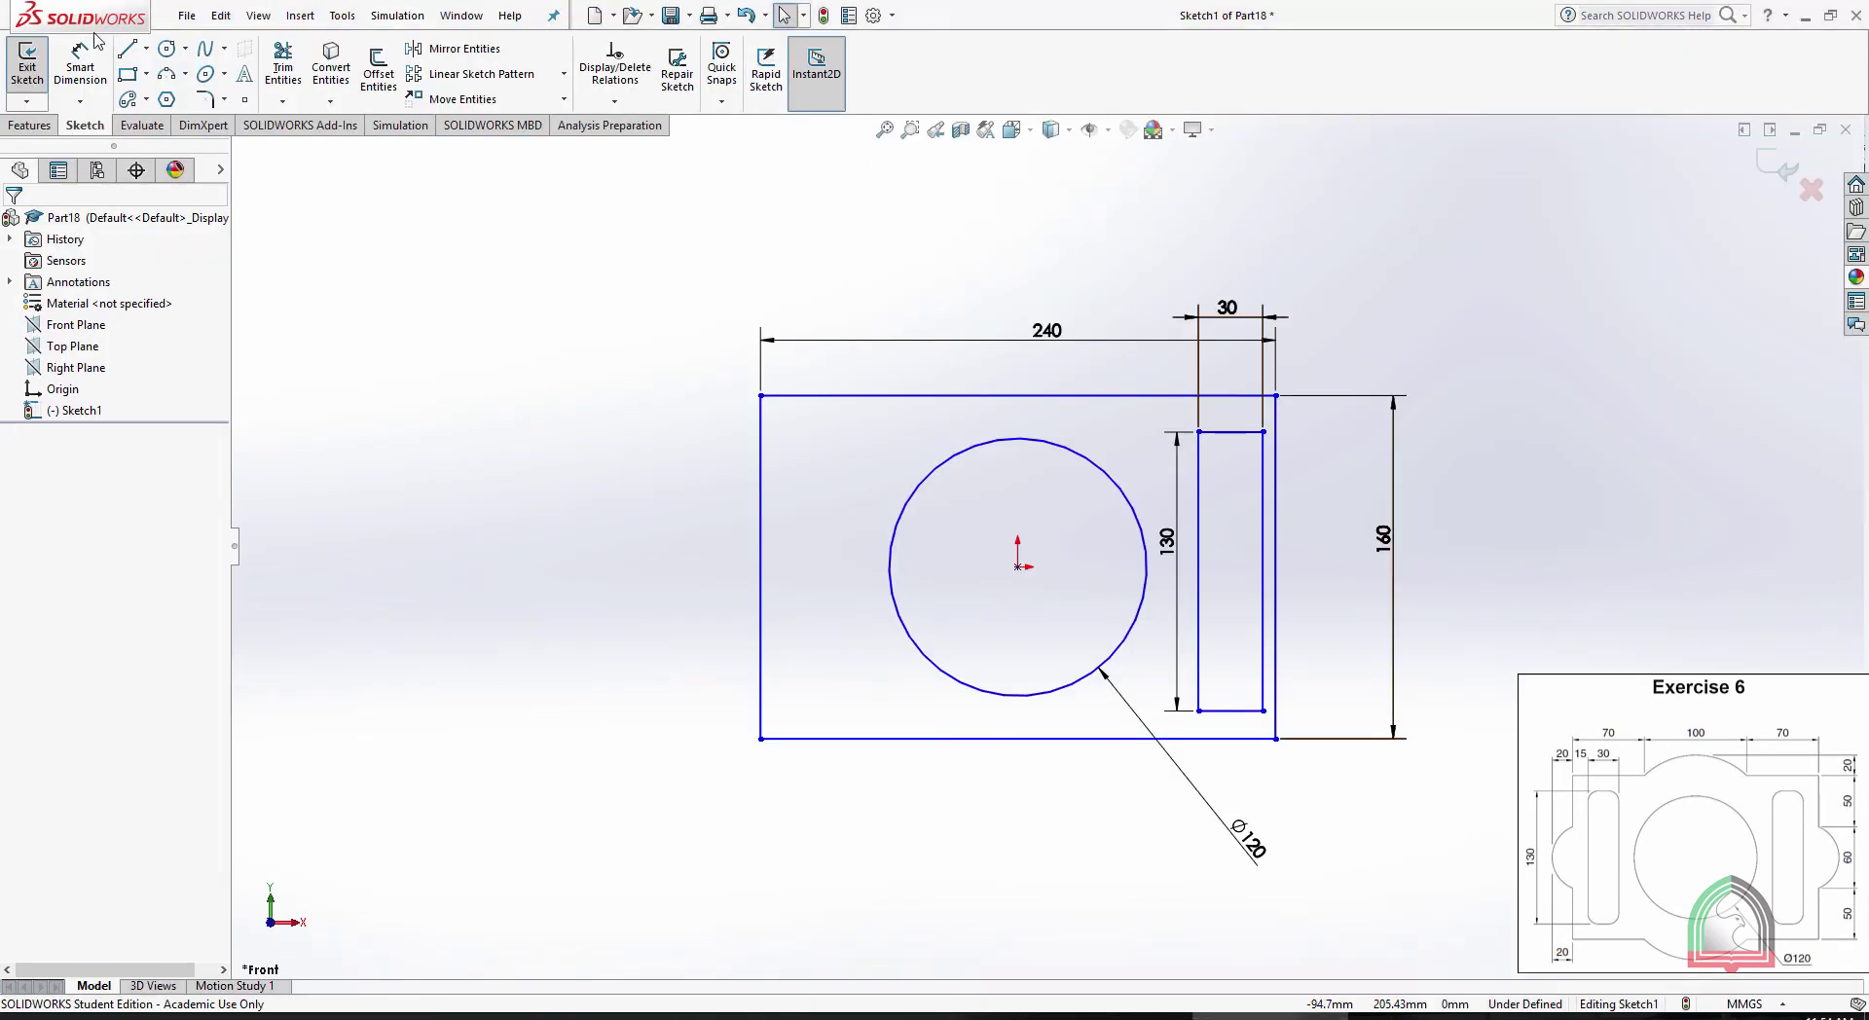
left_click(92, 61)
left_click(1276, 501)
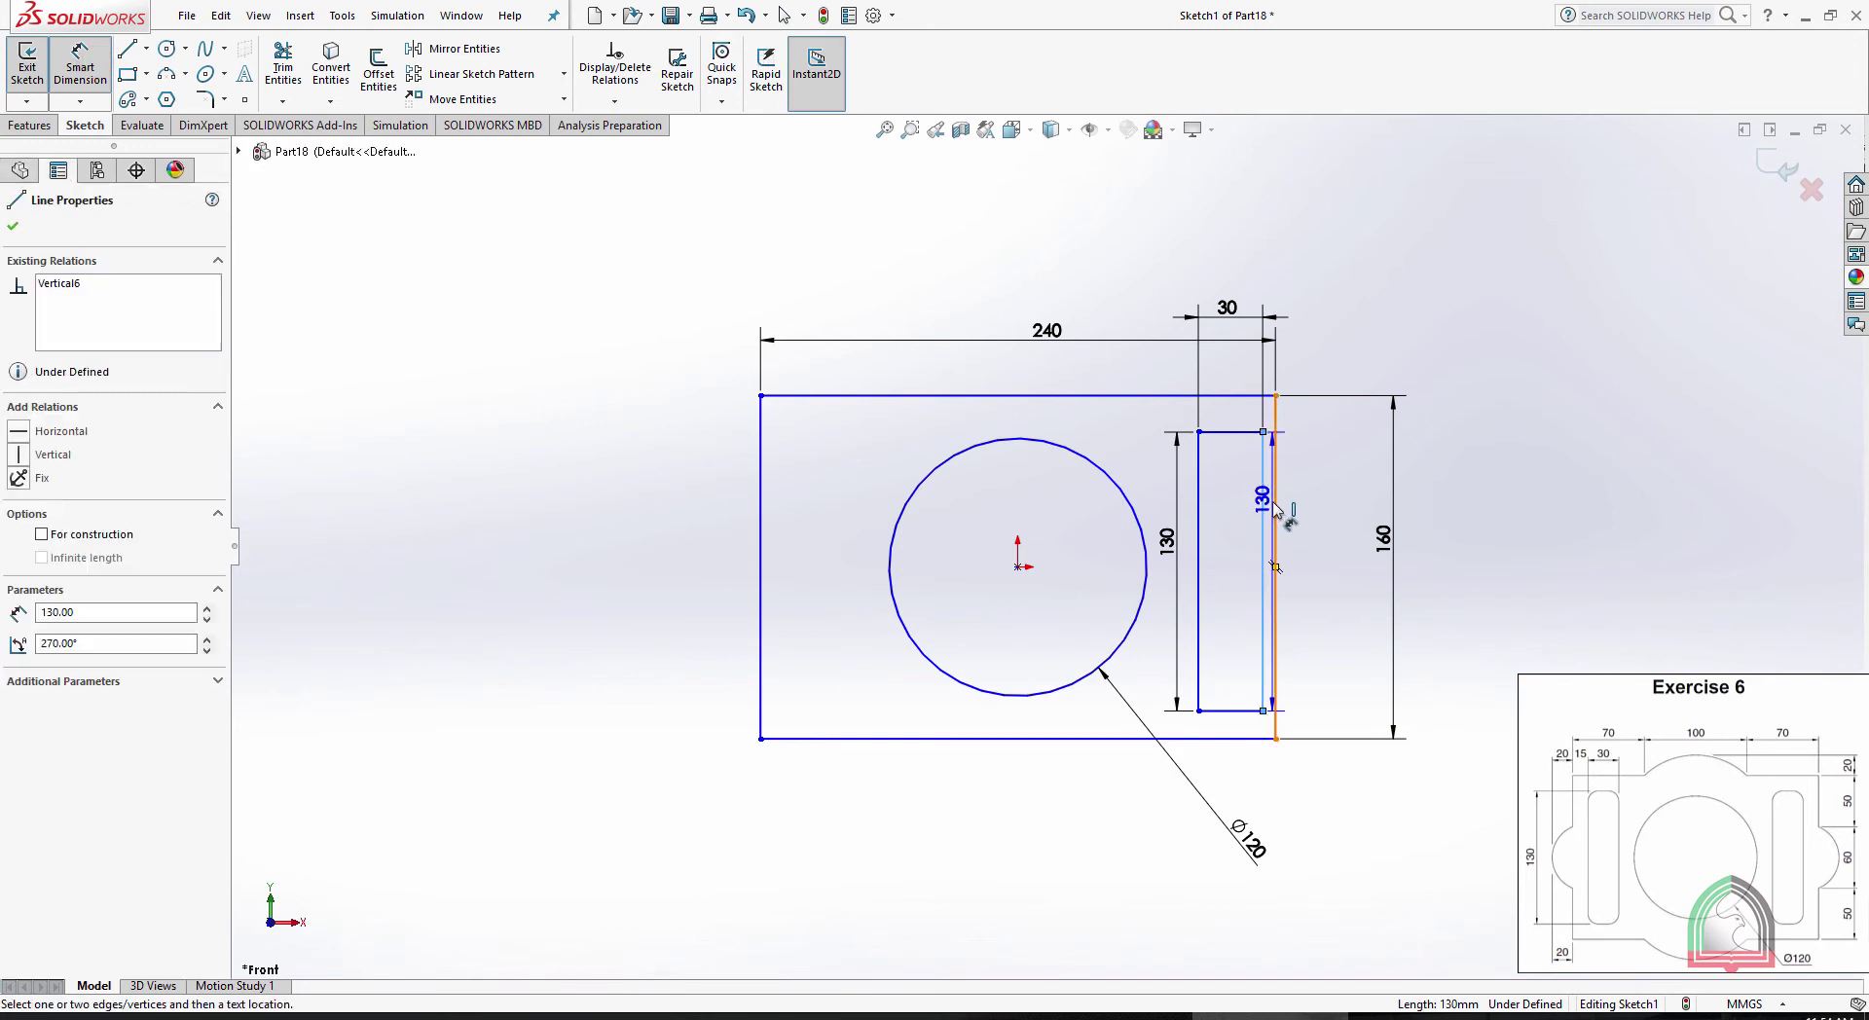
left_click(1281, 509)
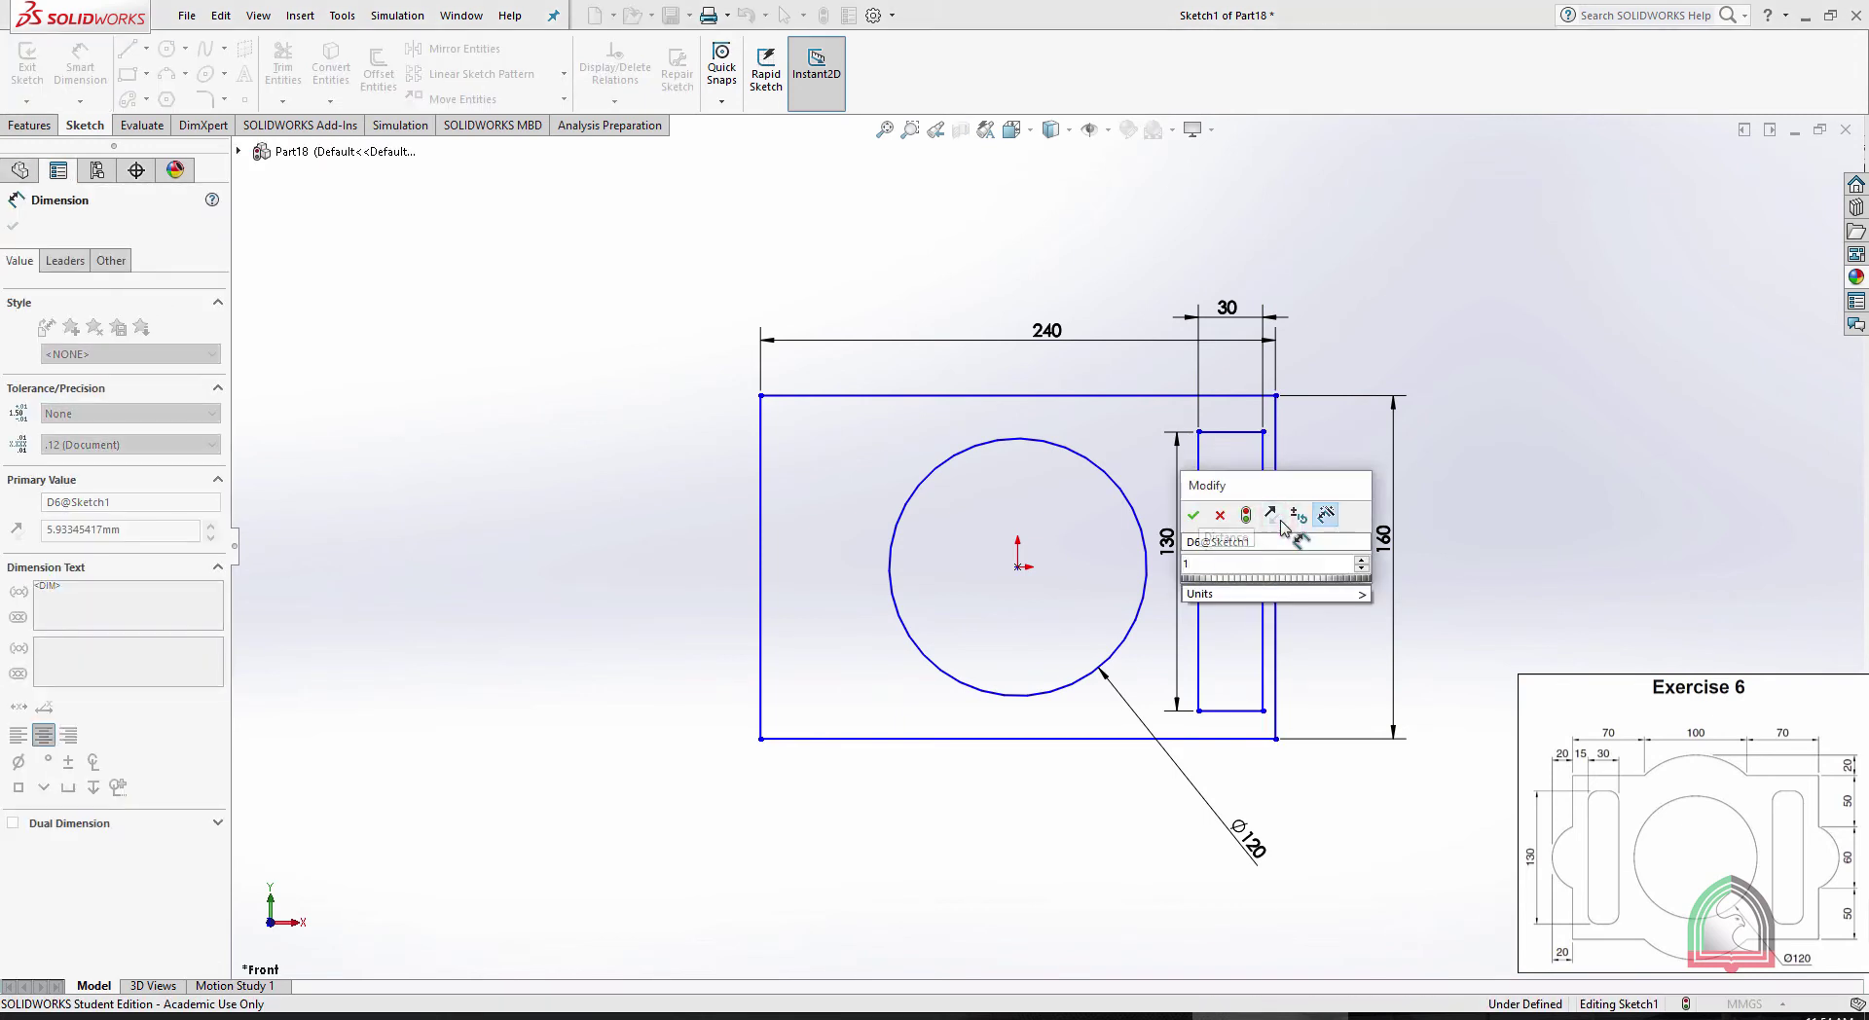
left_click(1527, 531)
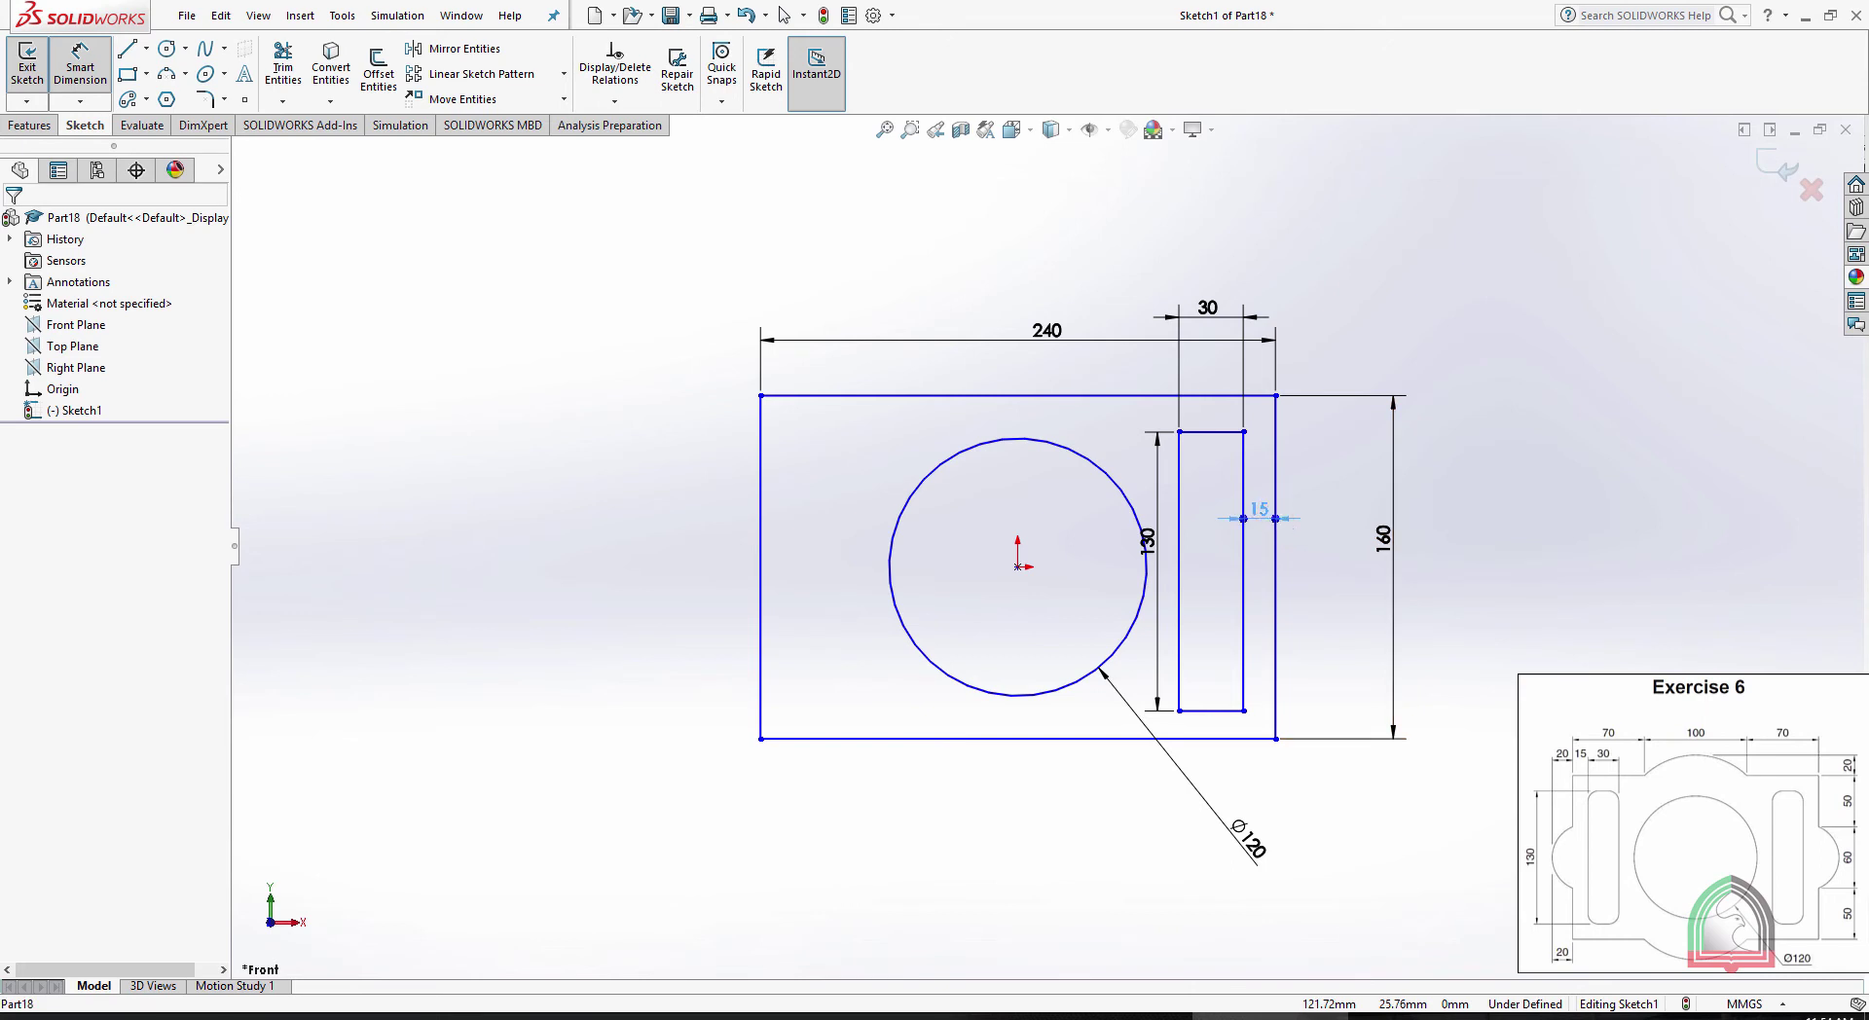
scroll(1252, 433, "down", 2)
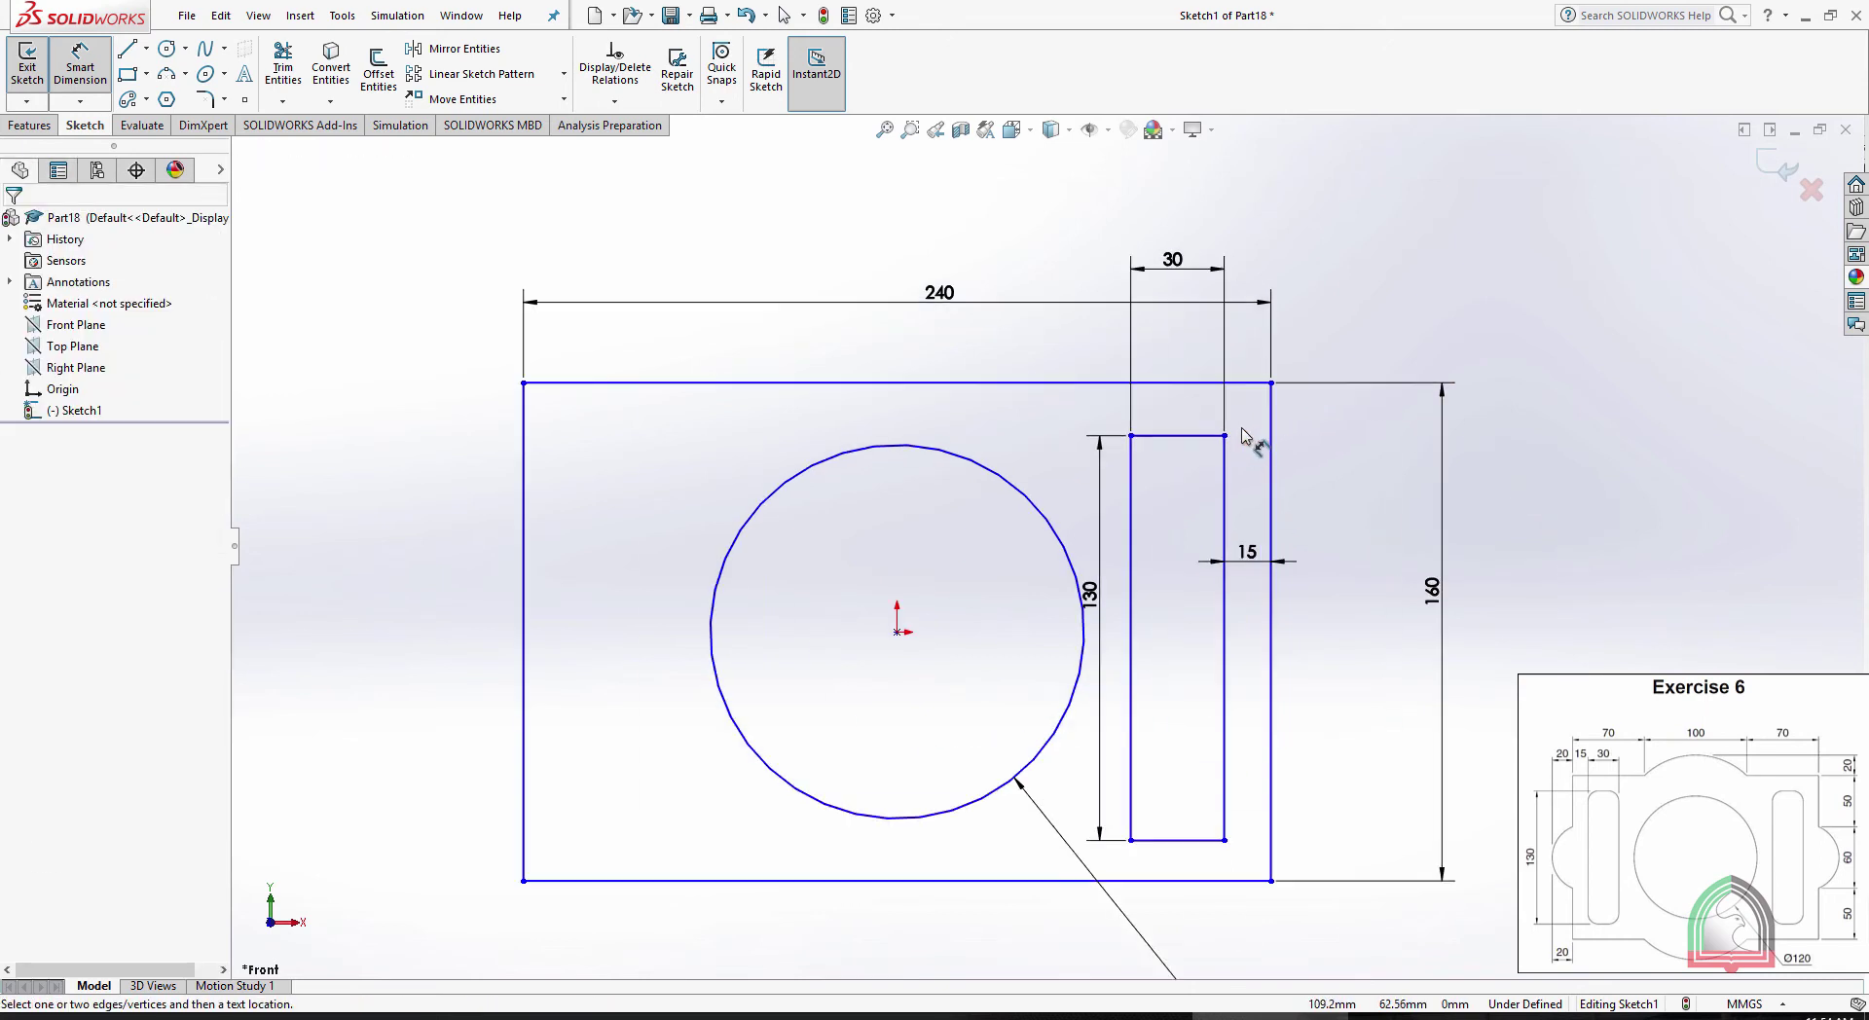
left_click(1114, 1017)
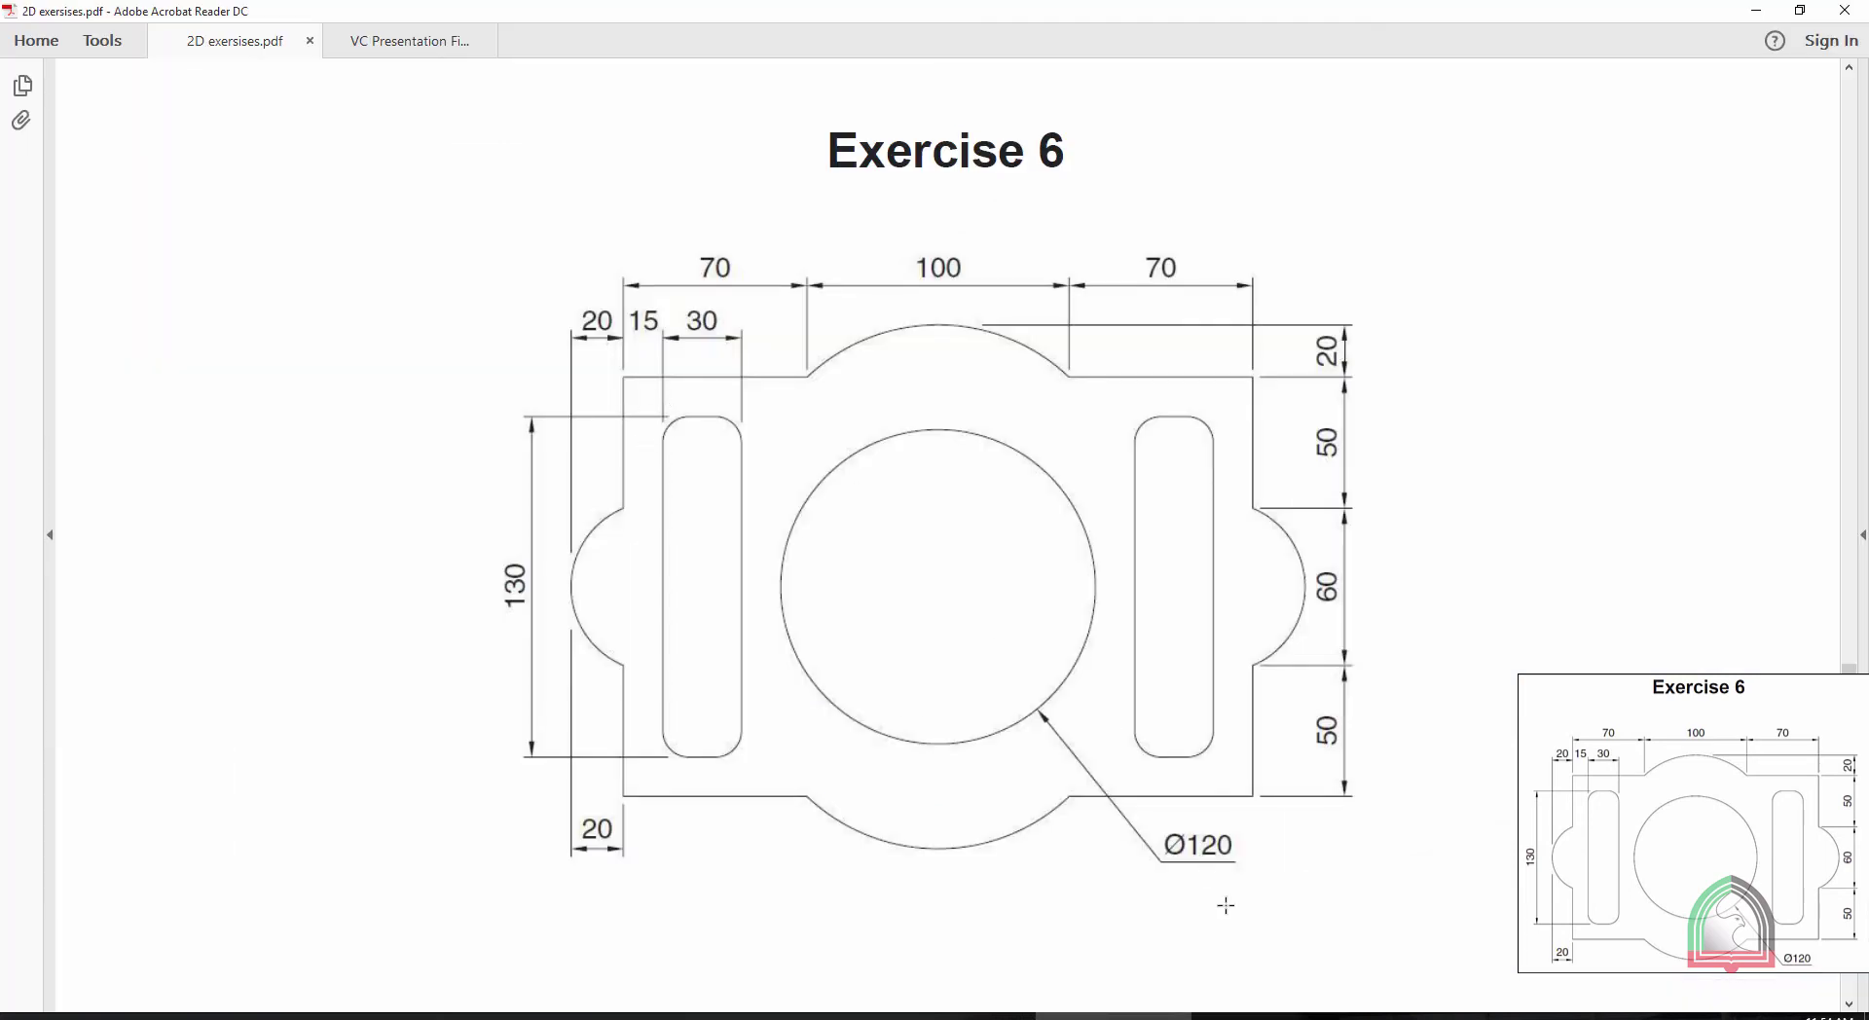
left_click(1251, 1017)
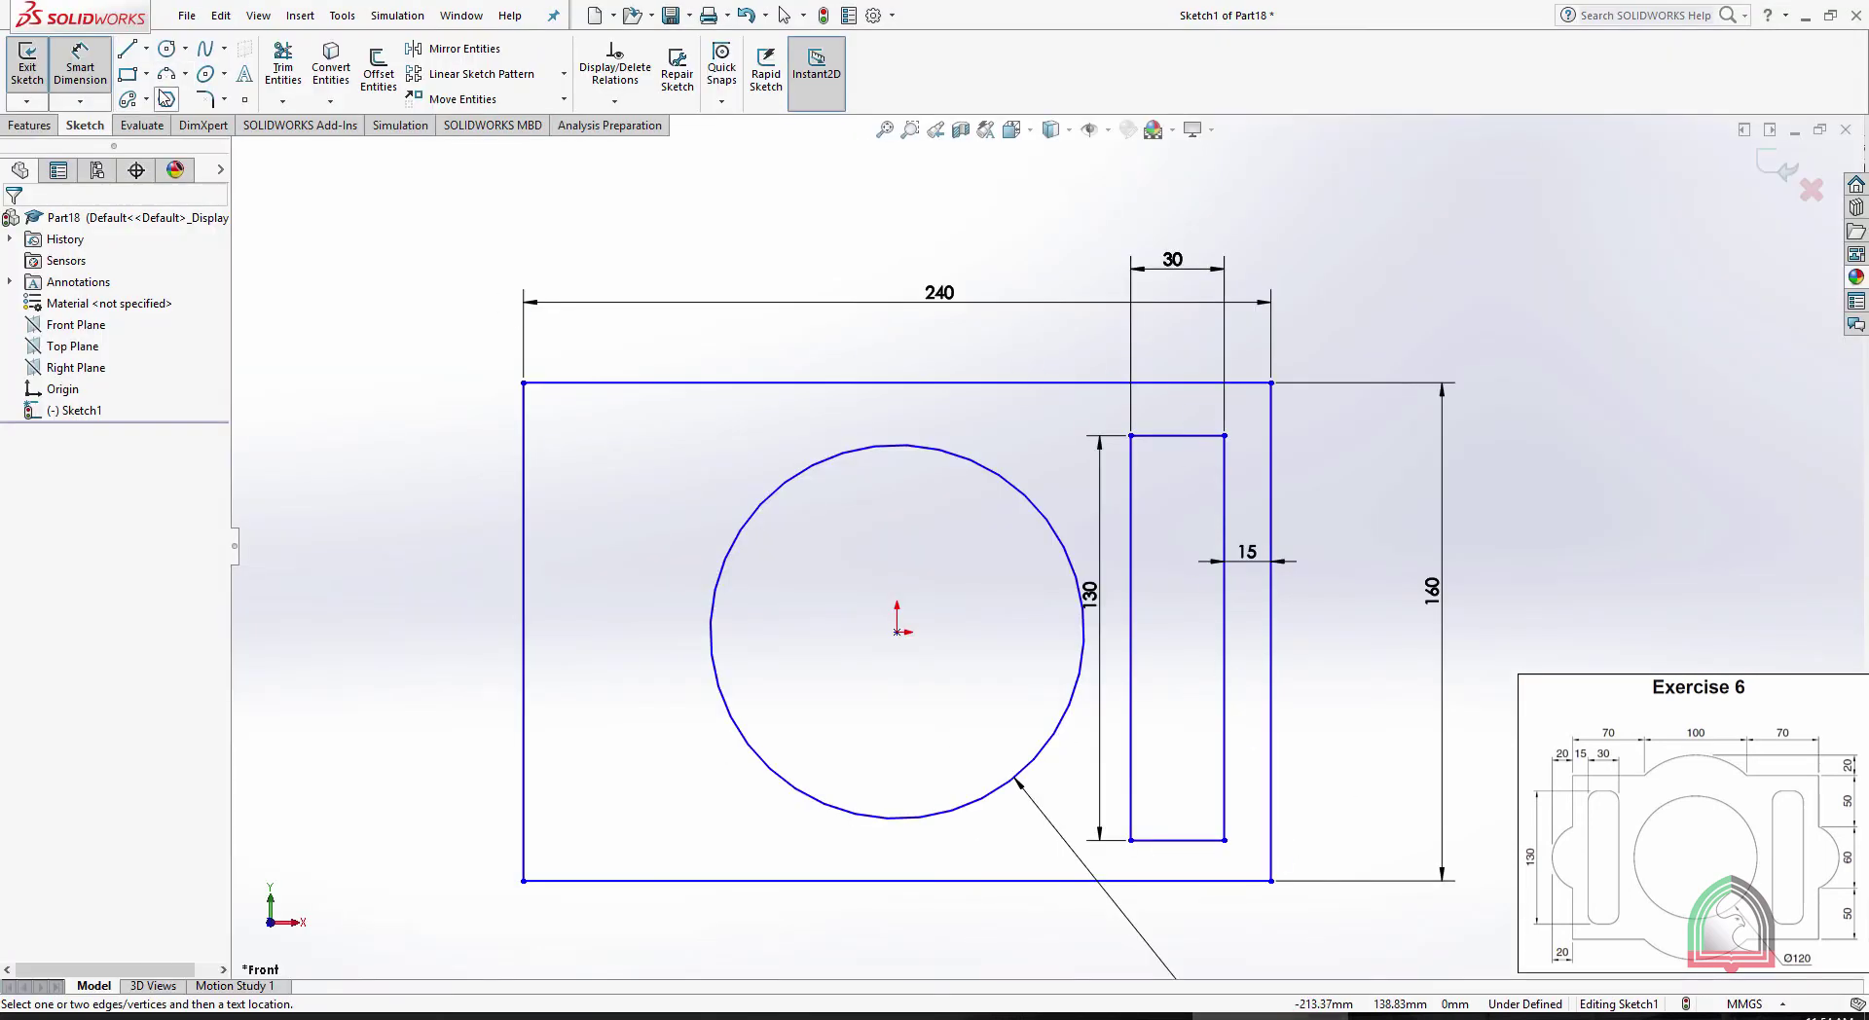
Round all four slot corners with R10 sketch fillets, then pick the Centerline tool
left_click(207, 101)
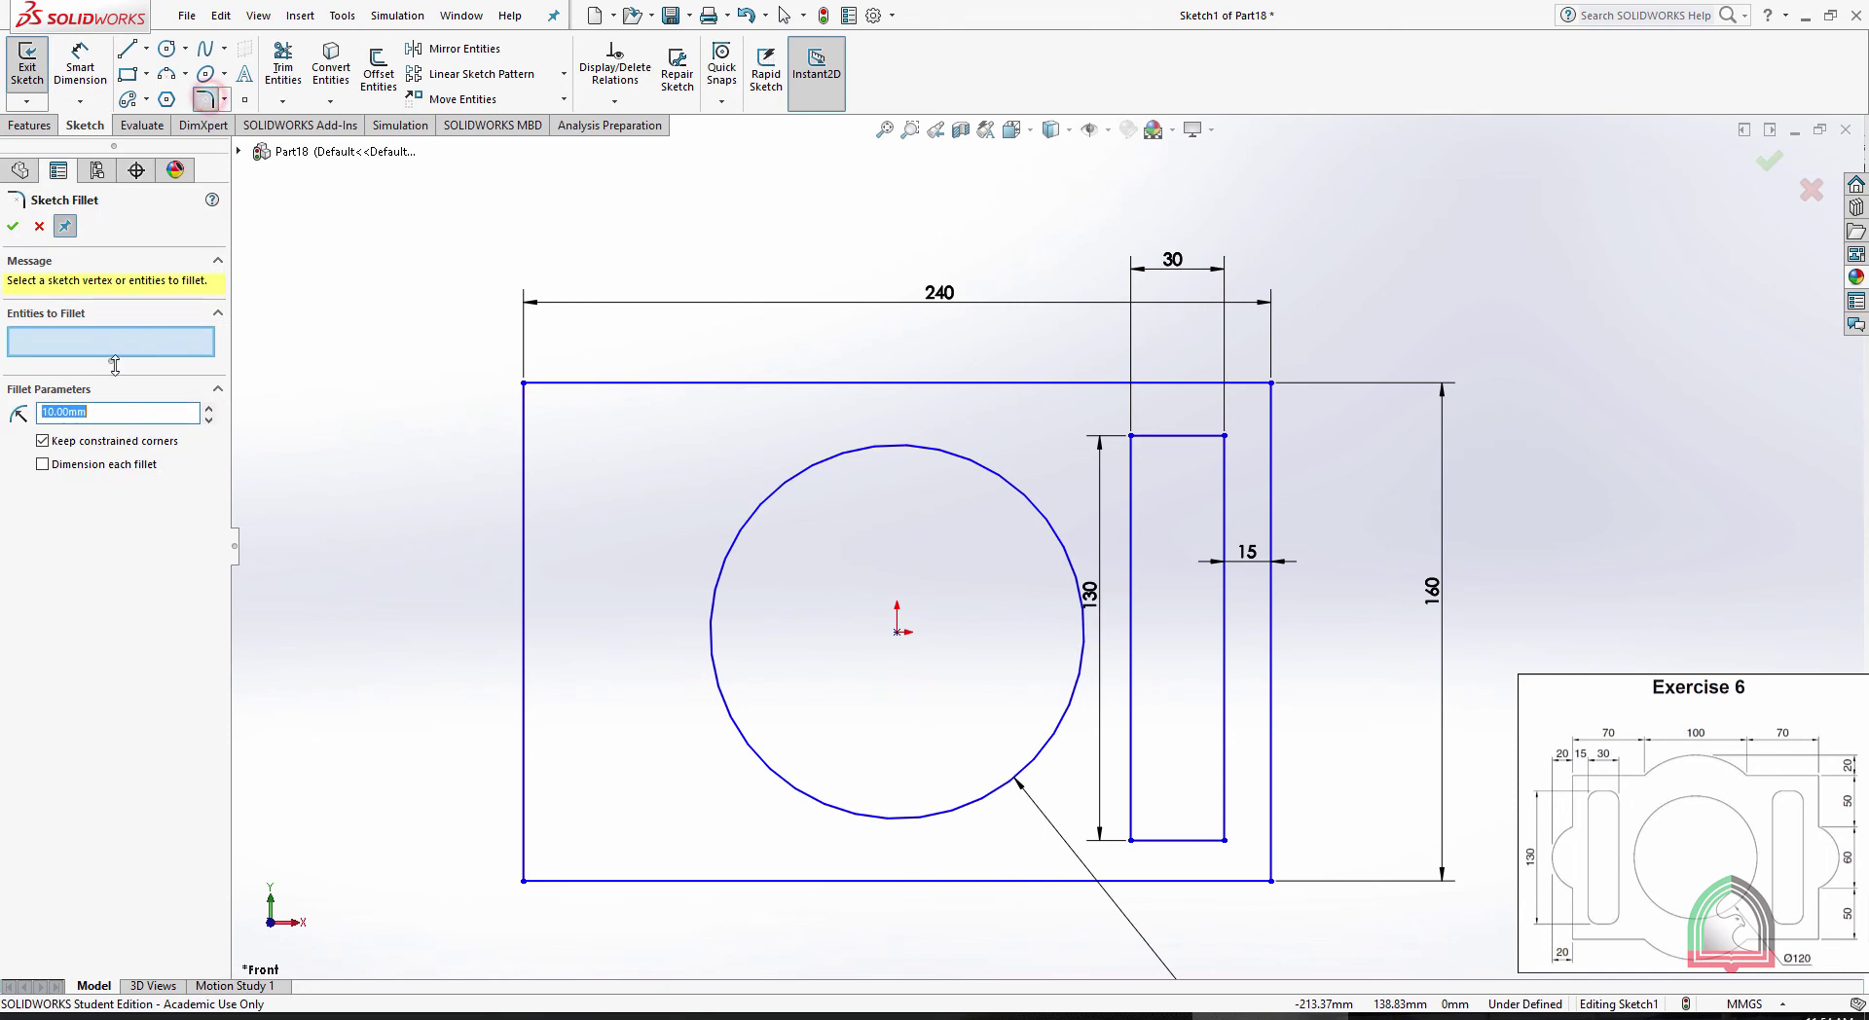
left_click(1131, 436)
left_click(1225, 436)
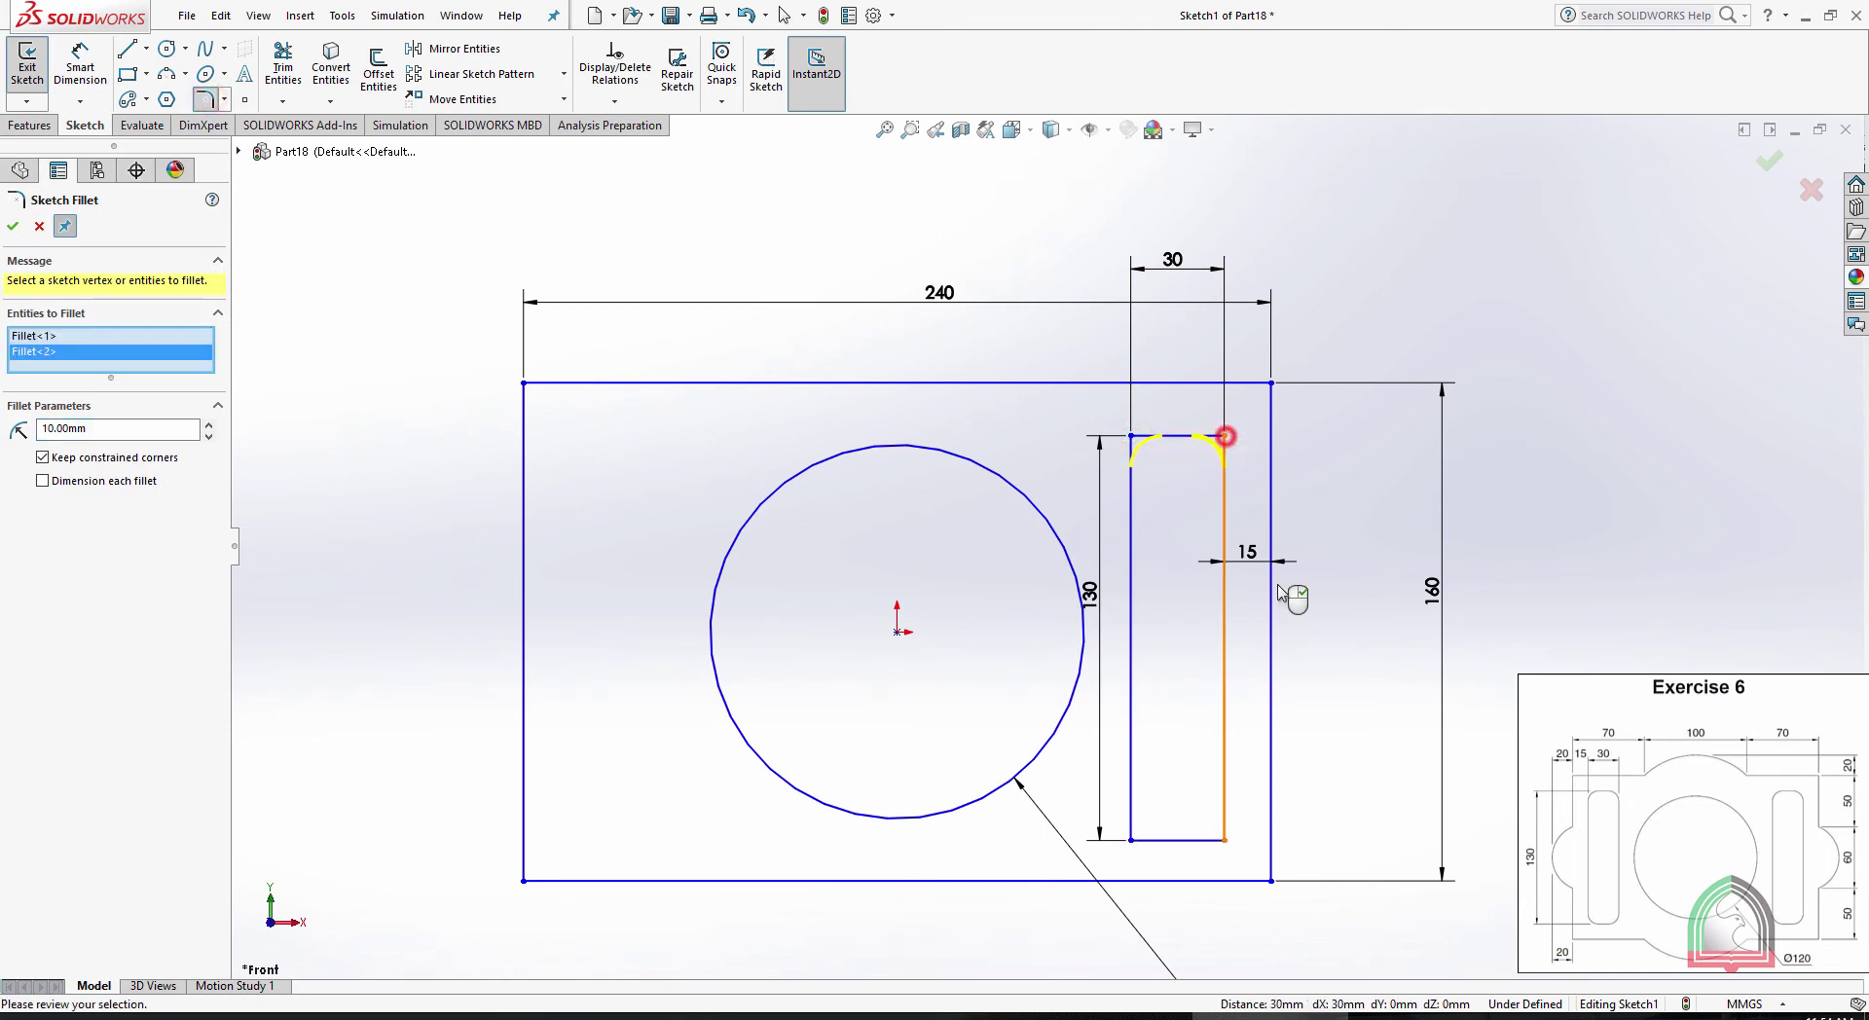
left_click(1224, 840)
left_click(1131, 841)
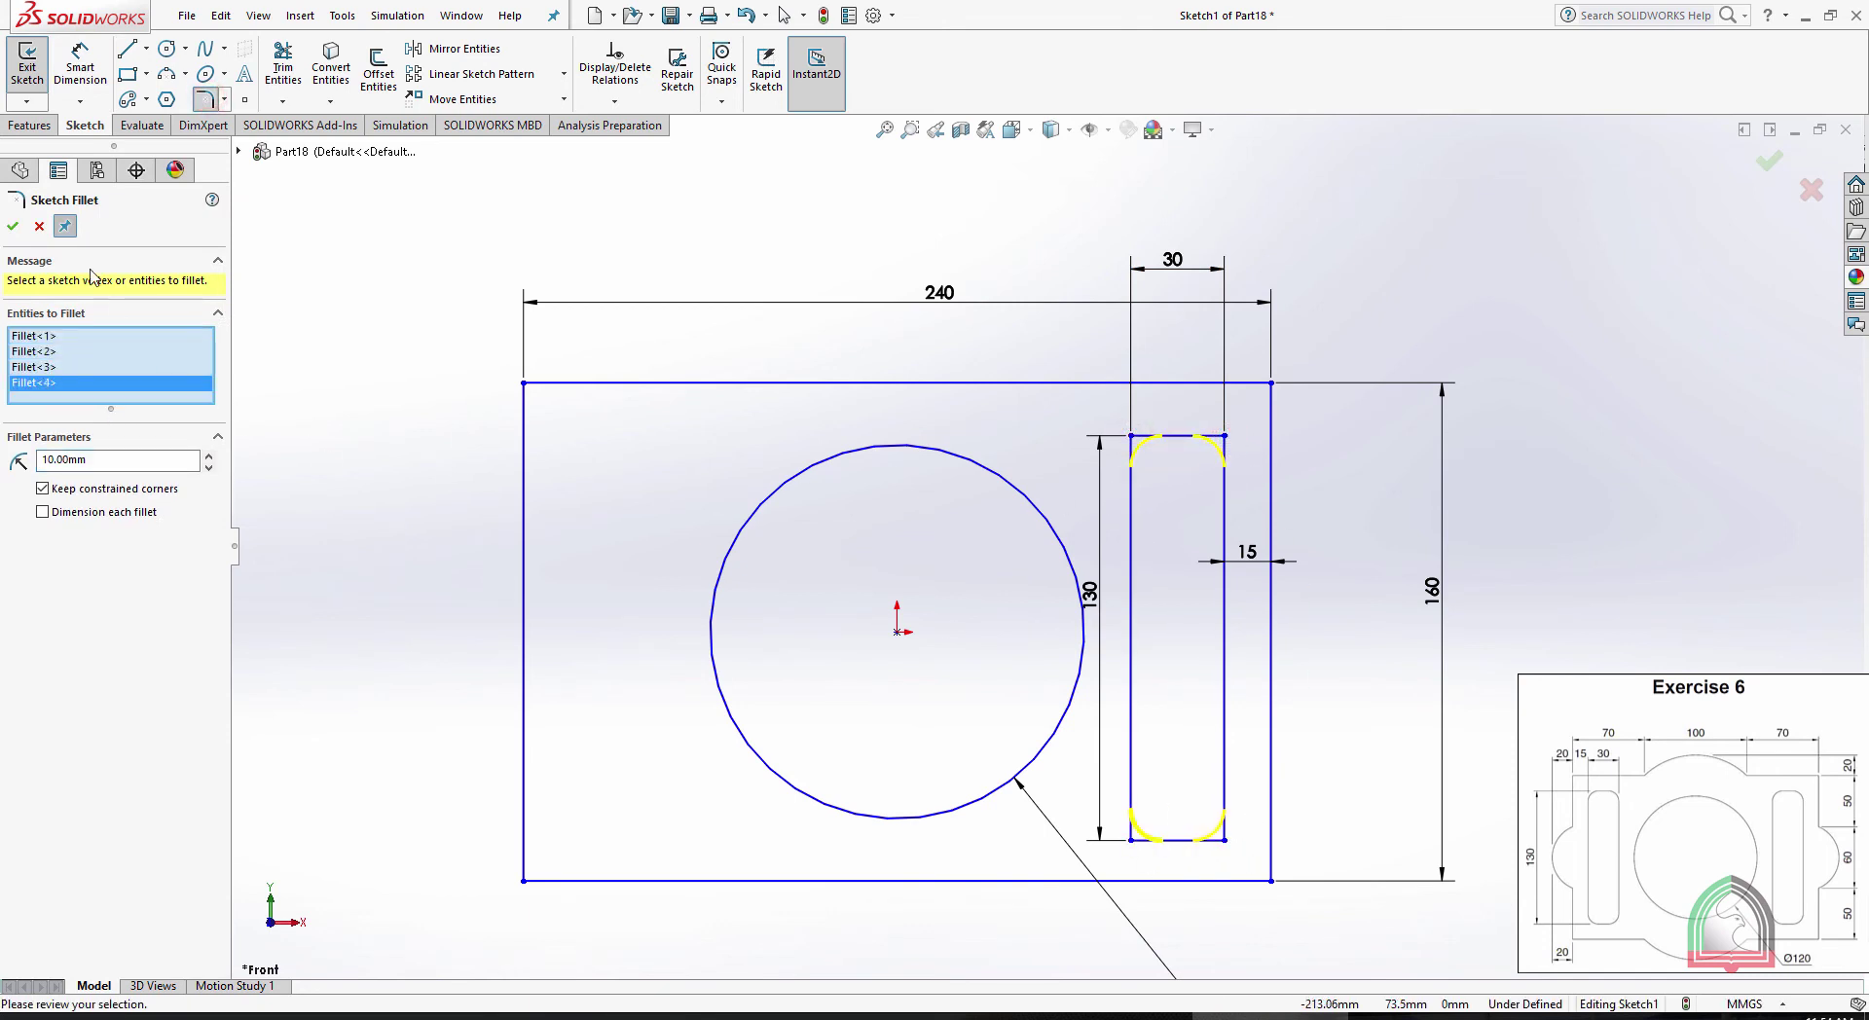
left_click(13, 226)
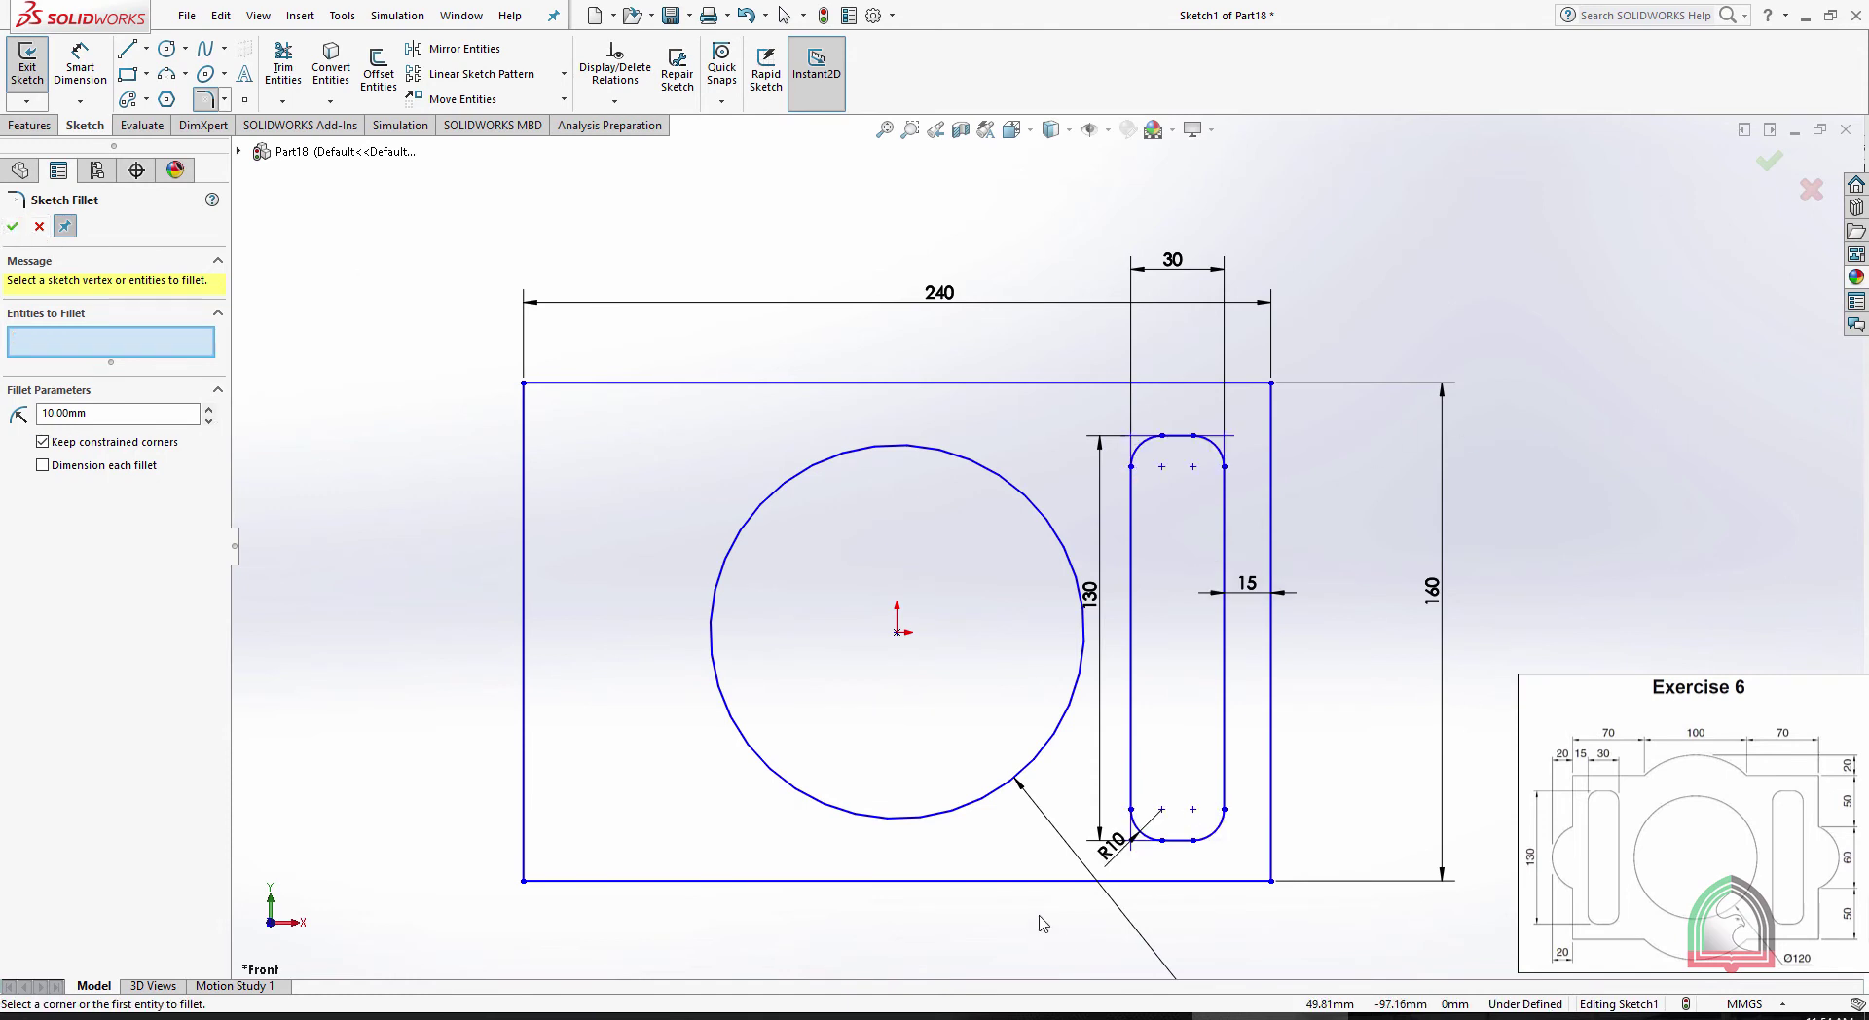
left_click(146, 48)
left_click(166, 76)
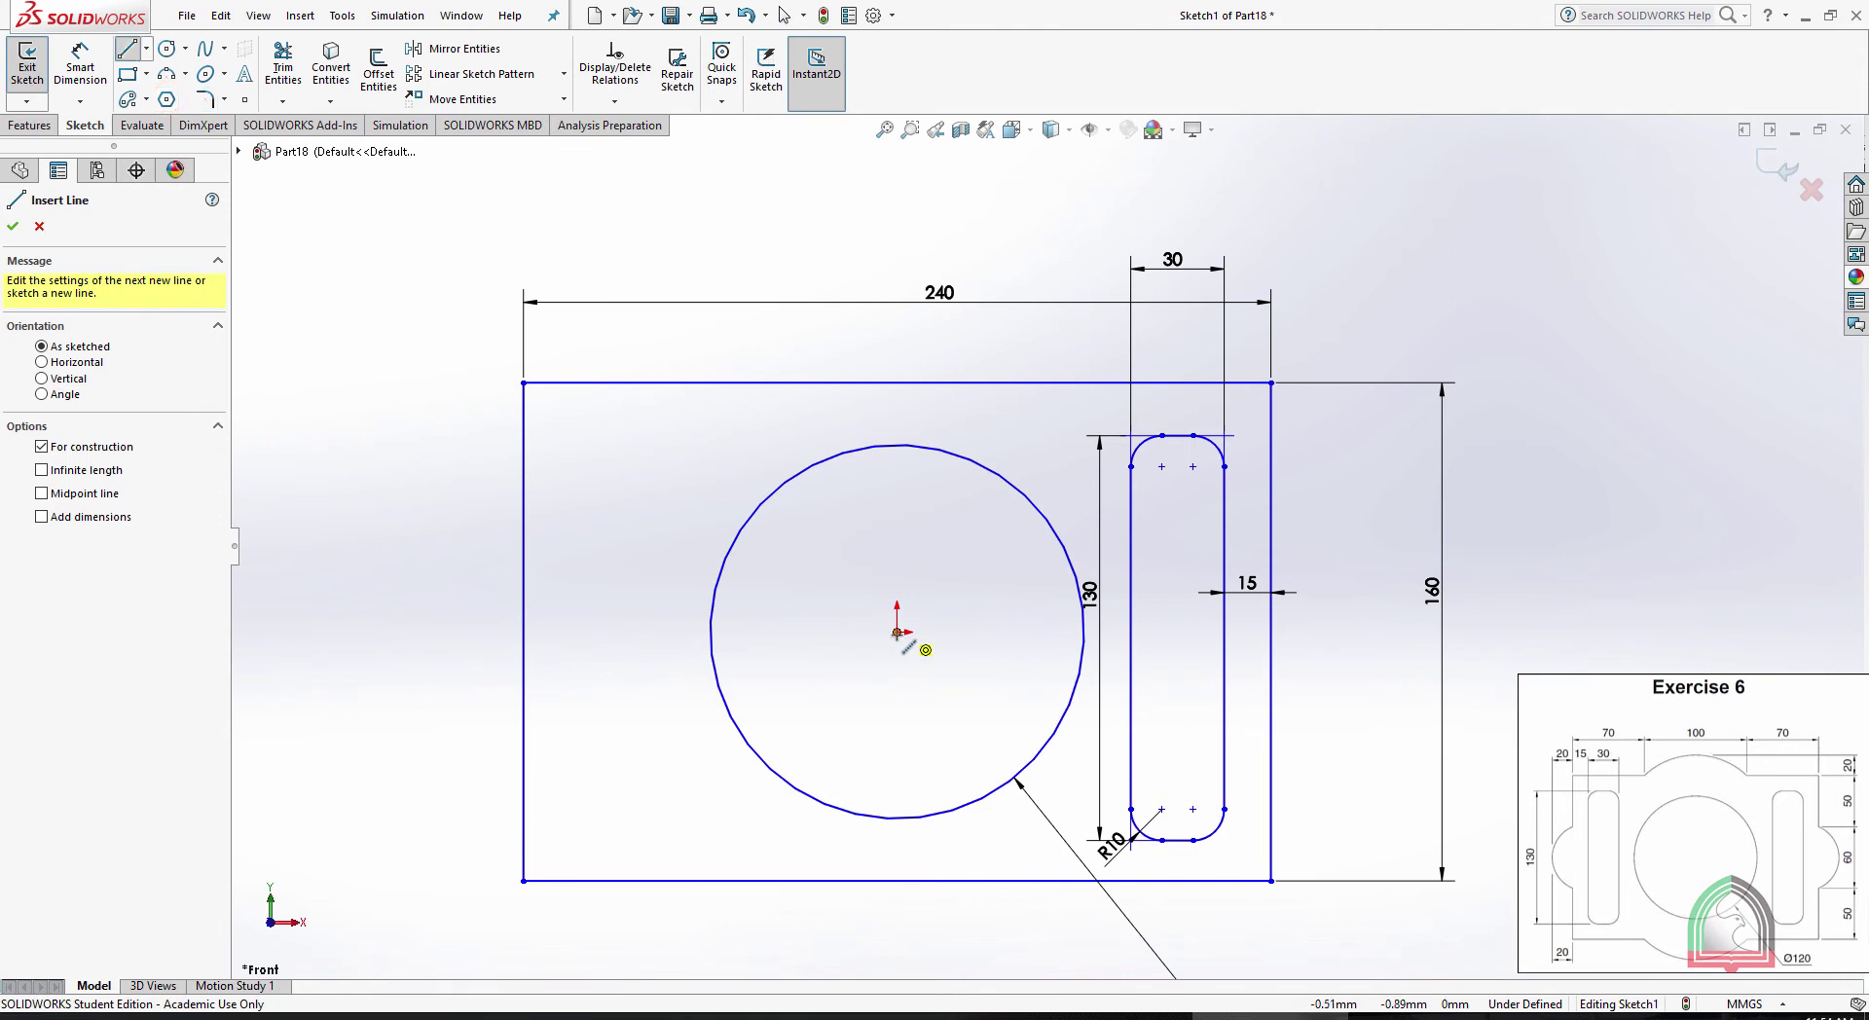
Draw a vertical centerline down from the origin
left_click(897, 633)
left_click(898, 719)
key("Escape")
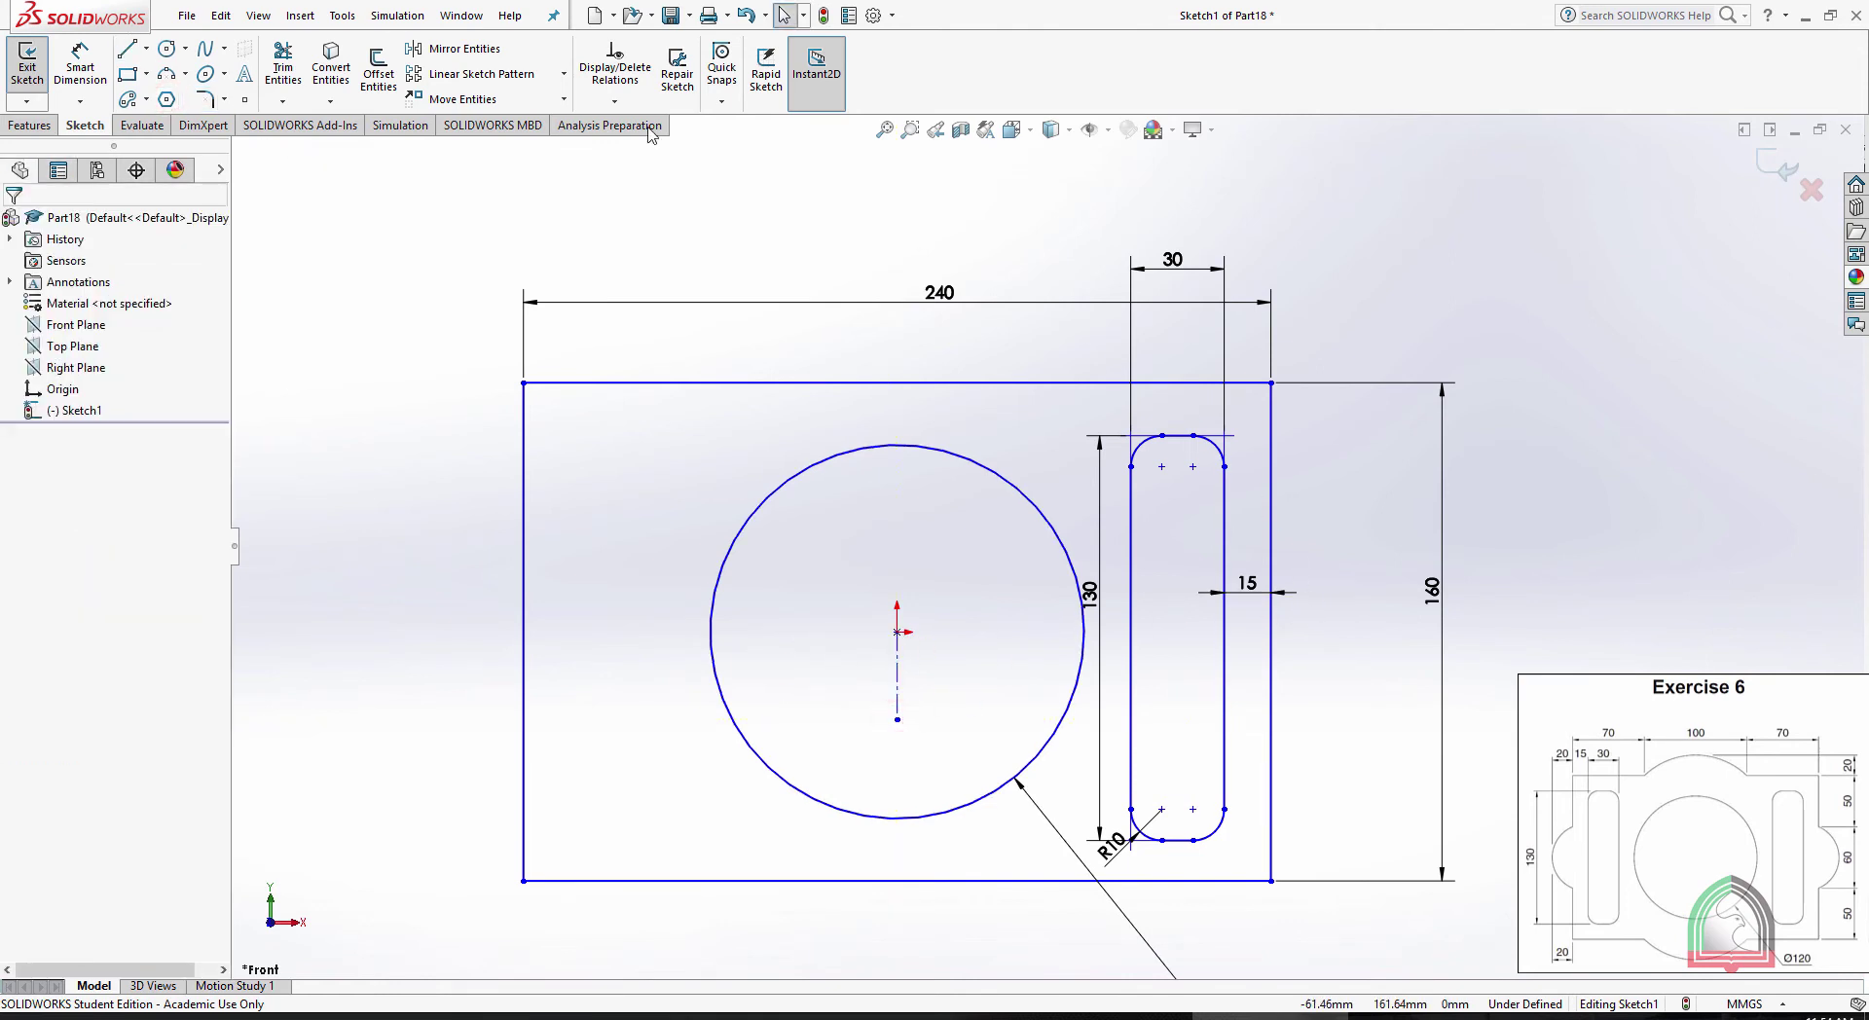
Mirror the right slot's edges about the vertical centerline to create the left slot
left_click(443, 49)
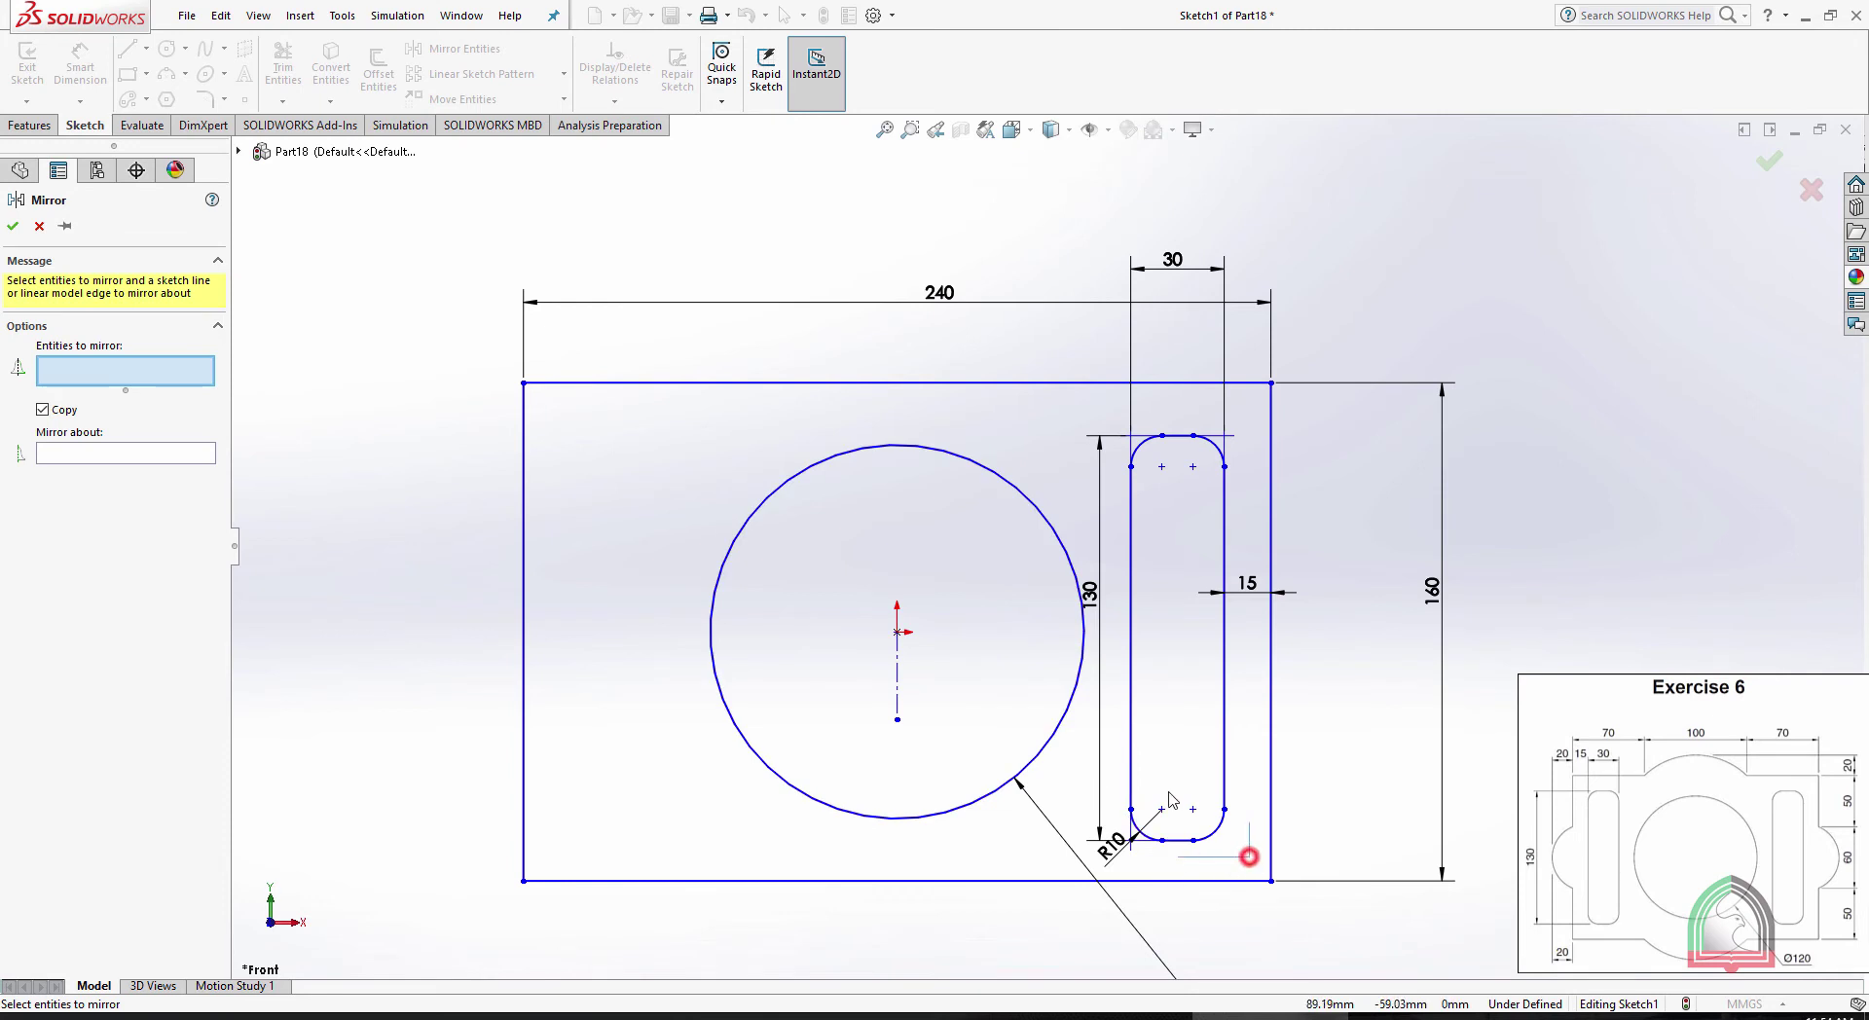
left_click_drag(1172, 798, 1106, 424)
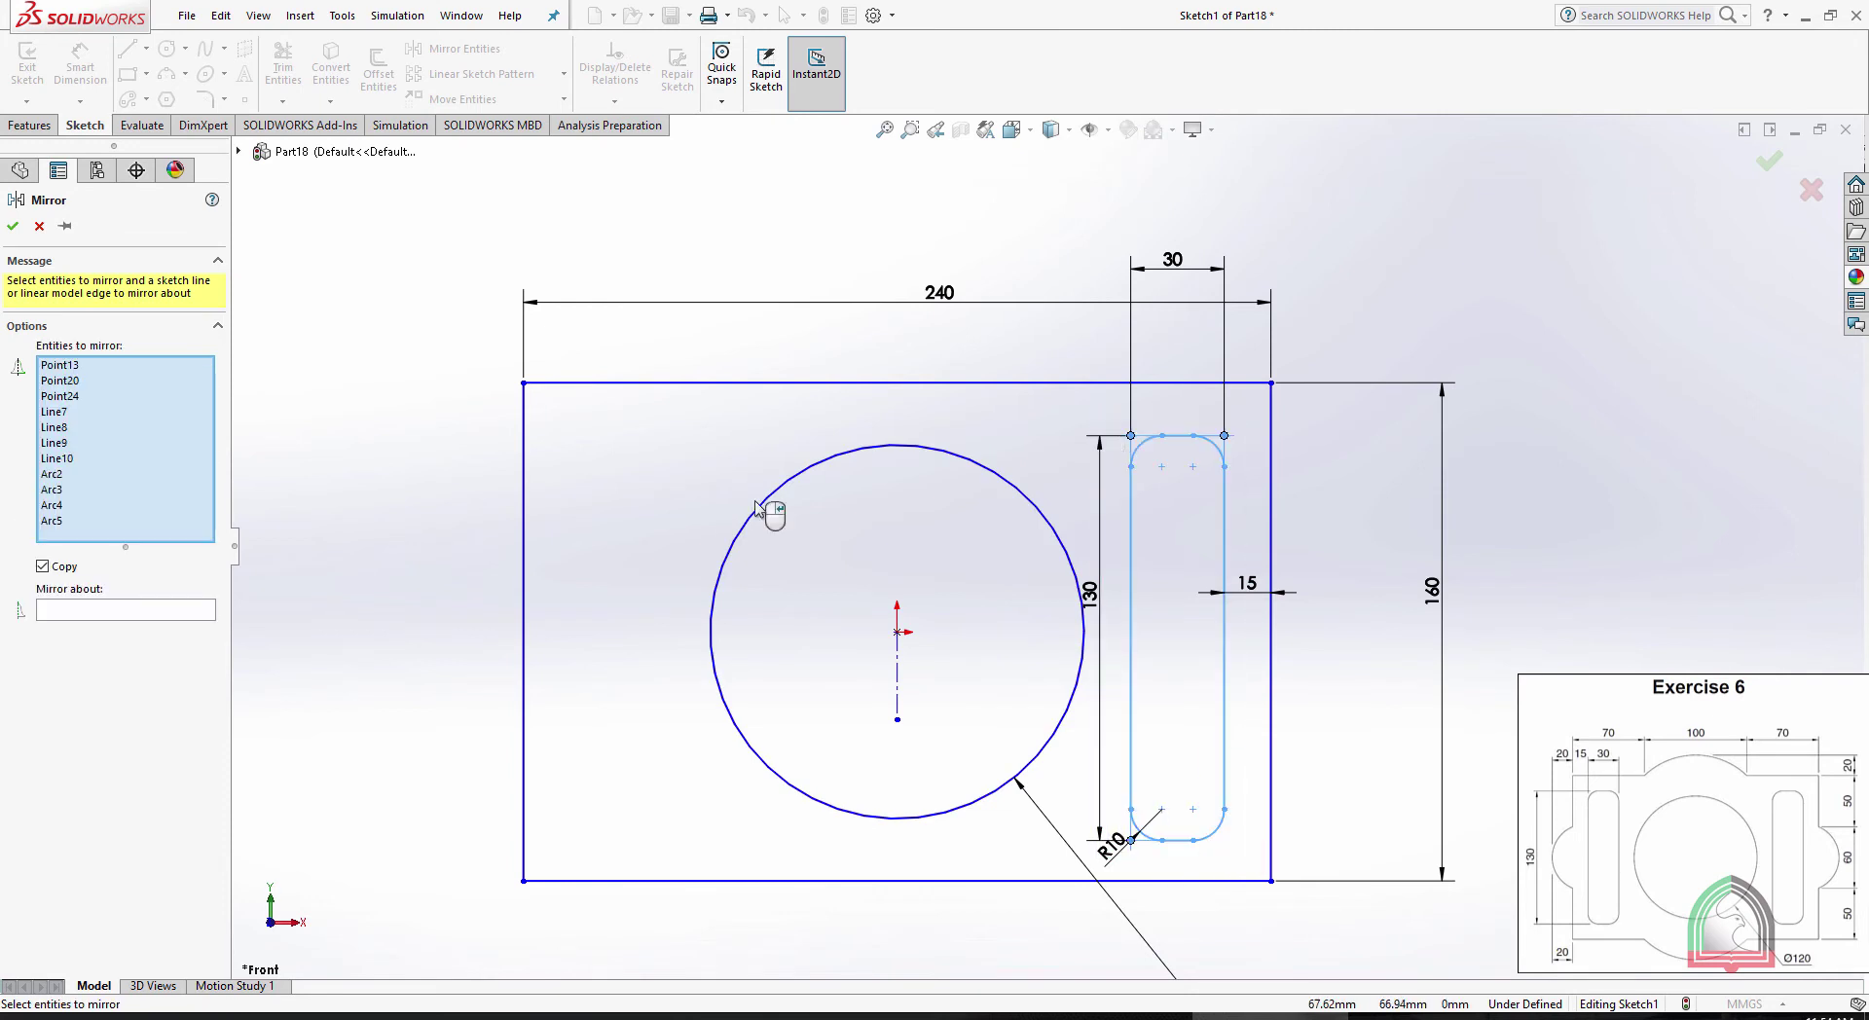
left_click(109, 603)
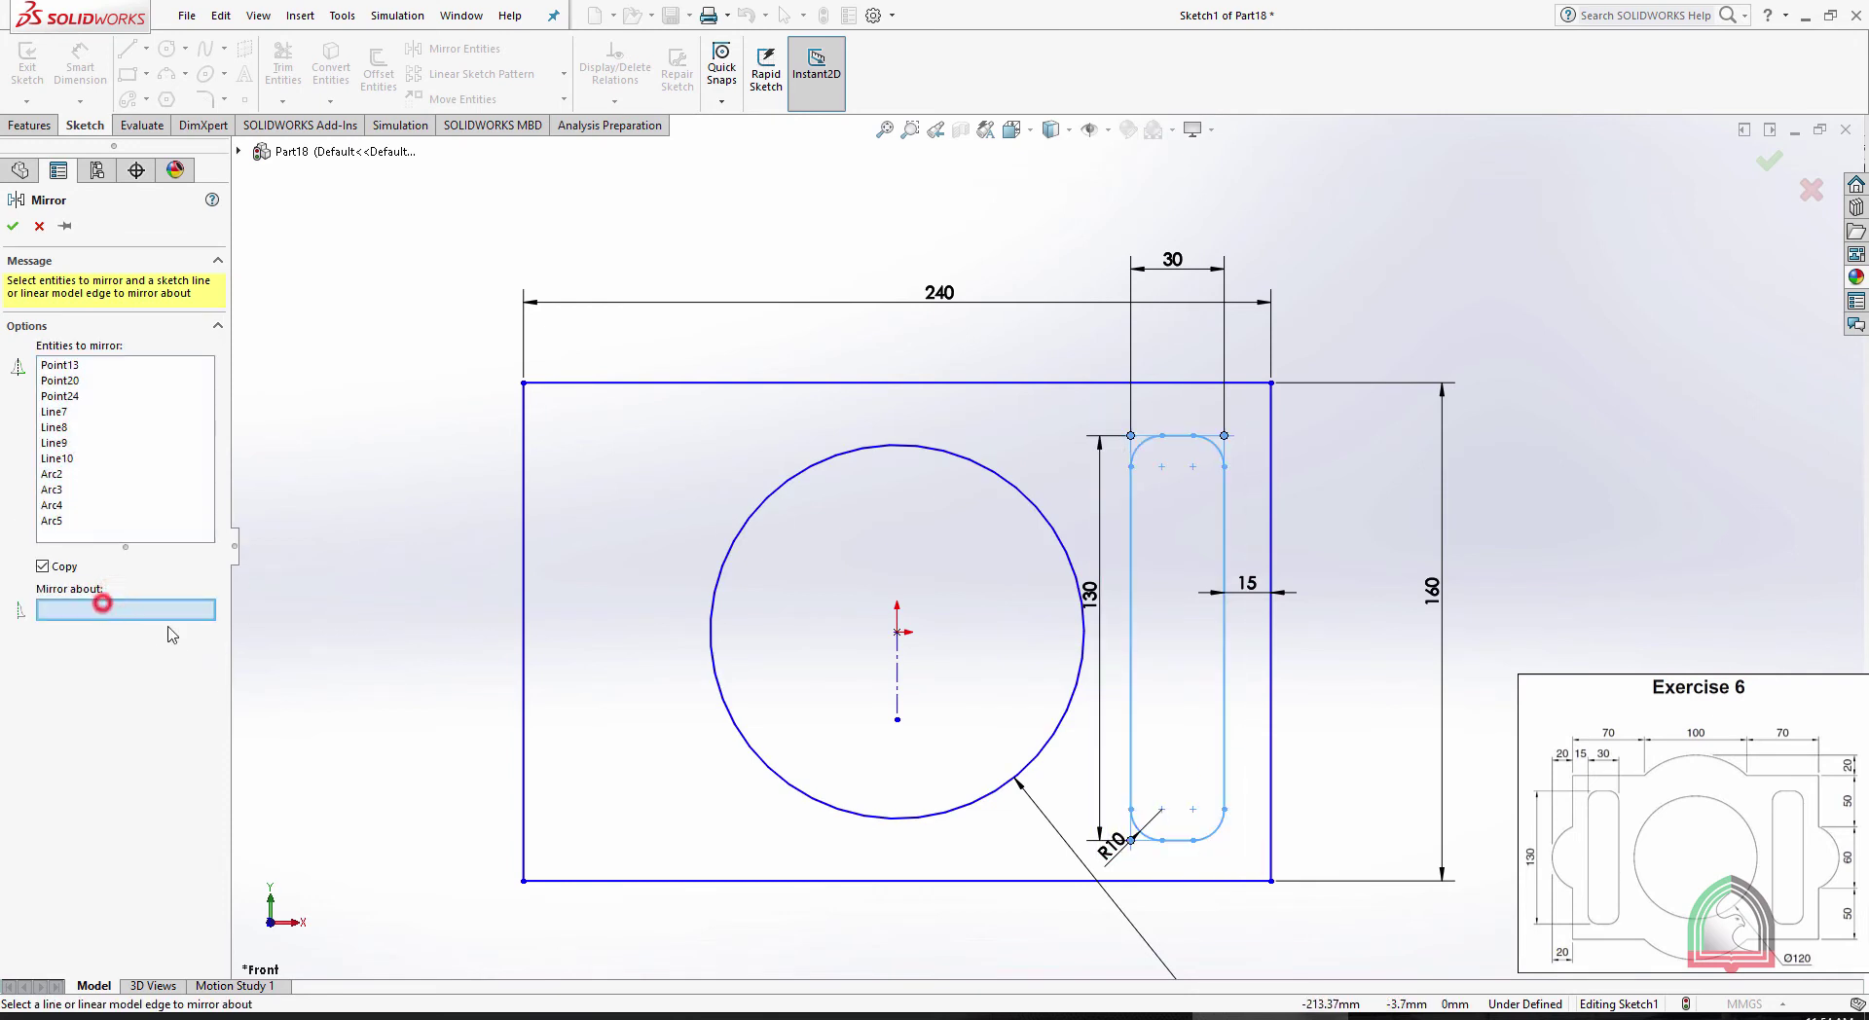
left_click(896, 672)
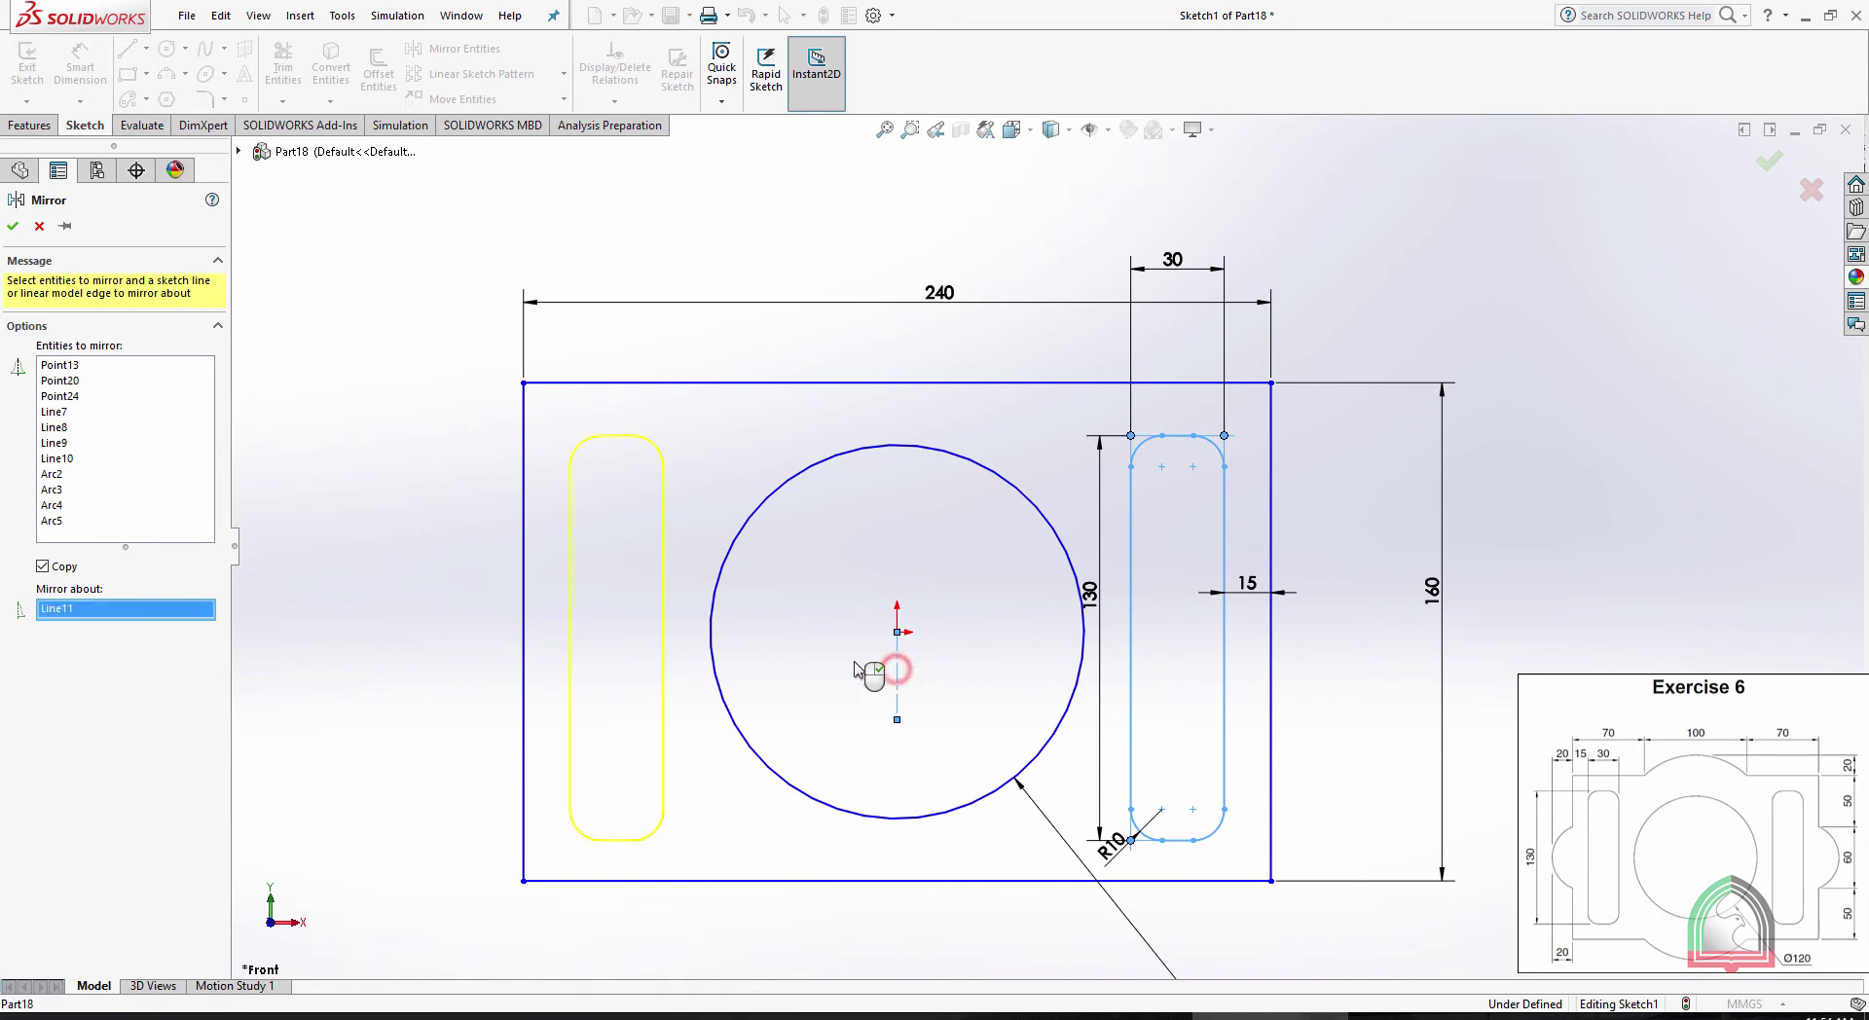
left_click(15, 227)
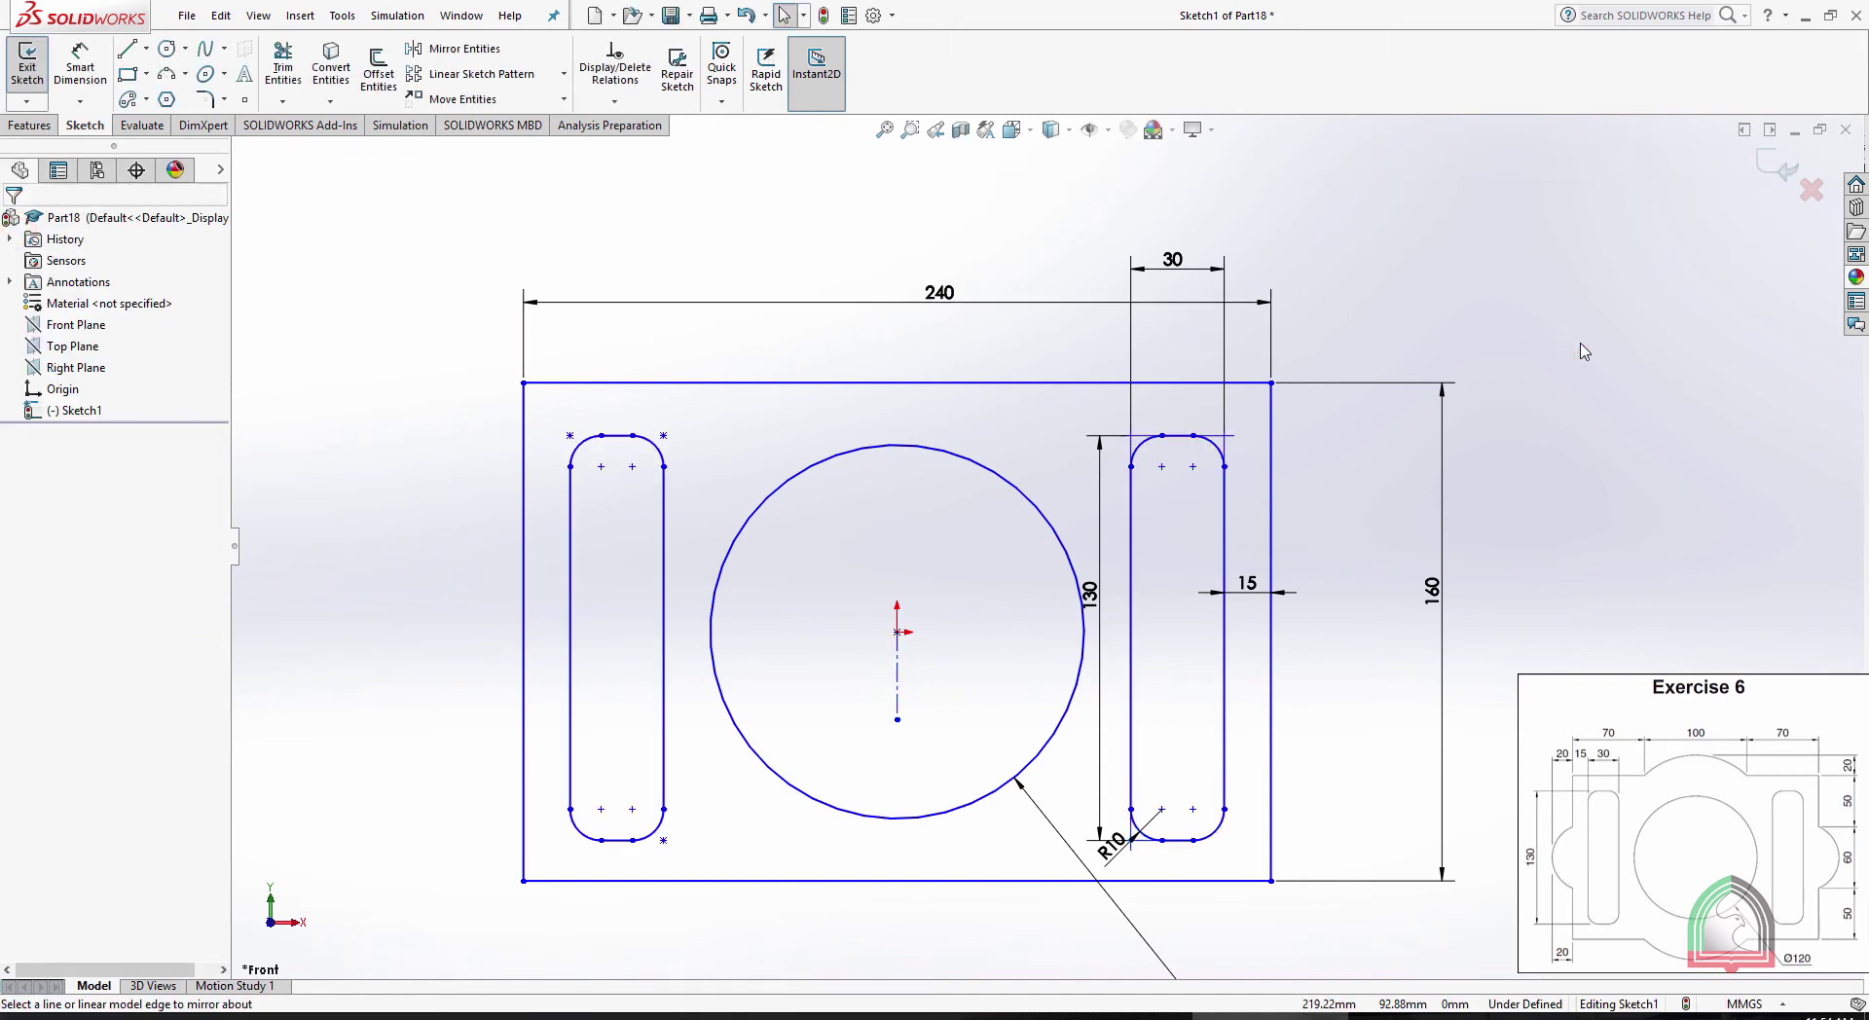
key("alt+Tab")
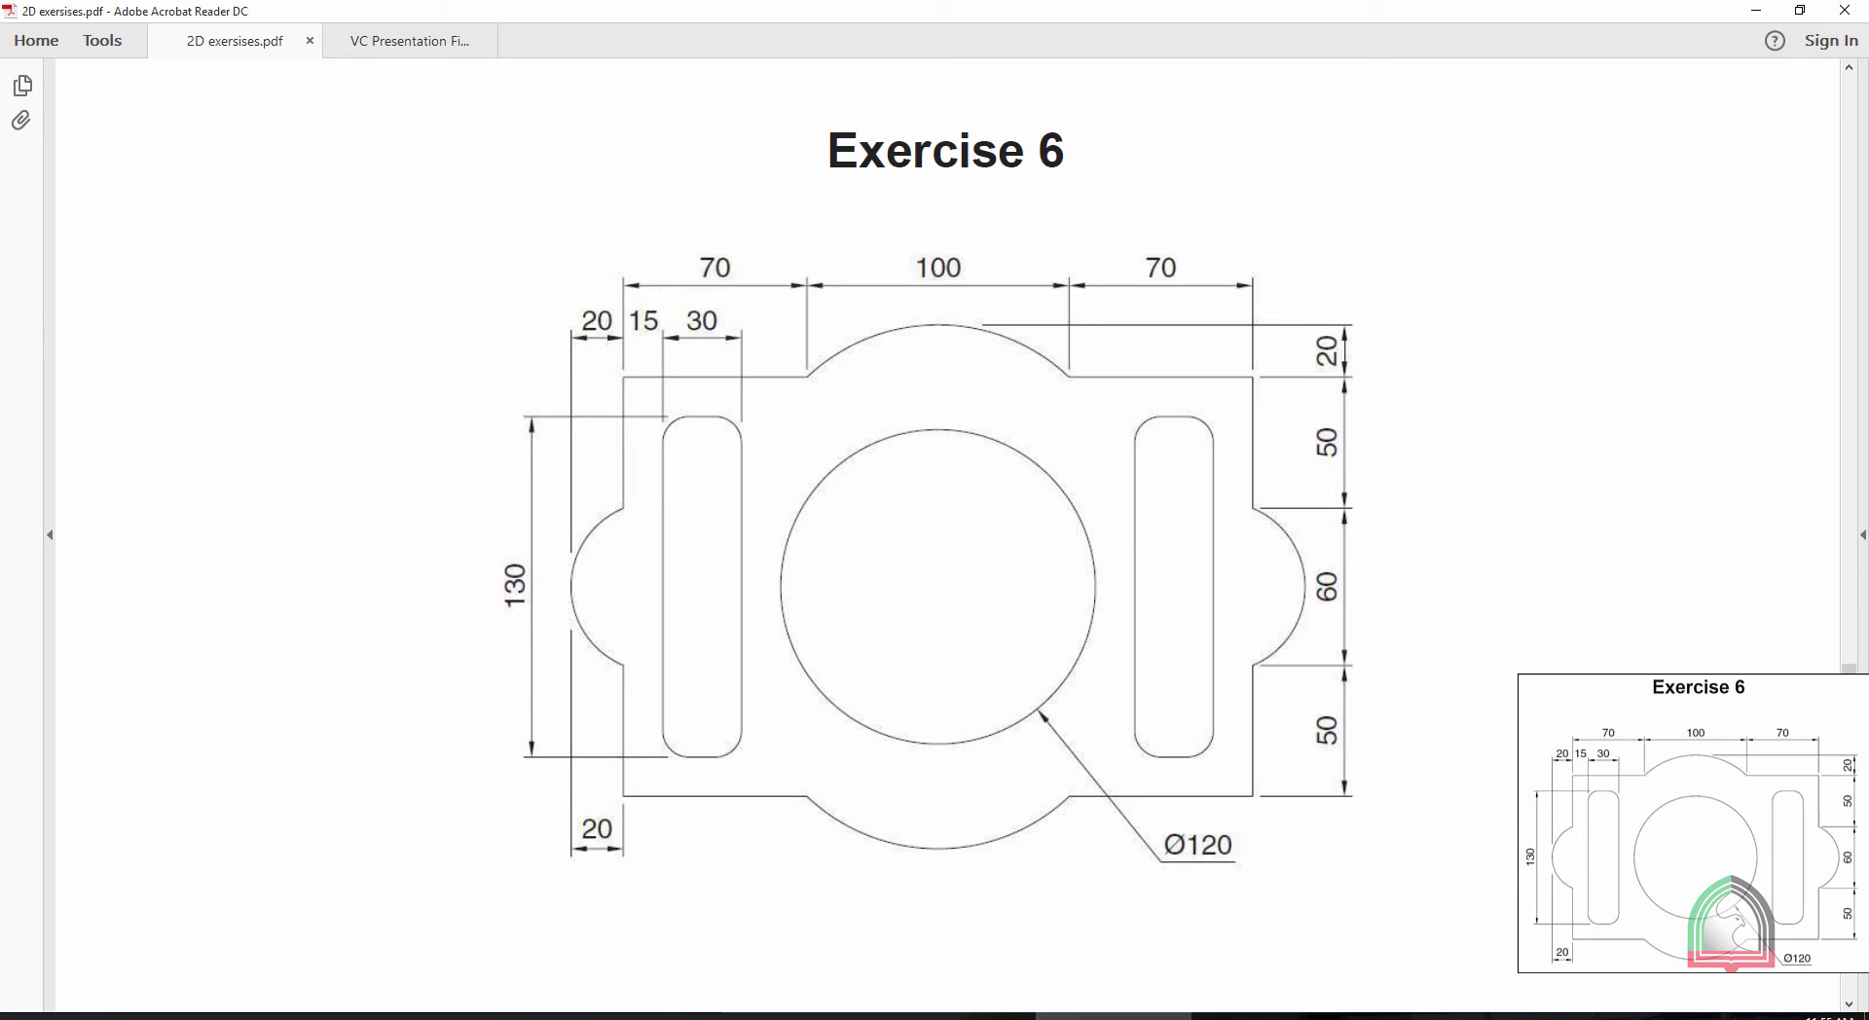
key("alt+Tab")
Draw a 50 mm midpoint line centred on the top edge
left_click(146, 48)
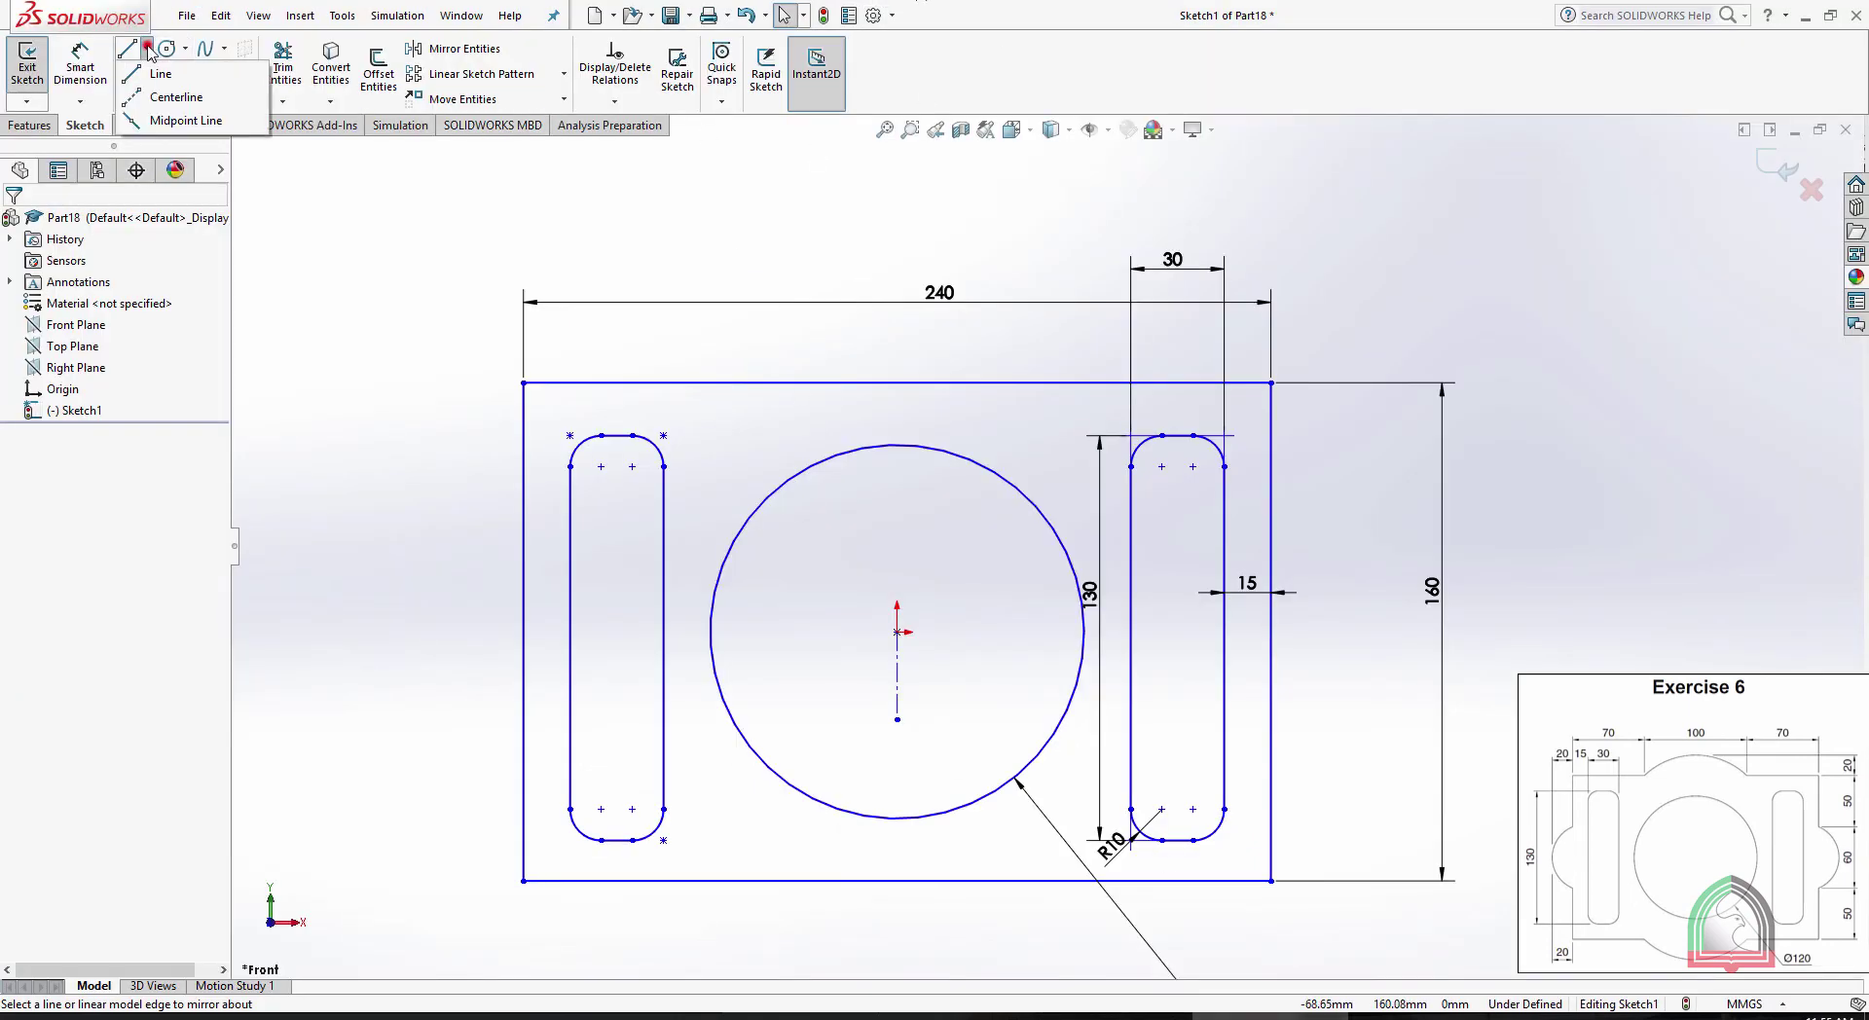
left_click(170, 121)
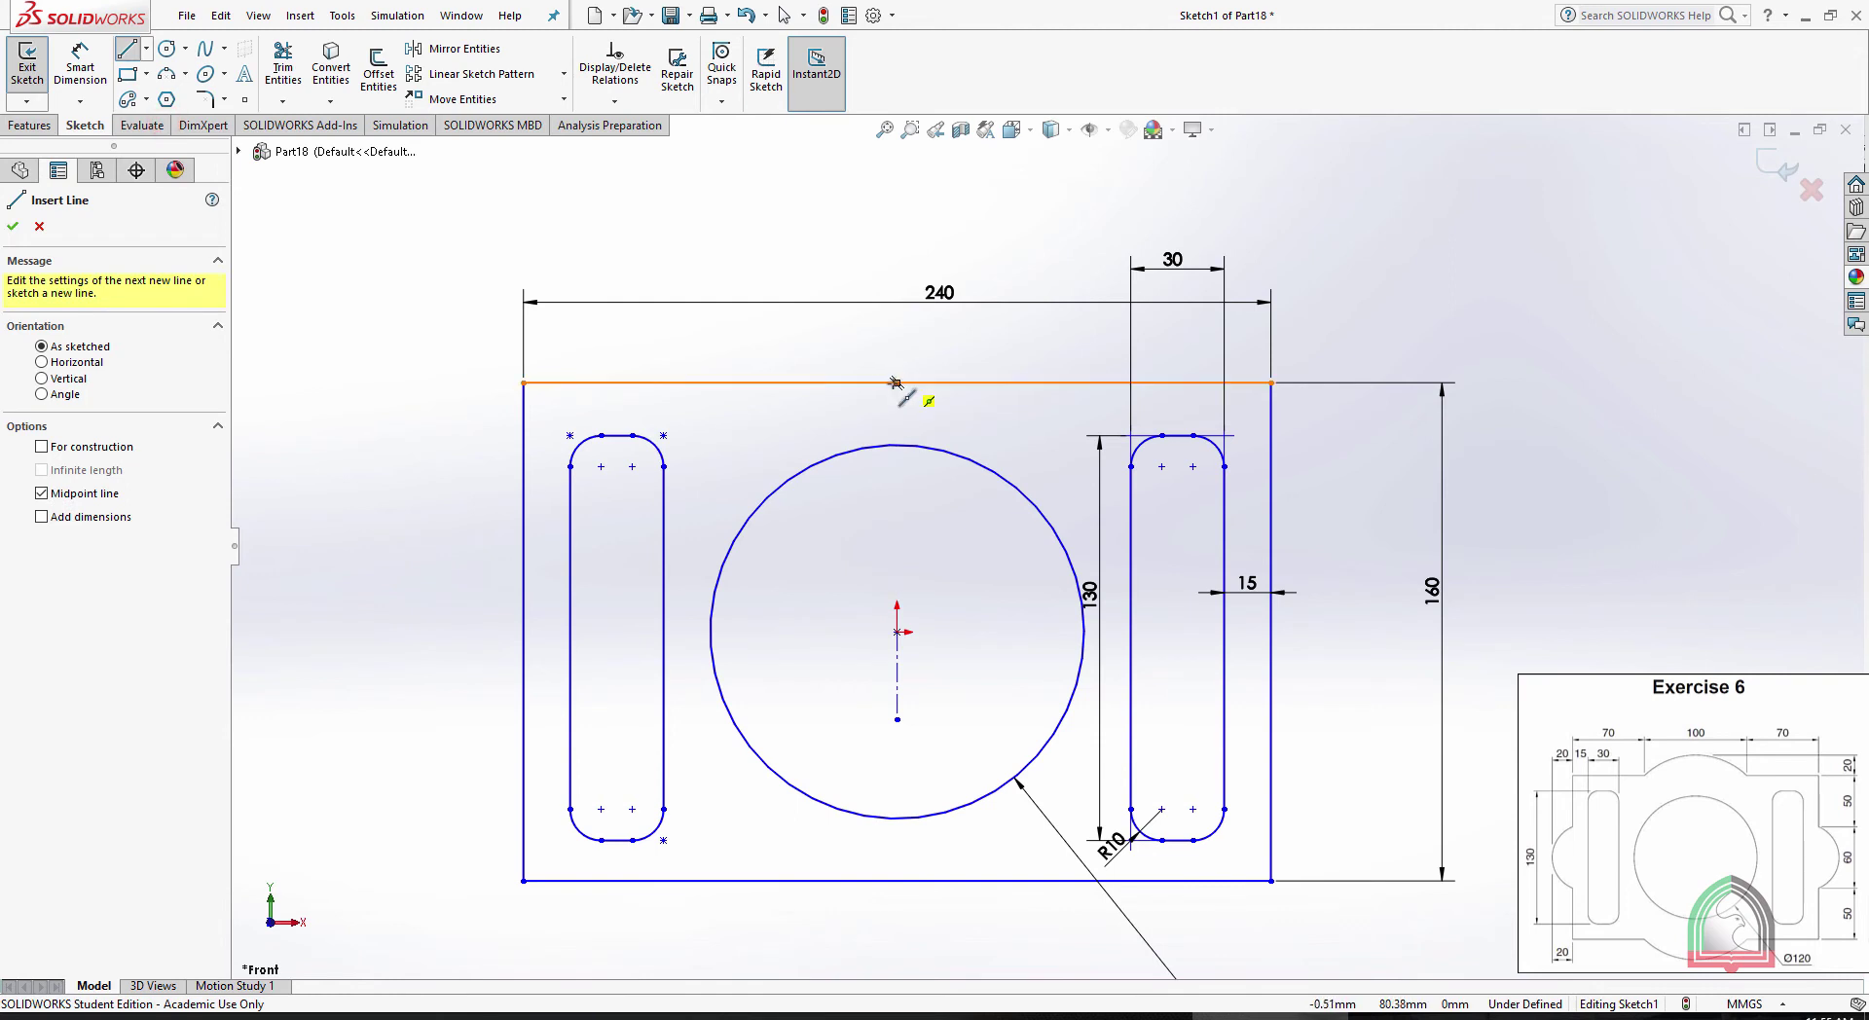
left_click(896, 383)
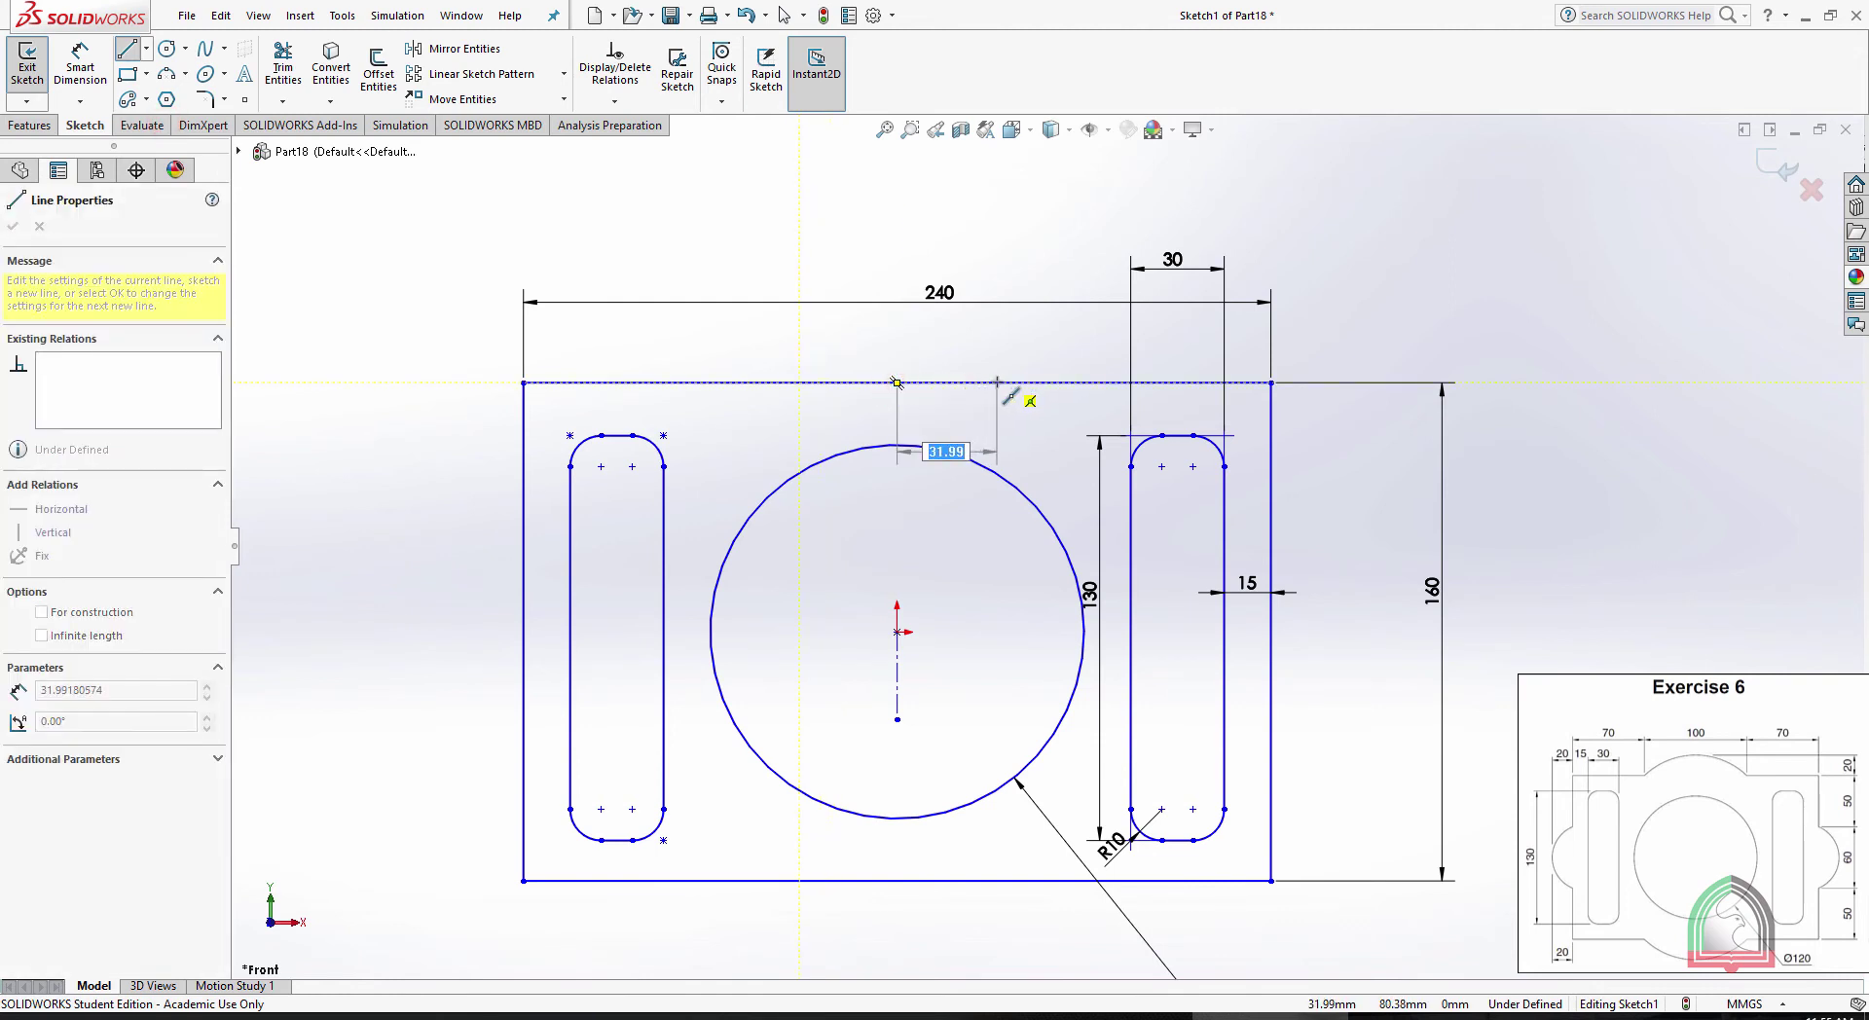
type("50")
key("Return")
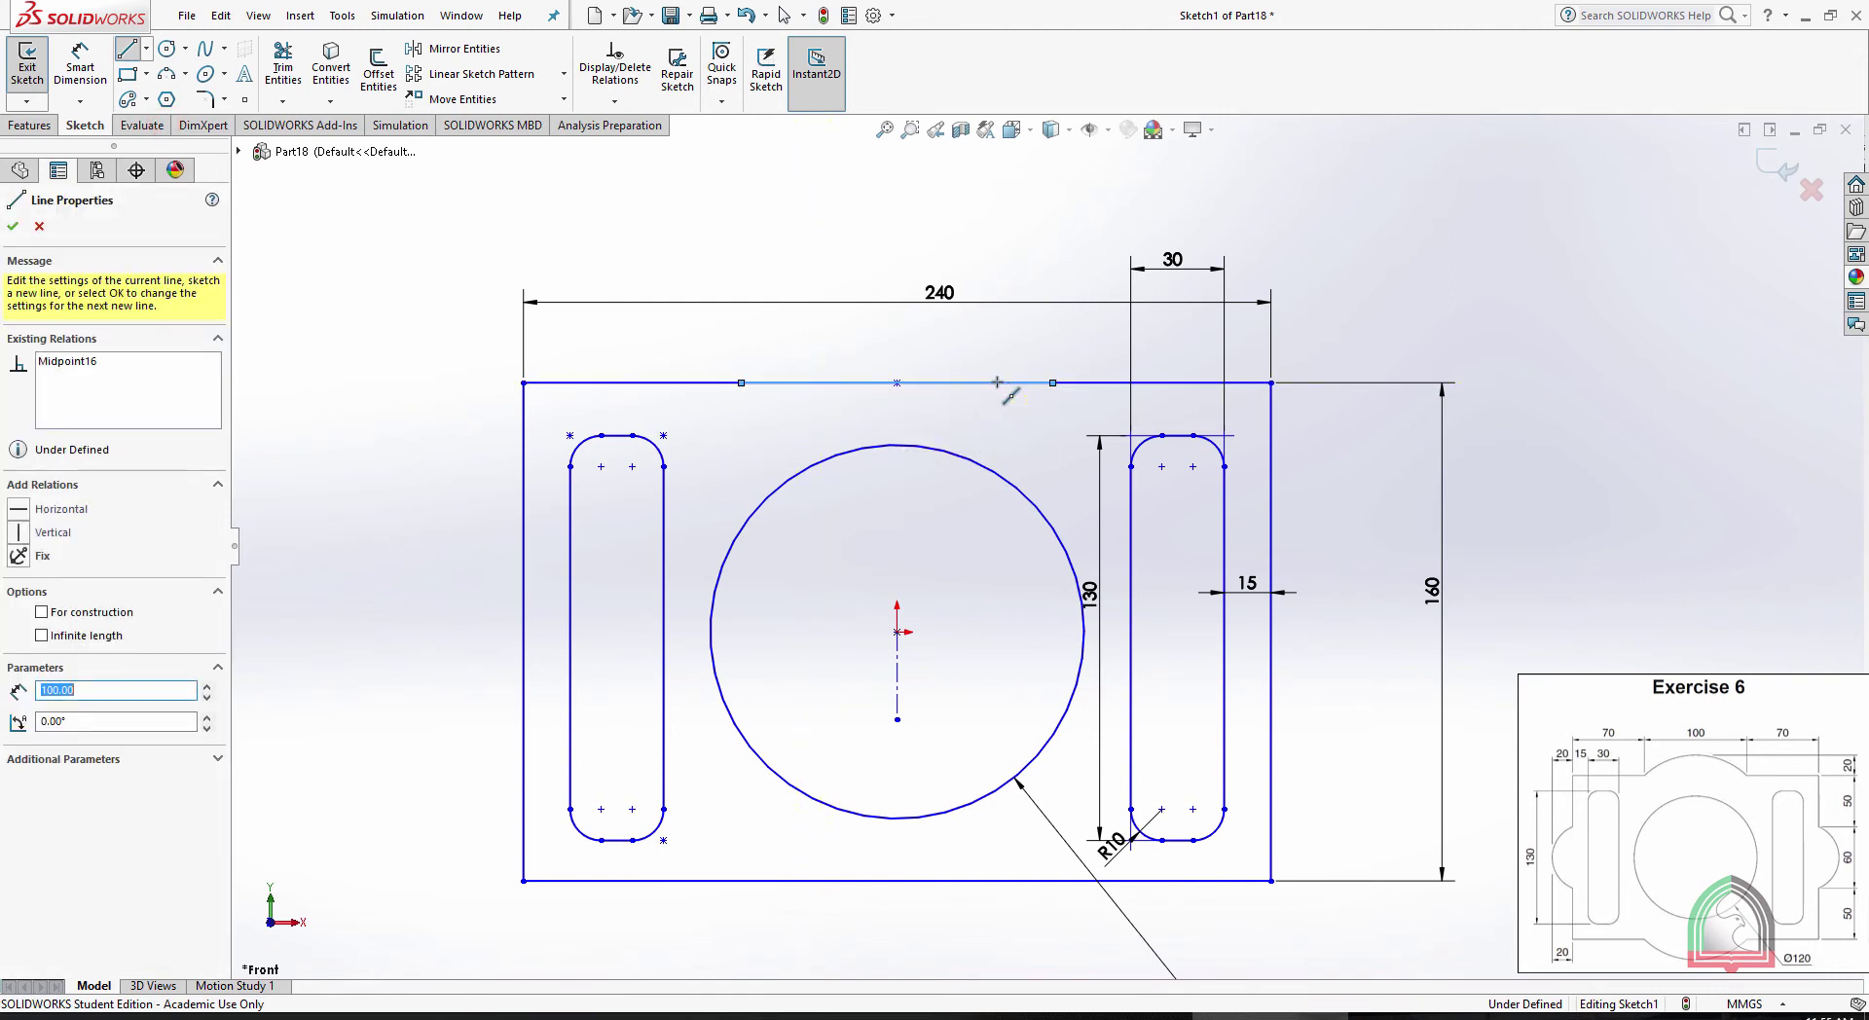
key("Escape")
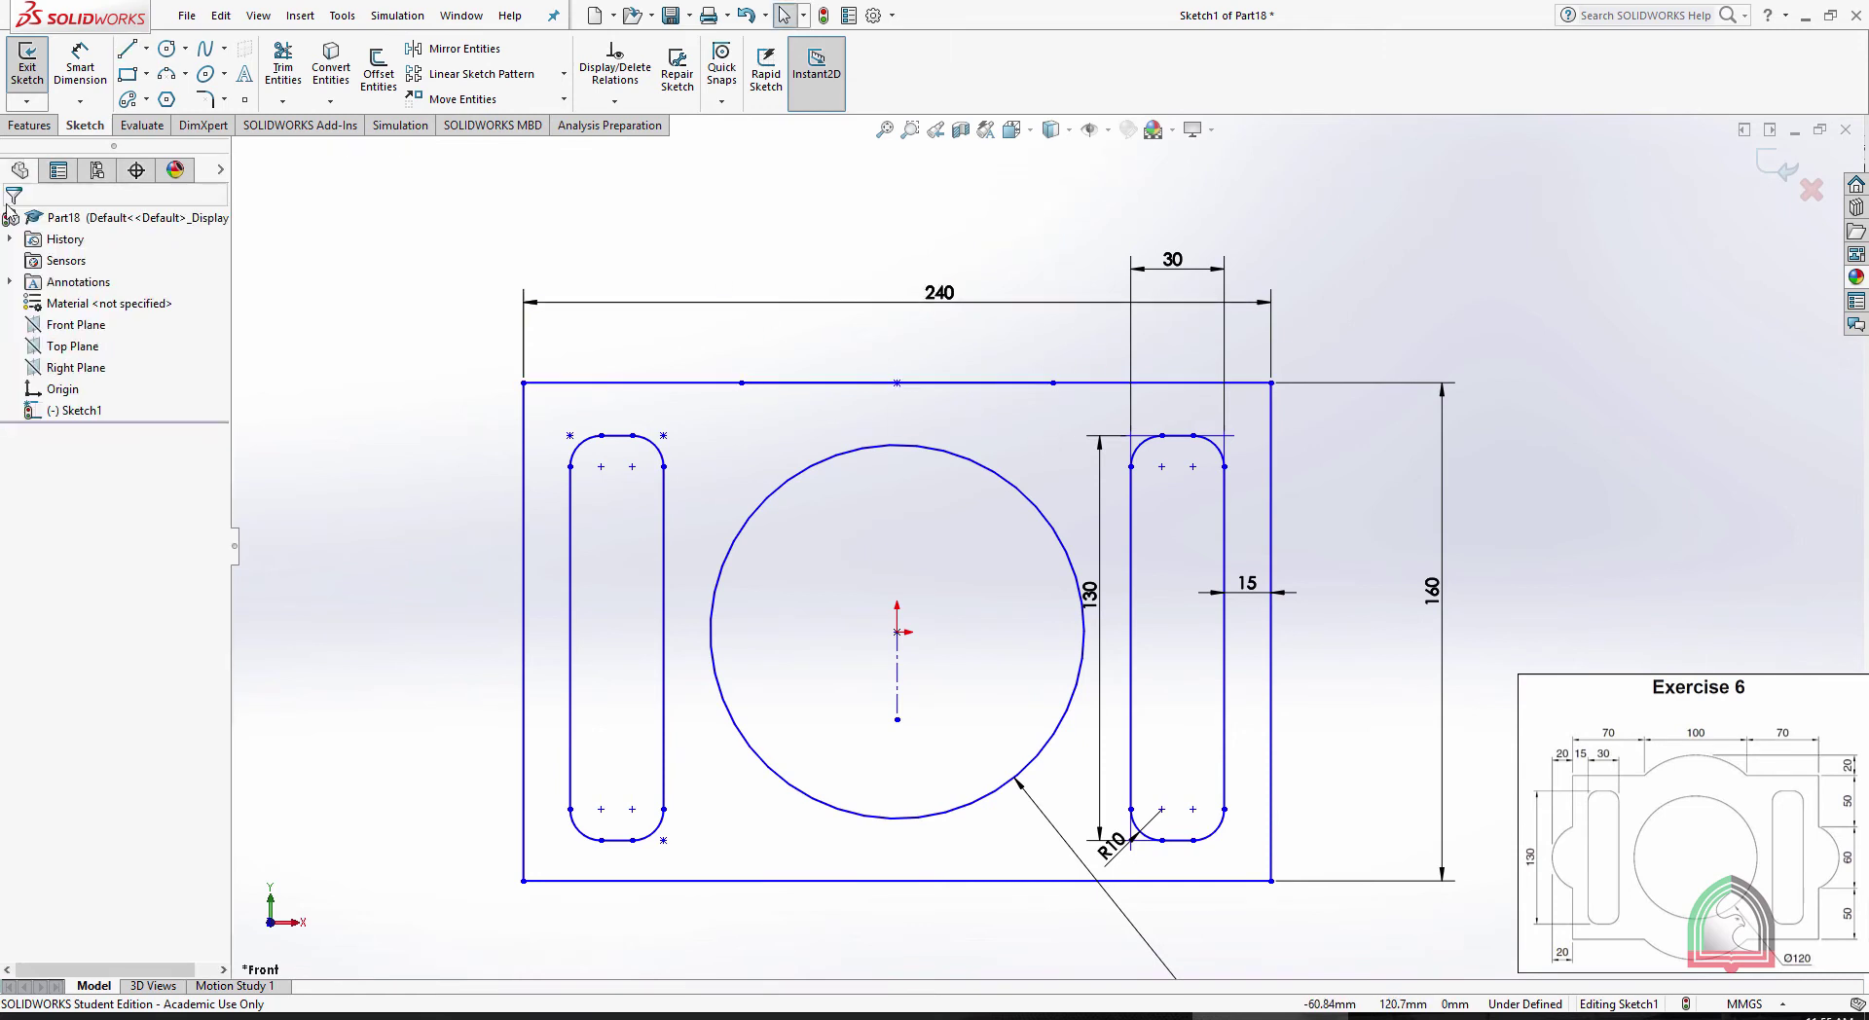
Place a sketch point above the top edge's centre and dimension it 20 from the edge
left_click(246, 100)
left_click(897, 324)
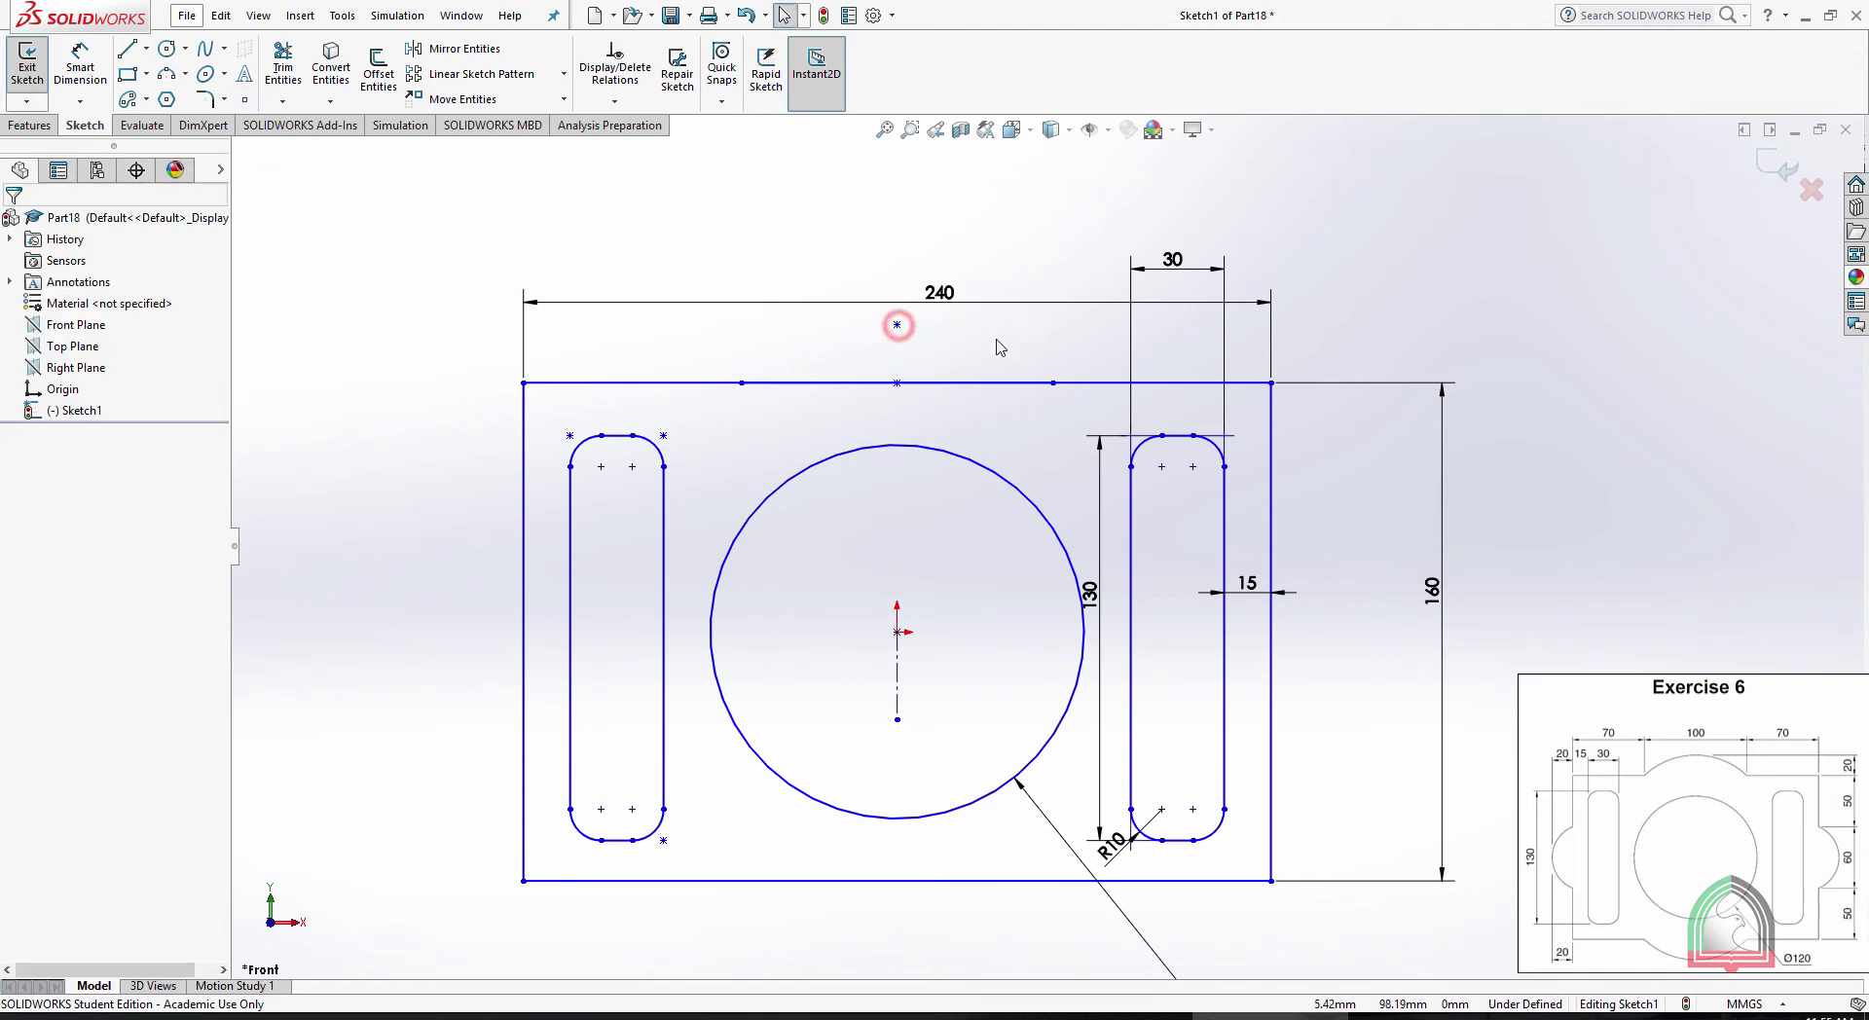
key("Escape")
left_click(67, 77)
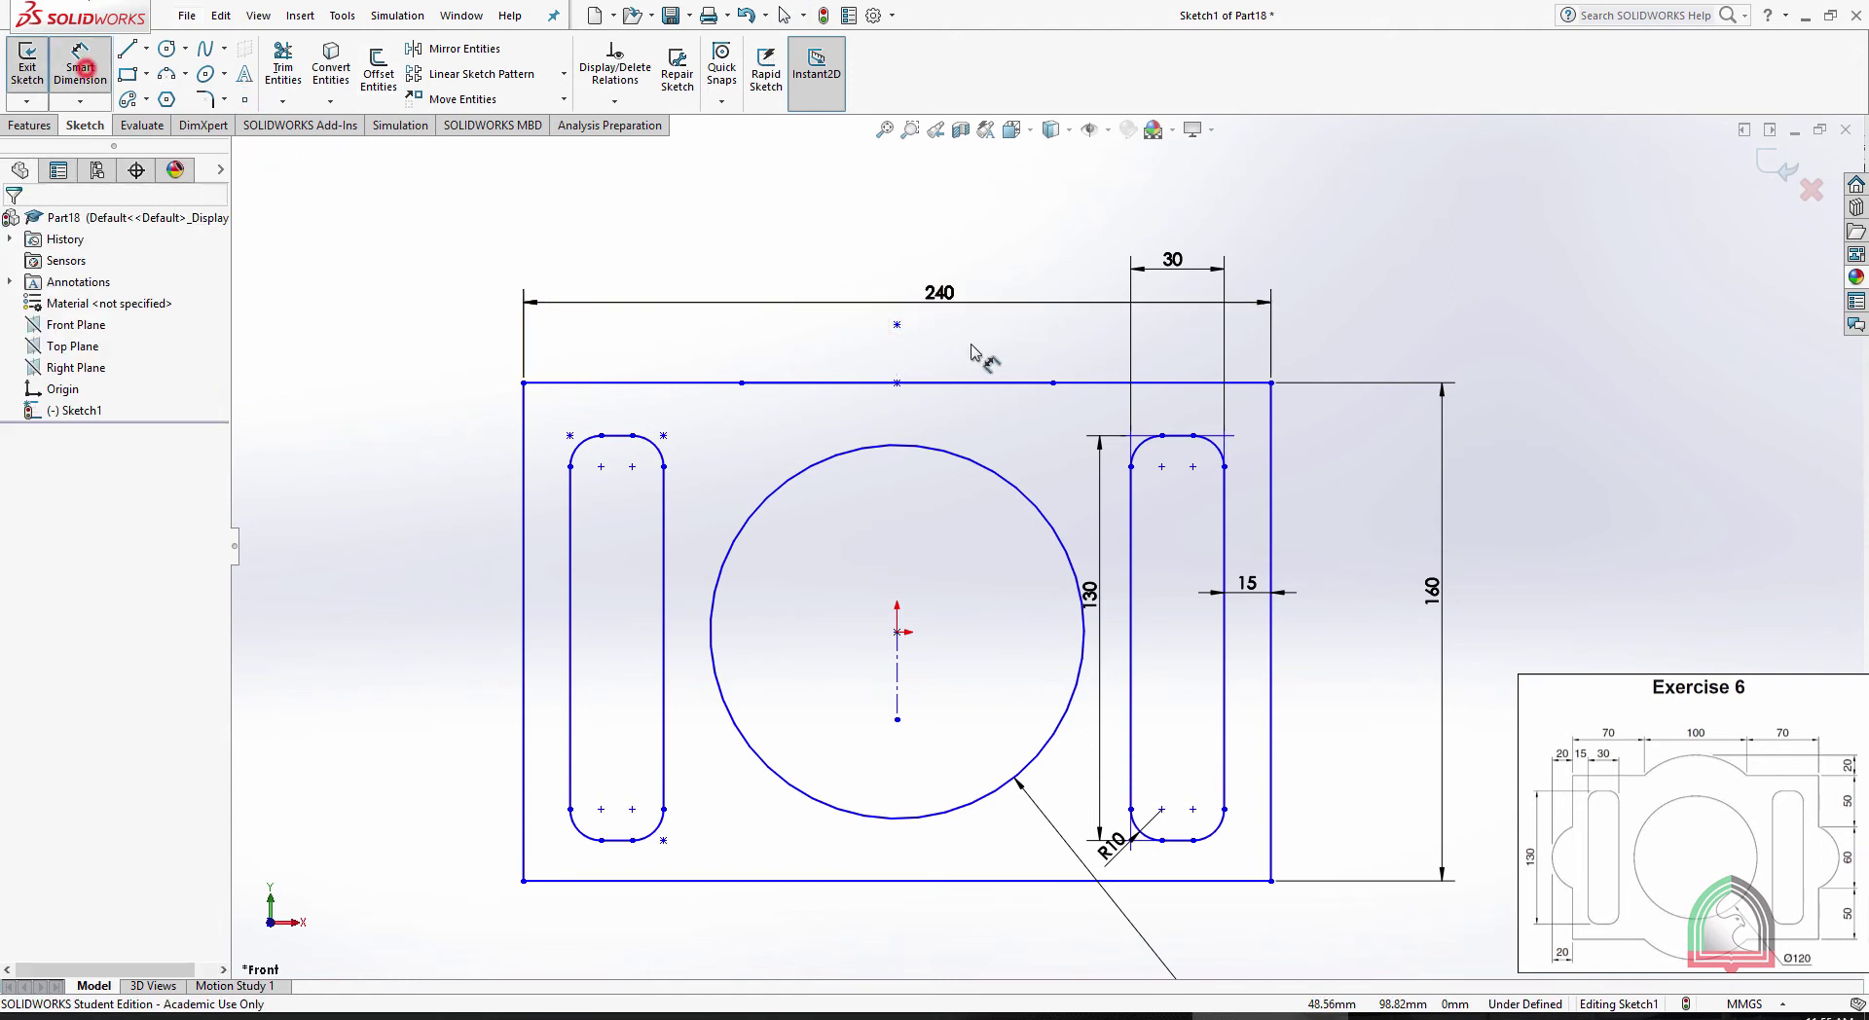
left_click(896, 324)
left_click(898, 380)
left_click(1381, 358)
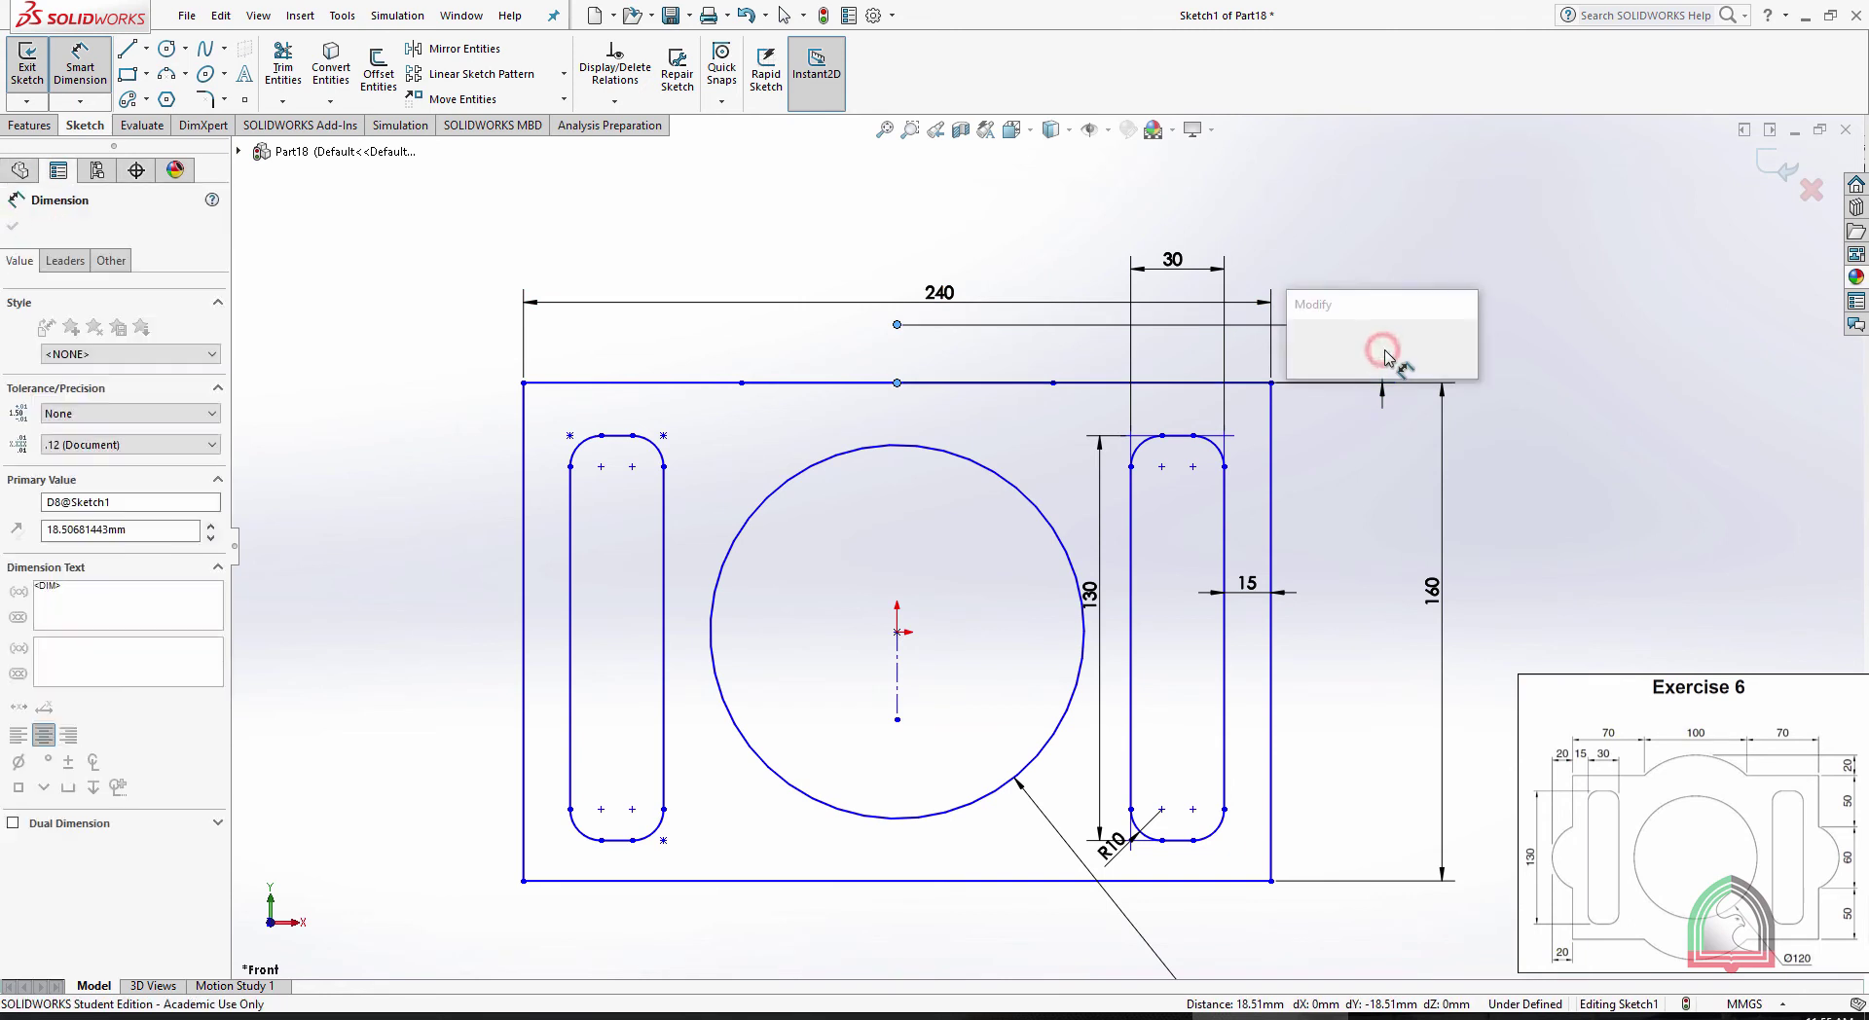
key("Return")
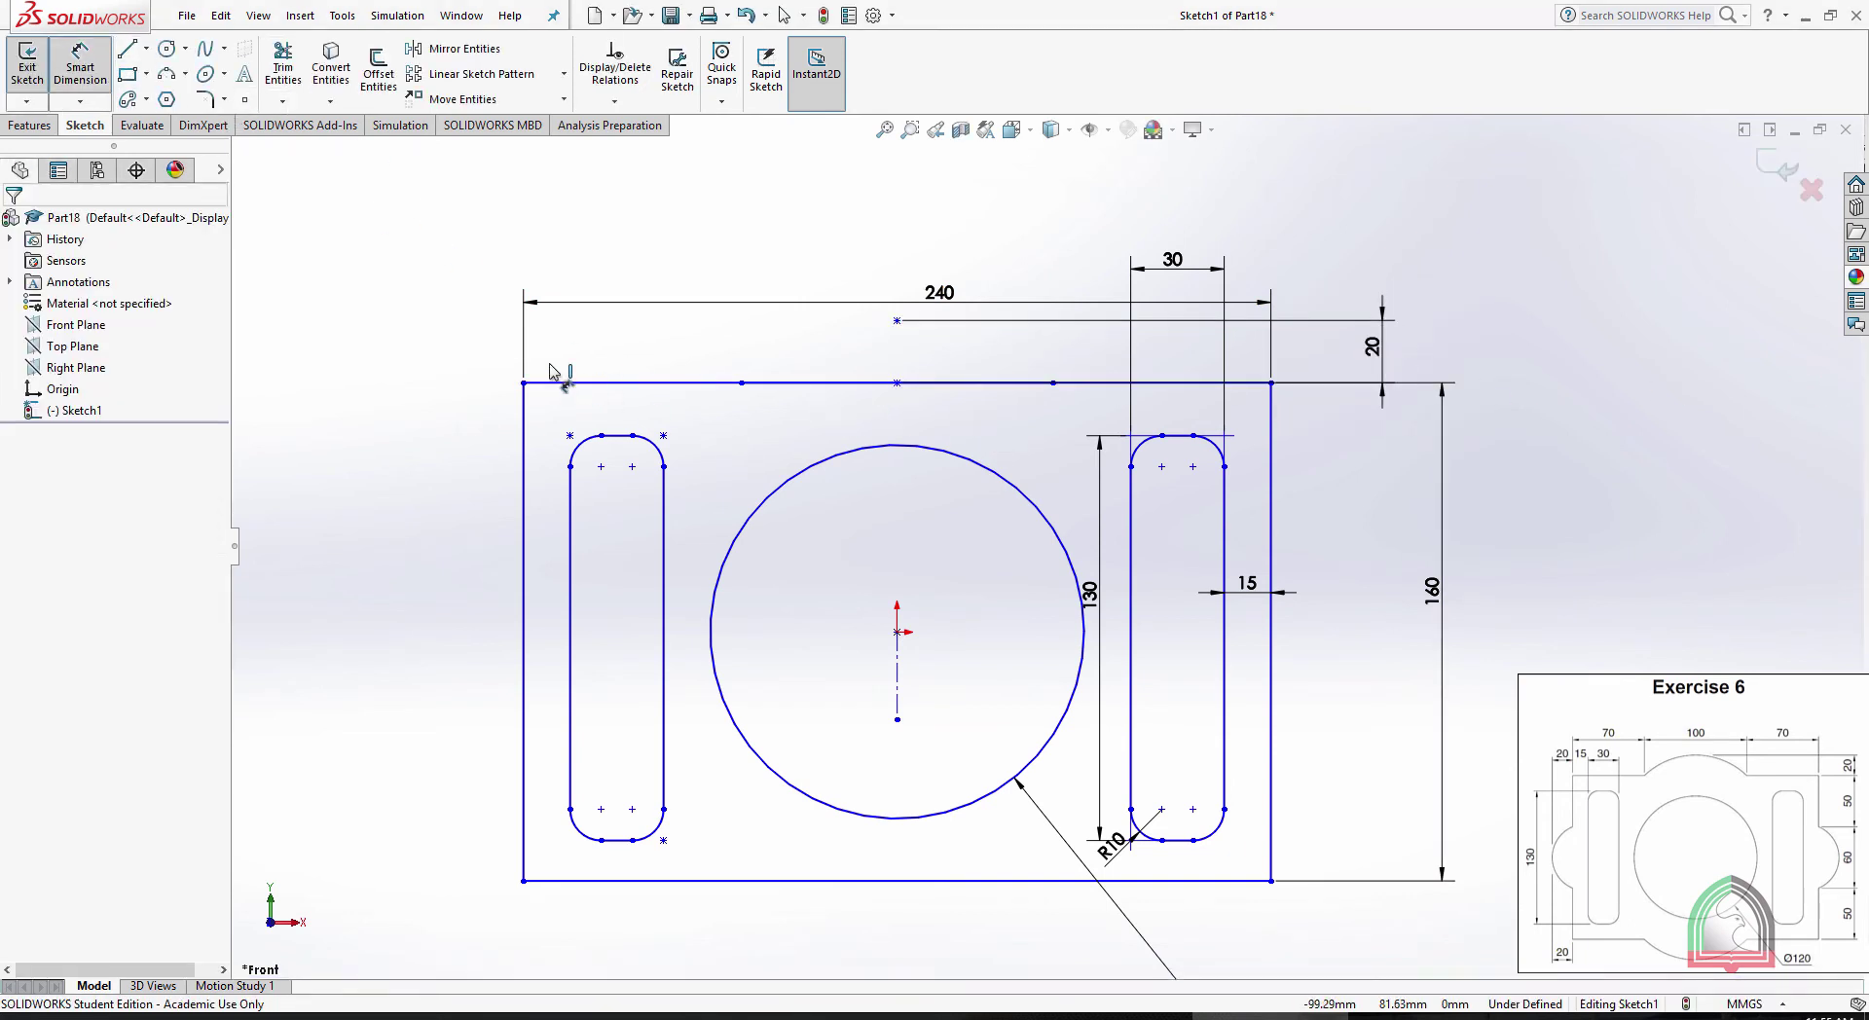
Dimension the span between the centred segment's endpoints as 100
left_click(858, 395)
key("Escape")
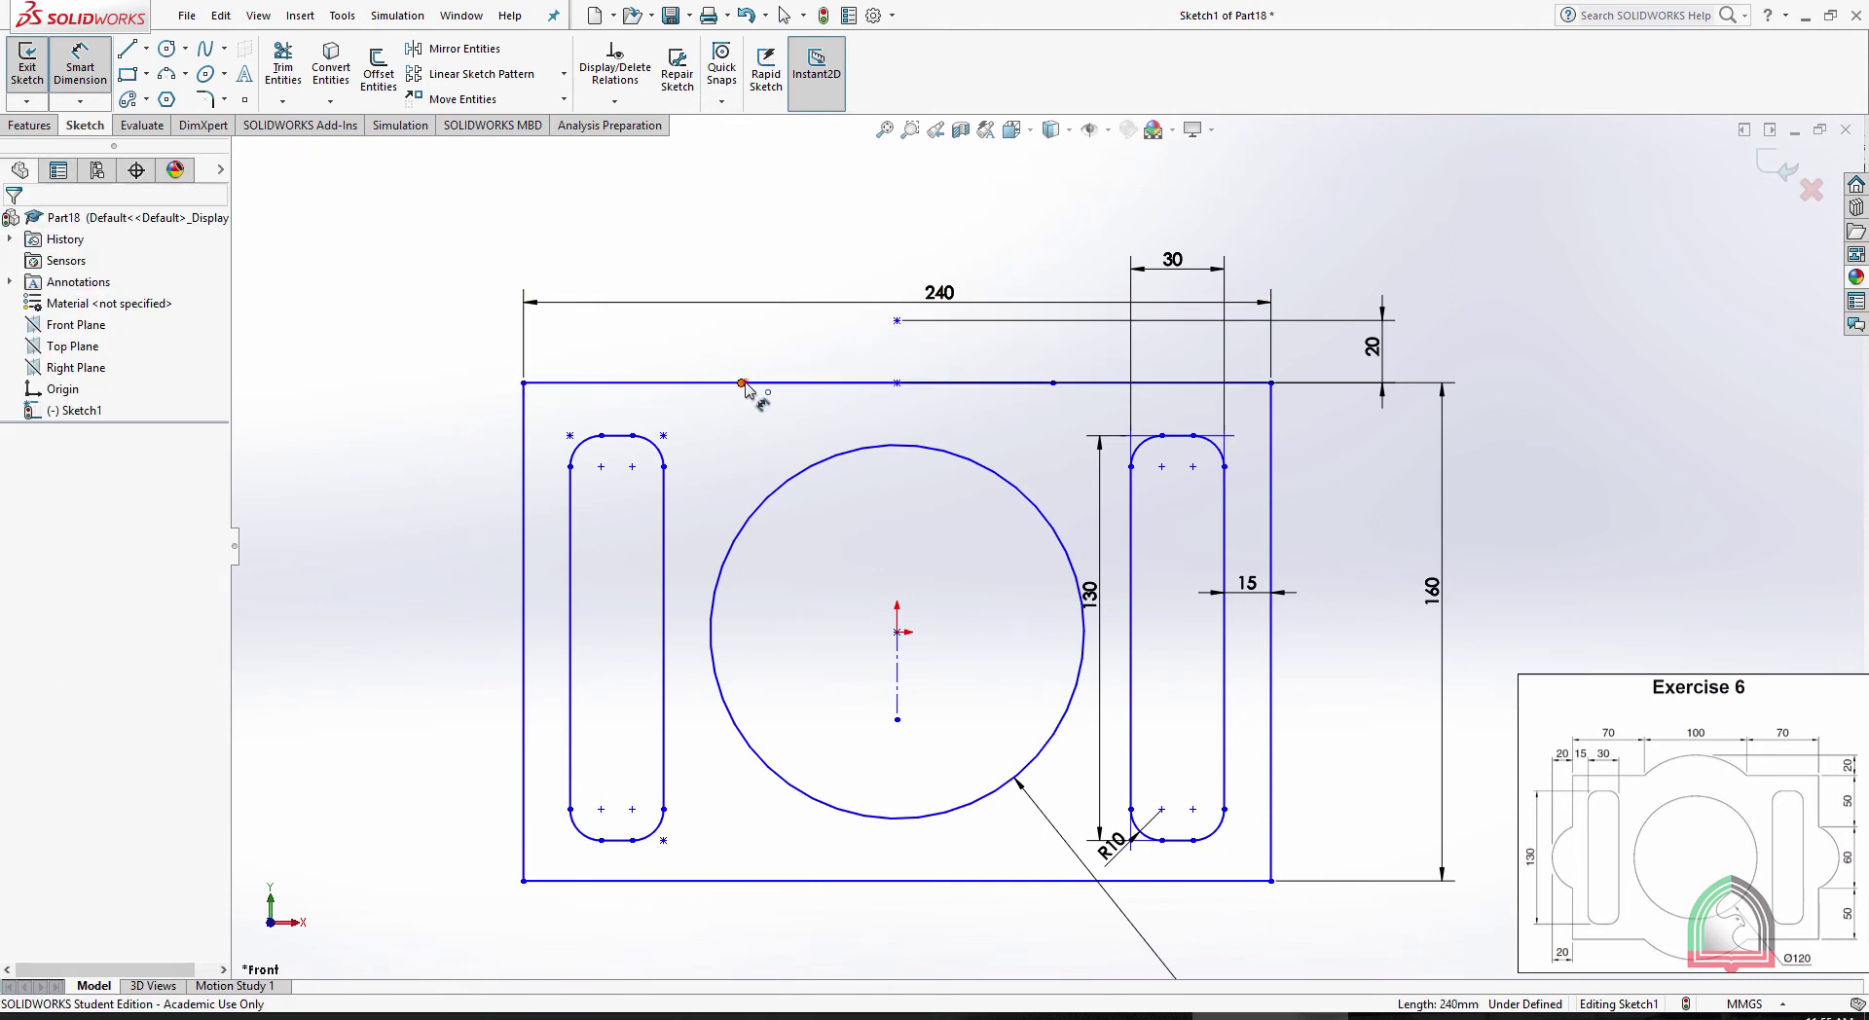
left_click(742, 383)
left_click(1053, 382)
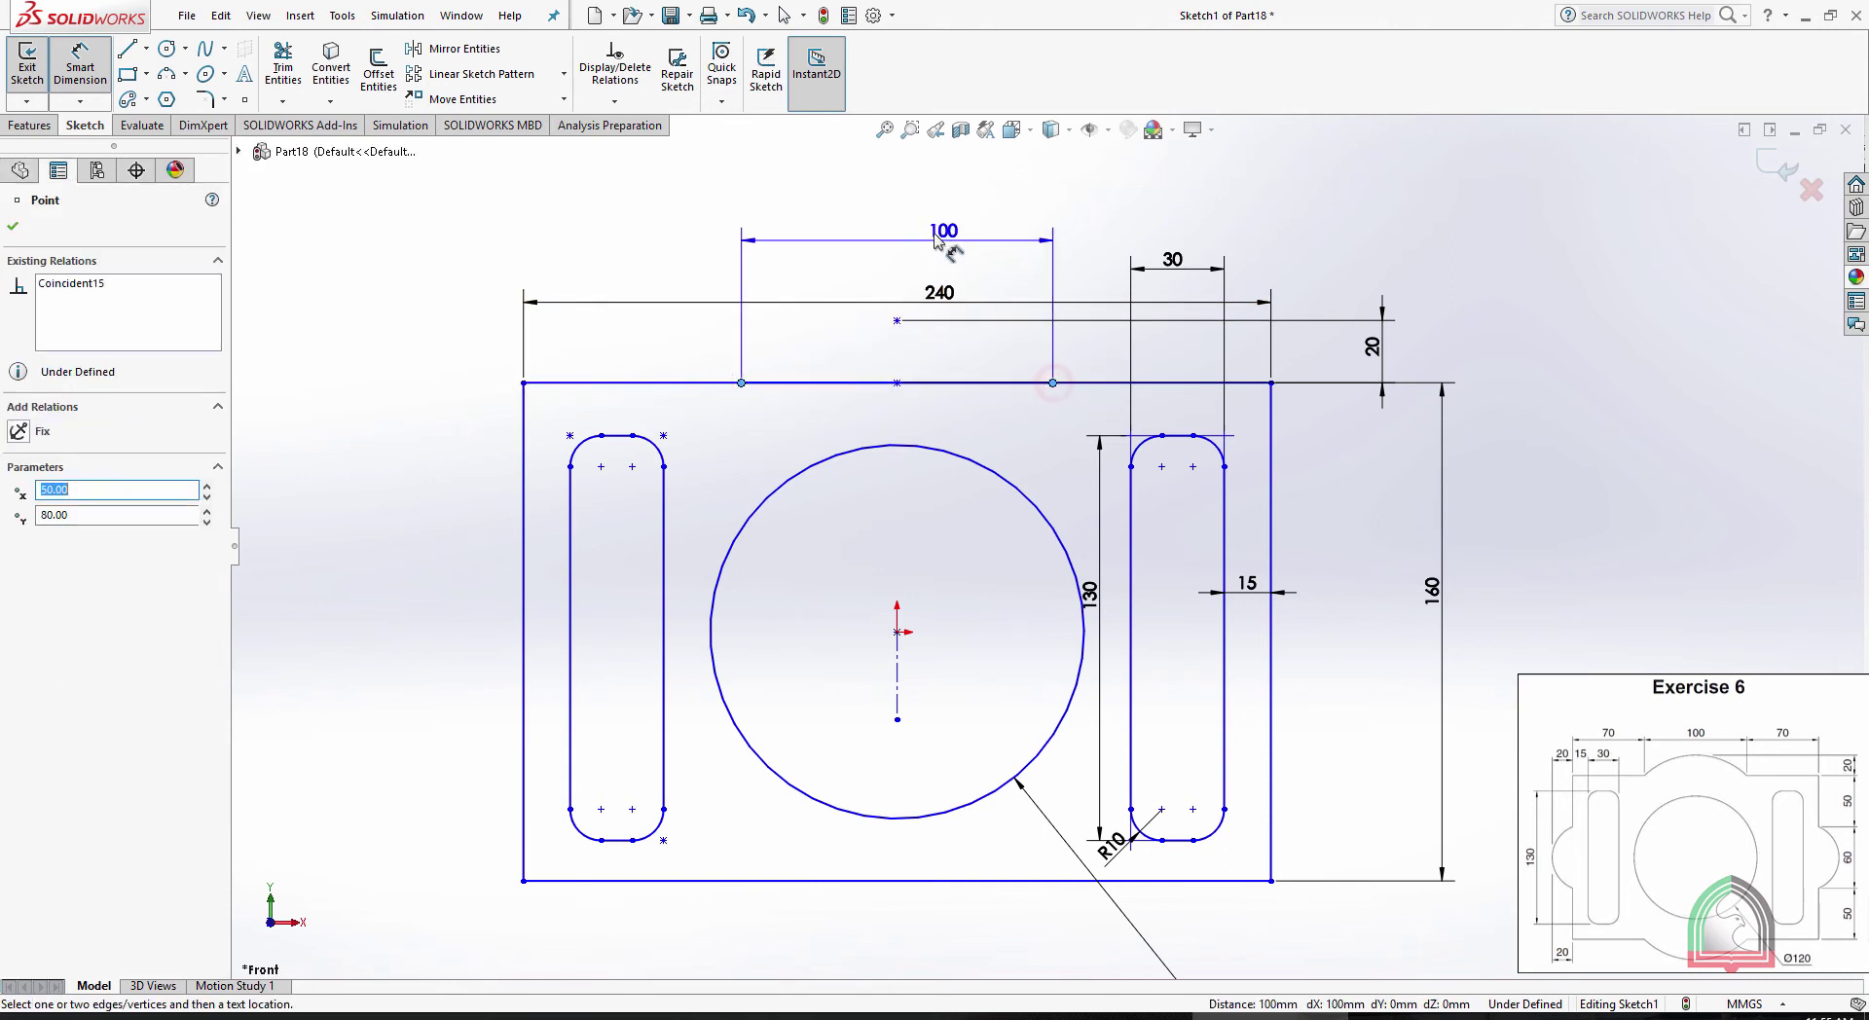
left_click(933, 232)
left_click(836, 222)
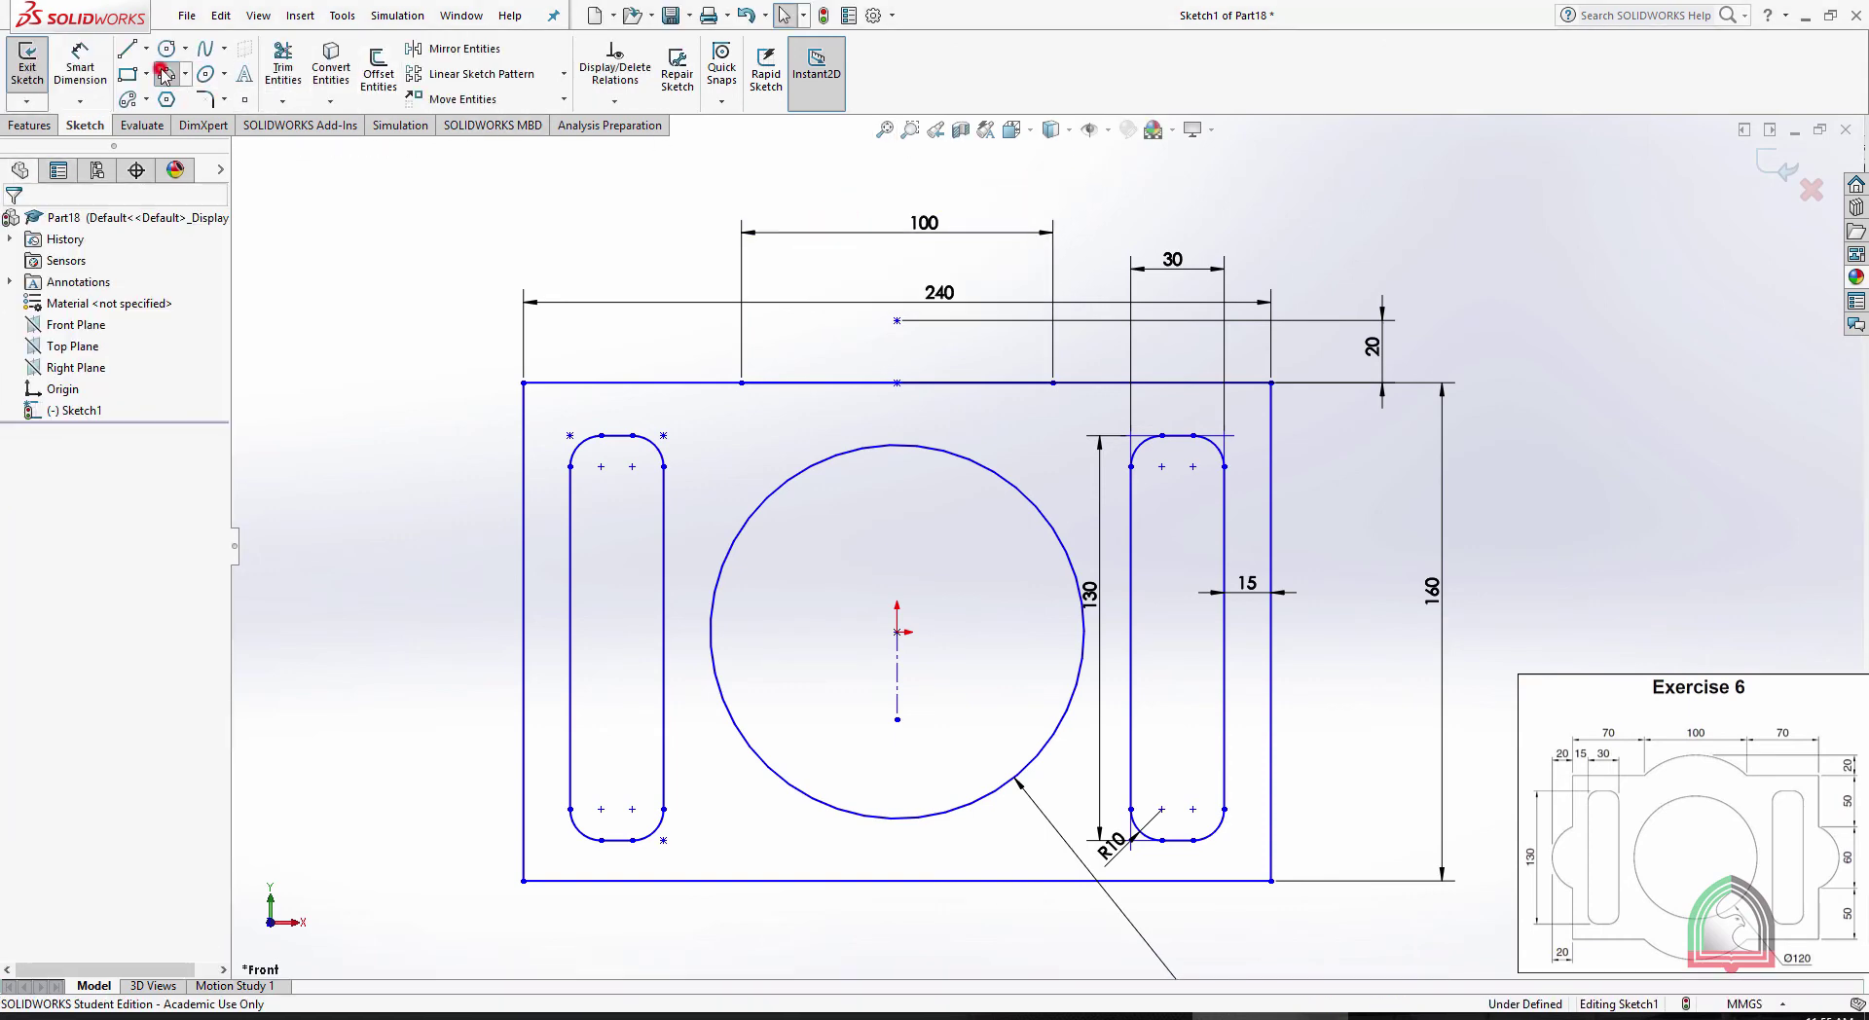
Draw a three-point arc from the span's left end to its right end, rising toward the top point
left_click(166, 74)
scroll(897, 354, "down", 4)
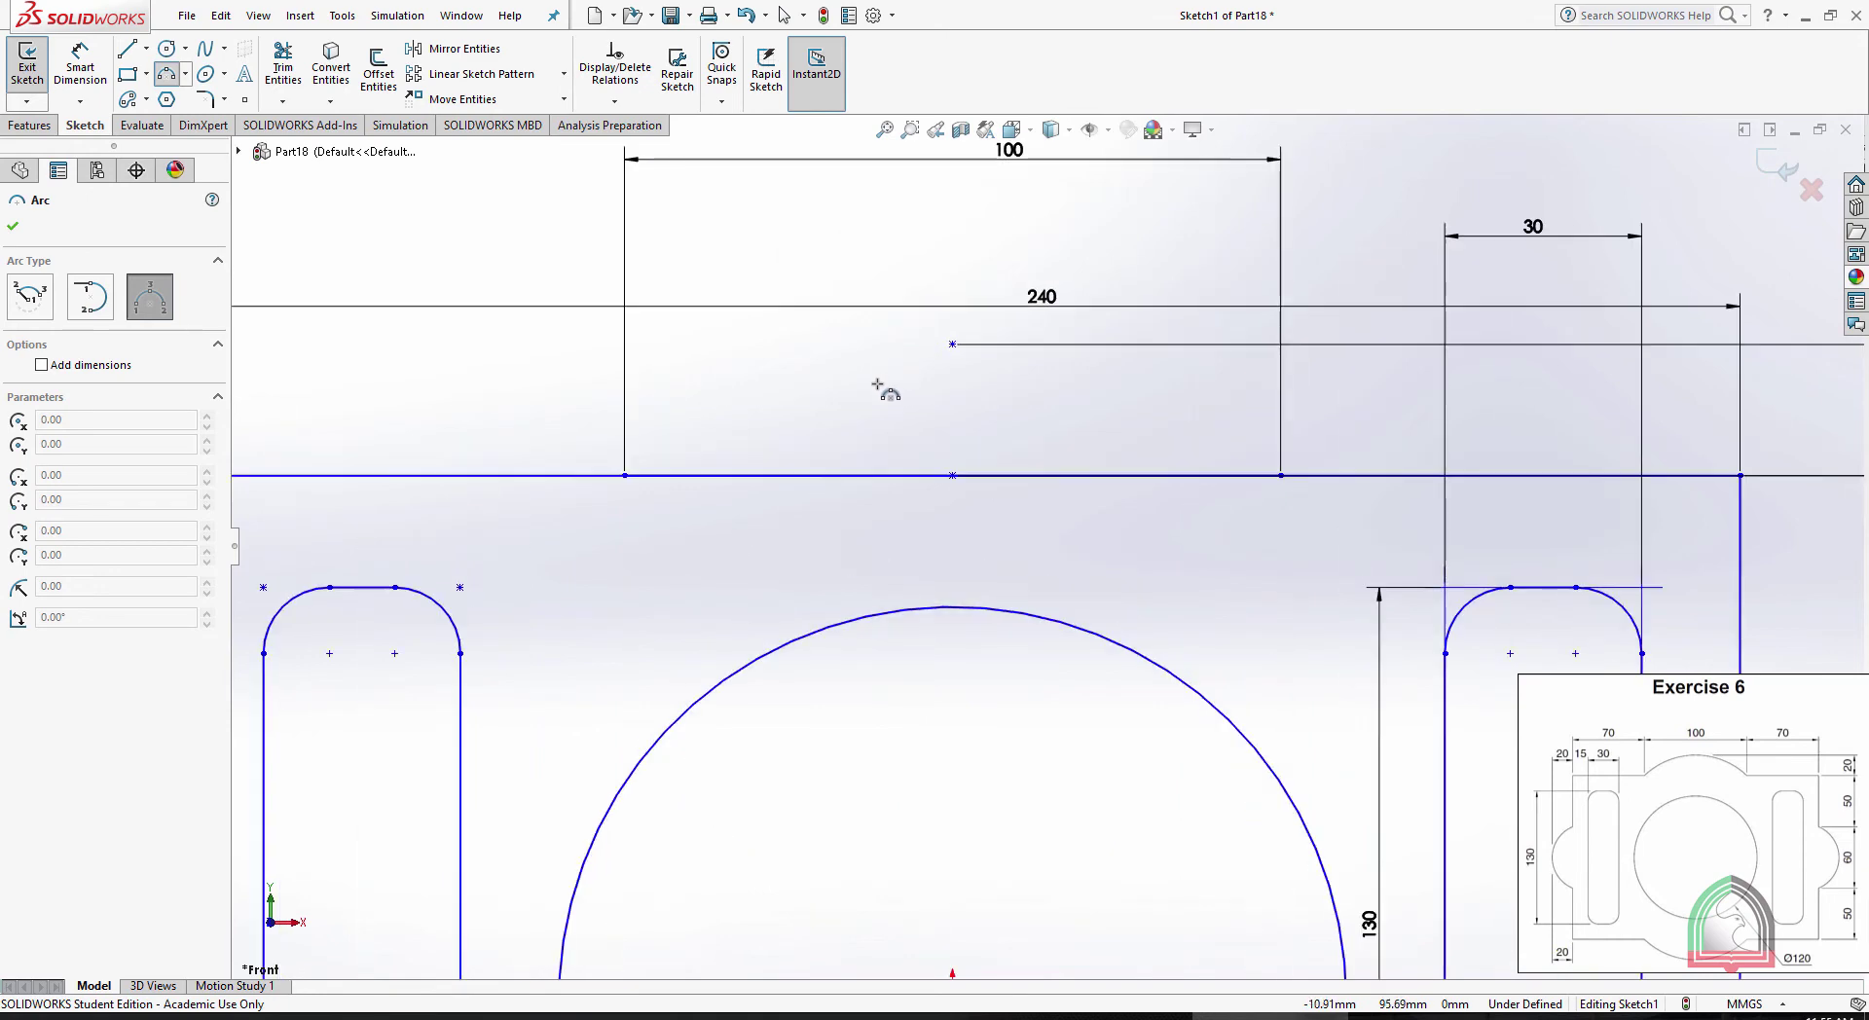
left_click(624, 476)
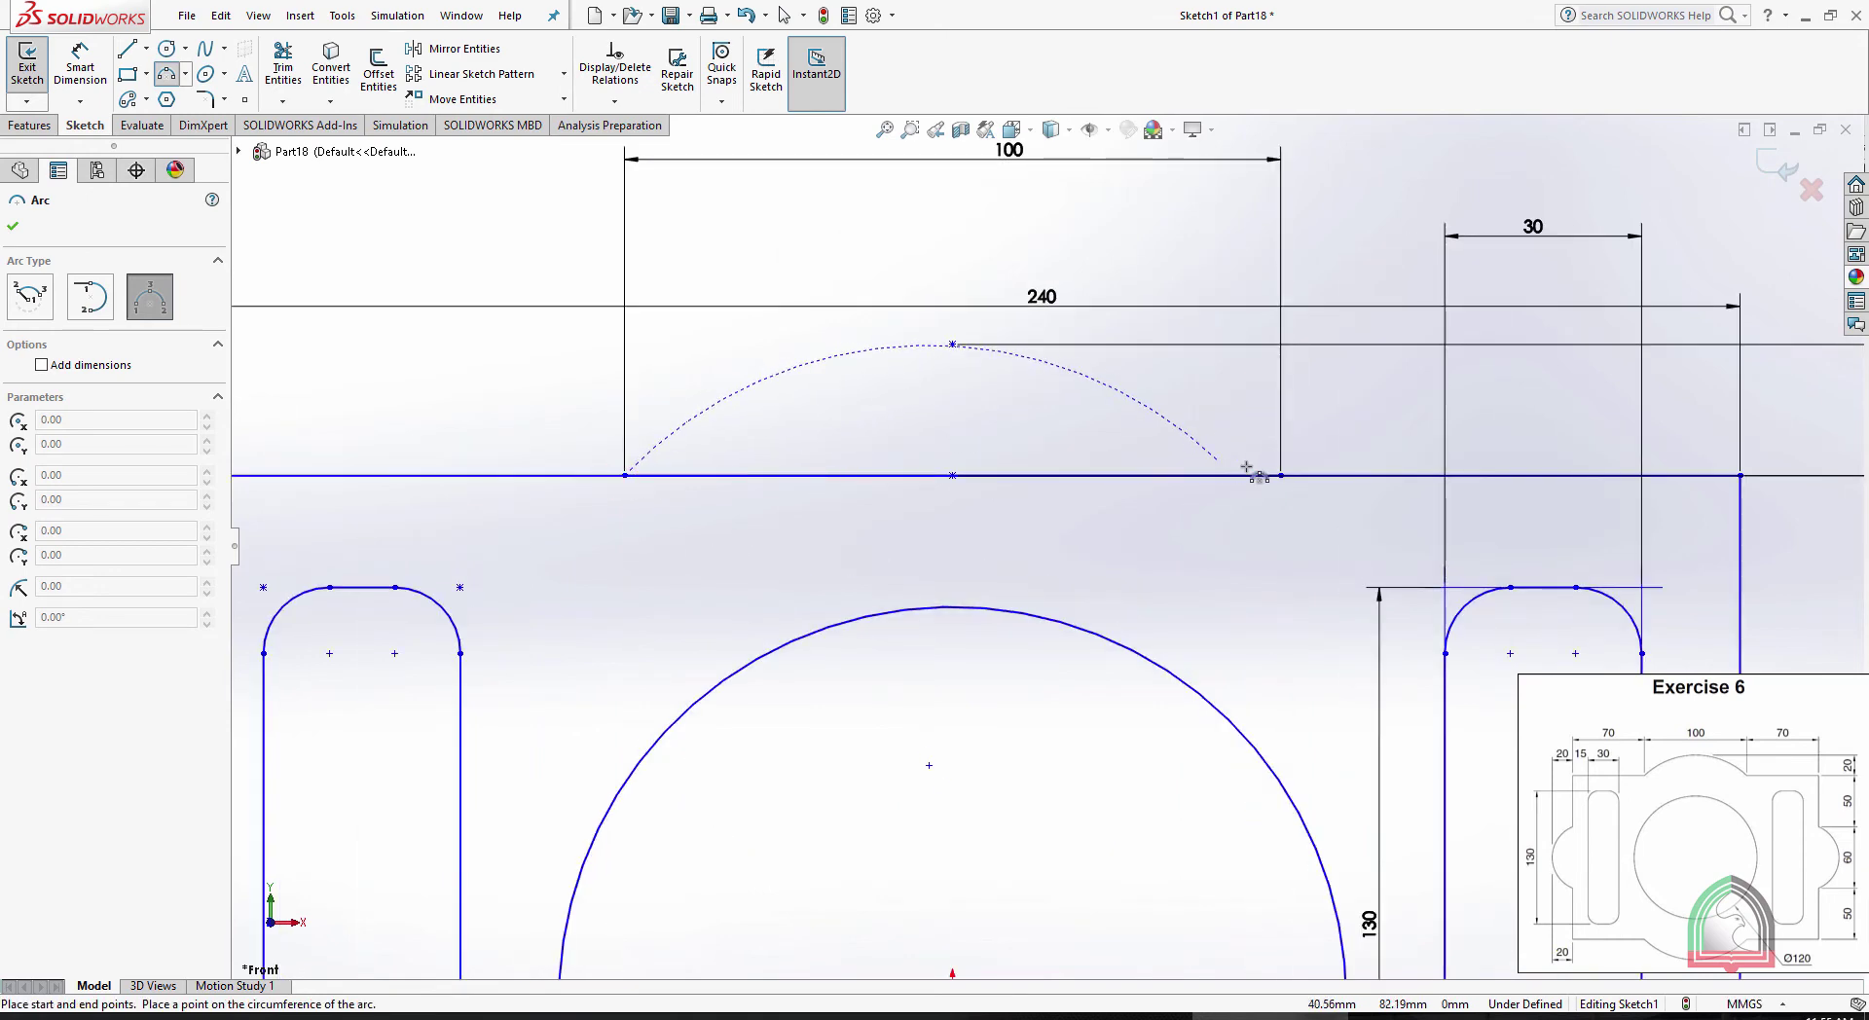
left_click(1281, 476)
scroll(959, 365, "down", 3)
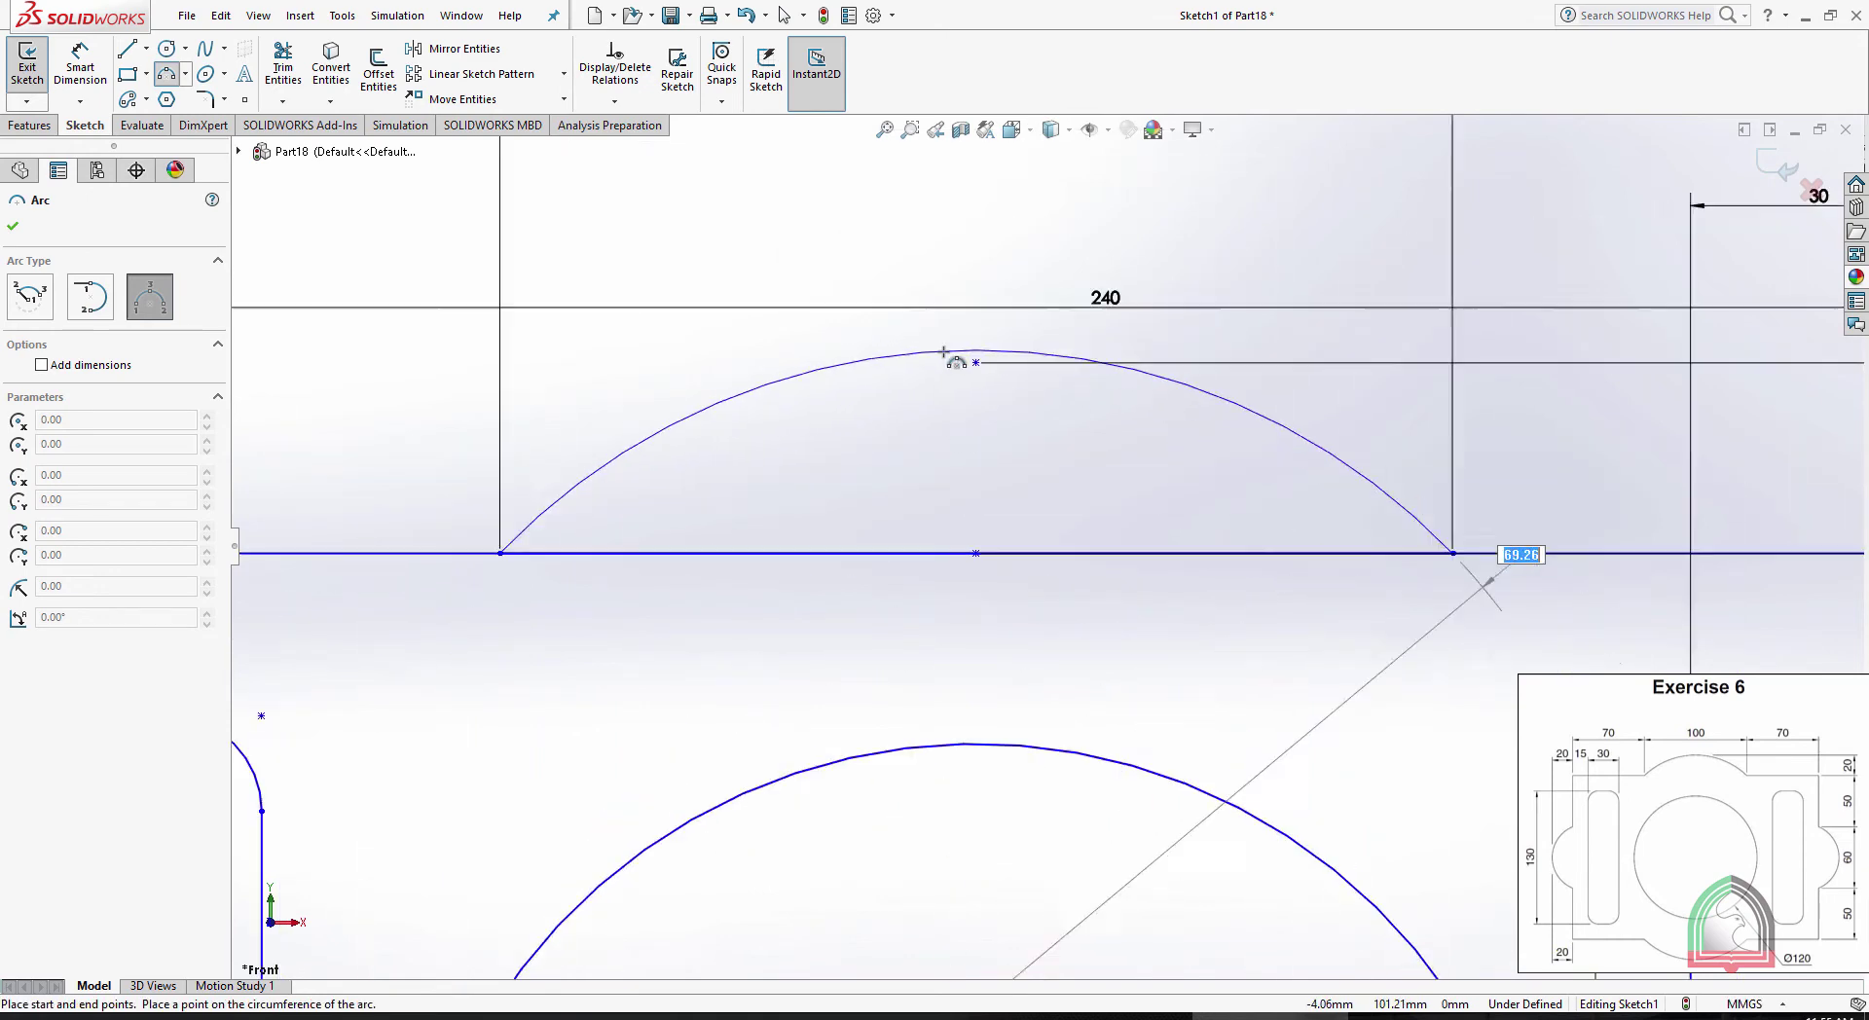
left_click(991, 377)
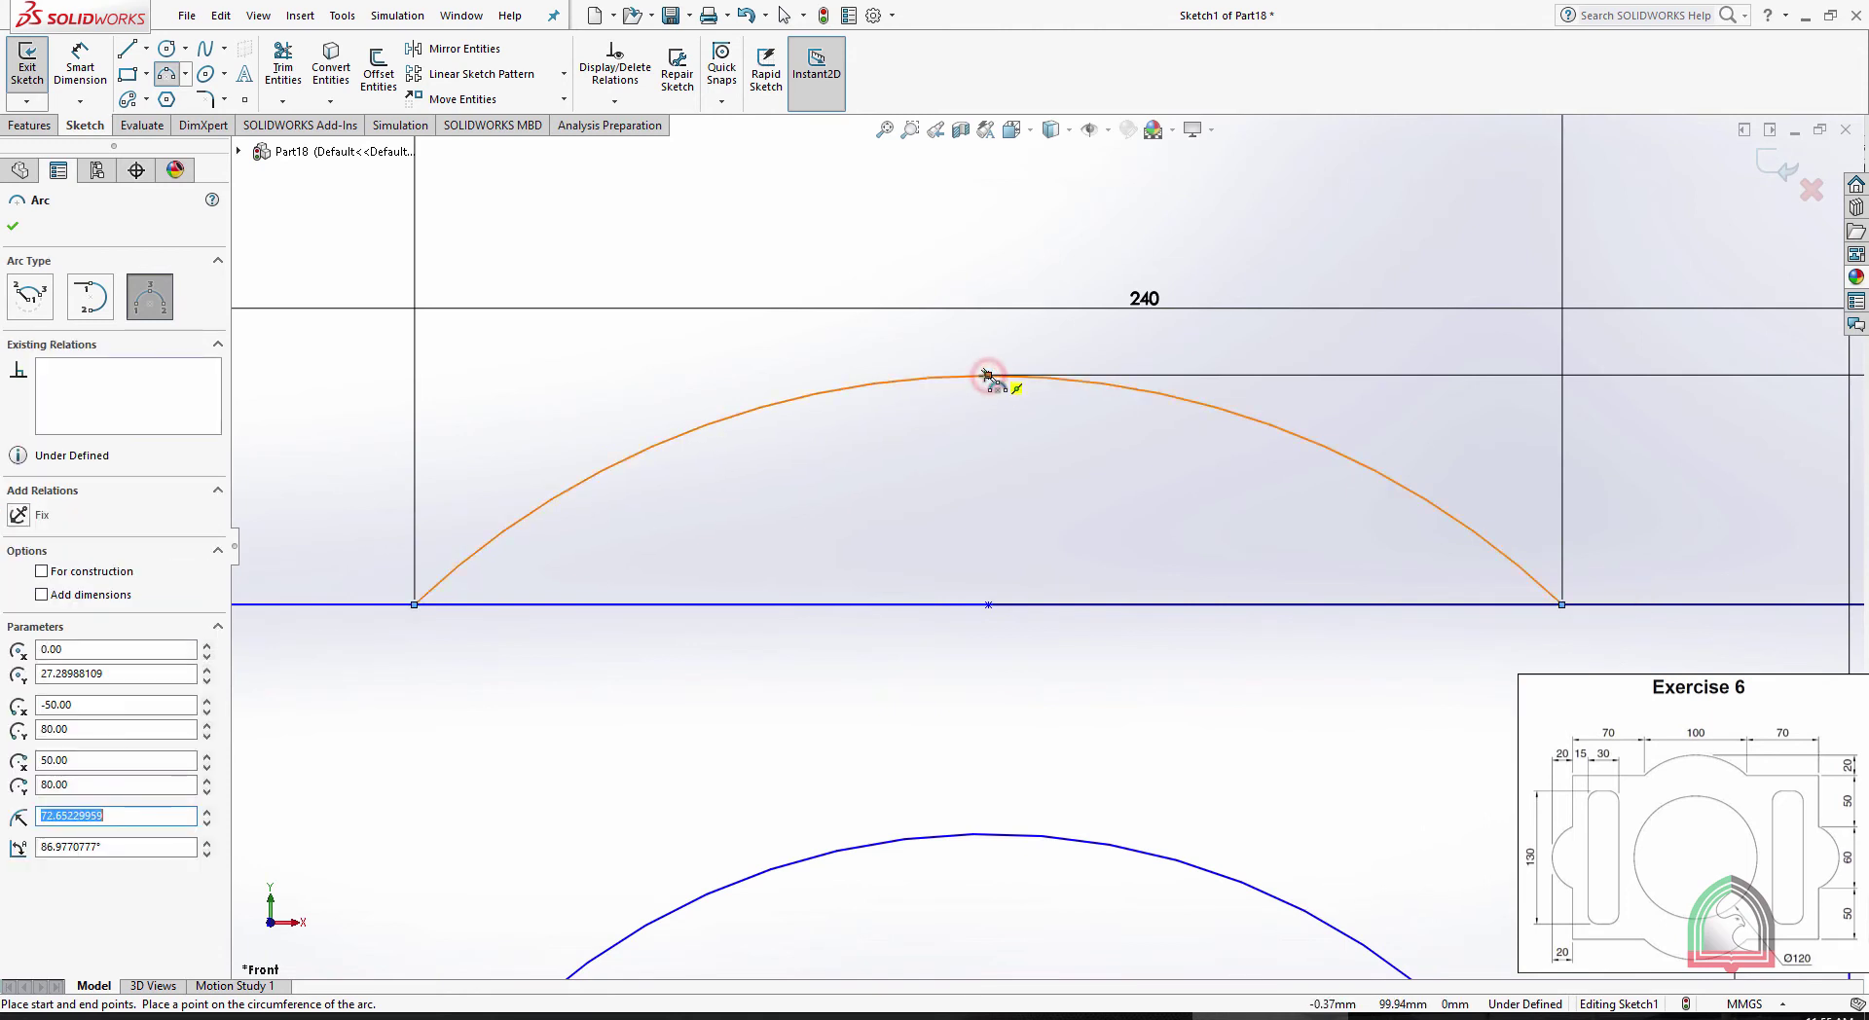
key("Escape")
Make the arc coincident with the point 20 above the edge
scroll(1028, 531, "down", 2)
scroll(1027, 530, "down", 3)
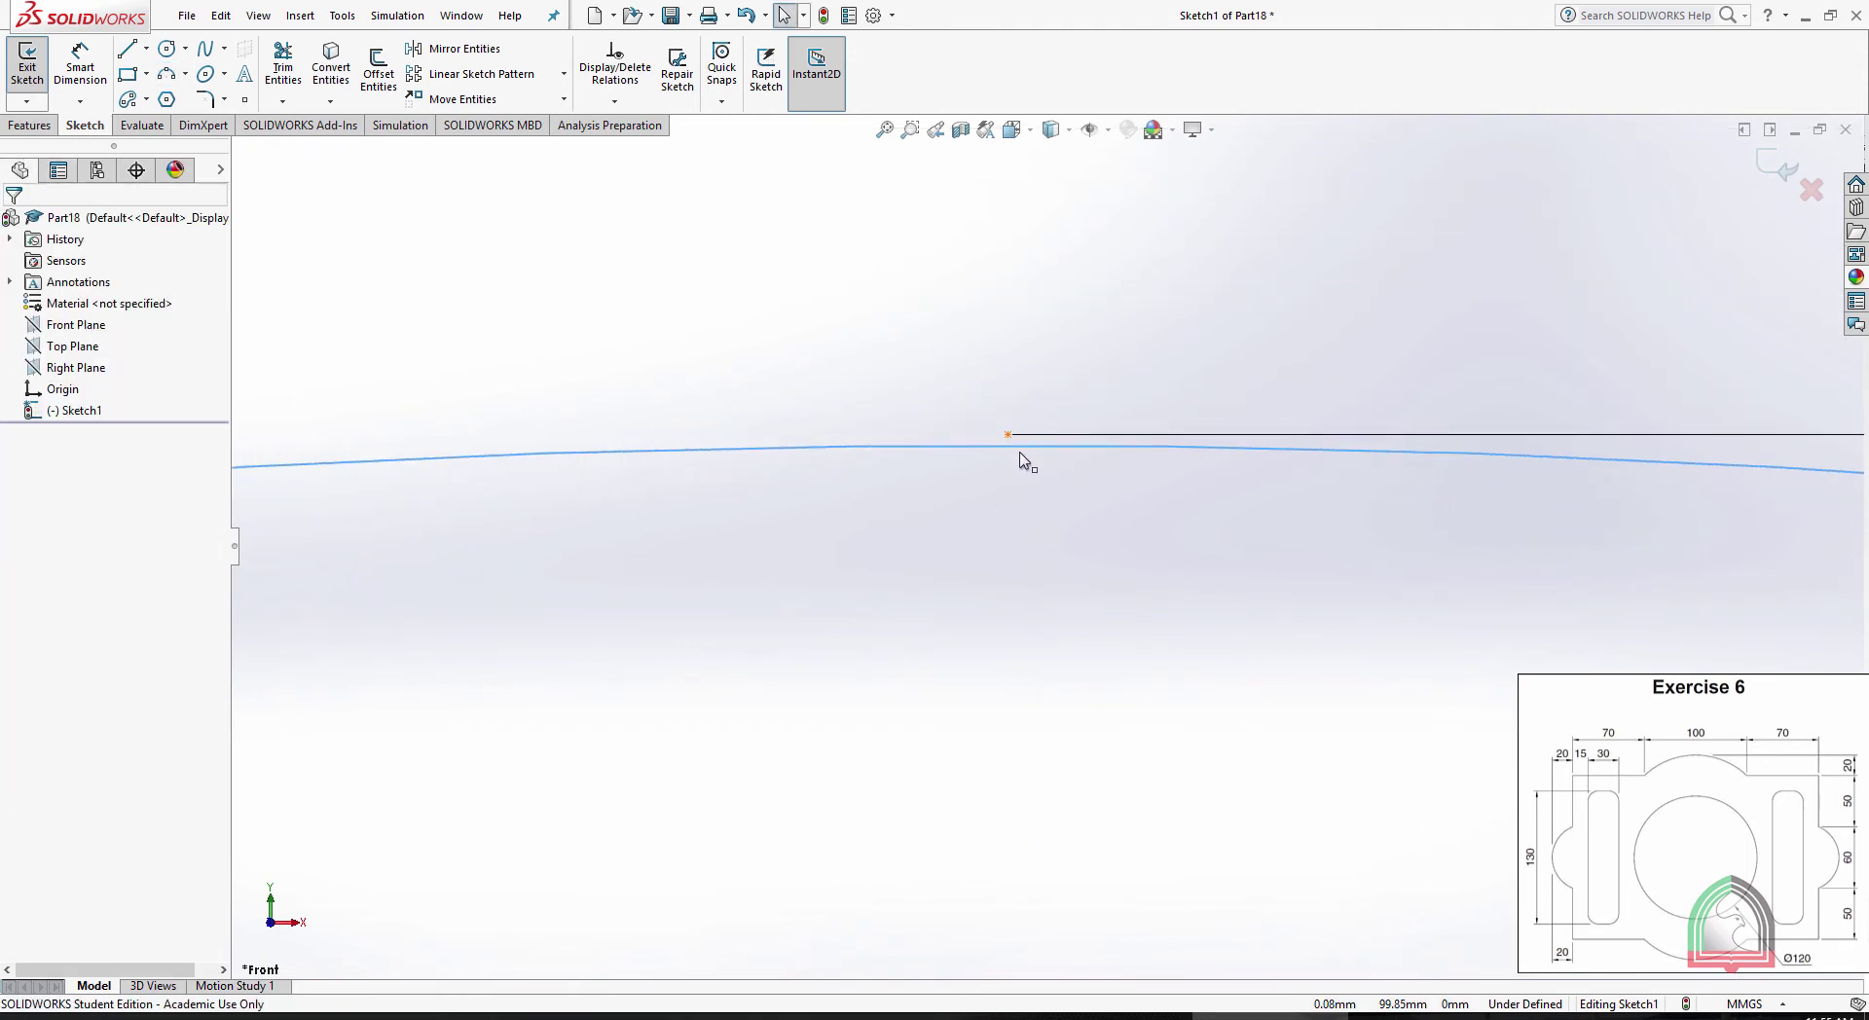
left_click(1020, 541)
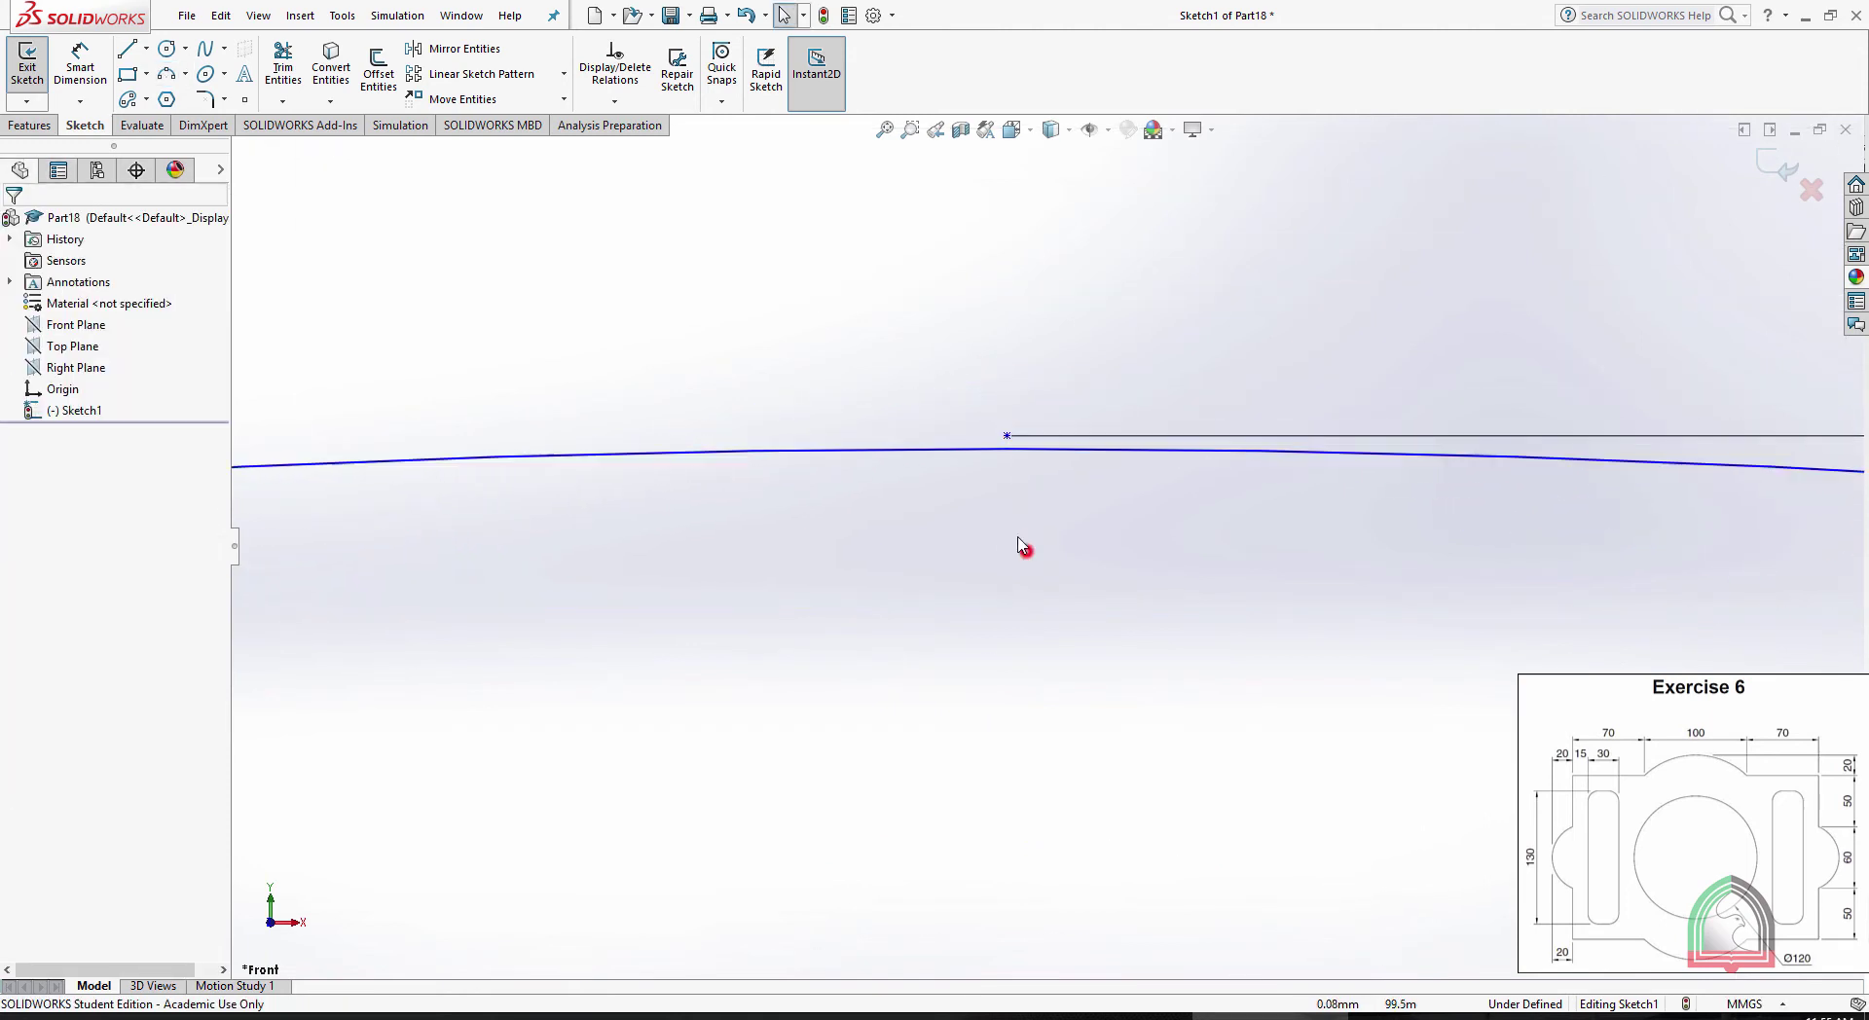
left_click(1007, 437)
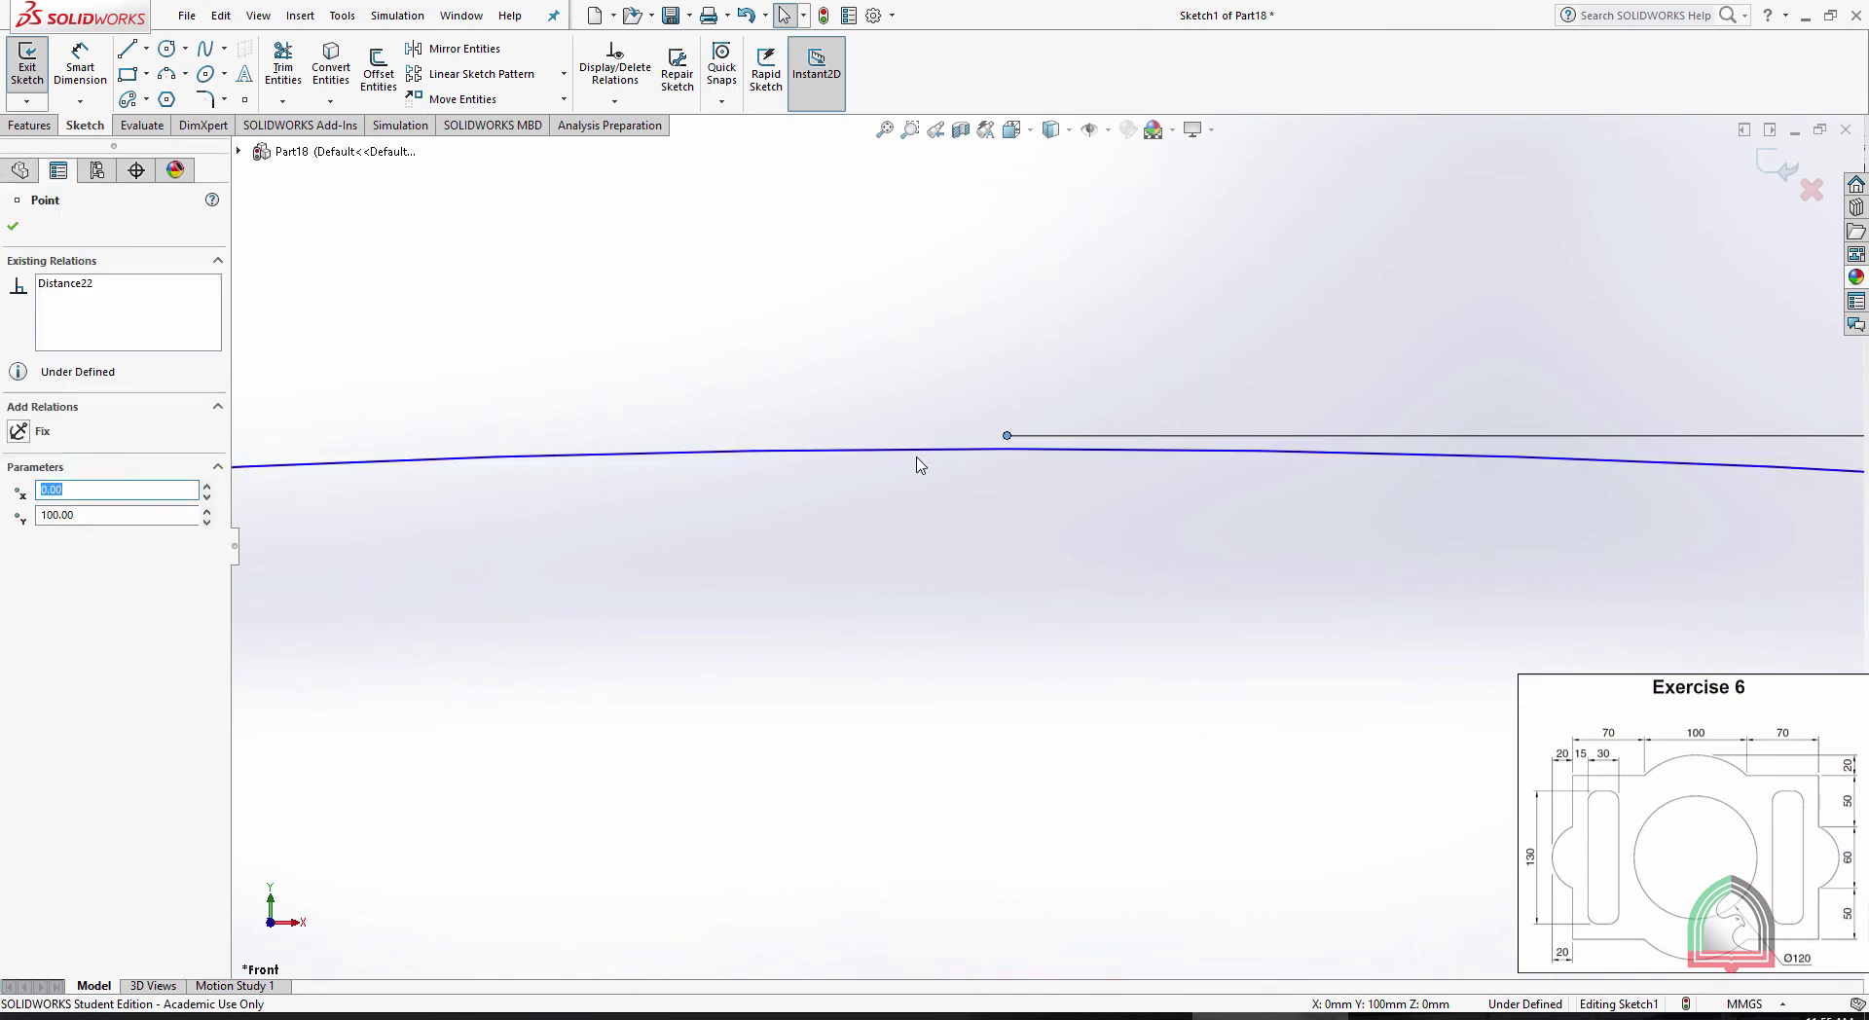
left_click(920, 451, "ctrl")
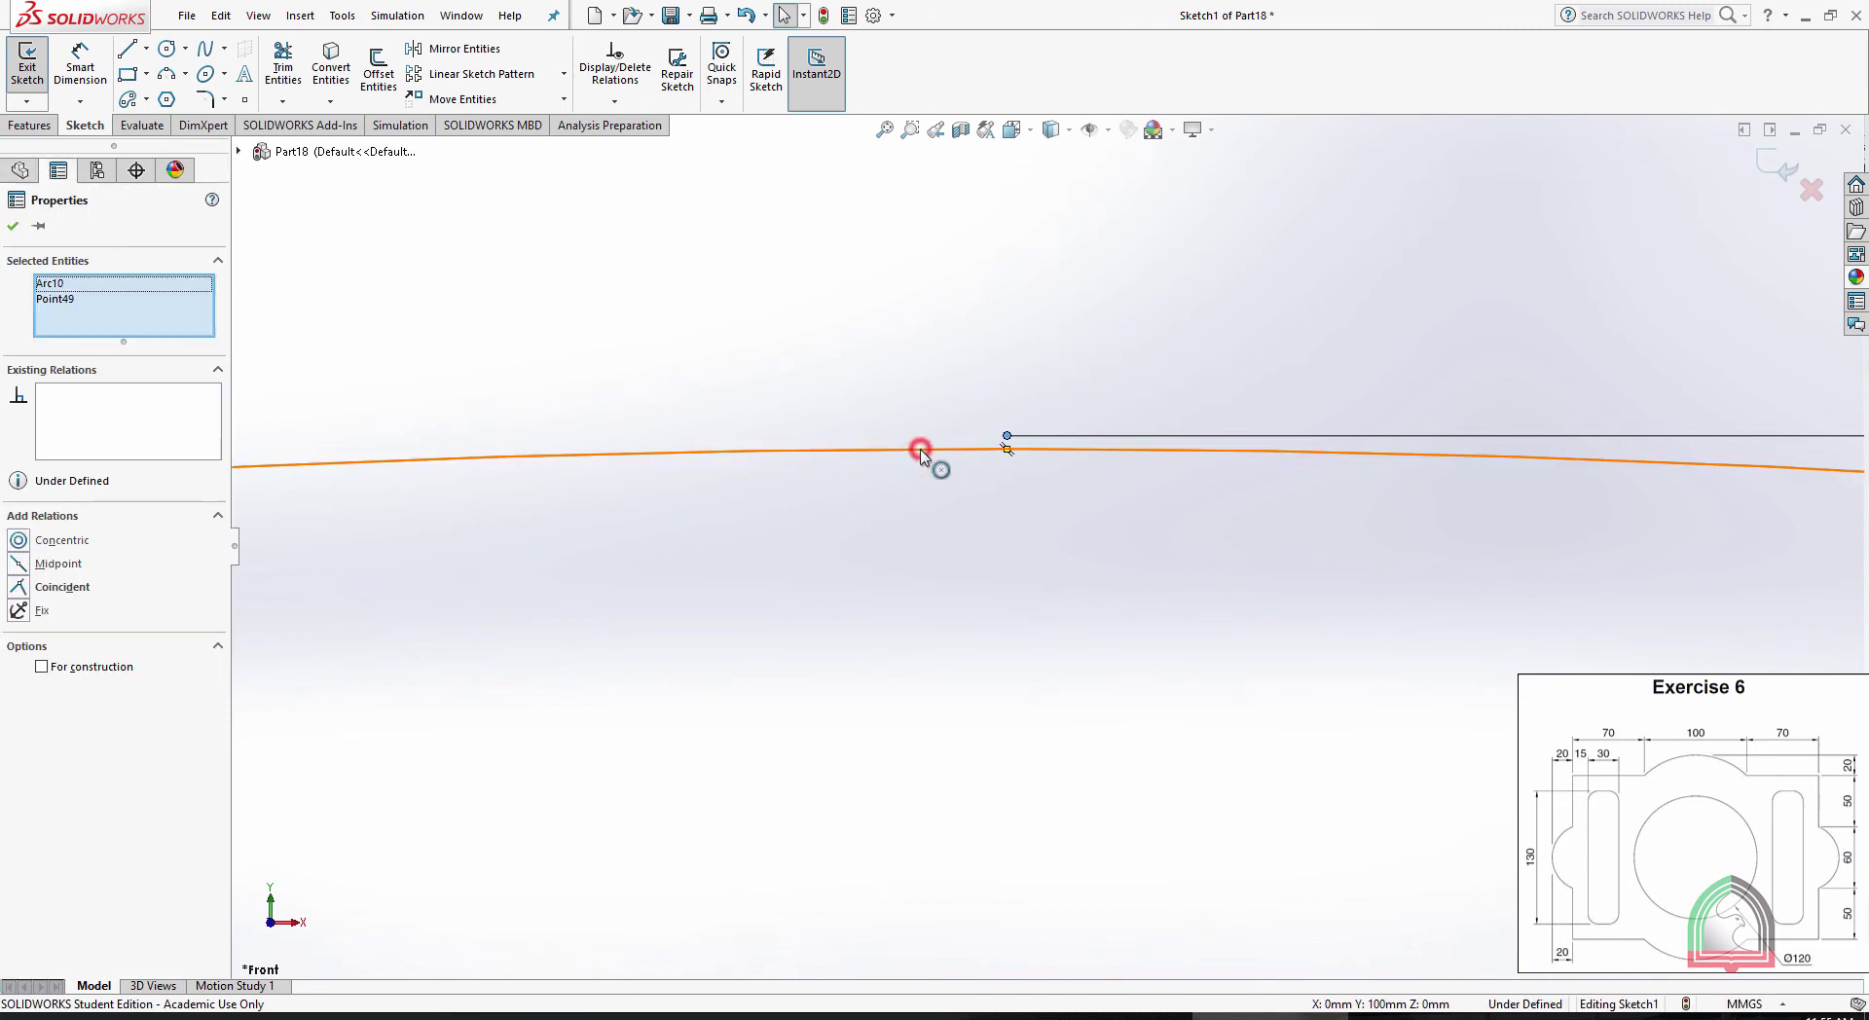
left_click(34, 588)
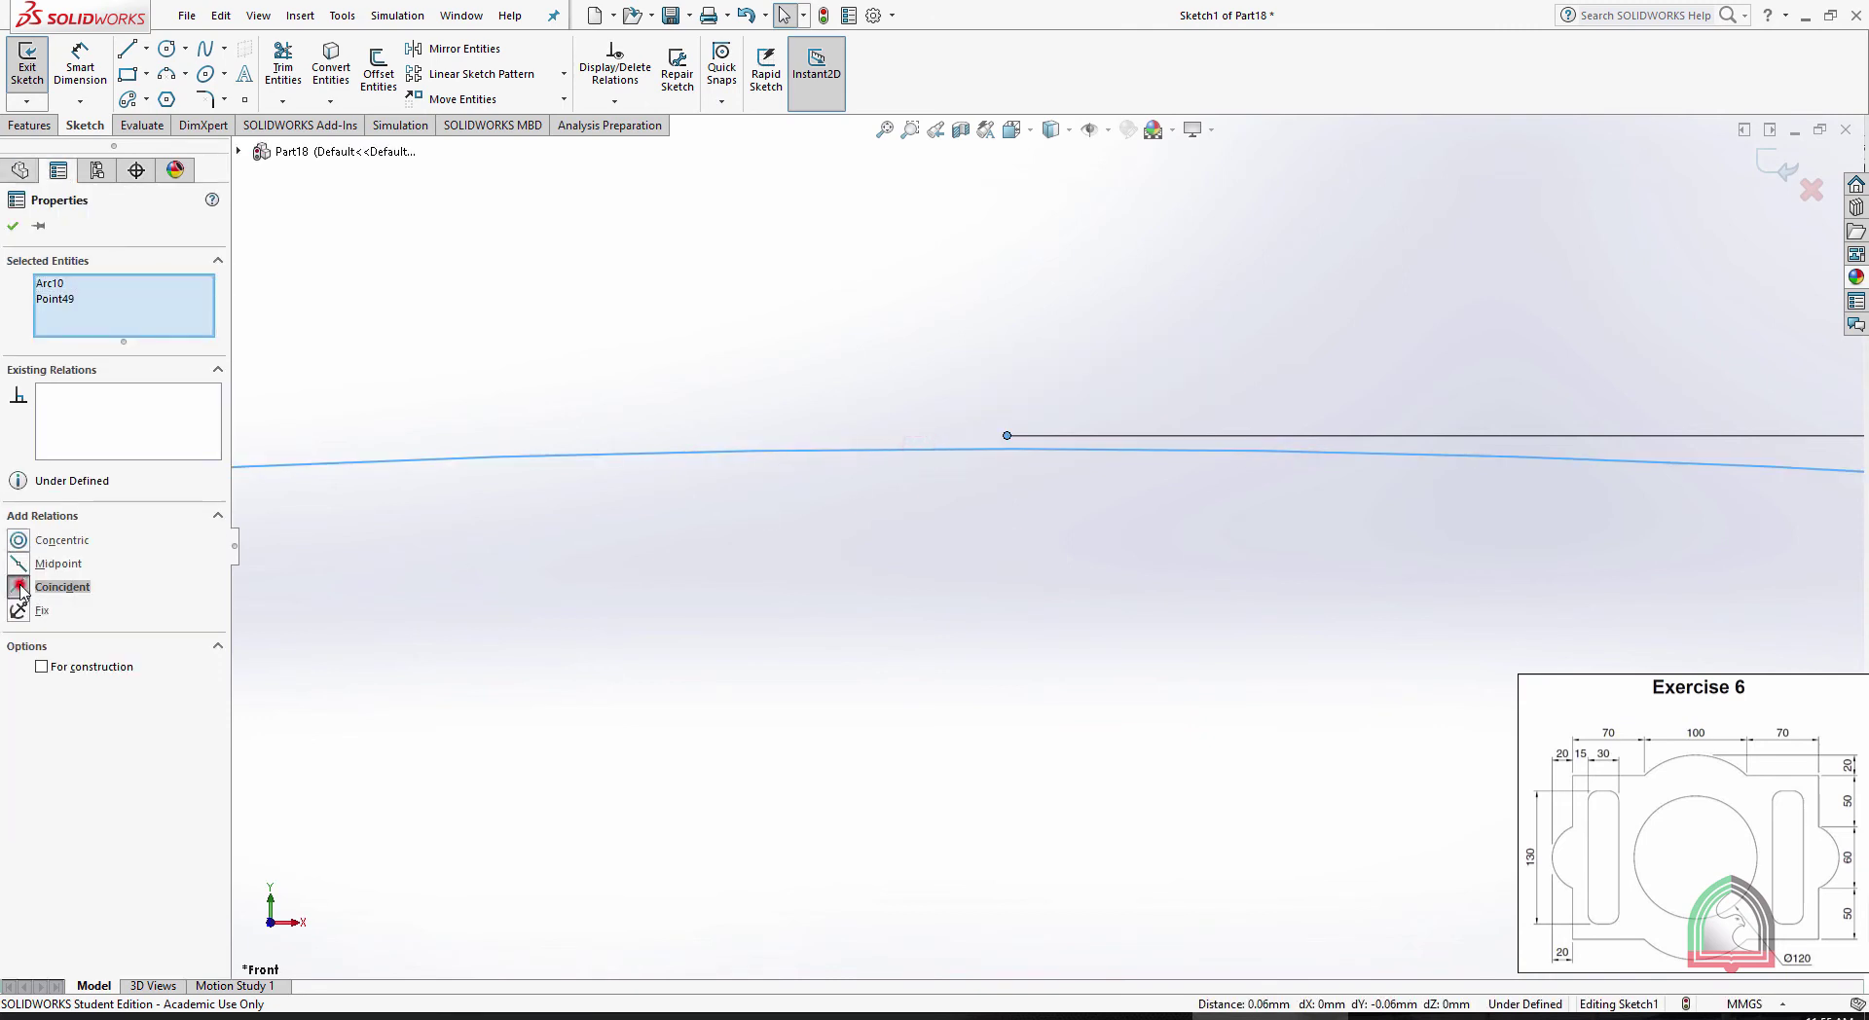
left_click(11, 227)
scroll(1183, 633, "up", 10)
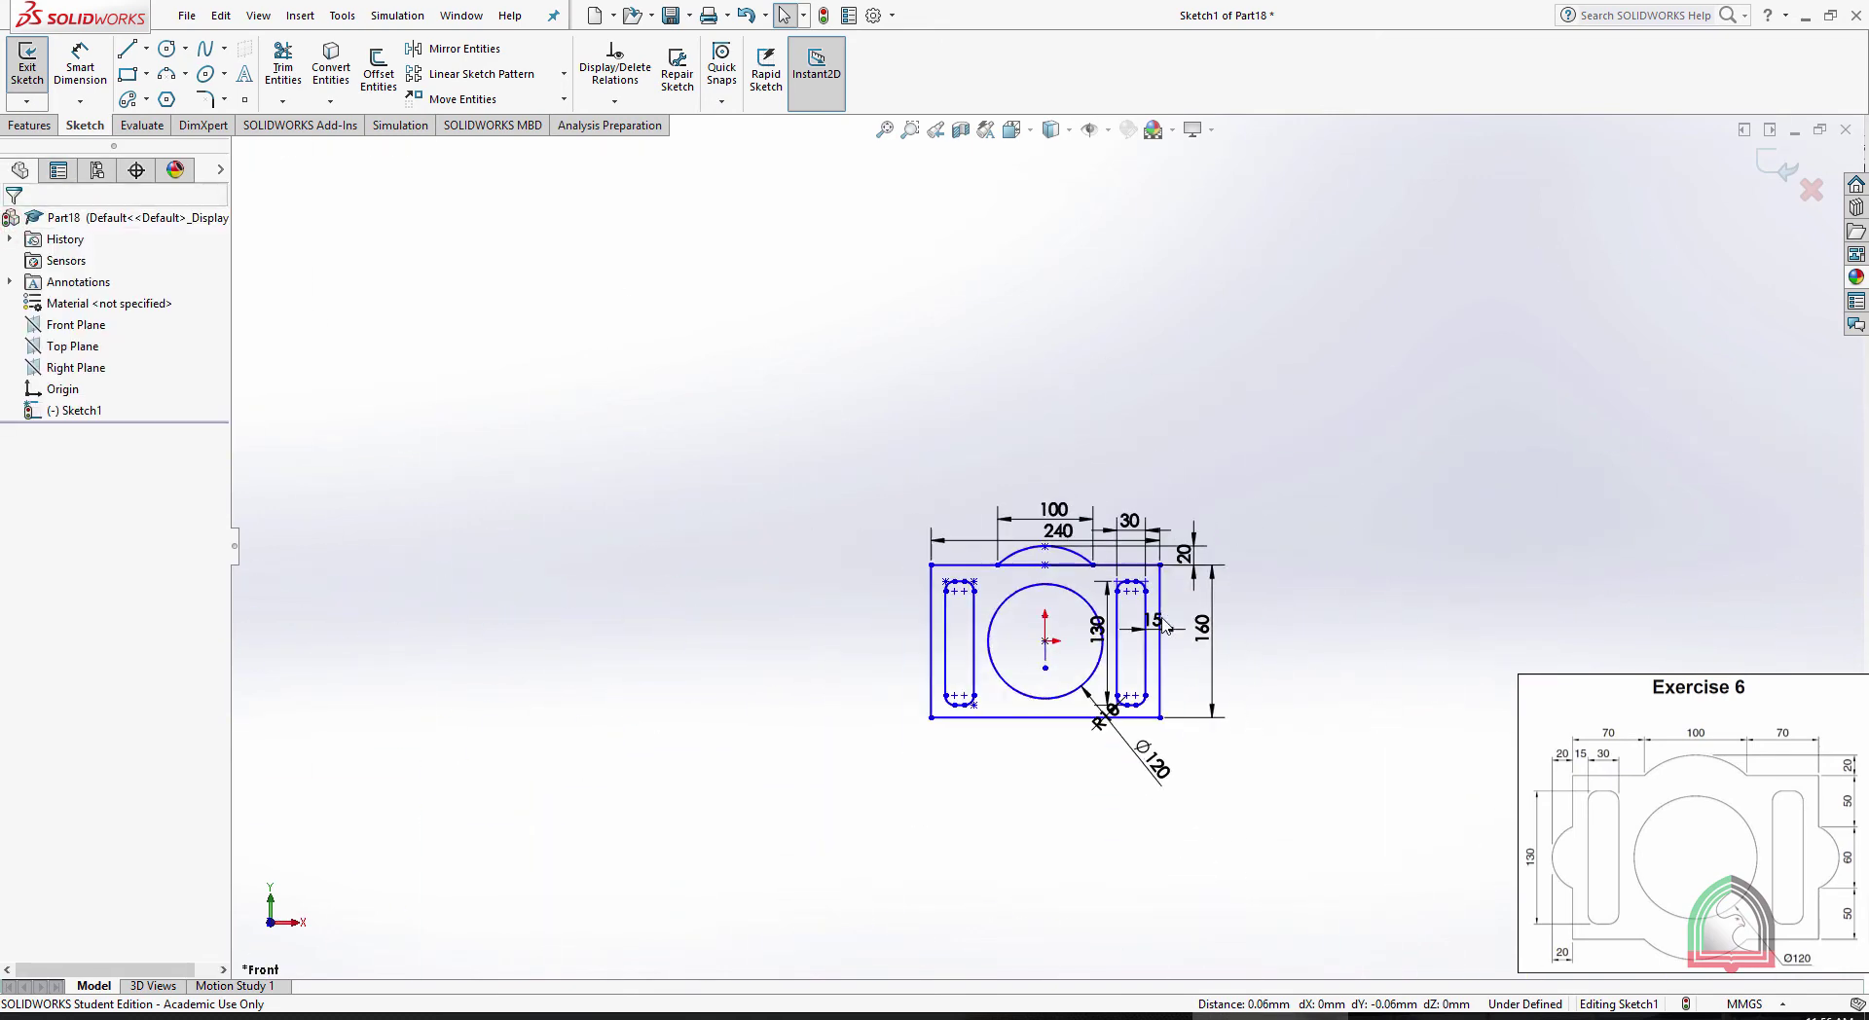
Power-trim the straight top-edge segment beneath the arc
scroll(1014, 645, "down", 6)
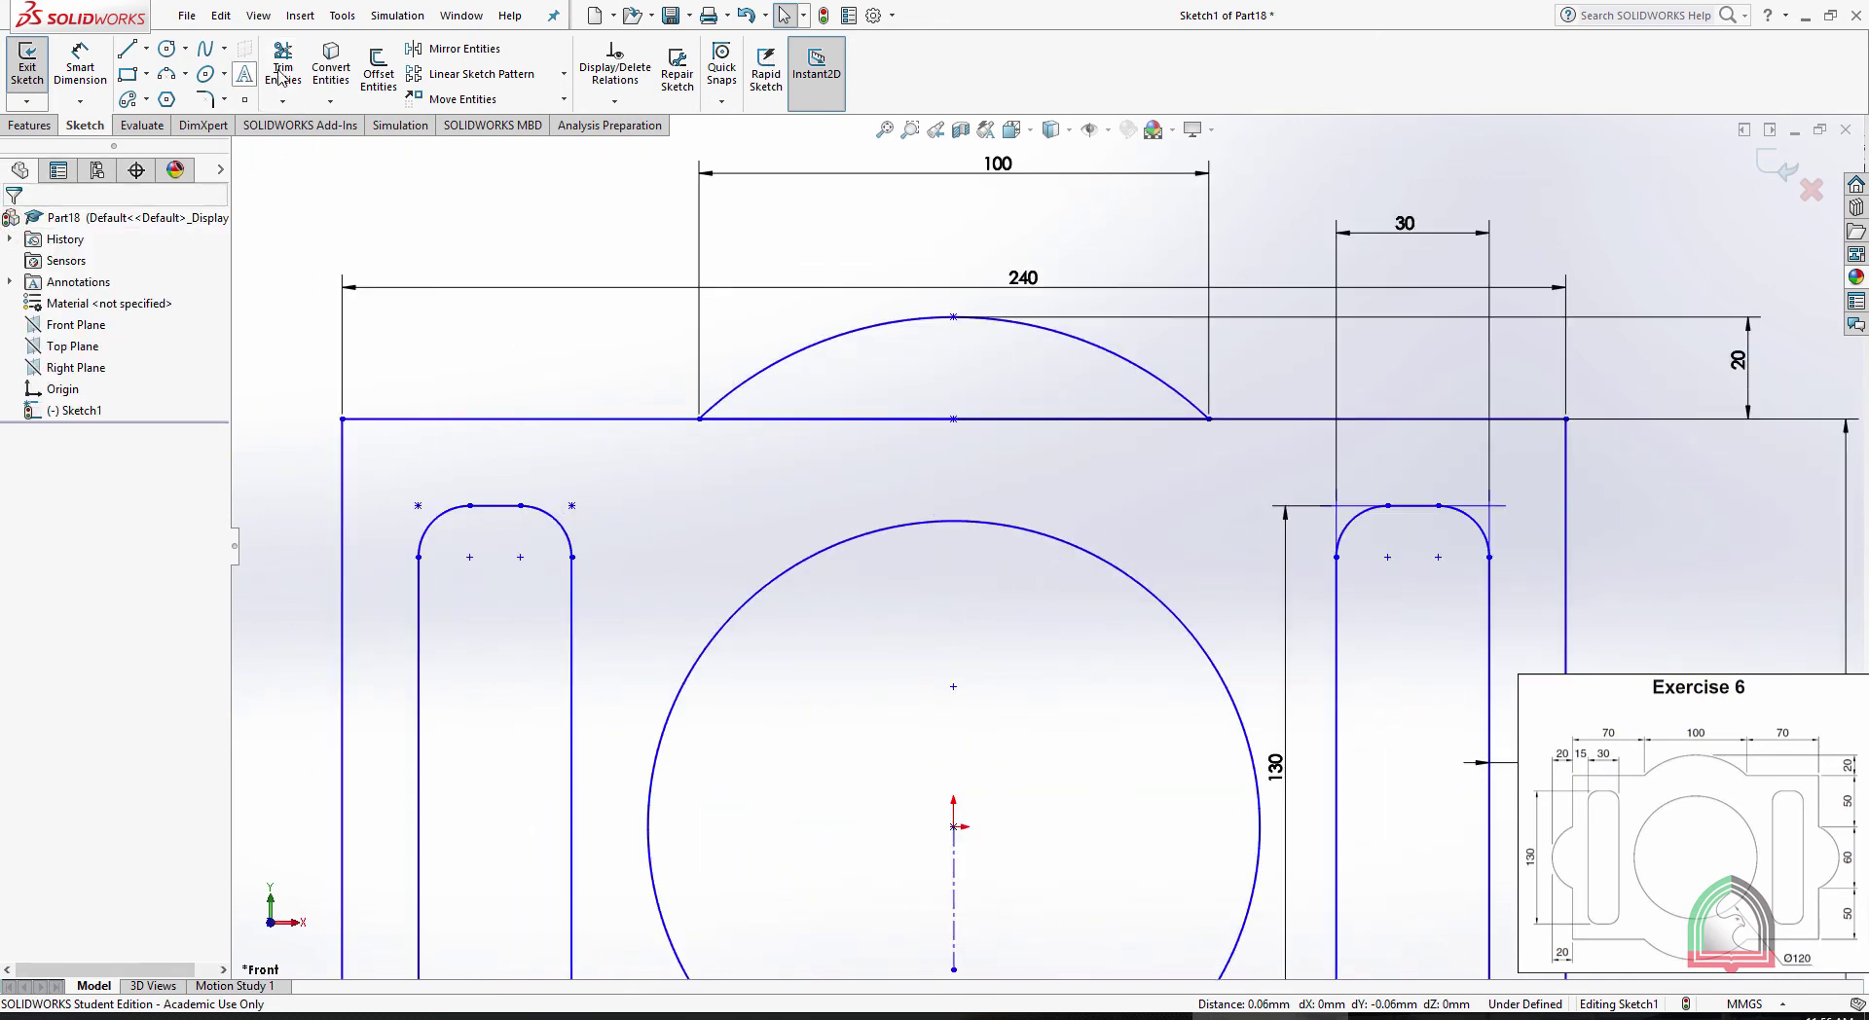
left_click(830, 428)
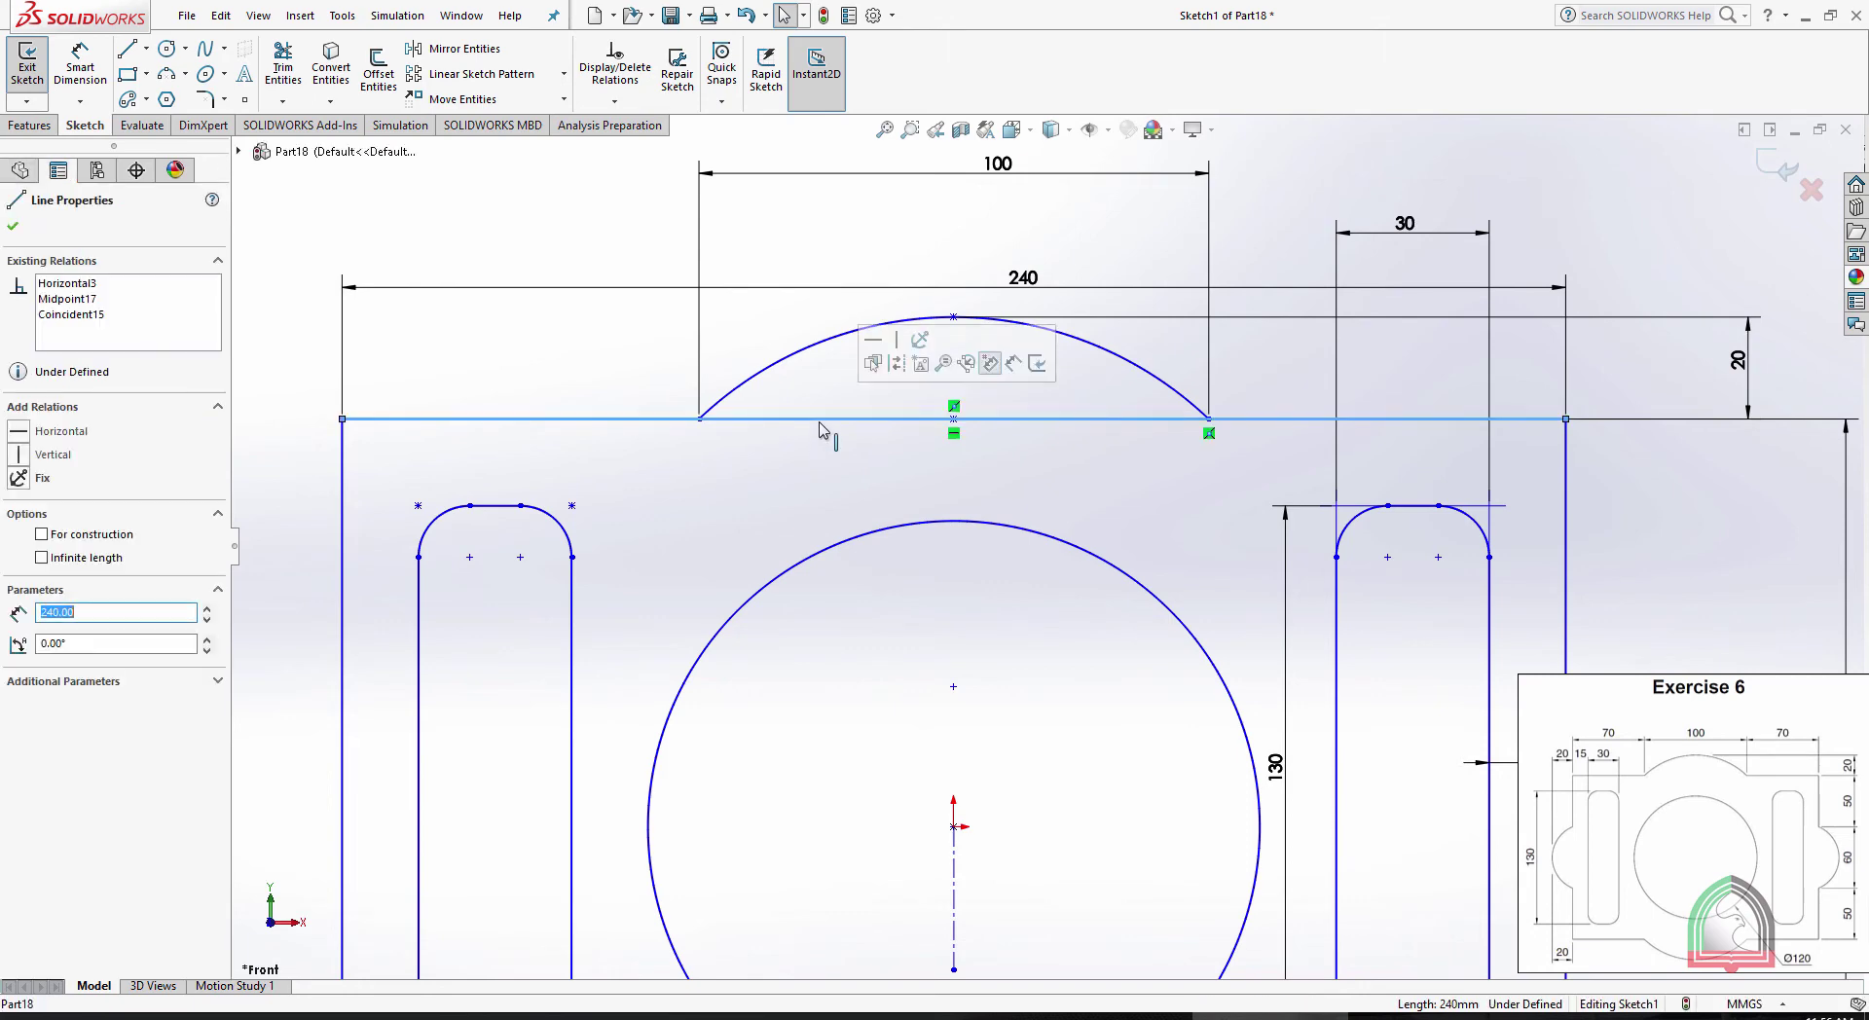
left_click(282, 66)
left_click_drag(802, 448, 911, 362)
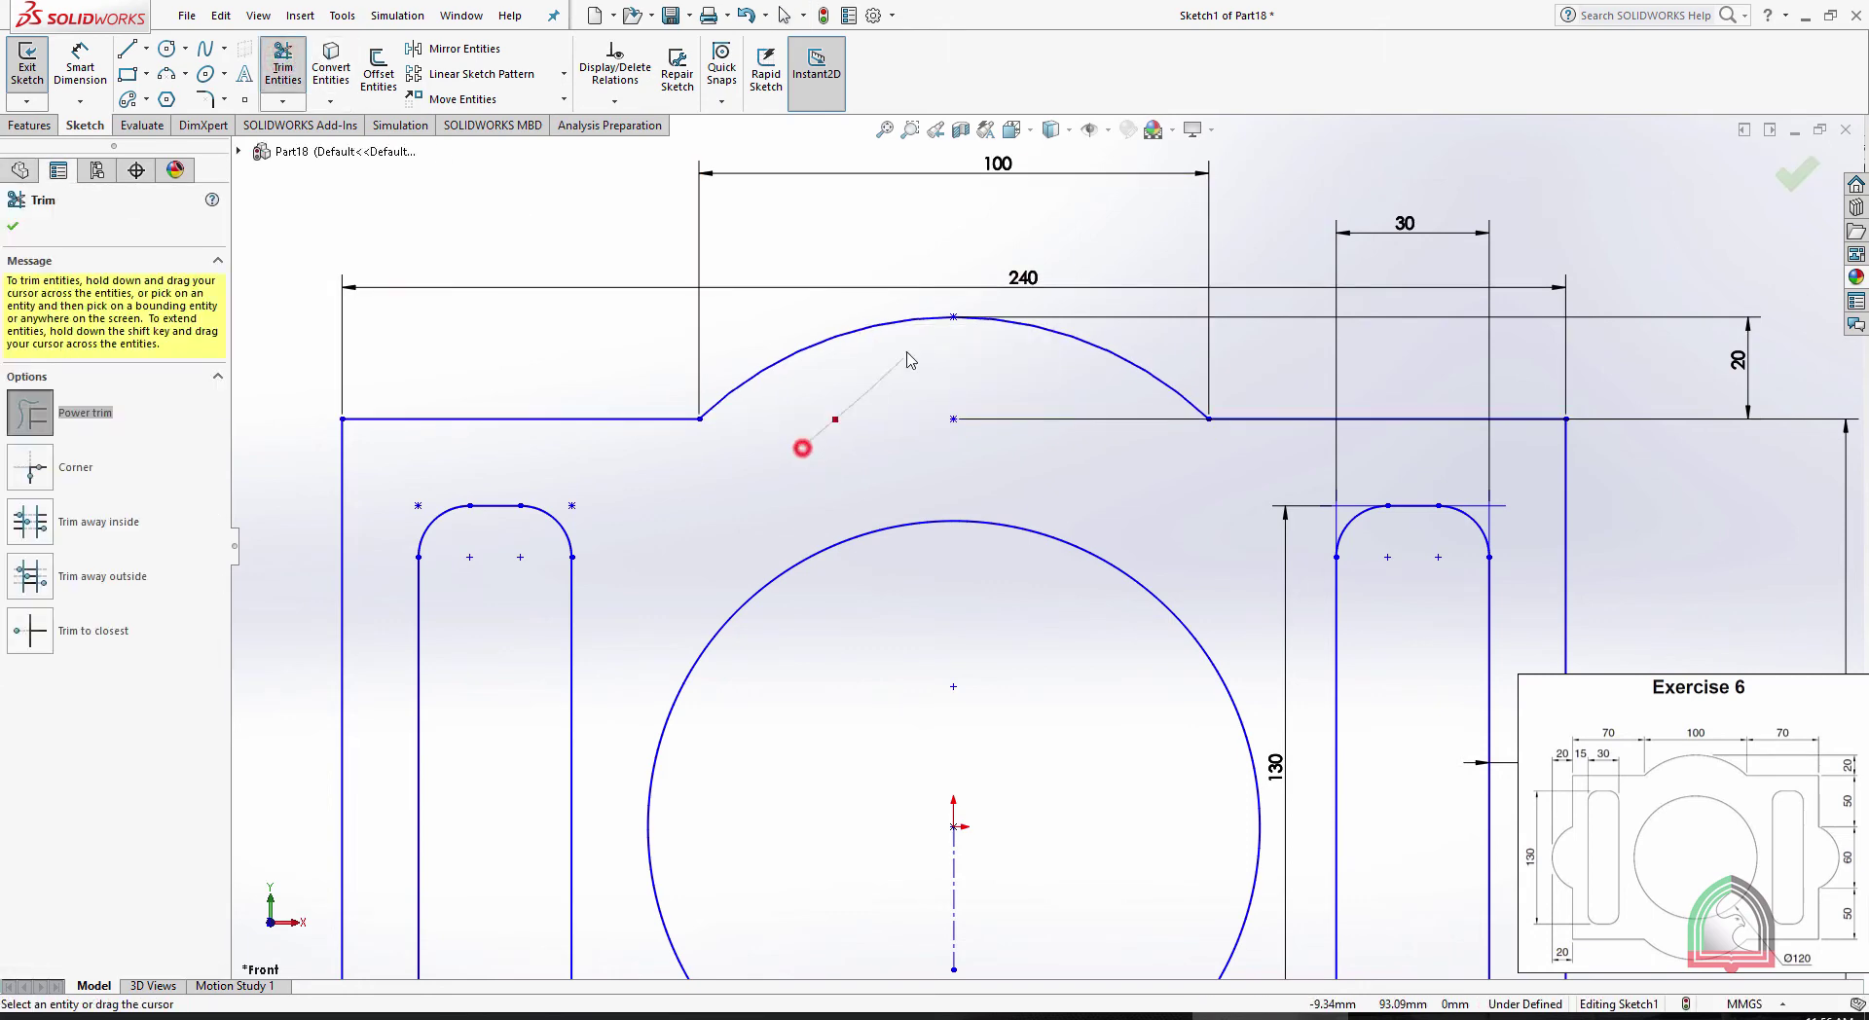
scroll(1046, 547, "up", 3)
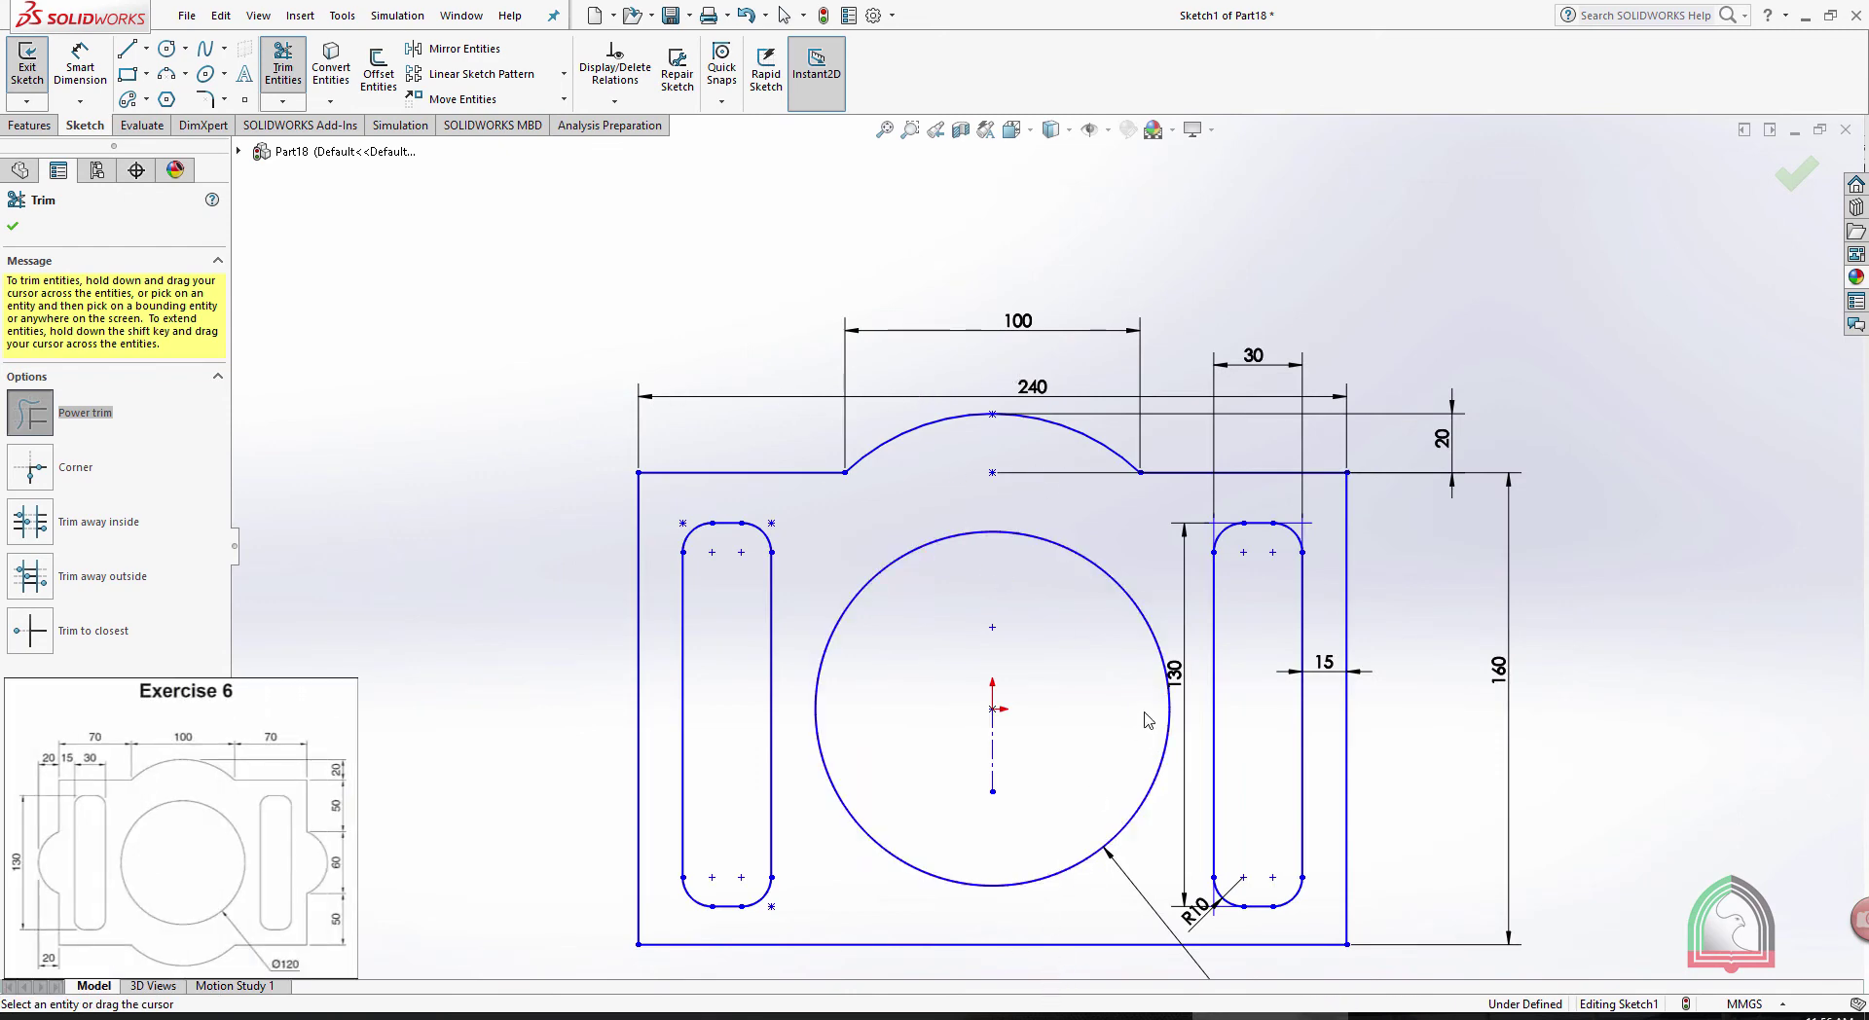
scroll(735, 642, "down", 2)
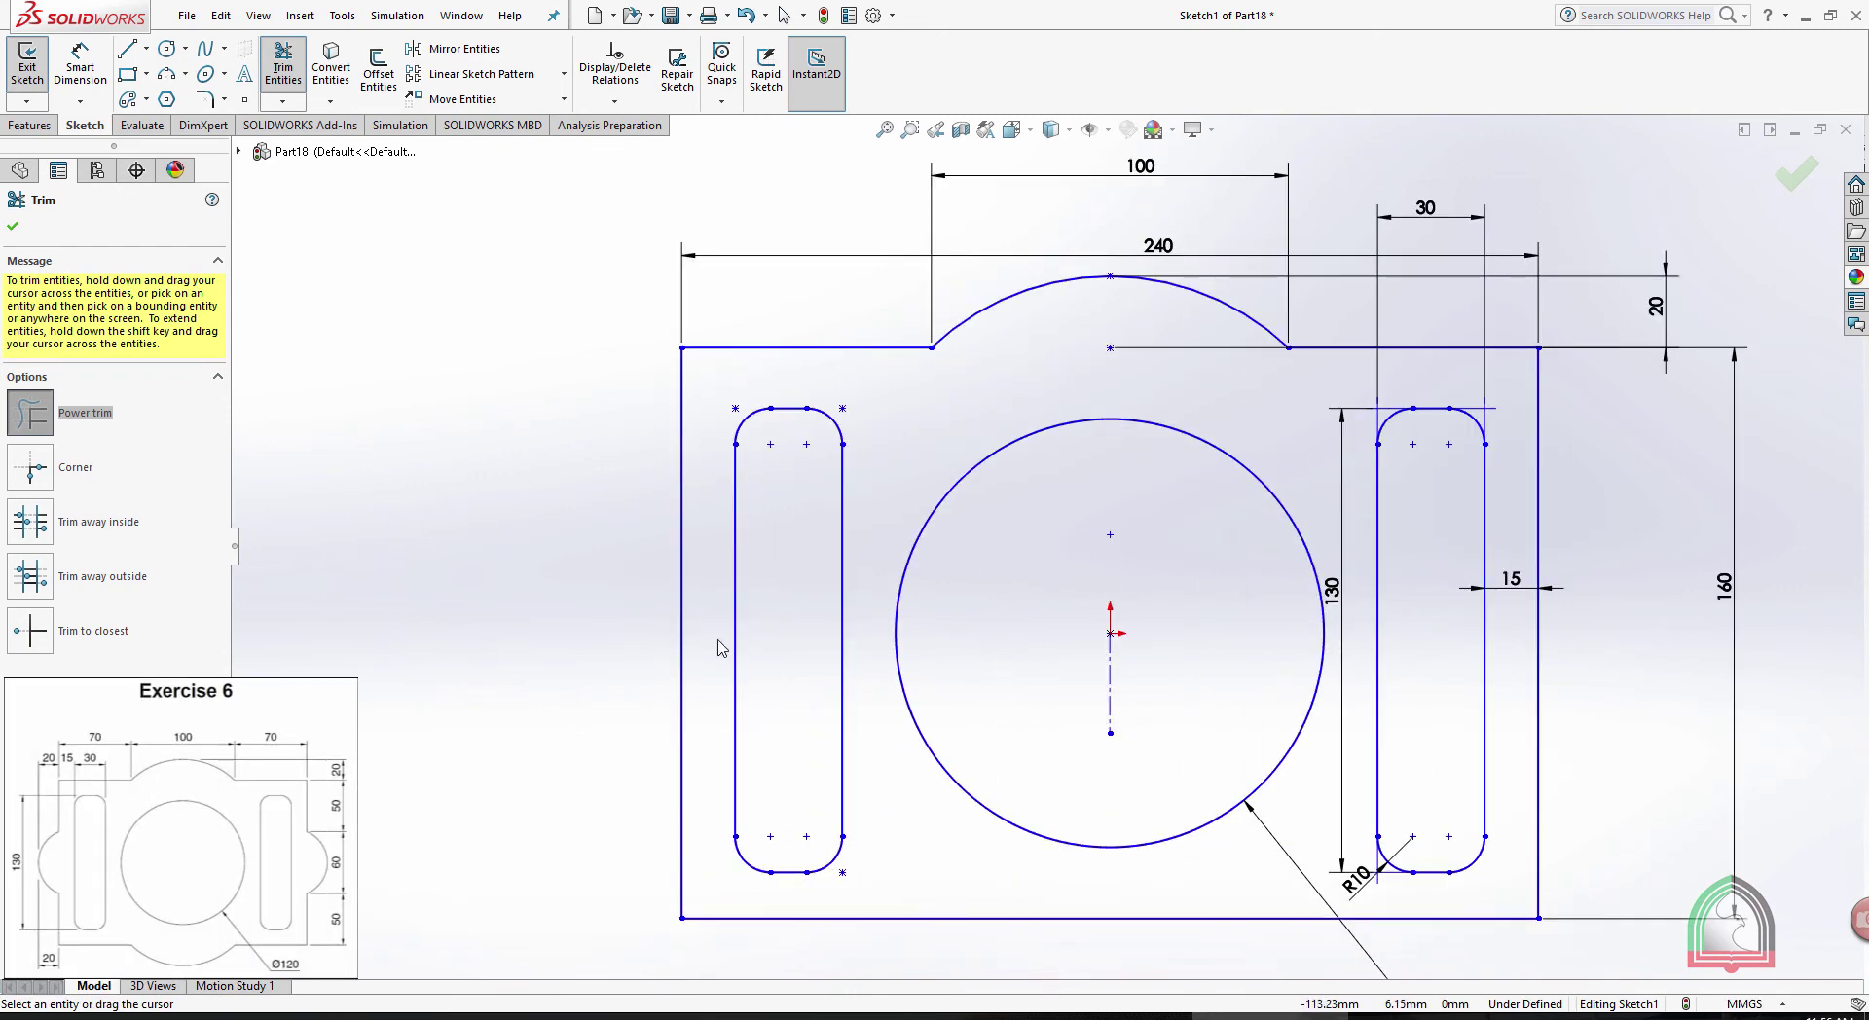
key("alt+Tab")
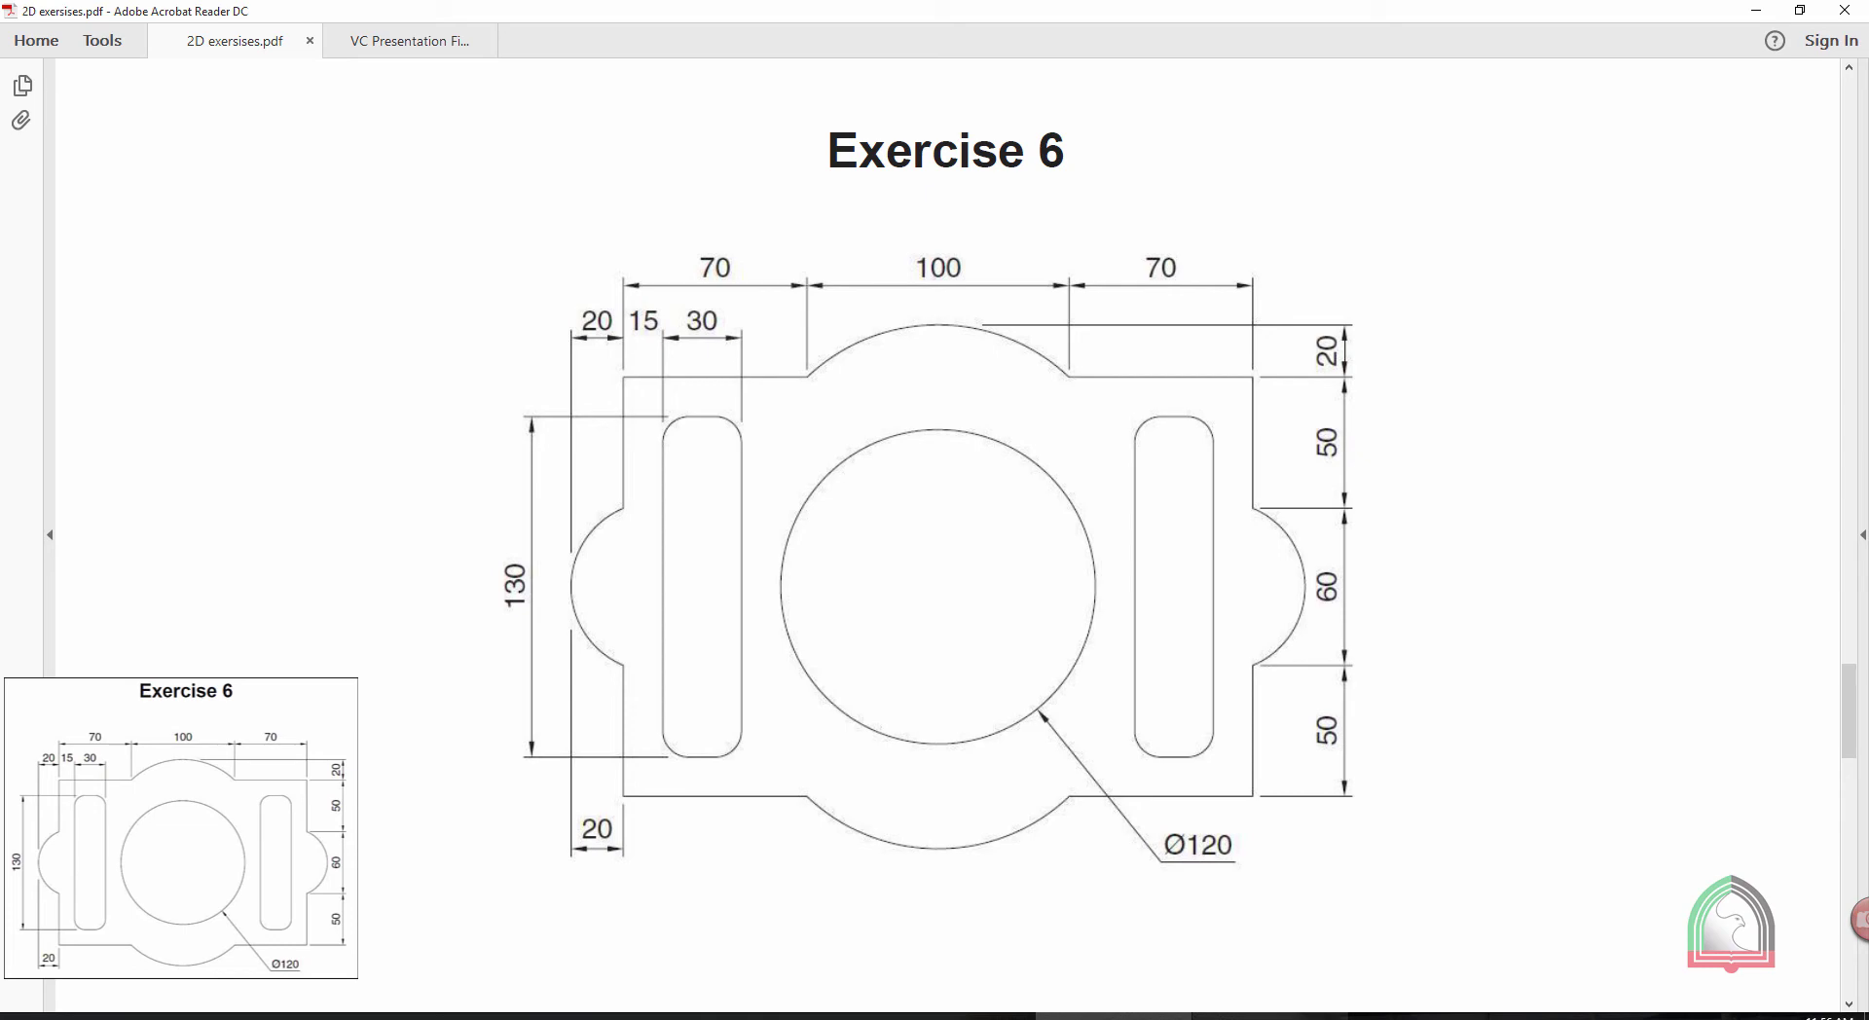
key("alt+Tab")
scroll(763, 774, "down", 2)
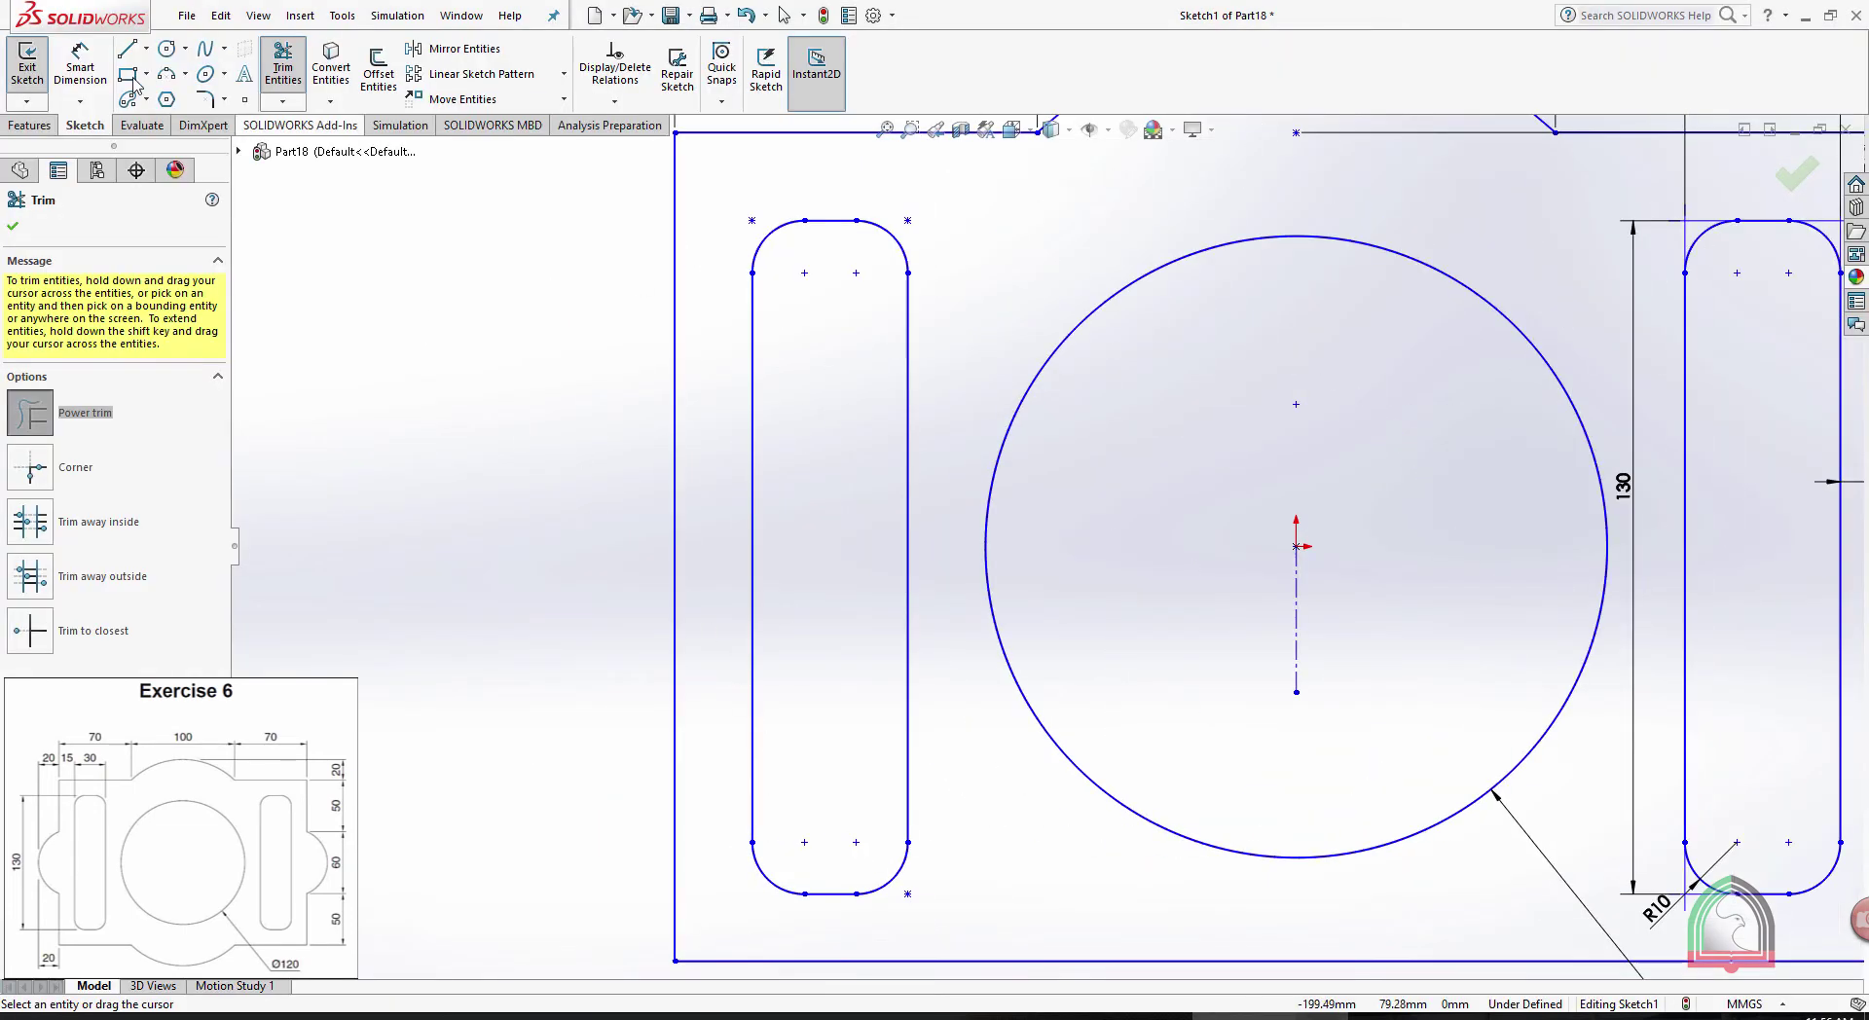
Draw a 30 mm line starting on the left edge
left_click(126, 49)
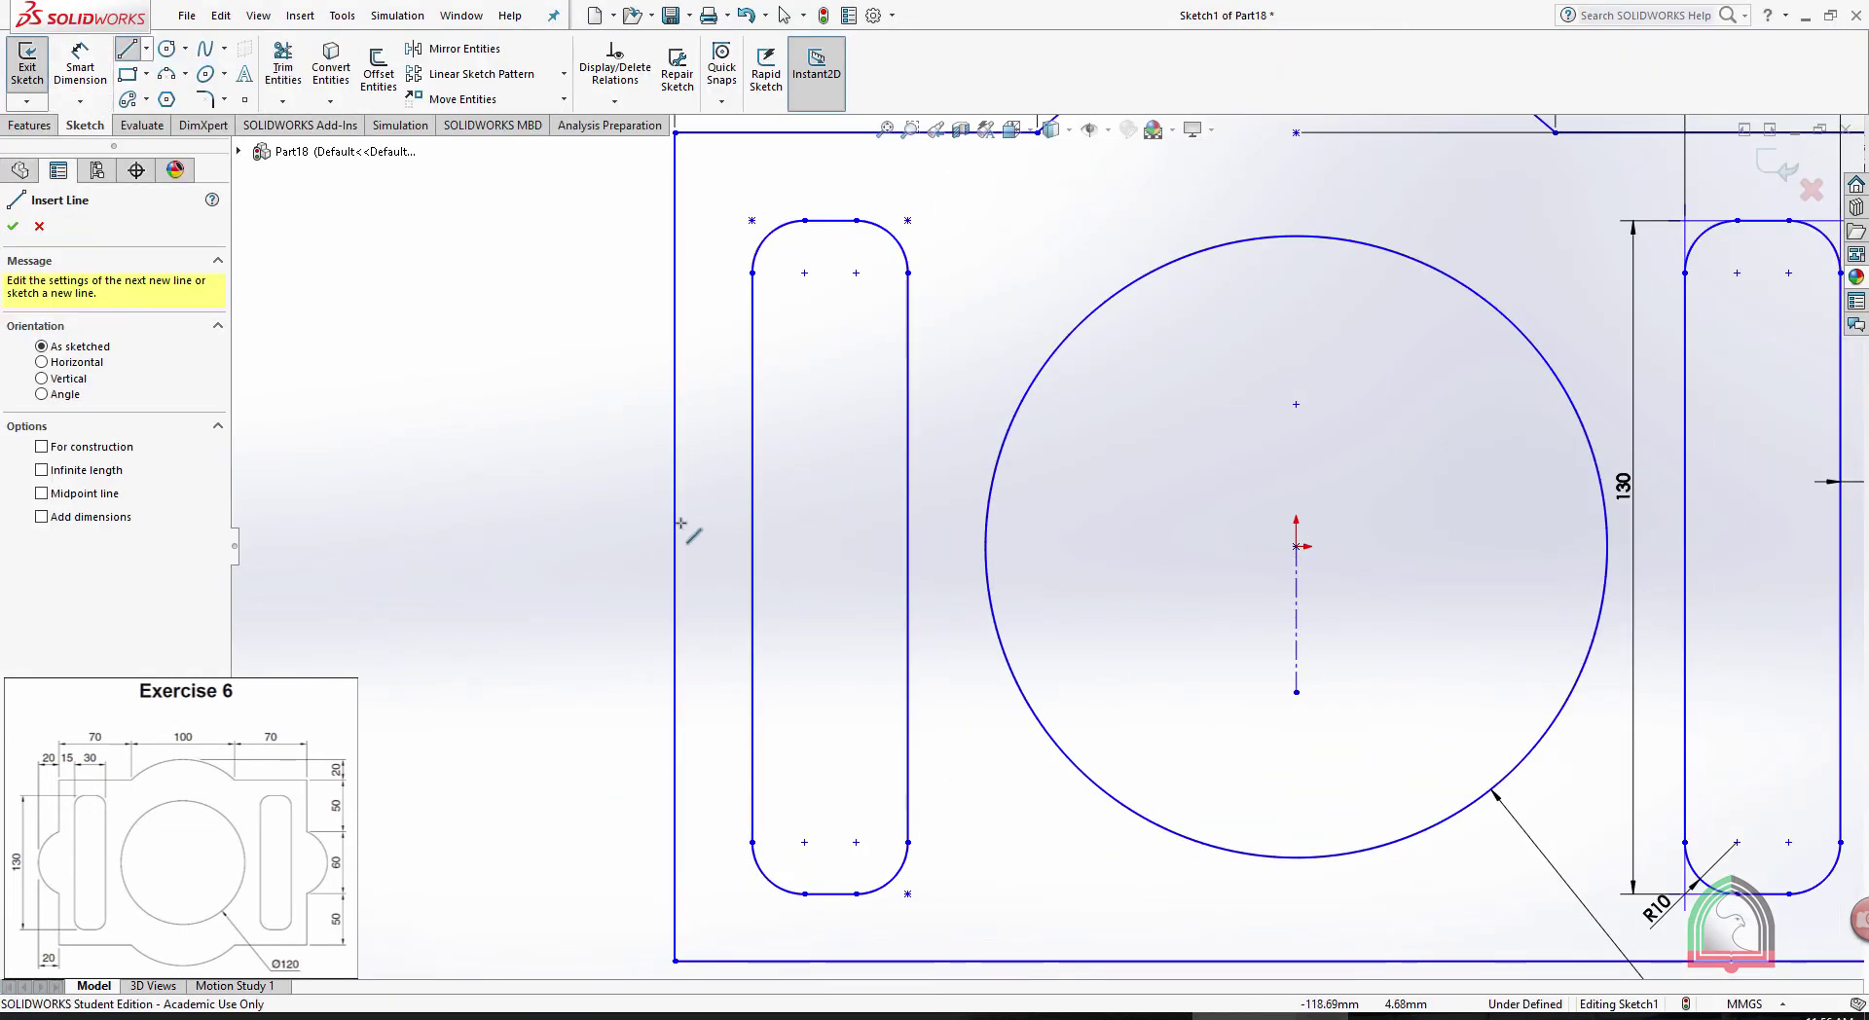
scroll(682, 440, "up", 2)
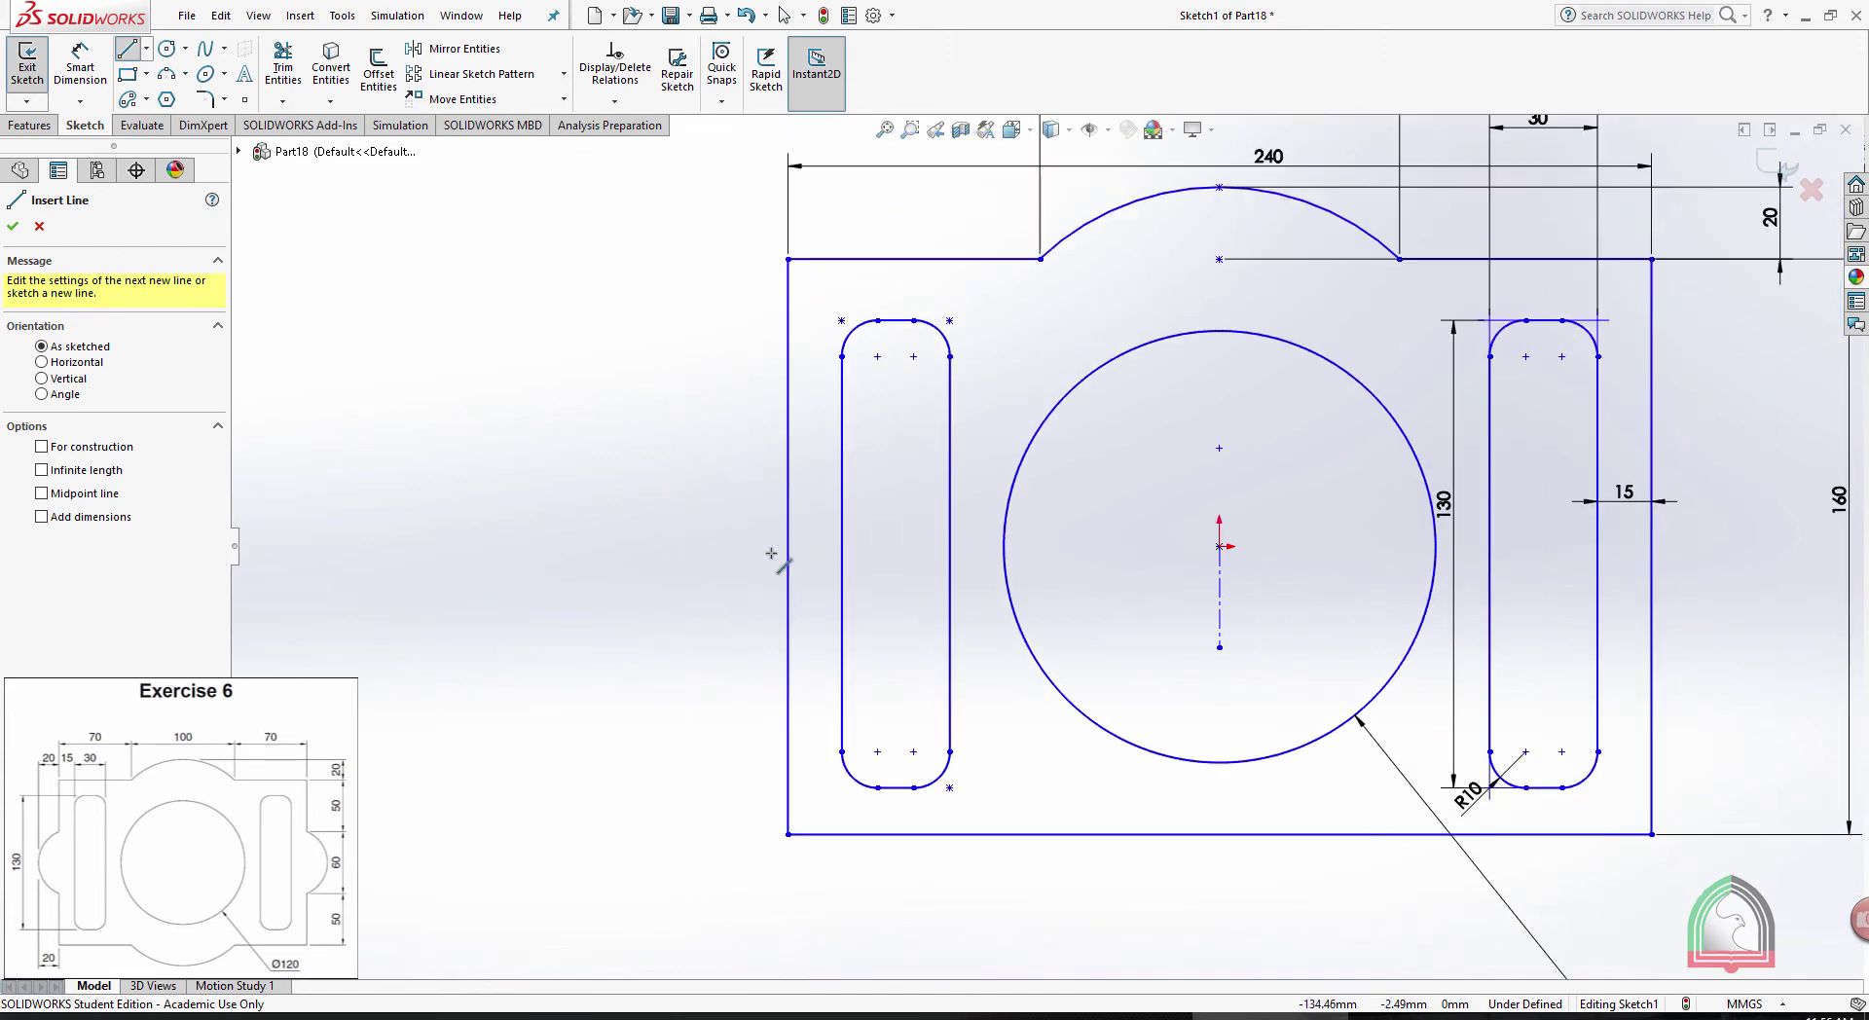
left_click(788, 546)
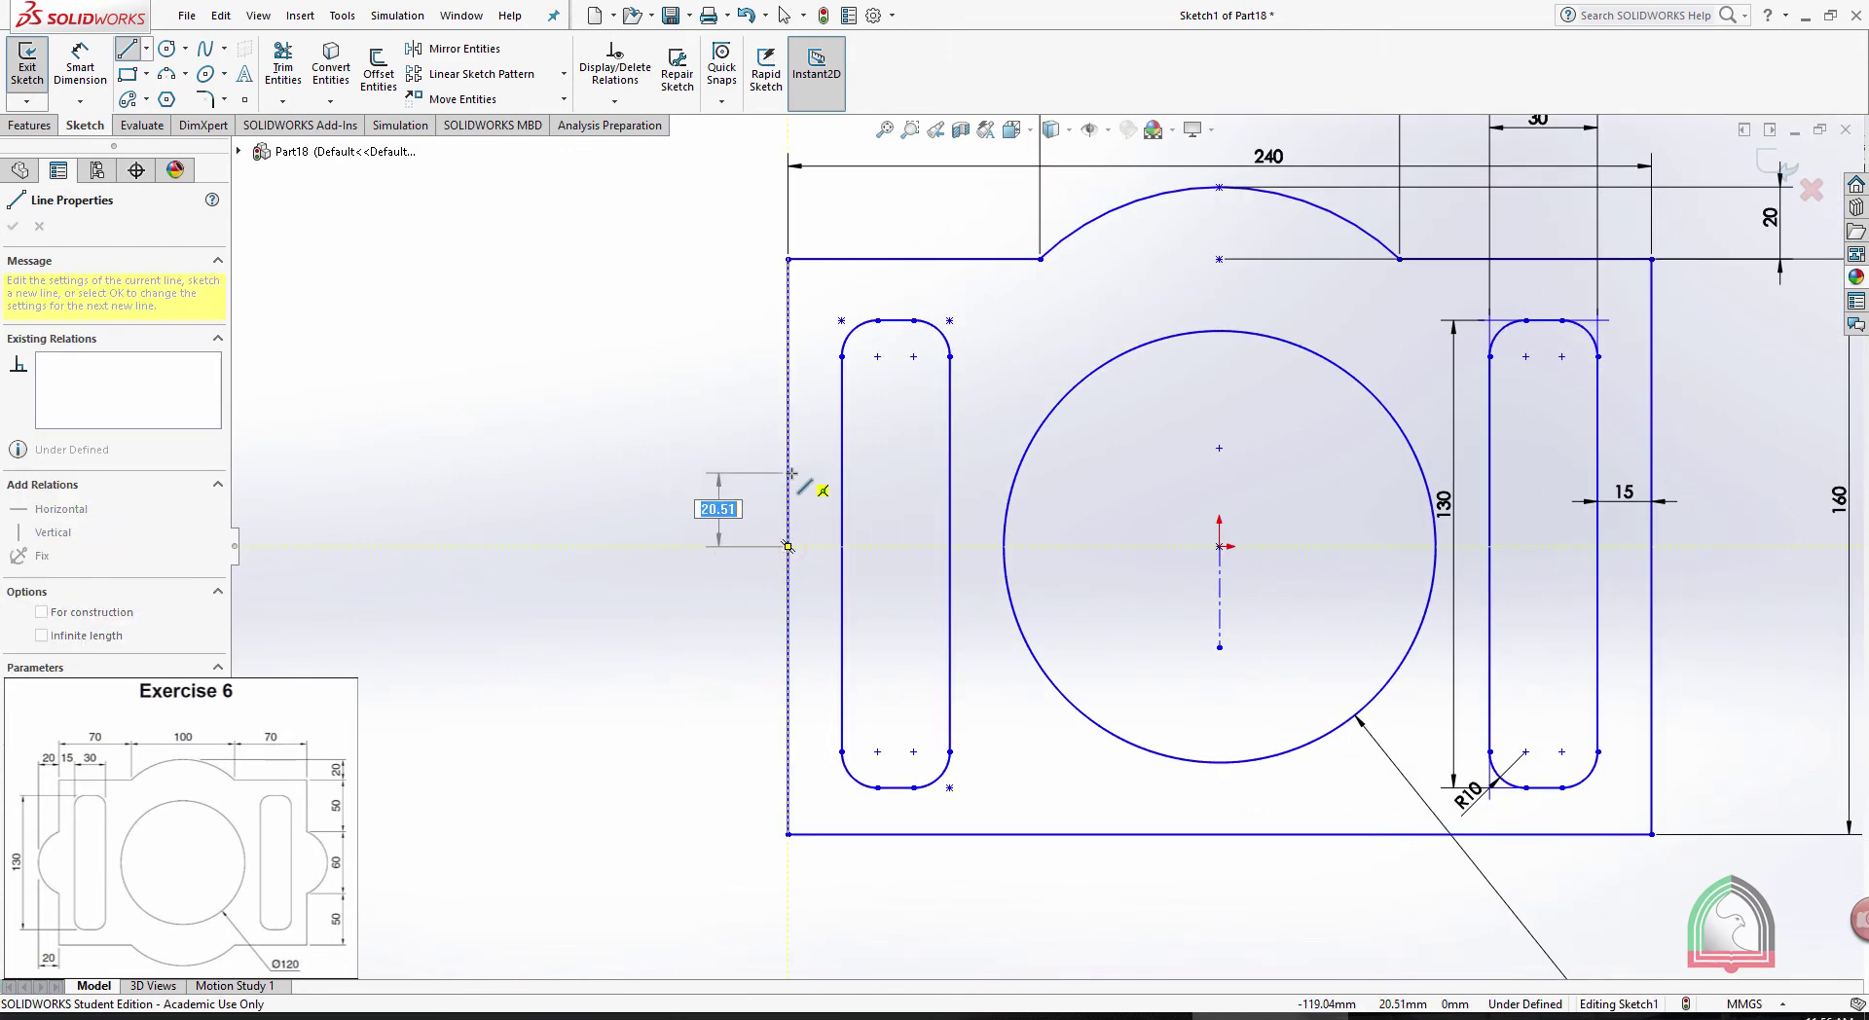
type("30")
key("Return")
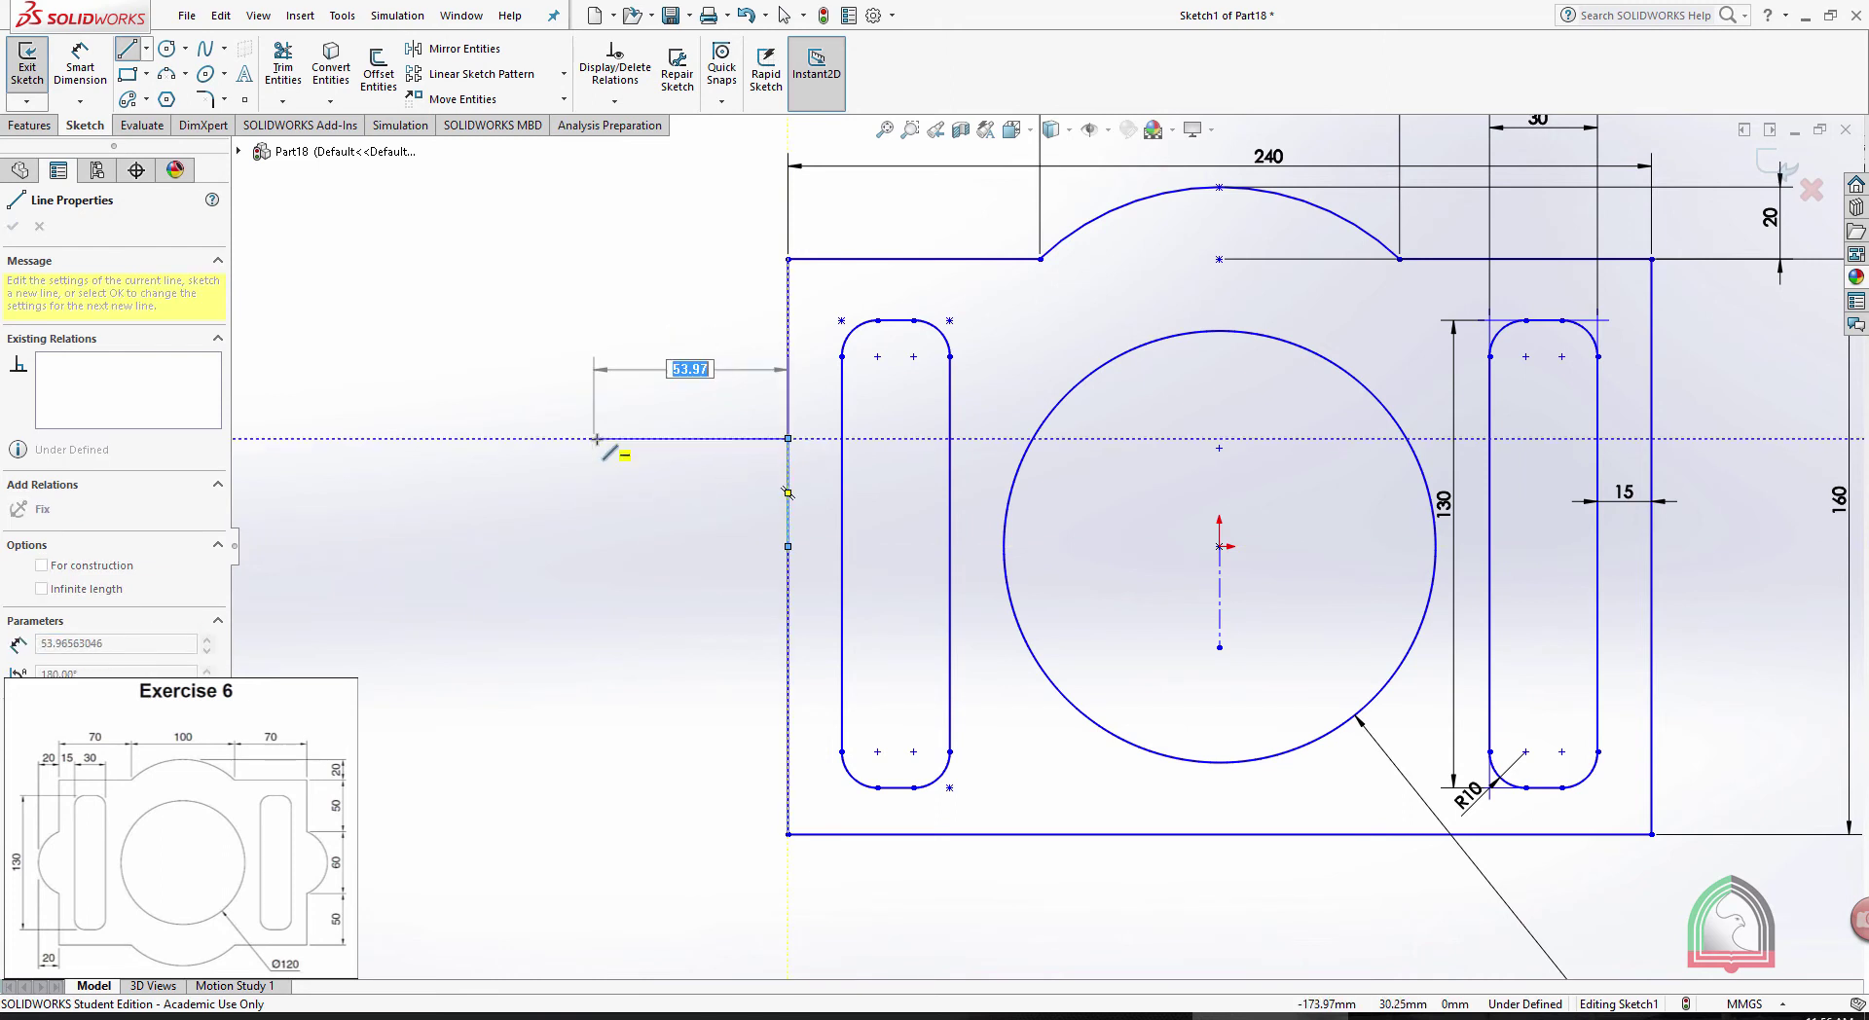
key("Escape")
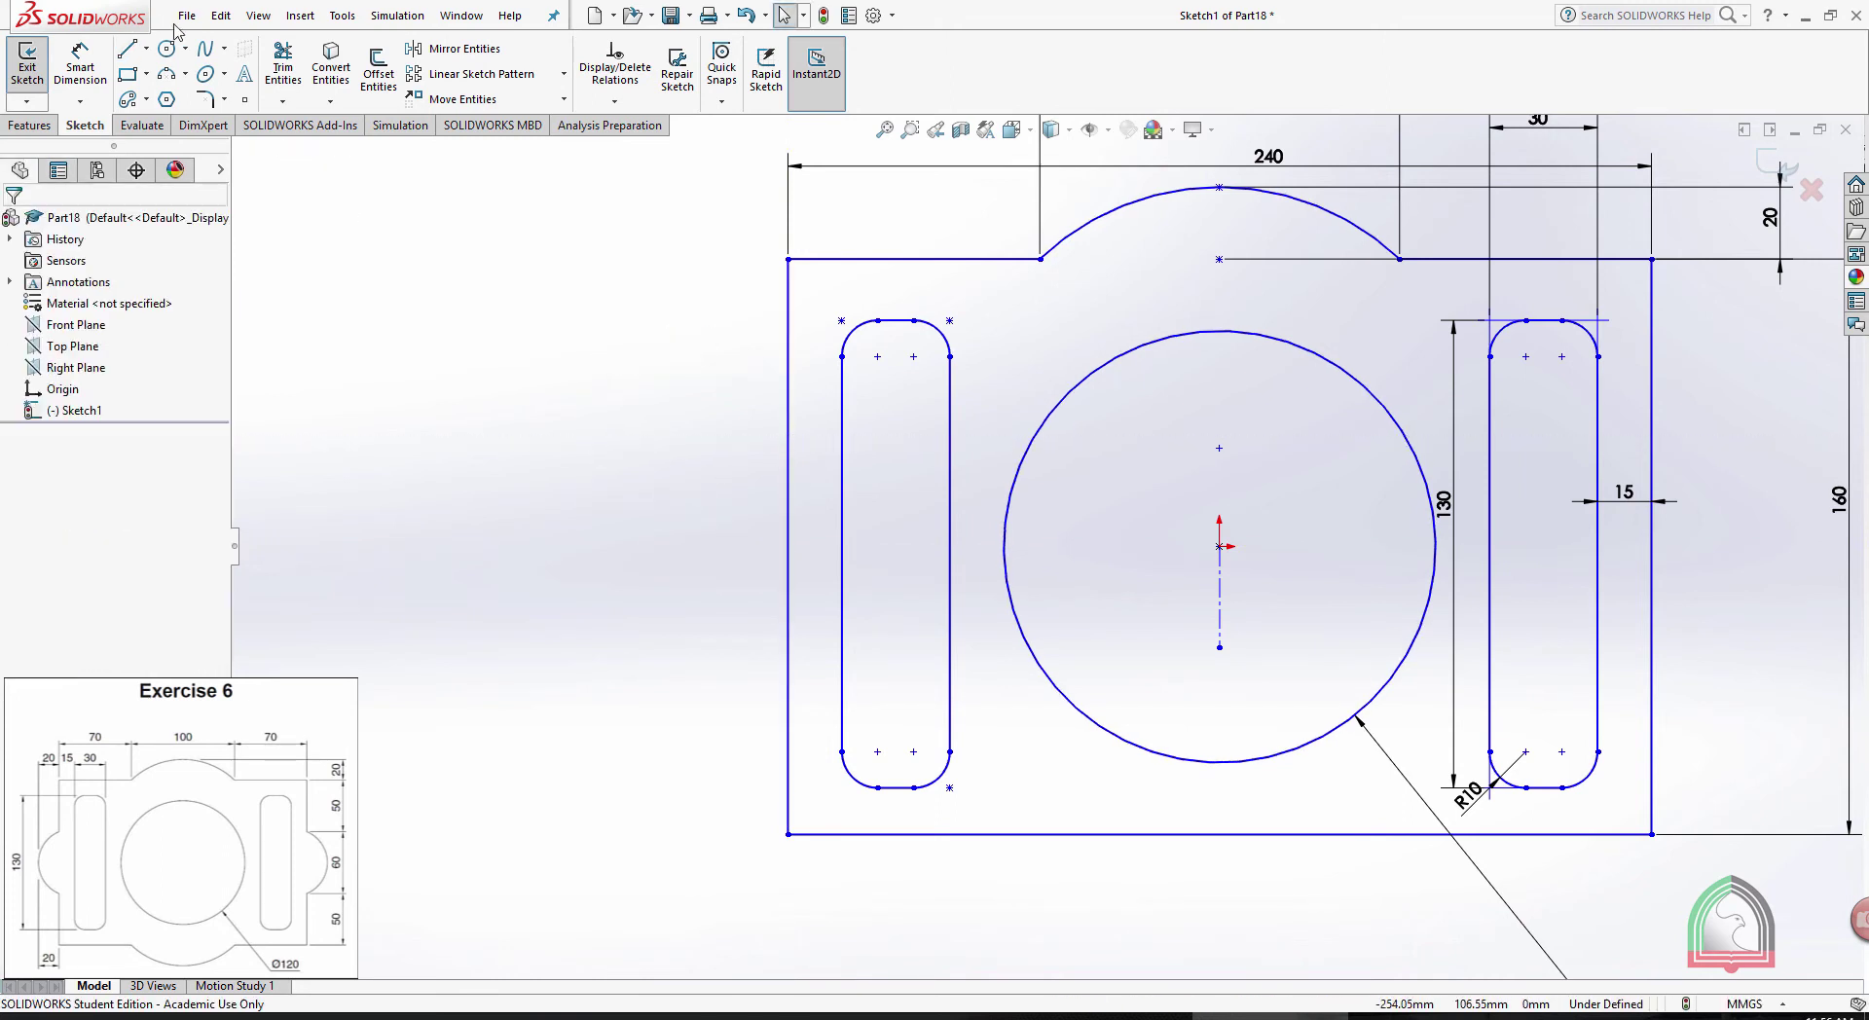
Redraw it as a 30 mm midpoint line centred on the left edge, with a point just outside
left_click(148, 51)
left_click(190, 119)
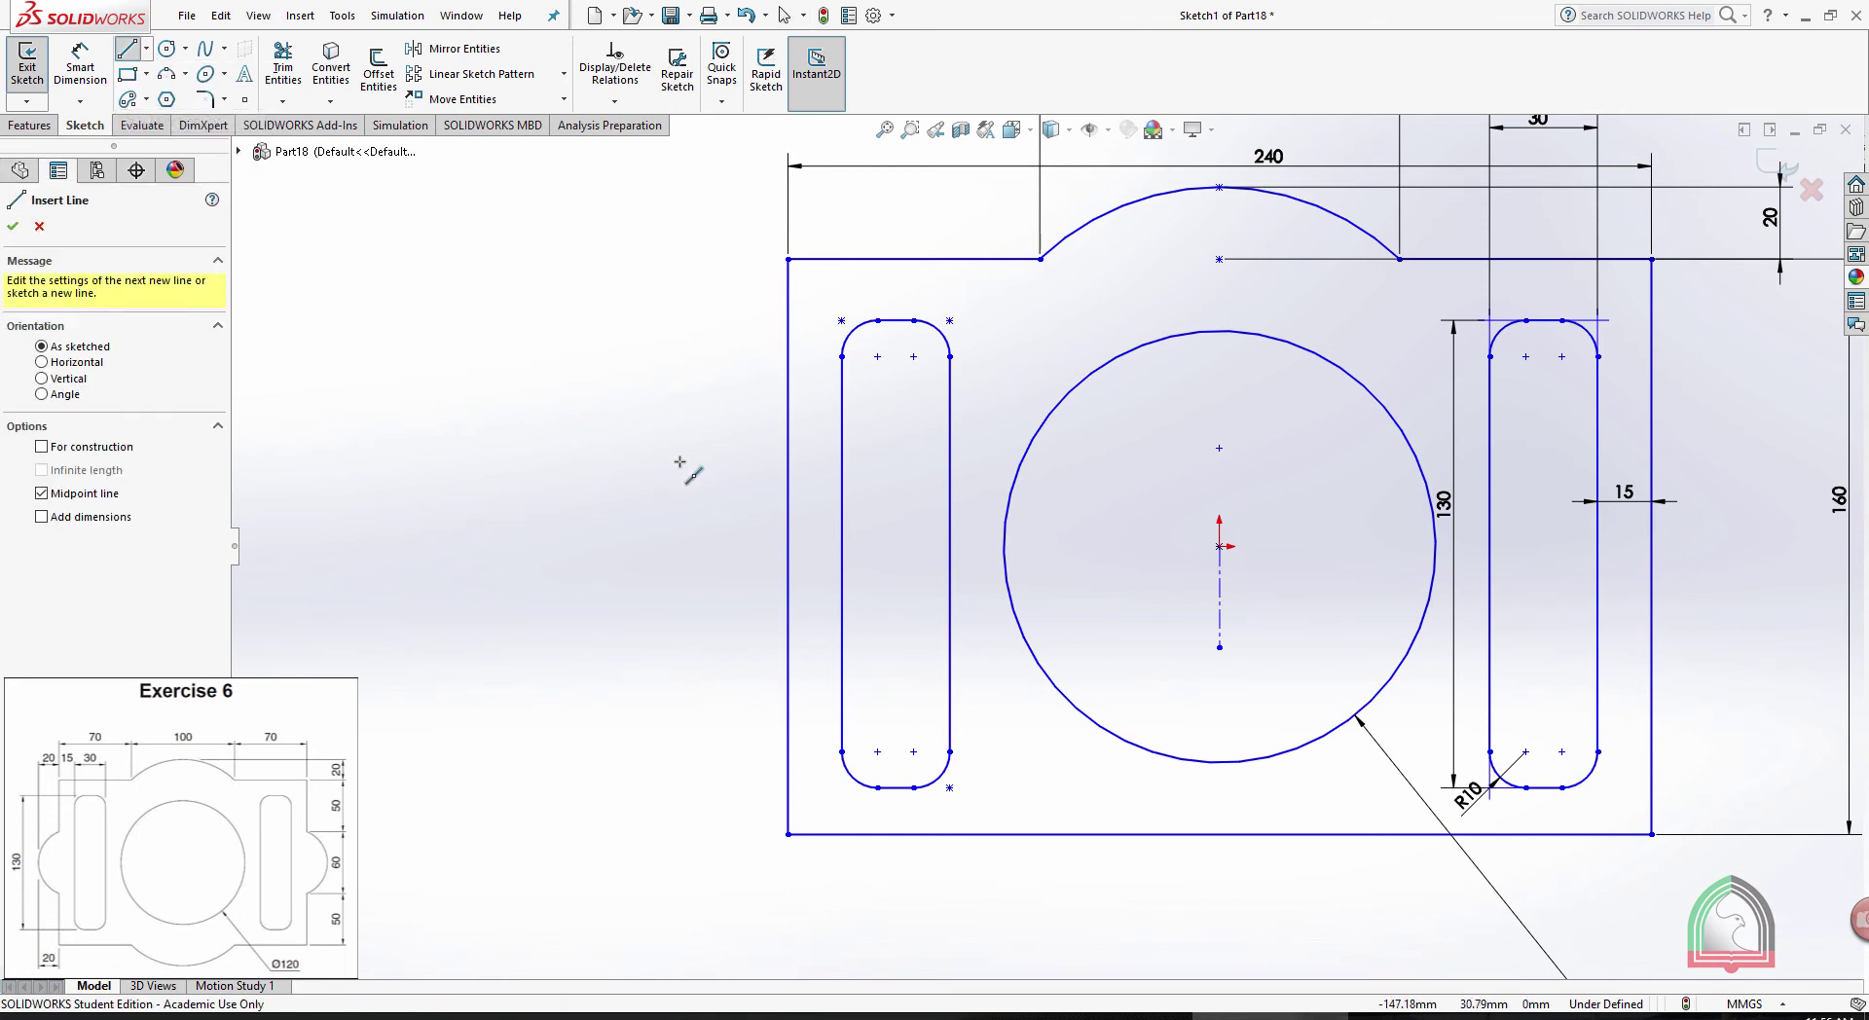
left_click(788, 546)
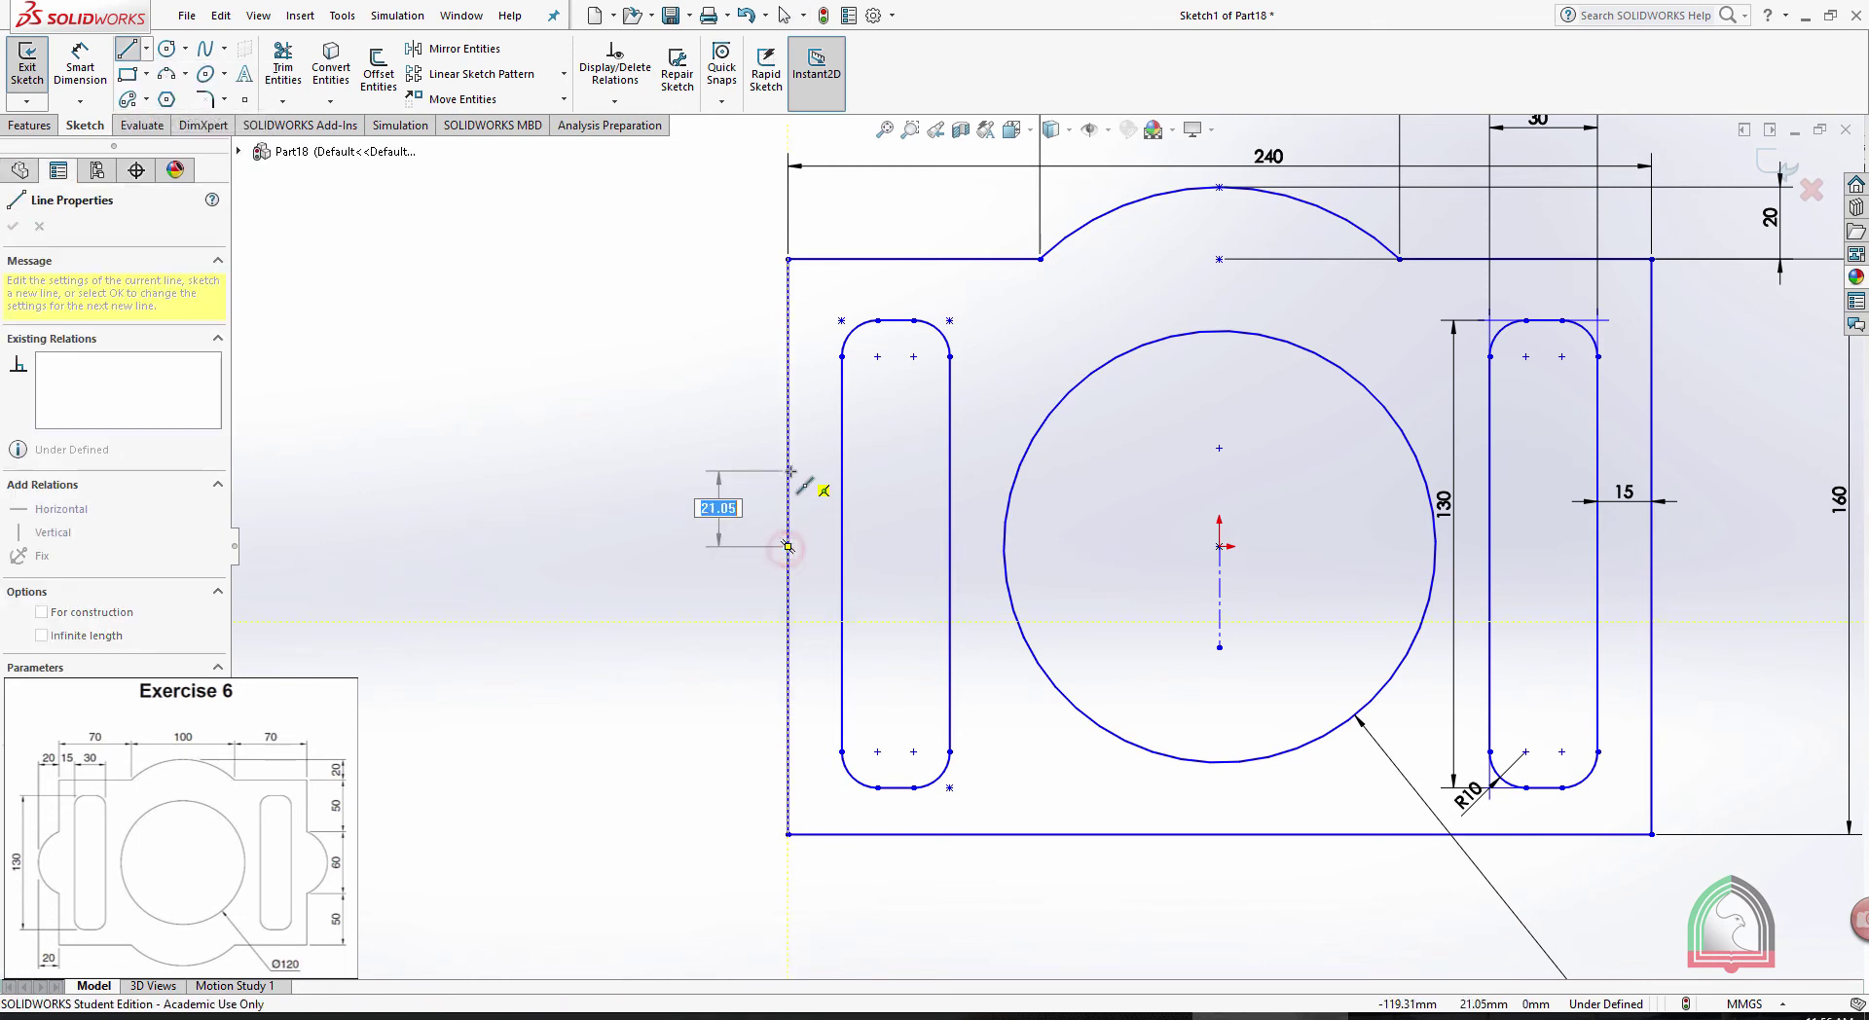
key("Return")
key("Escape")
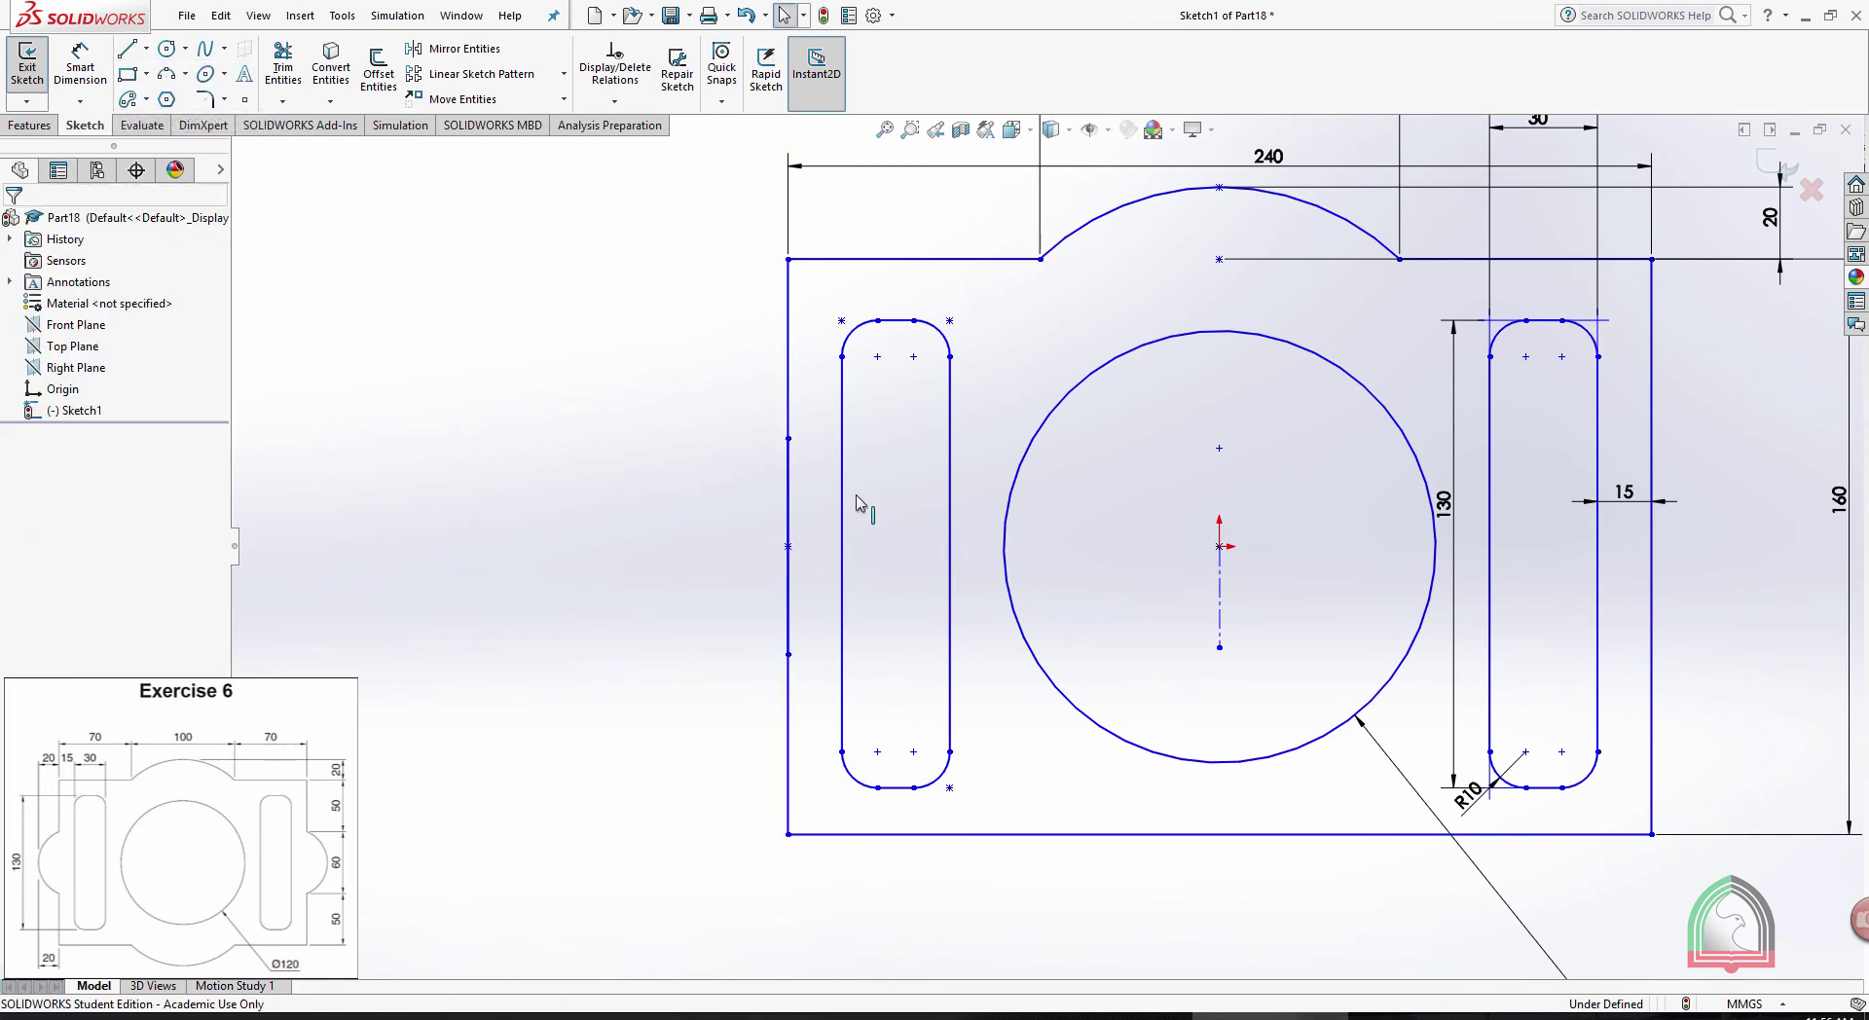
left_click(244, 99)
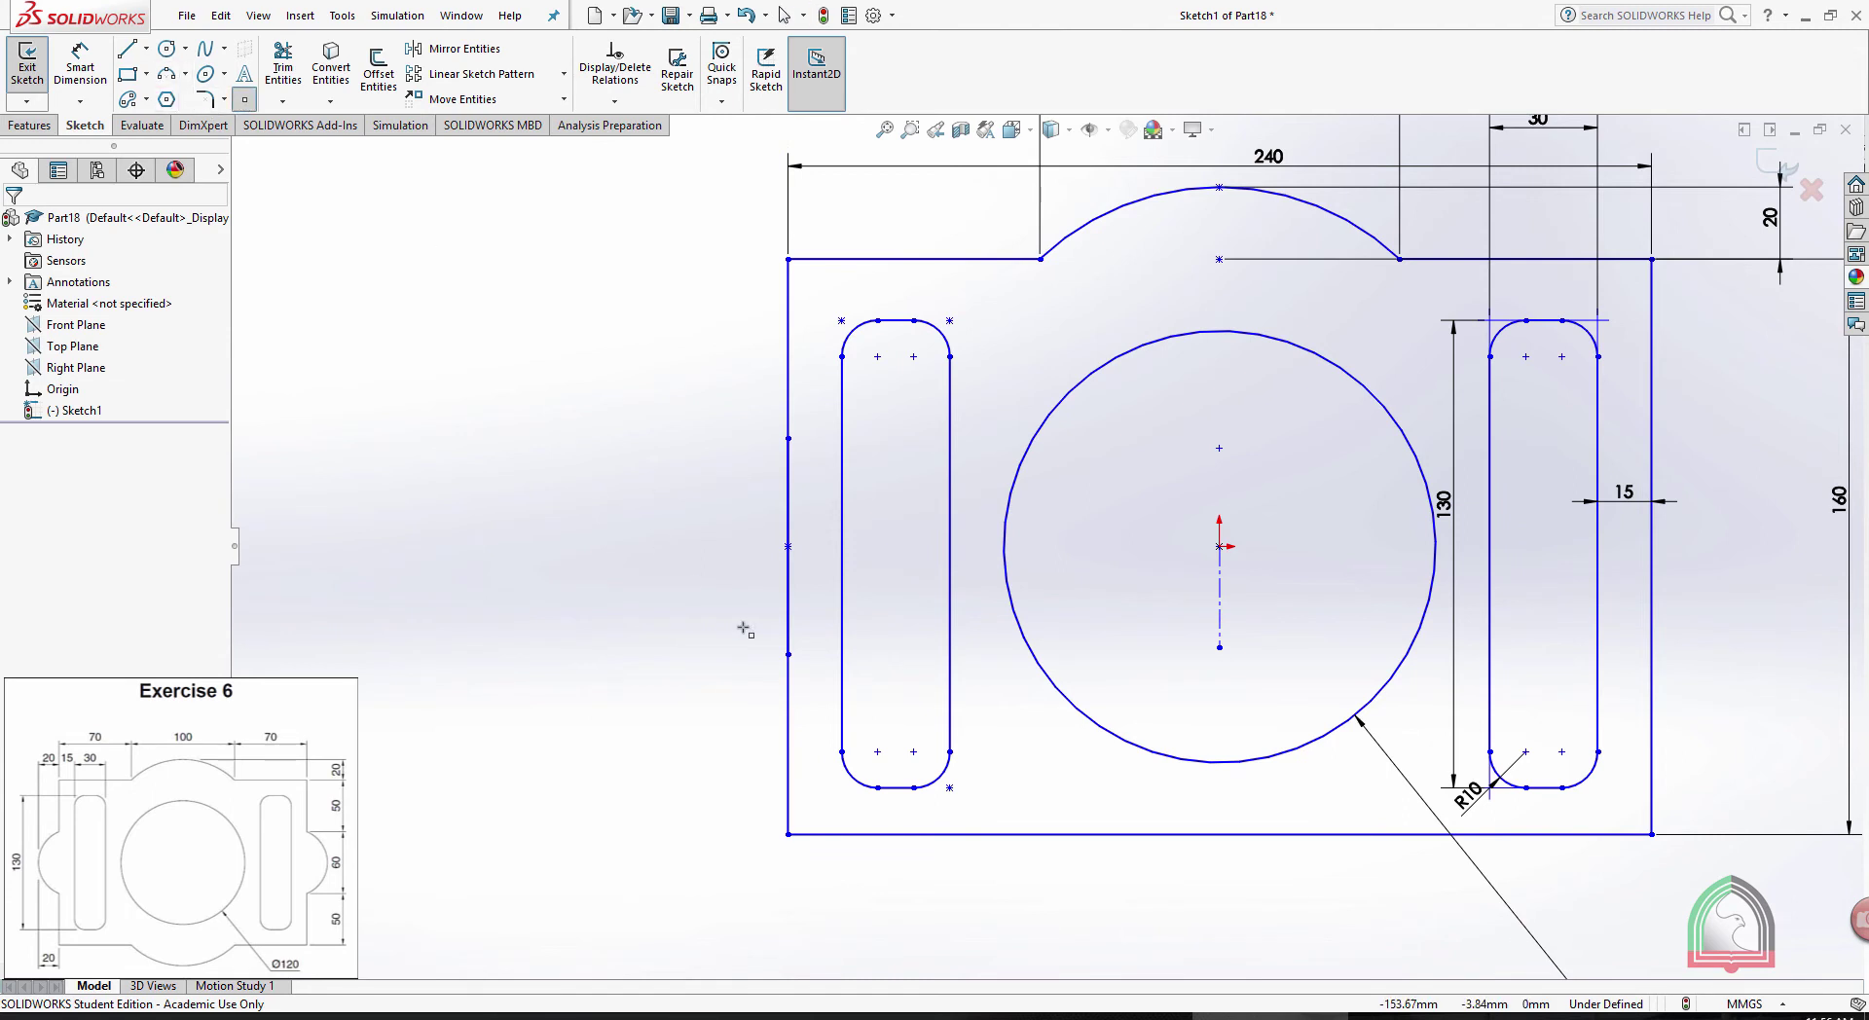
left_click(732, 547)
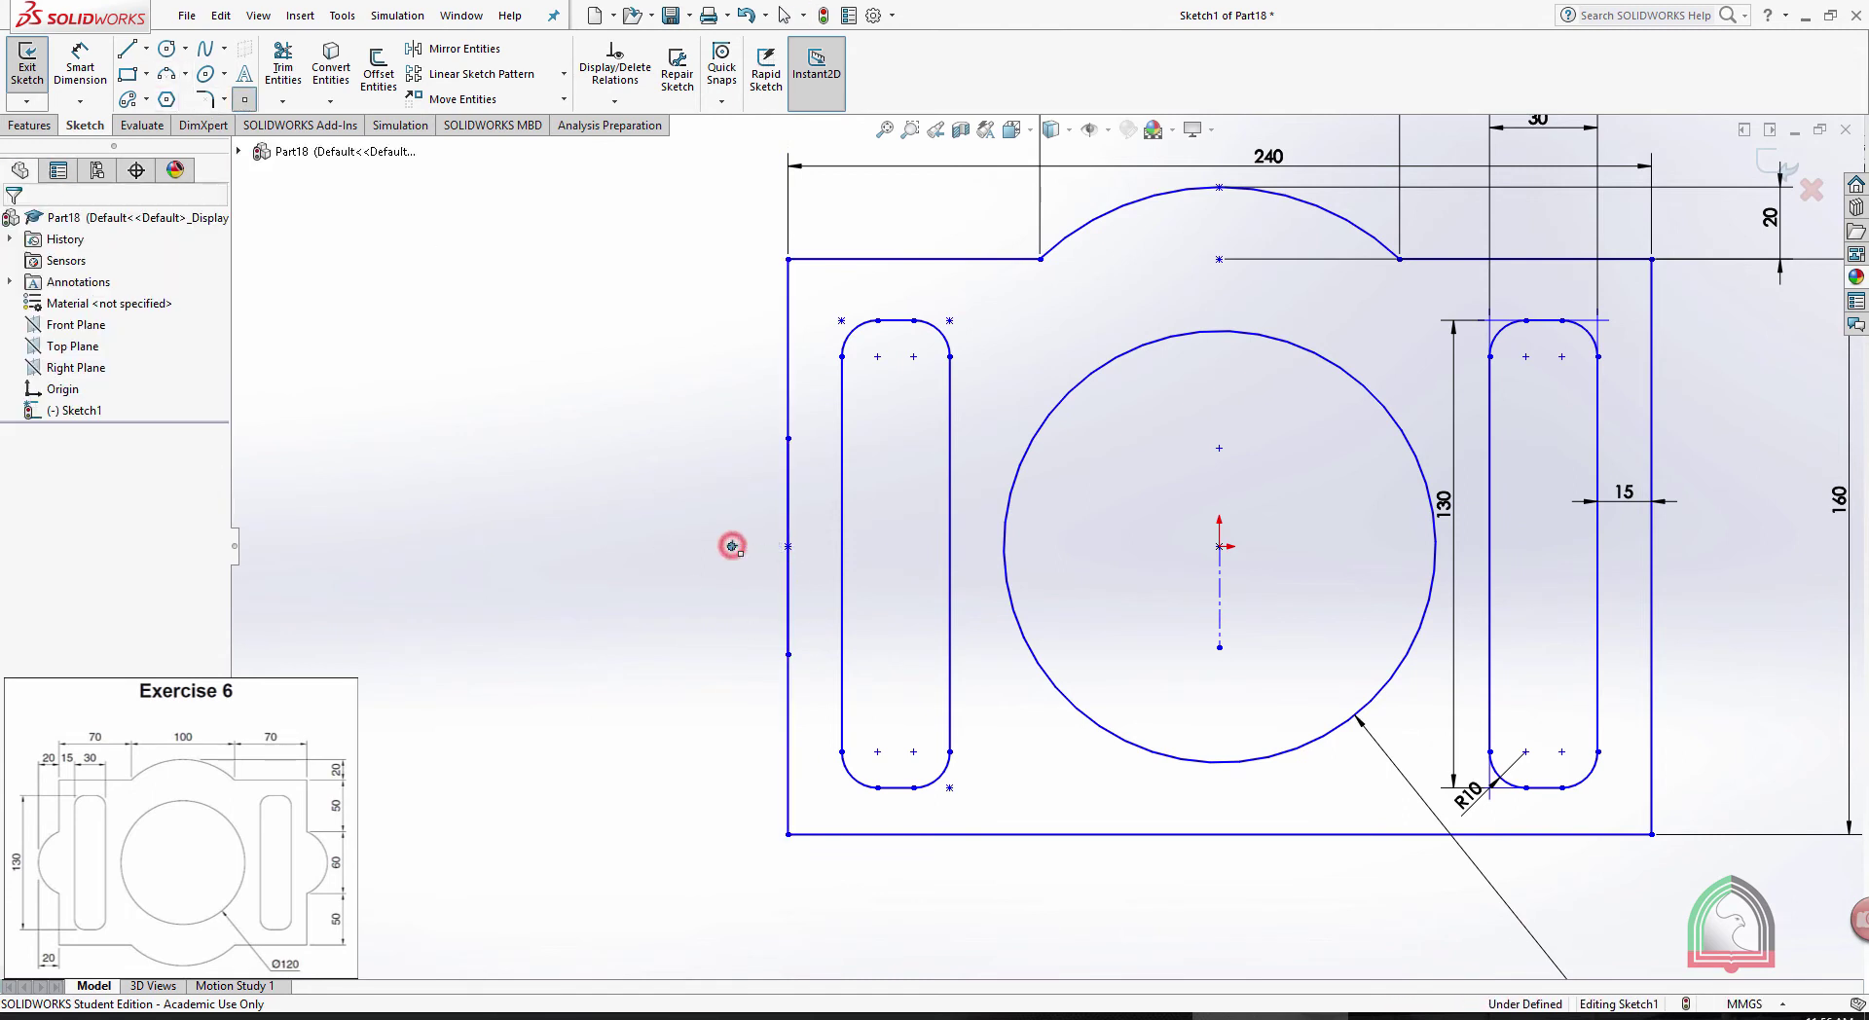
Dimension the new point 20 mm outside the left edge
key("d")
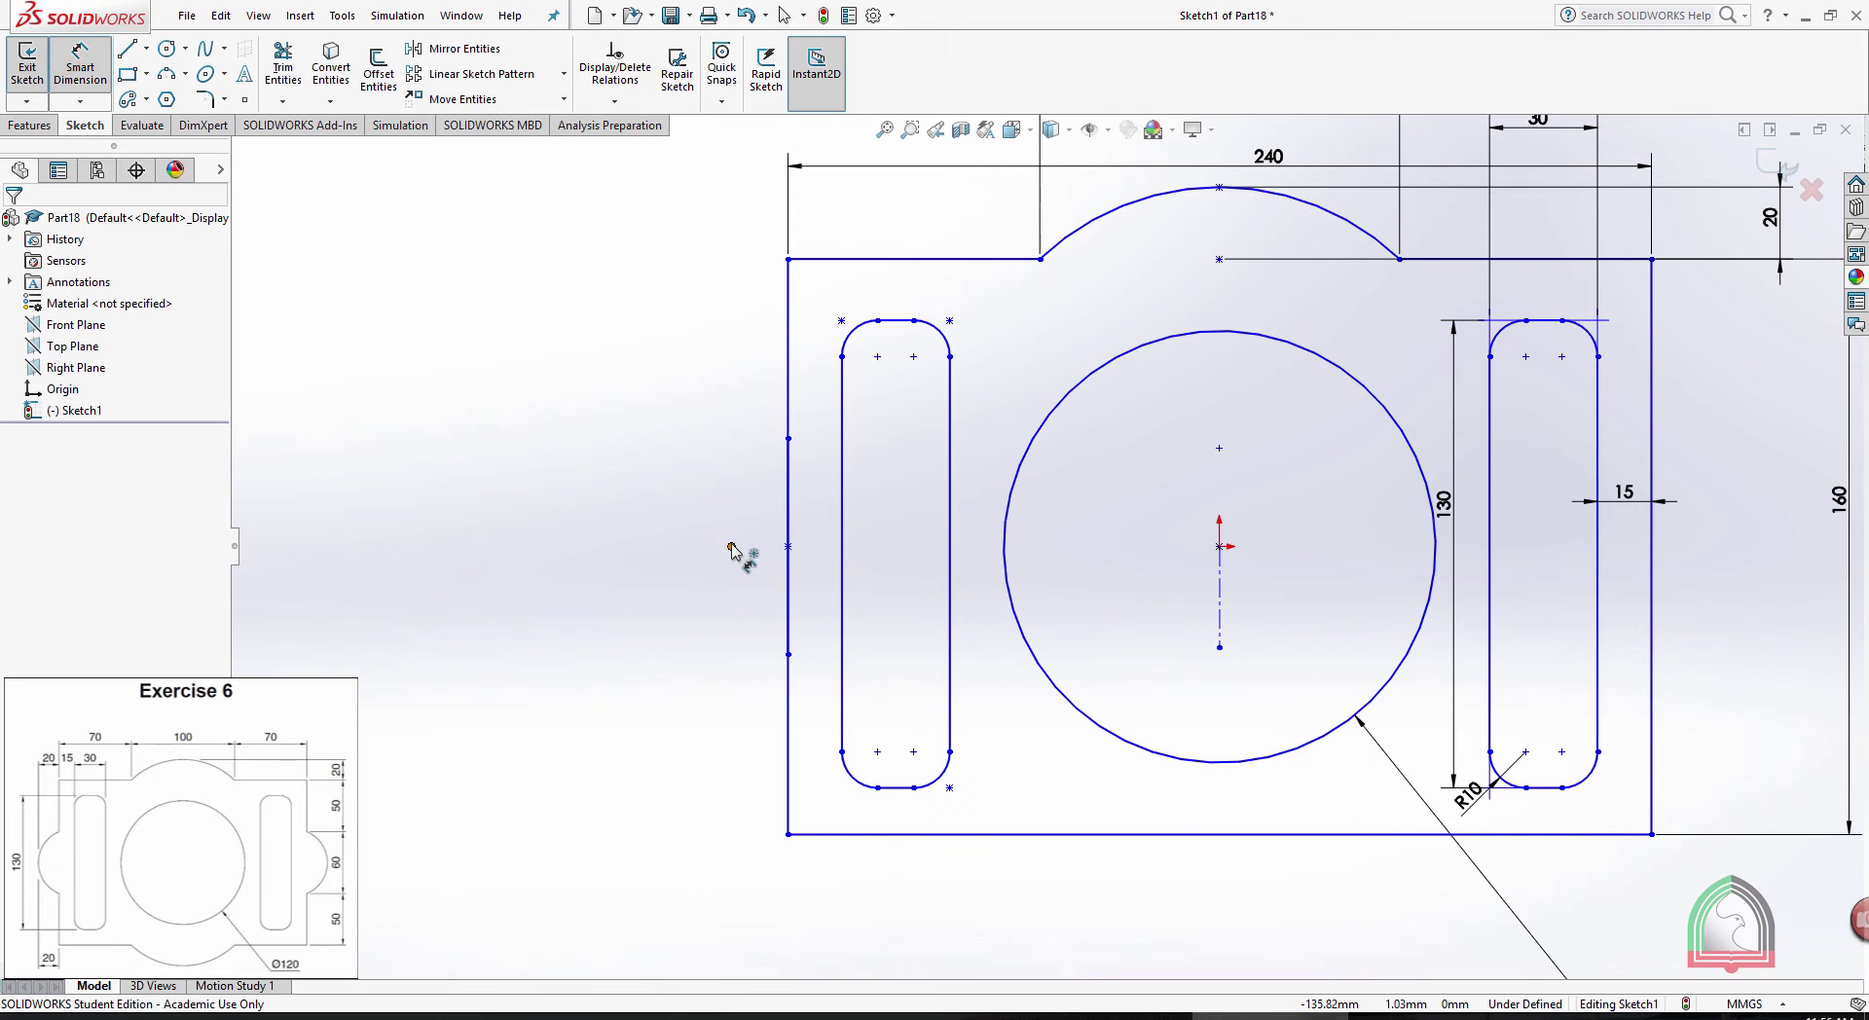
left_click(732, 548)
left_click(789, 584)
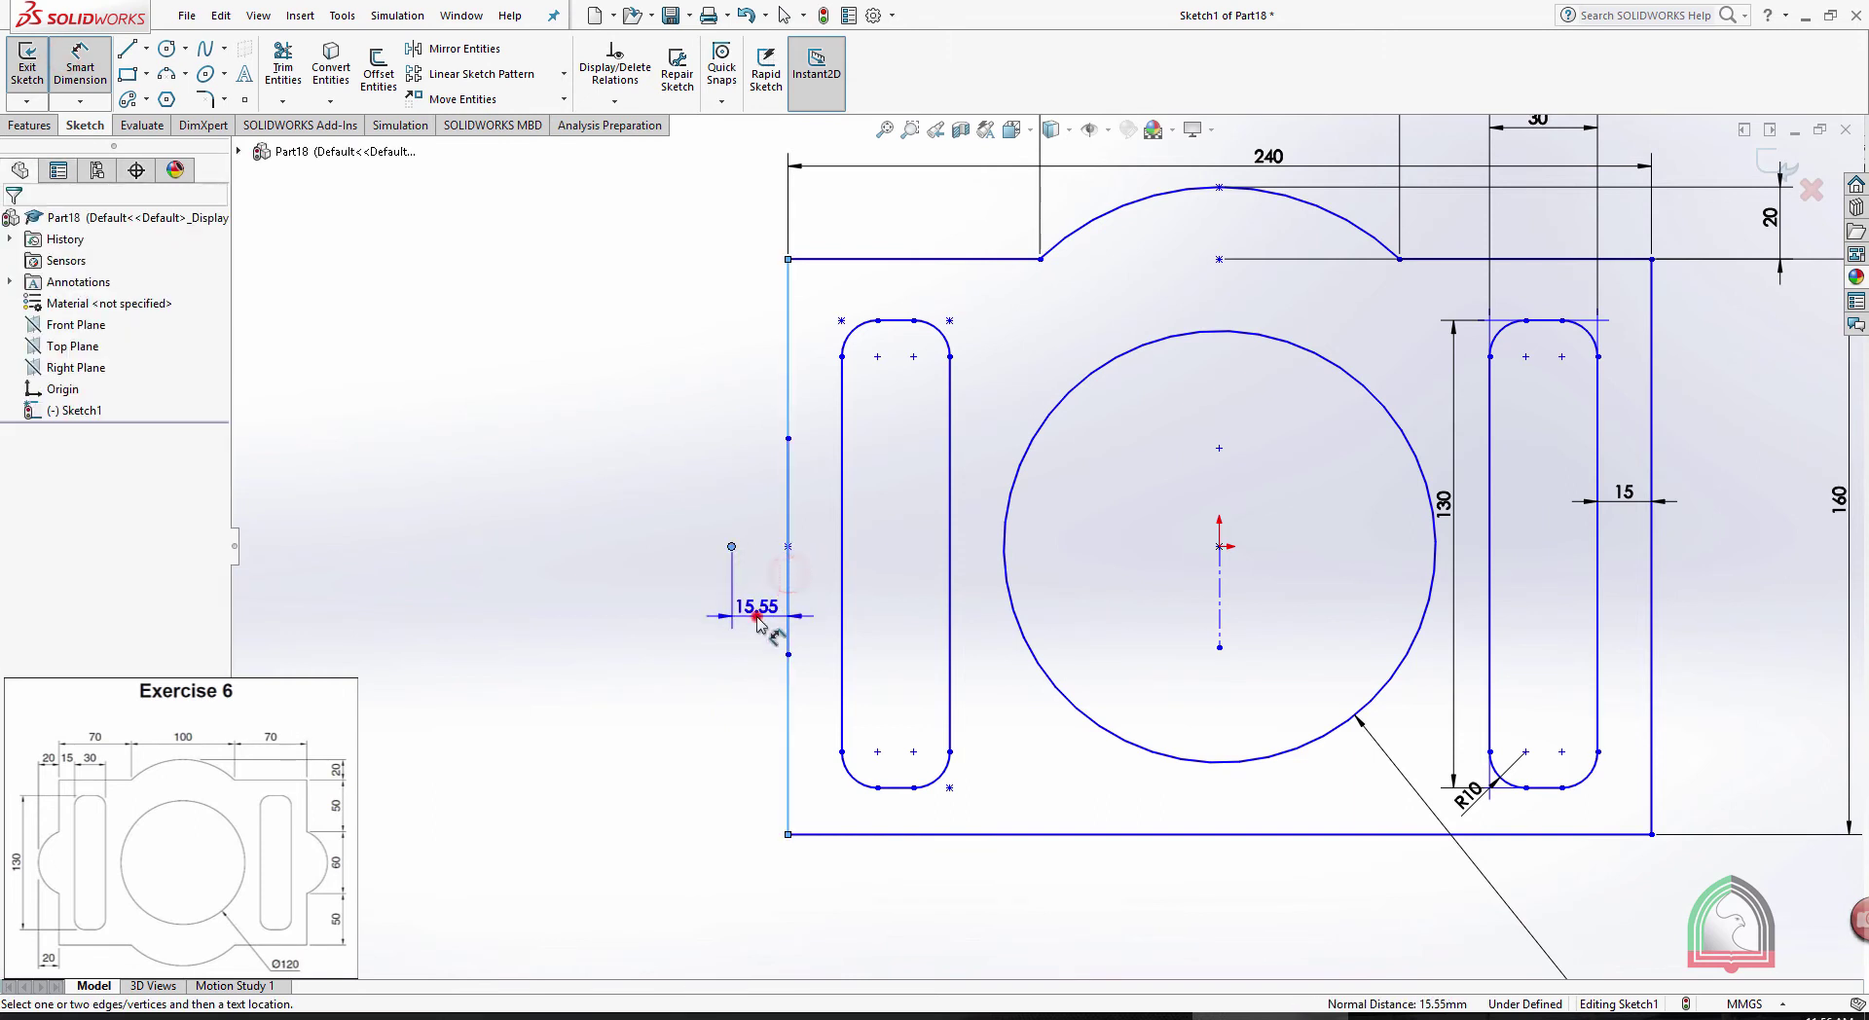
left_click(758, 623)
type("20")
key("Return")
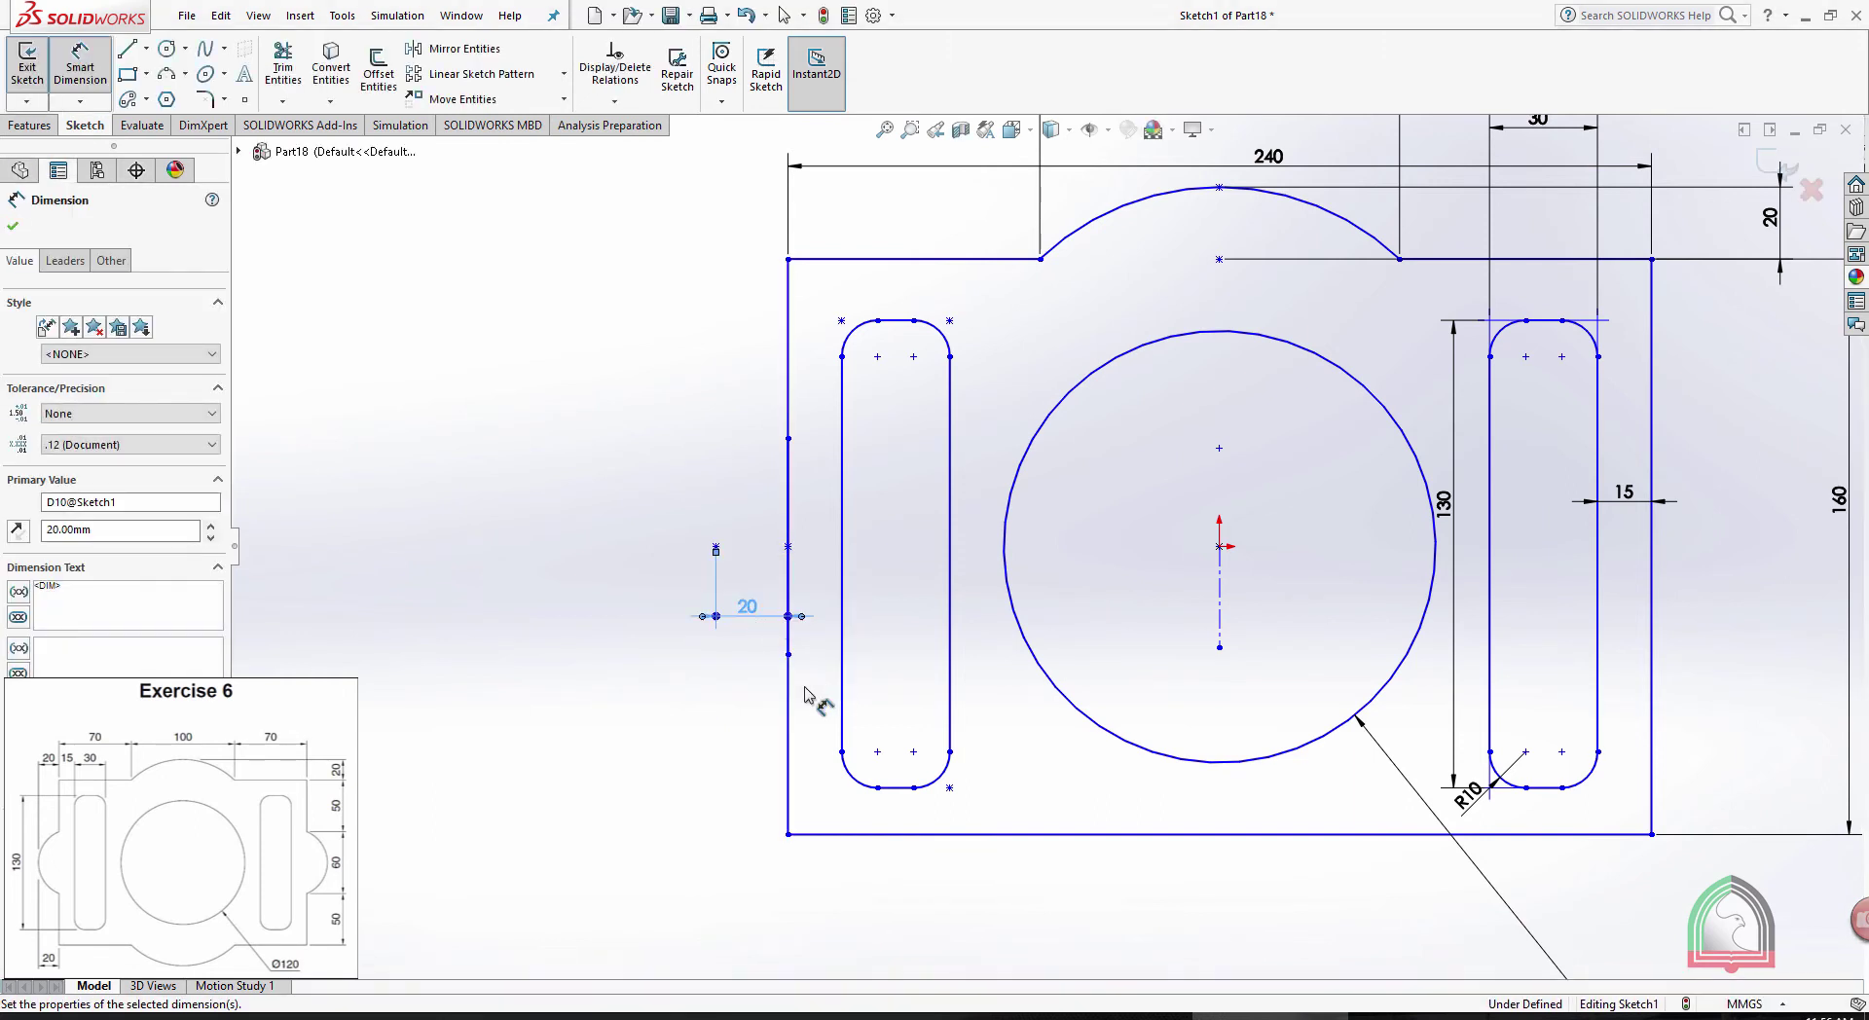
key("Escape")
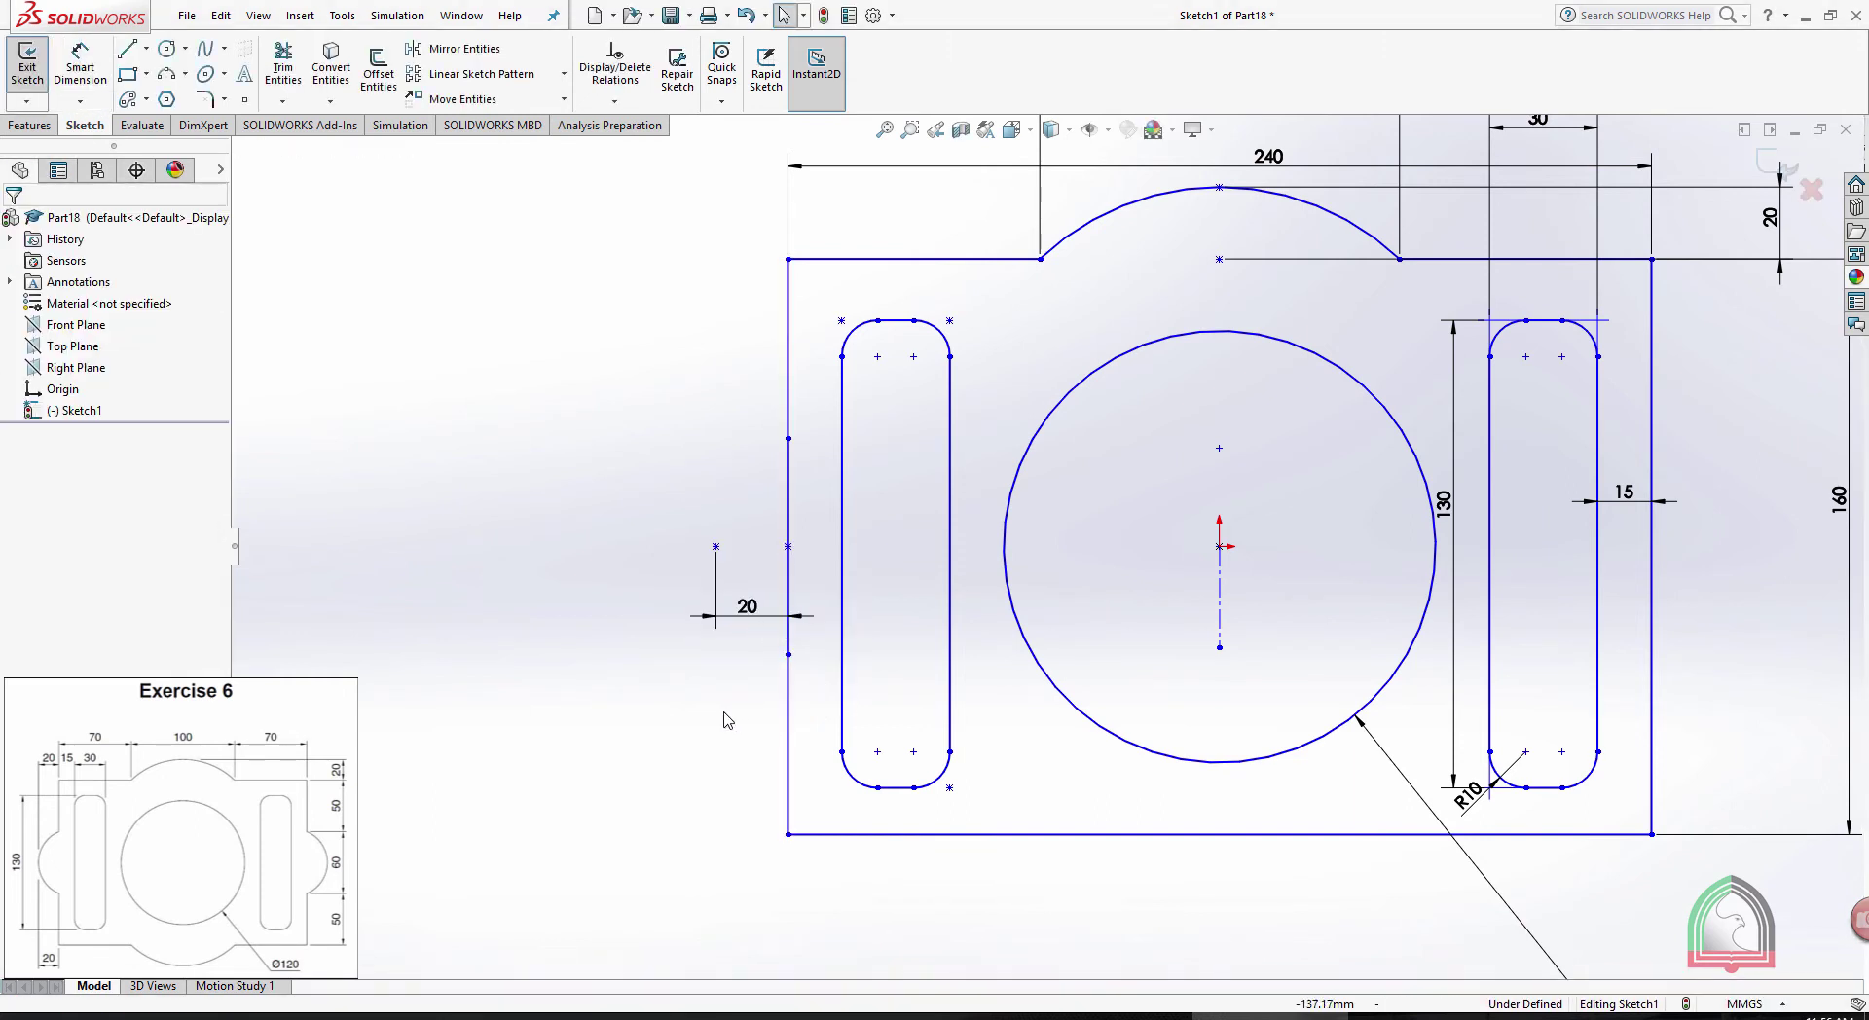
Draw a three-point arc bulging outside the left edge and make it coincident with the point
left_click(155, 77)
left_click(788, 654)
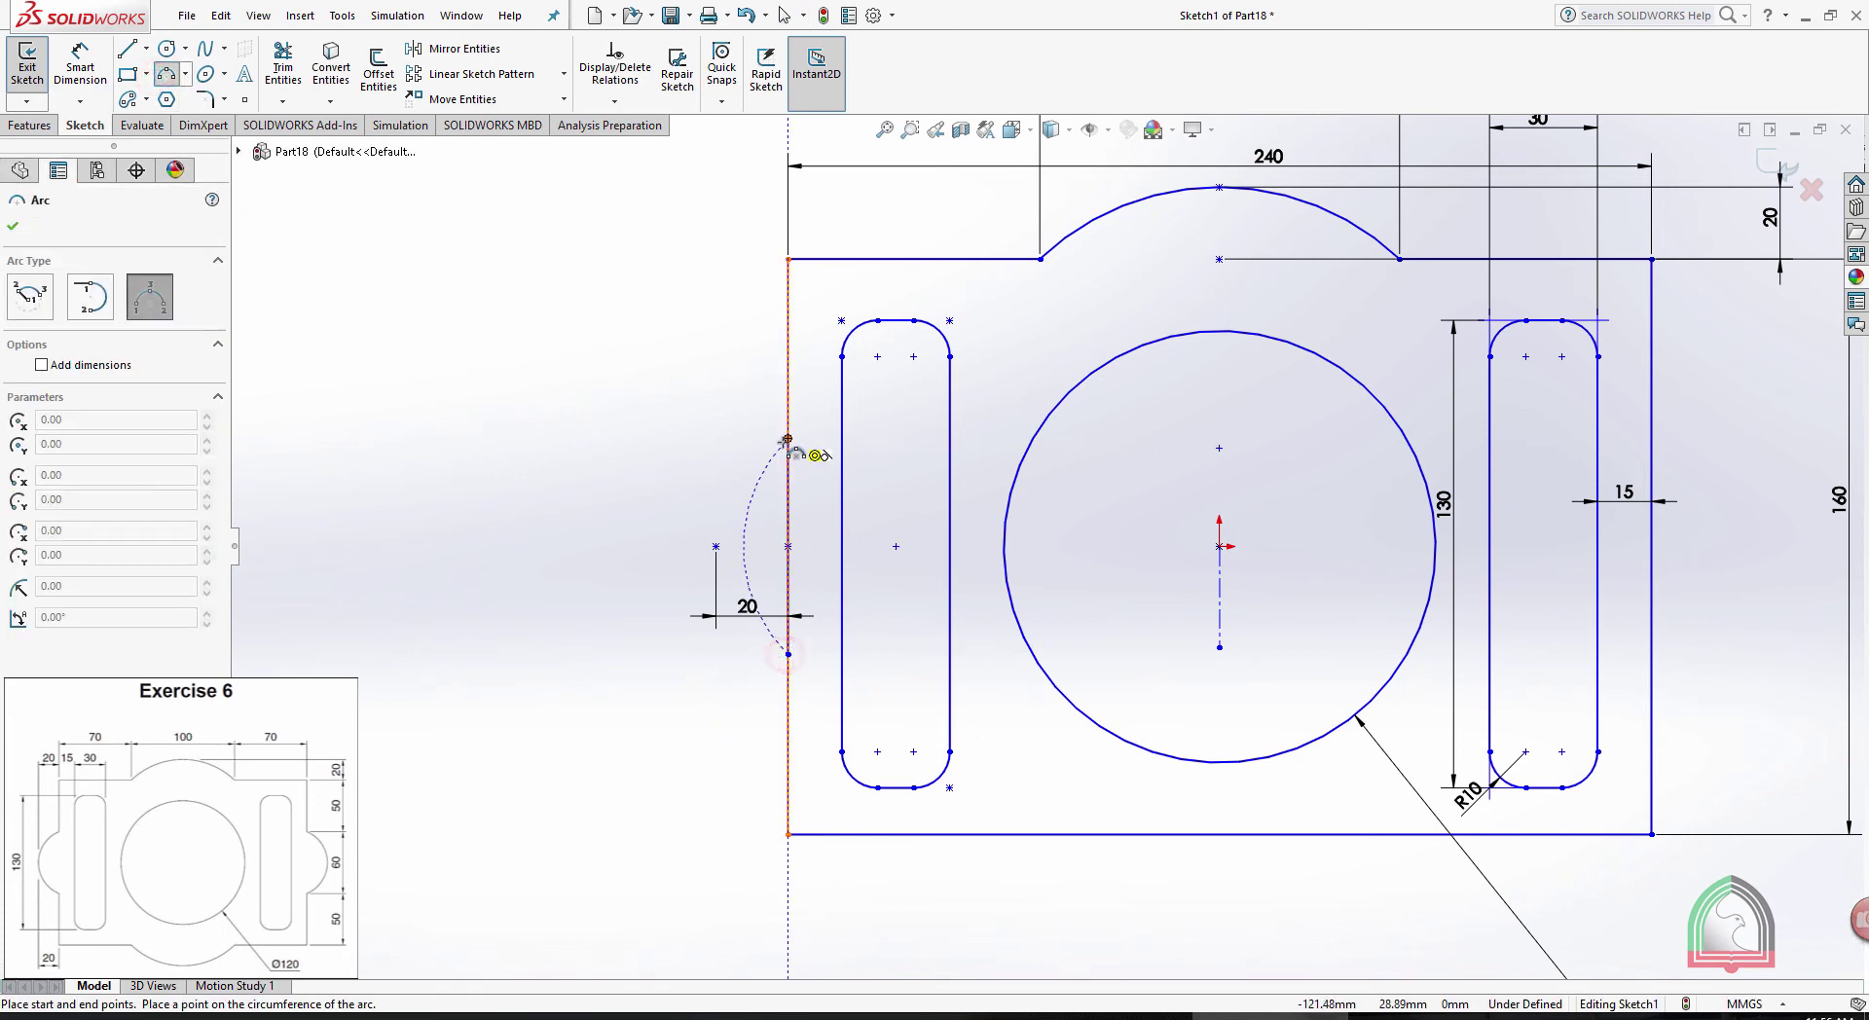
left_click(718, 550)
key("Escape")
left_click(718, 546)
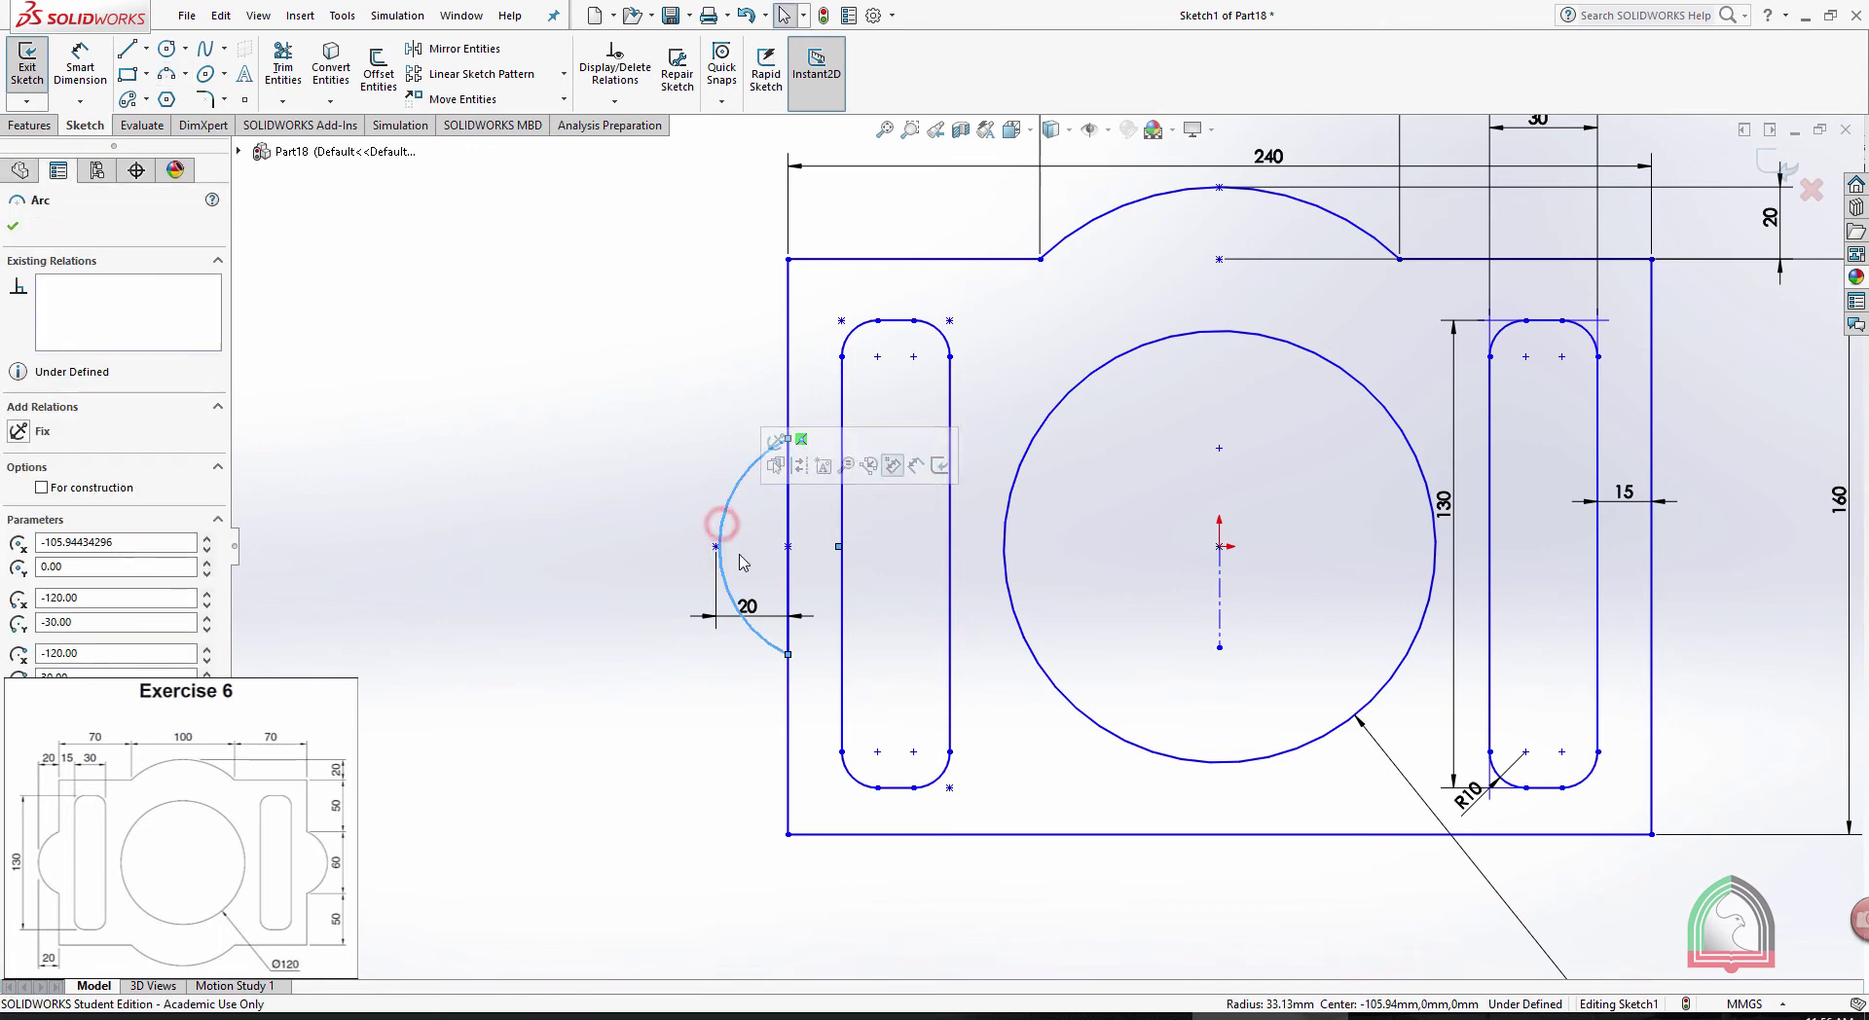
scroll(720, 551, "down", 3)
scroll(737, 543, "down", 1)
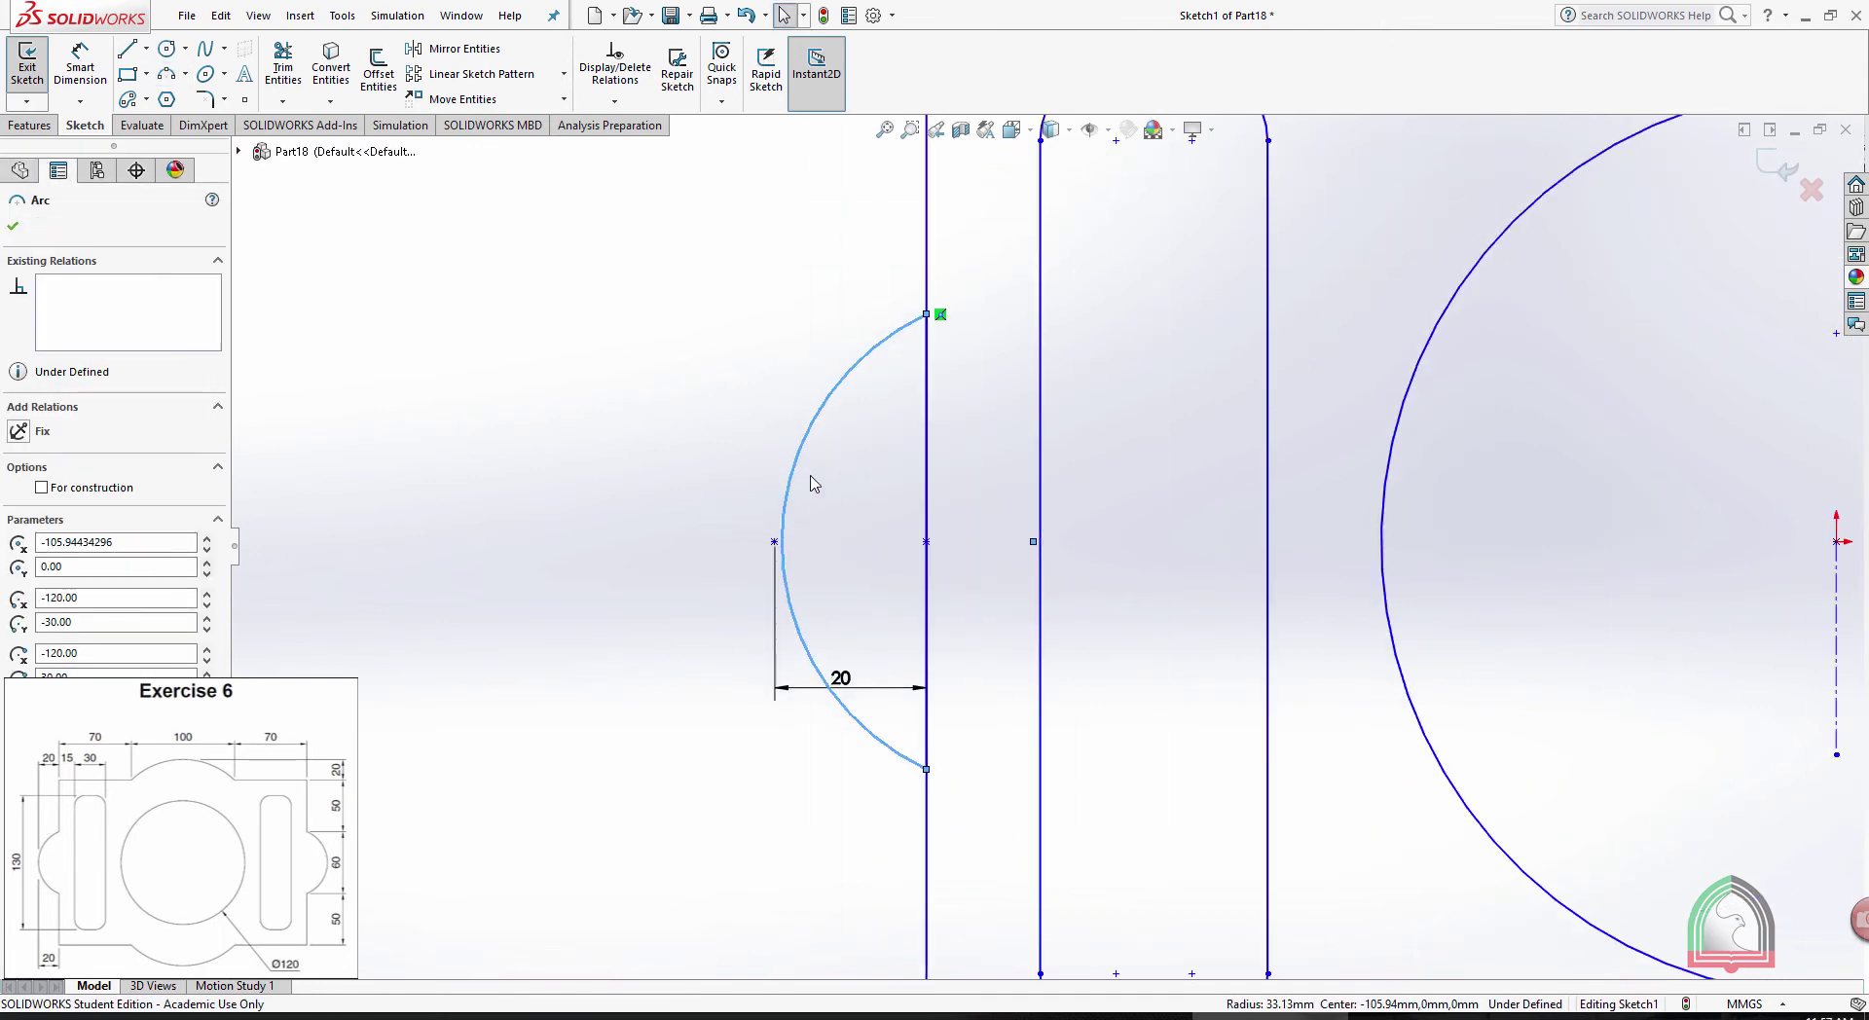
scroll(794, 574, "down", 2)
left_click(796, 527, "ctrl")
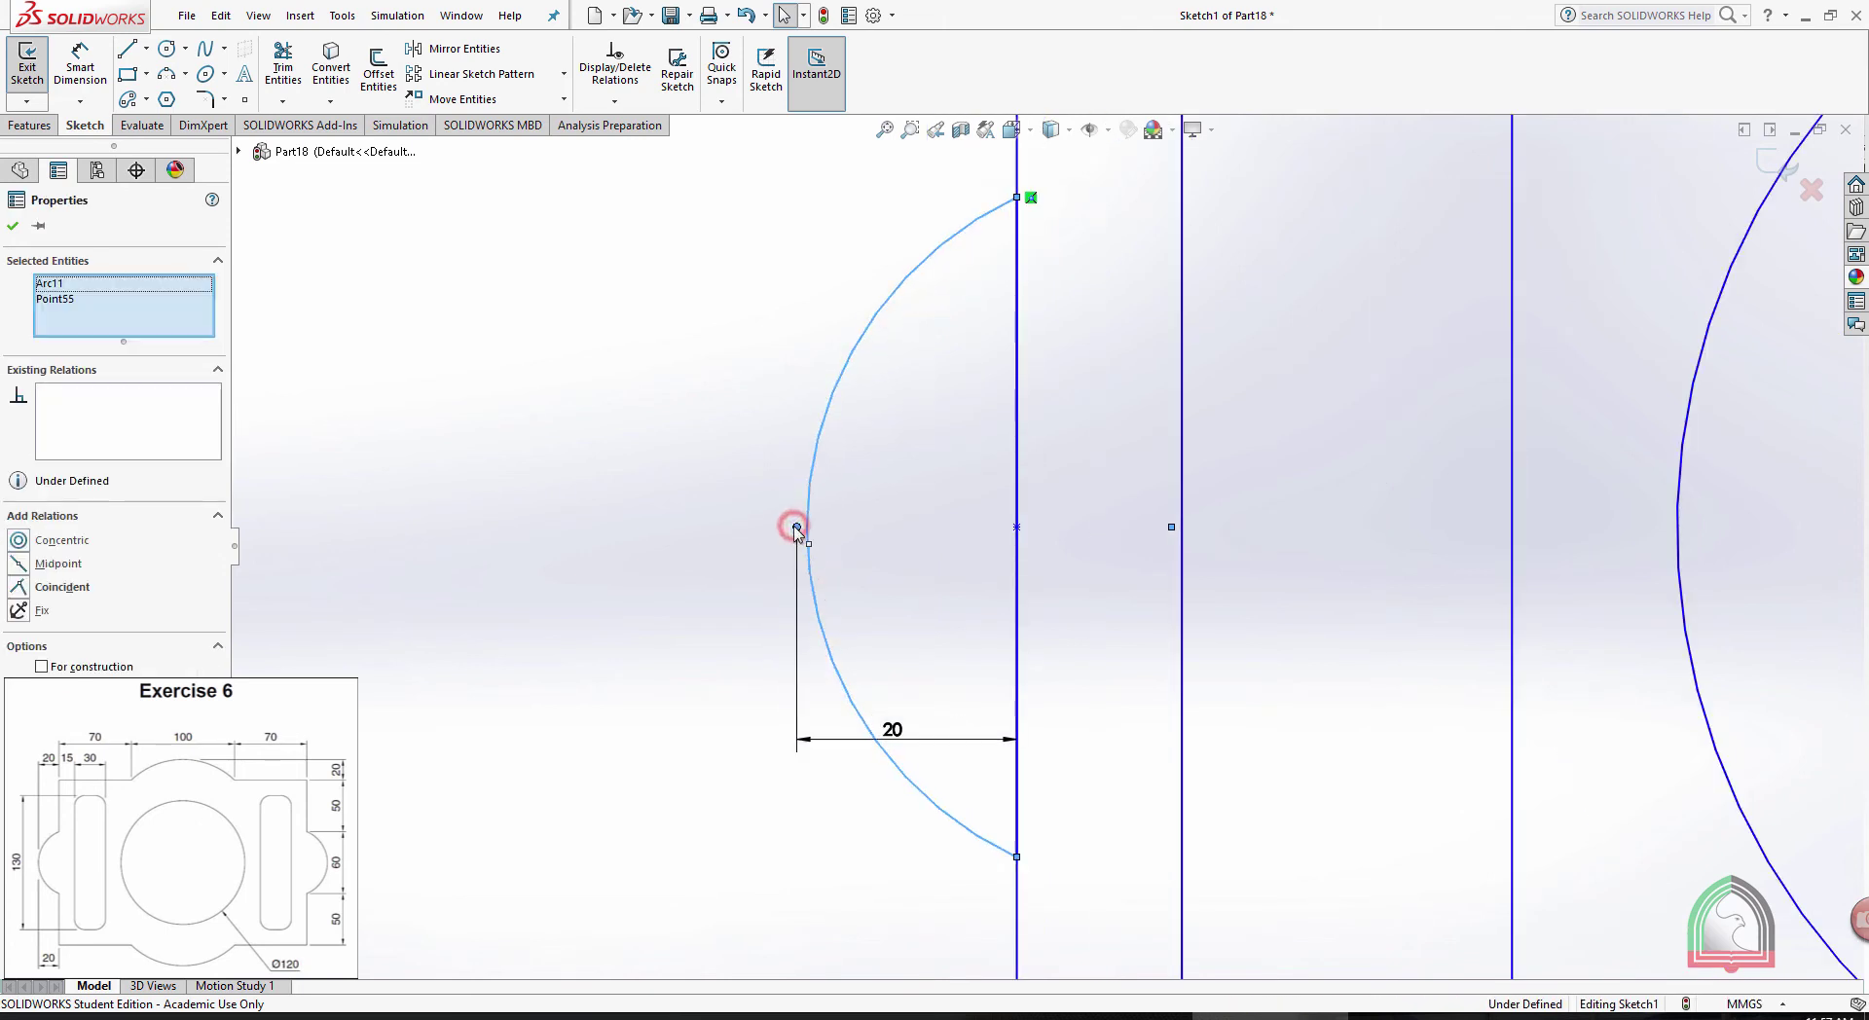
left_click(20, 587)
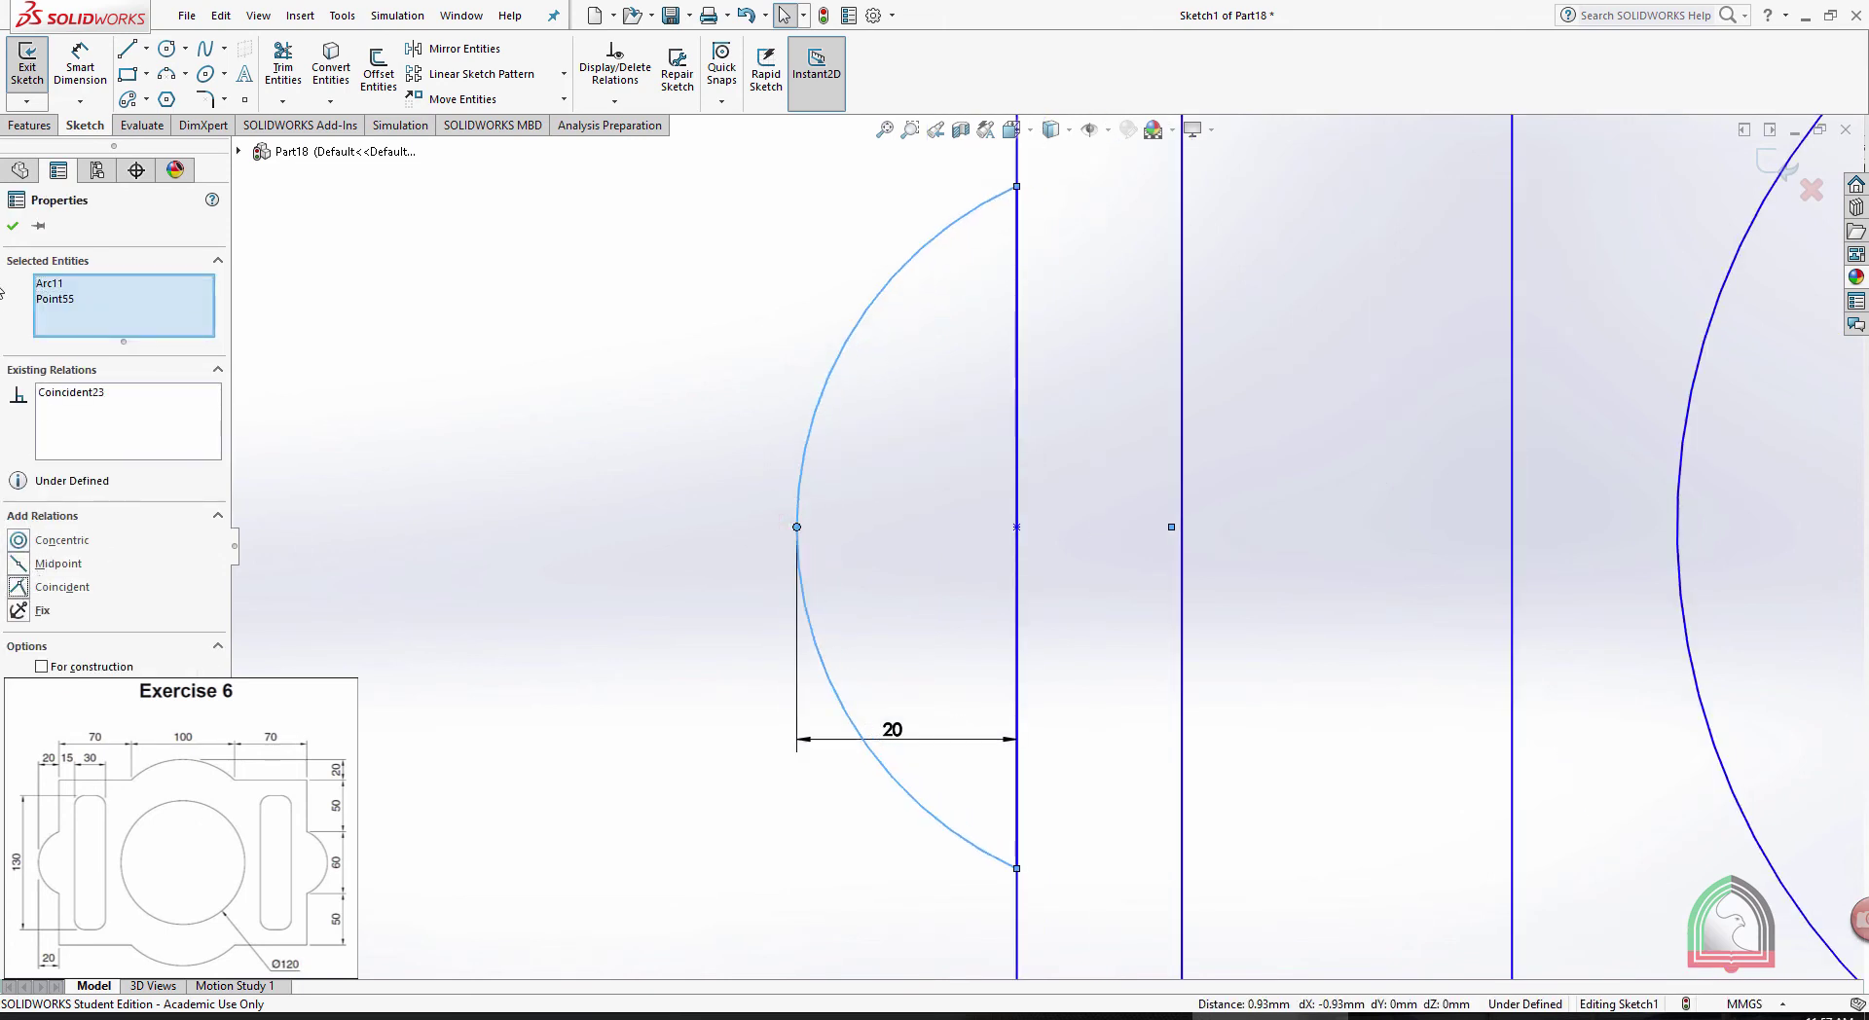
left_click(13, 228)
key("f")
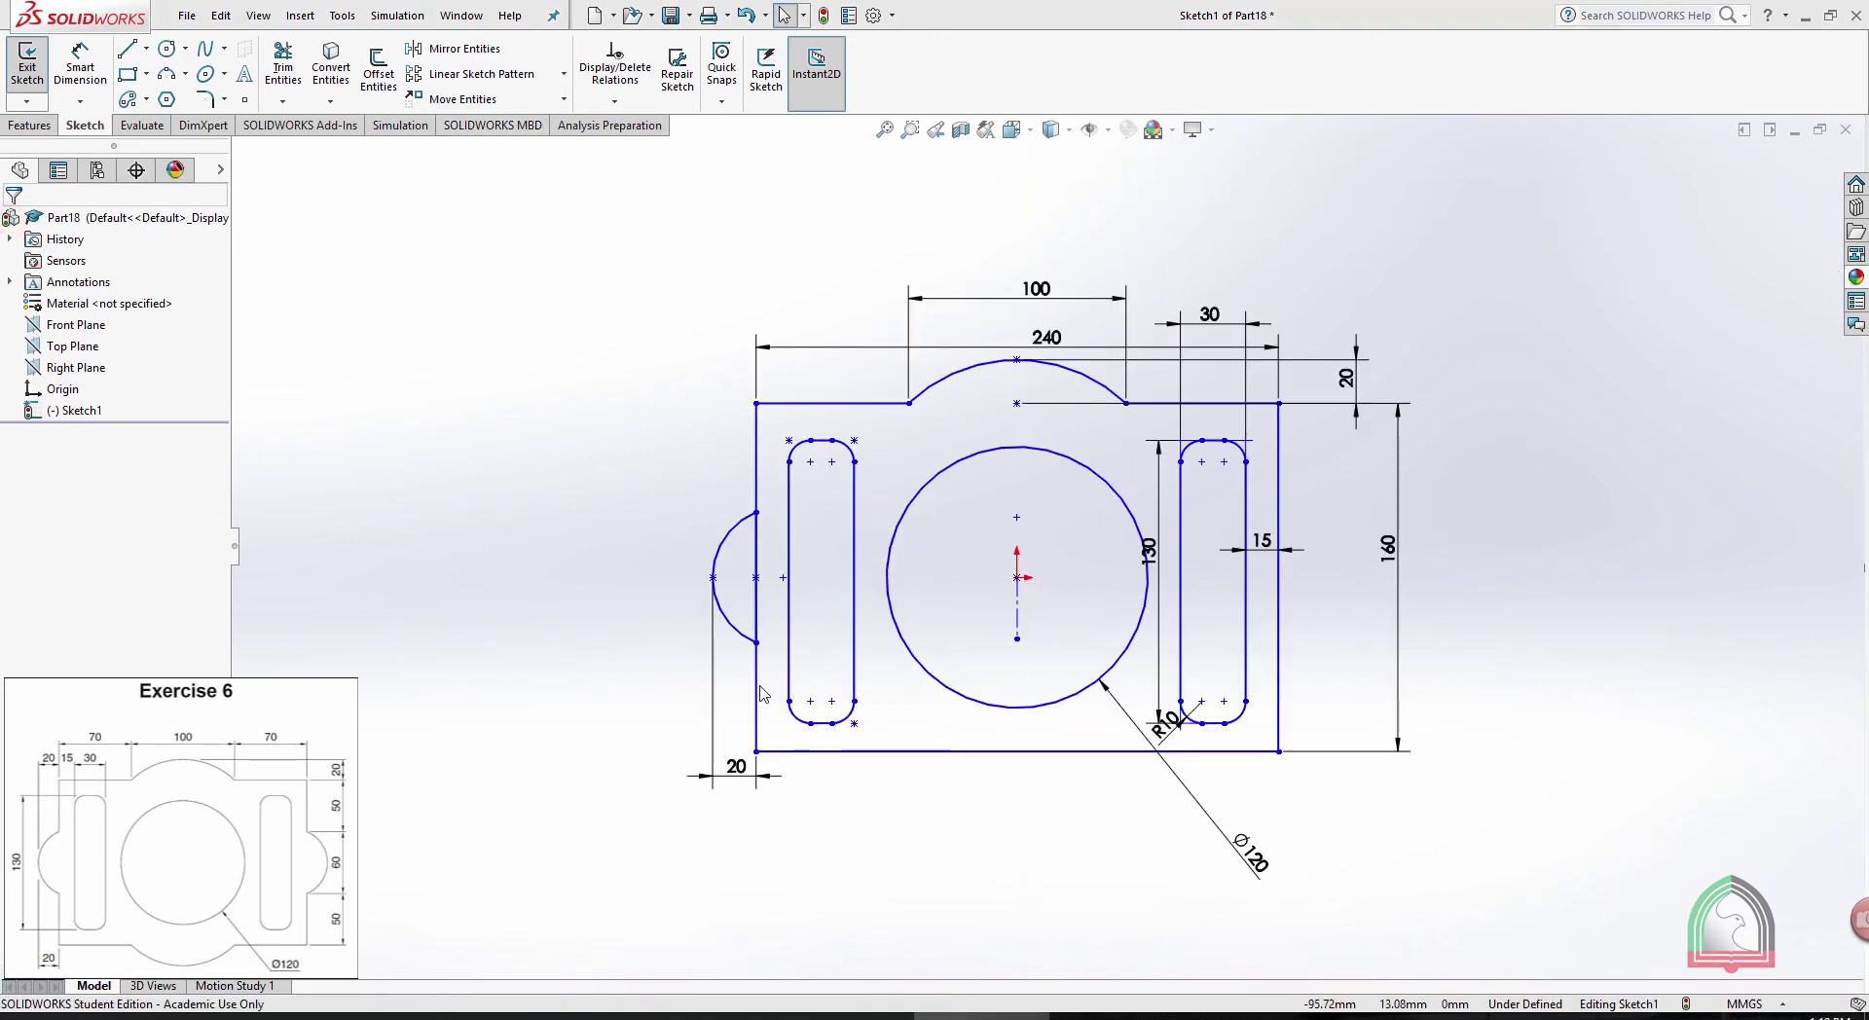
Mirror the left arc about the vertical centerline to create the right arc
left_click(464, 51)
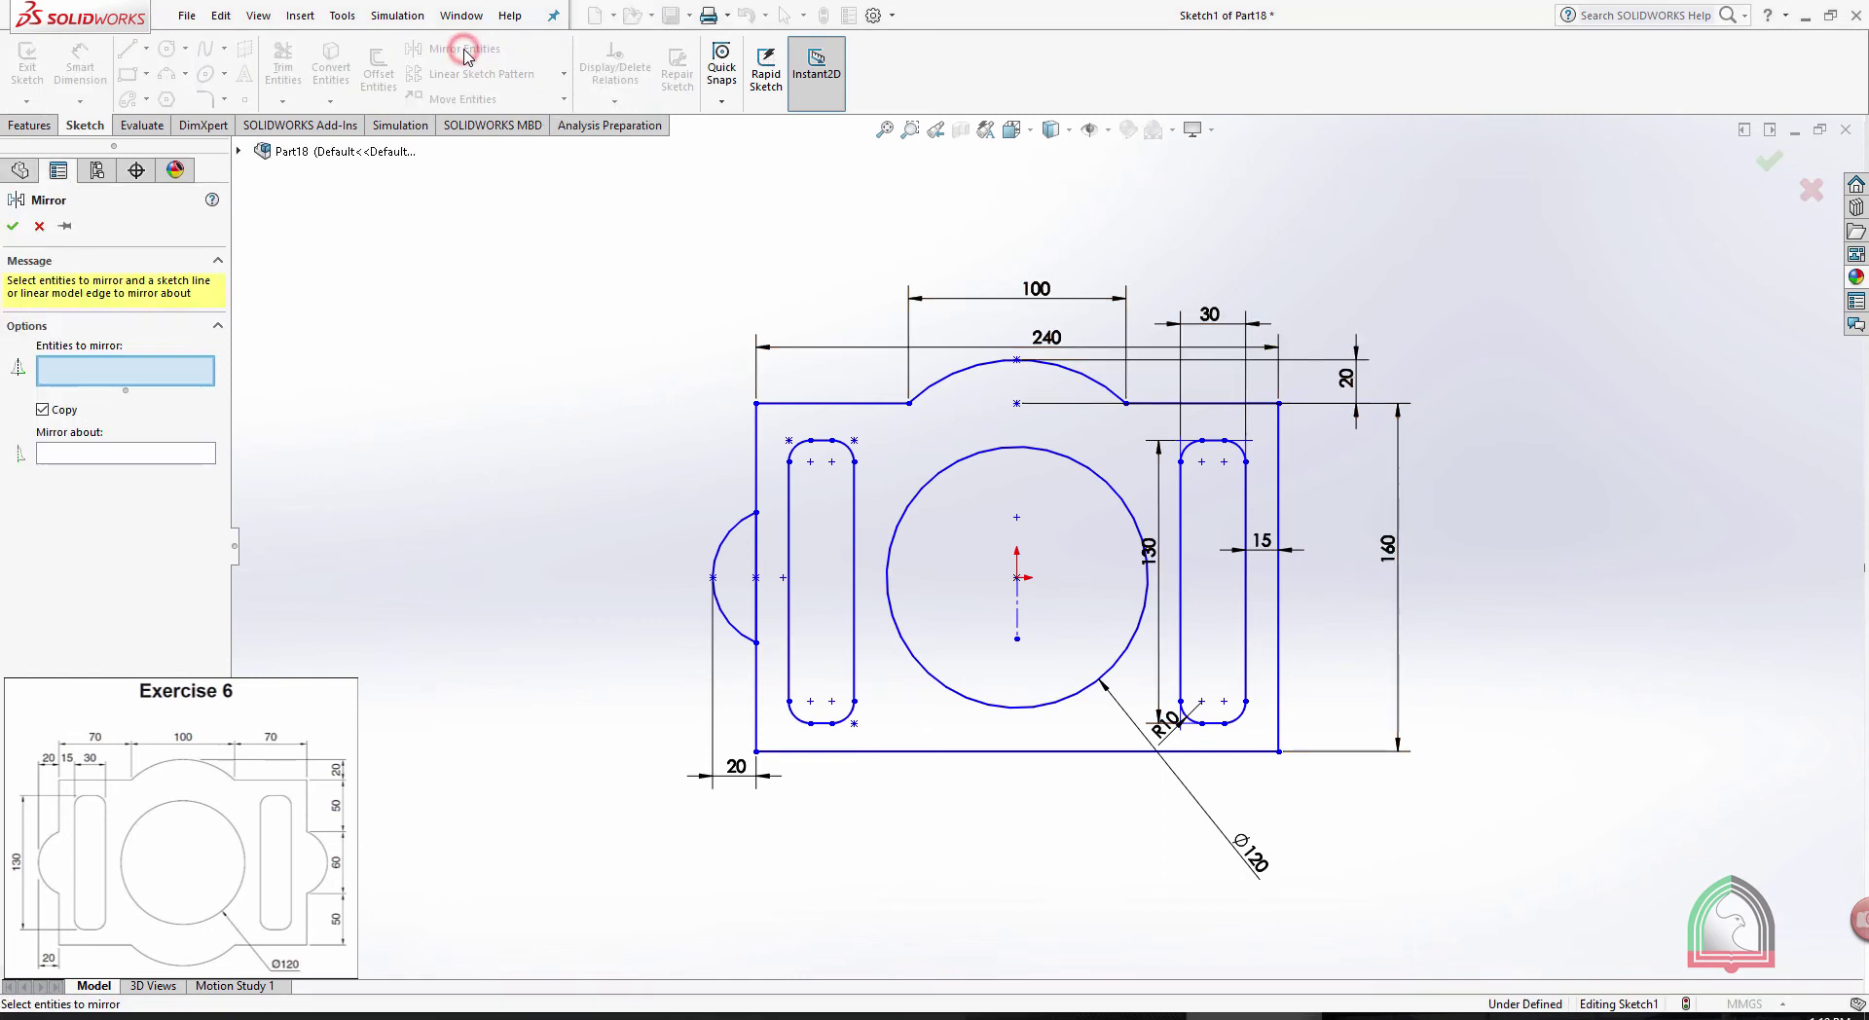
left_click(725, 547)
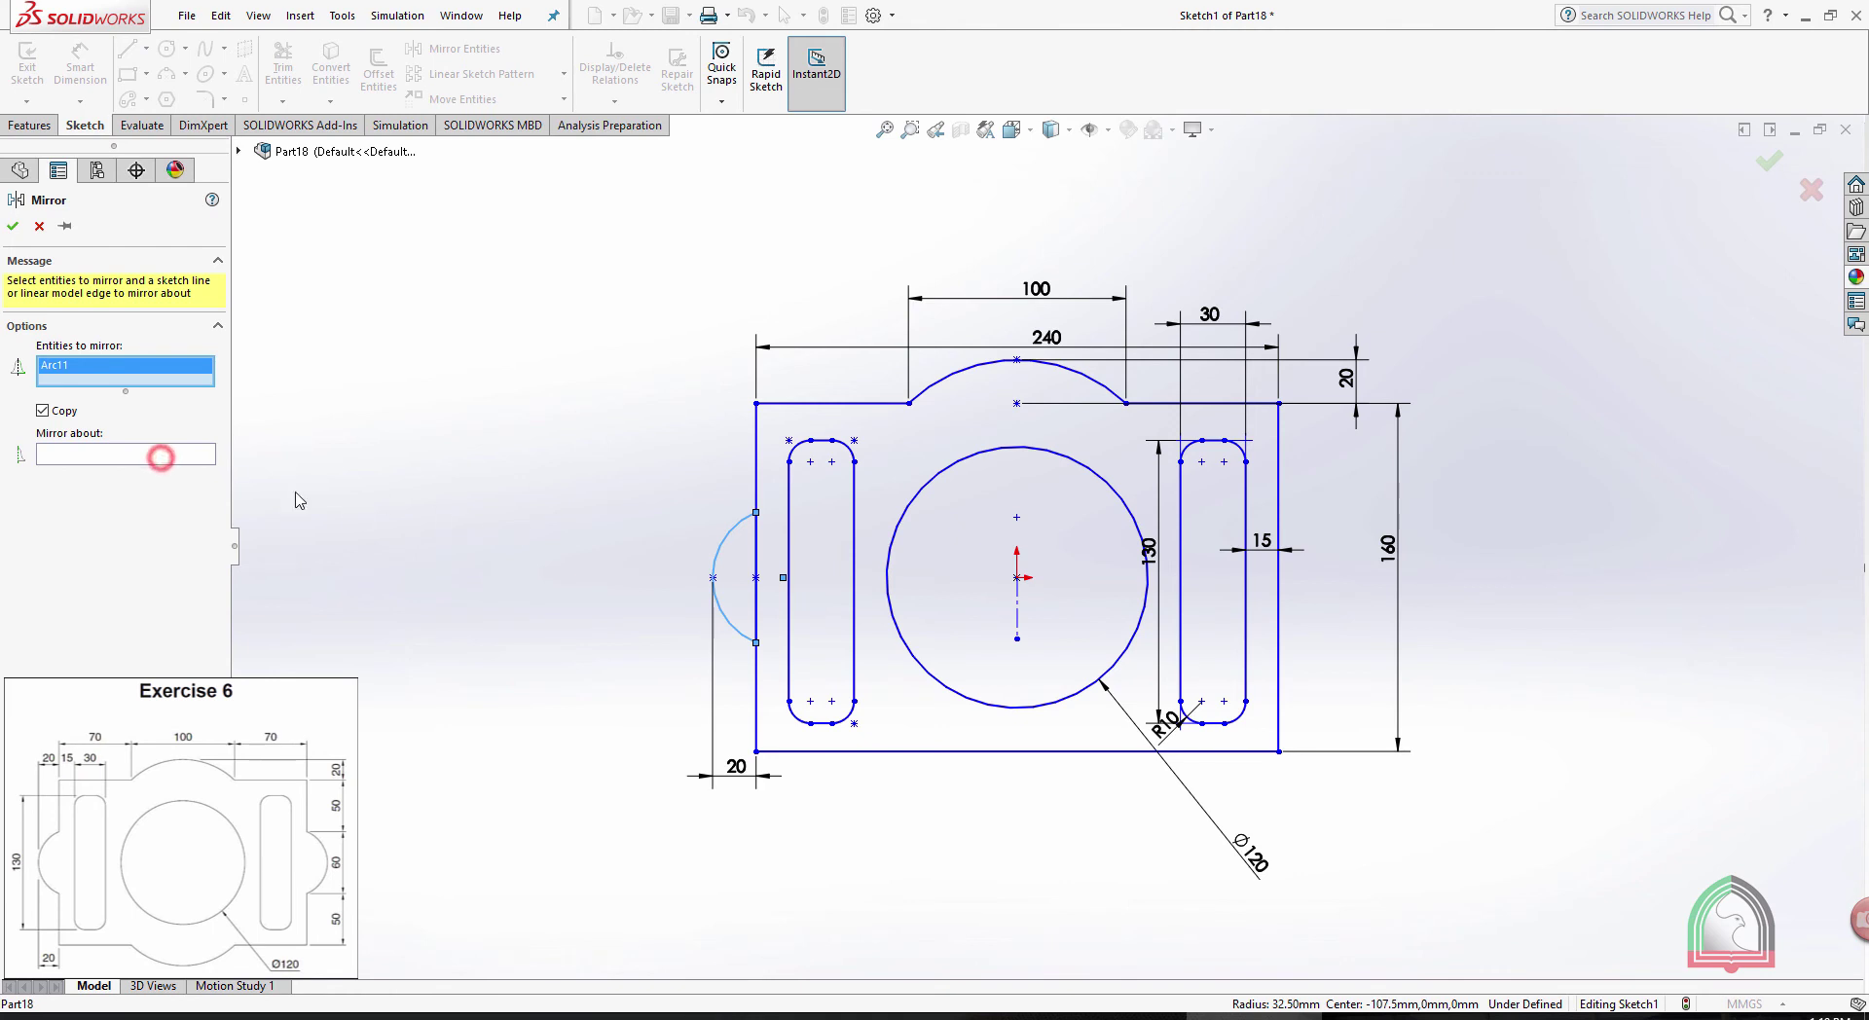
left_click(1019, 613)
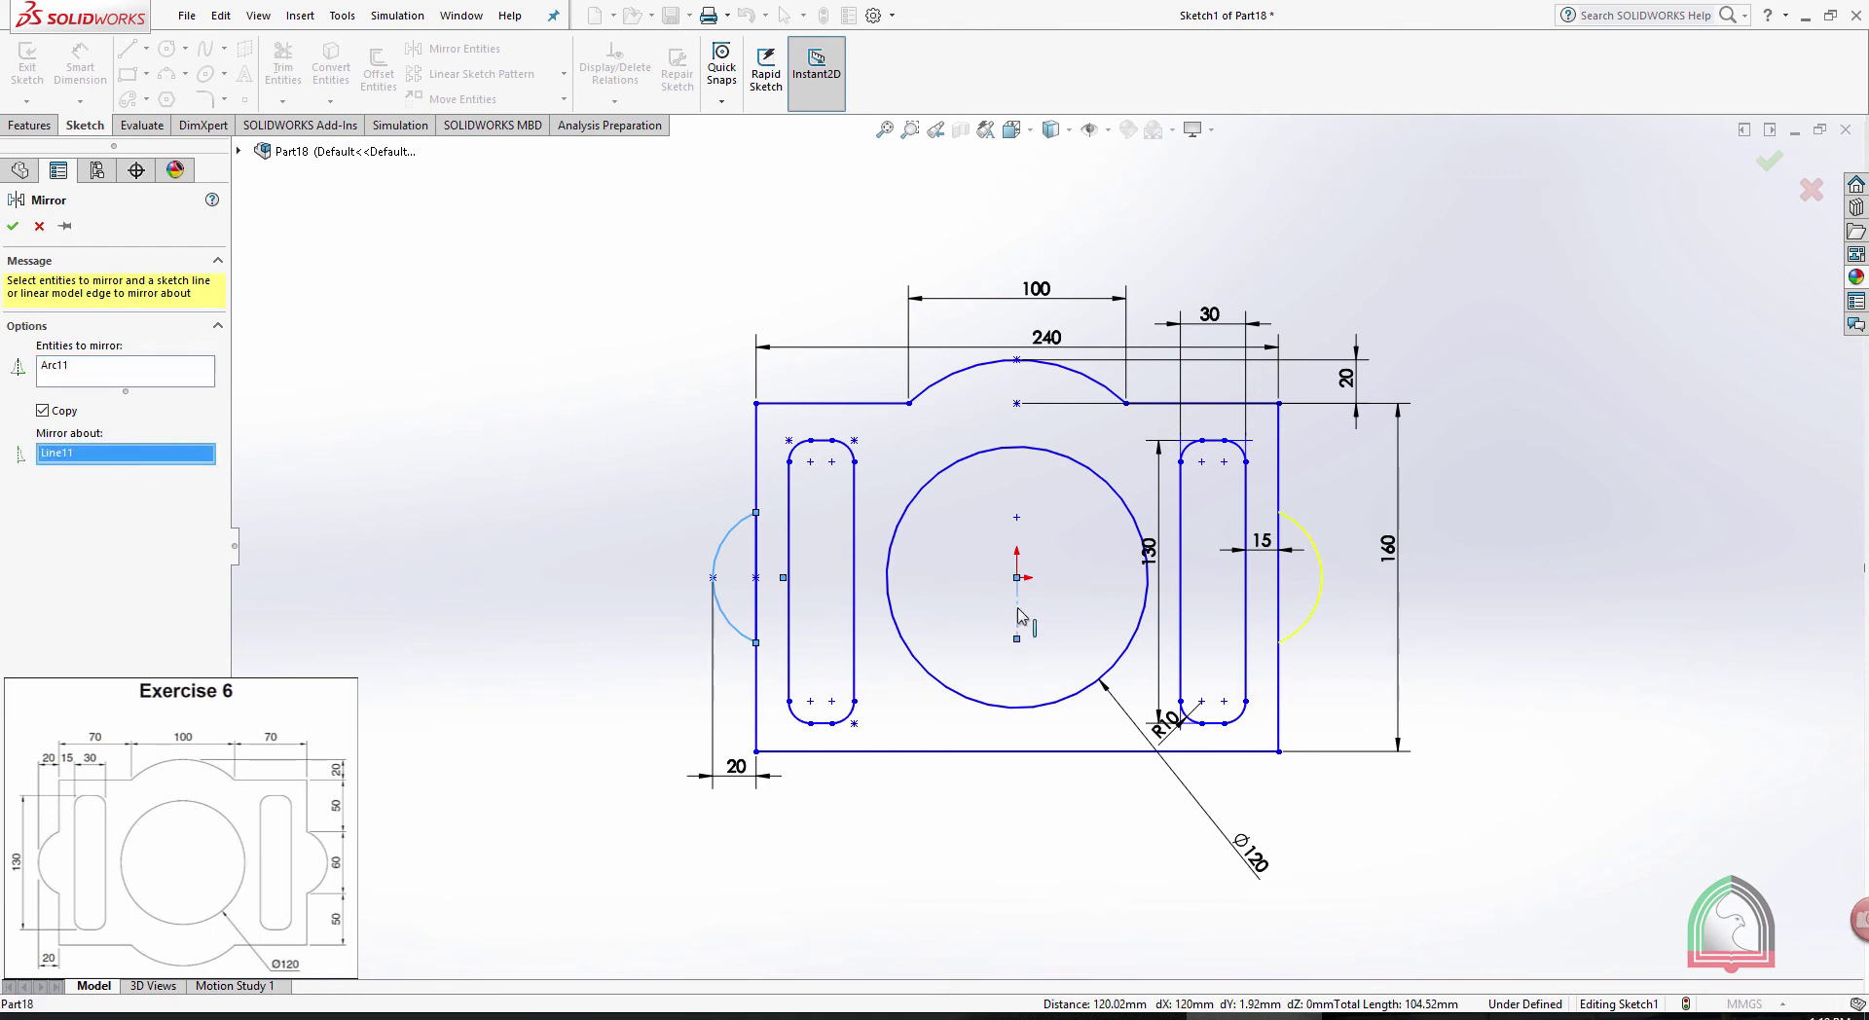
left_click(13, 228)
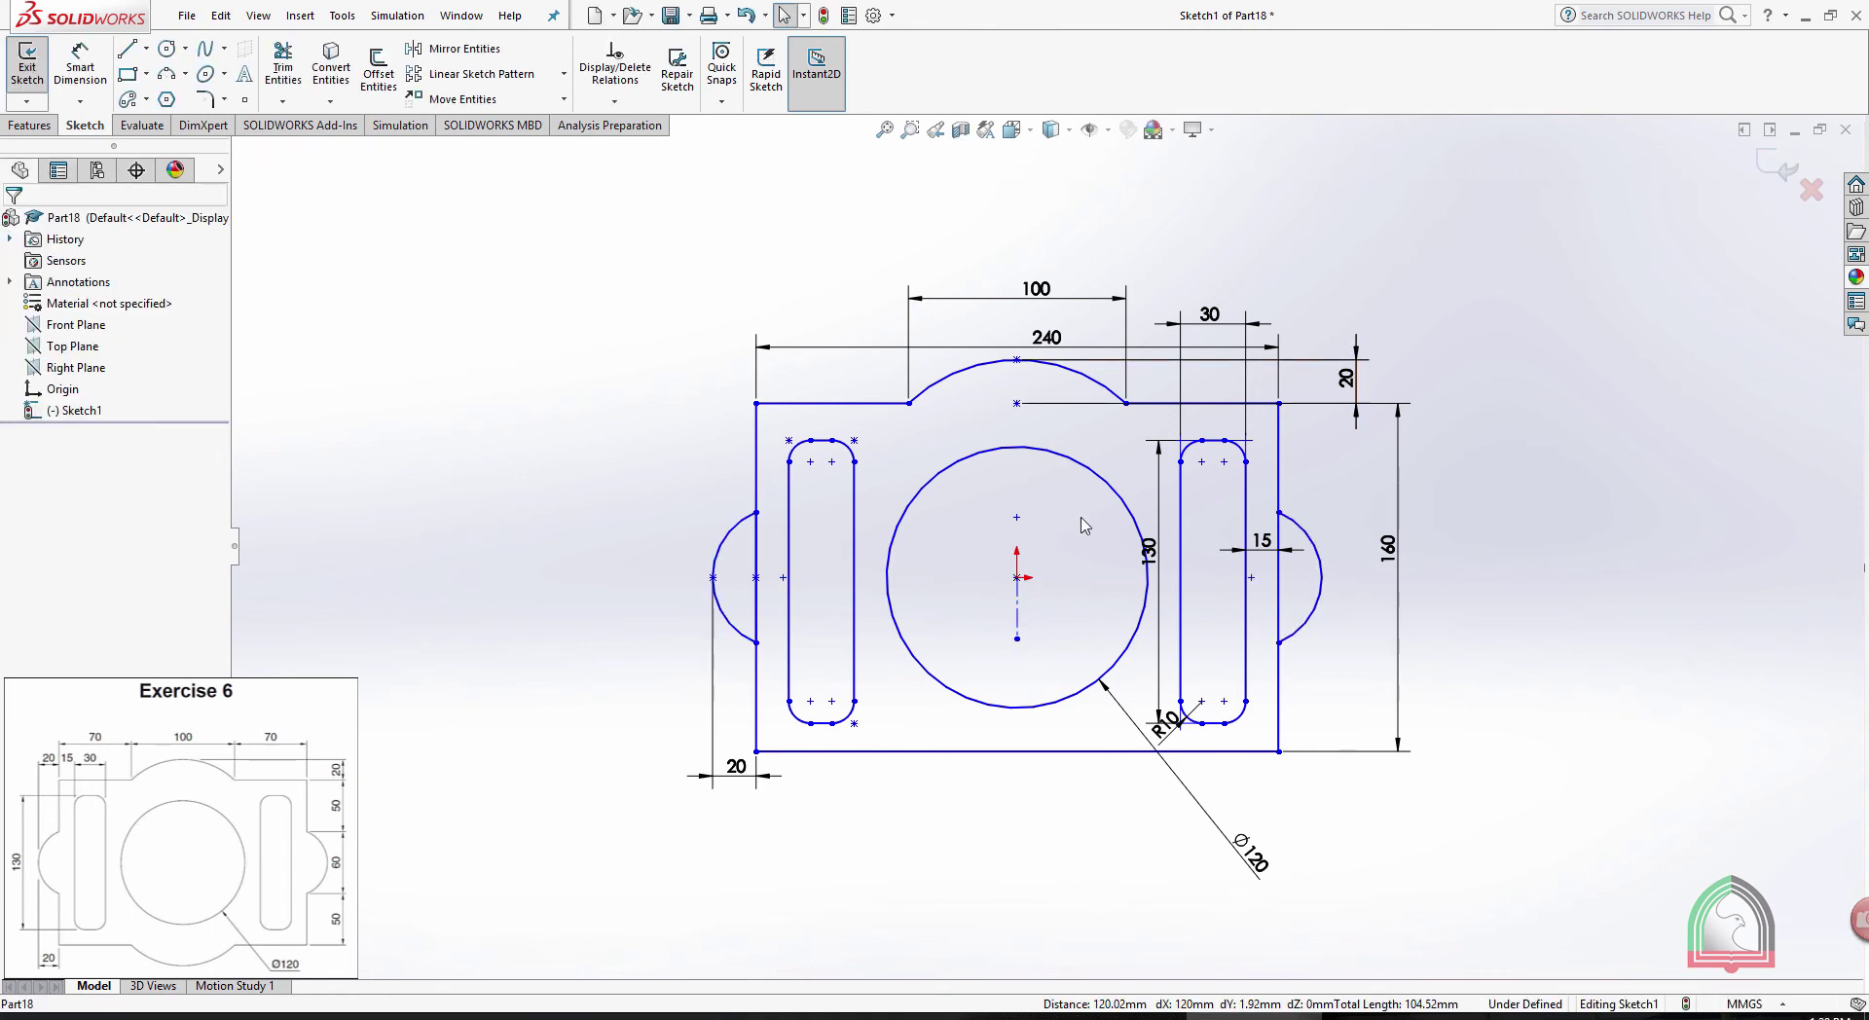
Draw a horizontal centerline from the origin and mirror the top arc onto the bottom edge
left_click(146, 47)
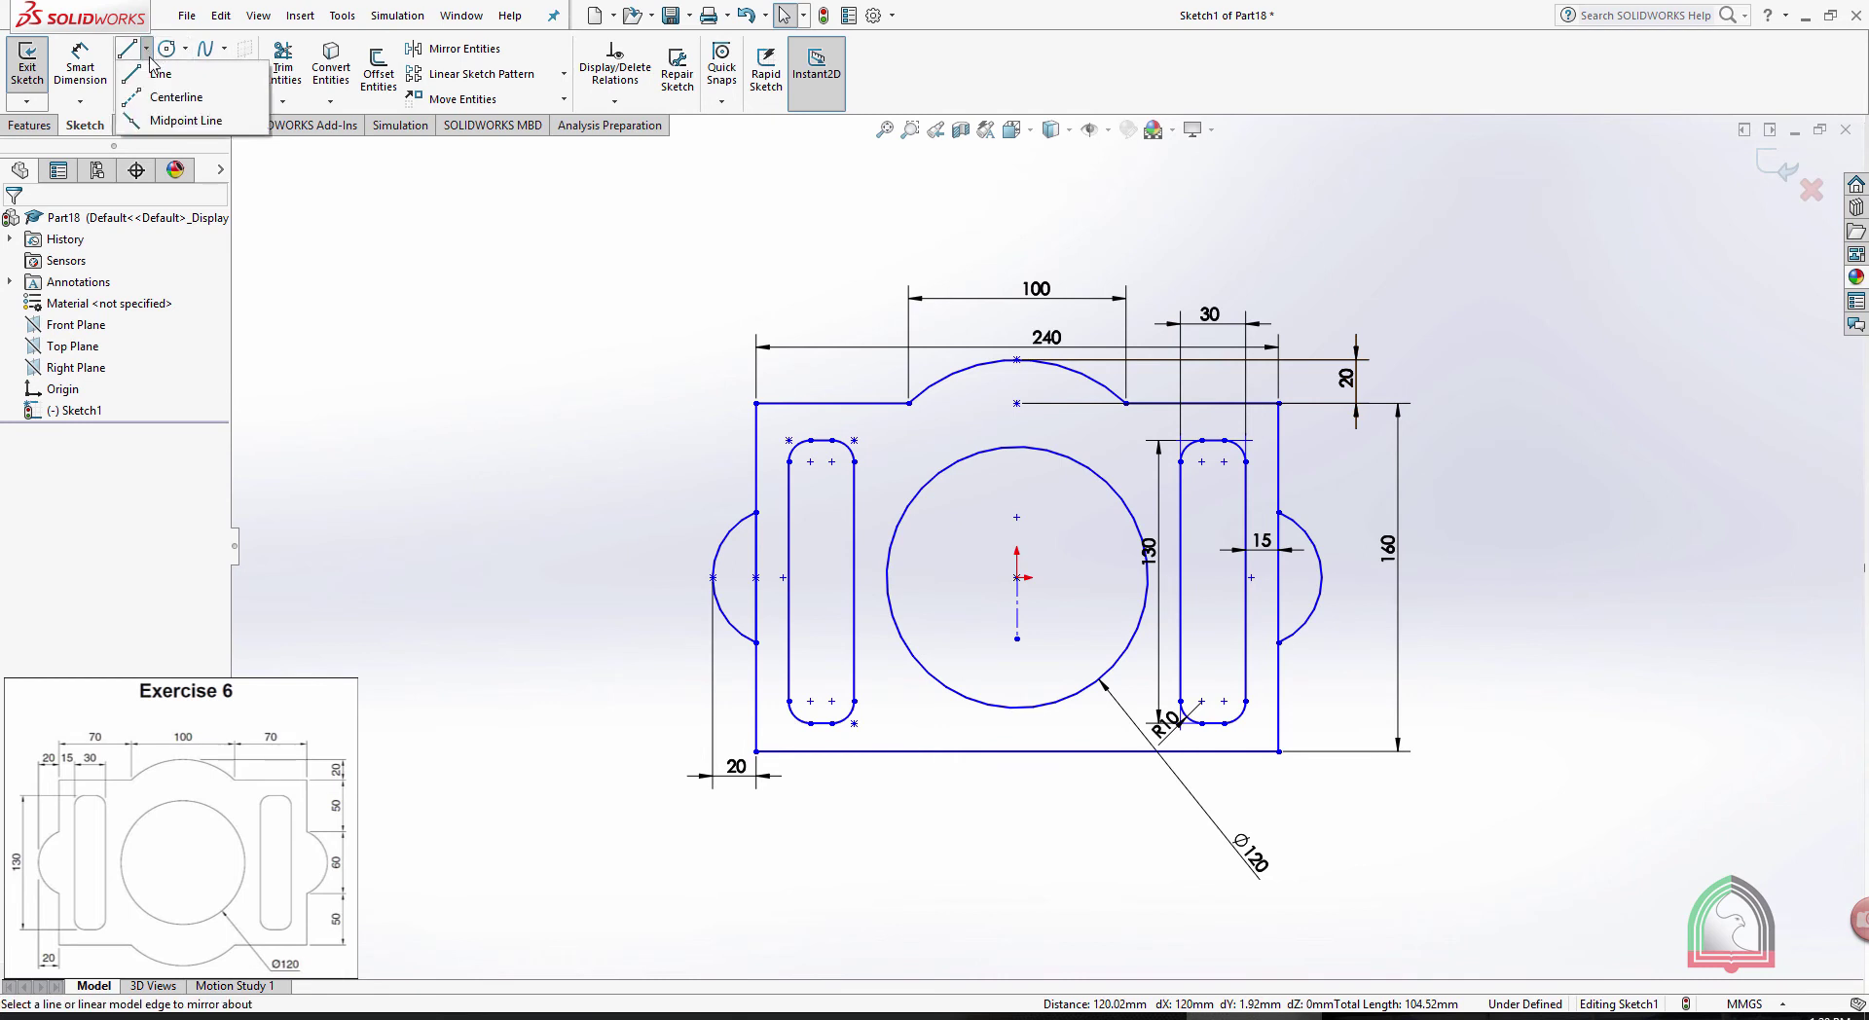
left_click(163, 79)
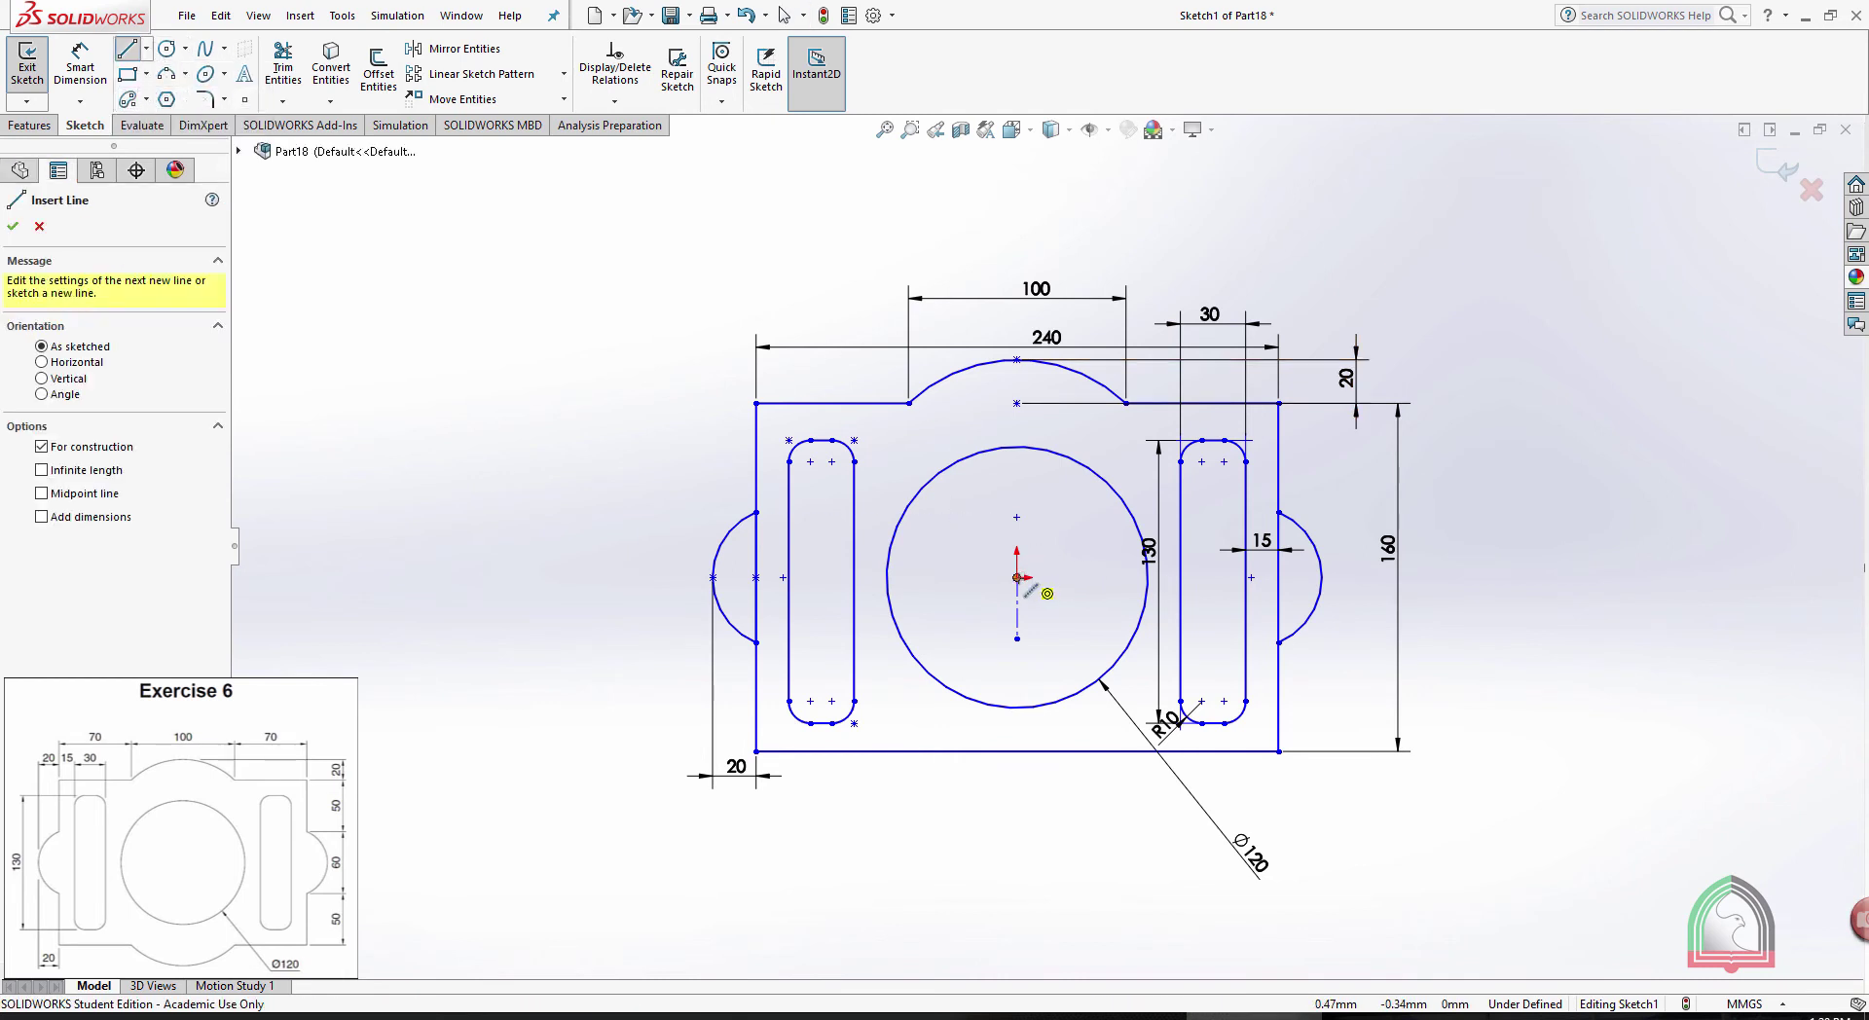
left_click_drag(1018, 578, 1095, 578)
key("Escape")
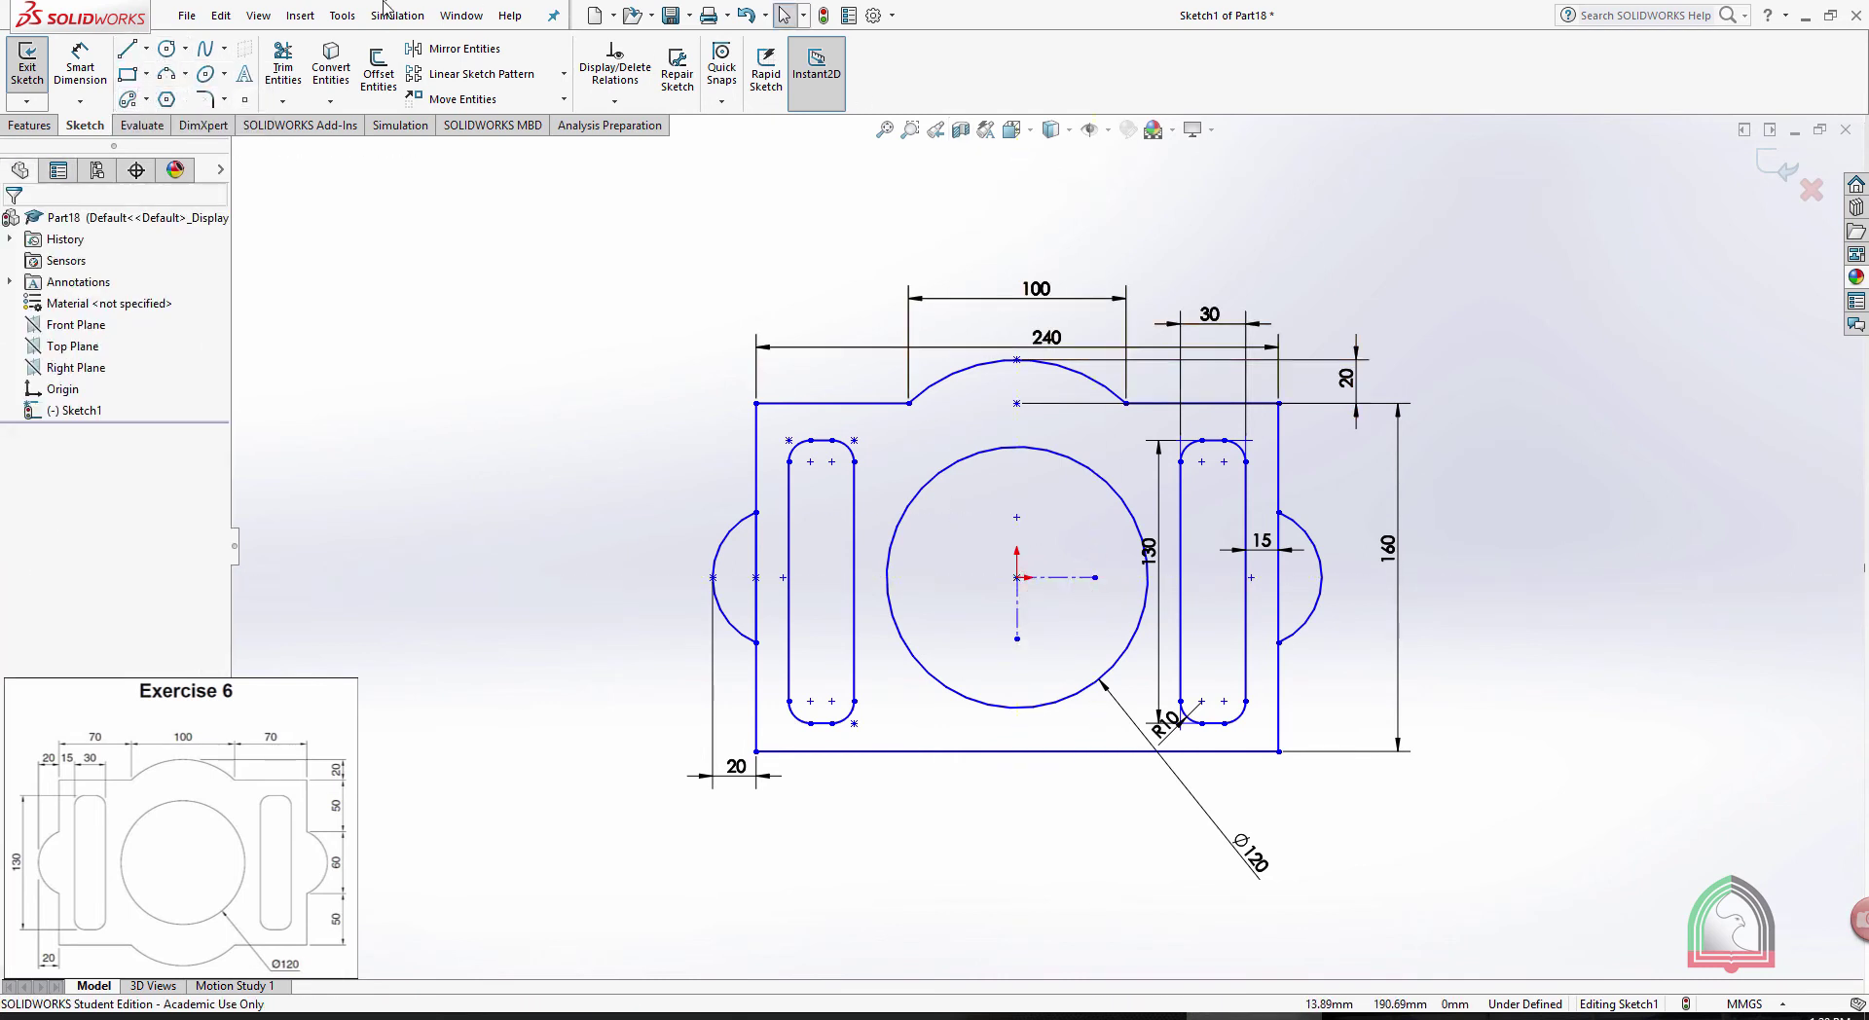
left_click(458, 48)
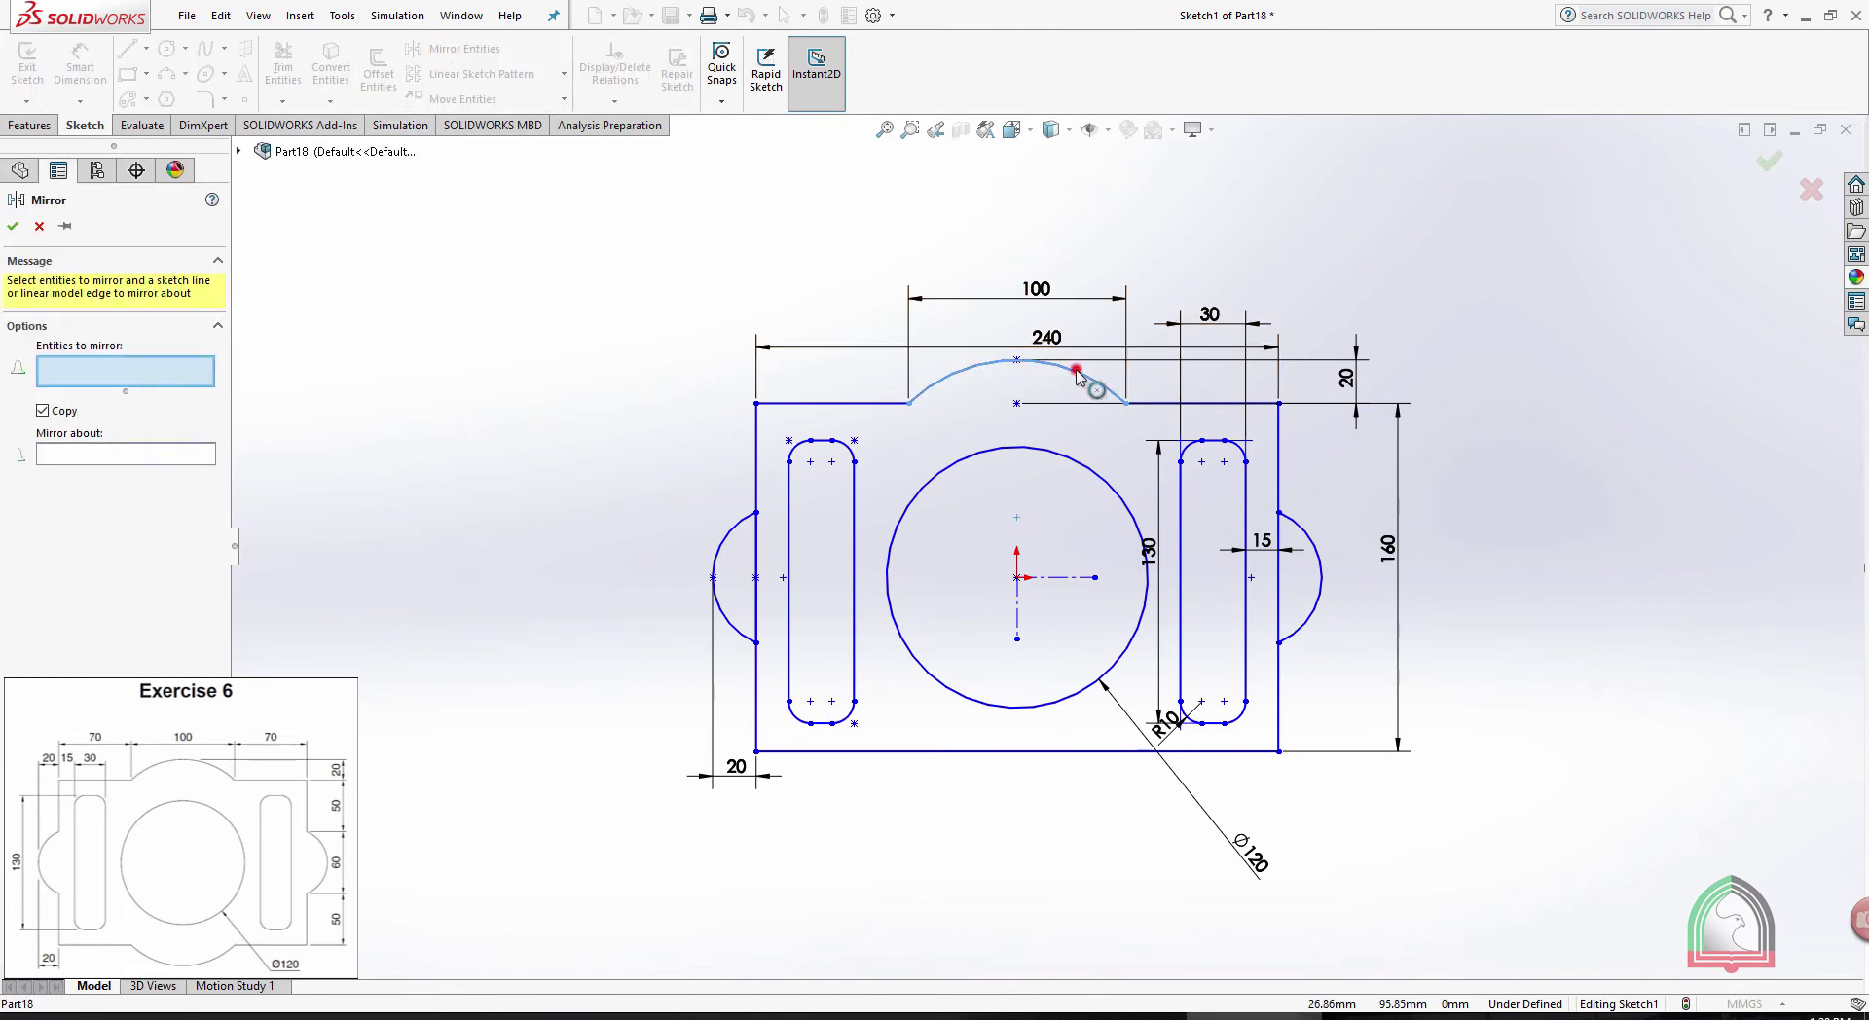
left_click(1078, 375)
left_click(82, 457)
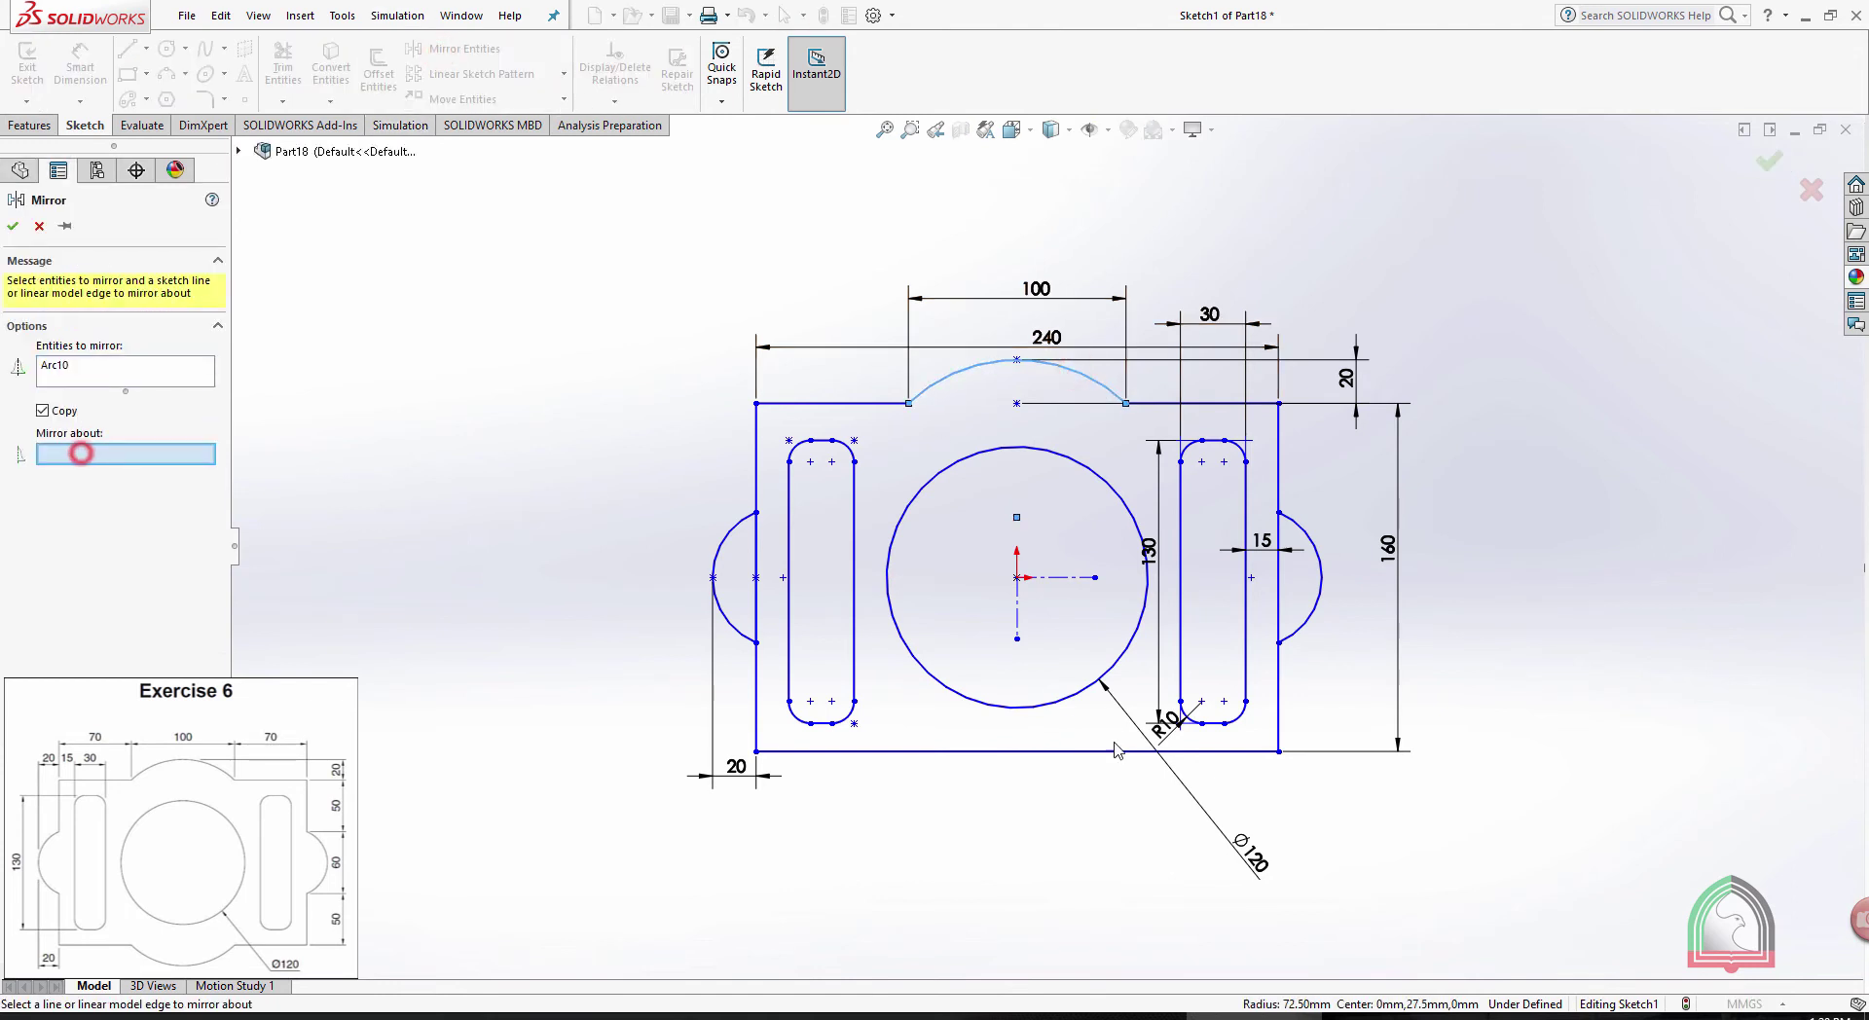
left_click(1056, 578)
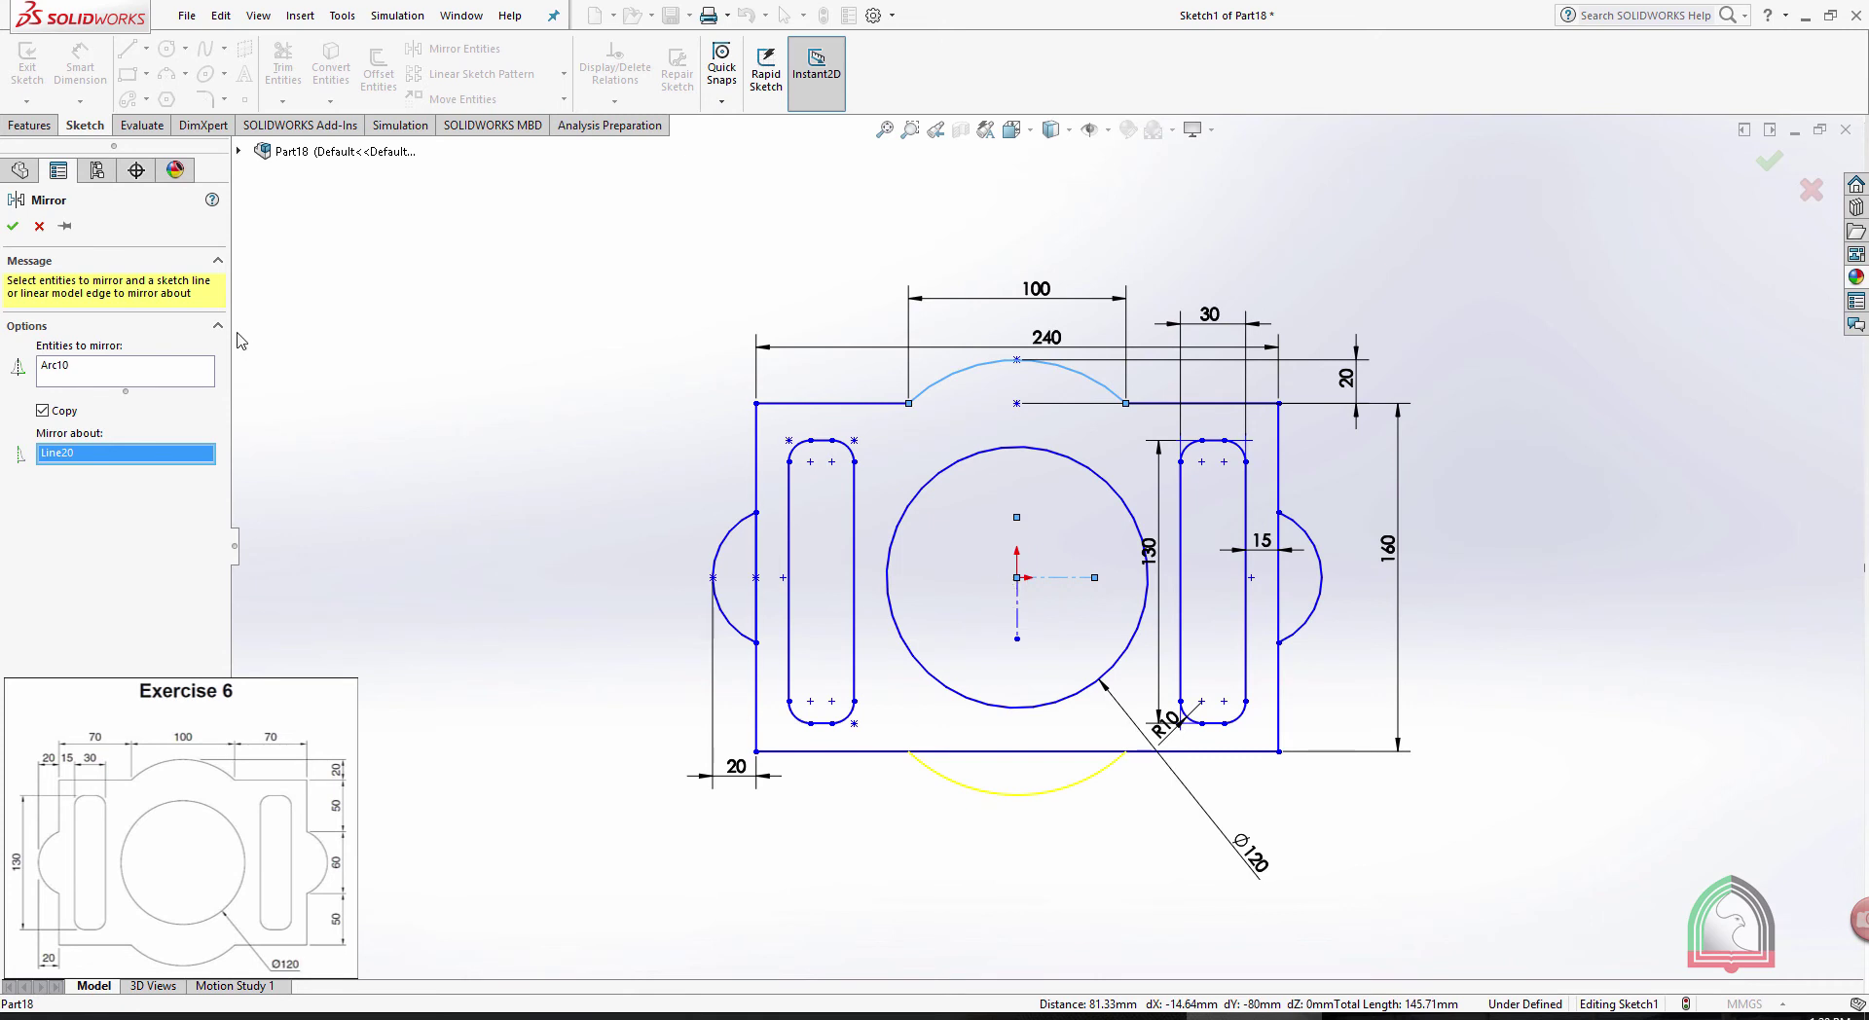
left_click(12, 227)
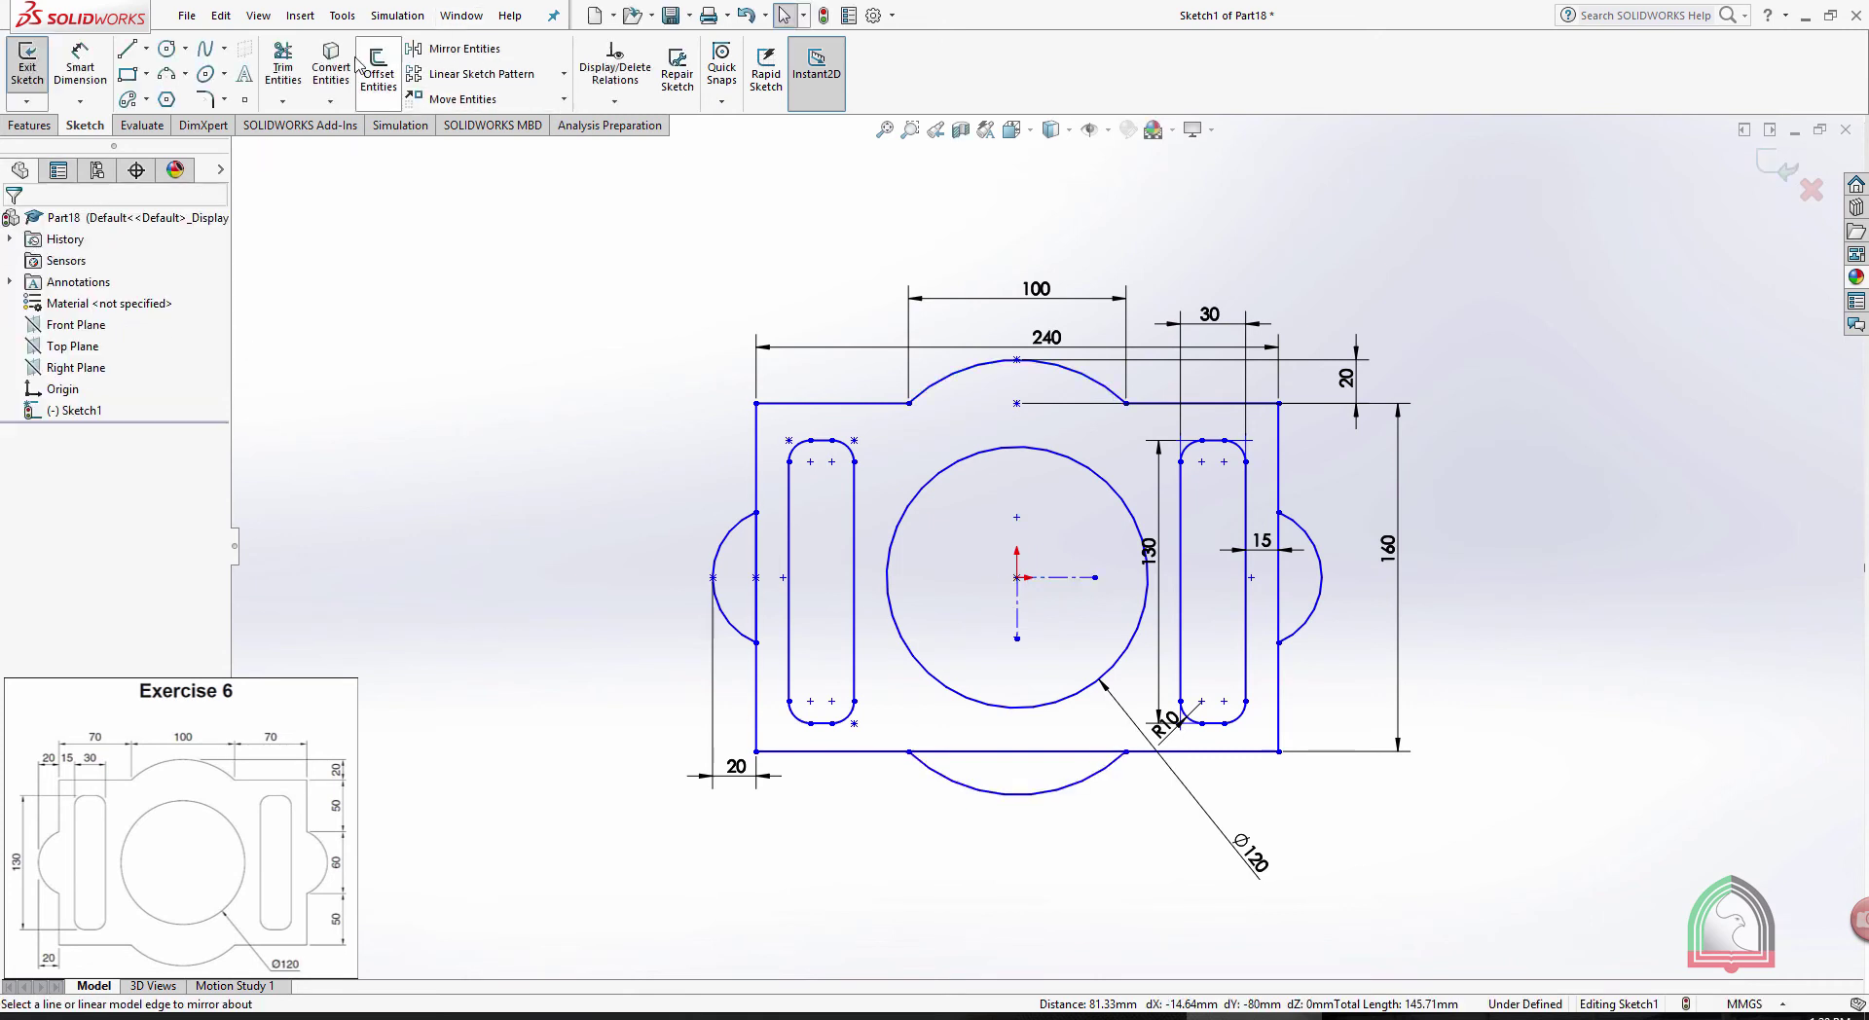
Power-trim the bottom and right edge segments beneath the new arcs
left_click(283, 64)
left_click_drag(961, 720, 962, 774)
left_click_drag(1287, 596, 1272, 610)
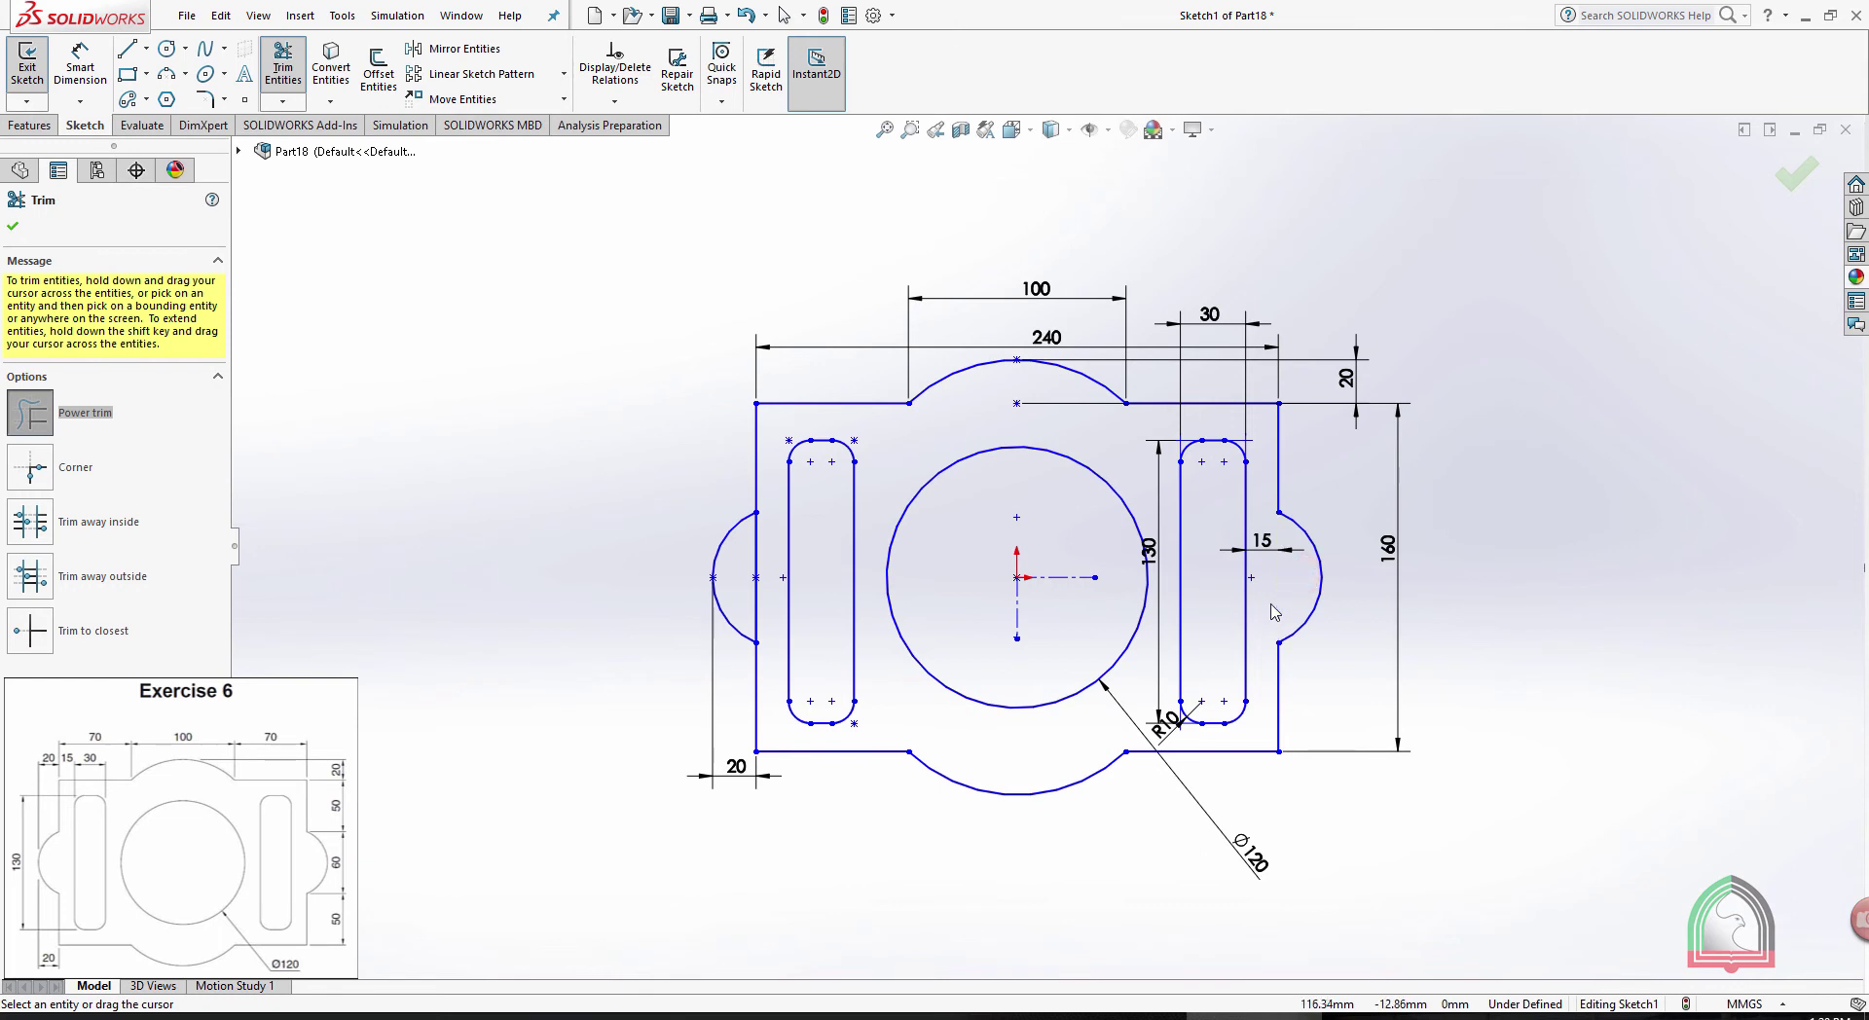
key("Escape")
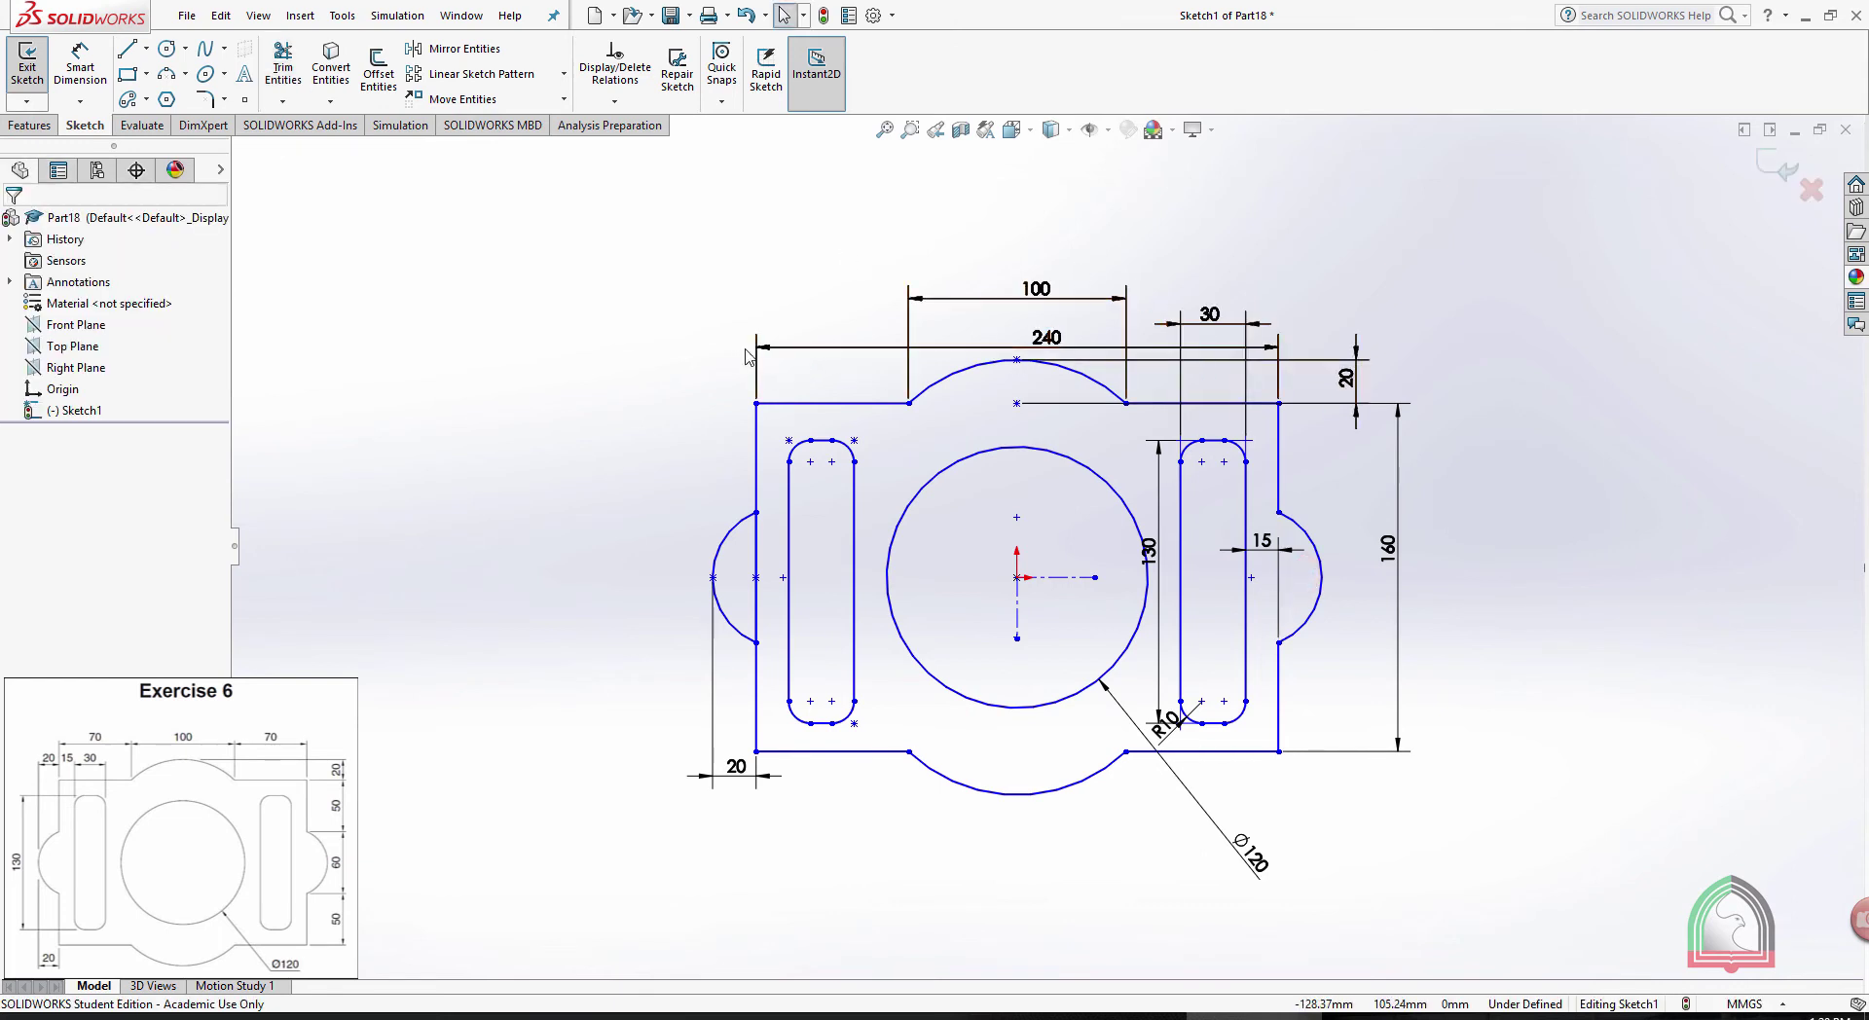
Delete the 240 overall width dimension and move the 30 dimension above the right slot
left_click(784, 347)
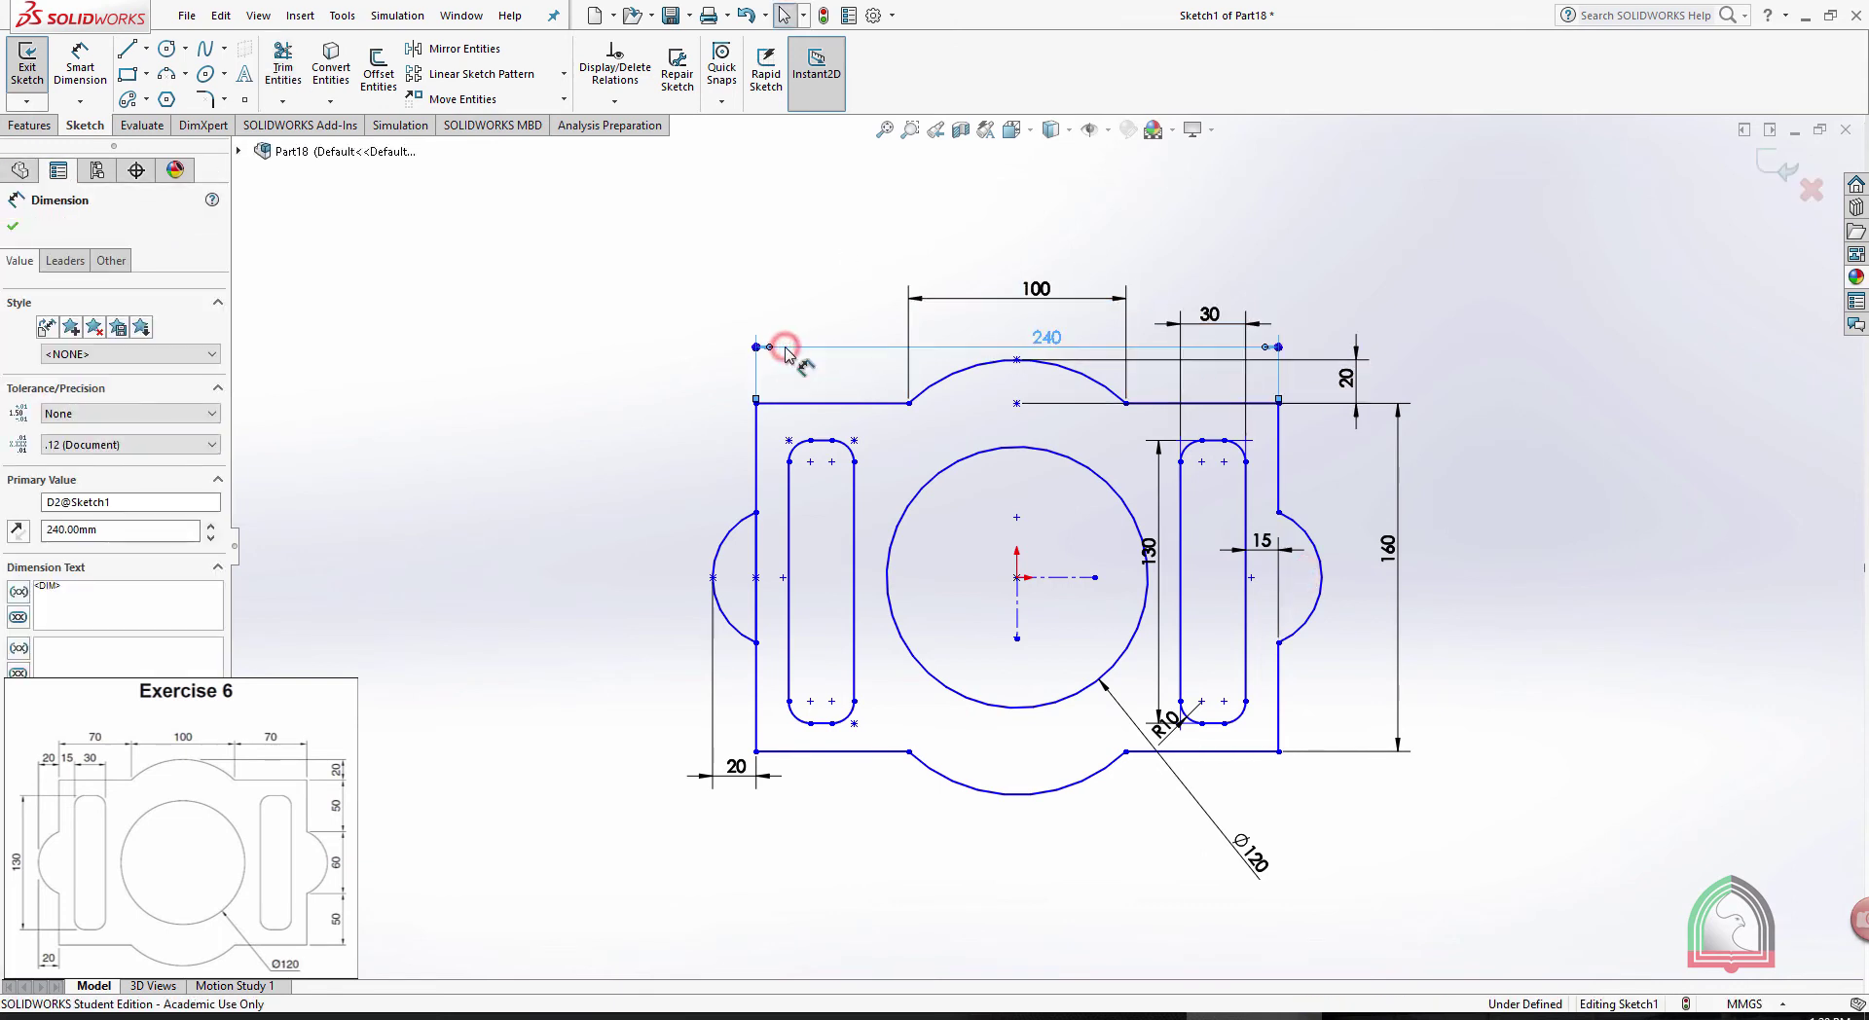
key("Escape")
left_click(786, 352)
key("Delete")
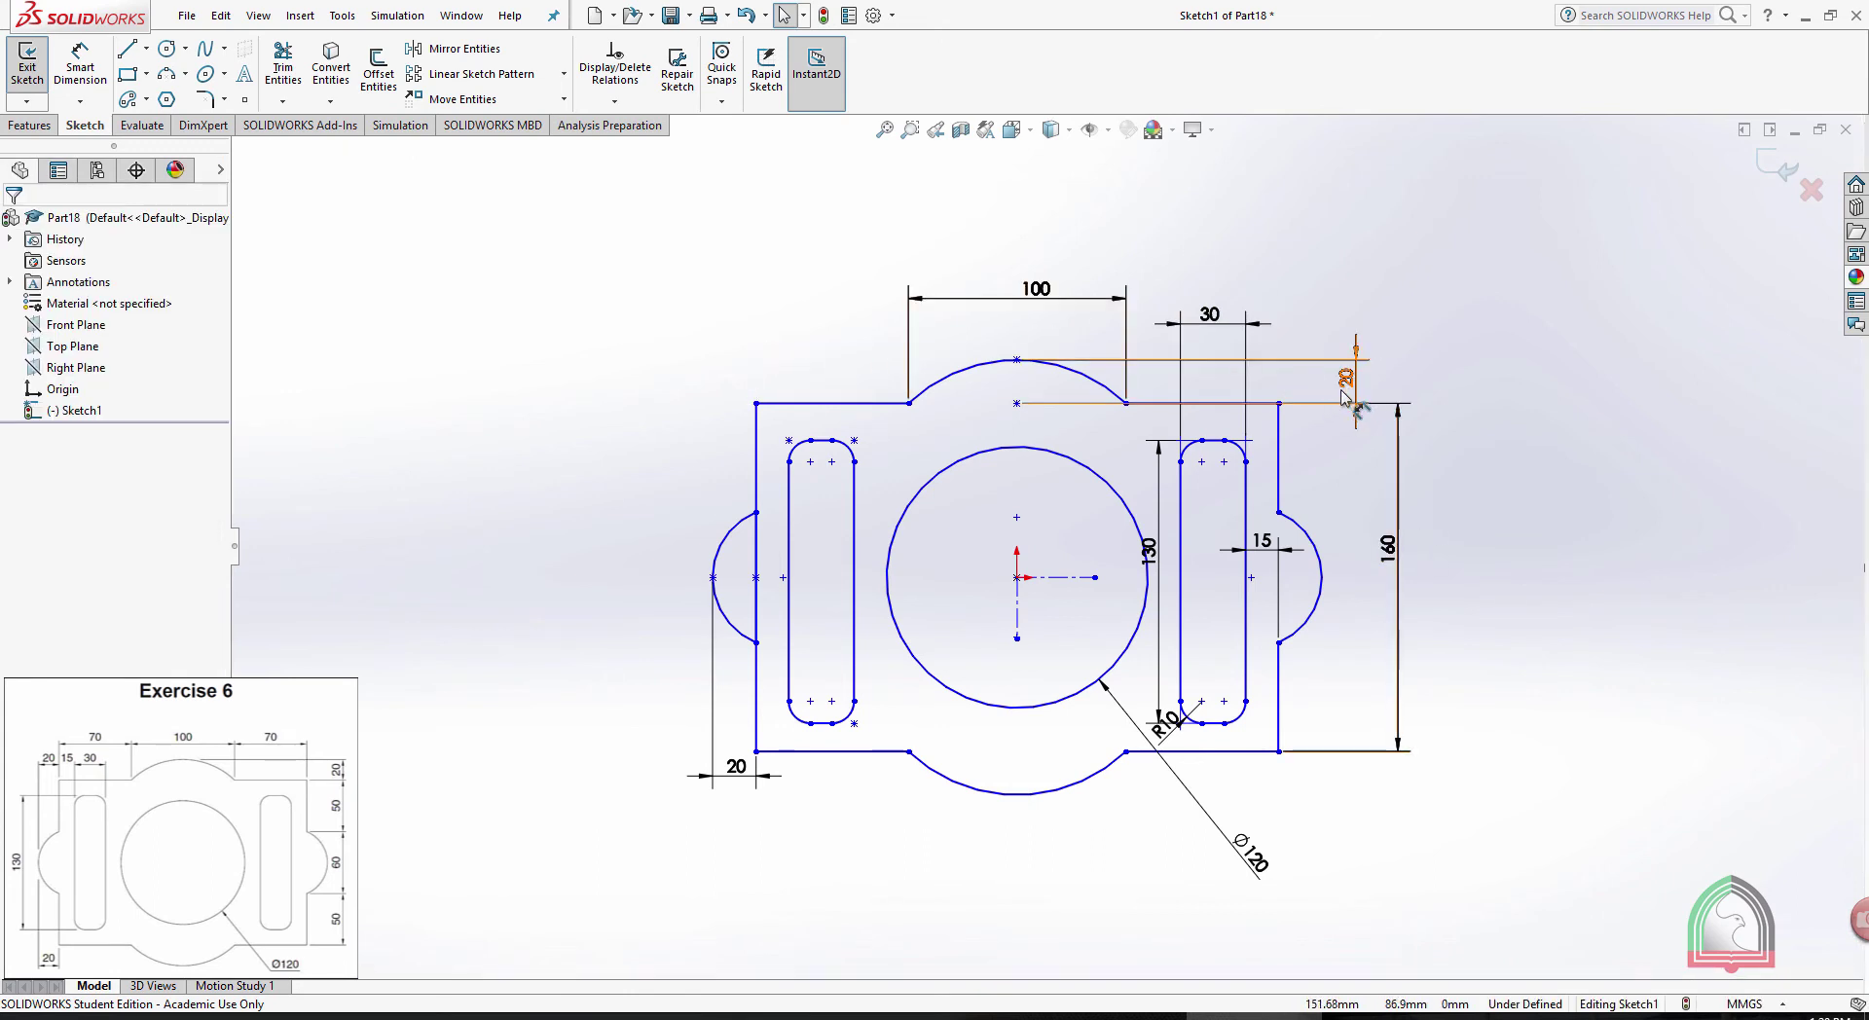
left_click_drag(1219, 329, 1217, 430)
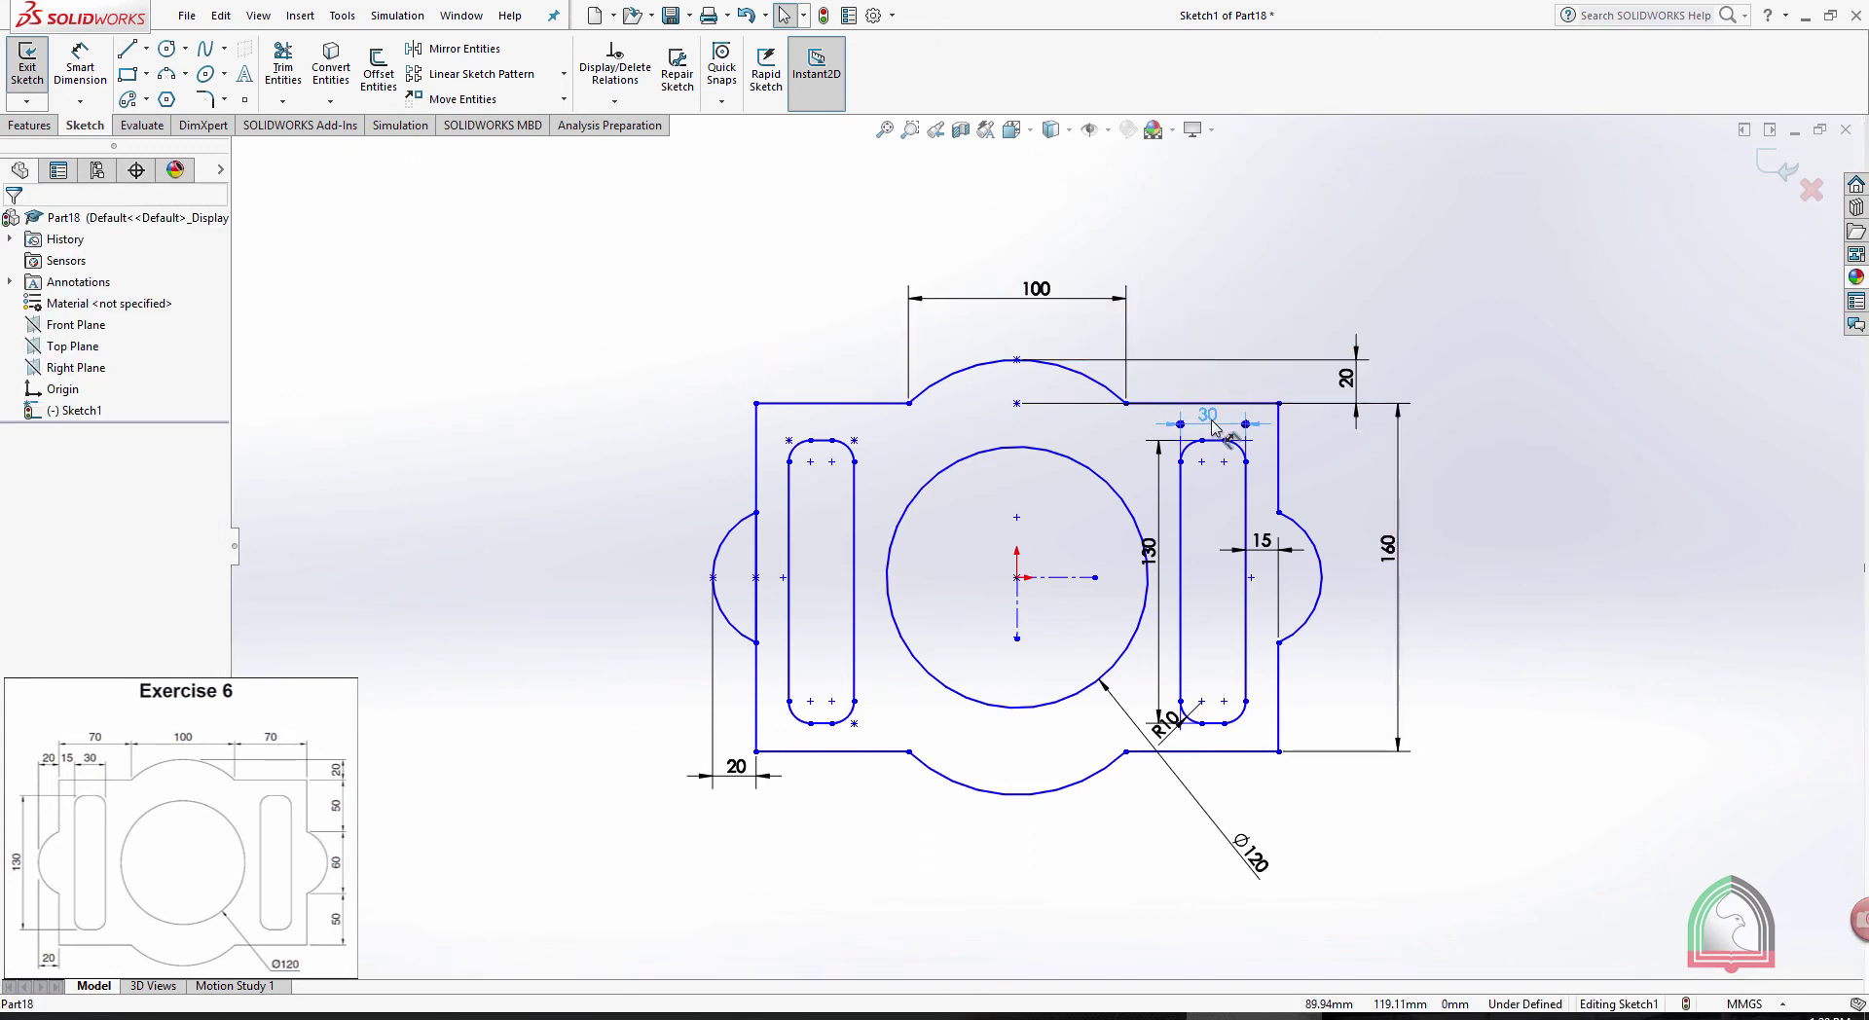
left_click(1519, 584)
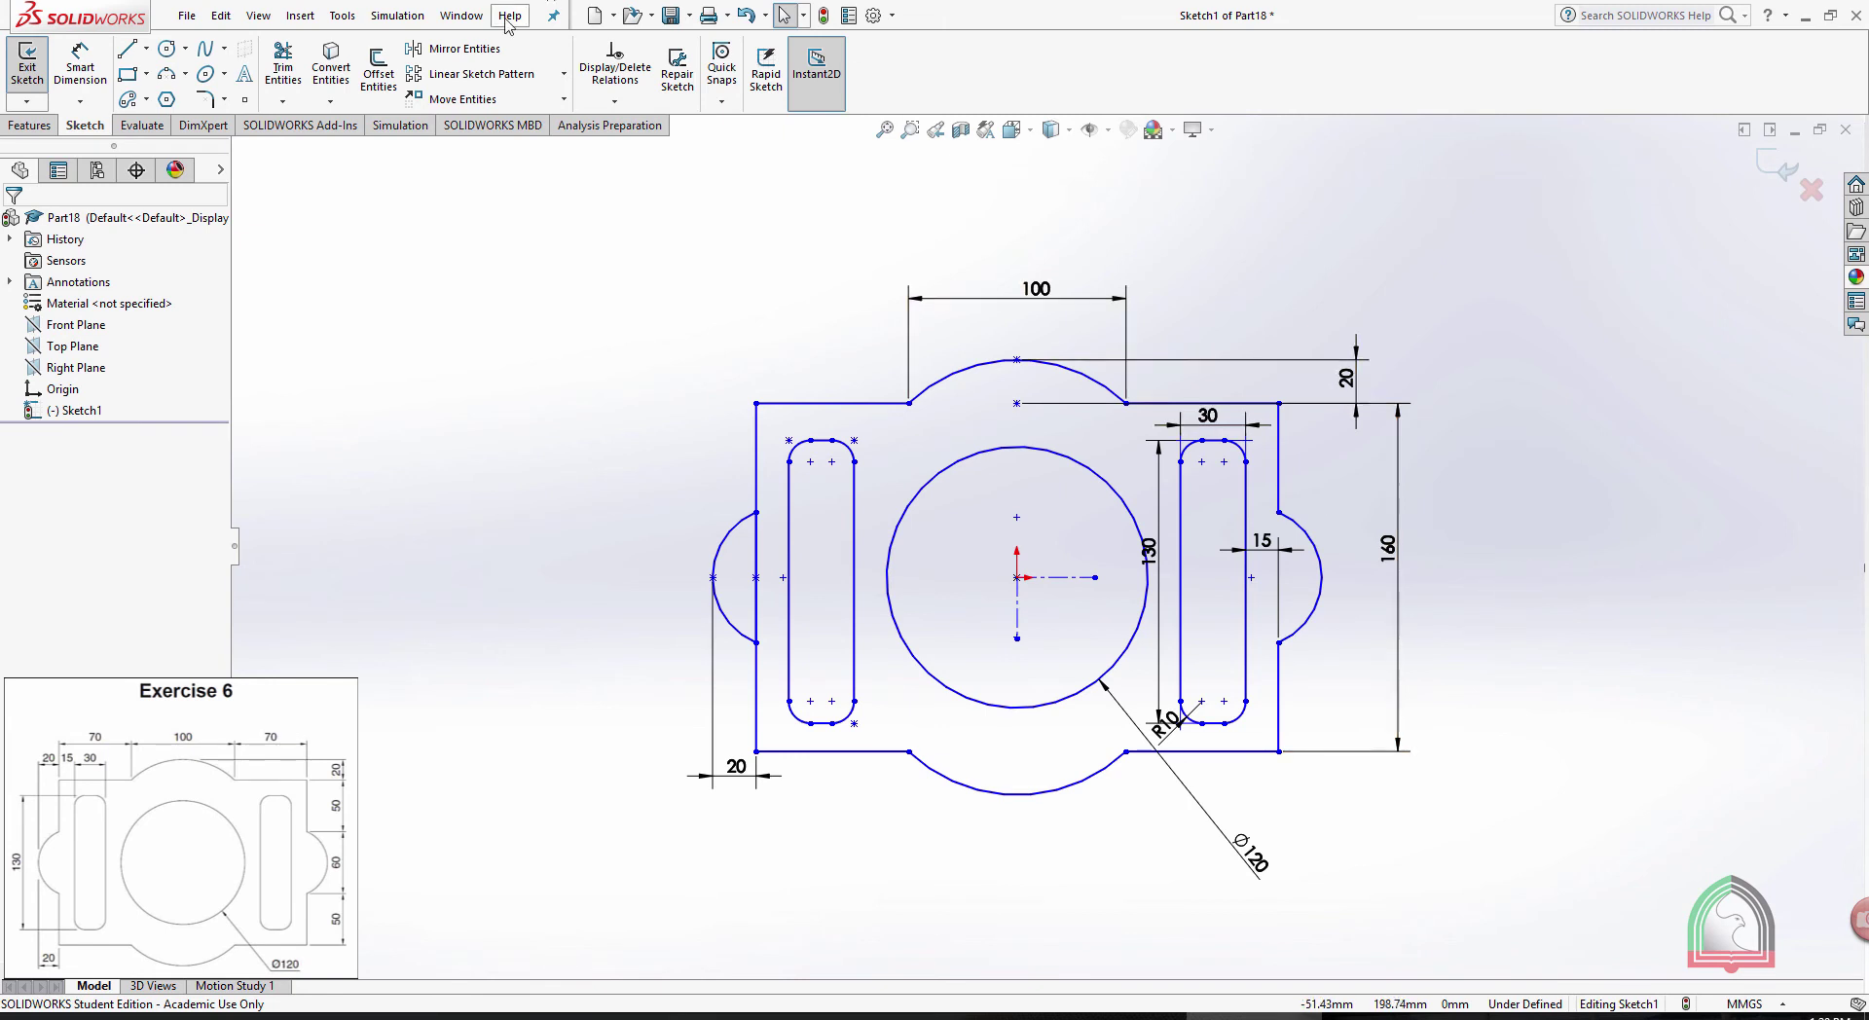
Dimension the top-left and top-right straight segments beside the arc at 70 each
left_click(80, 64)
left_click(804, 404)
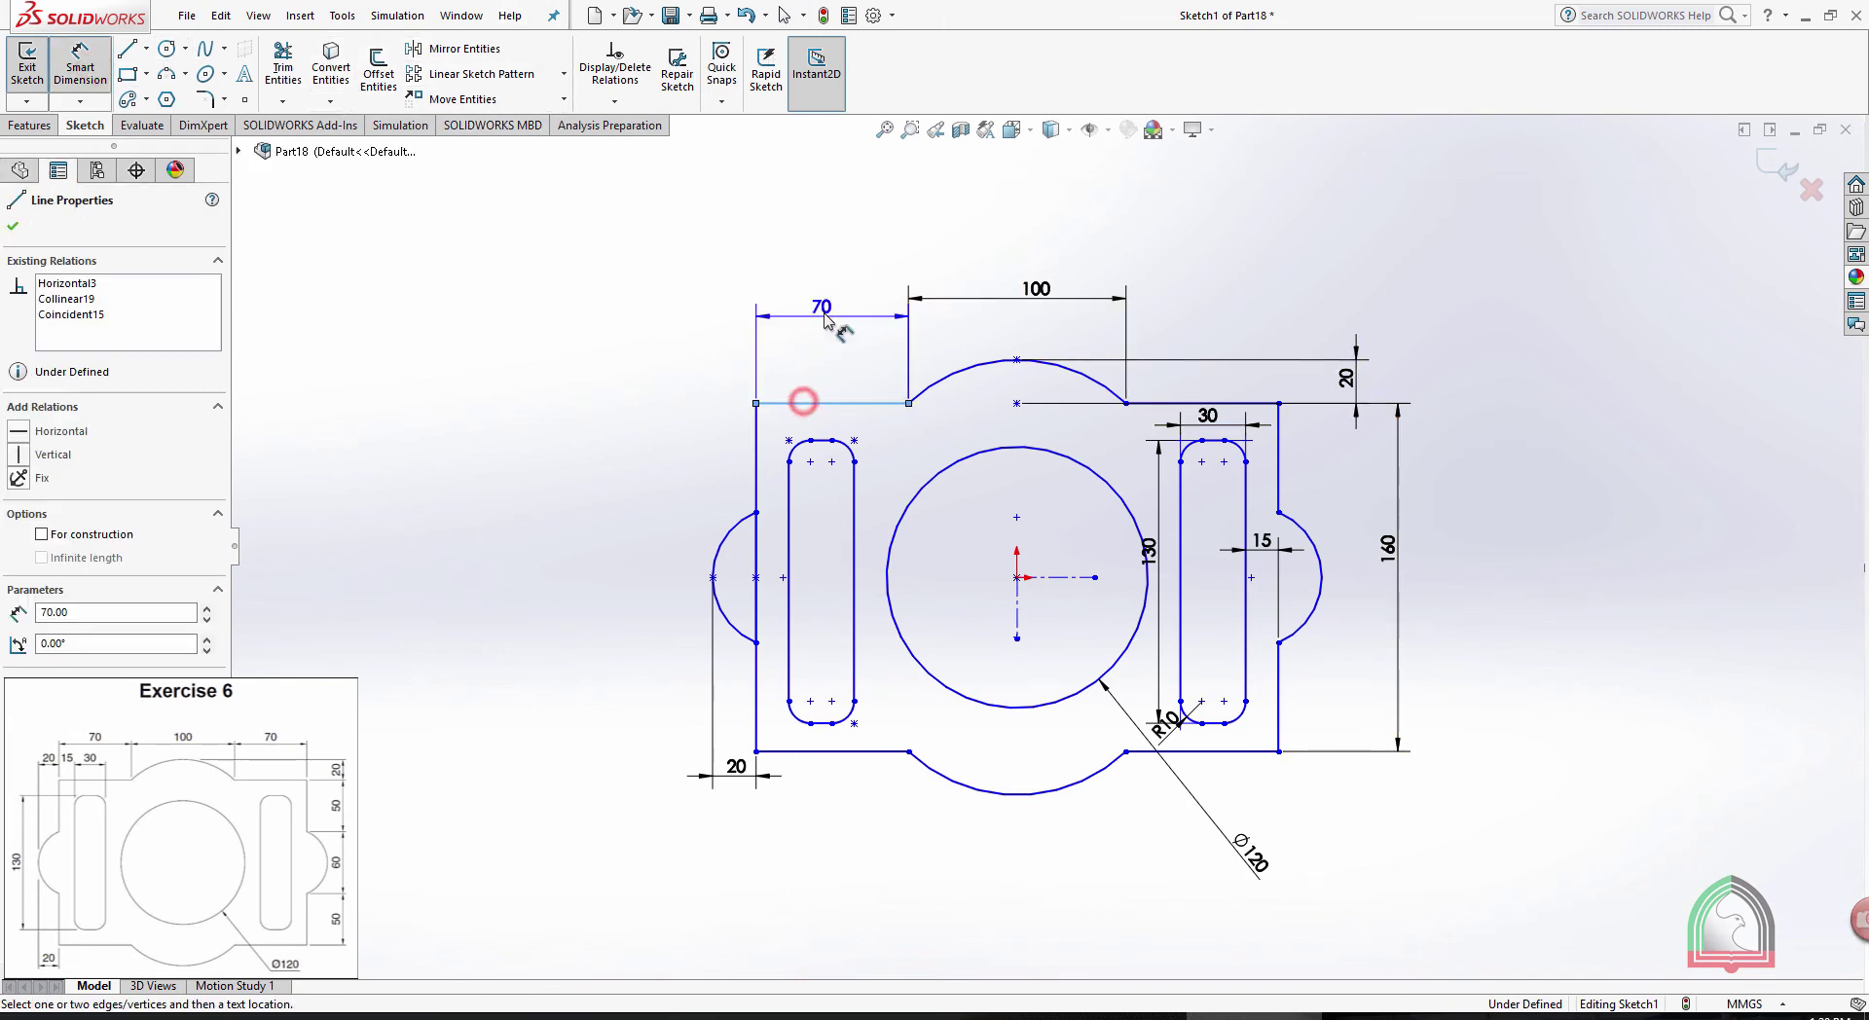
left_click(828, 297)
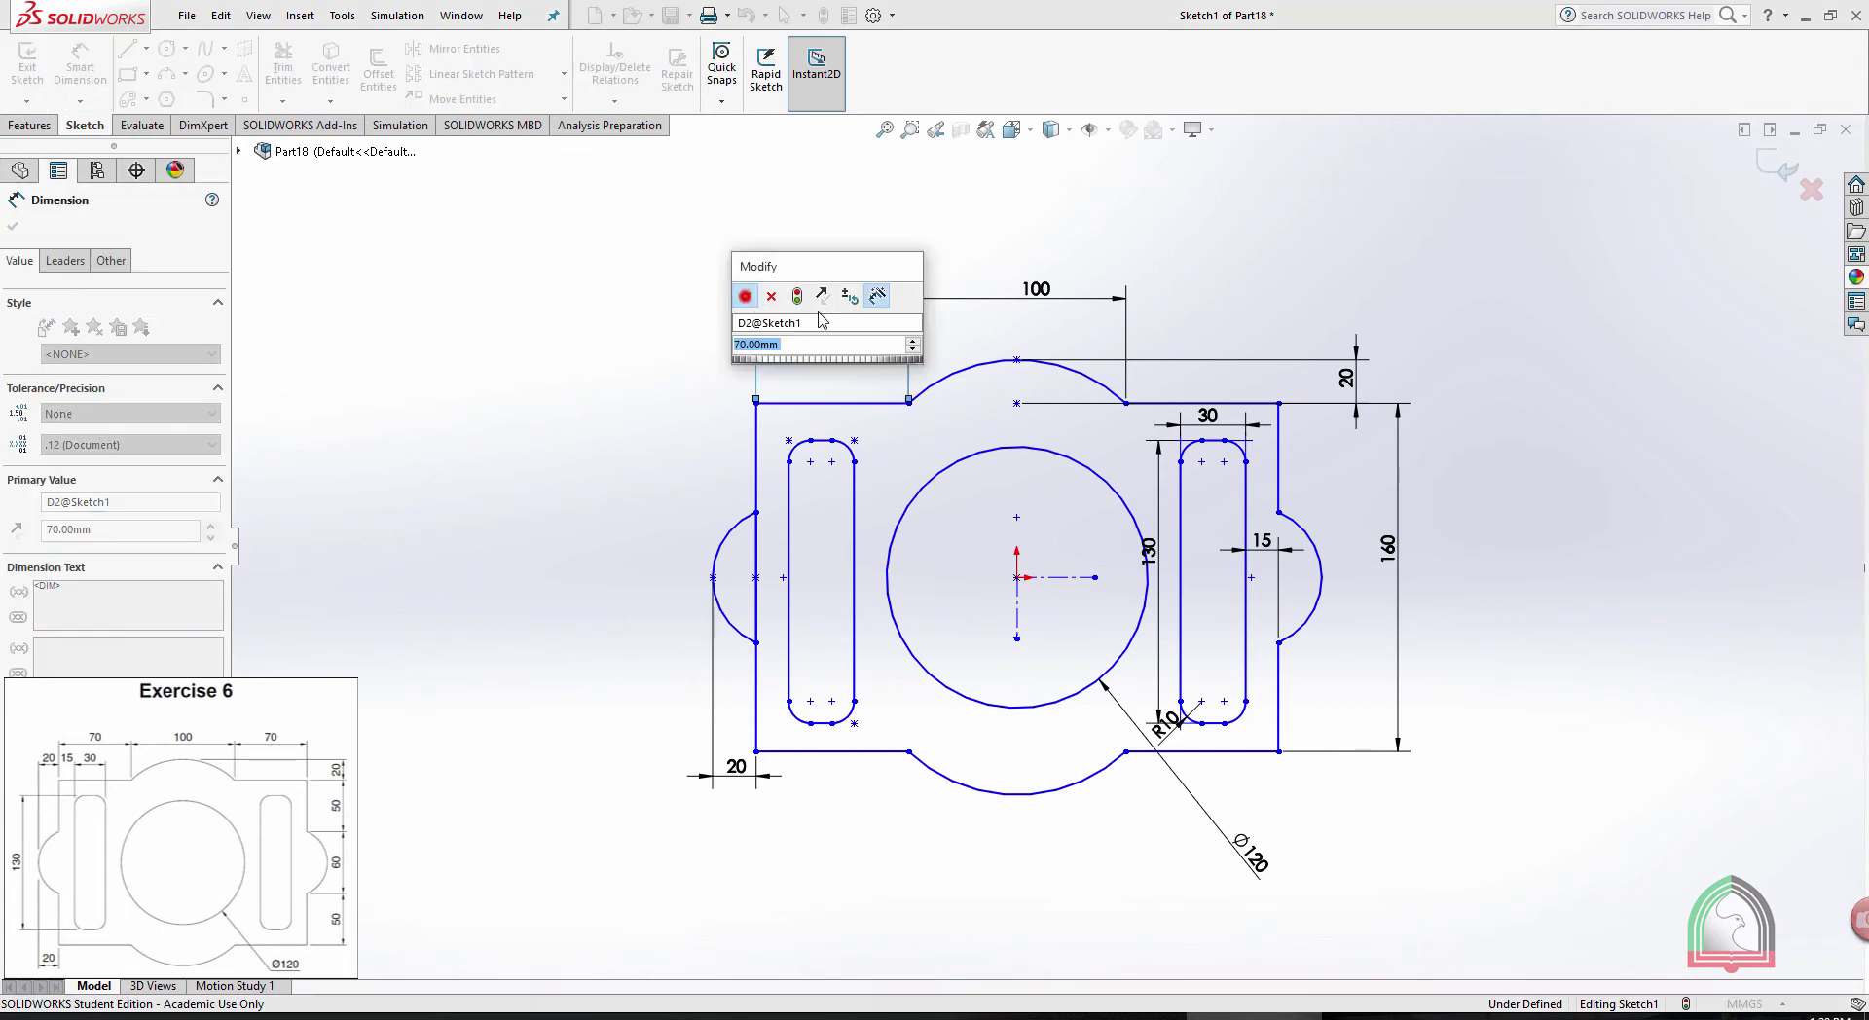
left_click(745, 296)
left_click(1278, 402)
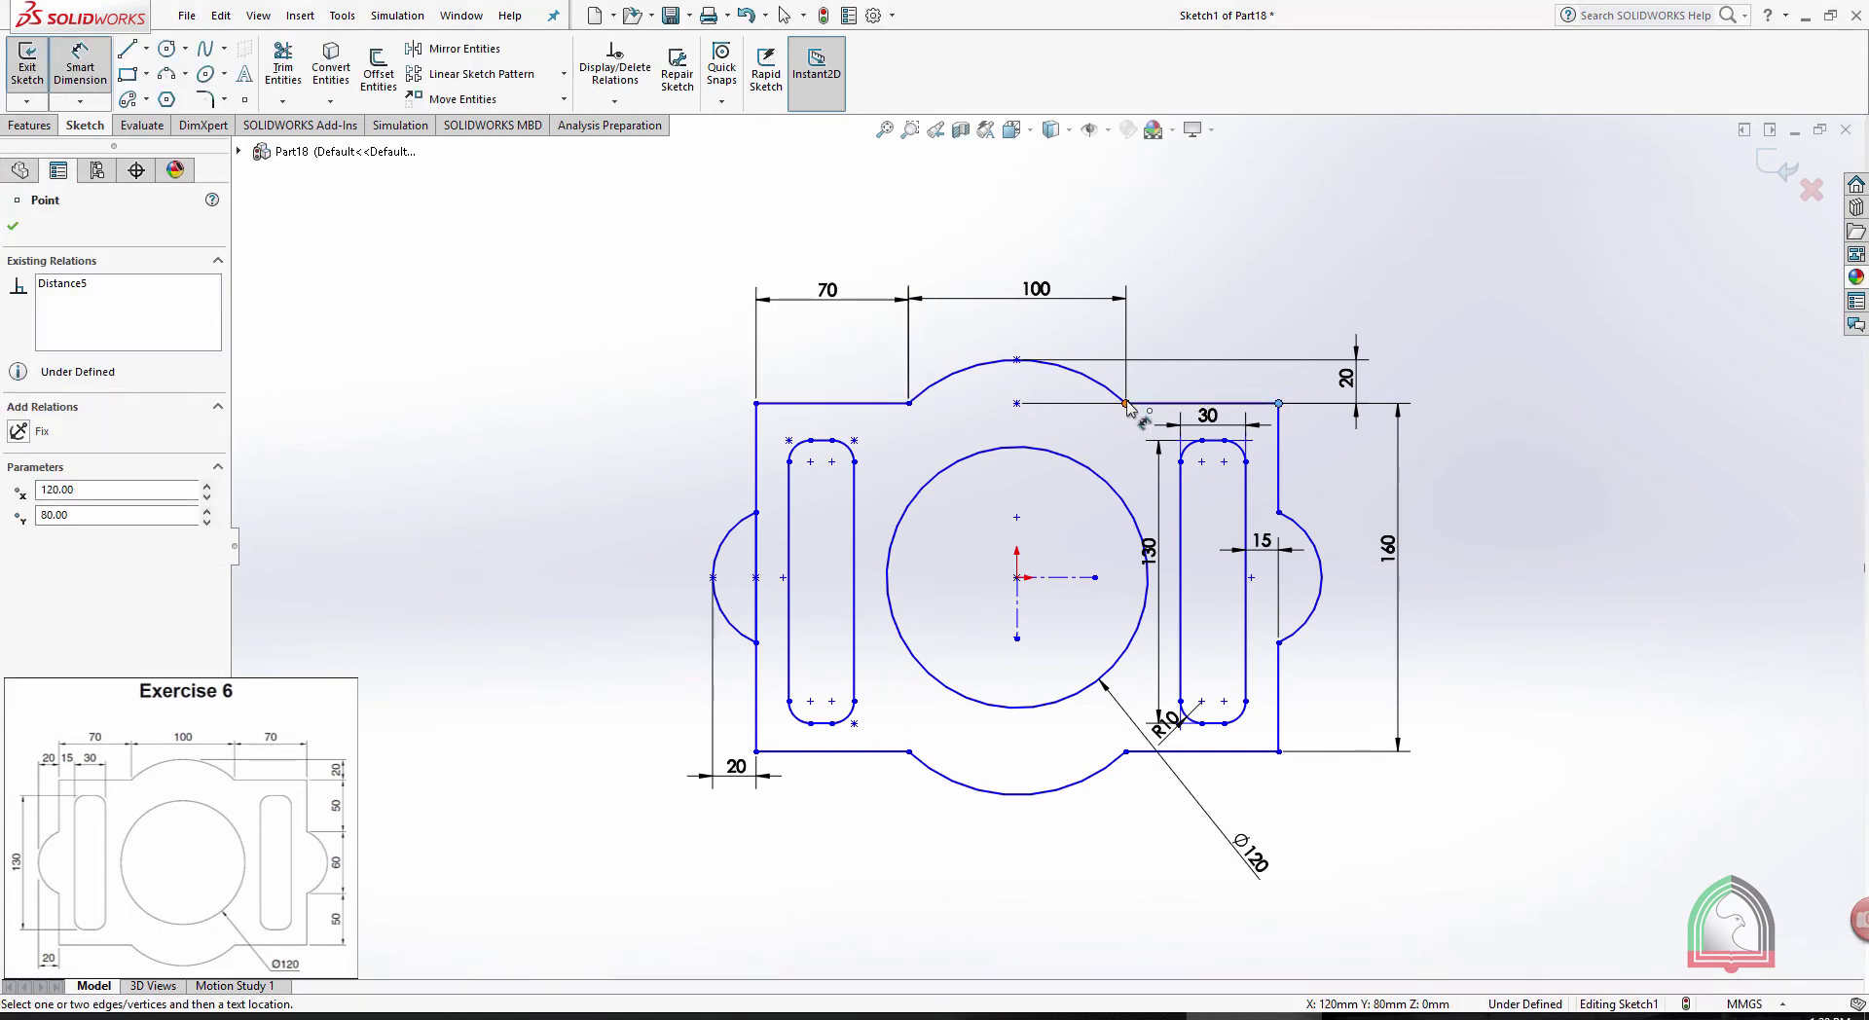
left_click(1127, 403)
left_click(1256, 231)
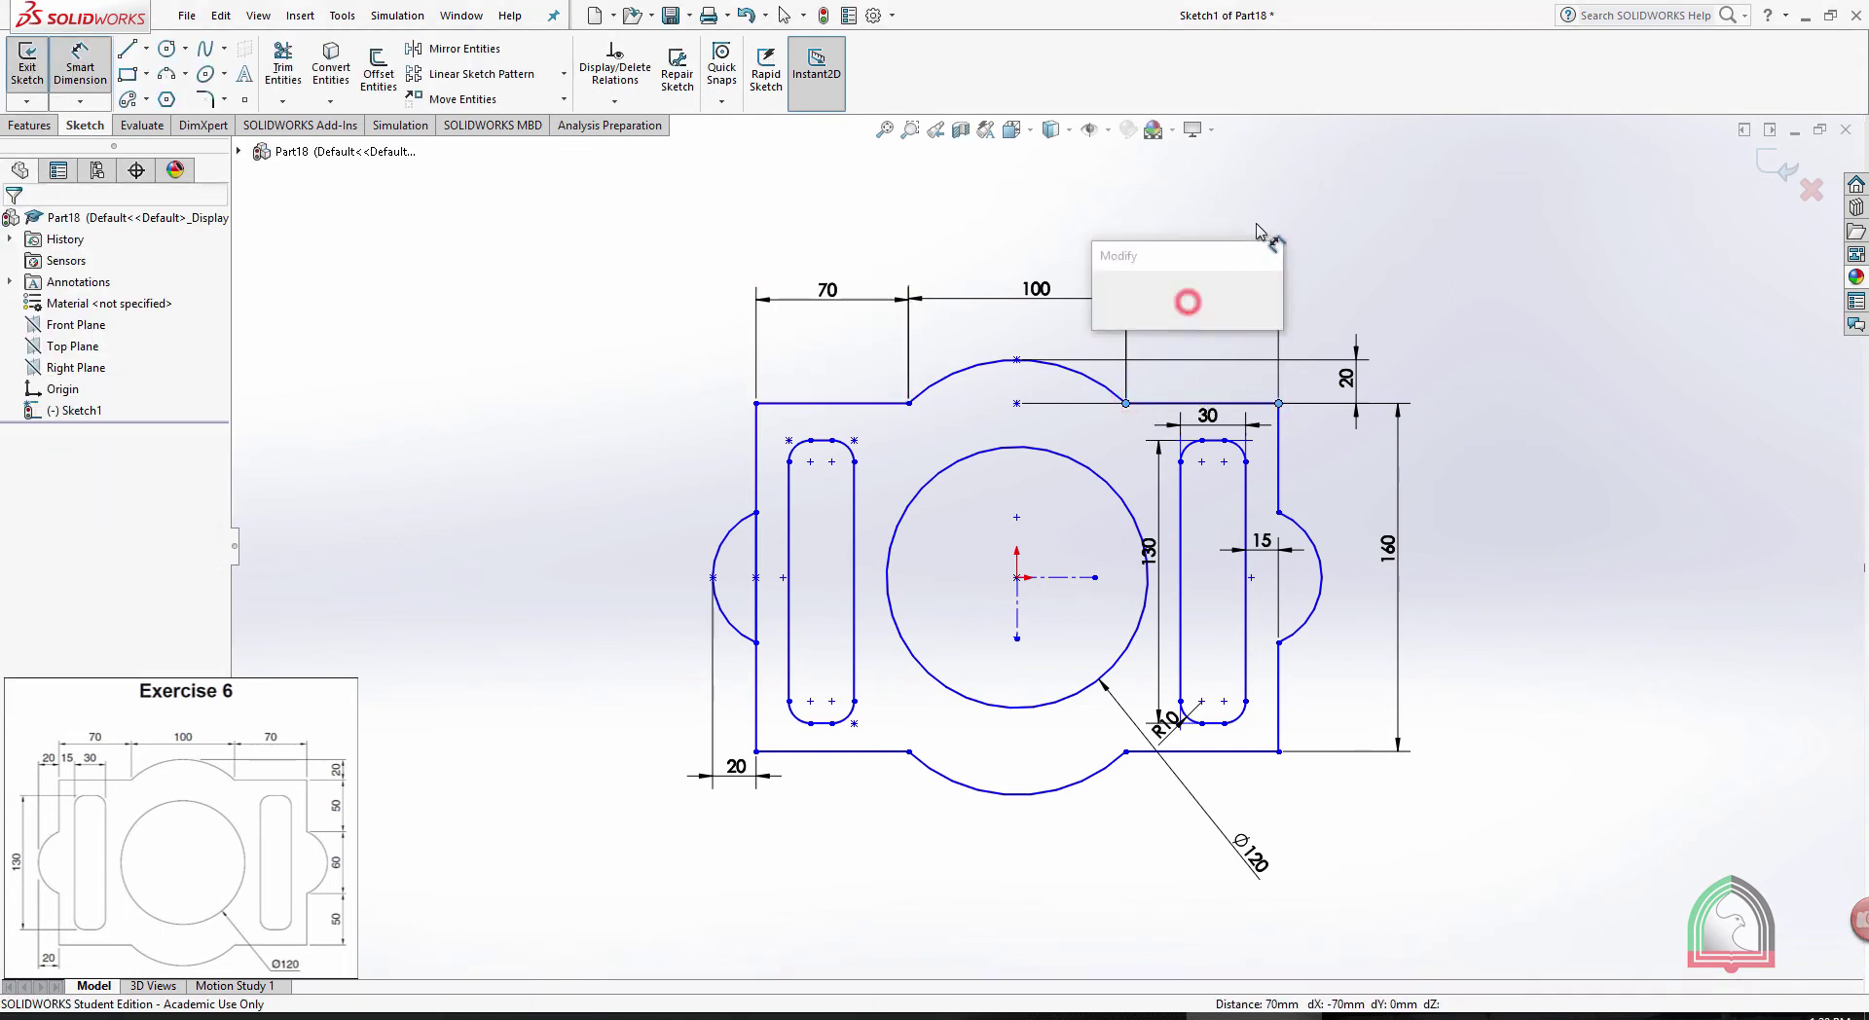
key("Return")
key("alt+Tab")
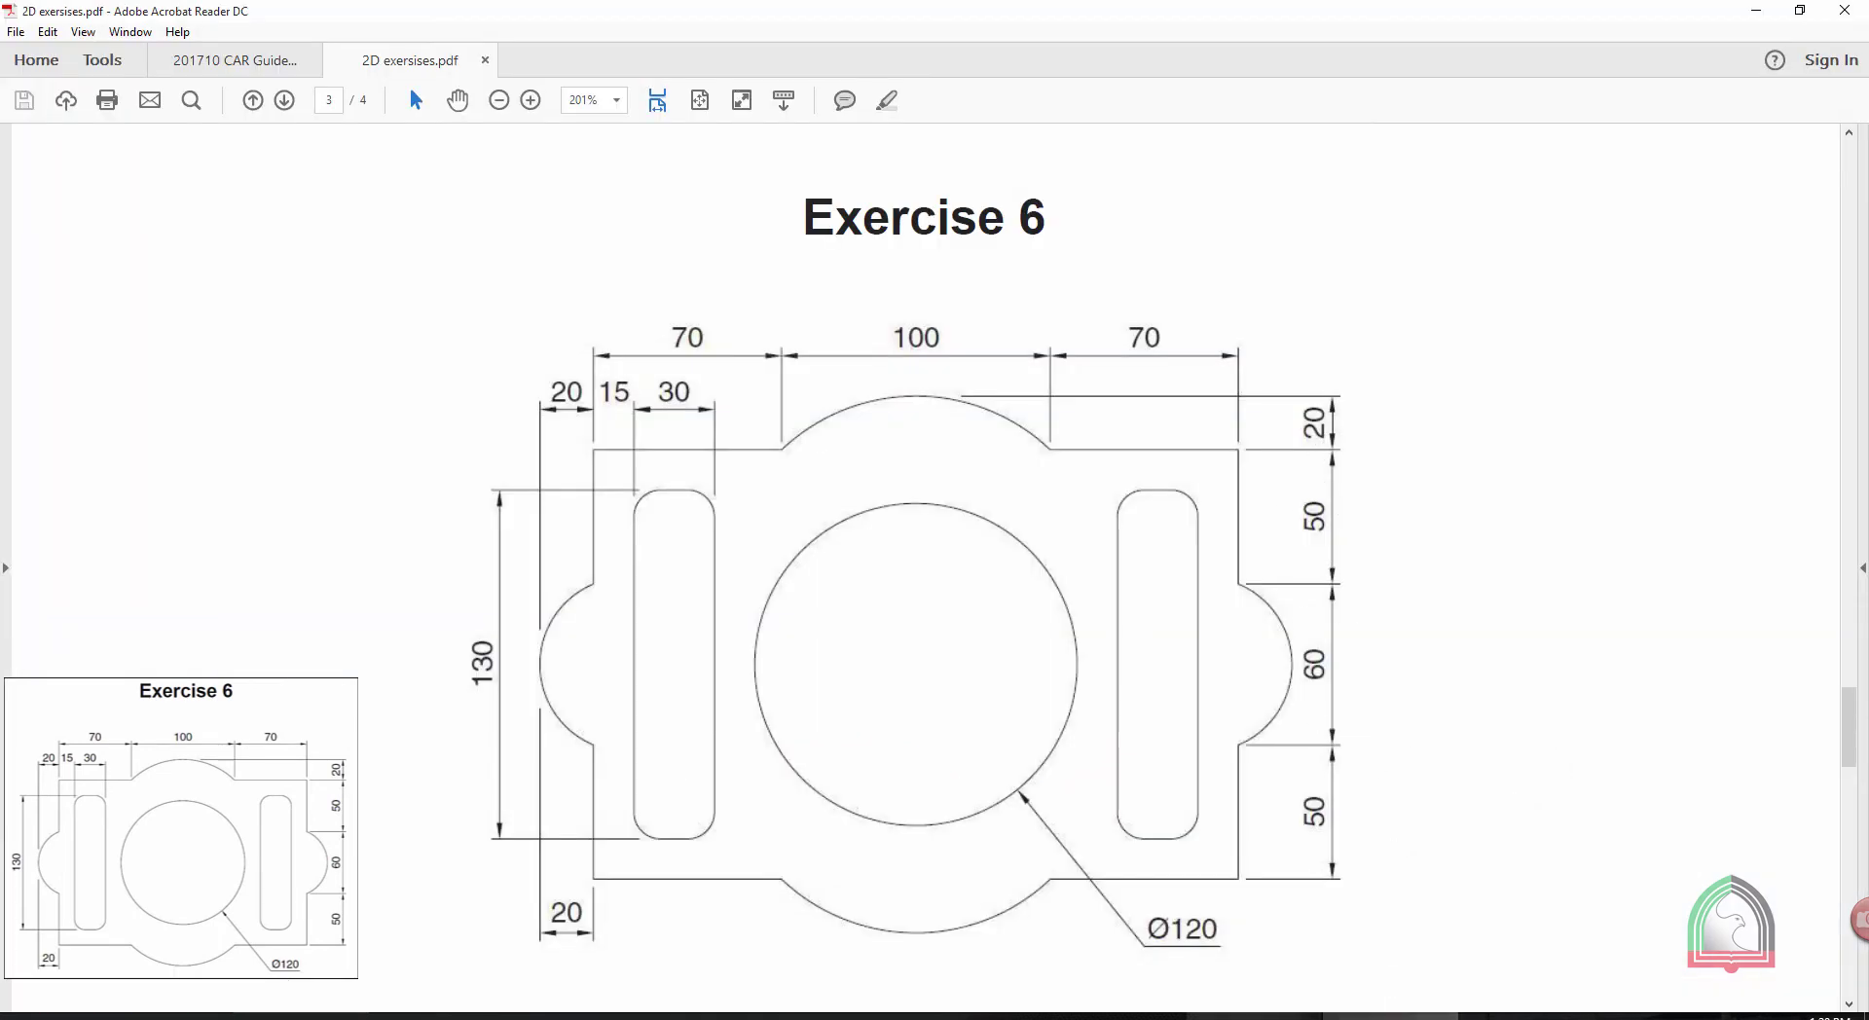
key("alt+Tab")
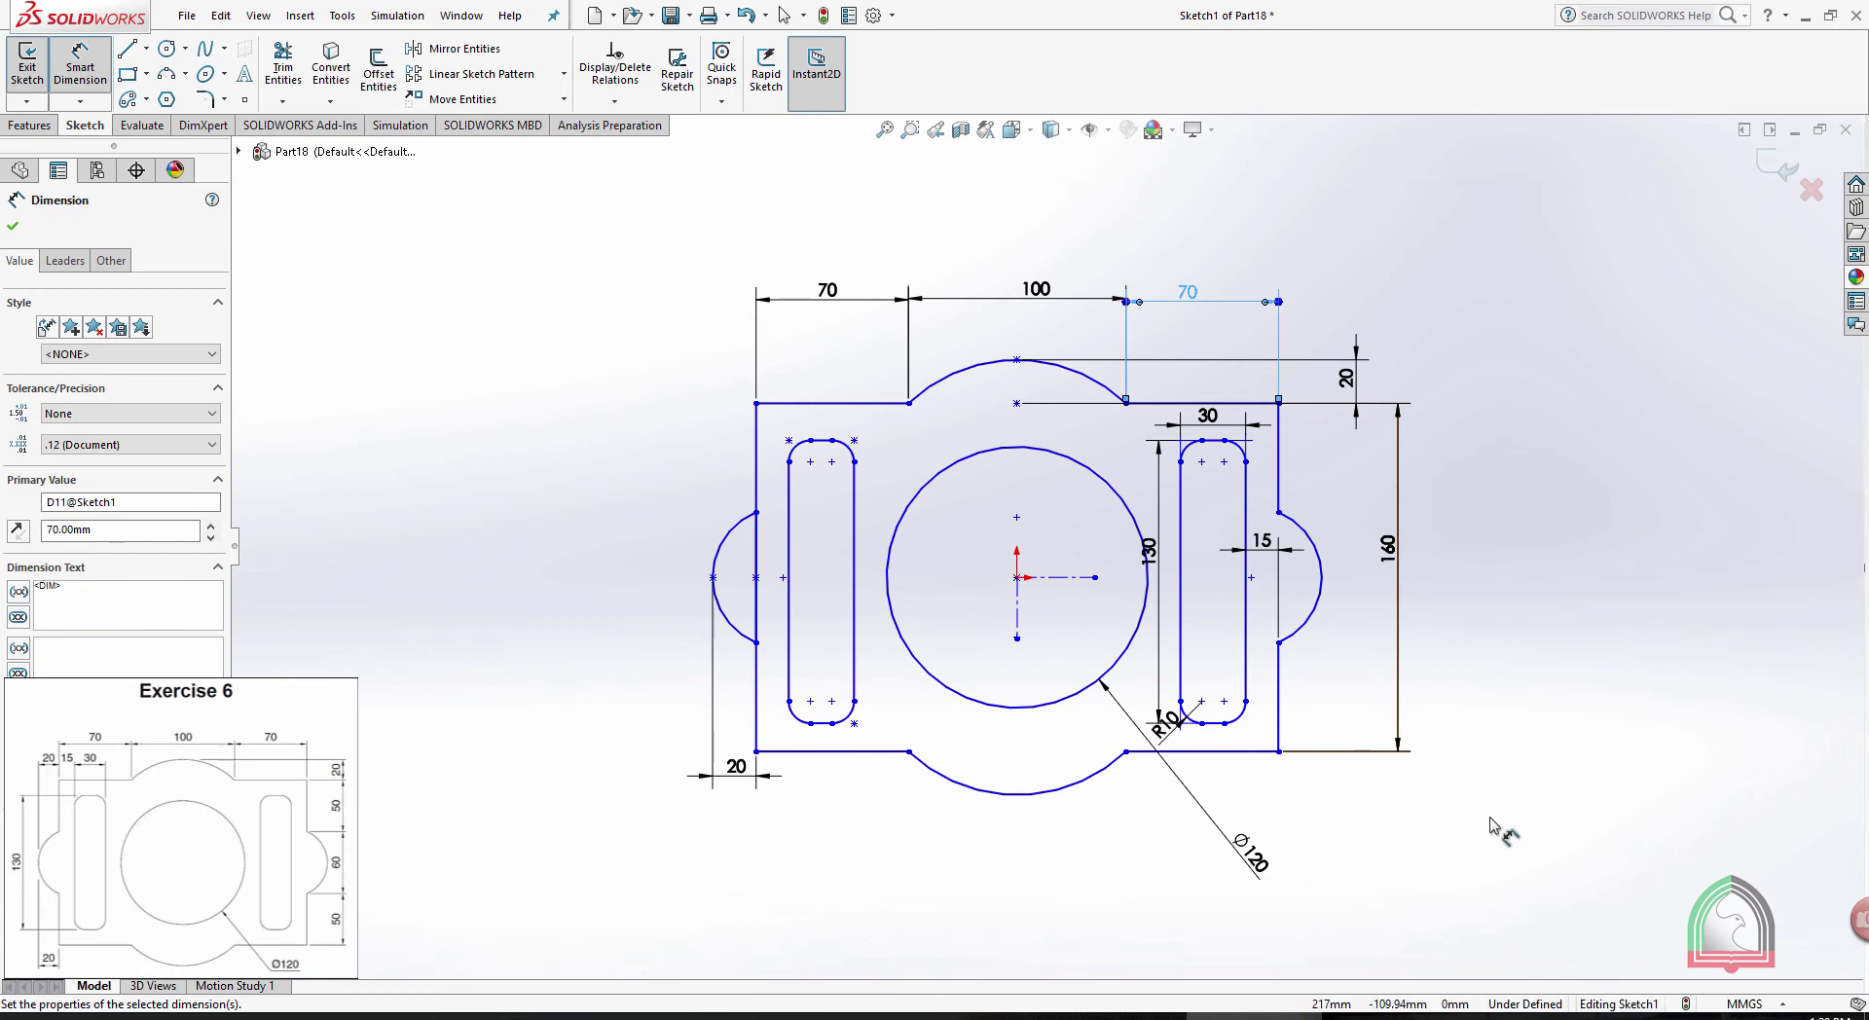
Delete the 160 height dimension and dimension the upper right edge segment 50
key("Escape")
left_click_drag(1478, 823, 1387, 390)
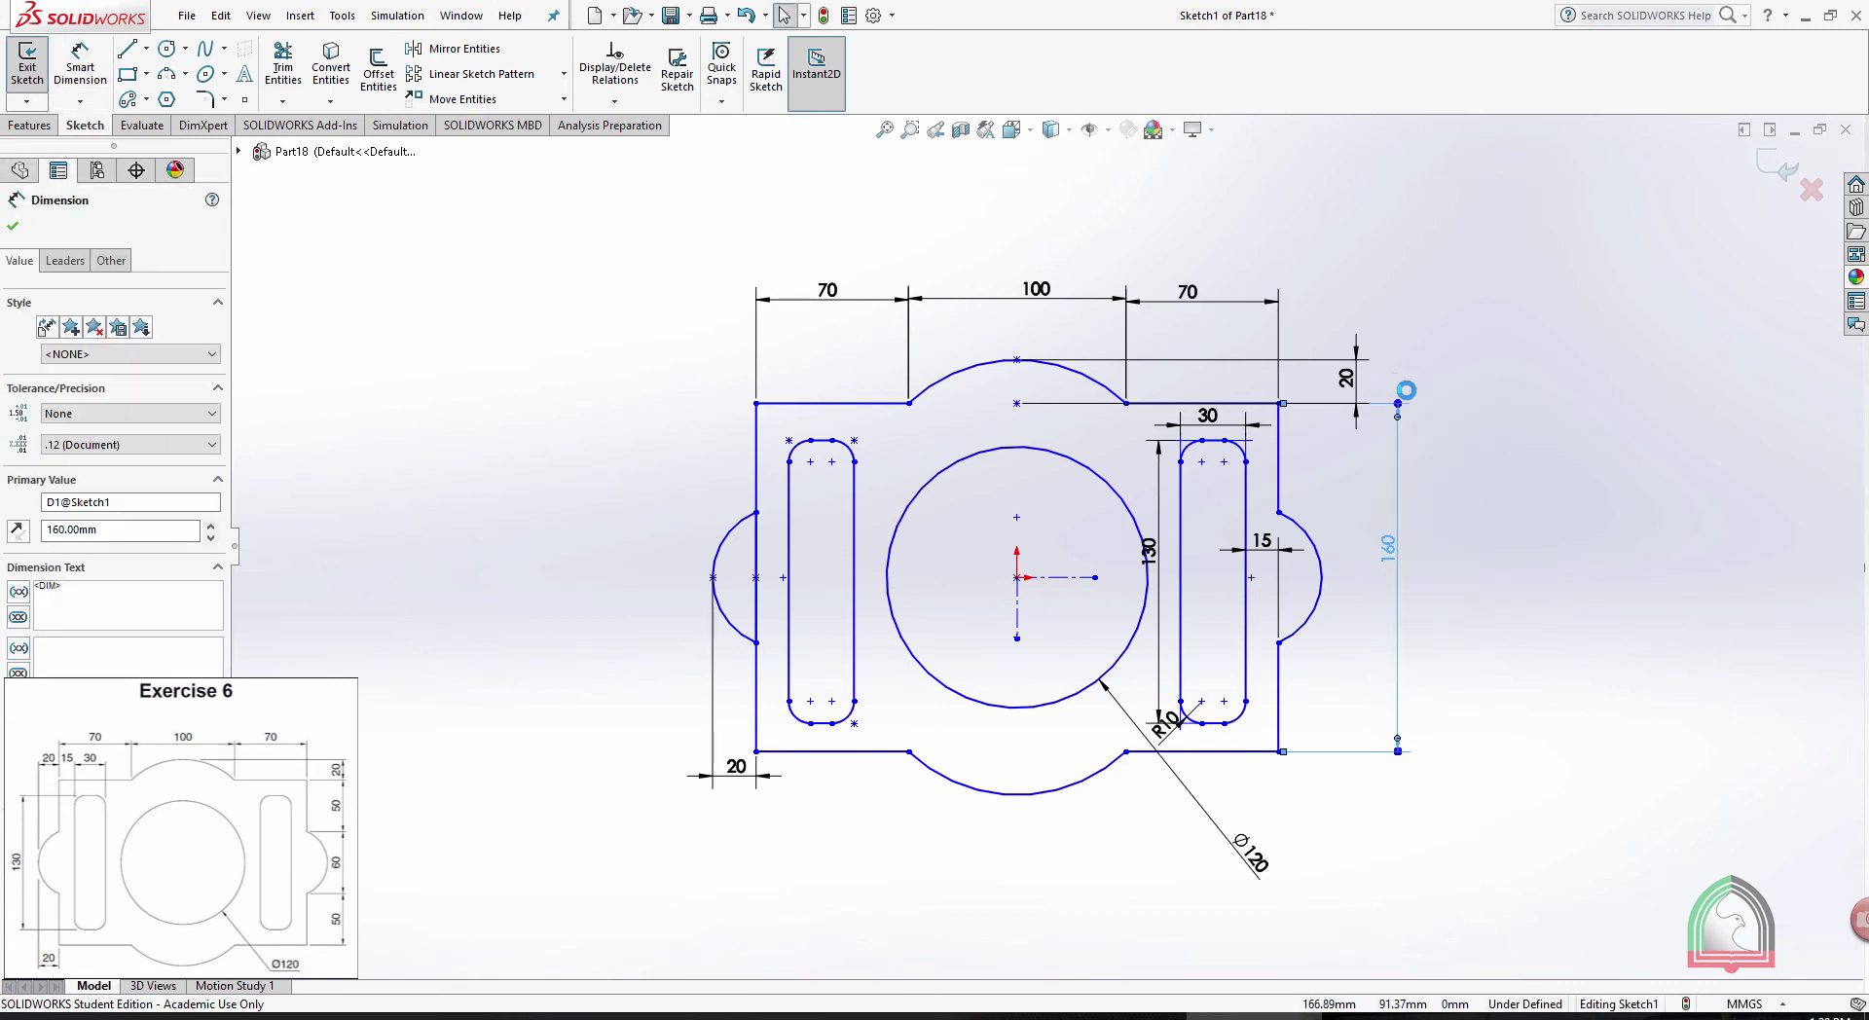
key("Delete")
left_click(80, 60)
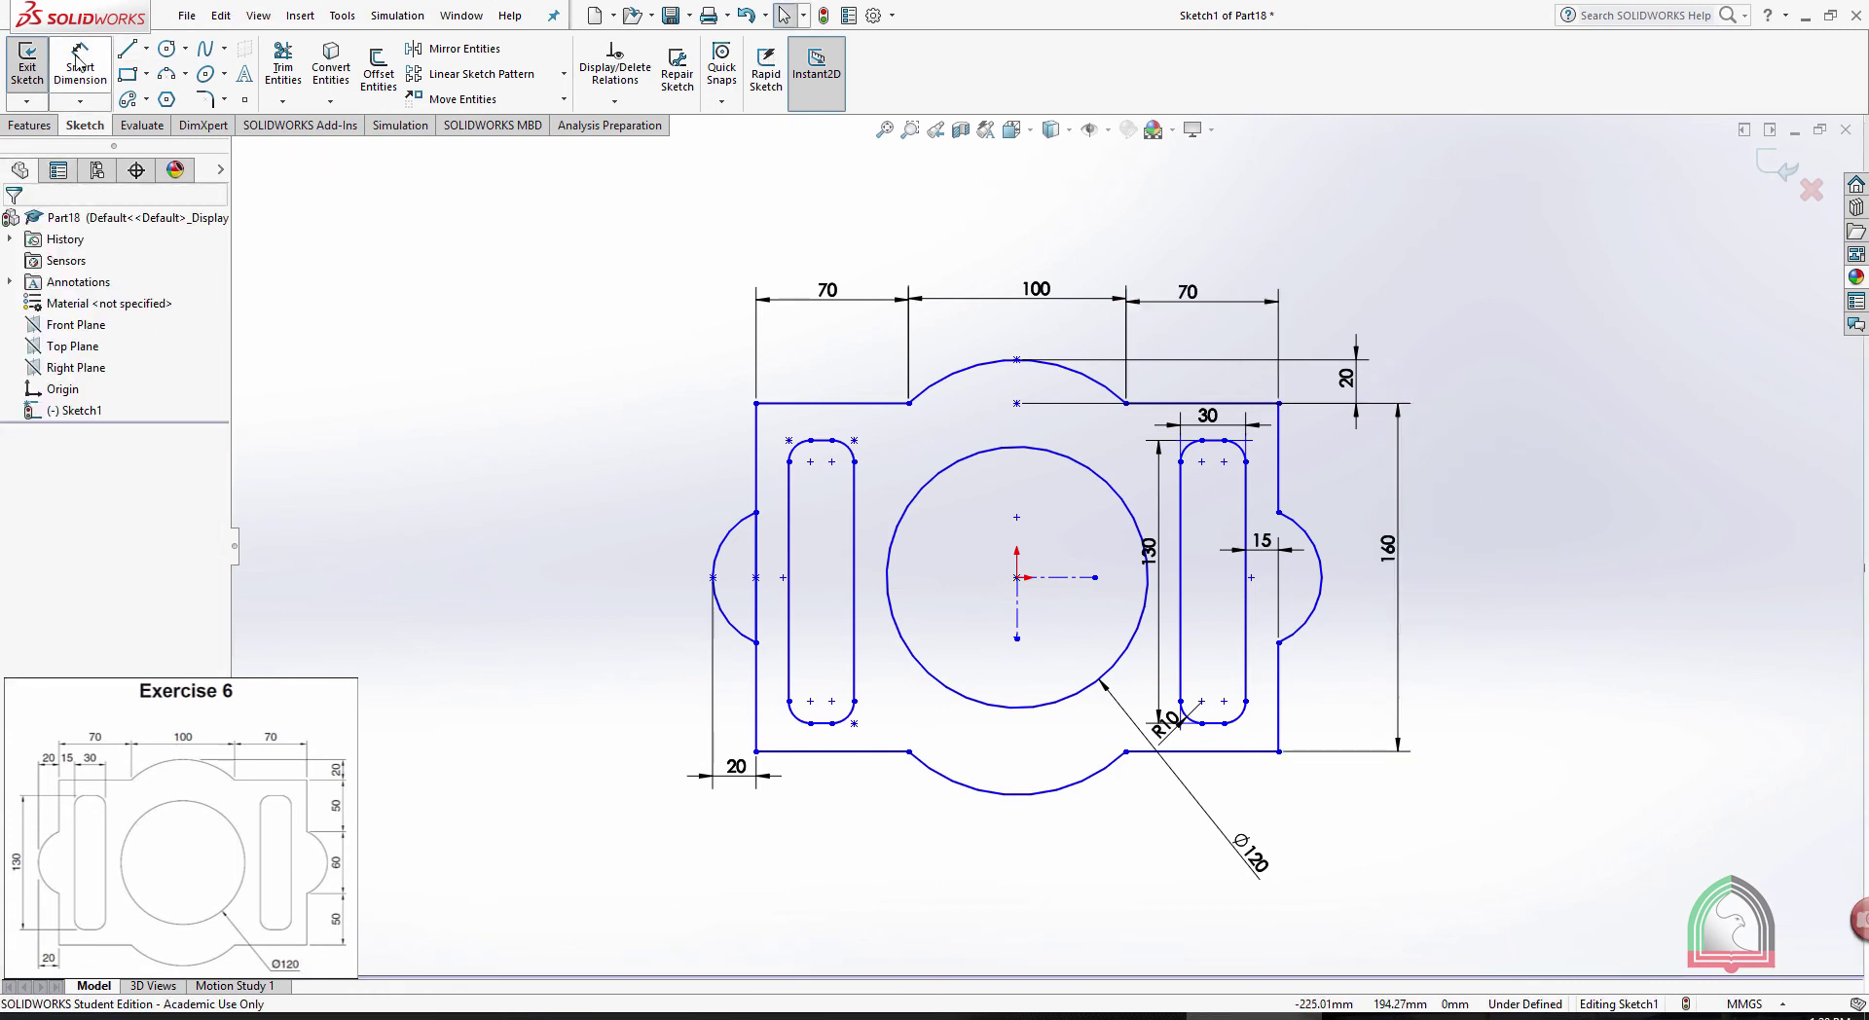
left_click(1279, 438)
left_click(1444, 443)
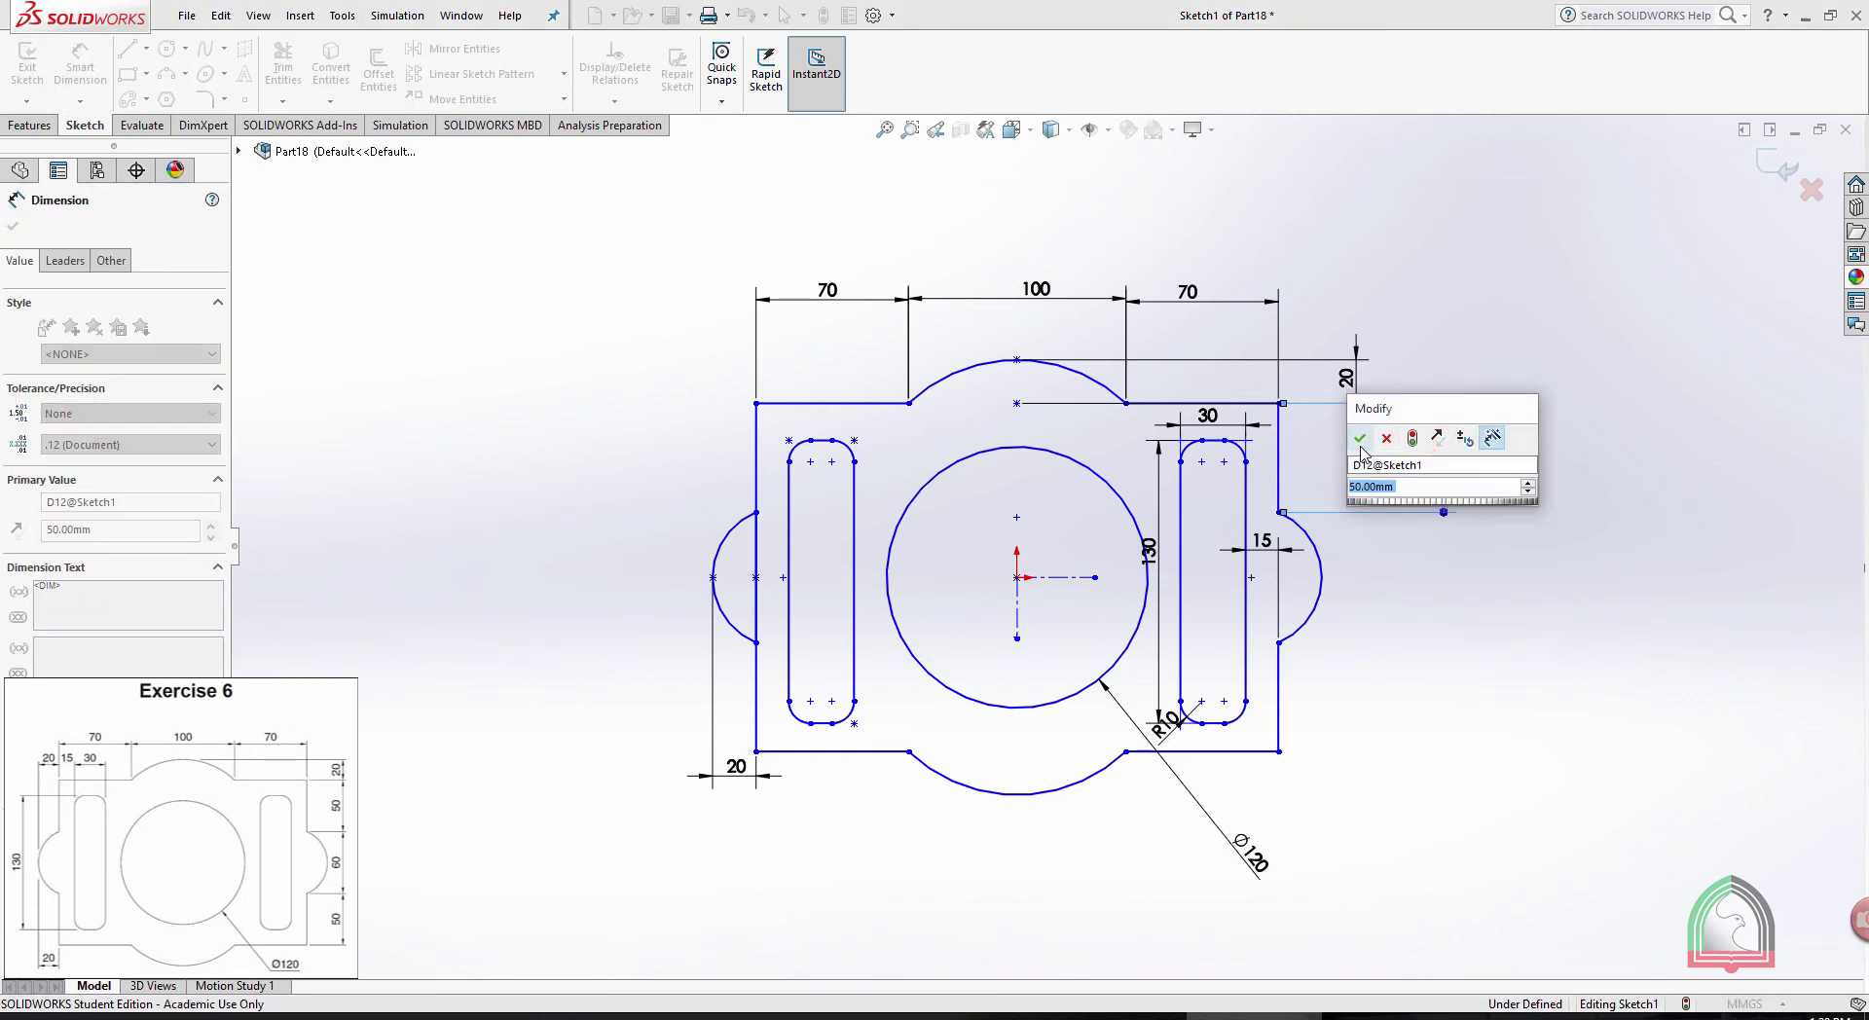
left_click(1361, 440)
Dimension the right arc's endpoints 60 and the lower right segment as a driven 50
left_click(1280, 513)
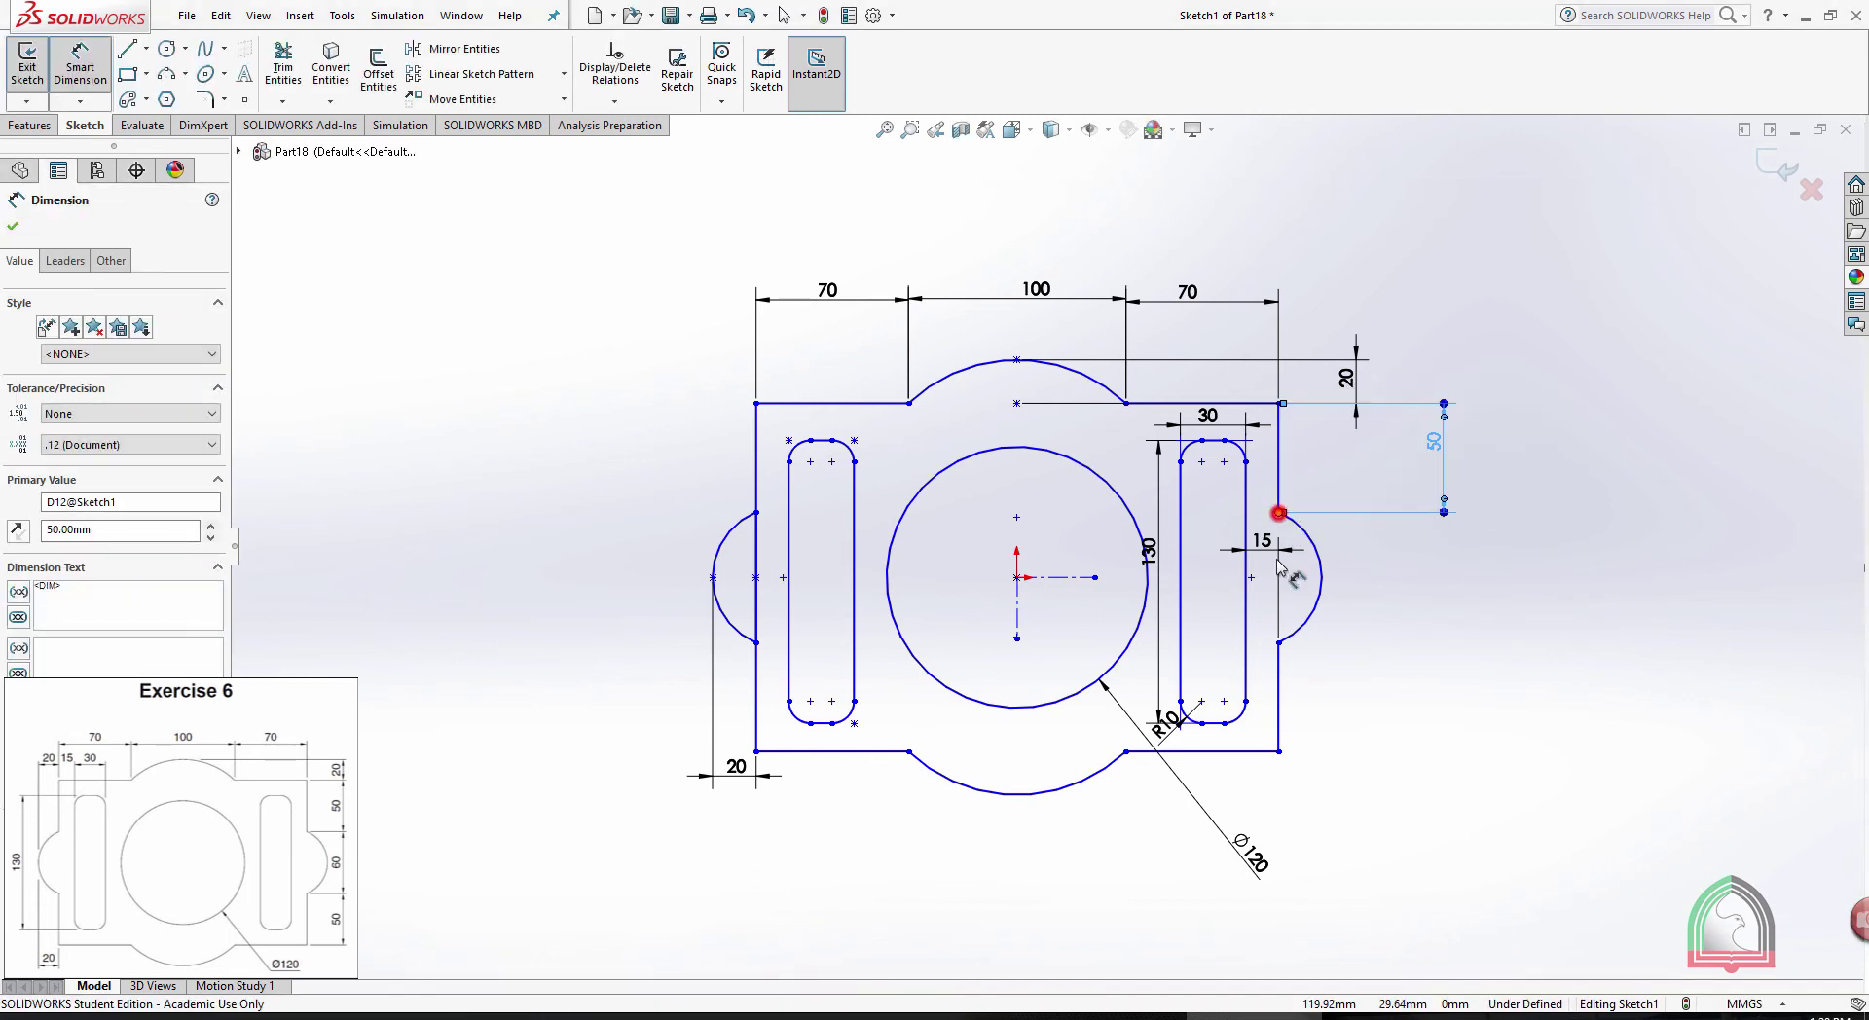
left_click(1277, 642)
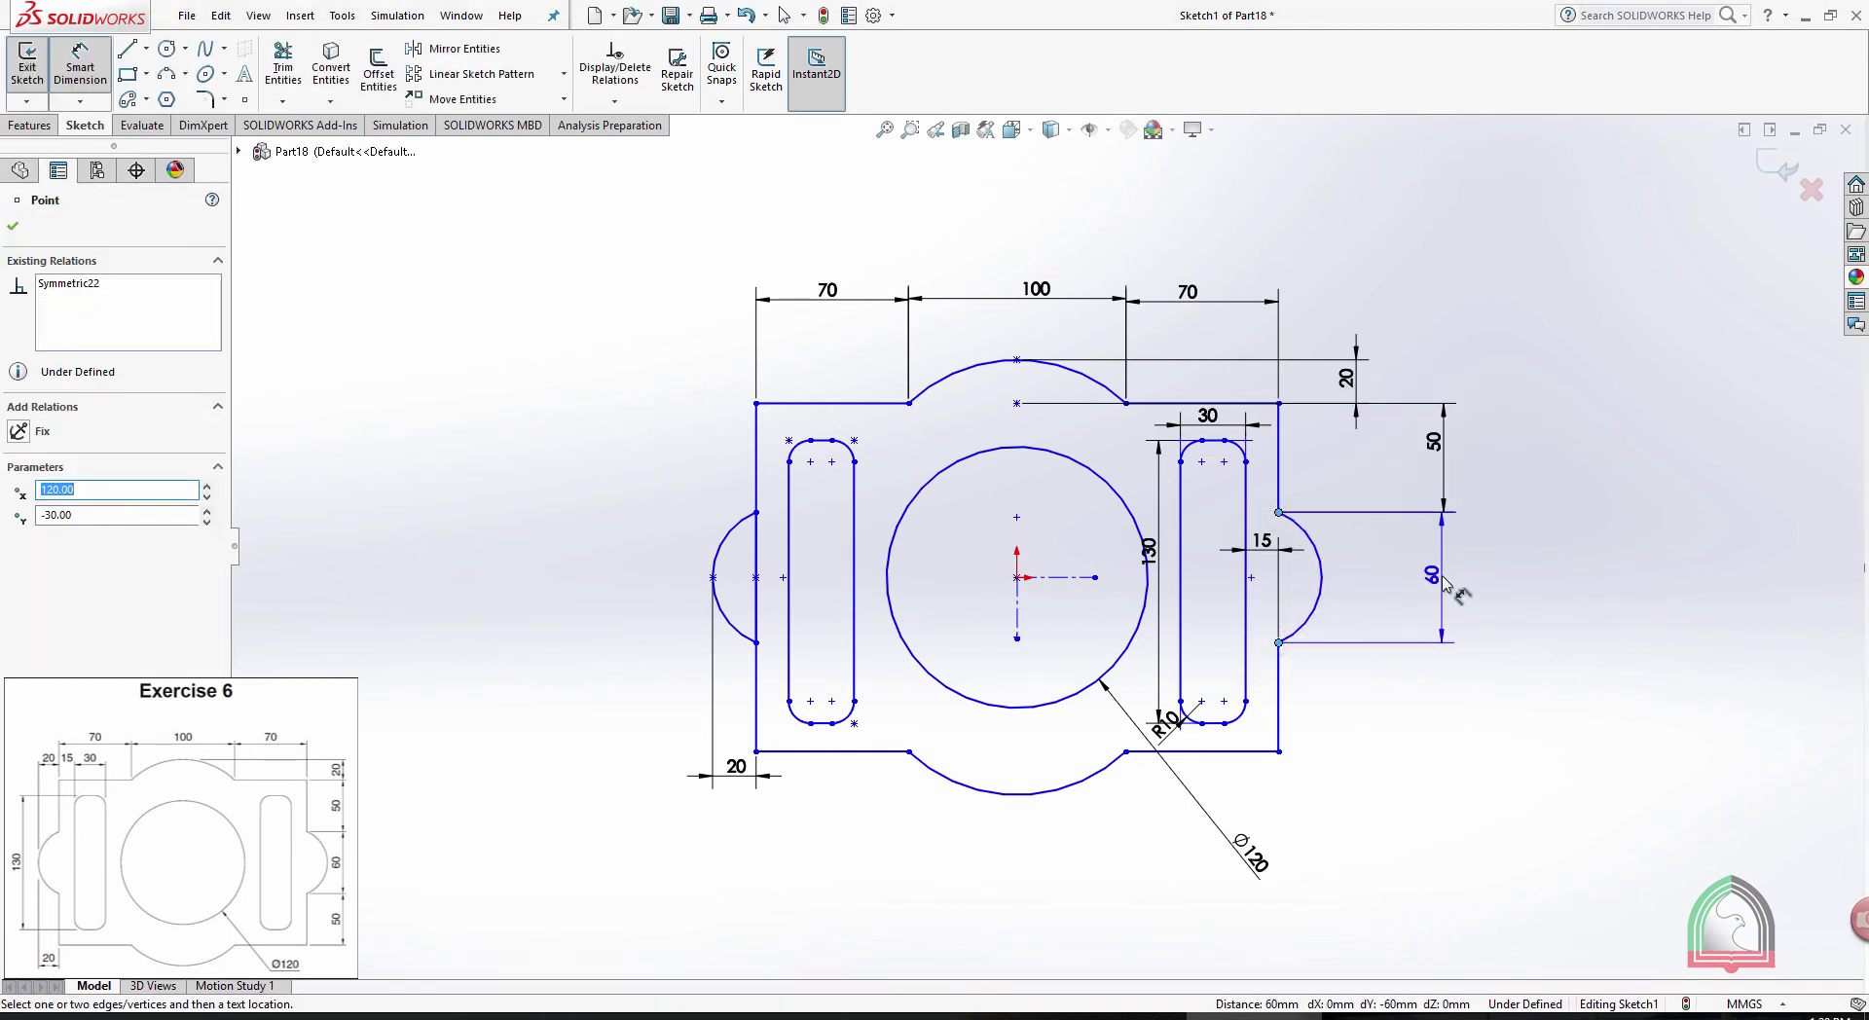
left_click(1447, 582)
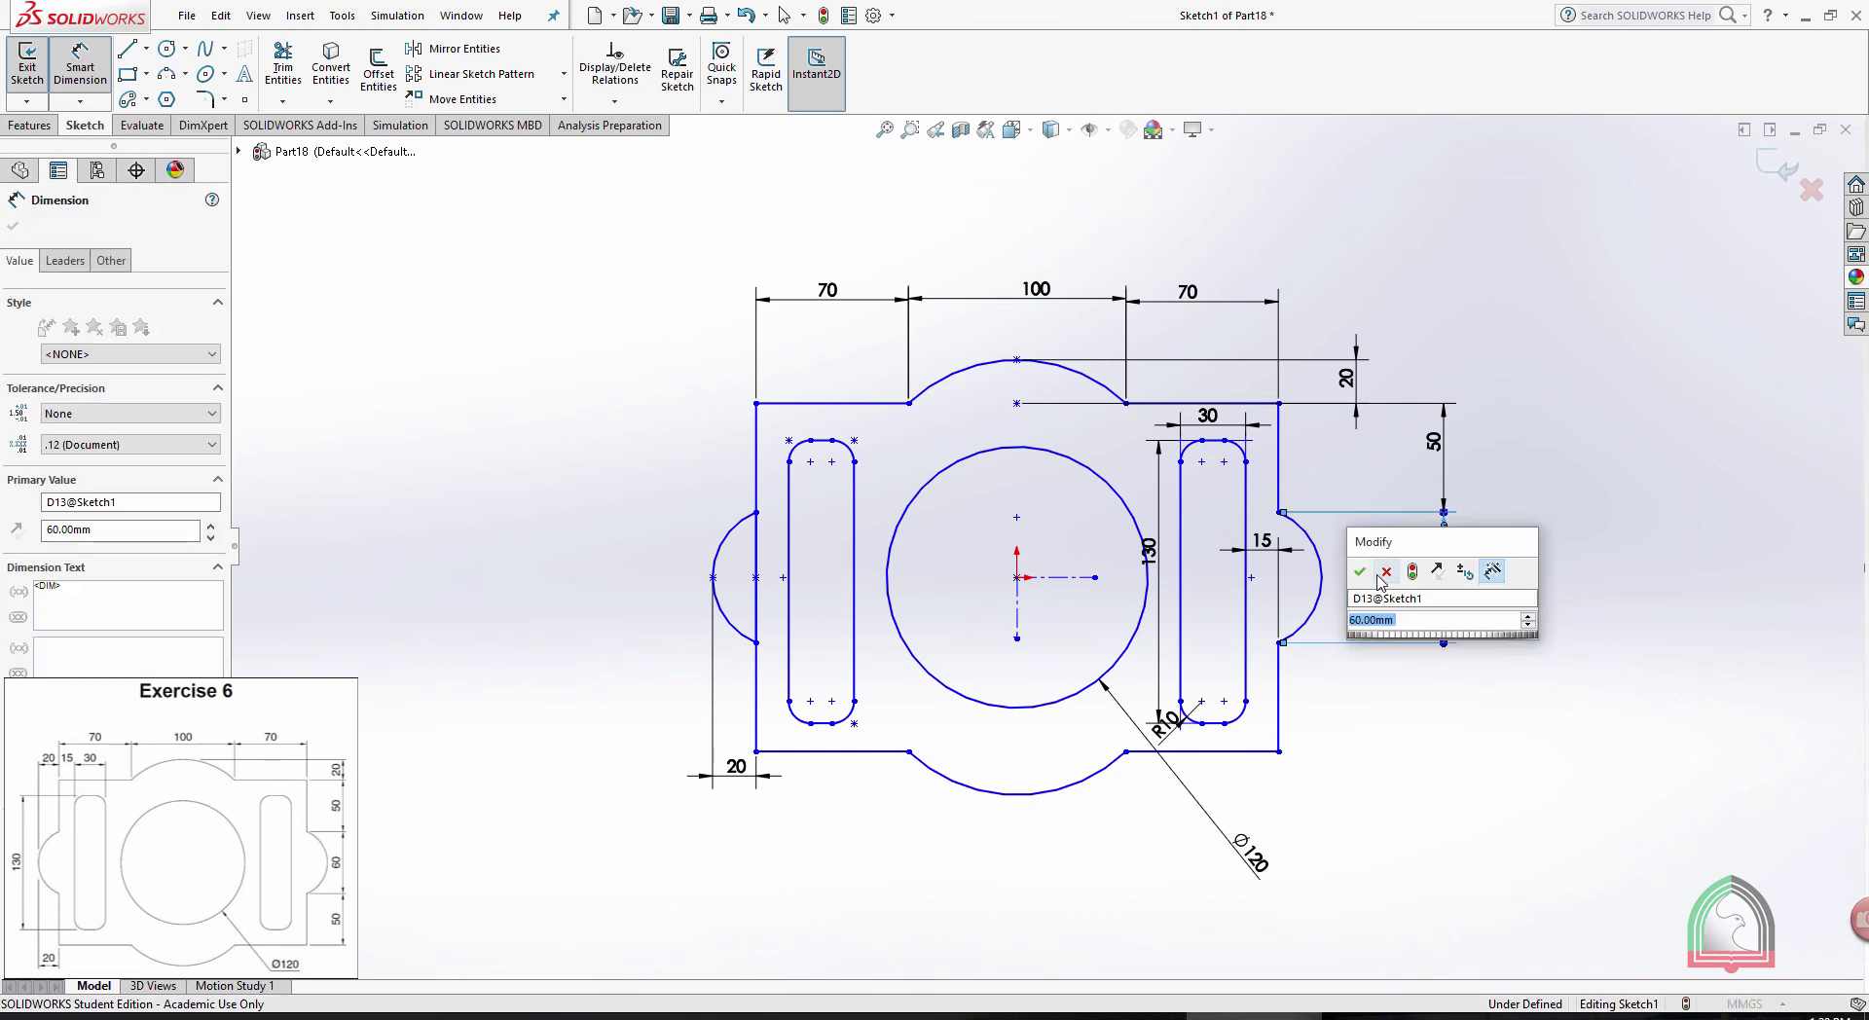
left_click(1429, 569)
left_click(1279, 644)
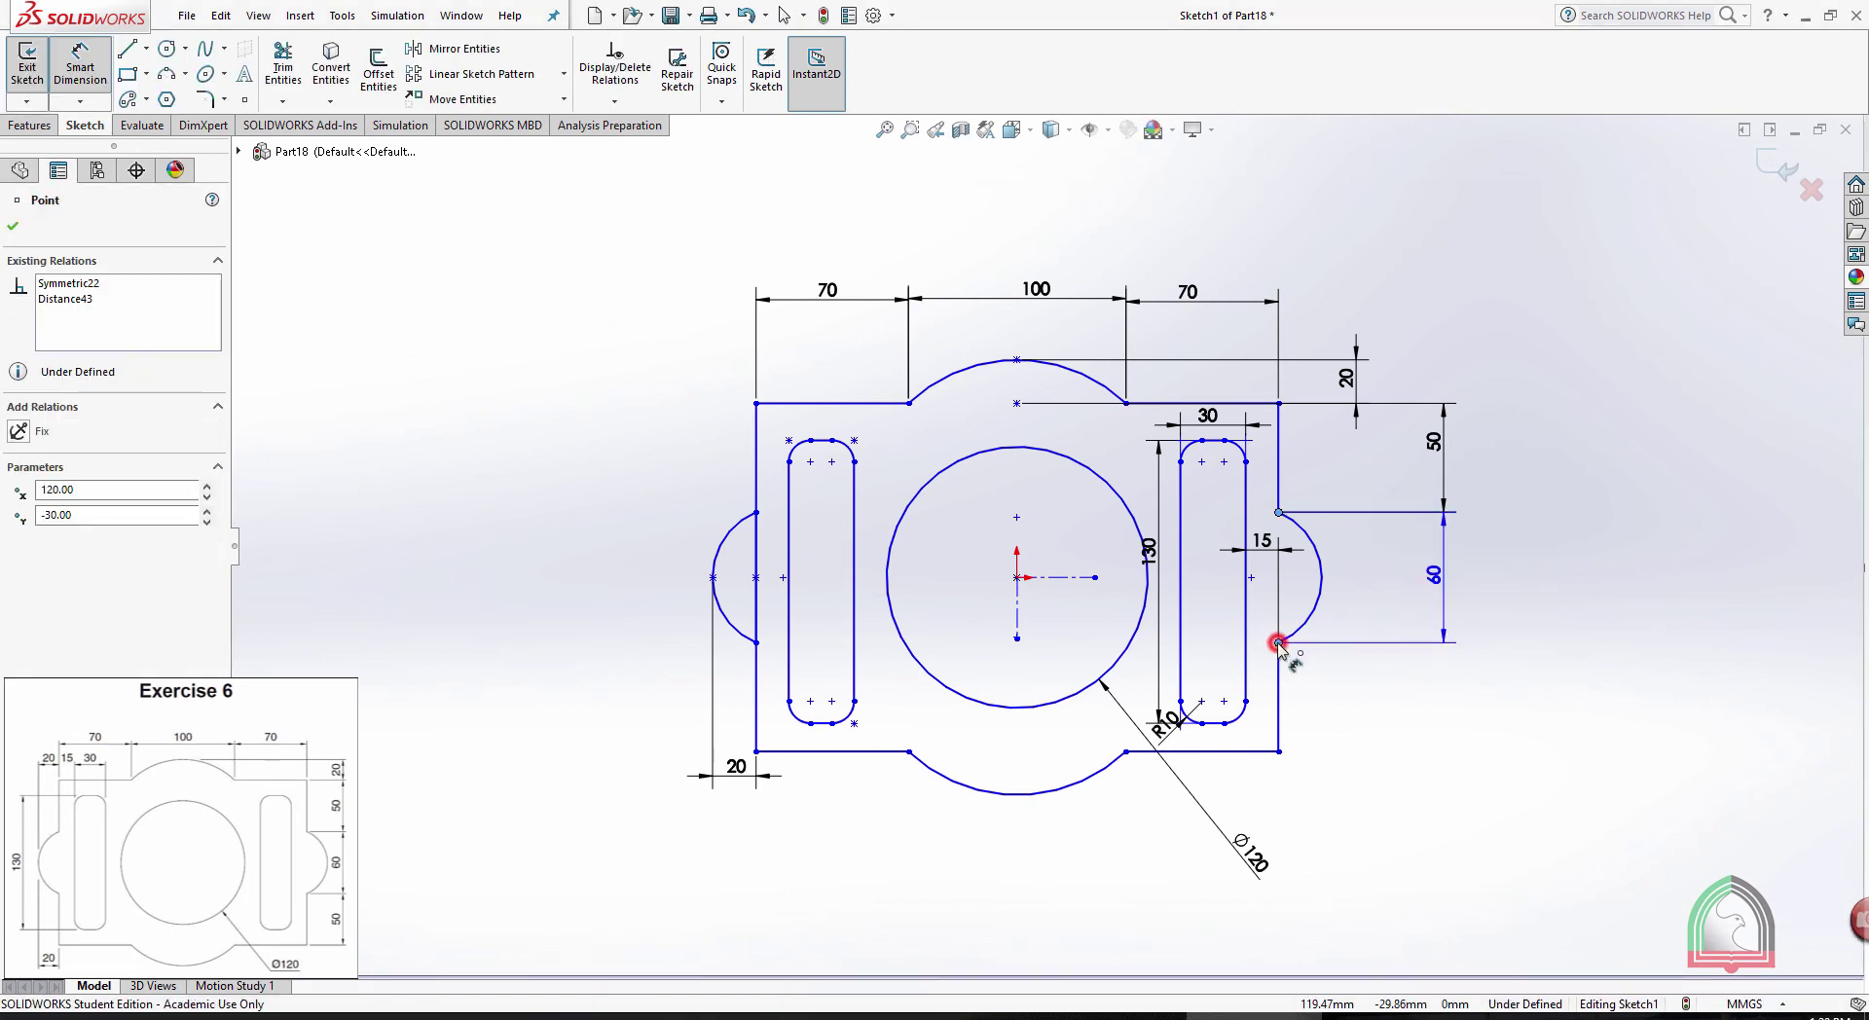
key("Escape")
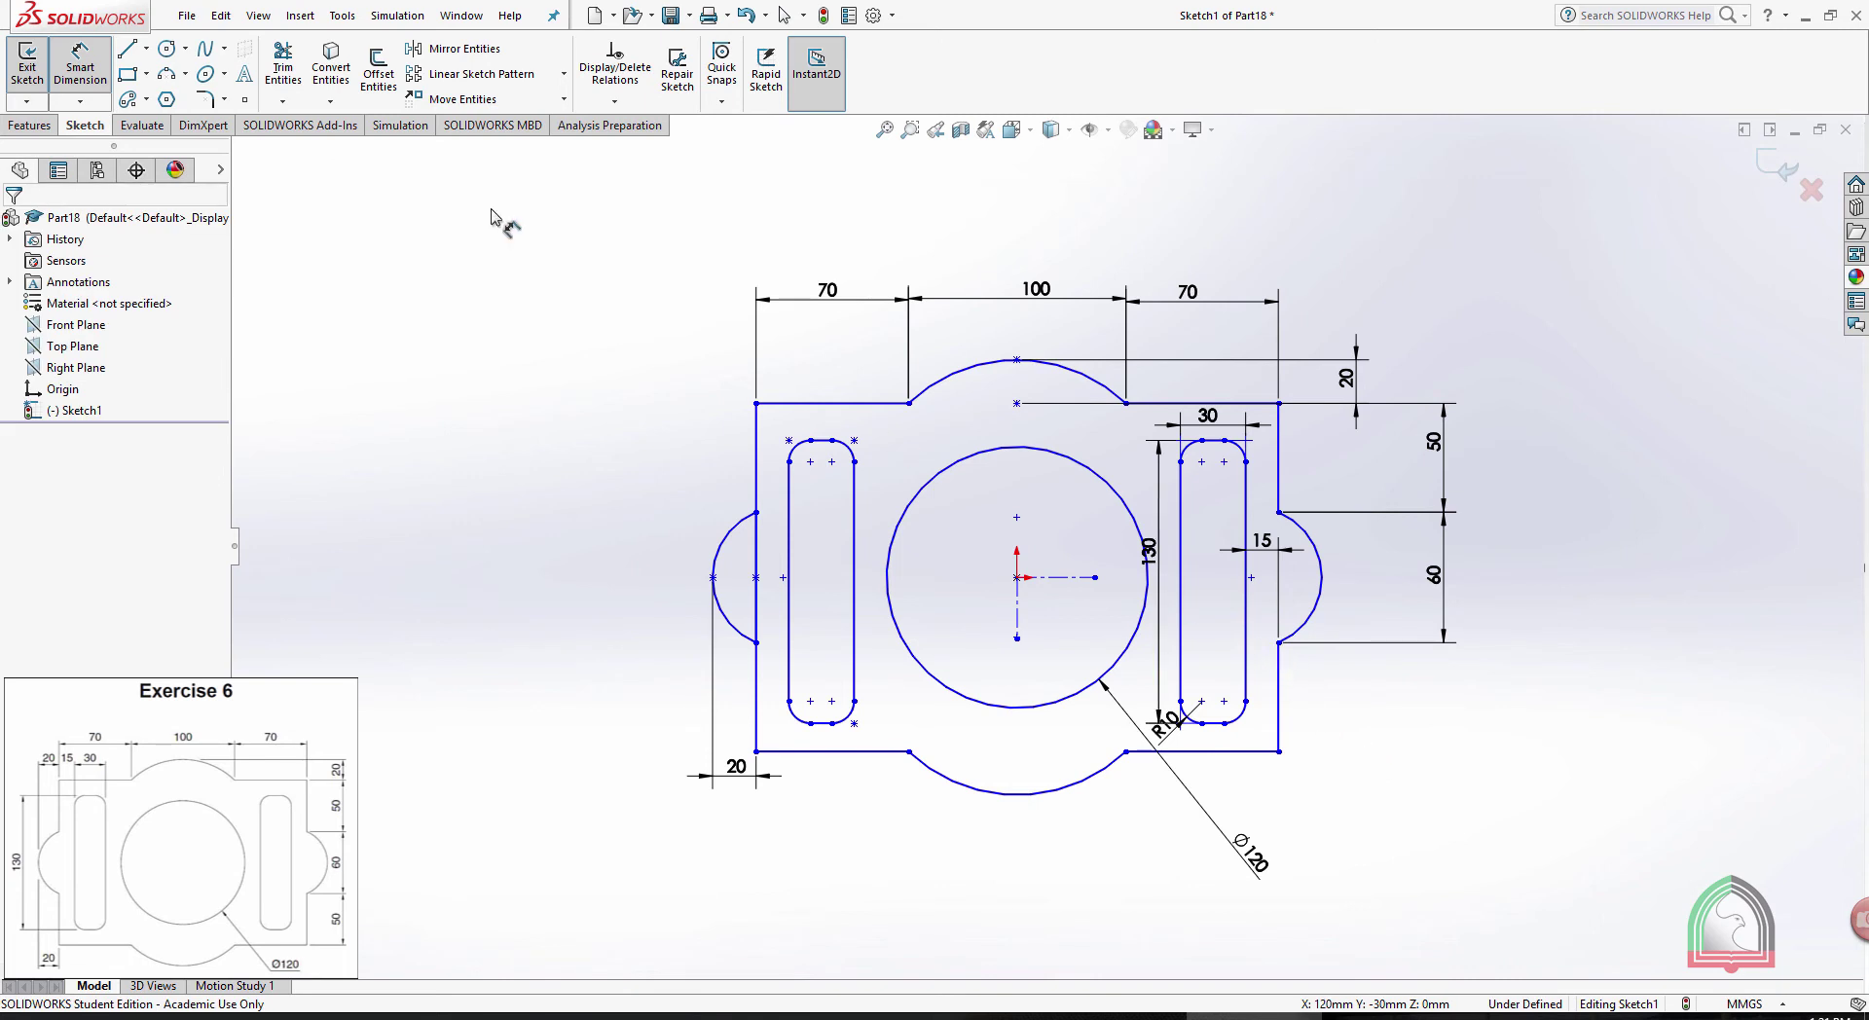
left_click(1281, 681)
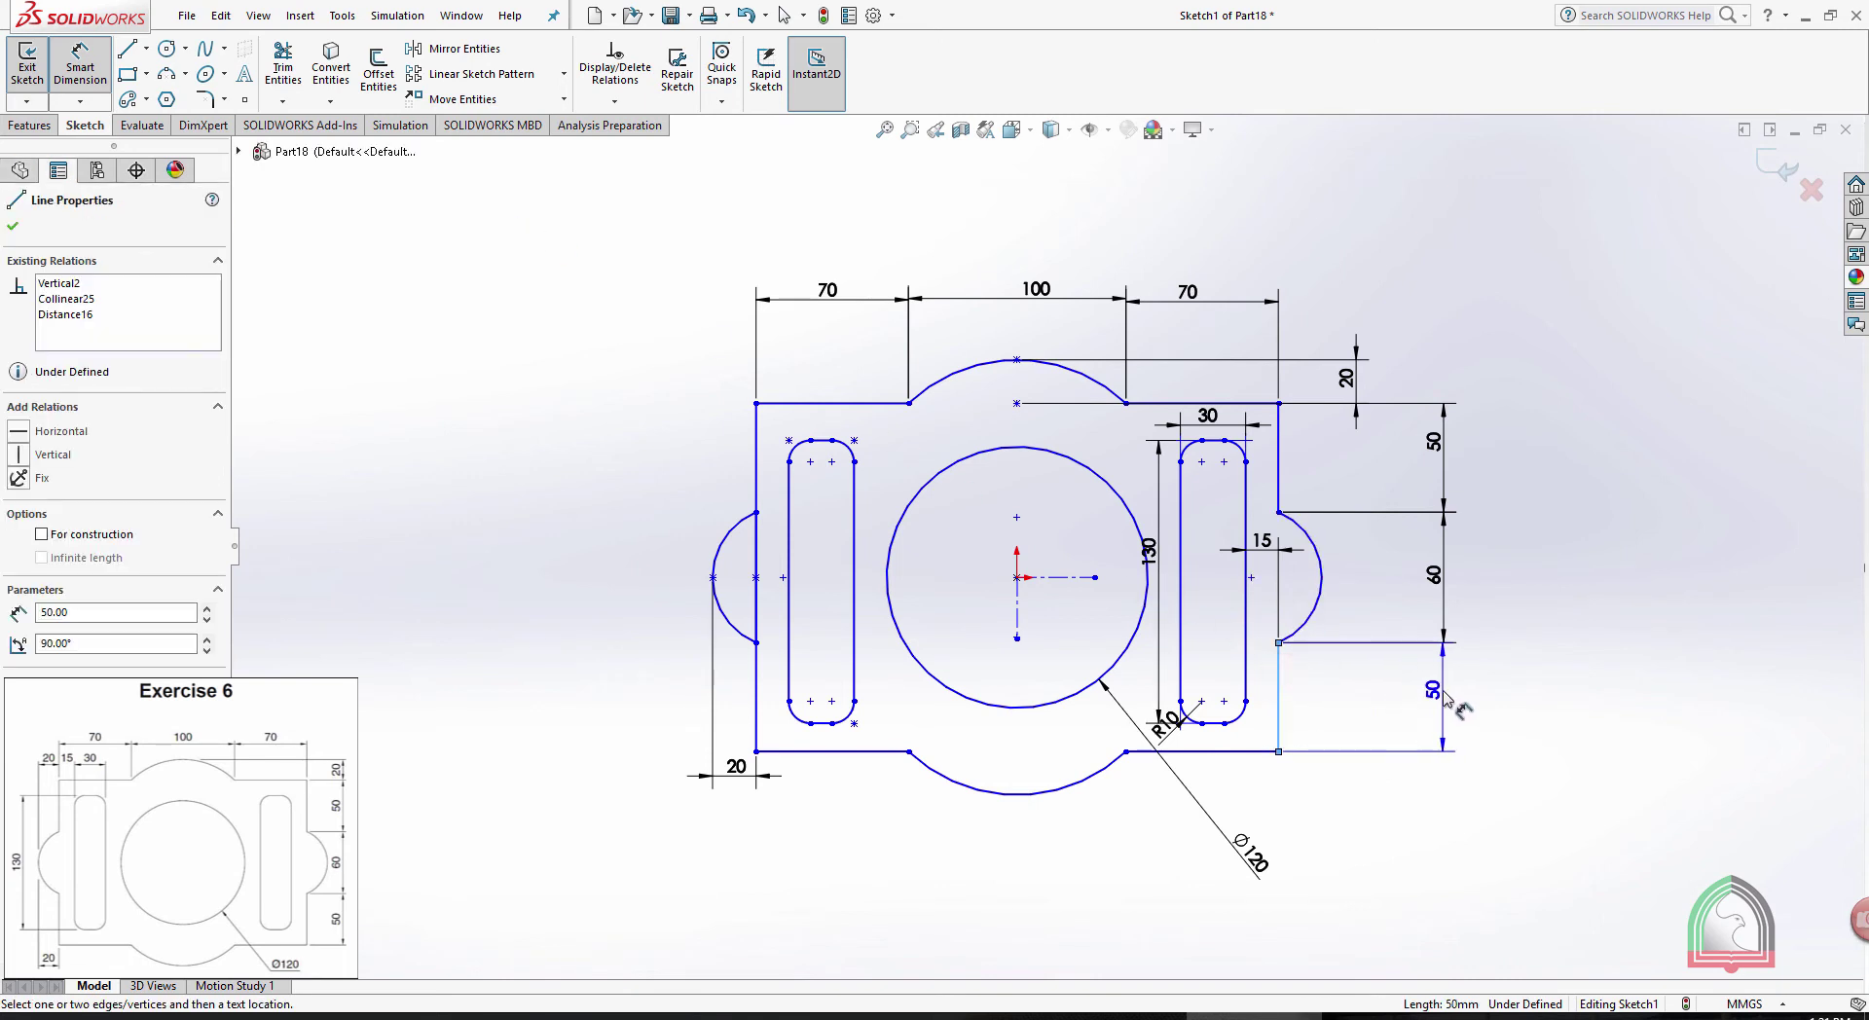
left_click(1441, 687)
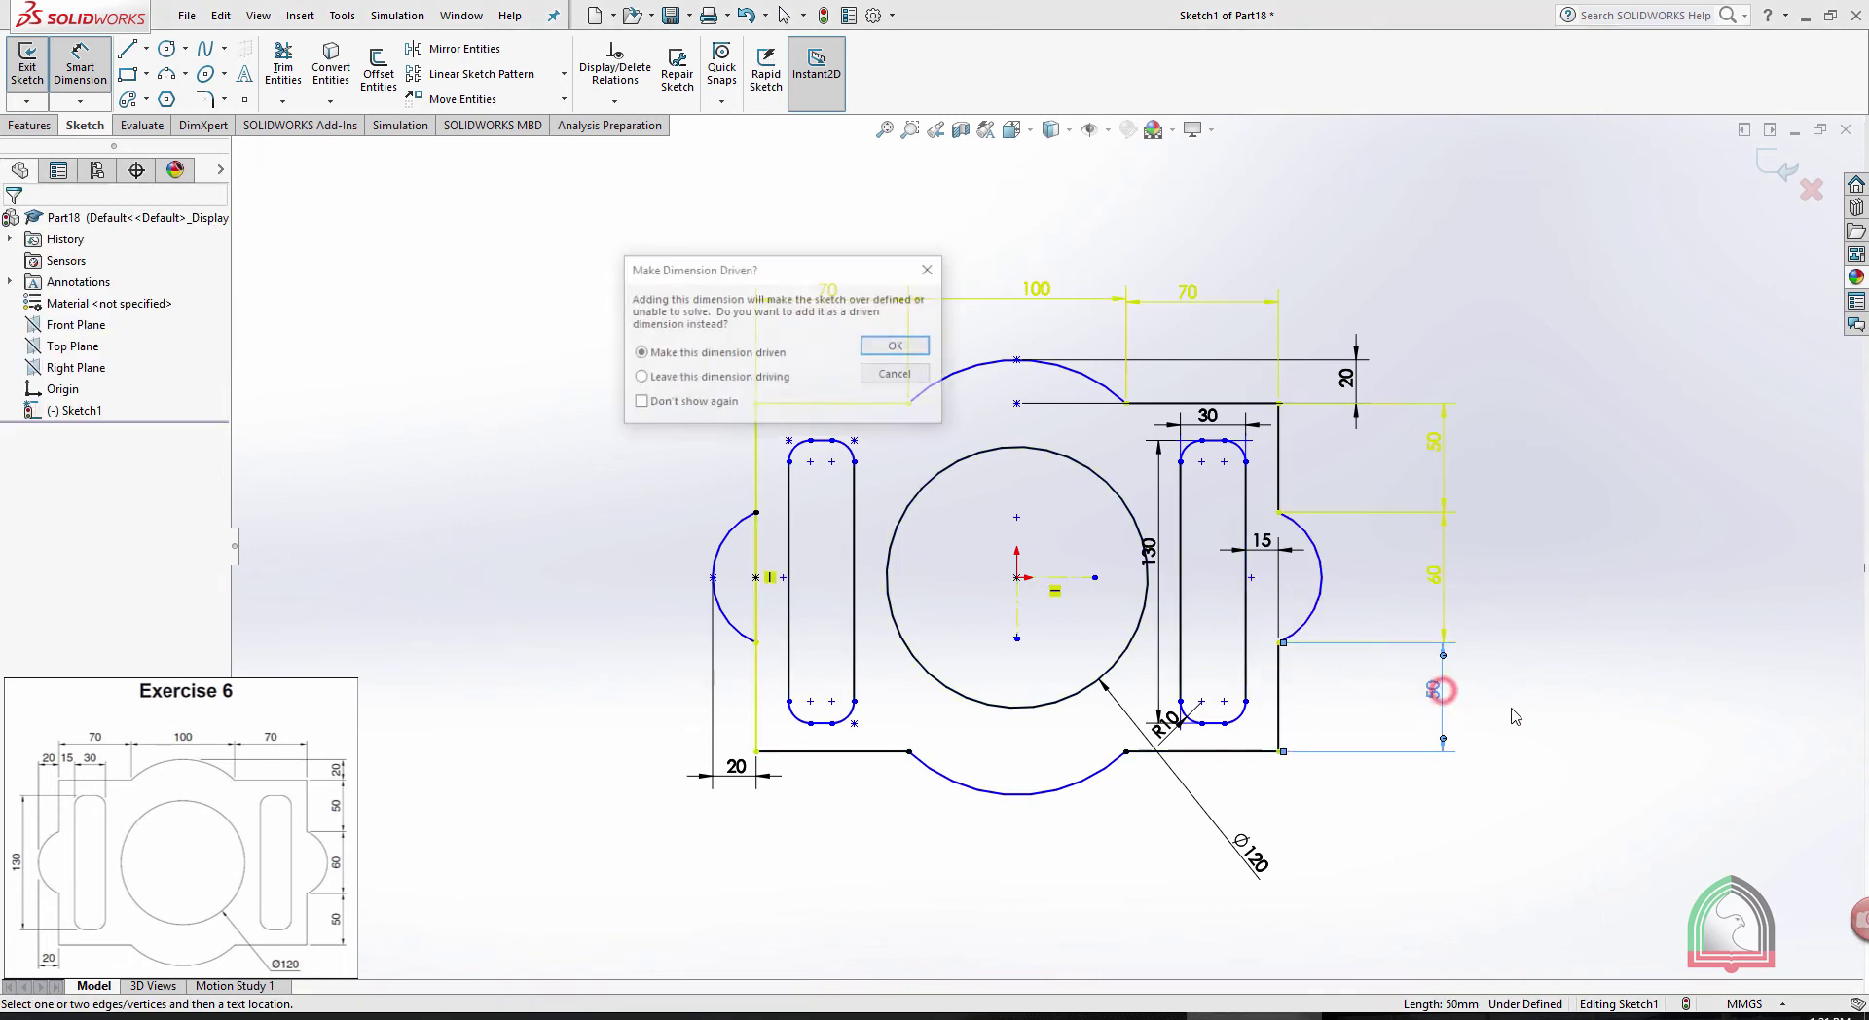
left_click(895, 347)
left_click(1580, 772)
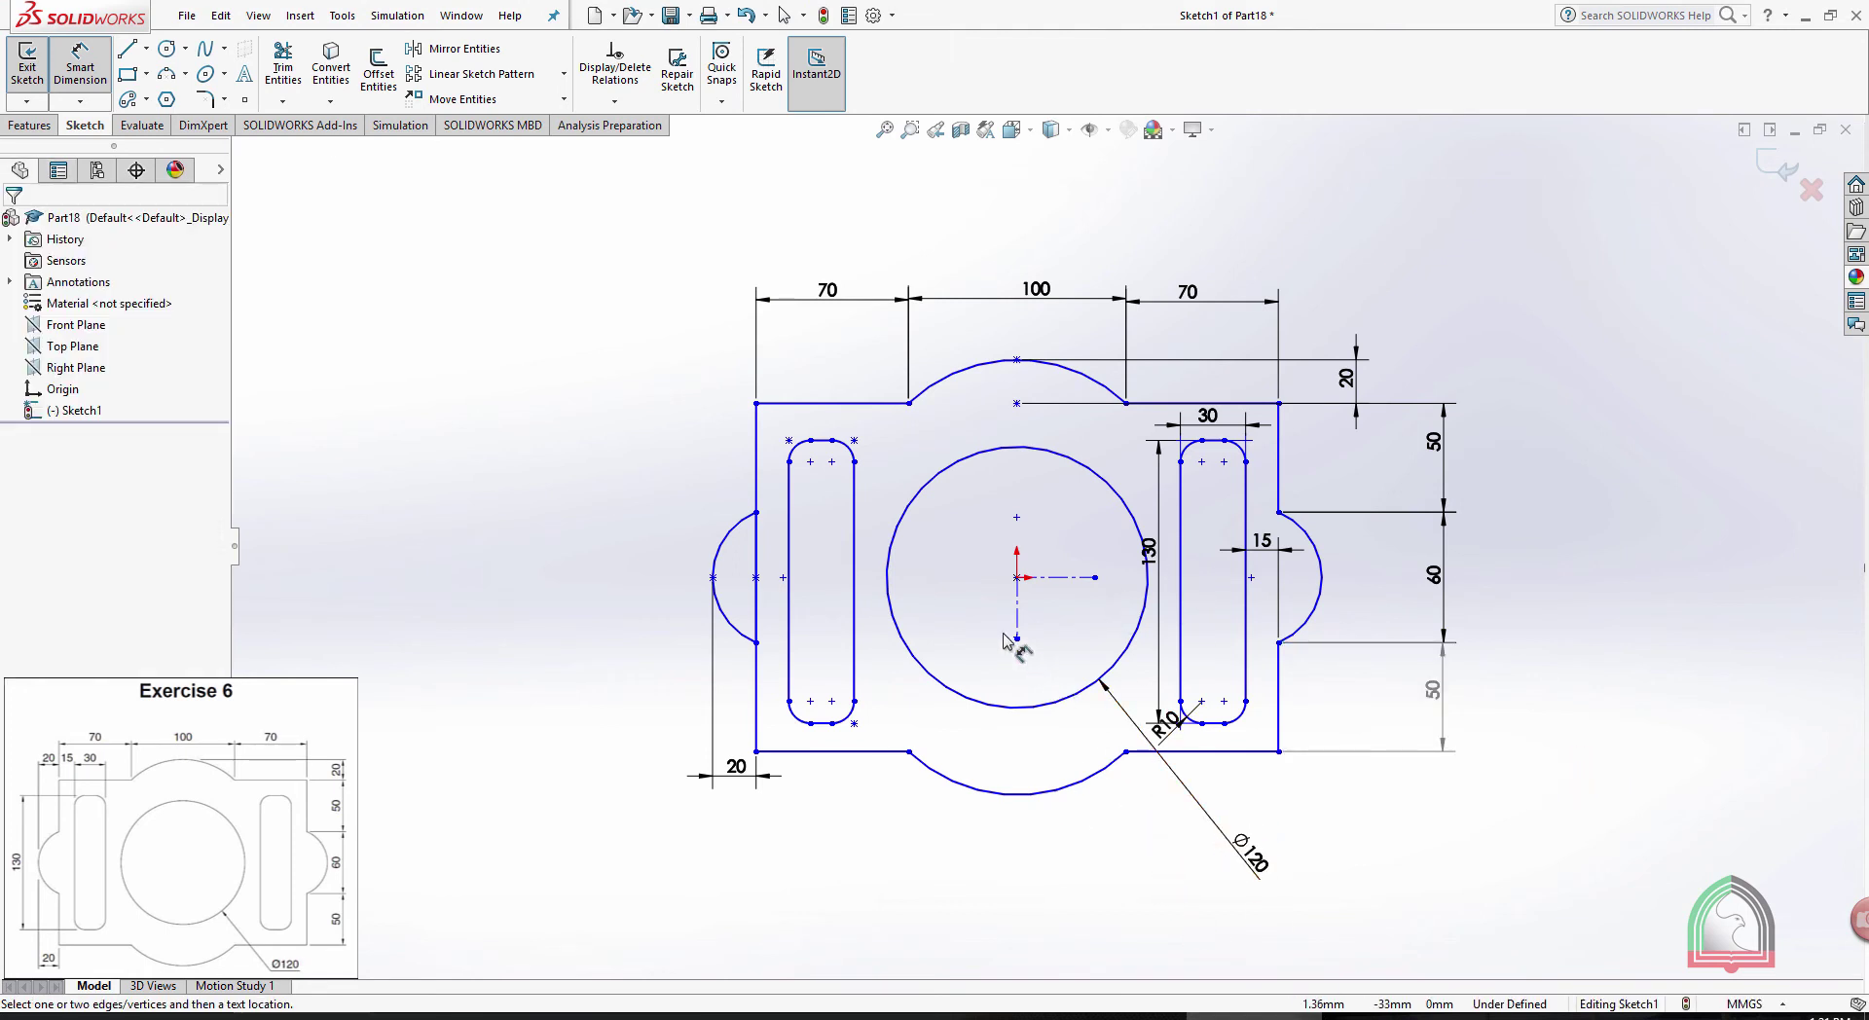
key("alt+Tab")
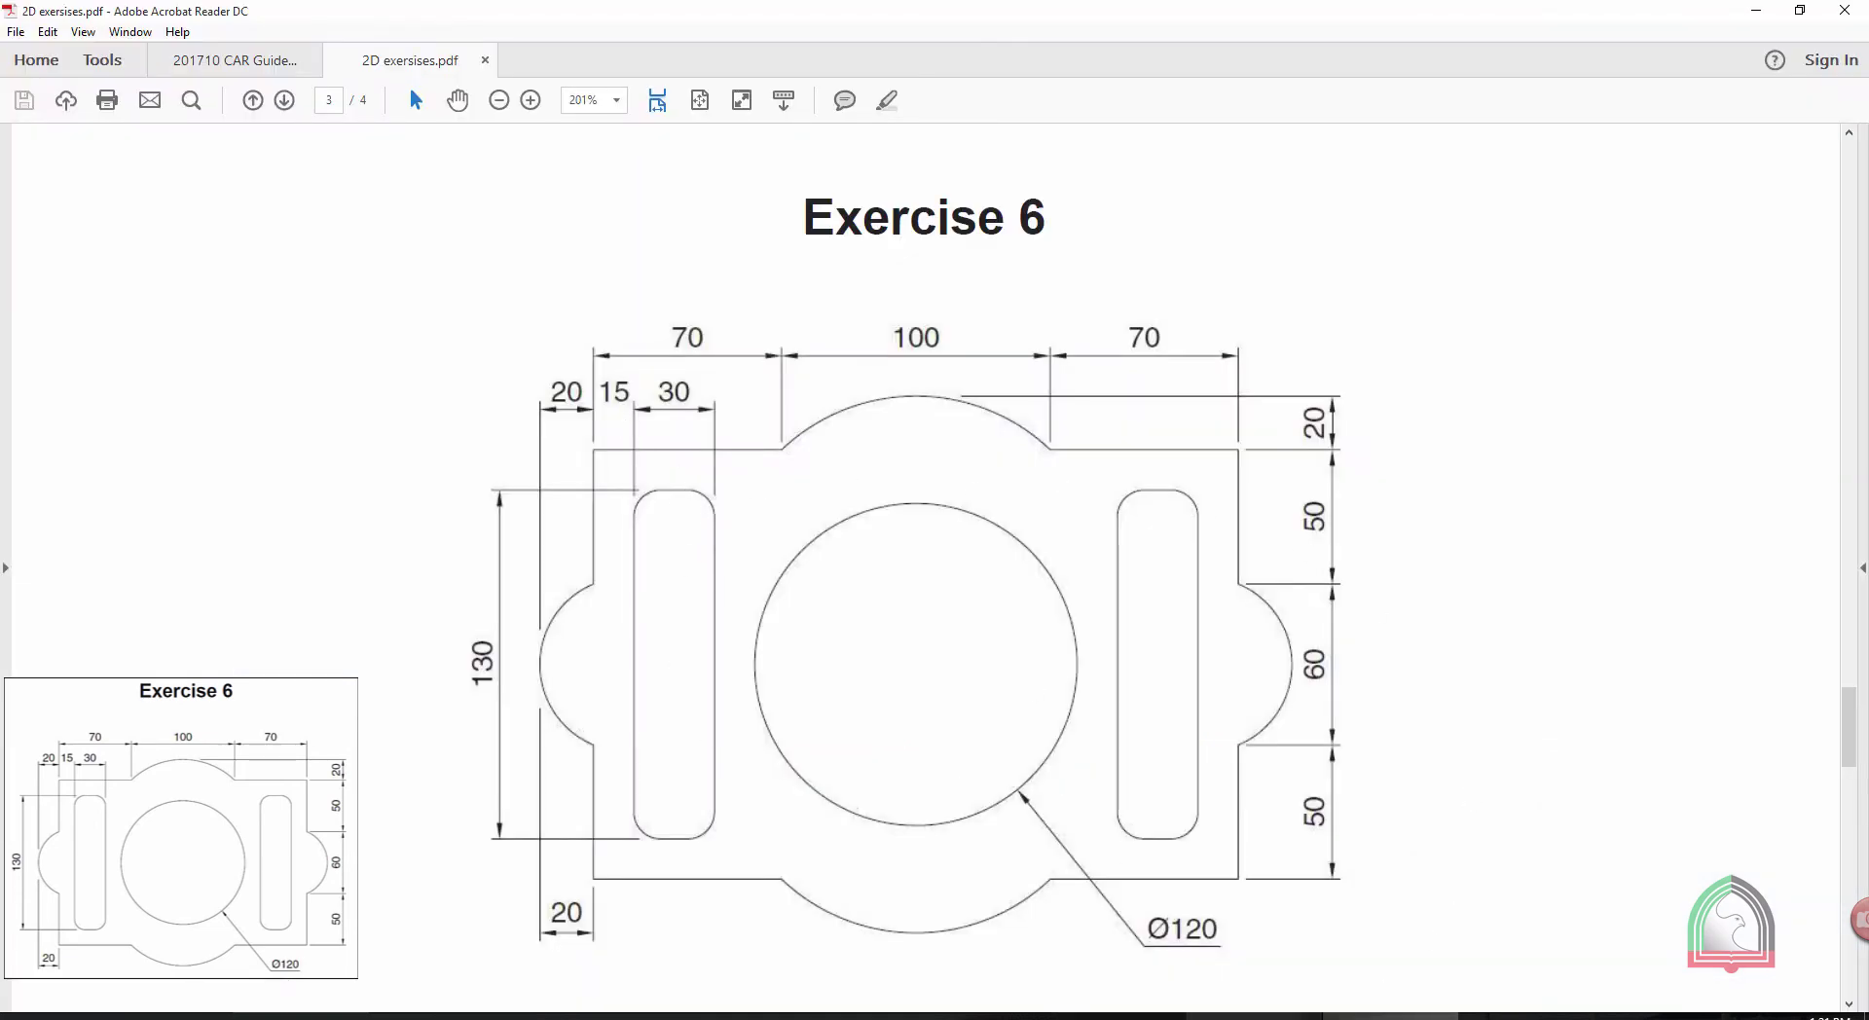
key("alt+Tab")
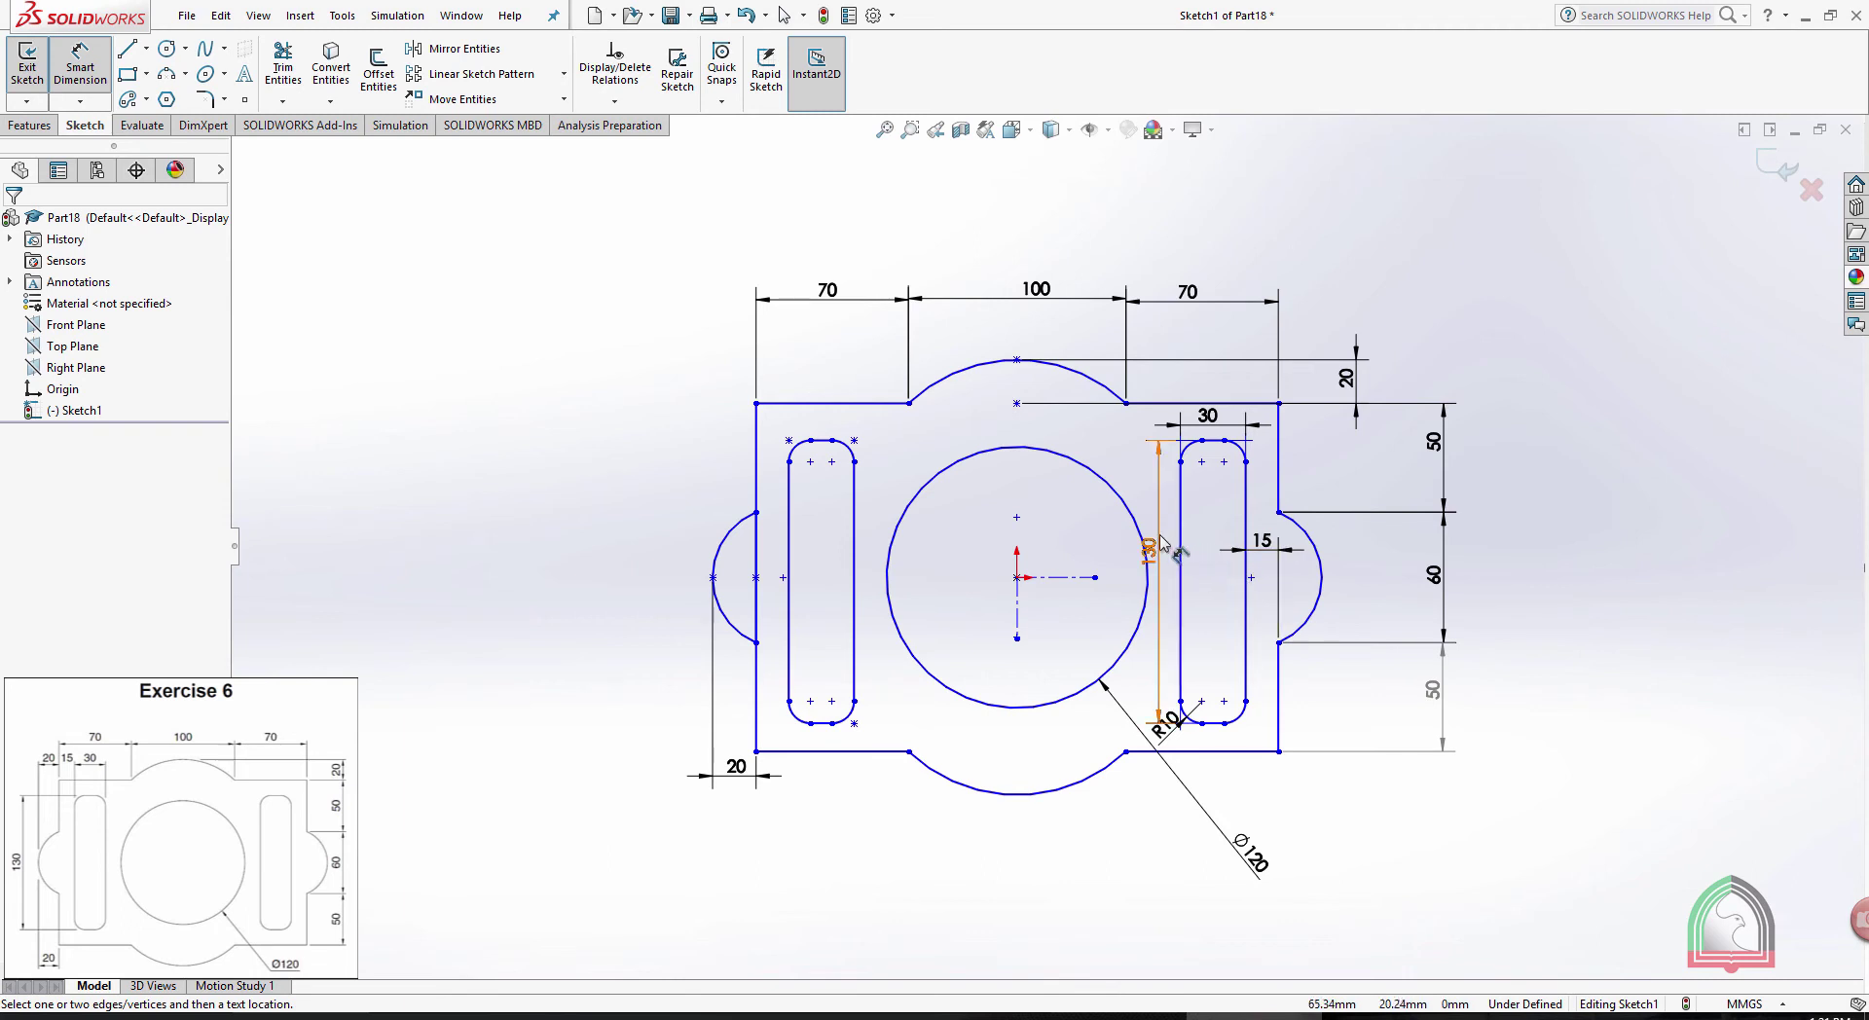
Add the 130 length dimension to the right slot and move its 15 dimension down beside it
left_click(1155, 546)
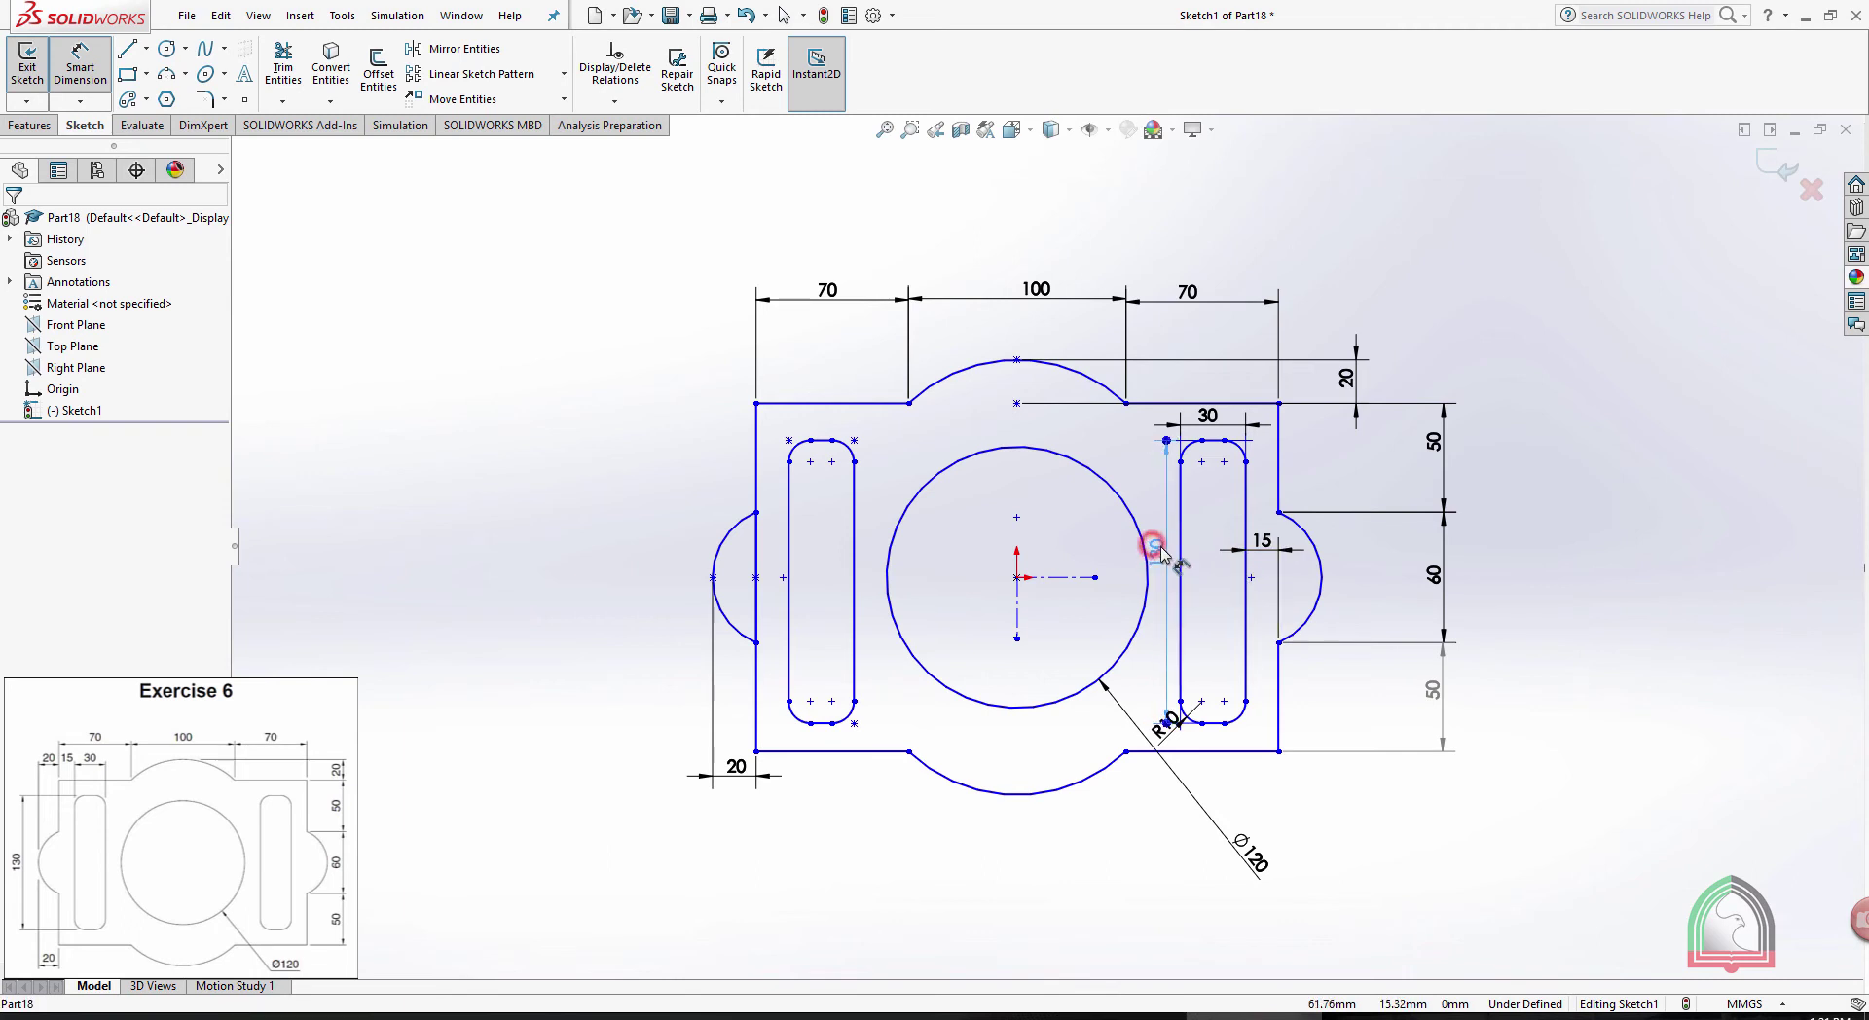
left_click(1165, 565)
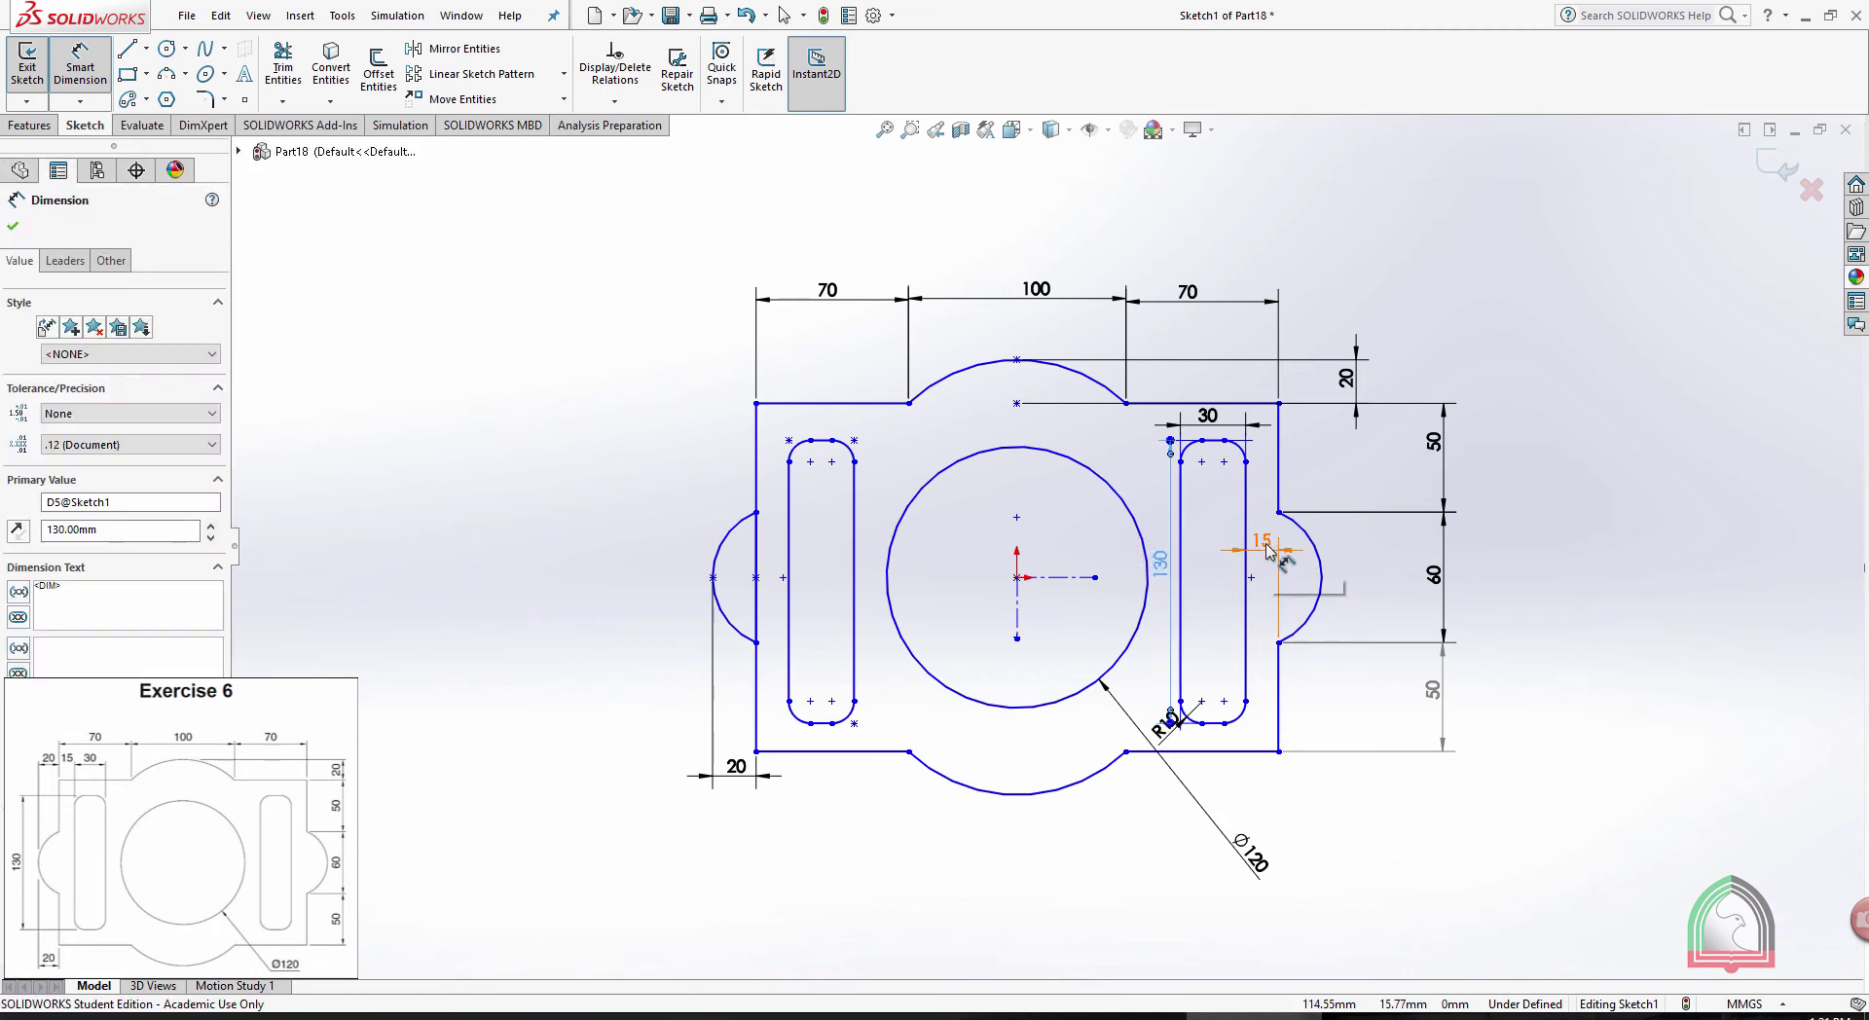
left_click_drag(1269, 550, 1266, 678)
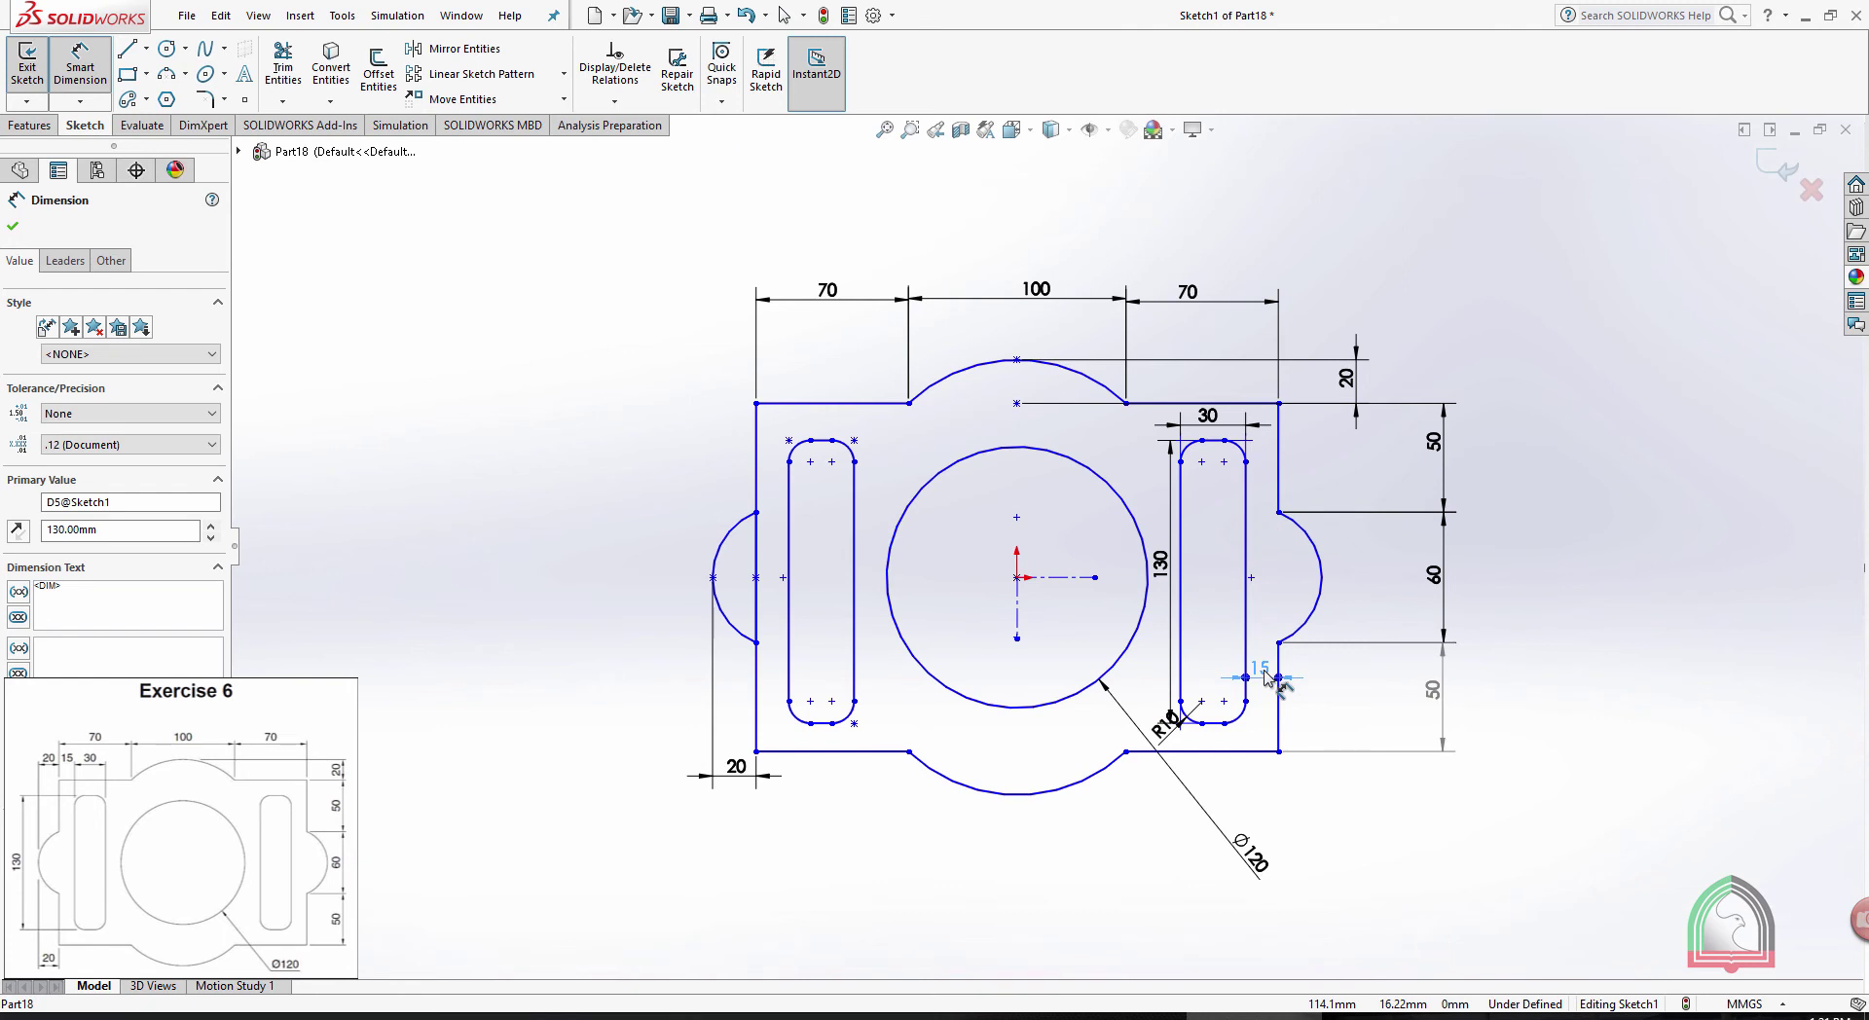
left_click(1398, 834)
Remove the R10 dimension from the right slot and dimension the left slot's lower arc as R10
left_click_drag(1169, 728, 1260, 741)
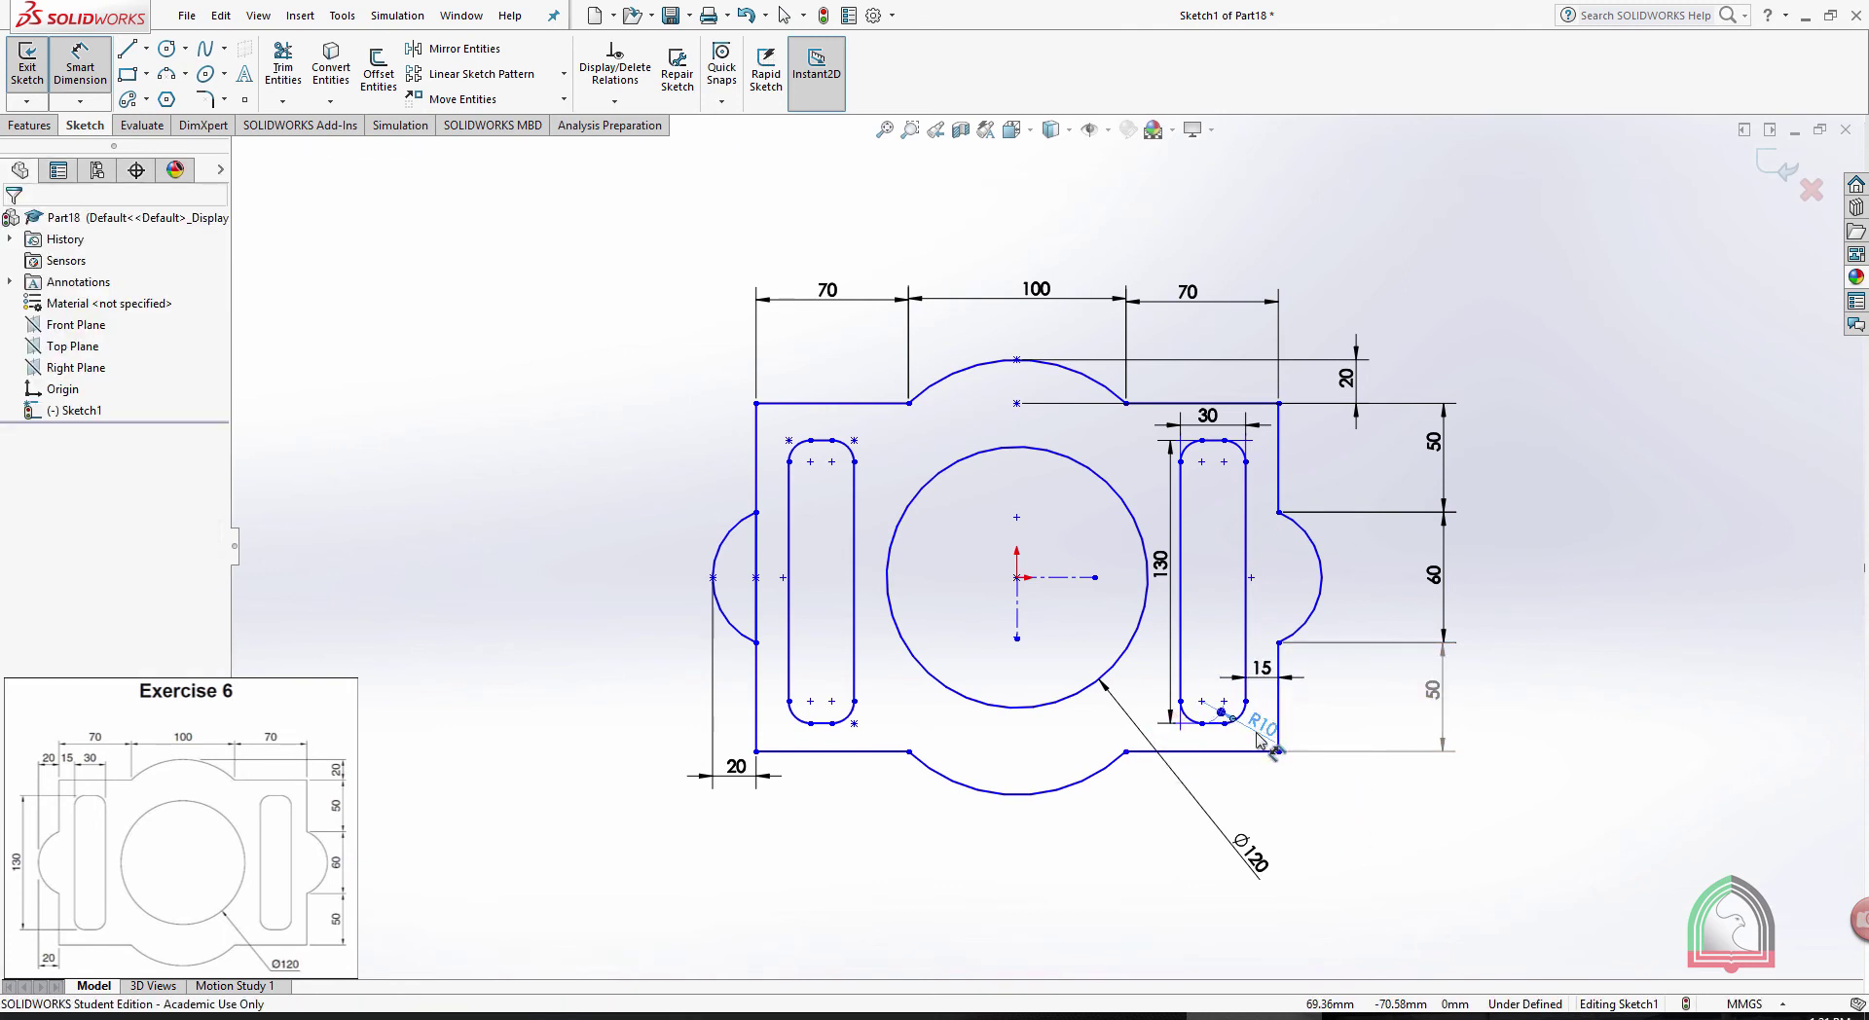
left_click(1382, 814)
key("ctrl+z")
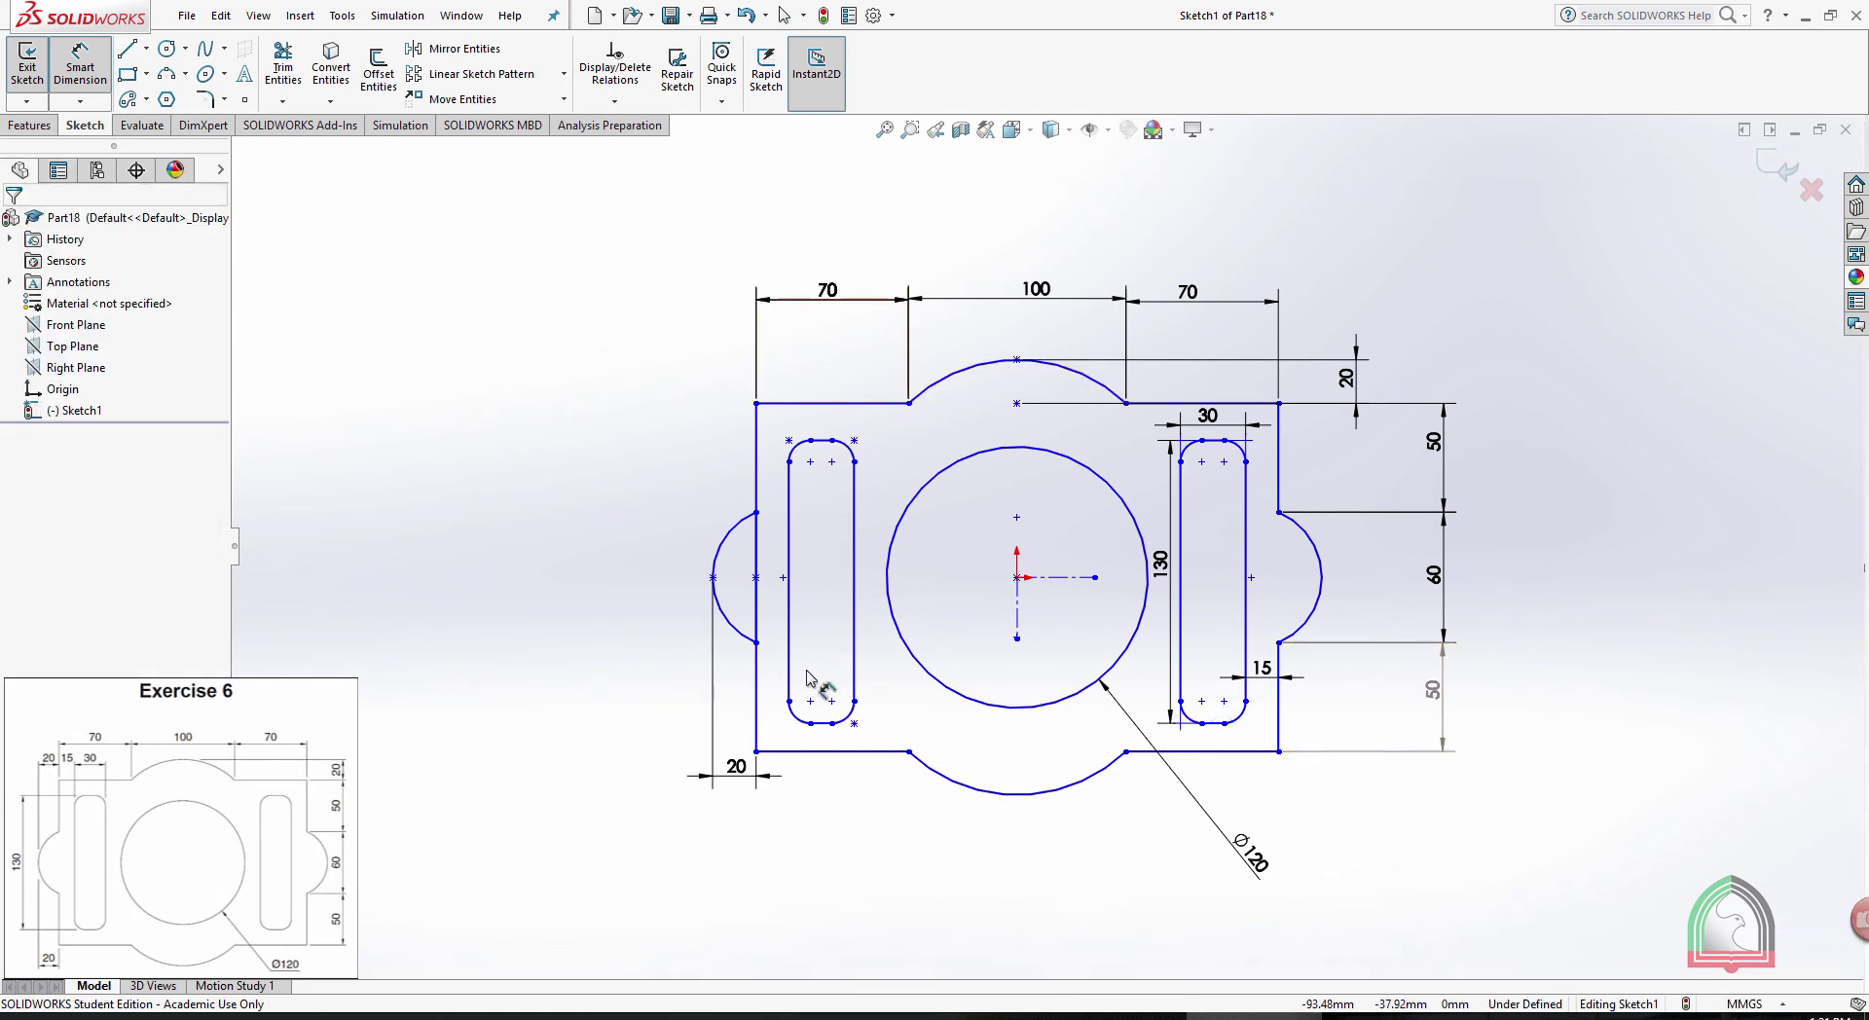
left_click(797, 722)
left_click(779, 726)
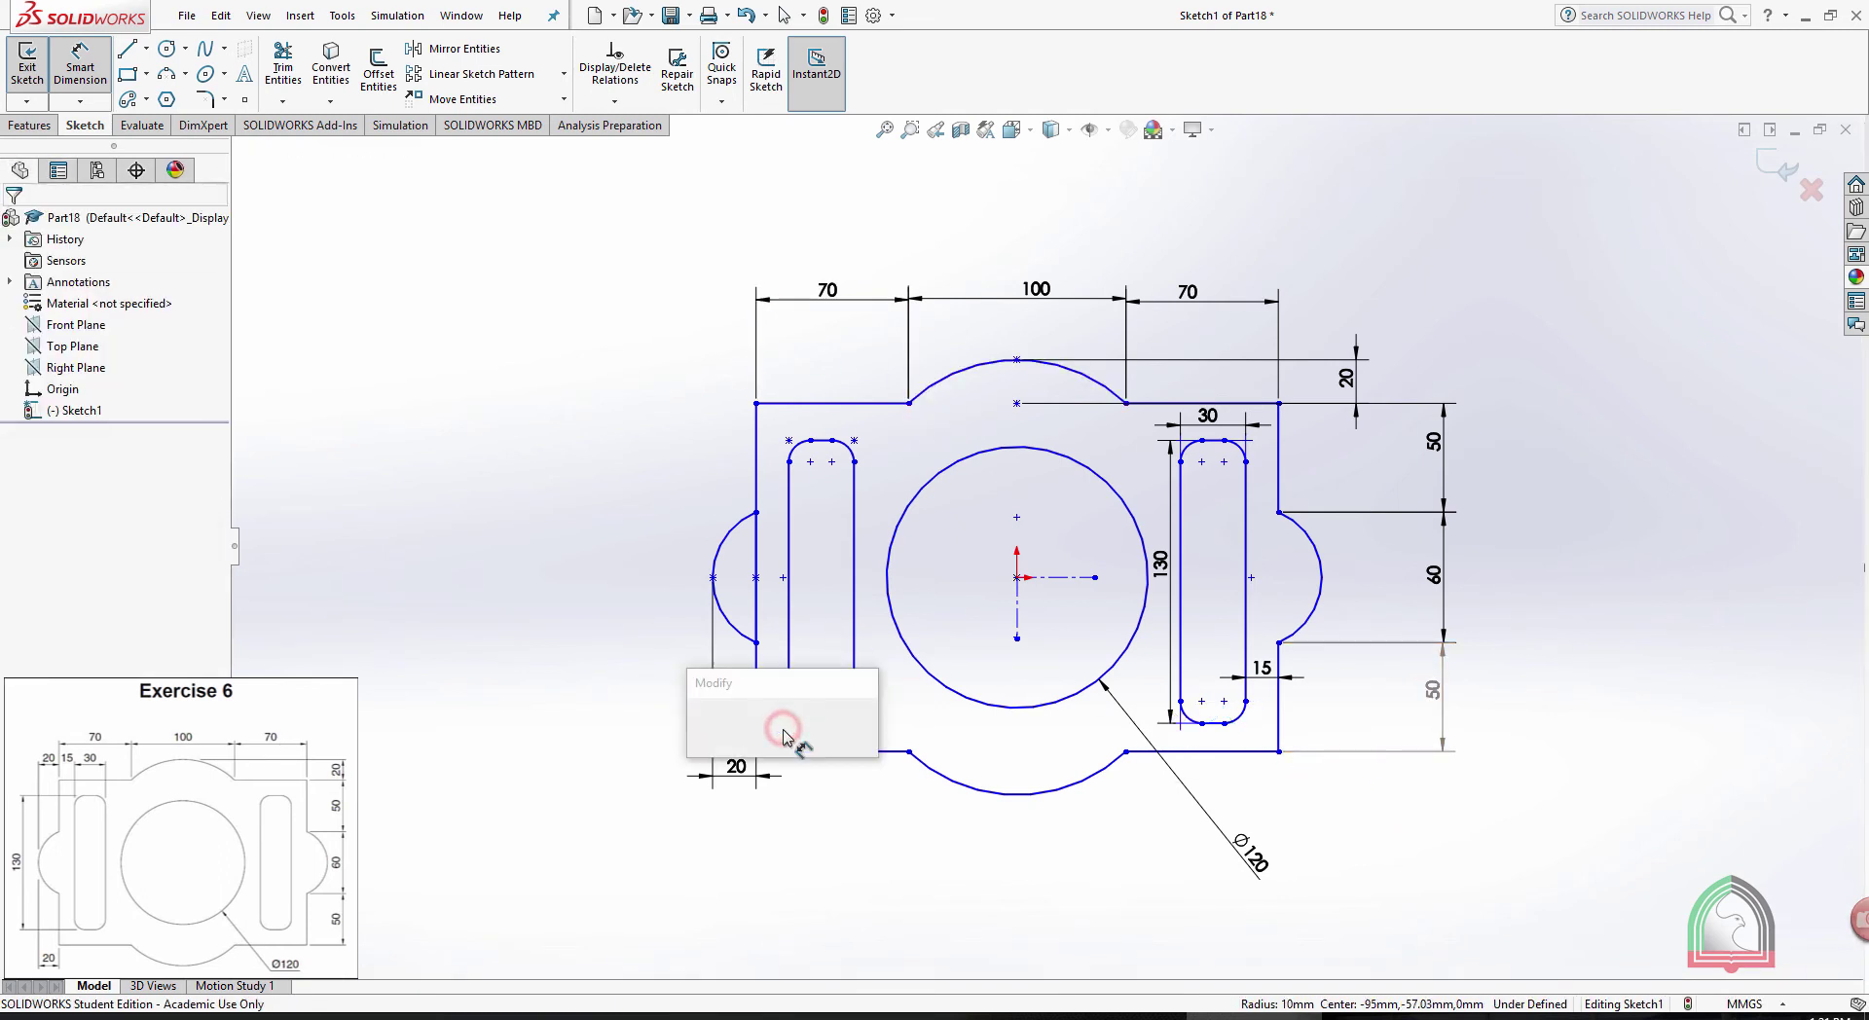
left_click(702, 726)
Check the Exercise 7 reference drawing, then return to the empty SOLIDWORKS sketch
left_click(1559, 868)
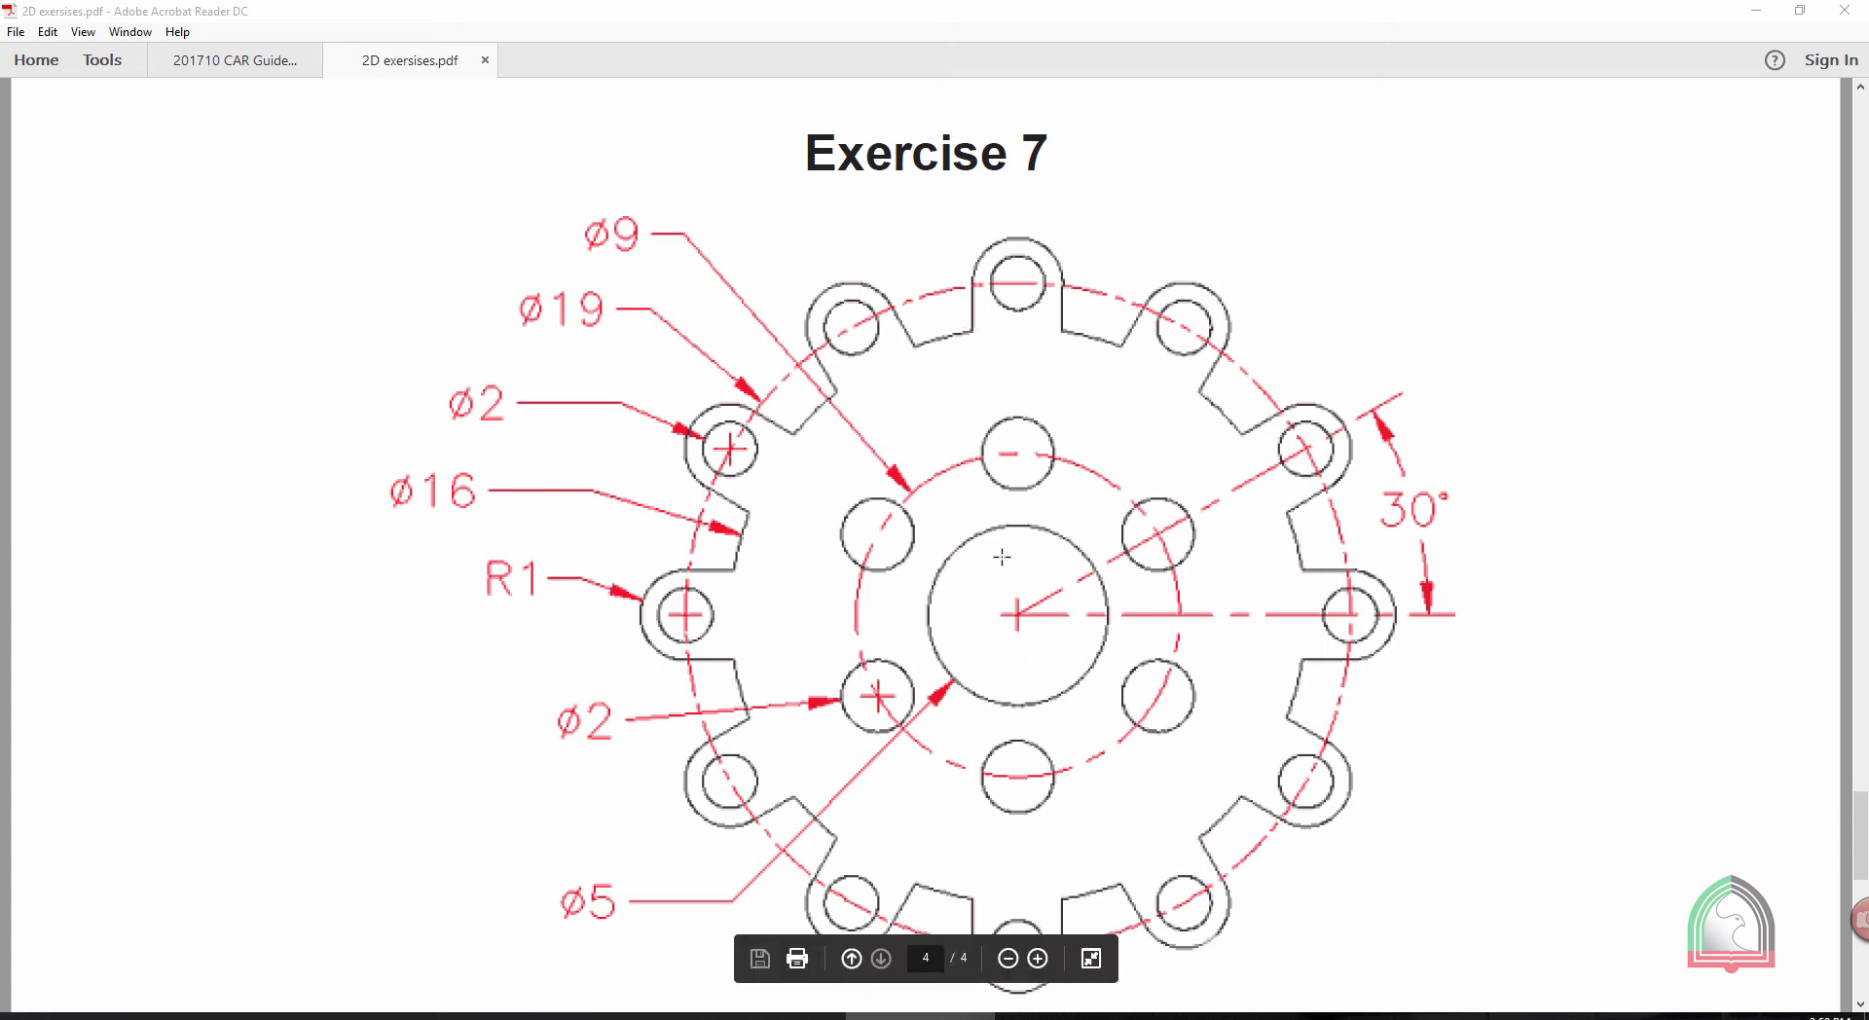
key("alt+Tab")
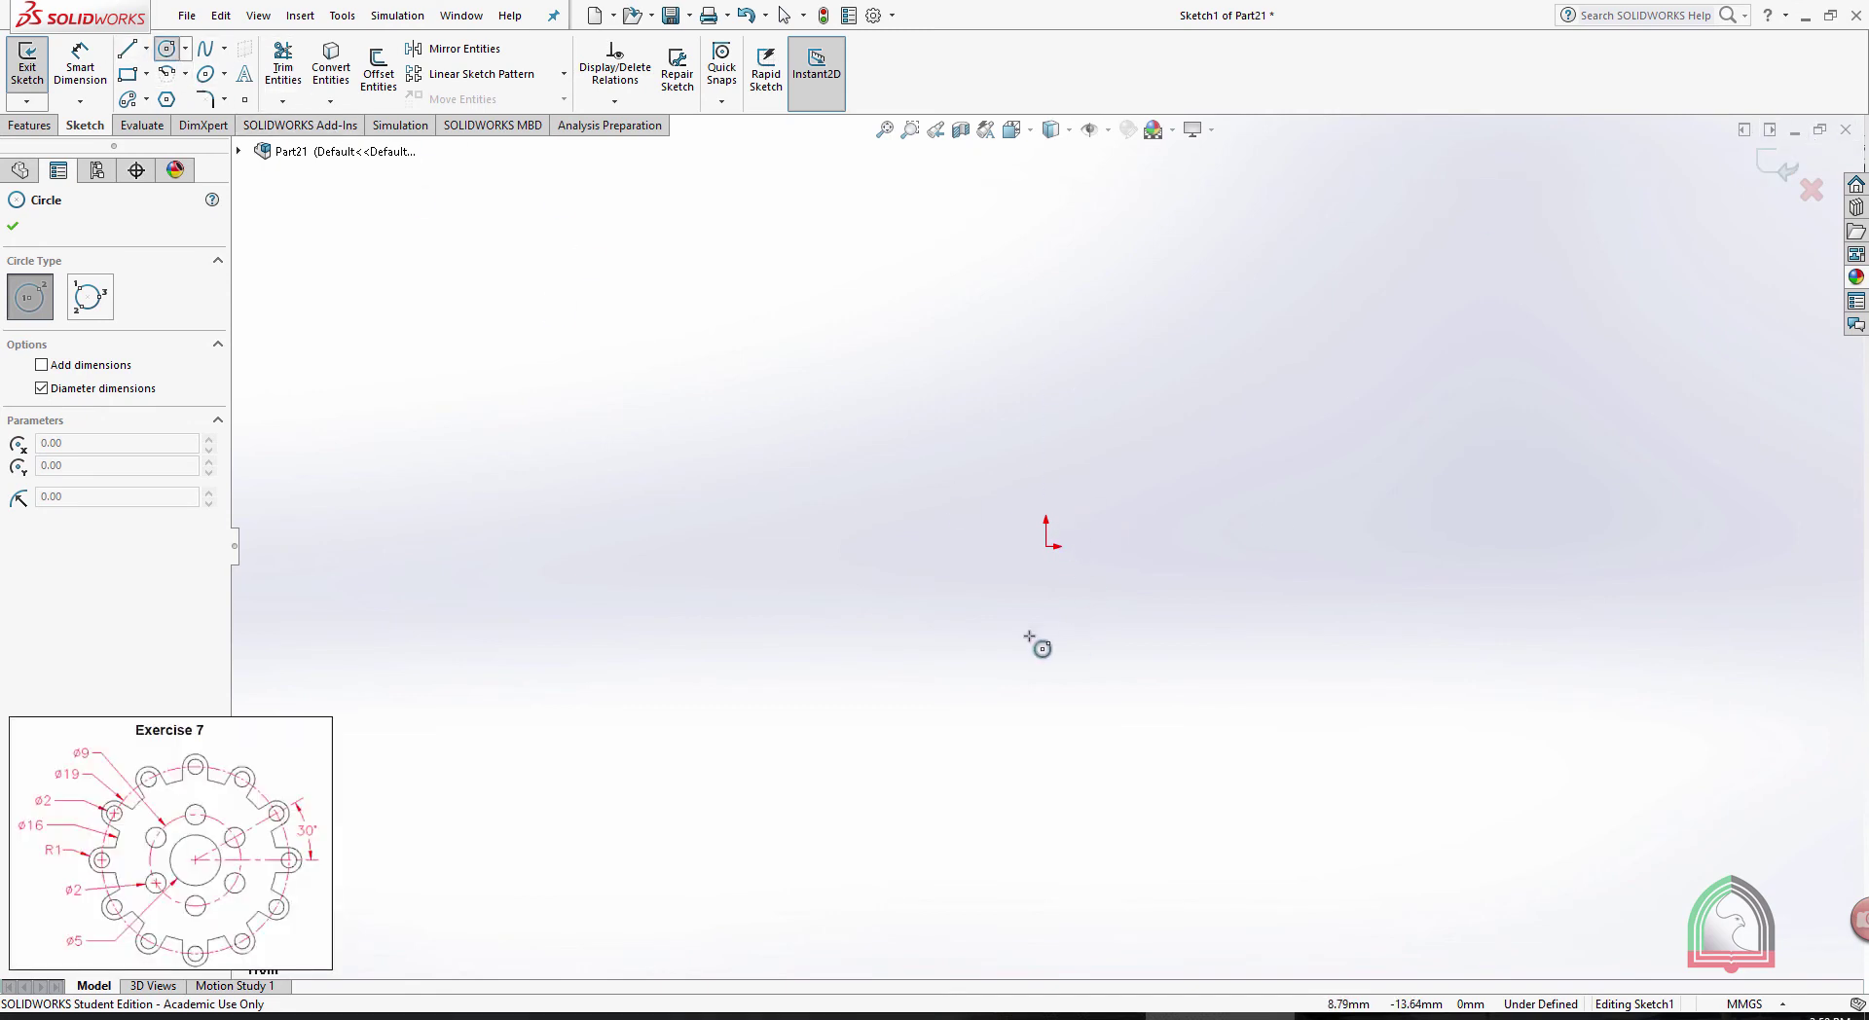
Draw the two smaller concentric circles centred on the origin
left_click(1048, 544)
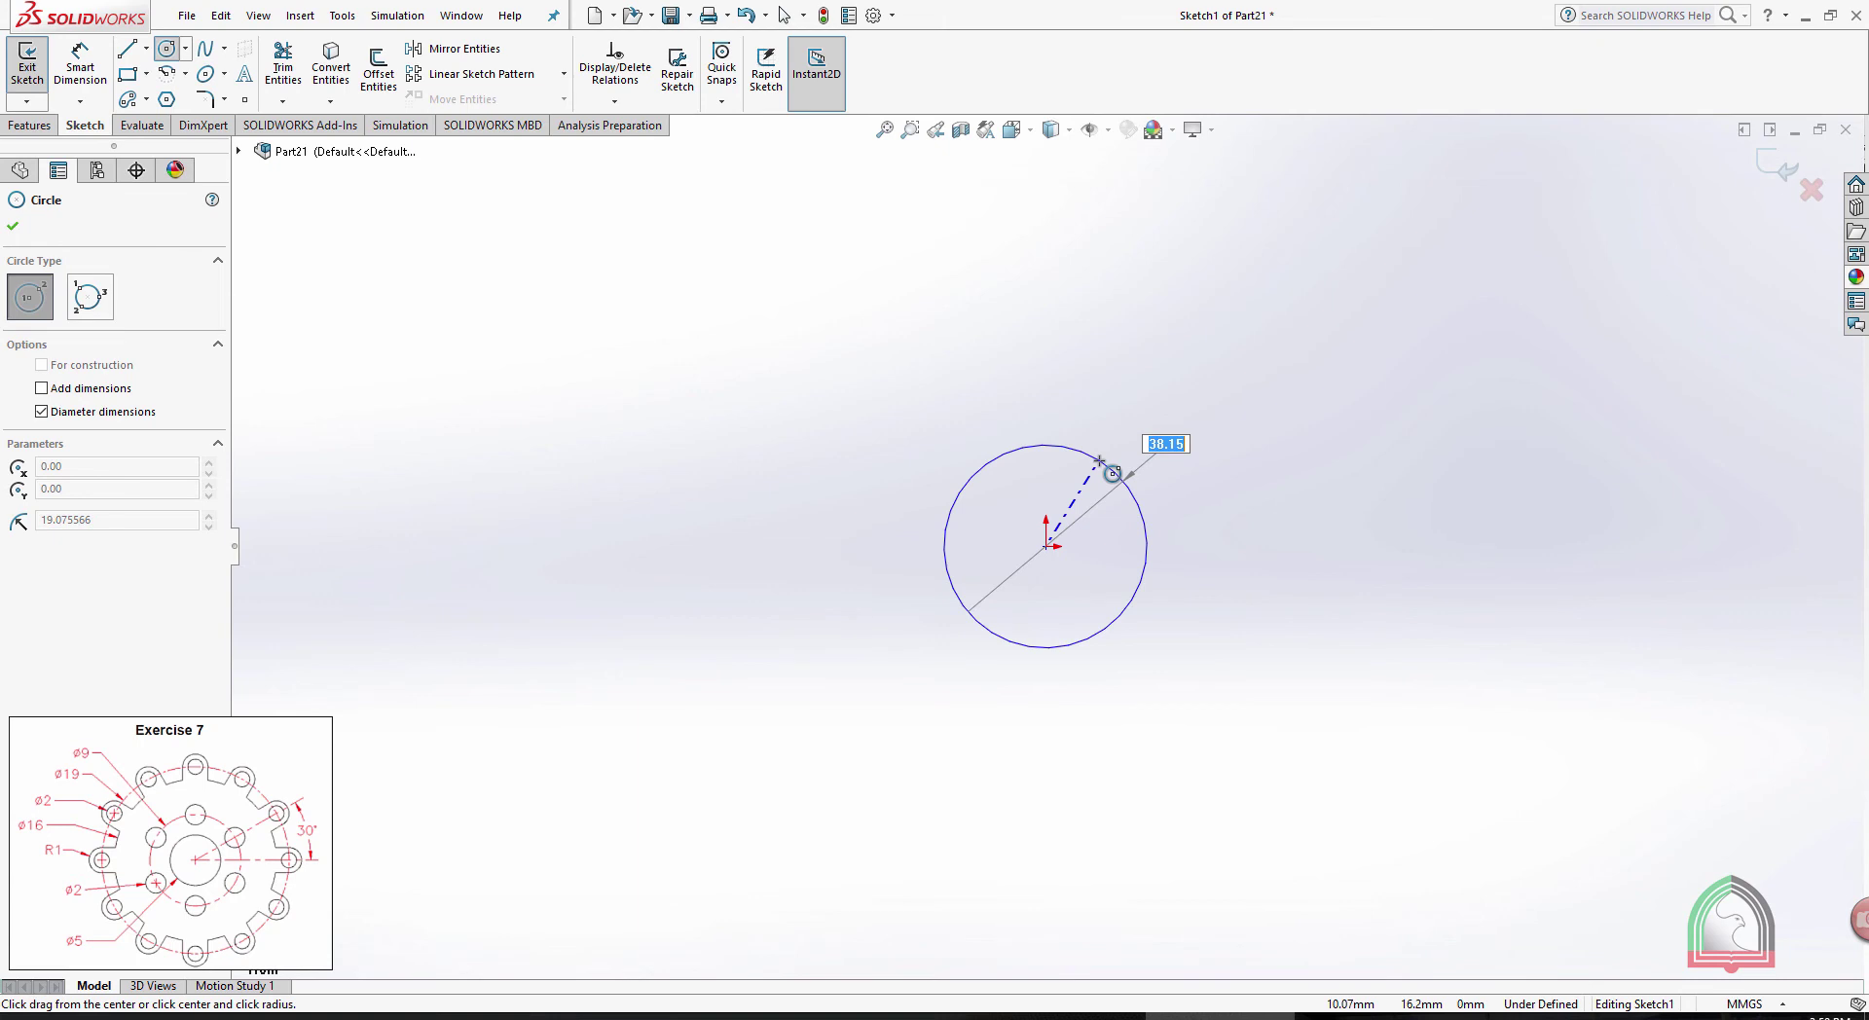
key("Escape")
left_click(1045, 547)
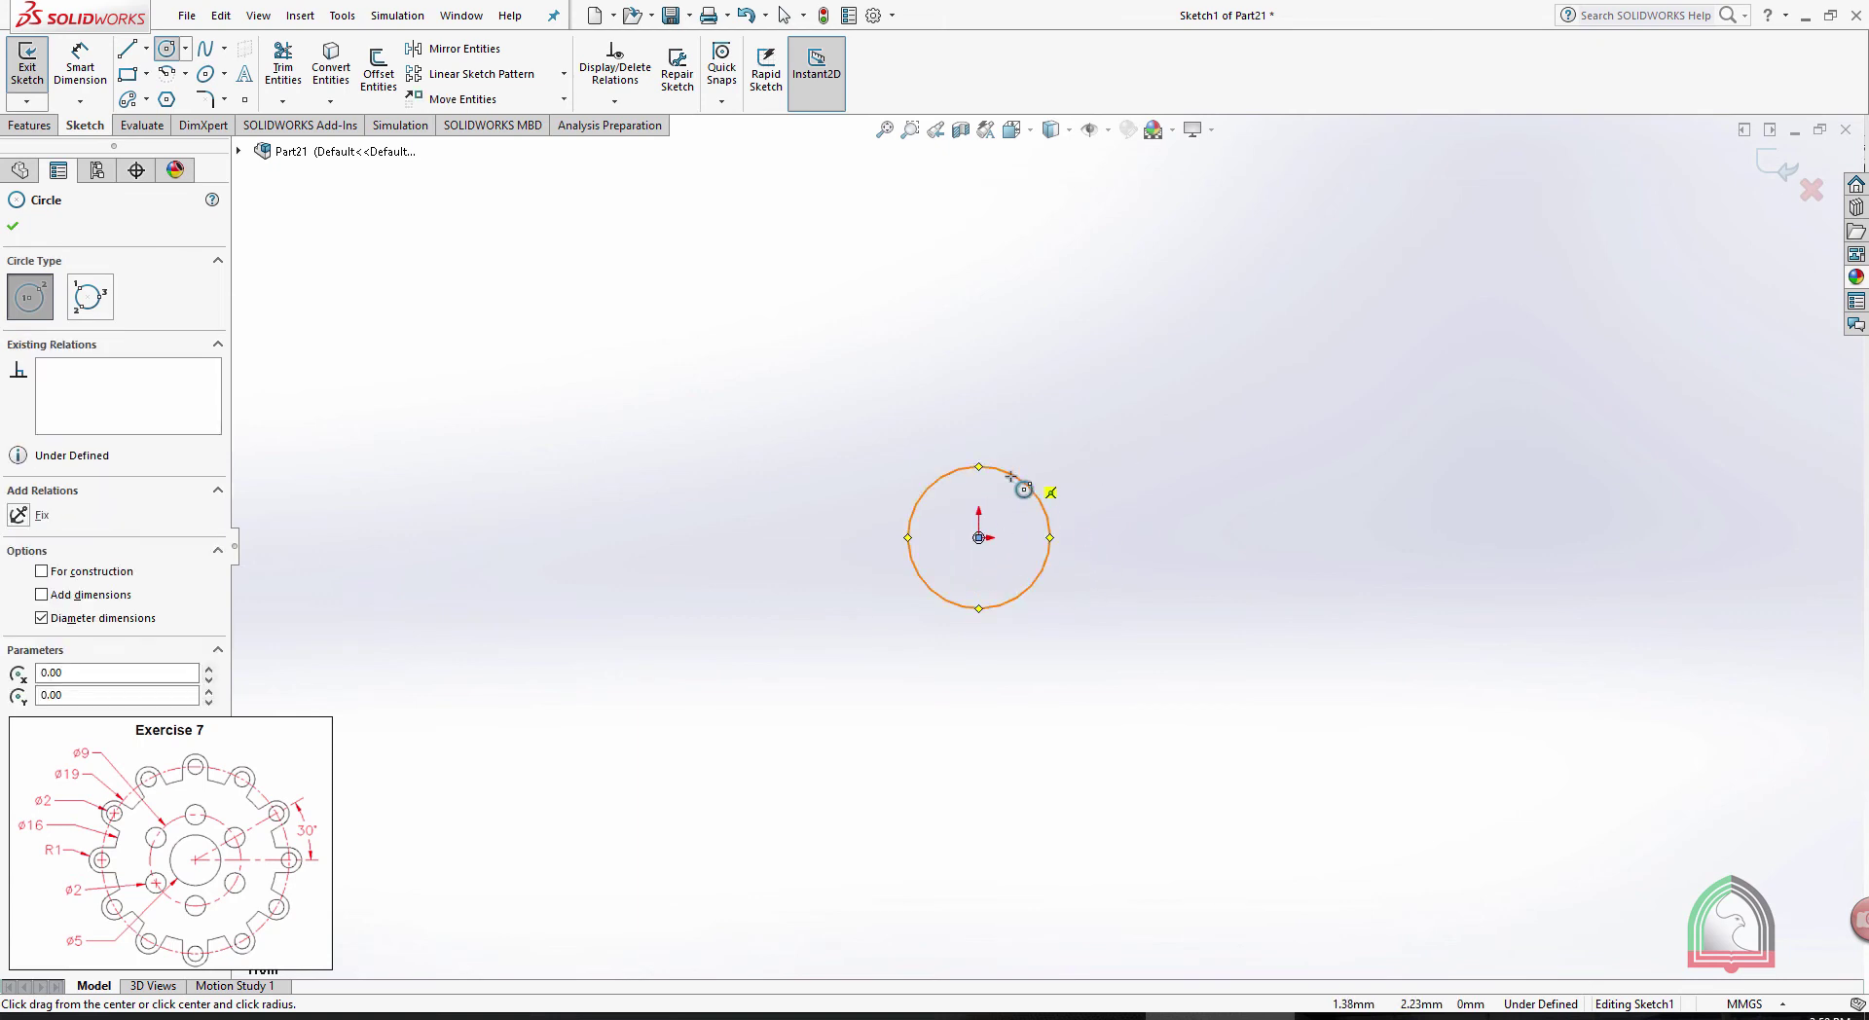
left_click(1106, 486)
left_click(974, 554)
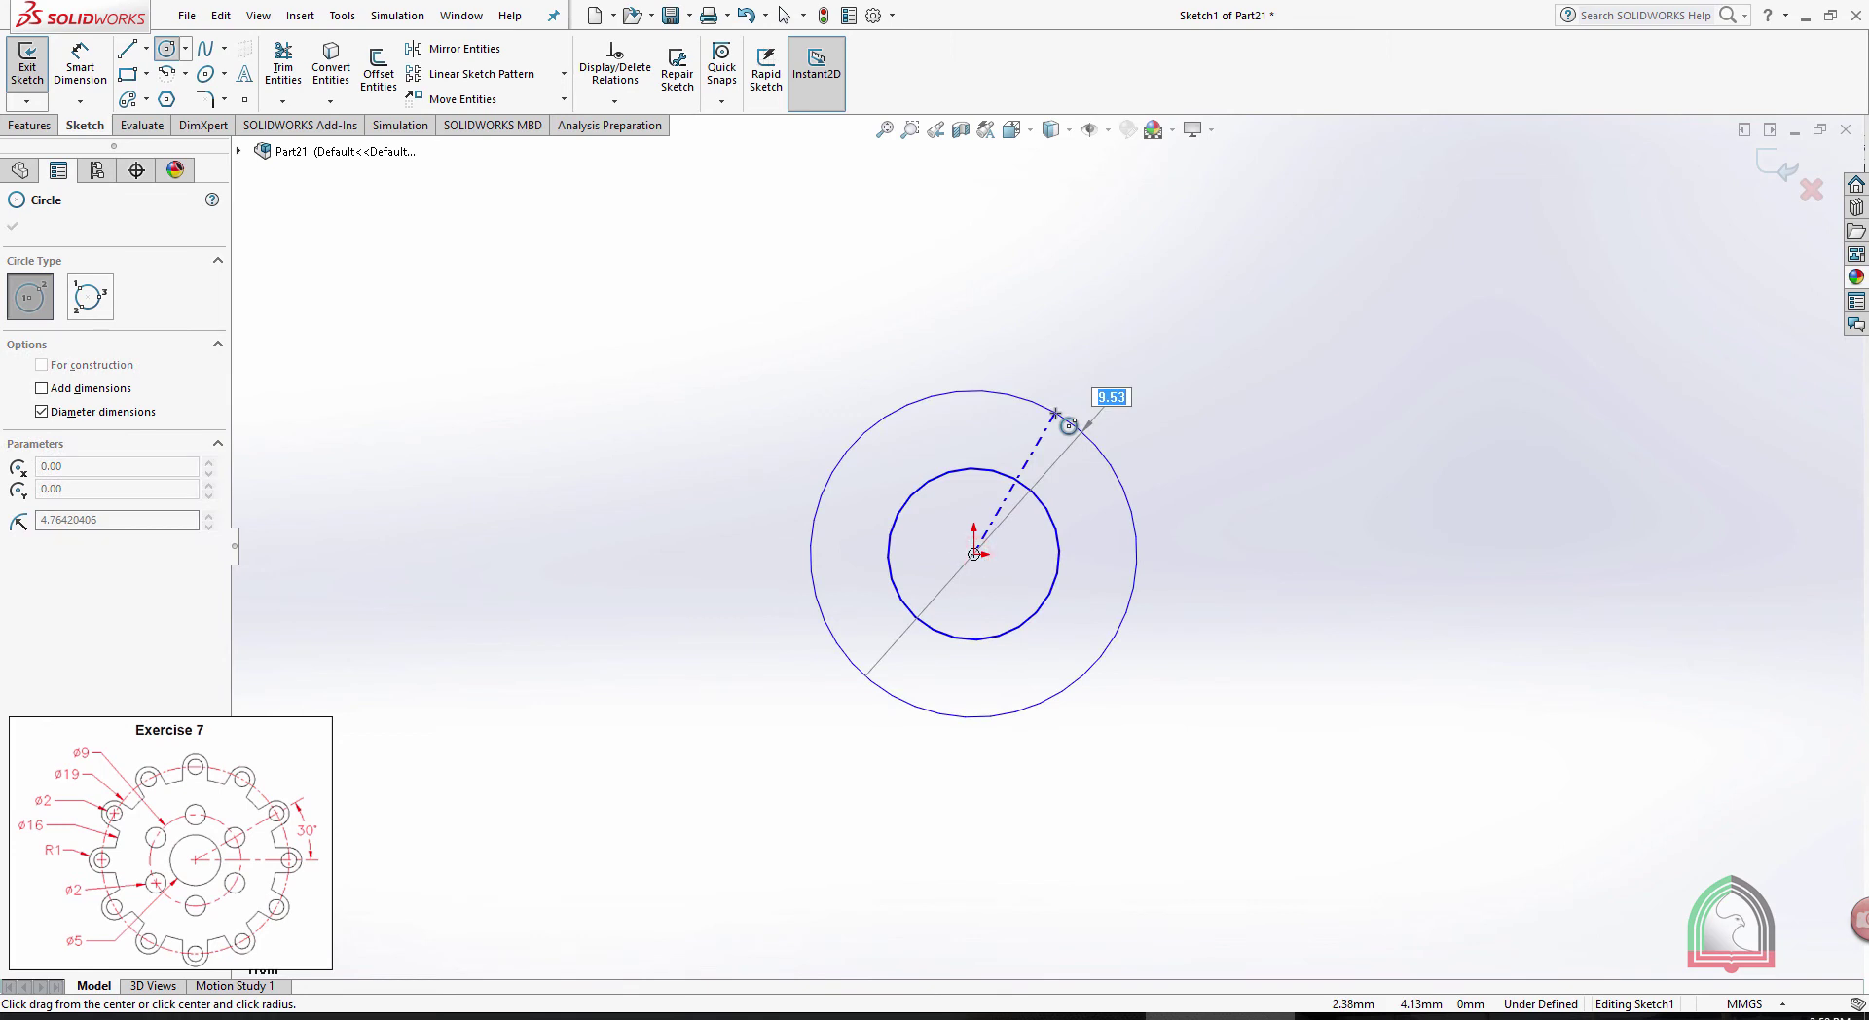
left_click(1056, 414)
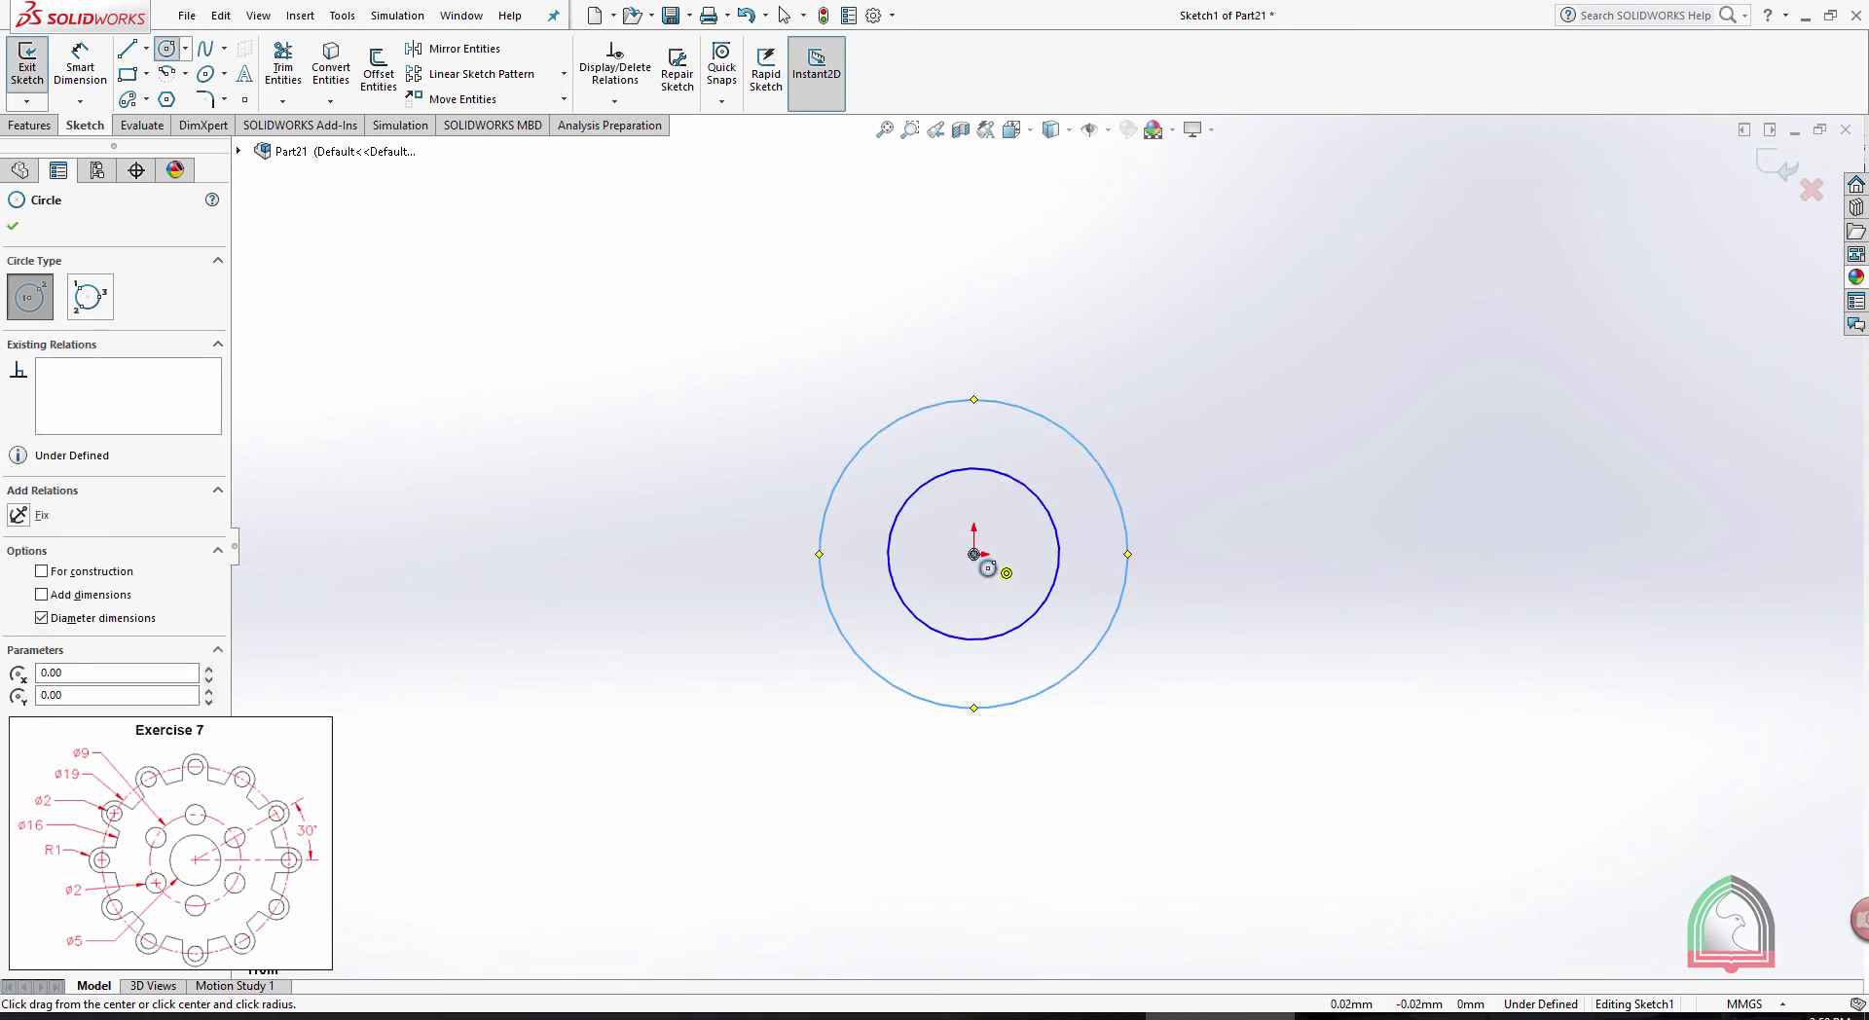
Add Ø19 and Ø16 concentric circles at the origin, then compare with the Exercise 7 drawing
left_click(975, 554)
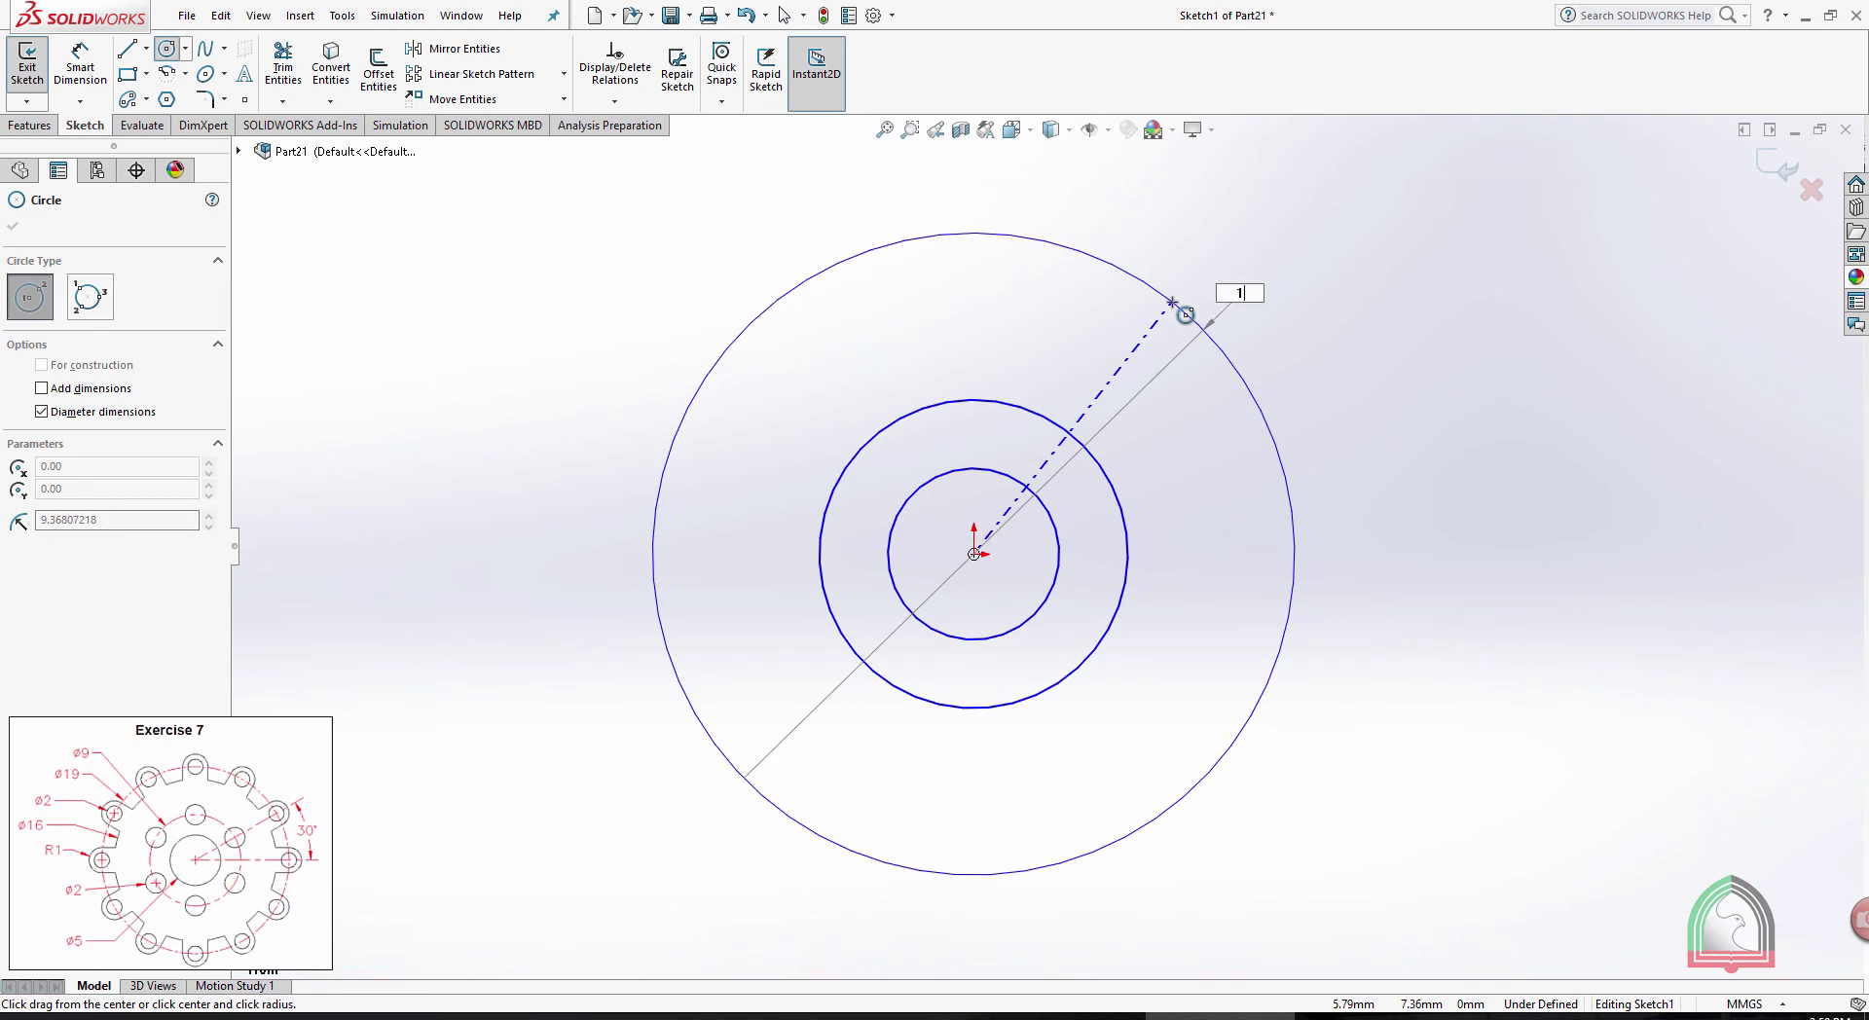
type("19")
key("Return")
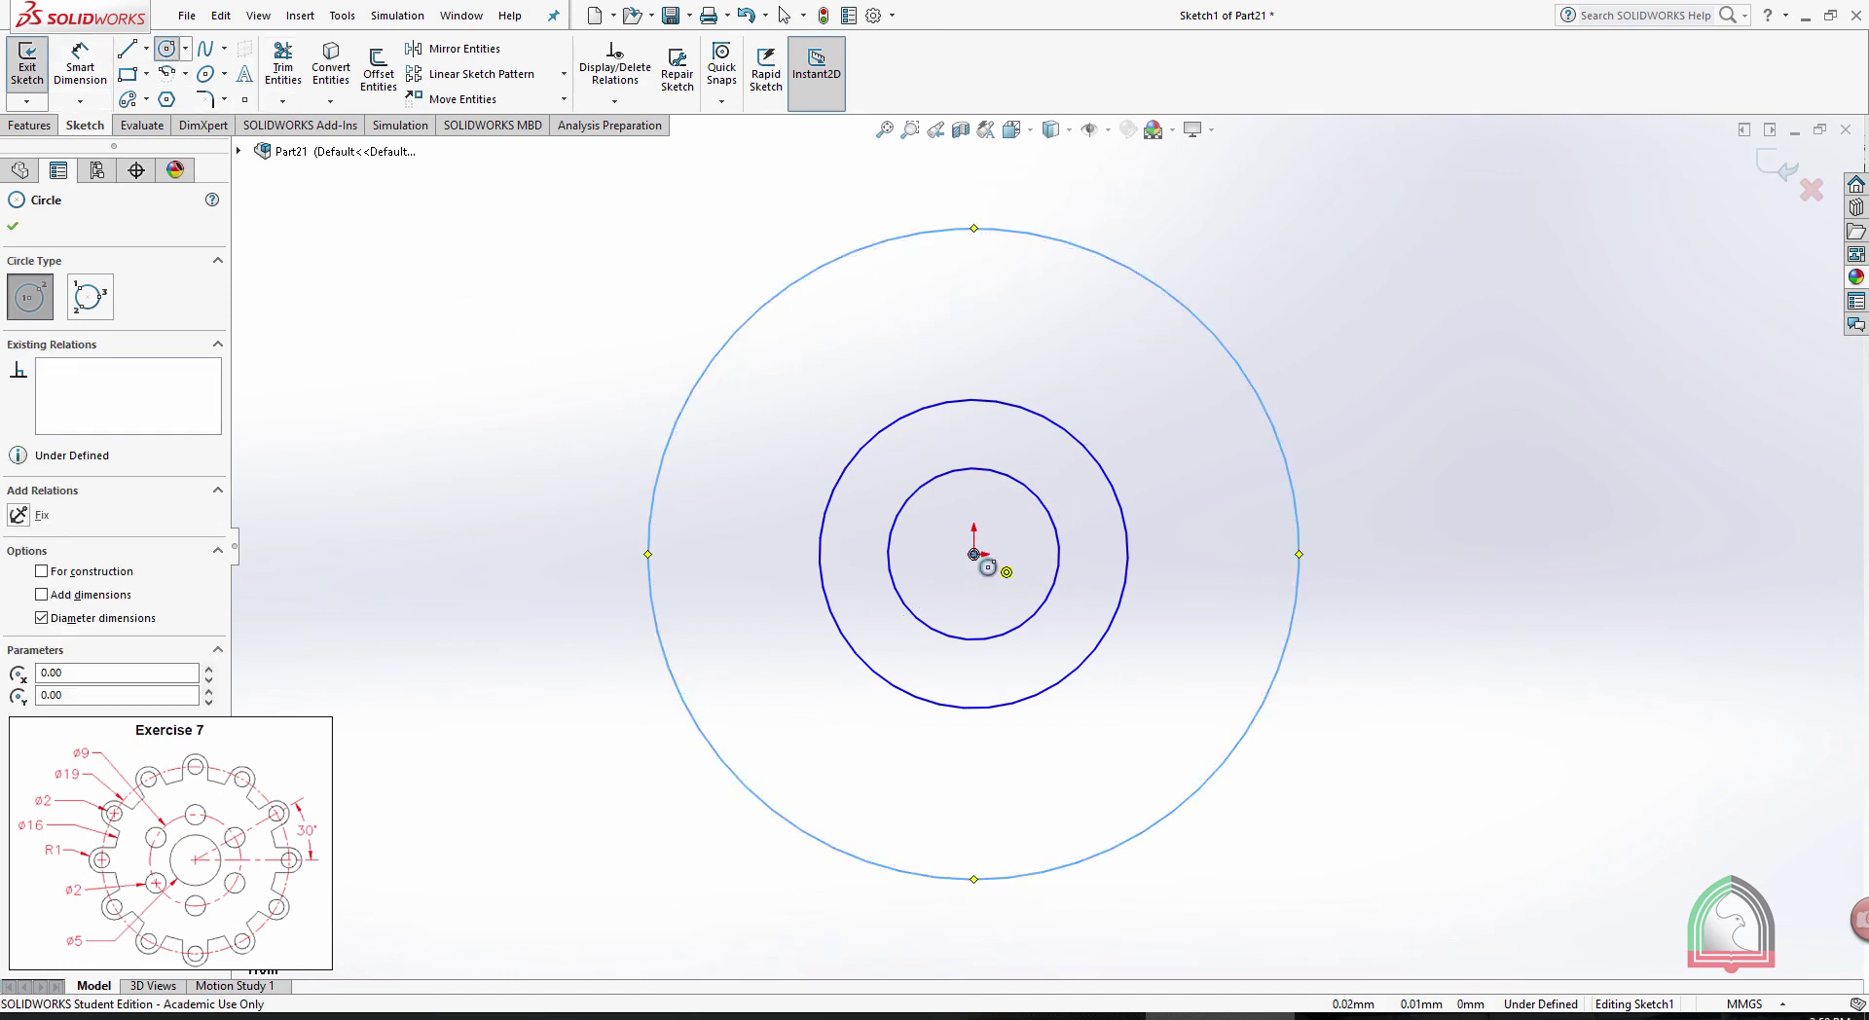
left_click(975, 554)
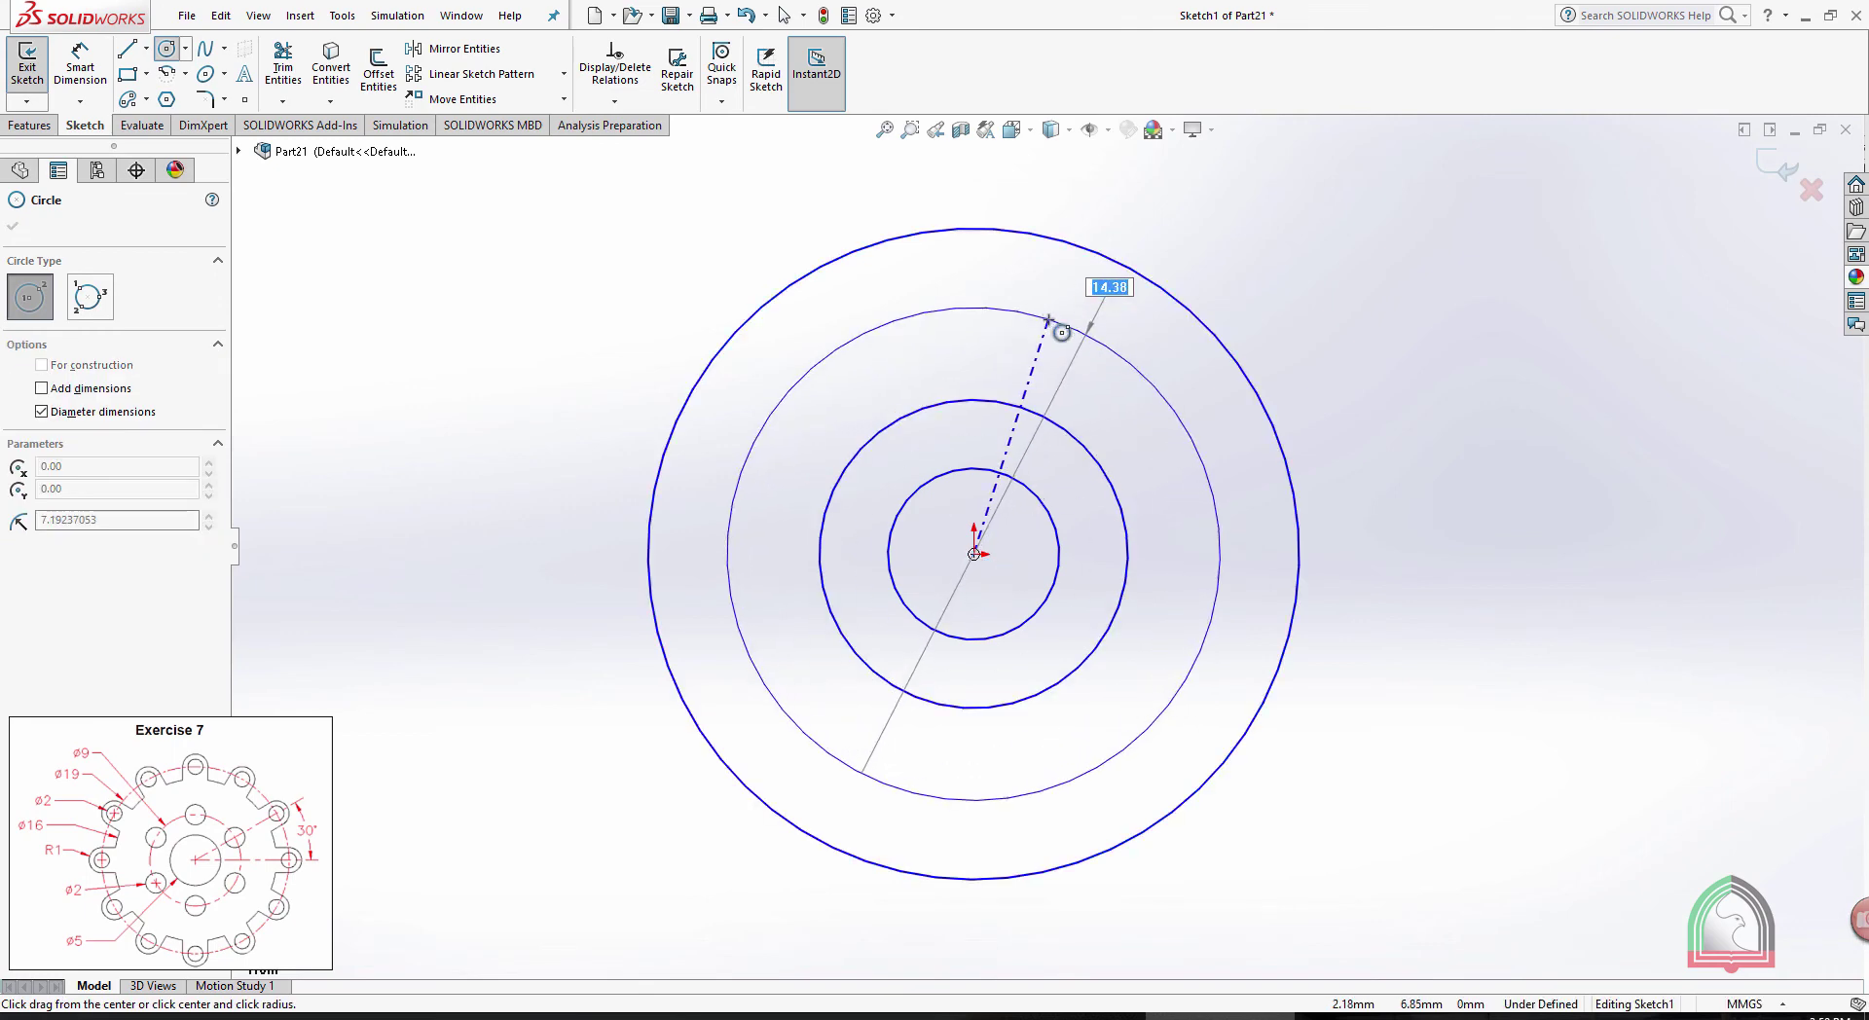
type("16")
key("Return")
key("Escape")
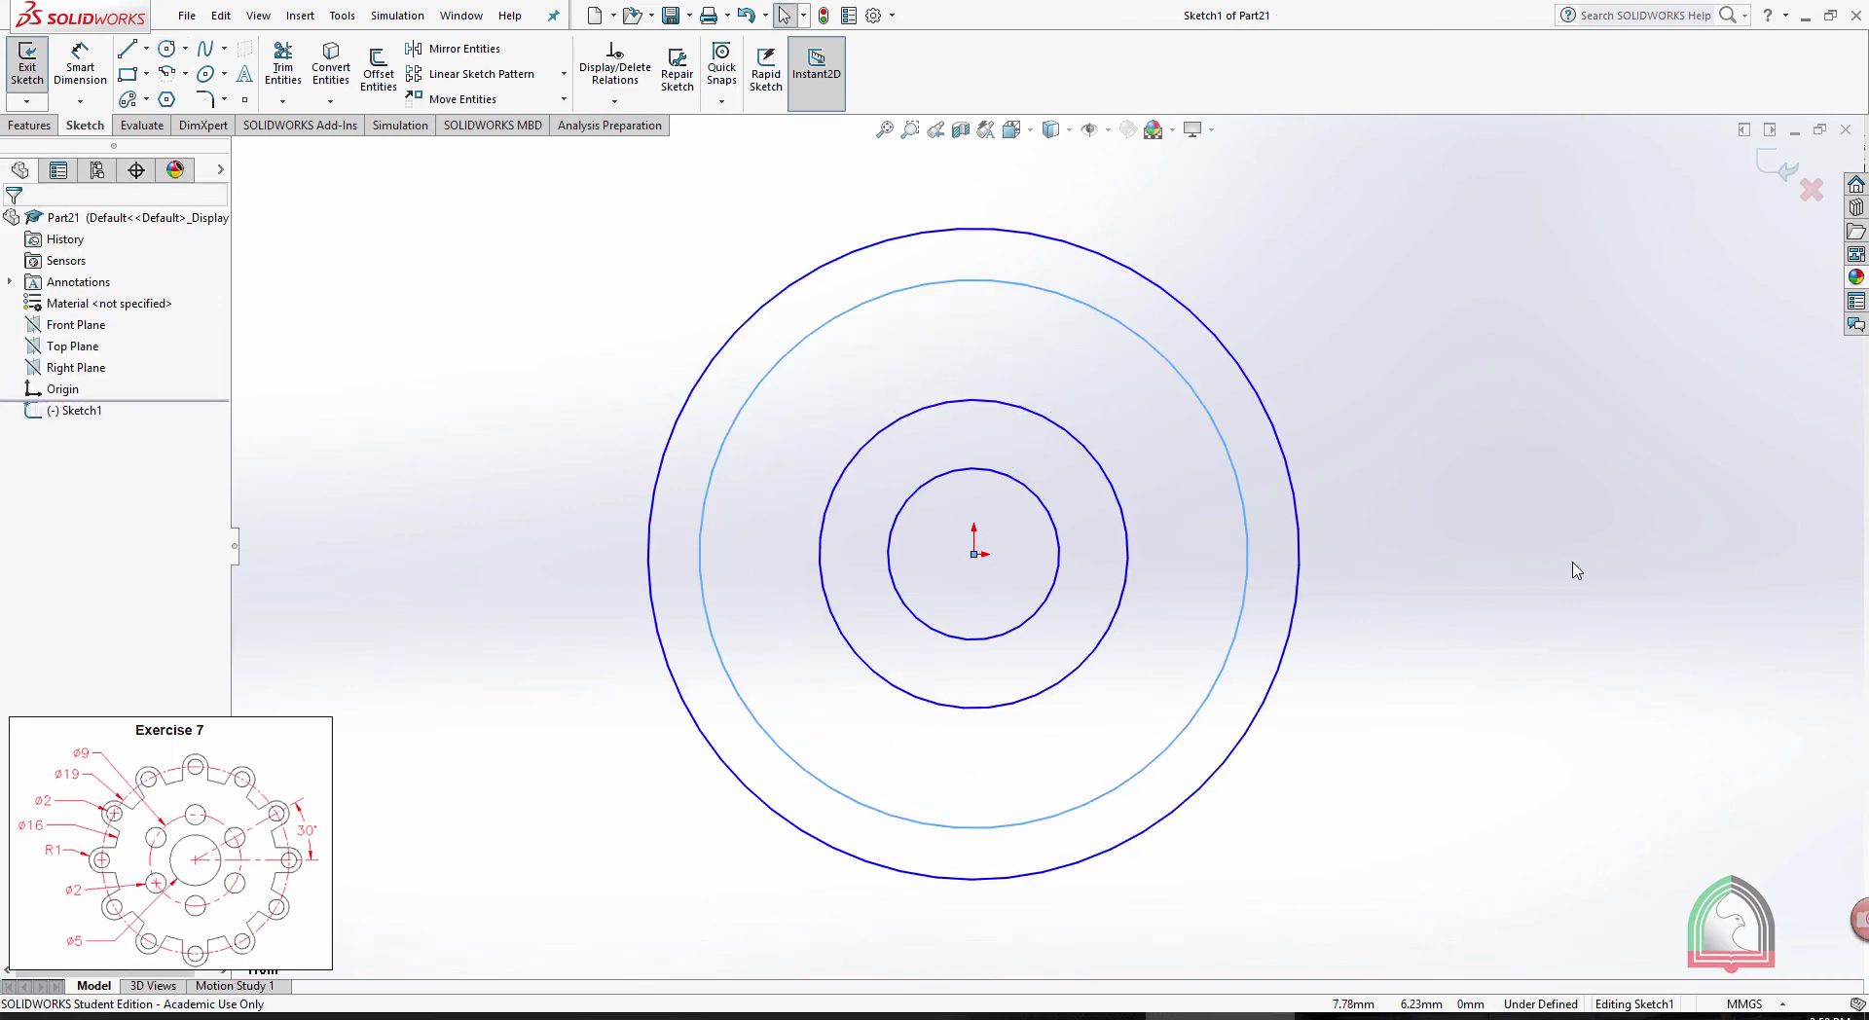
key("alt+Tab")
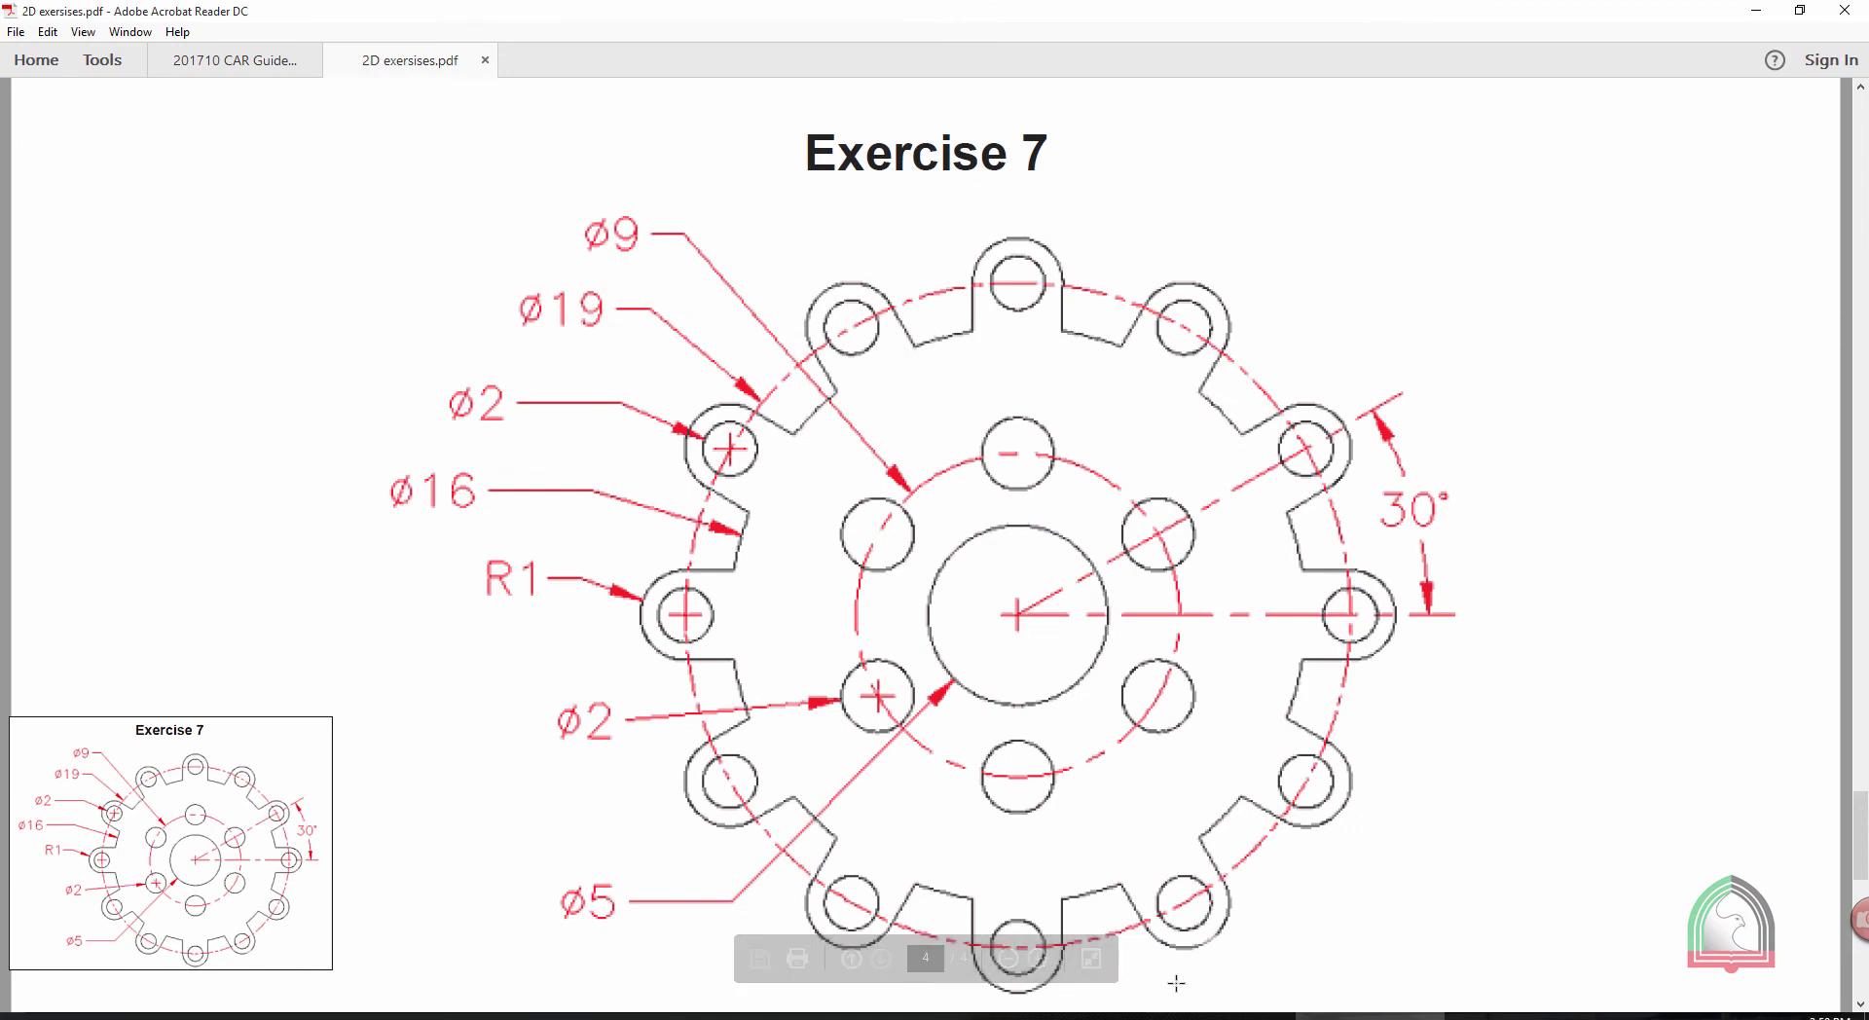
key("alt+Tab")
Convert the Ø9 and Ø19 circles into construction geometry
left_click(913, 383)
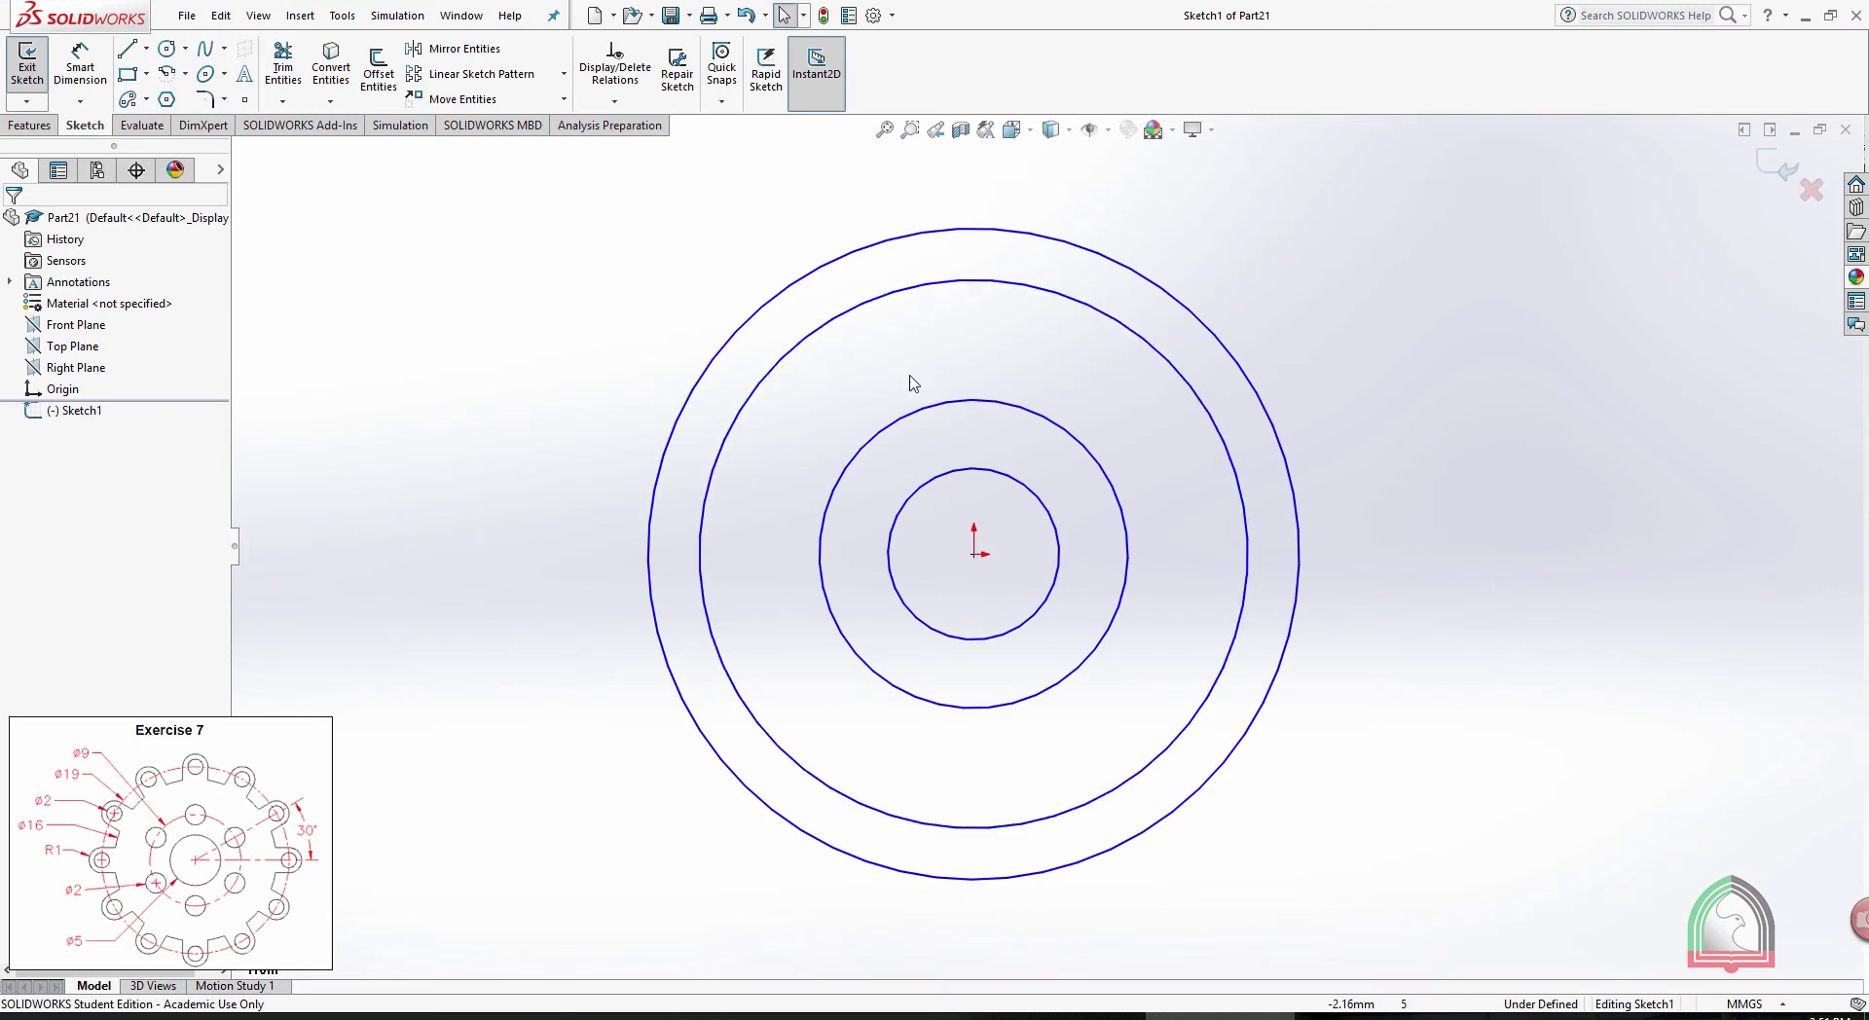
left_click(924, 412)
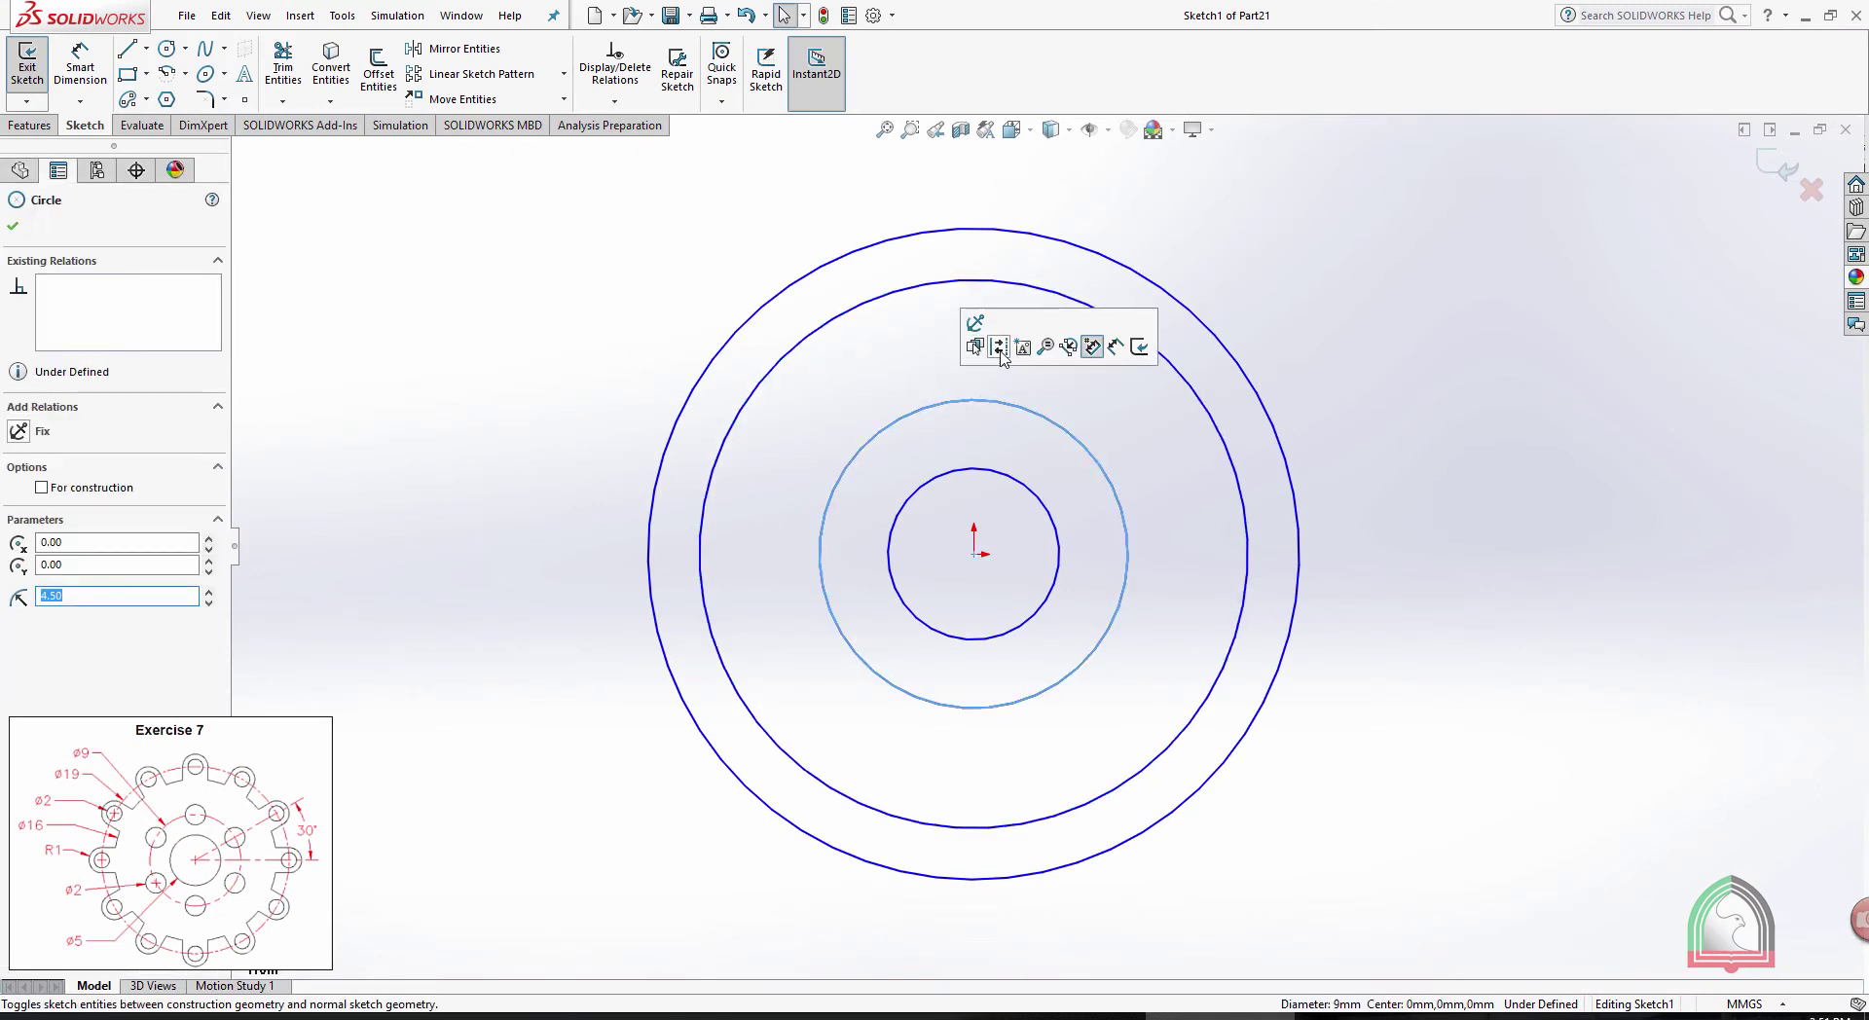
left_click(1000, 348)
left_click(1114, 261)
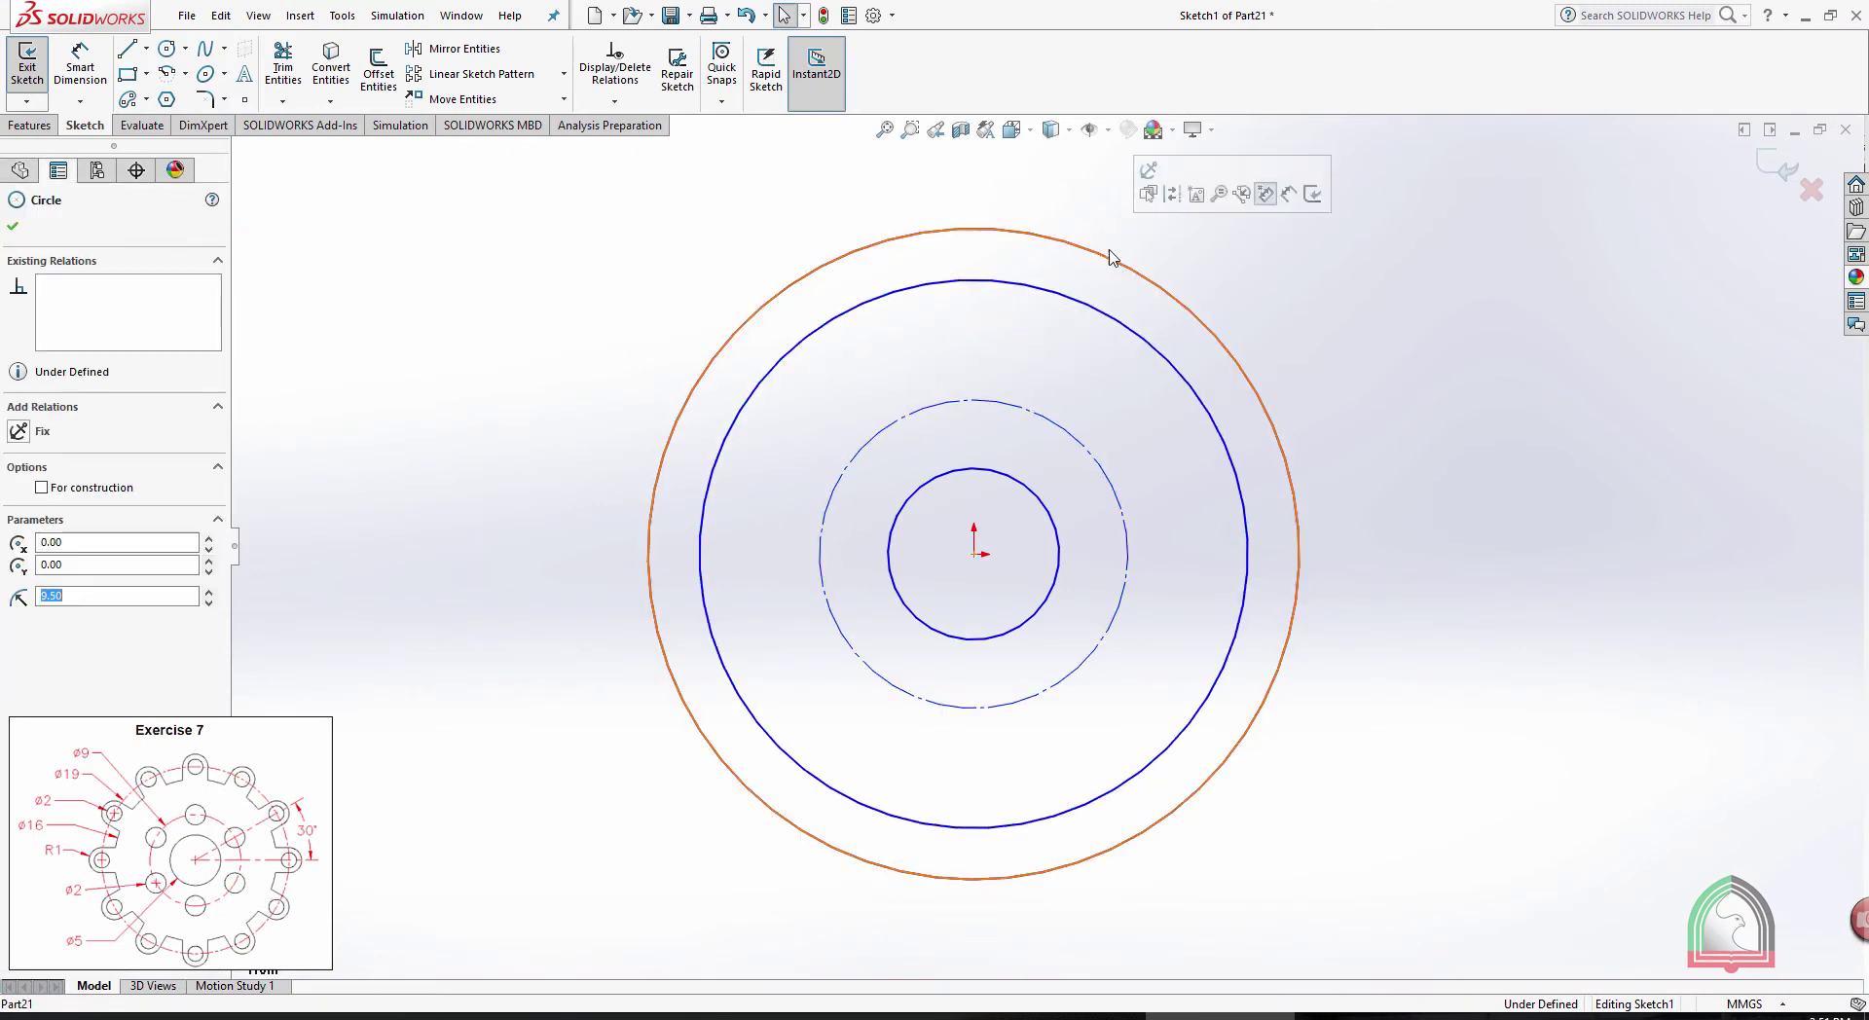
left_click(1174, 198)
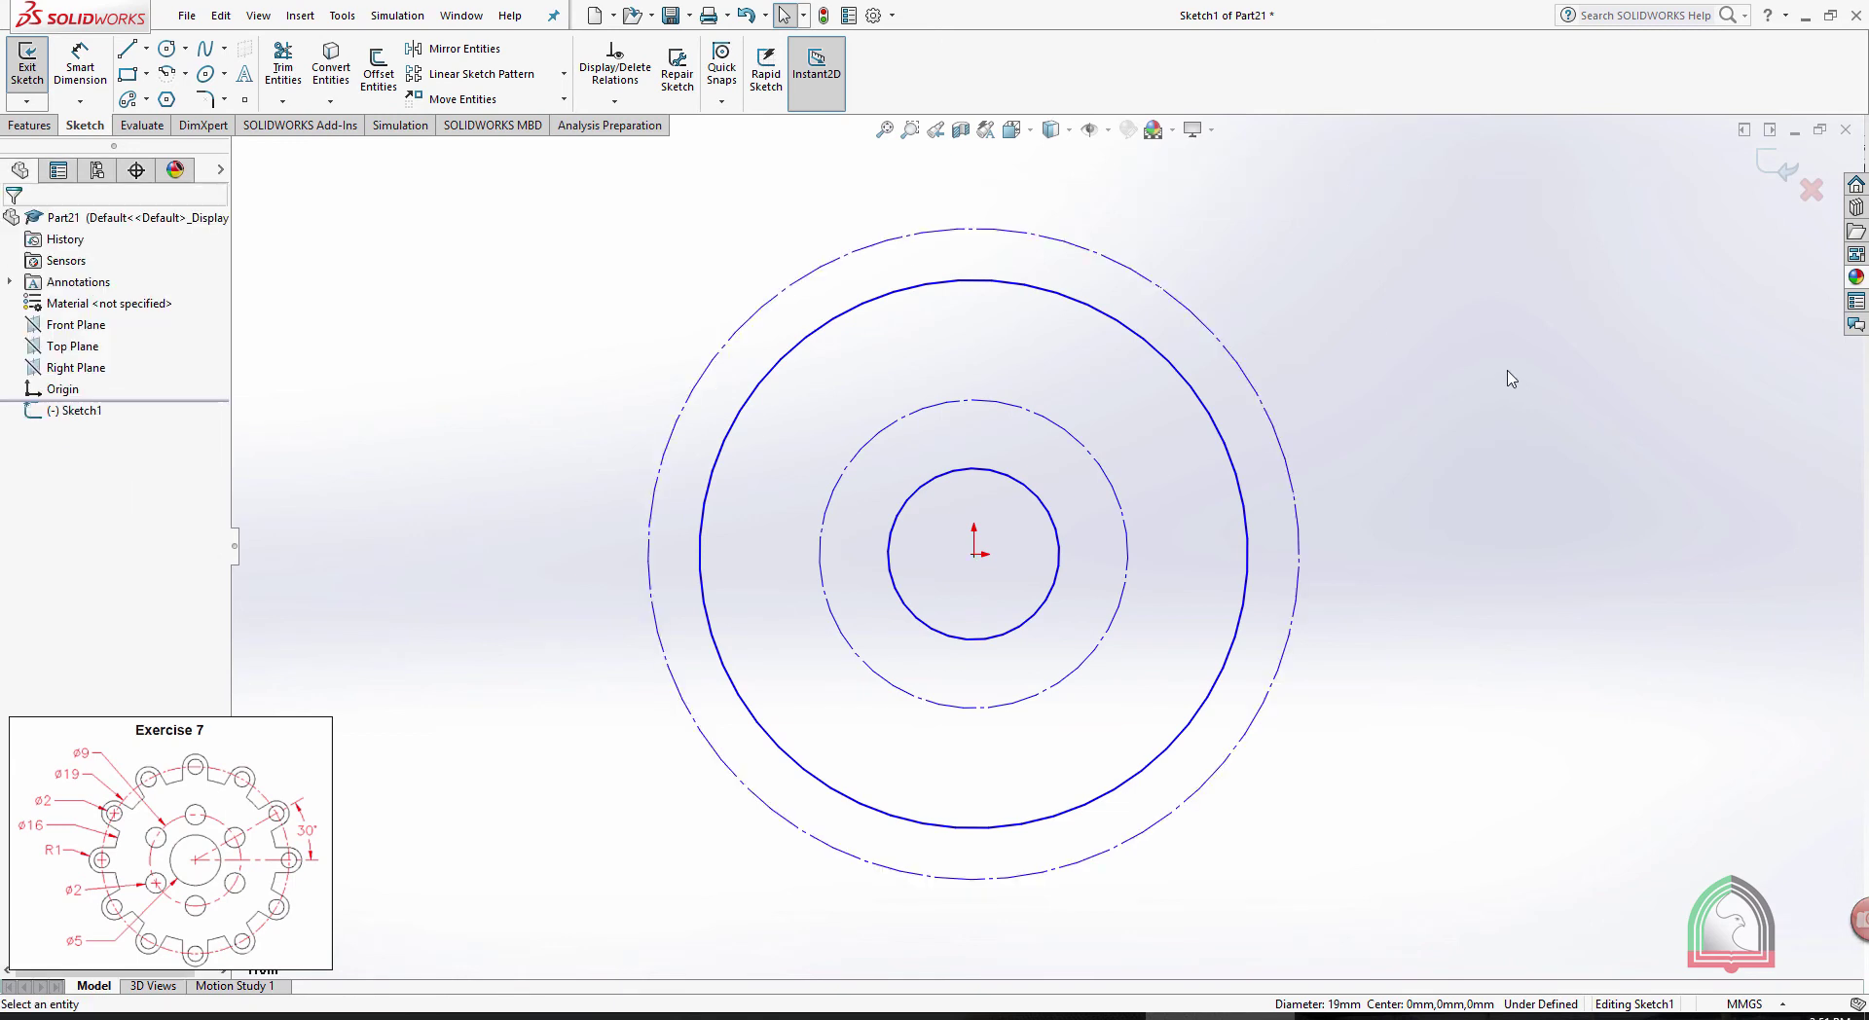
left_click(1204, 319)
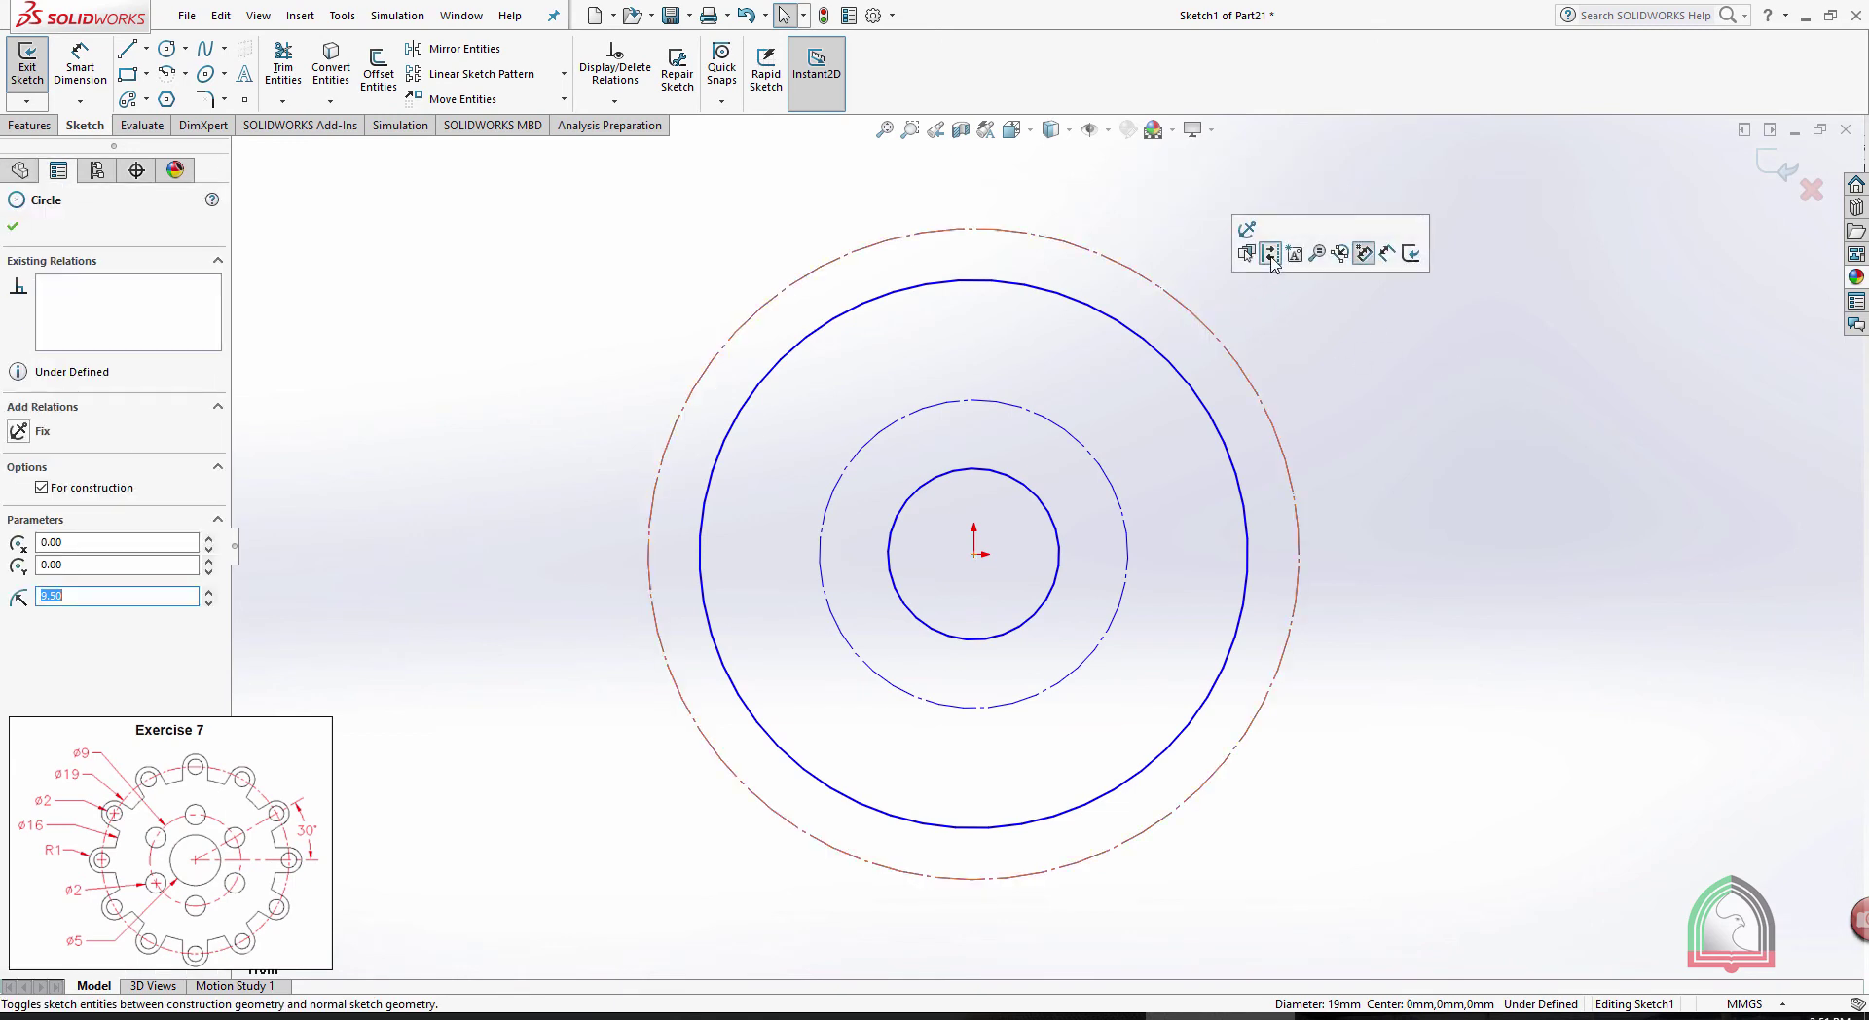
left_click(1500, 473)
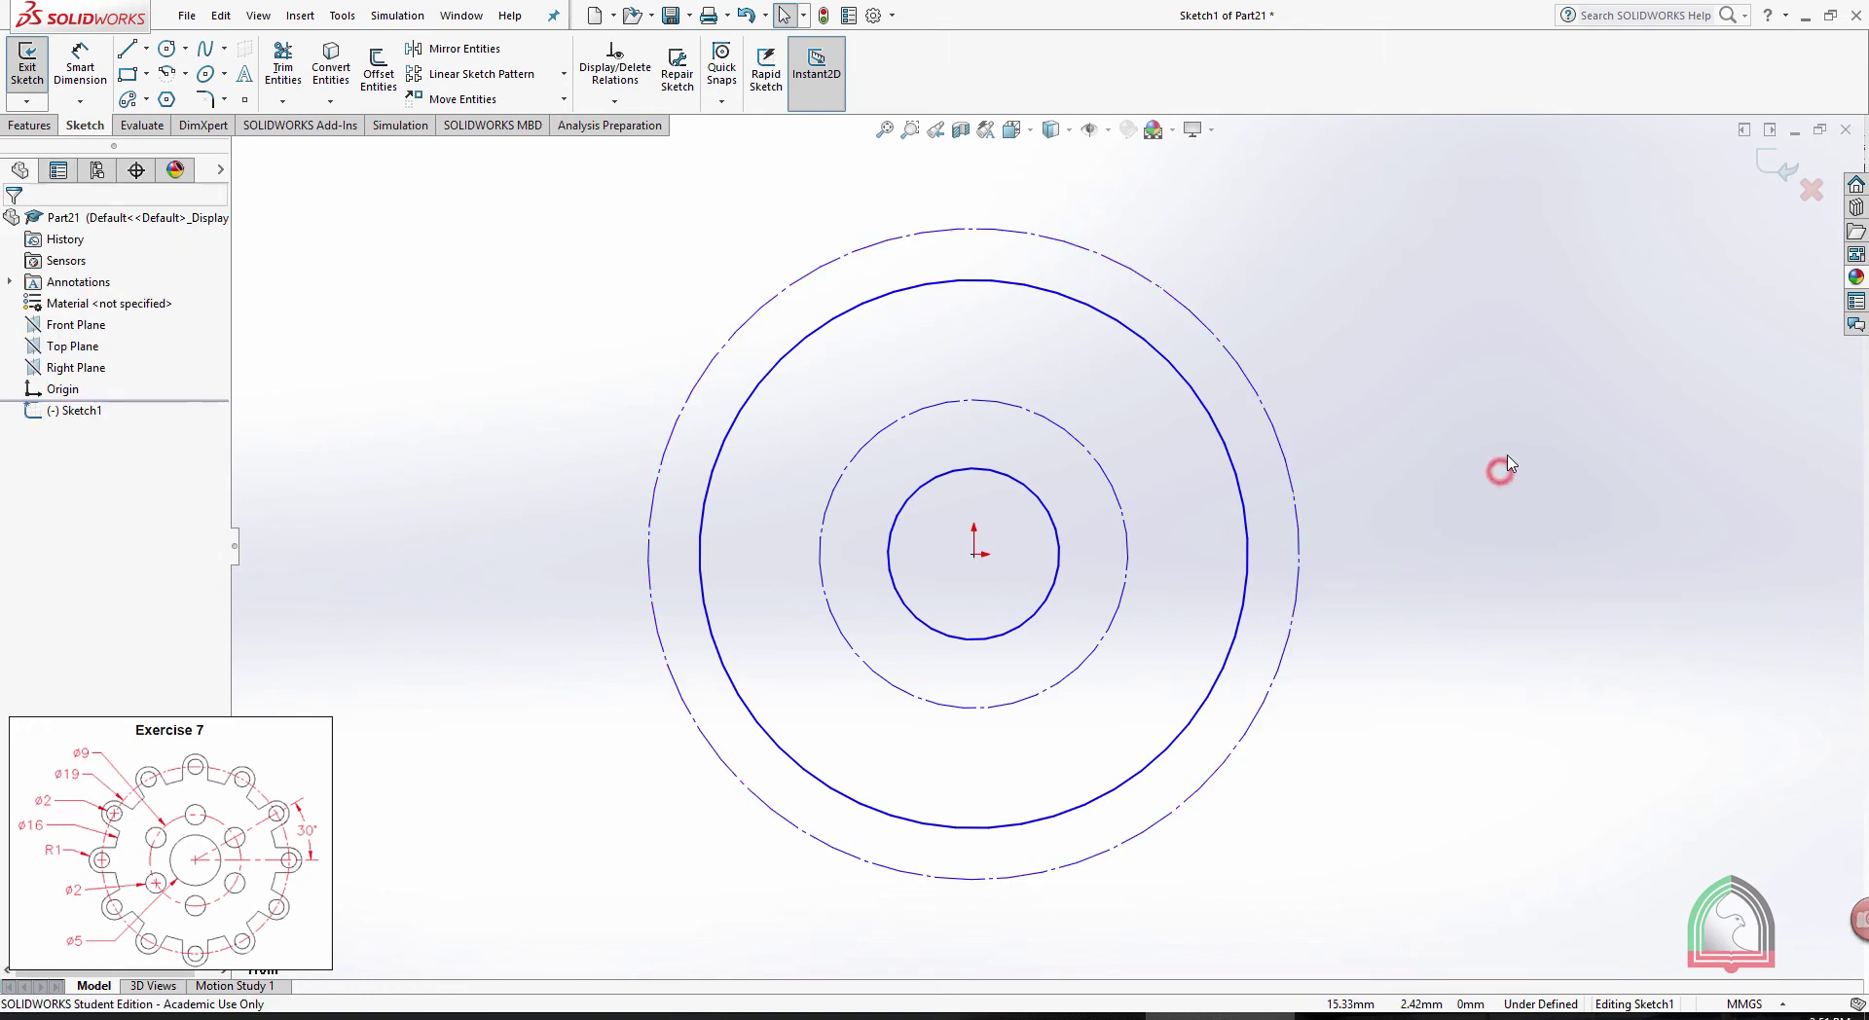
Dimension the innermost circle Ø5 and the construction circle Ø9, keeping Ø9 as a diameter
left_click(80, 63)
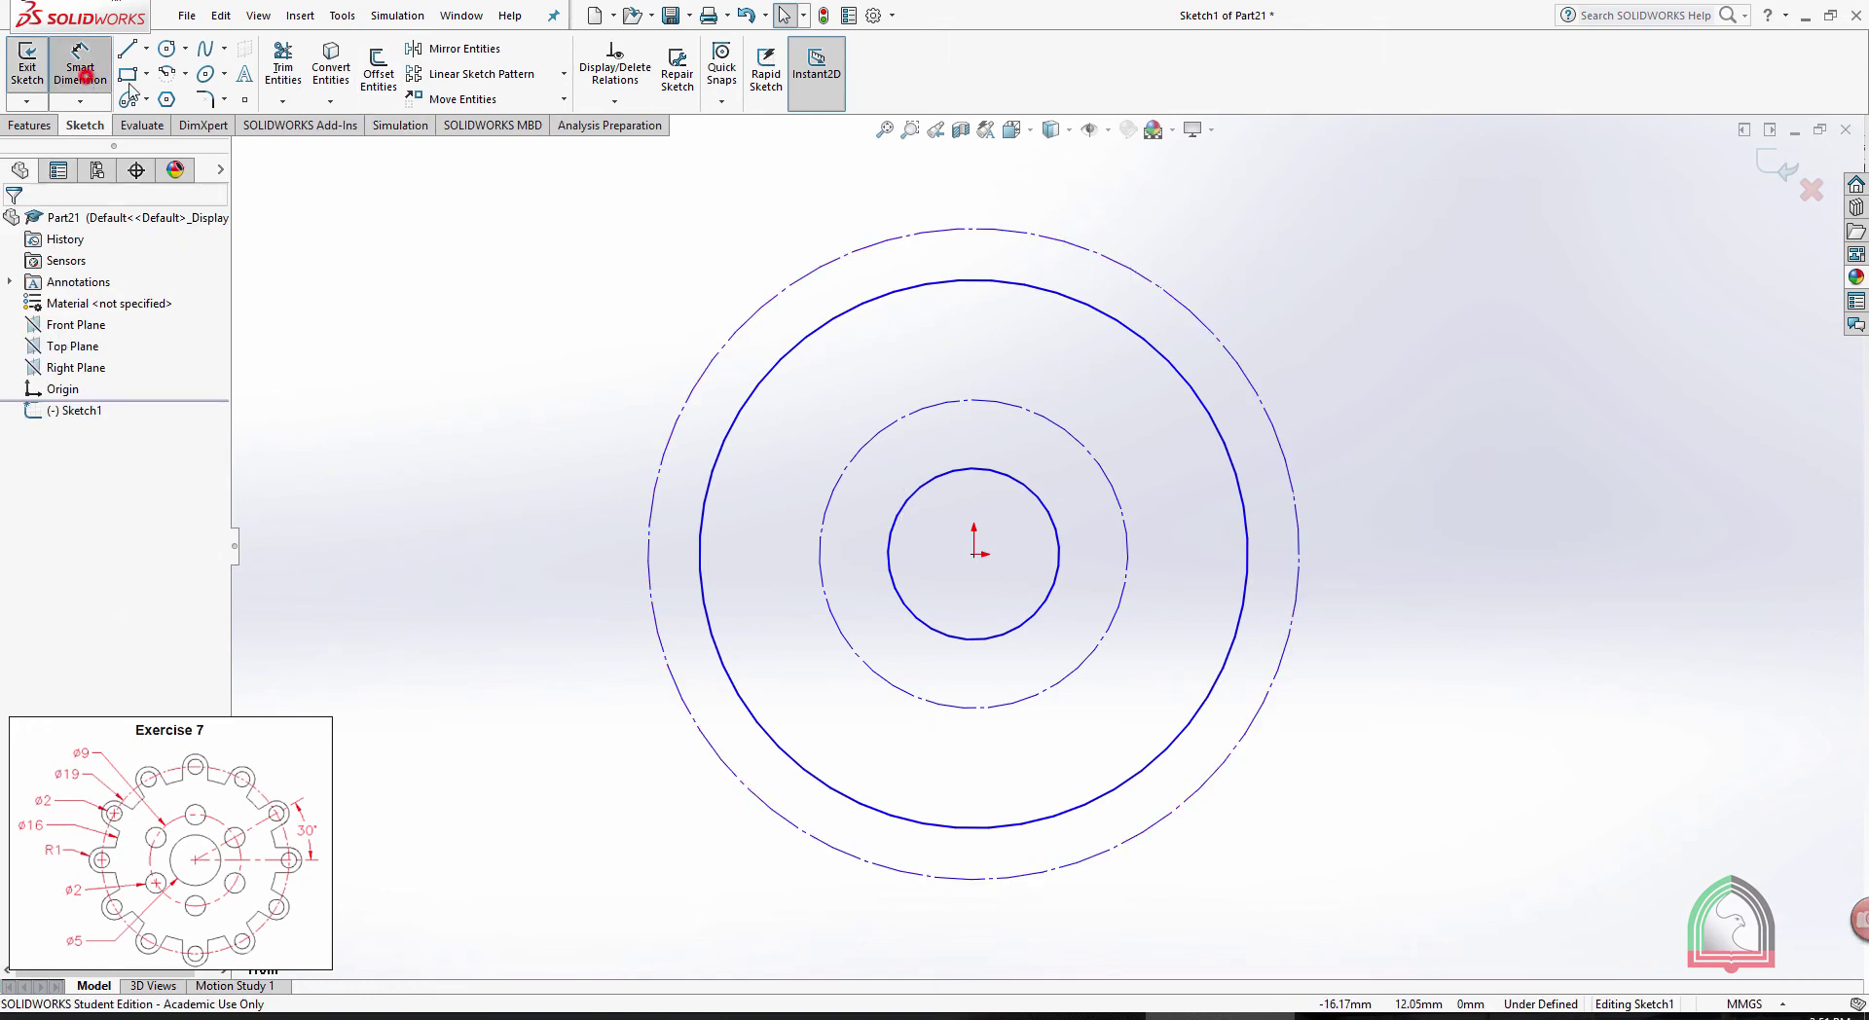
left_click(935, 480)
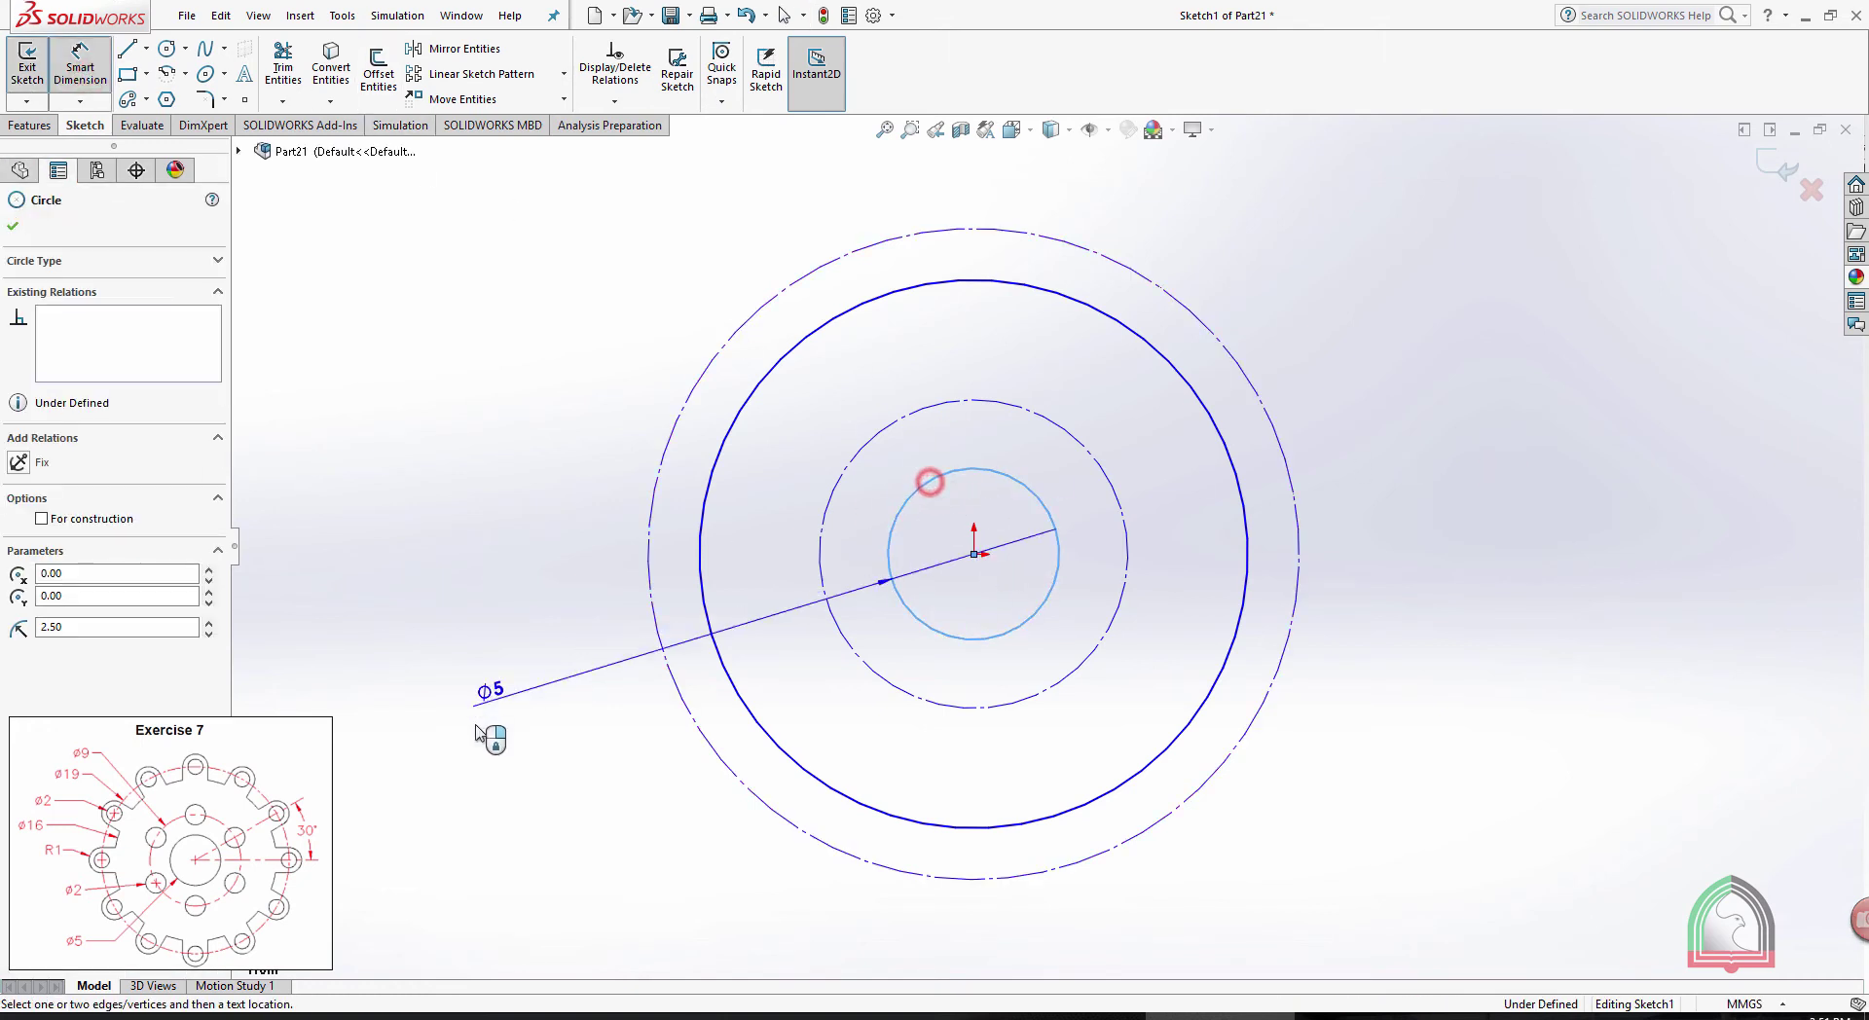
left_click(573, 748)
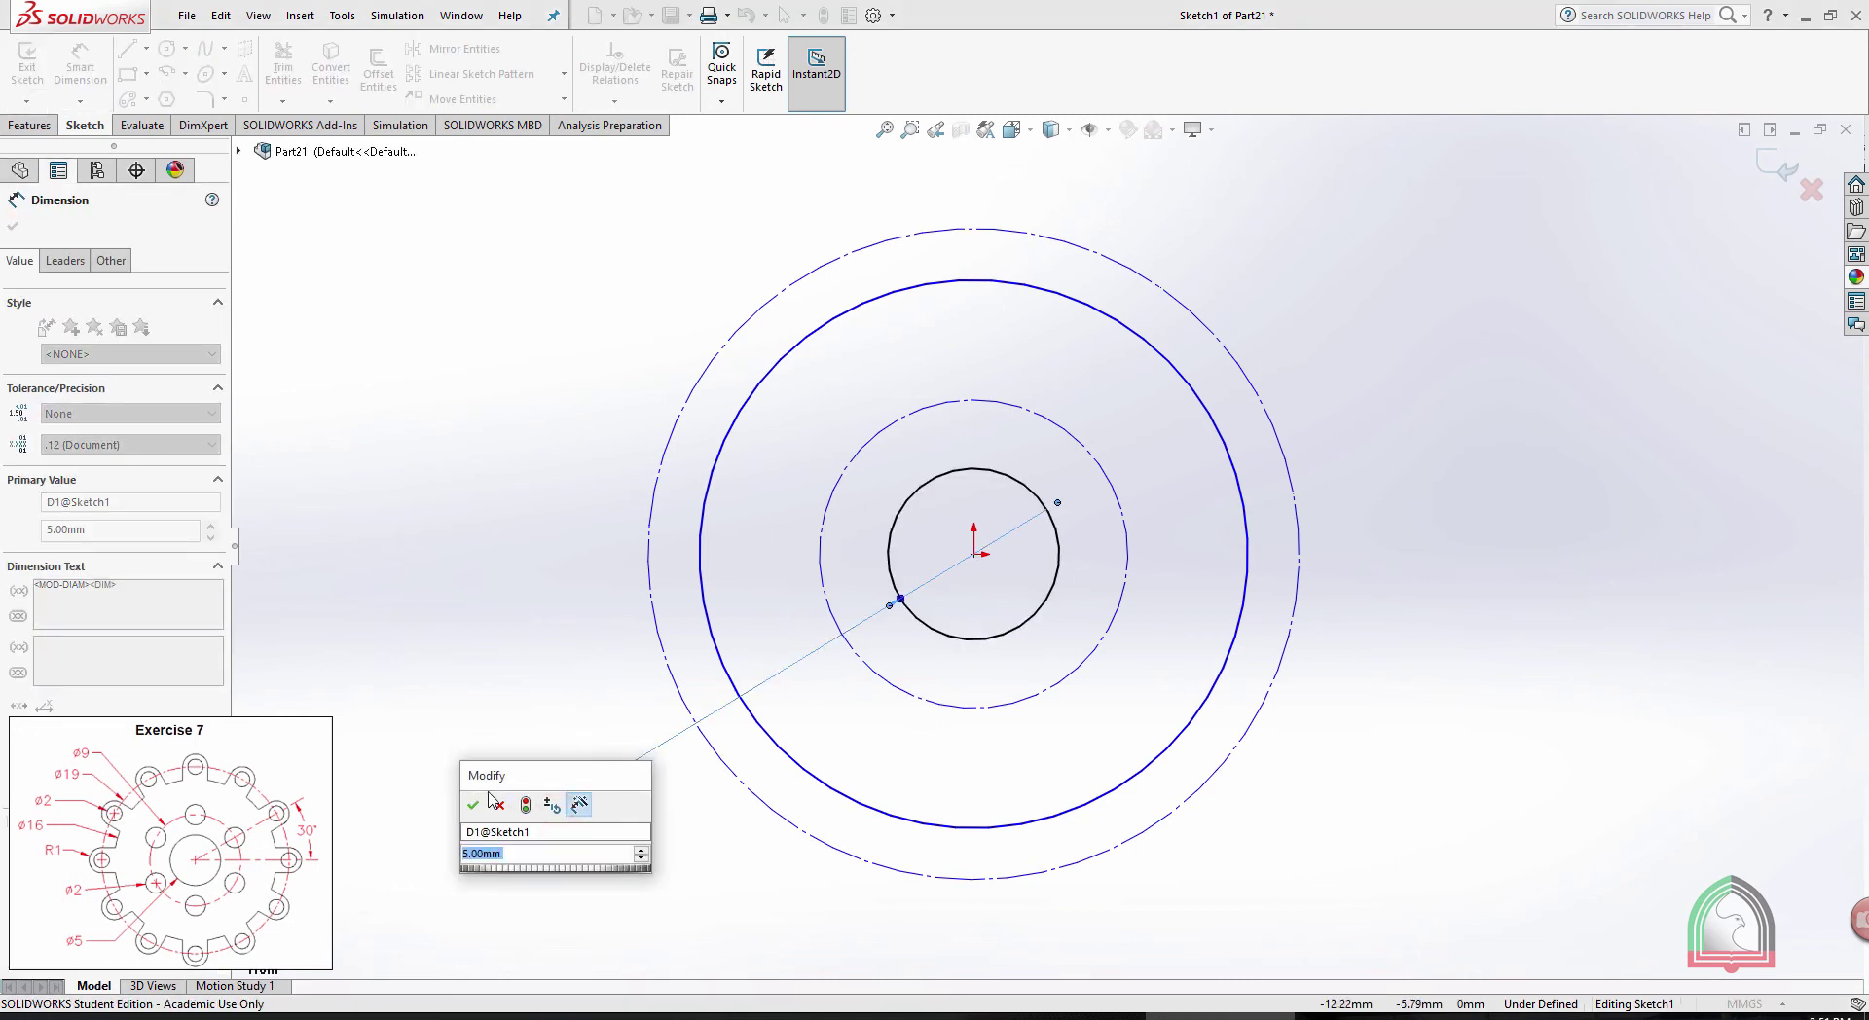
left_click(492, 800)
left_click(892, 420)
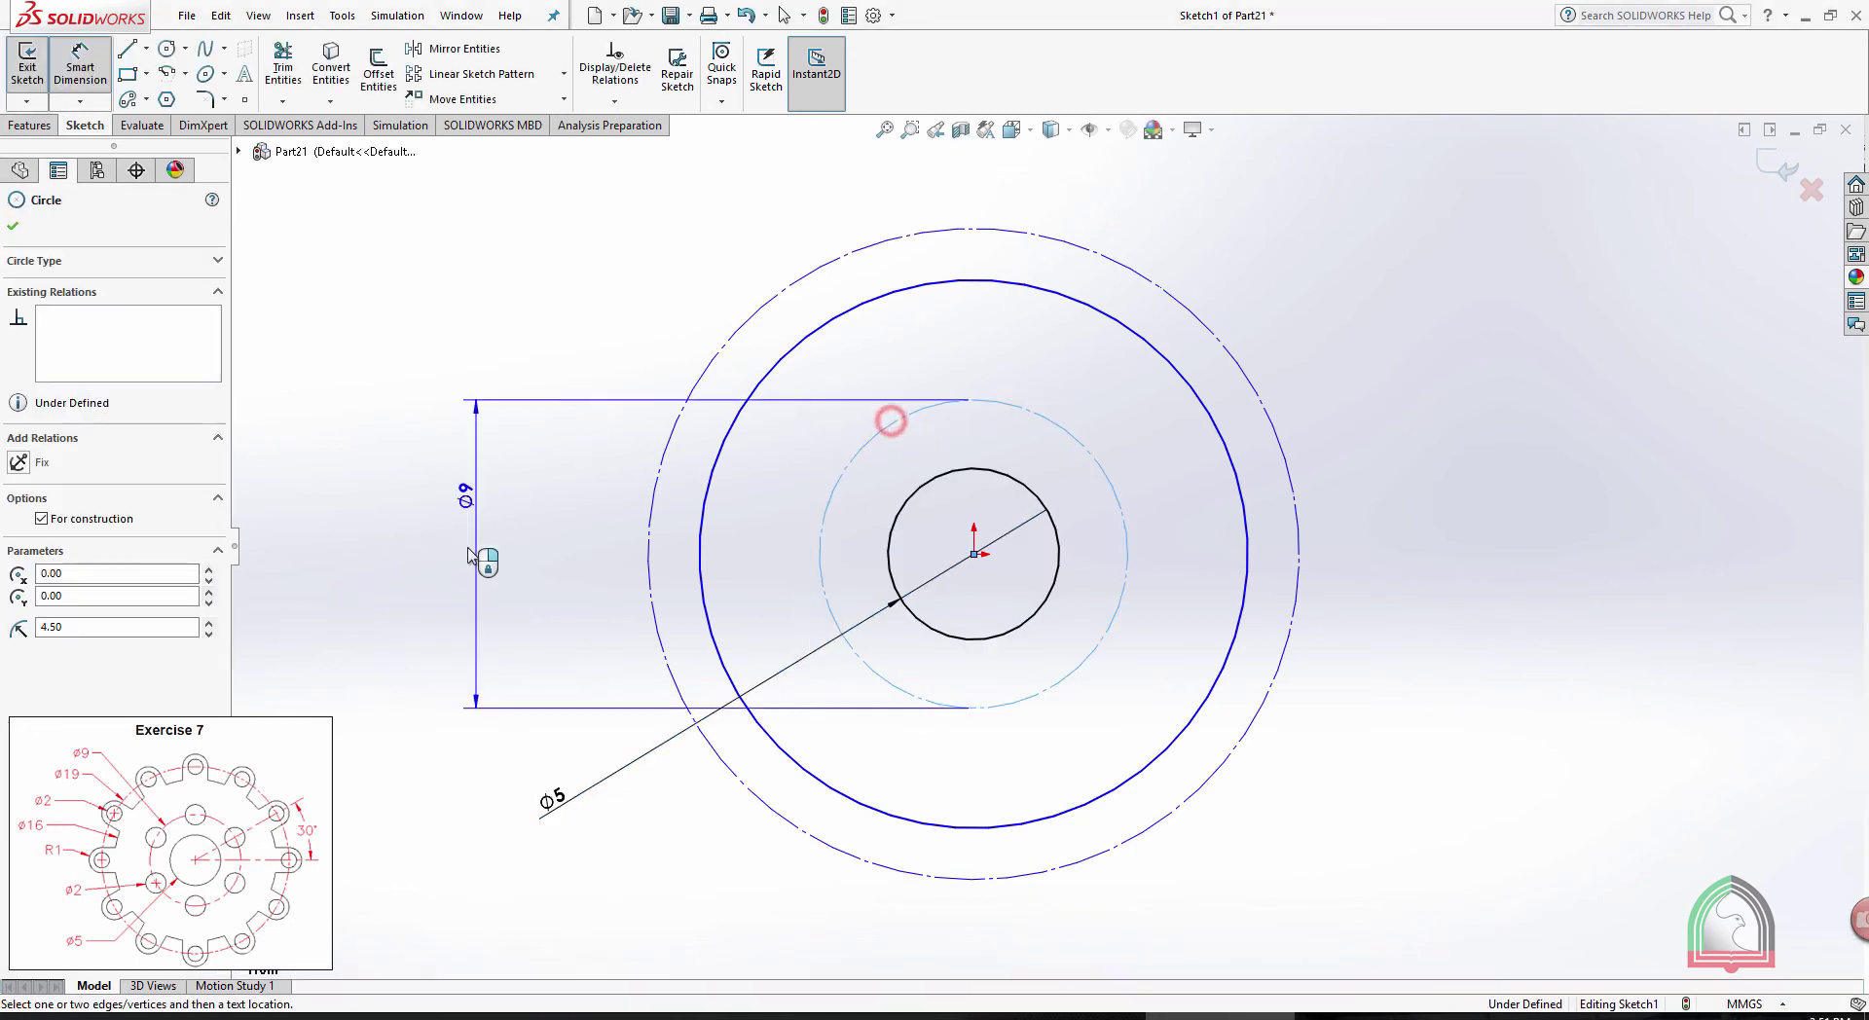
left_click(484, 631)
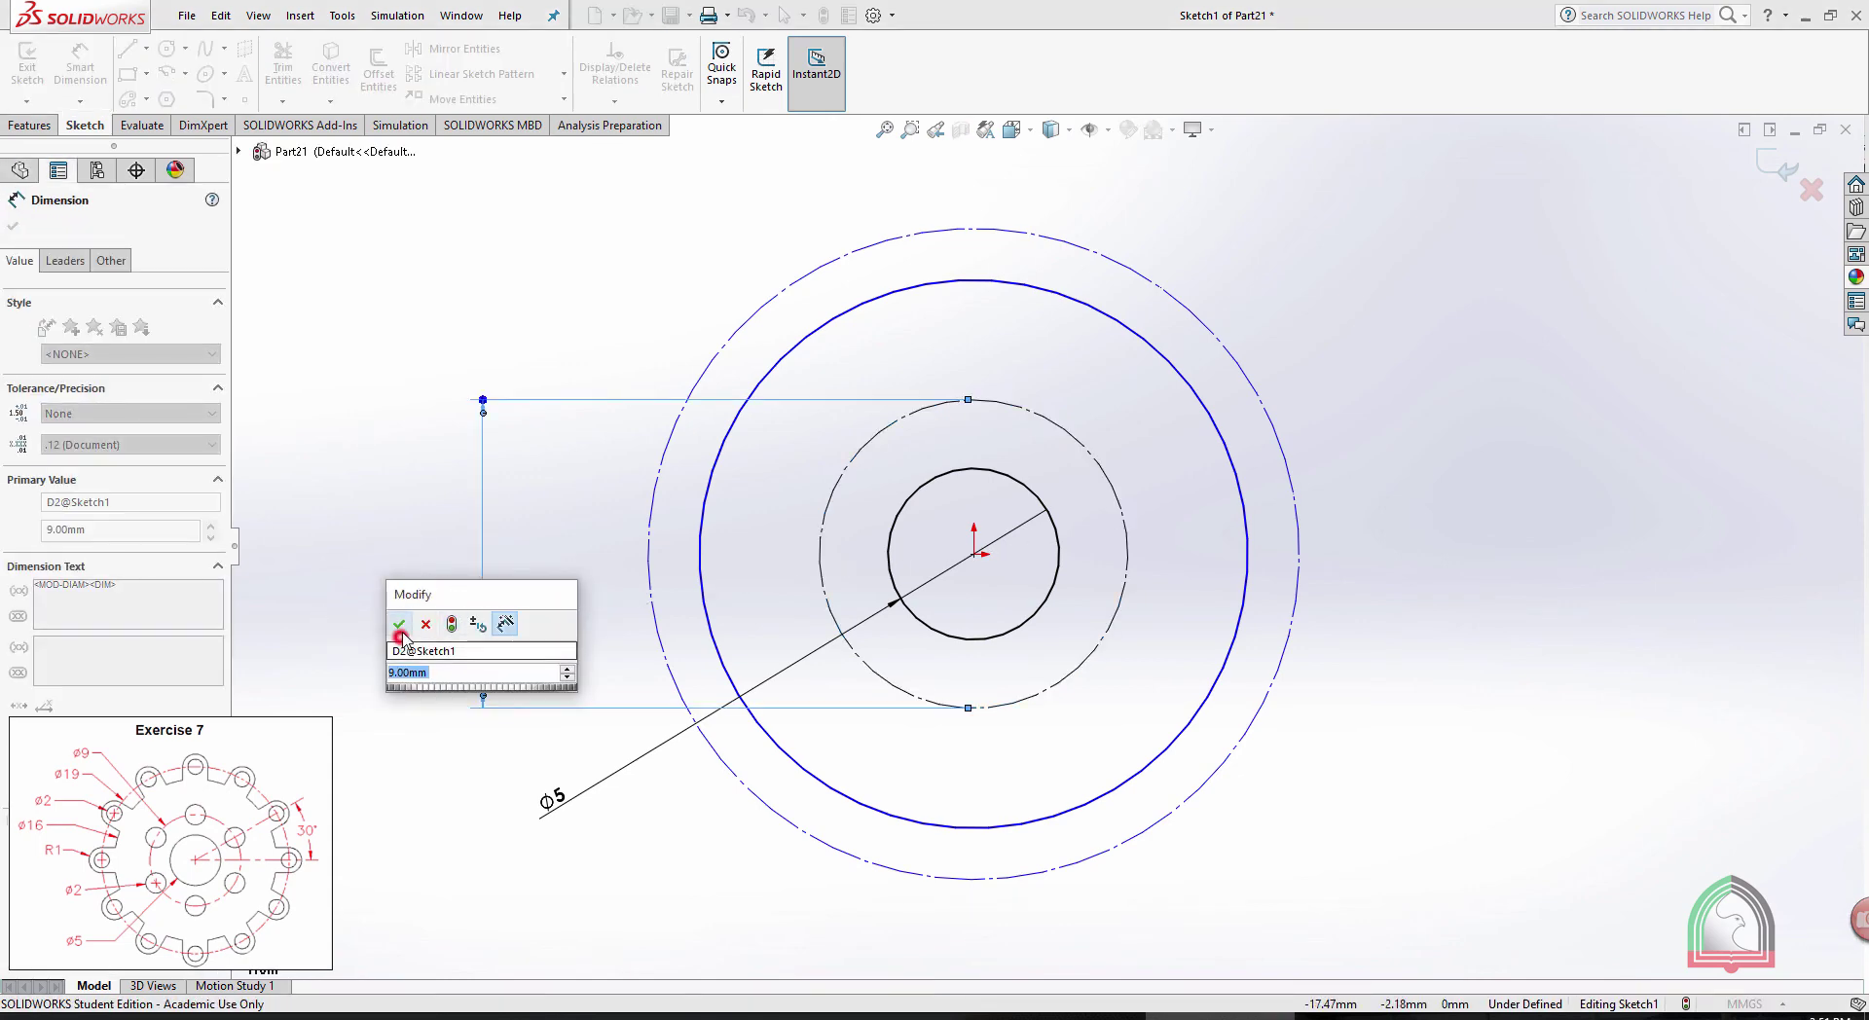
left_click(400, 628)
left_click(65, 260)
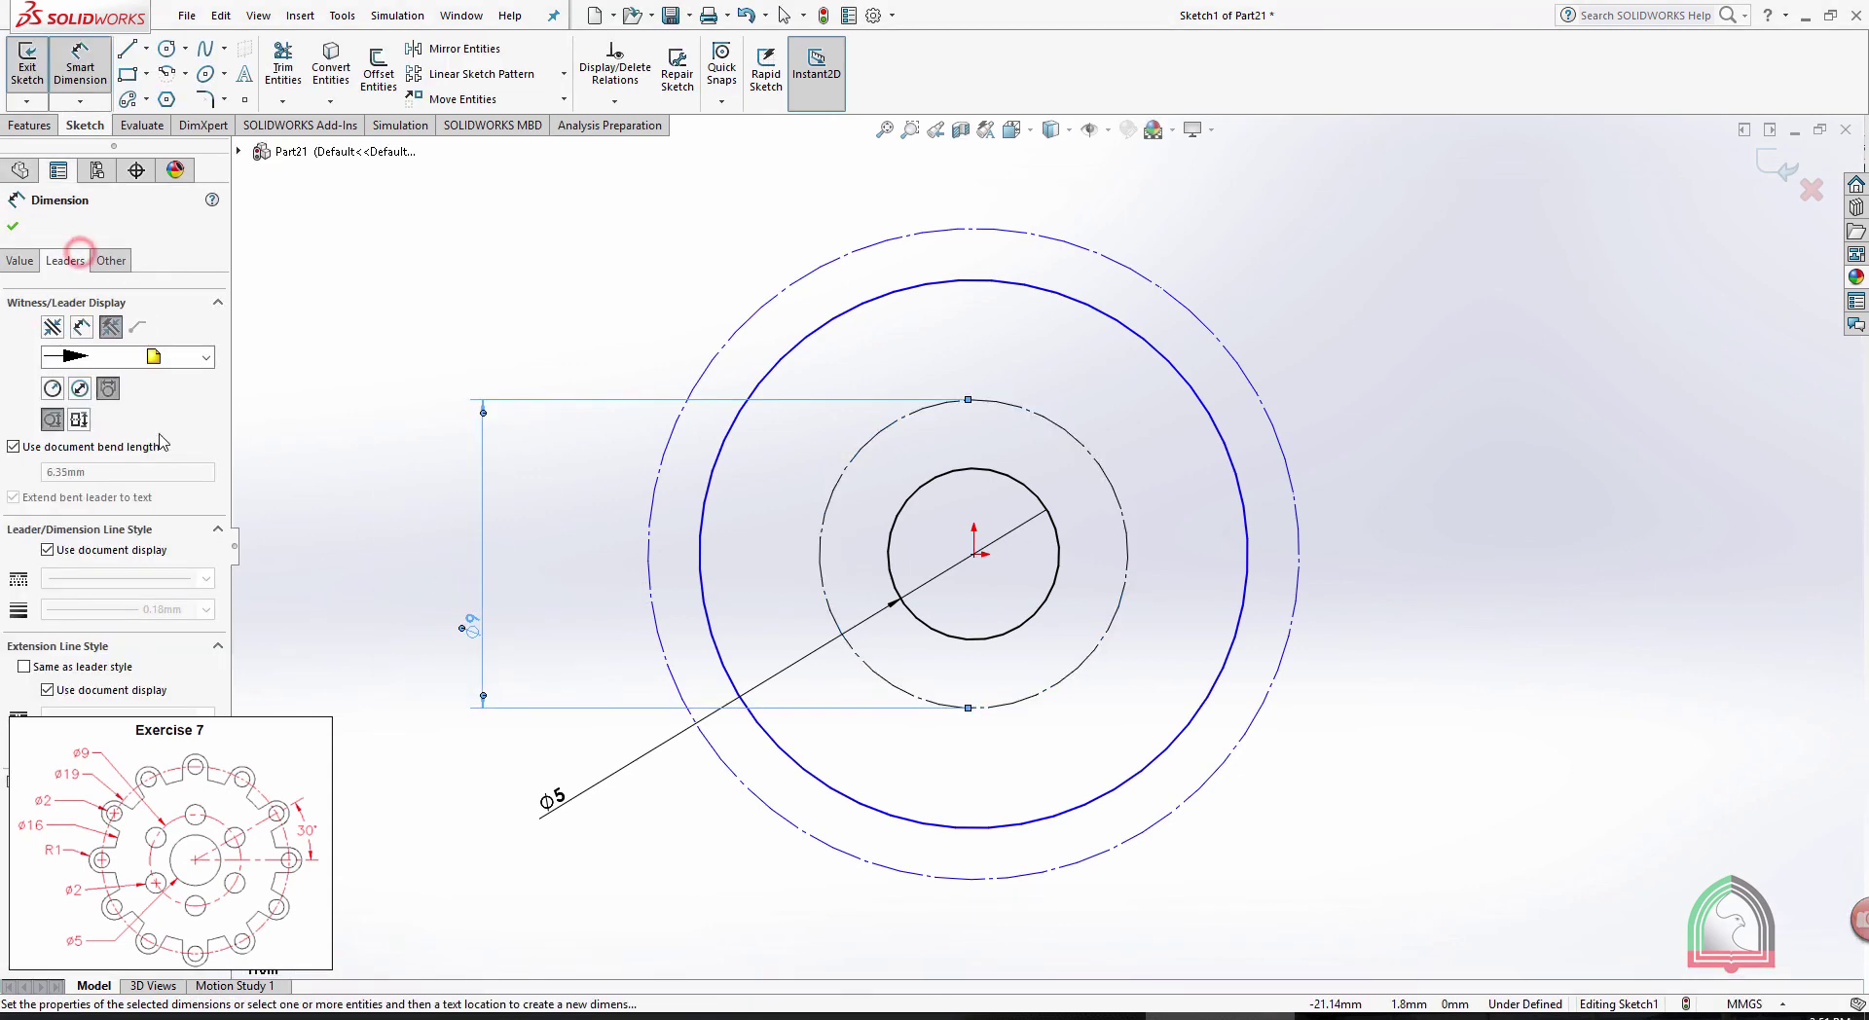
left_click(54, 388)
left_click_drag(500, 628, 510, 733)
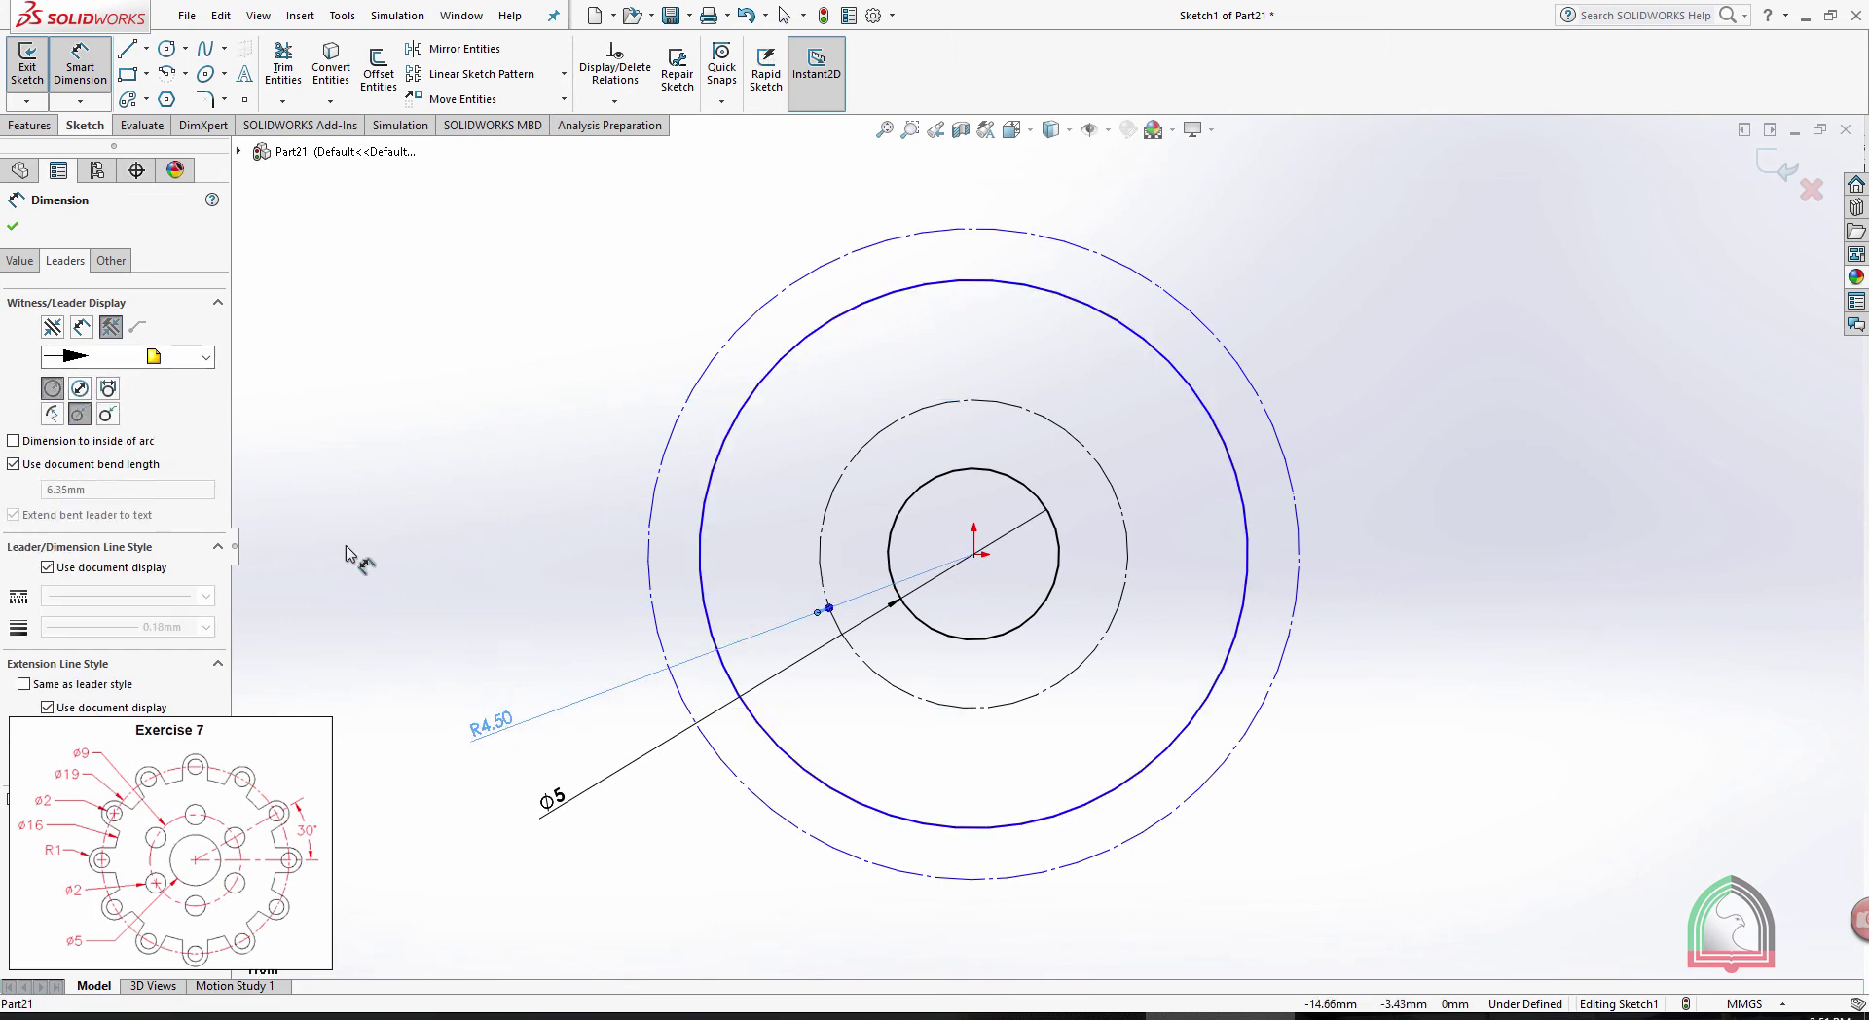
left_click(80, 389)
left_click(534, 605)
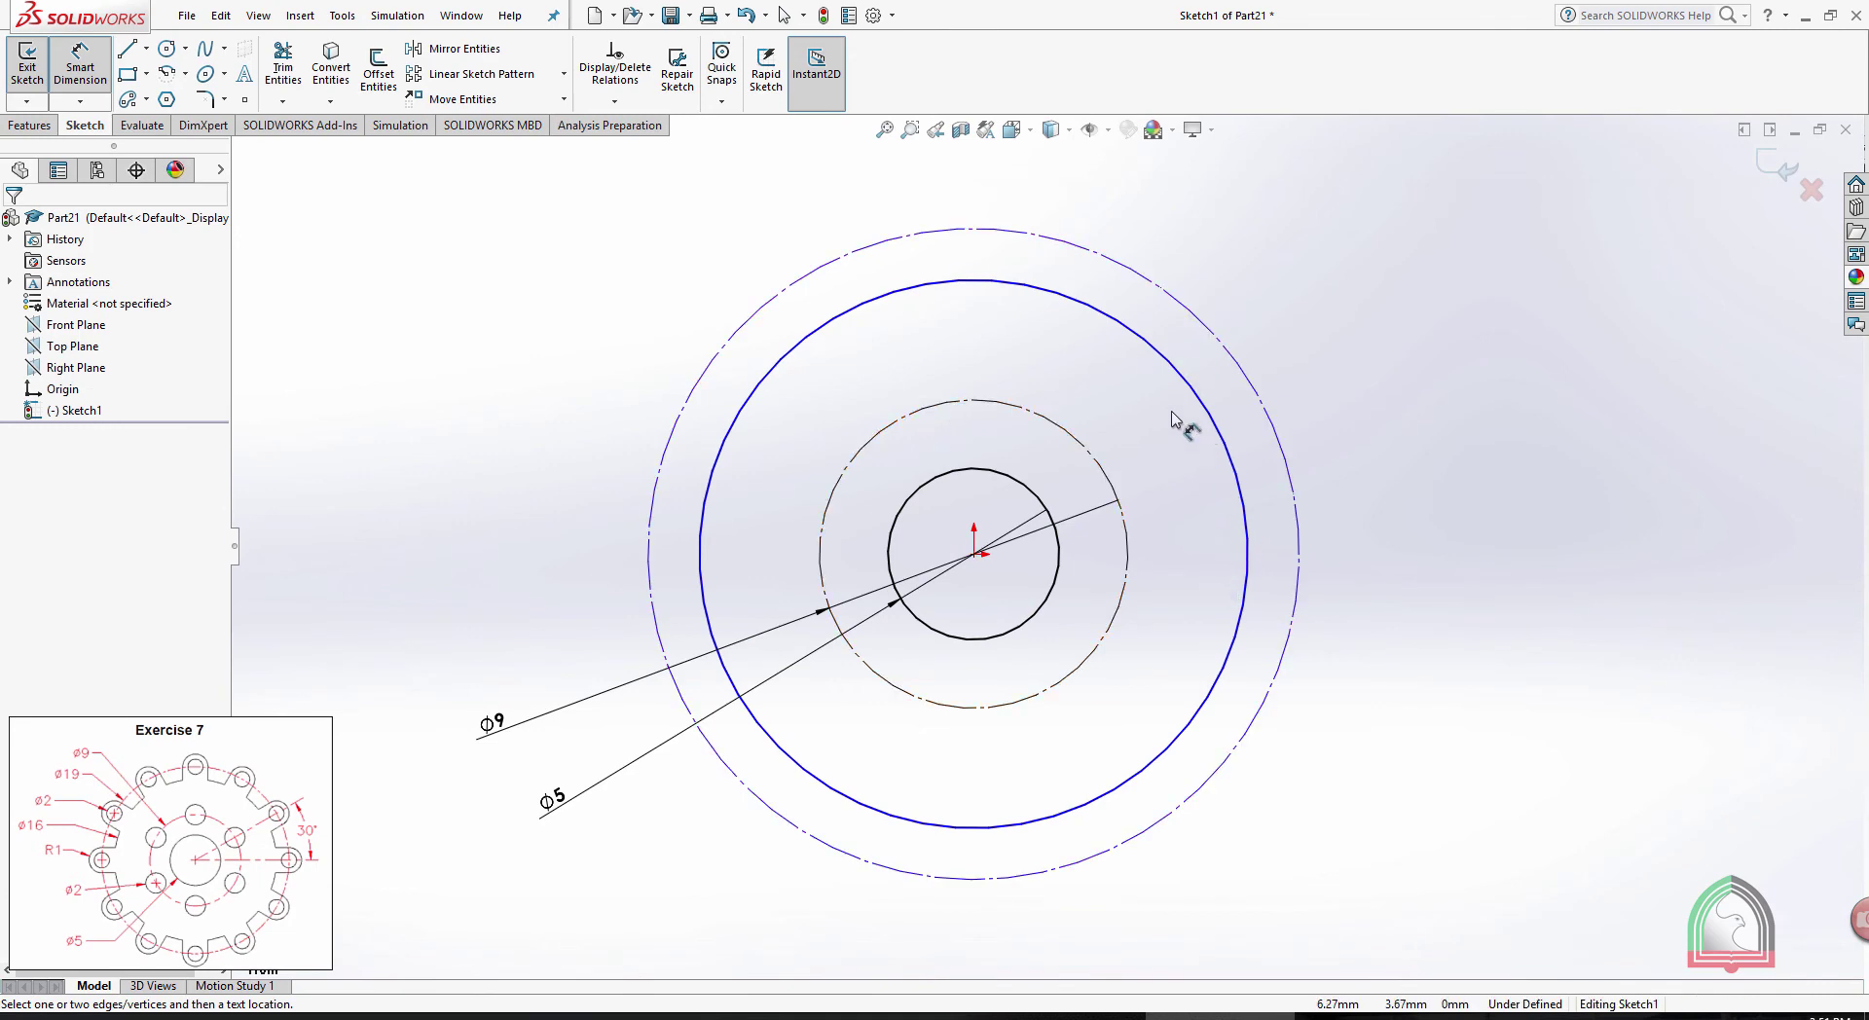
Dimension the outer dashed construction circle as Ø19
left_click(1259, 397)
left_click(1629, 427)
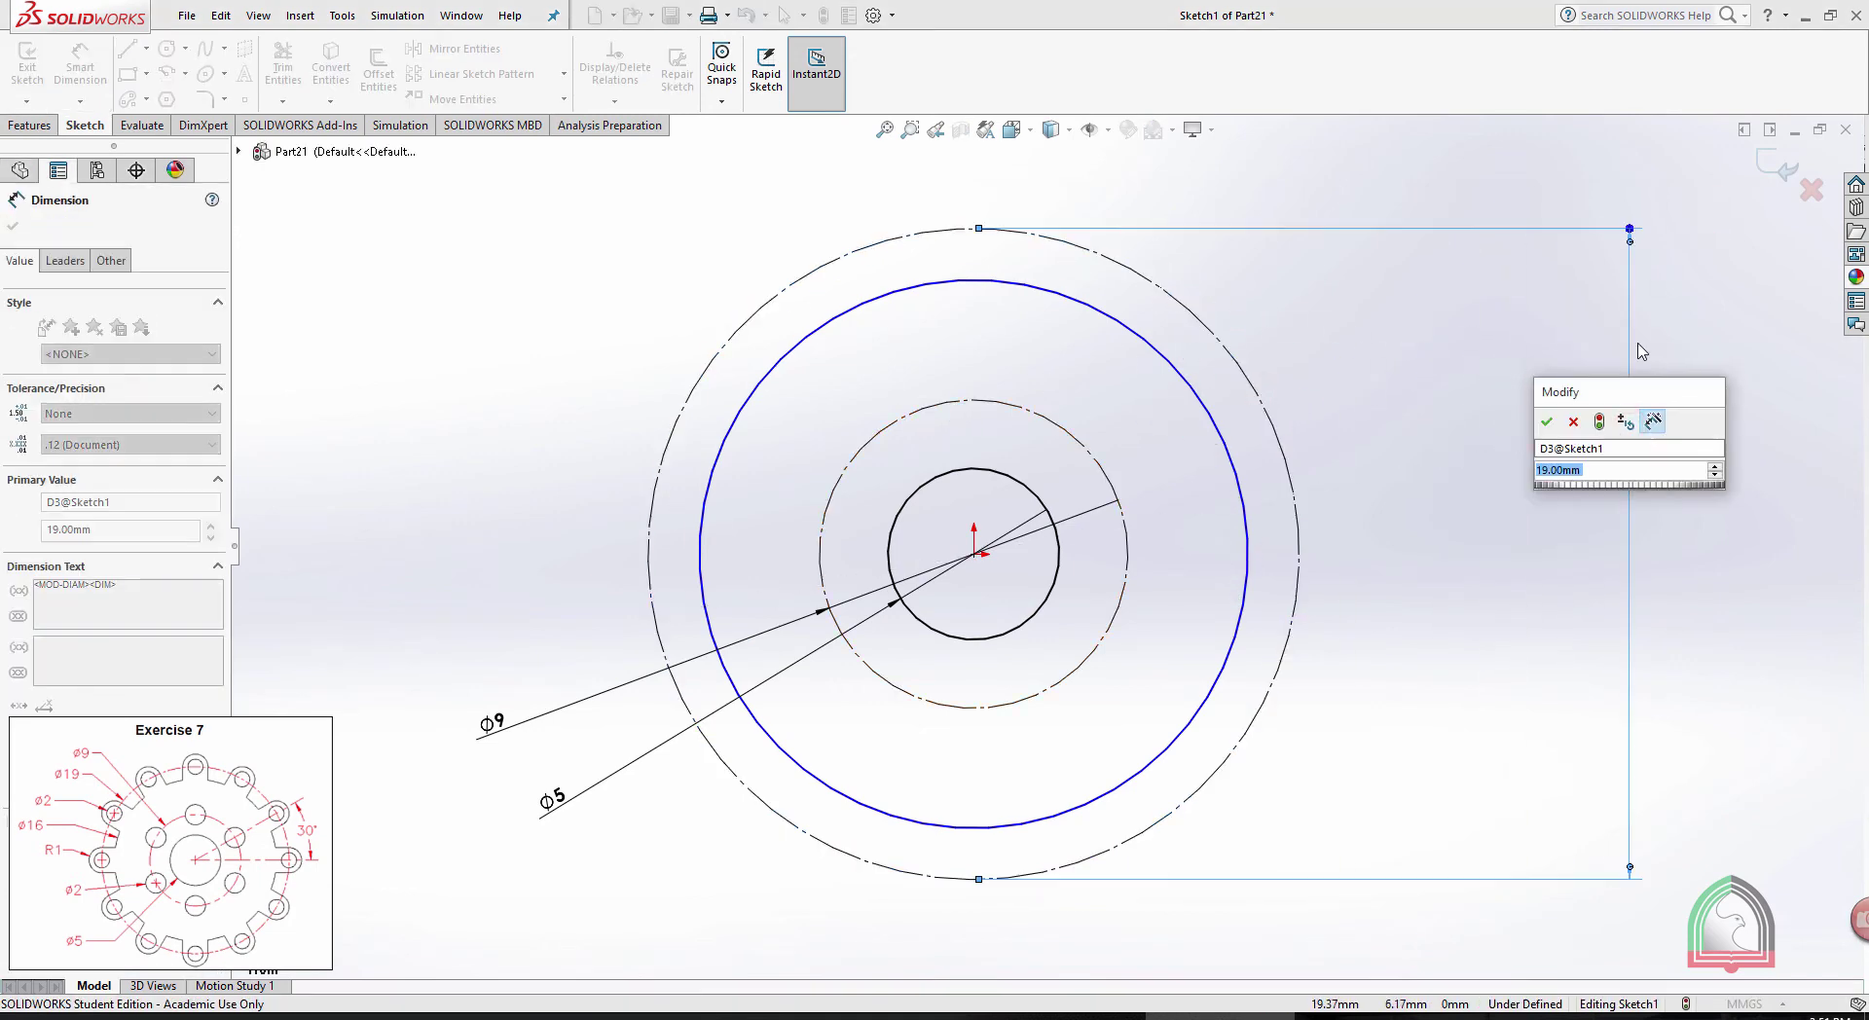
left_click(1546, 421)
key("Escape")
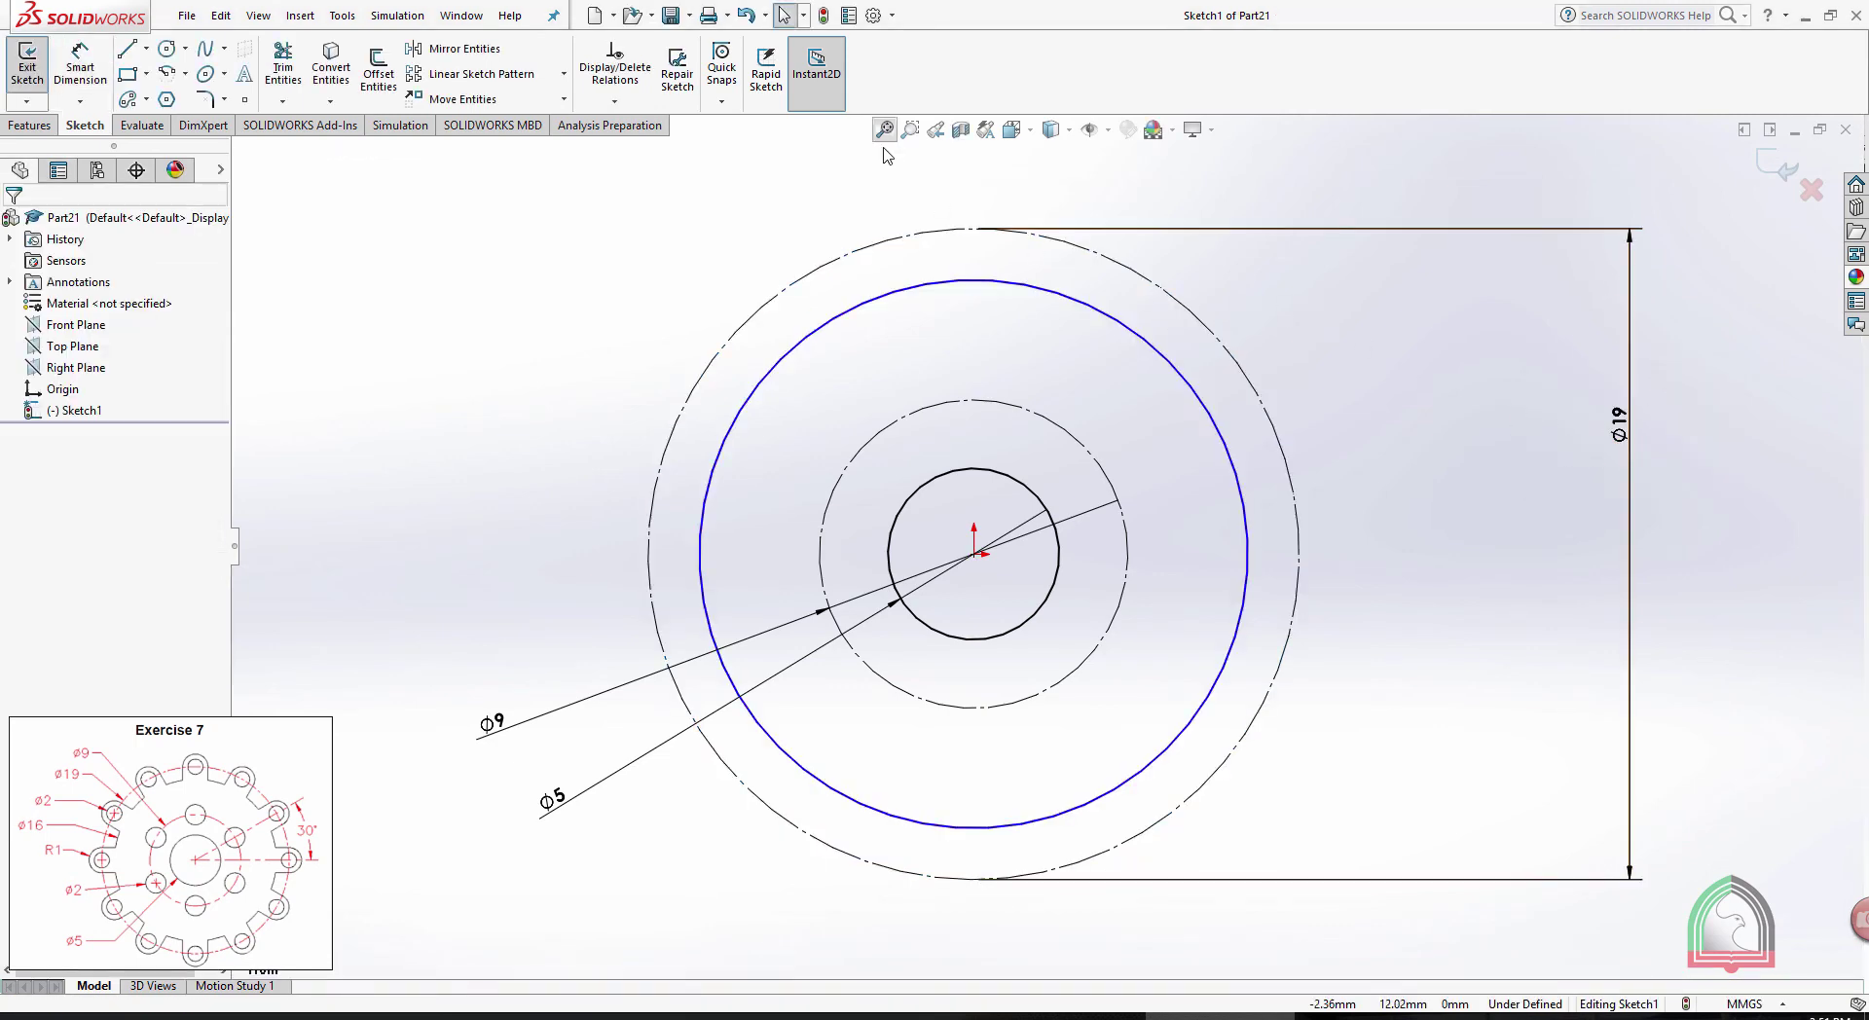
left_click(168, 47)
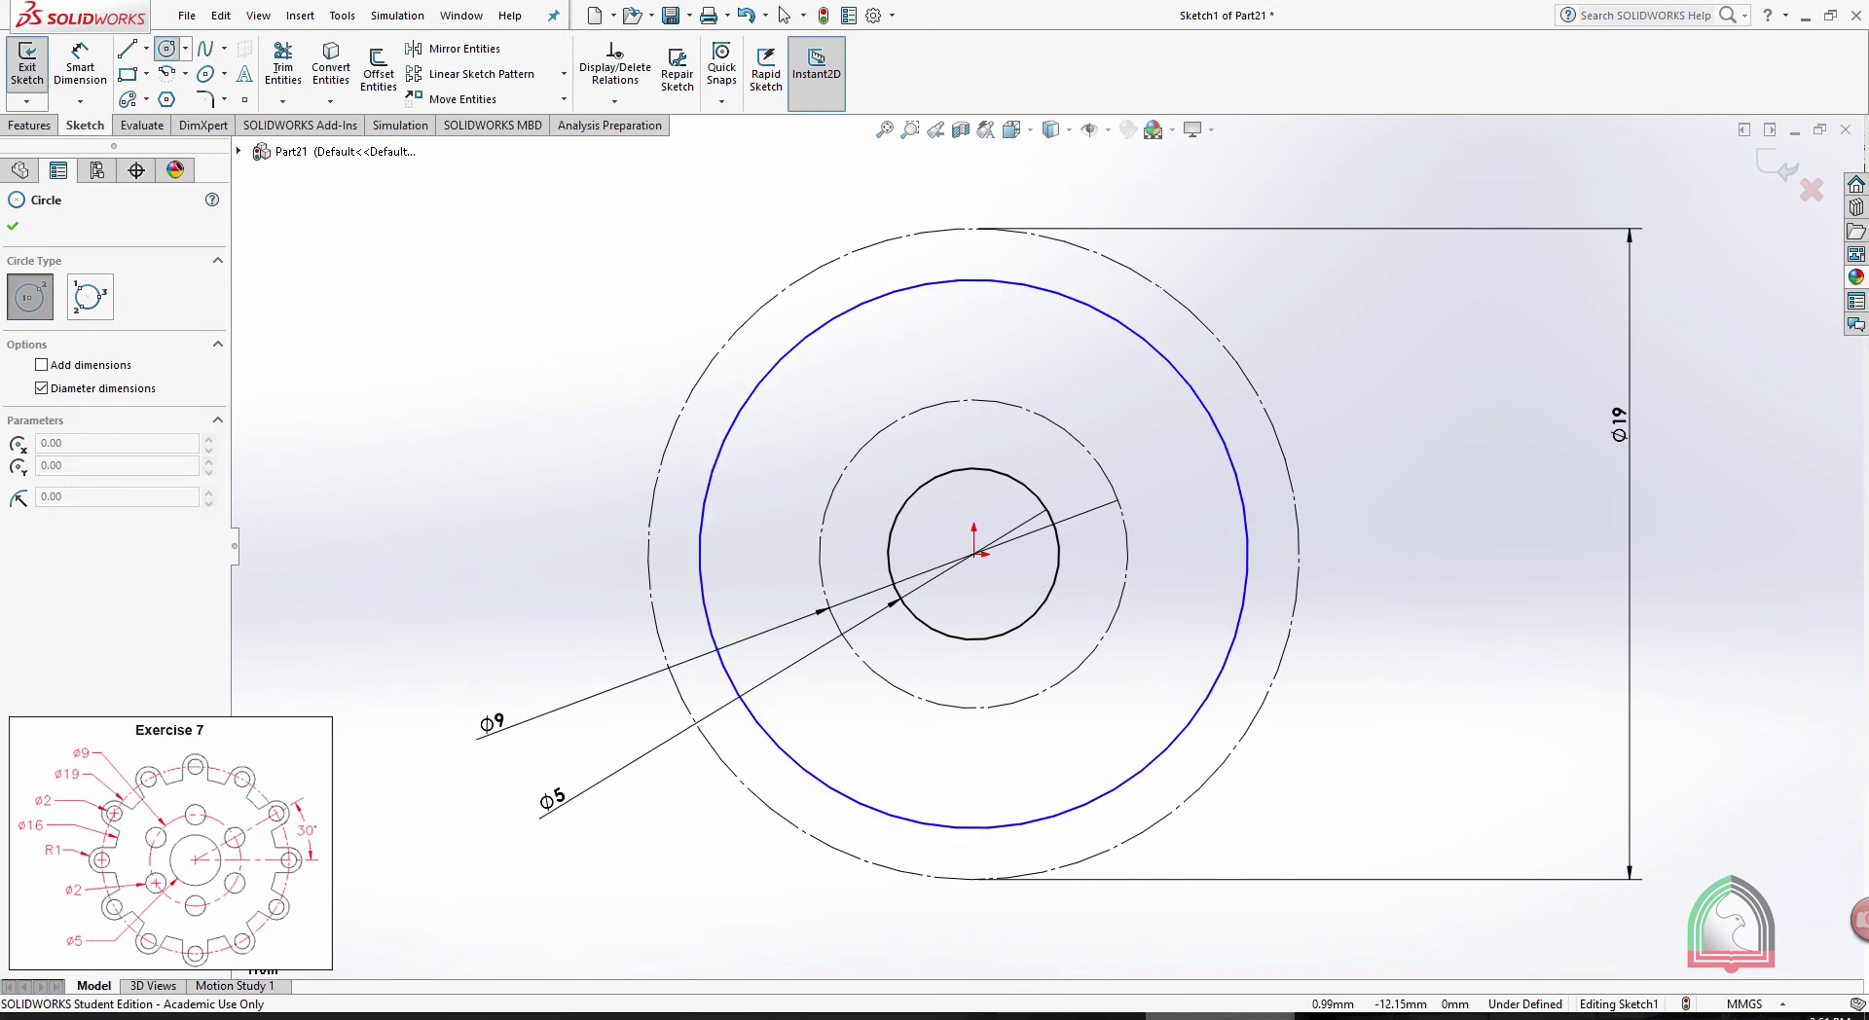
Draw a small circle centred on the top point of the Ø9 construction circle, 4.50 above the origin
key("alt+Tab")
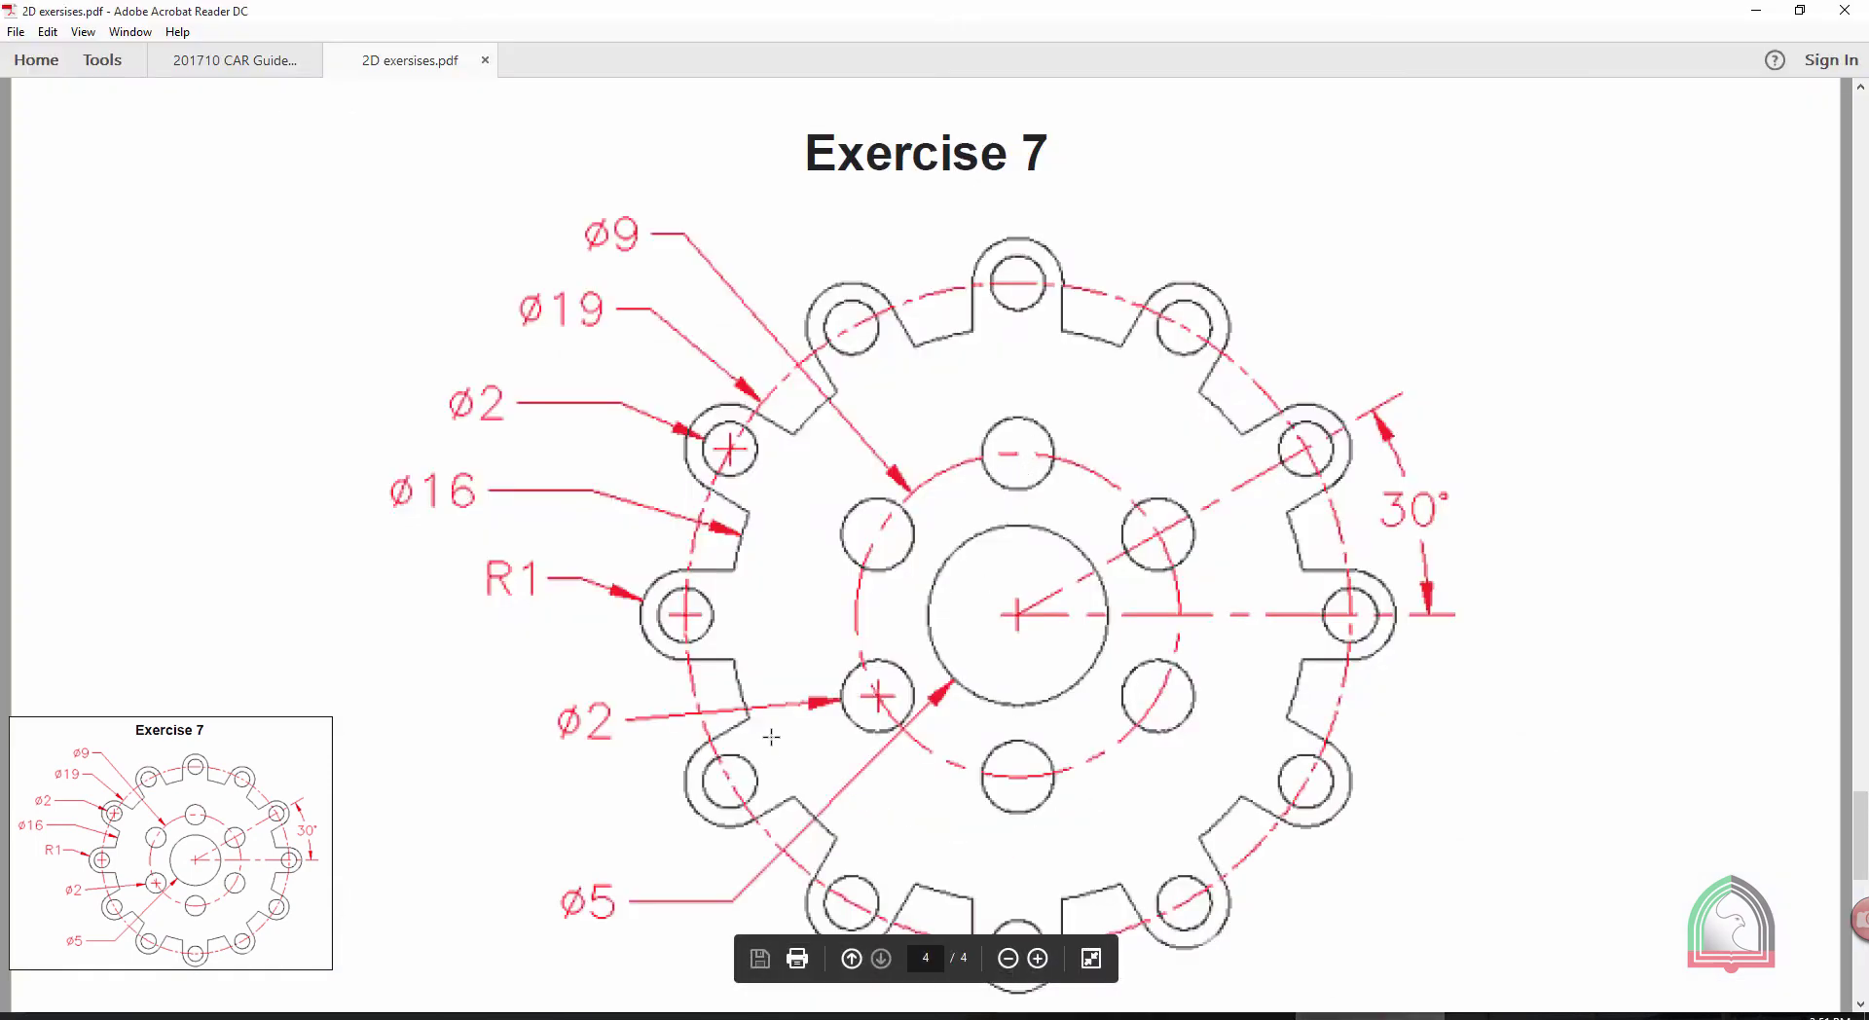
key("alt+Tab")
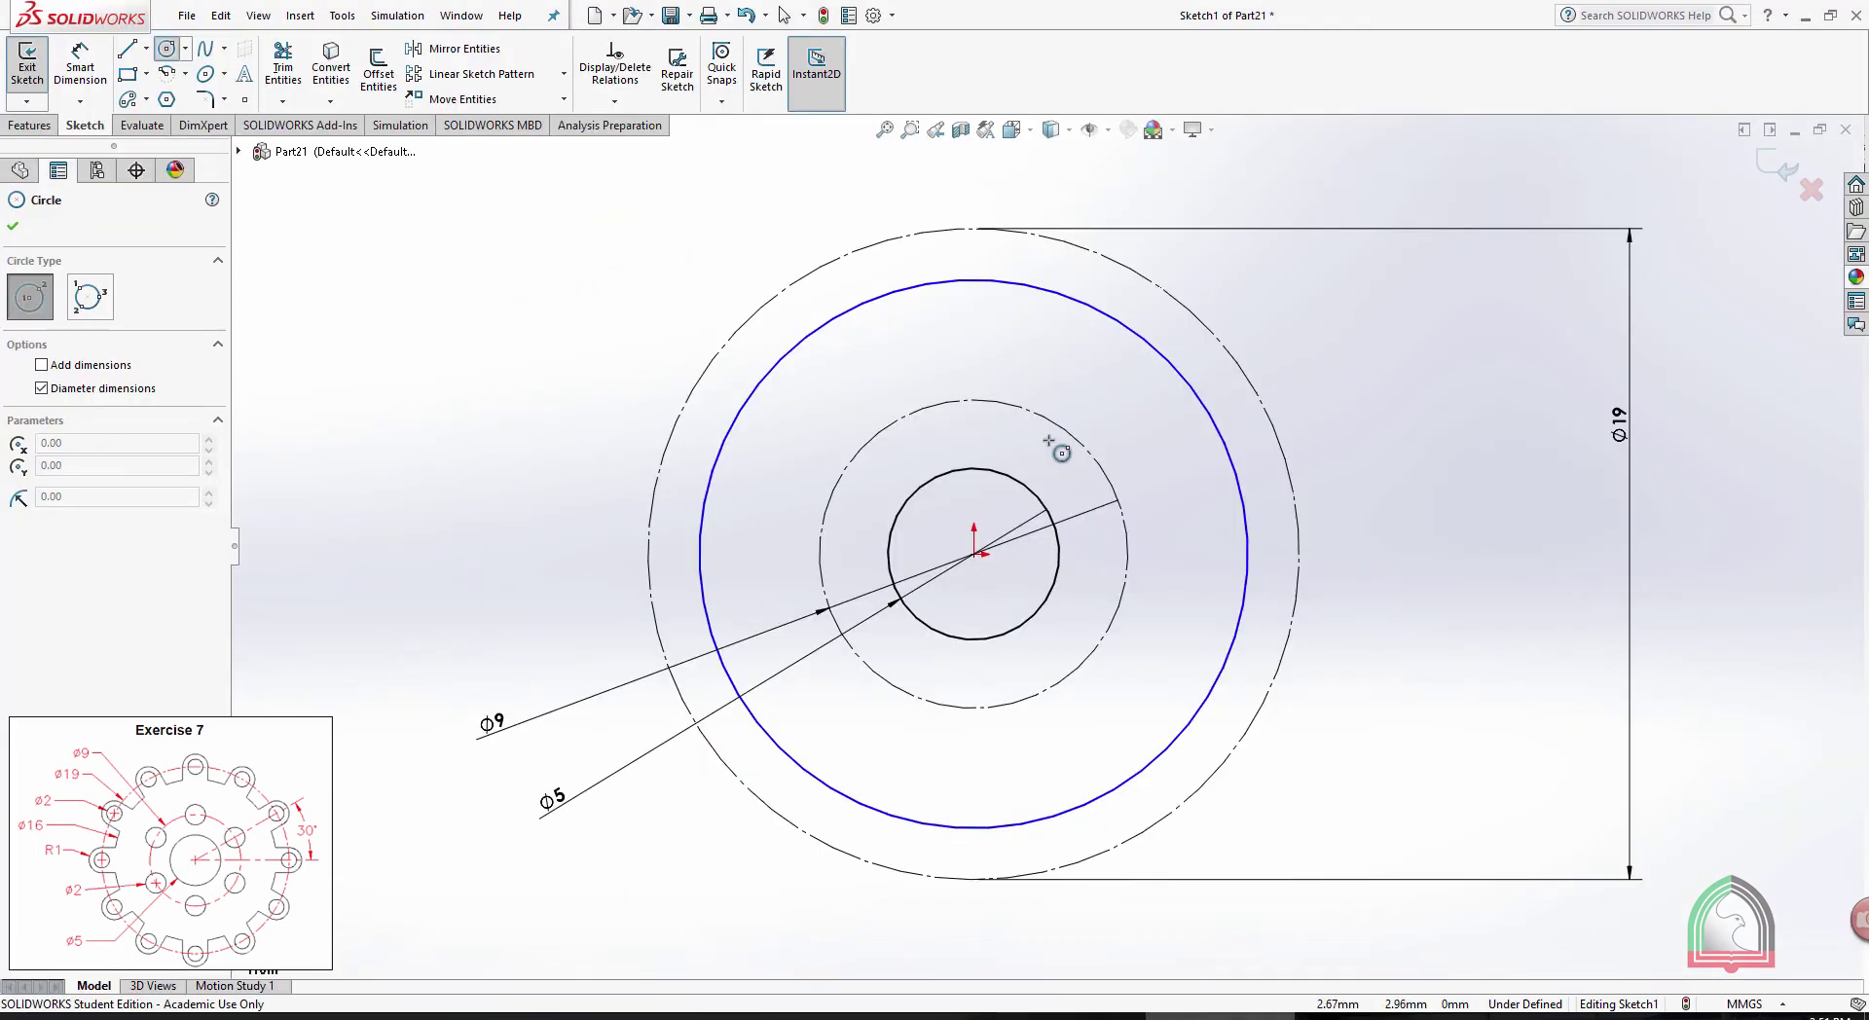
left_click(975, 400)
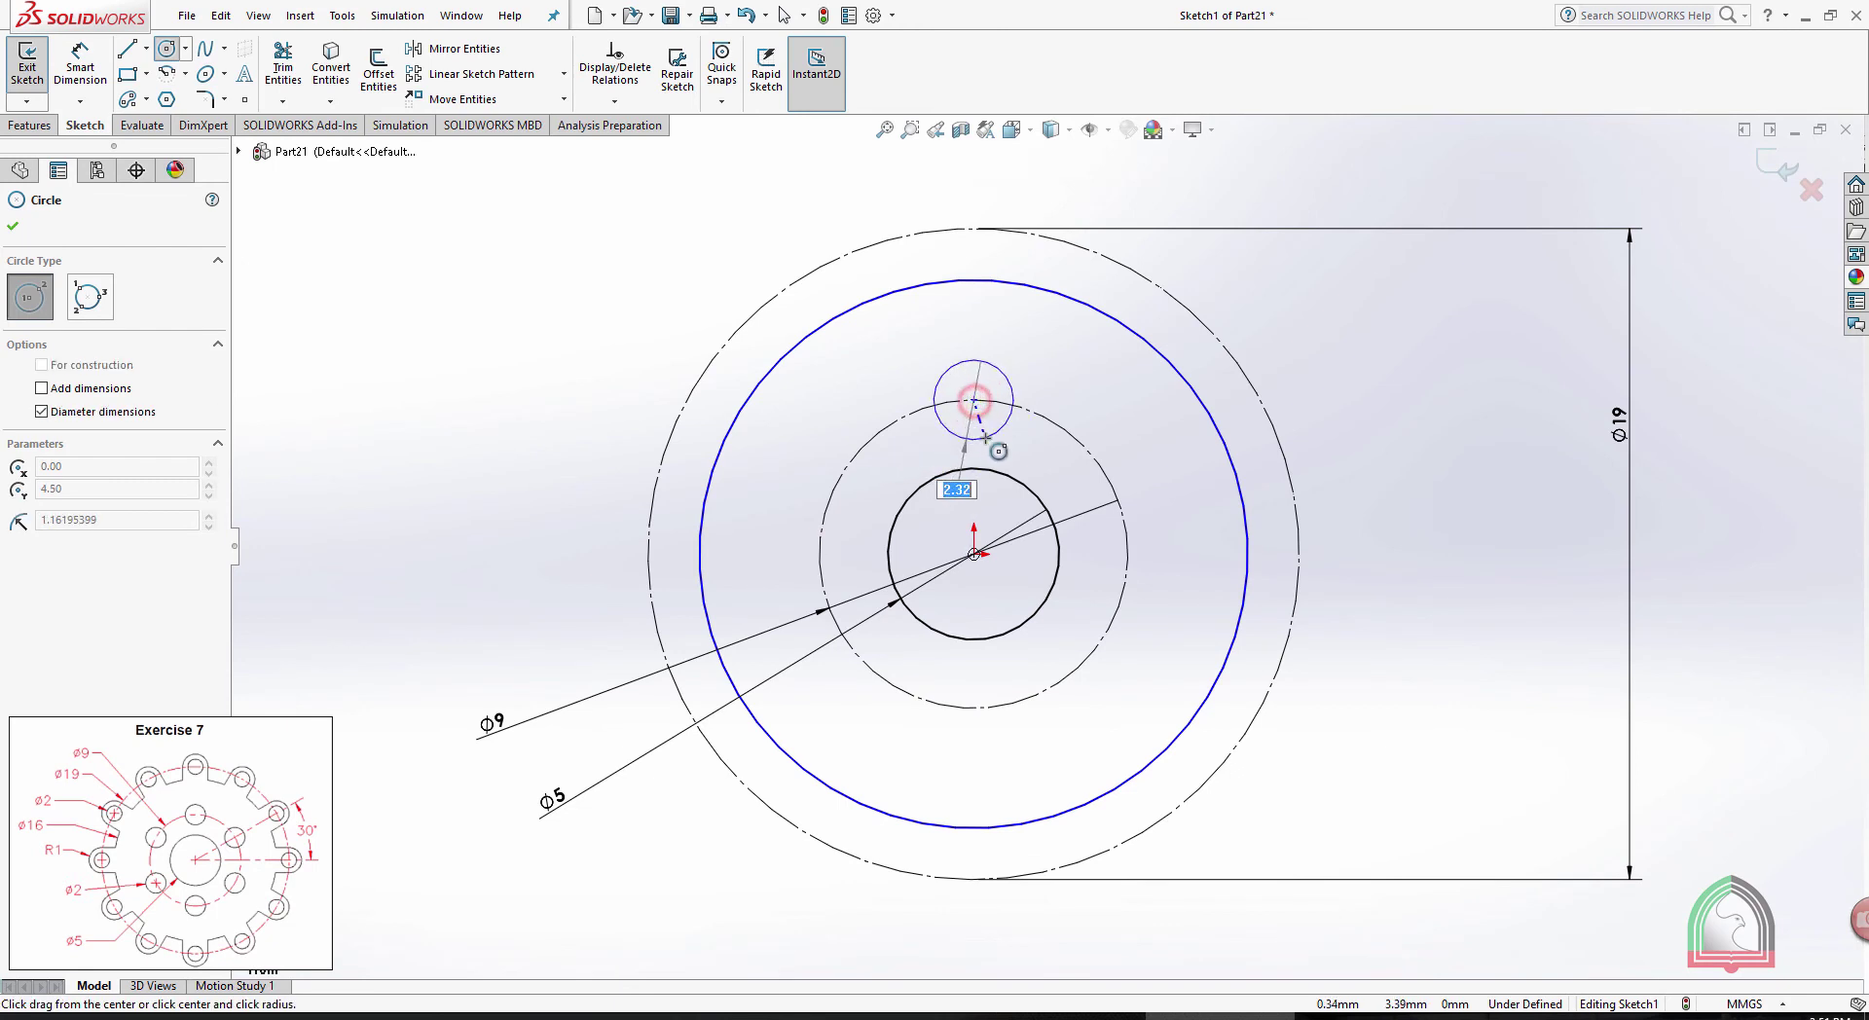
left_click(989, 431)
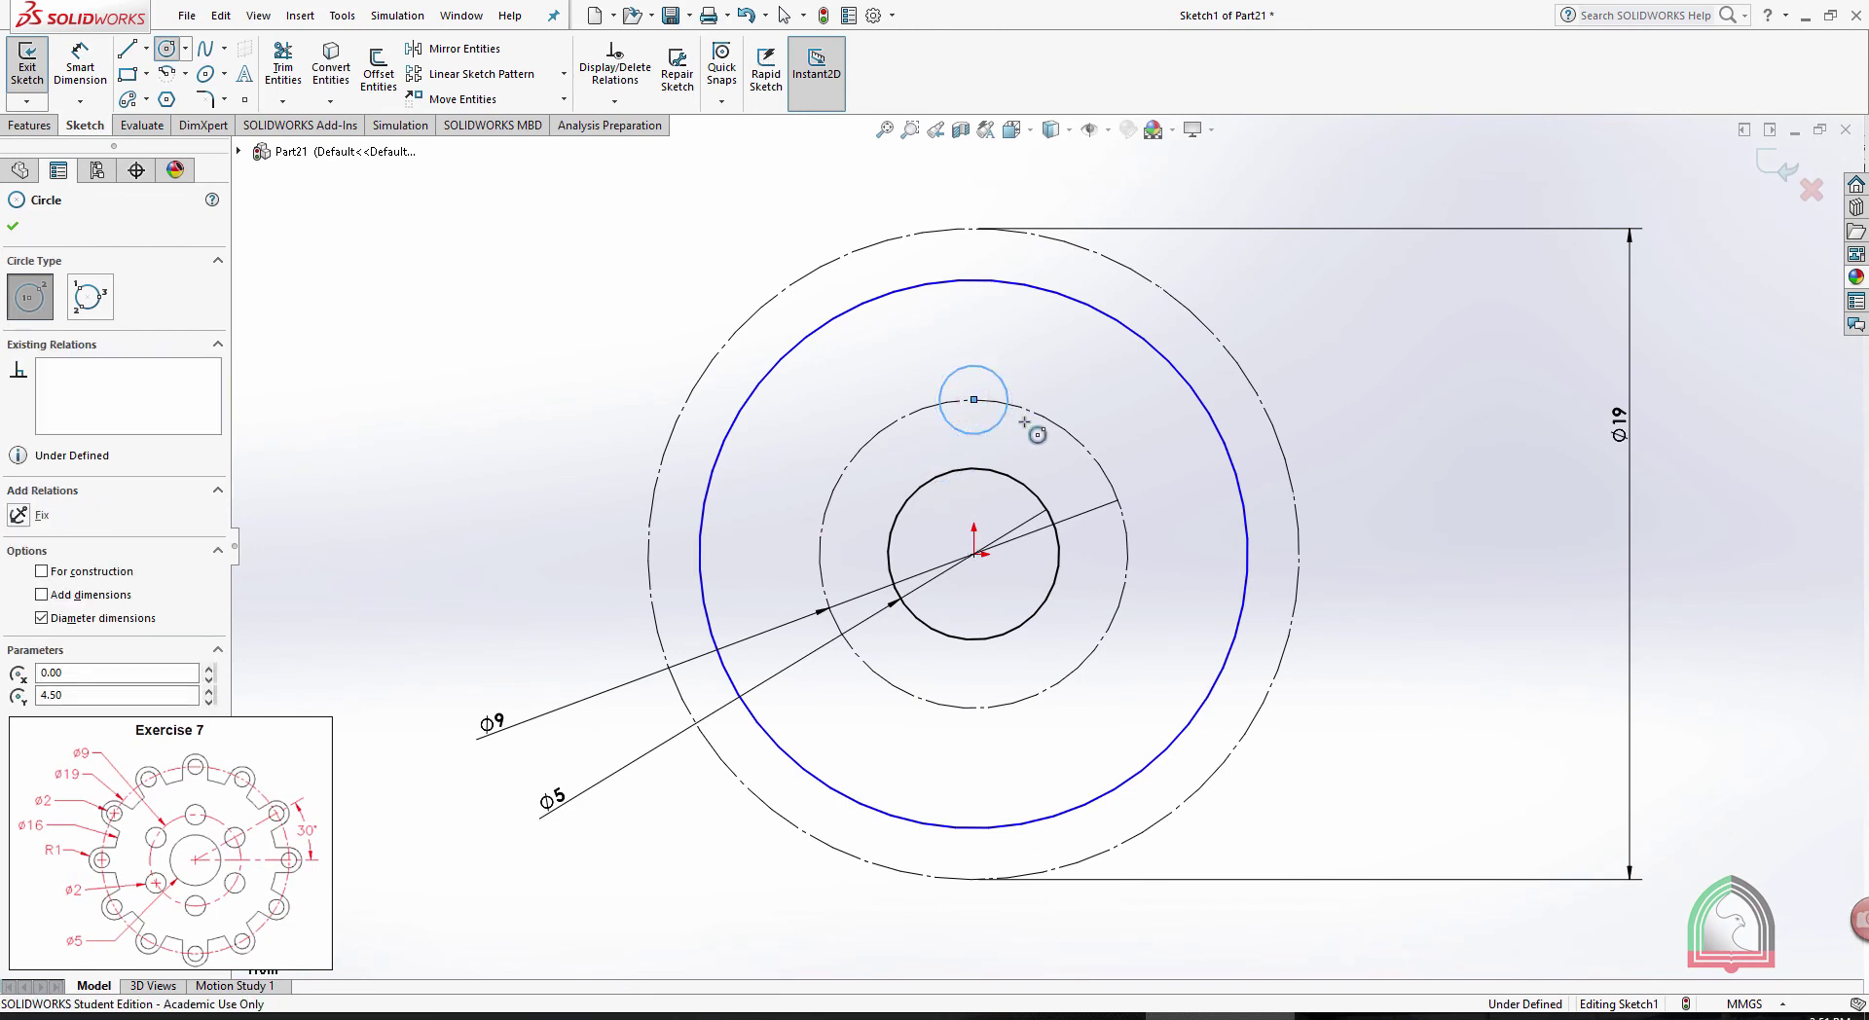
key("Escape")
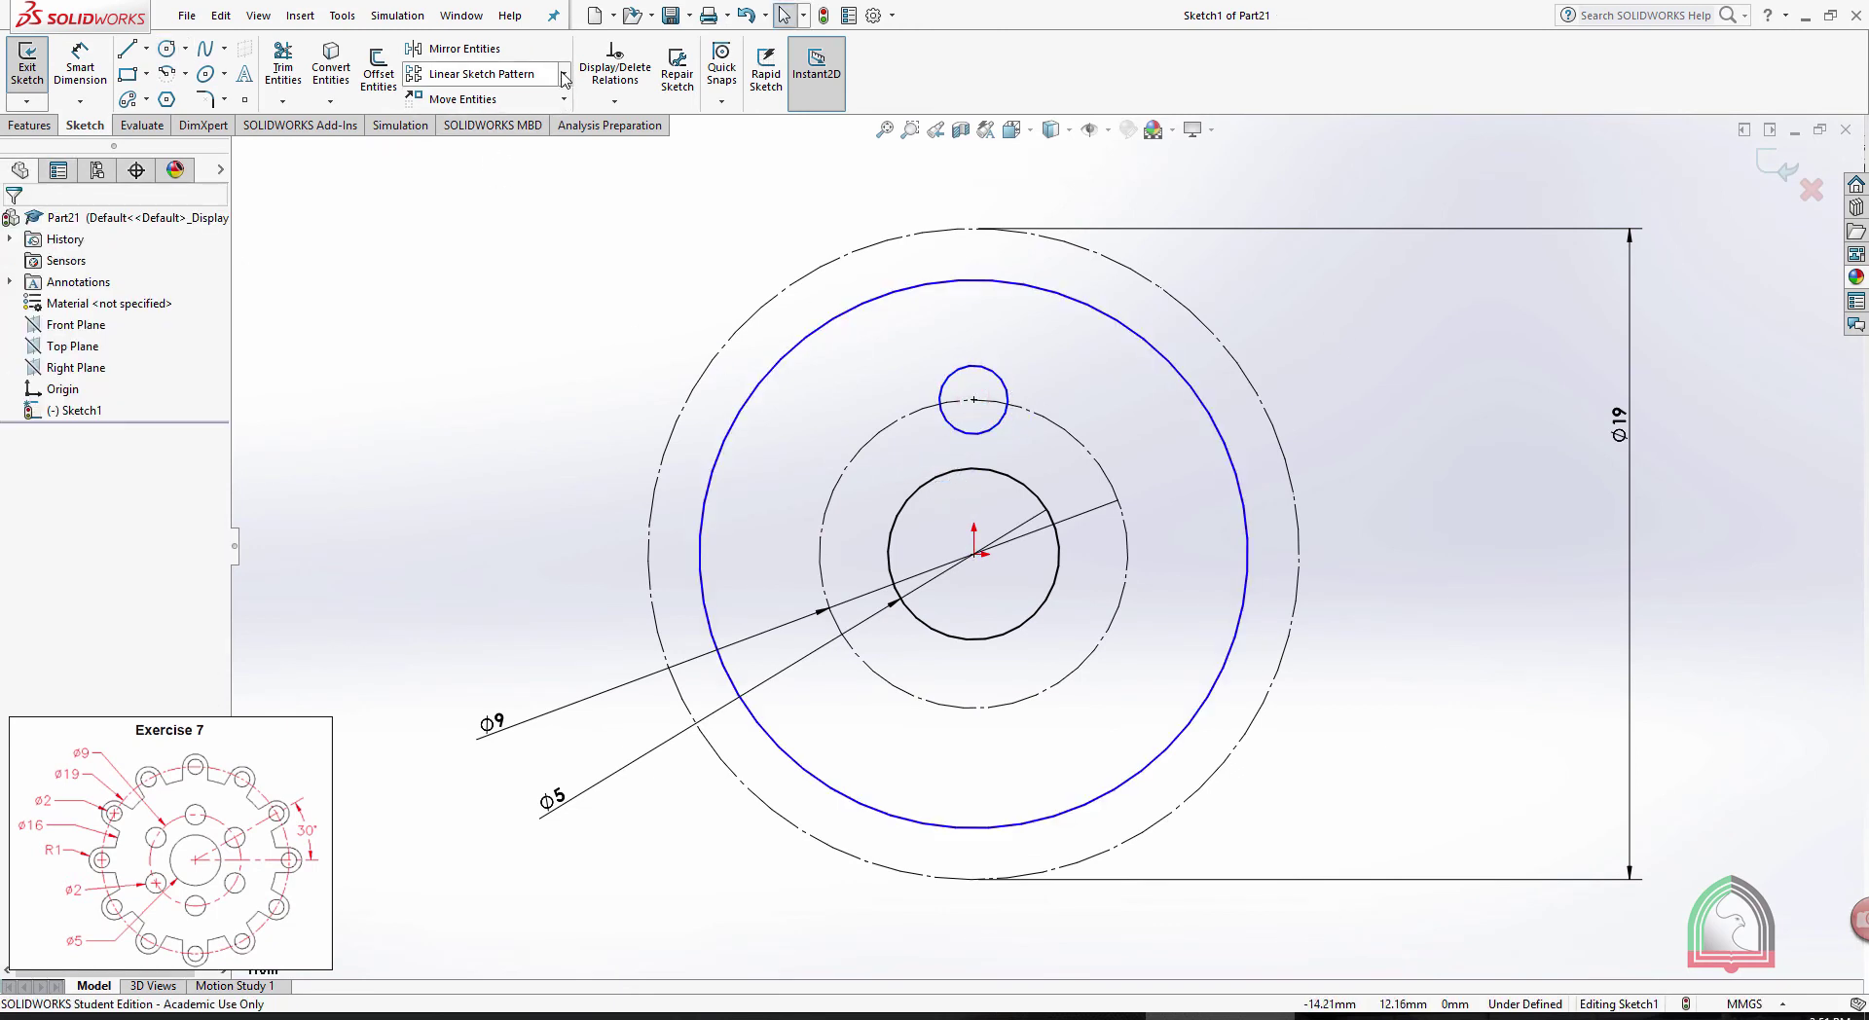
Circular-pattern the small circle into 6 evenly spaced instances around the Ø9 circle
left_click(563, 73)
left_click(516, 124)
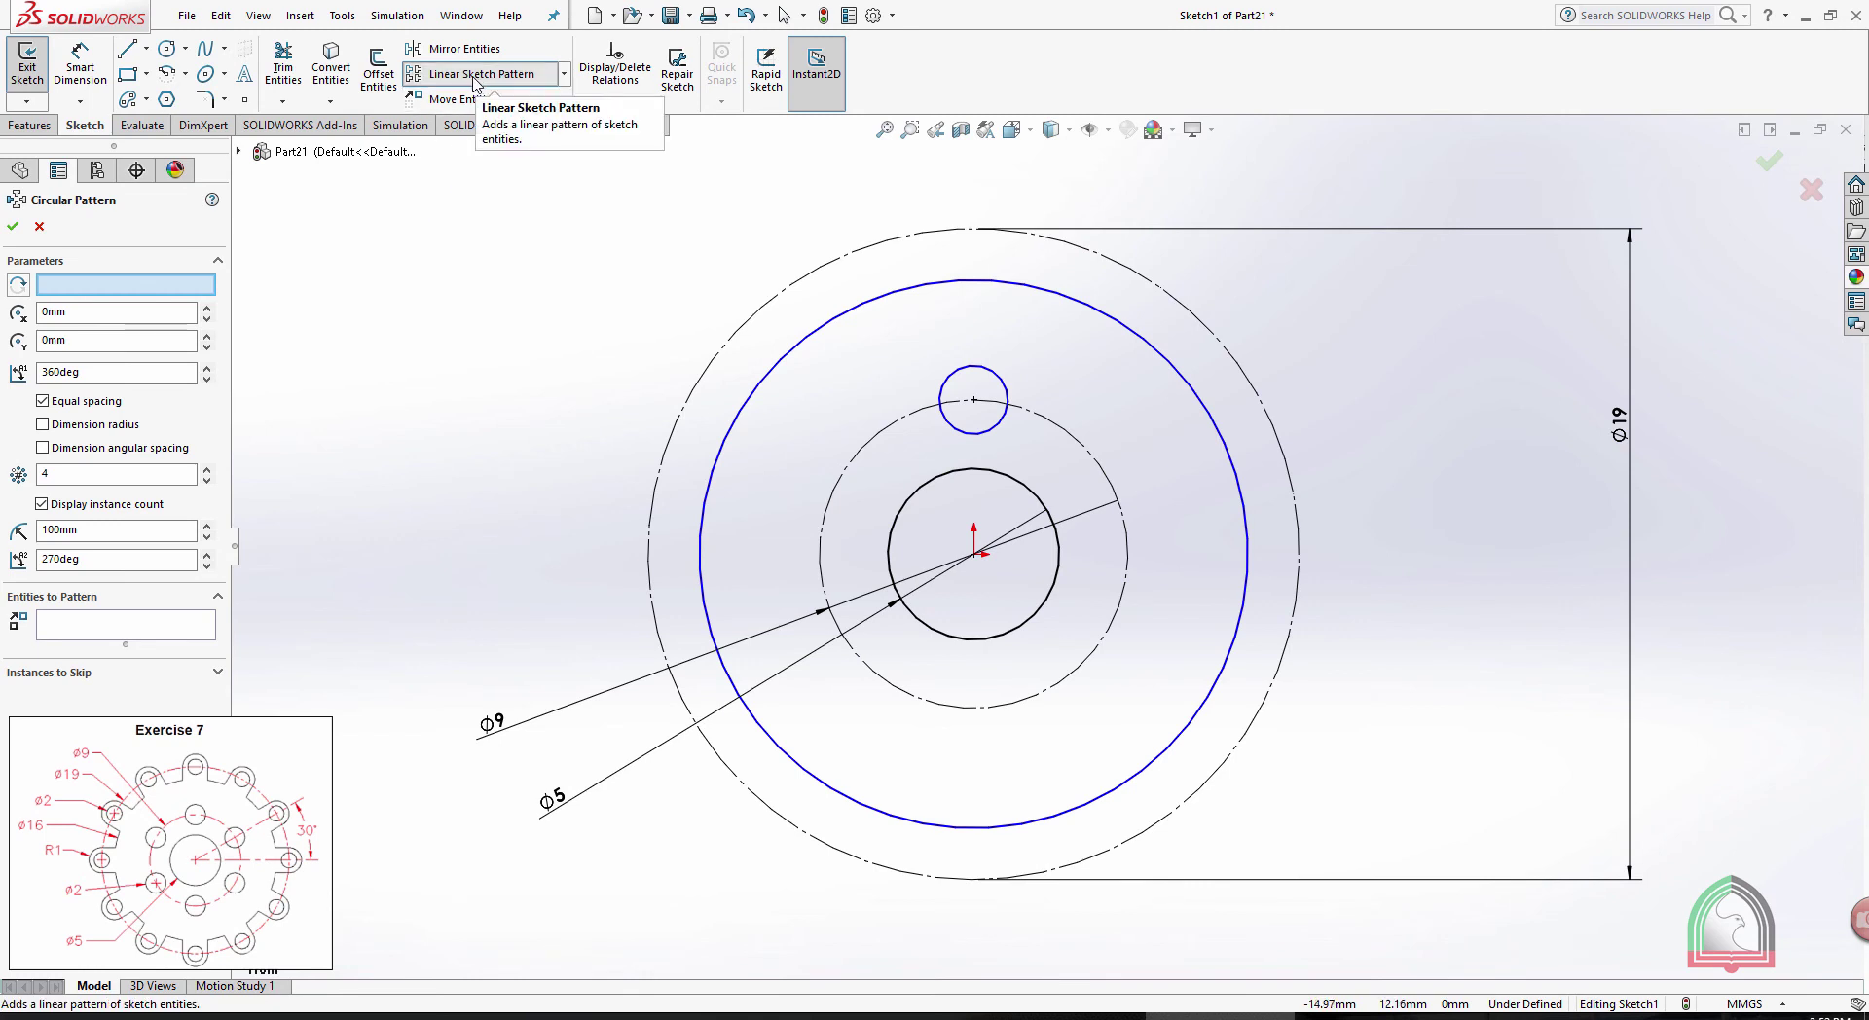
left_click(109, 625)
left_click(974, 367)
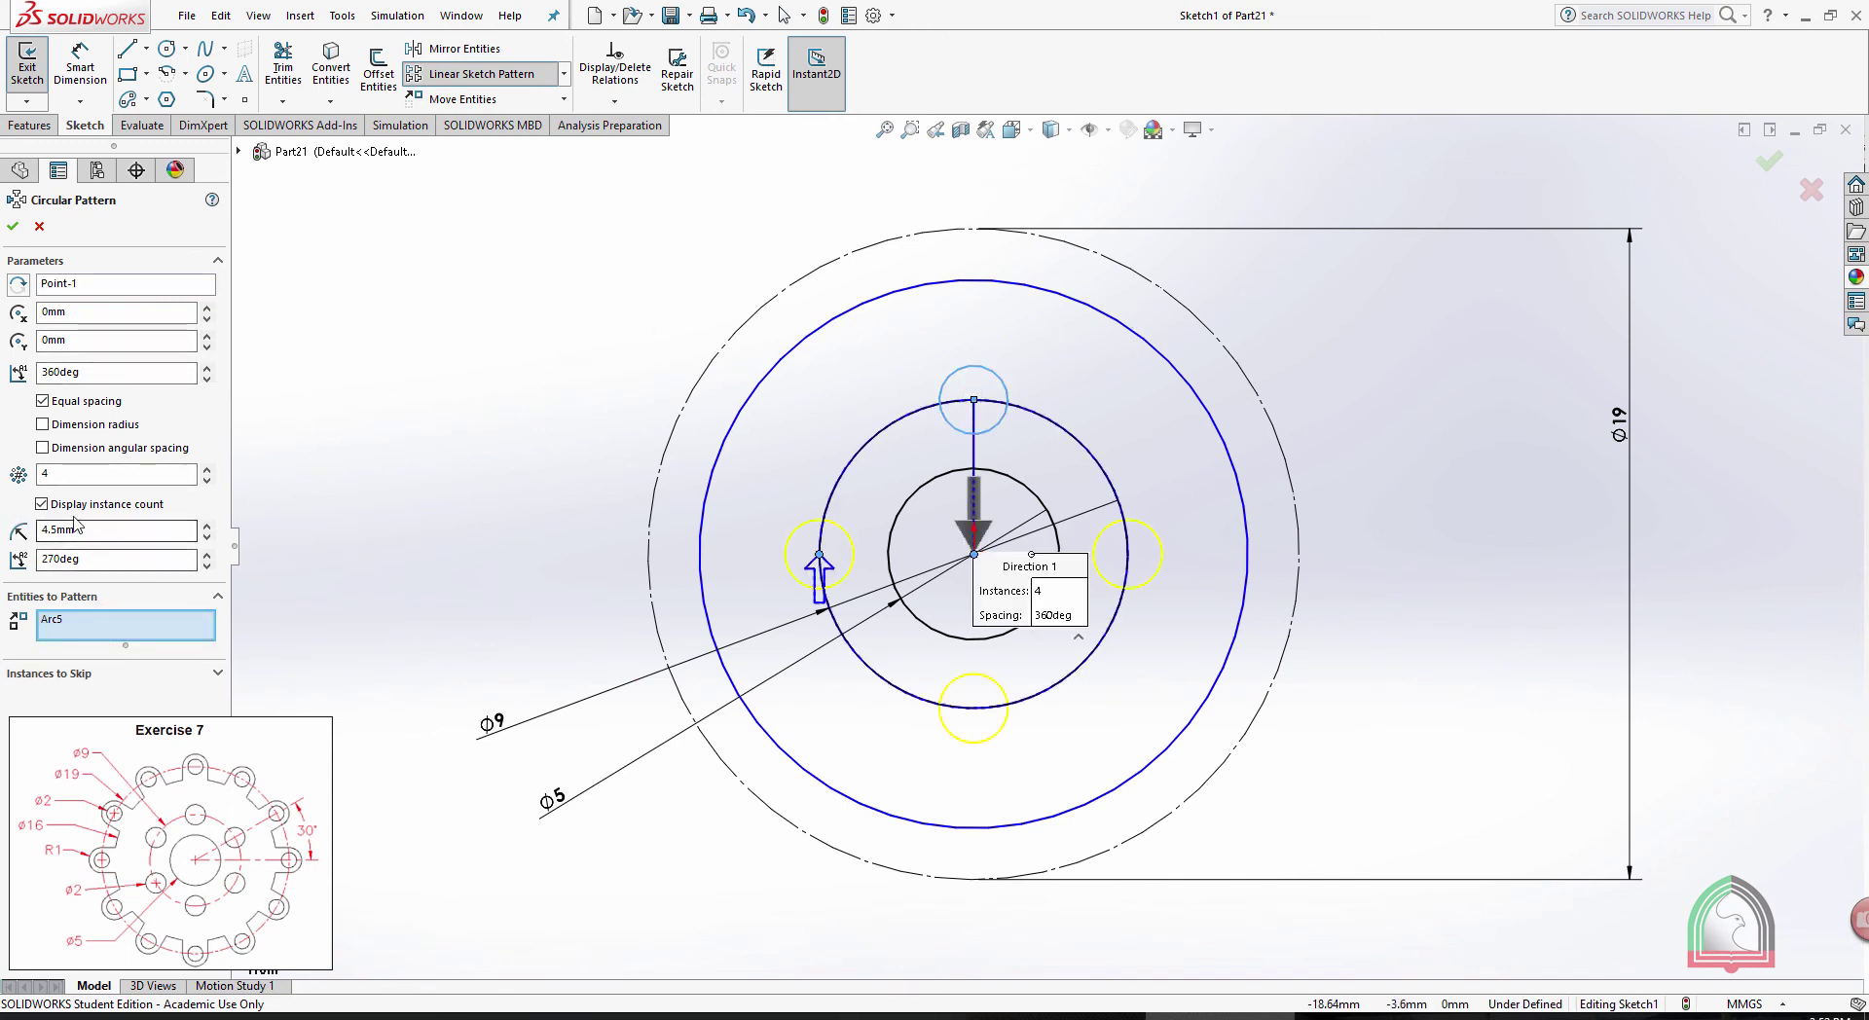
double_click(59, 473)
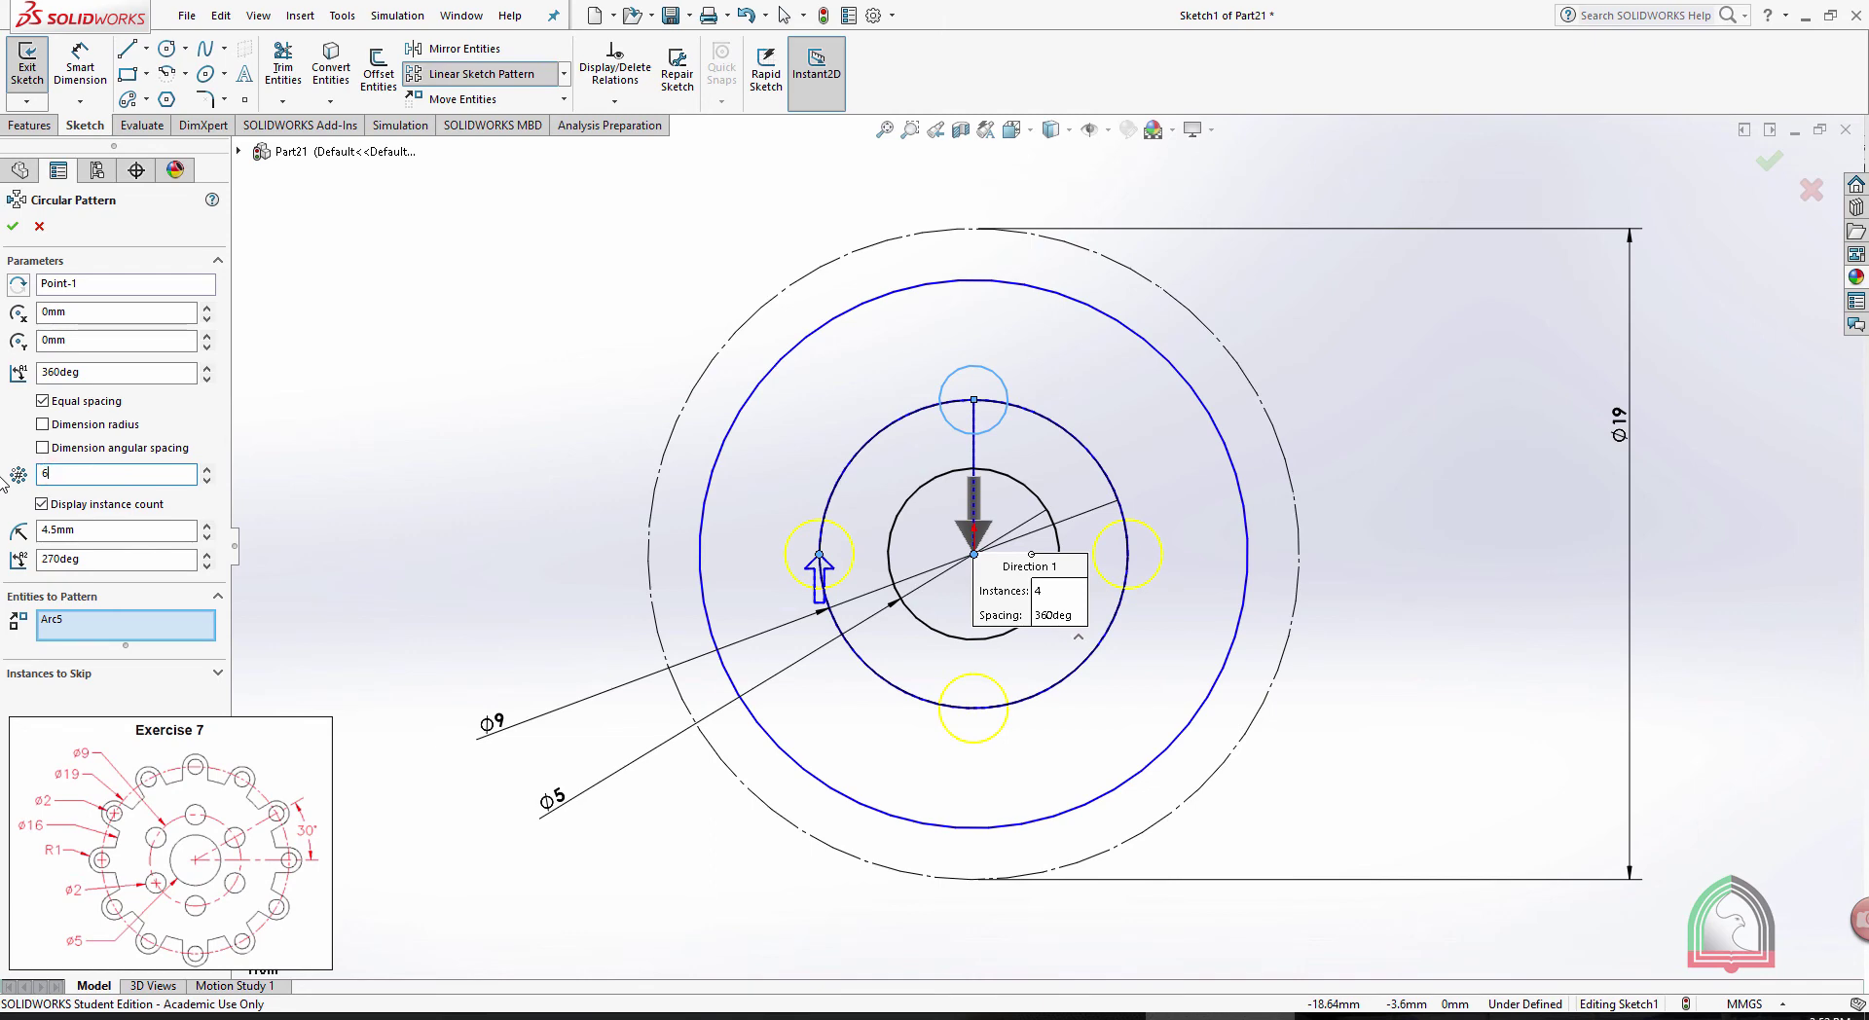
left_click(13, 229)
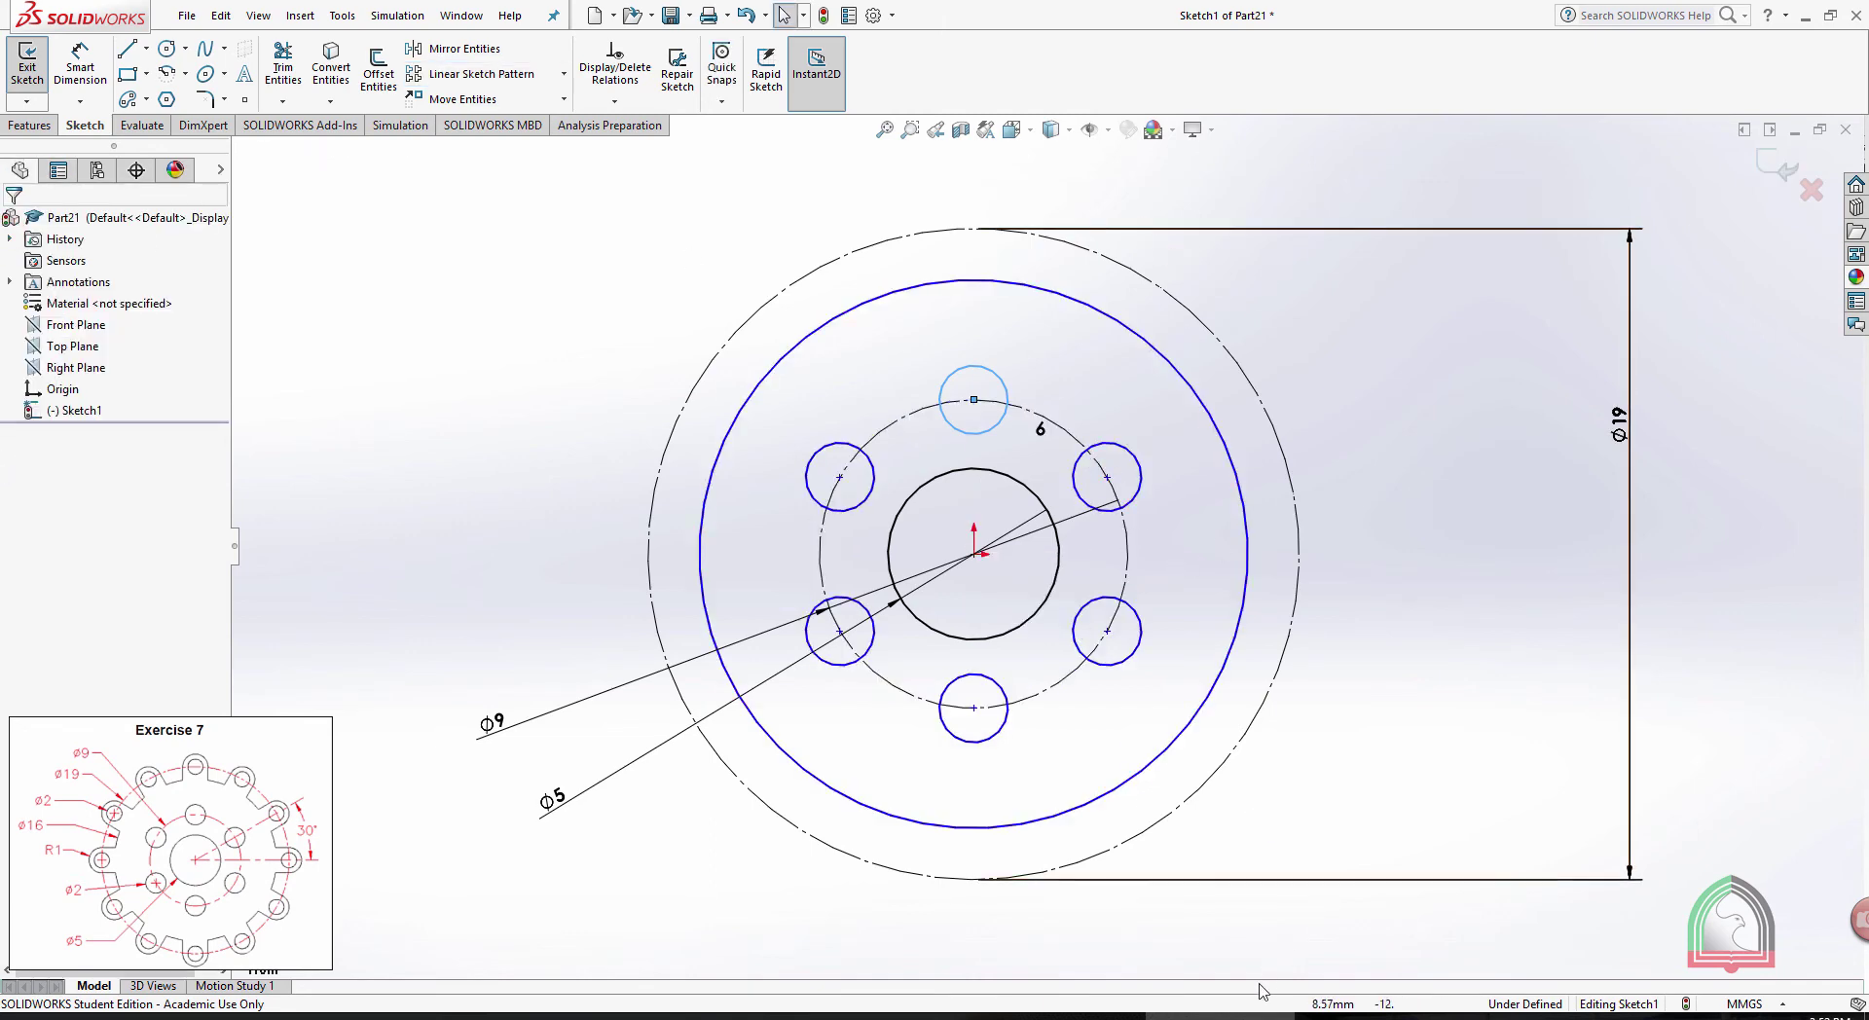
key("alt+Tab")
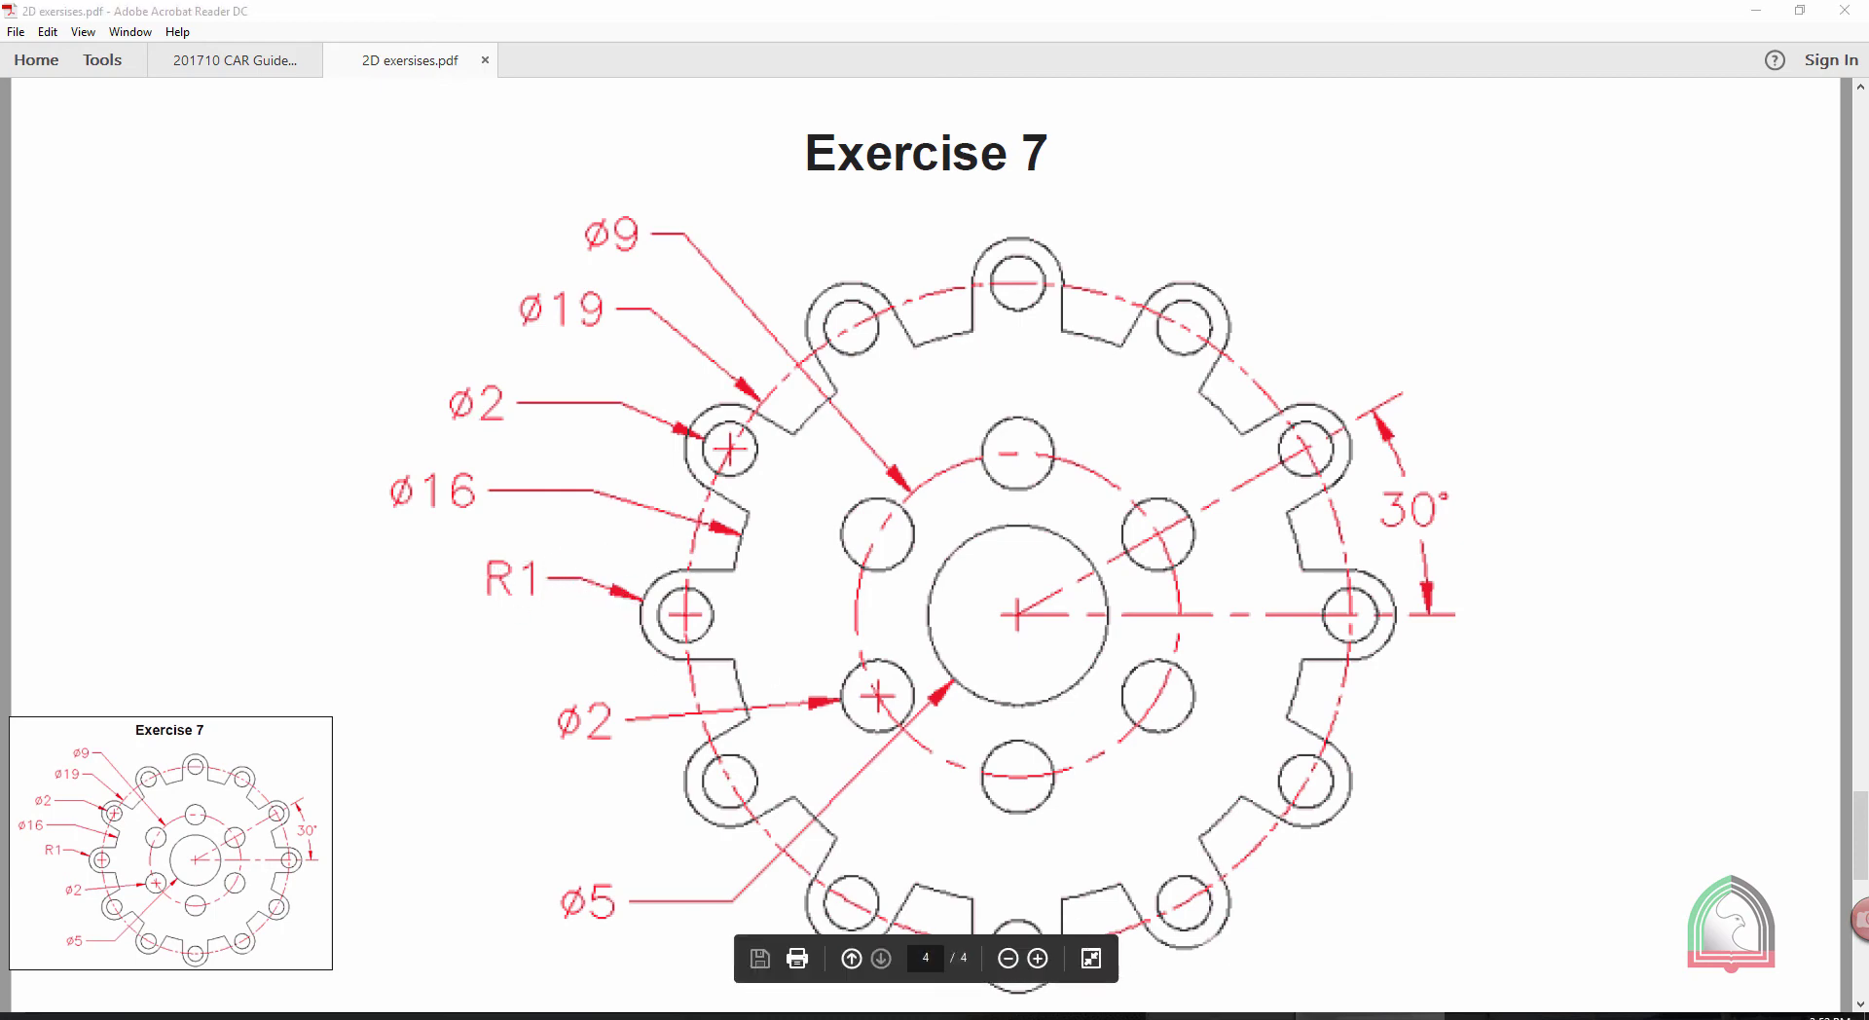
Return to the SOLIDWORKS sketch after checking the Exercise 7 drawing
left_click(1219, 1016)
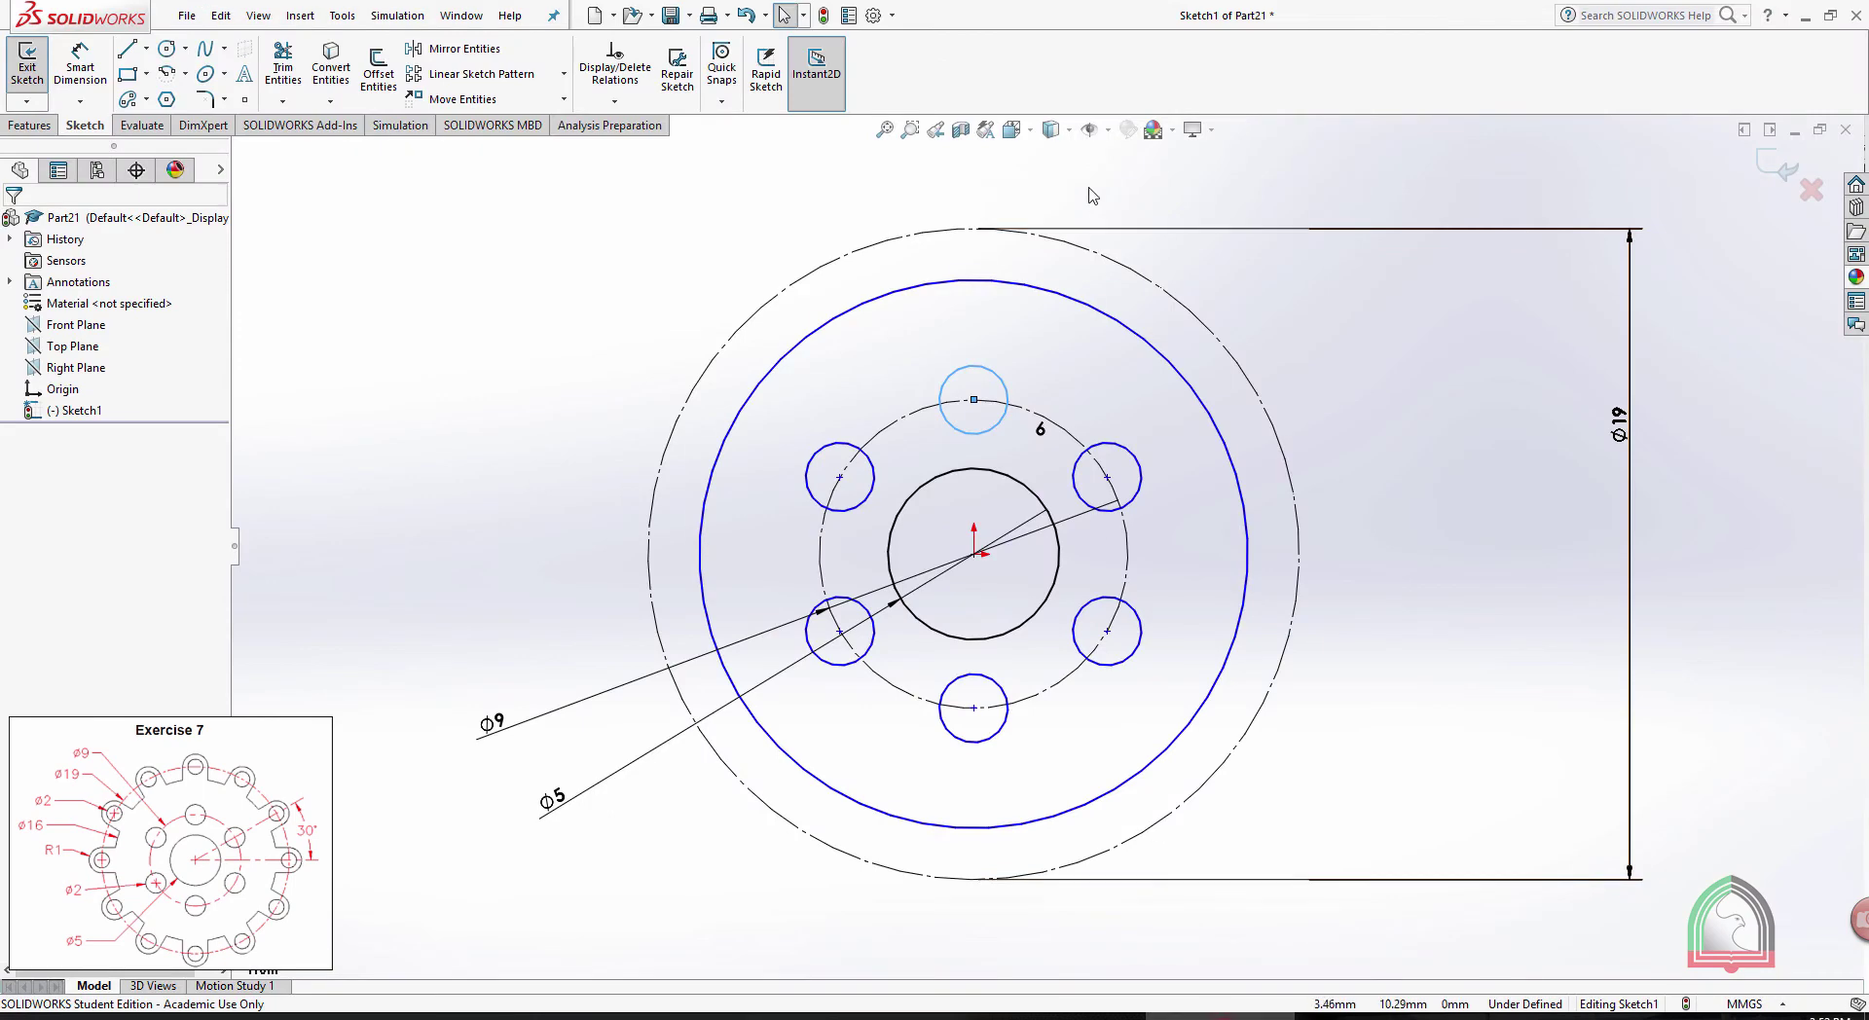
Draw a small circle centred on the top point of the Ø19 construction circle
left_click(168, 47)
scroll(974, 195, "down", 5)
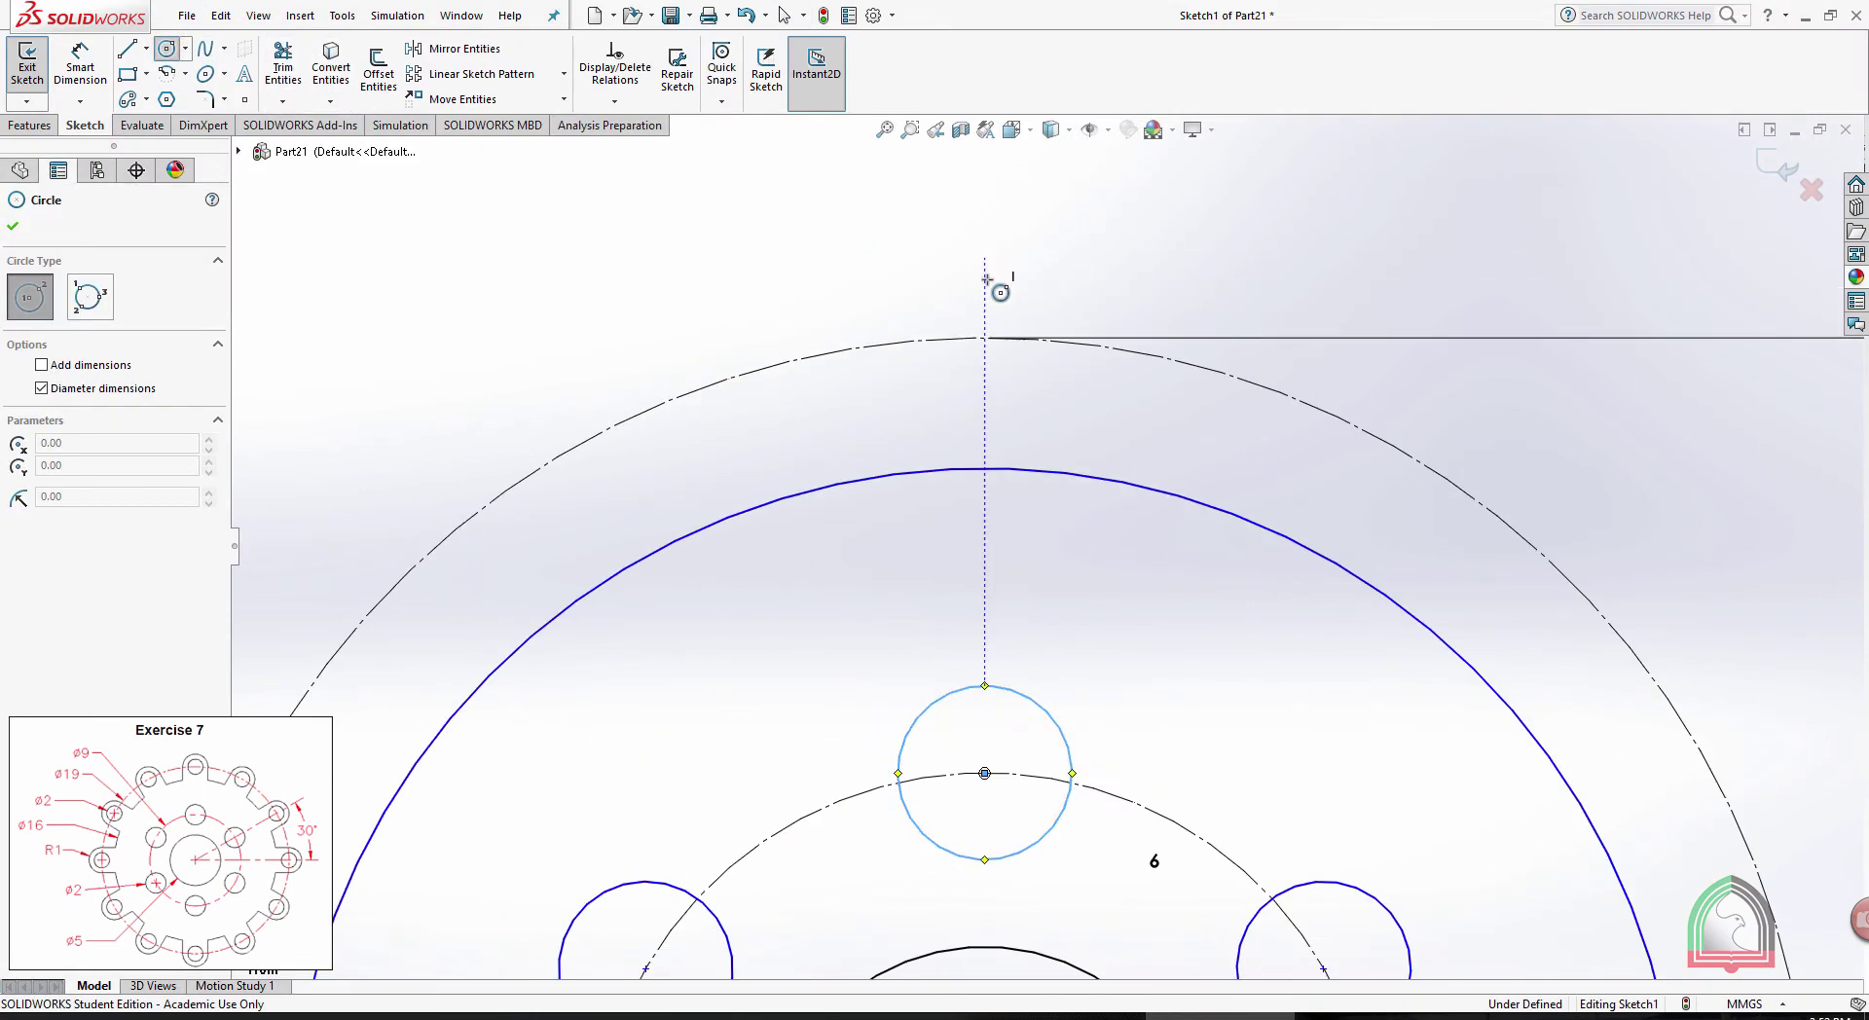
left_click(985, 338)
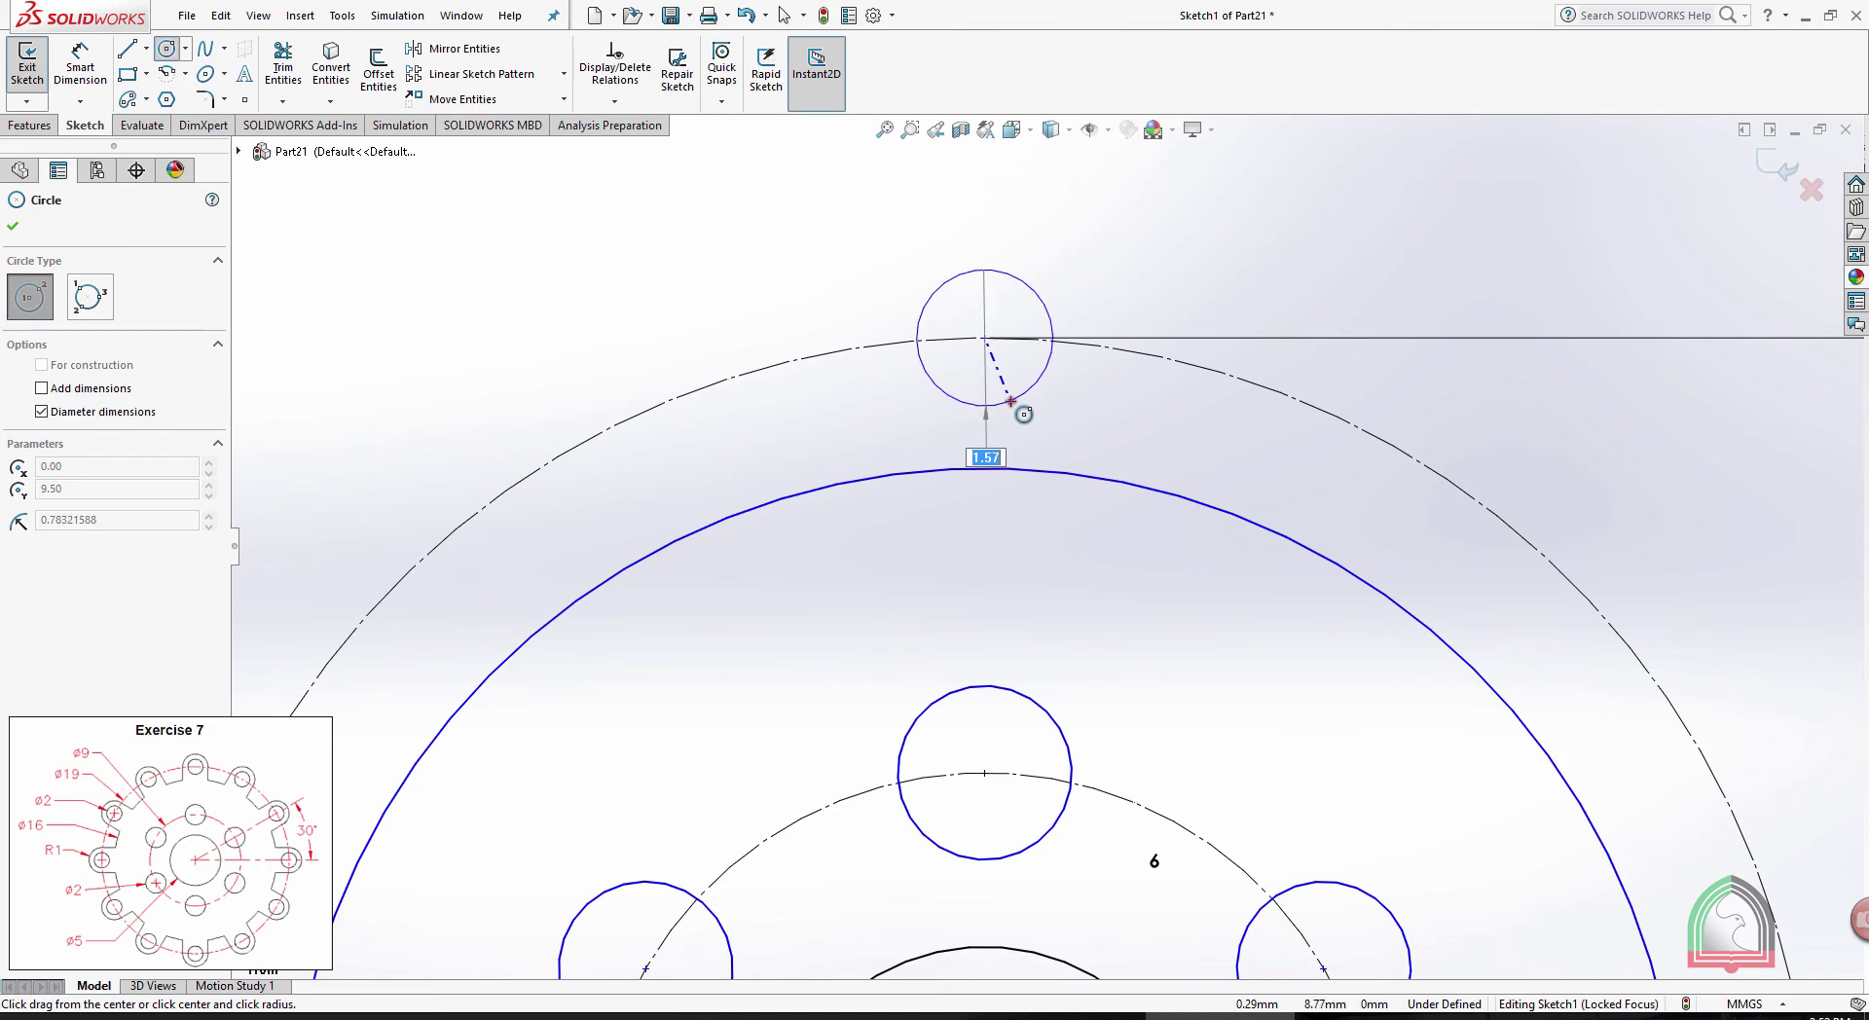
left_click(1013, 400)
key("Escape")
Dimension the new top circle as Ø2 and start a larger circle concentric with it
left_click(80, 68)
left_click(1033, 289)
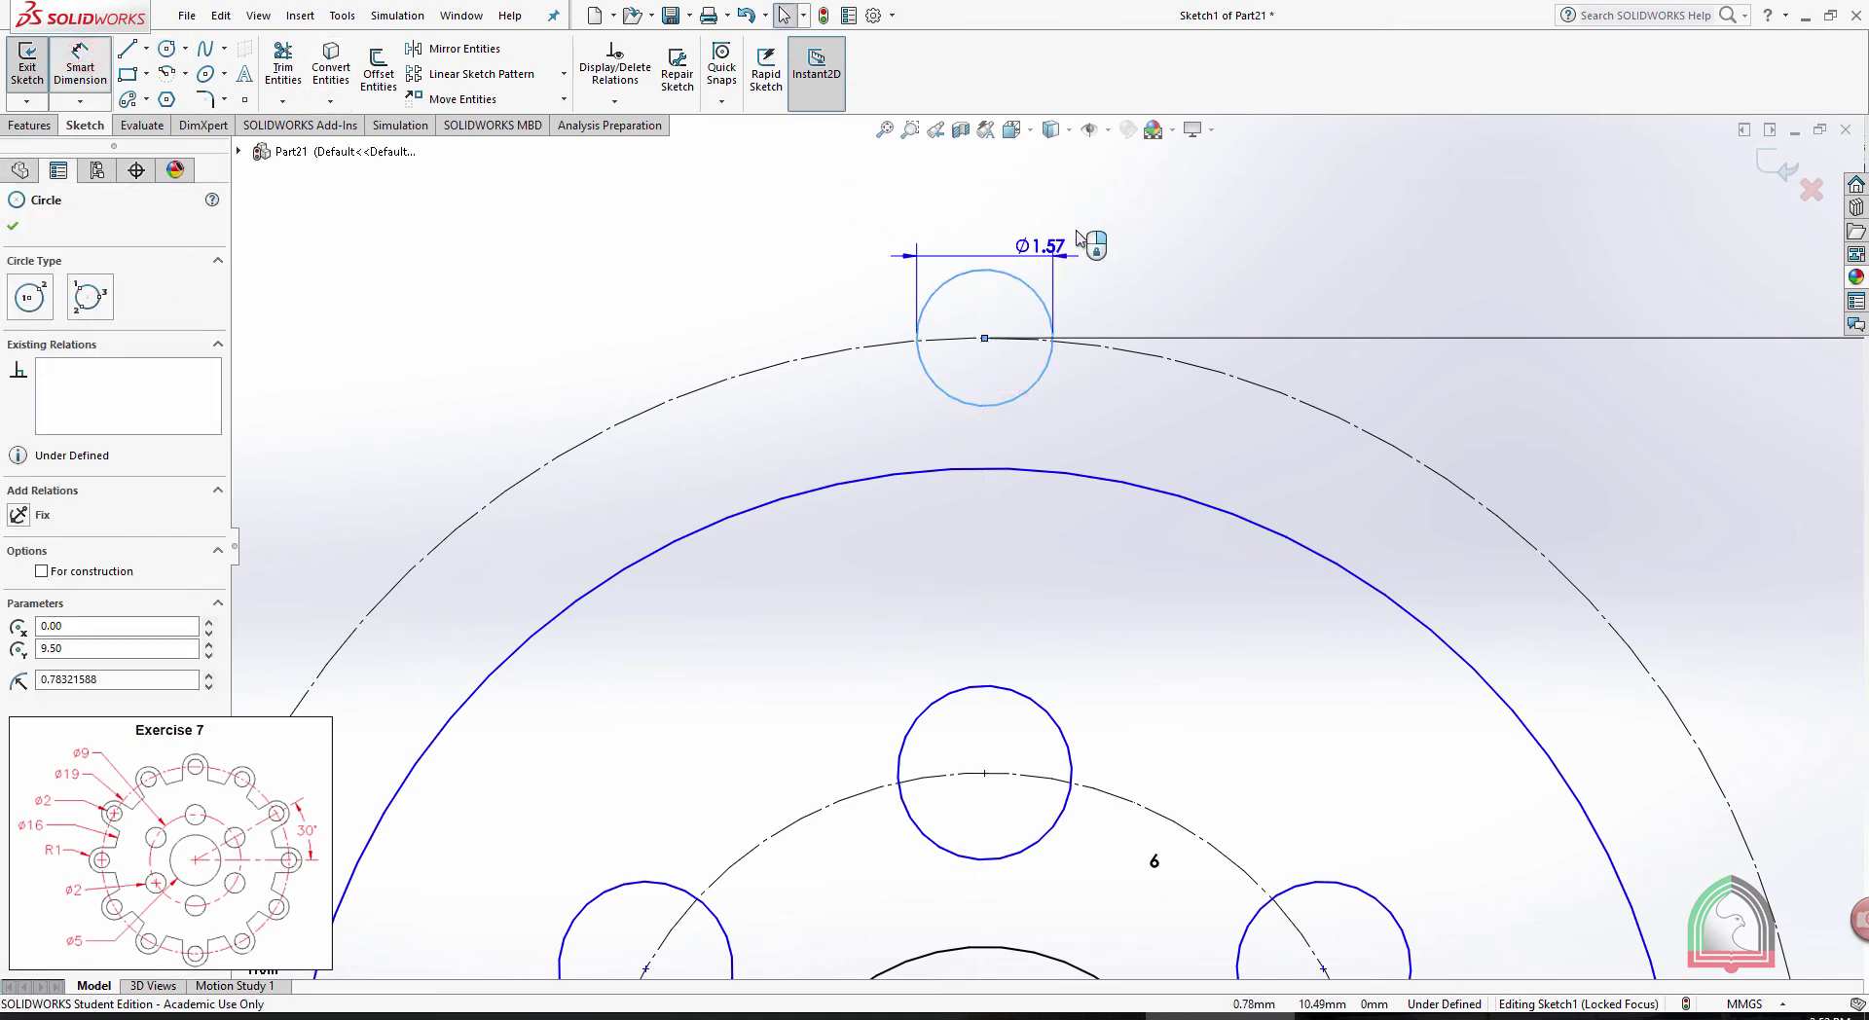
left_click(1066, 248)
type("2")
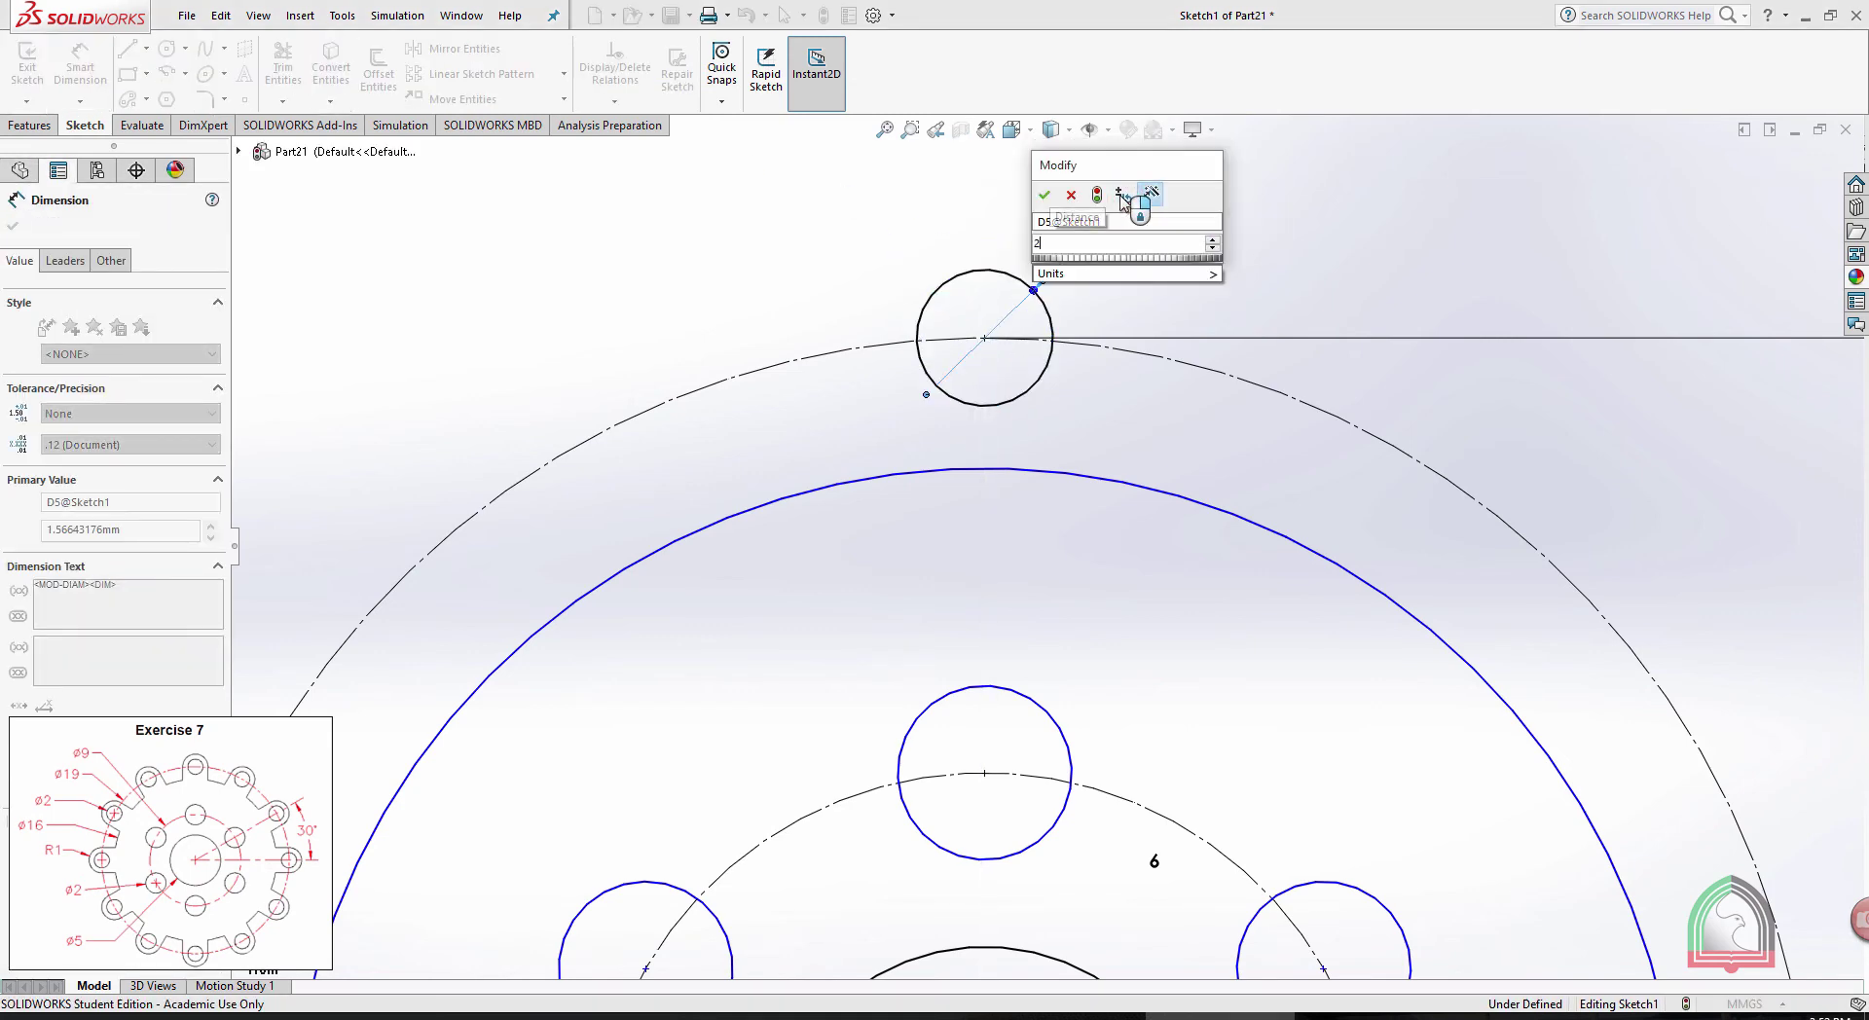
key("Return")
key("Escape")
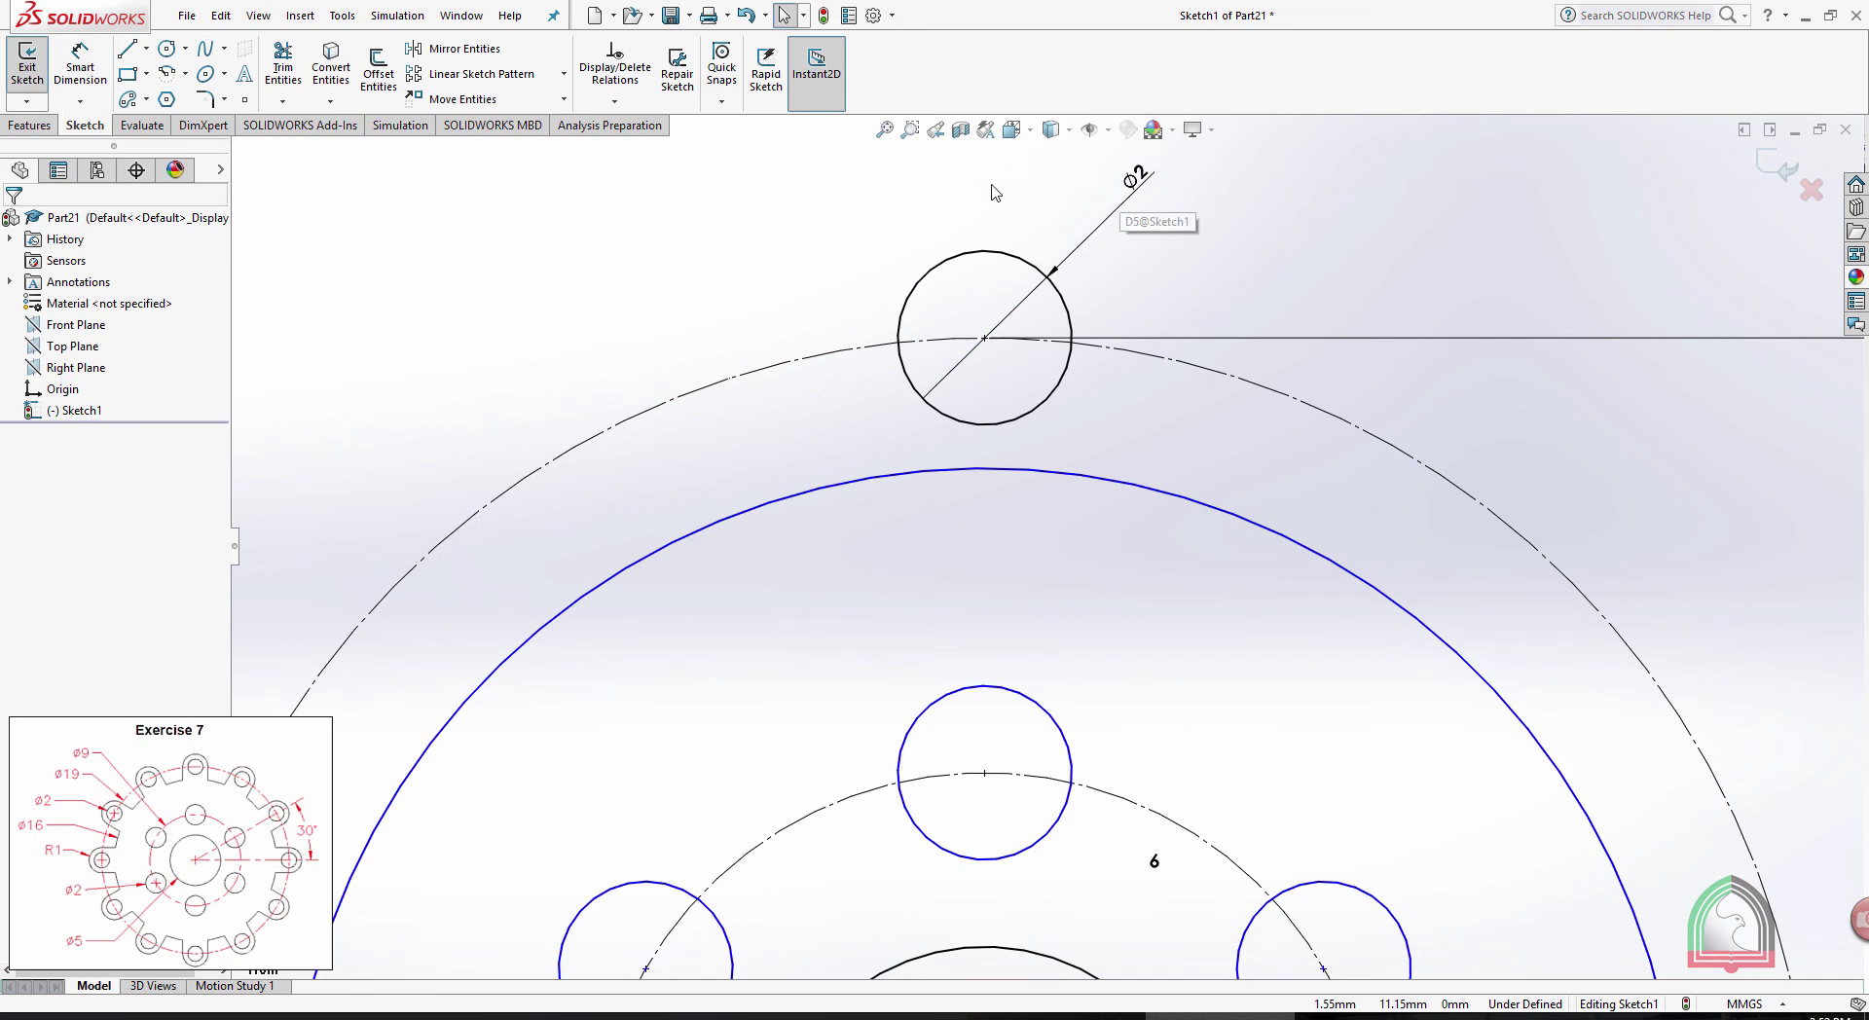
left_click(169, 49)
left_click(985, 338)
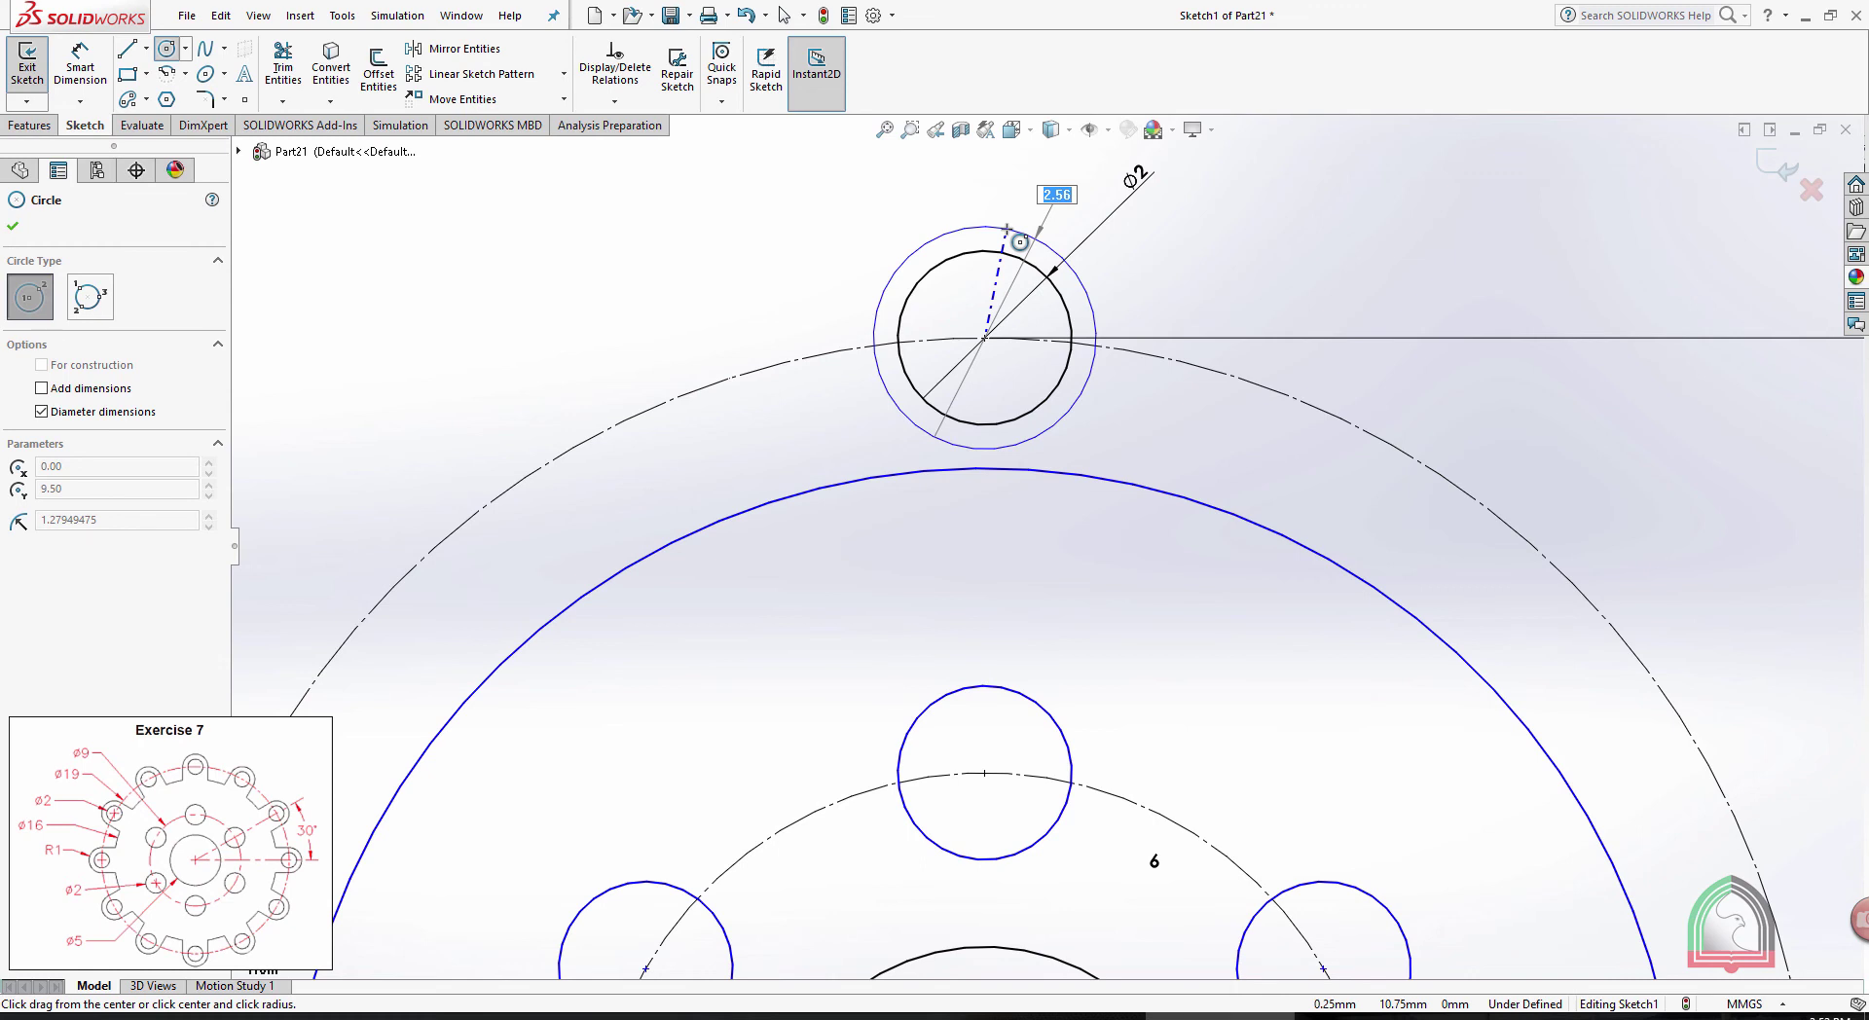
Size the surrounding circle at 3 mm and trim away its lower-left and lower-right arcs
key("Return")
key("Escape")
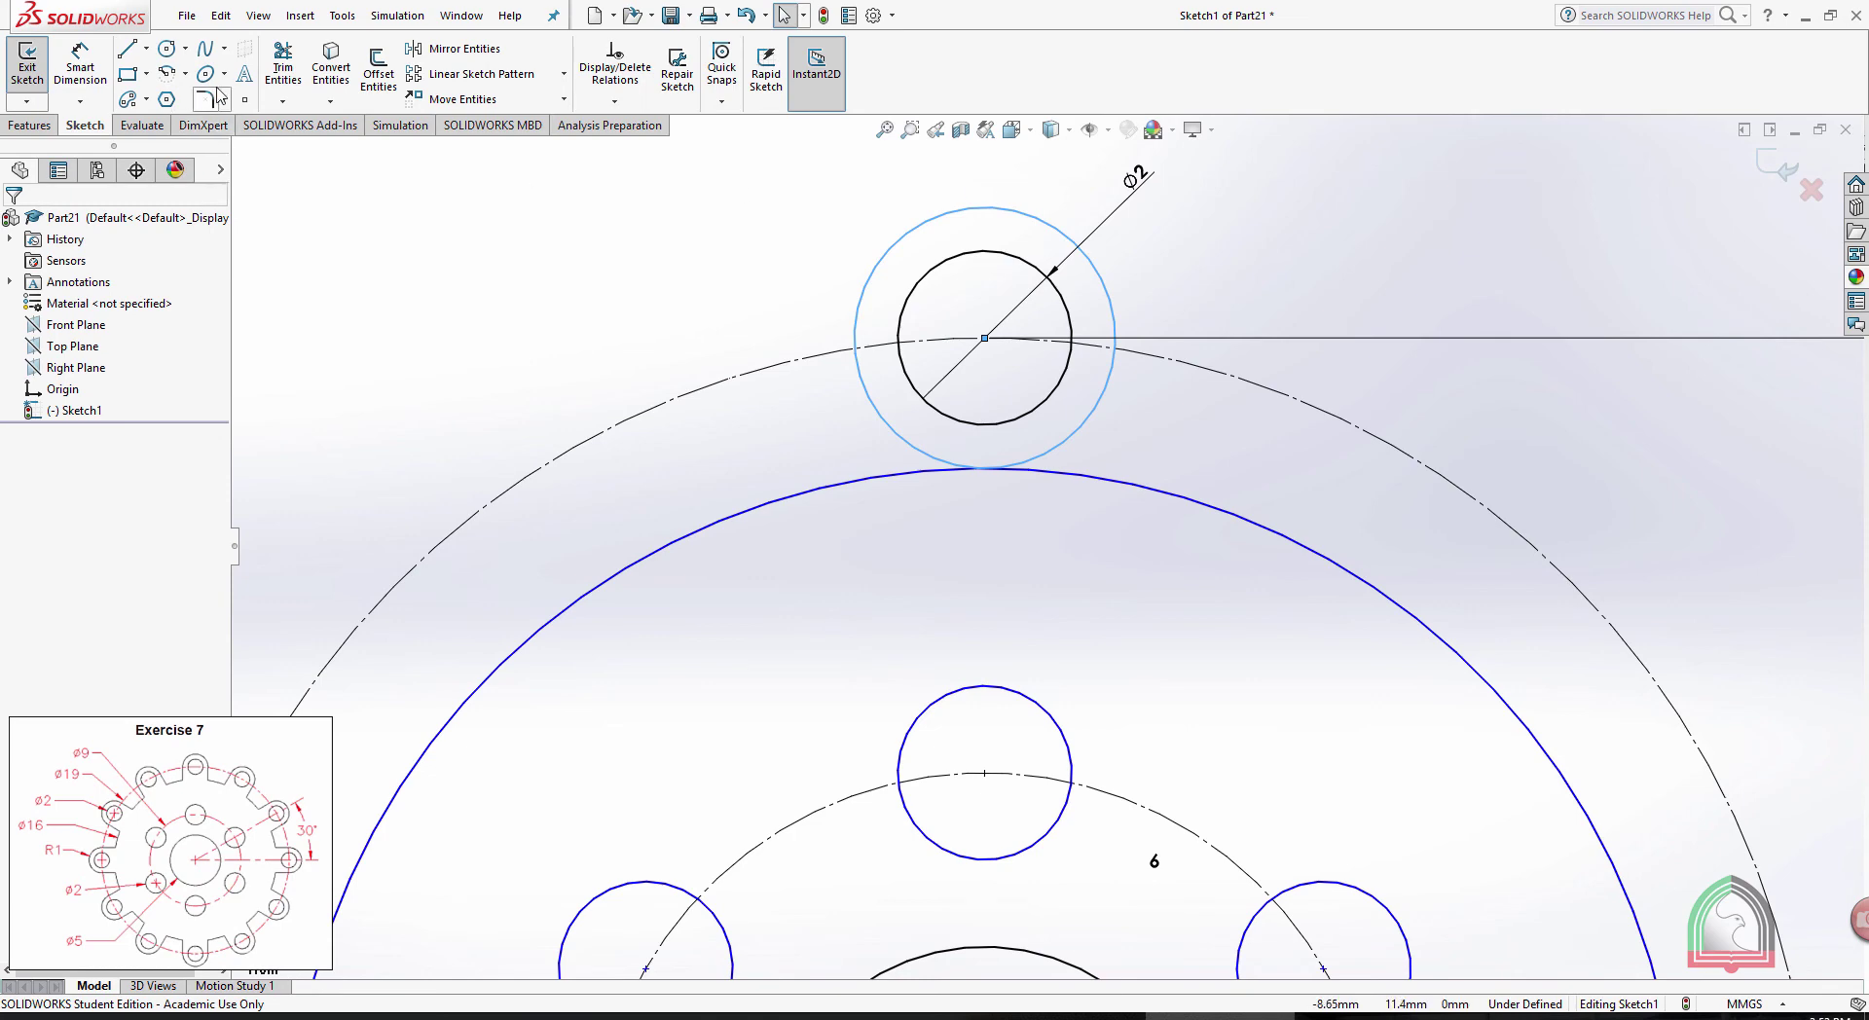
left_click(283, 68)
left_click_drag(1159, 450, 1098, 409)
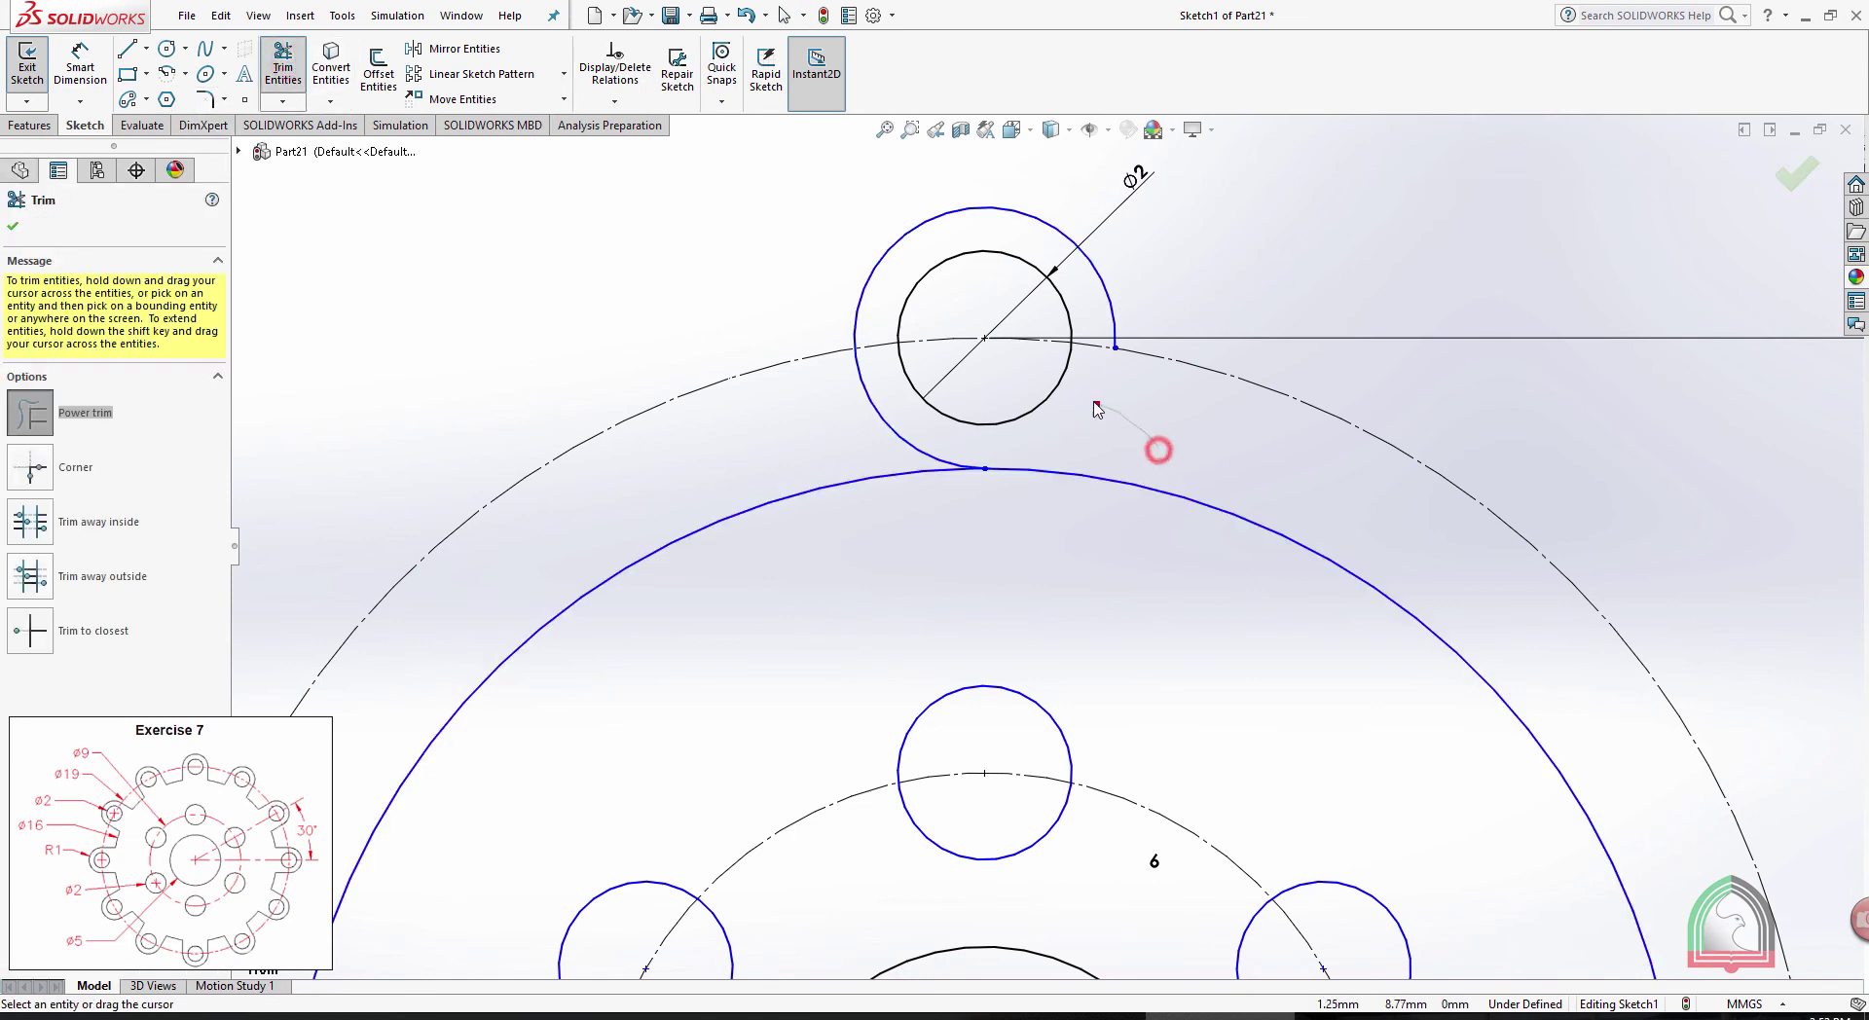
left_click_drag(885, 401, 905, 384)
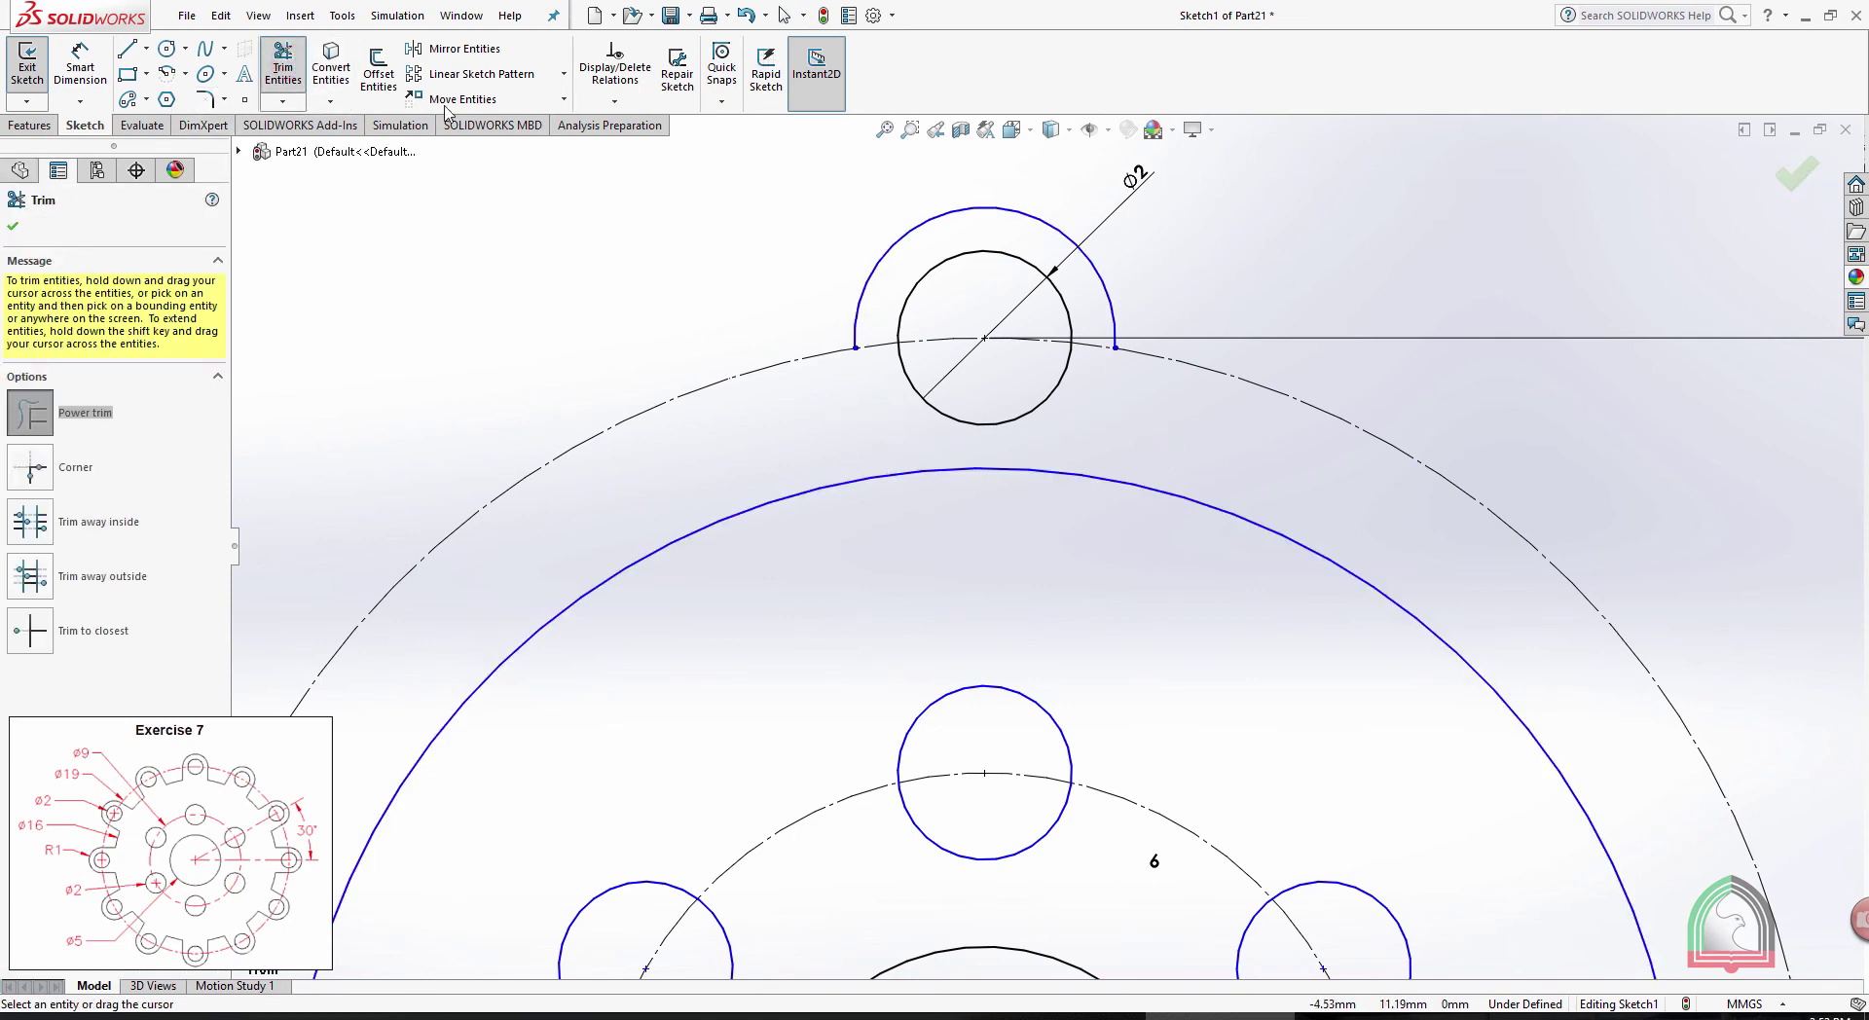
Draw the lug's two side lines from the cap ends down to the Ø16 rim circle
left_click(136, 55)
left_click(856, 349)
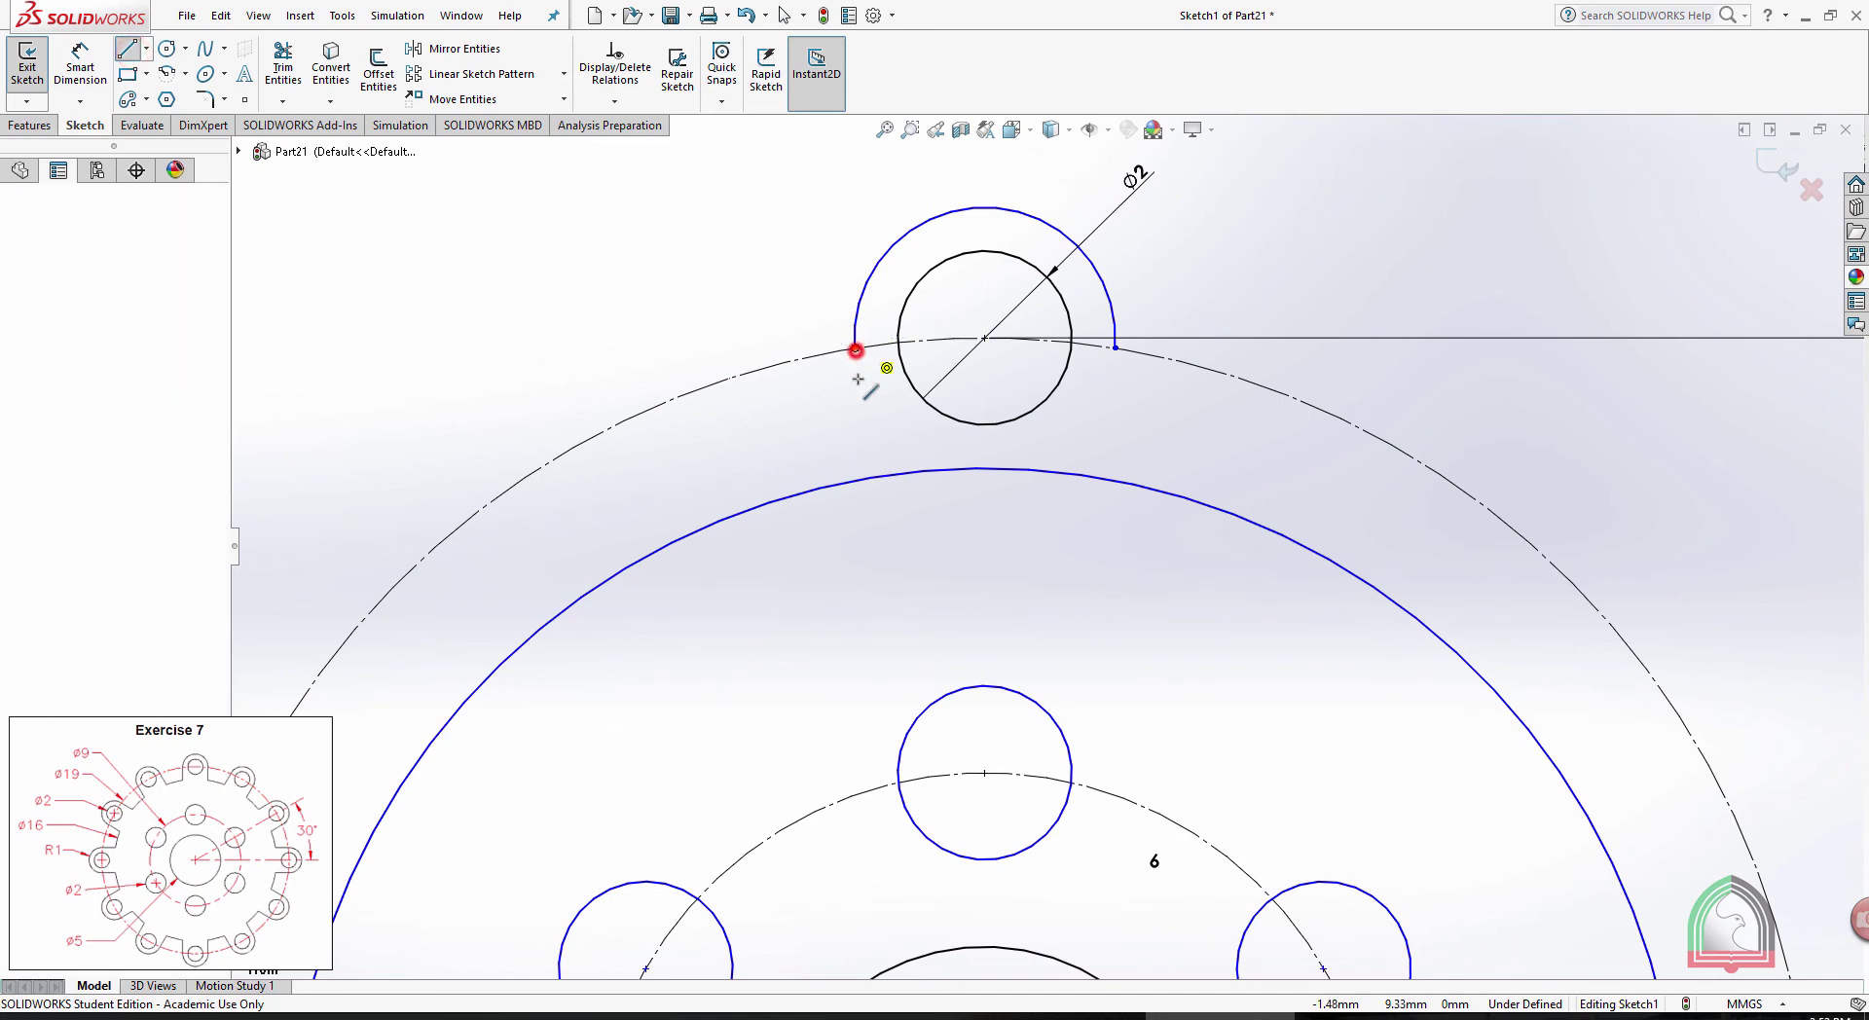
left_click(858, 478)
key("Escape")
left_click(128, 48)
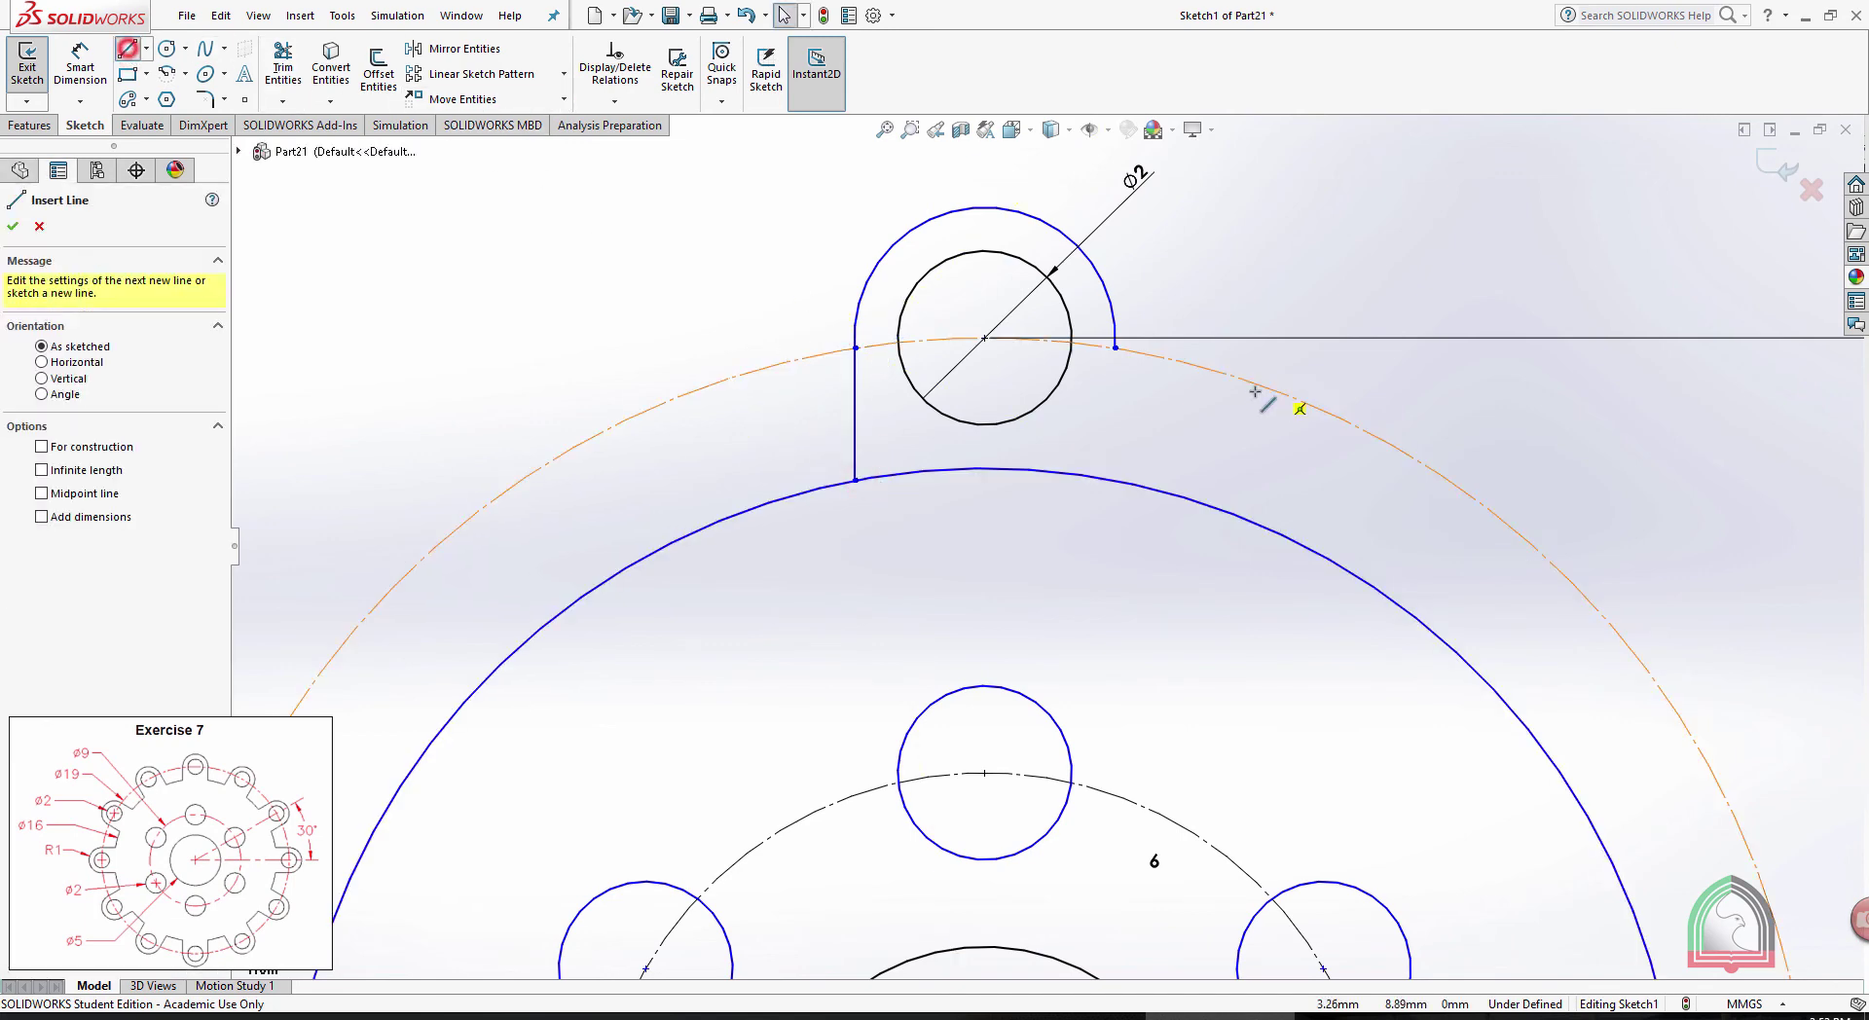
left_click(1115, 348)
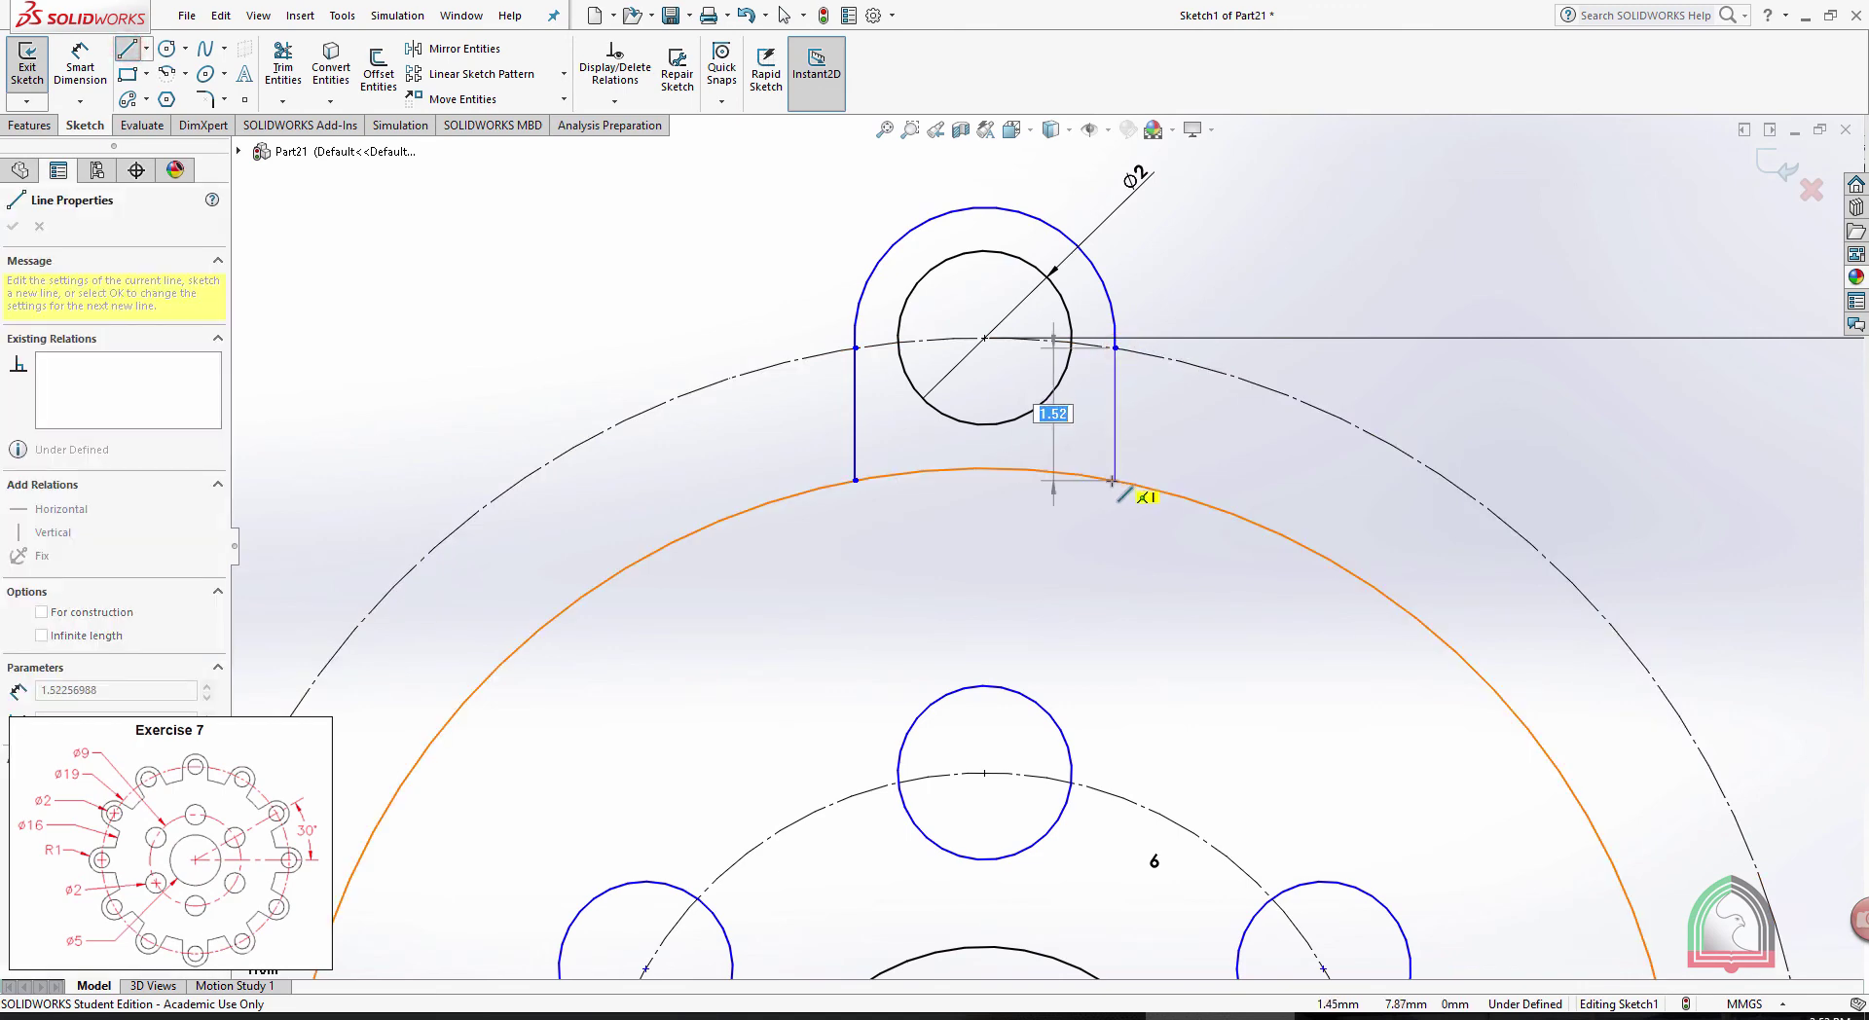
left_click(1113, 480)
key("Escape")
Make the right side line vertical and check the left line's relation
left_click(1116, 395)
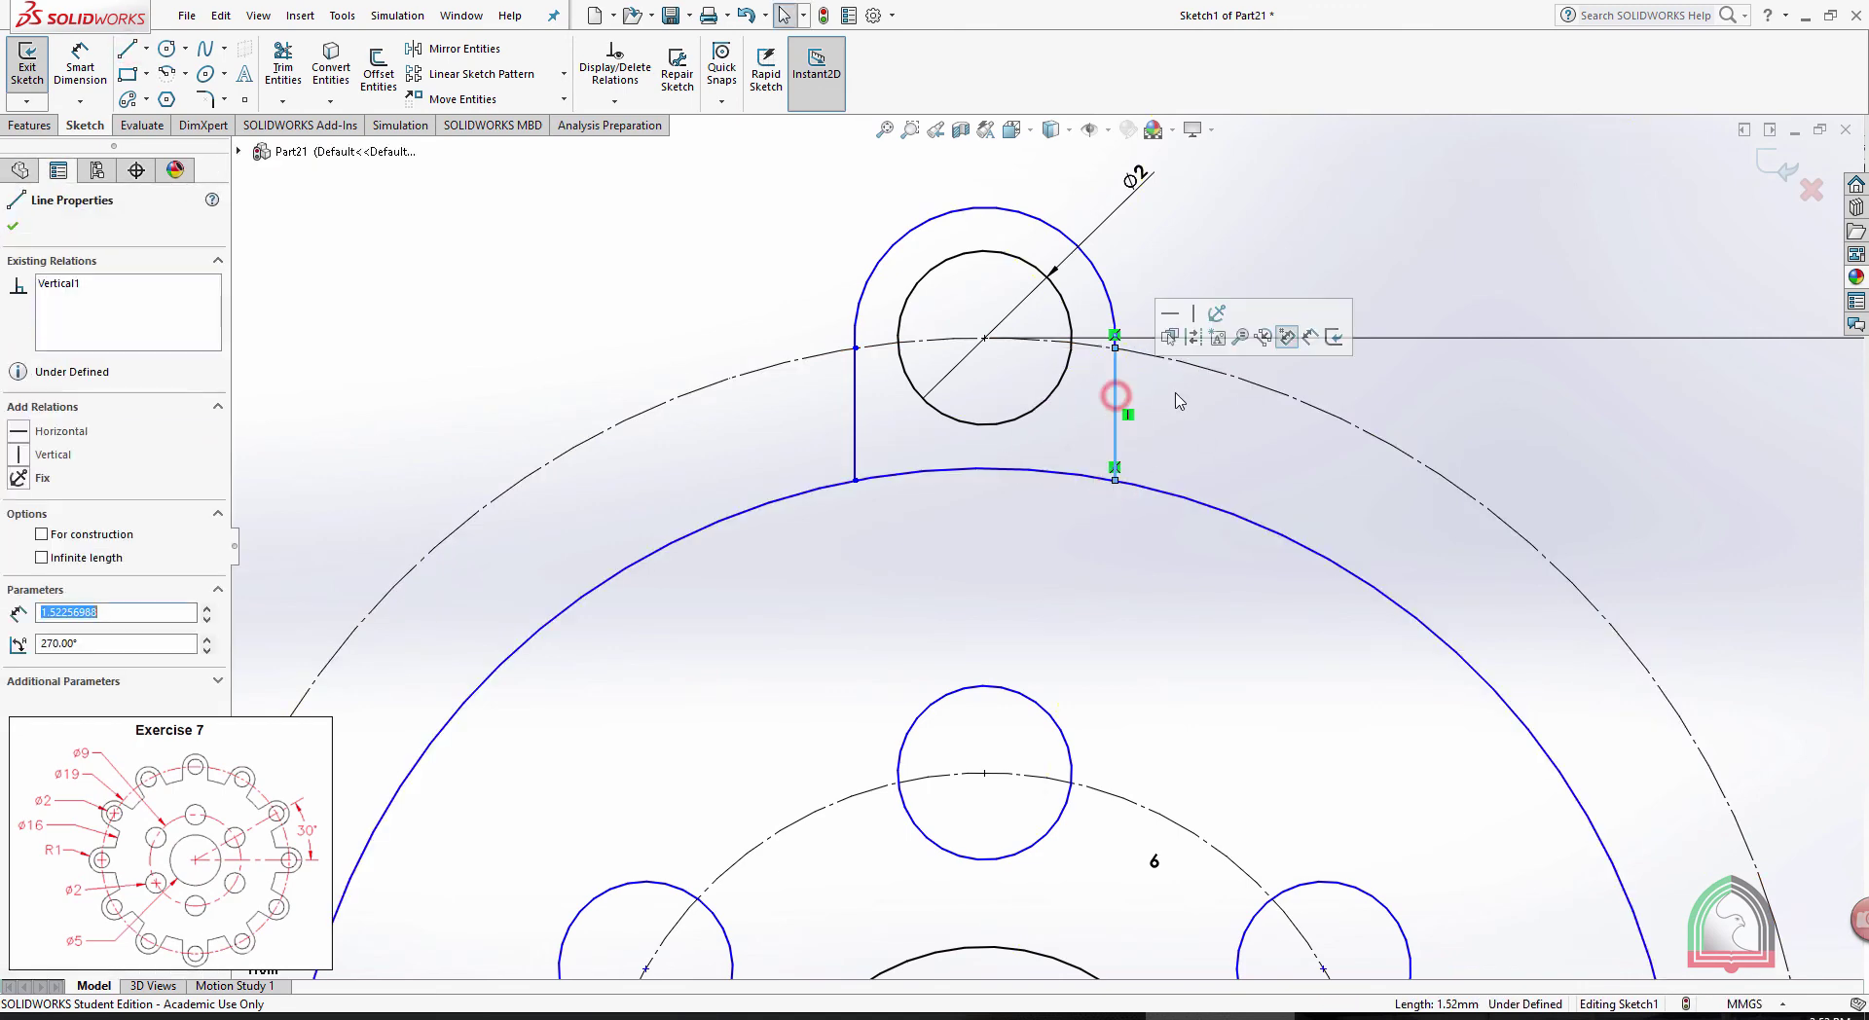
left_click(1192, 316)
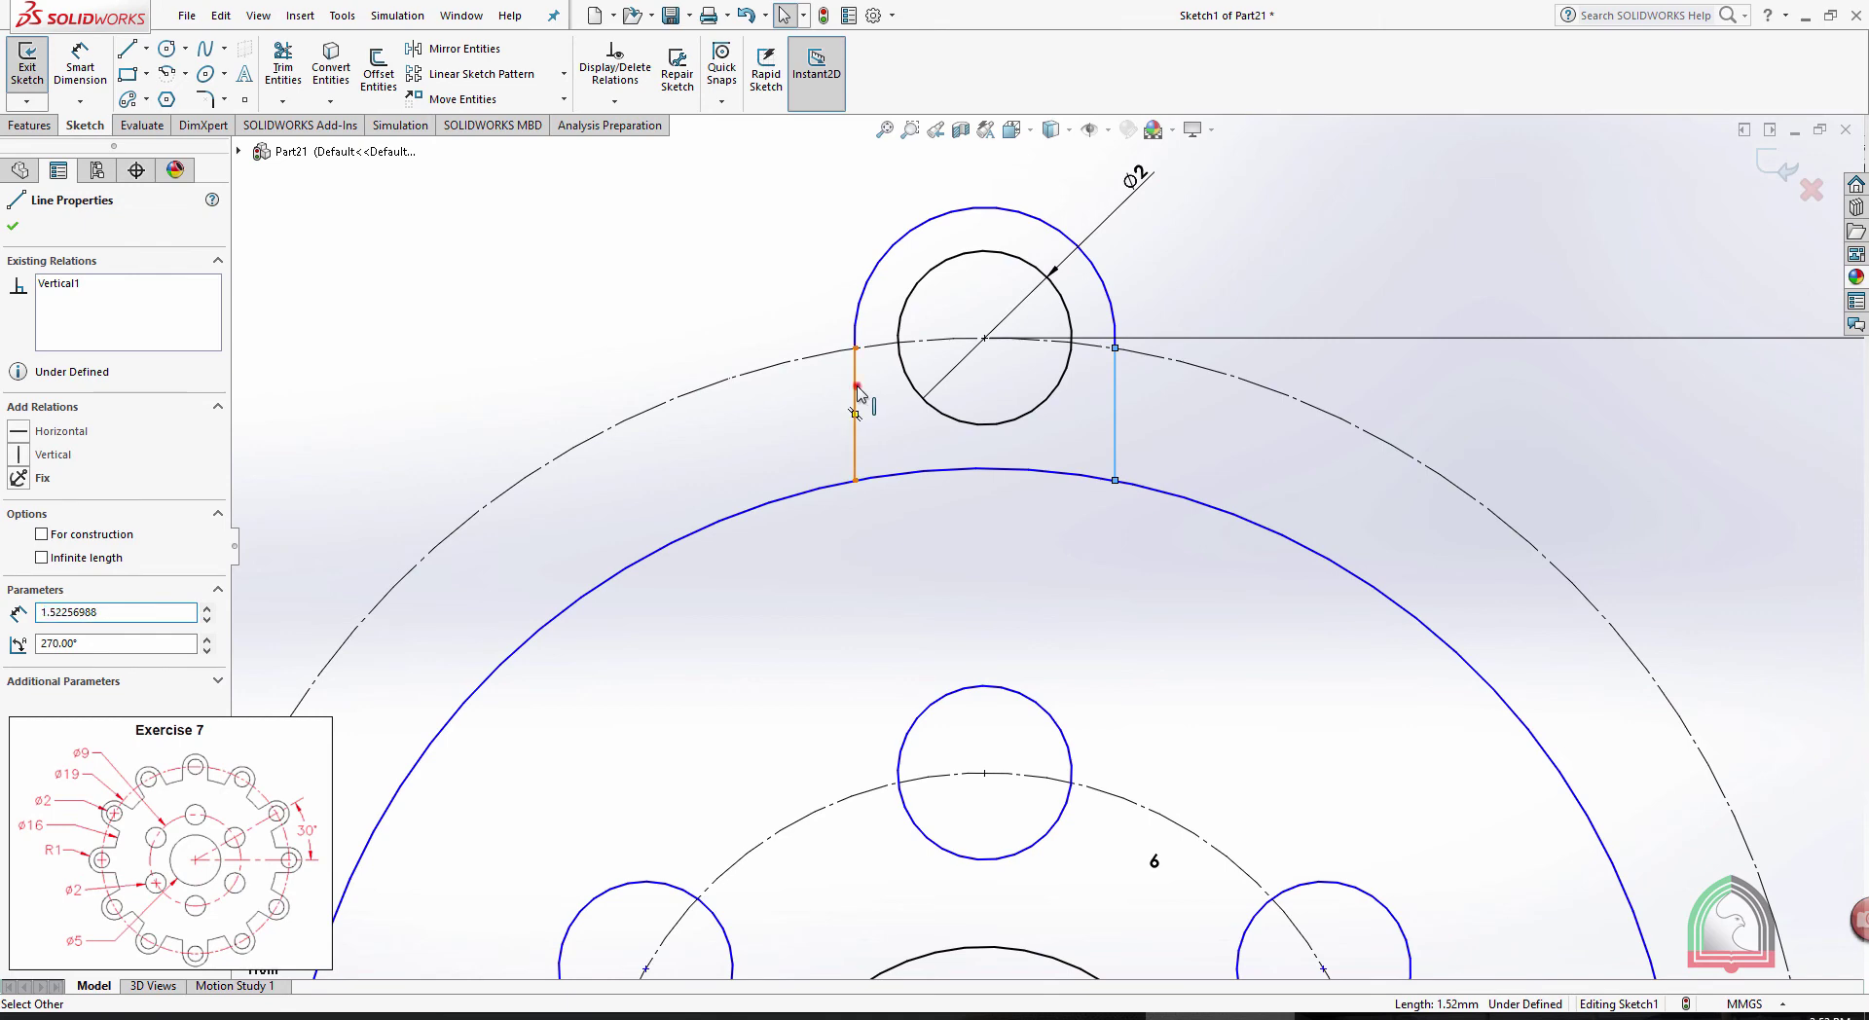
left_click(854, 395)
scroll(1086, 619, "up", 3)
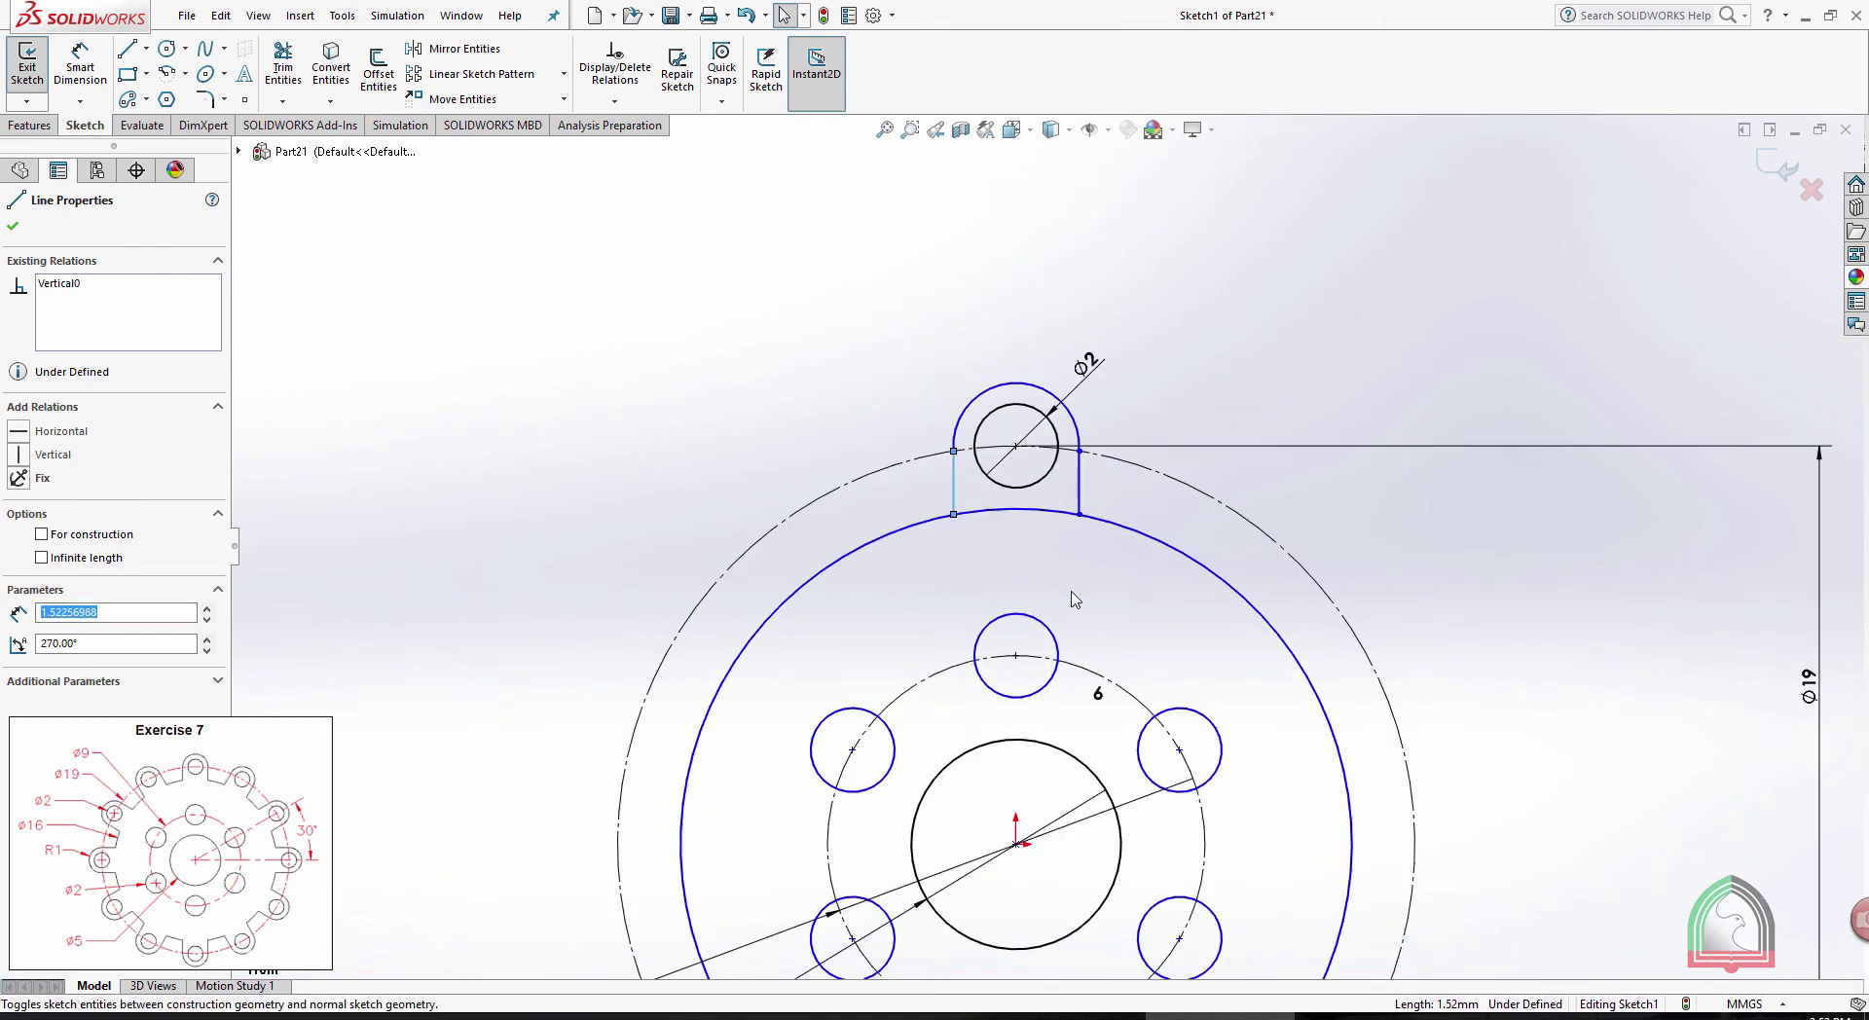
scroll(1071, 584, "up", 2)
scroll(1194, 722, "up", 1)
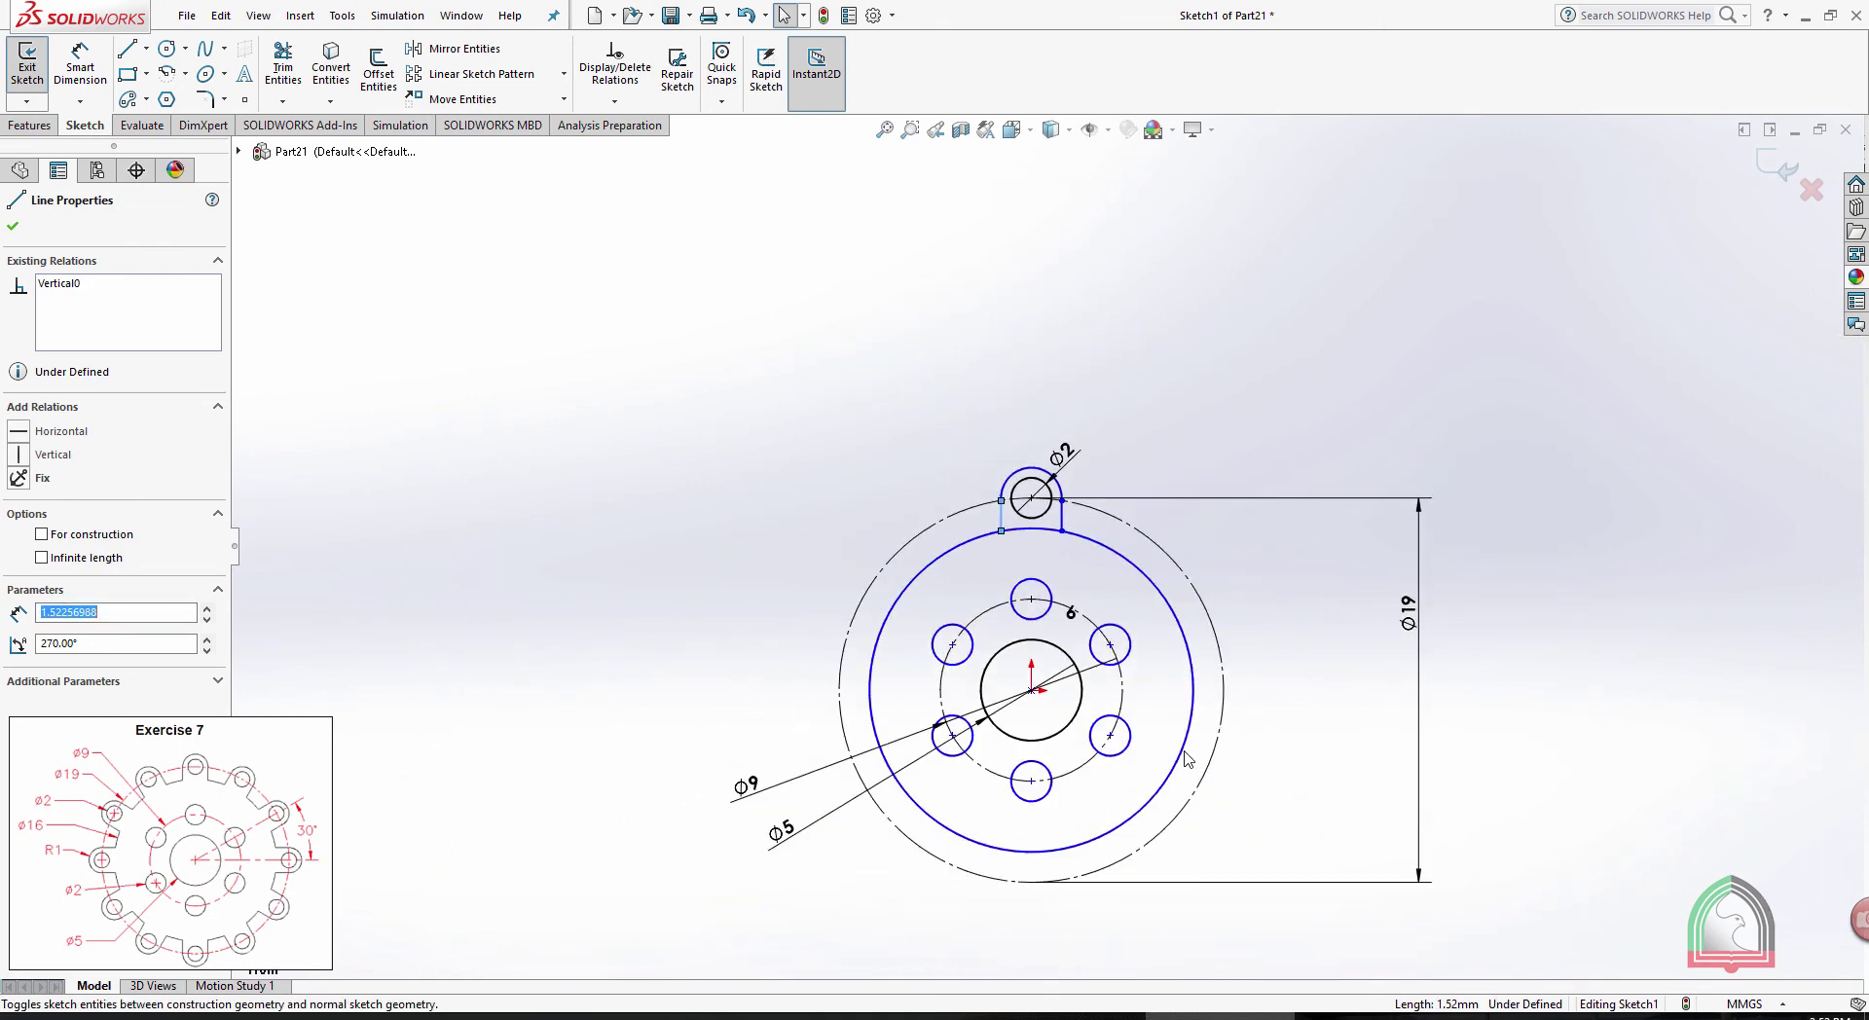
scroll(837, 443, "down", 1)
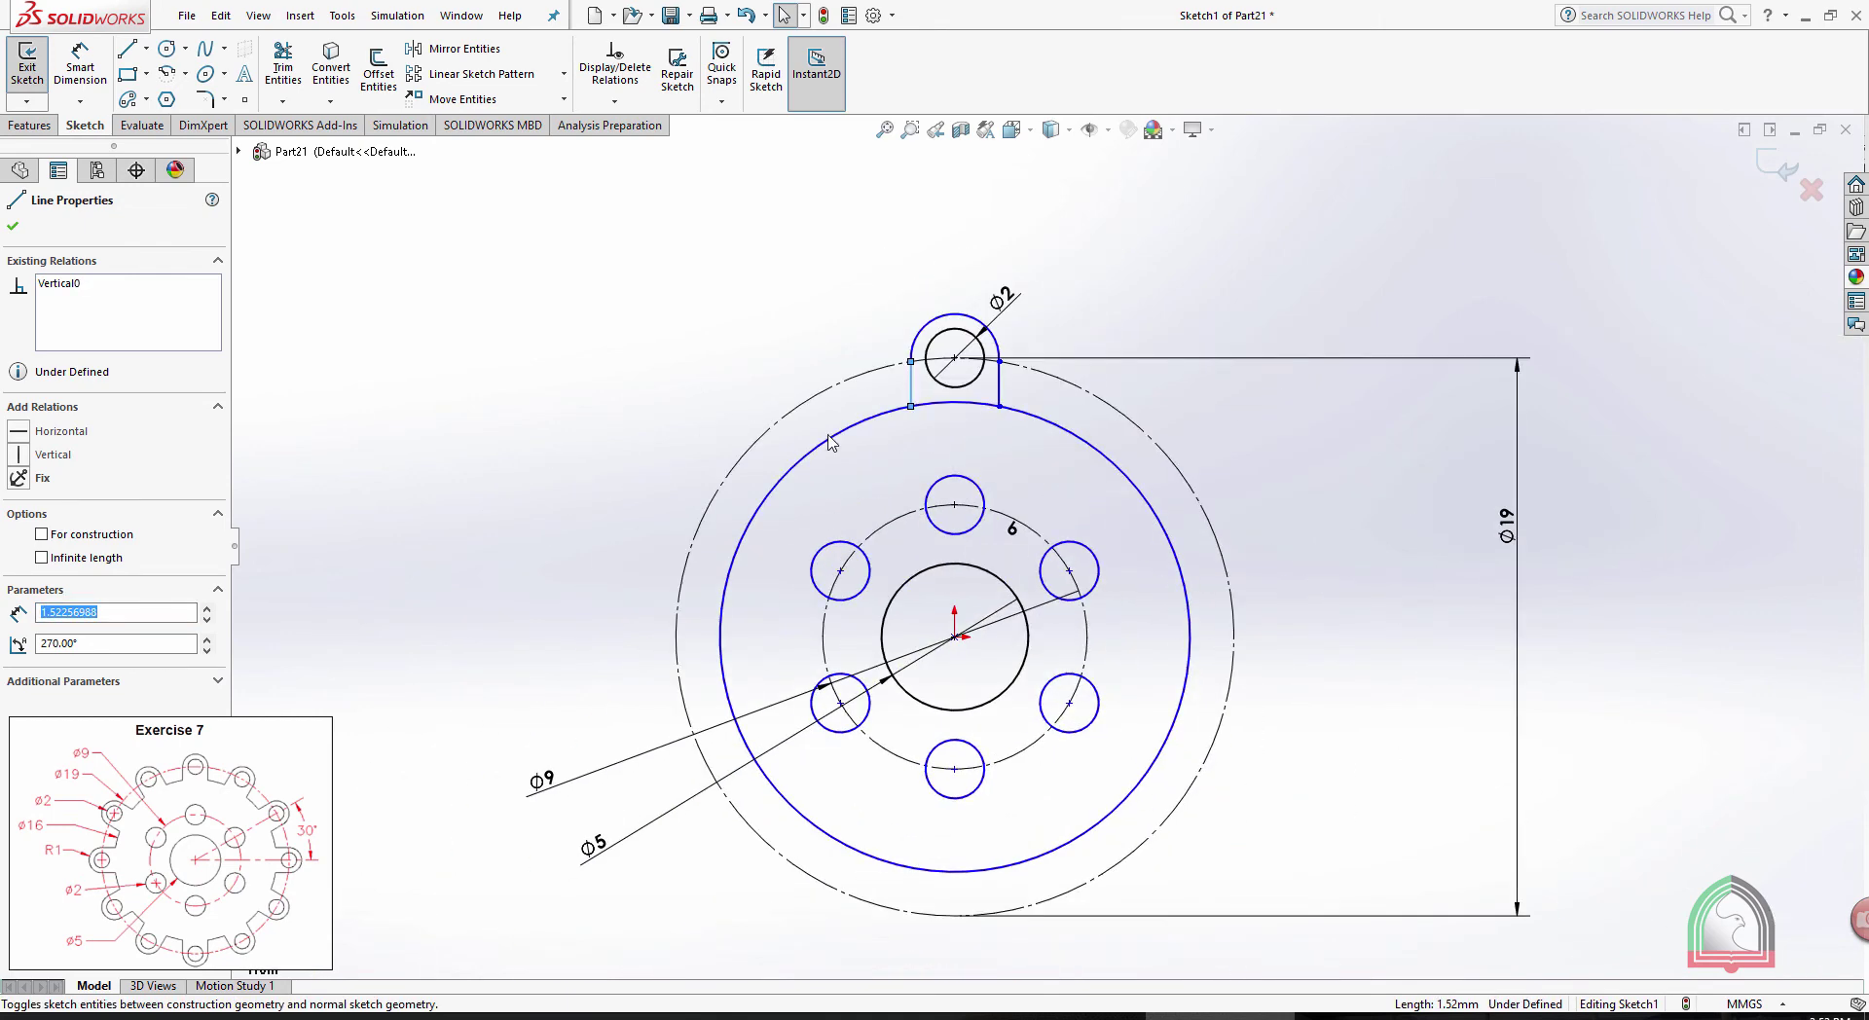
Circular-pattern the lug's side lines, rounded arc and Ø2 hole into 12 instances
left_click(562, 74)
left_click(487, 129)
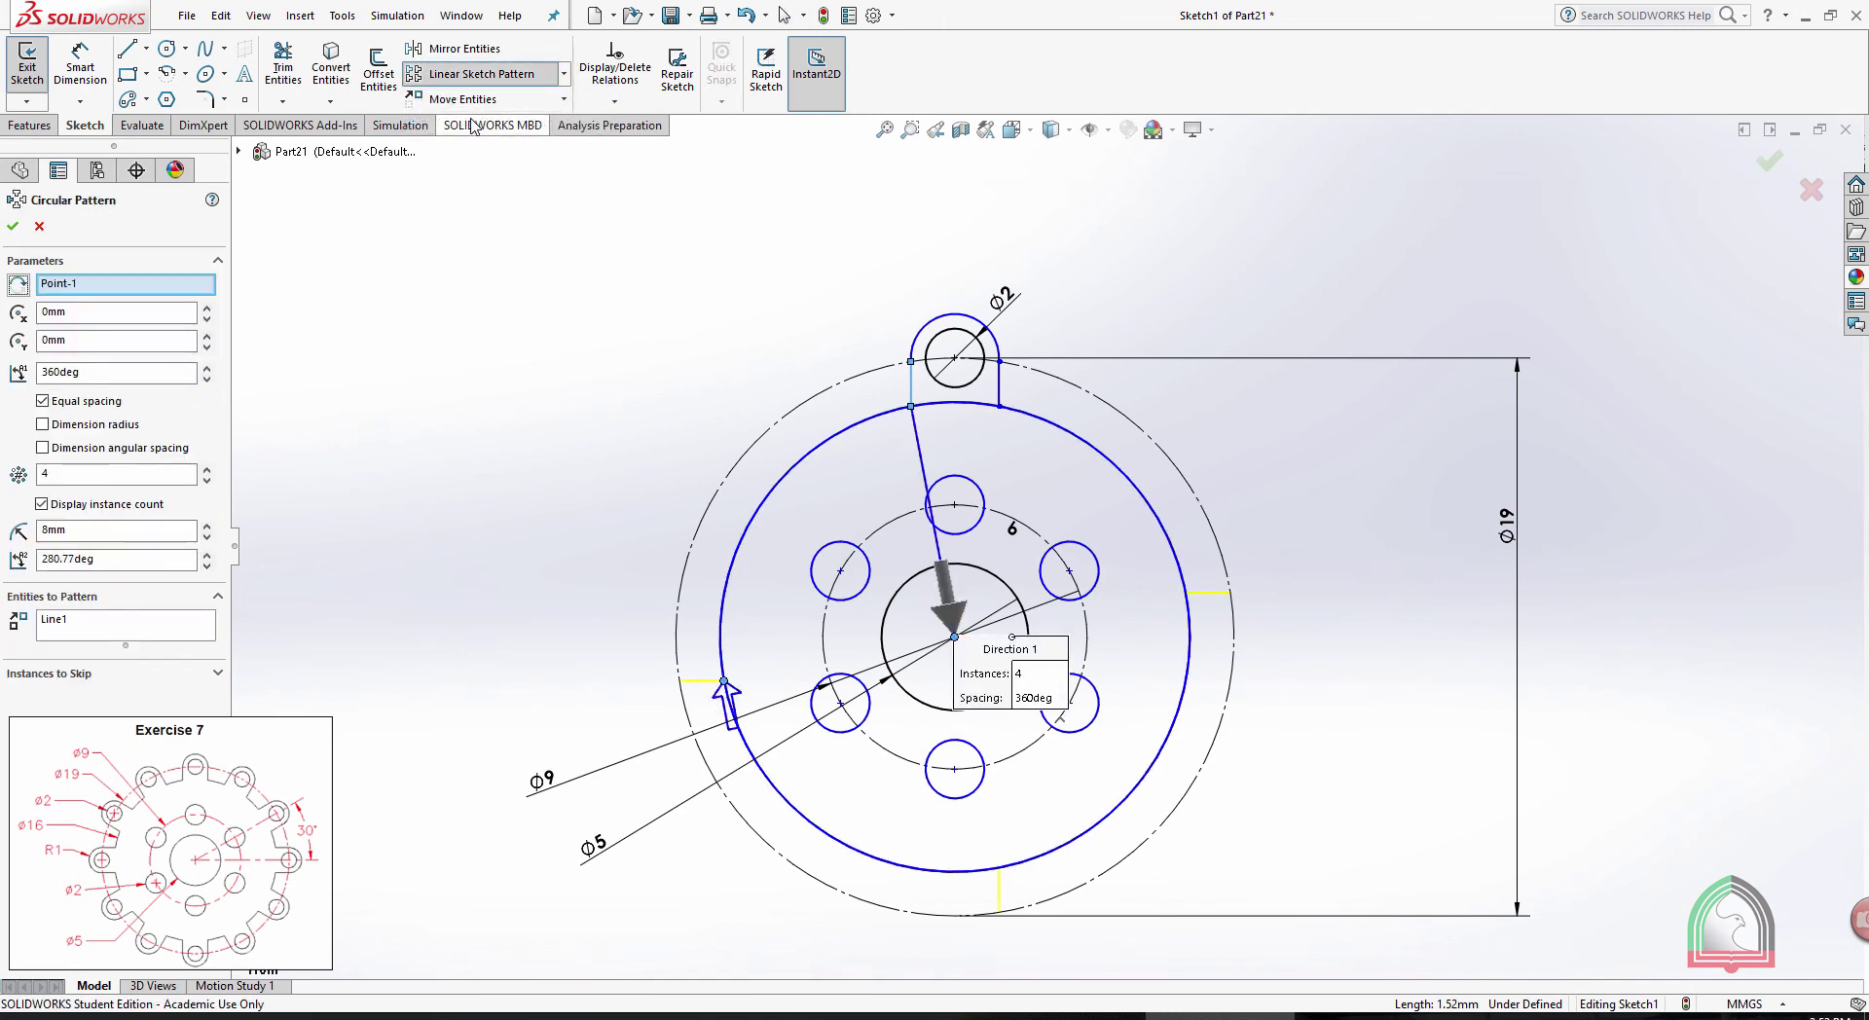
left_click(92, 619)
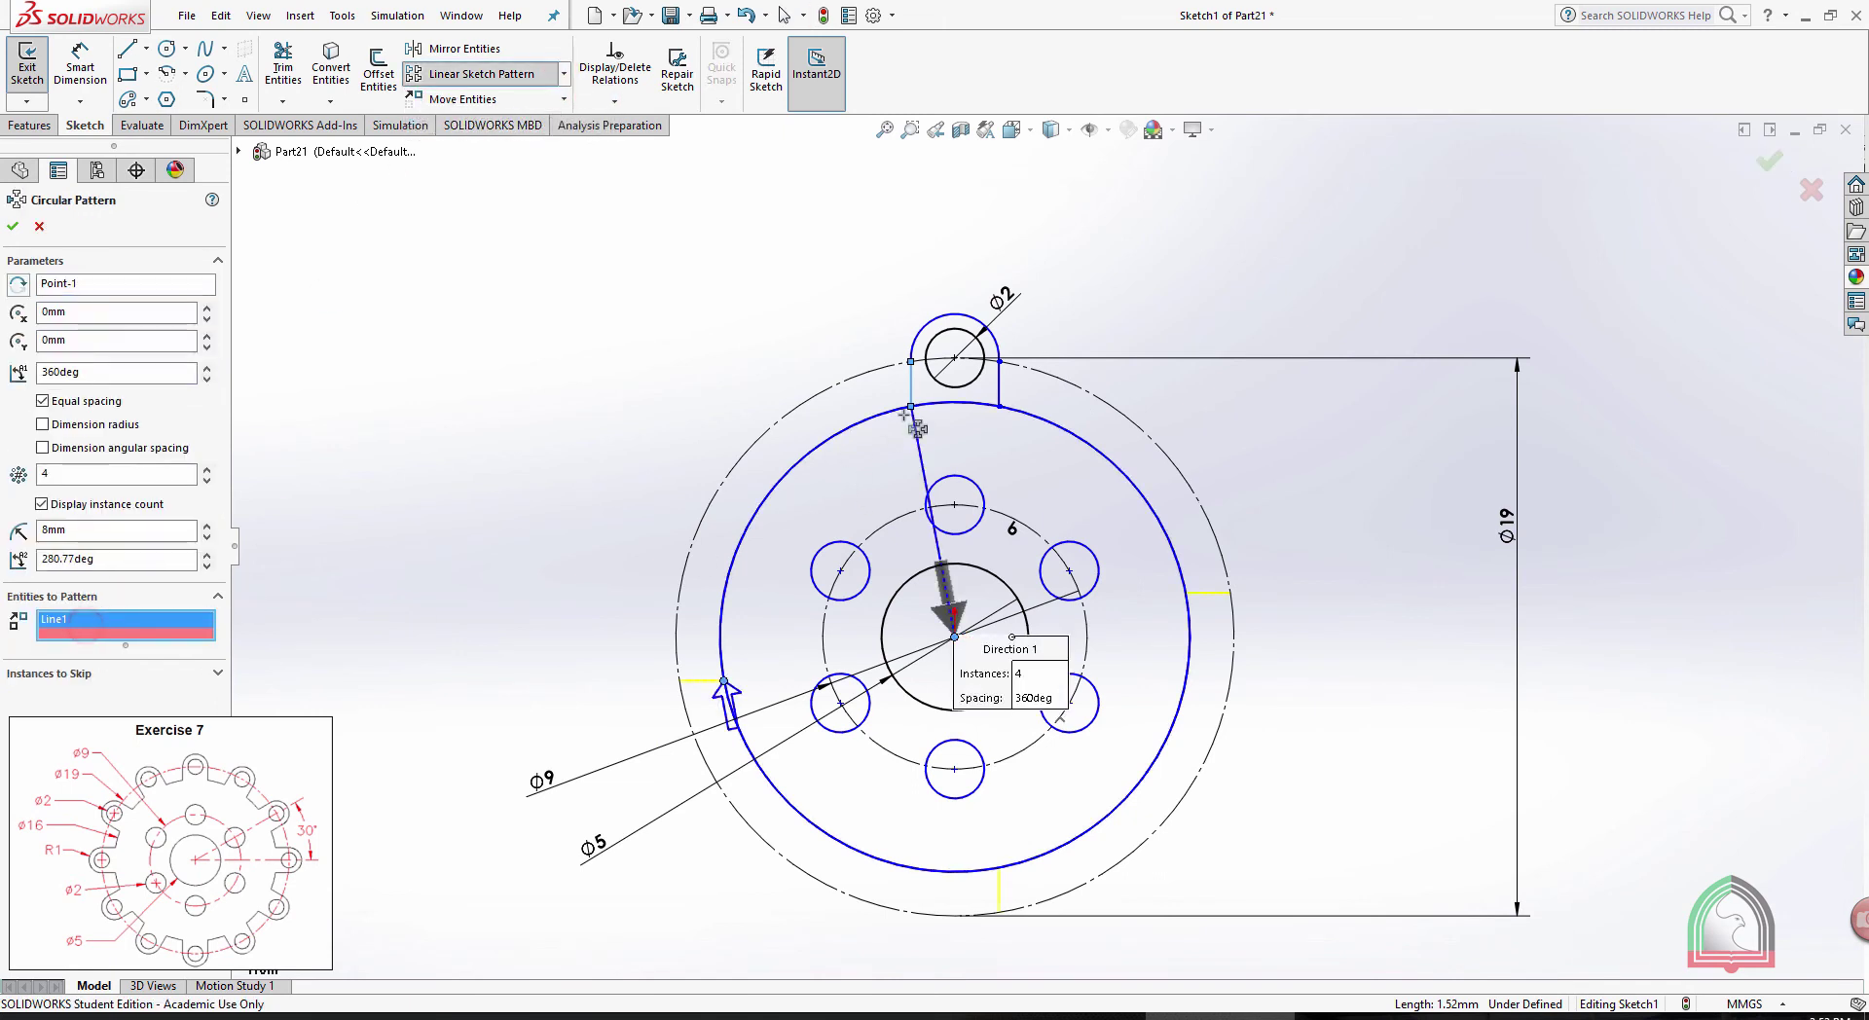
key("Delete")
left_click(999, 387)
left_click(911, 385)
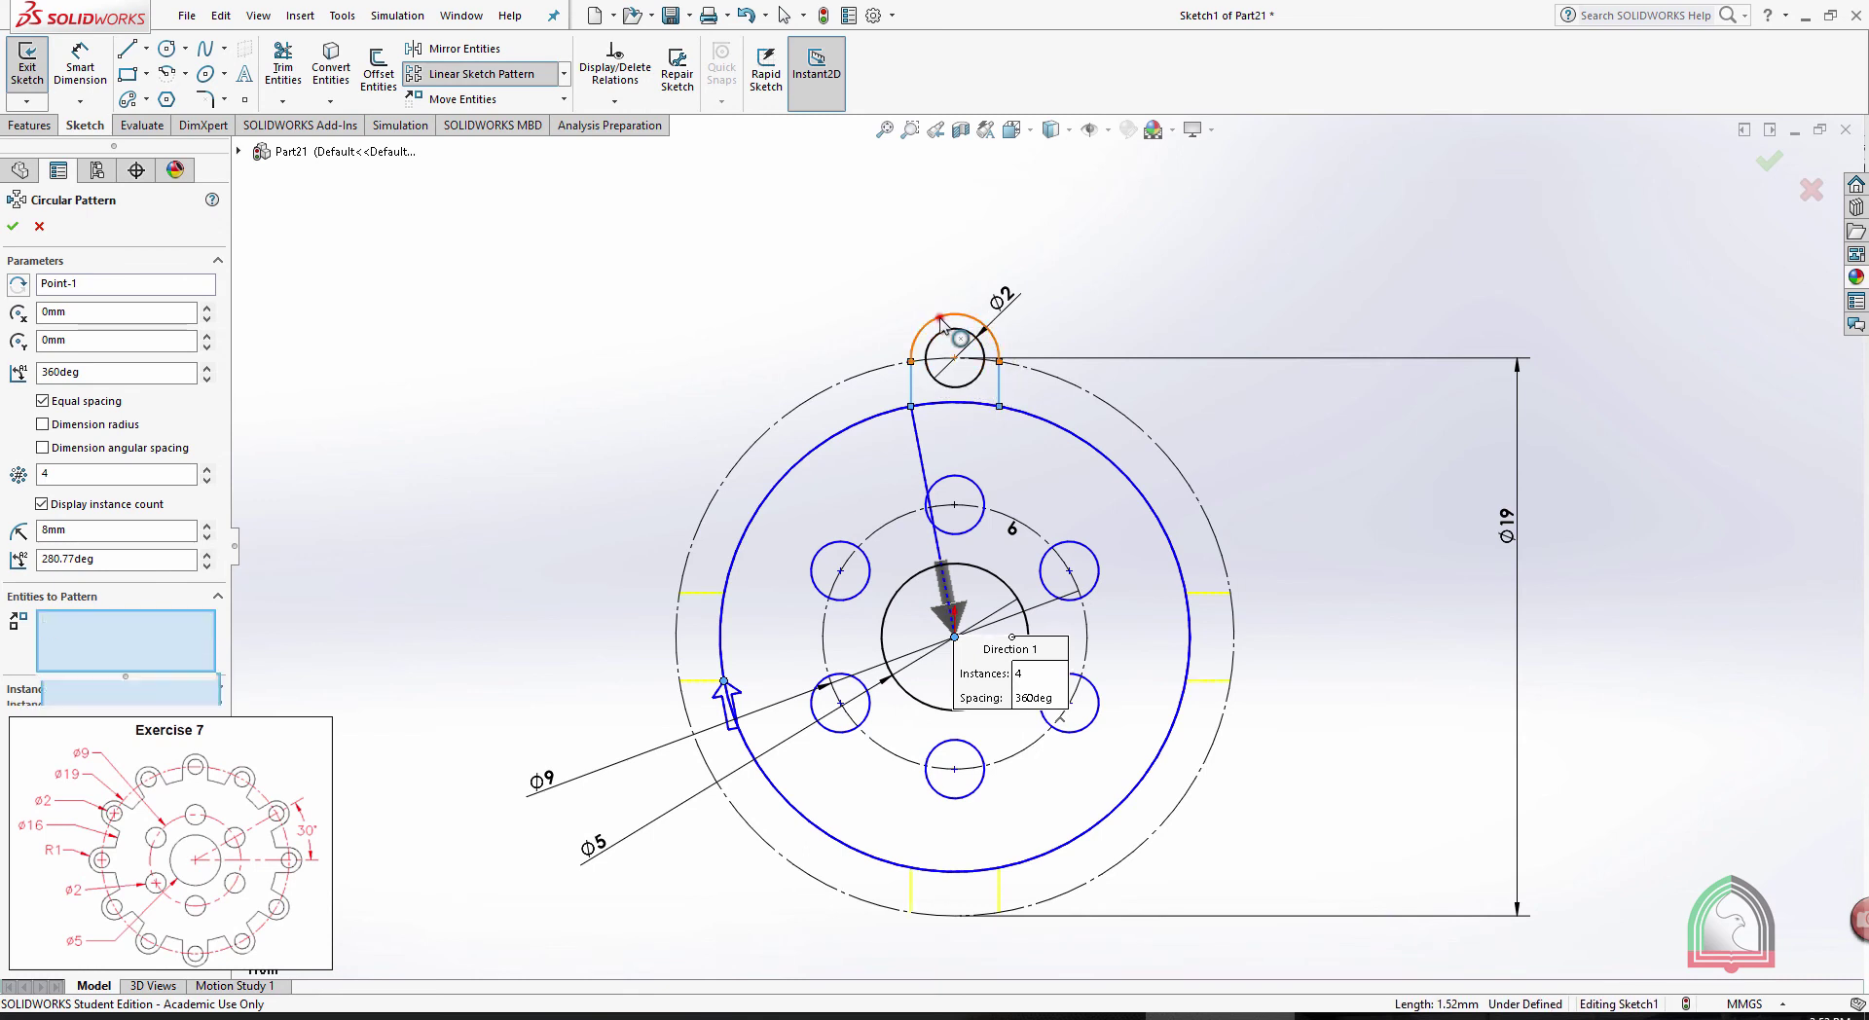
left_click(944, 316)
left_click(944, 341)
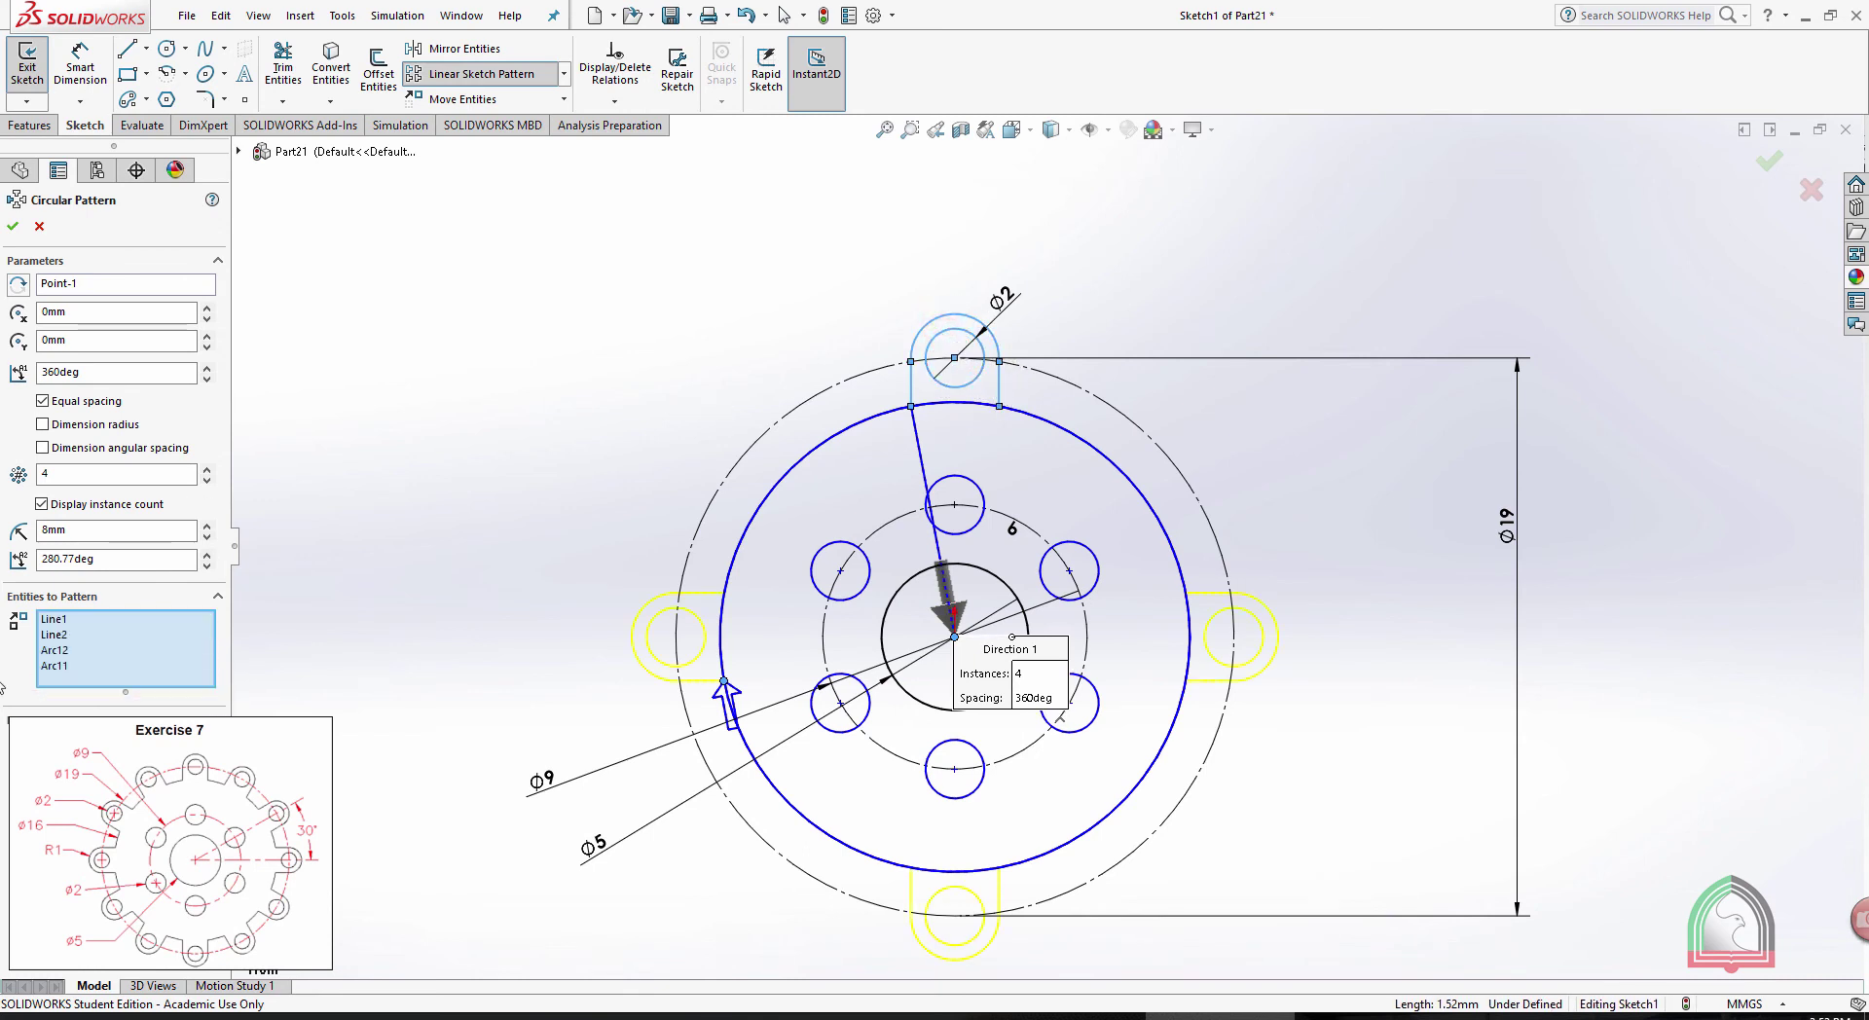
left_click(92, 534)
double_click(51, 473)
left_click(12, 226)
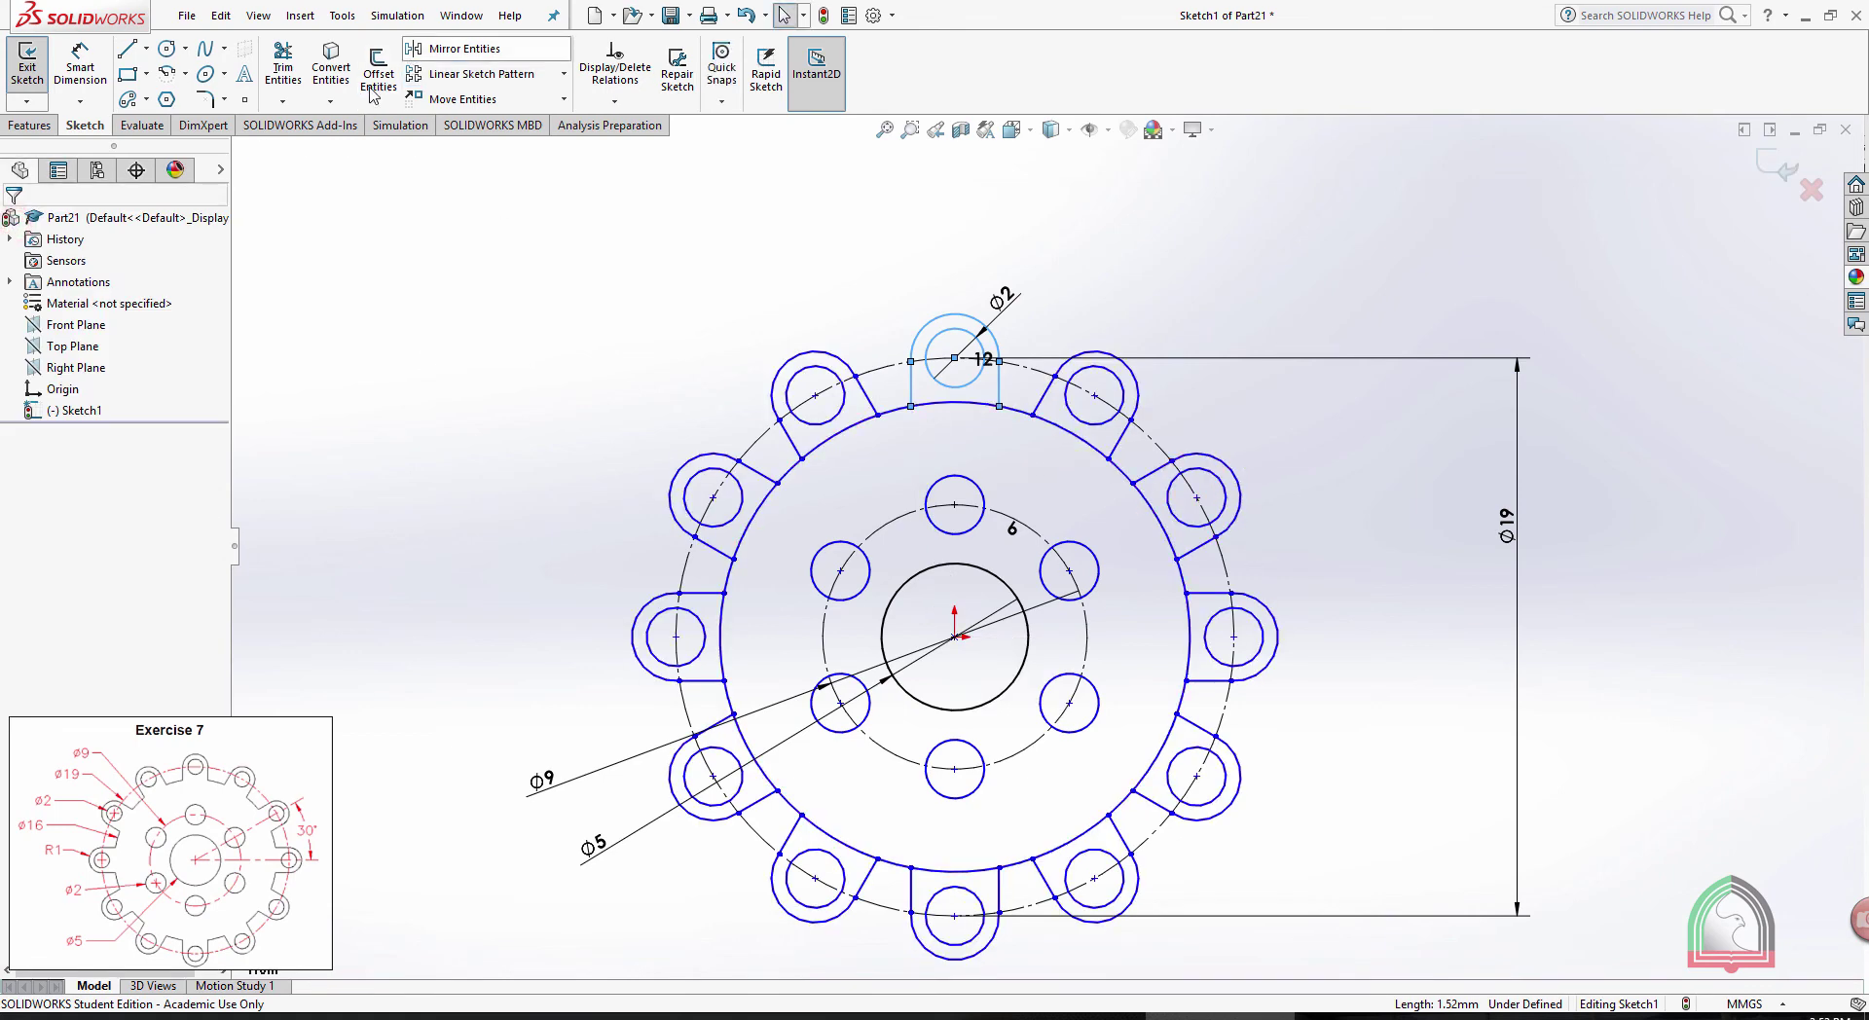
Undo the trial trims and delete the Ø16 rim circle
left_click(287, 66)
left_click_drag(969, 453, 960, 395)
left_click_drag(1068, 461, 1074, 459)
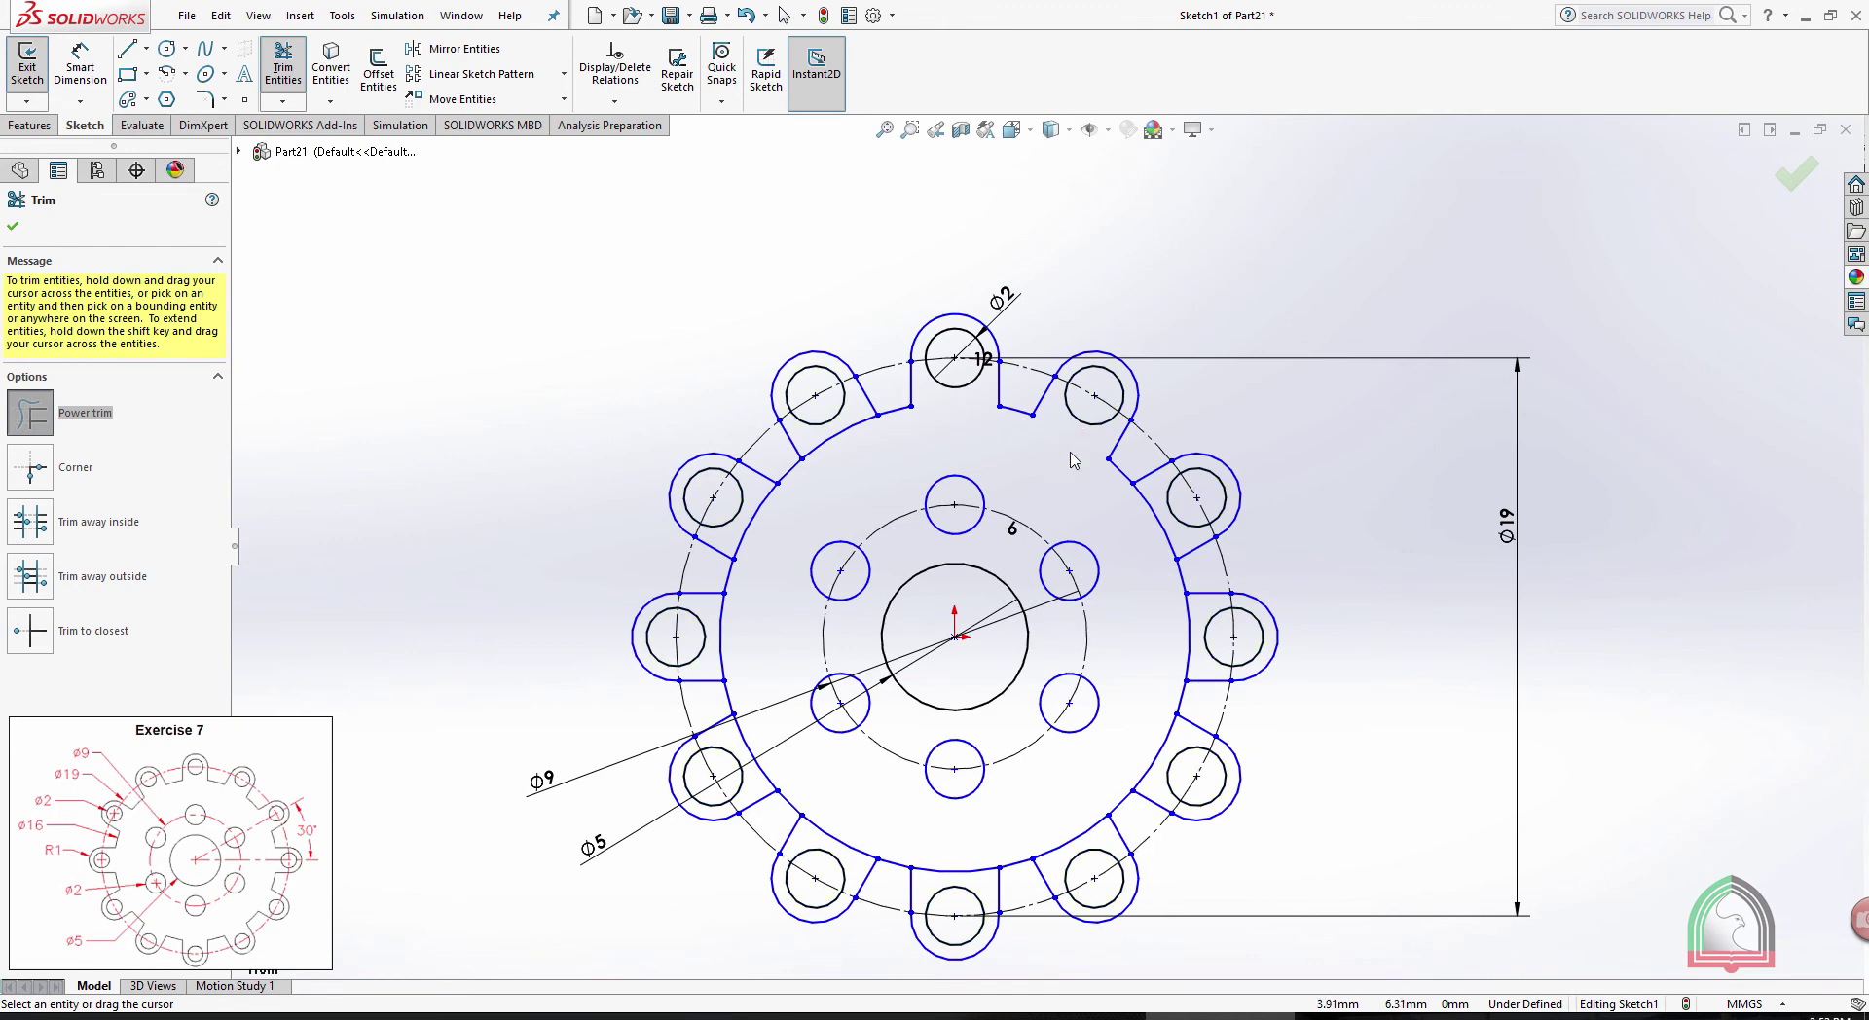
key("Escape")
key("ctrl+z")
key("ctrl+z")
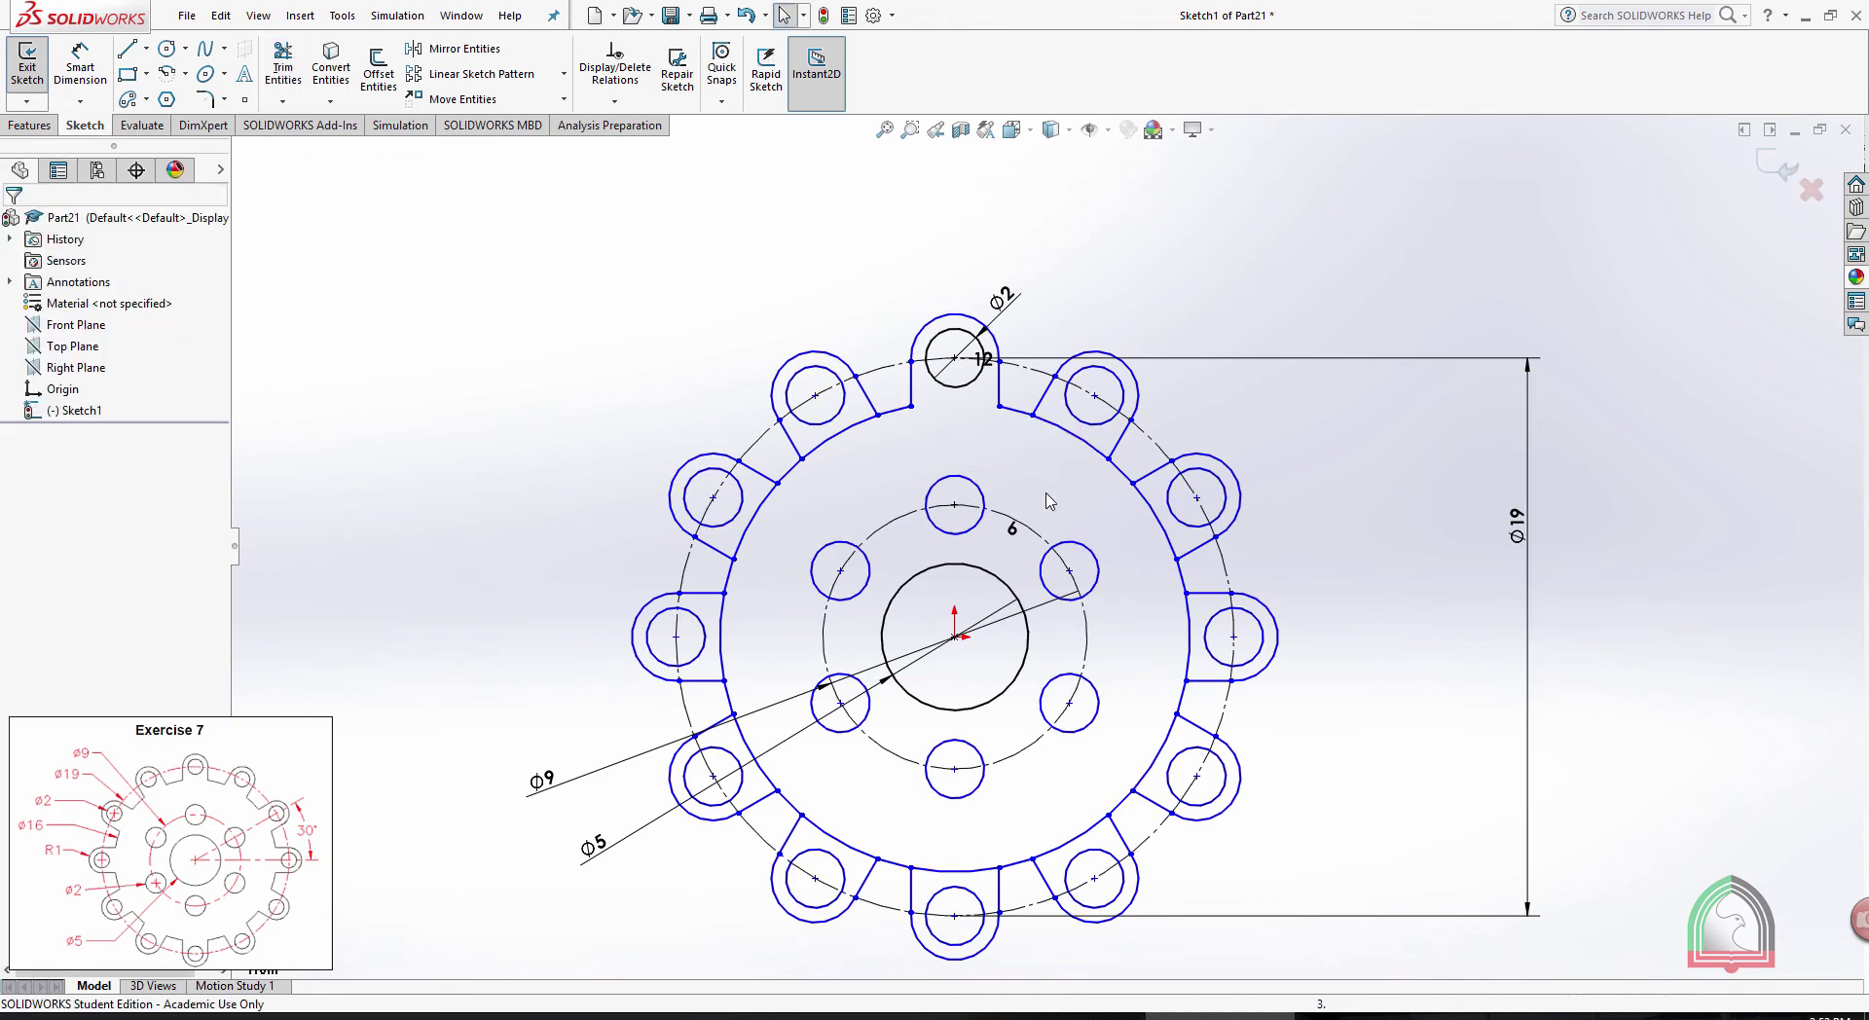
left_click(1071, 437)
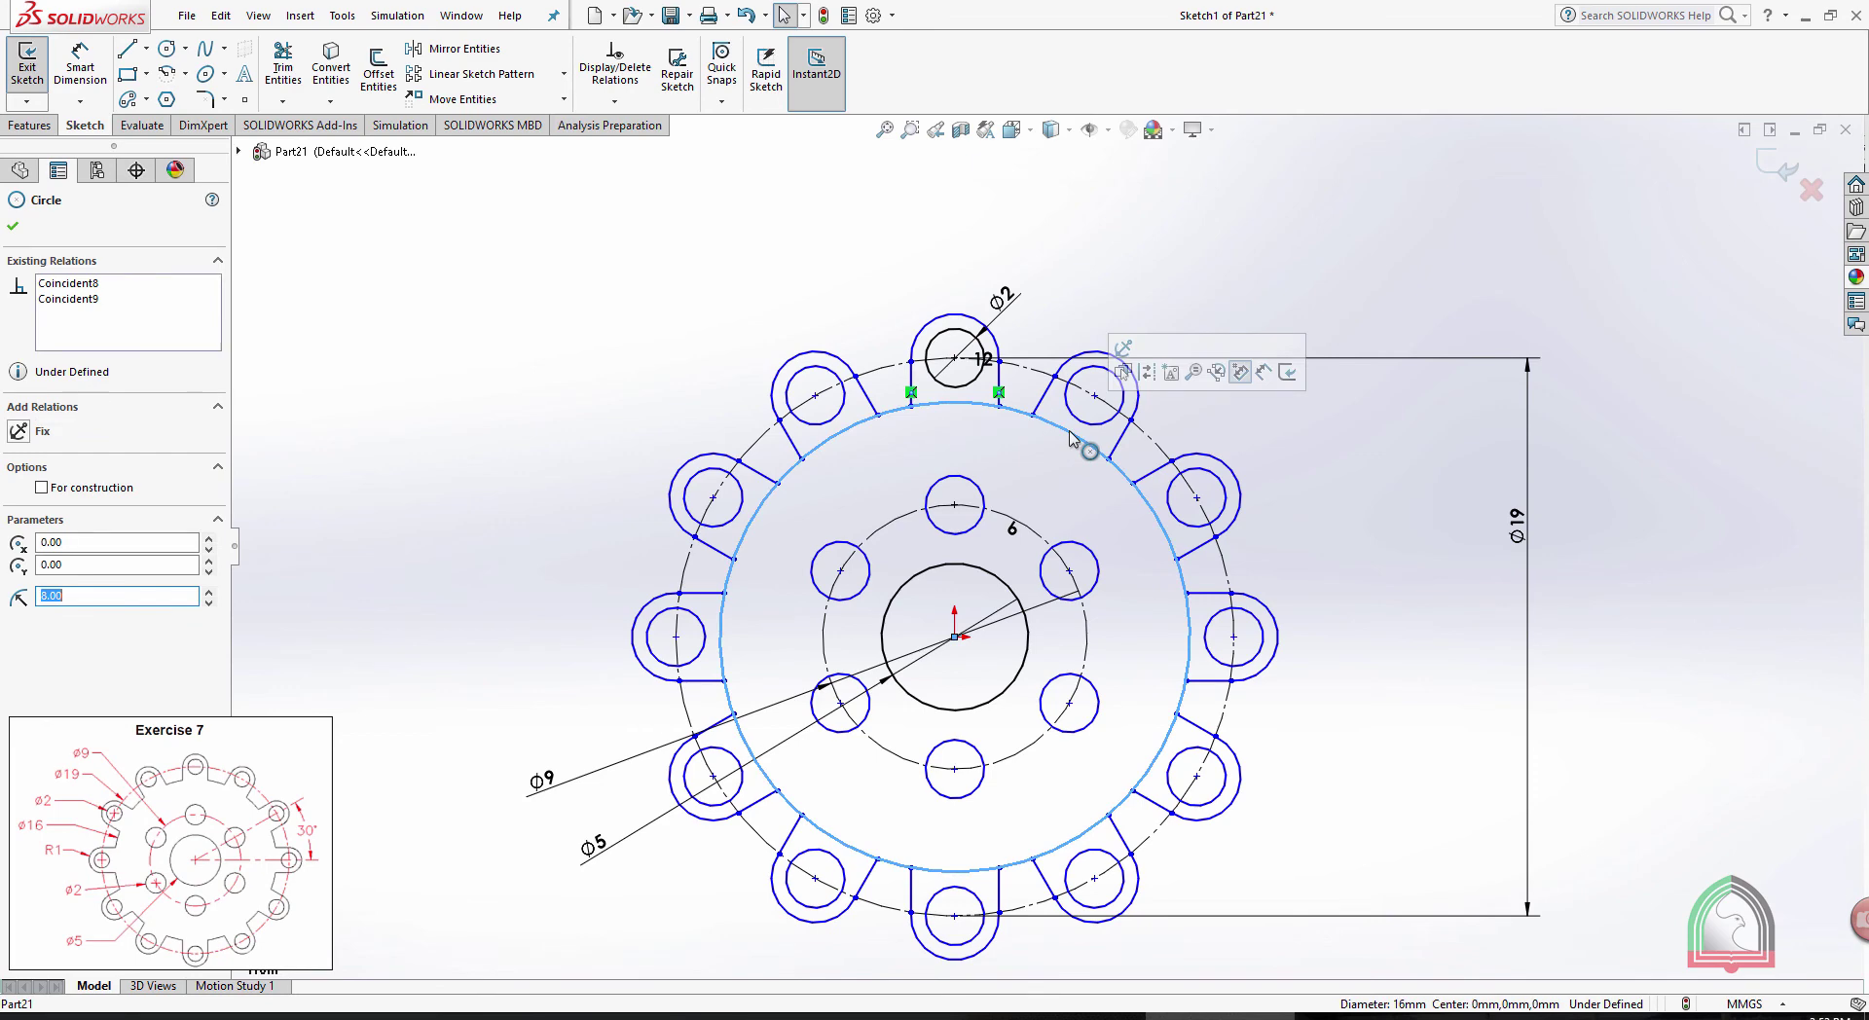
key("Delete")
Draw a centerpoint arc from the origin linking two neighbouring lugs
scroll(1127, 402, "down", 2)
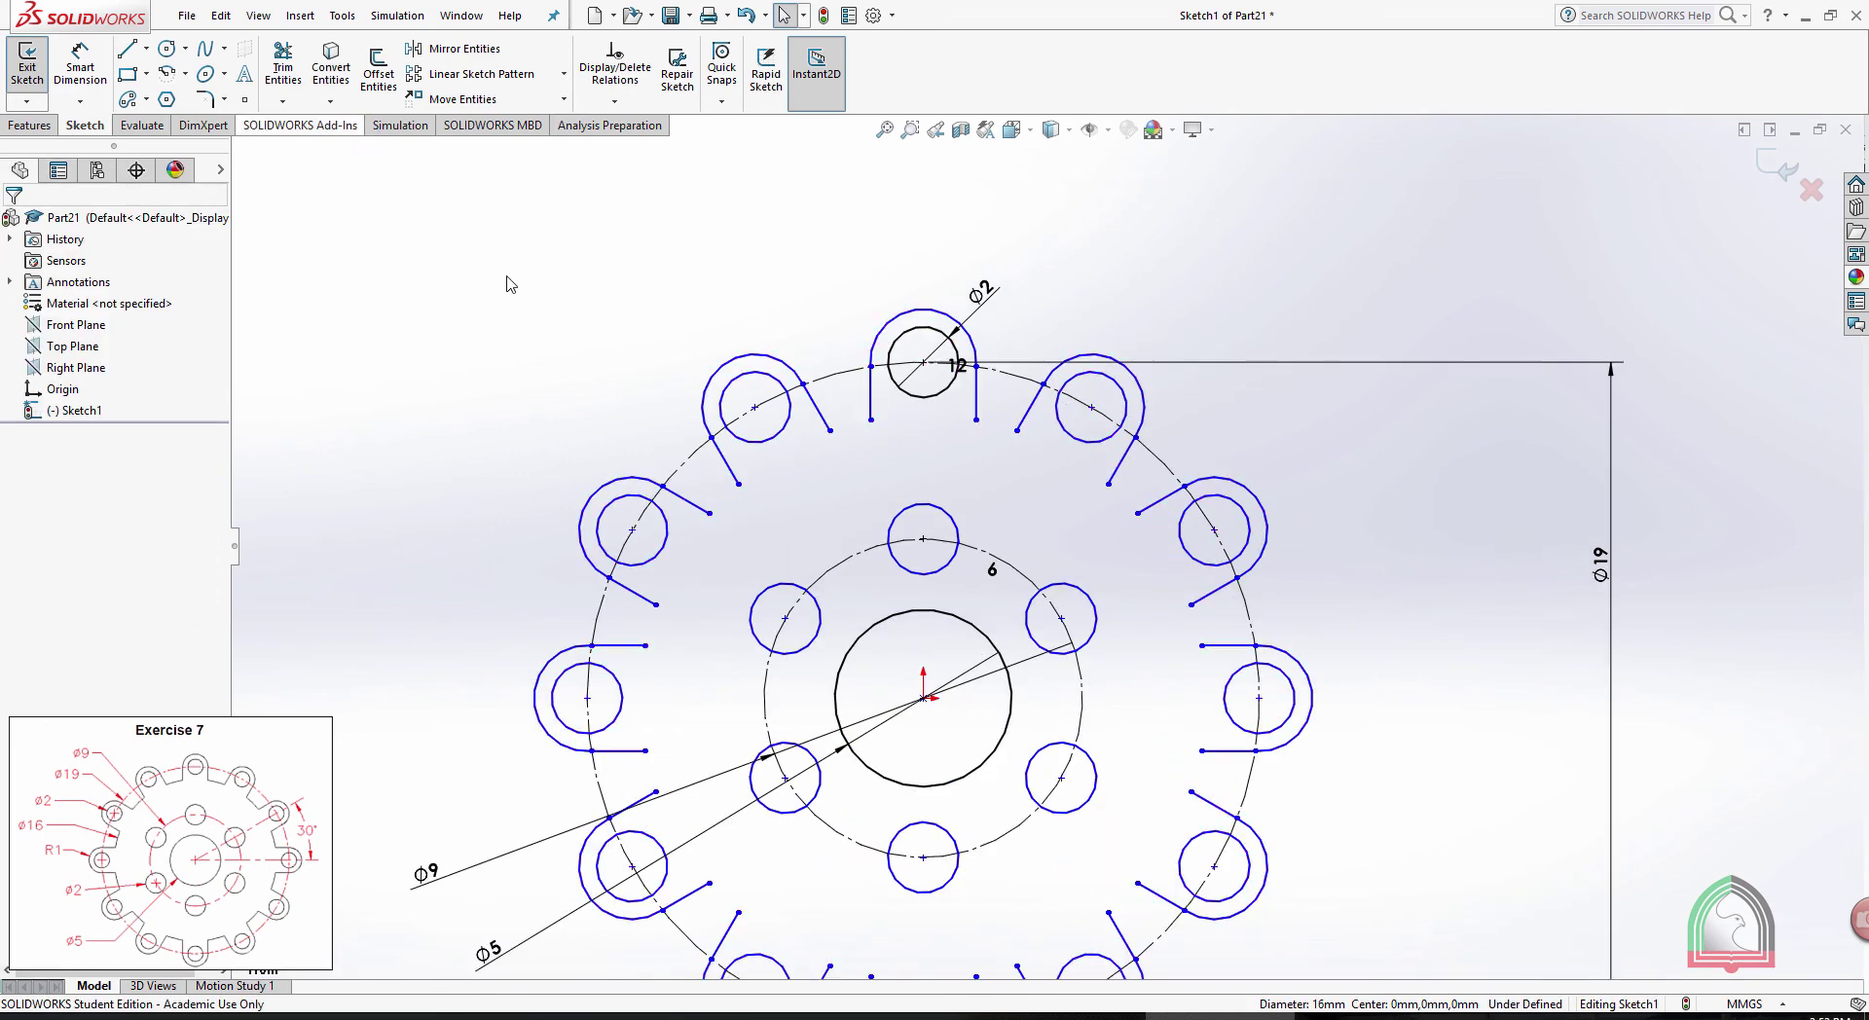
left_click(167, 74)
scroll(934, 716, "down", 1)
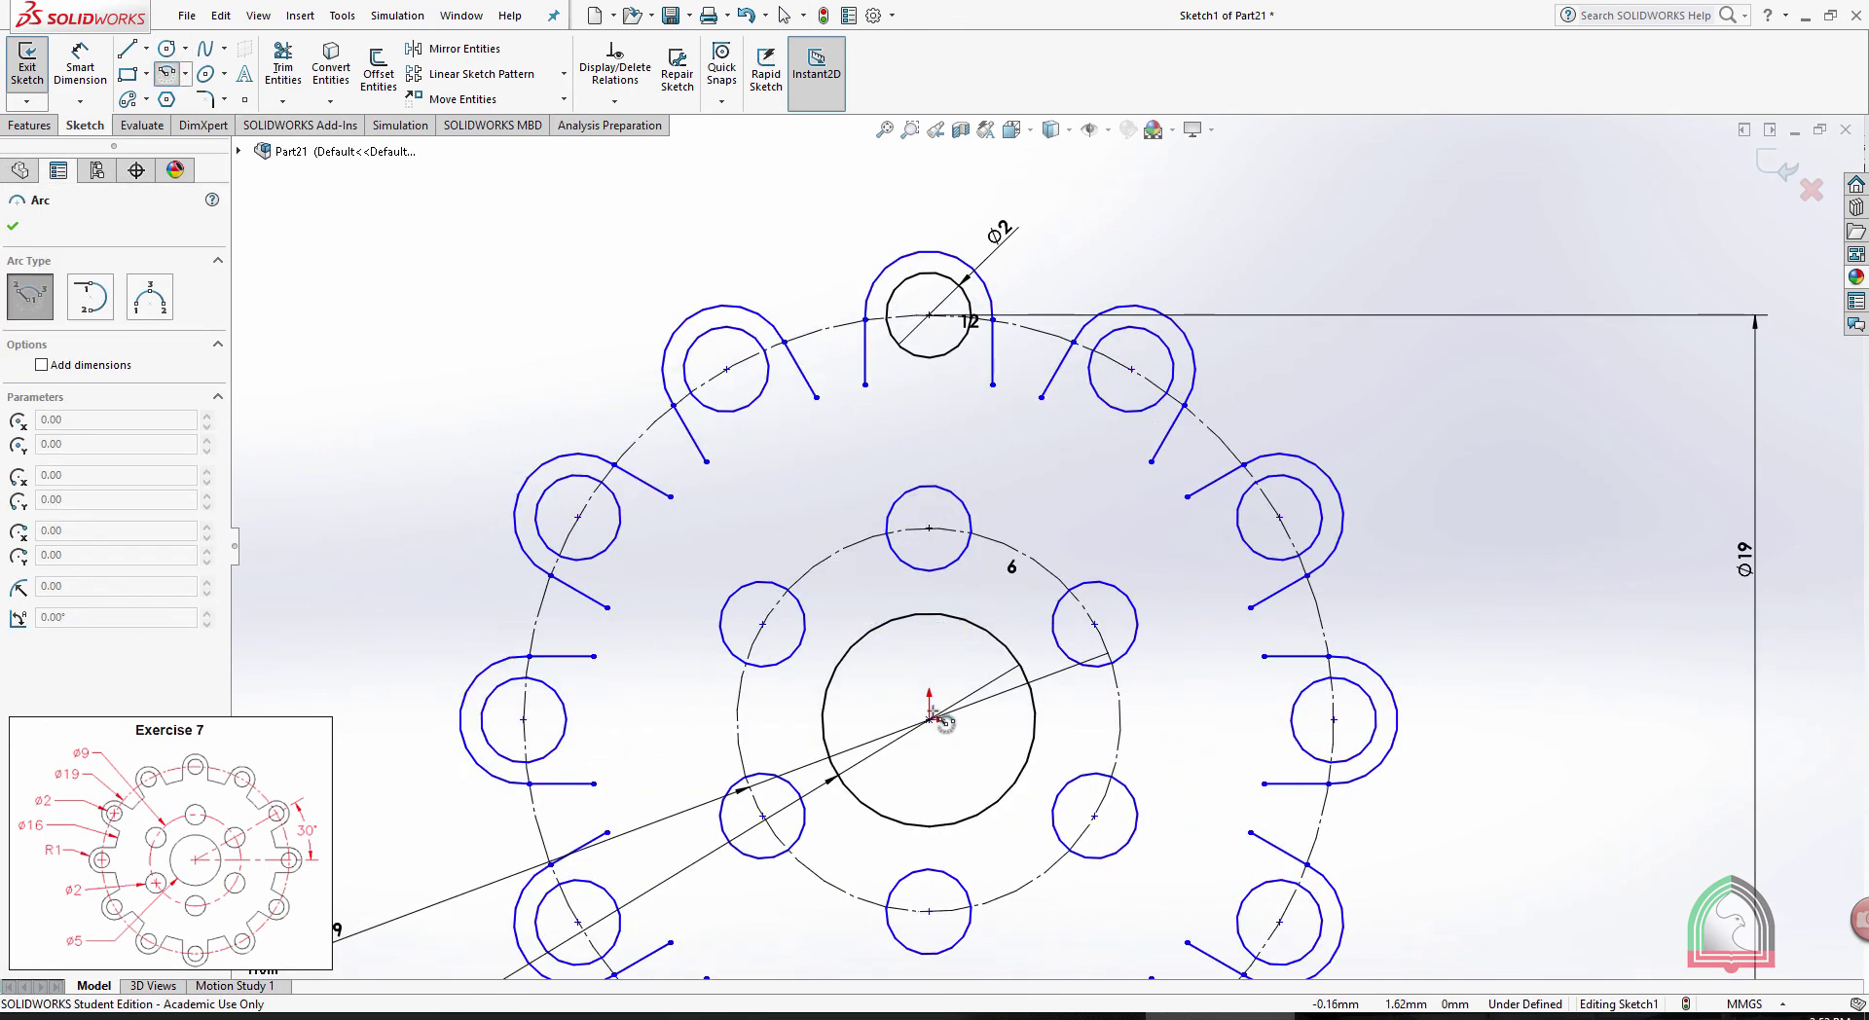
left_click(929, 720)
left_click(1042, 397)
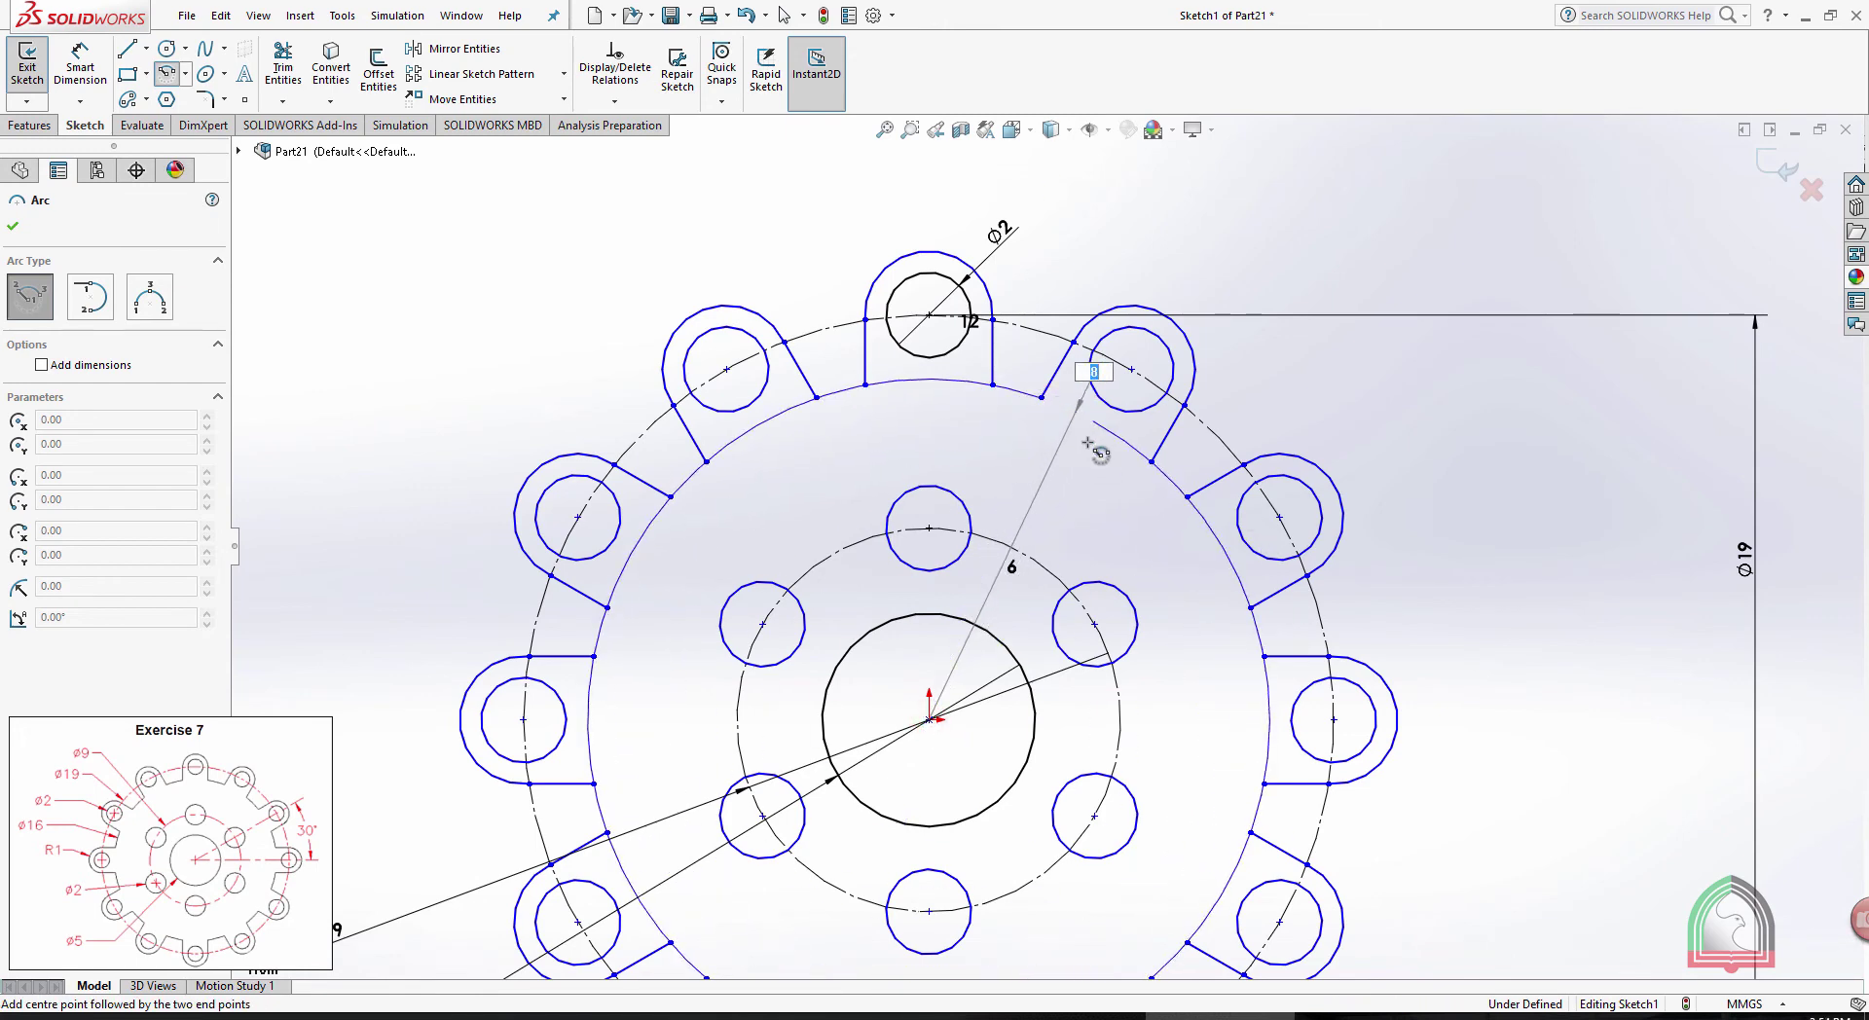
left_click(883, 480)
key("ctrl+z")
left_click(991, 387)
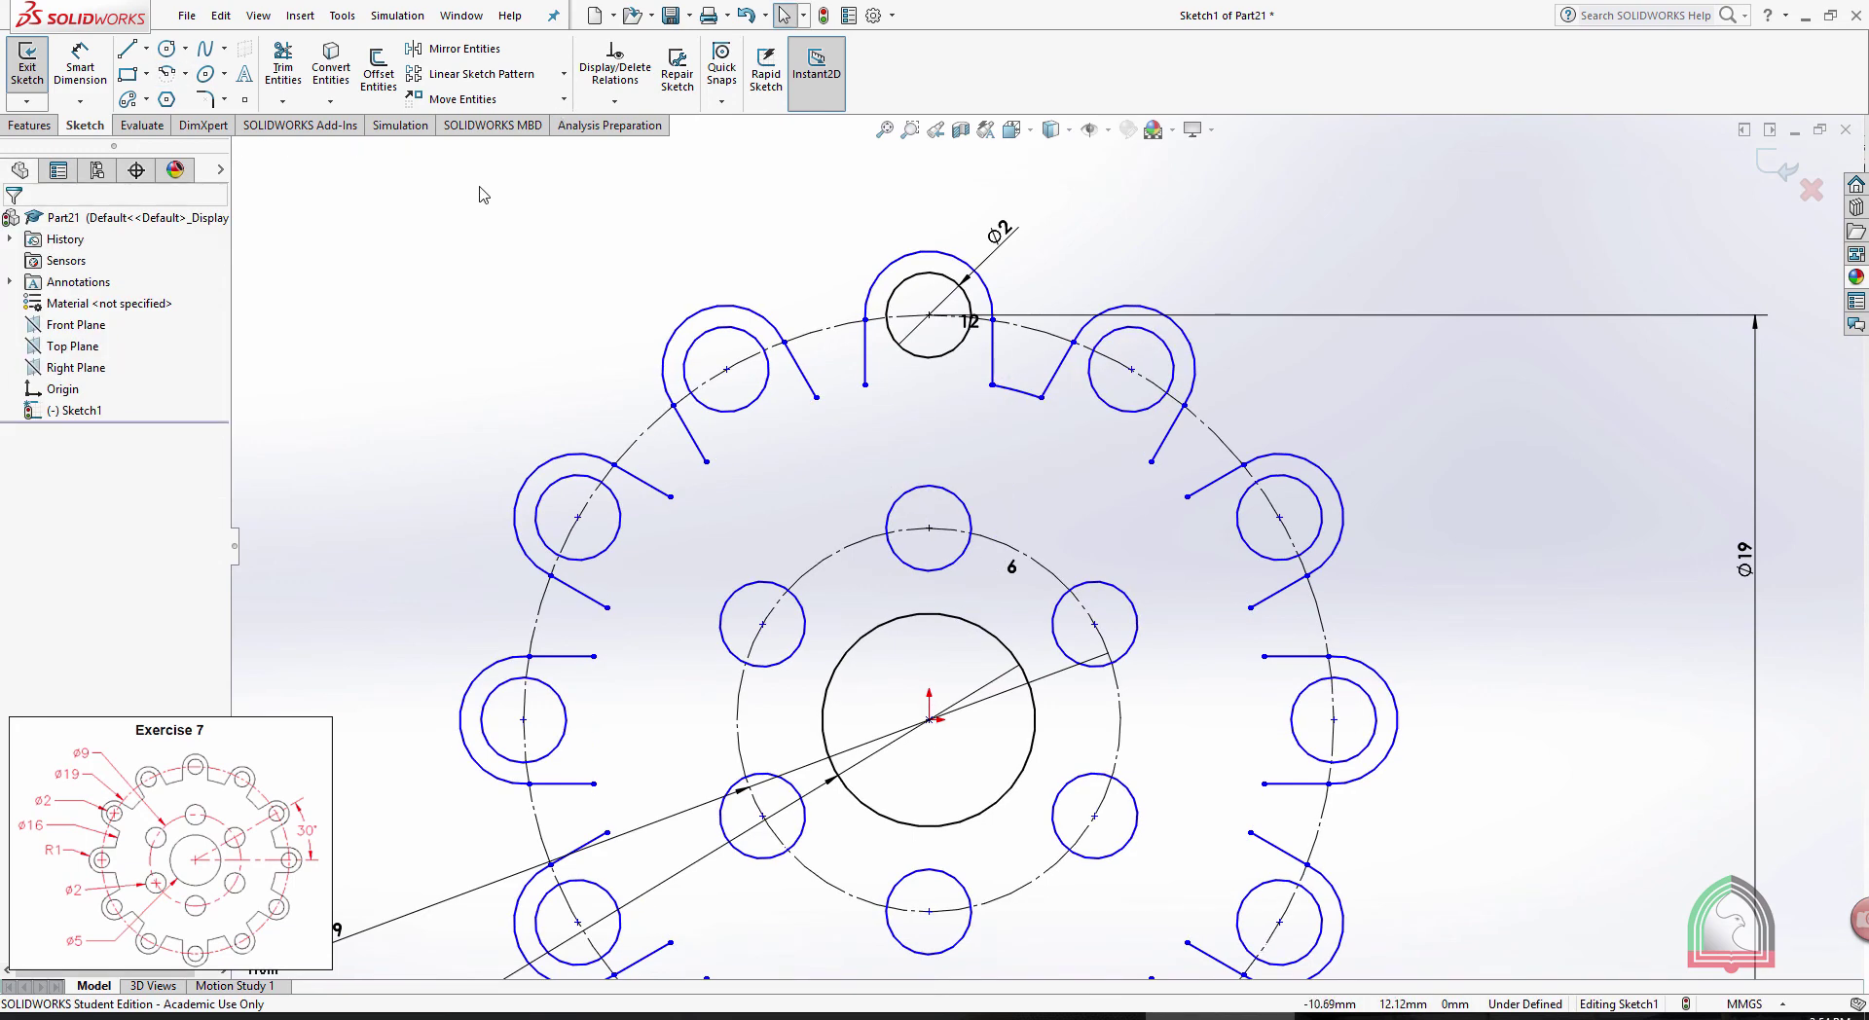
Circular-pattern the short rim arc 12 times around the centre
left_click(562, 73)
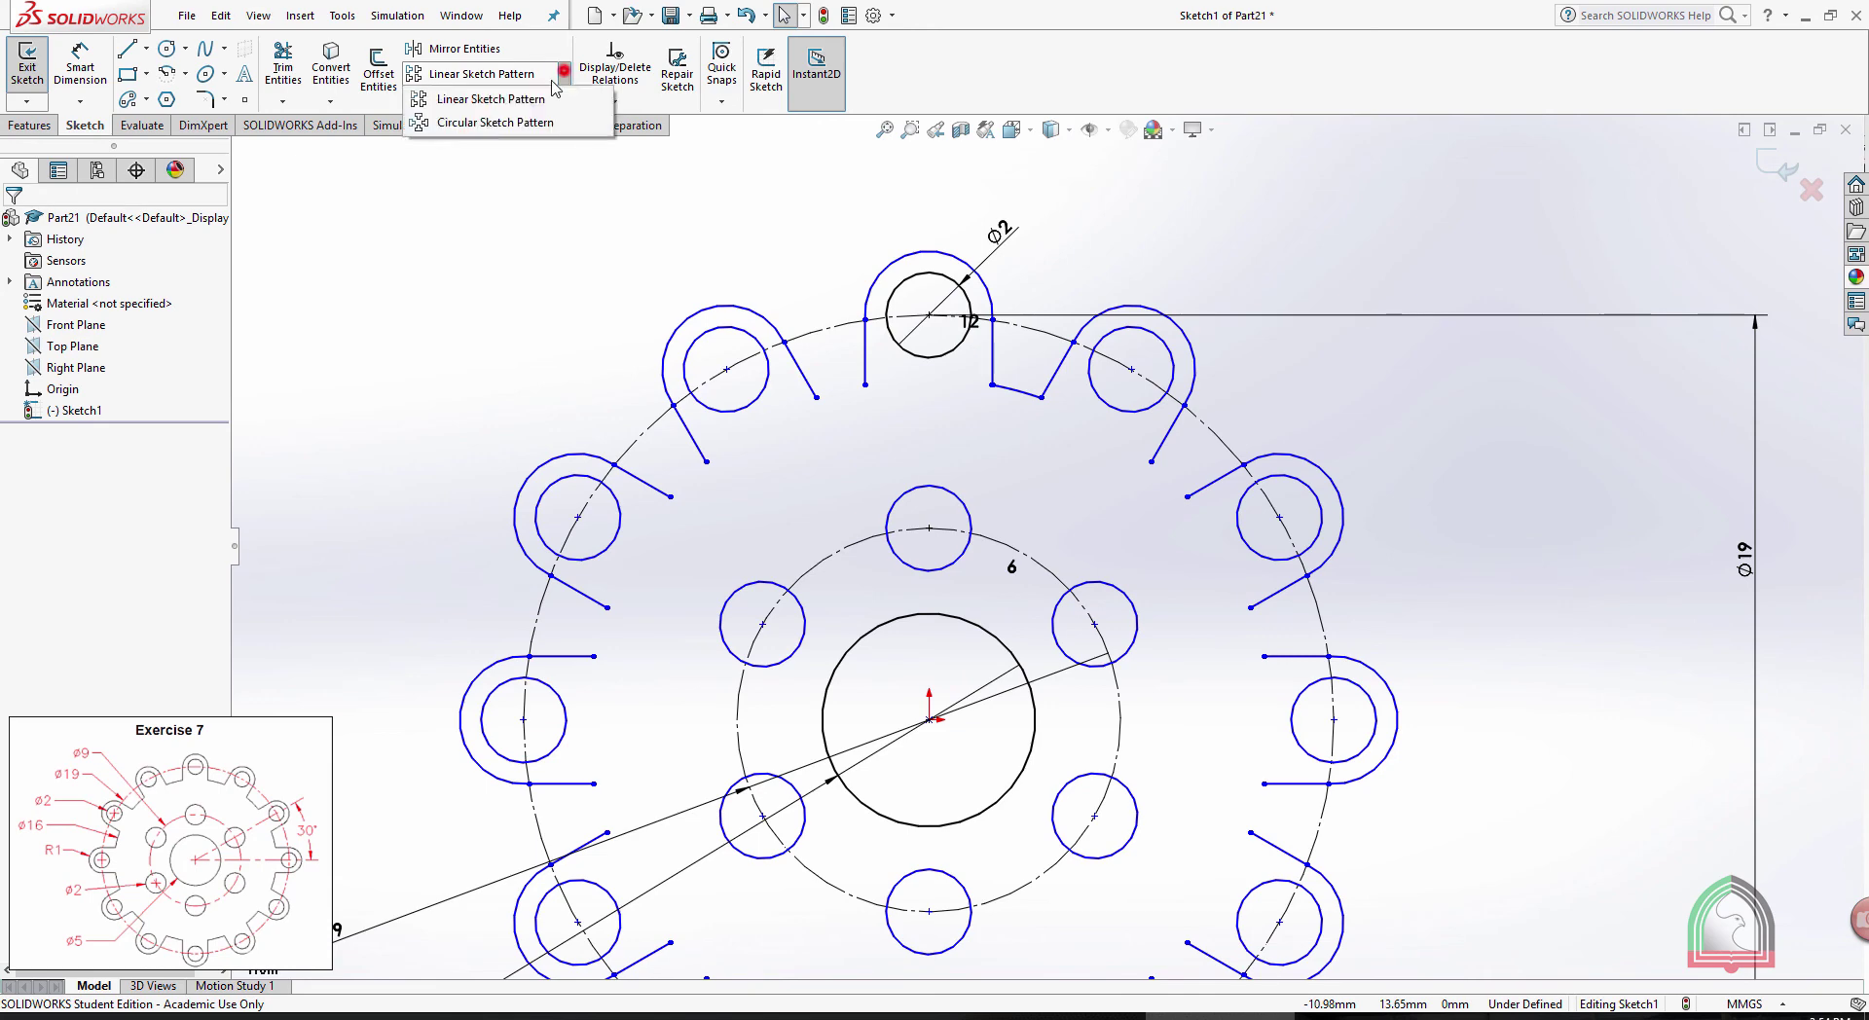
left_click(495, 122)
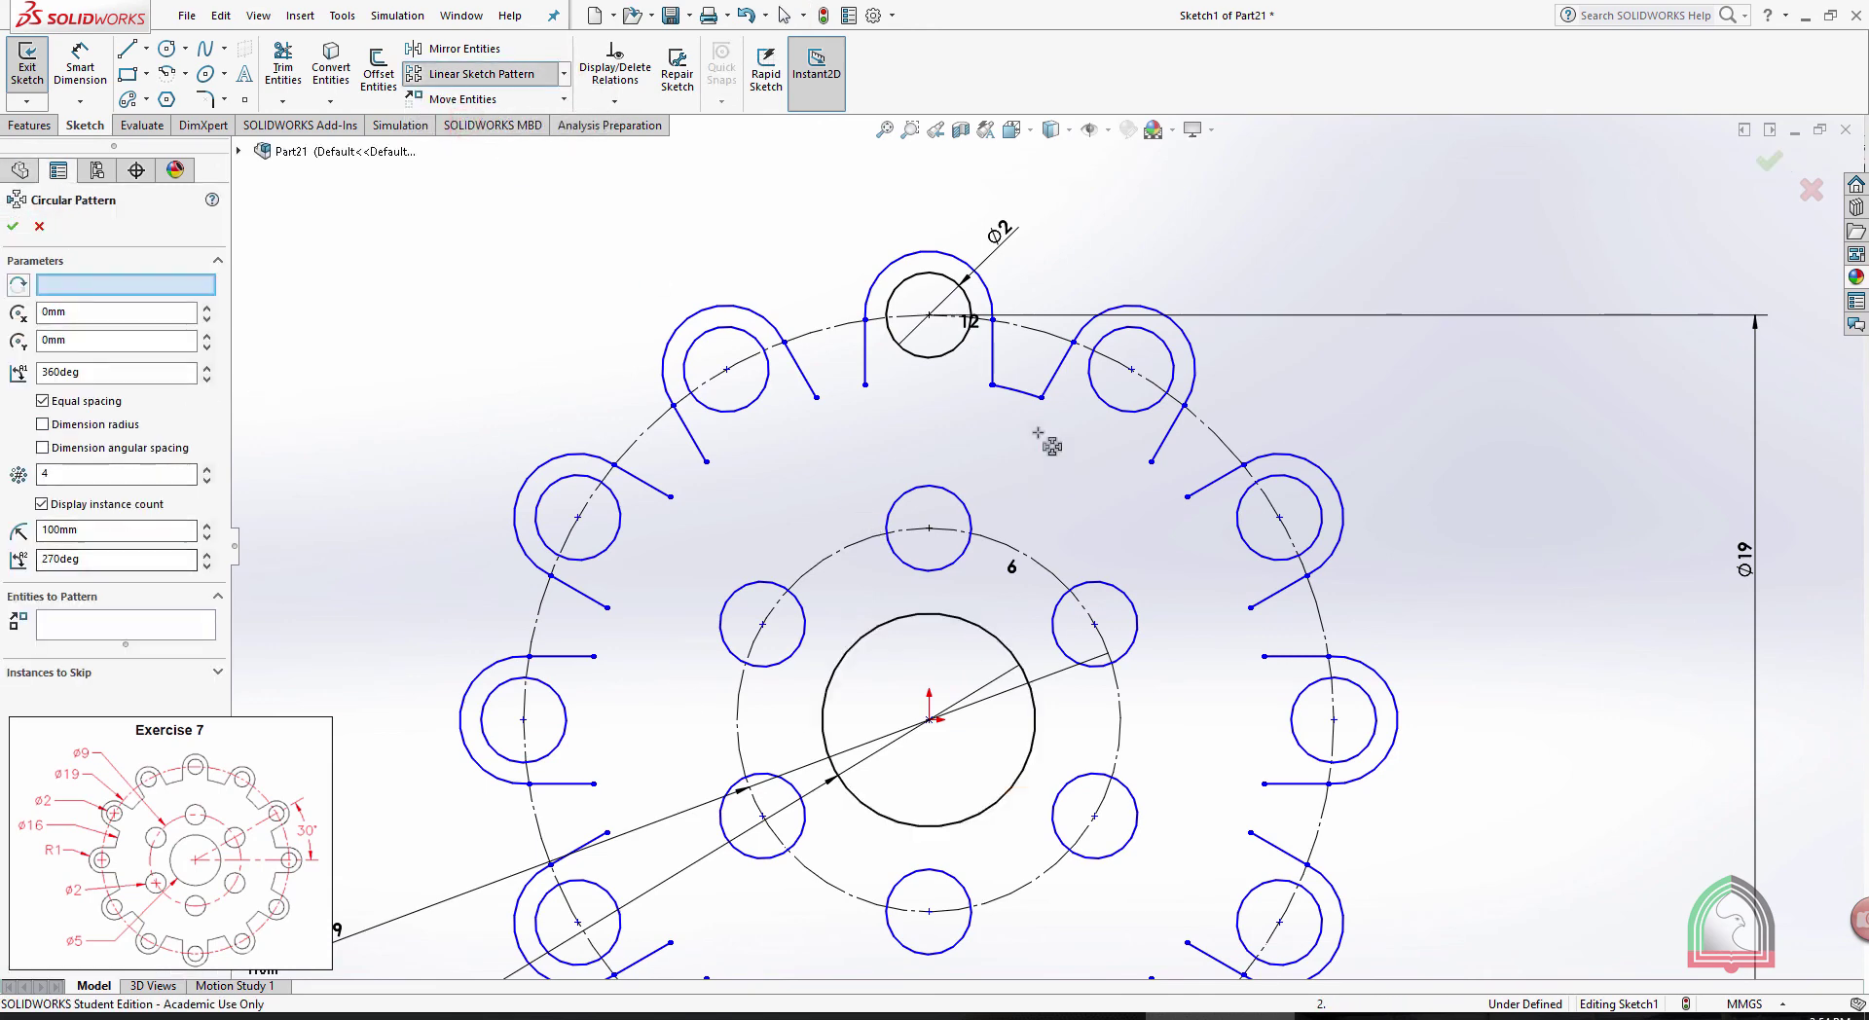
left_click(1012, 390)
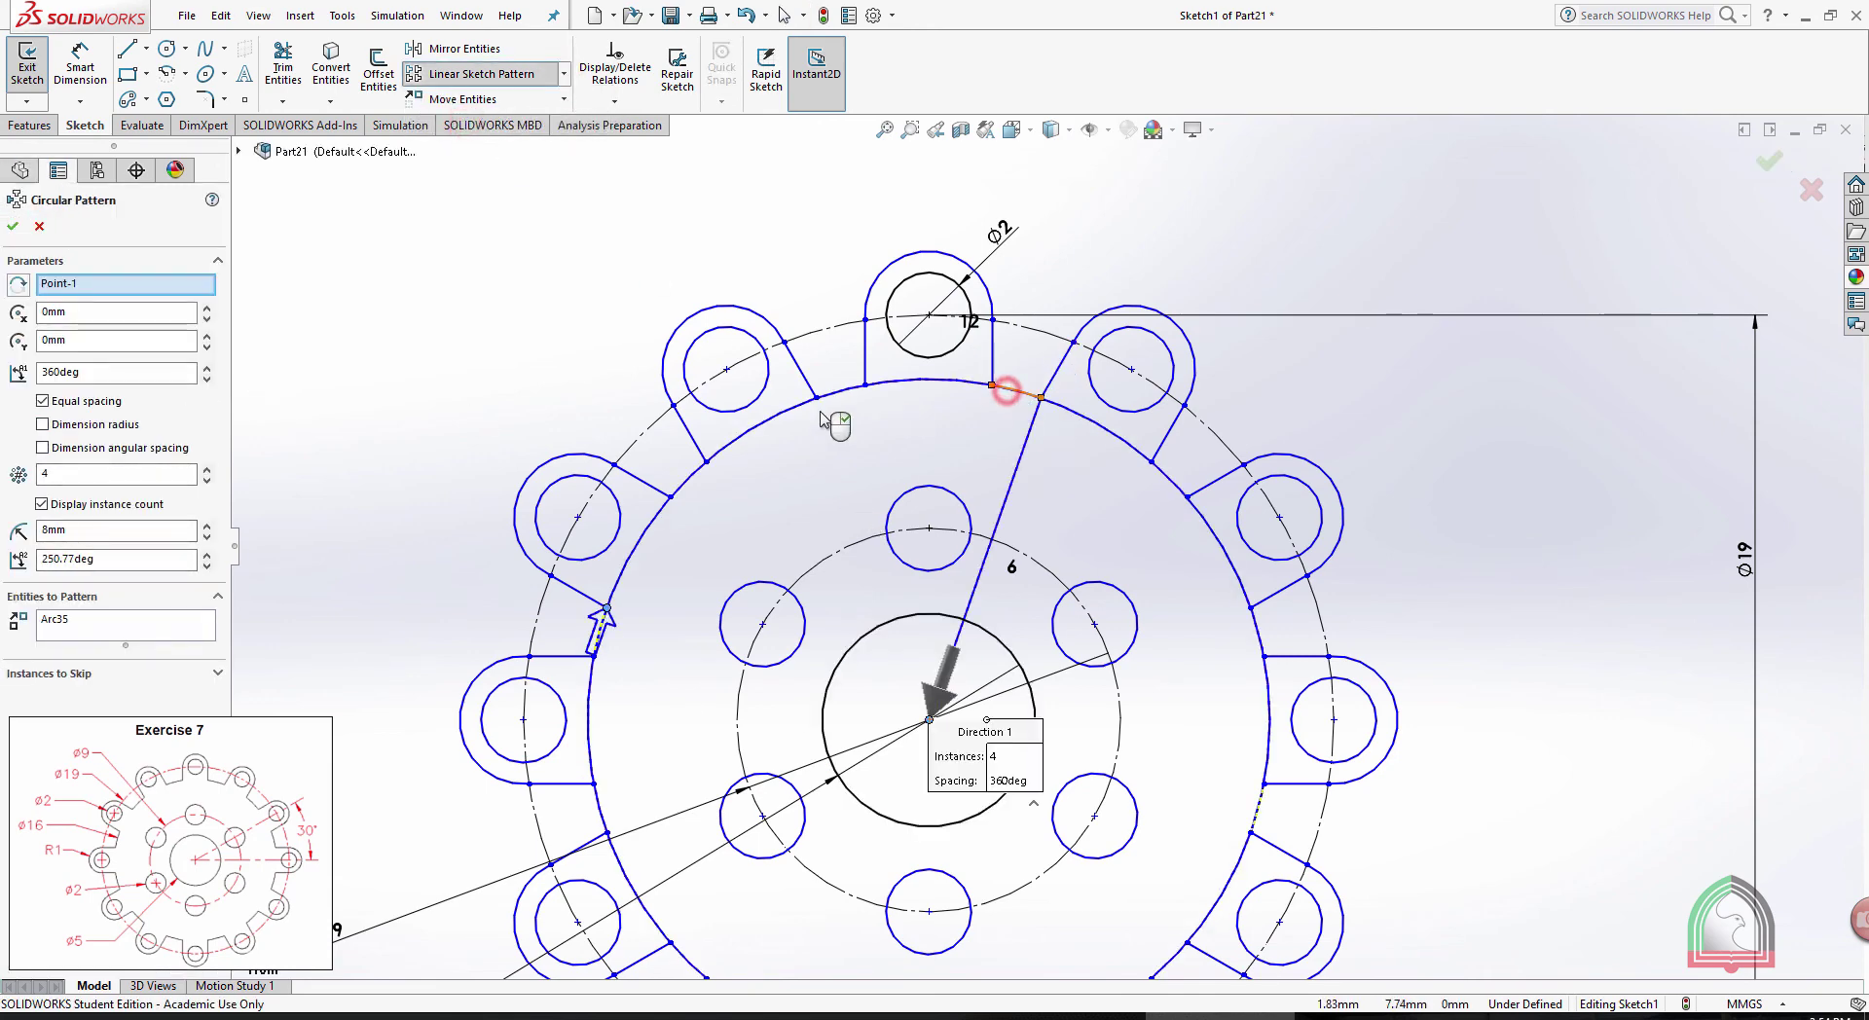
double_click(78, 473)
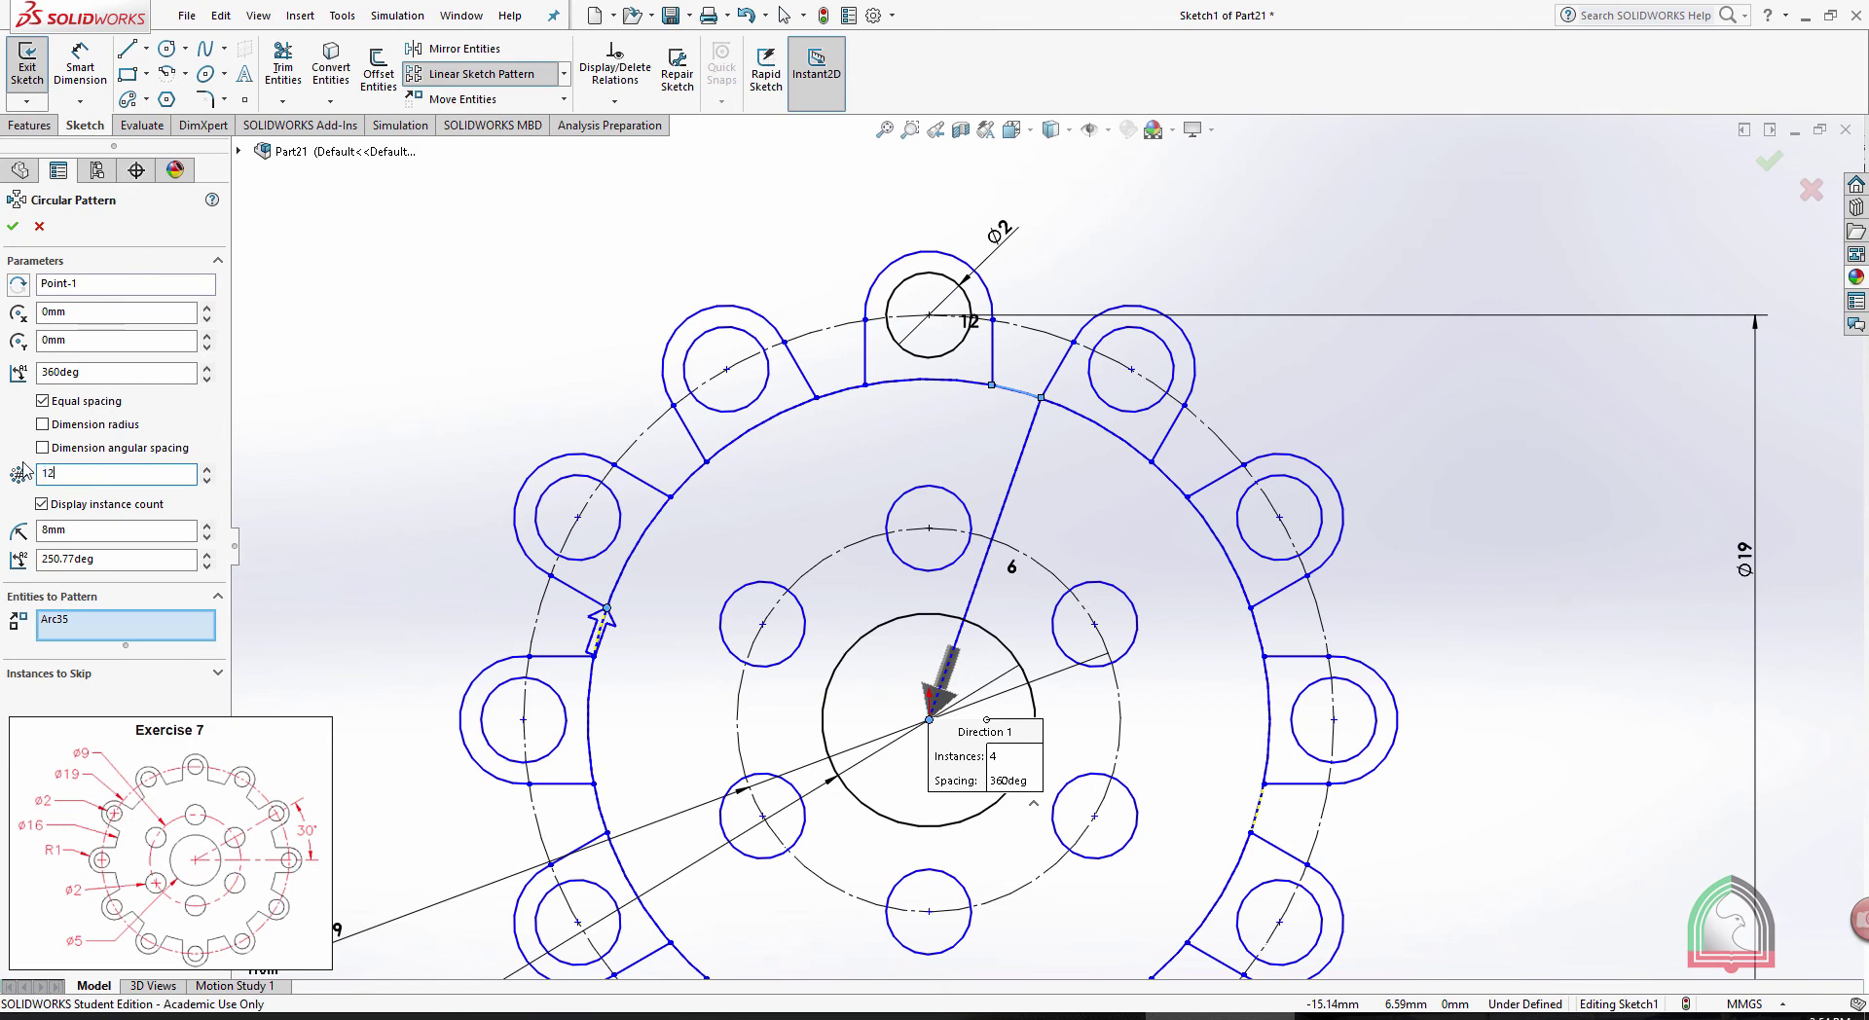
left_click(12, 226)
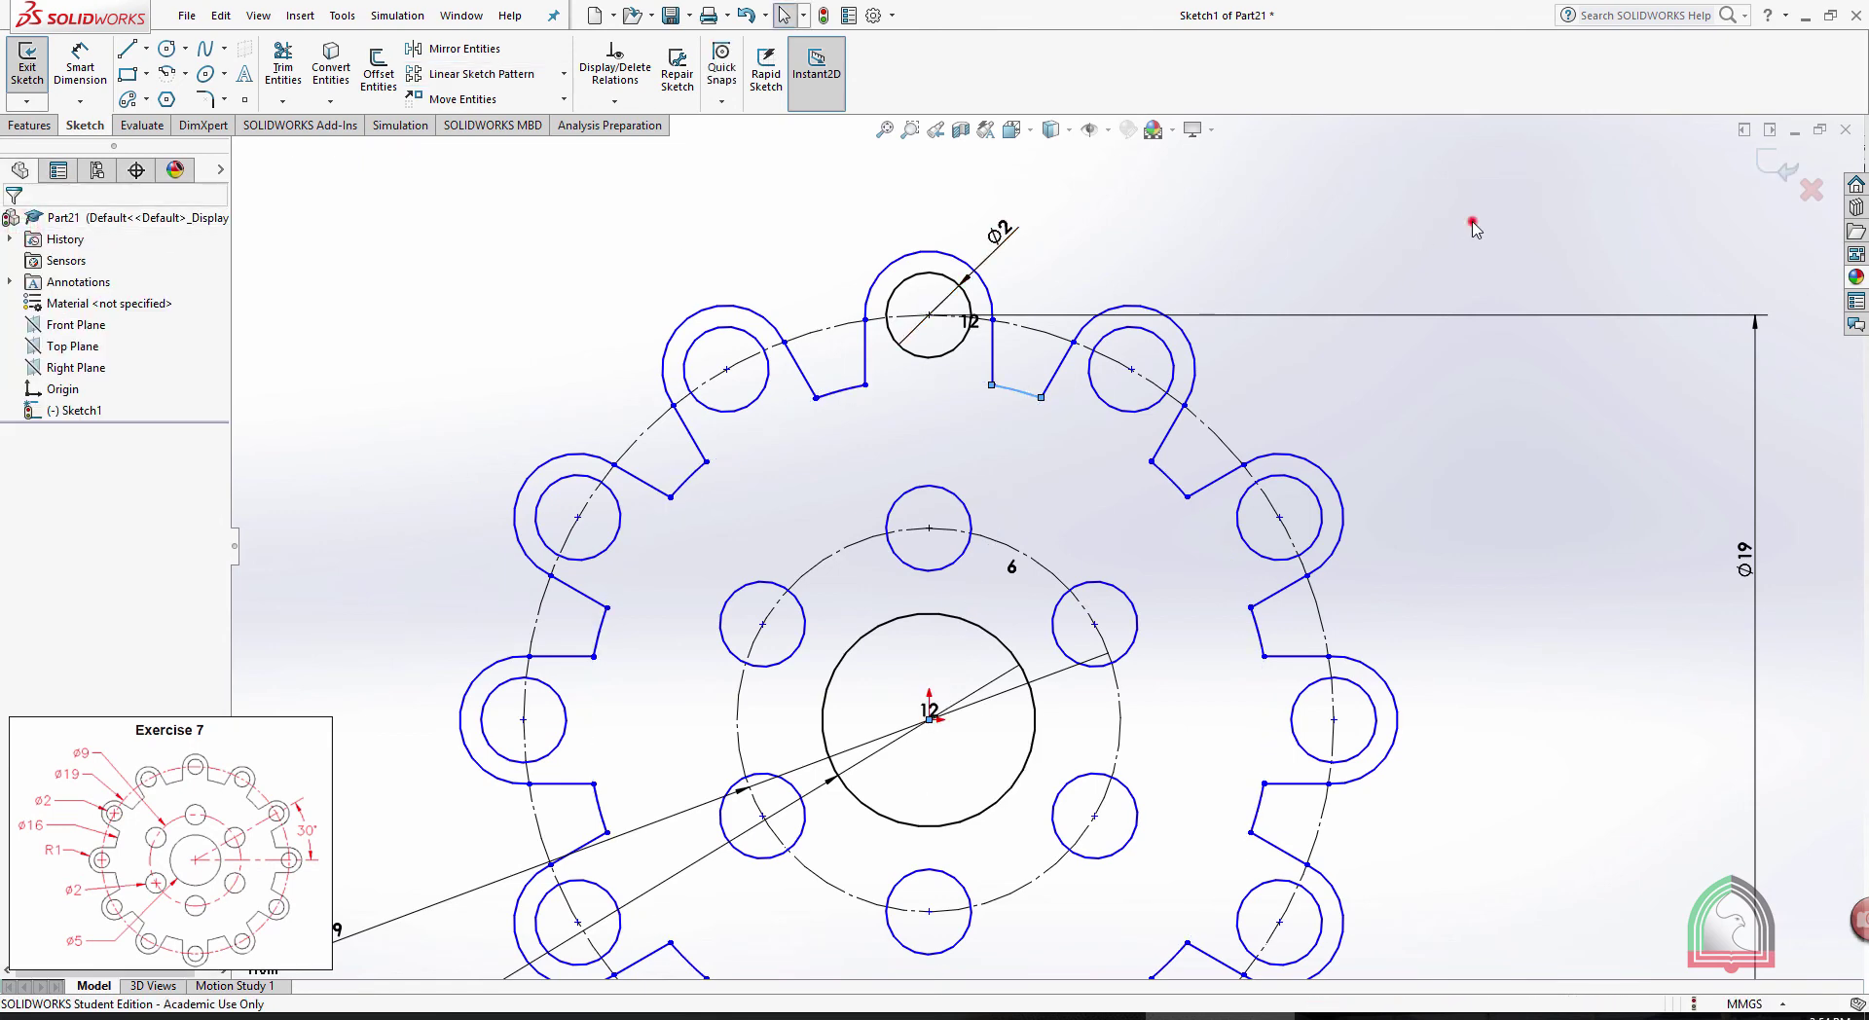
scroll(1444, 380, "up", 1)
scroll(1444, 380, "up", 1)
Display the Ø19 dimension as a full diameter and move it upper left
scroll(1069, 669, "up", 2)
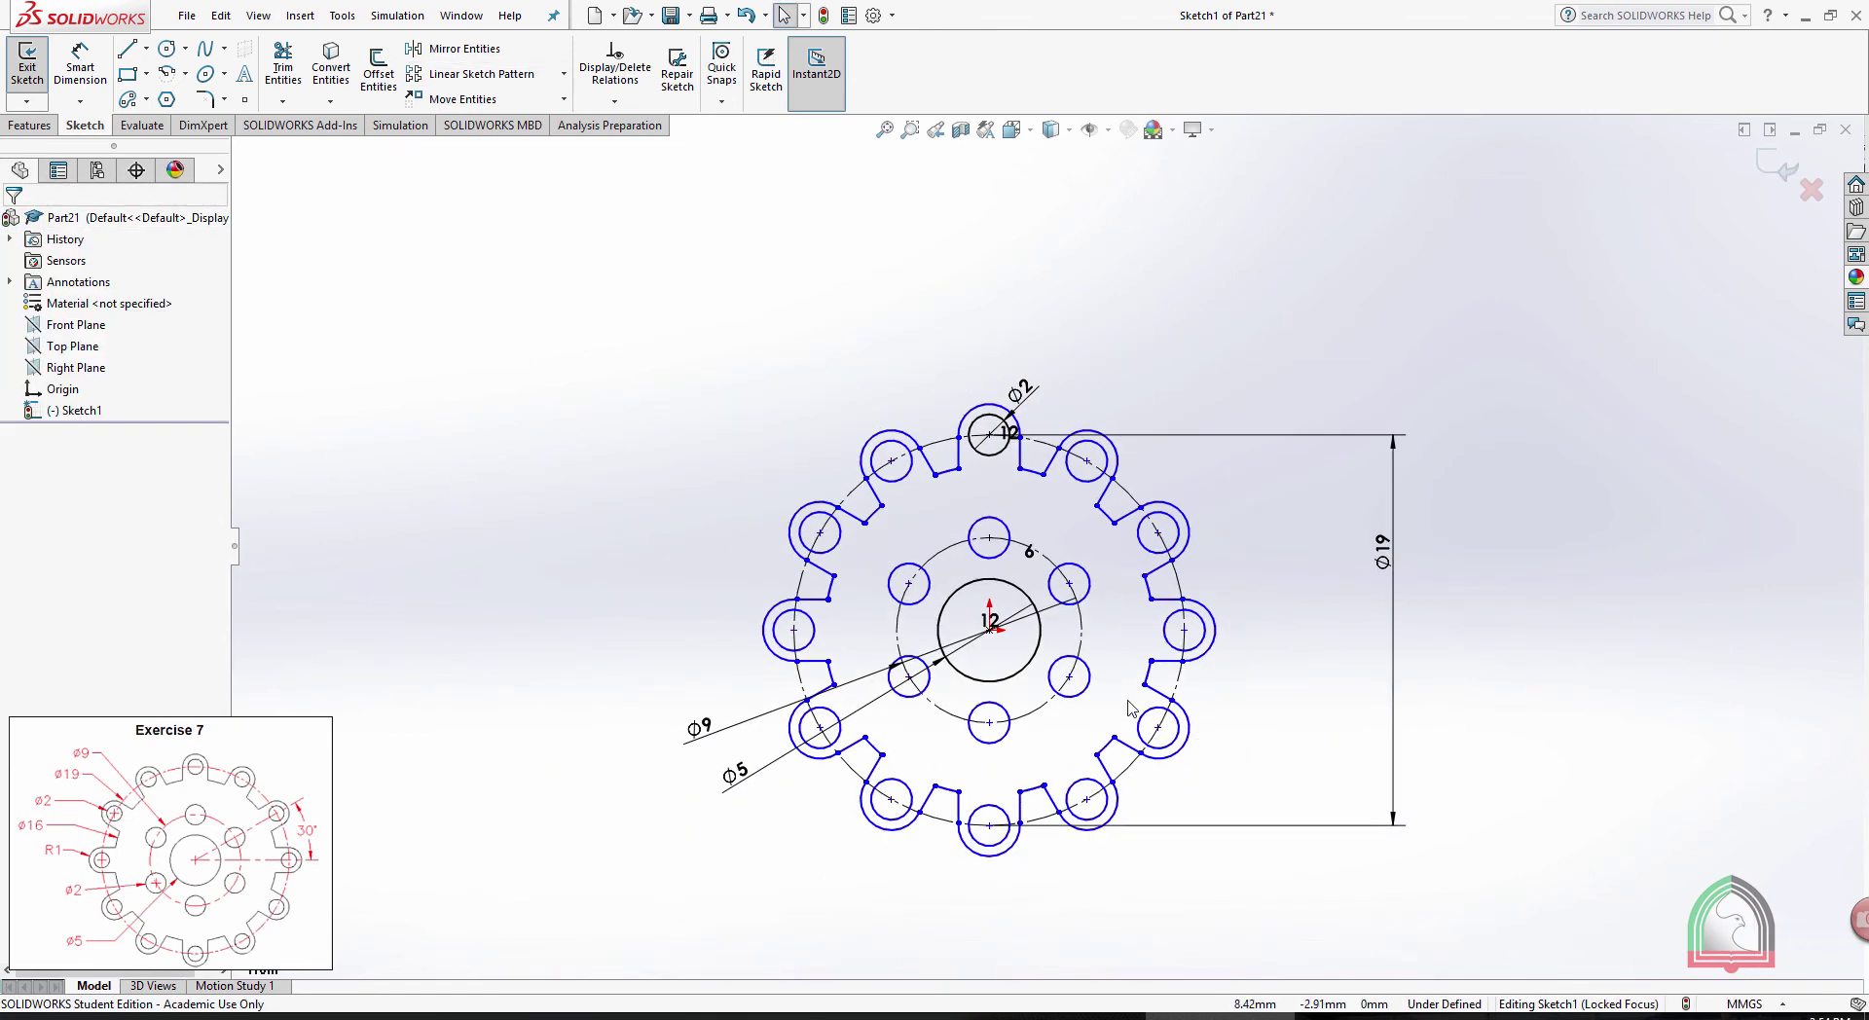
scroll(1027, 689, "down", 2)
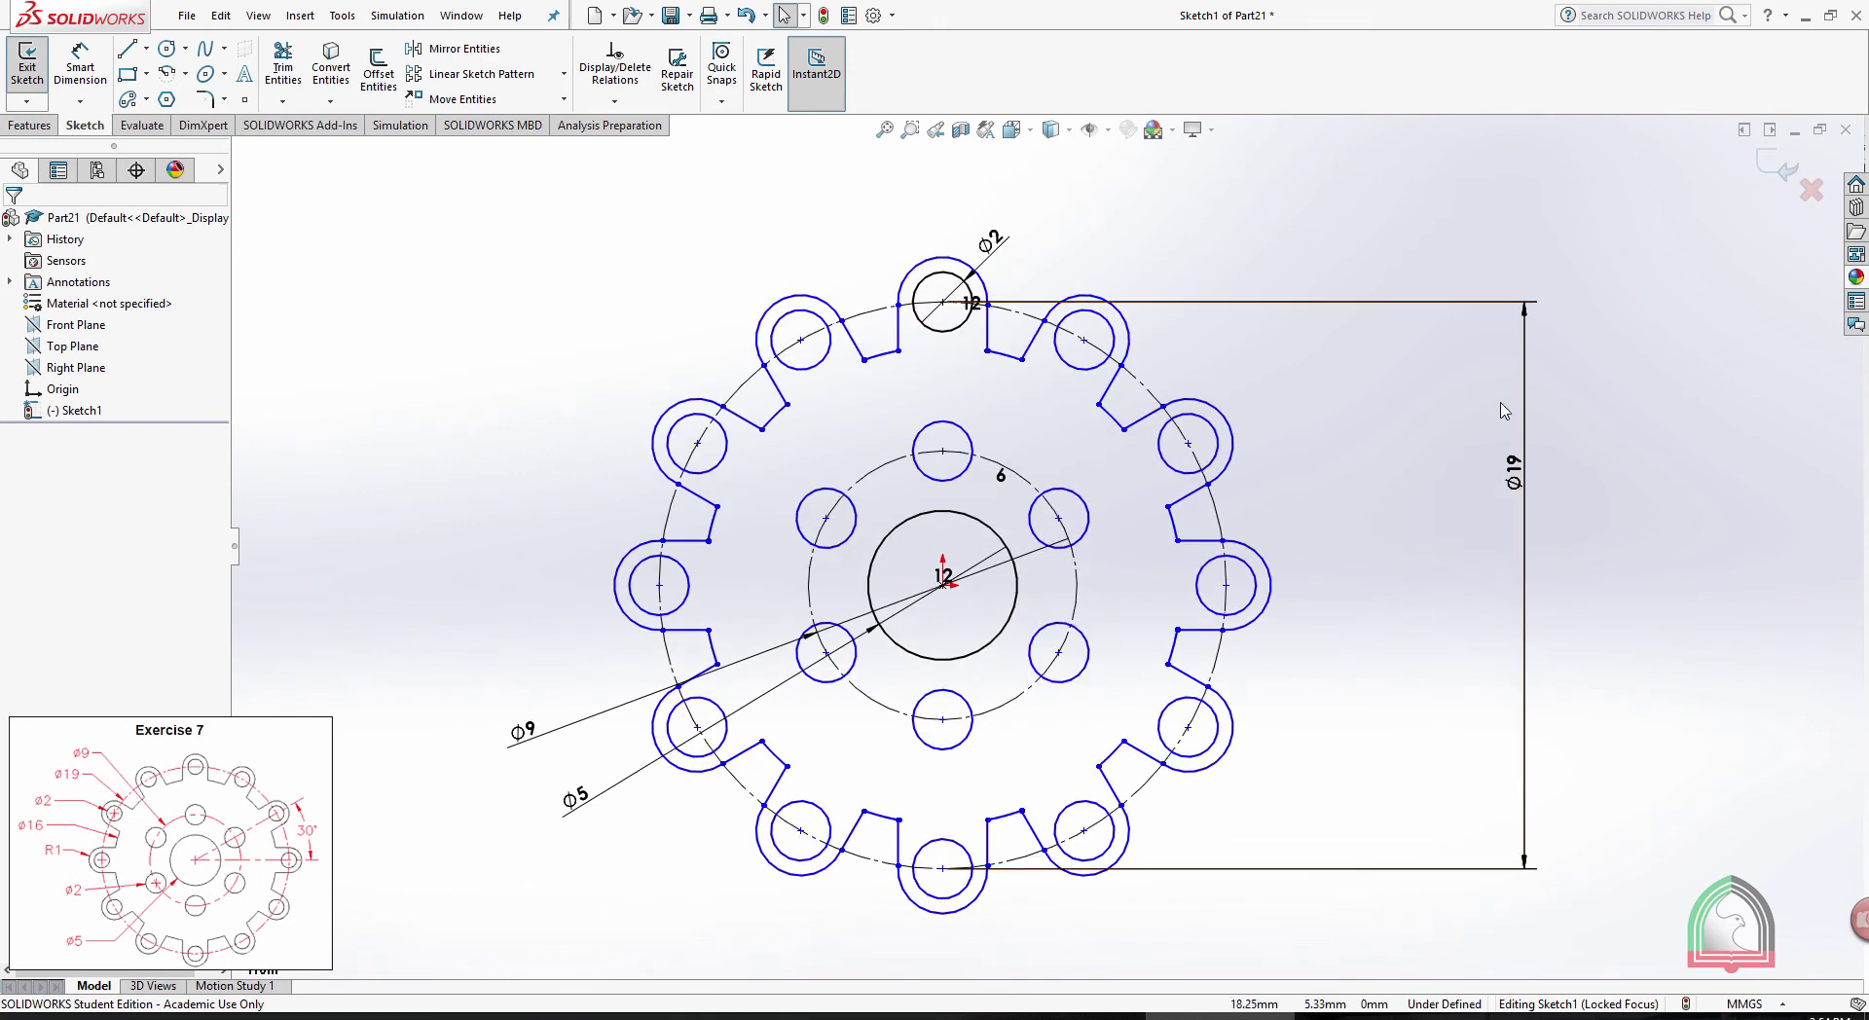
left_click(1301, 305)
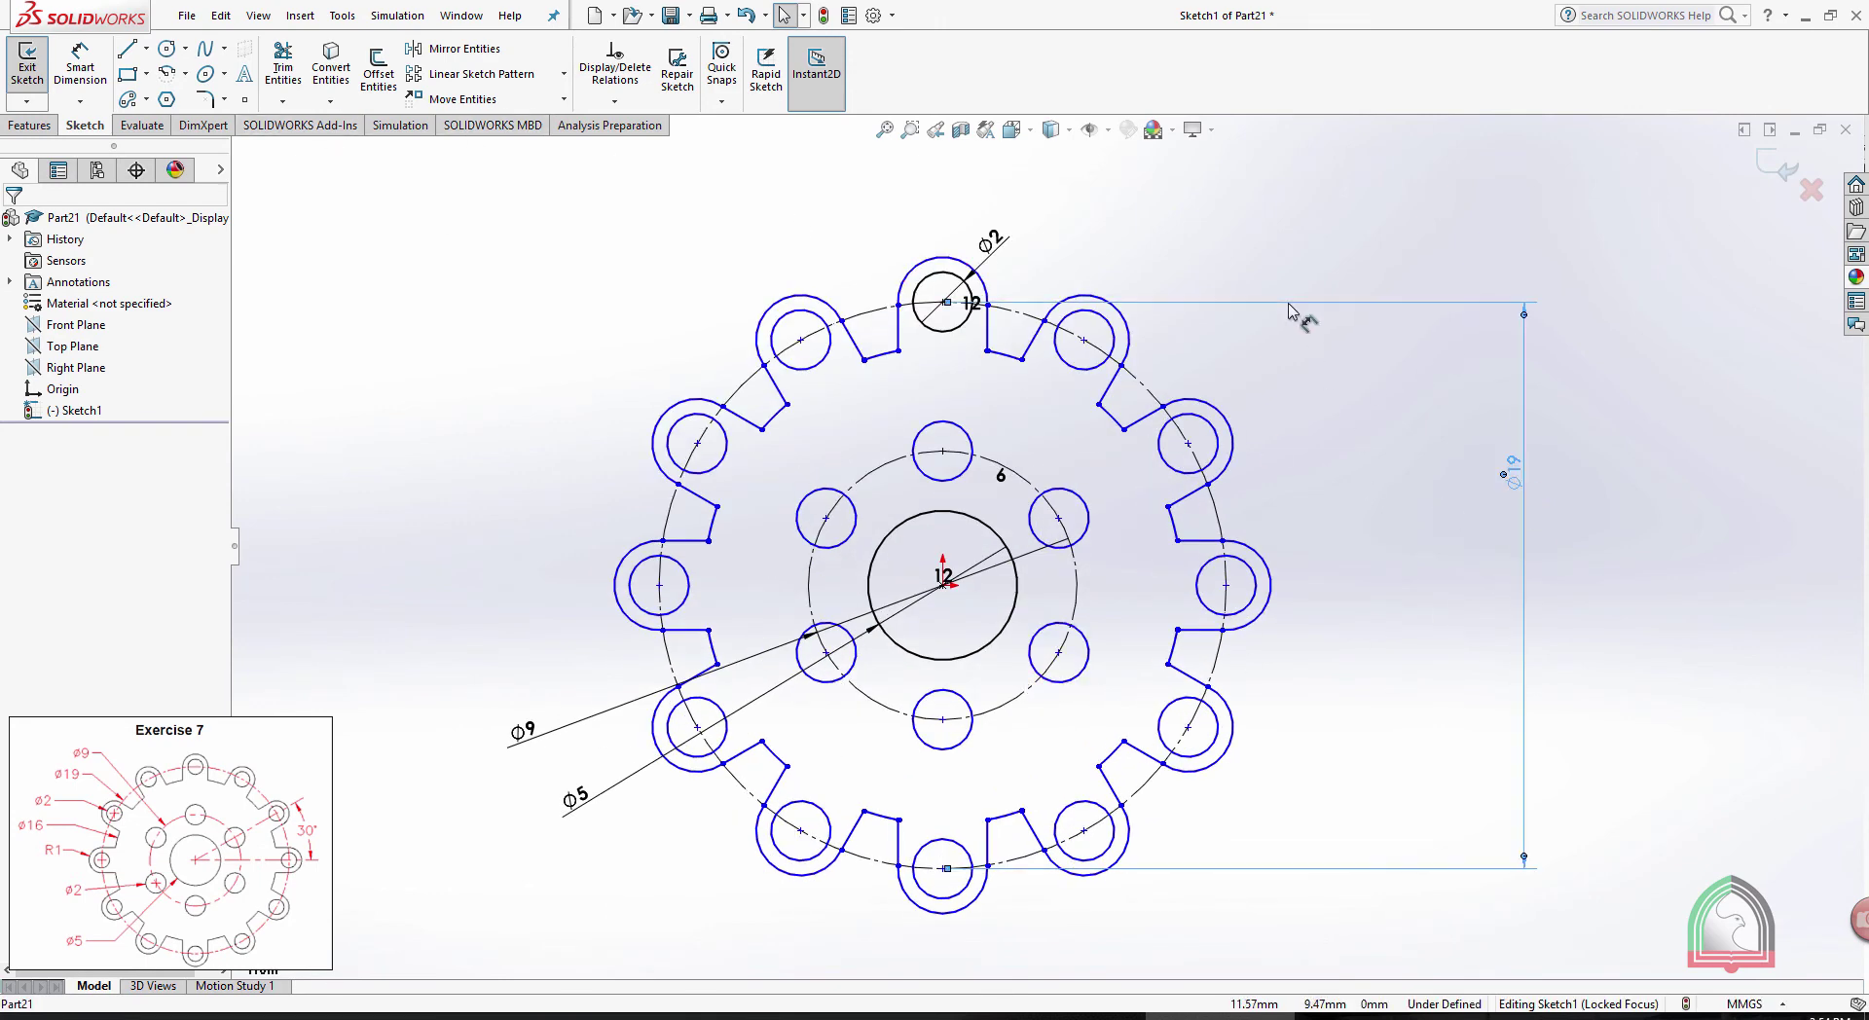
left_click(65, 260)
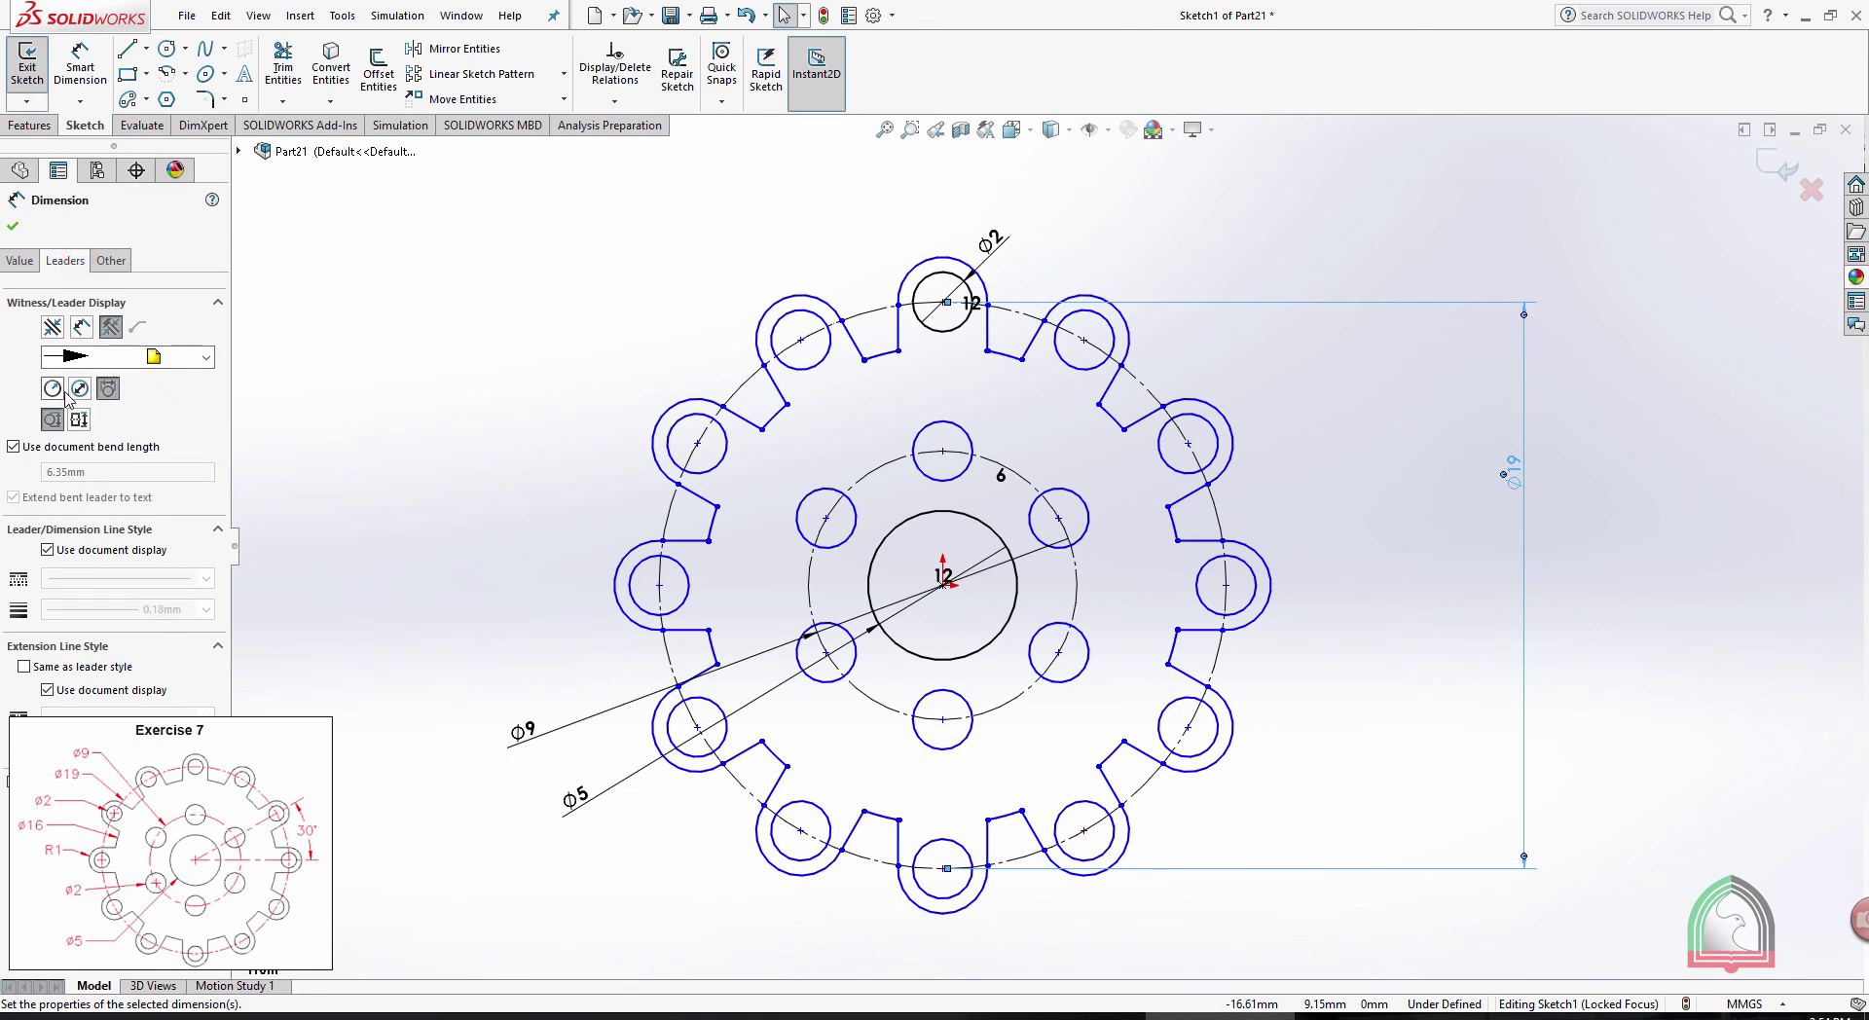
left_click(80, 389)
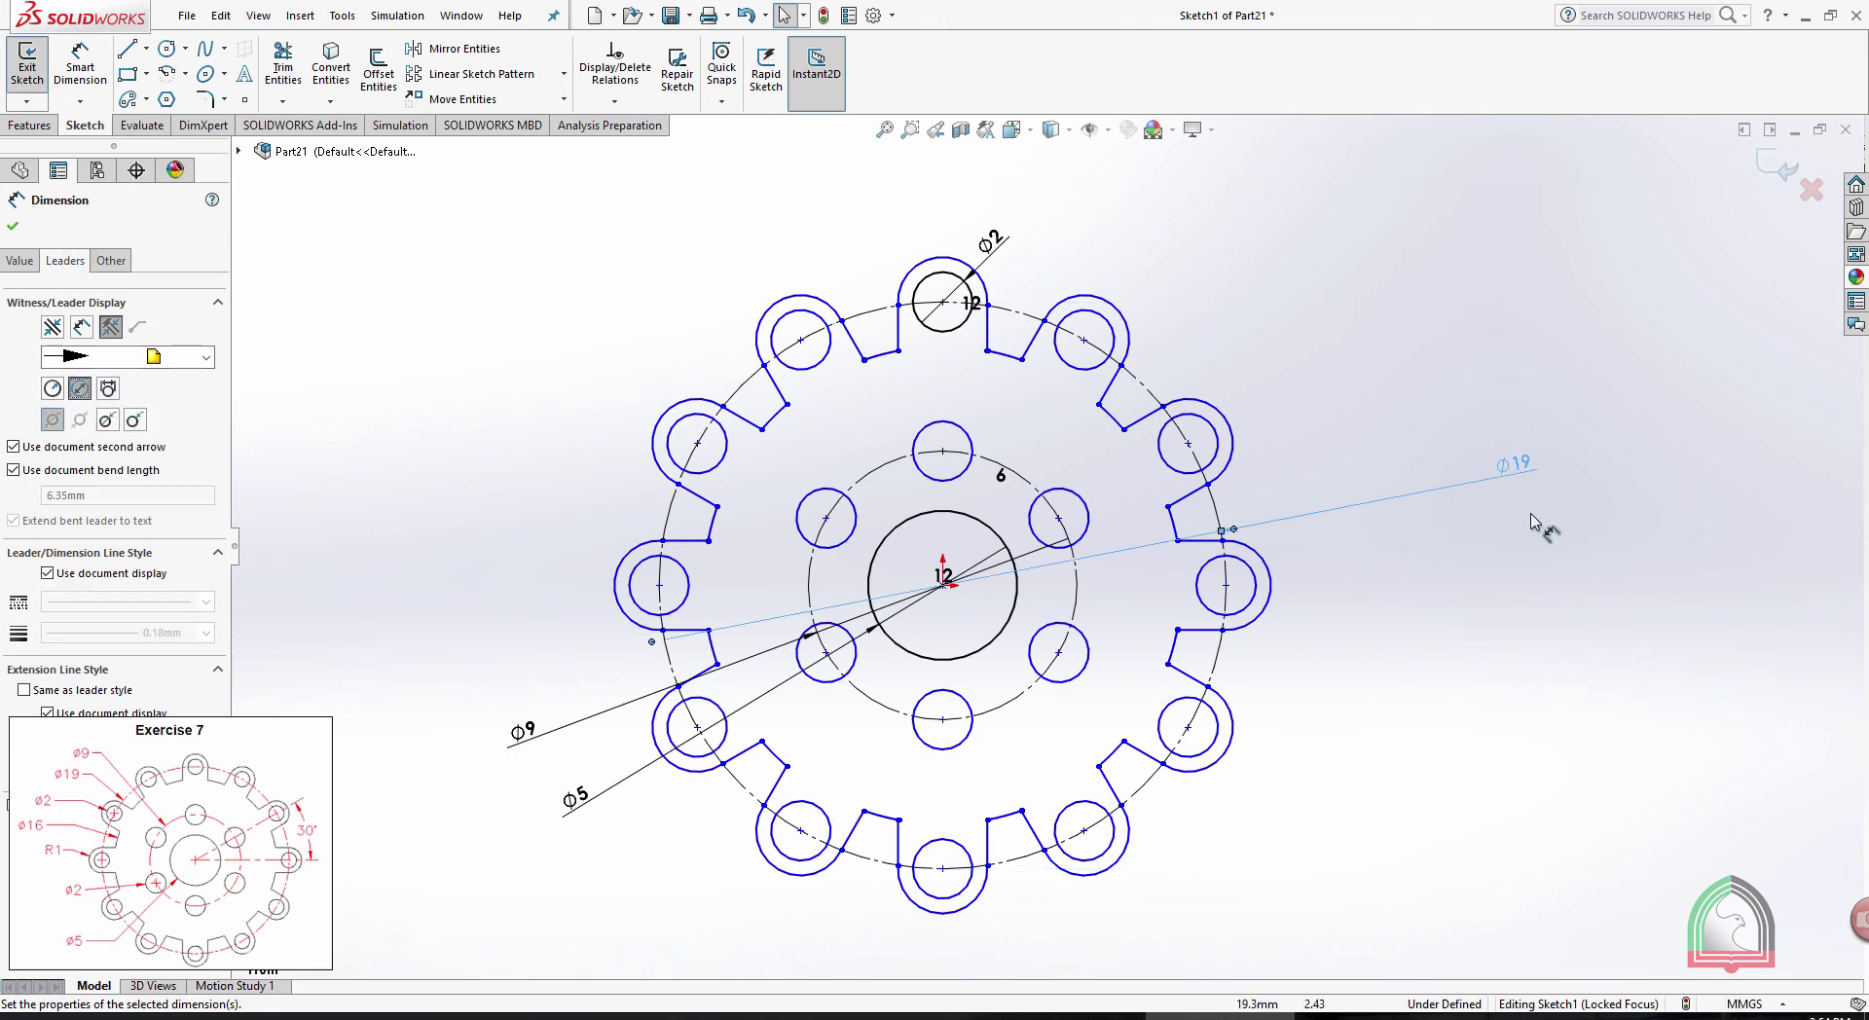
left_click_drag(1512, 476, 459, 363)
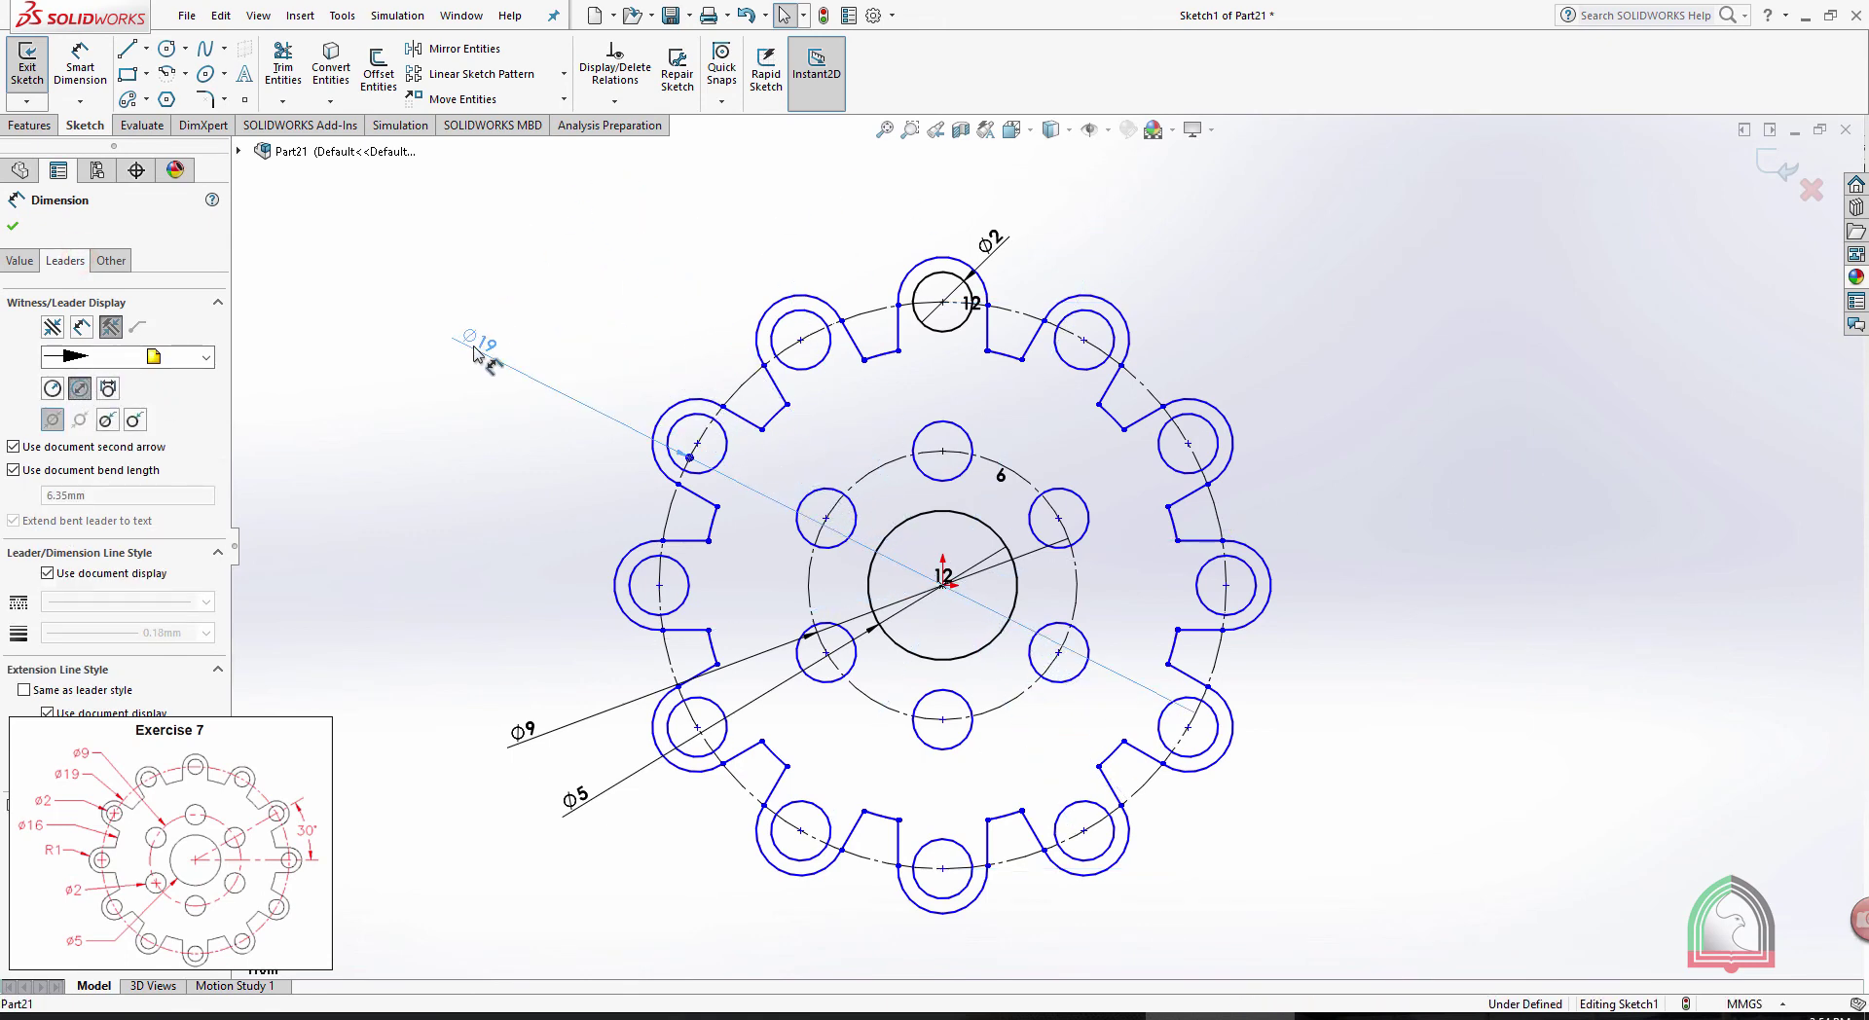
left_click(1464, 333)
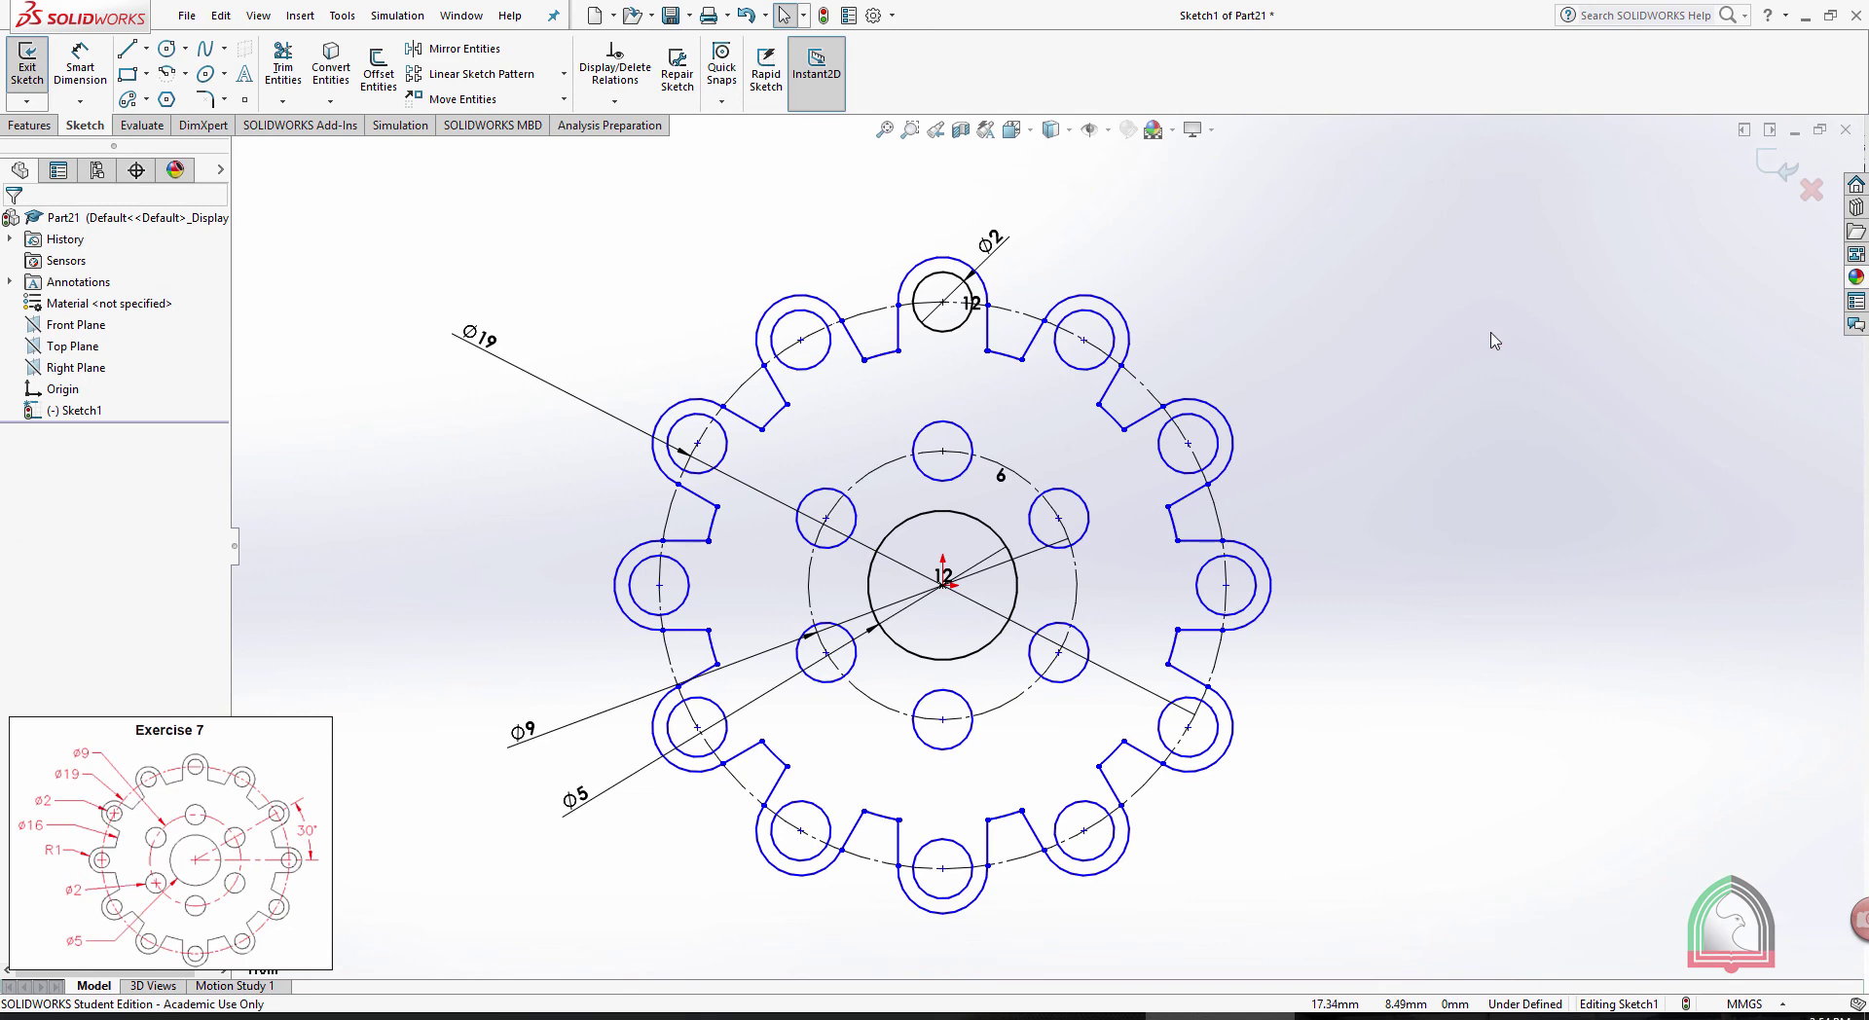
Add a 30° angle between two neighbouring lug hole centres about the origin
left_click(82, 65)
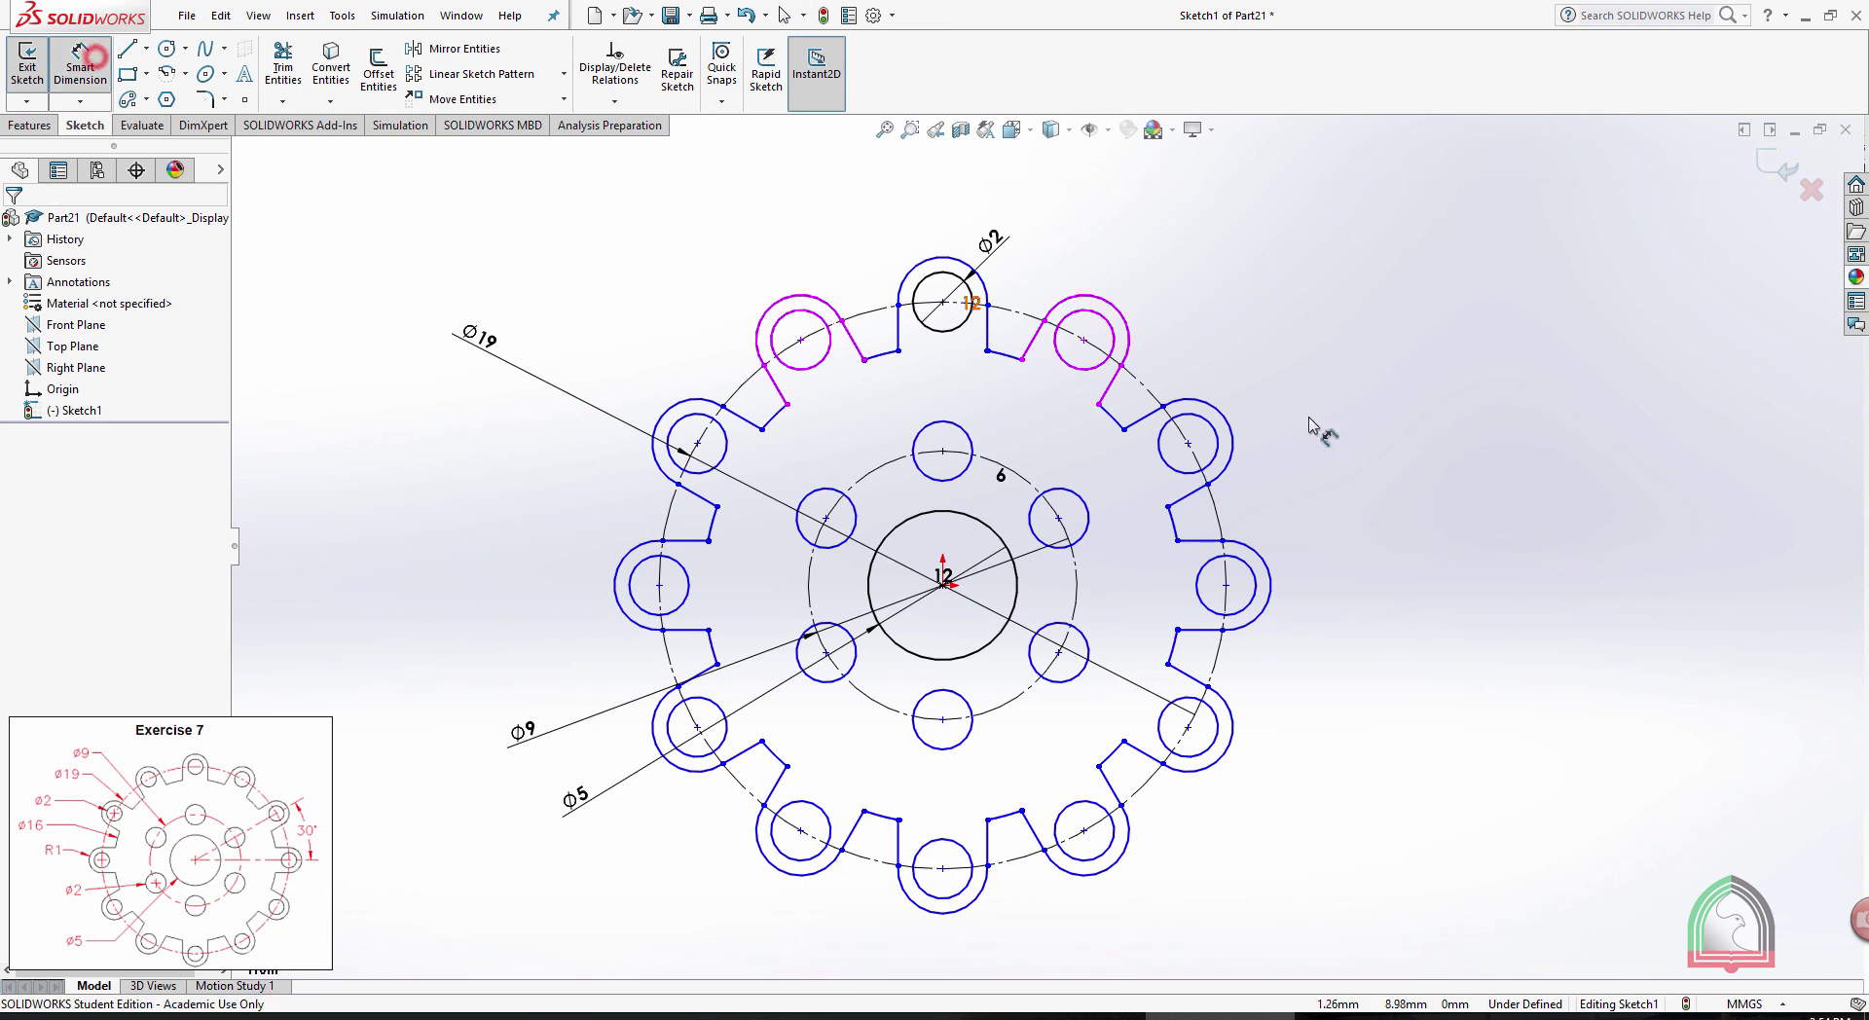
left_click(1187, 445)
left_click(943, 585)
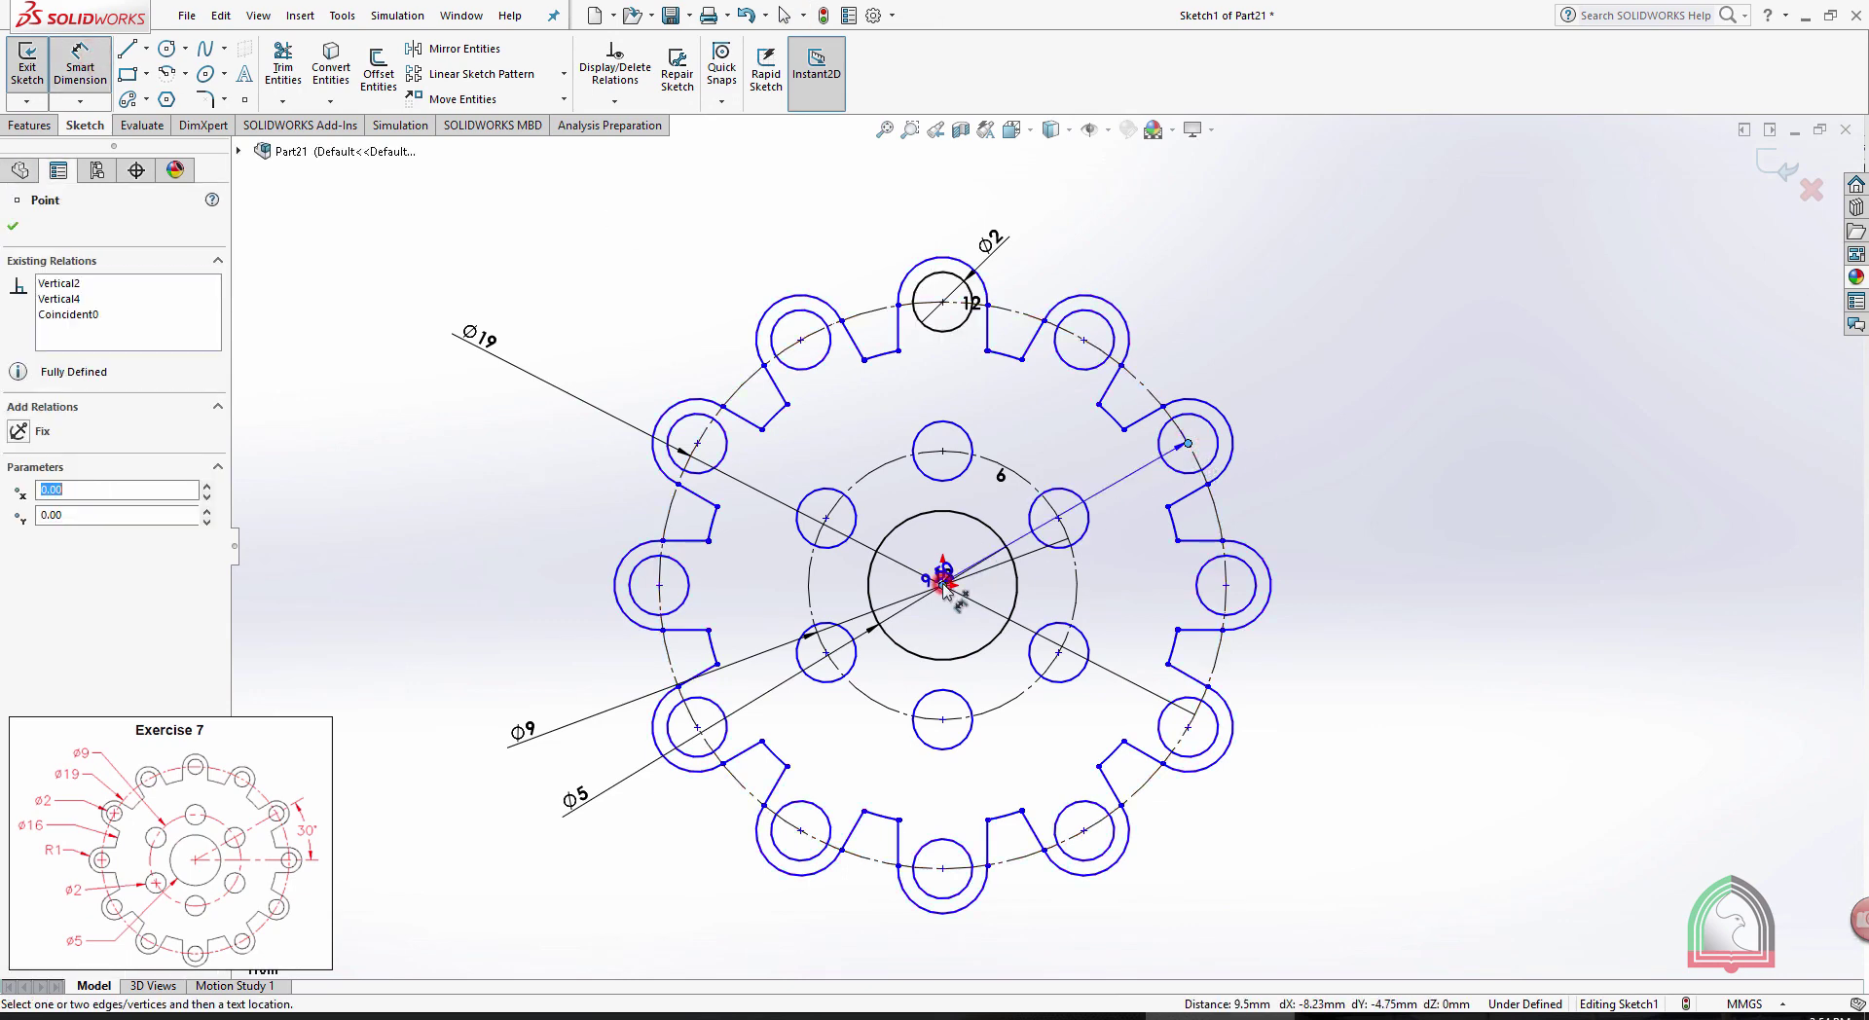
left_click(1226, 585)
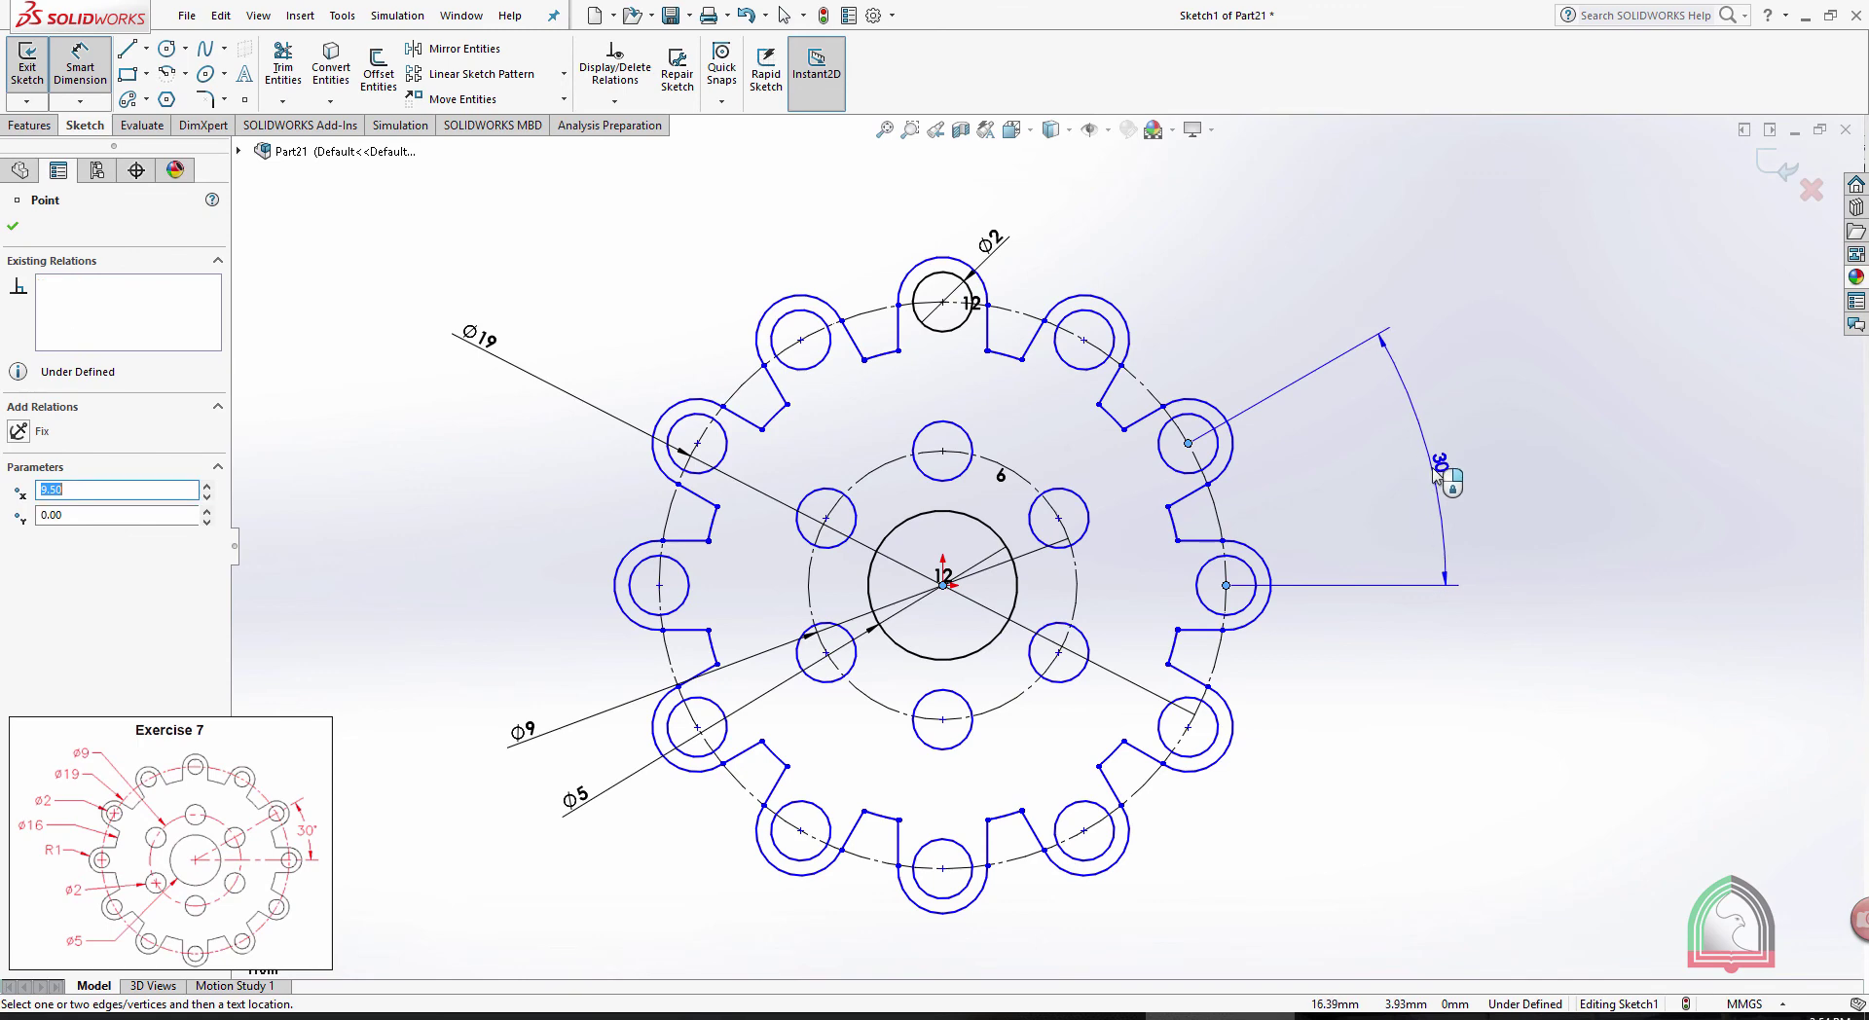
left_click(1437, 467)
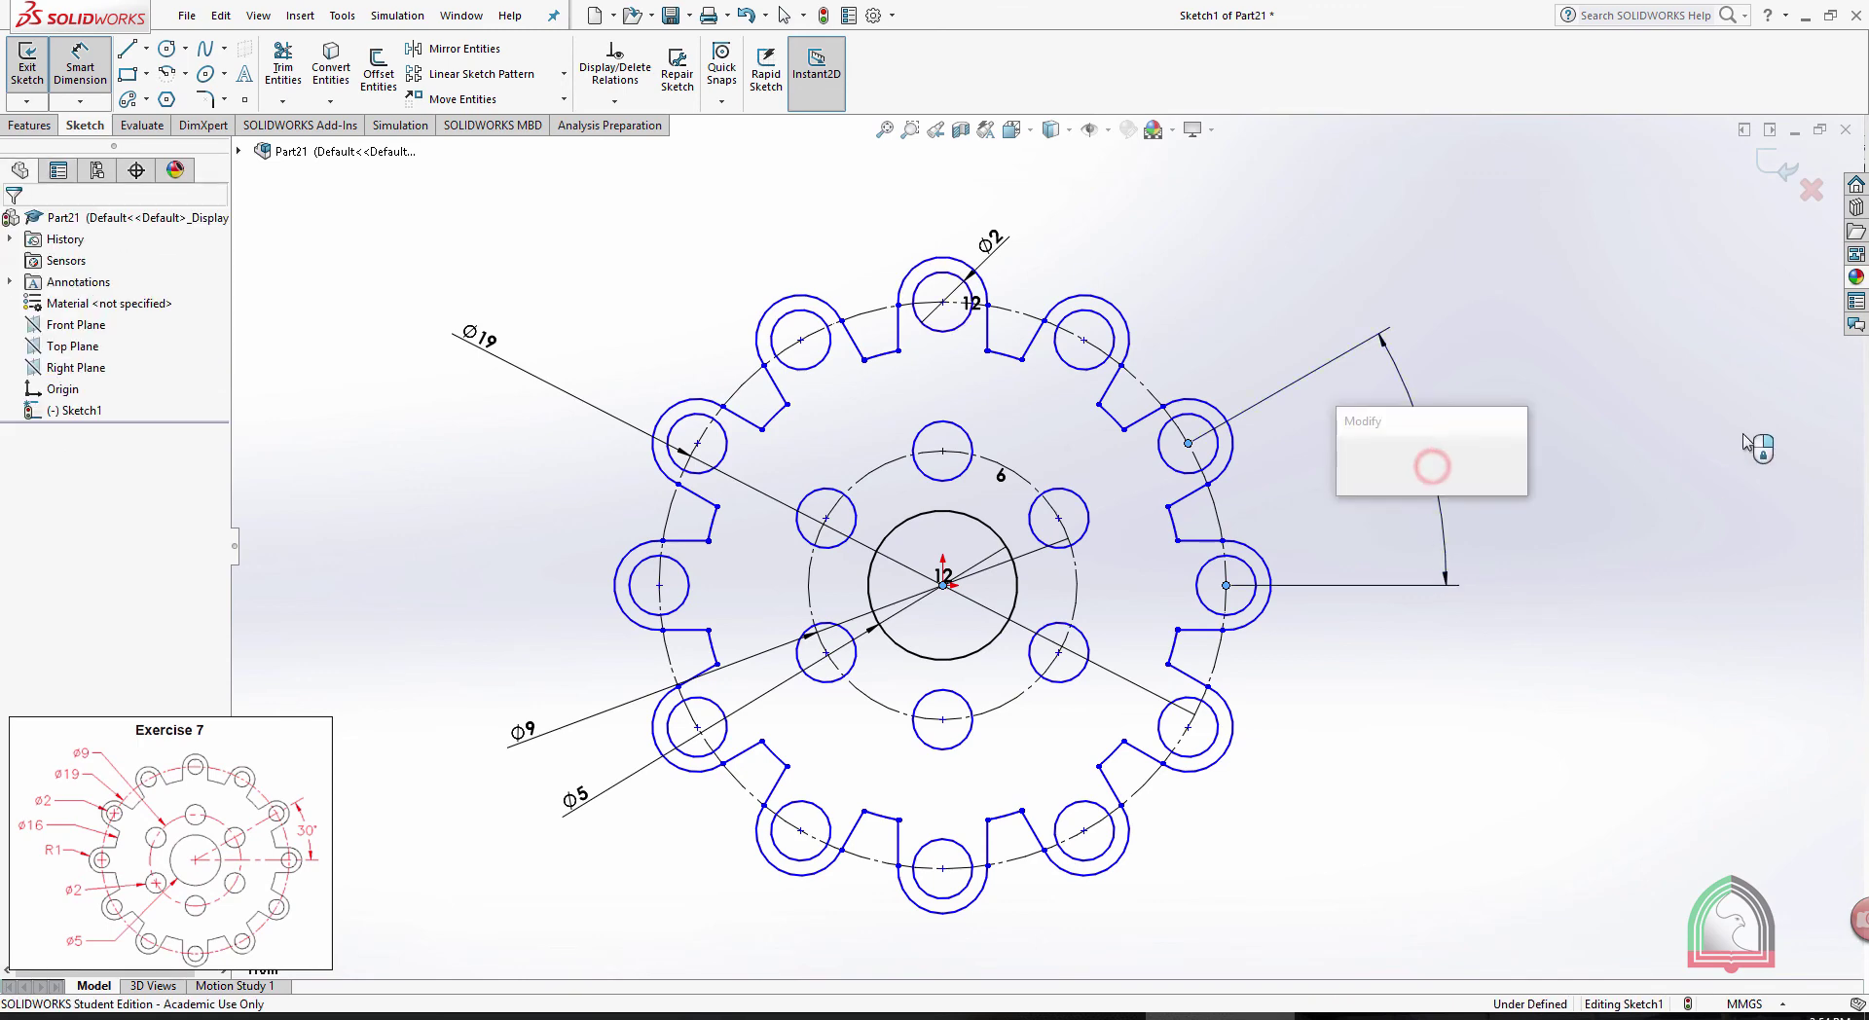
left_click(1352, 465)
left_click(1595, 314)
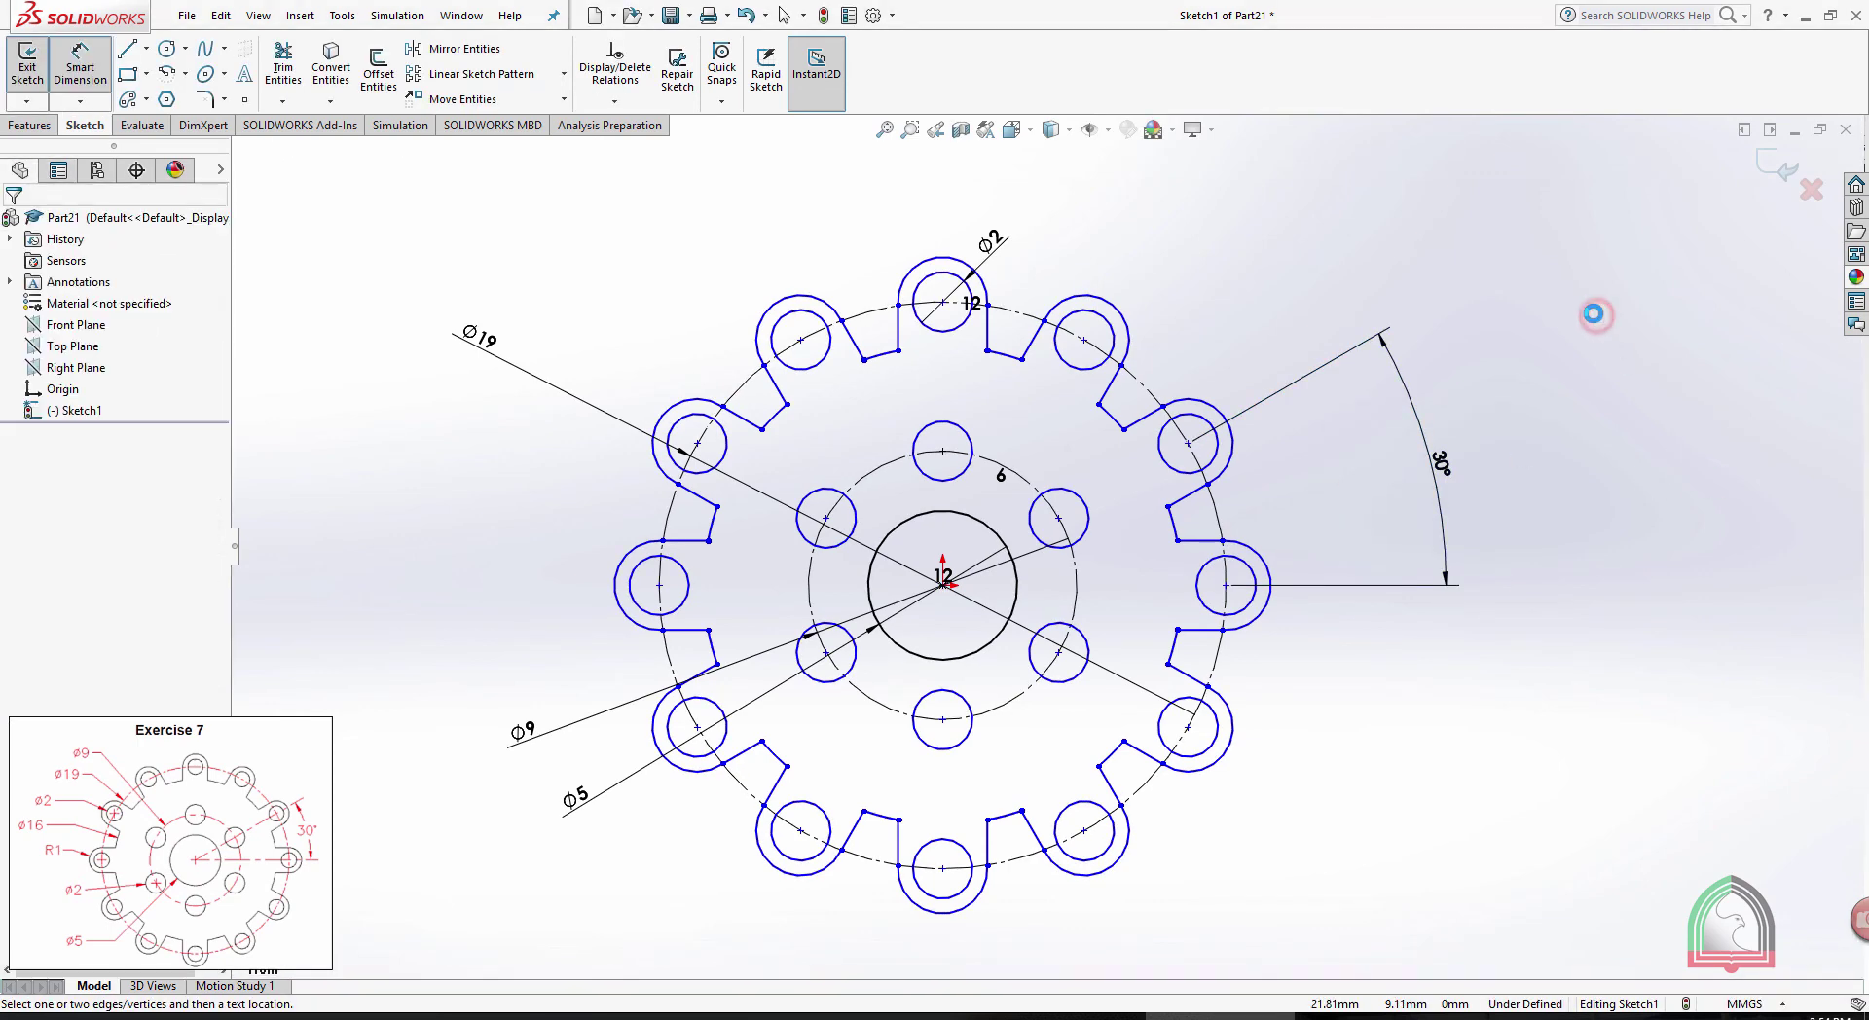
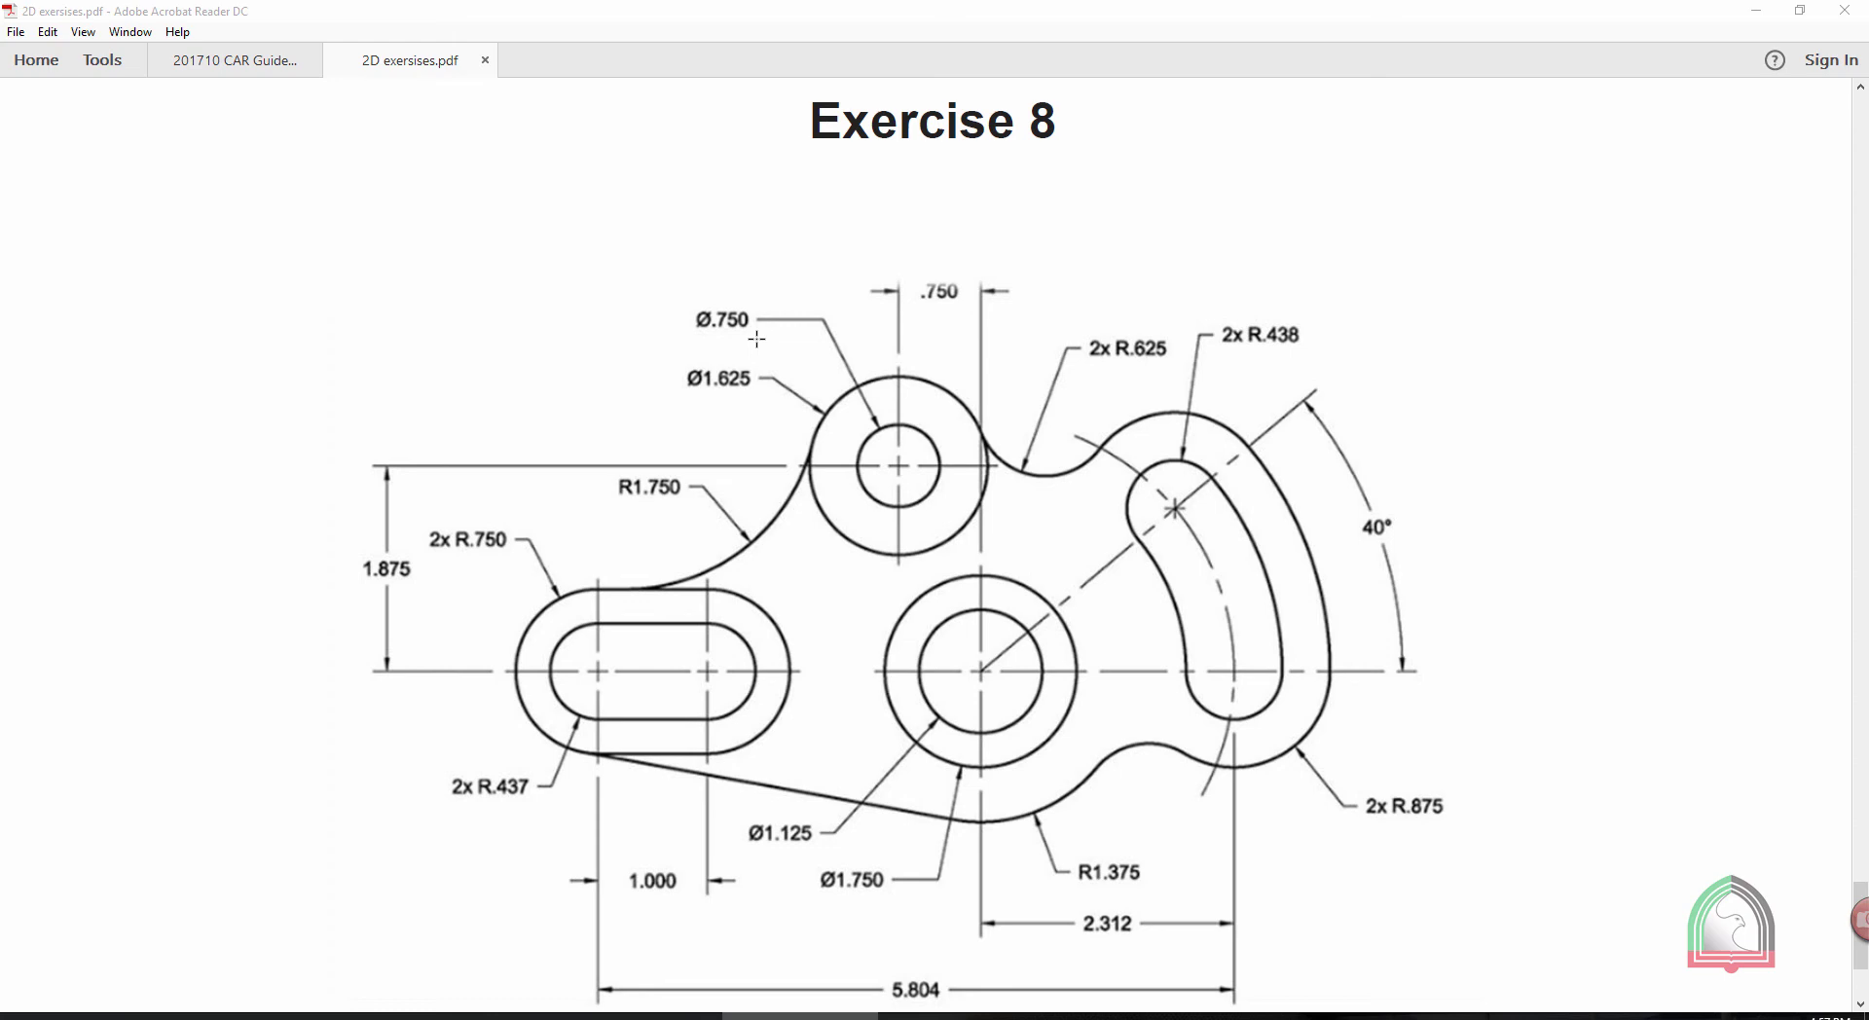
Switch to SOLIDWORKS and create a new part document
left_click(1115, 1017)
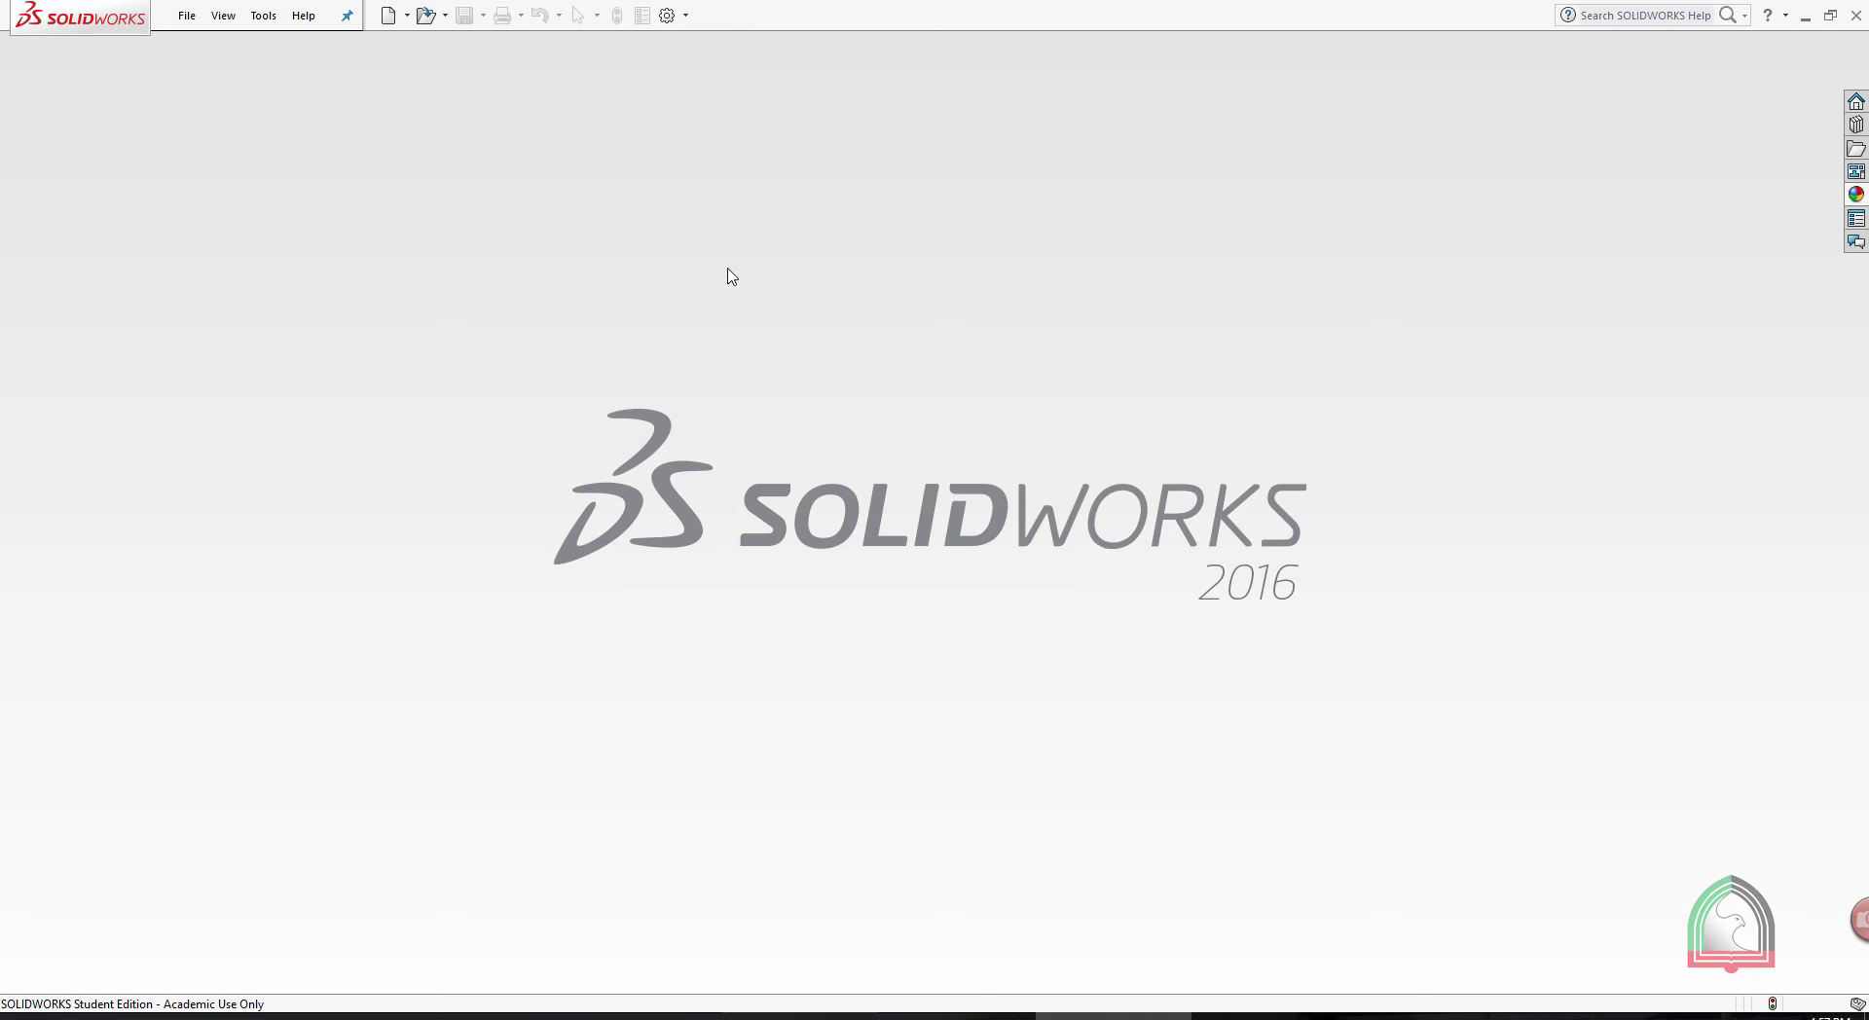
left_click(388, 16)
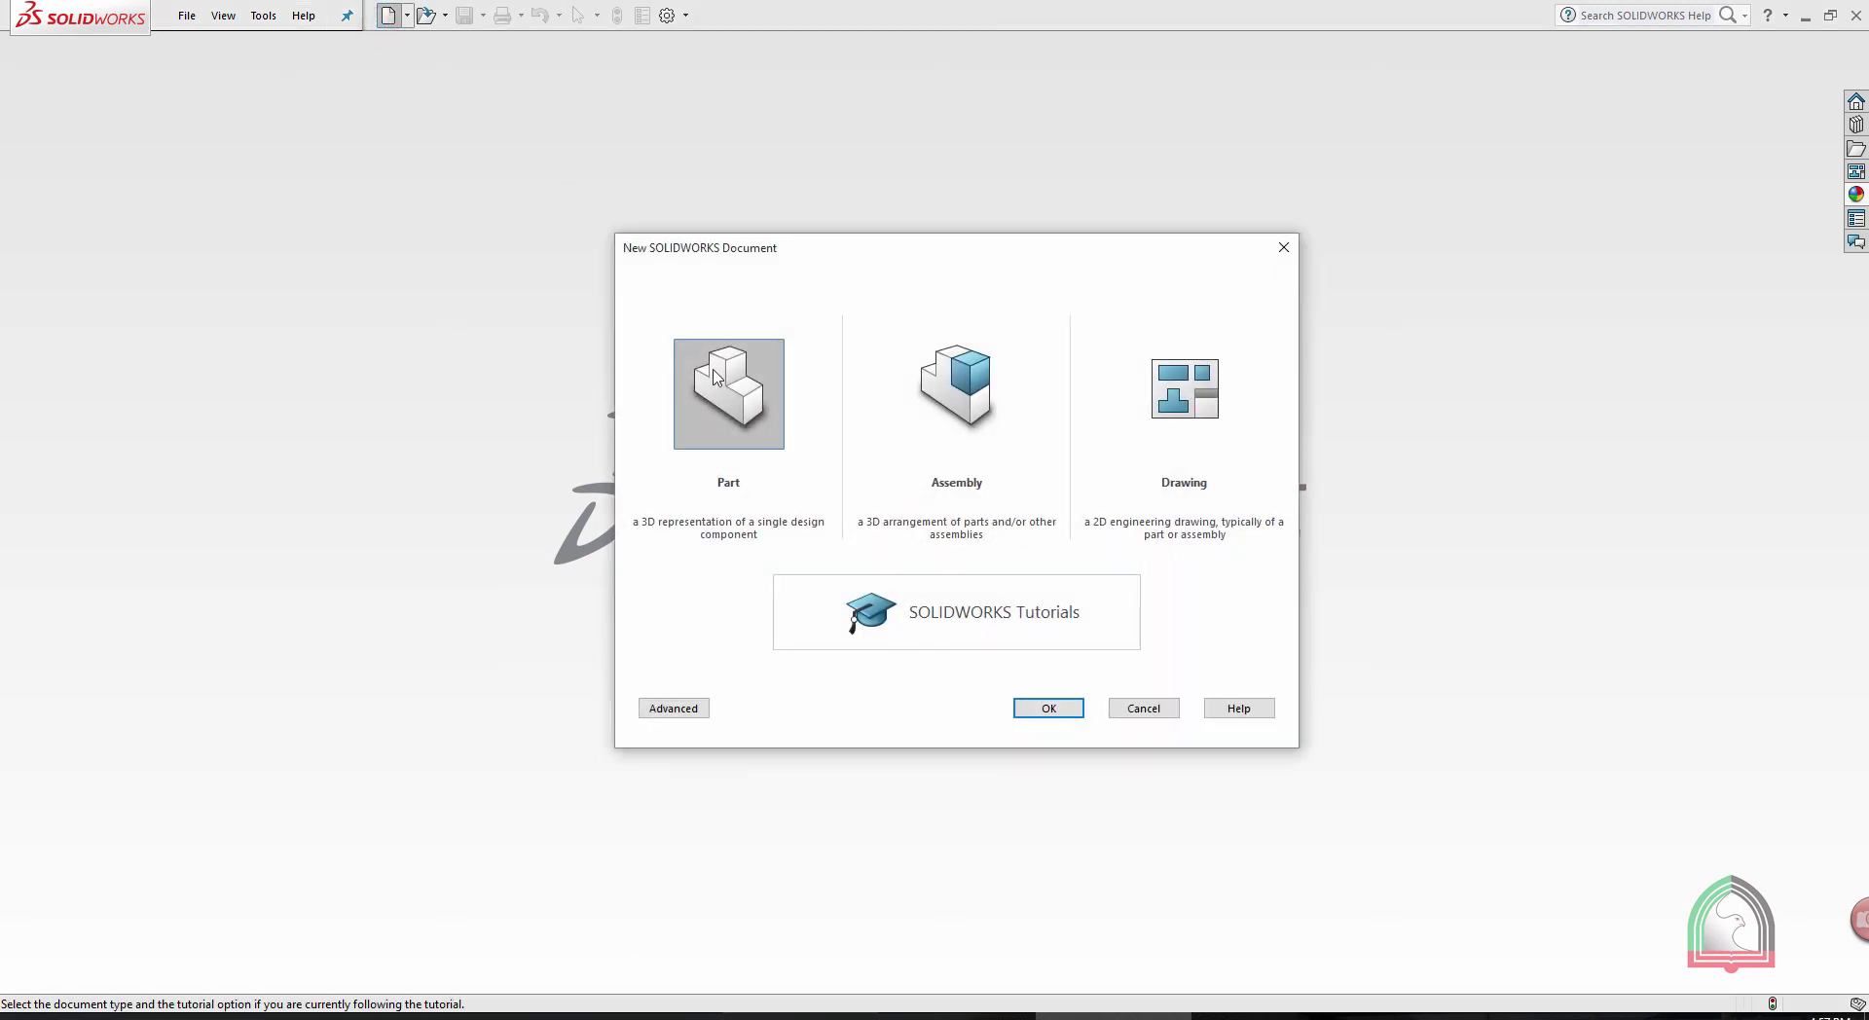
double_click(733, 396)
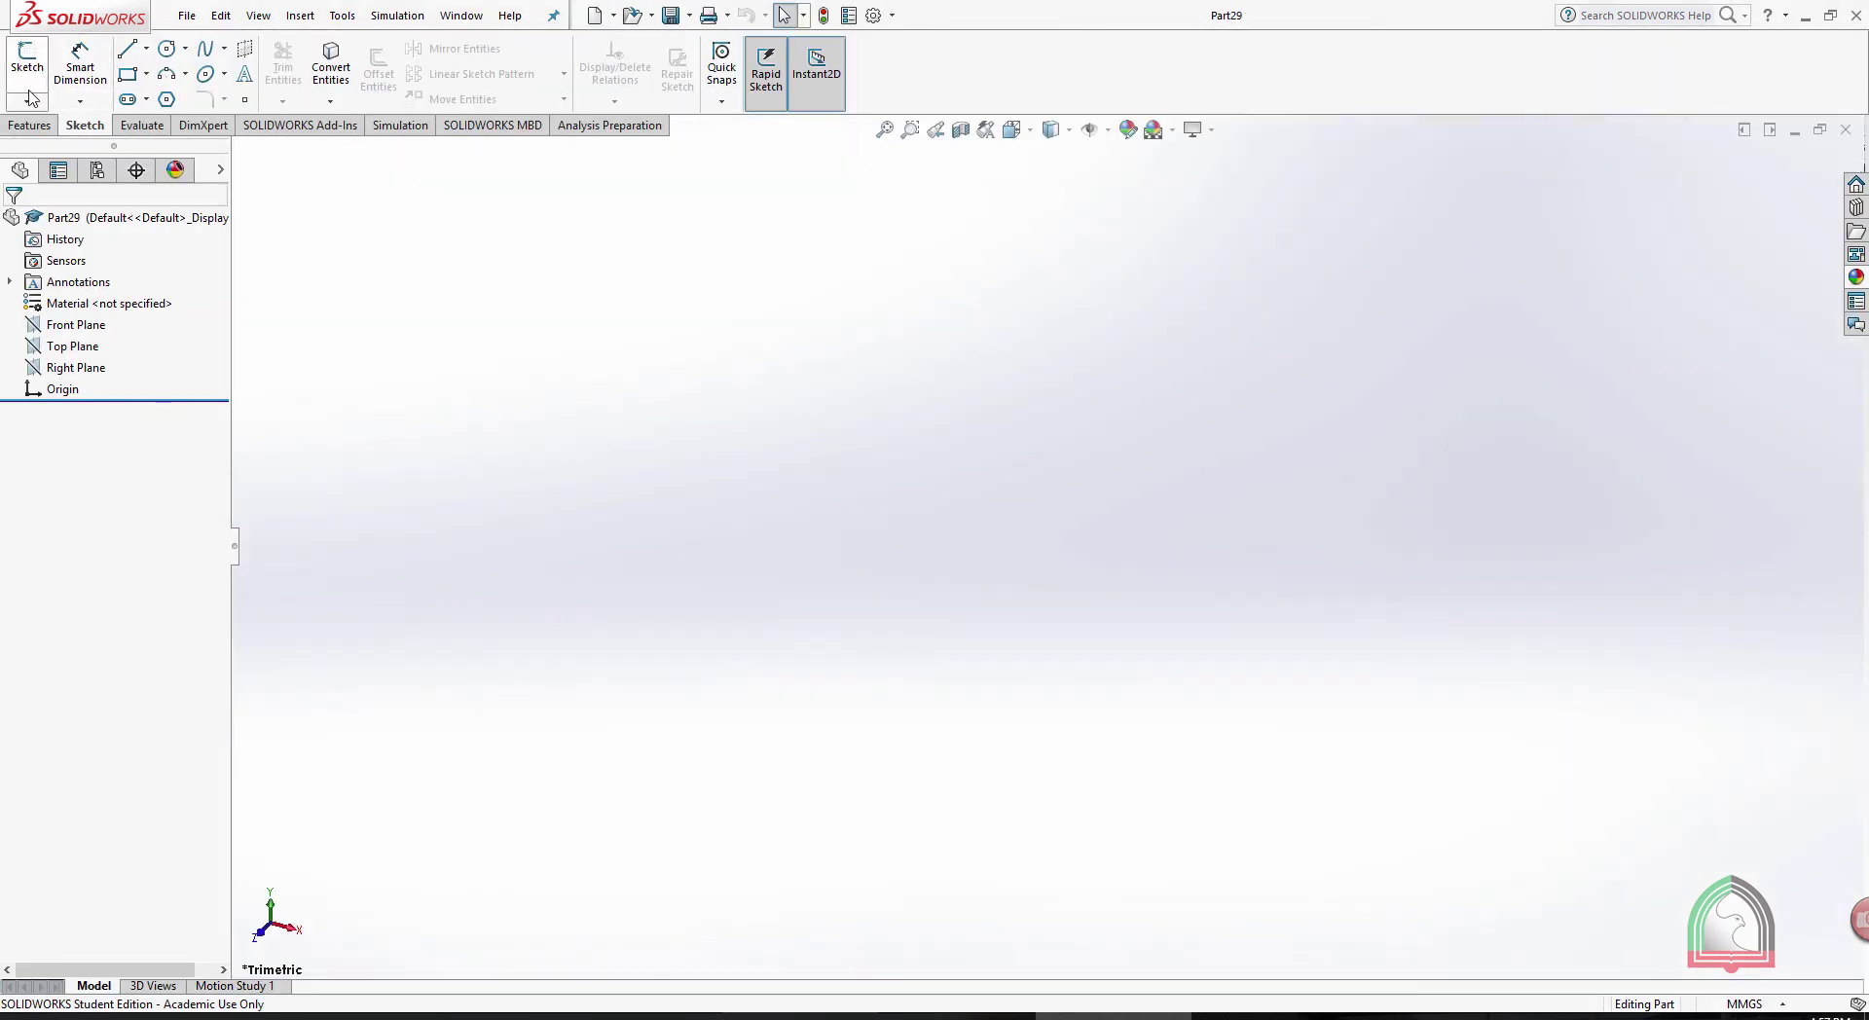
Start a new sketch on the Front Plane
left_click(66, 124)
left_click(27, 59)
left_click(828, 307)
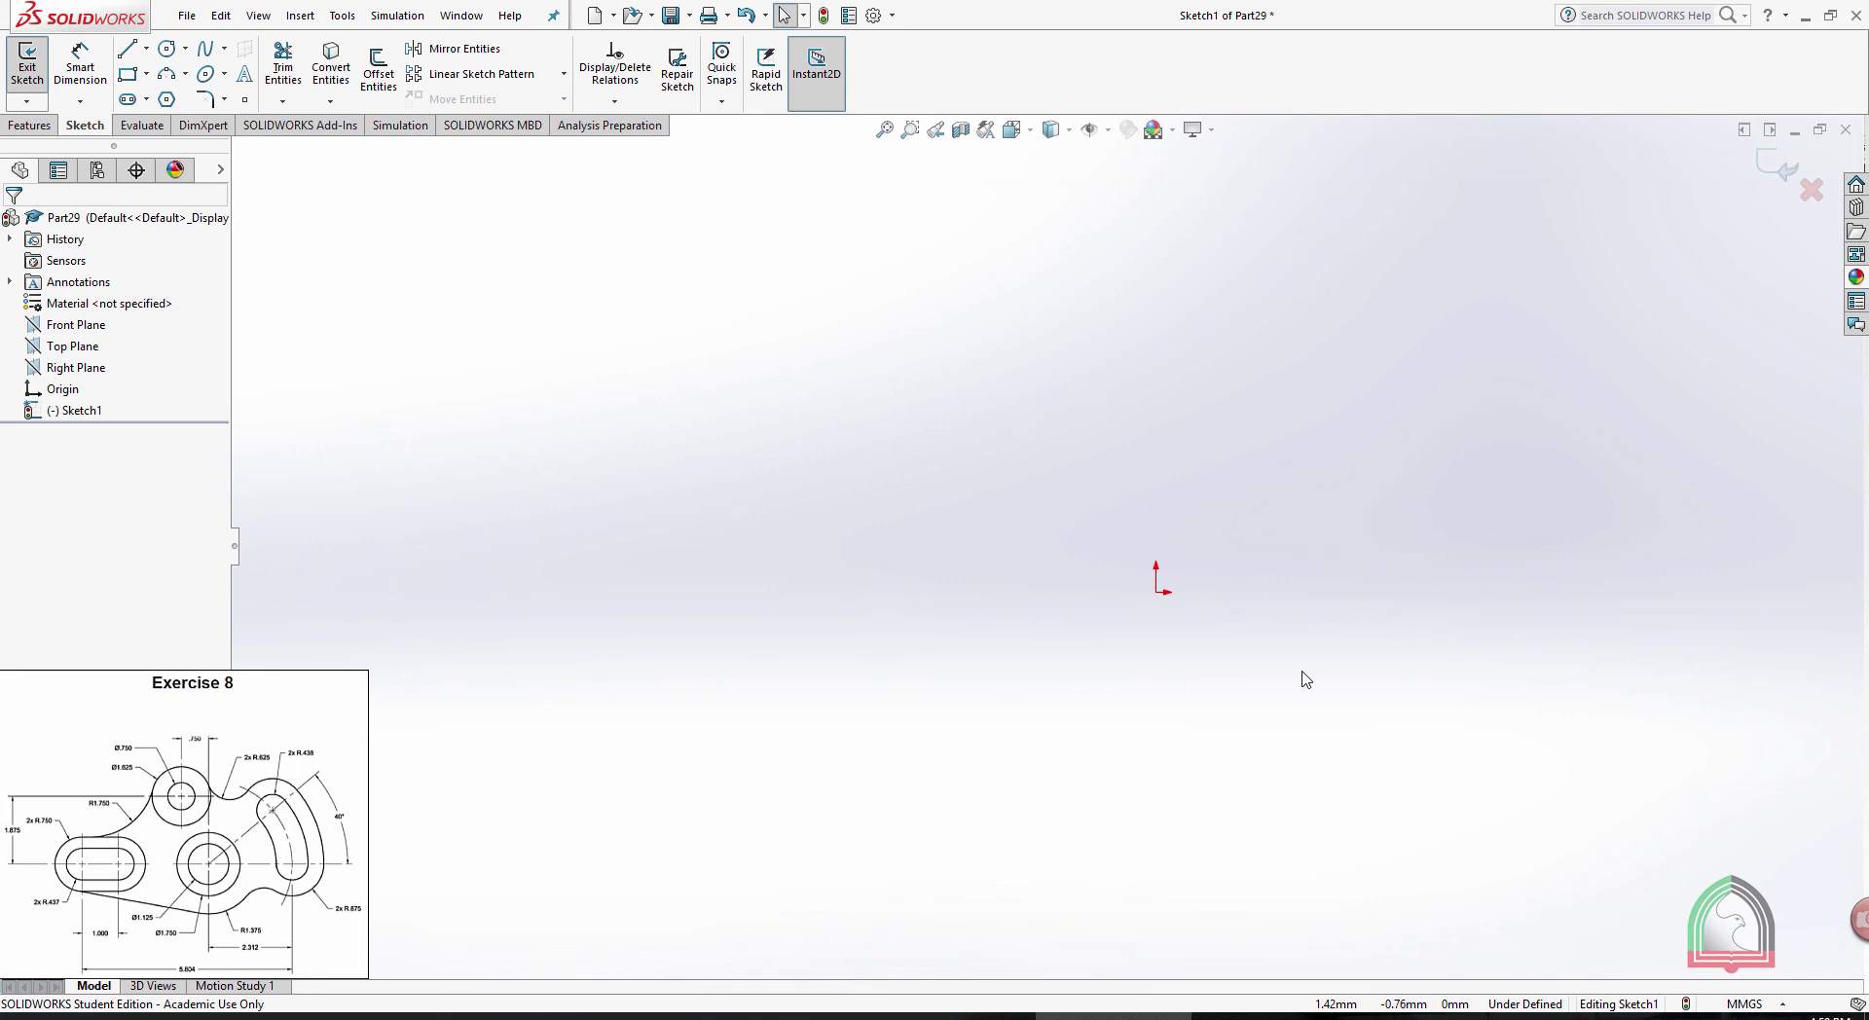
Draw a horizontal straight slot near the origin
left_click(127, 99)
left_click(857, 591)
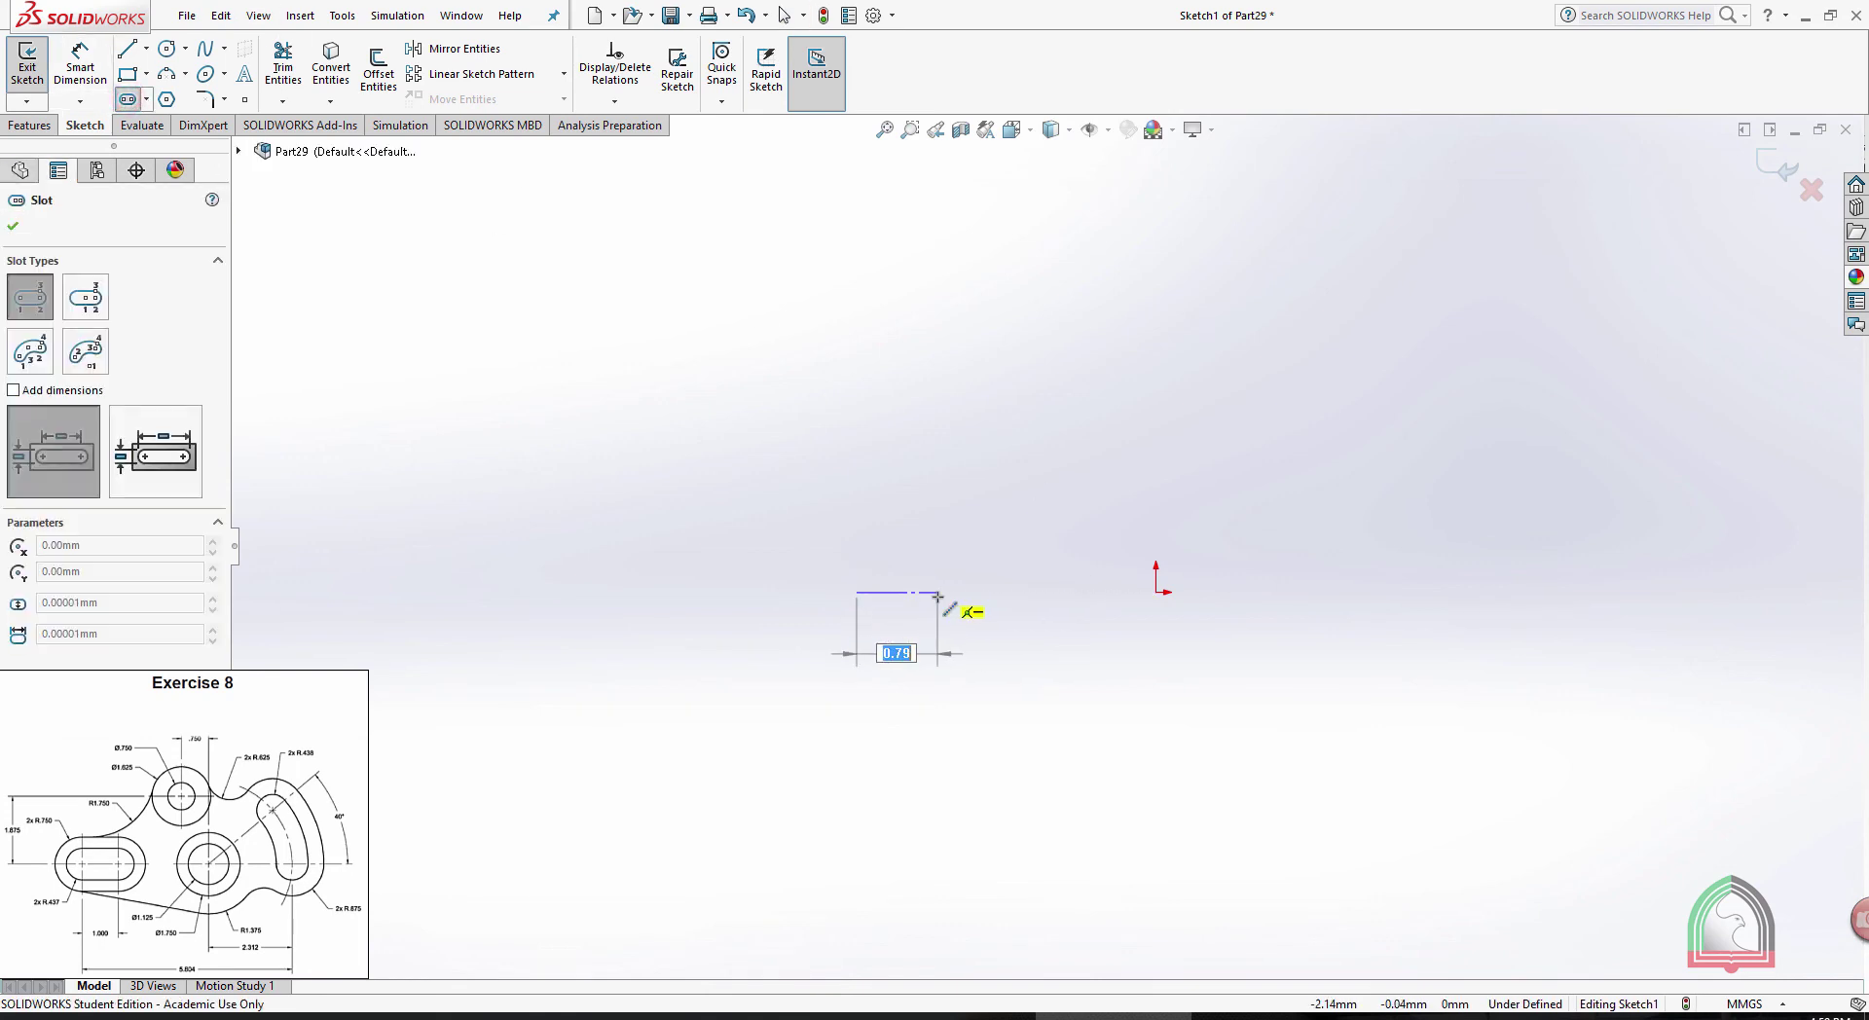
left_click(937, 592)
left_click(968, 653)
key("Escape")
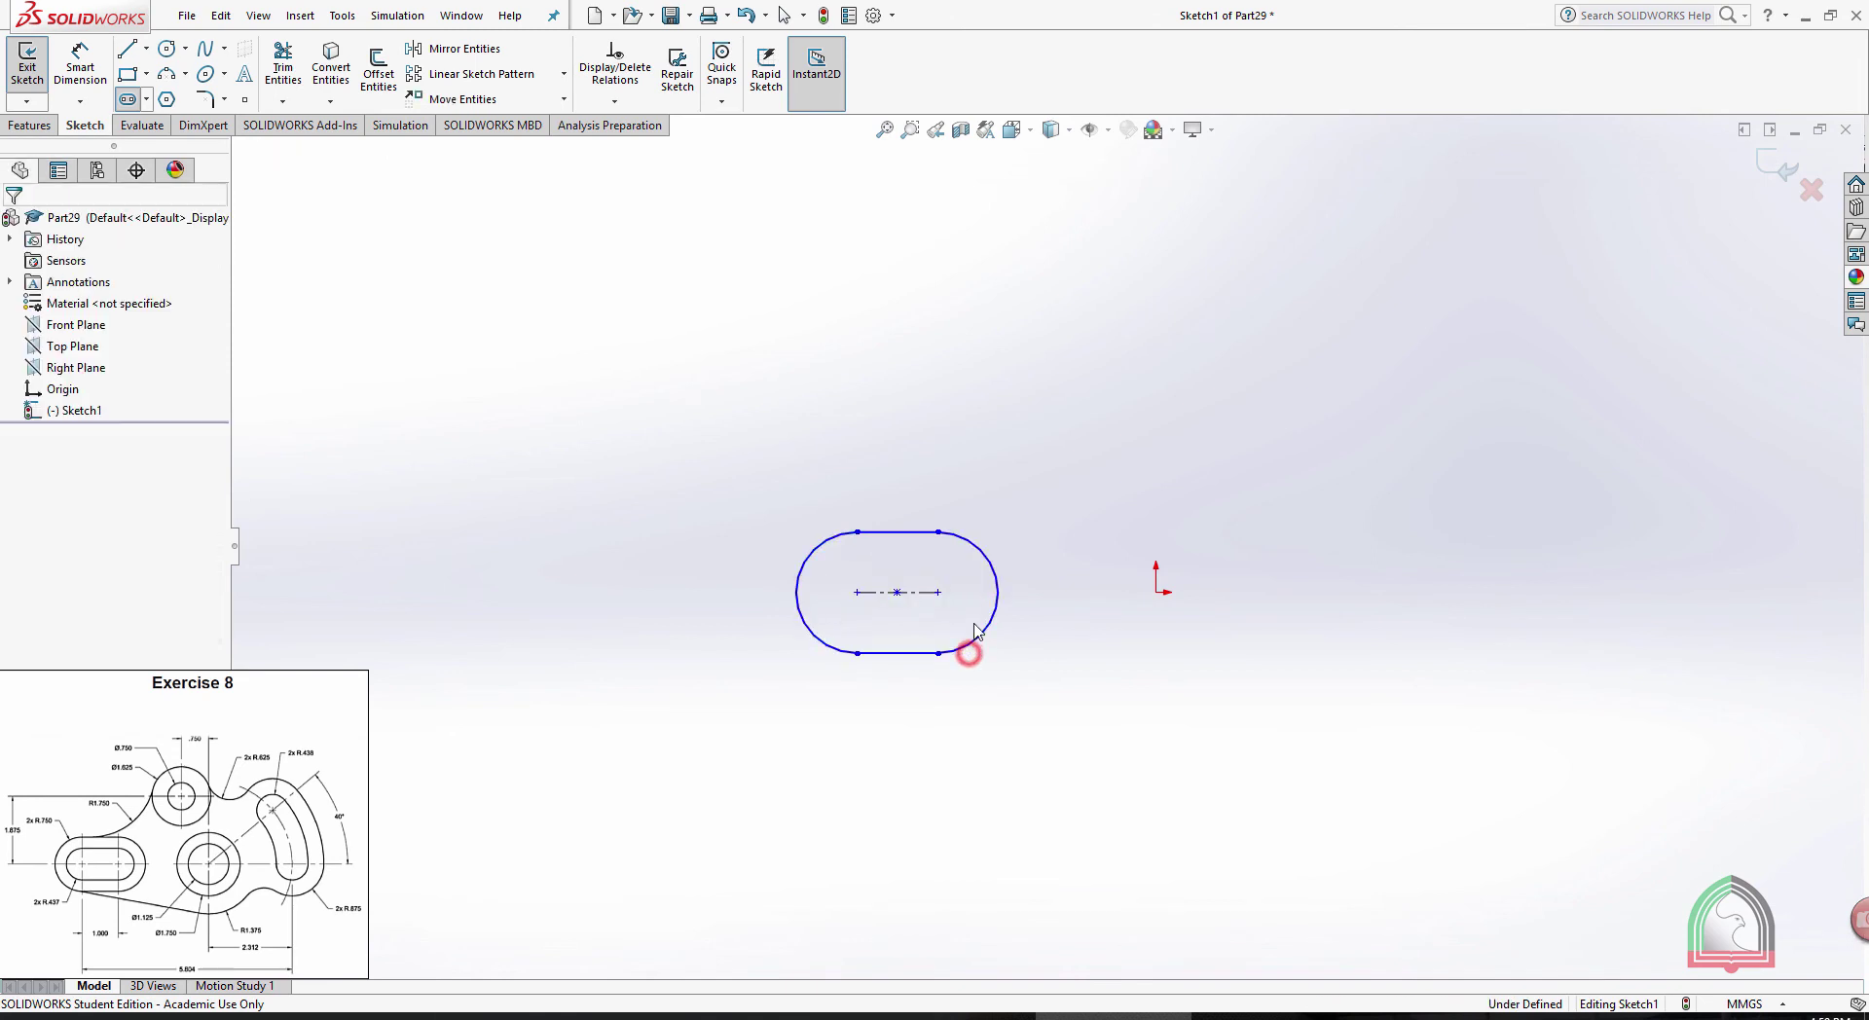
Dimension the slot's centreline length to 1, checking the Exercise 8 drawing
left_click(79, 64)
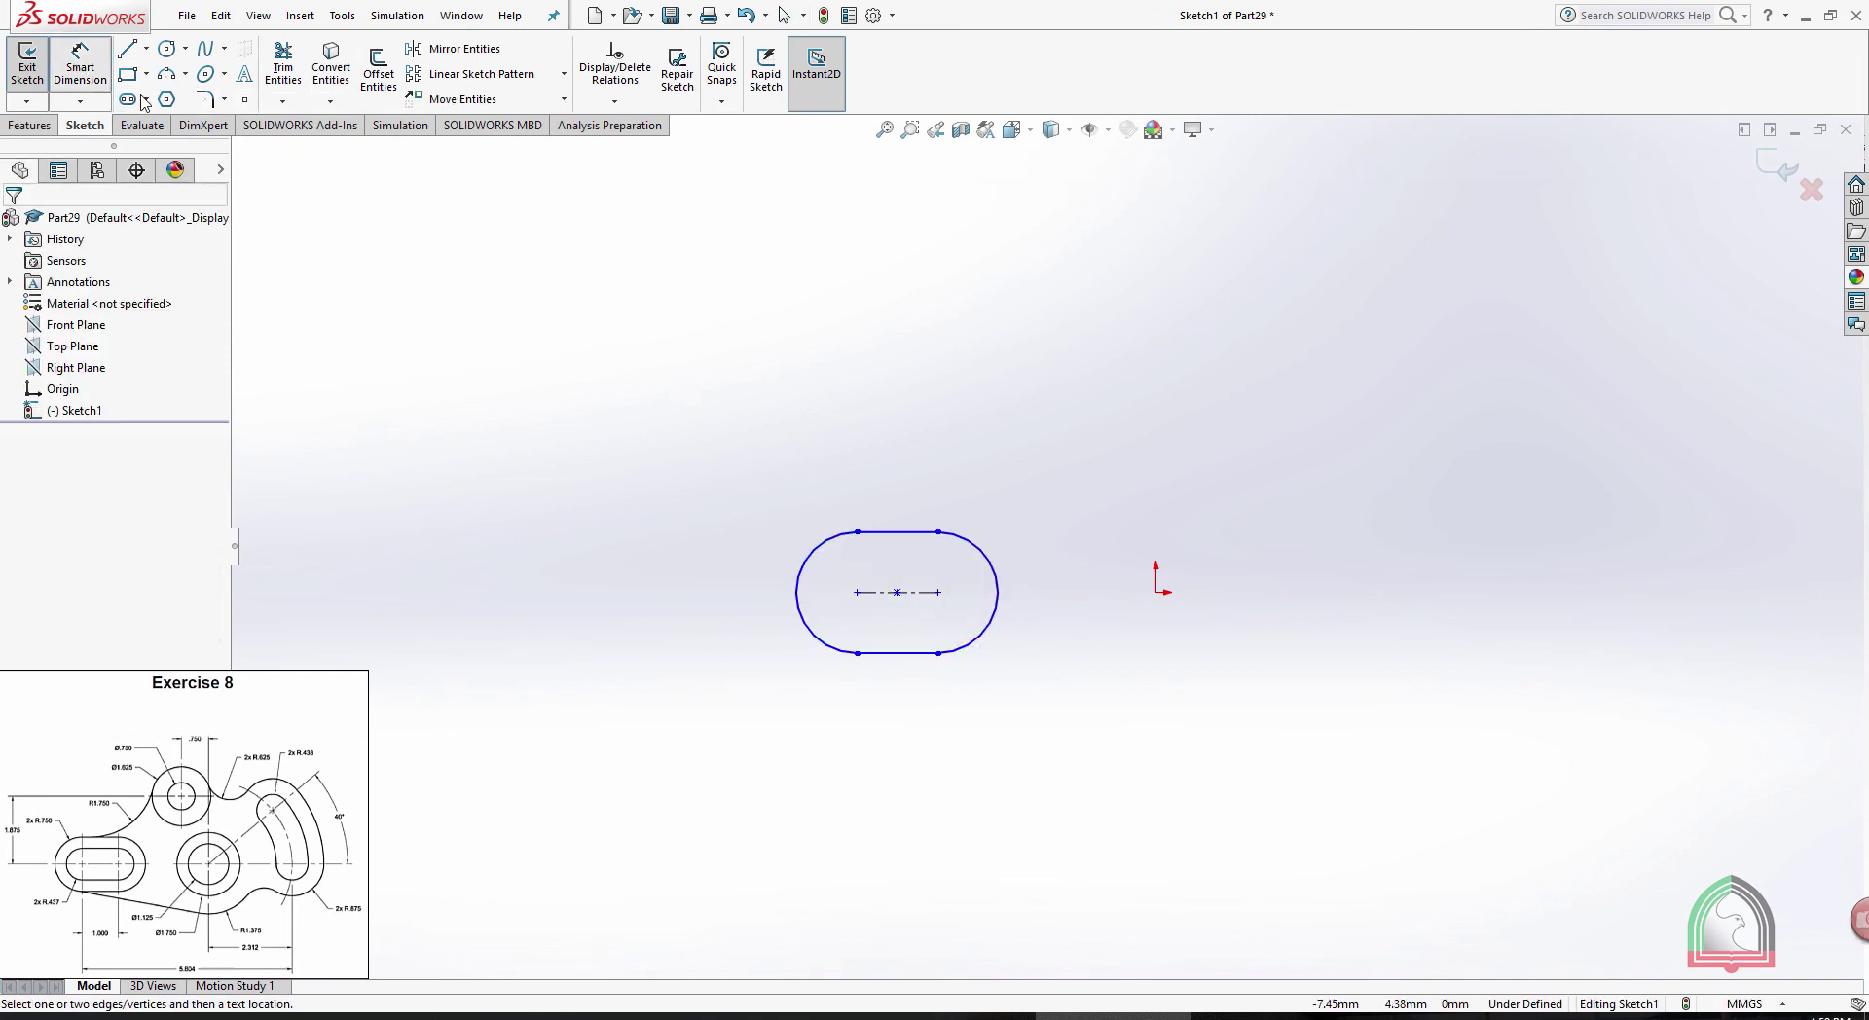
left_click(918, 592)
left_click(895, 774)
type("1")
left_click(897, 772)
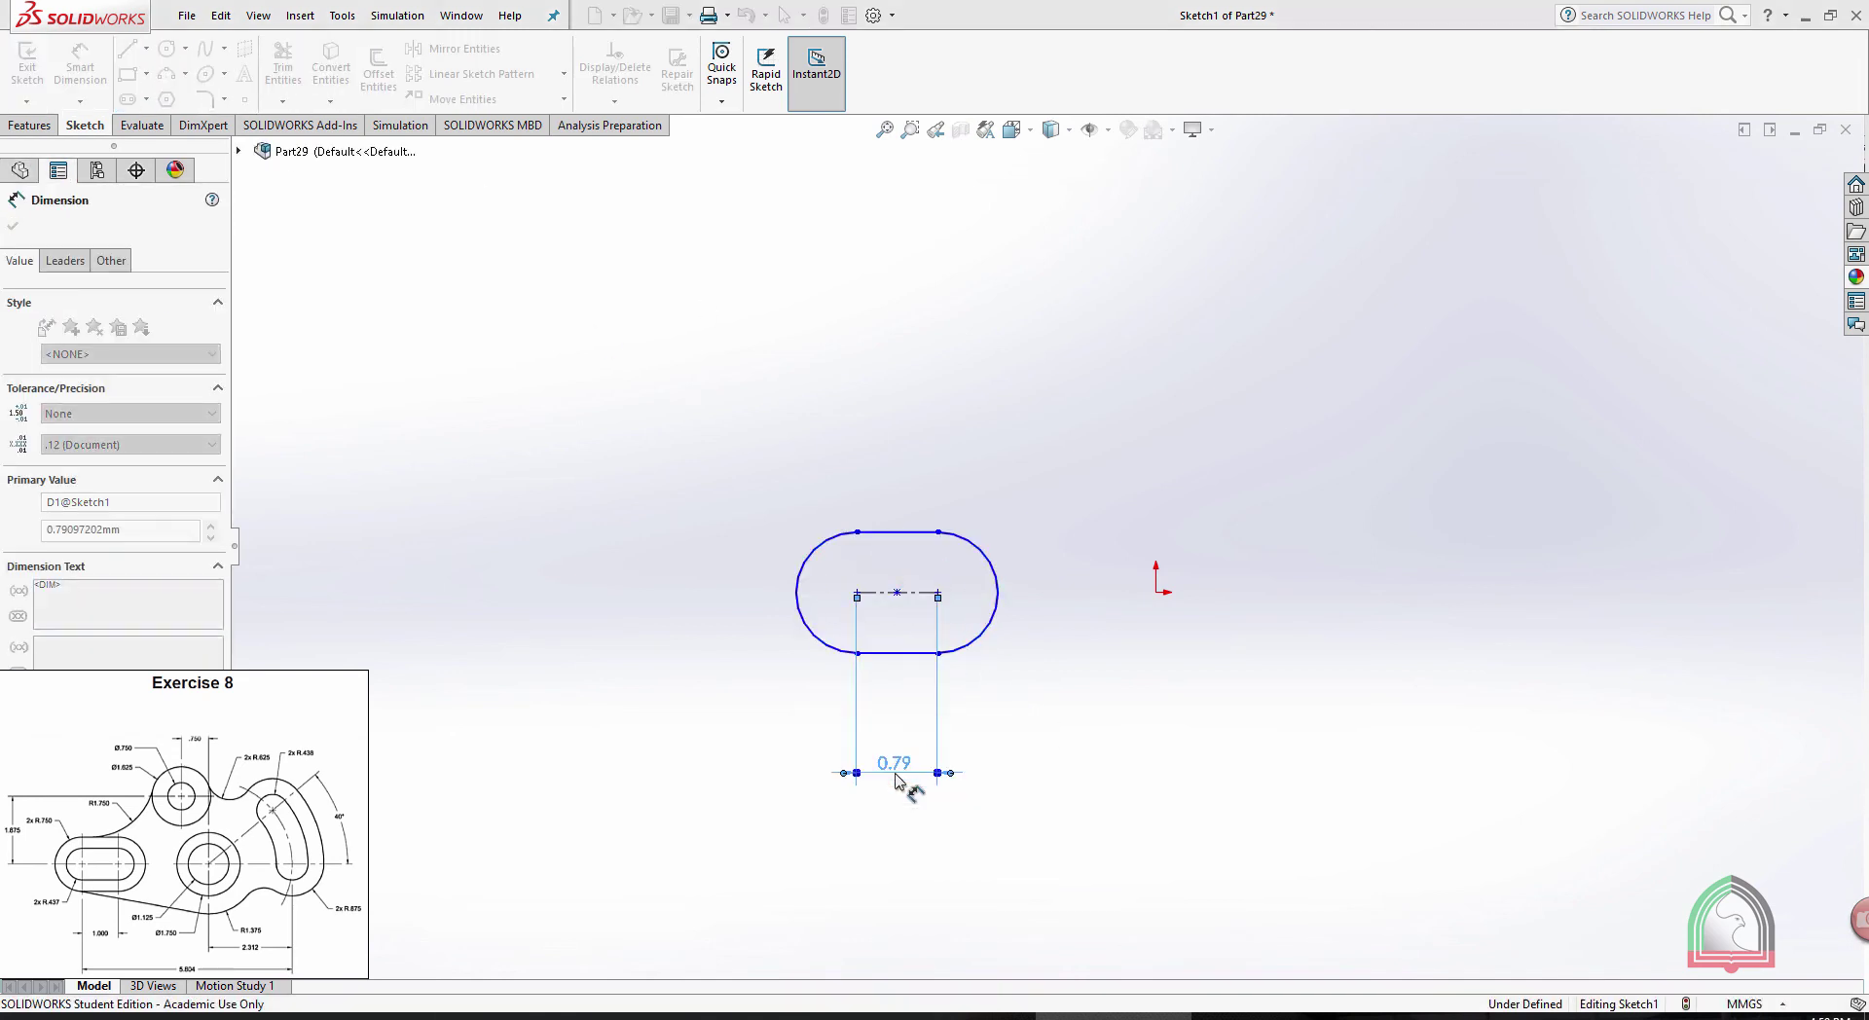
left_click(1030, 750)
key("alt+Tab")
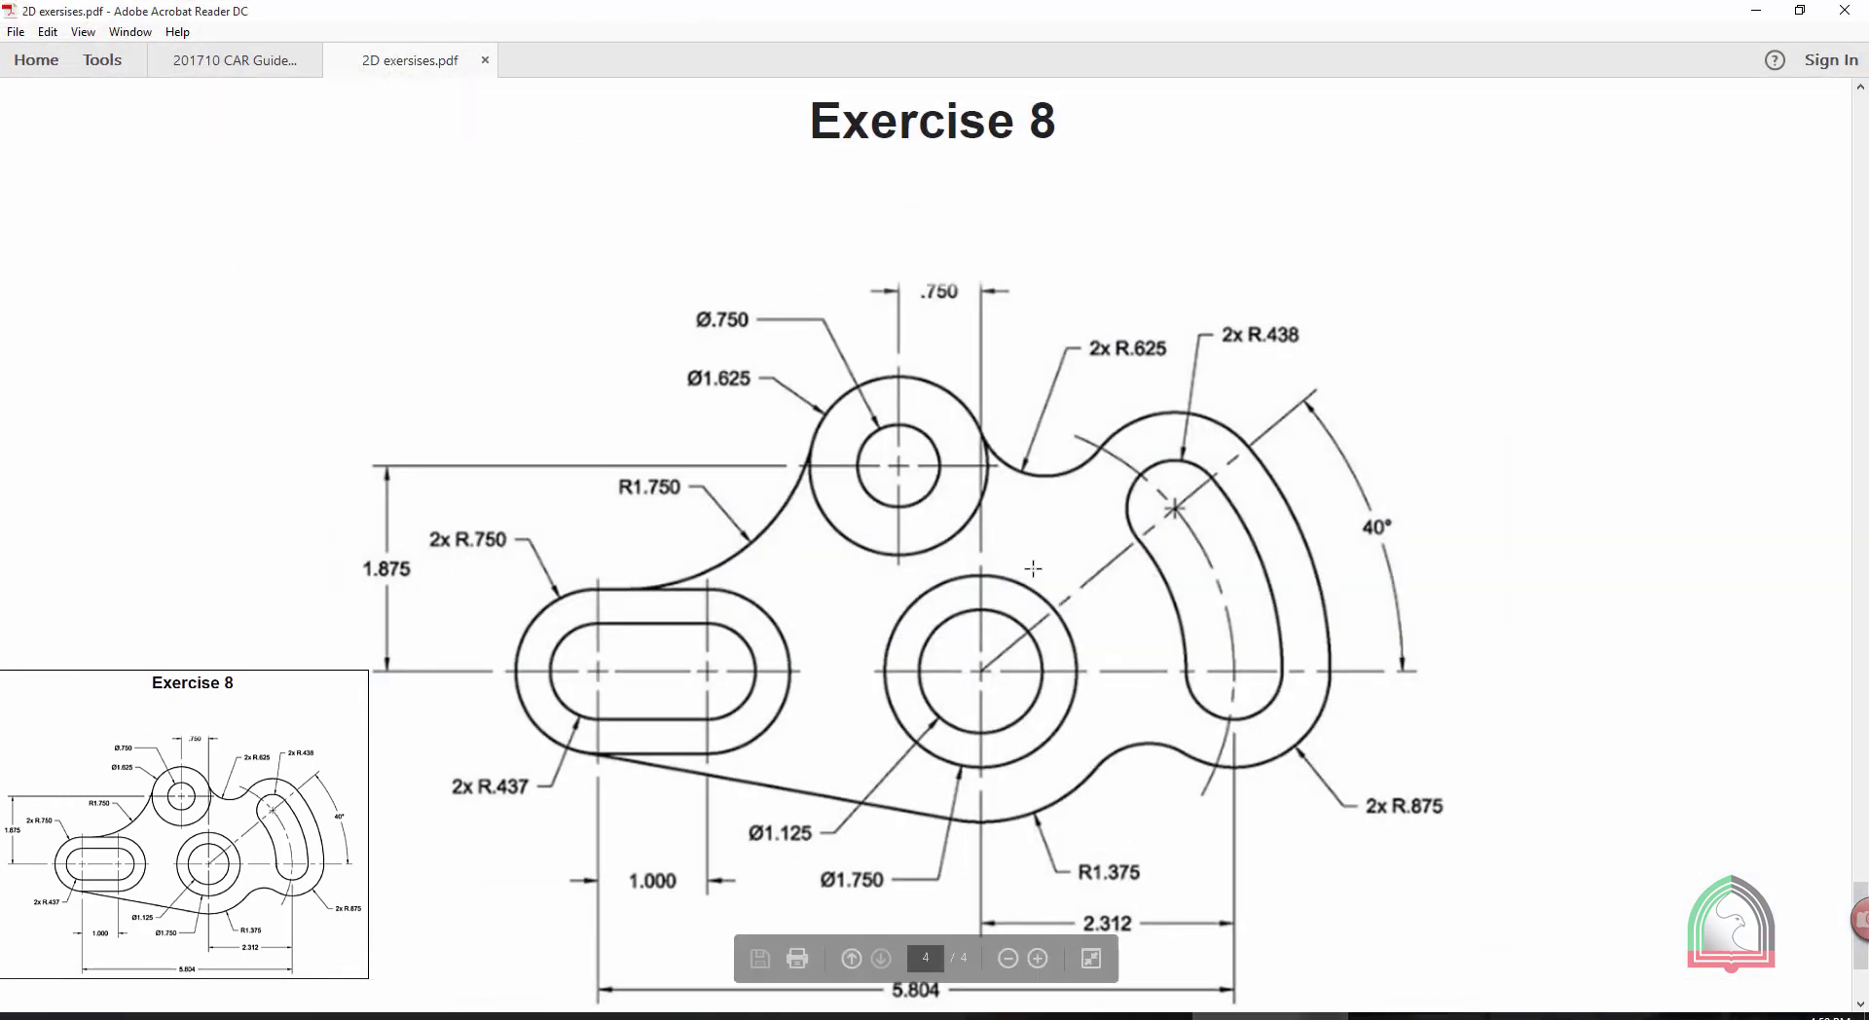
key("alt+Tab")
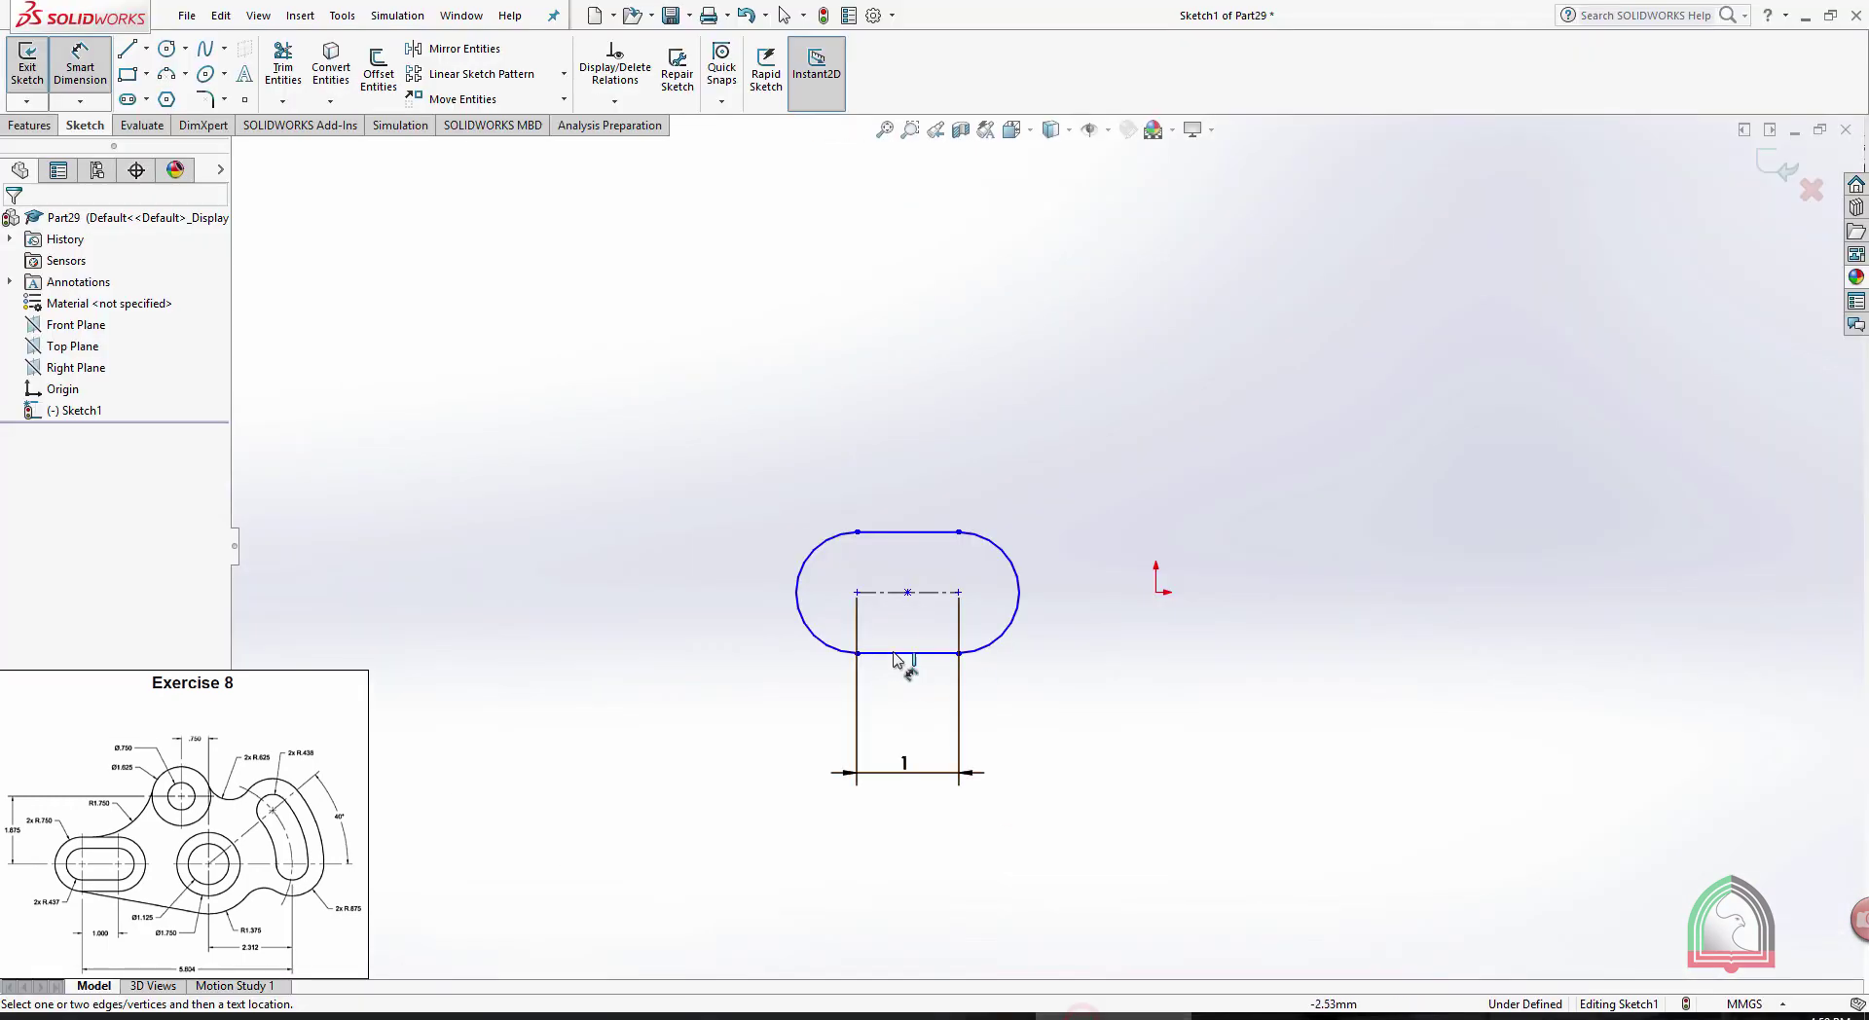
Dimension the slot's left end arc to radius 0.437 and place the label lower left
left_click(806, 560)
left_click(706, 516)
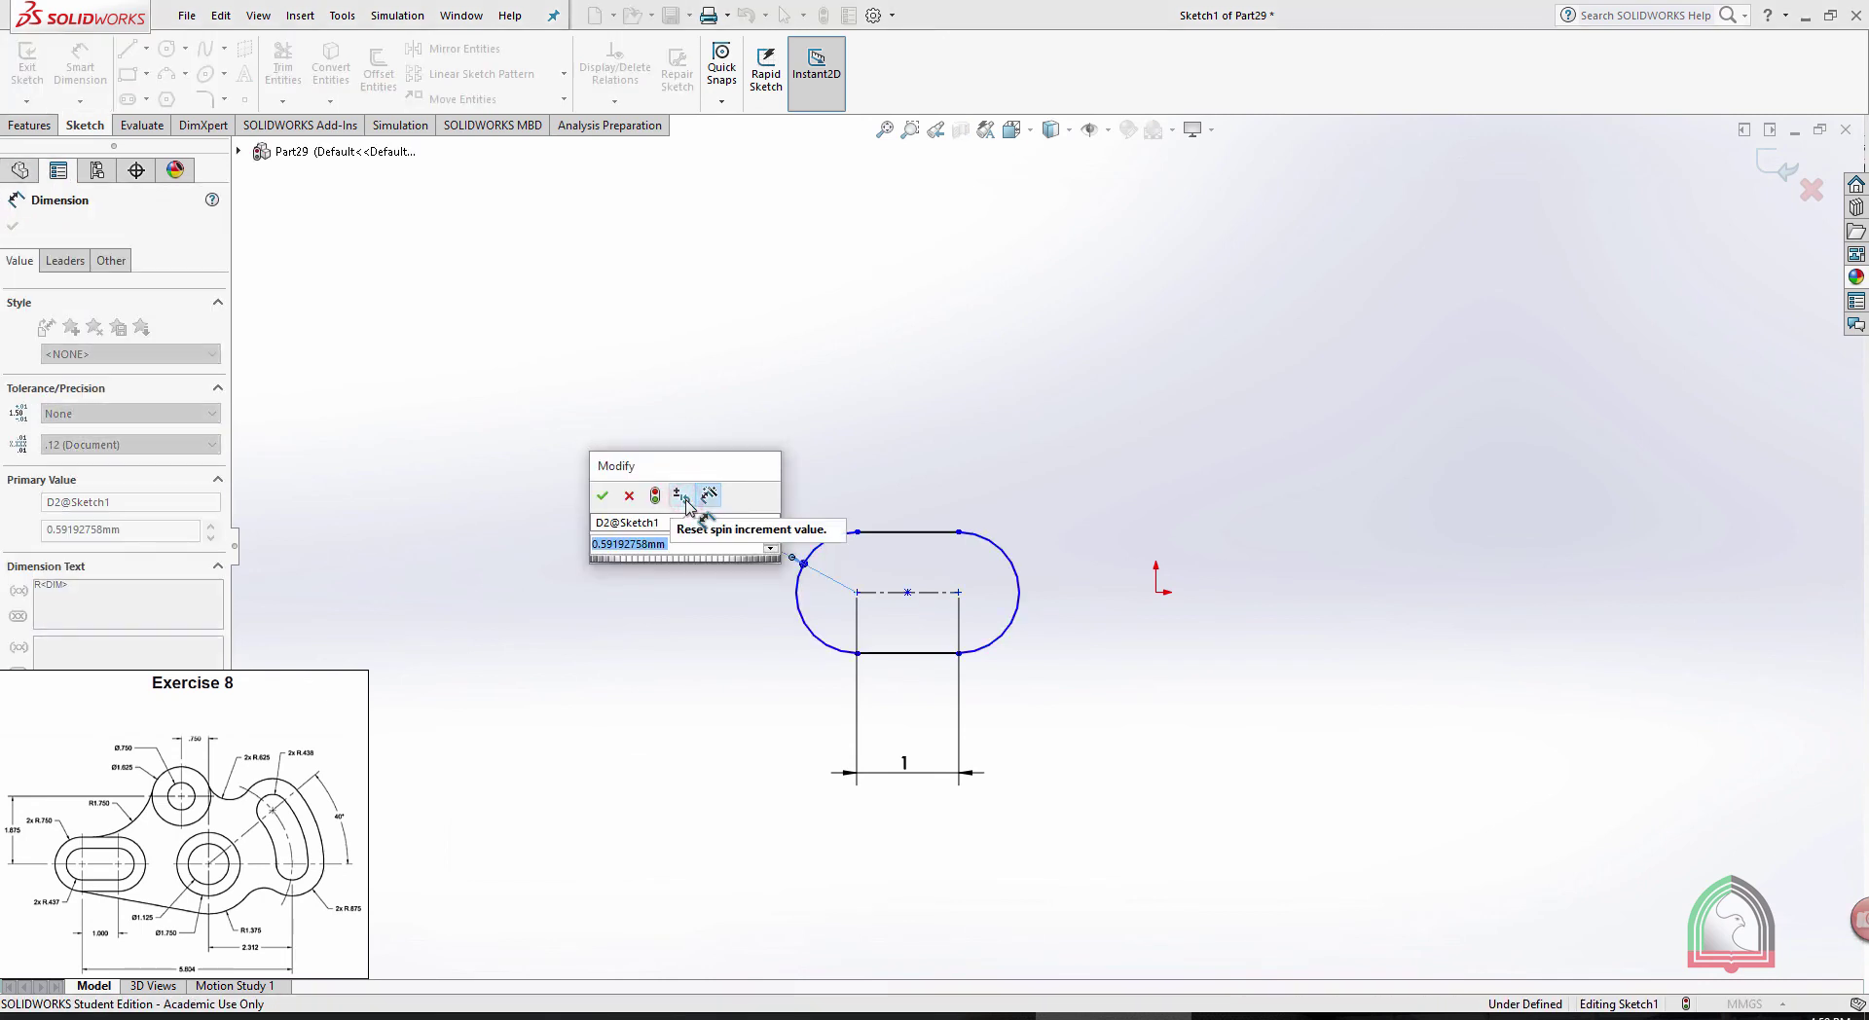
type(".437")
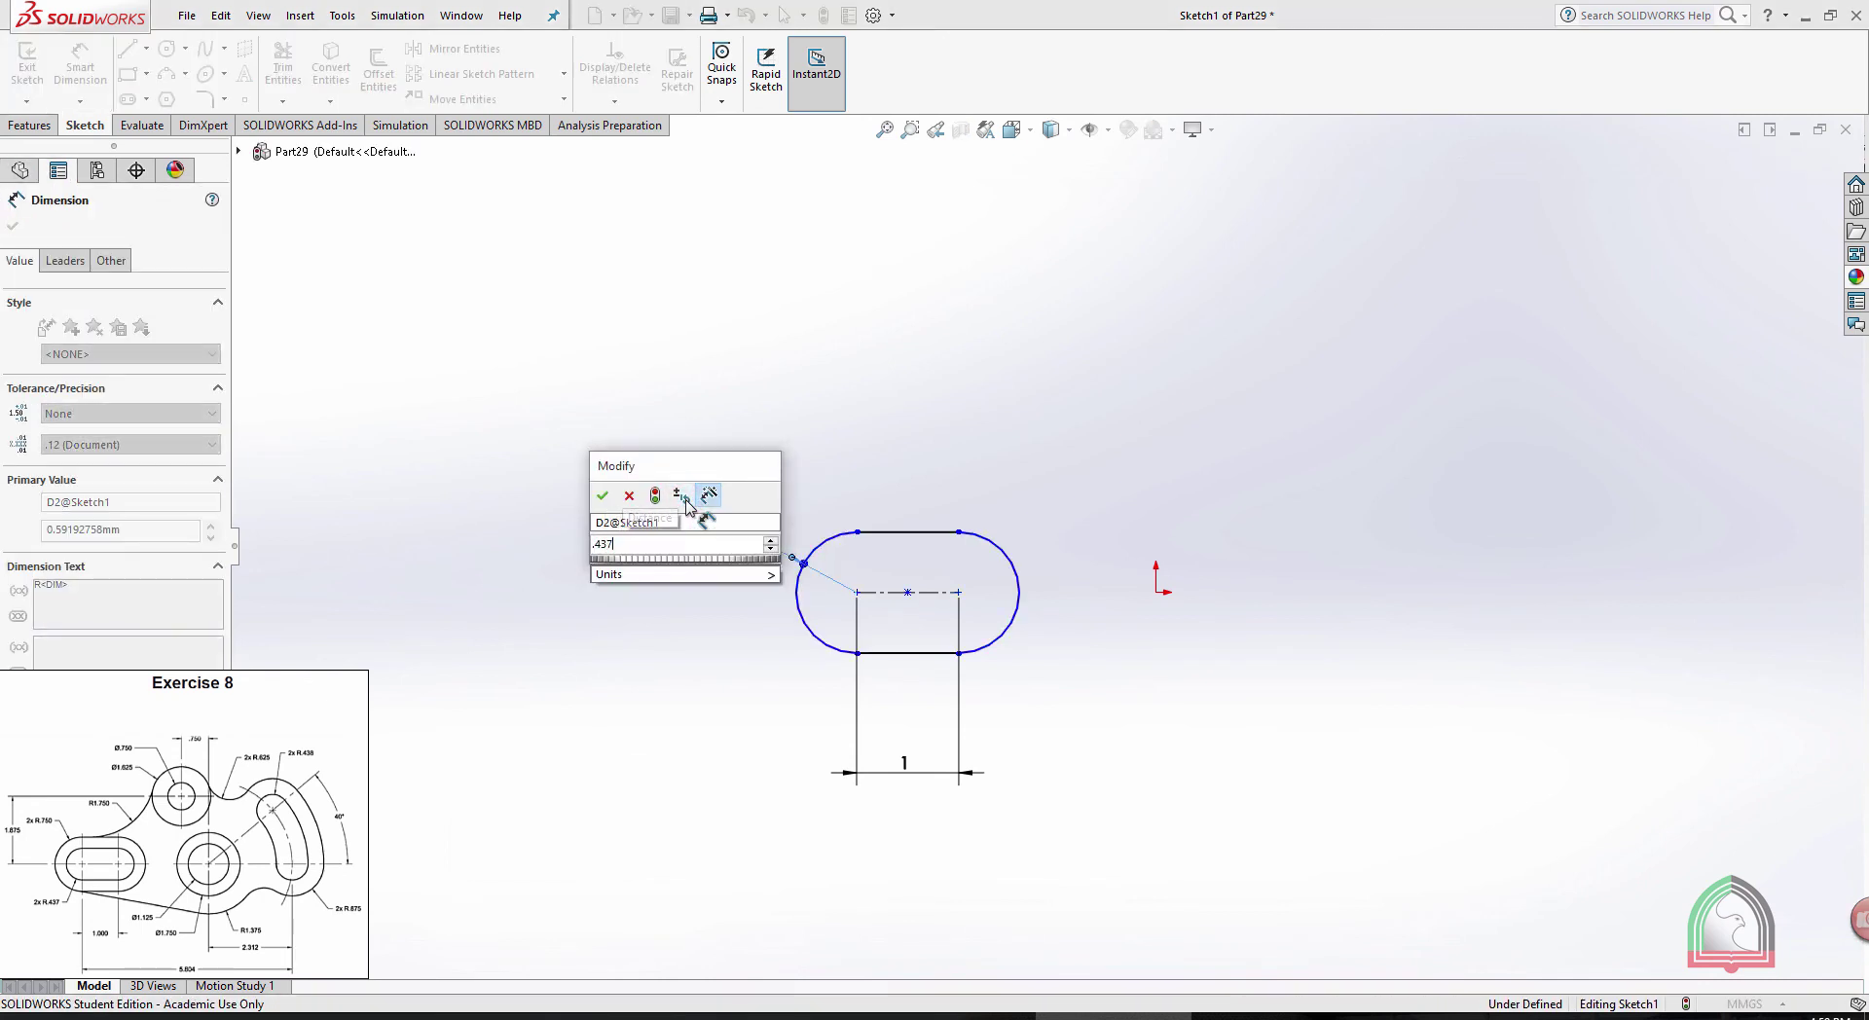
left_click(602, 499)
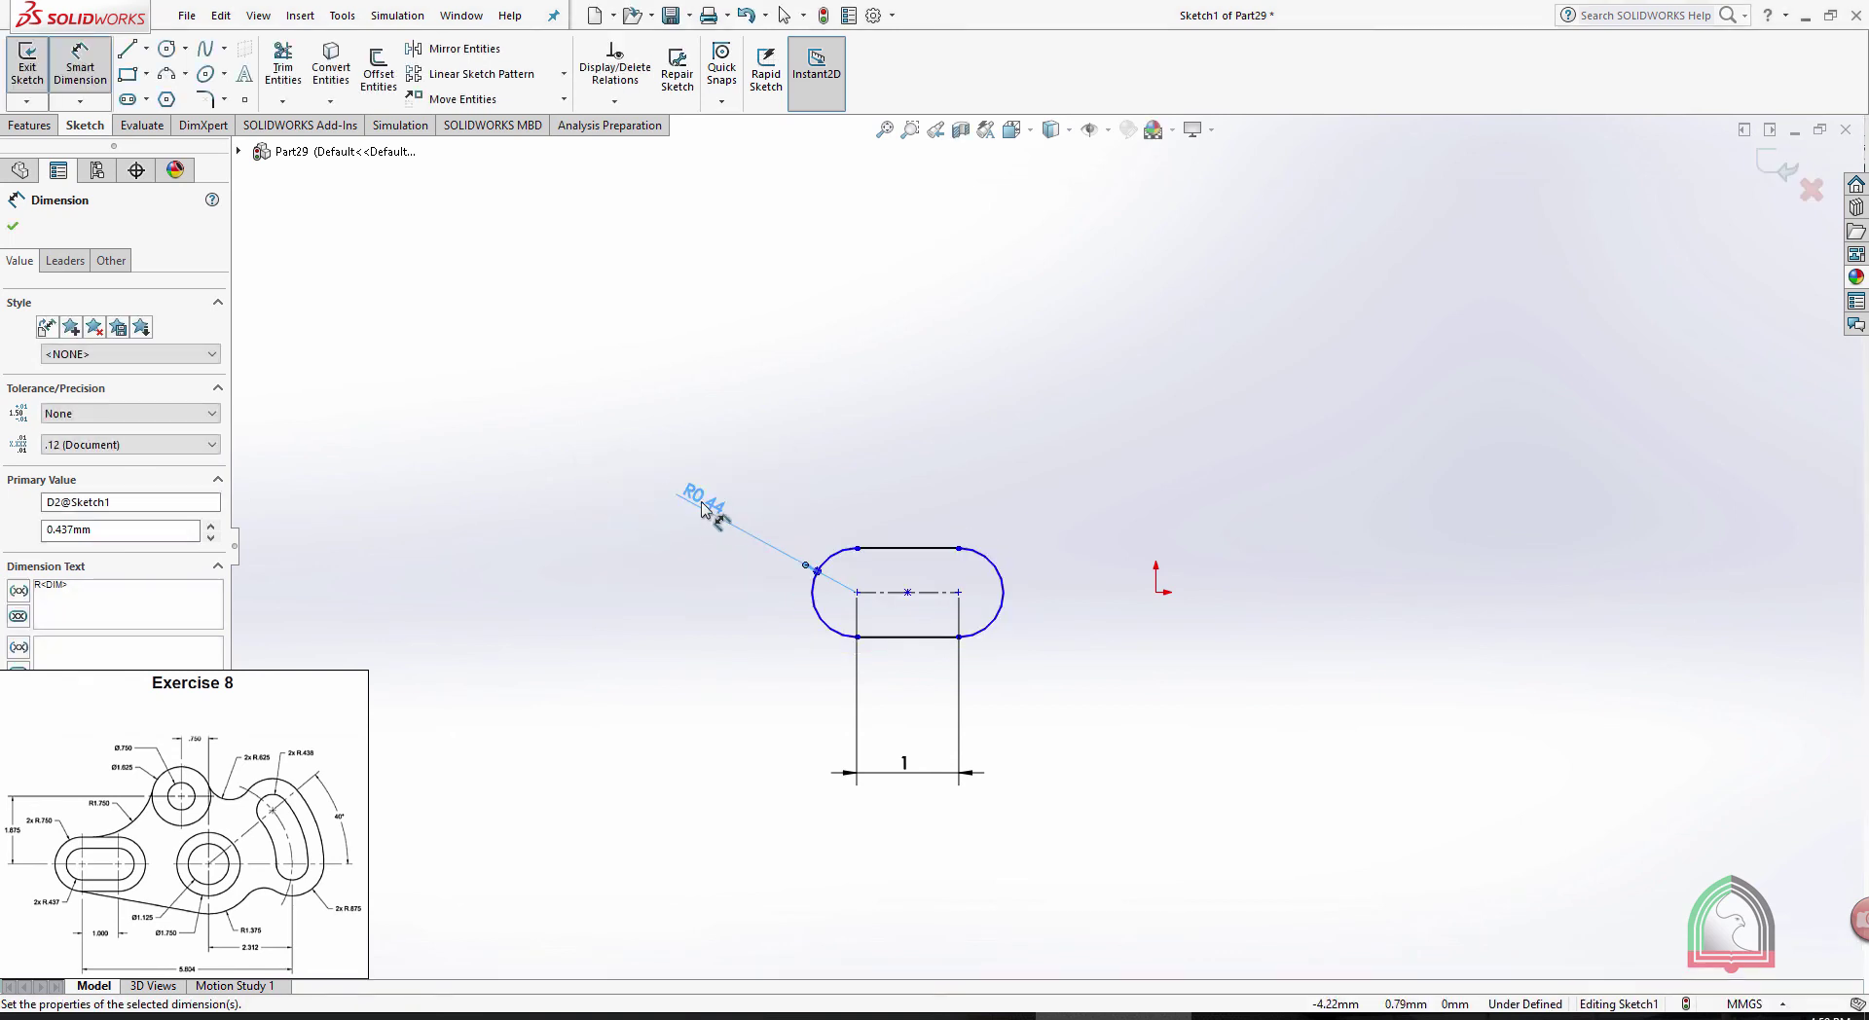
left_click_drag(688, 510, 671, 672)
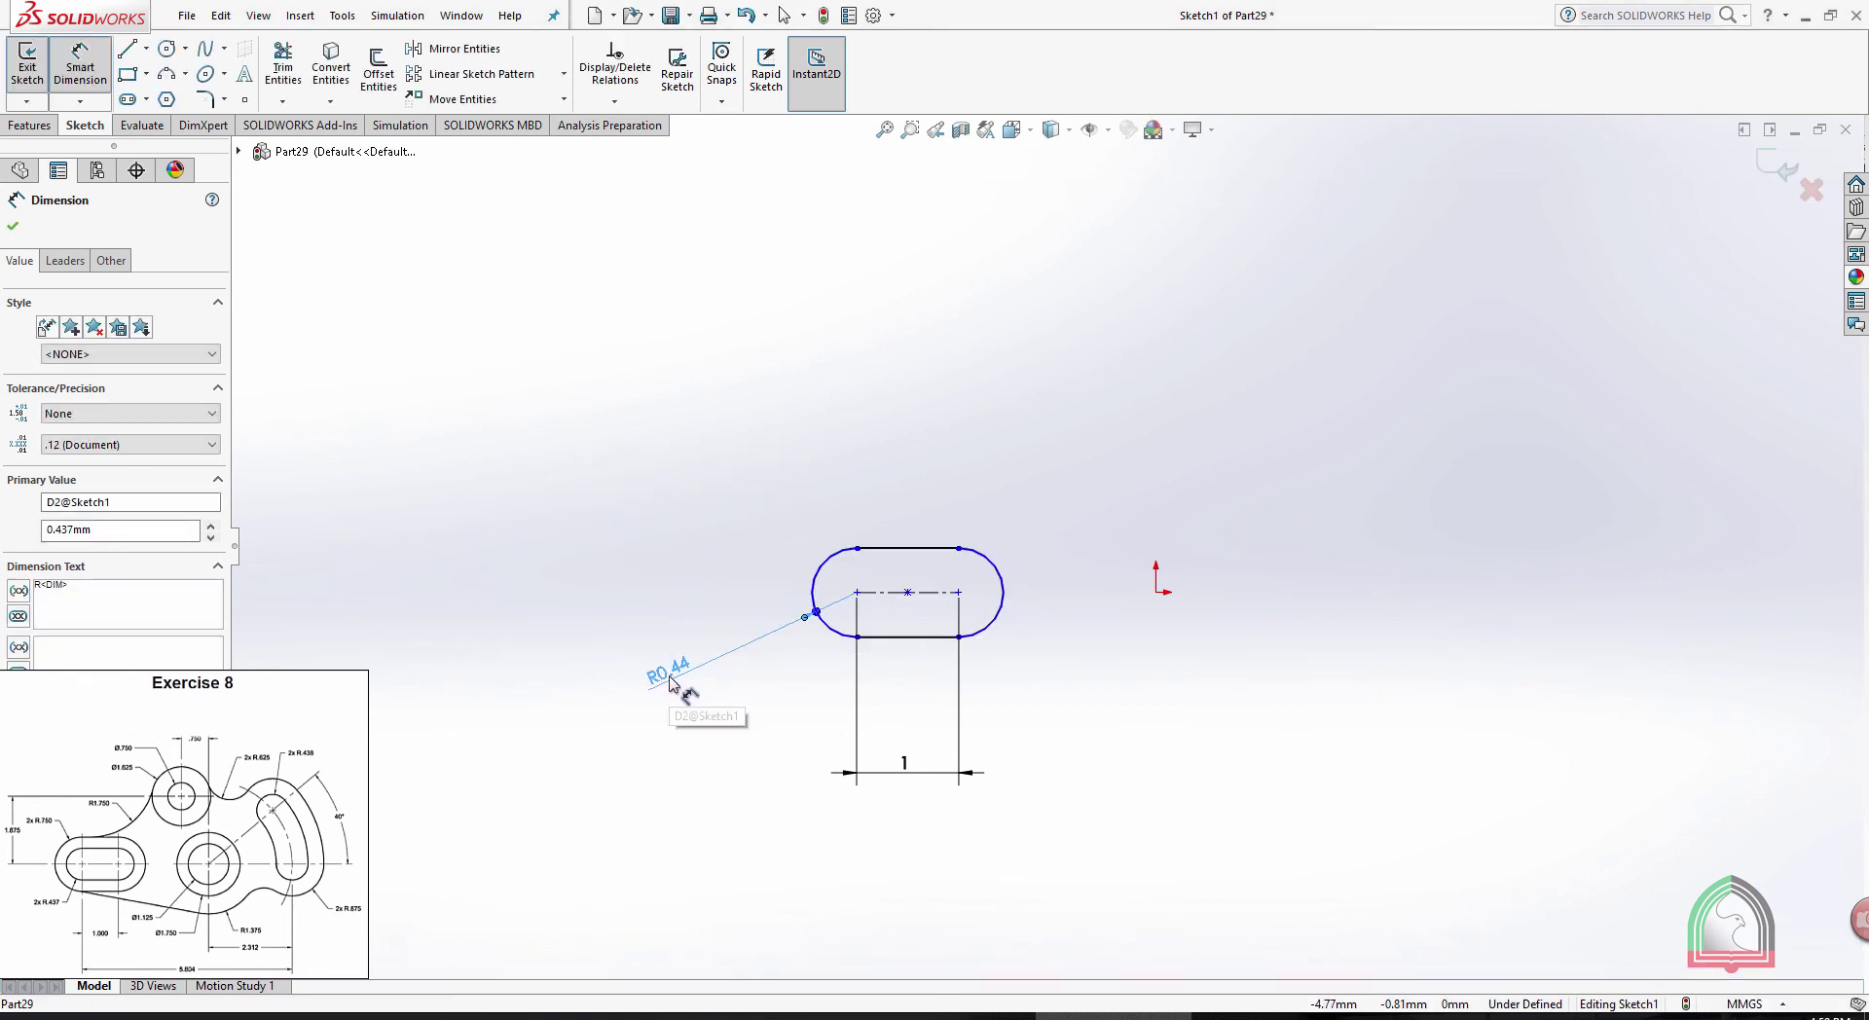
left_click(697, 706)
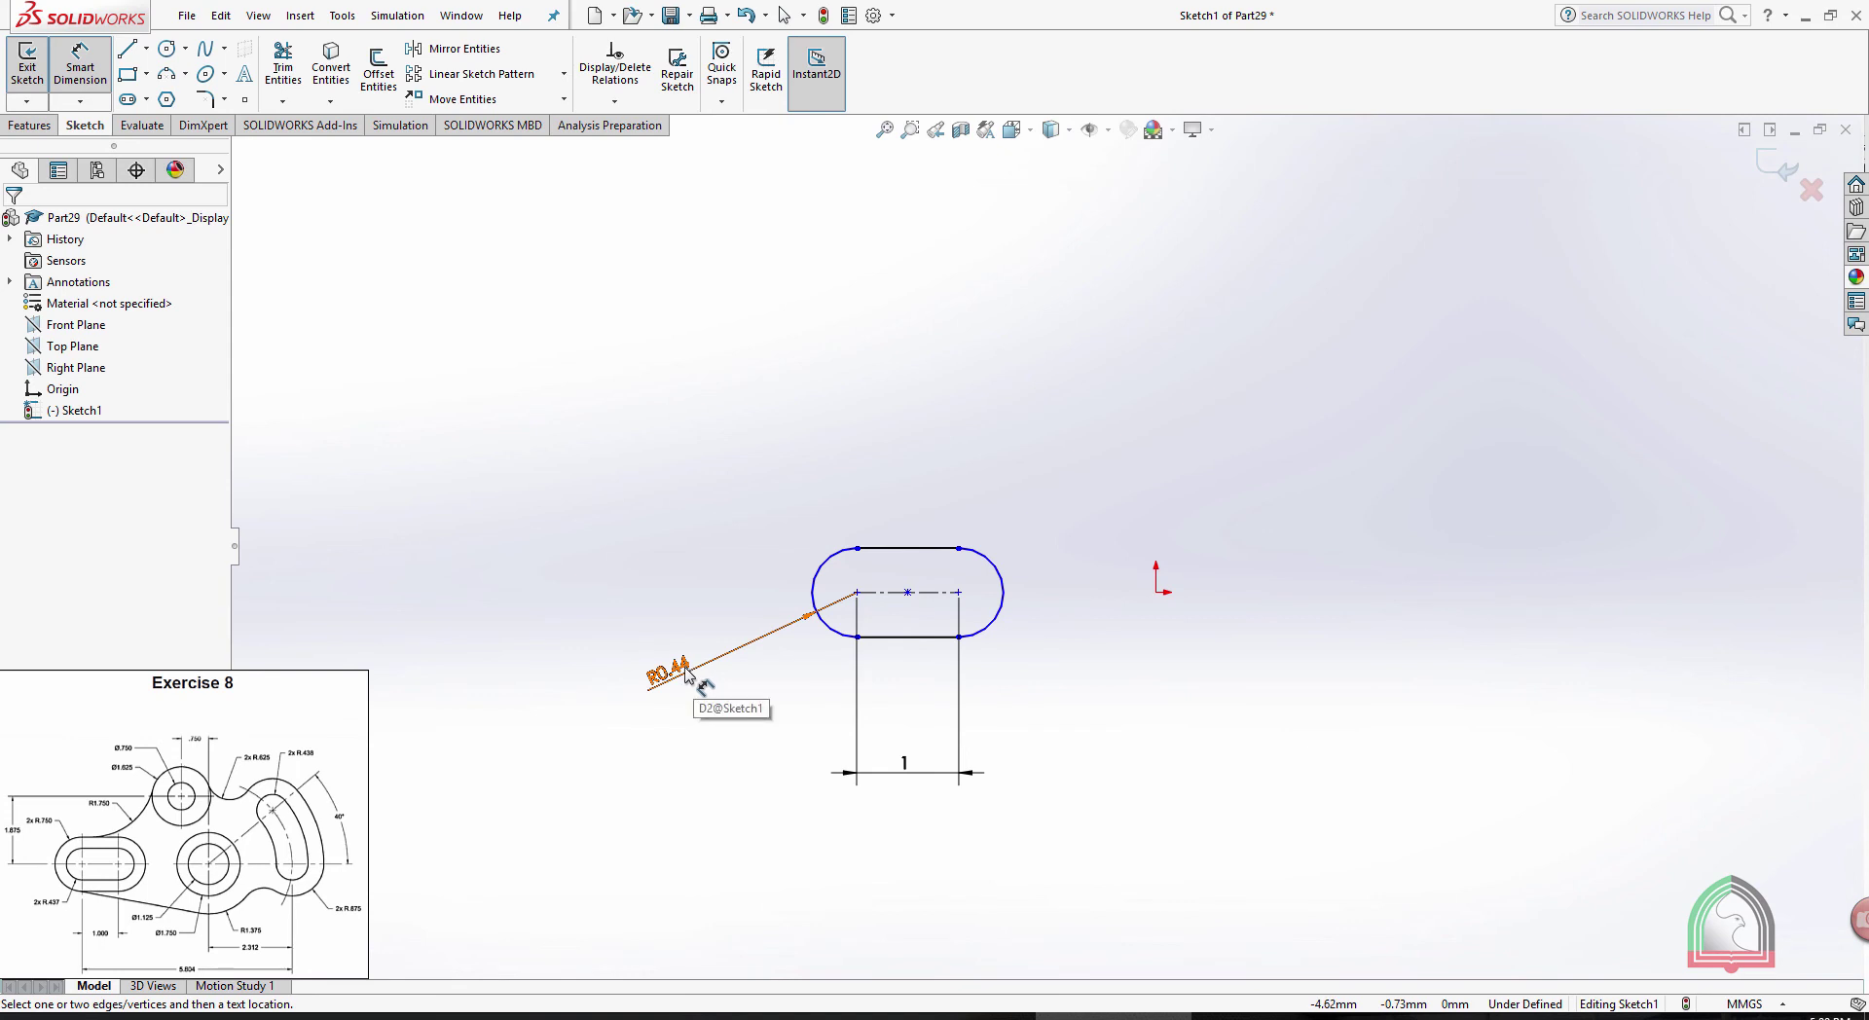
Set the radius dimension's precision to three decimals (.123) so it reads R0.437
left_click(689, 670)
key("z")
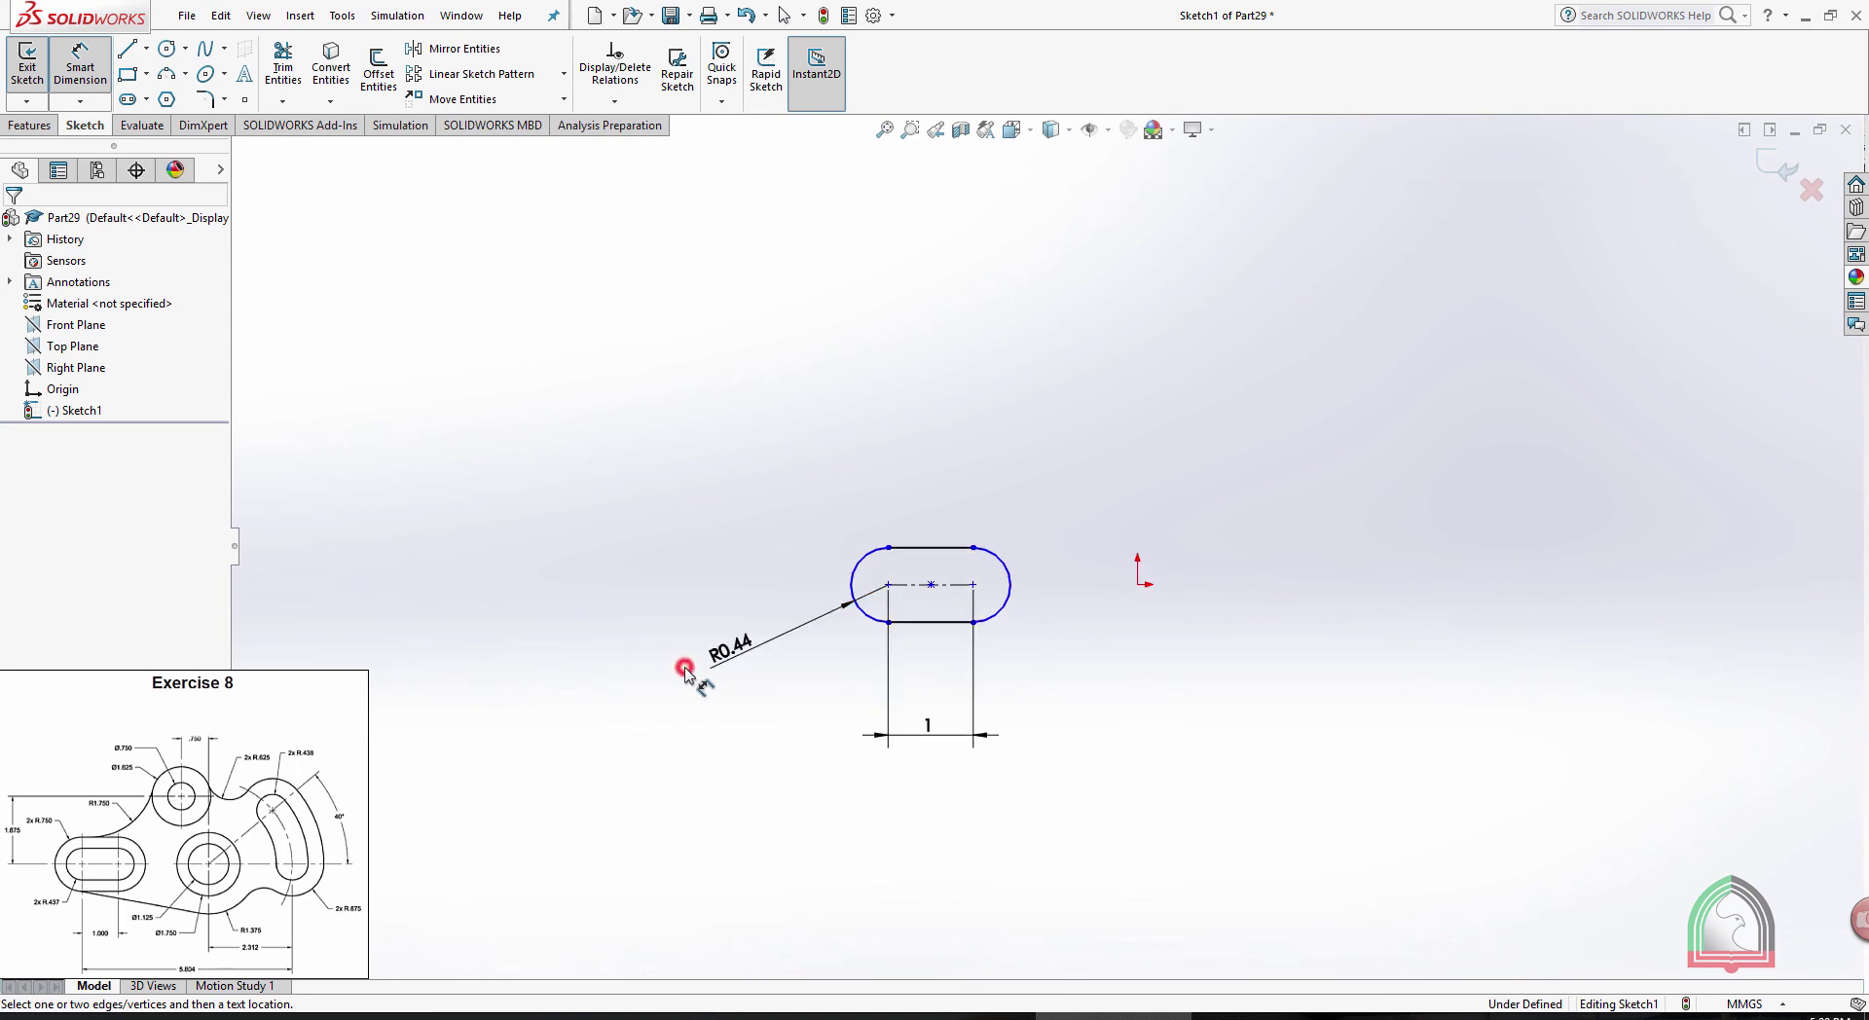
left_click(790, 631)
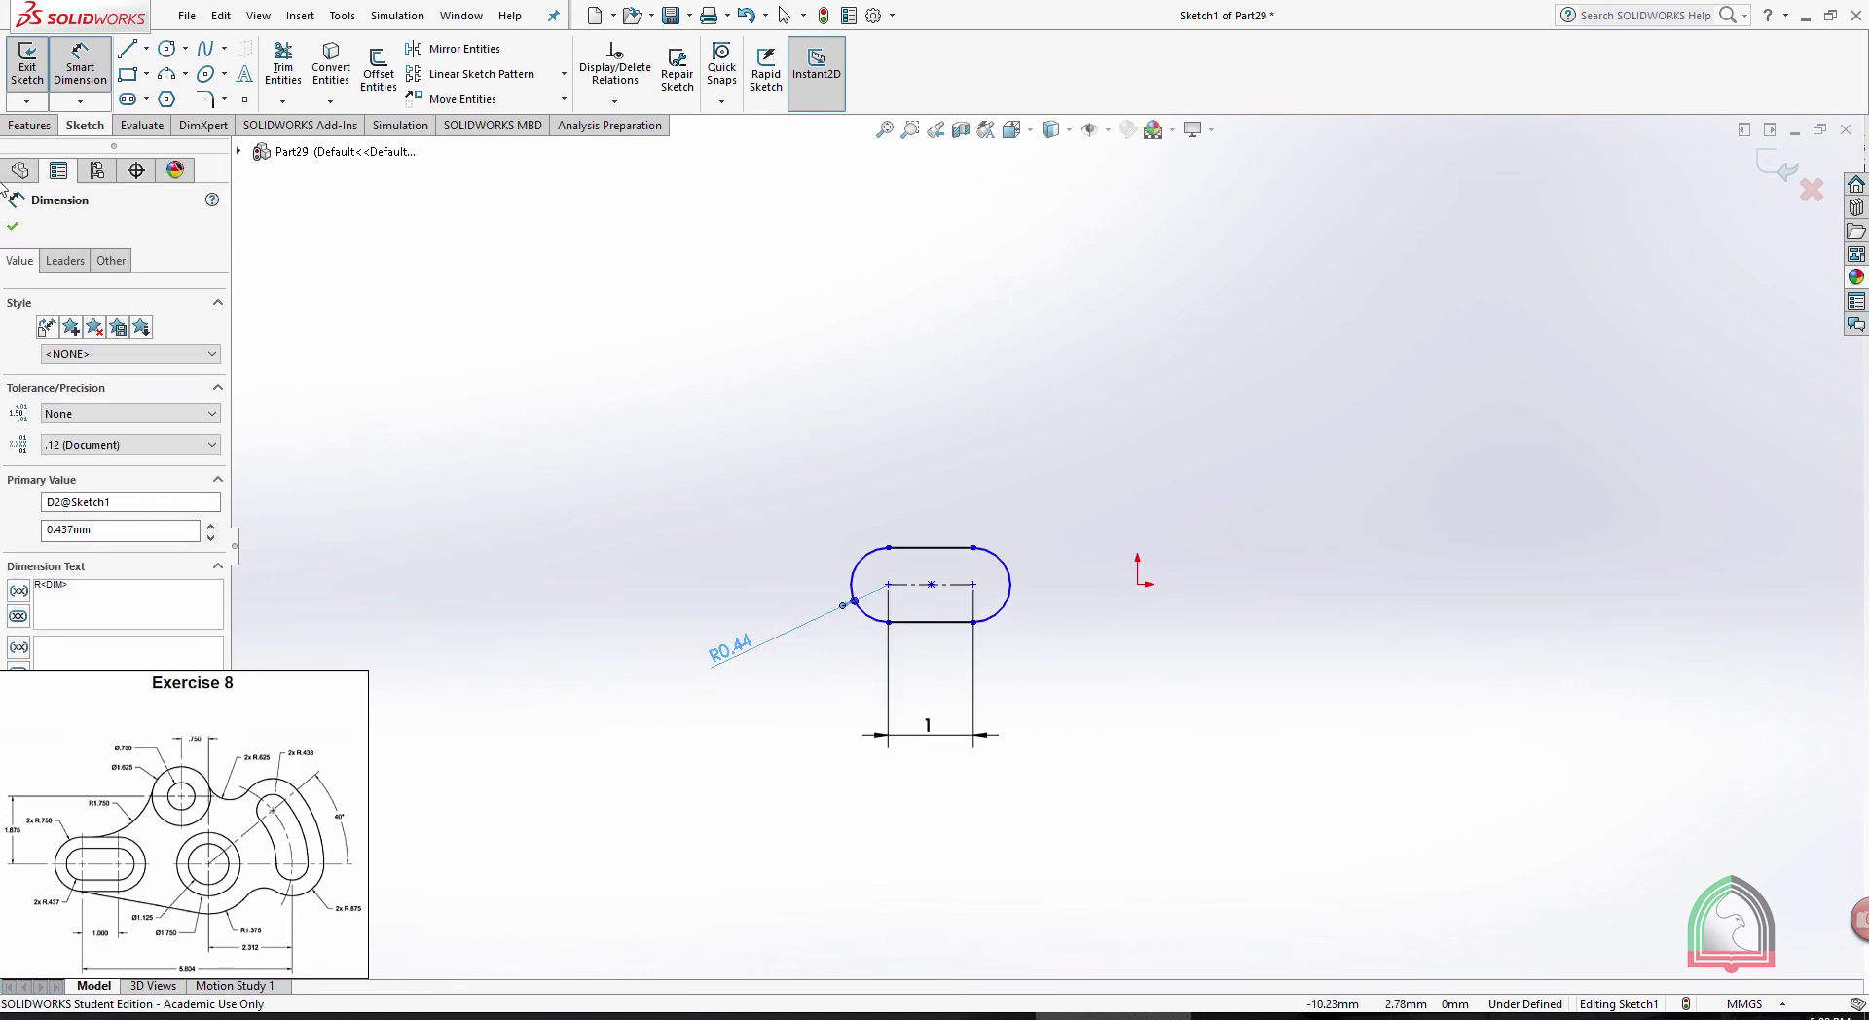
left_click(75, 445)
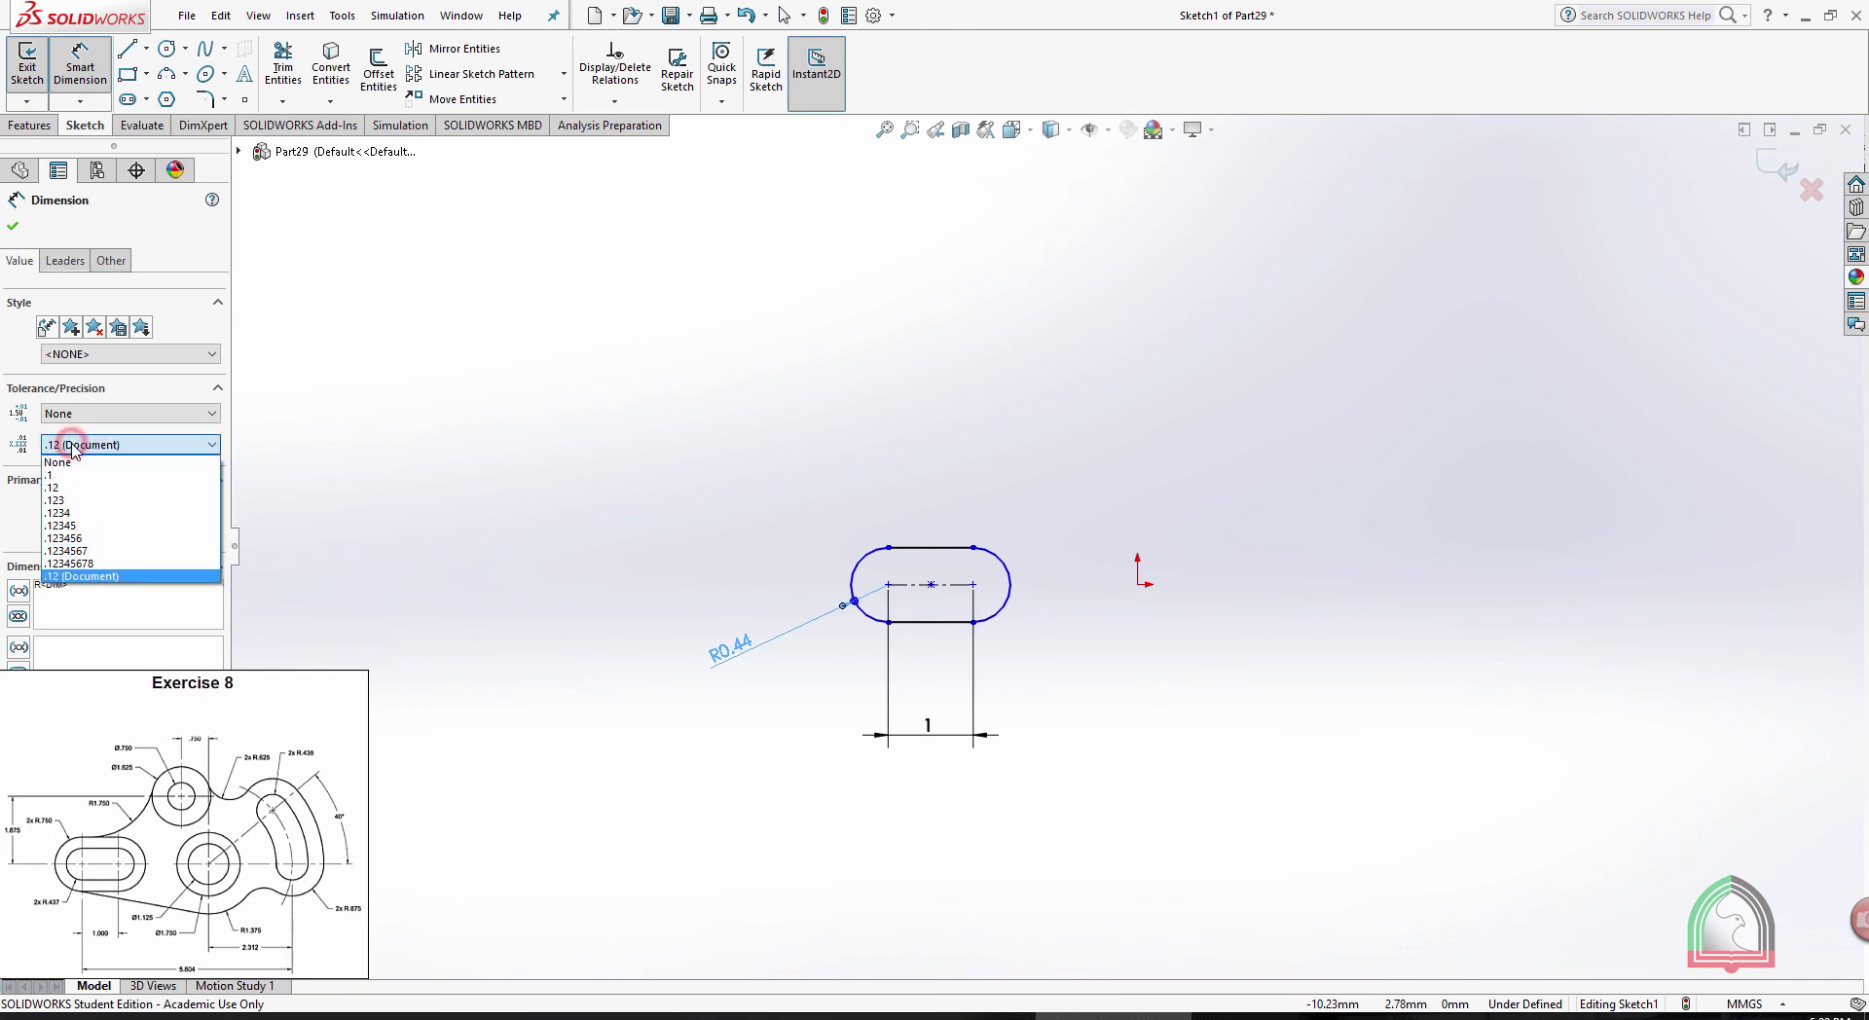
left_click(81, 502)
left_click(734, 682)
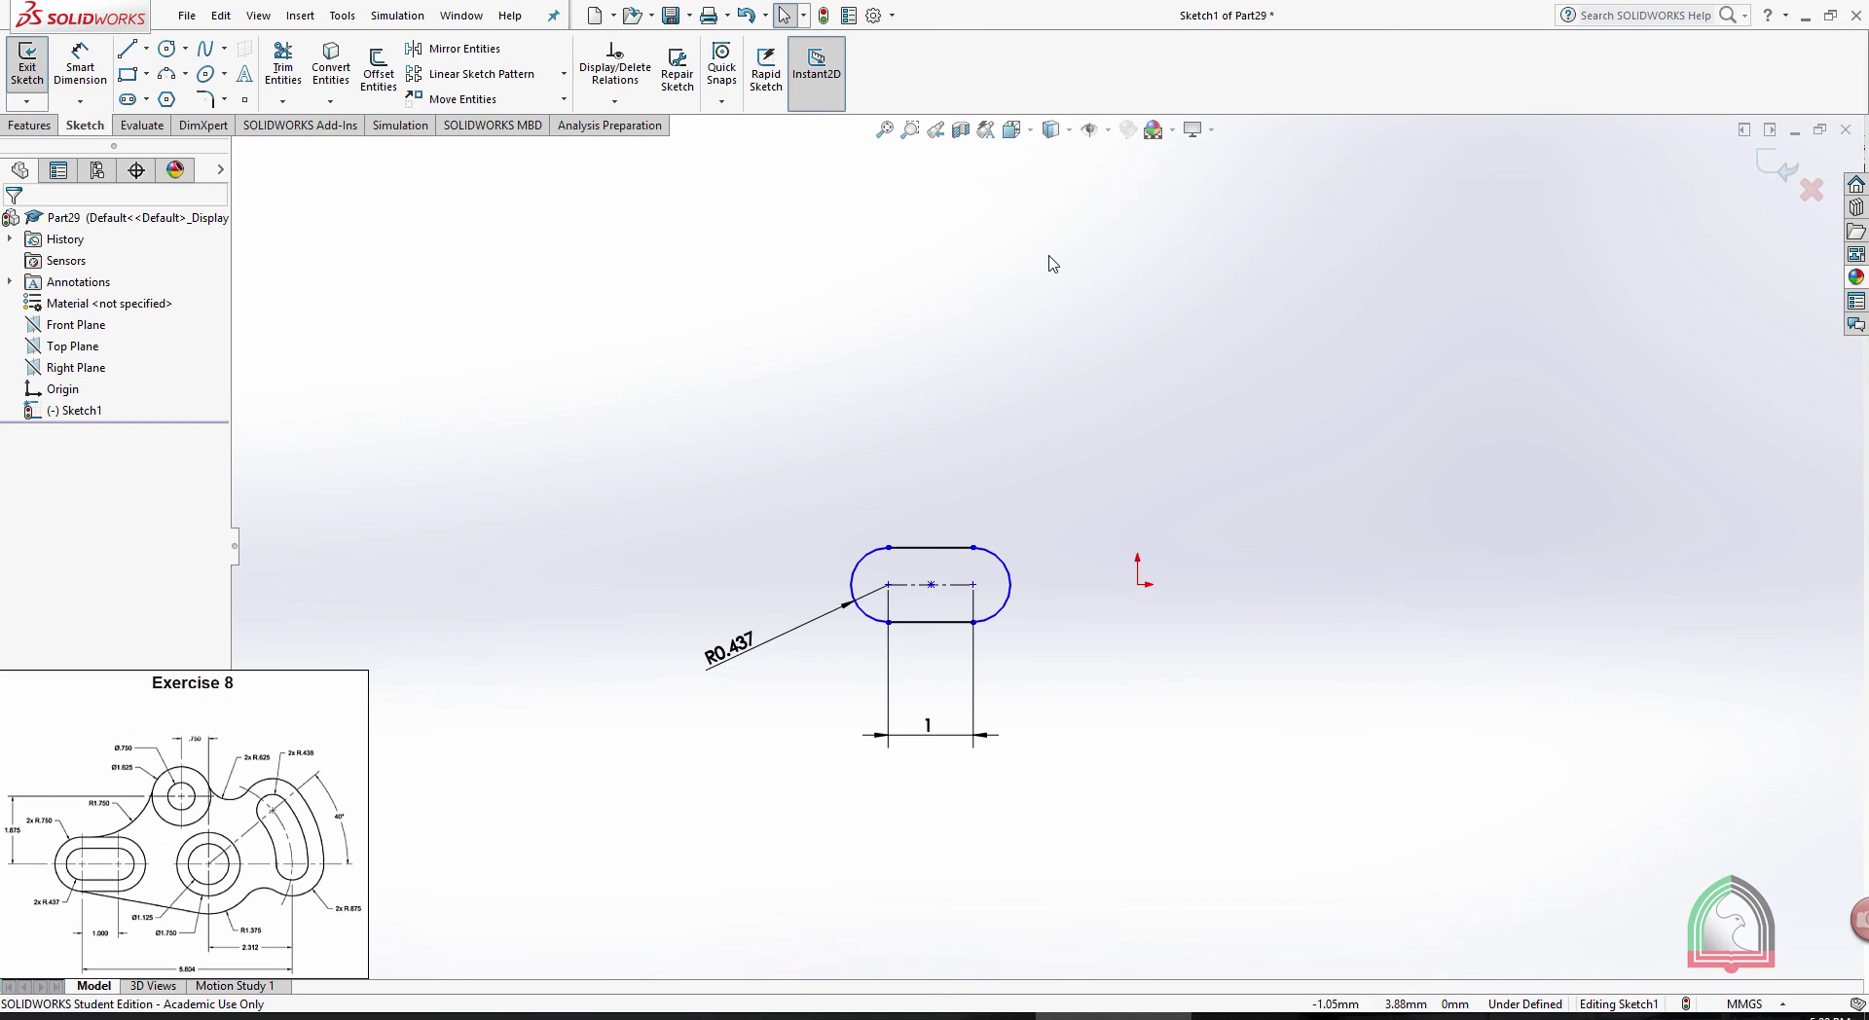
In Document Properties > Dimensions, set primary precision to .123 and apply
left_click(894, 18)
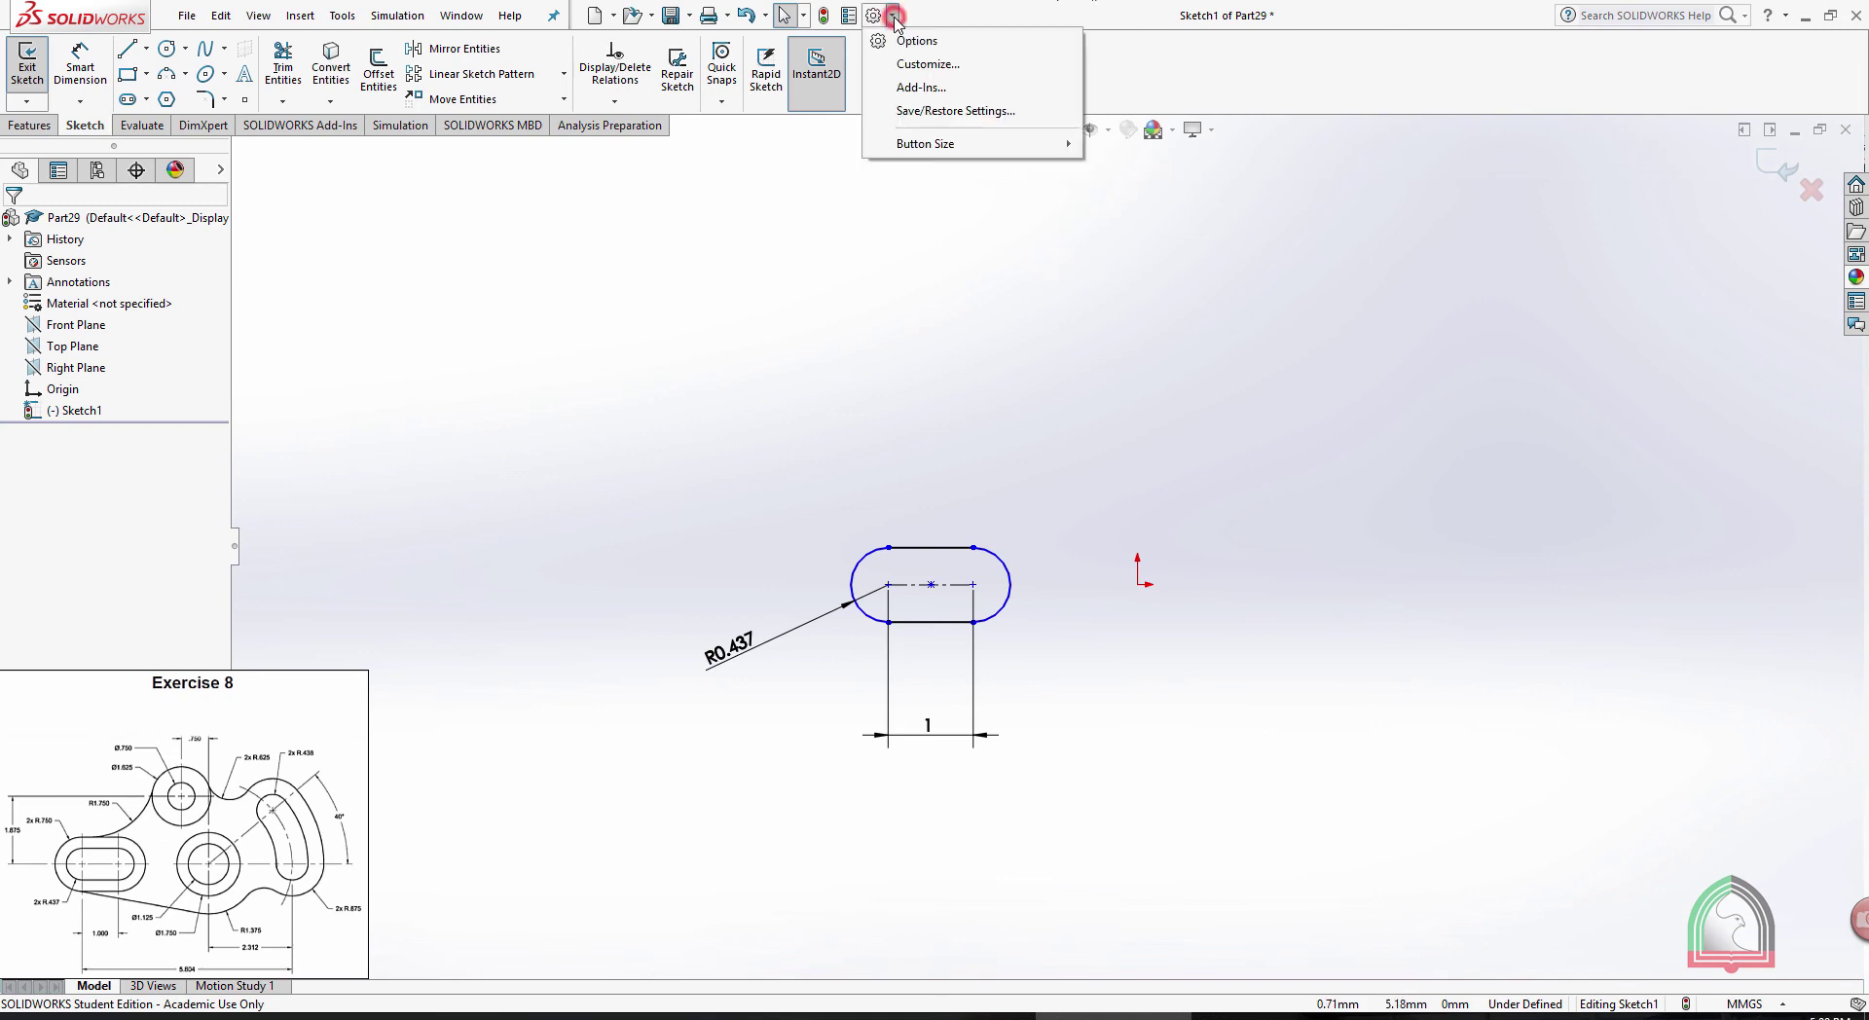
left_click(912, 40)
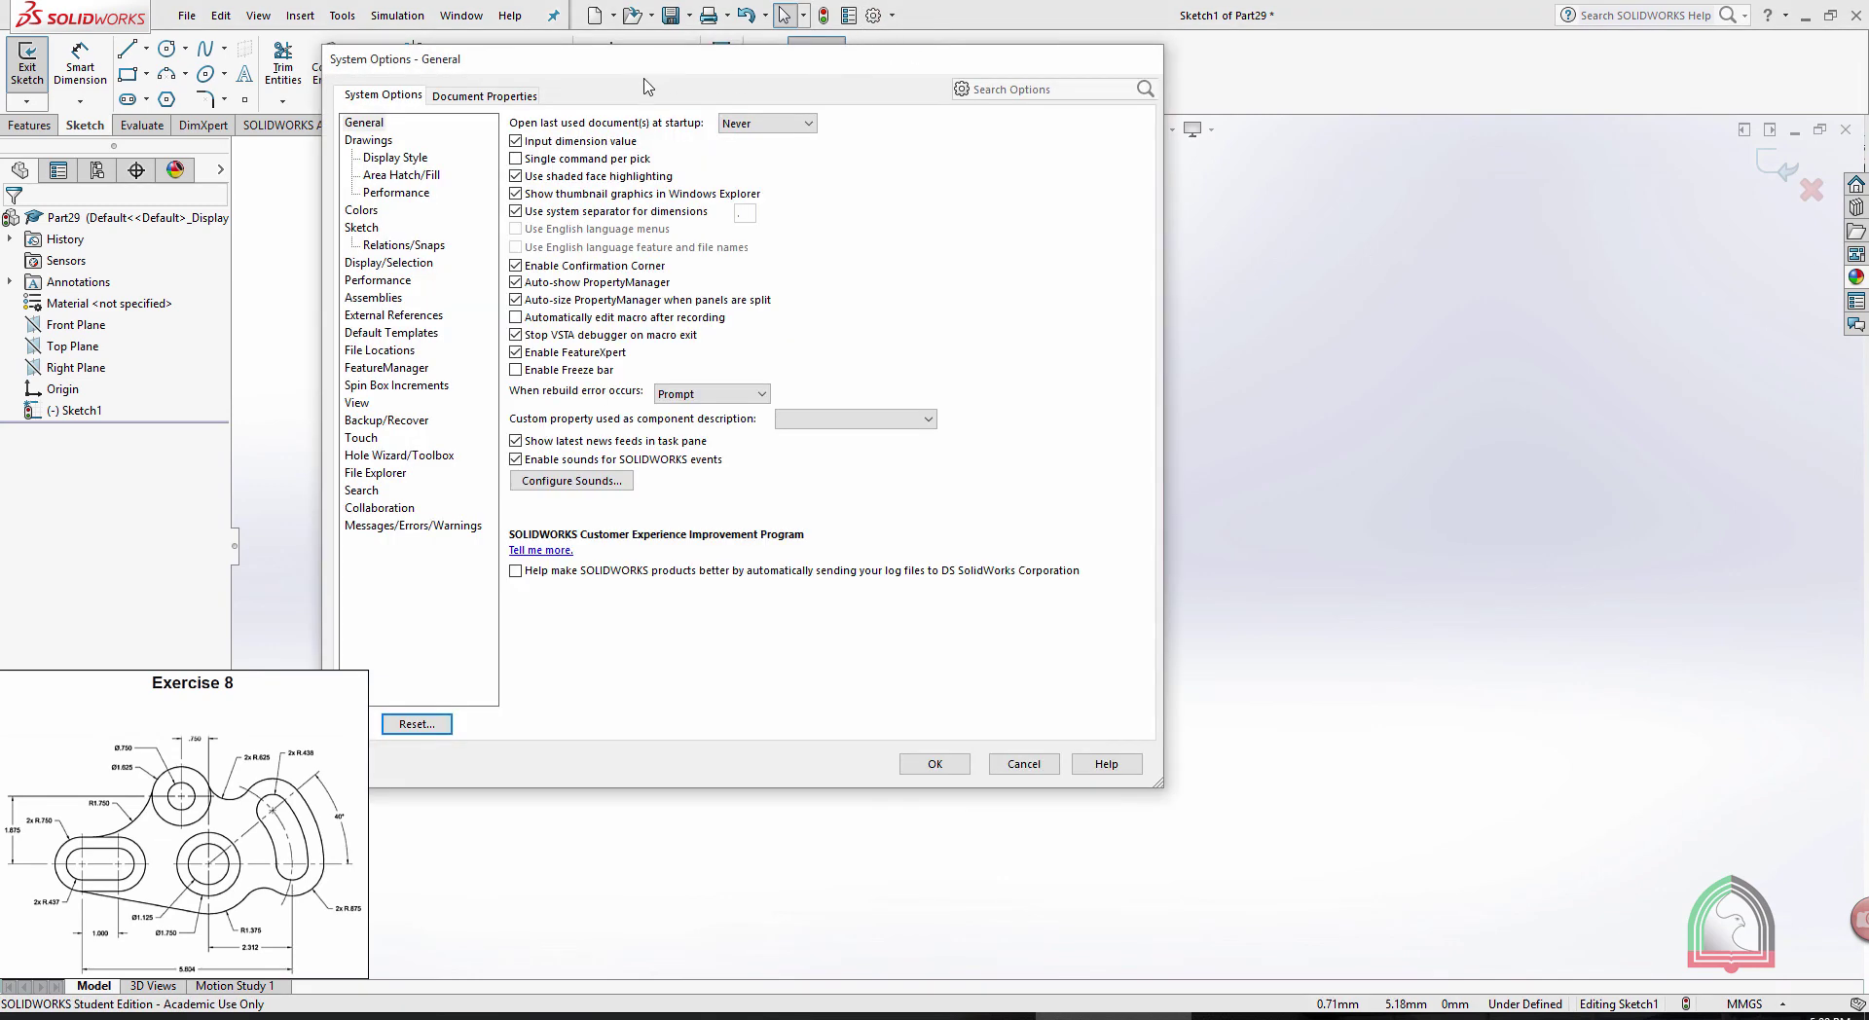
left_click(503, 102)
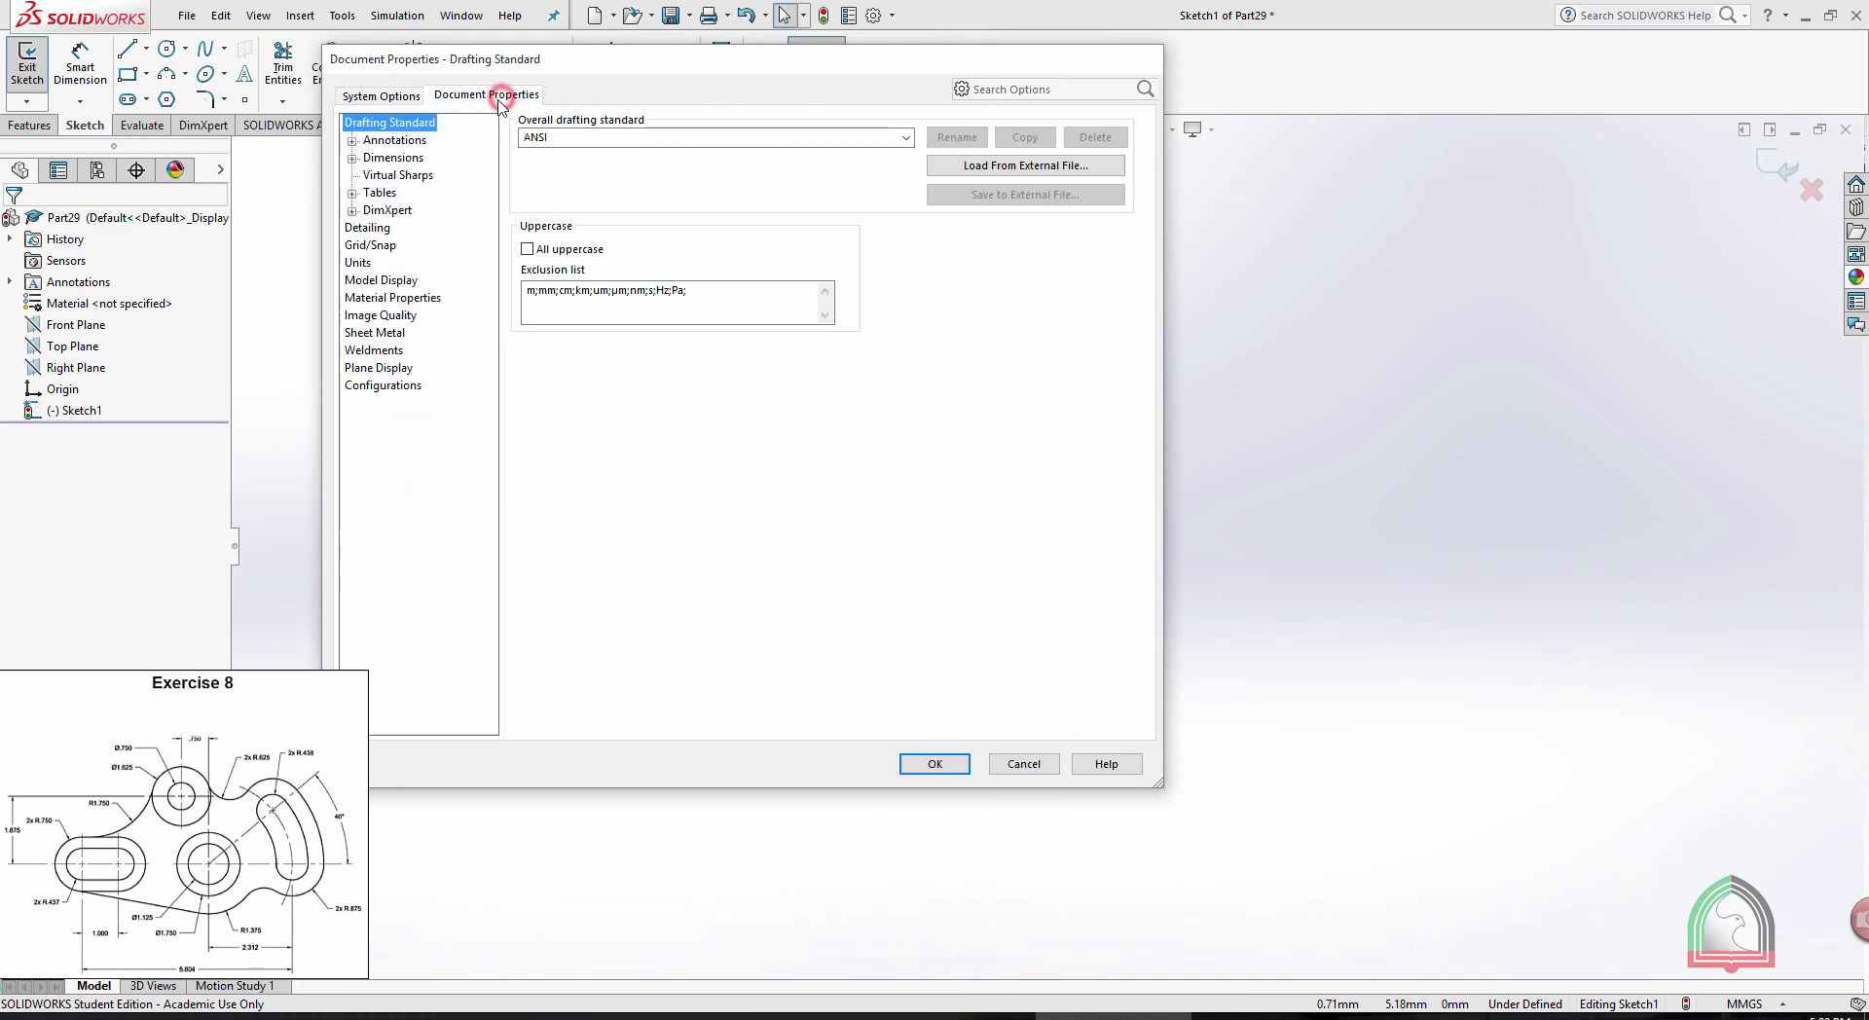
left_click(380, 160)
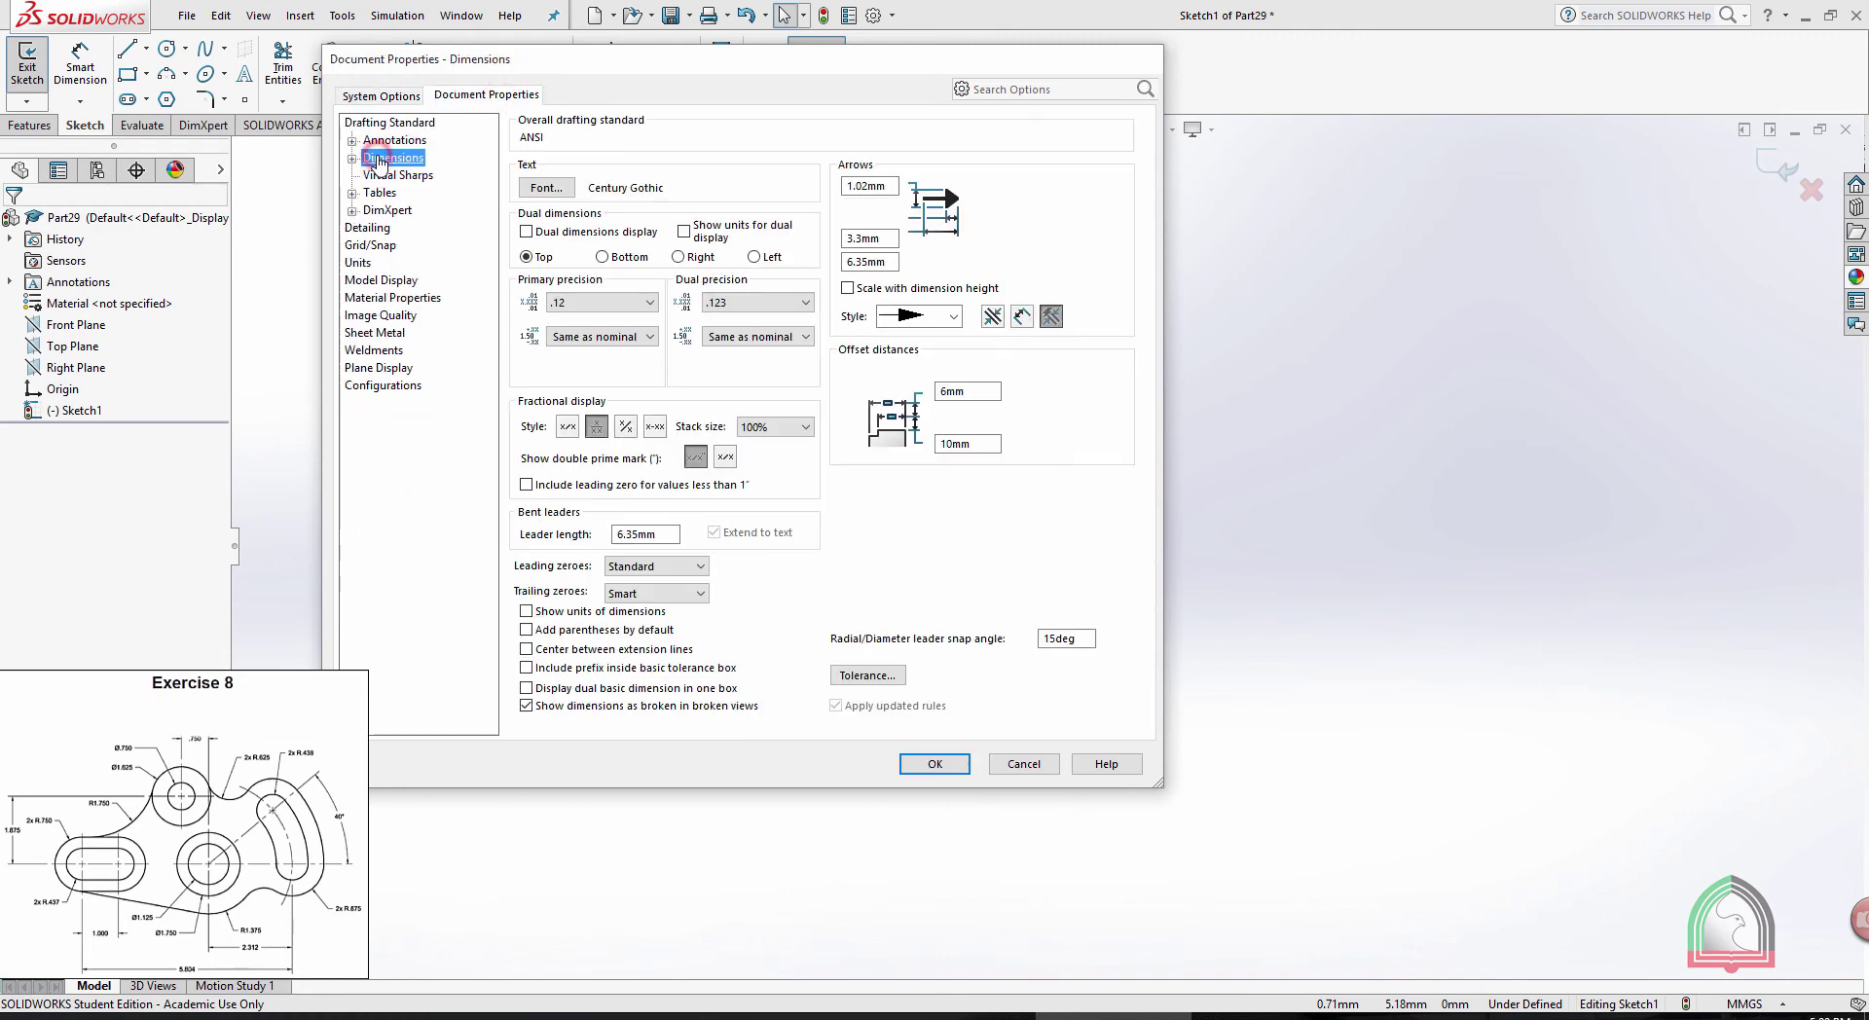
left_click(641, 310)
left_click(564, 361)
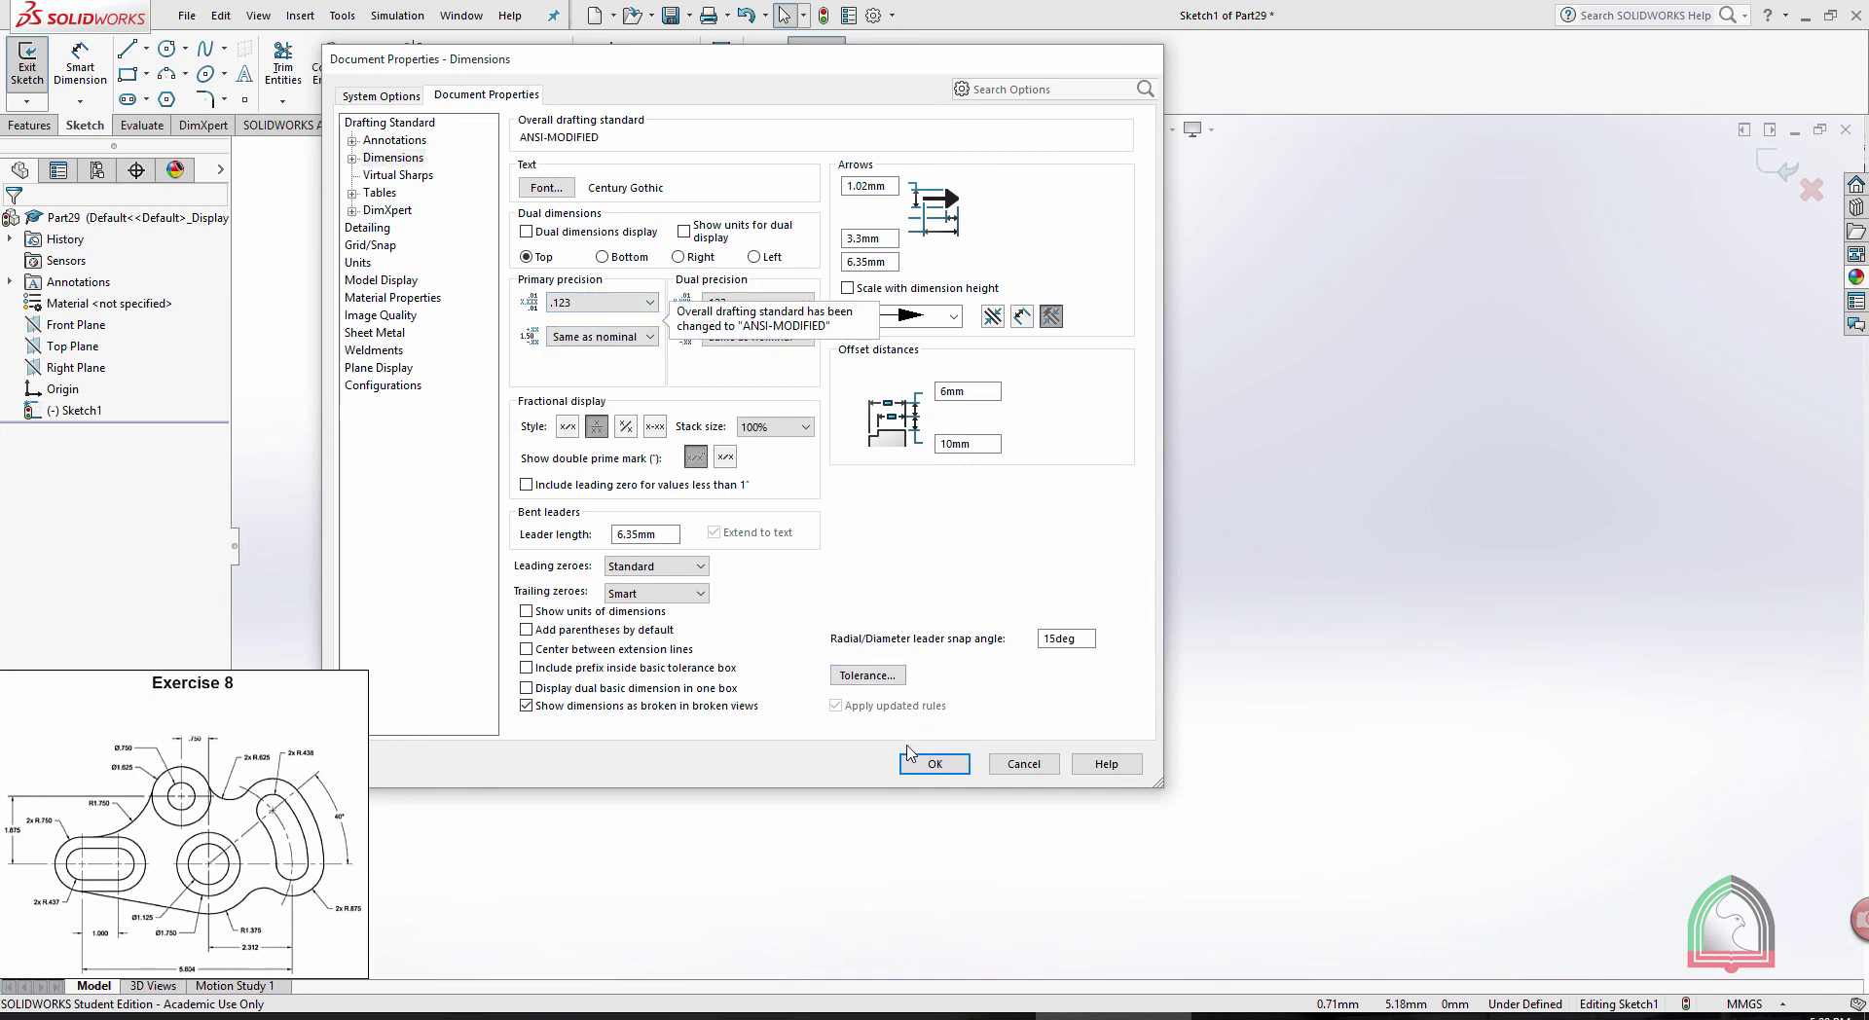
left_click(933, 764)
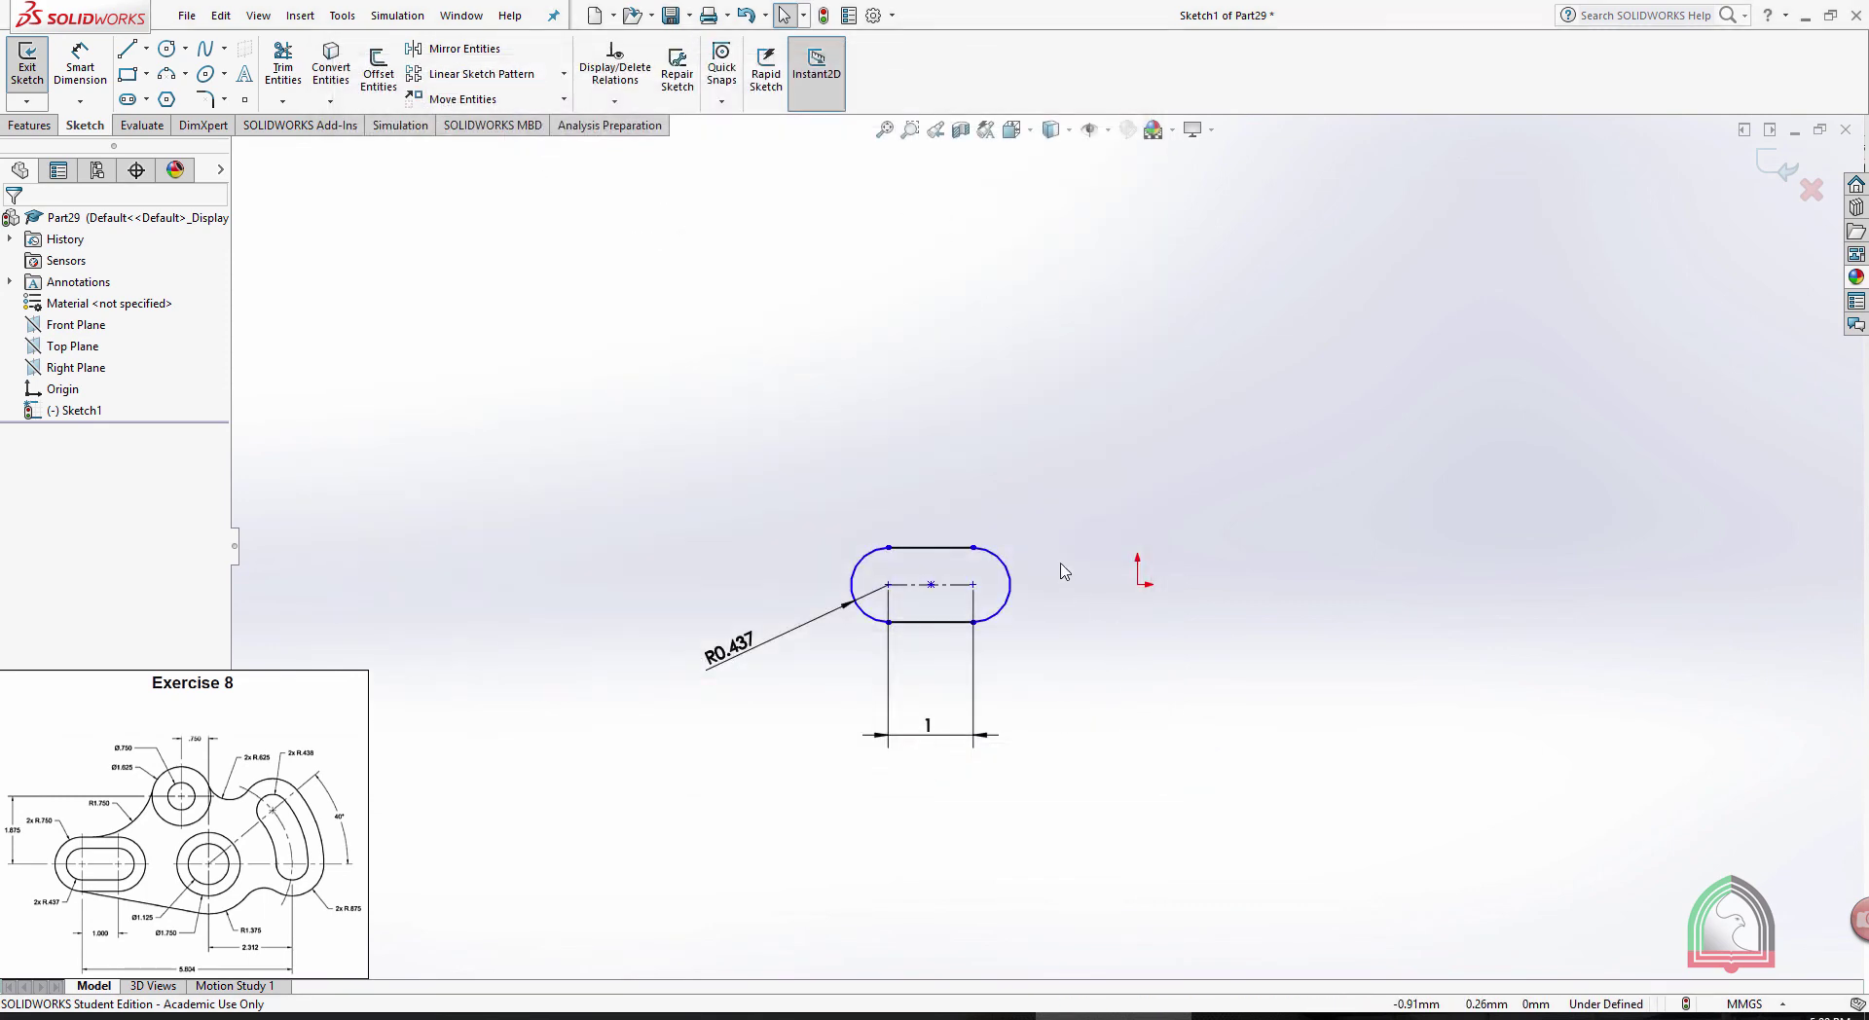
Move the R0.437 label closer to the slot and check the reference drawing
scroll(1113, 621, "down", 2)
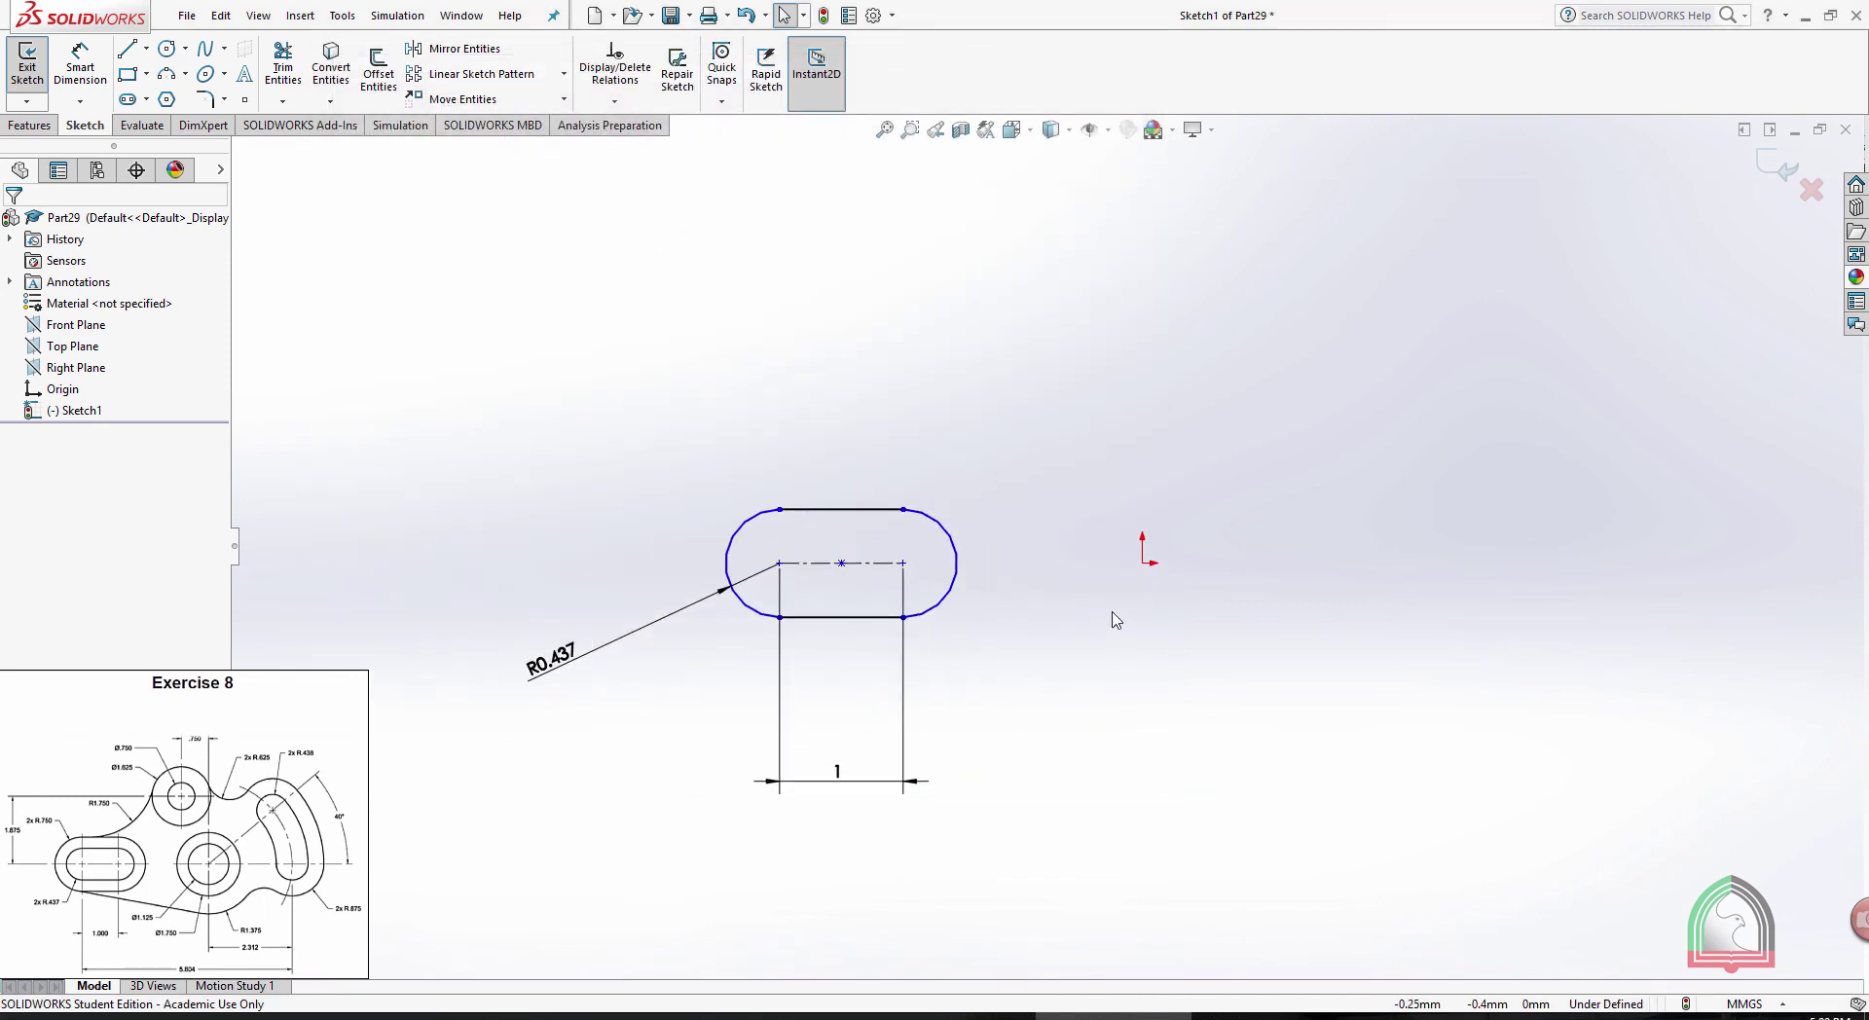
left_click_drag(533, 672, 634, 643)
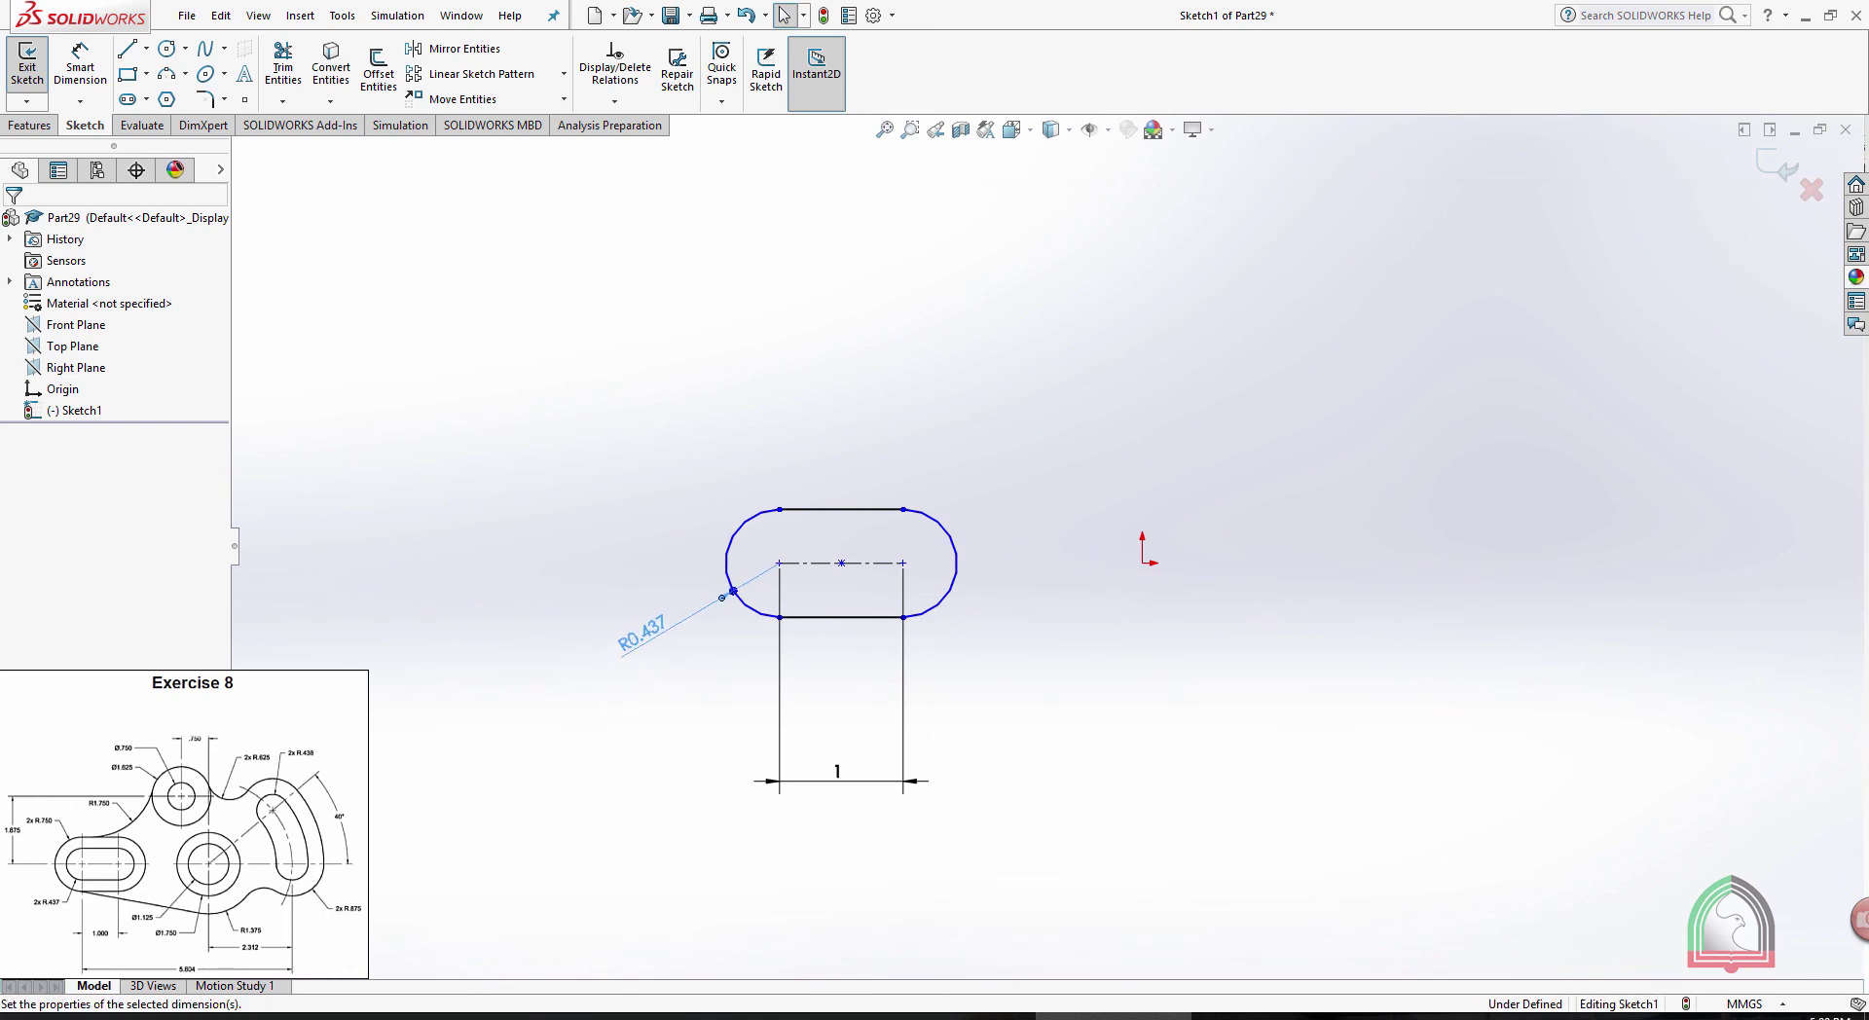
left_click(1085, 626)
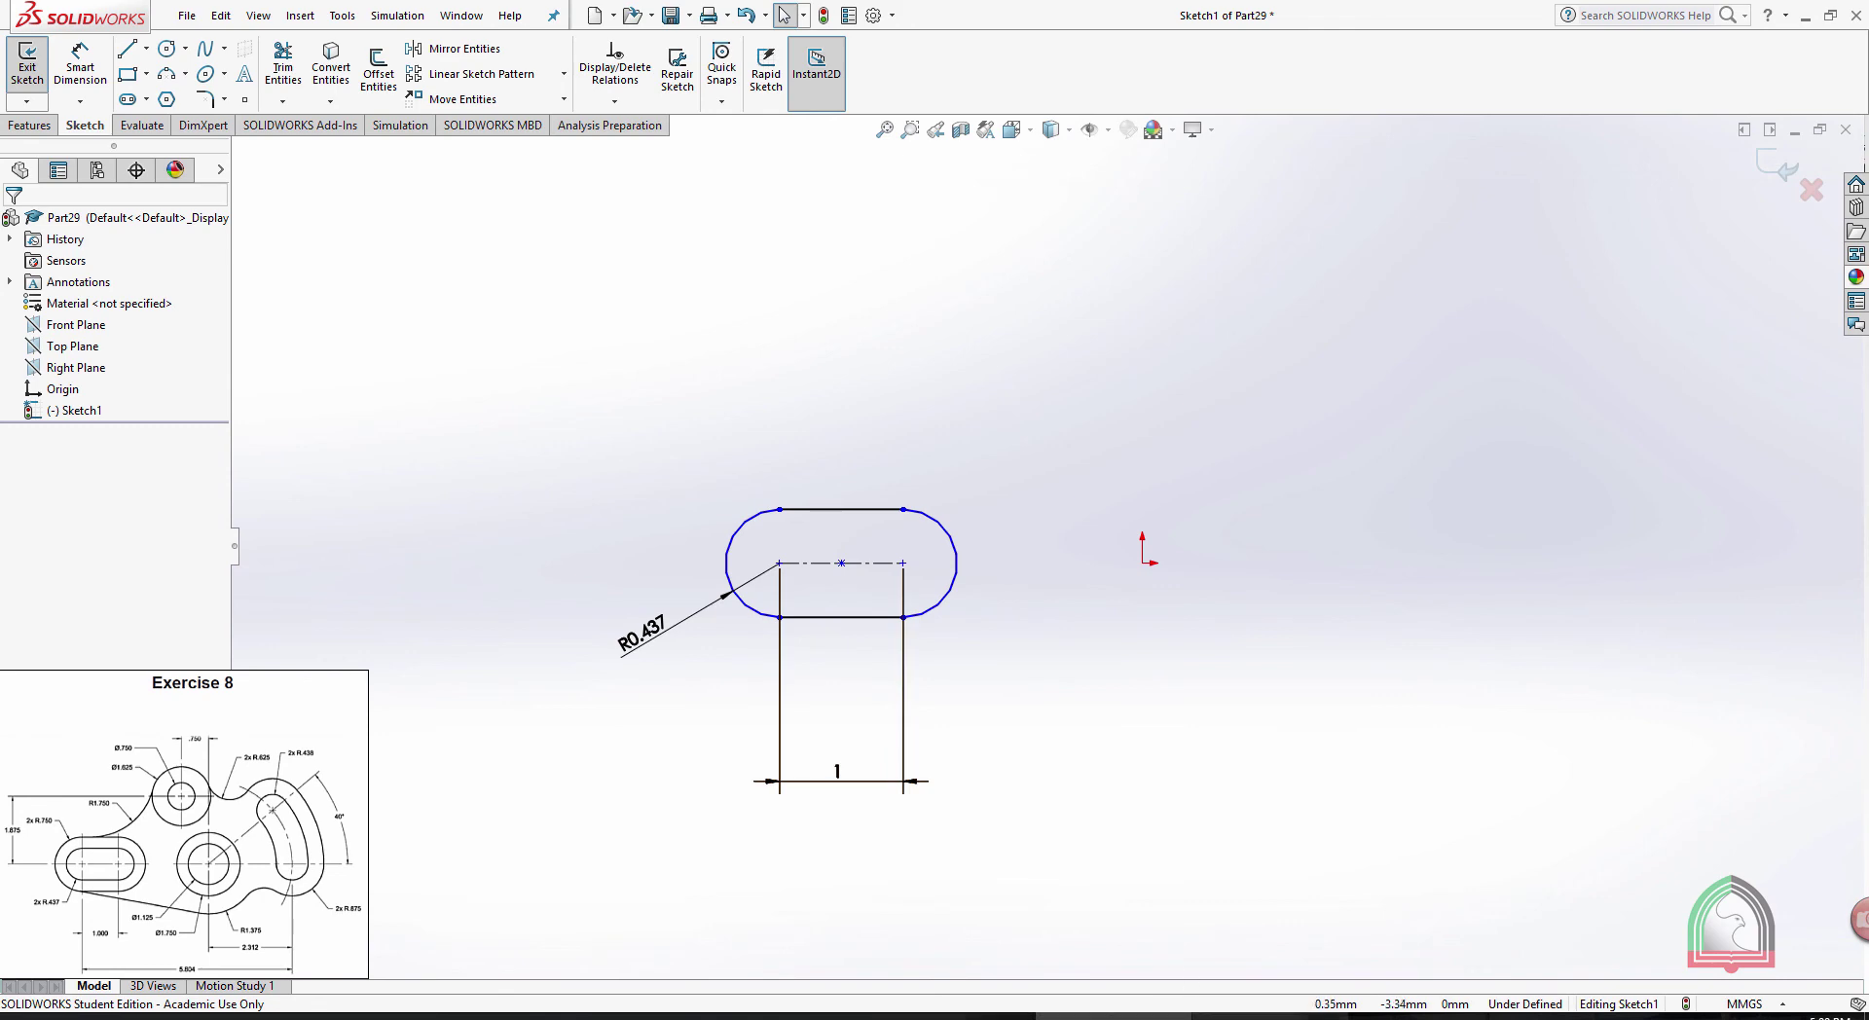
key("alt+Tab")
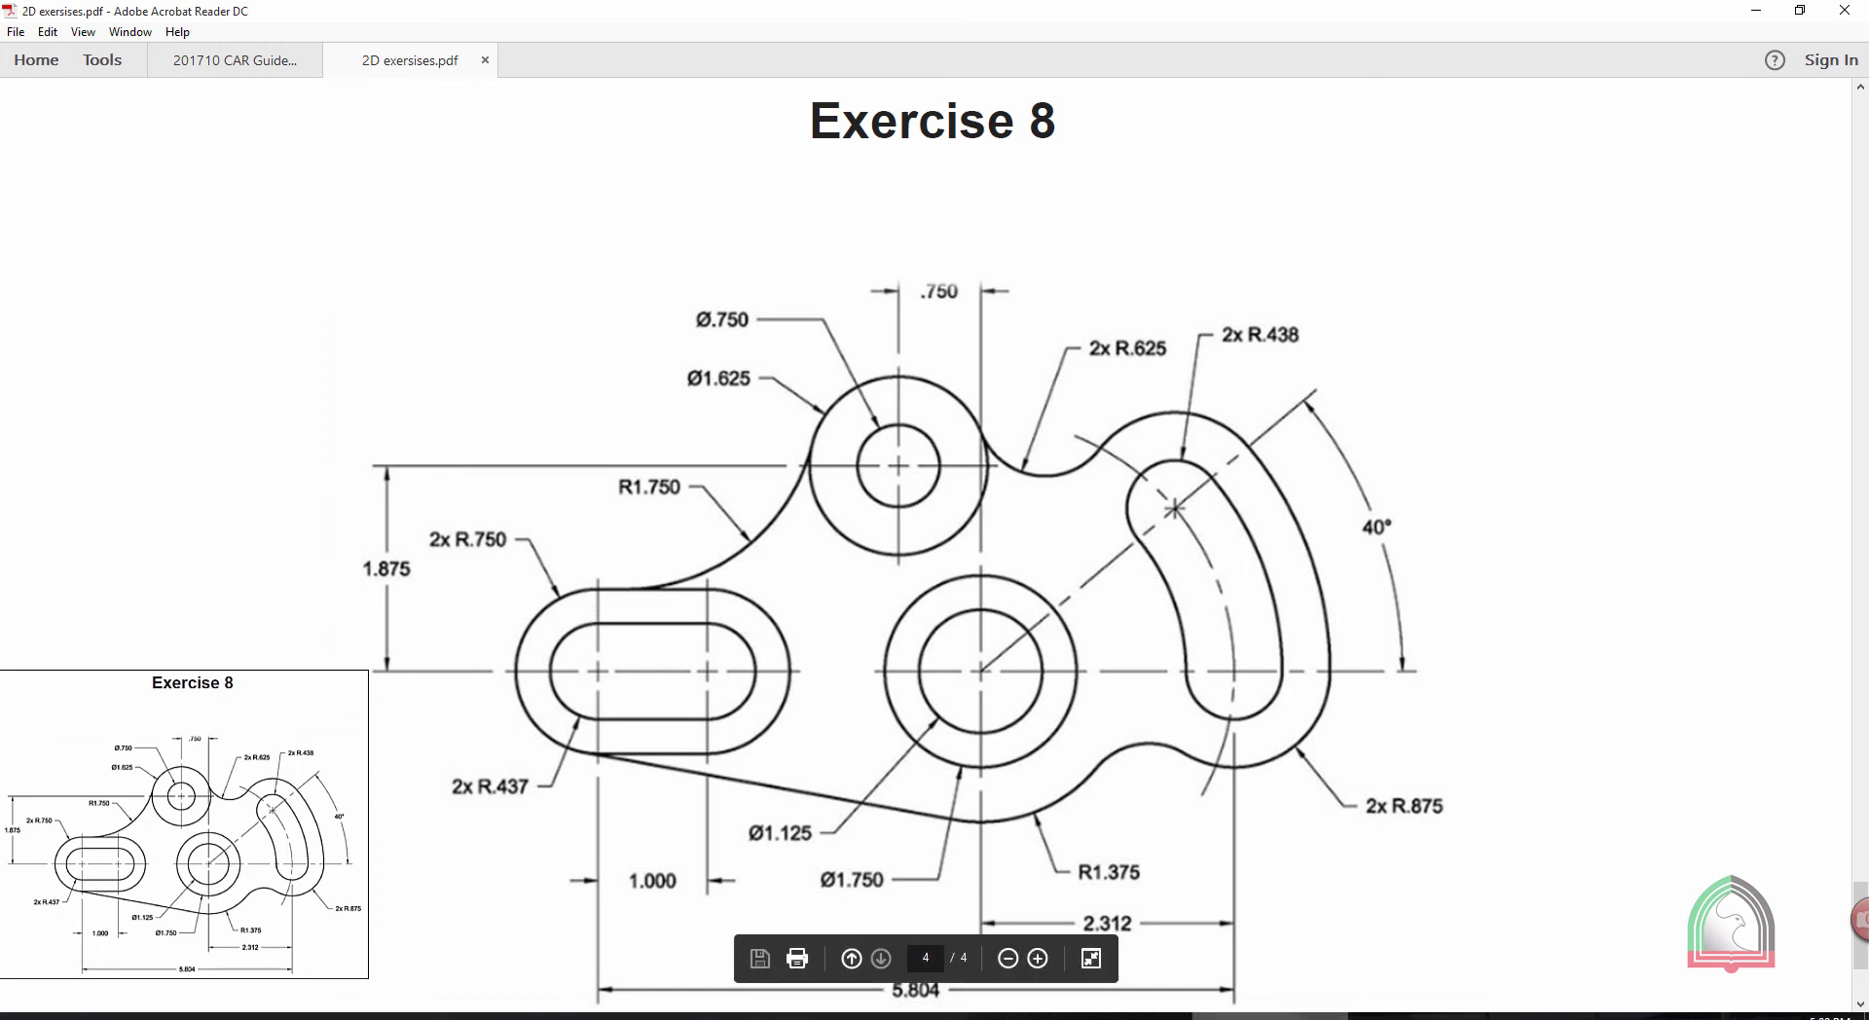
key("alt+Tab")
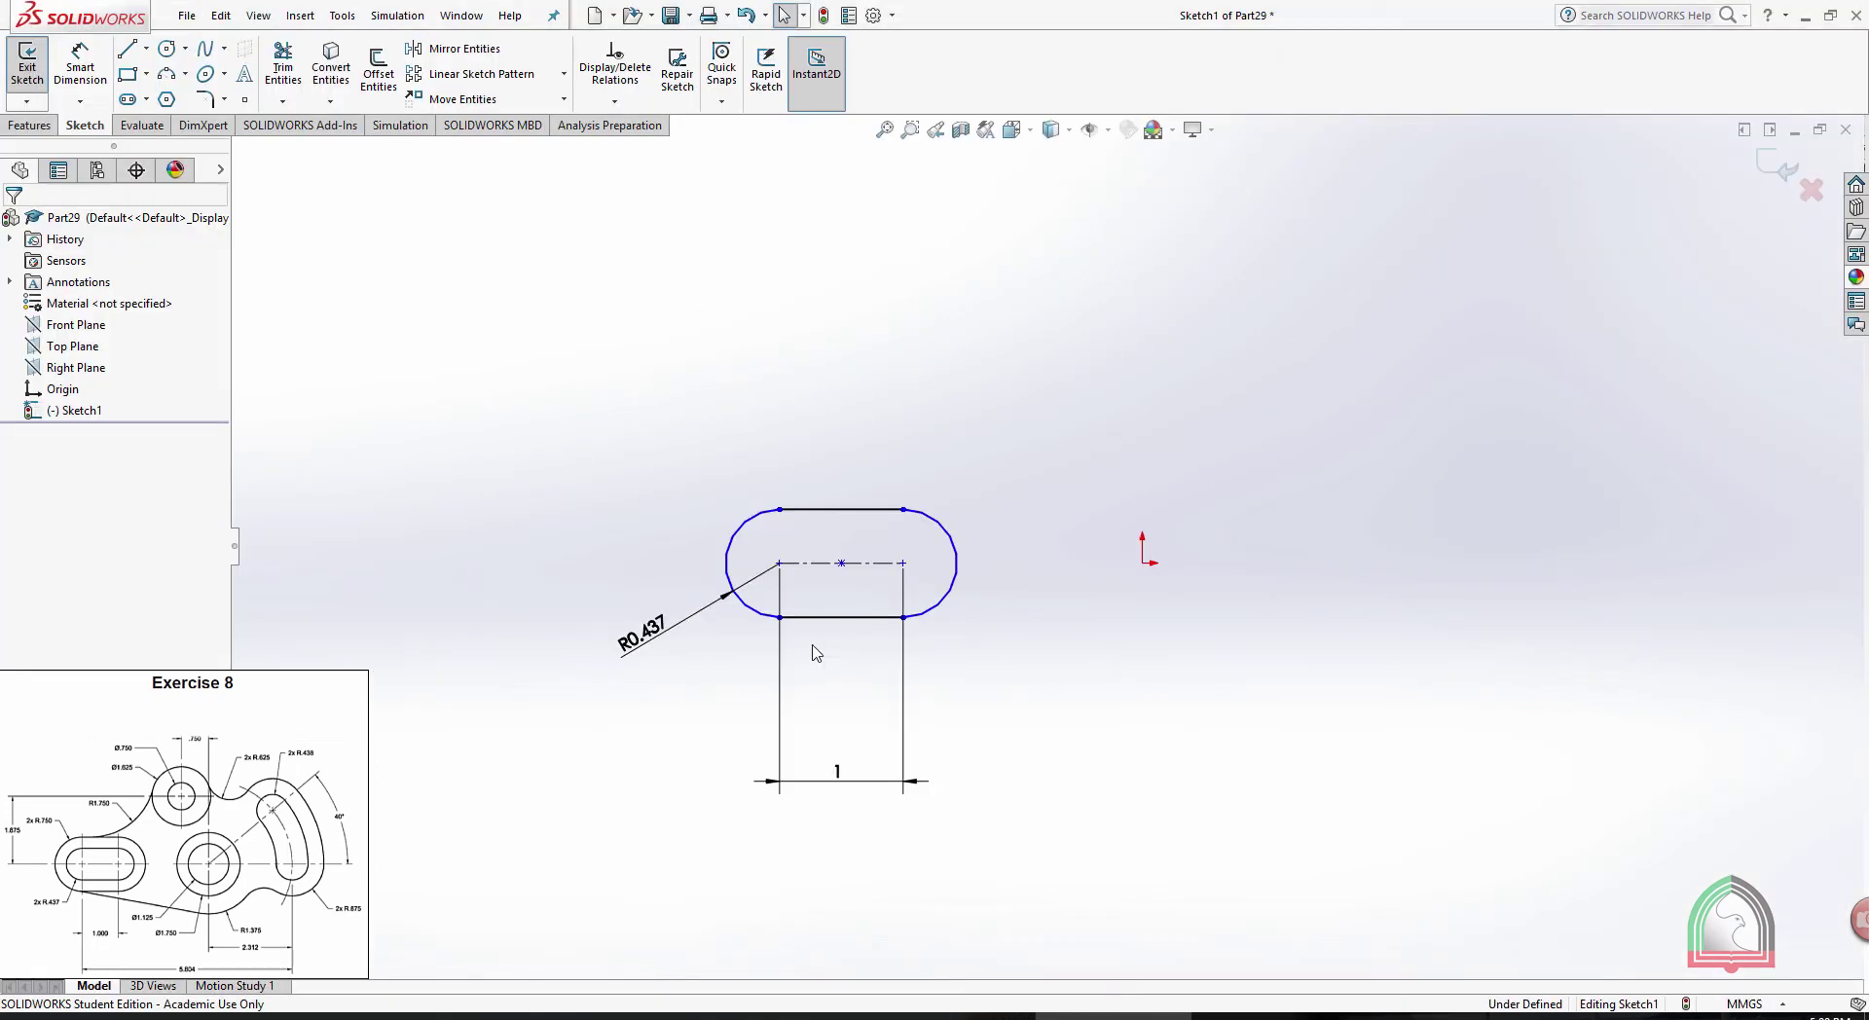
Draw an outer straight slot on the same arc centres around the inner slot
left_click(127, 98)
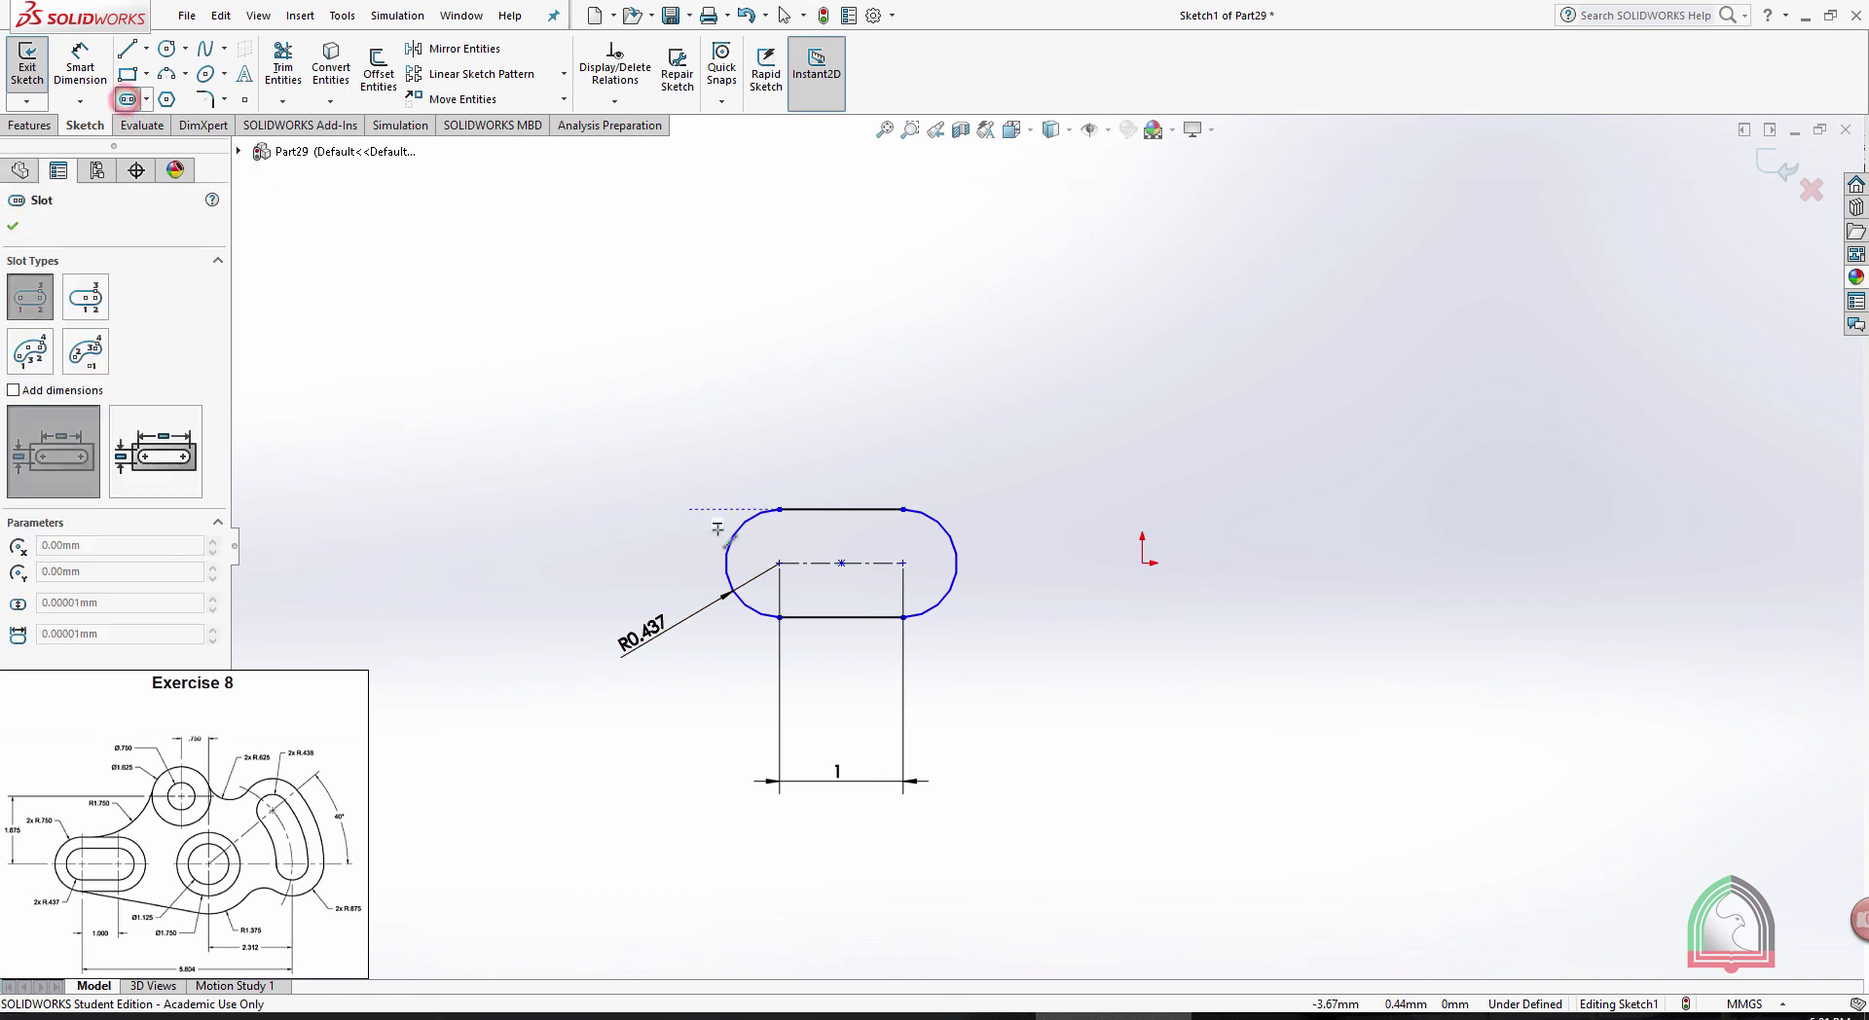
left_click(779, 563)
left_click(904, 563)
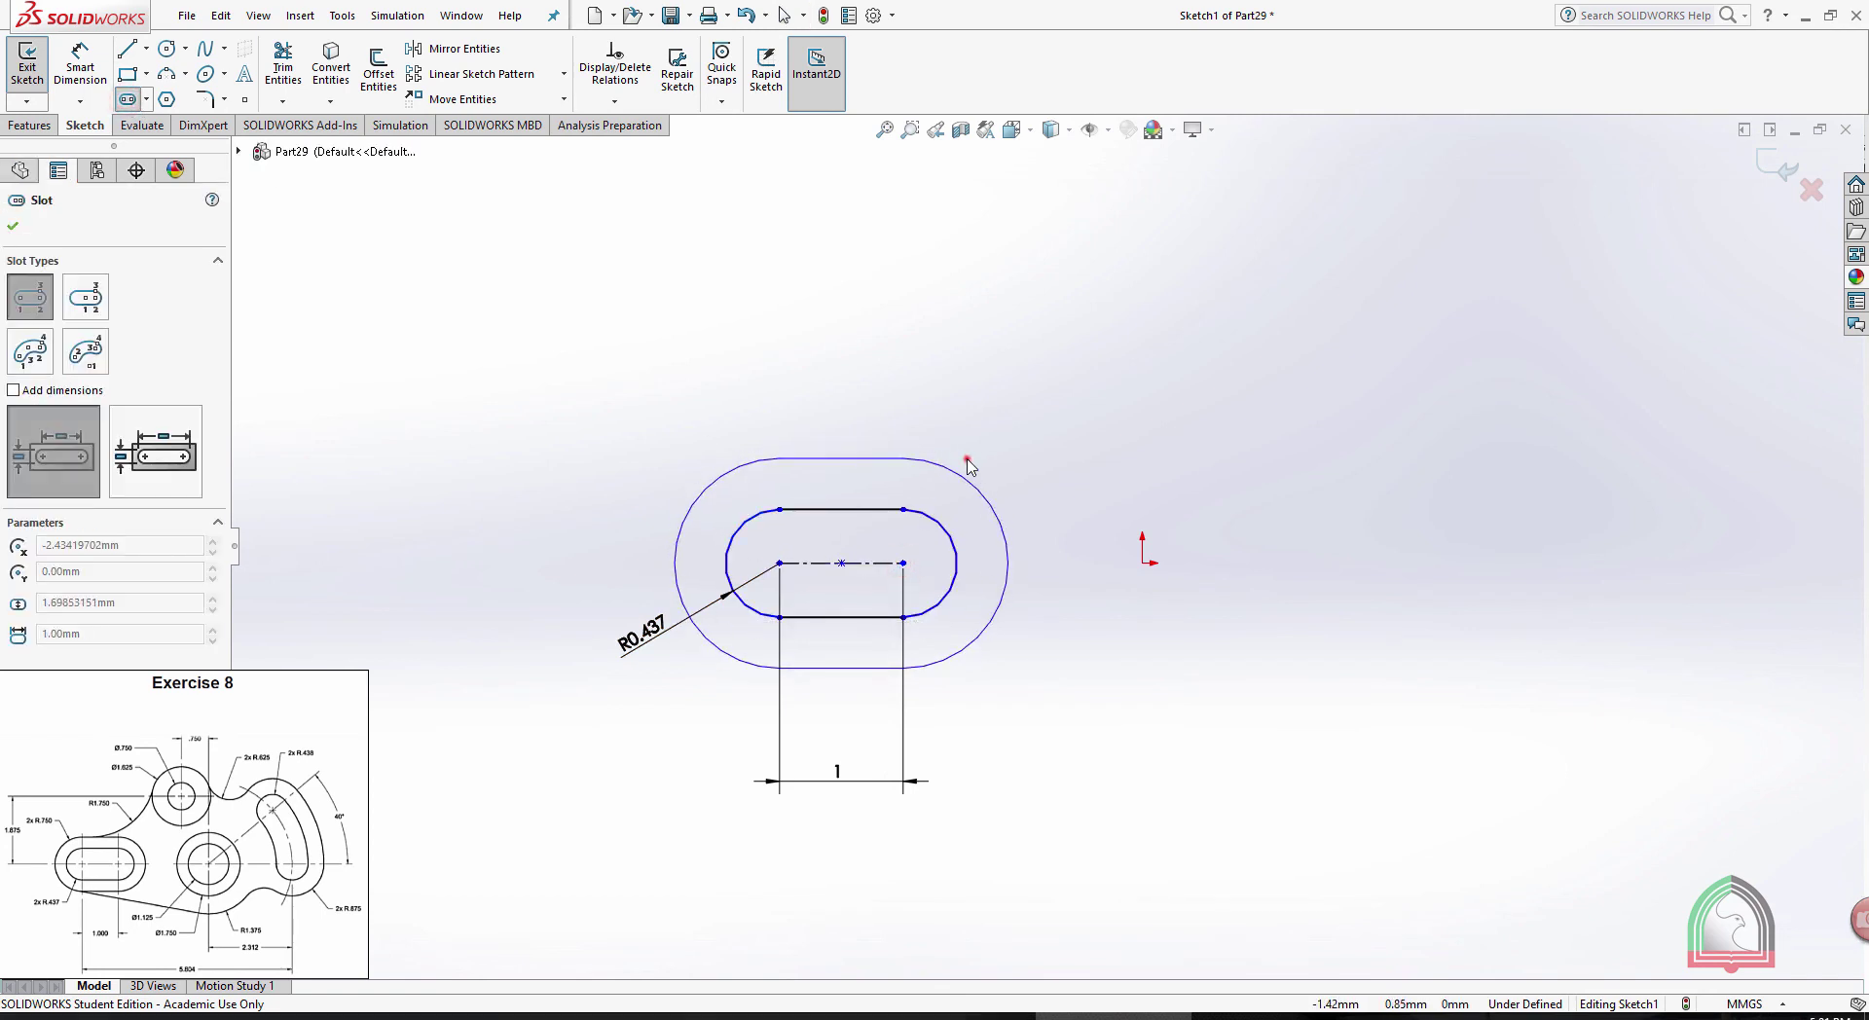
left_click(968, 460)
key("Escape")
Dimension the outer slot's end arc to radius 0.75
left_click(80, 66)
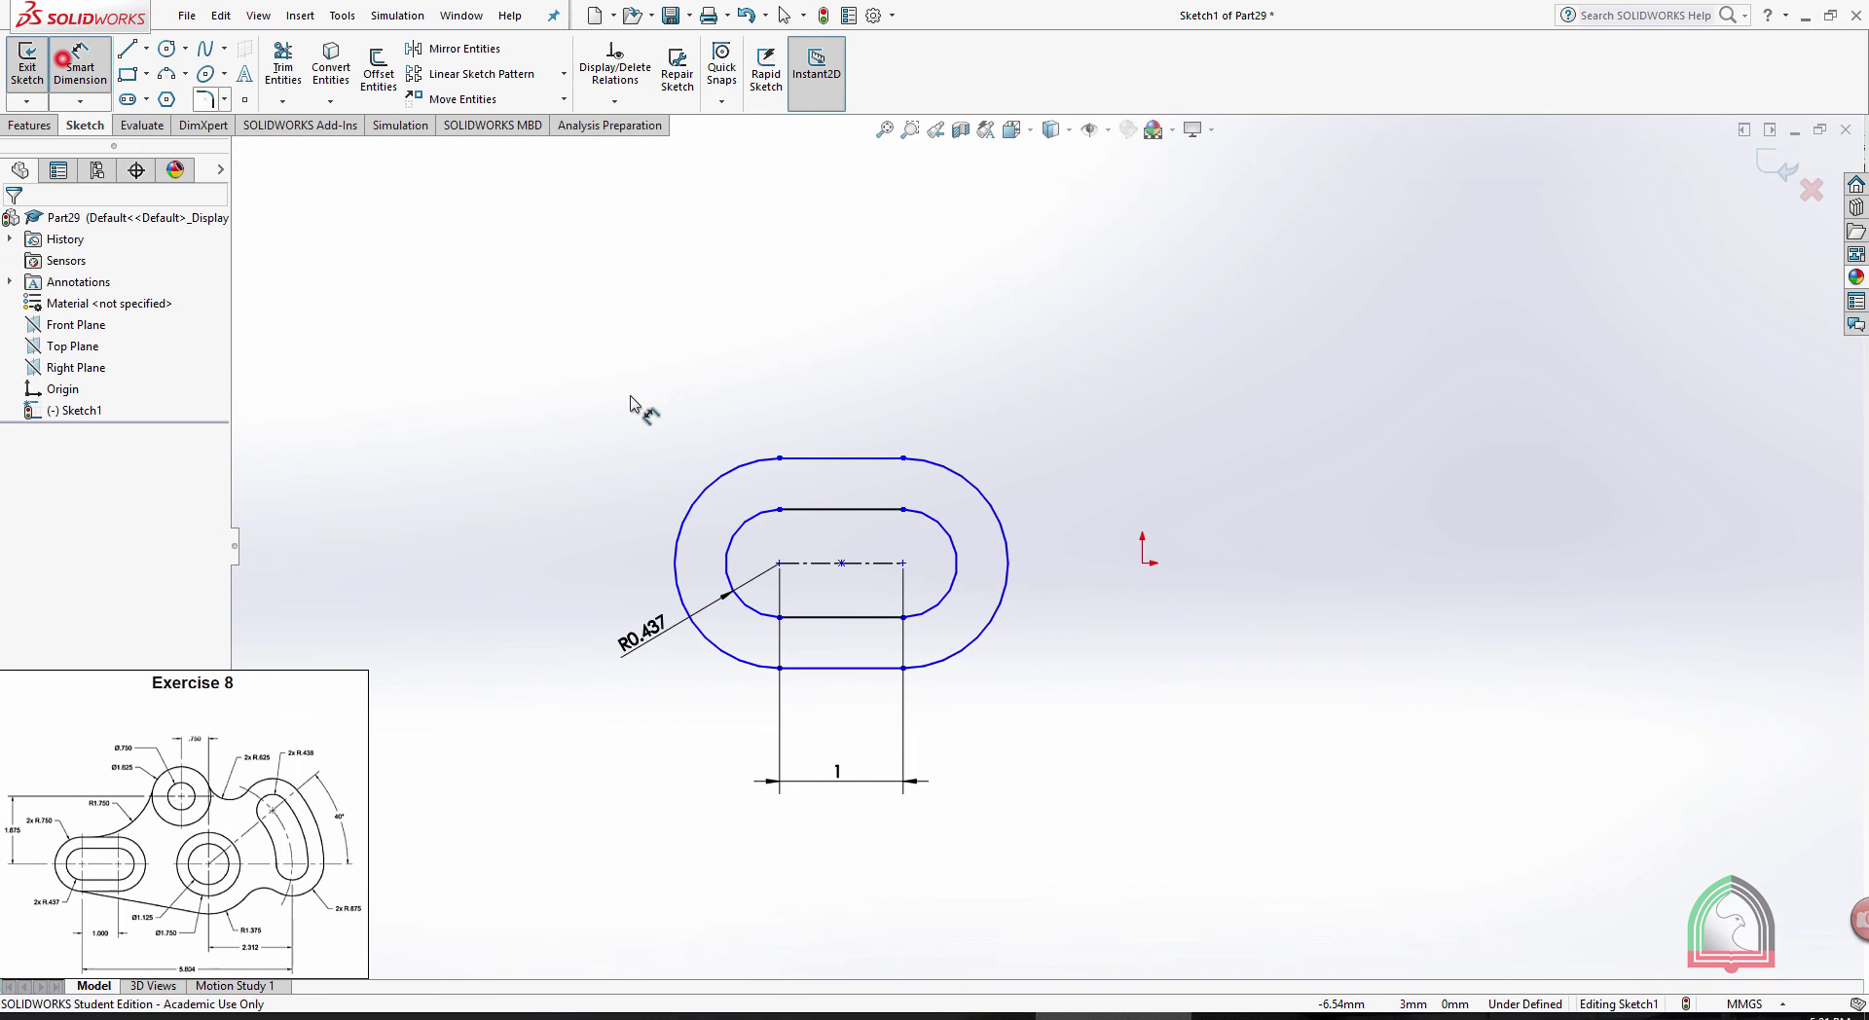
left_click(701, 492)
left_click(574, 423)
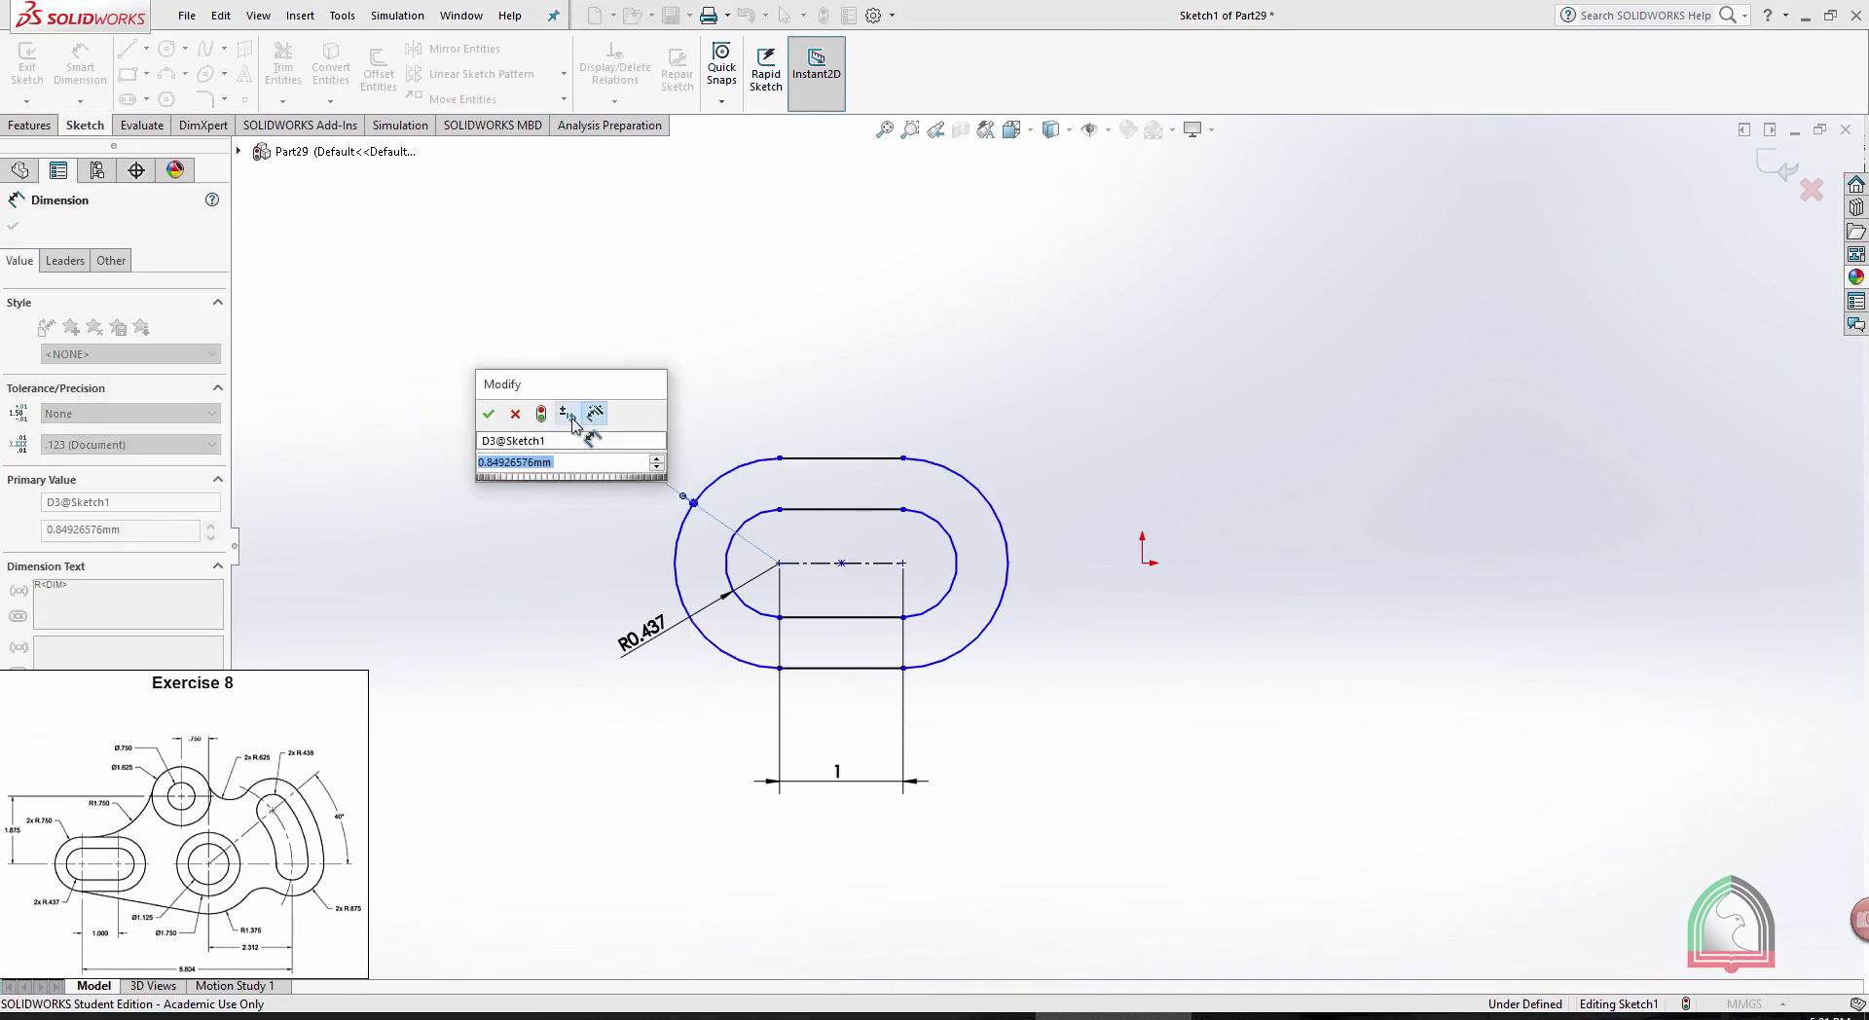
type(".75")
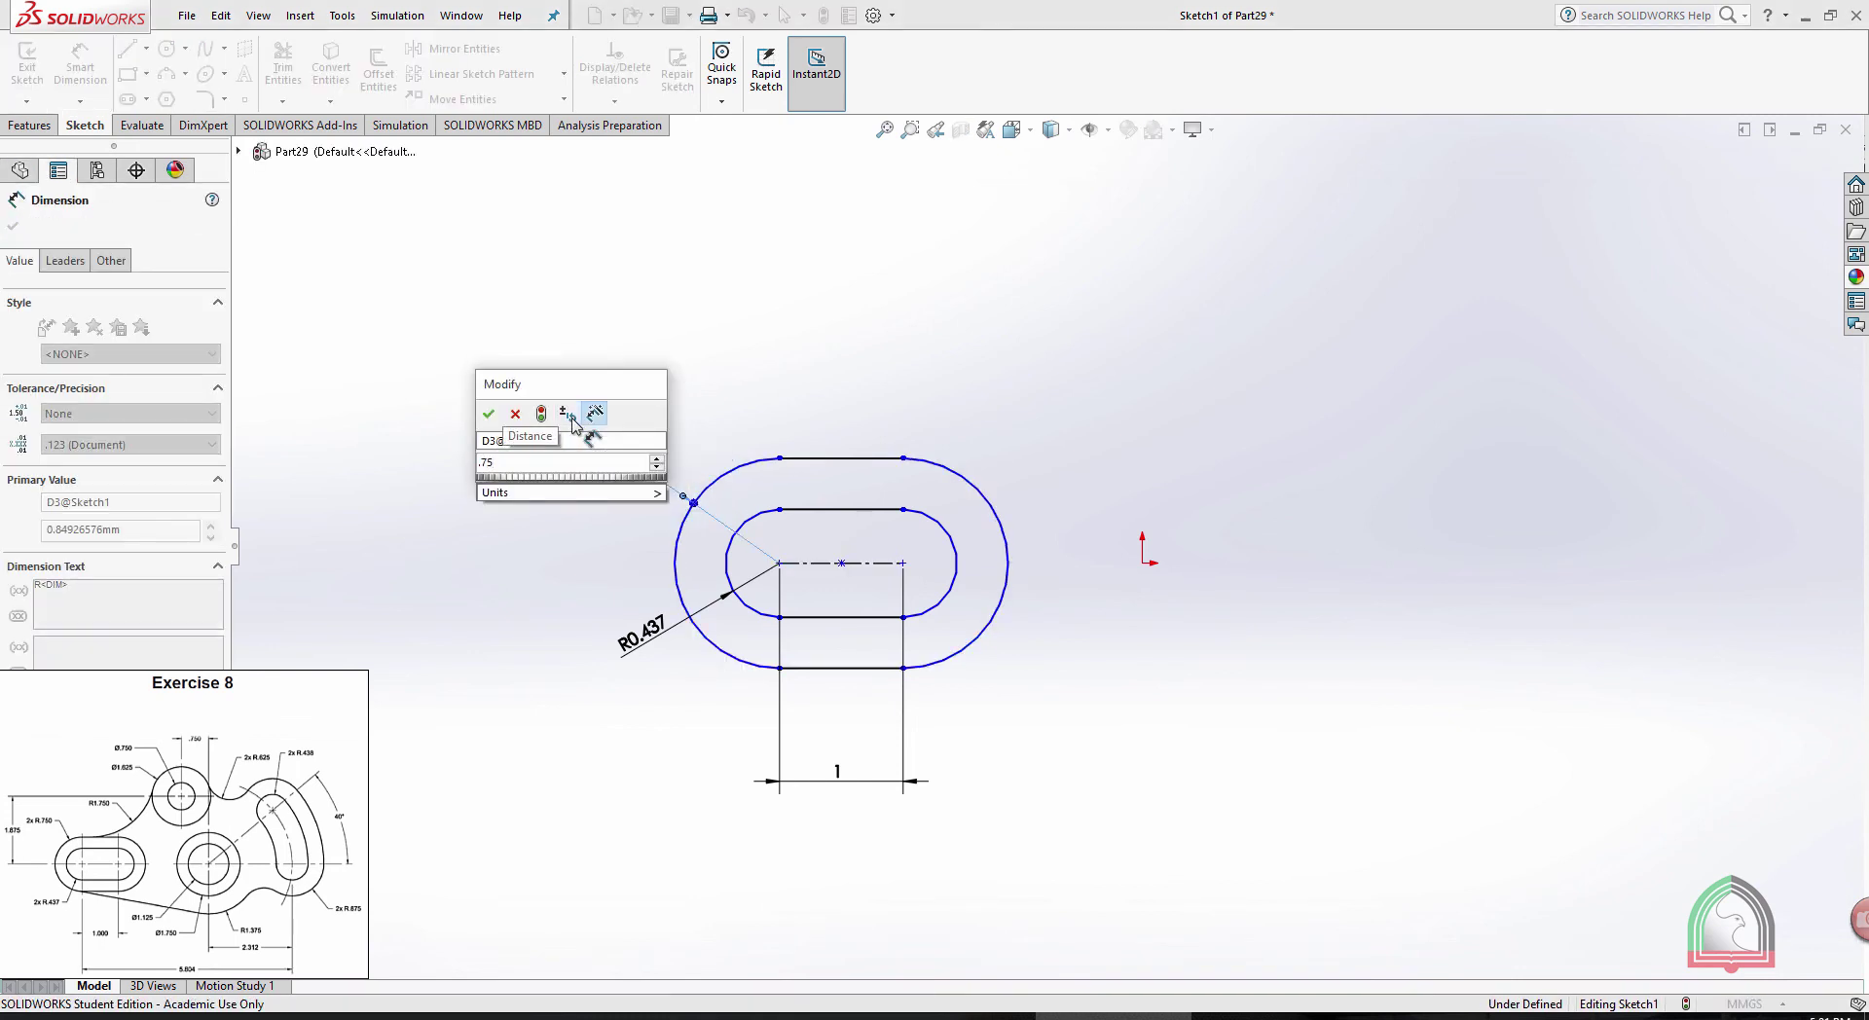
key("Return")
left_click(994, 398)
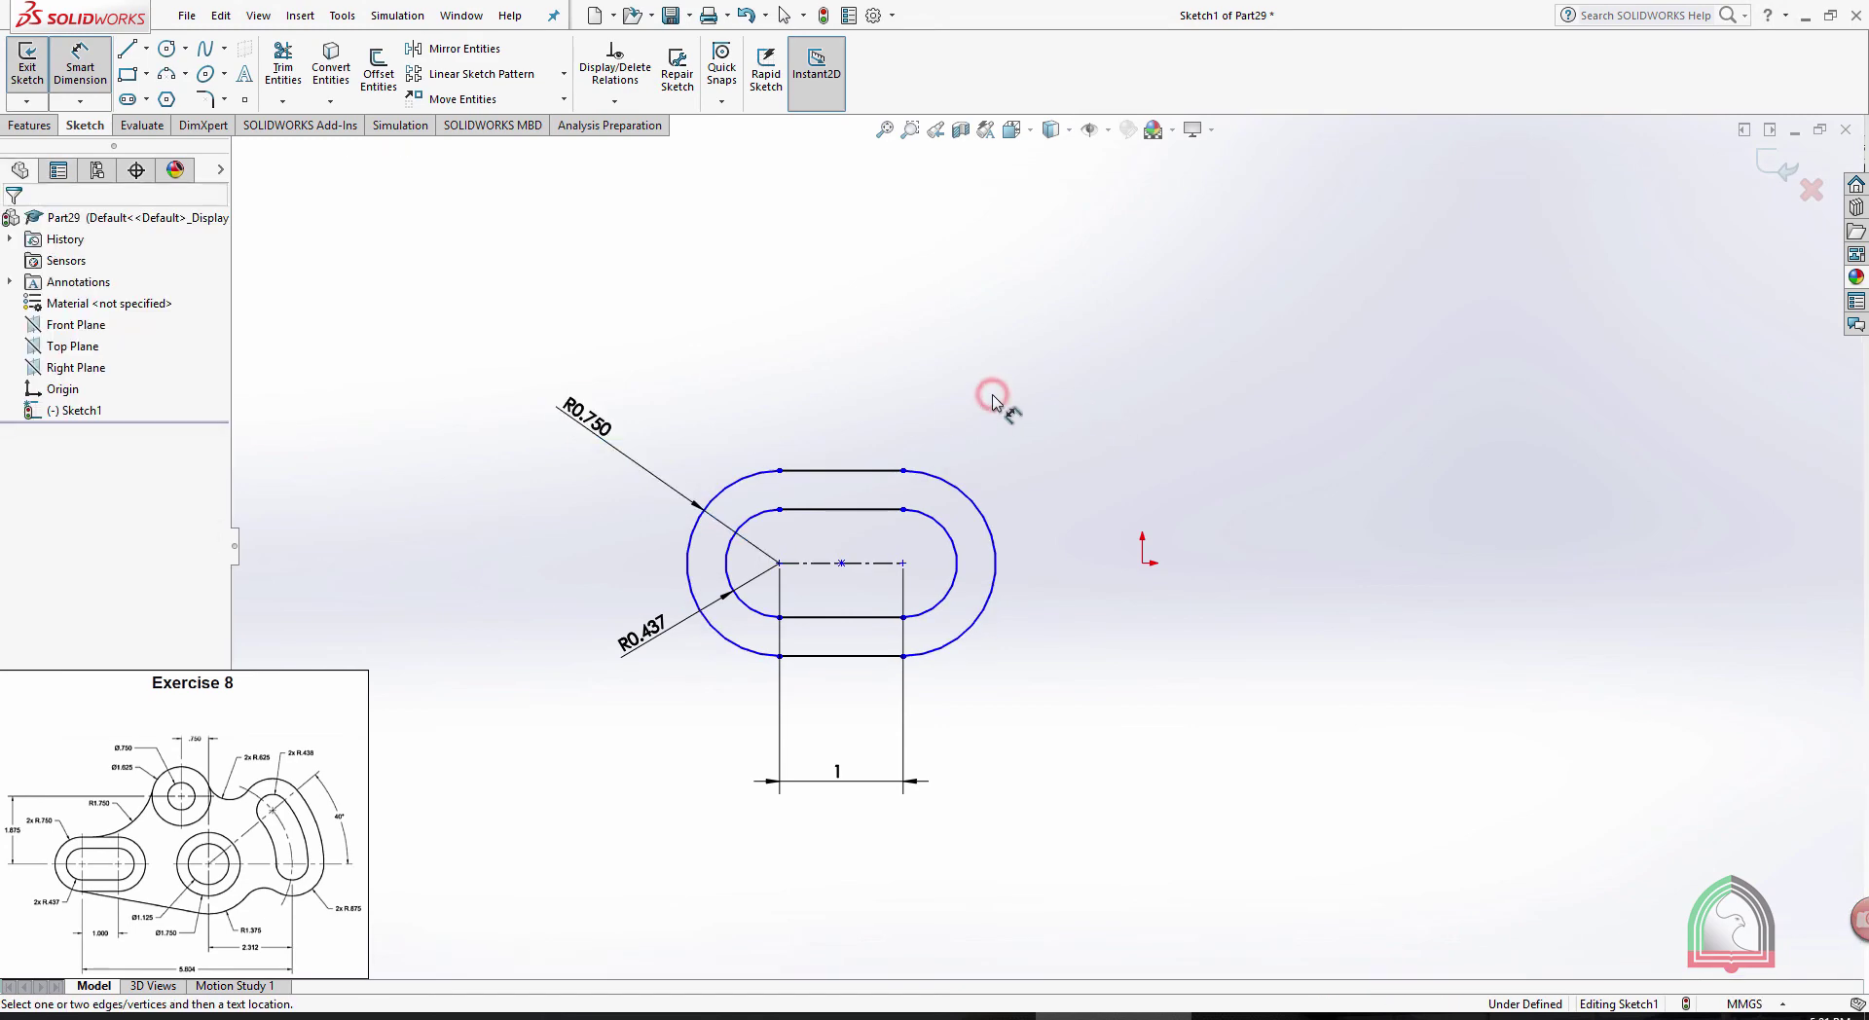
key("alt+Tab")
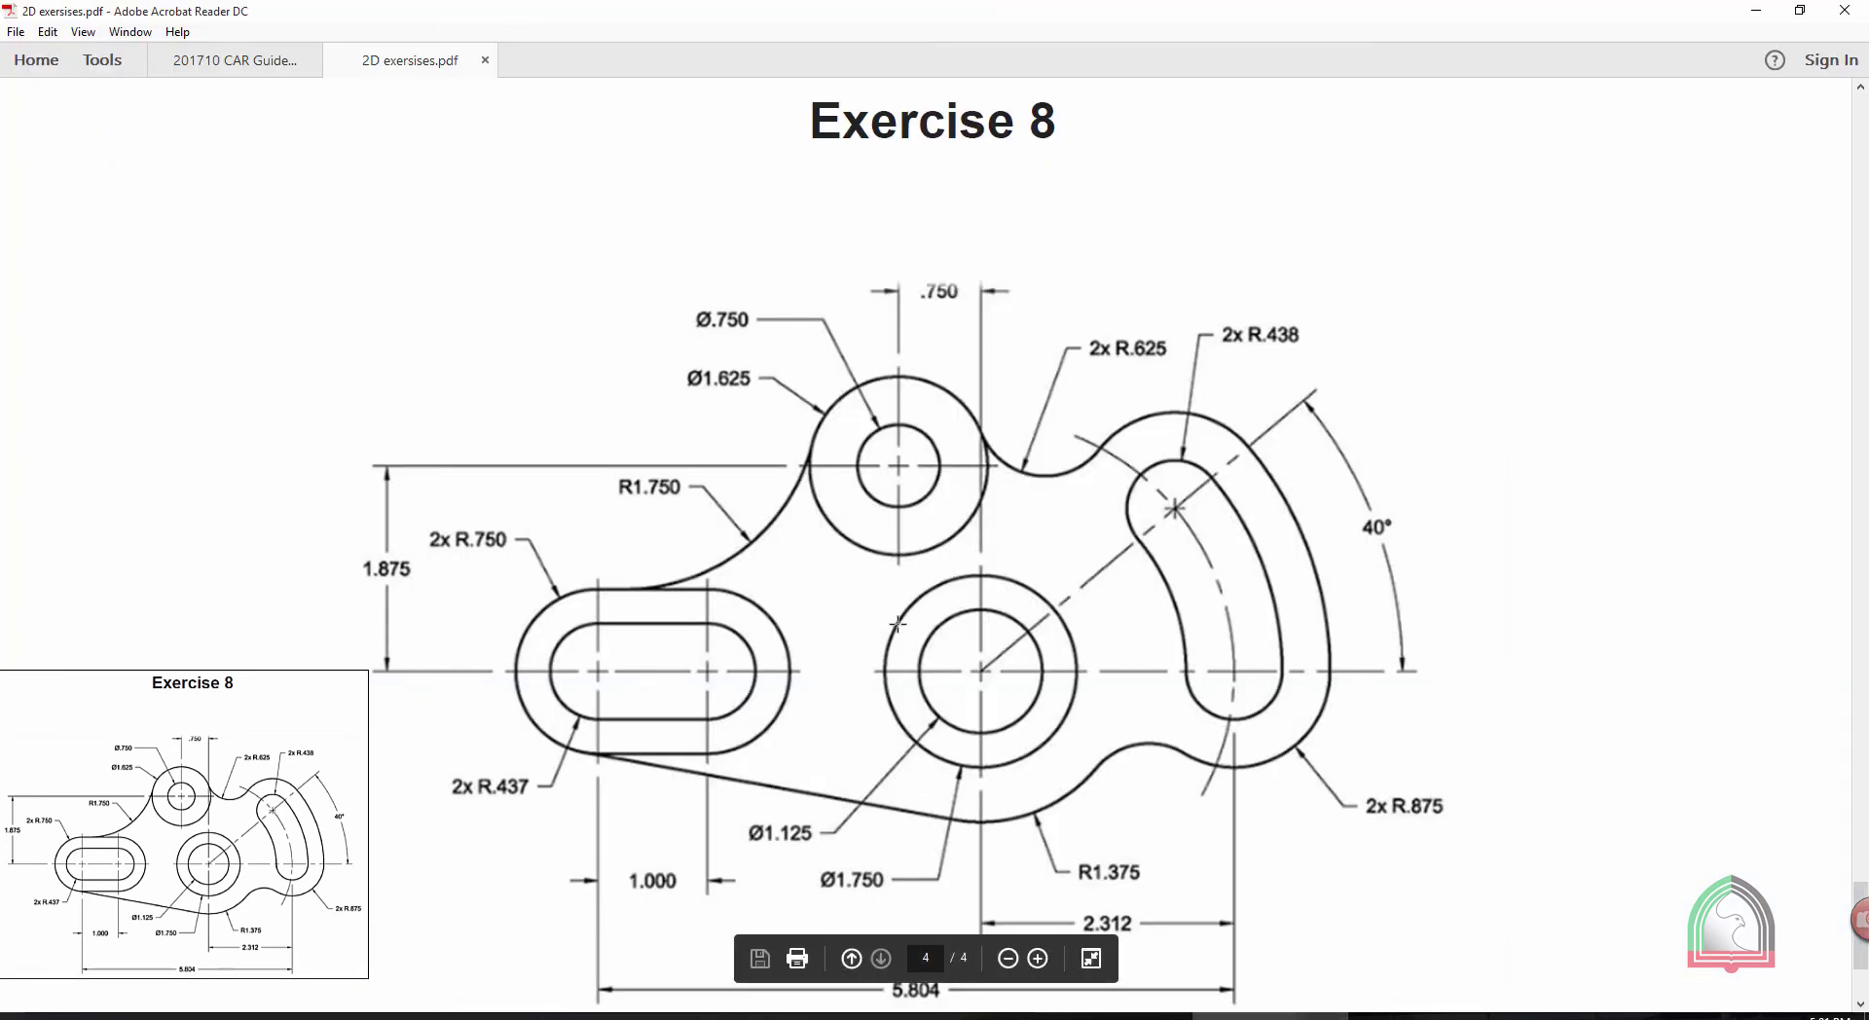
key("alt+Tab")
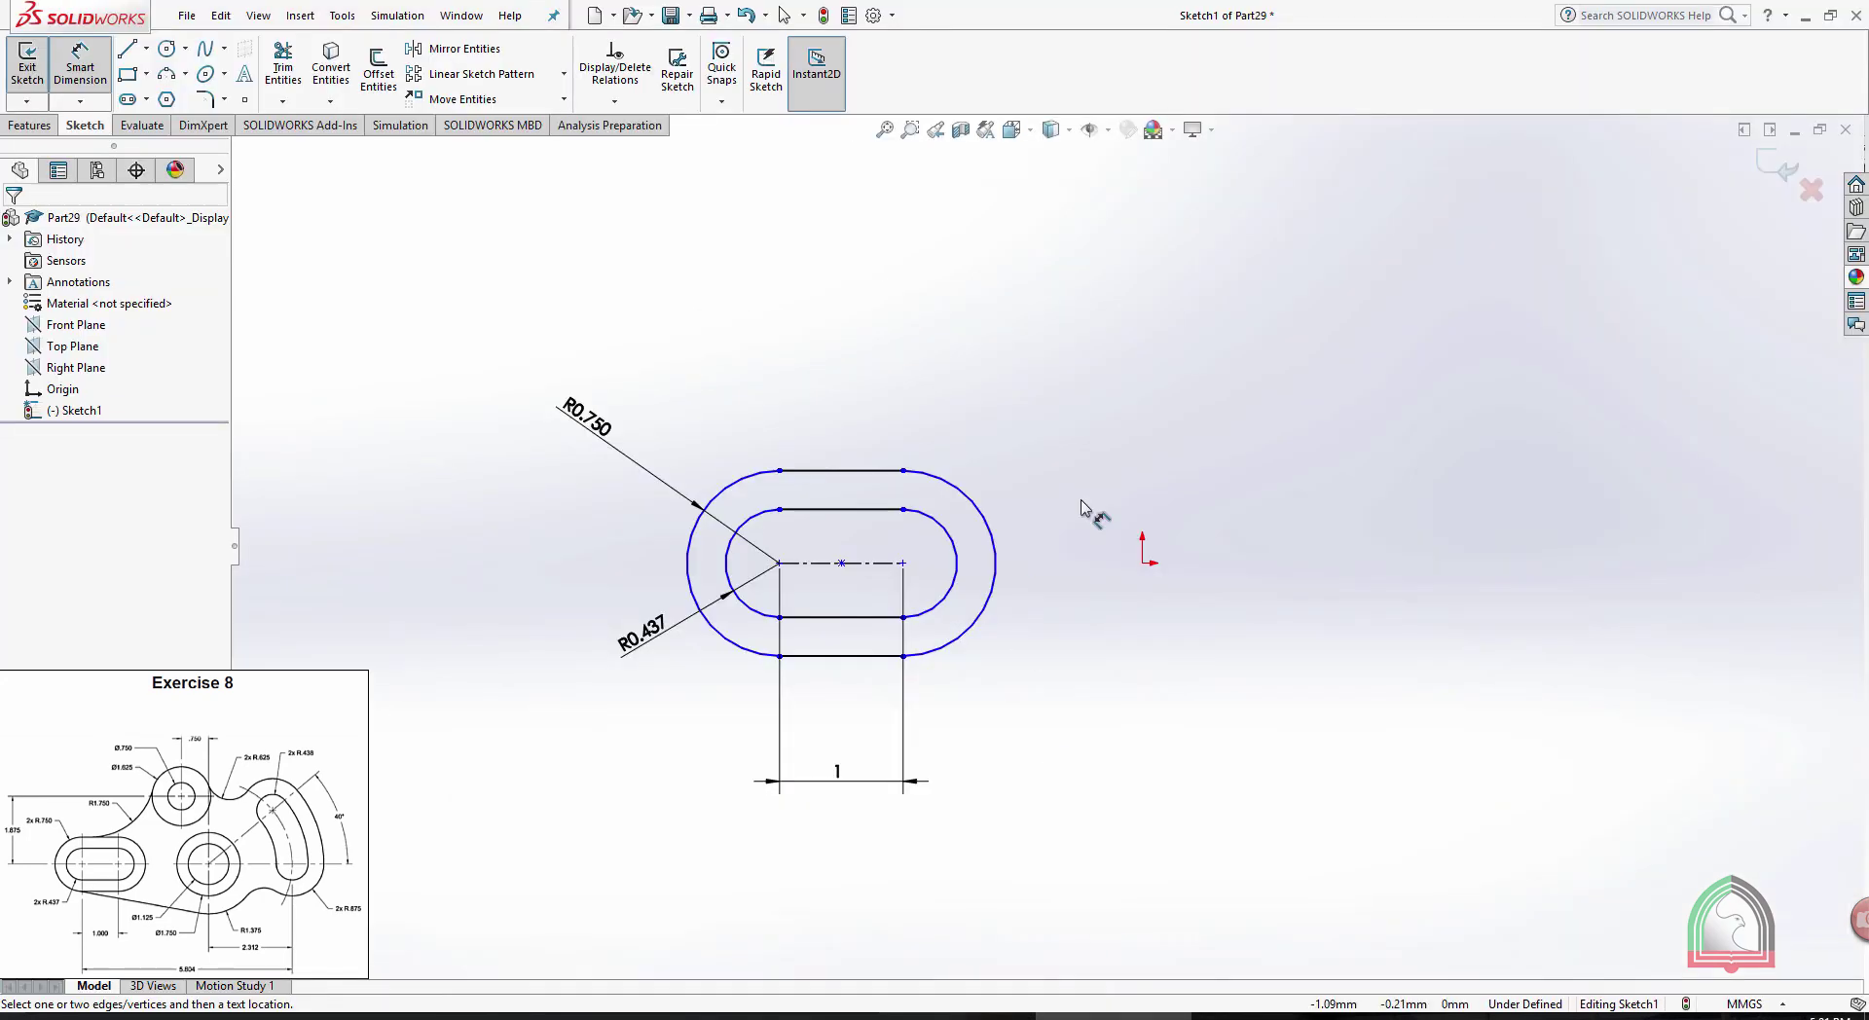
Draw a horizontal centreline from the right arc centre far to the right
left_click(147, 48)
left_click(180, 89)
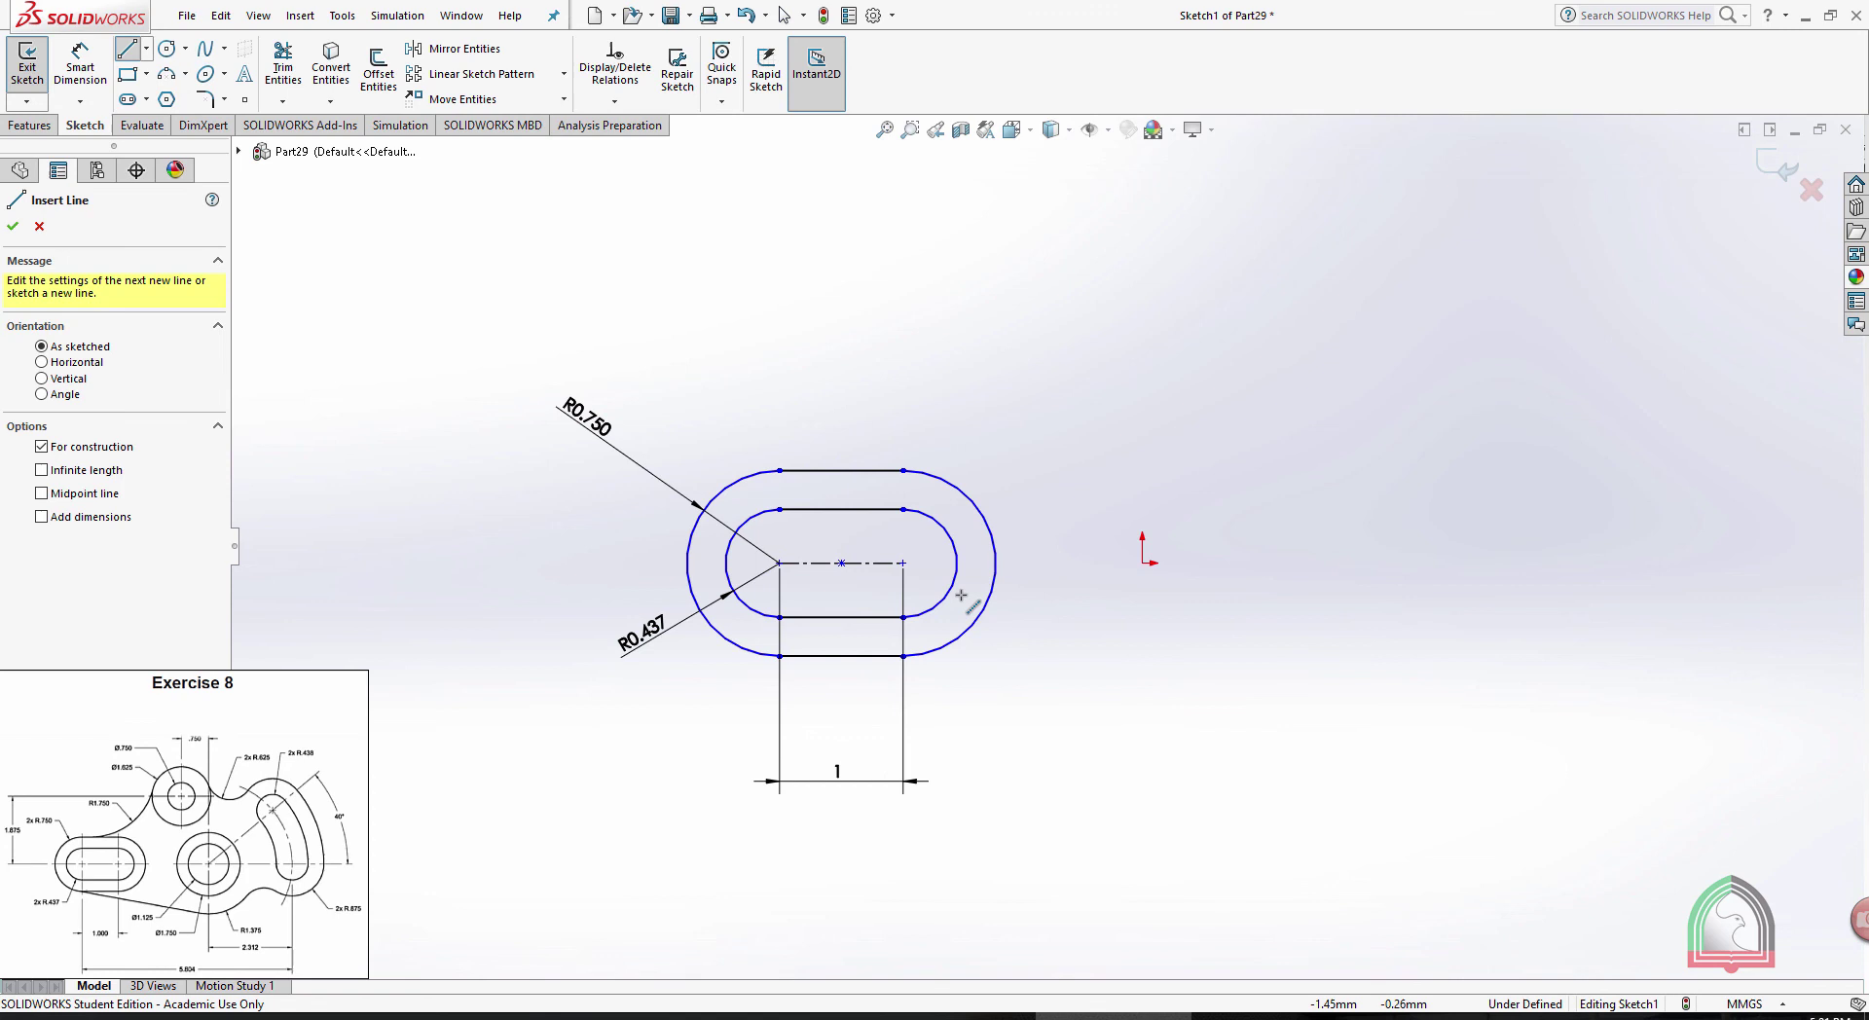
left_click(904, 563)
left_click(1578, 563)
key("Escape")
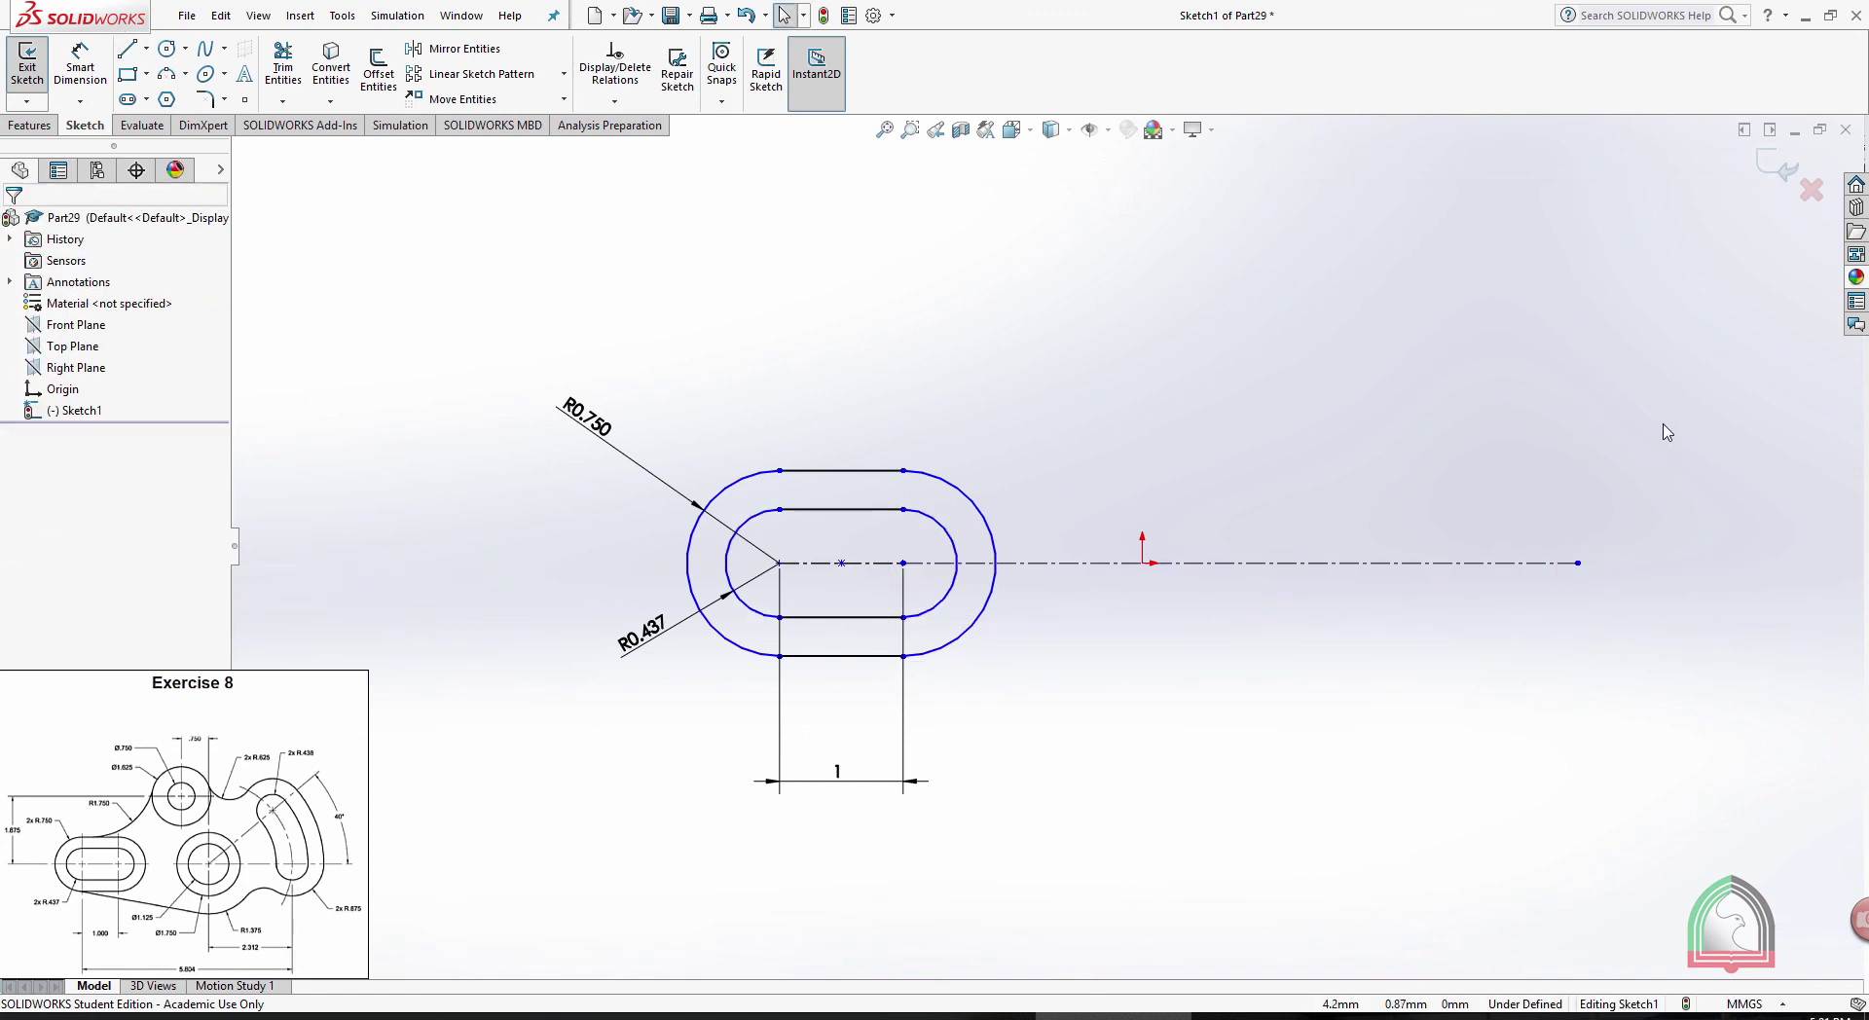
scroll(1557, 526, "up", 3)
scroll(561, 555, "down", 2)
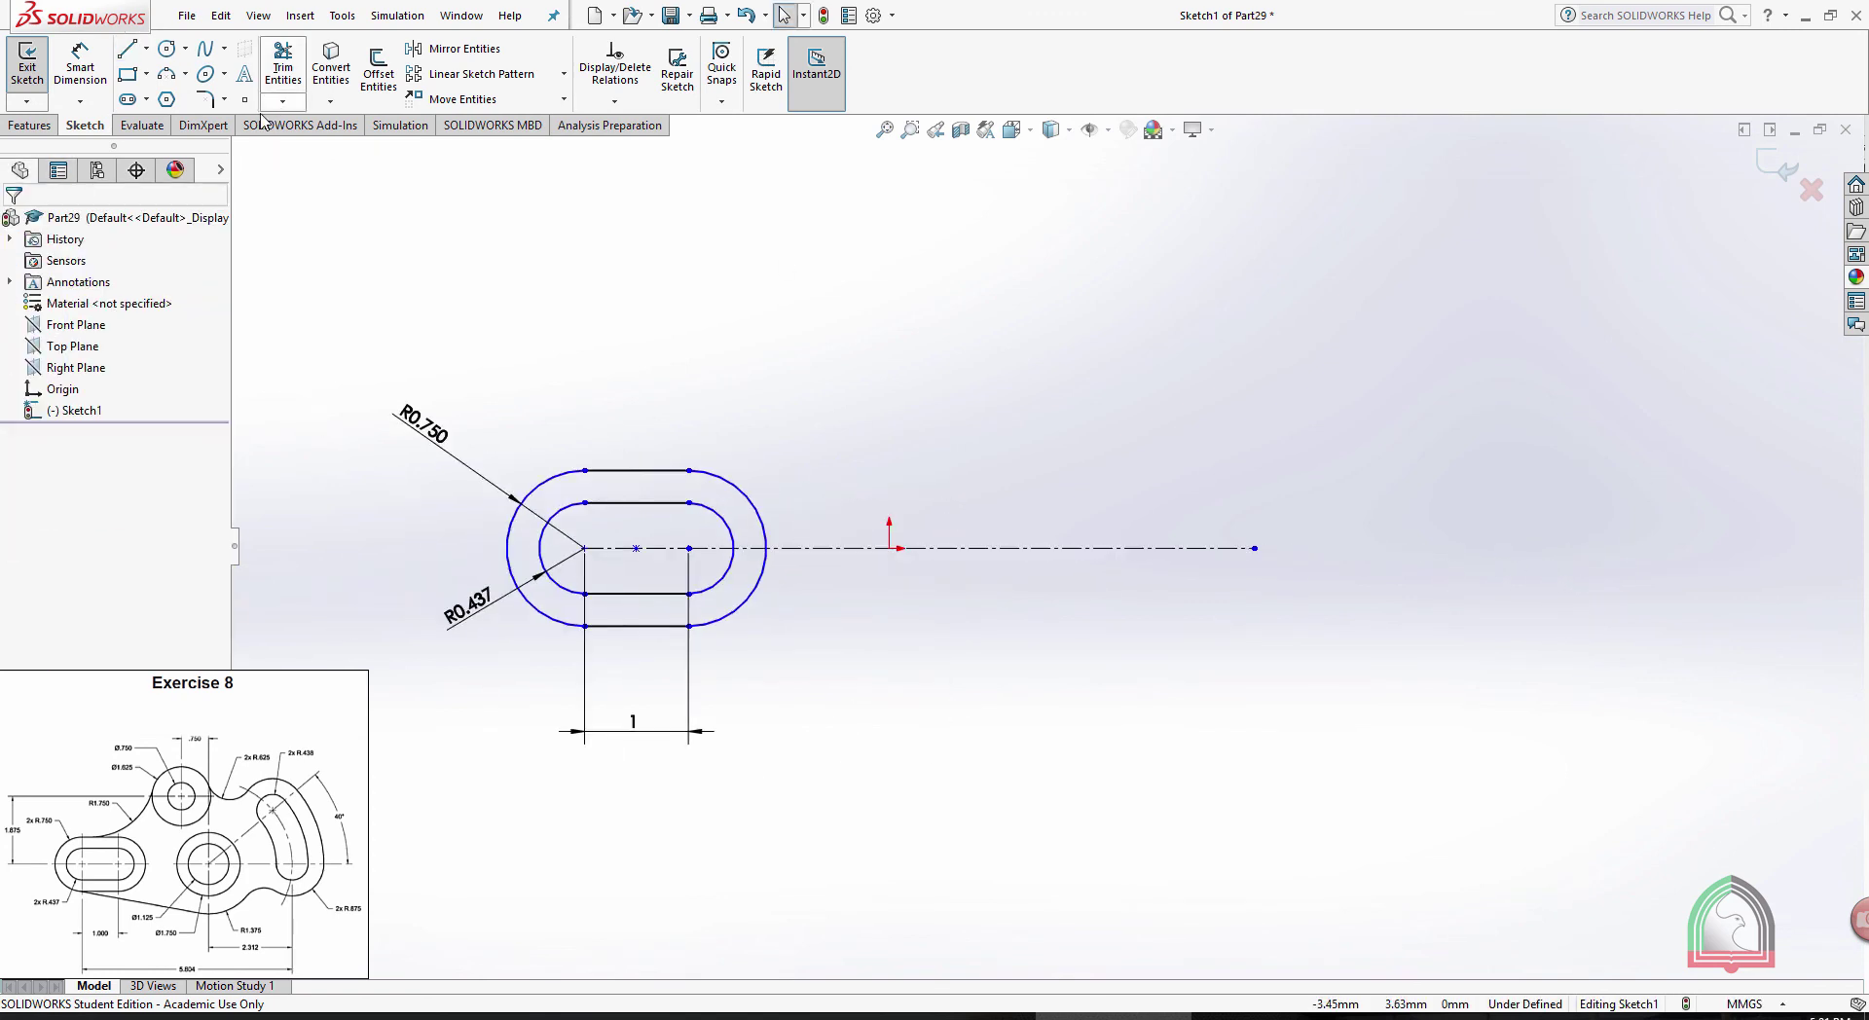
Sketch two concentric circles centred on the centreline to the right of the slot
left_click(167, 47)
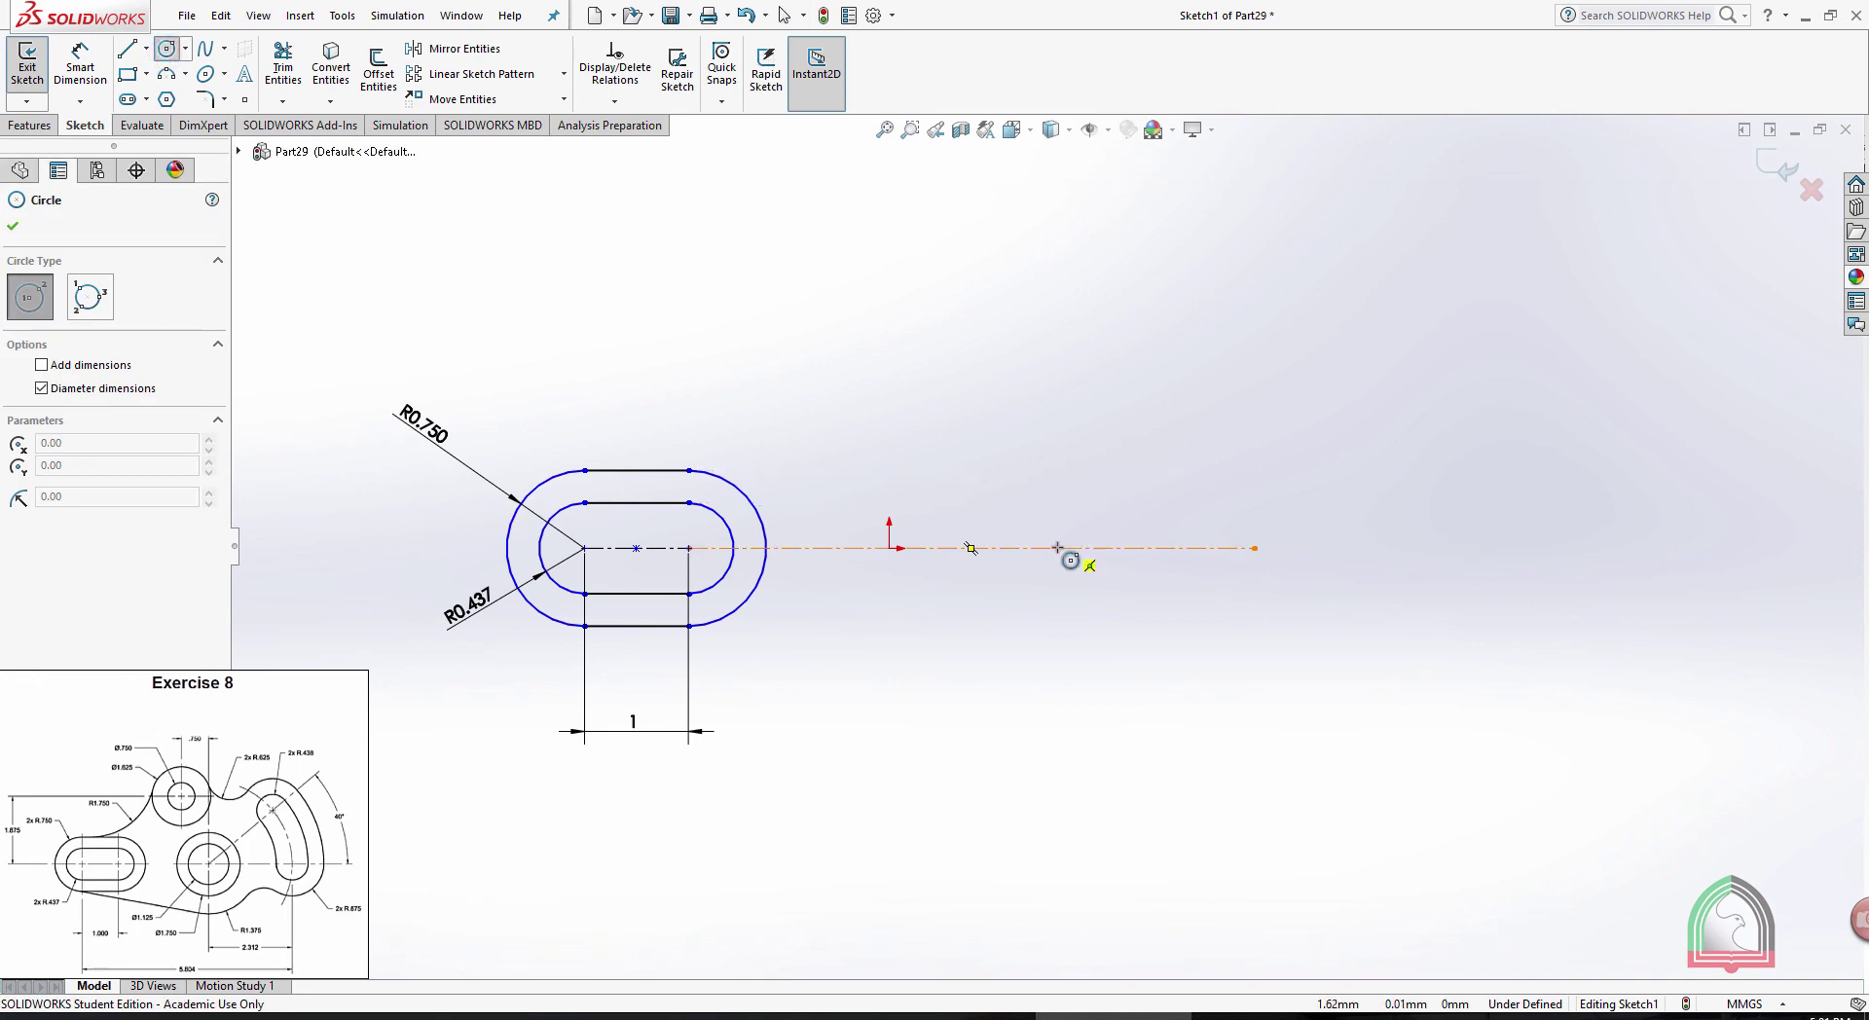
left_click(1057, 548)
left_click(1100, 639)
left_click(1058, 548)
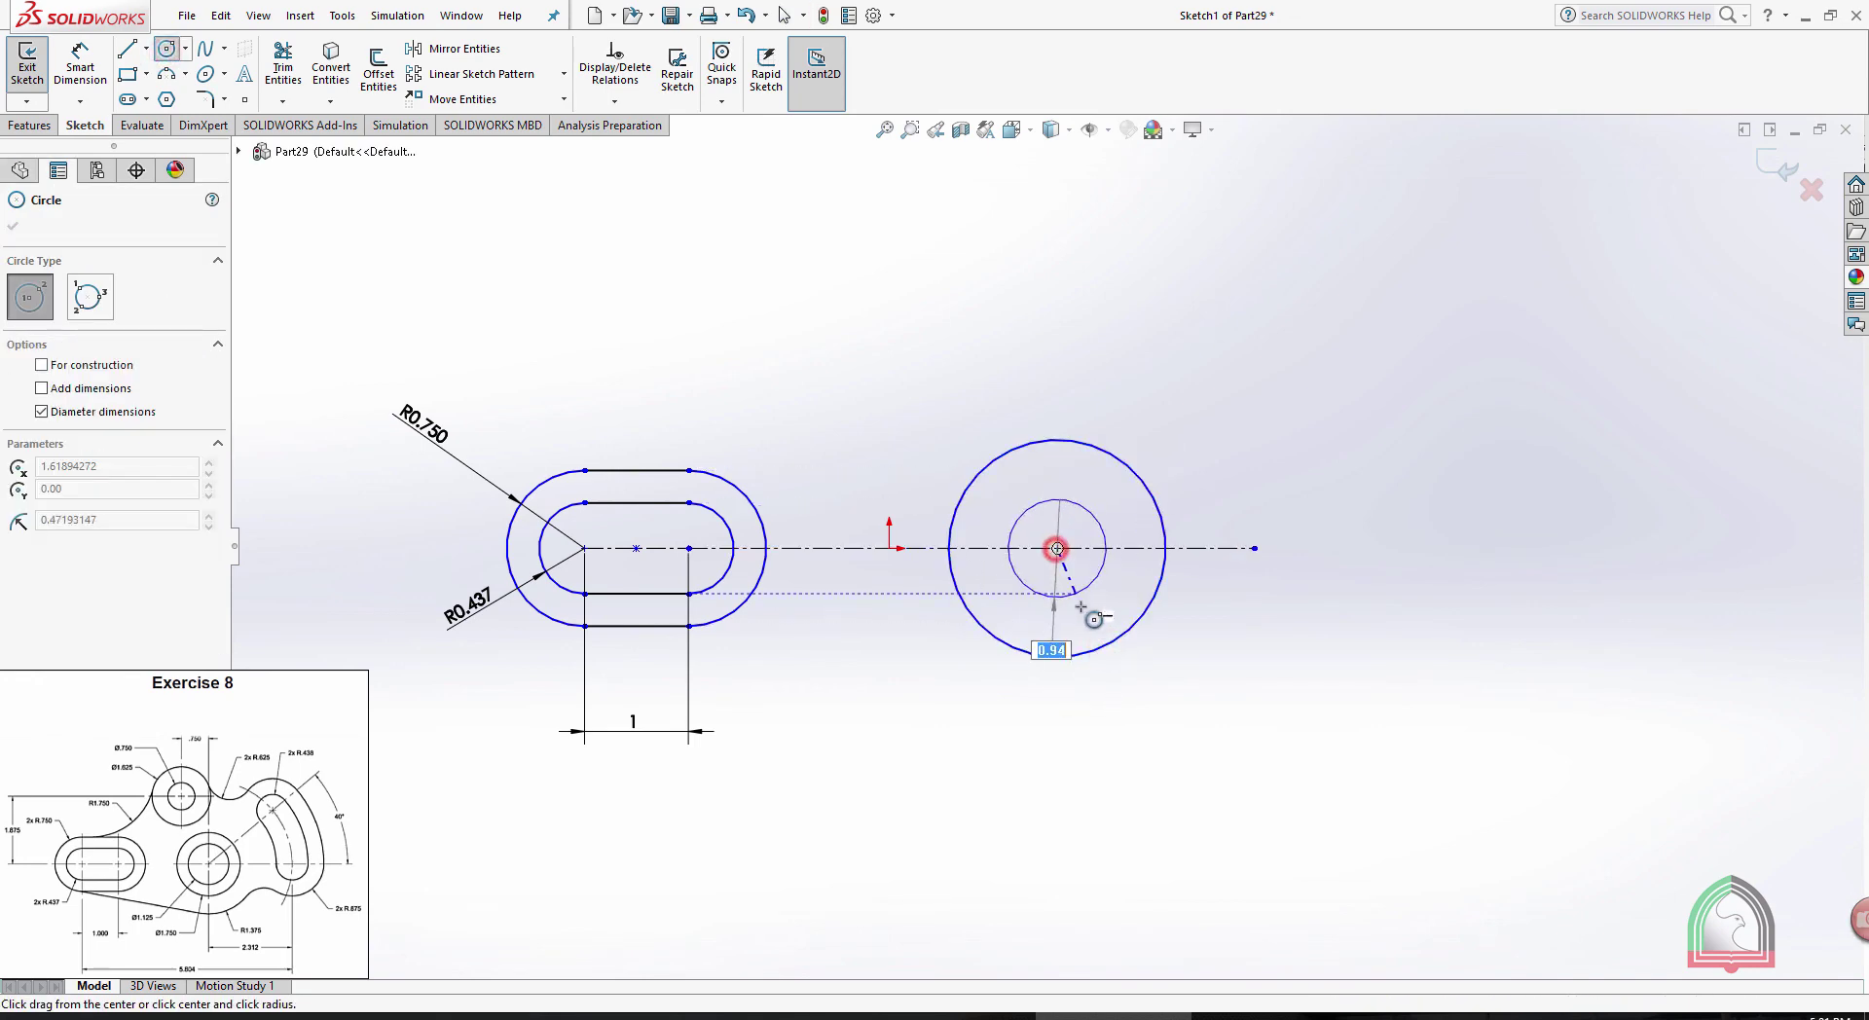
left_click(1077, 610)
key("Escape")
key("alt+Tab")
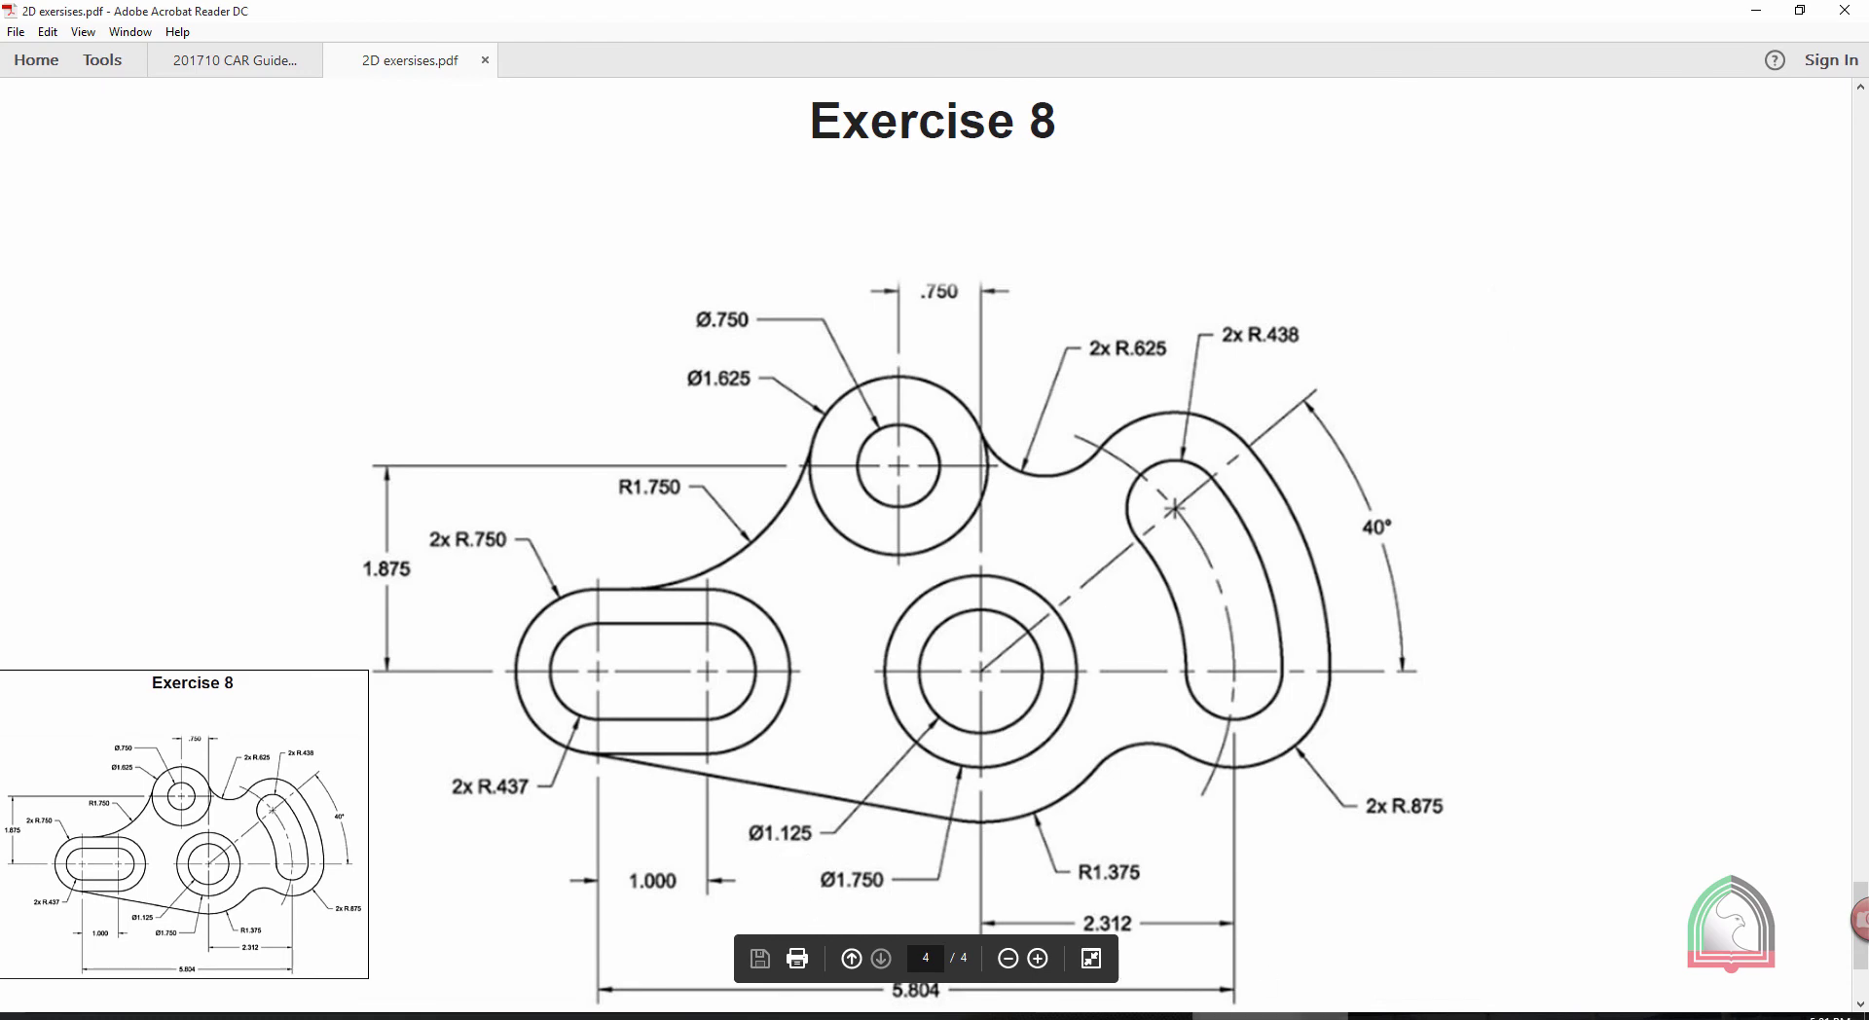
key("alt+Tab")
Dimension the inner circle to diameter 1.125 and the outer circle to 1.75
left_click(80, 66)
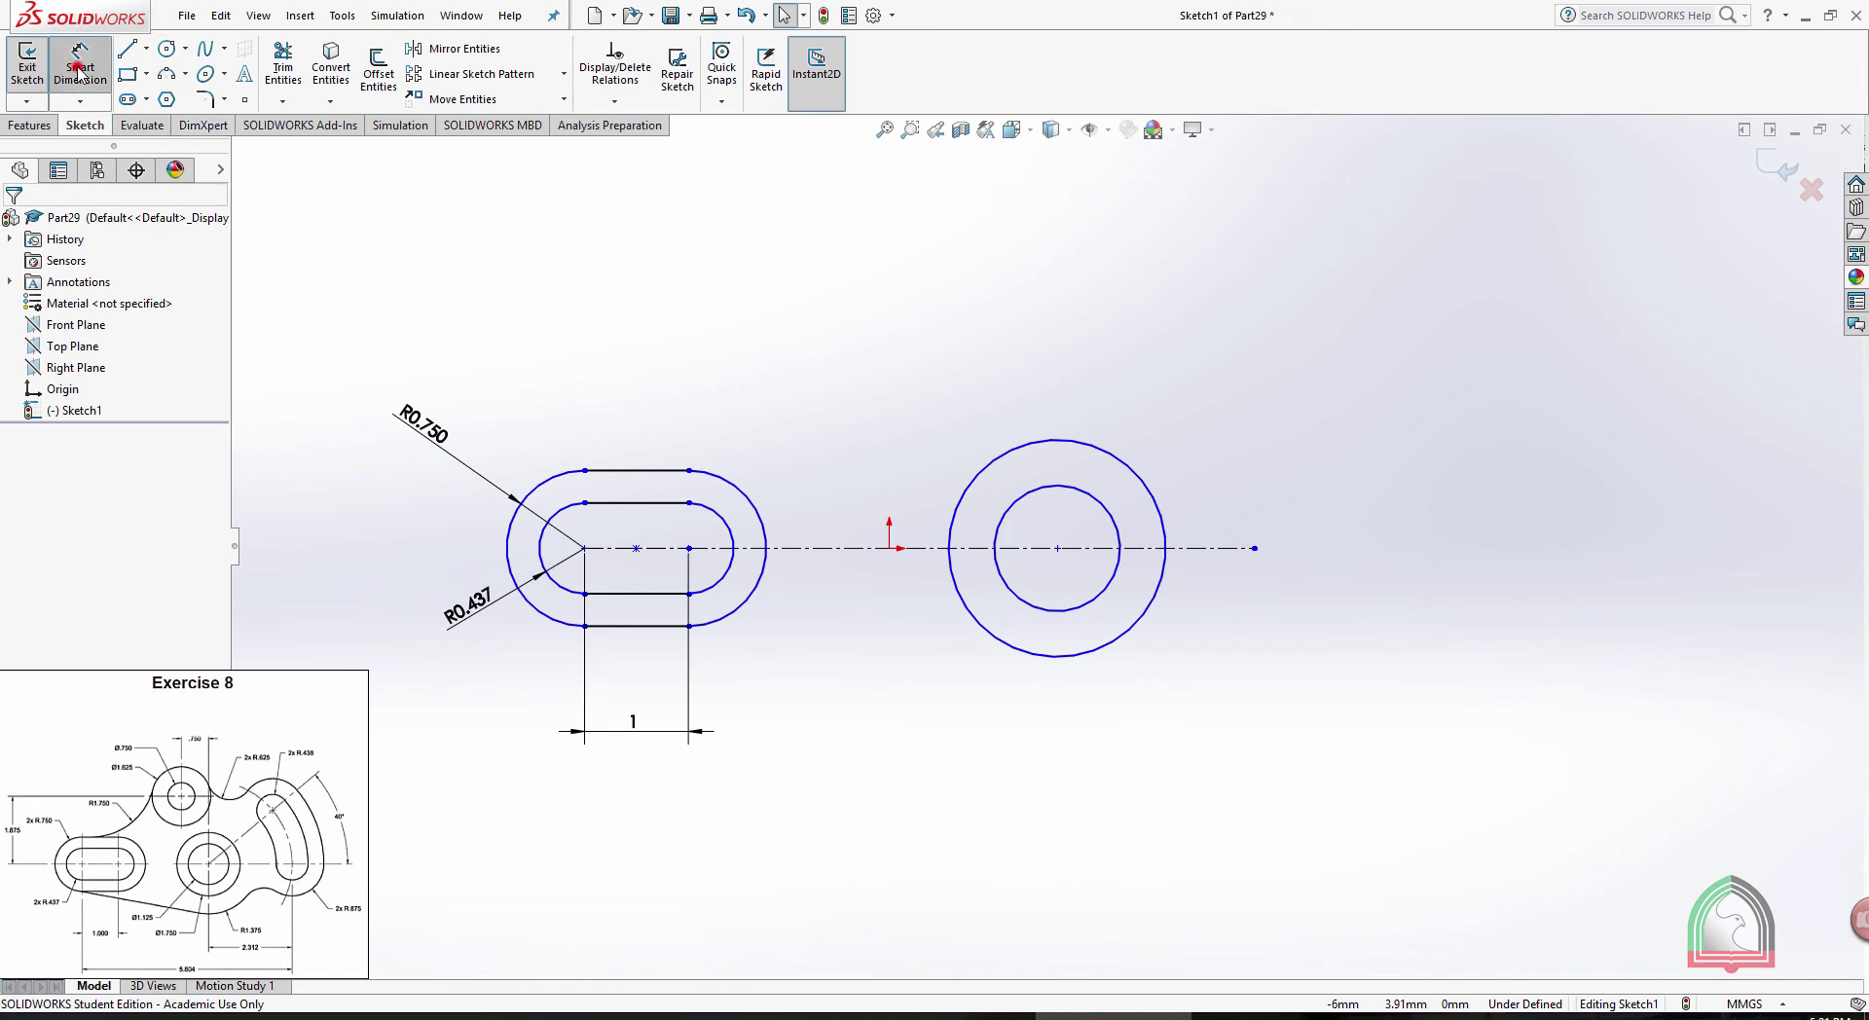
left_click(1041, 490)
left_click(1283, 333)
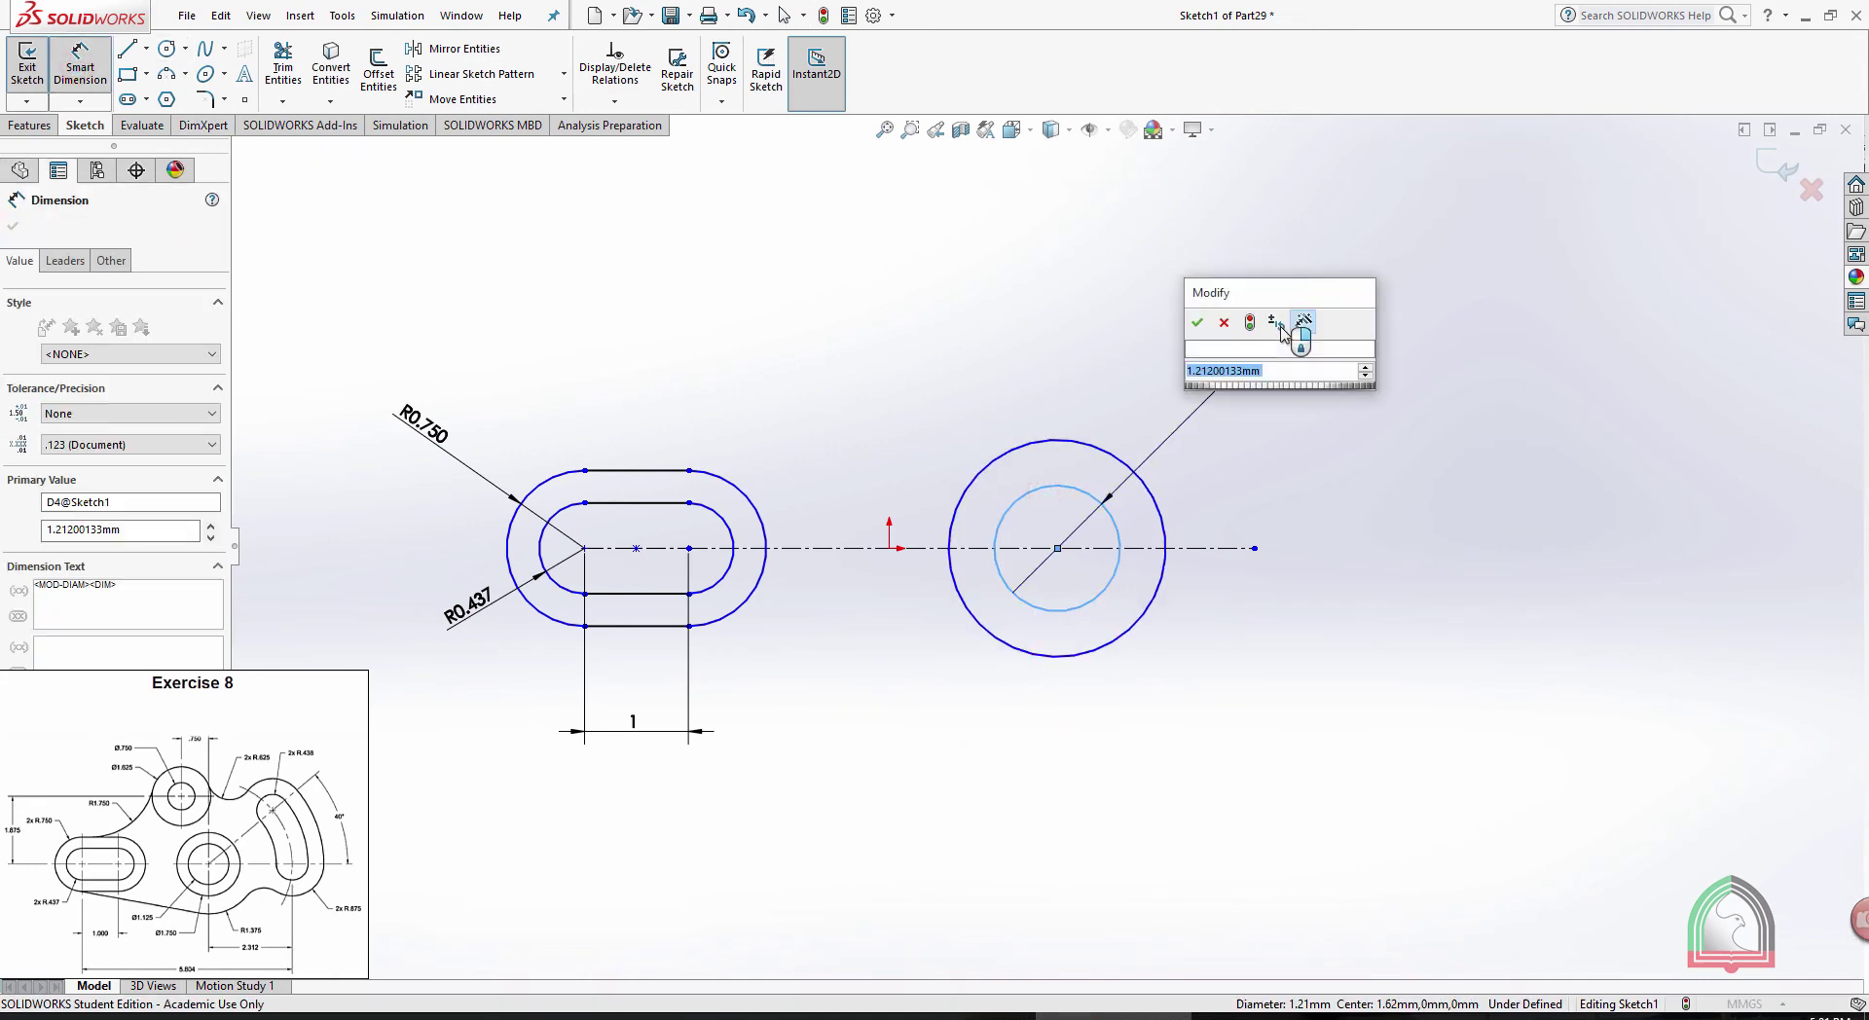
type("1.125")
key("Return")
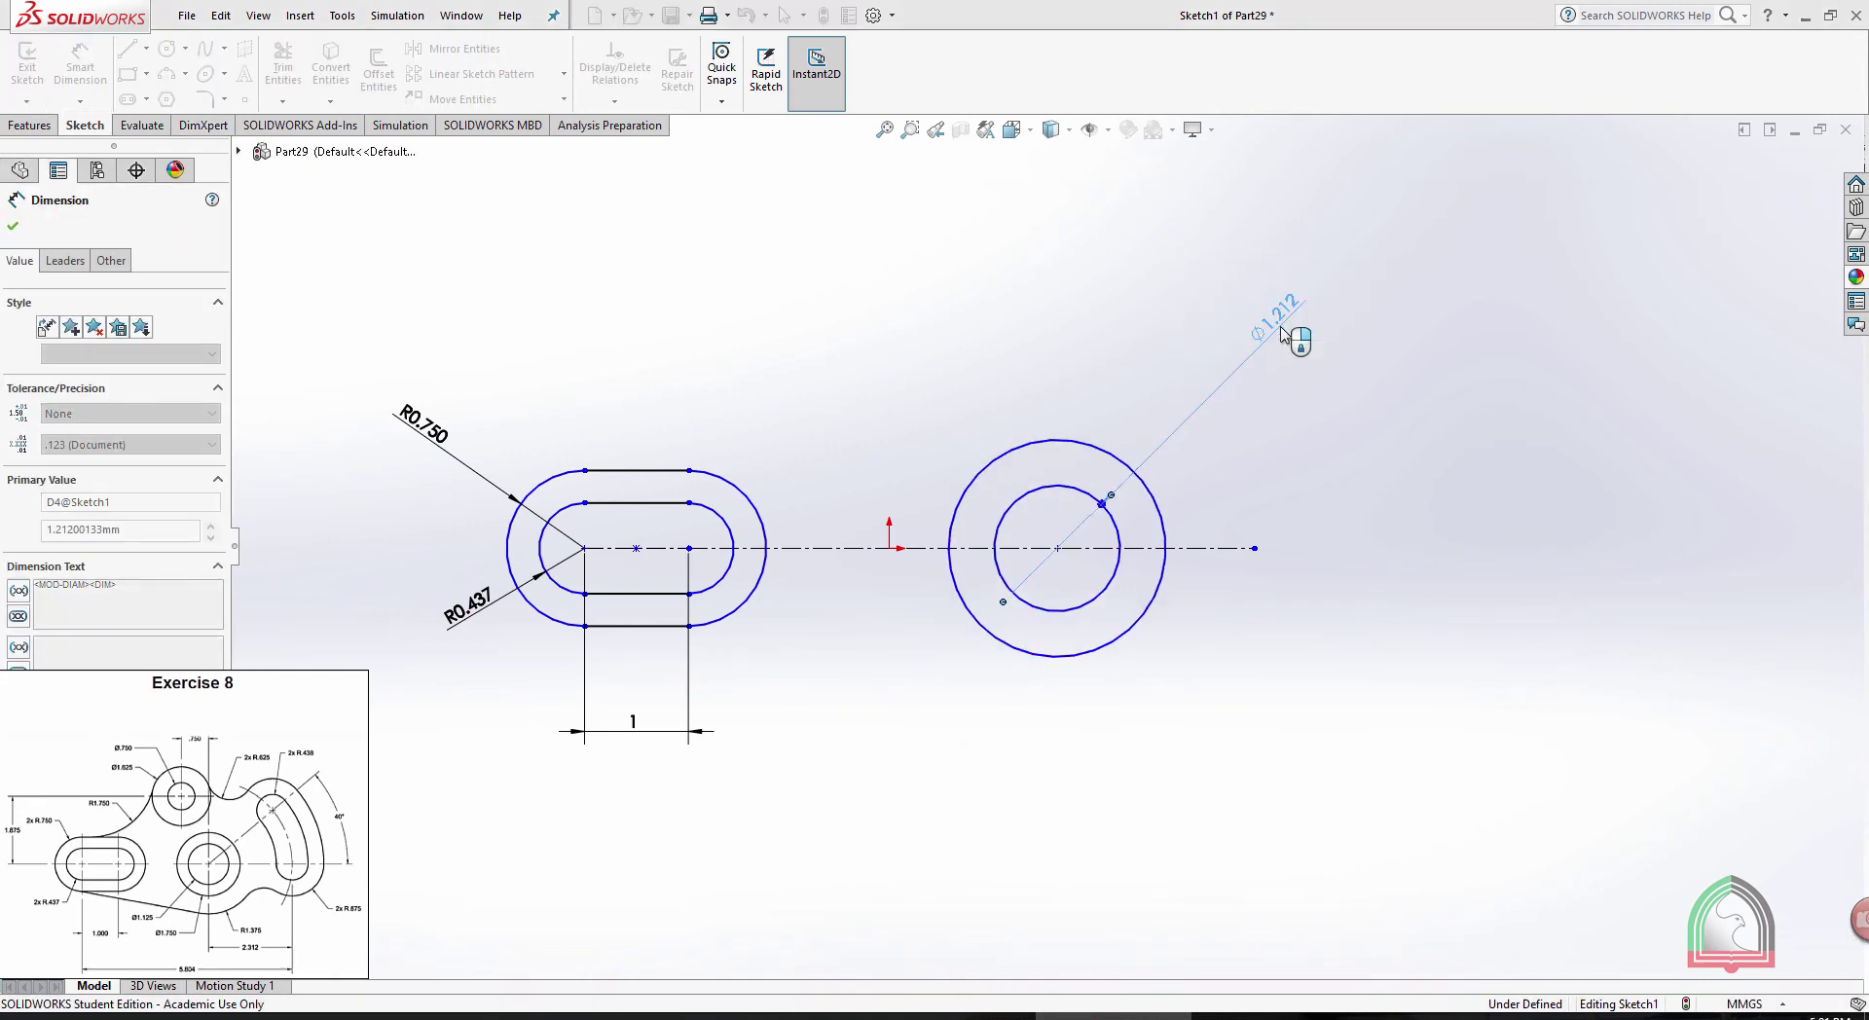
left_click(1159, 503)
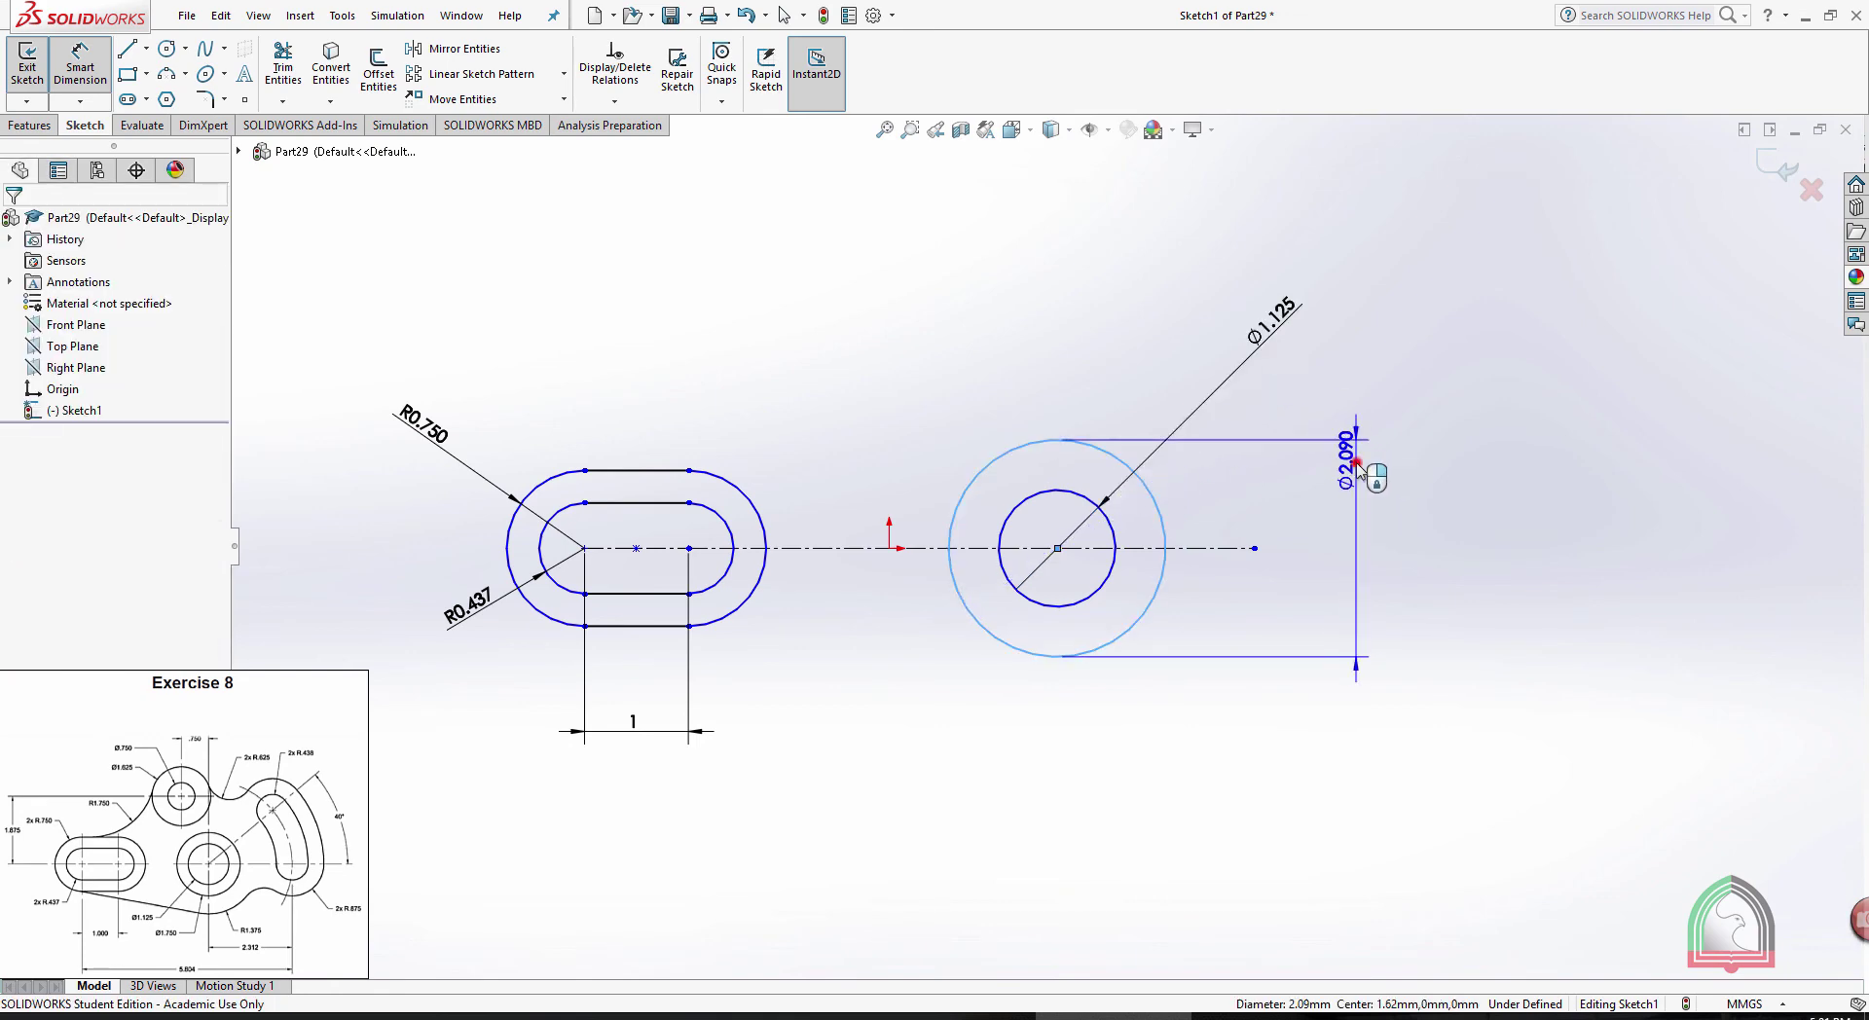
left_click(1353, 456)
type("1")
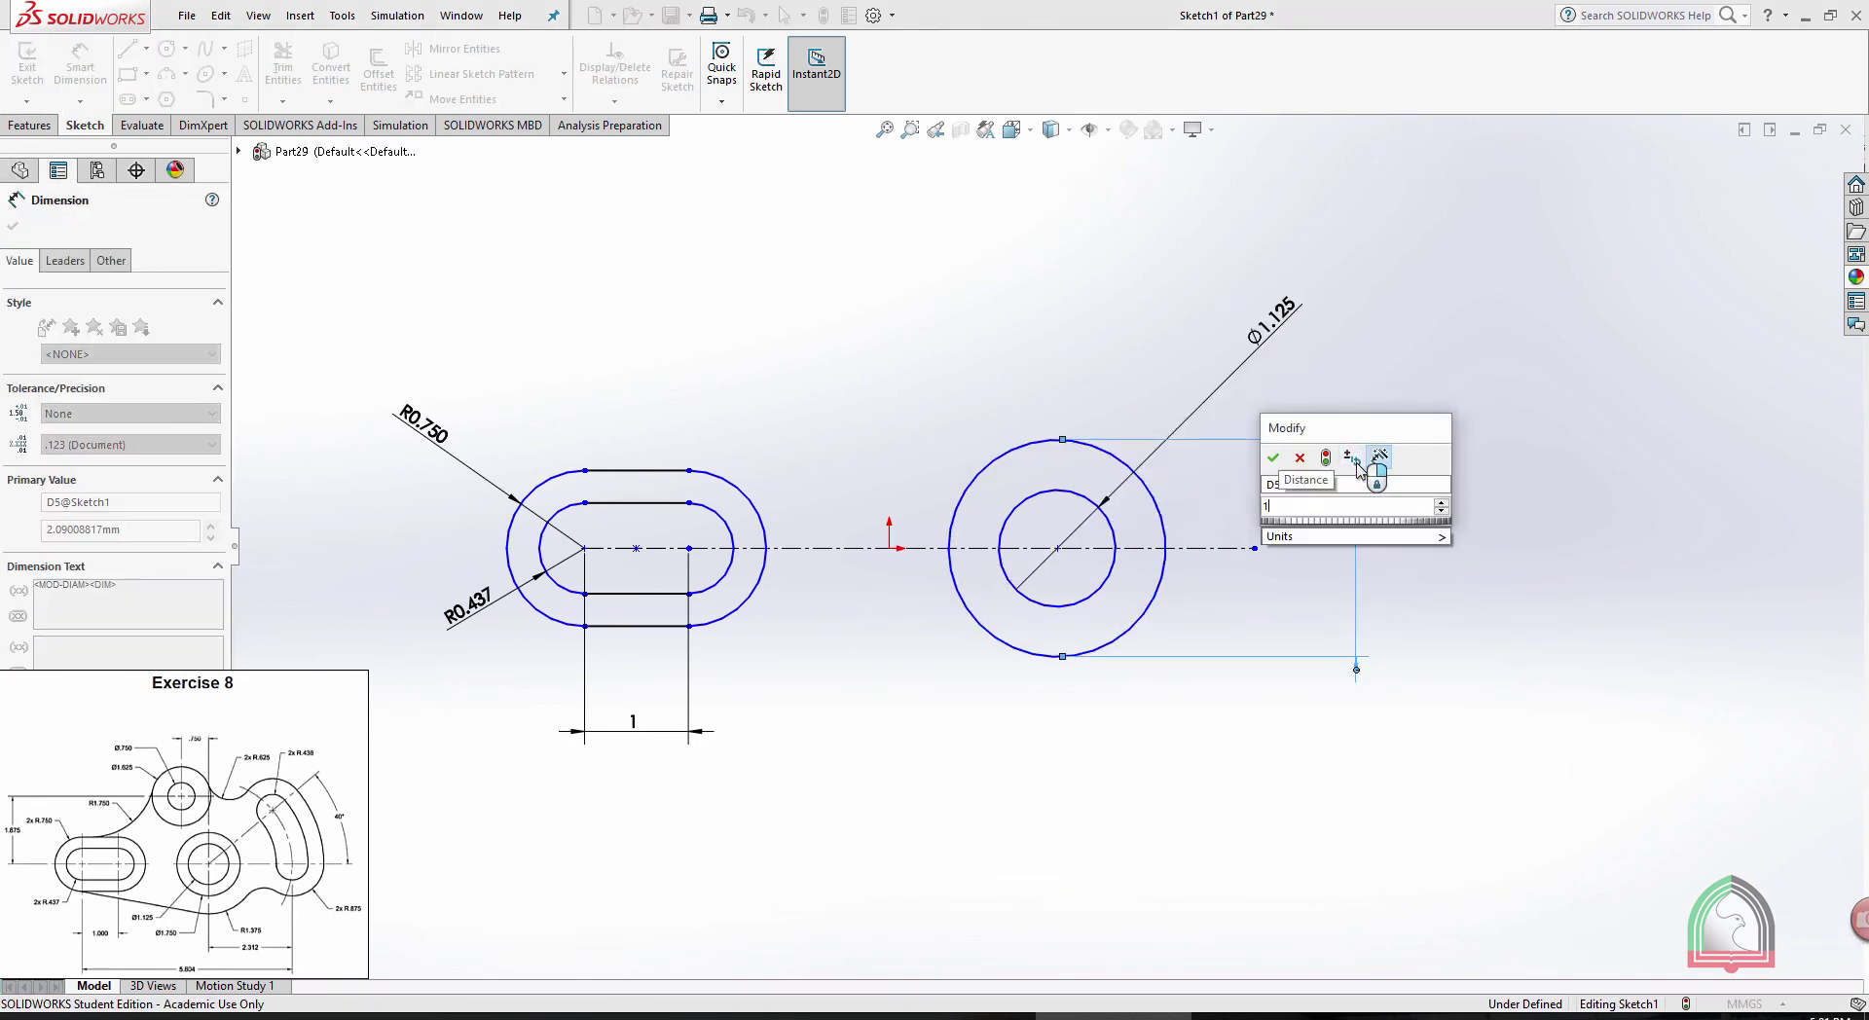
type(".75")
key("Return")
Place Ø1.750 below the circles with a diameter-style leader, then view the Exercise 8 PDF
left_click(1669, 521)
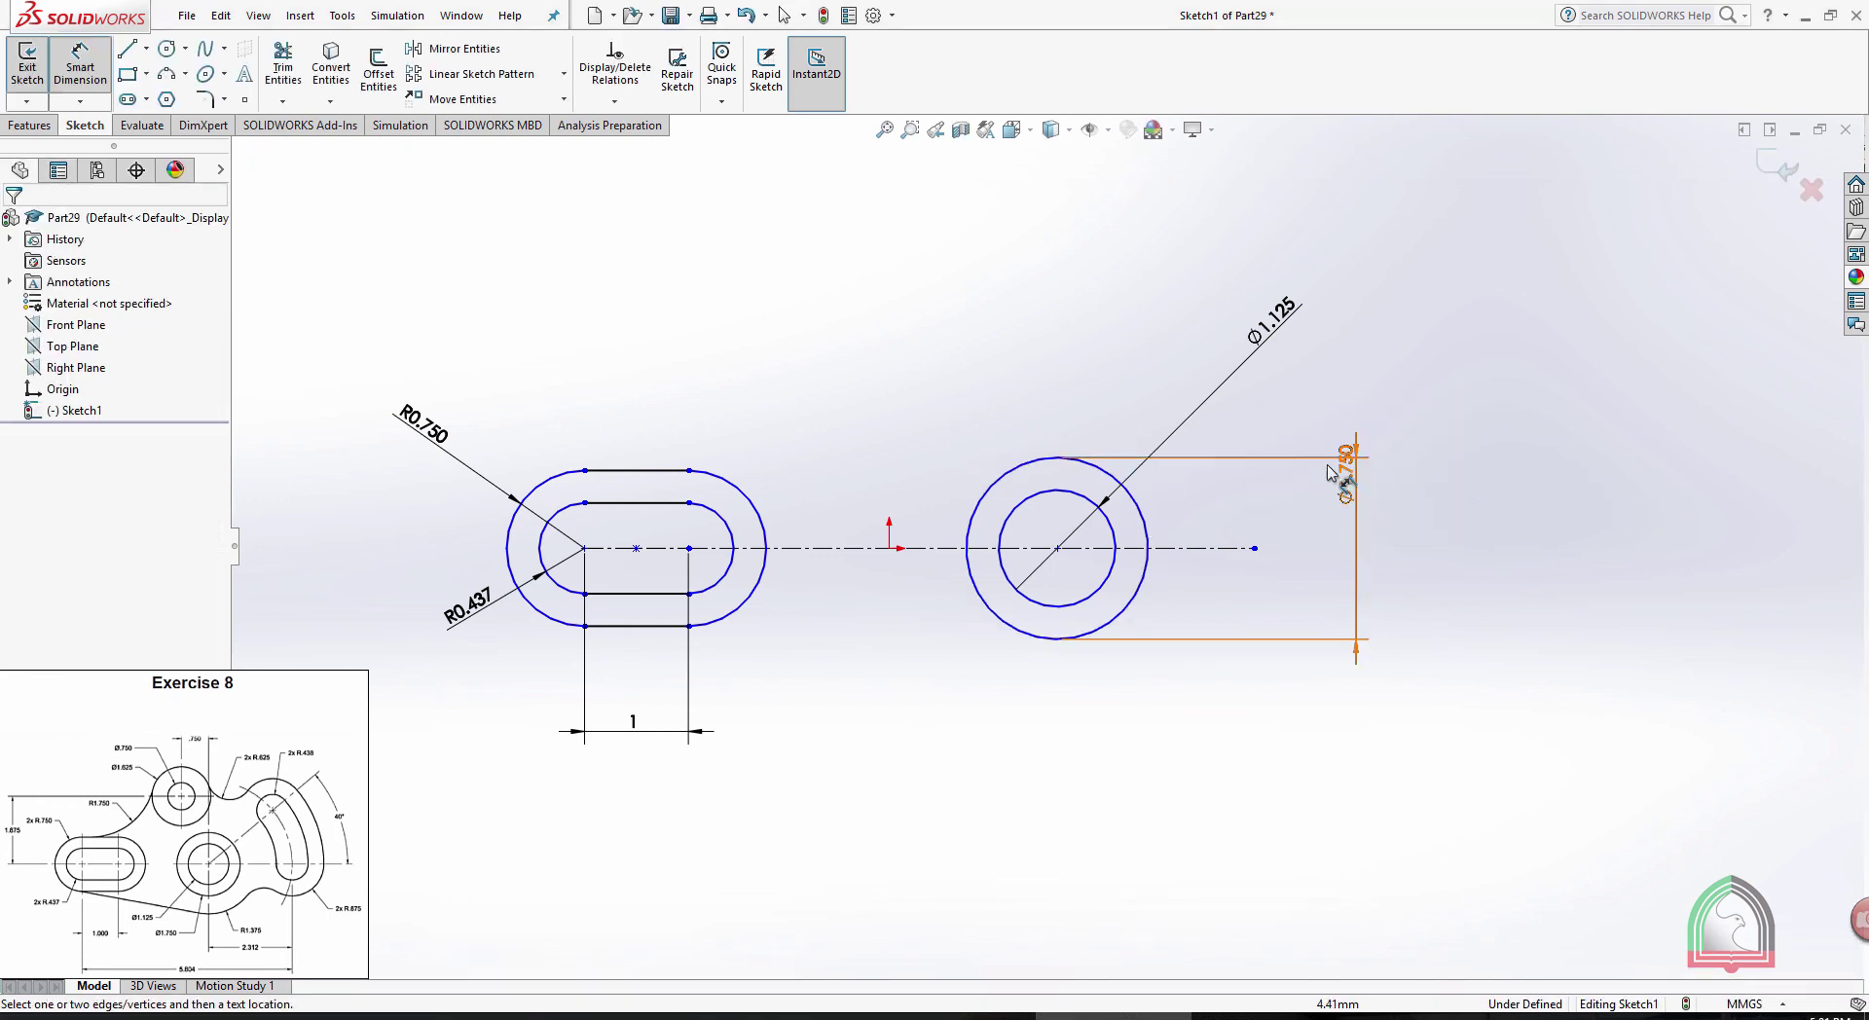
left_click_drag(1349, 457, 959, 754)
left_click(1183, 769)
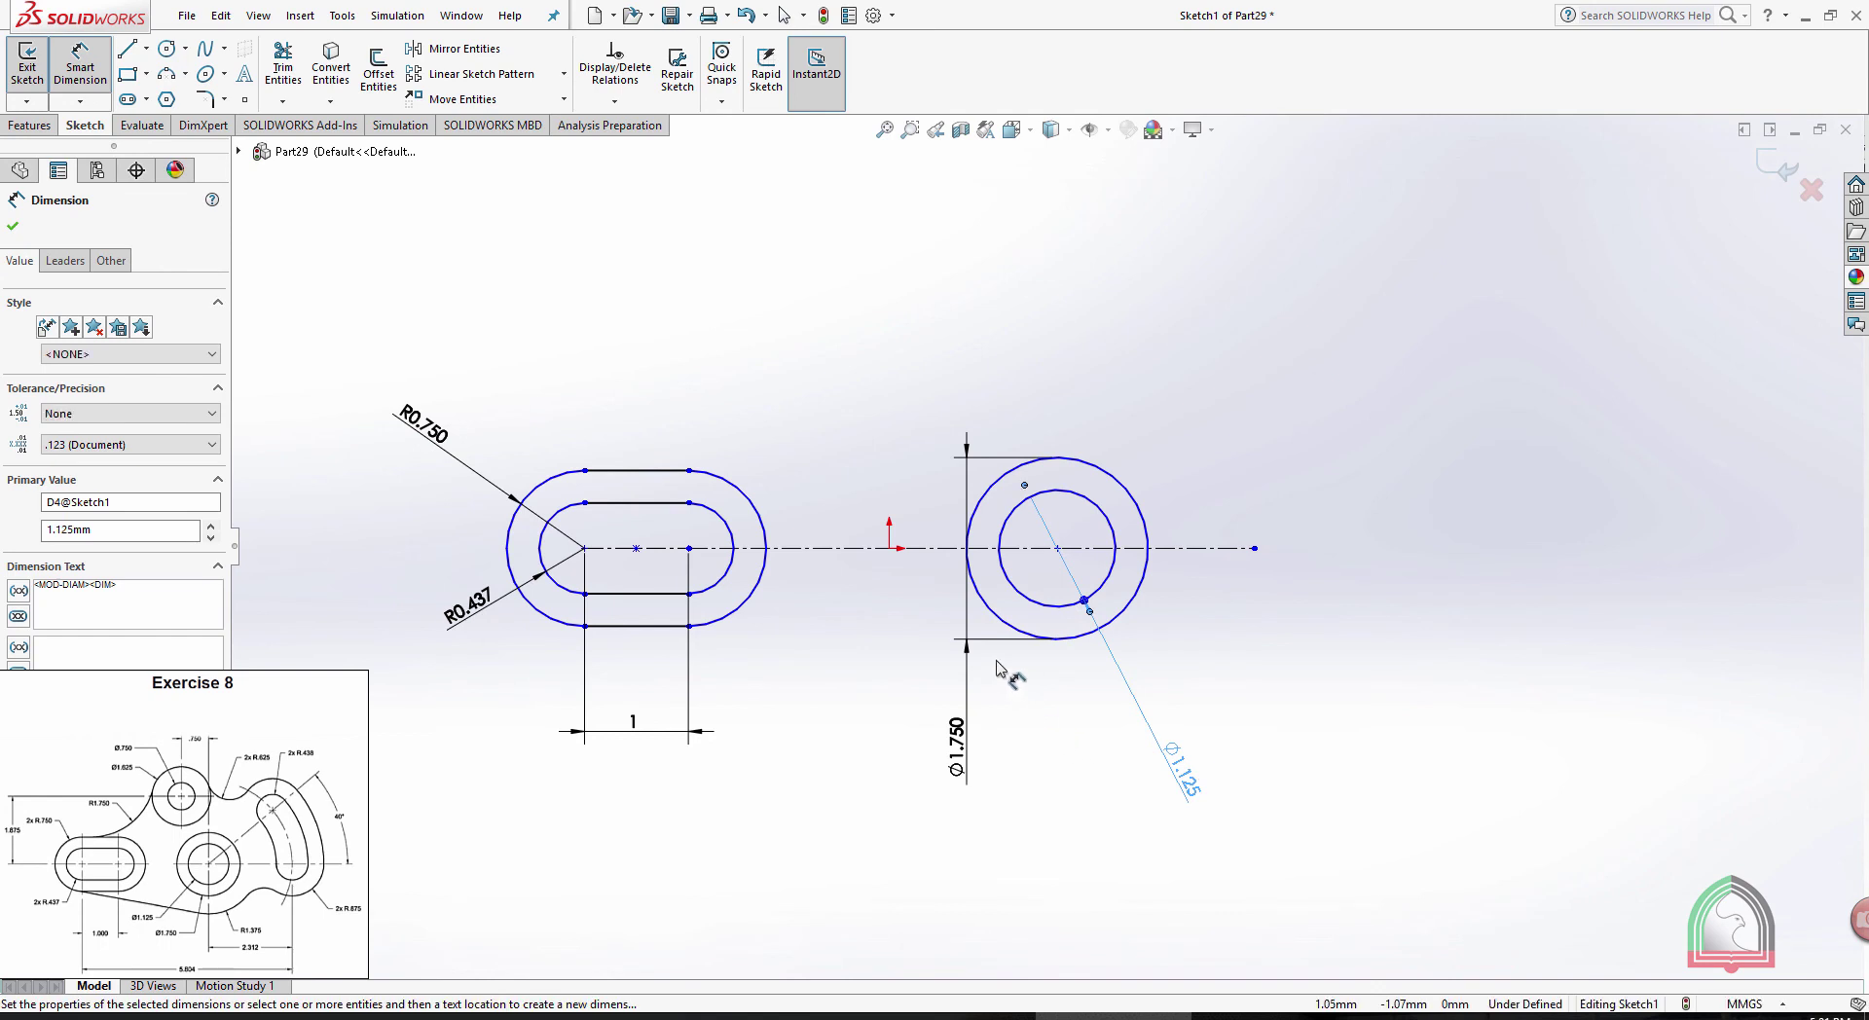
left_click(964, 670)
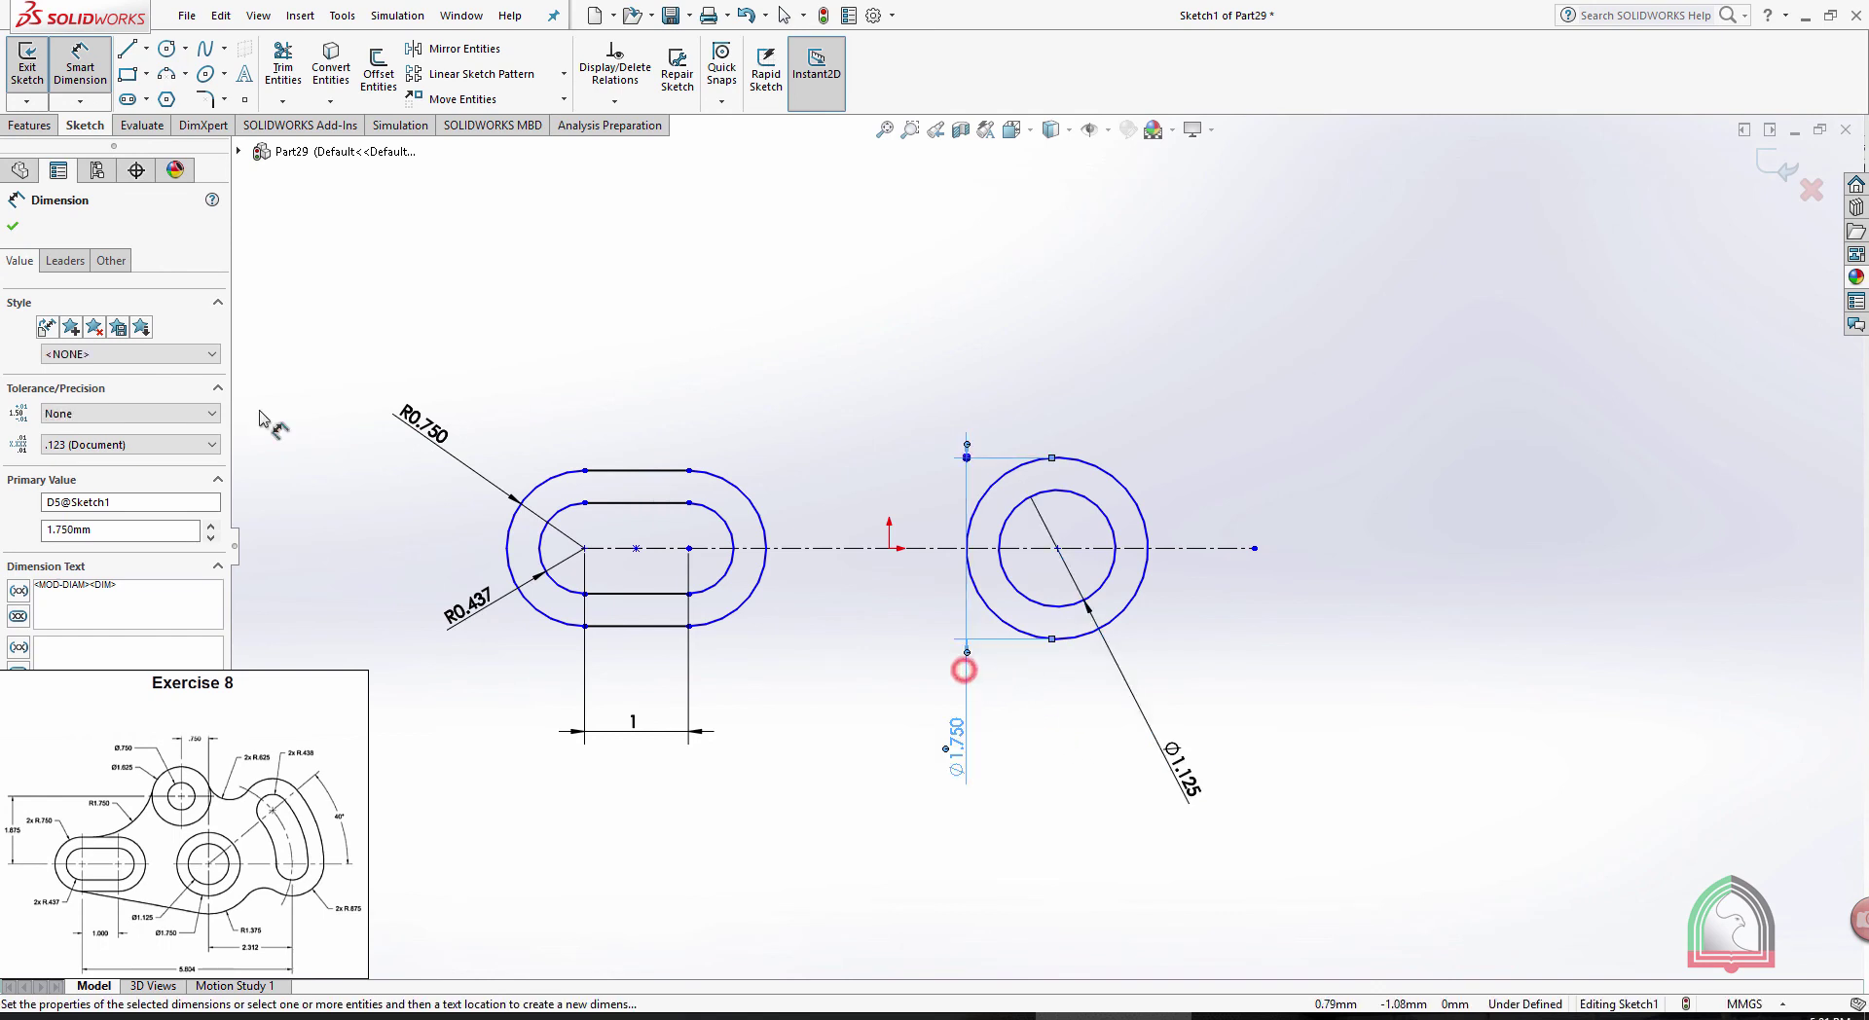
left_click(66, 260)
left_click(79, 389)
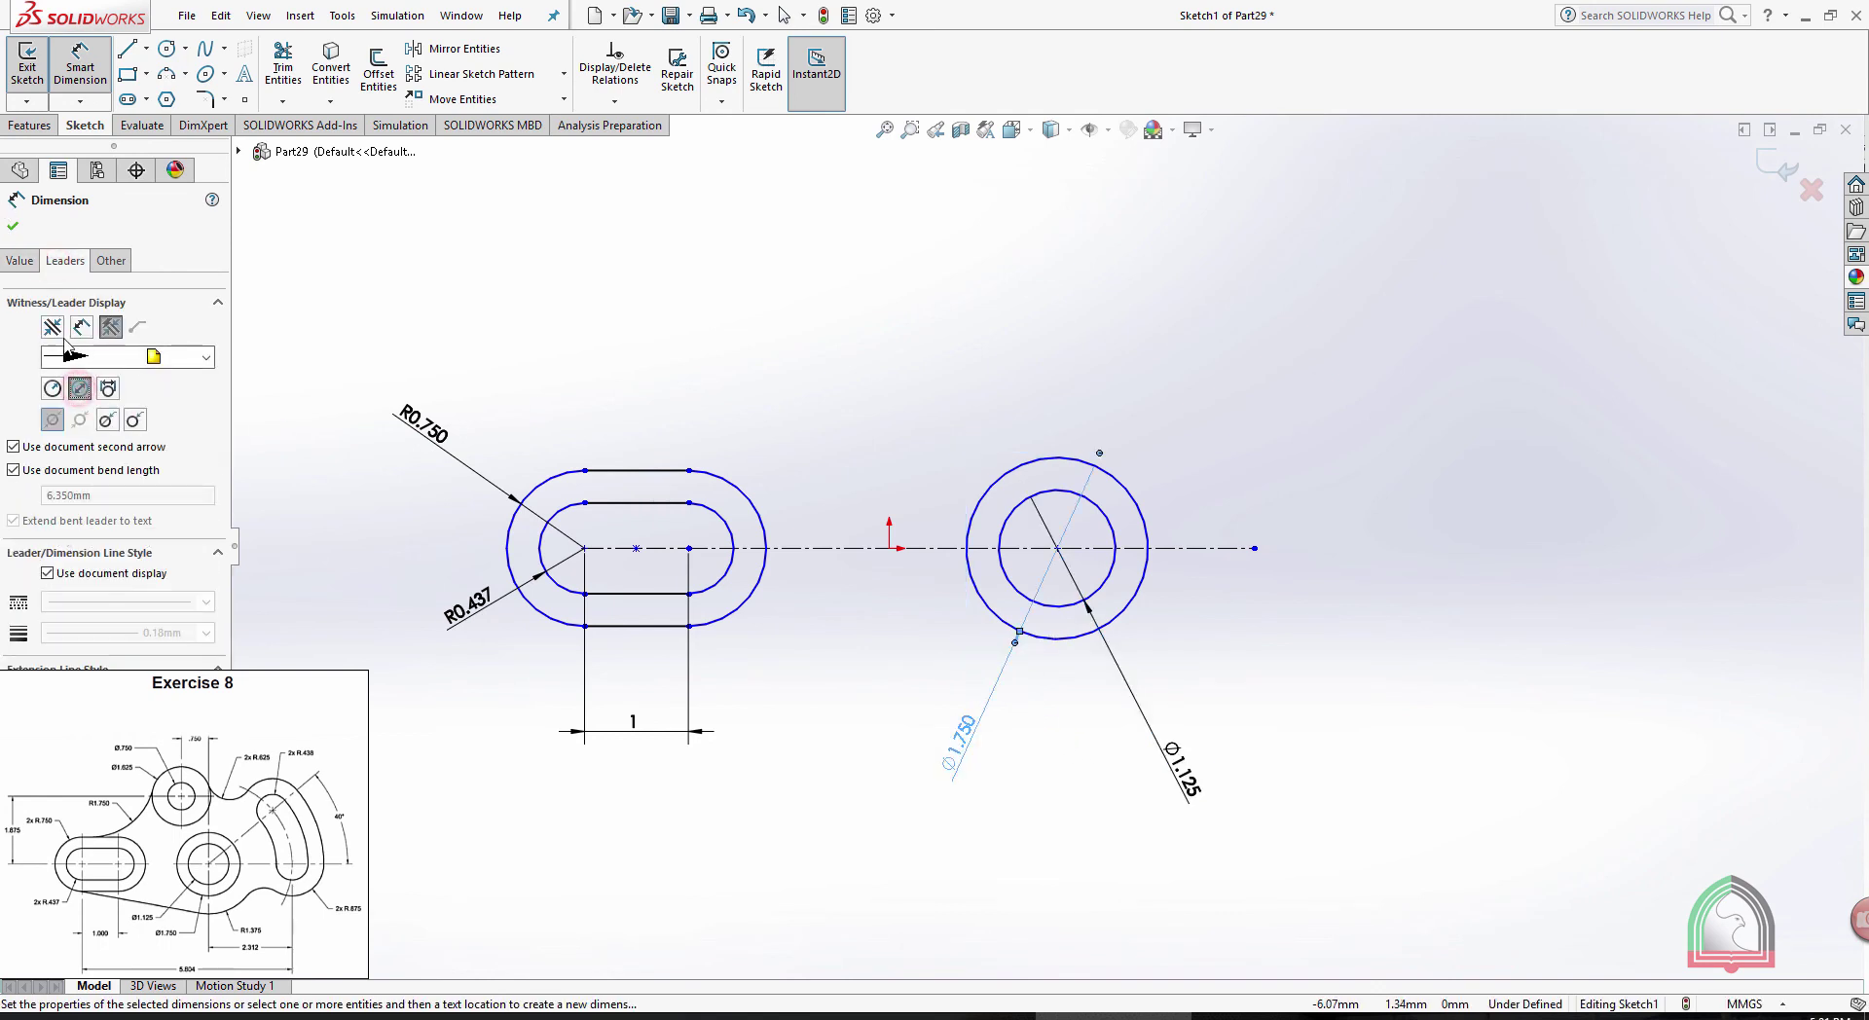
left_click(1018, 718)
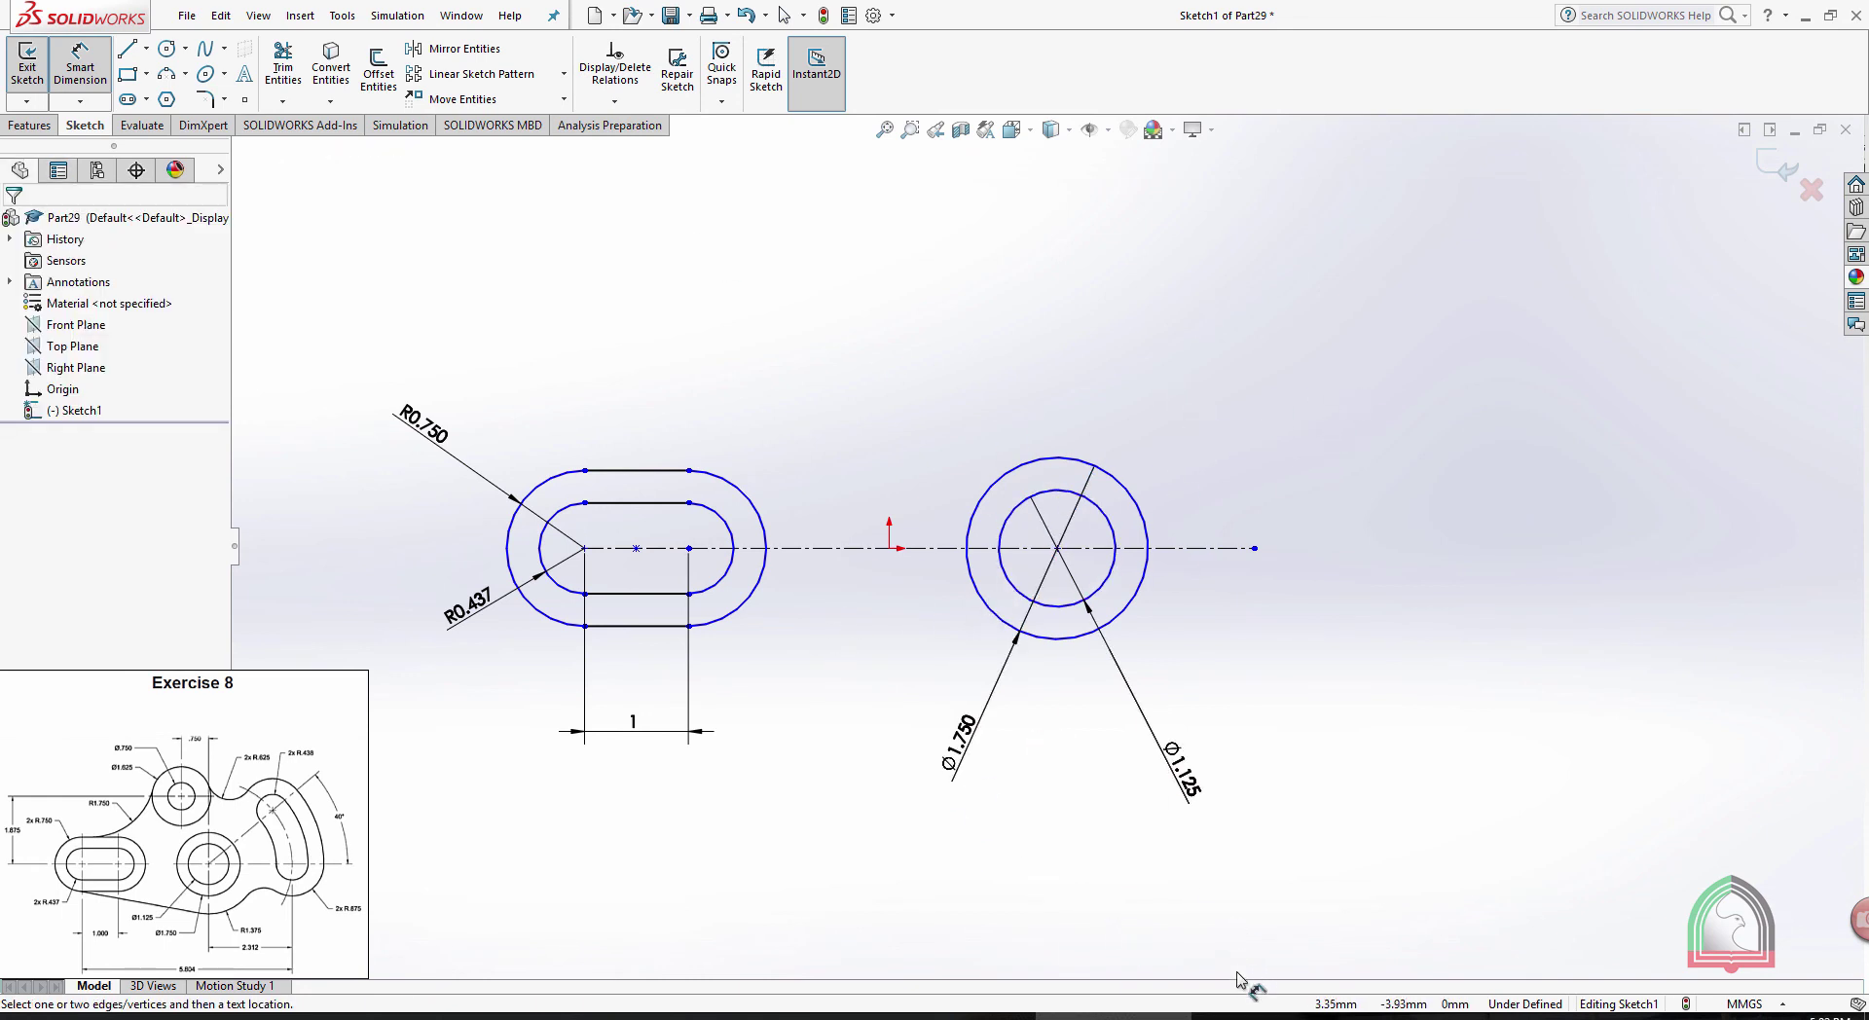
left_click(1250, 1015)
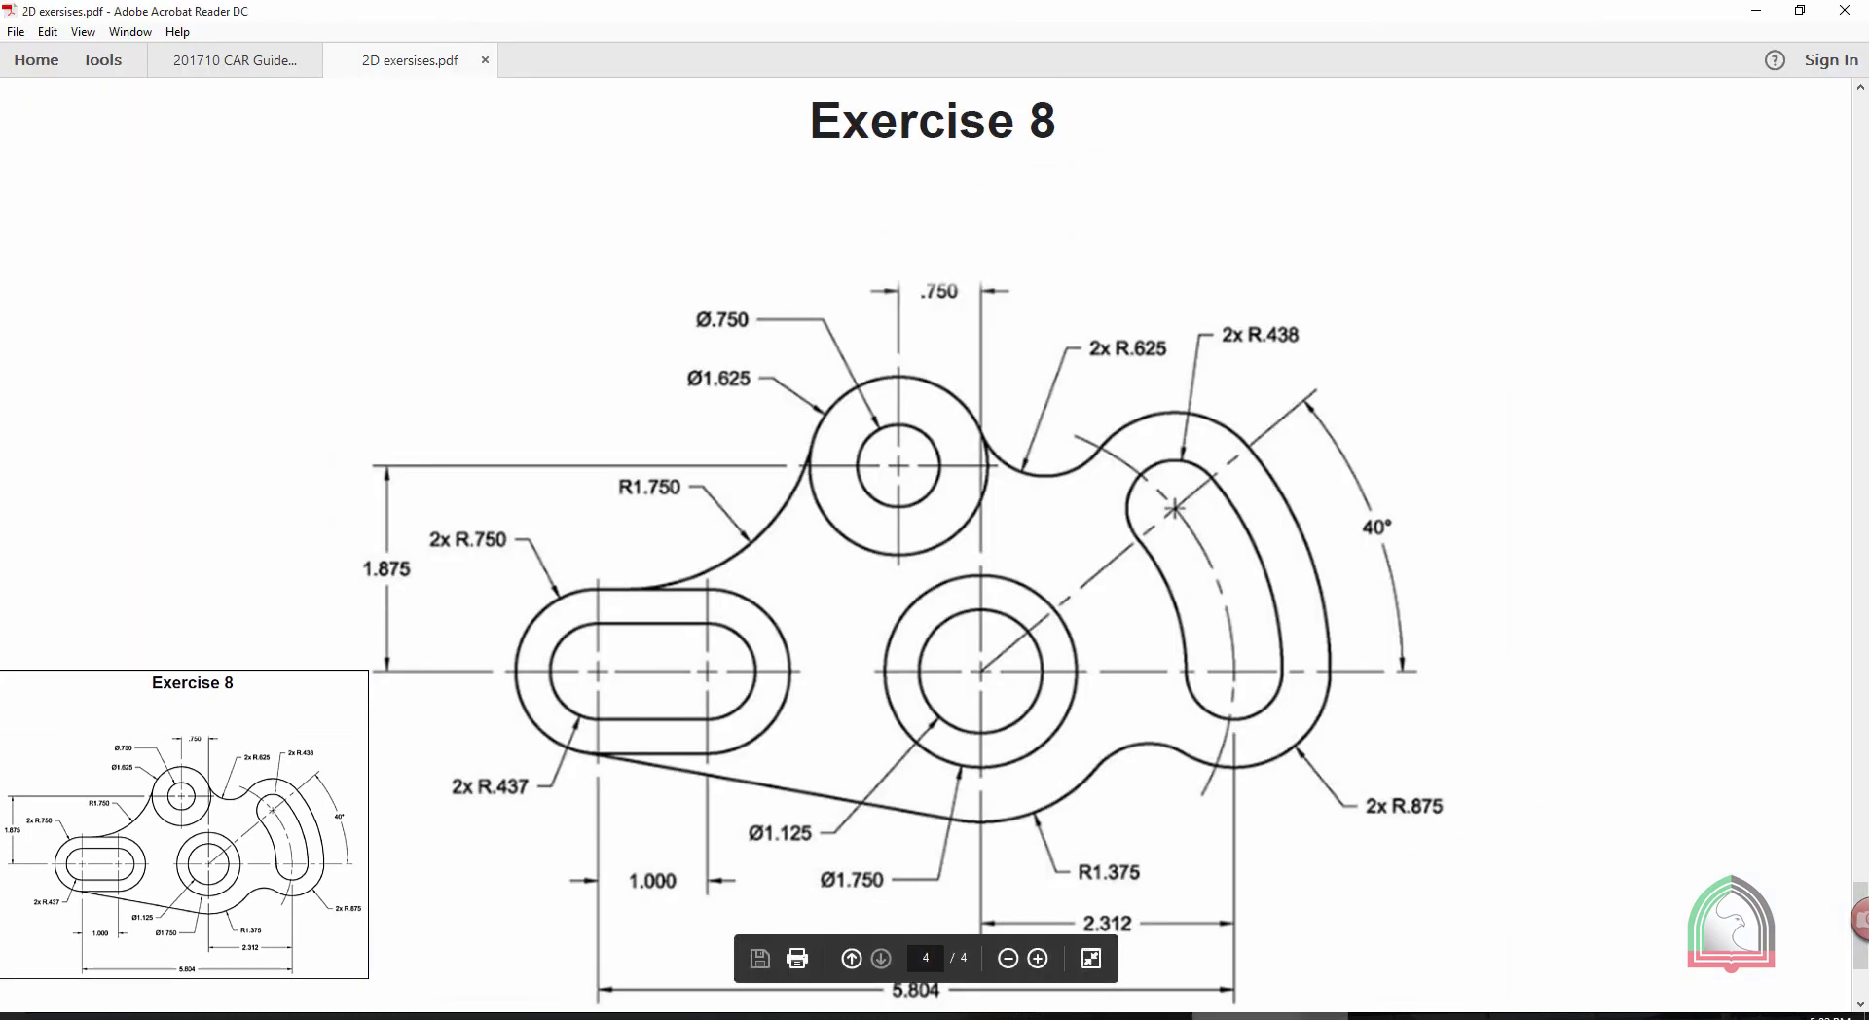
Sketch a second pair of concentric circles above the origin
key("alt+Tab")
left_click(166, 49)
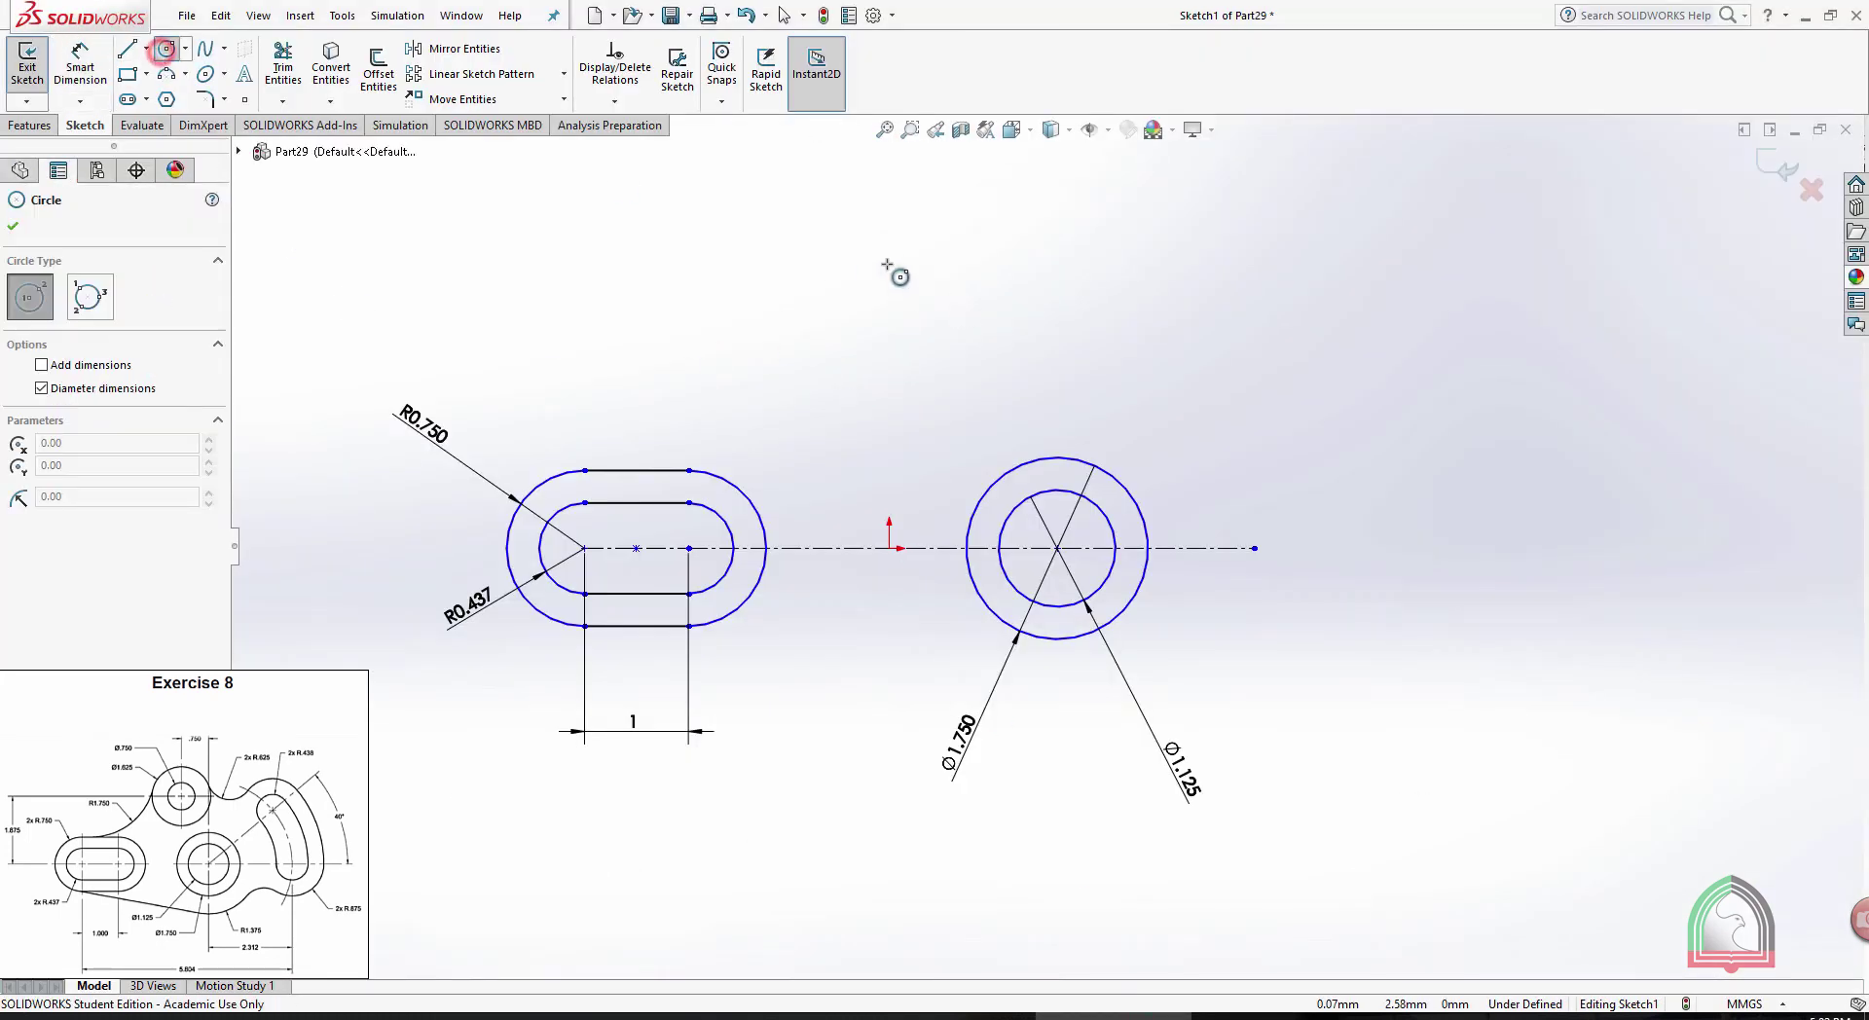
left_click(906, 284)
left_click(943, 366)
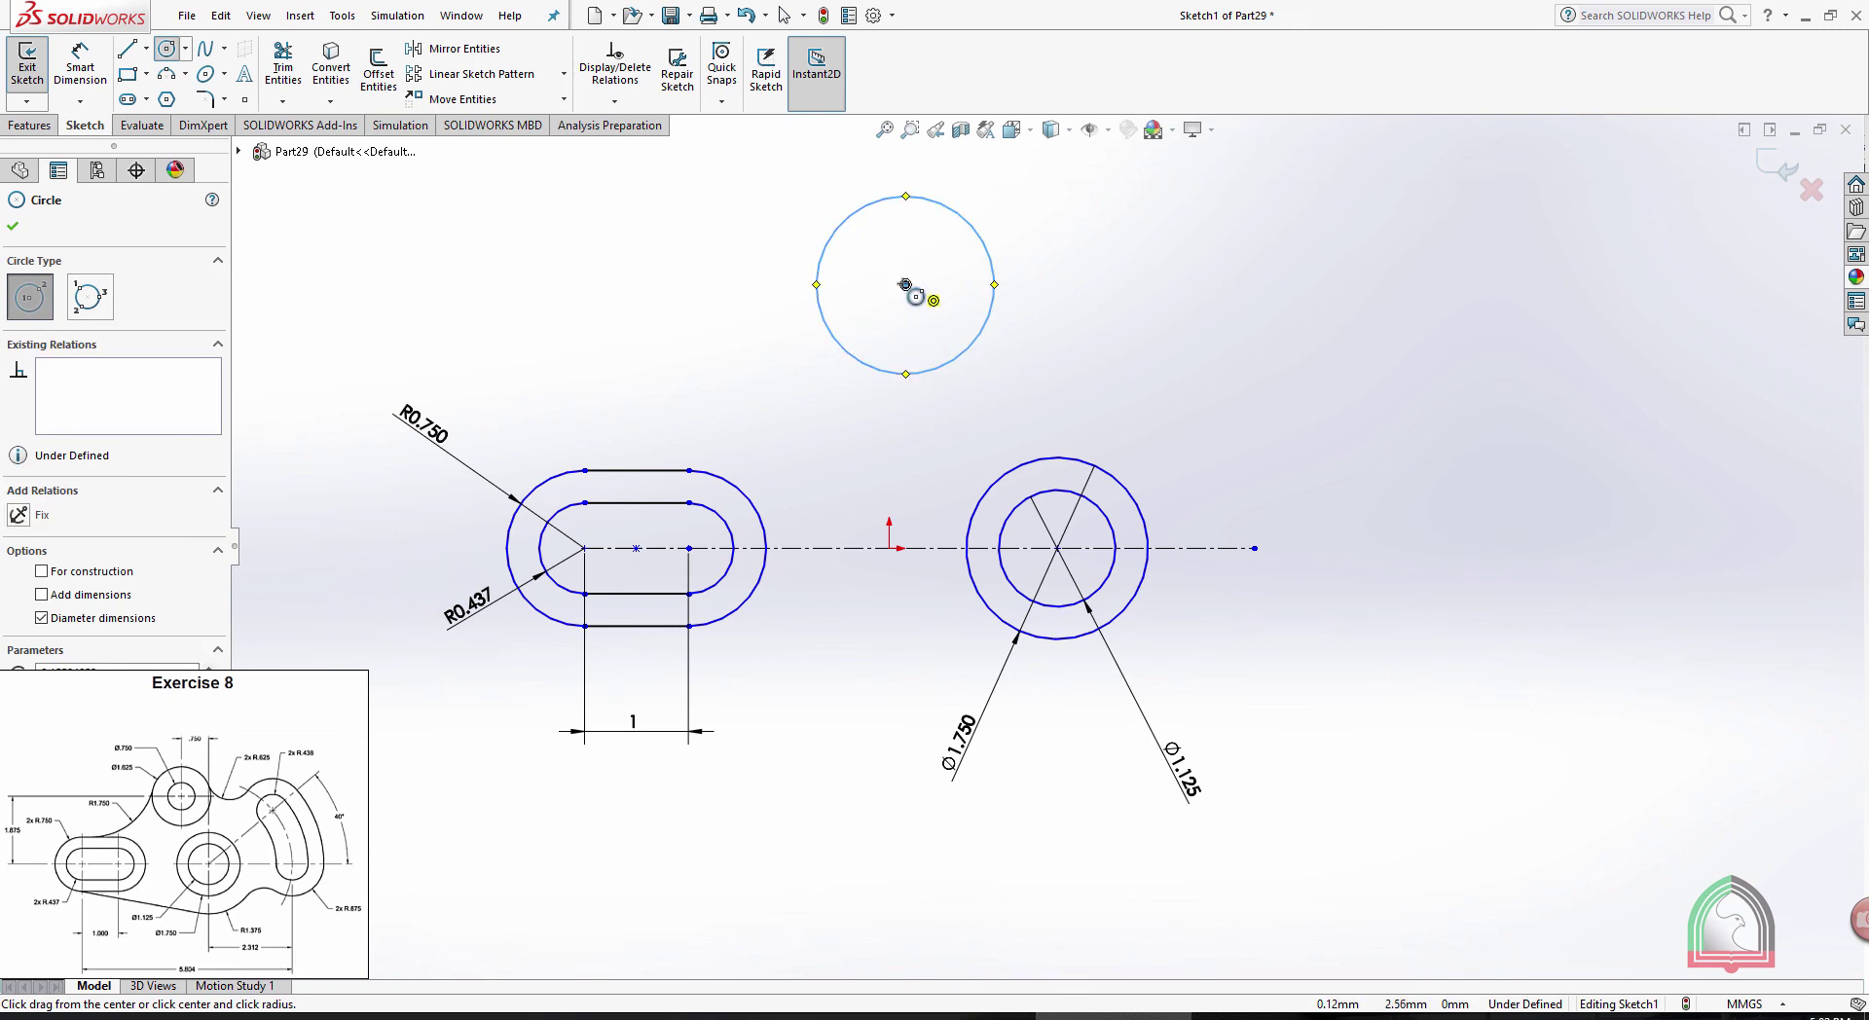
left_click(905, 285)
left_click(934, 313)
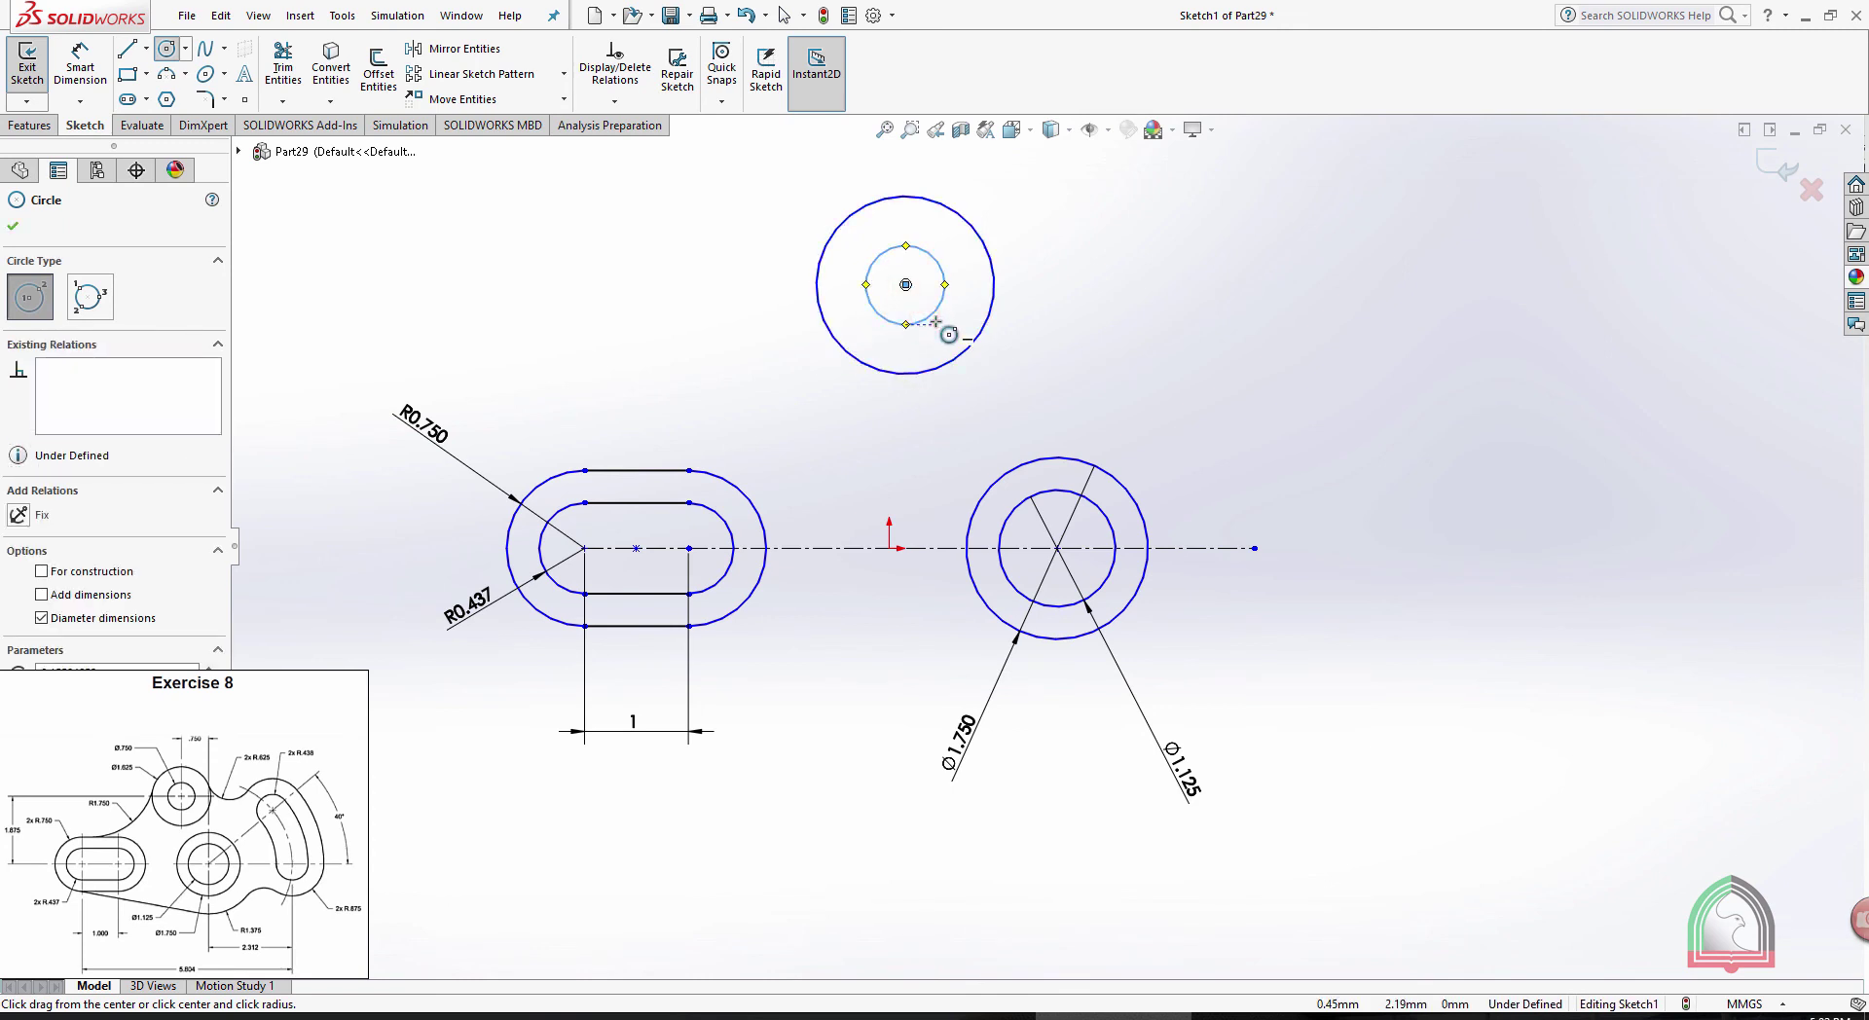
key("Escape")
Dimension the top circles: inner diameter 0.75, outer diameter 1.625
left_click(80, 66)
left_click(883, 252)
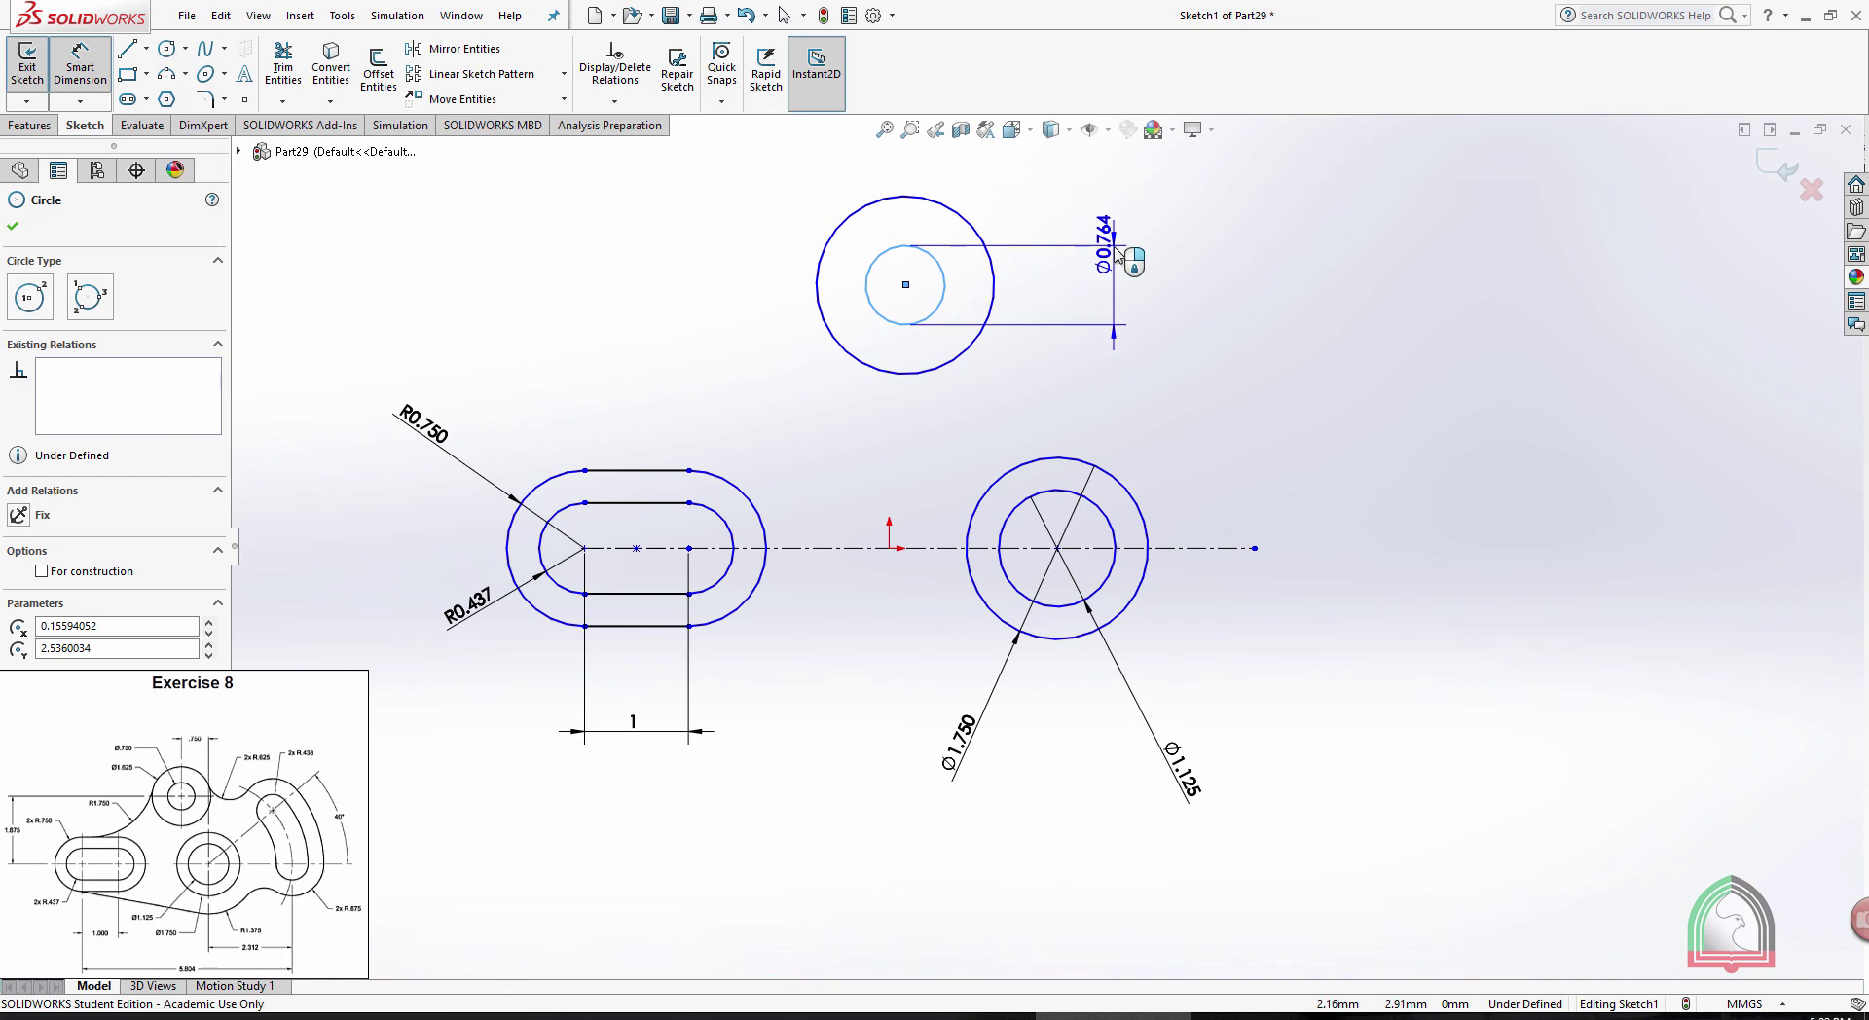
left_click(1115, 255)
type(".")
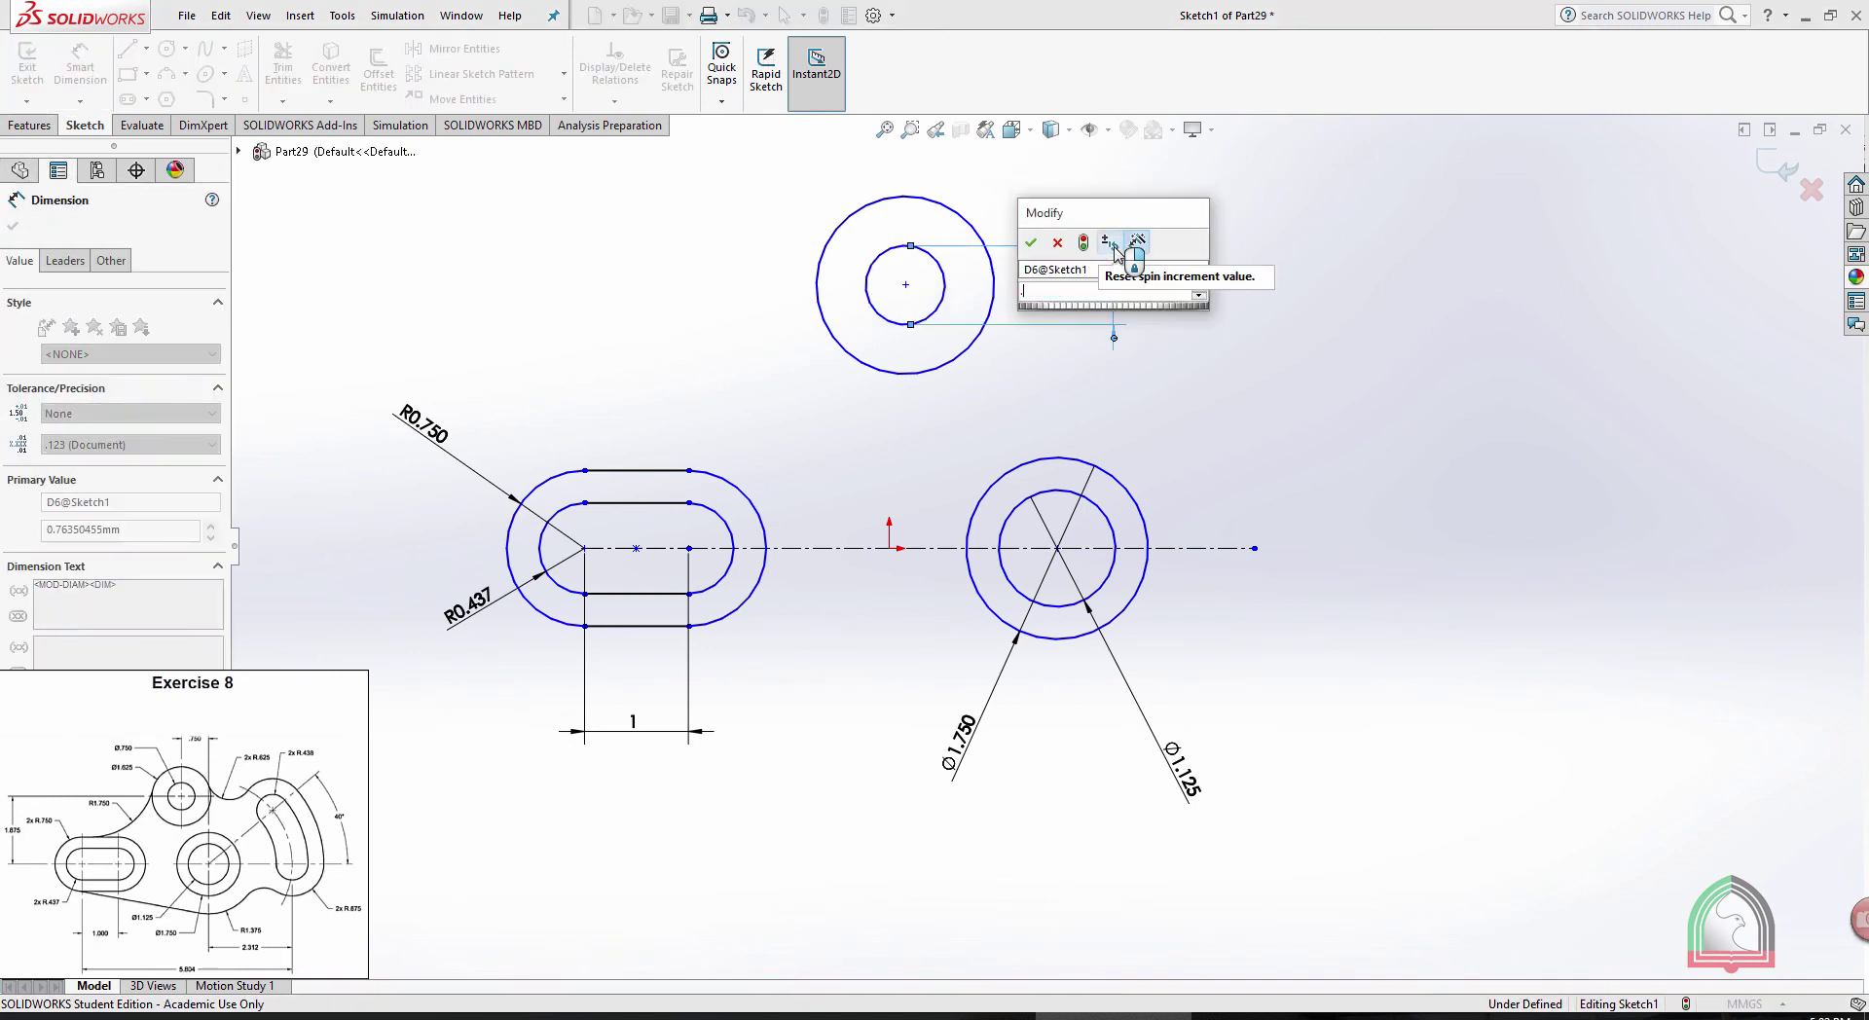
type("750")
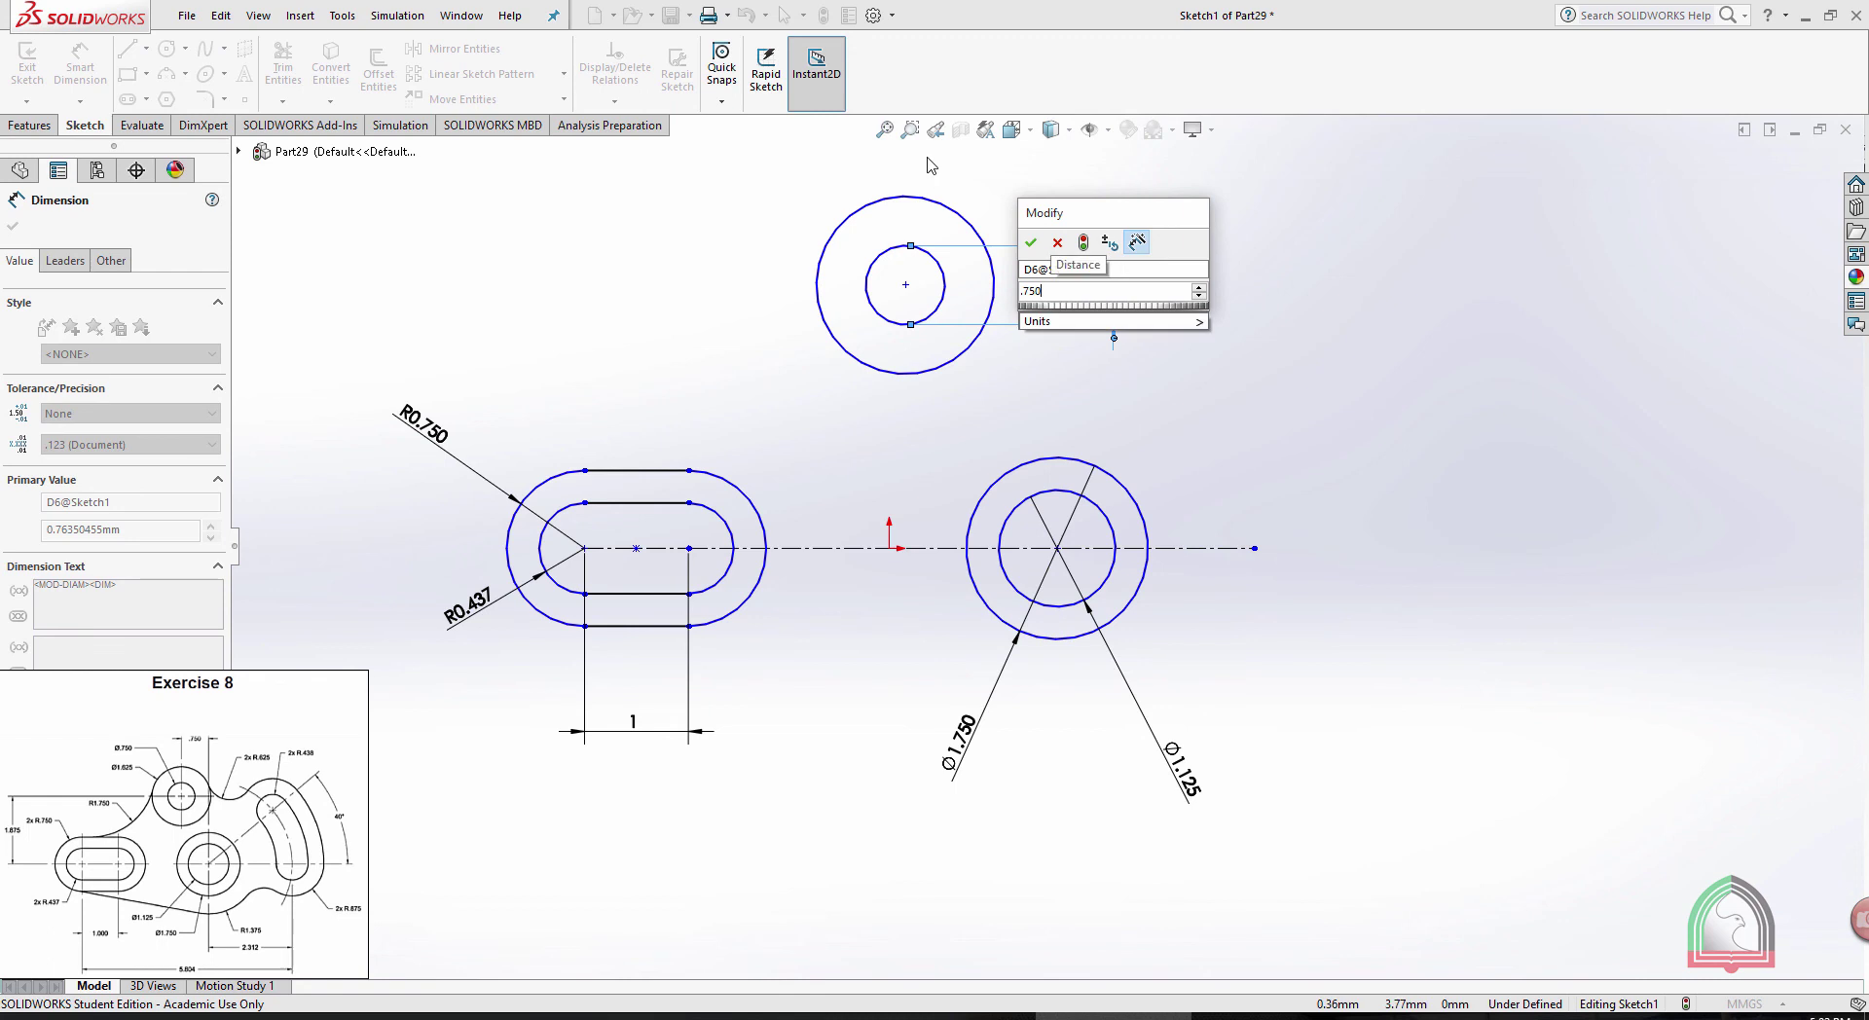
key("Return")
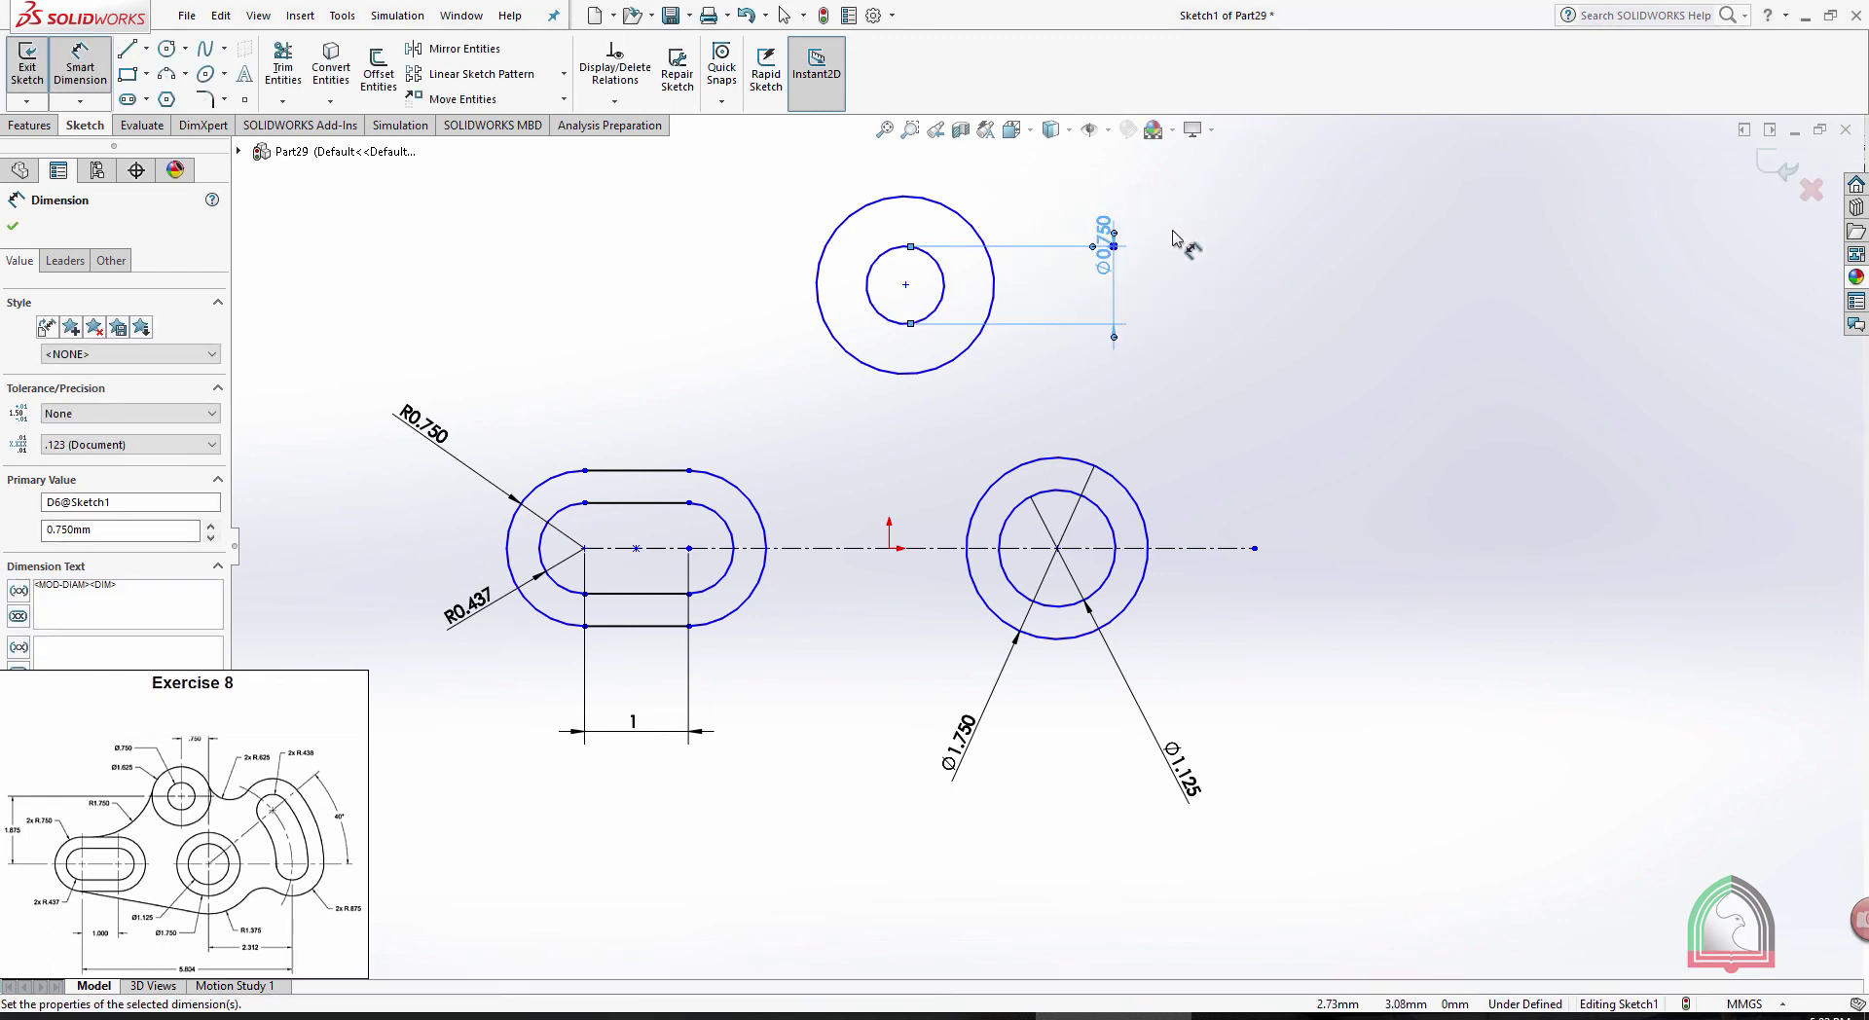
left_click(1175, 238)
left_click(933, 202)
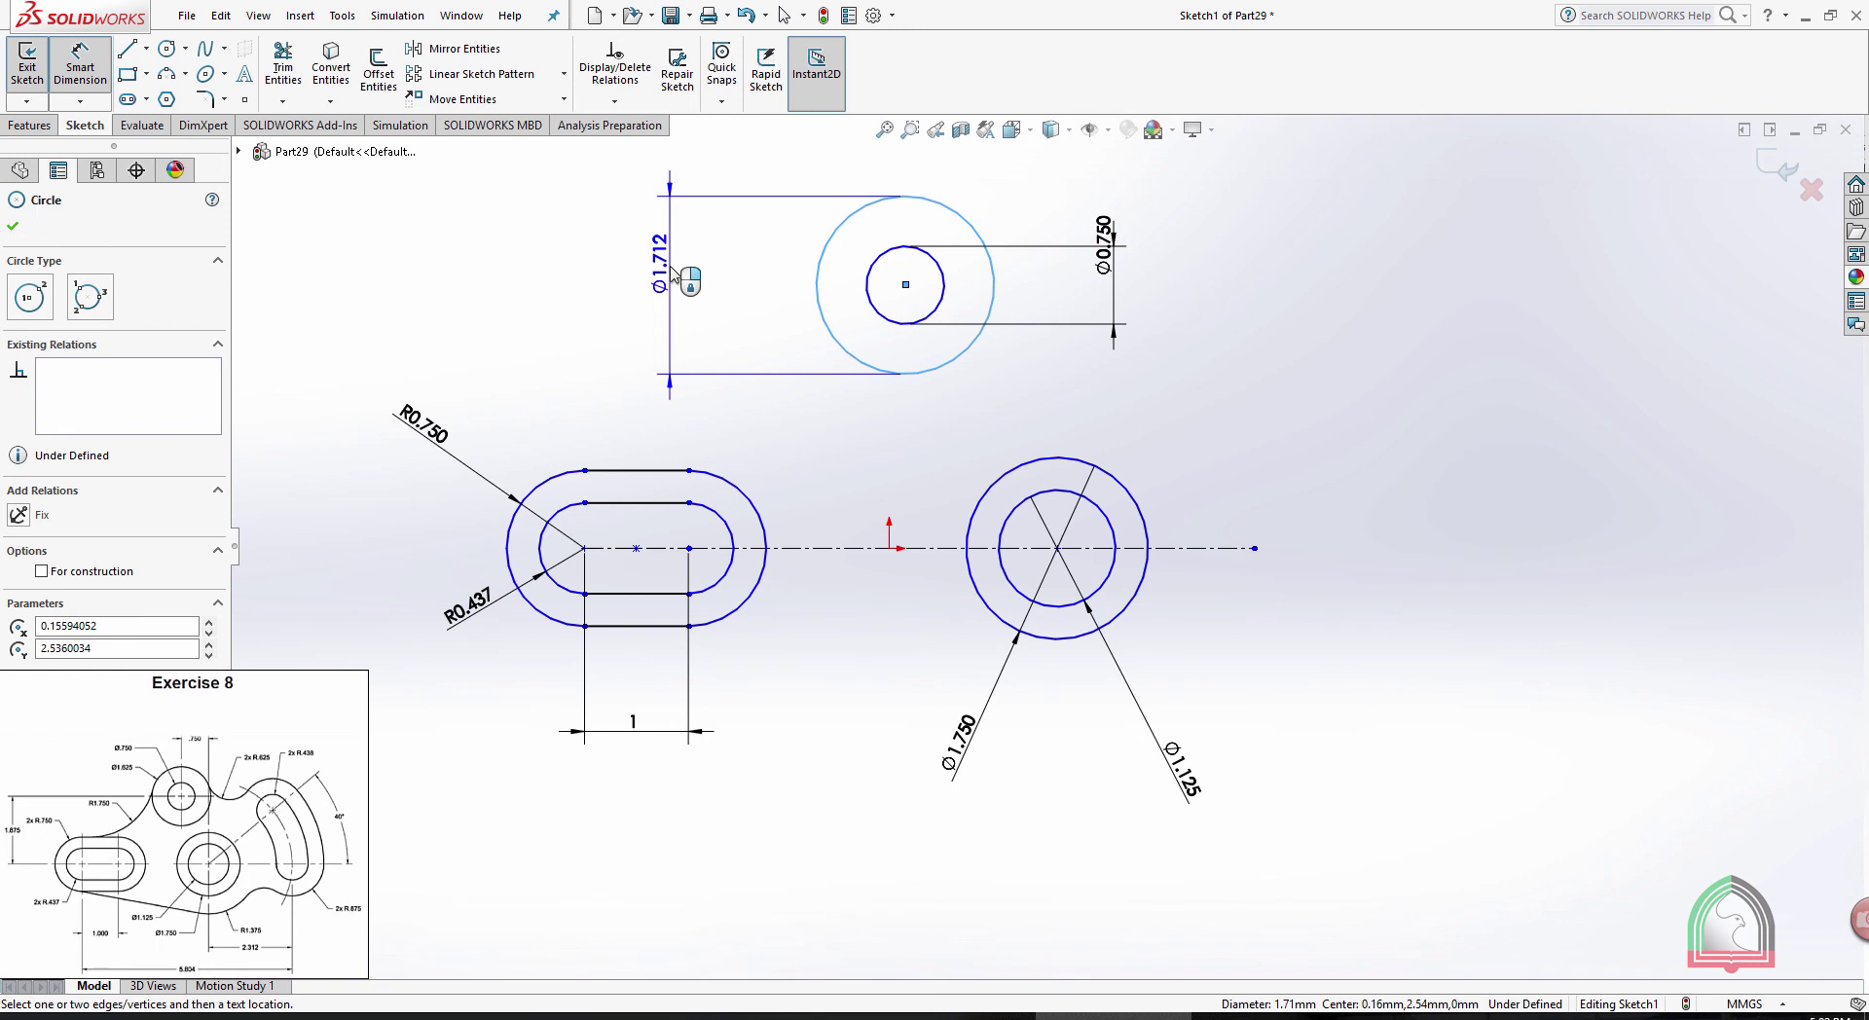
left_click(671, 276)
type("1.6")
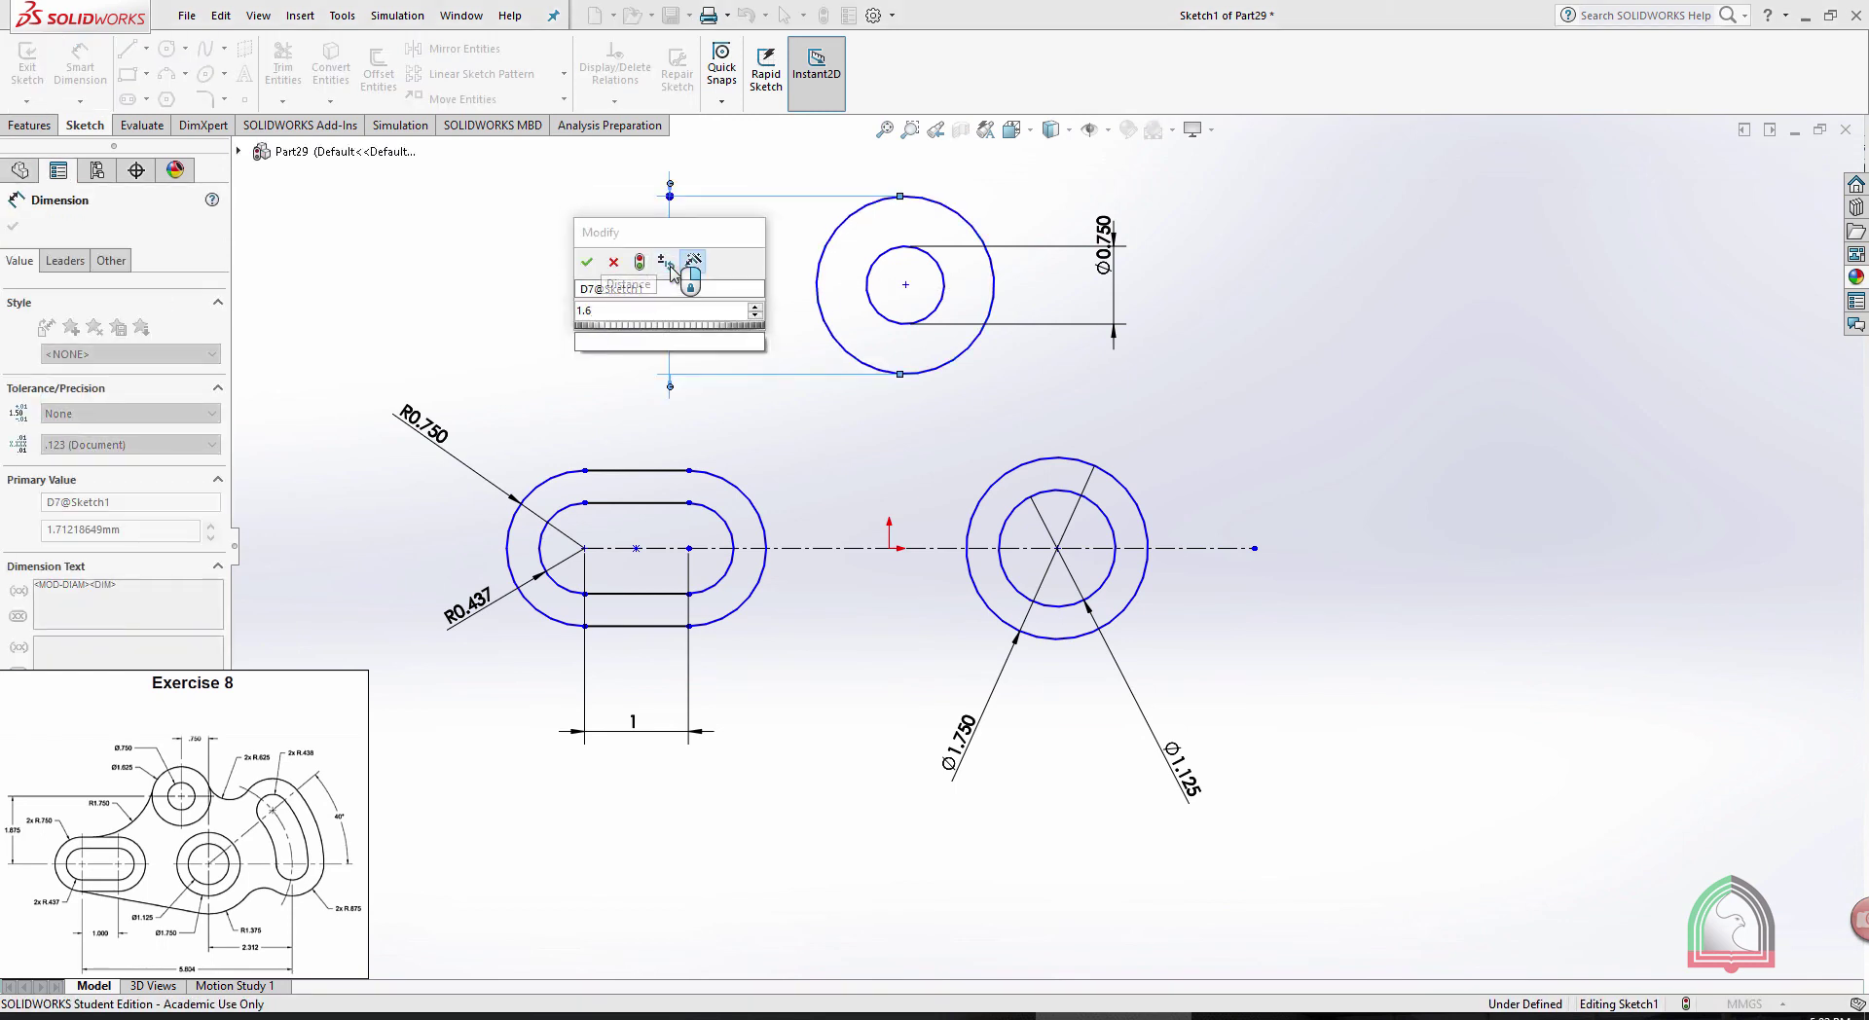
type("25")
left_click(587, 262)
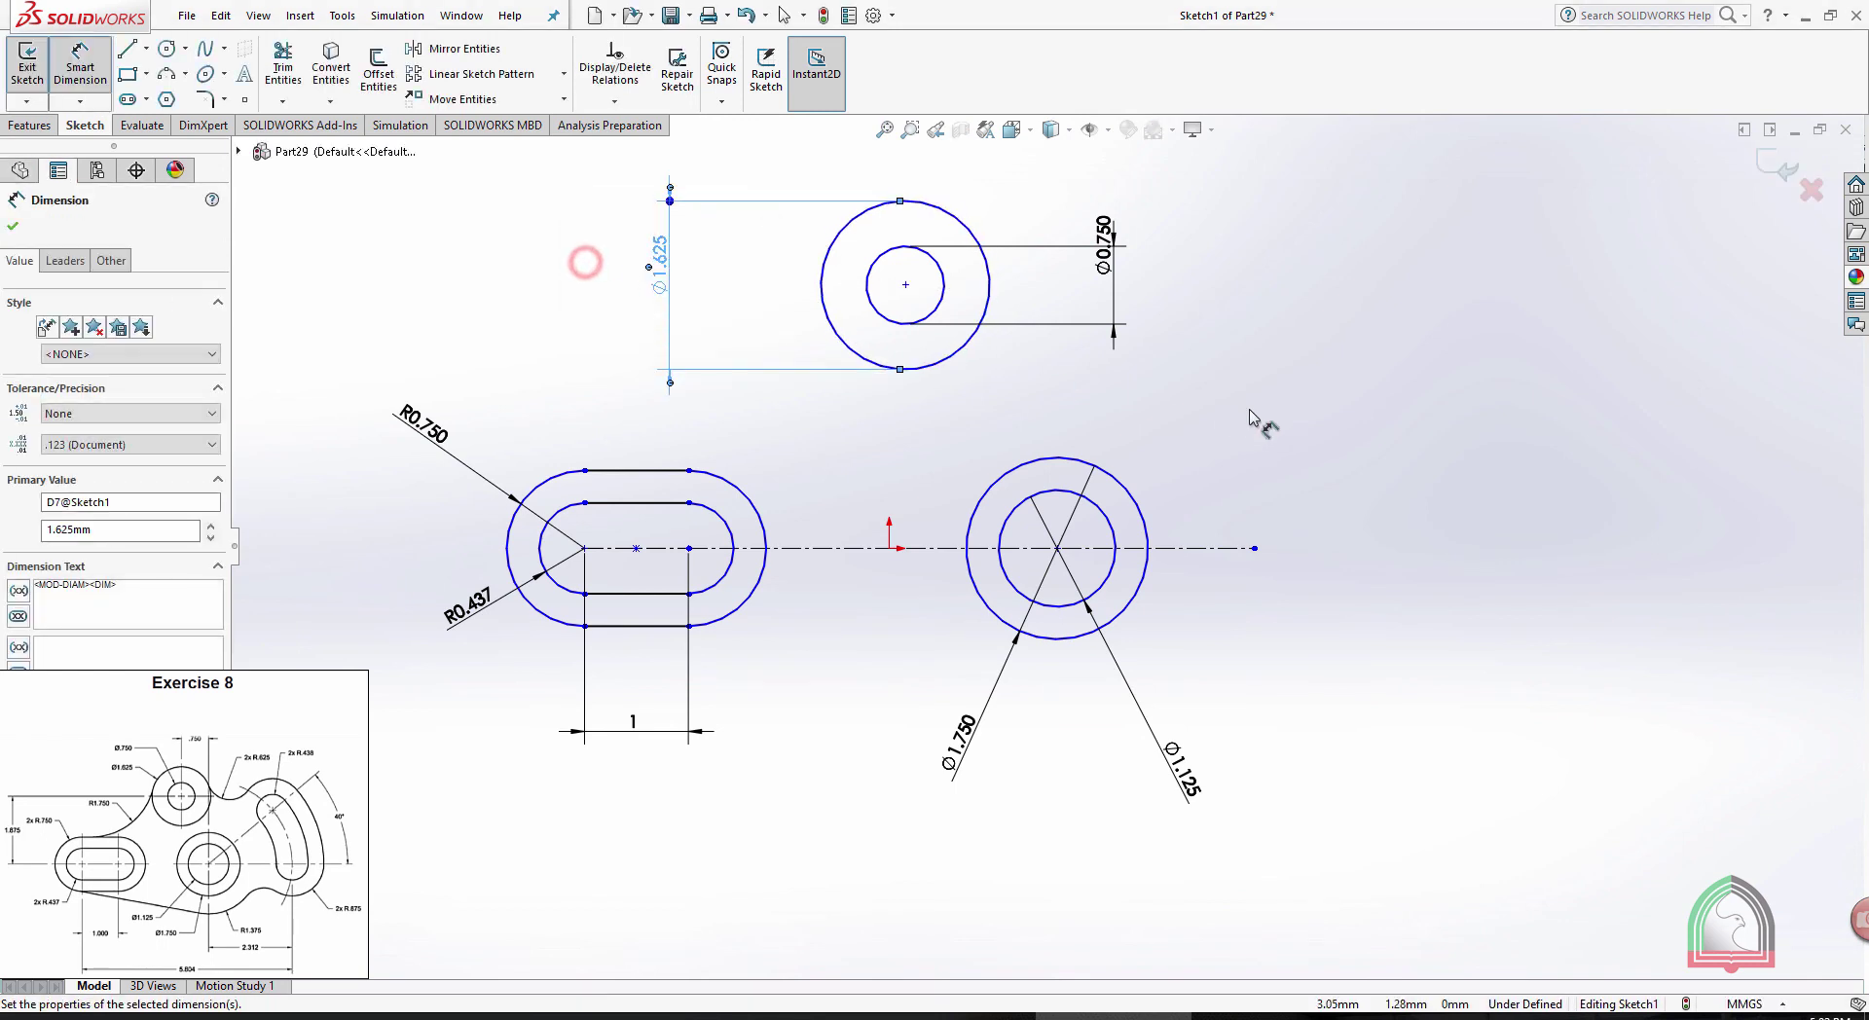
left_click(1253, 360)
Show Ø0.750 and Ø1.625 as diameter leader callouts, moving Ø1.625 to the upper right
left_click(1103, 246)
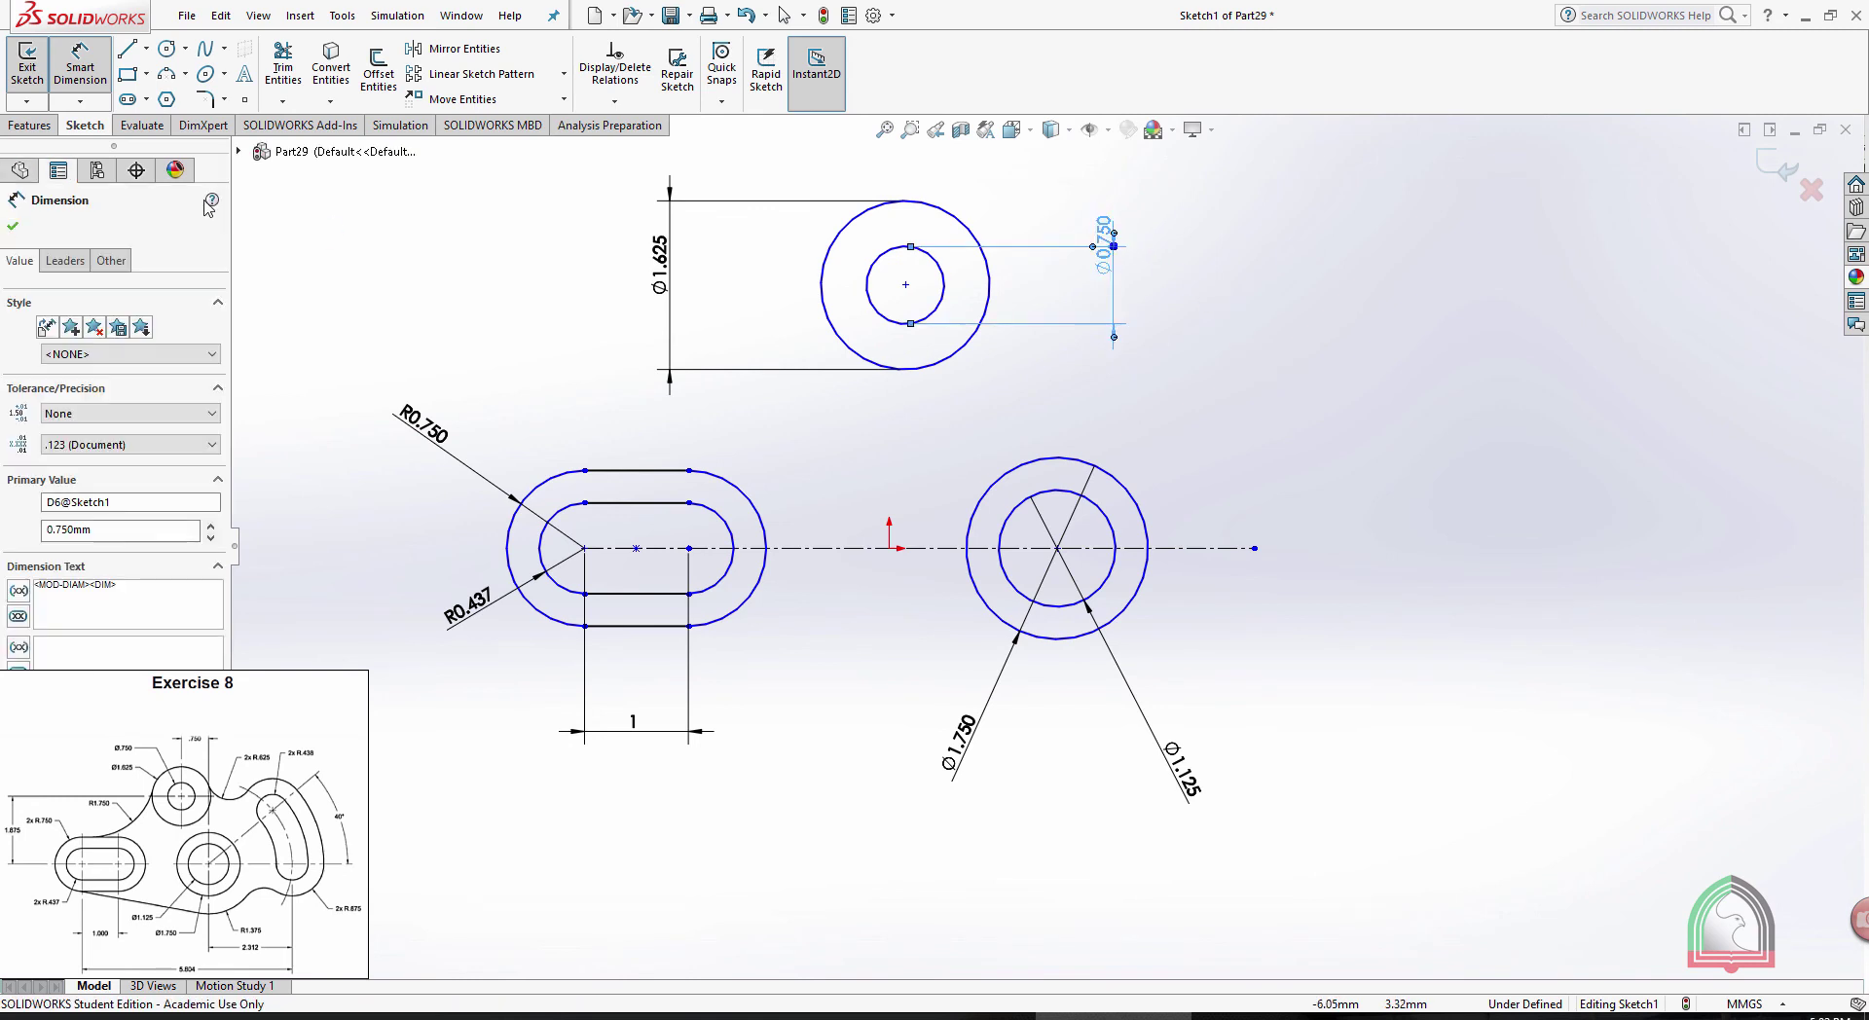
left_click(49, 261)
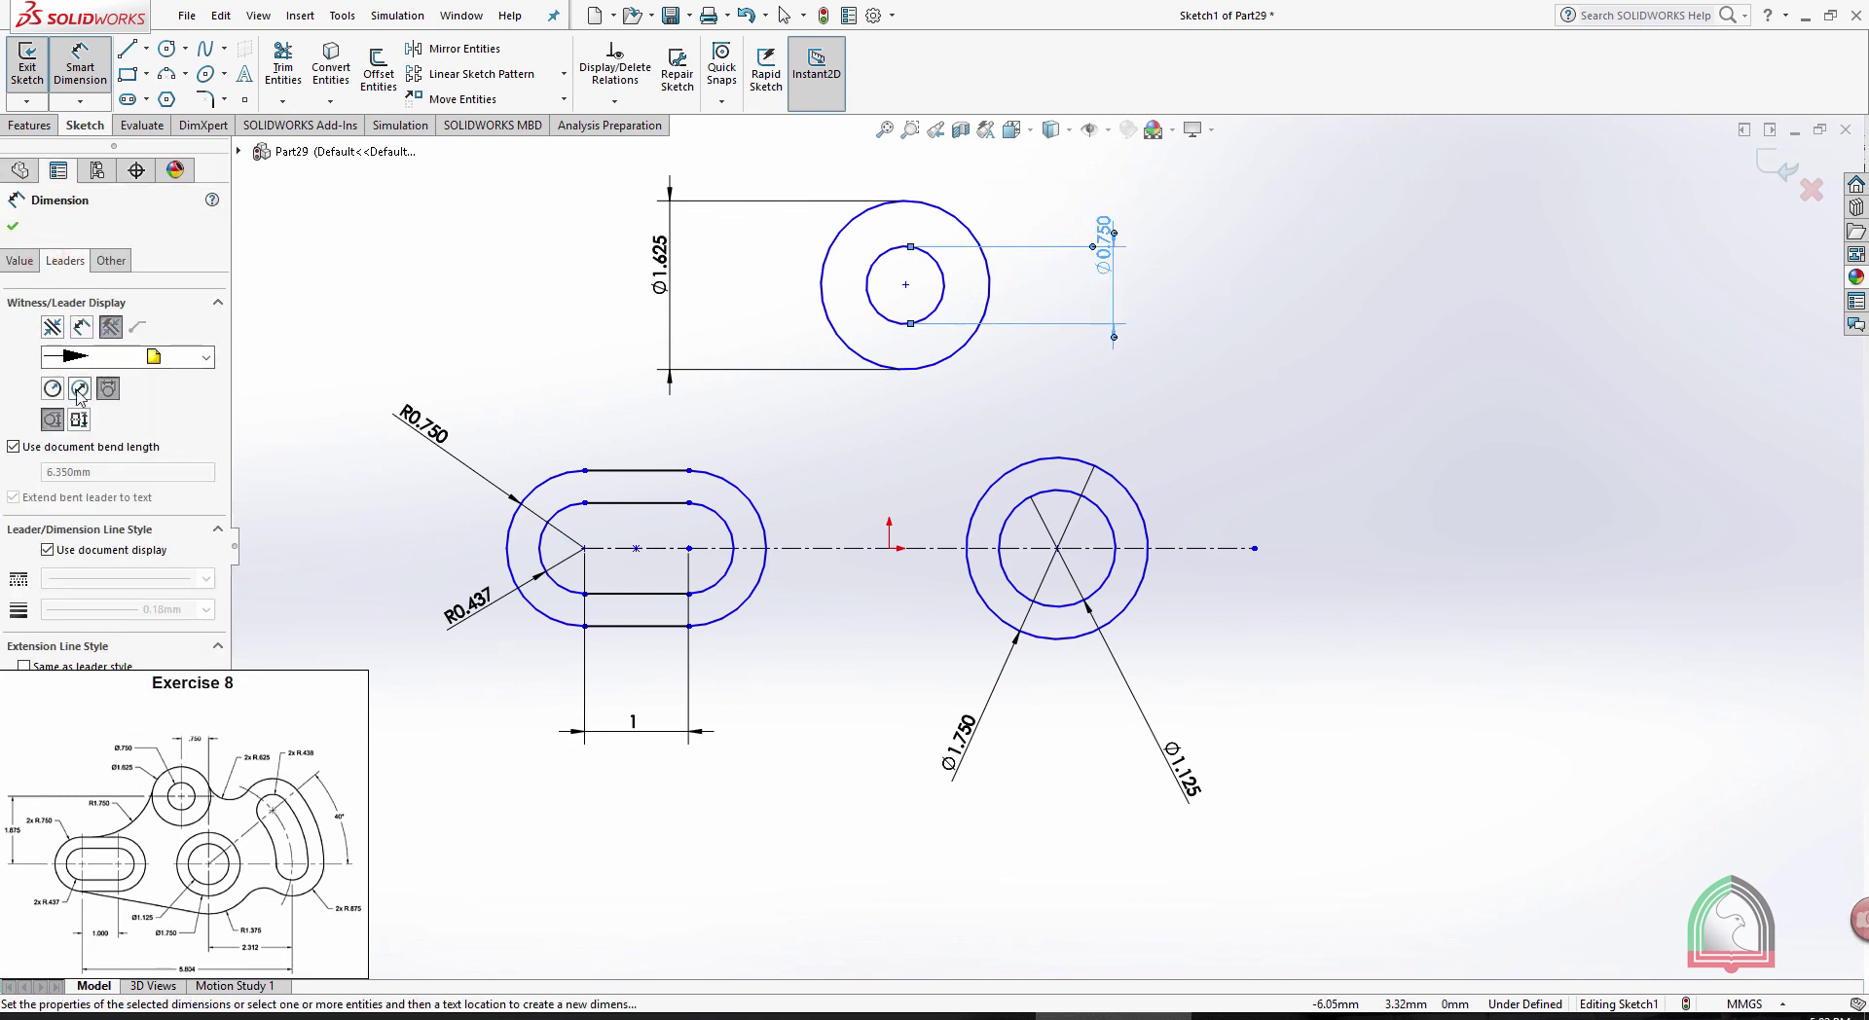
left_click(80, 389)
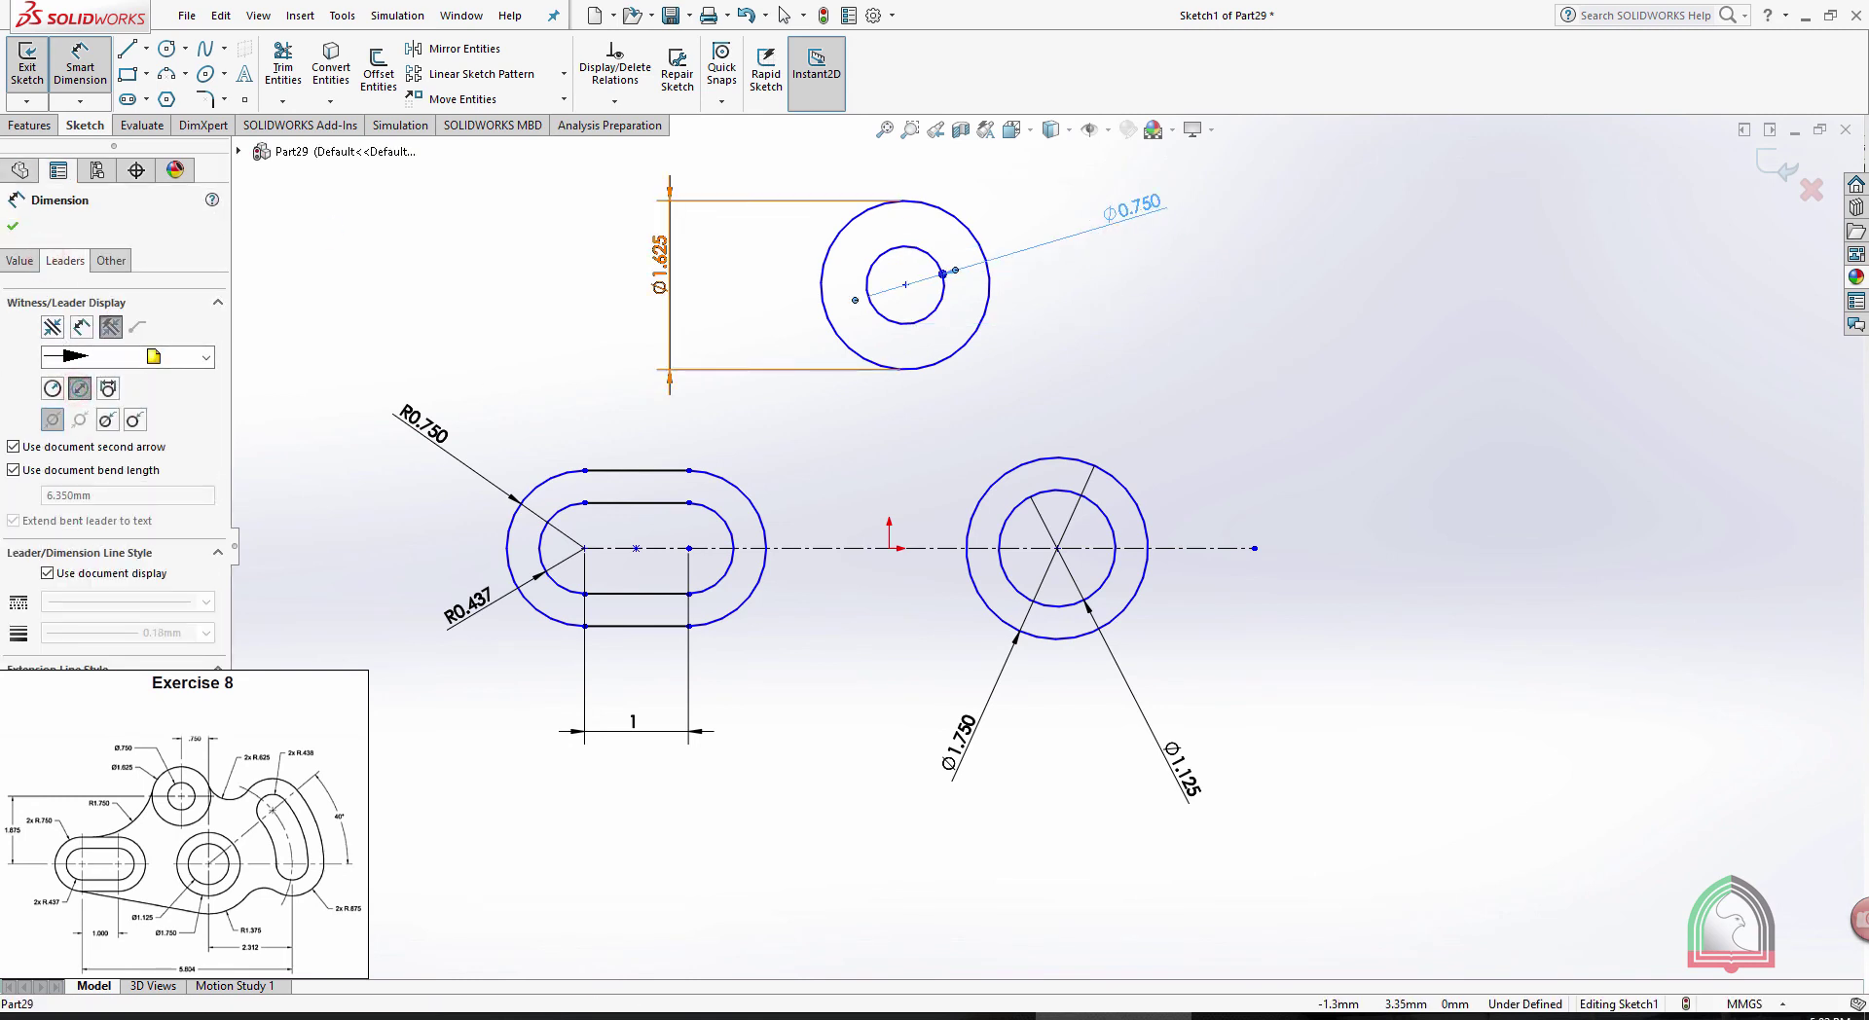
left_click(660, 265)
left_click(80, 389)
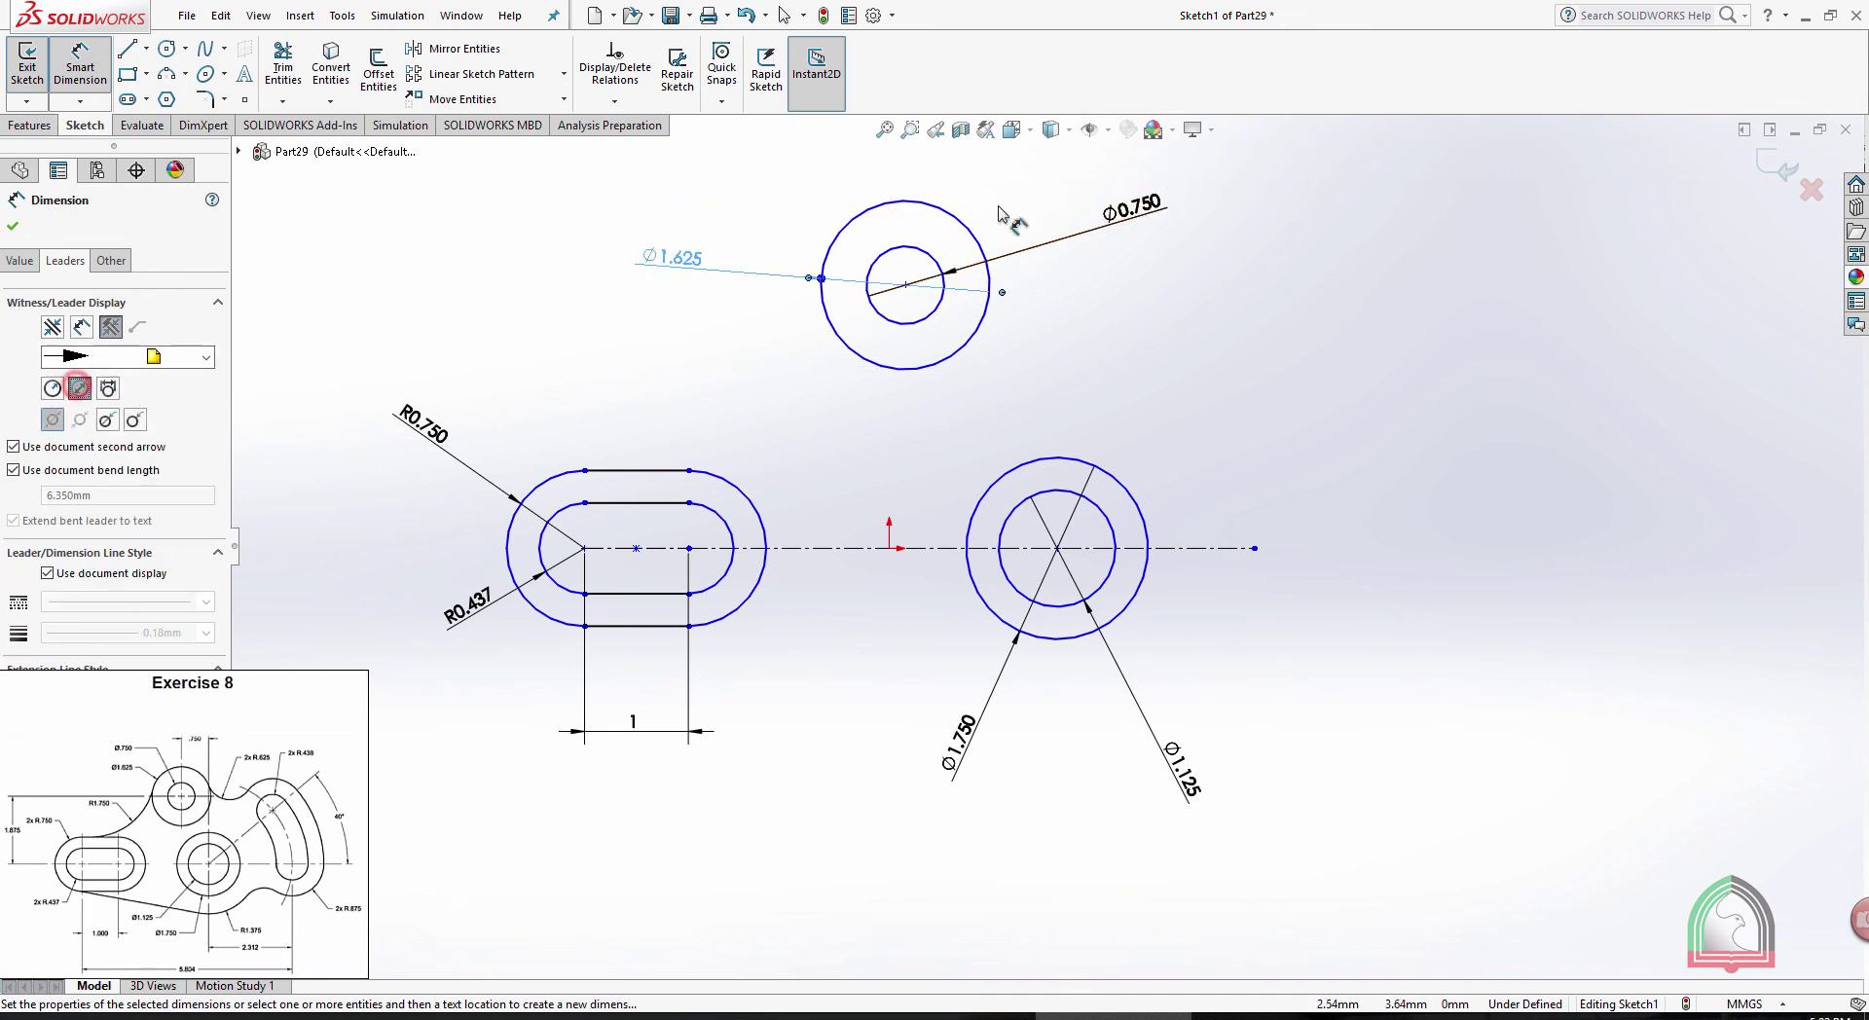
left_click_drag(668, 259, 1014, 175)
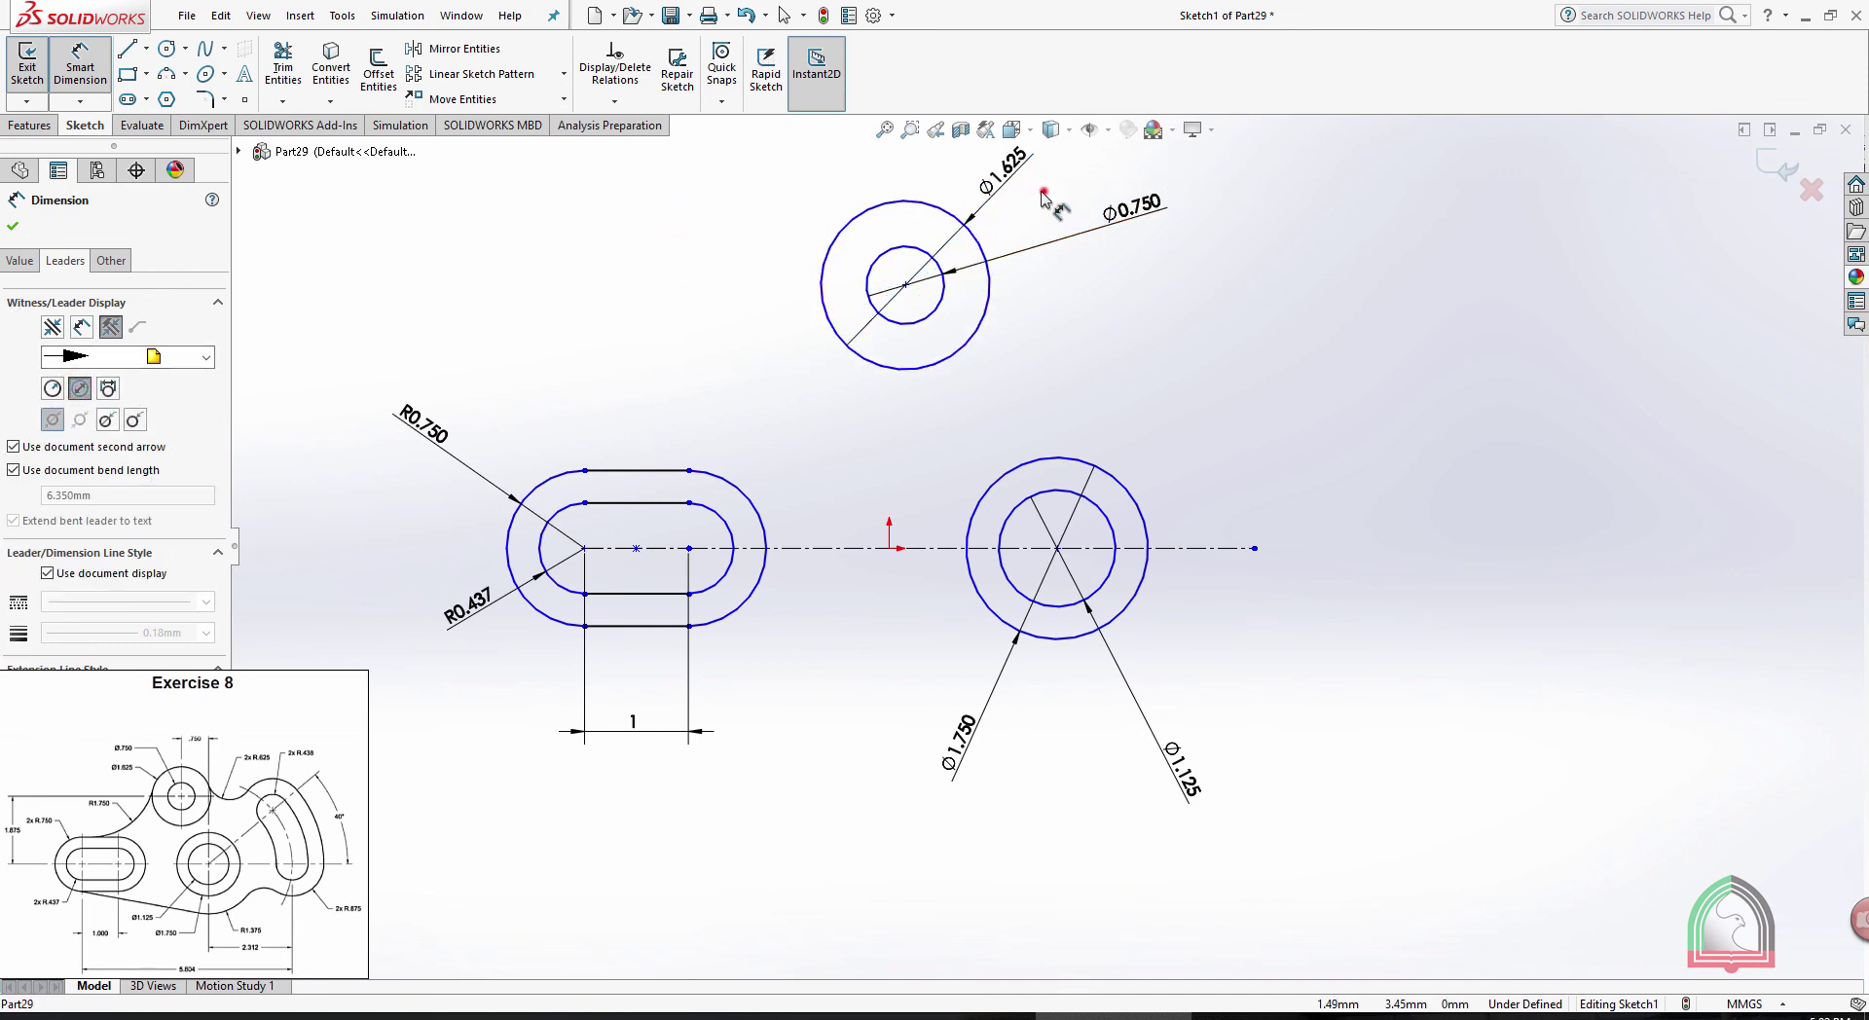
left_click(1047, 200)
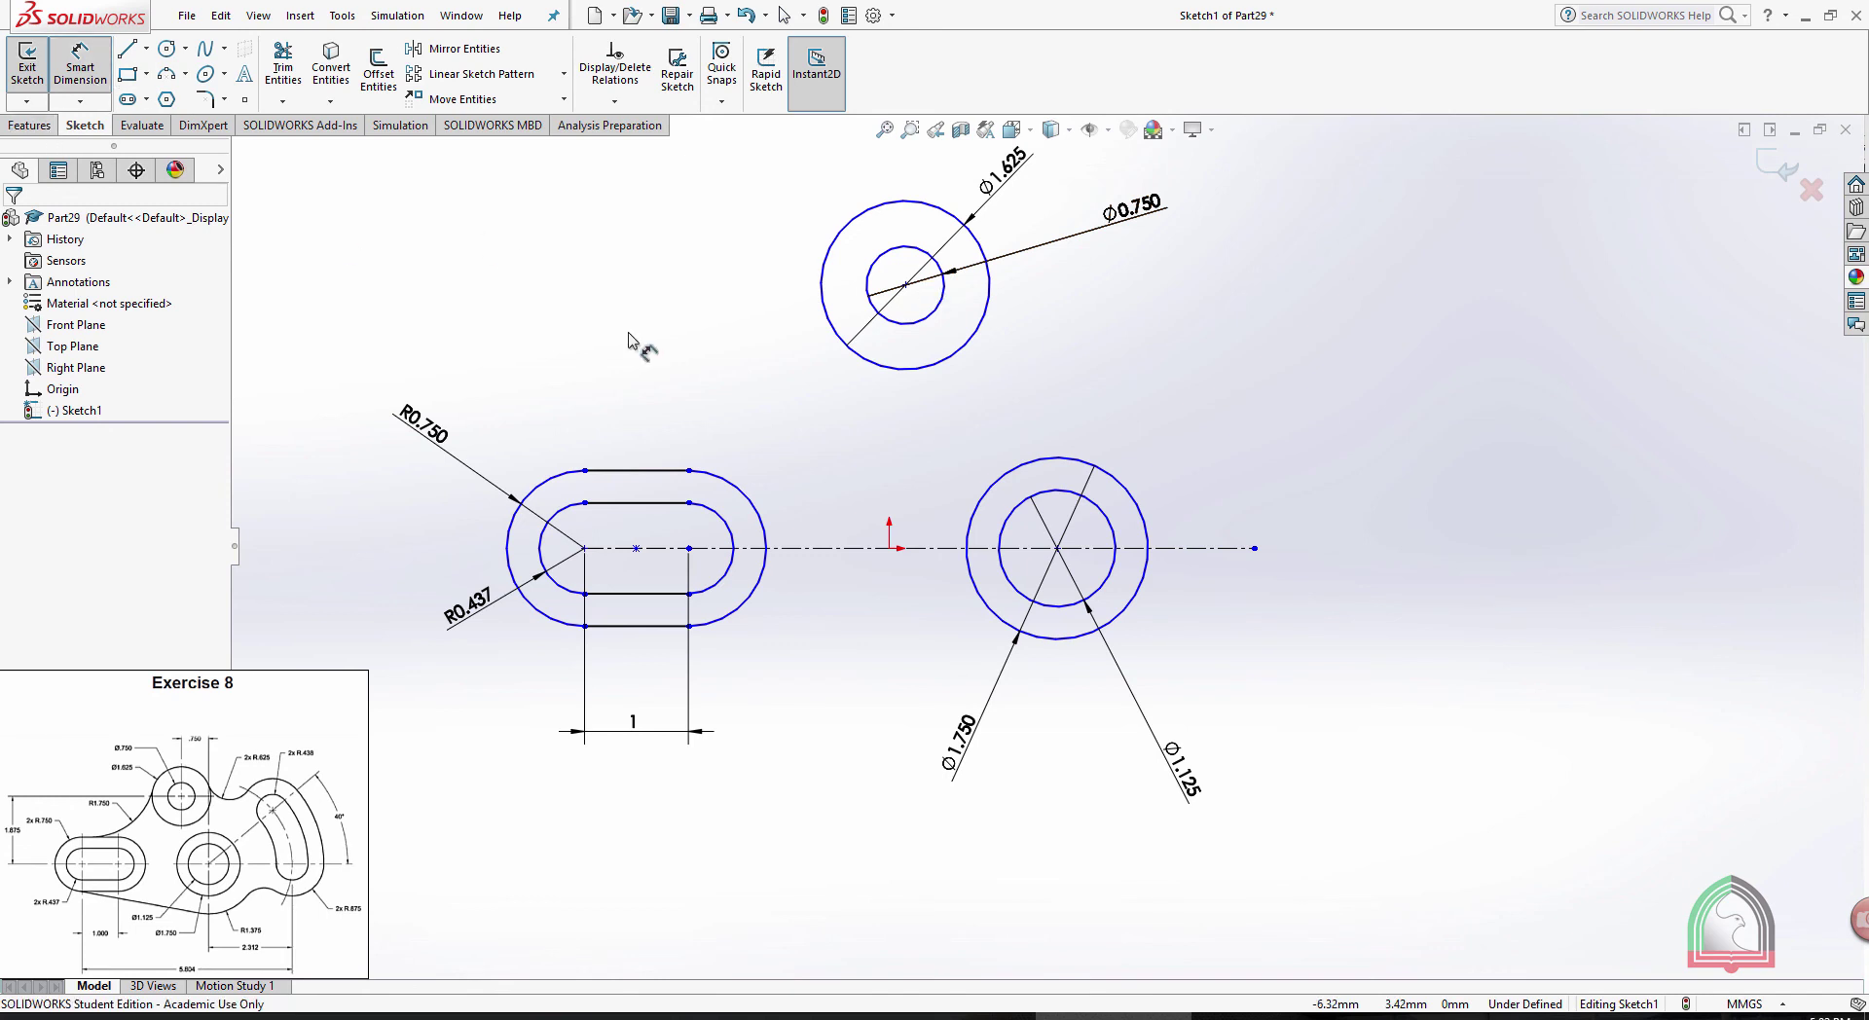
Set the top circles' centre 1.875 above the slot's left arc centre
left_click(905, 284)
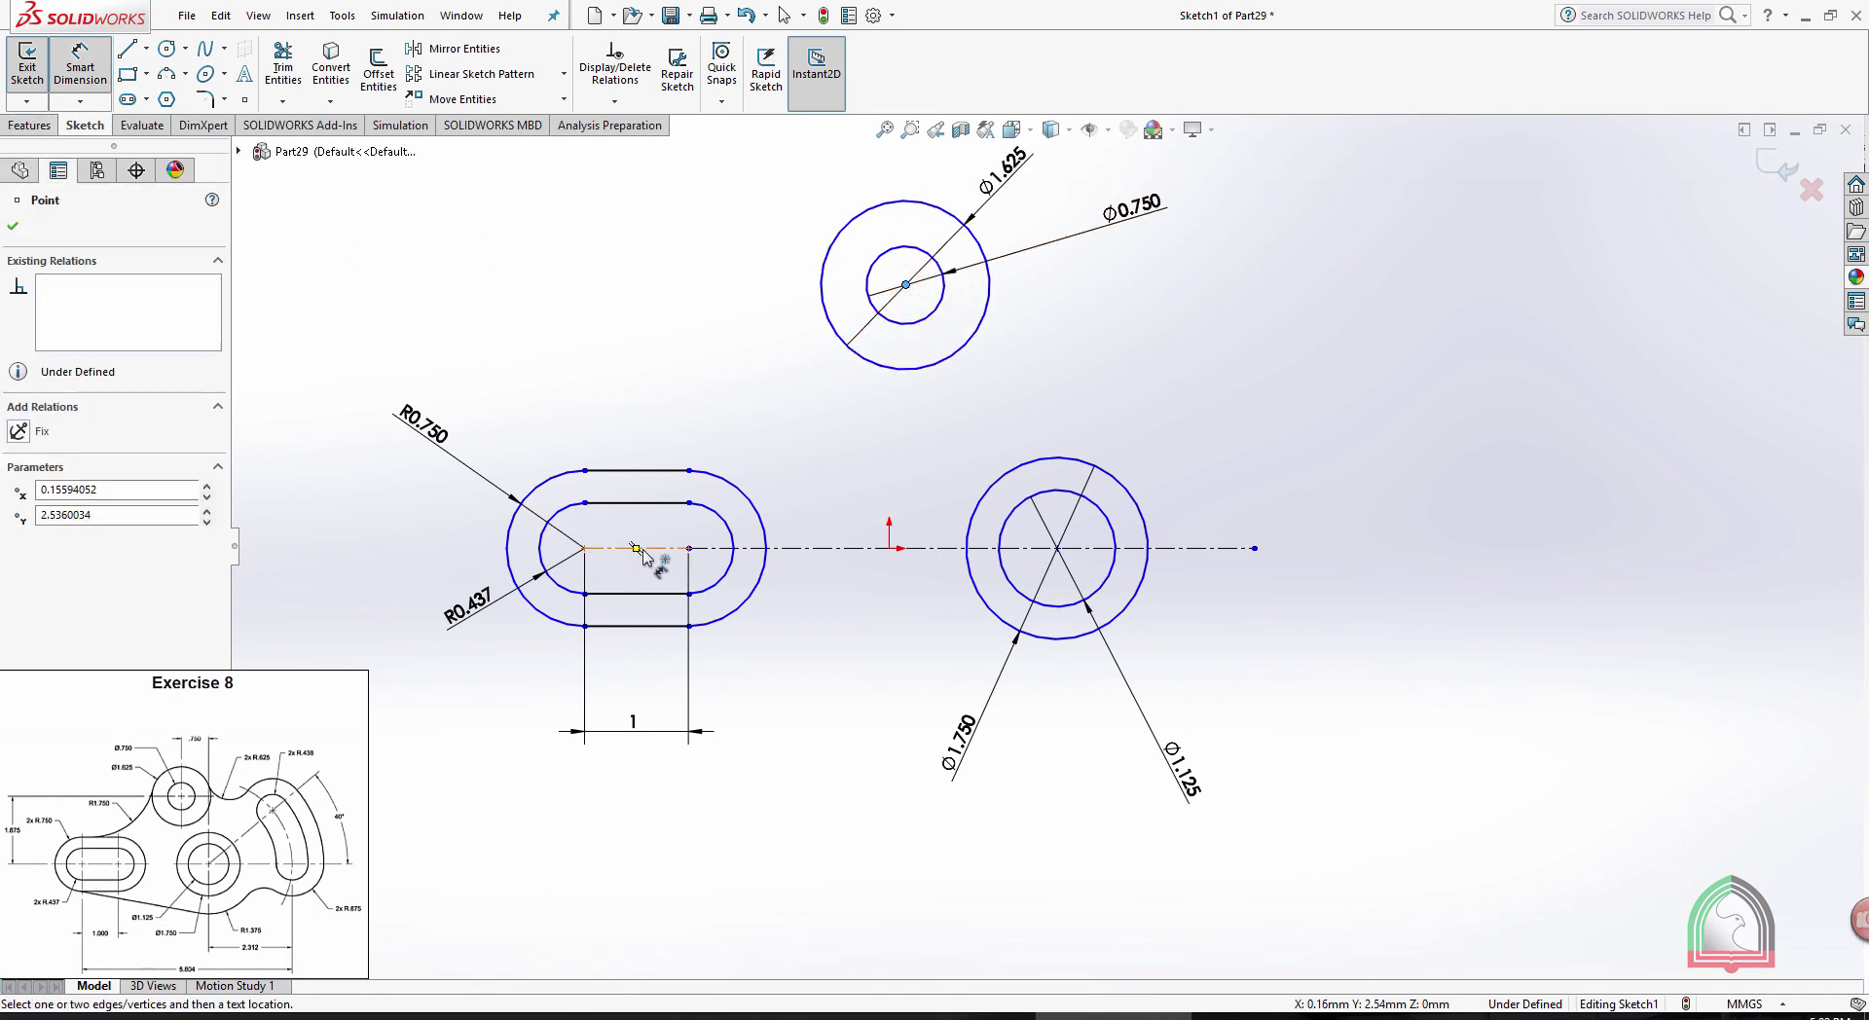
left_click(584, 548)
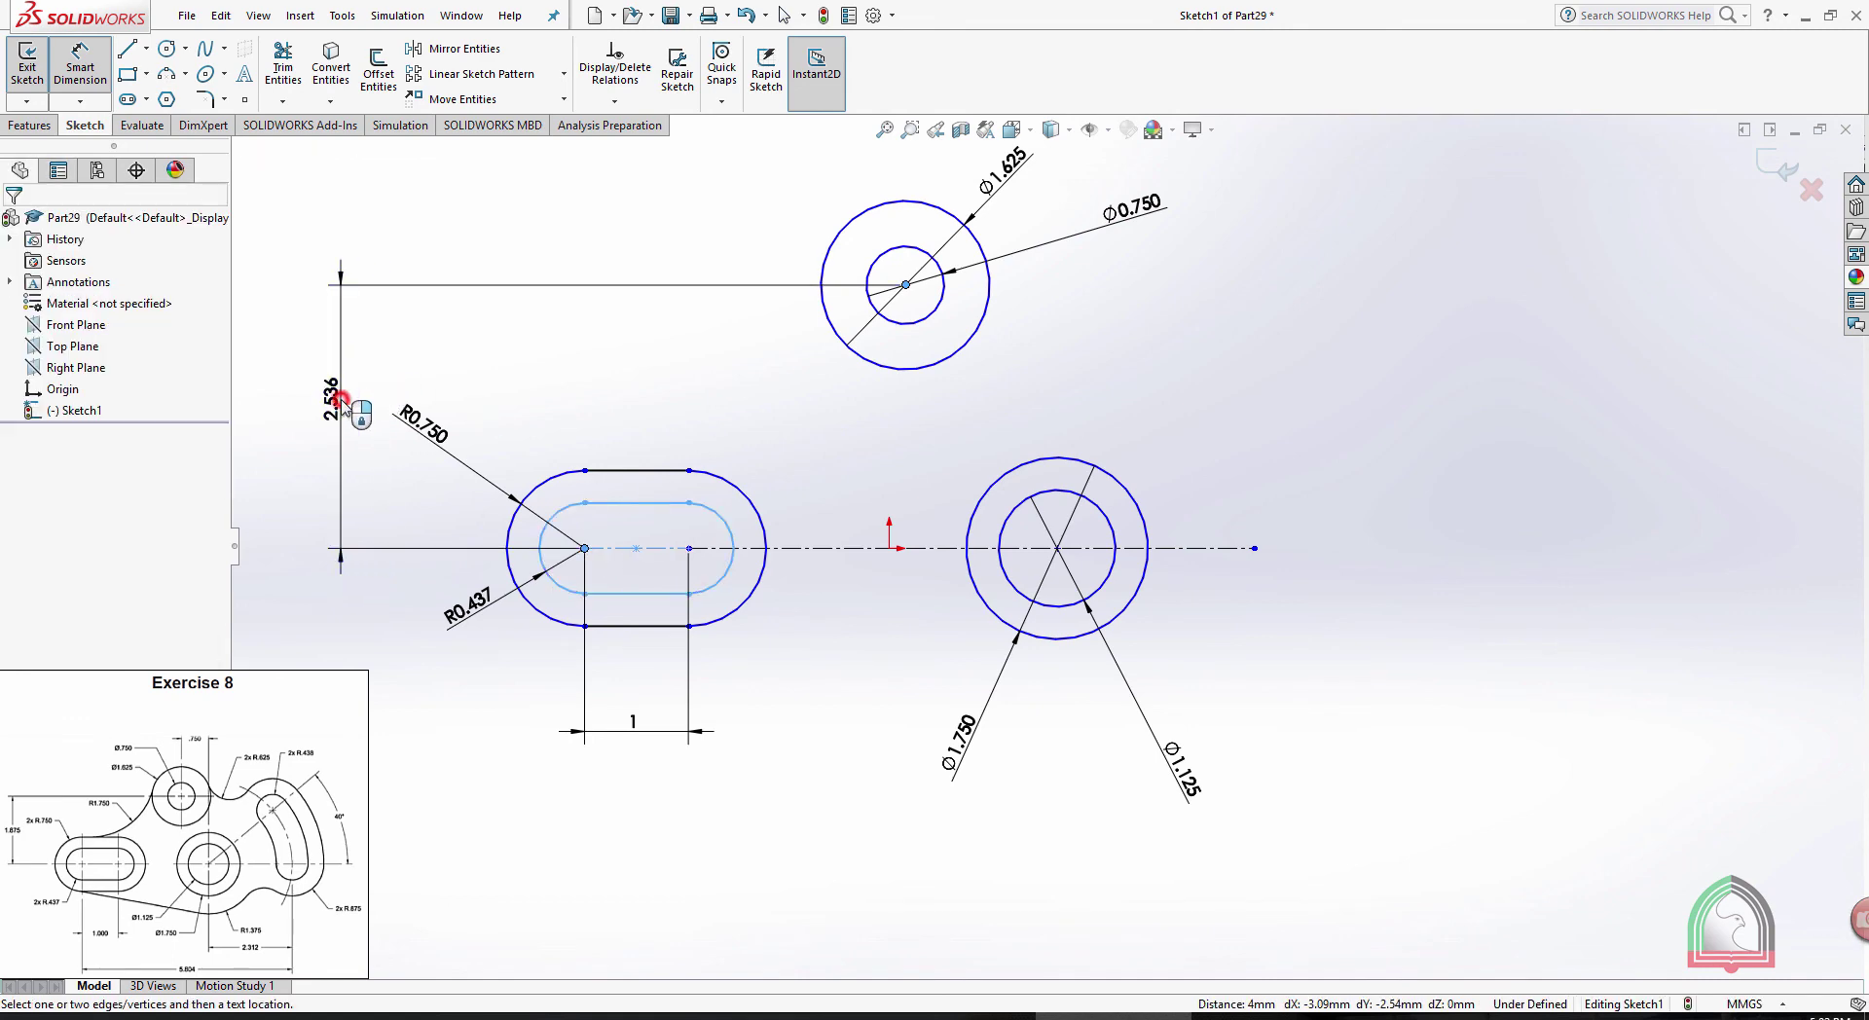
left_click(336, 409)
key("alt+Tab")
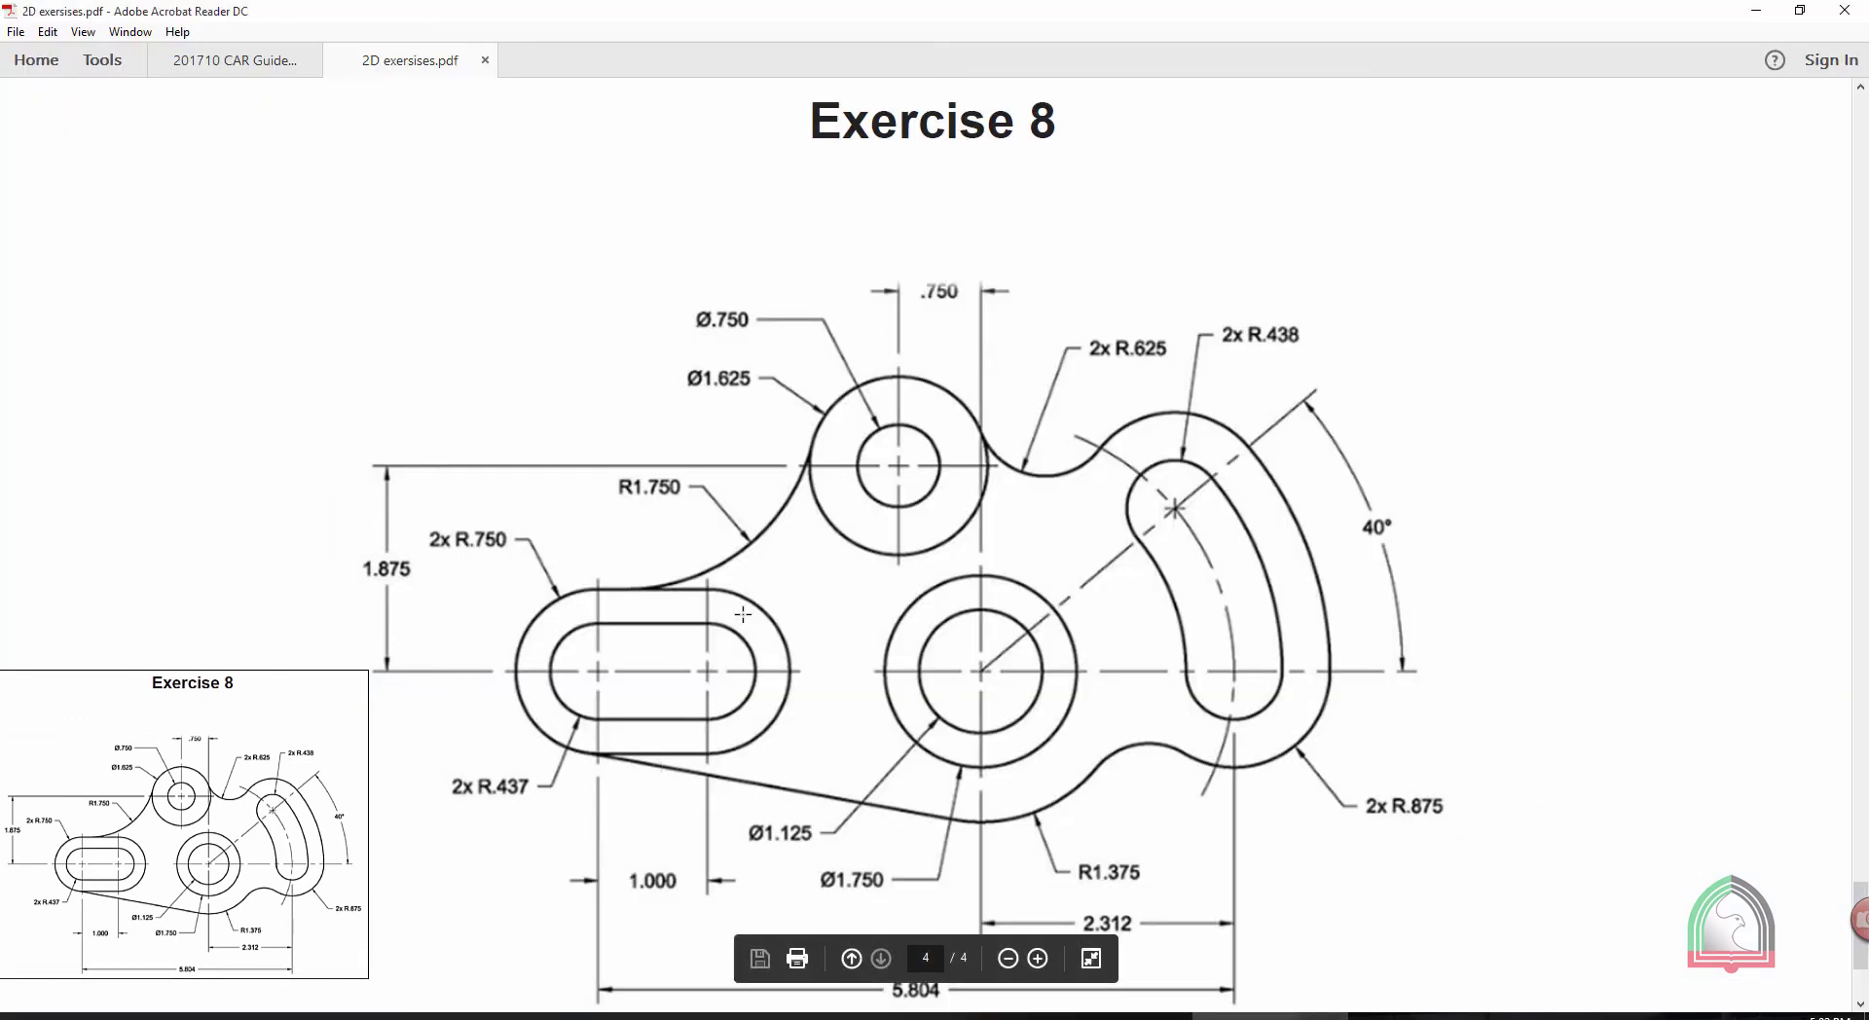
scroll(750, 609, "up", 2)
scroll(780, 704, "down", 1)
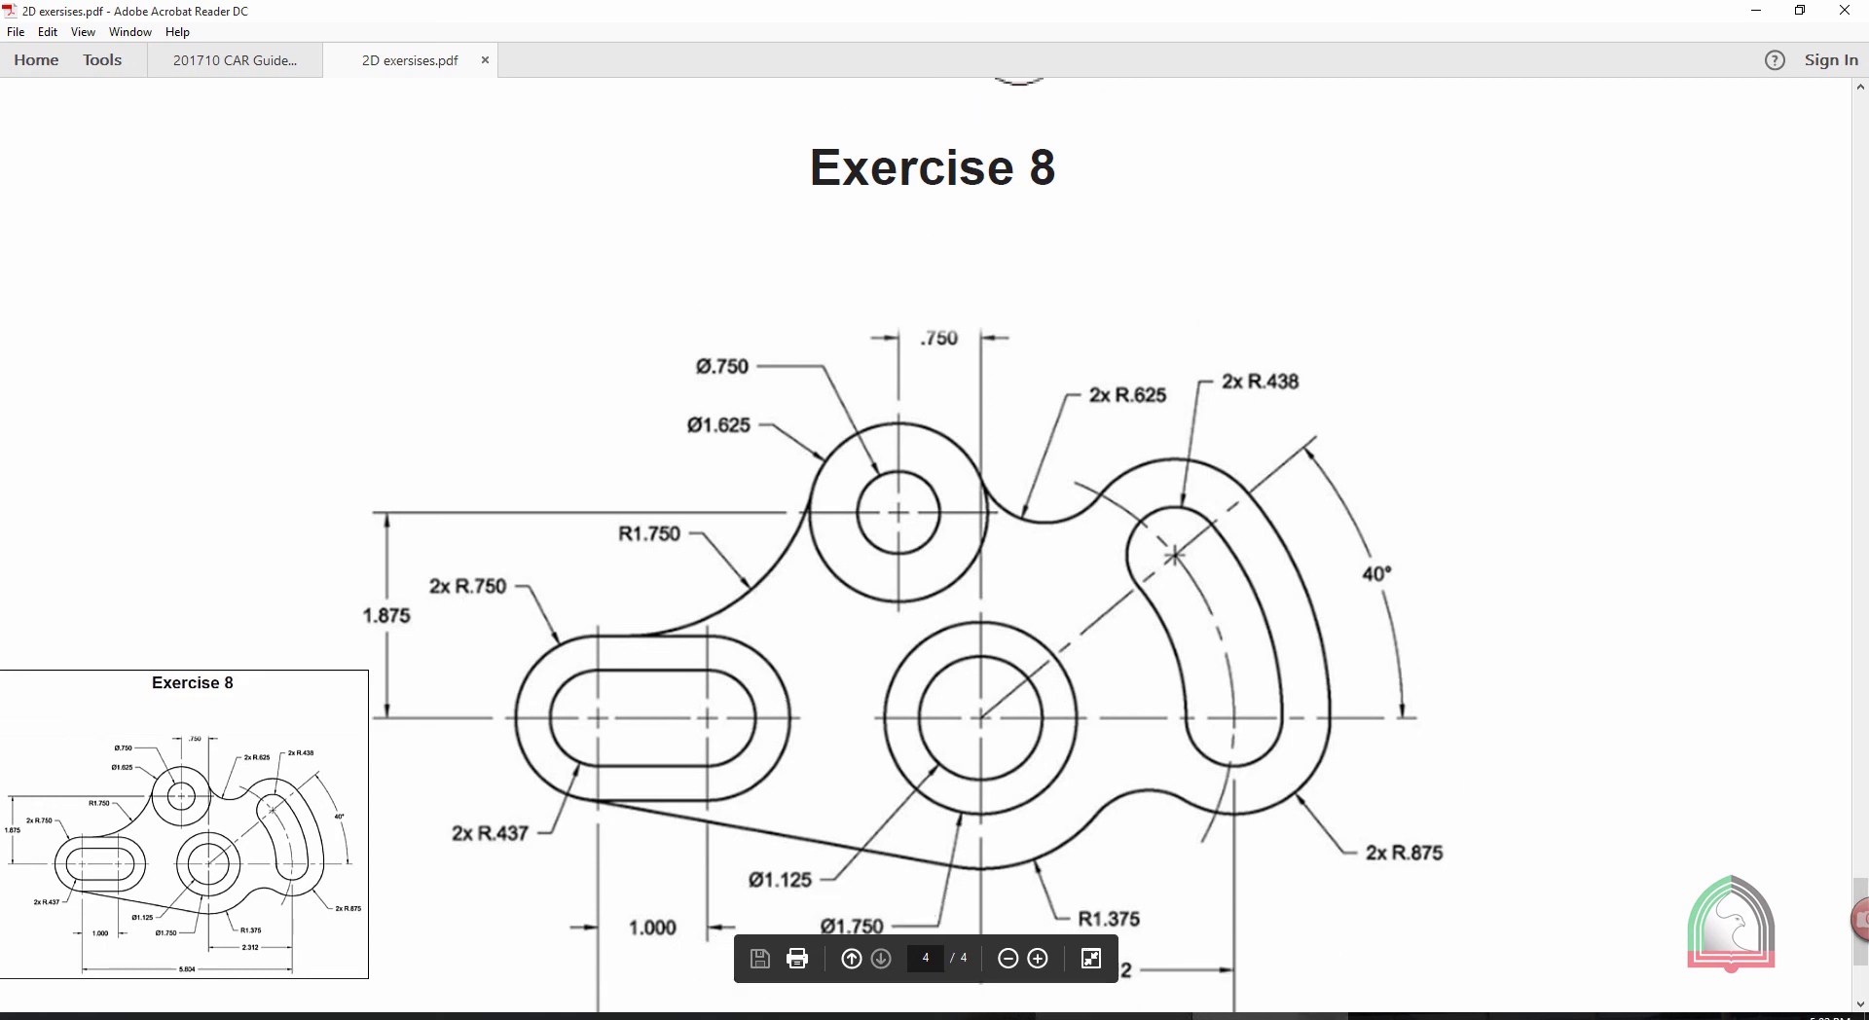
key("alt+Tab")
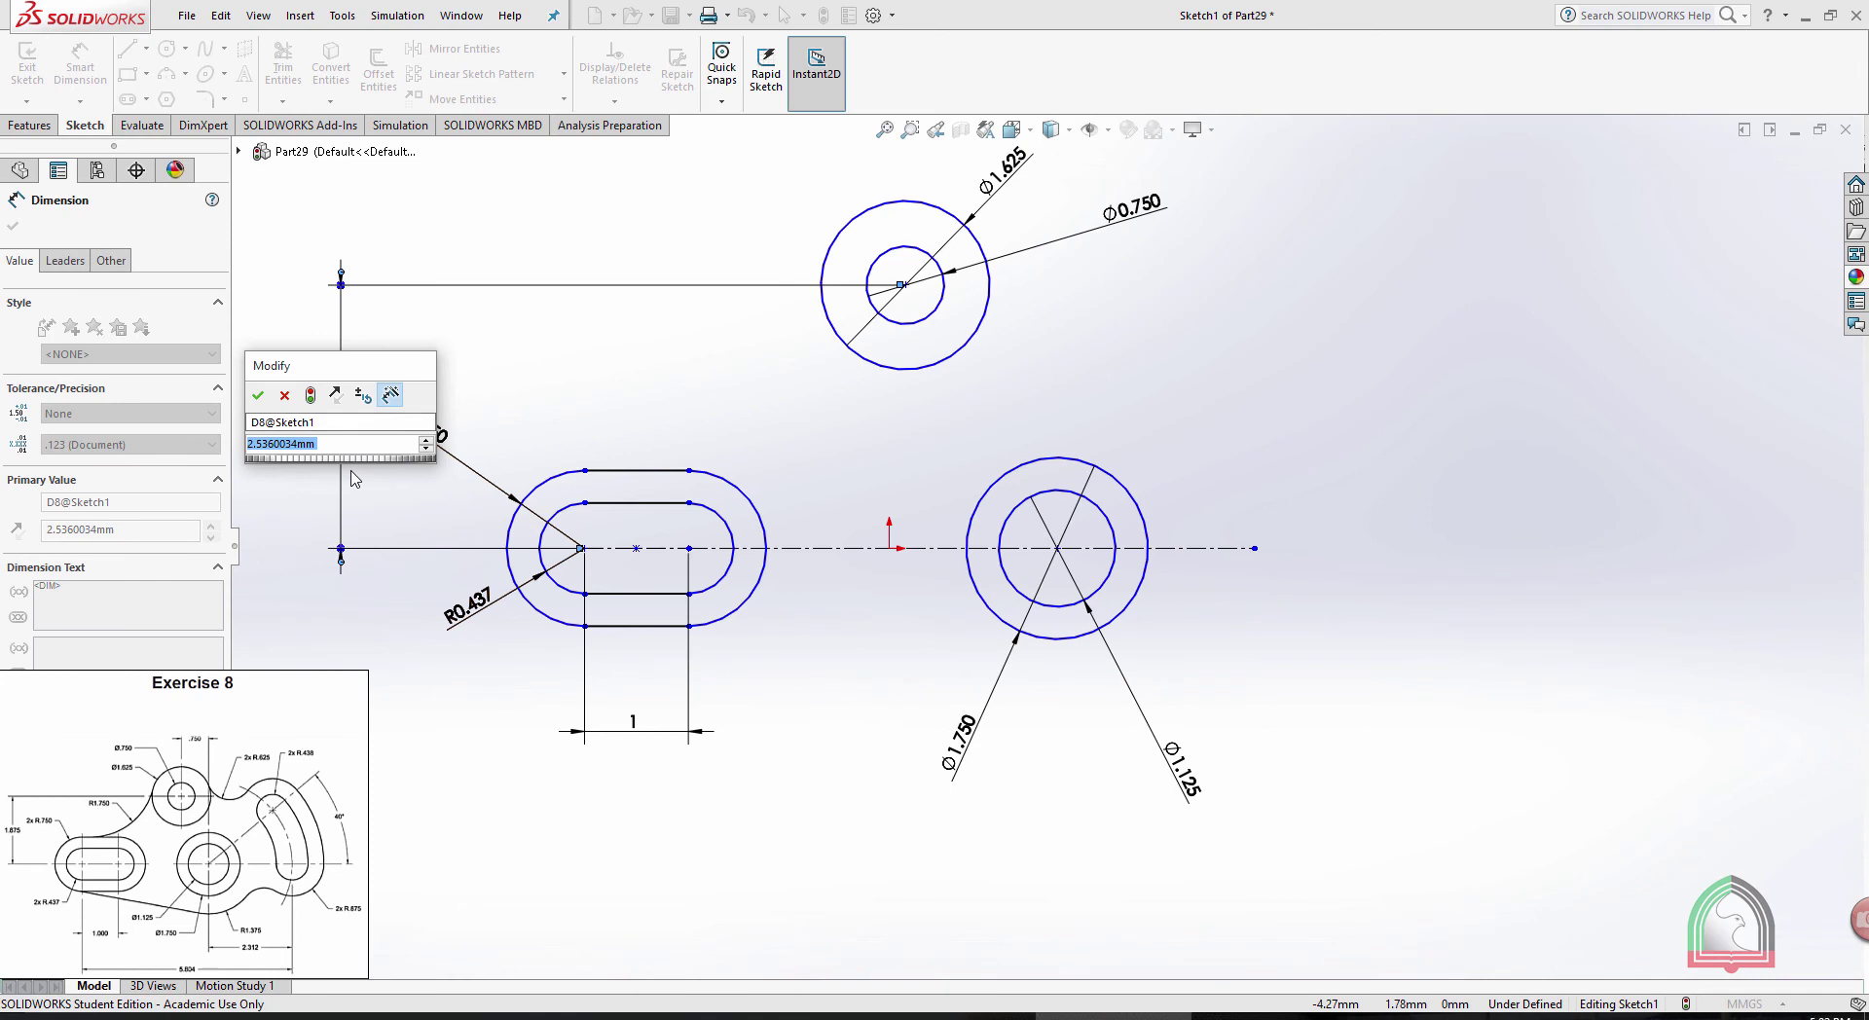
type("1.875")
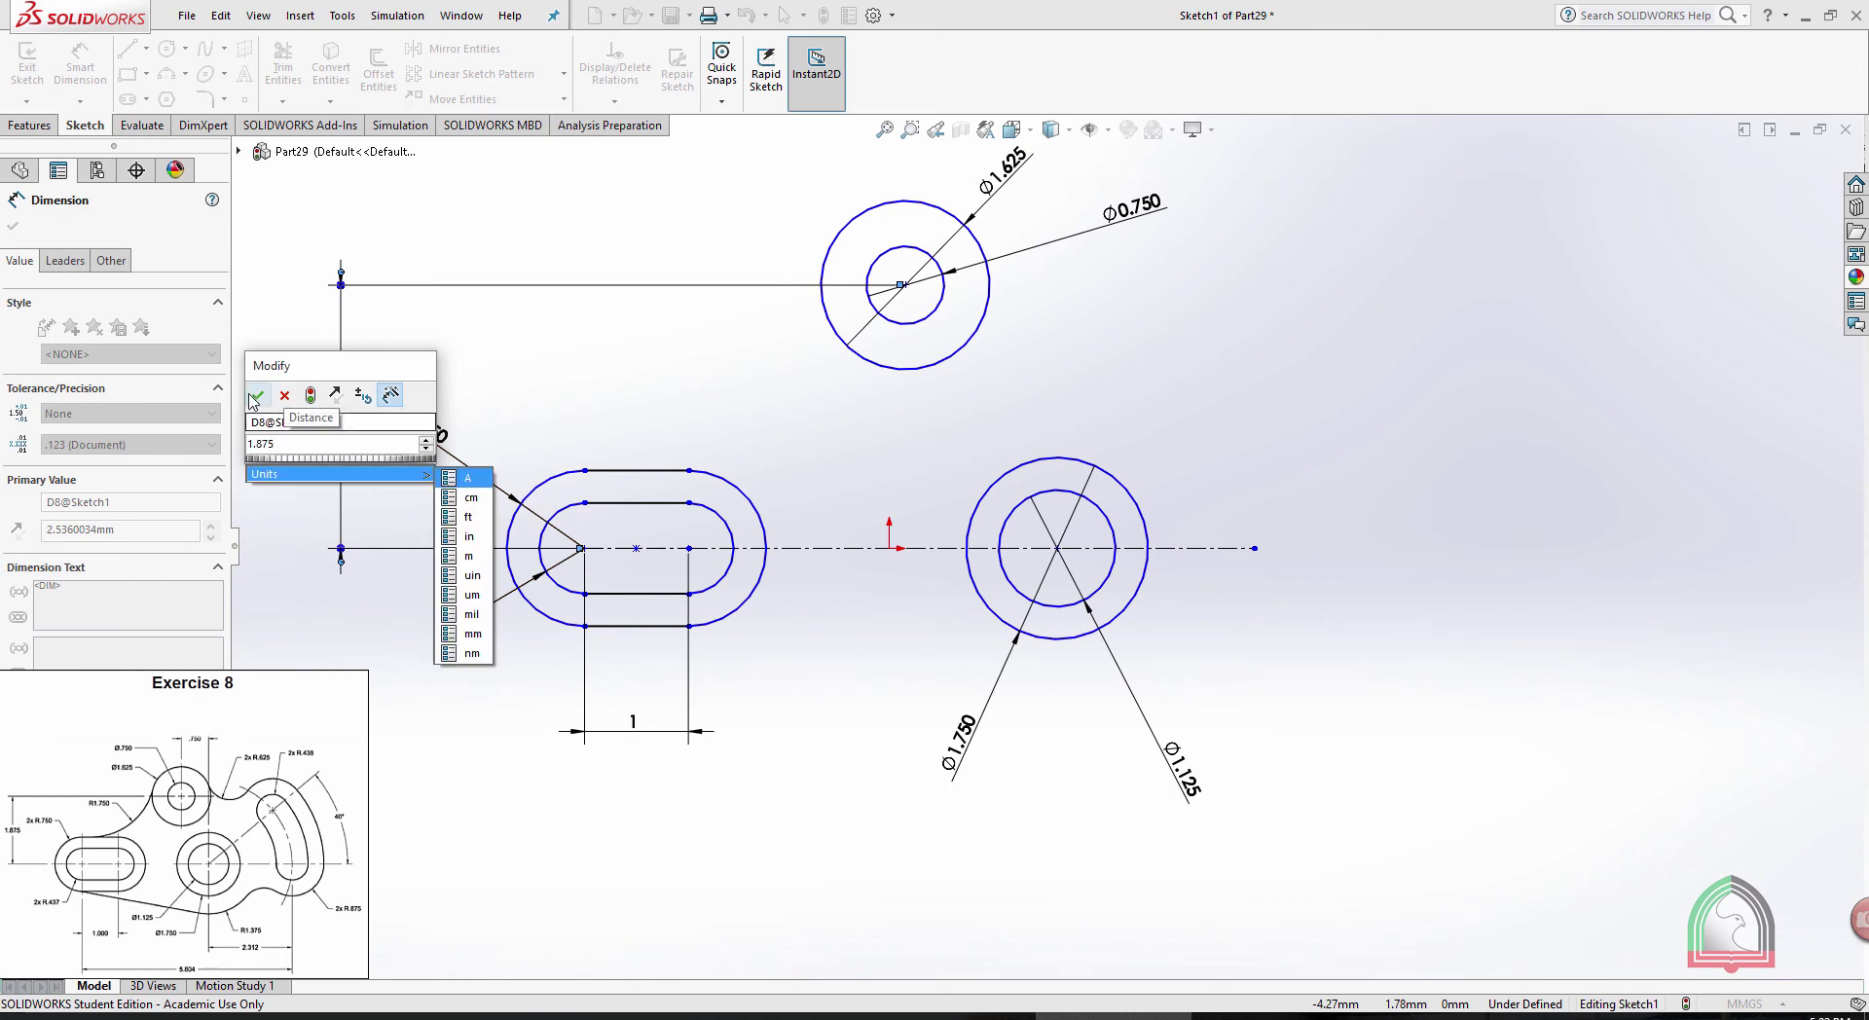
key("Return")
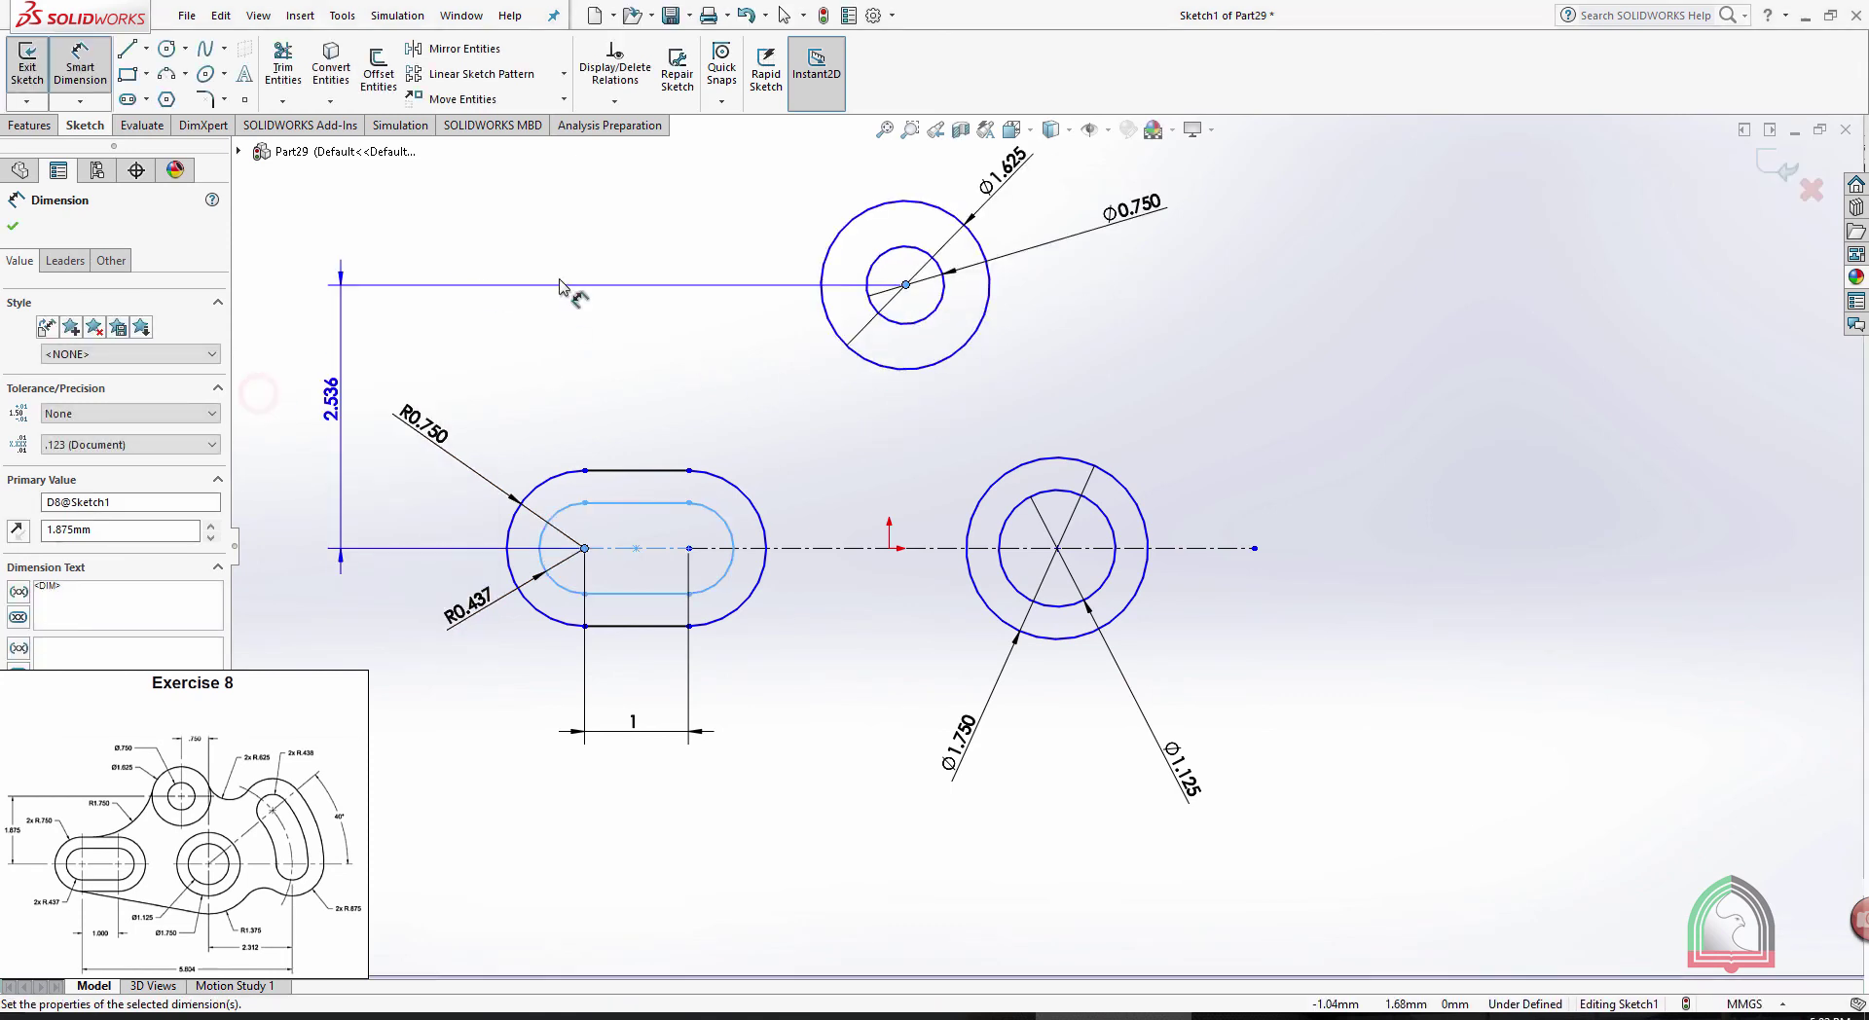
Set a 0.750 horizontal distance between the top and lower circle centres, then recheck the drawing
left_click(904, 354)
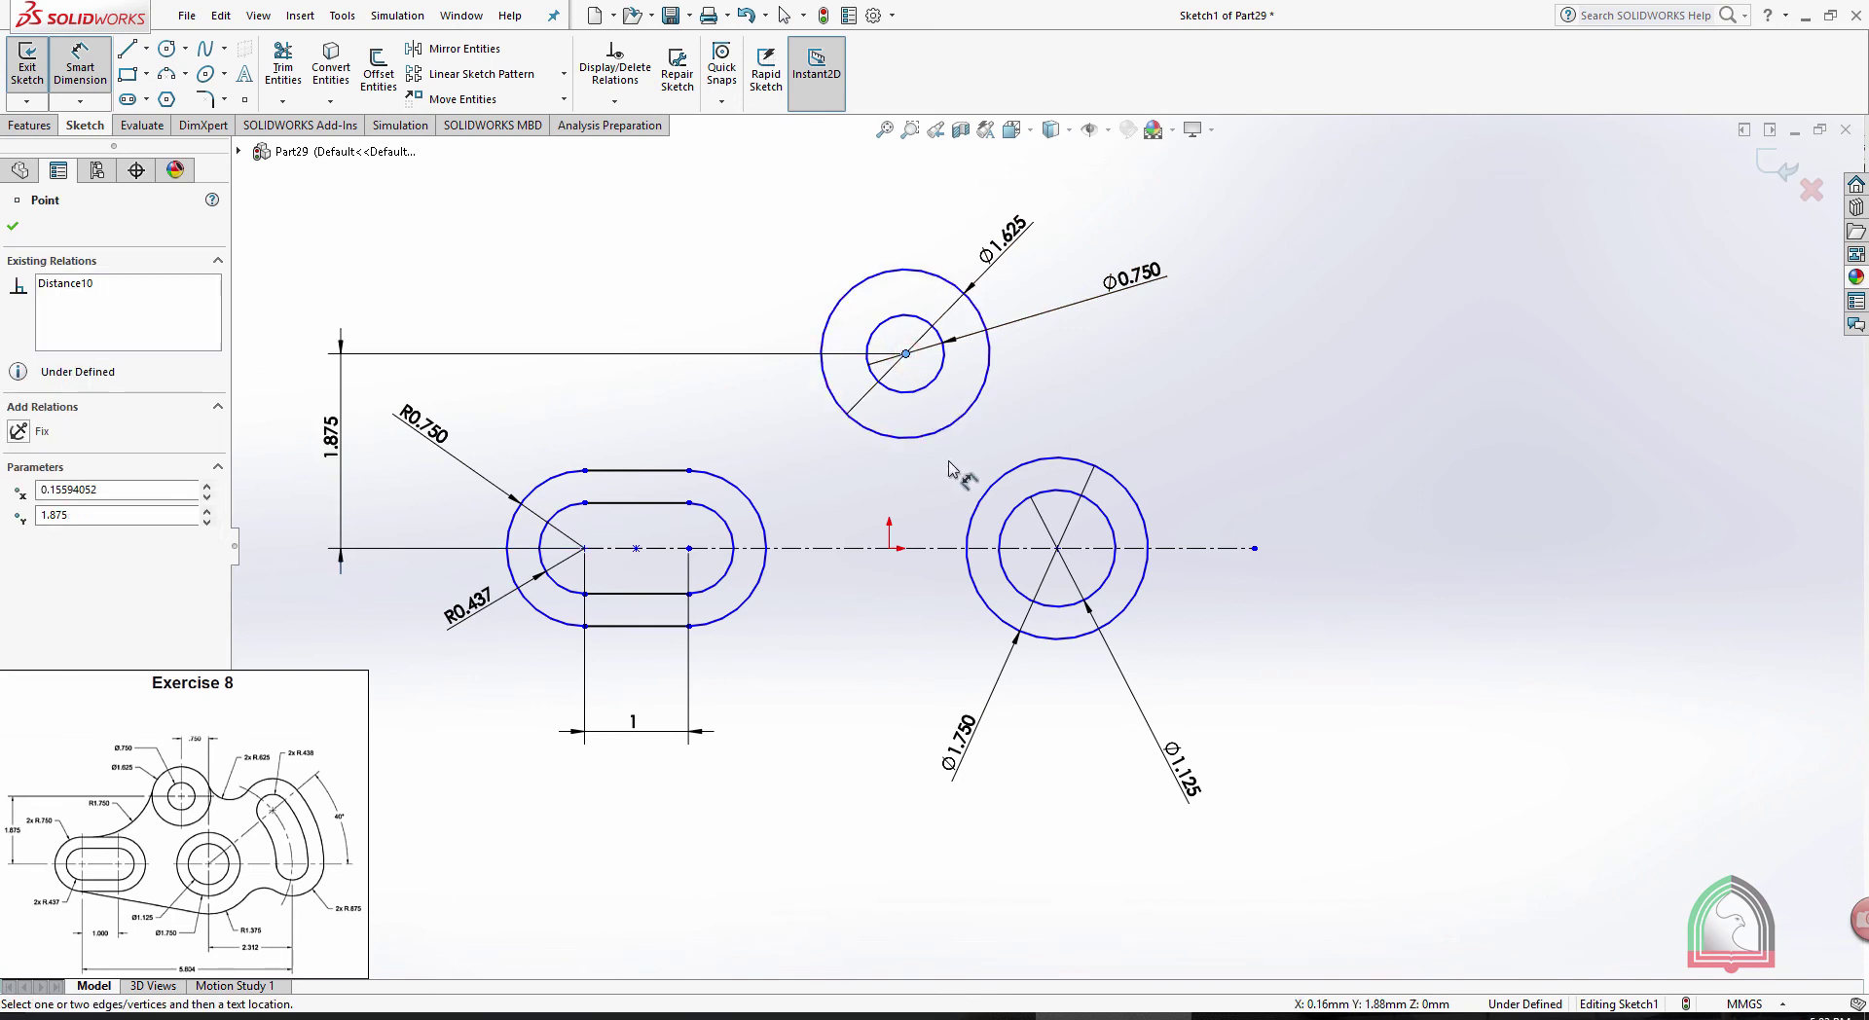
left_click(1059, 550)
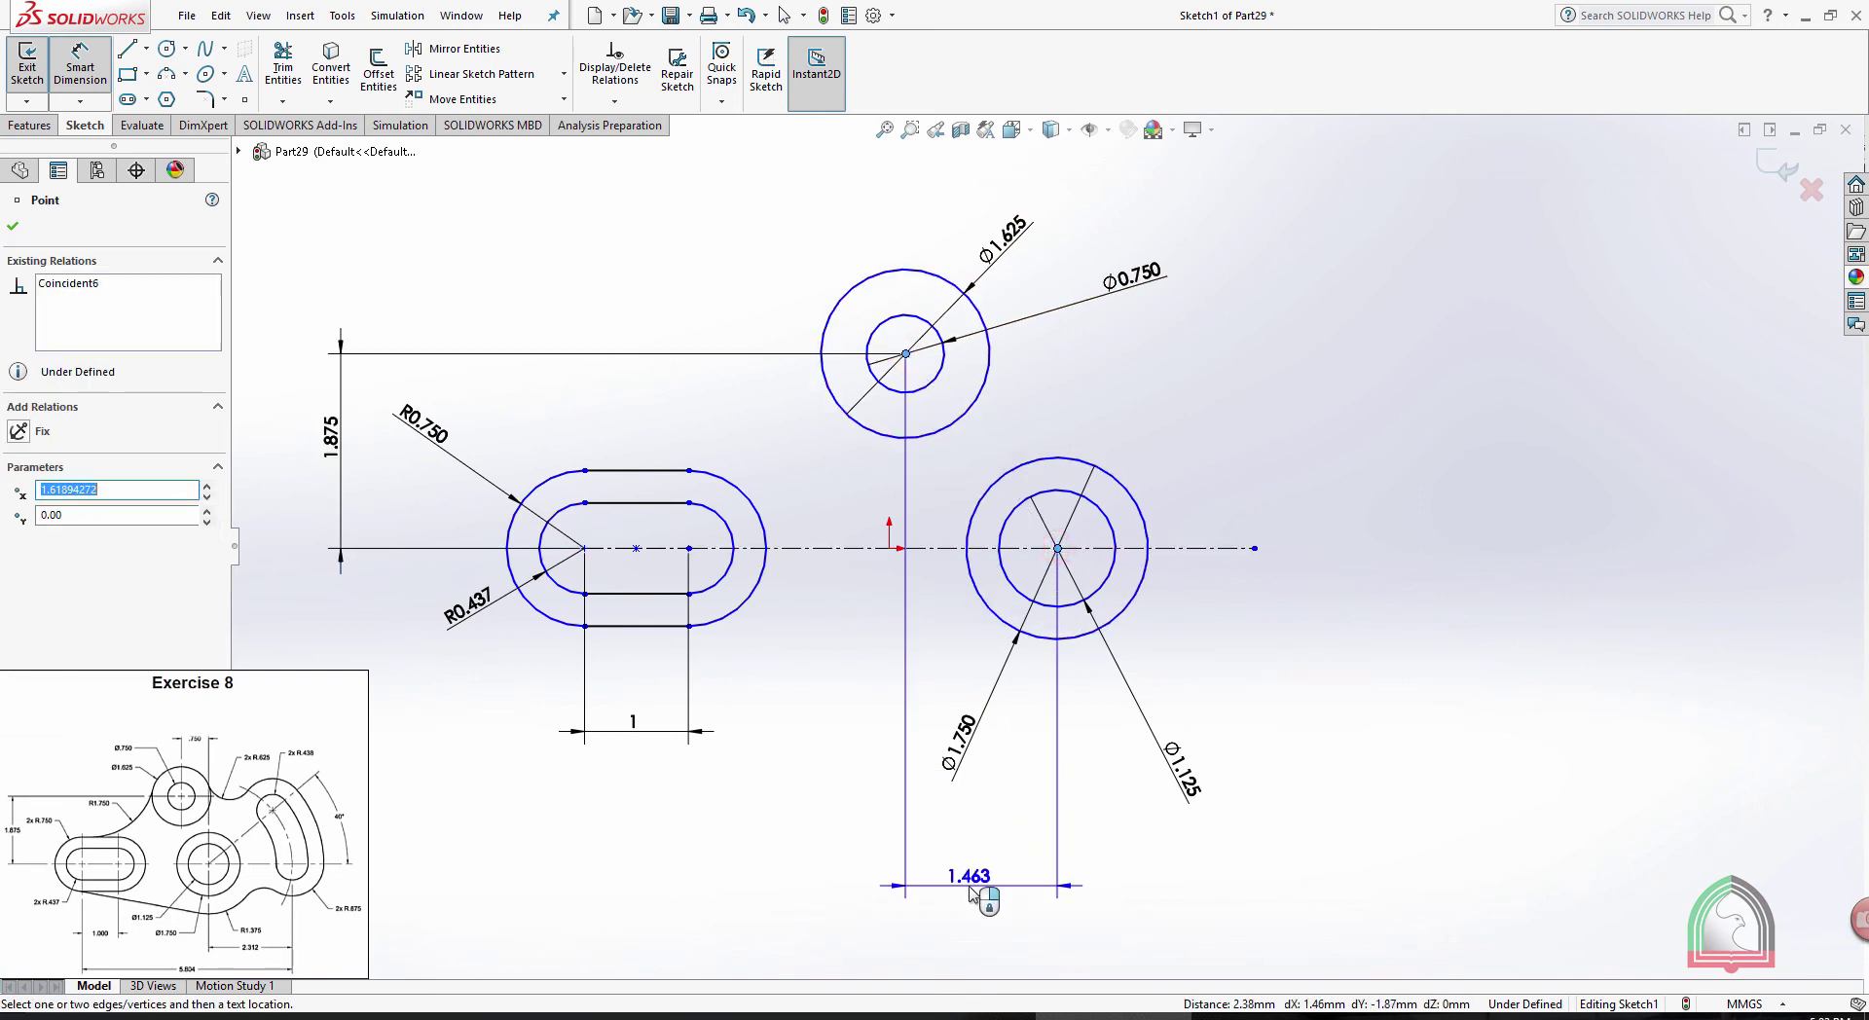
left_click(970, 886)
type(".750")
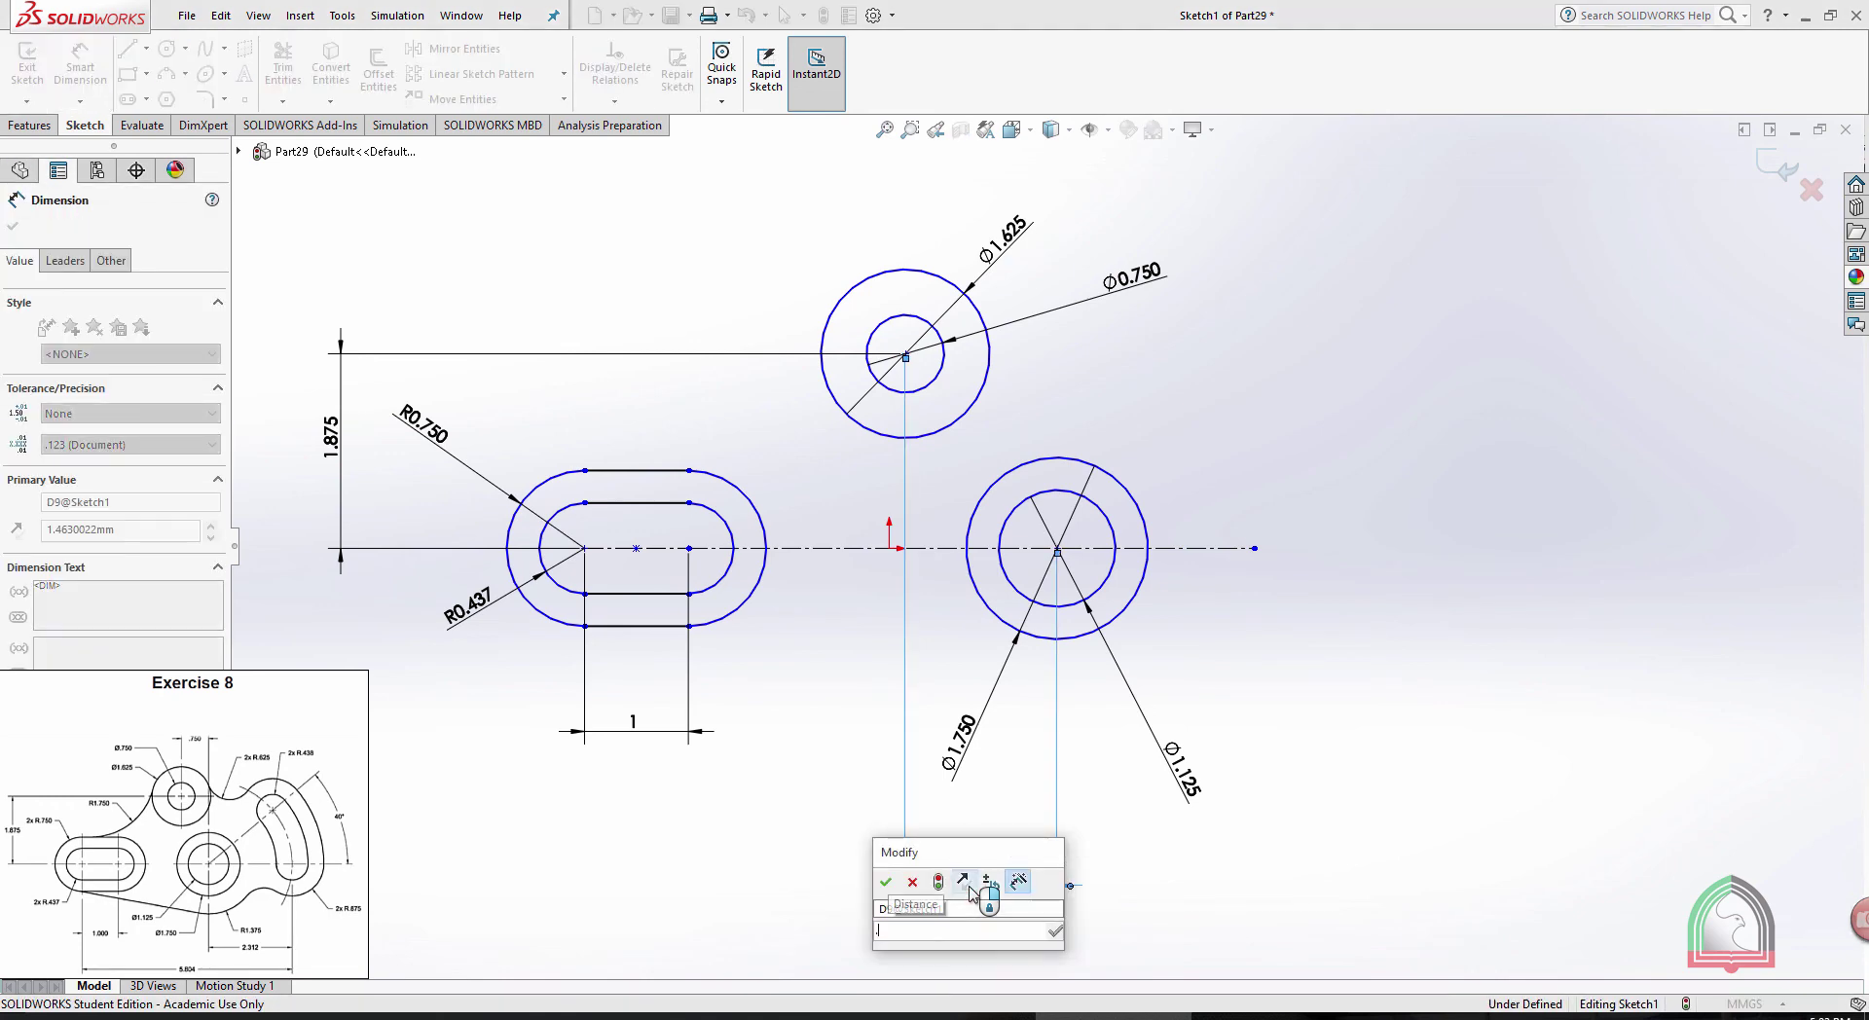
key("Return")
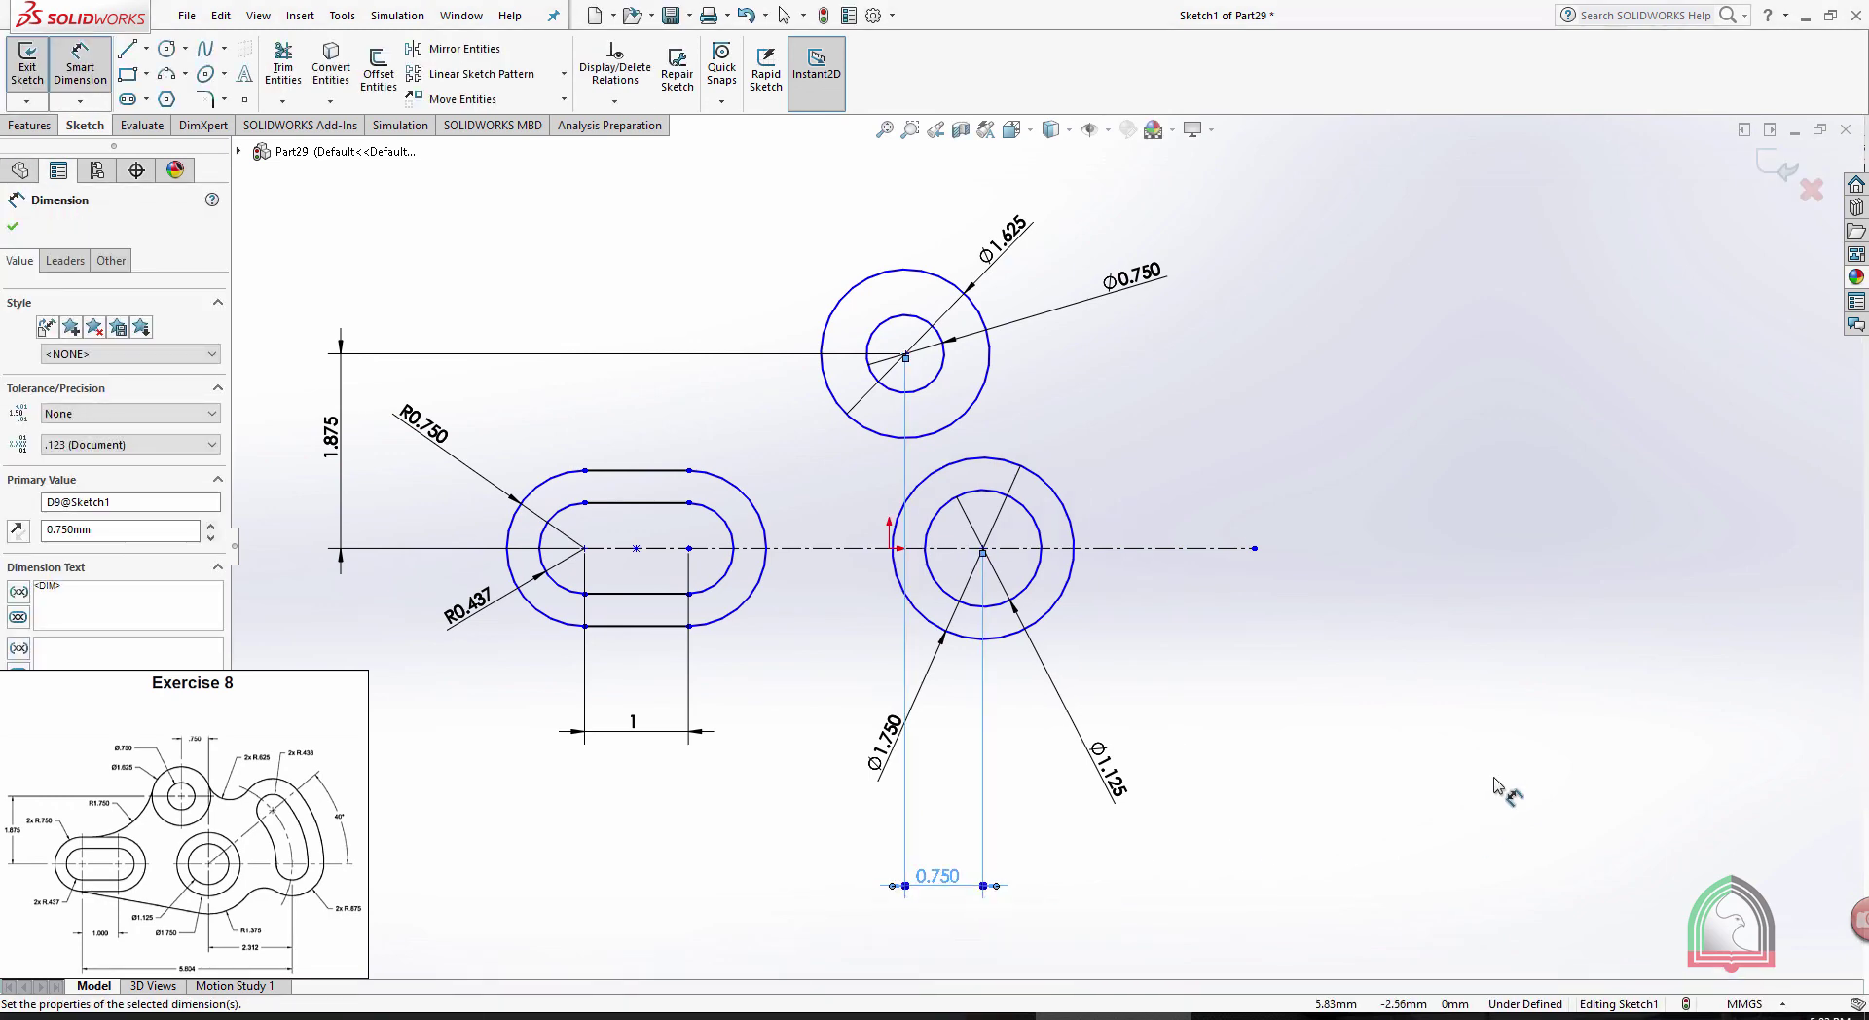
left_click(1407, 745)
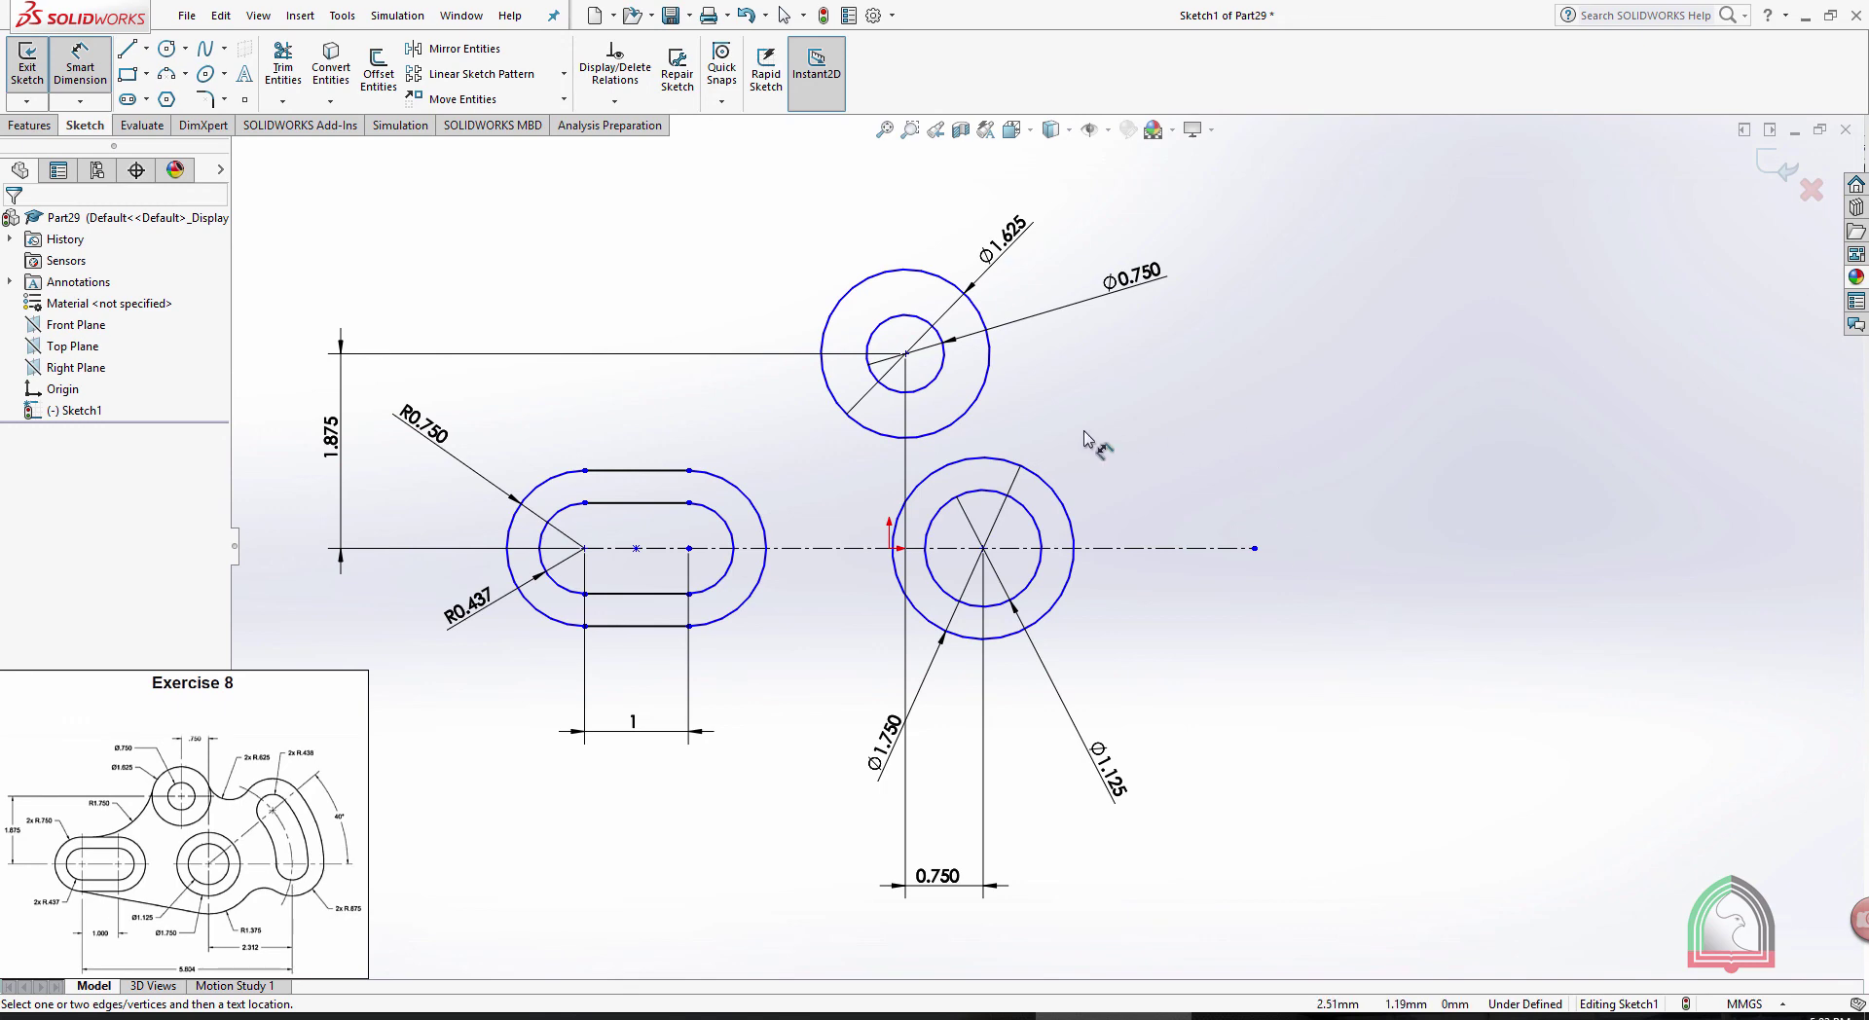
key("alt+Tab")
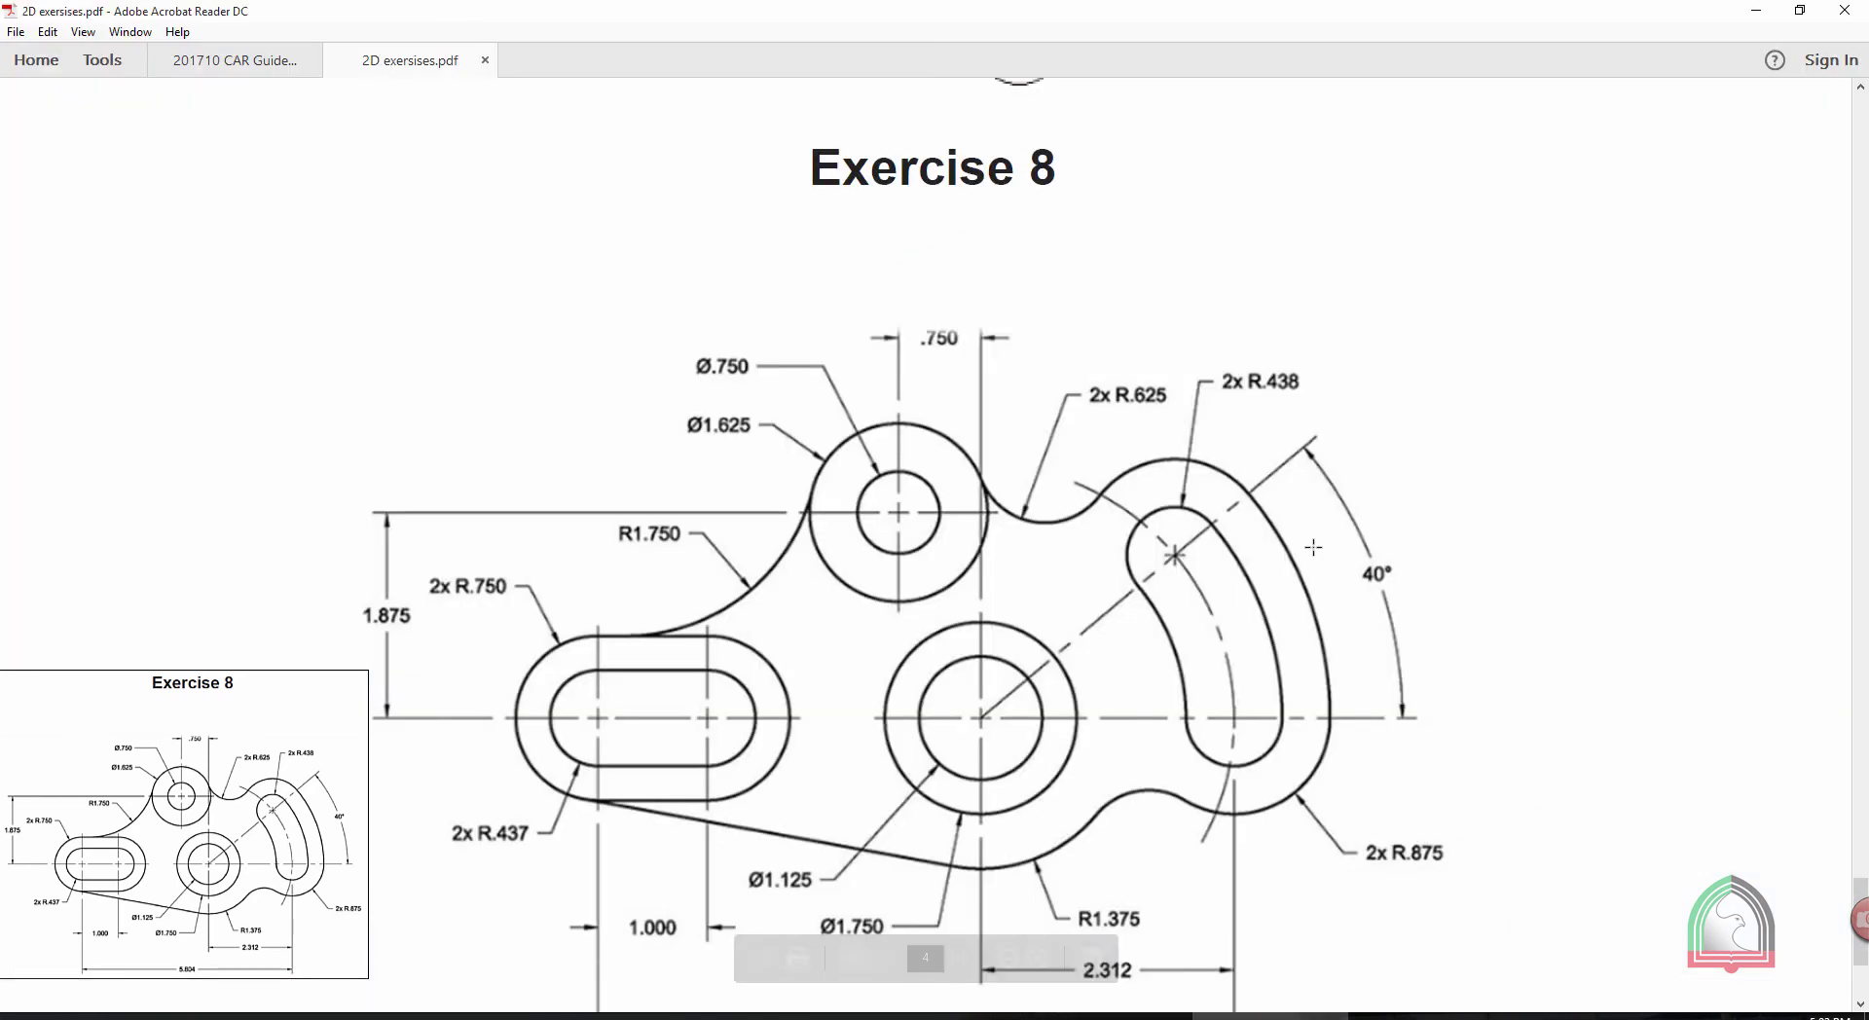
key("alt+Tab")
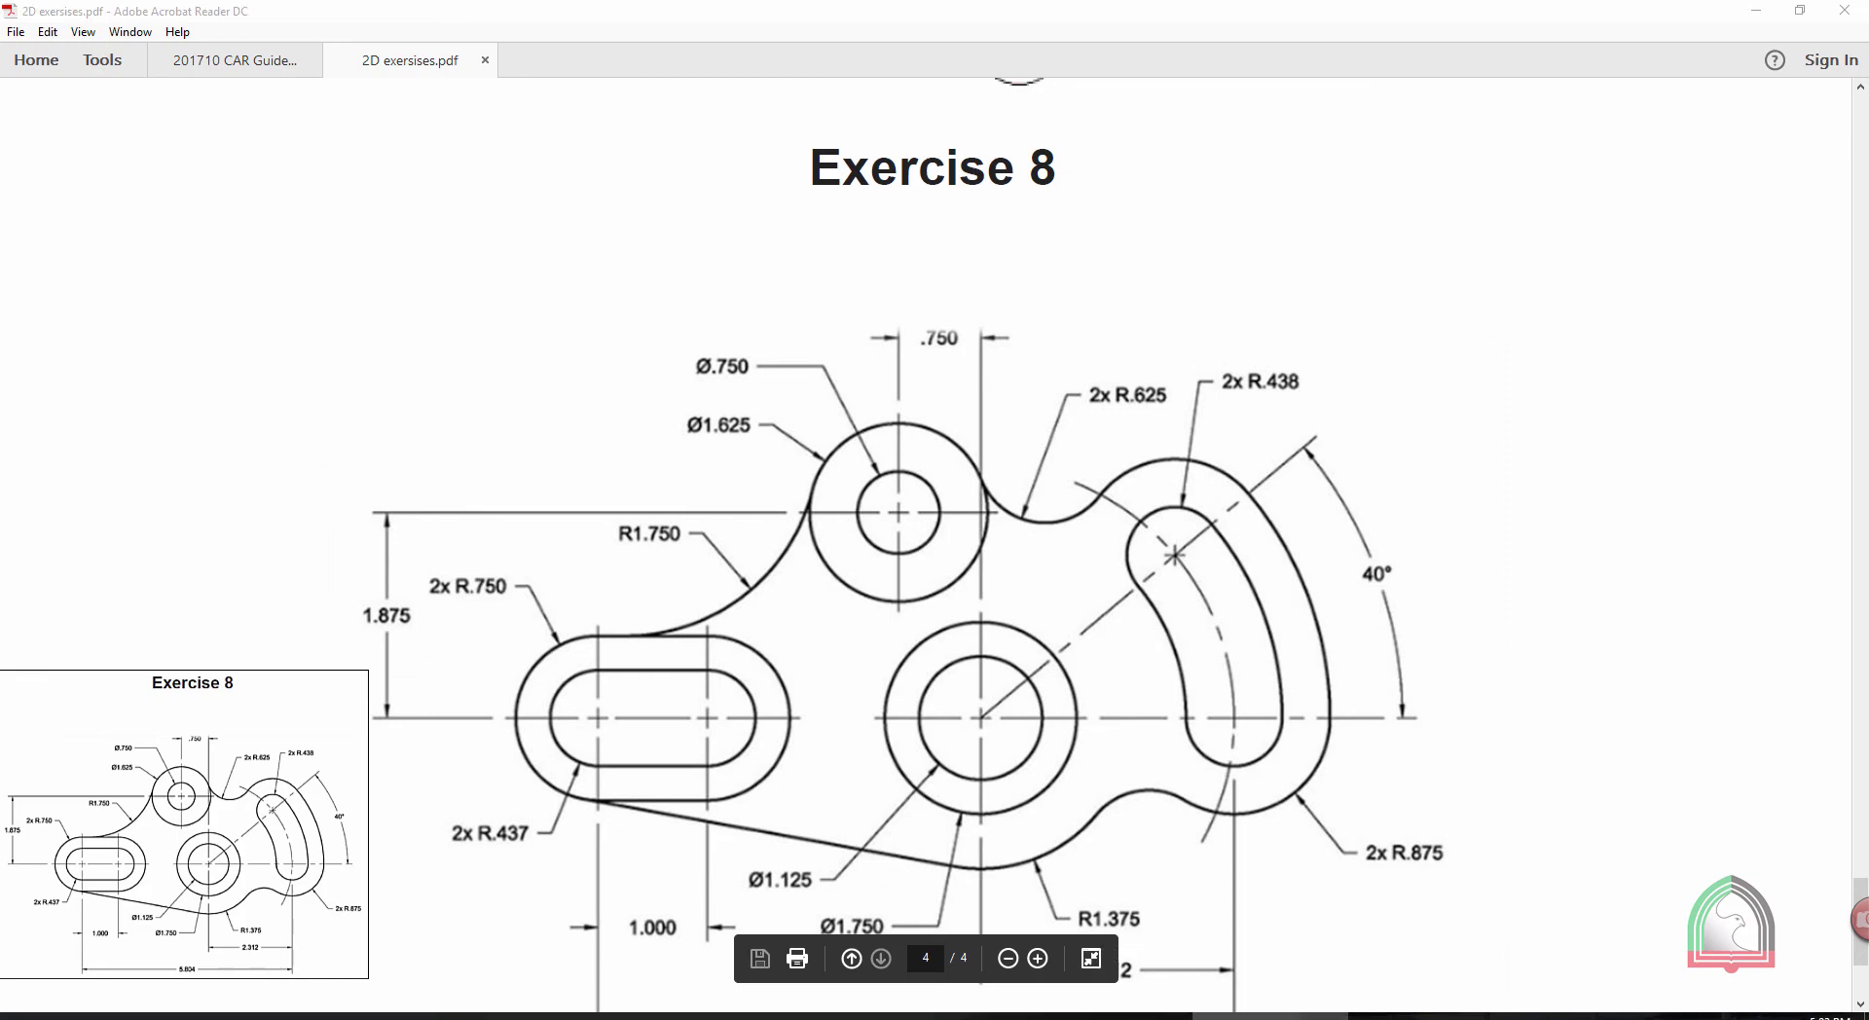
left_click(1115, 1015)
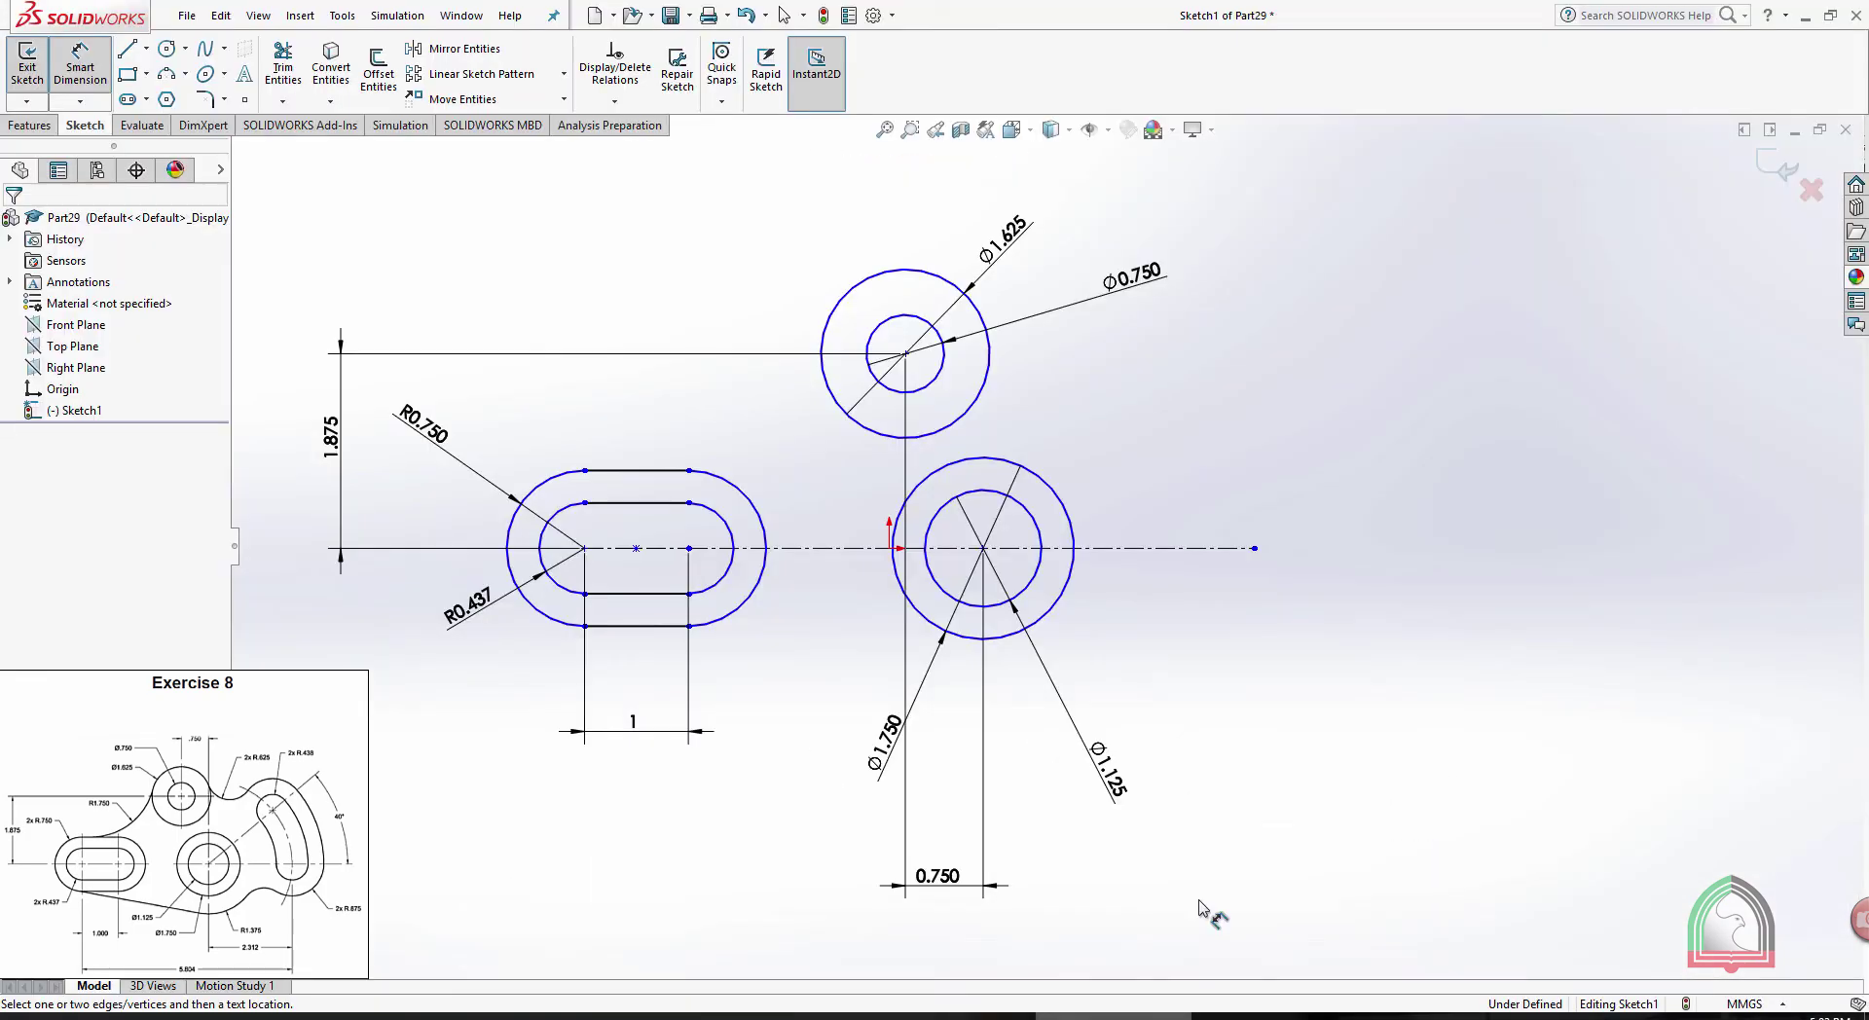
Draw a slanted centerline from the lower circles' centre up and to the right
left_click(146, 48)
left_click(175, 98)
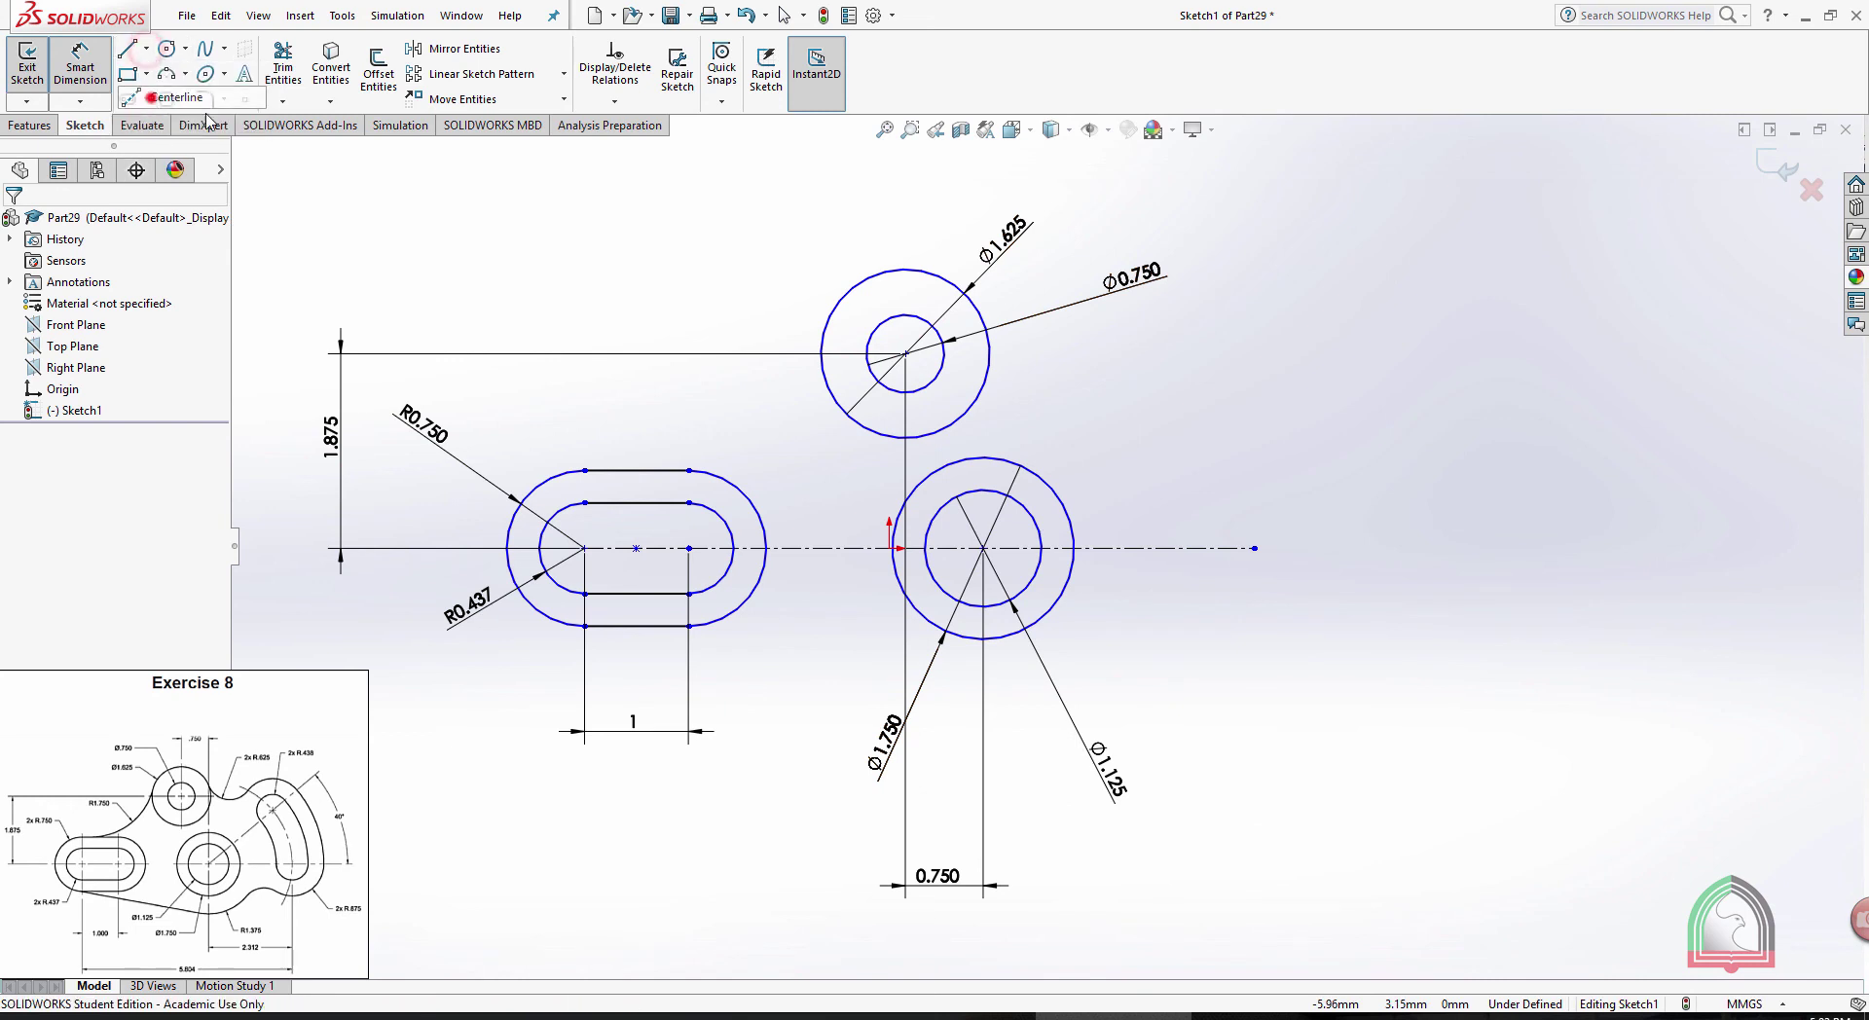
left_click(983, 548)
left_click(1304, 308)
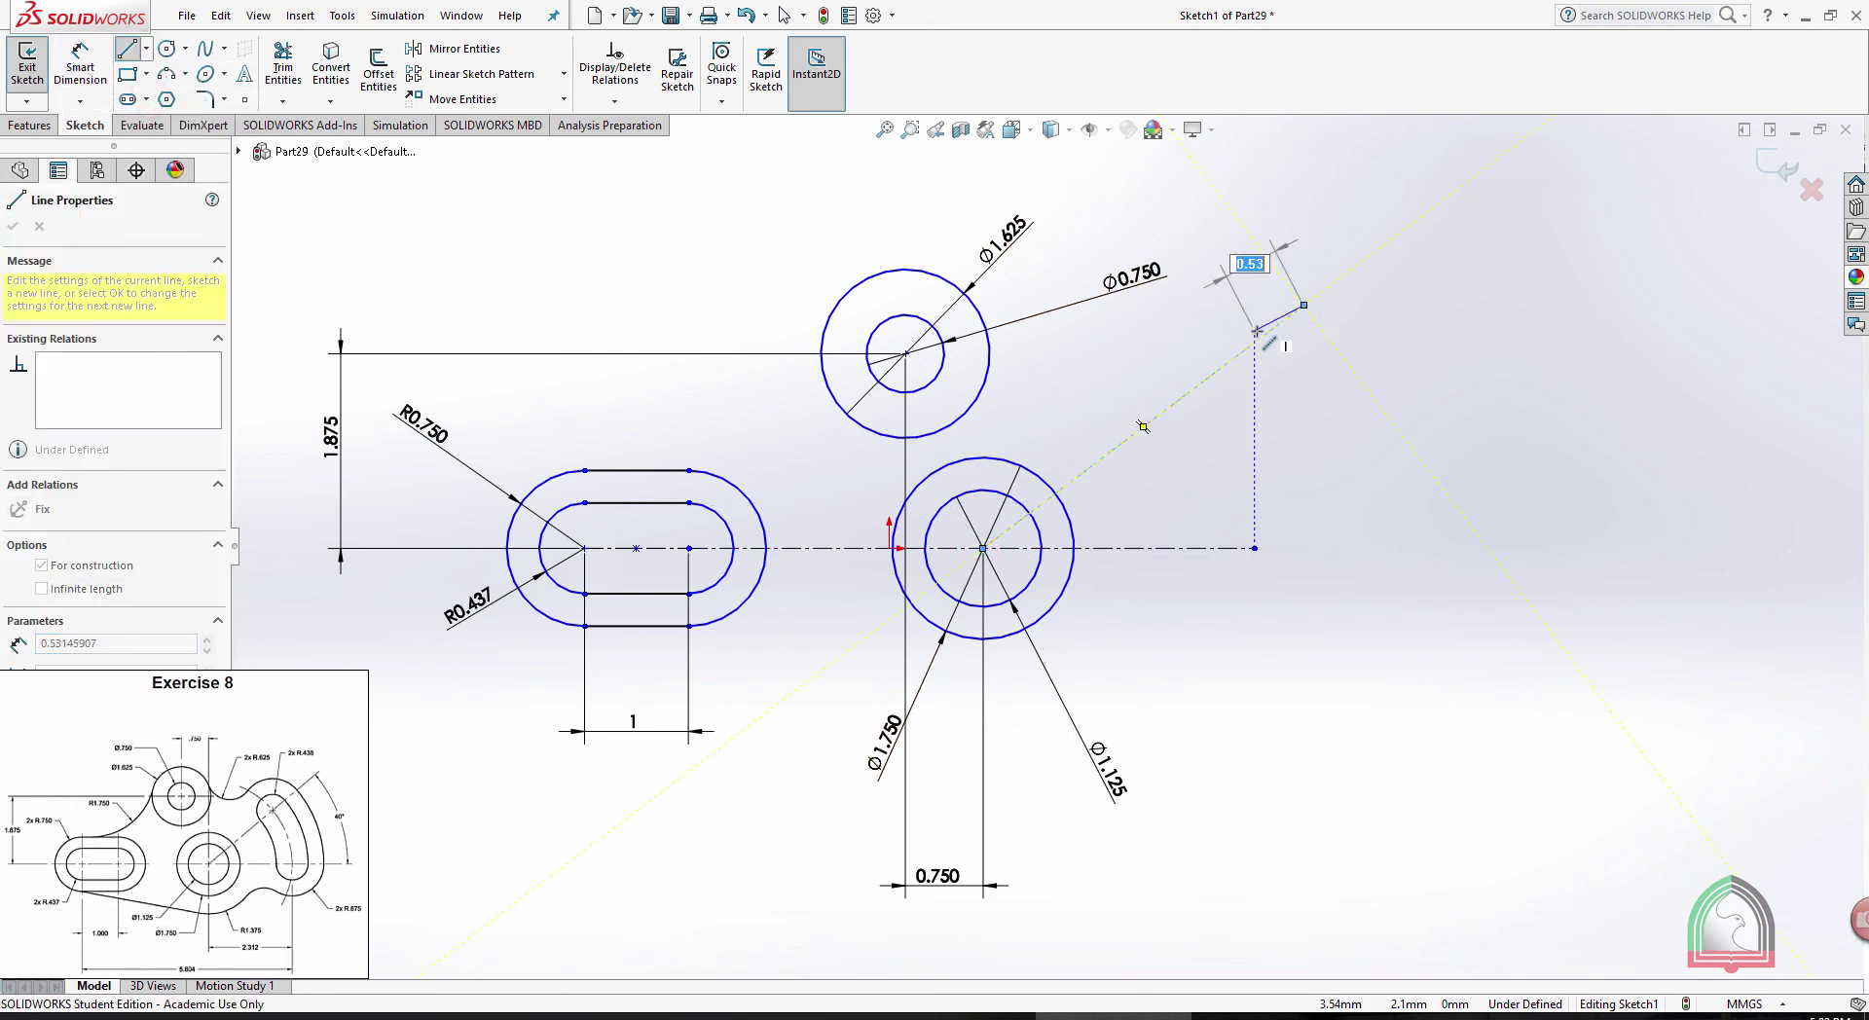
key("Escape")
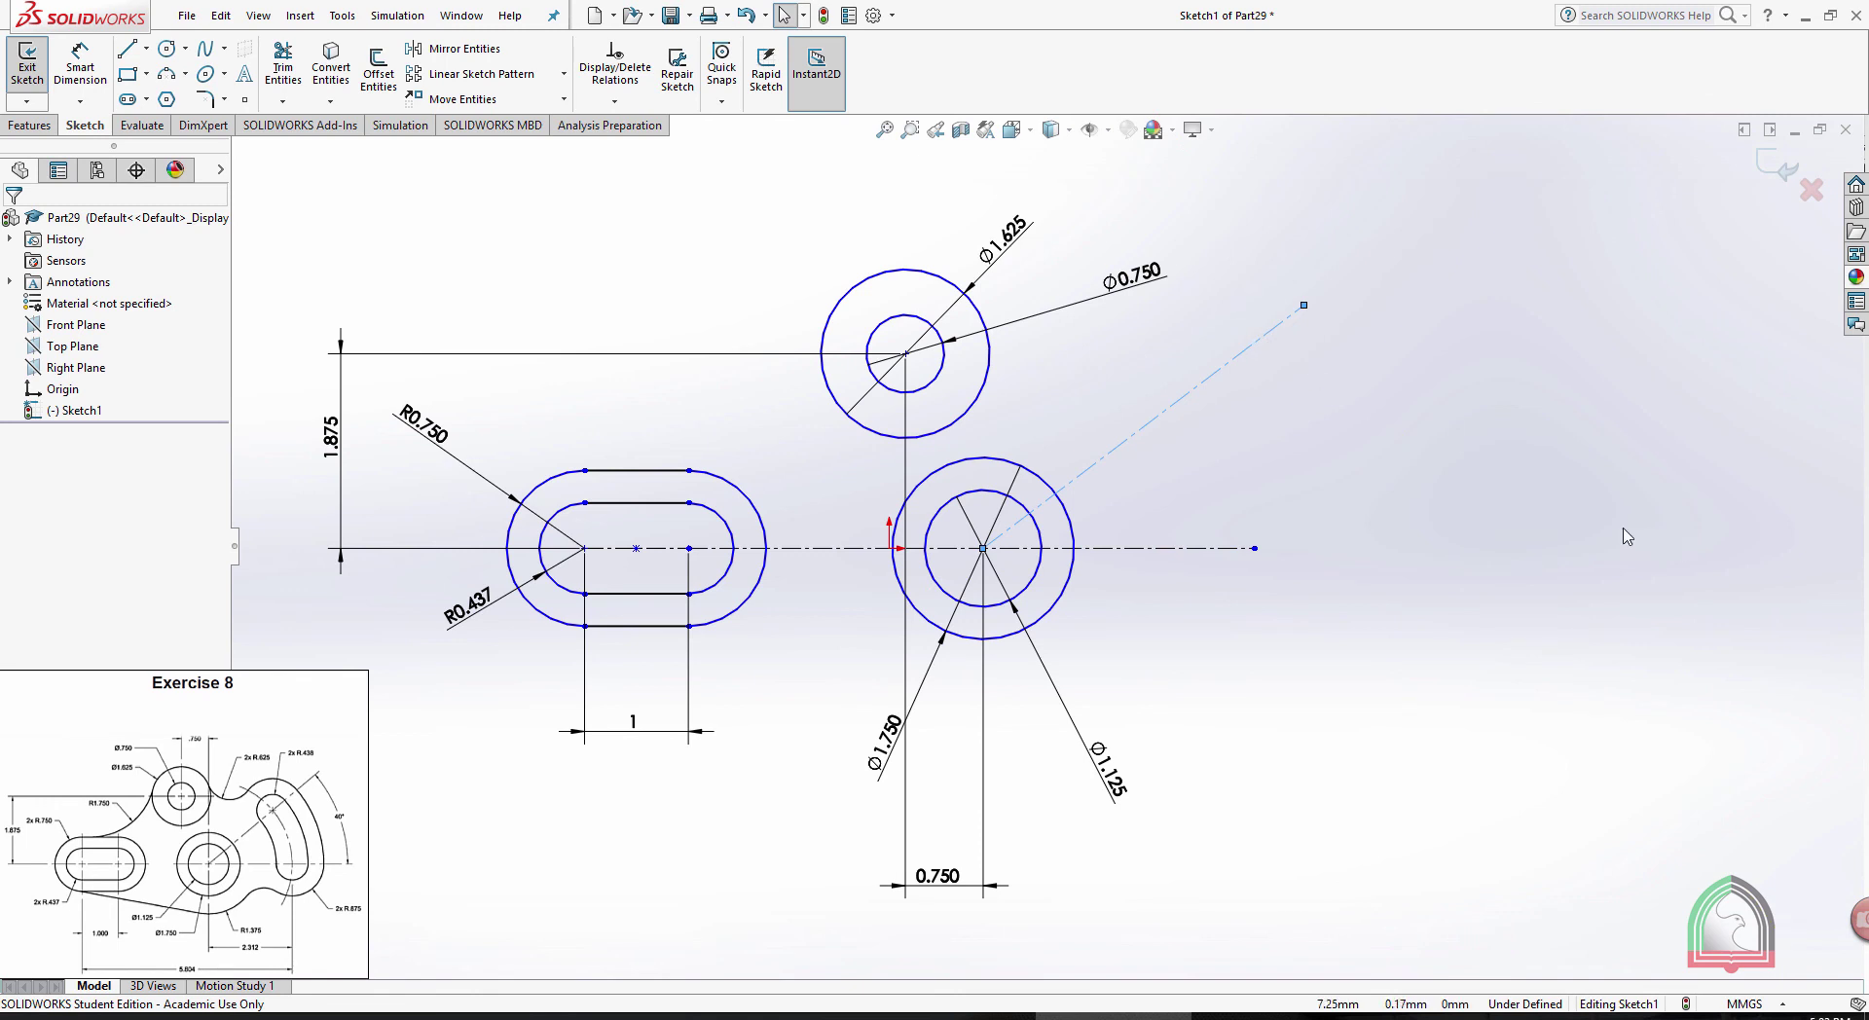
Dimension the angle between the slanted and horizontal centerlines as 40° and move it outward
left_click(79, 65)
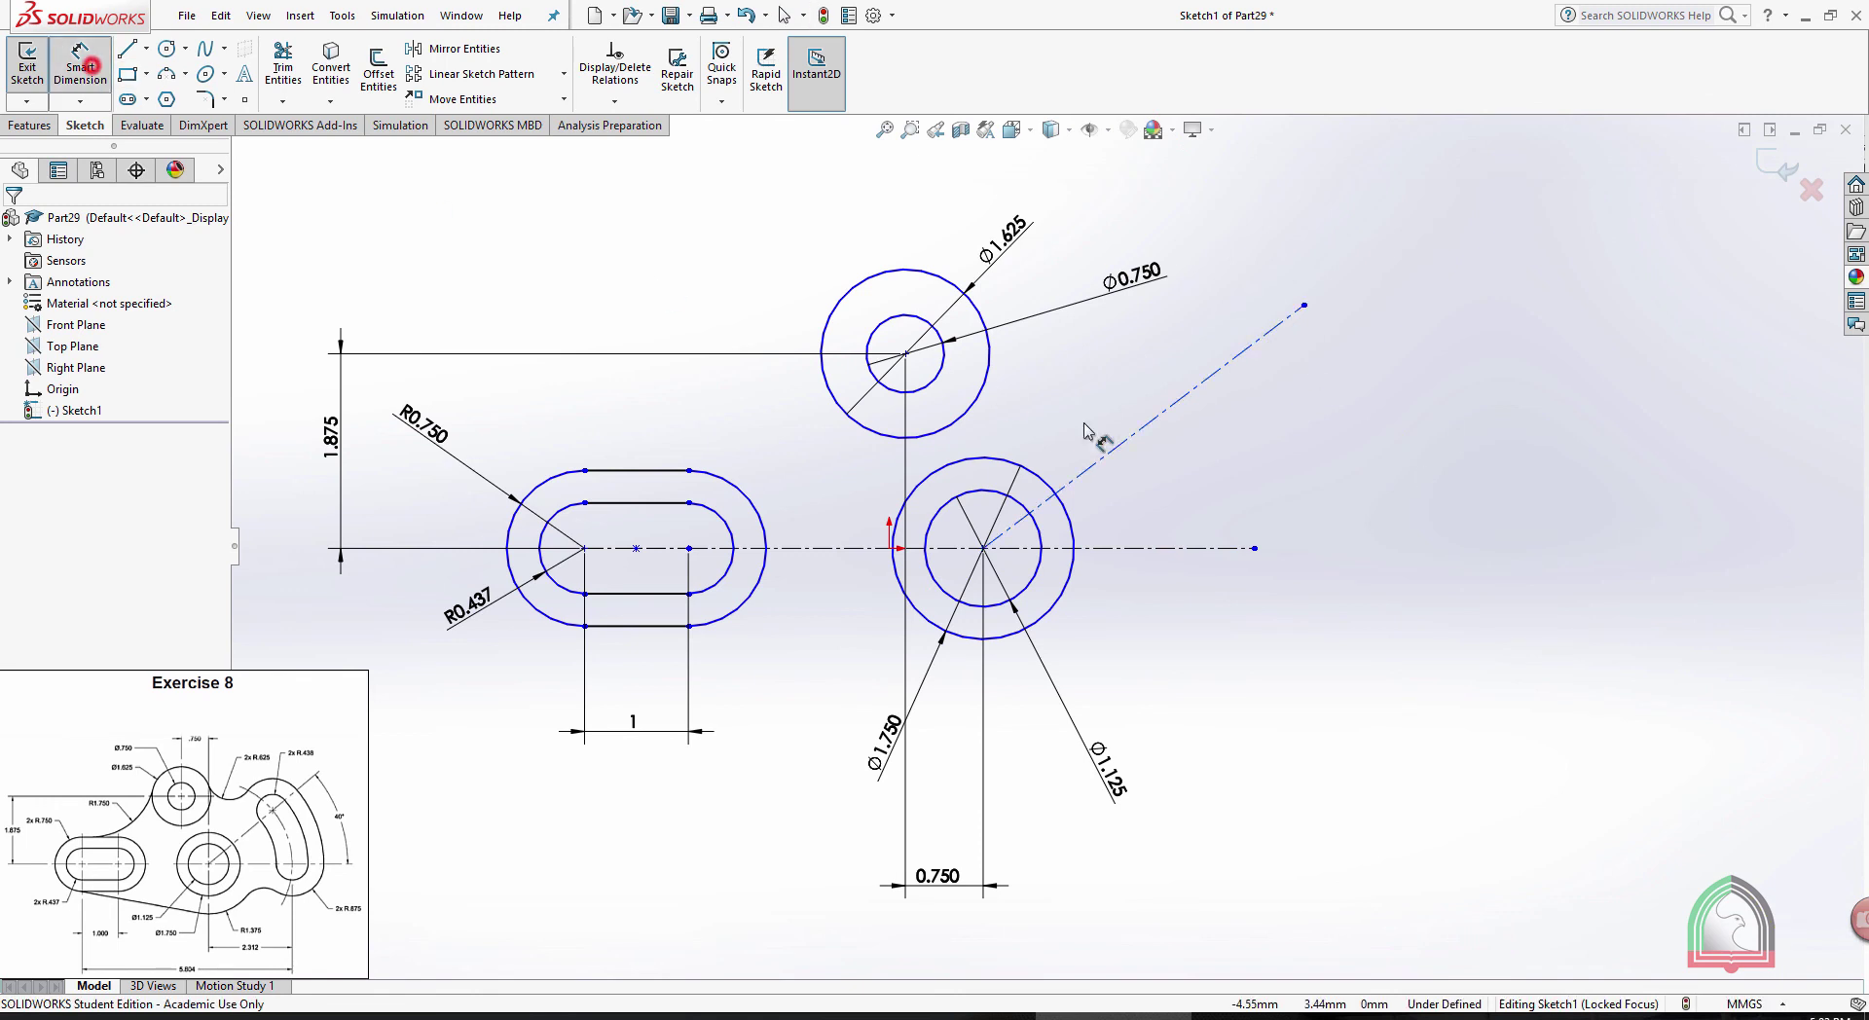
left_click(1141, 436)
left_click(1170, 546)
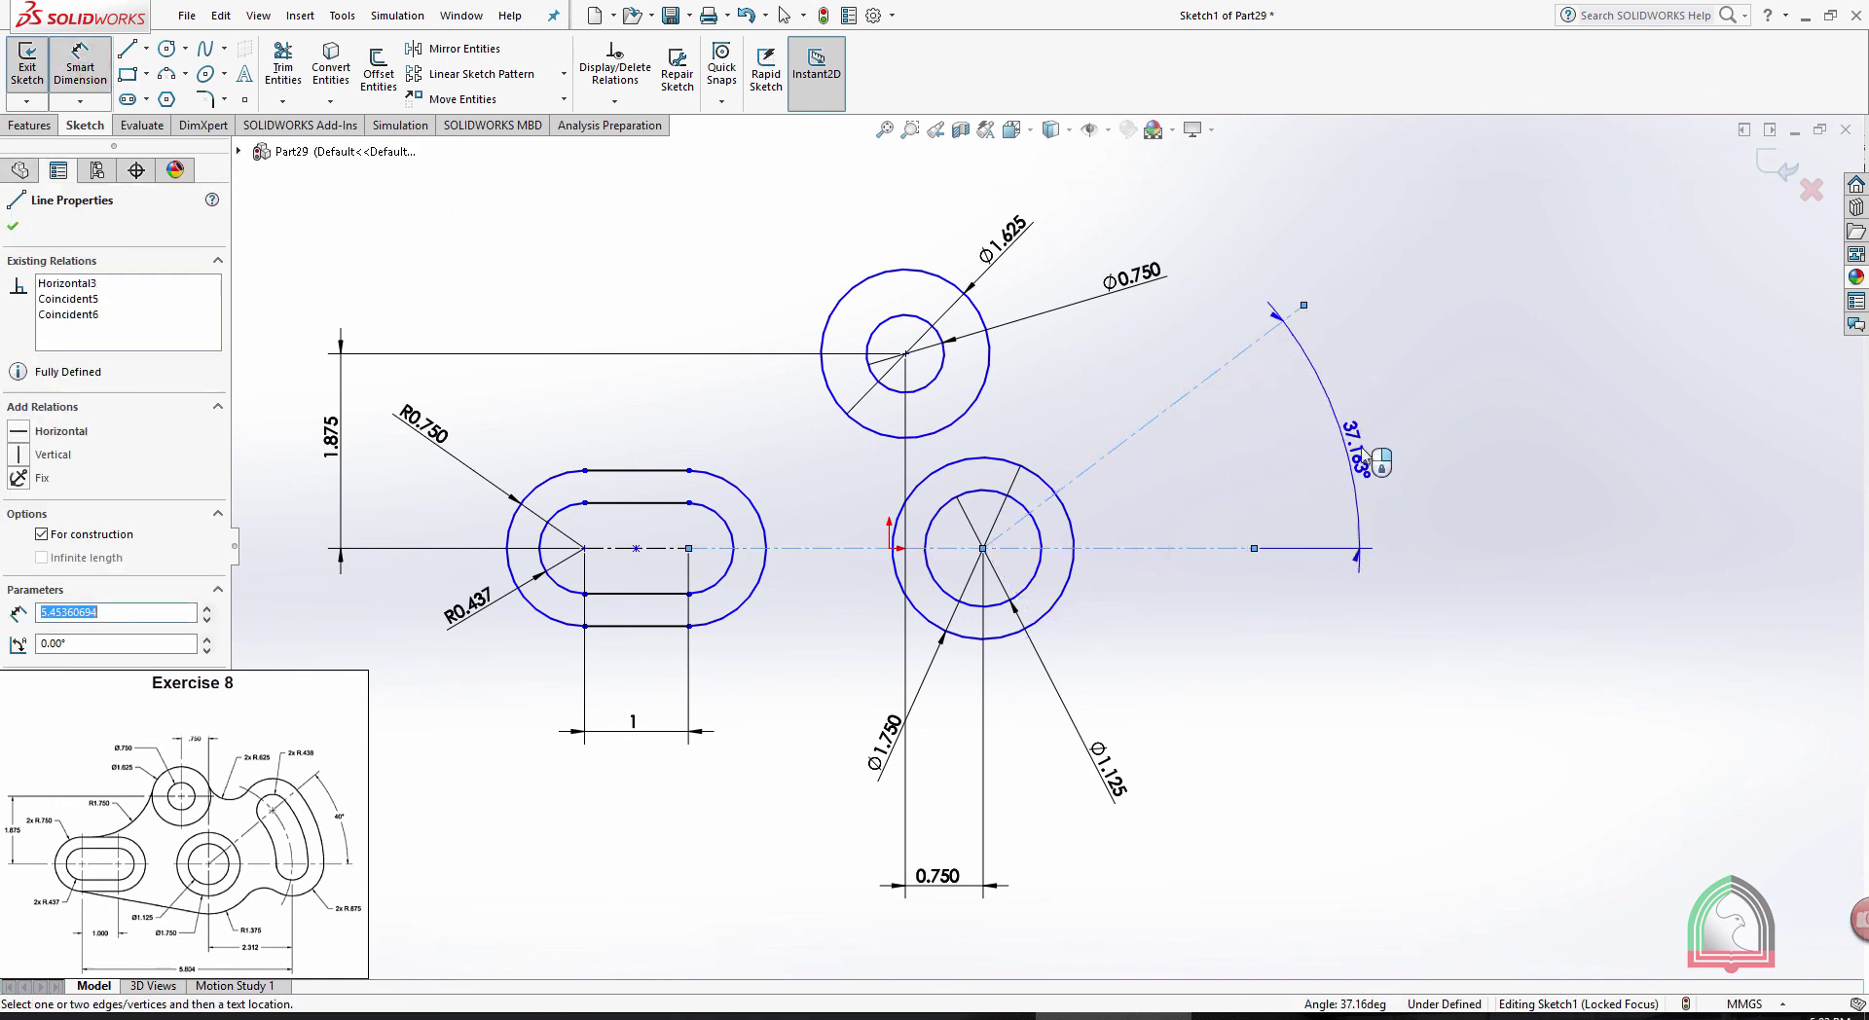
left_click(1381, 462)
type("4")
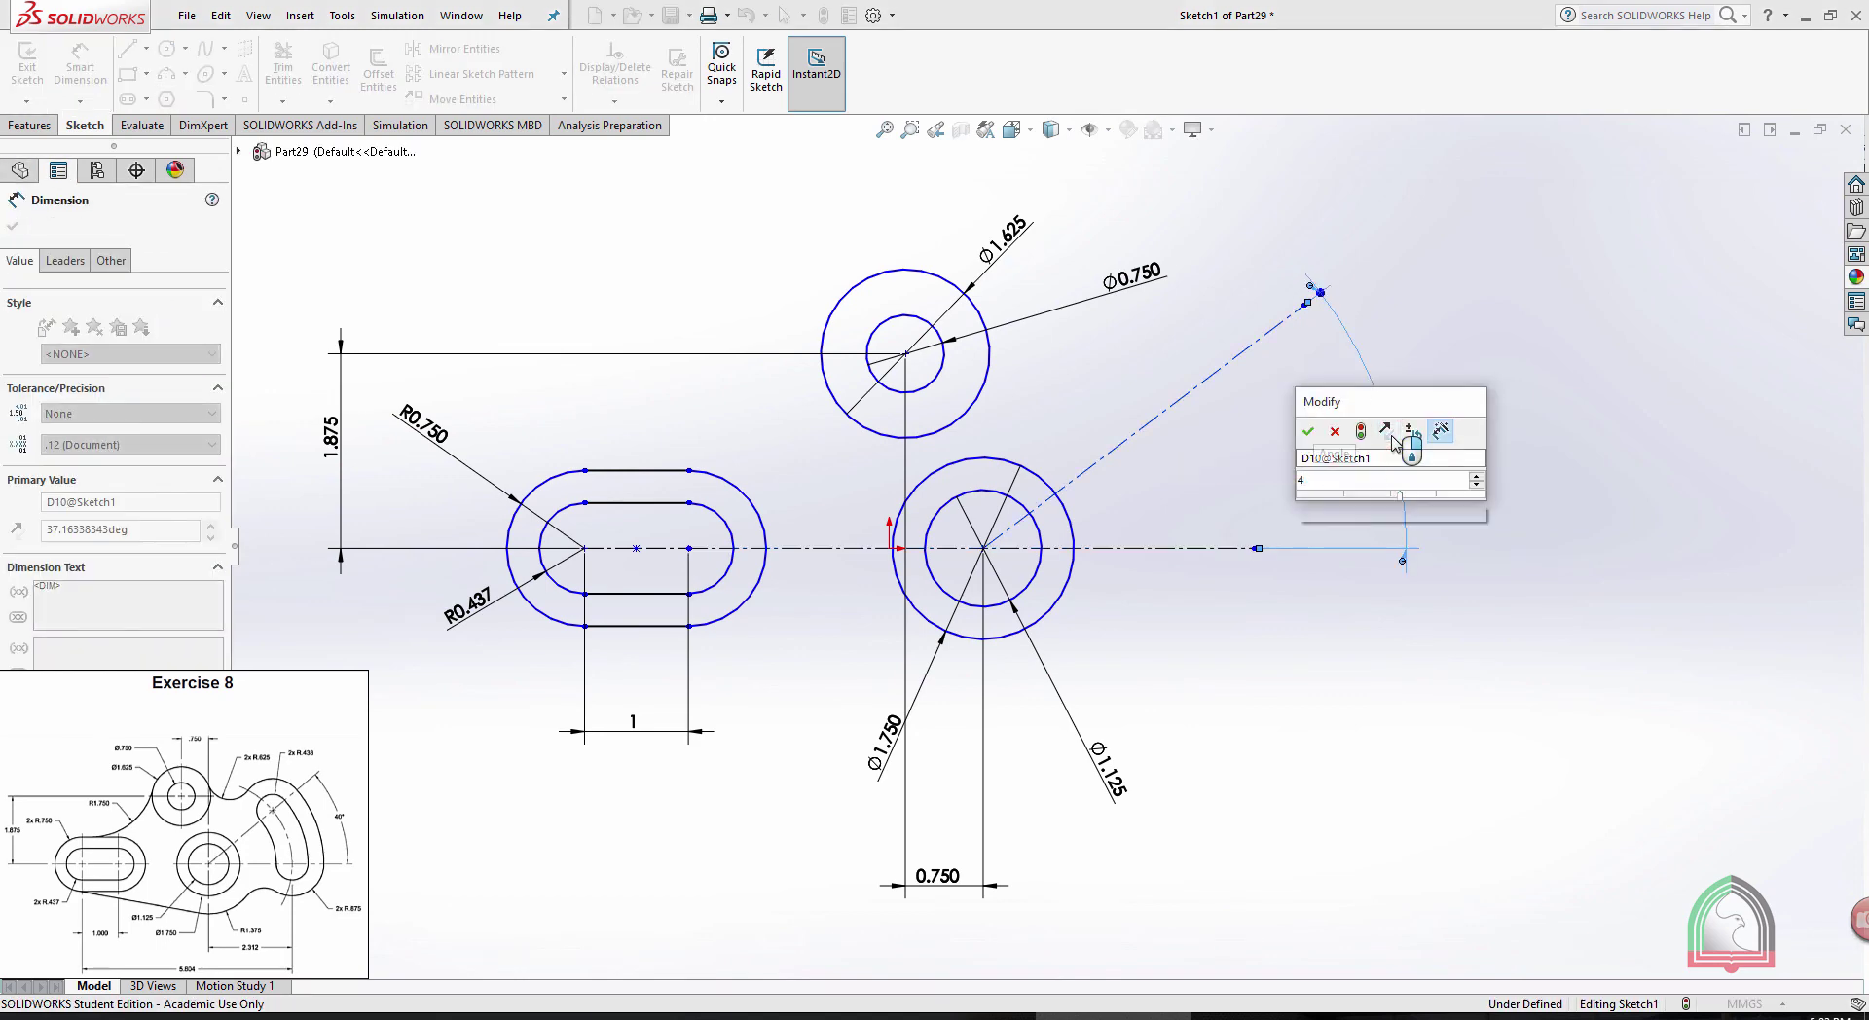
type("0")
key("Return")
left_click(1674, 389)
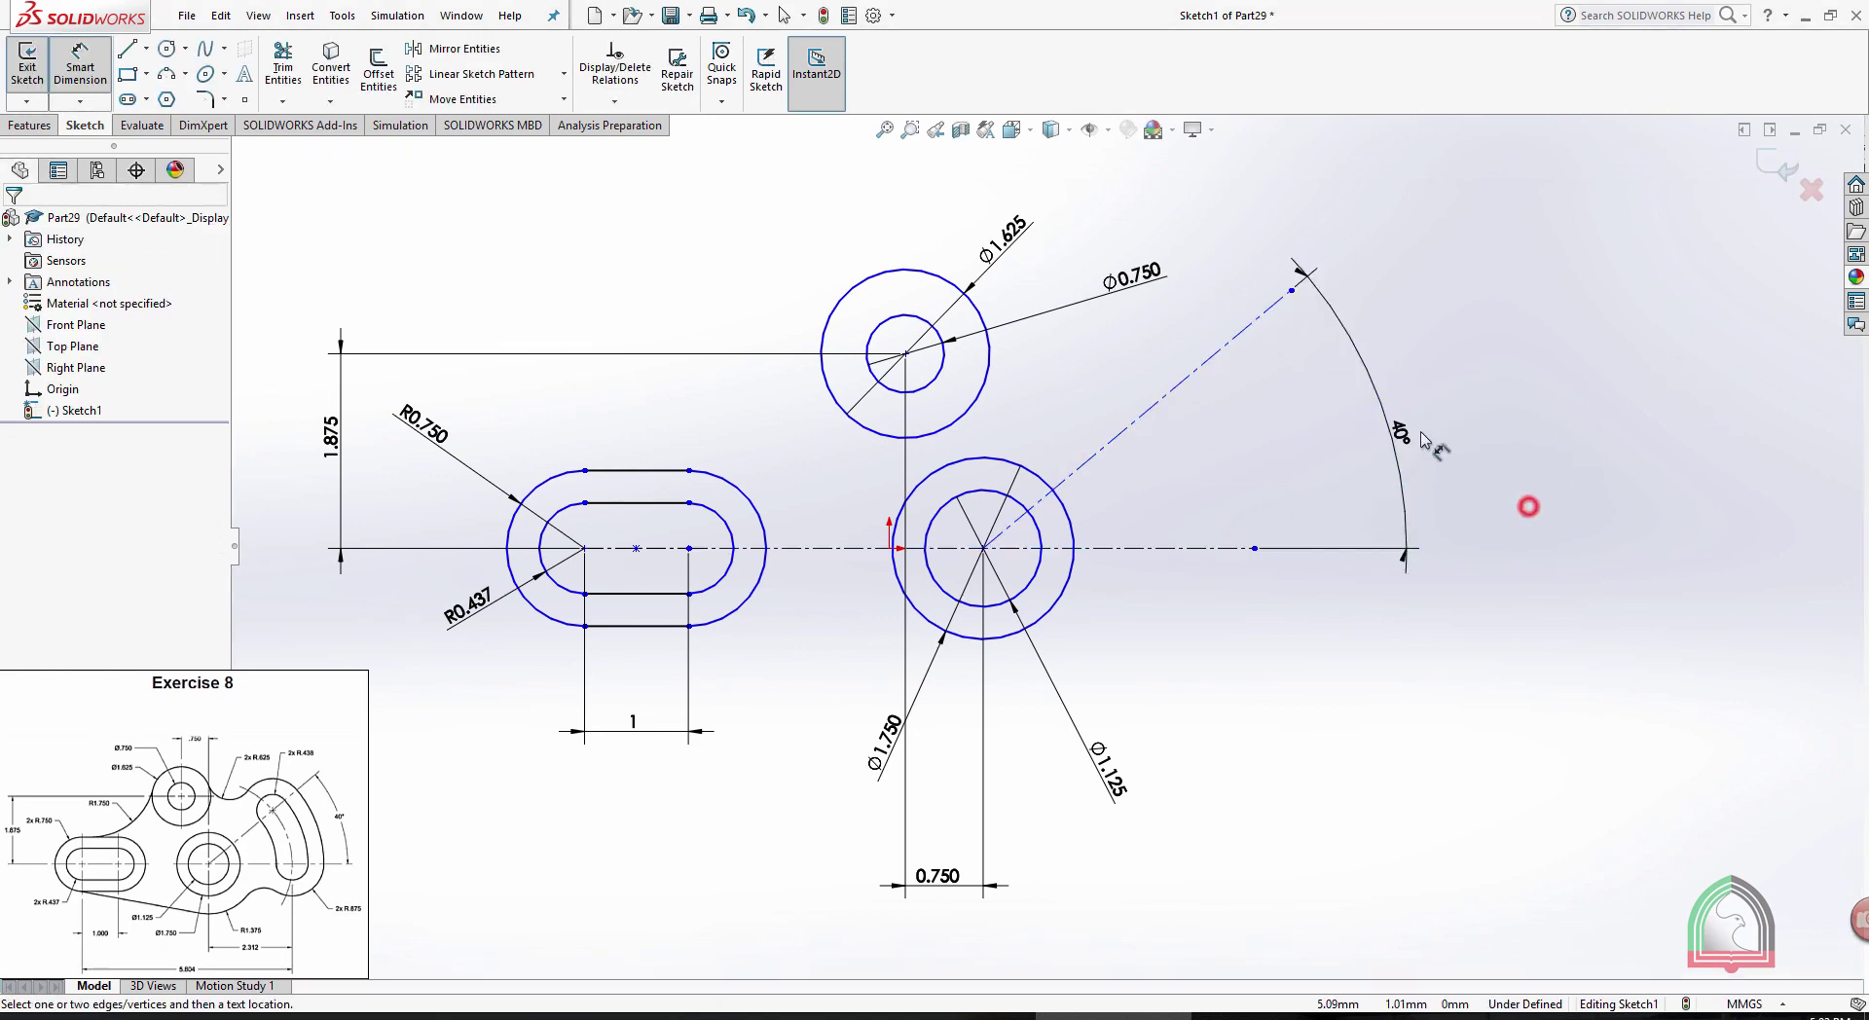
left_click_drag(1398, 440, 1617, 321)
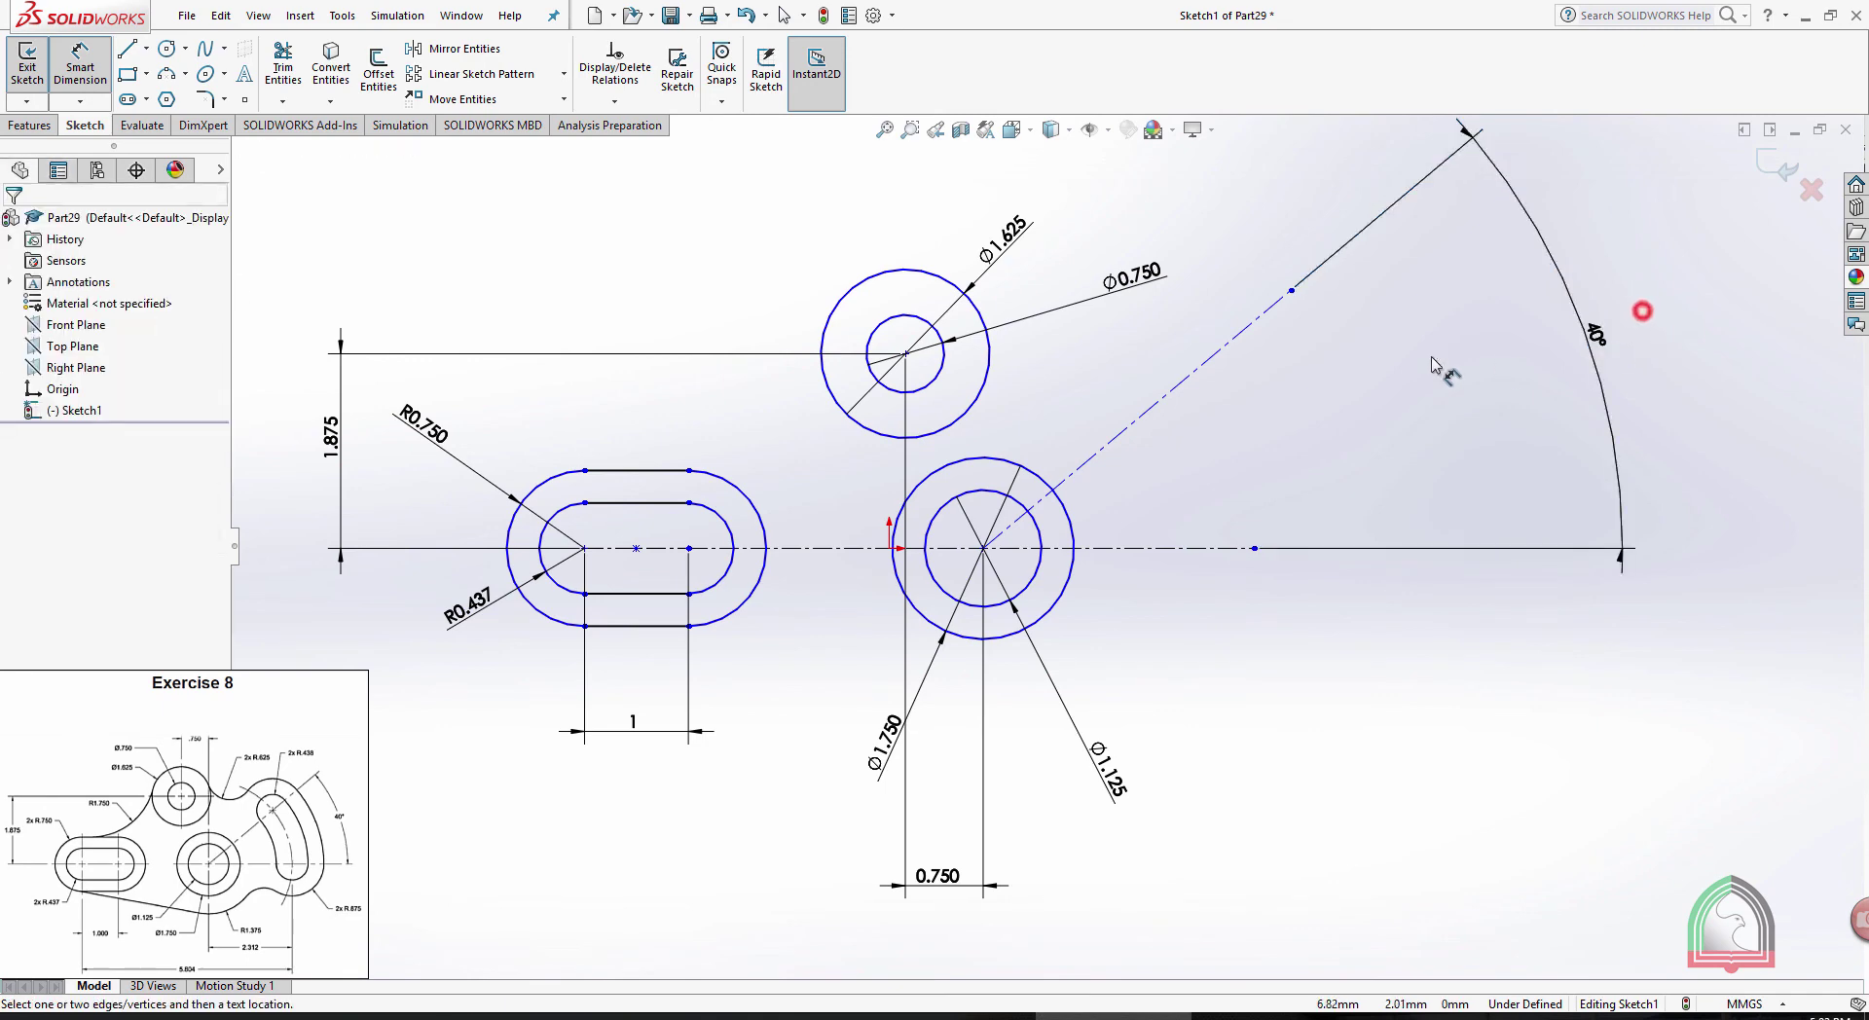
Extend the horizontal centerline farther to the right
left_click(1255, 548)
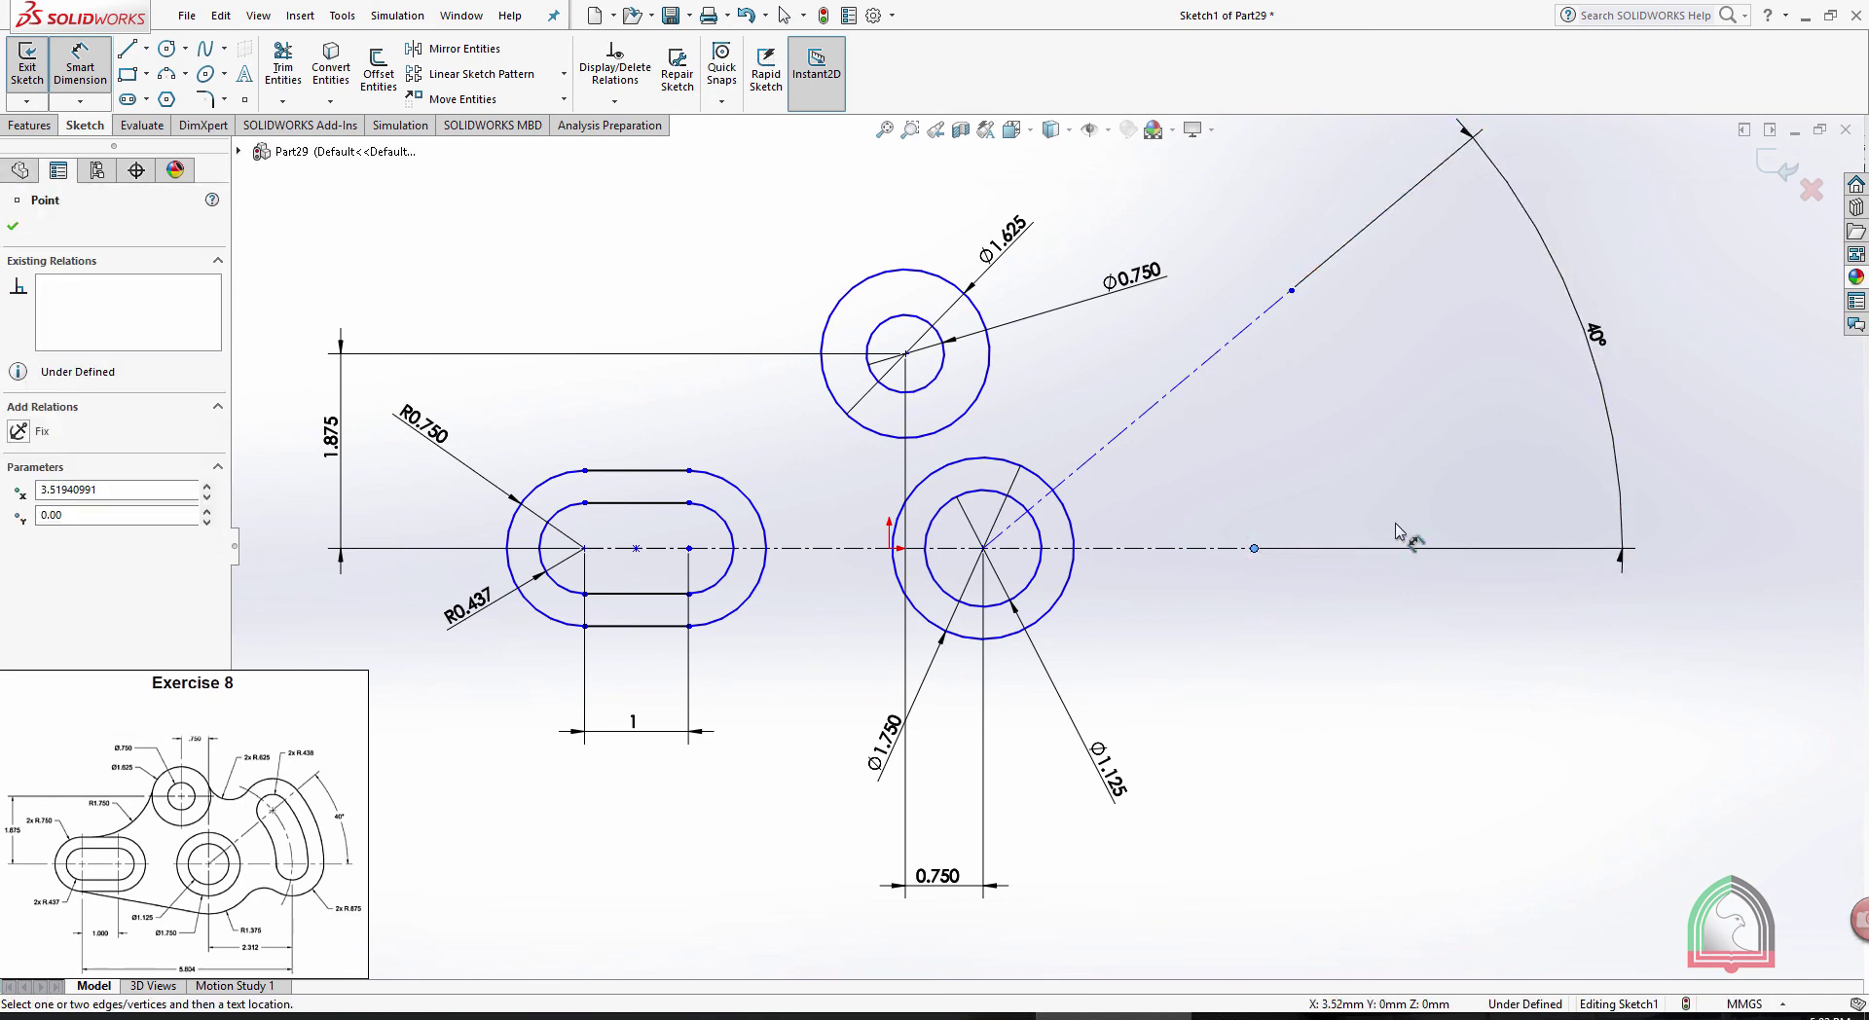
key("Escape")
key("Escape")
mouse_move(1255, 548)
left_mouse_down()
mouse_move(1414, 552)
mouse_move(1429, 590)
left_mouse_up()
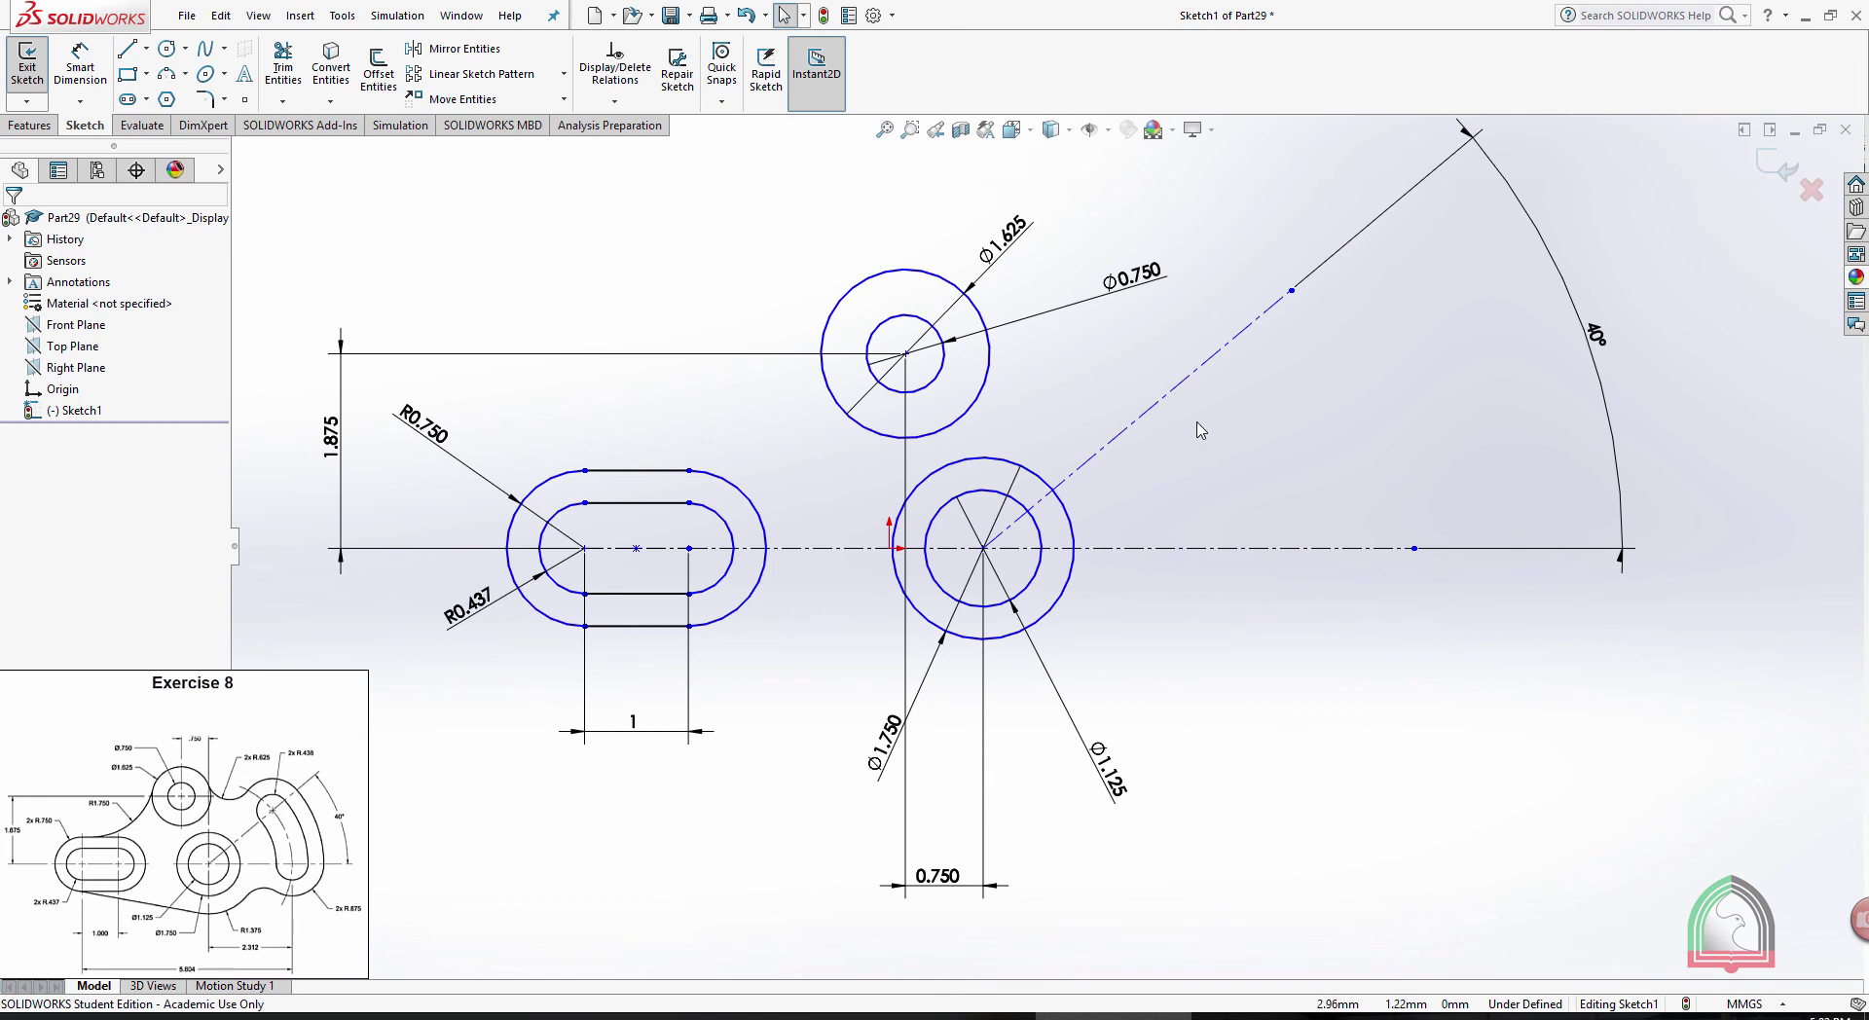
Draw a centerpoint arc slot on the lower circle's centre, from the horizontal centerline to the 40° line
left_click(147, 99)
left_click(178, 191)
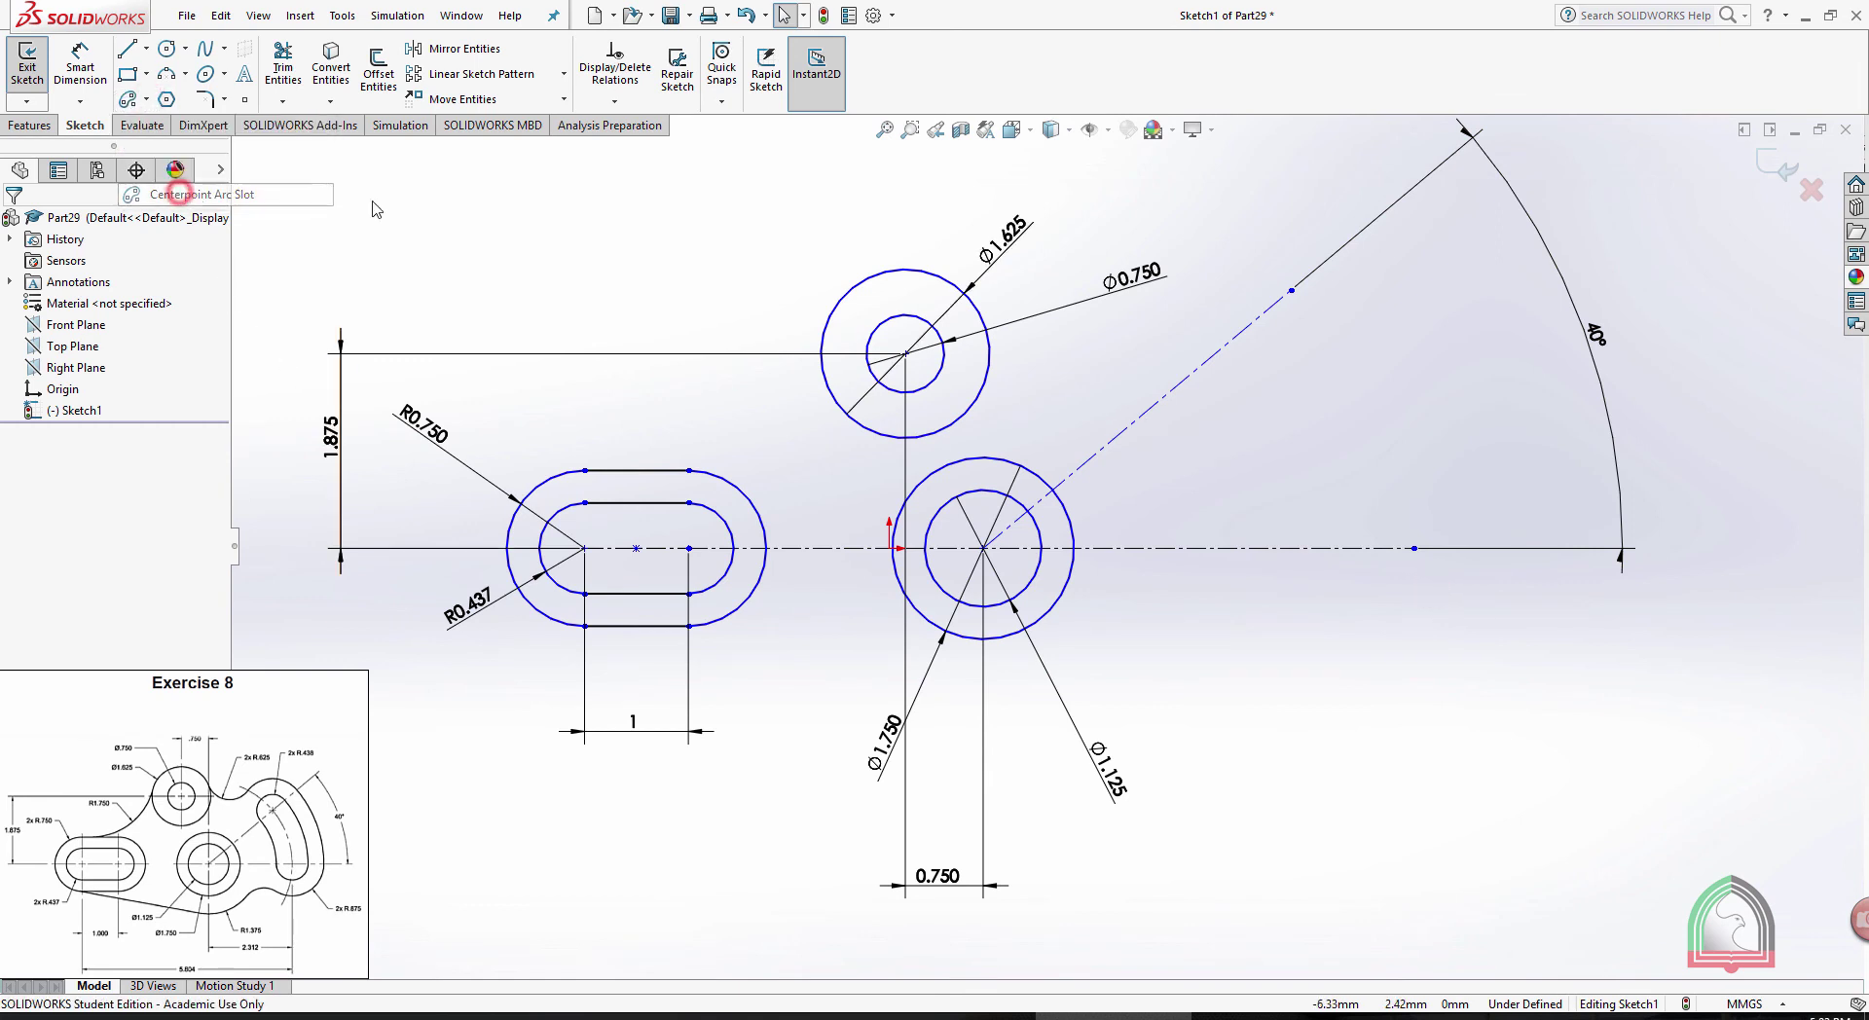
scroll(1217, 440, "down", 2)
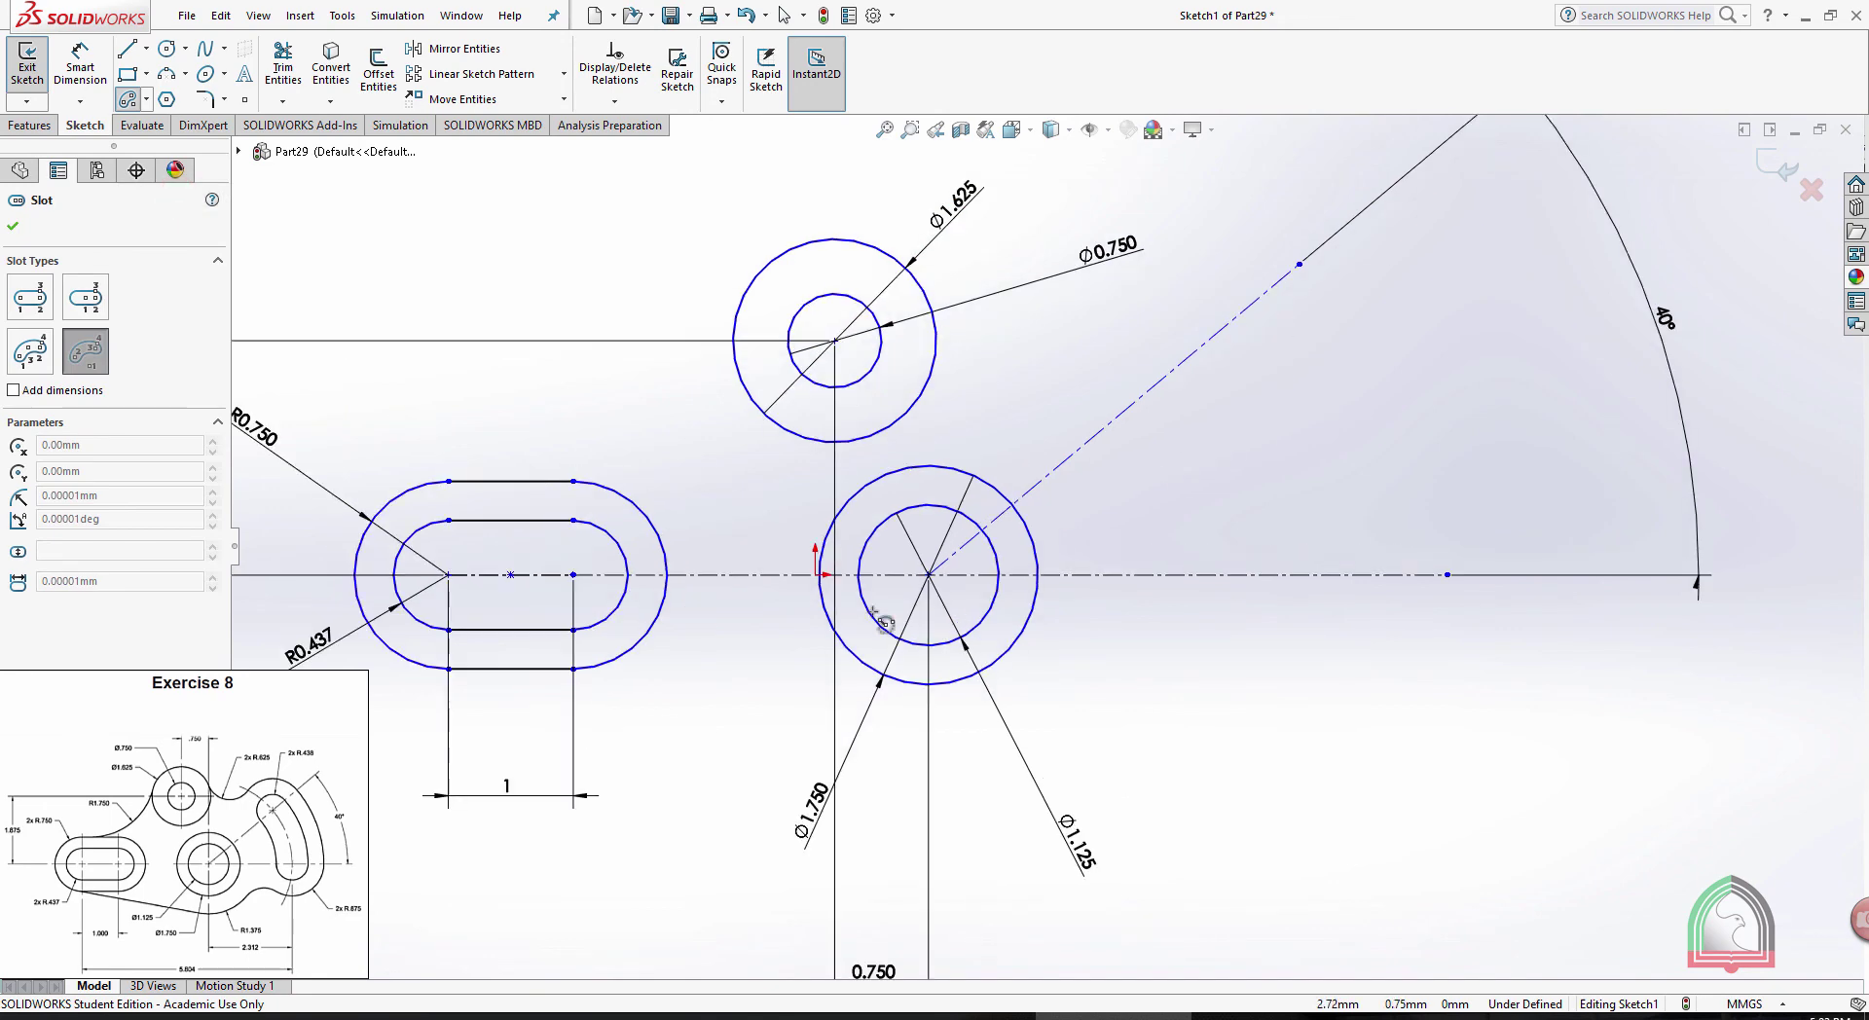
left_click(929, 576)
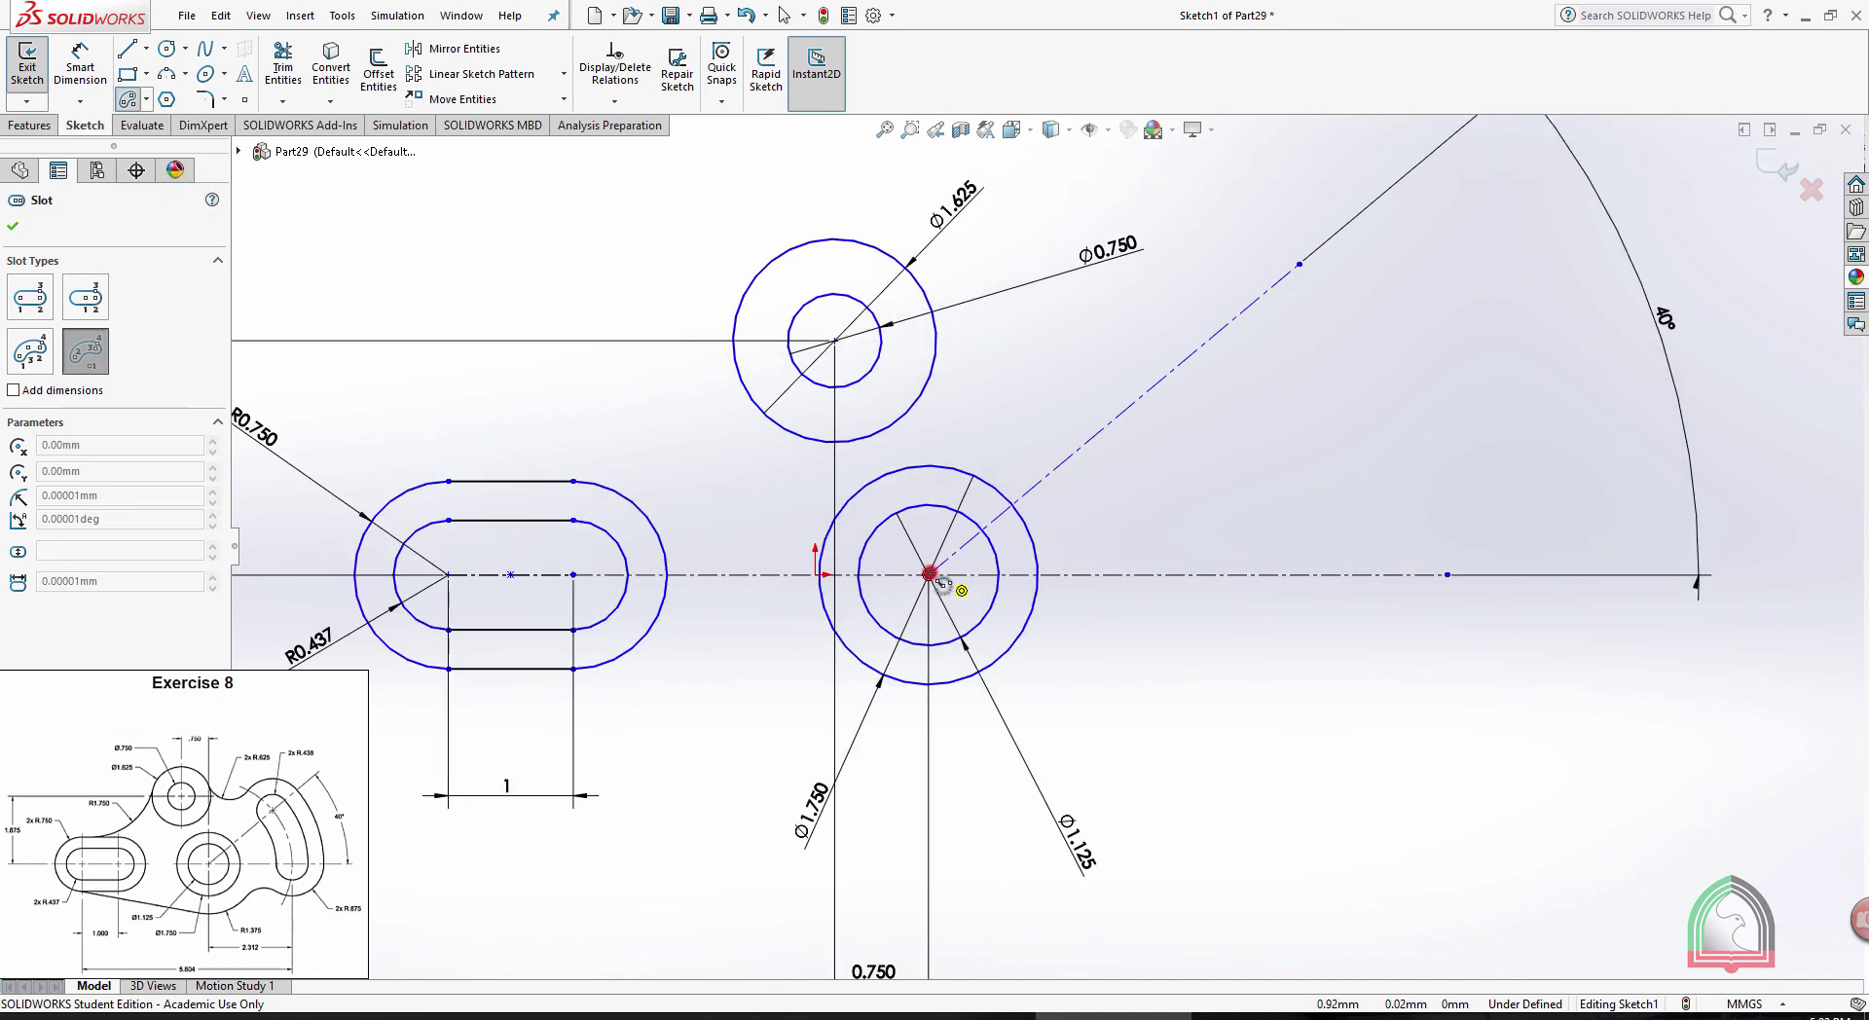
left_click(1364, 576)
left_click(1232, 321)
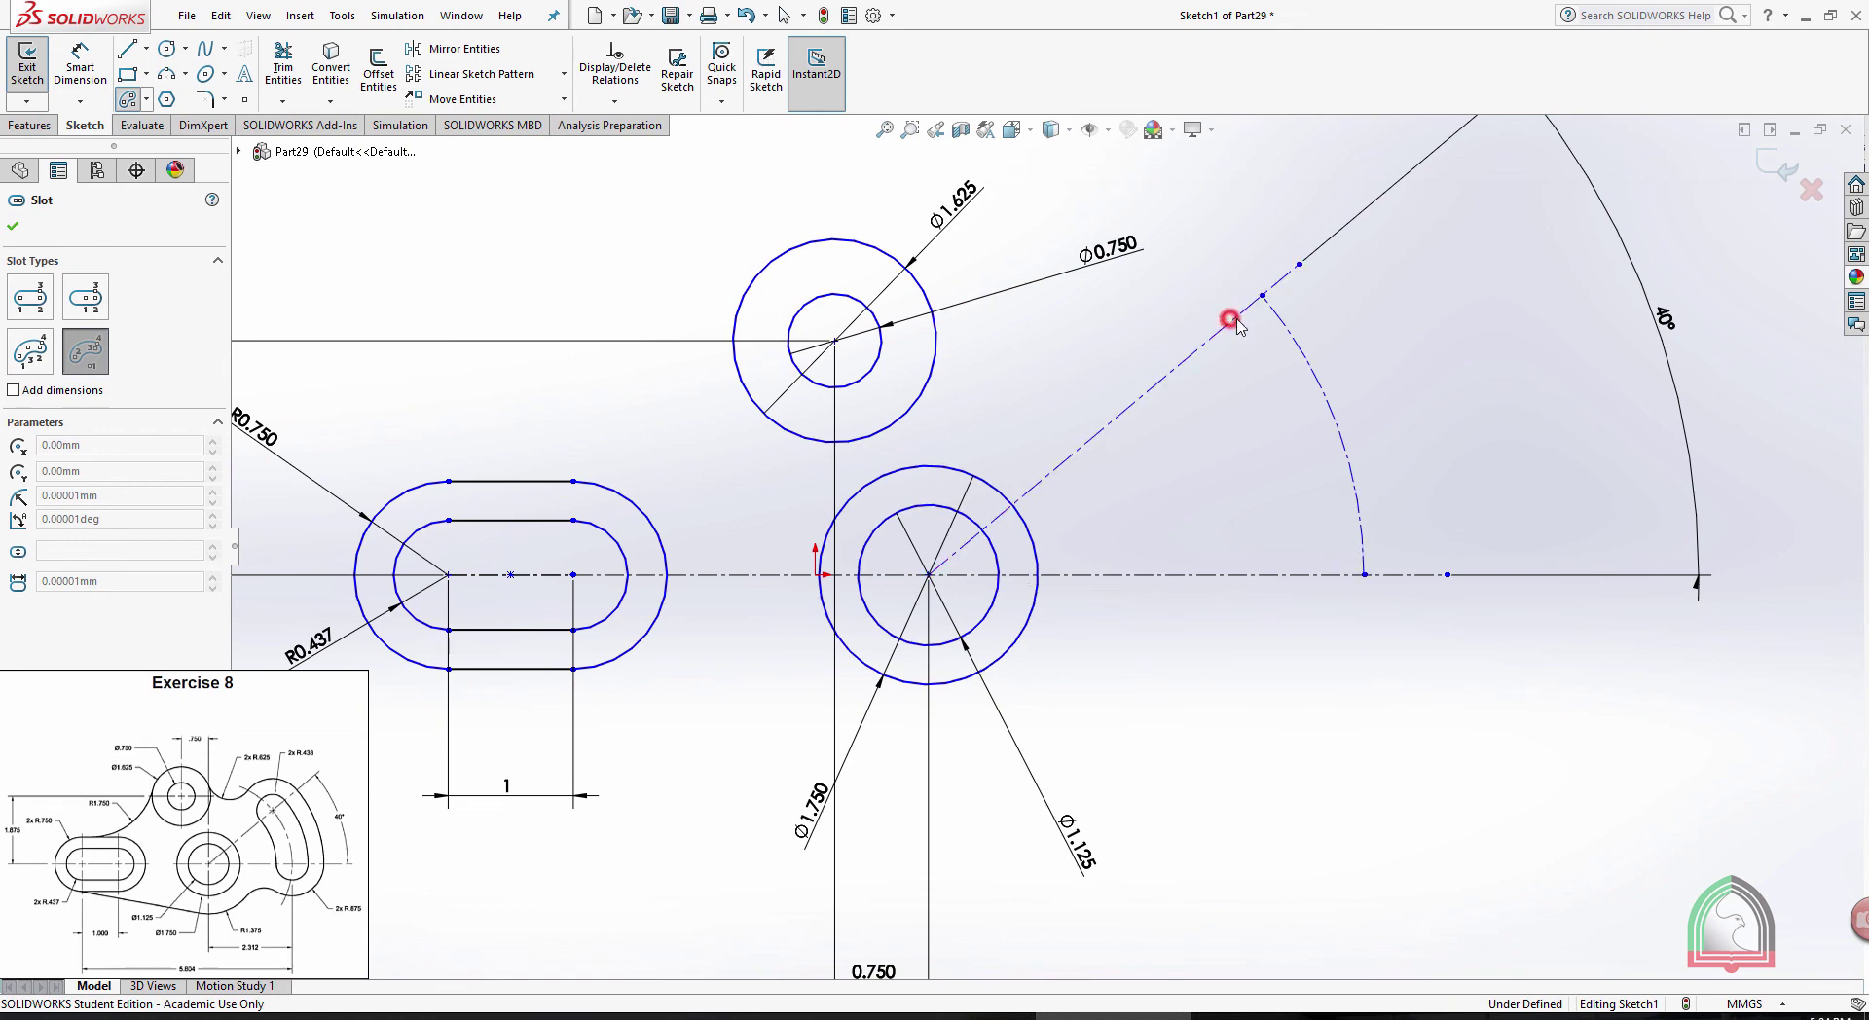
left_click(1361, 301)
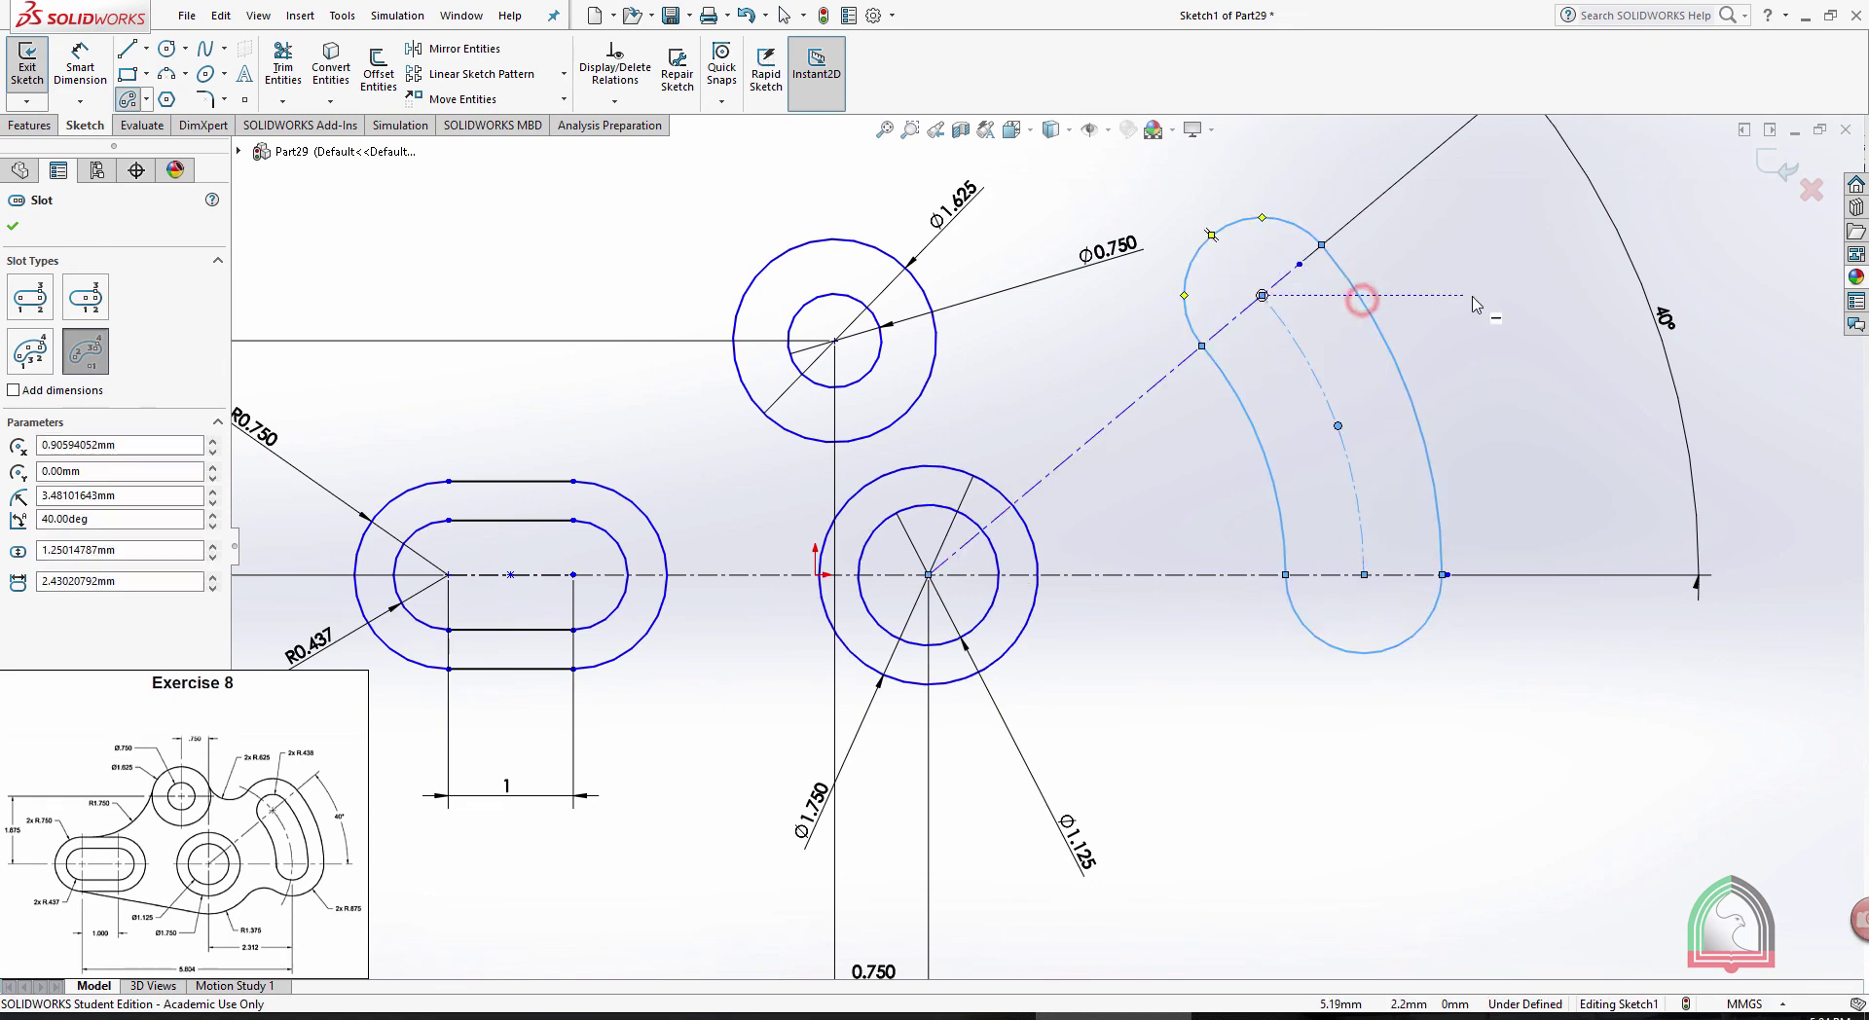
key("Escape")
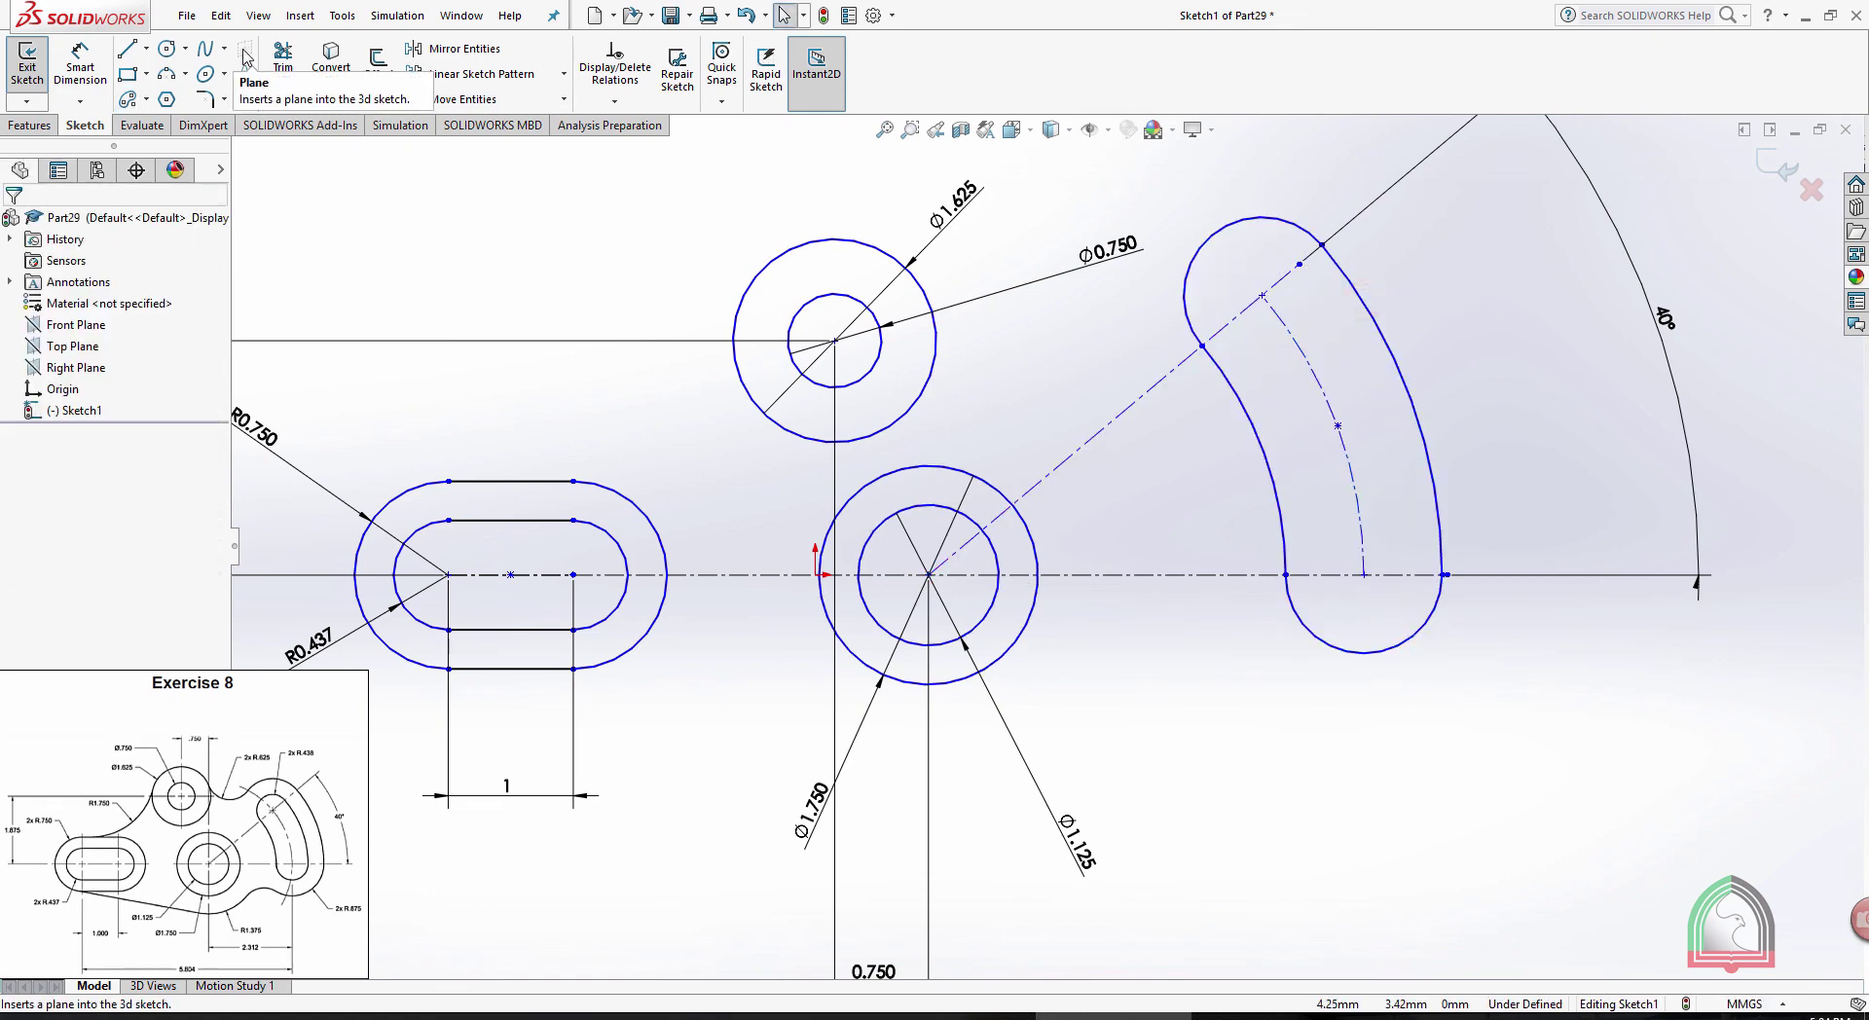
Fit the sketch in view and switch to the Exercise 8 reference PDF
left_click(80, 61)
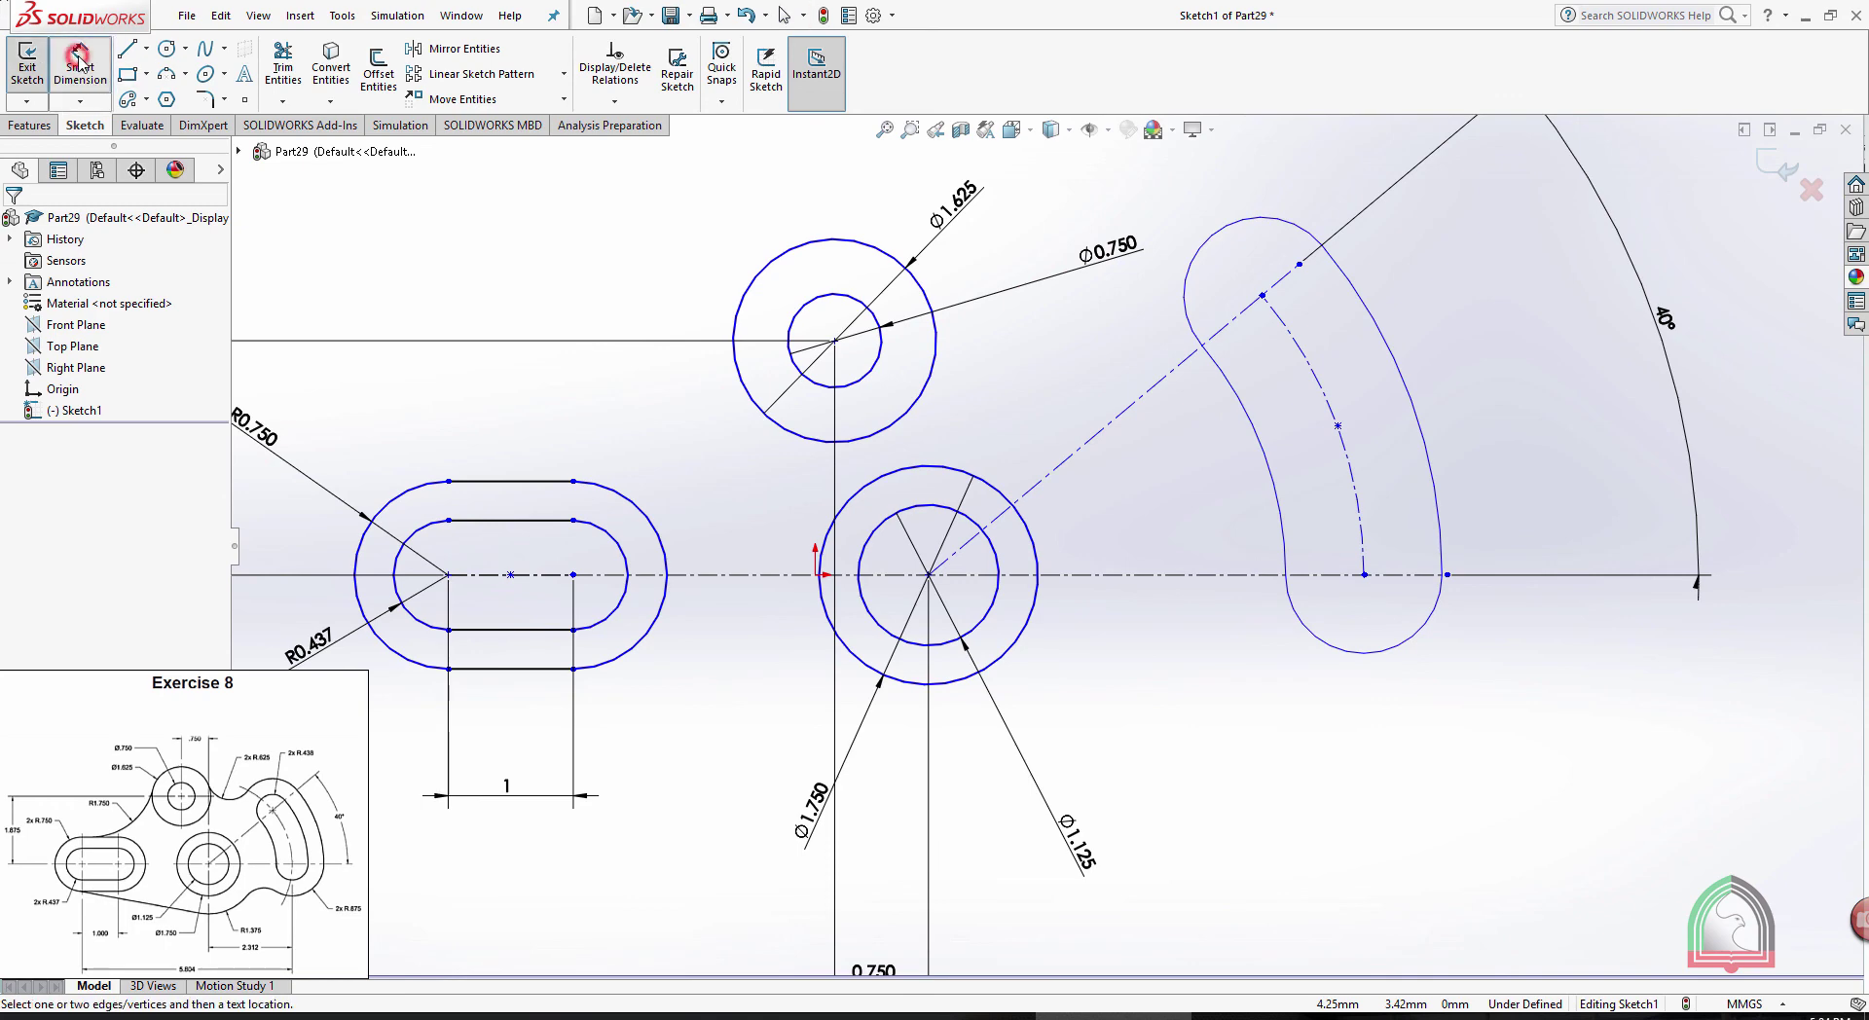
key("f")
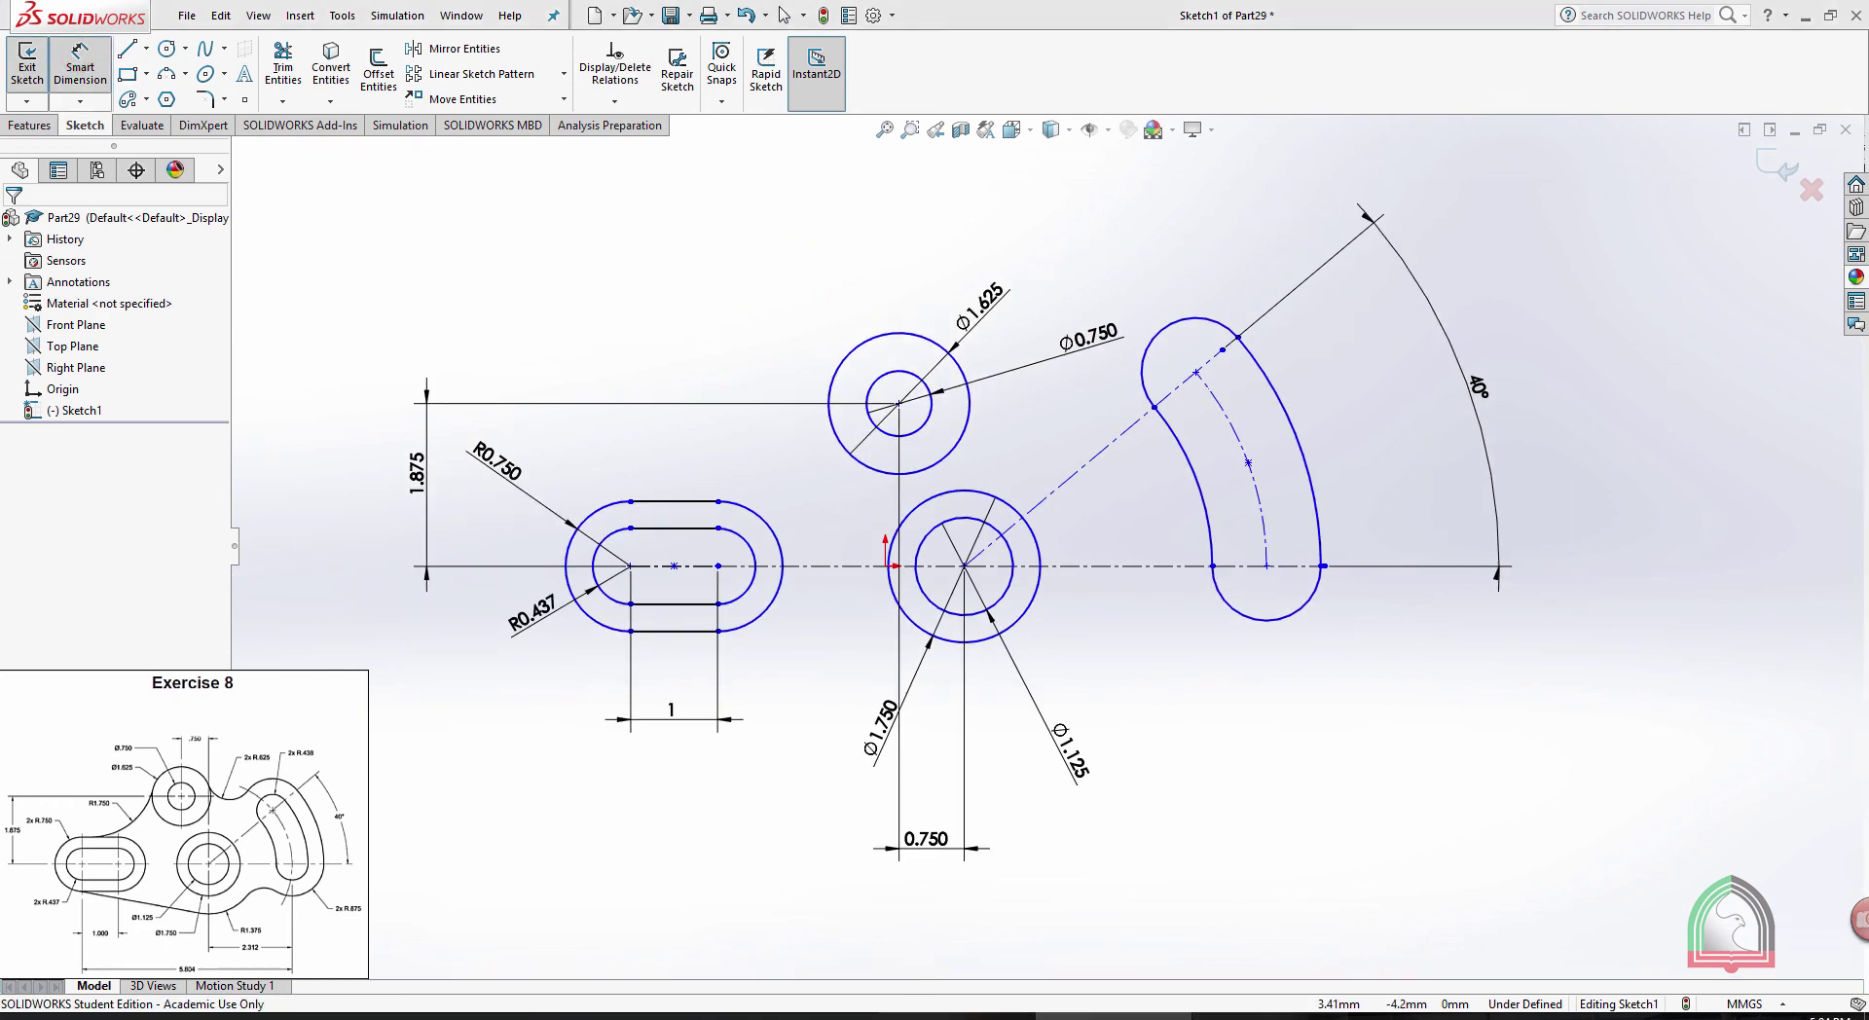
key("alt+Tab")
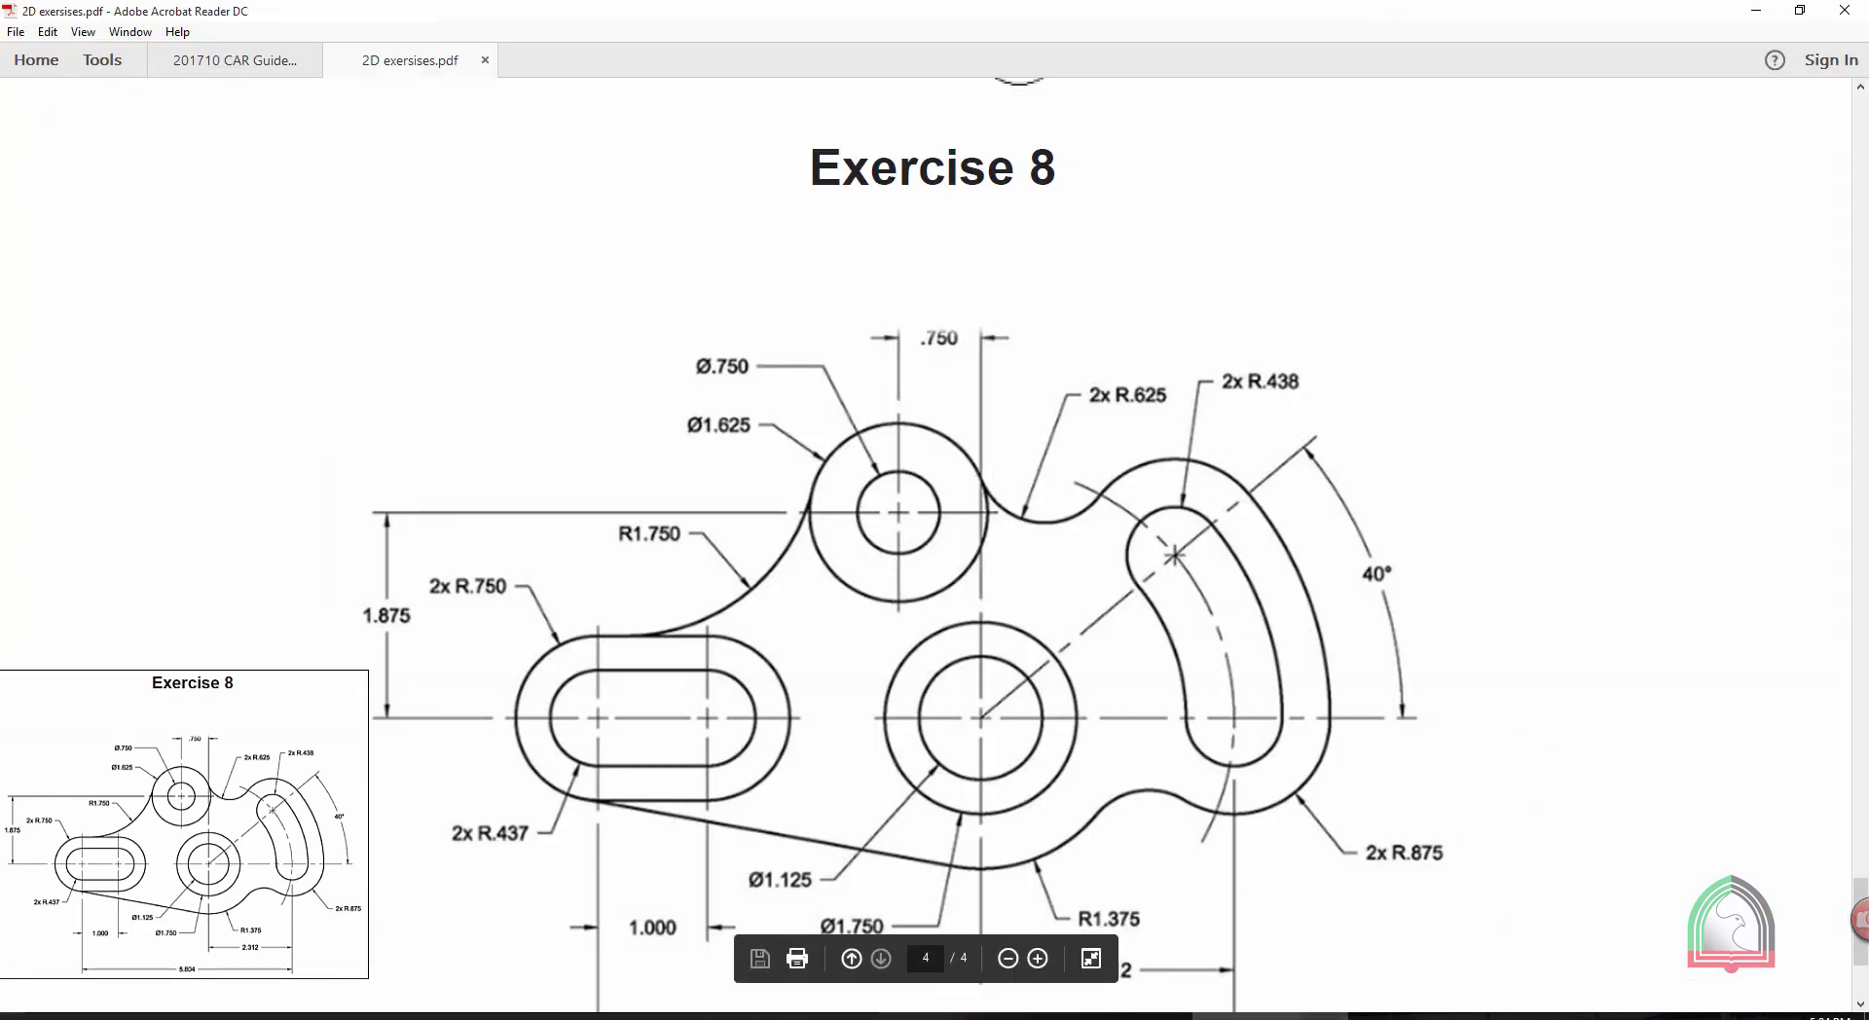
Give the arc slot's end arc an R0.438 radius
key("alt+Tab")
left_click(1217, 324)
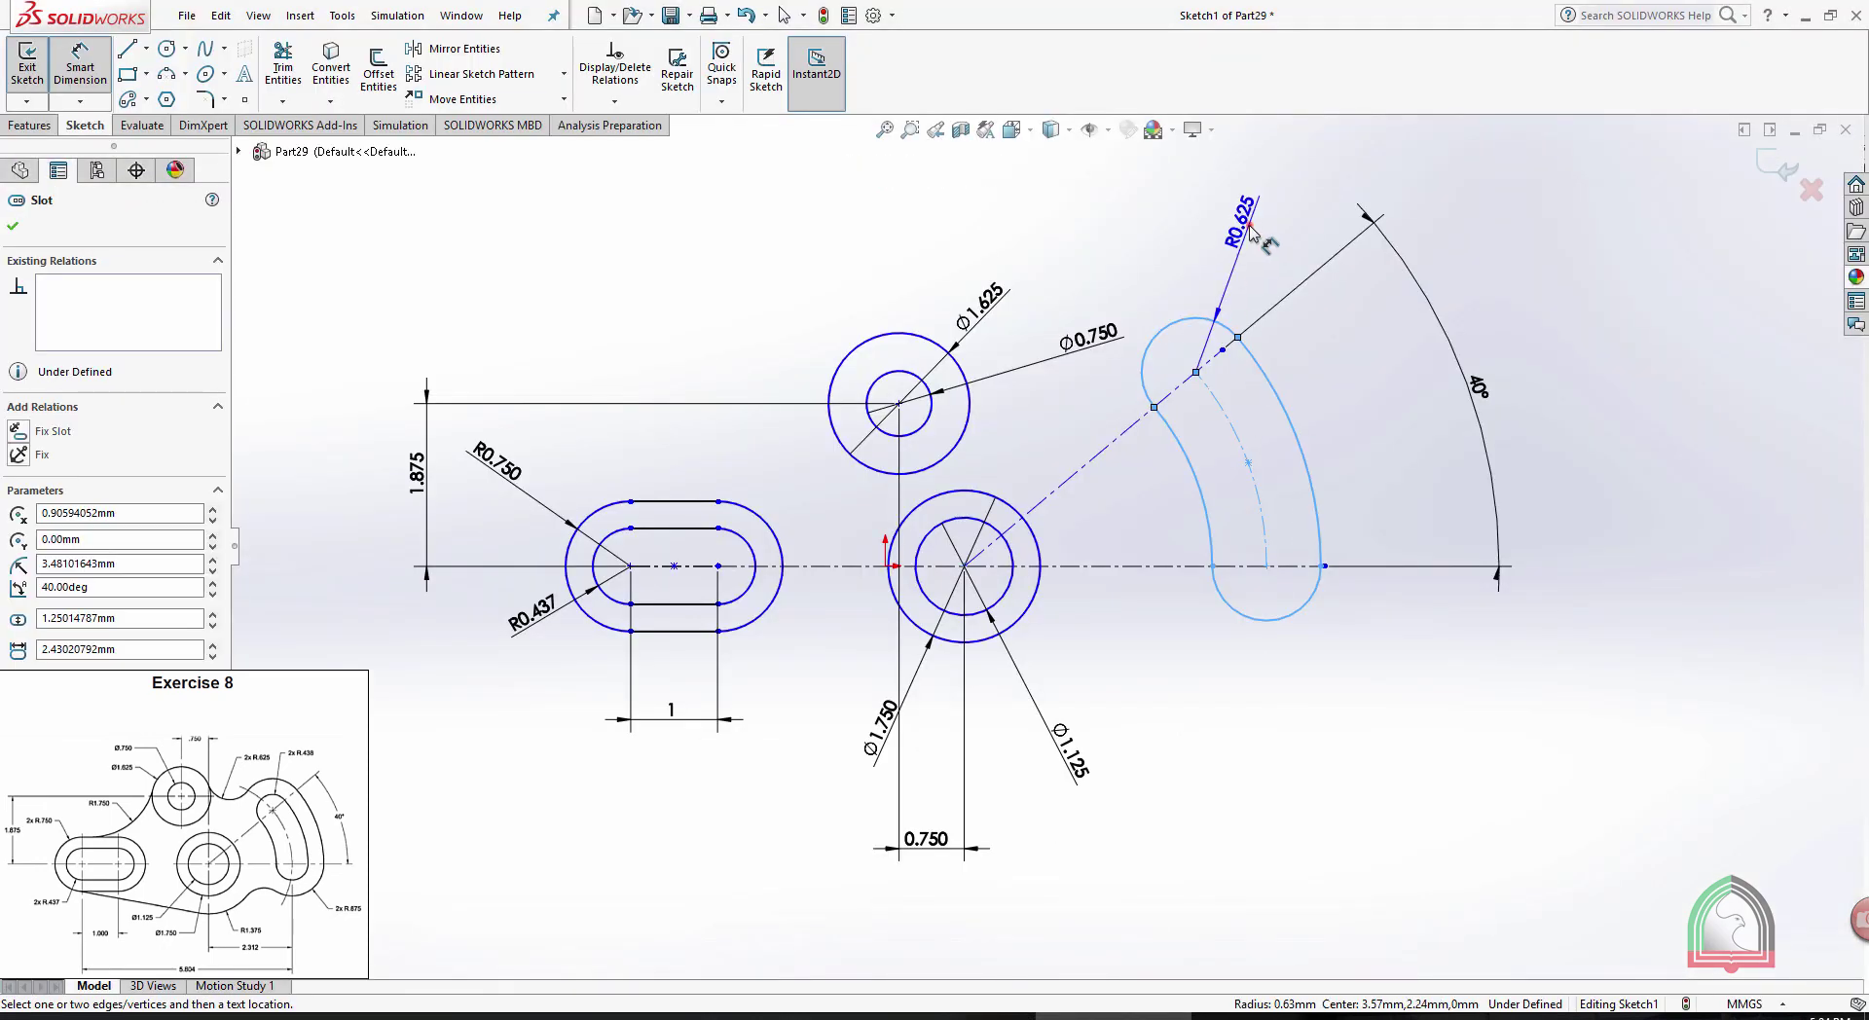
left_click(1253, 232)
type(".")
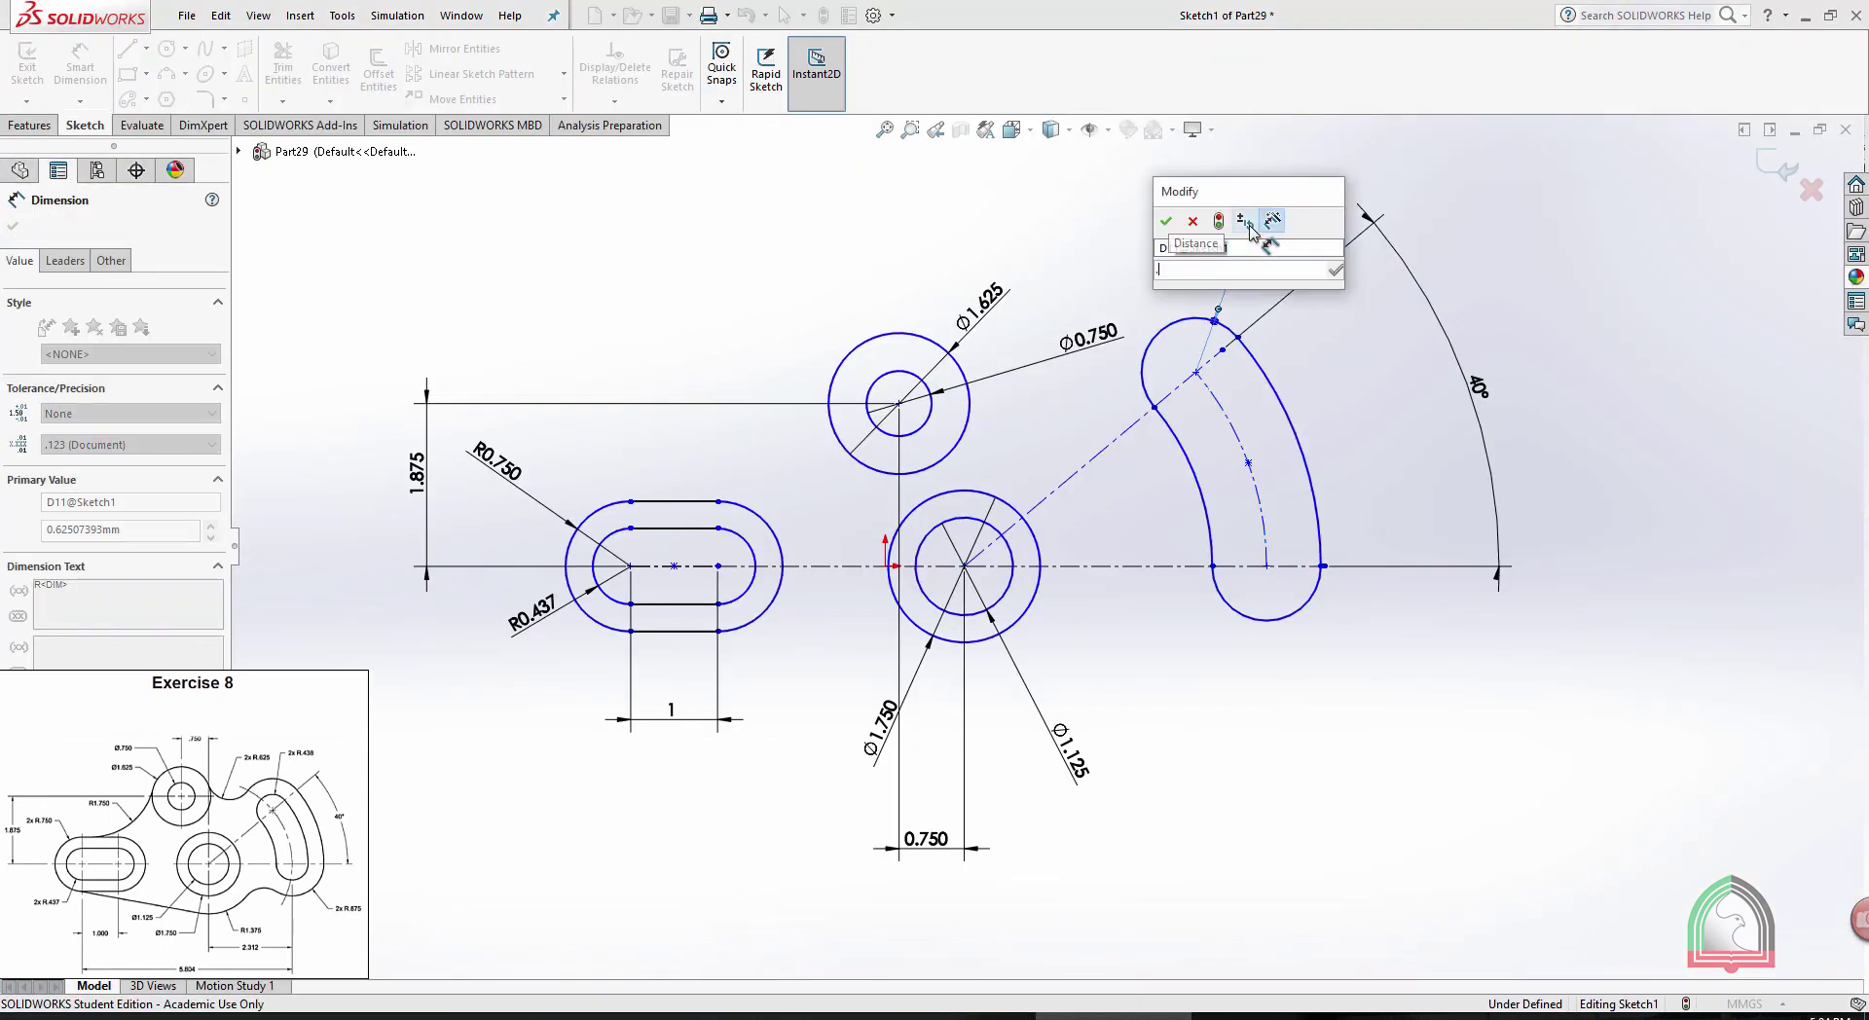
type("438")
key("Return")
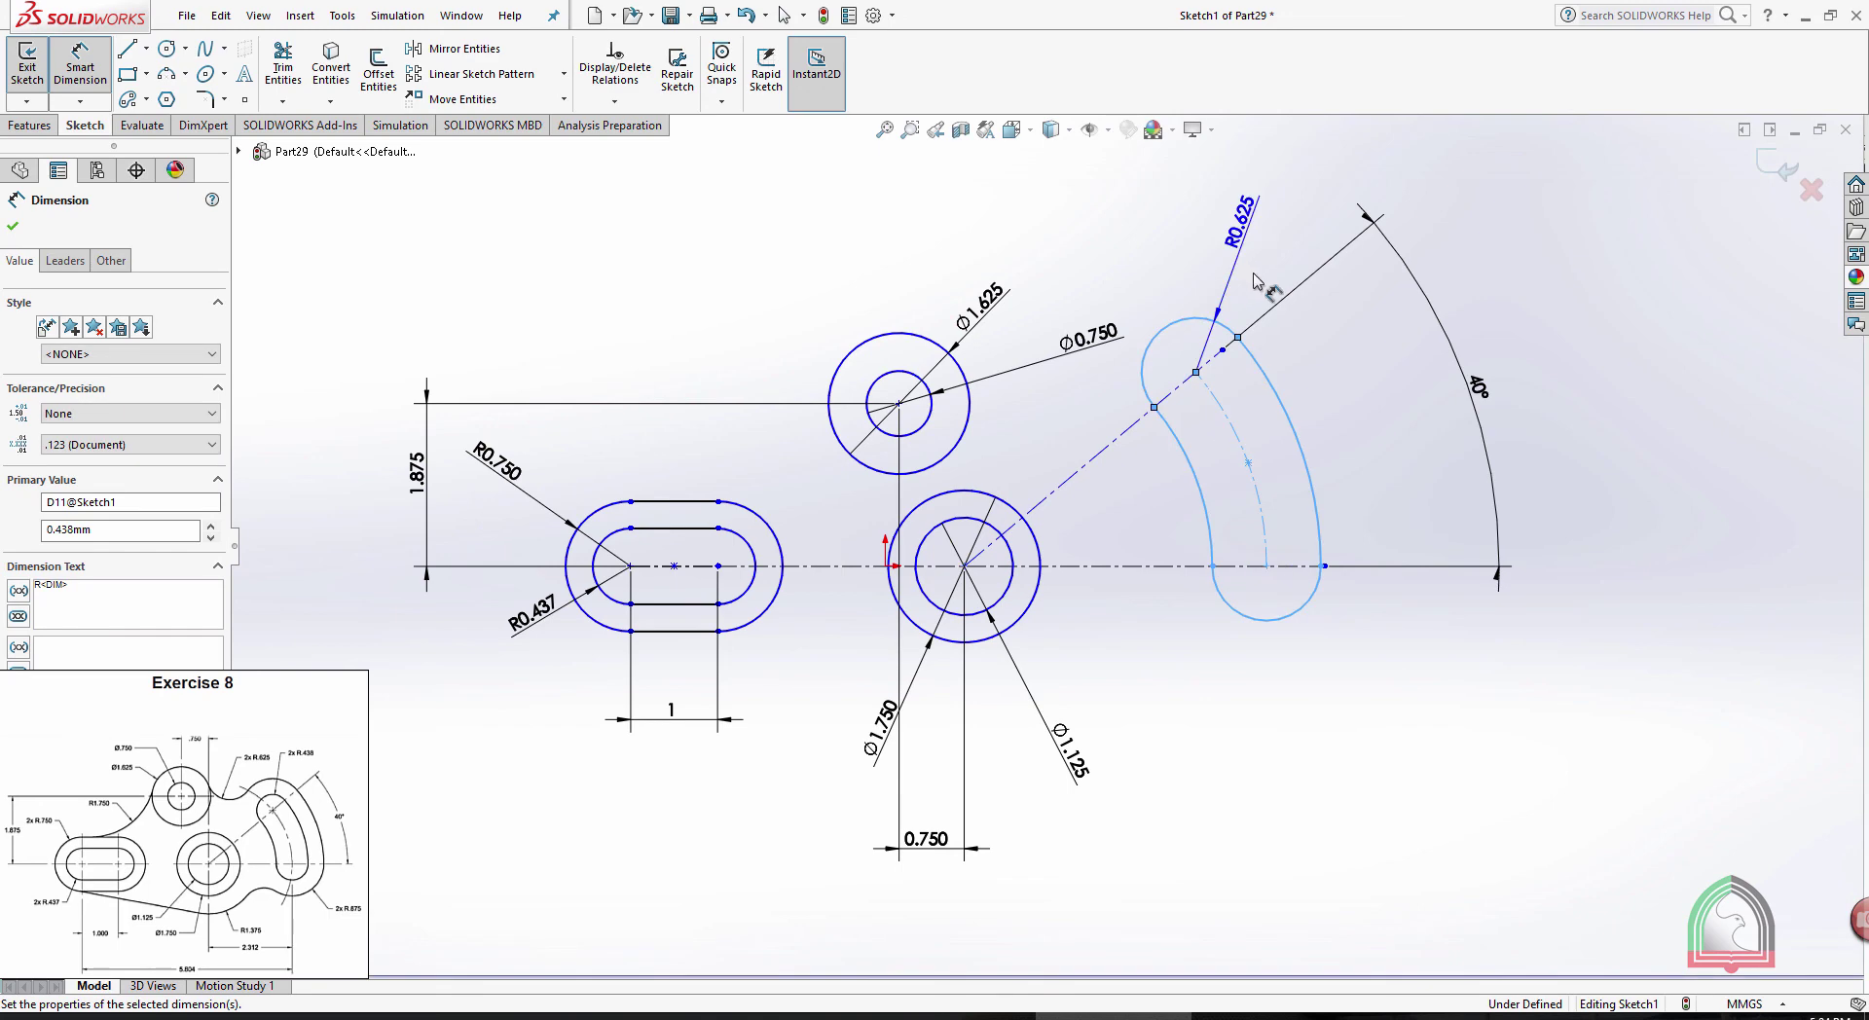
Dimension the slot centre 2.312 from the lower circle's centre and move the 0.750 dimension above
scroll(1310, 497, "down", 2)
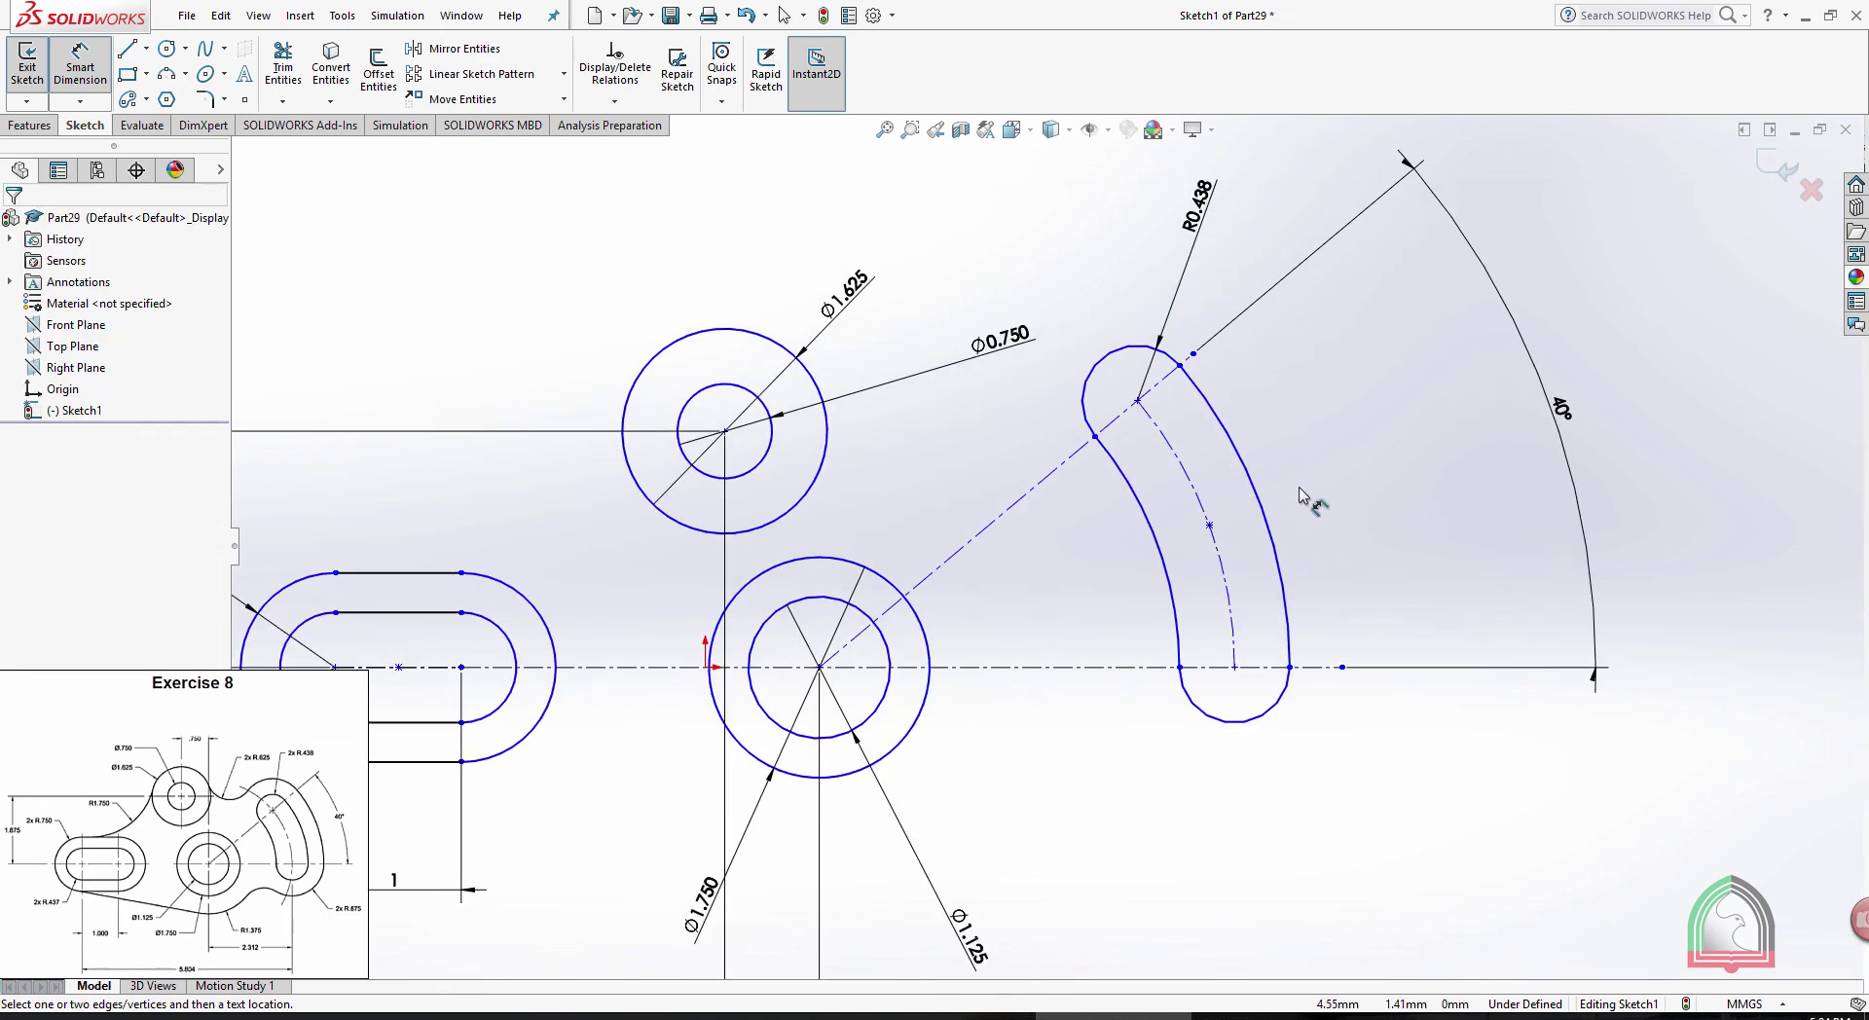
scroll(1251, 428, "up", 2)
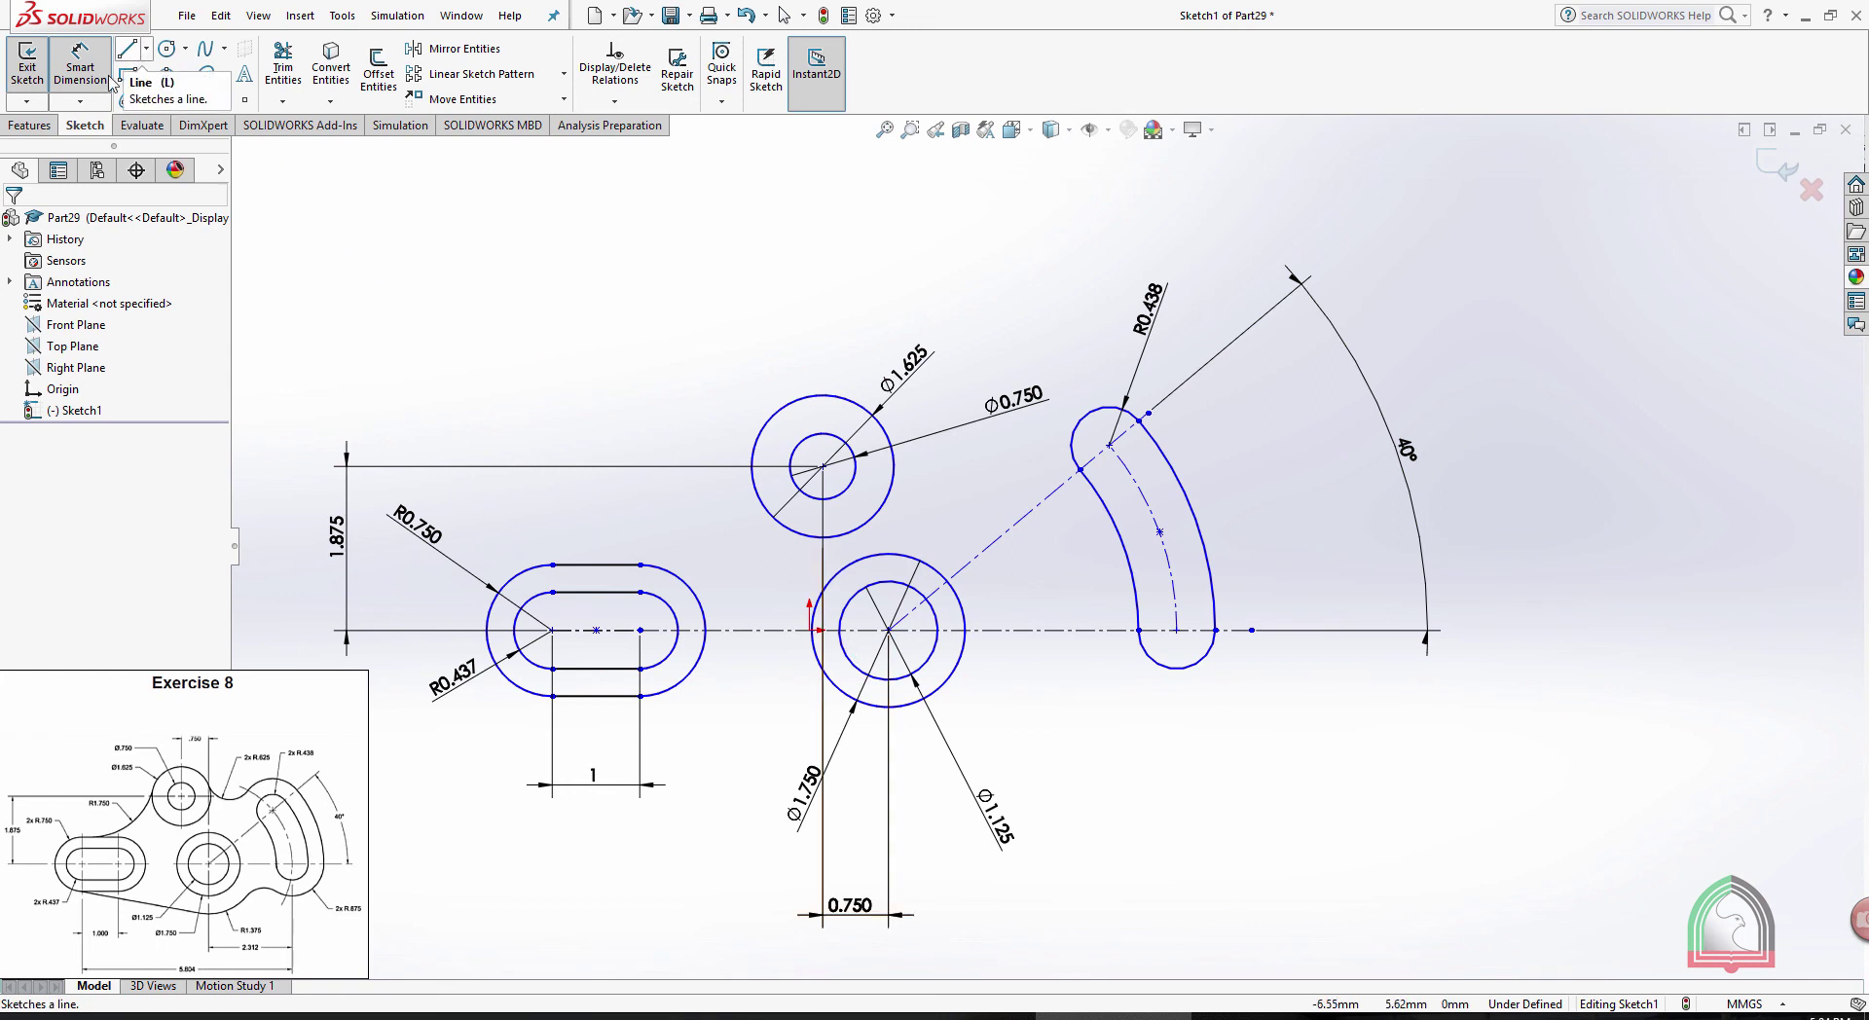
left_click(1177, 631)
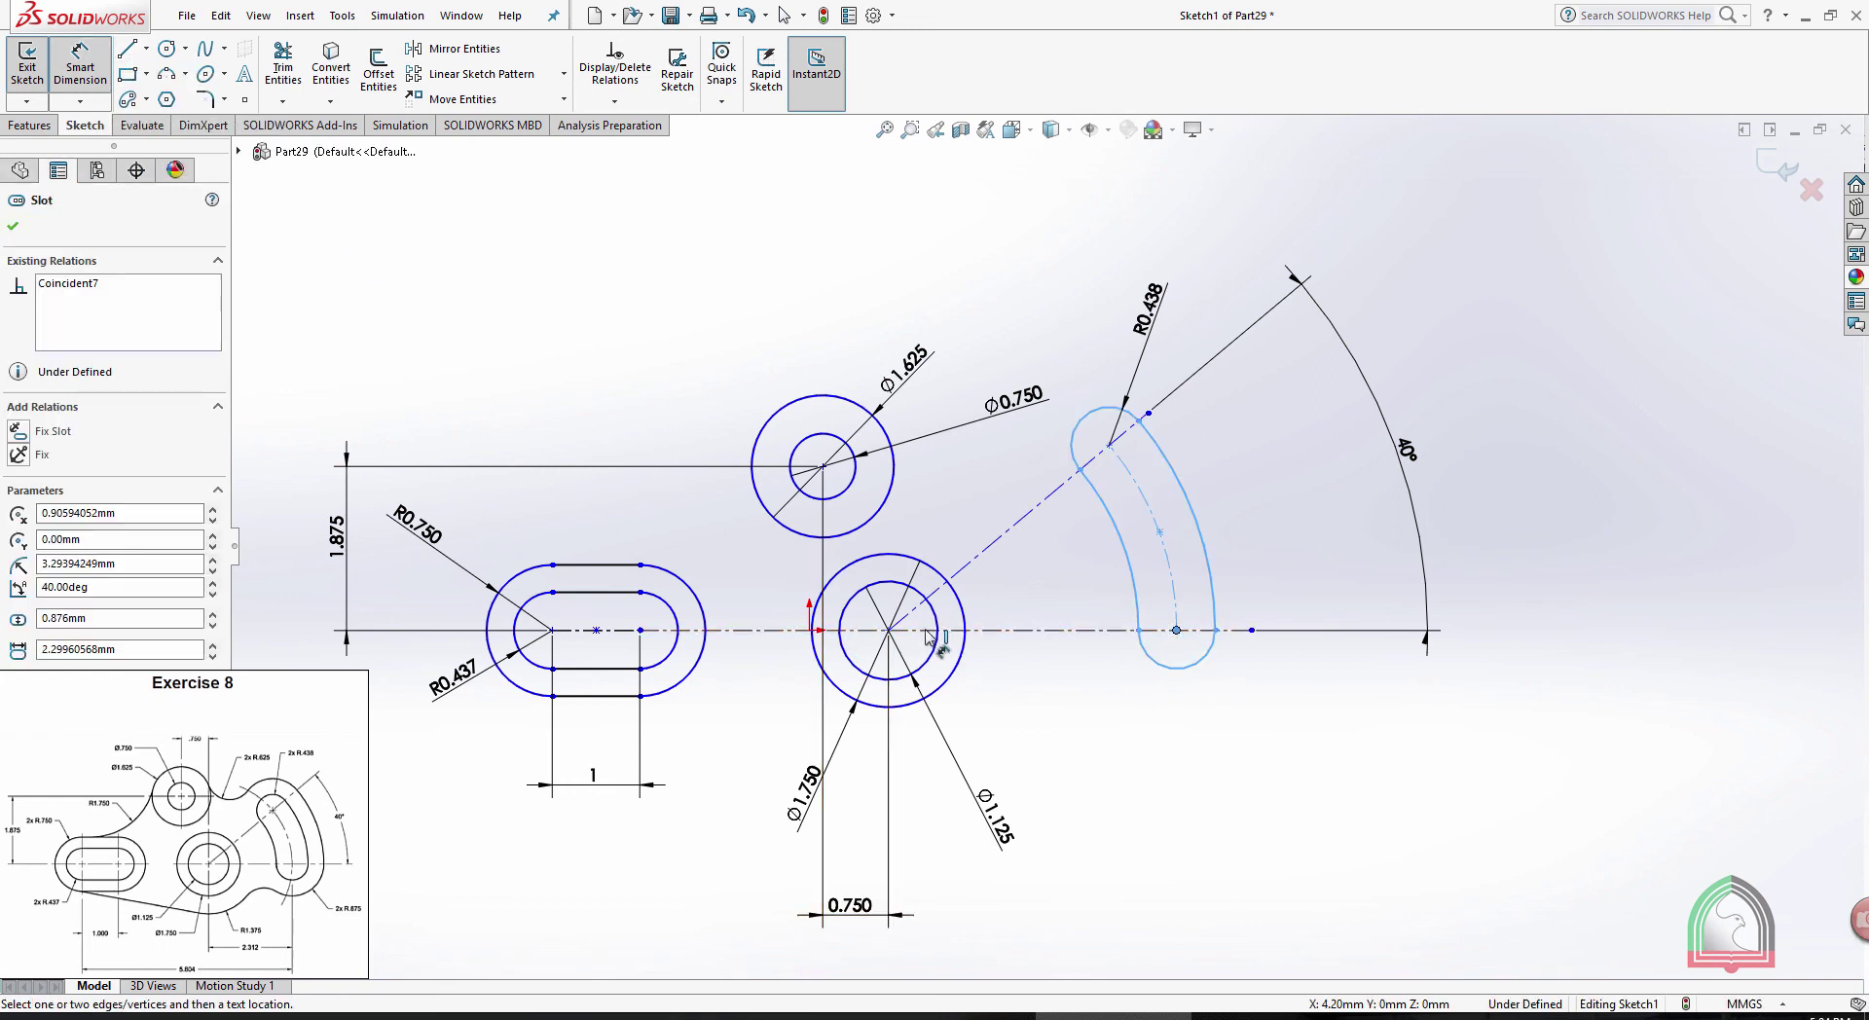
left_click(888, 631)
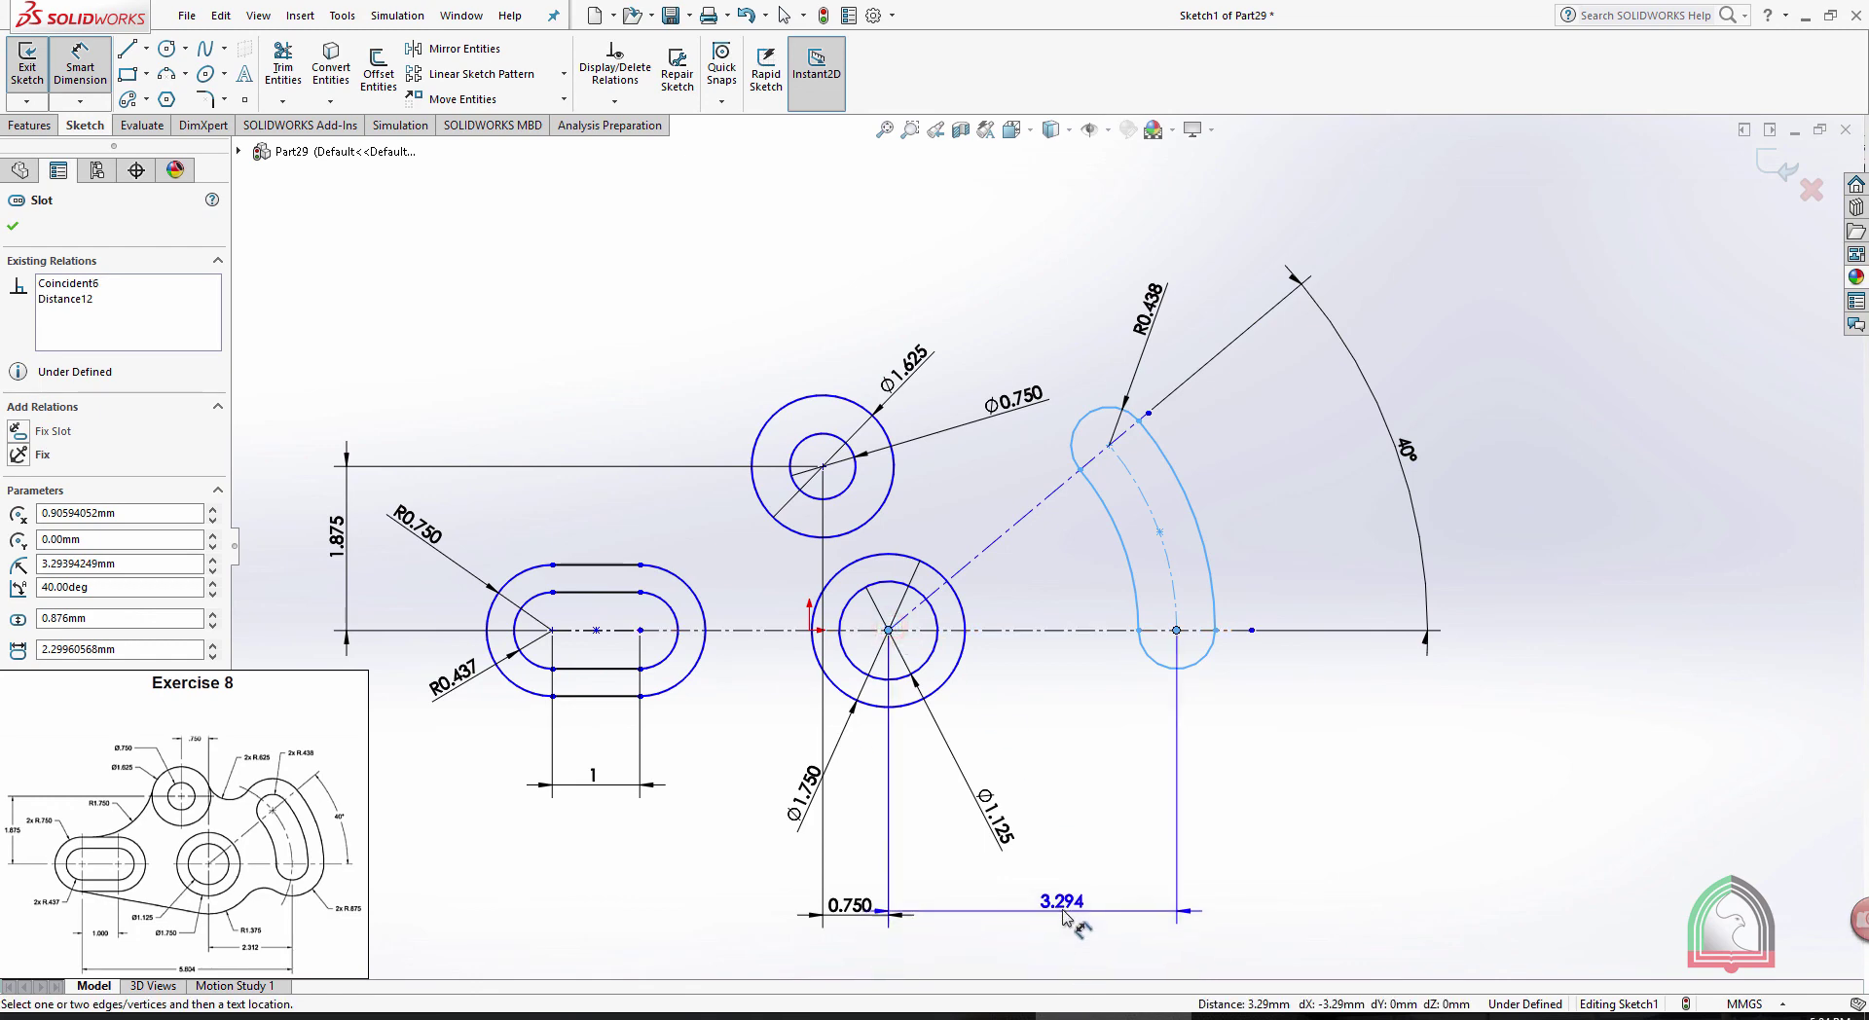
left_click(1063, 902)
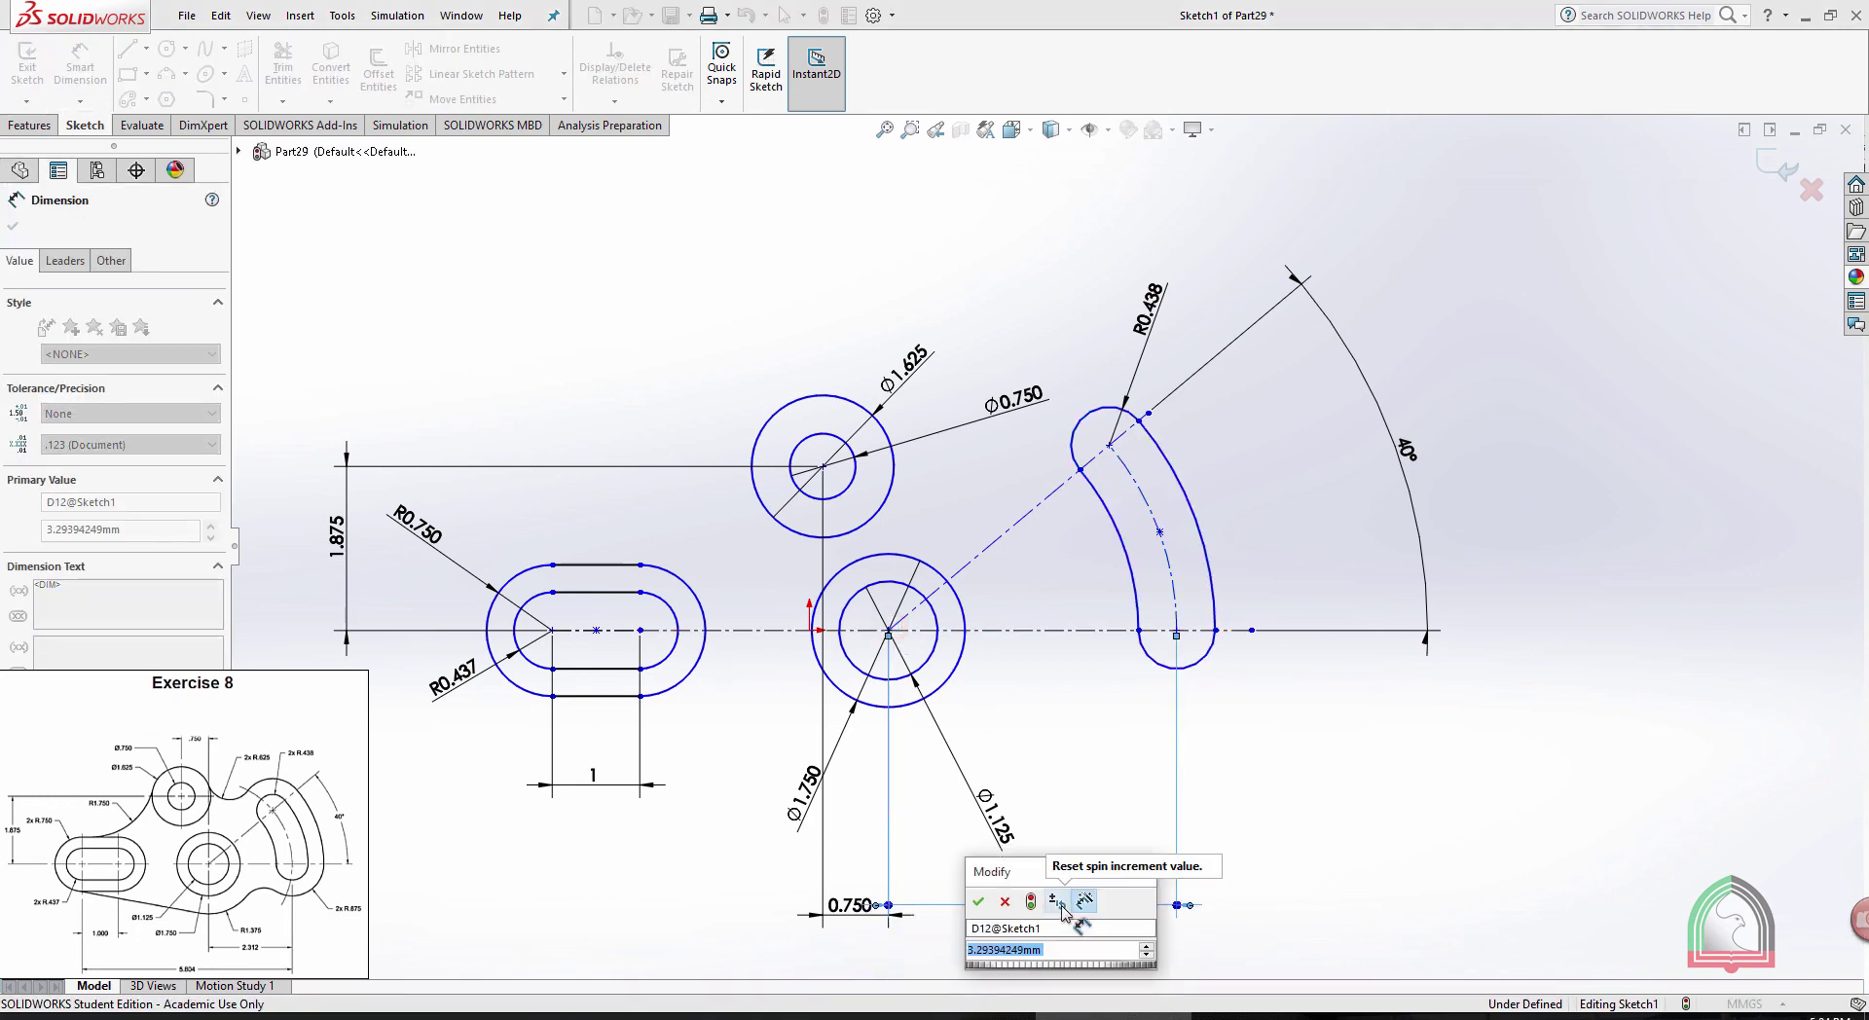
type("2.312")
key("Return")
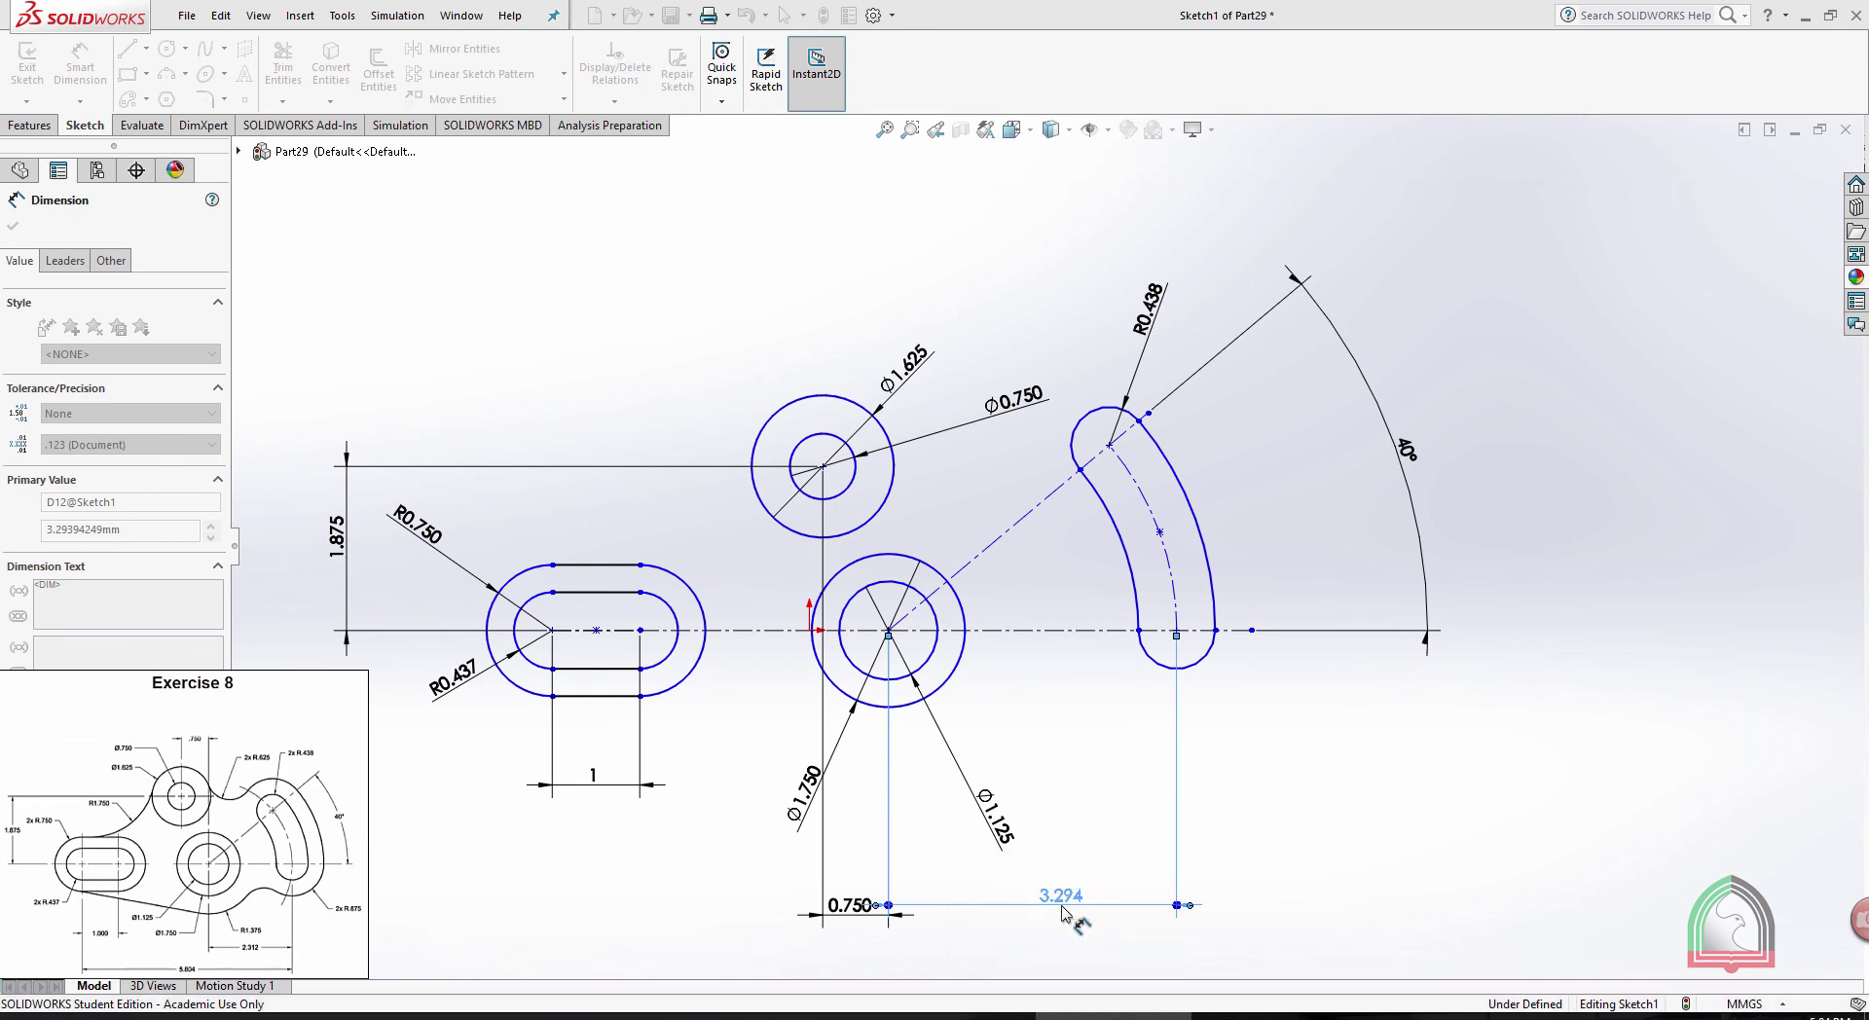
left_click(1353, 801)
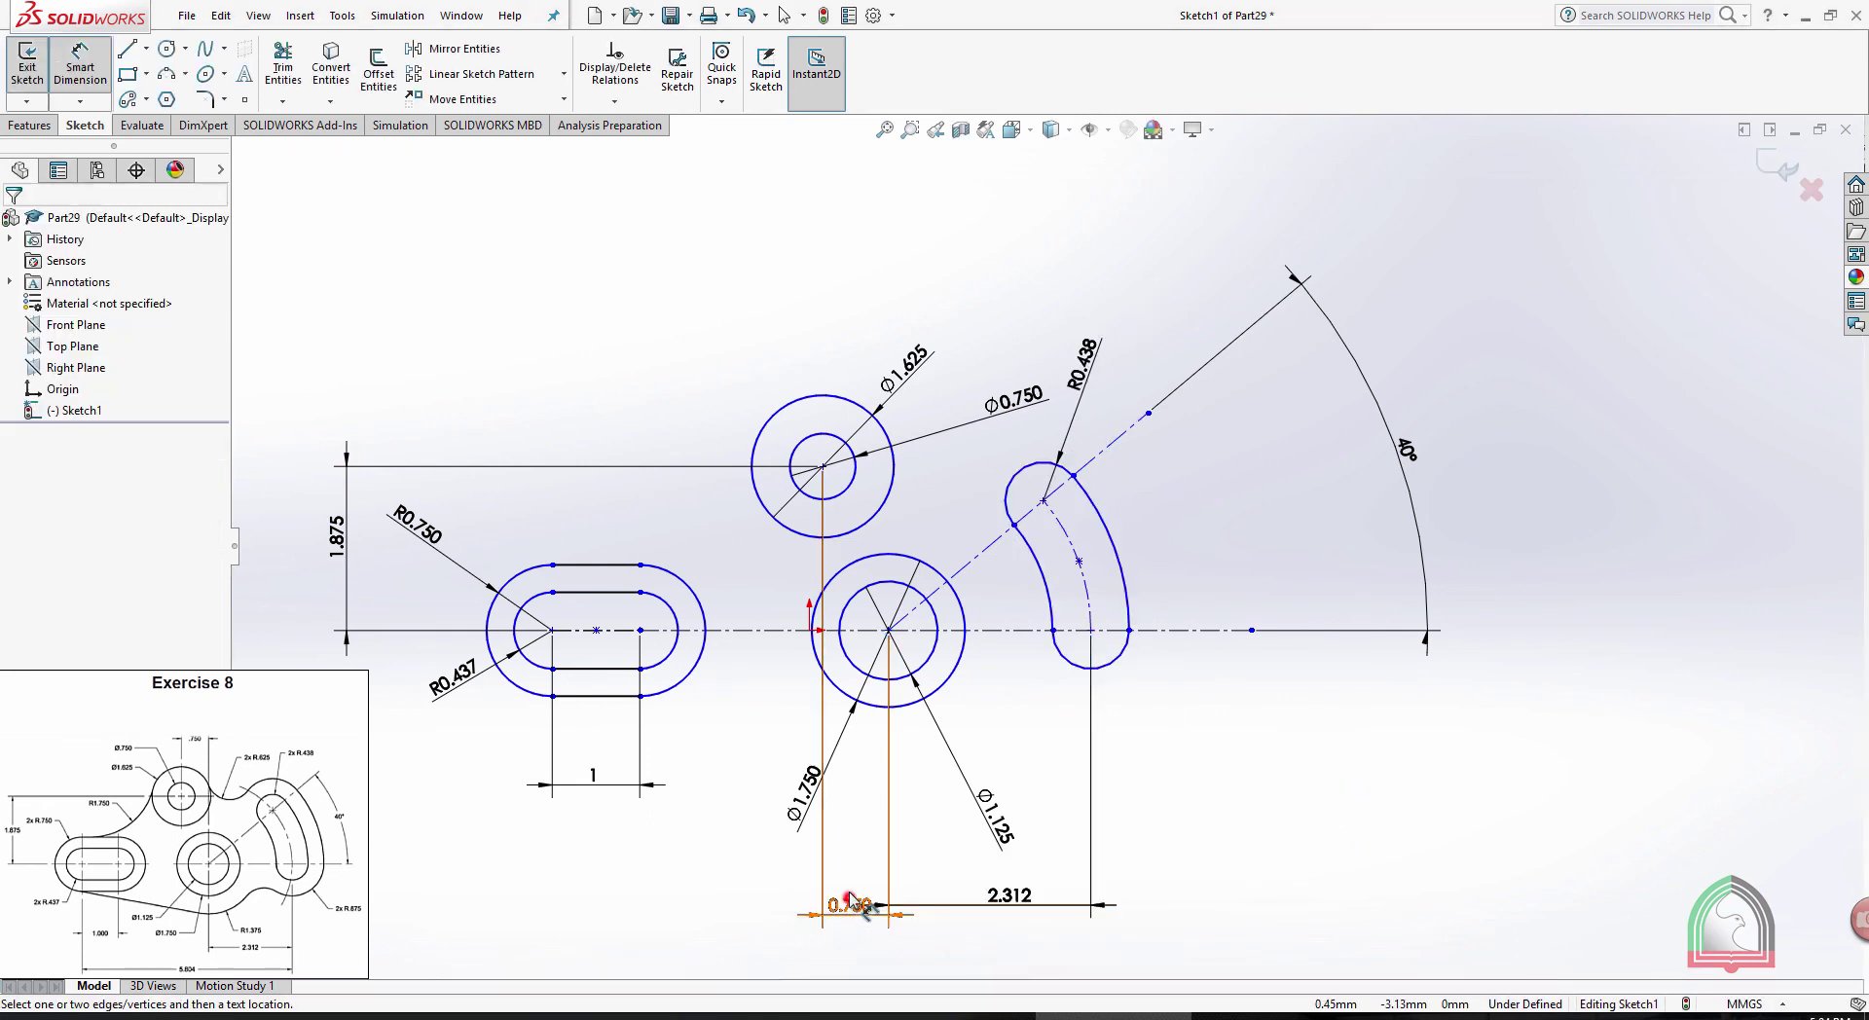
left_click_drag(849, 906, 876, 281)
Dimension 5.804 from the straight slot's left centre to the arc slot centre, then view the PDF
left_click(933, 255)
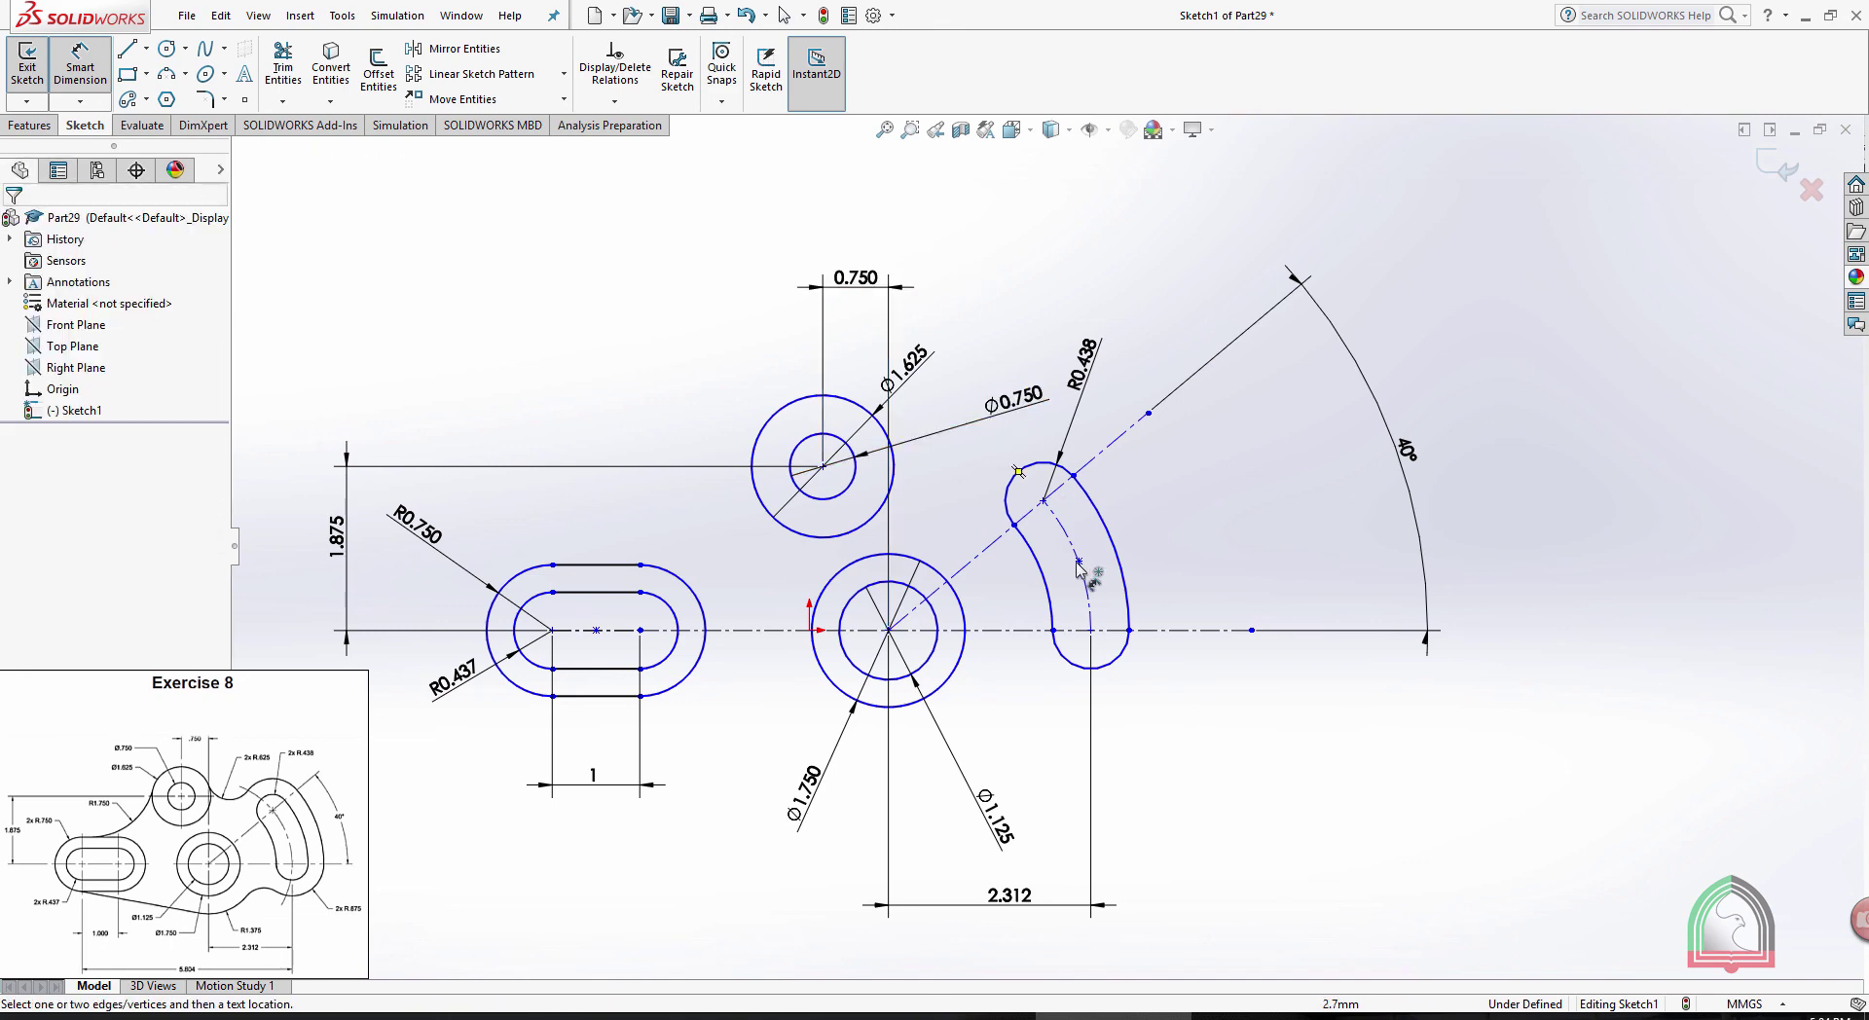
left_click(1091, 631)
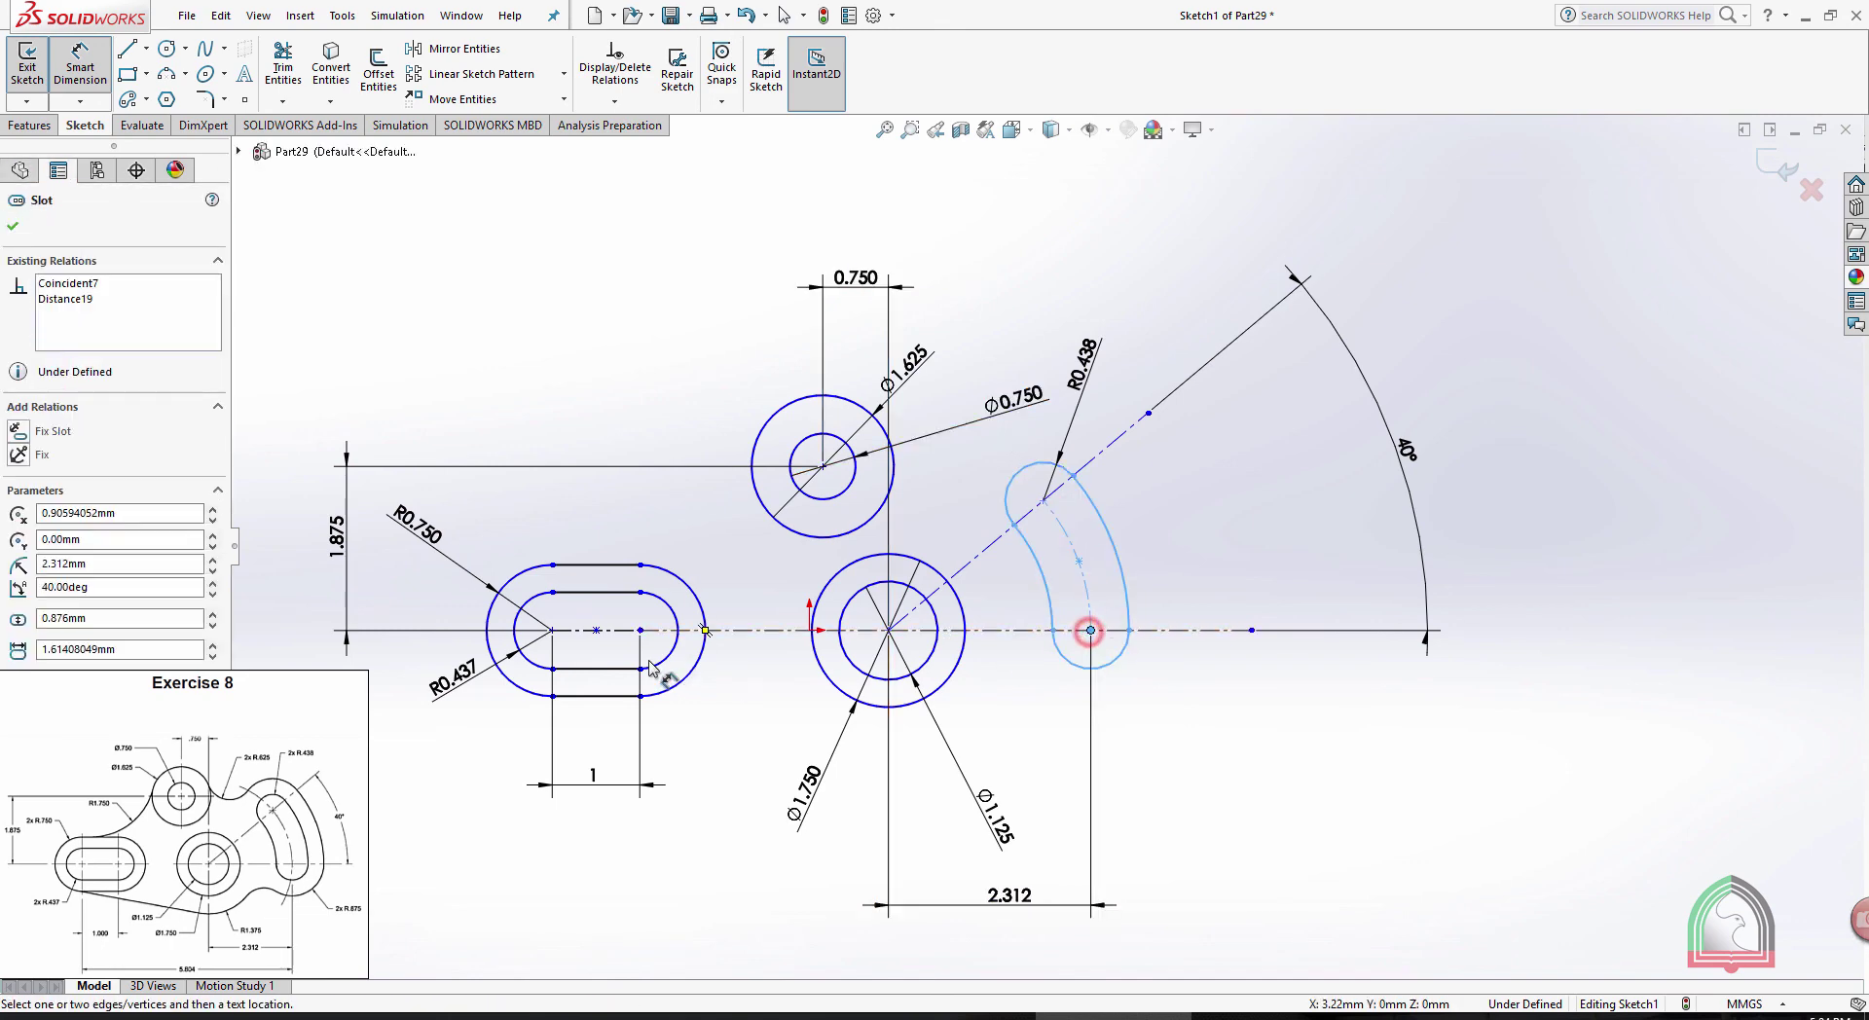
left_click(553, 630)
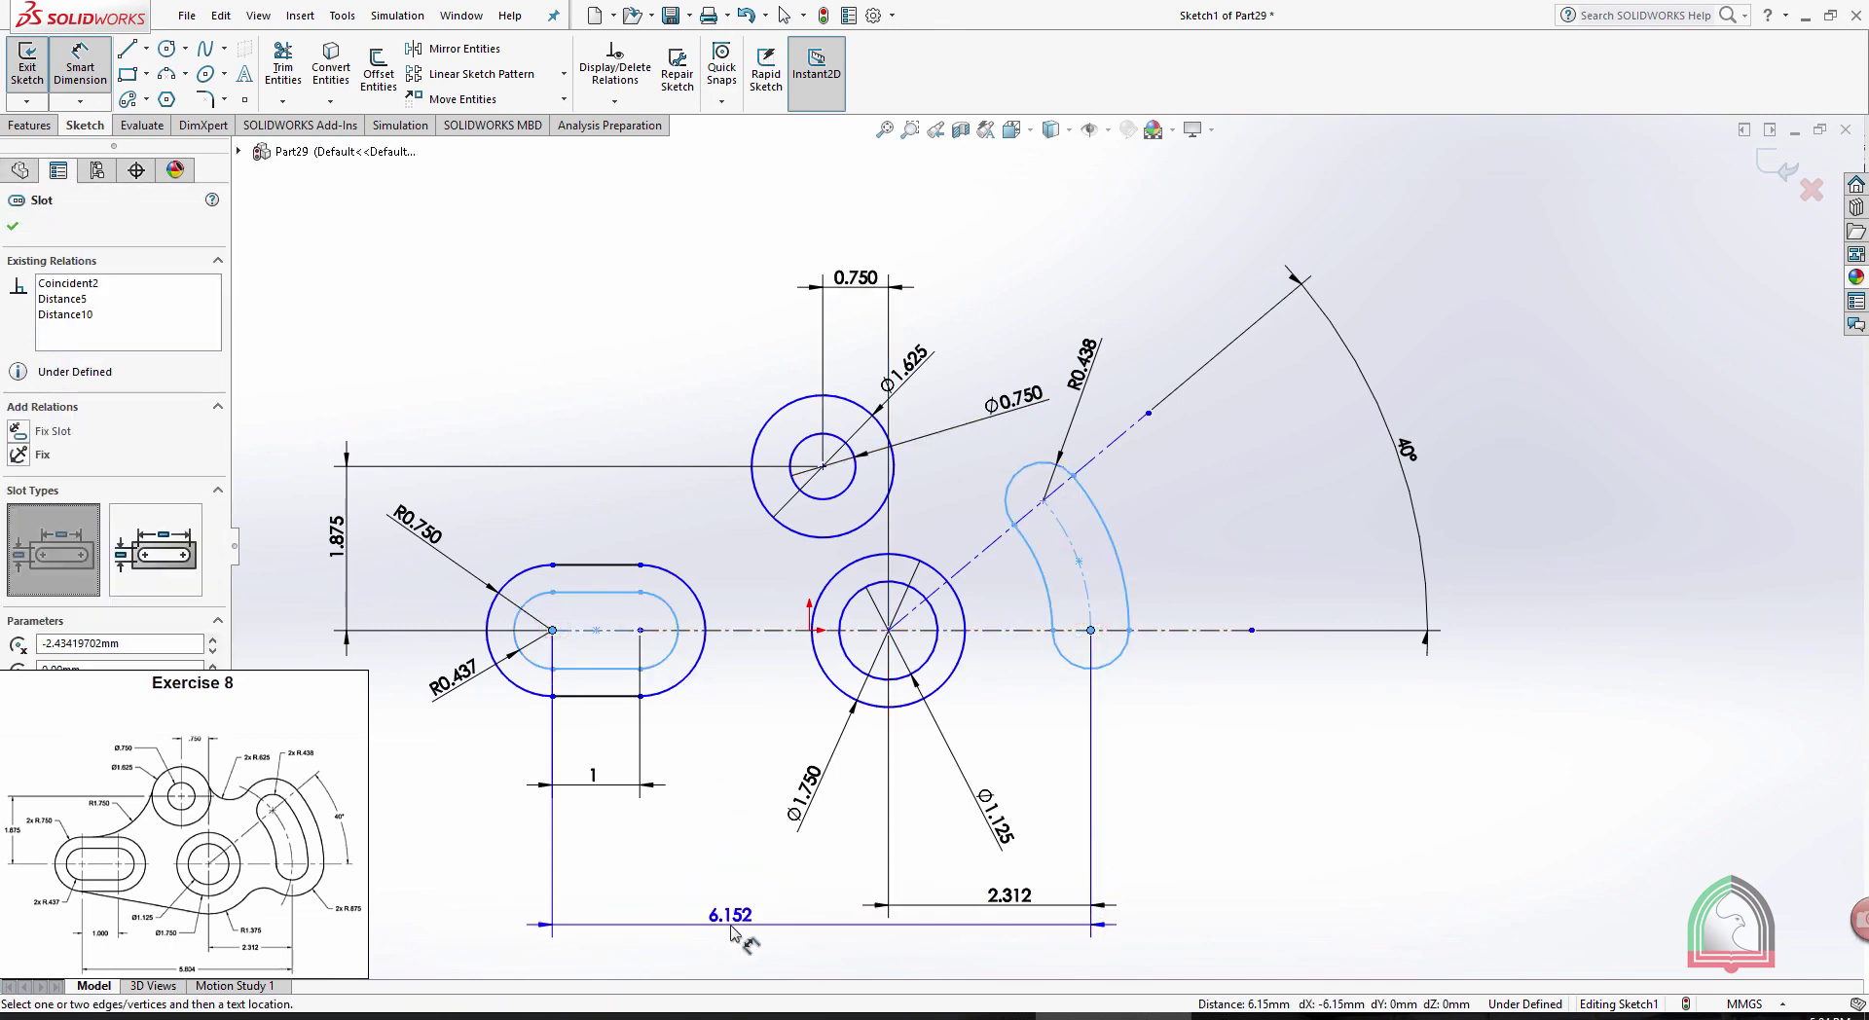
left_click(742, 949)
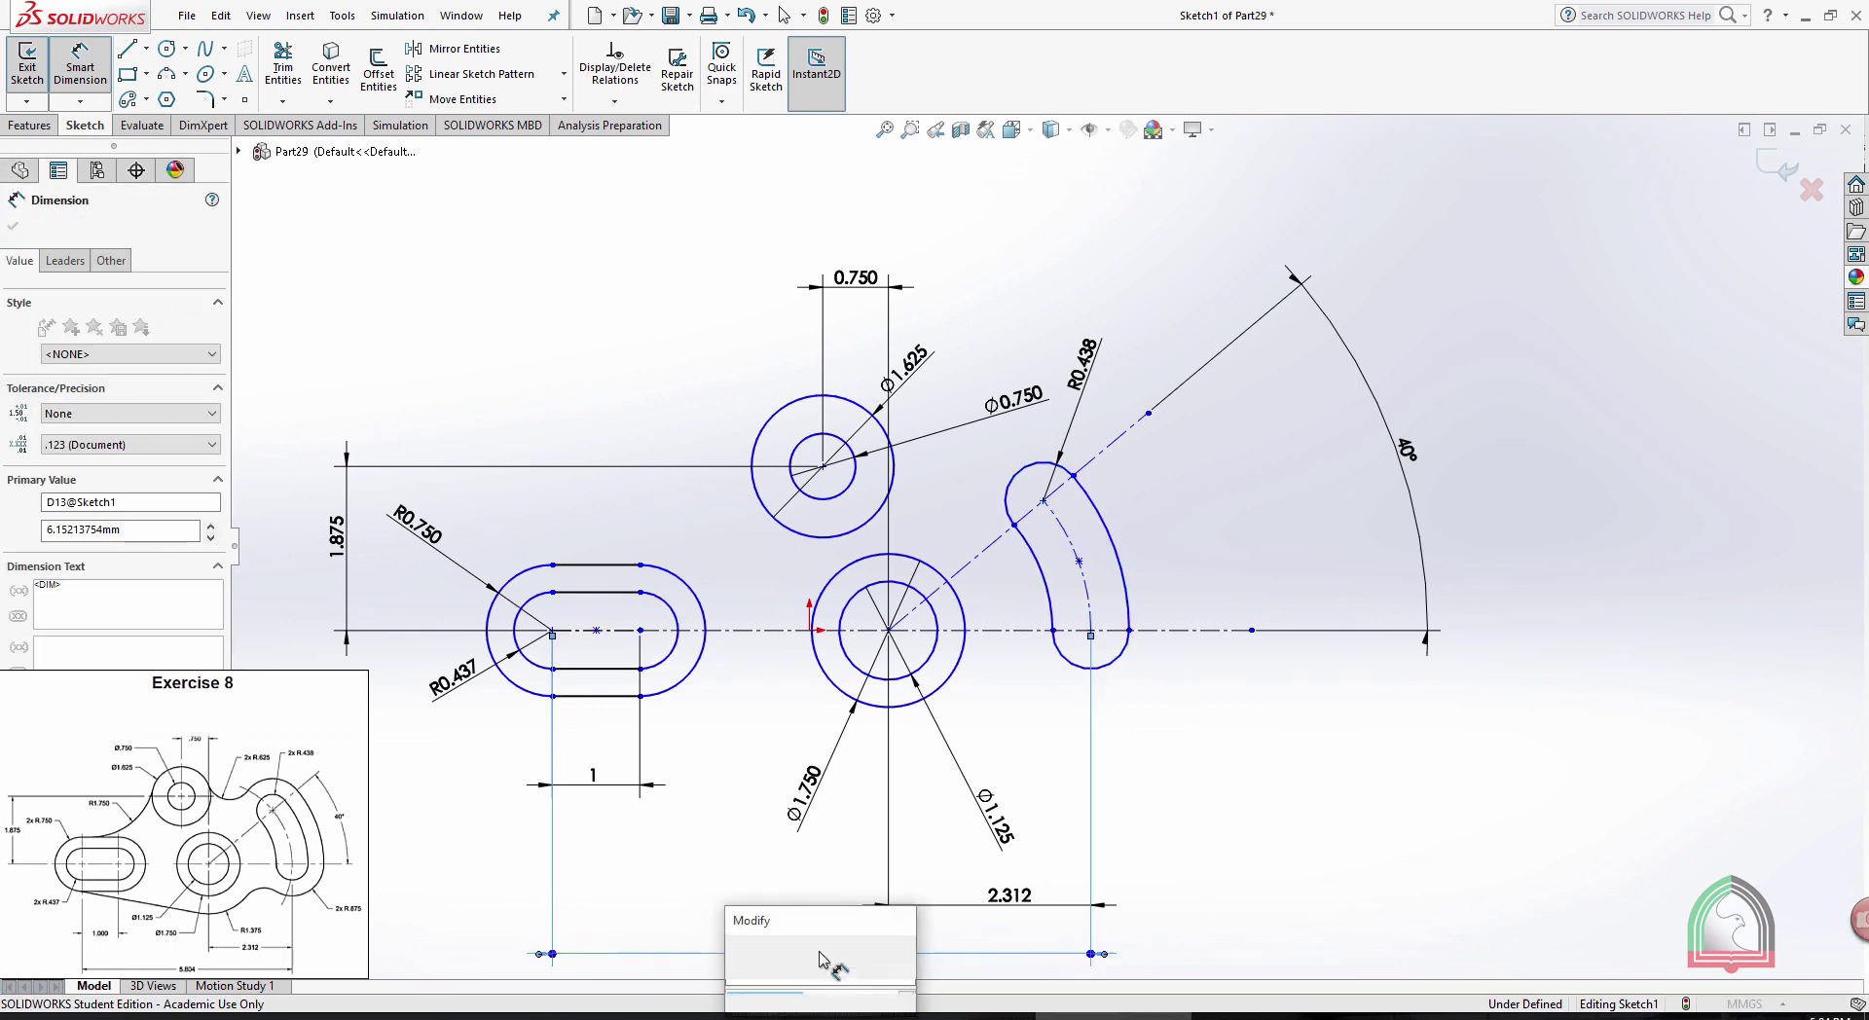
type("5.")
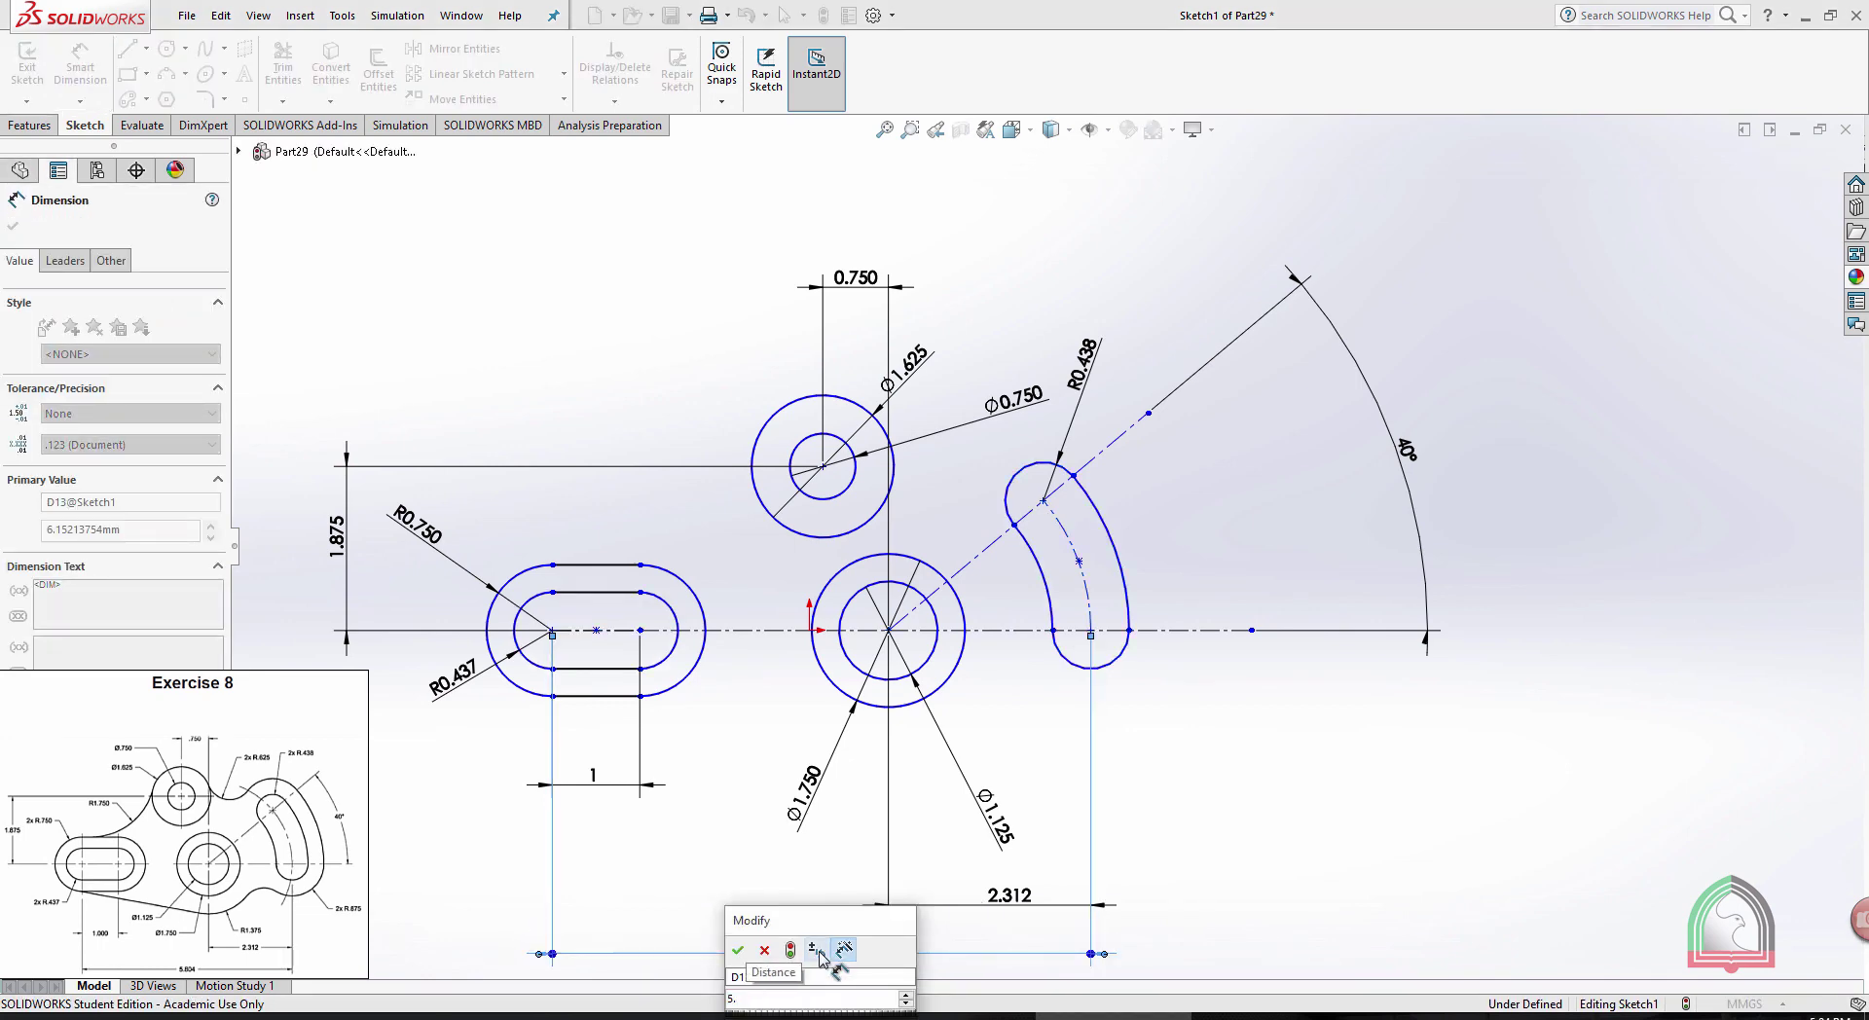
type("804")
key("Return")
left_click(1356, 796)
scroll(1066, 764, "up", 1)
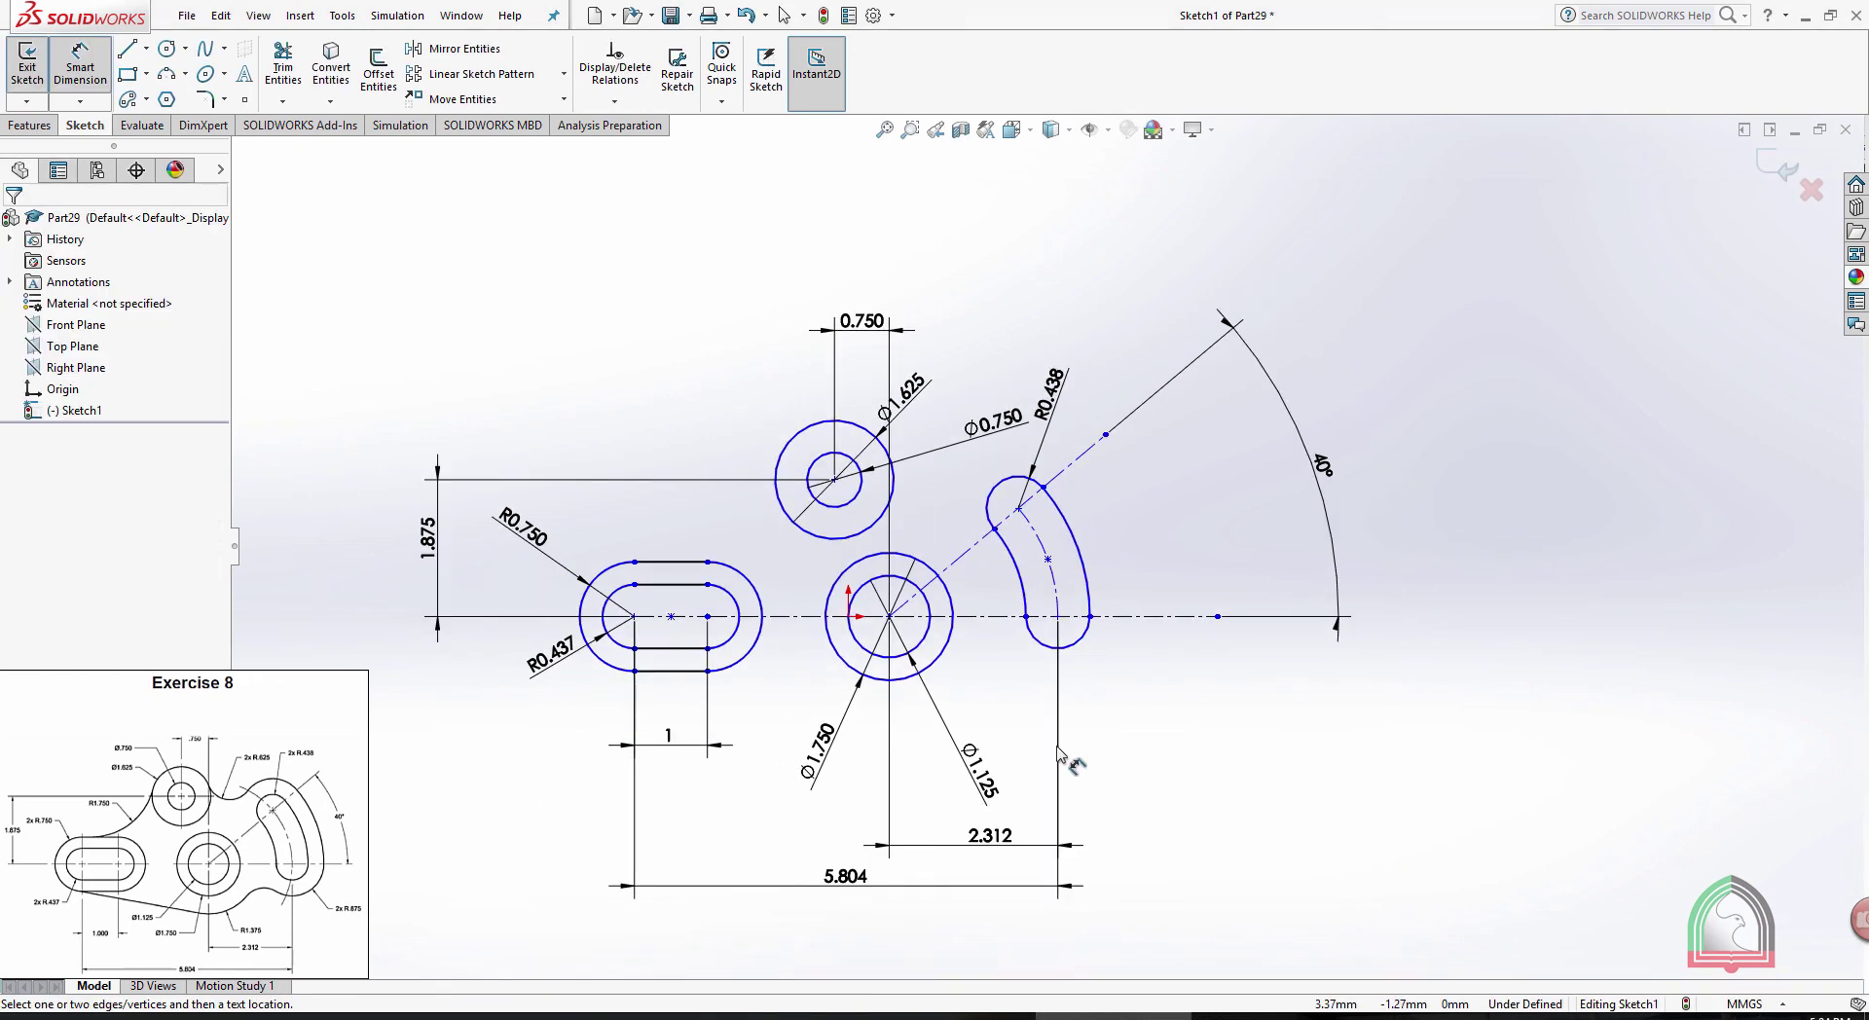
scroll(853, 759, "down", 1)
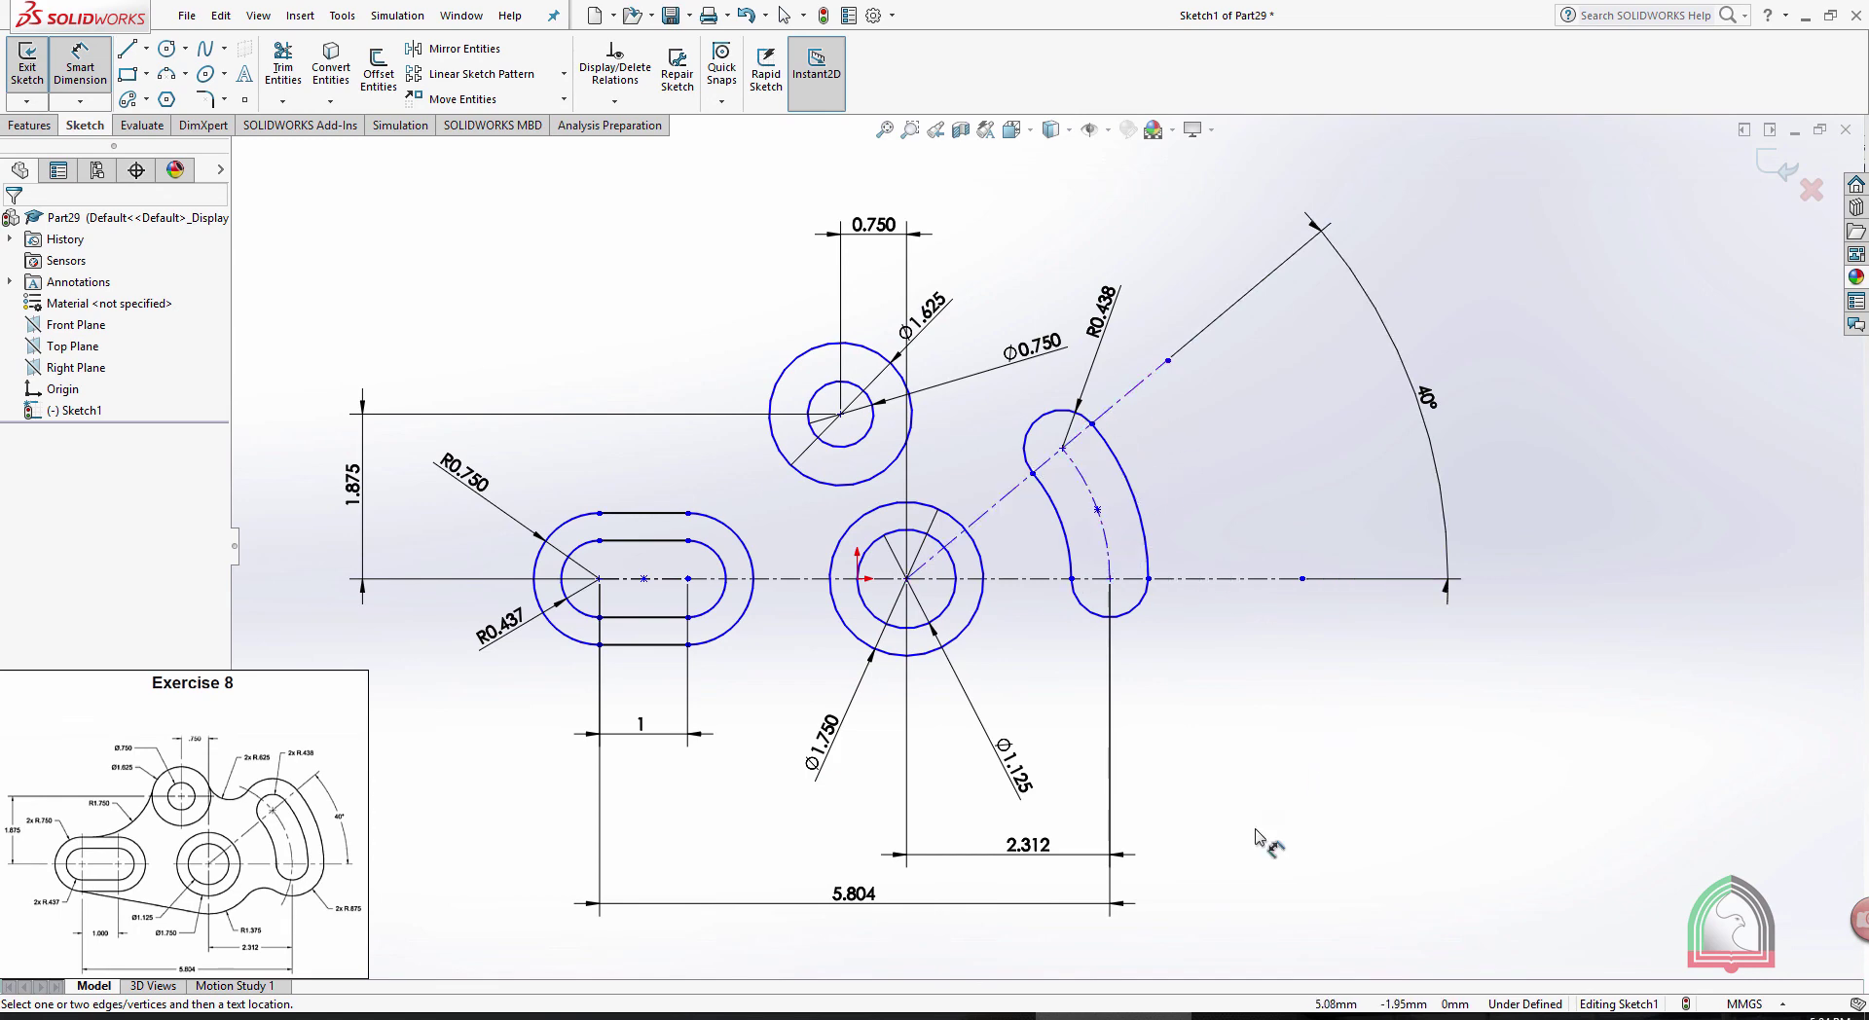
left_click(1271, 1016)
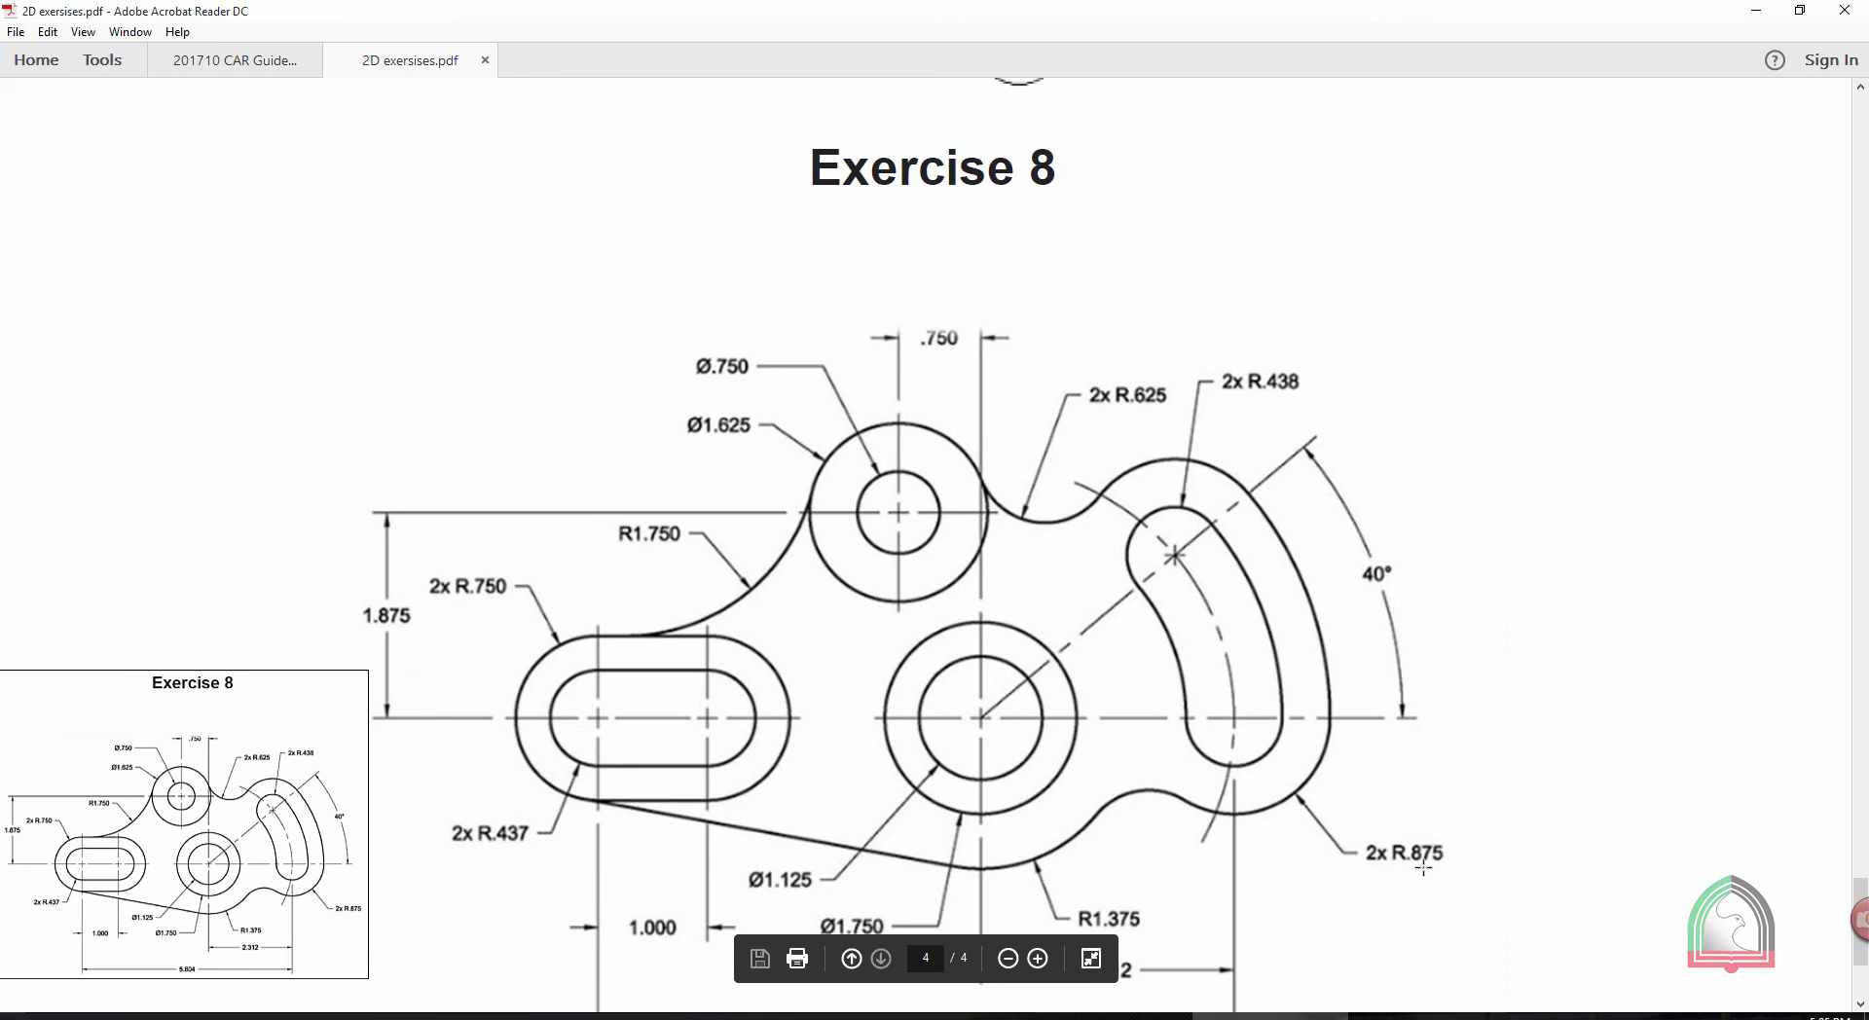
Return from the Exercise 8 PDF to the SOLIDWORKS bracket sketch
left_click(1256, 1015)
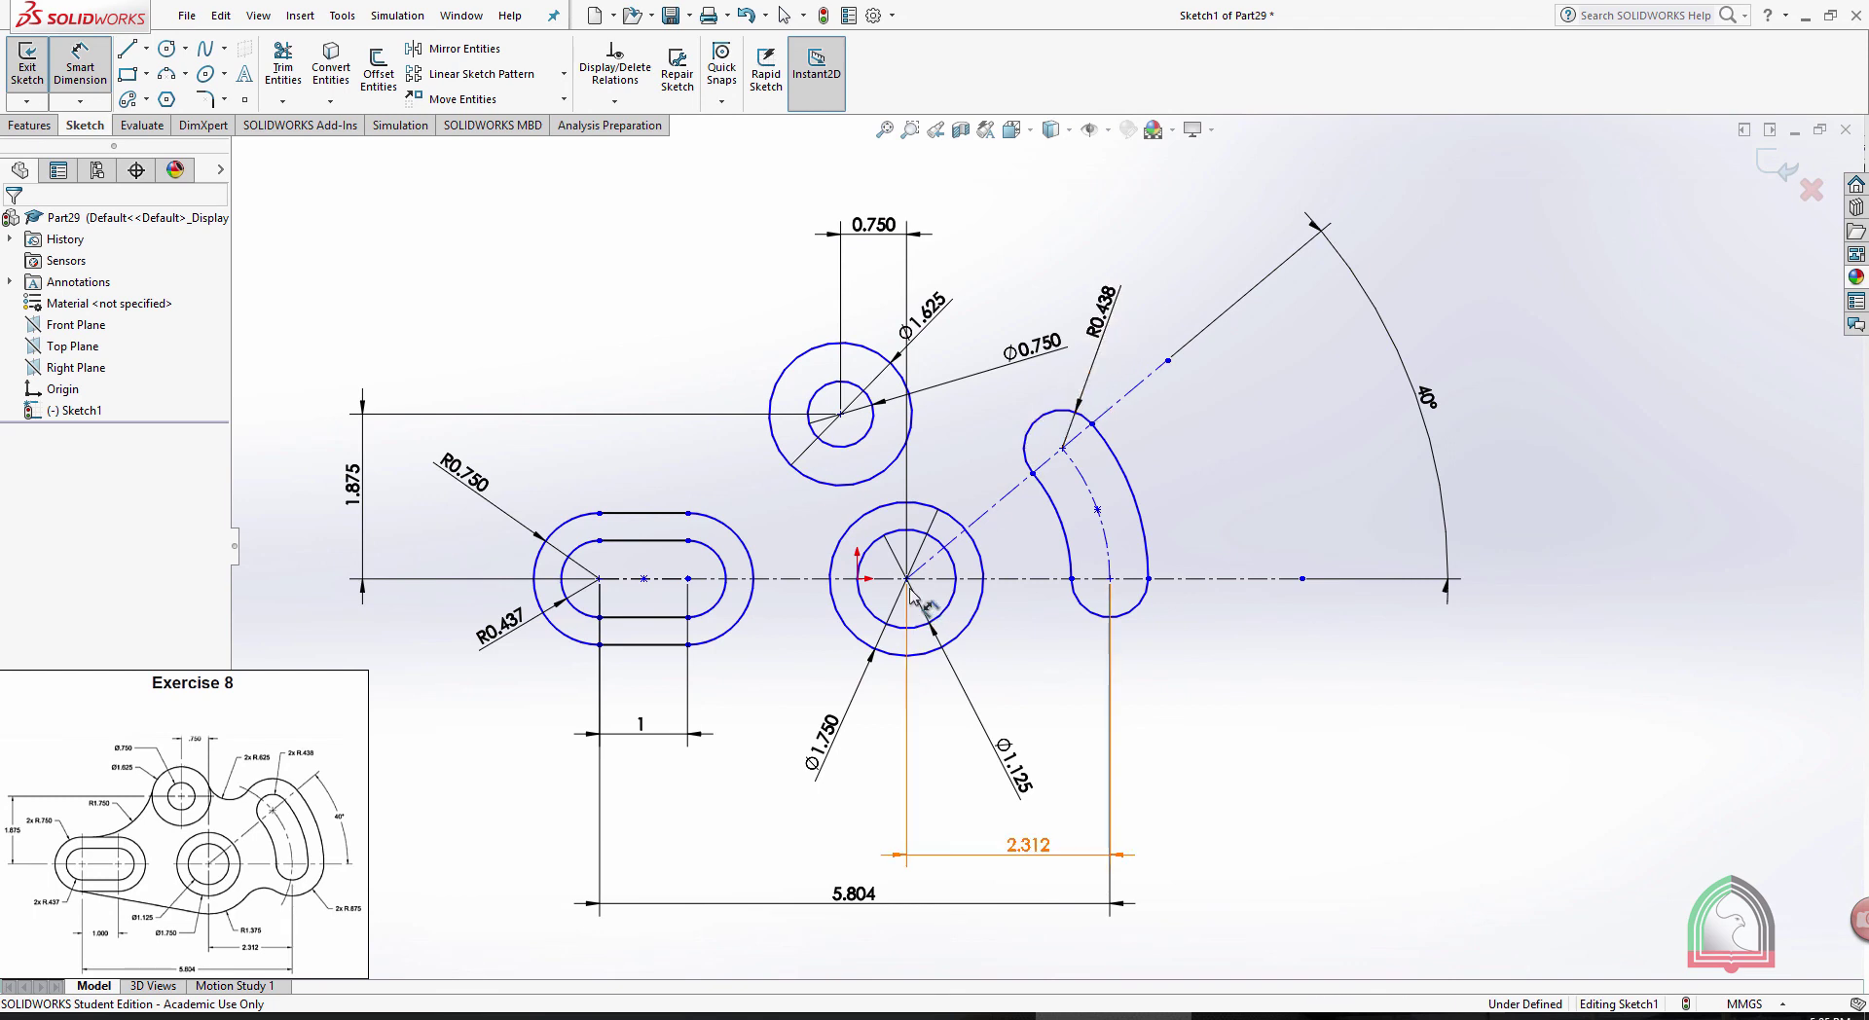
Draw a wider centerpoint arc slot on the middle circle's centre, sweeping from the centerline to the 40° line
left_click(1088, 526)
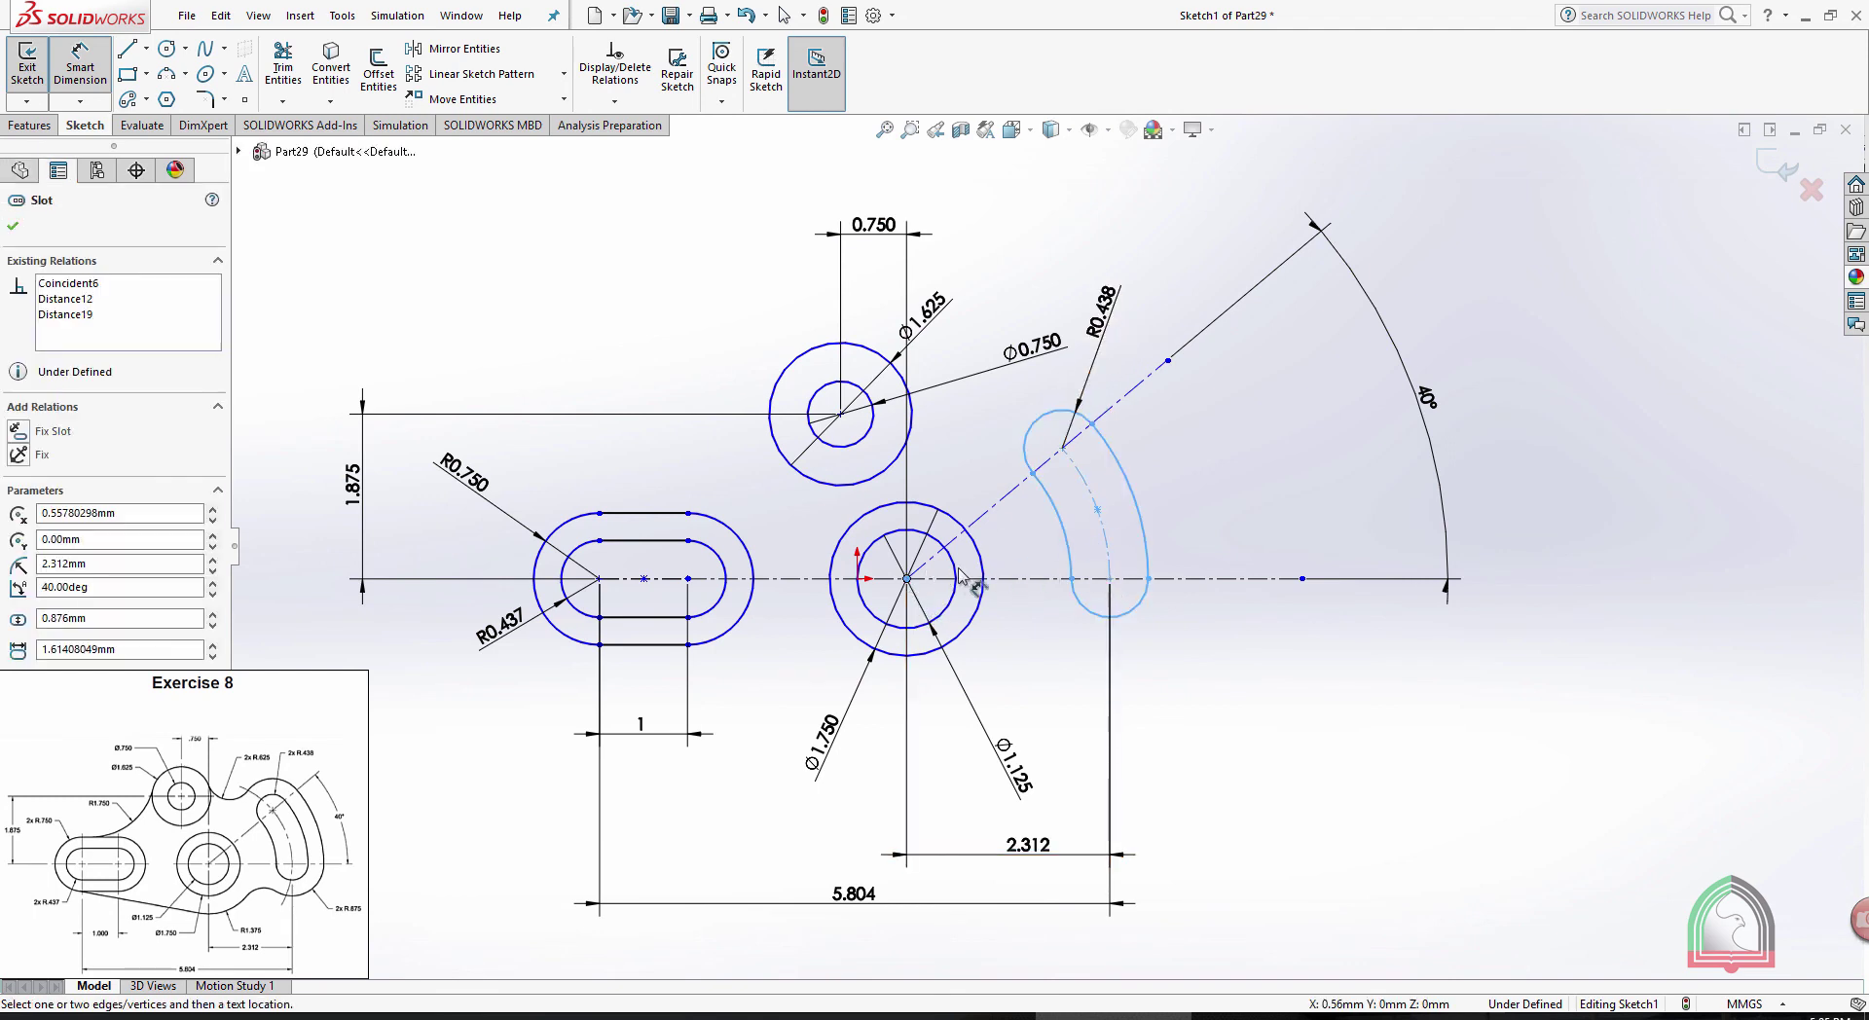
left_click(130, 101)
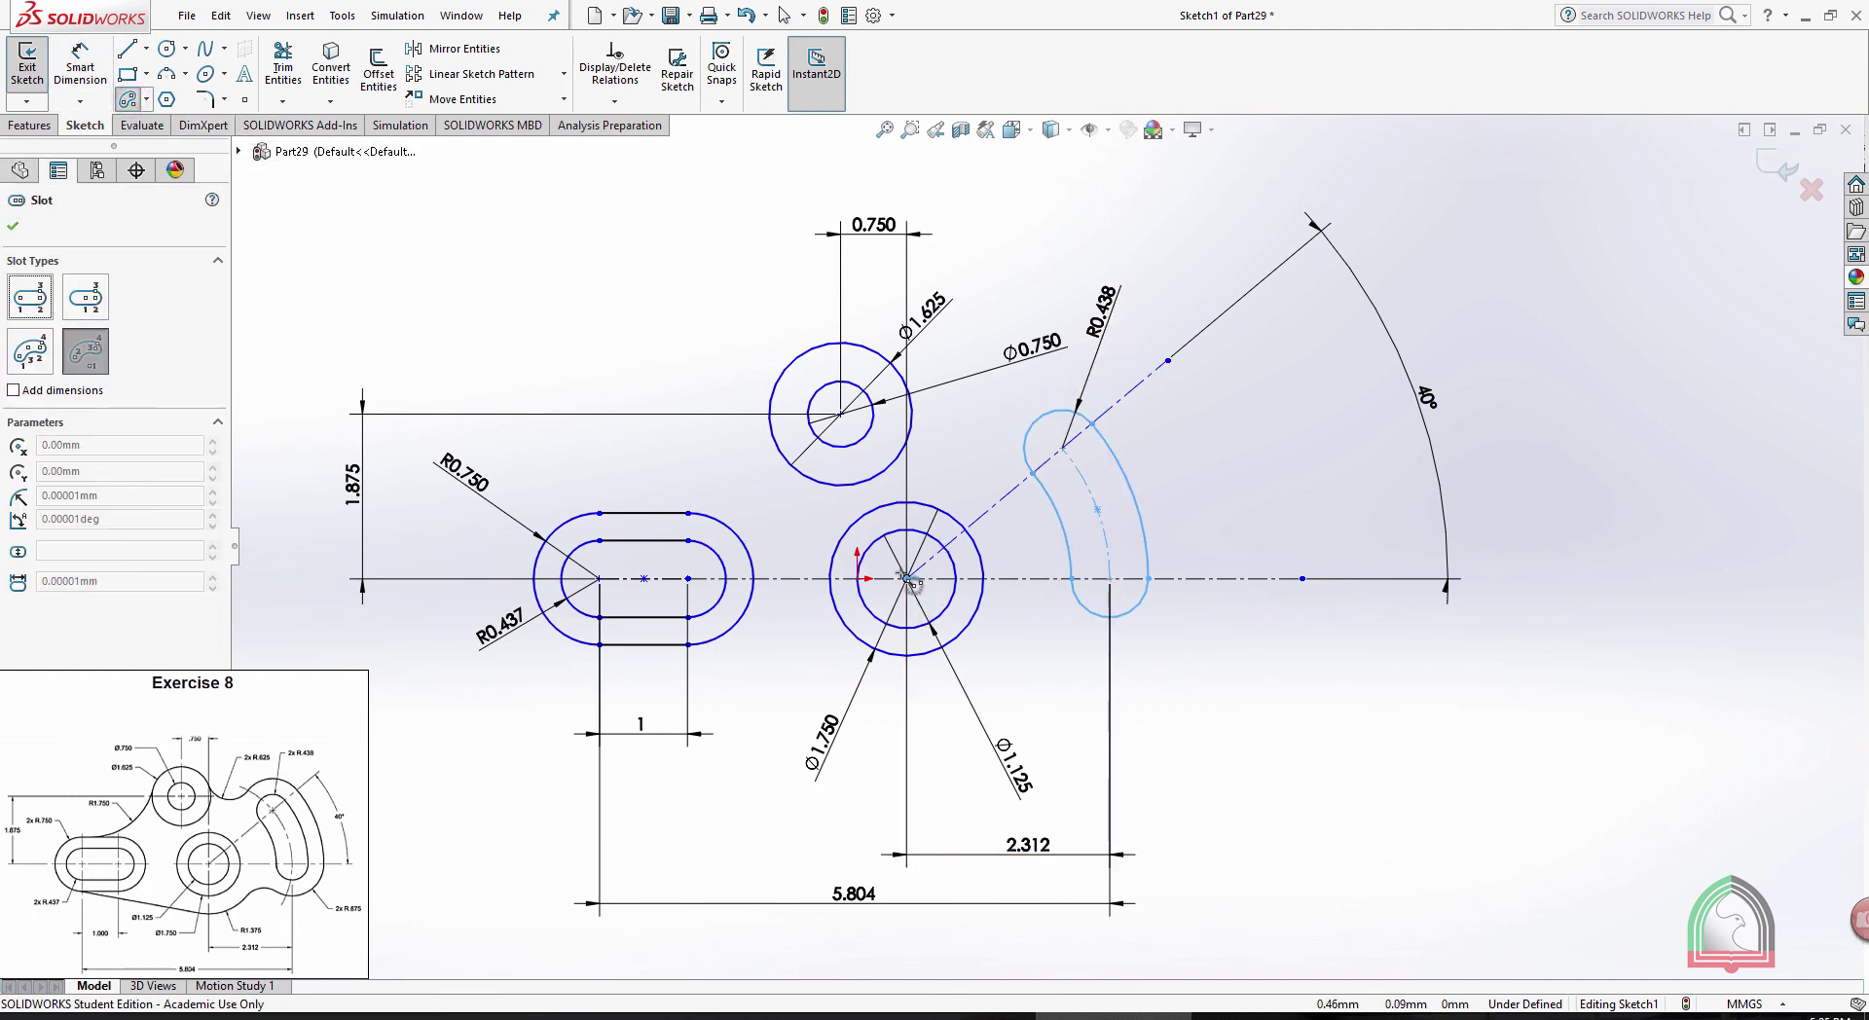
left_click(907, 578)
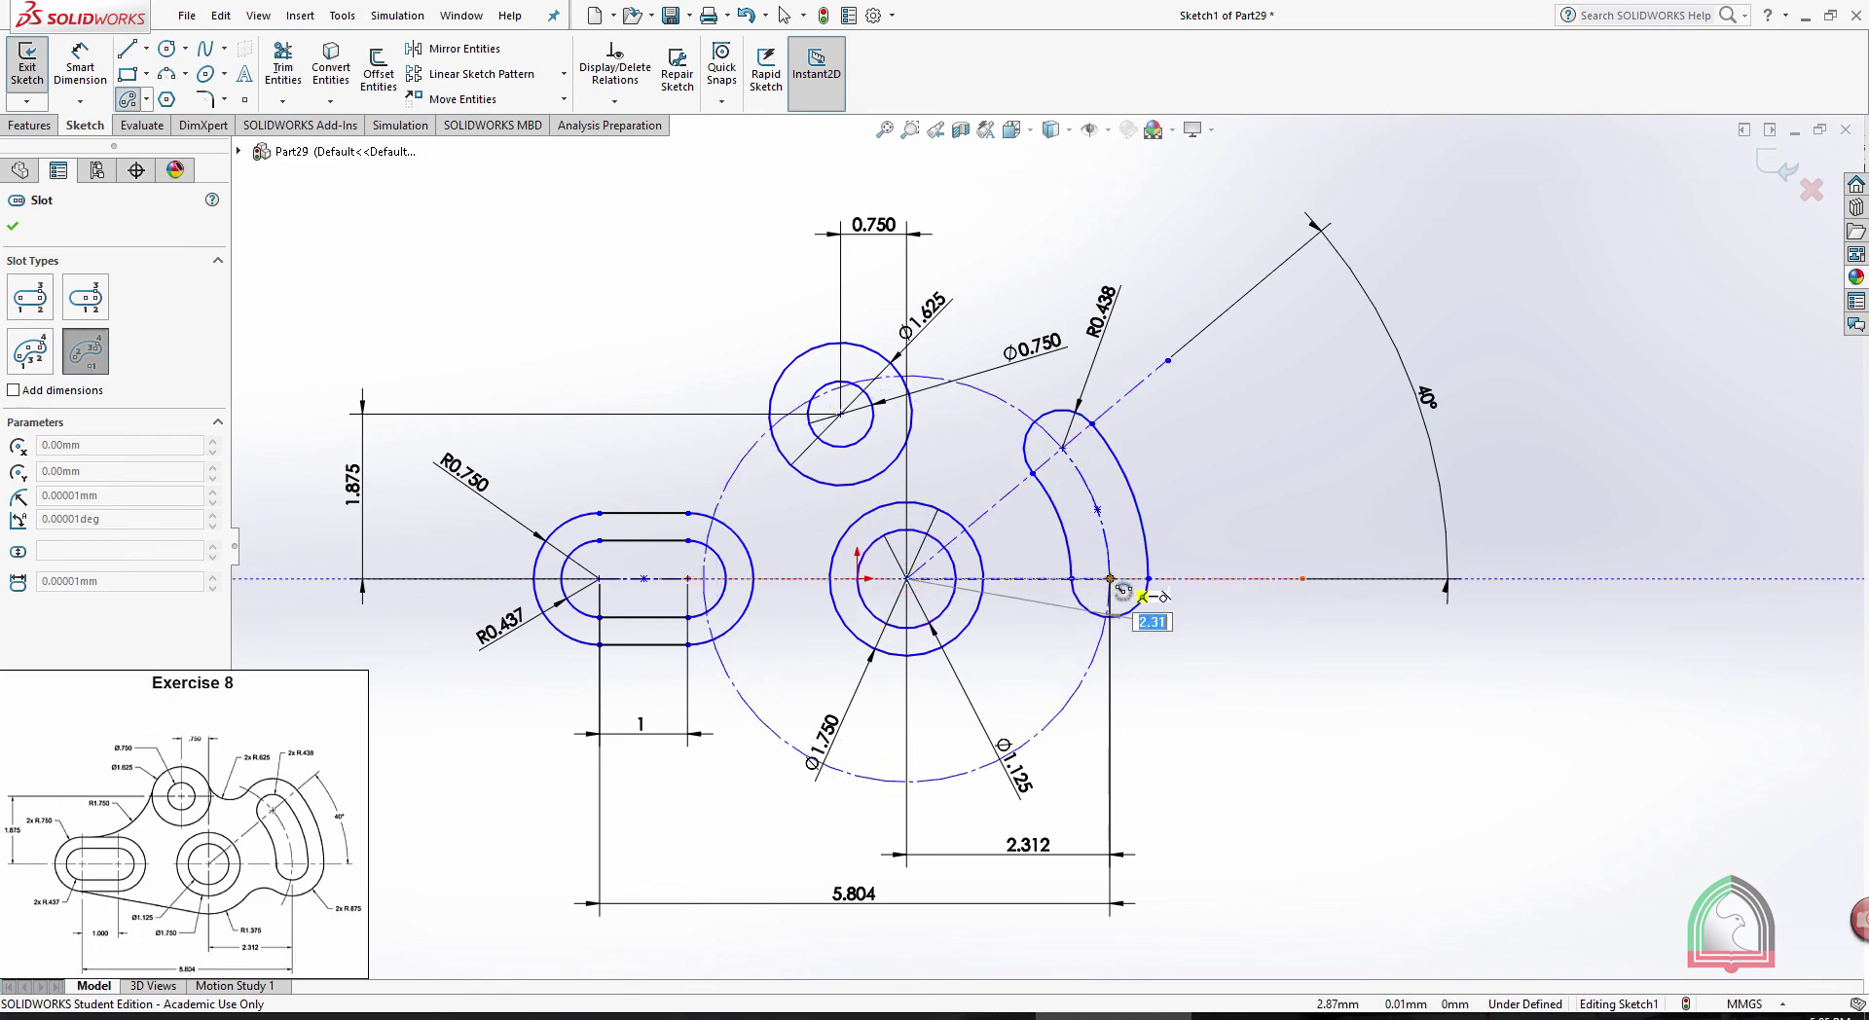
left_click(1111, 578)
left_click(1062, 448)
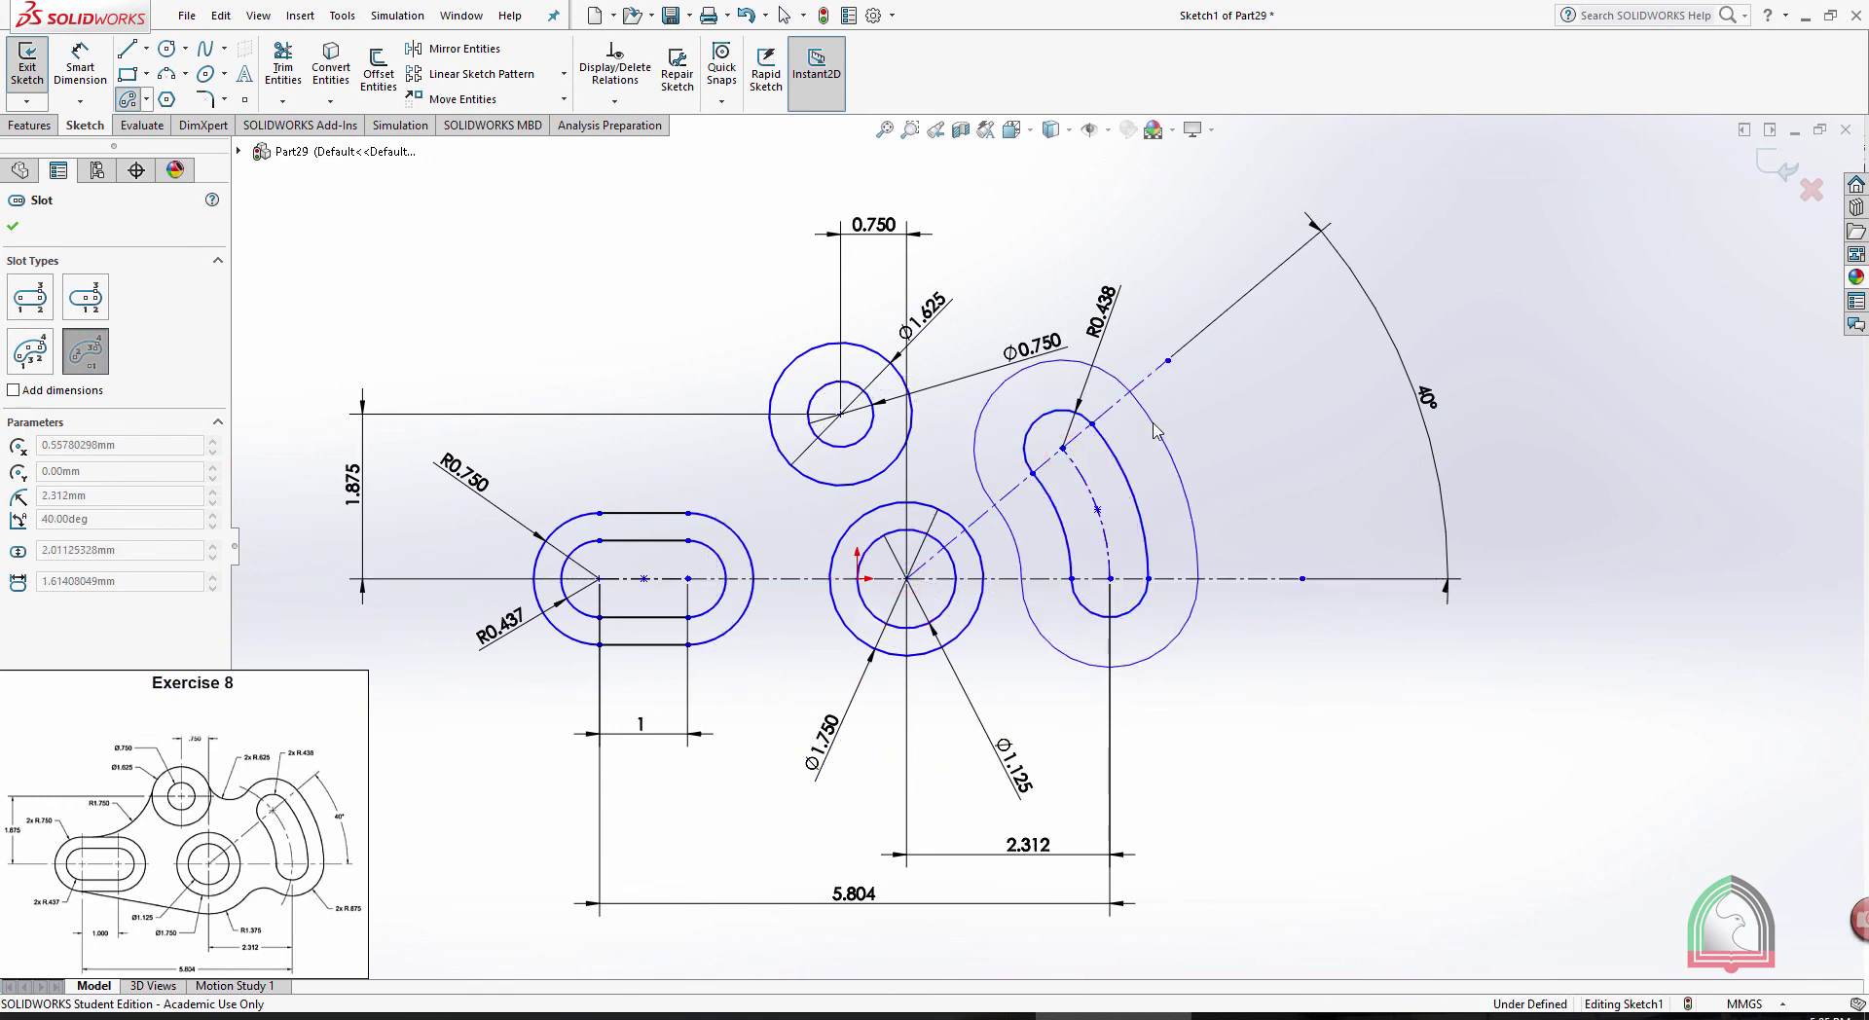
left_click(1156, 431)
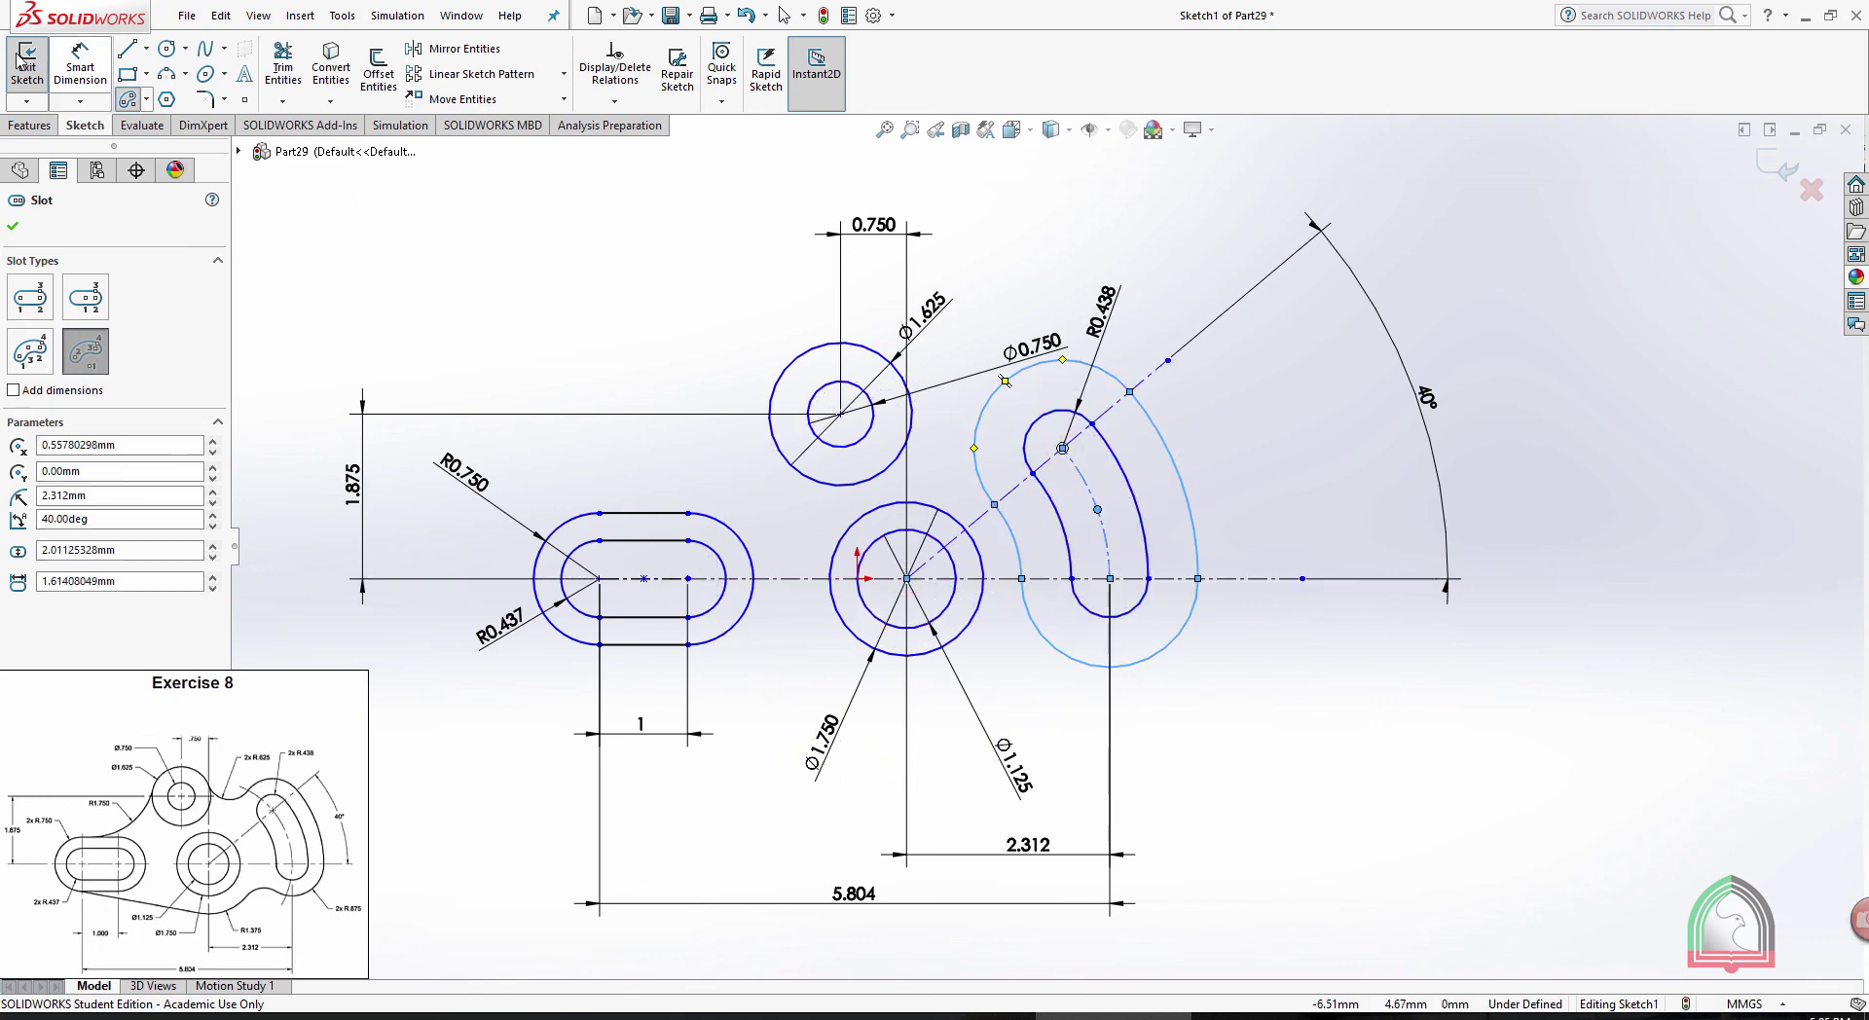
Dimension the outer arc slot with an R0.875 radius, then switch to the Exercise 8 PDF
left_click(1185, 639)
left_click(1319, 774)
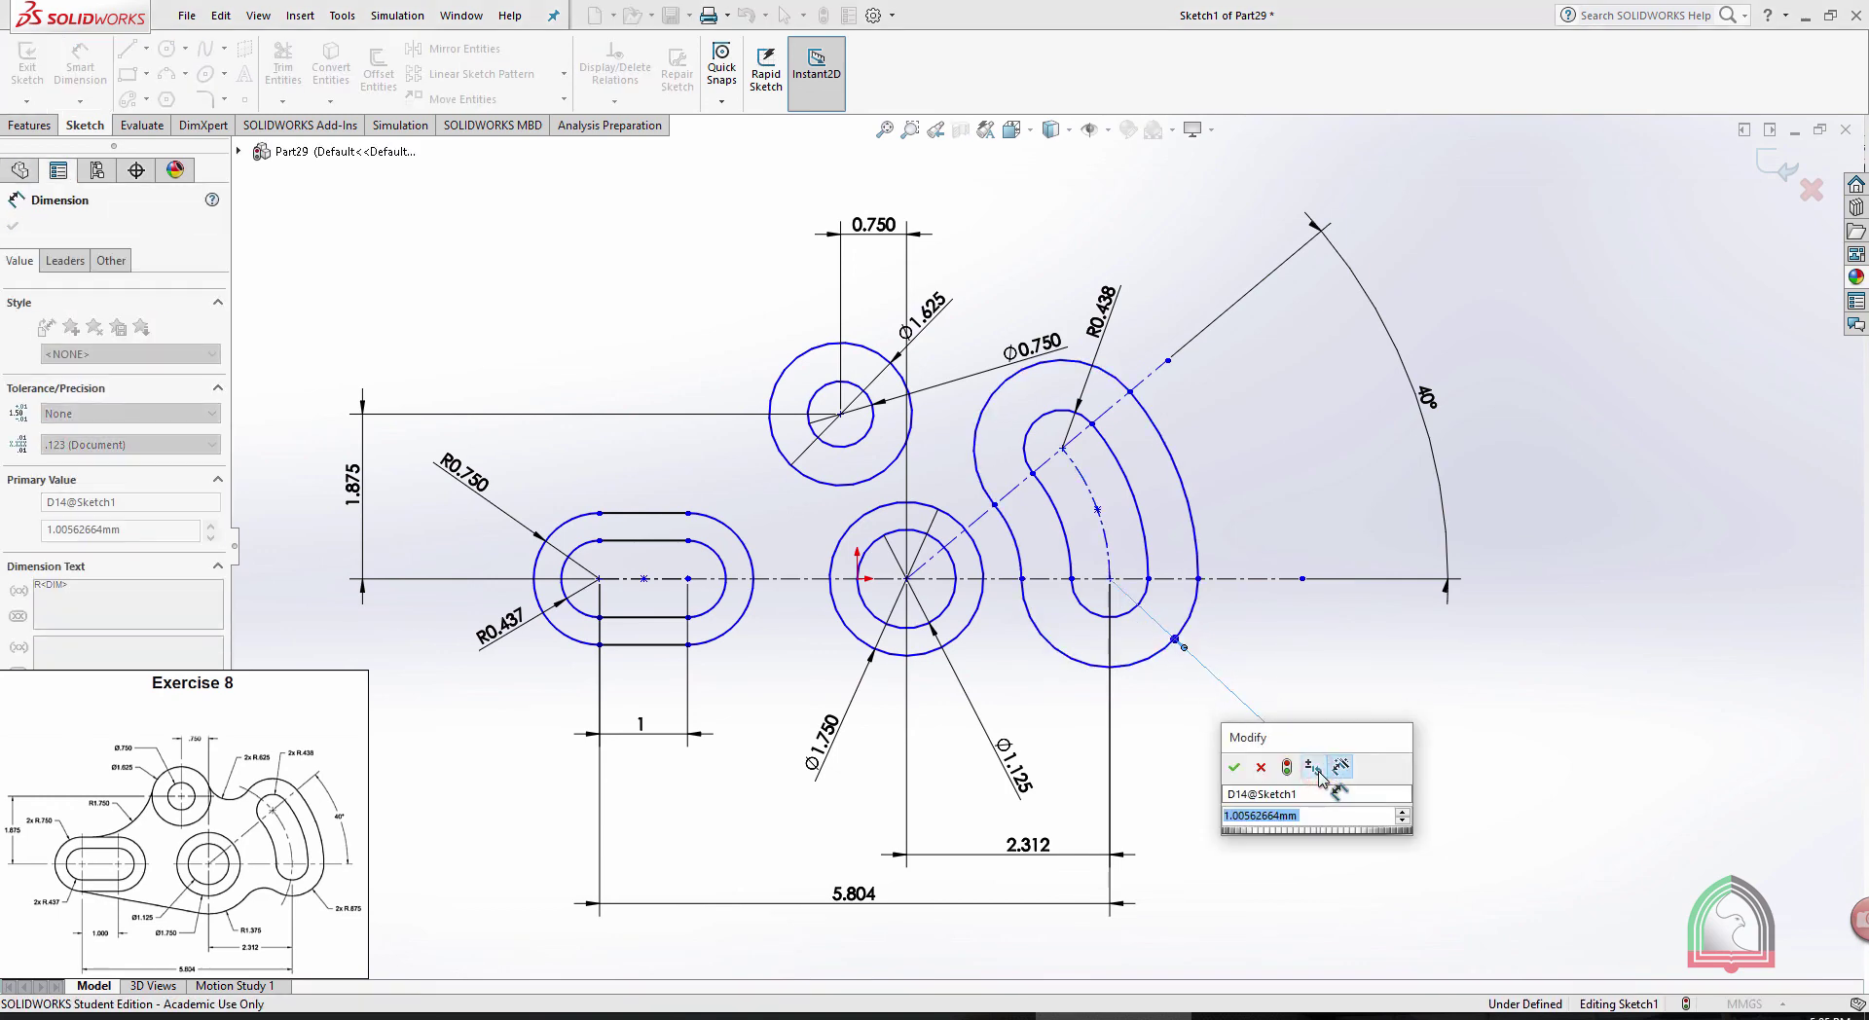
type(".875")
key("Return")
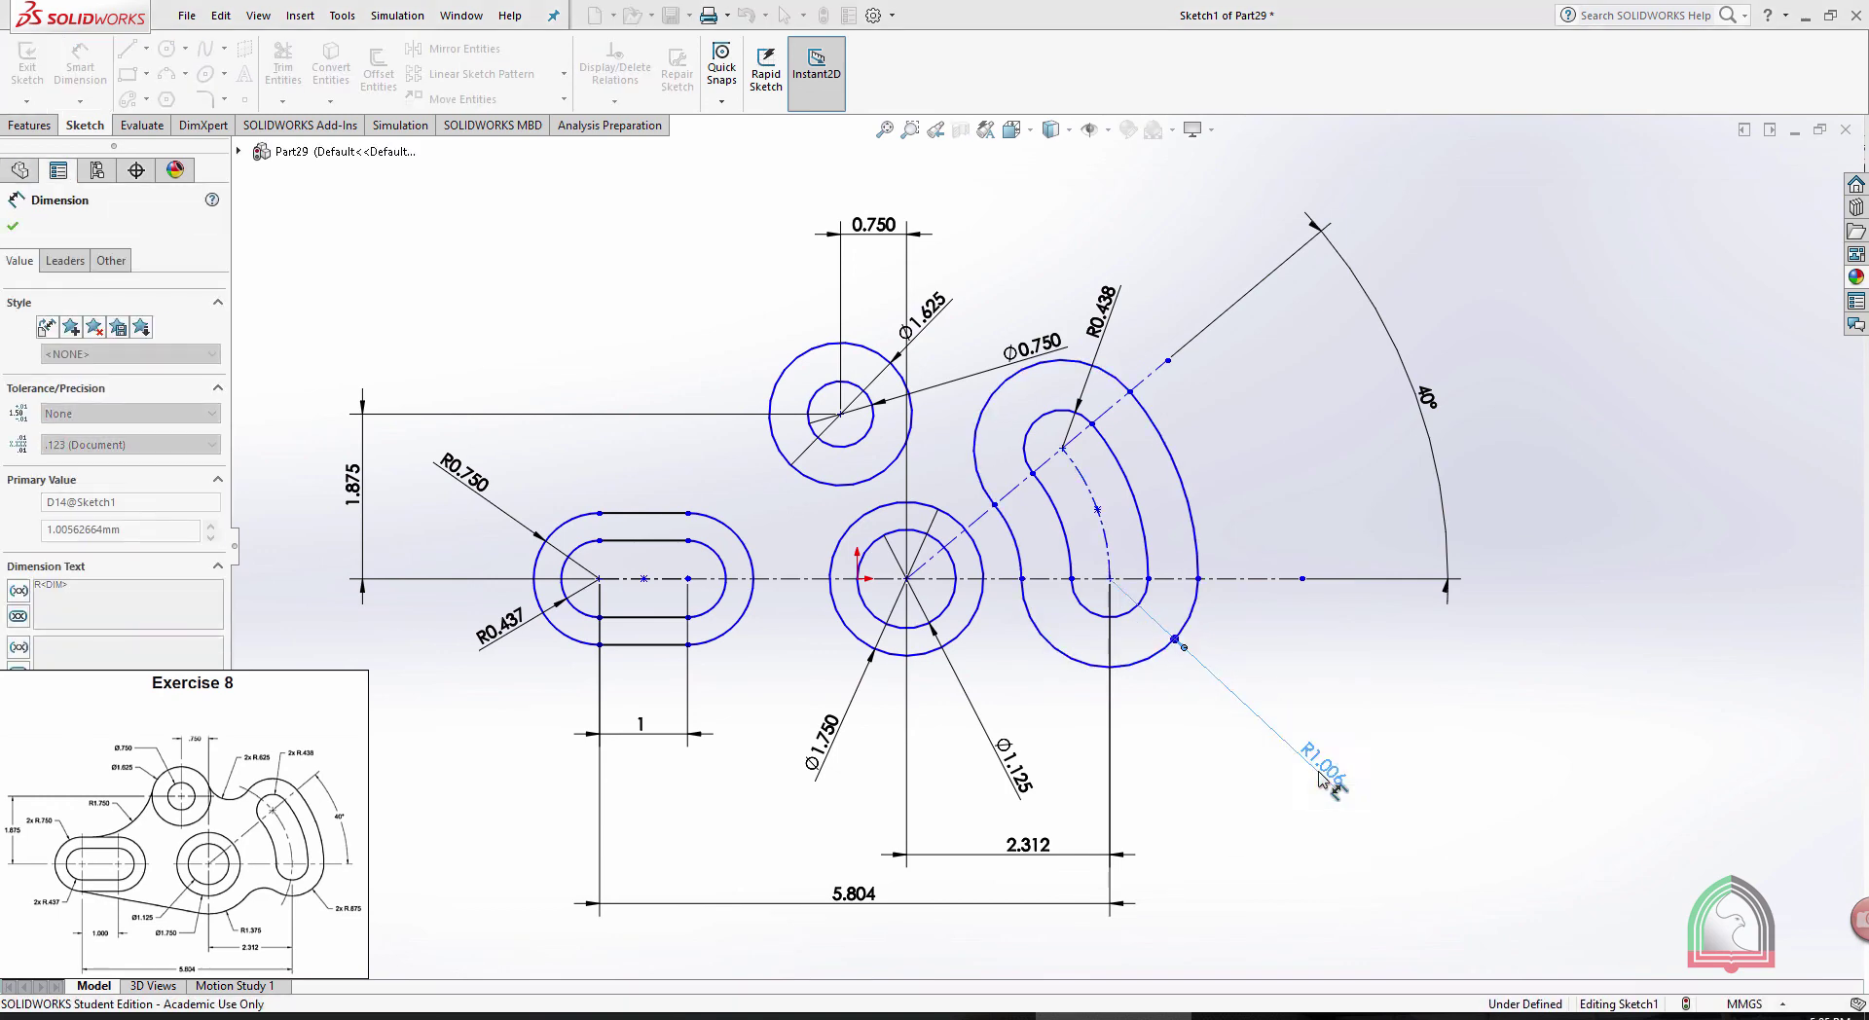
left_click(1475, 692)
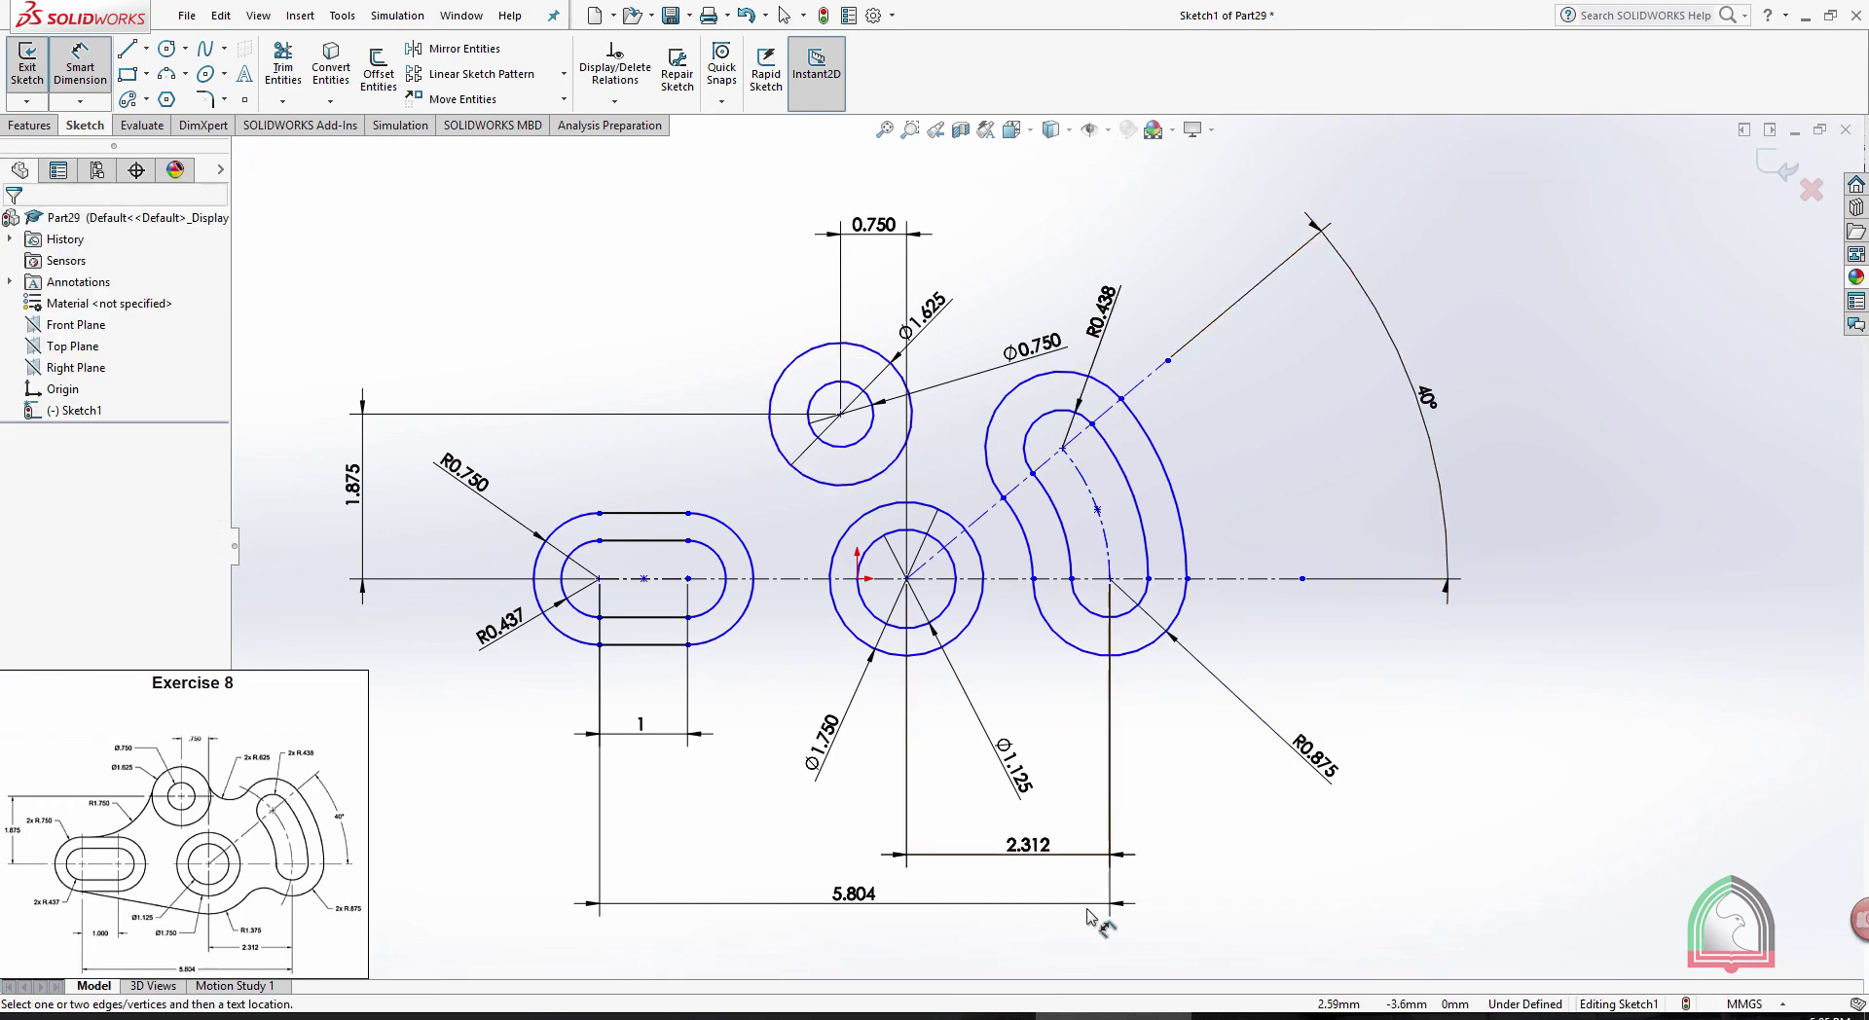
key("alt+Tab")
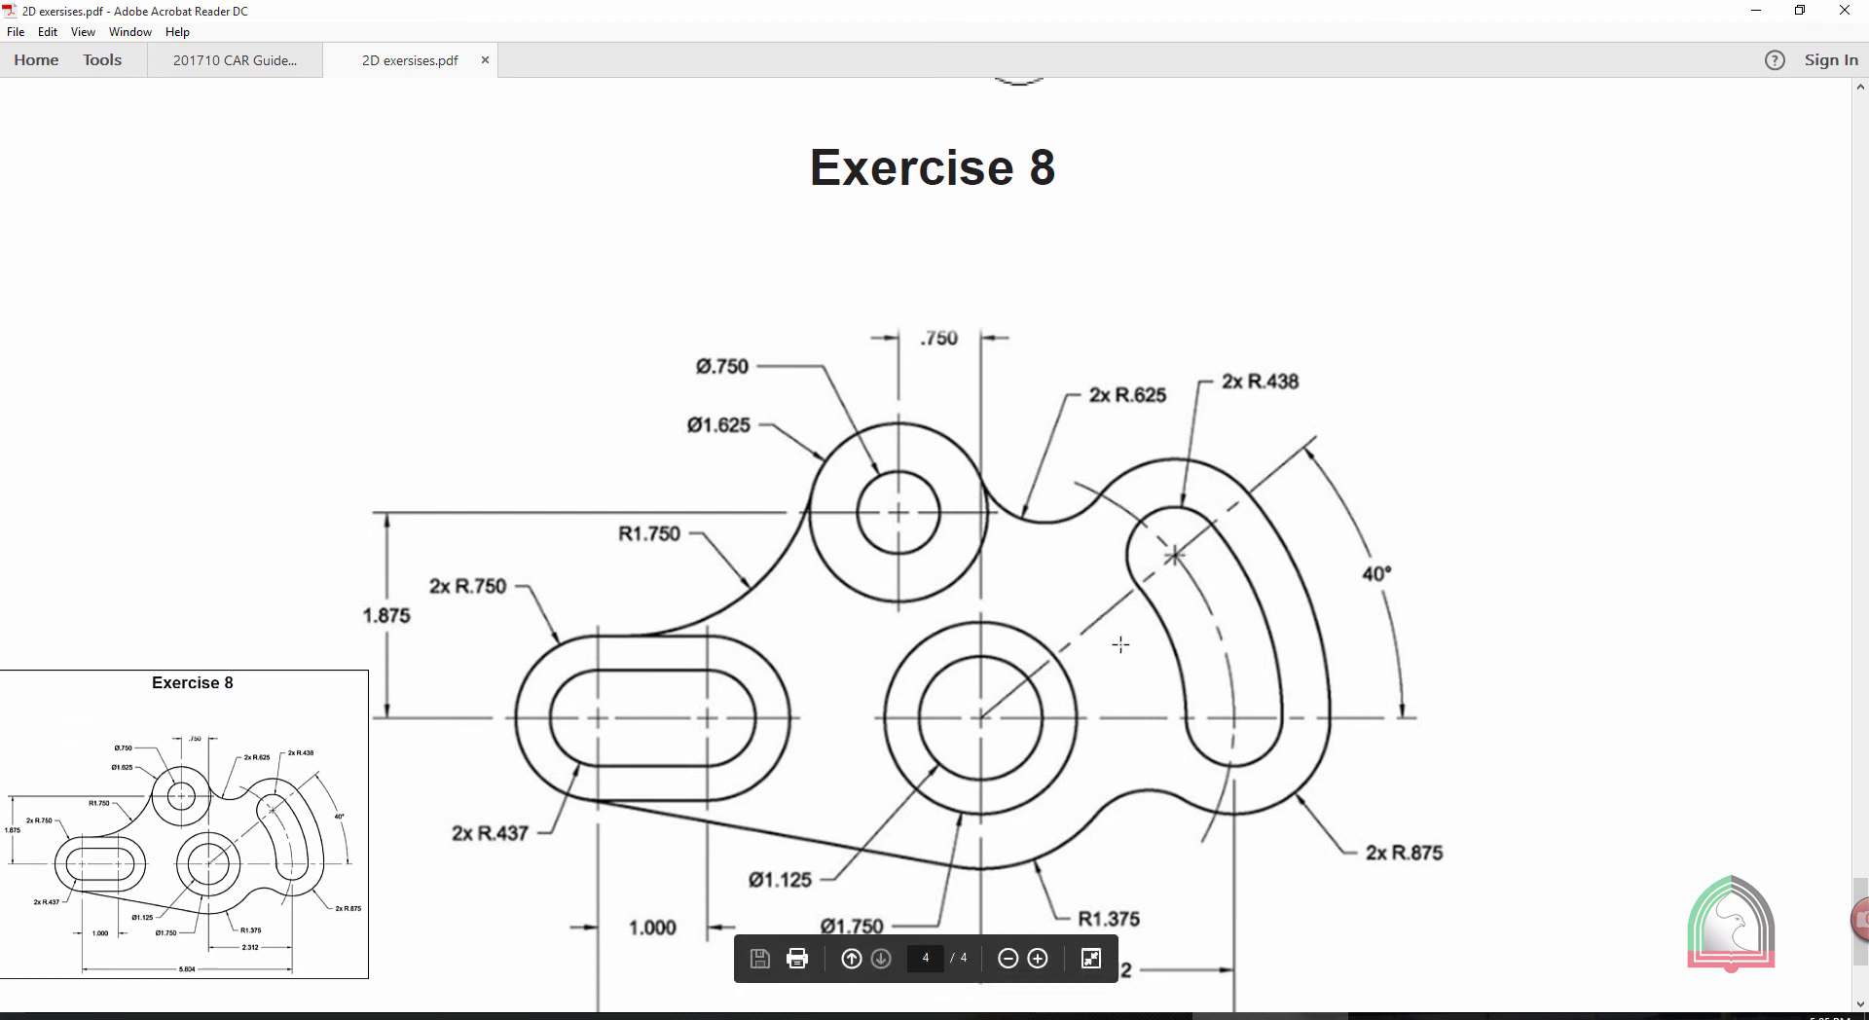
Flip between the Exercise 8 PDF and SOLIDWORKS, ending back in the sketch
left_click(1114, 1017)
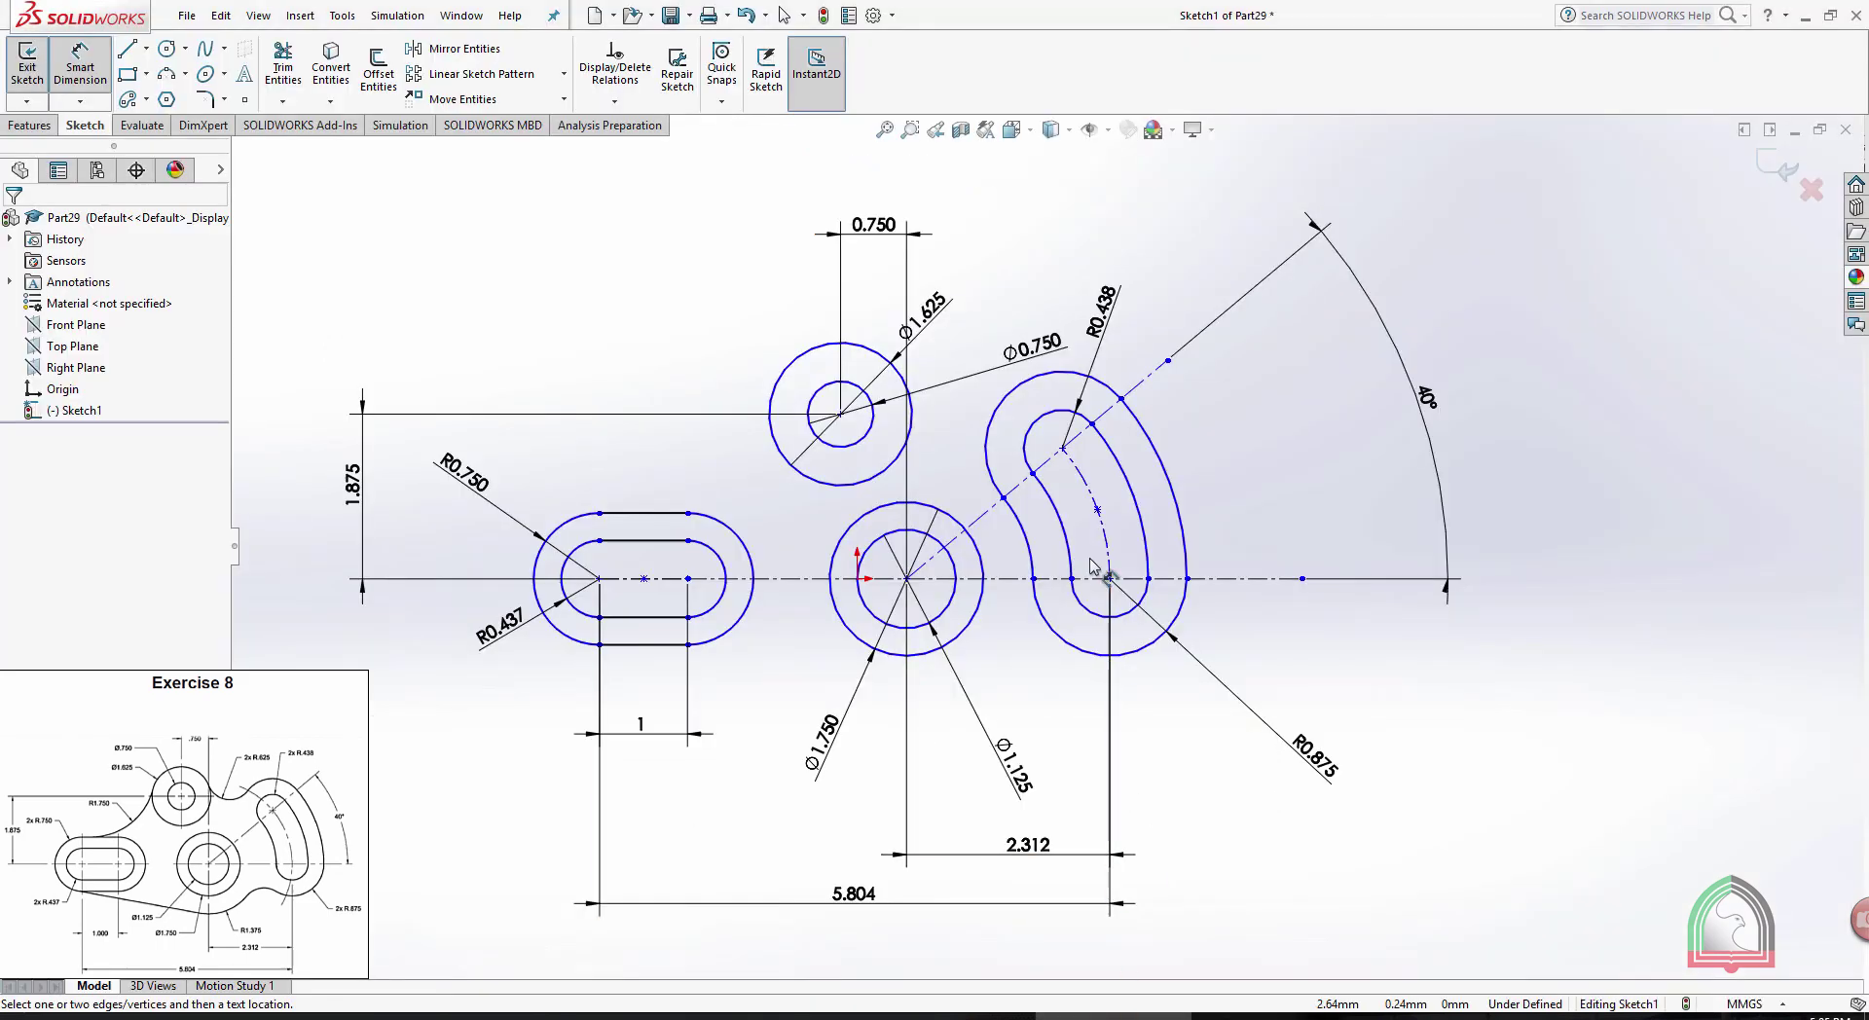
key("alt+Tab")
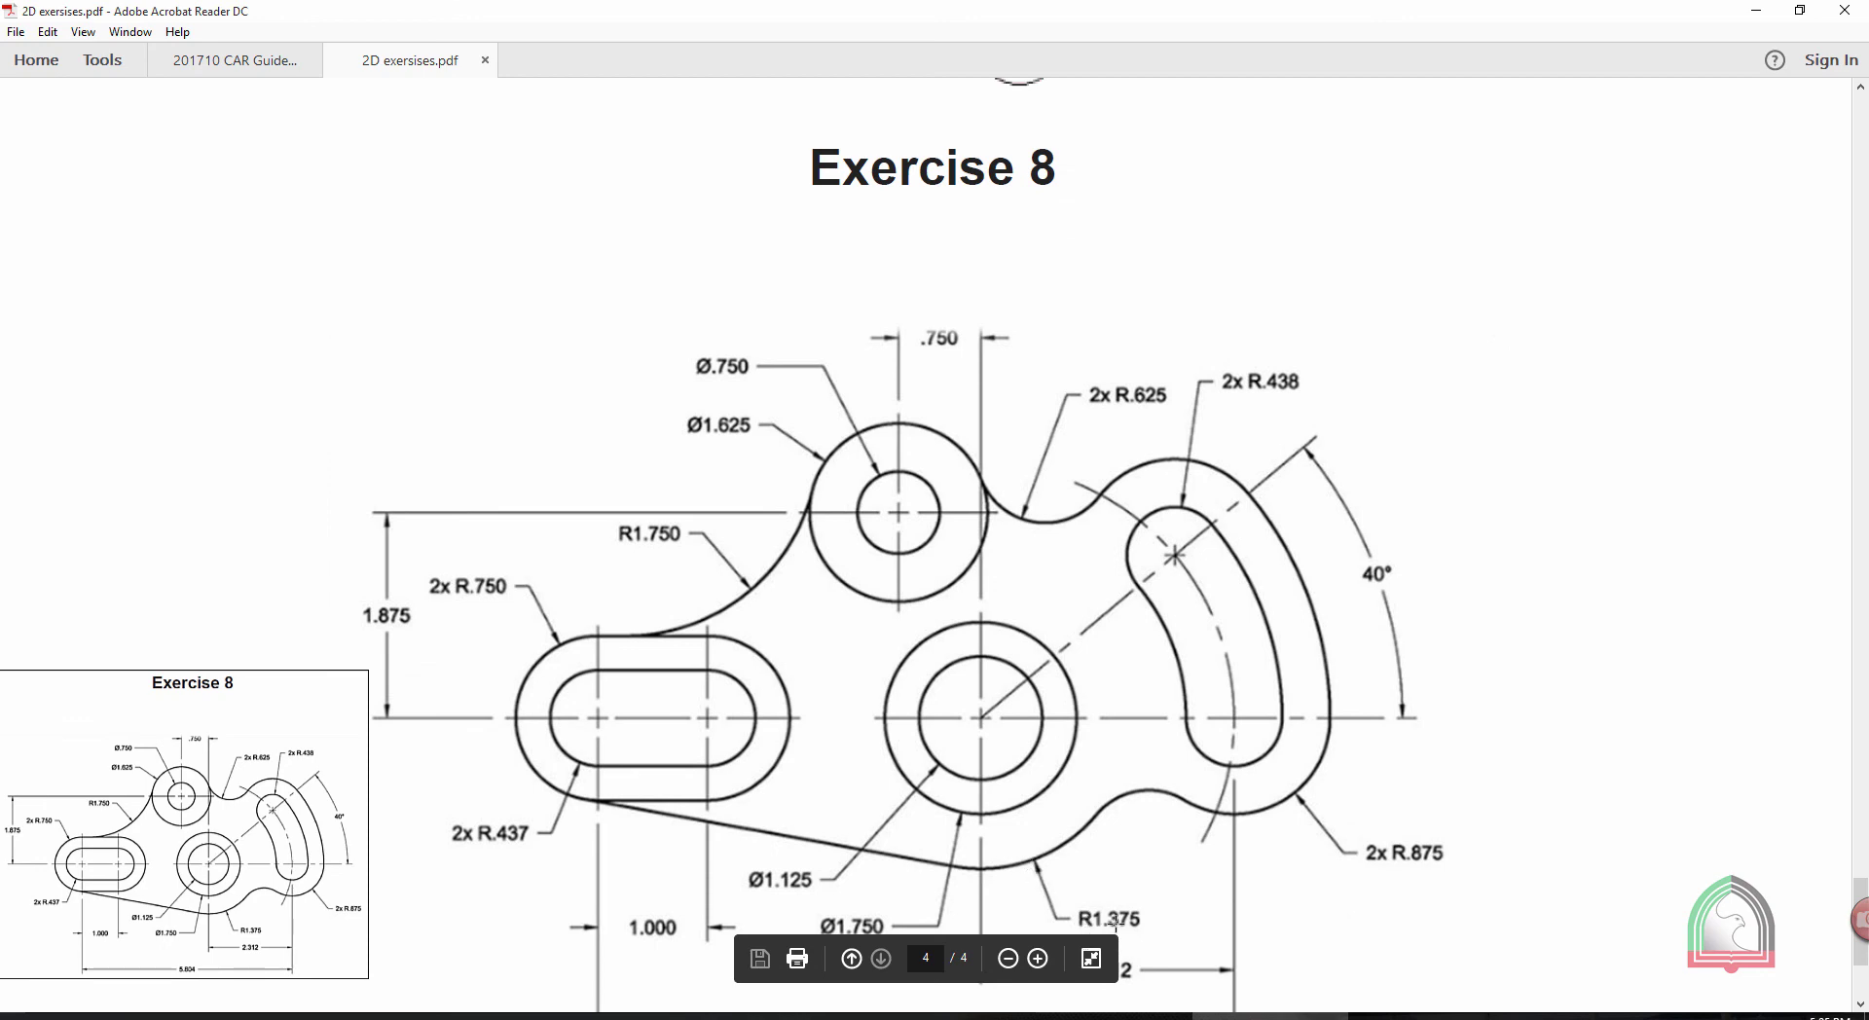
left_click(1115, 1016)
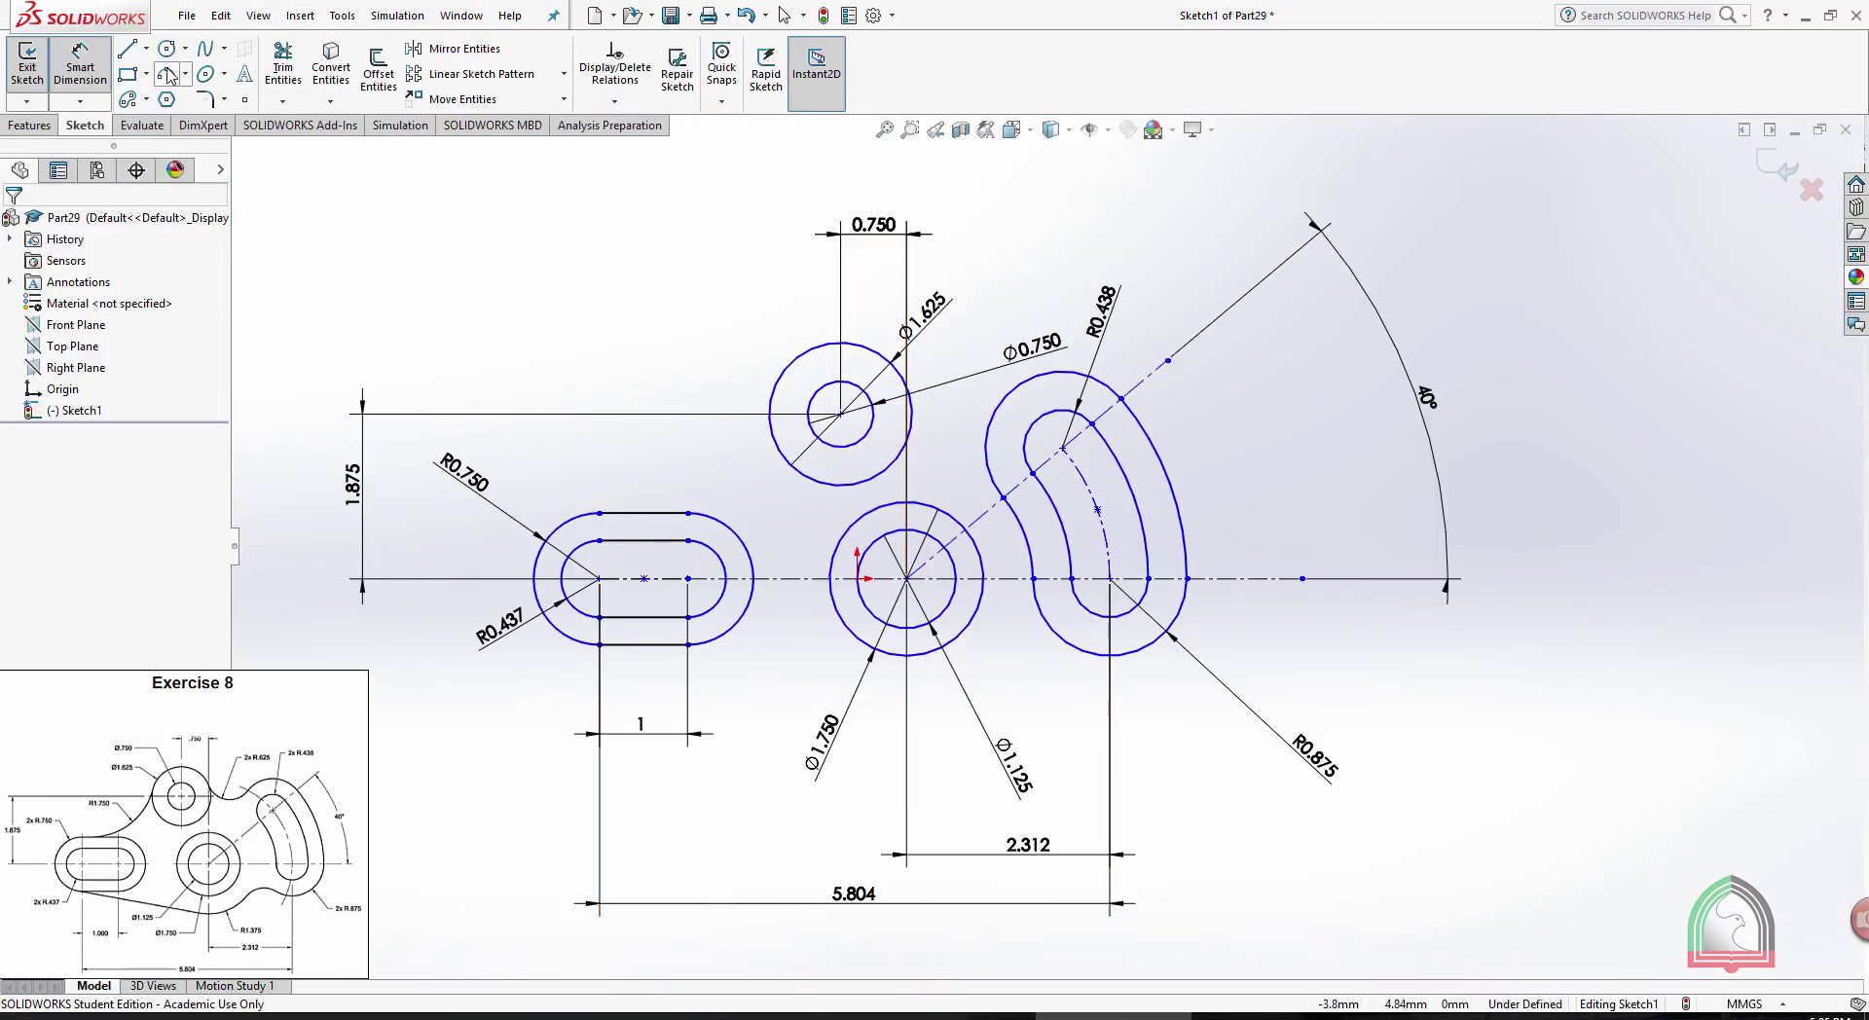
Draw a large circle centred on the origin, enclosing the middle pair of circles
left_click(170, 48)
left_click(905, 578)
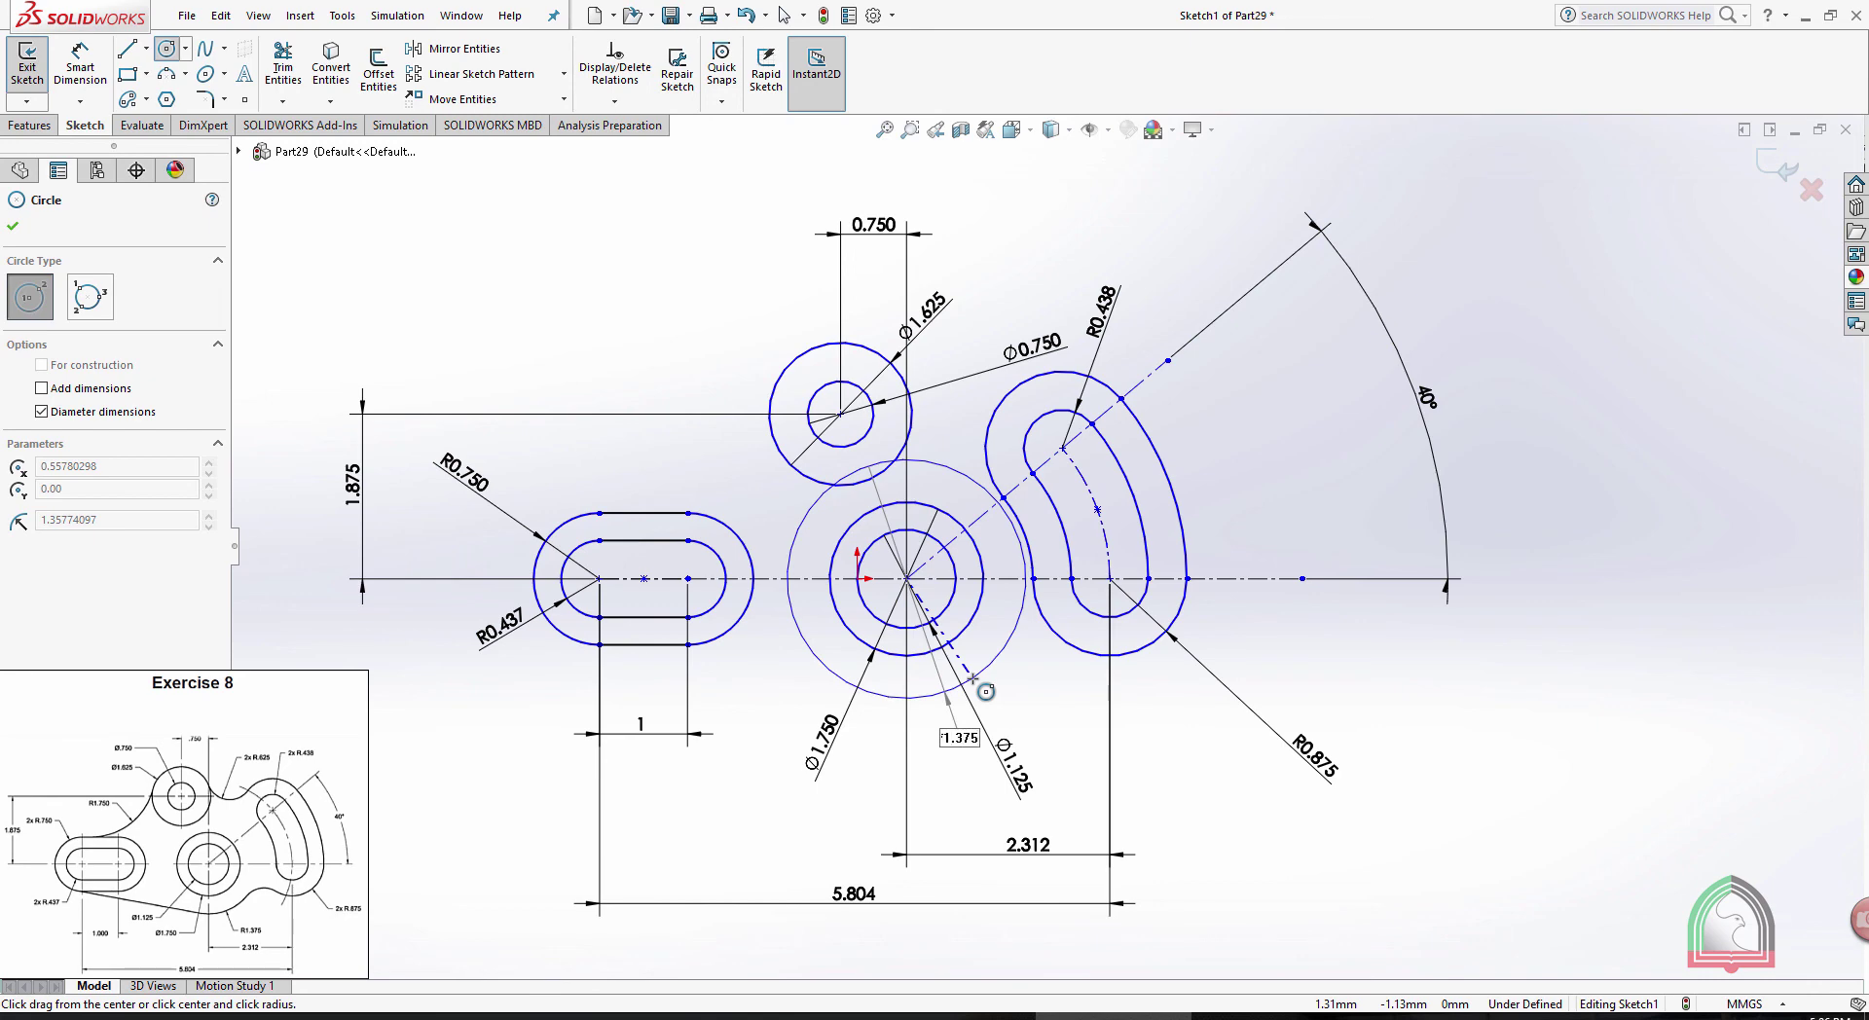
left_click(972, 679)
key("Escape")
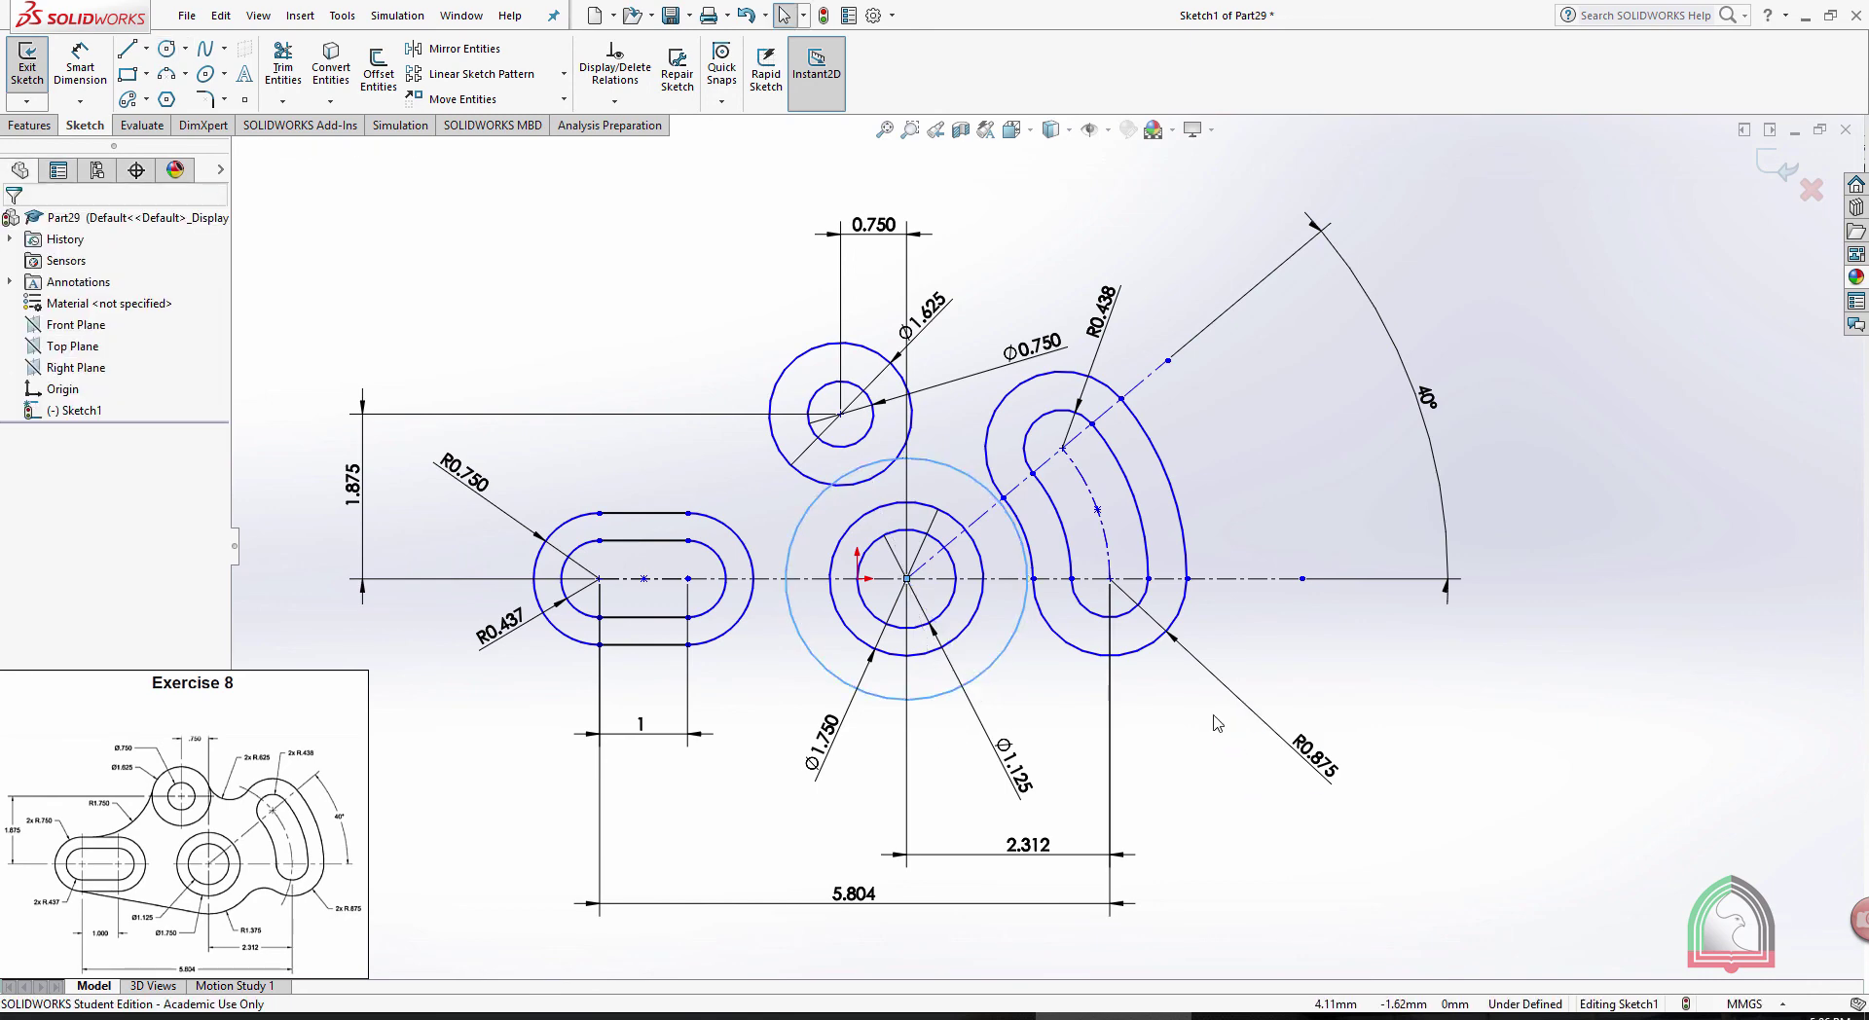
Dimension the large circle at 2.750 diameter and display it as radius R1.375
left_click(88, 68)
left_click(1008, 647)
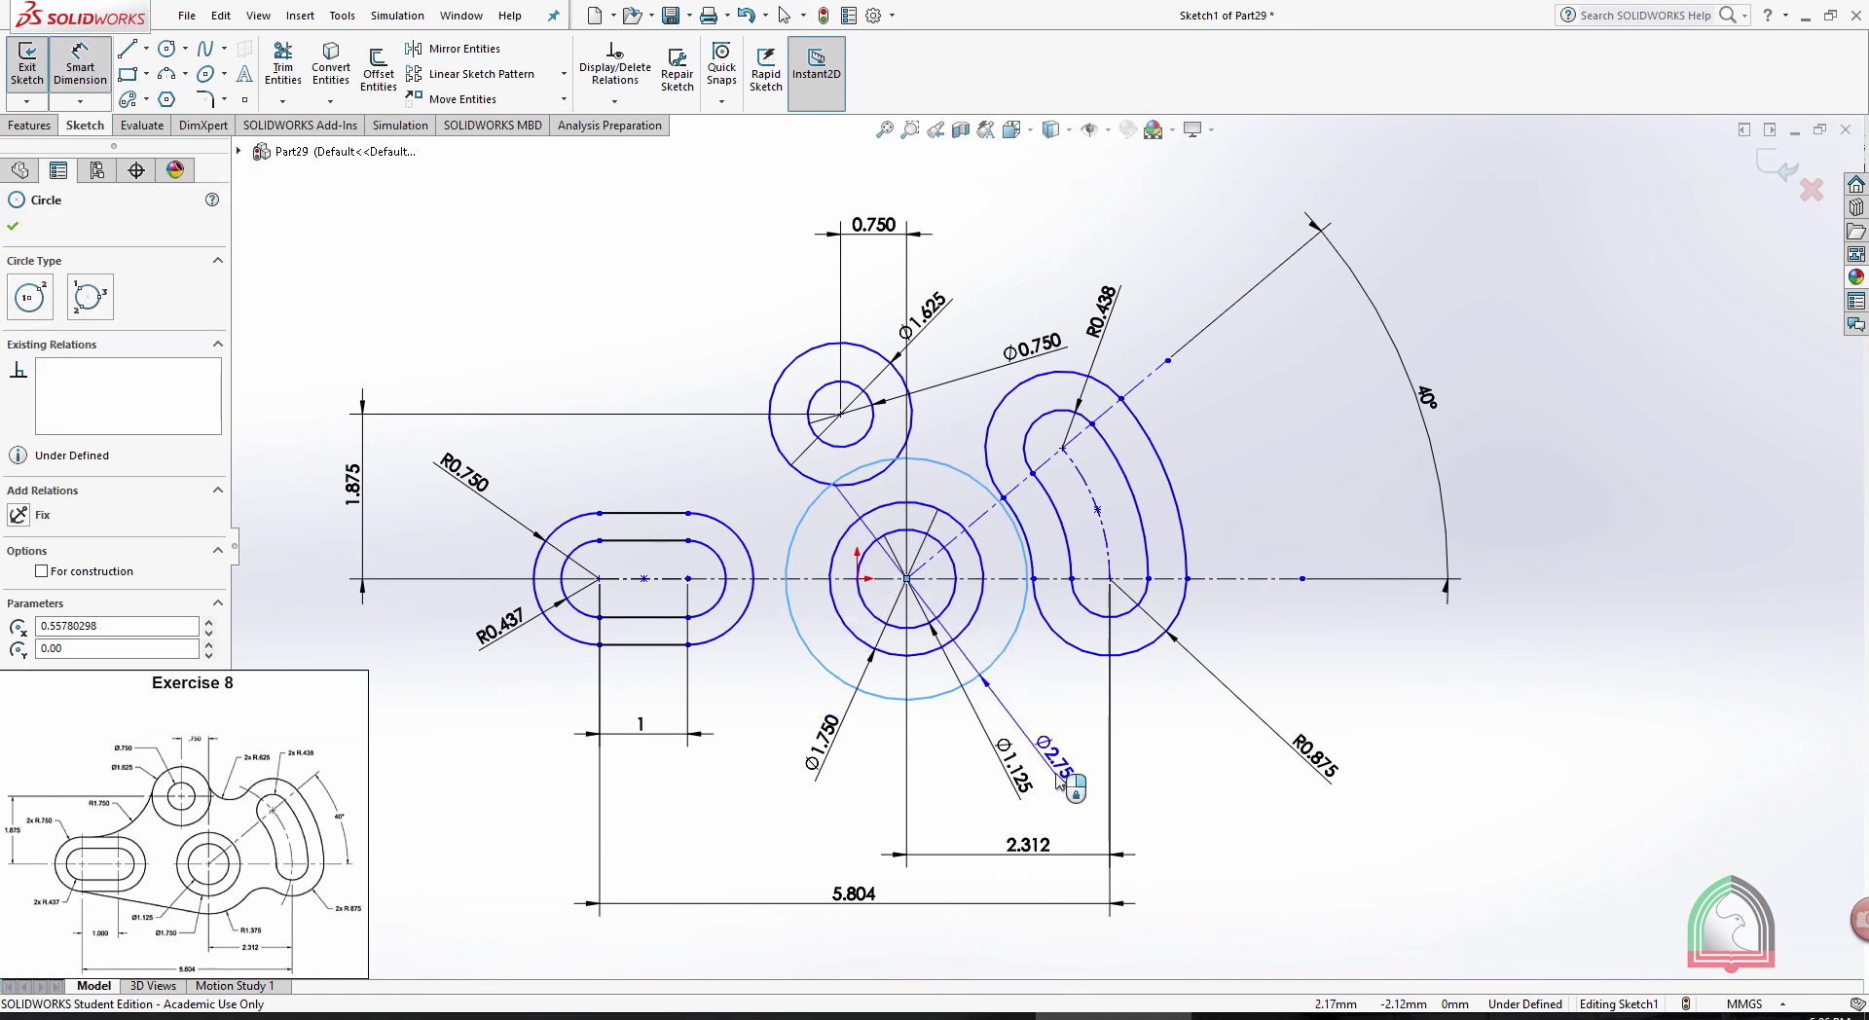
left_click(1061, 784)
left_click(970, 774)
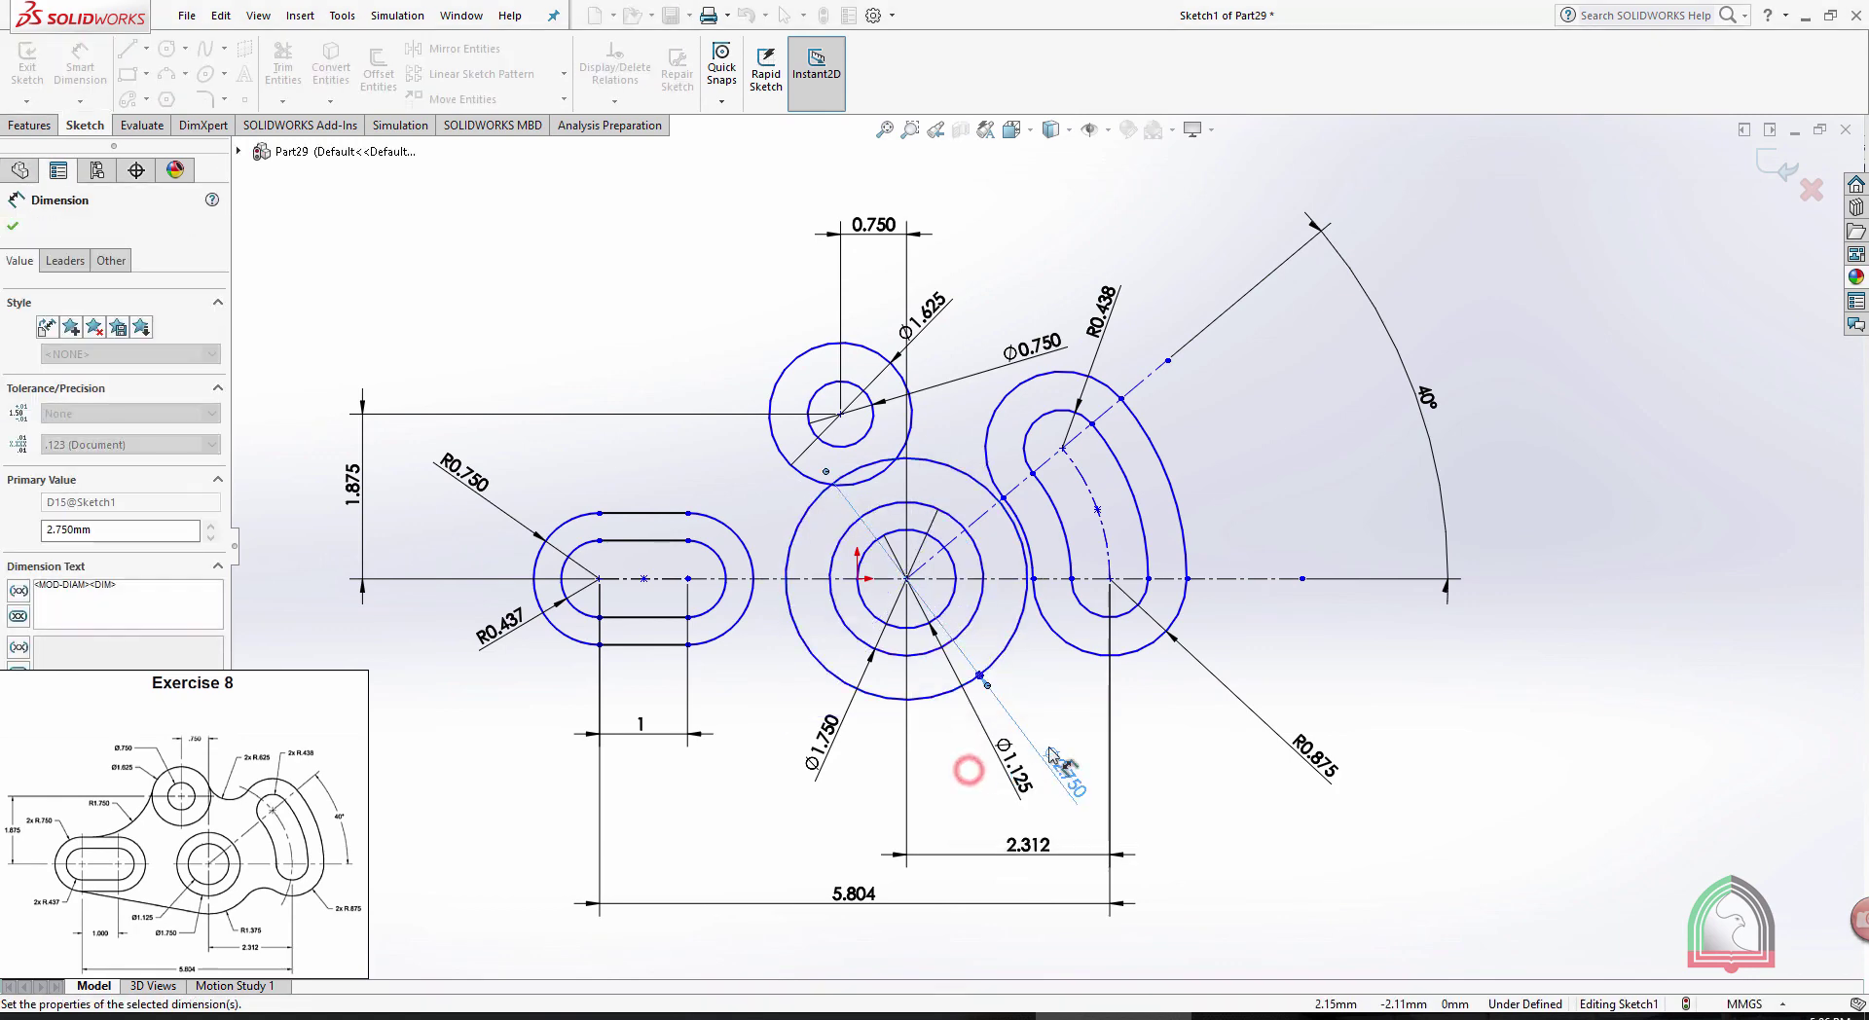
left_click(65, 260)
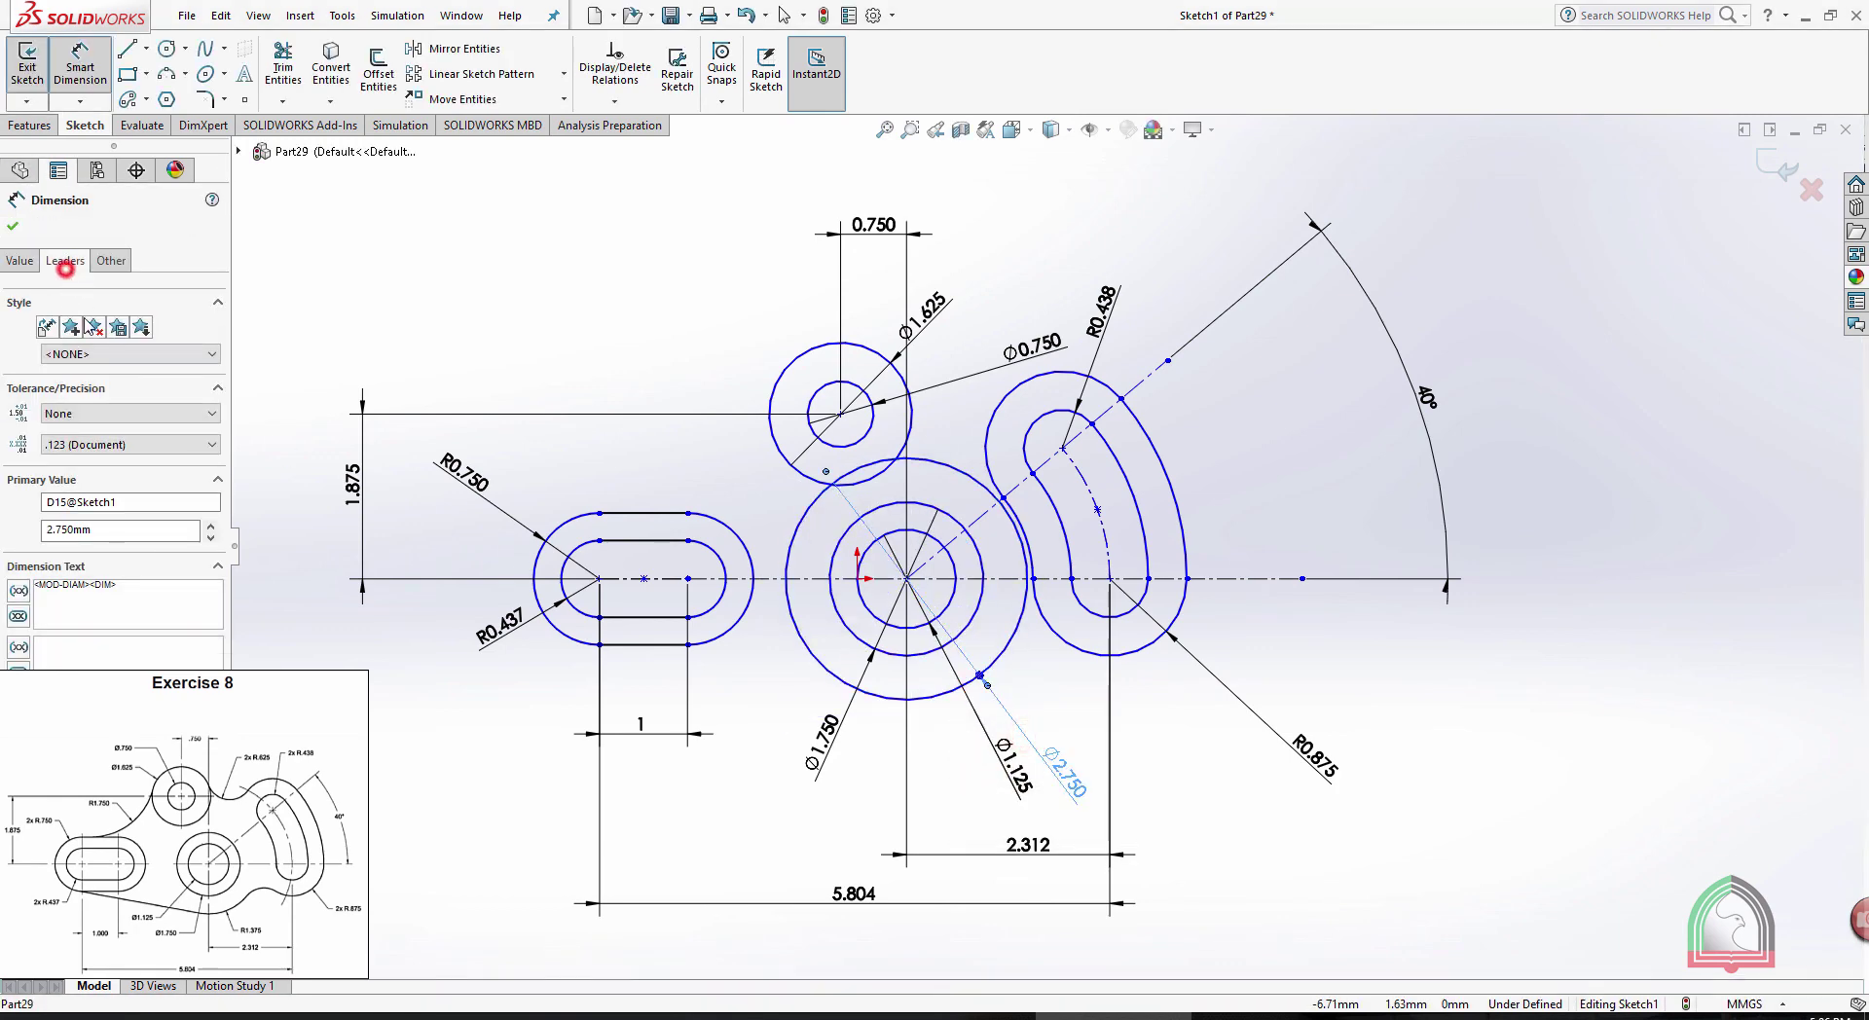
left_click(52, 389)
left_click(1199, 742)
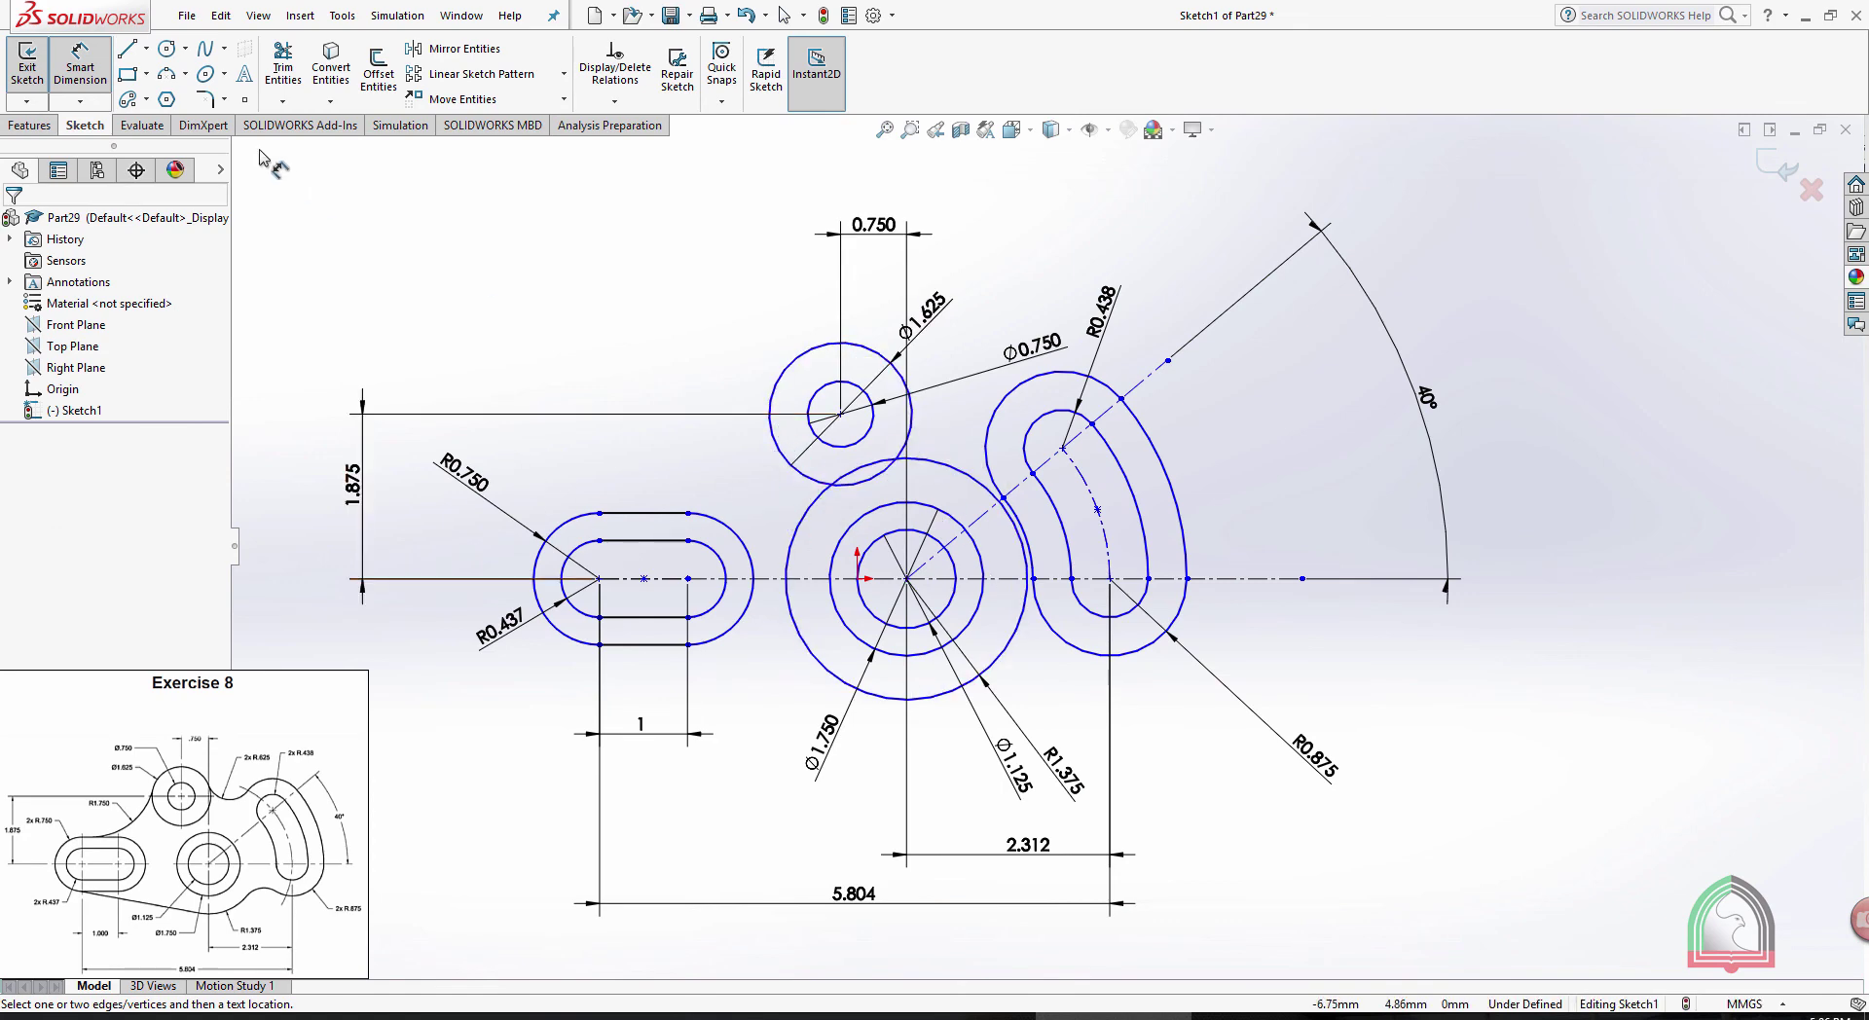
Compare the sketch against the Exercise 8 PDF and return to SOLIDWORKS
key("alt+Tab")
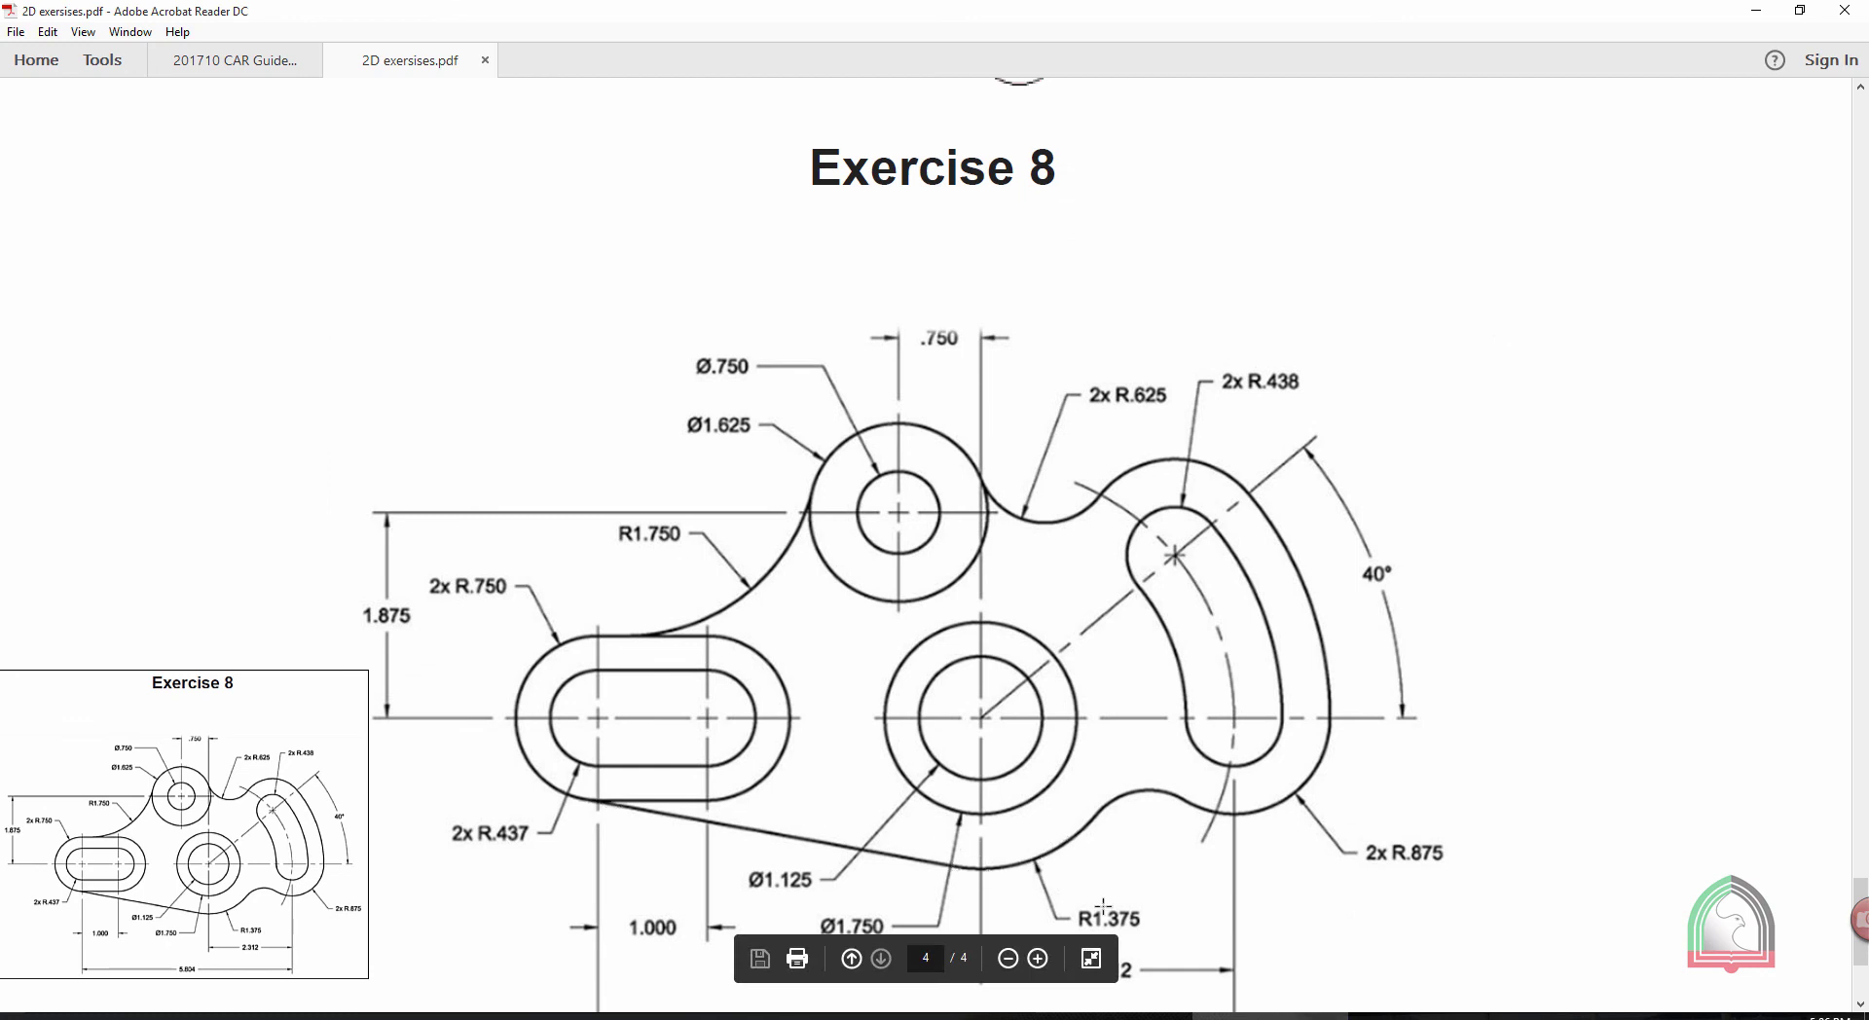
left_click(1195, 981)
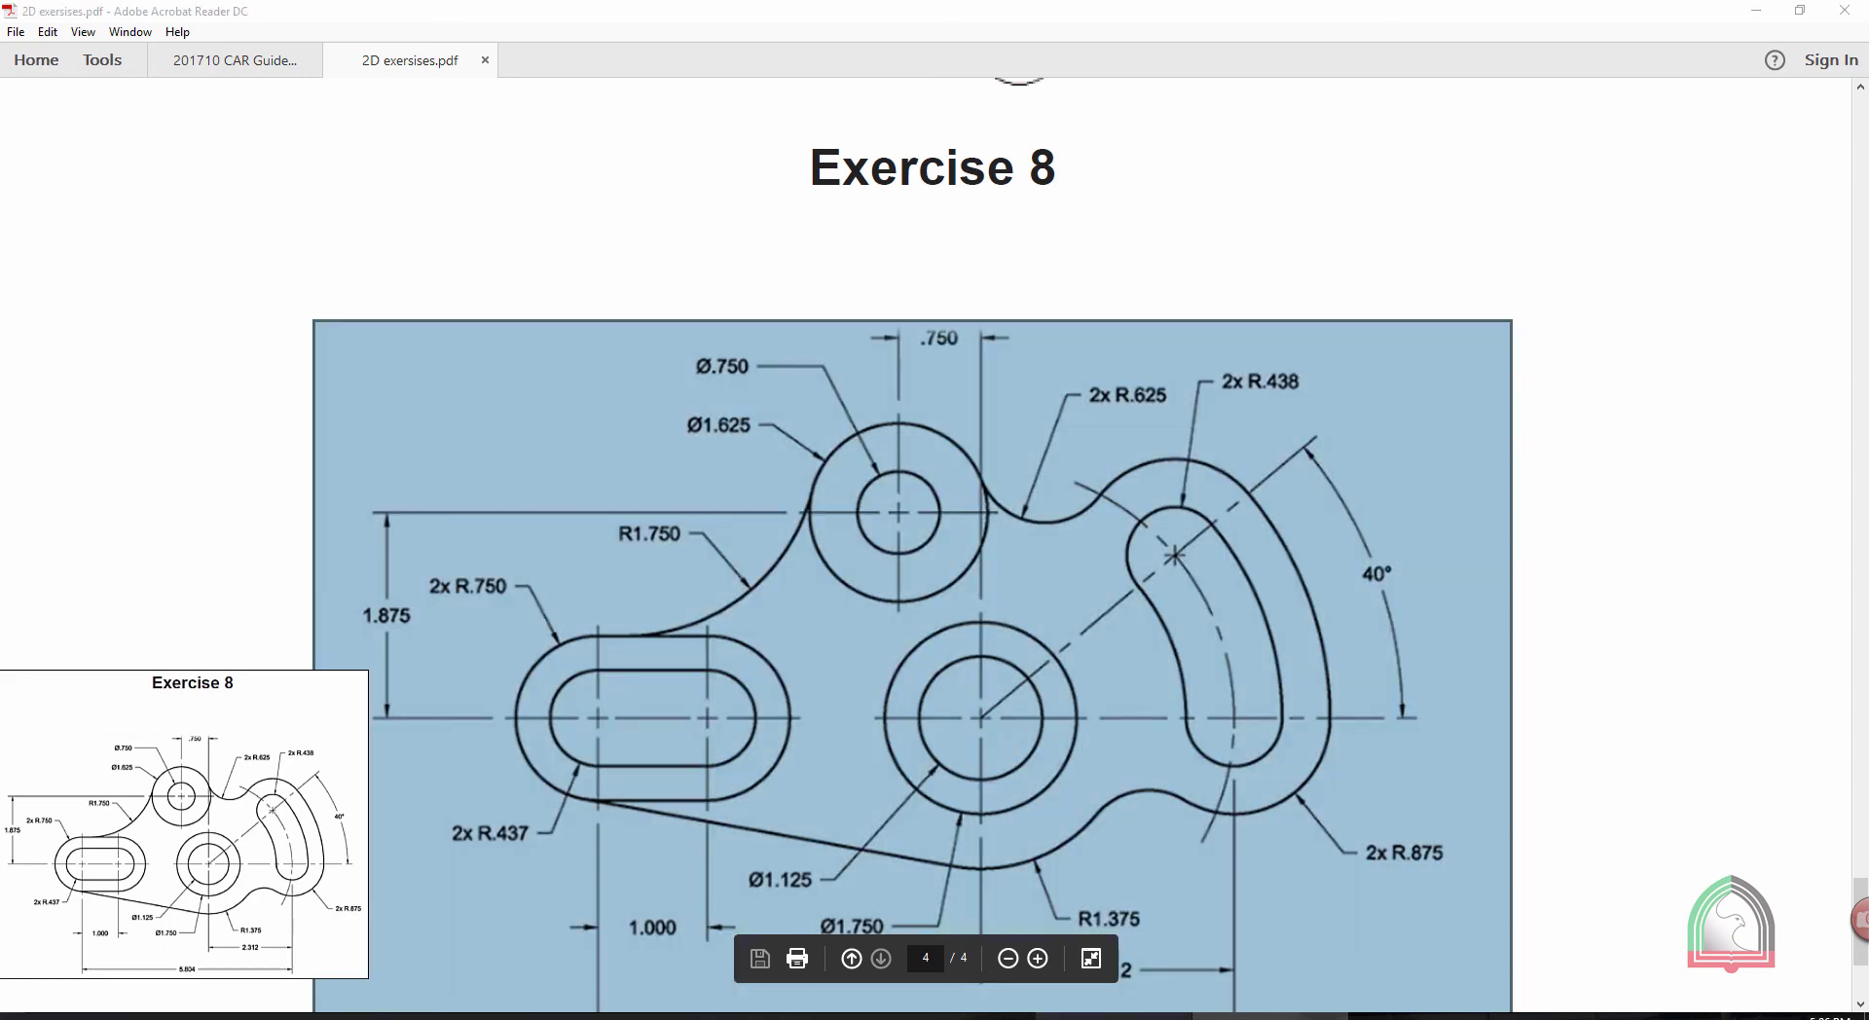
key("alt+Tab")
Draw a line from the left slot's lower endpoint to the large circle's bottom edge
left_click(127, 49)
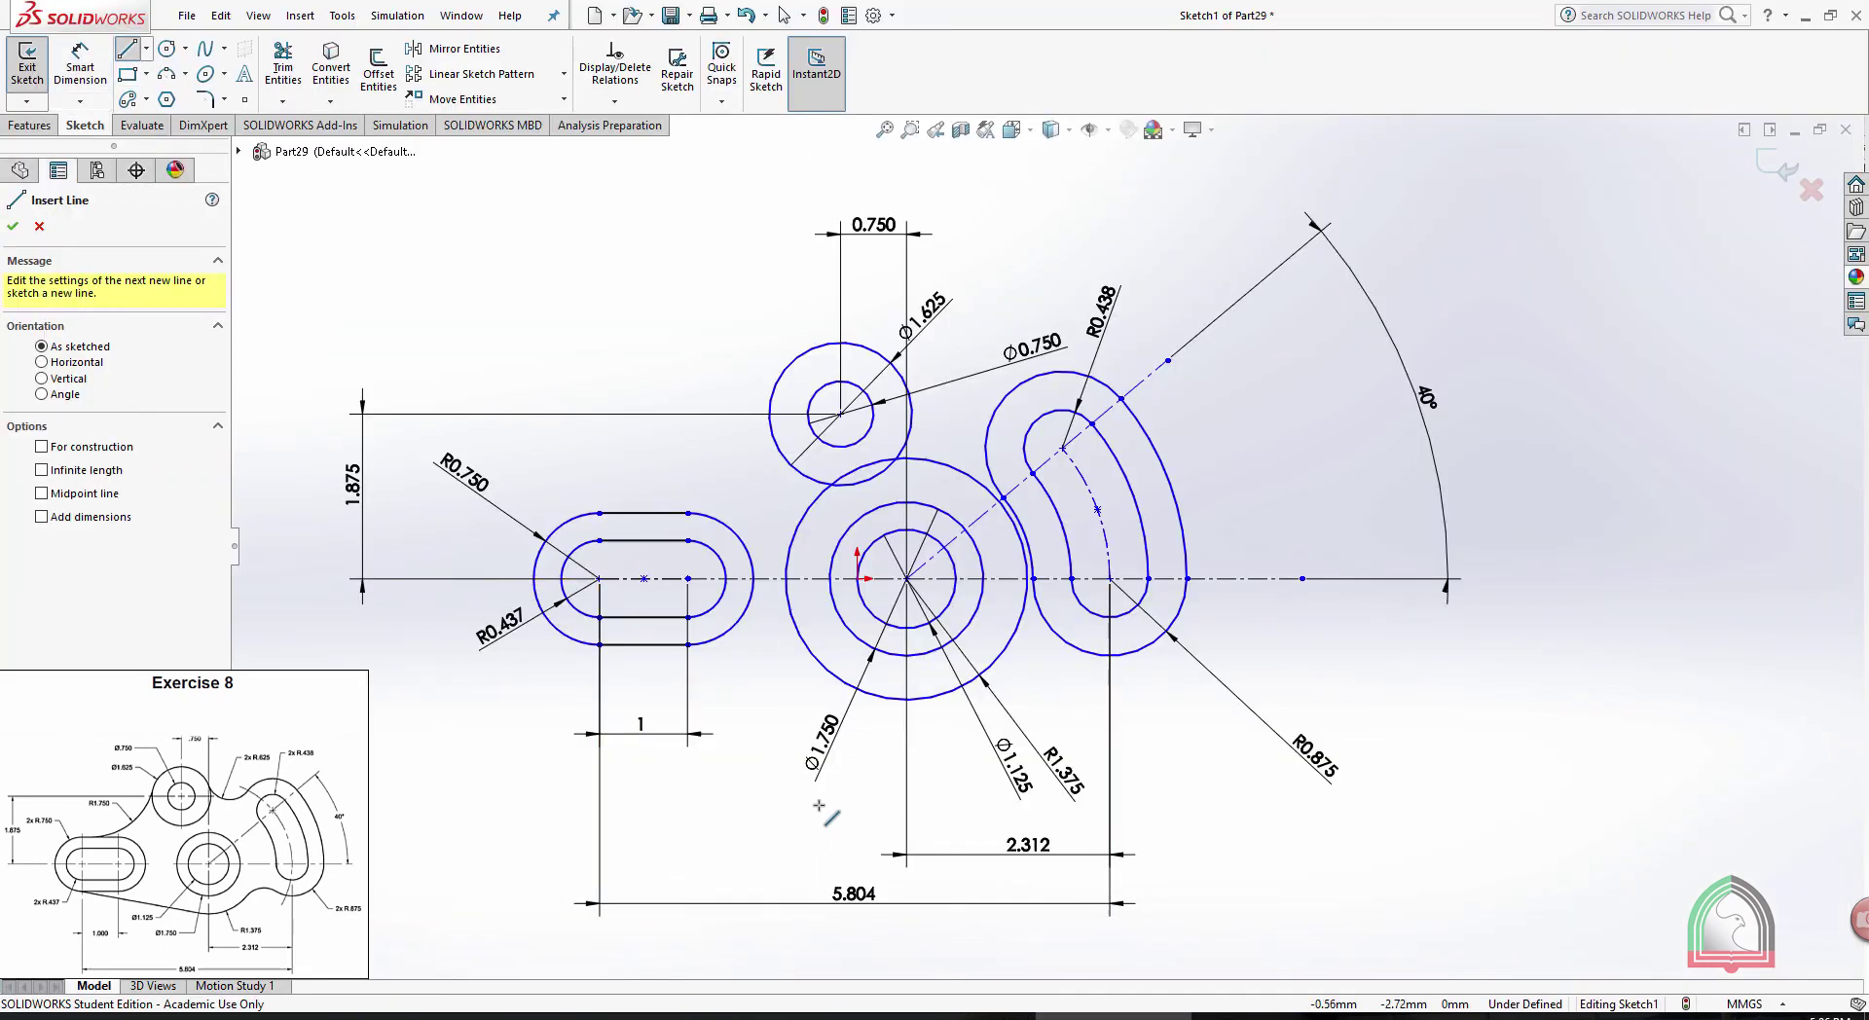
scroll(717, 817, "down", 5)
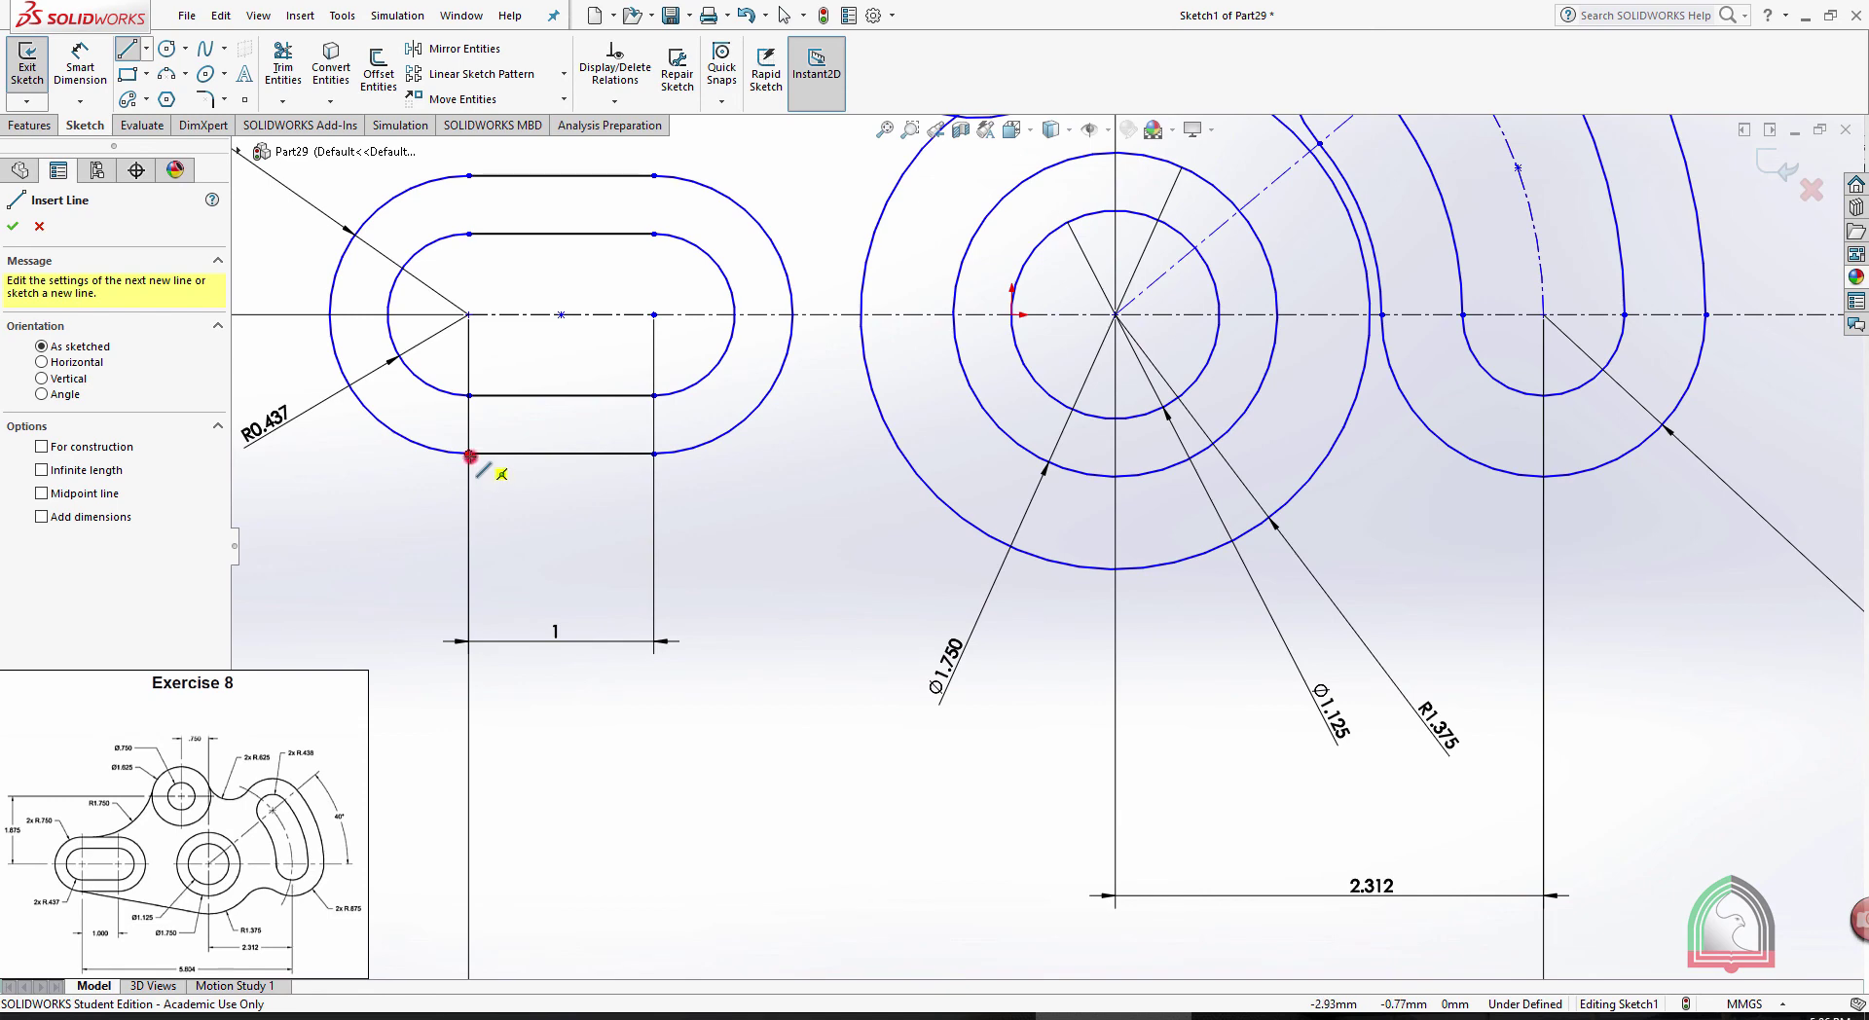
left_click(470, 453)
left_click(1068, 564)
key("Escape")
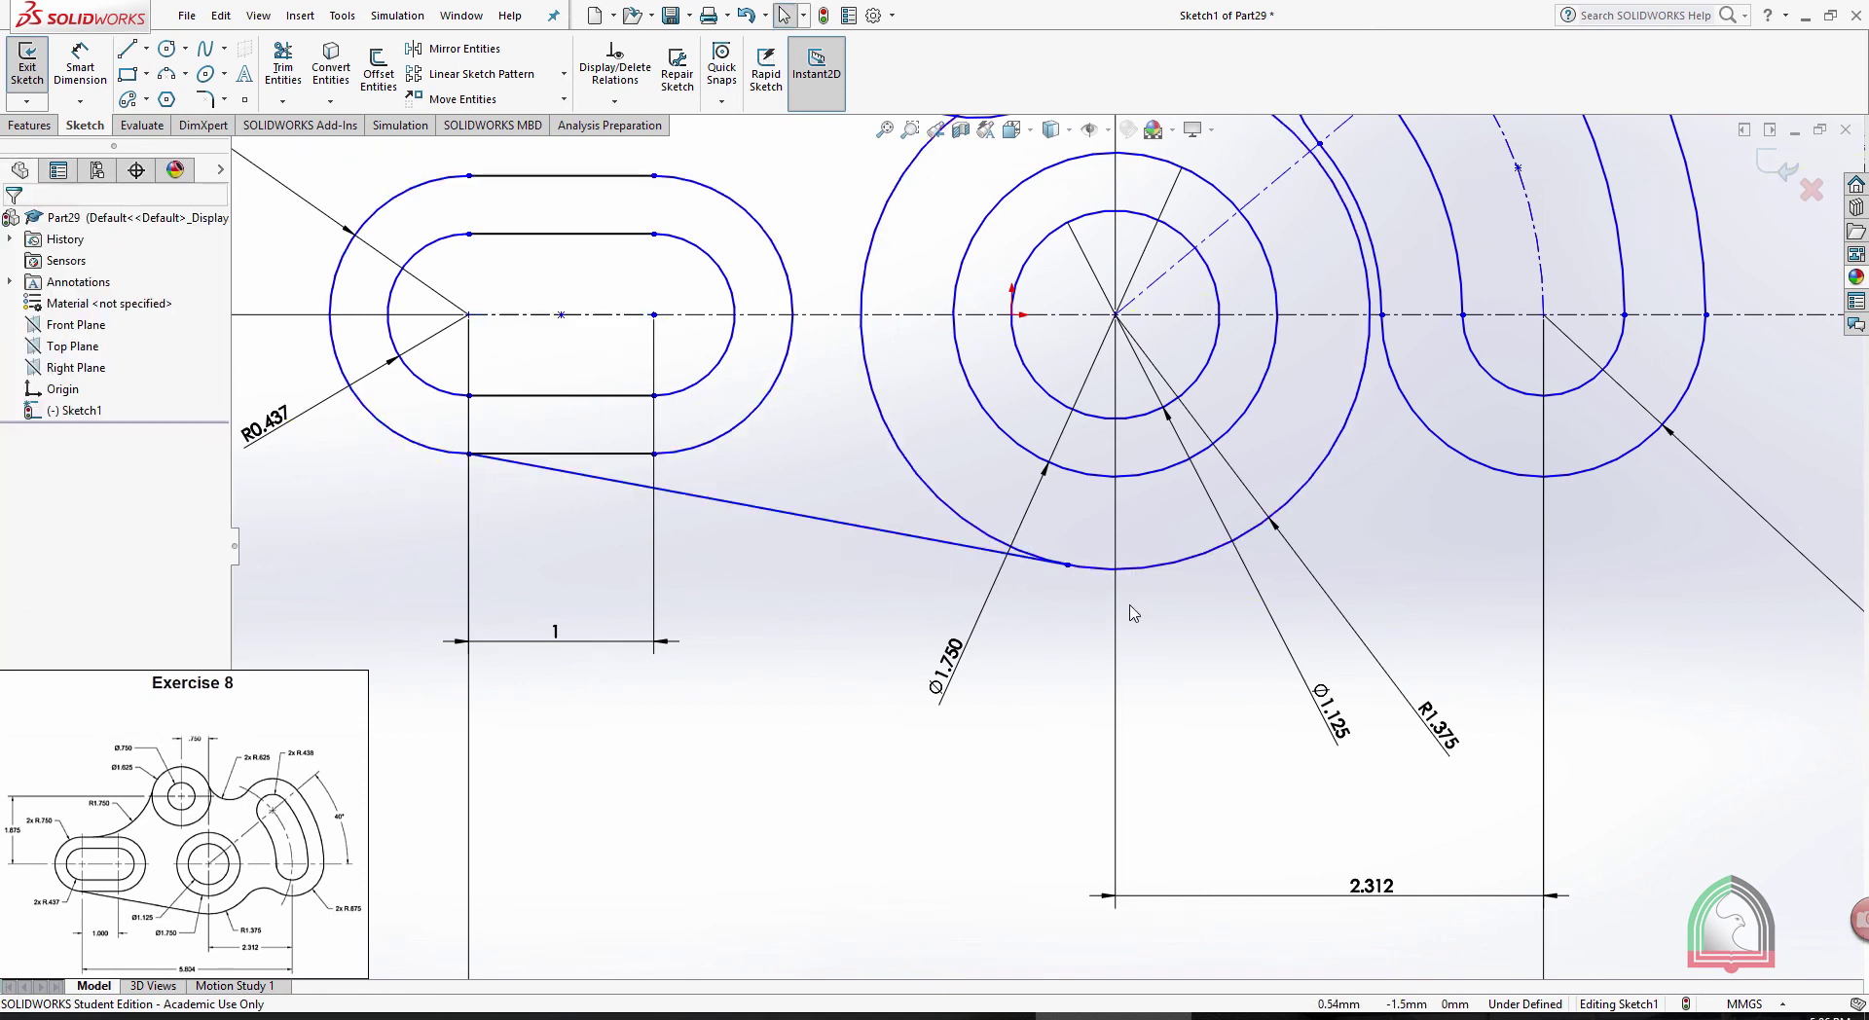
Make the new line tangent to the R1.375 circle
left_click(941, 501)
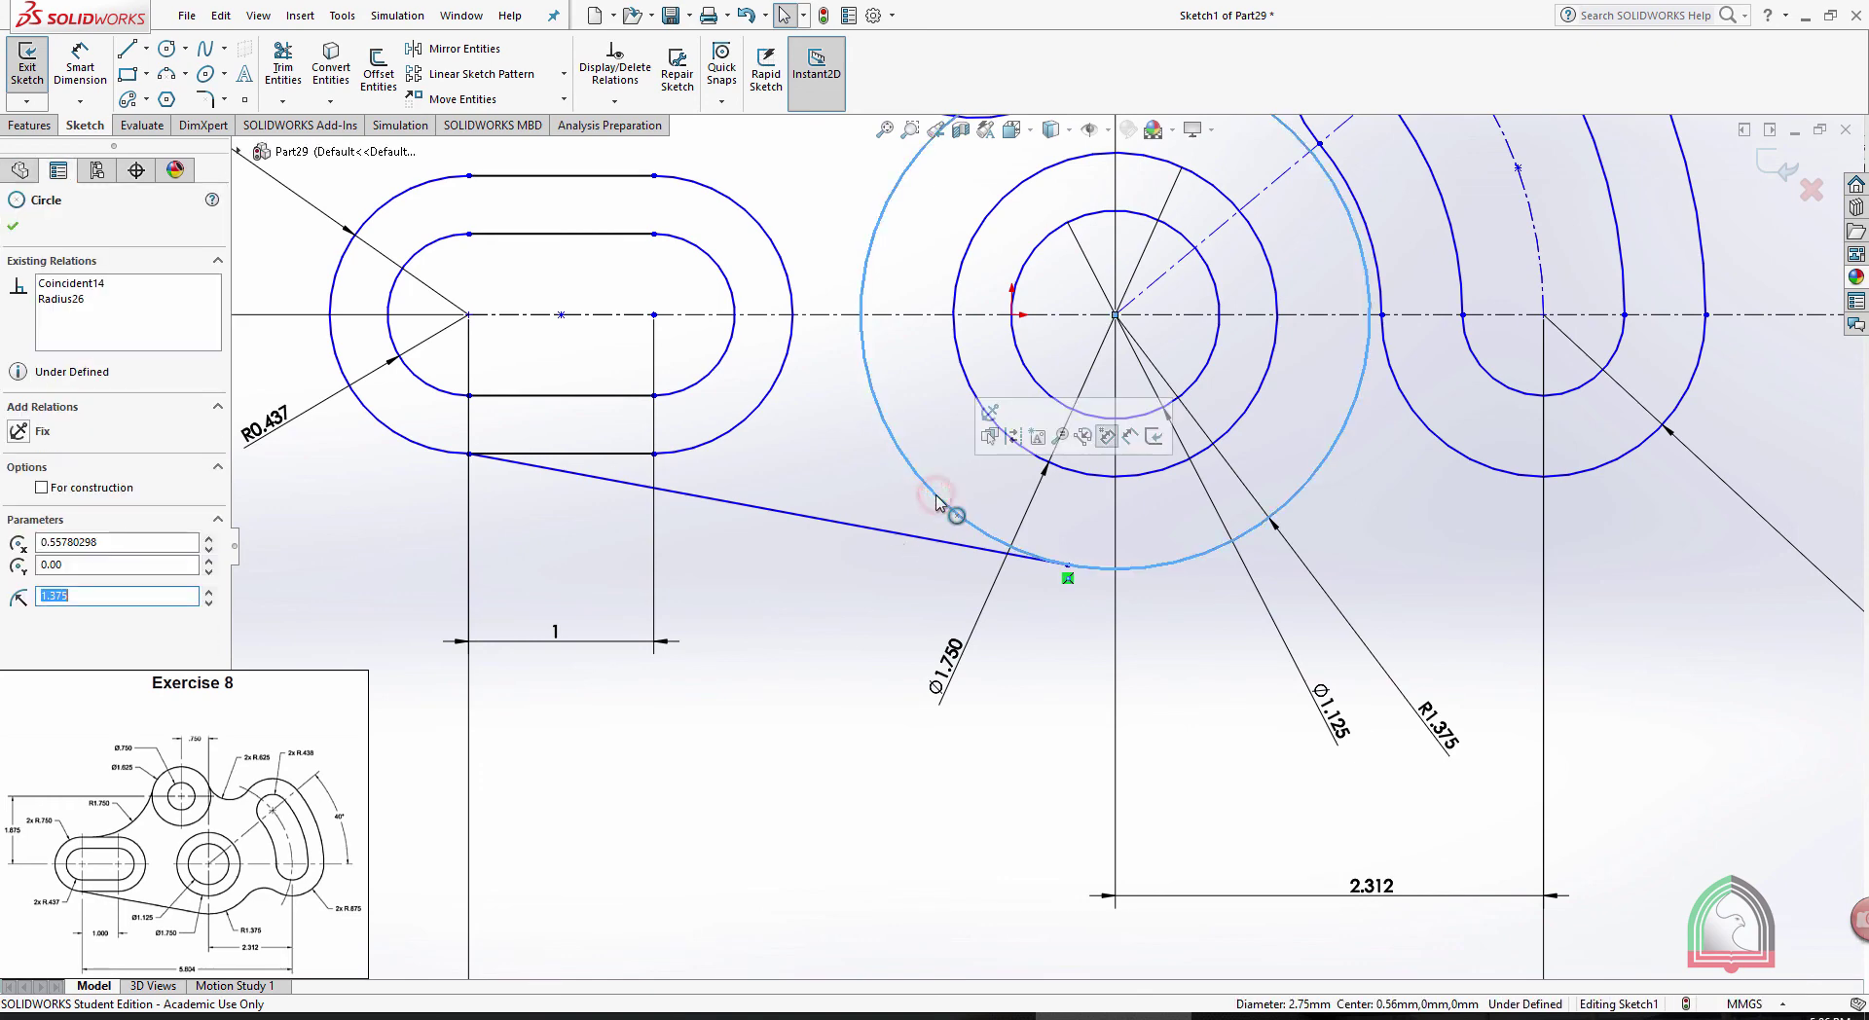
left_click(879, 530, "ctrl")
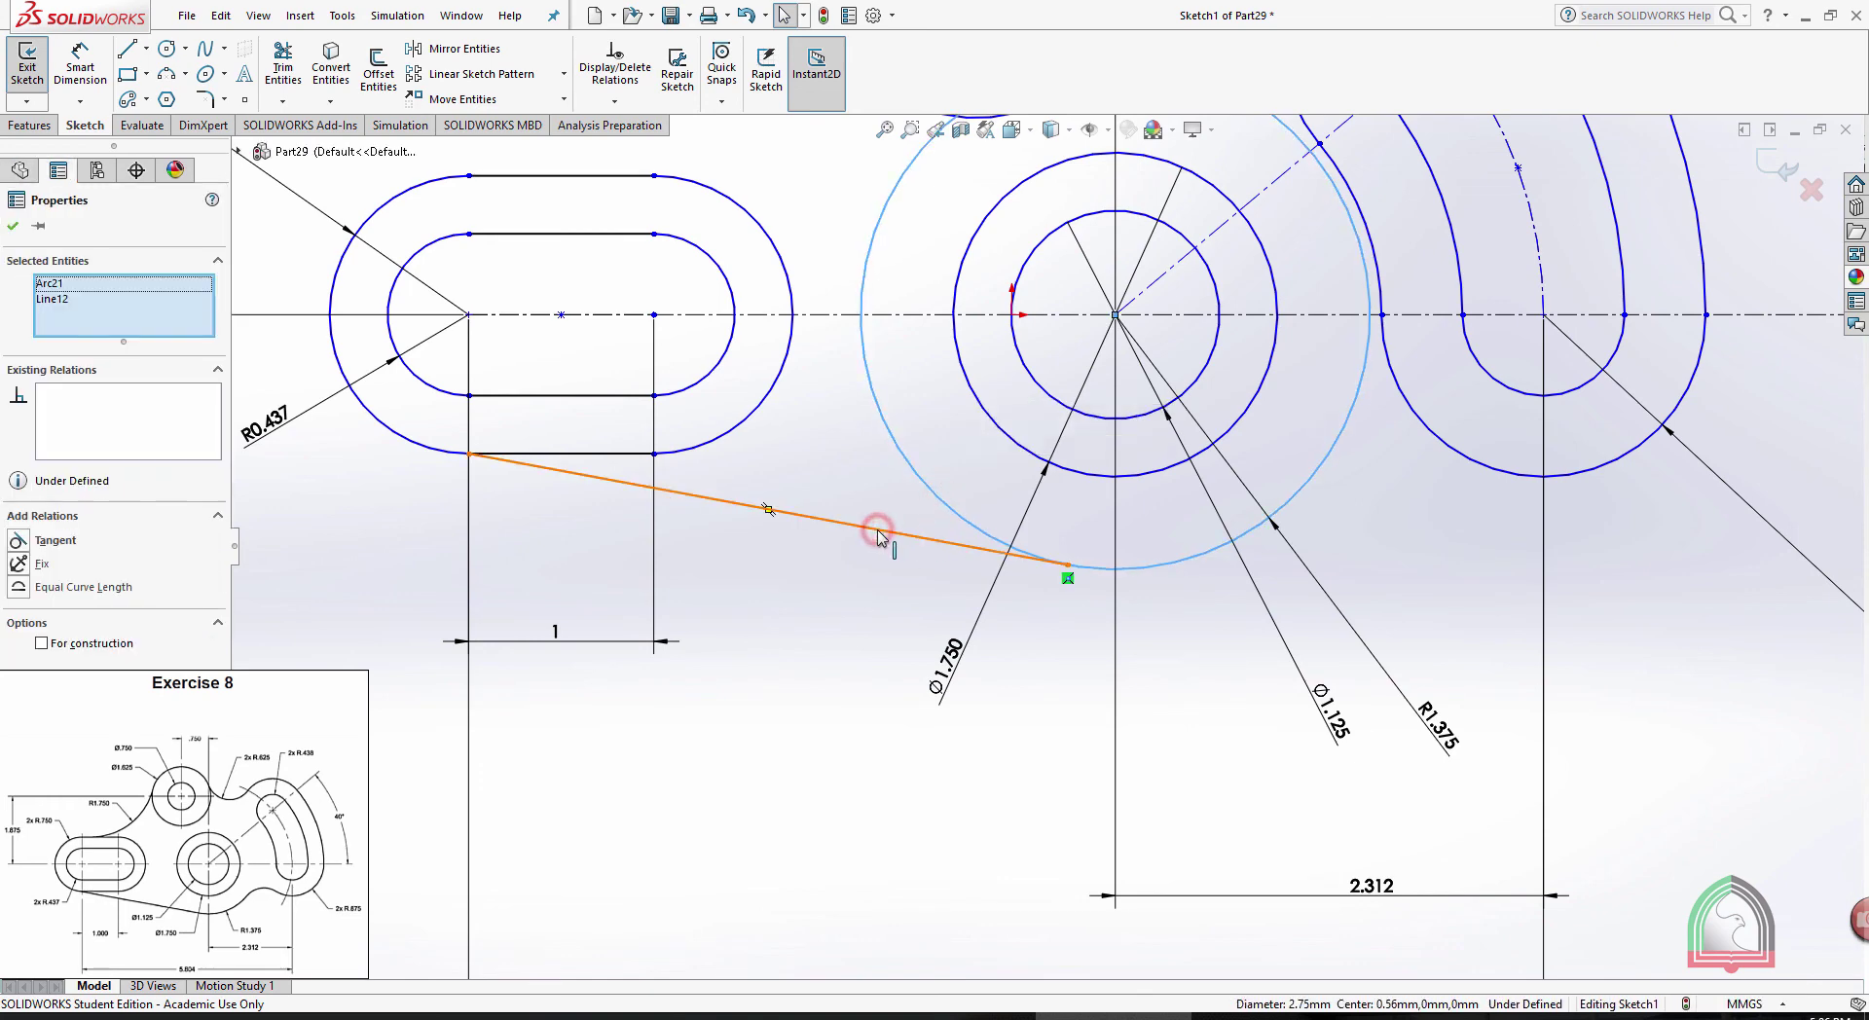
left_click(18, 541)
left_click(13, 225)
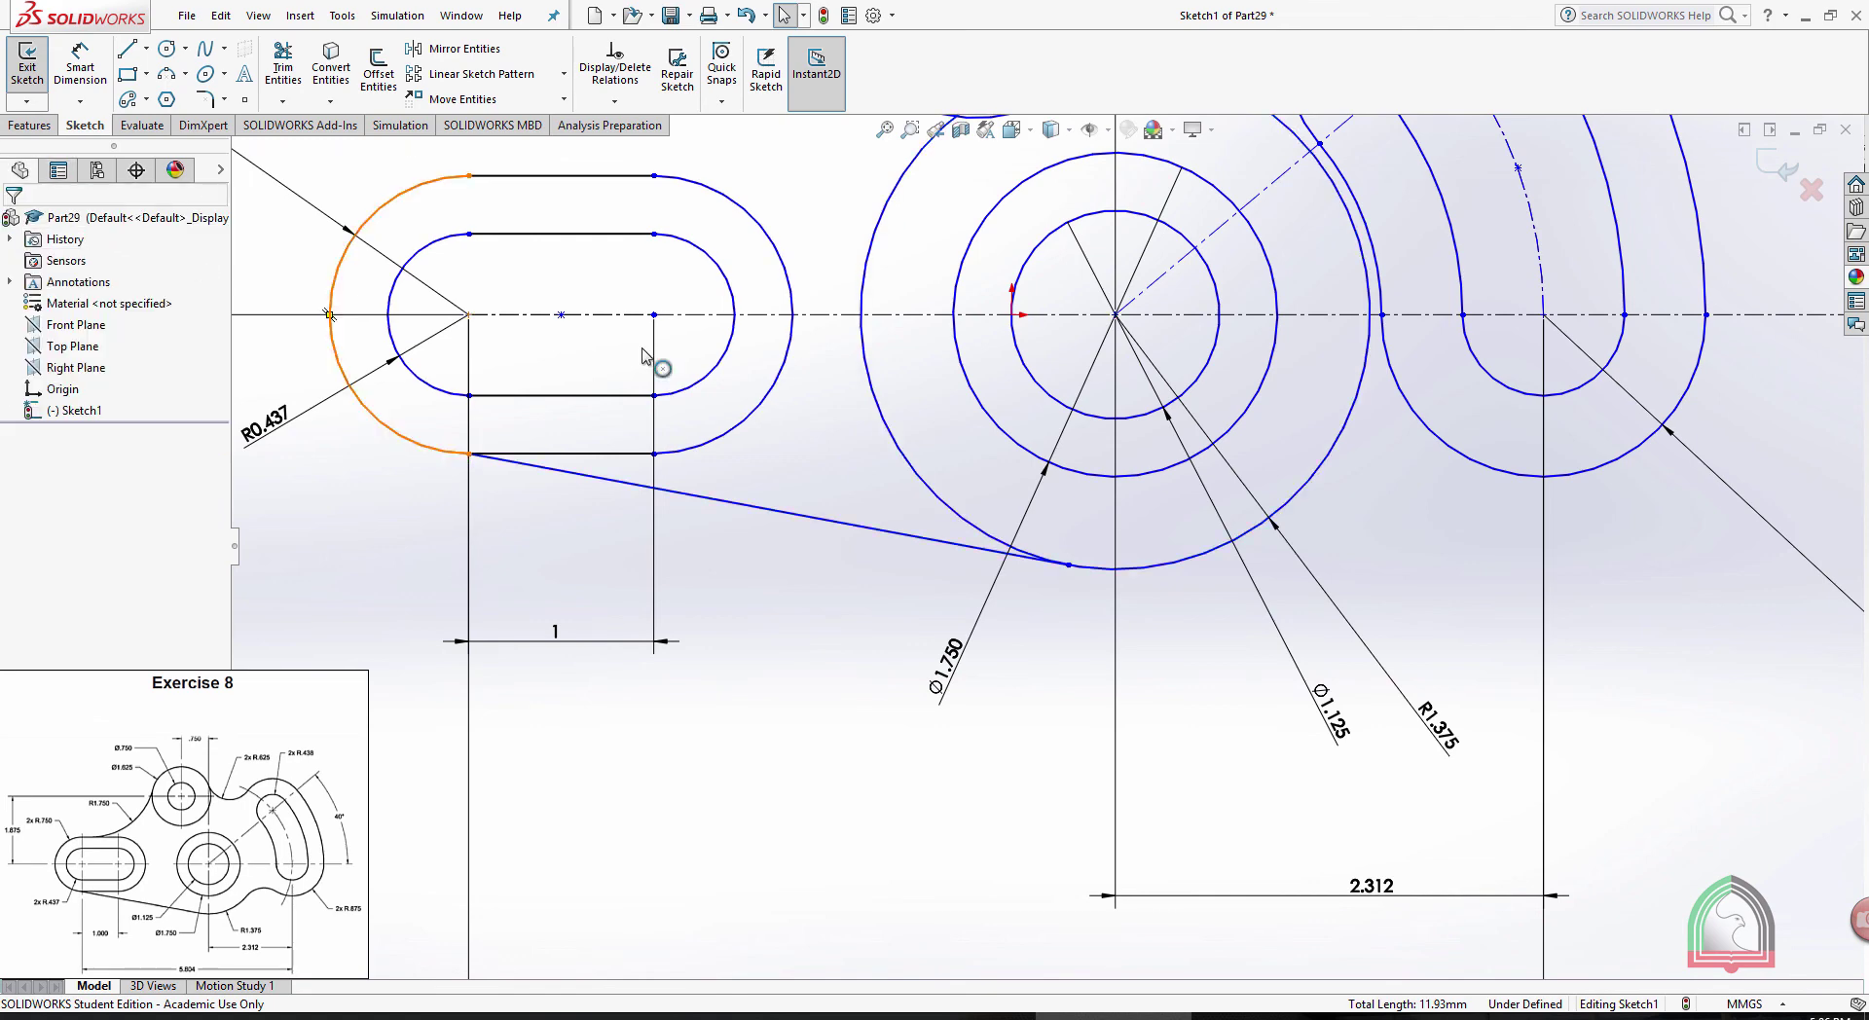
scroll(1042, 540, "up", 5)
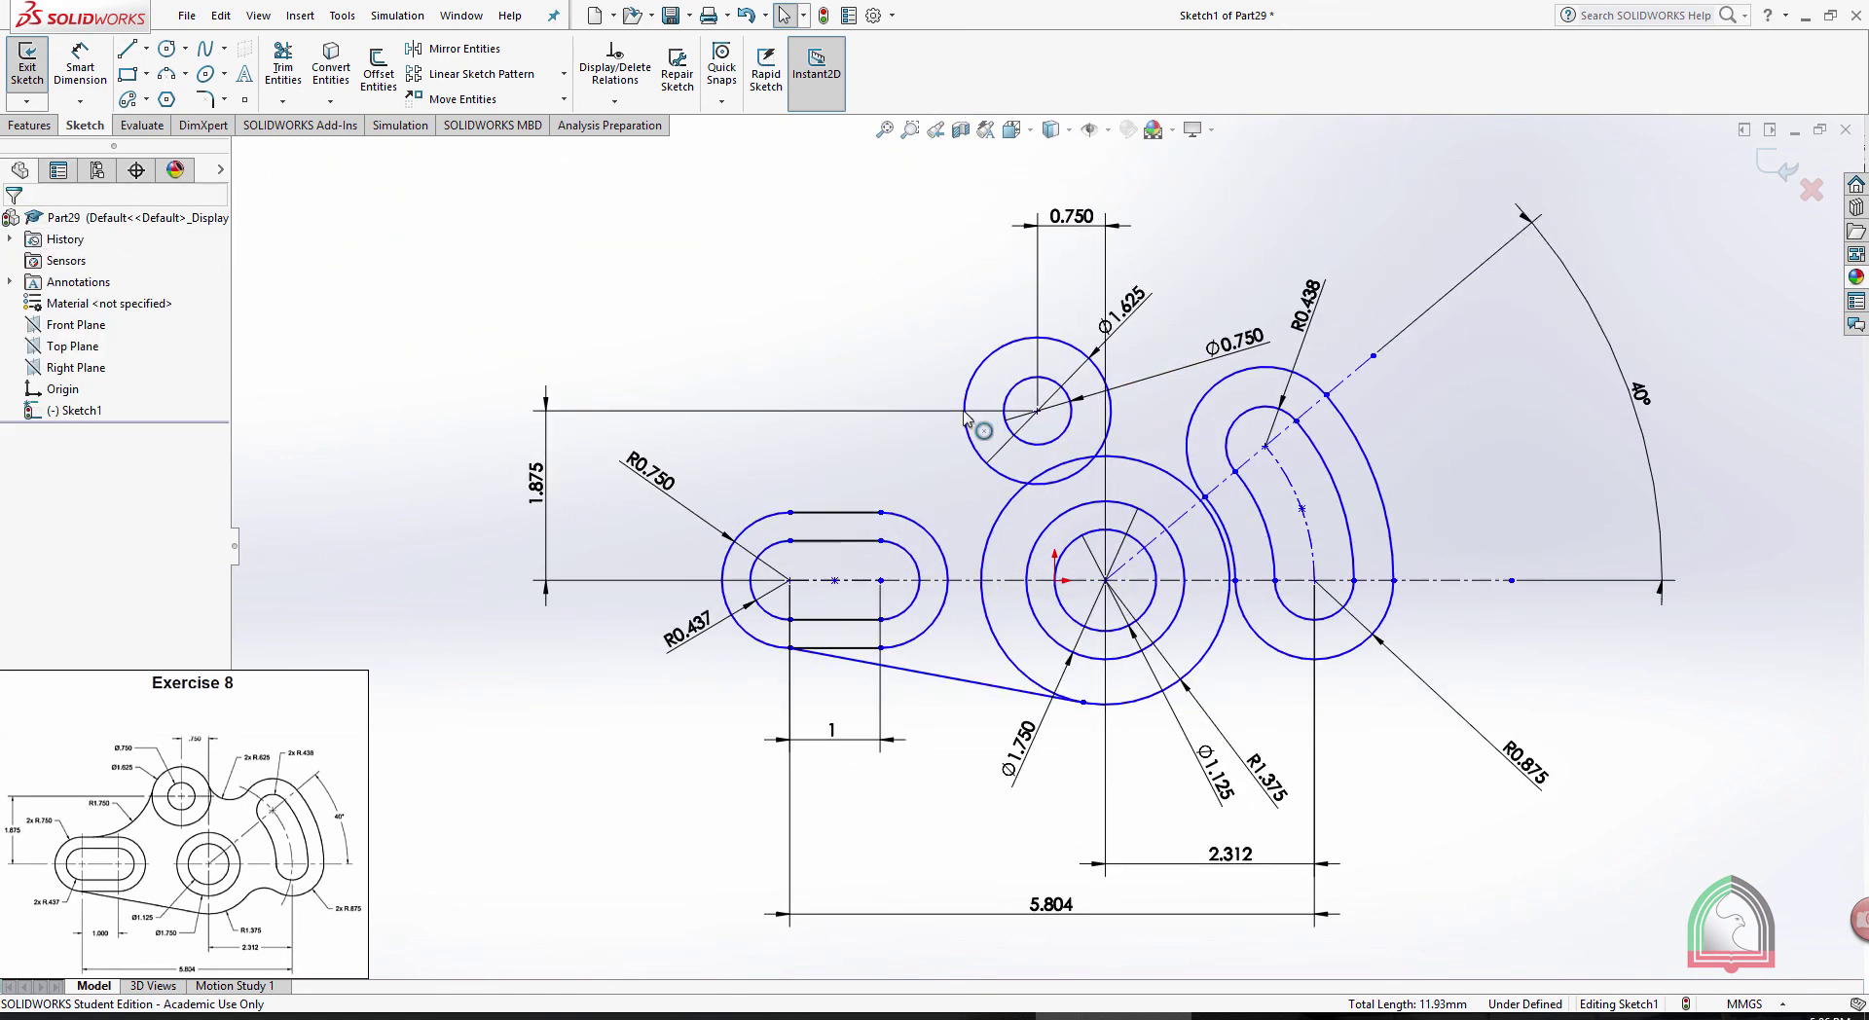
Check the Exercise 8 PDF and return to the SOLIDWORKS sketch
left_click(1271, 1017)
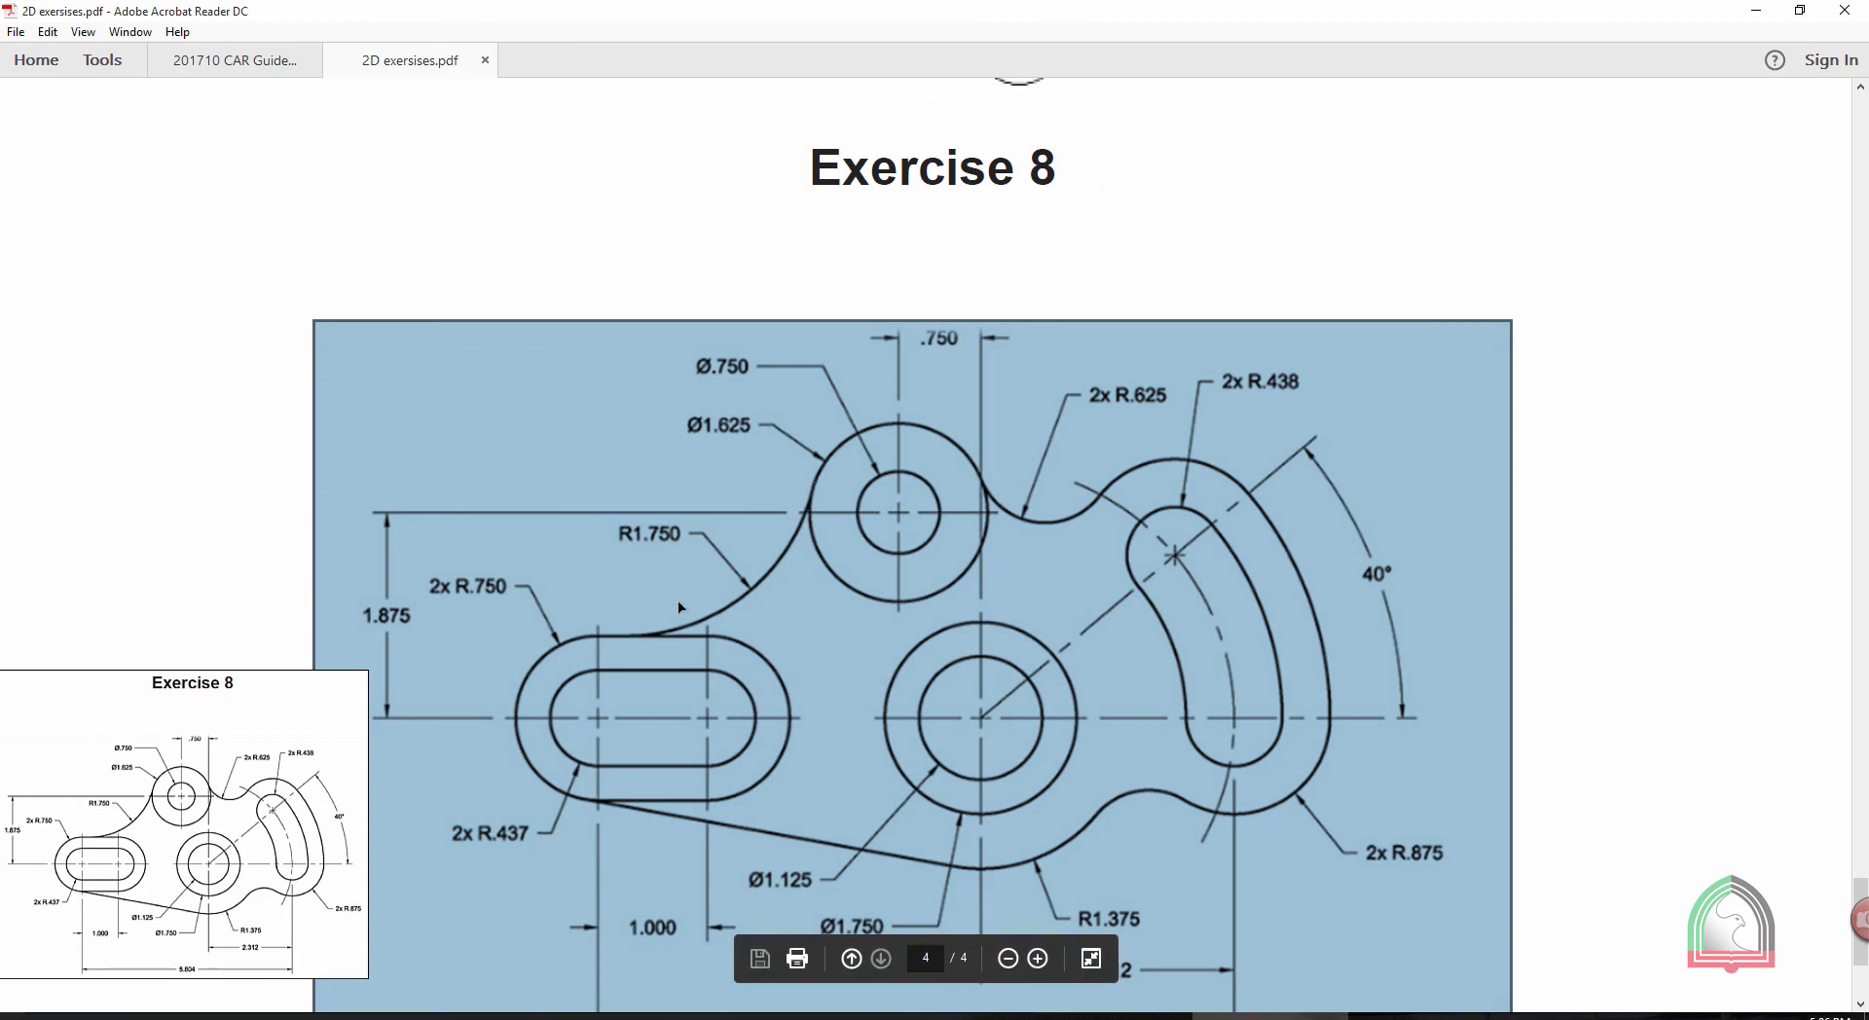
left_click(1685, 465)
key("alt+Tab")
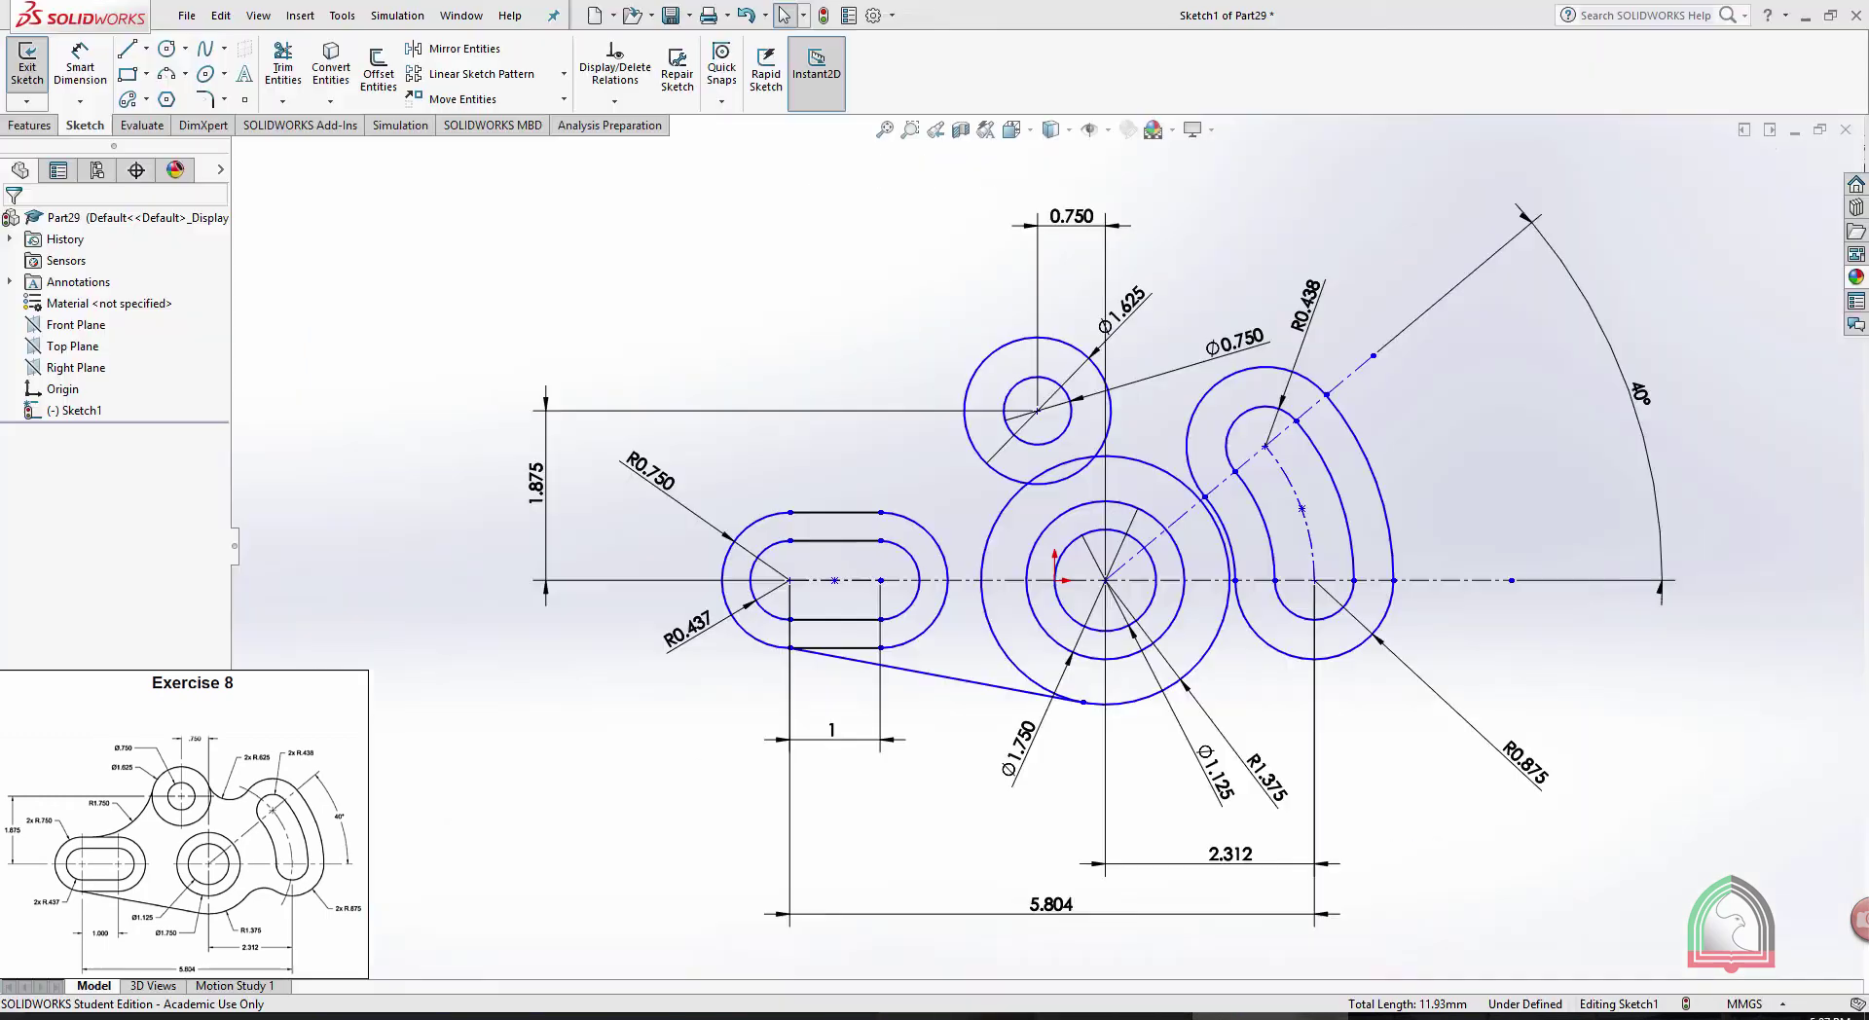
scroll(940, 435, "down", 2)
Draw a three-point arc from the Ø1.625 circle to the slot's top edge
left_click(163, 76)
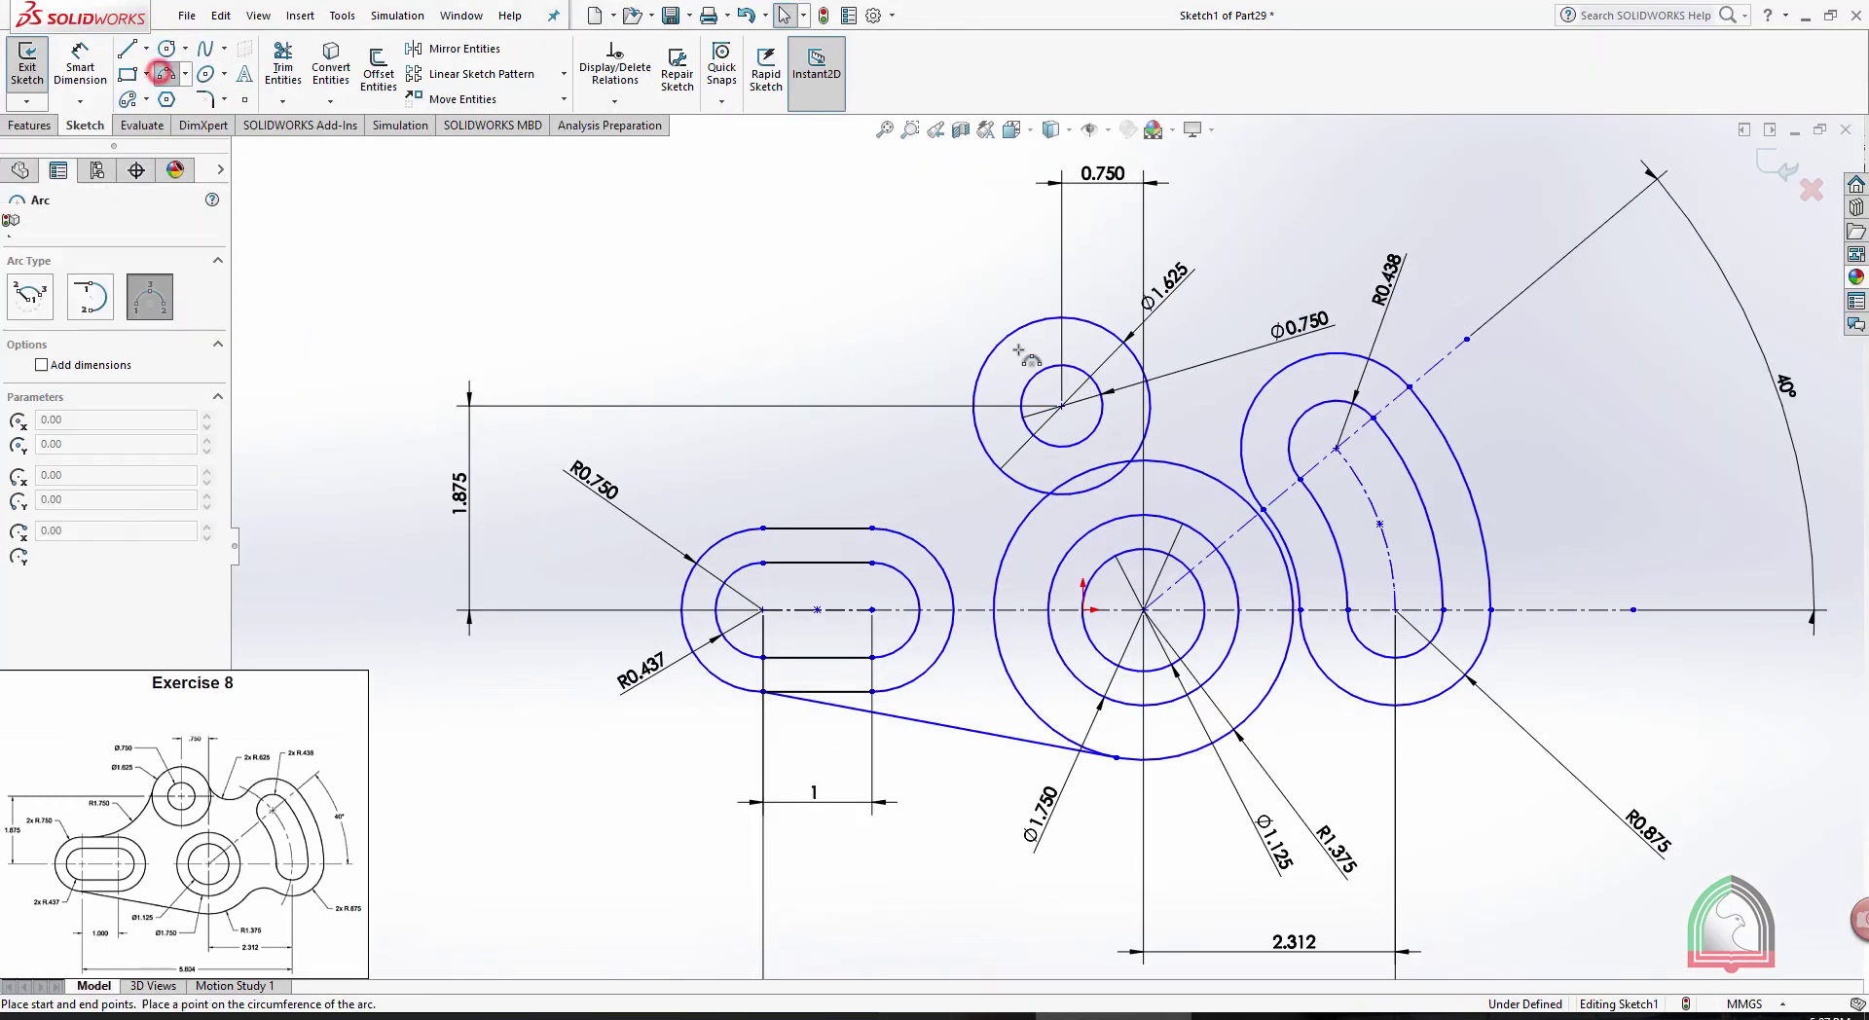
left_click(974, 394)
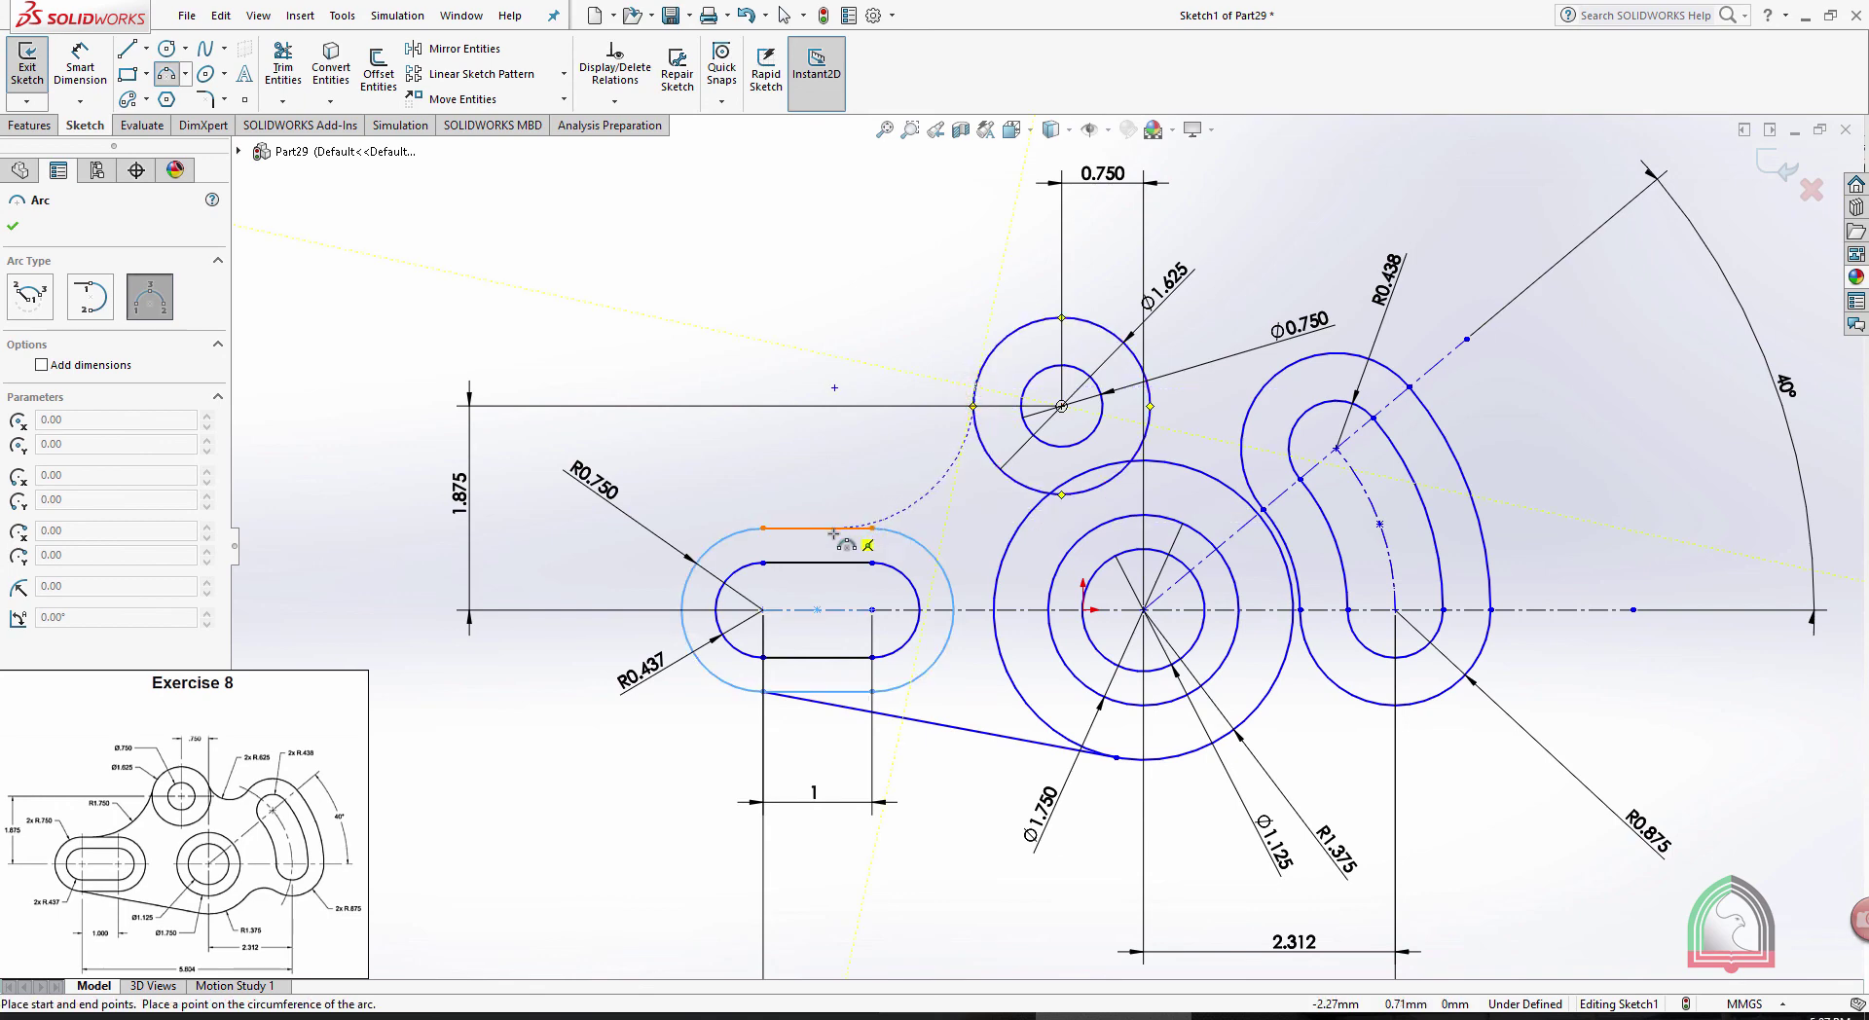
left_click(782, 526)
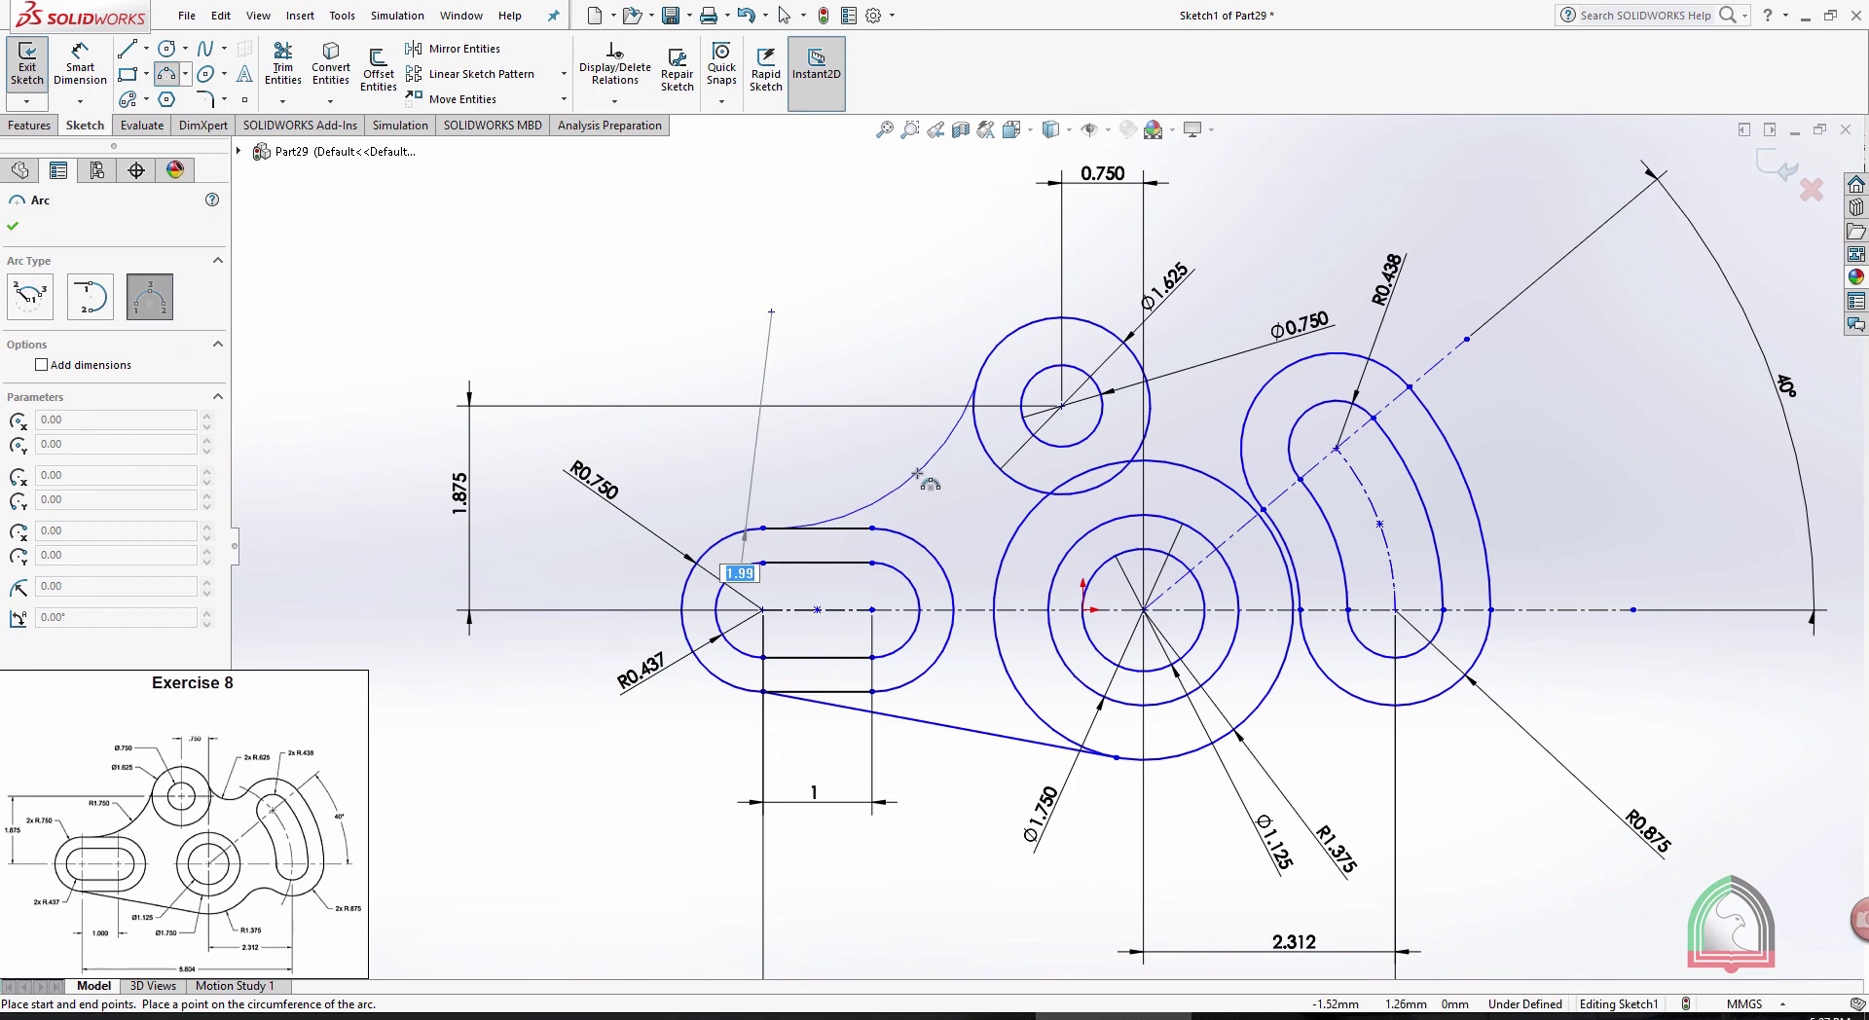
left_click(918, 473)
key("Escape")
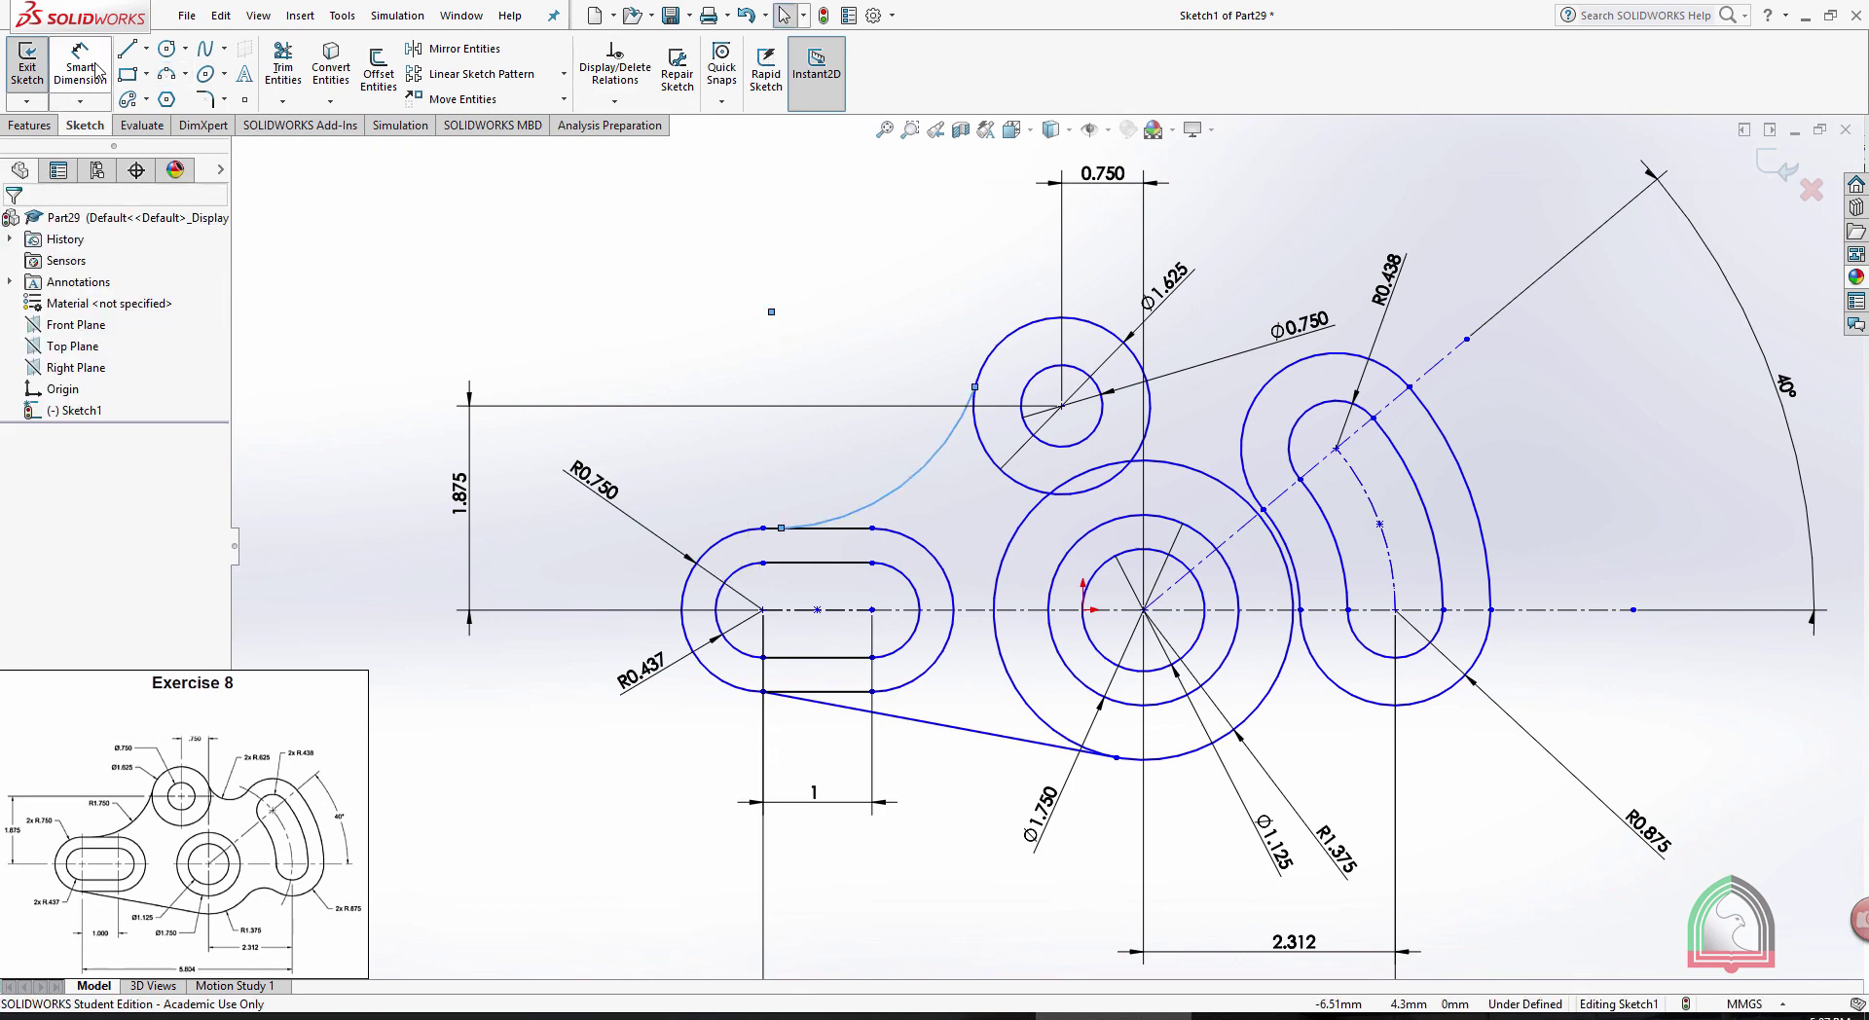
Dimension the new arc's radius to 1.75
left_click(98, 68)
left_click(930, 457)
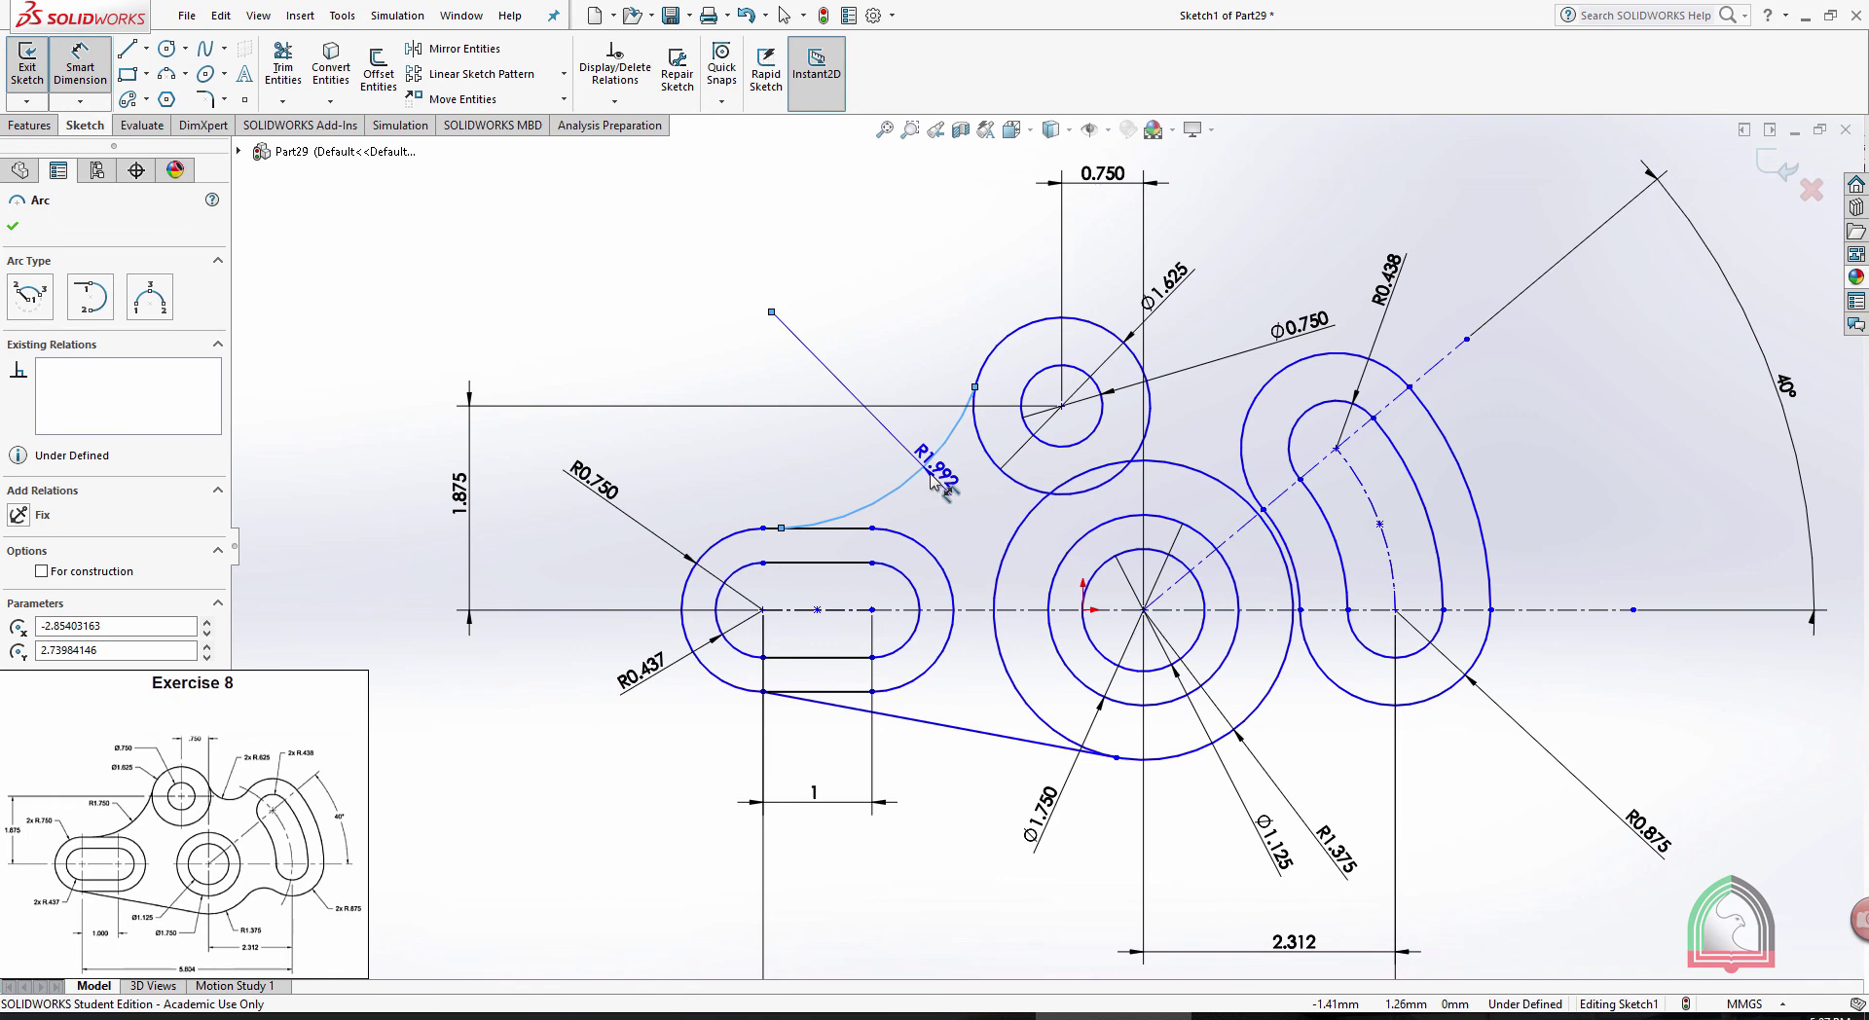
left_click(938, 489)
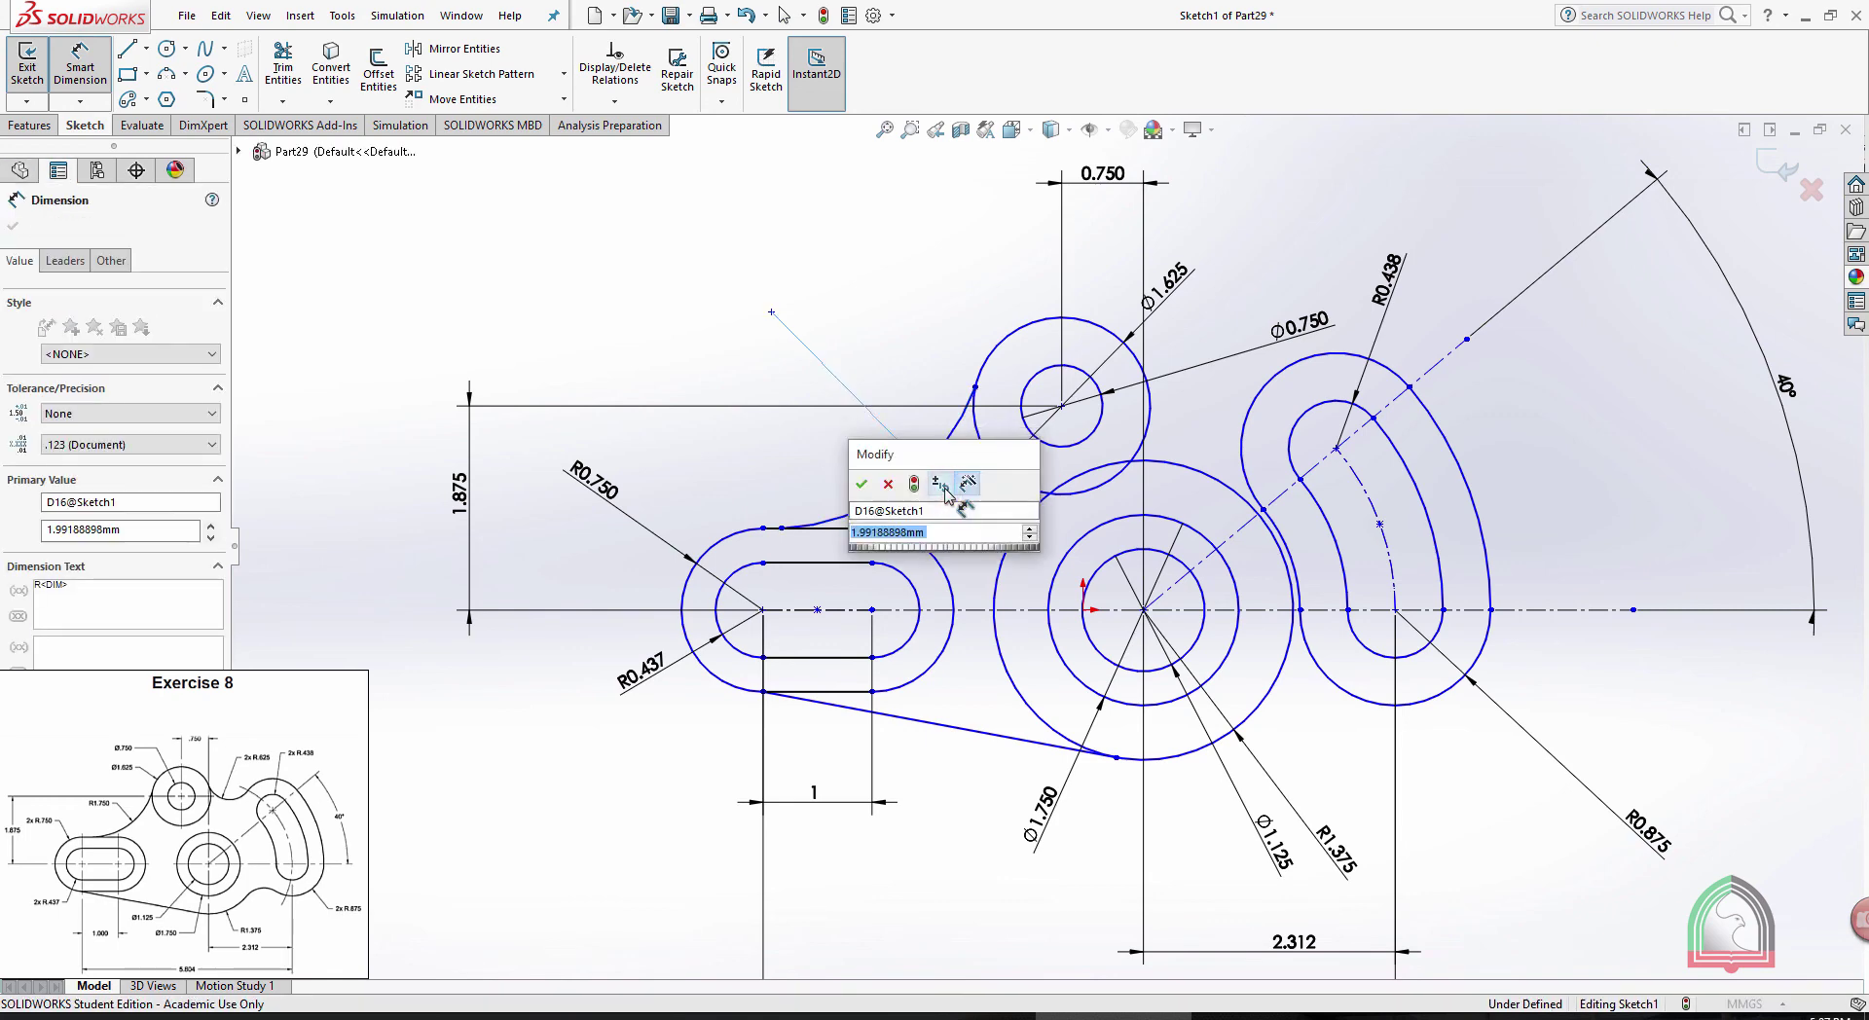
type("1.75")
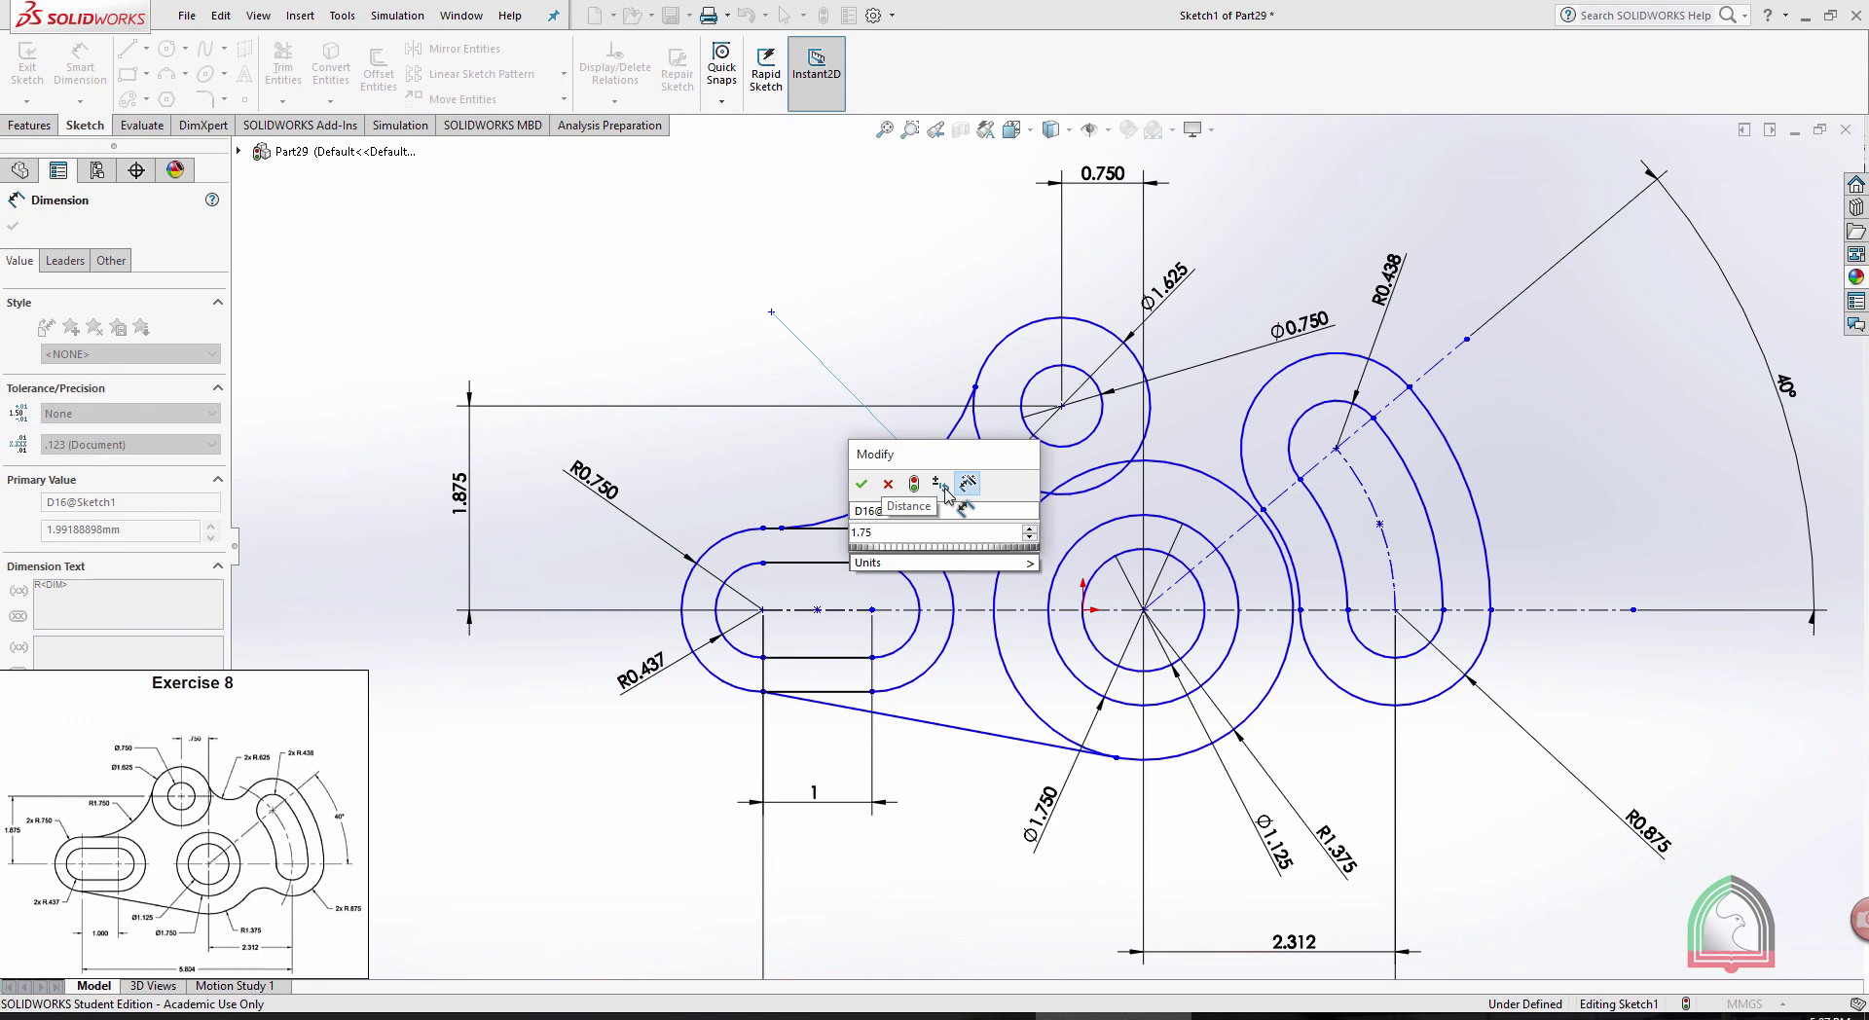
key("Return")
key("Escape")
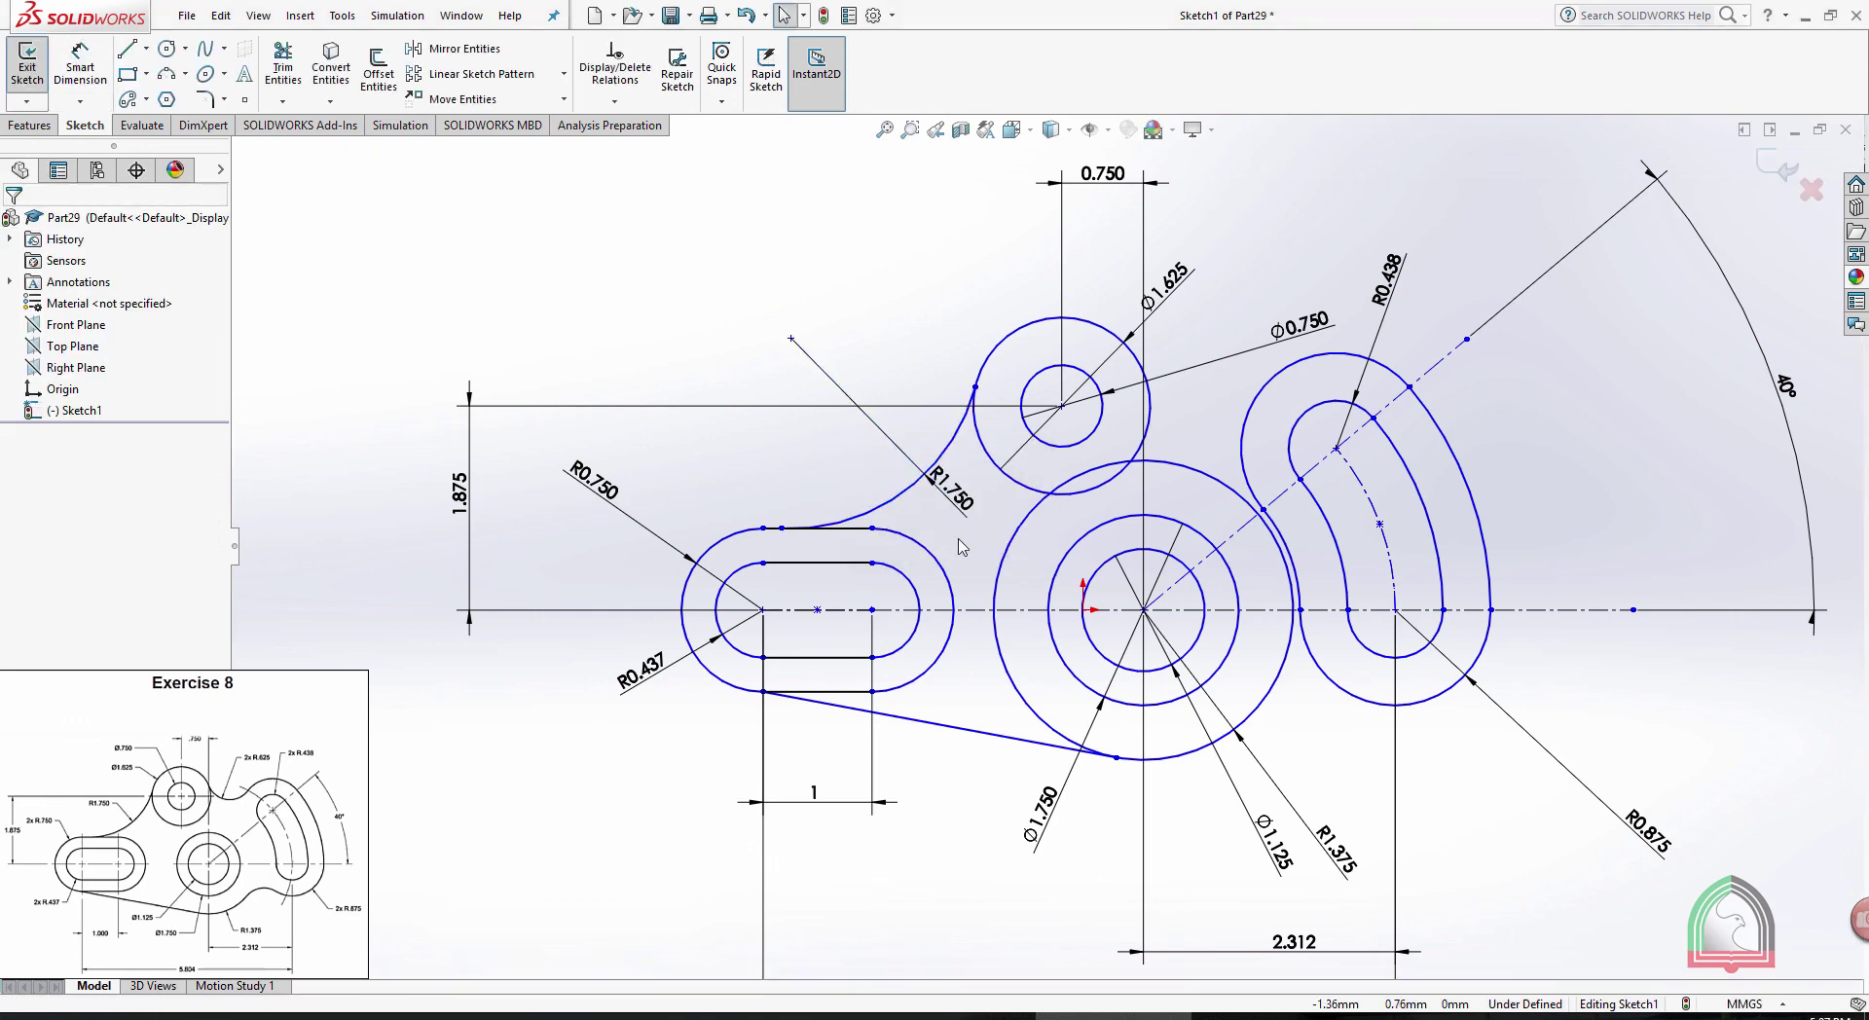
Make the R1.750 arc tangent to the Ø1.625 circle and the slot's top edge
left_click(972, 424)
left_click(965, 429, "ctrl")
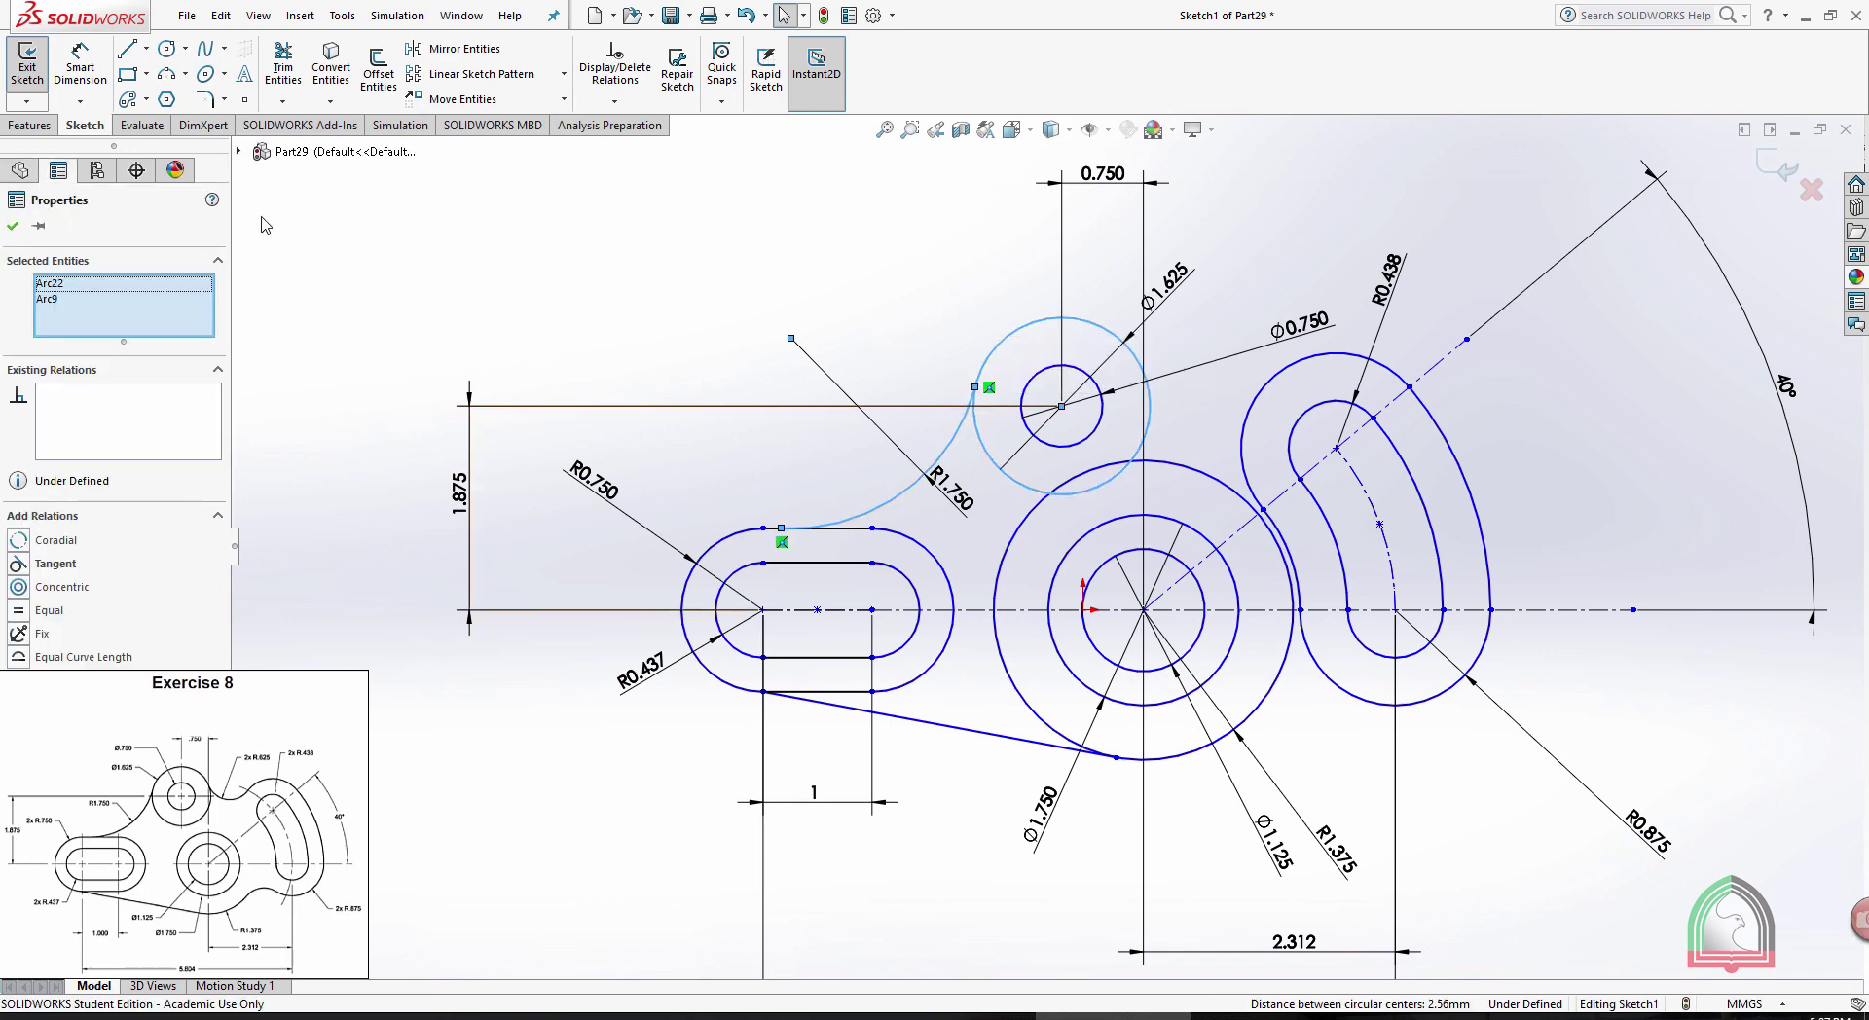
left_click(20, 565)
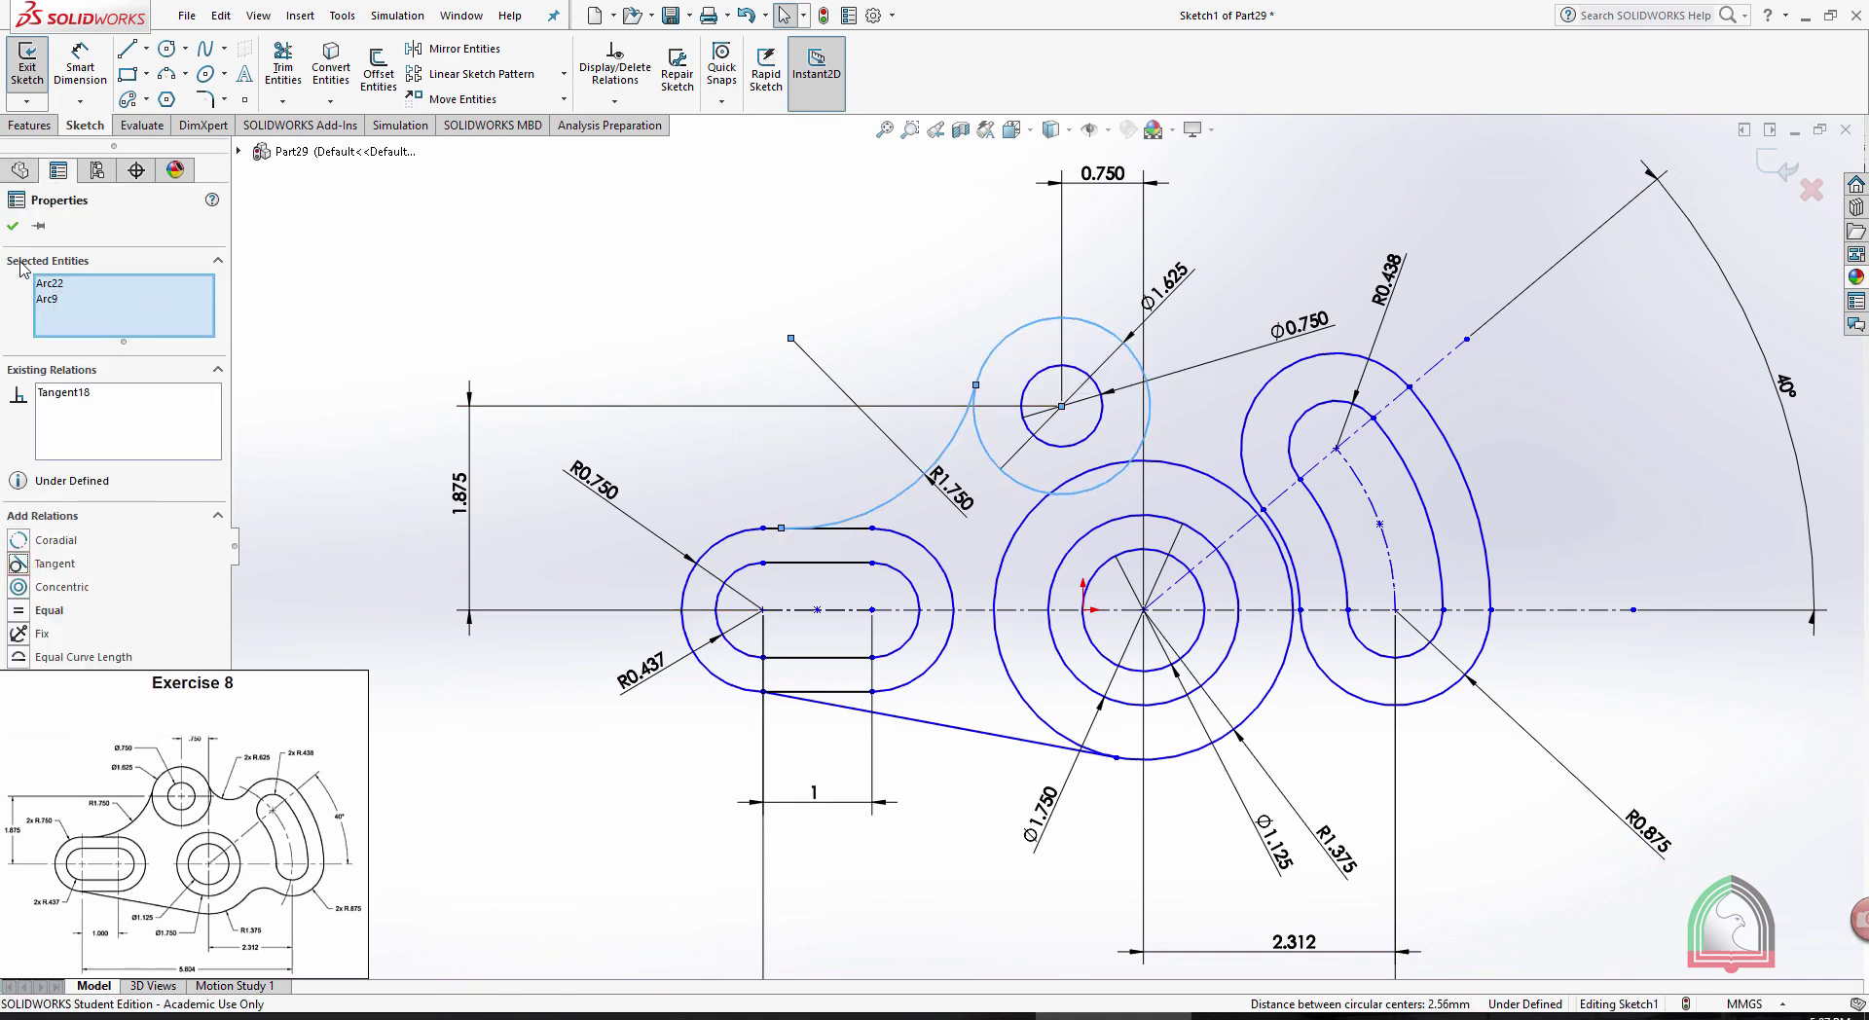
left_click(13, 225)
left_click(850, 529)
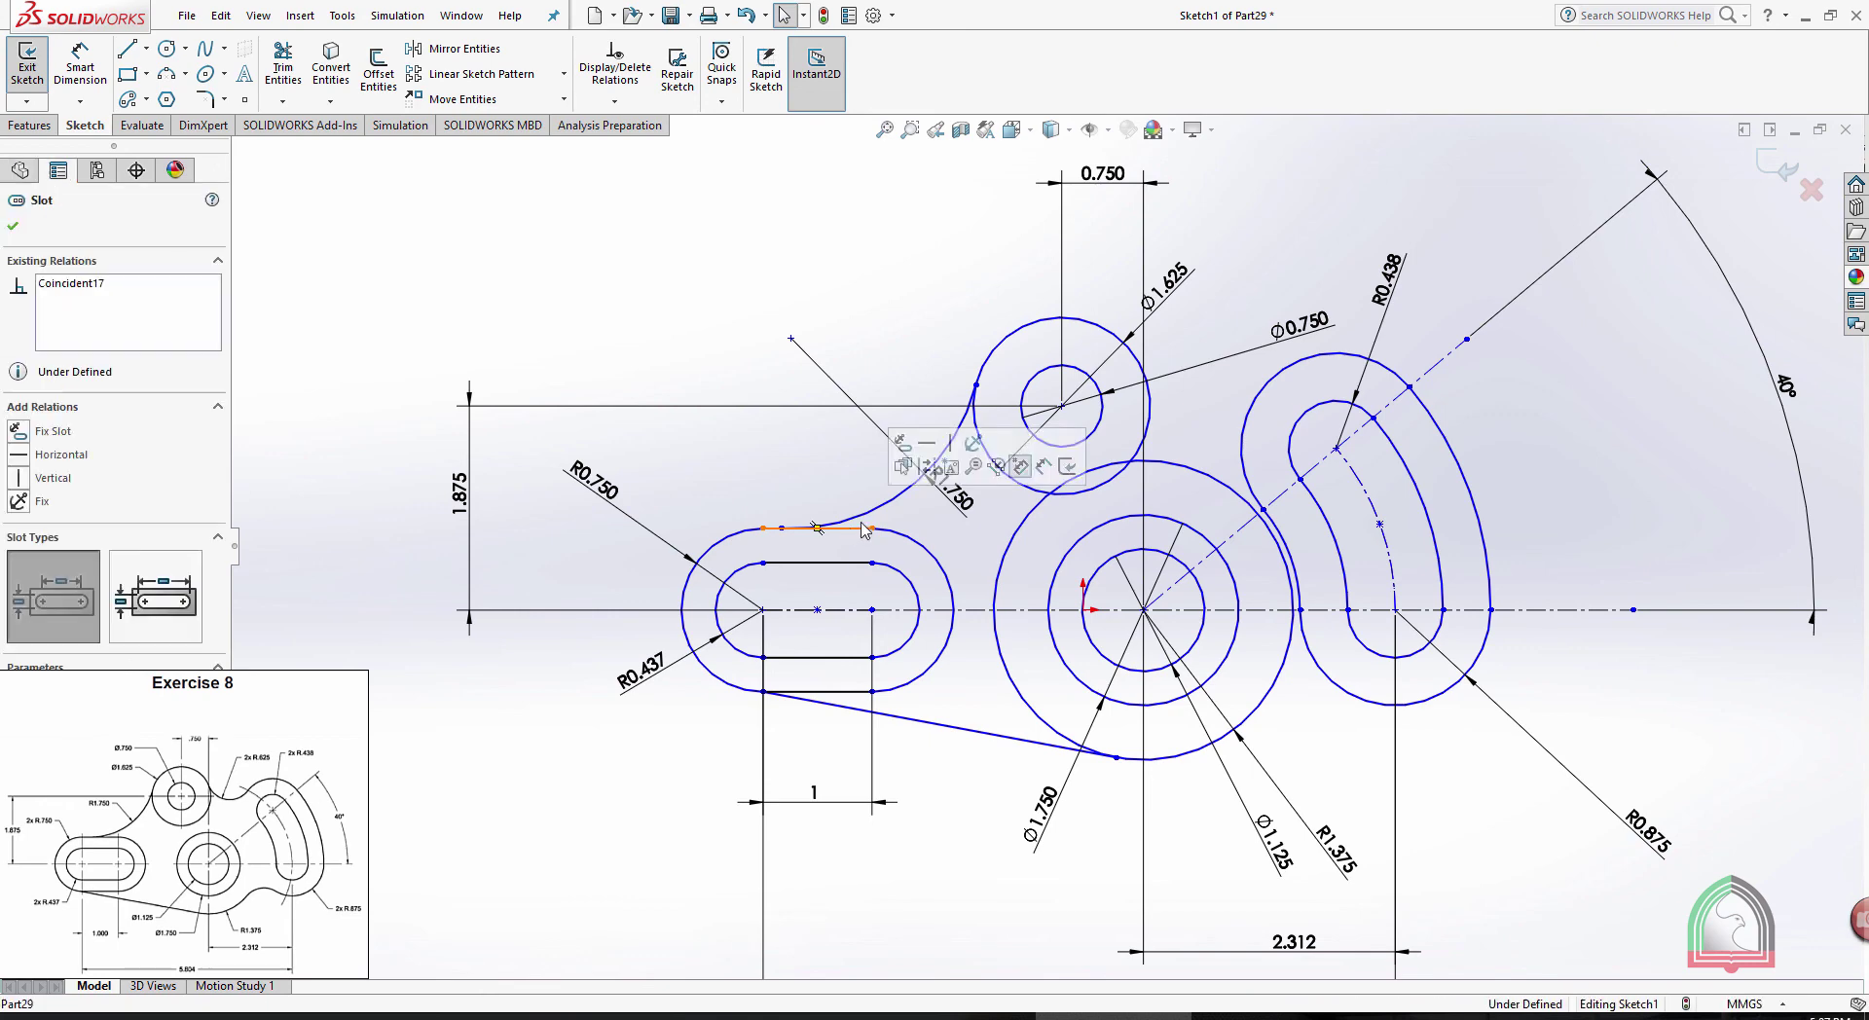
left_click(861, 511, "ctrl")
left_click(18, 541)
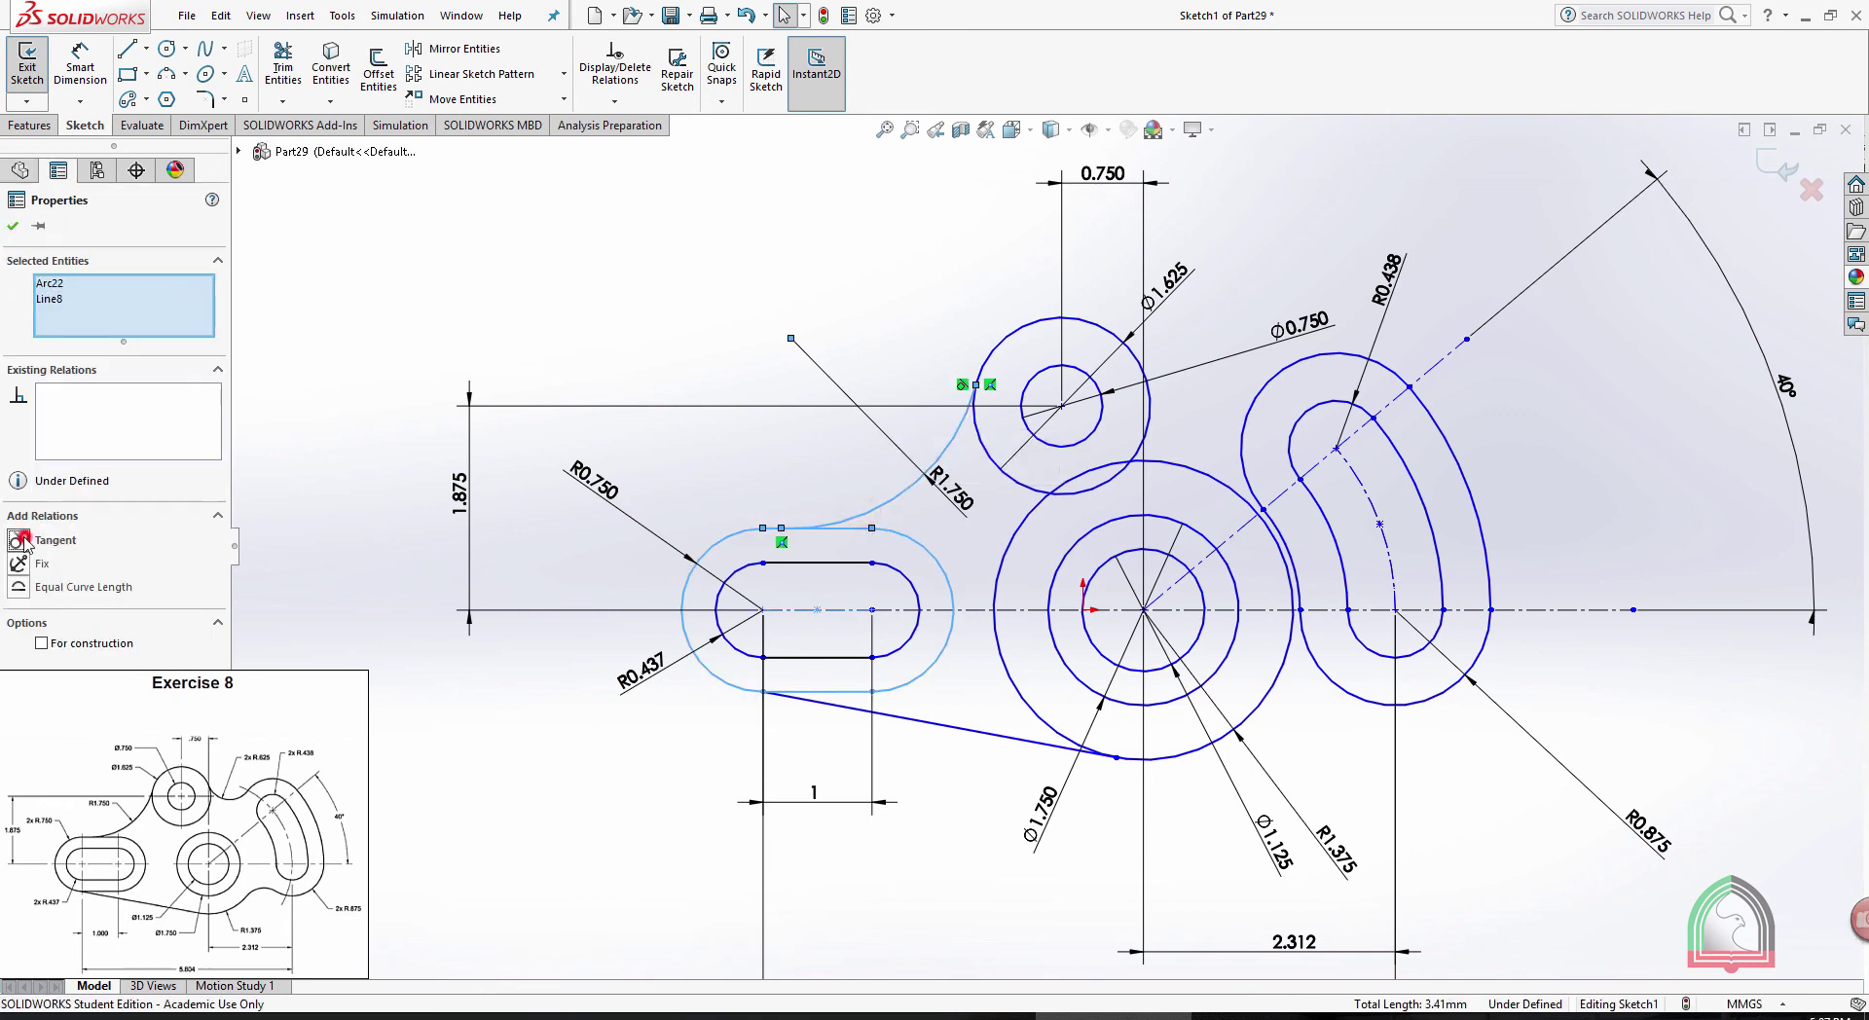
left_click(12, 226)
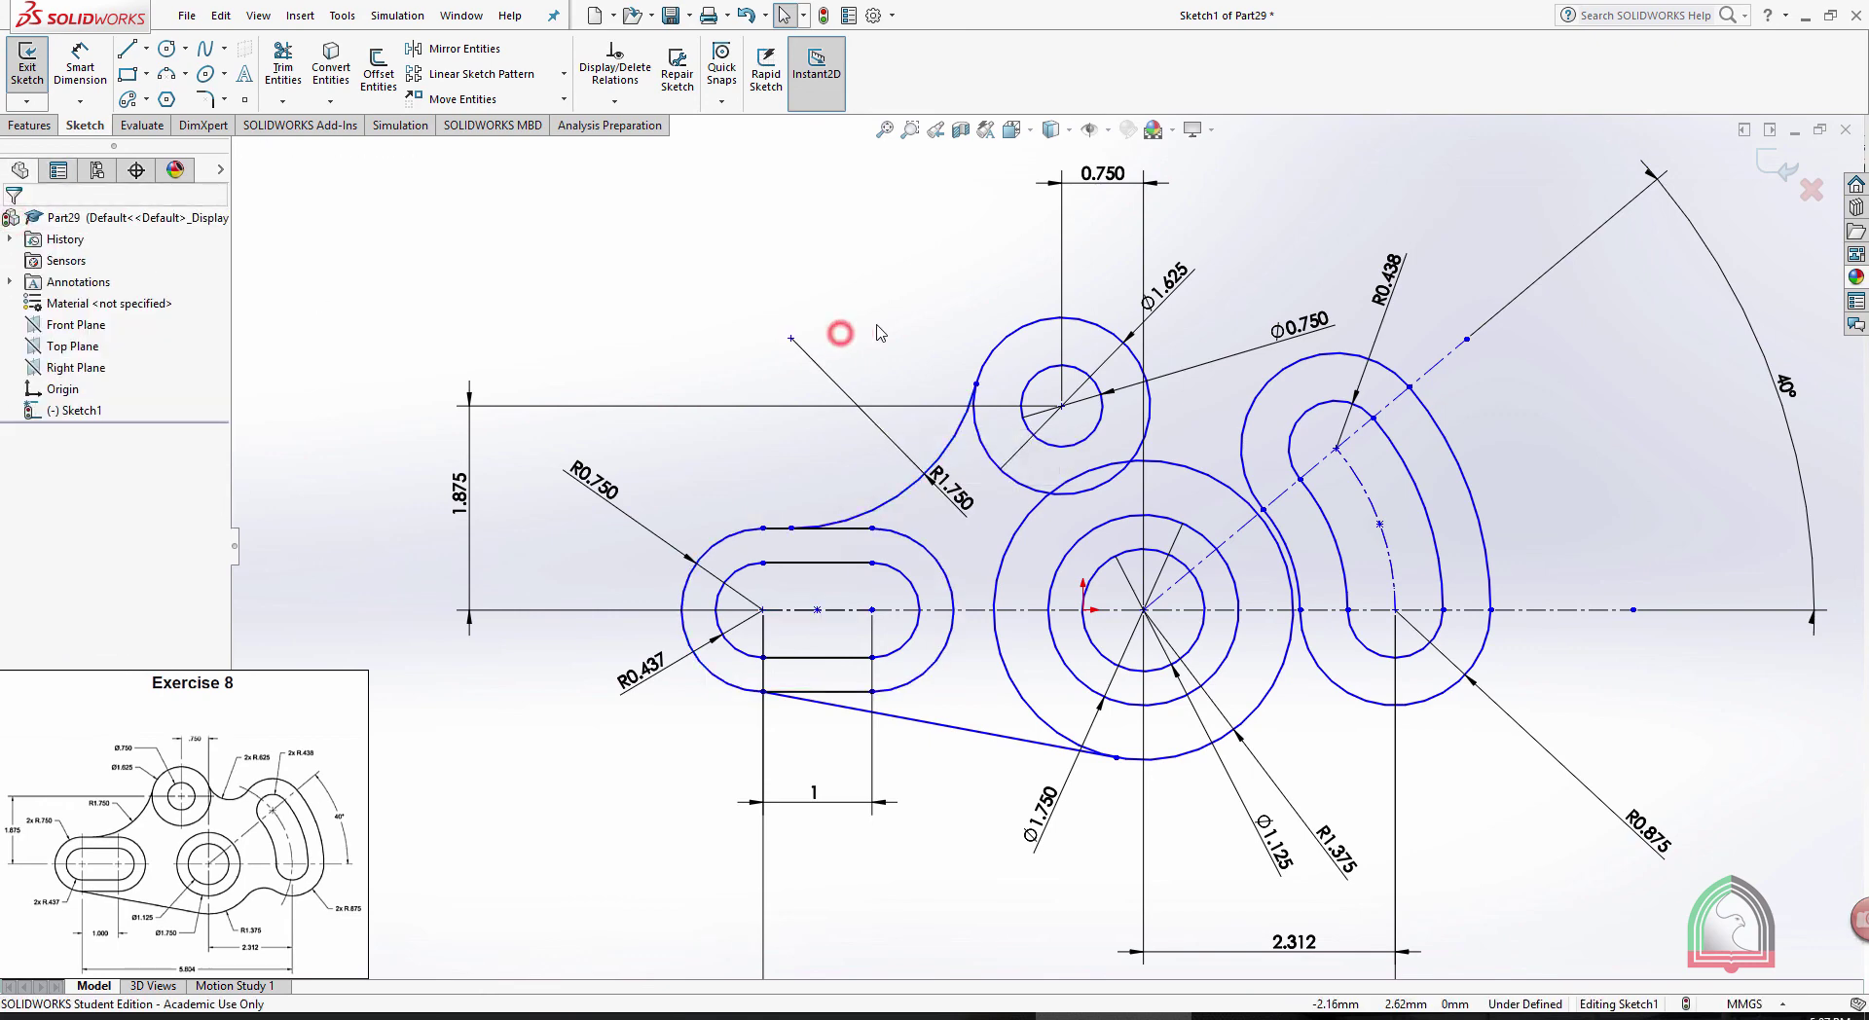
Draw a three-point arc from the Ø1.625 circle to the curved slot's outer outline
scroll(834, 325, "down", 2)
left_click(169, 76)
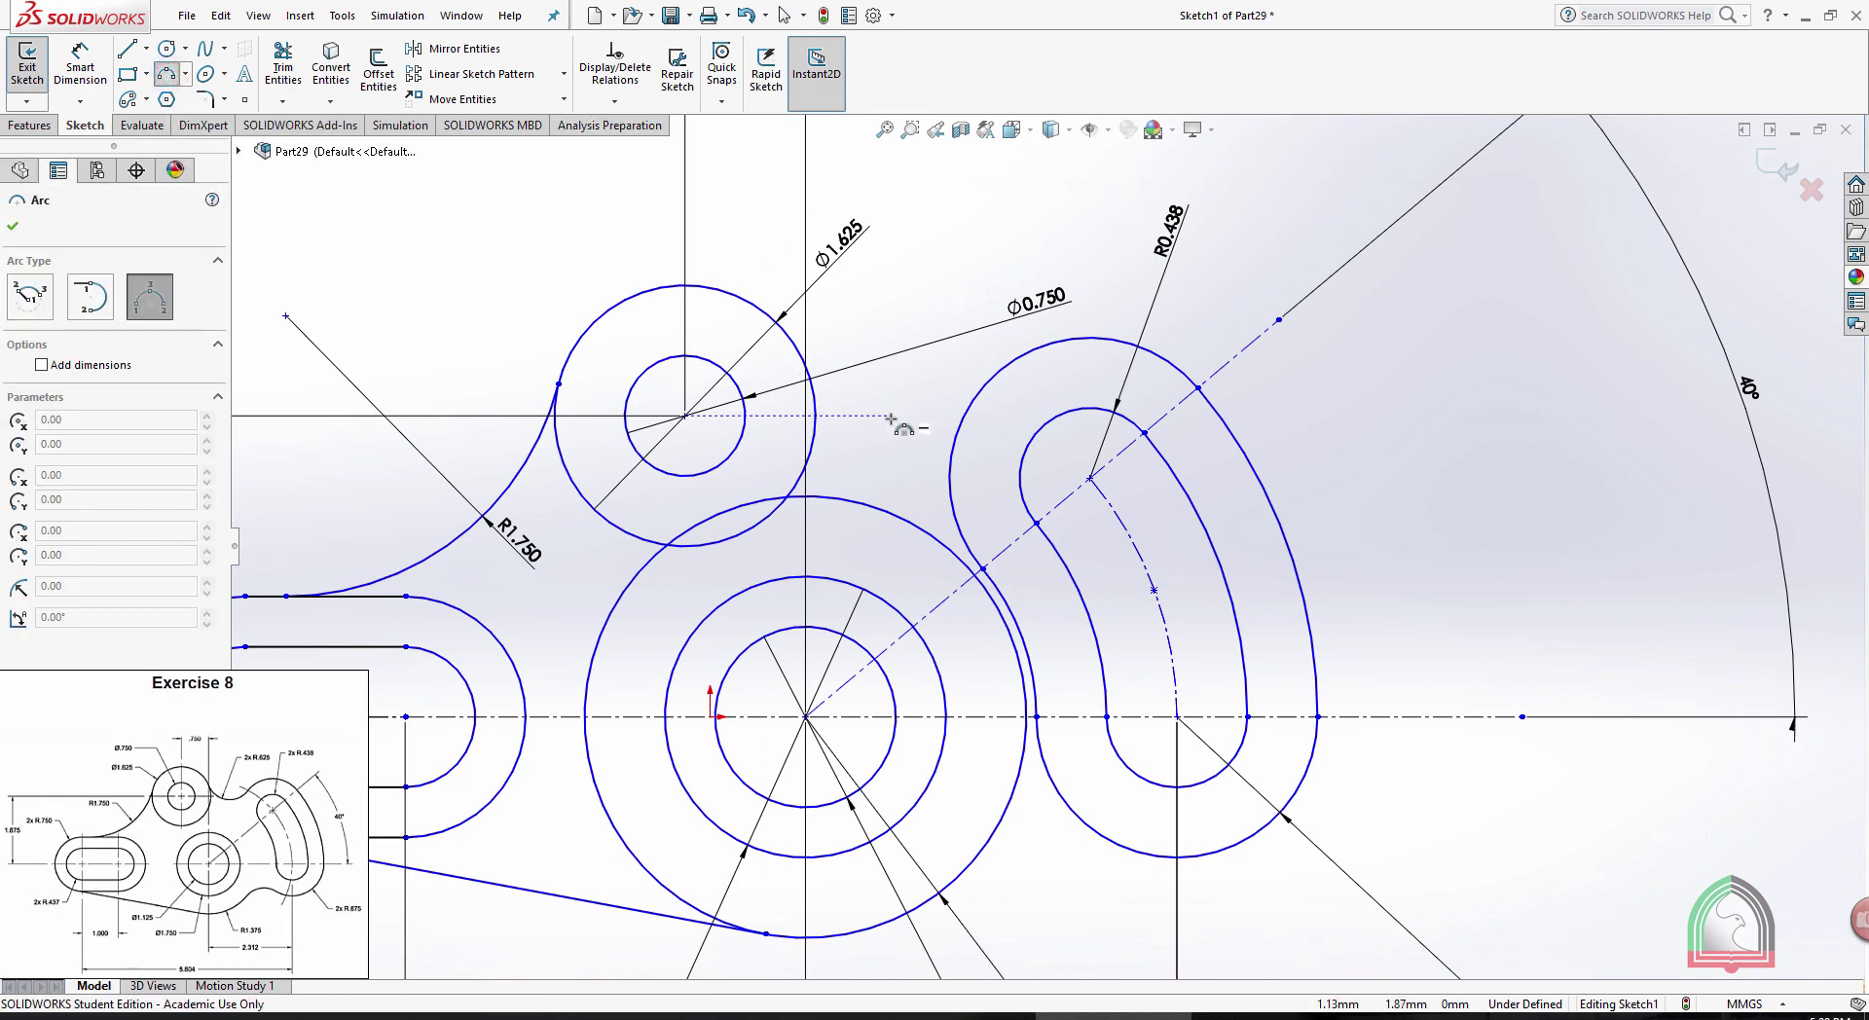
left_click(814, 390)
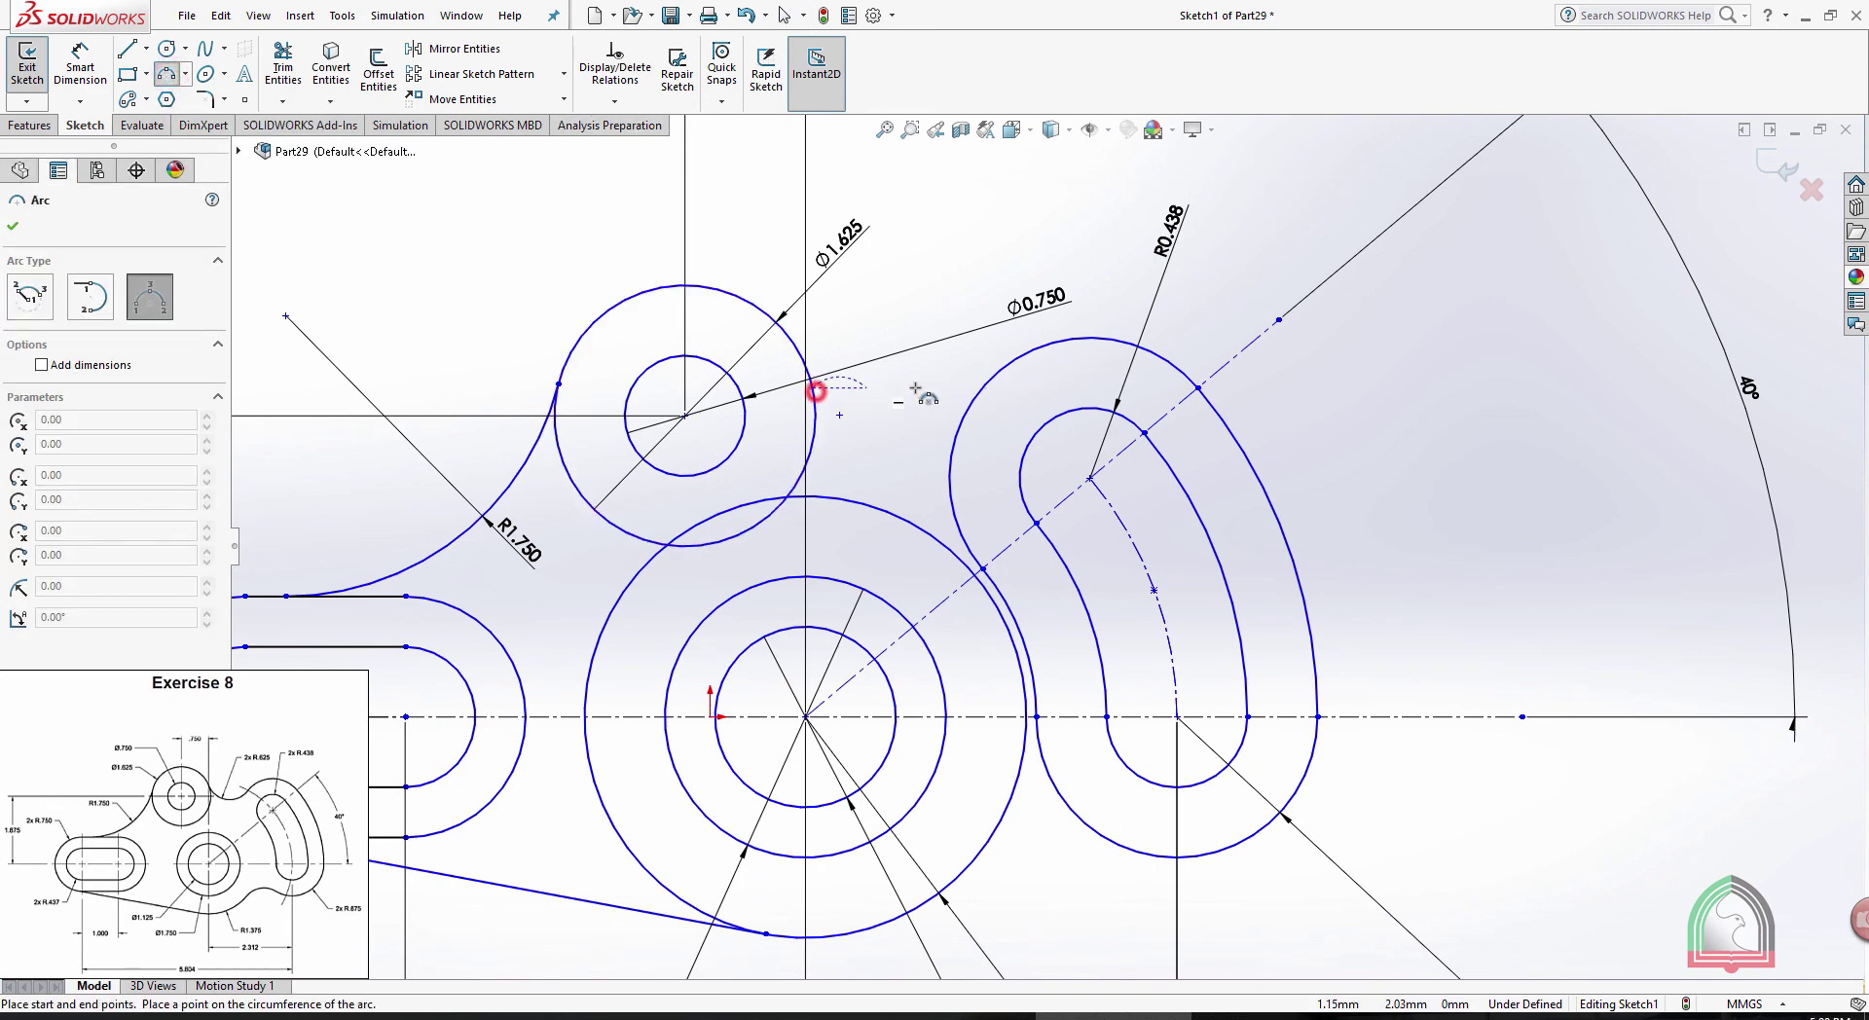
left_click(986, 380)
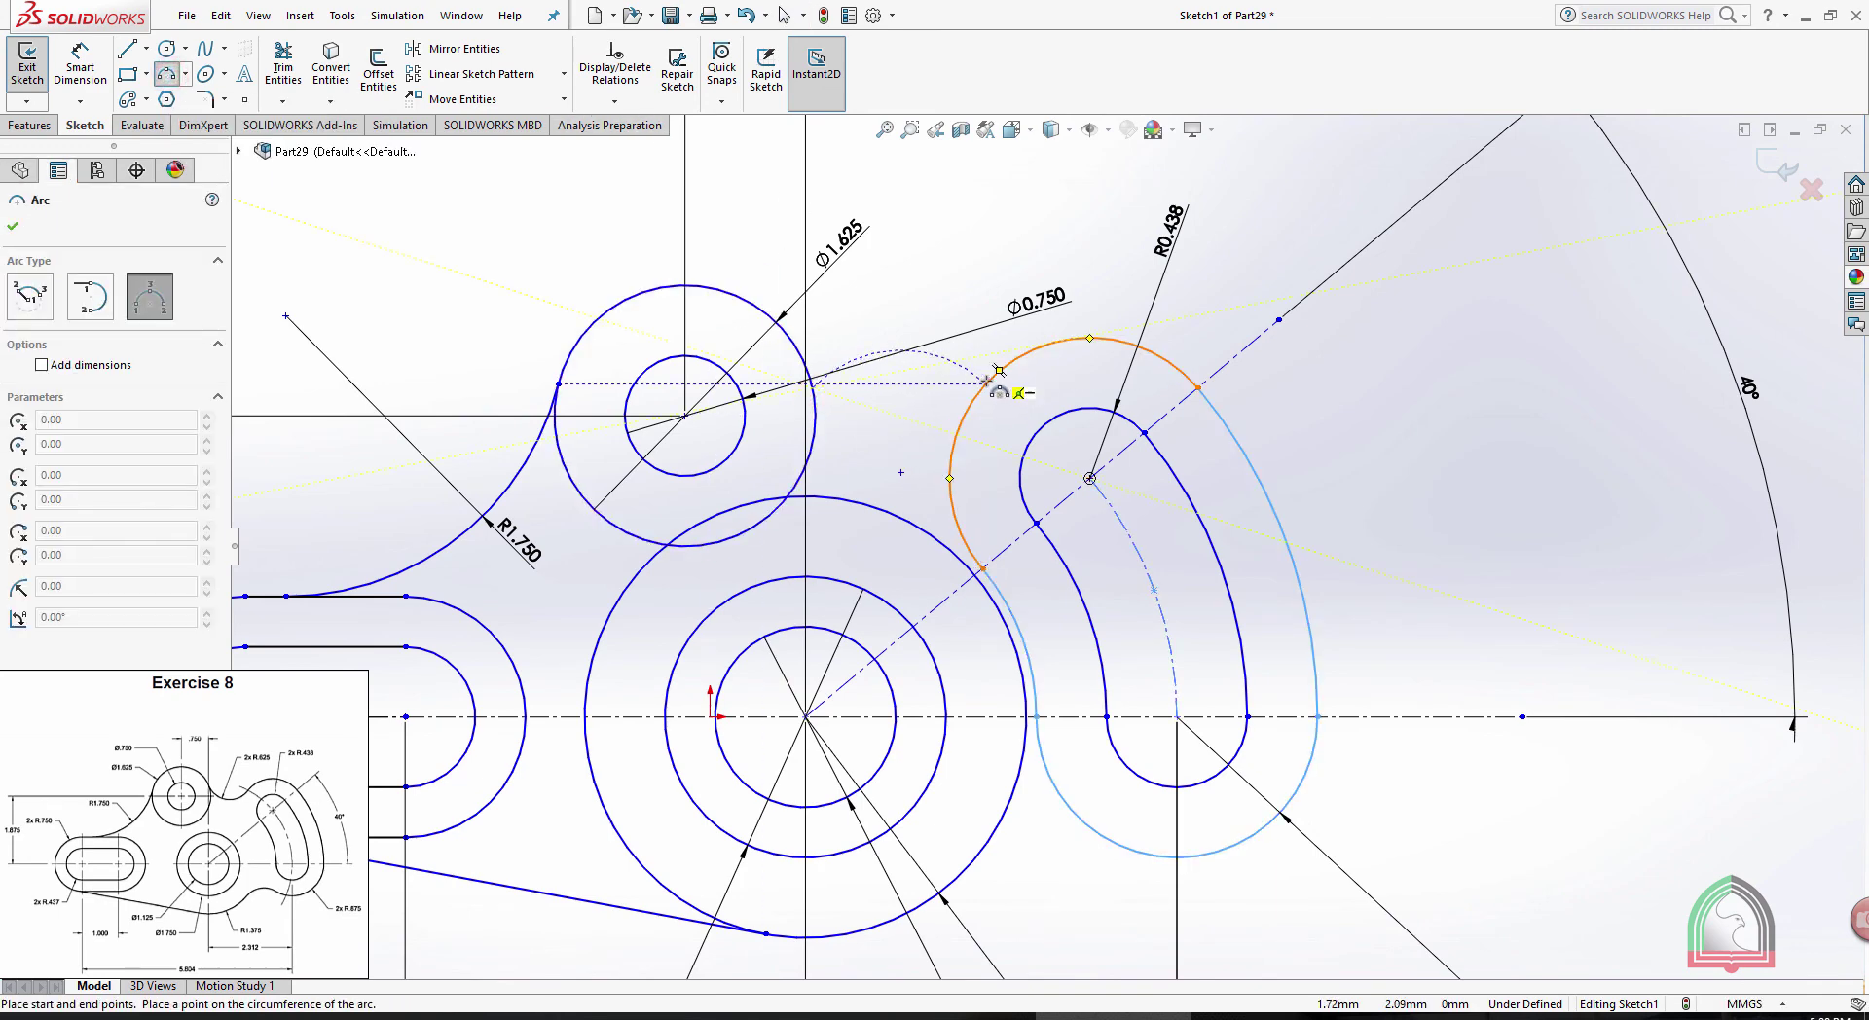
left_click(887, 428)
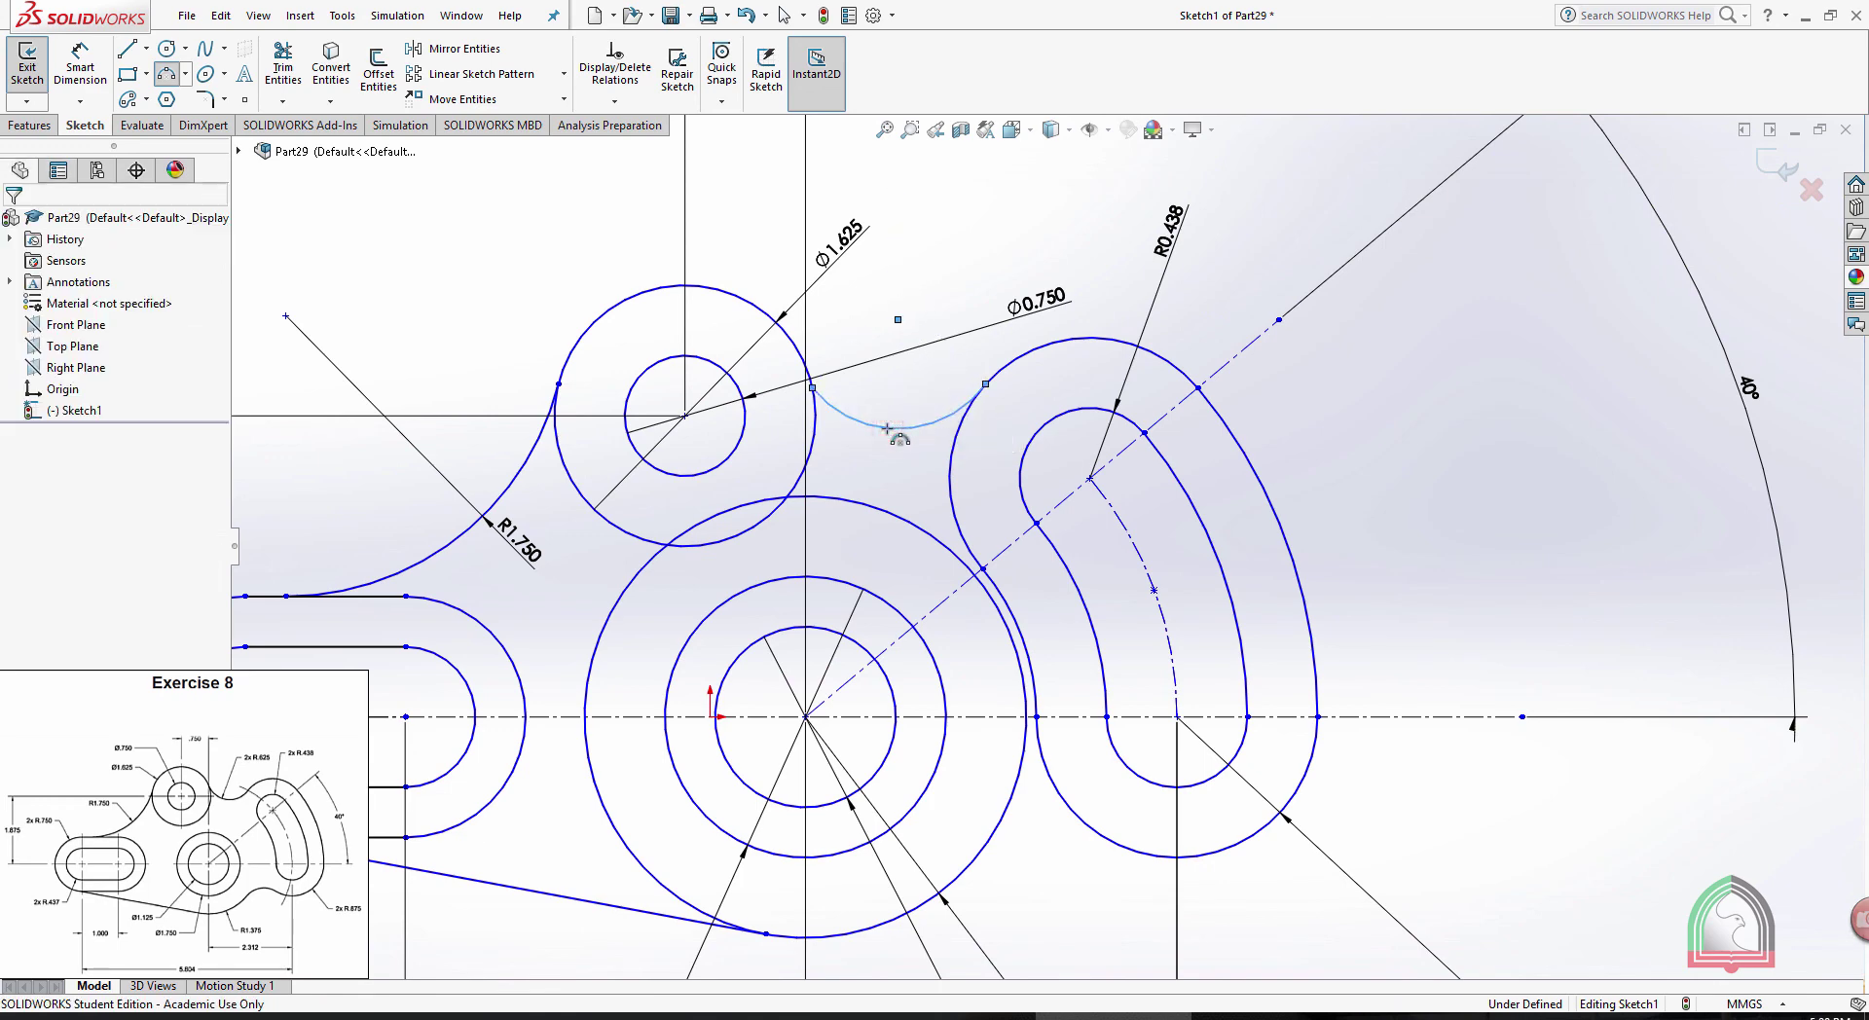
Dimension the new arc's radius to 0.625
left_click(81, 53)
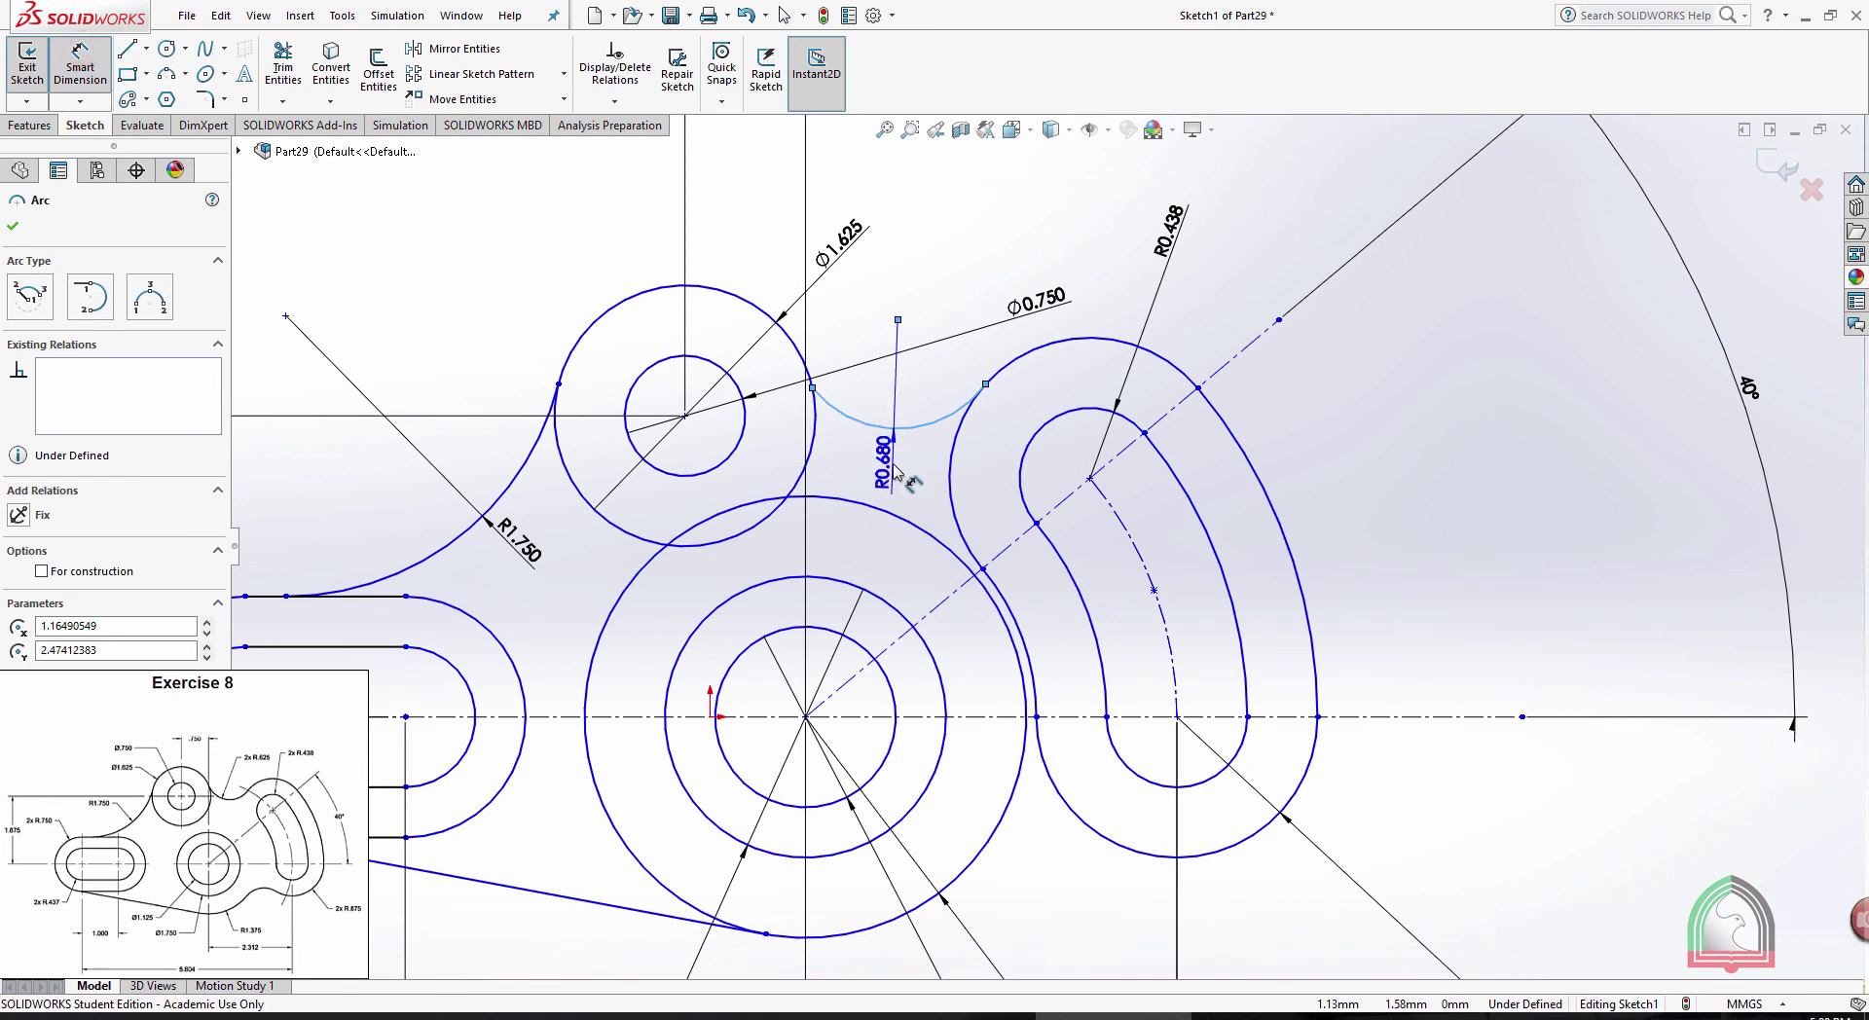
left_click(886, 460)
type(".625")
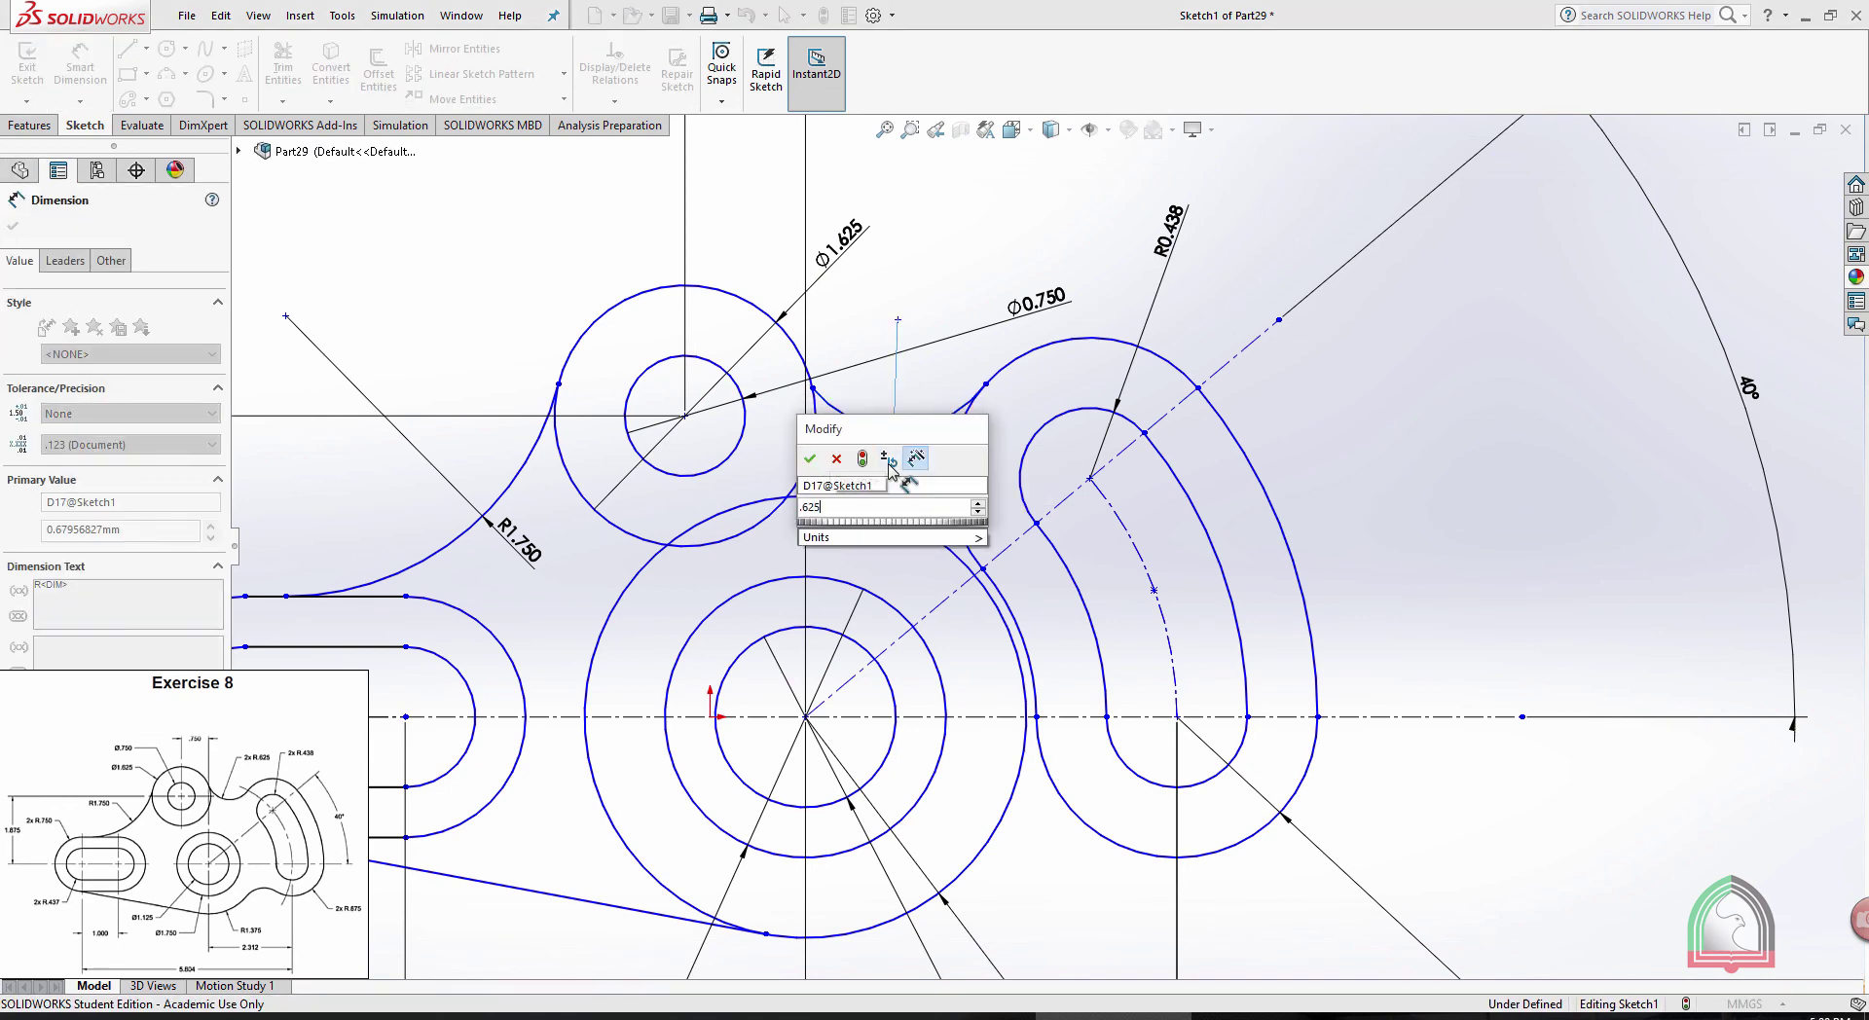
key("Return")
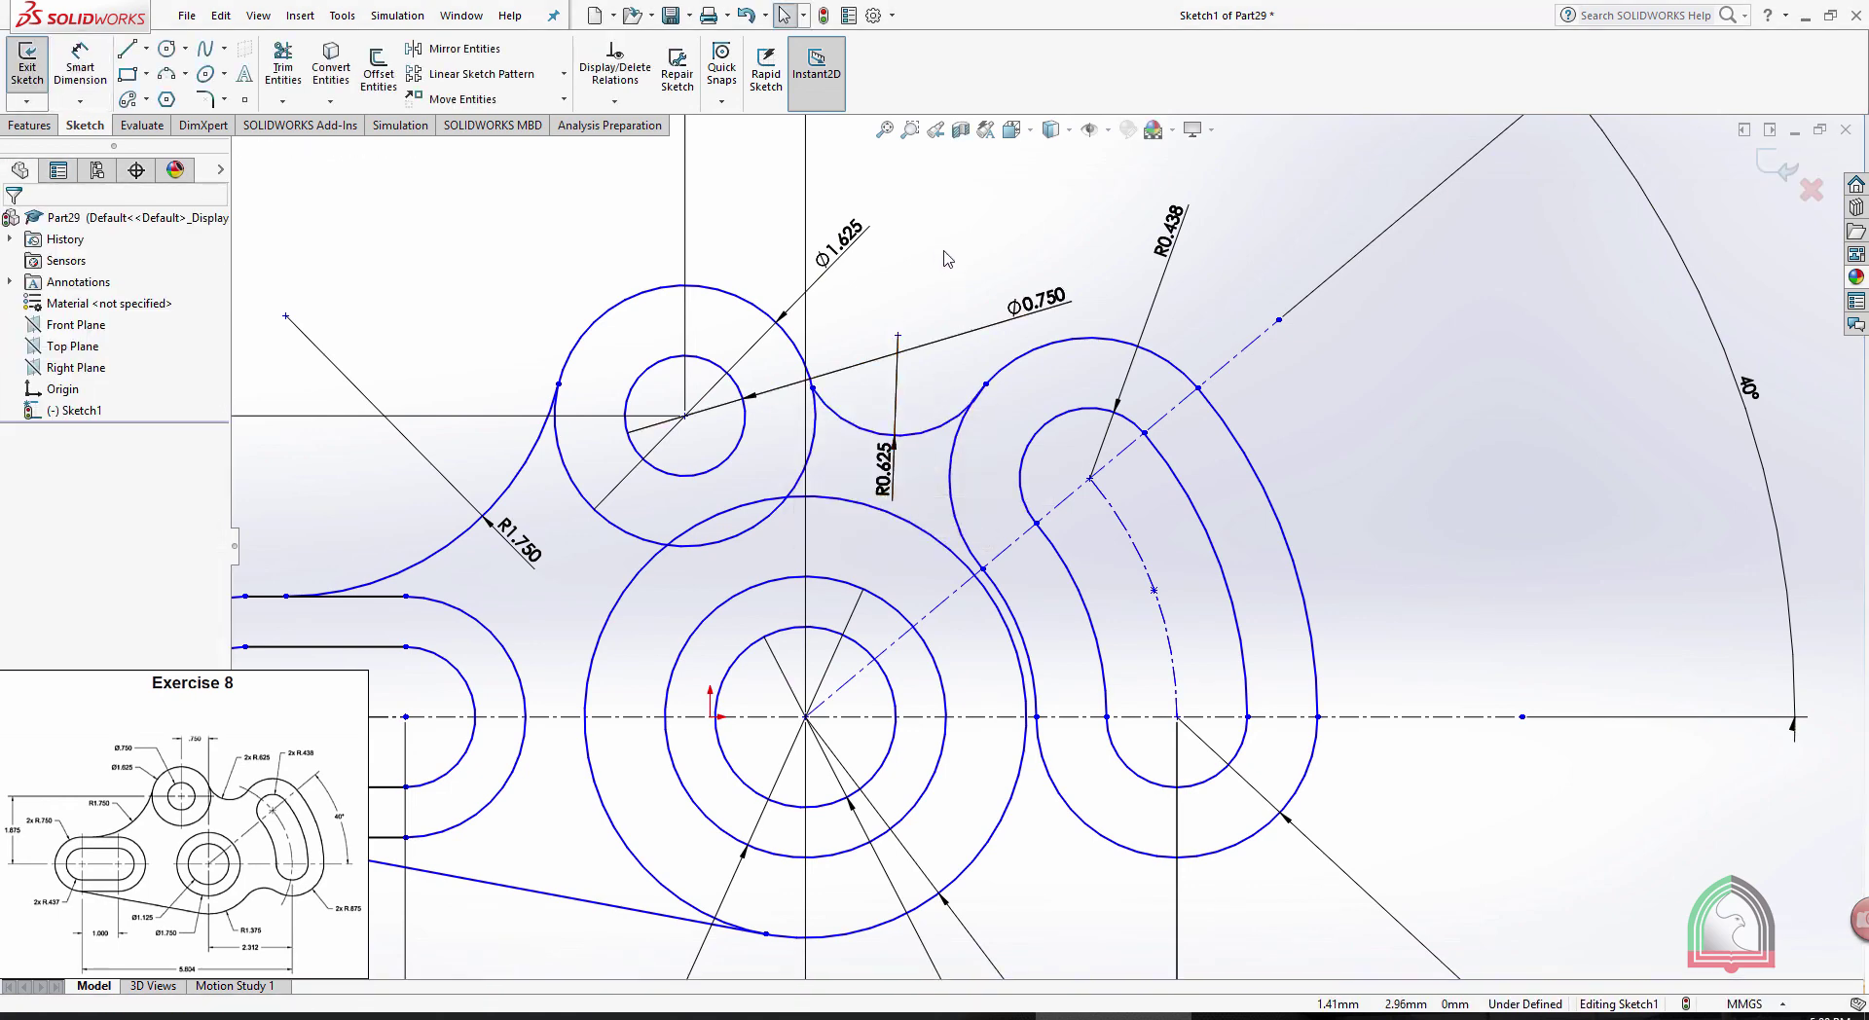
Make the R0.625 arc tangent to the slot outline and the Ø1.625 circle
left_click(952, 451)
left_click(931, 435)
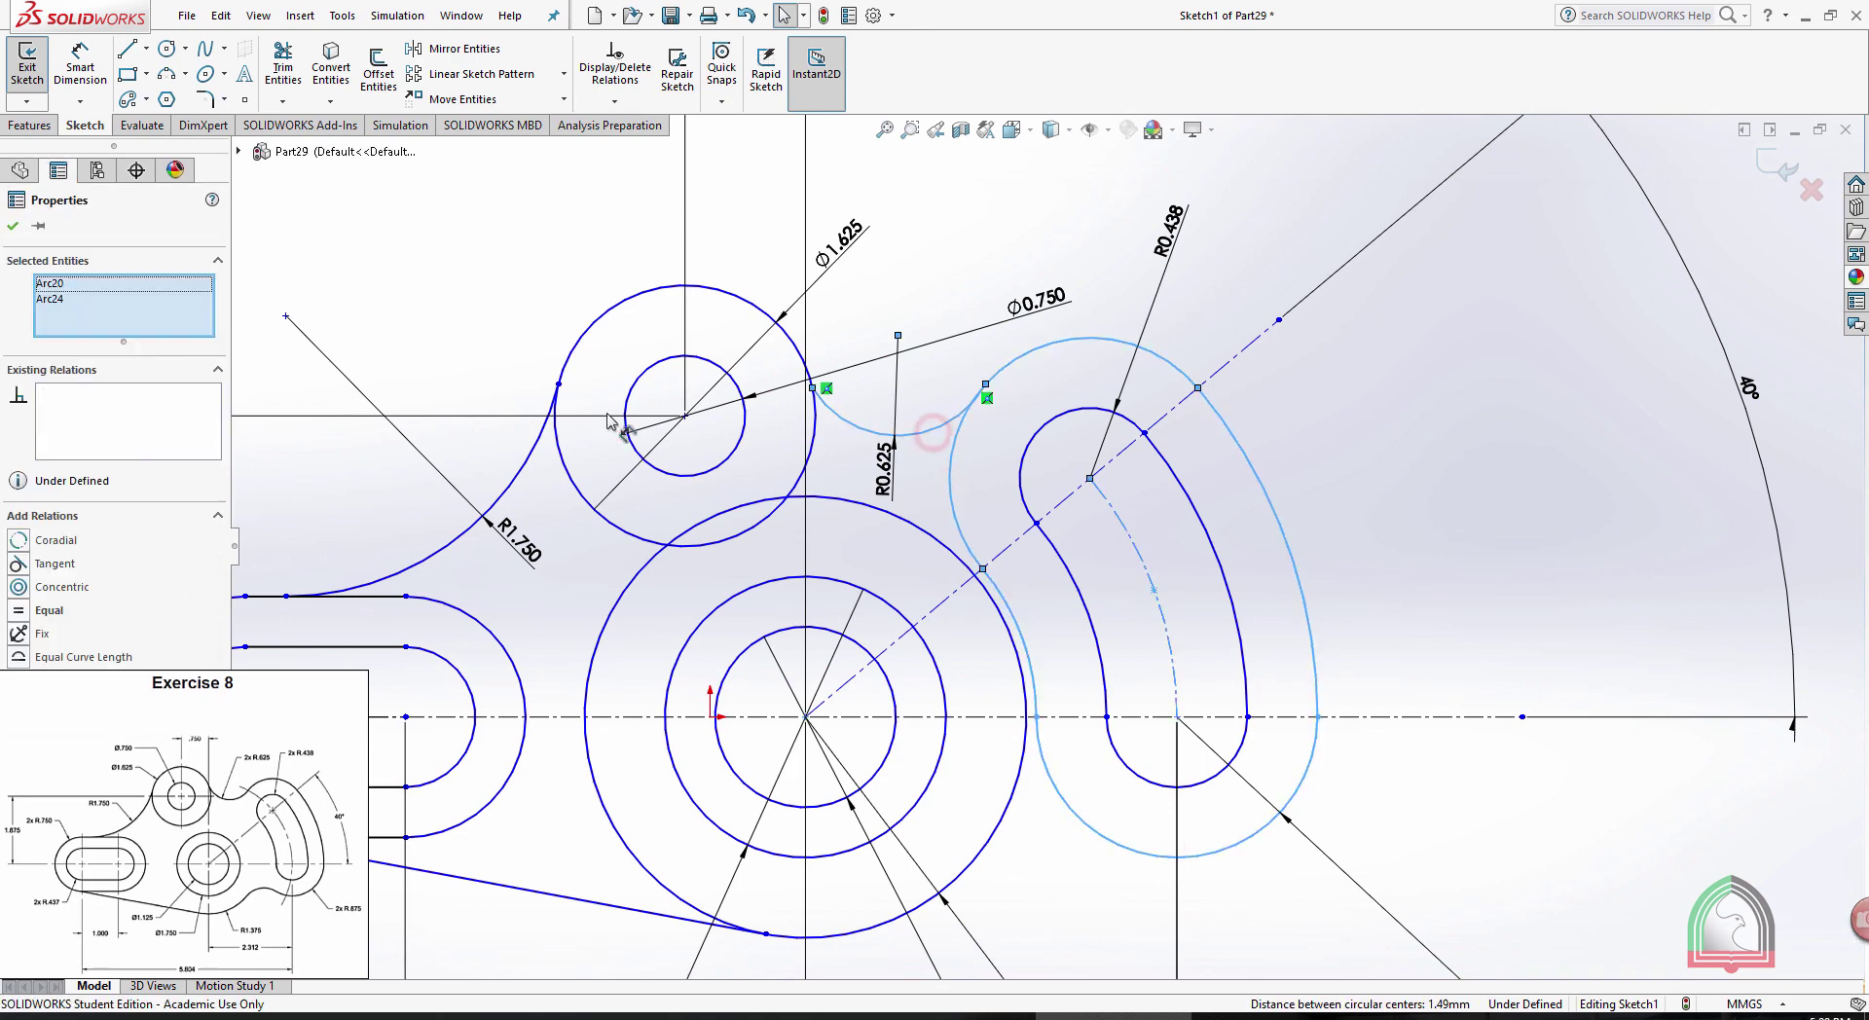
left_click(18, 564)
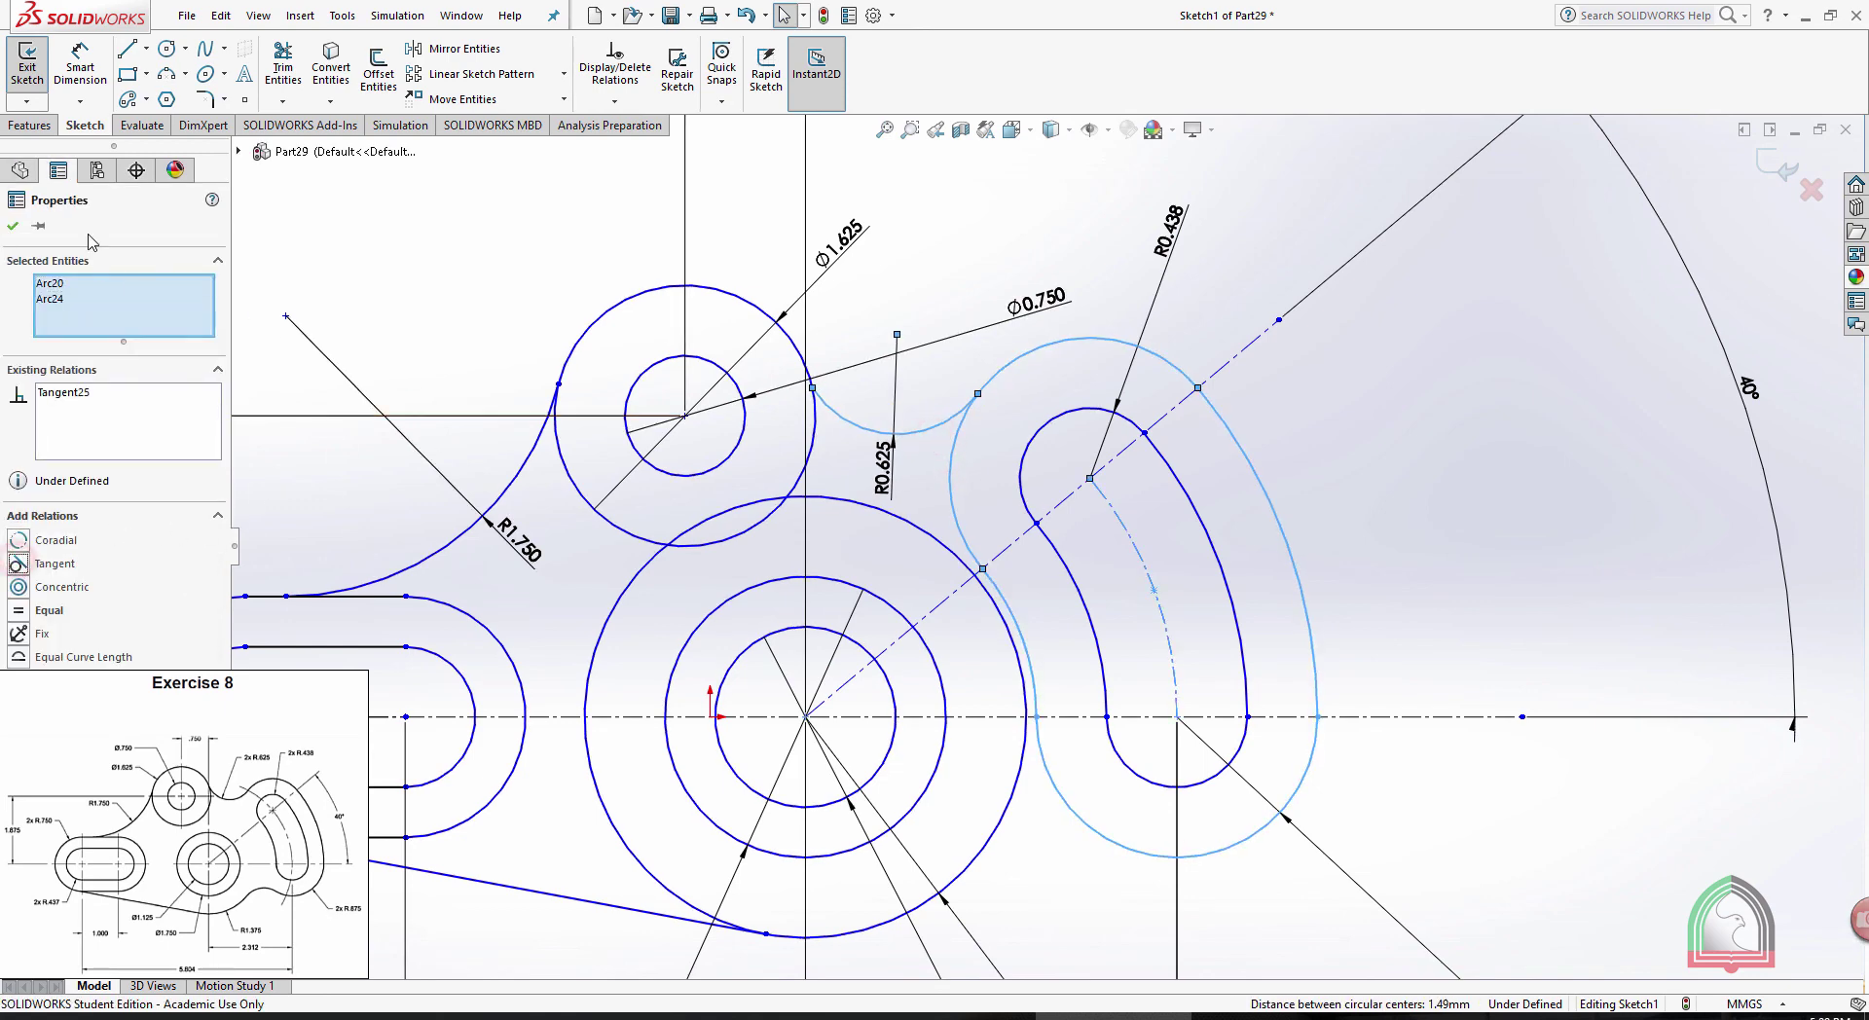
left_click(12, 225)
left_click(815, 438)
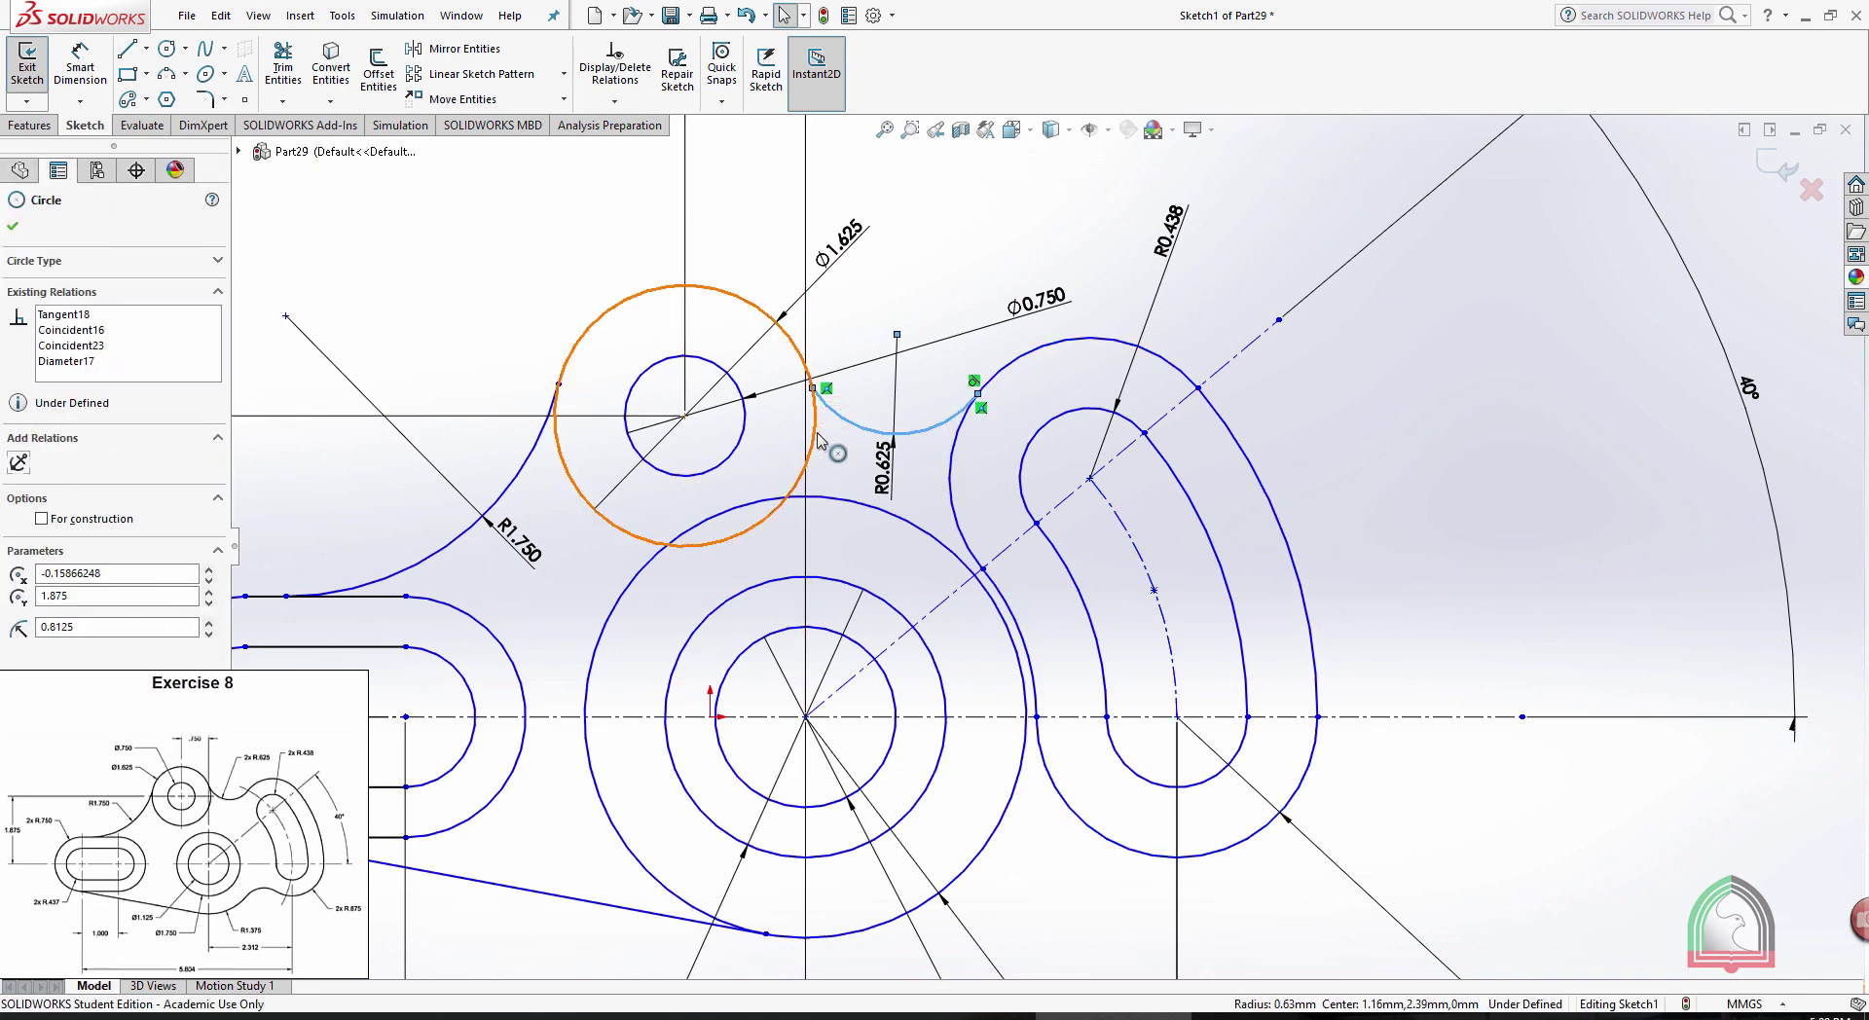
left_click(818, 440)
left_click(17, 564)
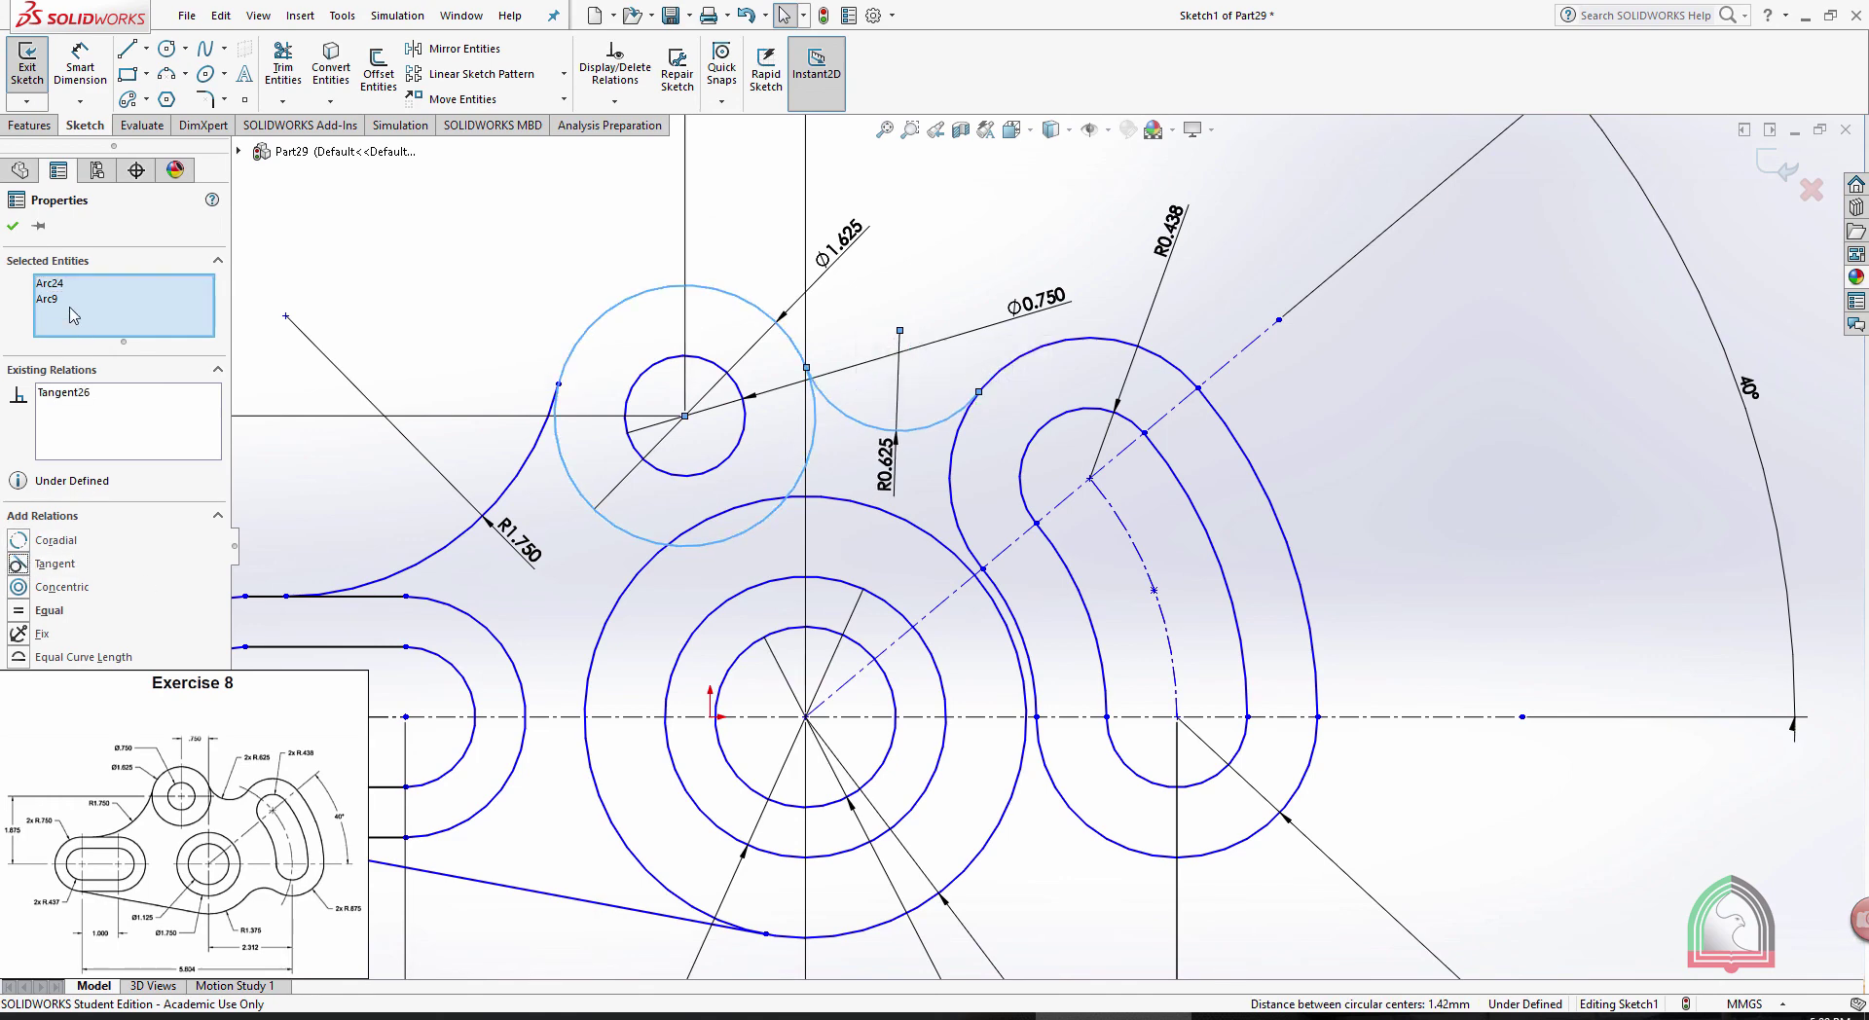
left_click(12, 228)
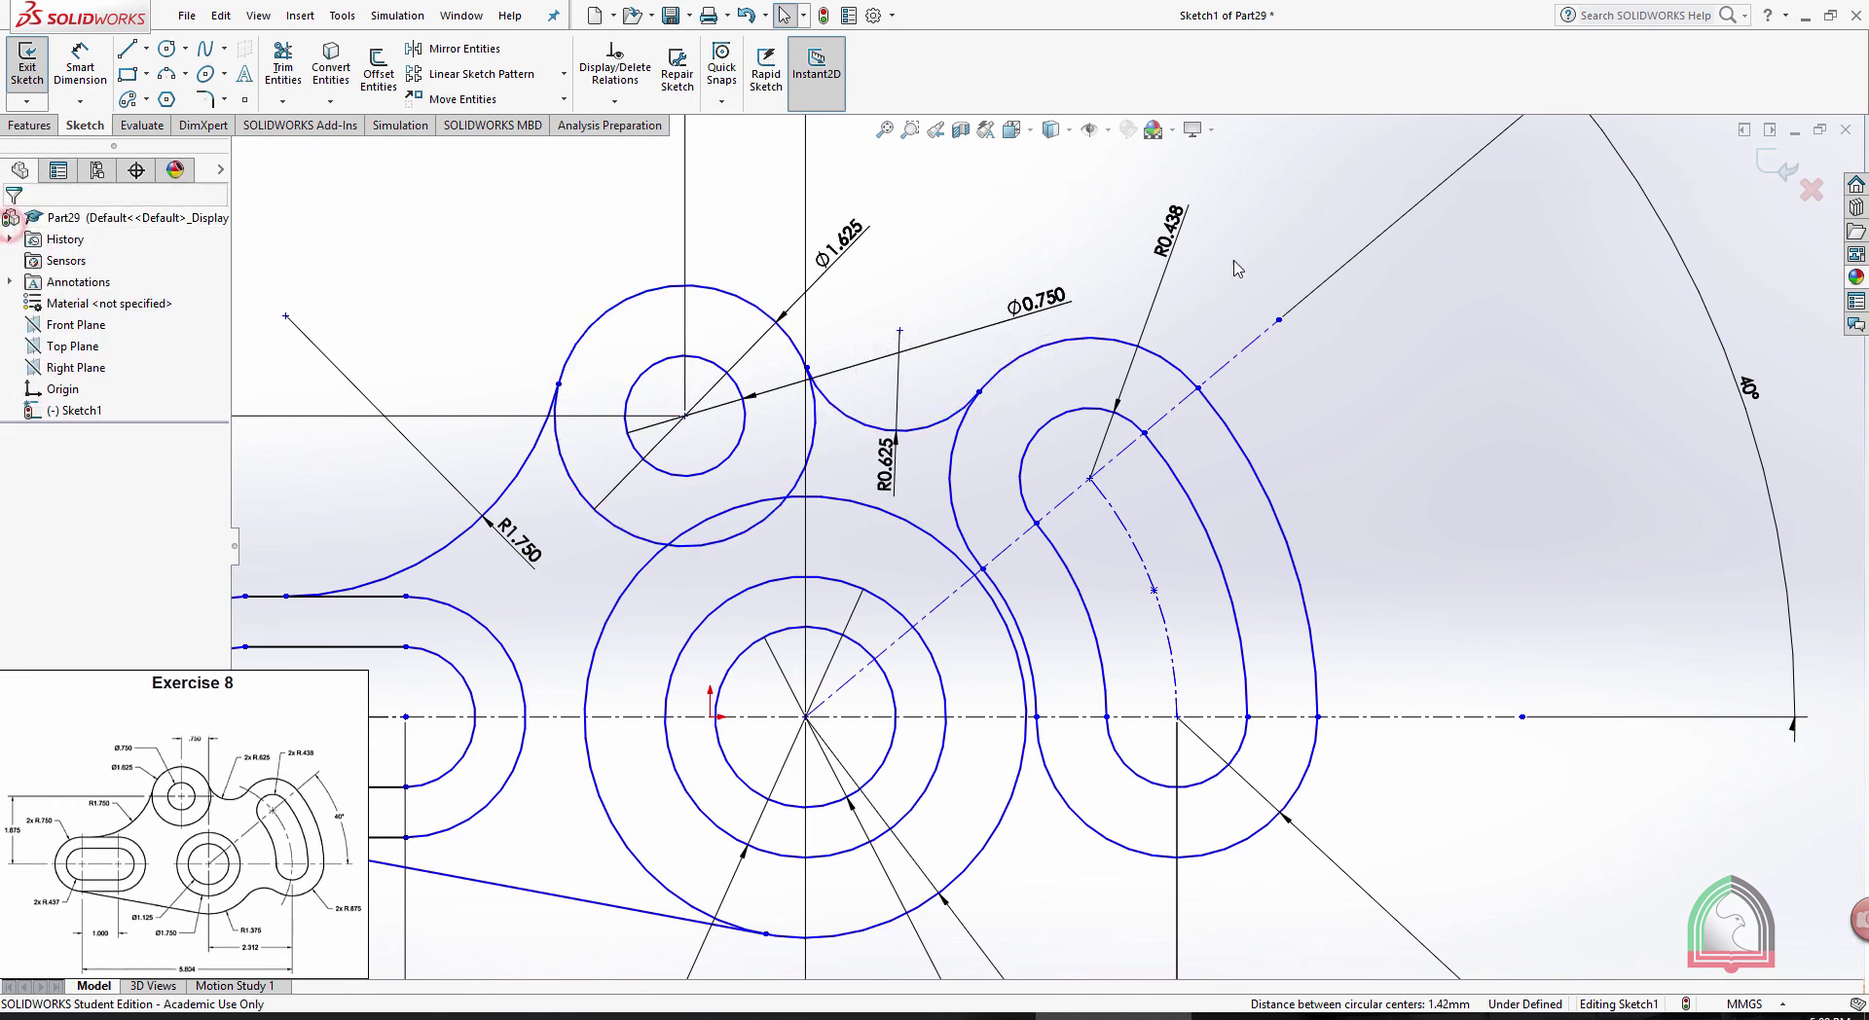
scroll(1263, 717, "up", 5)
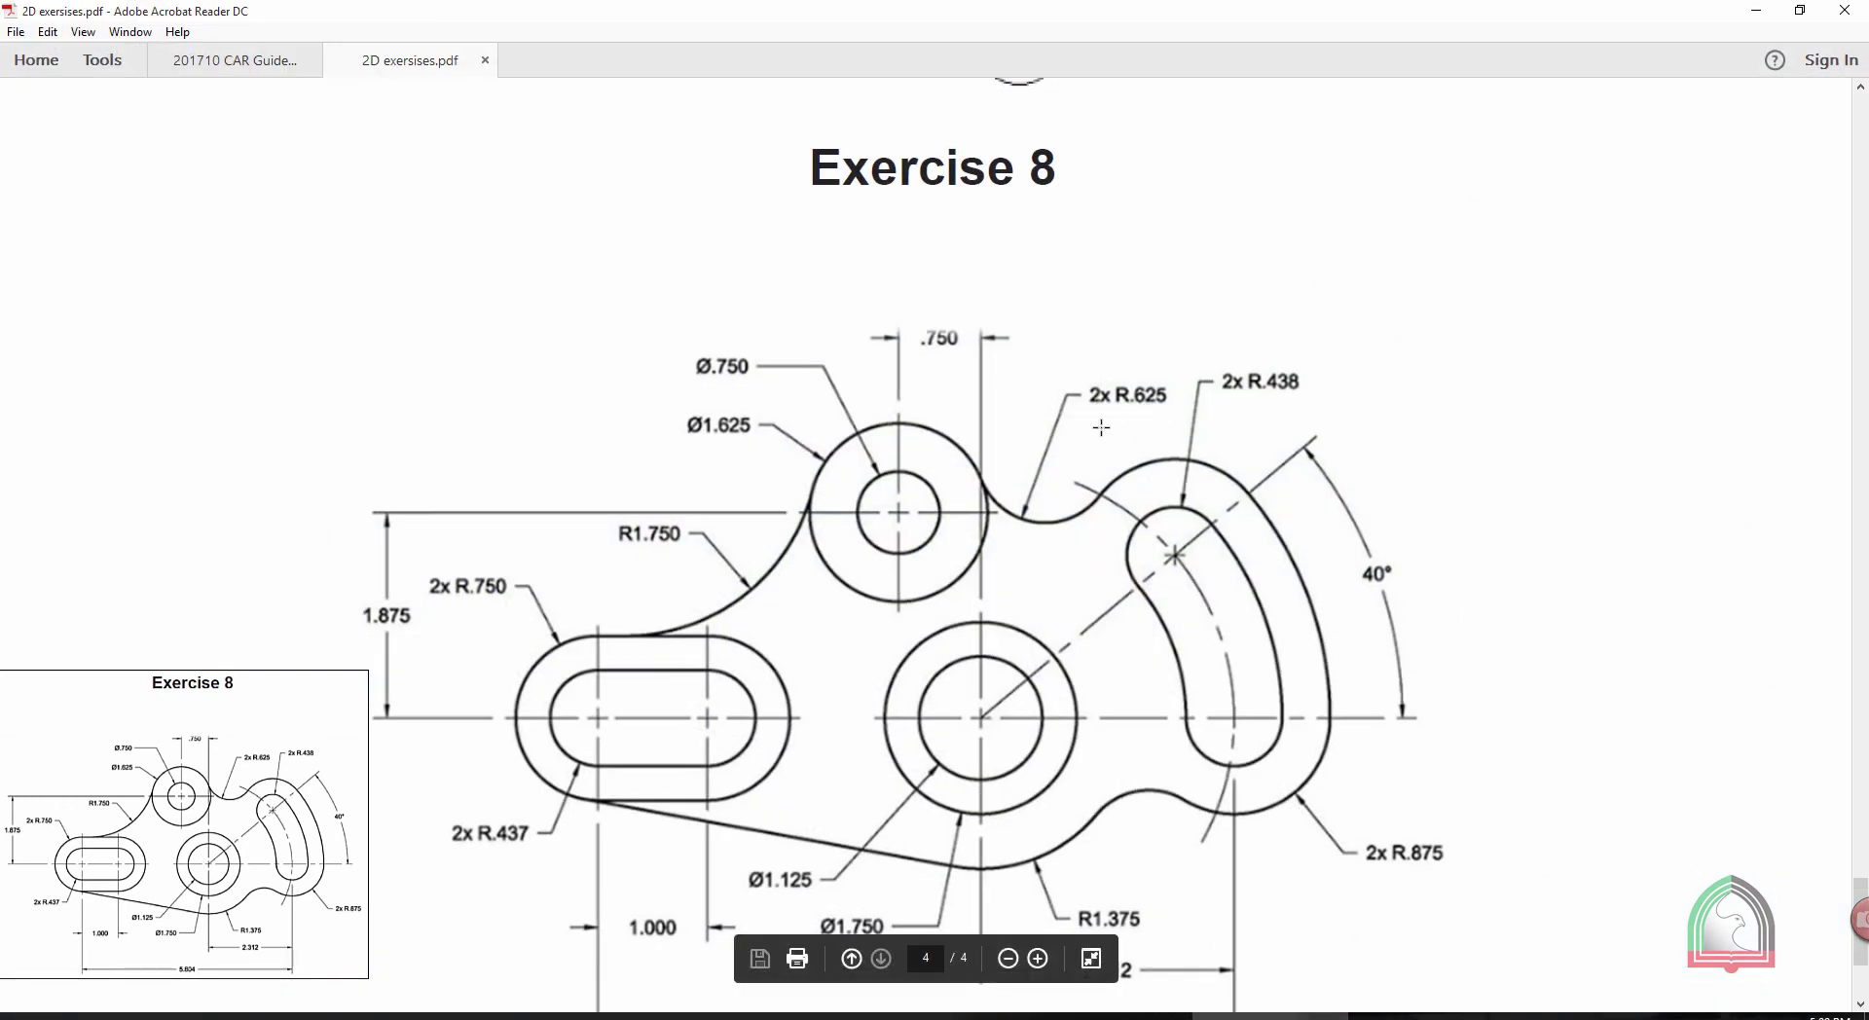
left_click(1270, 1016)
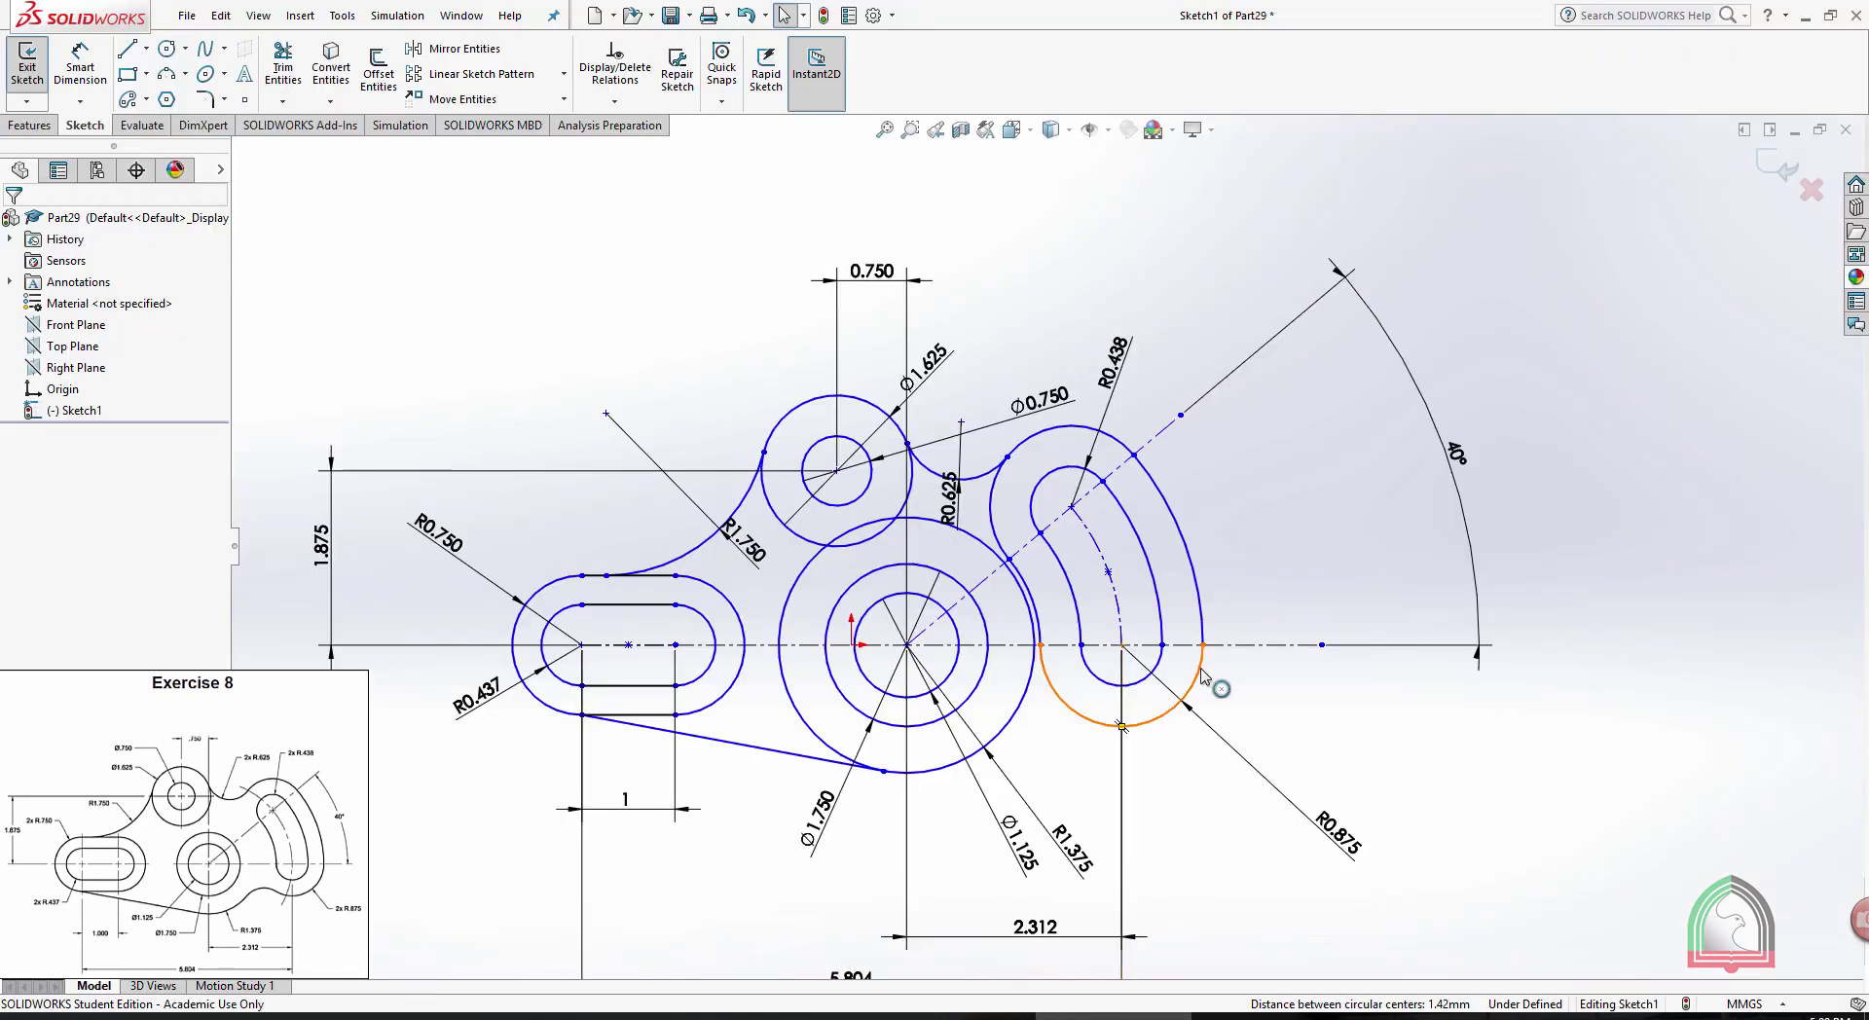
Draw a three-point arc from the large outer circle to the slot's outer curve underside
scroll(1078, 695, "down", 4)
scroll(1052, 689, "down", 3)
key("a")
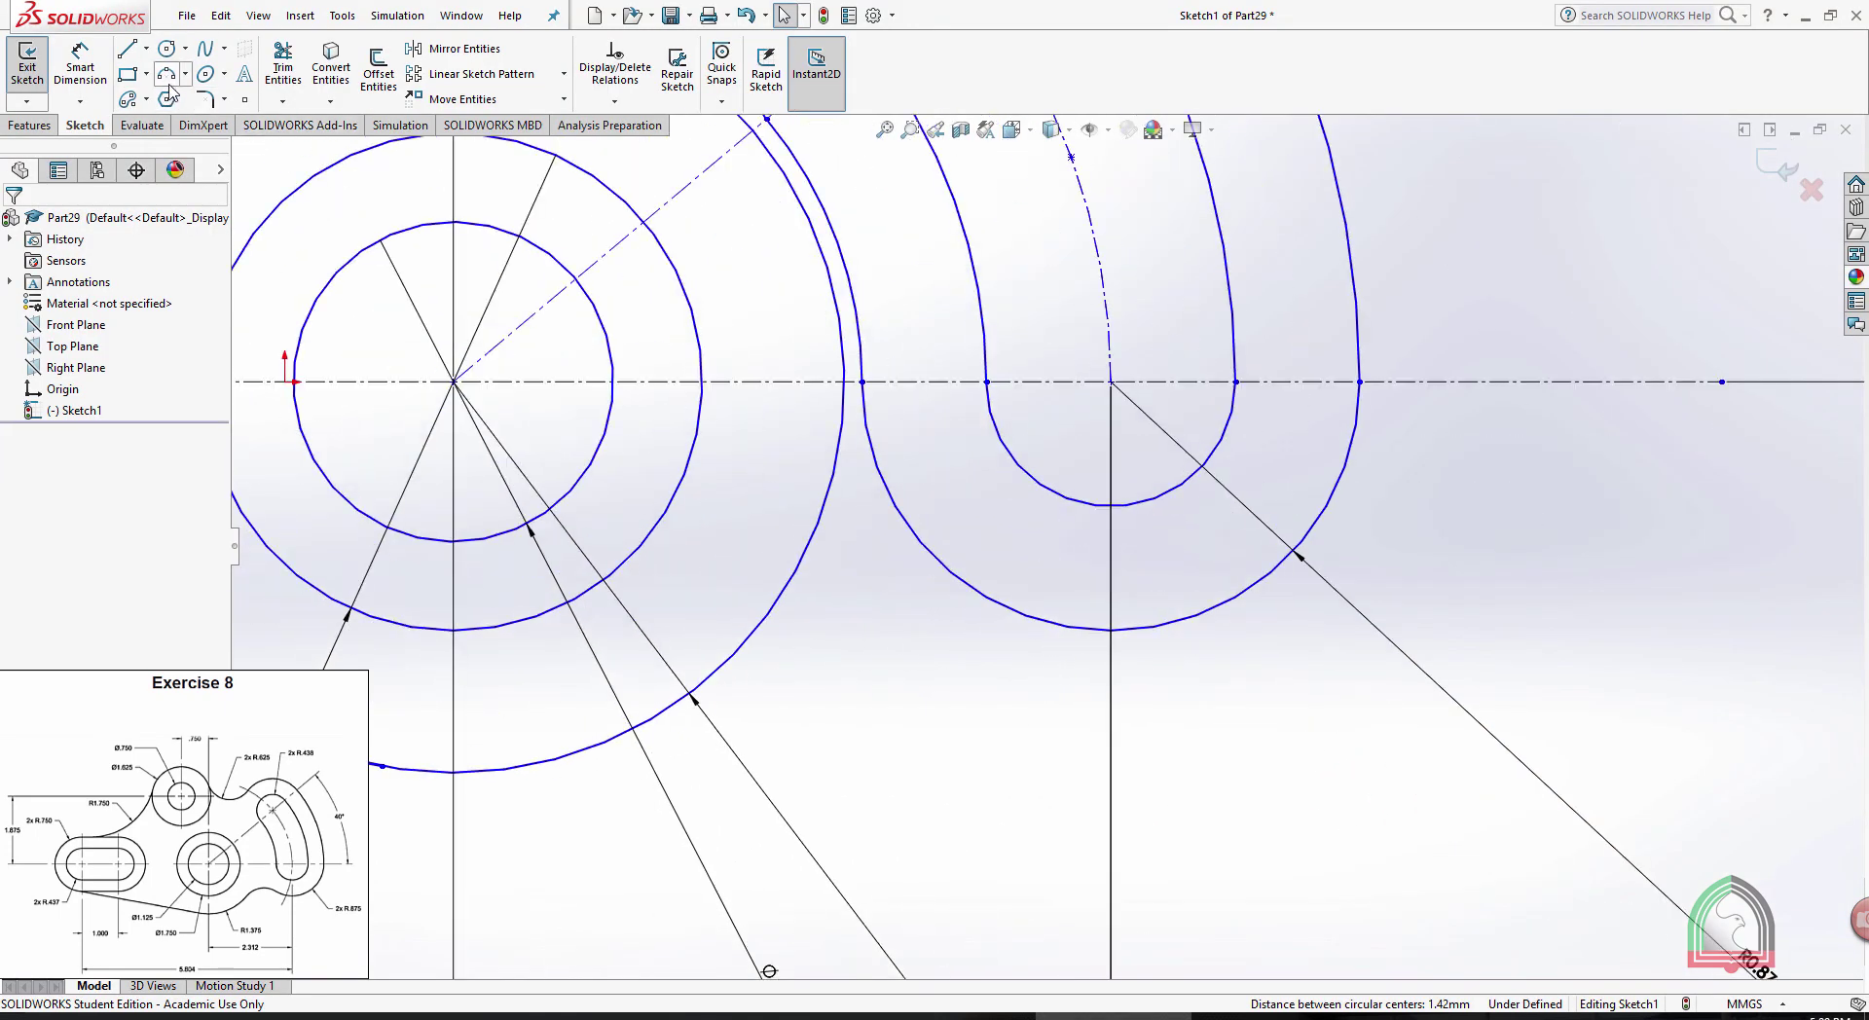
left_click(738, 645)
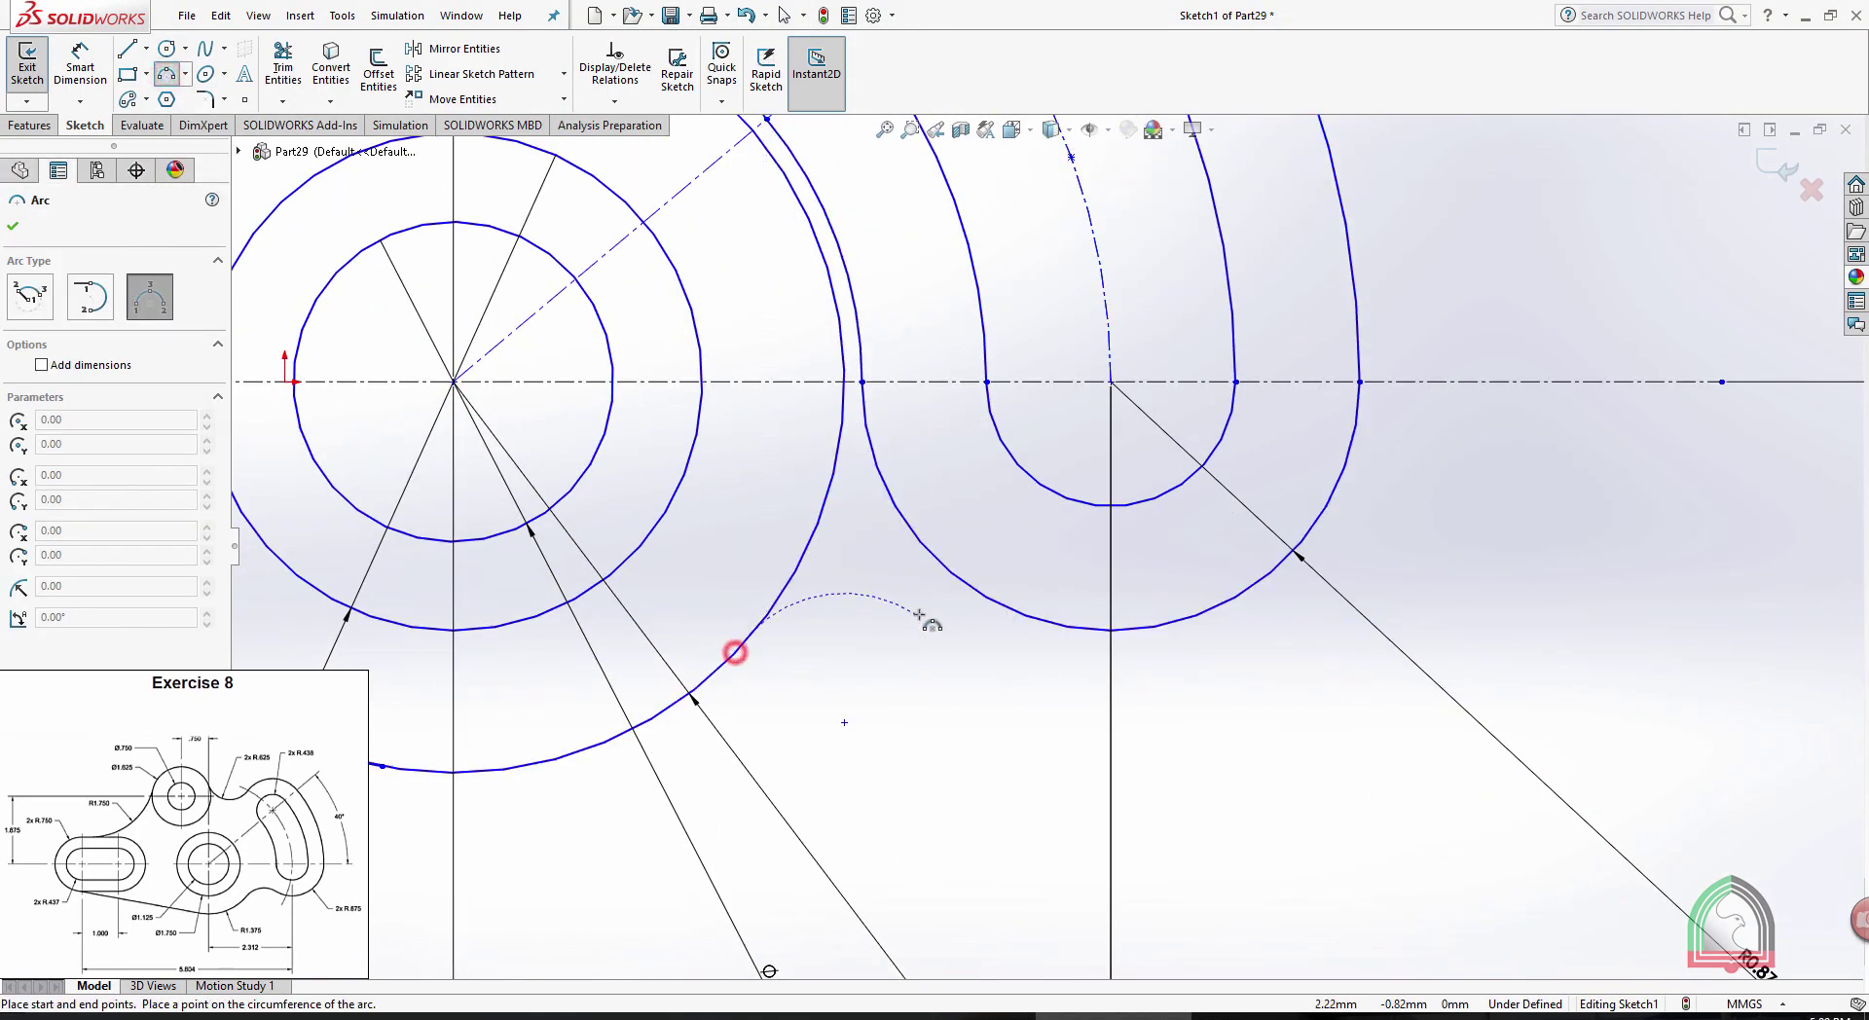
left_click(999, 606)
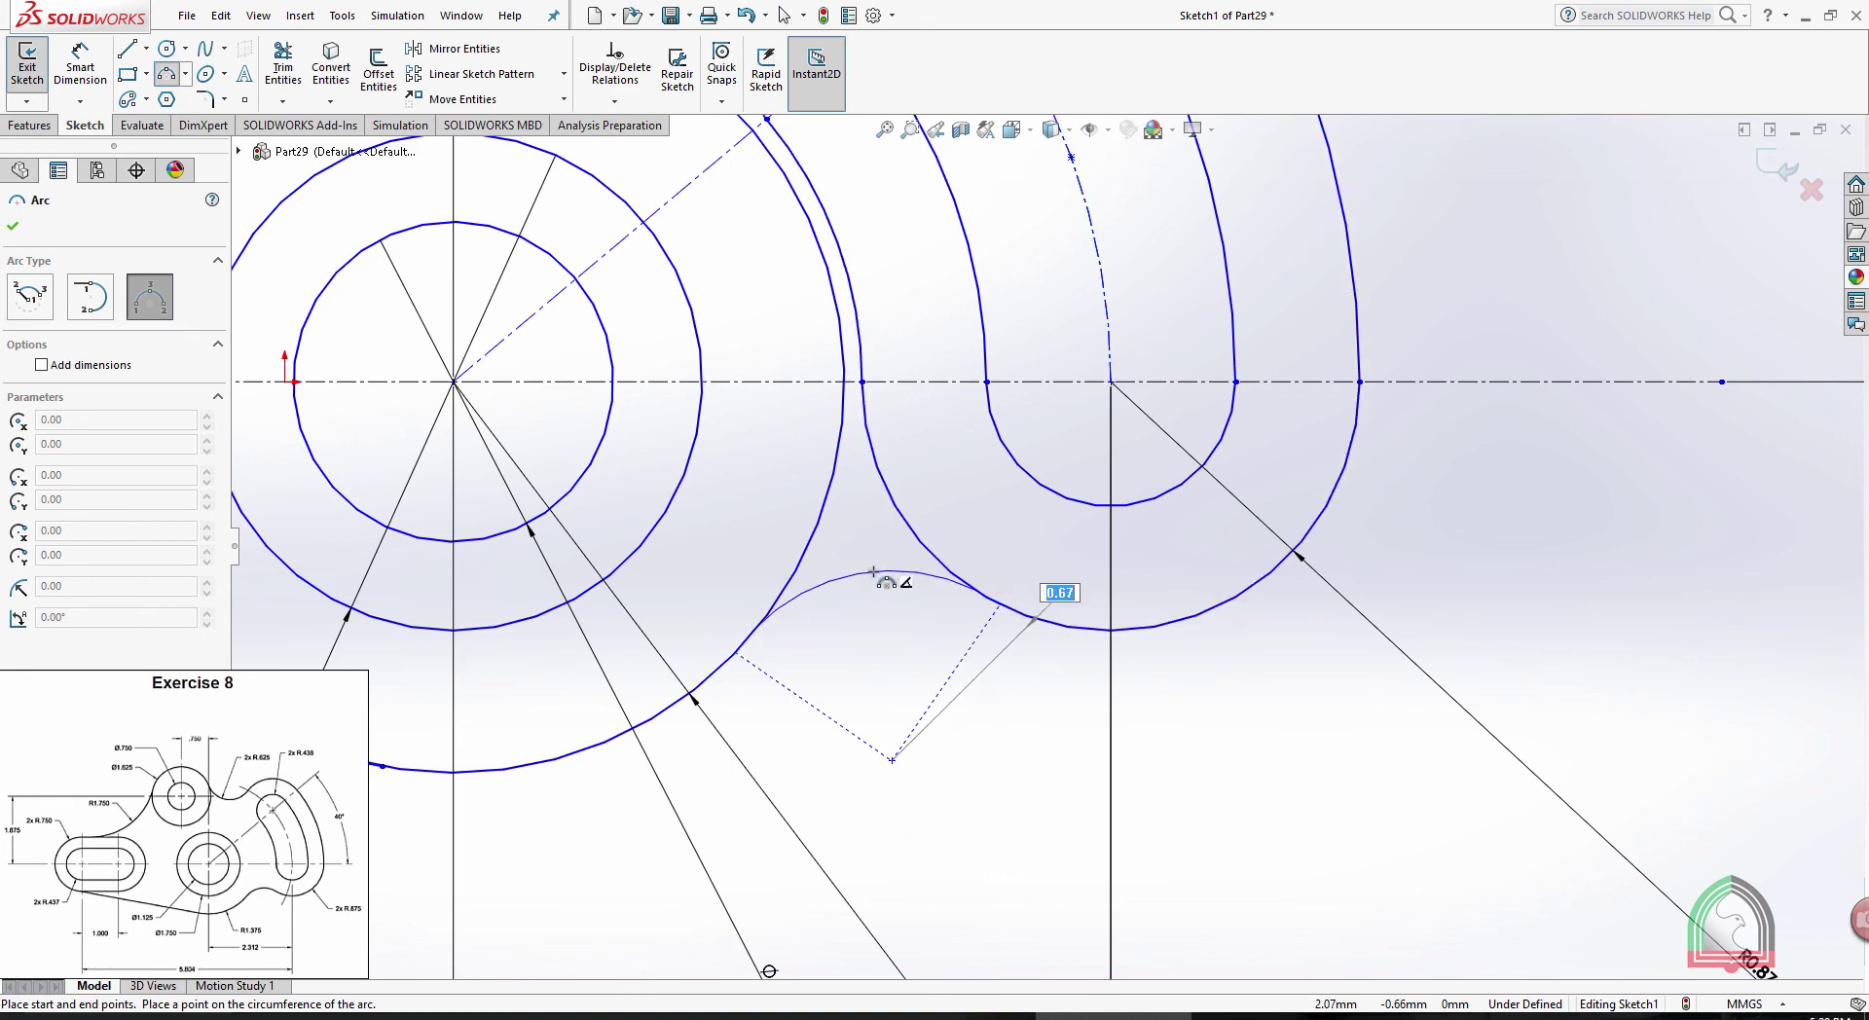
left_click(874, 573)
key("Escape")
Dimension the new arc's radius to 0.625
left_click(876, 574)
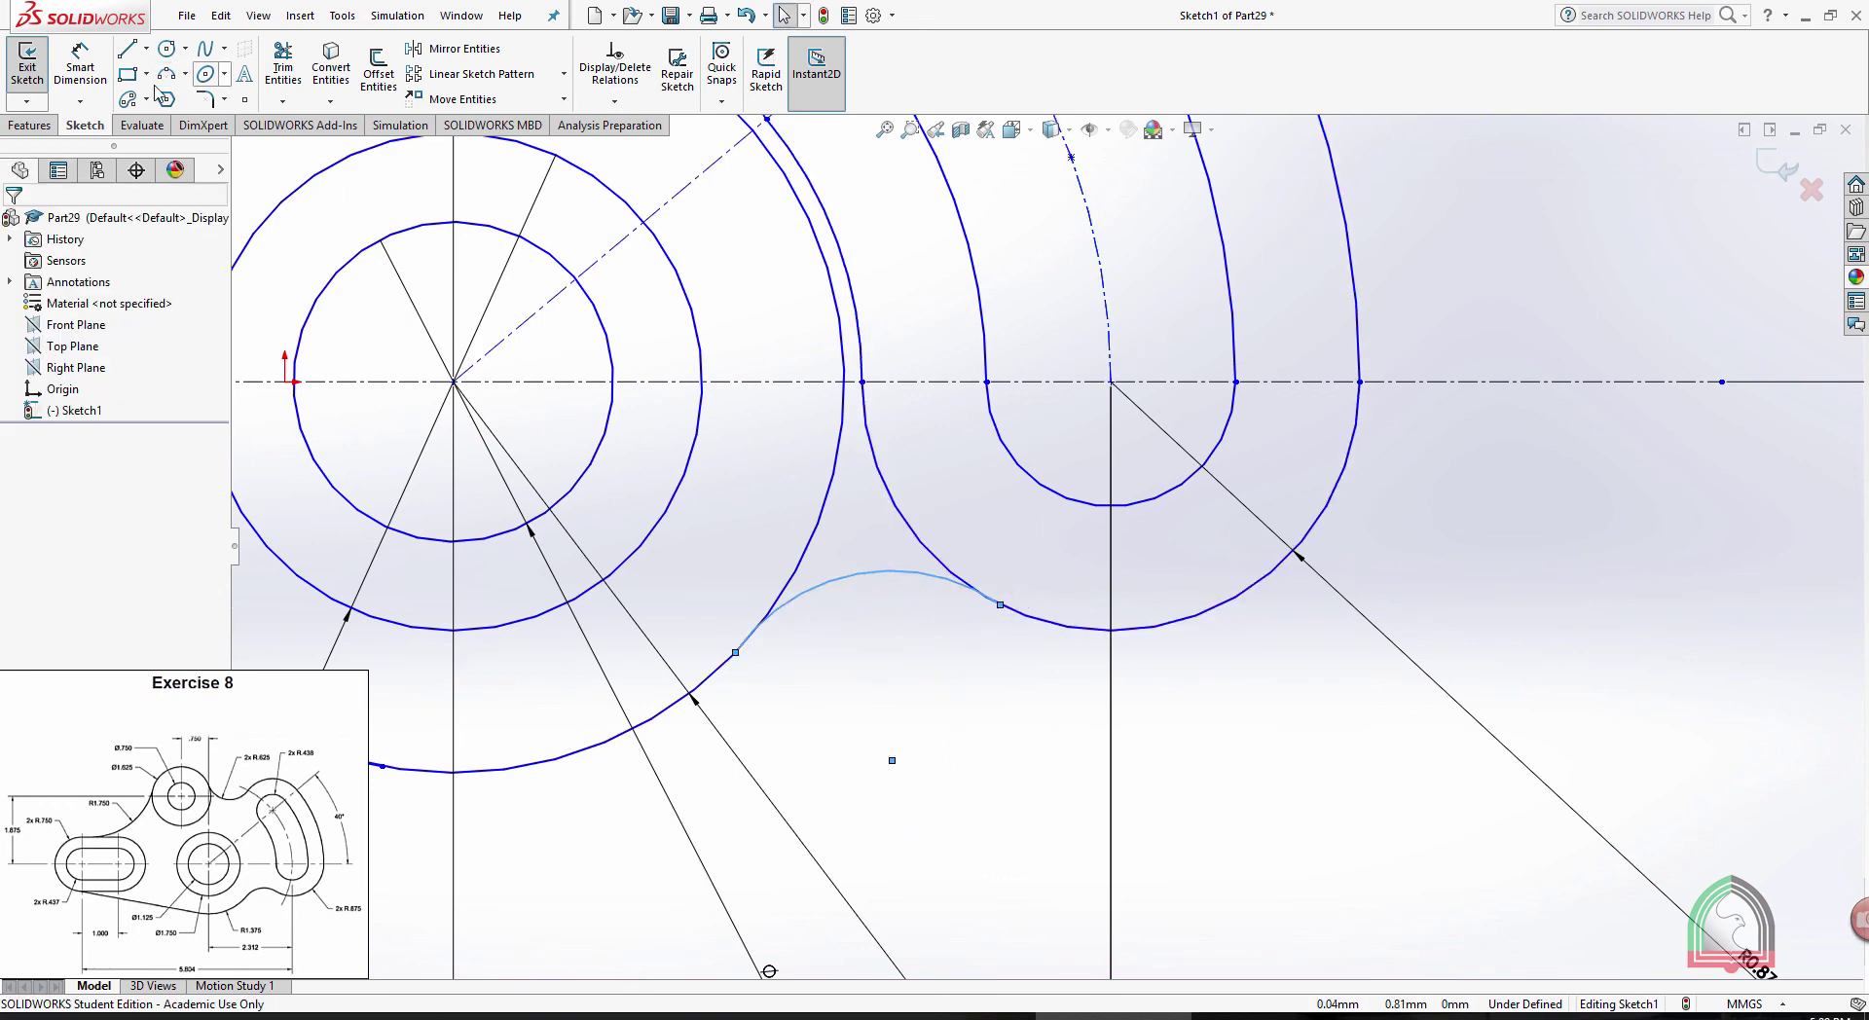
left_click(78, 65)
left_click(857, 542)
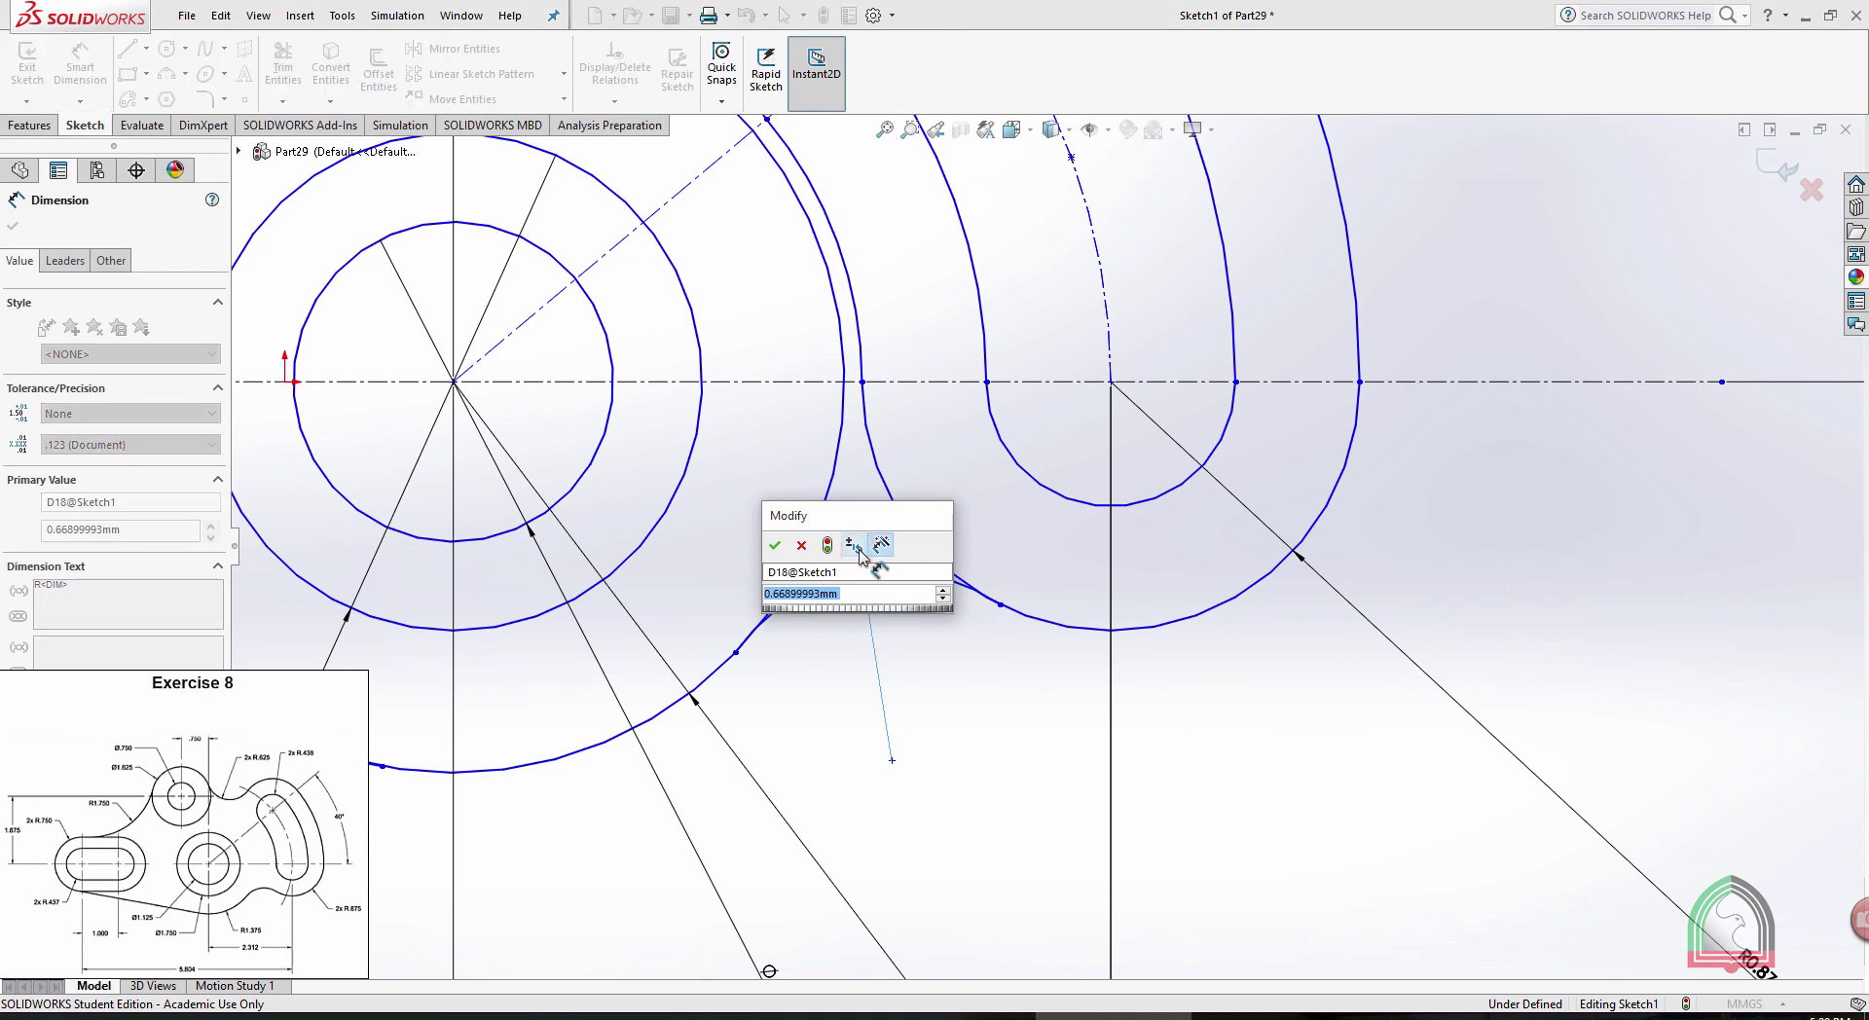
type(".625")
key("Return")
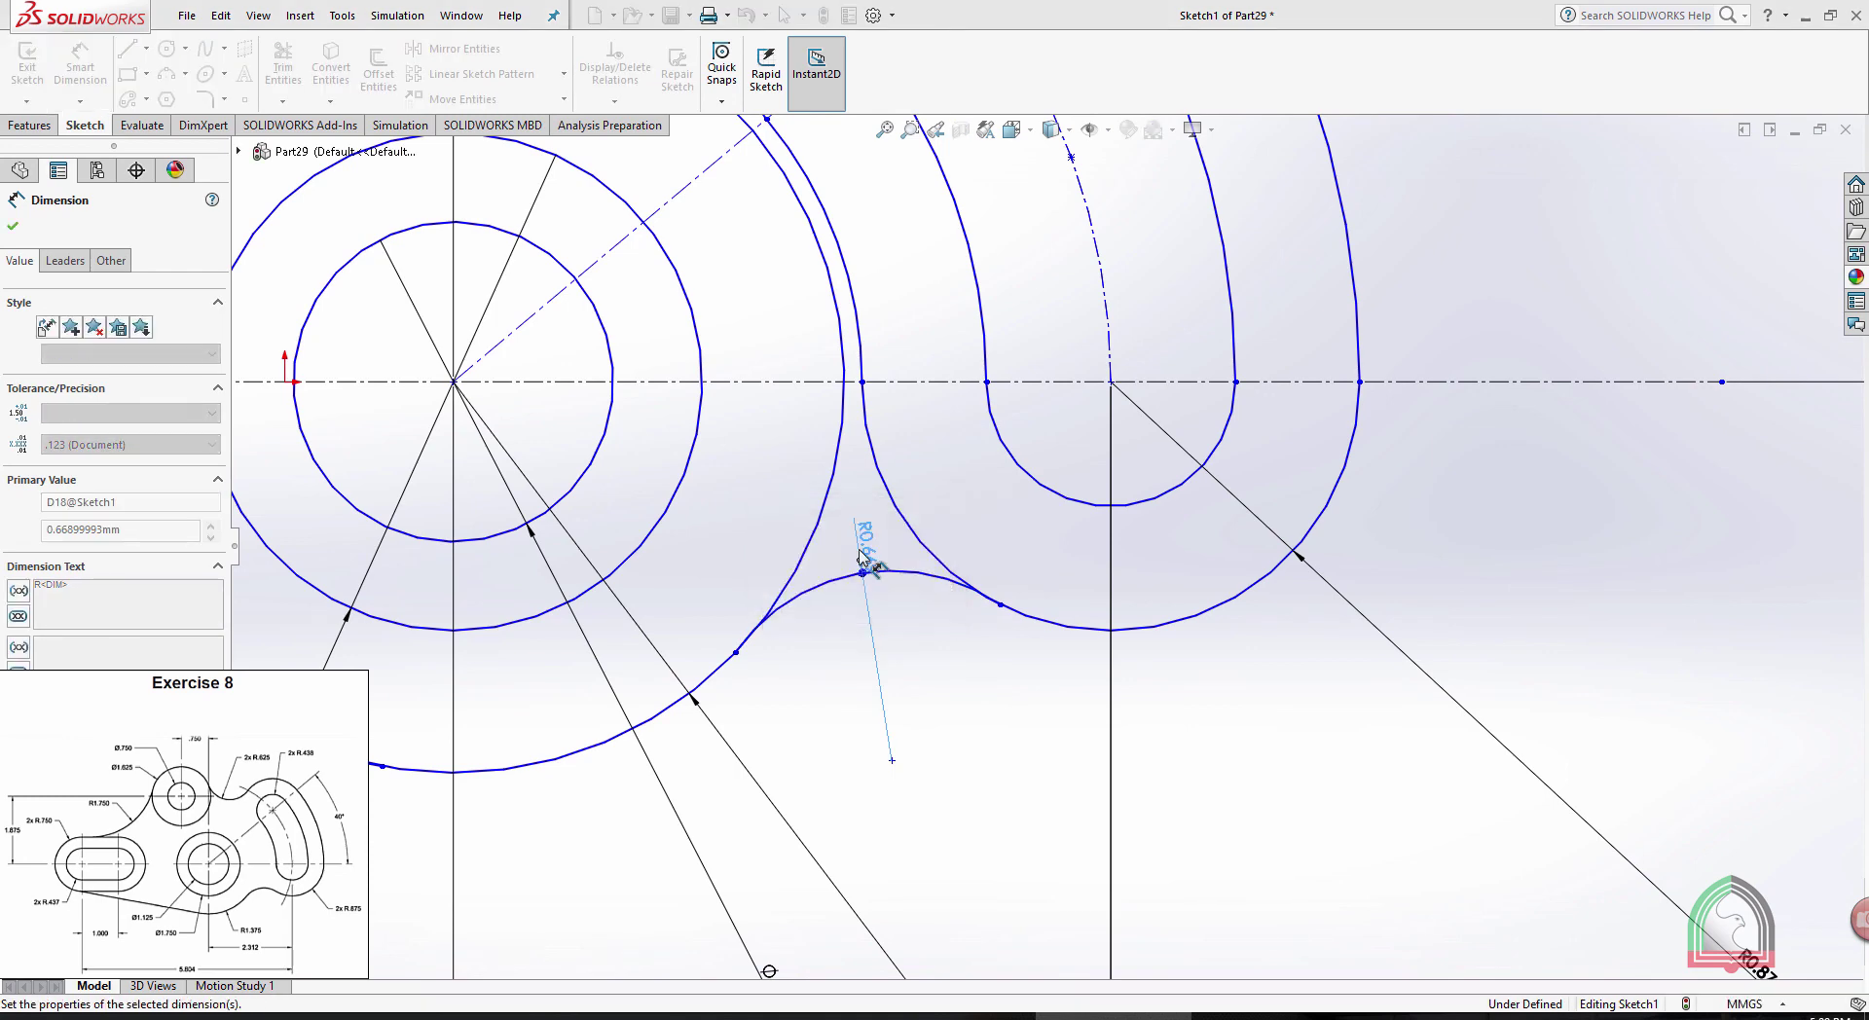
key("Escape")
Make the R0.625 arc tangent to the large lower arc and the large circle
left_click(800, 590)
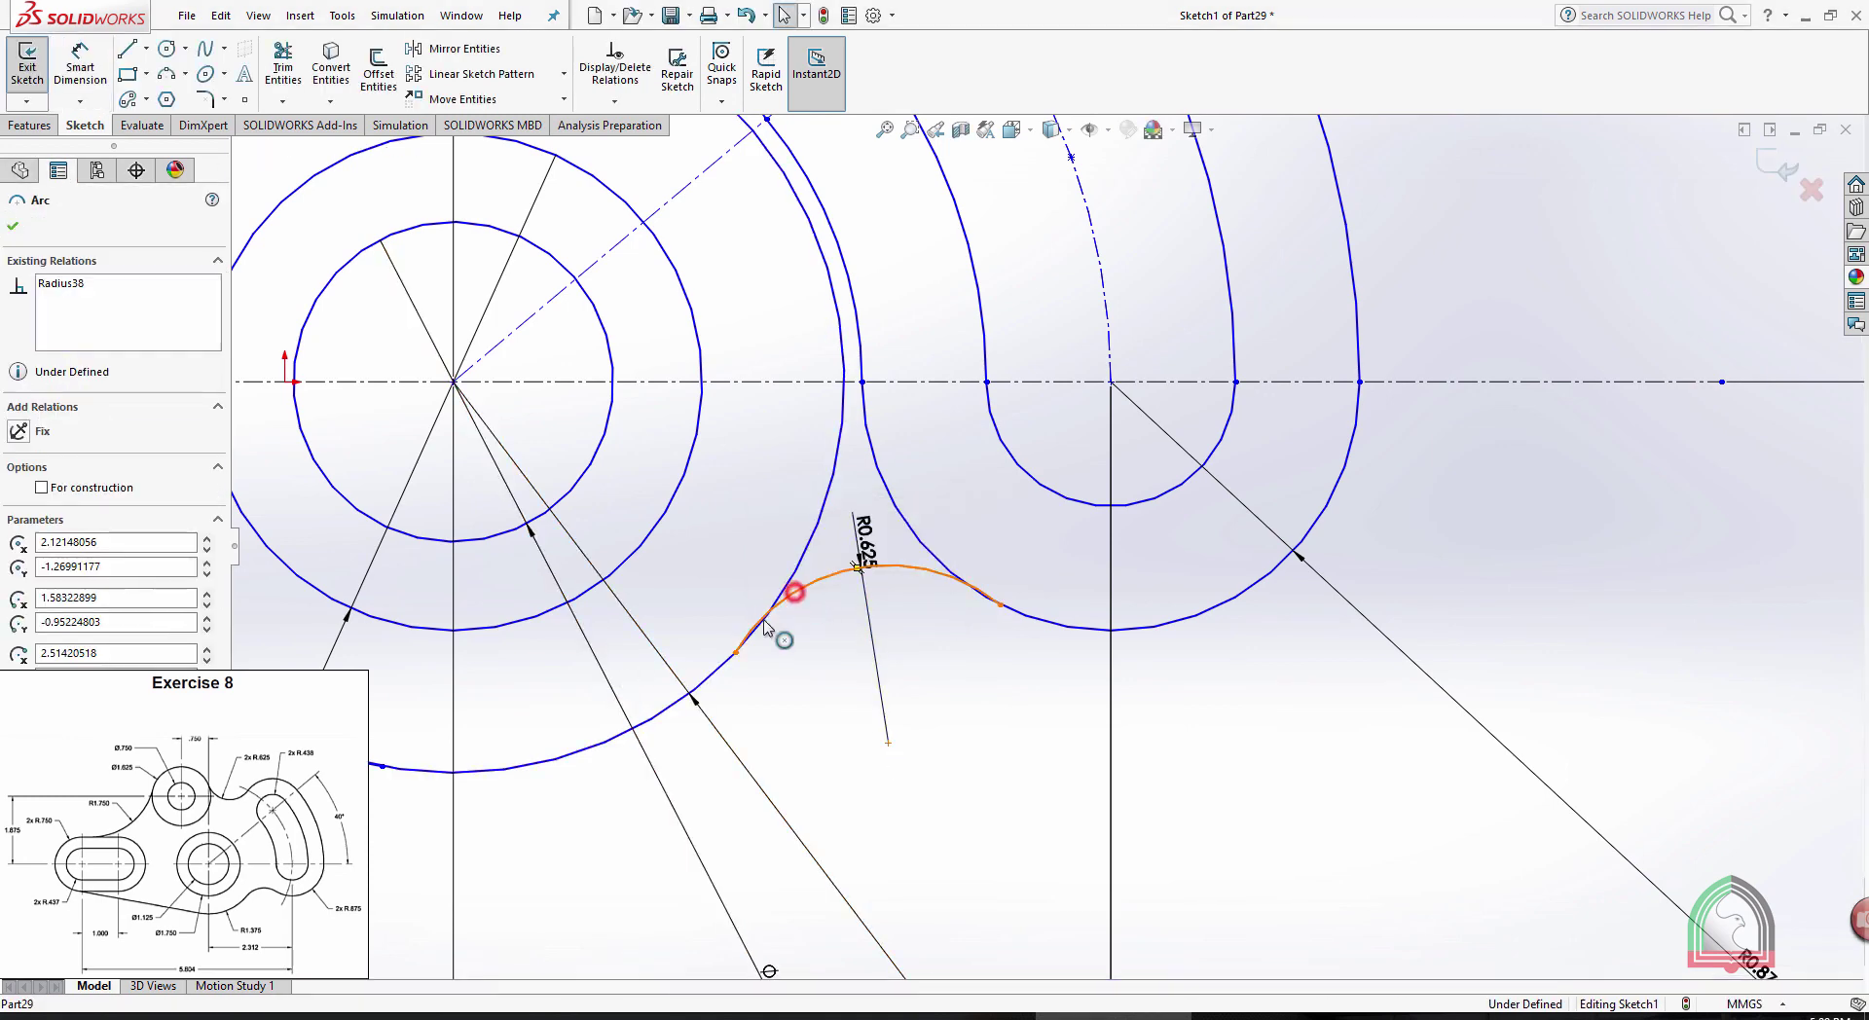
left_click(715, 670, "ctrl")
left_click(21, 563)
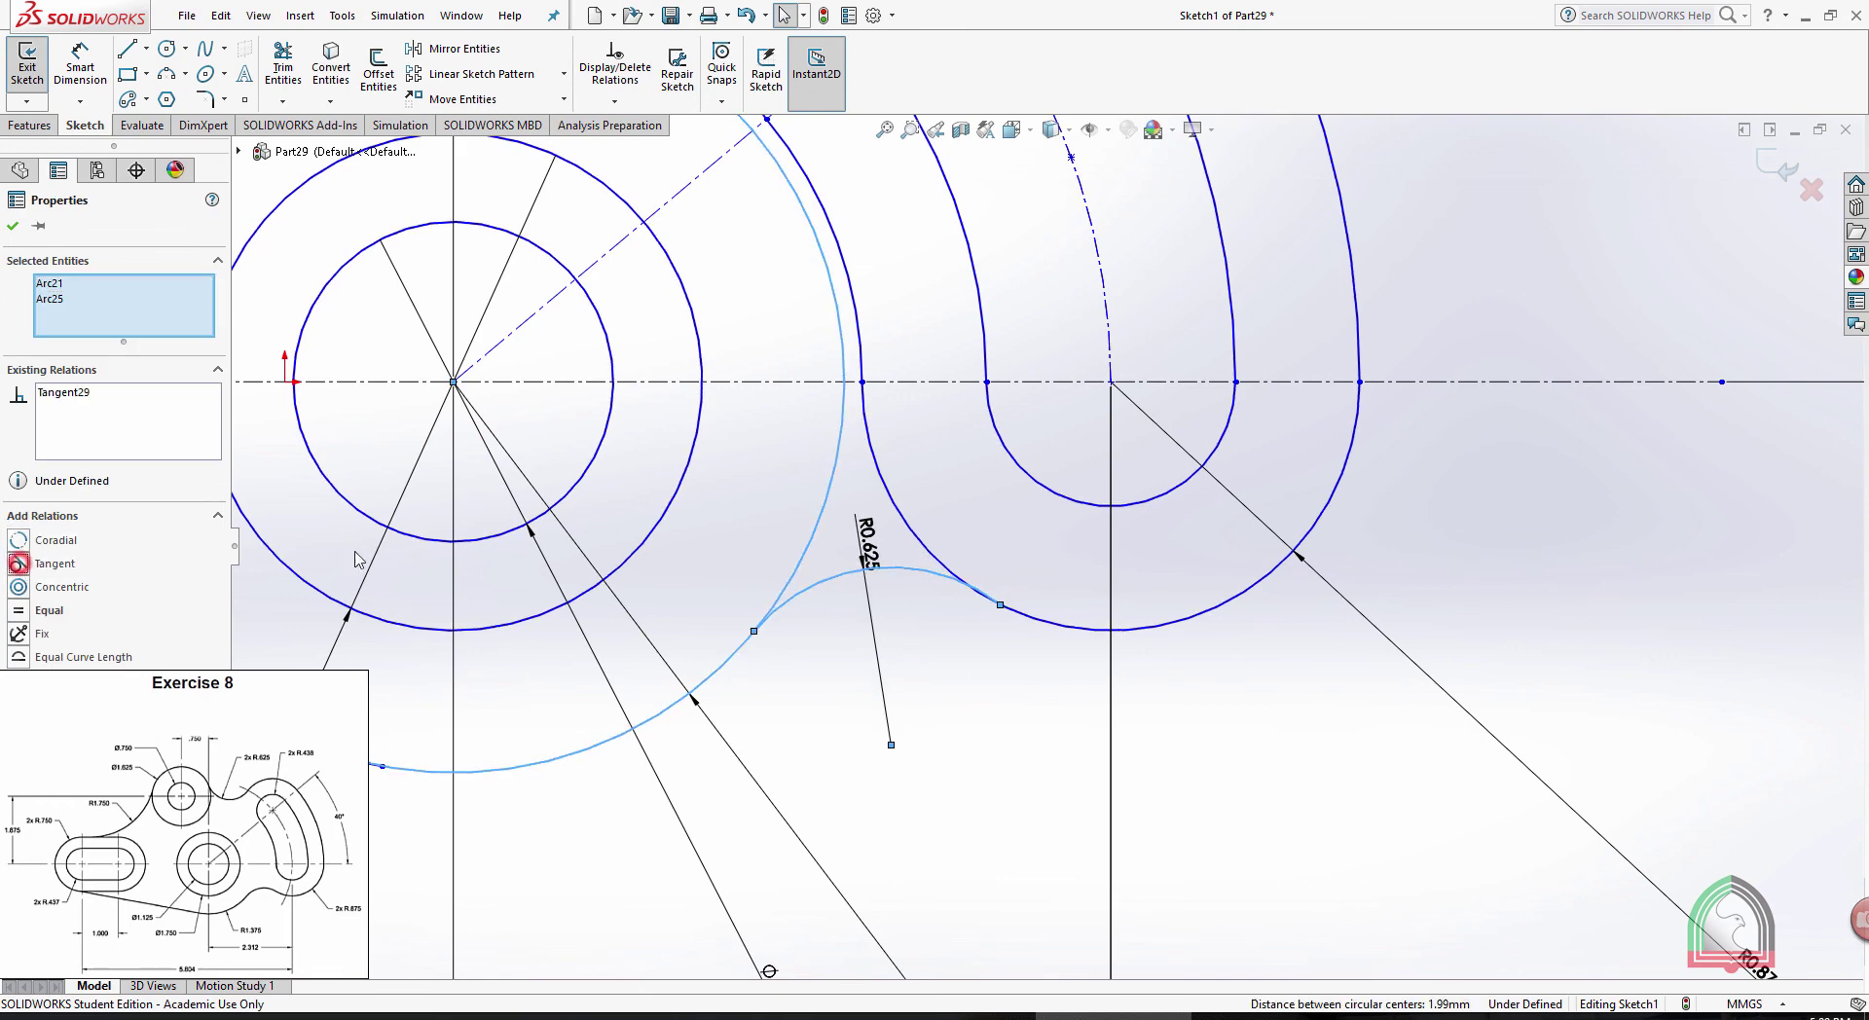
left_click(14, 224)
left_click(926, 549)
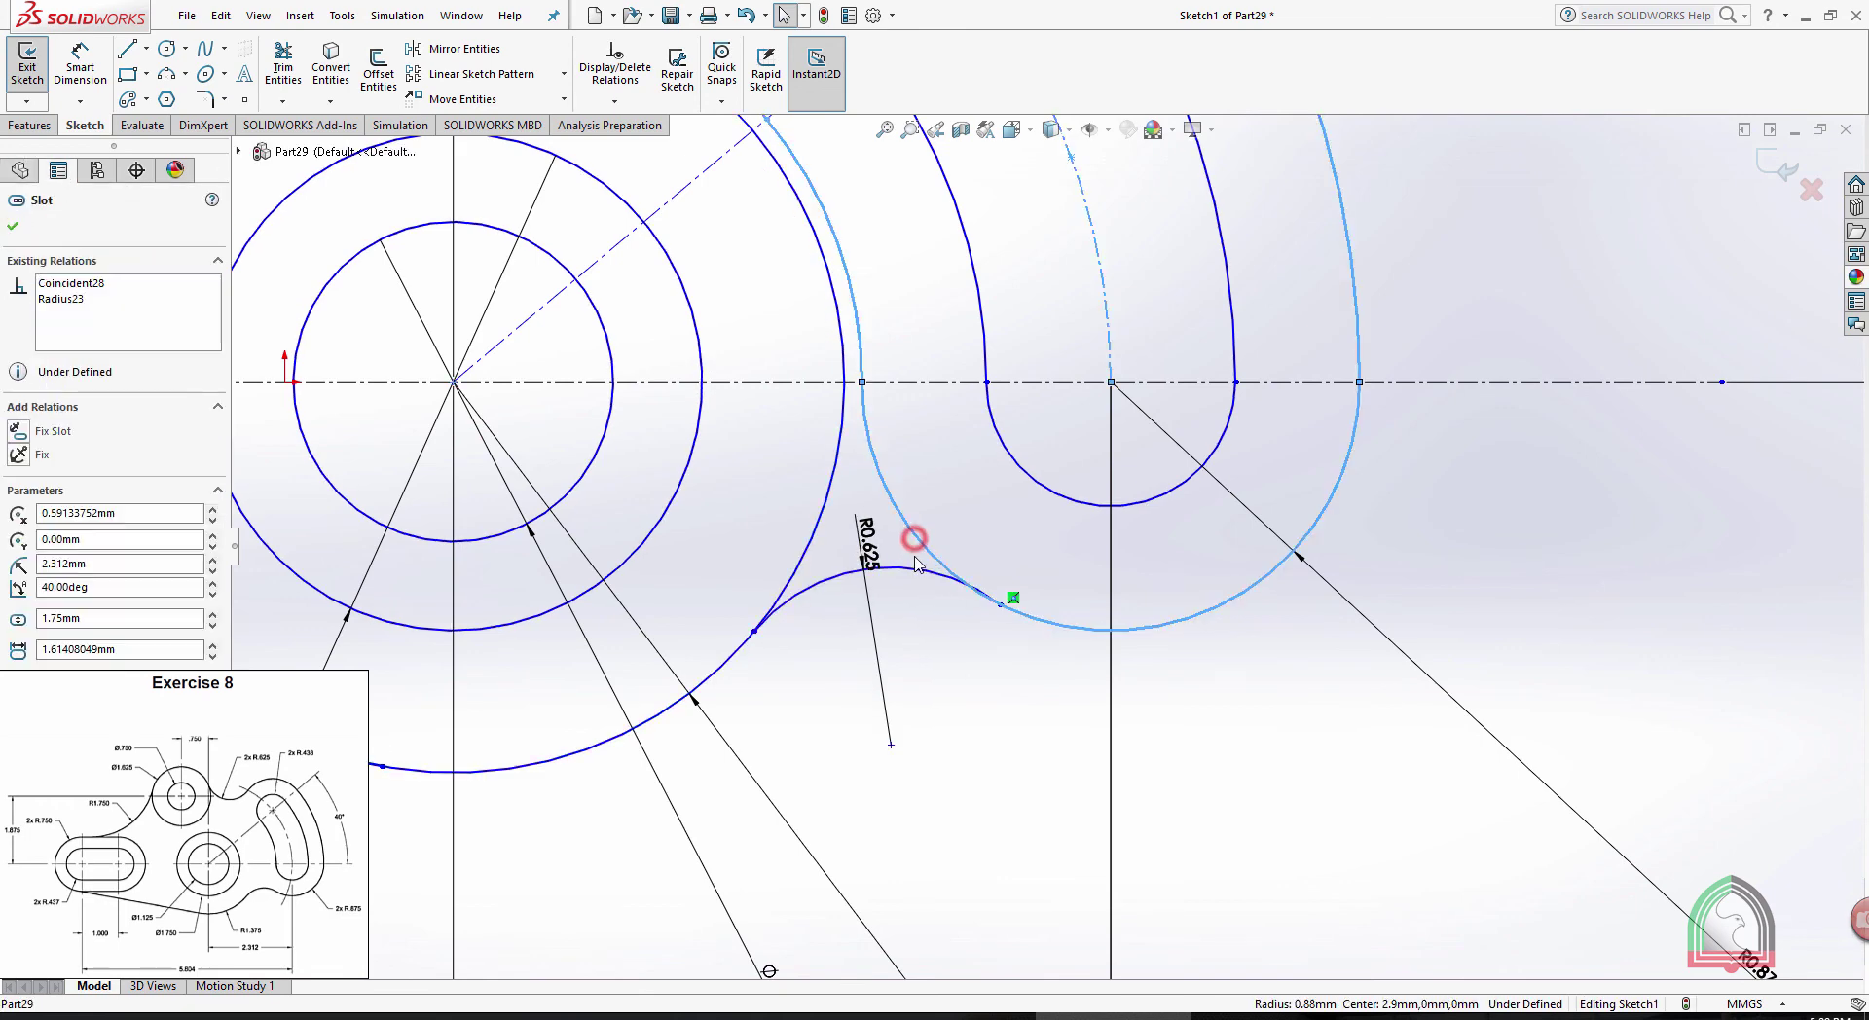
left_click(915, 572)
left_click(606, 574, "ctrl")
left_click(17, 564)
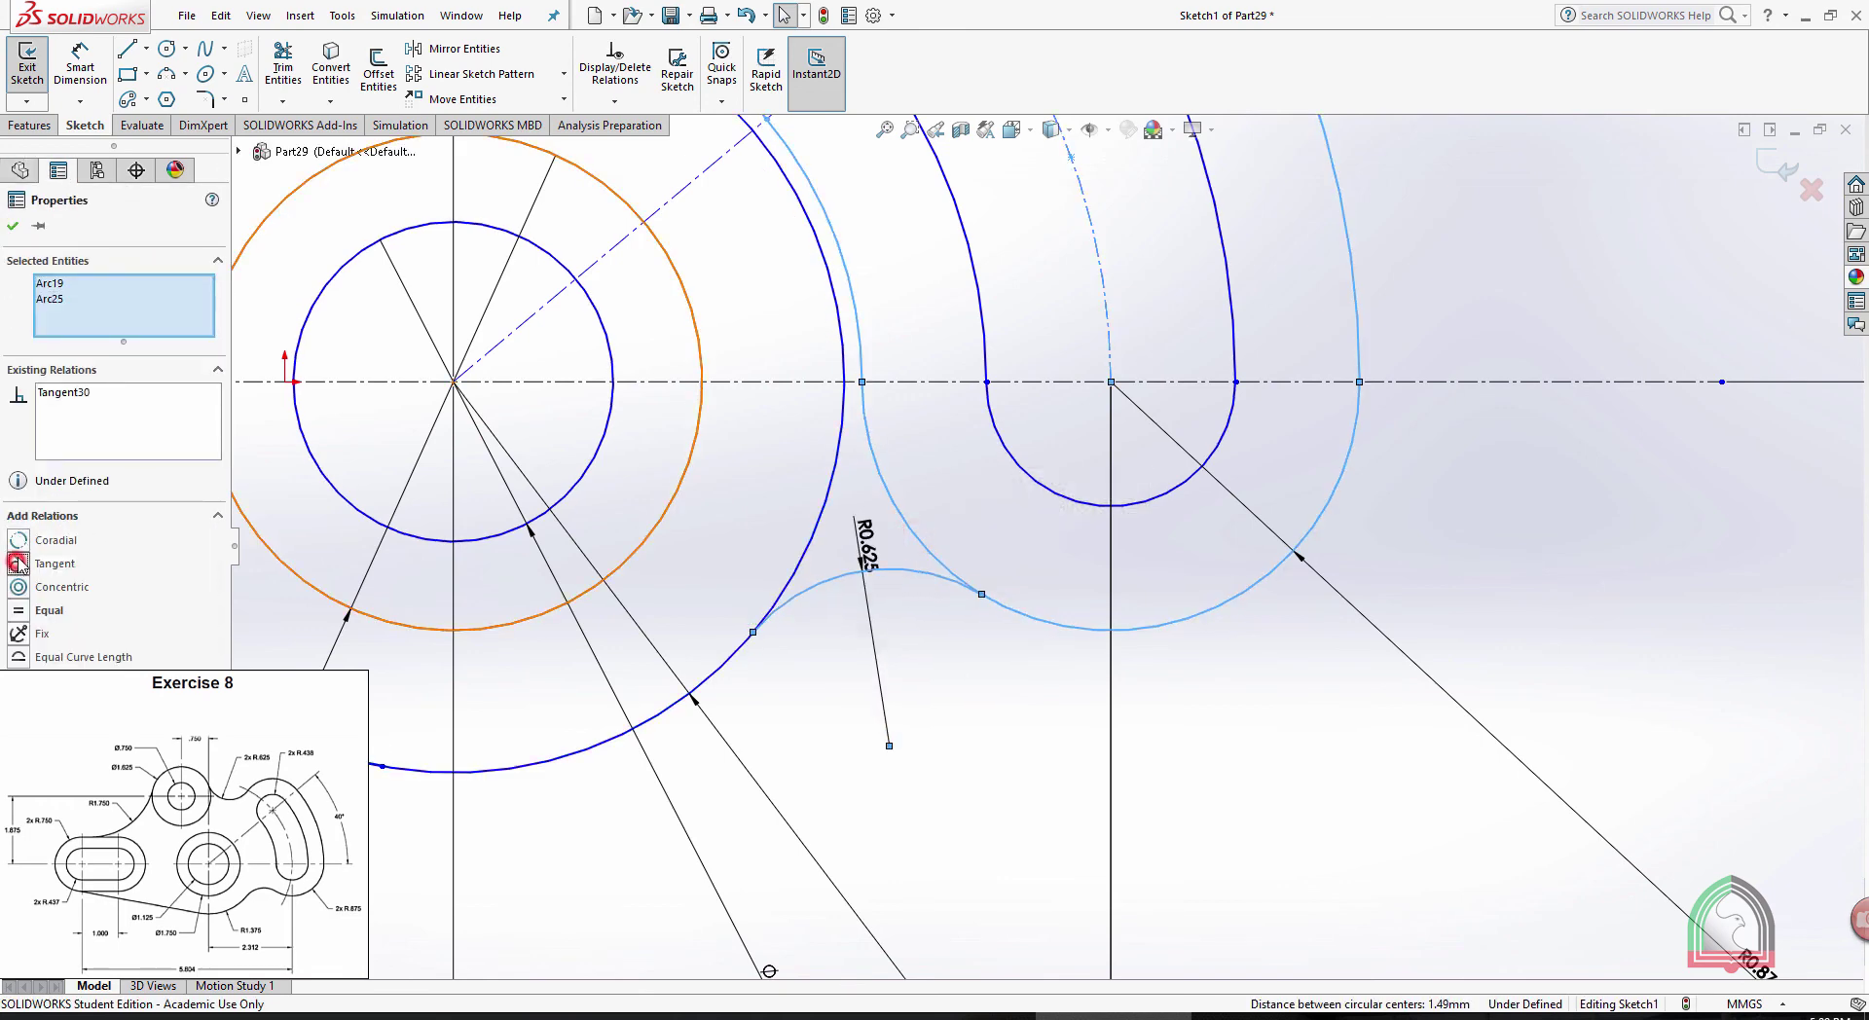
left_click(13, 225)
Power Trim the excess arcs of the big circle, Ø1.625 circle and slot outline
key("f")
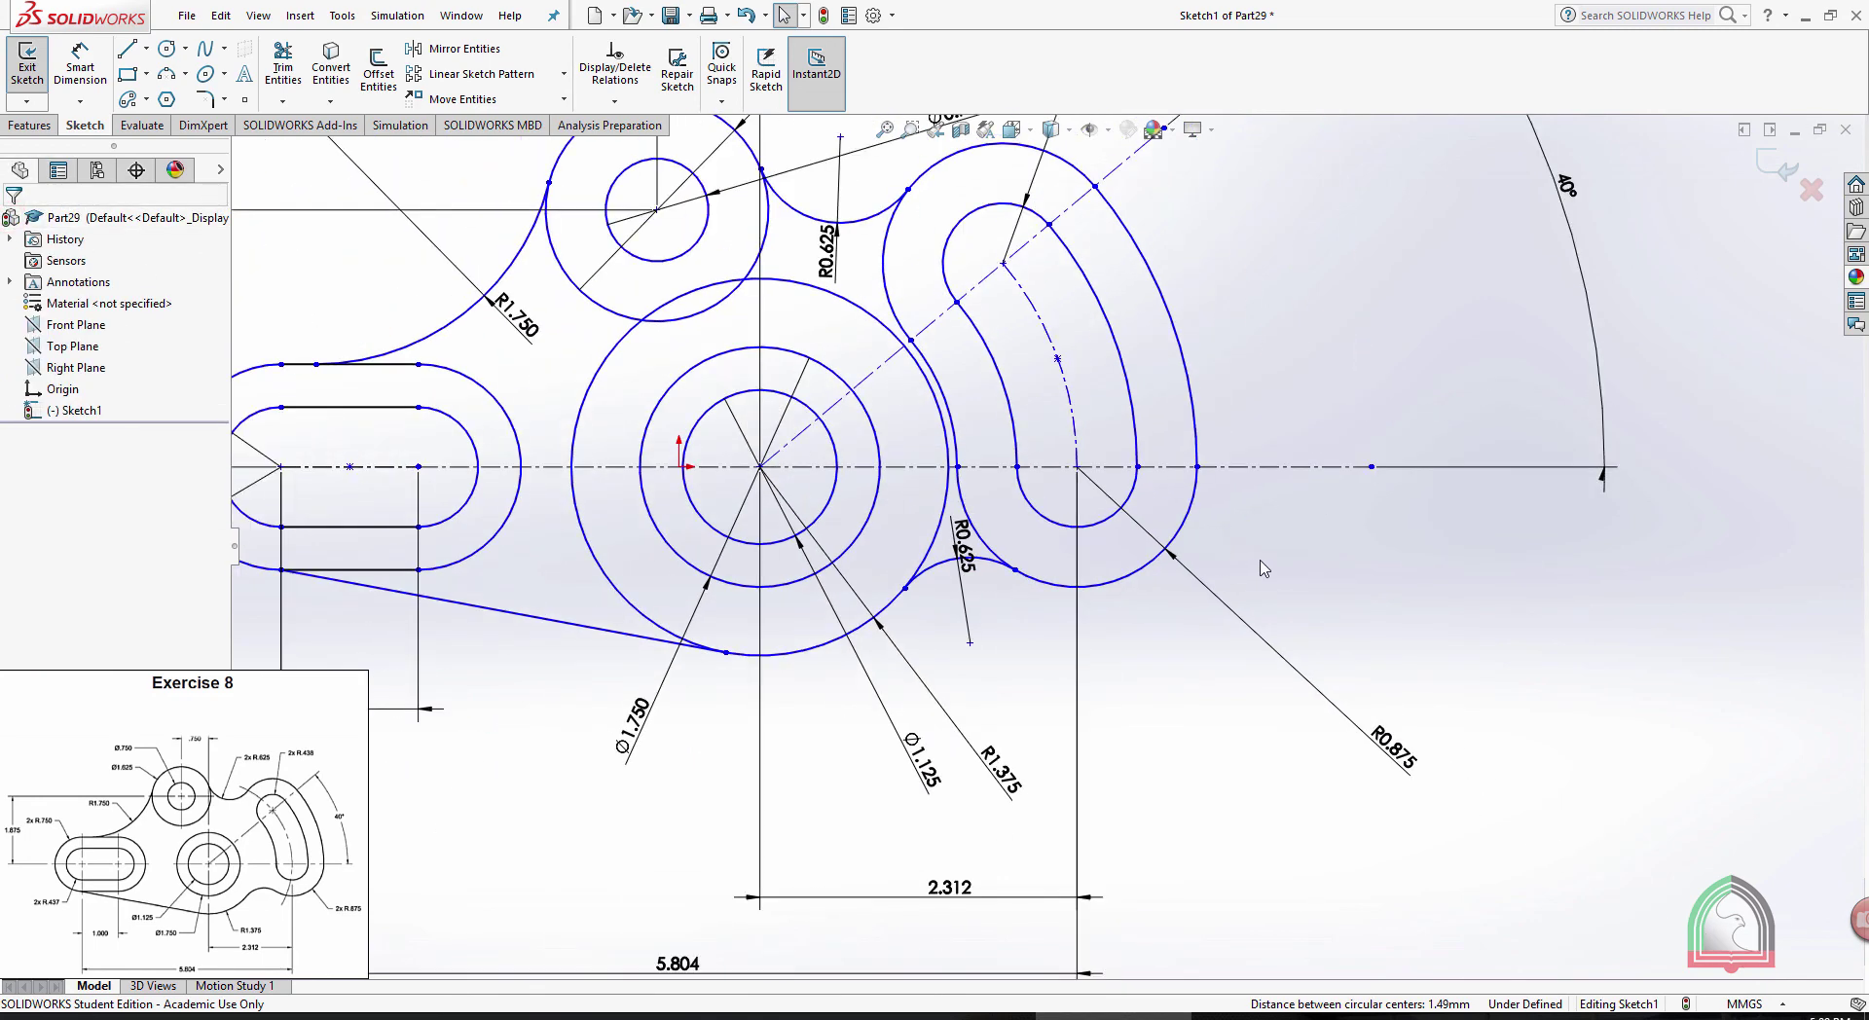
scroll(775, 380, "down", 3)
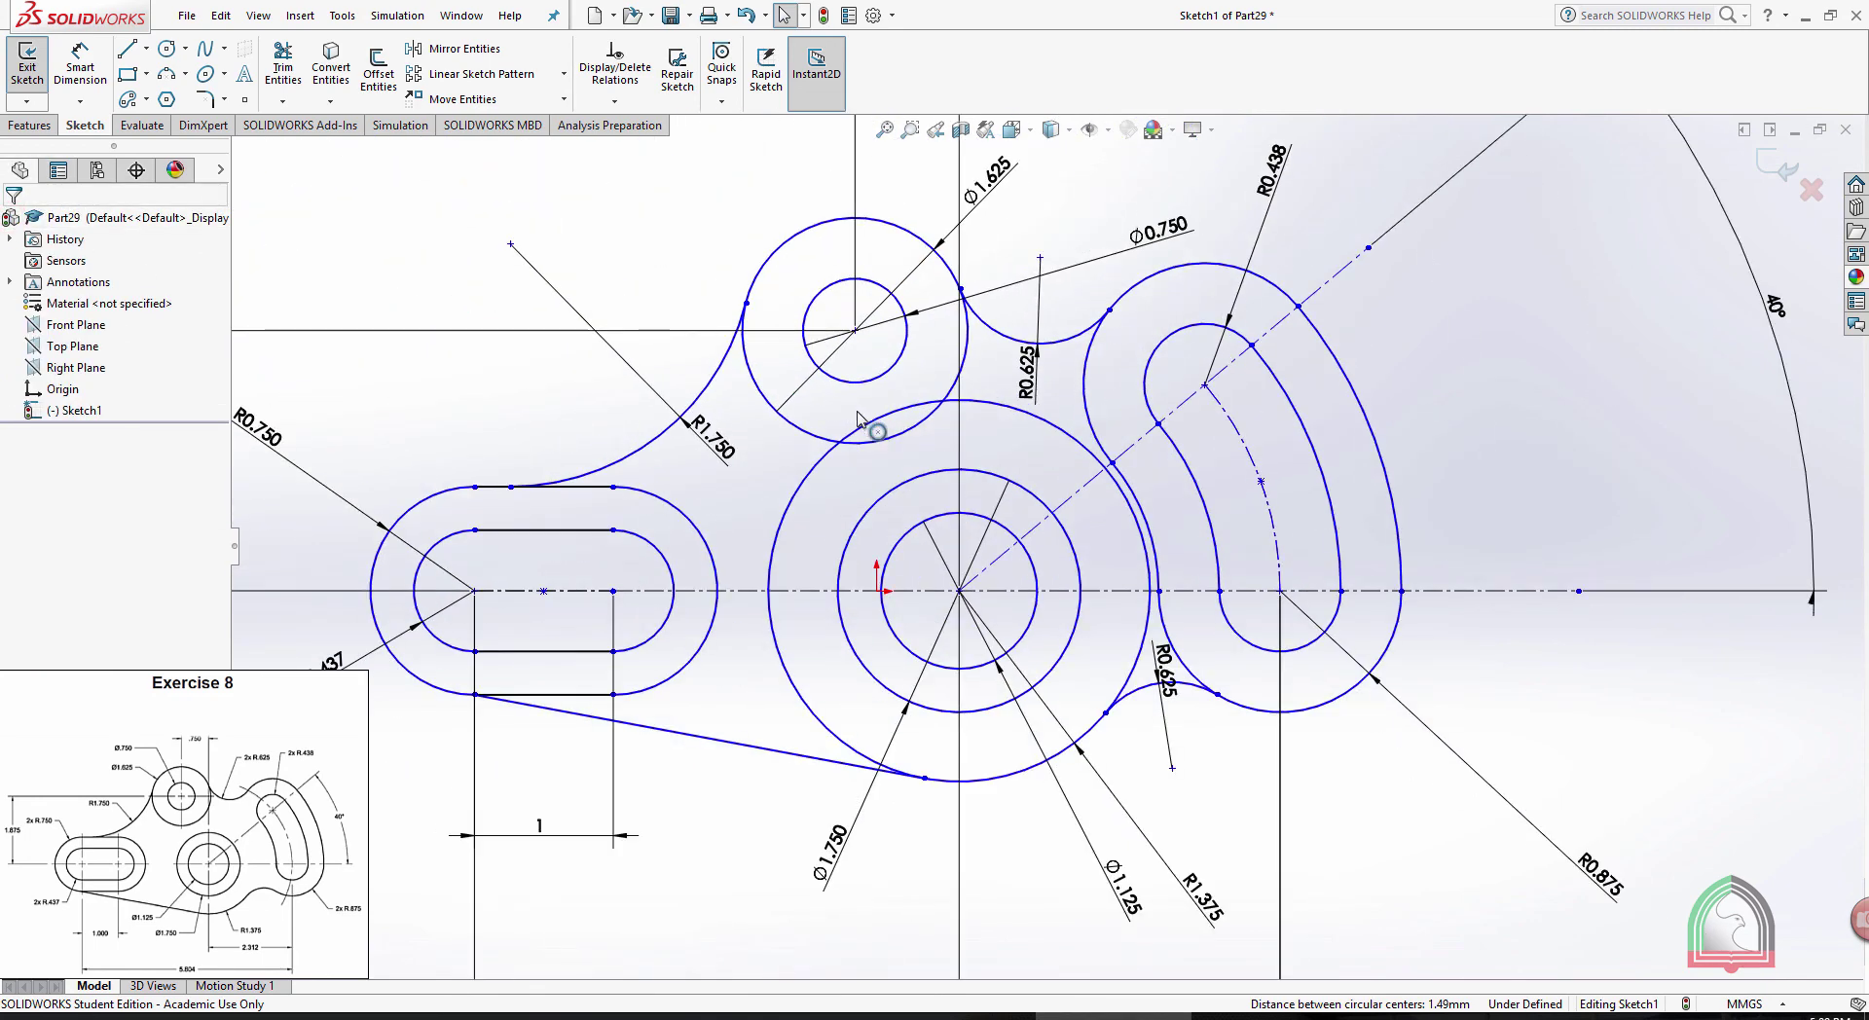
left_click(285, 64)
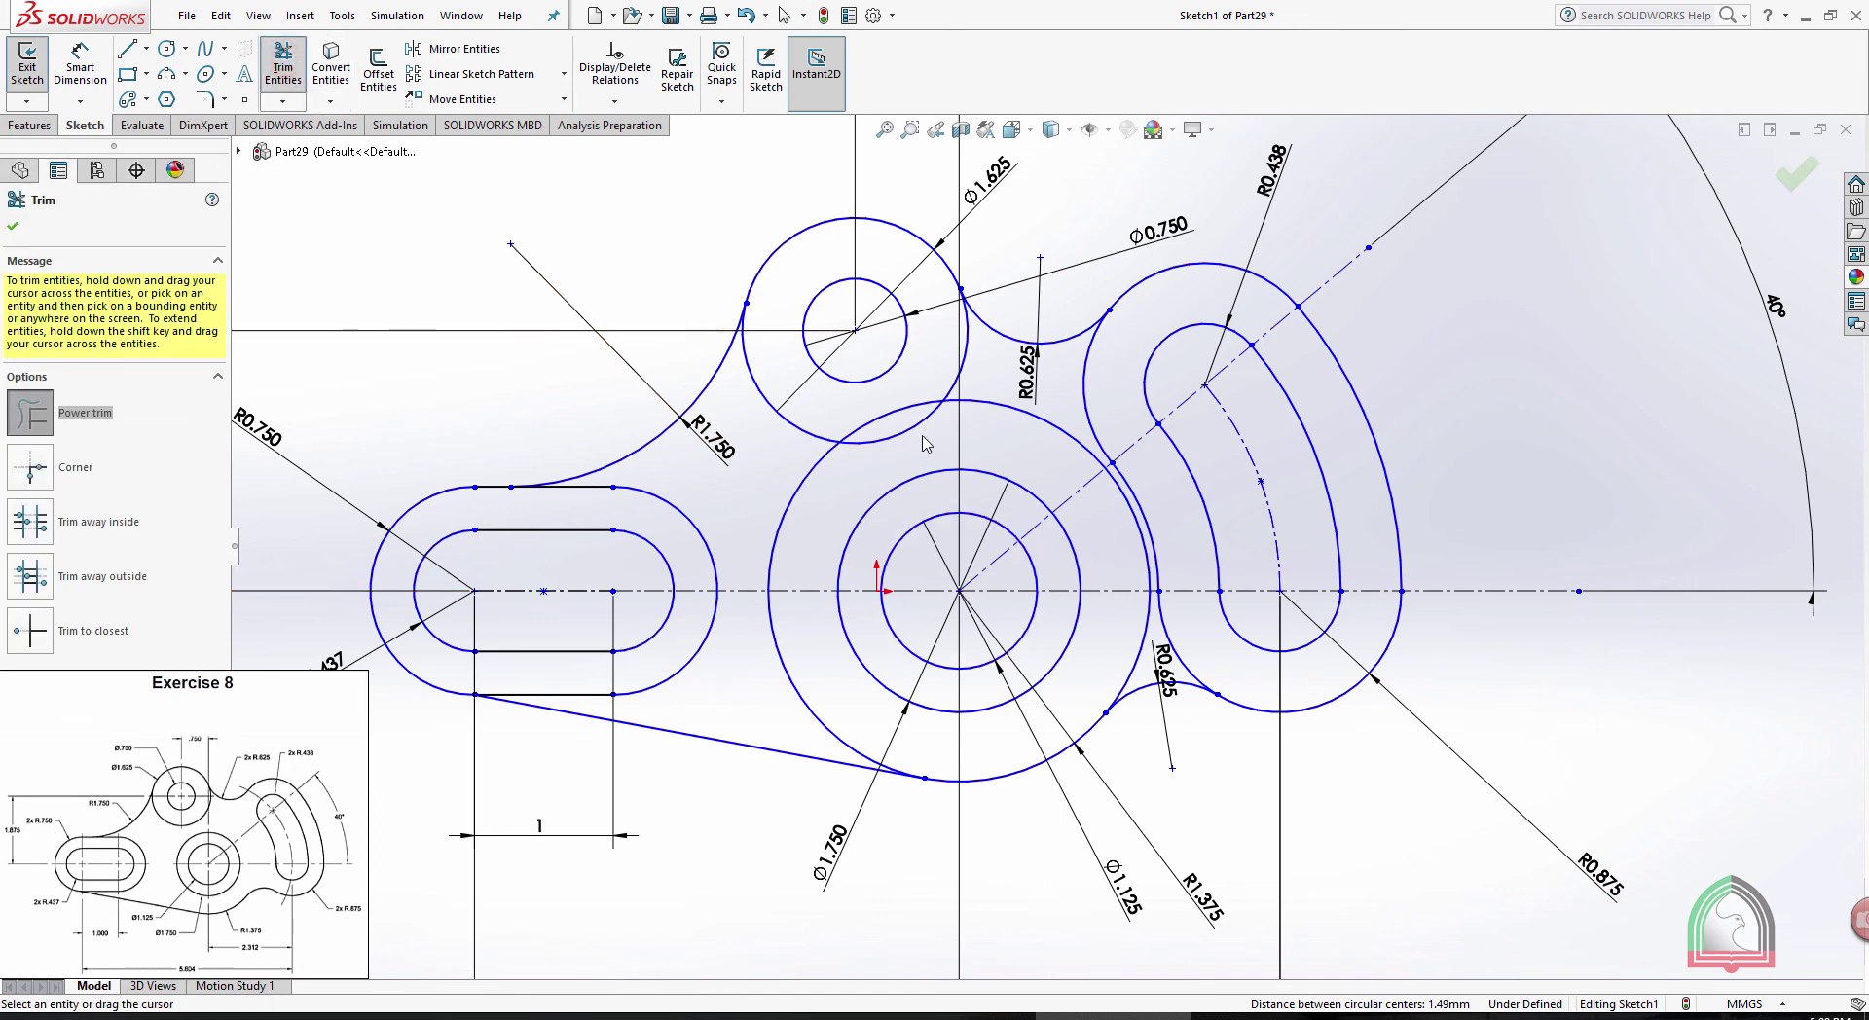
left_click_drag(820, 502, 754, 534)
left_click_drag(799, 627, 779, 670)
mouse_move(1132, 654)
left_mouse_down()
mouse_move(1165, 631)
mouse_move(1103, 550)
left_mouse_up()
left_click_drag(1108, 397, 1037, 446)
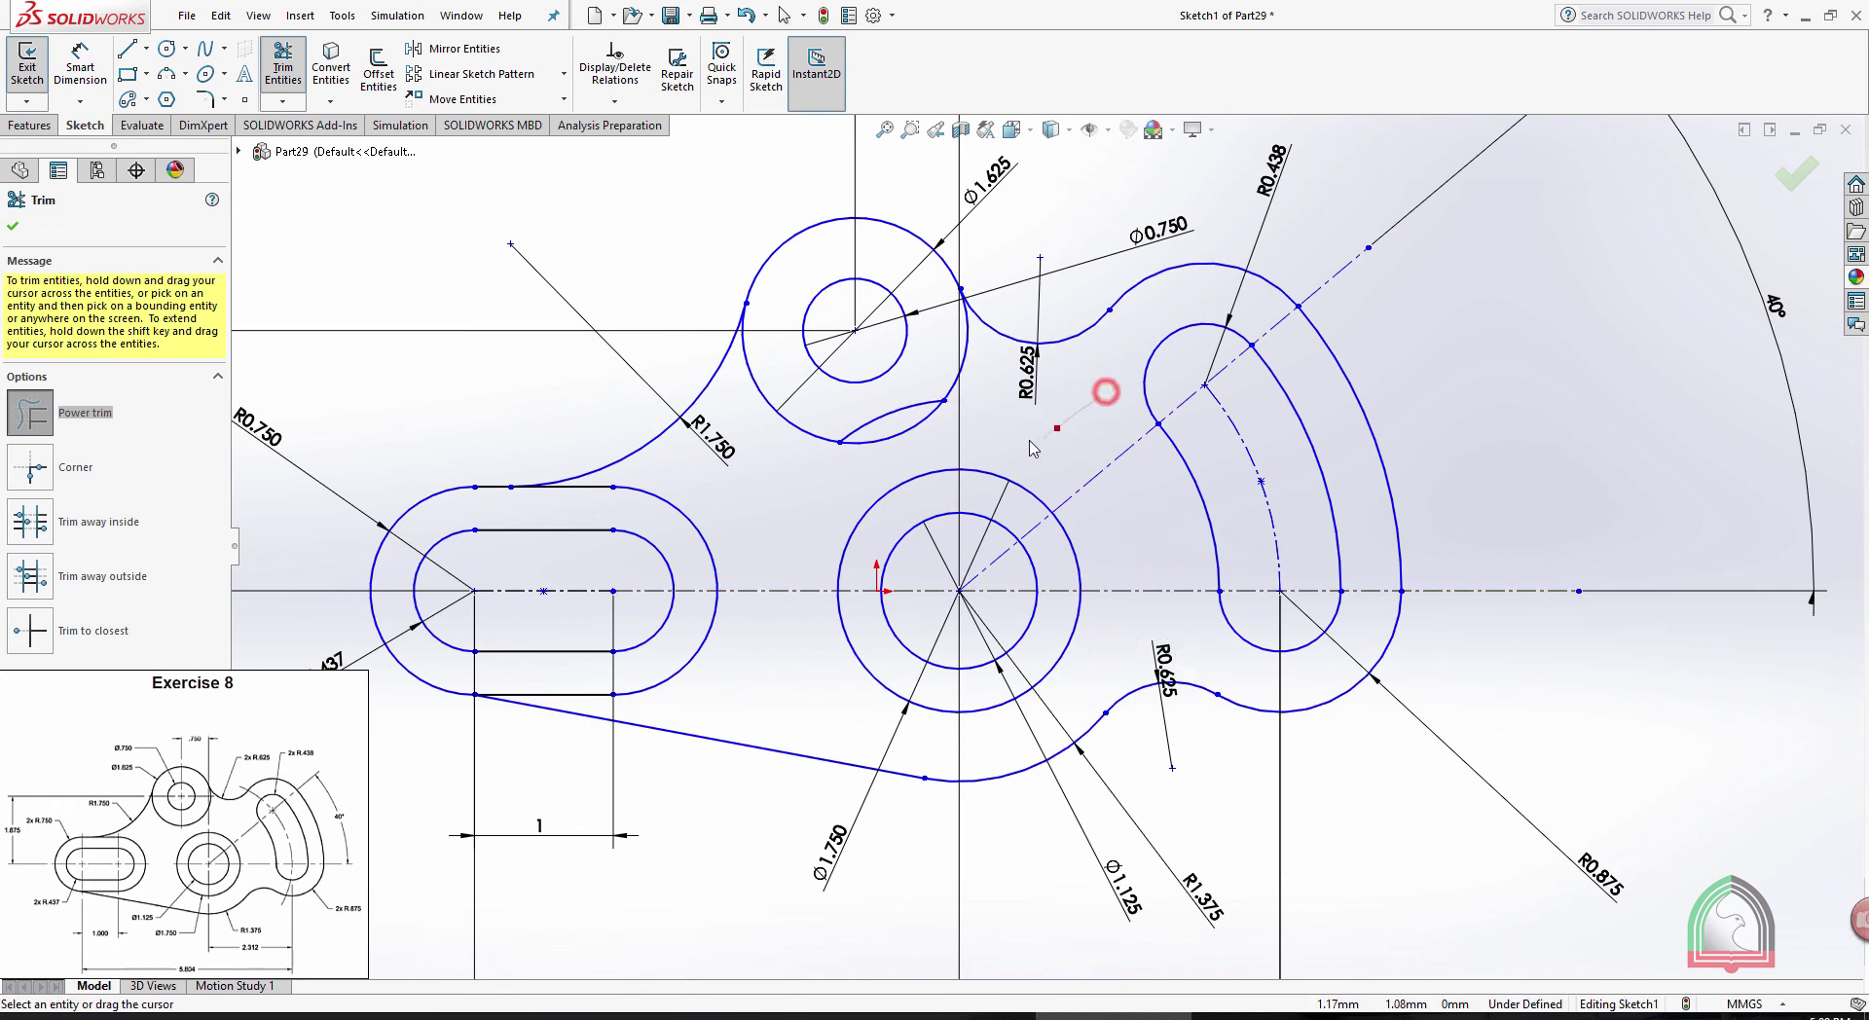
left_click_drag(847, 385, 886, 428)
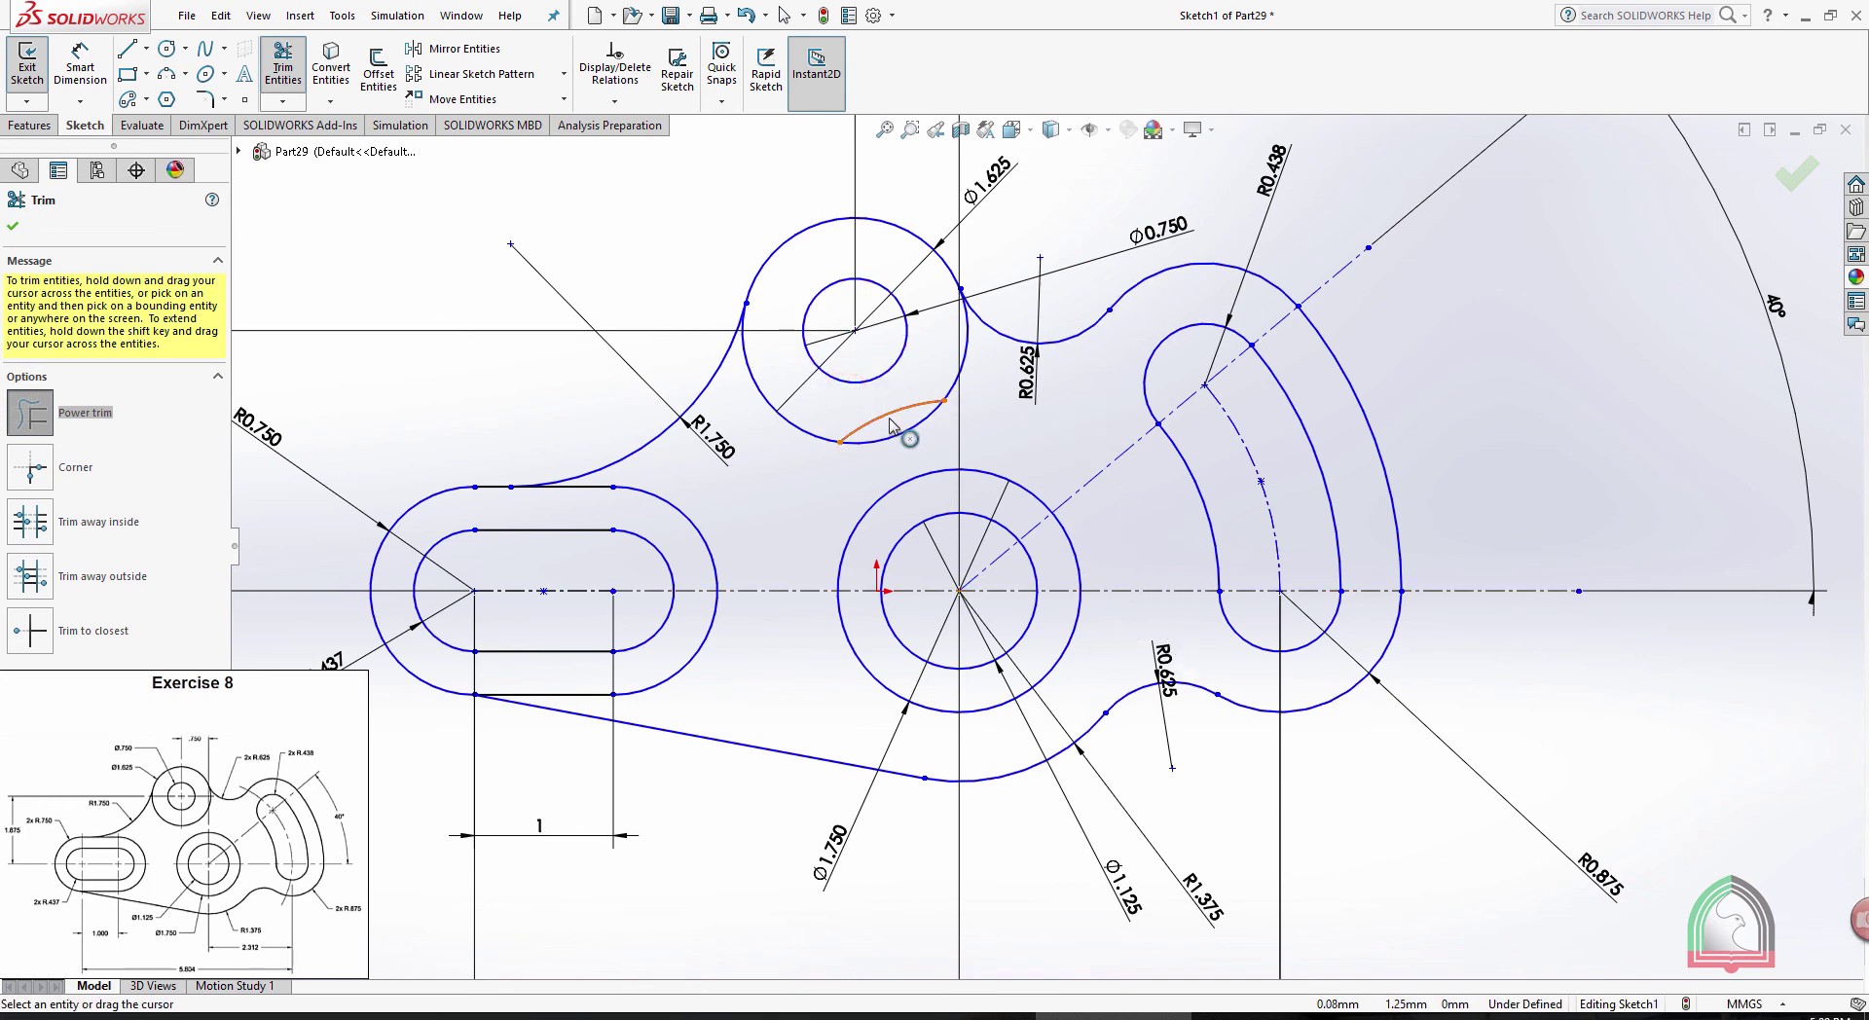
key("Escape")
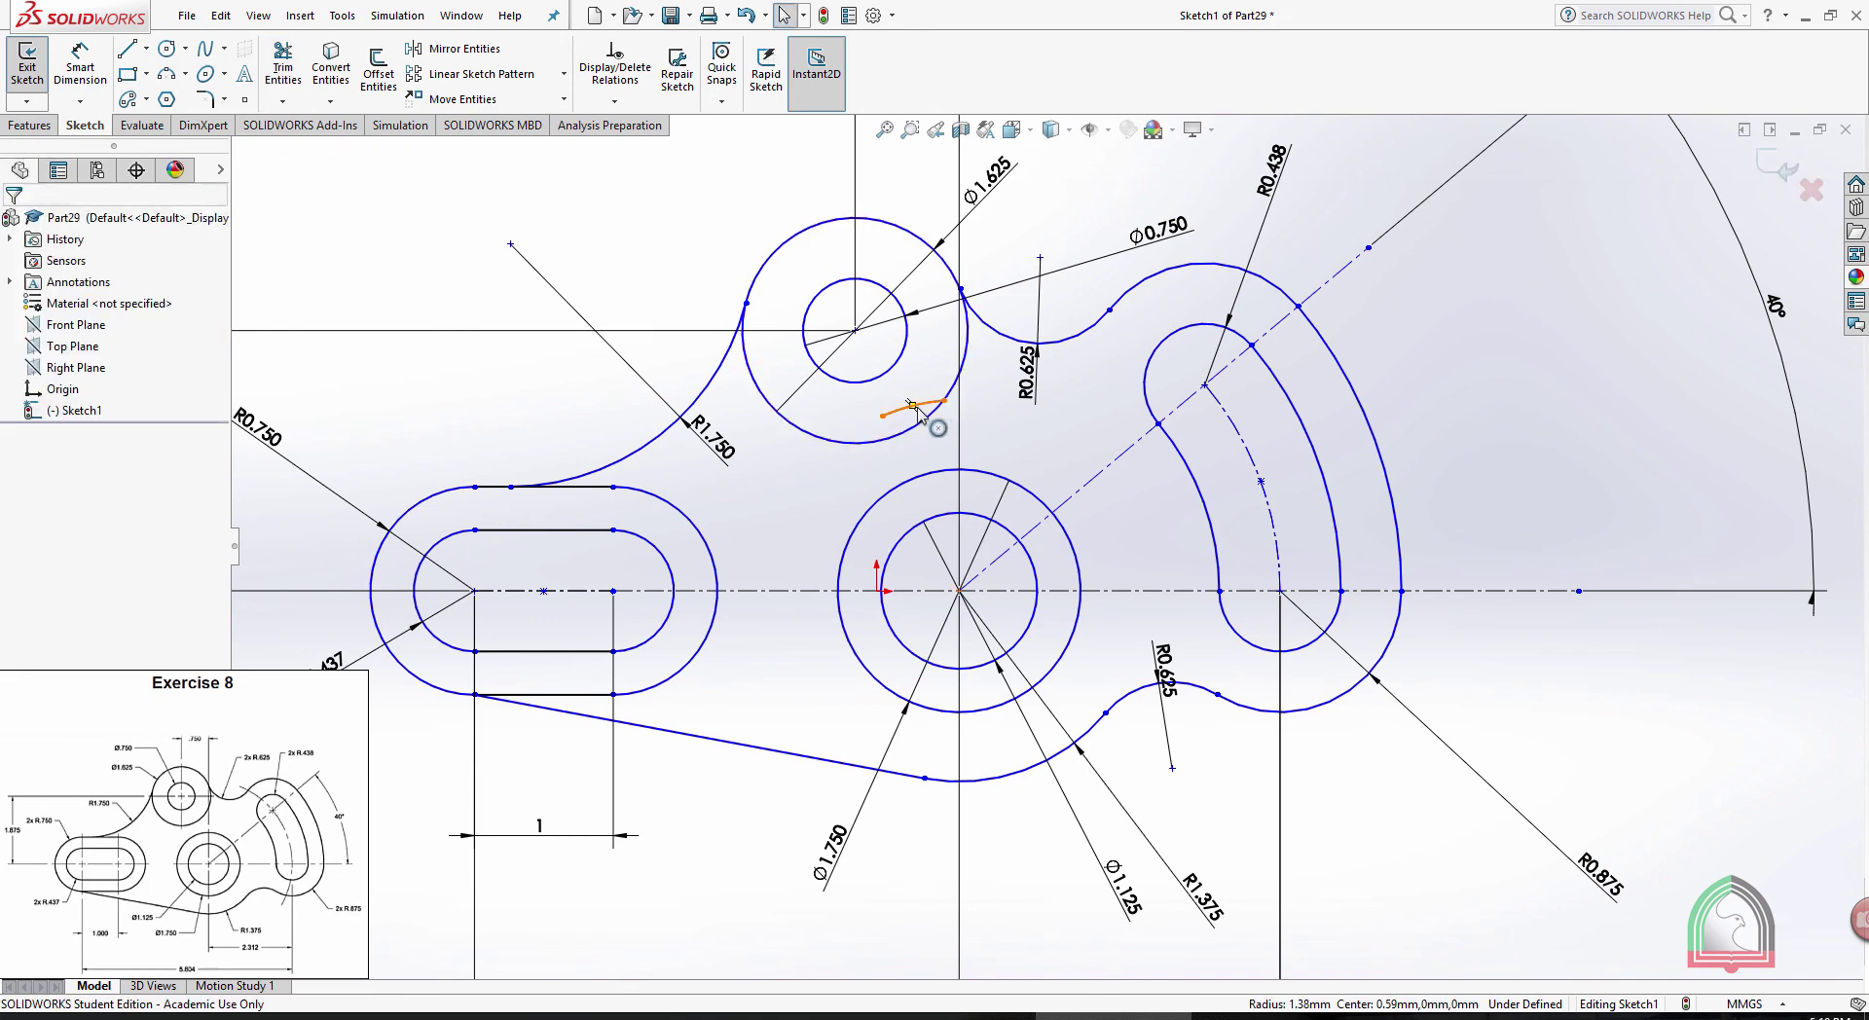
Delete the leftover short arc stub
left_click(884, 417)
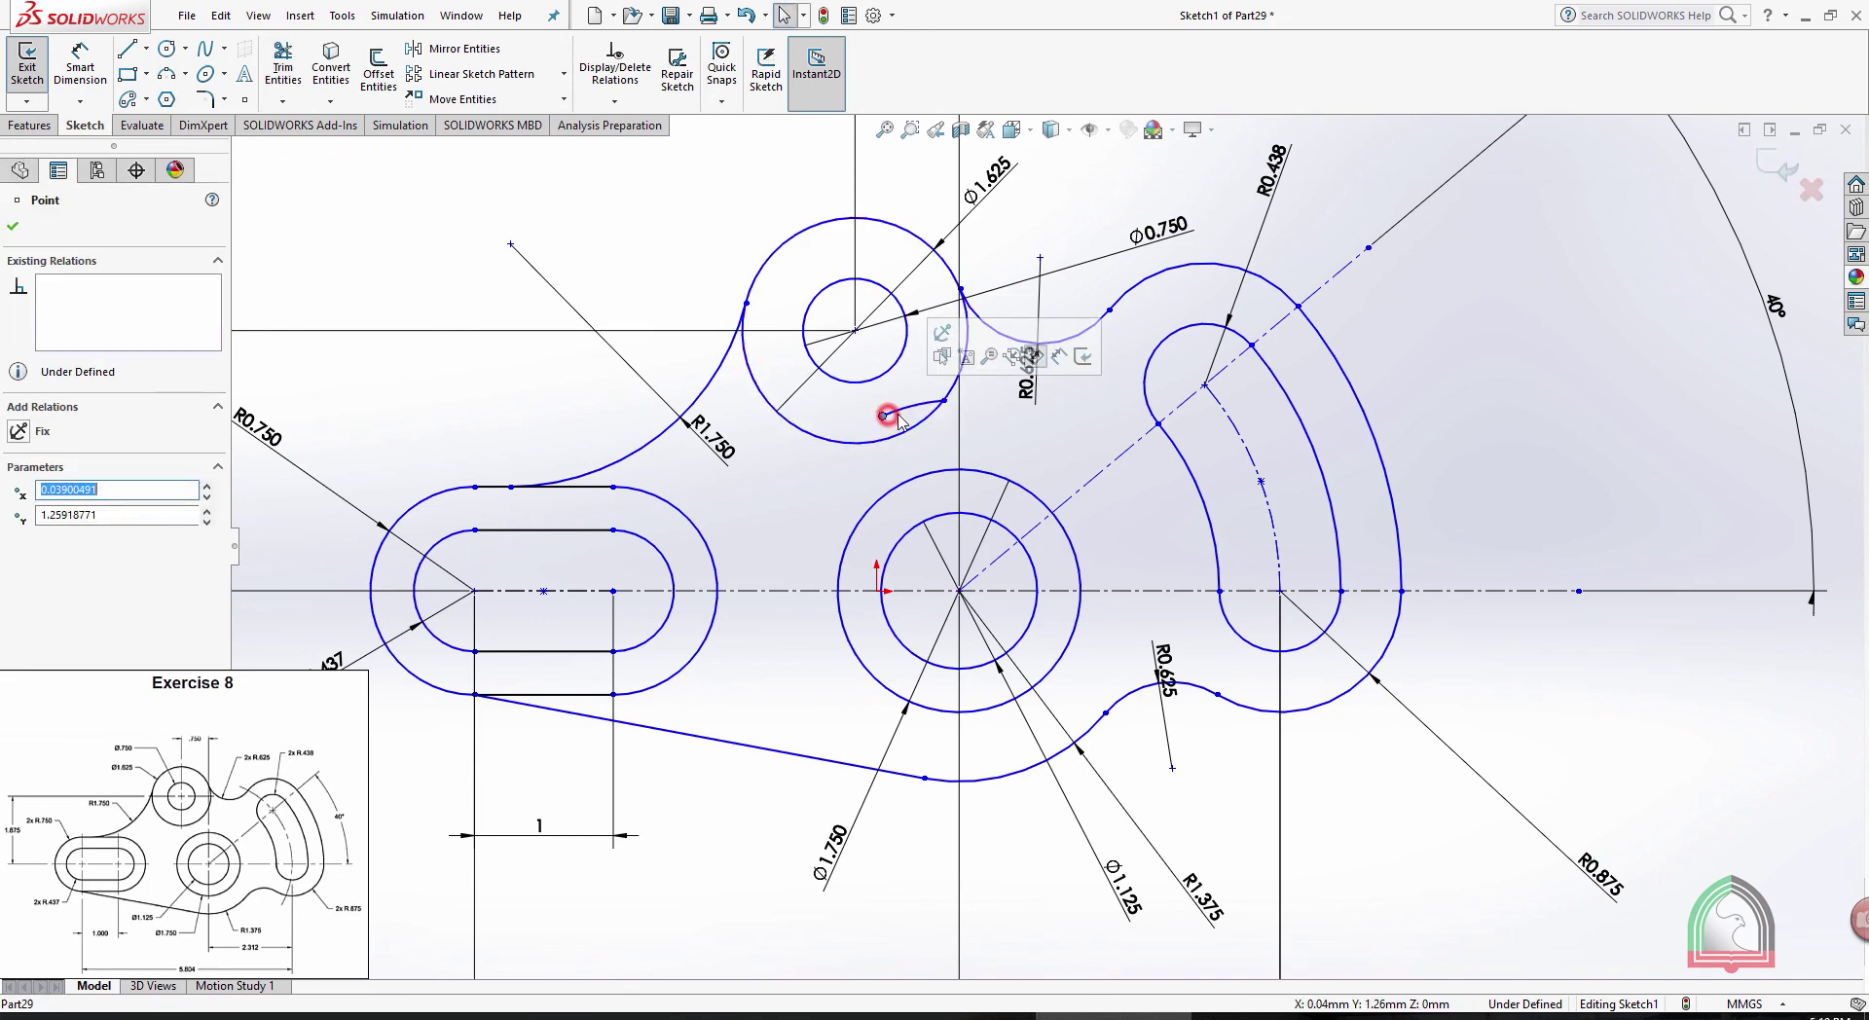
left_click(897, 411)
key("Delete")
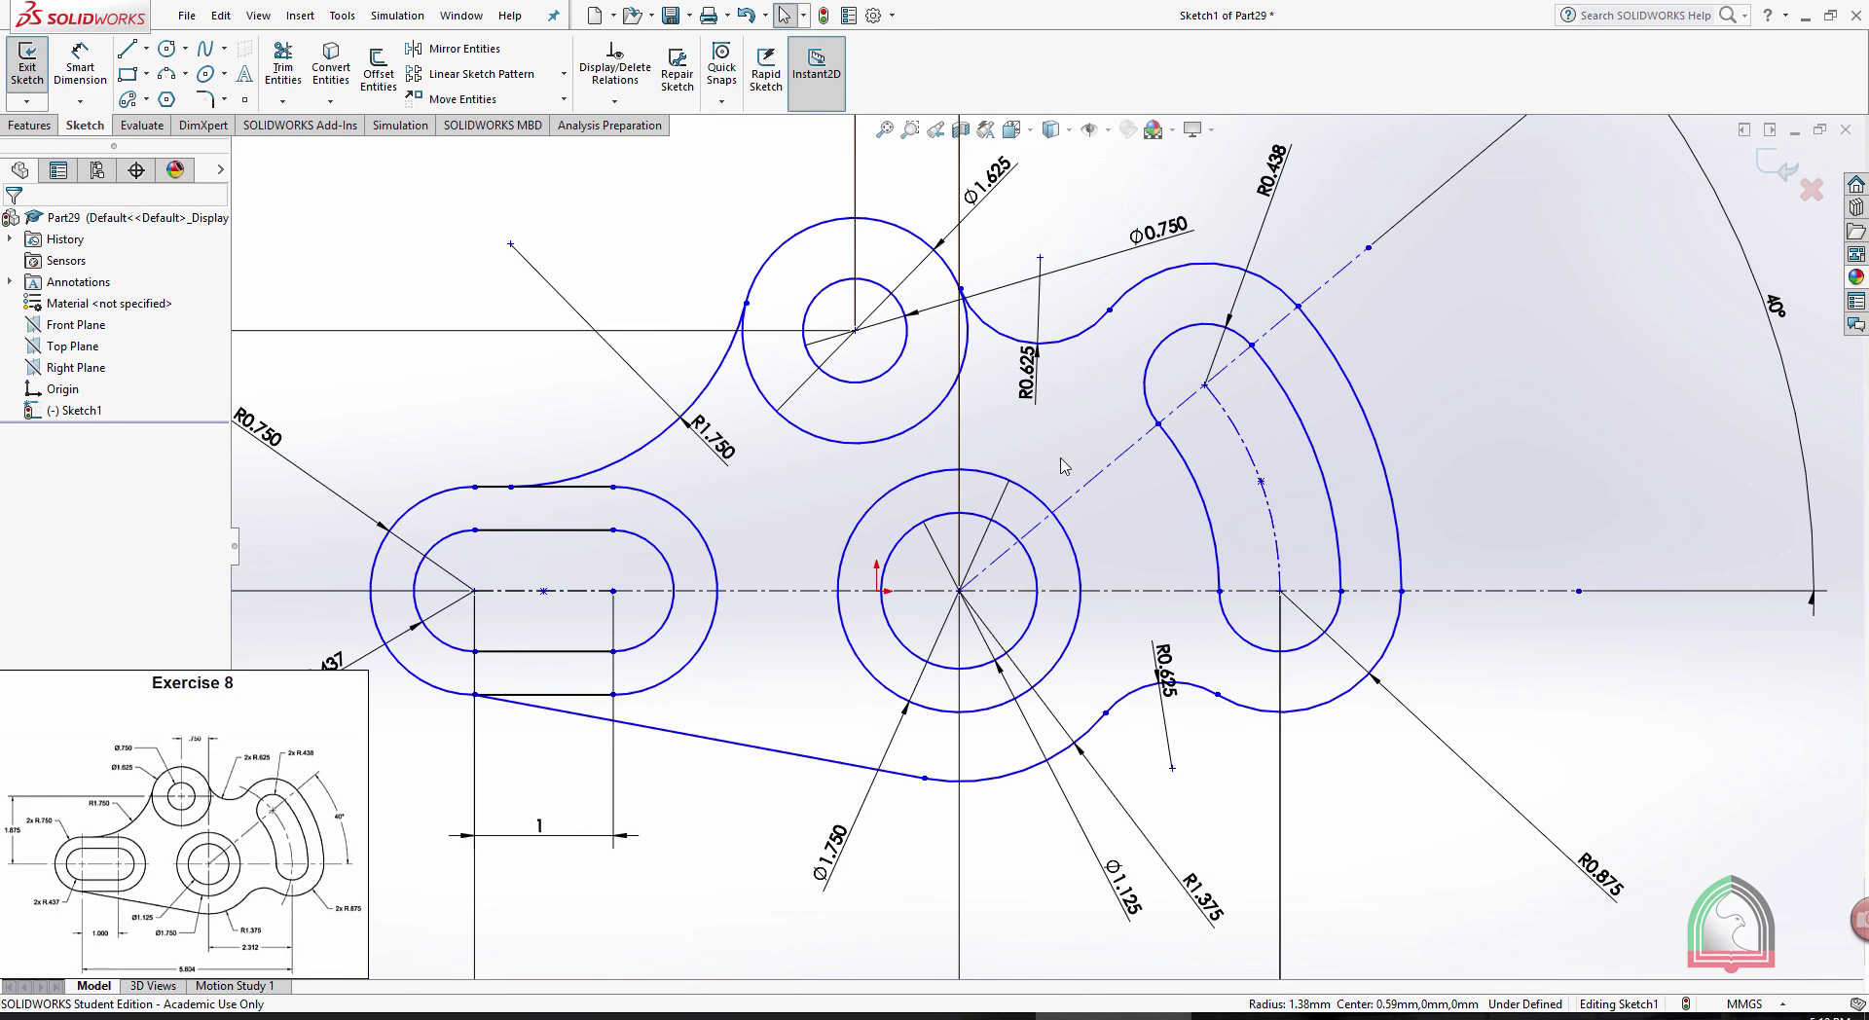
Pull the 40° angle closer to the bracket and reposition the 5.804 and R0.625 dimensions
key("f")
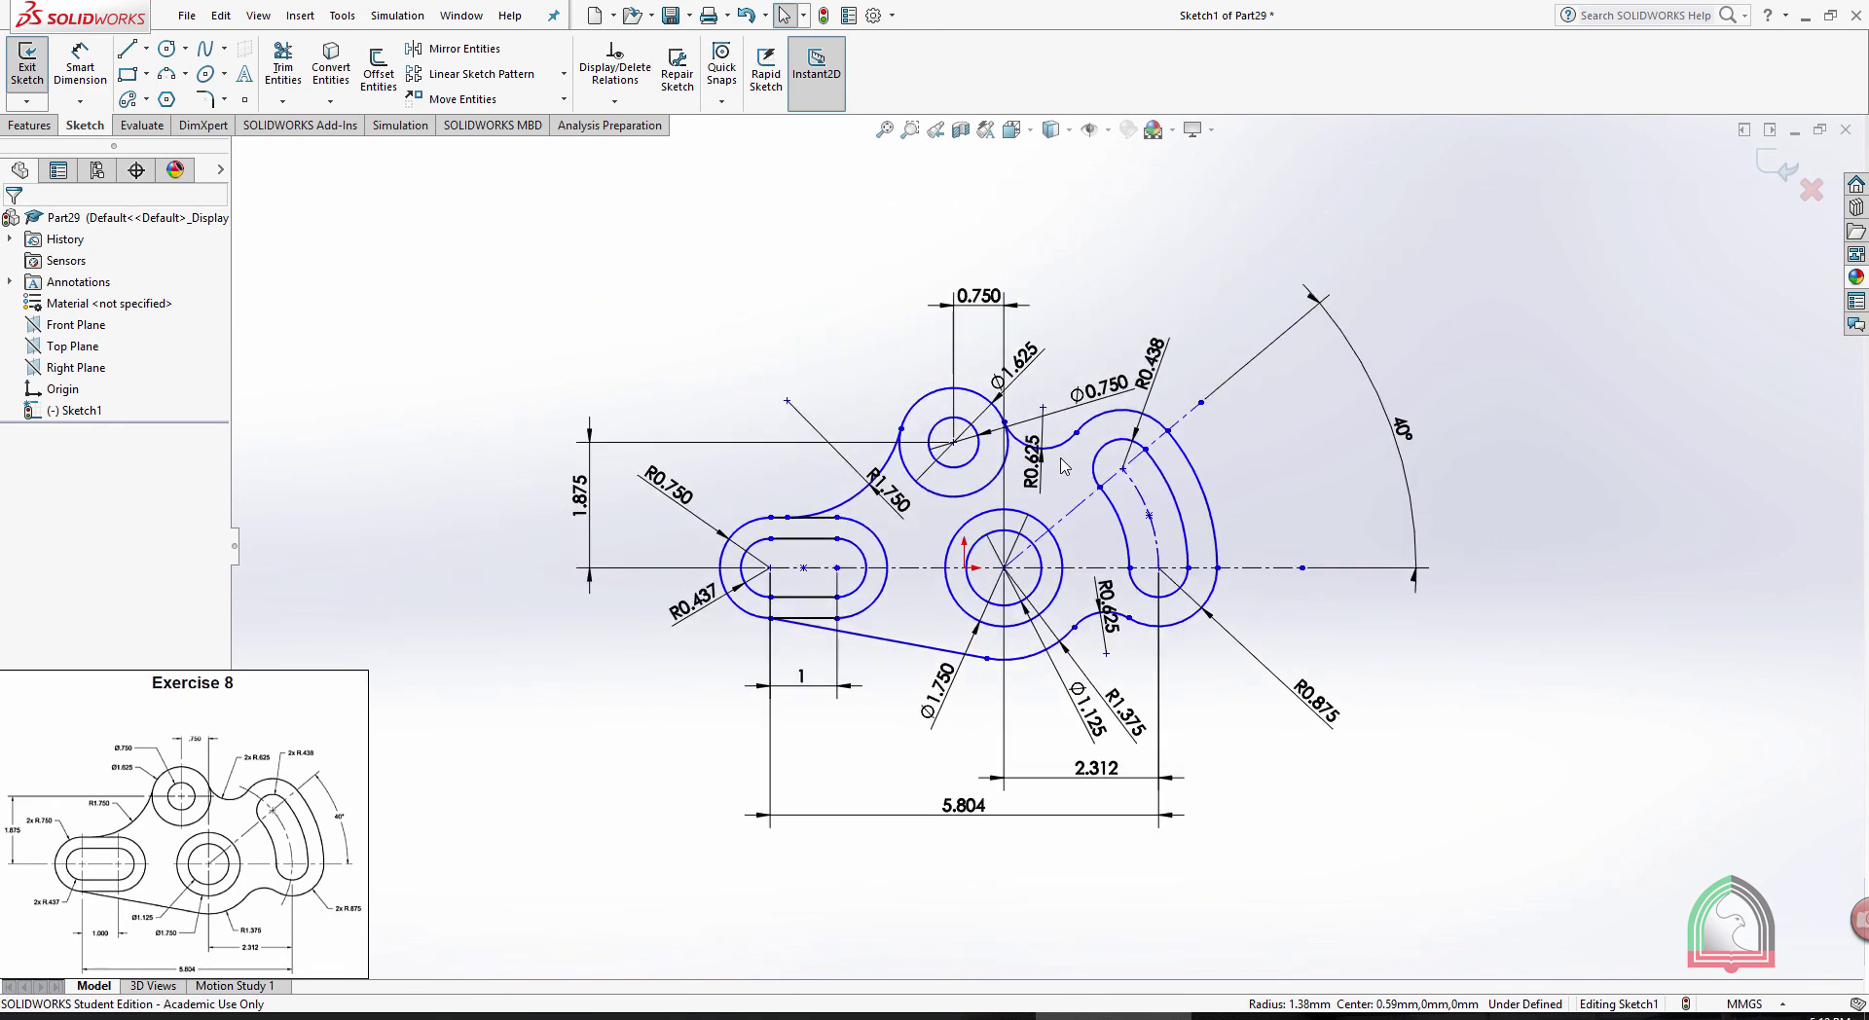
scroll(1064, 466, "down", 1)
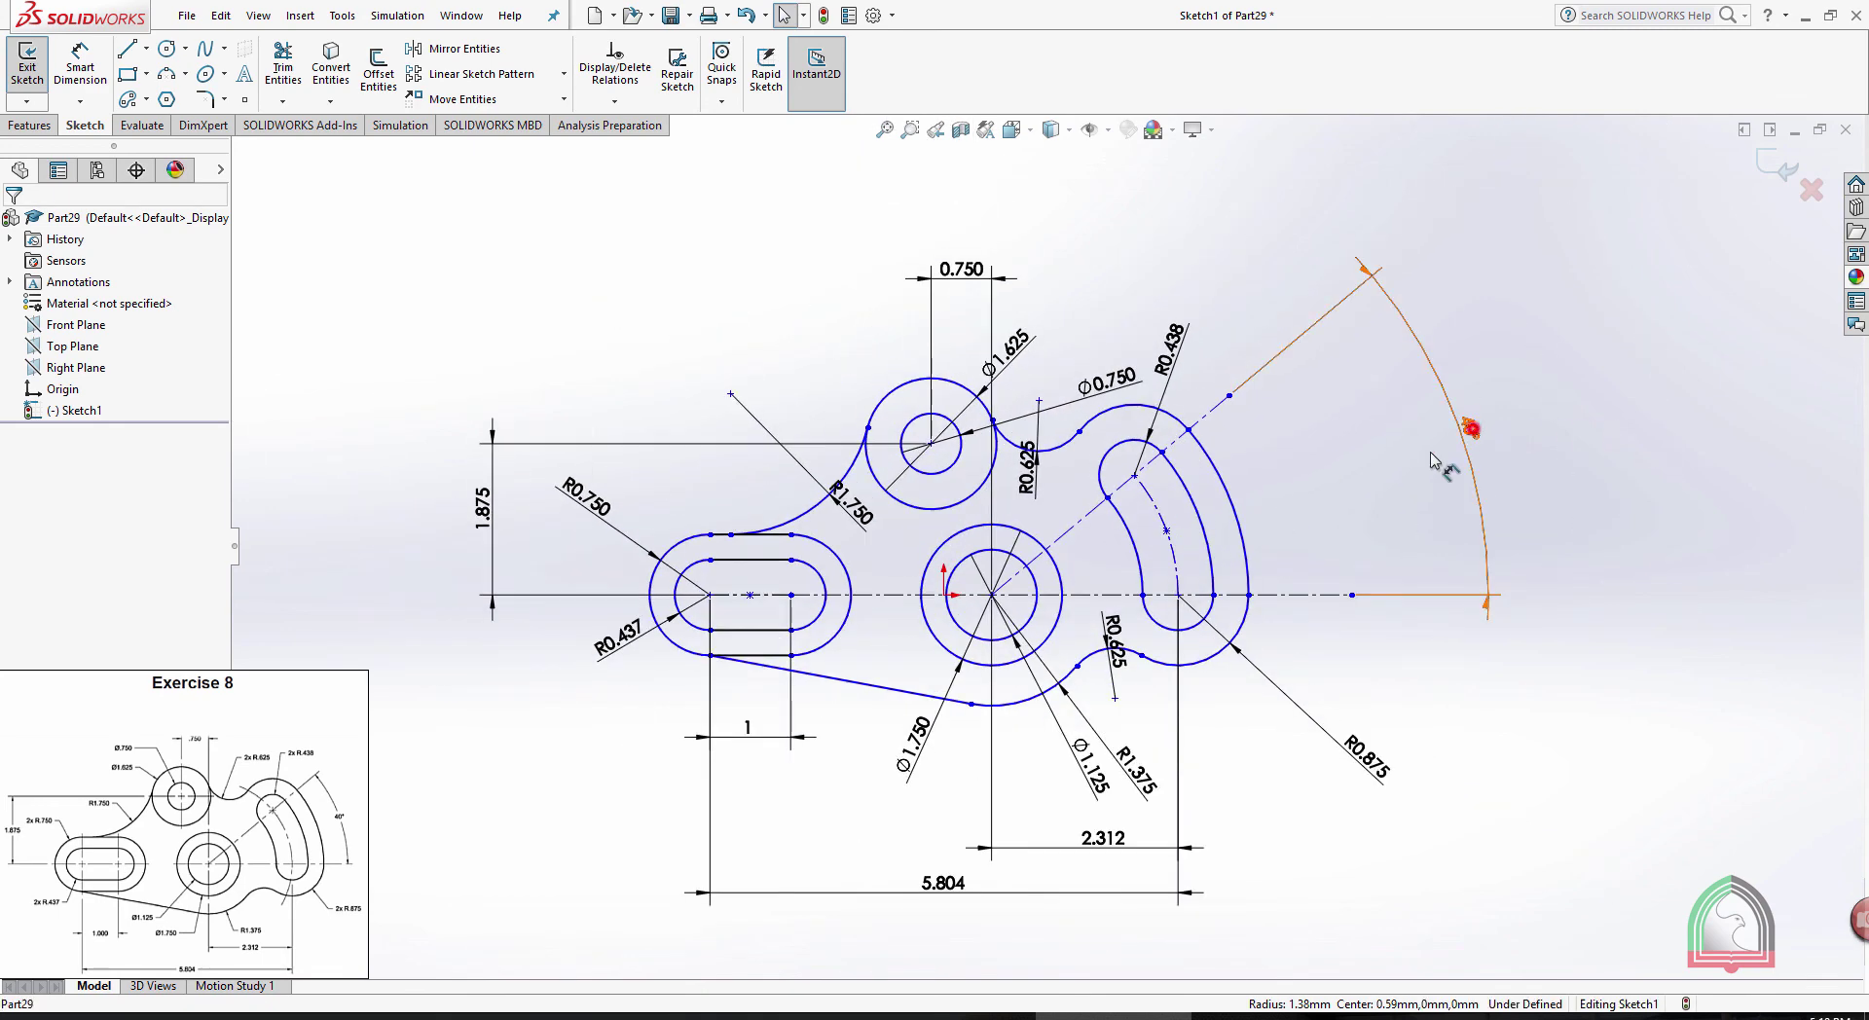
left_click_drag(1473, 429, 1349, 499)
left_click(1349, 498)
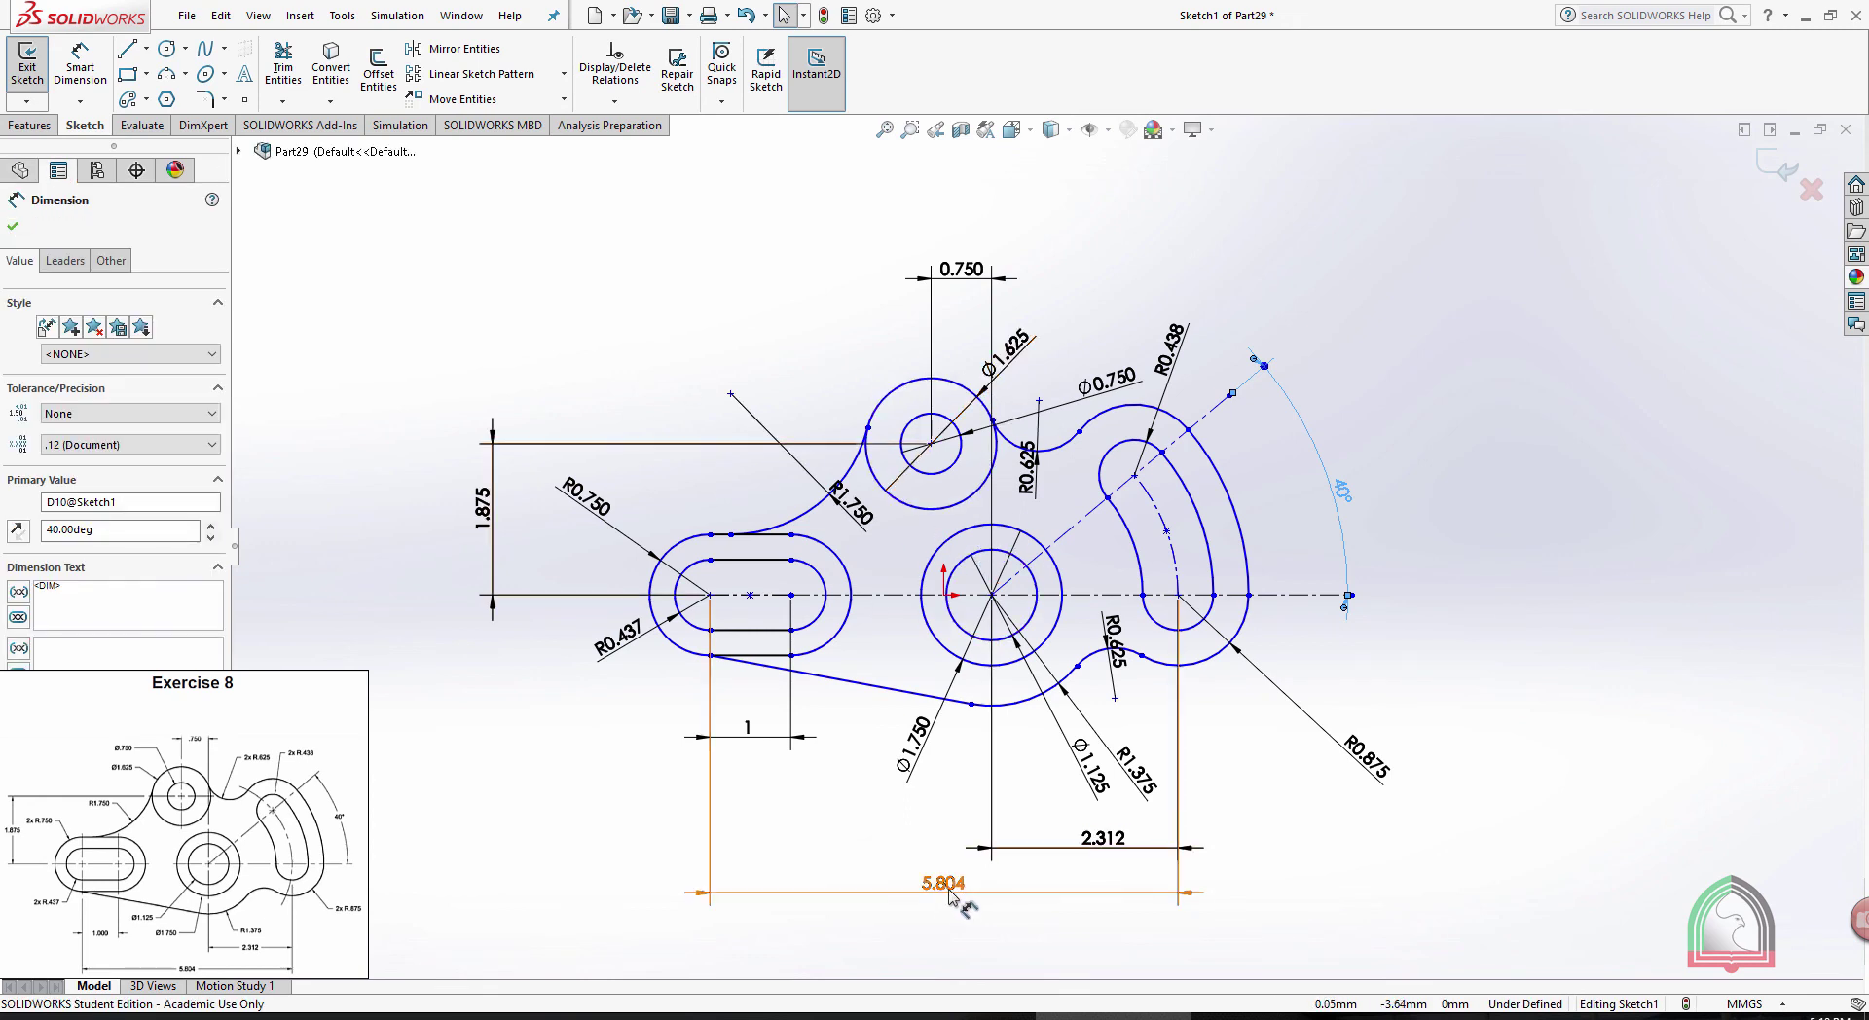
left_click_drag(949, 892, 950, 886)
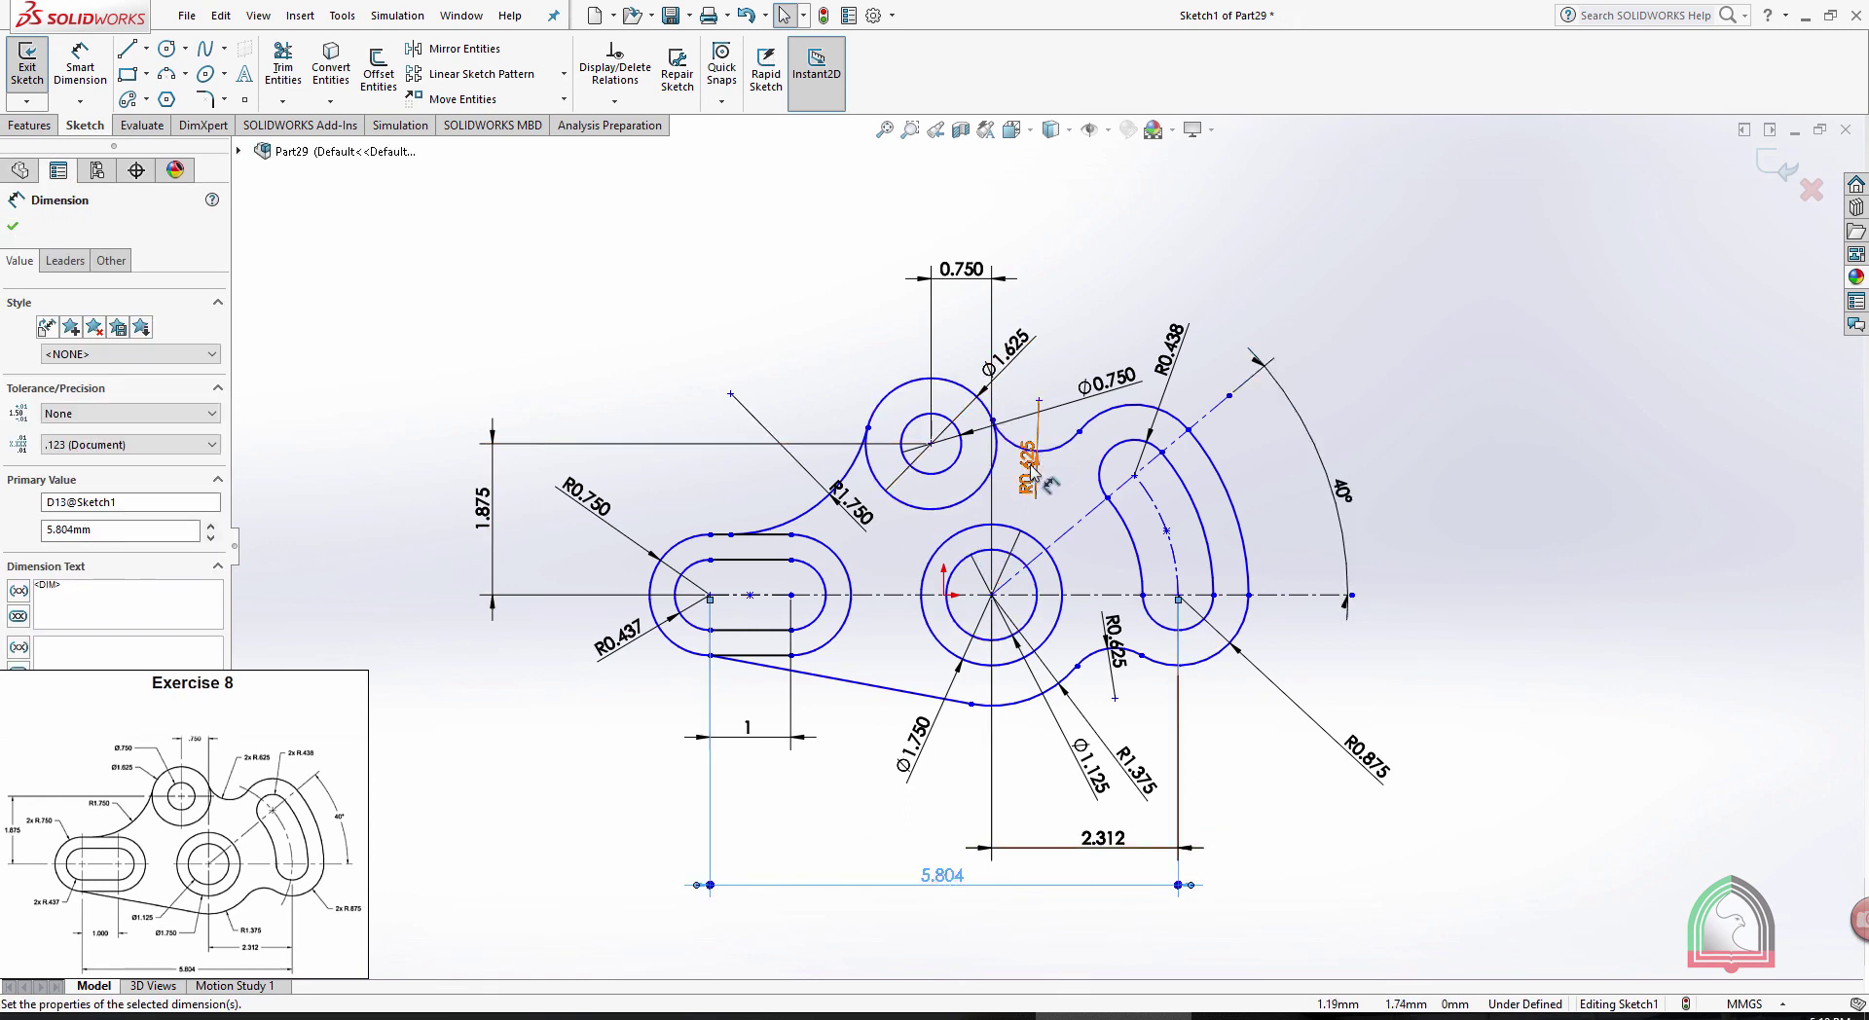
left_click_drag(1040, 485, 1064, 510)
left_click(1487, 322)
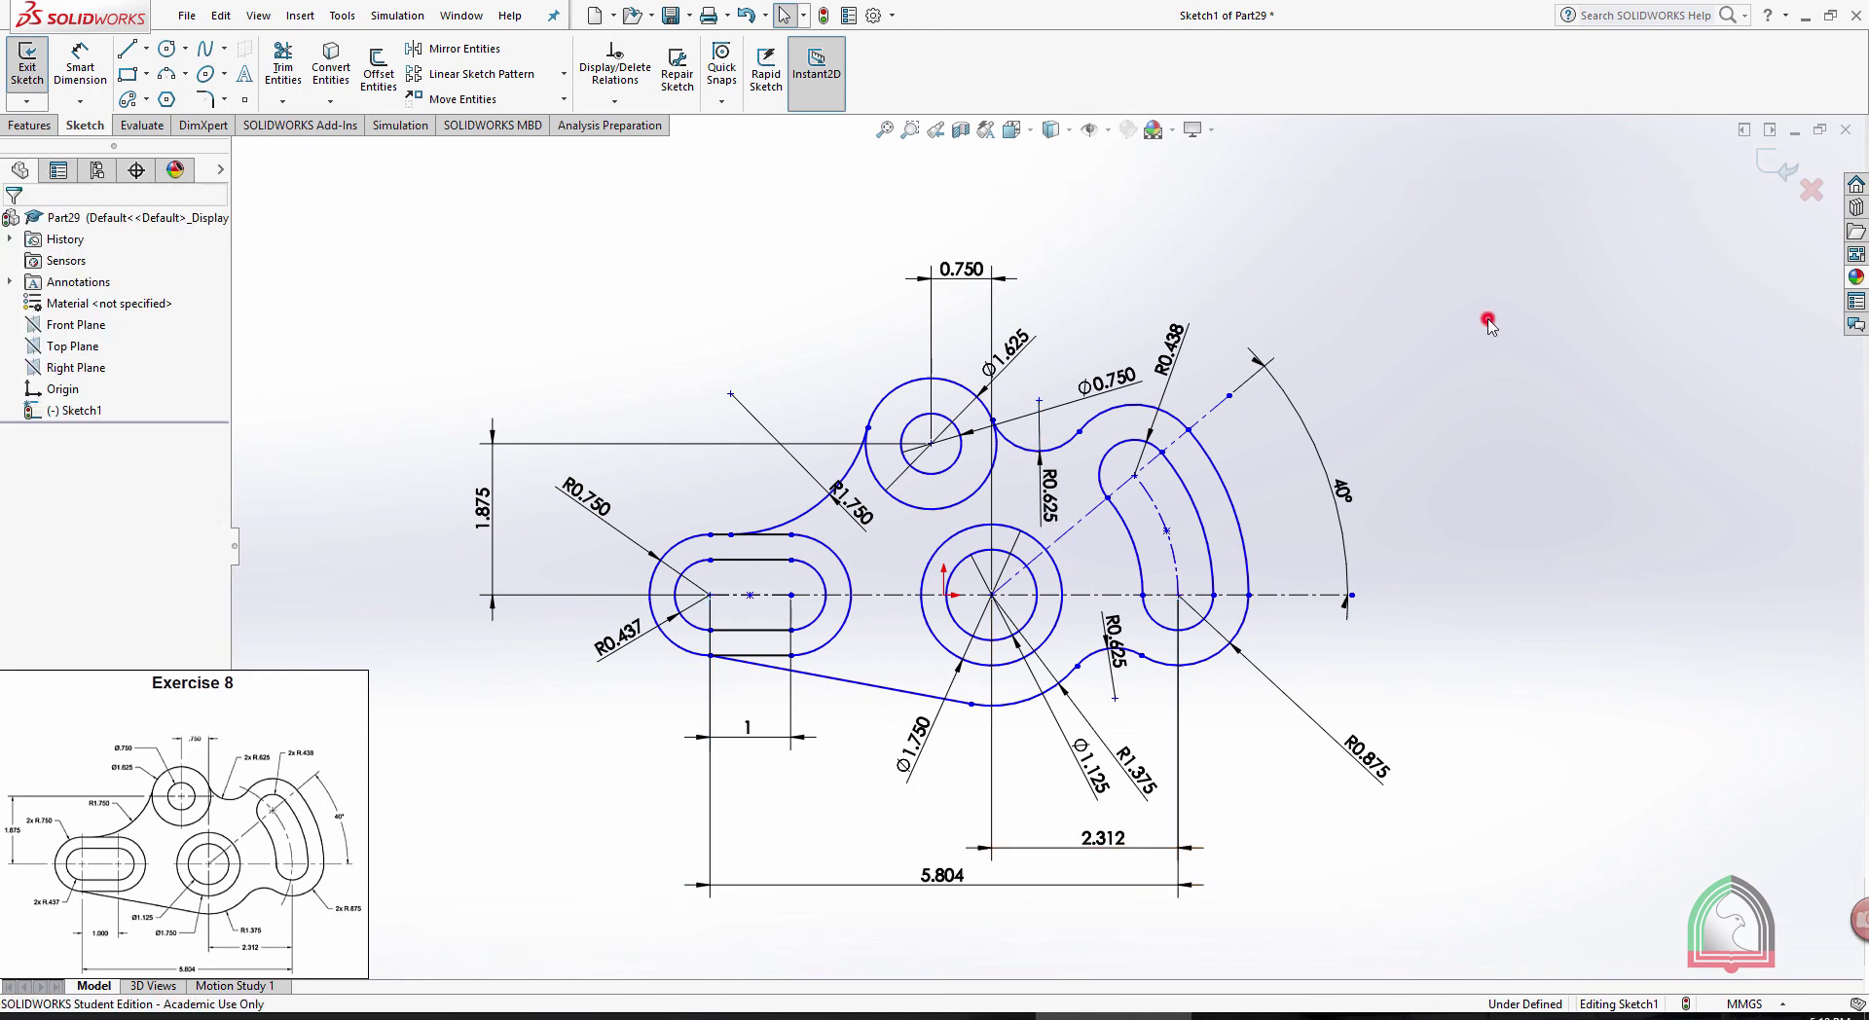
In Document Properties > Dimensions, set the font height in points to a smaller size
left_click(892, 15)
left_click(917, 41)
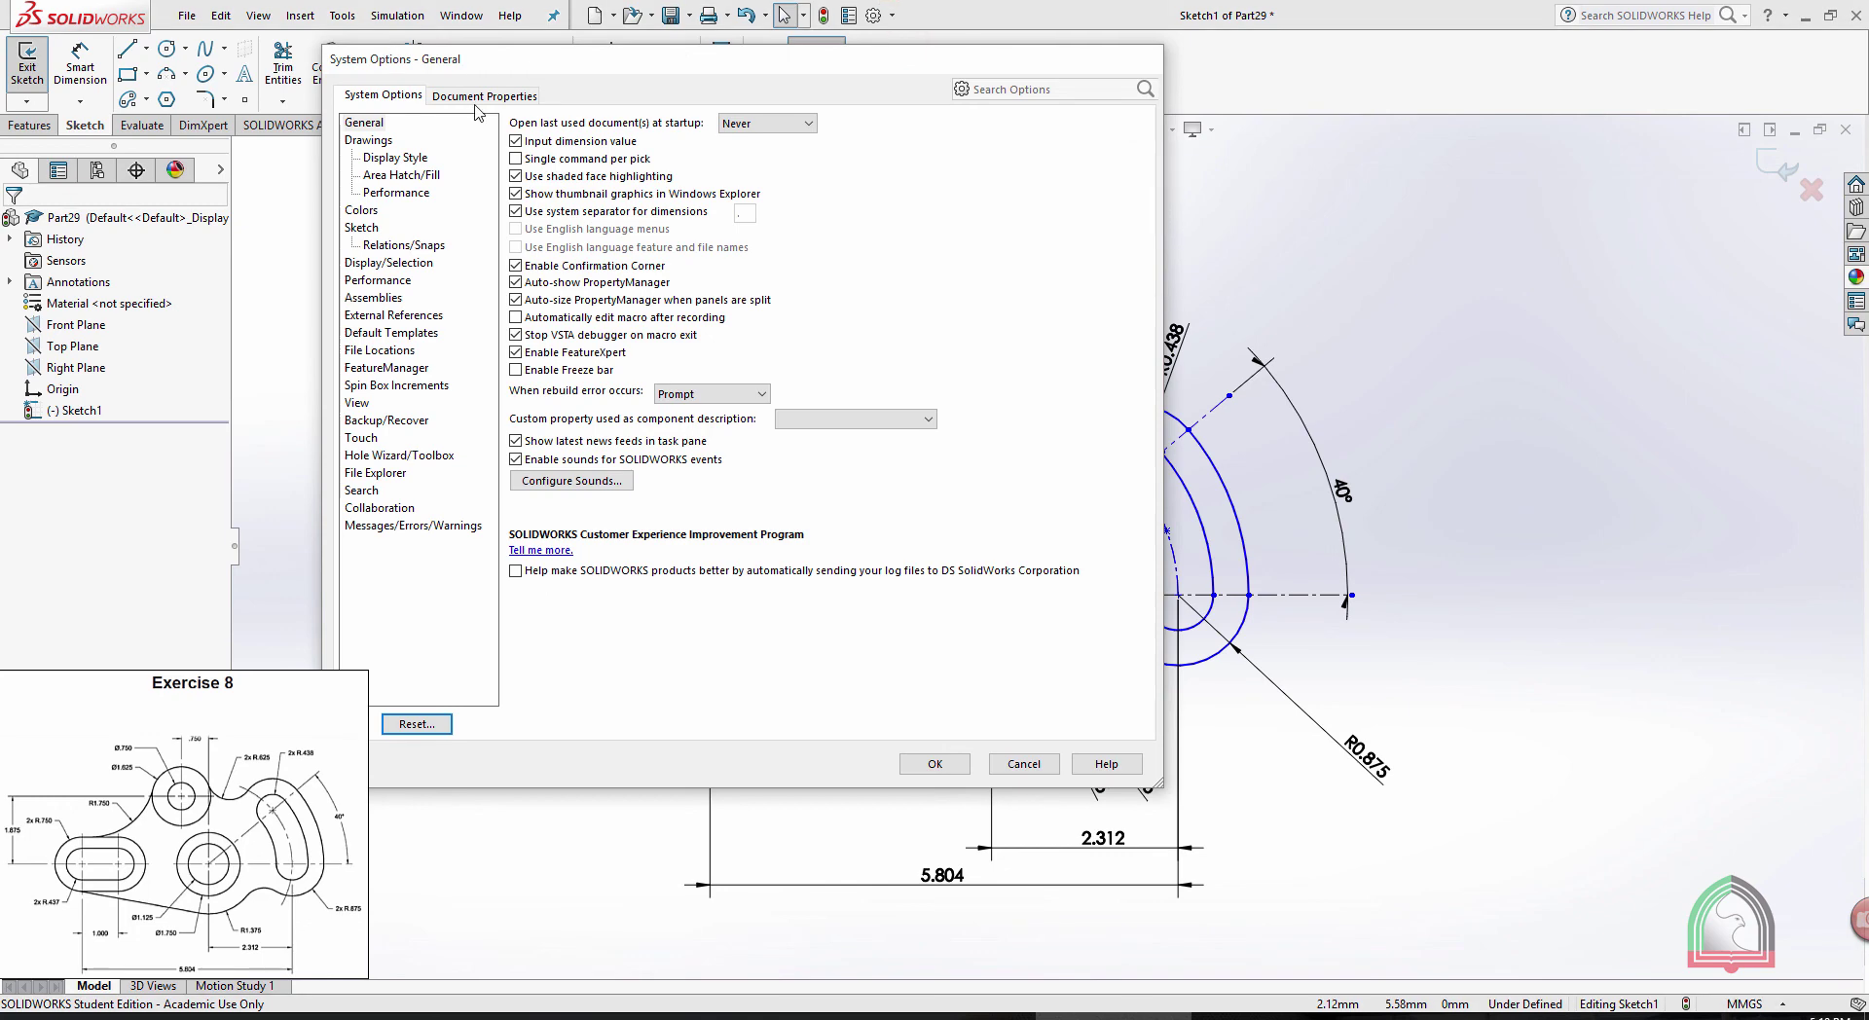
left_click(470, 95)
left_click(394, 157)
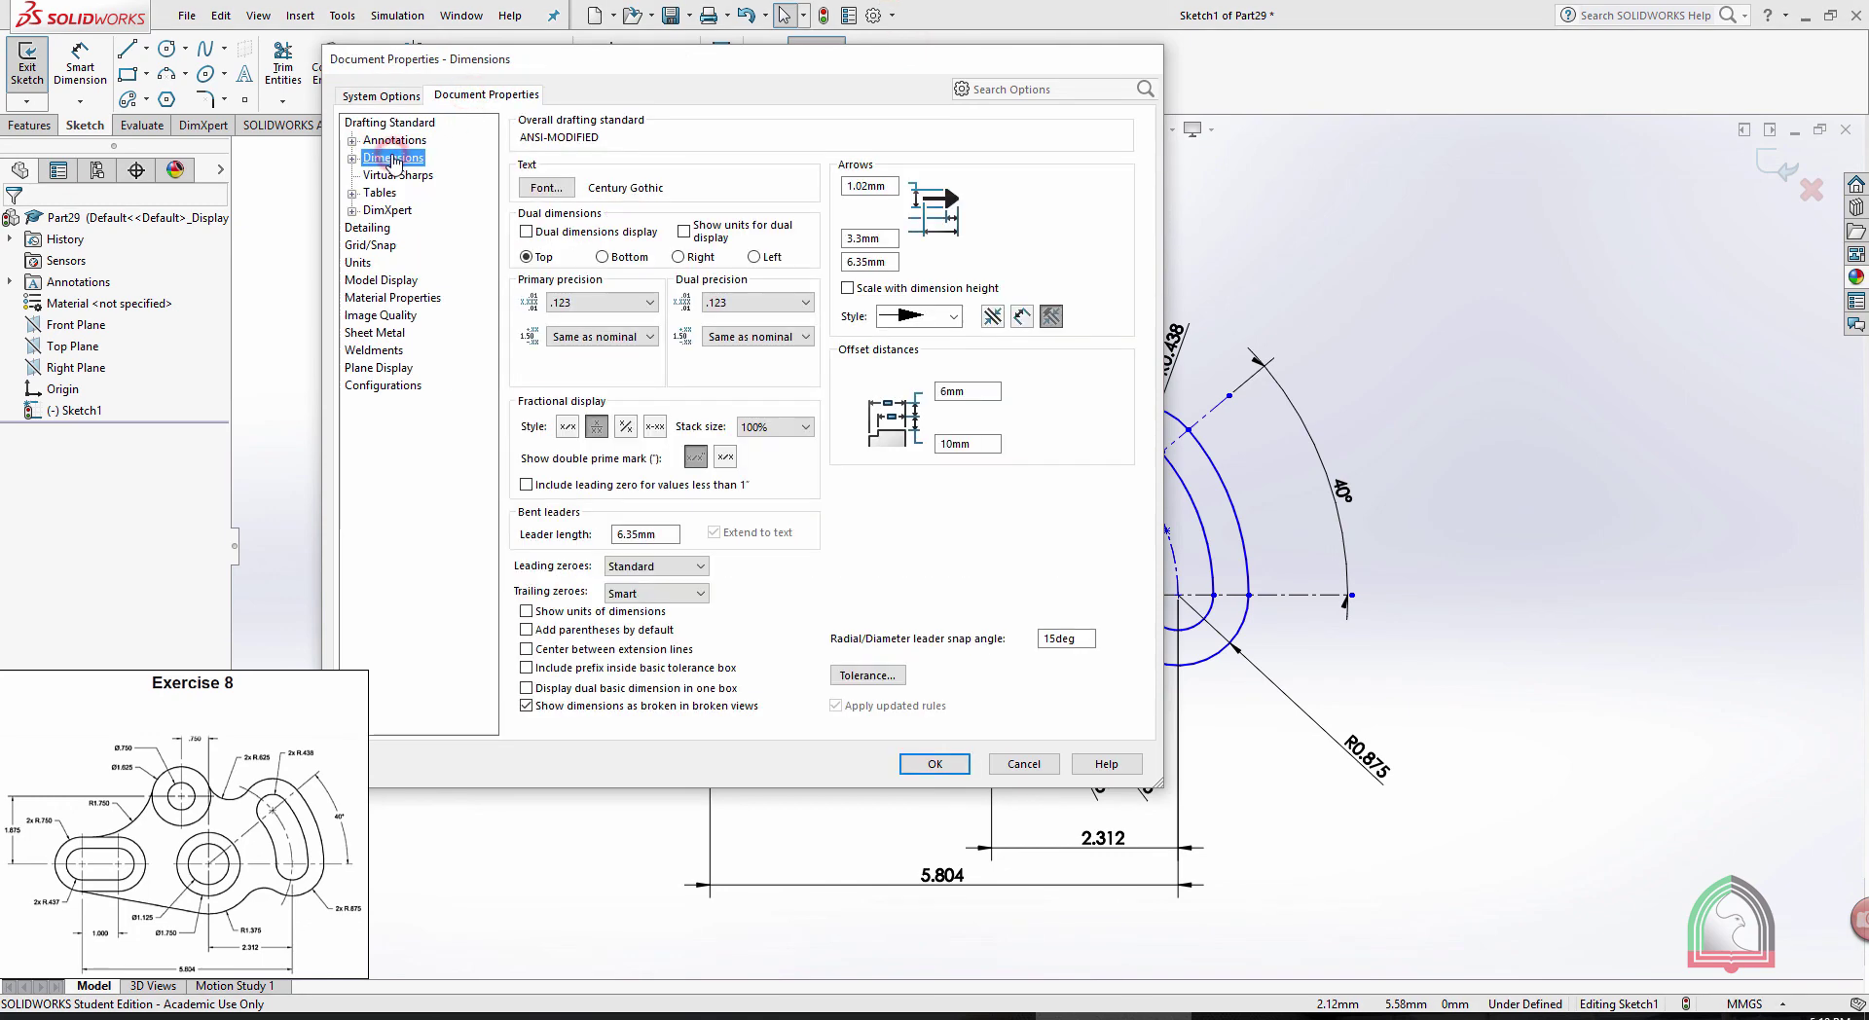
left_click(546, 188)
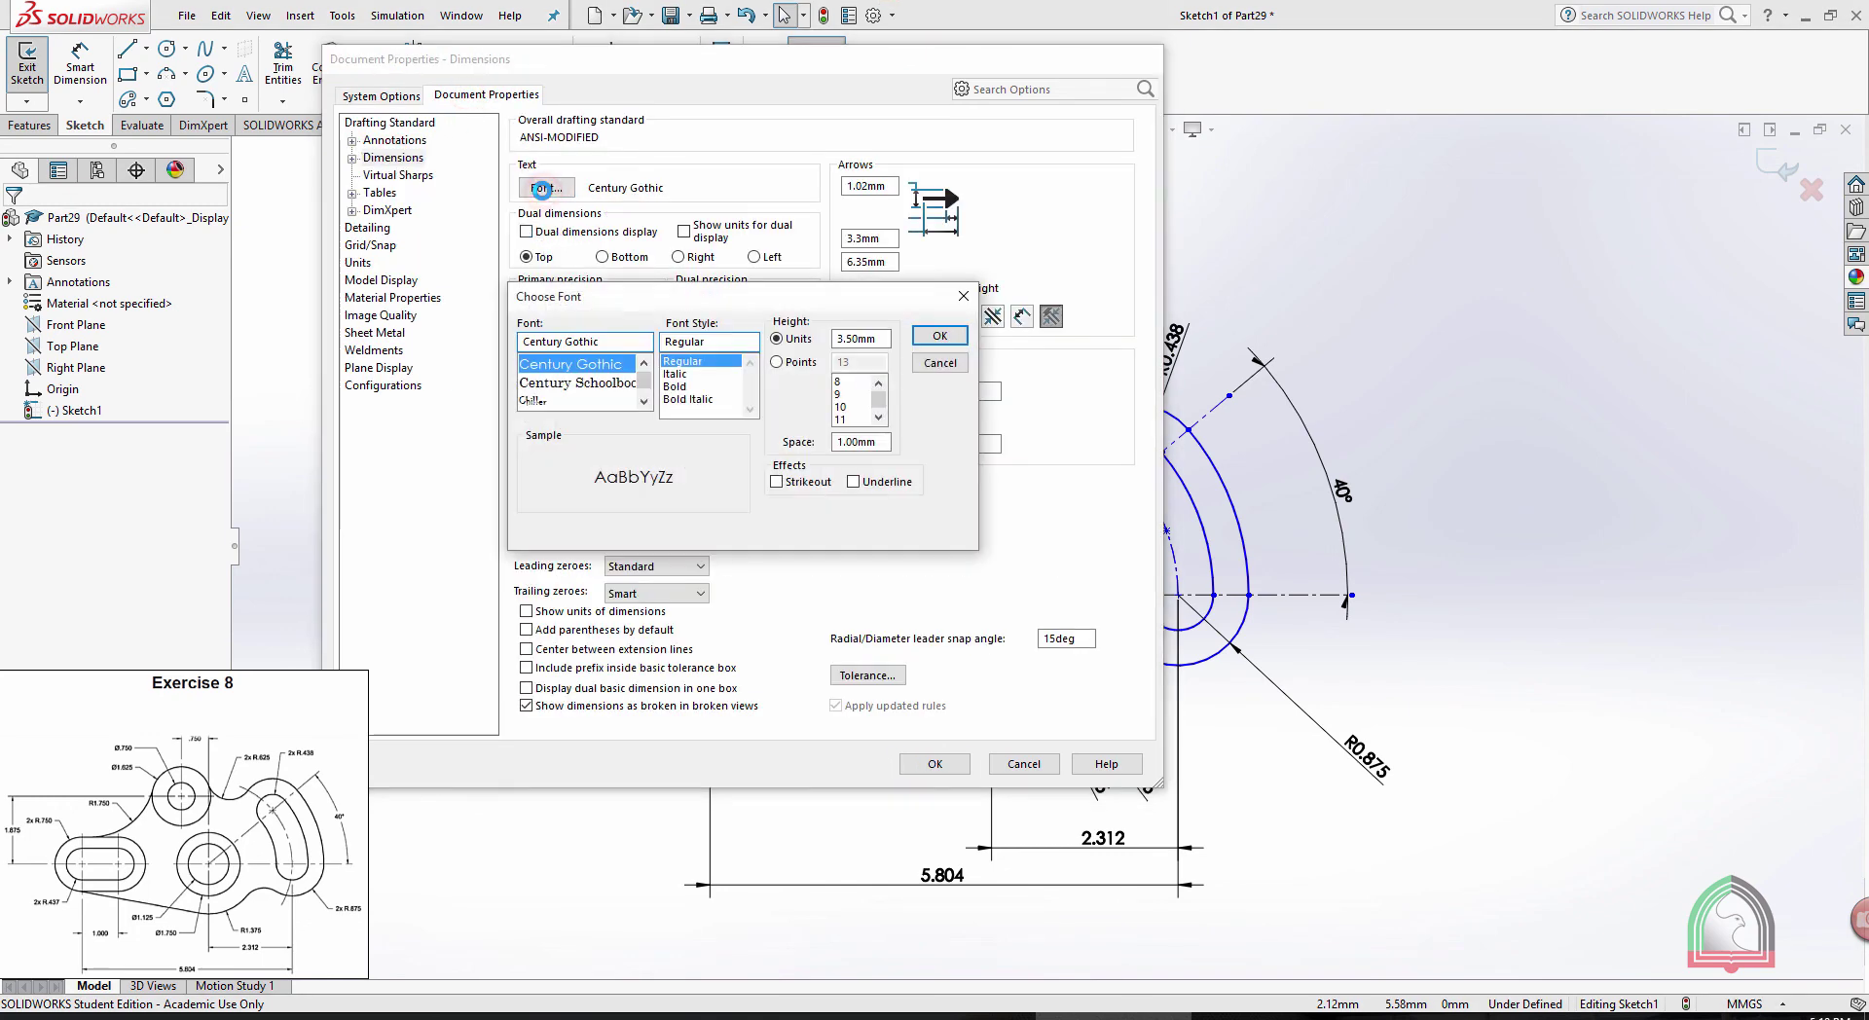
left_click(777, 362)
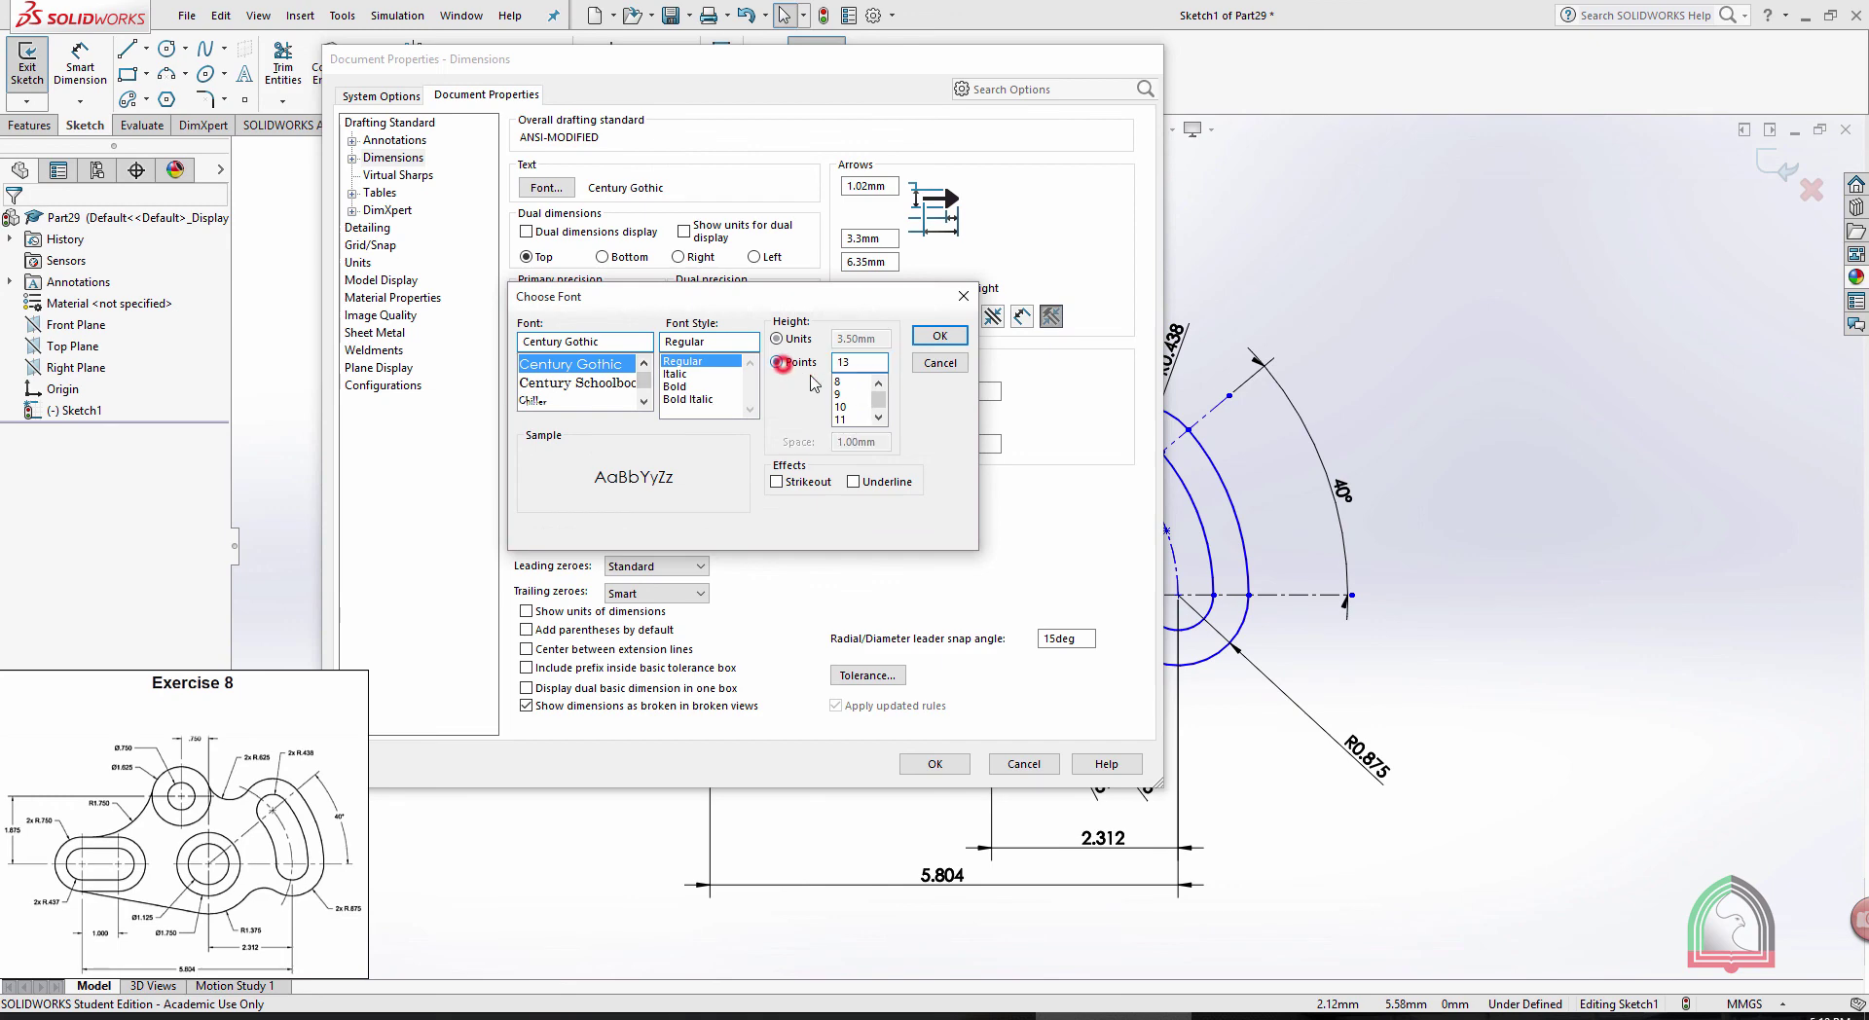
left_click(839, 397)
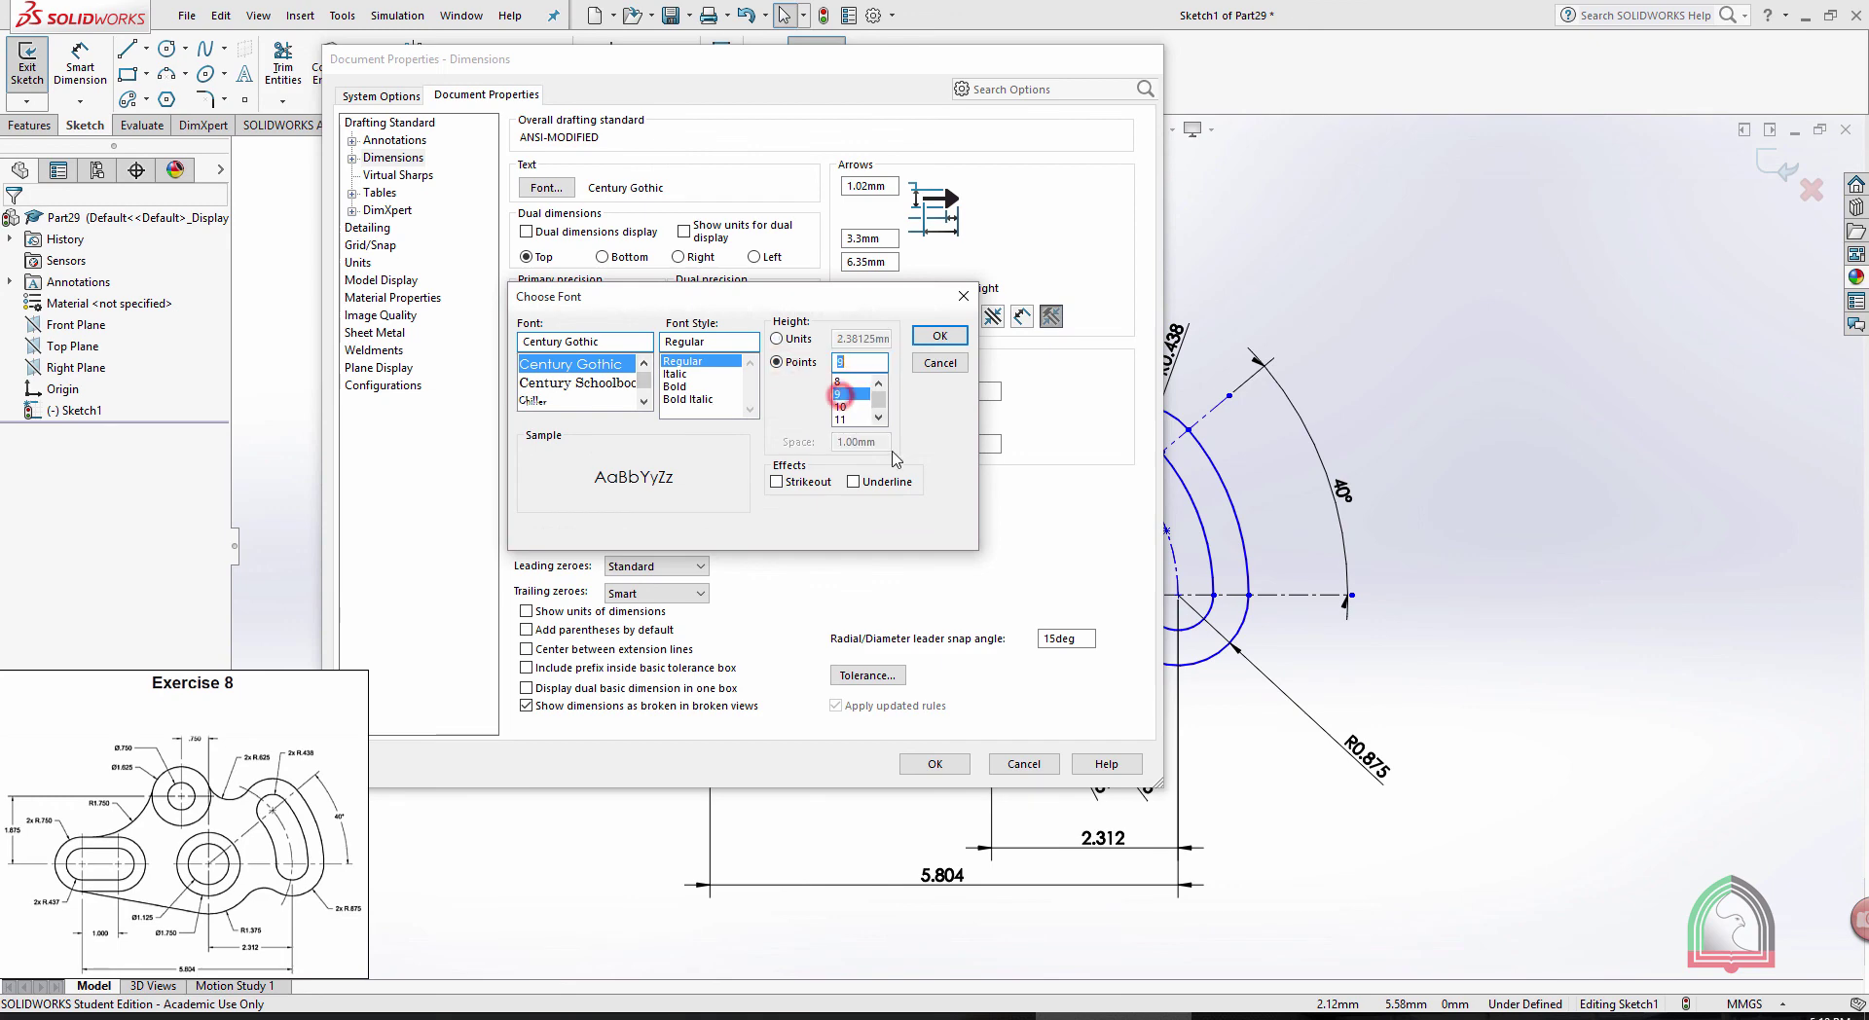
left_click(939, 335)
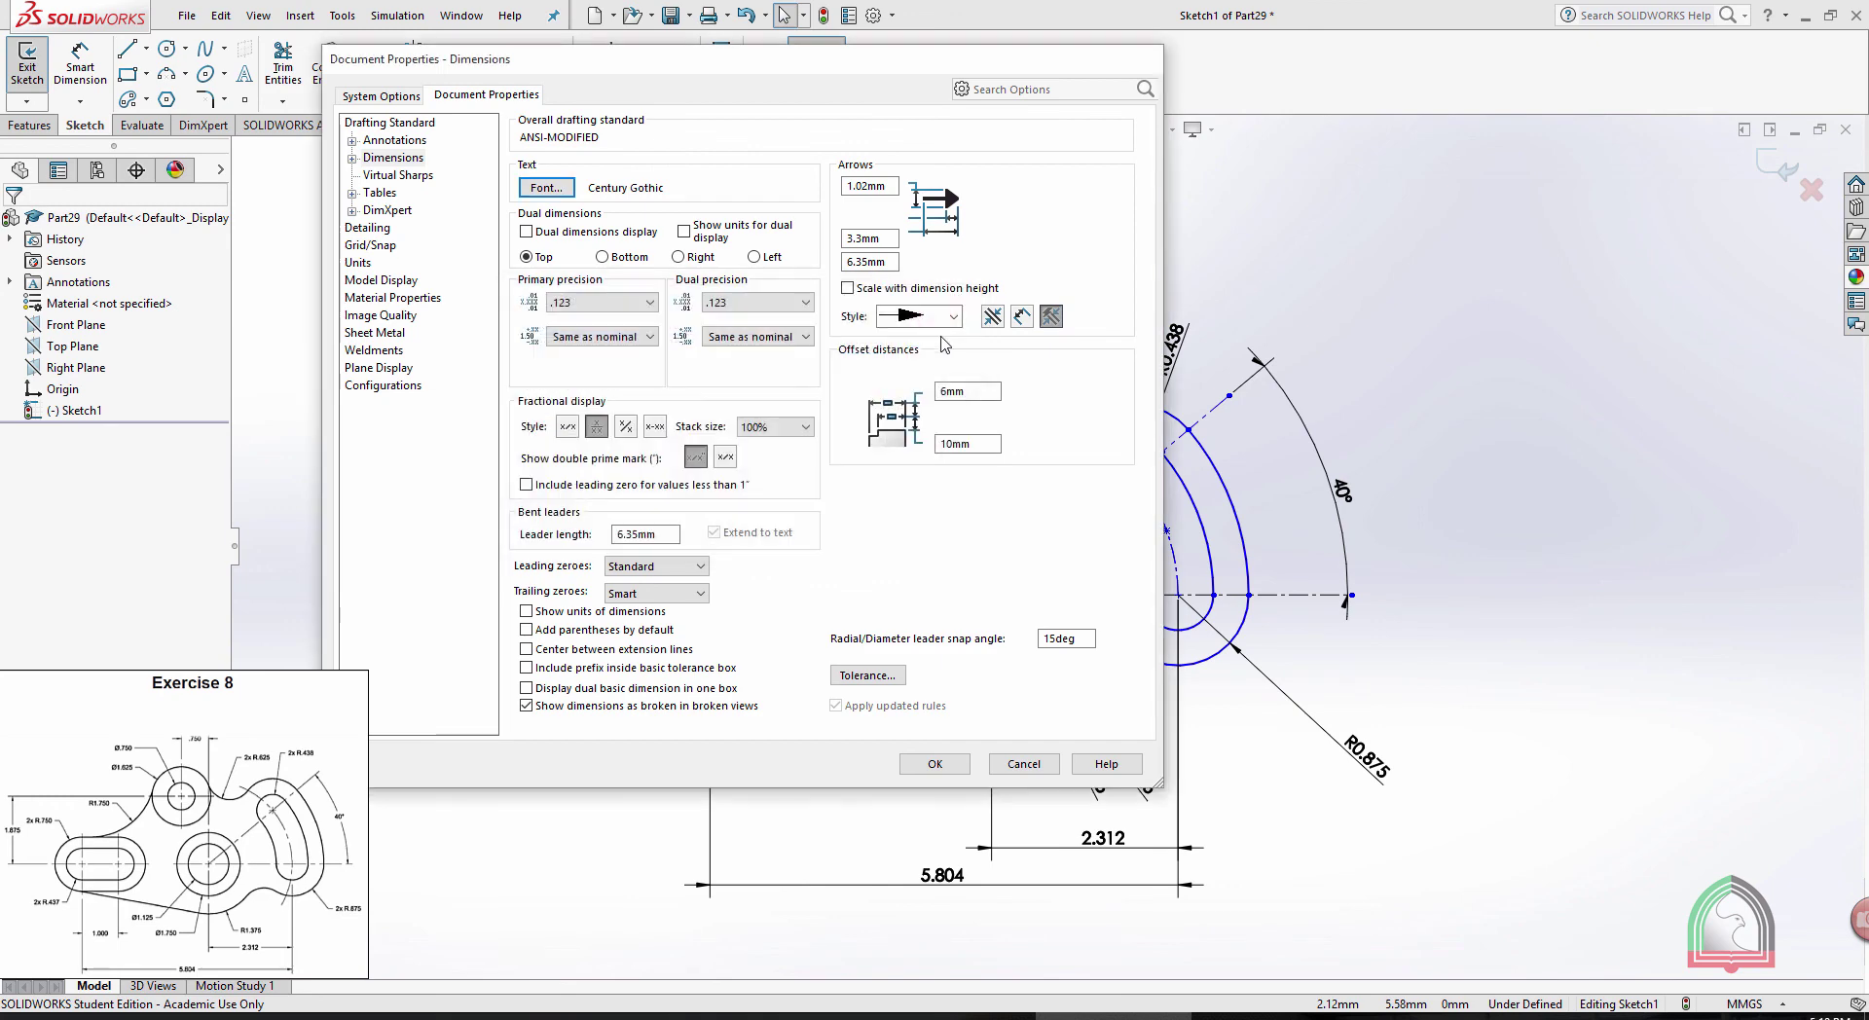
left_click(937, 765)
left_click(1394, 561)
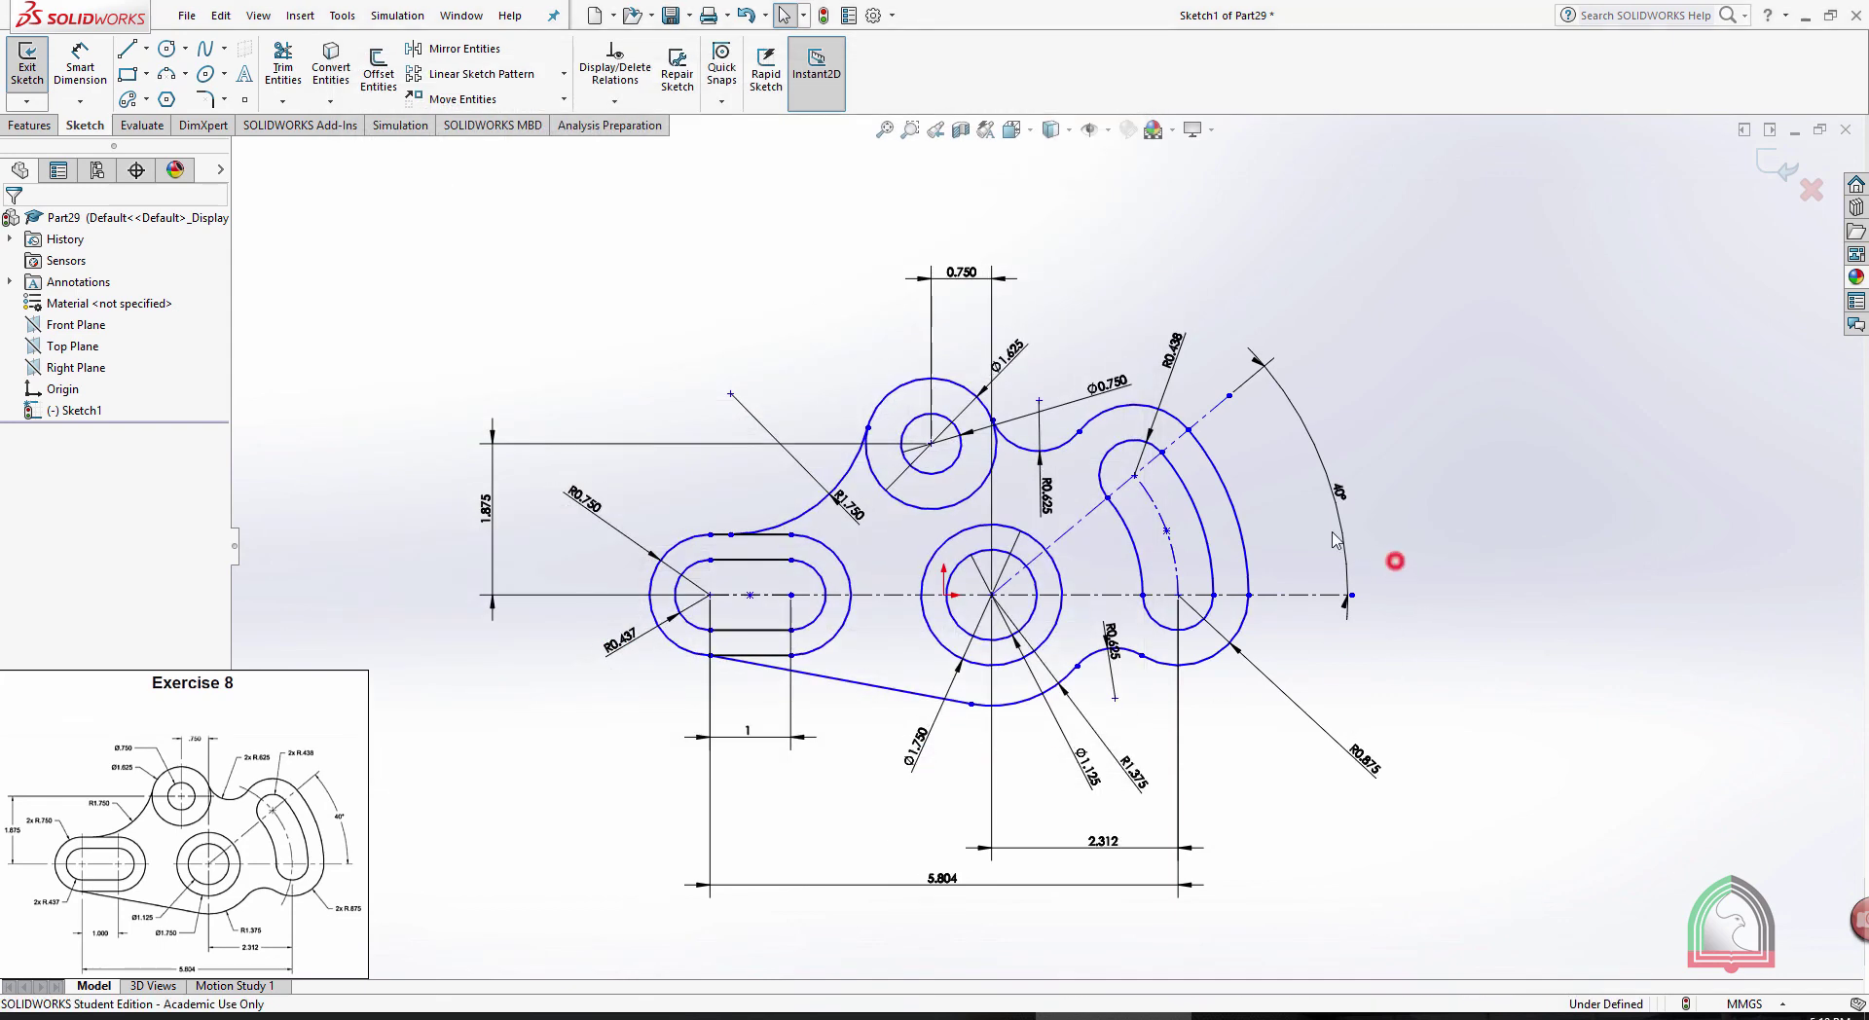
scroll(857, 487, "down", 1)
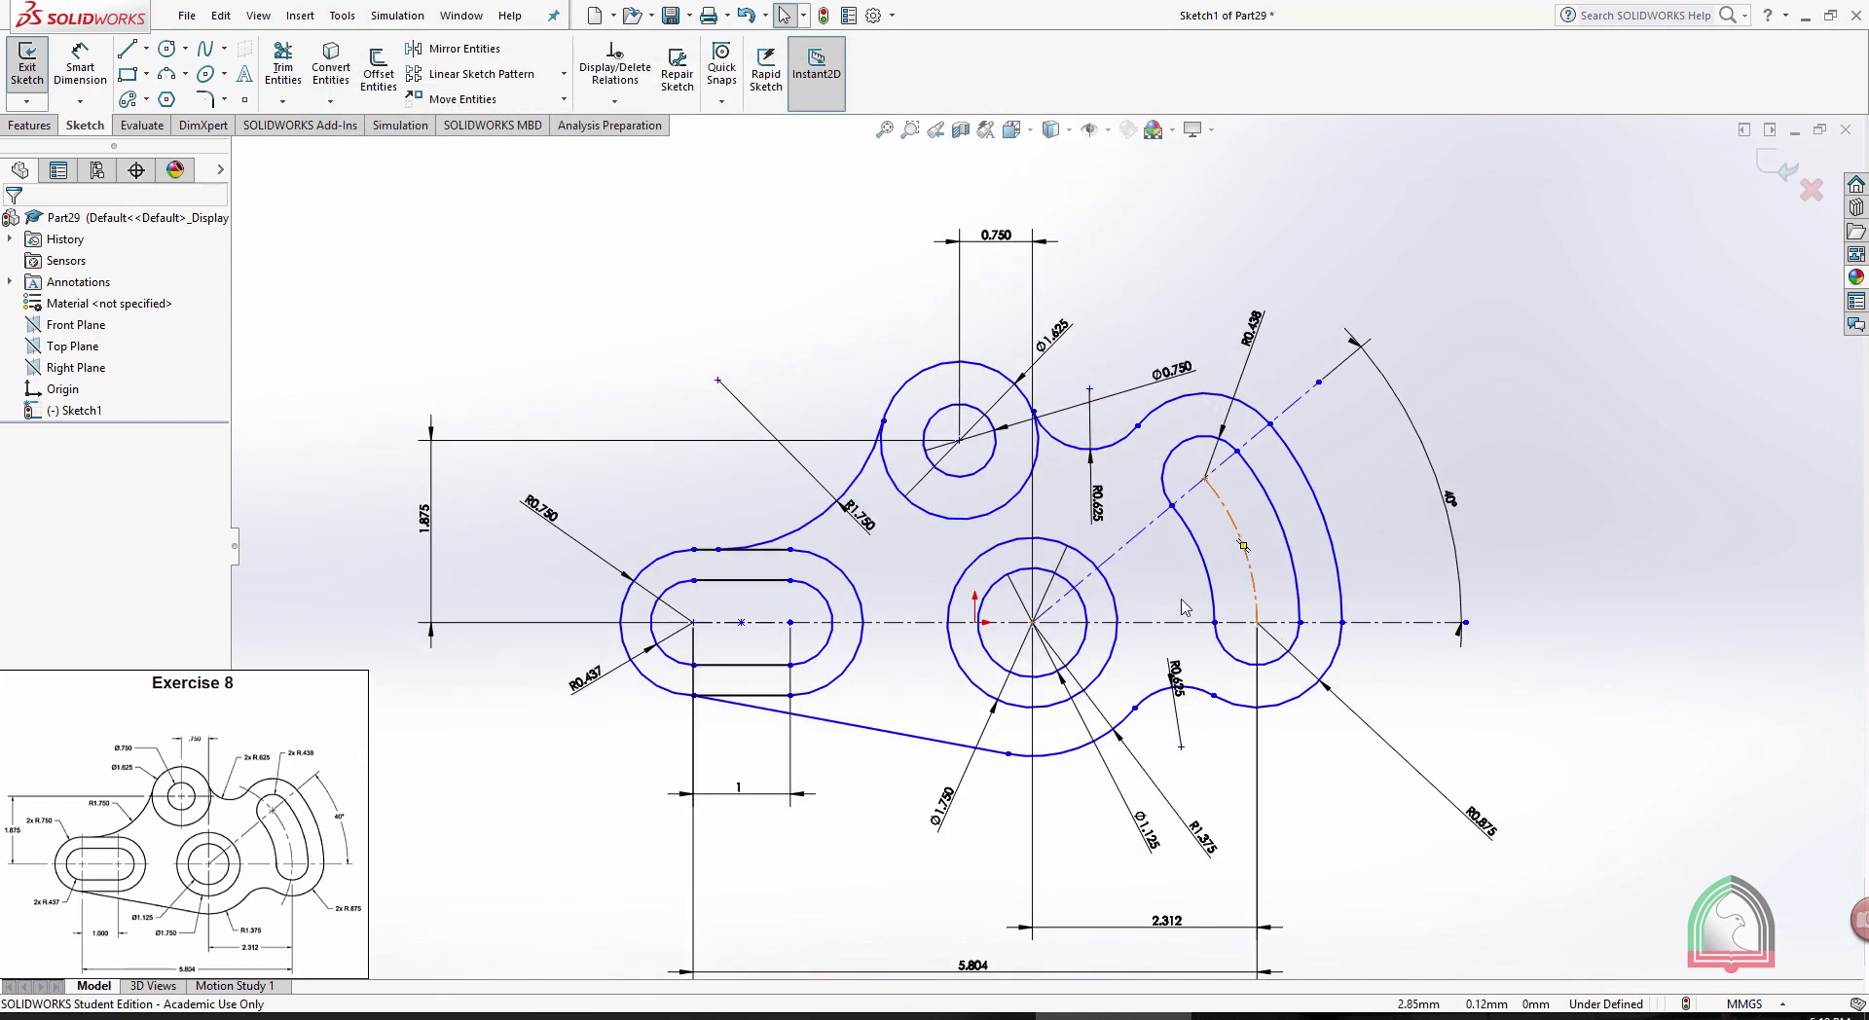
scroll(995, 560, "down", 2)
scroll(995, 560, "down", 1)
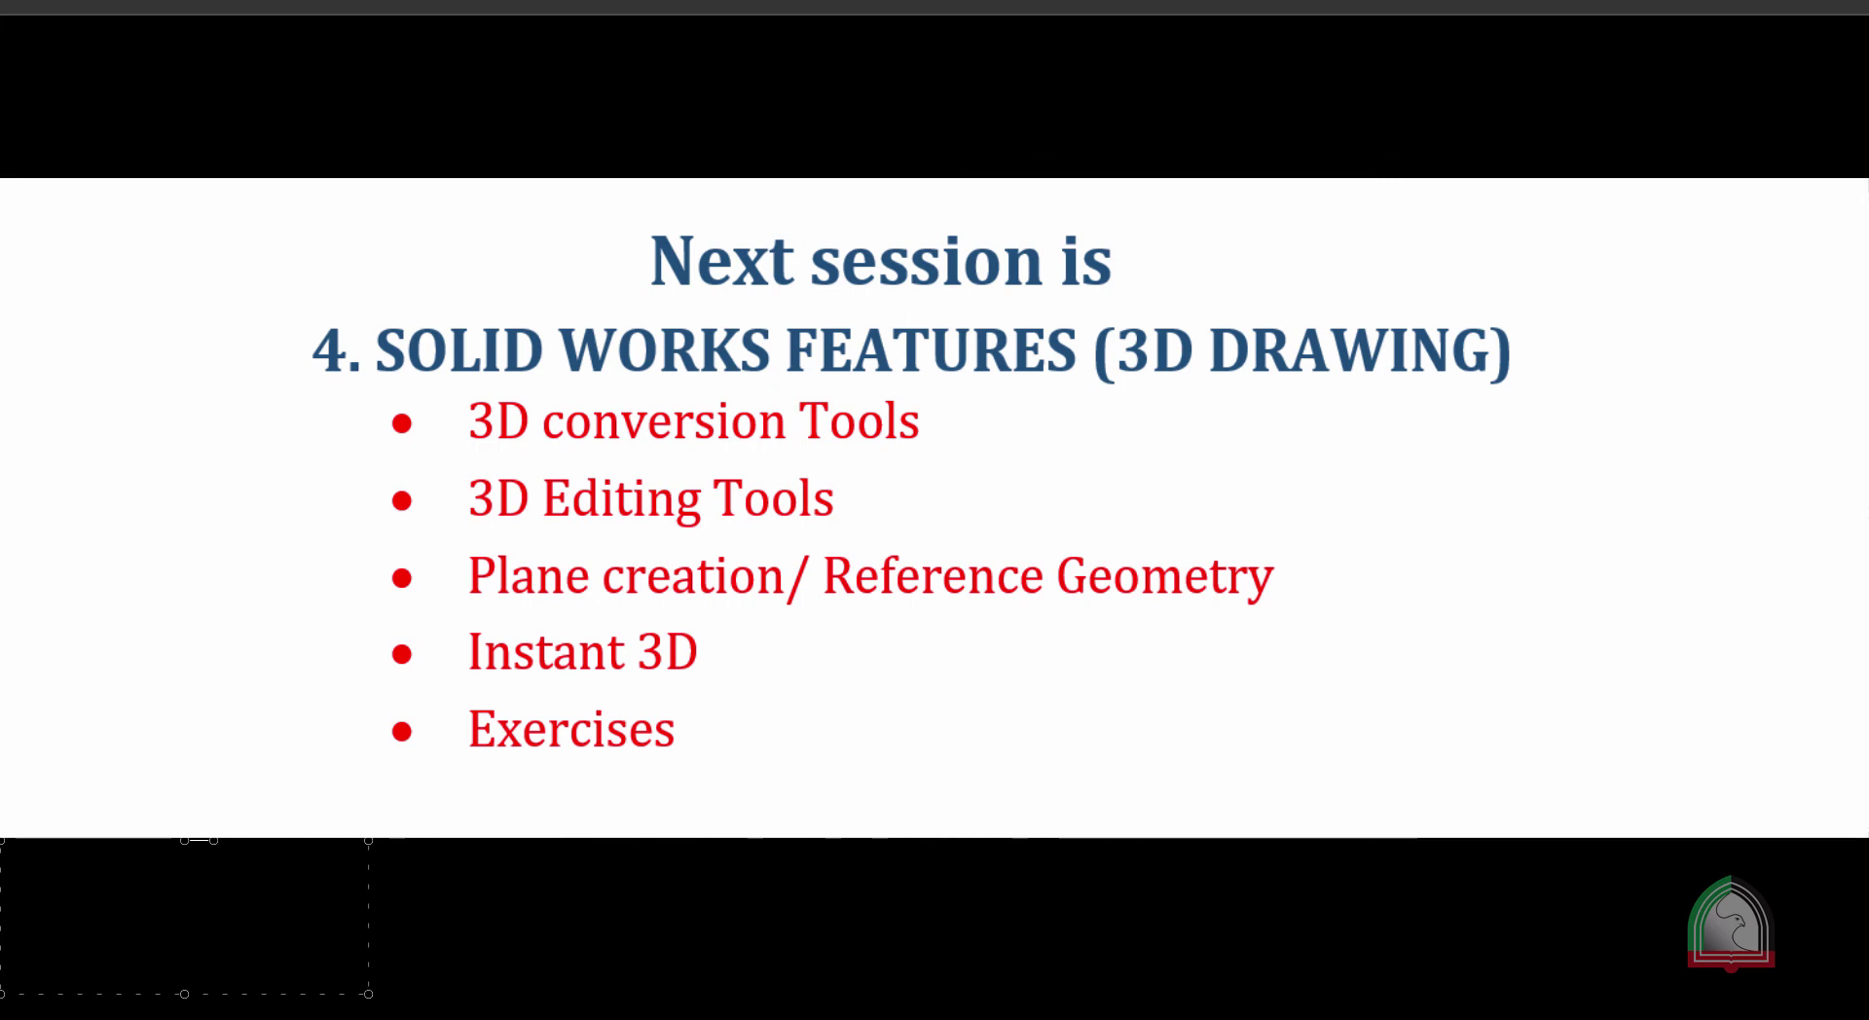
Select the picture on the 'Next session is' slide
left_click(1174, 827)
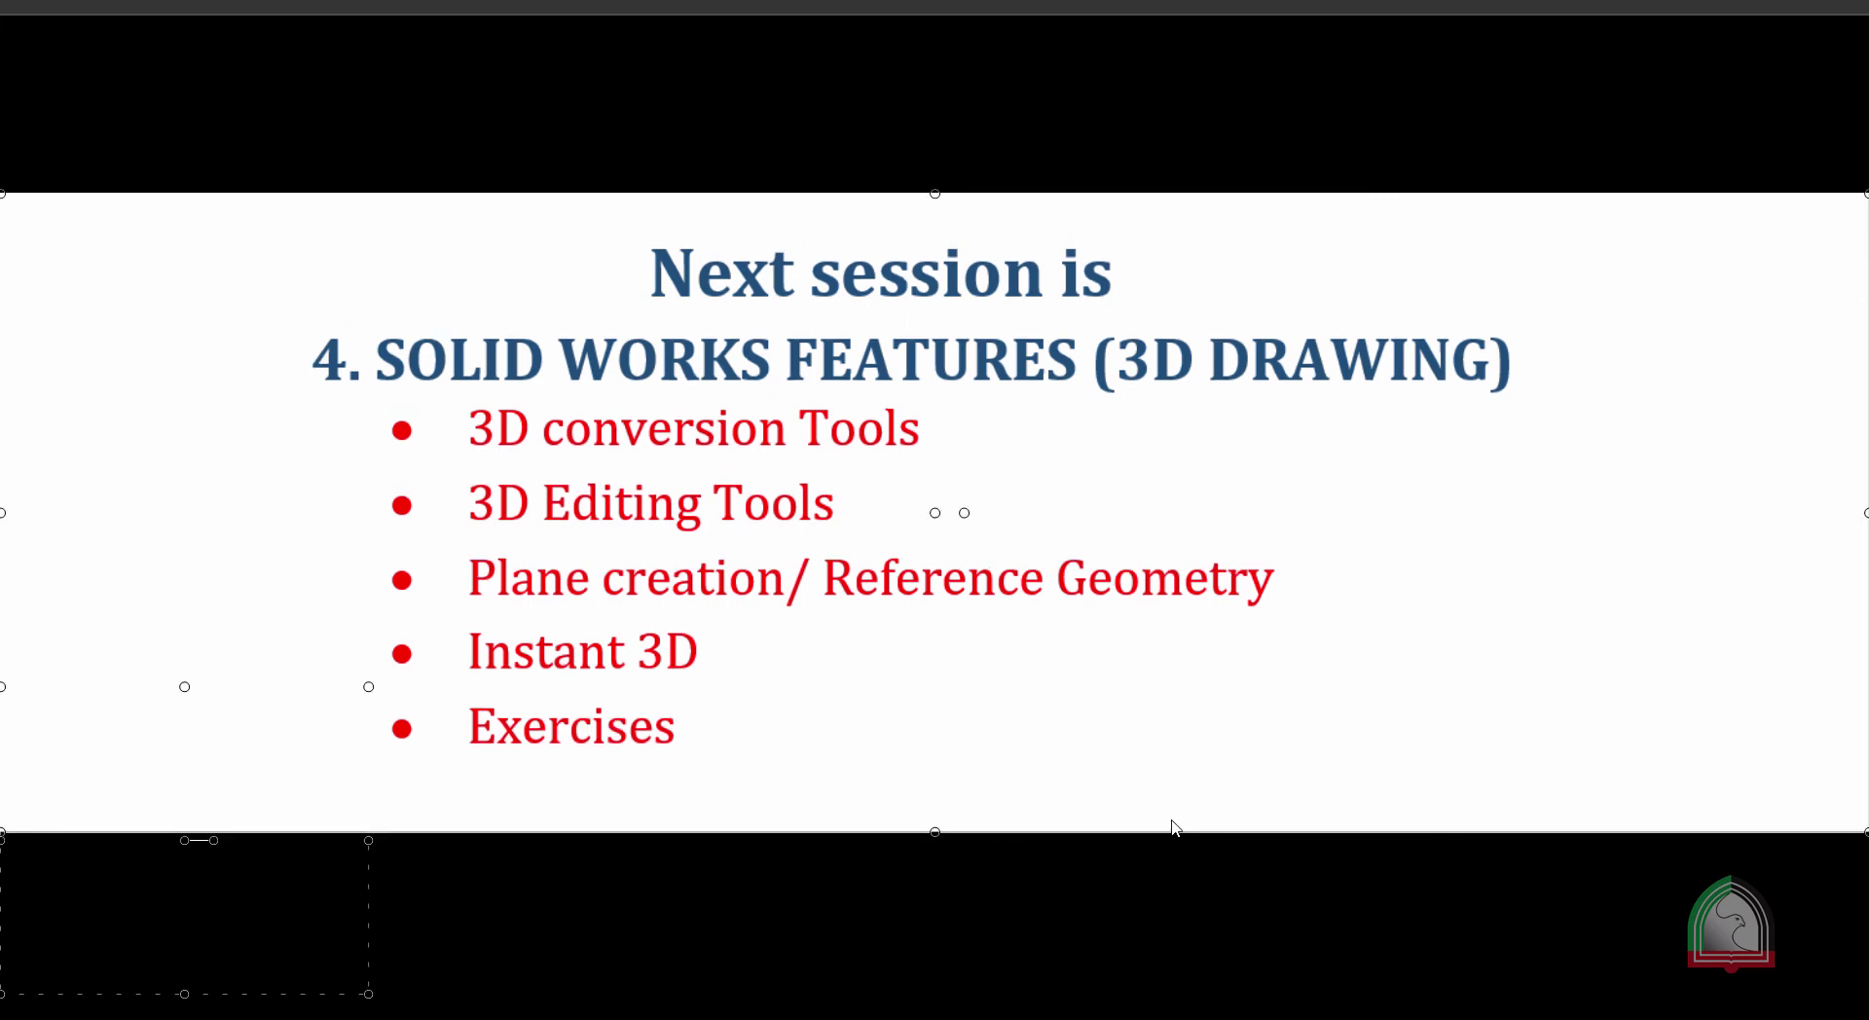